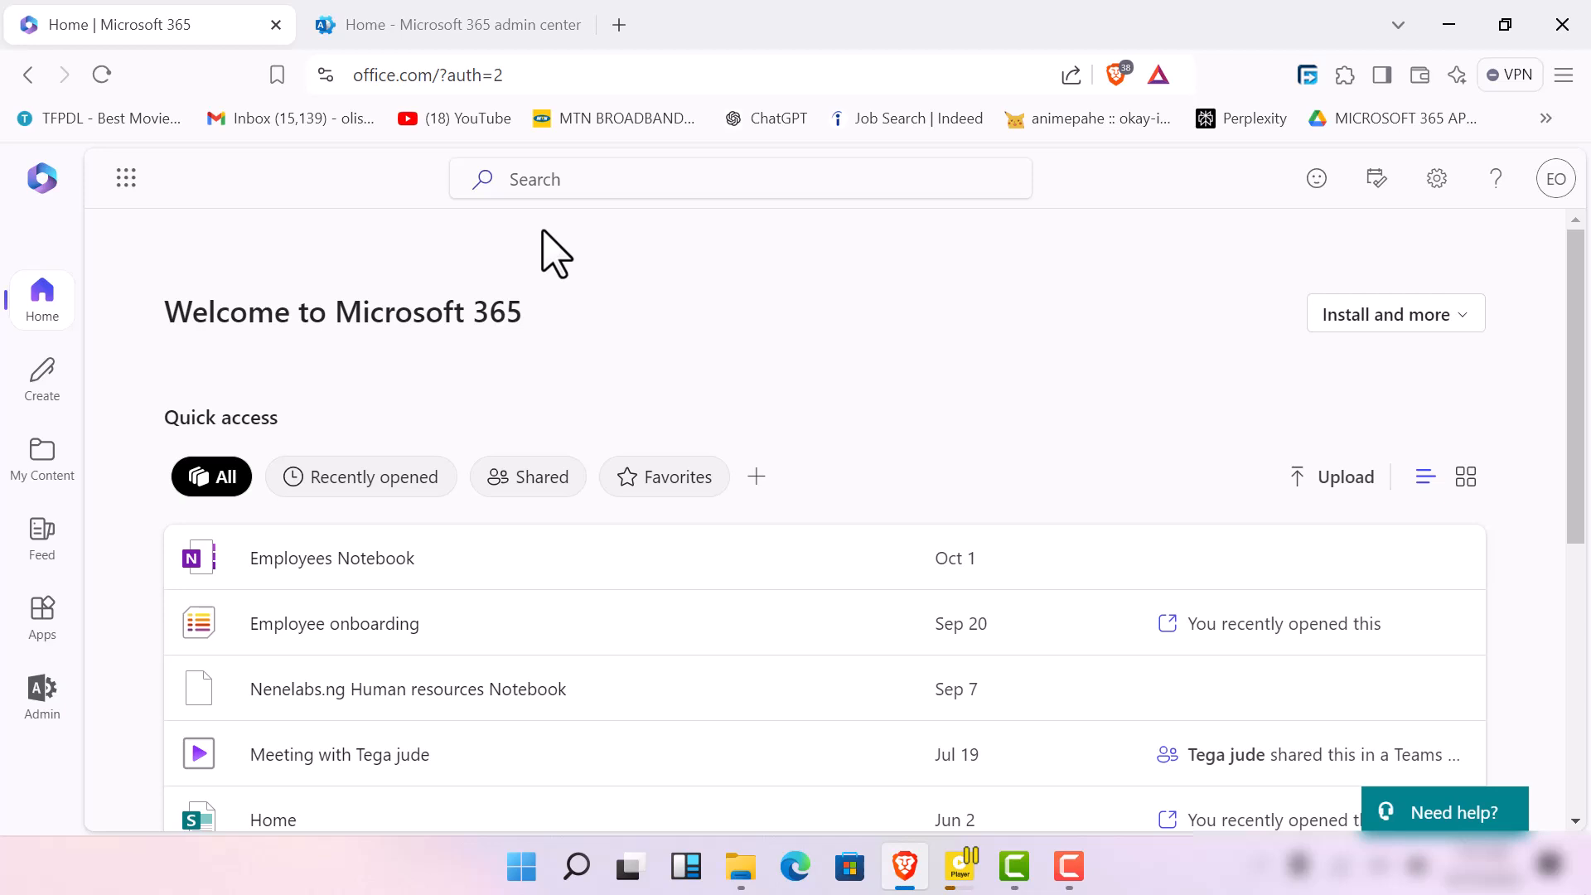
Open the Microsoft 365 admin center from the Microsoft 365 home page and close the duplicate admin center page
left_click(42, 692)
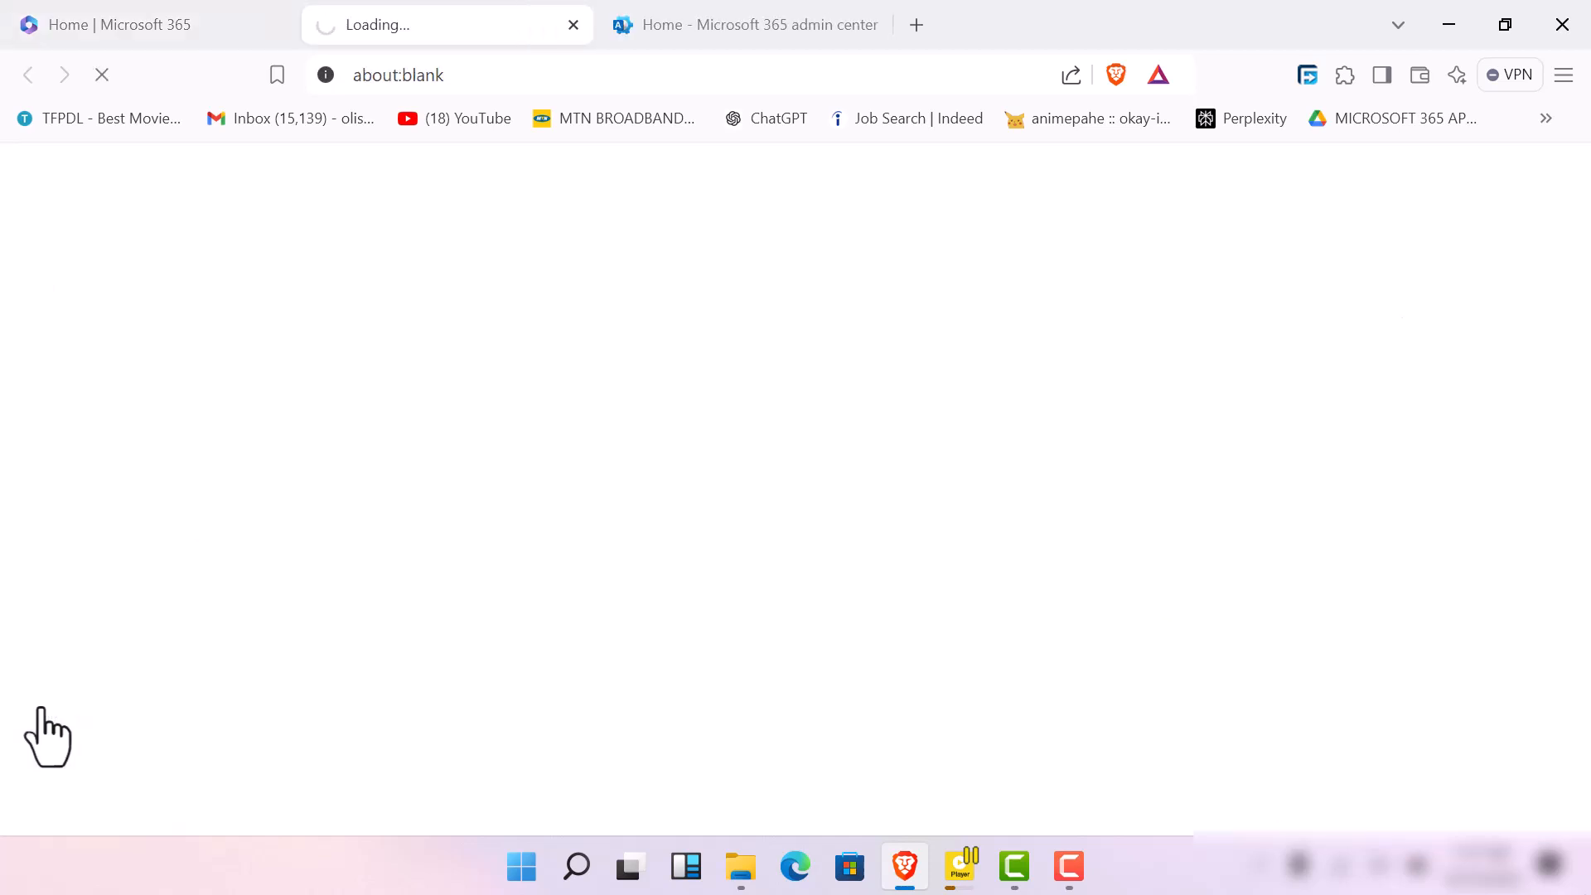
left_click(778, 18)
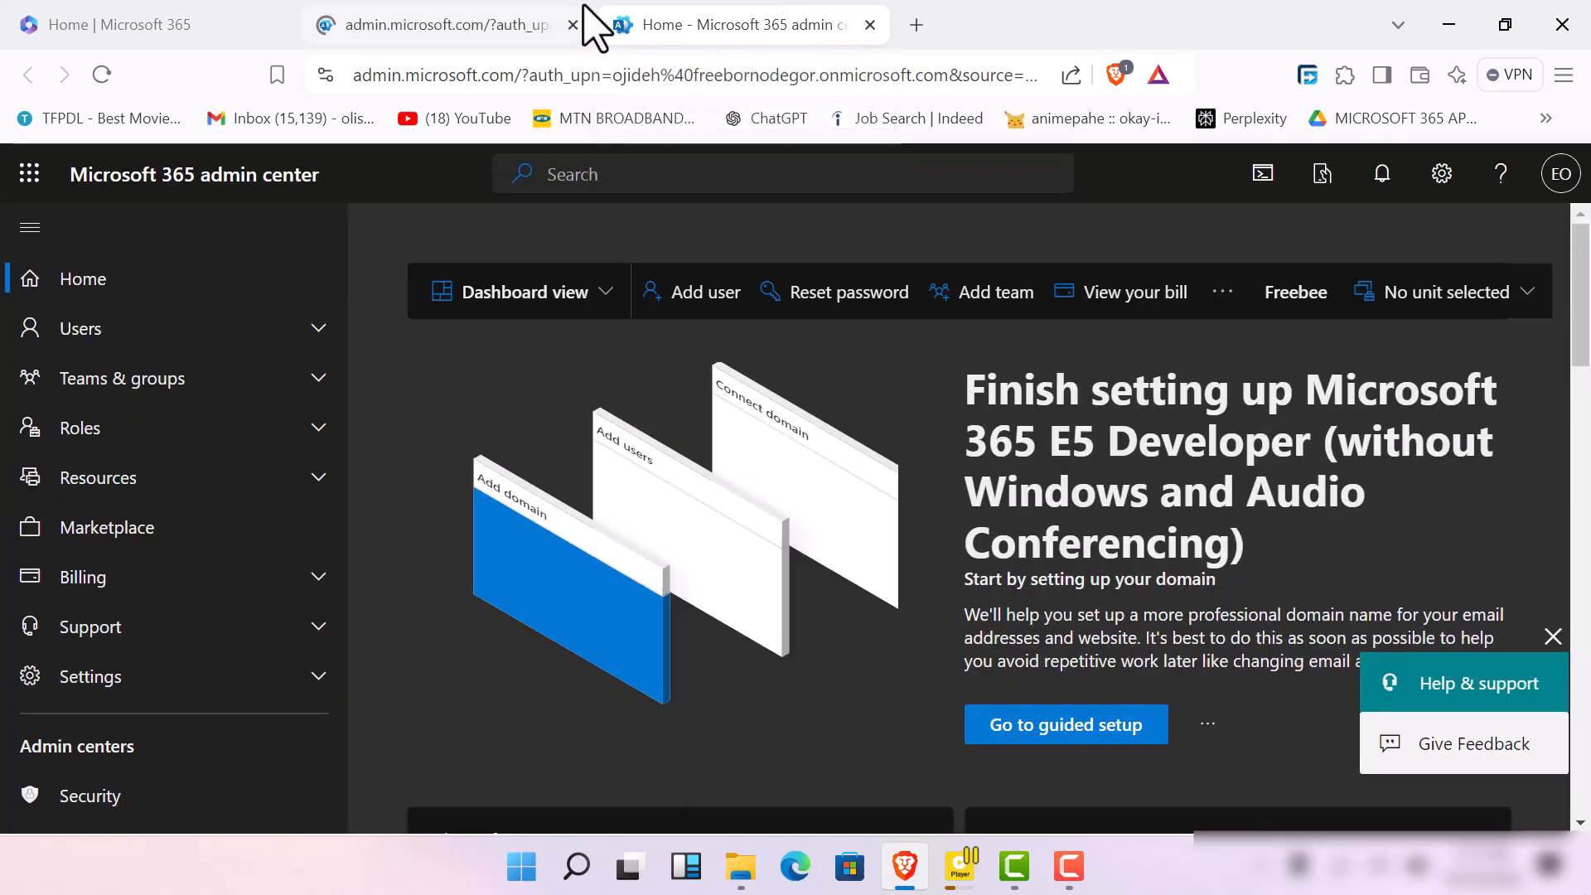
left_click(572, 24)
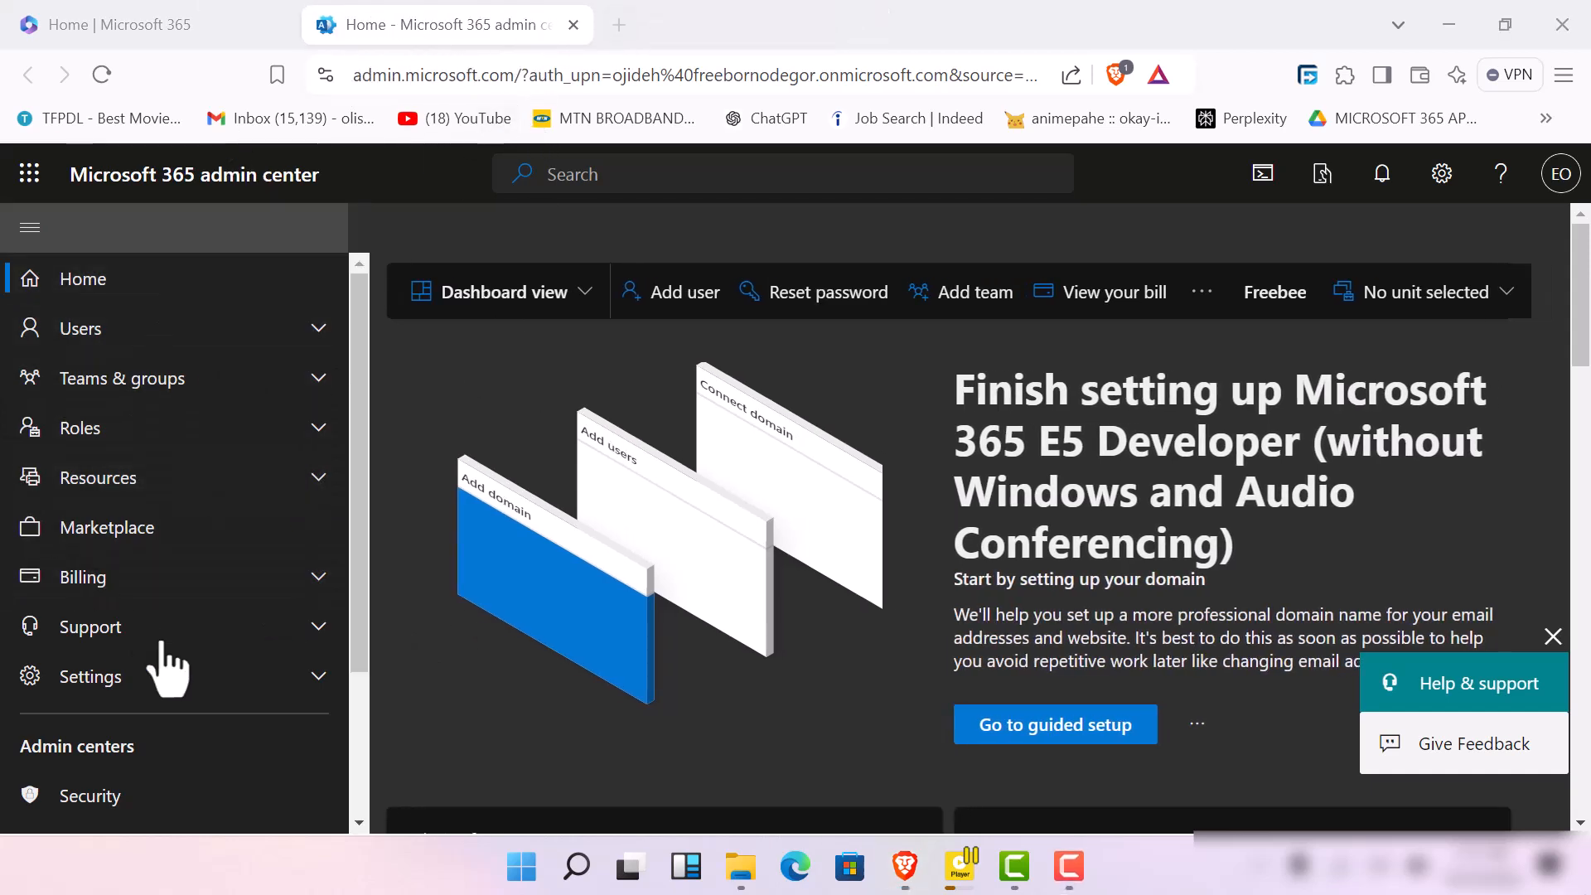
Show all admin centers in the navigation, open the Teams admin center, and return to the Microsoft 365 admin center
scroll(216, 770, "down", 2)
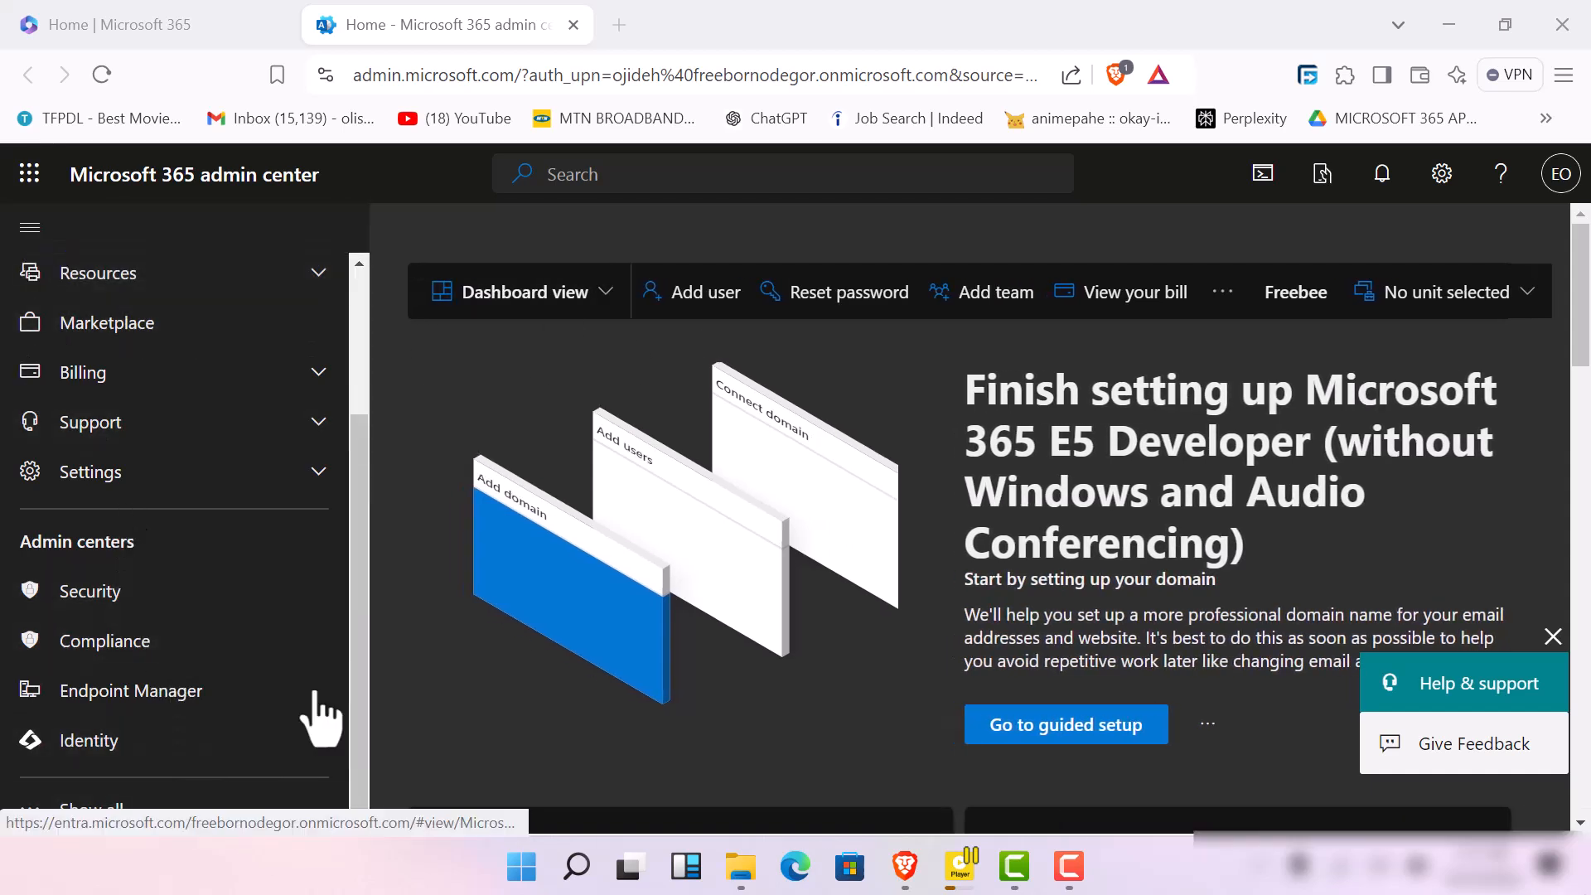
left_click(209, 822)
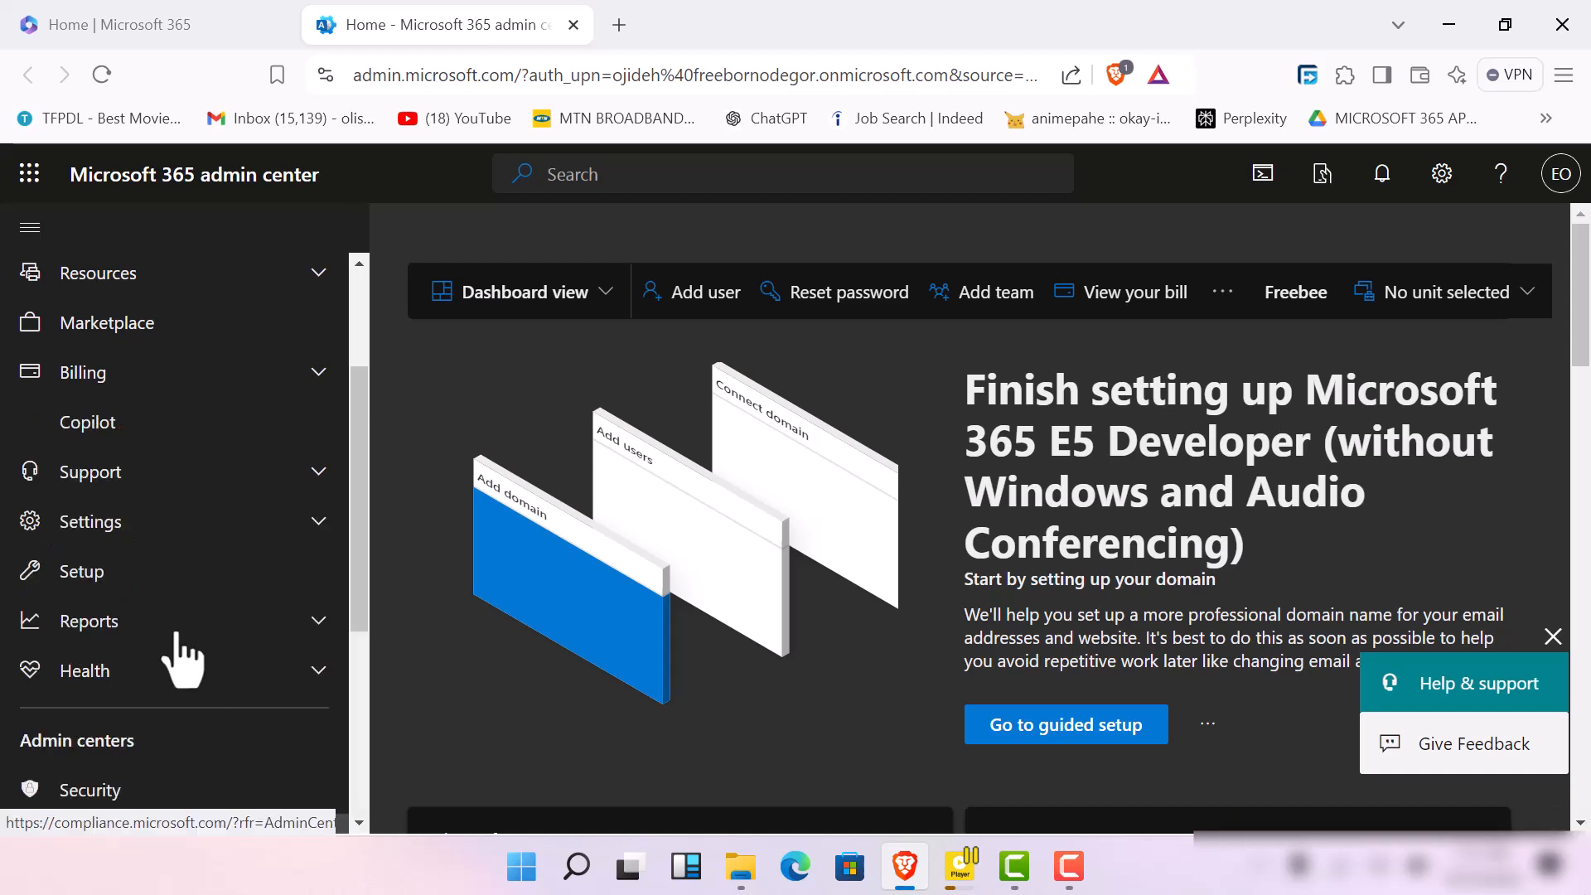
scroll(186, 712, "down", 5)
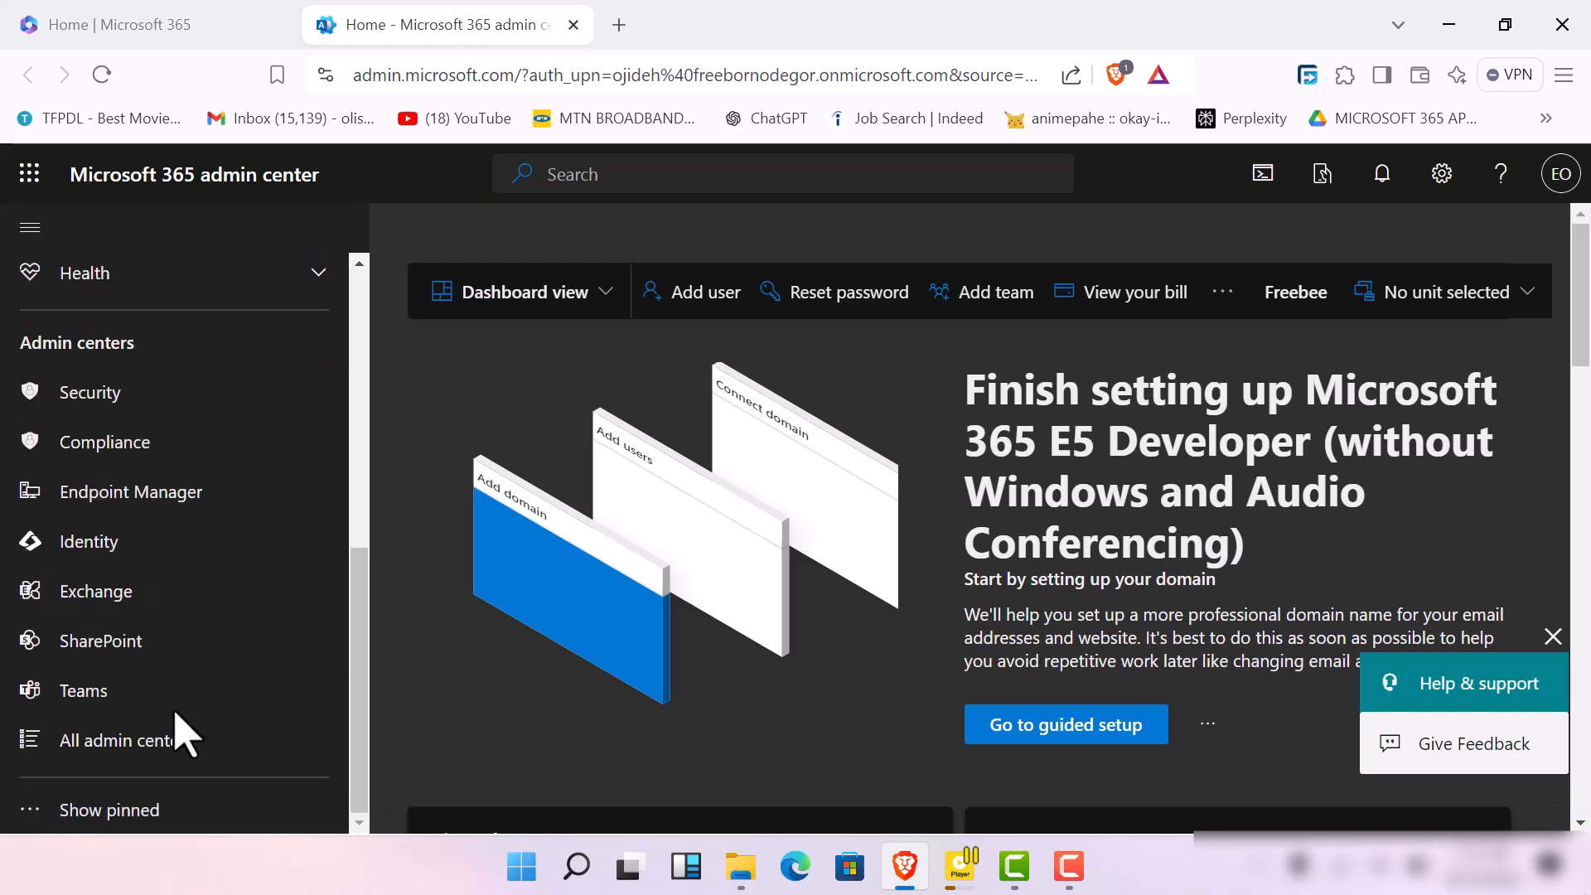
left_click(87, 701)
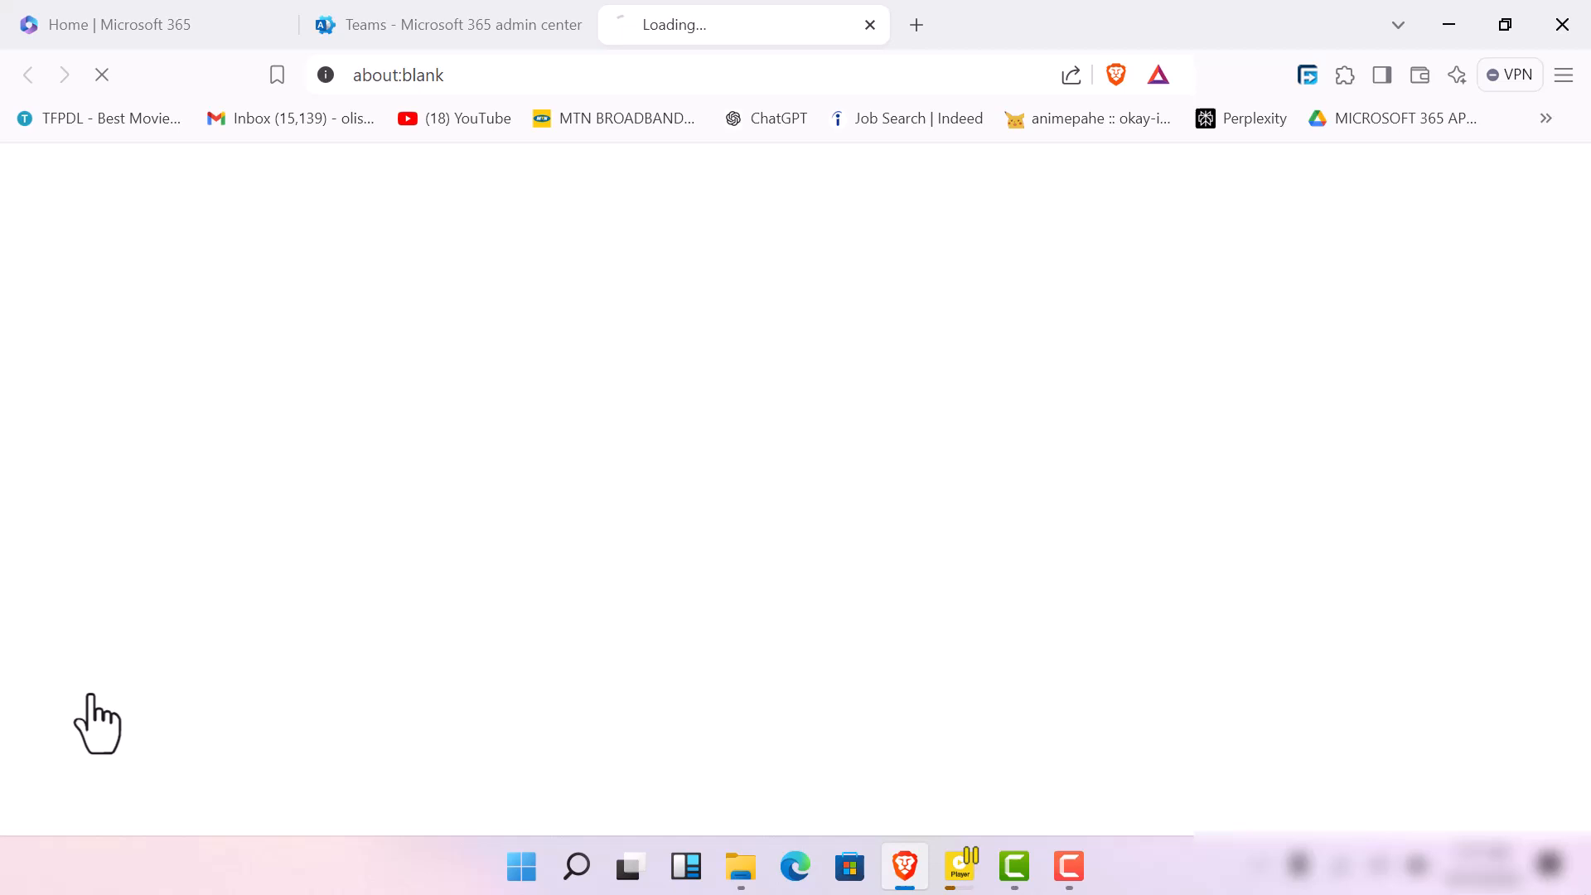
left_click(533, 21)
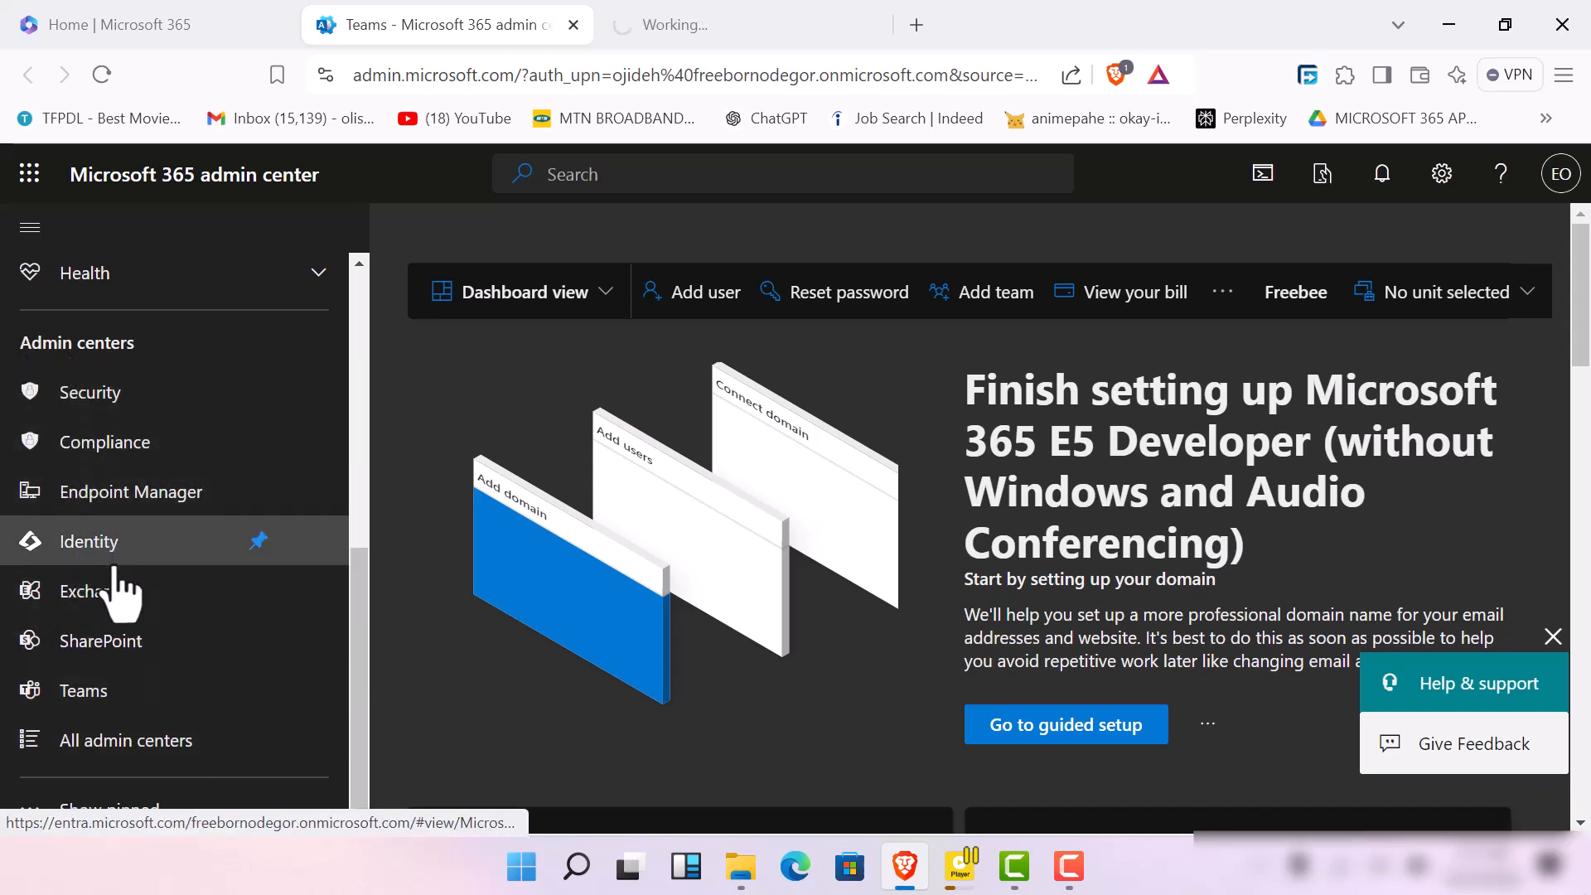
Open the Endpoint Manager admin center and check whether the Intune and Teams admin center pages have loaded
left_click(135, 511)
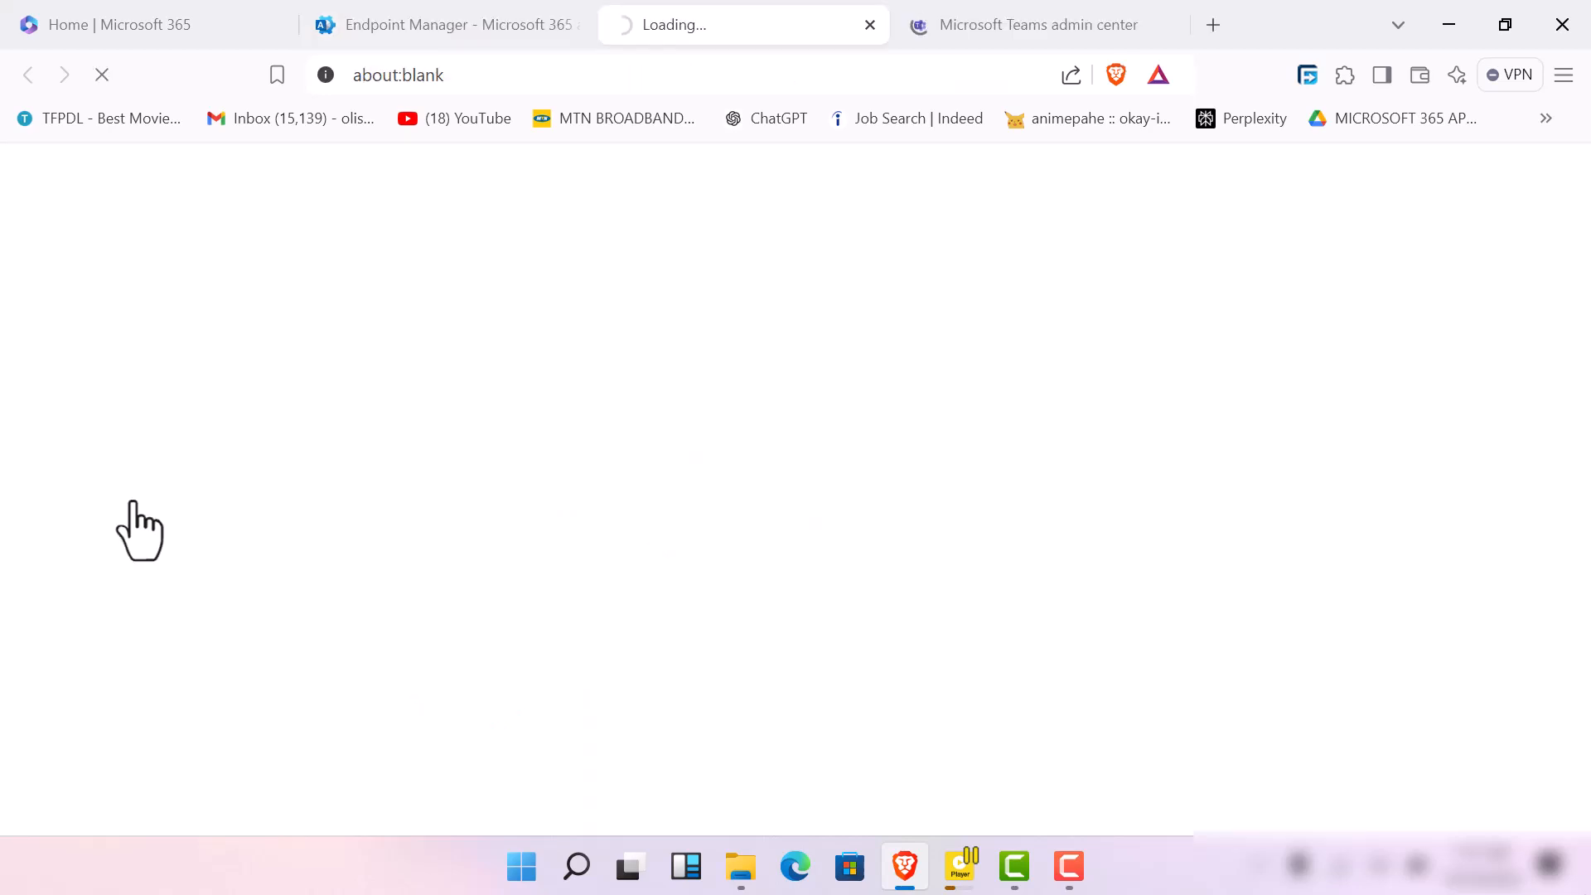
left_click(383, 9)
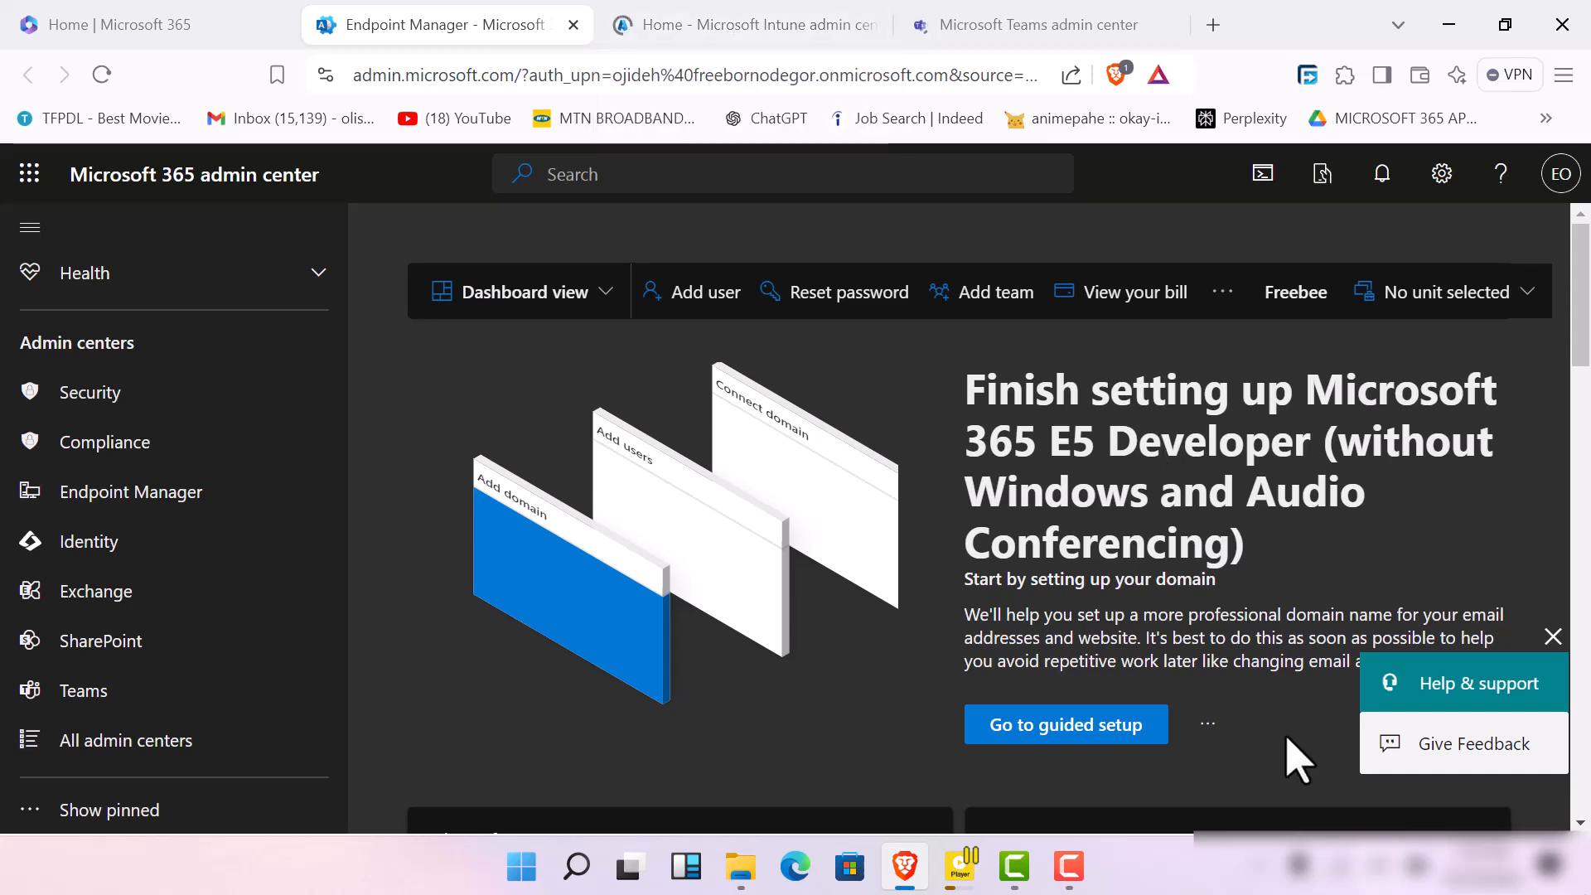
left_click(1074, 885)
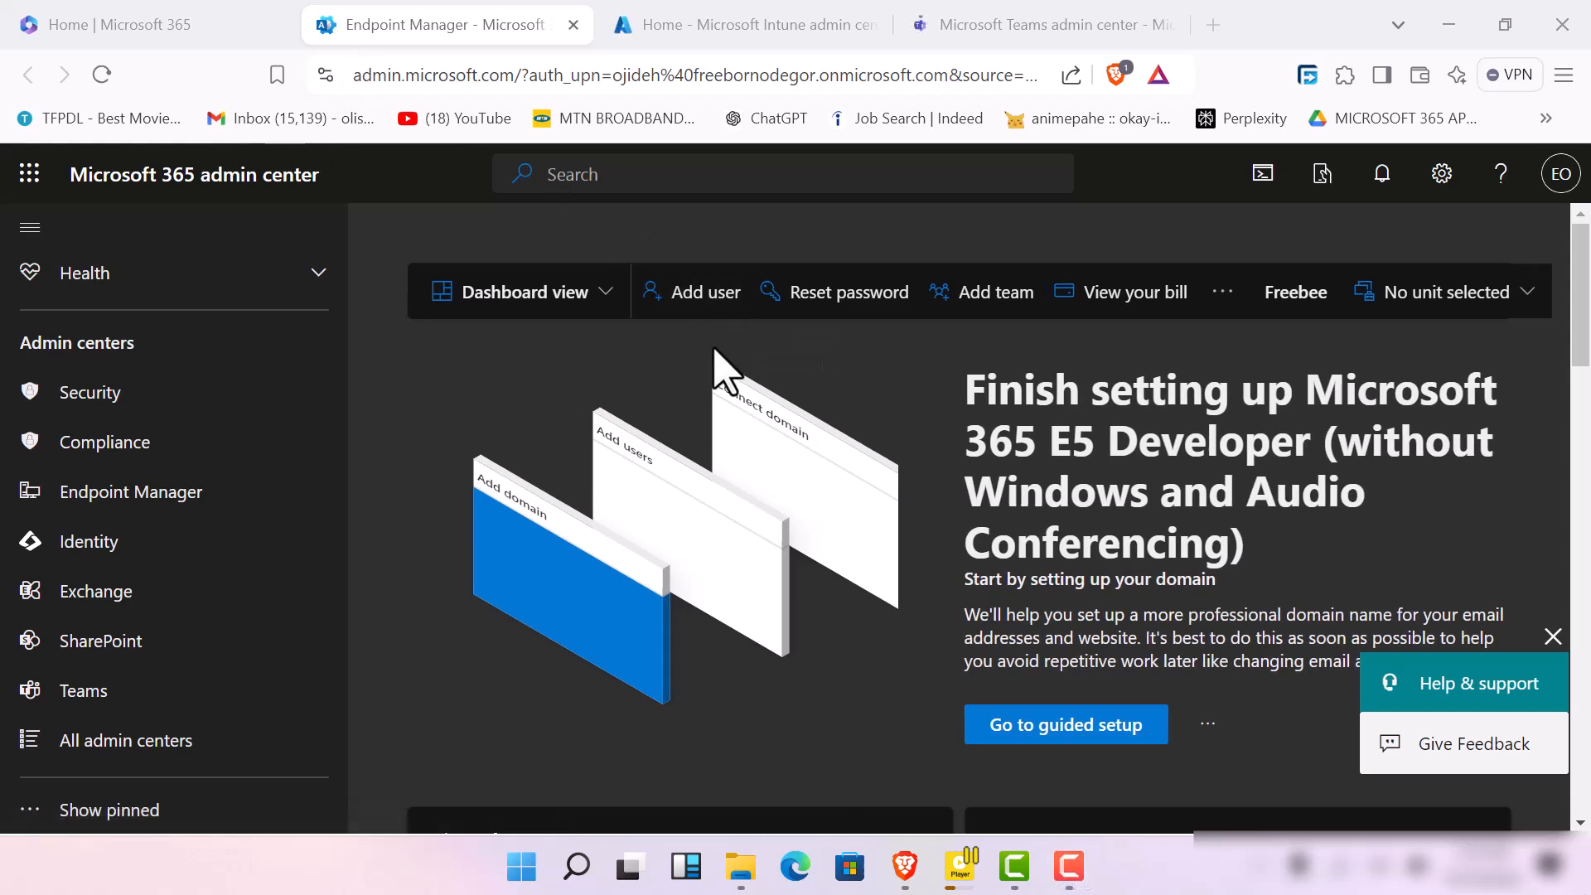
left_click(719, 34)
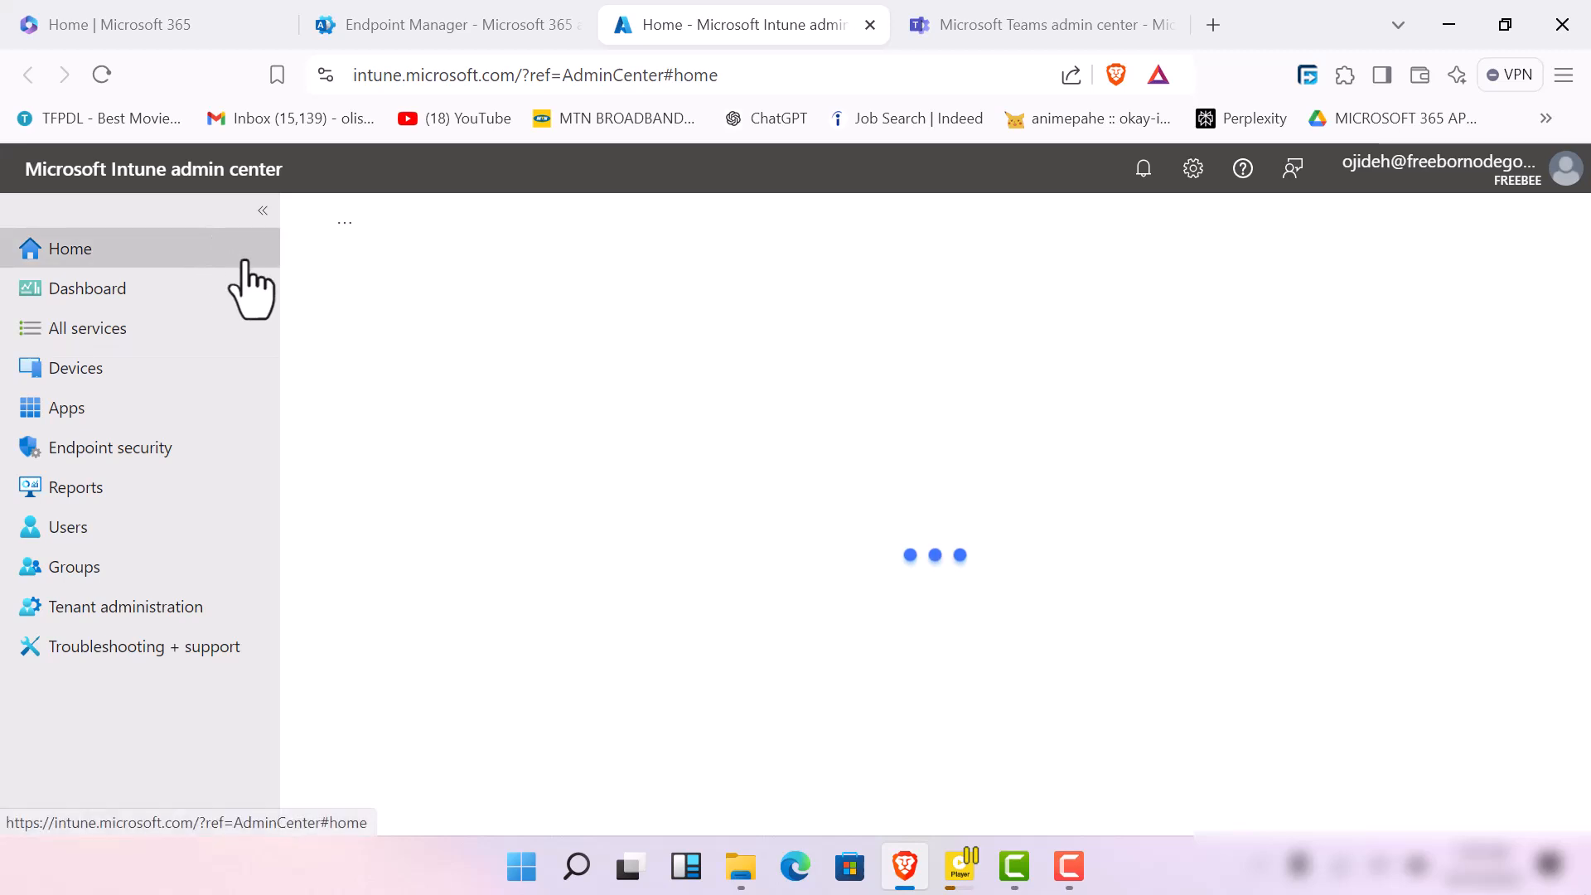
left_click(982, 32)
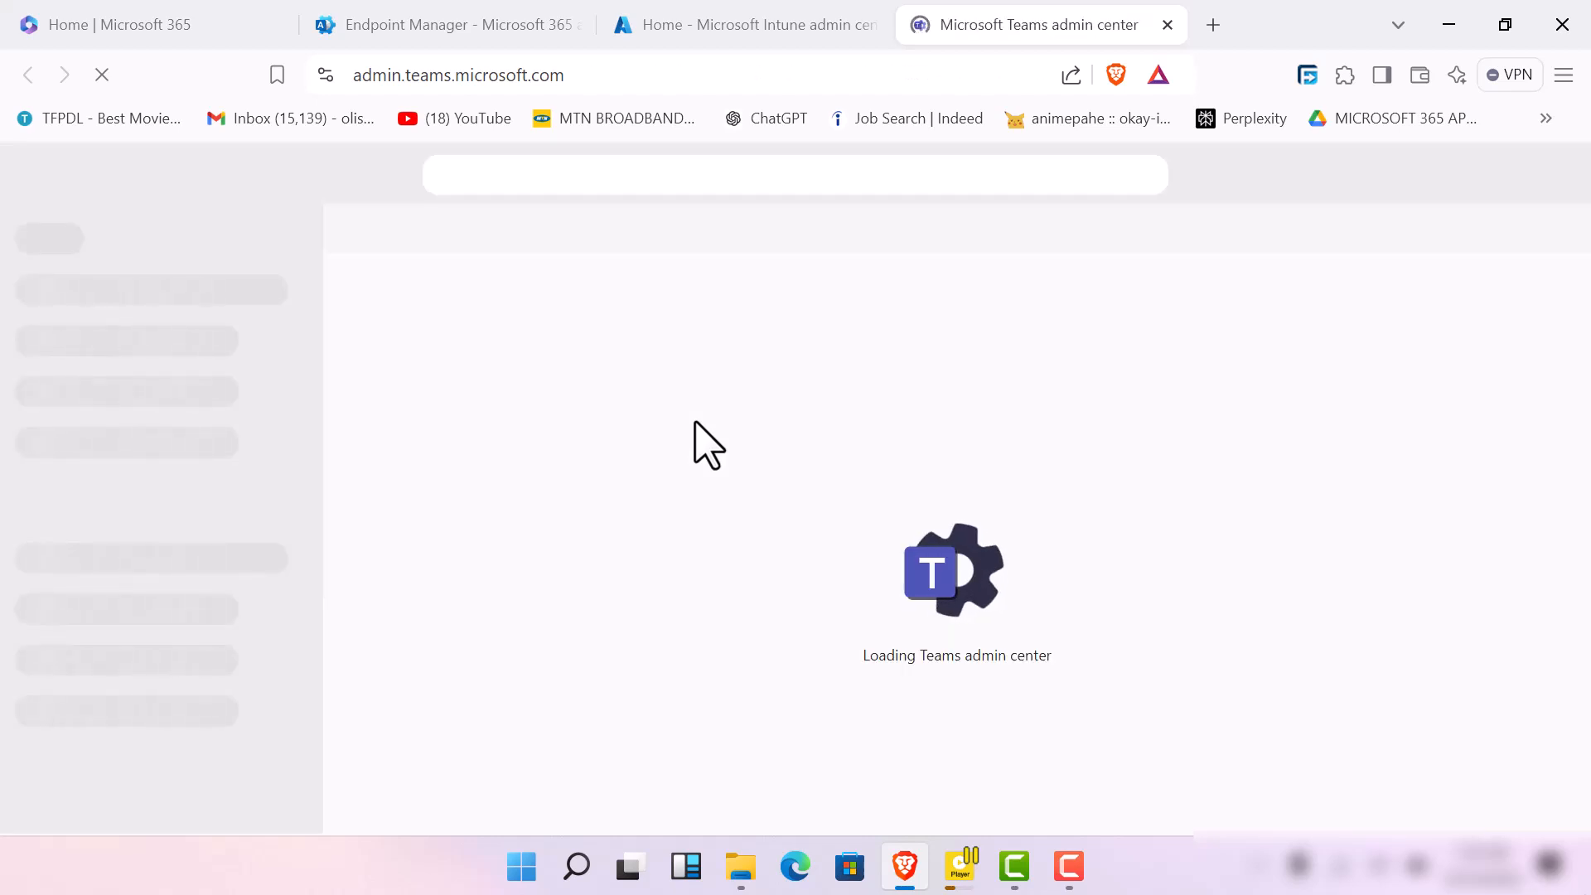
left_click(801, 25)
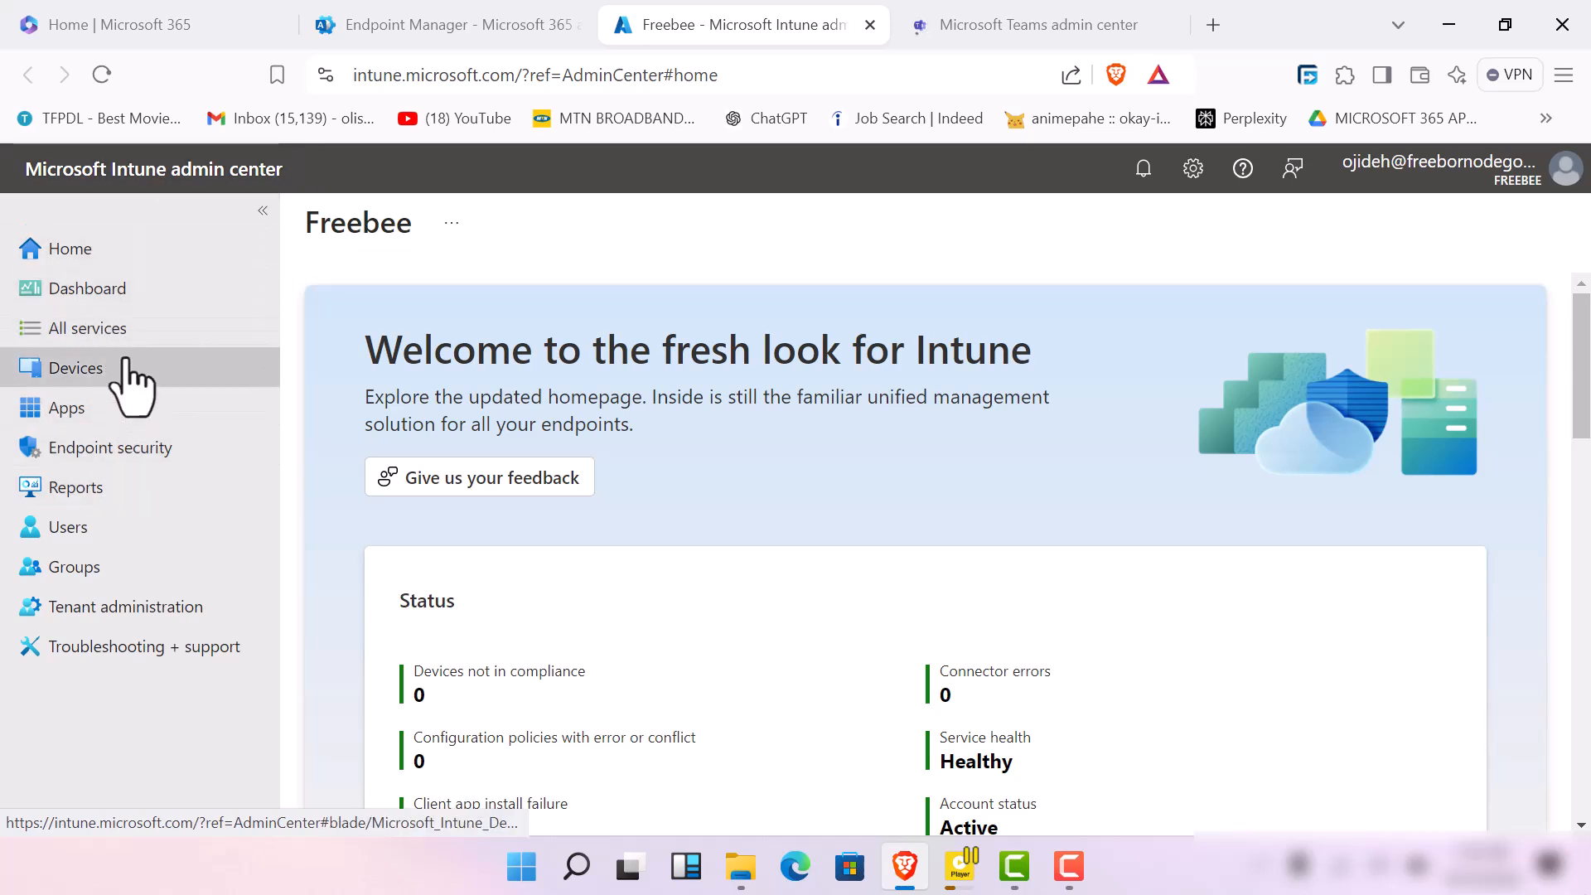
Duplicate the Intune admin center page and return to the original copy
right_click(838, 33)
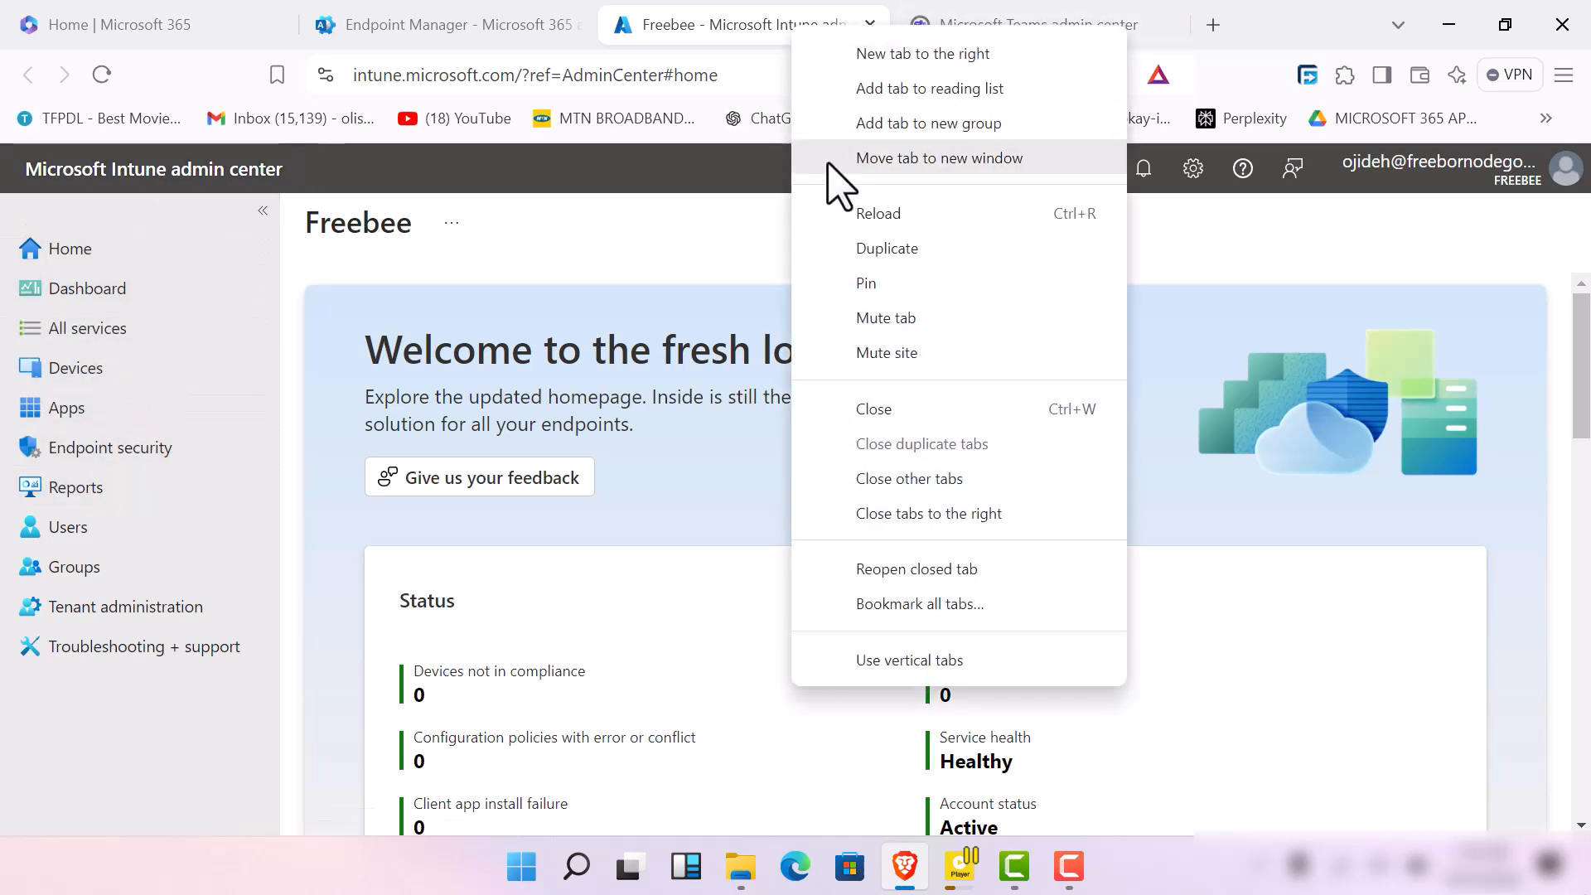
key("Escape")
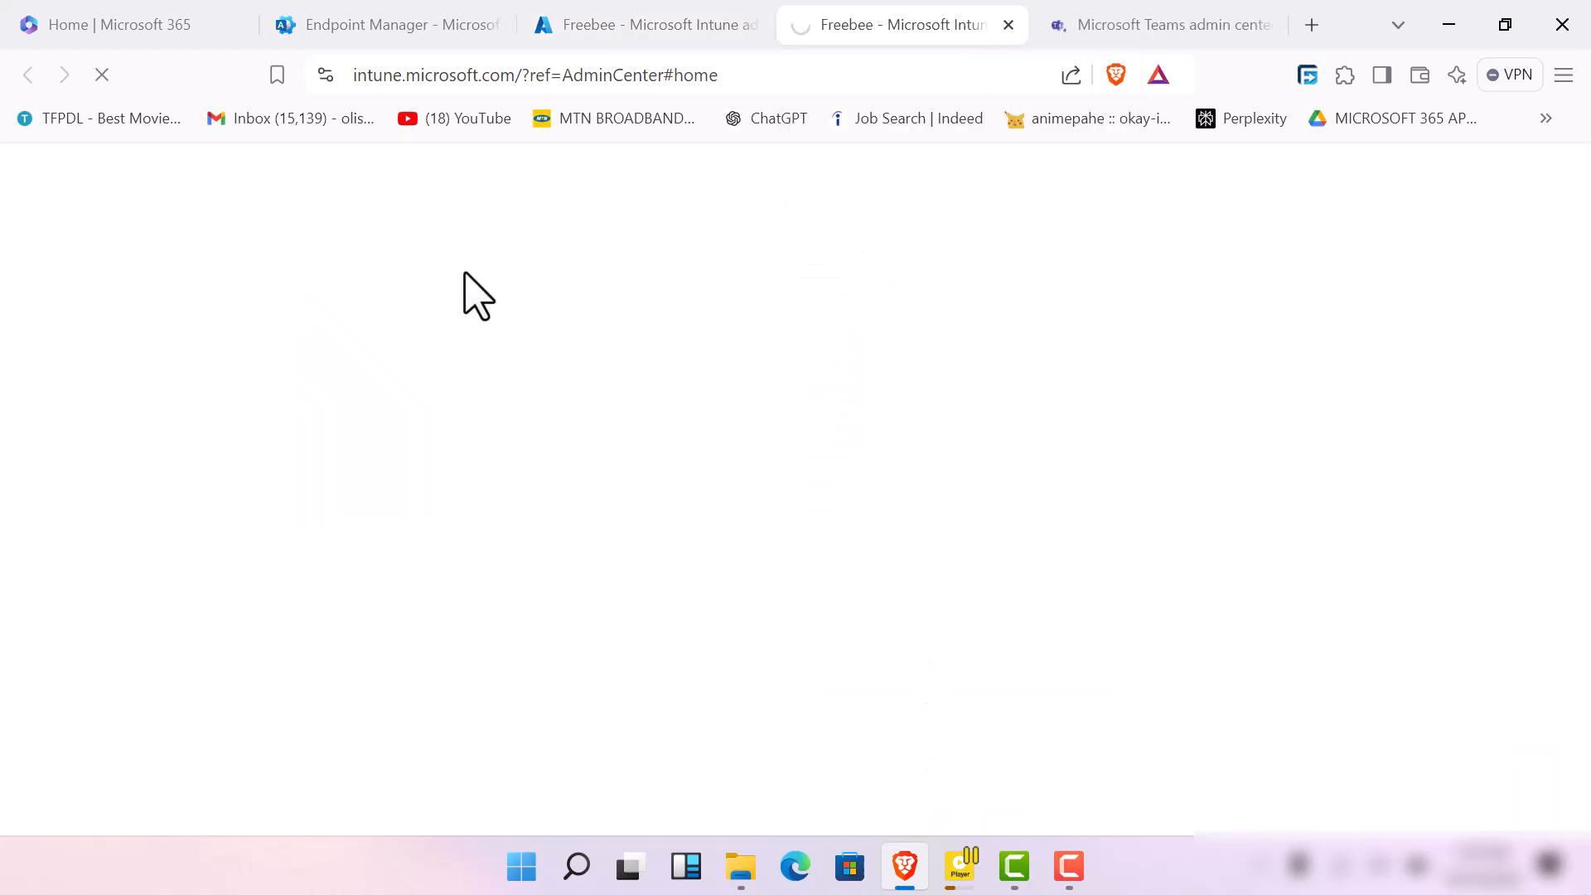
left_click(605, 26)
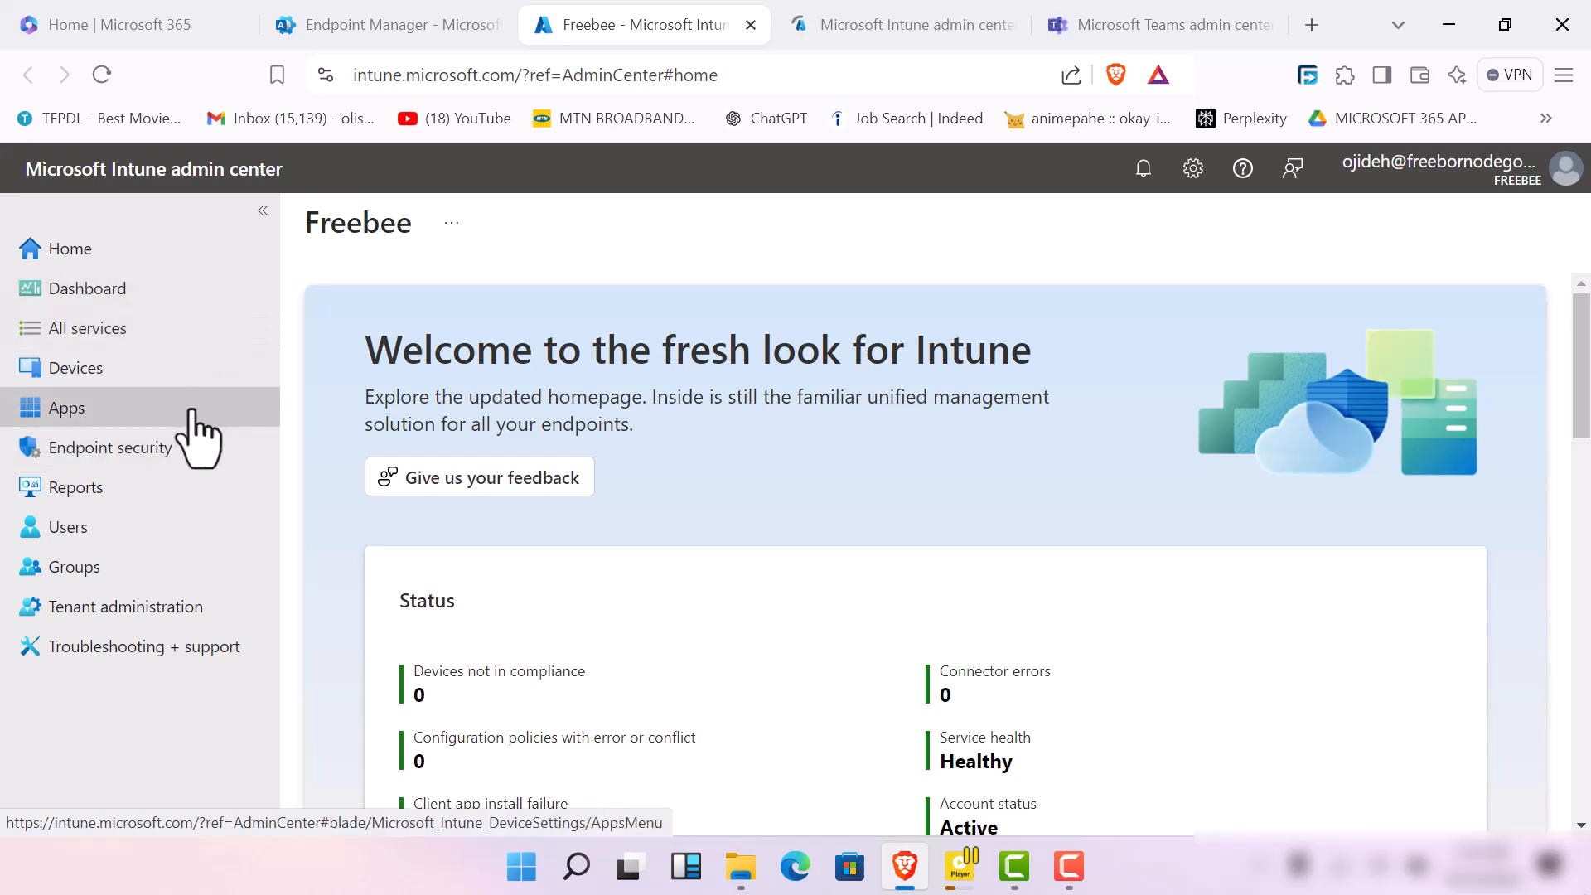
Open Endpoint security in the original Intune admin center page and check the loading of the duplicate
left_click(192, 425)
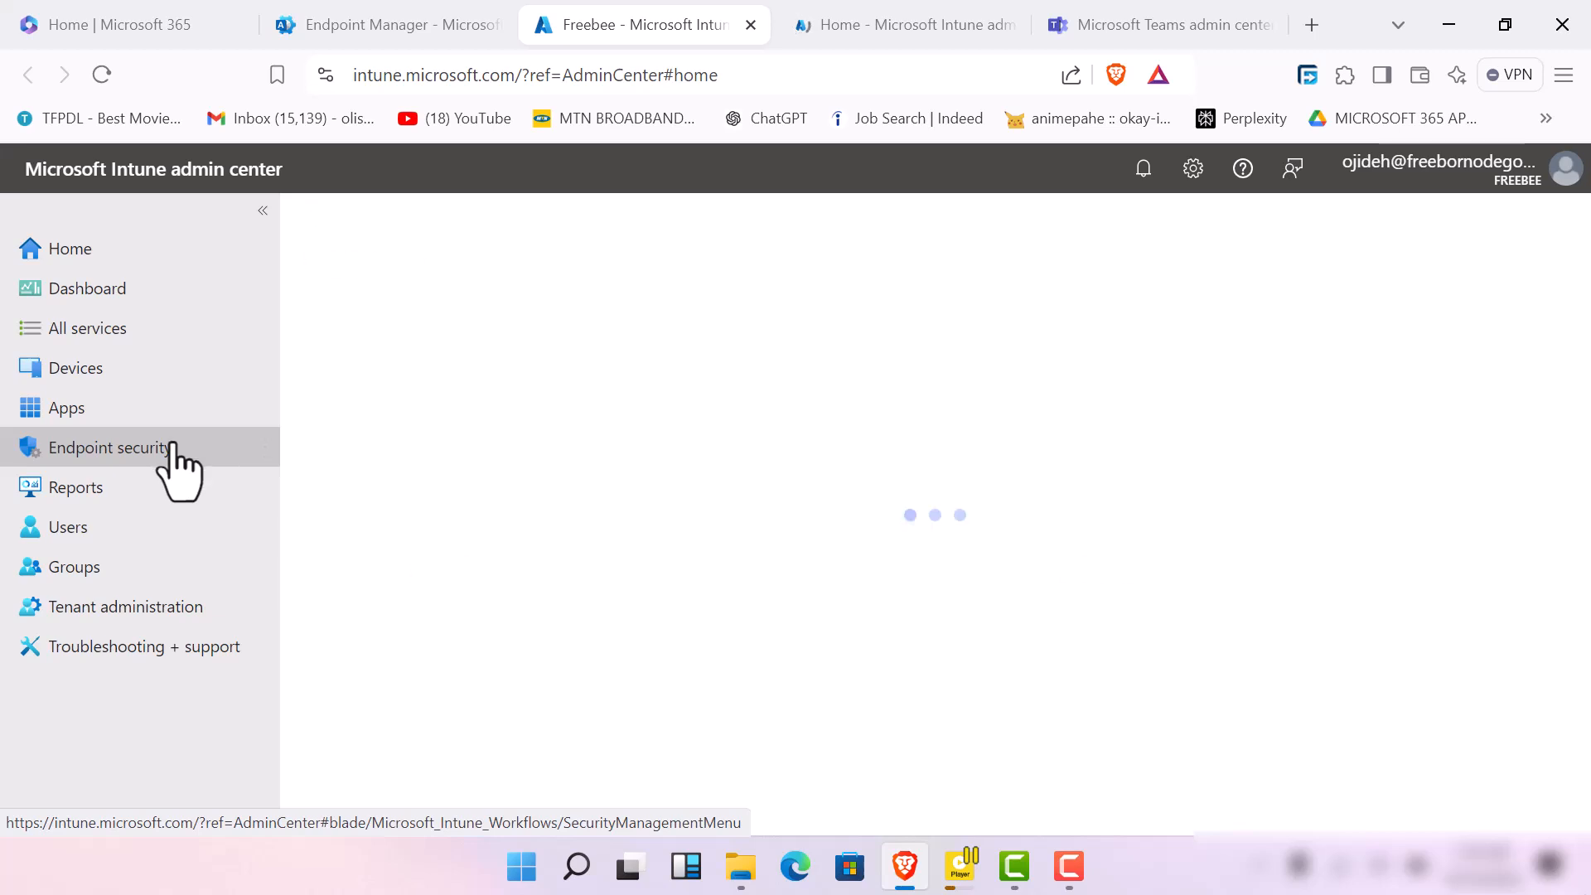
left_click(909, 33)
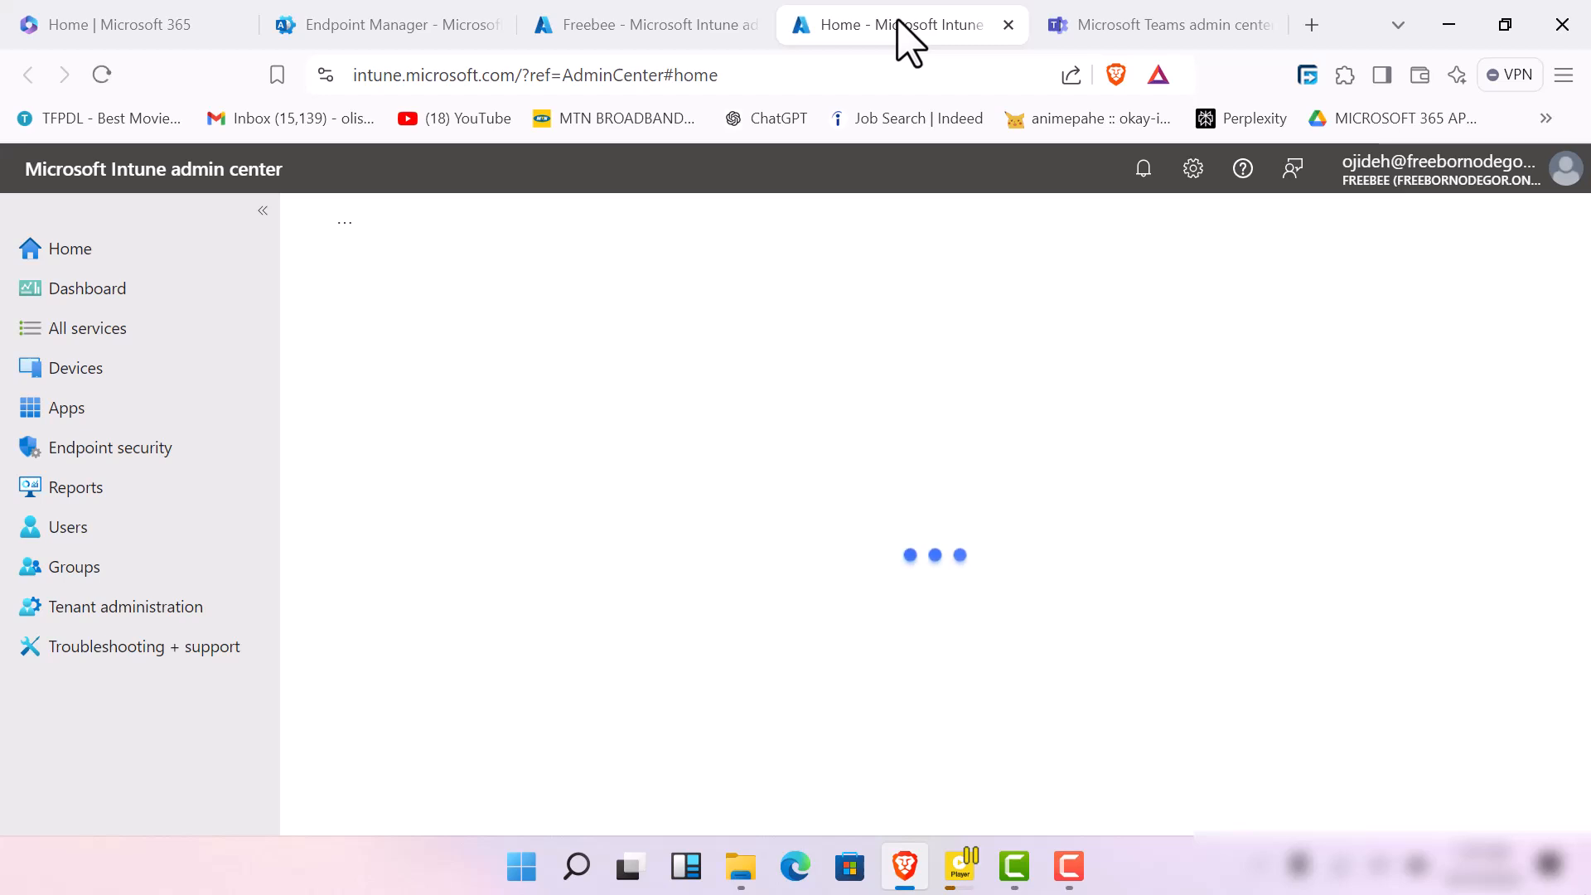
left_click(647, 25)
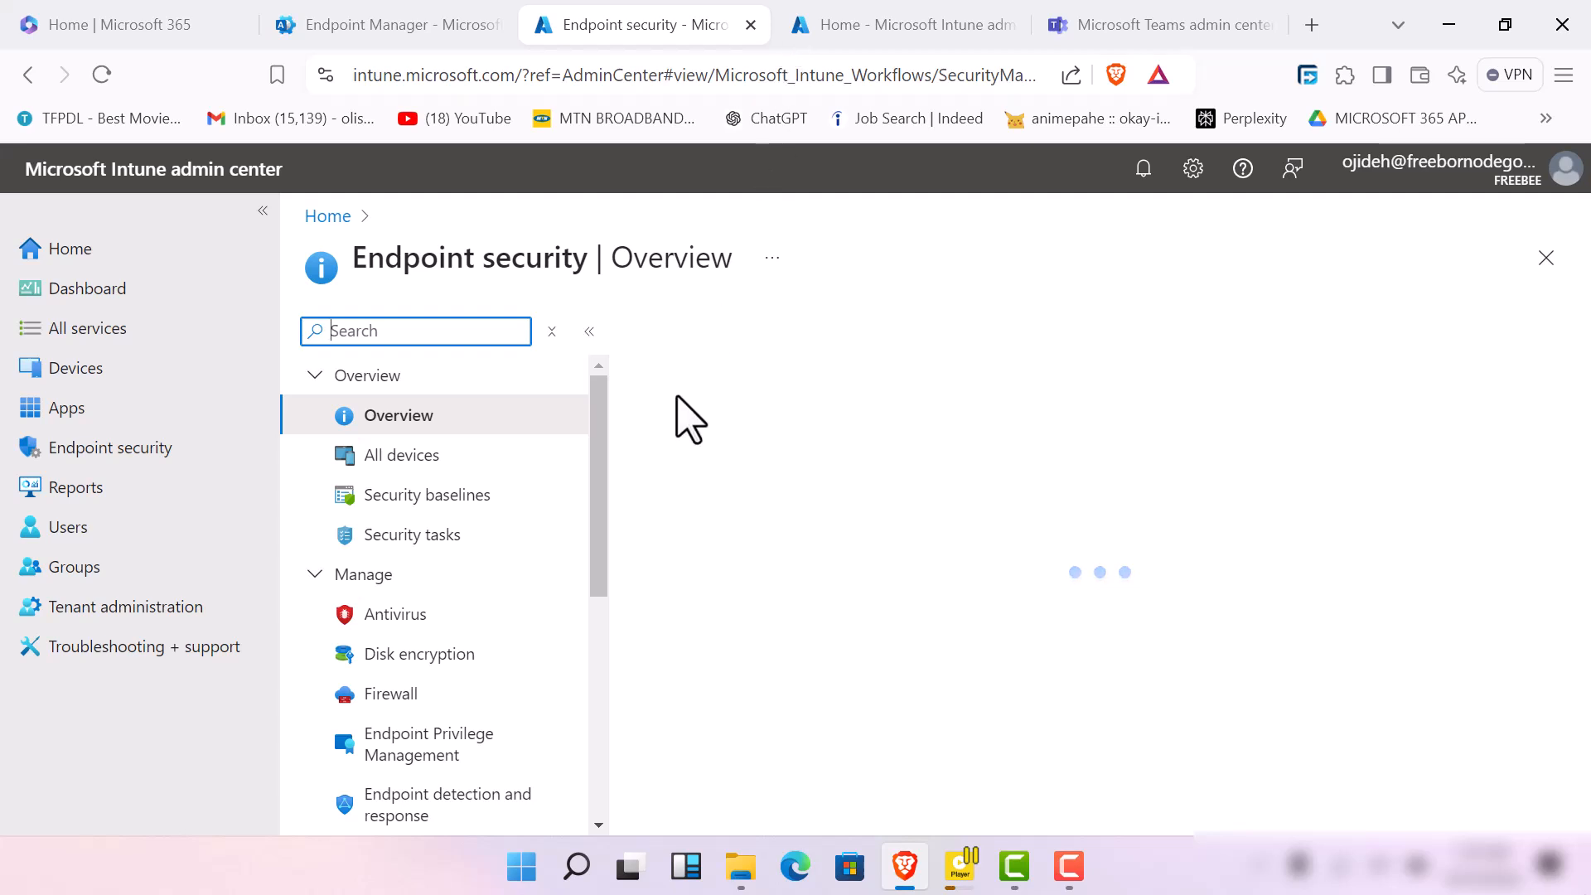
Look through the Endpoint security options from Overview and Manage down to Monitor, Setup, and Help and support
scroll(510, 647, "down", 3)
scroll(514, 650, "up", 3)
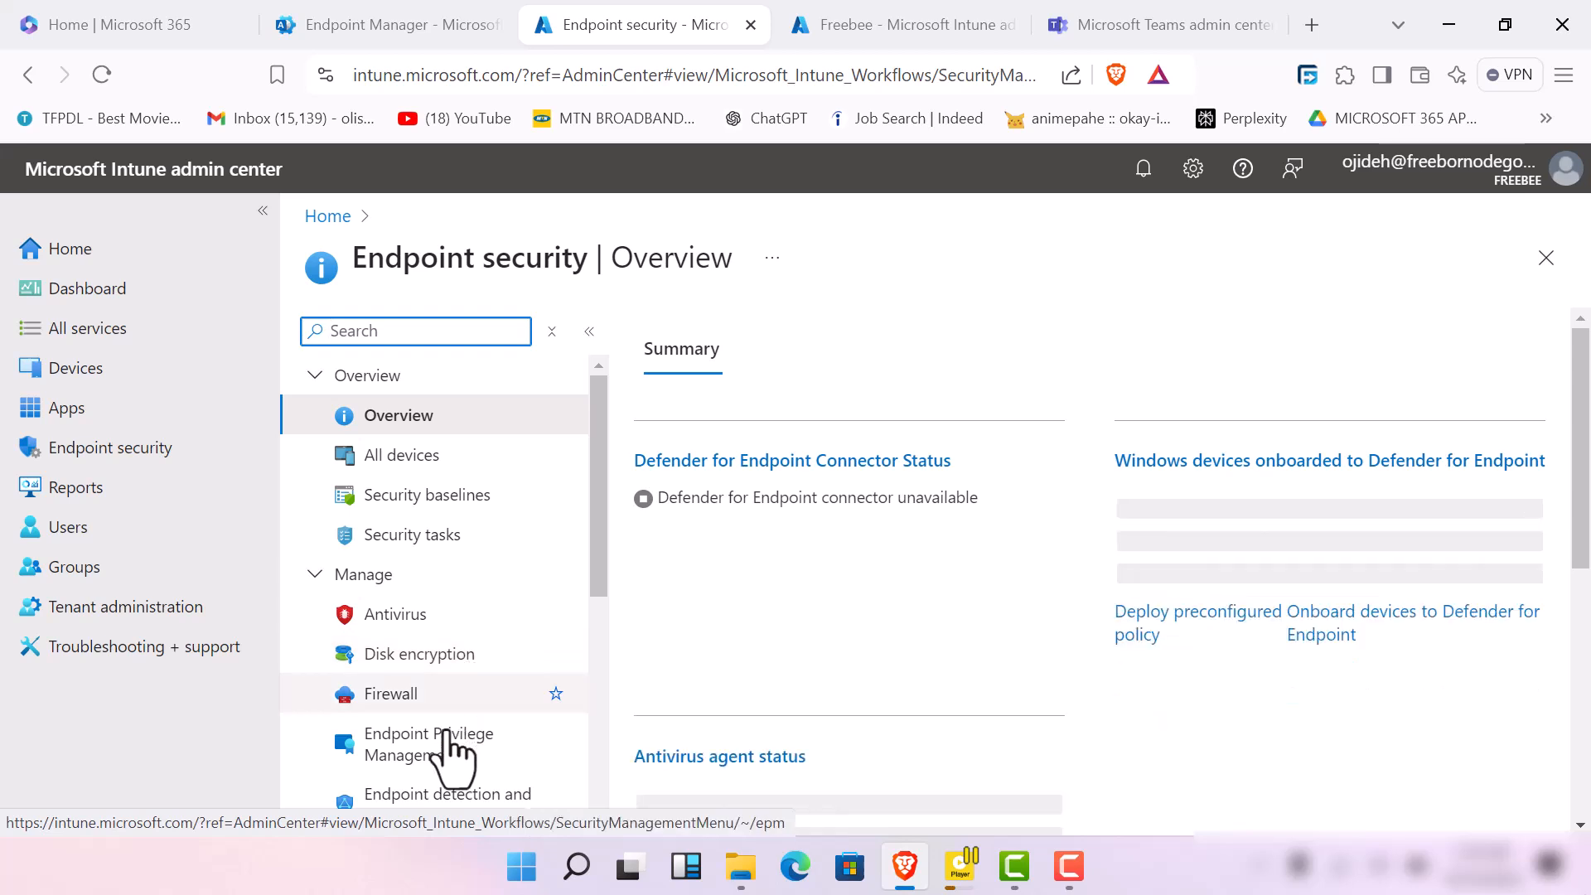
scroll(464, 663, "down", 3)
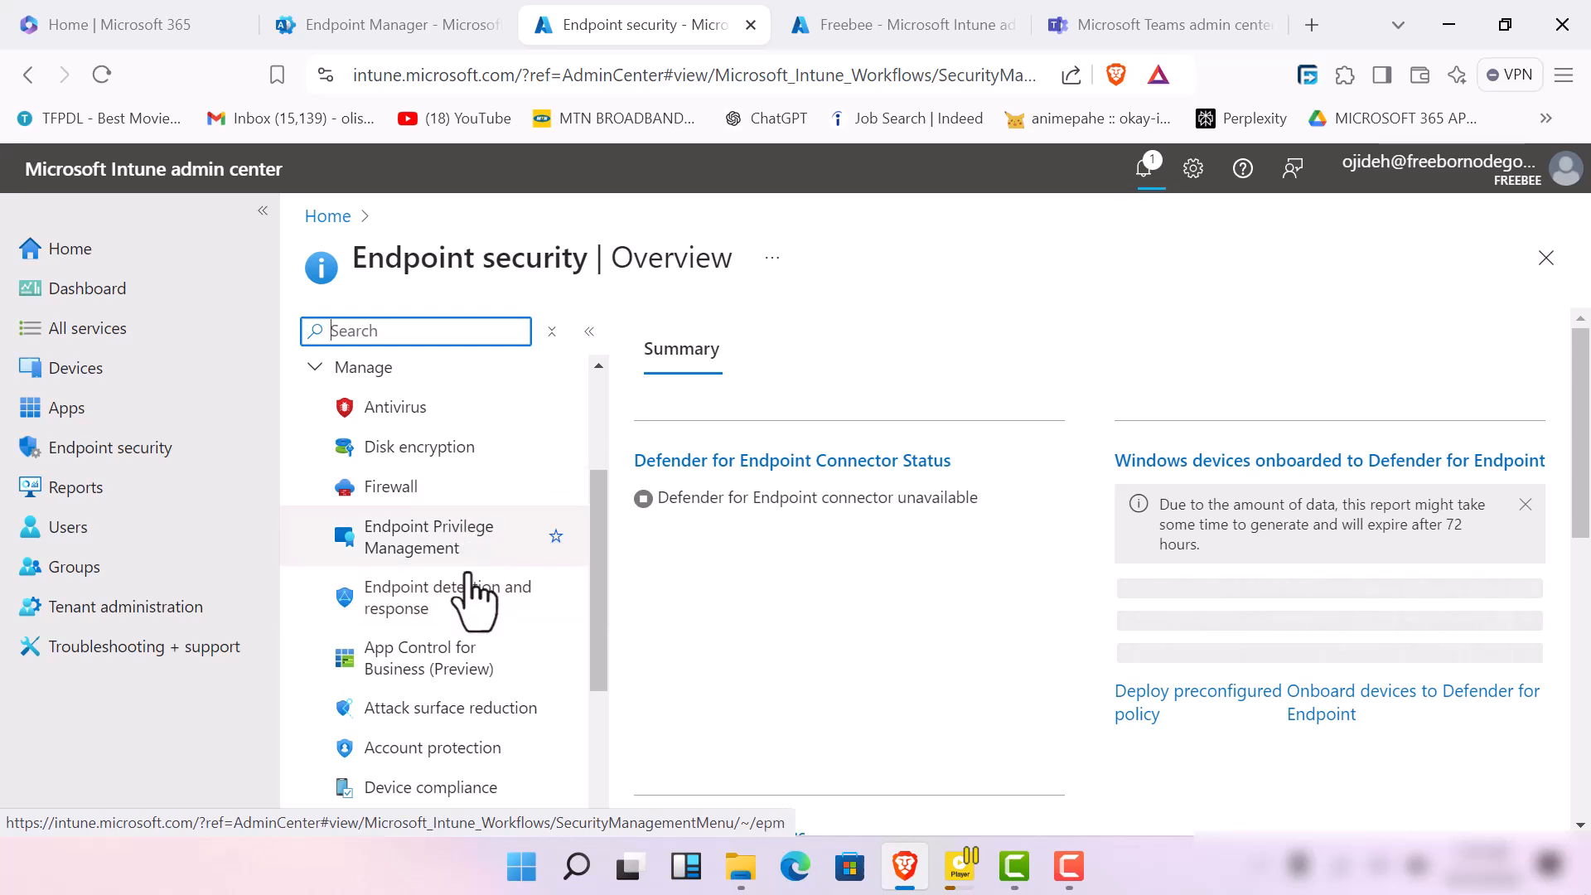
scroll(477, 692, "down", 3)
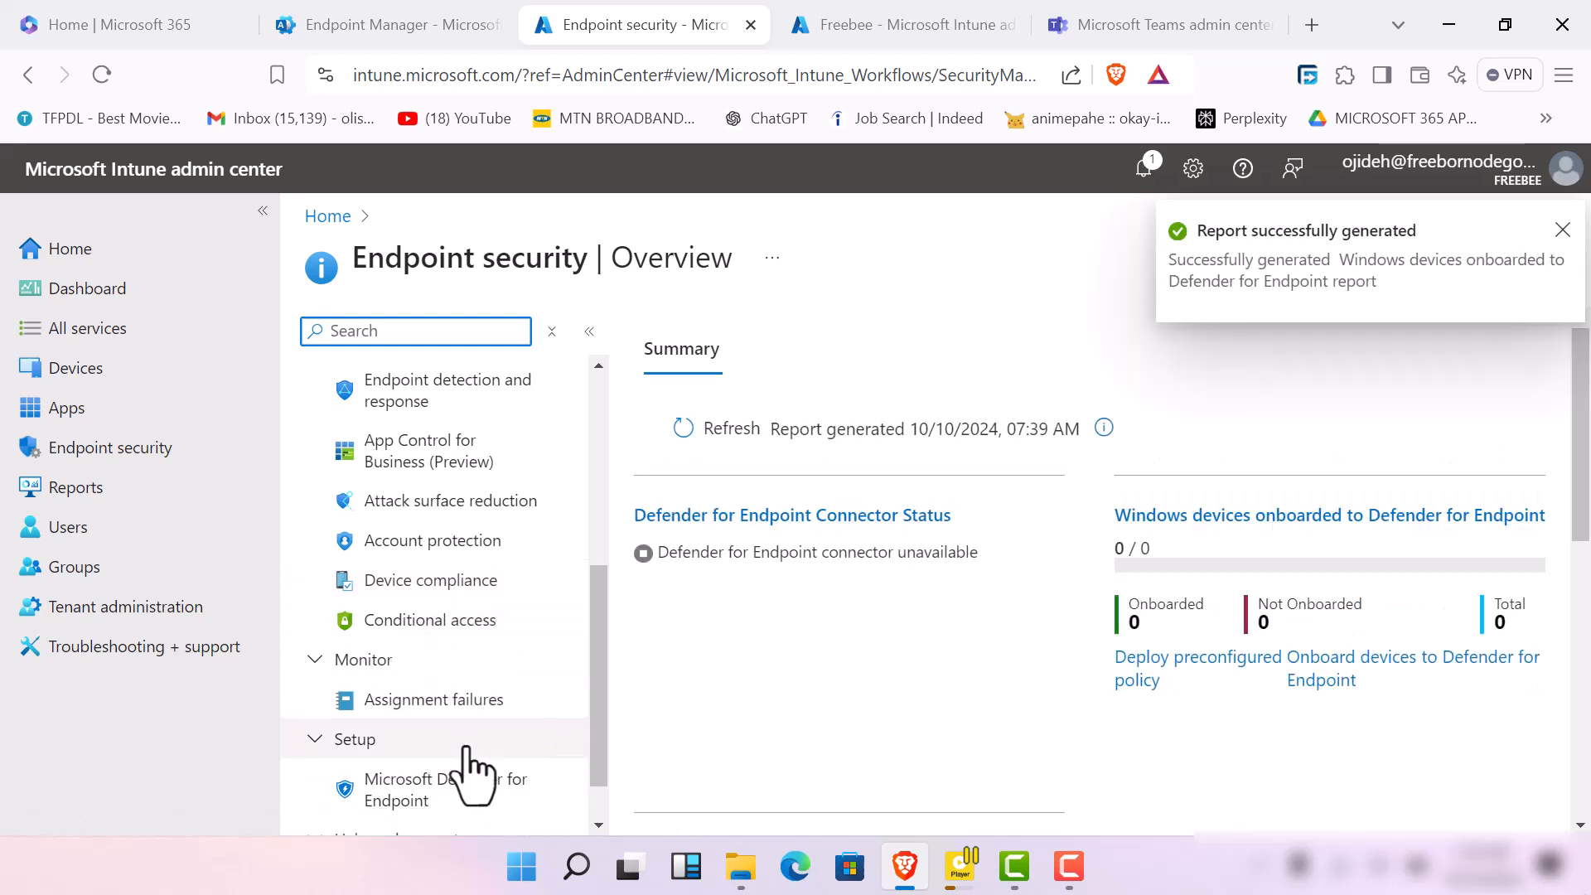
scroll(454, 713, "down", 1)
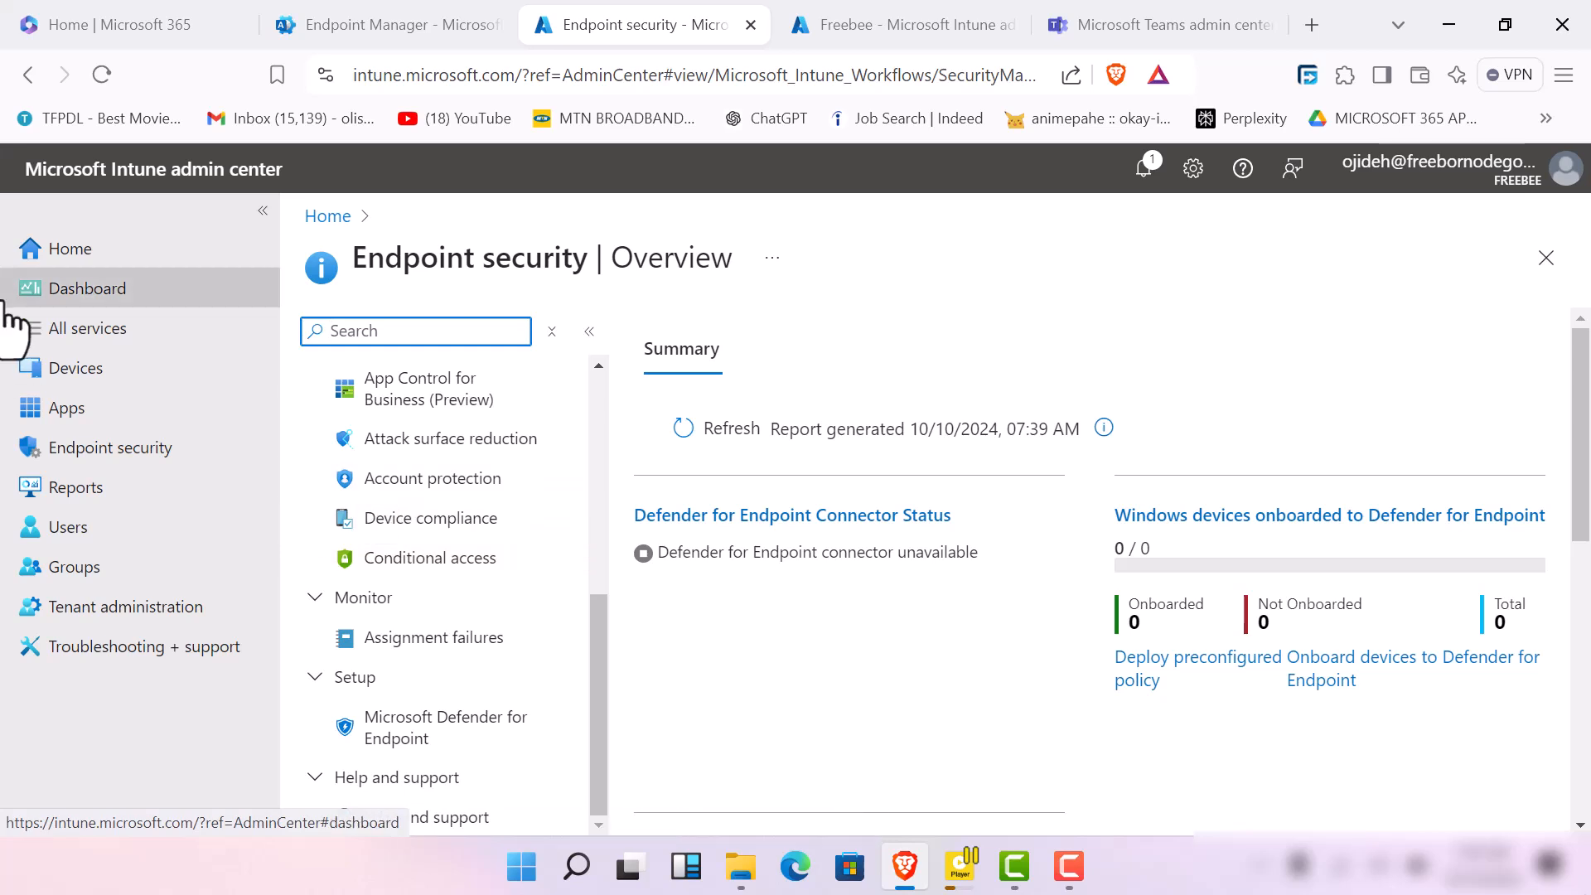
Open the Devices overview in the duplicate Intune page and check whether the Teams admin center has loaded
left_click(814, 31)
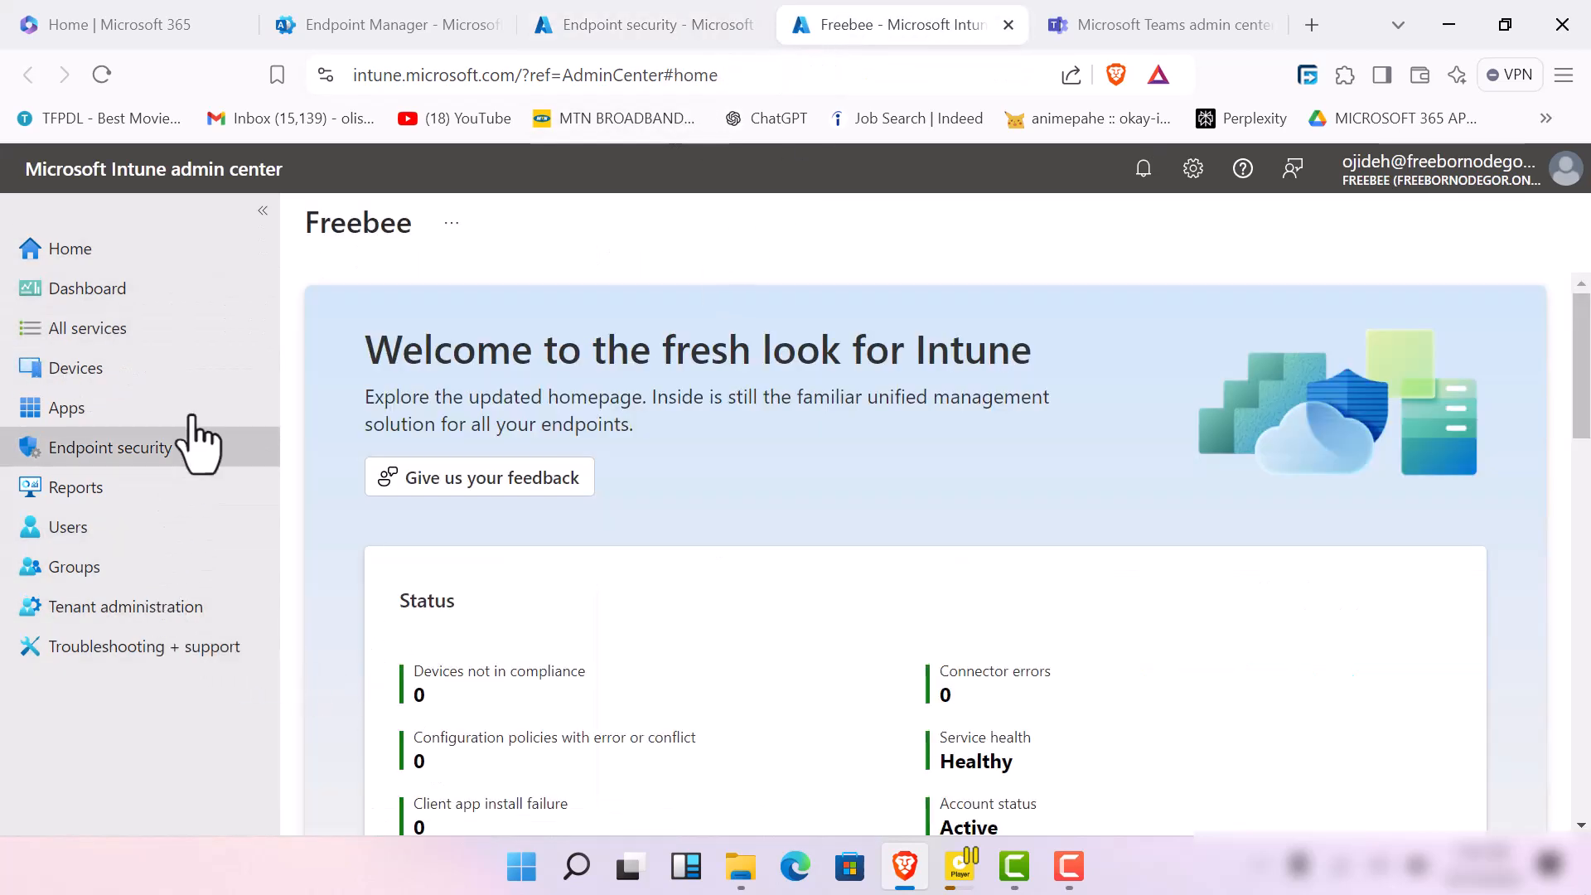
left_click(231, 379)
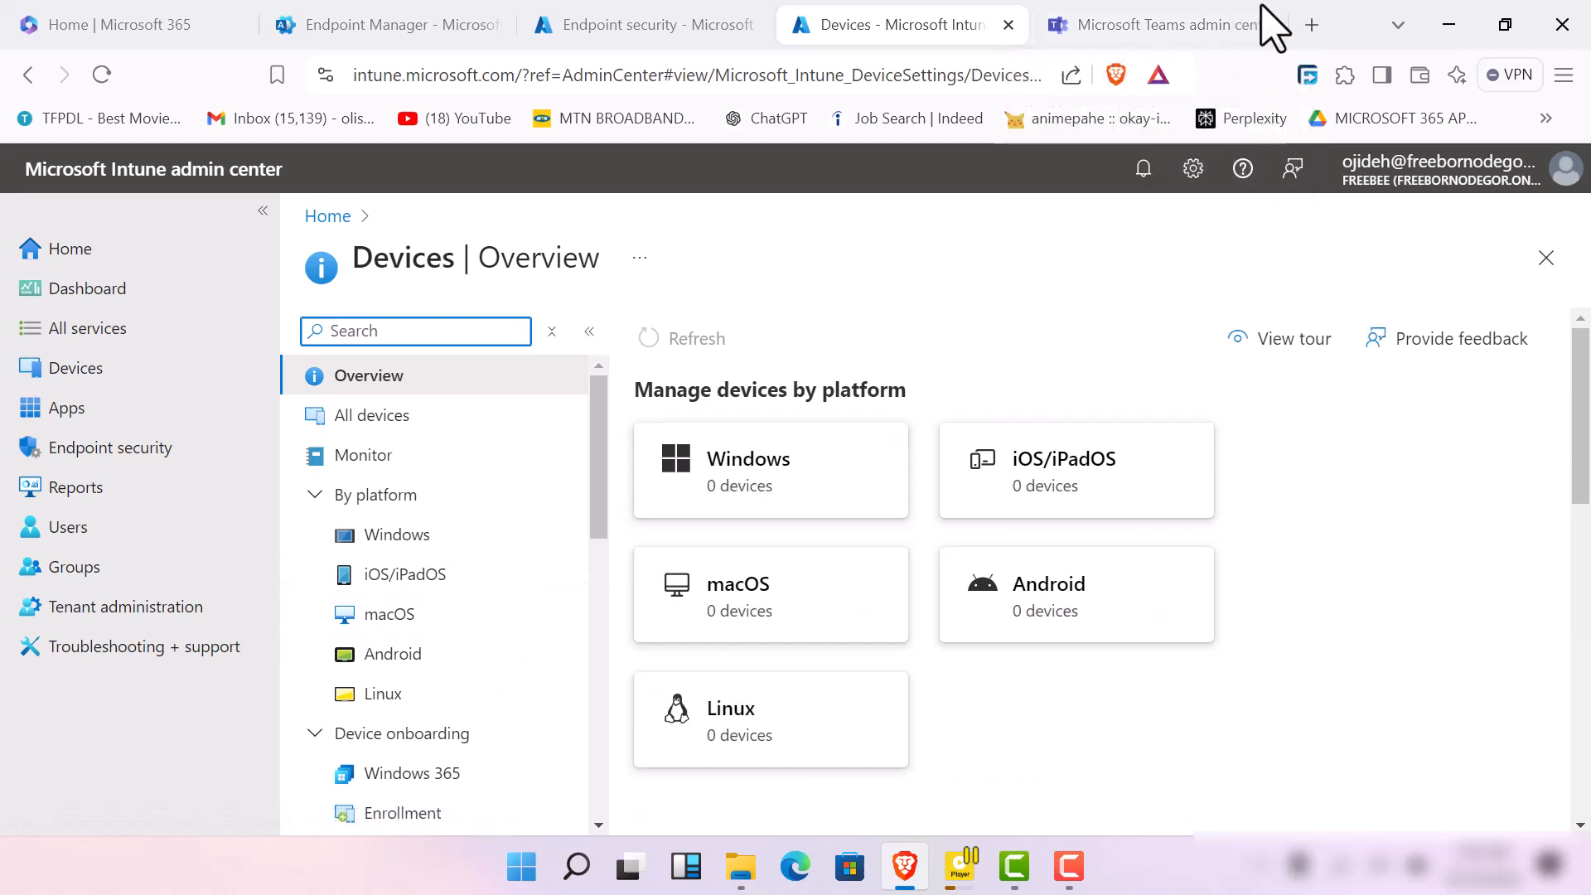
left_click(1206, 27)
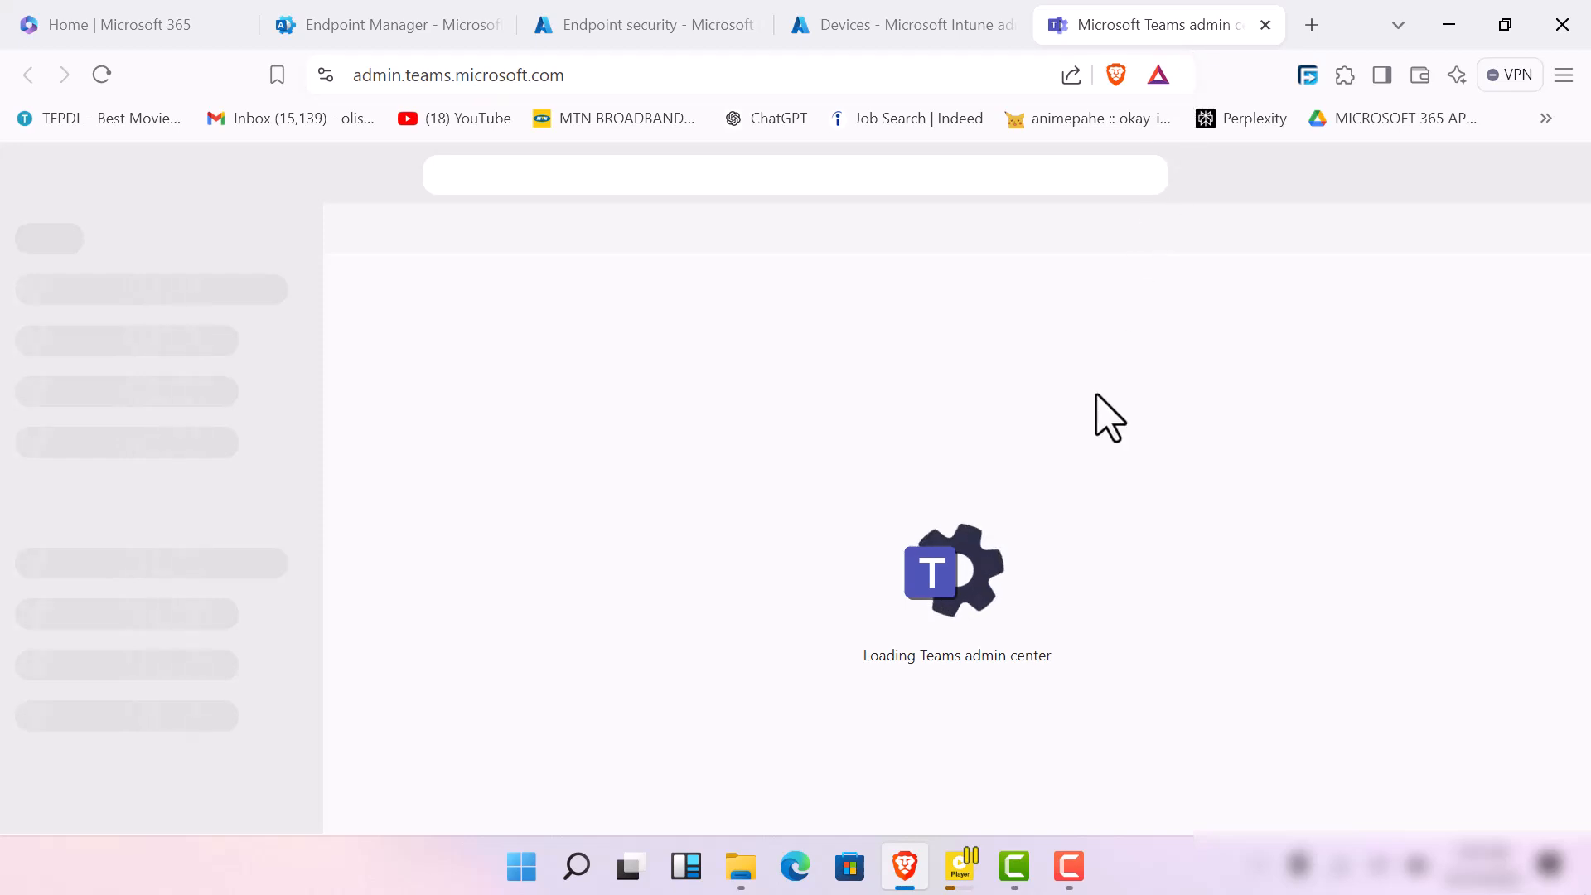
left_click(911, 27)
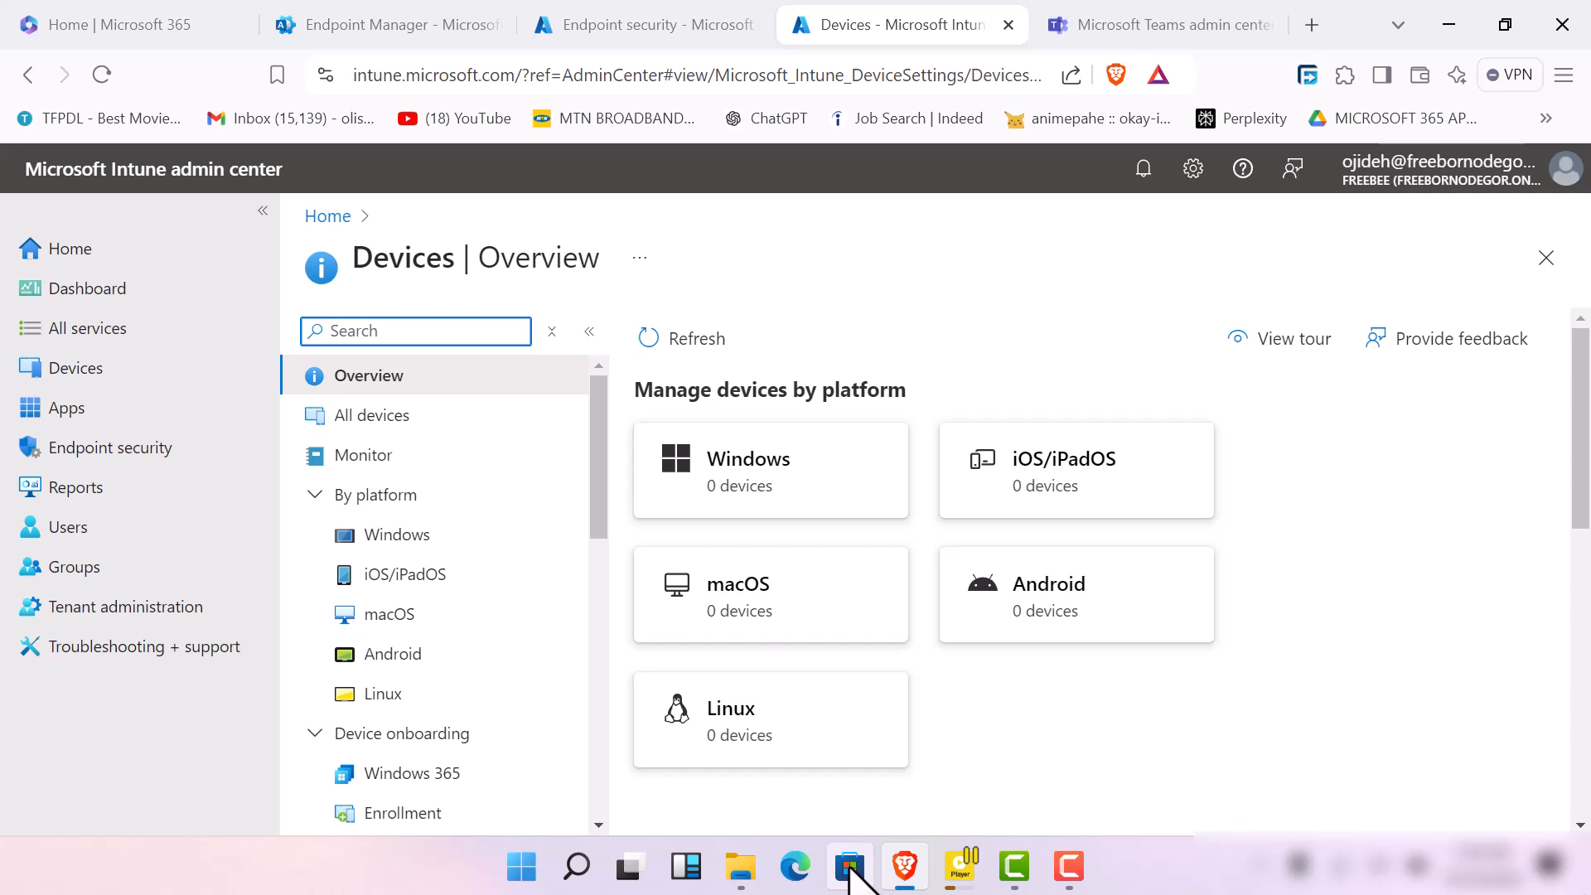
left_click(1075, 889)
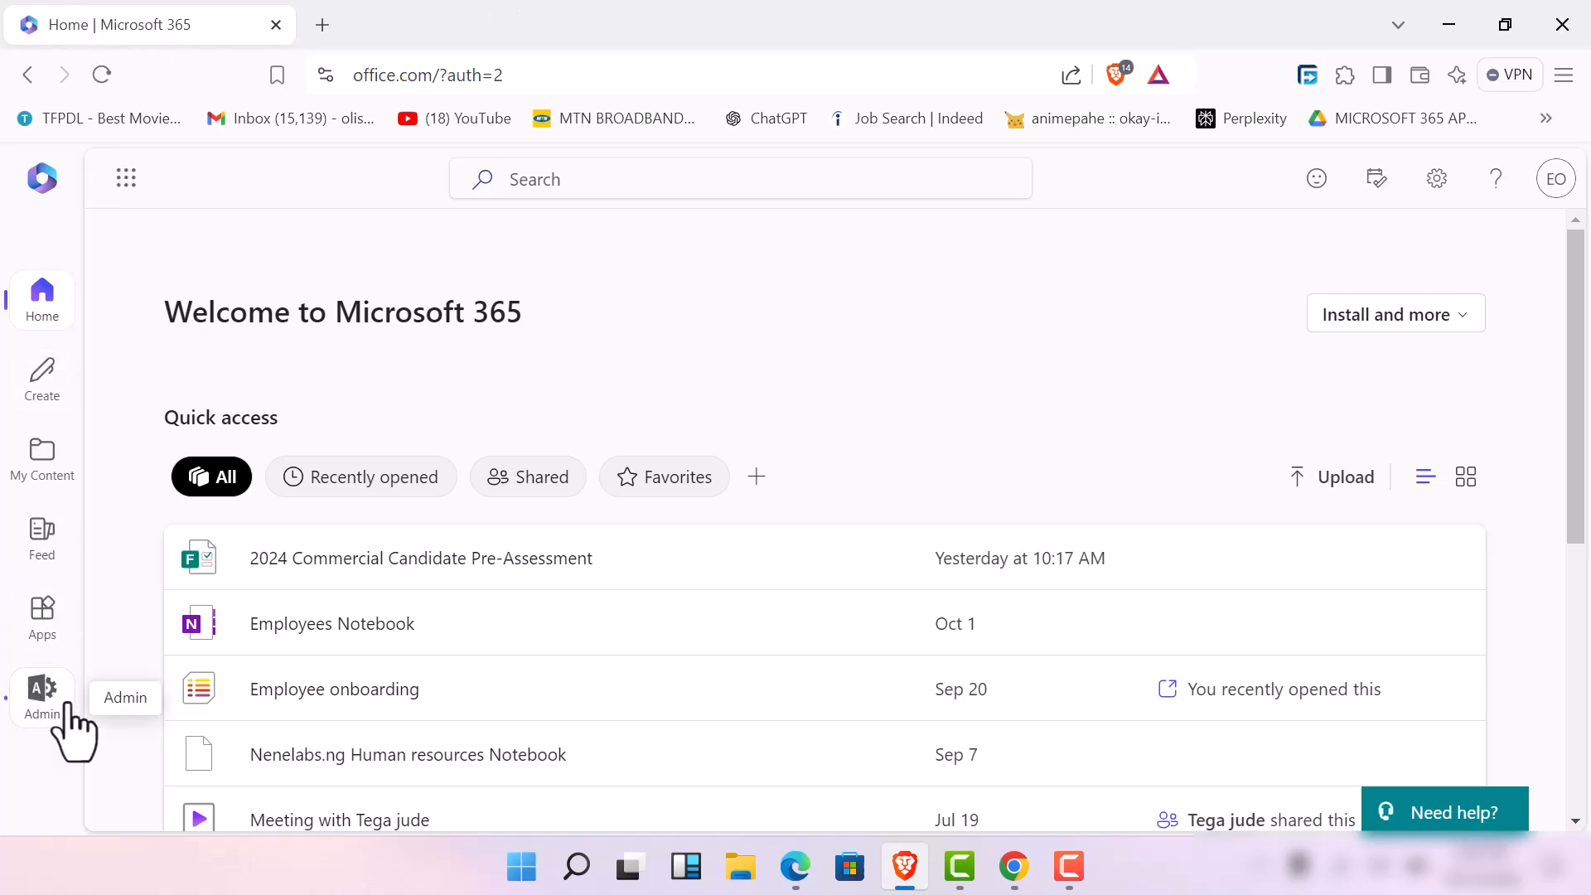
Open the Microsoft 365 admin center in a separate page from the Microsoft 365 home page and switch to it
right_click(43, 704)
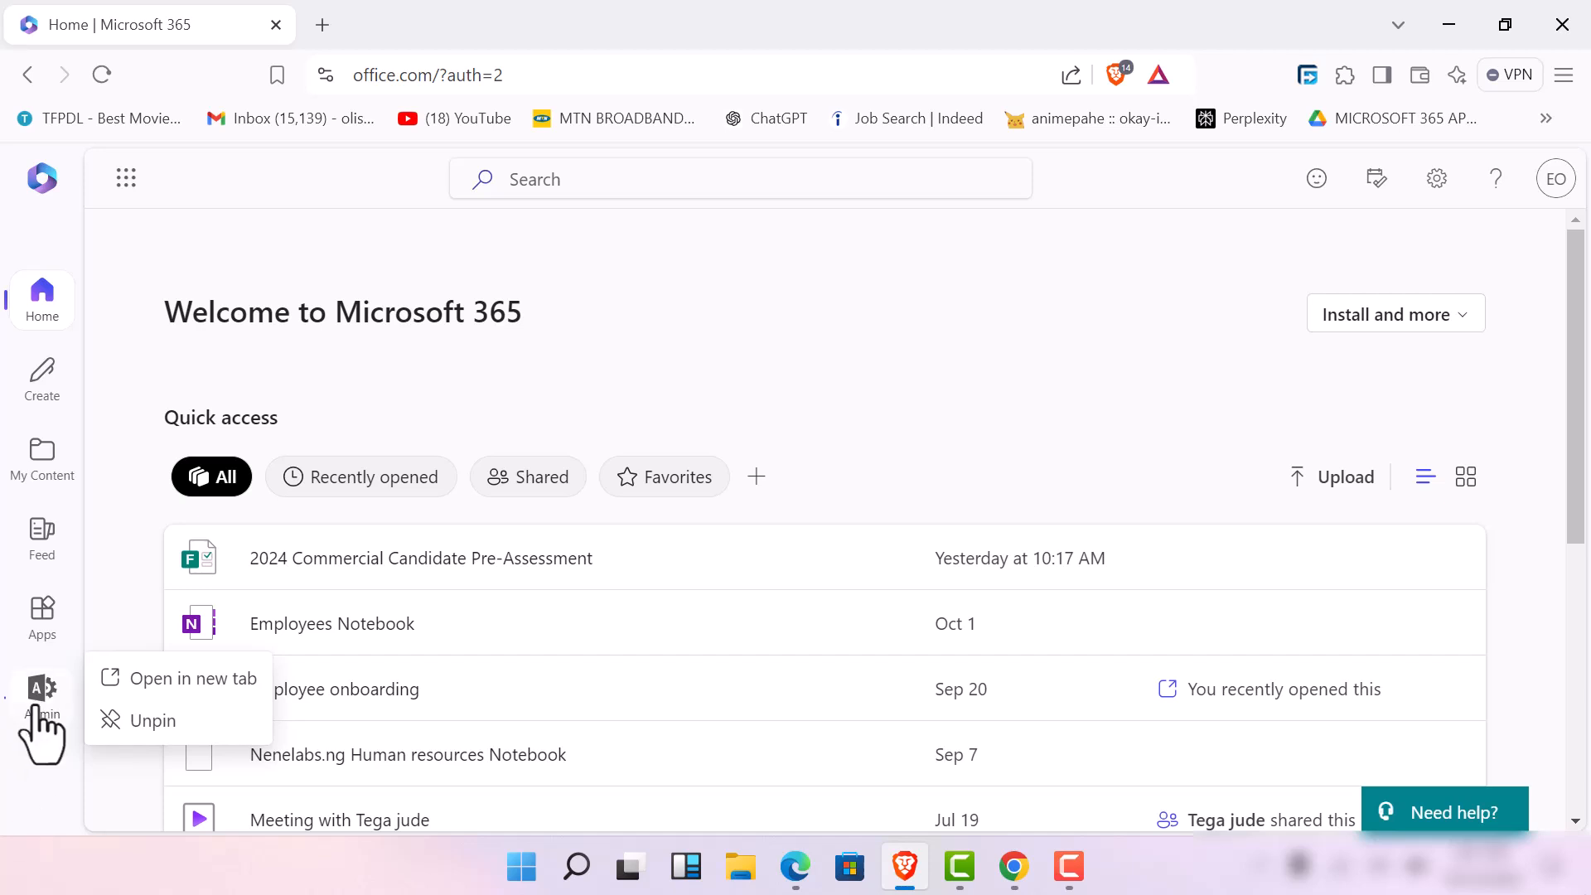
left_click(37, 711)
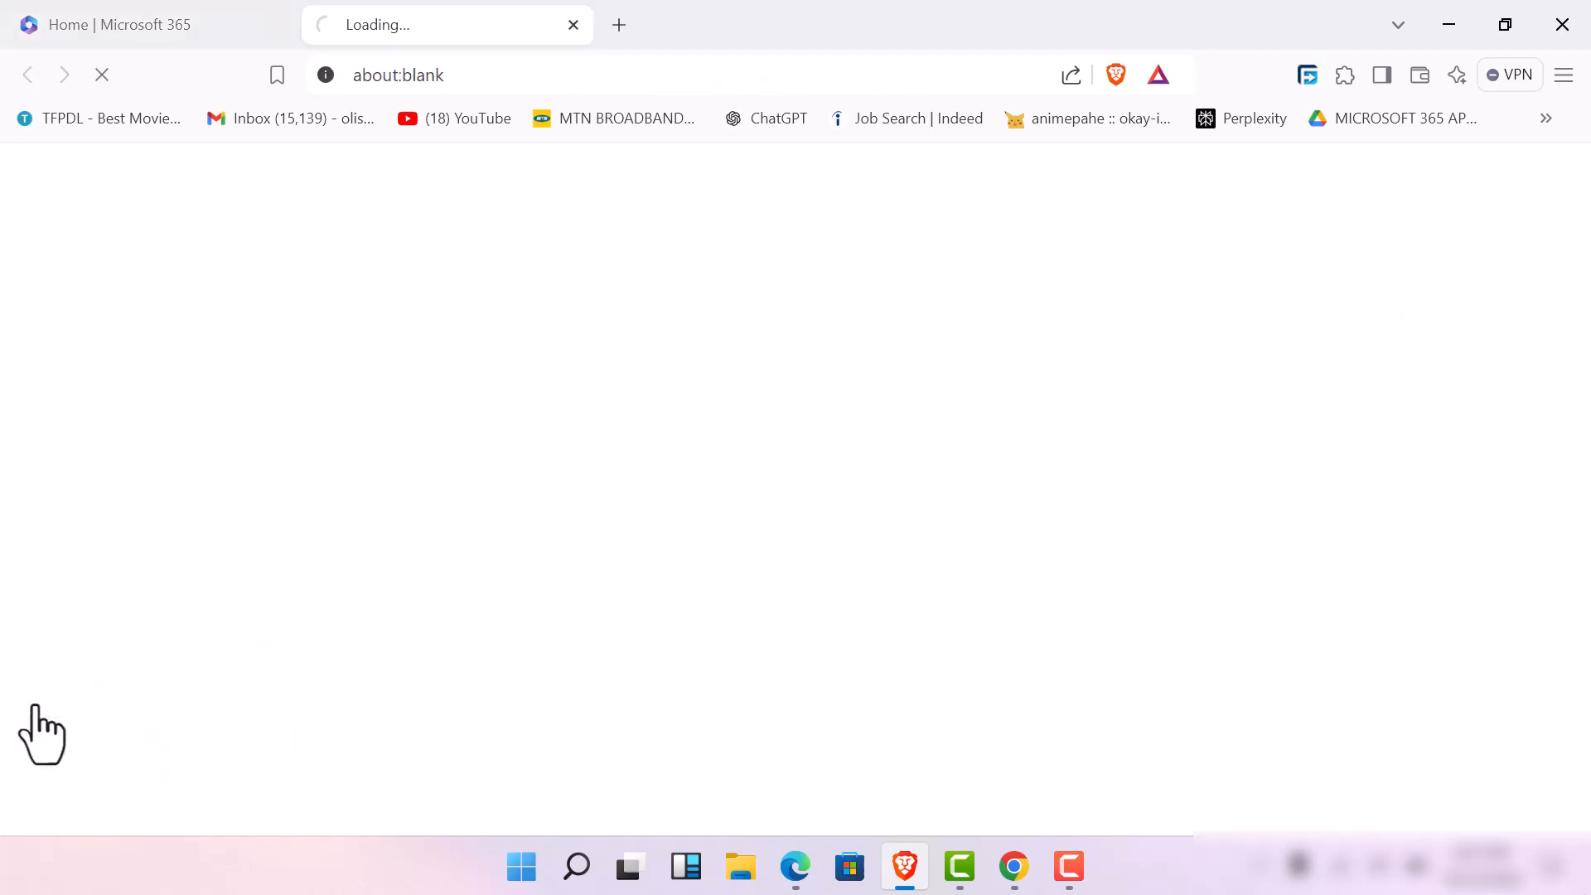
left_click(149, 6)
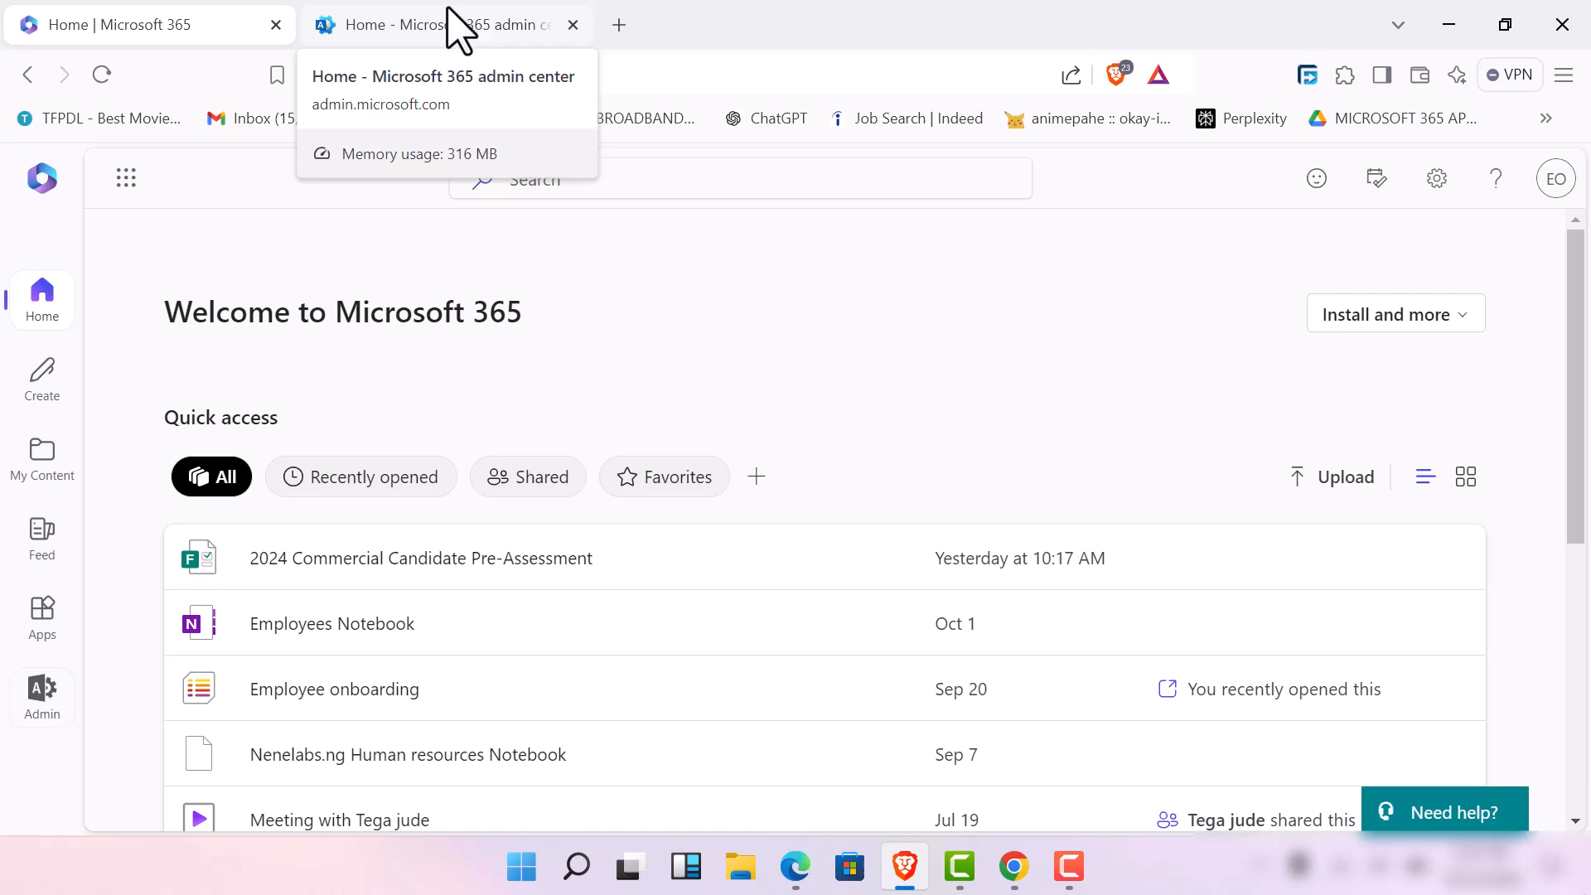
left_click(448, 14)
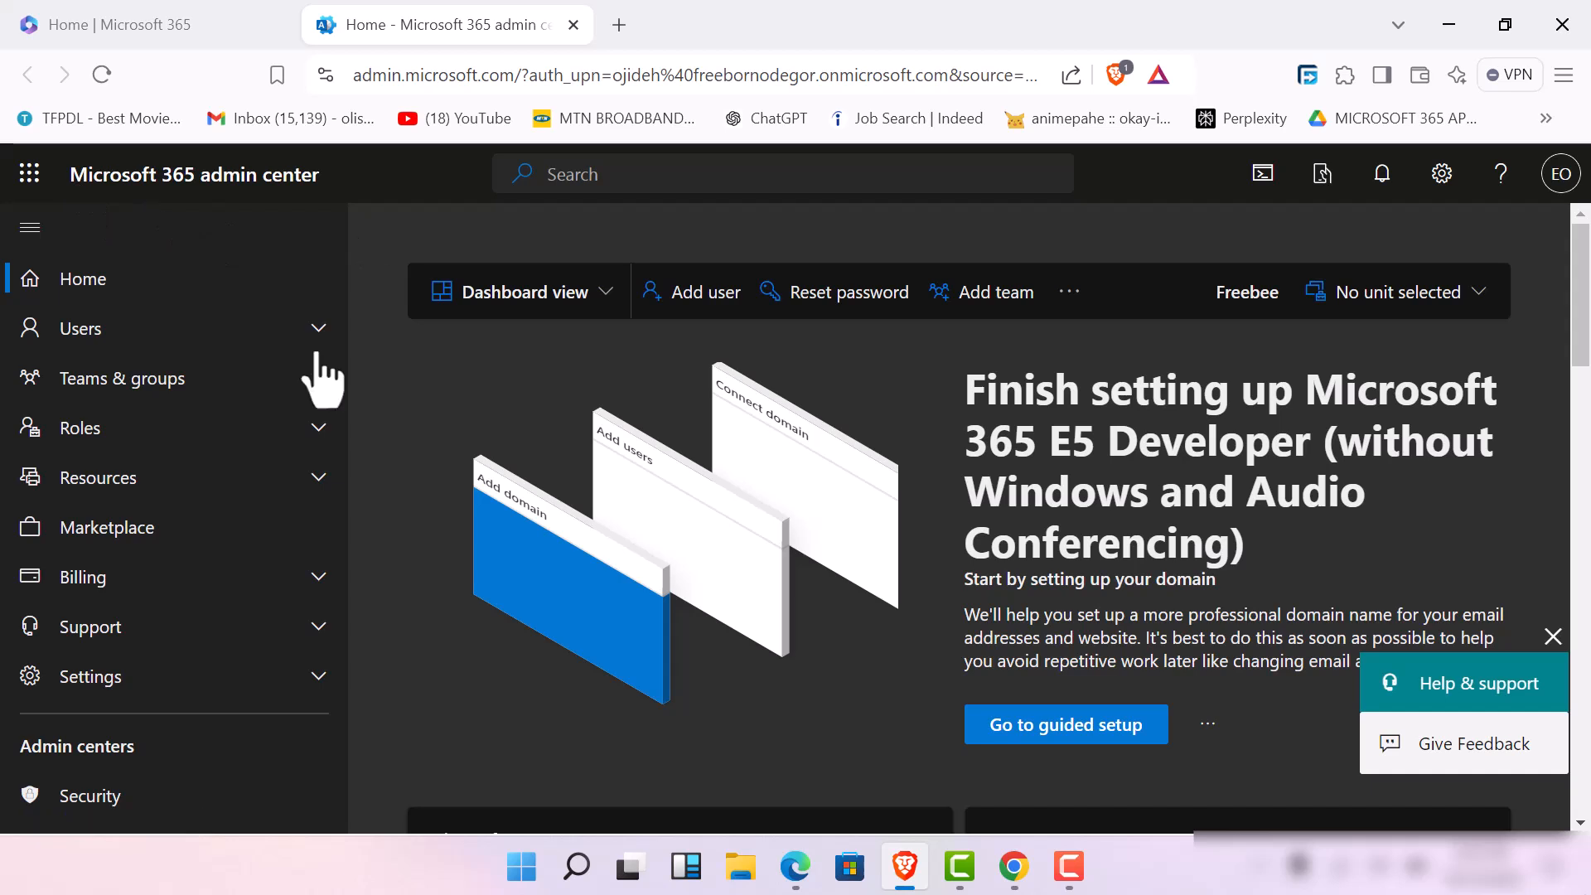
Show all entries in the Microsoft 365 admin center navigation and go to the full list of admin centers
scroll(83, 709, "down", 2)
scroll(140, 771, "down", 1)
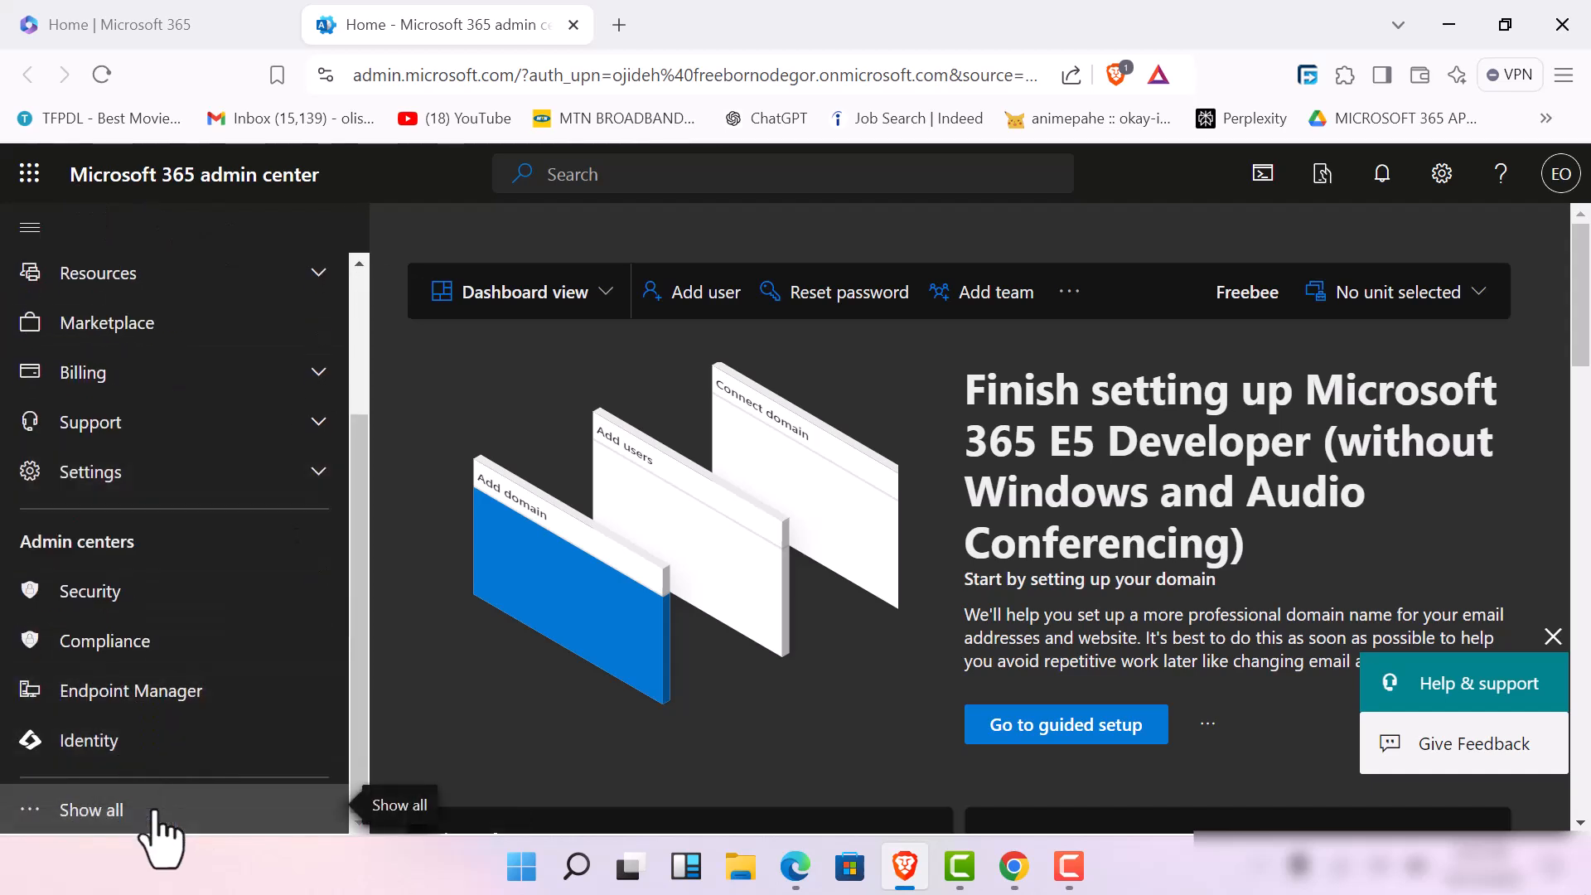
left_click(155, 829)
scroll(232, 762, "down", 5)
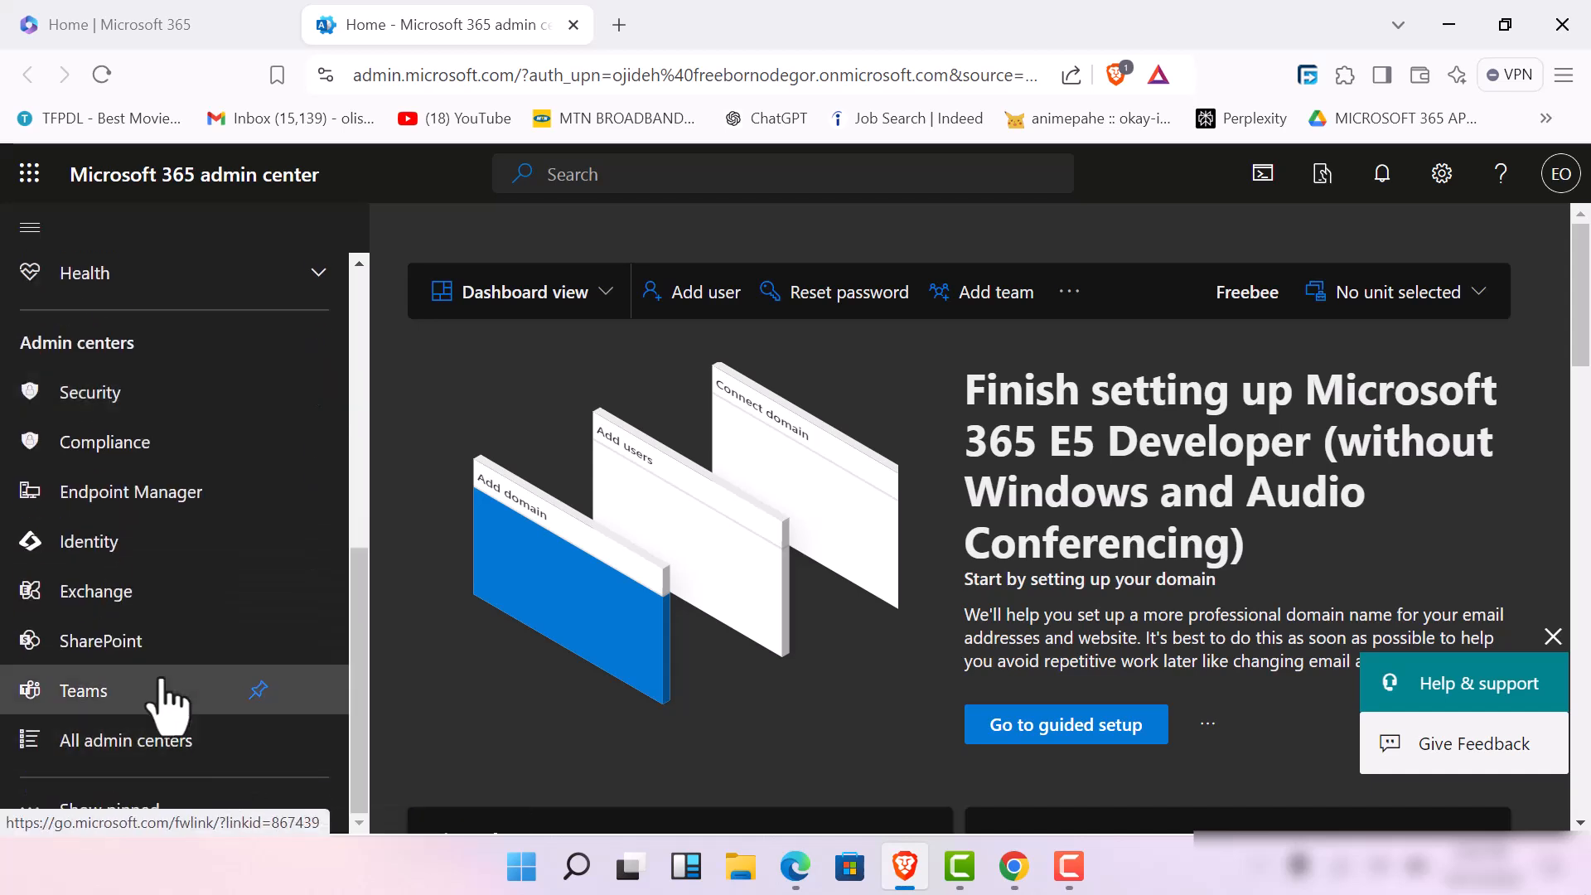
Open the Endpoint Manager and Teams admin centers in separate pages and switch to the Intune page
left_click(162, 496)
left_click(413, 14)
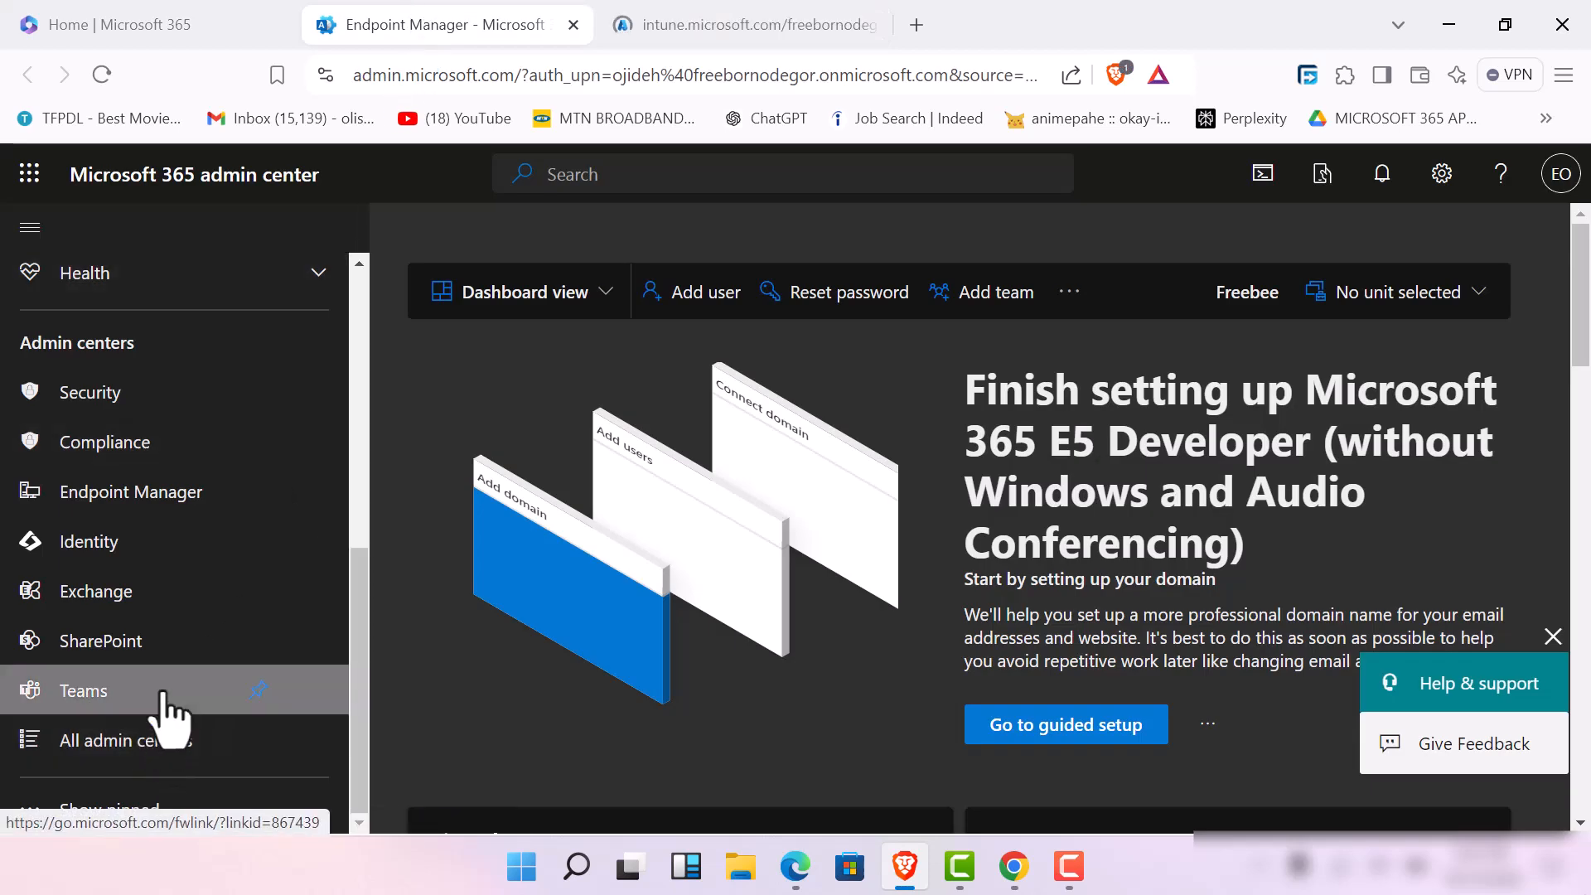
left_click_drag(162, 693, 162, 689)
left_click(185, 686)
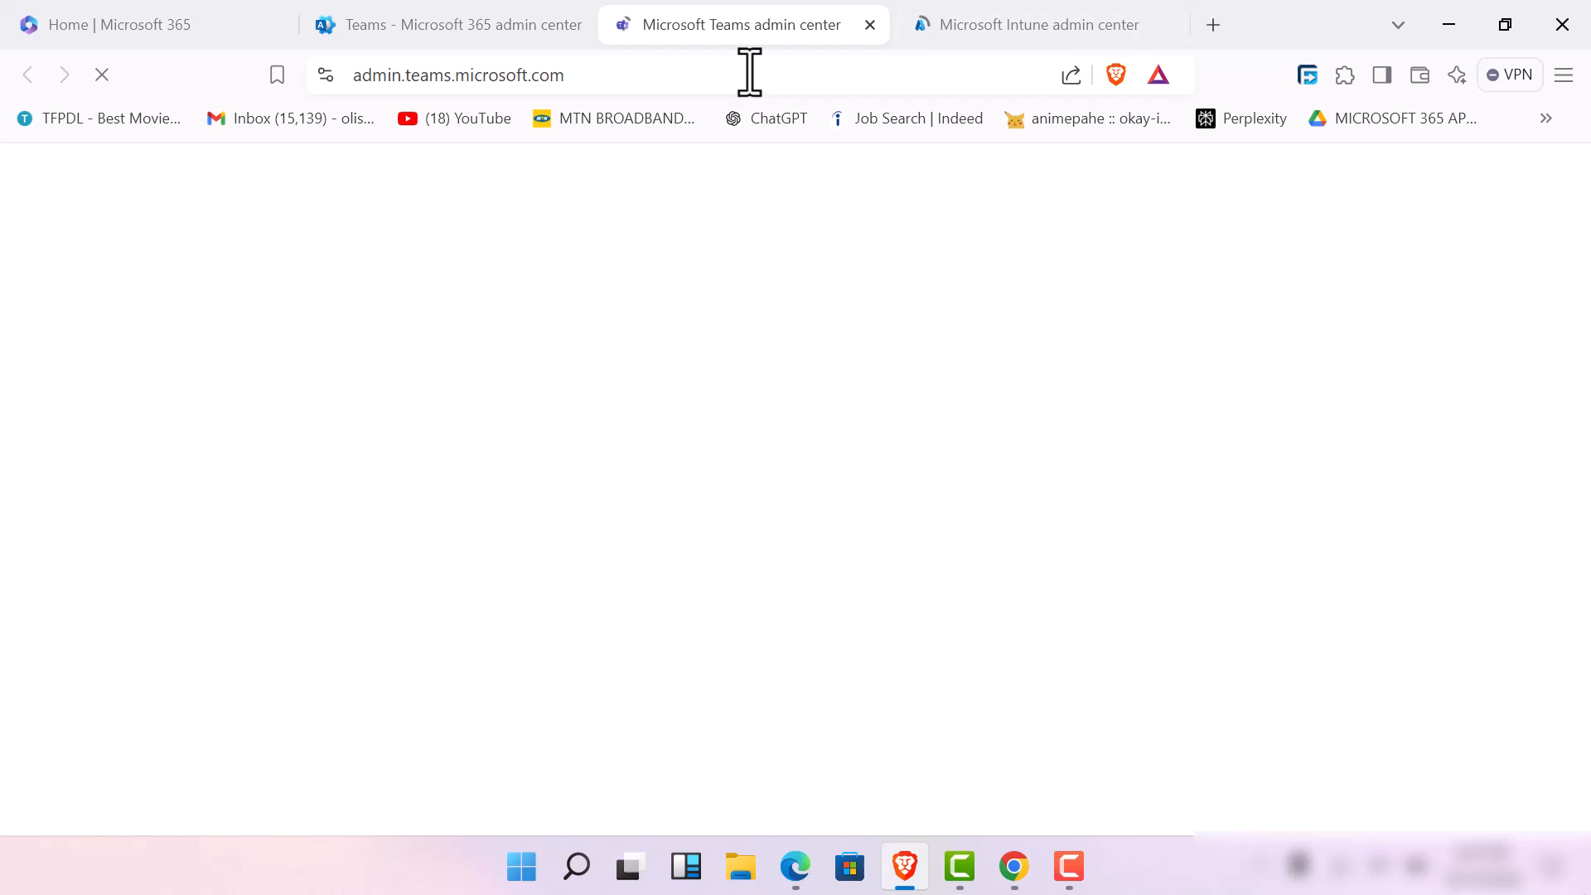
left_click(1011, 36)
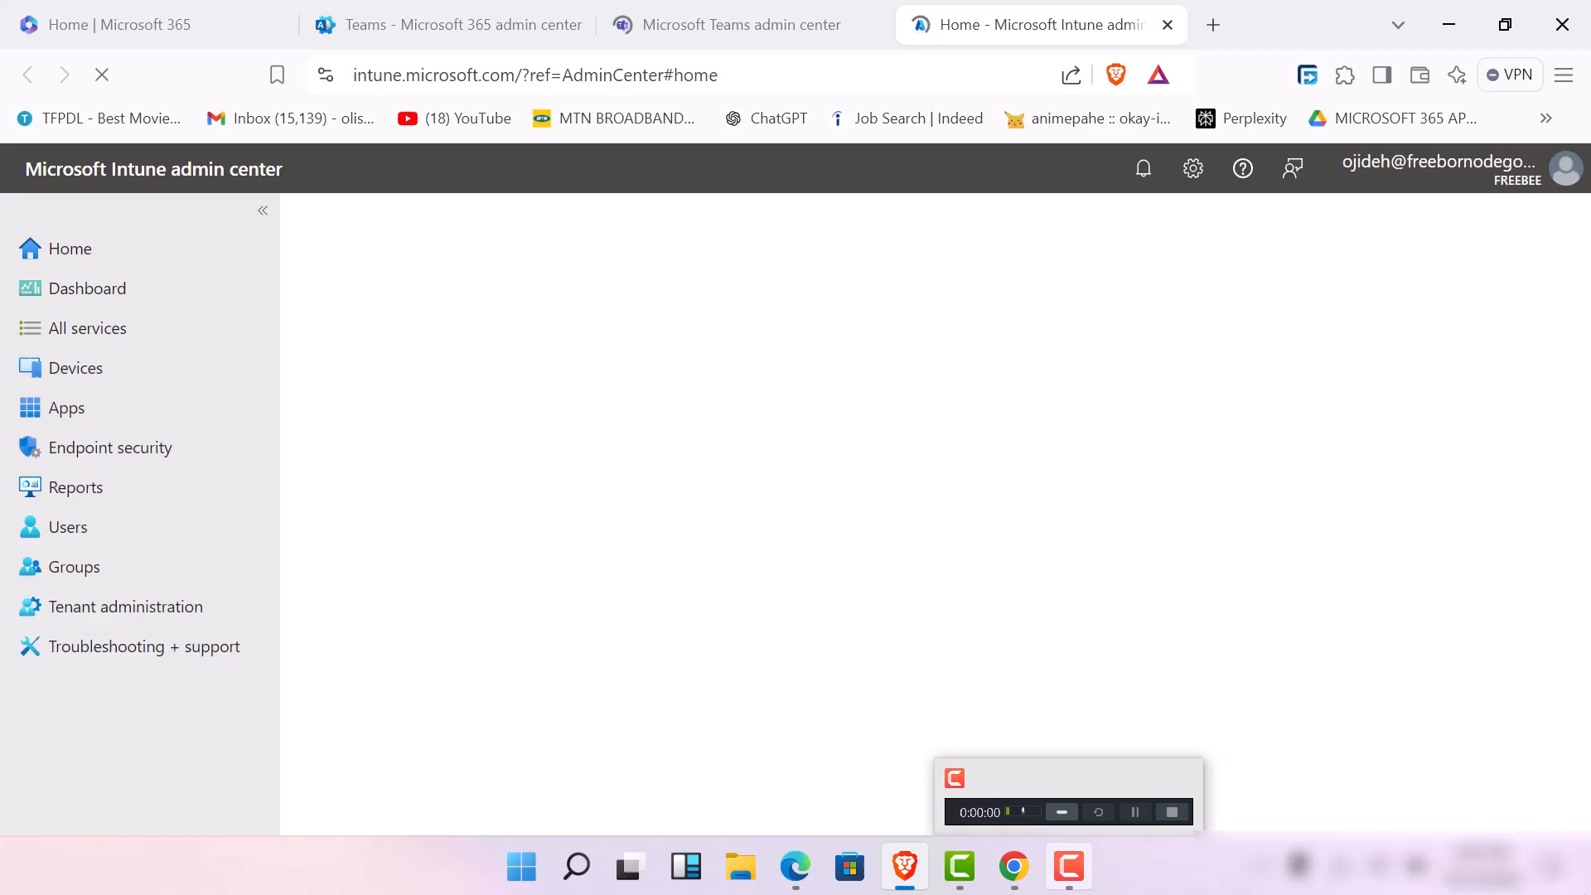
left_click(1067, 869)
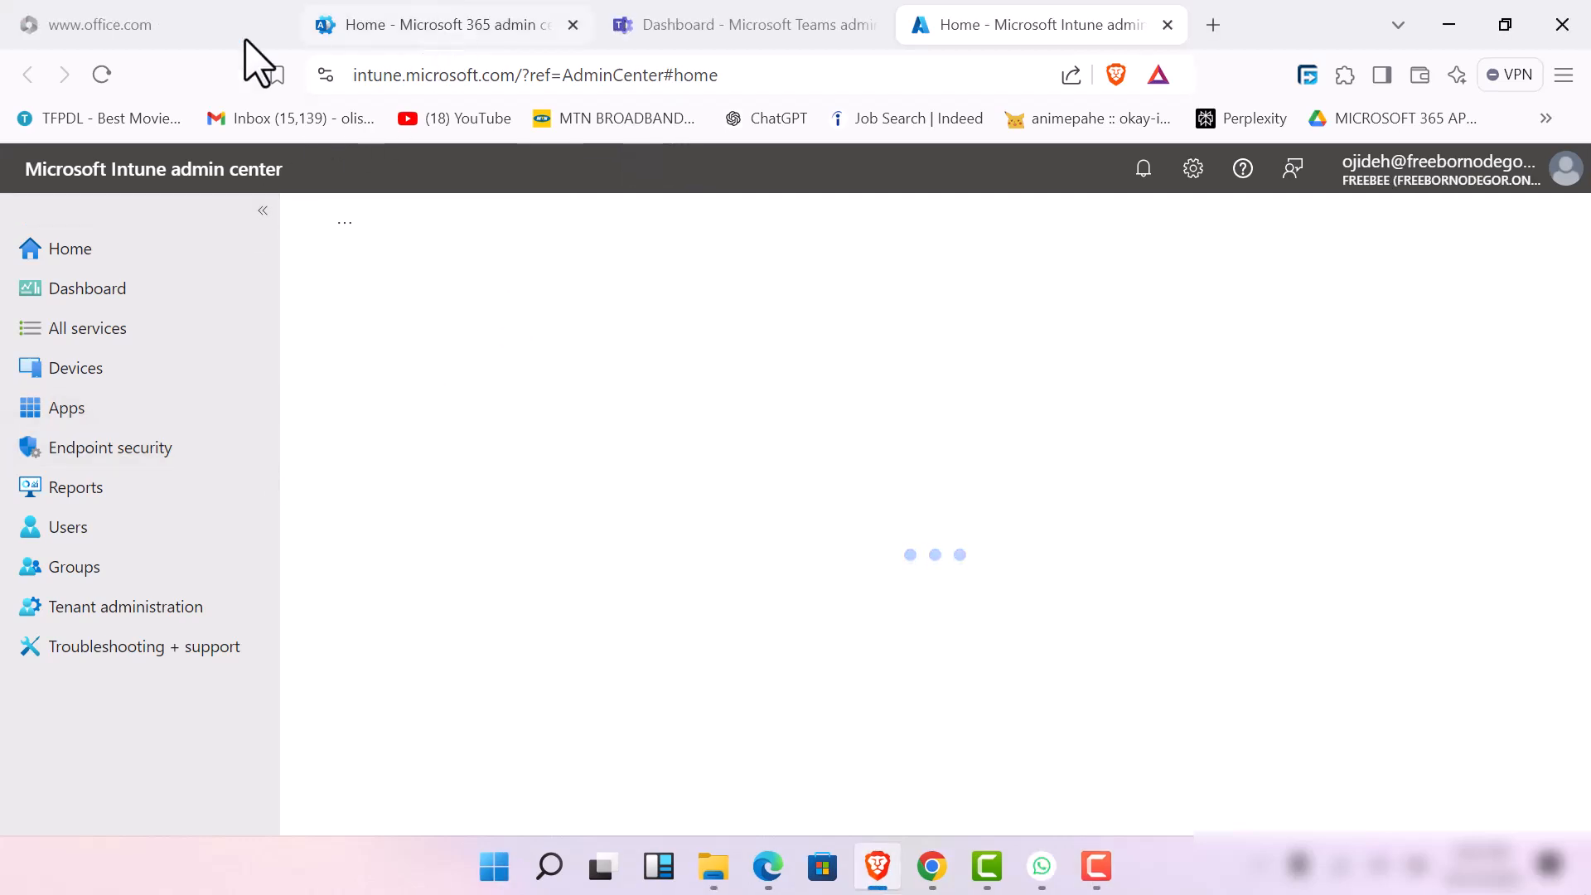
Reload the open Microsoft 365 admin center, Microsoft 365 home, Teams admin center, and Intune admin center pages
left_click(406, 25)
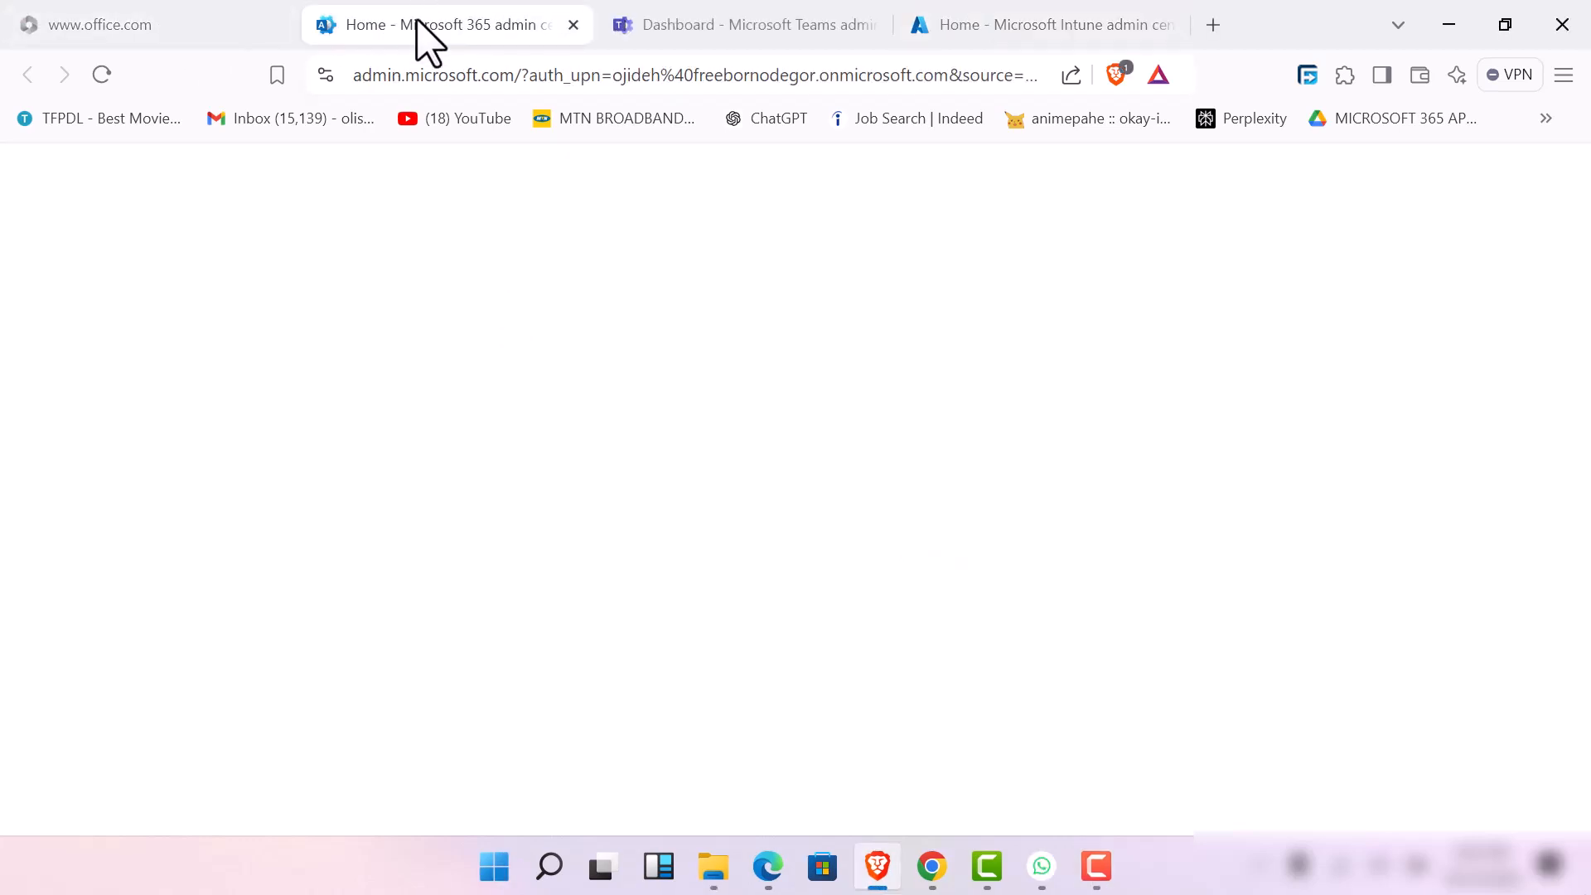
left_click(102, 75)
left_click(141, 25)
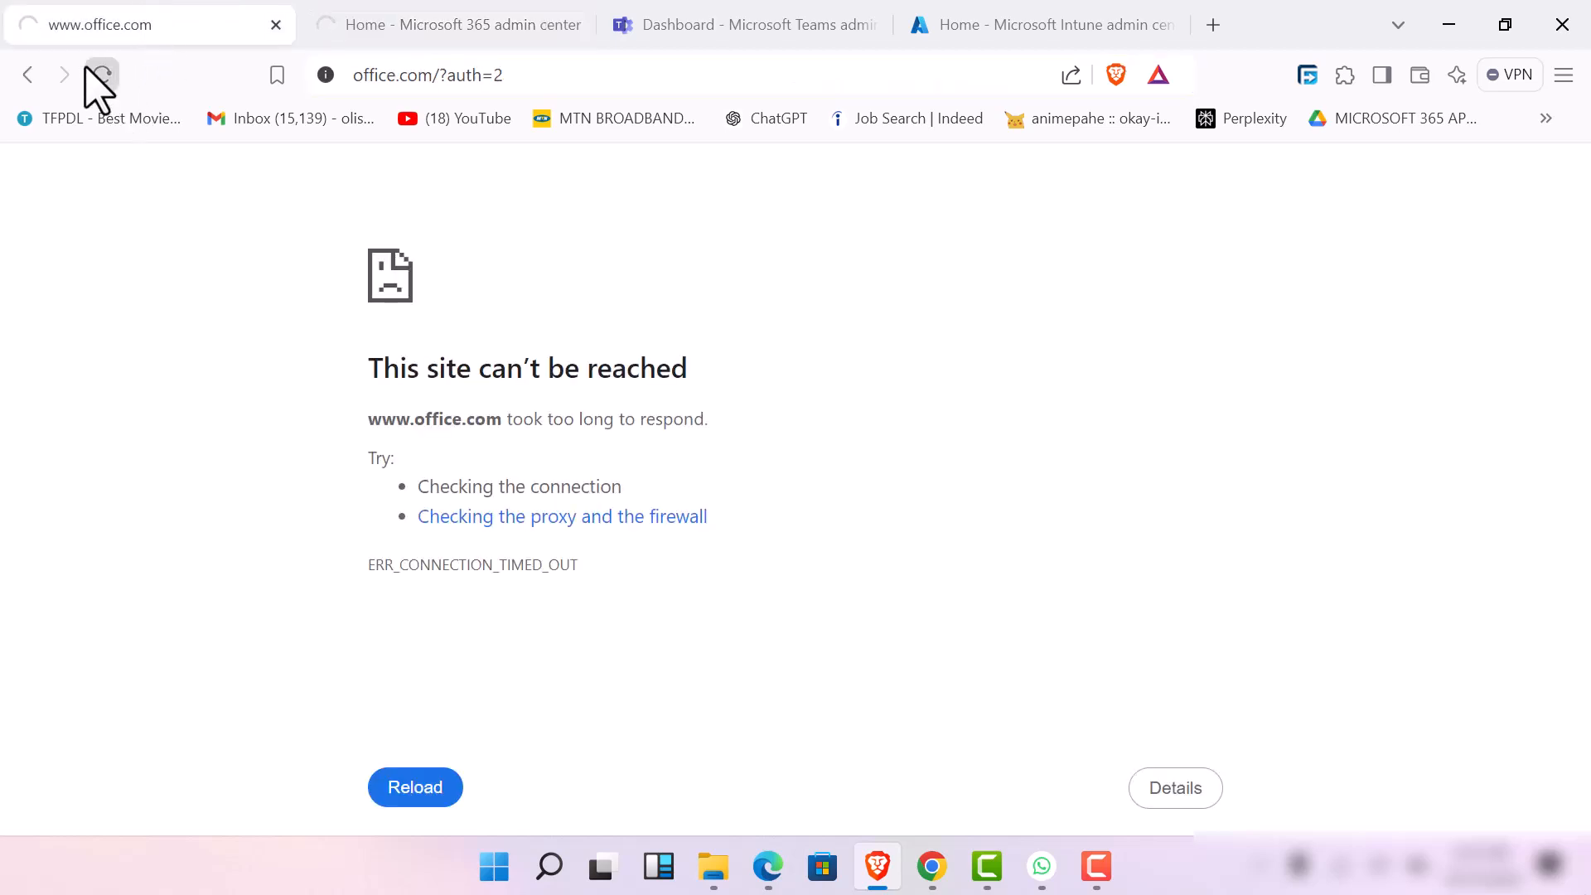
left_click(775, 23)
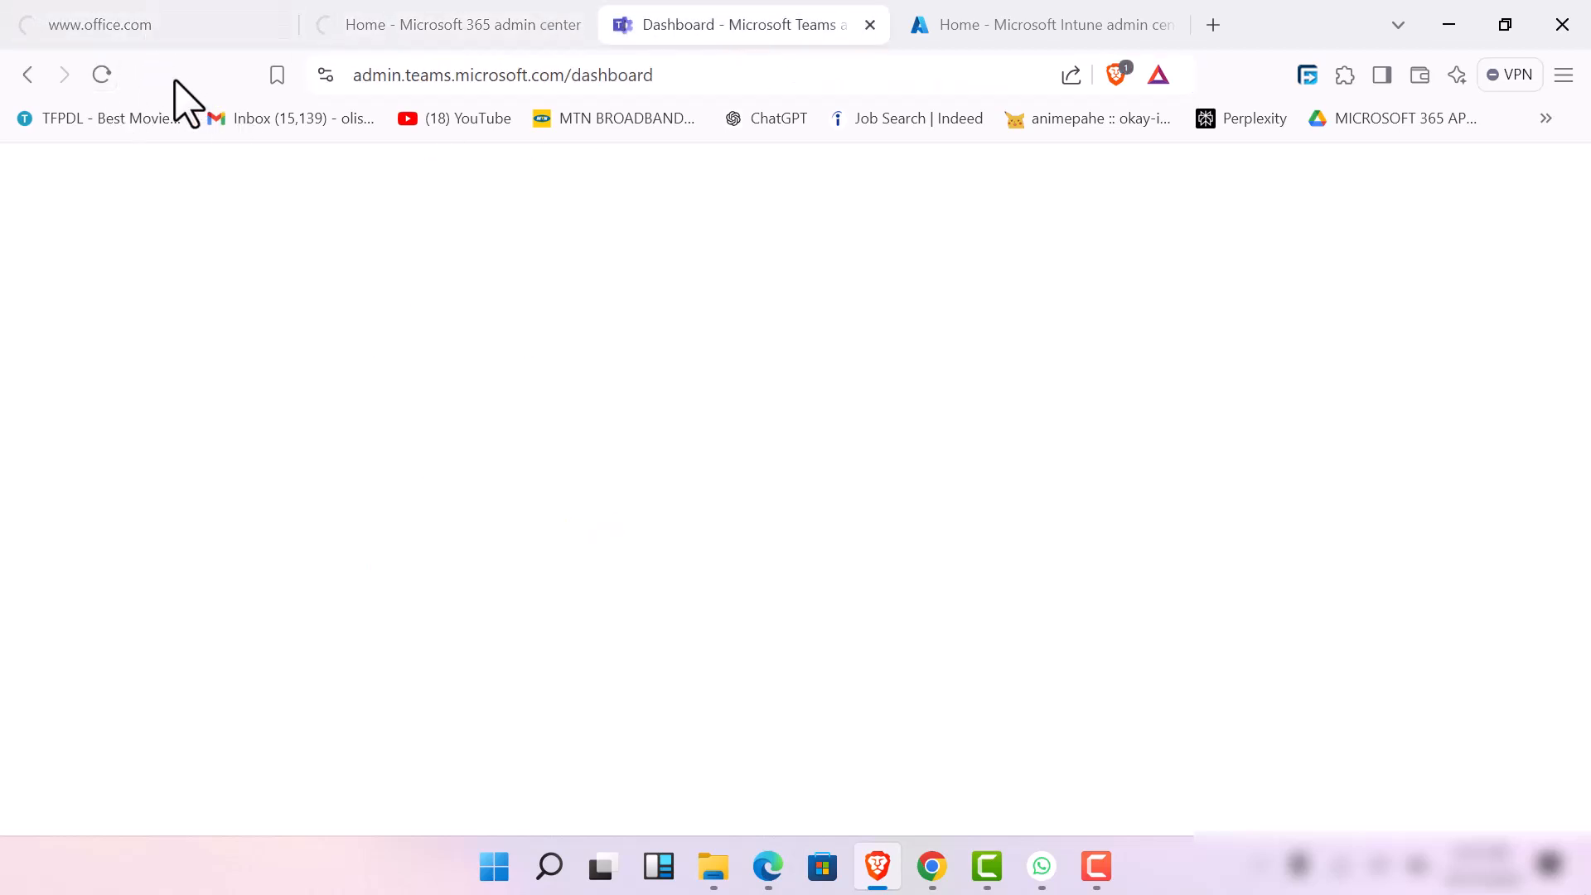
left_click(102, 74)
left_click(1110, 29)
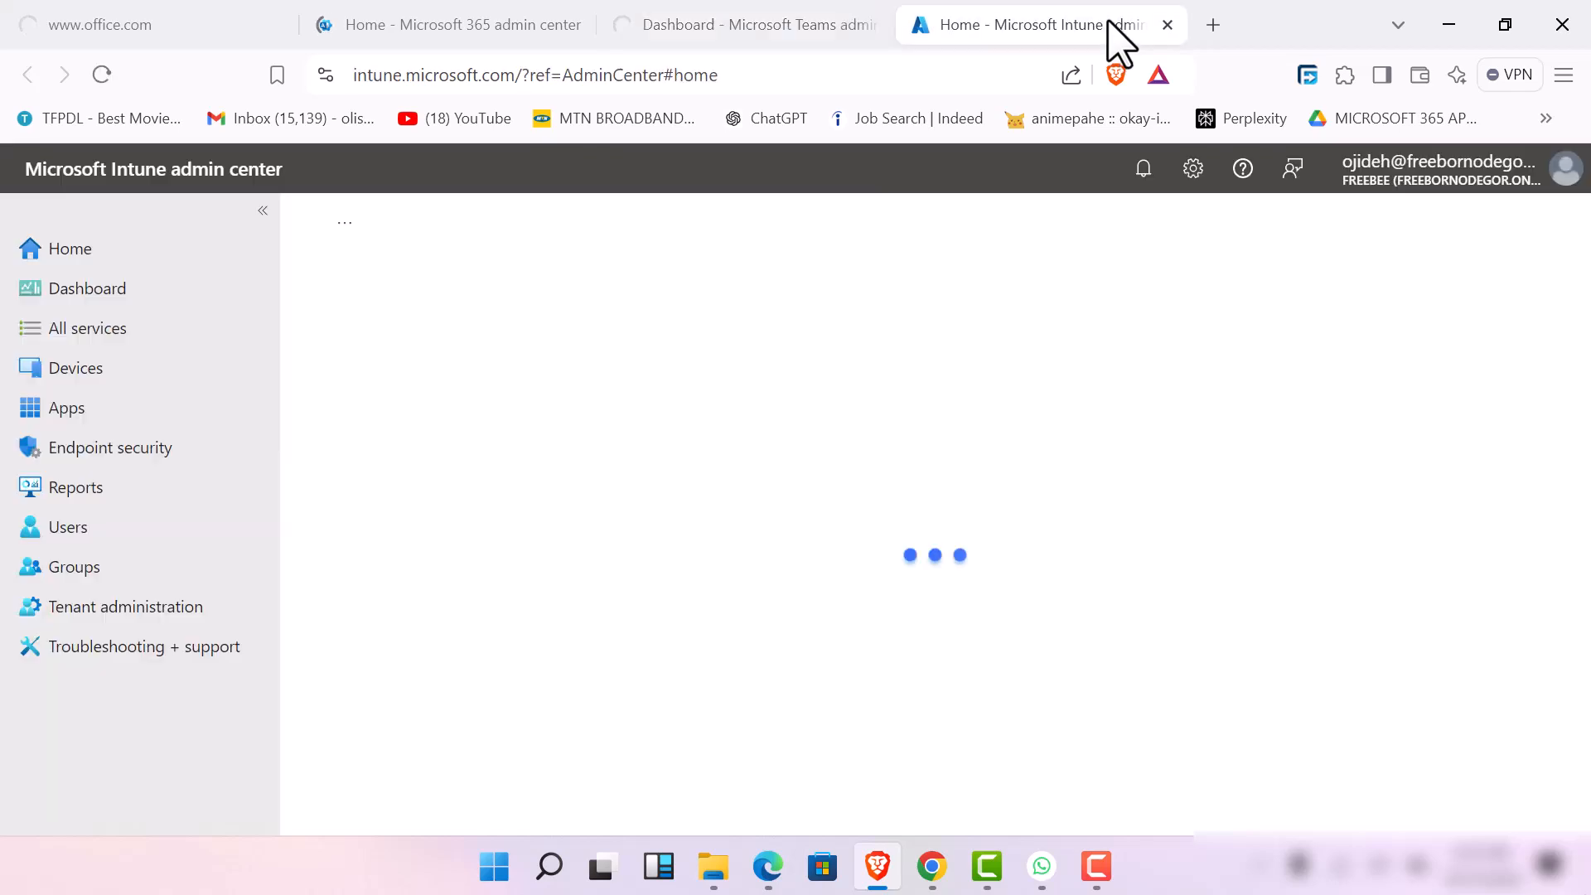
left_click(113, 85)
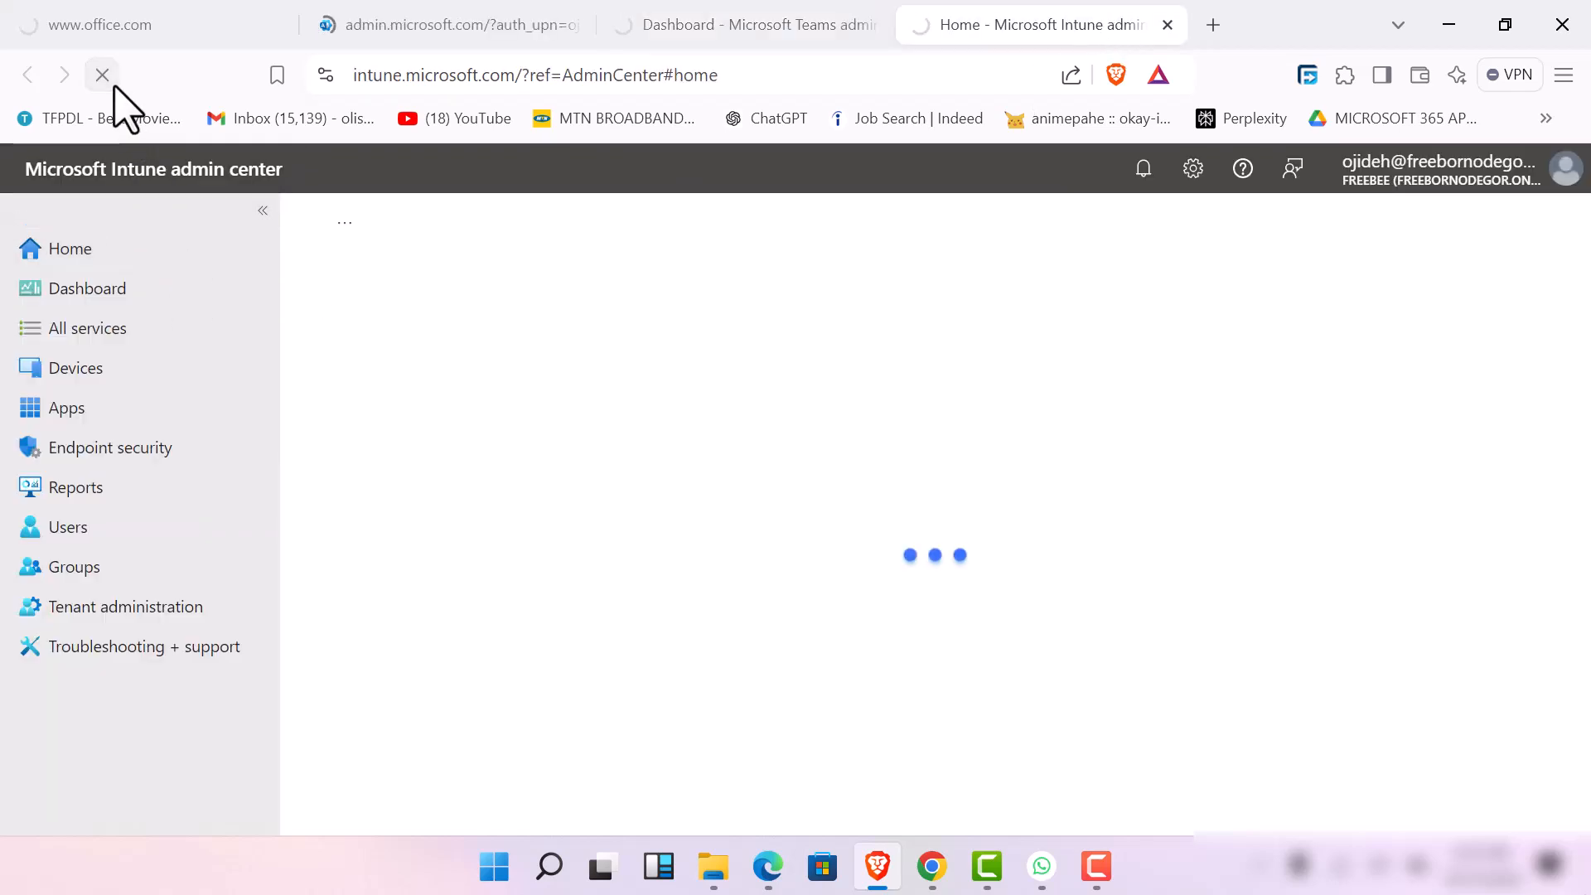
left_click(162, 22)
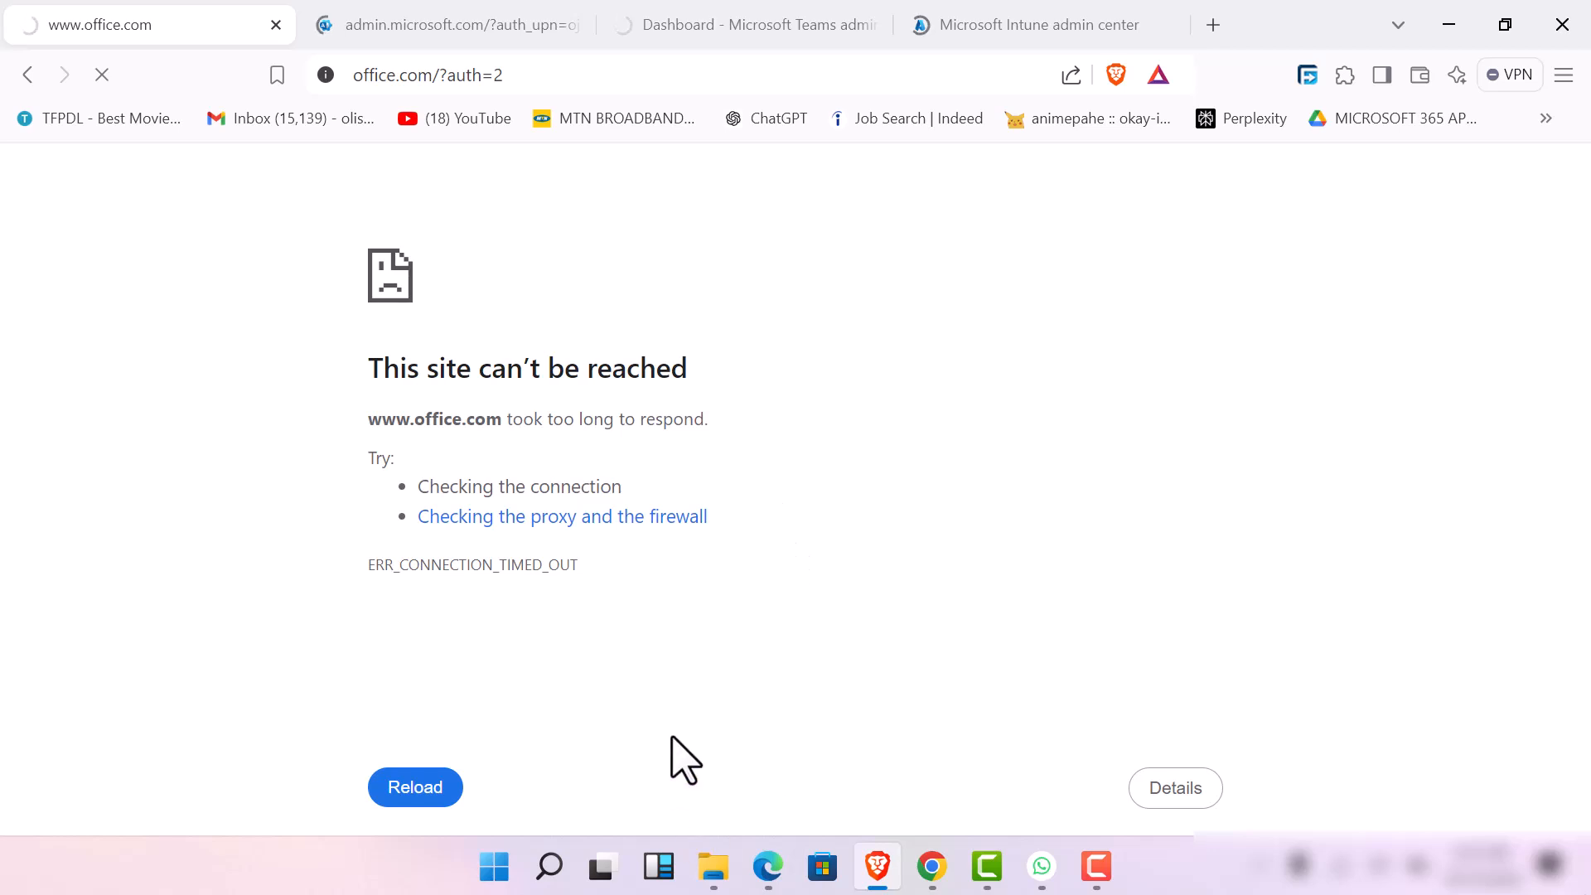
mouse_move(1077, 885)
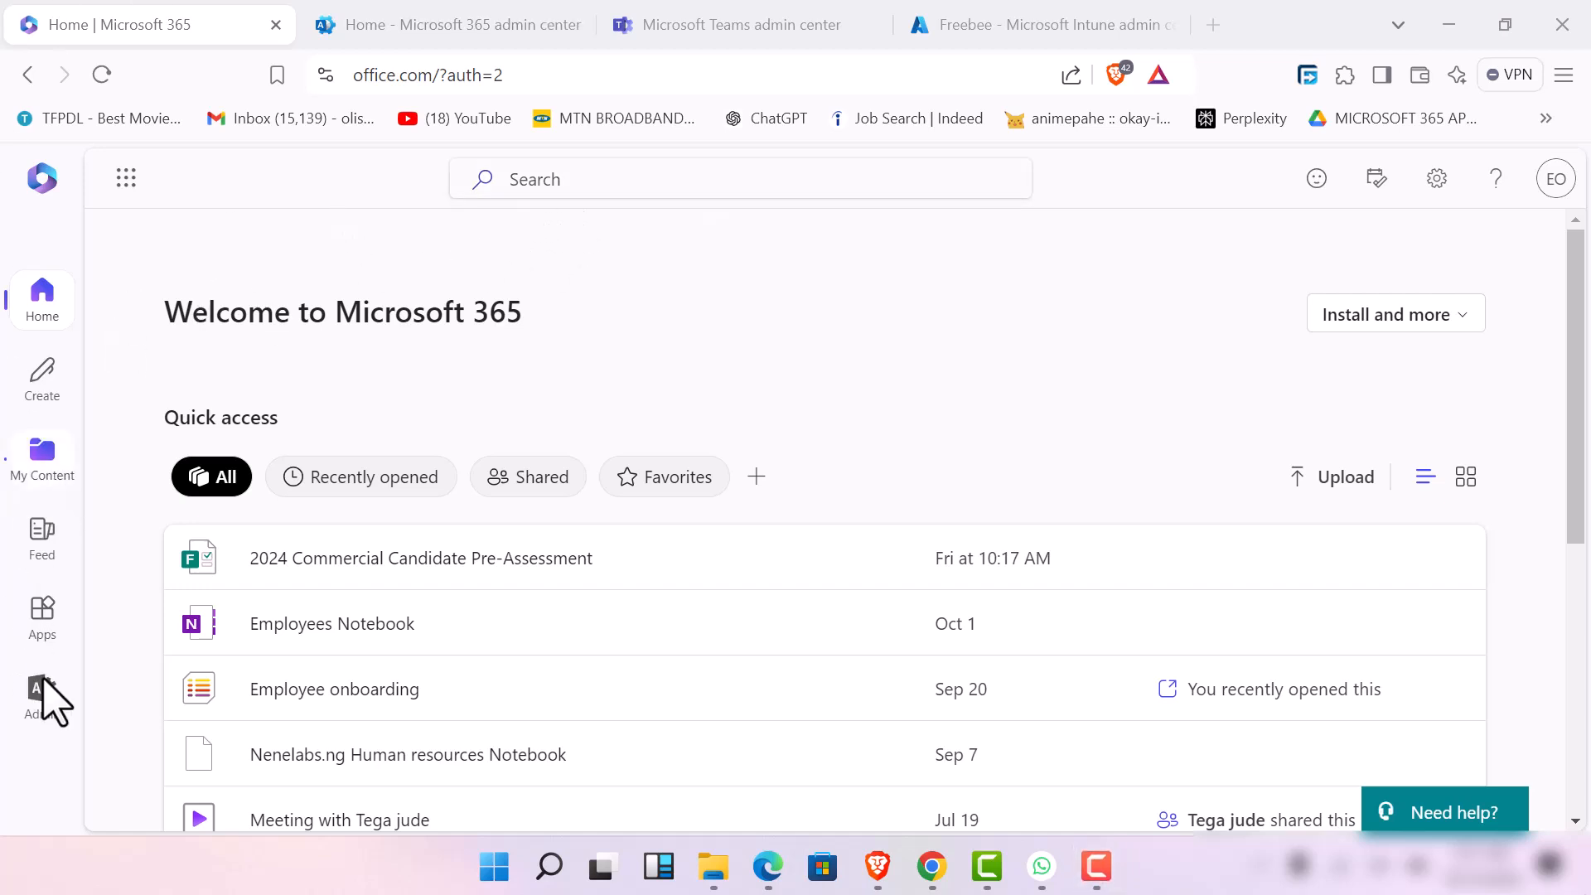
Close the Teams, Intune, and Microsoft 365 admin center pages, keeping only the Microsoft 365 home page
left_click(510, 16)
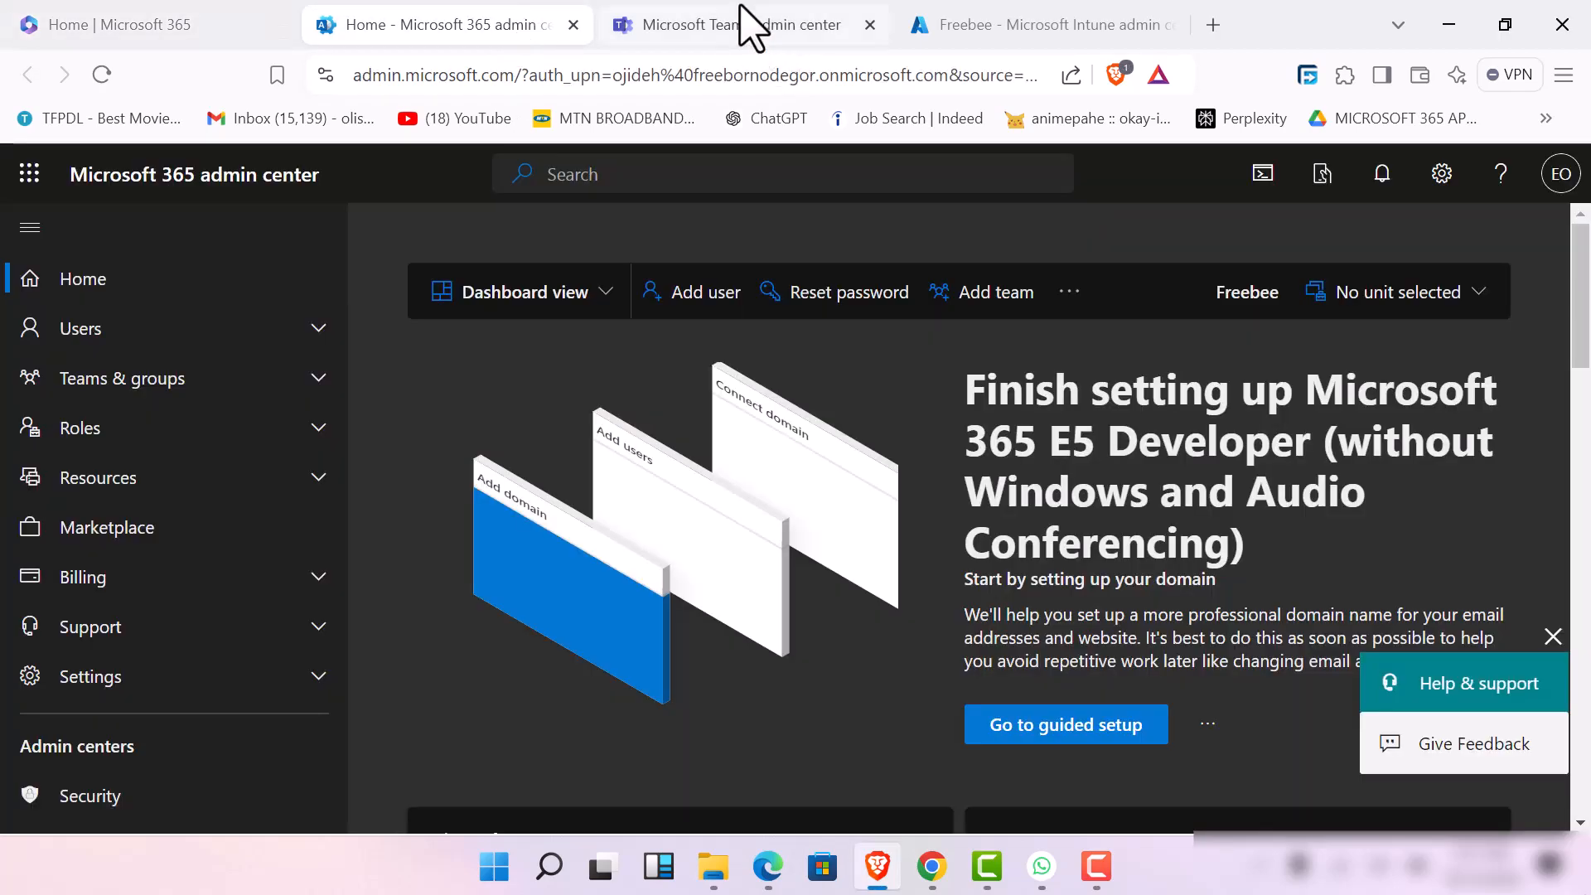
left_click(748, 25)
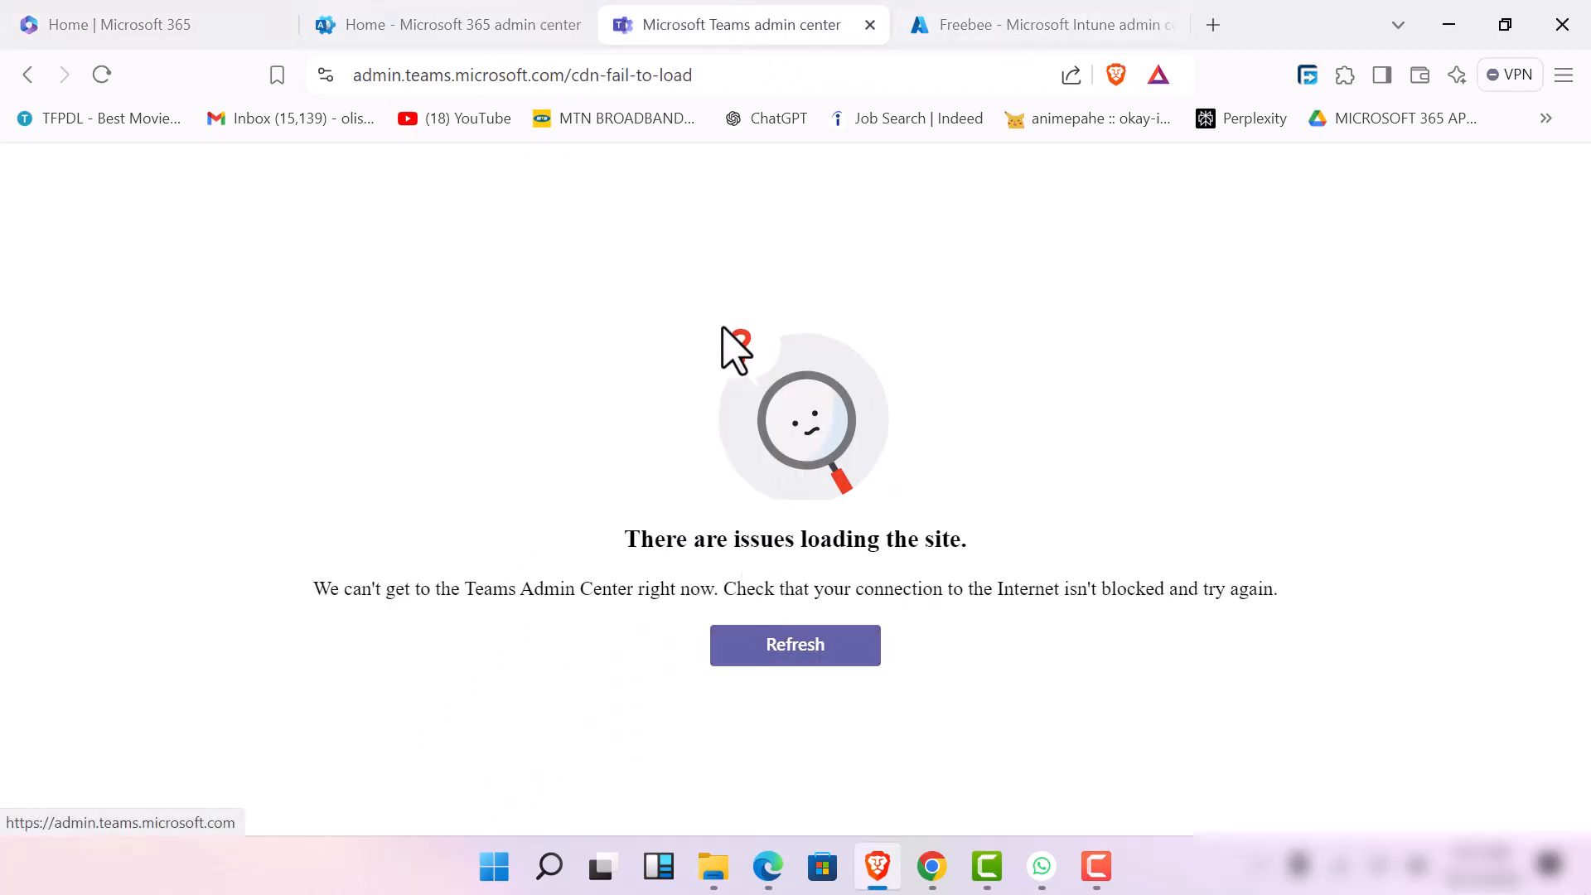
left_click(867, 24)
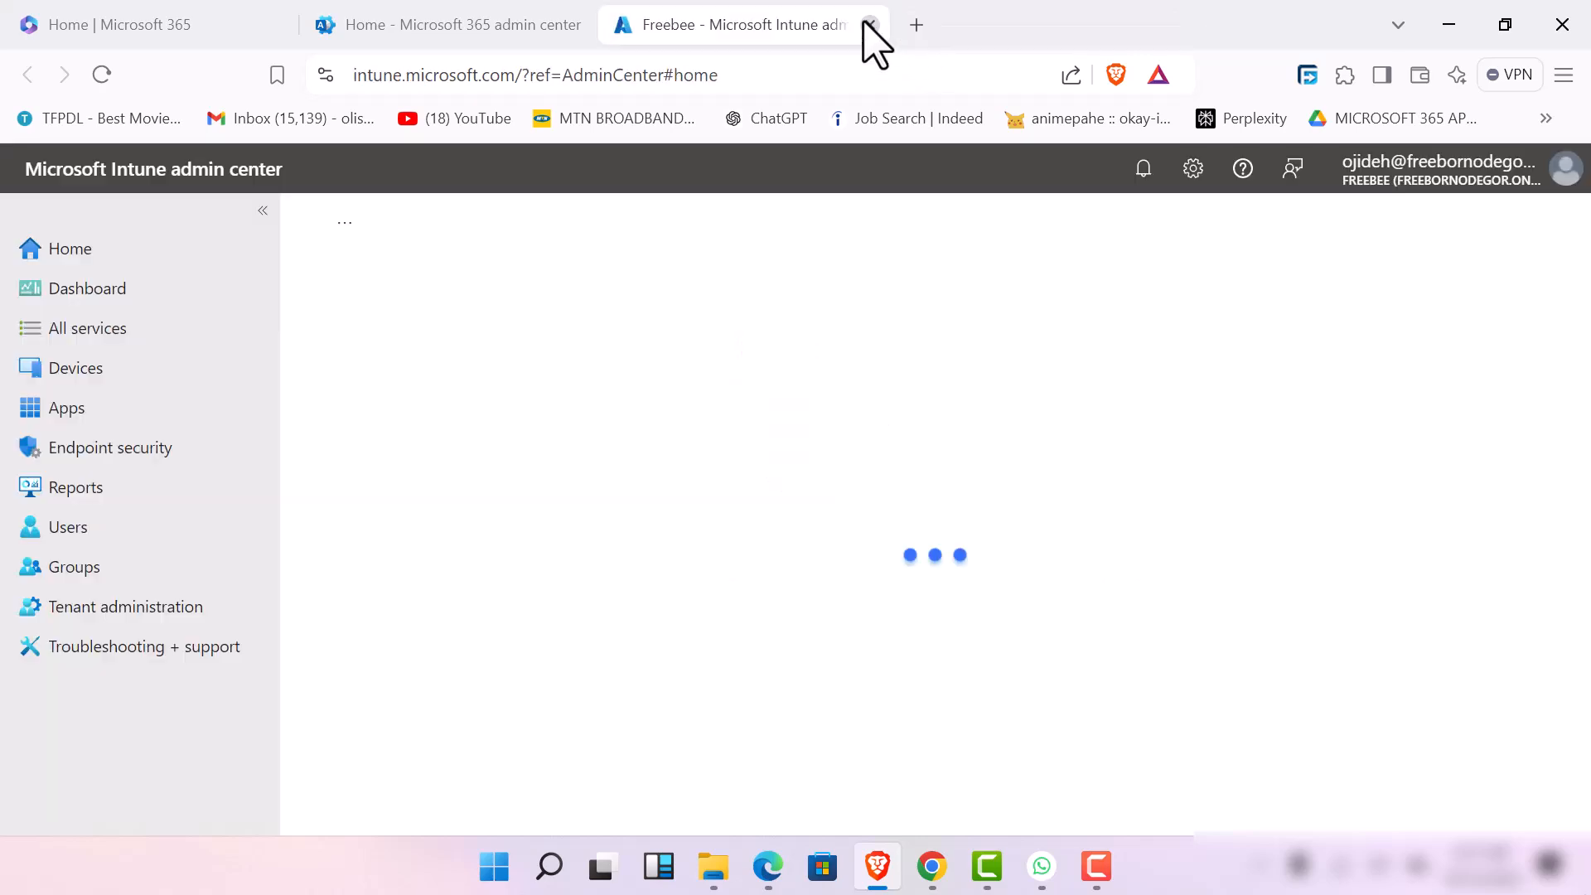
left_click(867, 24)
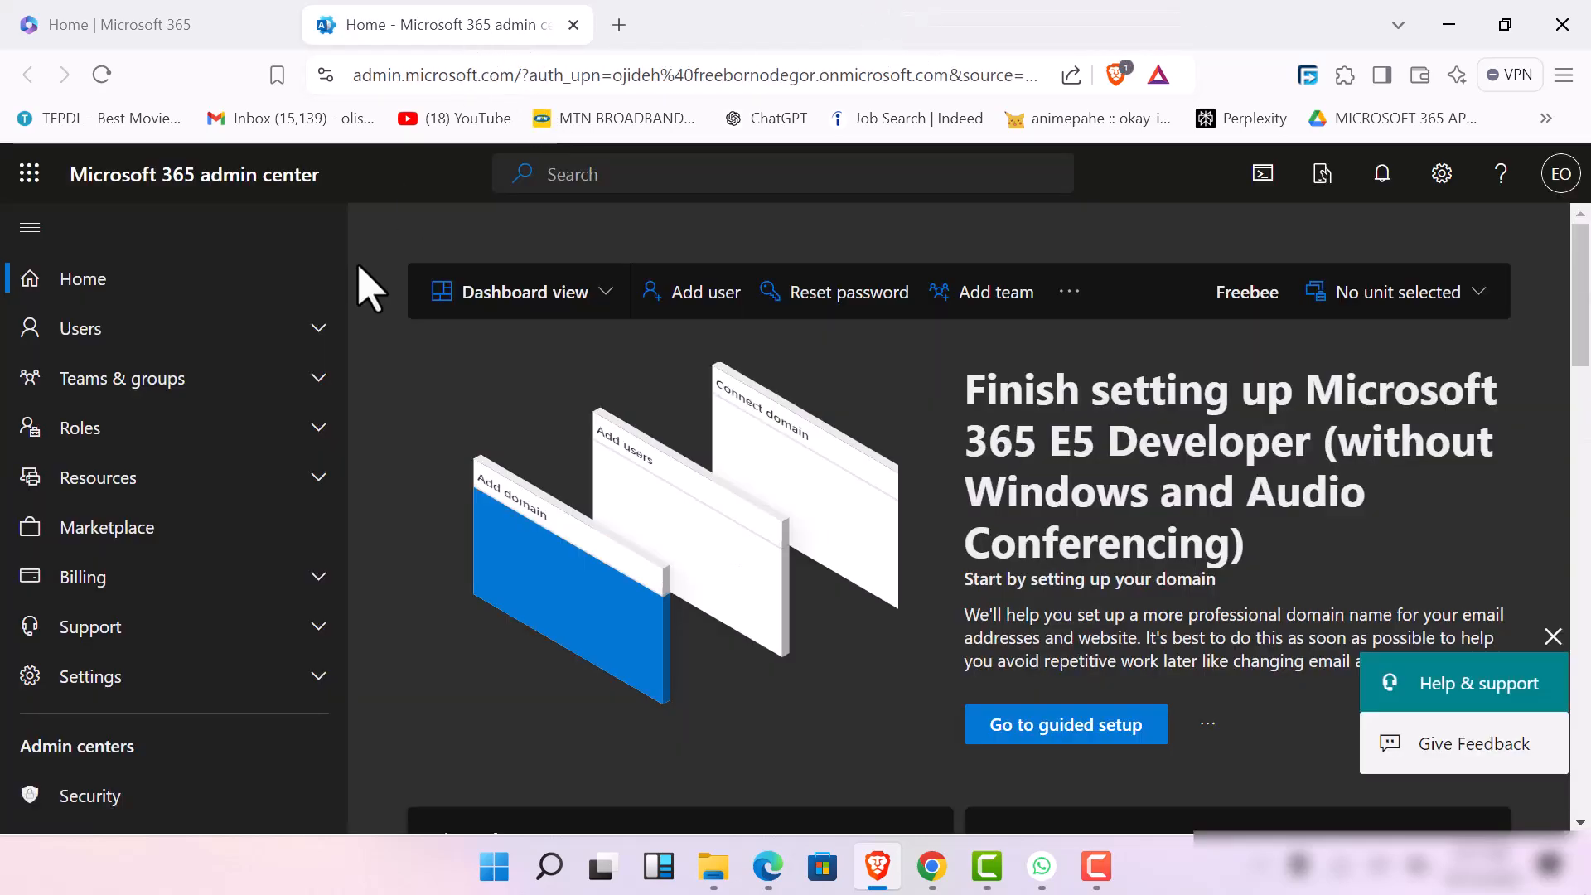
left_click(573, 25)
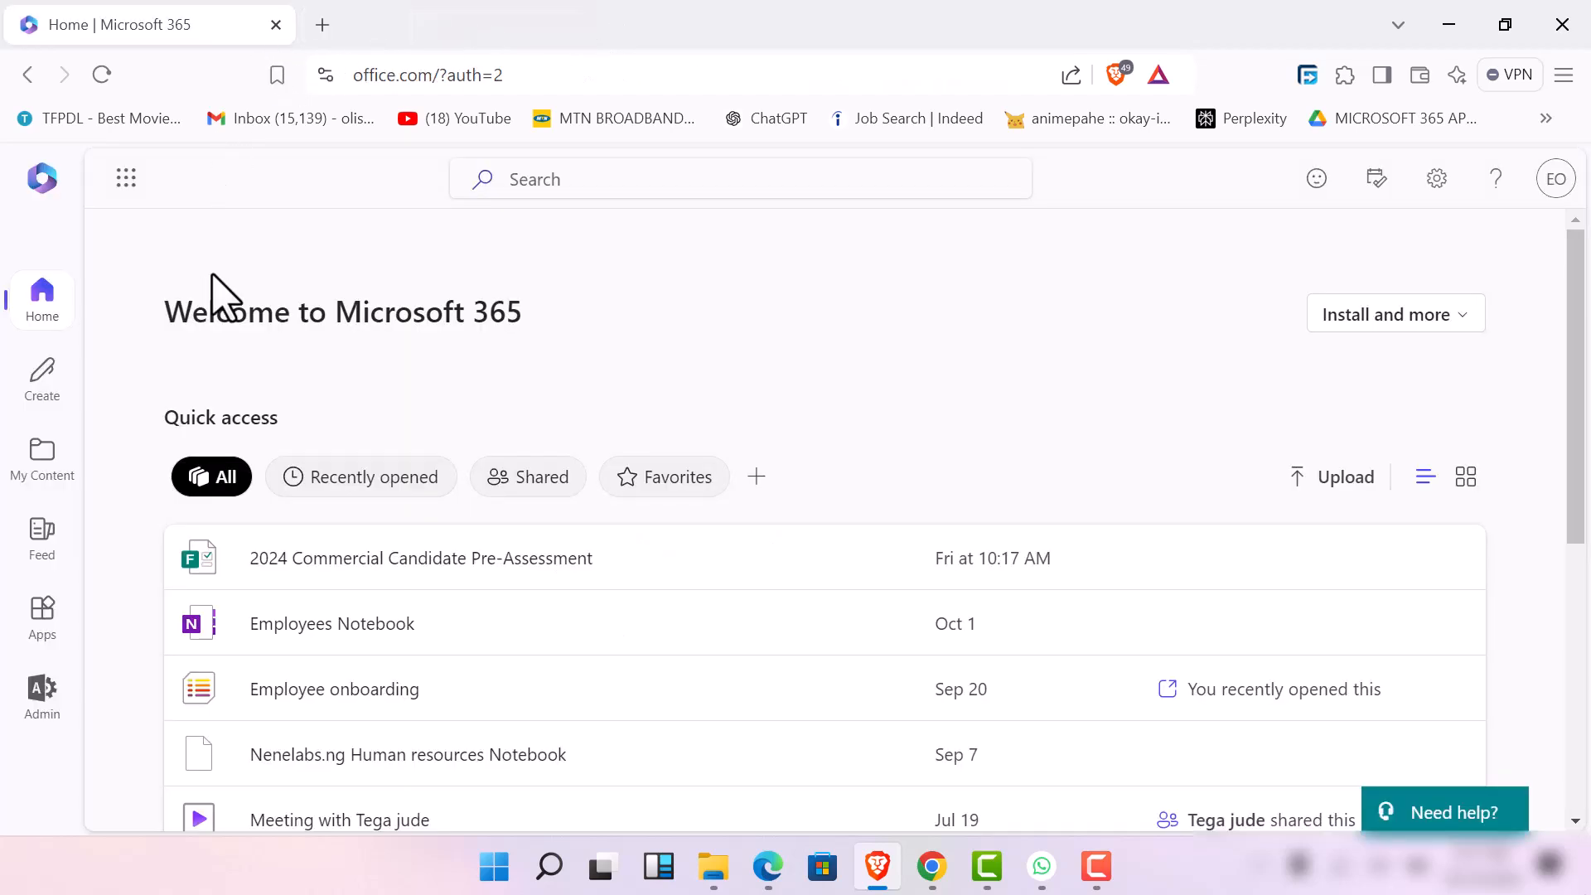
Open the Microsoft 365 admin center from the home page and show all navigation entries down to the admin centers
left_click(41, 696)
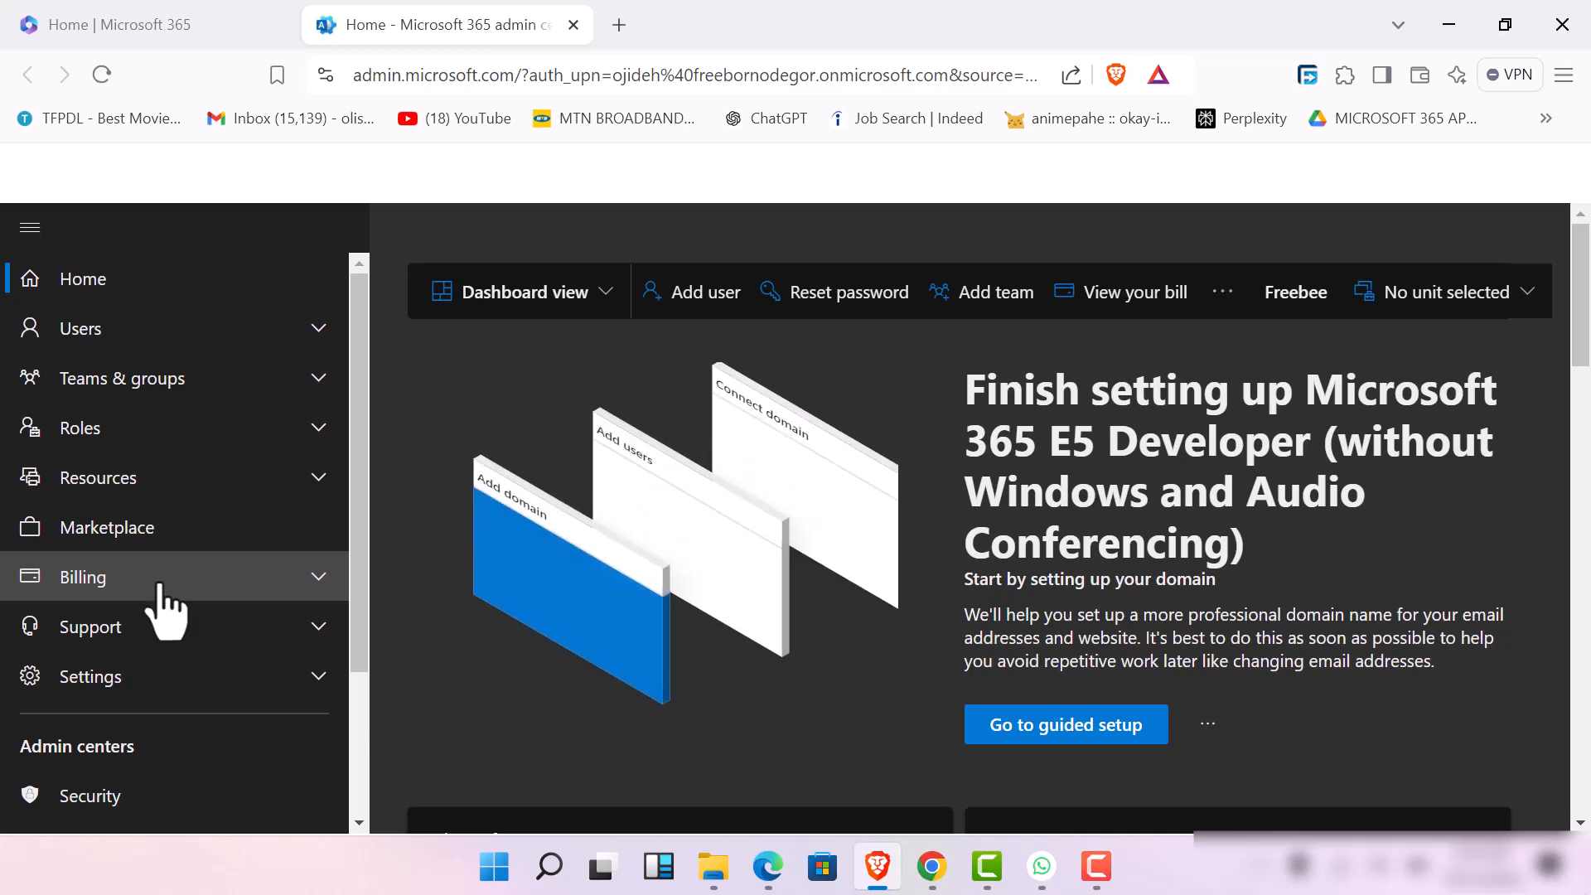
scroll(203, 792, "down", 3)
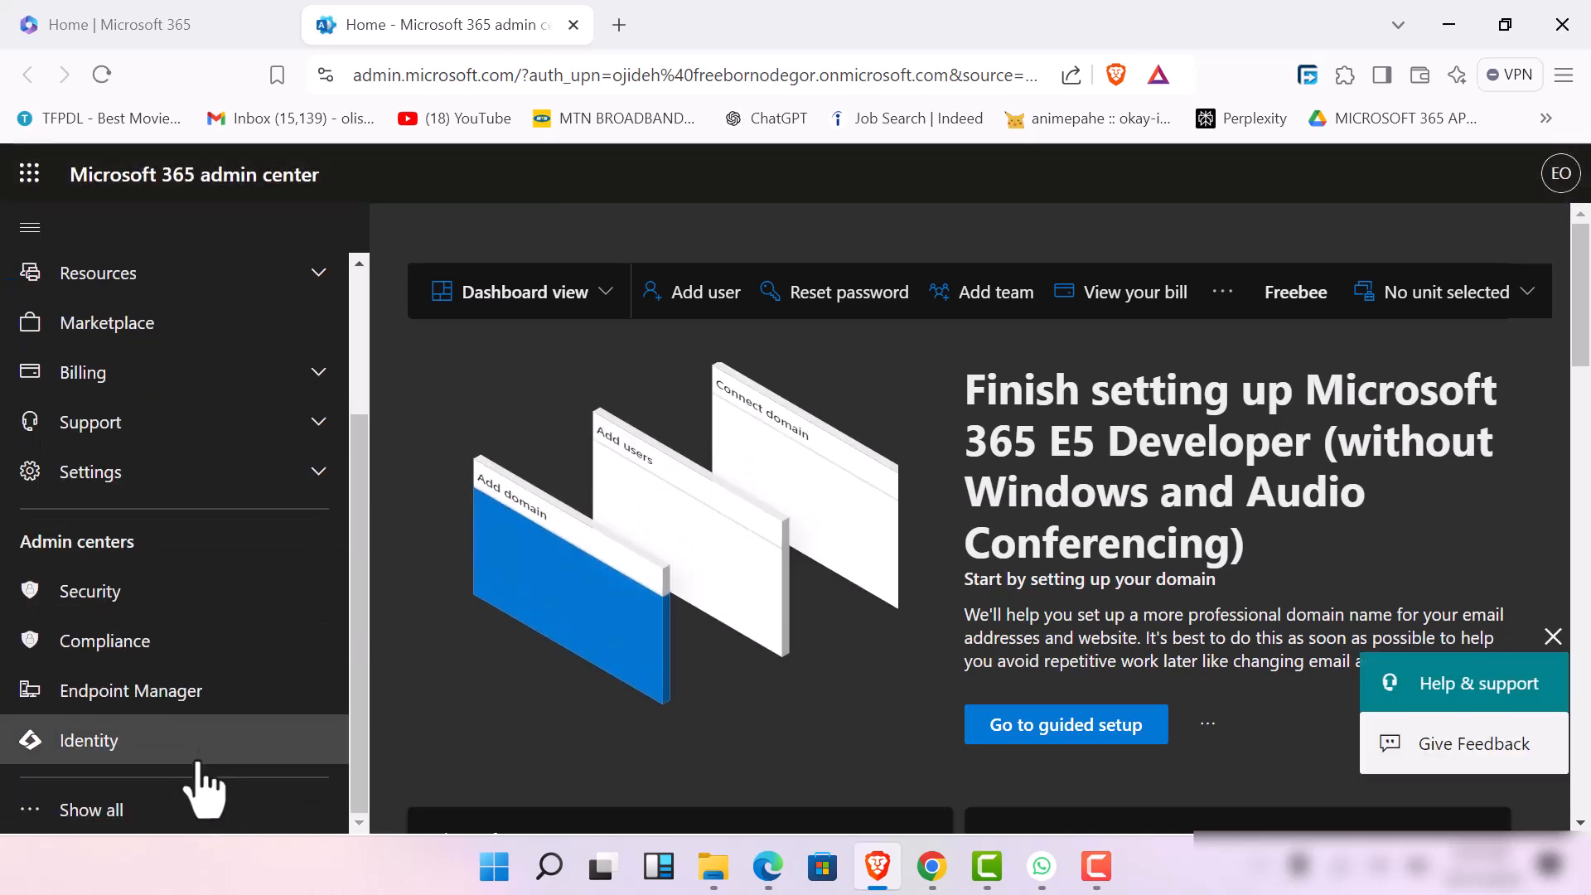
left_click(177, 818)
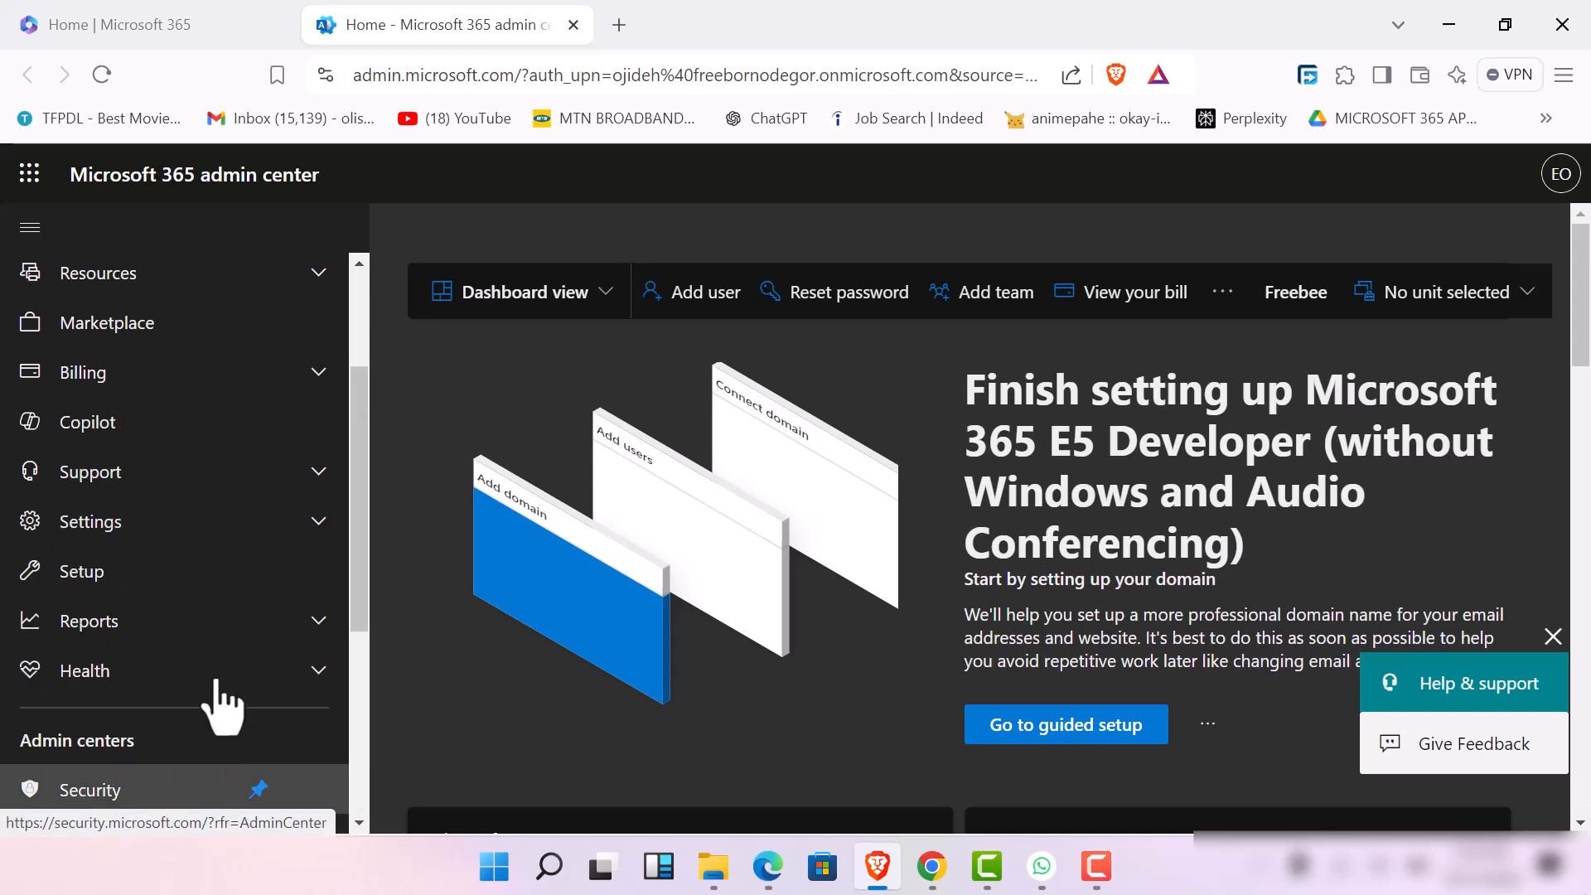
scroll(217, 719, "down", 5)
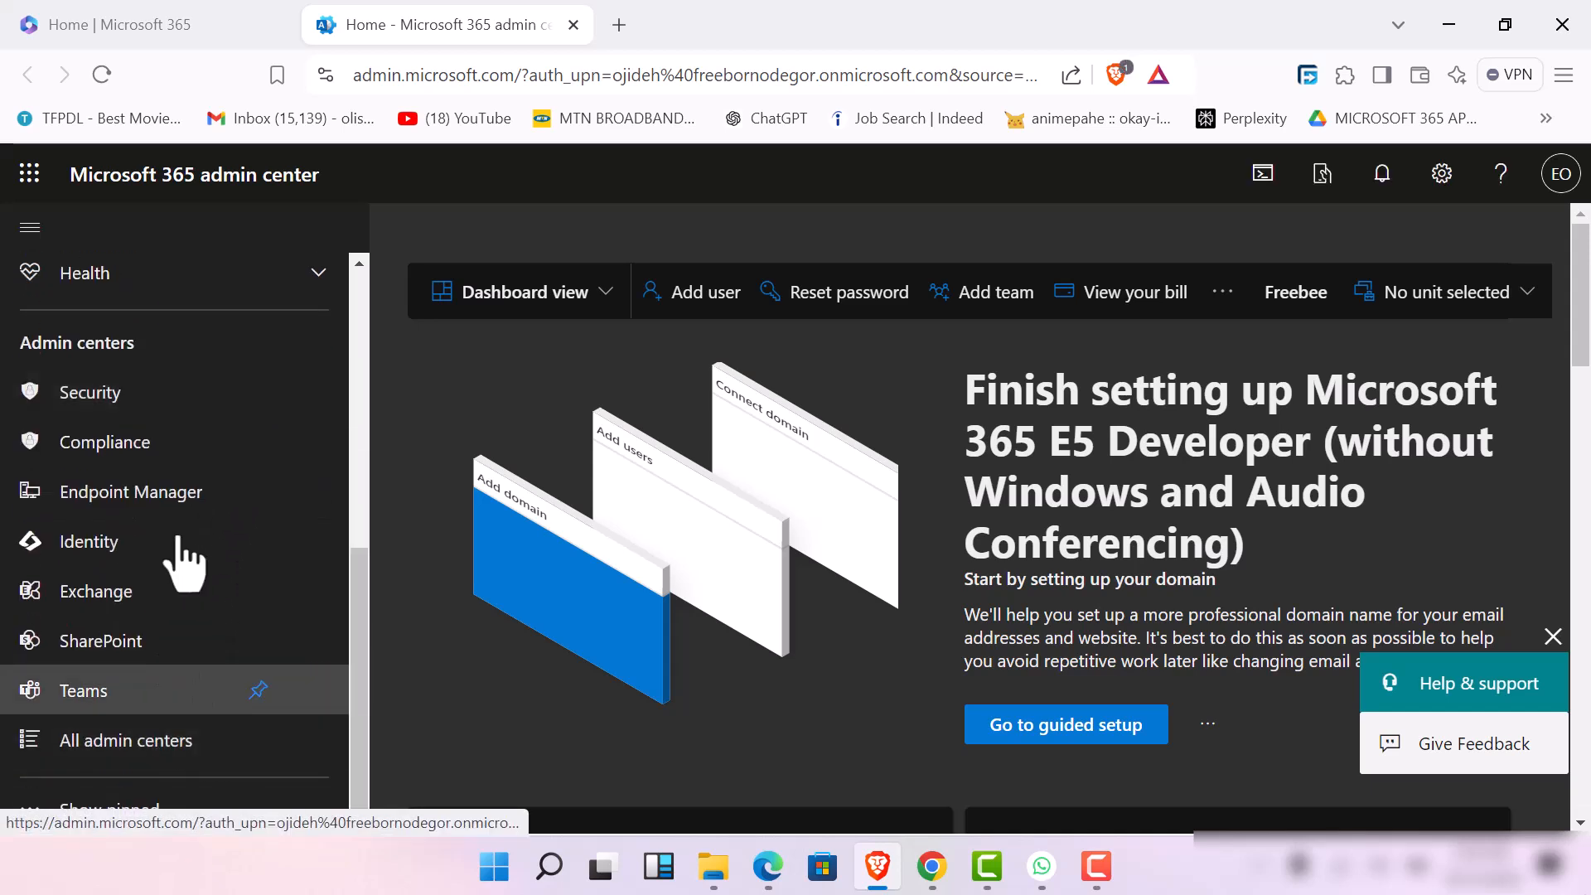
Open the Endpoint Manager and Teams admin centers in separate pages, returning to the Microsoft 365 admin center
left_click(190, 491)
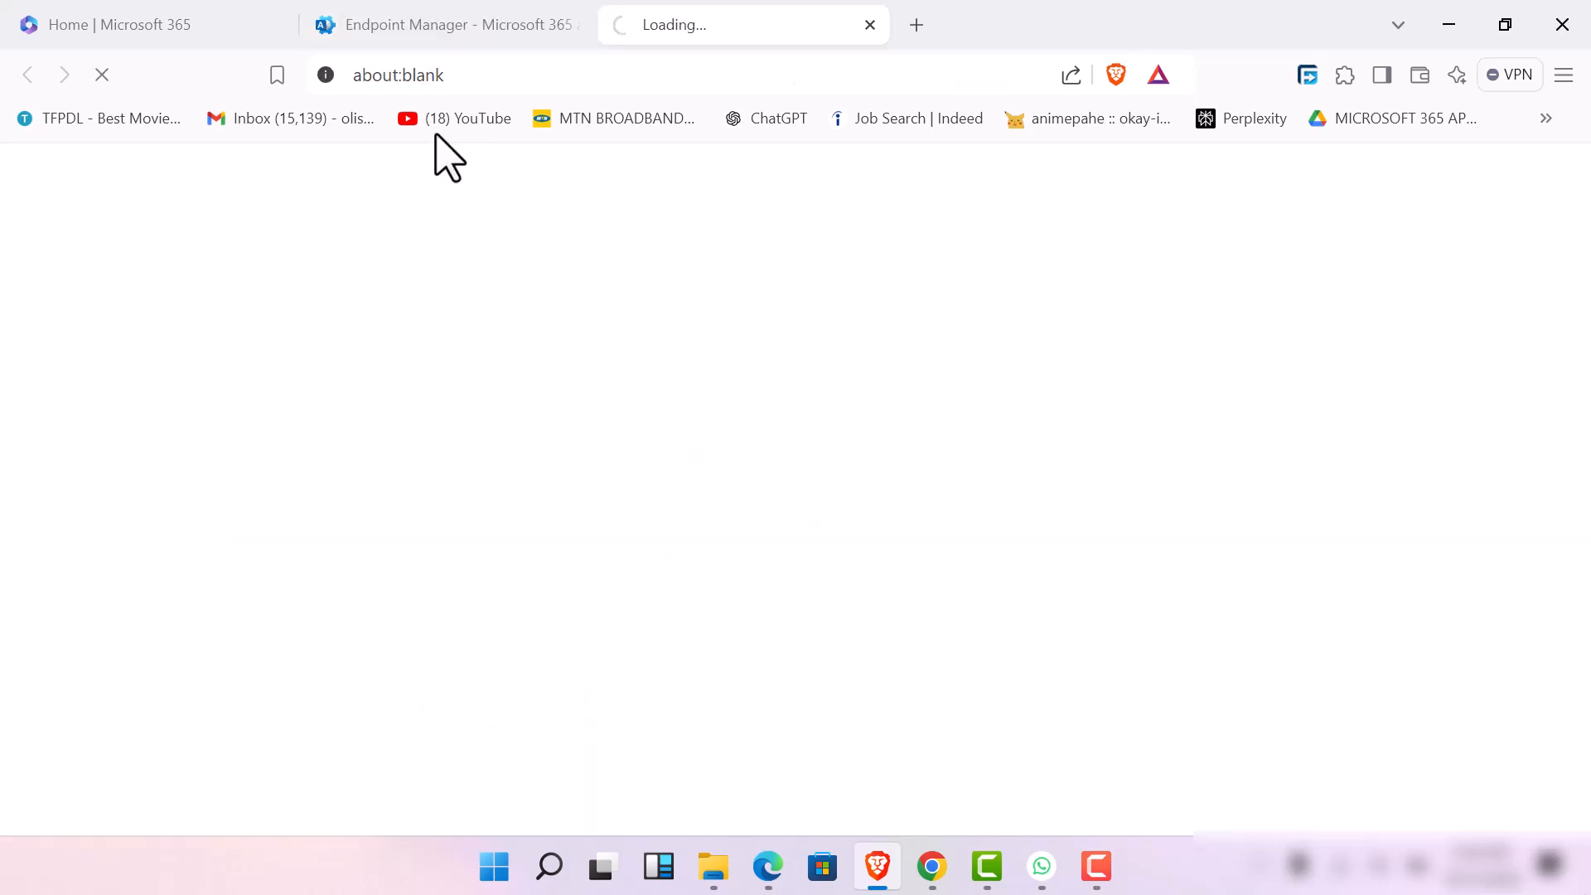
left_click(515, 24)
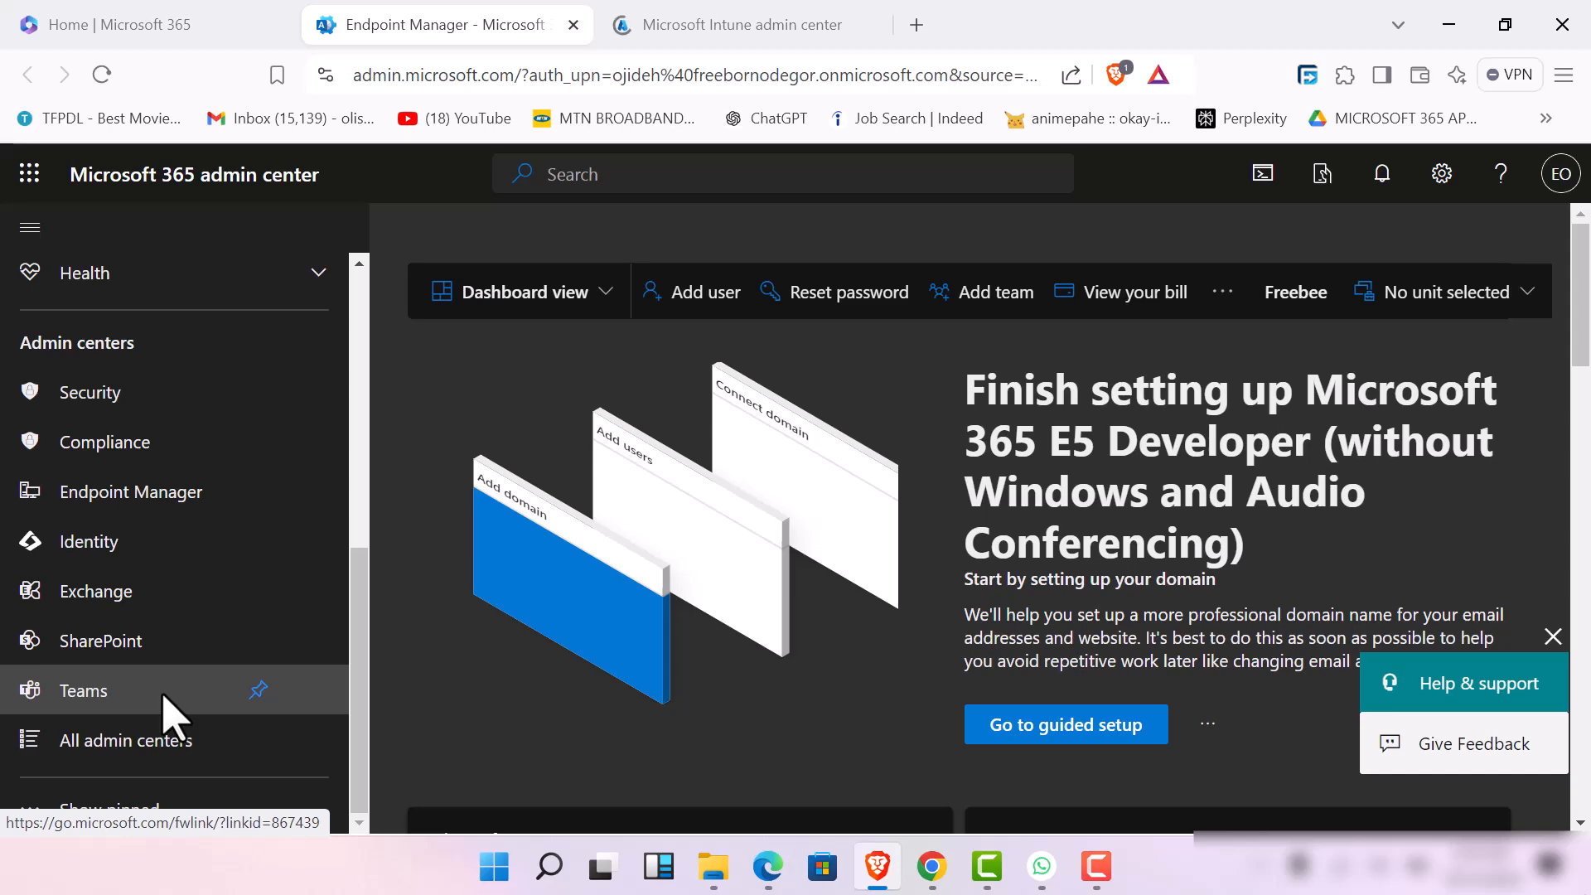
left_click(163, 696)
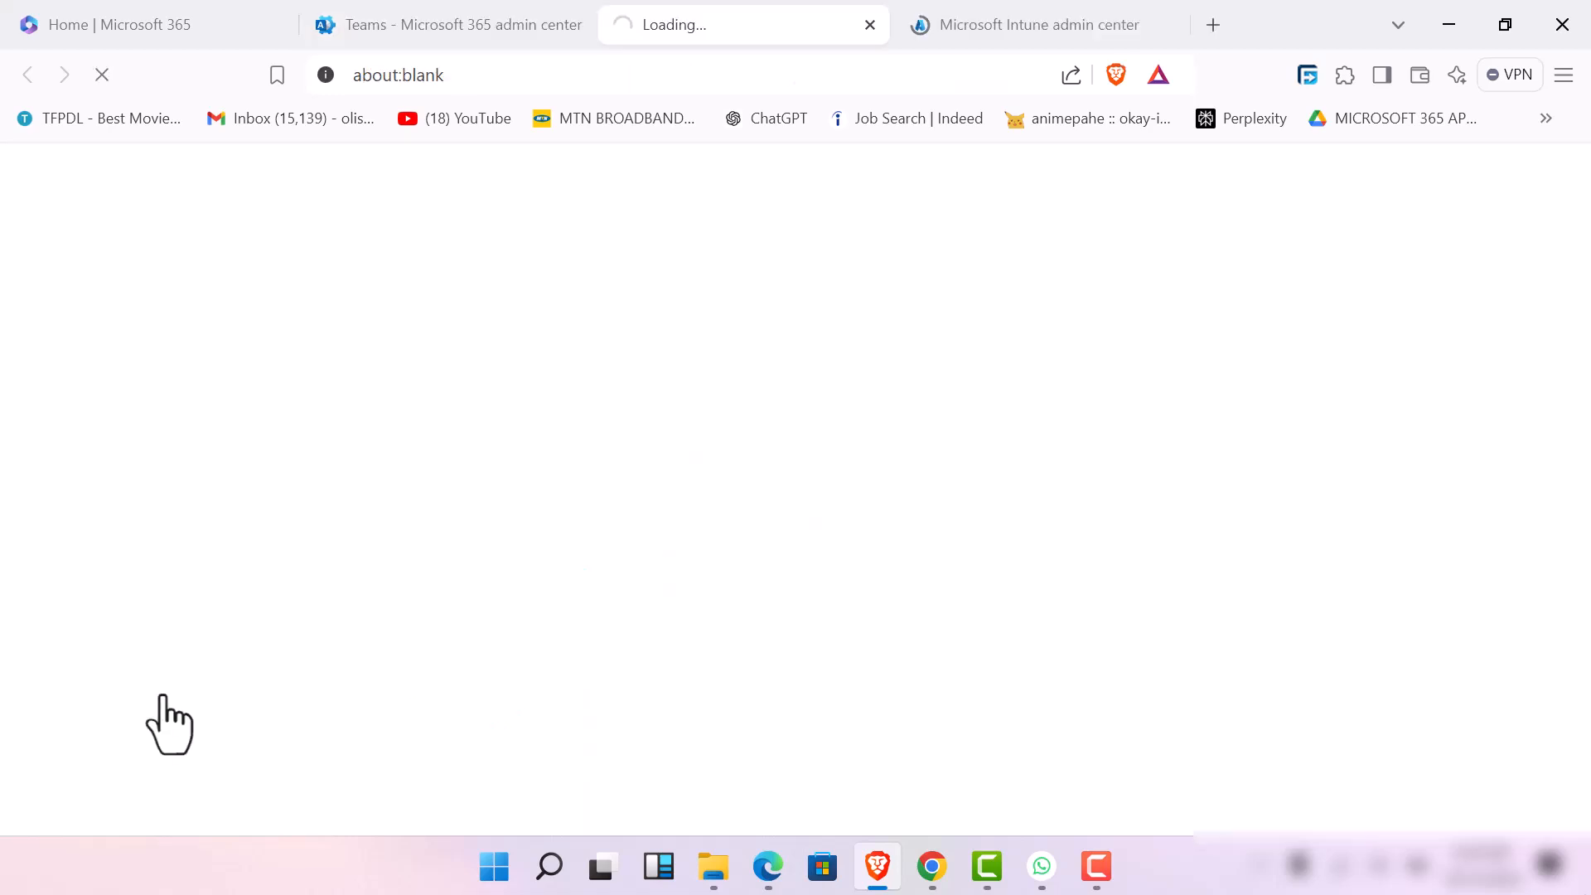
left_click(400, 39)
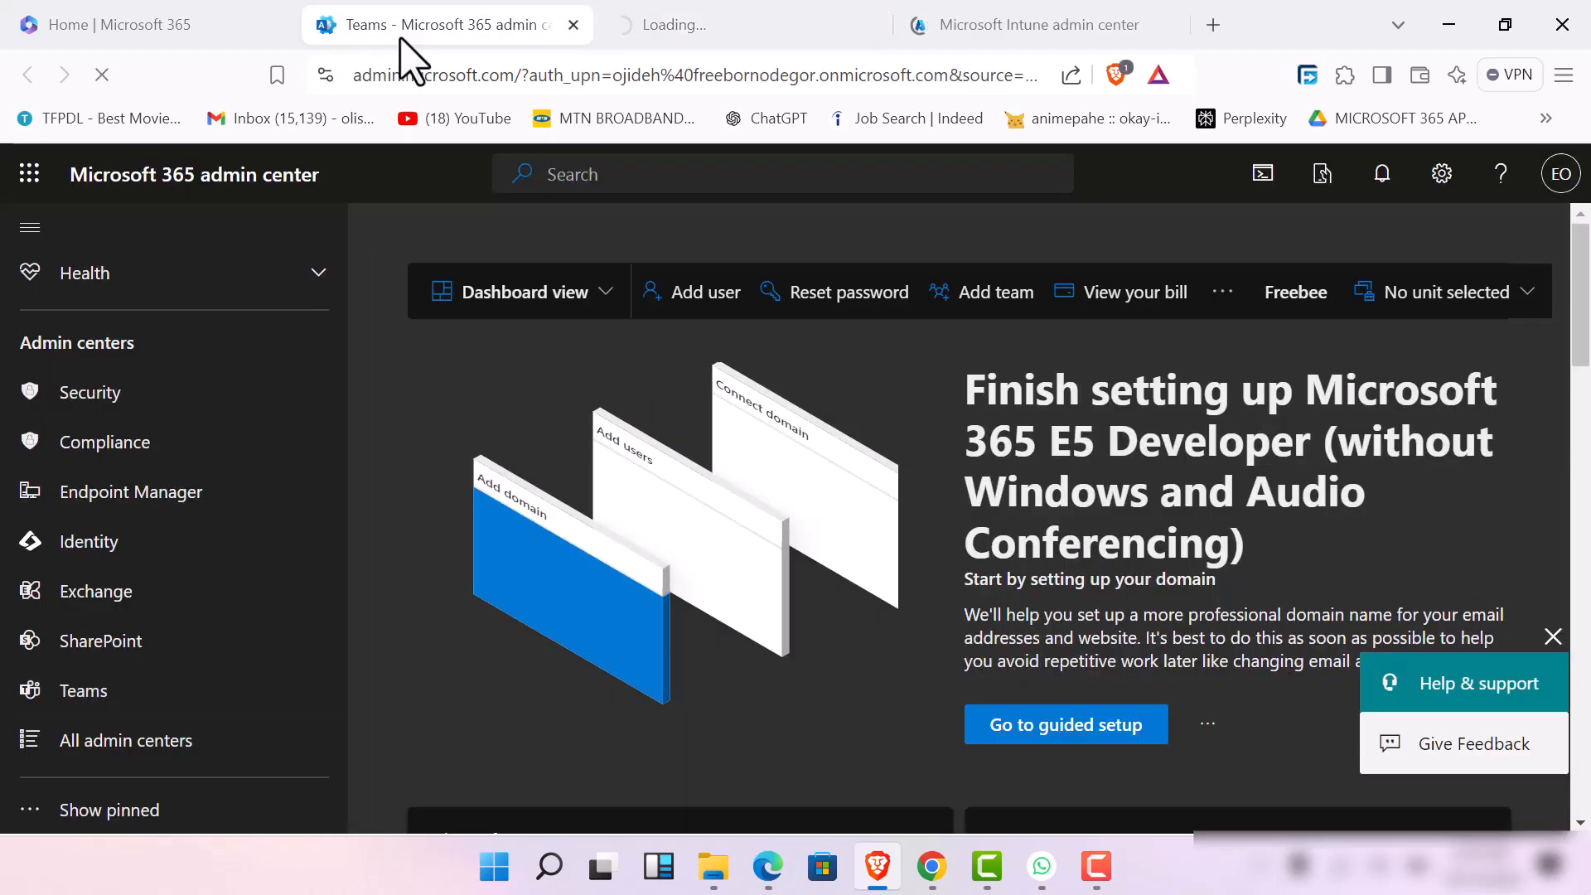
Open the SharePoint and Identity admin centers in separate pages from the Microsoft 365 admin center
left_click(200, 654)
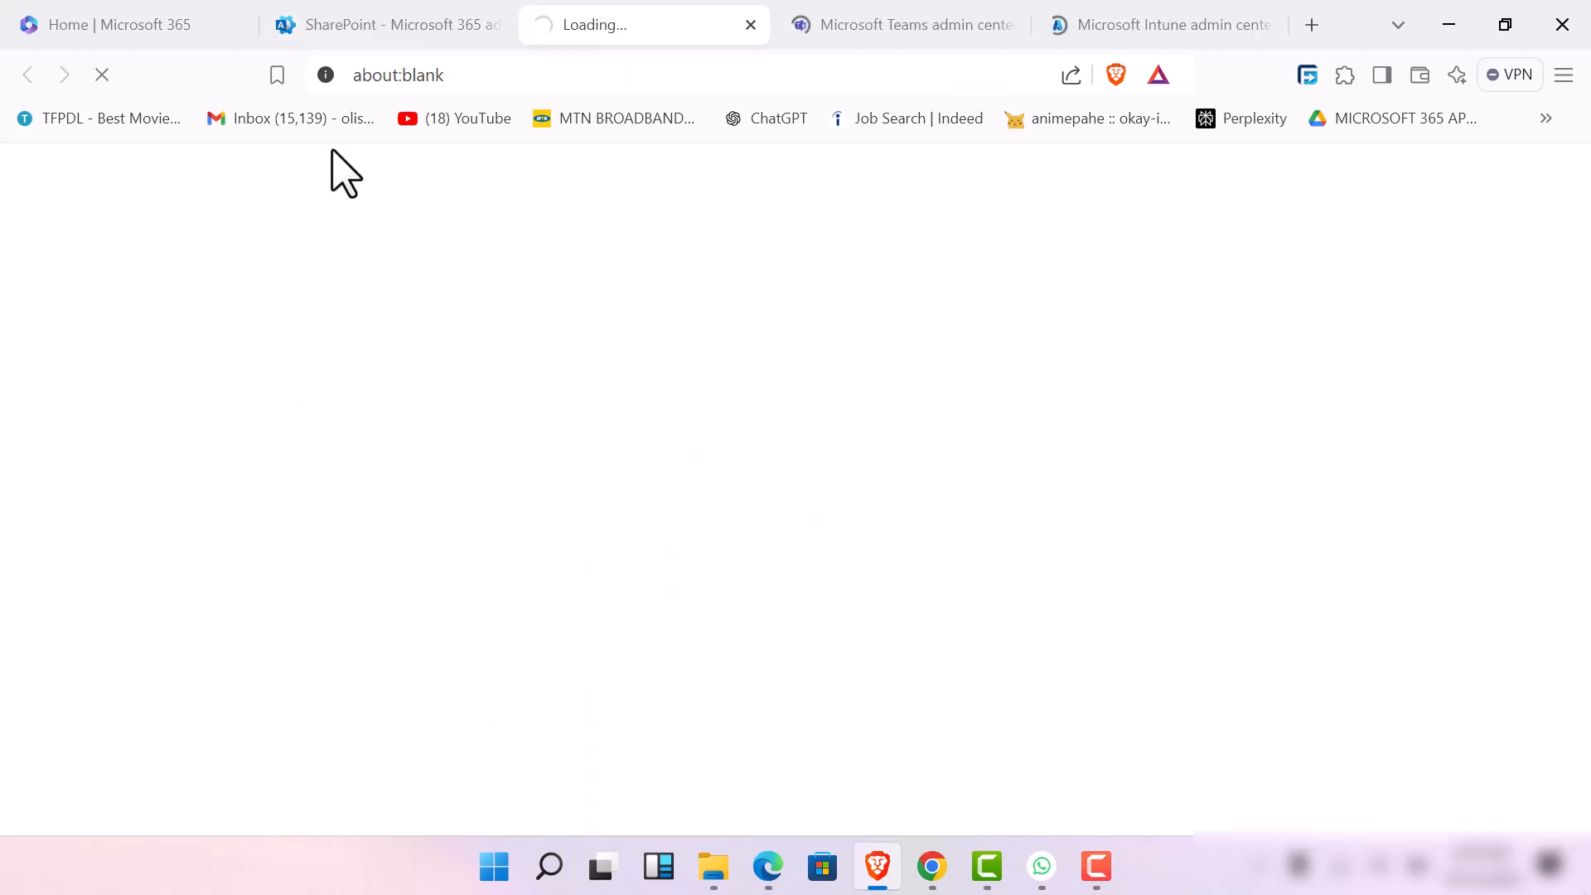
left_click(357, 25)
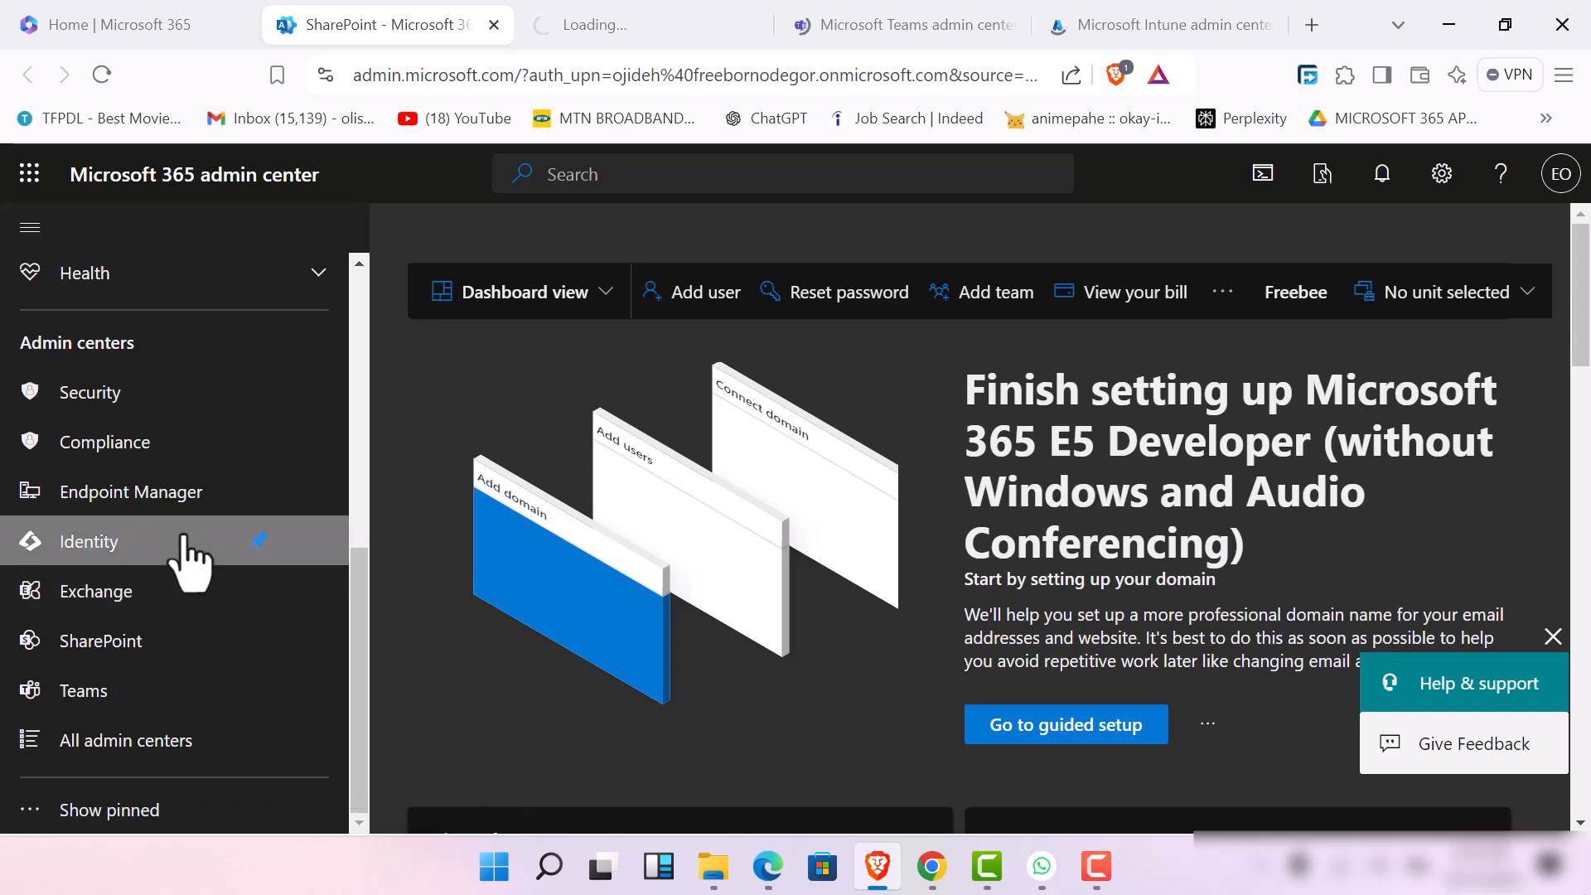
left_click(182, 539)
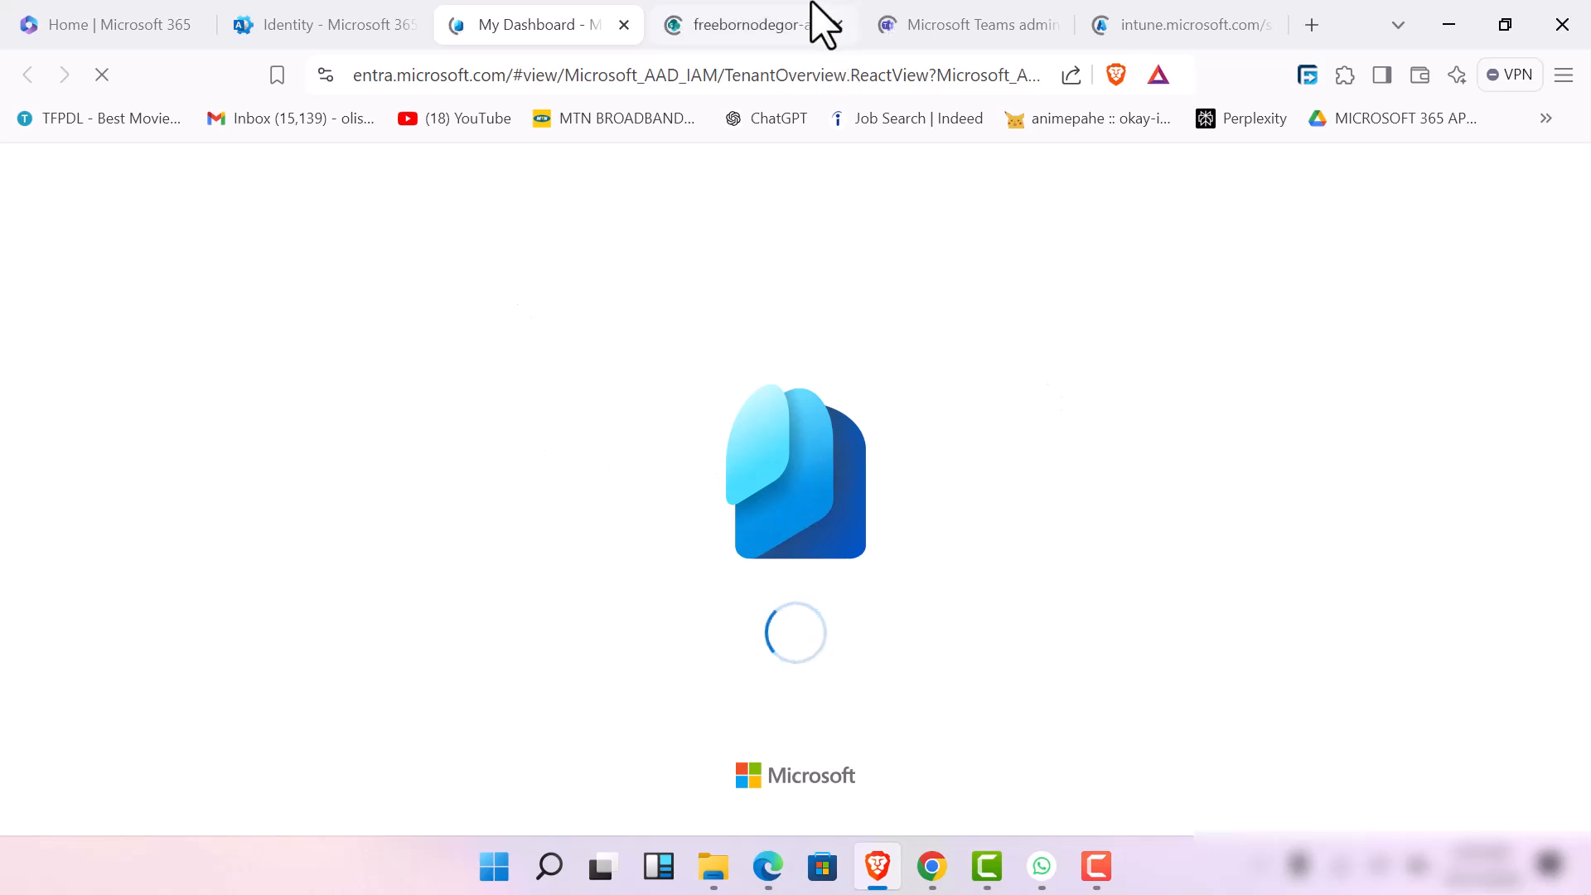
Check the loading of the SharePoint, Teams, and Intune admin center pages
left_click(762, 15)
left_click(950, 37)
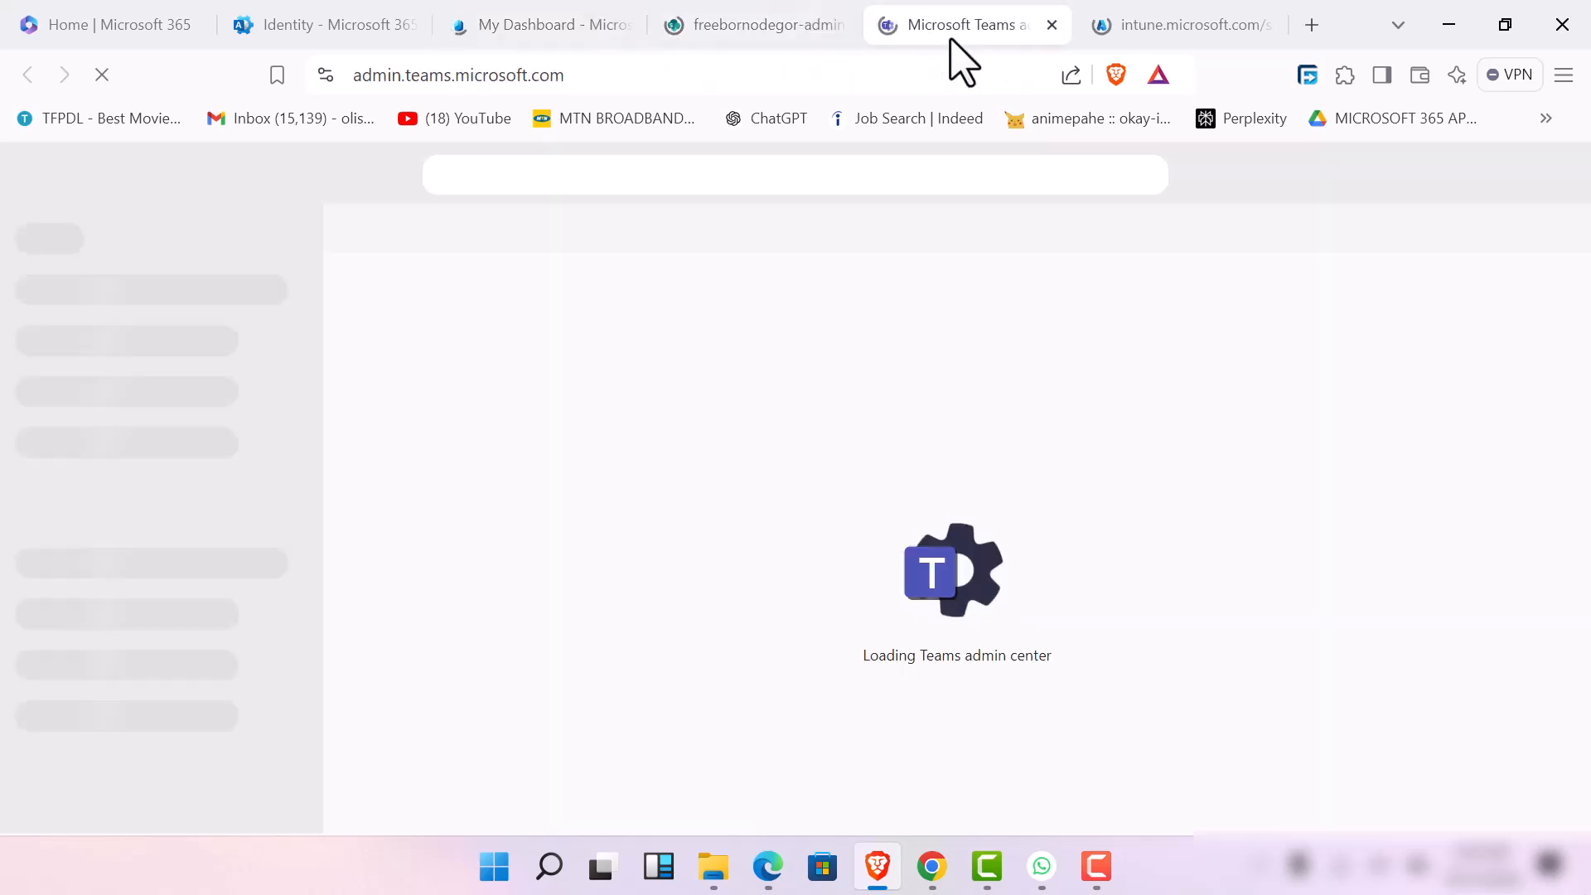
left_click(1131, 33)
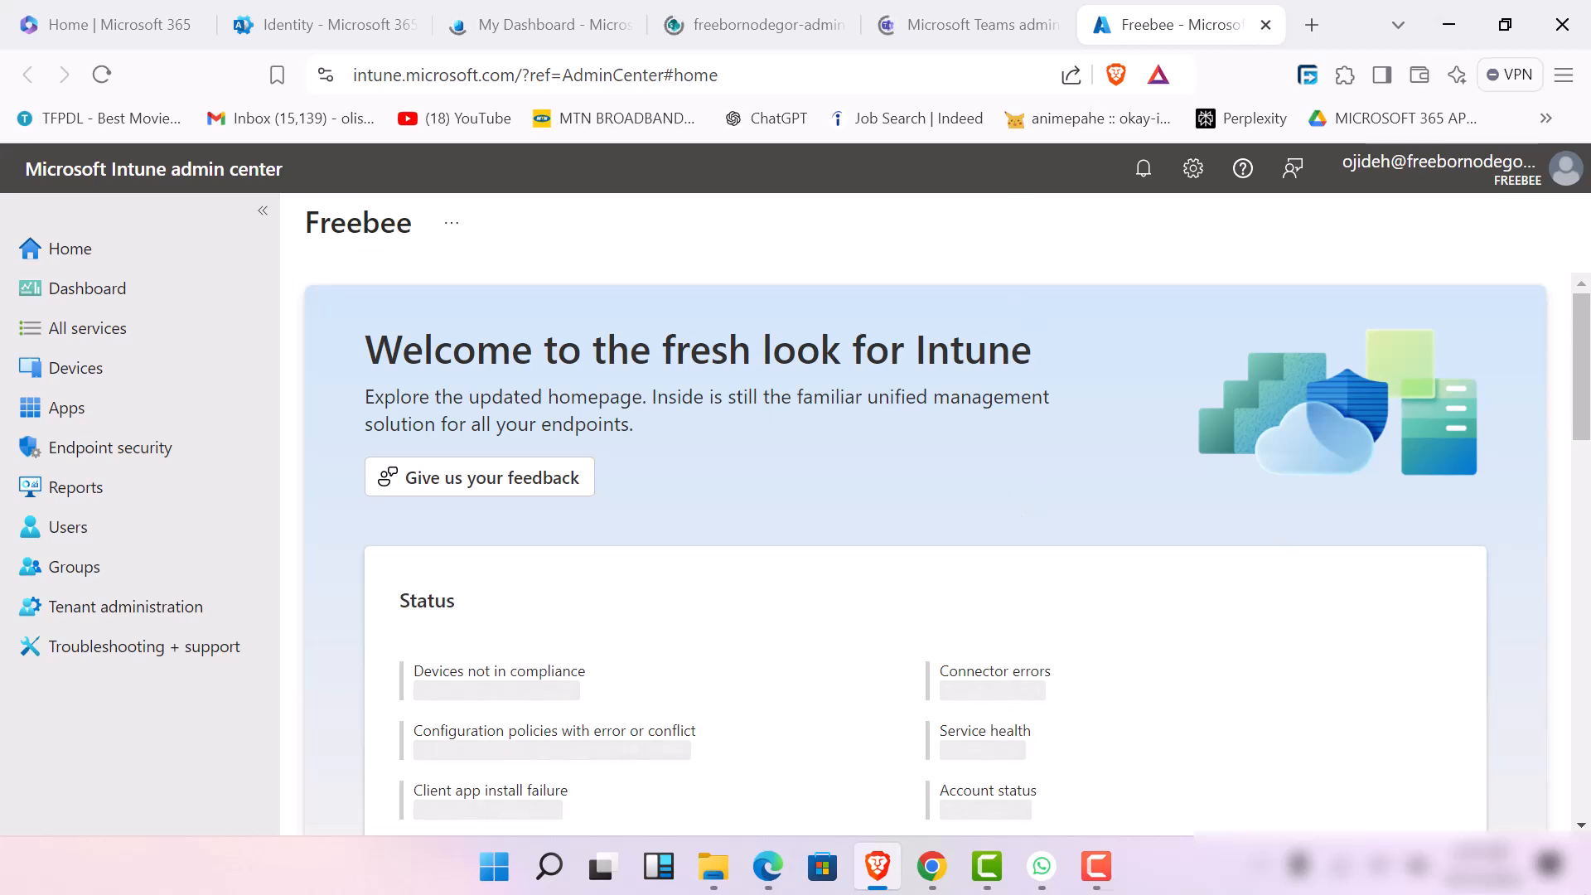
Switch to Microsoft Edge, replace its restored LinkedIn page with the LinkedIn favorite, and minimize the window
left_click(769, 866)
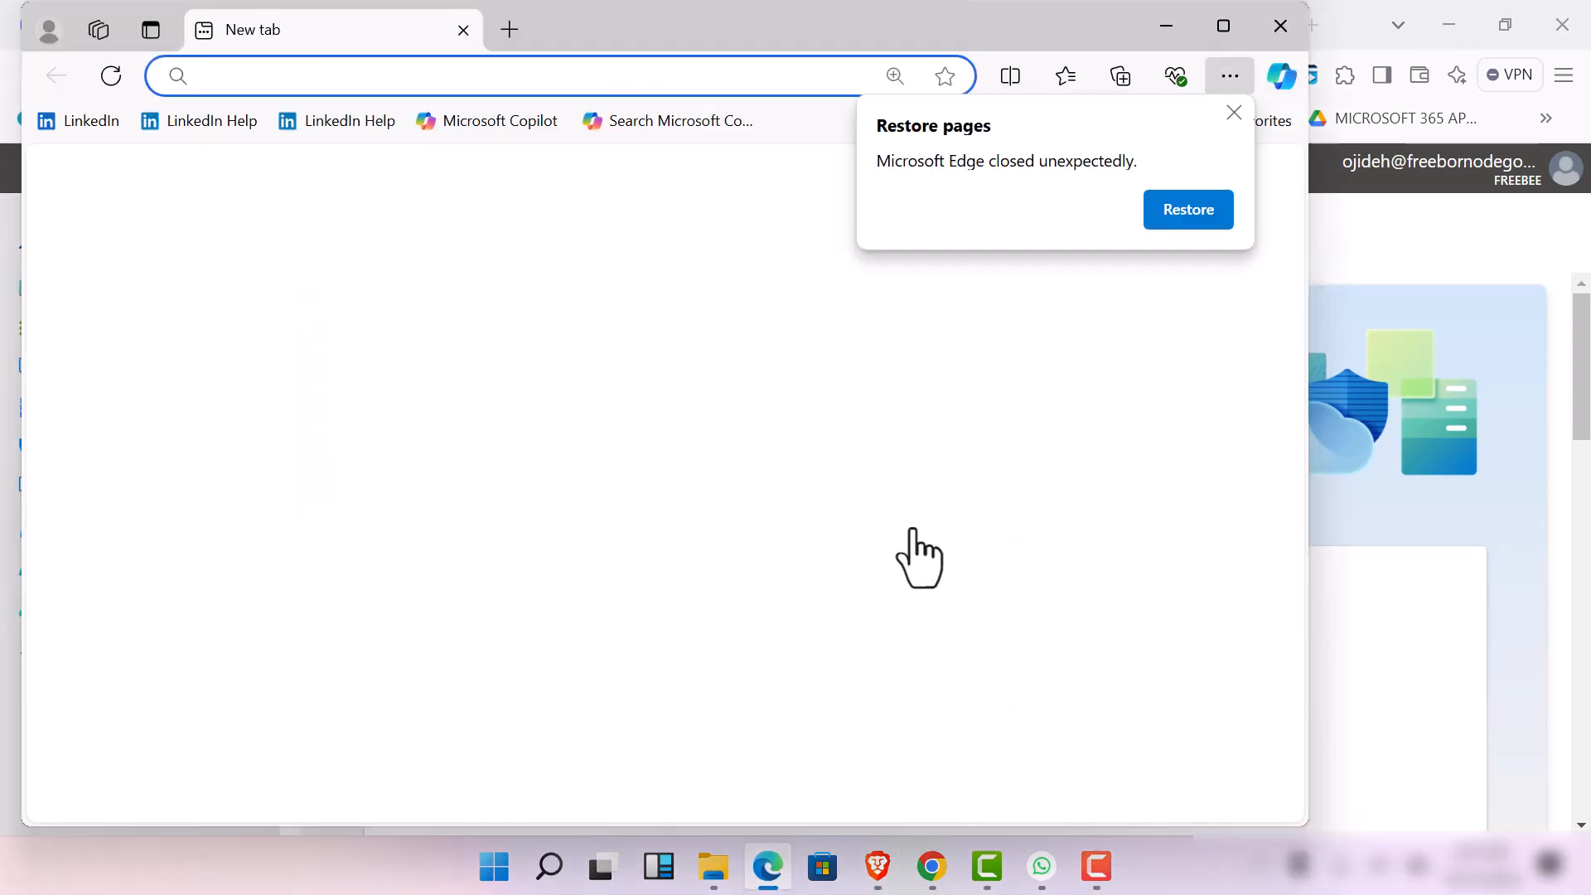
left_click(1182, 215)
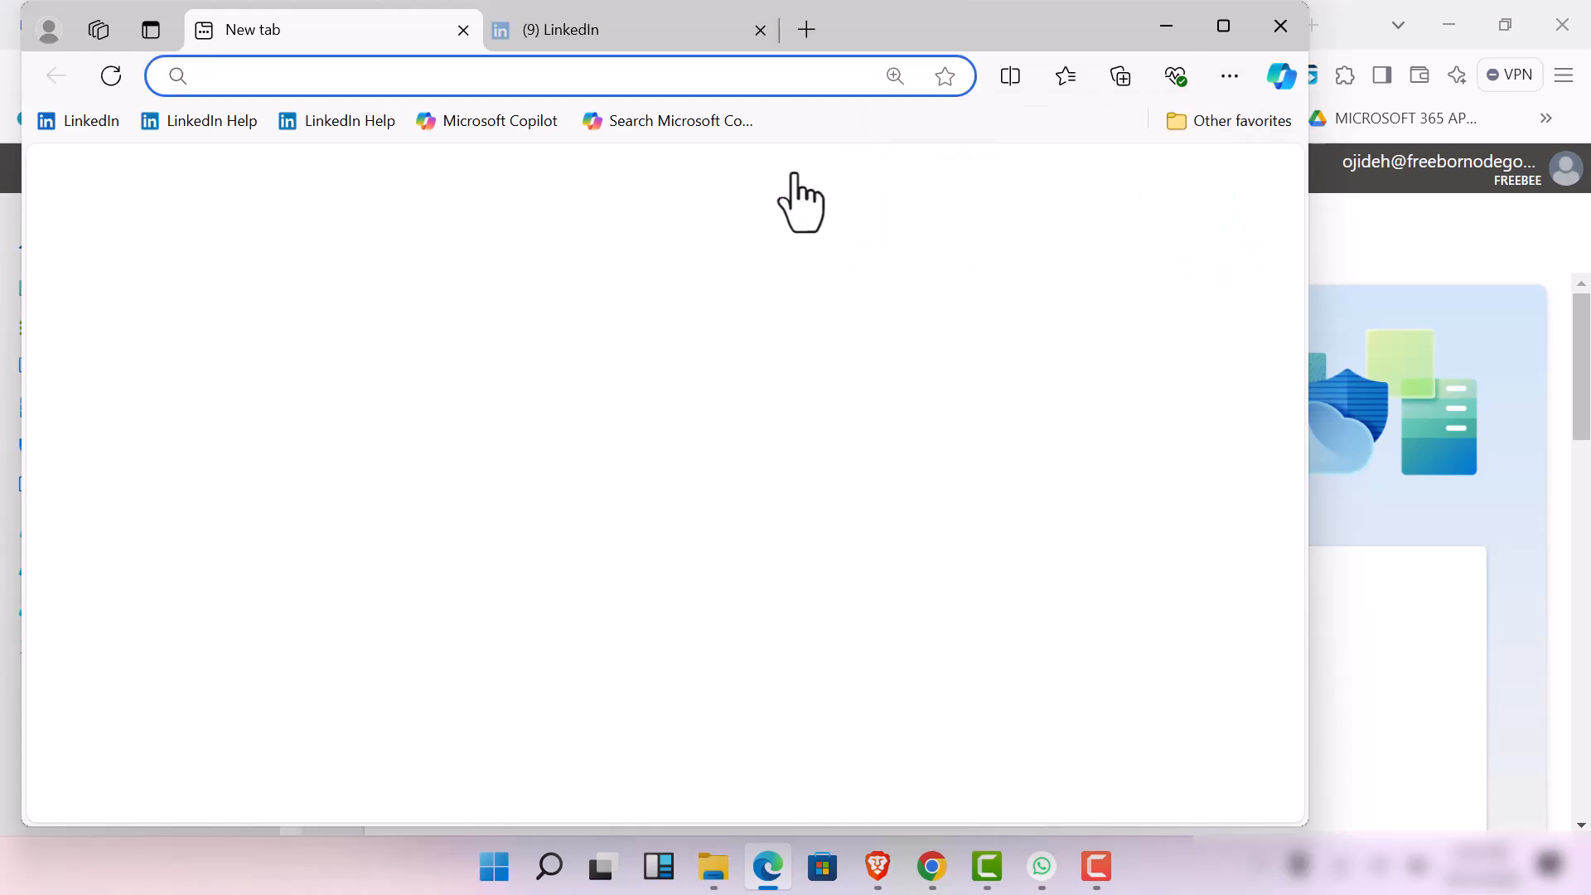
left_click(760, 30)
left_click(76, 122)
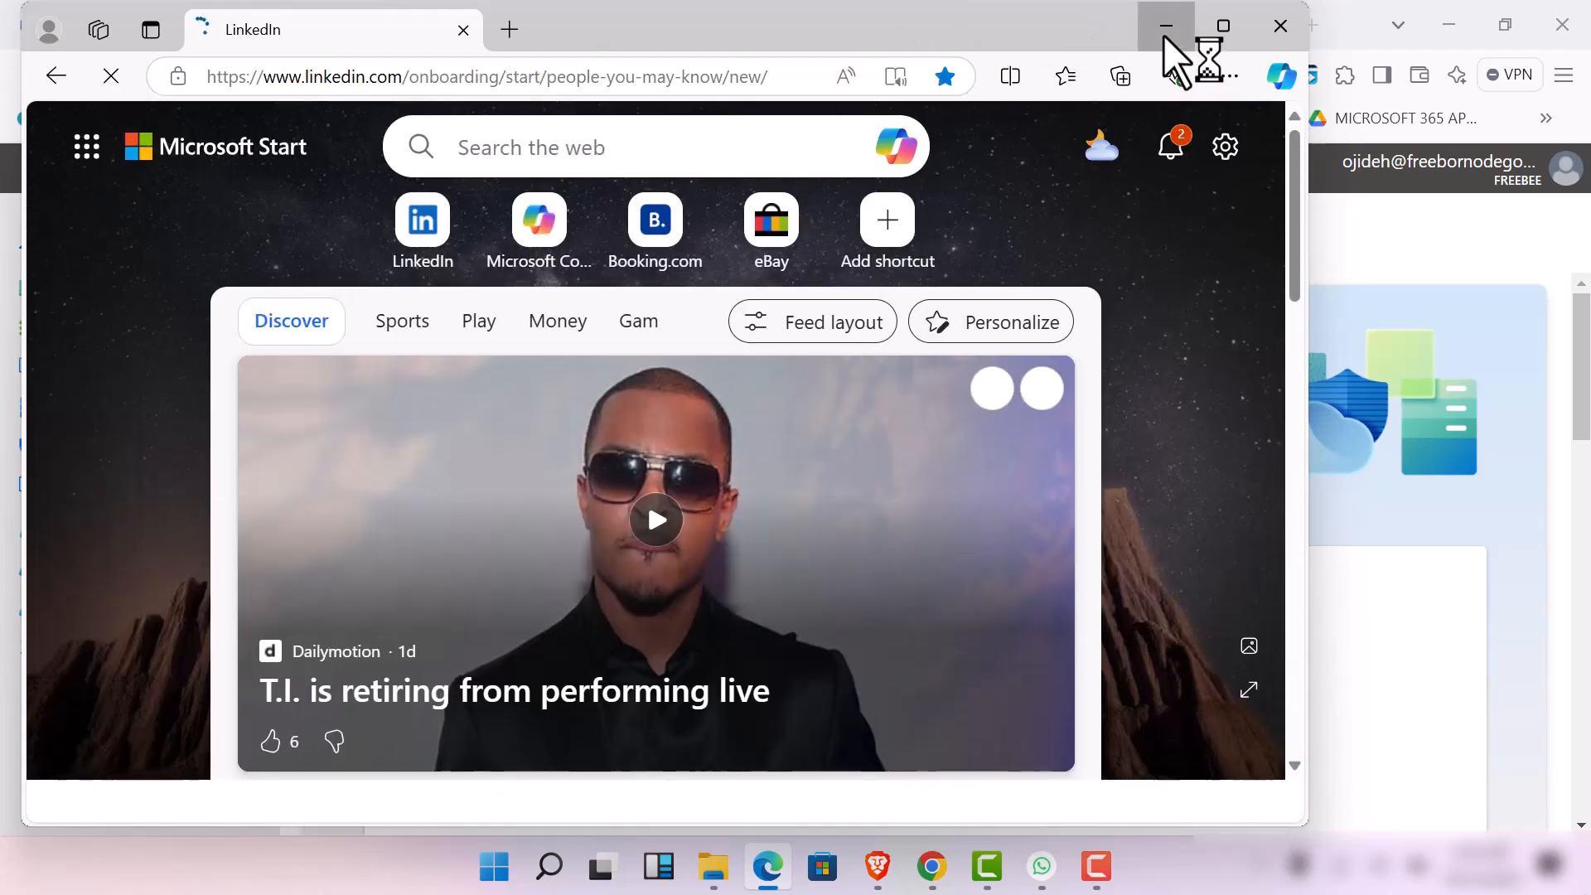
left_click(1163, 35)
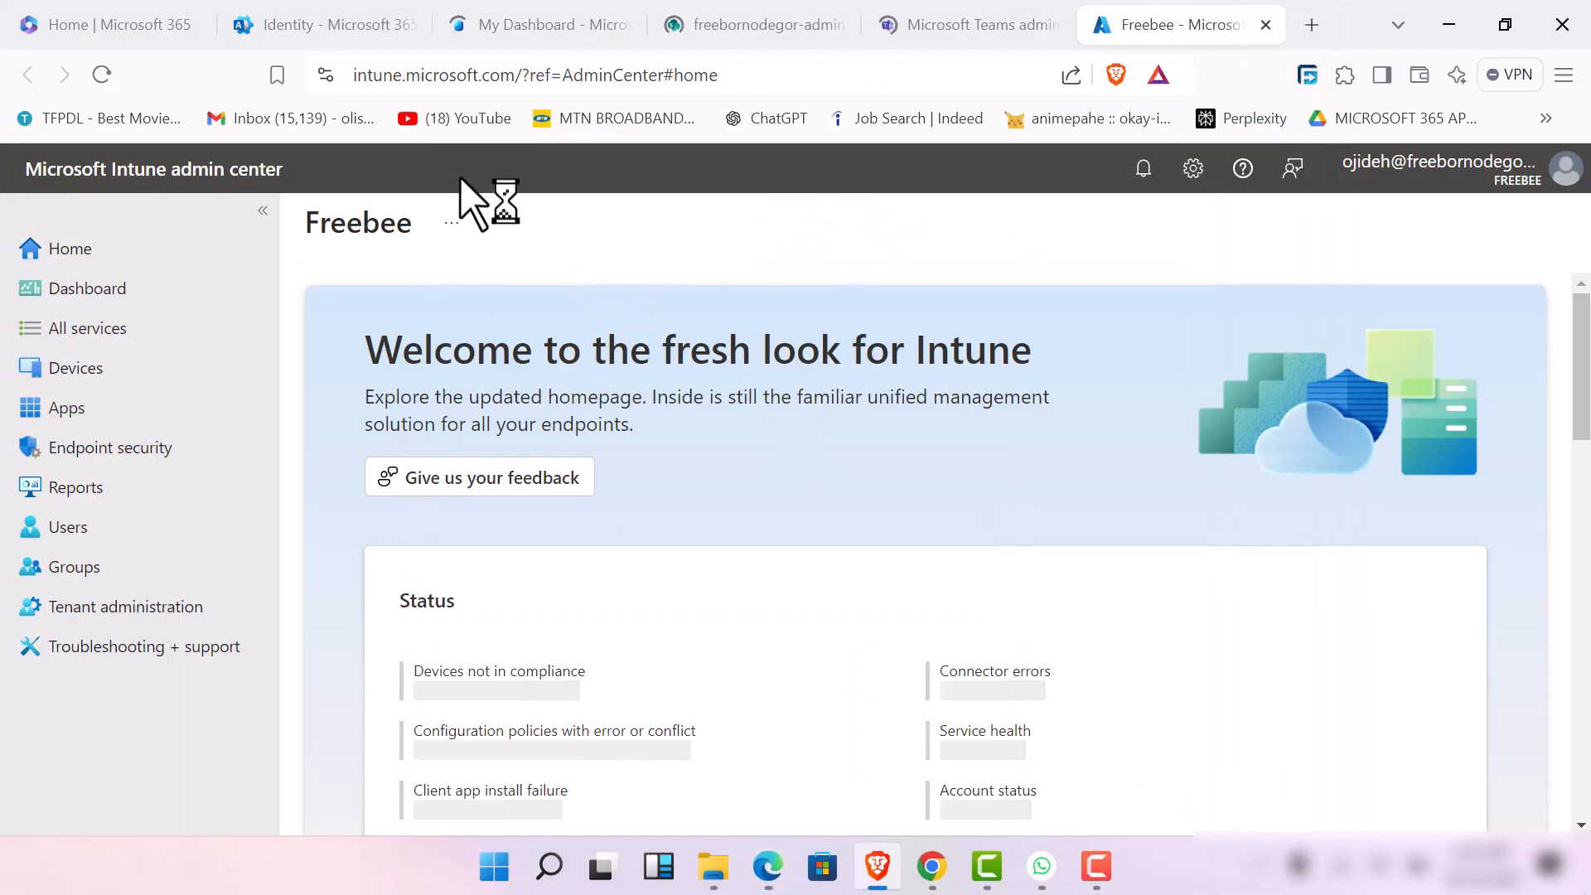
Look over the Microsoft 365 admin center, Entra dashboard, and SharePoint admin center pages to check their loading
left_click(331, 10)
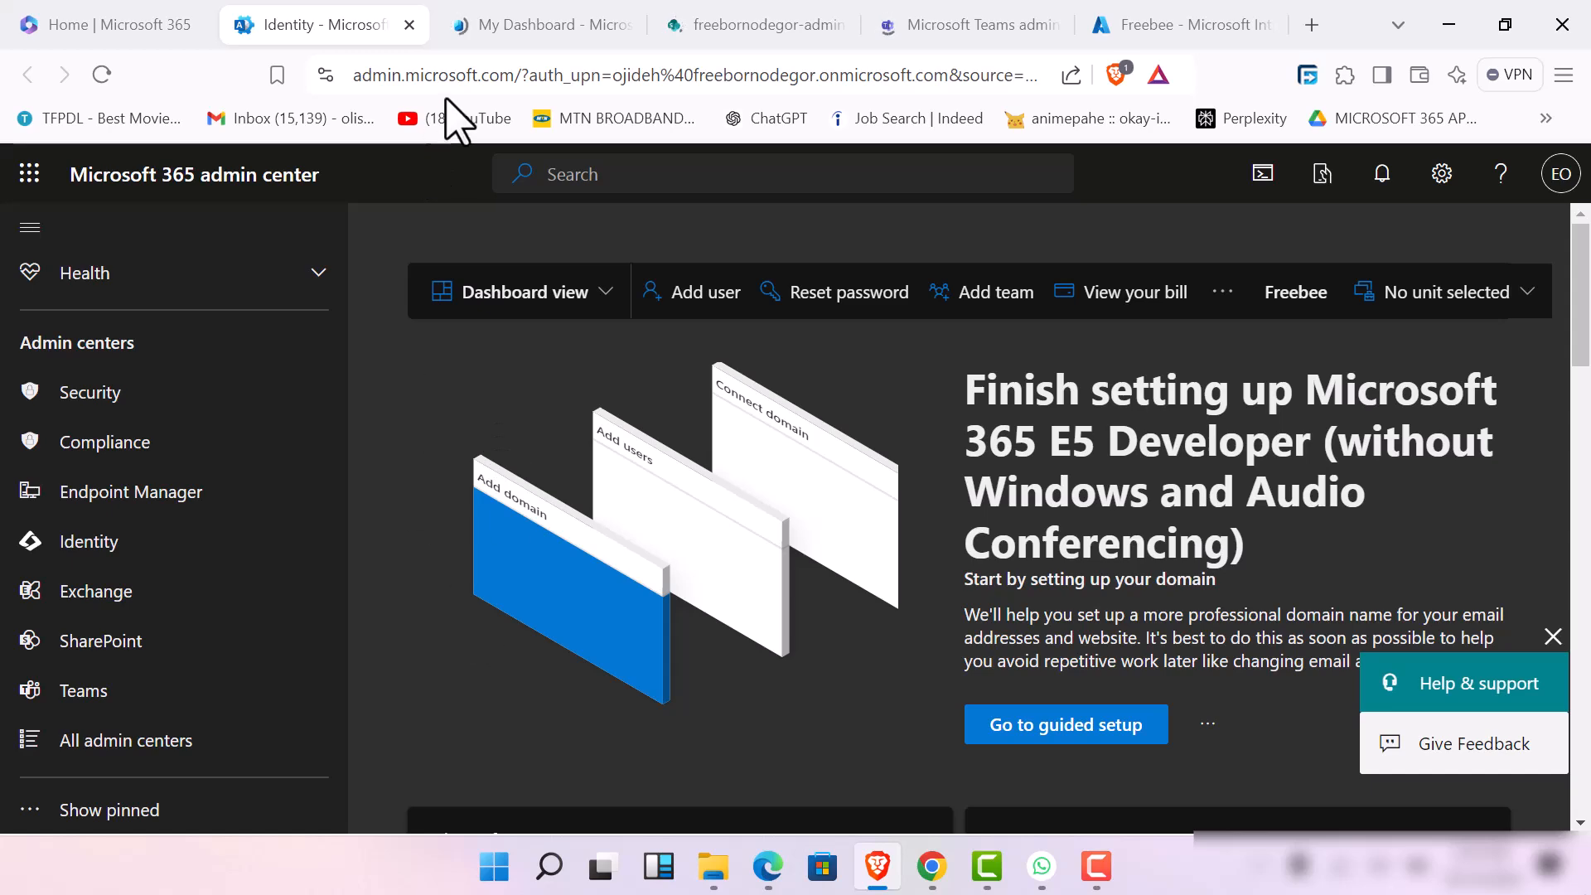
left_click(588, 21)
left_click(738, 23)
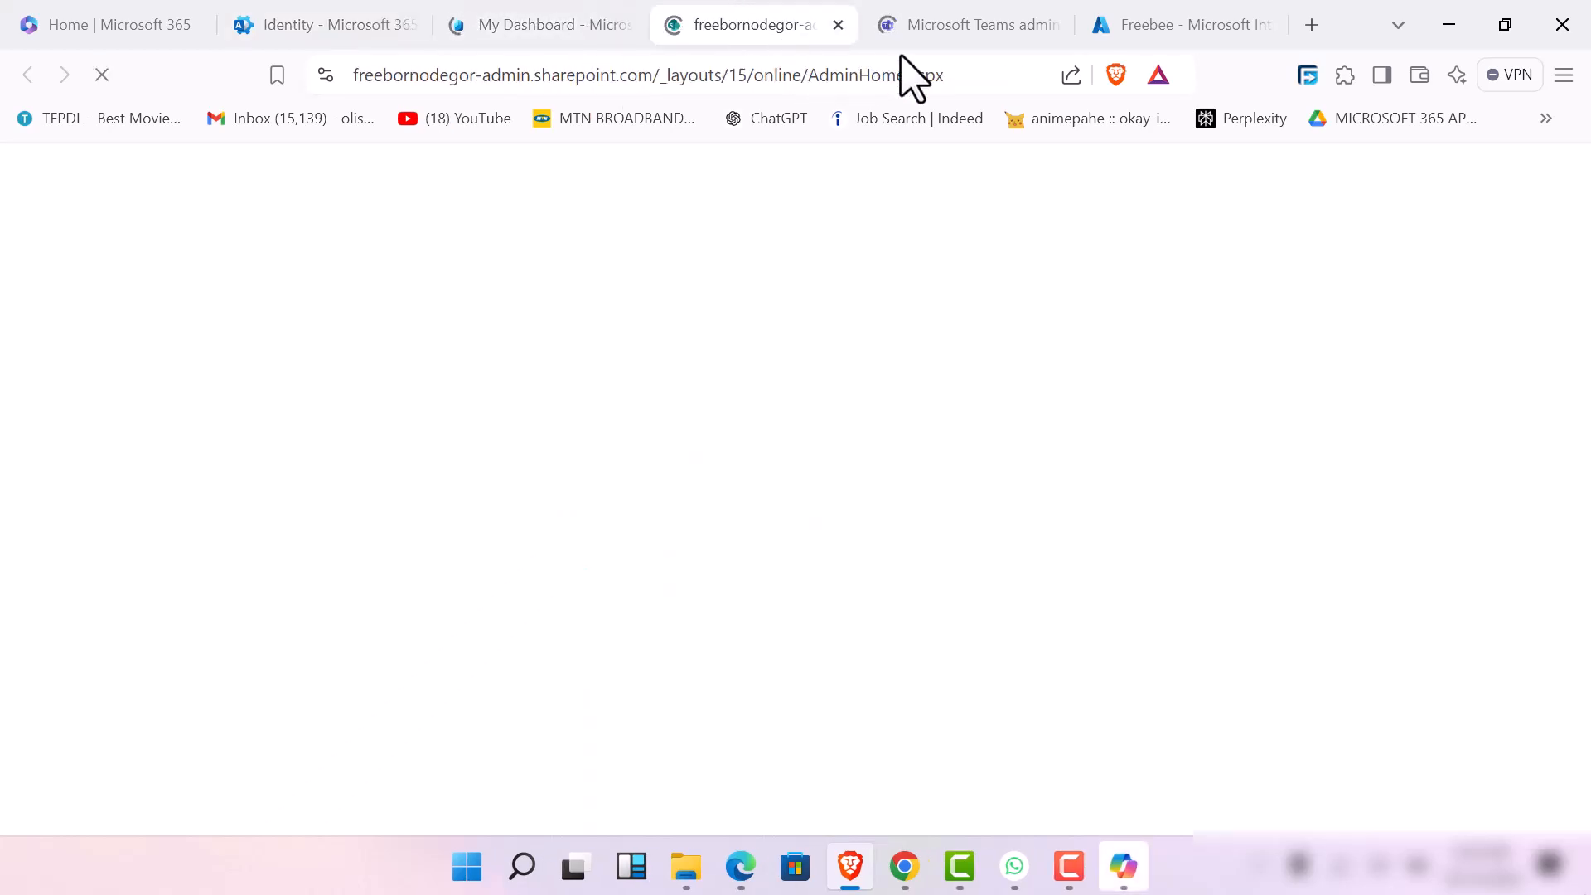
Check the loading of the Teams and Intune admin center pages, looking over the Intune home page's status section
left_click(1001, 32)
left_click(1195, 25)
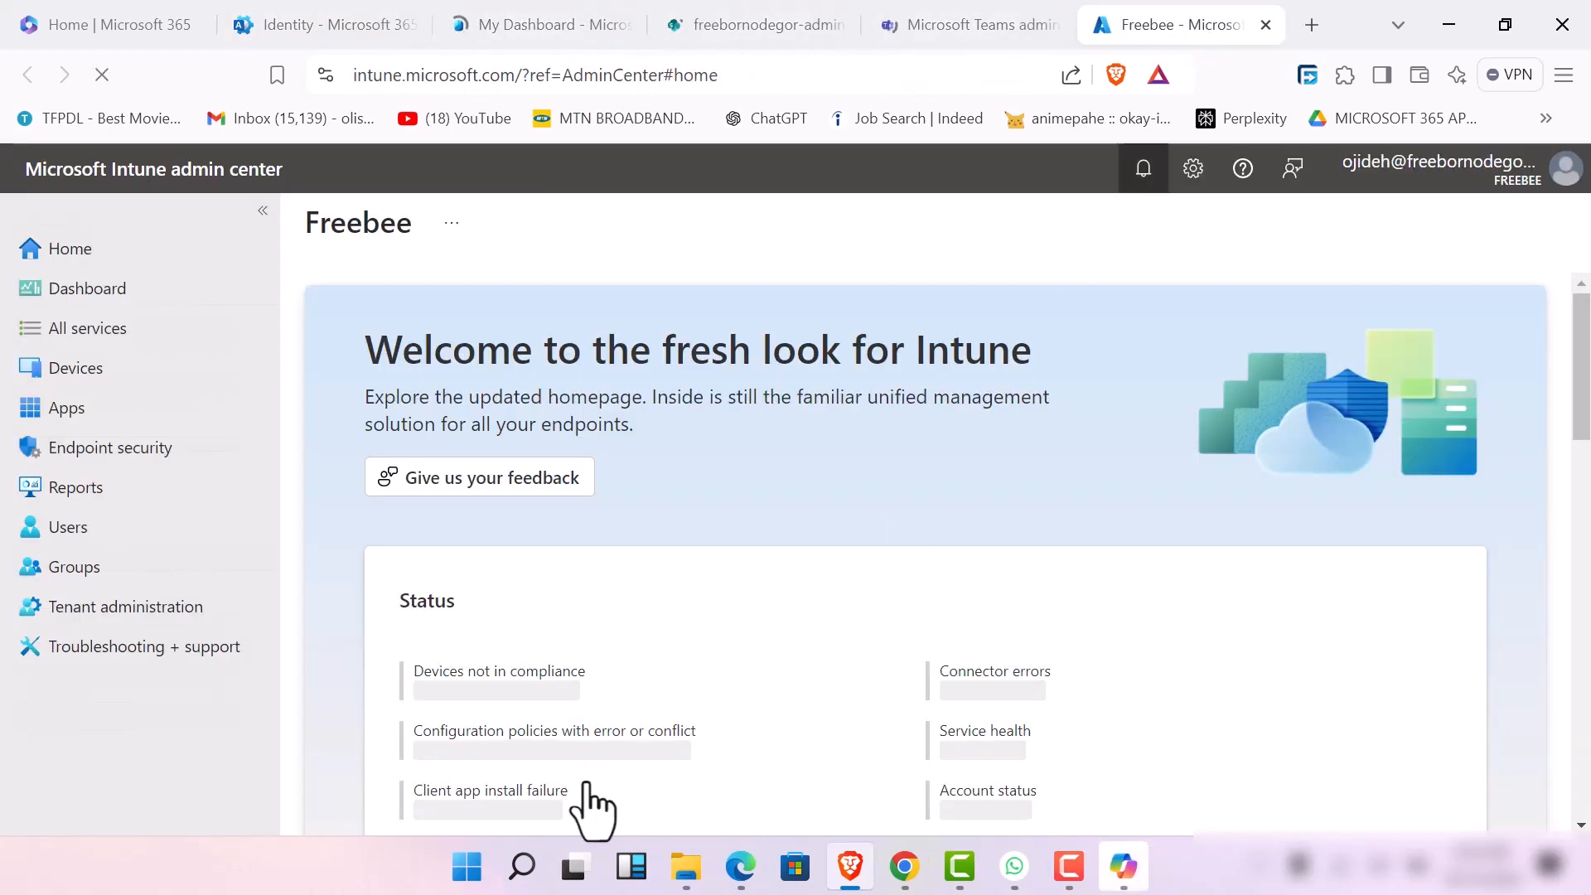
scroll(592, 551, "down", 5)
scroll(585, 561, "up", 5)
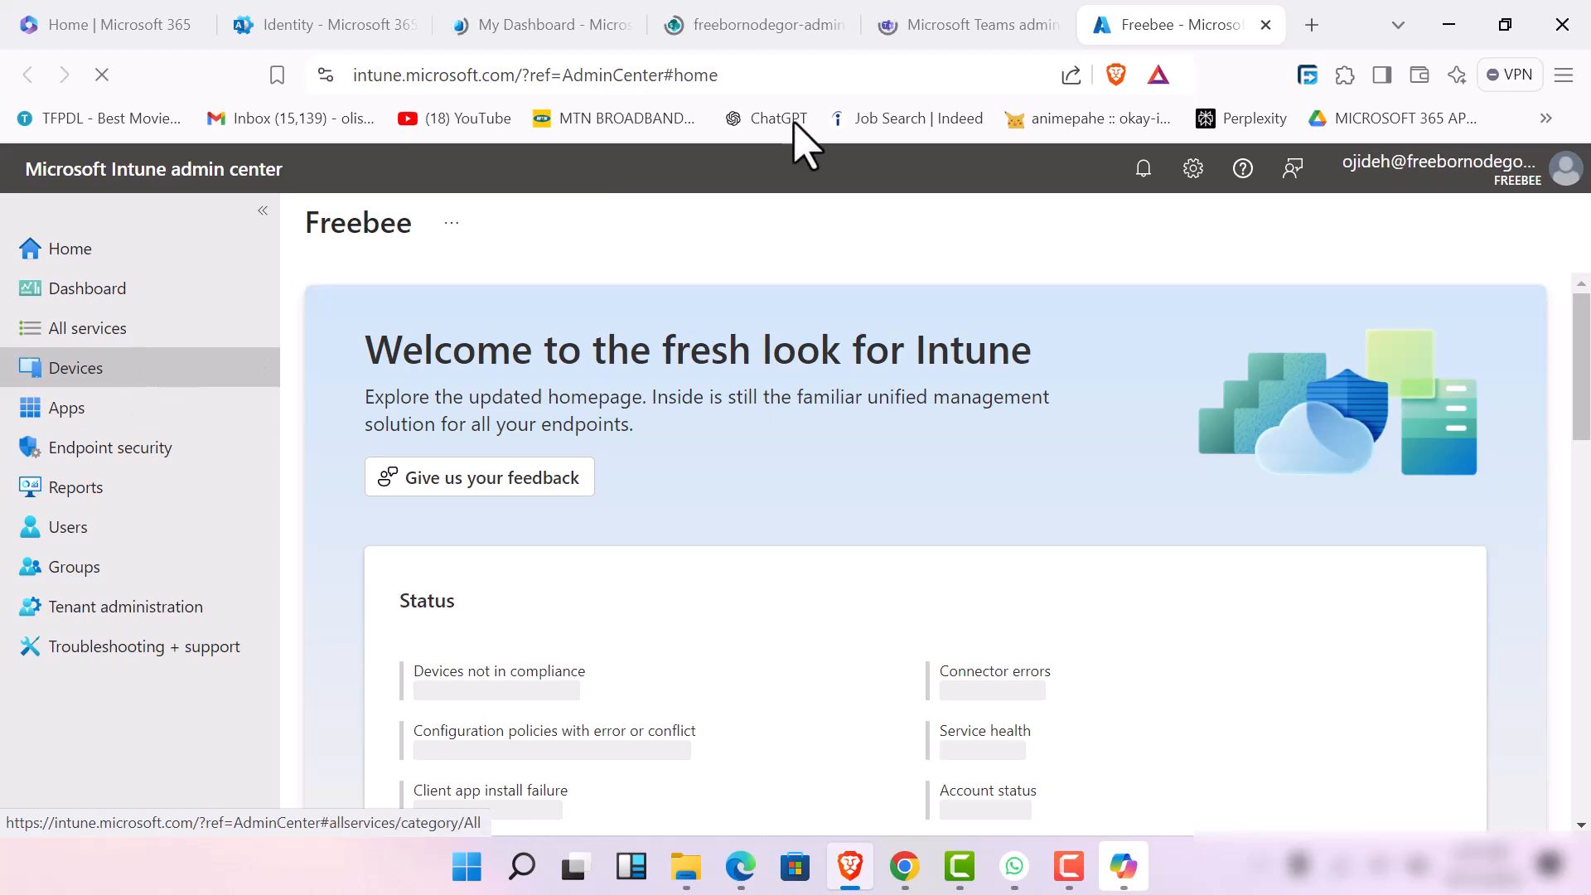
Duplicate the Intune admin center page, open All services in the original page, and check the duplicate
right_click(1193, 32)
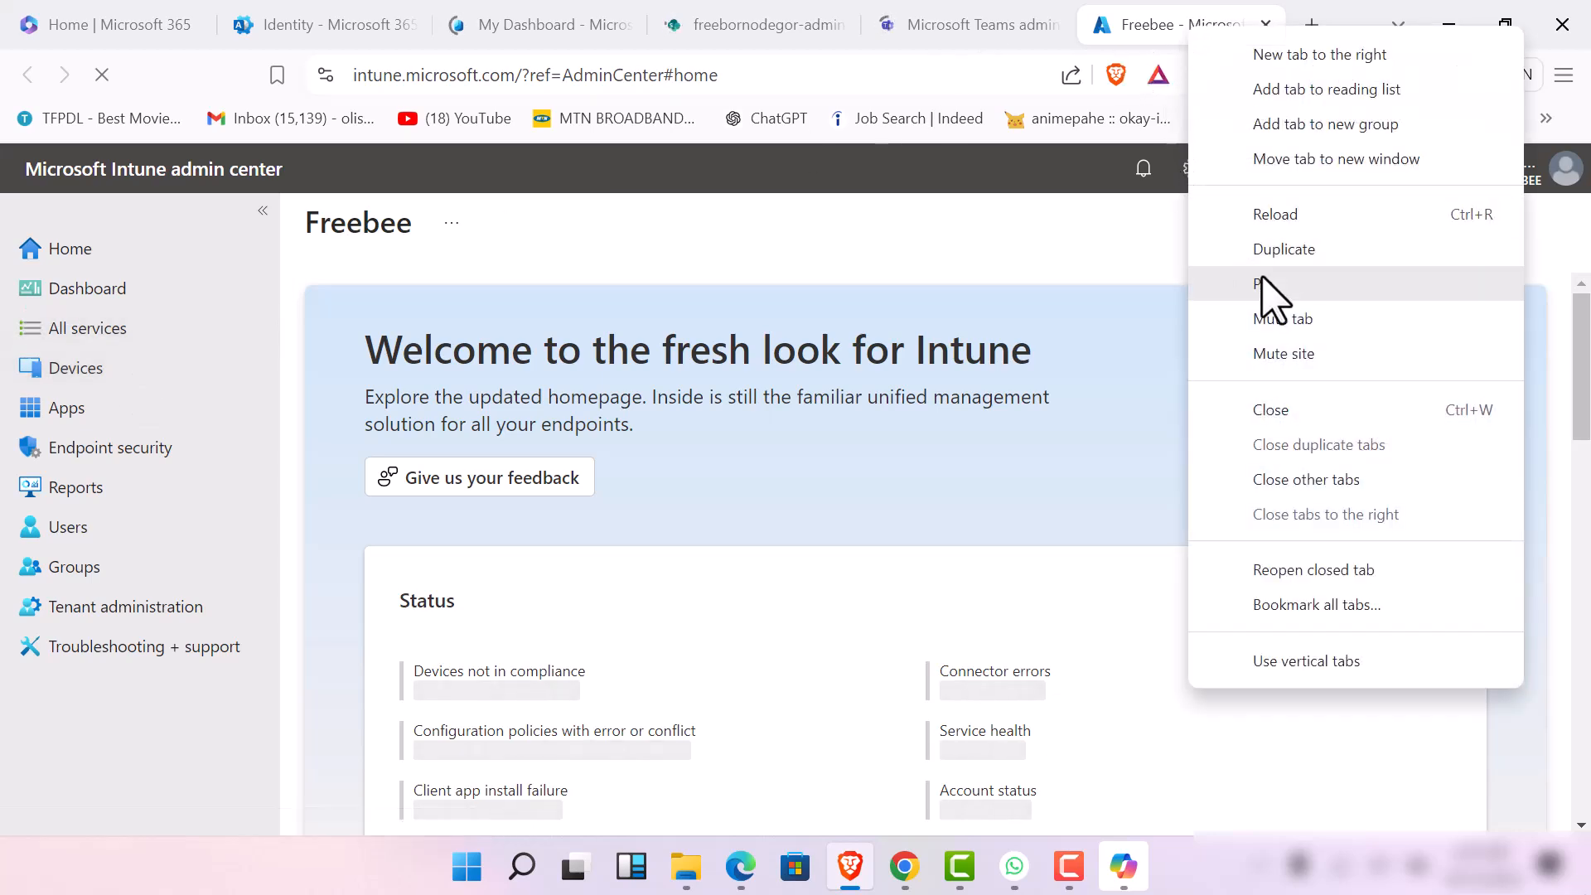
left_click(1271, 248)
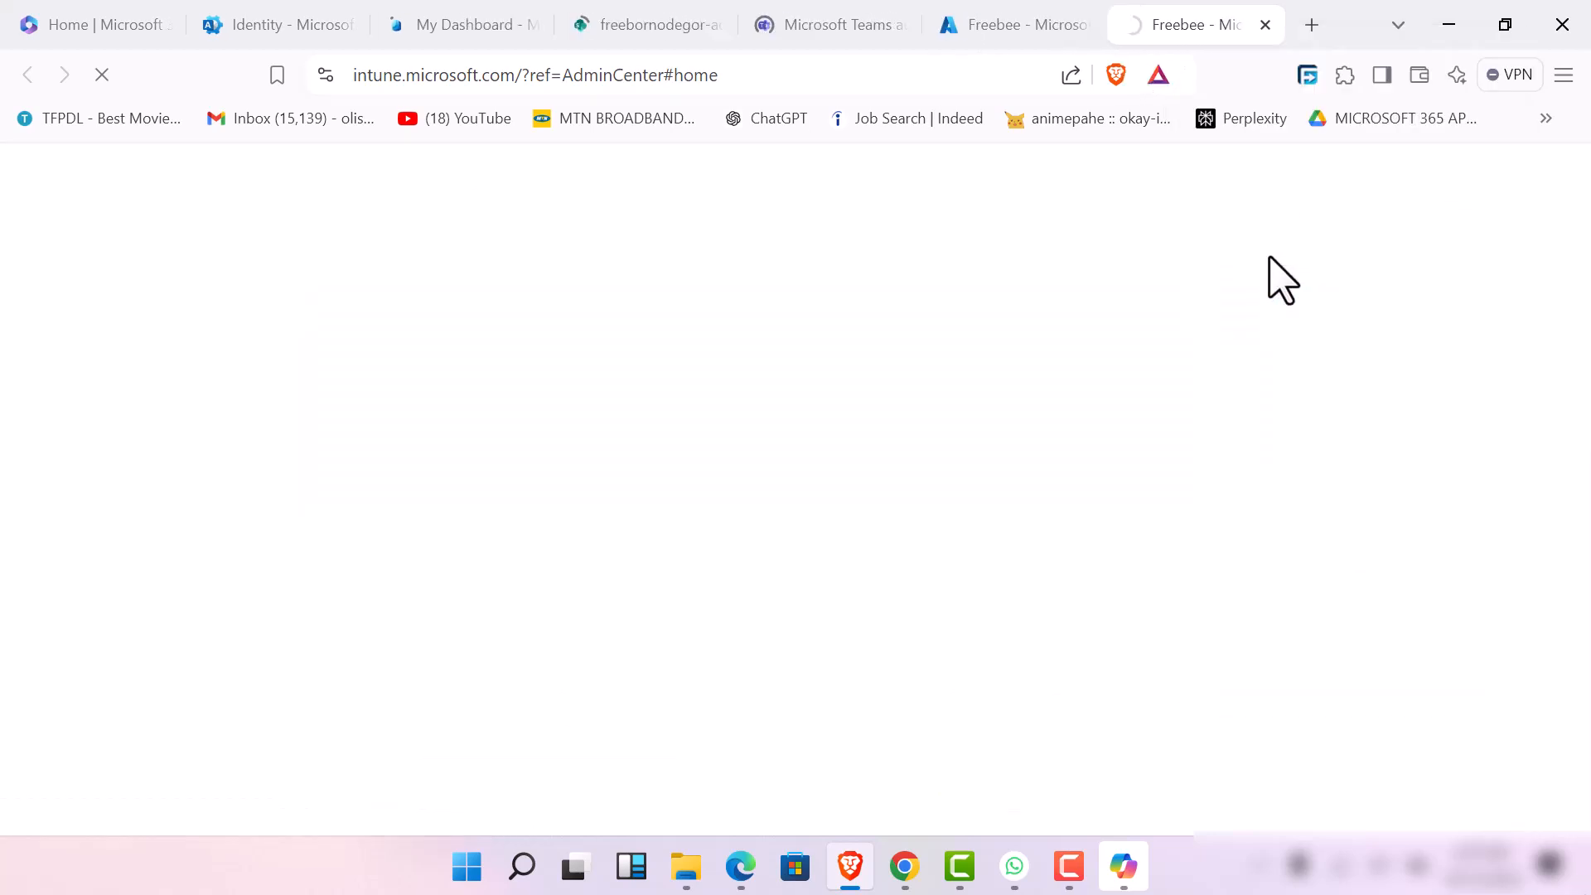
left_click(1042, 25)
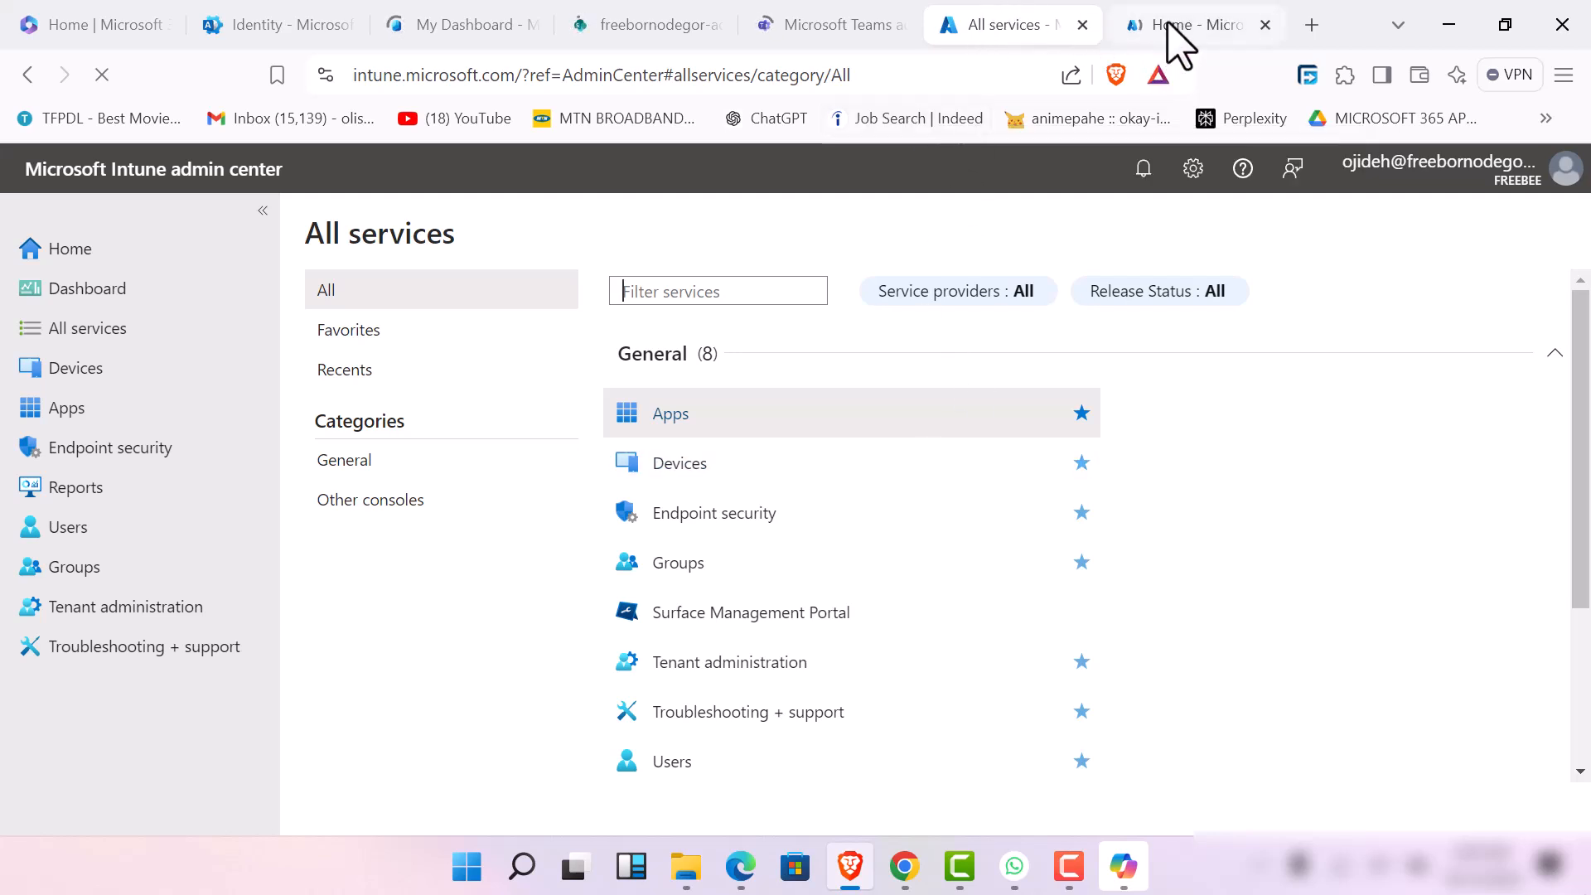
left_click(1197, 25)
Return to the original Intune page and open Apps from the General services list
left_click(1036, 25)
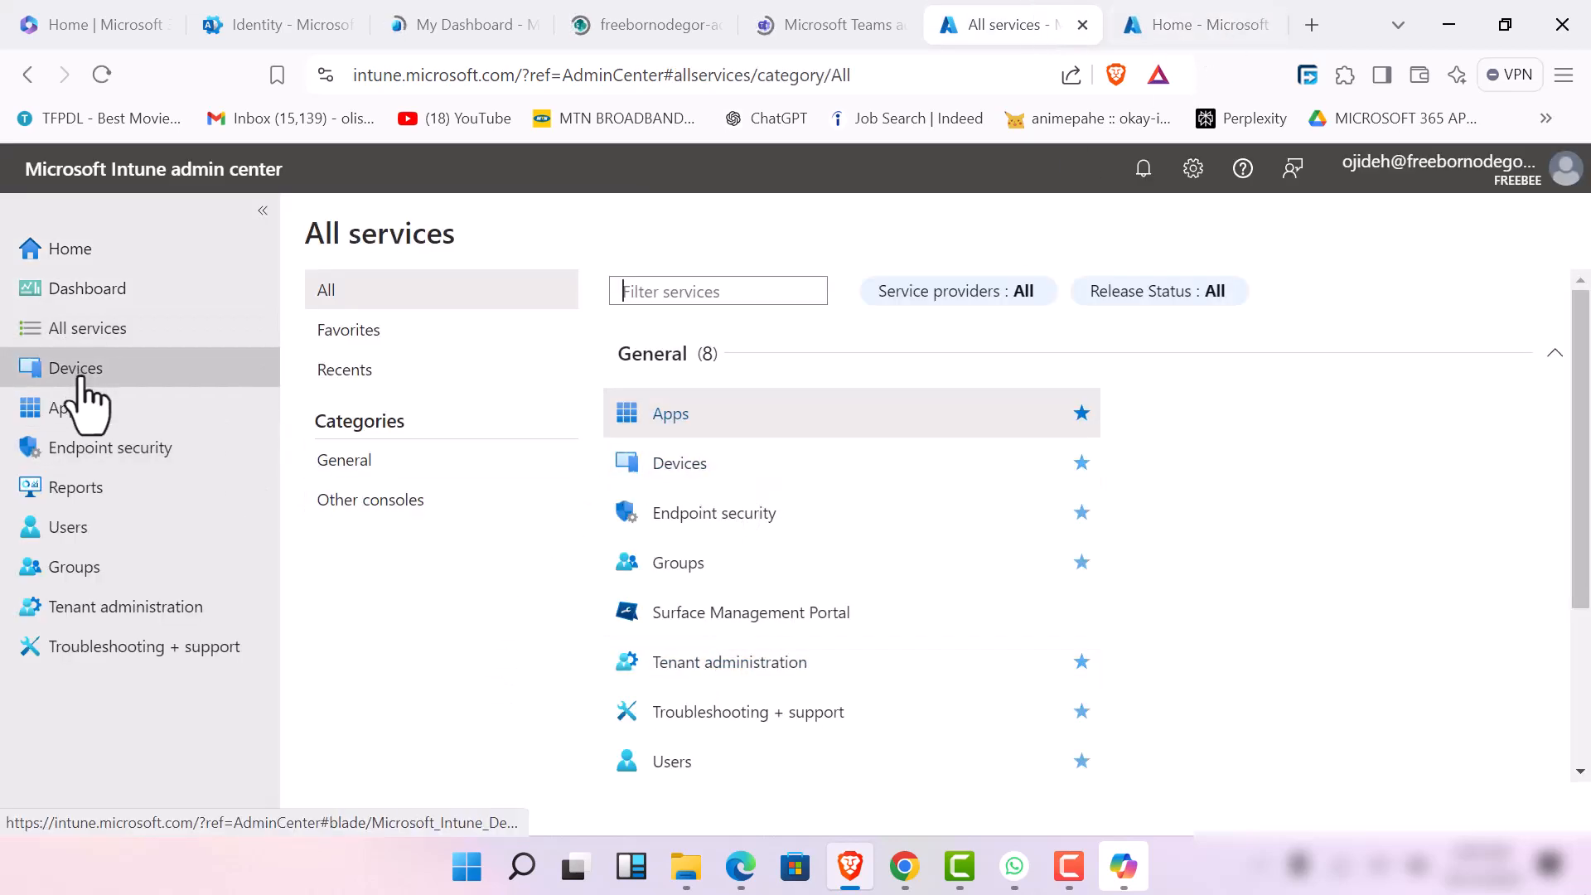
left_click(727, 424)
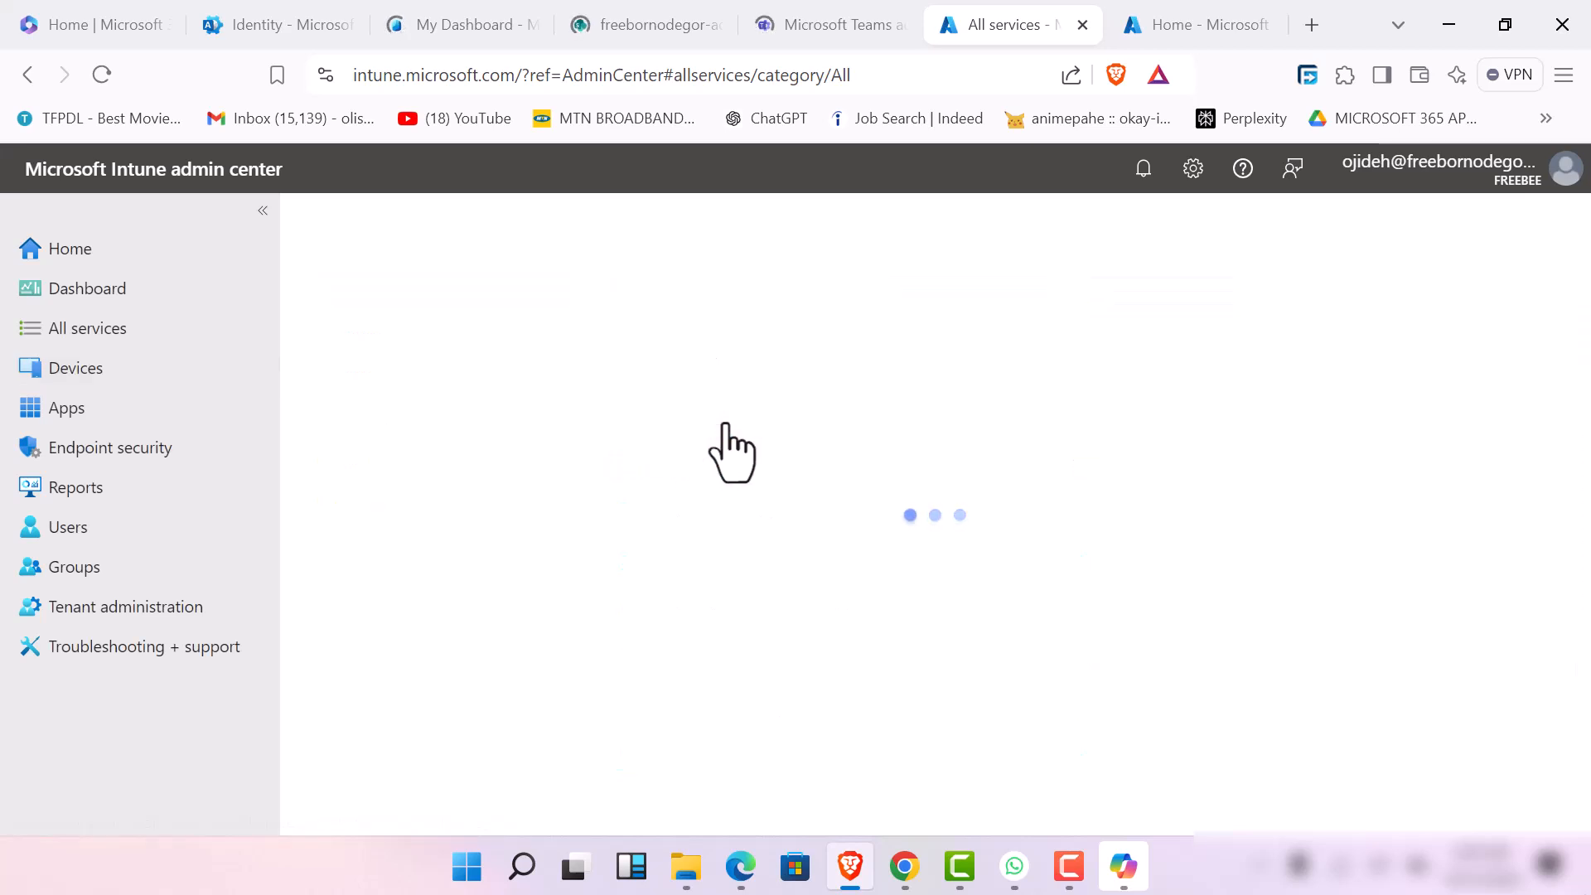
left_click(1131, 890)
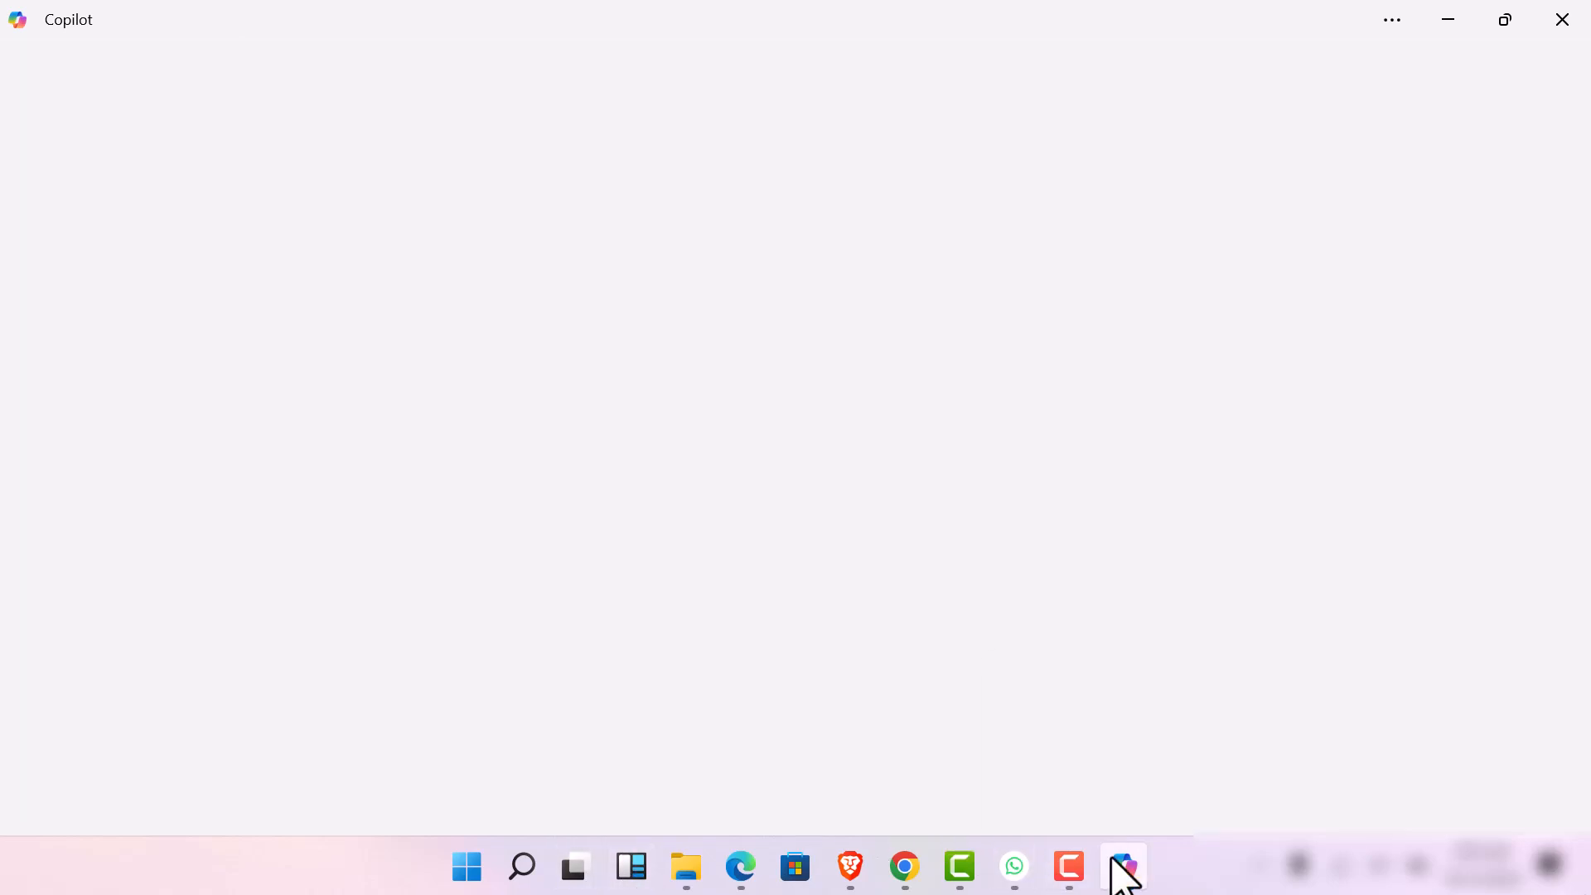
mouse_move(1113, 861)
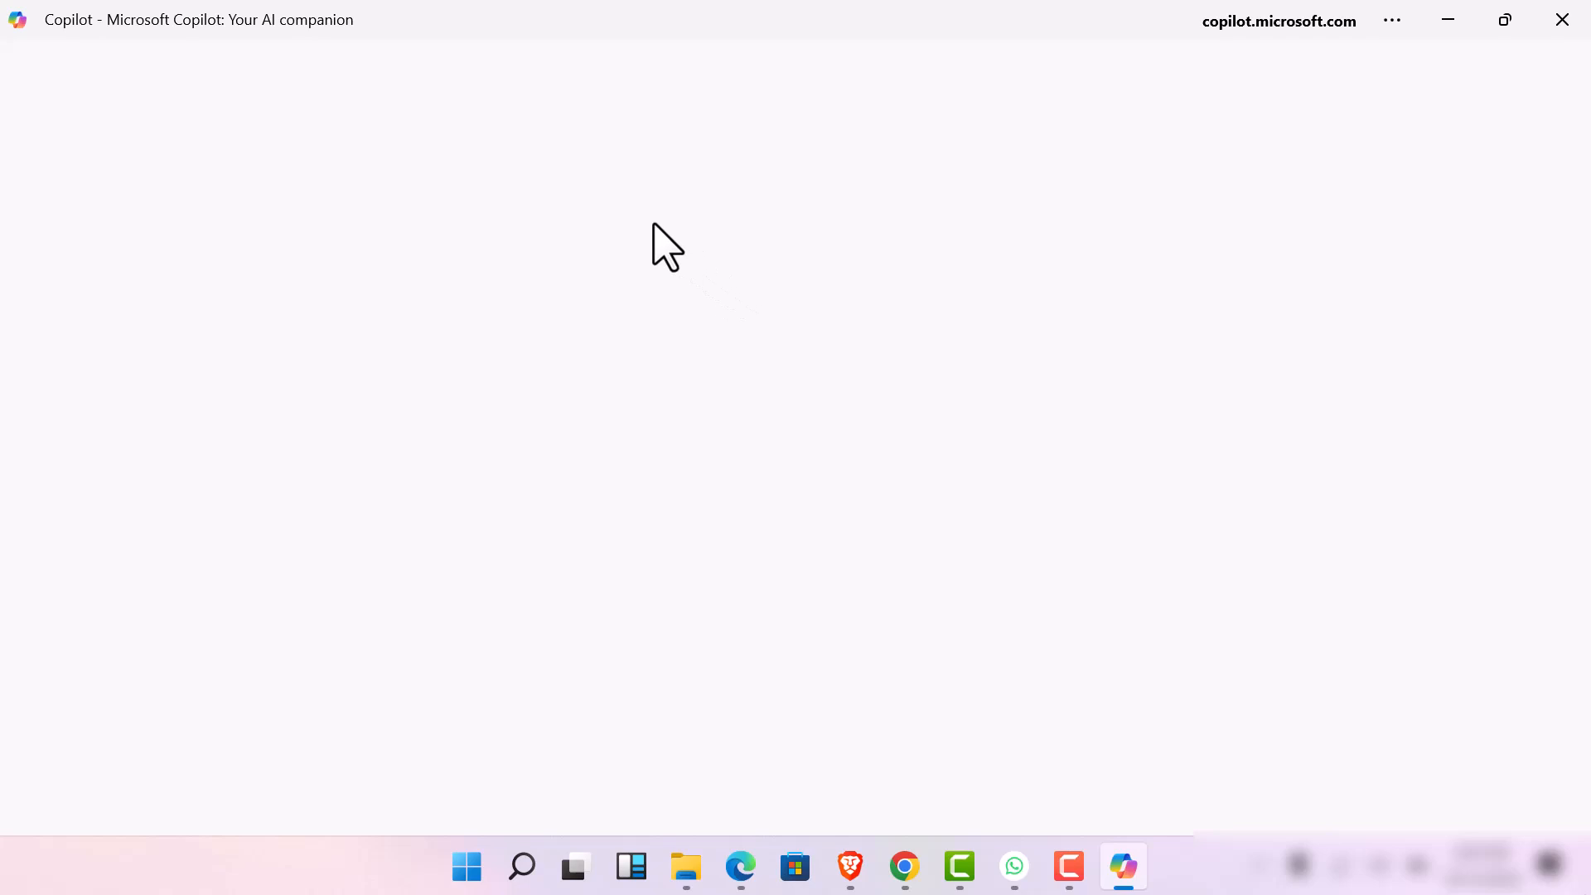
left_click(1459, 20)
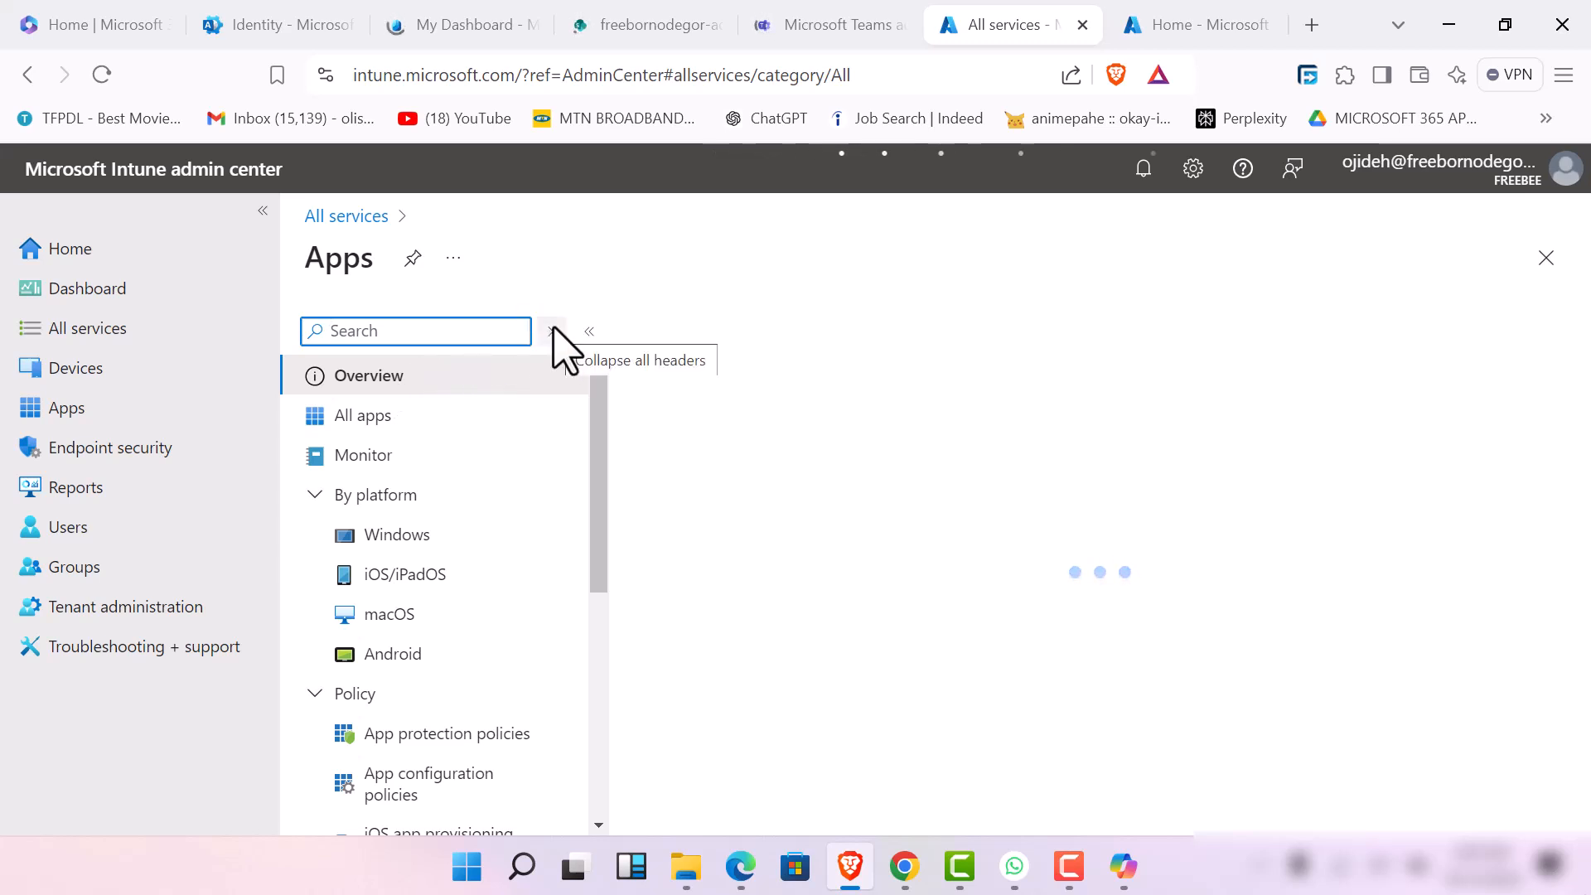
left_click(1072, 868)
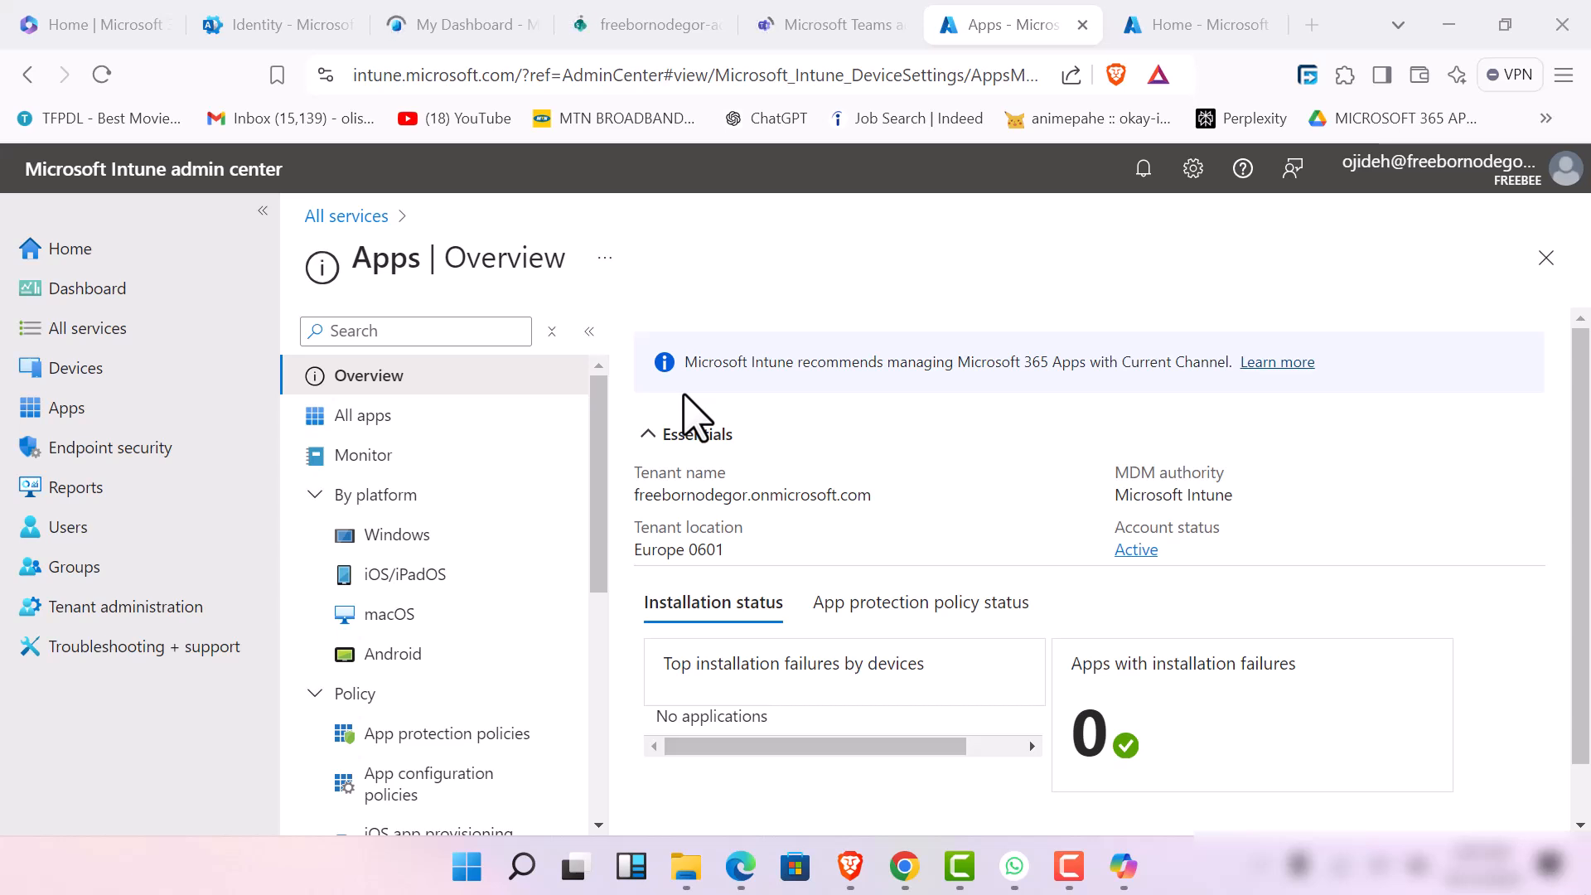
From the All apps list, start adding a Microsoft 365 Apps suite with the app type Windows 10 and later
scroll(799, 339, "down", 1)
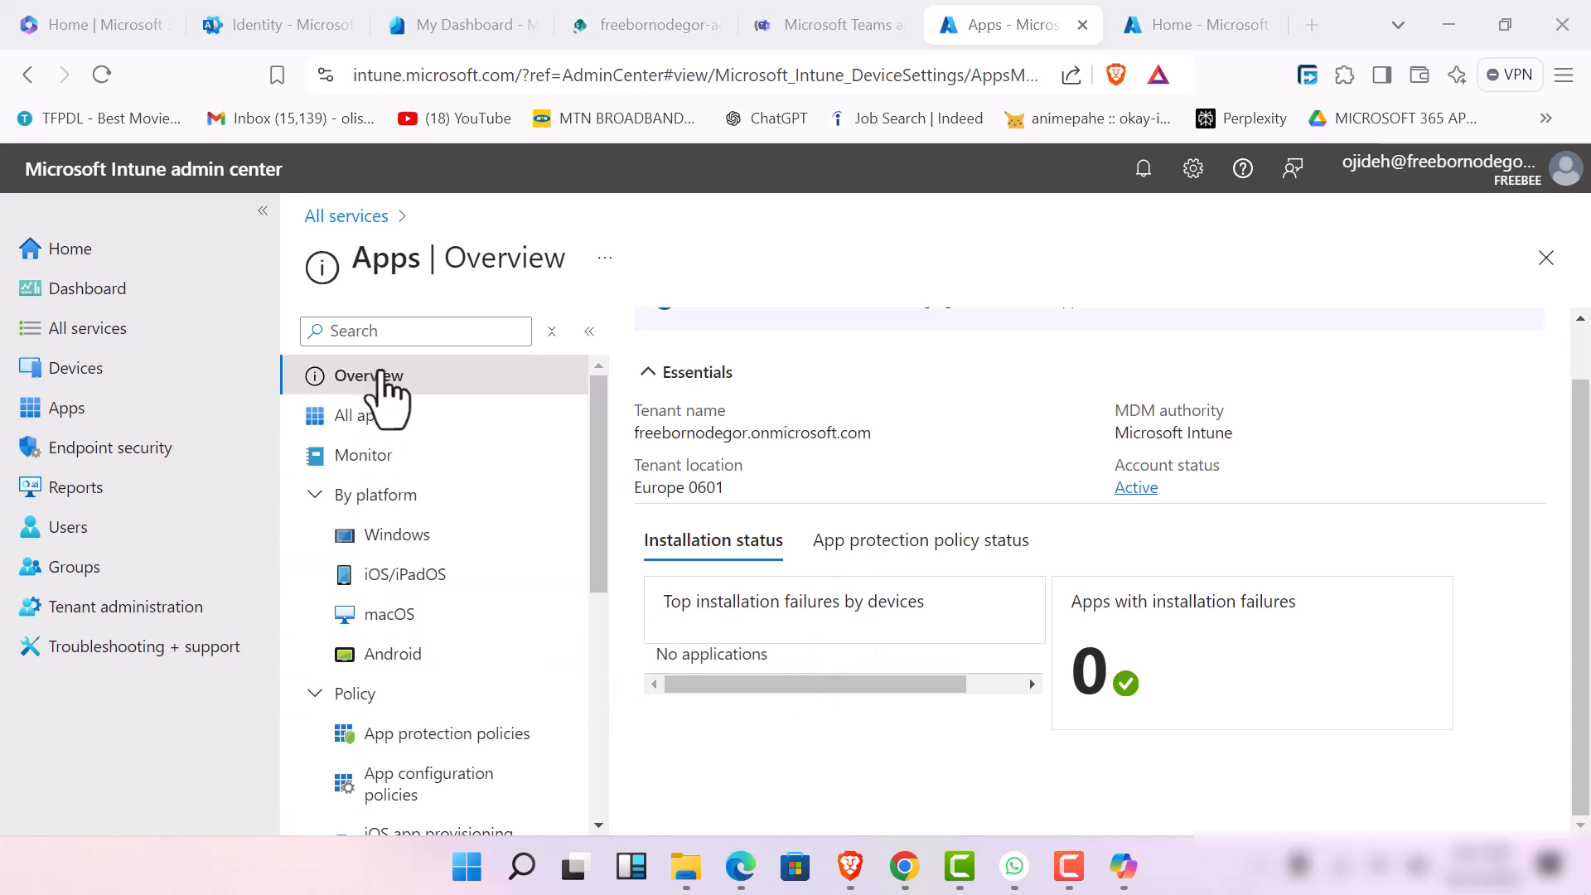
left_click(421, 434)
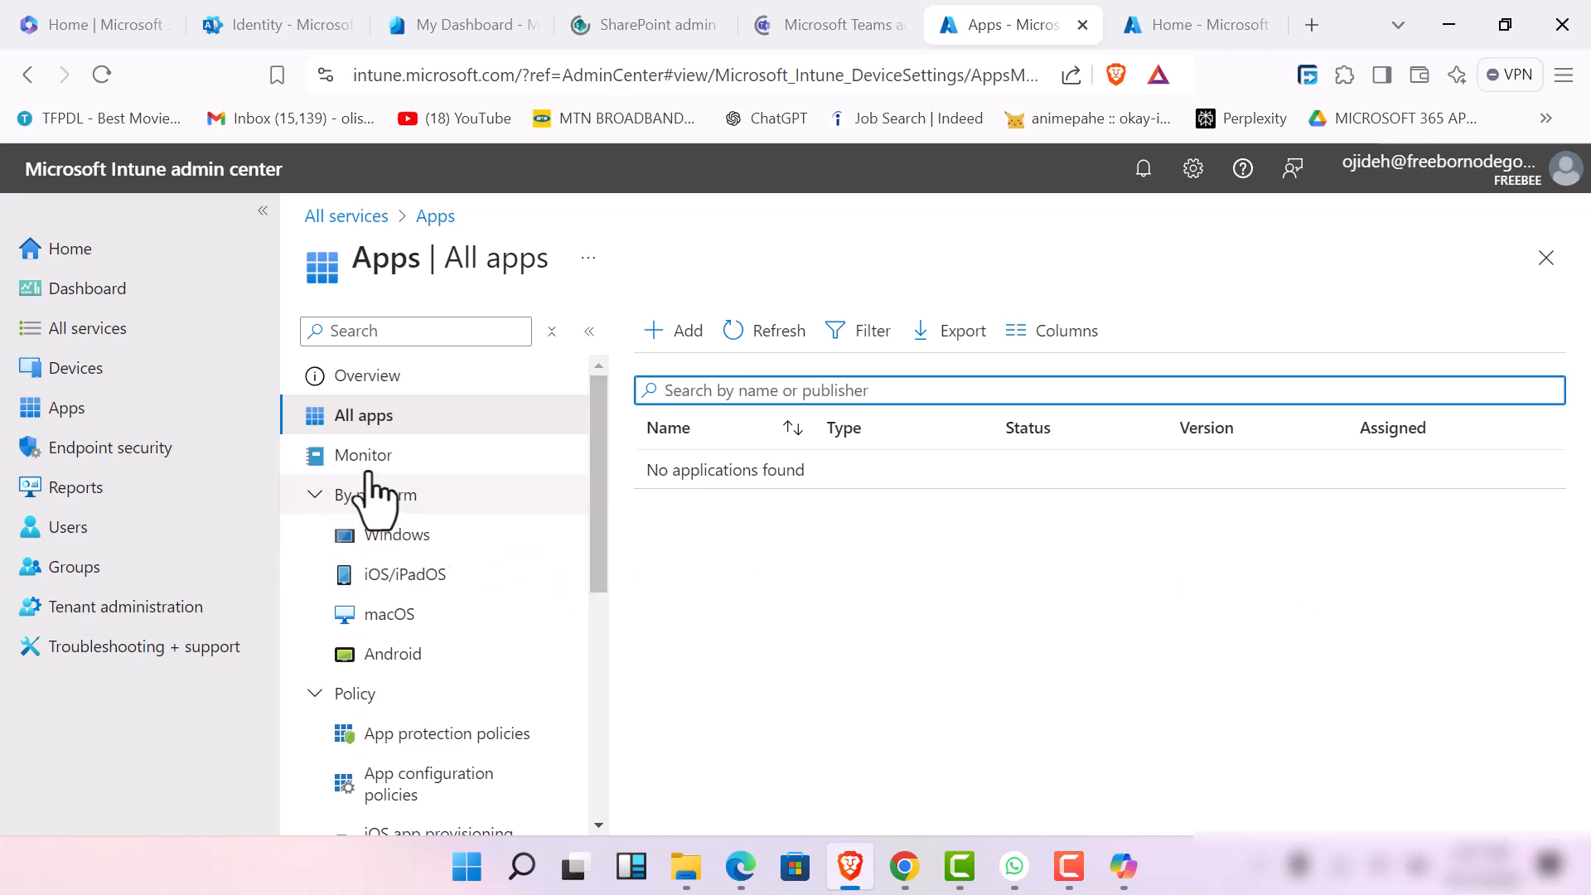
left_click(673, 336)
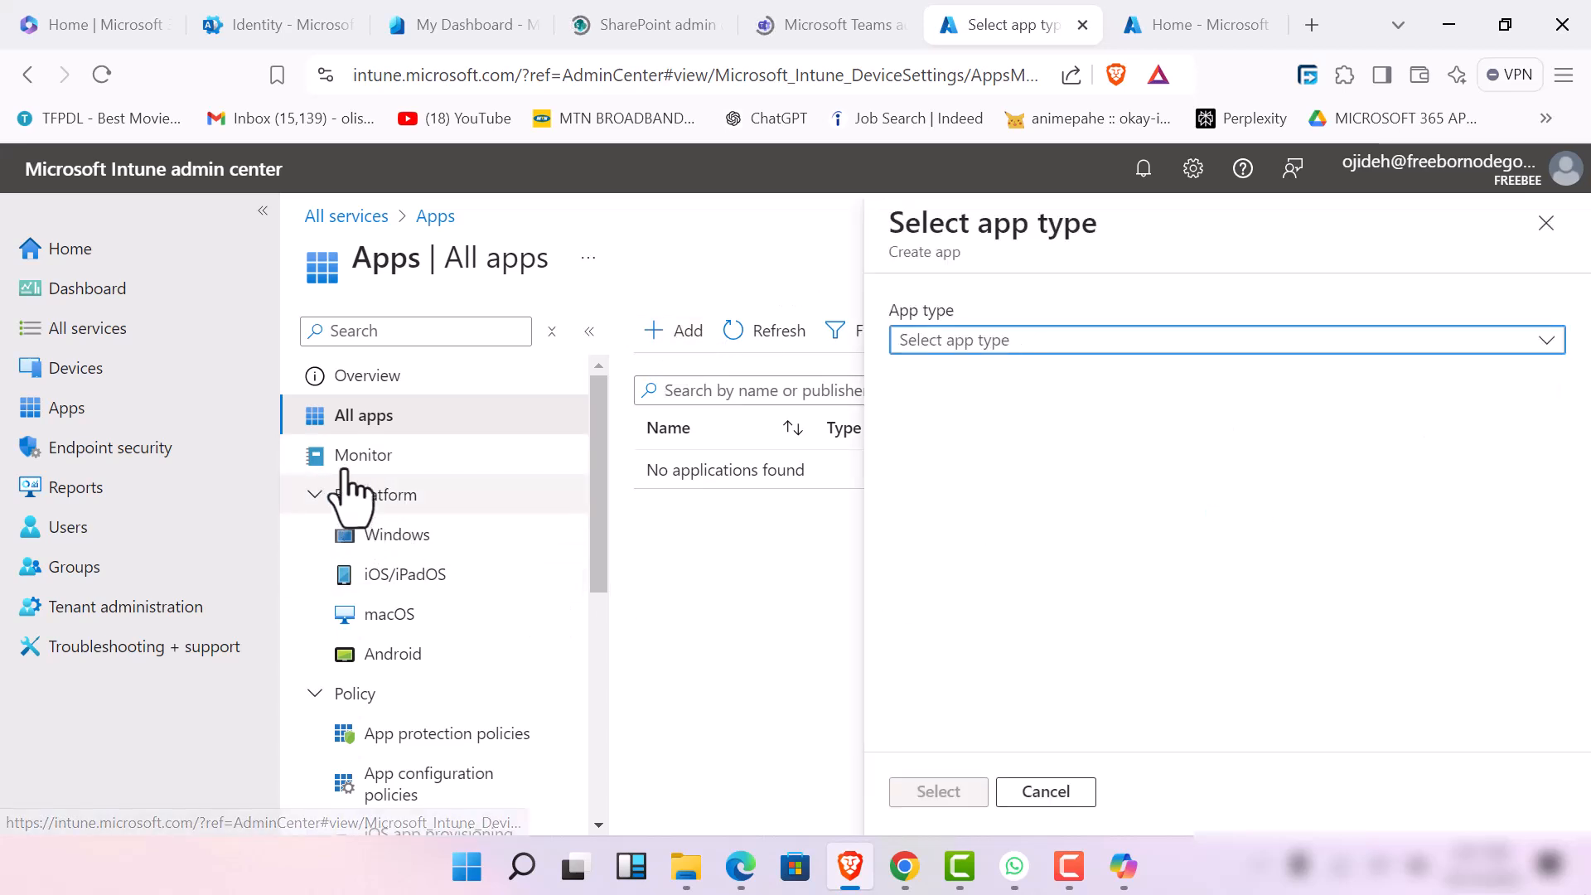
left_click(1376, 350)
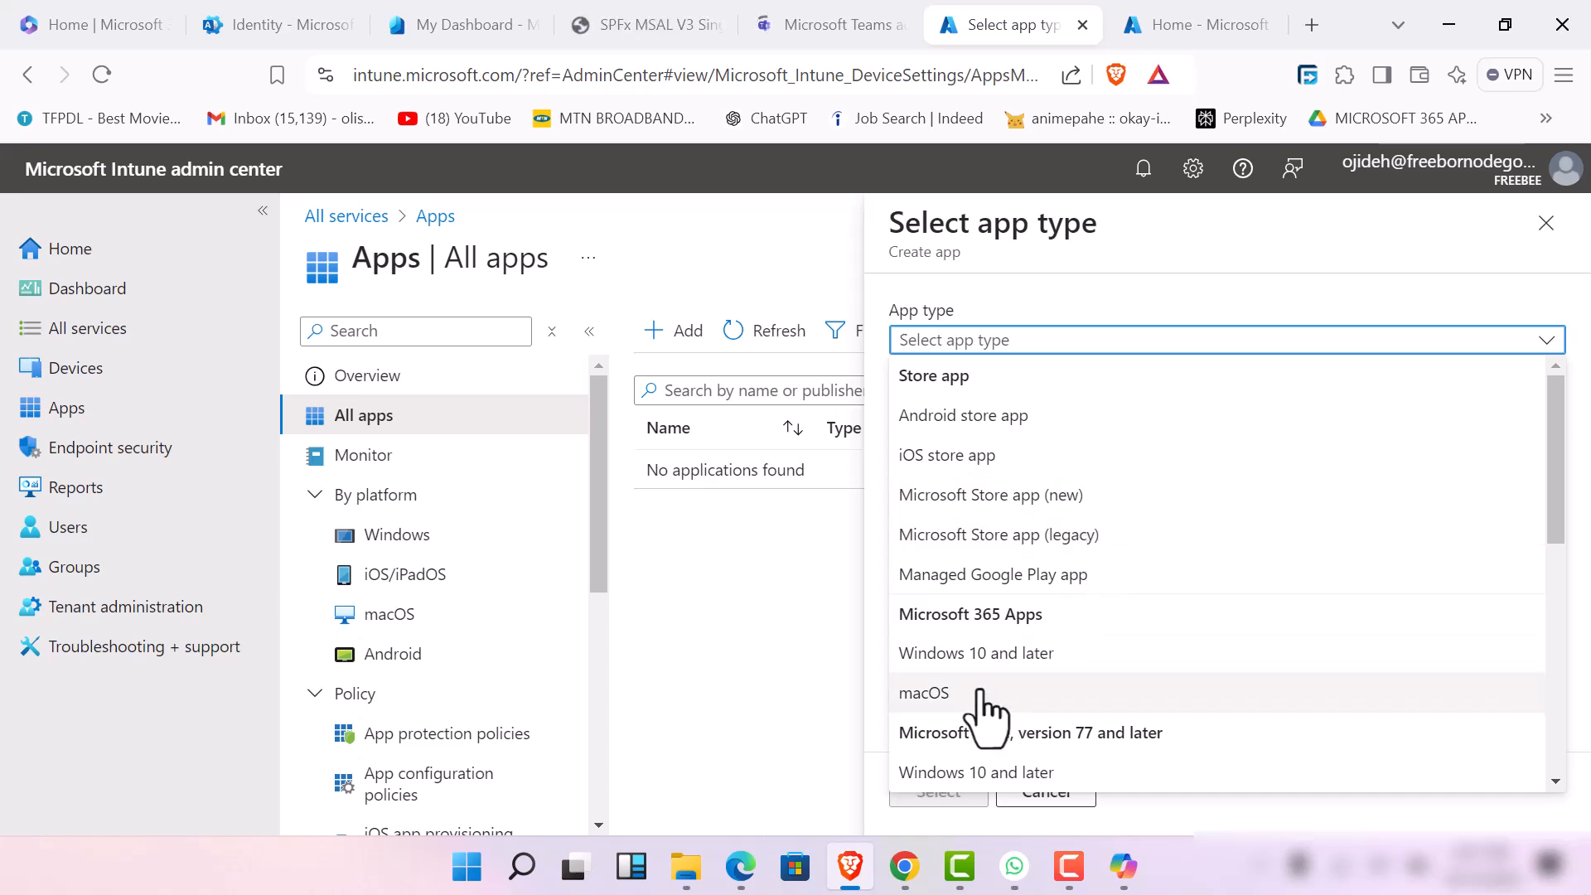
left_click(965, 653)
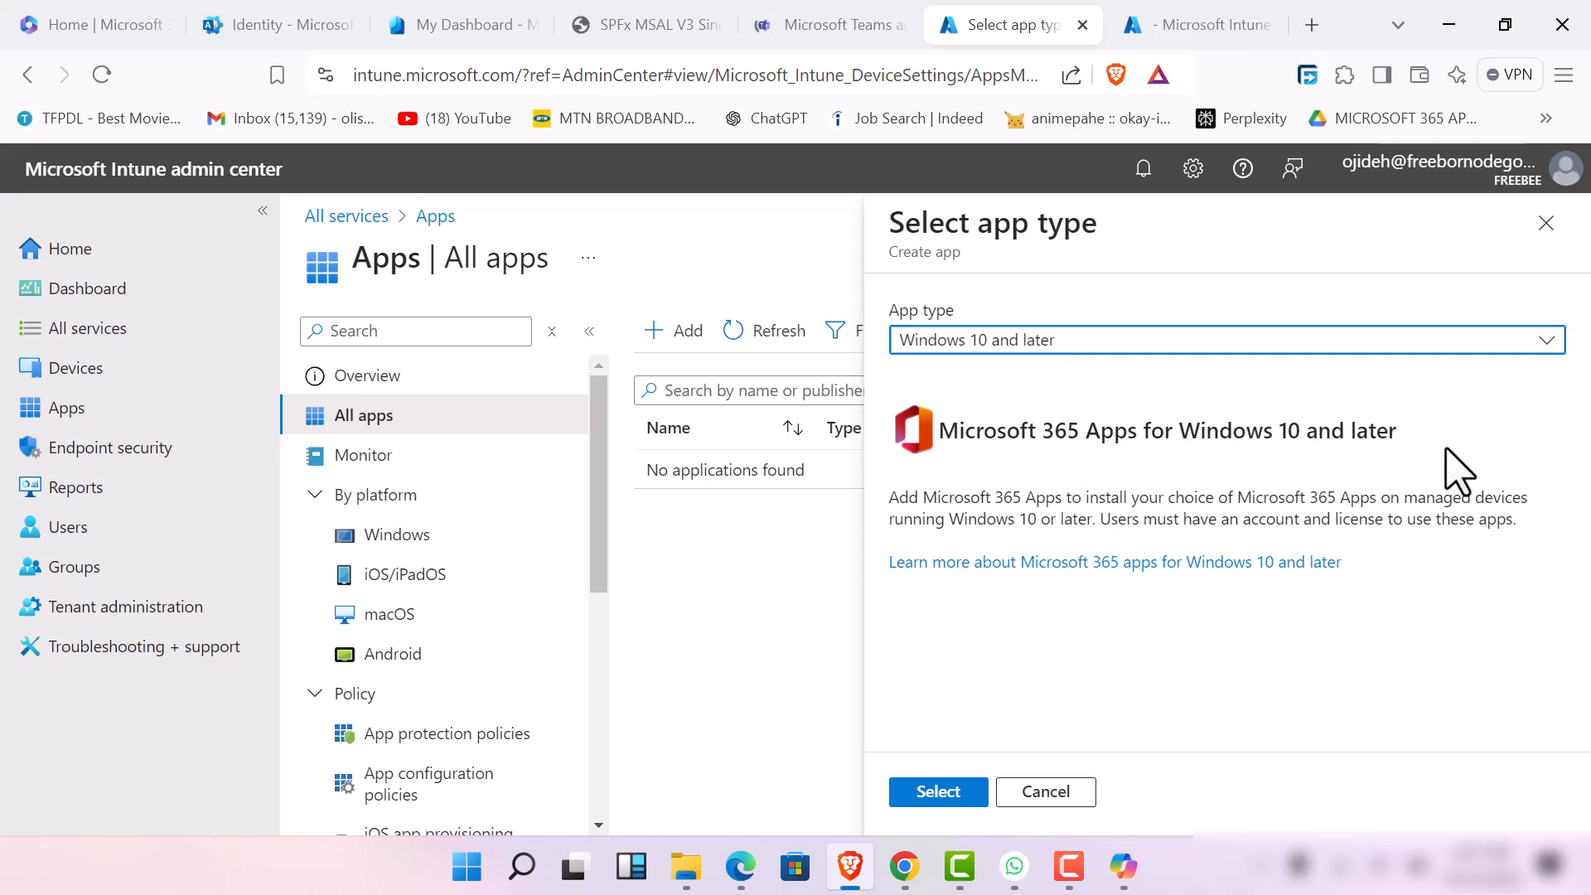
left_click(937, 792)
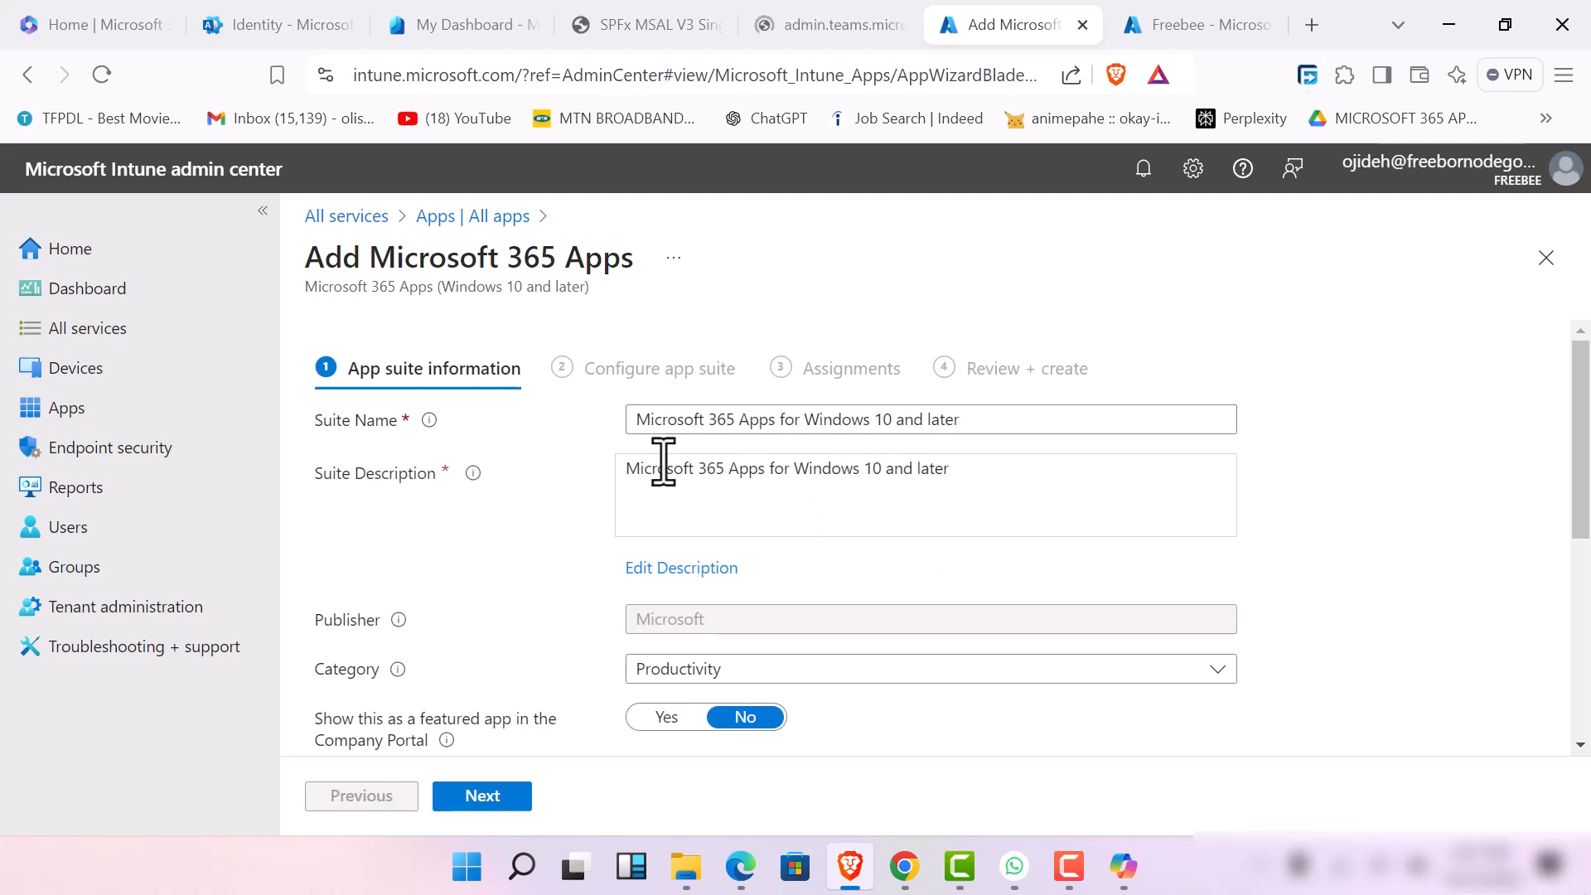
Show the suite as a featured app in the Company Portal and continue to the app suite configuration
scroll(771, 655, "down", 3)
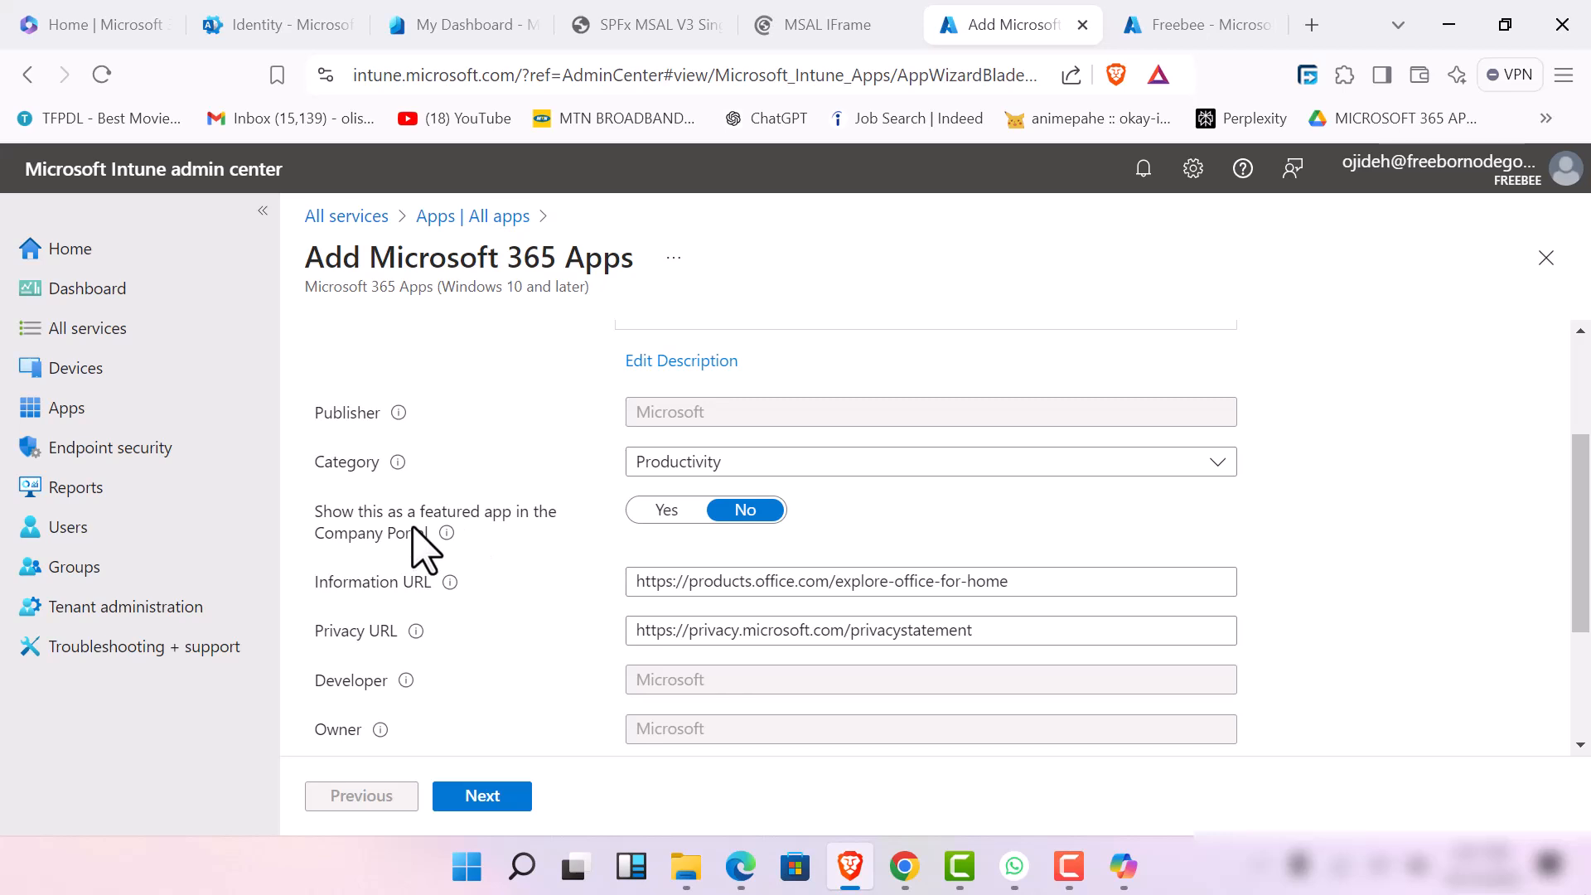
left_click(666, 510)
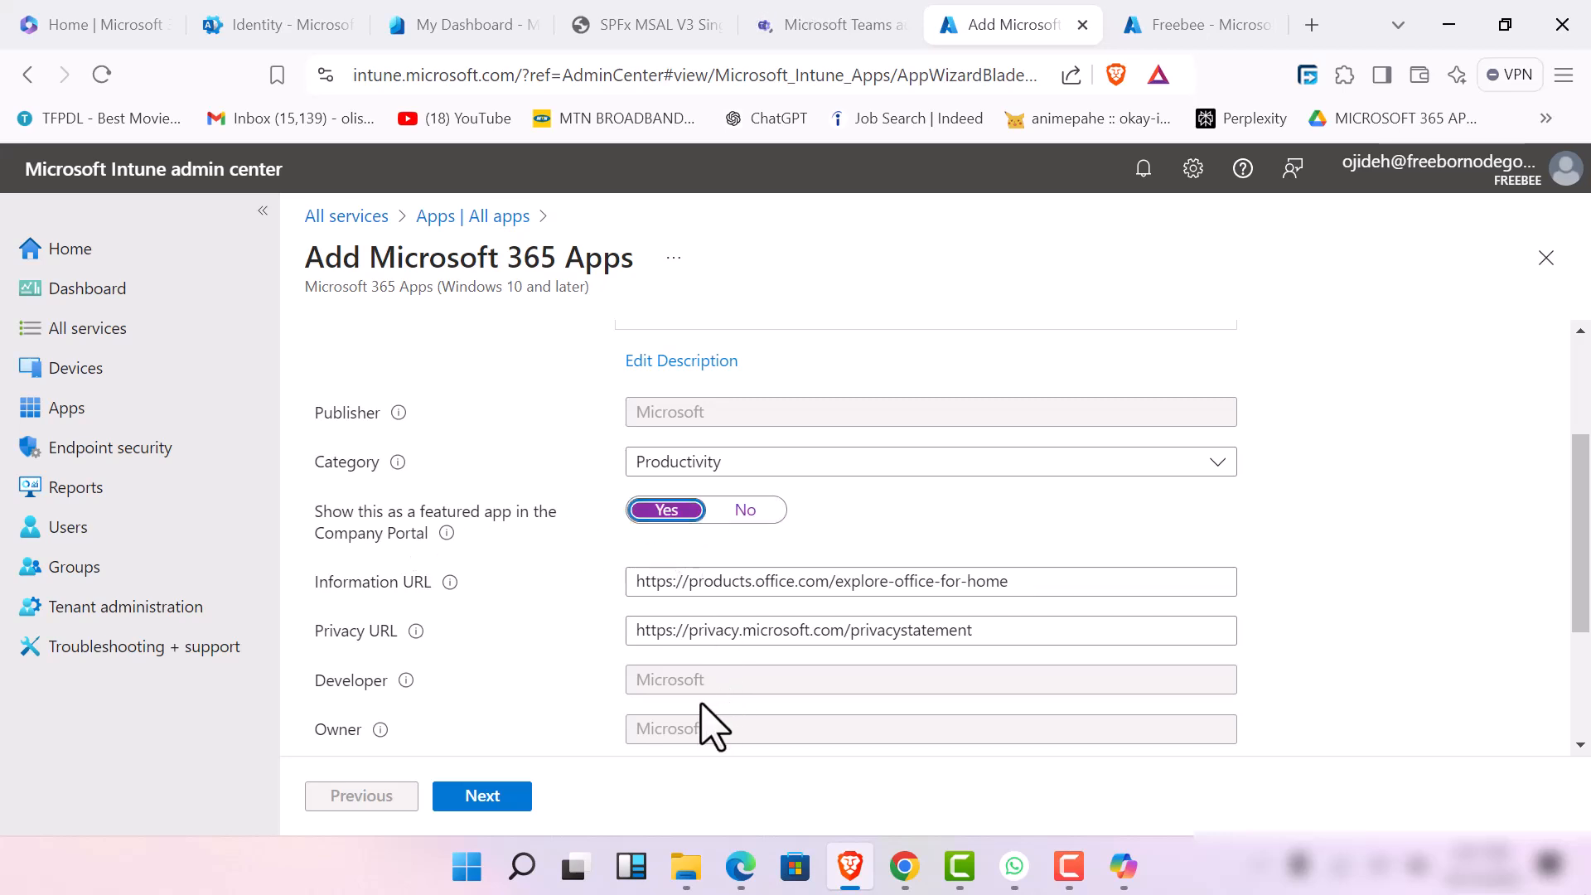
scroll(514, 758, "down", 3)
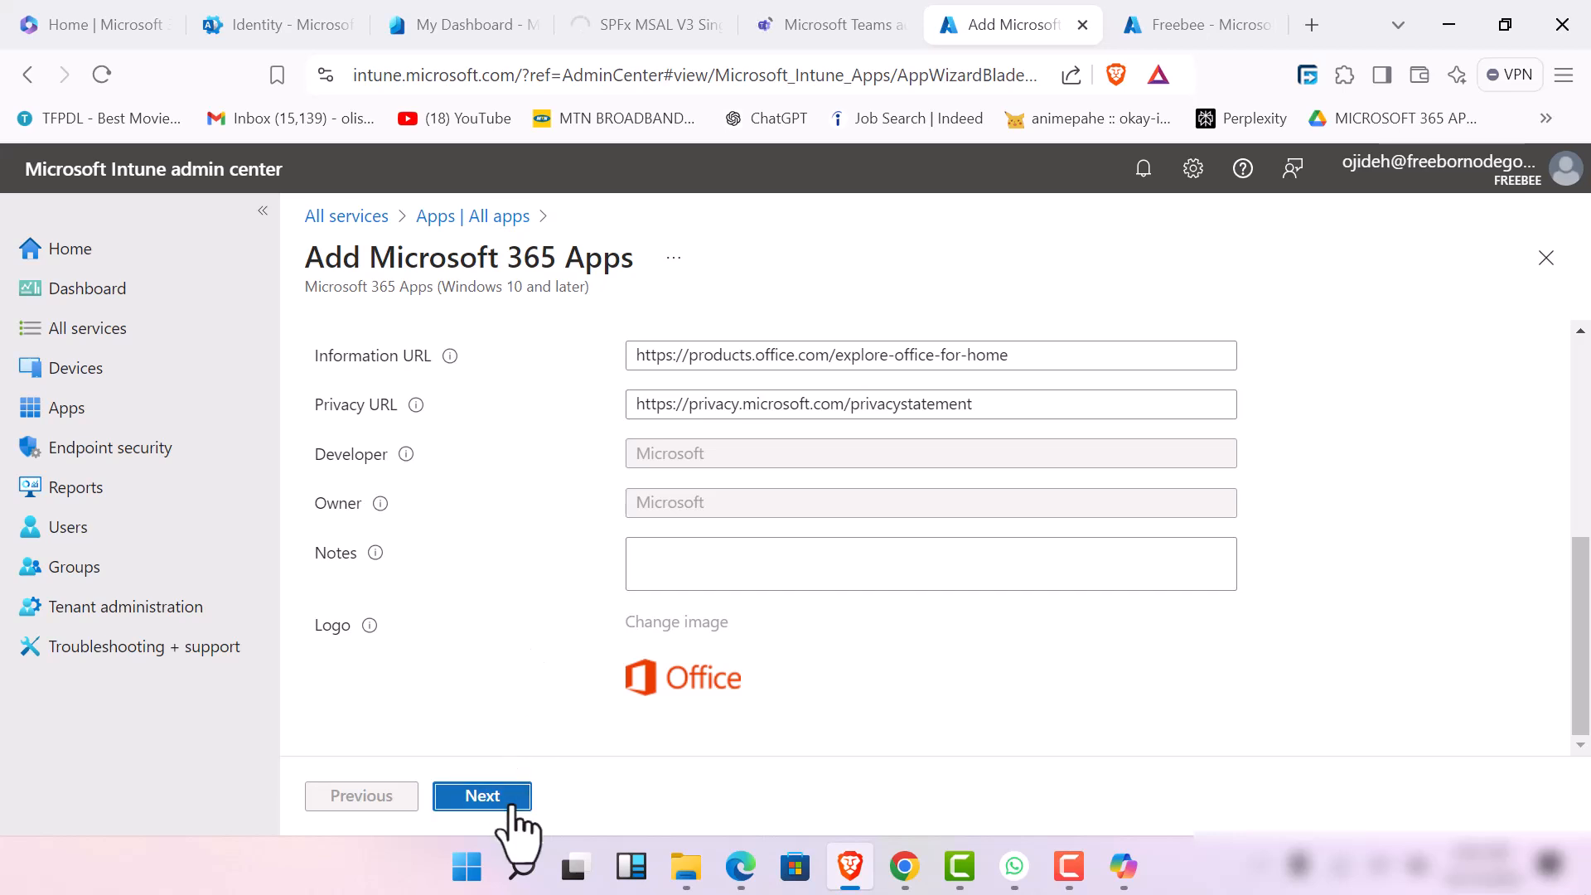
left_click(510, 806)
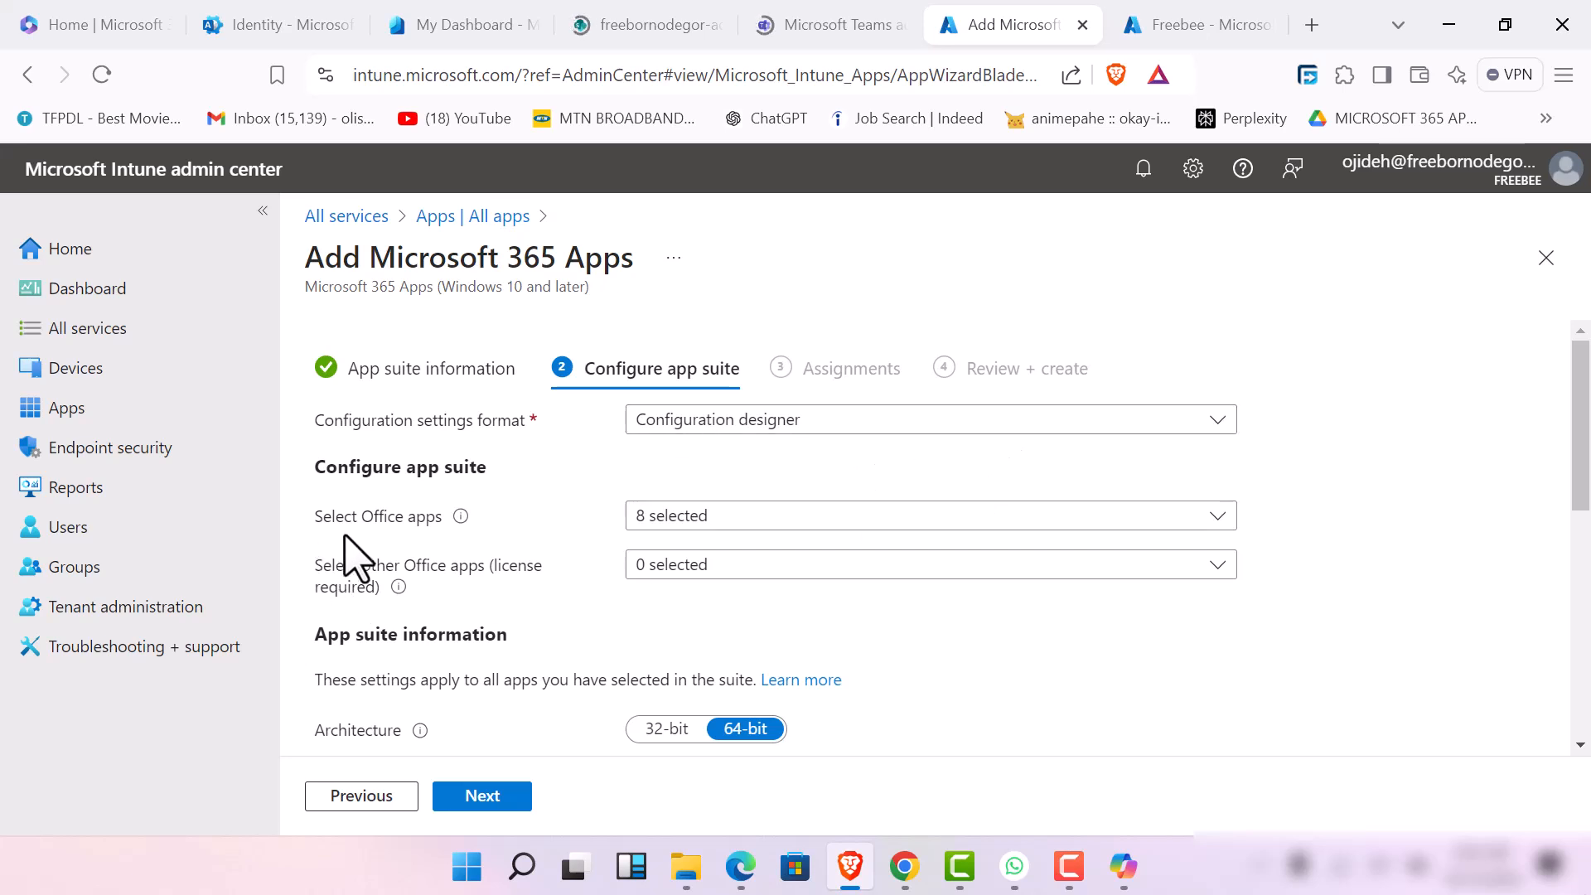
Add Skype for Business to the suite's Office apps and include the license-required Project Online Desktop Client and Visio Online Plan 2
left_click(809, 520)
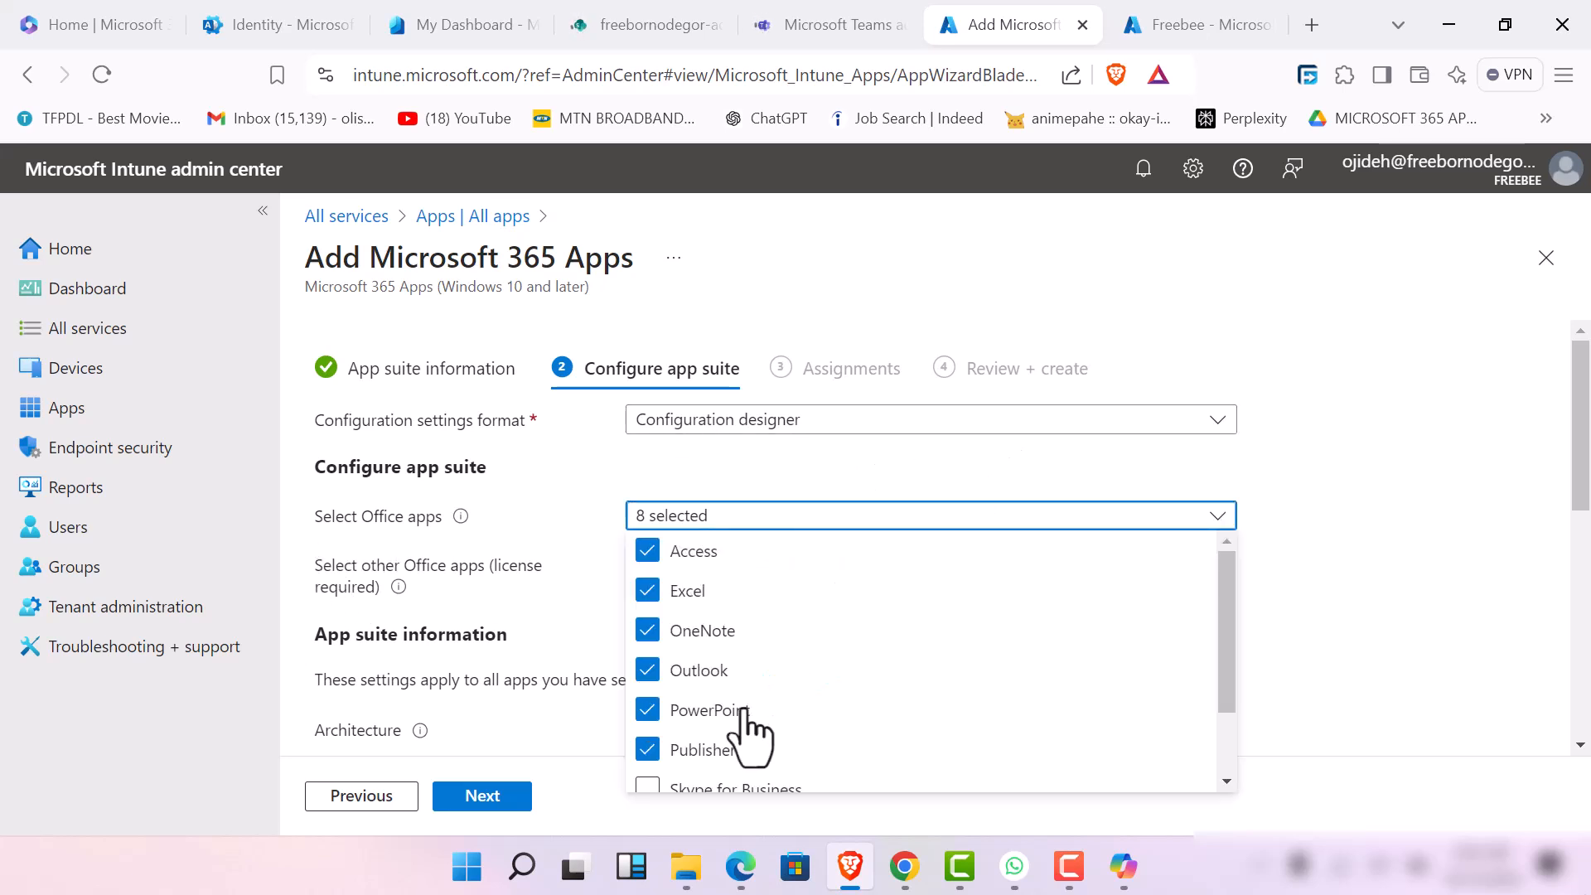
scroll(754, 725, "down", 2)
left_click(644, 694)
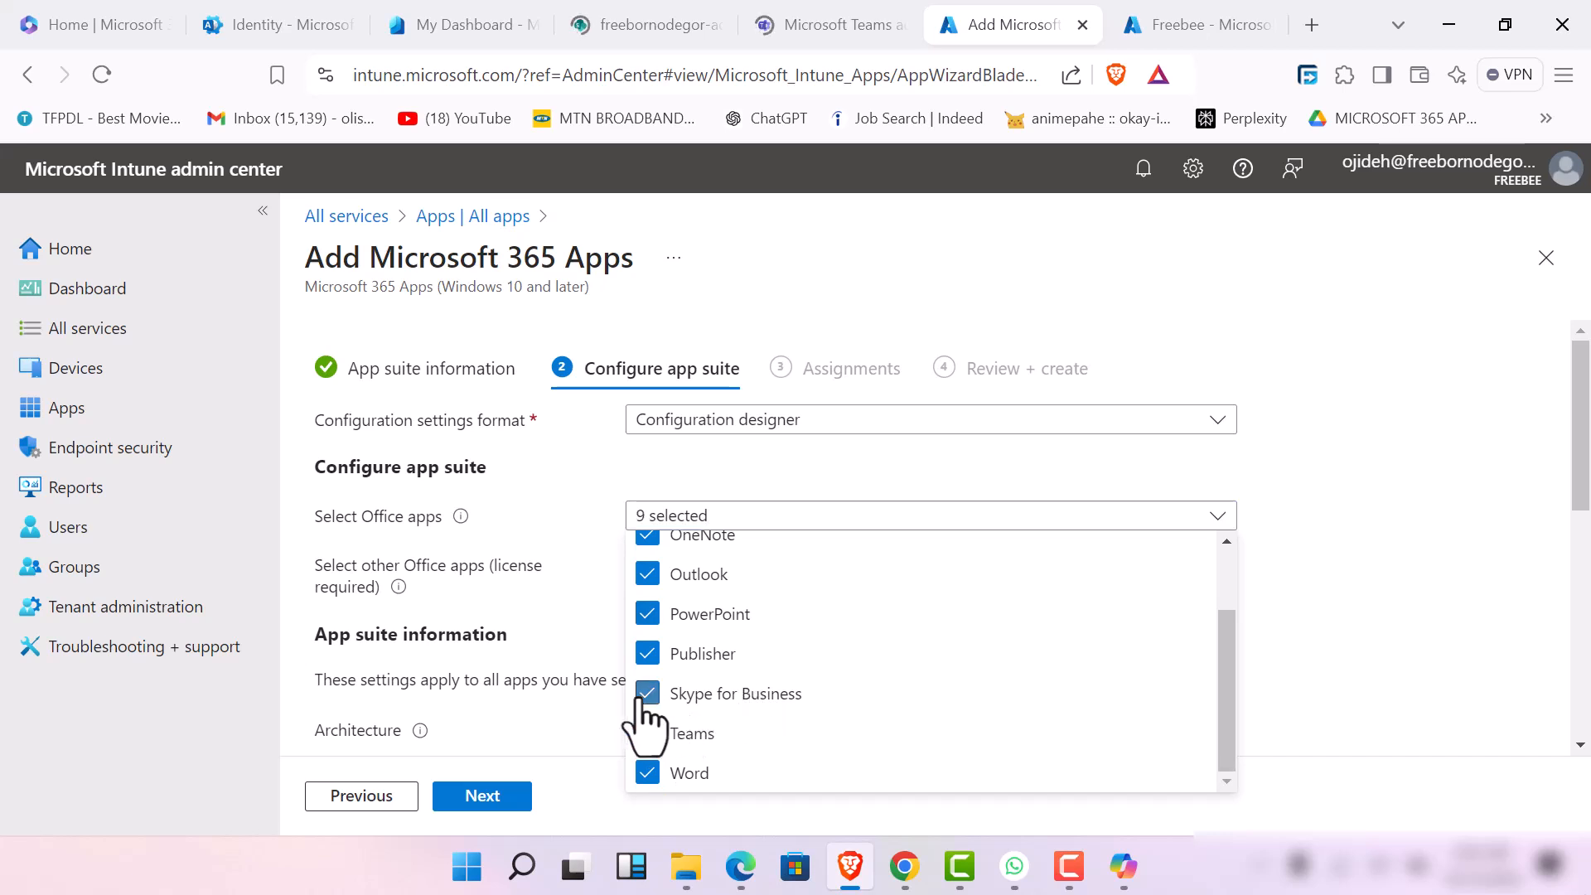
left_click(1185, 520)
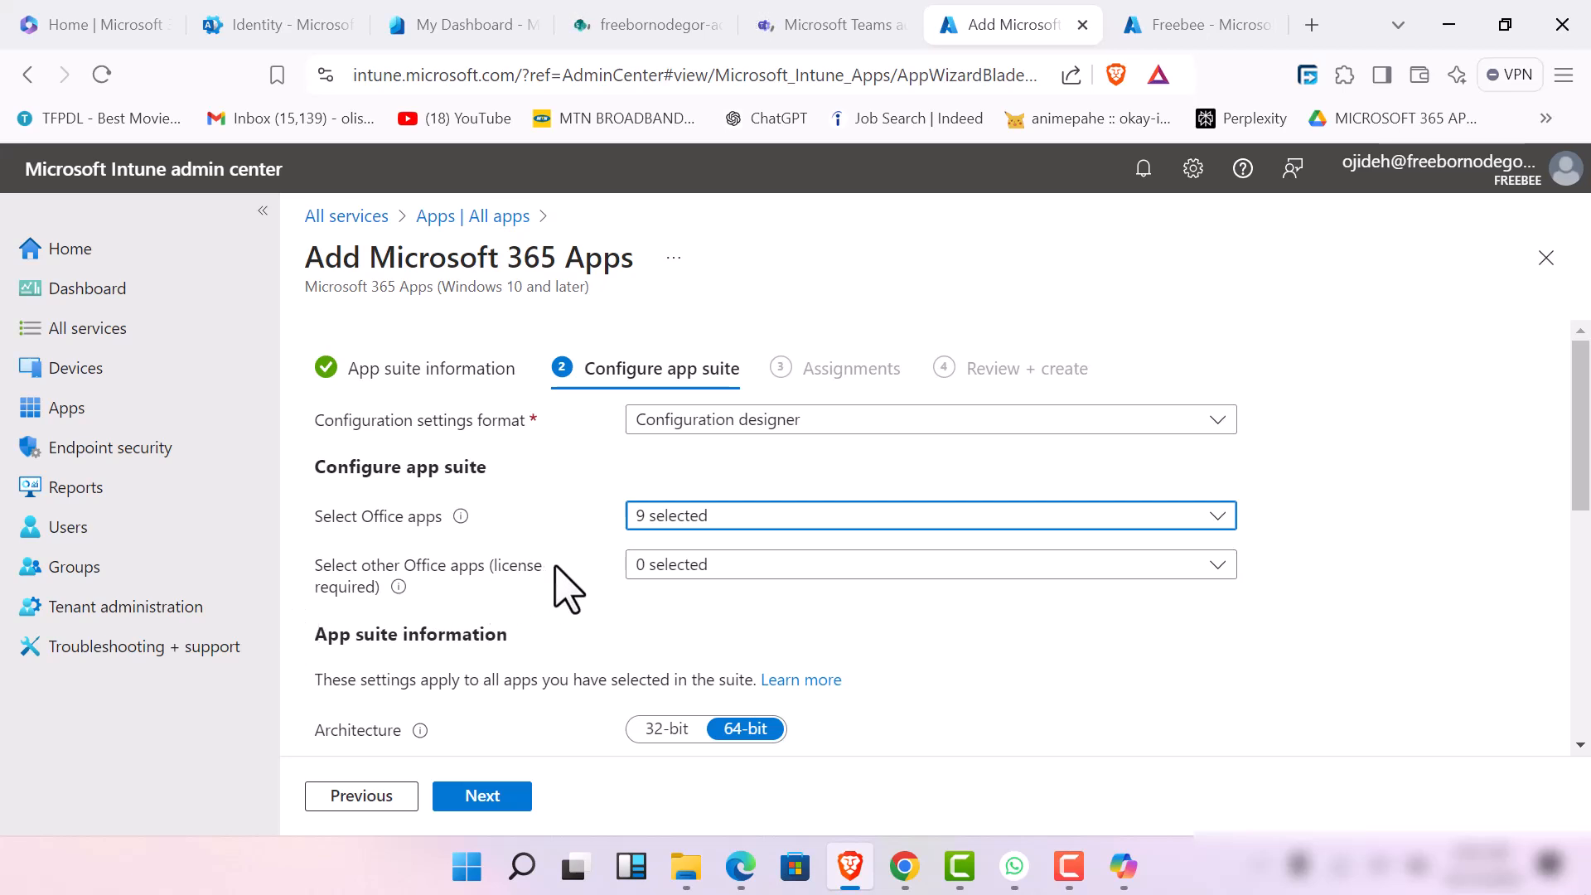
left_click(1109, 570)
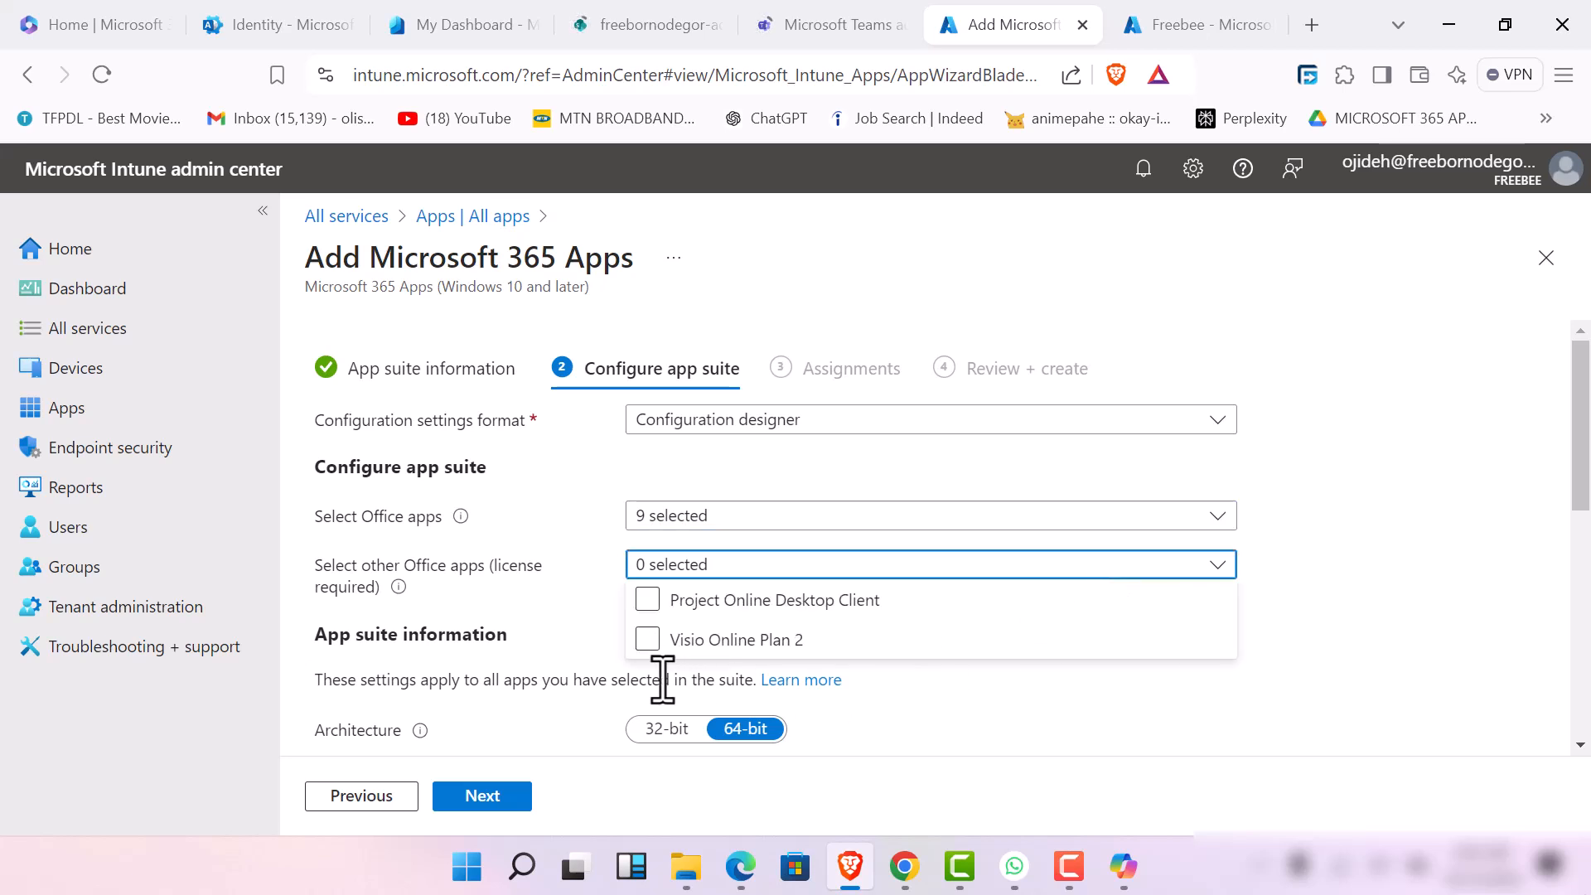
left_click(642, 650)
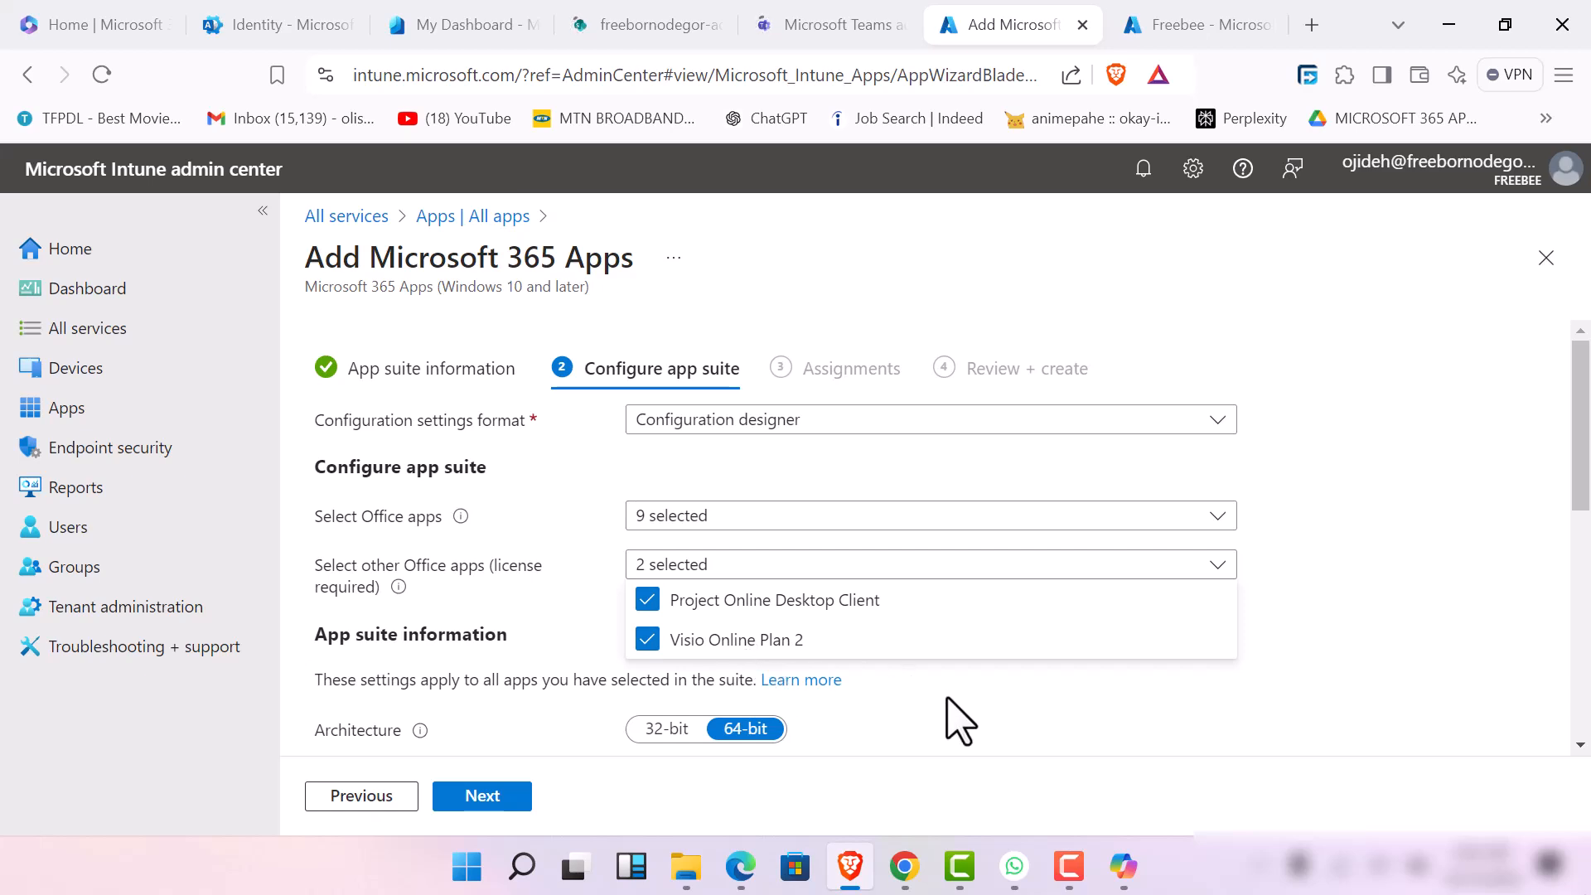
left_click(975, 736)
Set the default file format to Office Open Document Format and the update channel to Semi-Annual Enterprise Channel
scroll(589, 639, "down", 5)
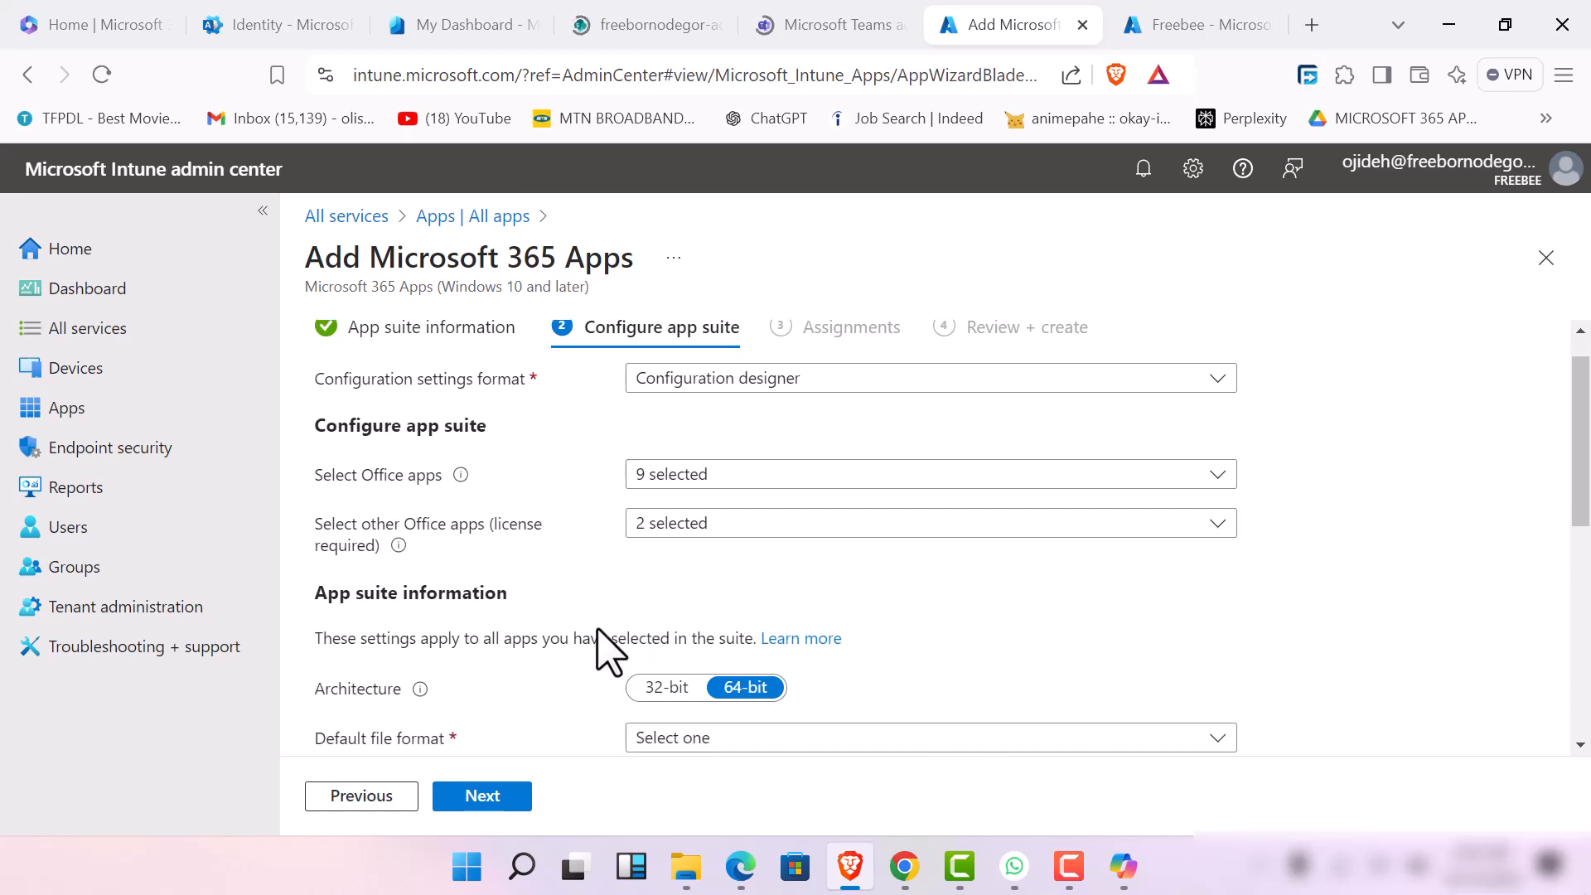
scroll(580, 630, "up", 3)
scroll(643, 674, "down", 3)
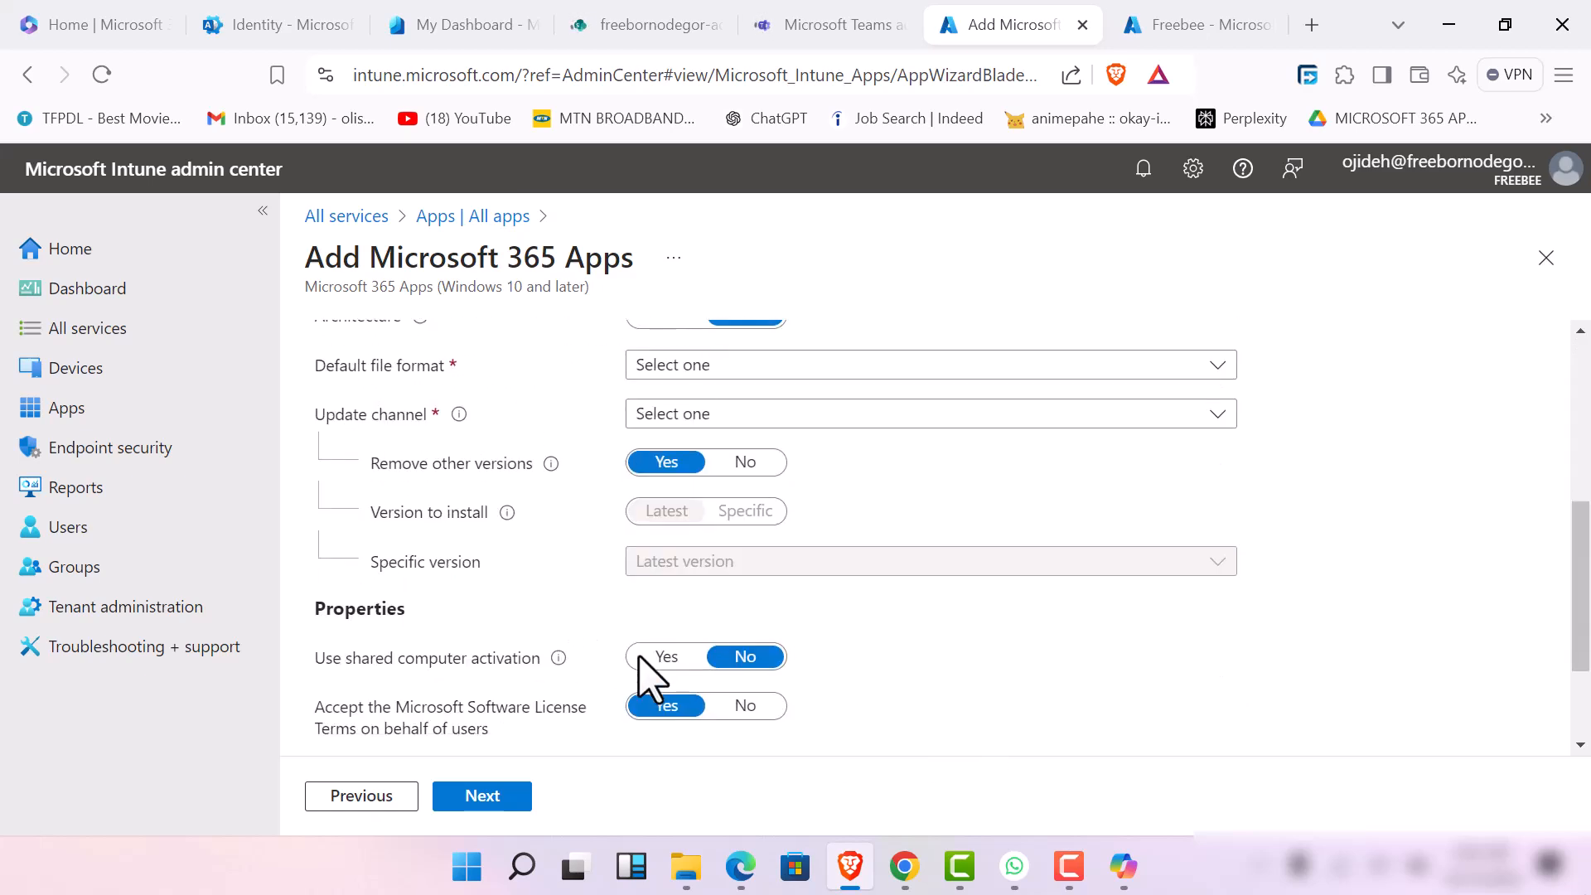
scroll(643, 682, "up", 5)
scroll(643, 668, "down", 3)
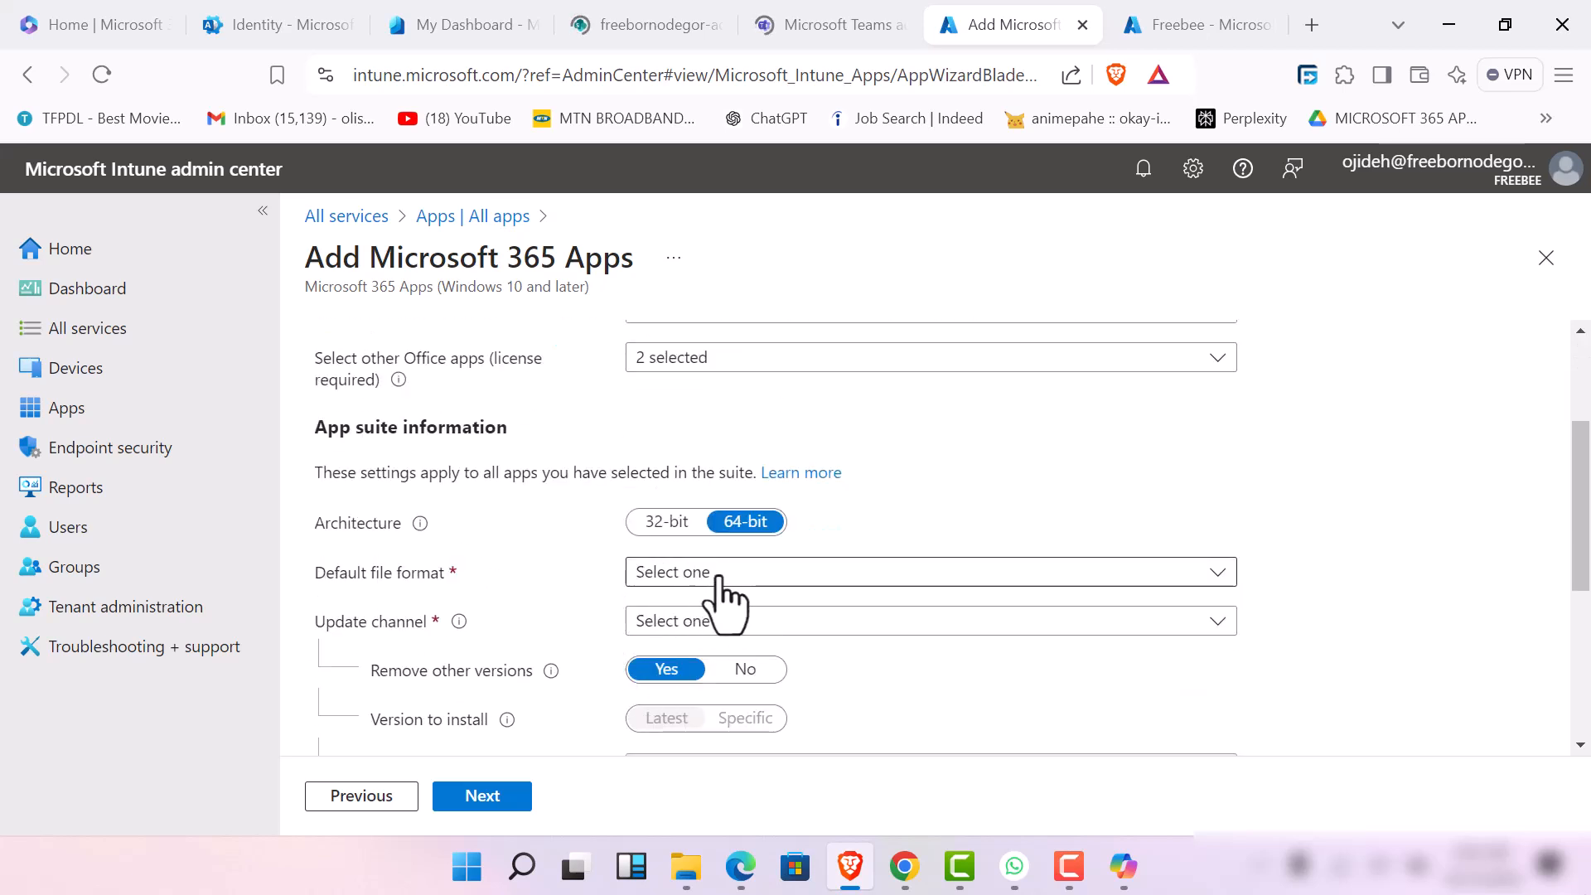
left_click(789, 583)
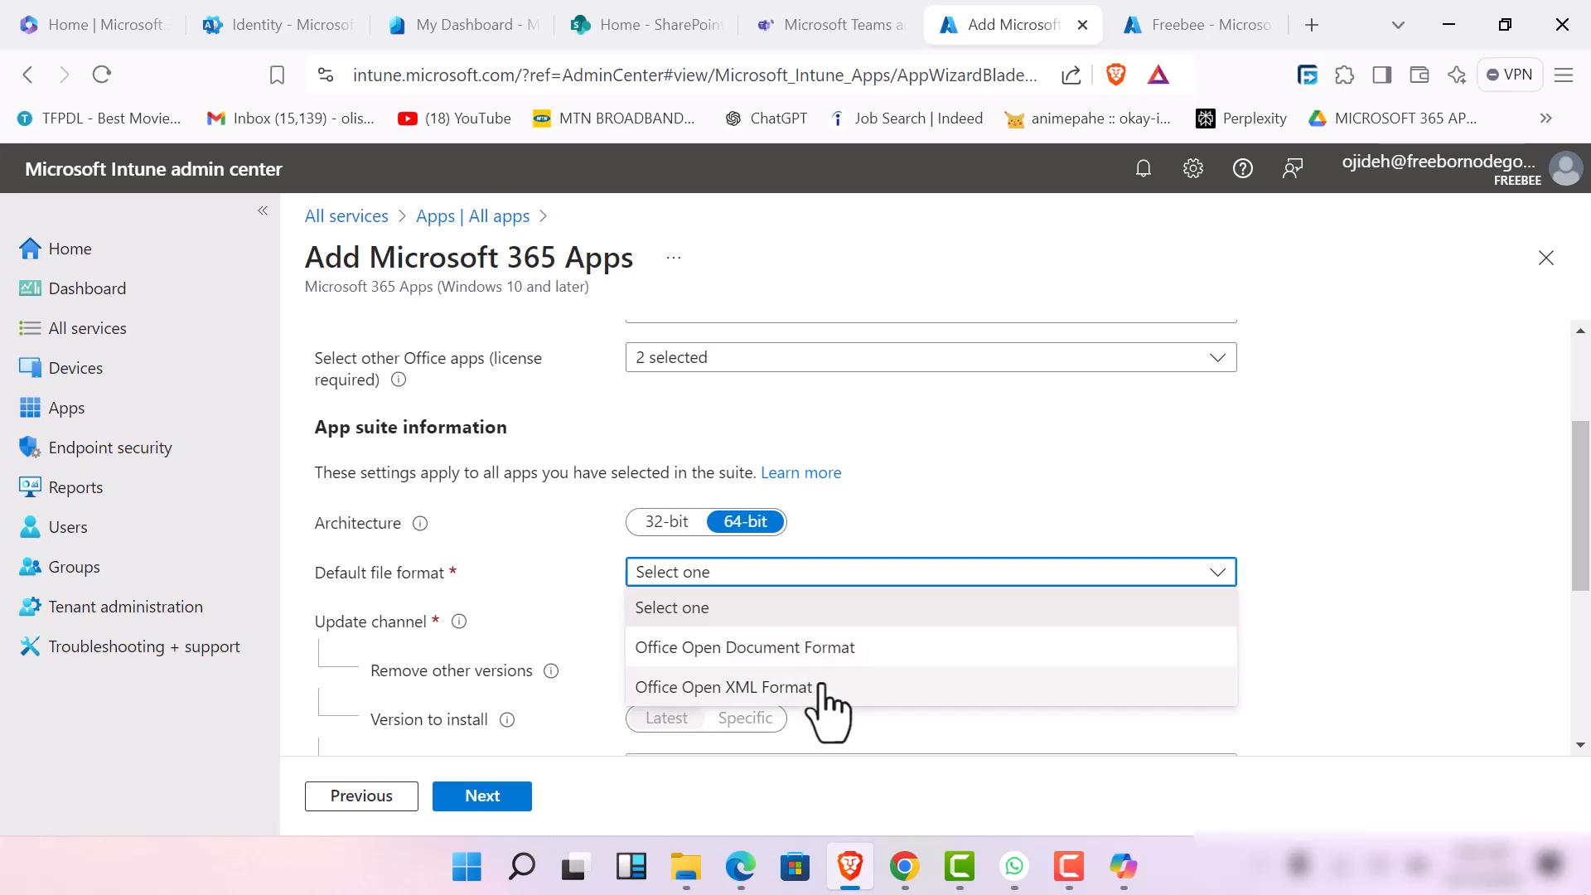
left_click(822, 658)
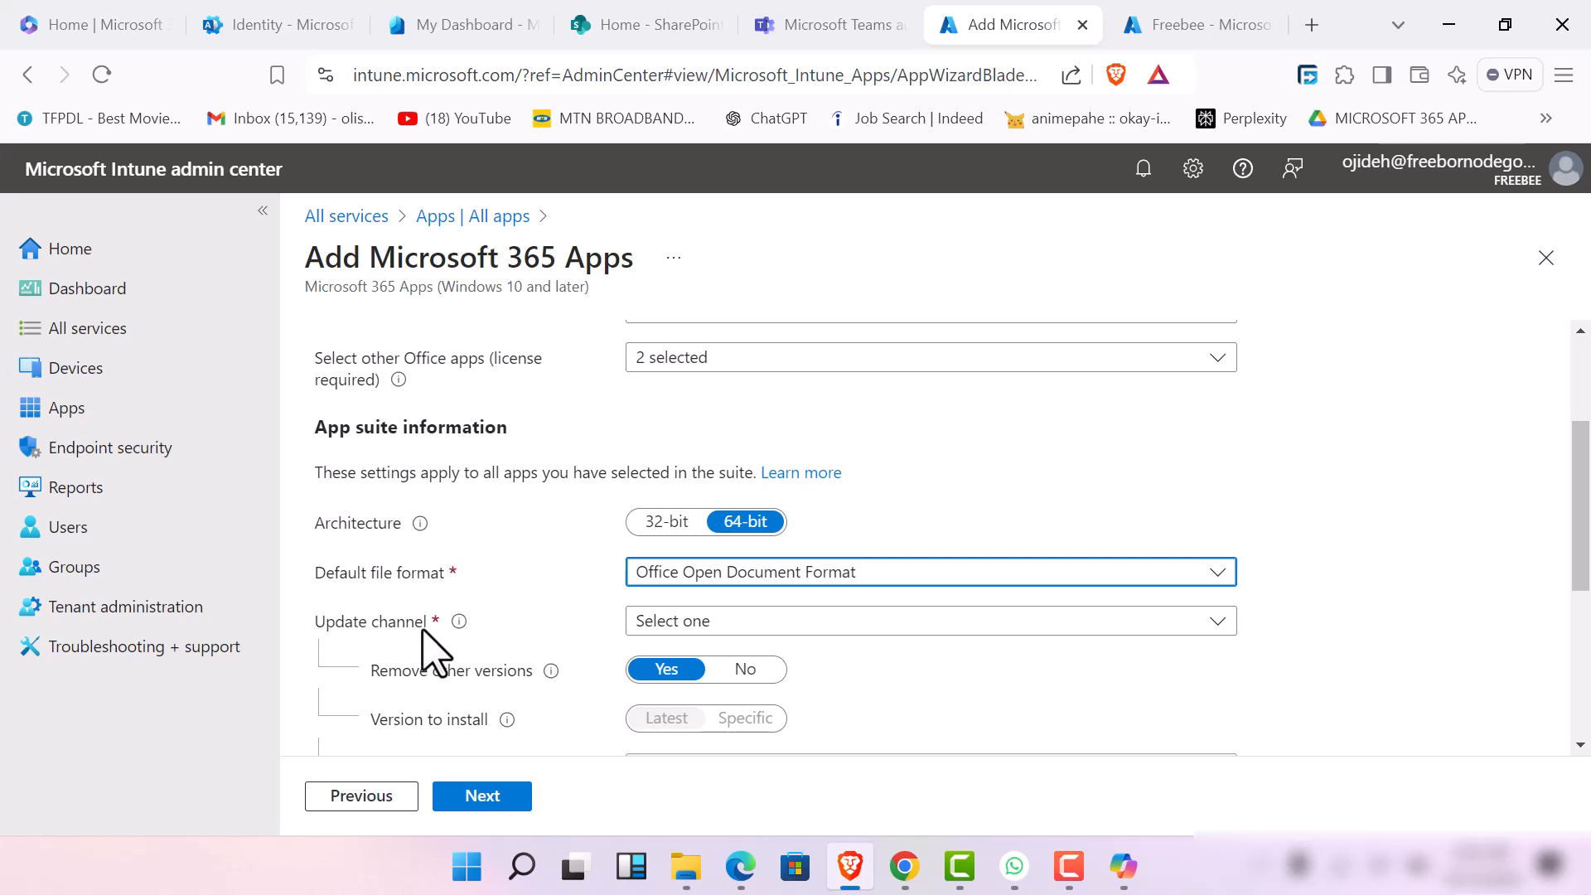
left_click(823, 632)
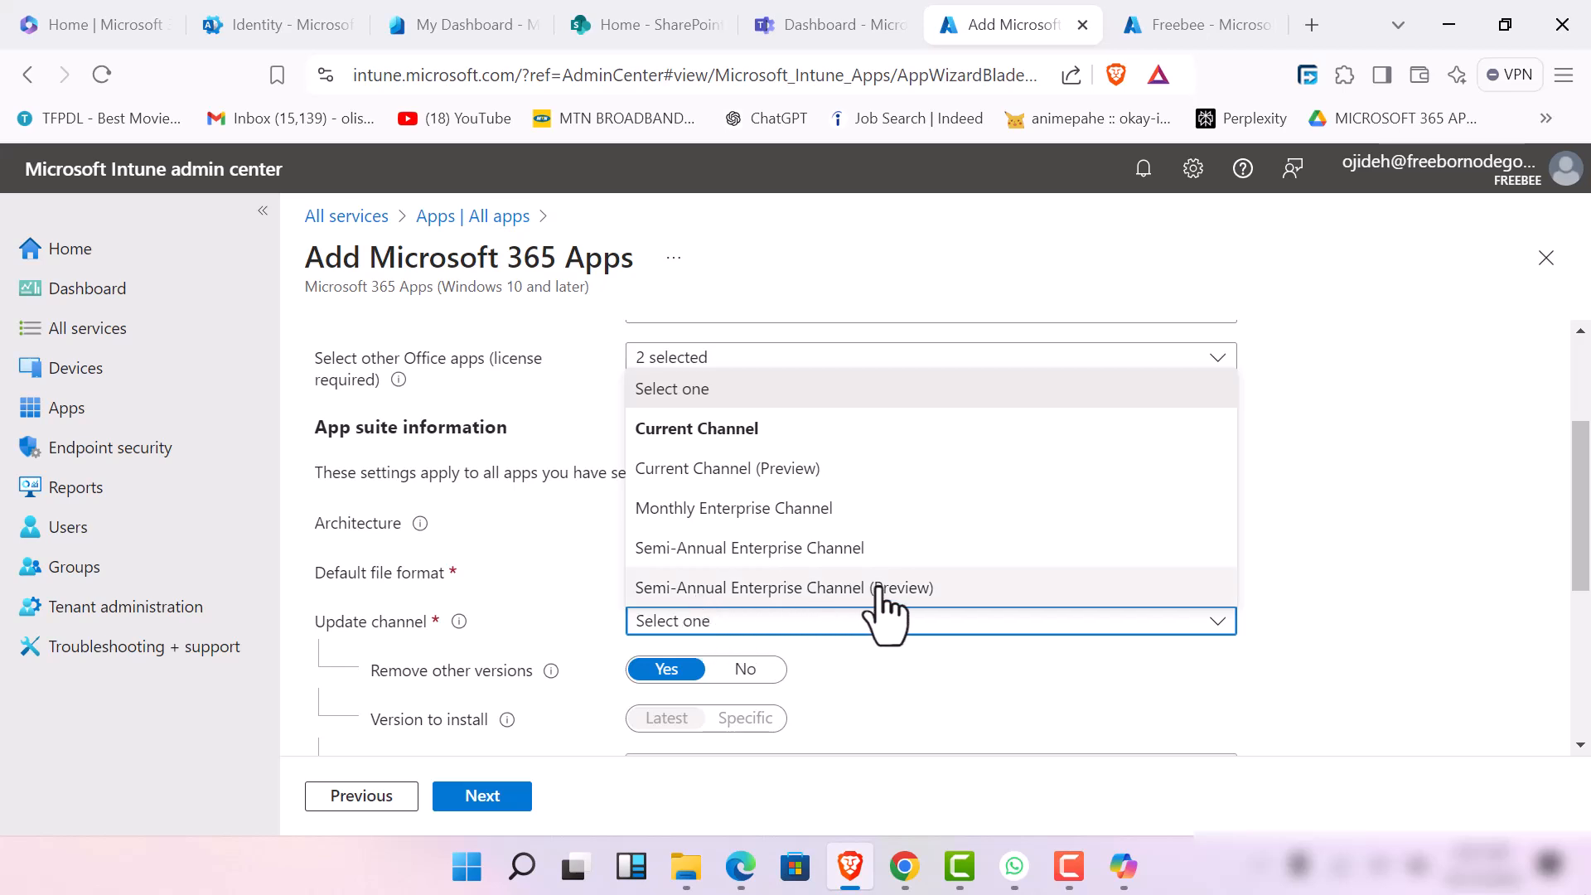
left_click(814, 550)
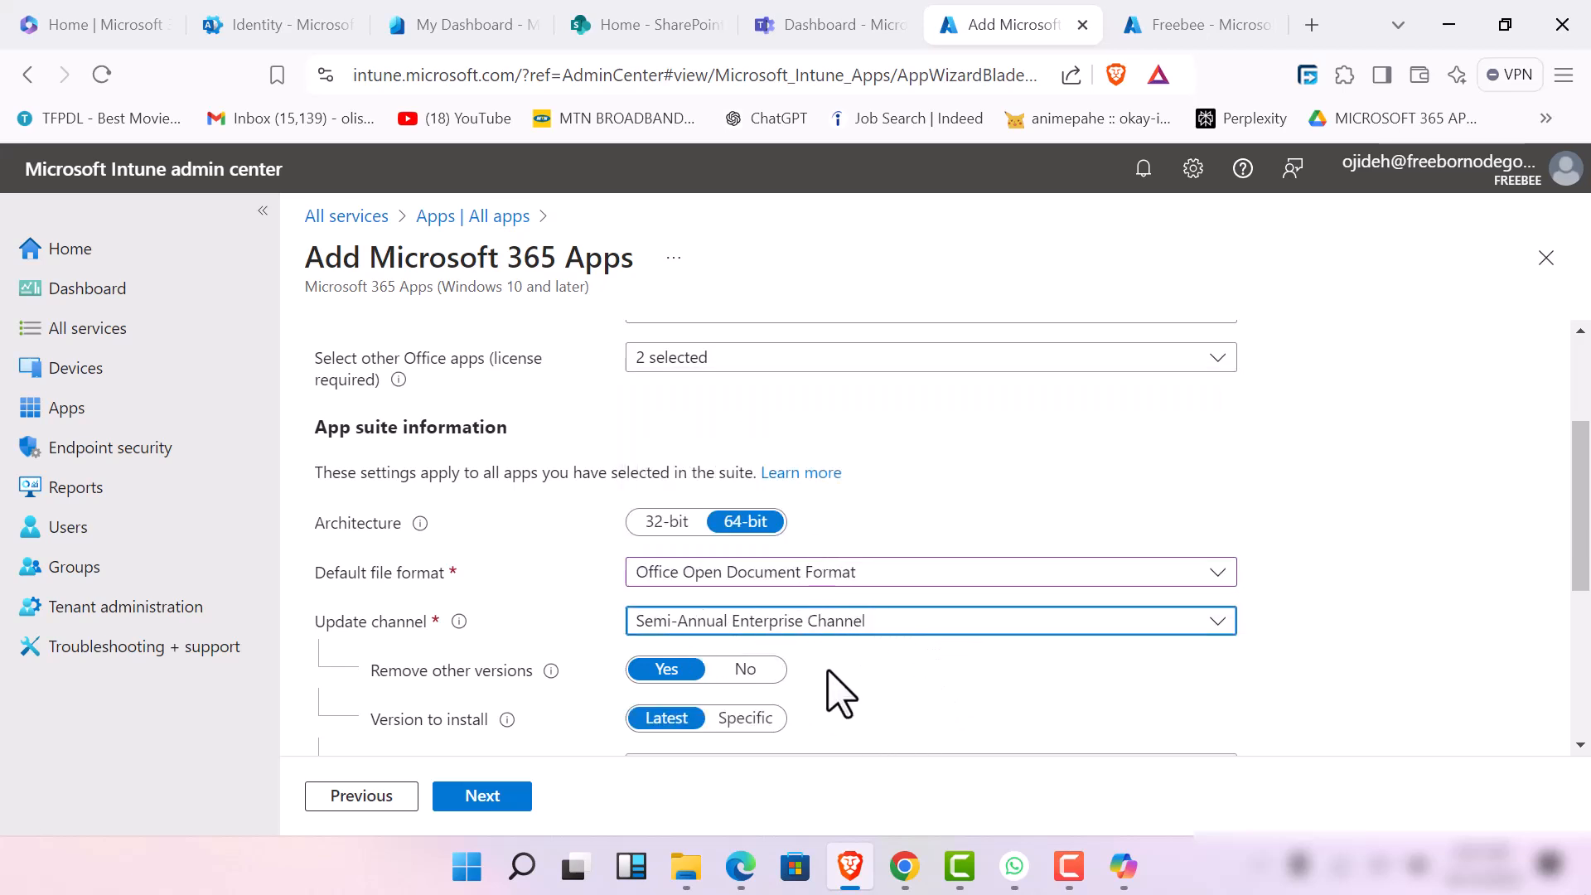
left_click(1054, 879)
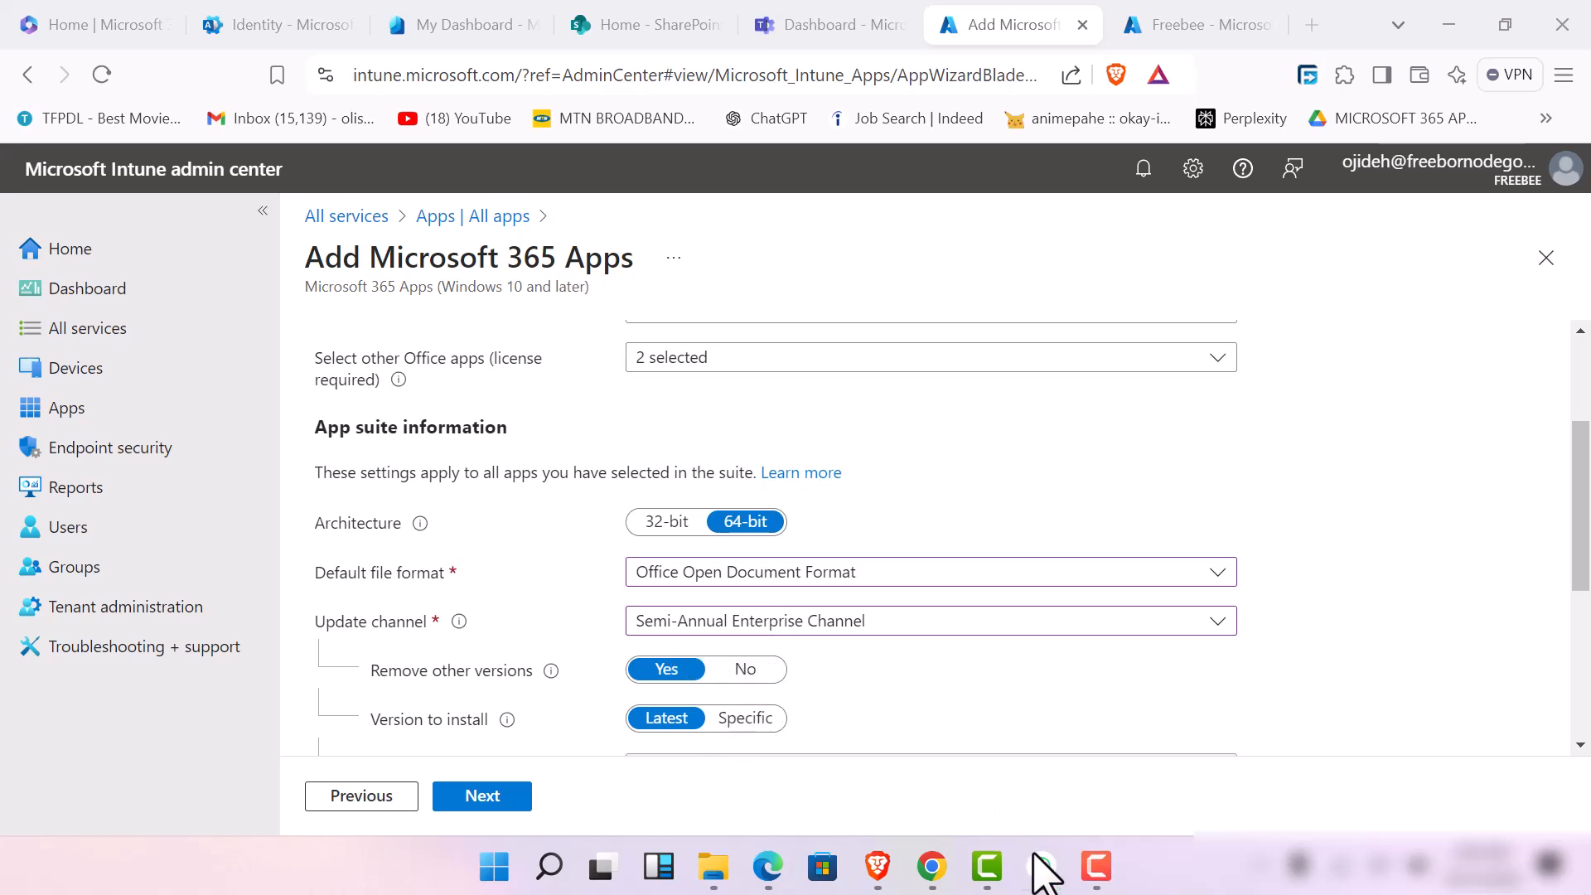
left_click(1096, 866)
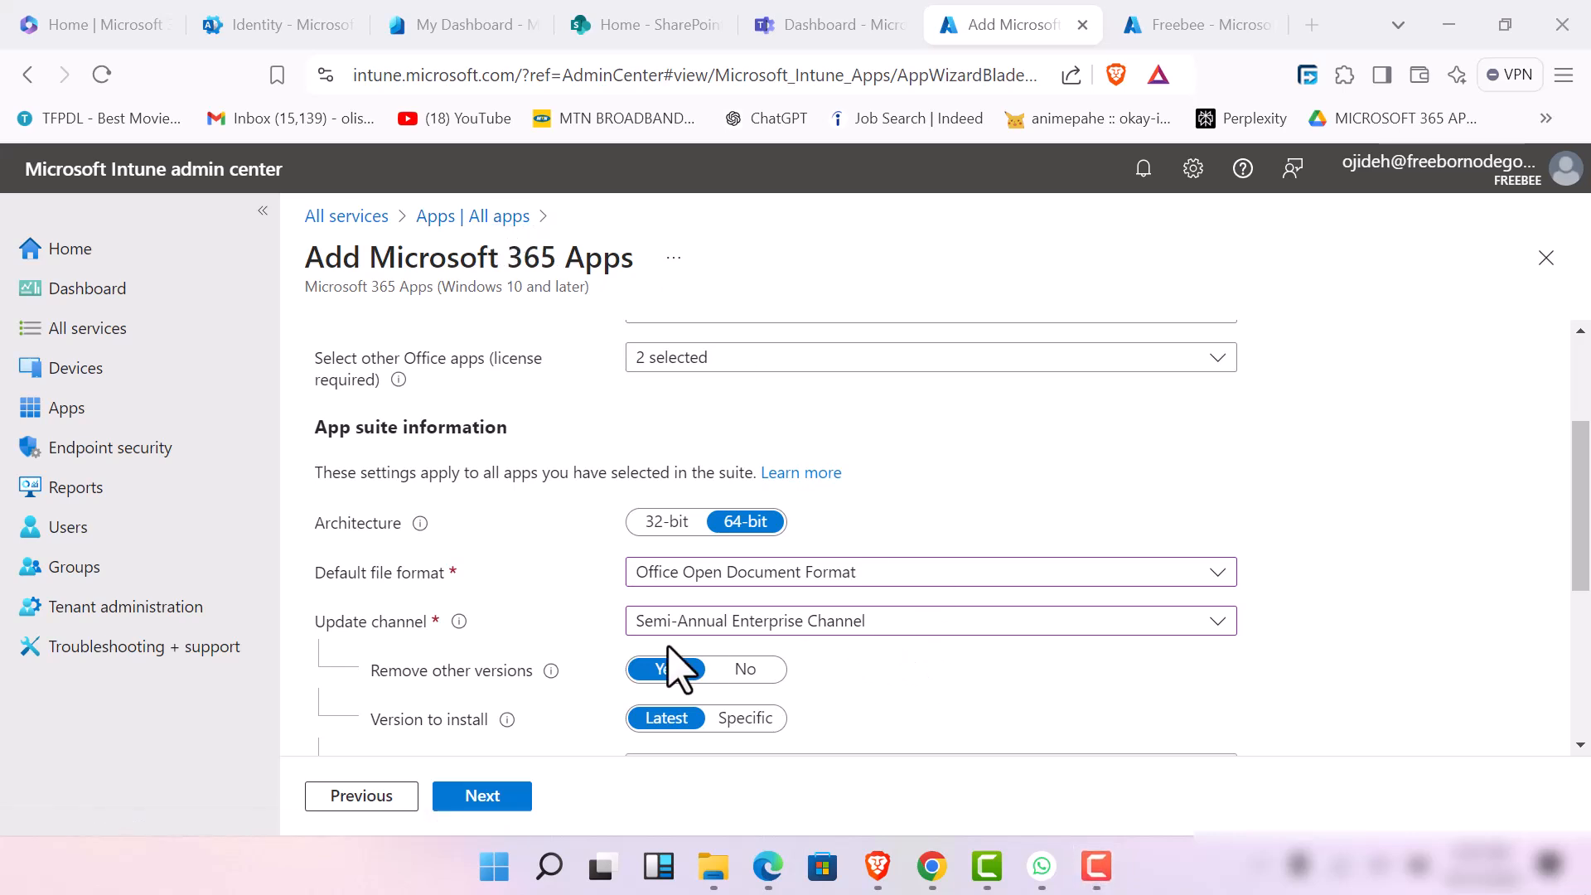
Set the suite's update channel to Monthly Enterprise Channel and look over the remaining version and properties settings
left_click(995, 619)
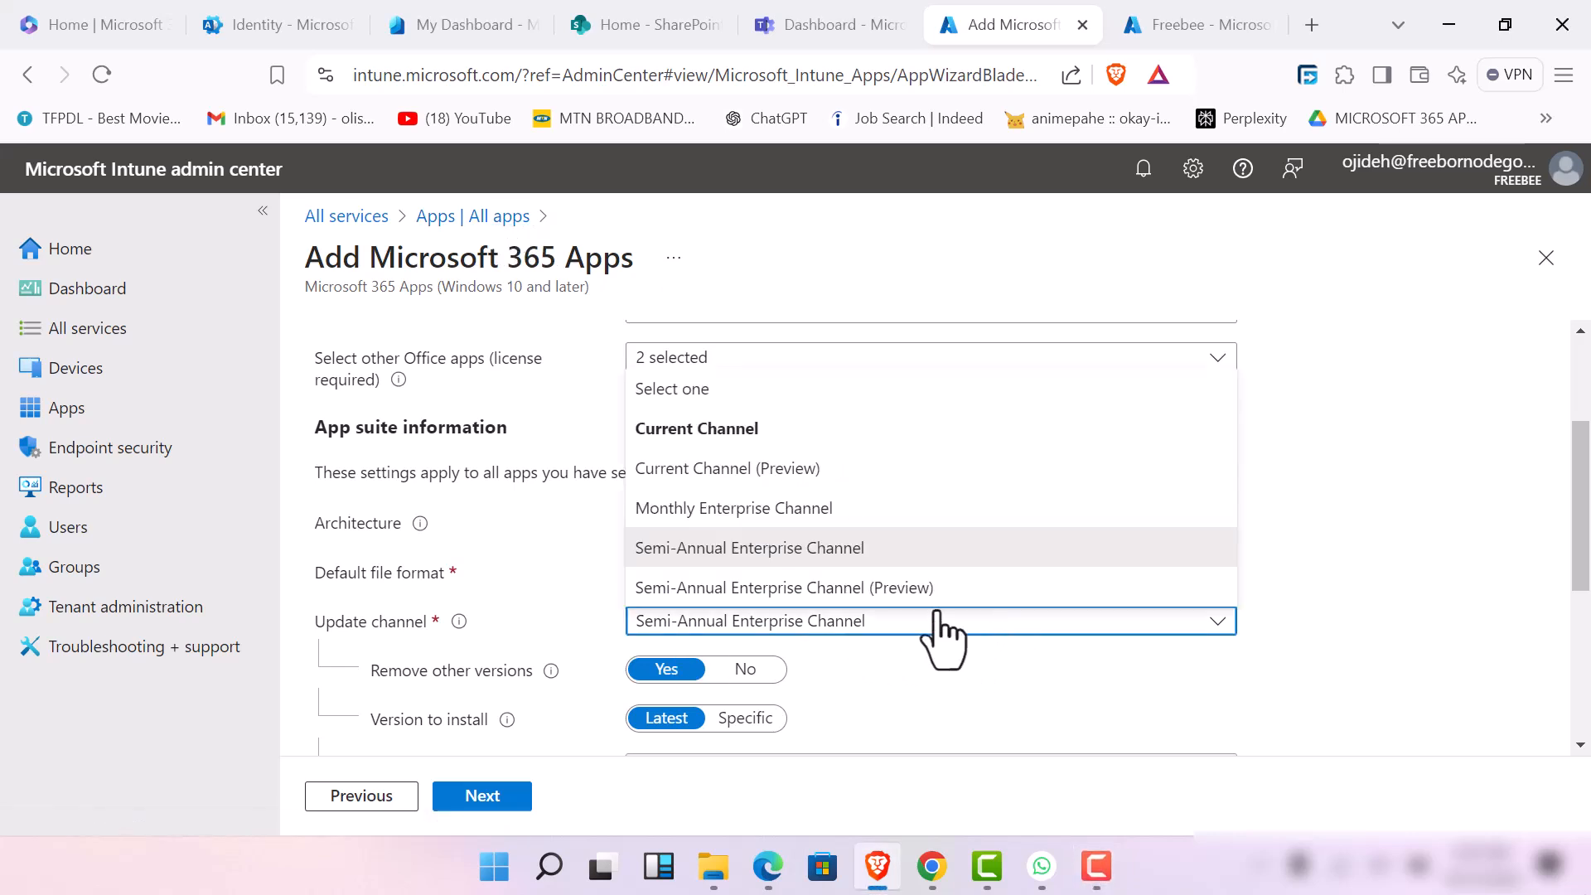
left_click(911, 522)
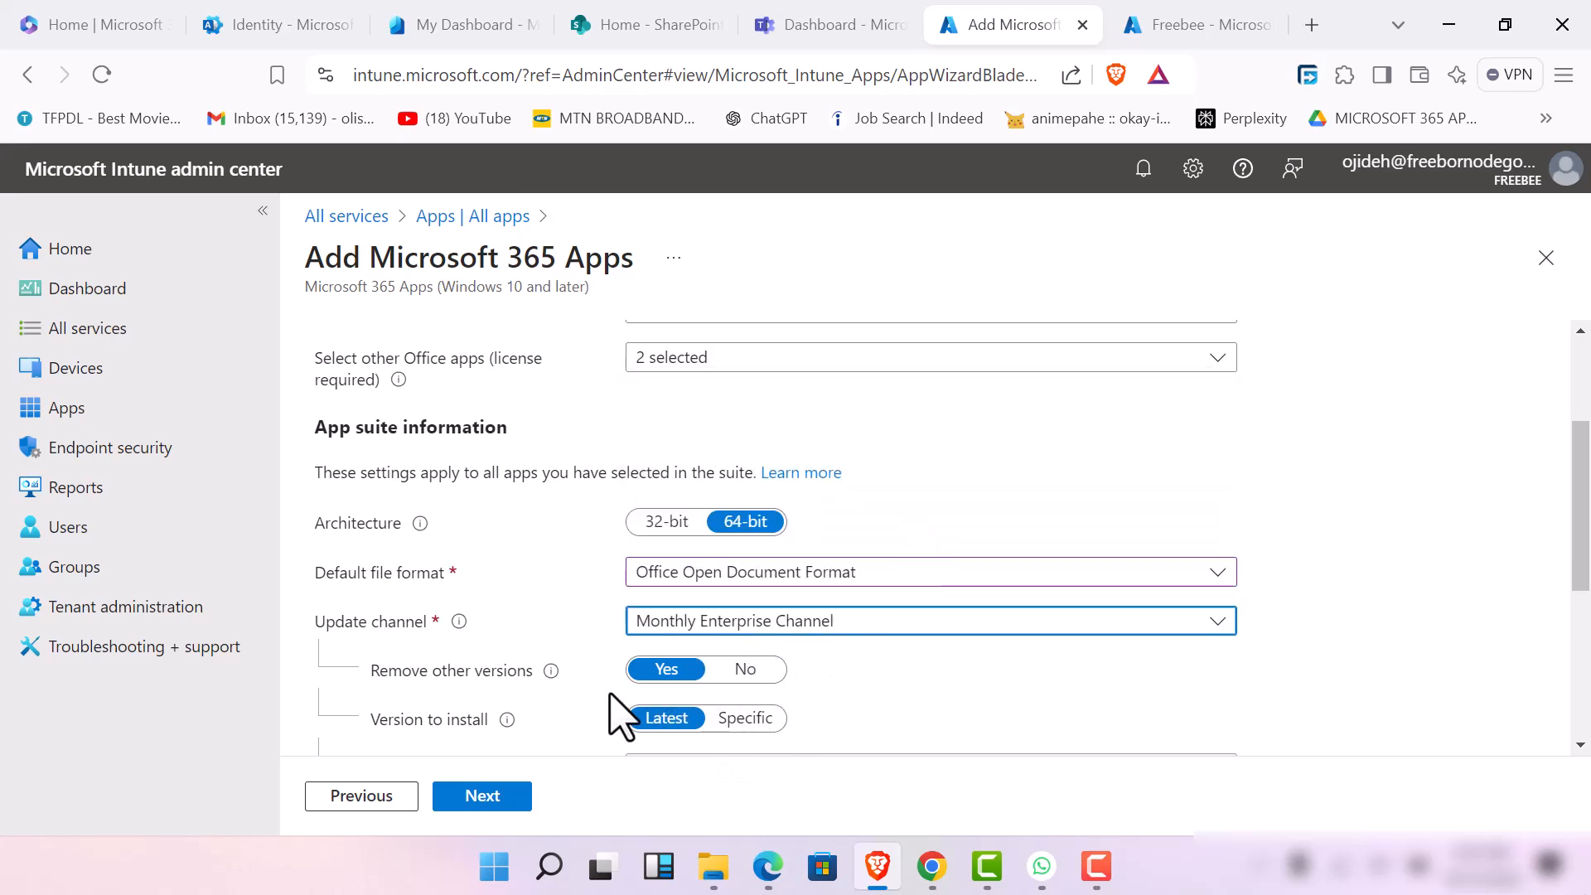
scroll(620, 718, "down", 4)
scroll(624, 549, "up", 2)
scroll(613, 551, "down", 2)
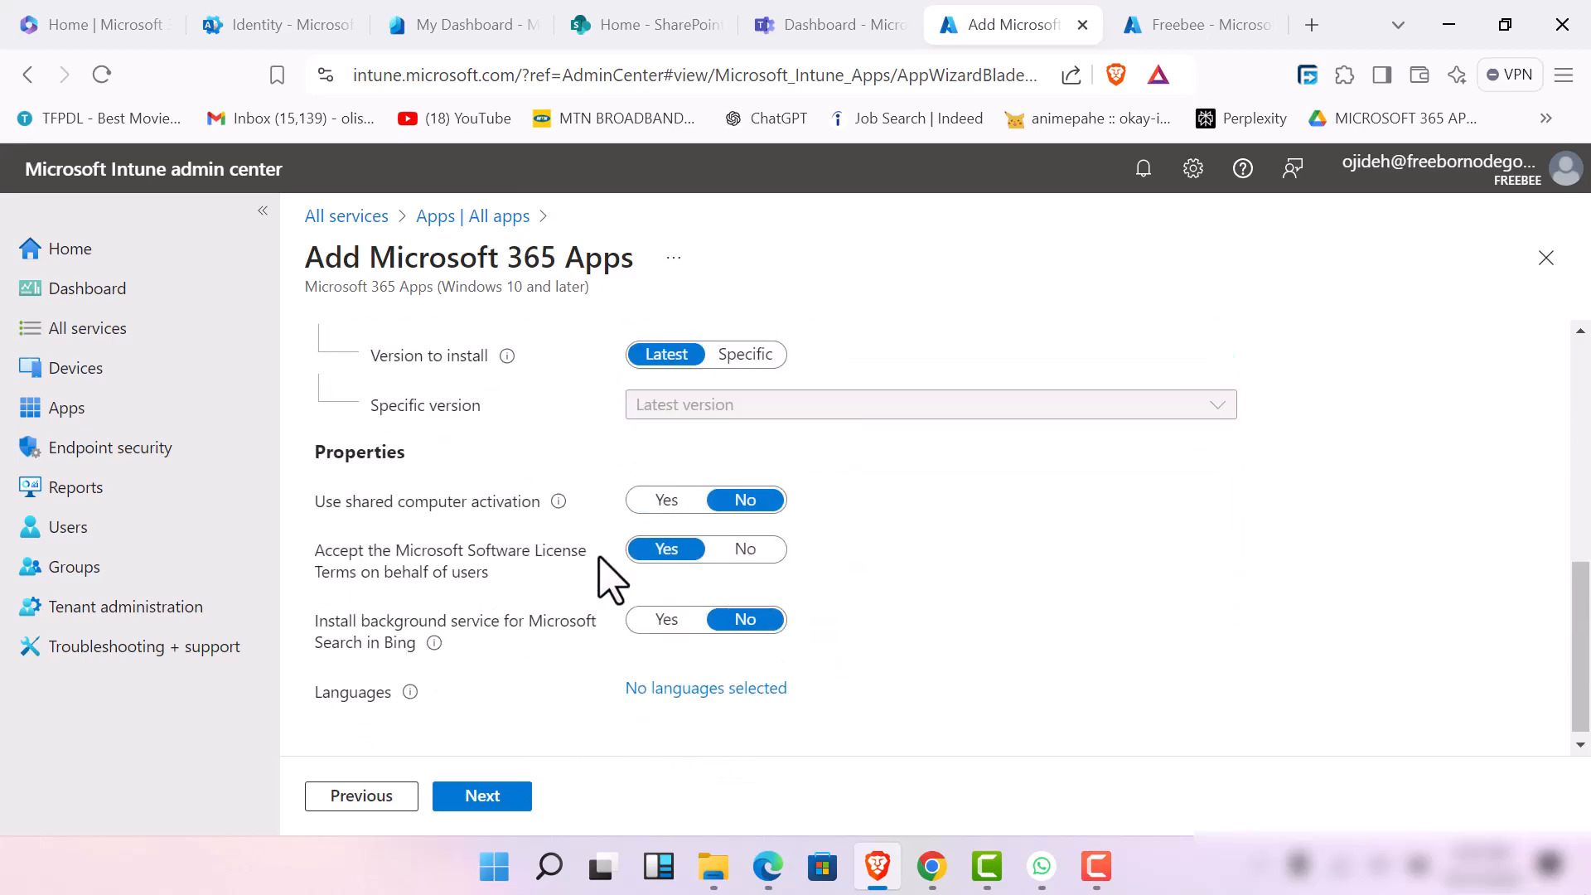
scroll(613, 553, "up", 5)
scroll(655, 506, "down", 4)
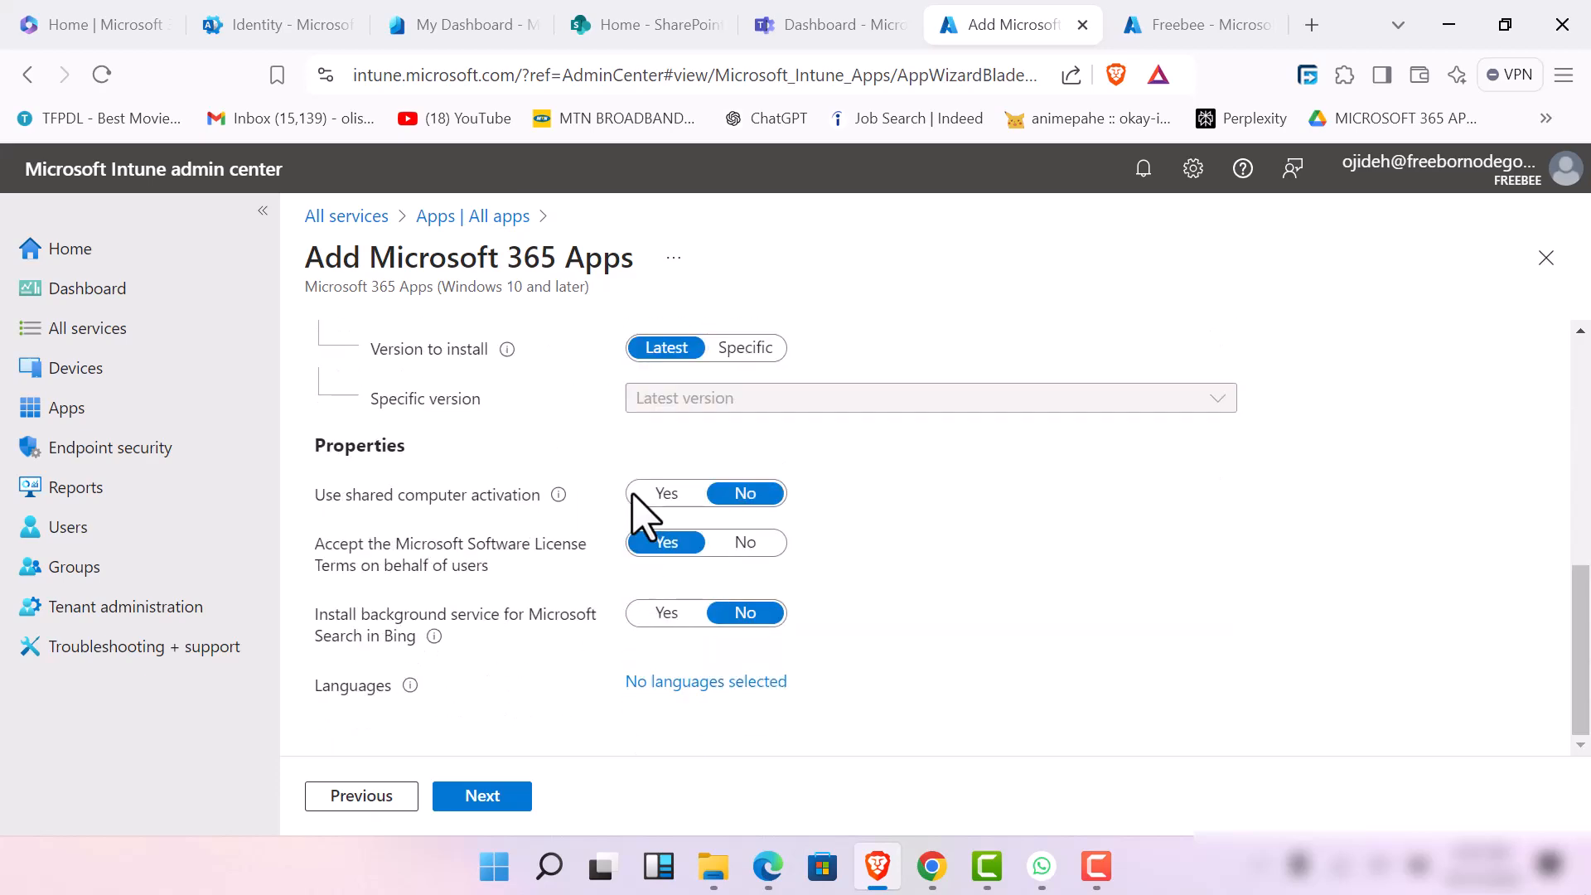
scroll(650, 468, "up", 2)
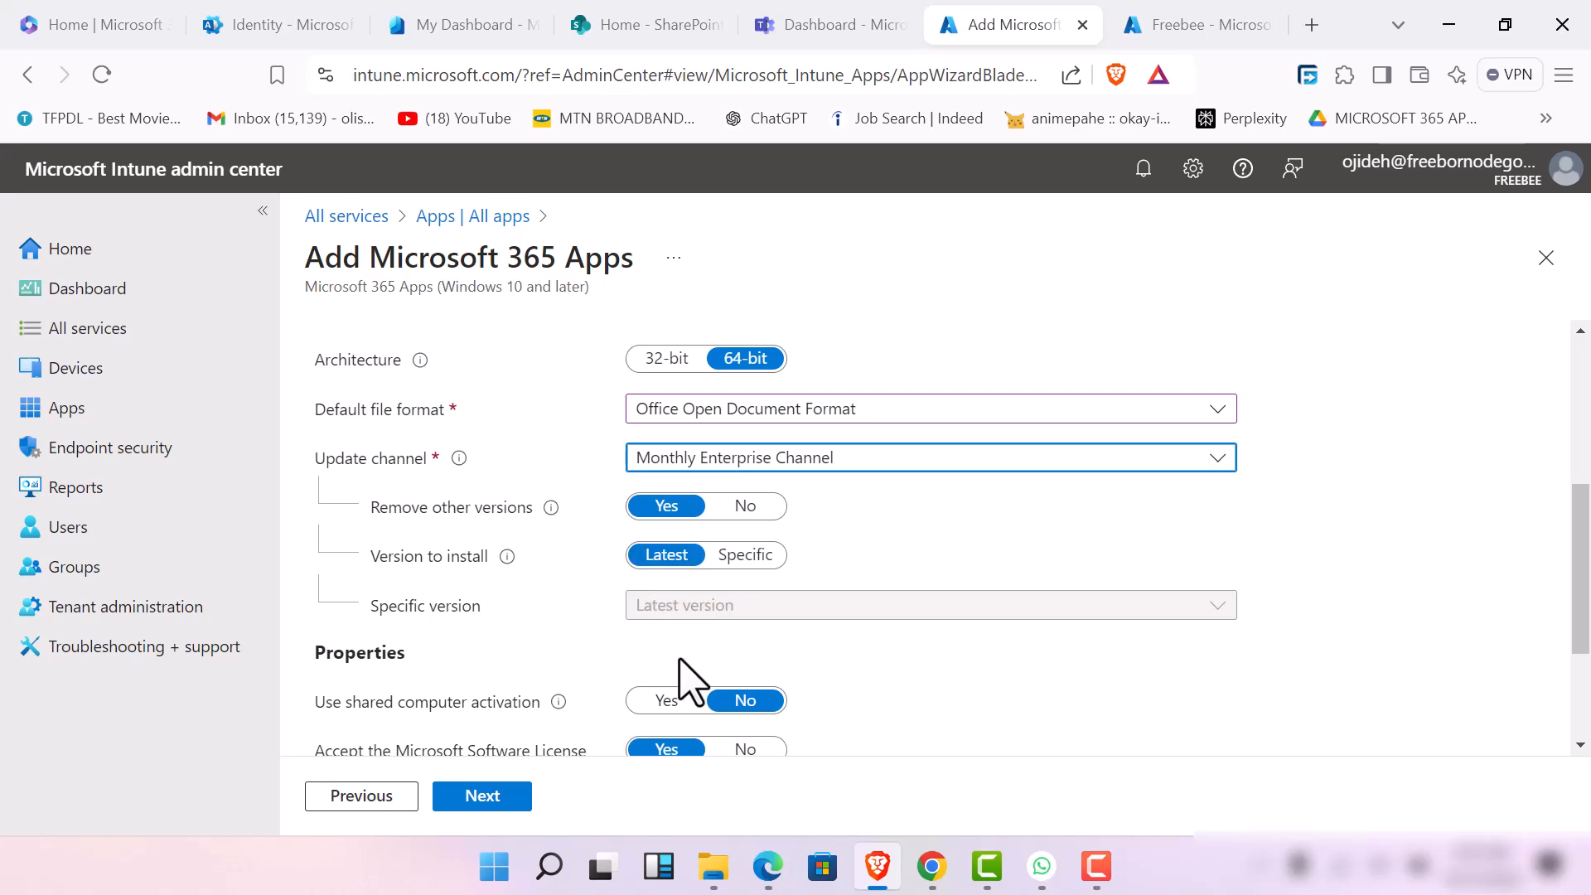
Try to choose a specific version to install, and return the version to install to Latest
left_click(763, 555)
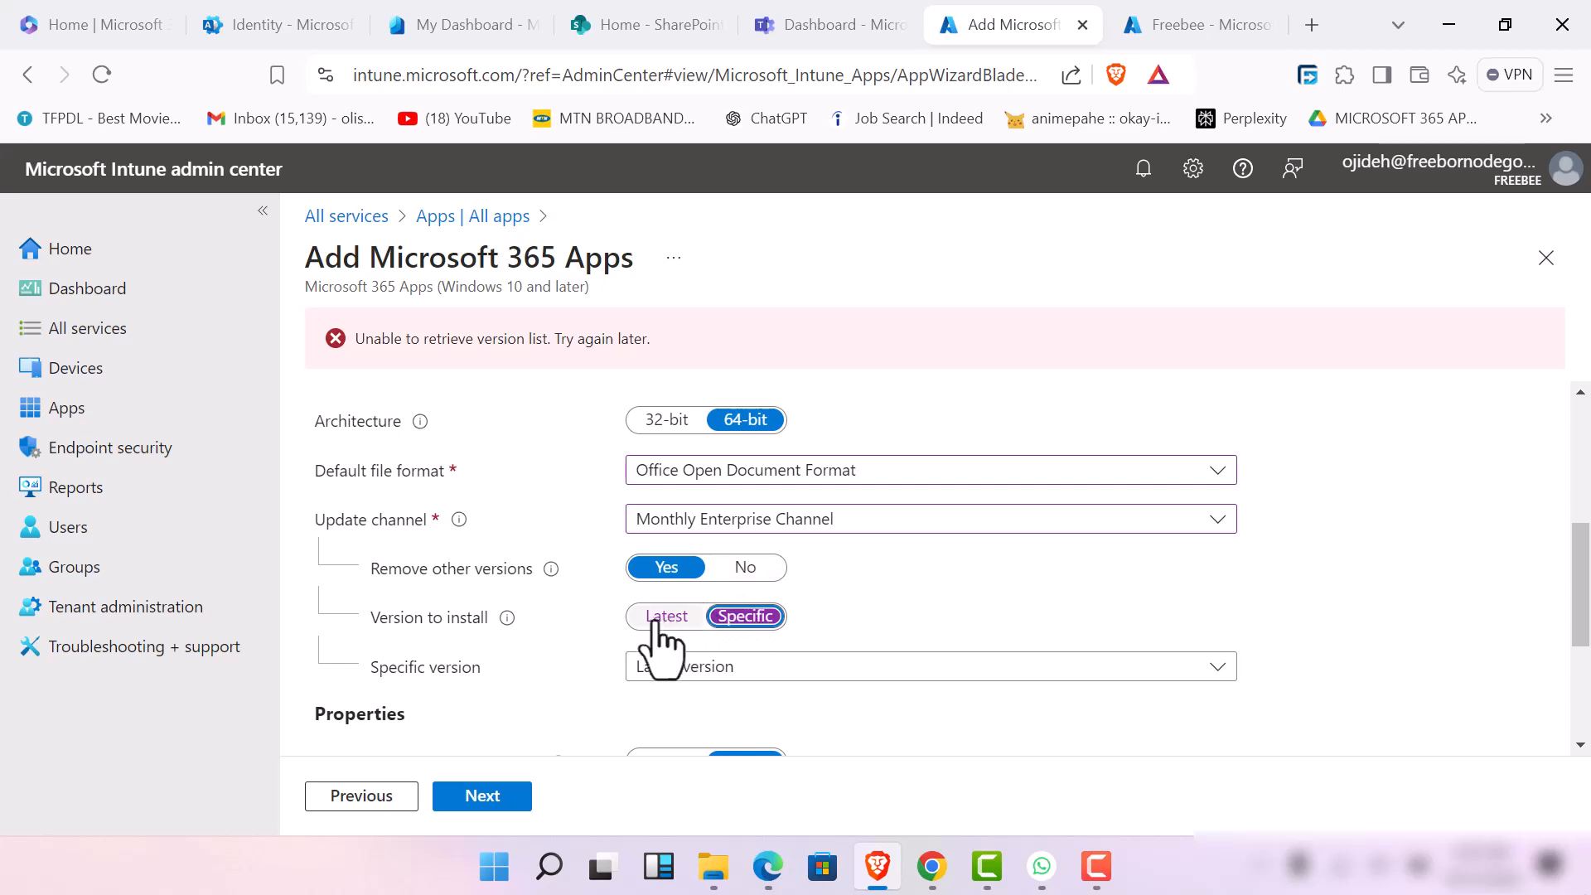
left_click(681, 676)
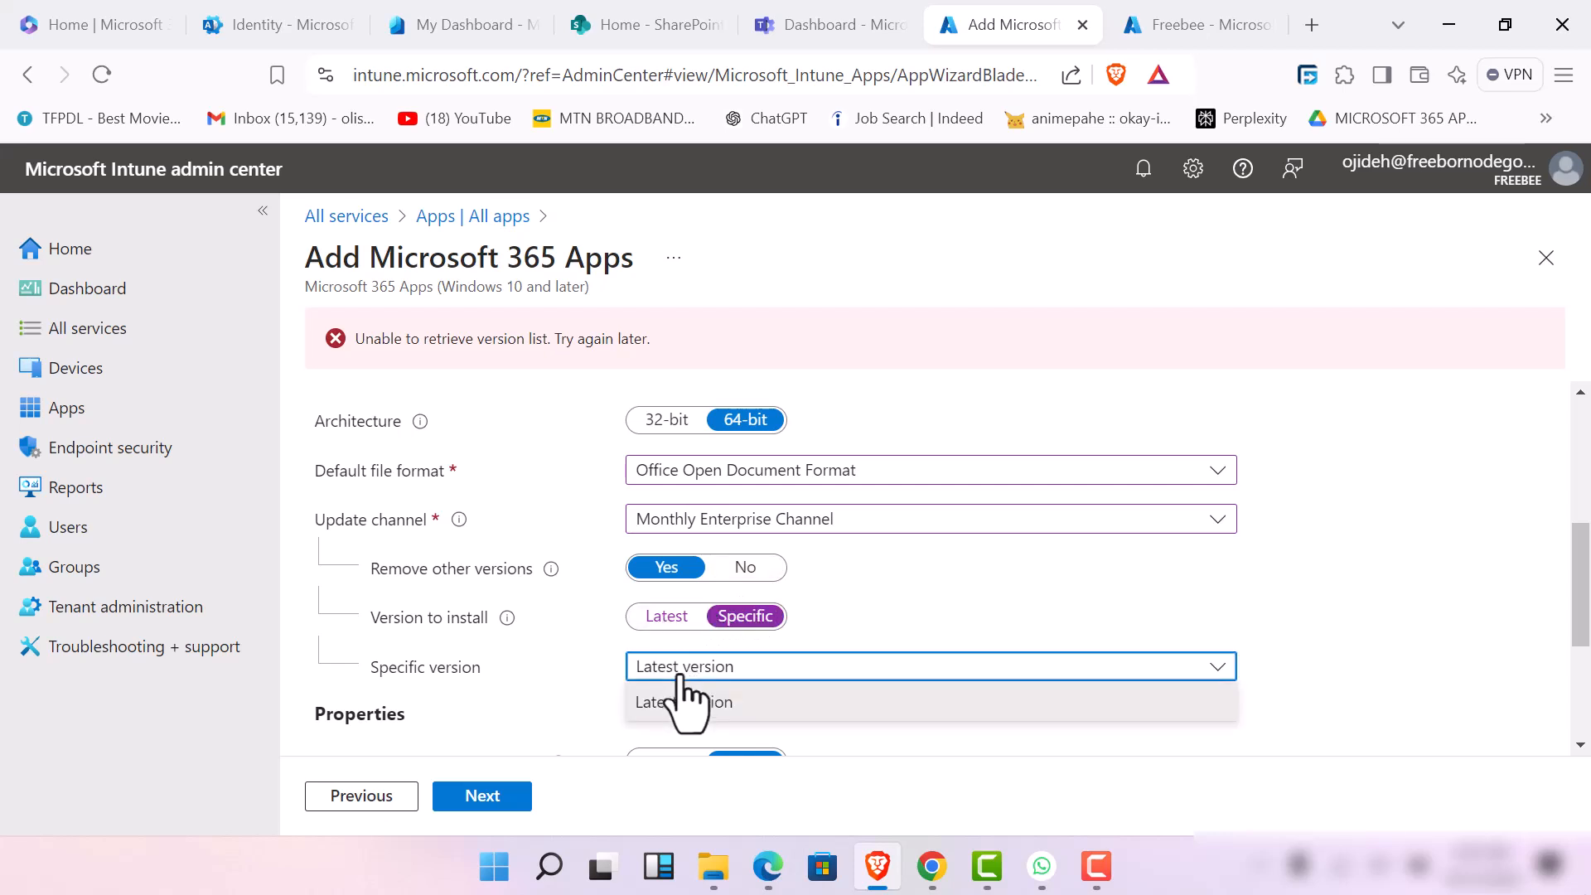
left_click(681, 676)
left_click(667, 617)
Enable shared computer activation and the installation of the background service for Microsoft Search in Bing
scroll(682, 679, "down", 3)
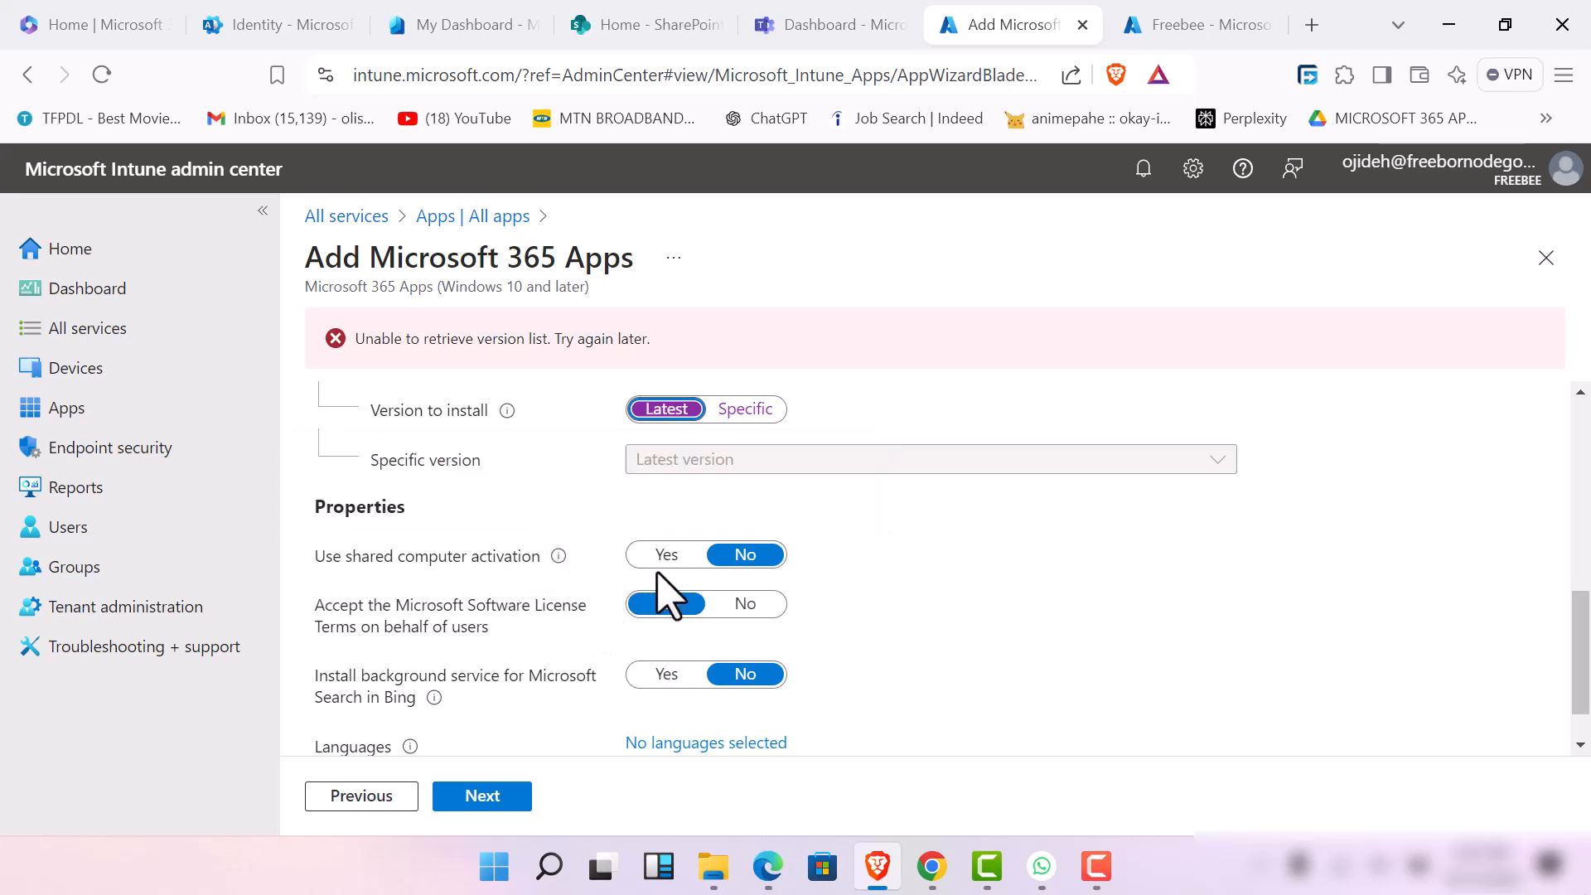
mouse_move(558, 556)
left_click(667, 556)
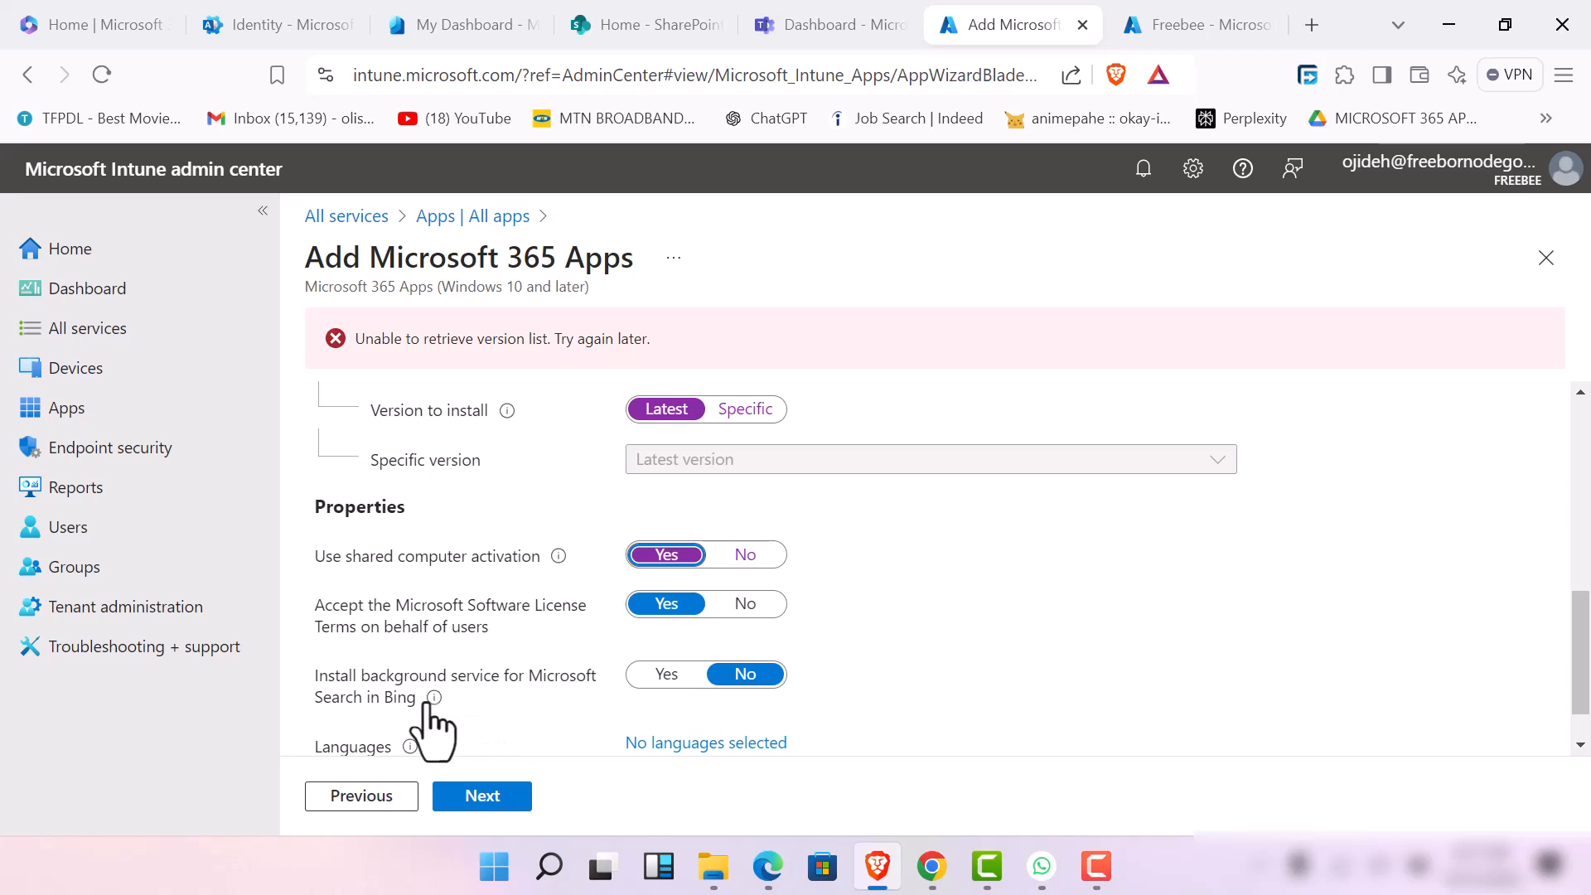
left_click(679, 684)
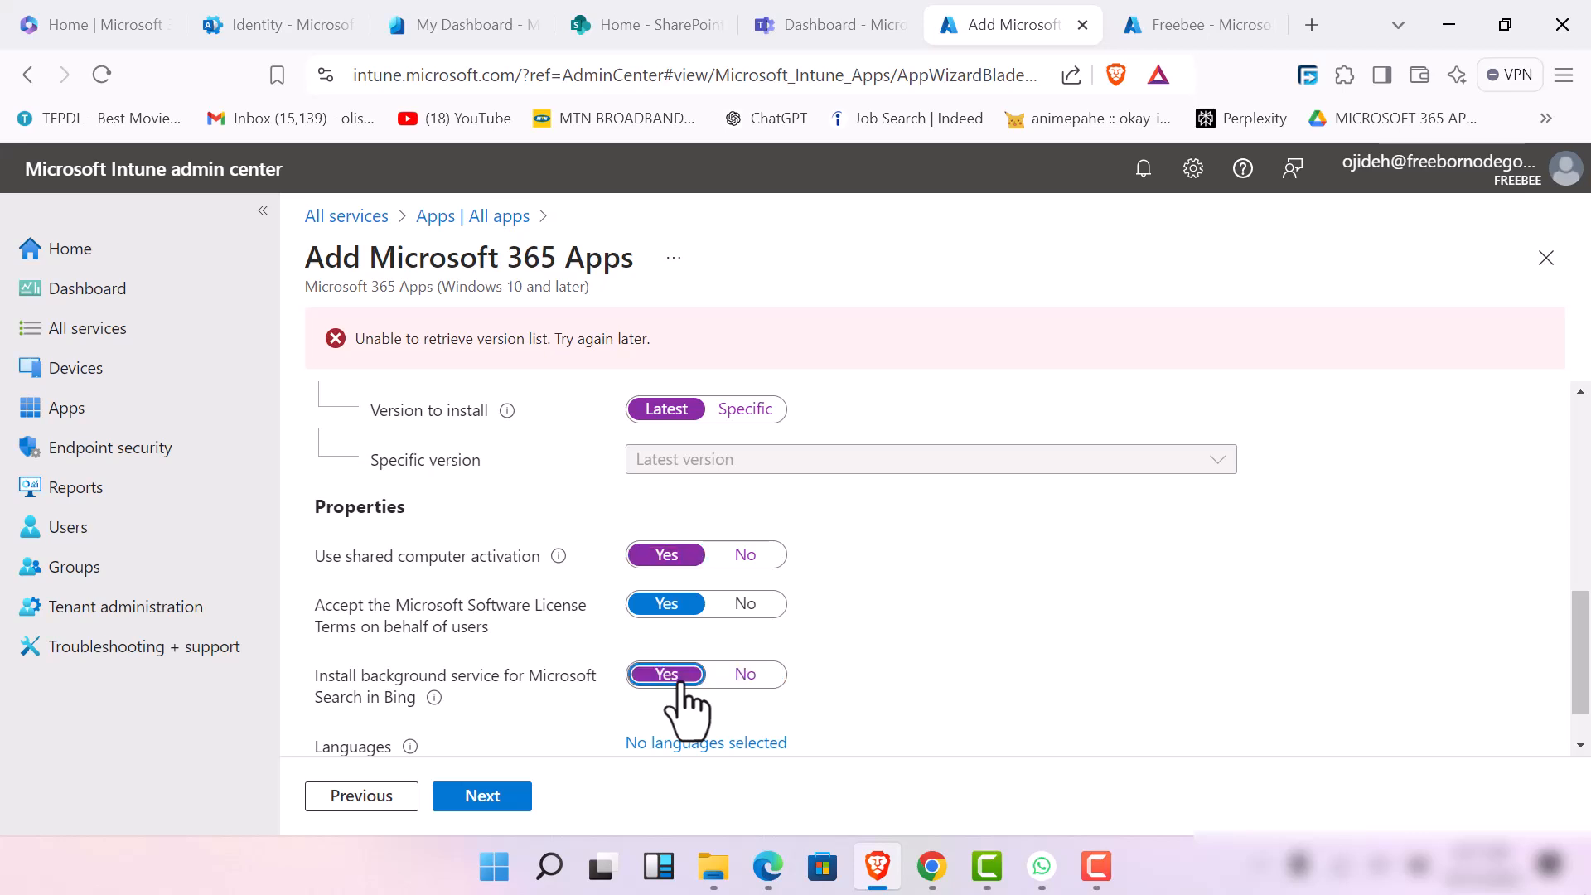
Add English (en-us) to the suite's languages and continue to the assignments
scroll(676, 705, "down", 1)
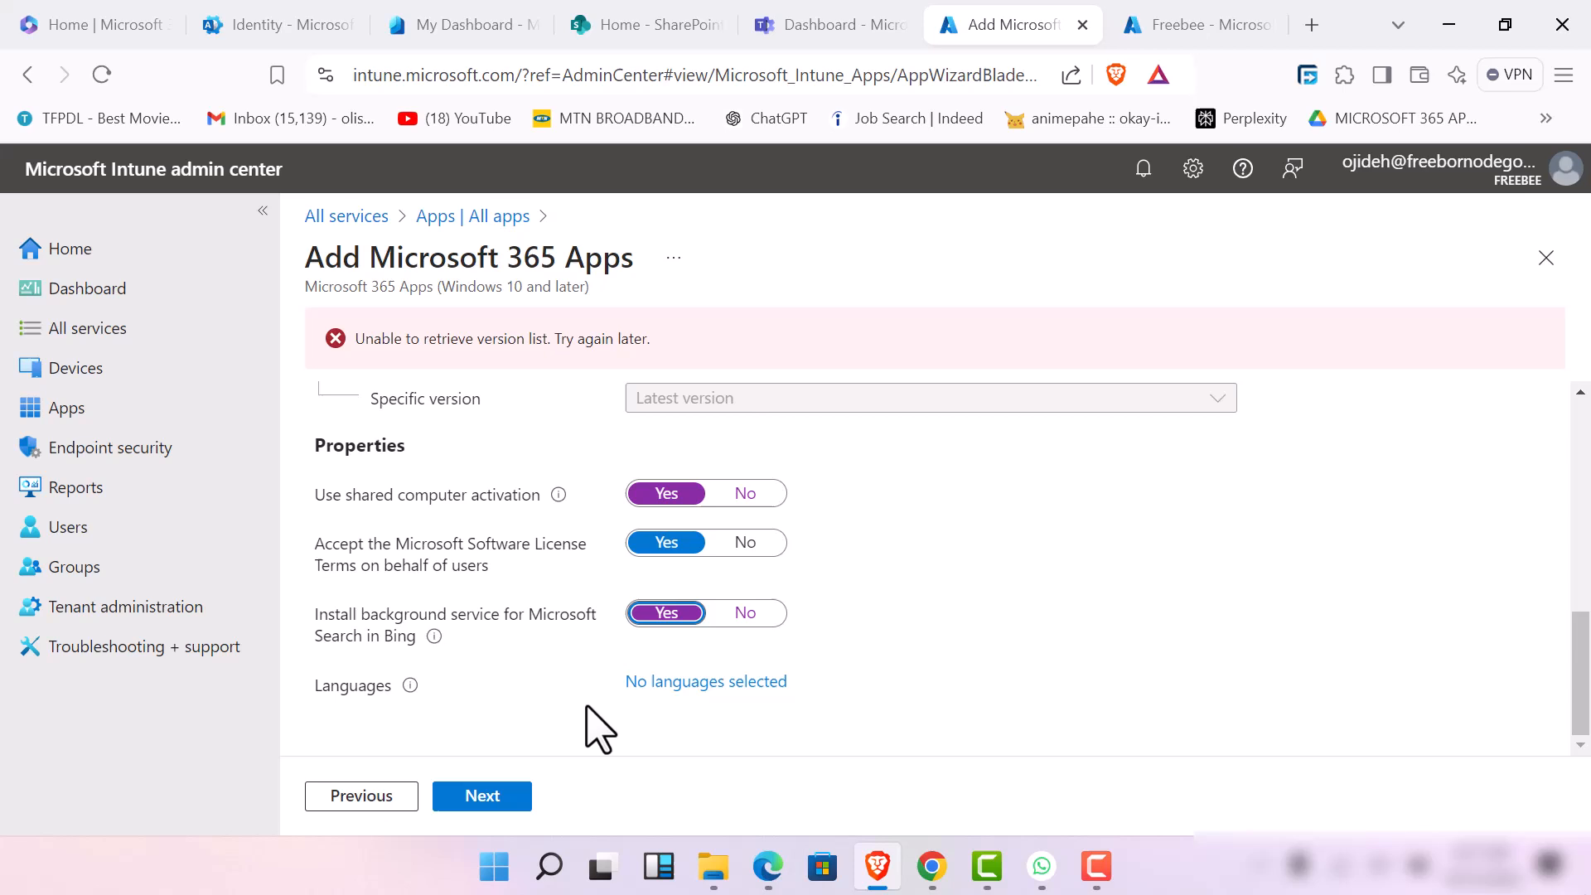
left_click(700, 683)
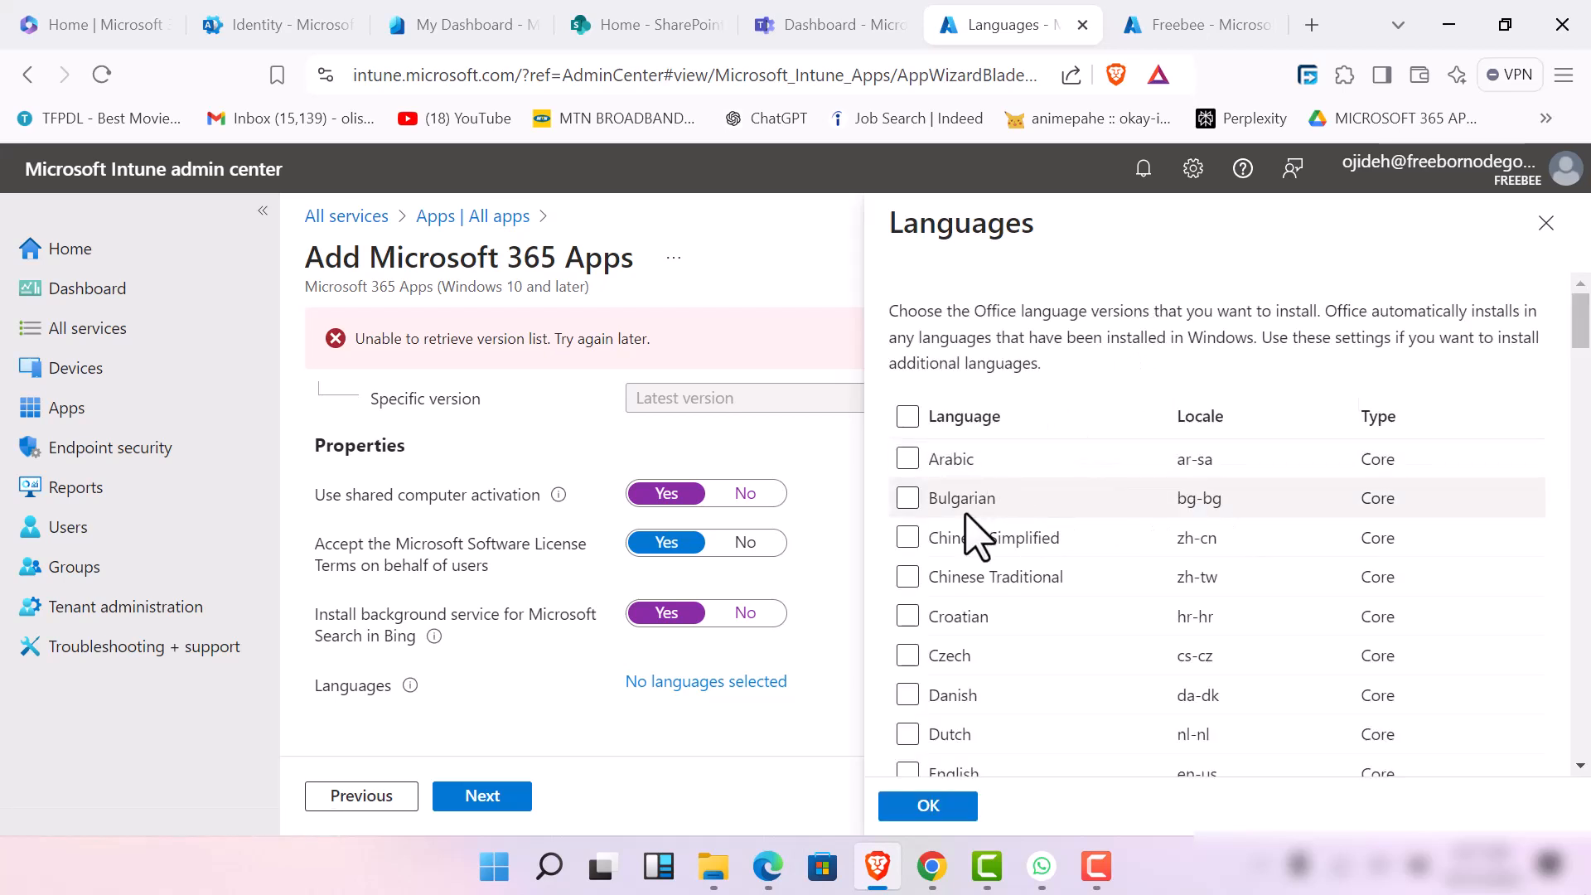
scroll(986, 663, "down", 5)
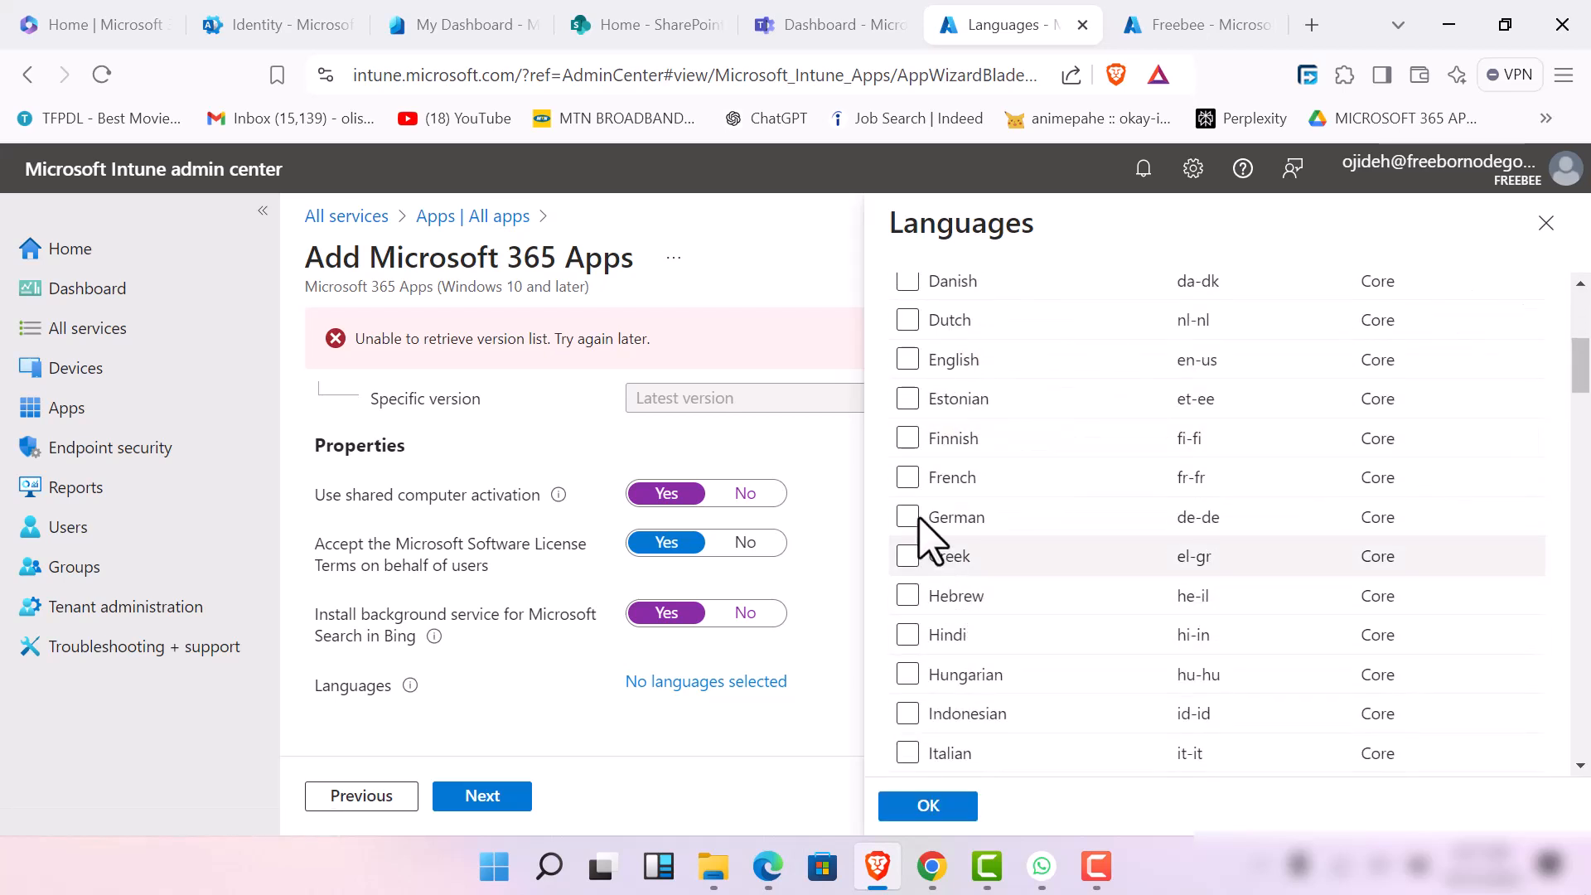
left_click(907, 360)
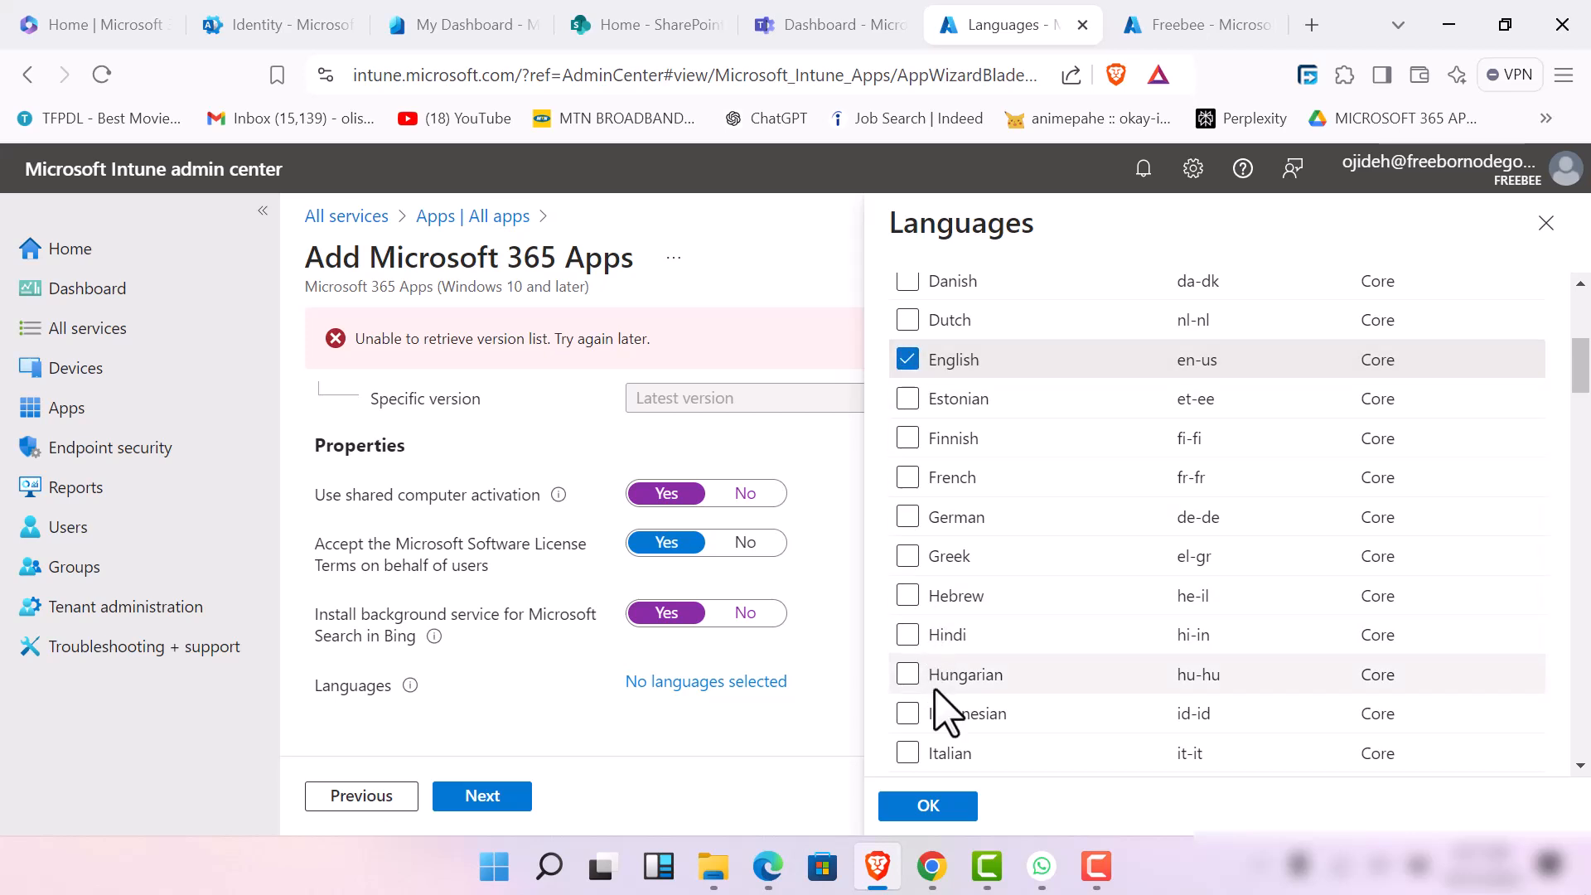
scroll(940, 704, "down", 5)
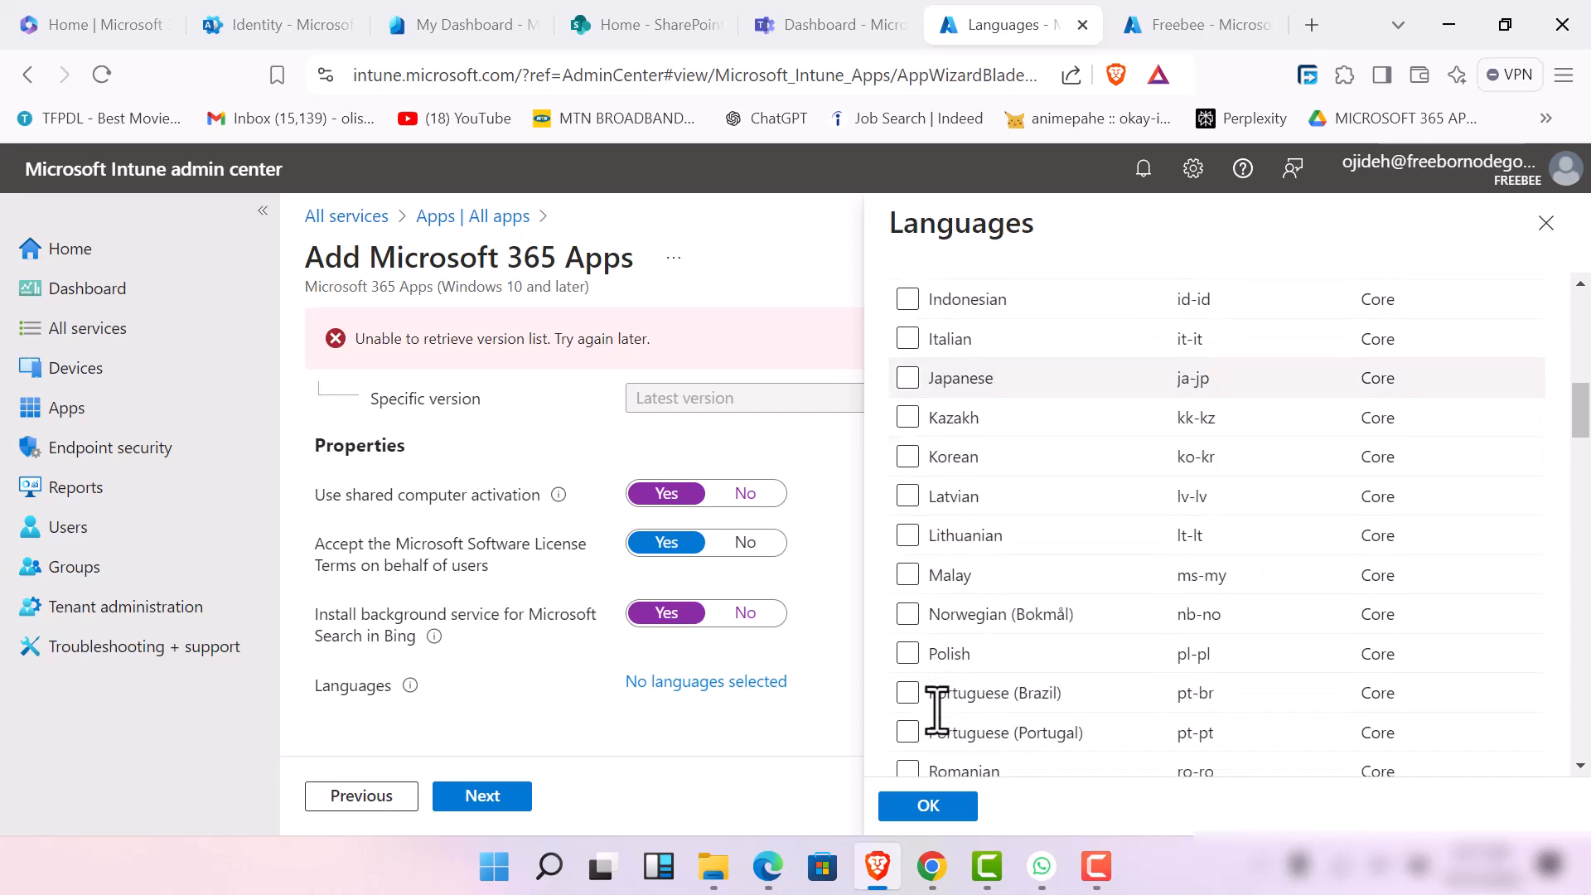
left_click(941, 802)
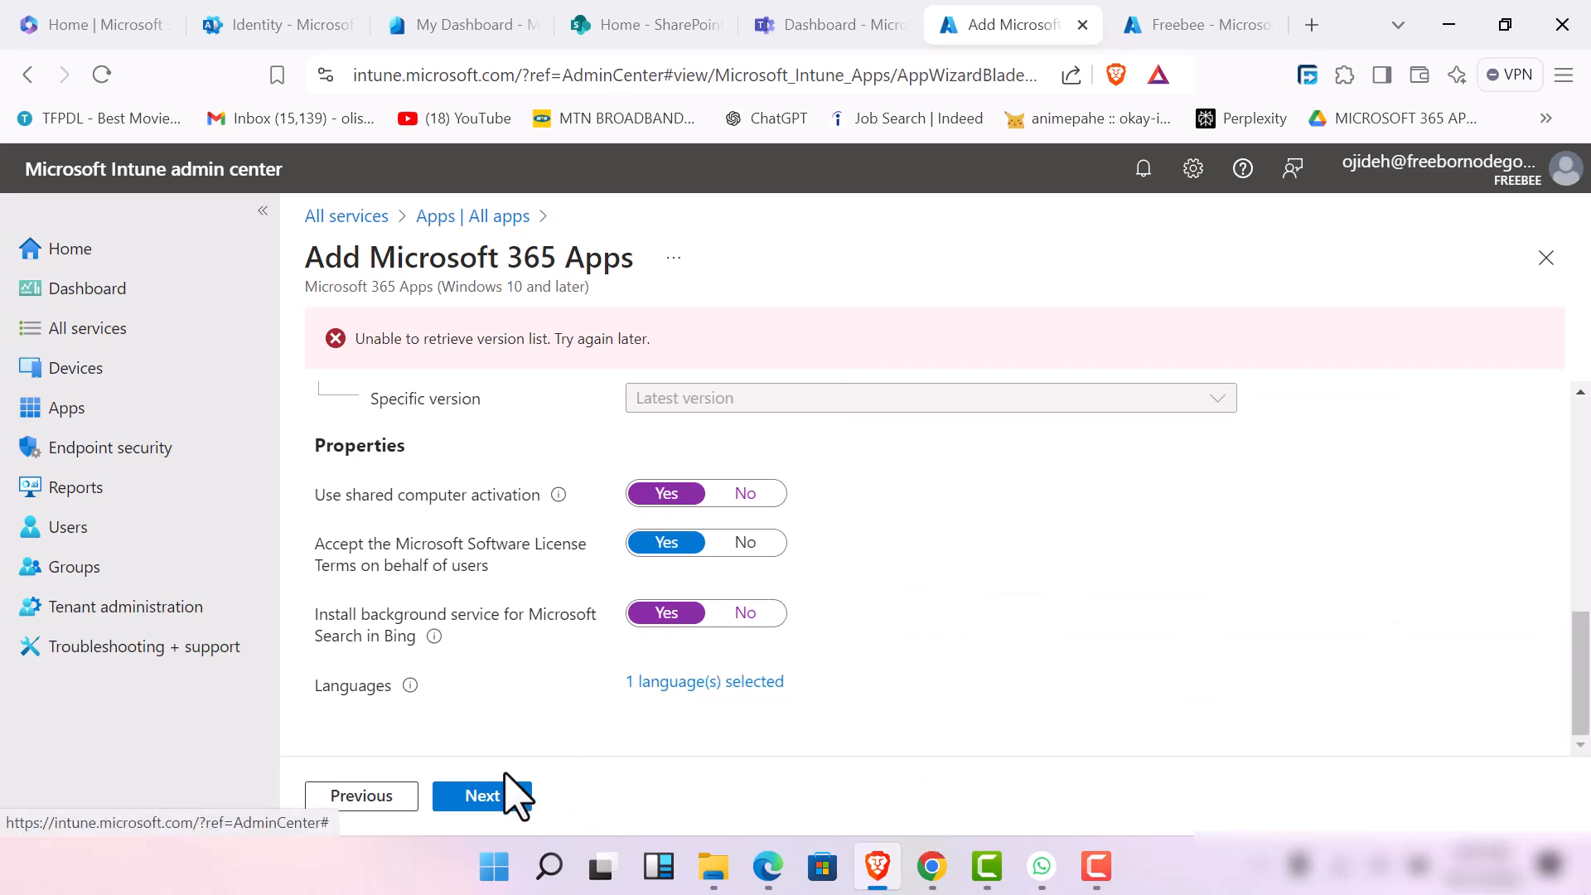
left_click(494, 804)
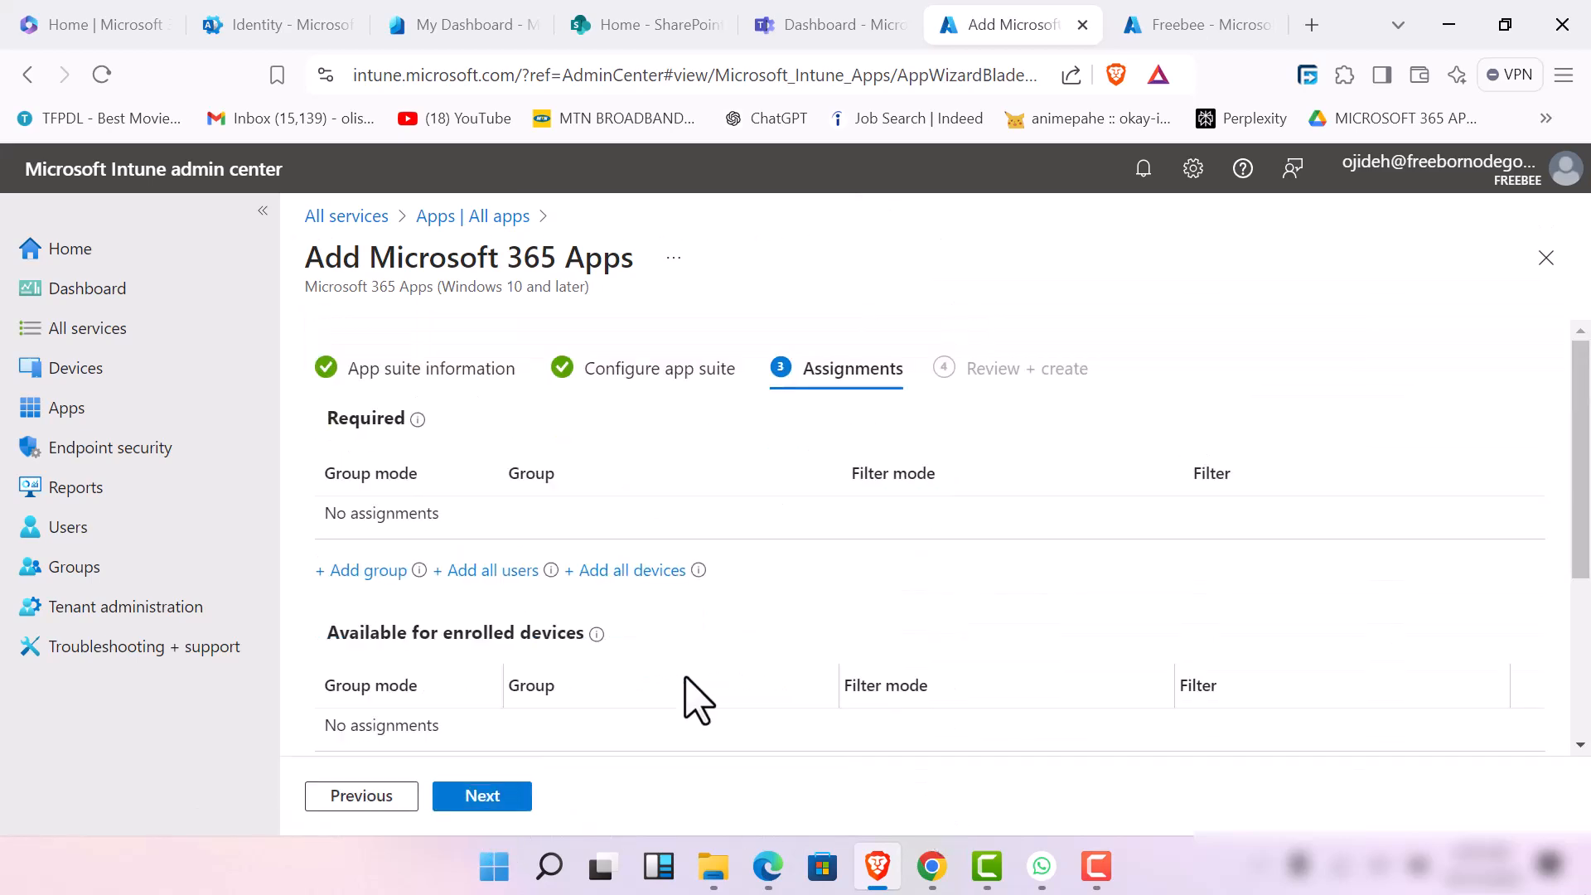
Assign the app suite as required to the Product Team group
scroll(628, 557, "down", 3)
scroll(638, 578, "up", 3)
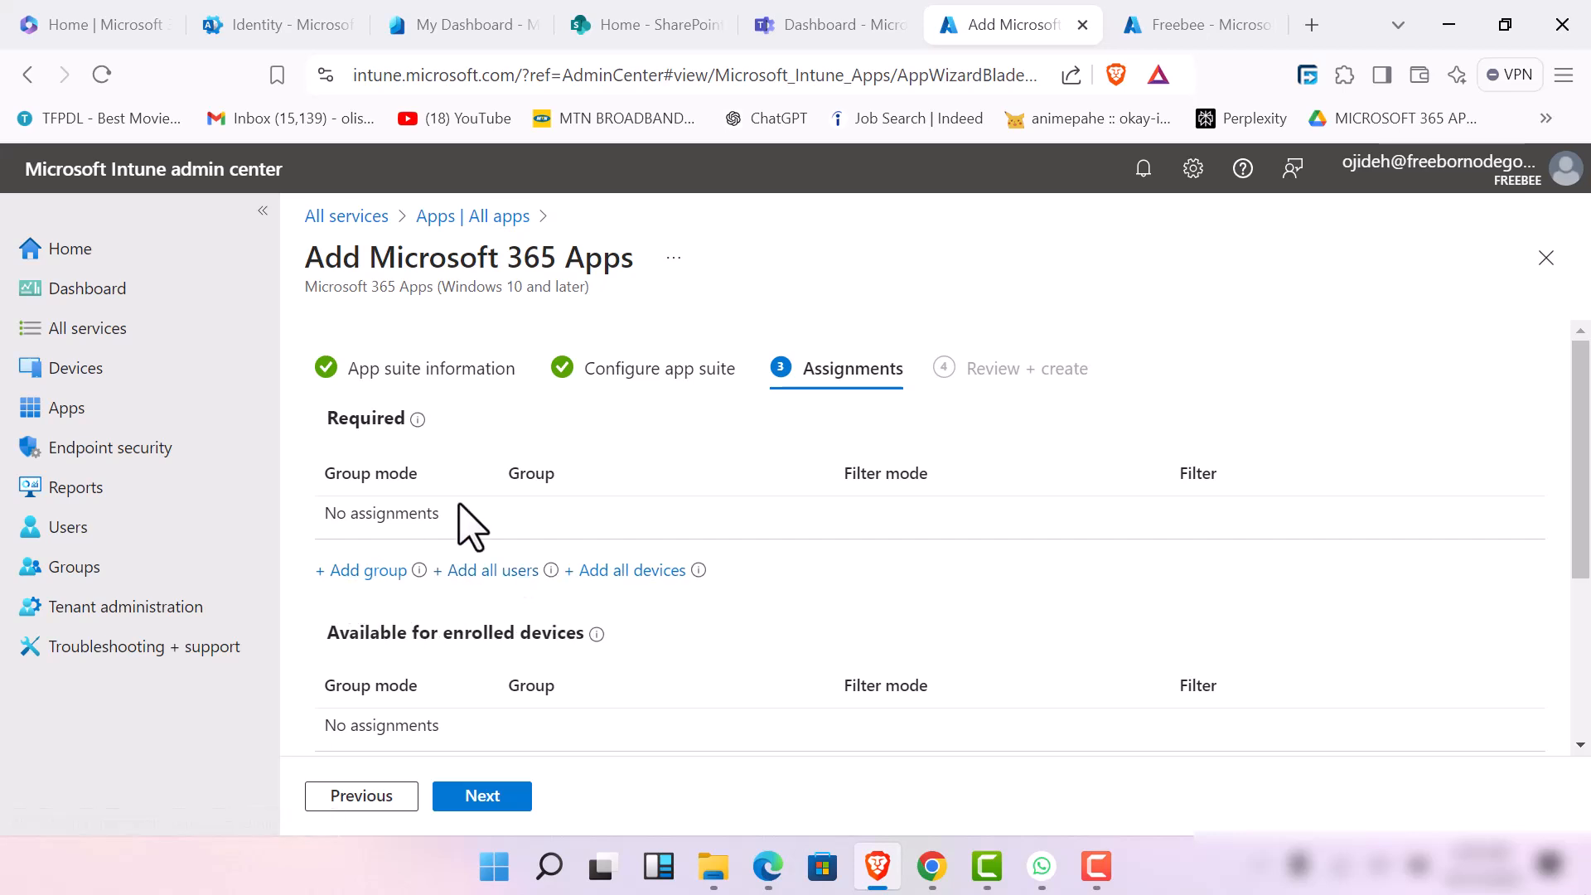
left_click(364, 571)
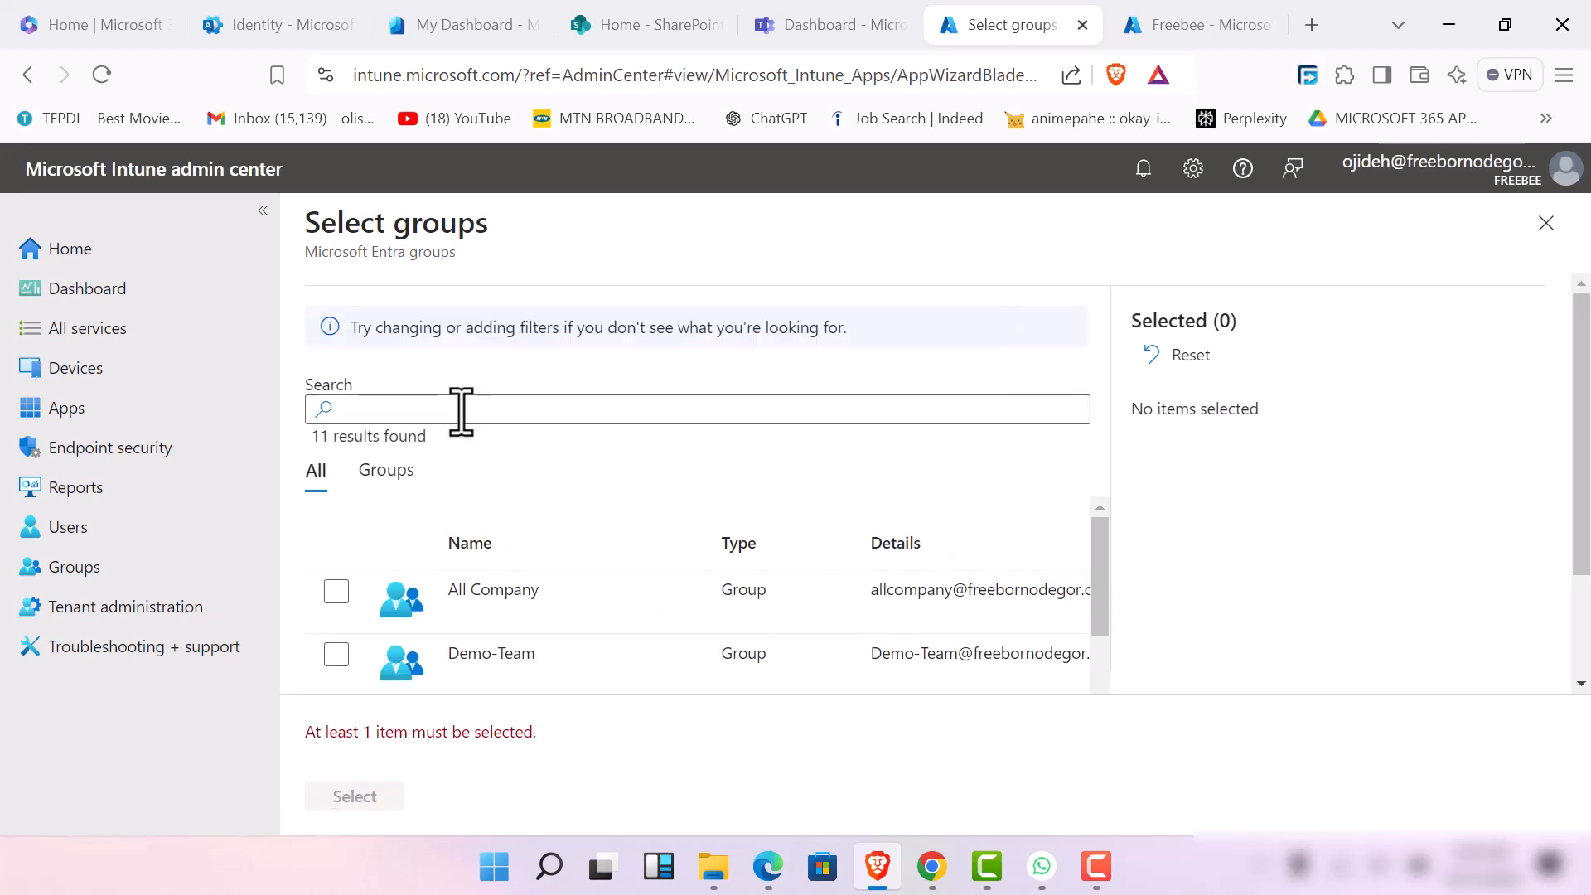
scroll(401, 614, "down", 5)
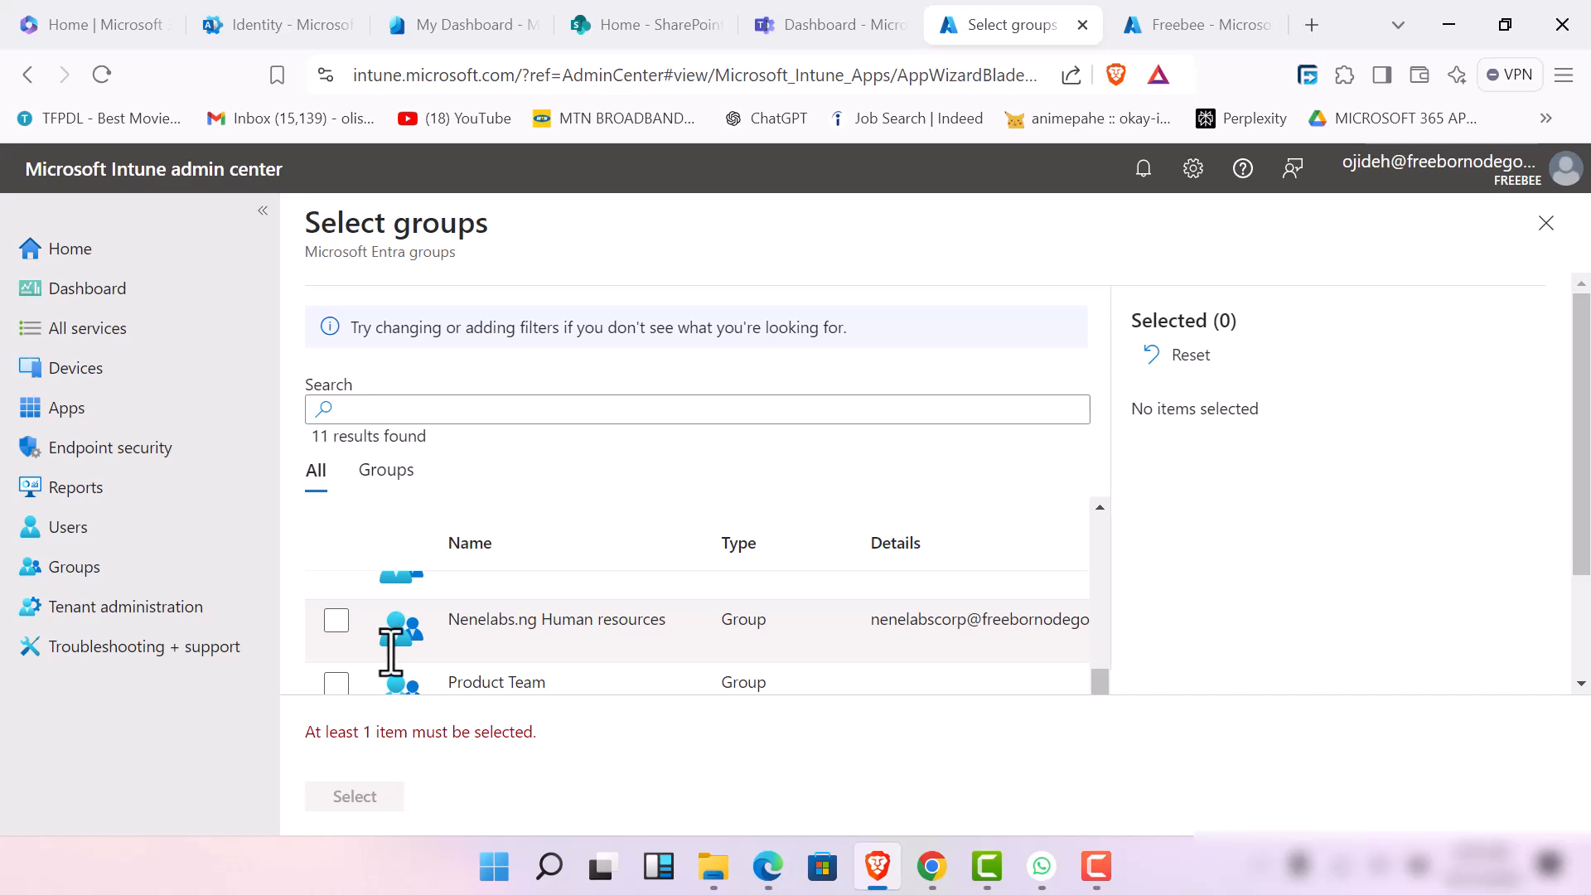
left_click(339, 684)
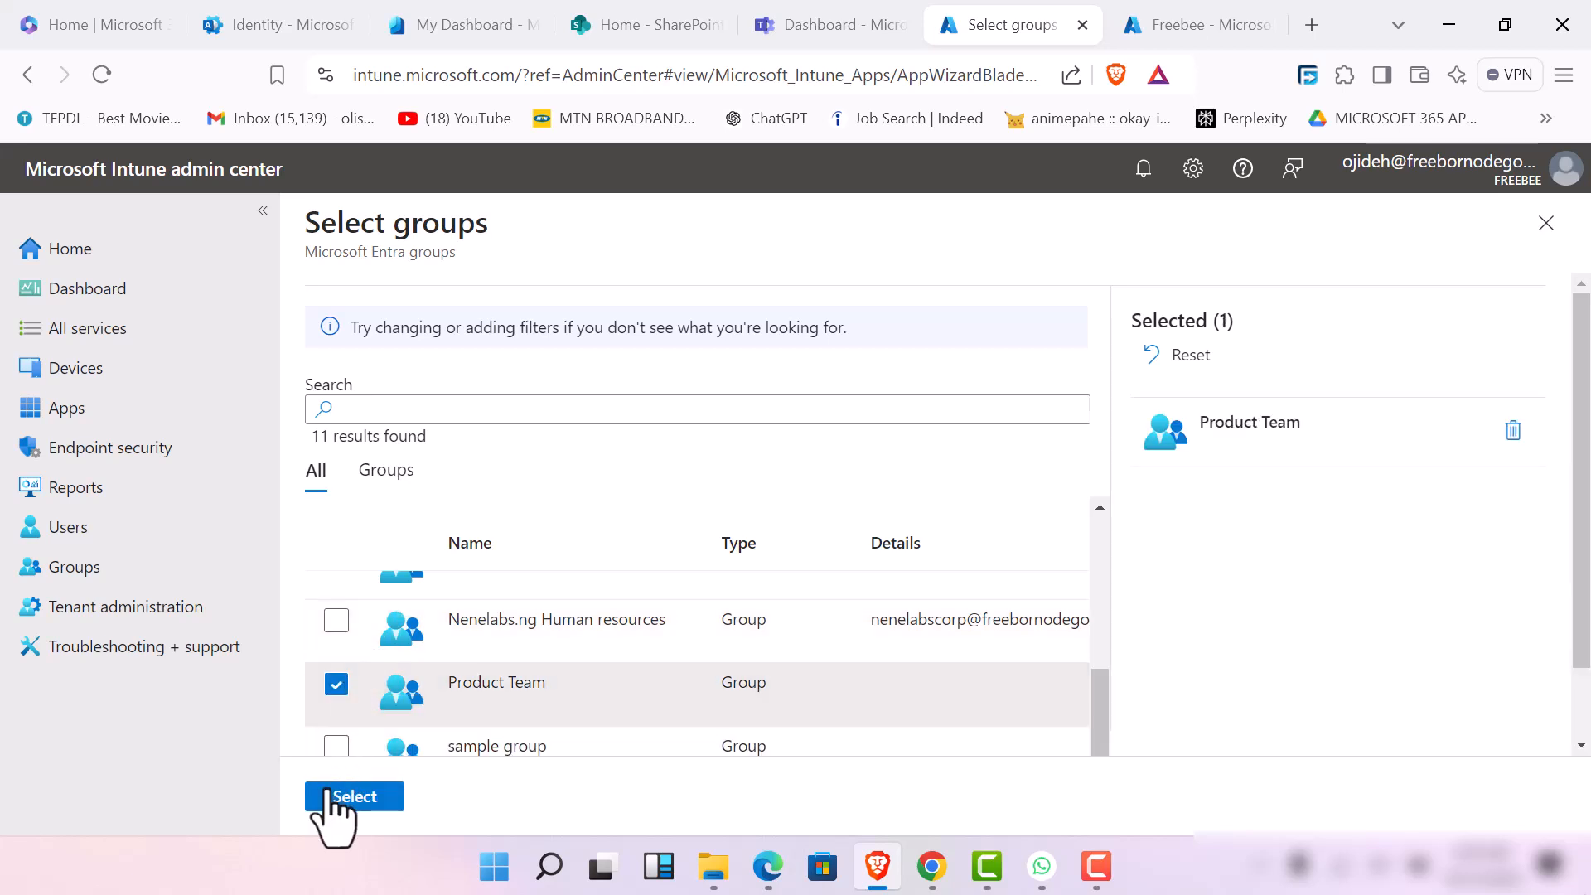
left_click(354, 796)
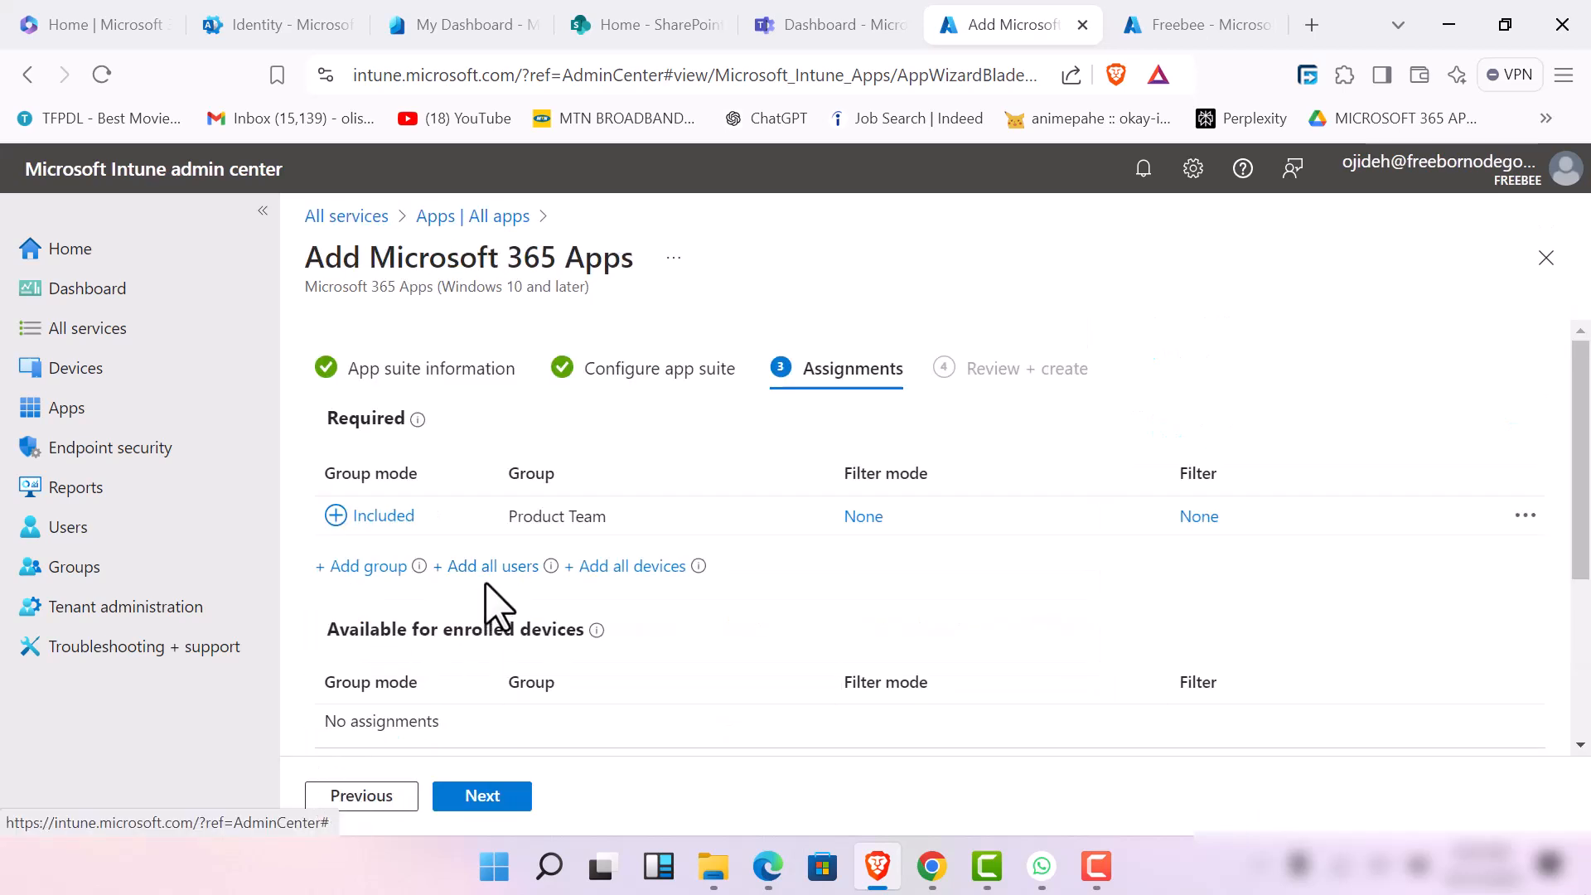
Add the groups Nenelabs.ng Human resources and Product Team to the assignments available for enrolled devices
scroll(522, 646, "down", 3)
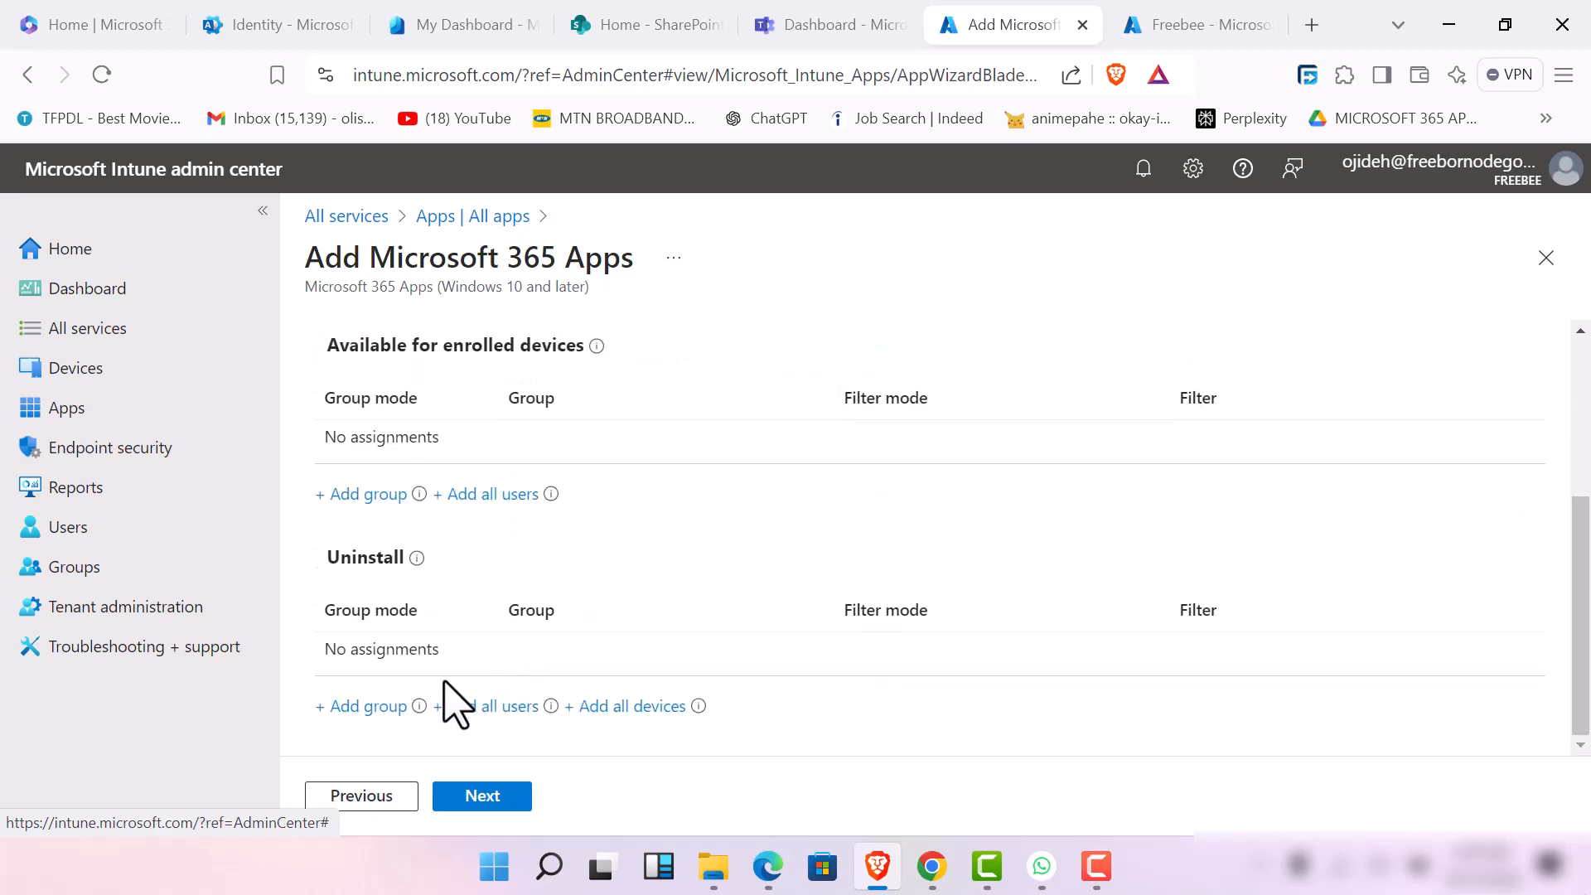
scroll(439, 543, "up", 3)
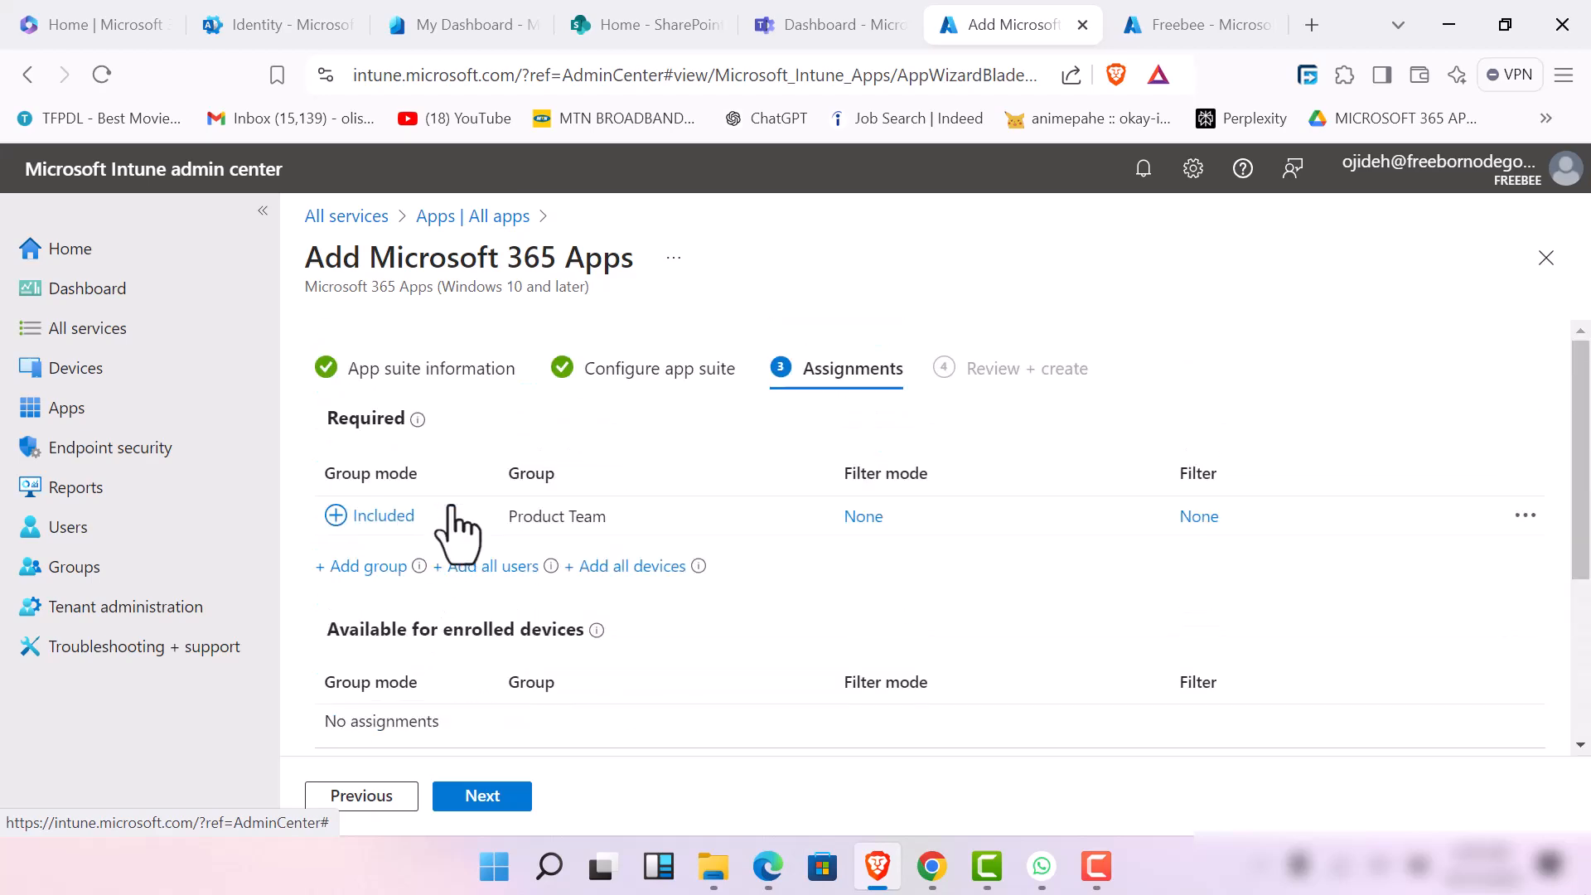
scroll(454, 531, "down", 5)
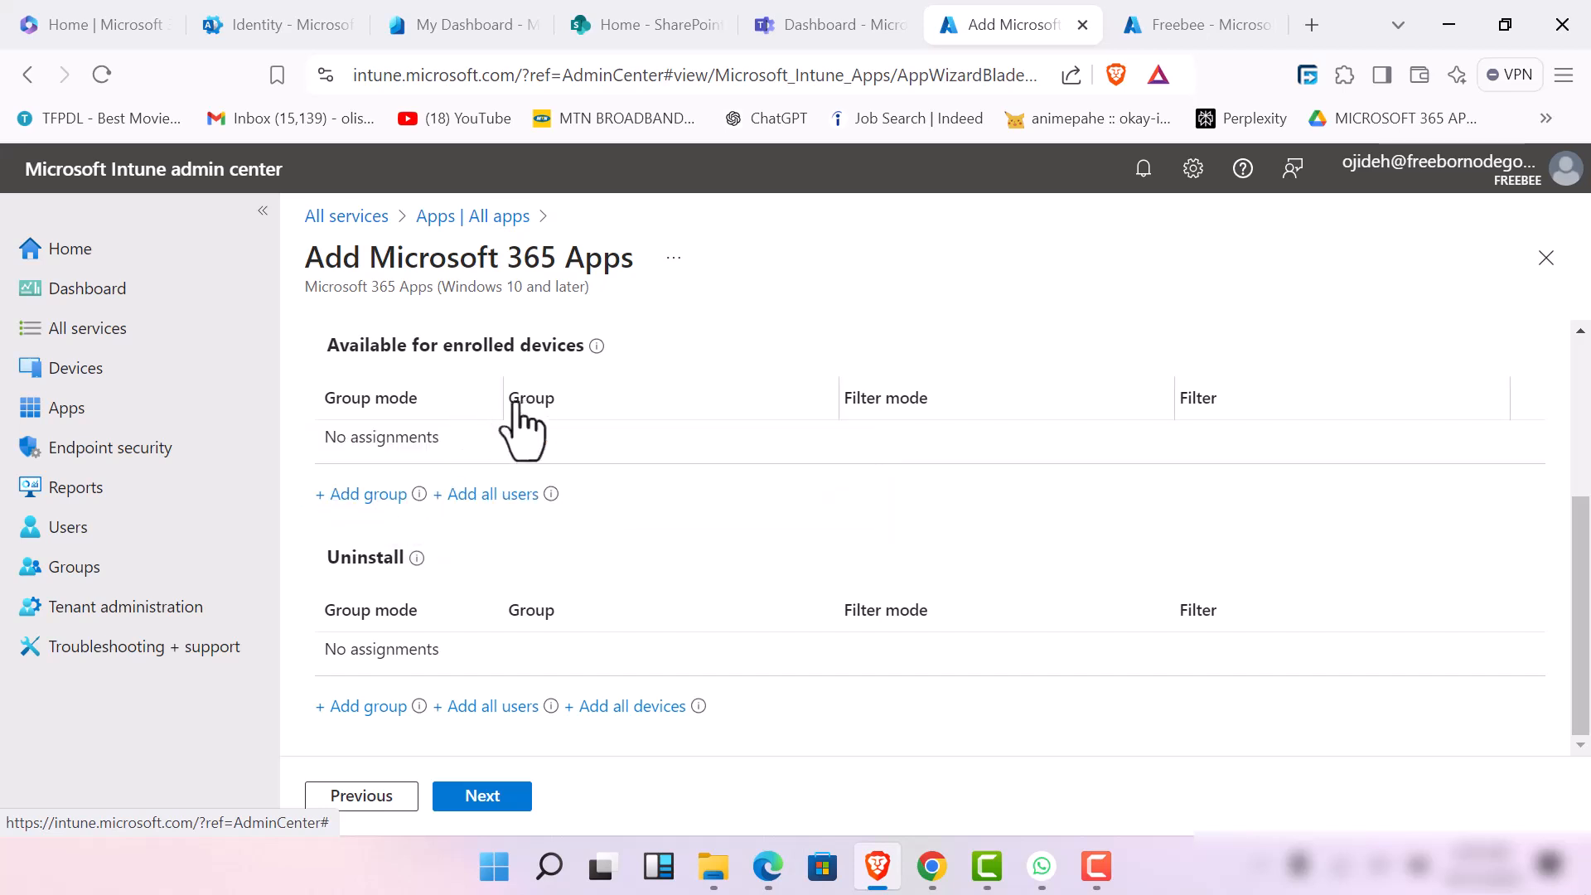
left_click(382, 502)
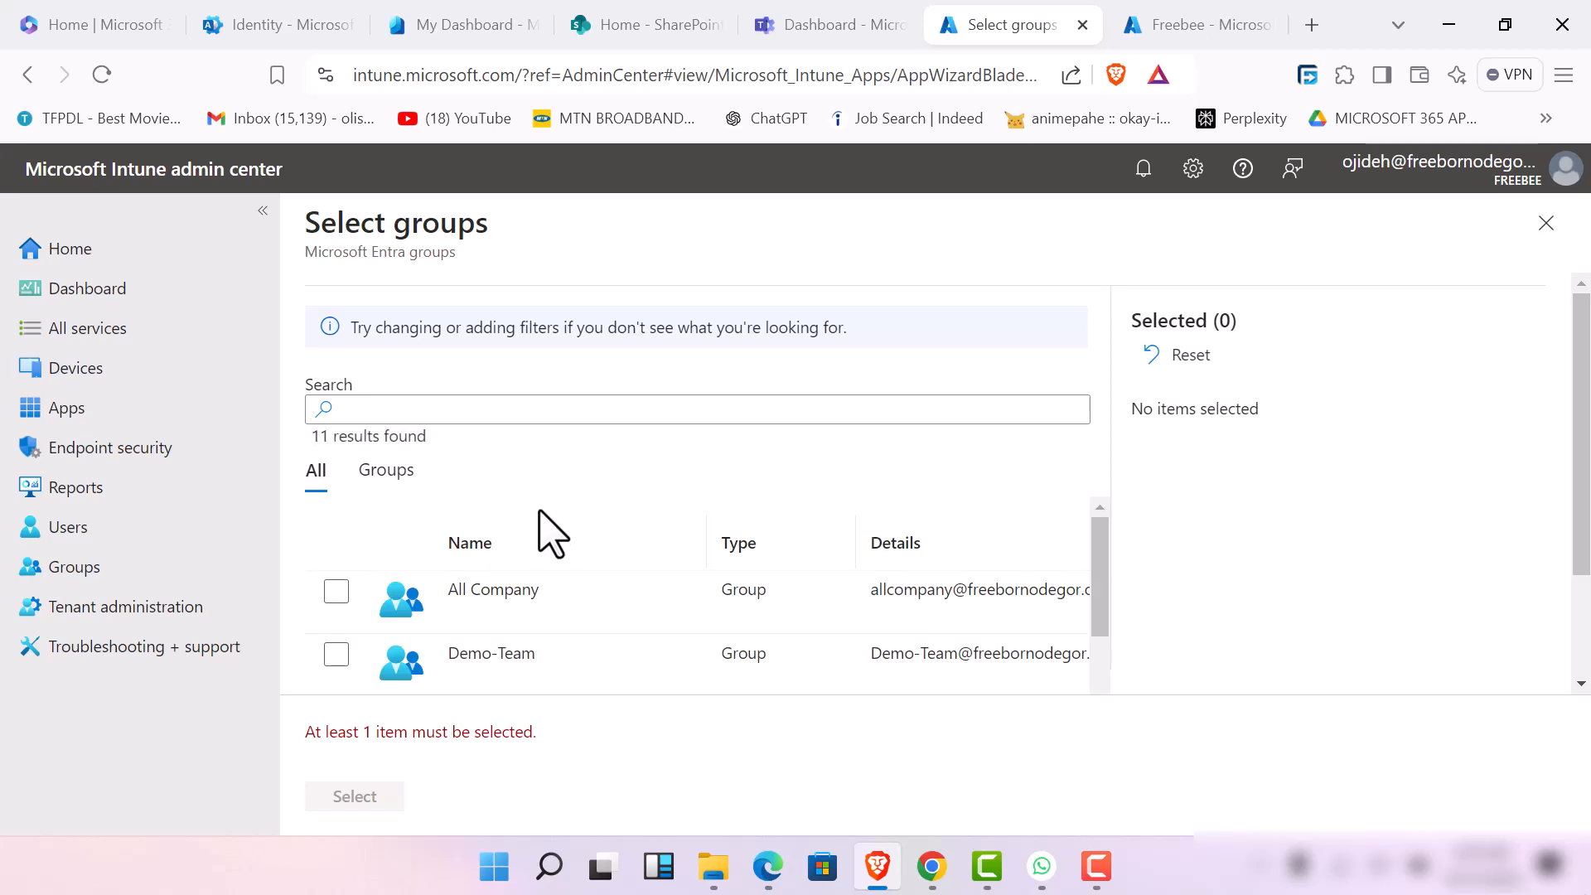
scroll(561, 628, "down", 5)
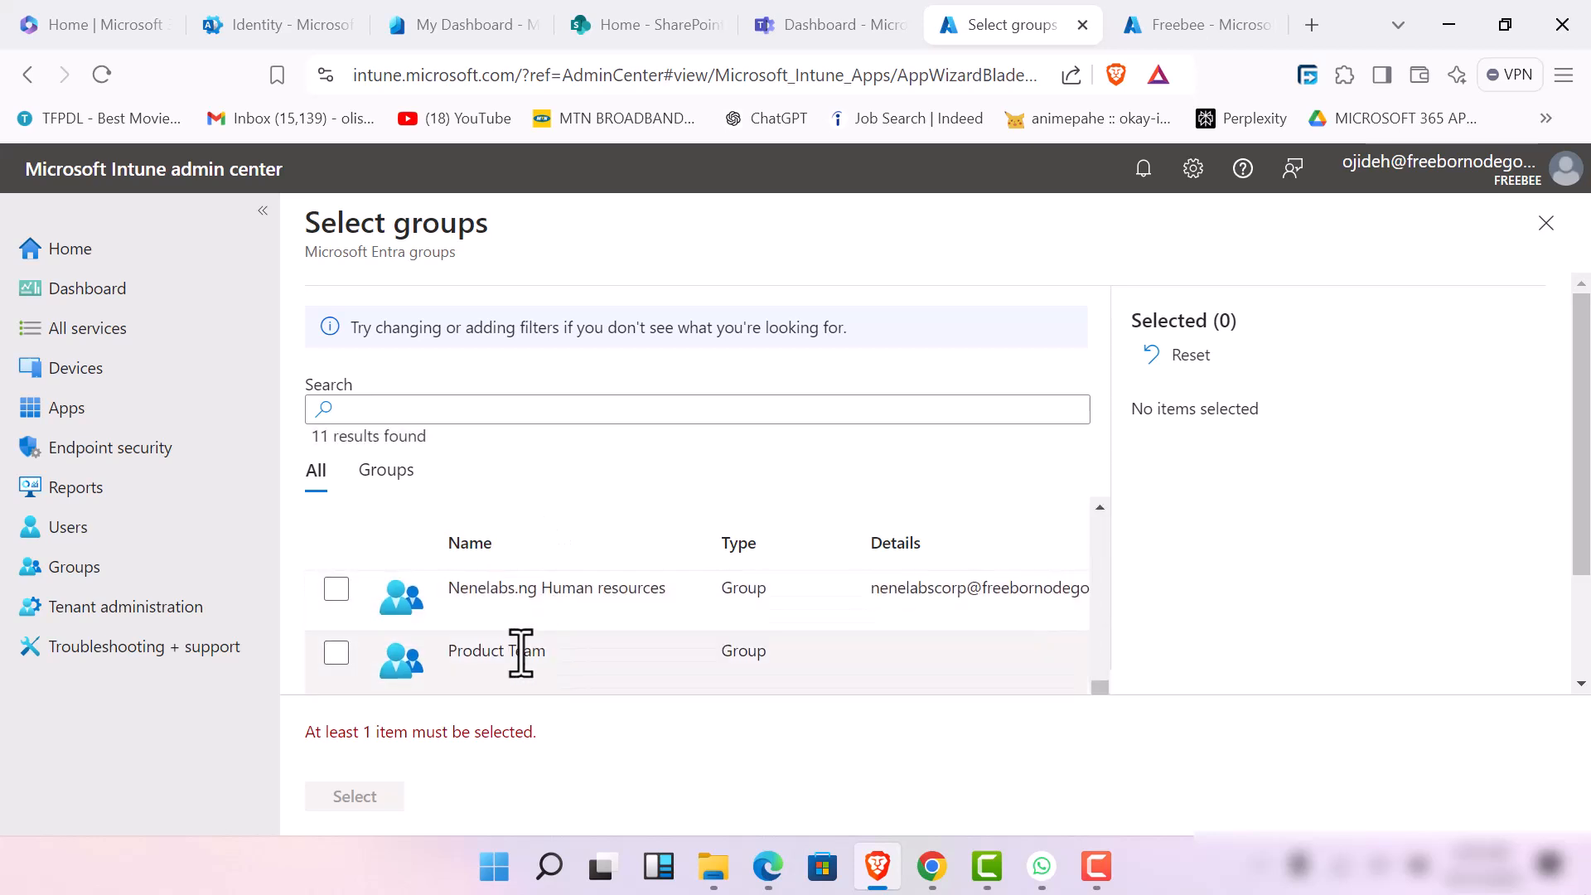
left_click(336, 590)
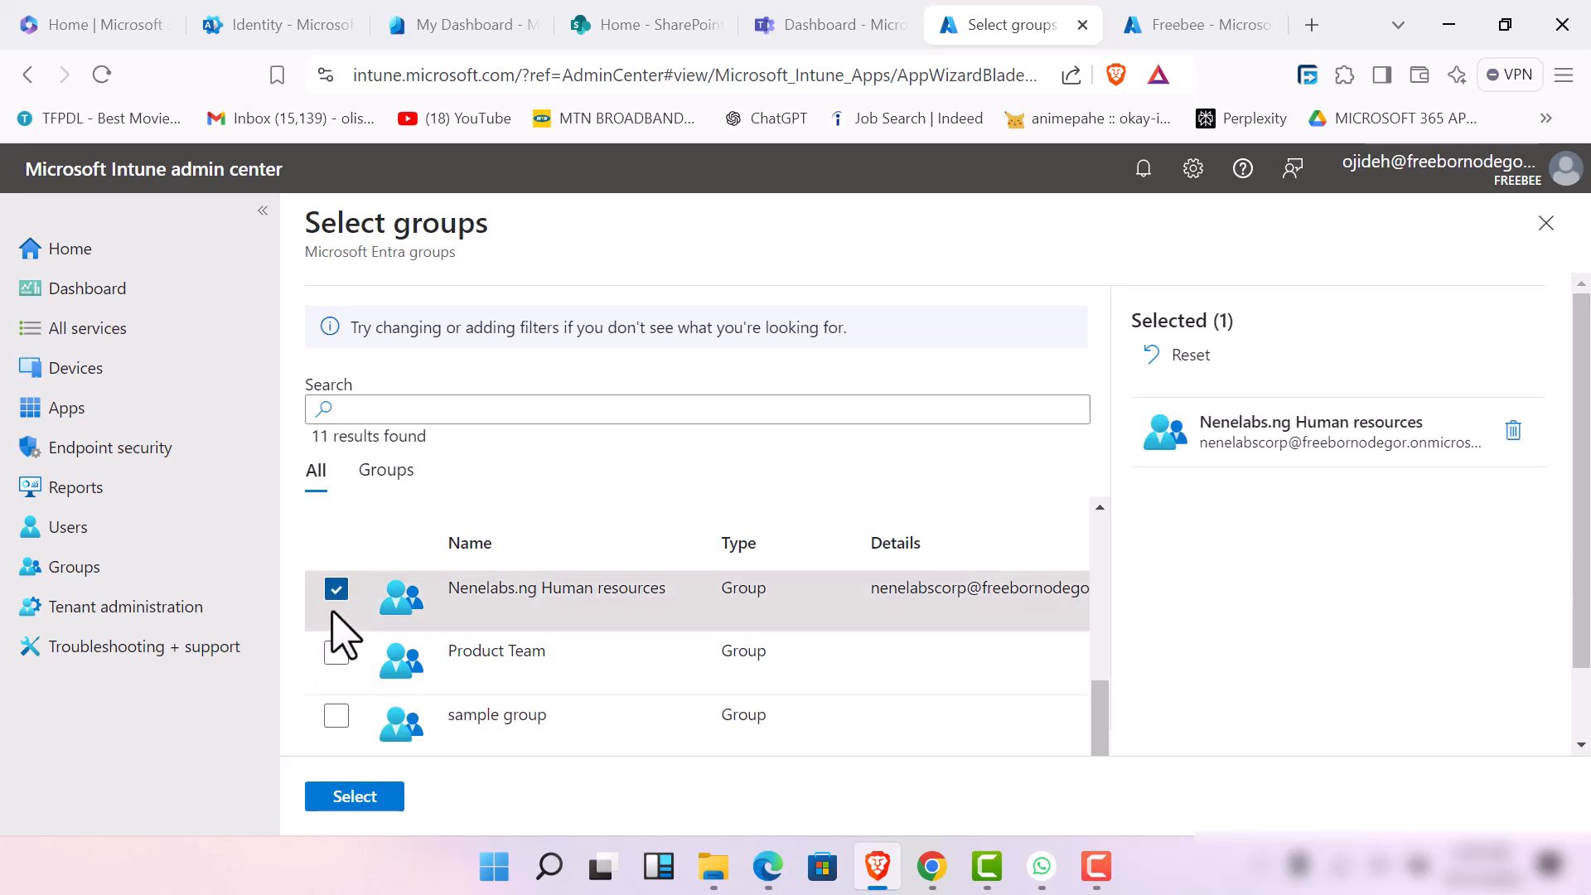
left_click(337, 653)
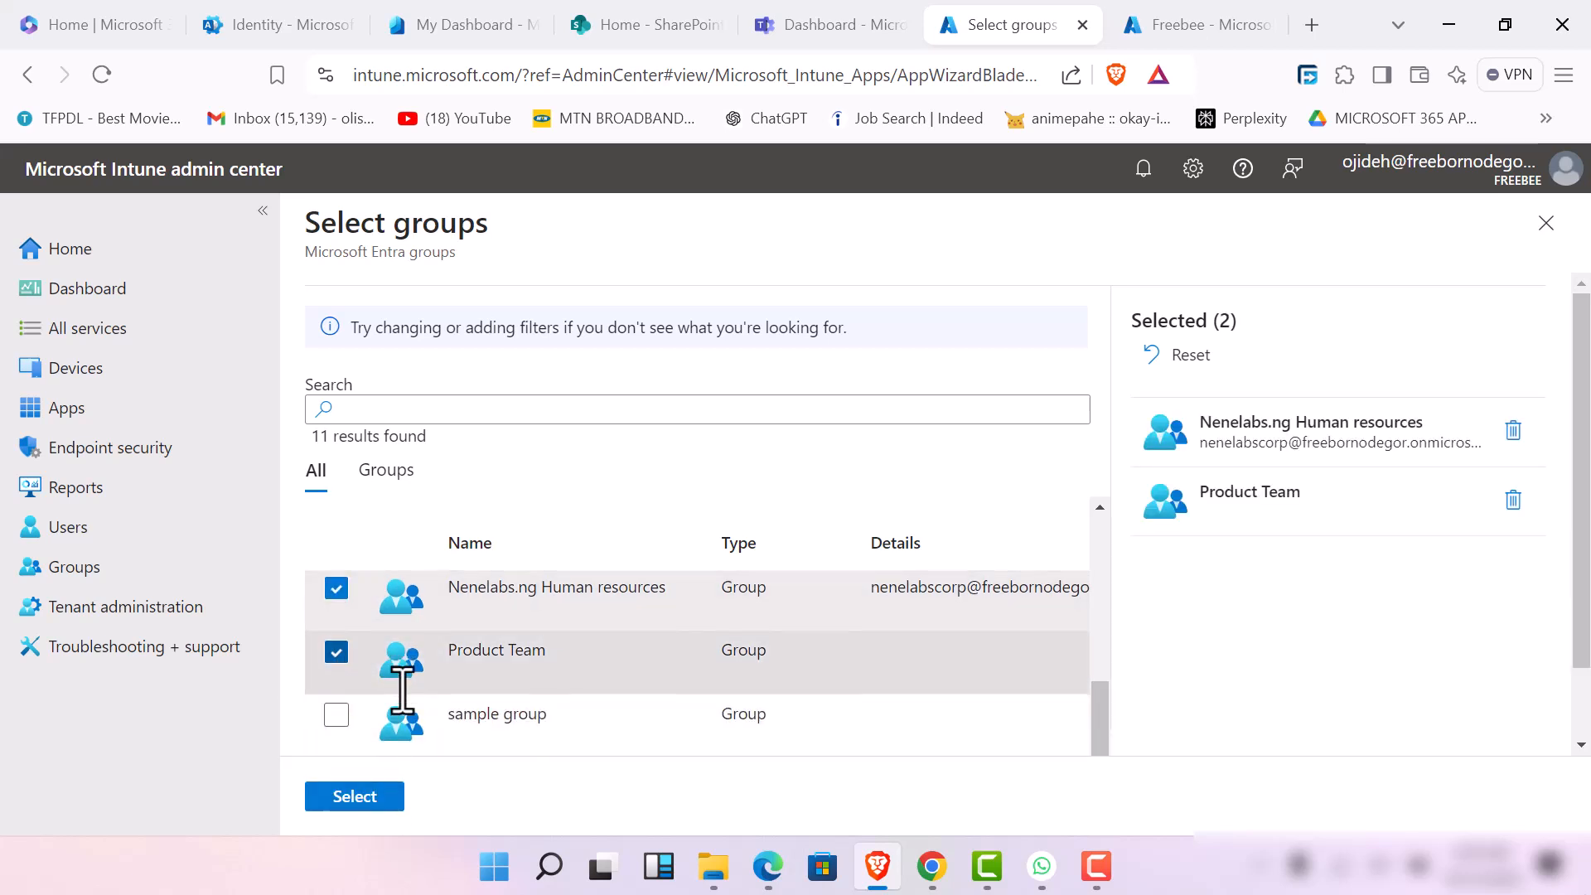
left_click(362, 808)
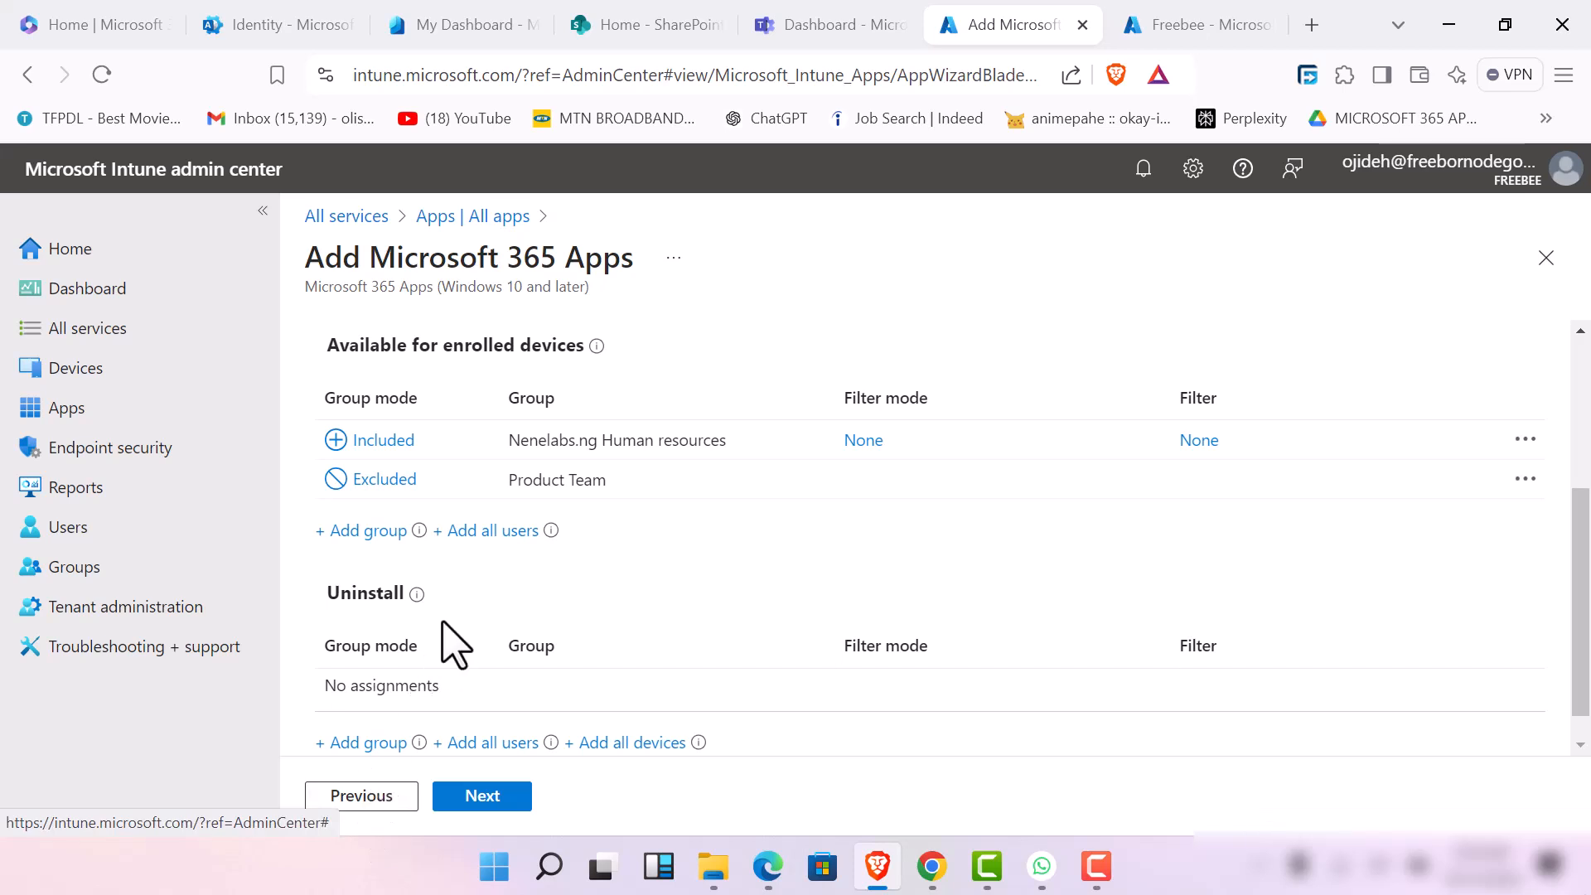
Add the groups Nenelabs.ng Human resources and Product Team to the uninstall assignments
scroll(435, 667, "down", 1)
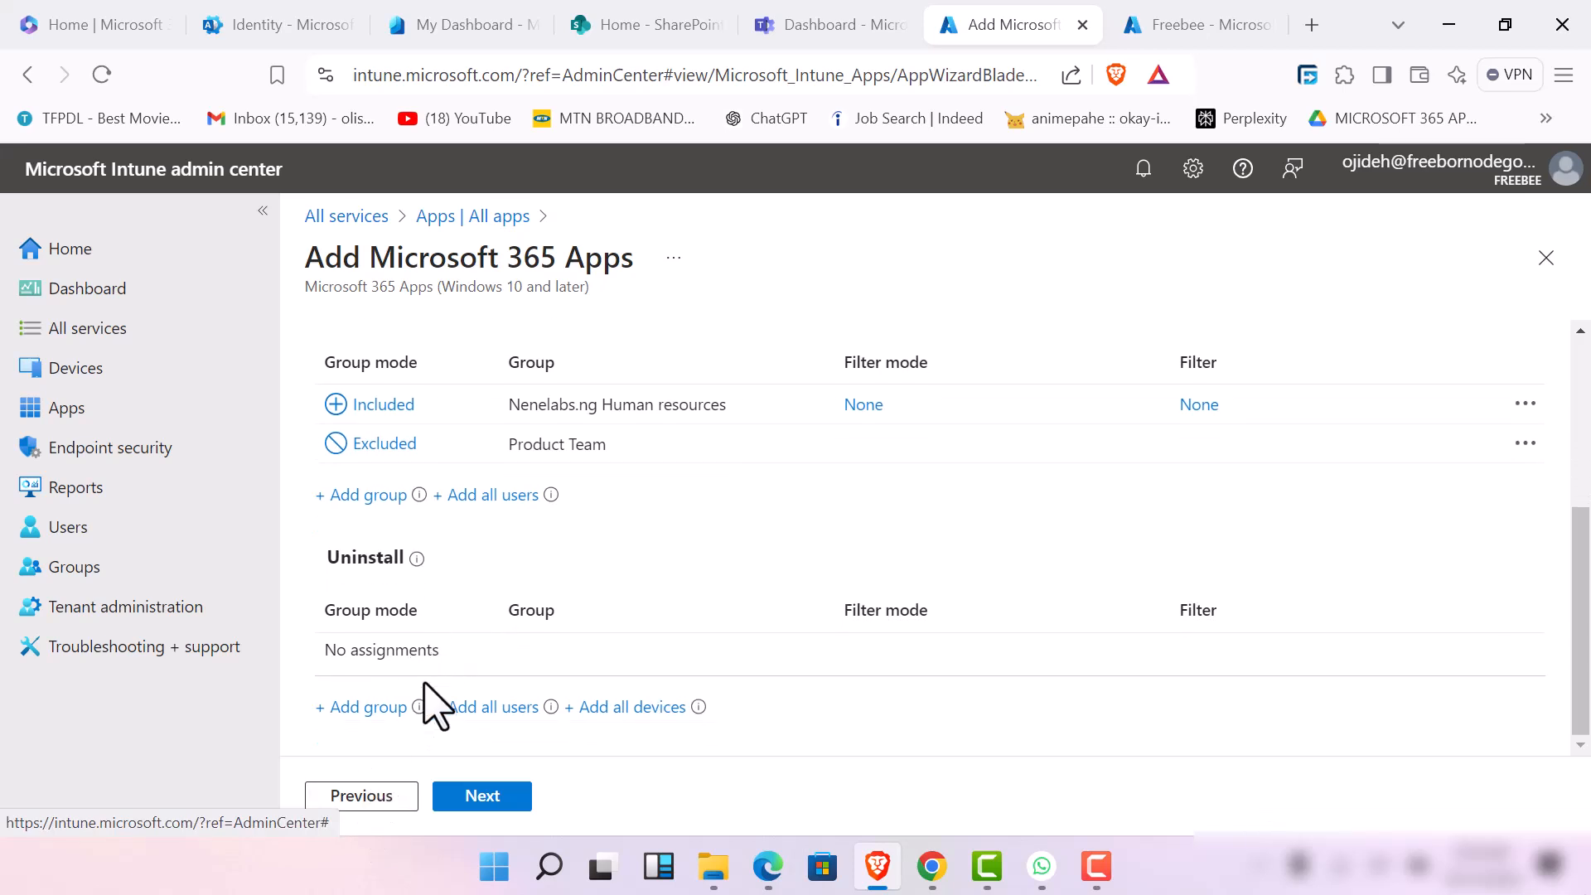
left_click(371, 707)
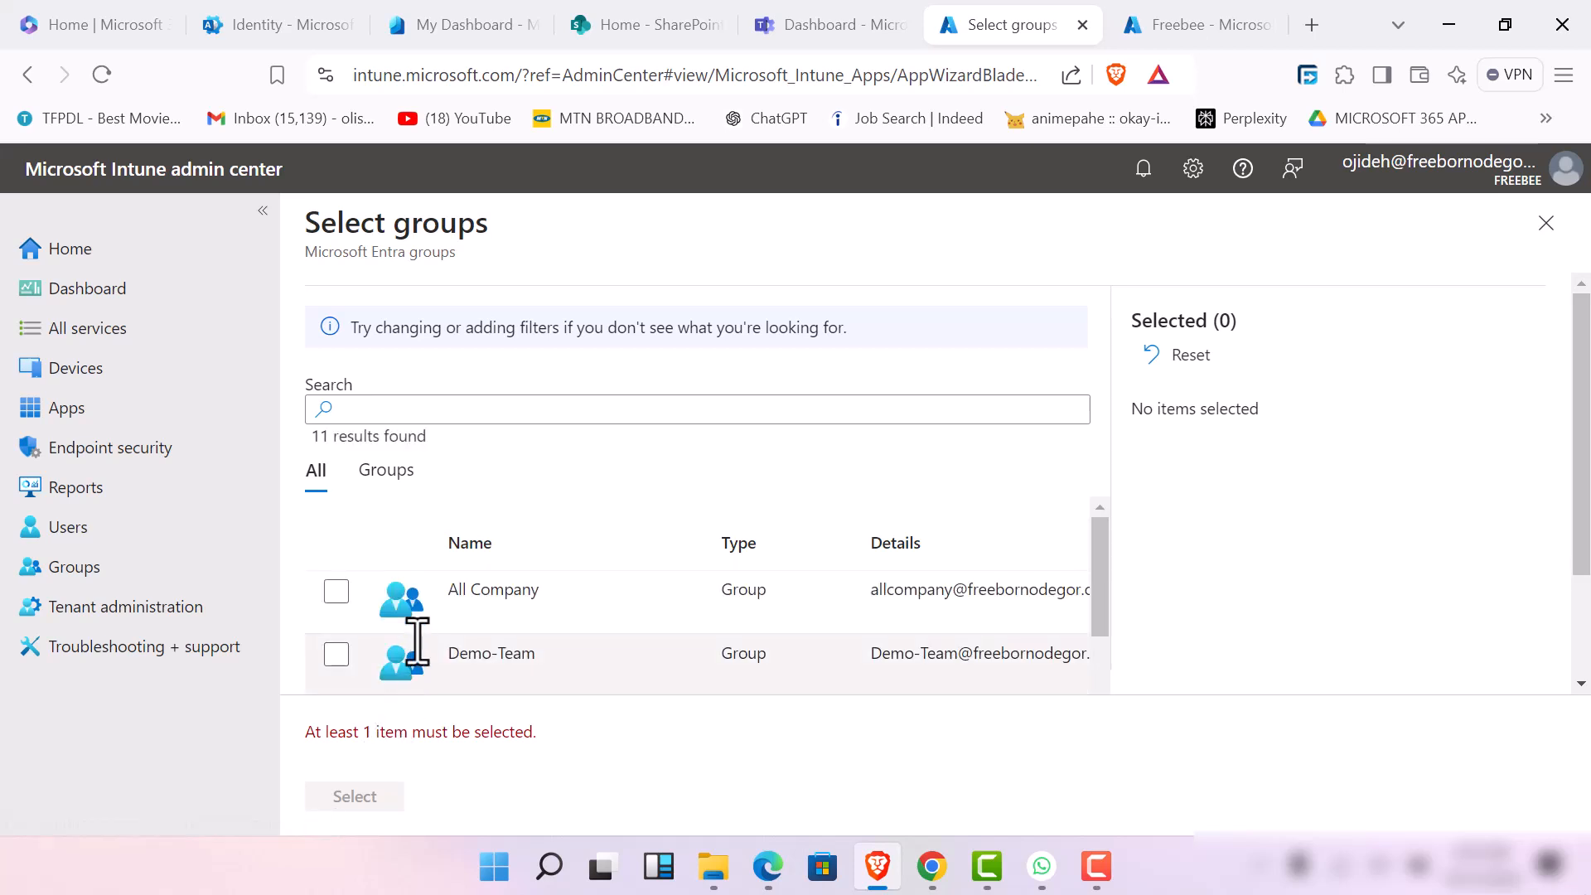
scroll(398, 613, "down", 3)
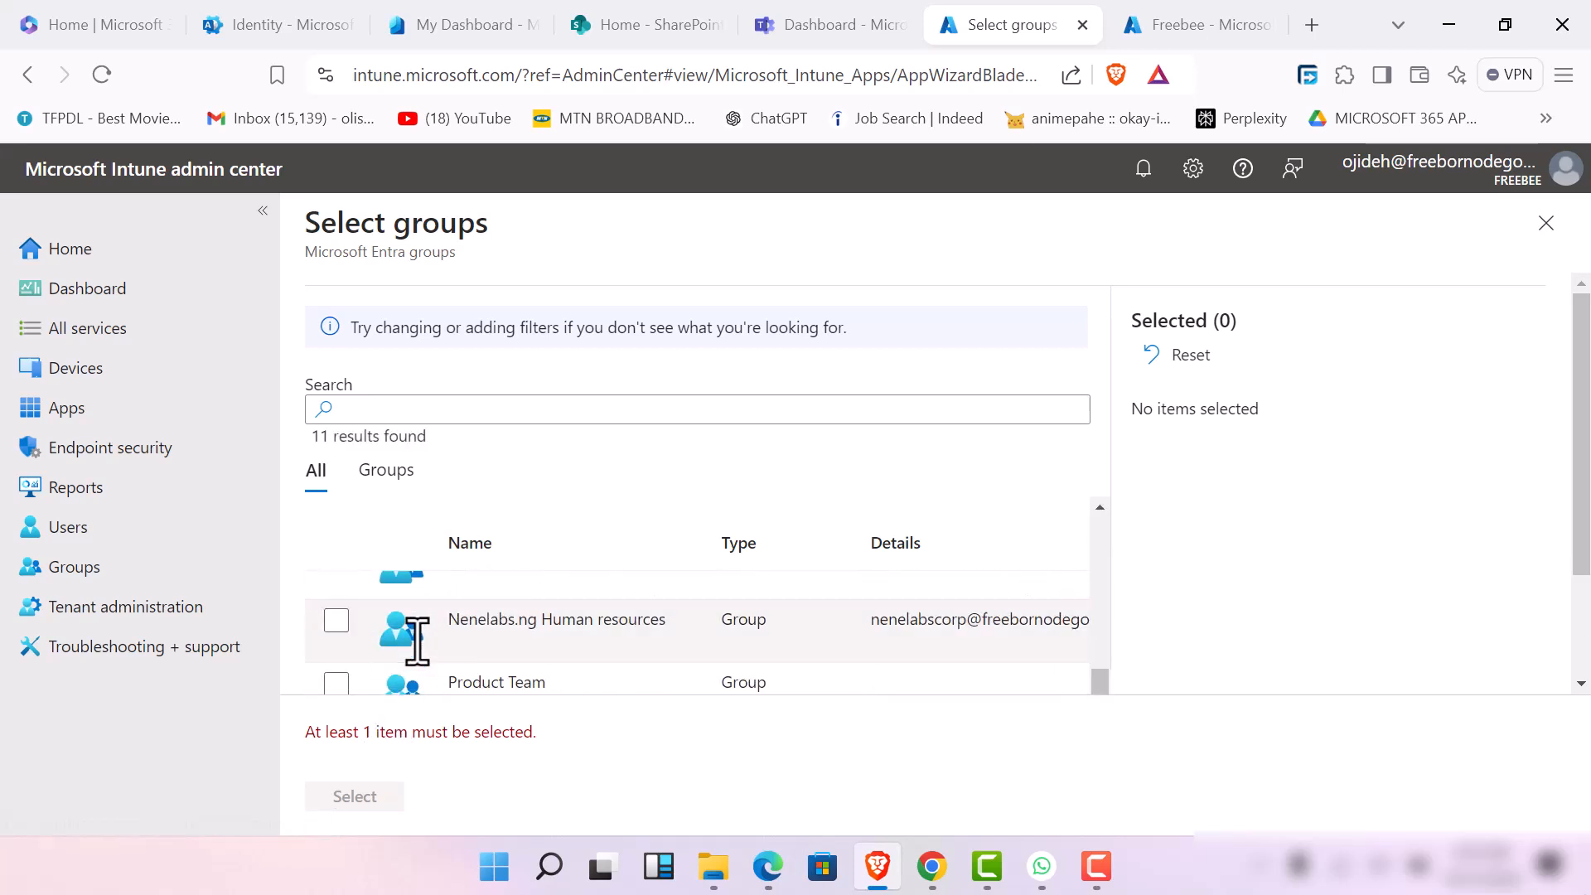
left_click(337, 623)
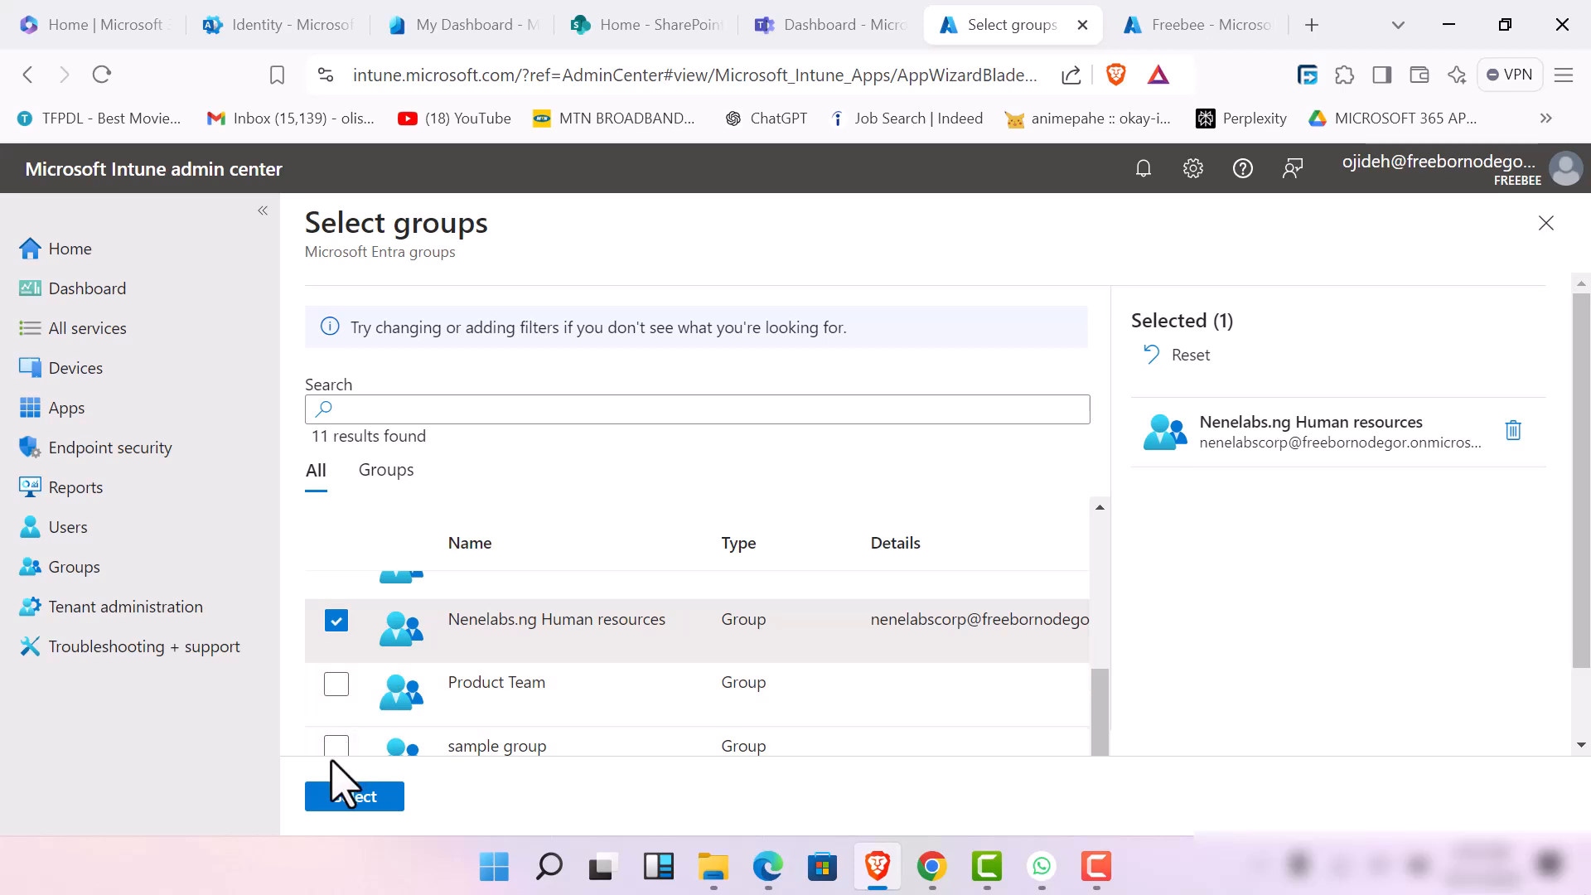
left_click(337, 685)
left_click(336, 797)
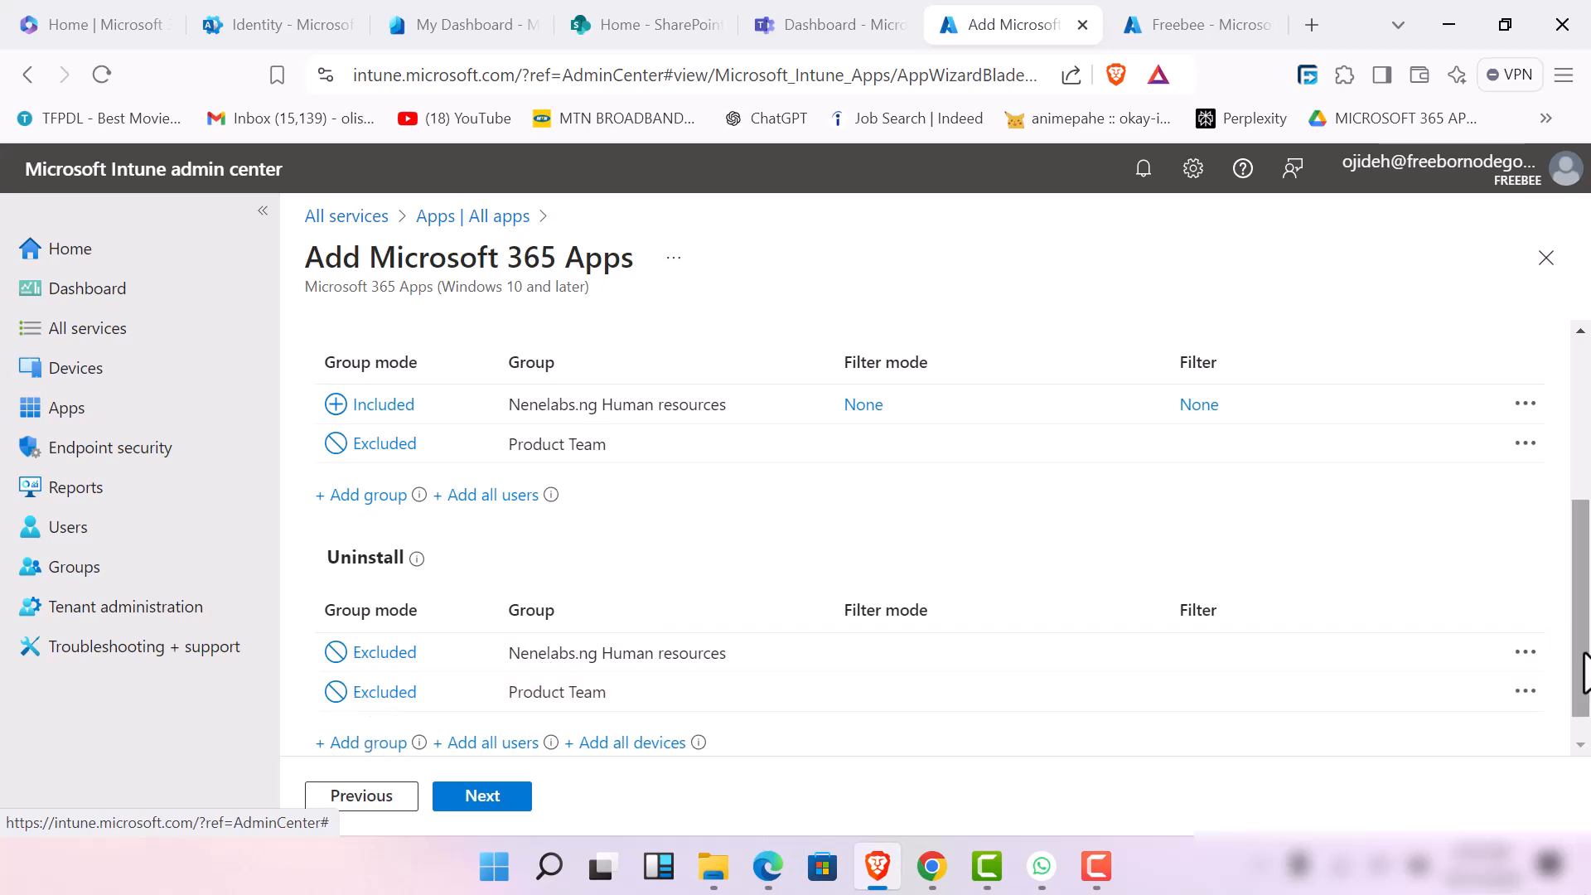
Delete the groups Nenelabs.ng Human resources and Product Team from the uninstall assignments
left_click(1525, 653)
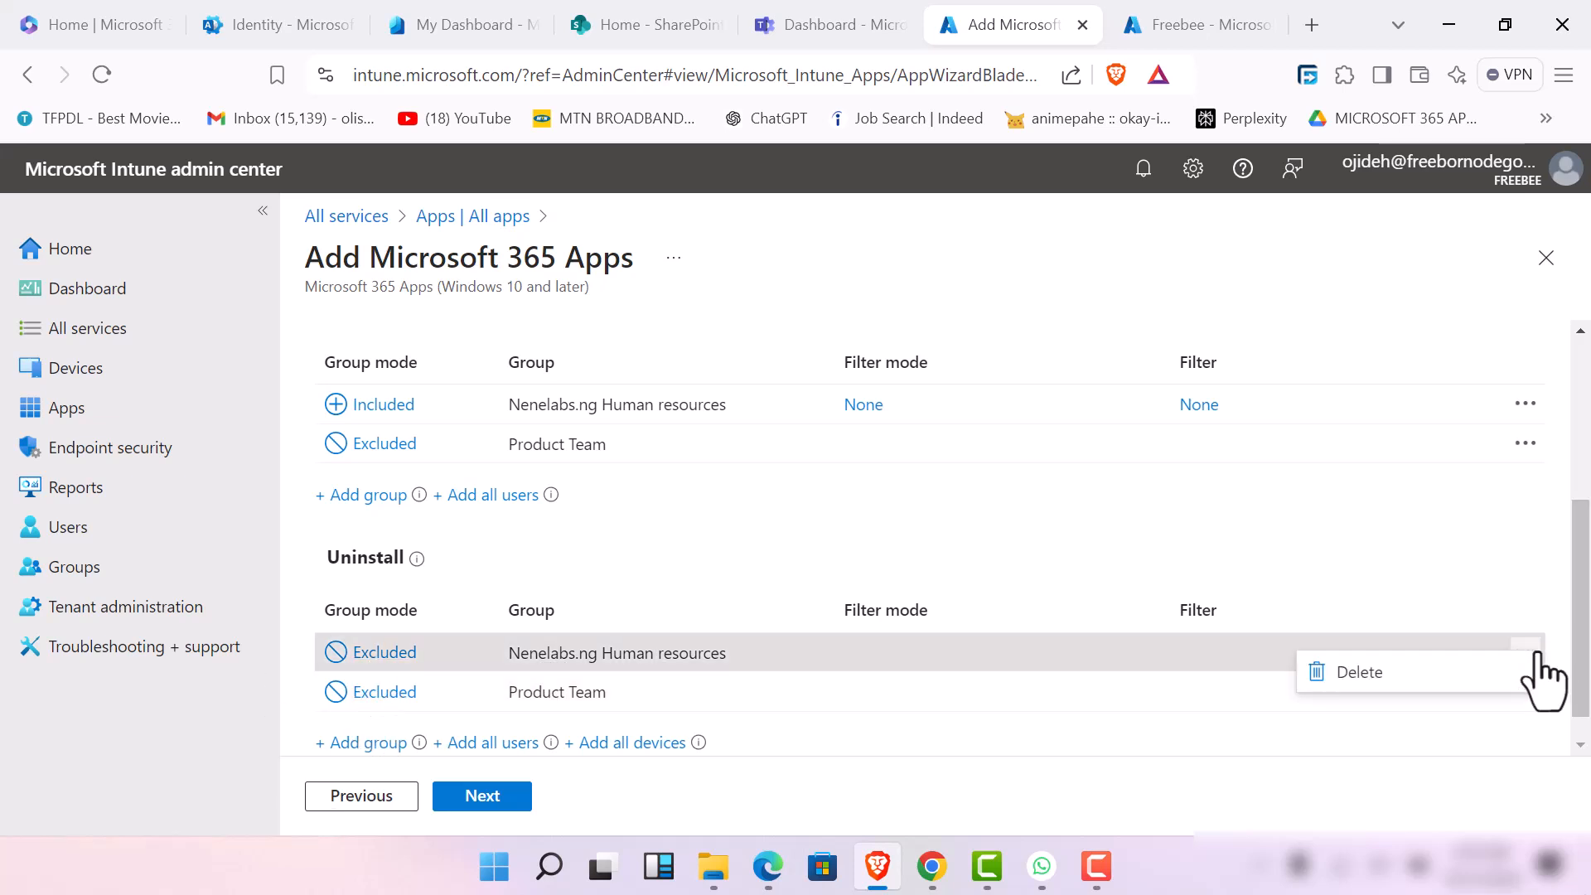
left_click(1375, 671)
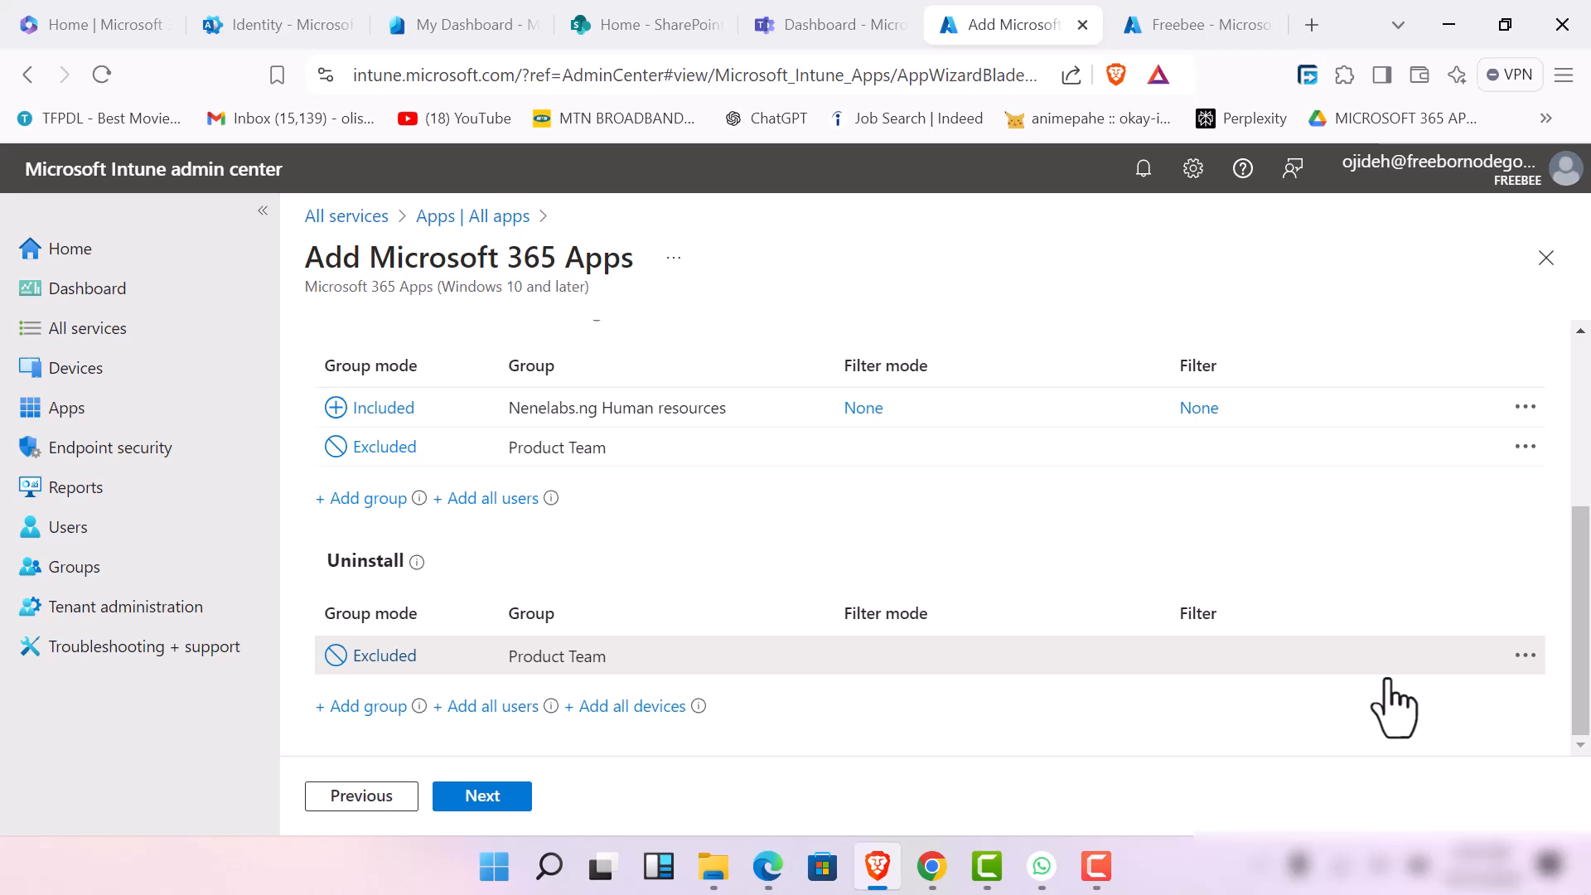
left_click(1527, 656)
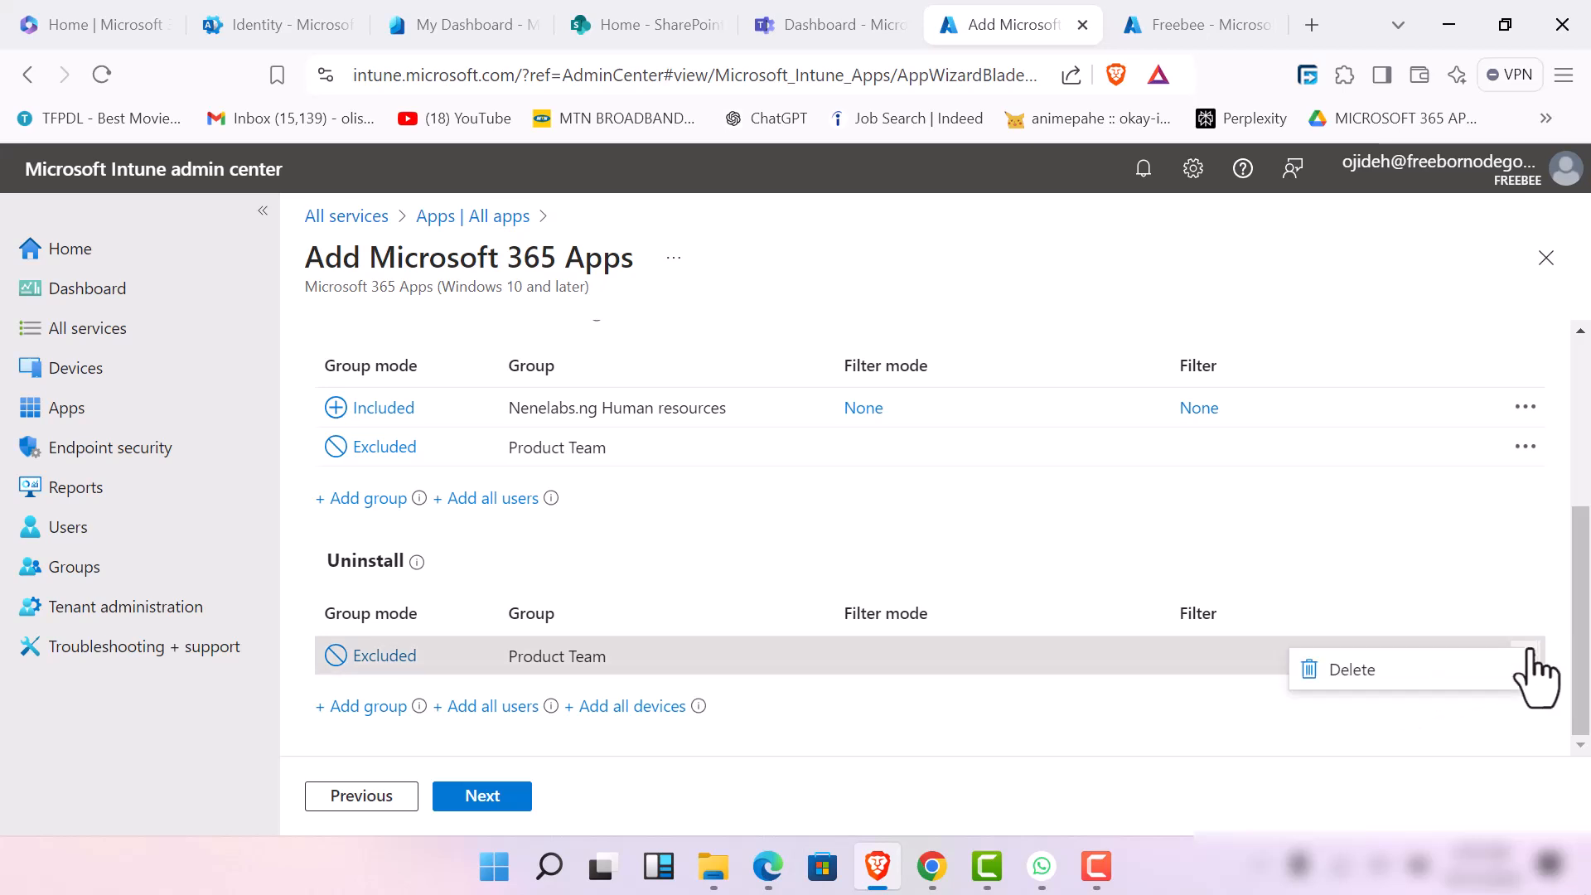
left_click(1461, 676)
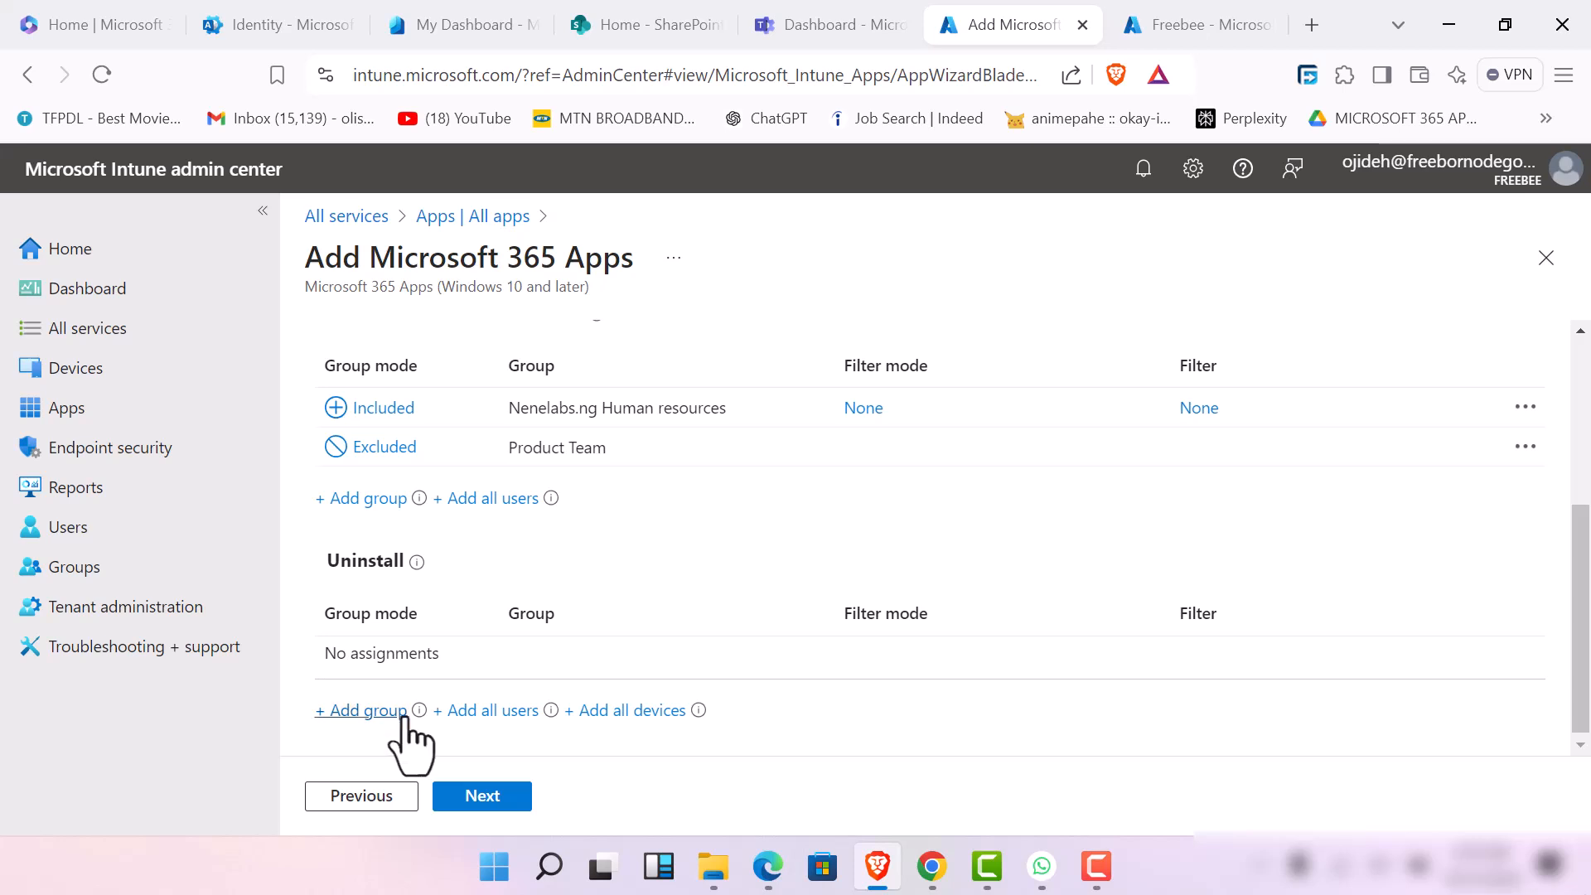
mouse_move(409, 719)
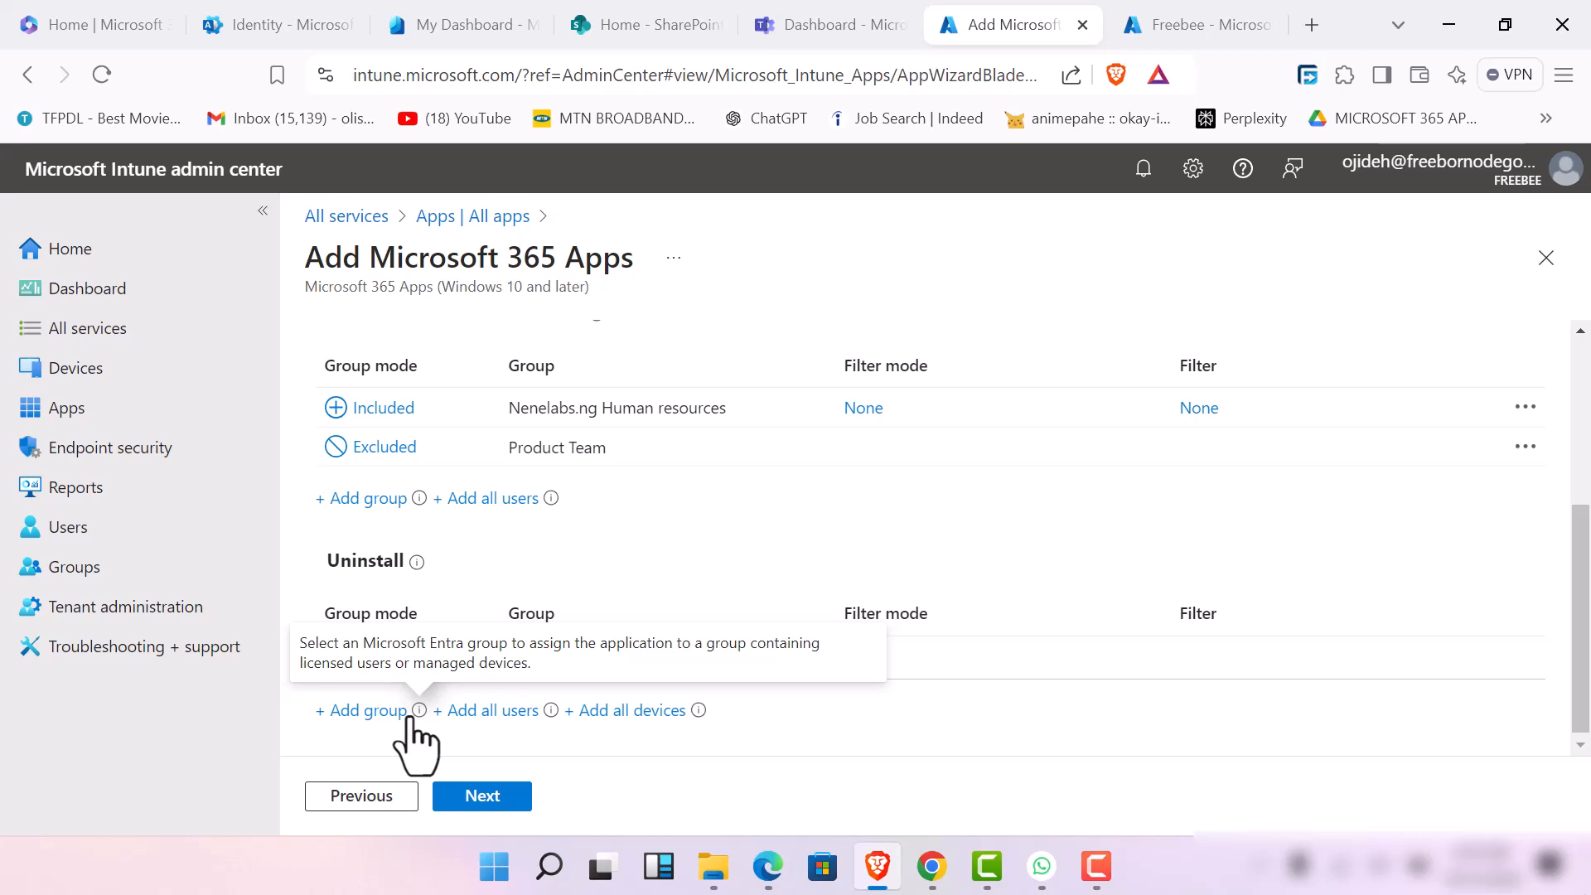
mouse_move(416, 563)
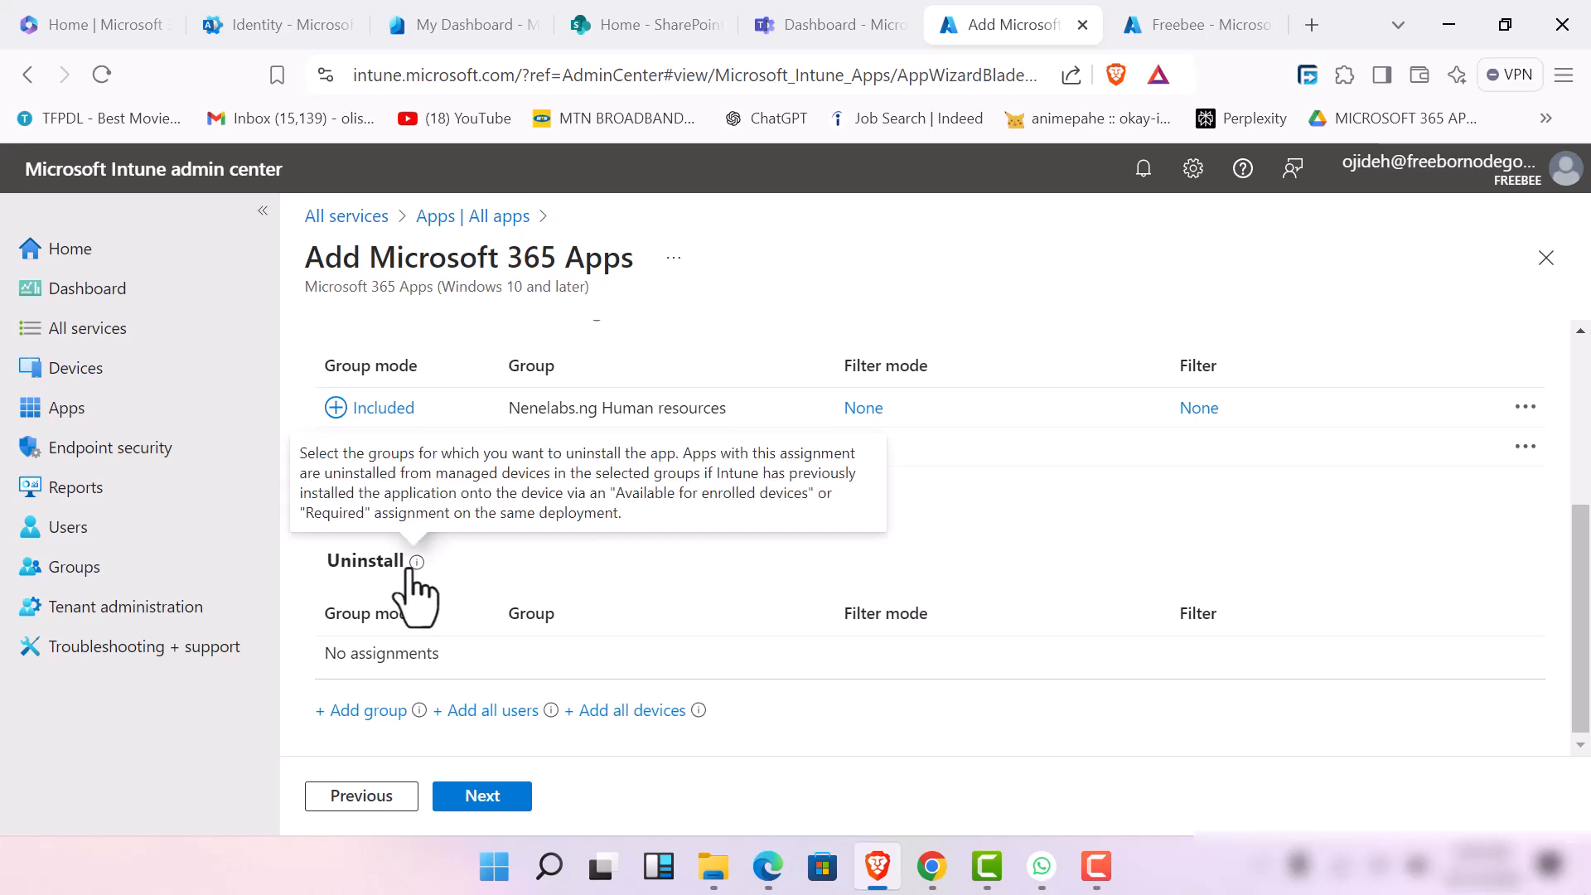
Continue to the review, check the suite's settings and assignments, and create the Microsoft 365 Apps for Windows 10 and later app
left_click(481, 796)
scroll(501, 729, "down", 2)
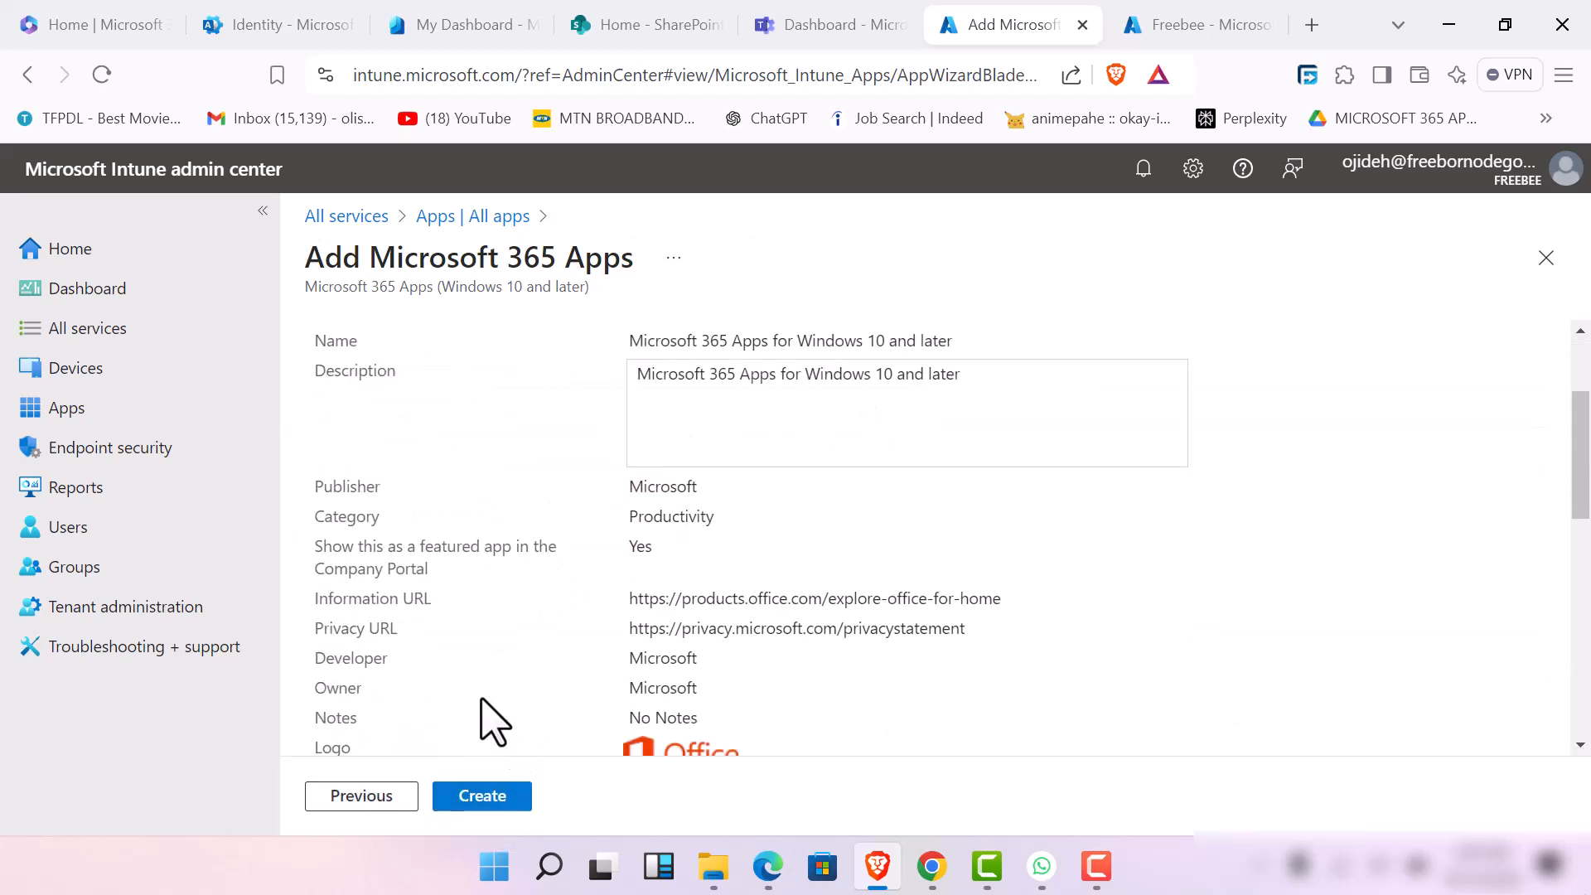
scroll(493, 721, "down", 3)
scroll(487, 714, "up", 5)
scroll(489, 717, "down", 2)
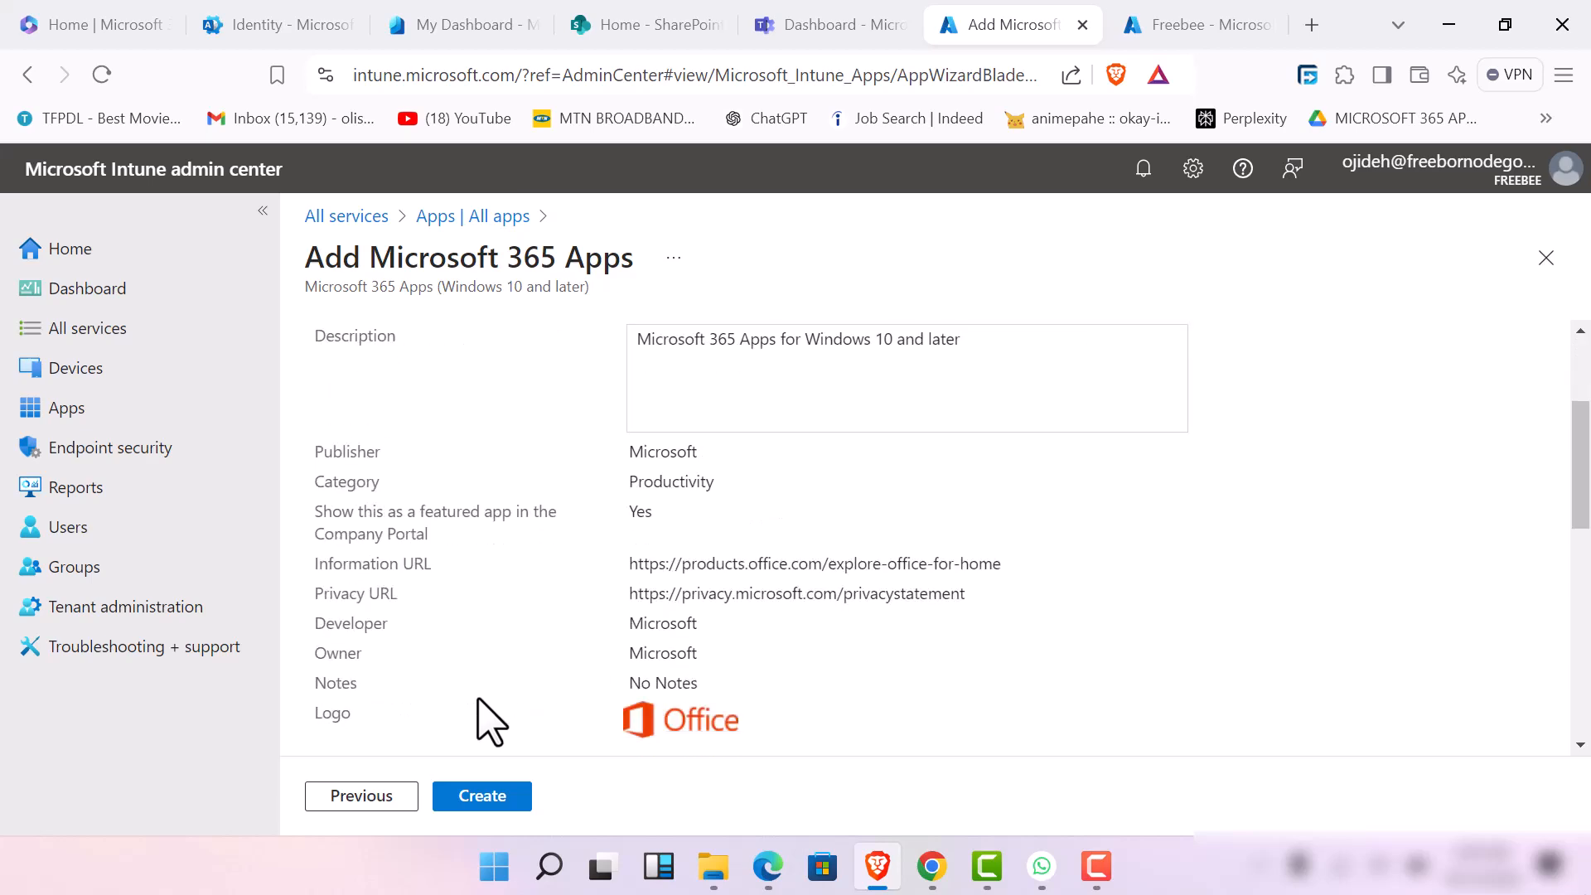
scroll(491, 721, "down", 5)
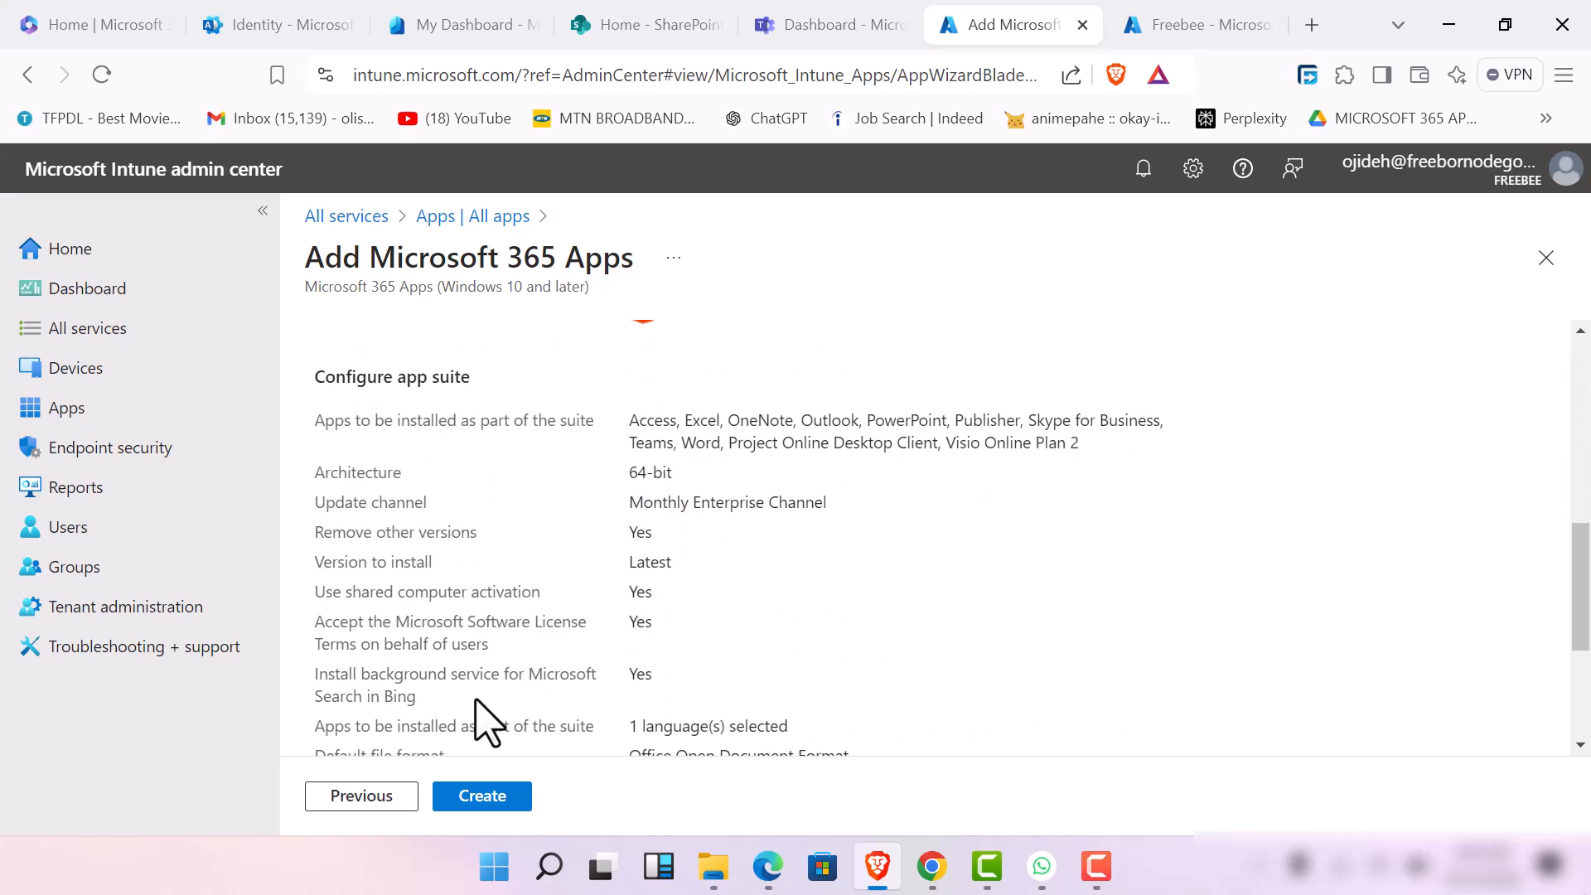
left_click(473, 791)
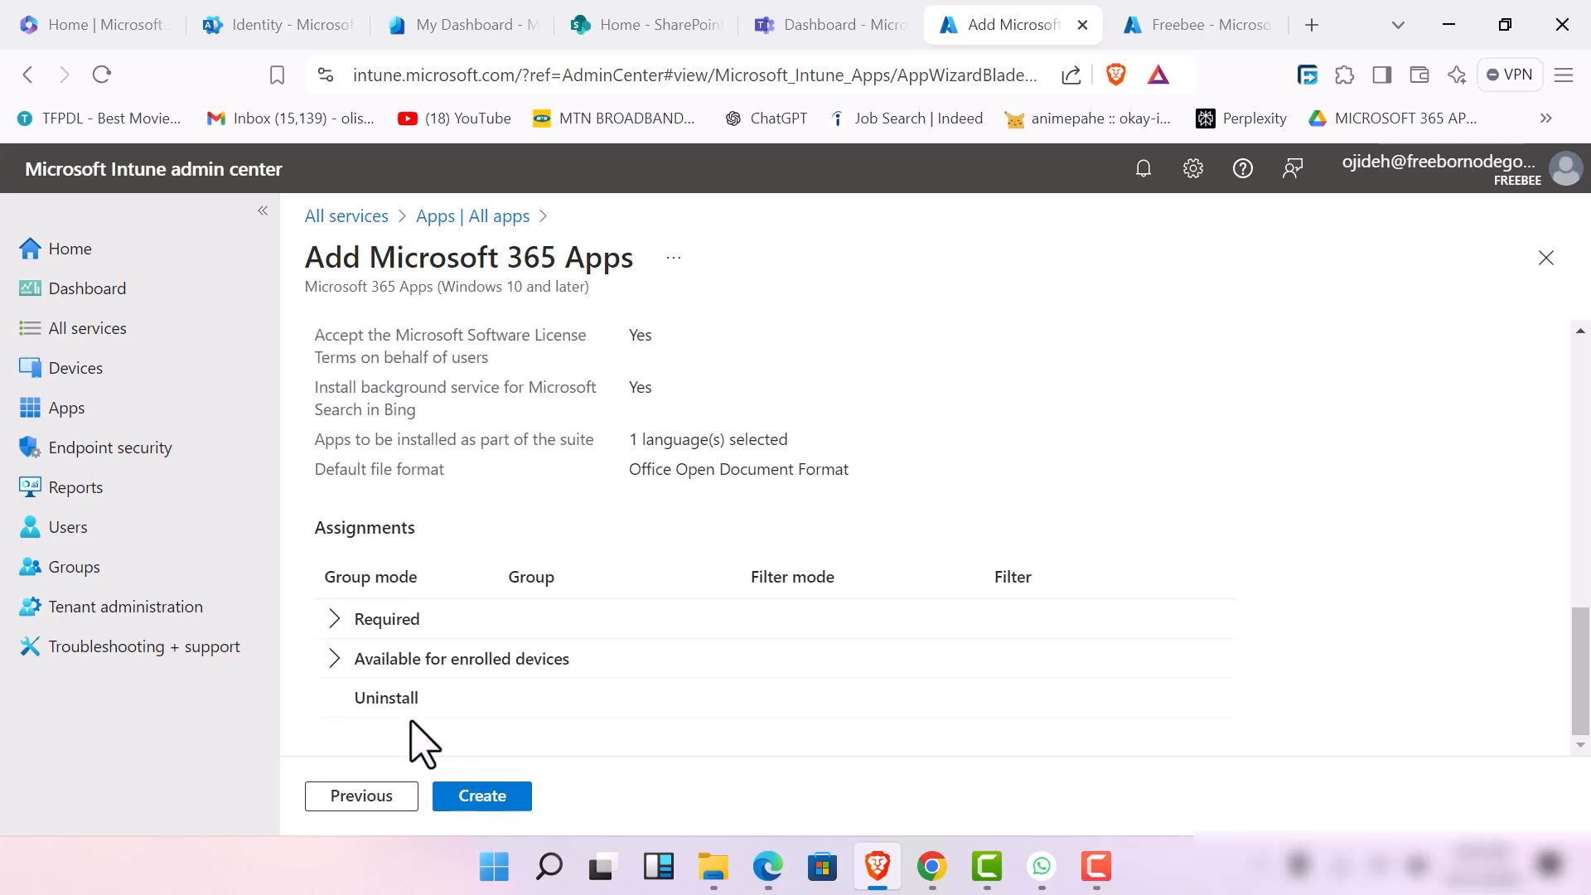
left_click(484, 798)
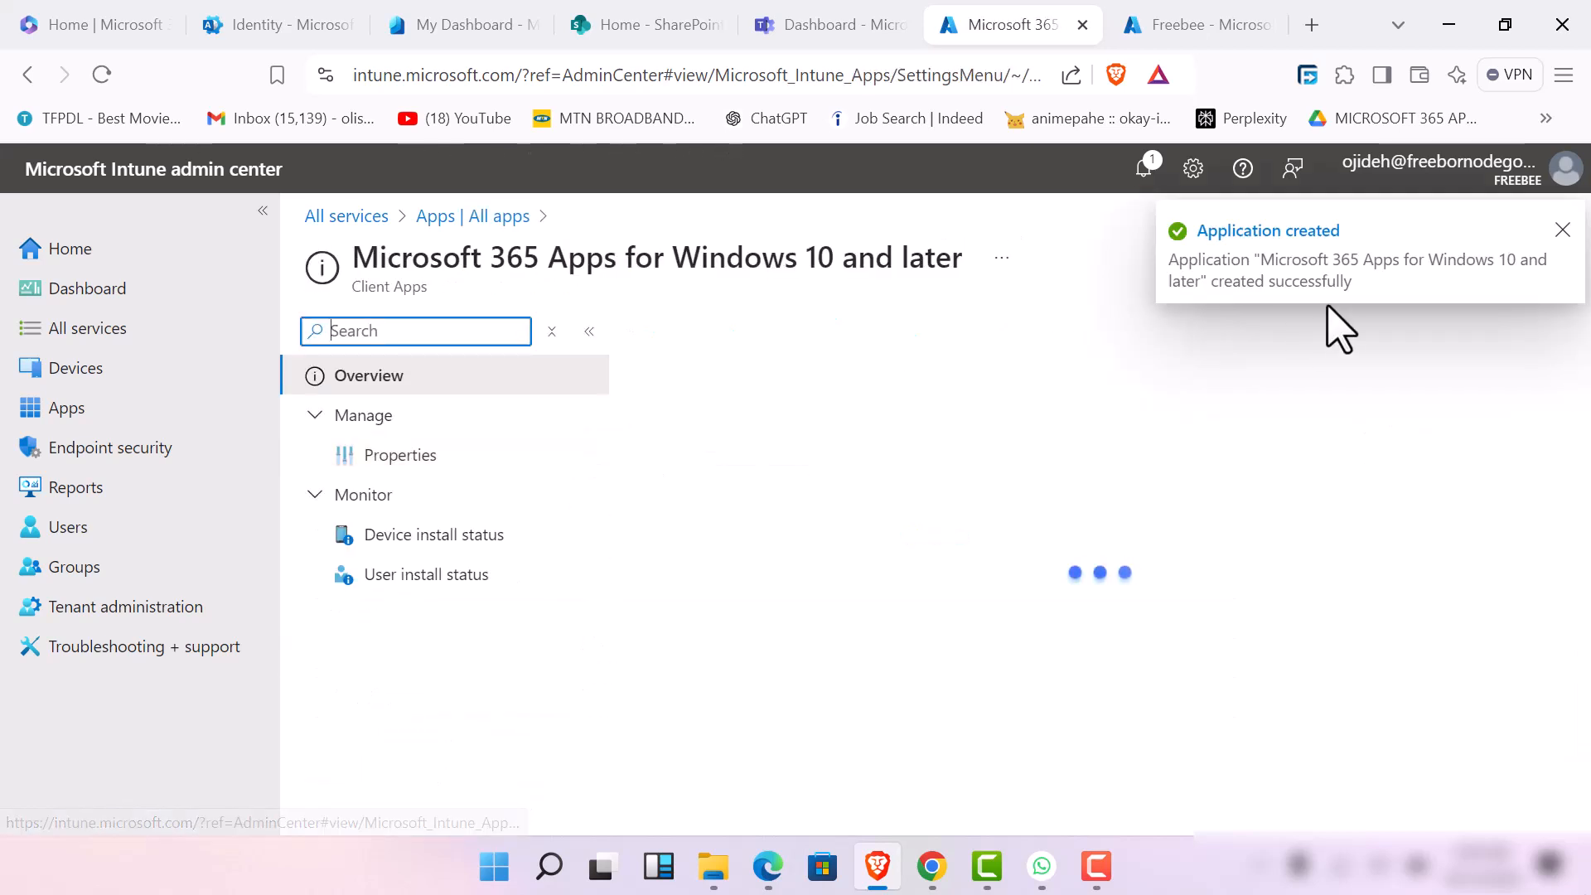
Dismiss the notification and examine the new app's overview with its essentials and install status charts
left_click(1563, 229)
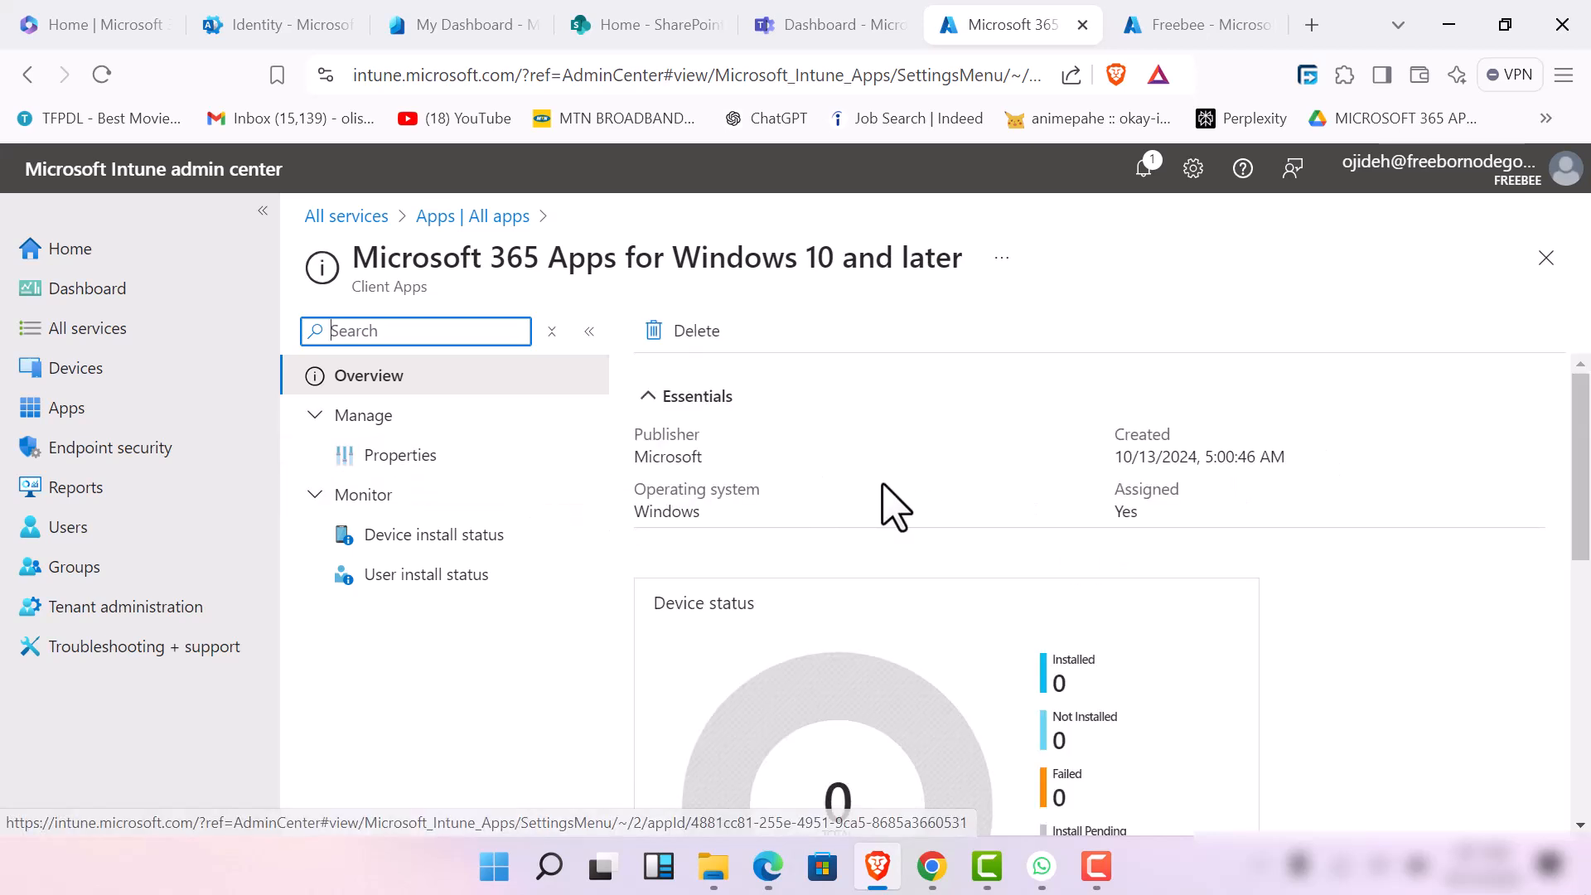
scroll(881, 504, "down", 5)
scroll(881, 530, "up", 2)
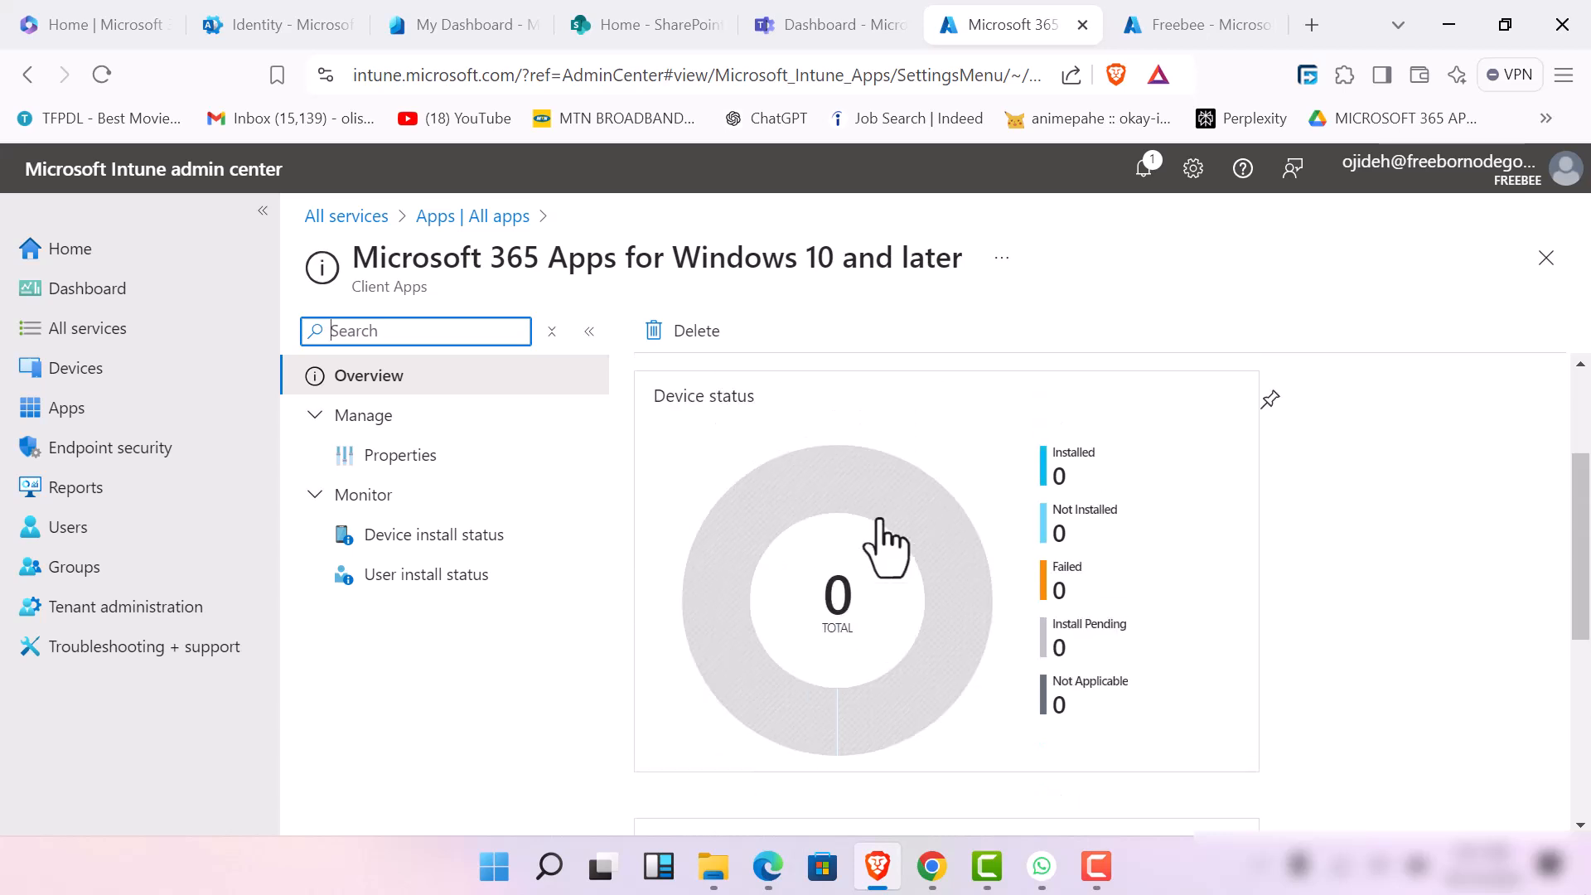
scroll(880, 530, "down", 4)
scroll(880, 530, "up", 6)
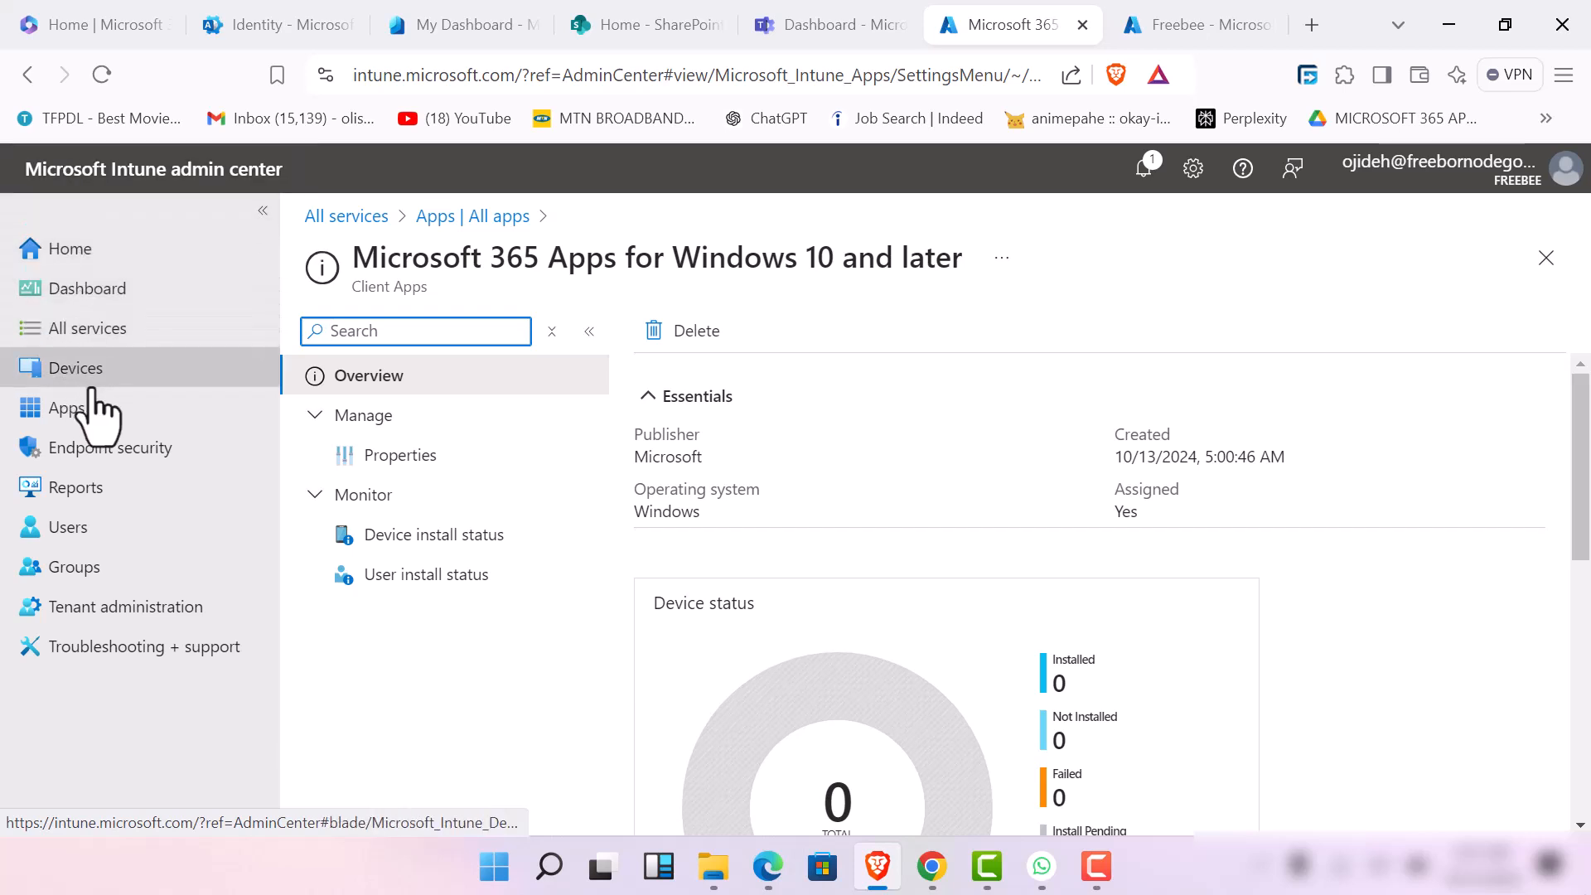
View the list of Windows apps under the Apps service
left_click(152, 331)
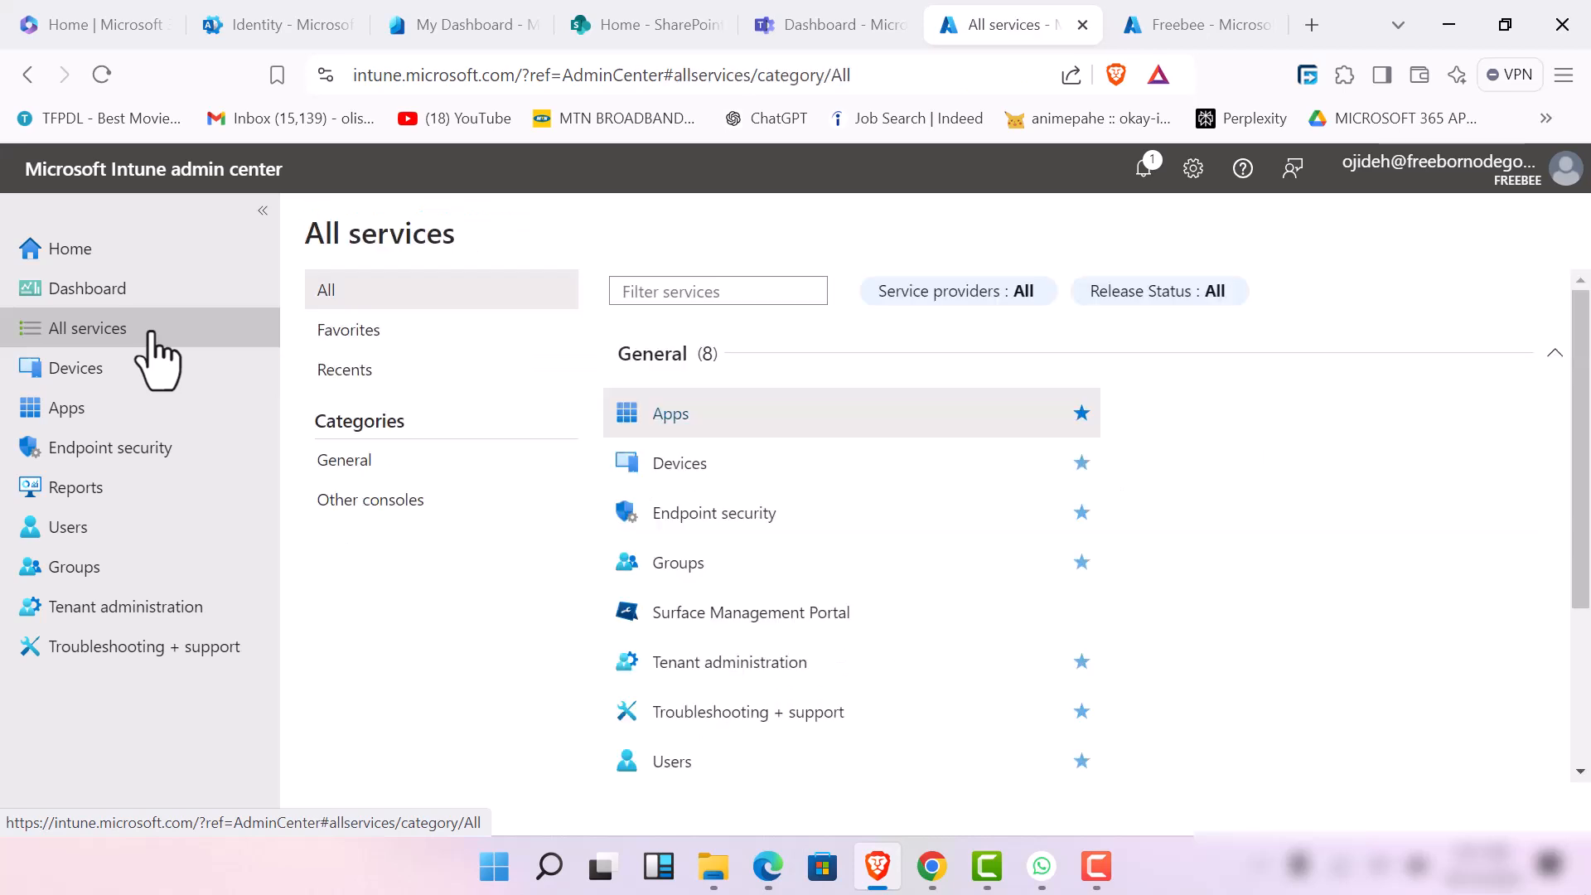
left_click(857, 423)
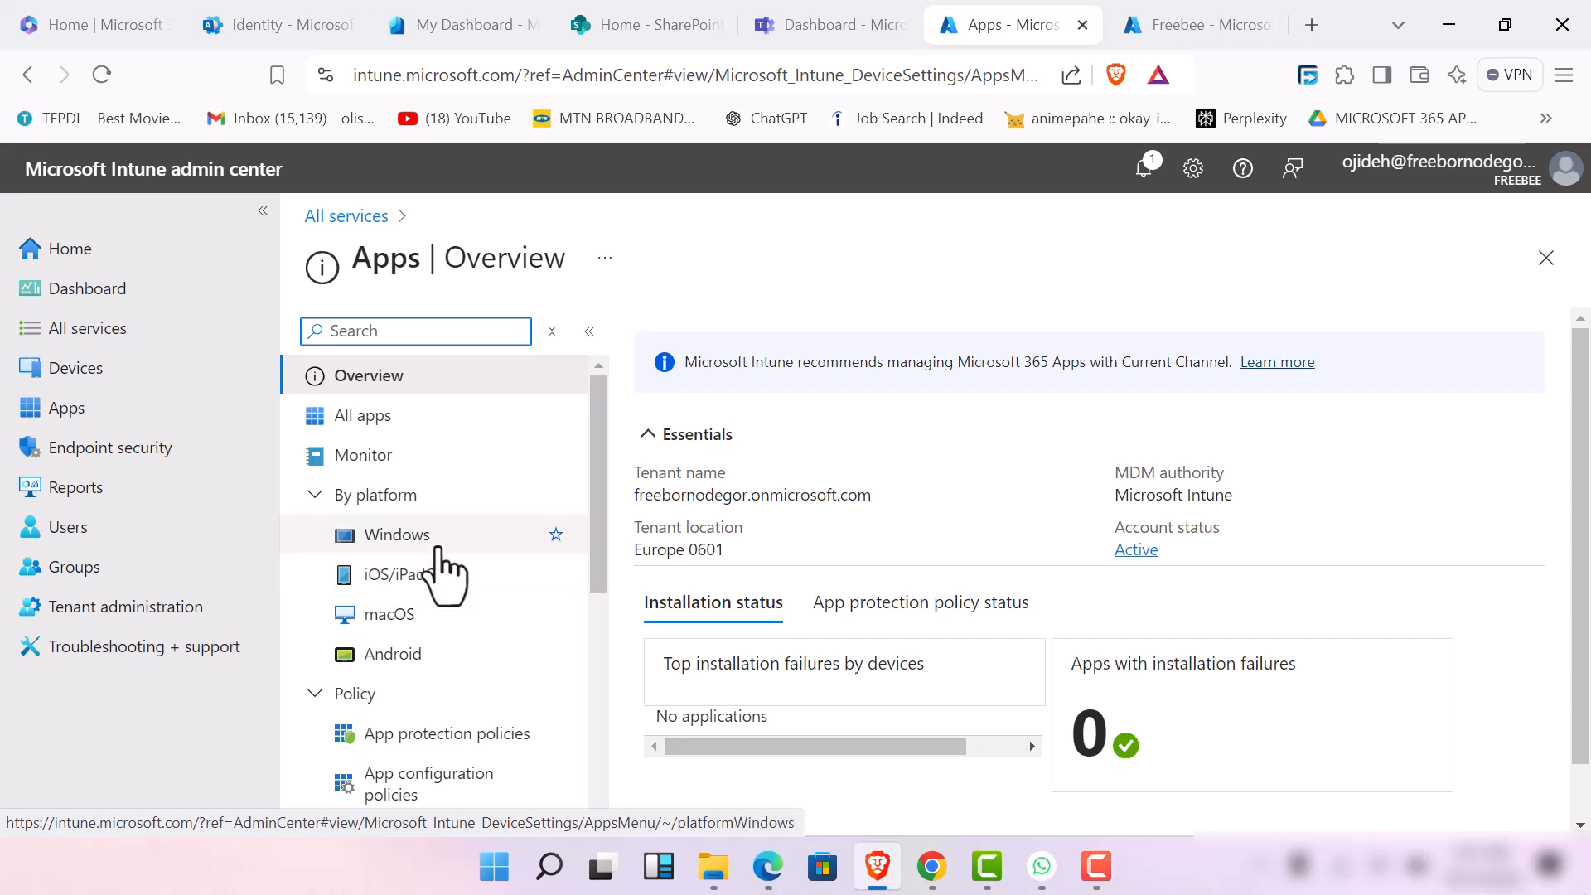
left_click(437, 548)
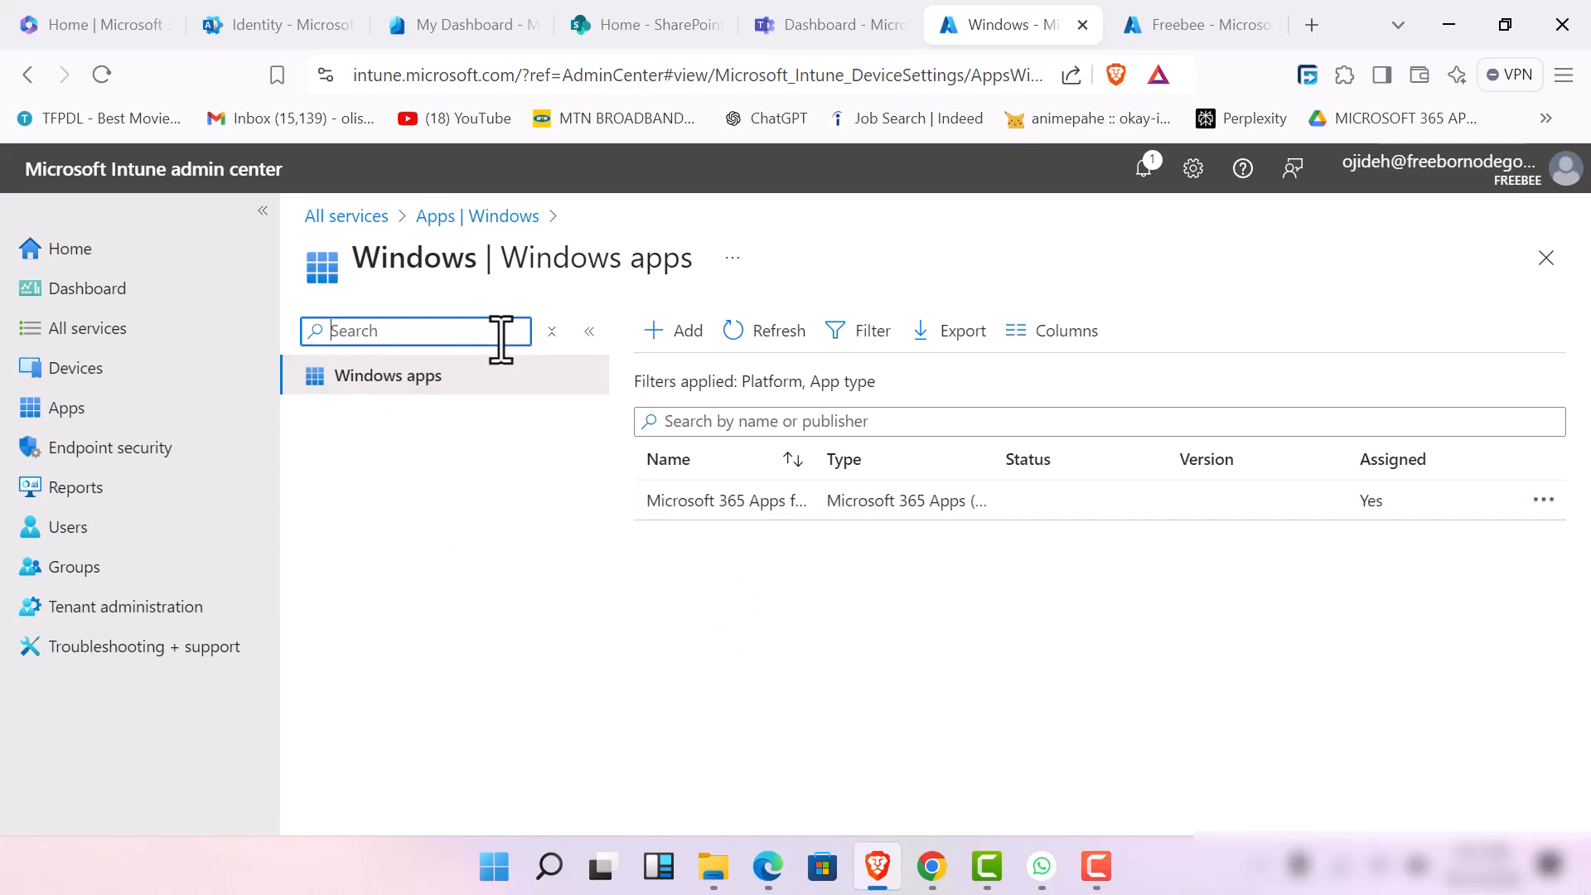
Start adding a macOS app with the Microsoft 365 Apps for macOS app type
left_click(440, 219)
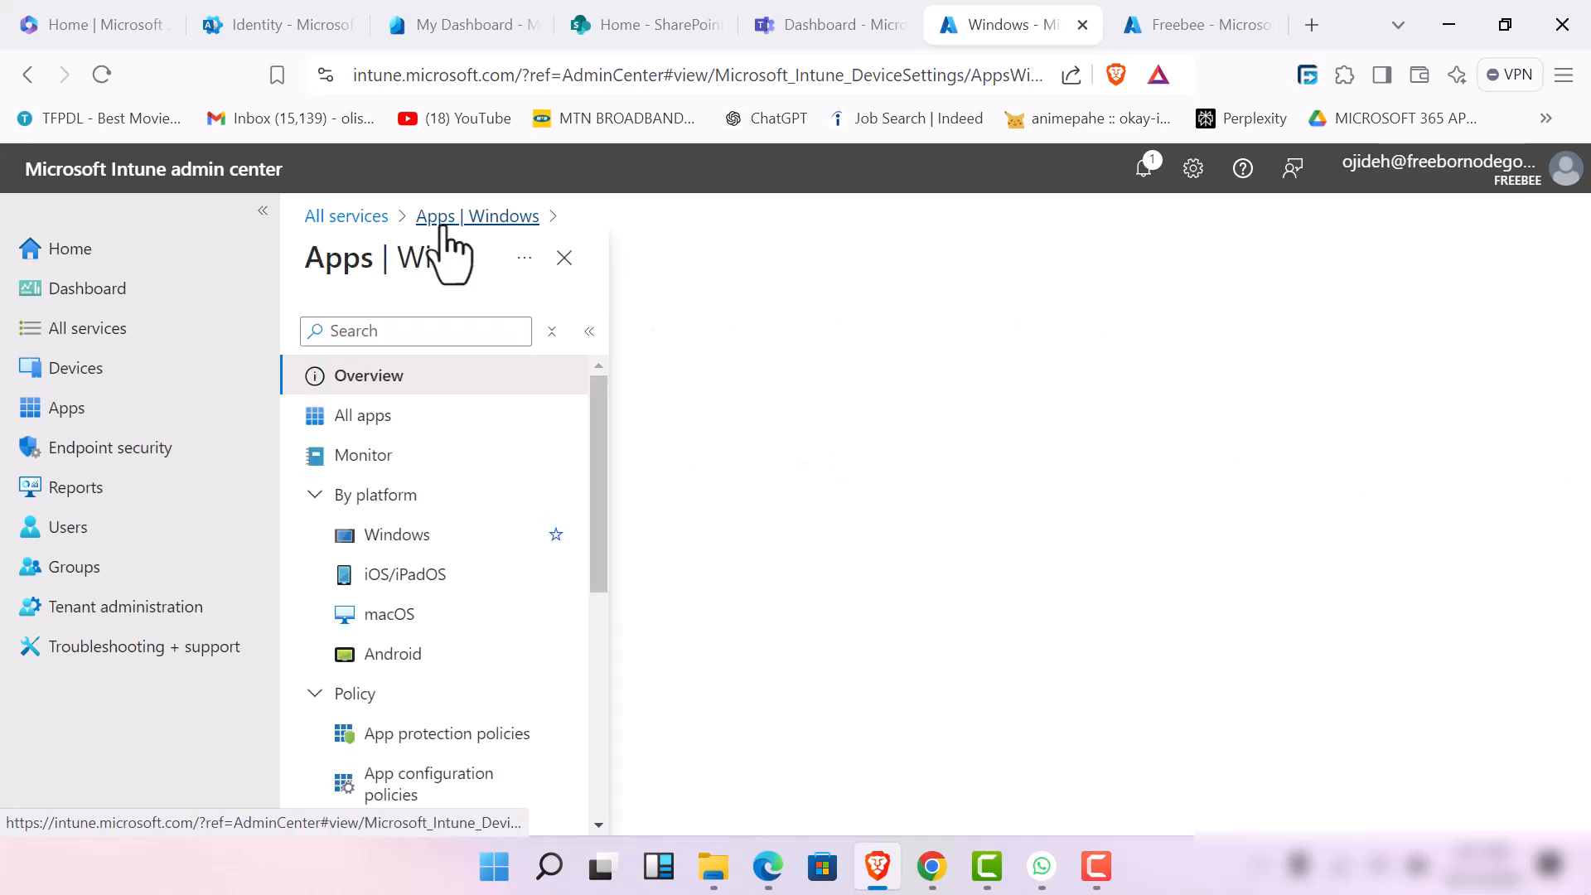
left_click(429, 620)
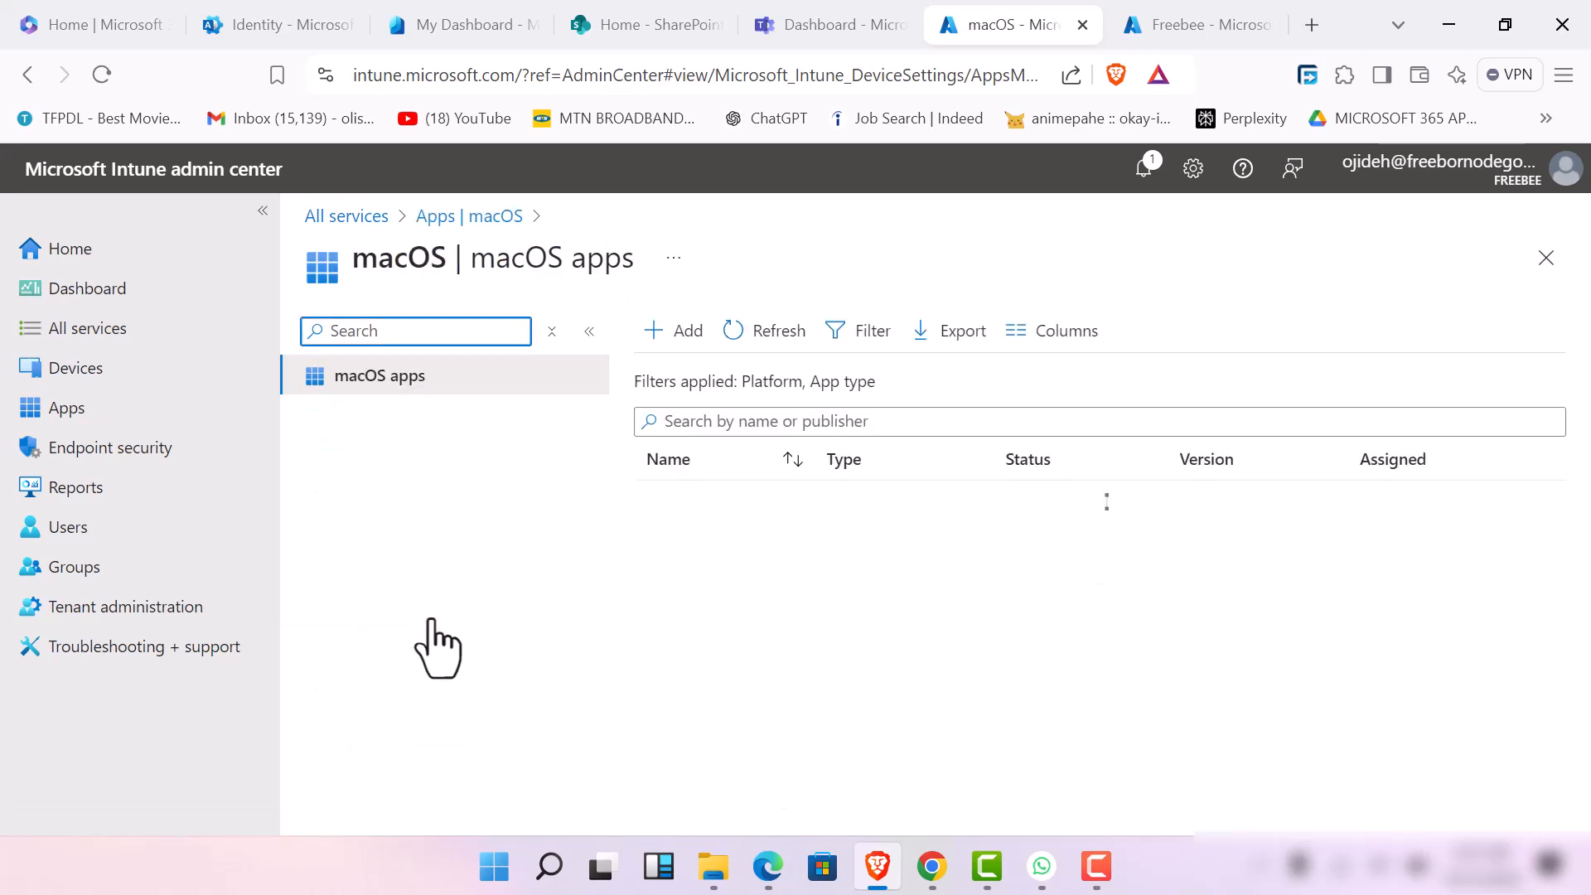
left_click(680, 336)
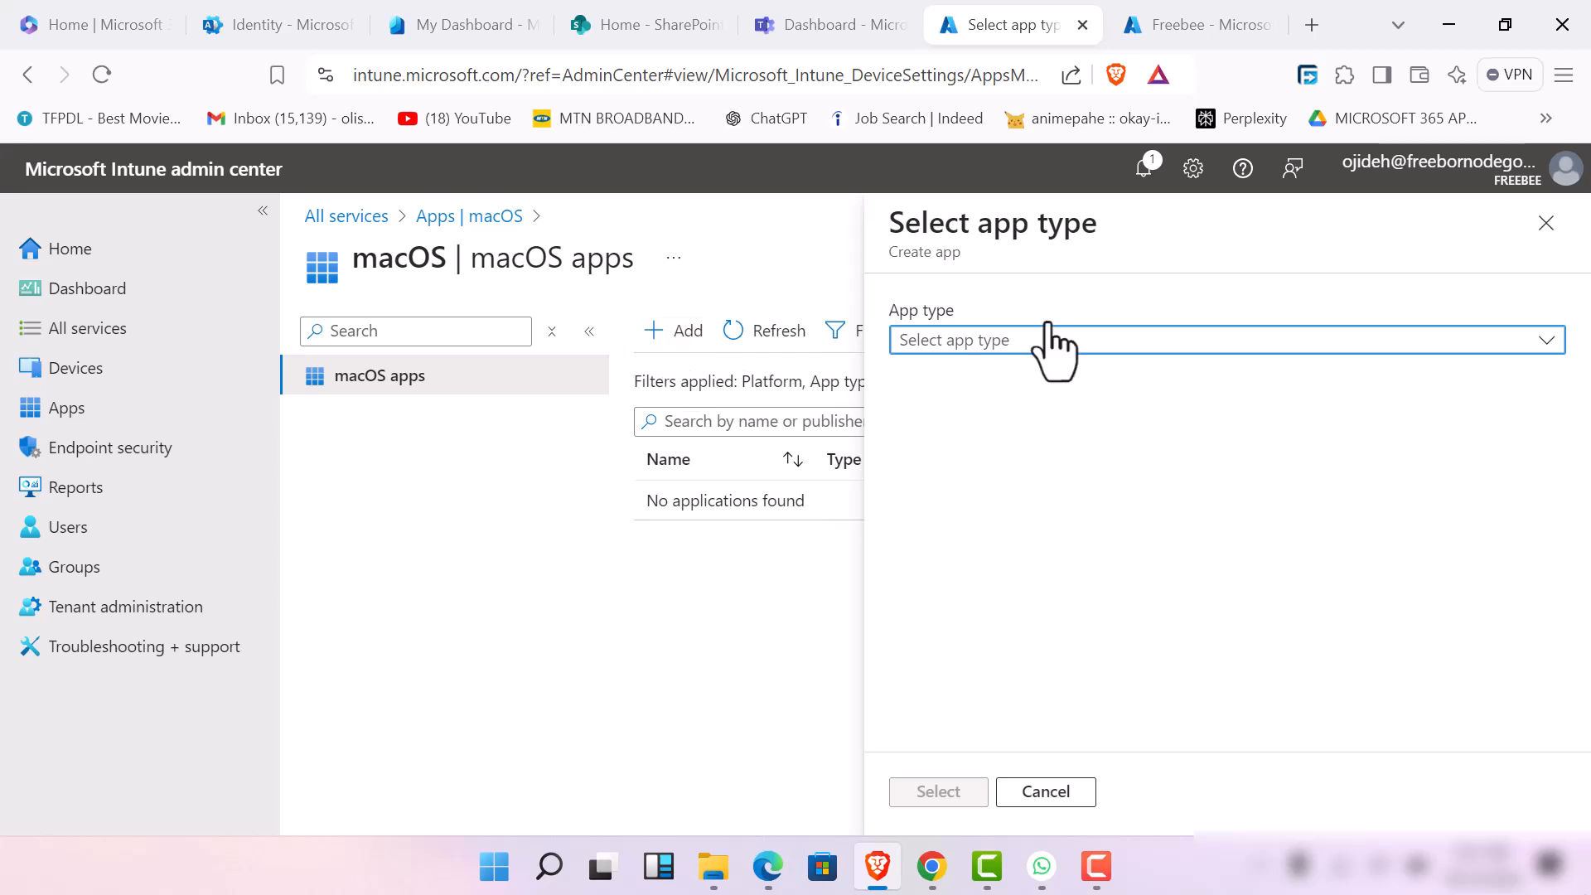
left_click(1051, 343)
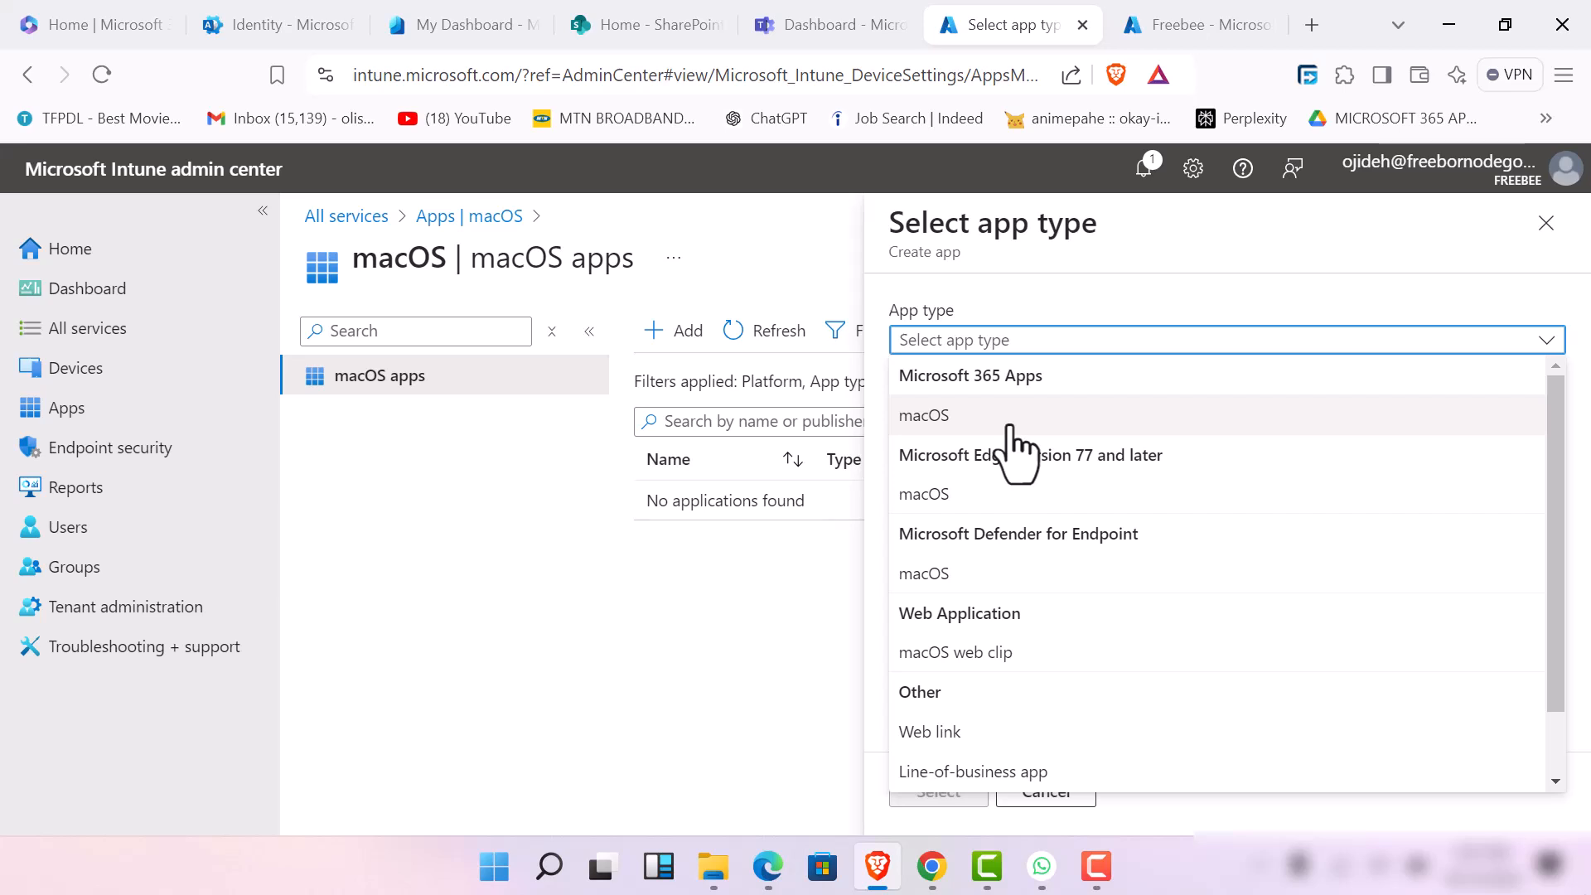
left_click(1096, 416)
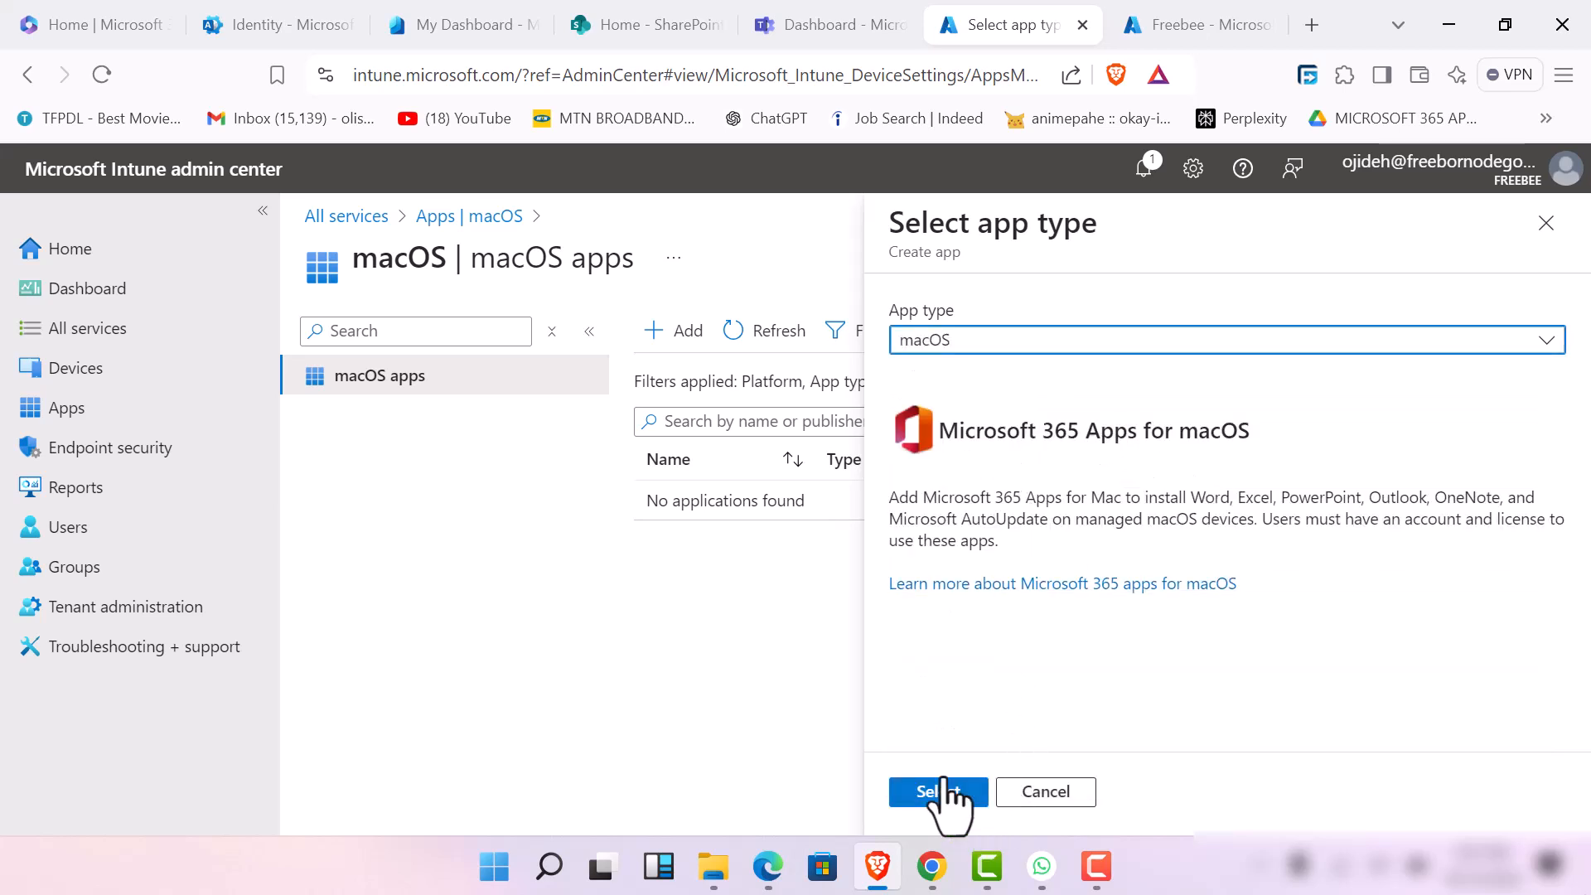
left_click(944, 792)
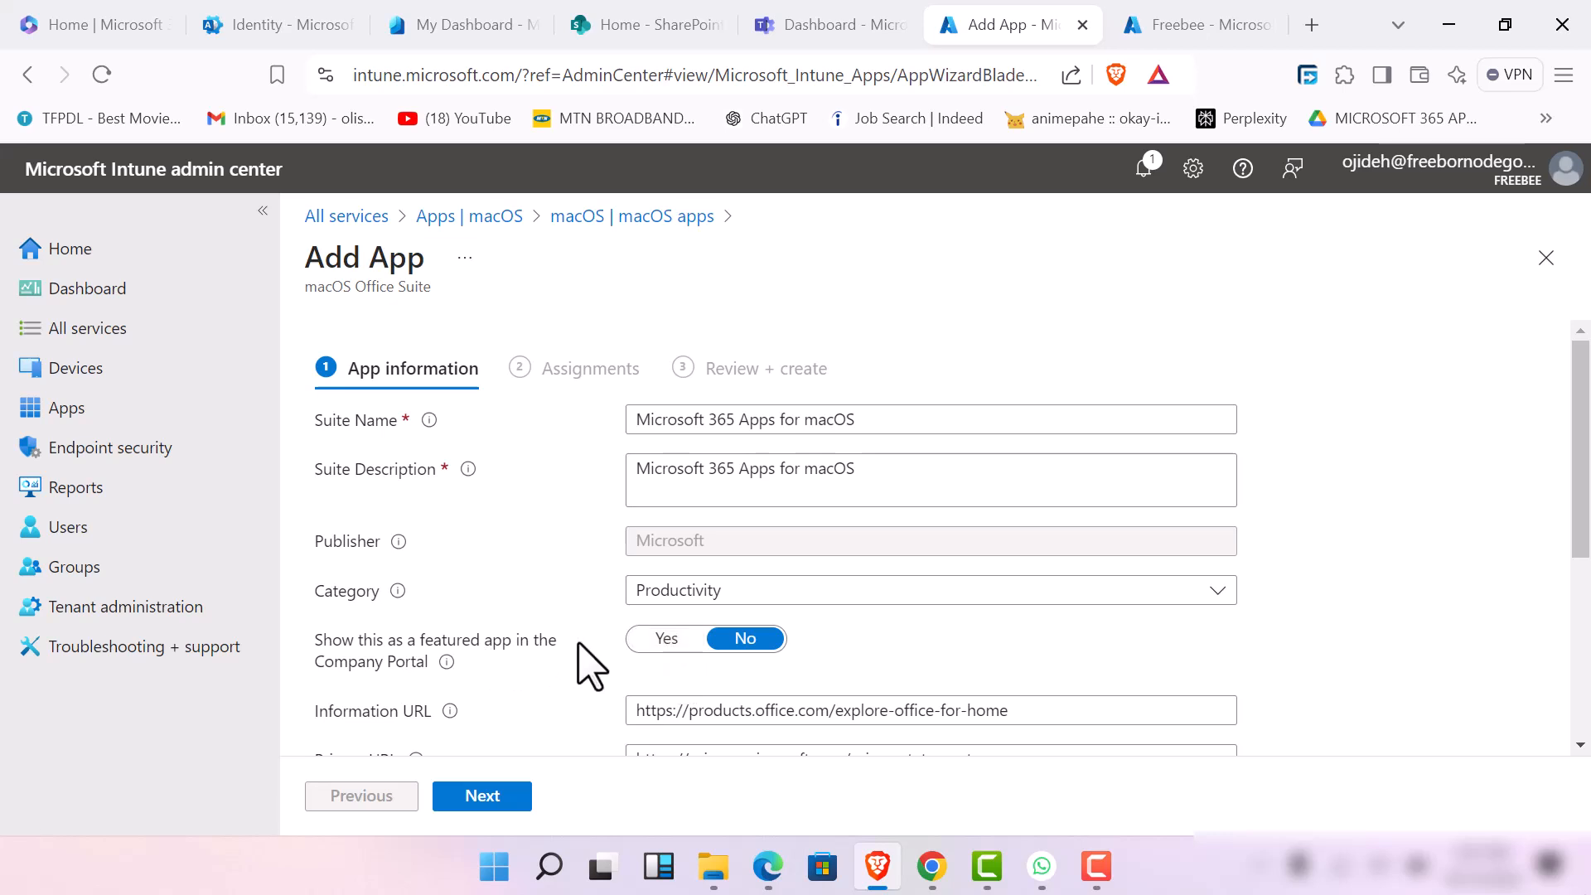
Show the macOS suite as a featured app in the Company Portal and continue to the assignments
left_click(666, 640)
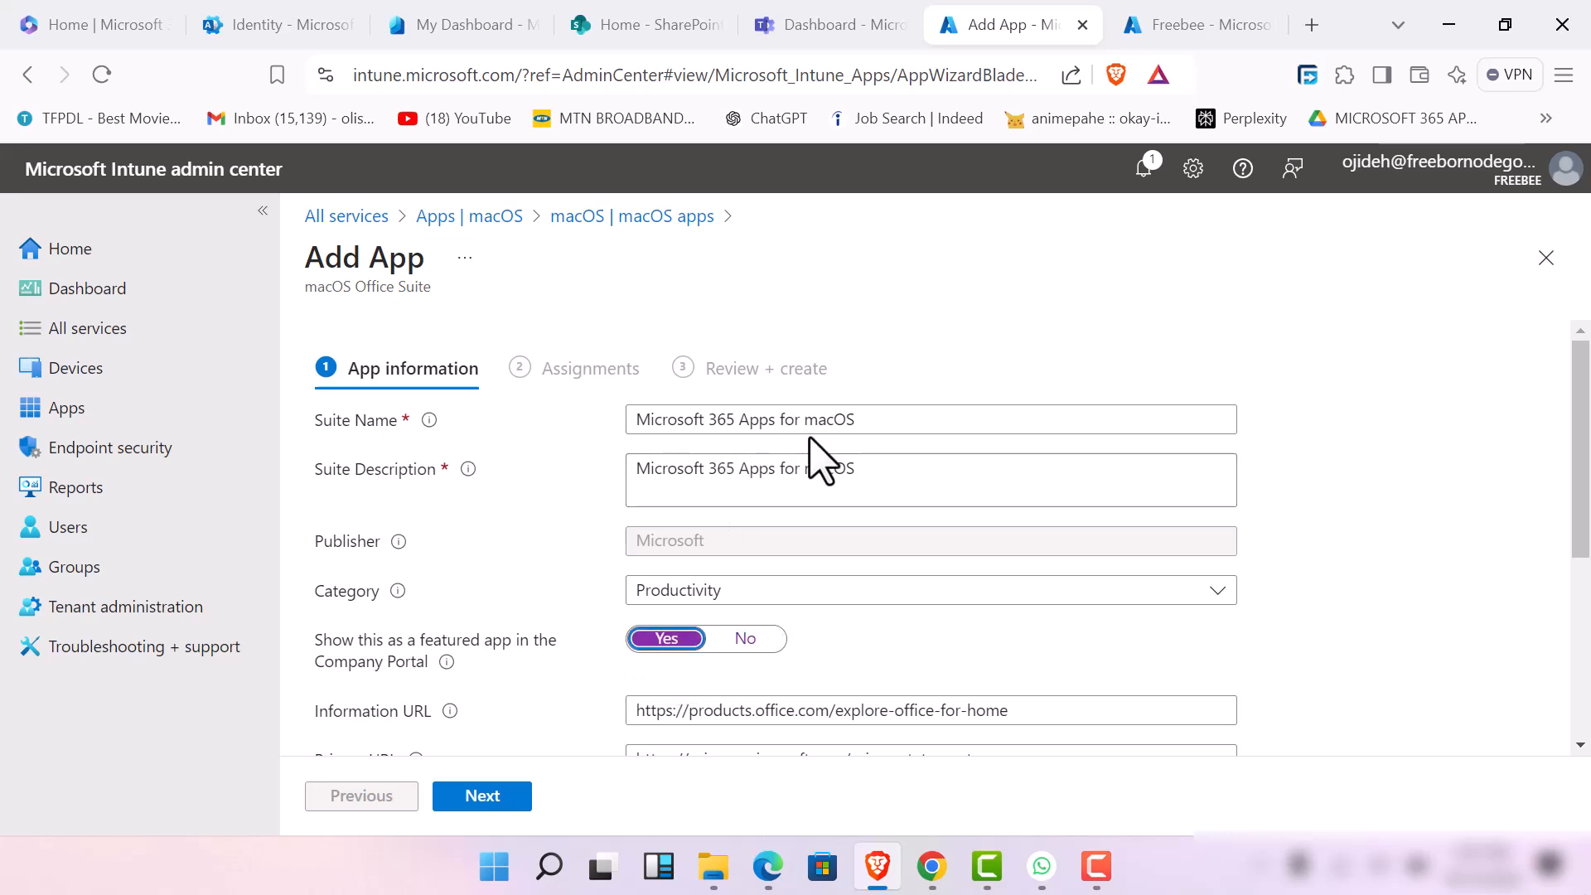
scroll(688, 481, "down", 2)
scroll(753, 551, "down", 2)
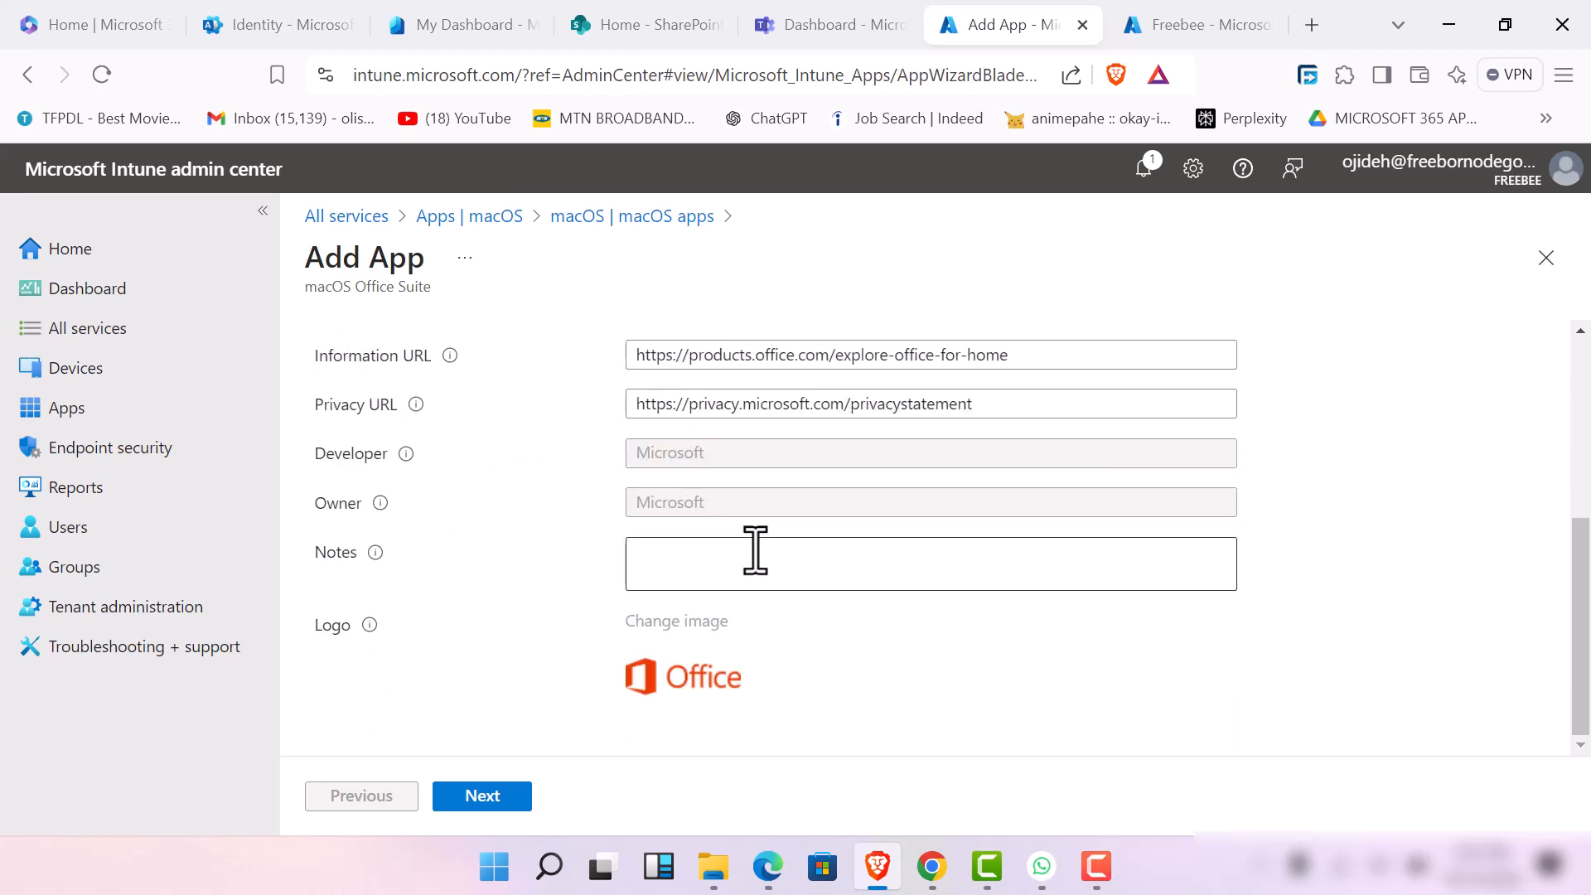
scroll(753, 542, "up", 4)
scroll(753, 540, "down", 4)
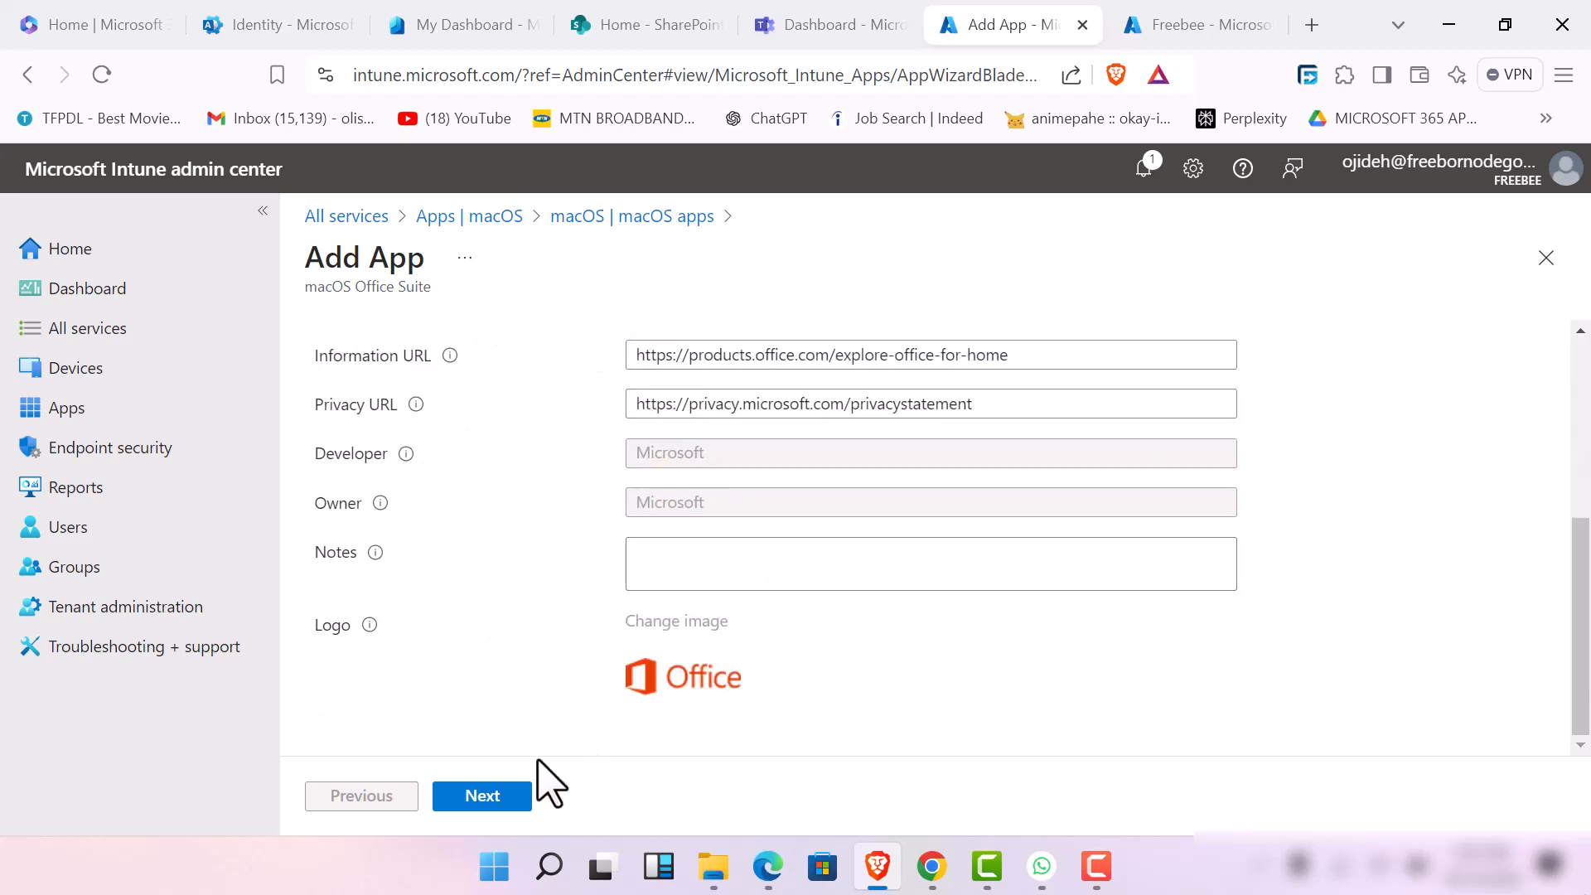
left_click(508, 797)
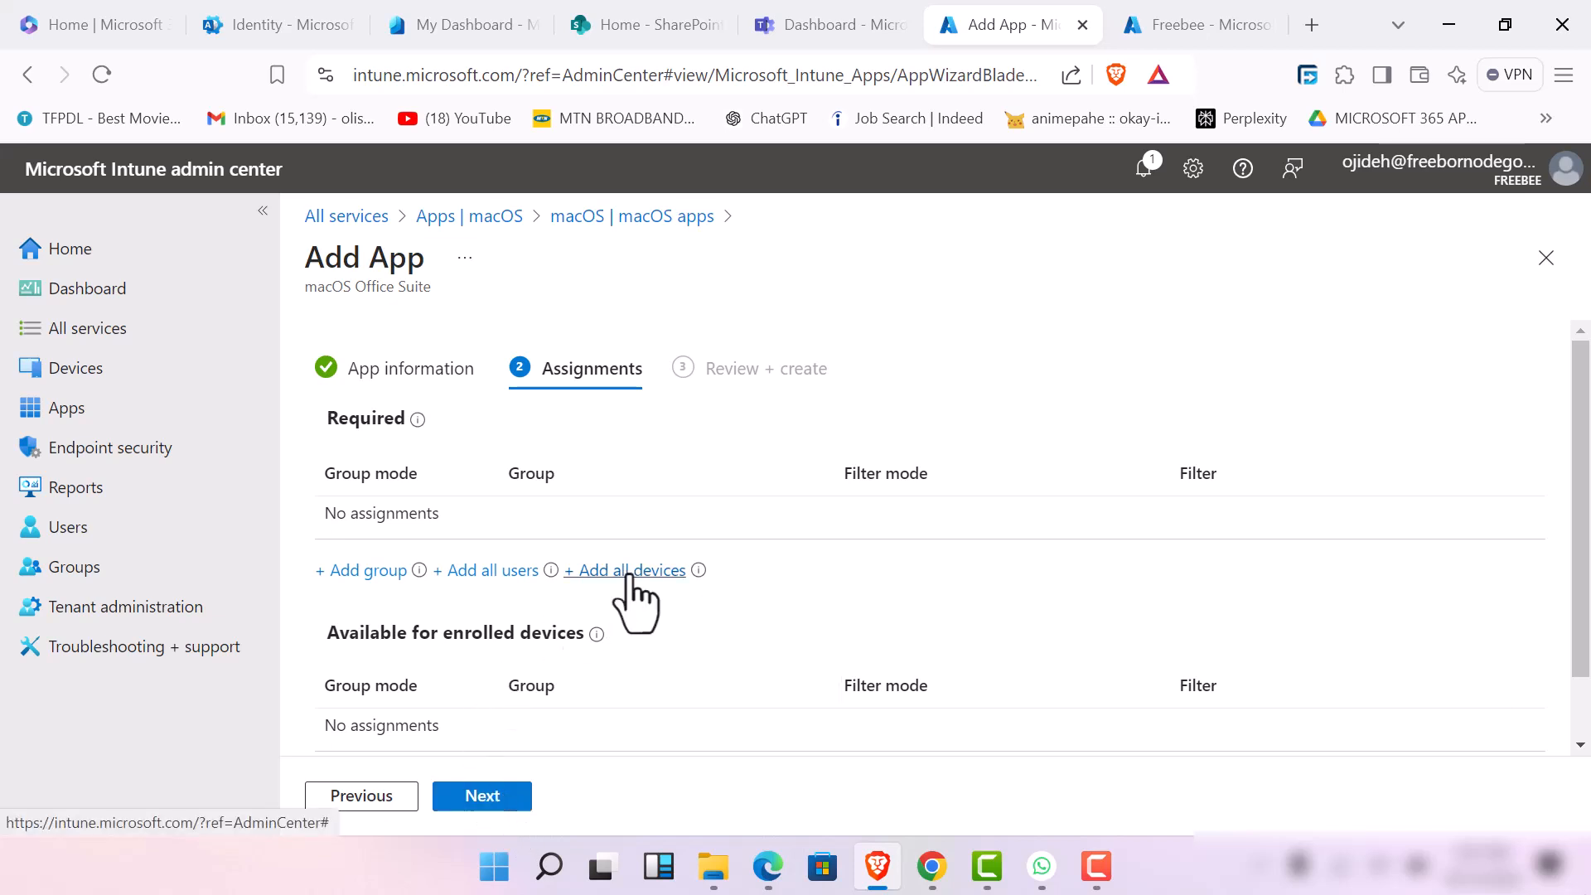
Assign the macOS suite as required to all users and all devices
left_click(365, 571)
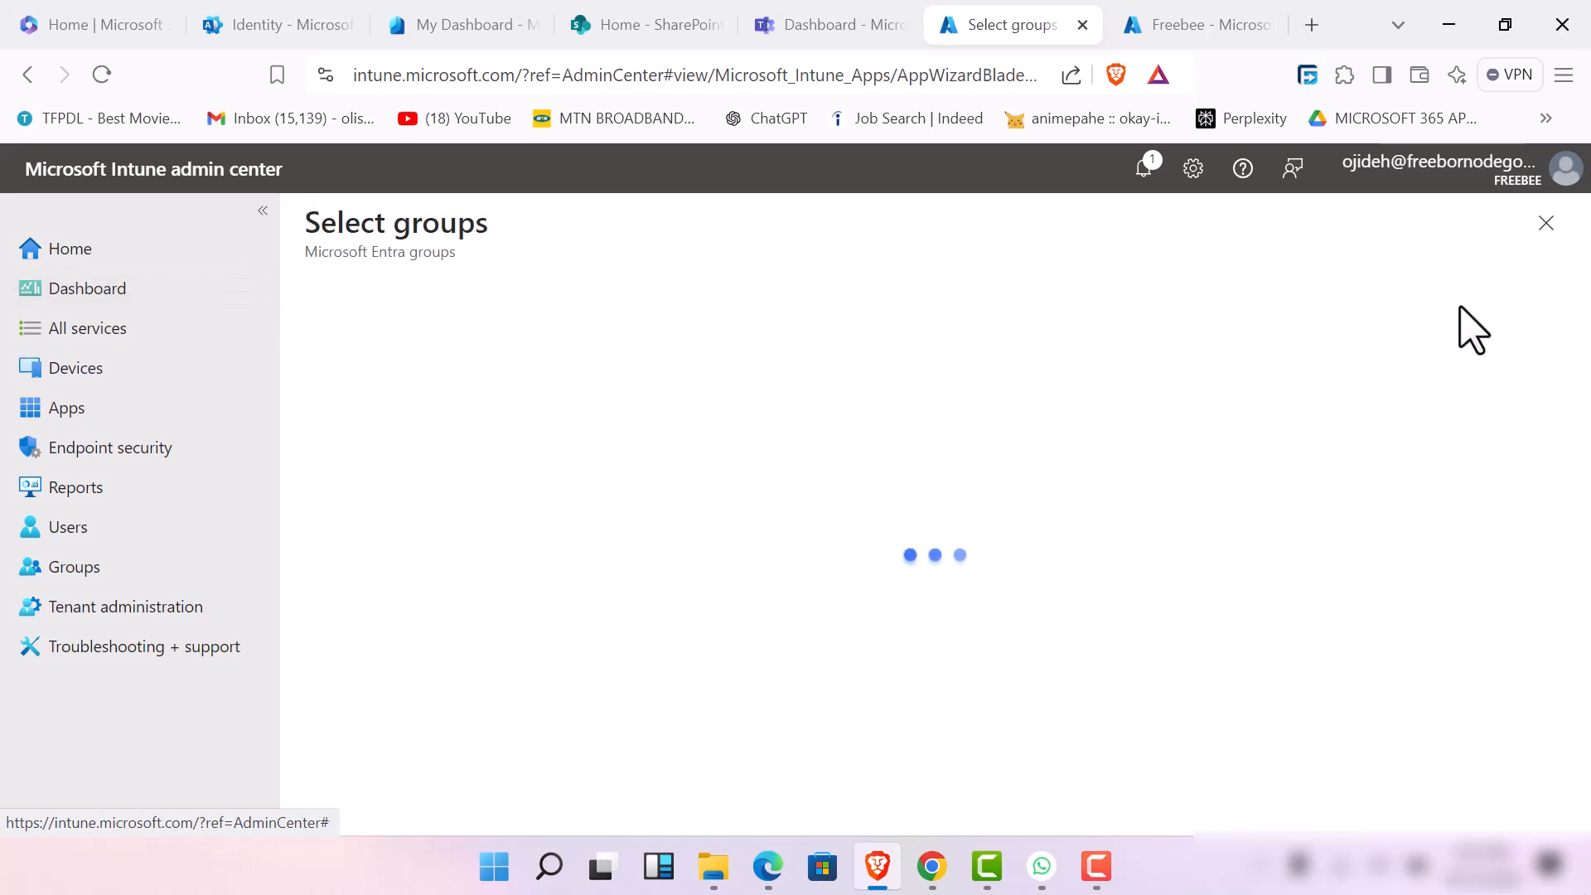
left_click(1546, 222)
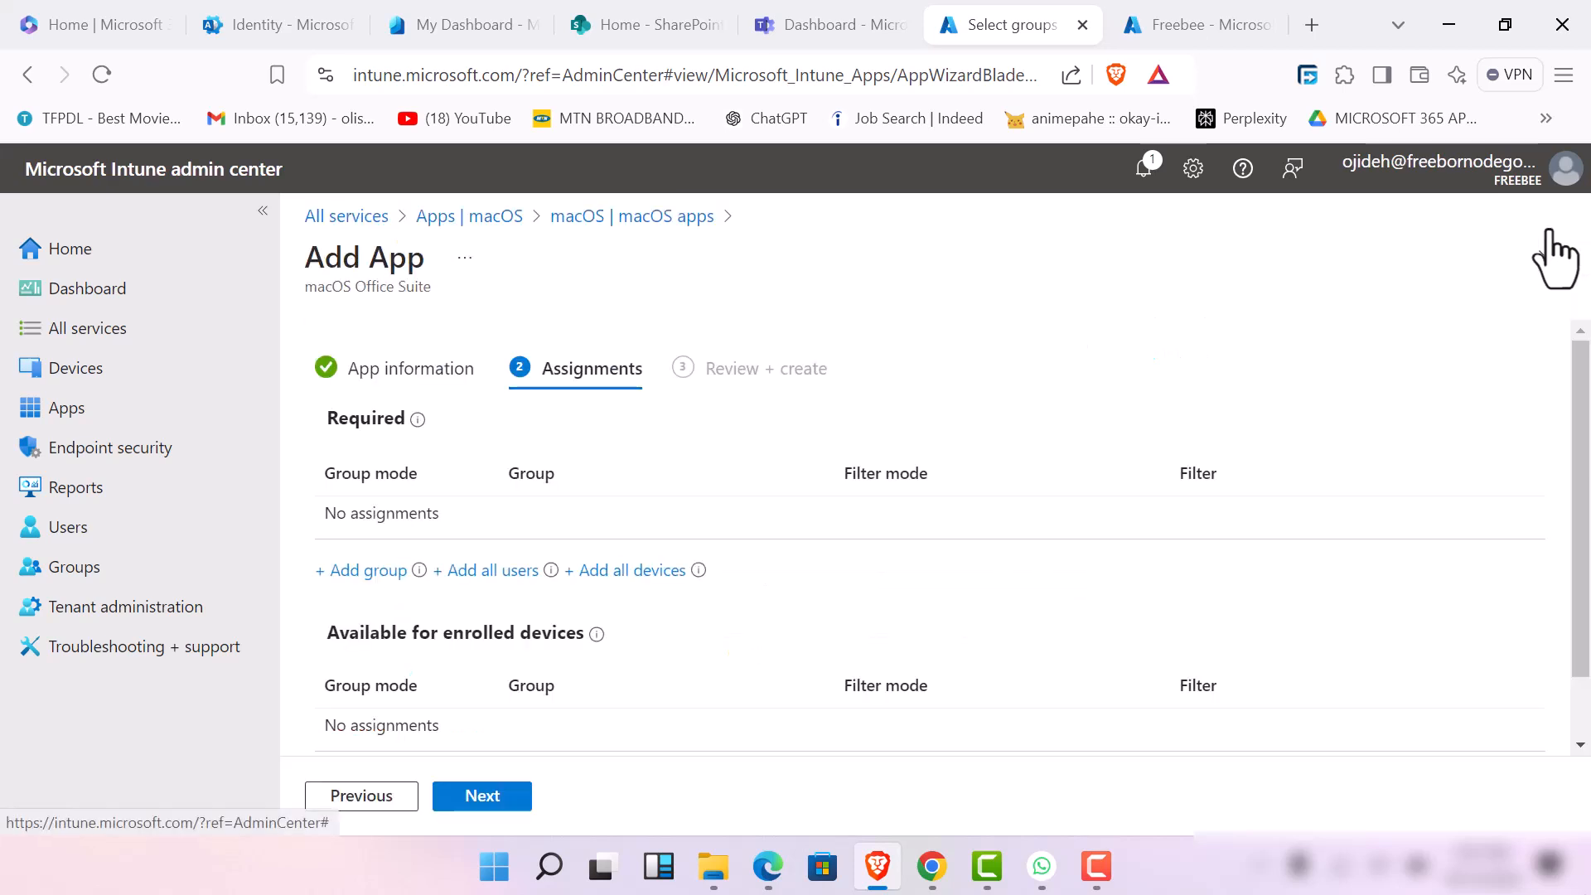
left_click(489, 571)
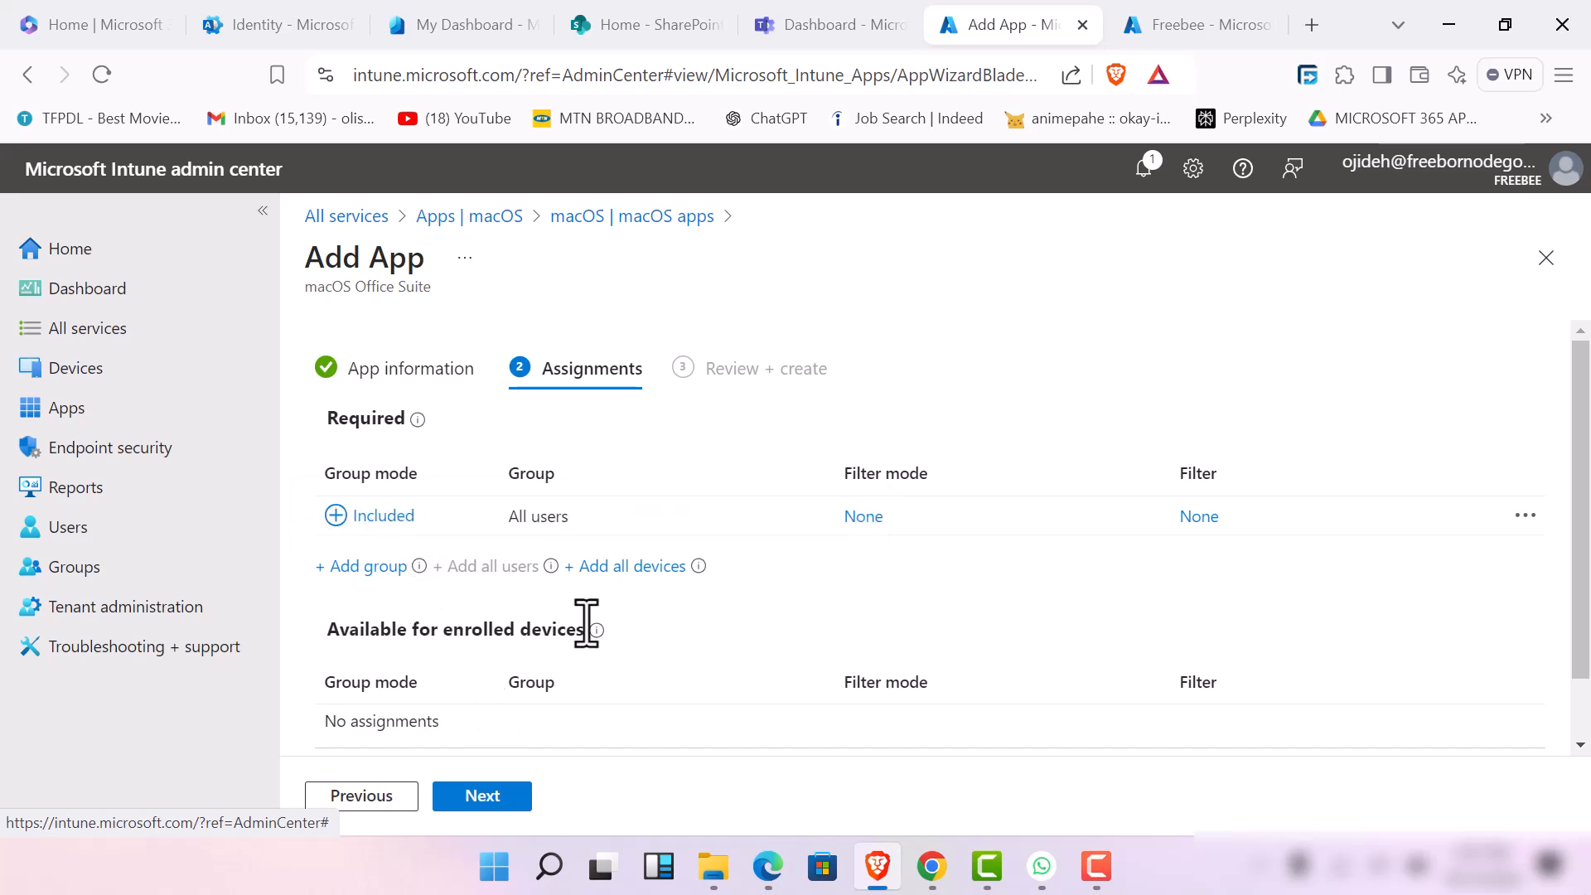
mouse_move(595, 629)
left_click(637, 564)
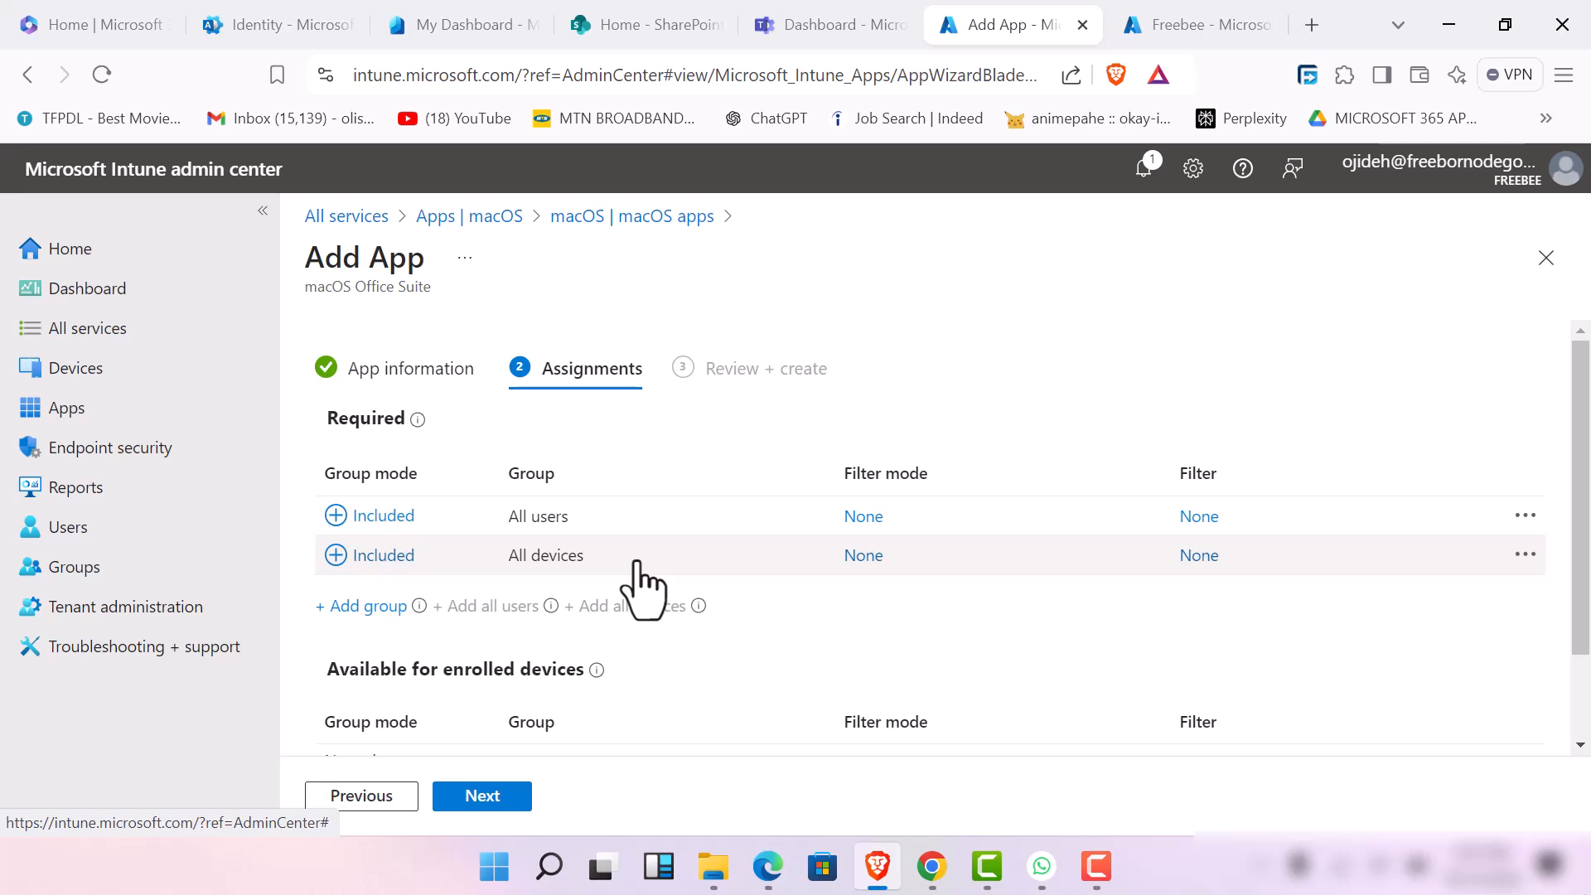
Make the macOS suite available for enrolled devices to the Nenelabs.ng Human resources group and continue to the review
scroll(585, 667, "down", 1)
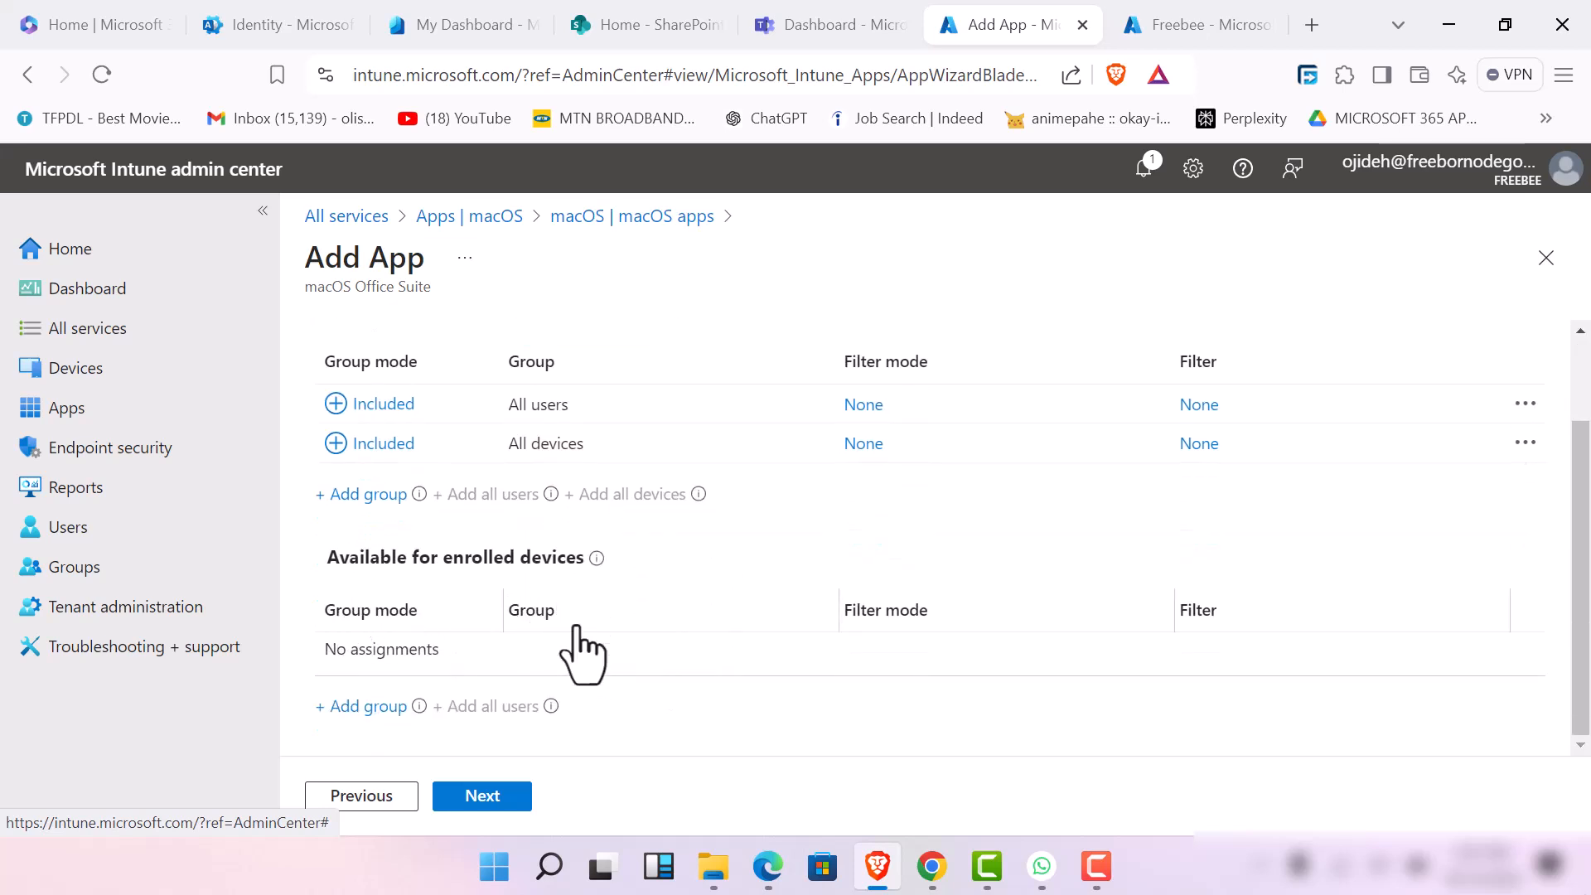
left_click(370, 710)
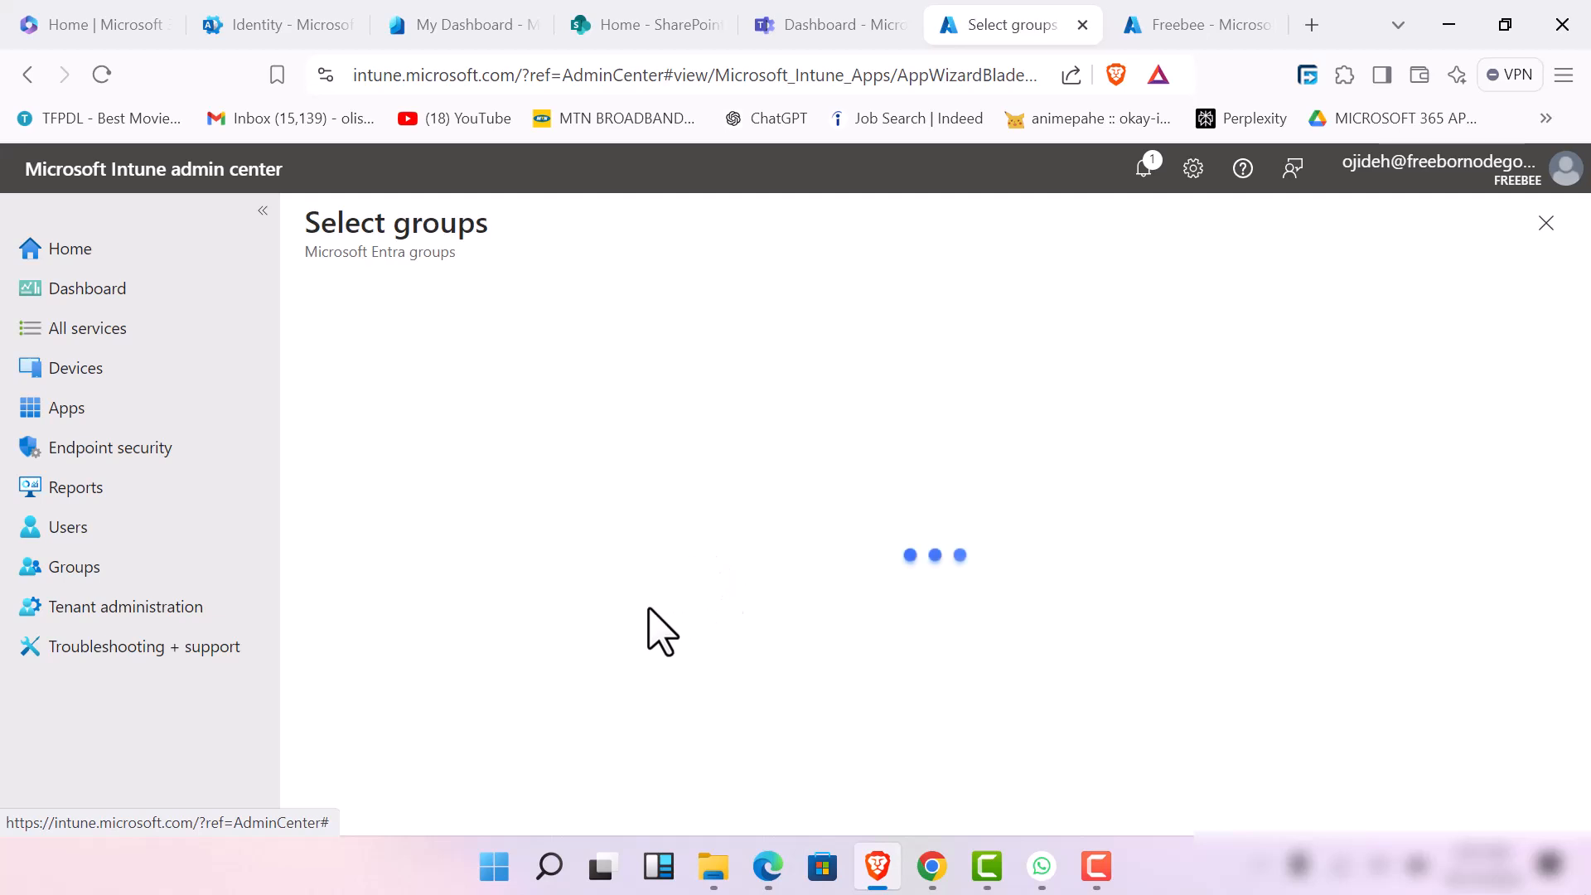
scroll(515, 629, "down", 3)
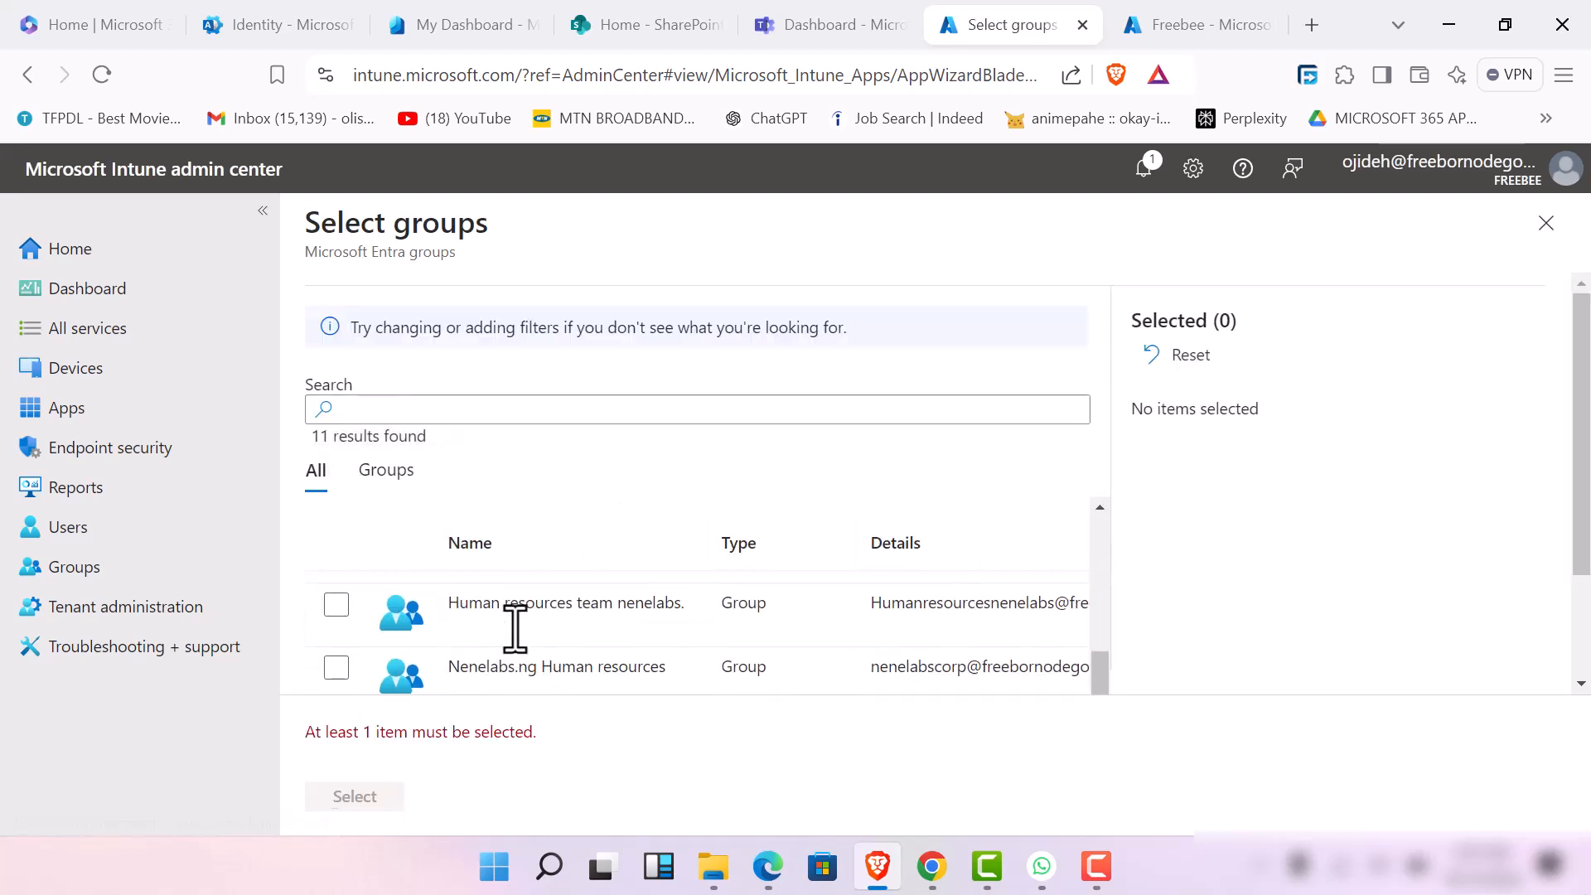
scroll(509, 638, "up", 3)
scroll(510, 642, "down", 2)
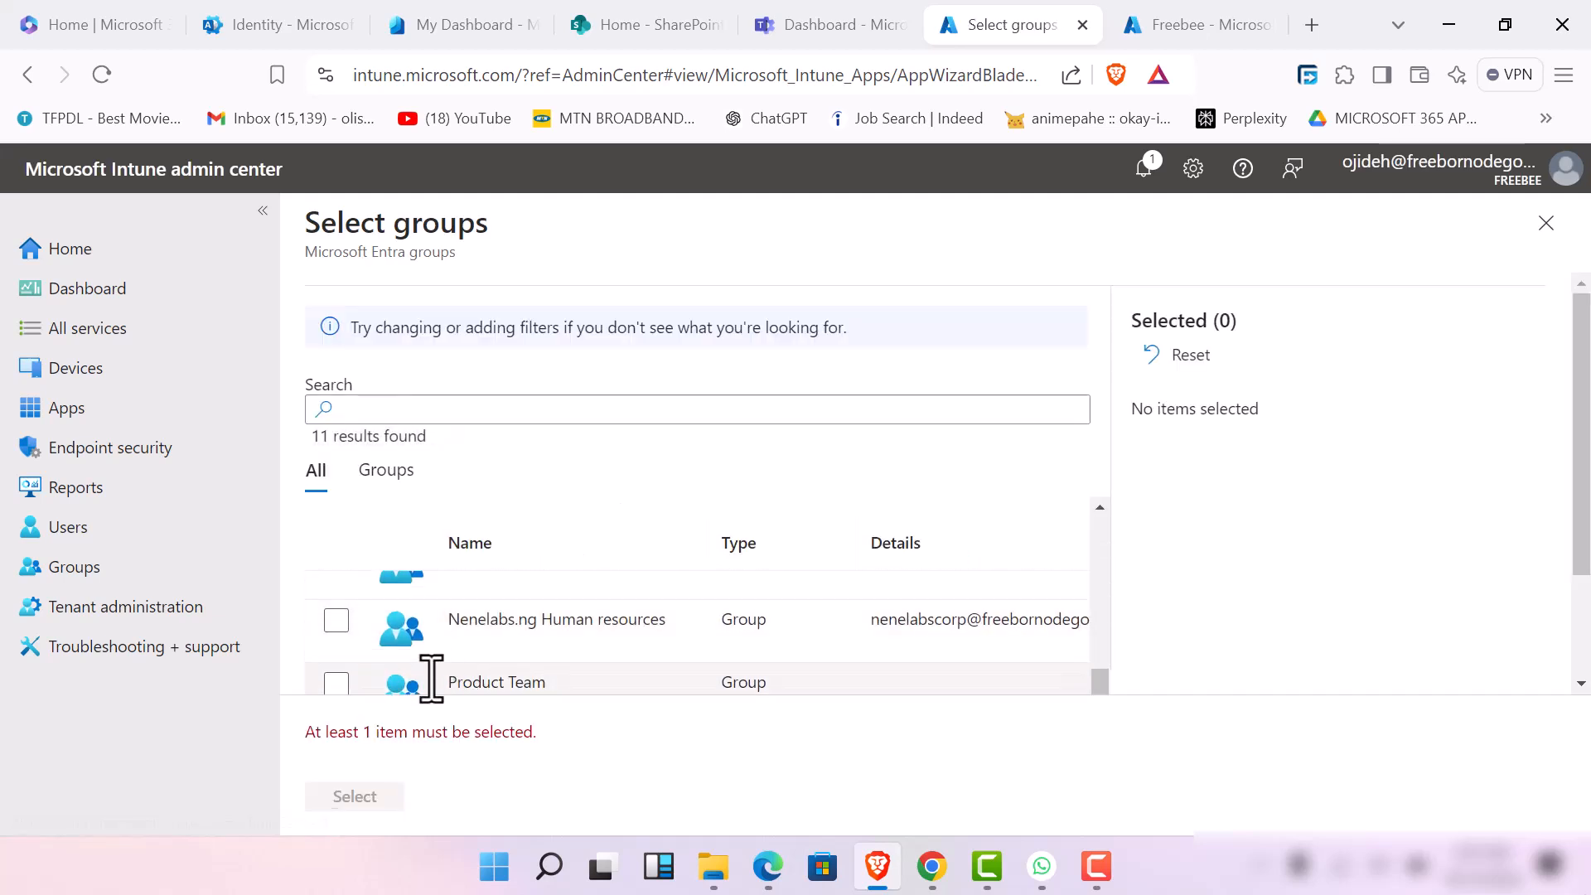
left_click(337, 622)
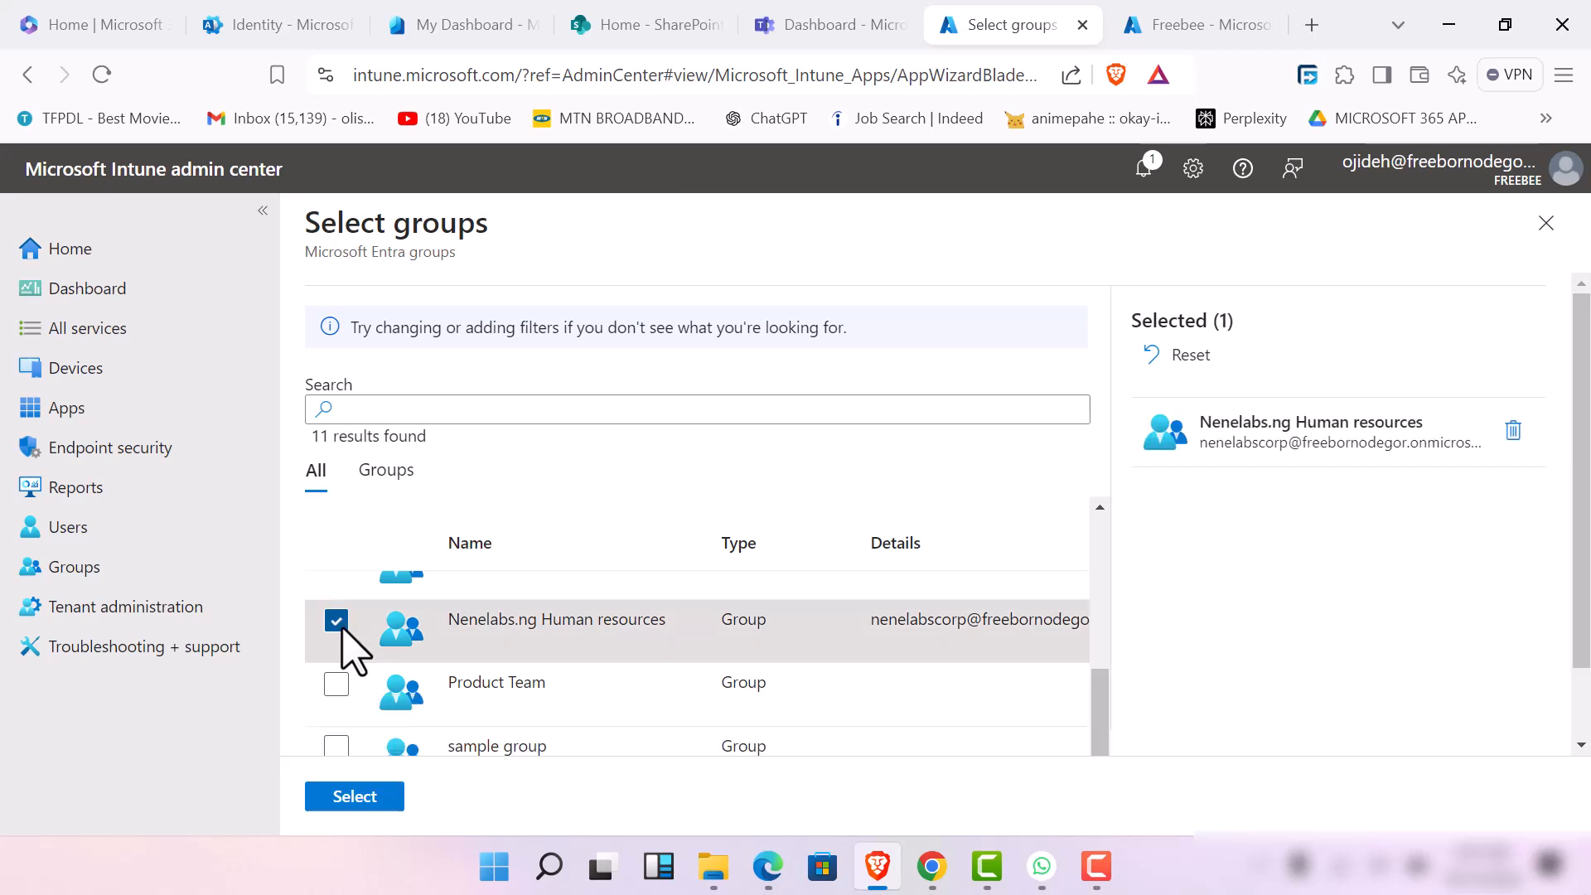
left_click(356, 799)
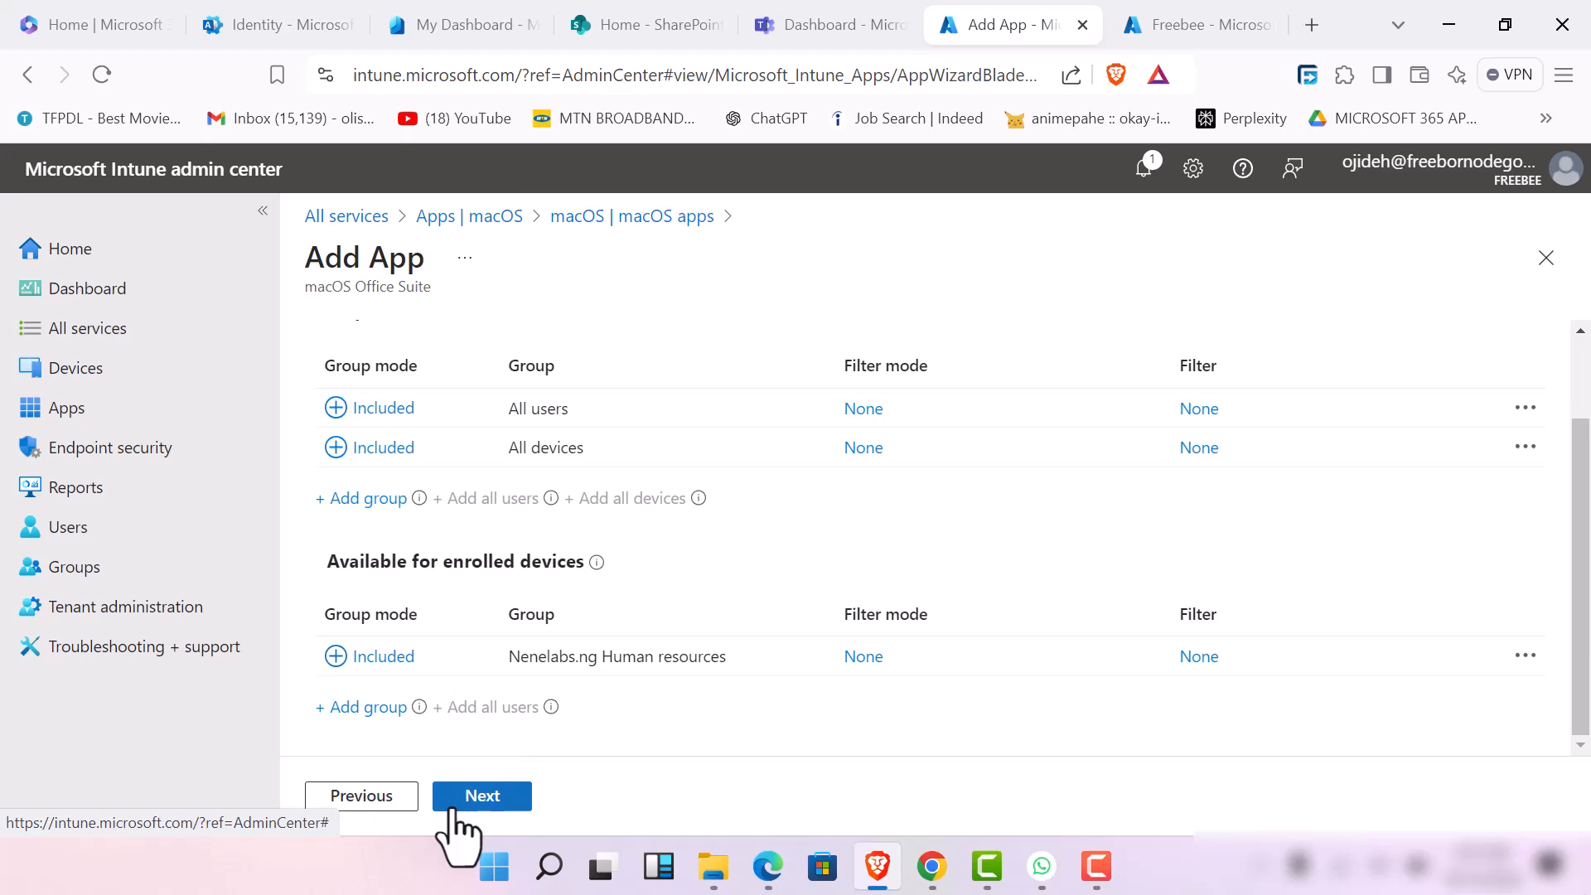
left_click(495, 797)
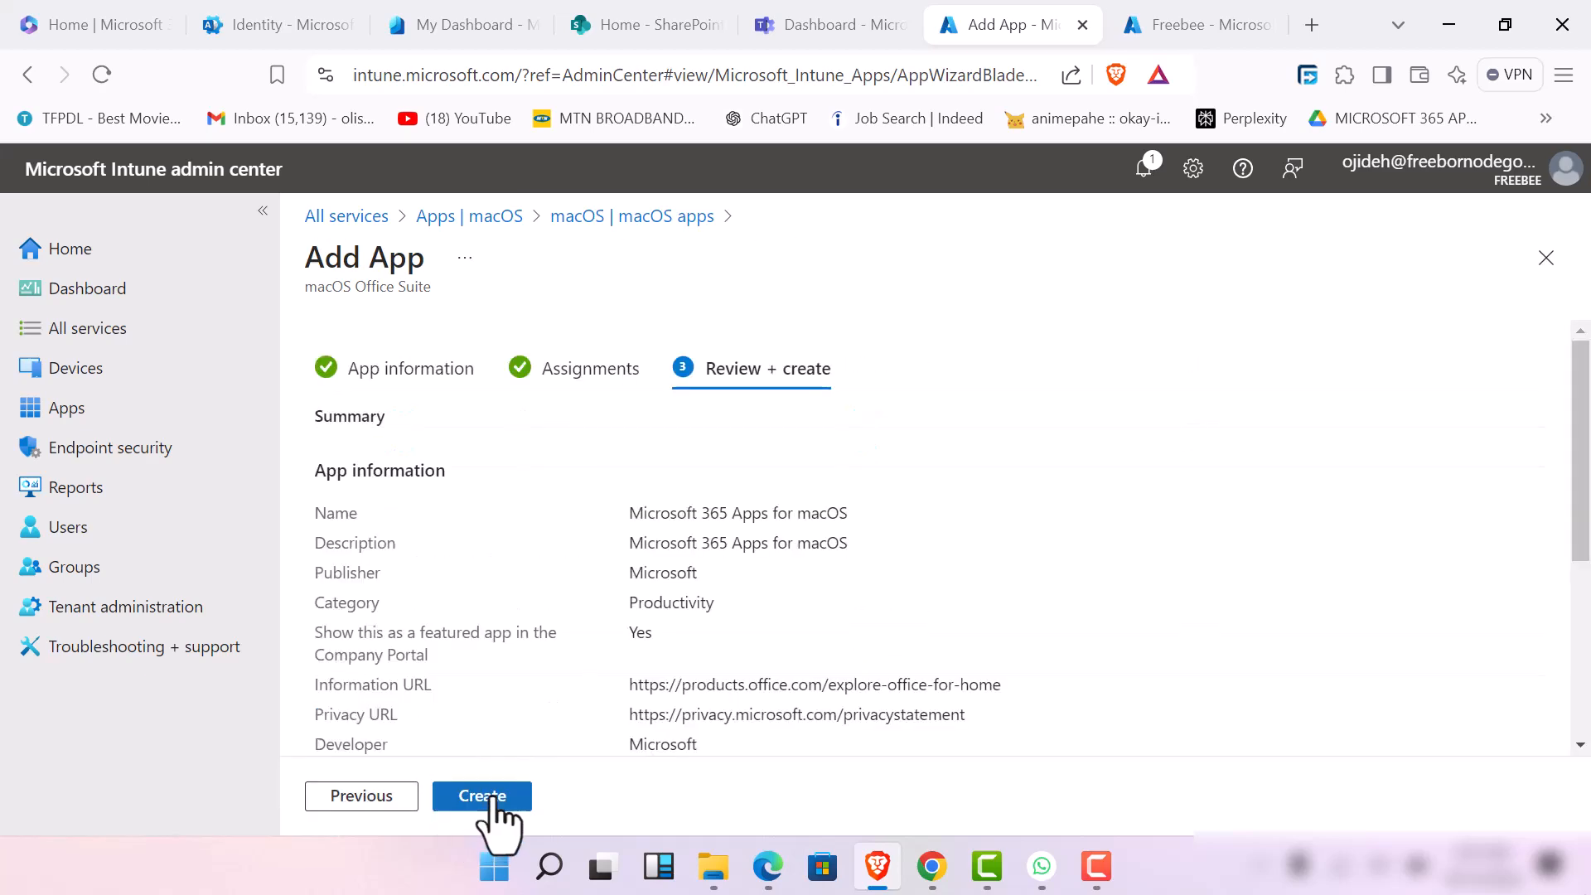
Review the macOS suite's app information and required assignments, and create the app
scroll(547, 621, "down", 3)
scroll(547, 626, "down", 2)
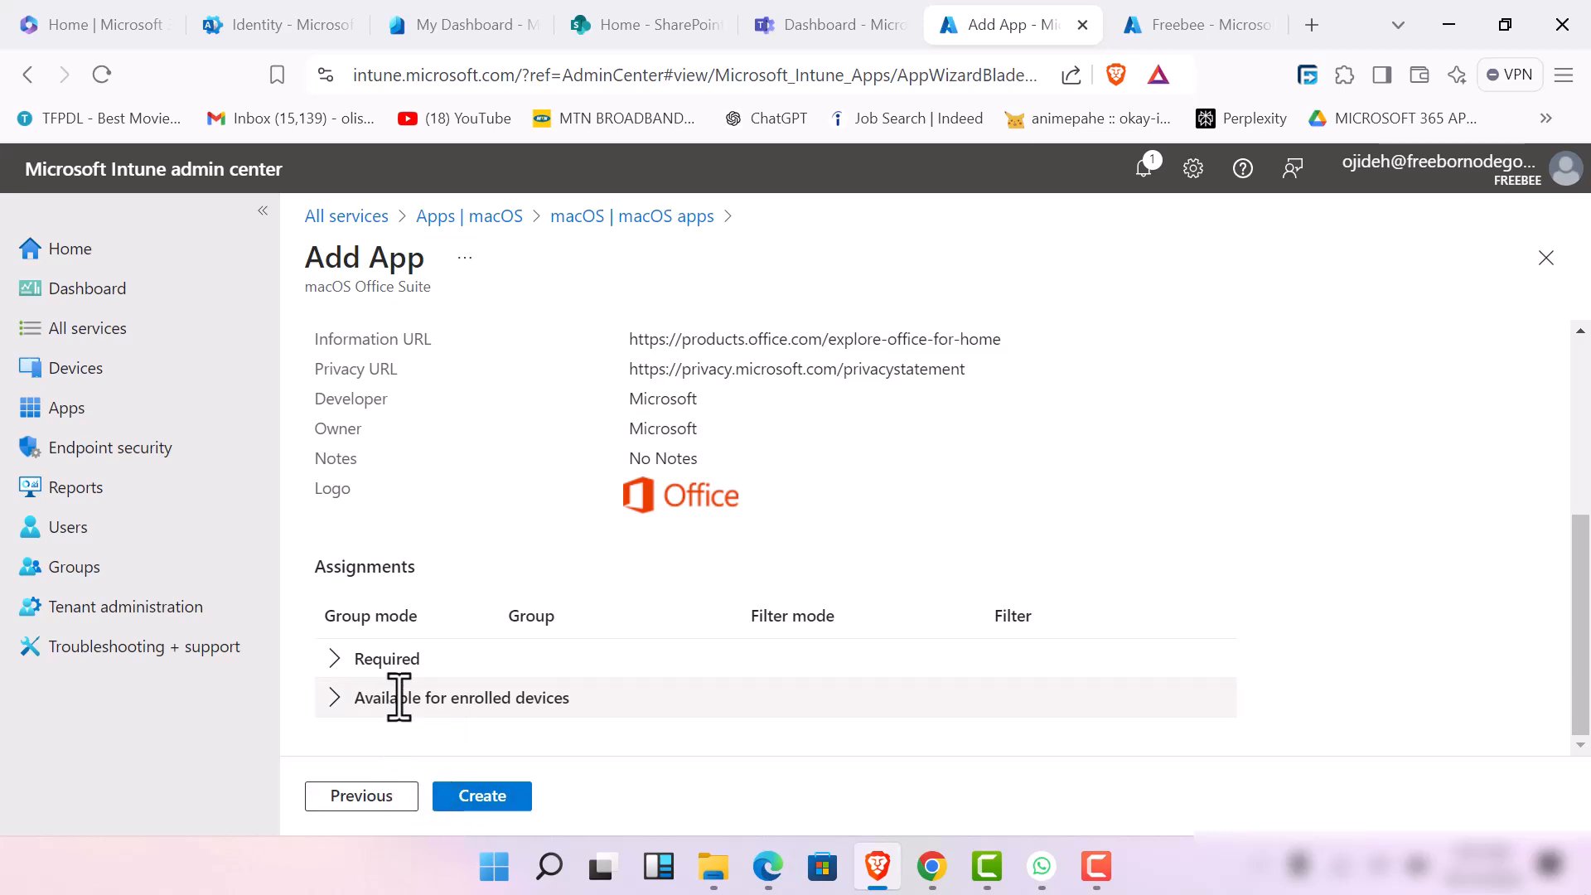
left_click(335, 698)
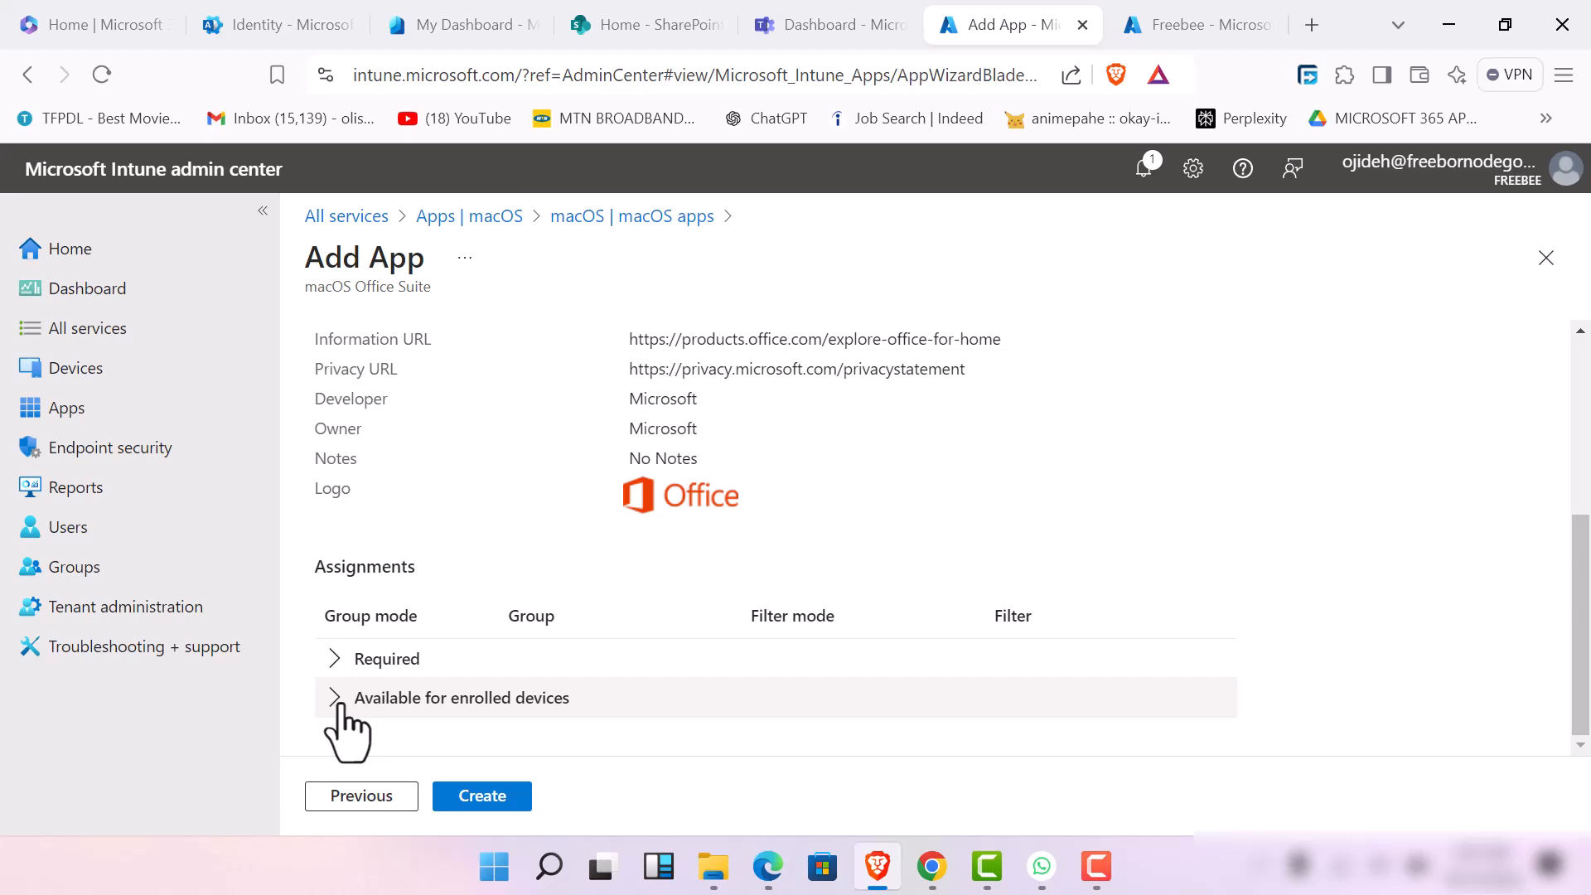
scroll(580, 522, "up", 5)
scroll(563, 597, "down", 4)
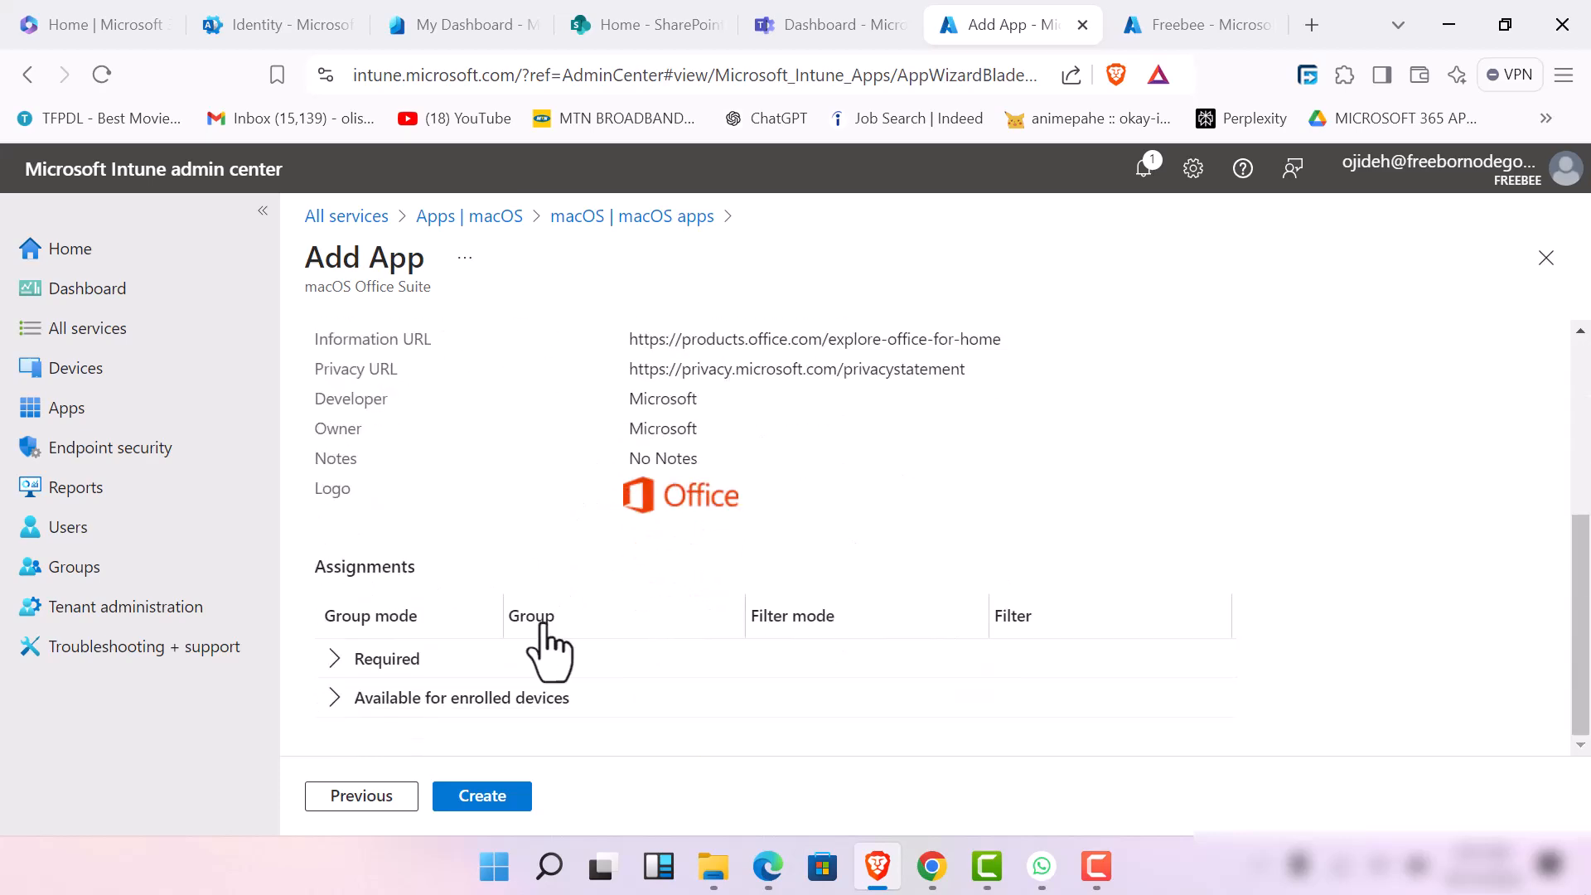
scroll(504, 693, "up", 2)
scroll(464, 750, "down", 2)
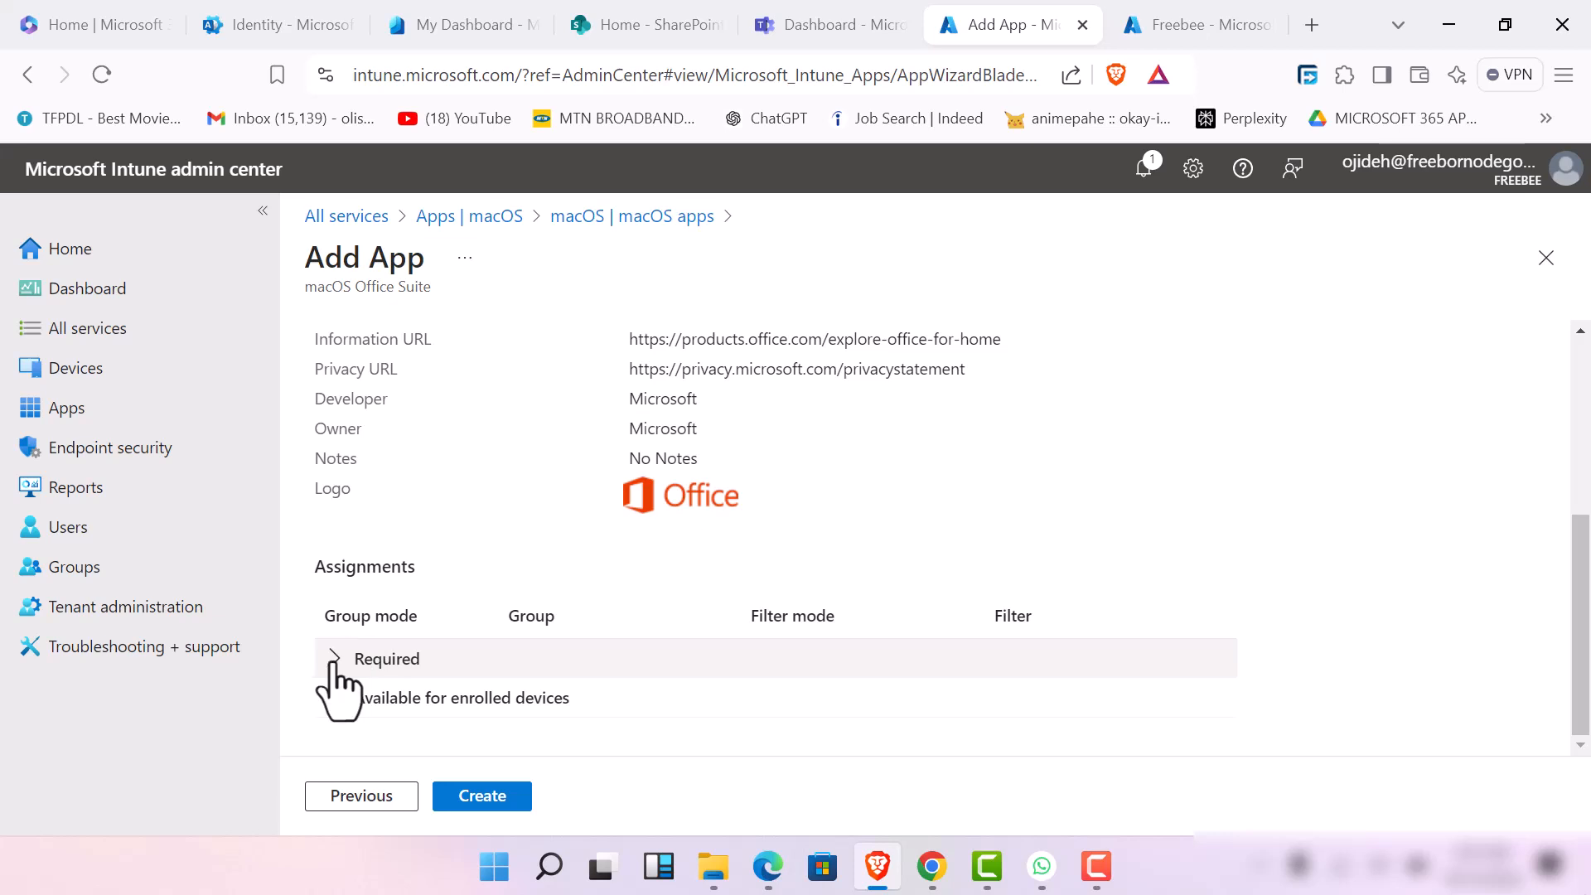
left_click(335, 659)
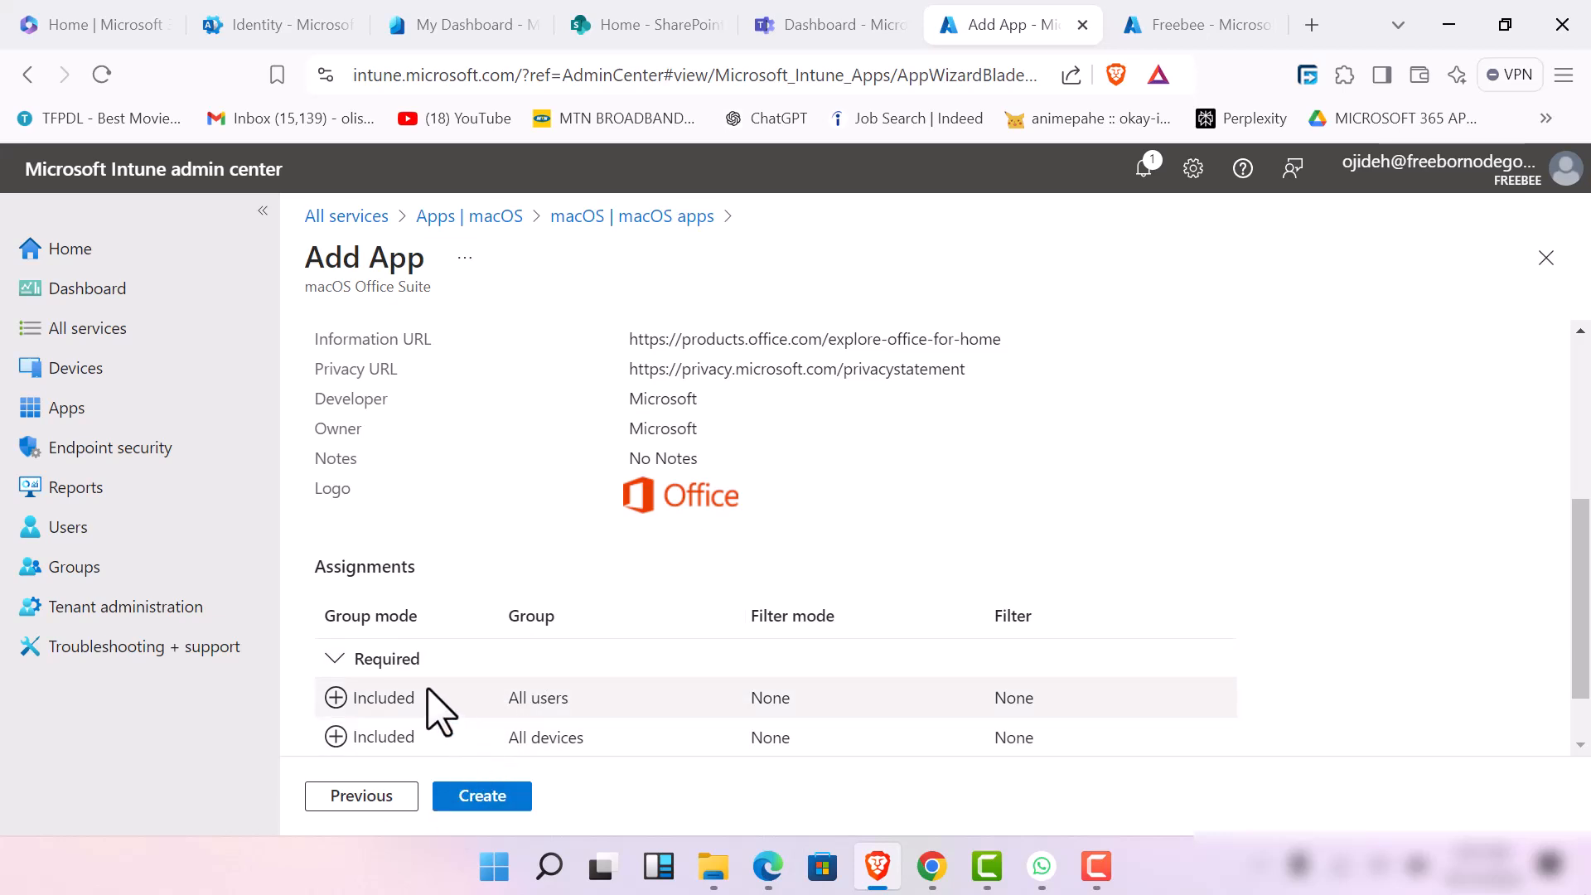
left_click(483, 797)
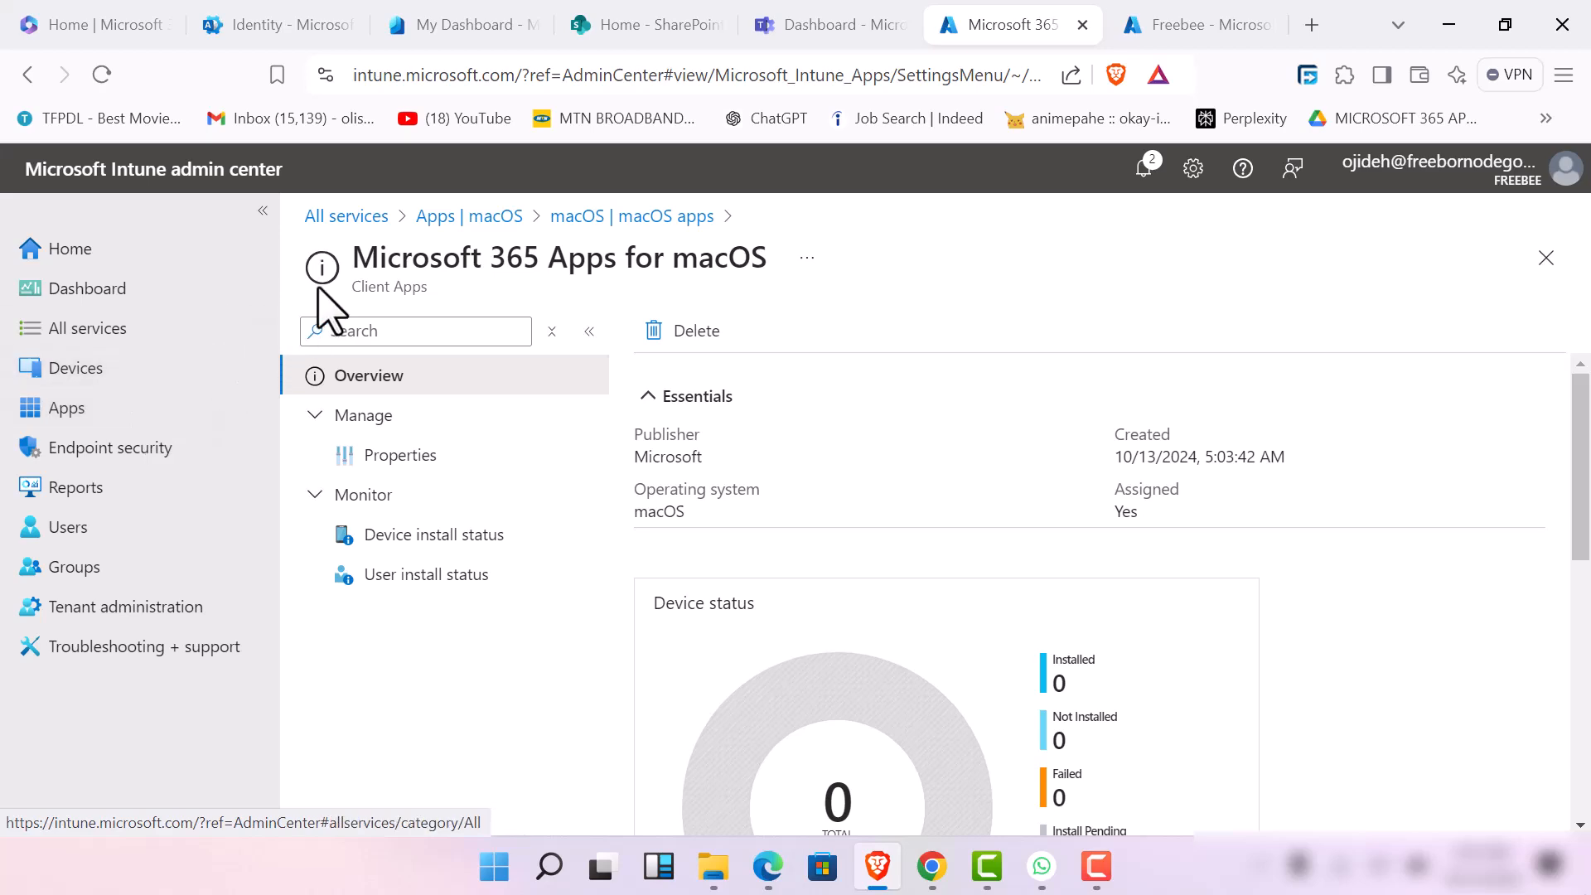
Return to the Apps overview, look through its policy sections and open the app protection policies
left_click(444, 228)
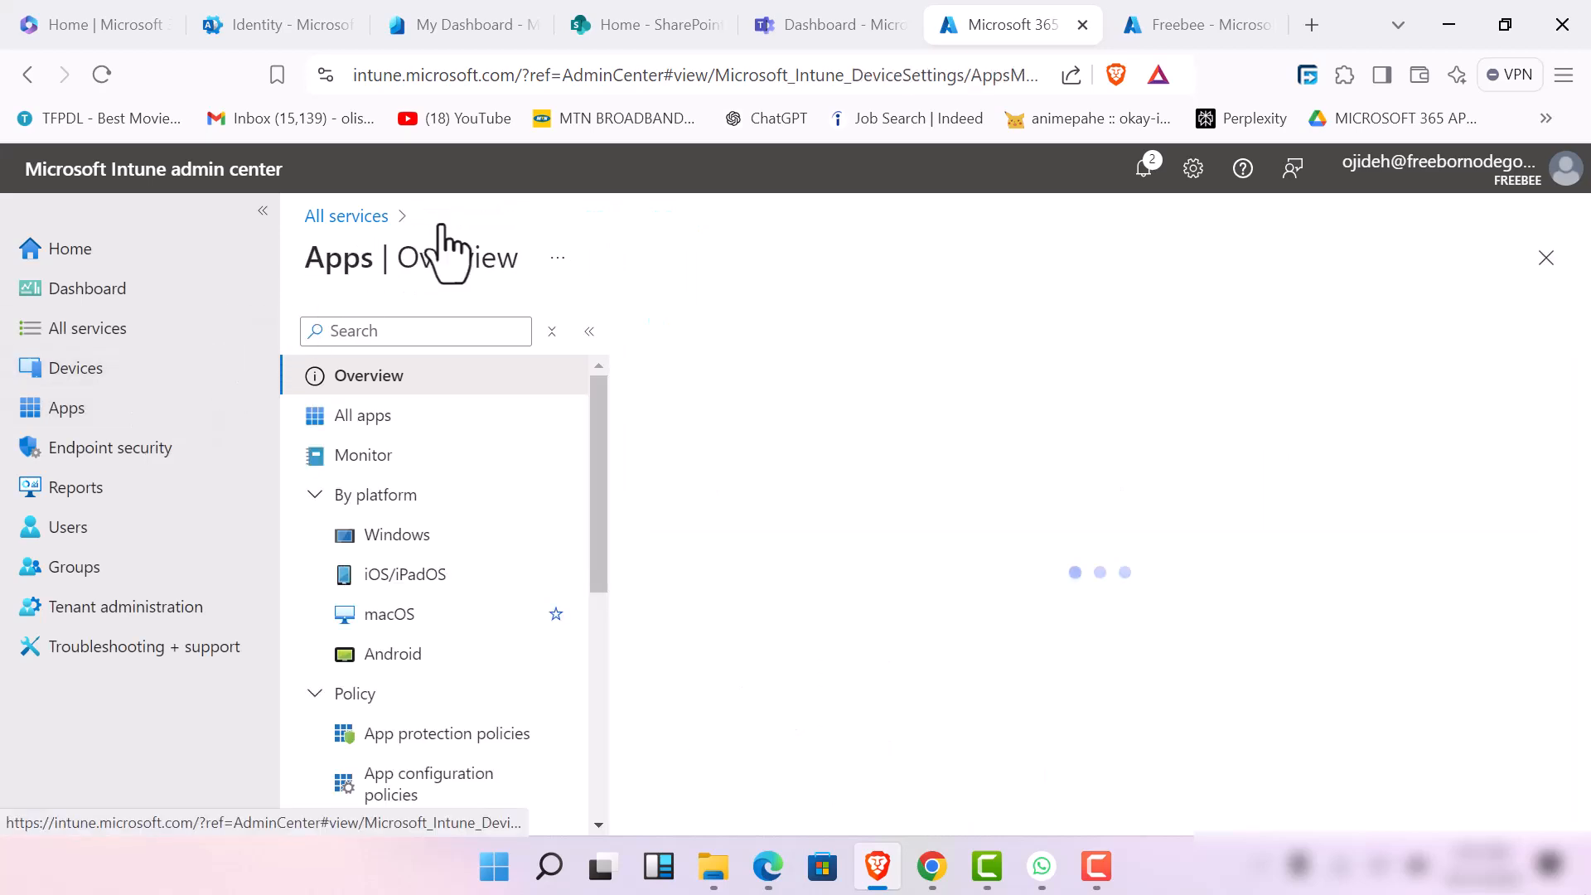
scroll(401, 621, "down", 5)
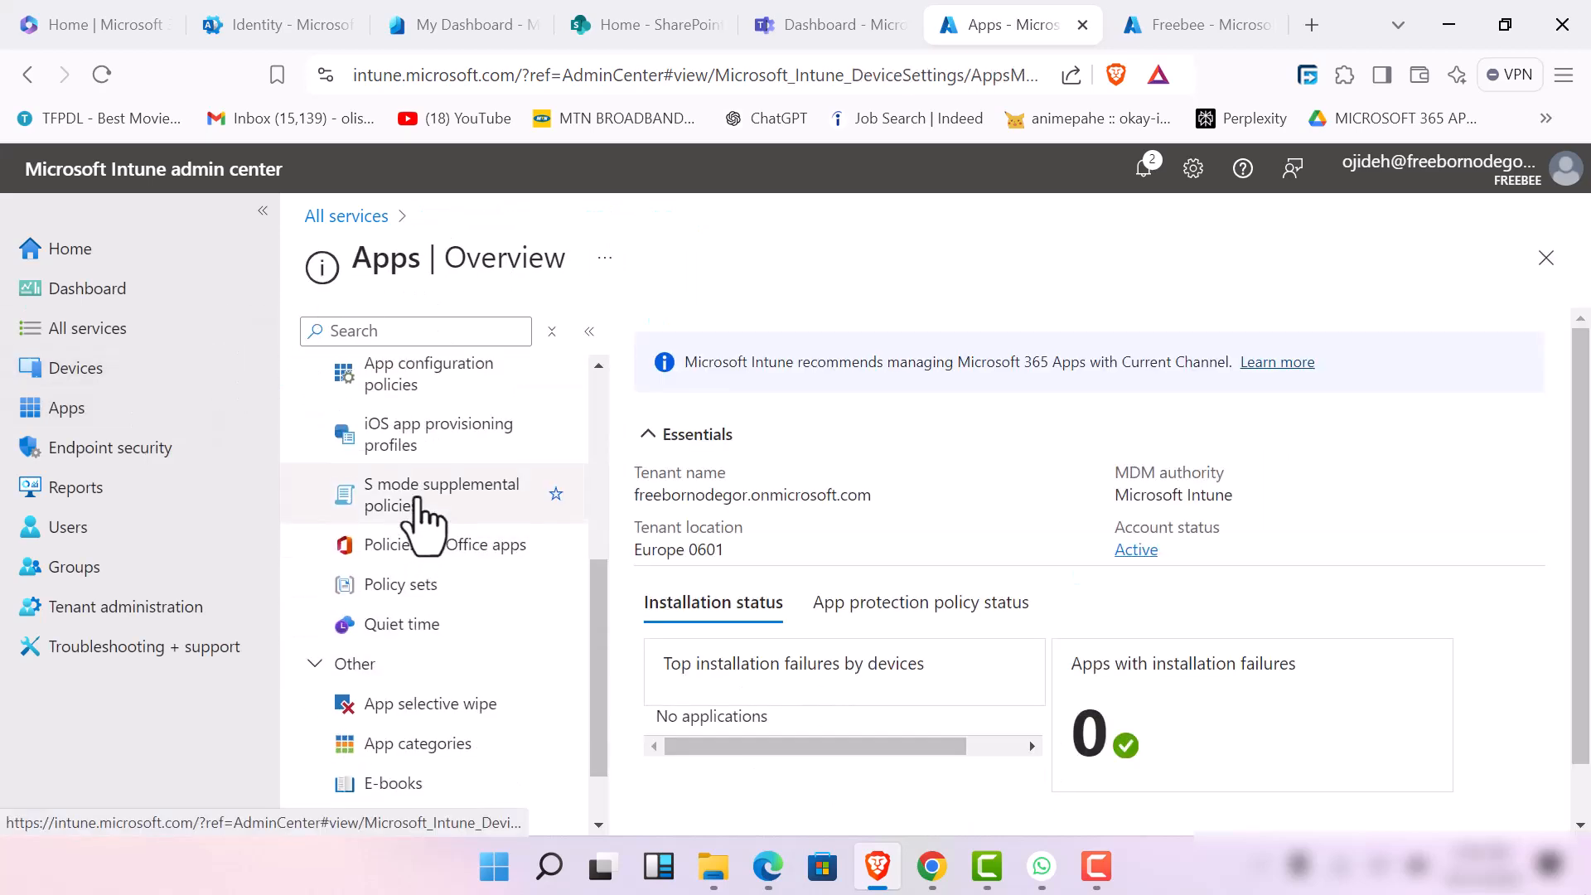
scroll(419, 518, "up", 5)
scroll(414, 663, "down", 3)
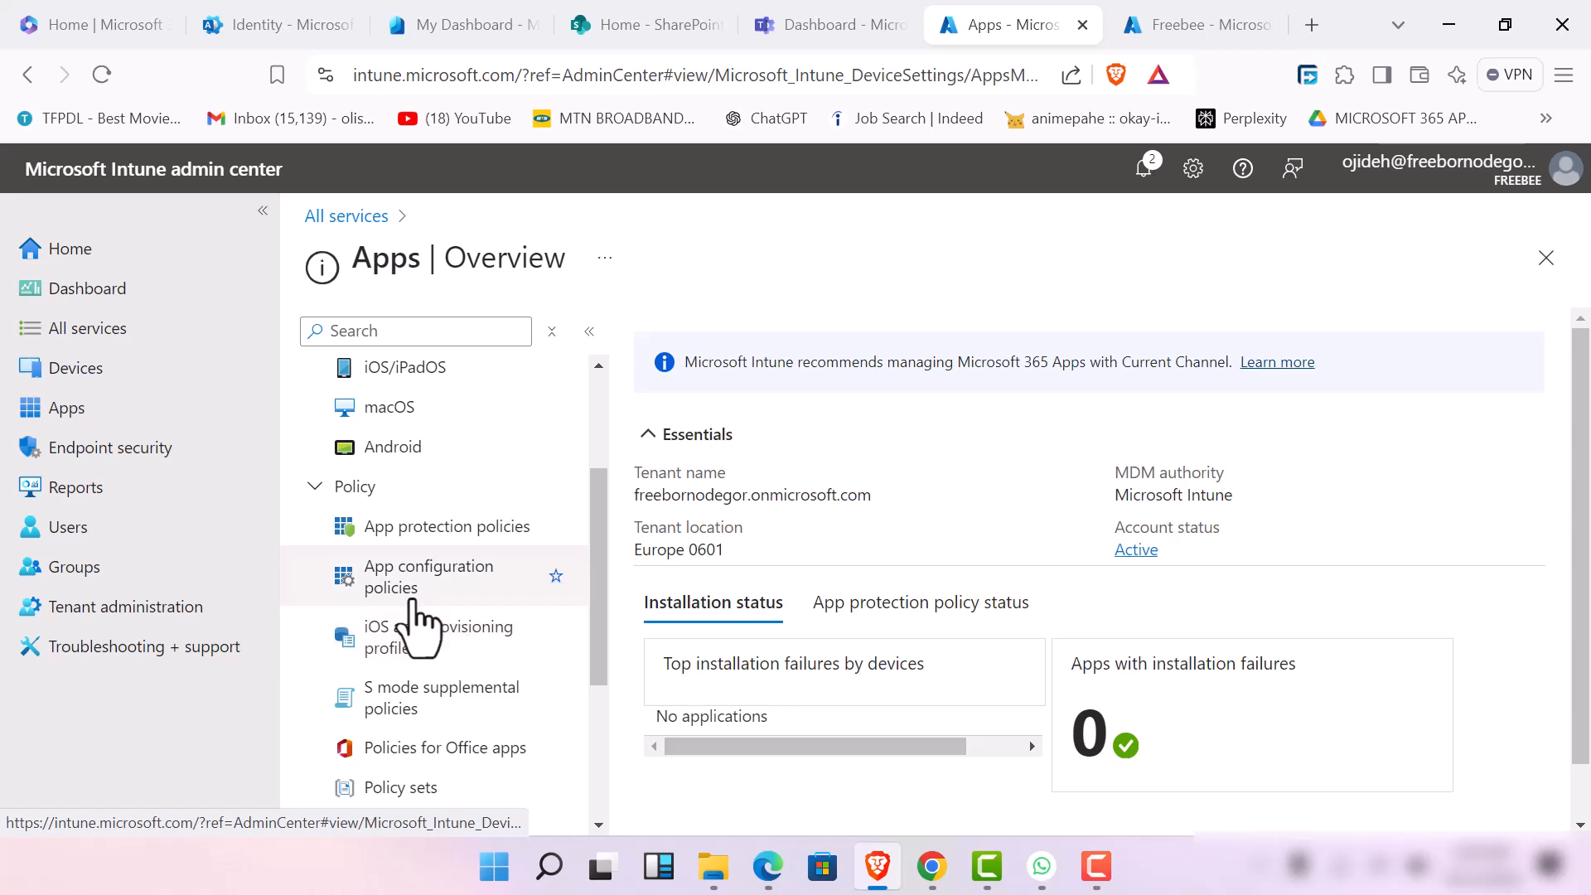
scroll(431, 704, "down", 3)
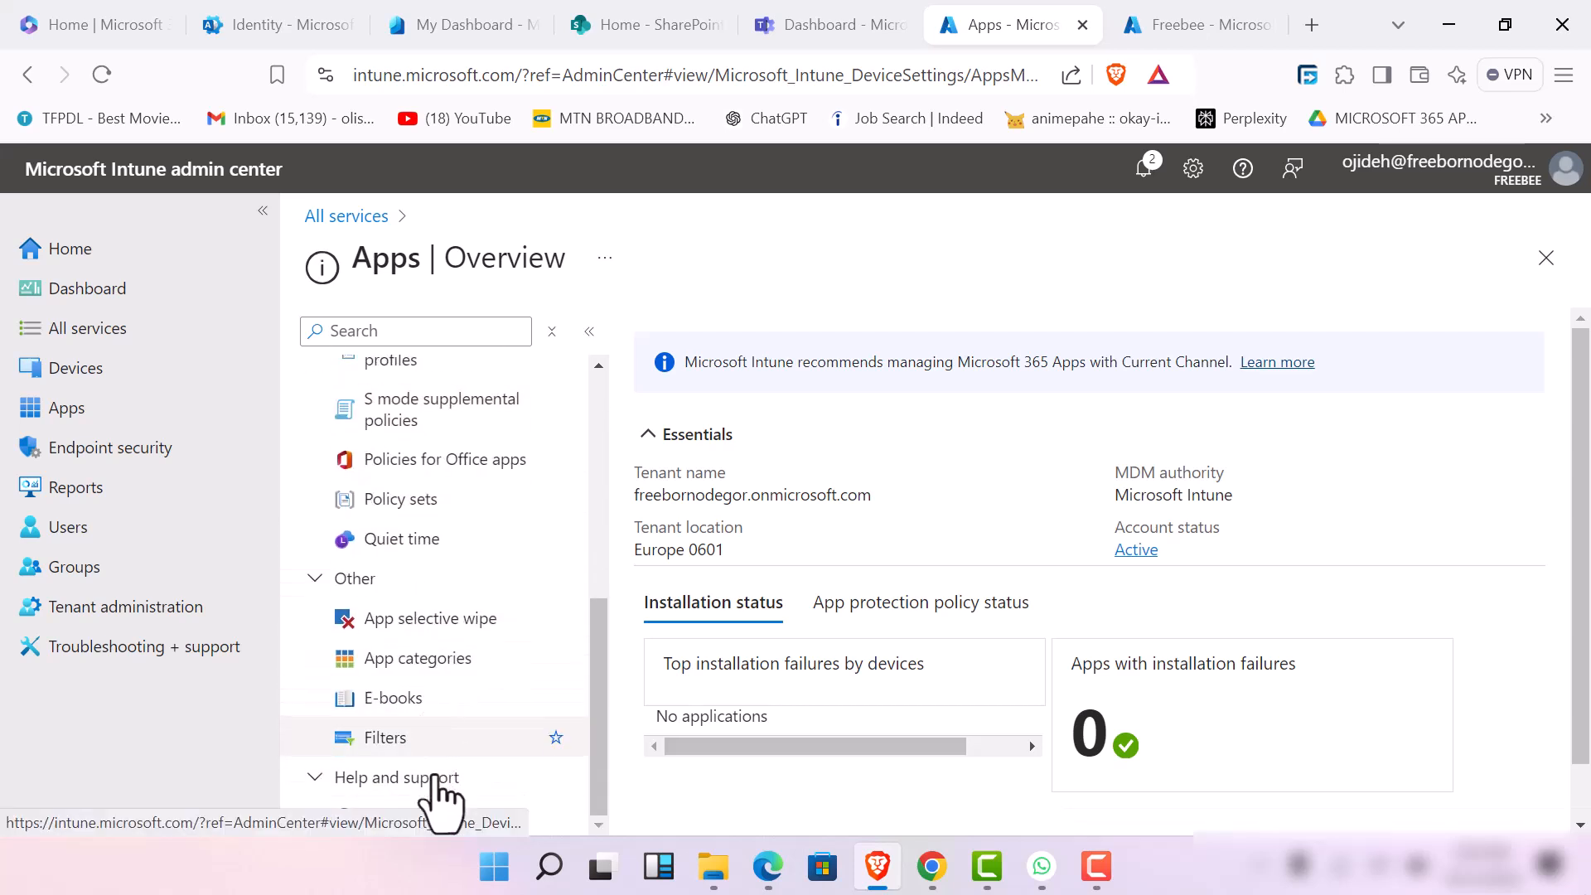
scroll(427, 638, "up", 5)
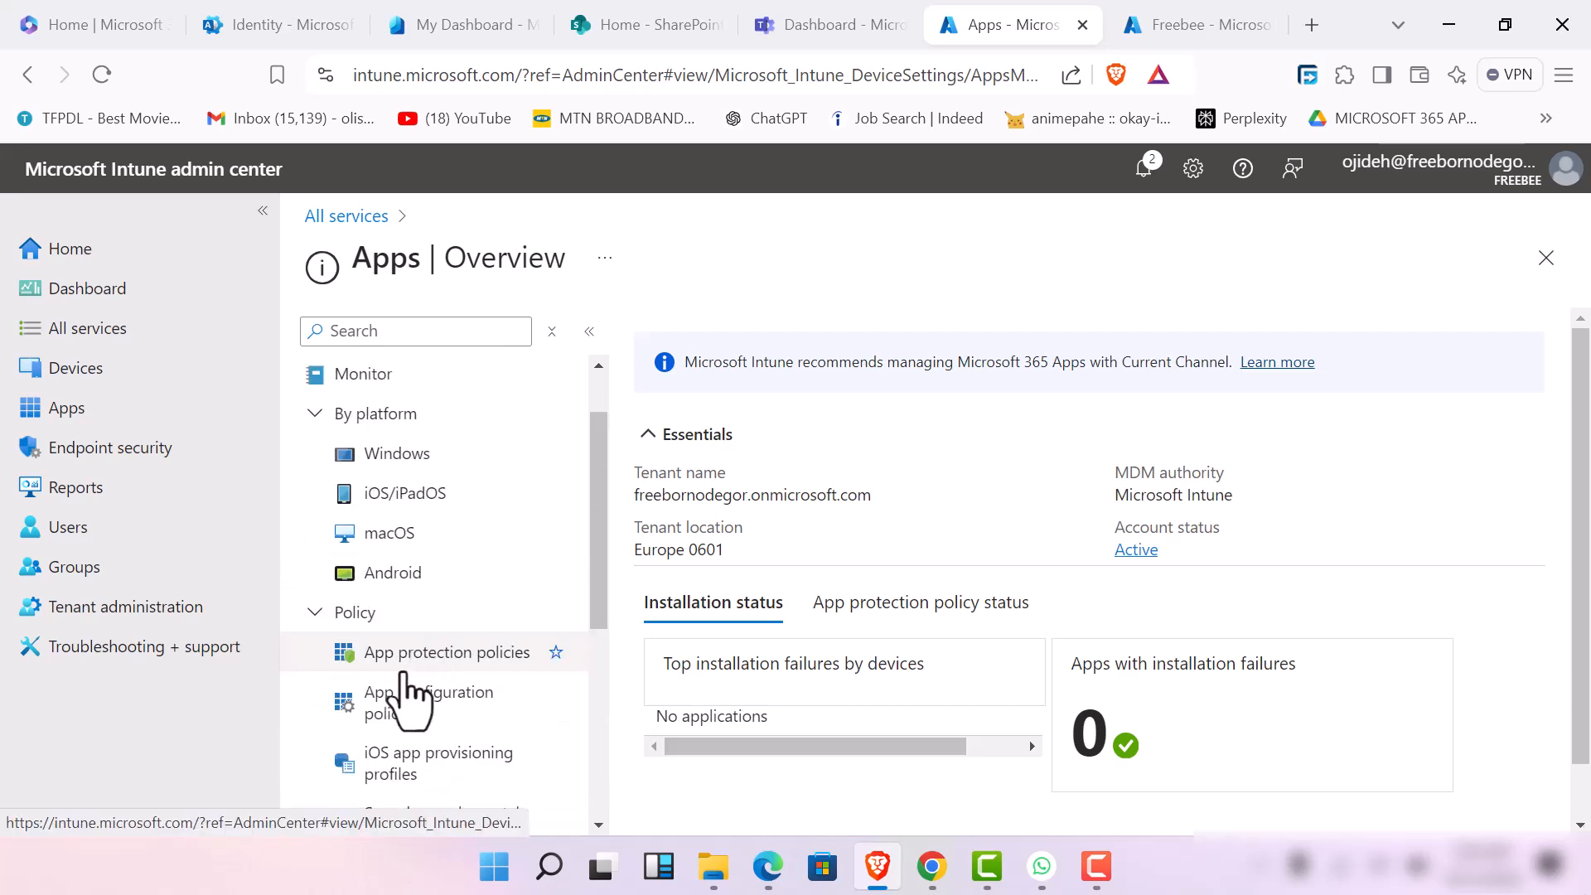
left_click(404, 668)
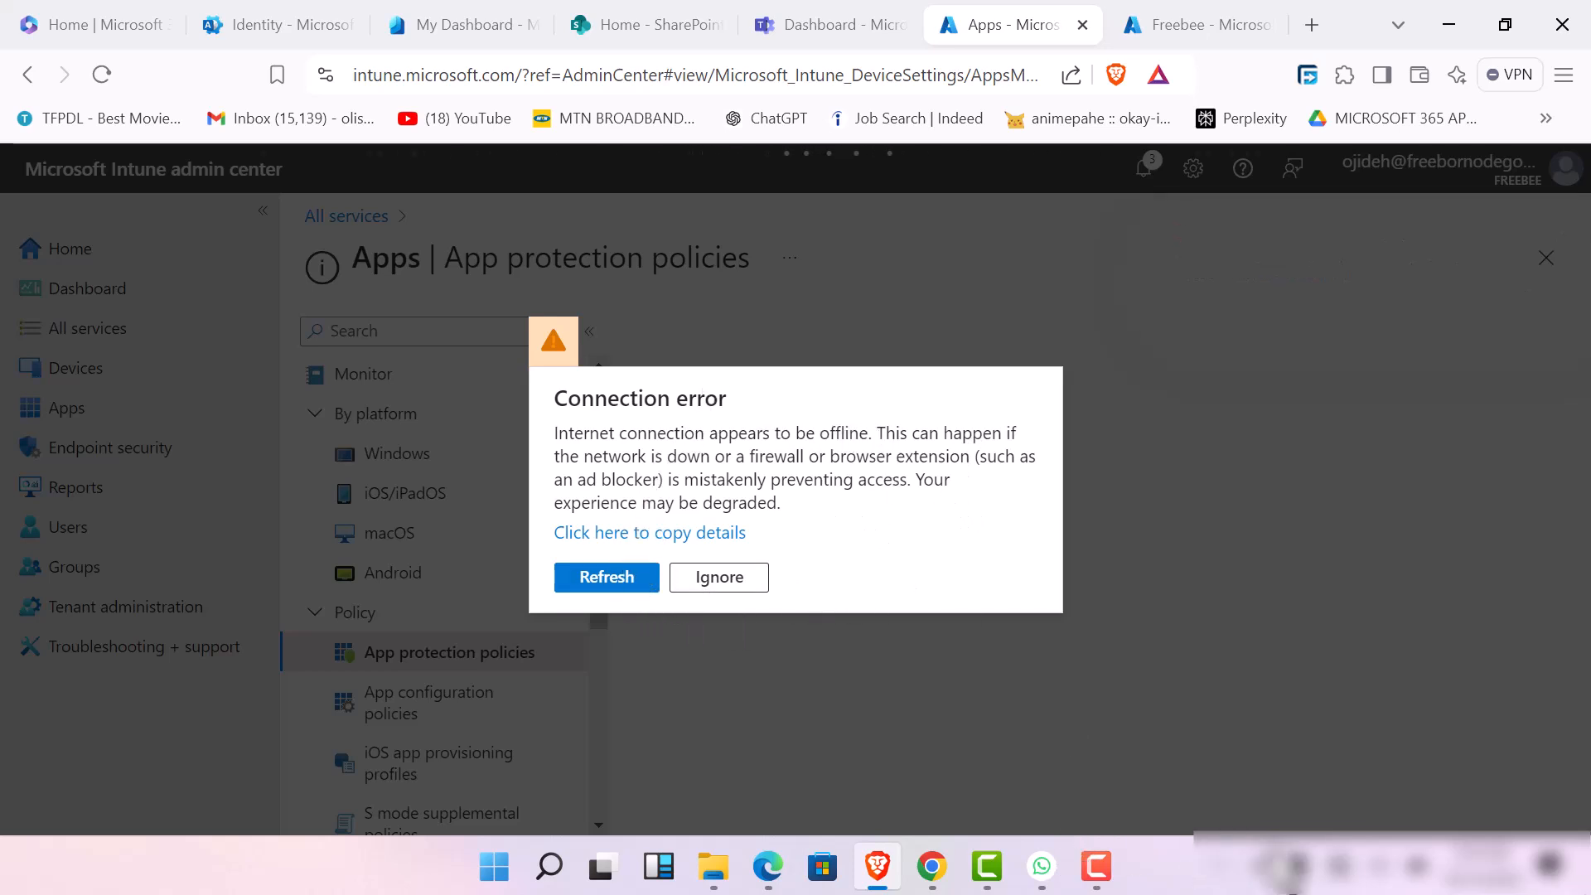
left_click(1098, 868)
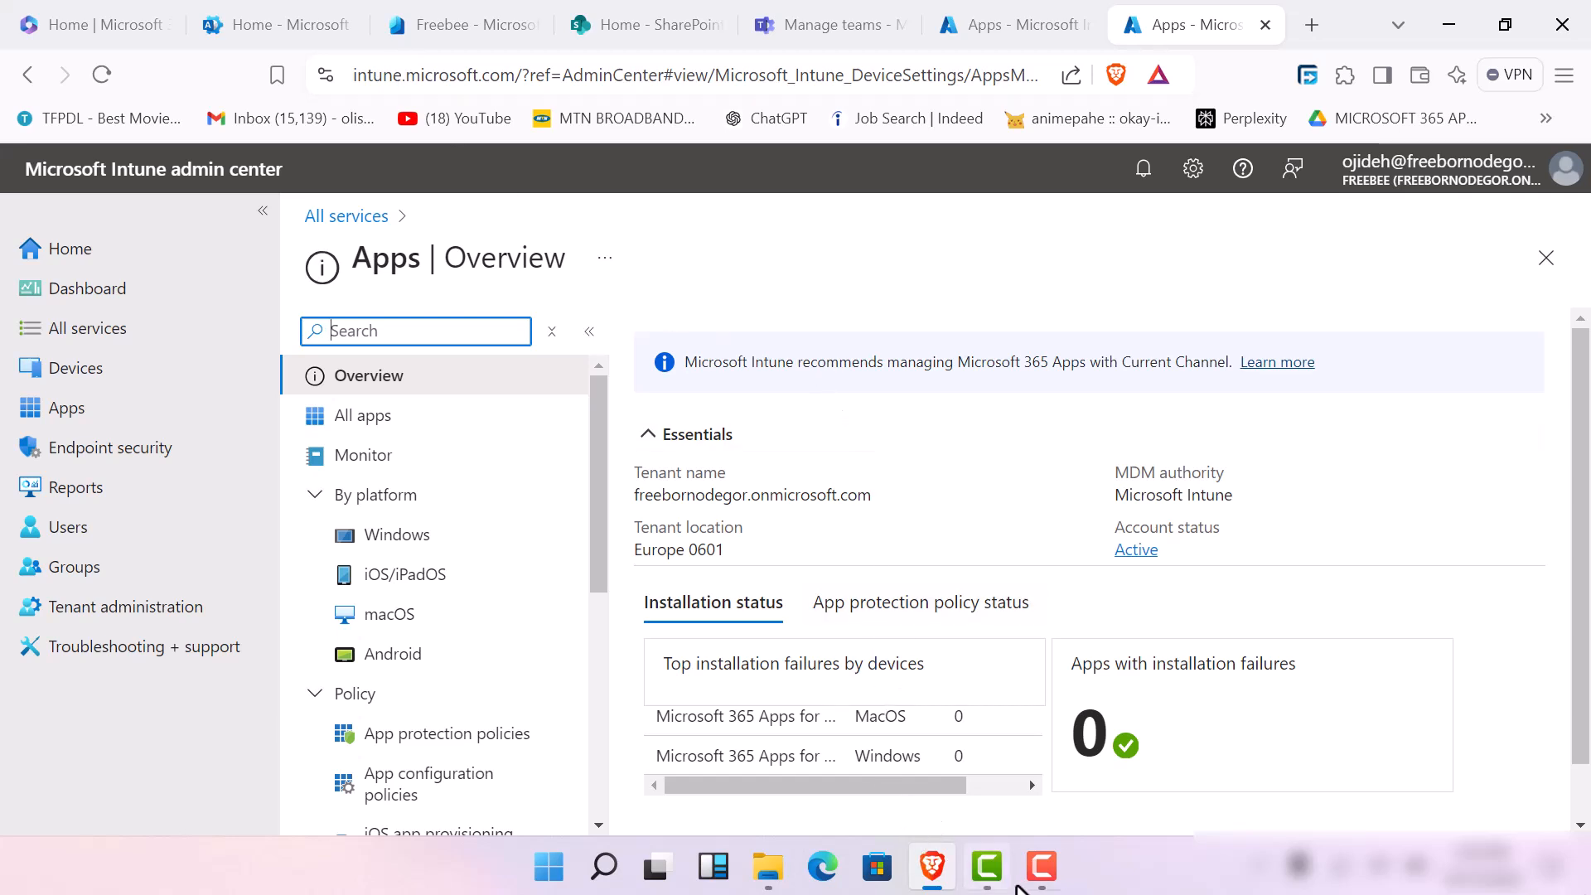
left_click(1050, 878)
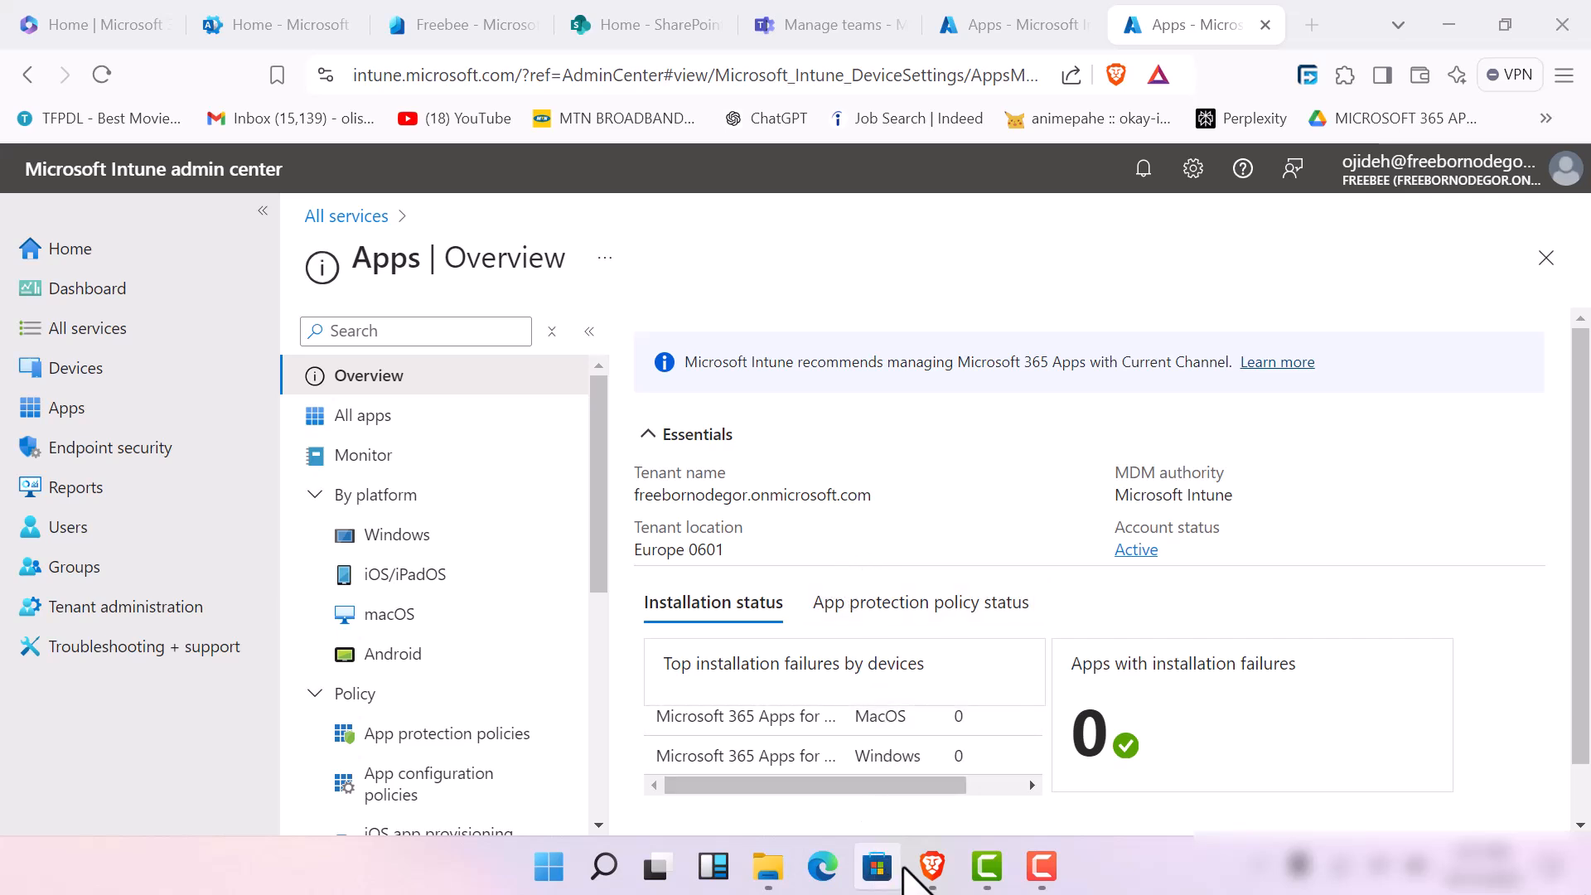
Look through the platform, policy and other sections of the Apps service and view the app protection policies
left_click(598, 517)
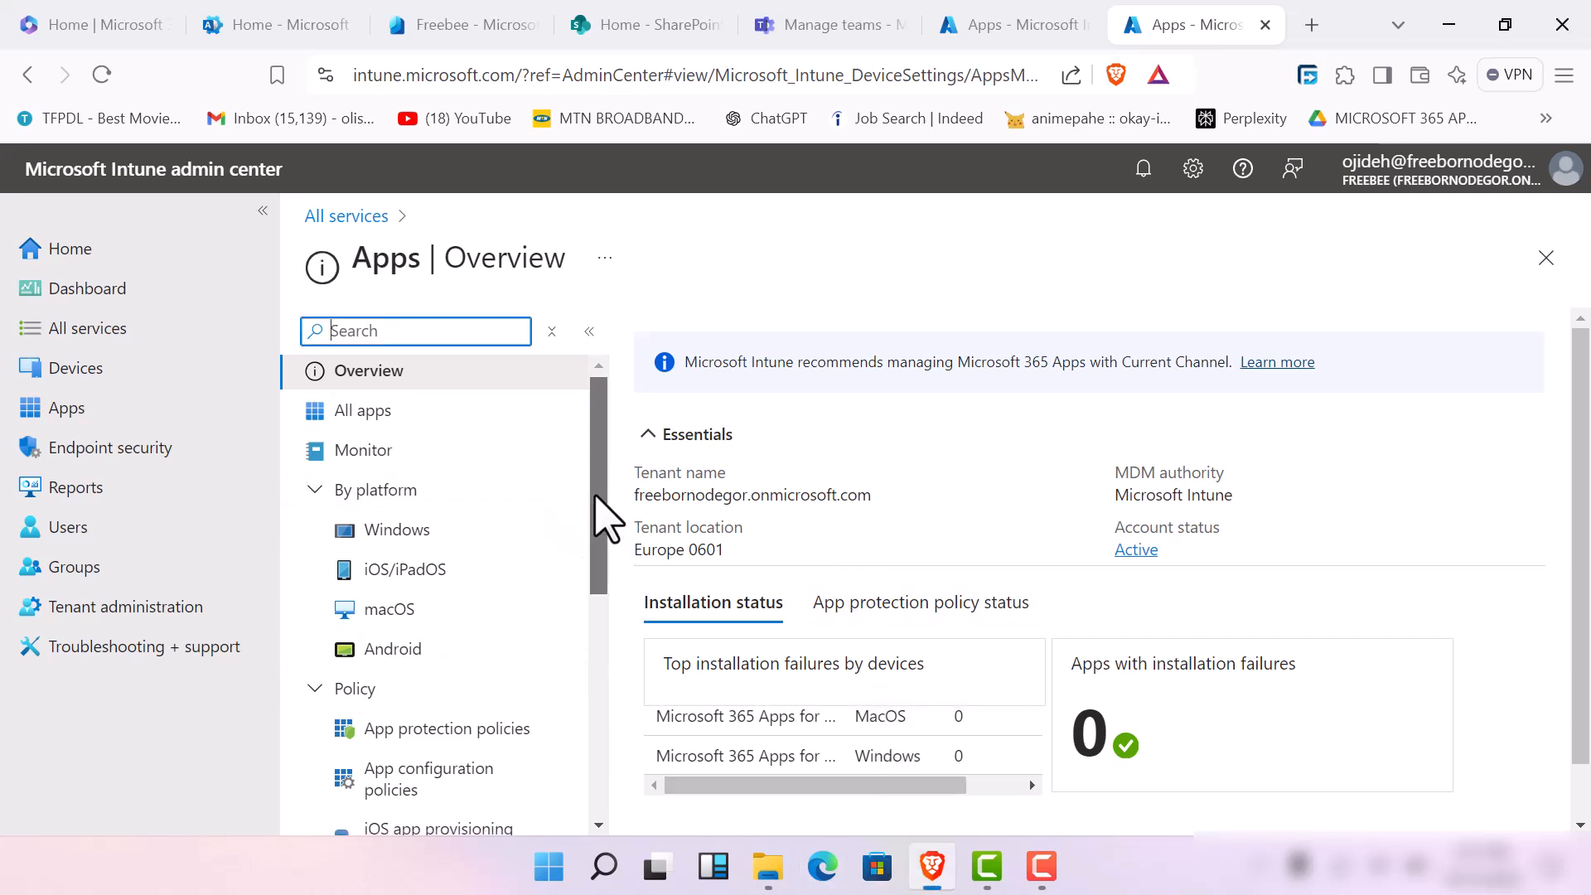
left_click_drag(598, 518, 597, 558)
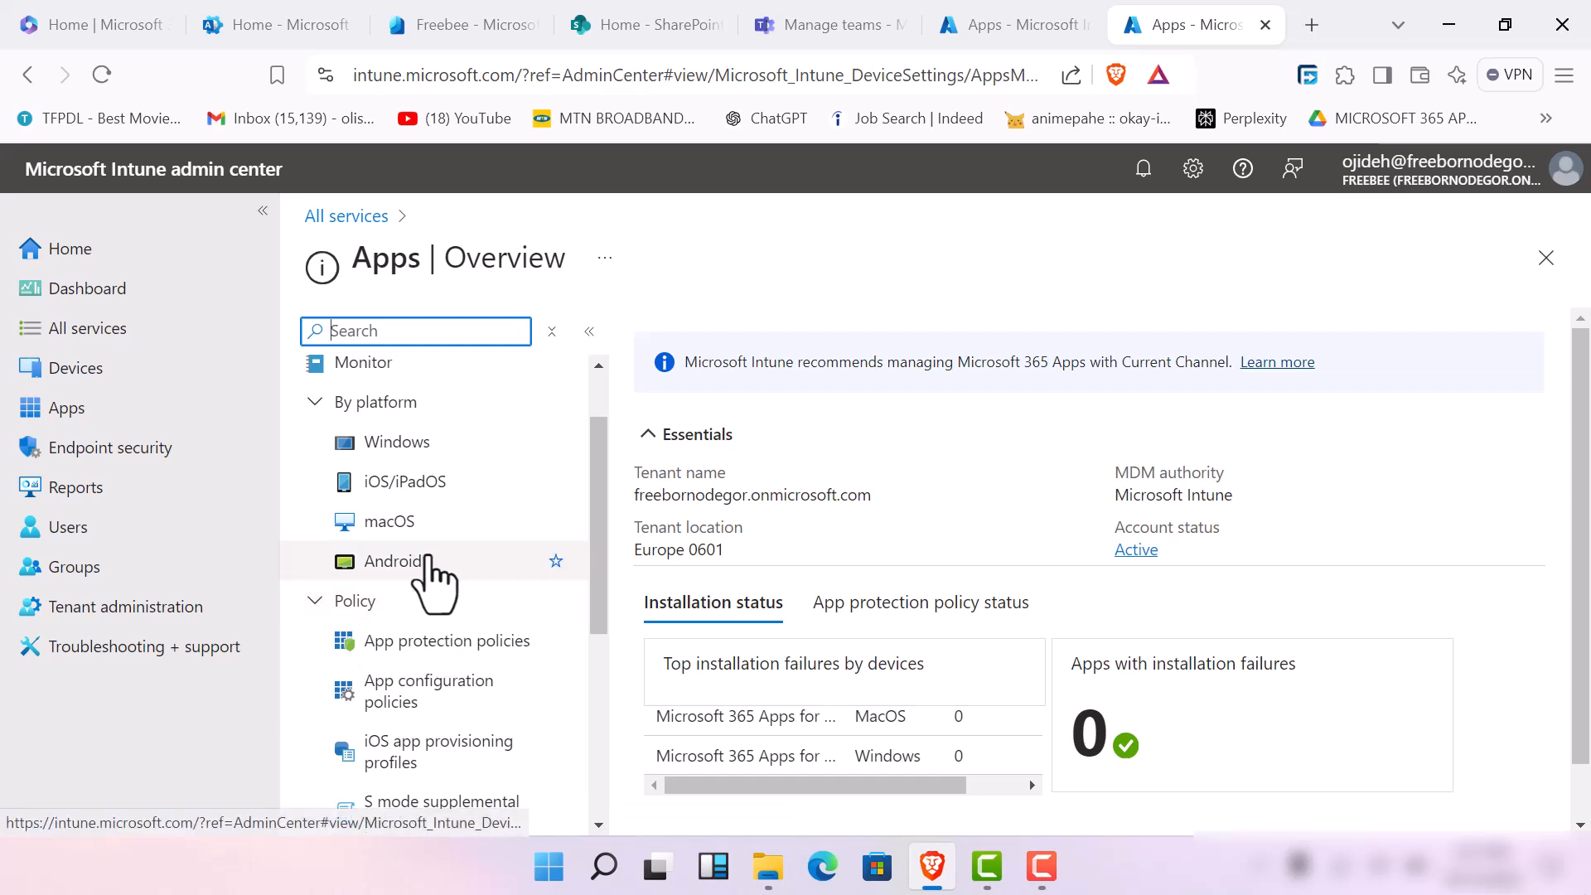
scroll(497, 498, "down", 2)
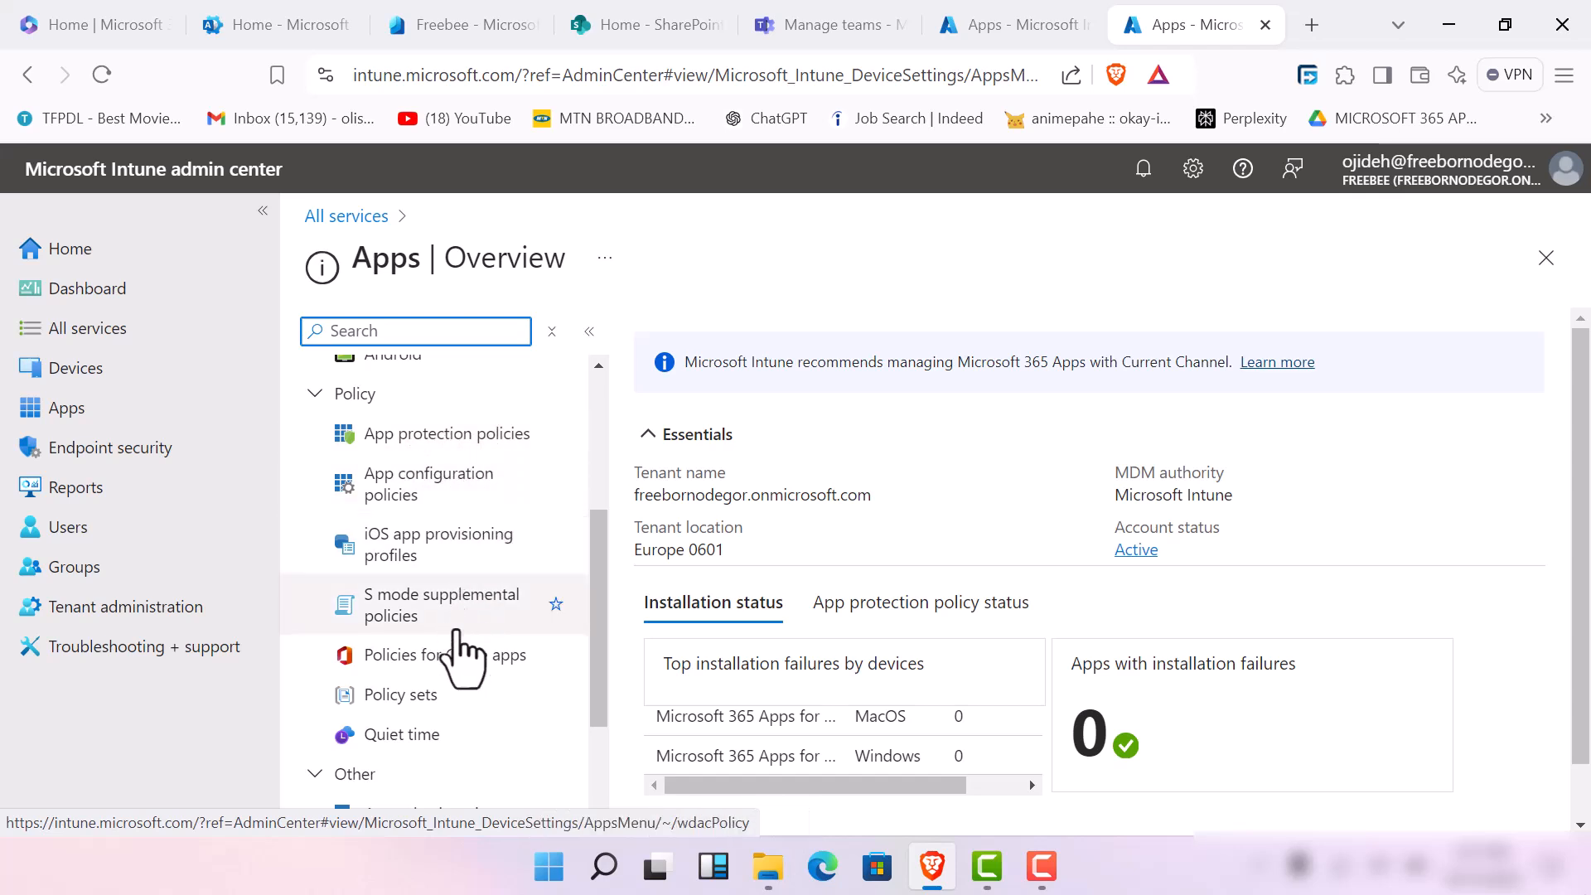
scroll(485, 692, "down", 2)
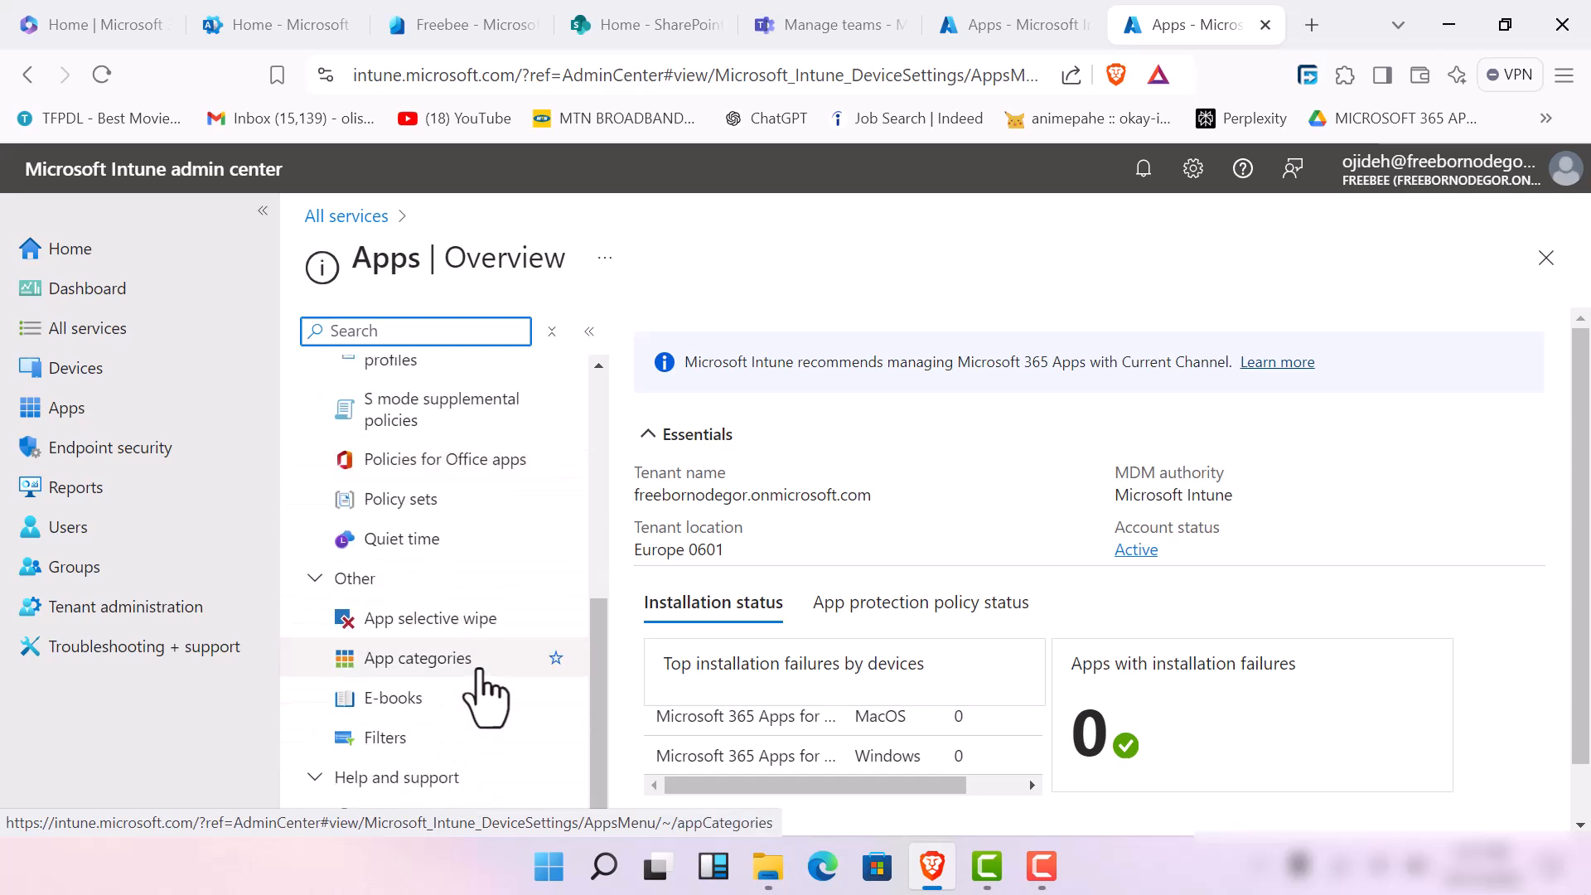
scroll(492, 671, "up", 5)
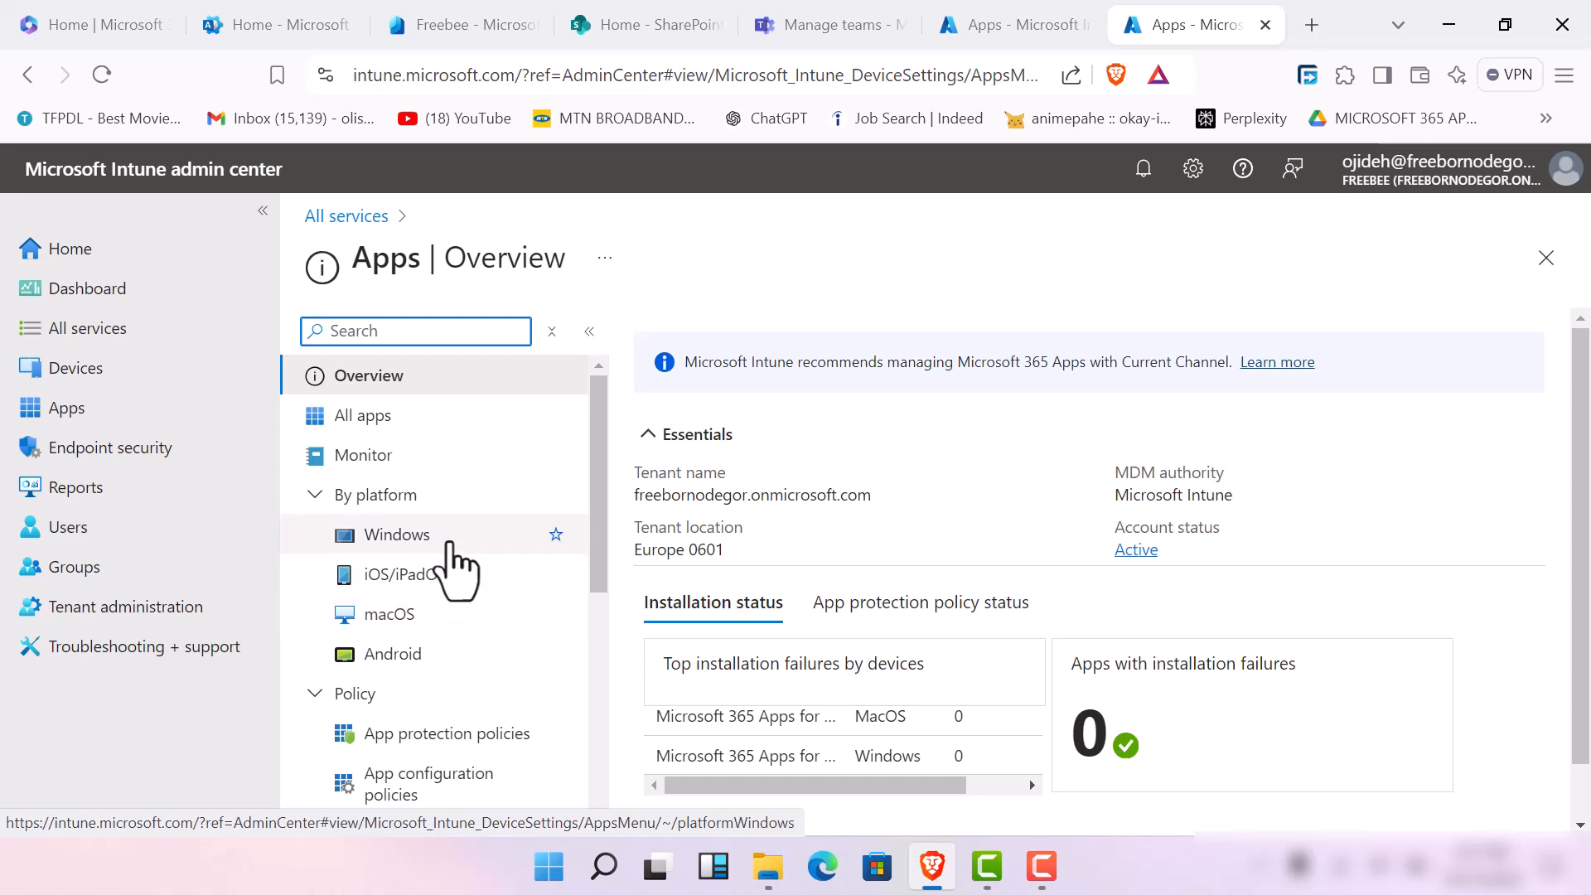
left_click(427, 740)
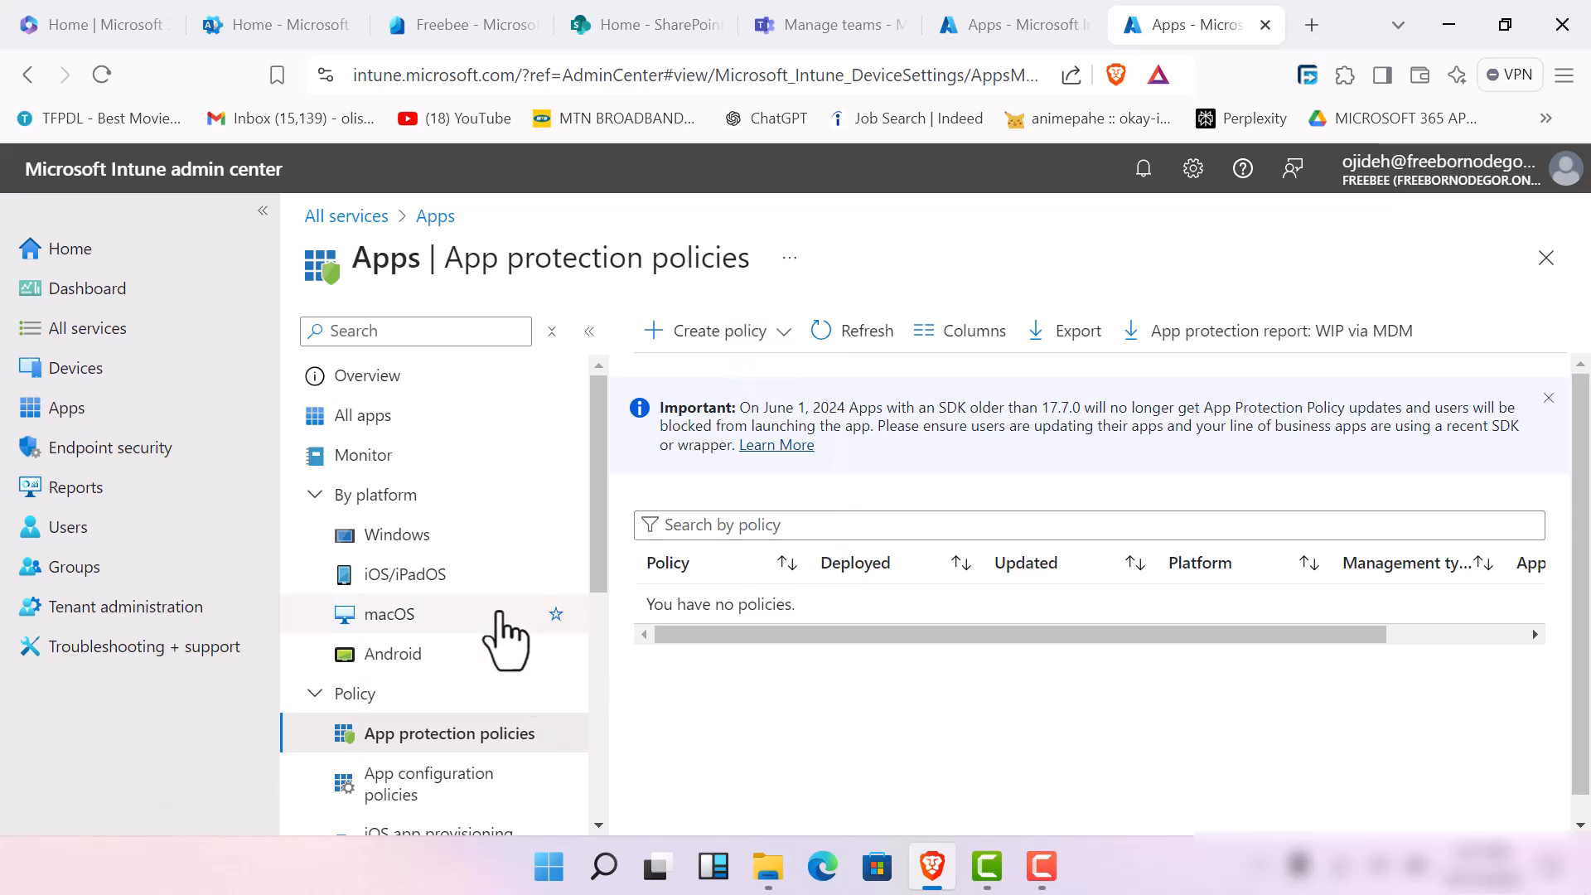
scroll(464, 708, "down", 5)
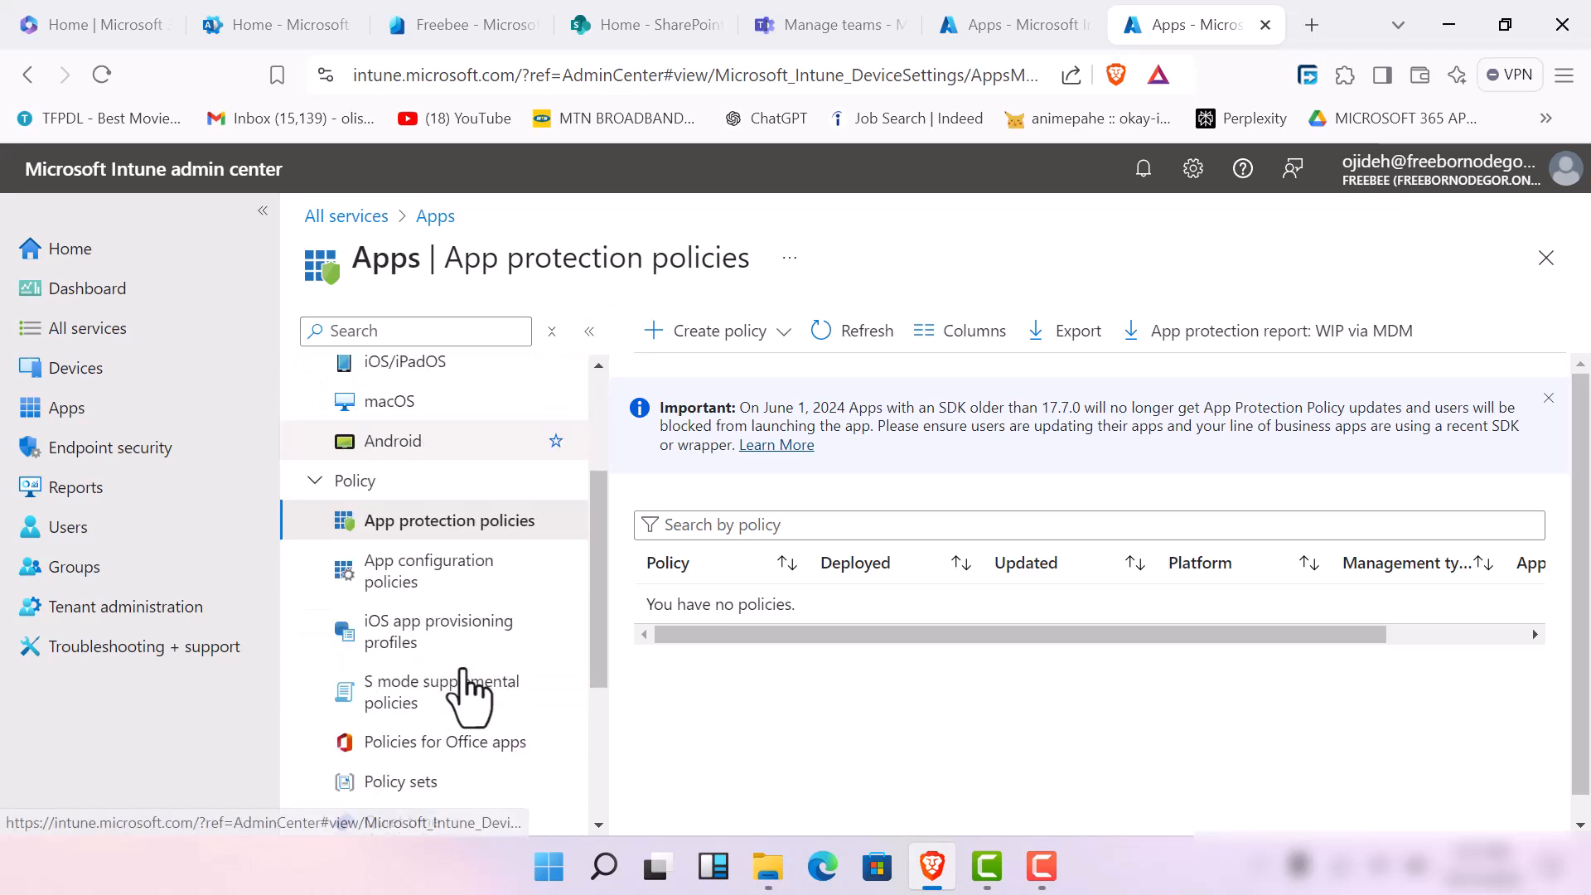
scroll(480, 452, "up", 4)
scroll(483, 456, "up", 2)
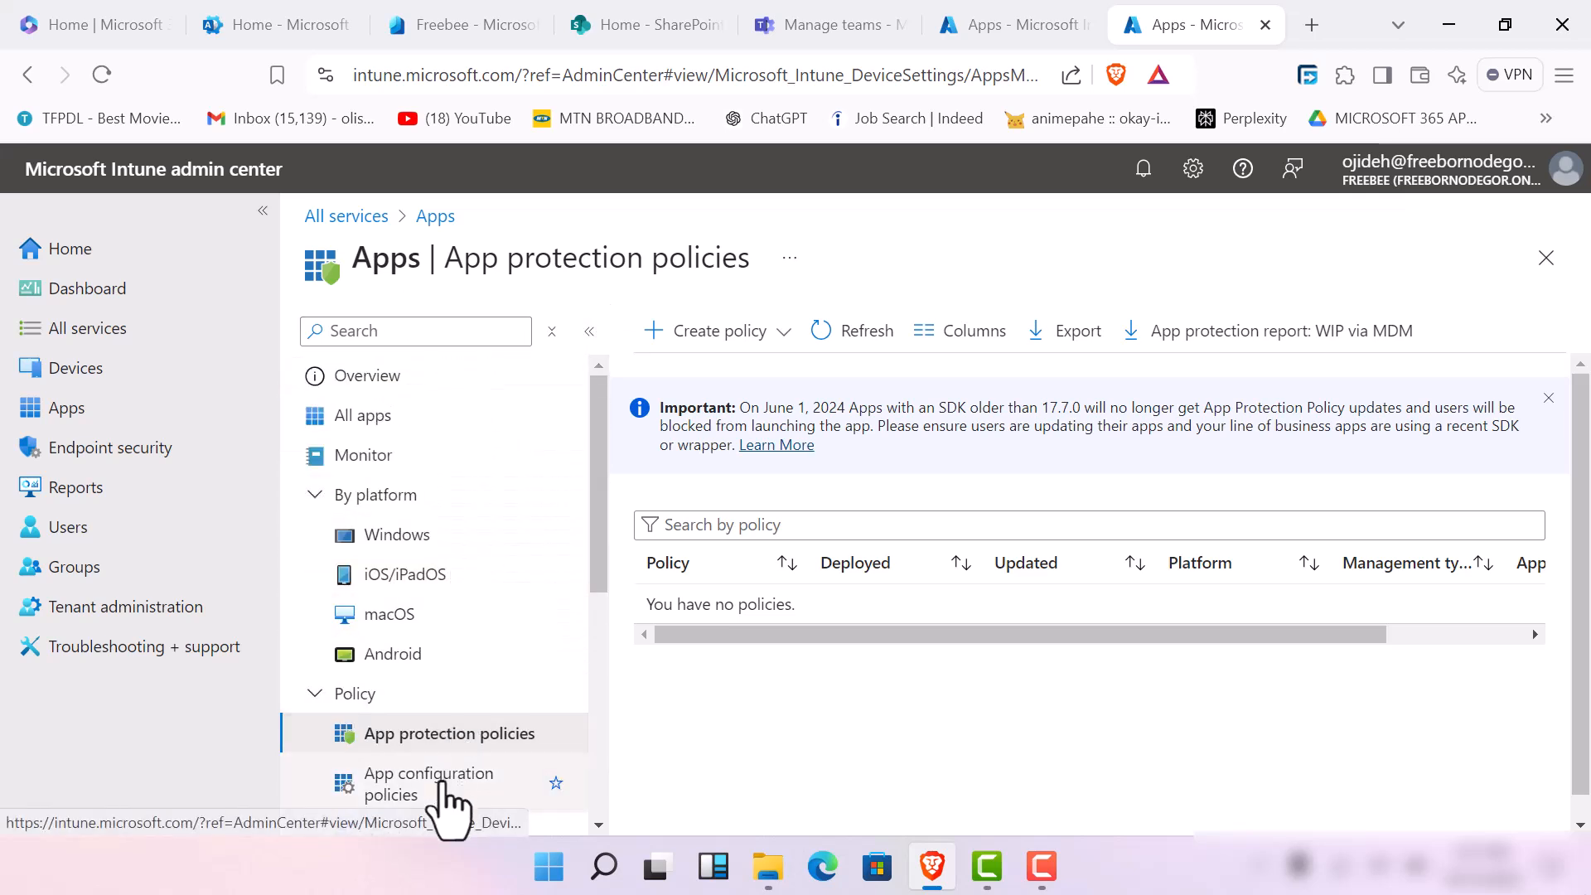
Open the Devices overview and look through its device management, update and organization sections
left_click(195, 368)
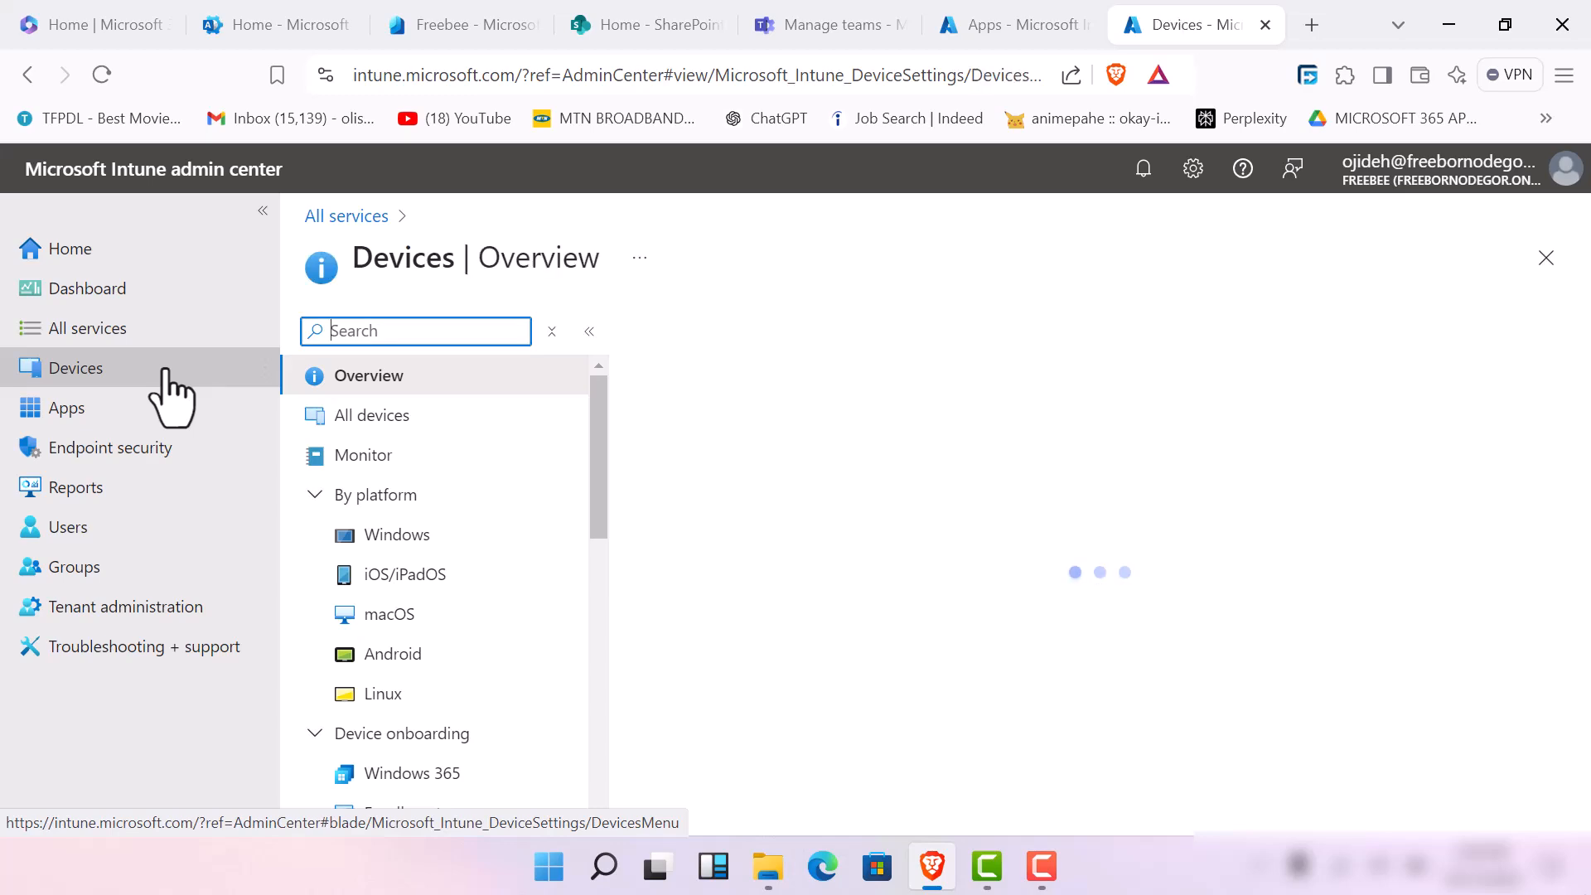
scroll(497, 601, "down", 7)
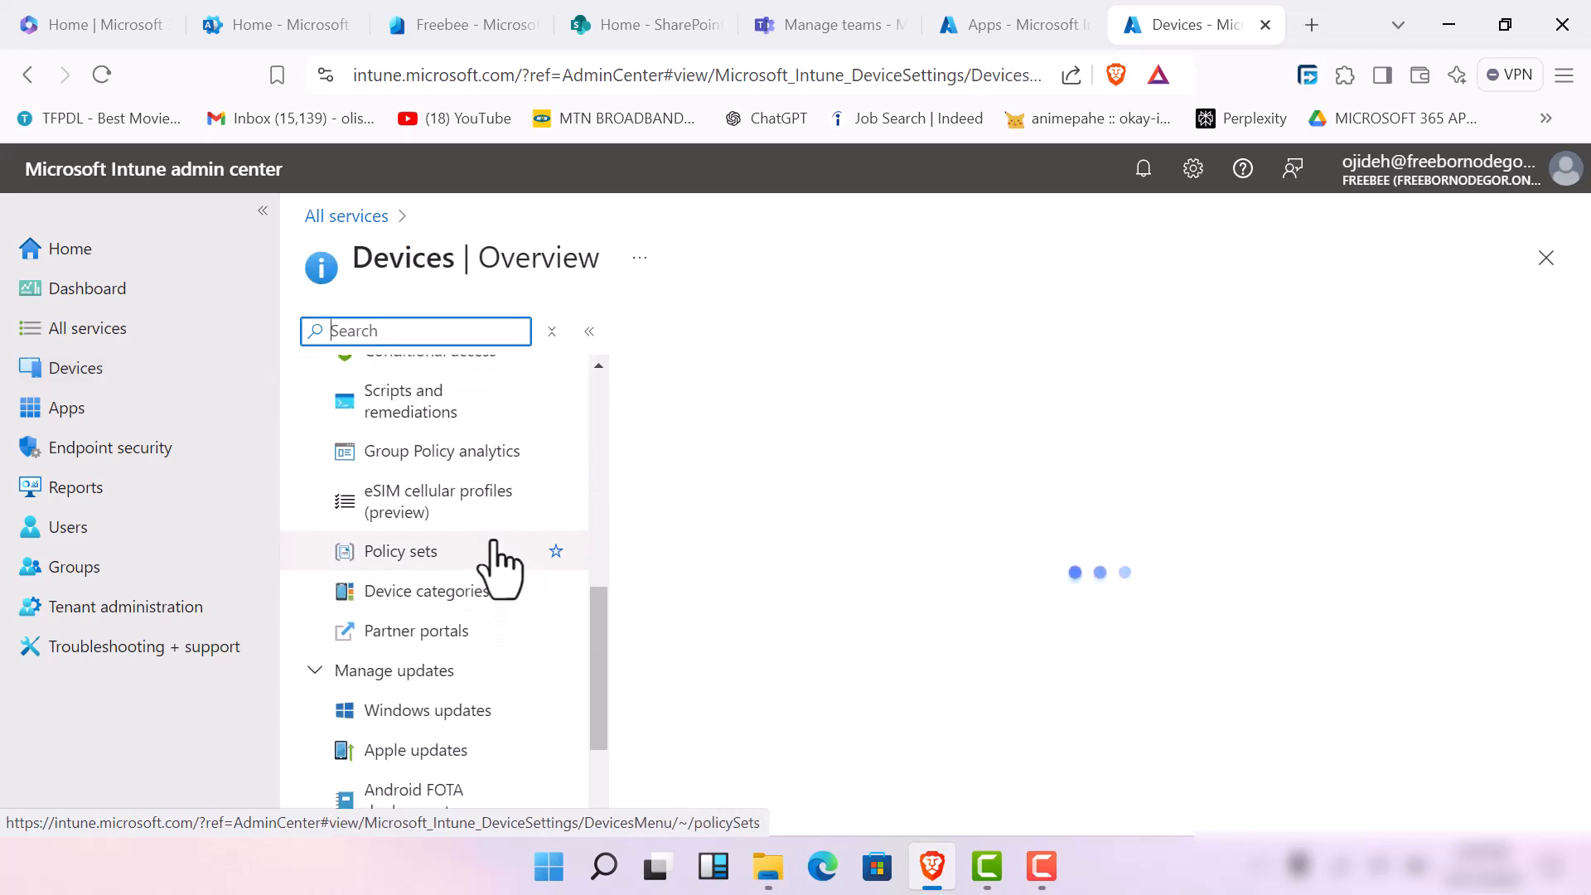
scroll(498, 568, "up", 5)
scroll(499, 570, "down", 8)
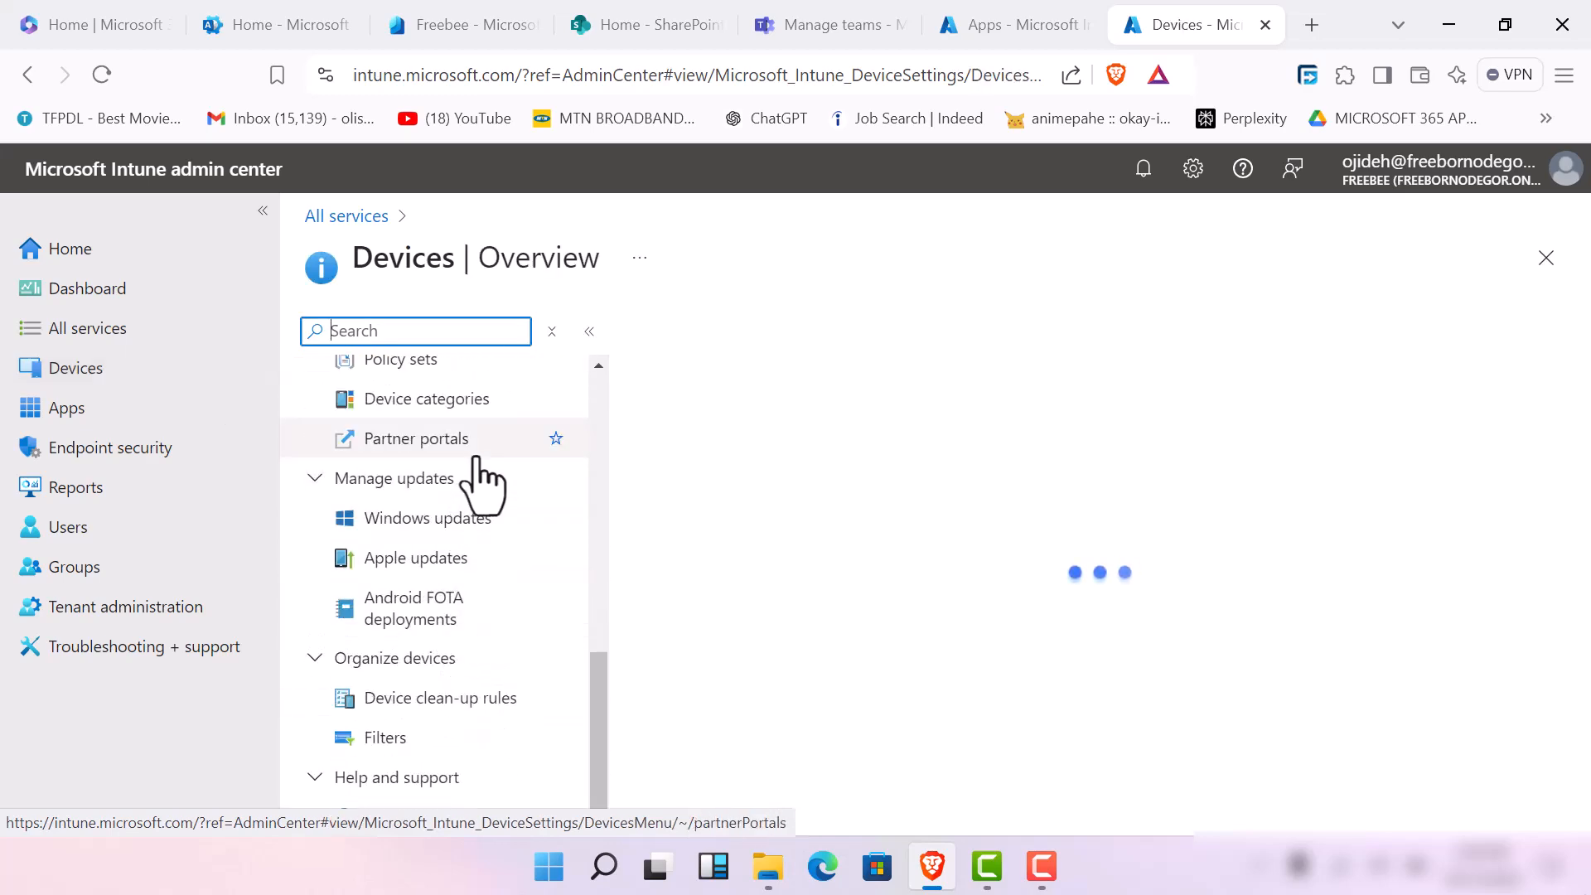
scroll(483, 480, "up", 4)
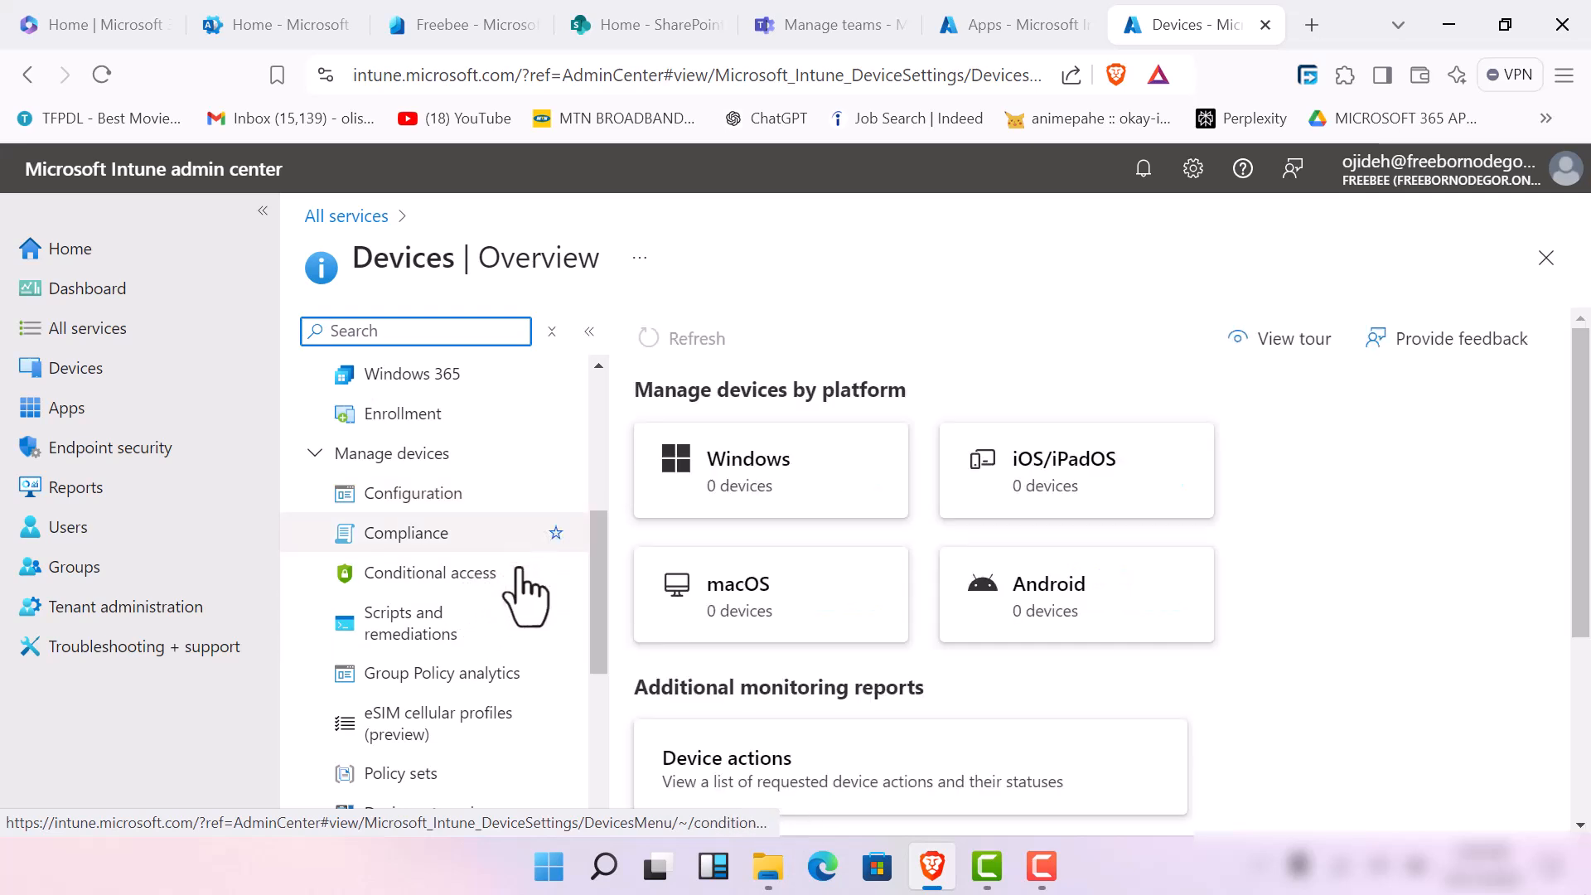
scroll(486, 729, "down", 5)
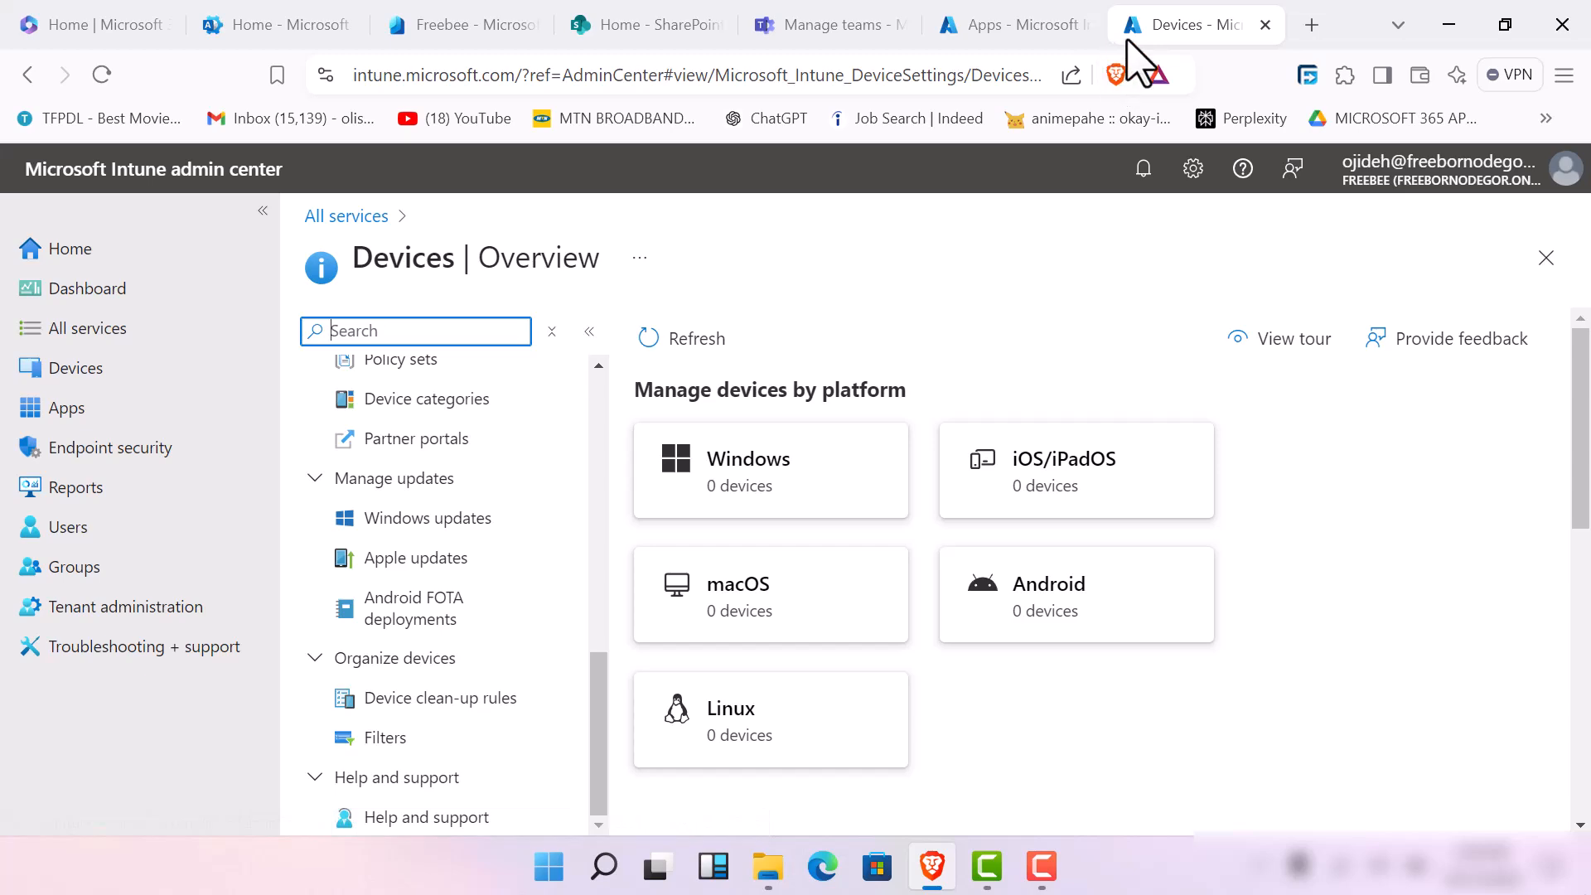
Switch back to the Apps overview in the other open Intune browser tab
right_click(1169, 35)
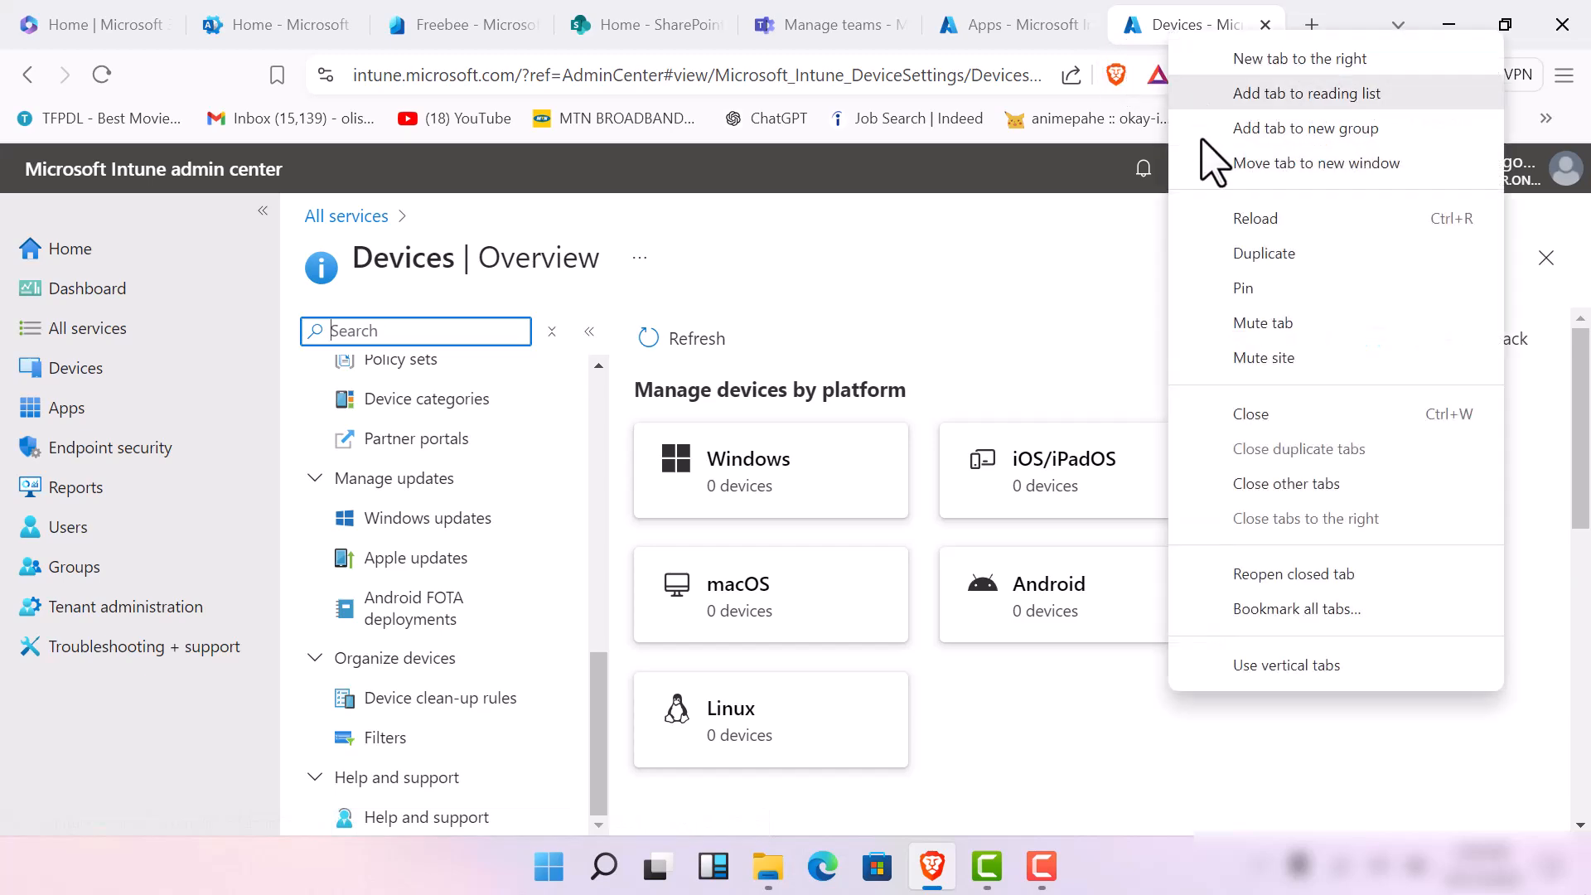
left_click(1255, 222)
left_click(1048, 33)
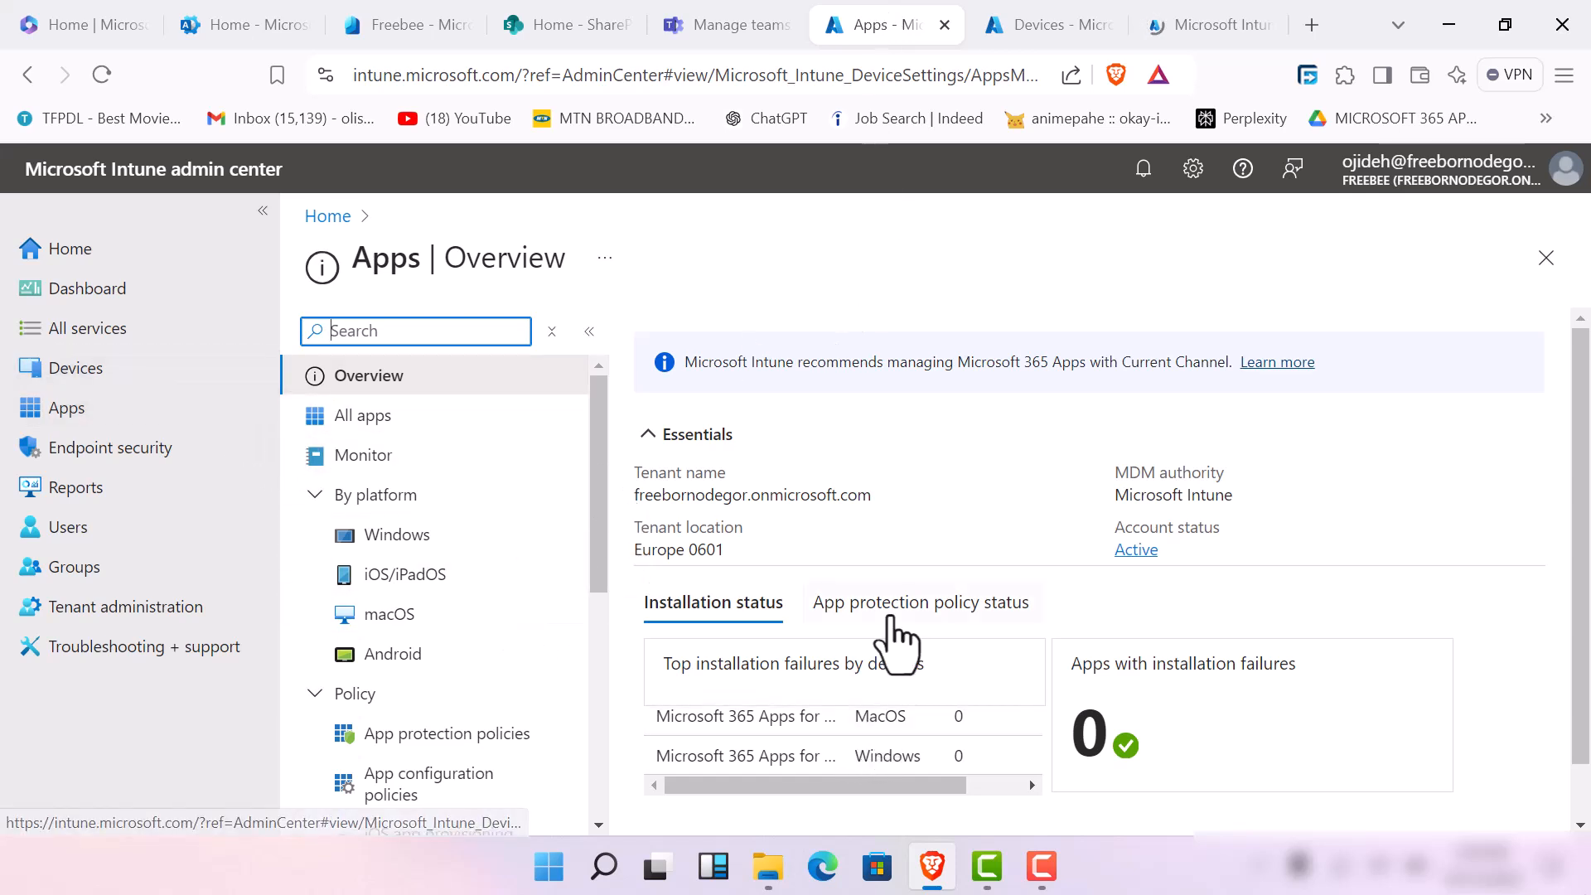
Open the app protection policies and start creating a new policy for the Windows platform
left_click(477, 734)
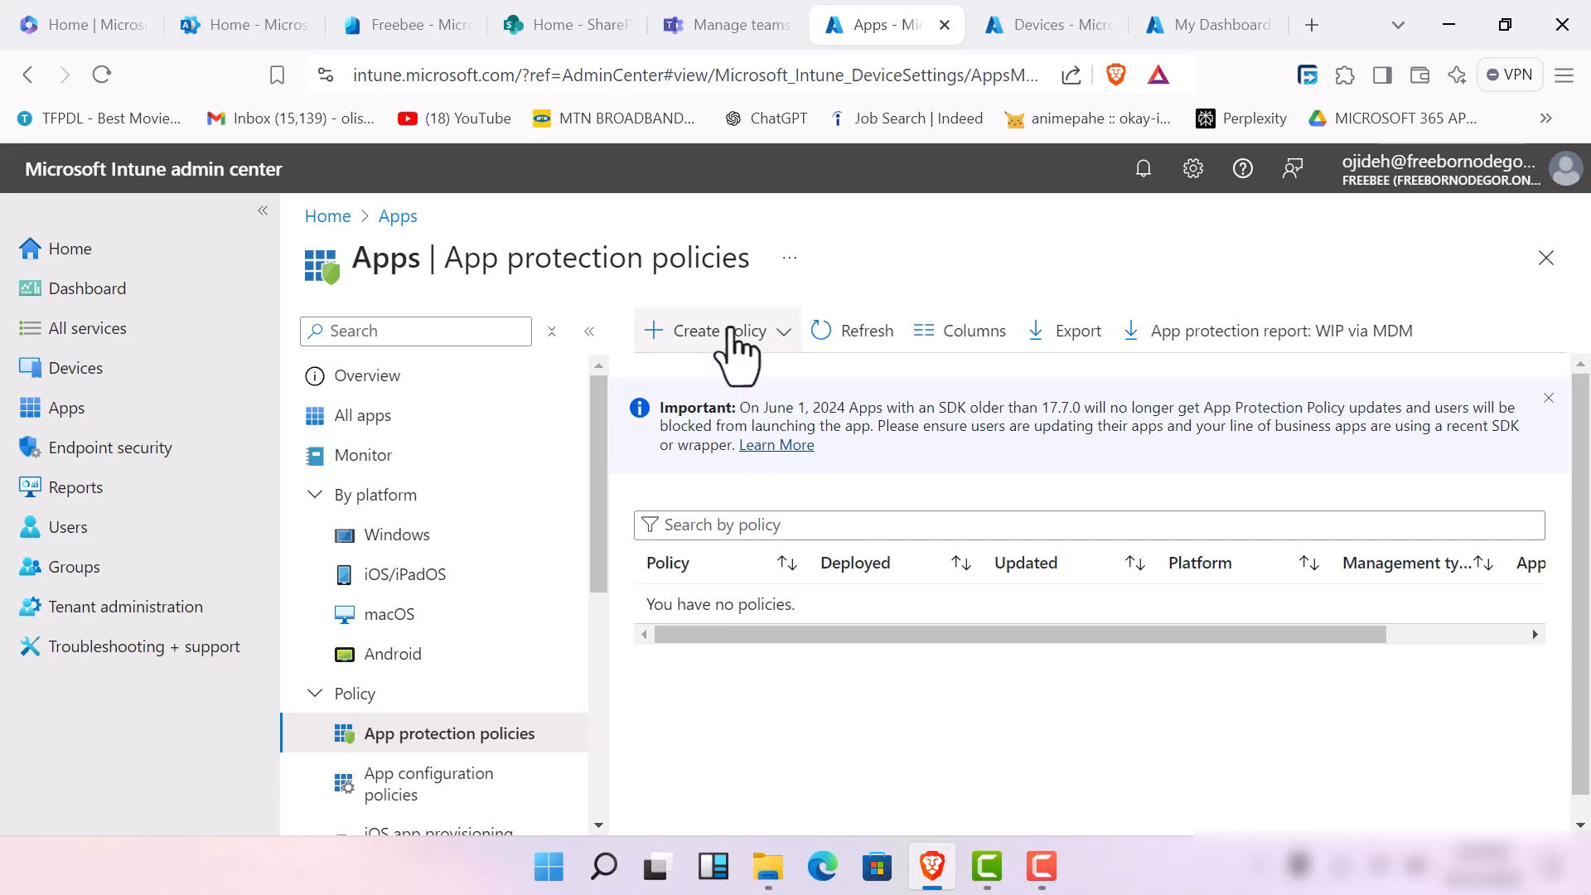
left_click(1045, 866)
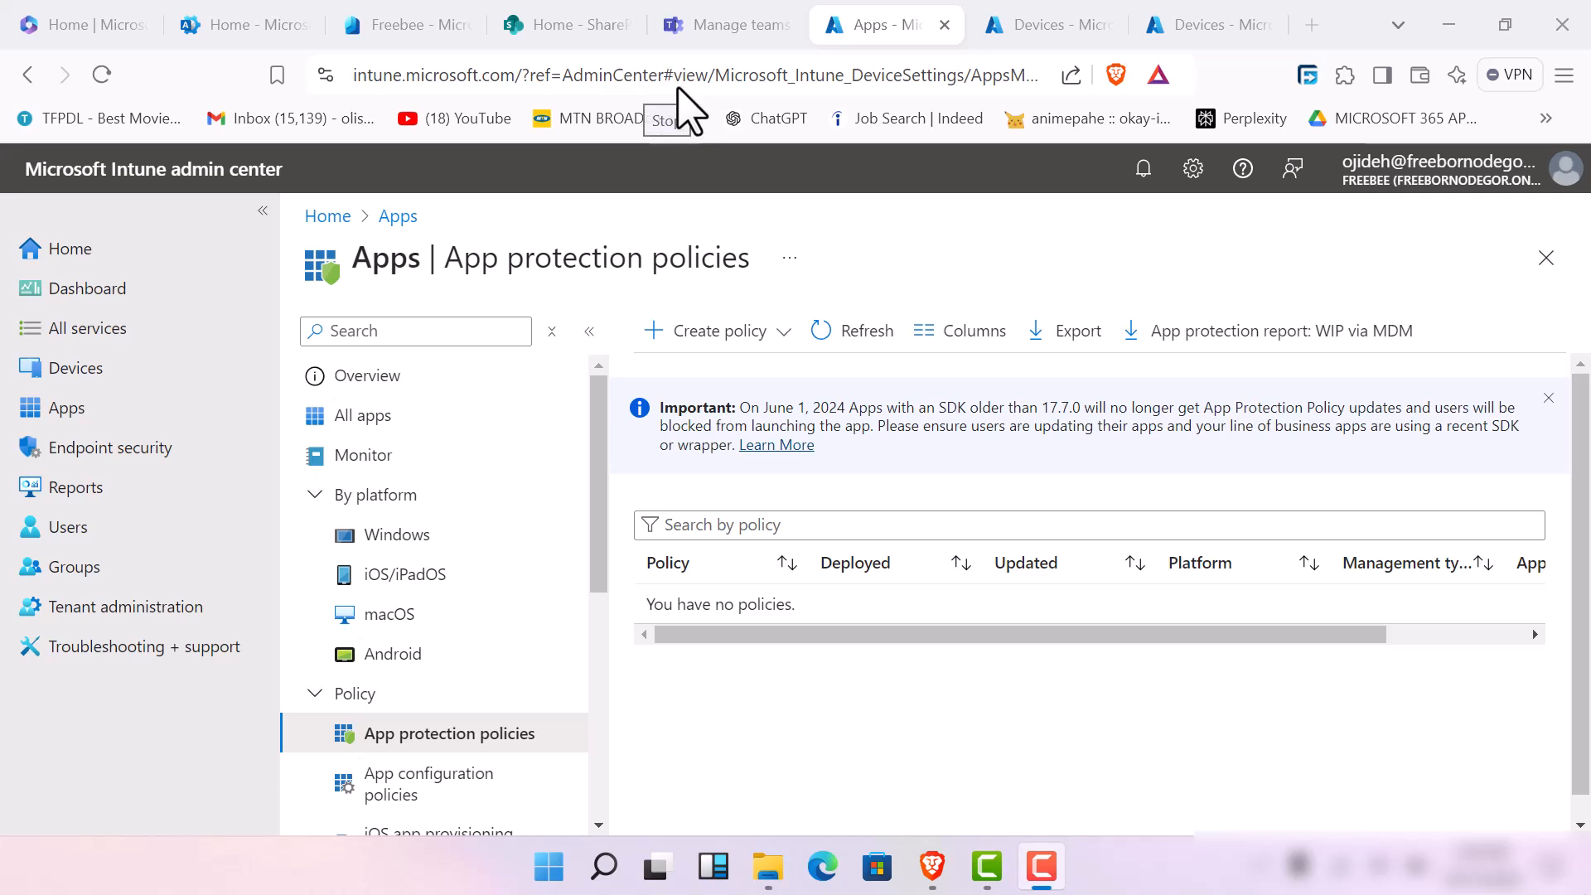
left_click(652, 62)
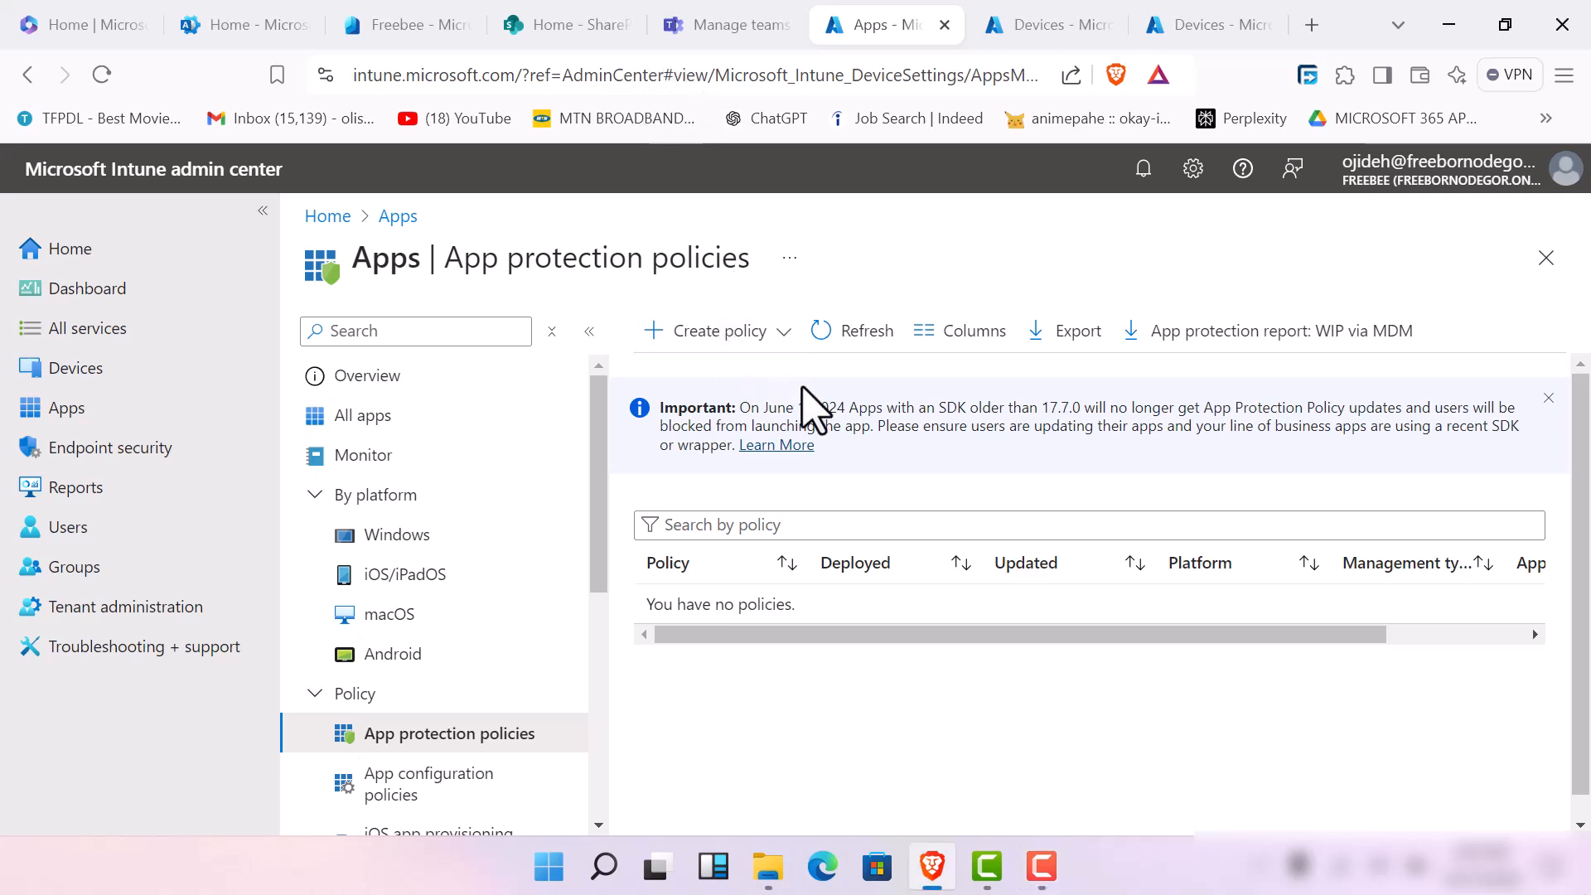
left_click(767, 331)
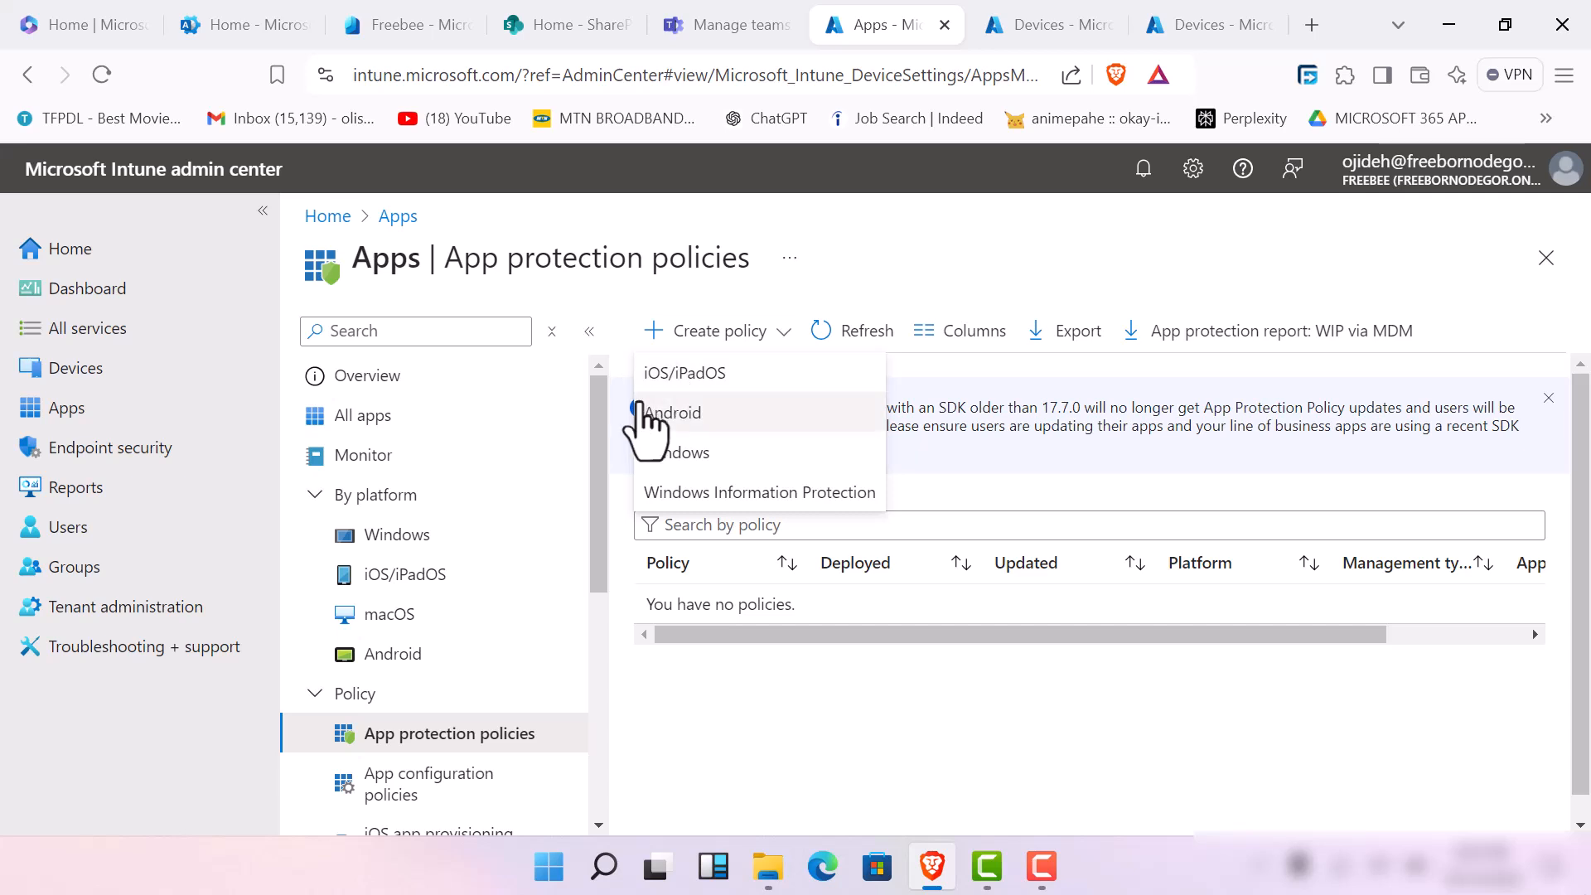
left_click(753, 454)
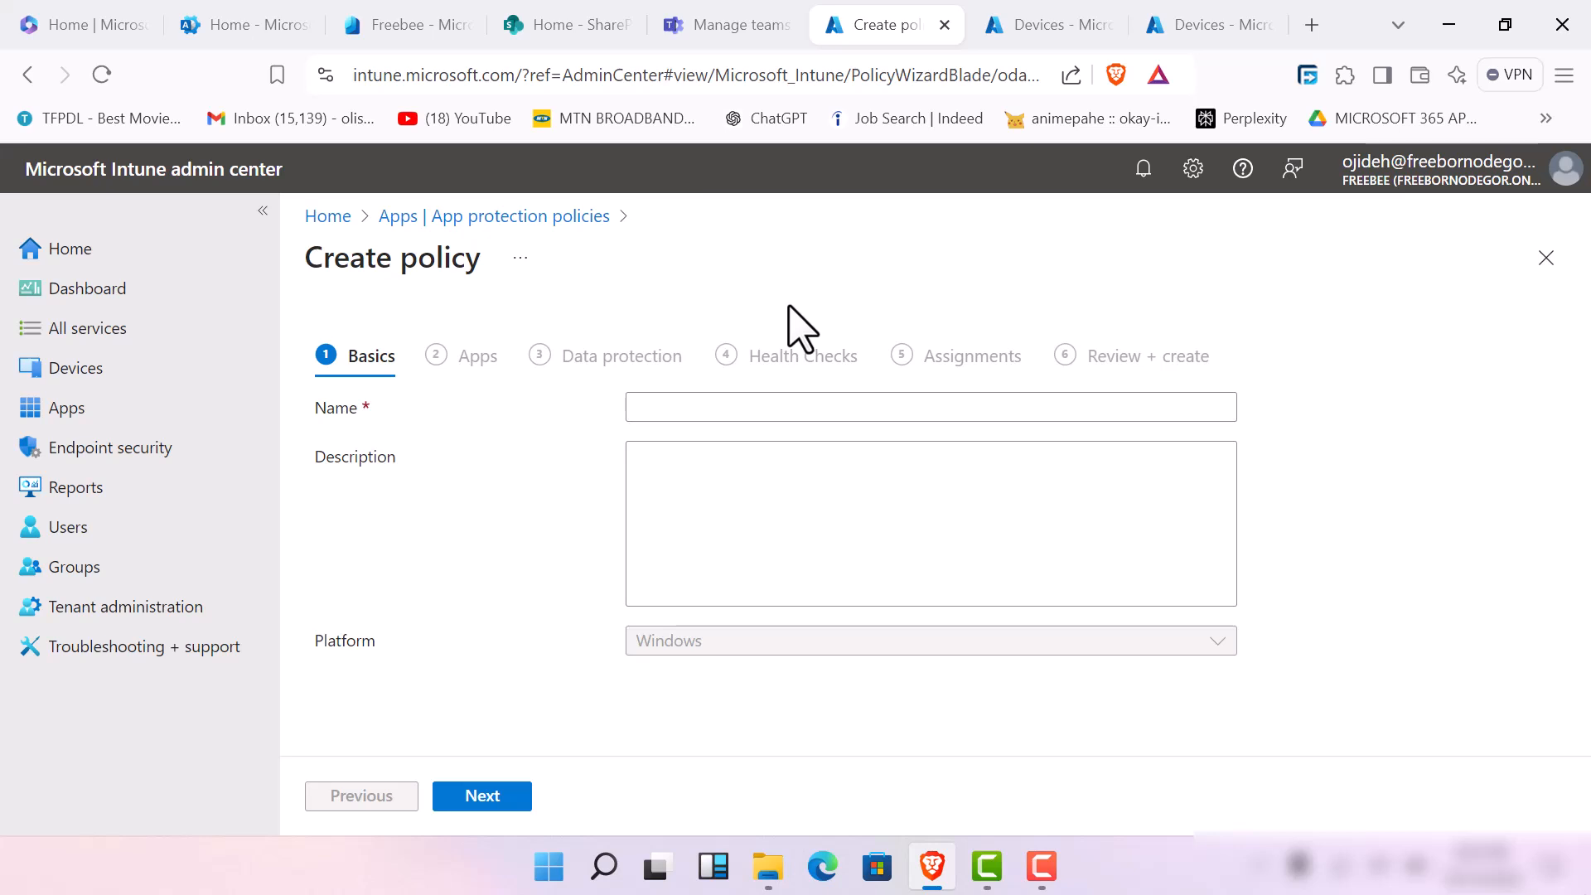
Name the new policy "hagital tech client app protection policy"
left_click(748, 404)
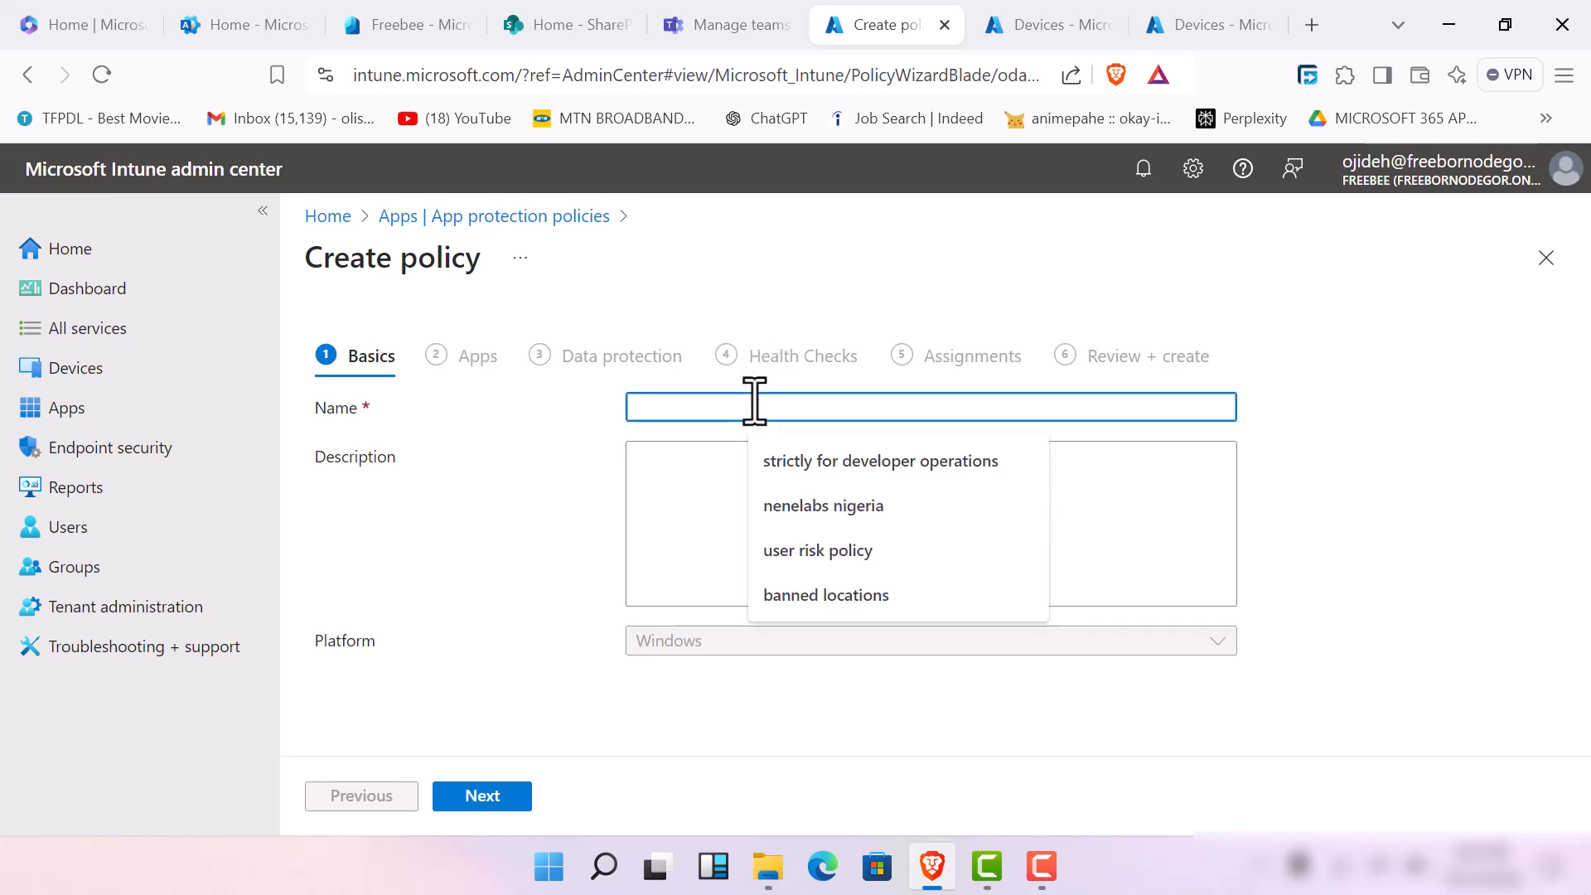
type("hagi")
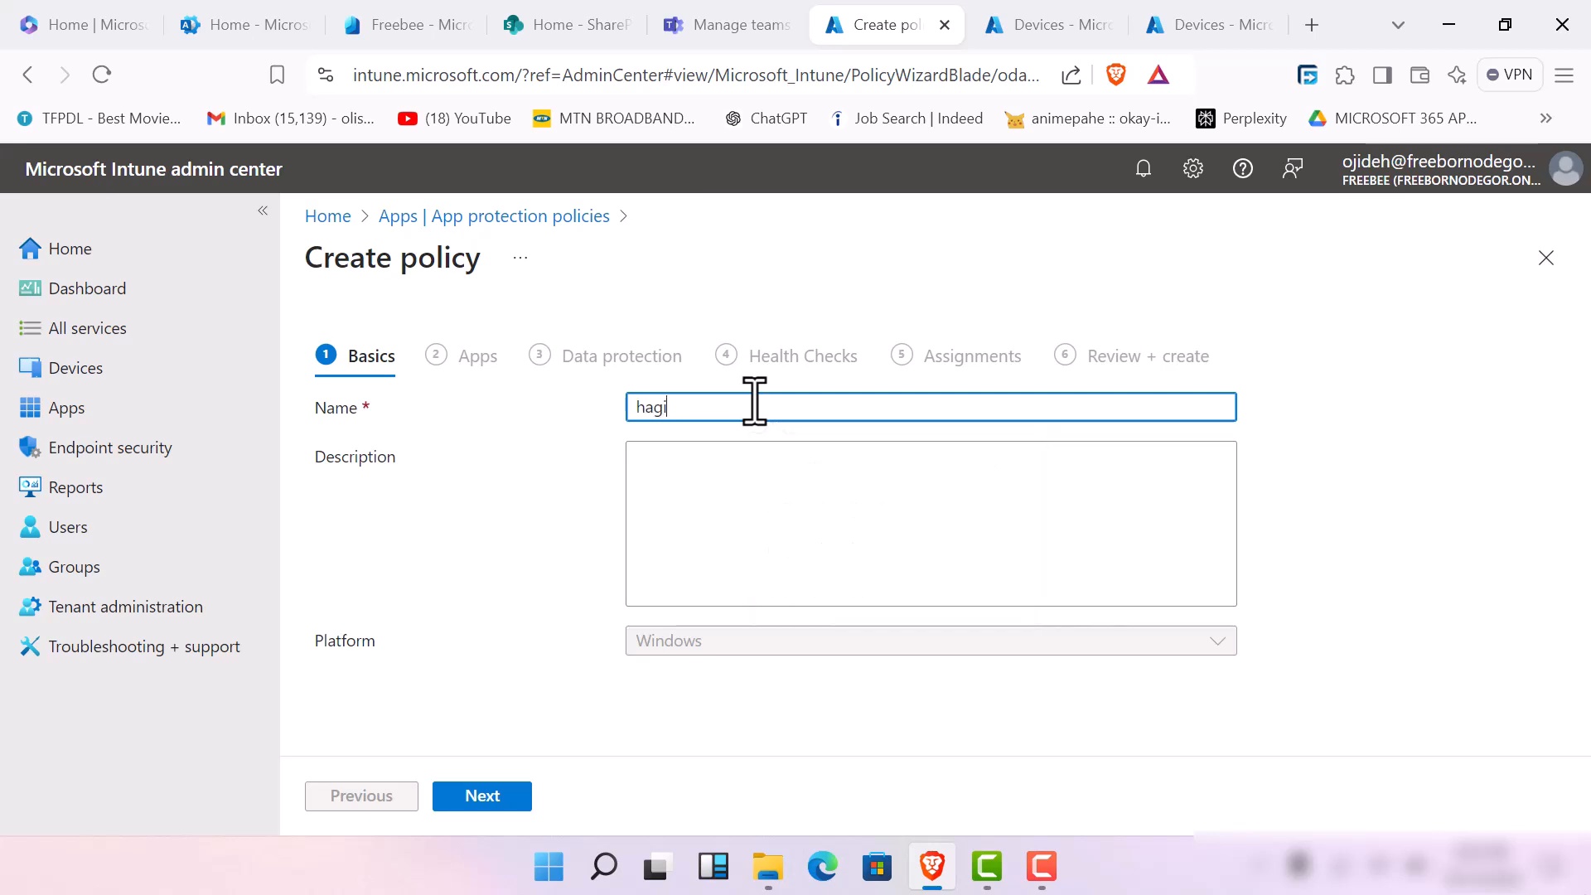
type("tal tech client app protection ")
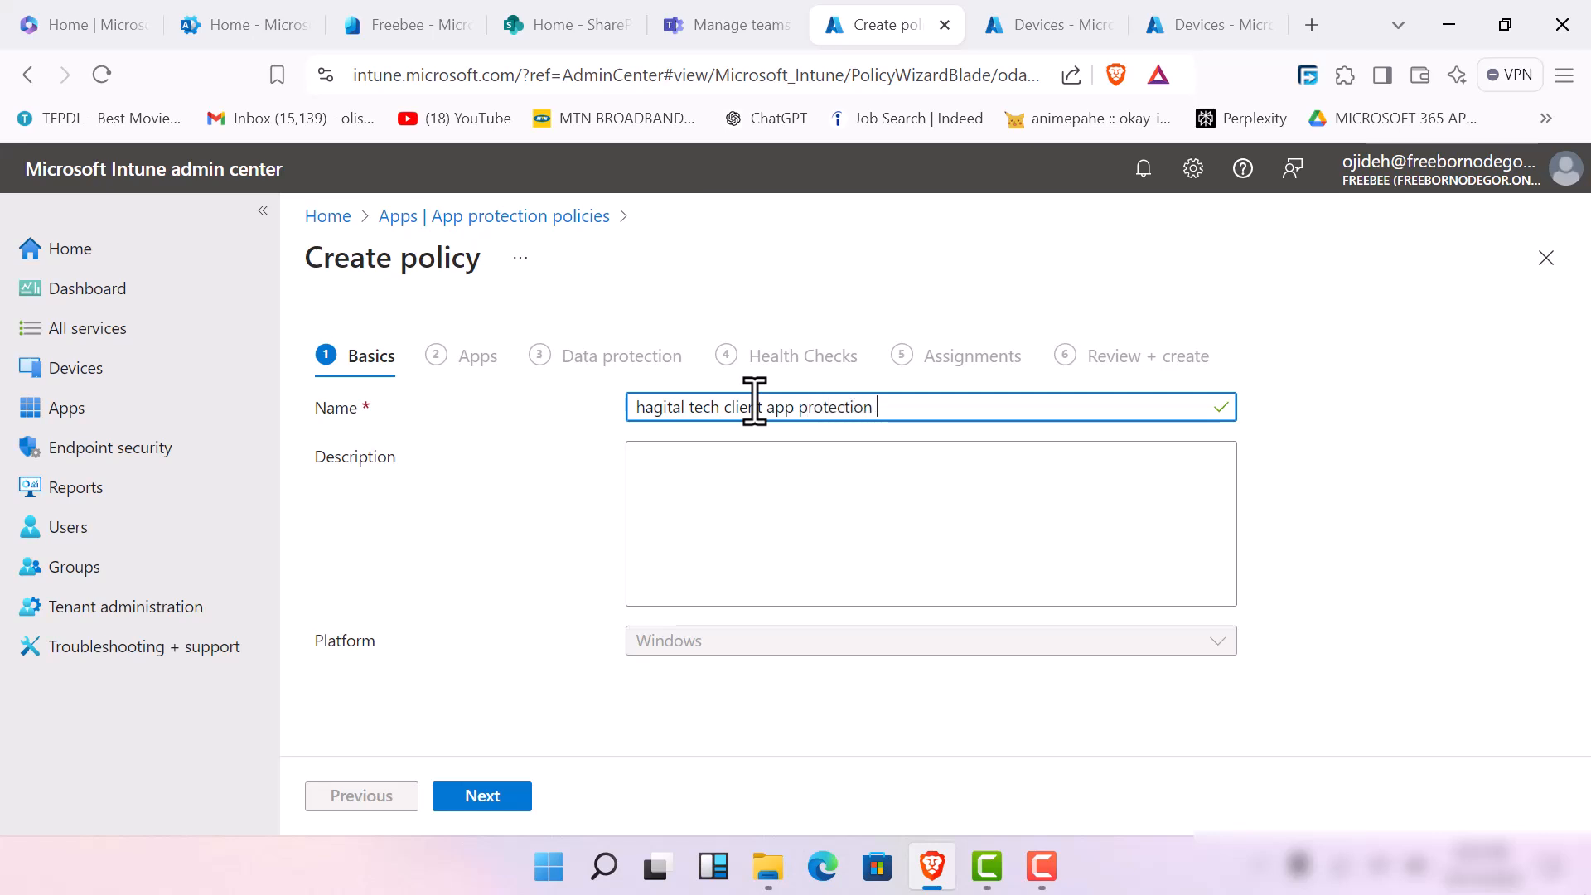
type("policy")
Begin the policy description with "this app protection policy is by admin" followed by the administrator's first name and a comma
key("Tab")
type("th")
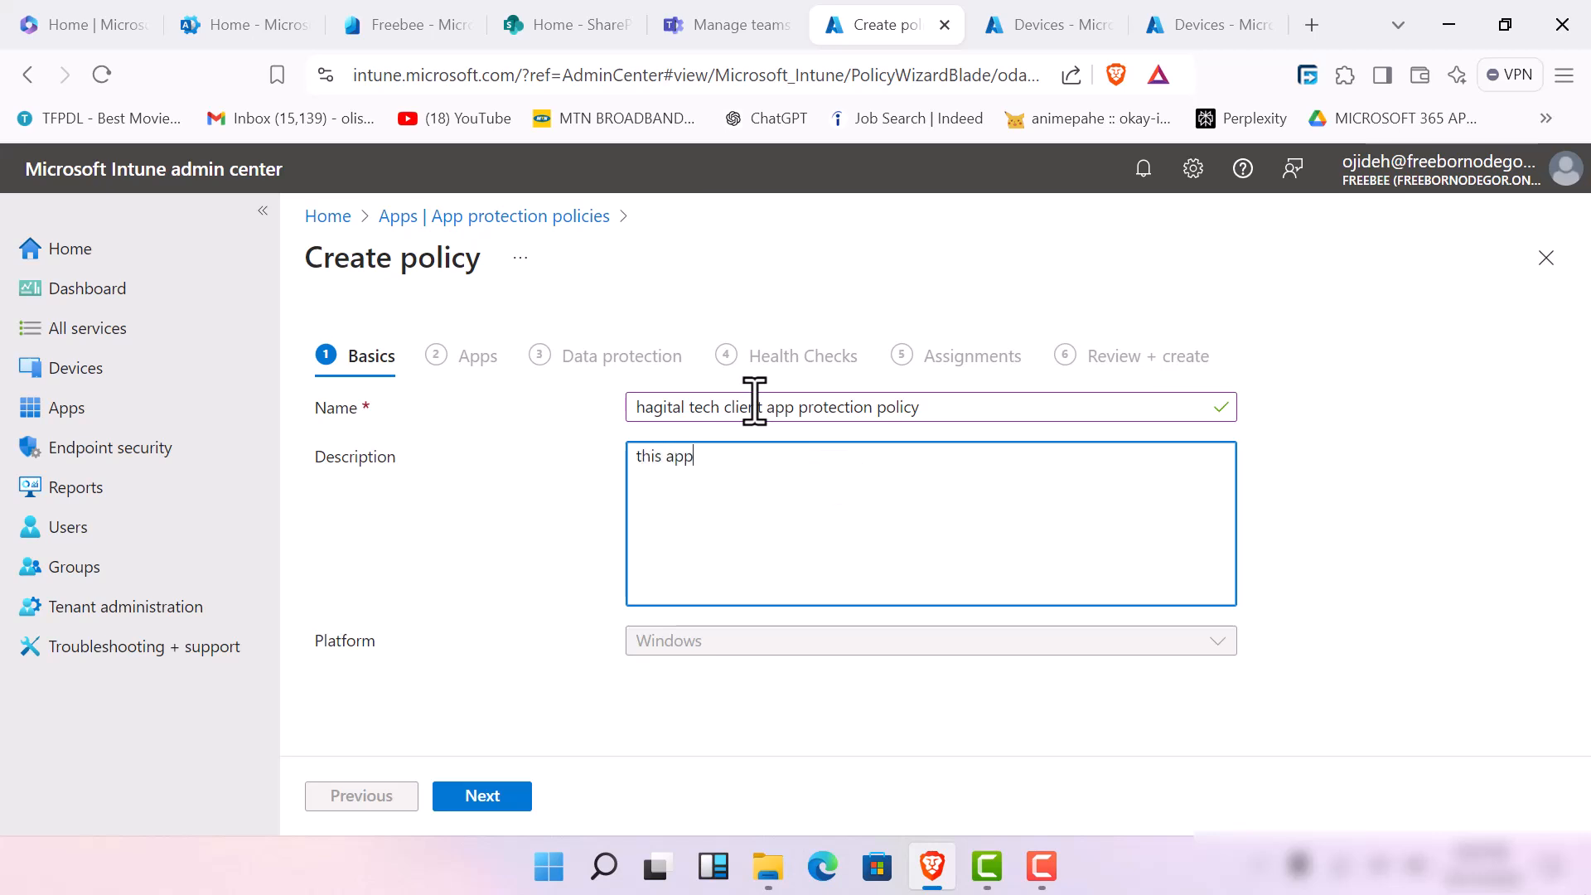
type("is app protection policy is by adm")
key("BackSpace")
type("dm")
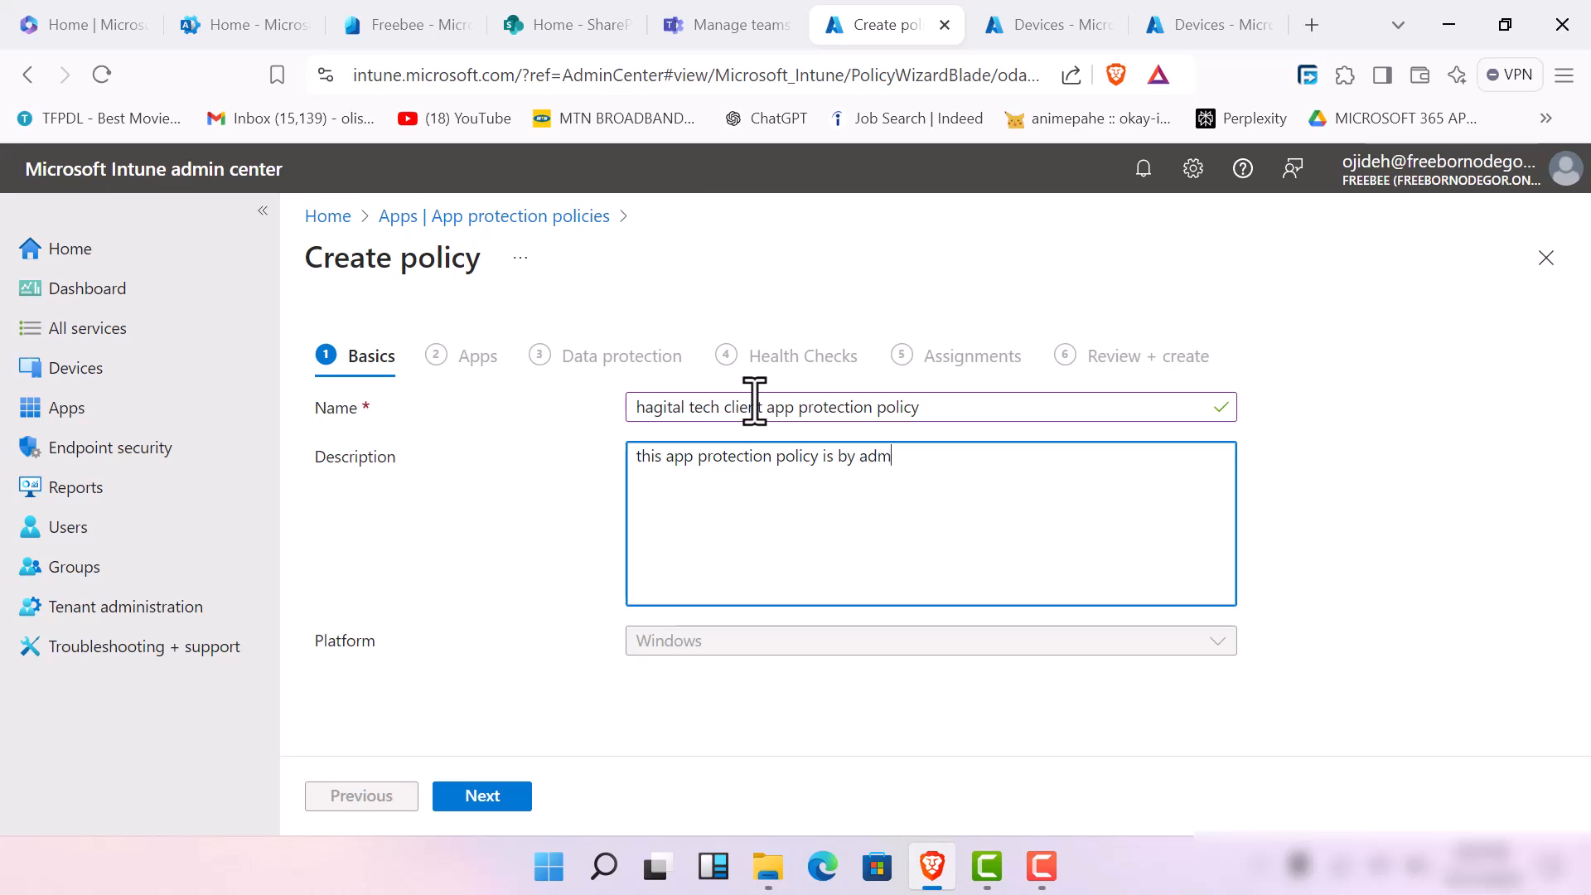
type("in emmanue")
type("l, so")
key("BackSpace")
key("BackSpace")
type("el")
Complete the description with "for endpoint protection and to boost end point security in this tenant and for users as well" and continue to Apps
type("for endpoi")
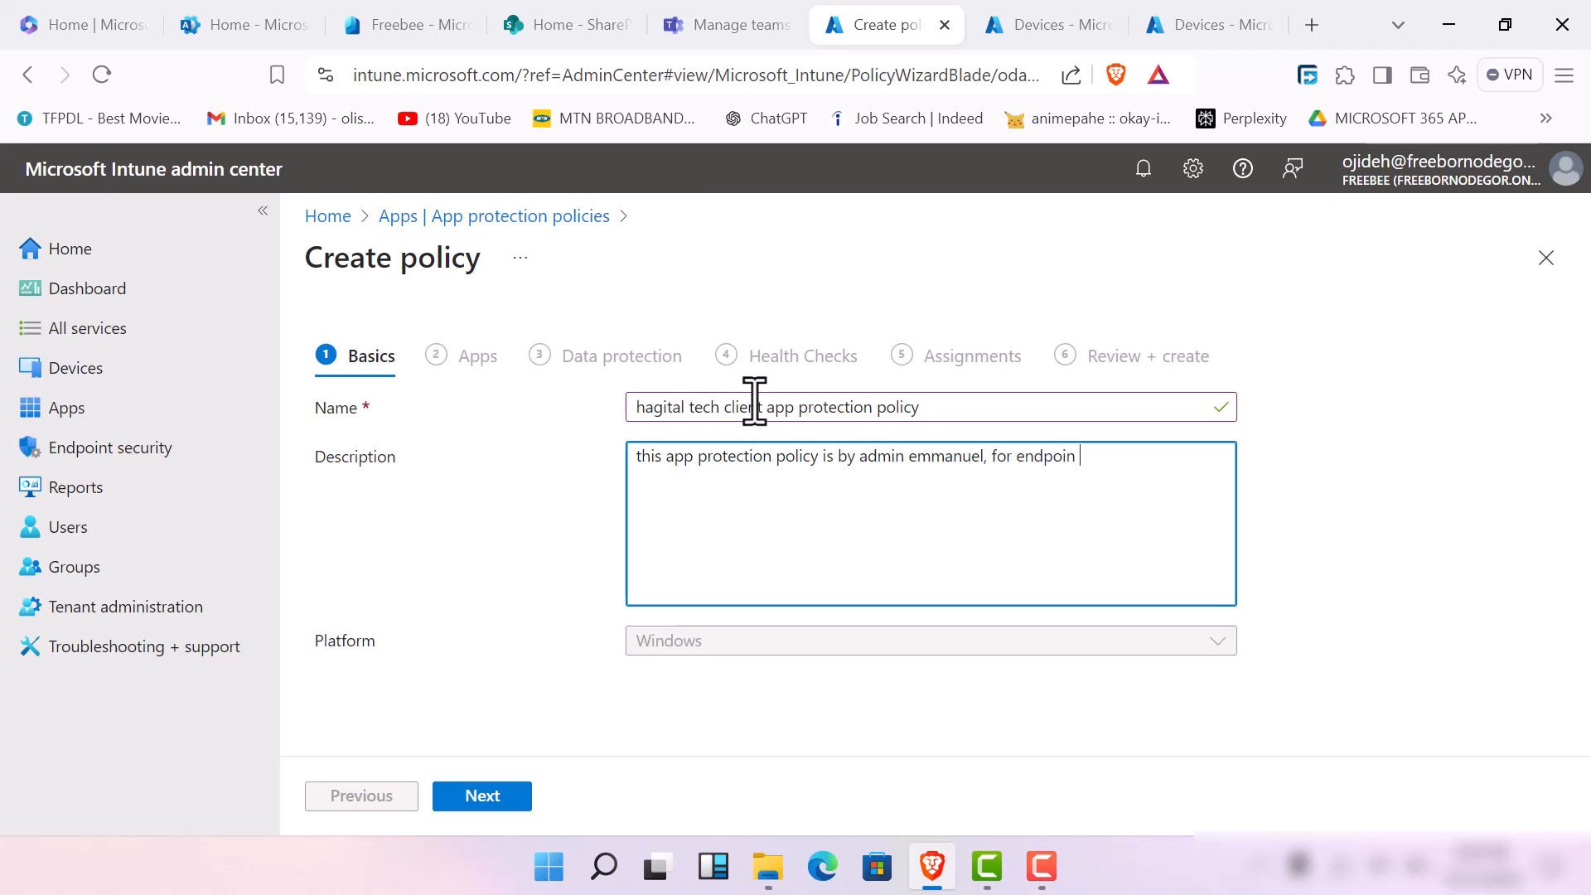
type("nt protection and to boost end point")
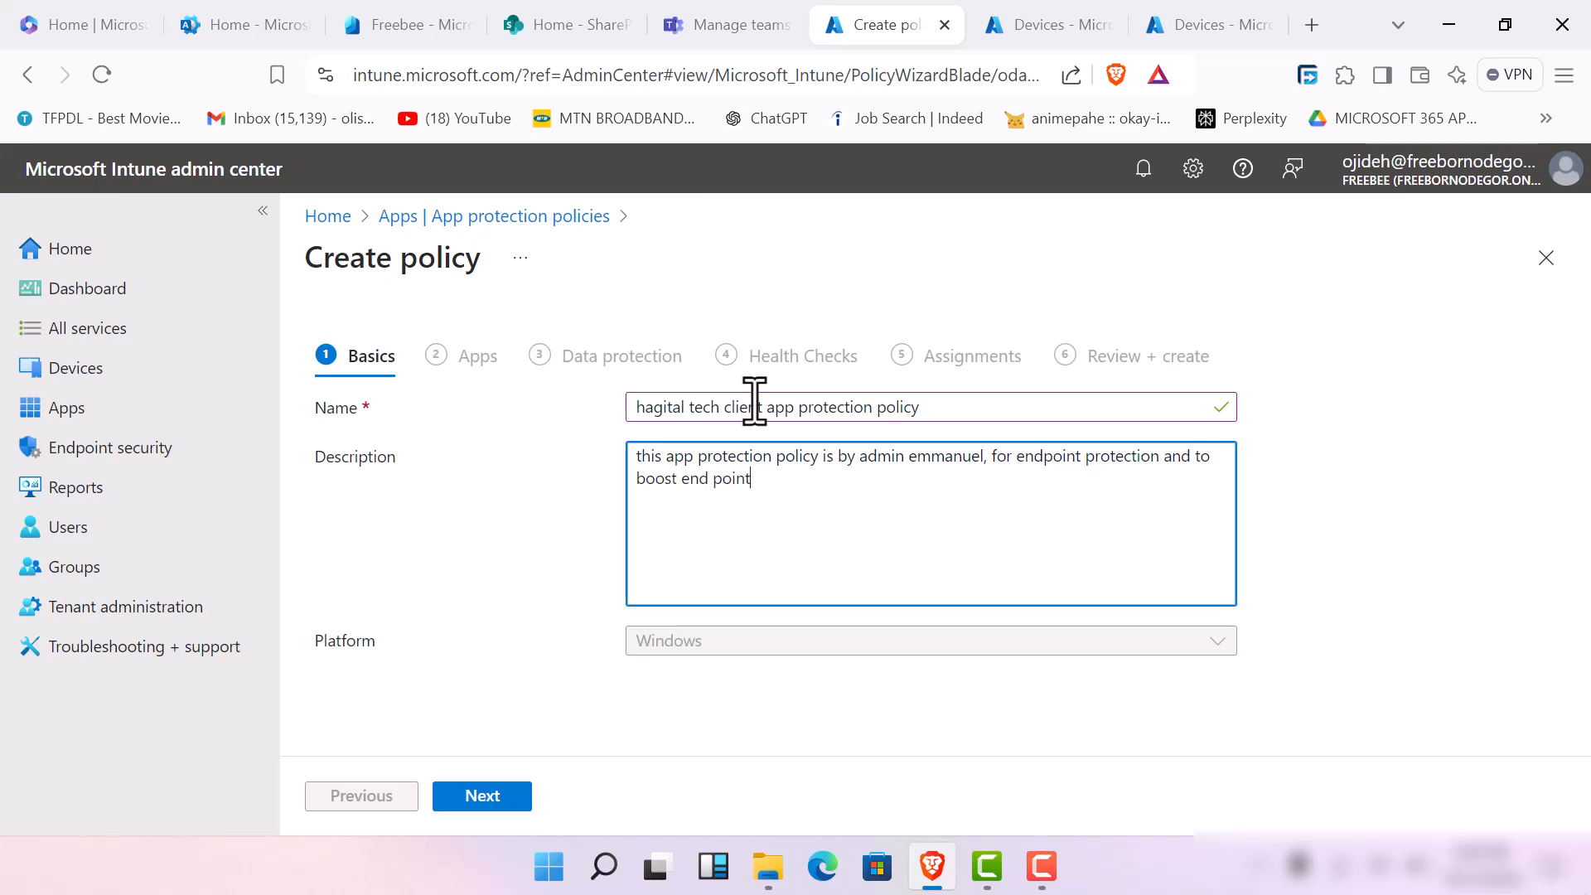
type(" se")
type("curity in this tenant and")
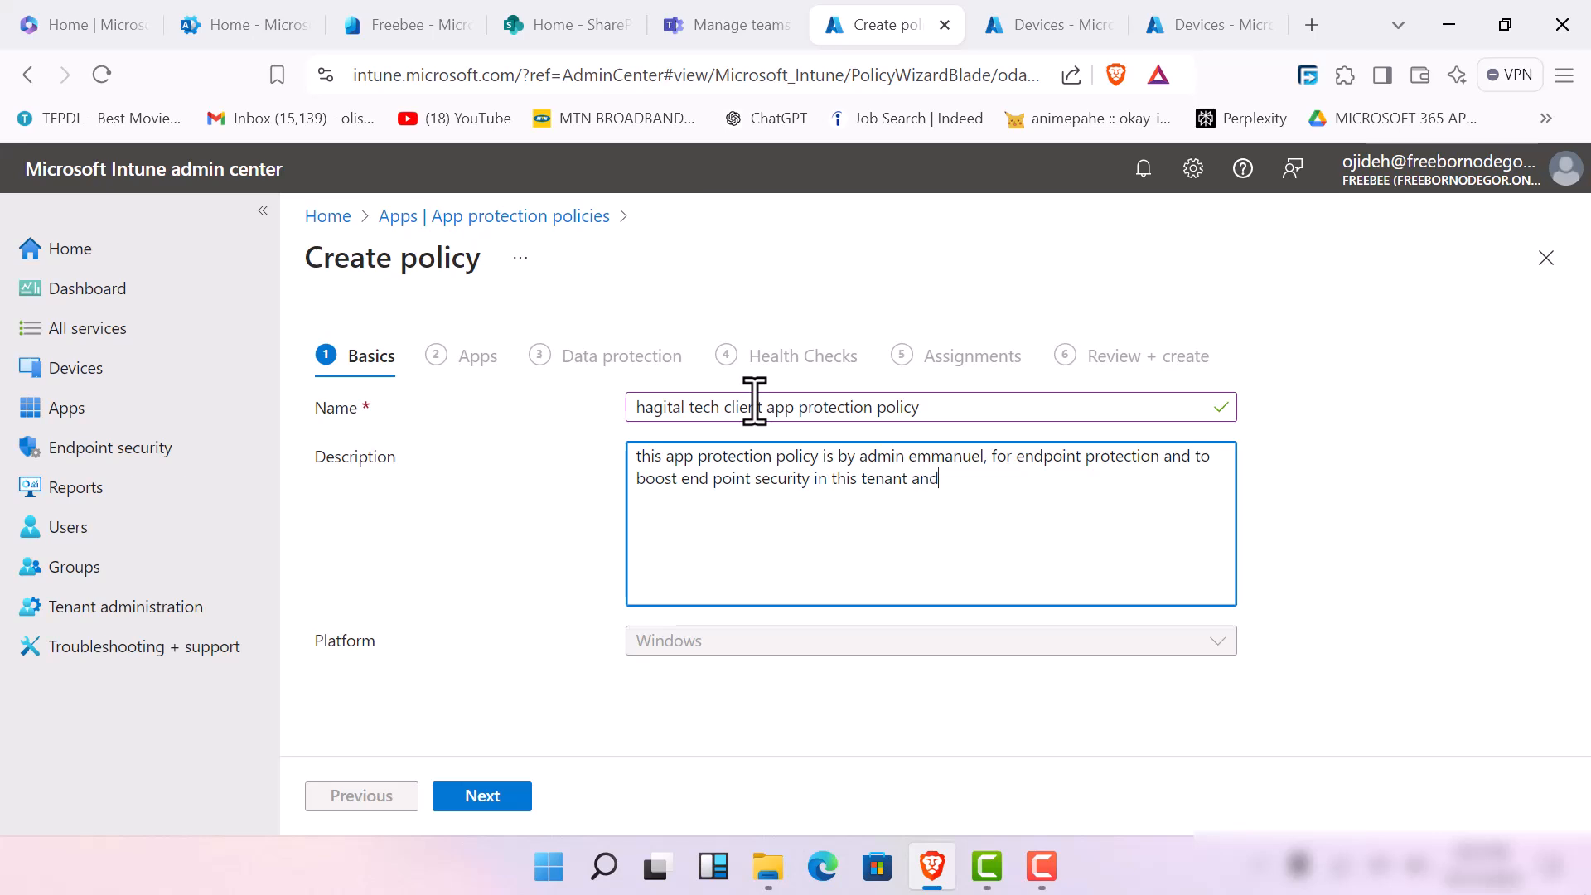
type(" for users as well.")
left_click(502, 800)
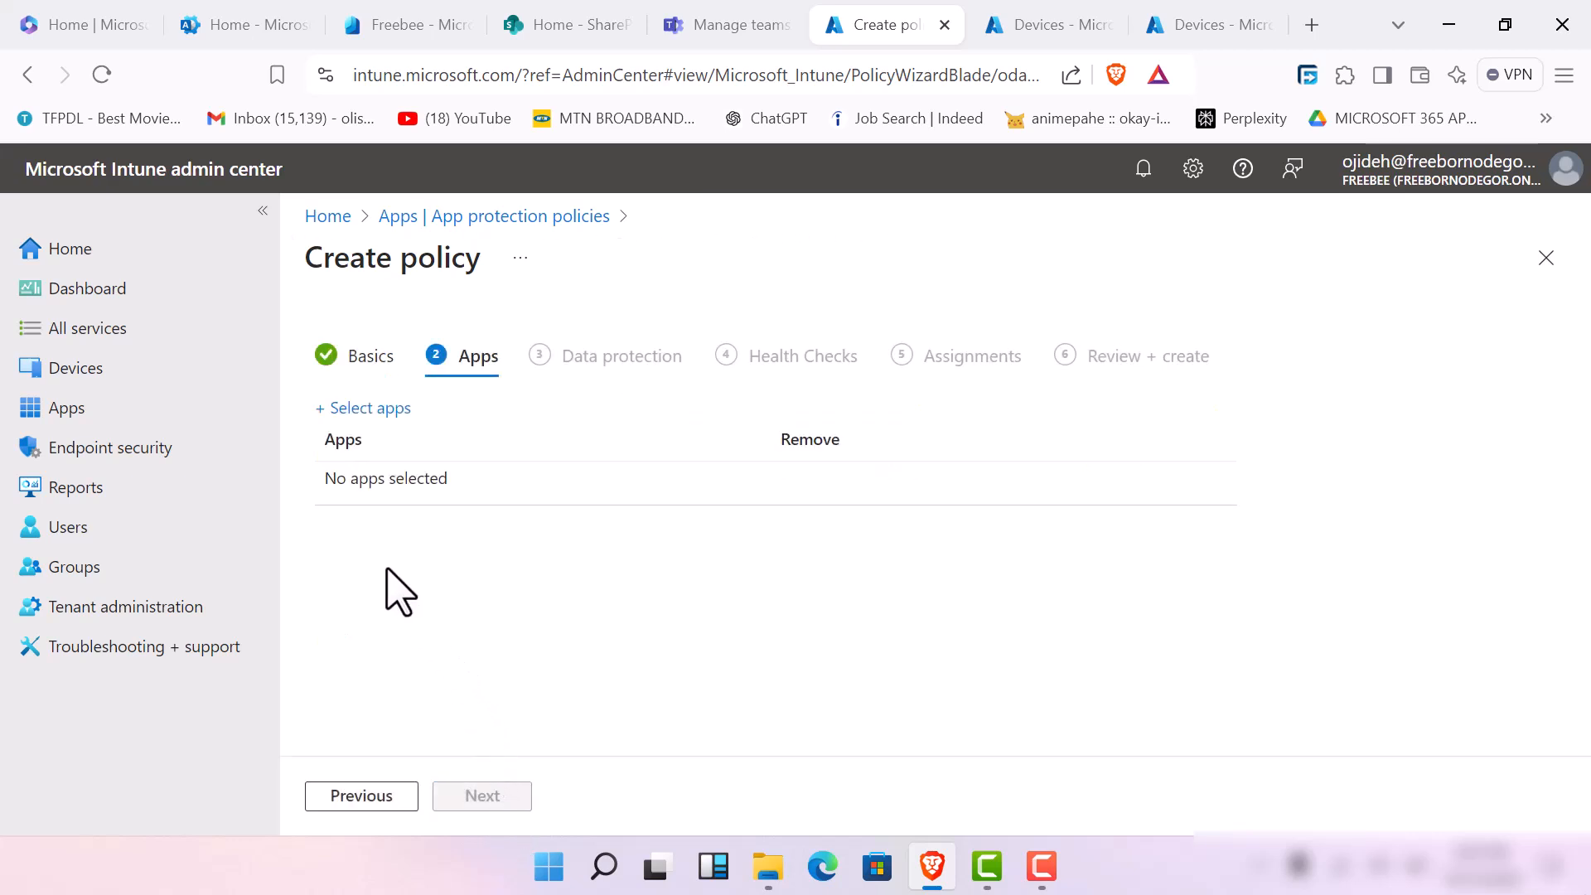
Open the app selection for the policy and add Microsoft Edge to the selected apps
left_click(365, 409)
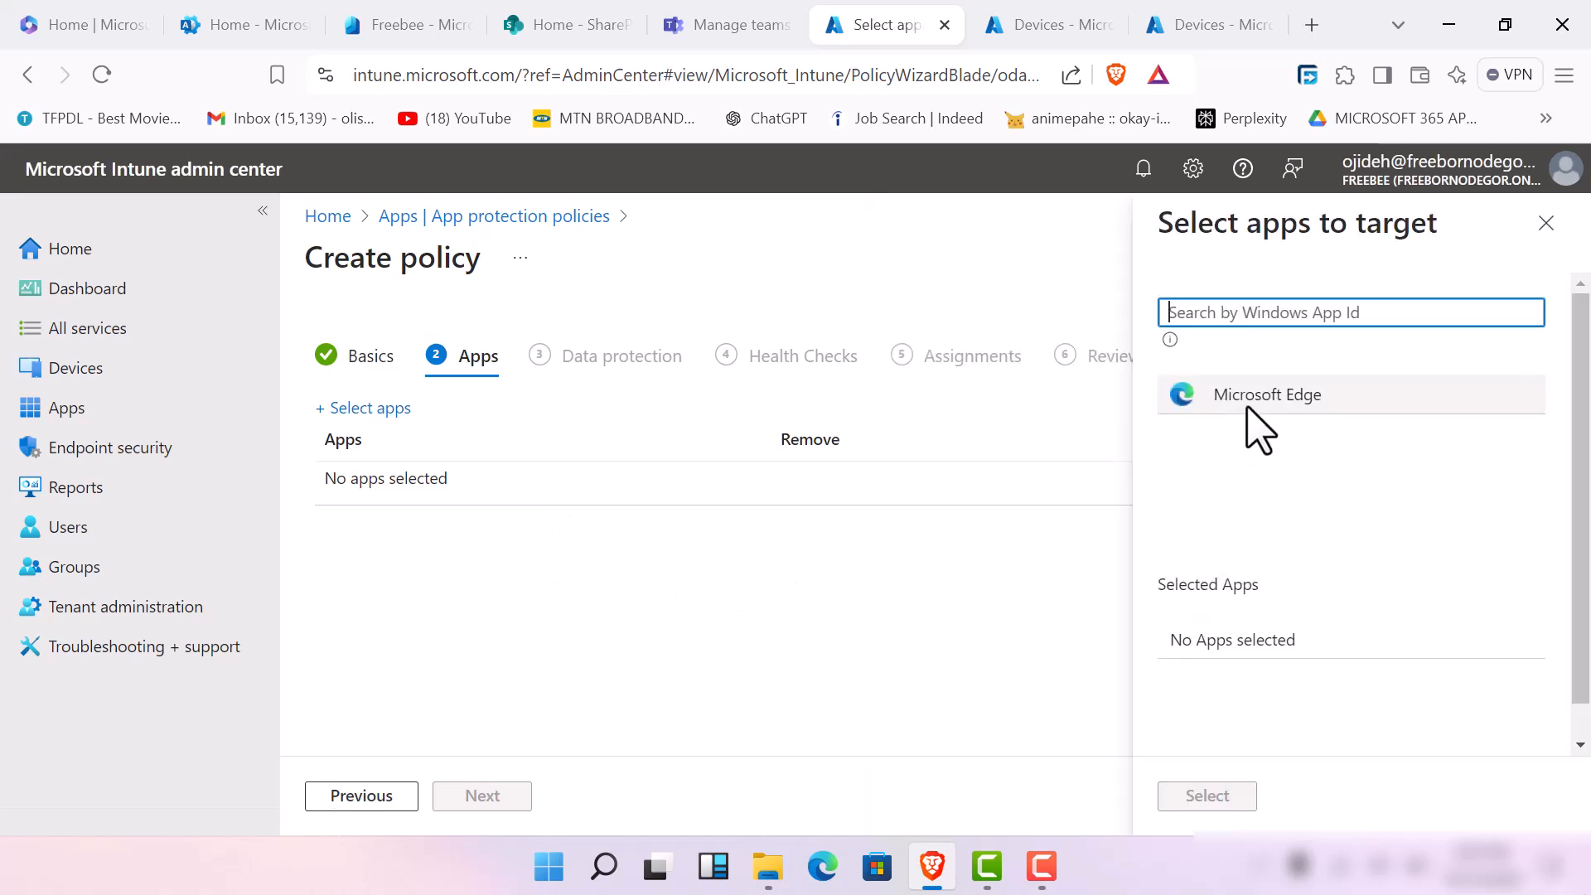
left_click(1254, 371)
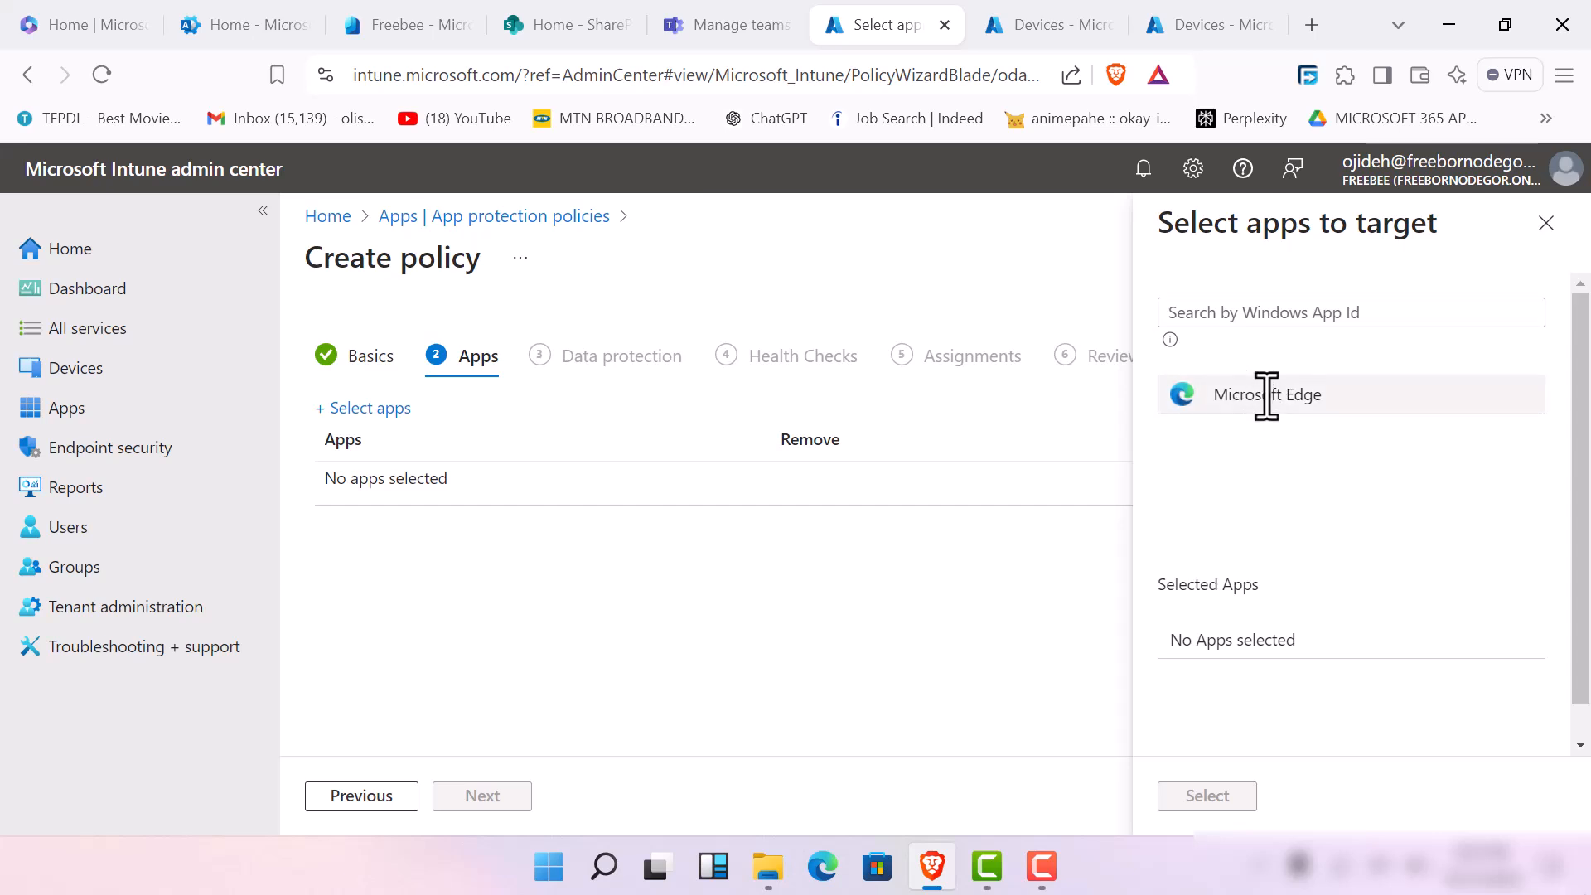
left_click(1295, 397)
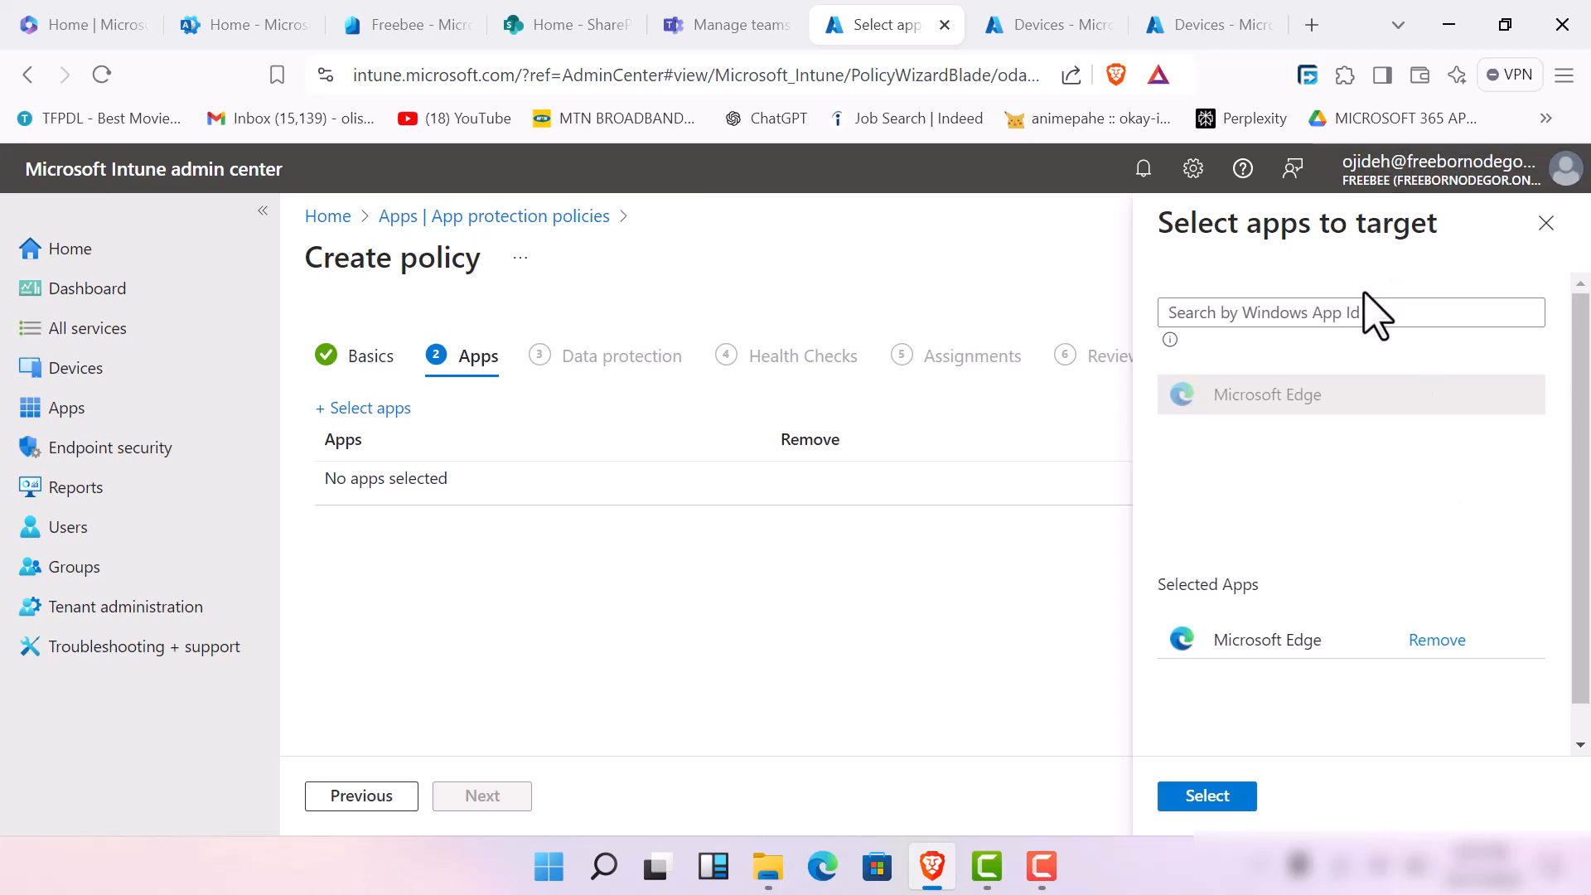
Search the apps to target for "power" and clear the search term
left_click(1399, 312)
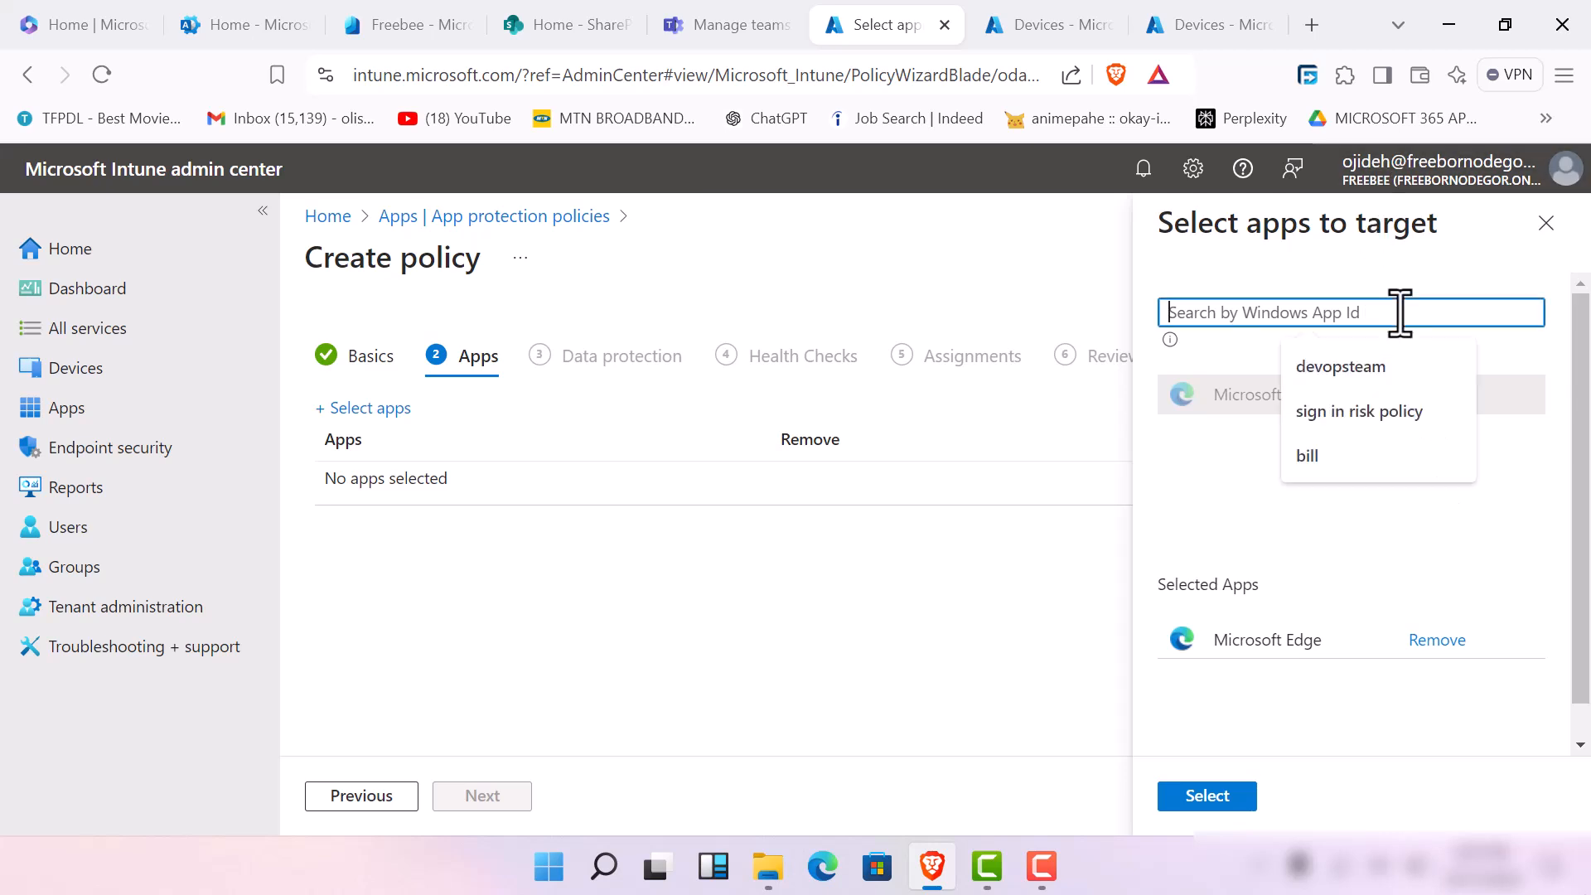
left_click(1220, 434)
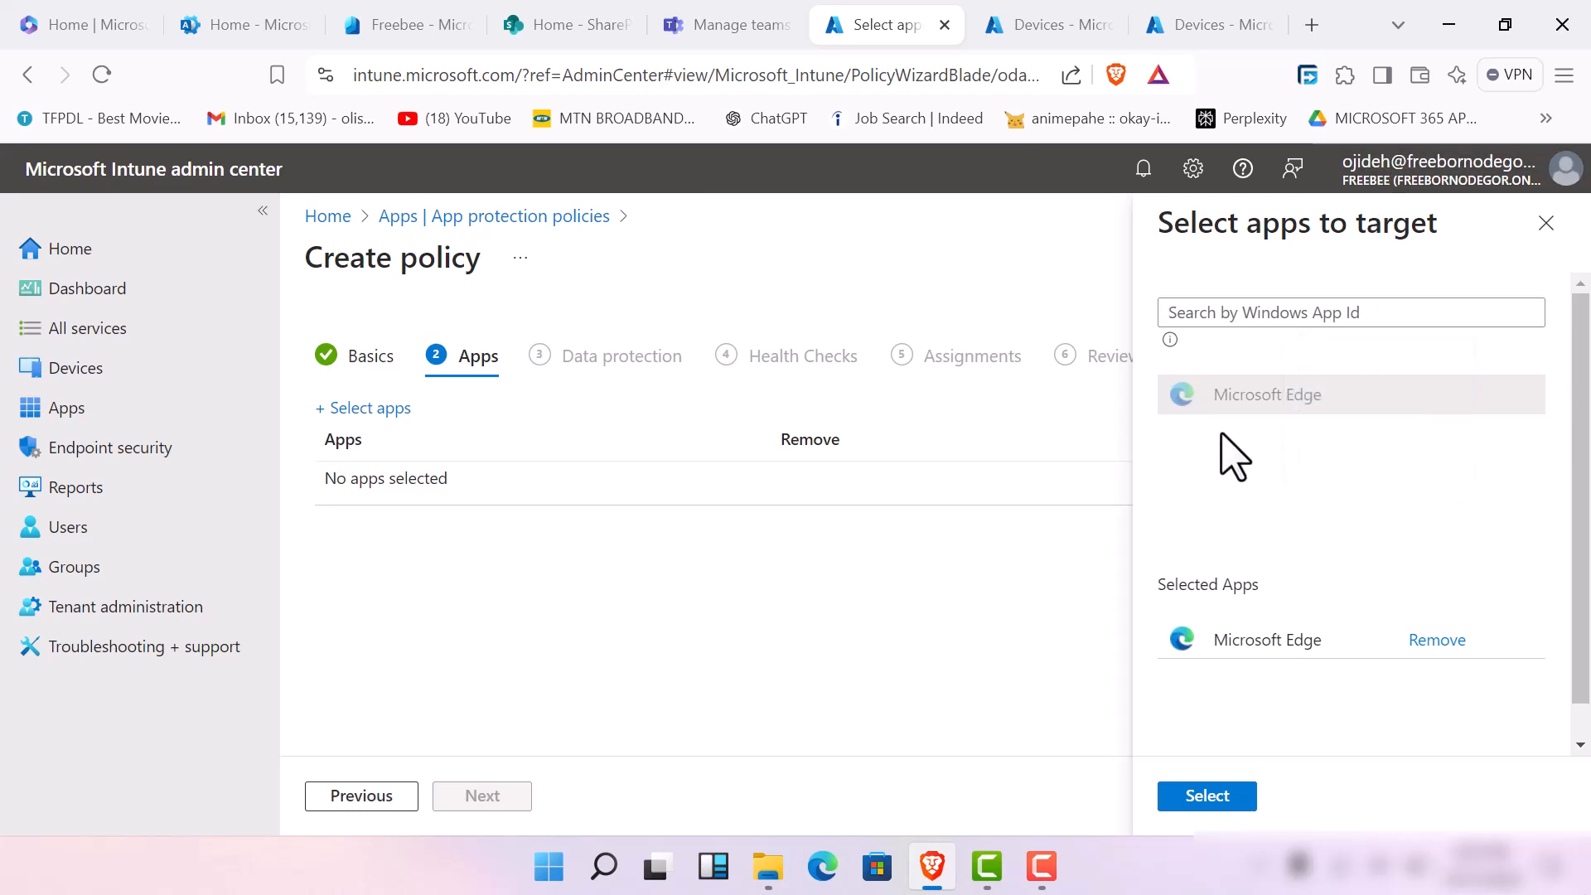
left_click(1285, 311)
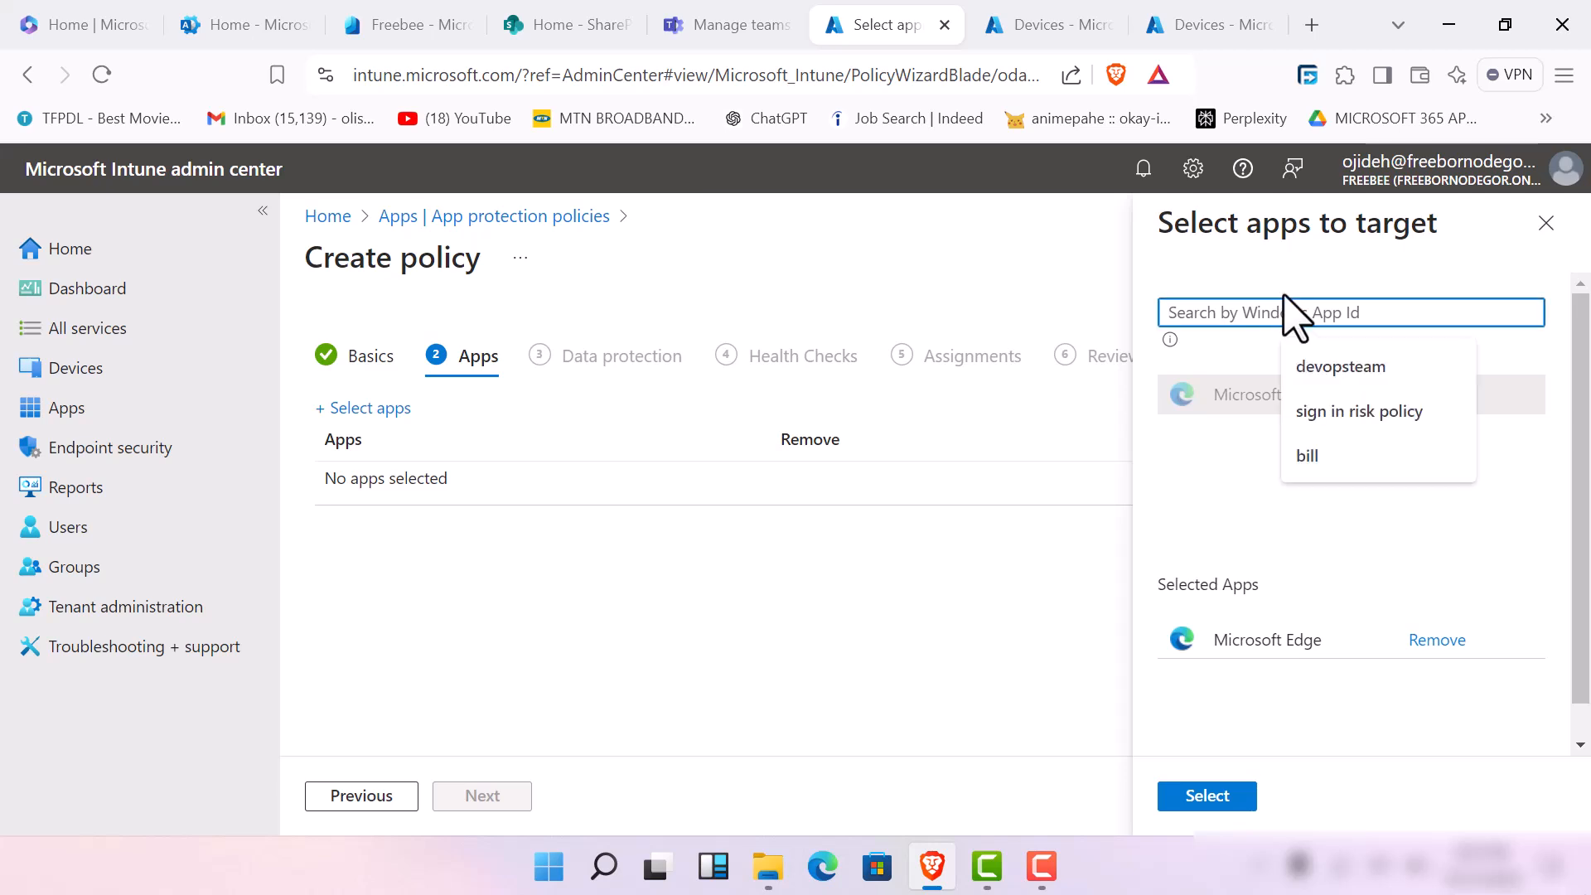
type("pw")
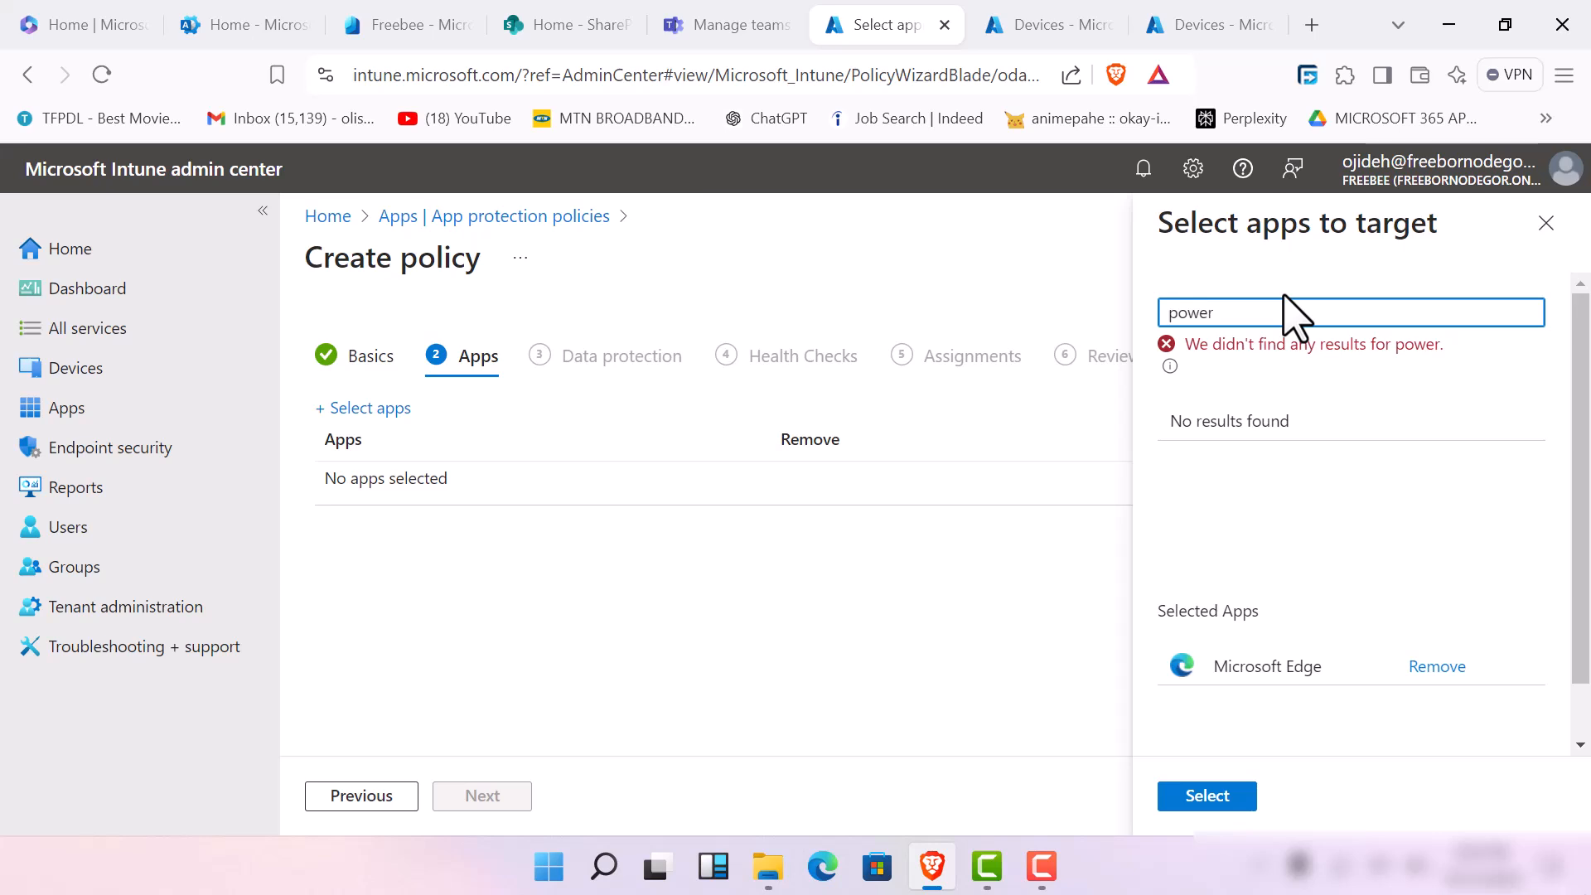
key("BackSpace")
key("BackSpace")
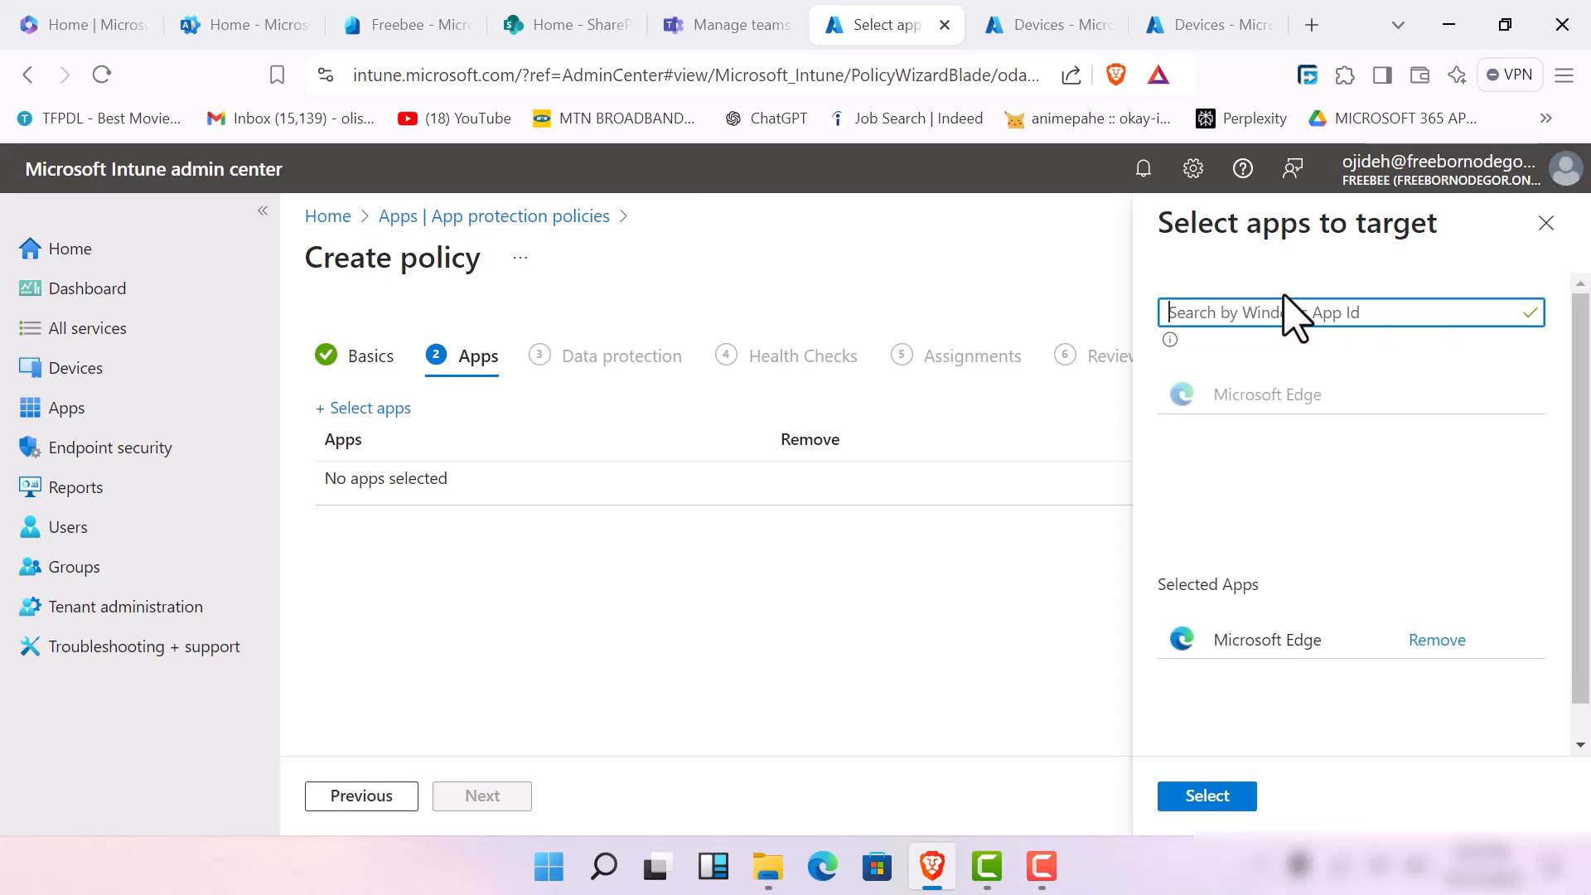
left_click(1441, 392)
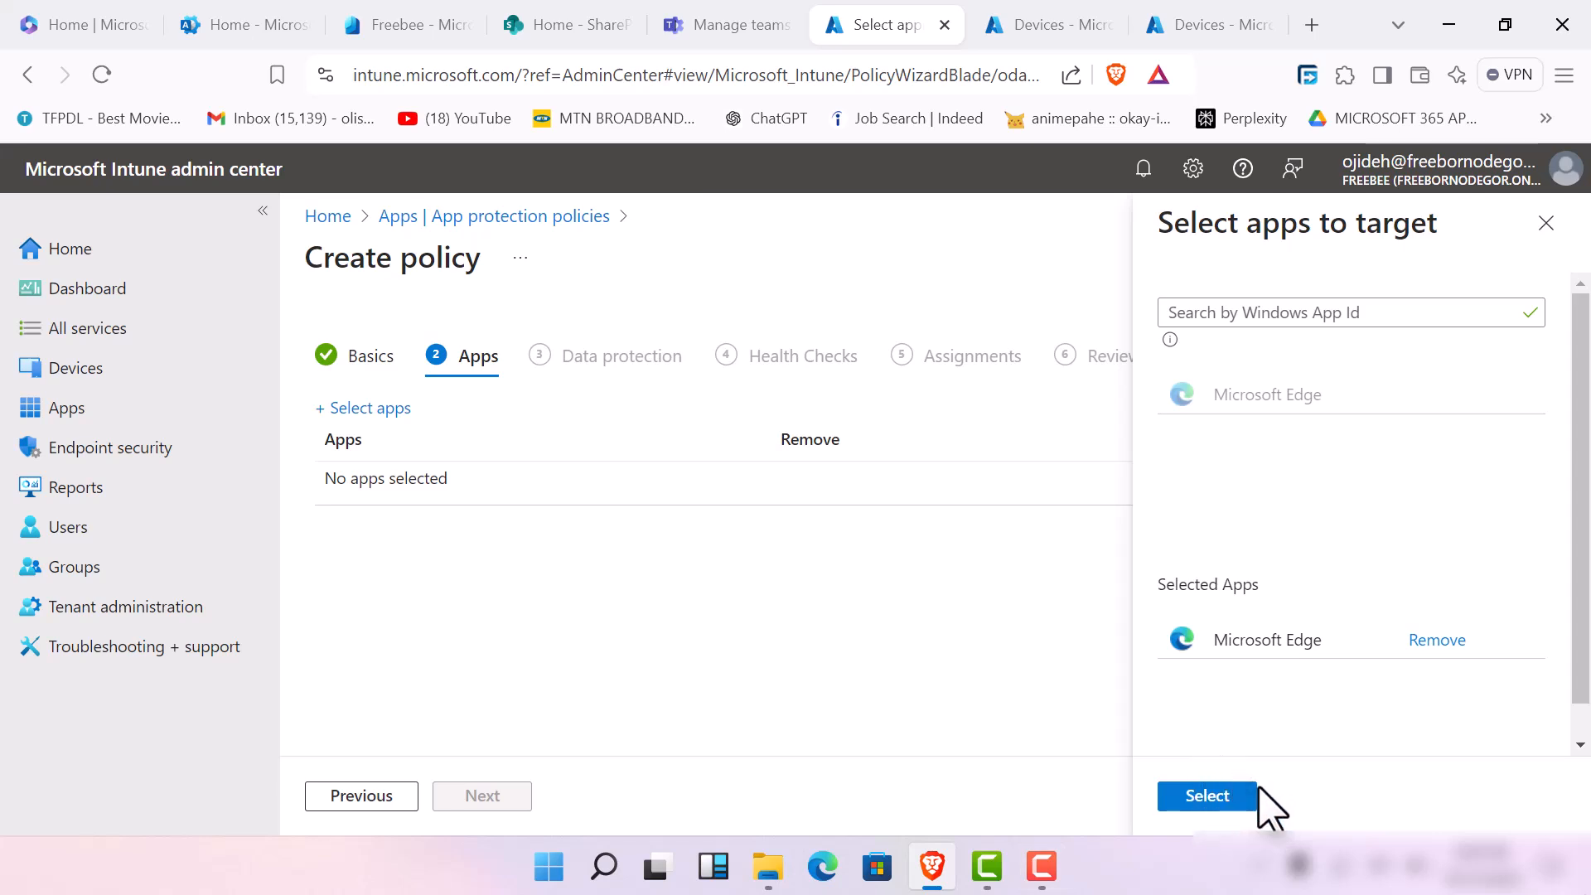
Confirm the selected target app and continue to the policy's Data protection settings
left_click(1235, 799)
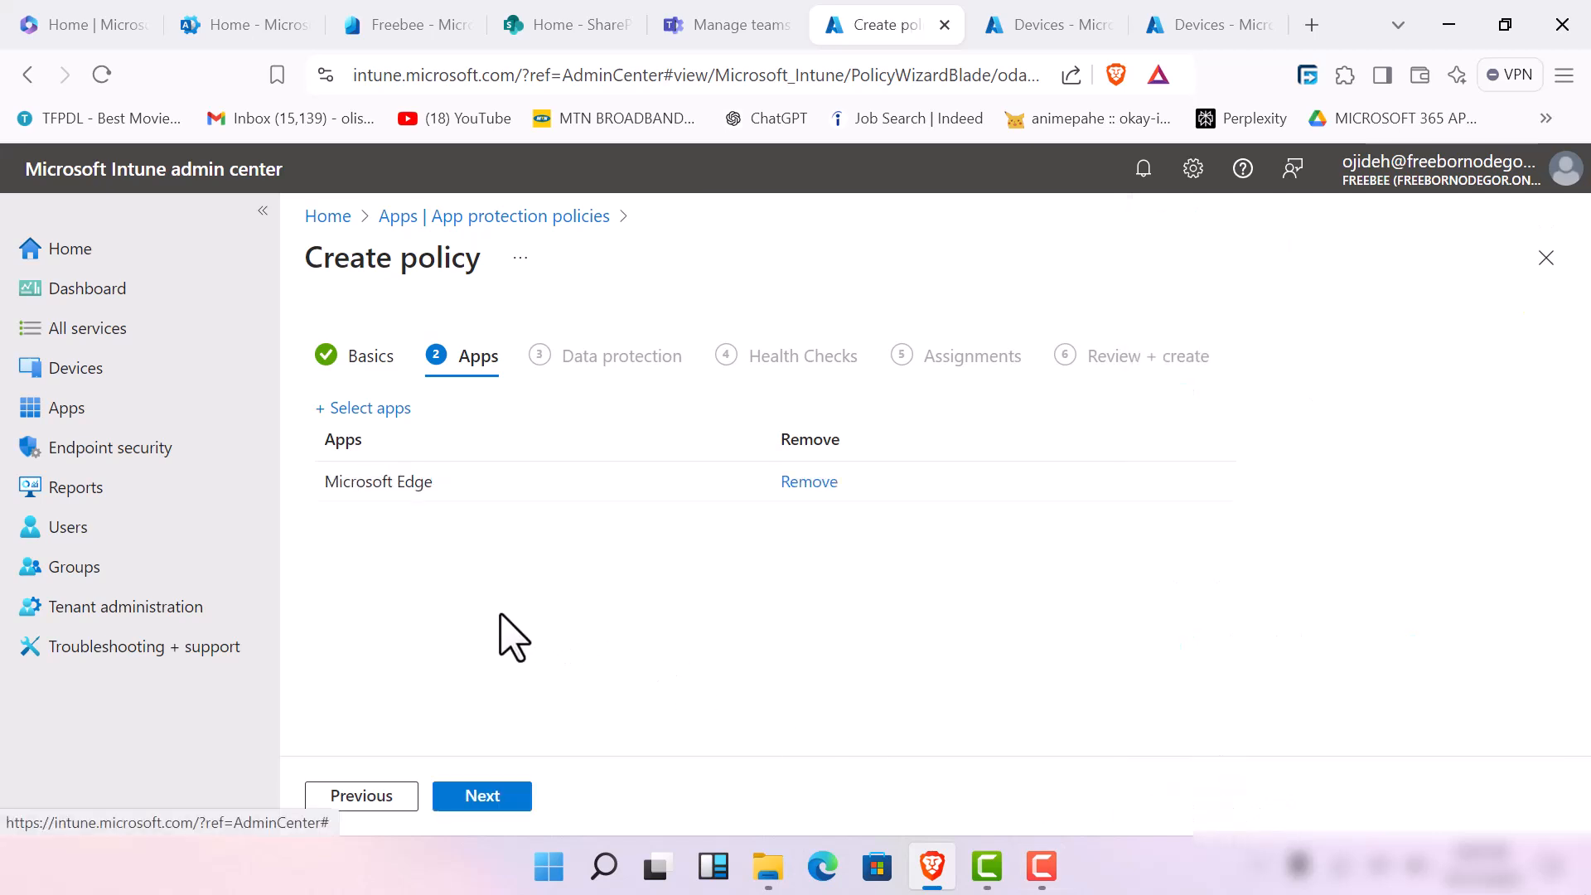
left_click(502, 797)
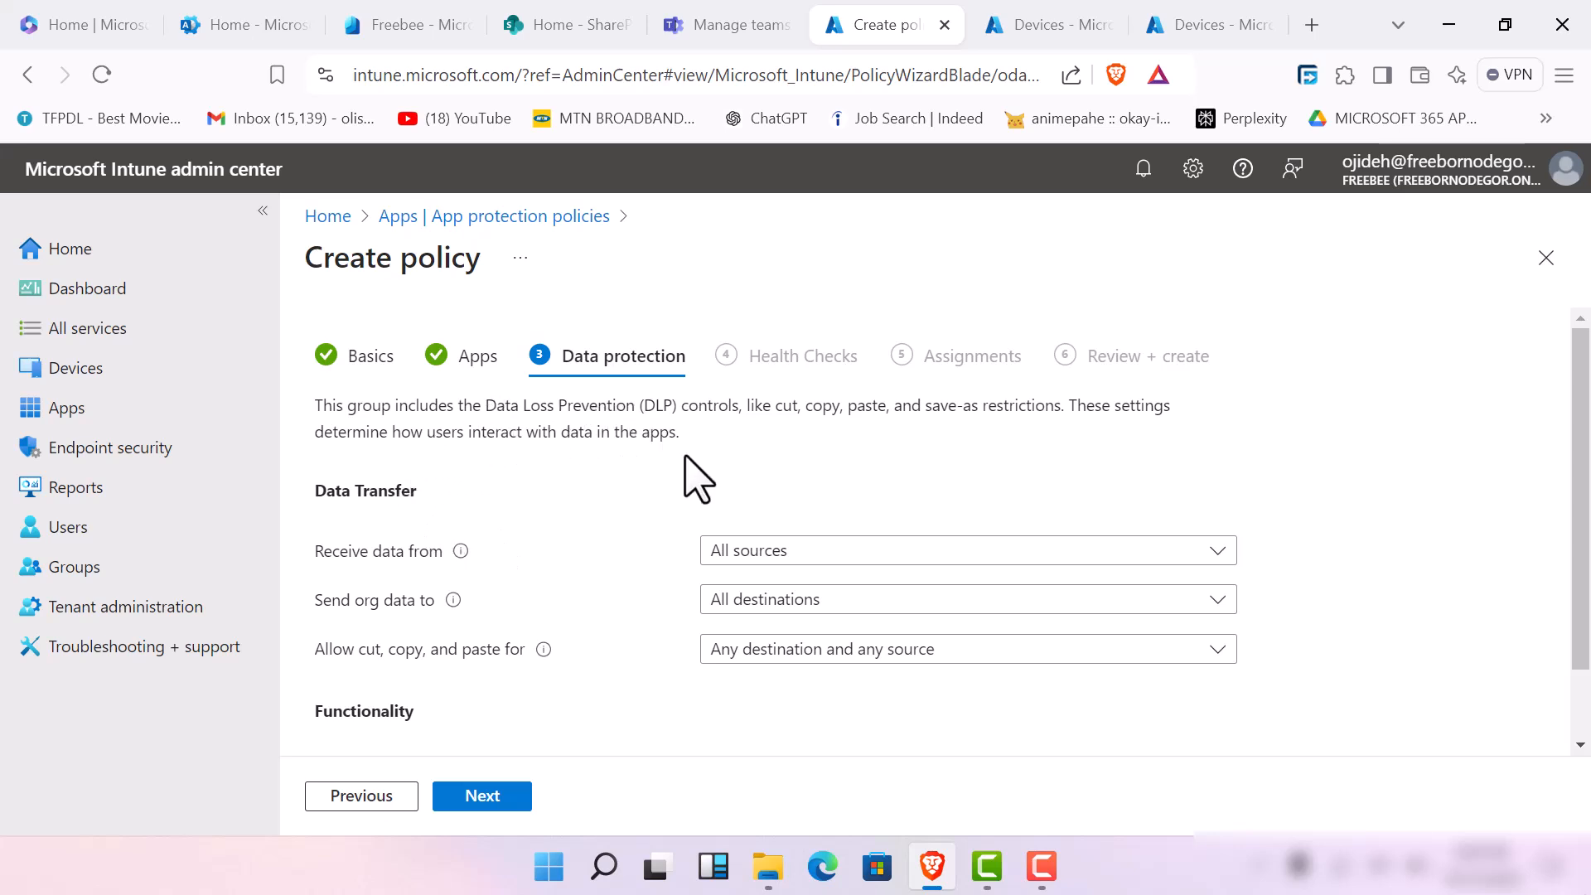
Set sending org data to No destinations and allow cut, copy, and paste for No destination or source
left_click(911, 582)
key("Escape")
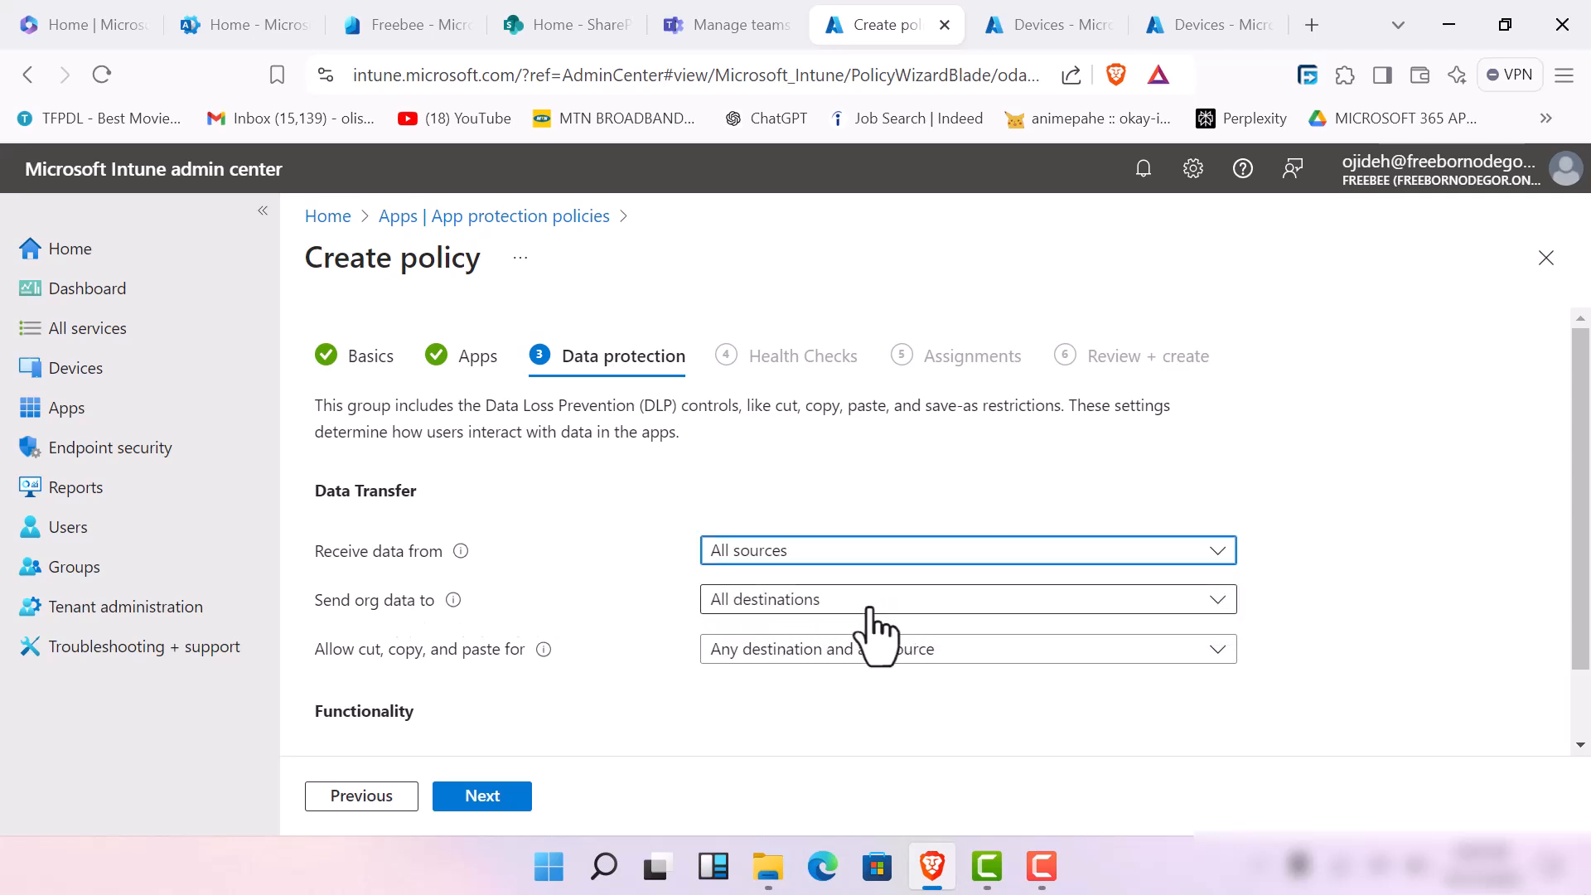
mouse_move(454, 600)
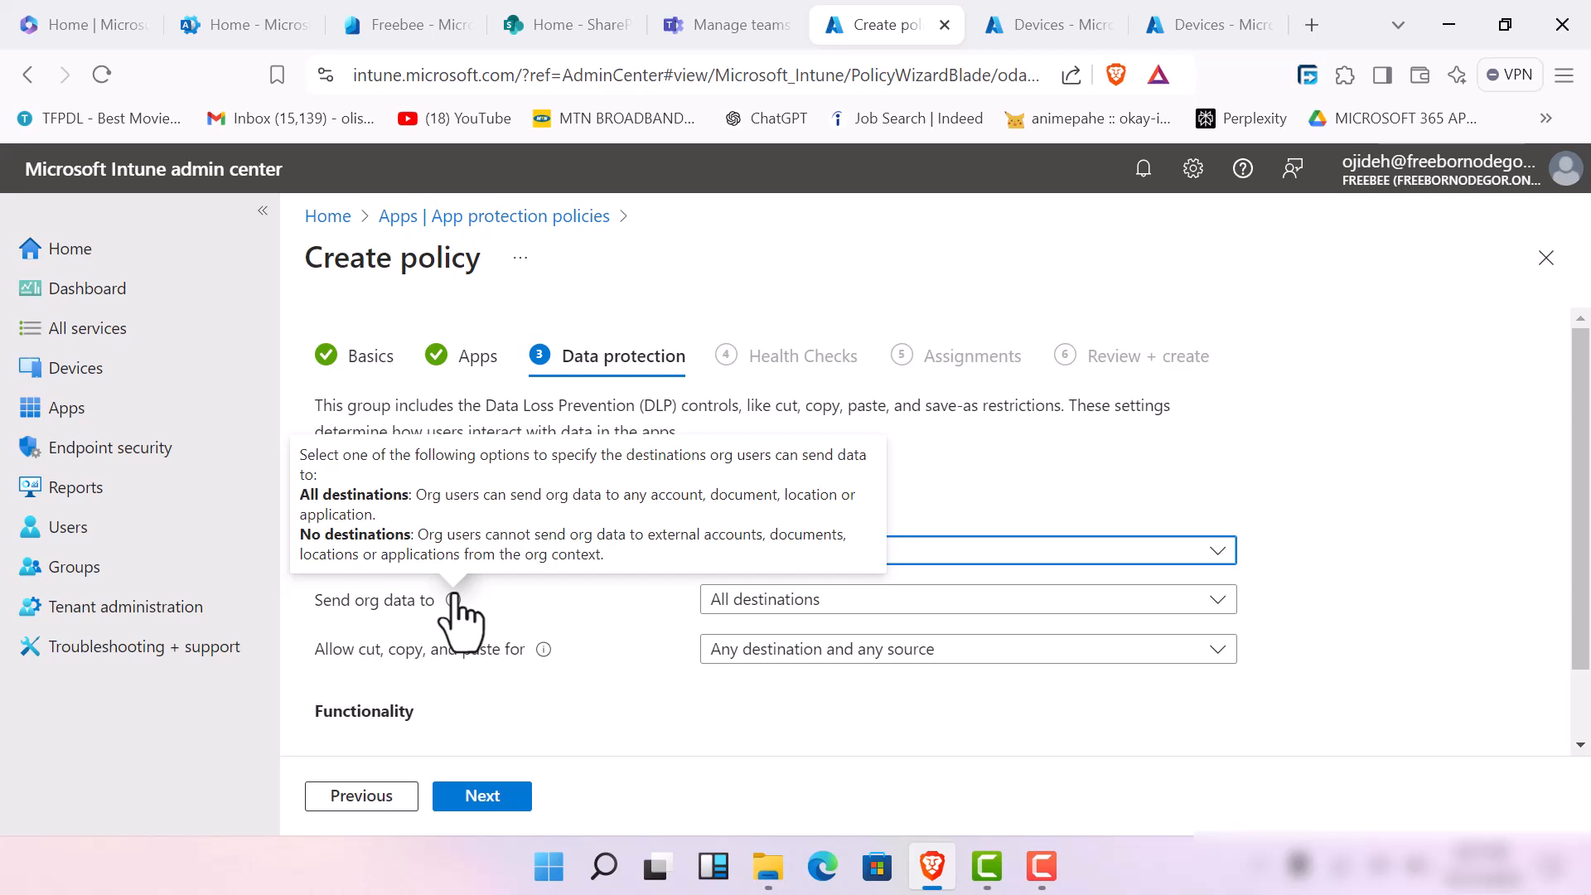
left_click(888, 599)
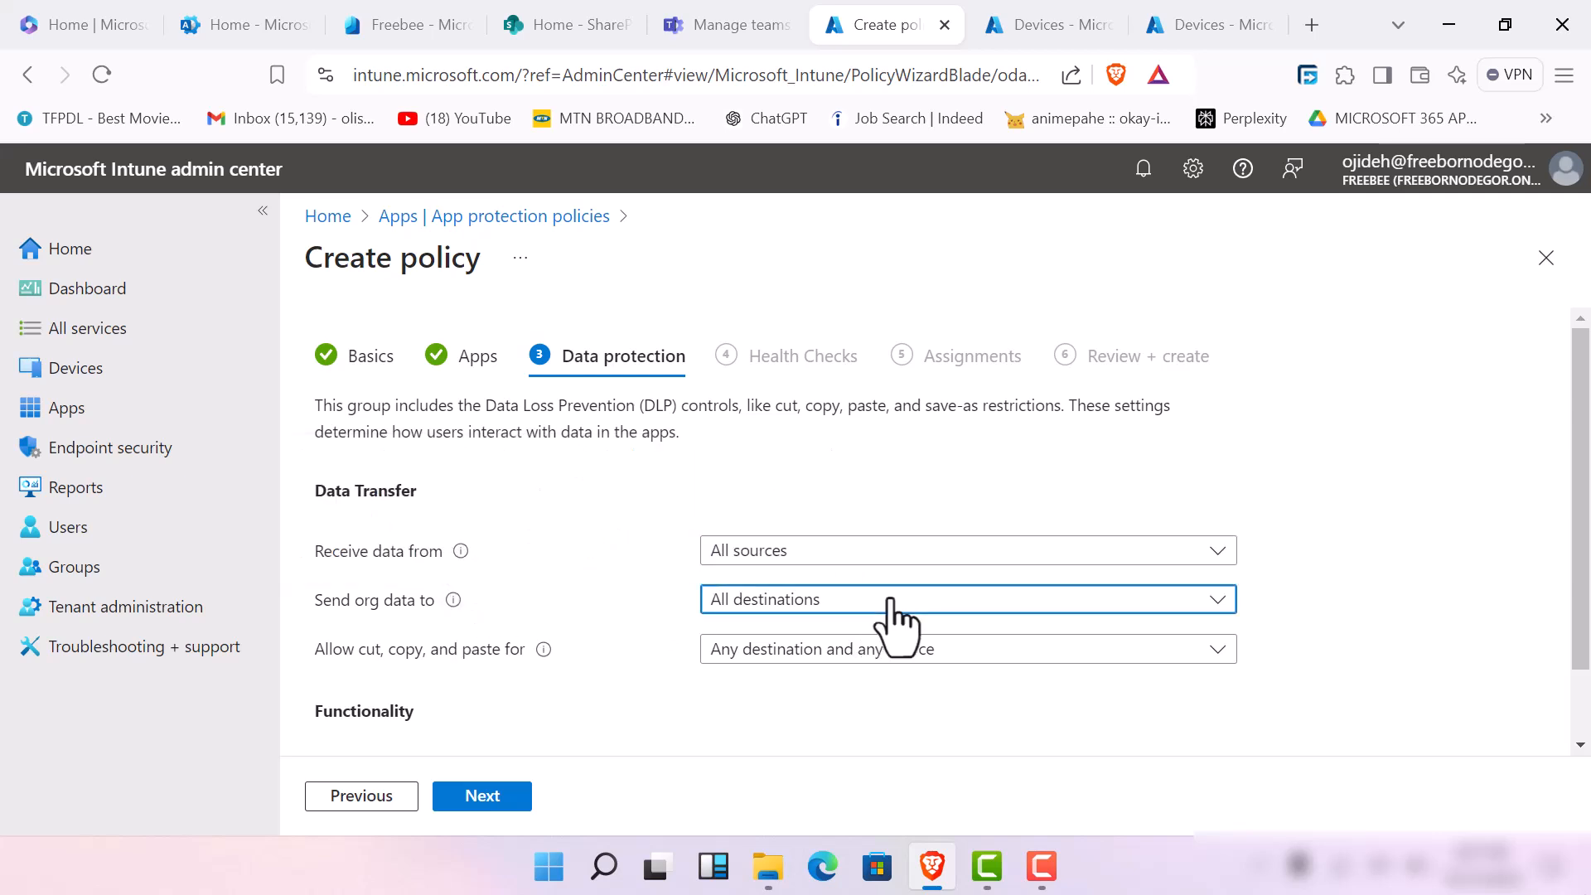
left_click(807, 675)
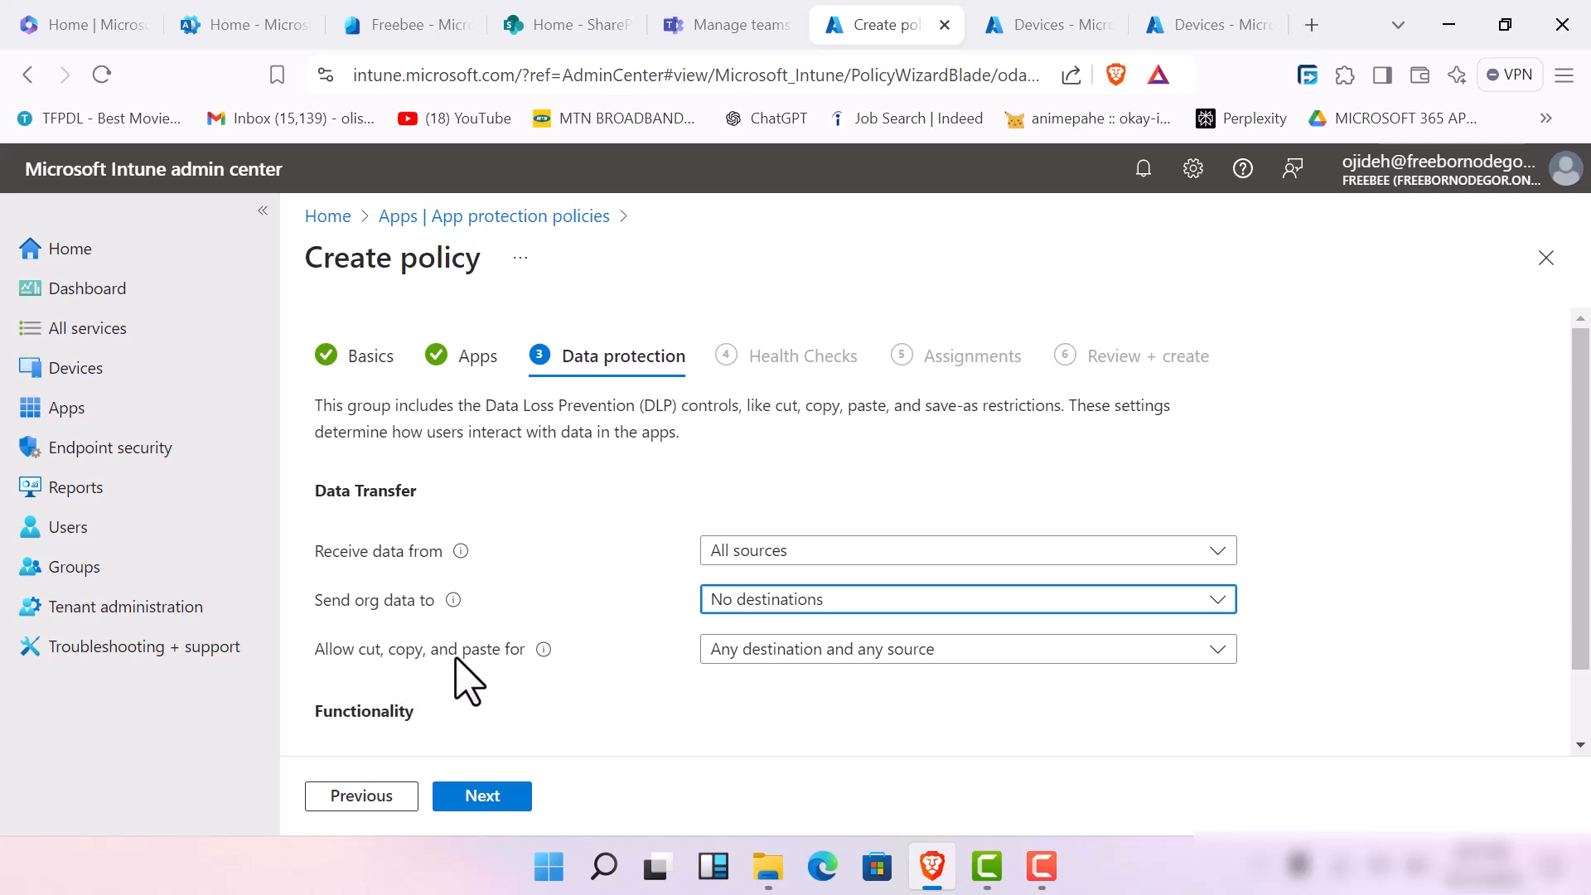
left_click(911, 655)
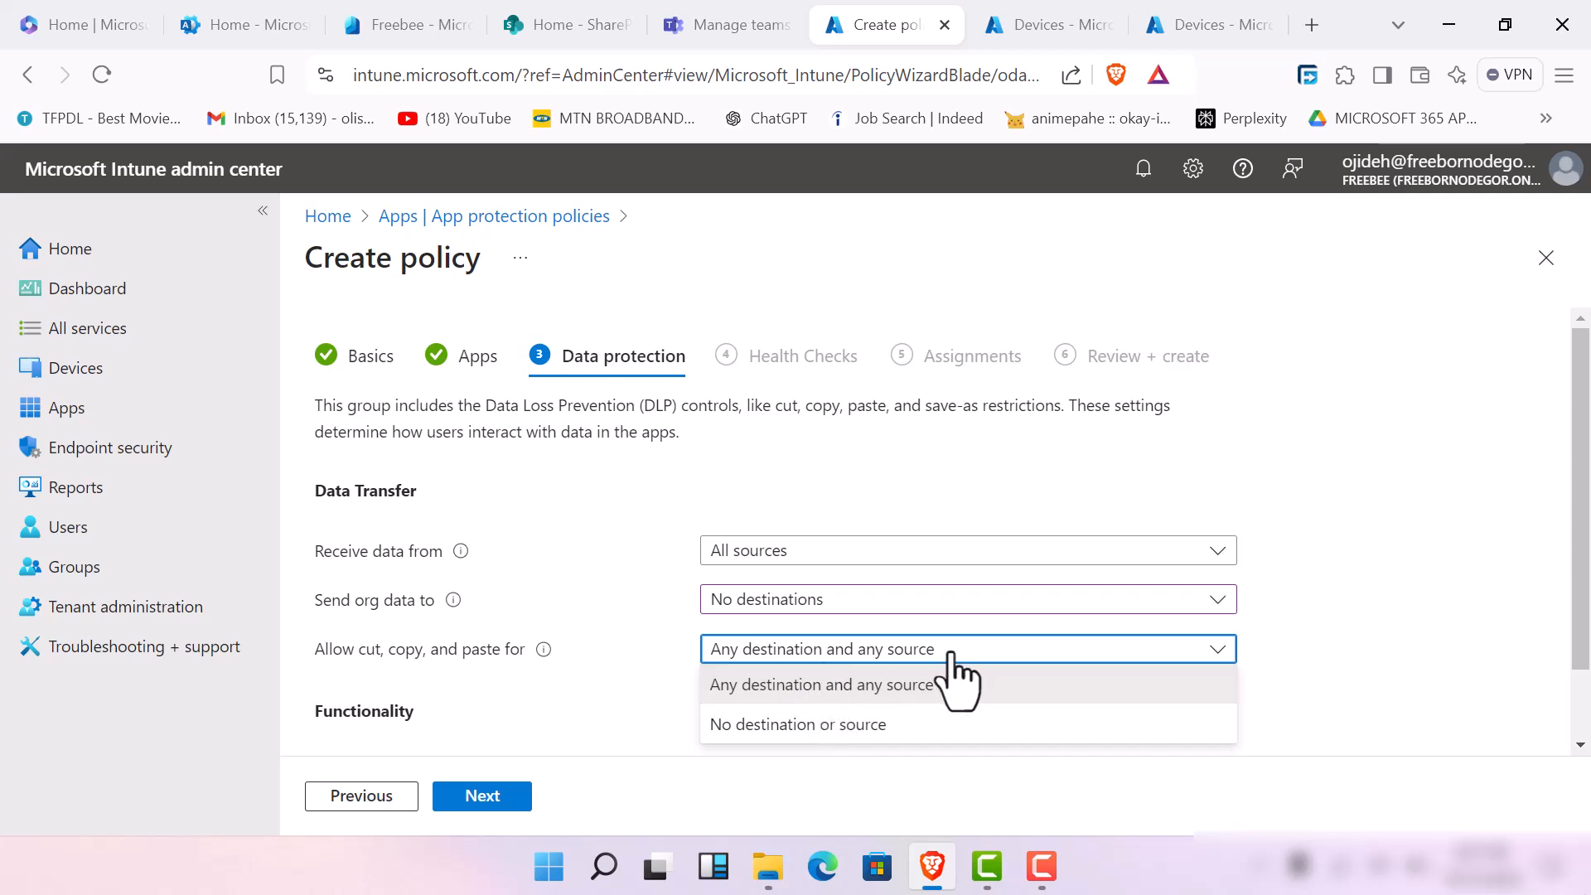
left_click(829, 726)
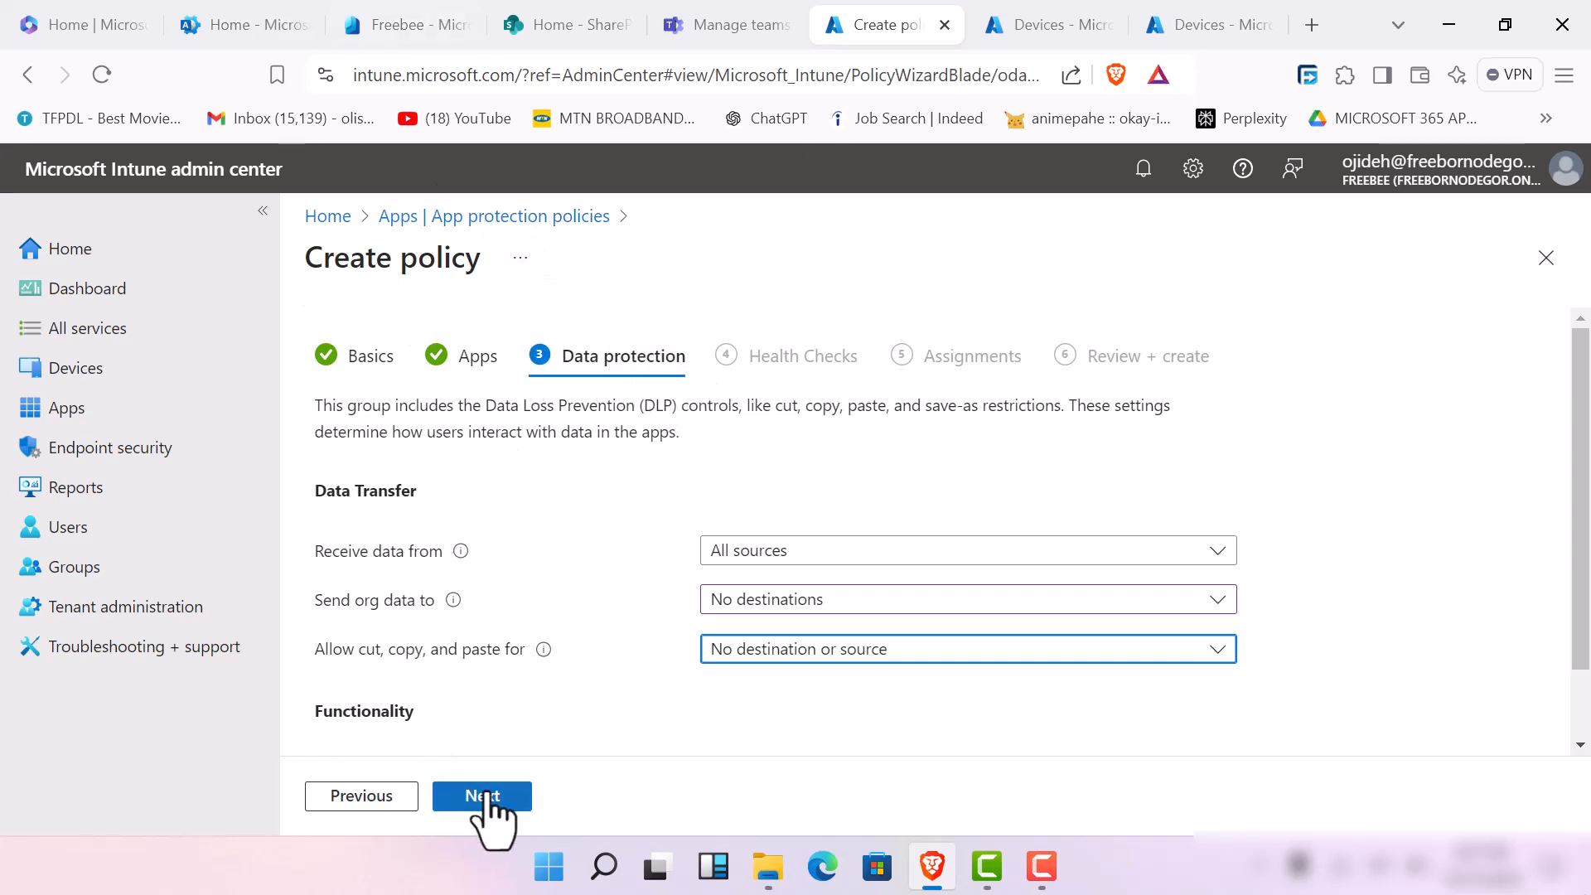
Block printing of org data and continue to the policy's Health Checks
scroll(454, 643, "down", 1)
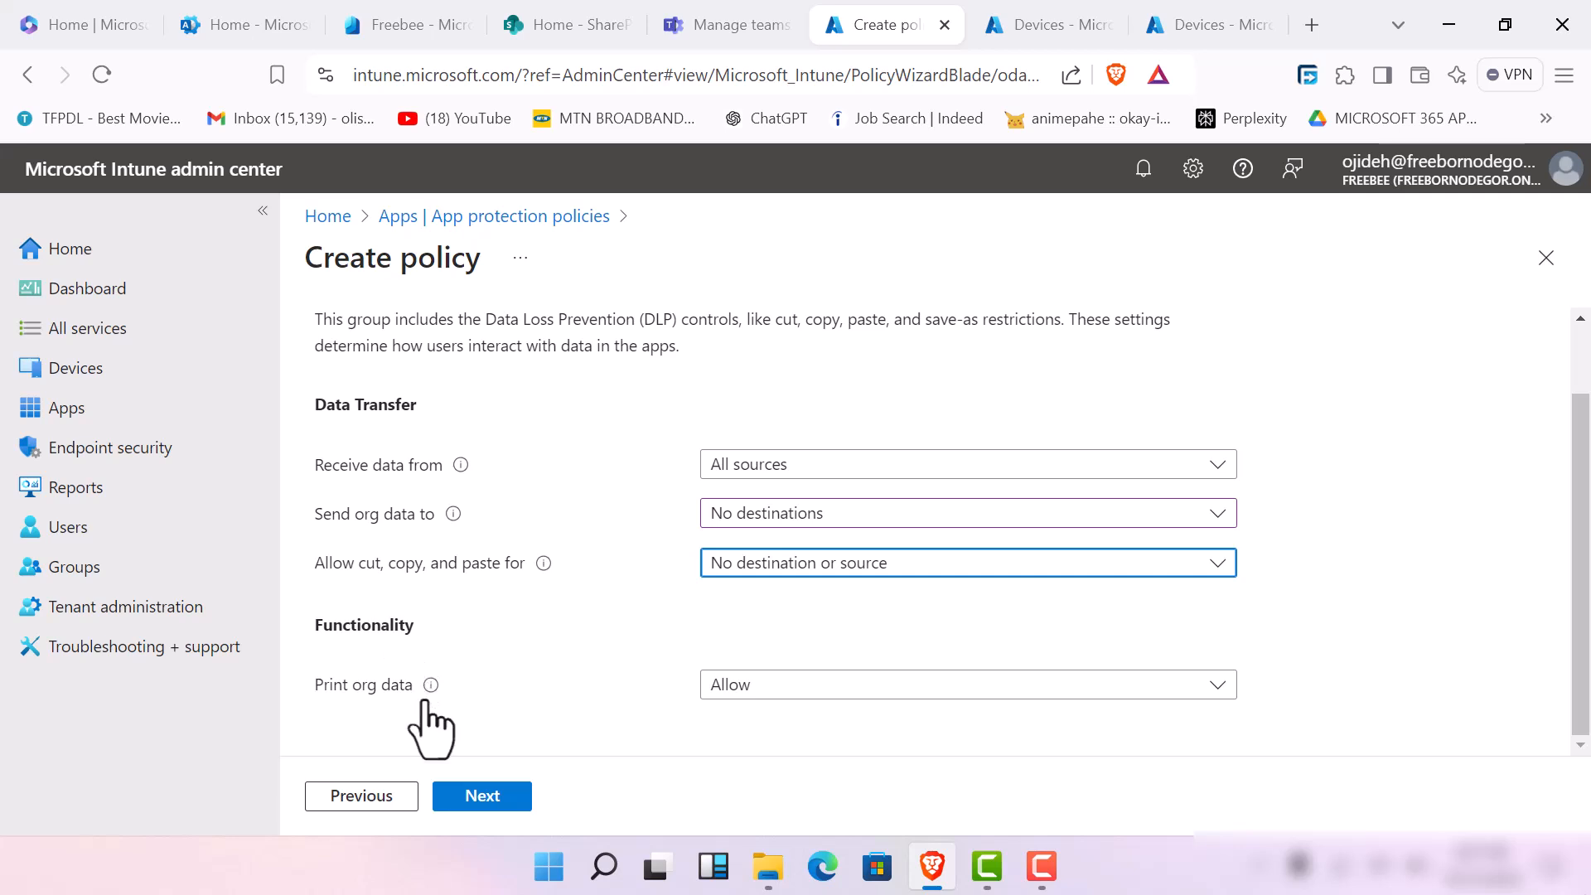
left_click(787, 692)
left_click(760, 764)
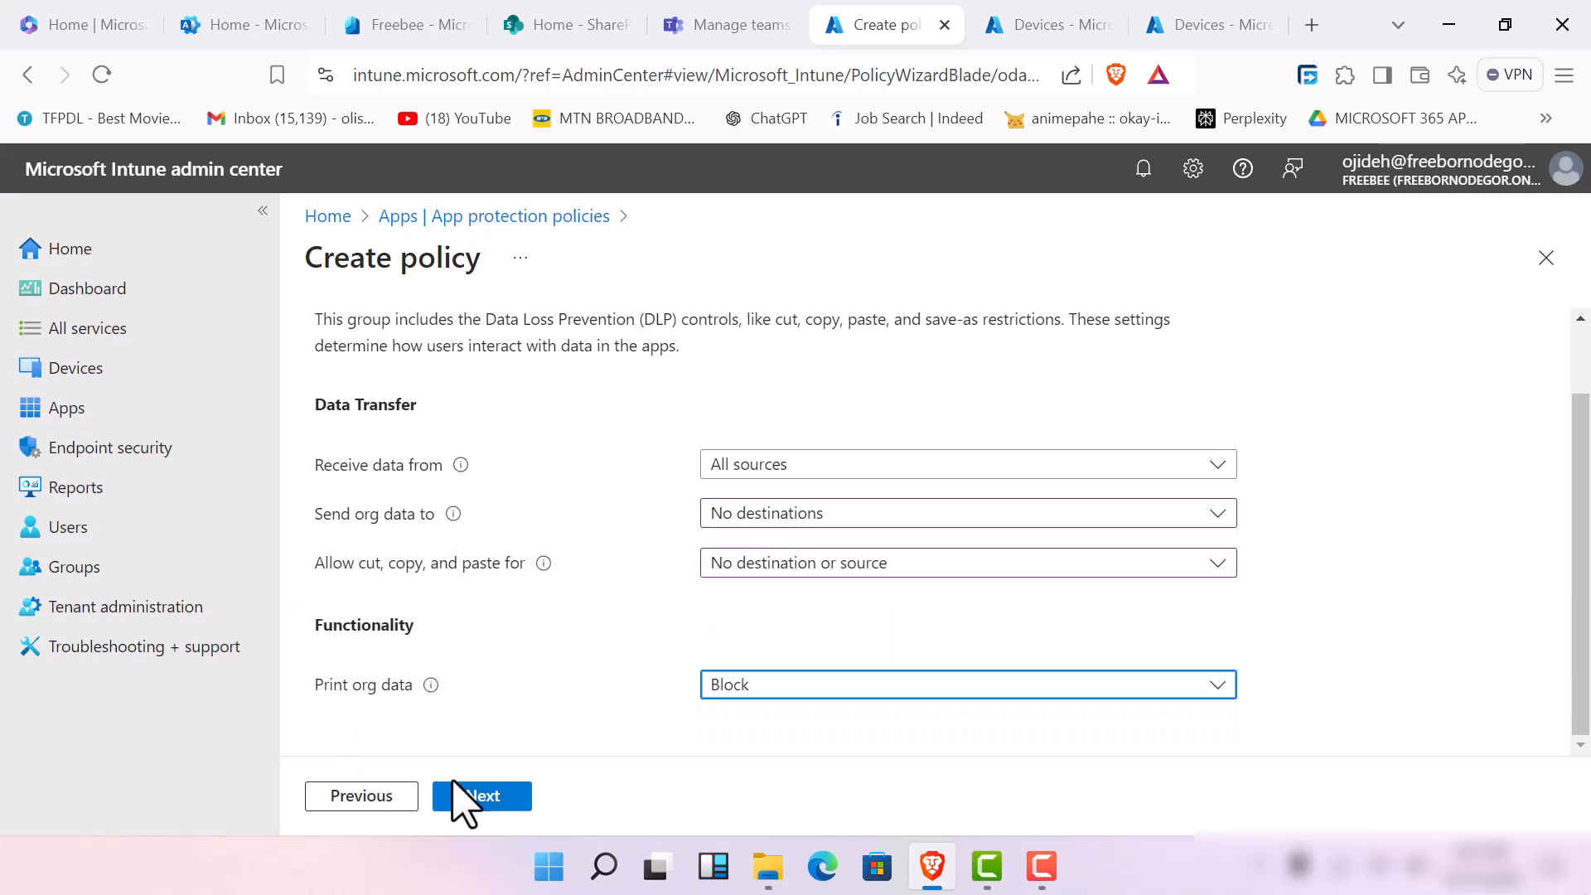
left_click(469, 796)
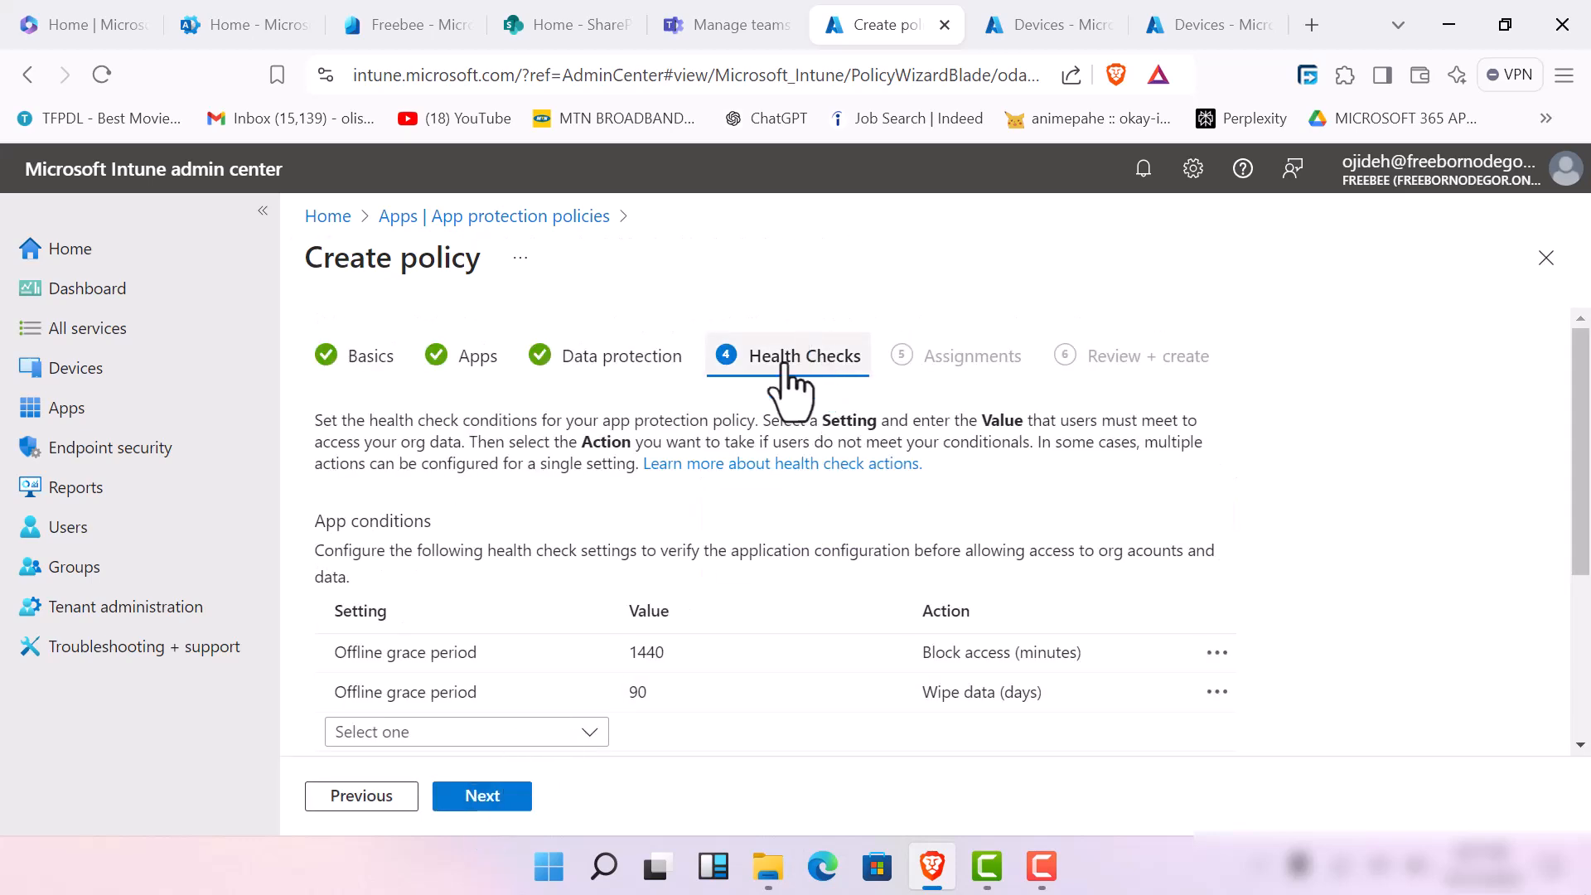
Set the block-access offline grace period to 180 minutes and check its available actions
scroll(787, 389, "down", 3)
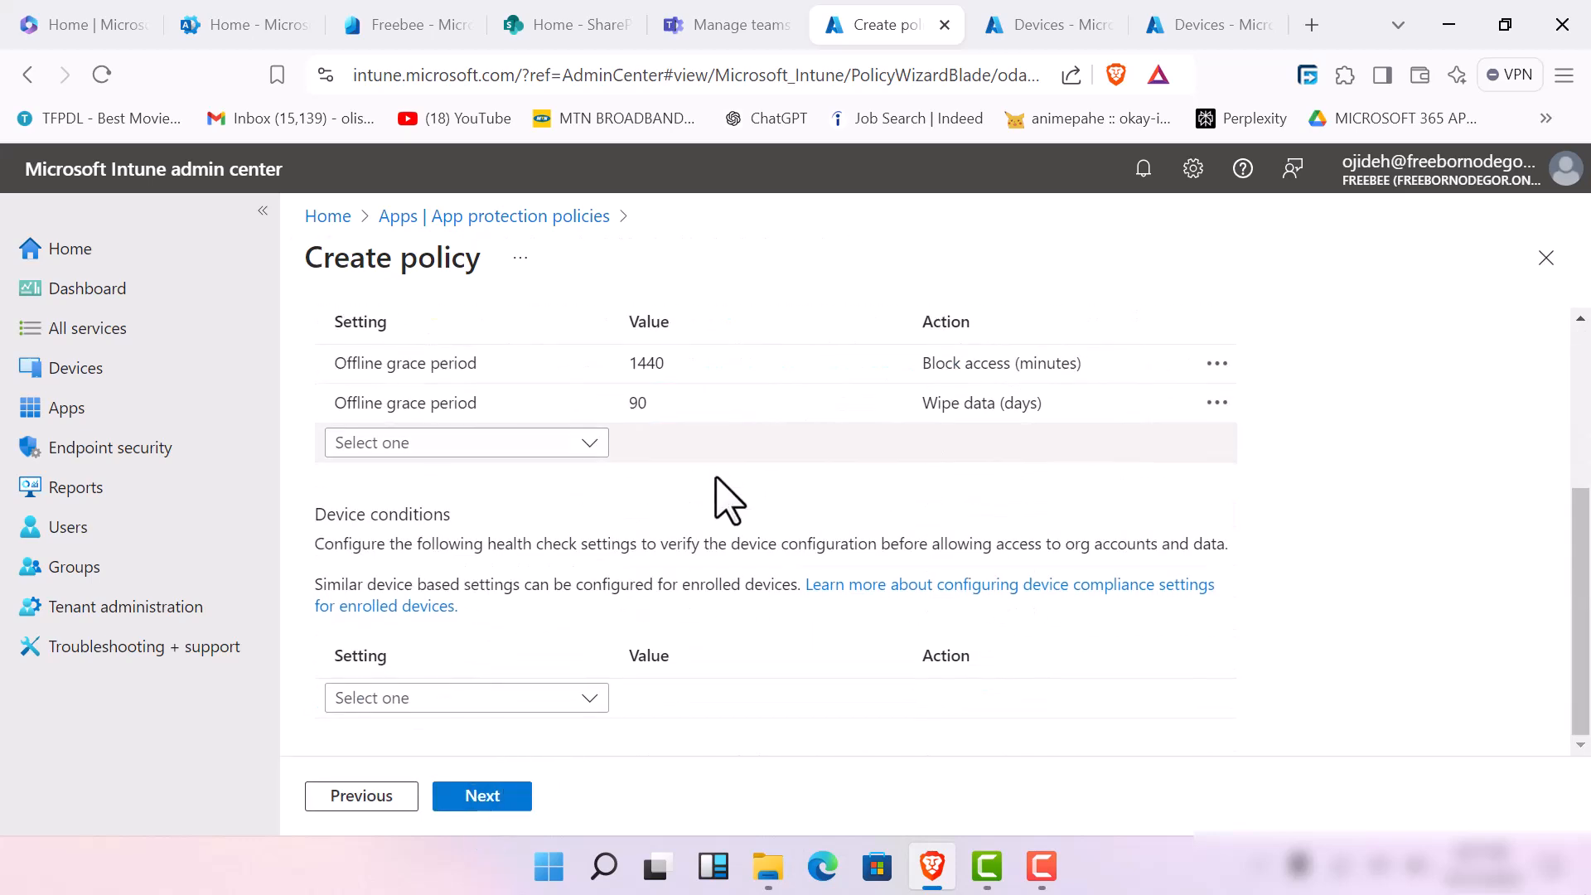
left_click(515, 365)
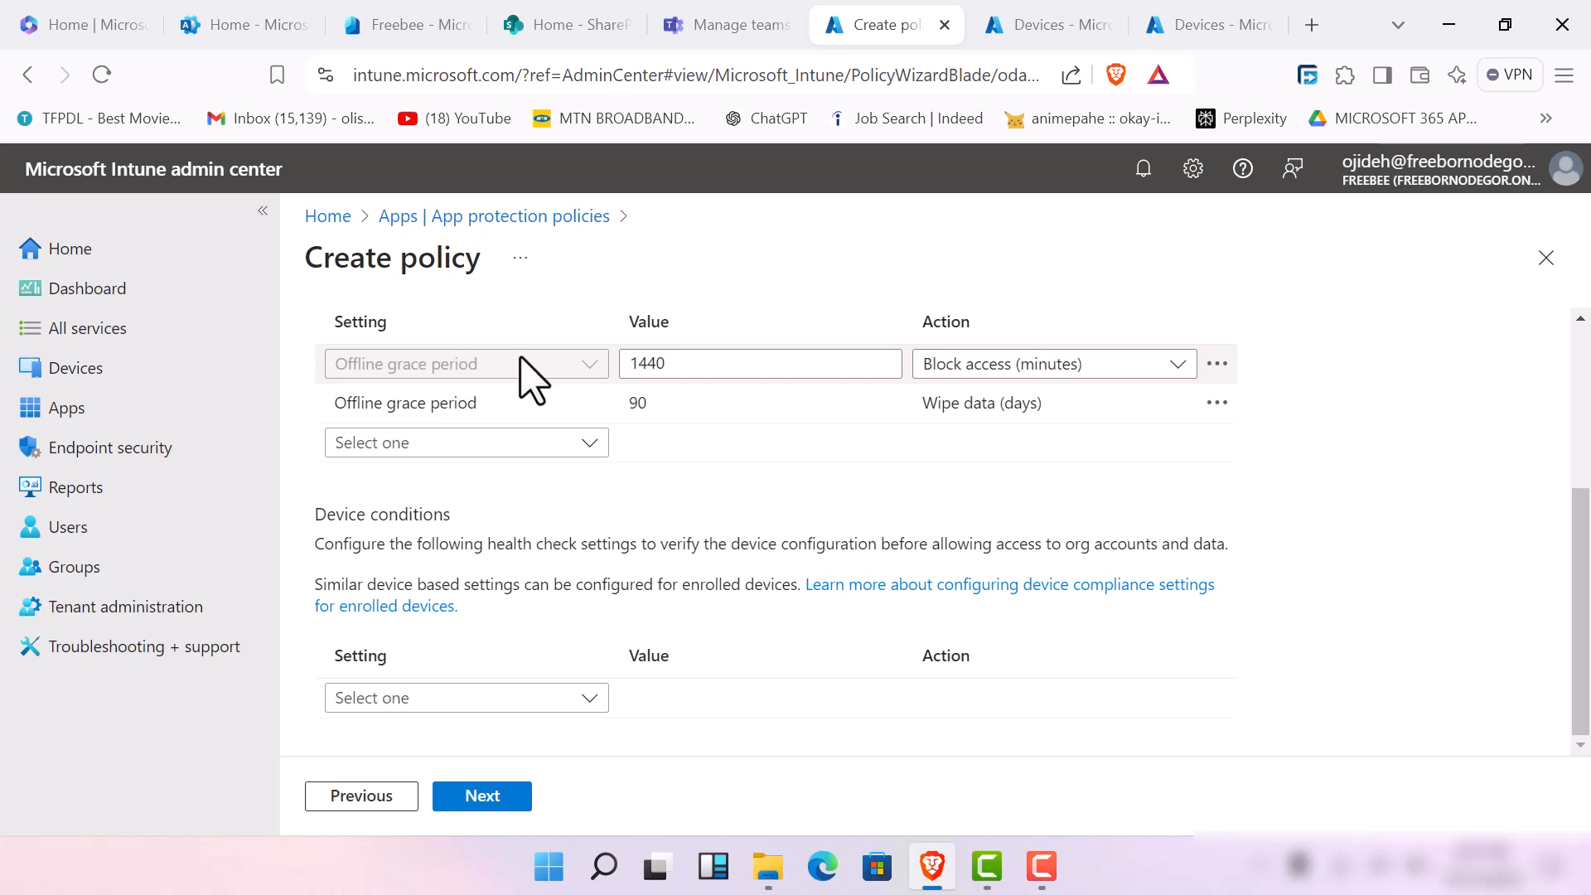
left_click(713, 363)
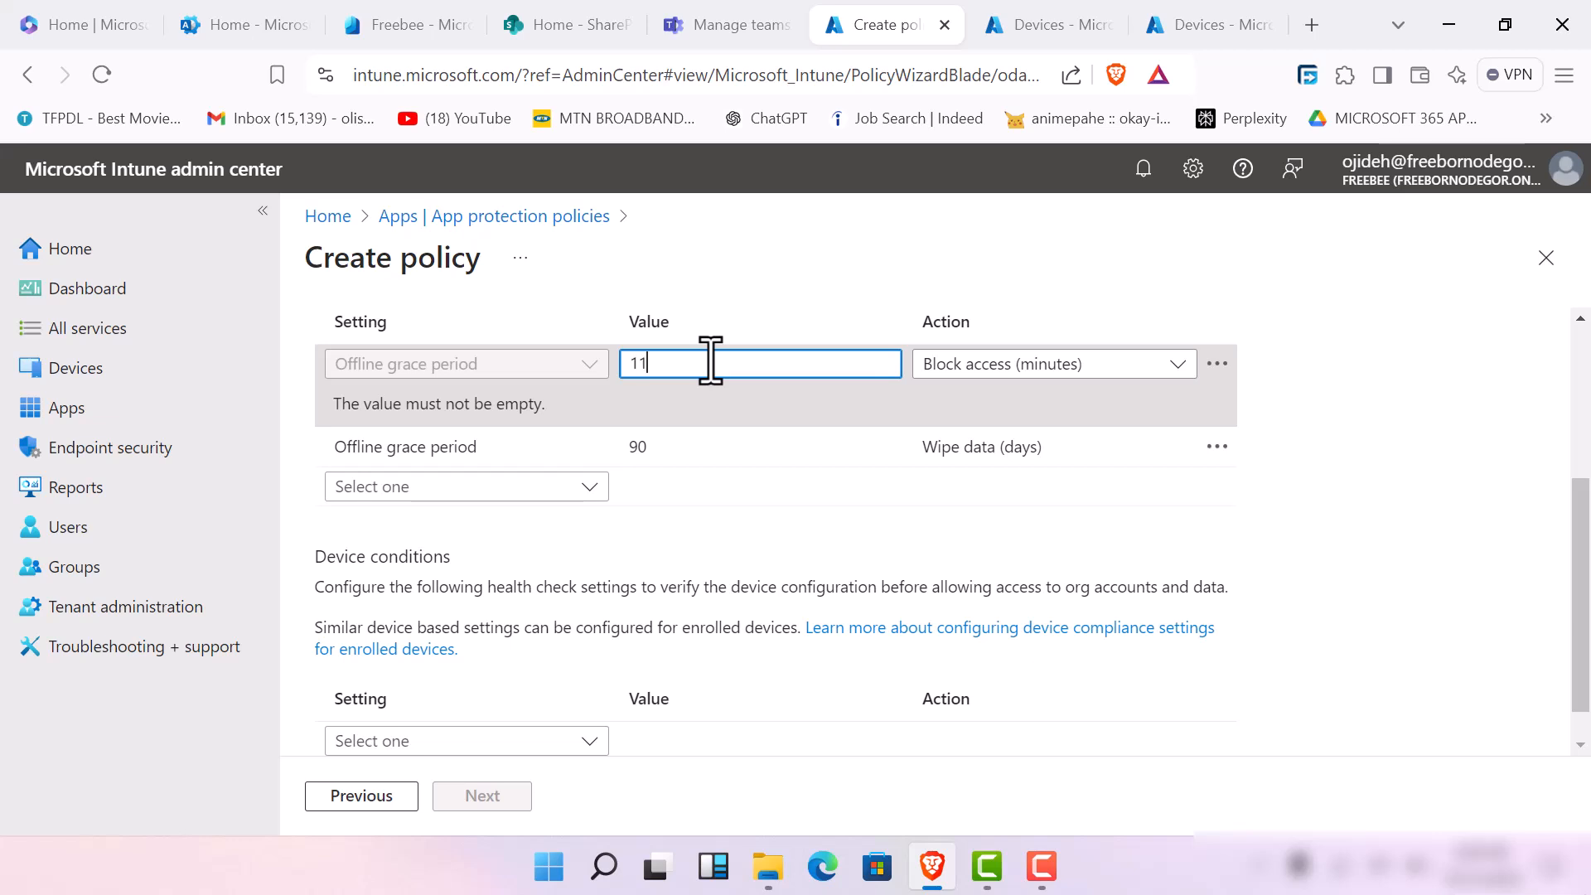
type("180")
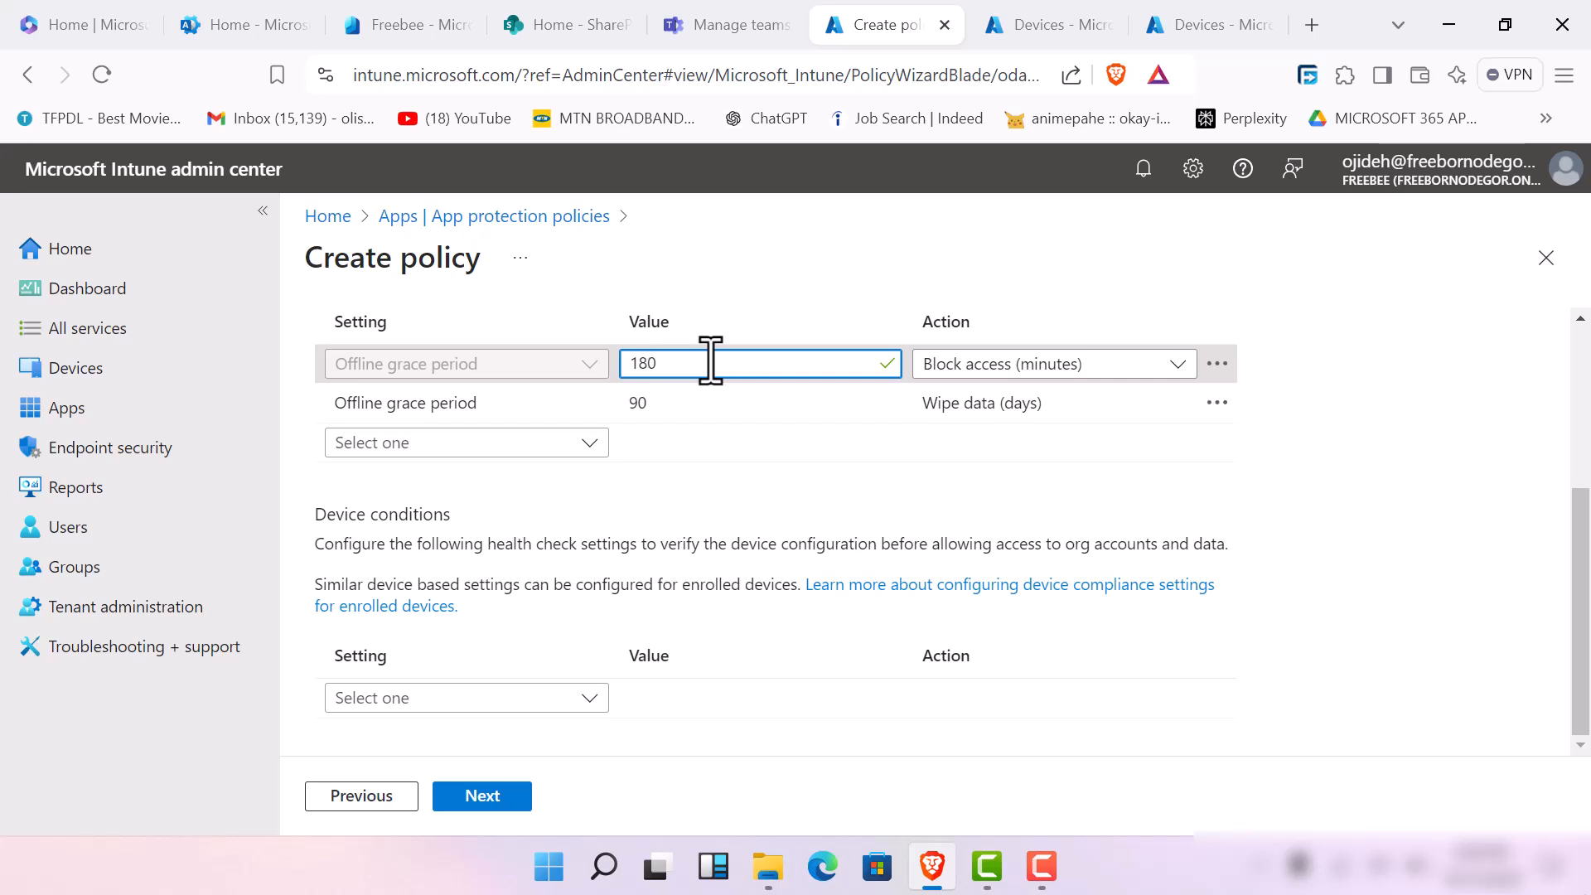
left_click(1177, 365)
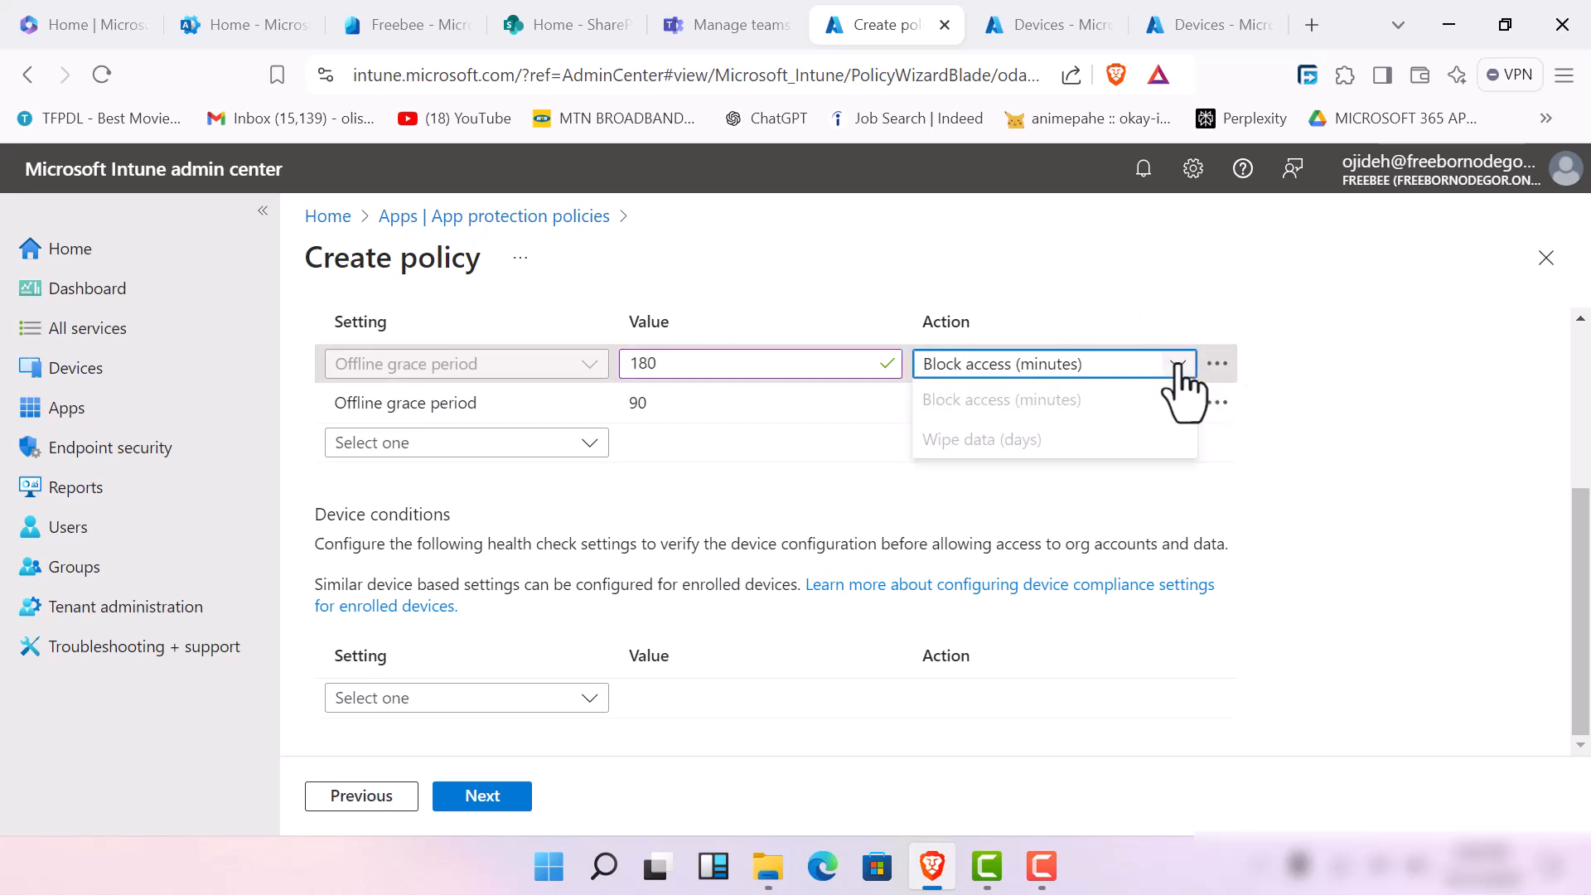
left_click(1183, 370)
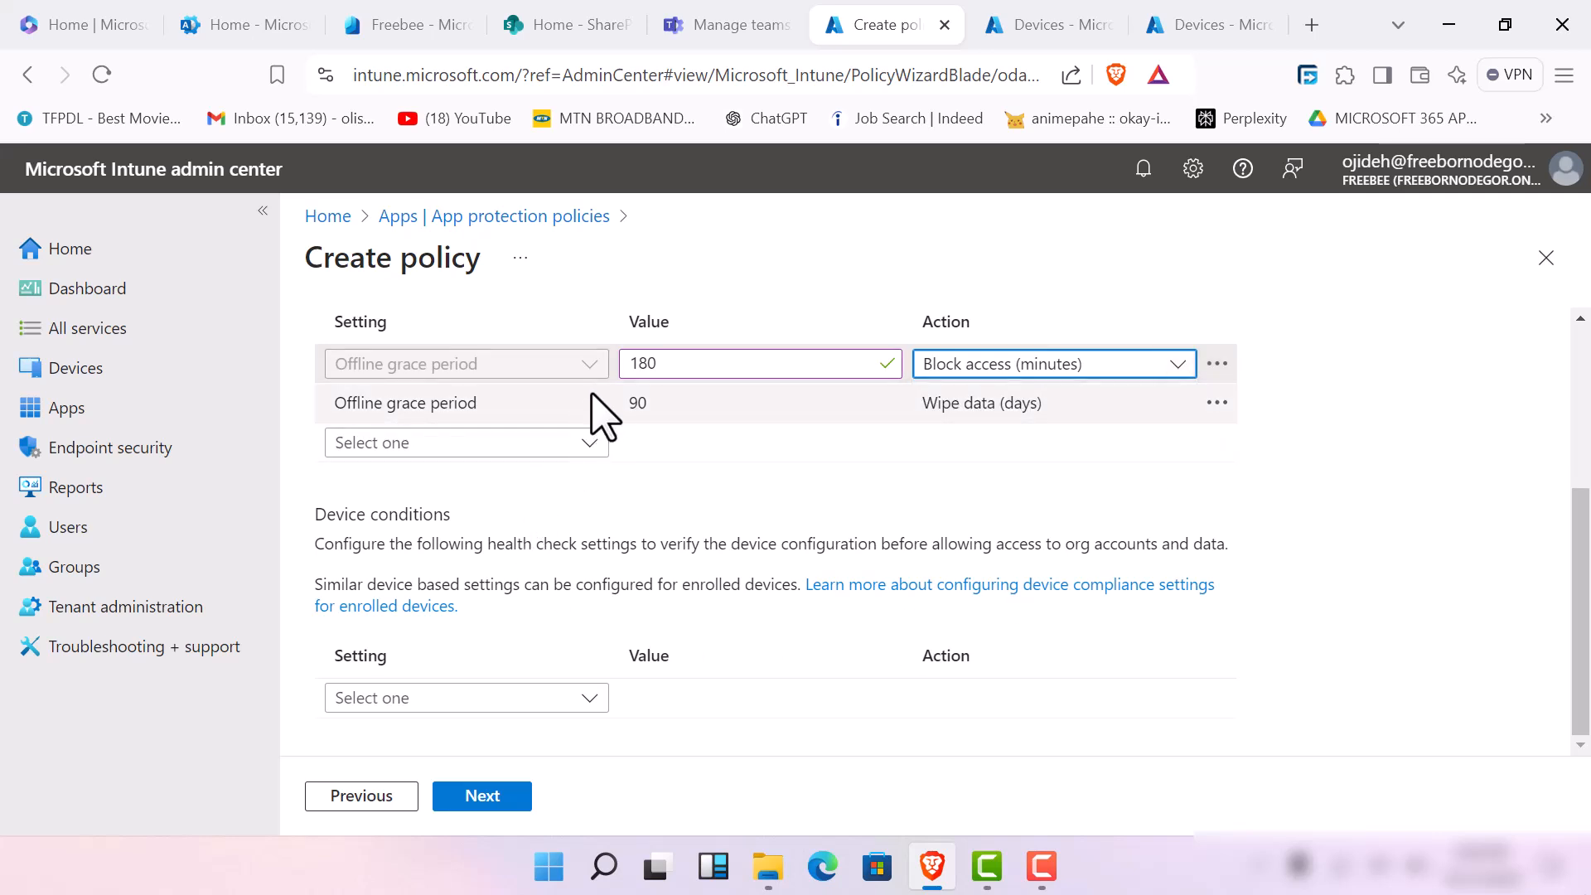
left_click(630, 405)
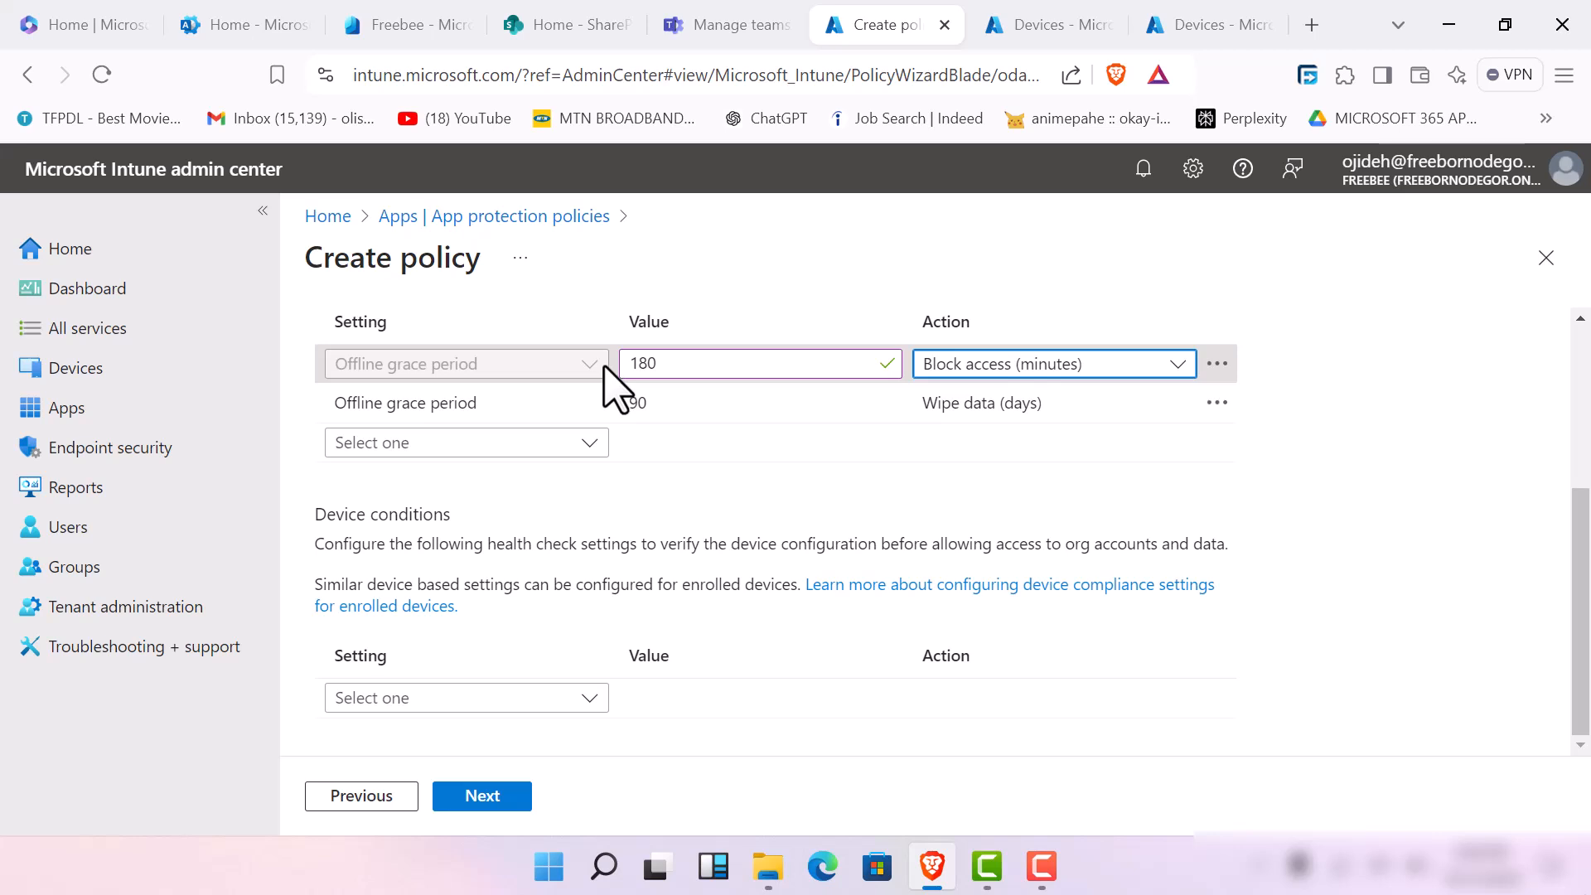
Set the offline grace period for blocking access to 5000 minutes
left_click(694, 365)
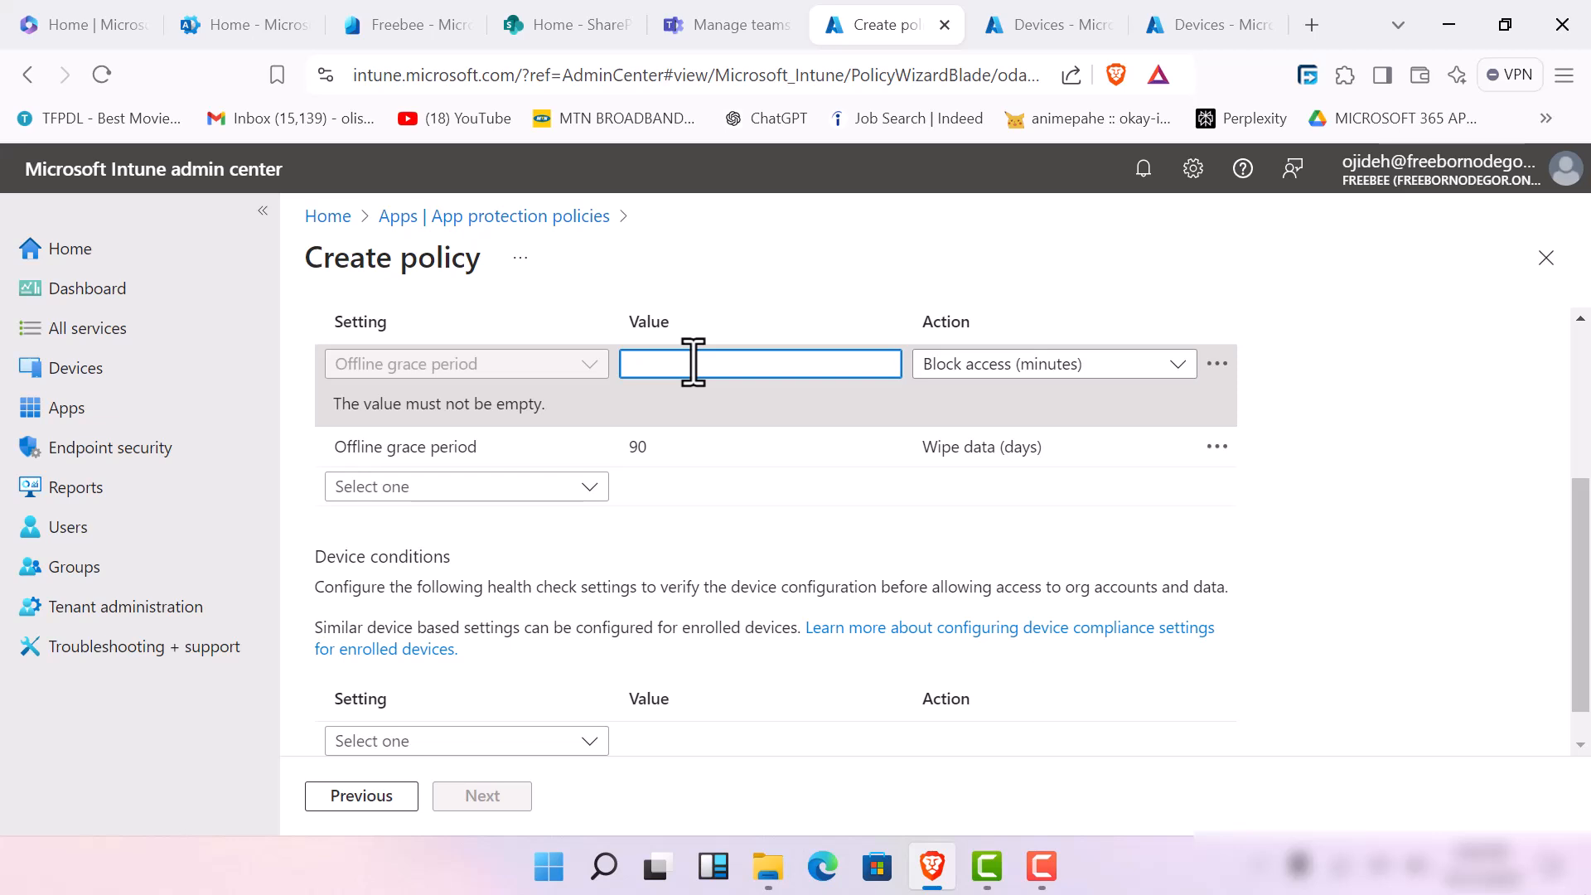
left_click(1165, 365)
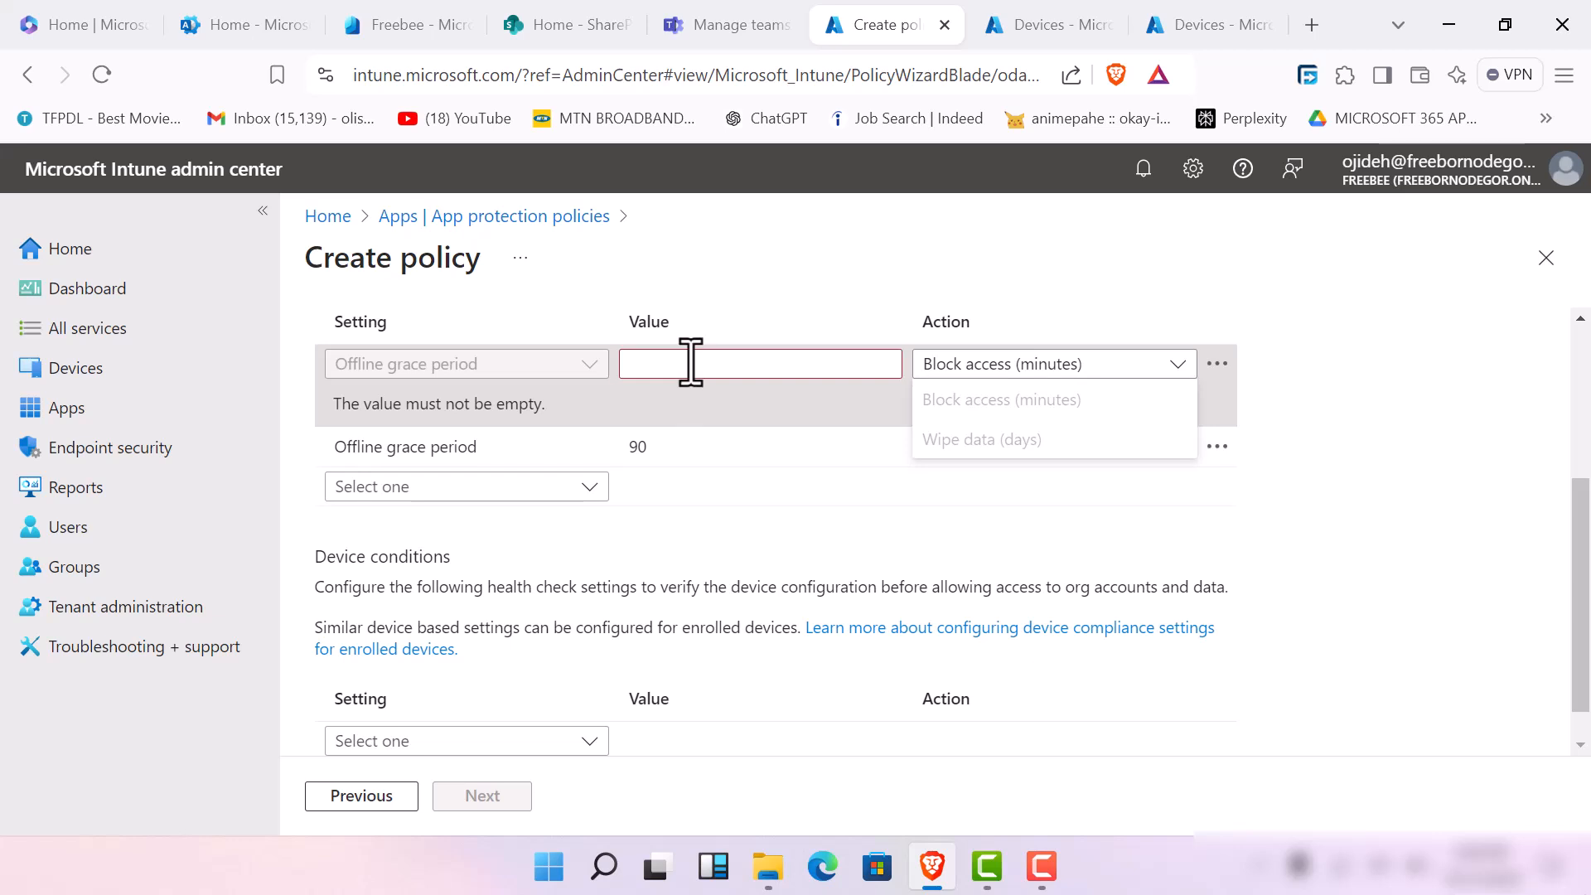
left_click(691, 363)
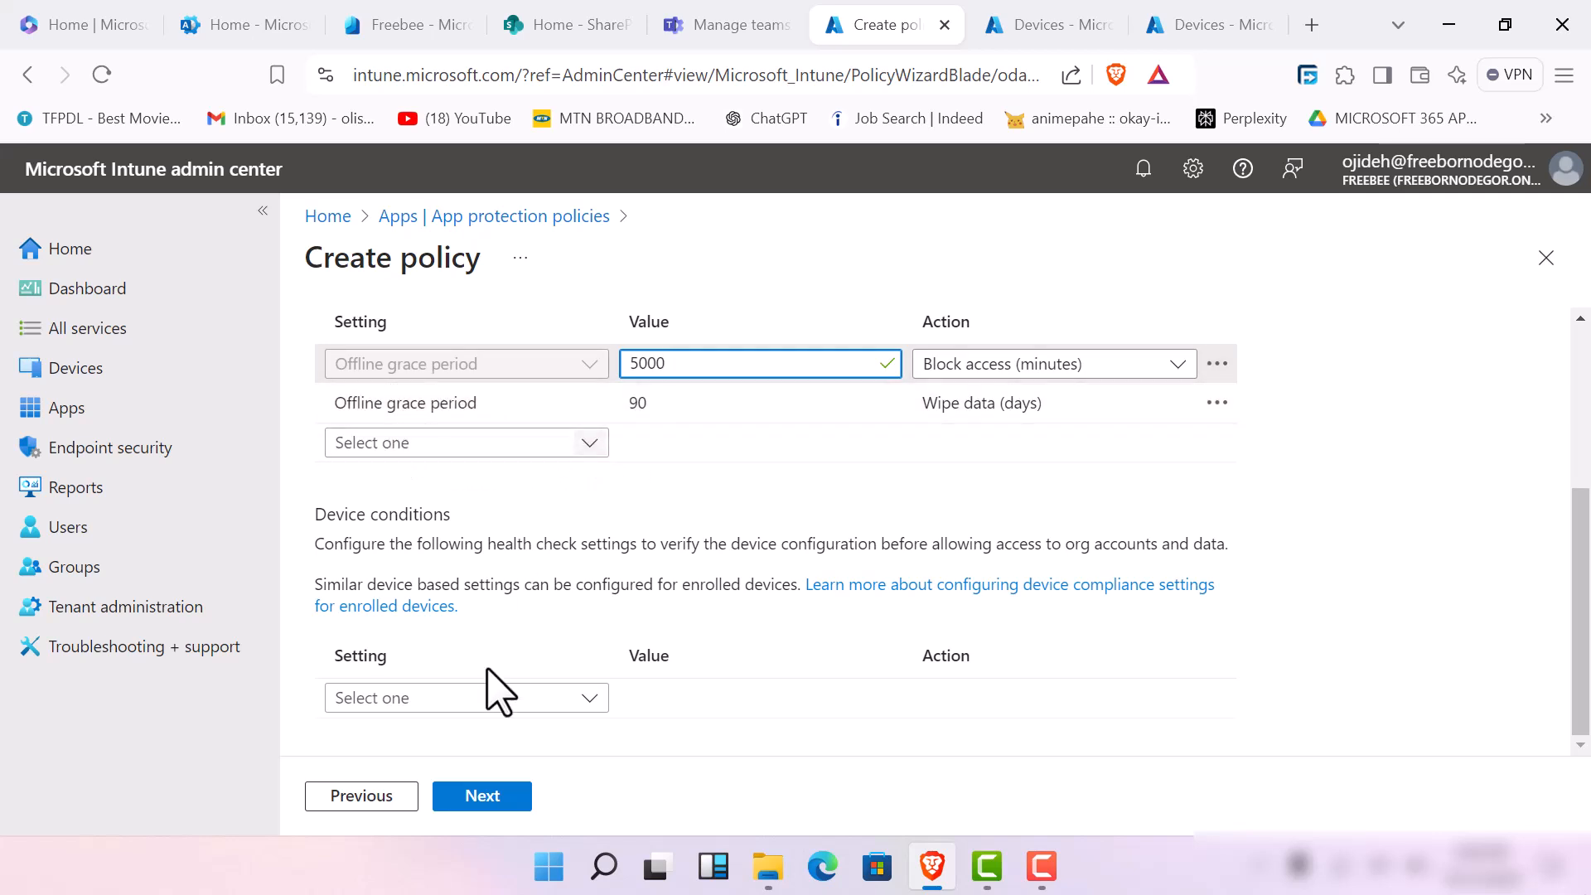
Add a Min app version app condition with the value 1.5 and the action Warn
left_click(607, 447)
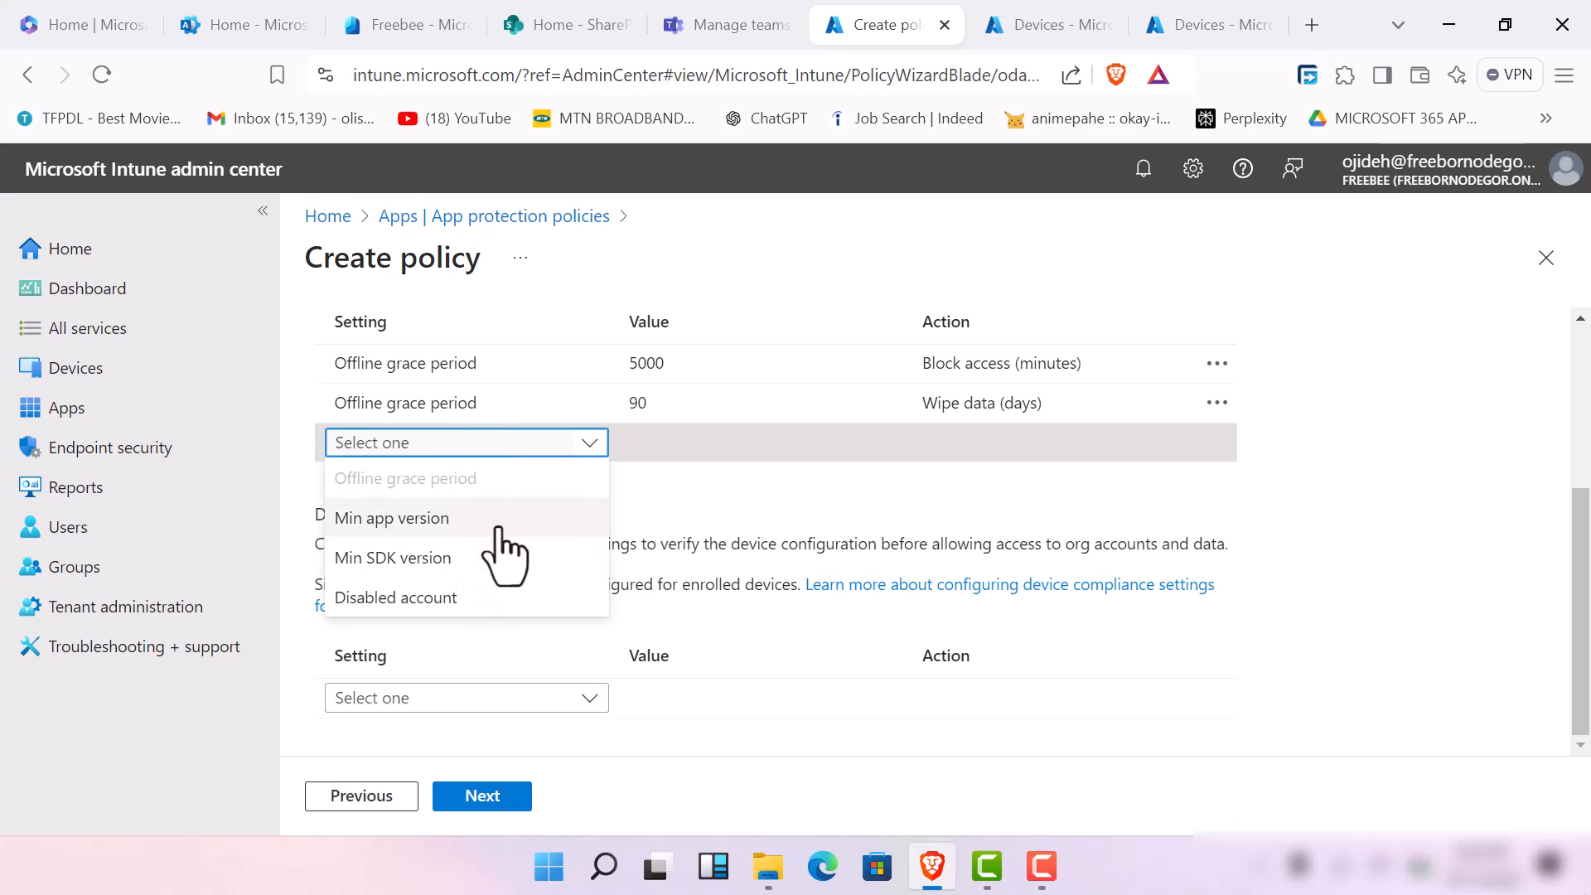
left_click(500, 523)
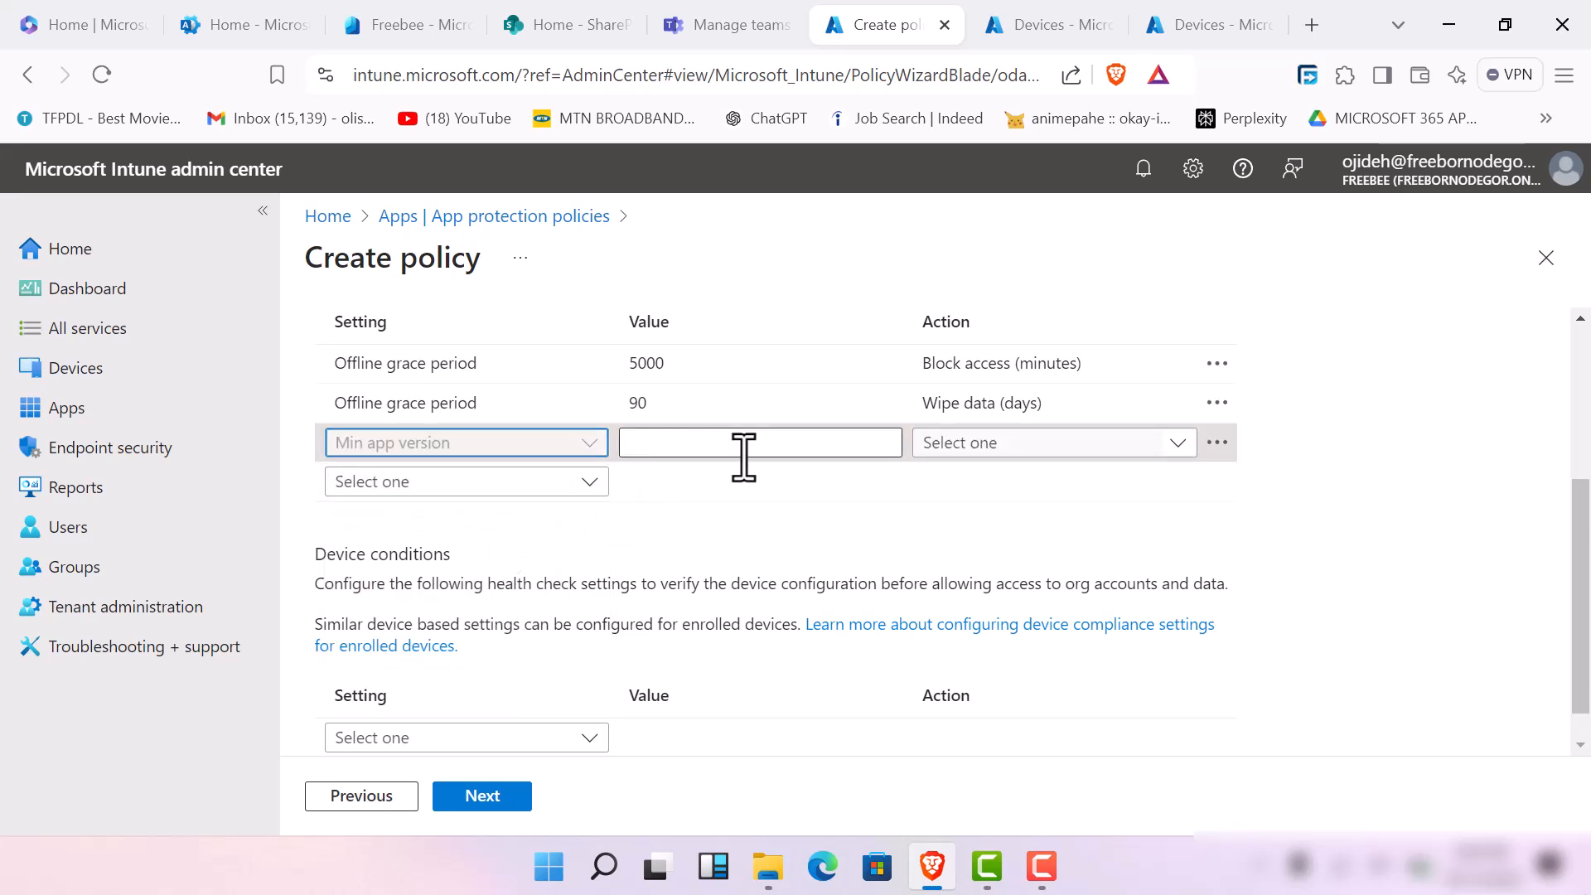
left_click(772, 449)
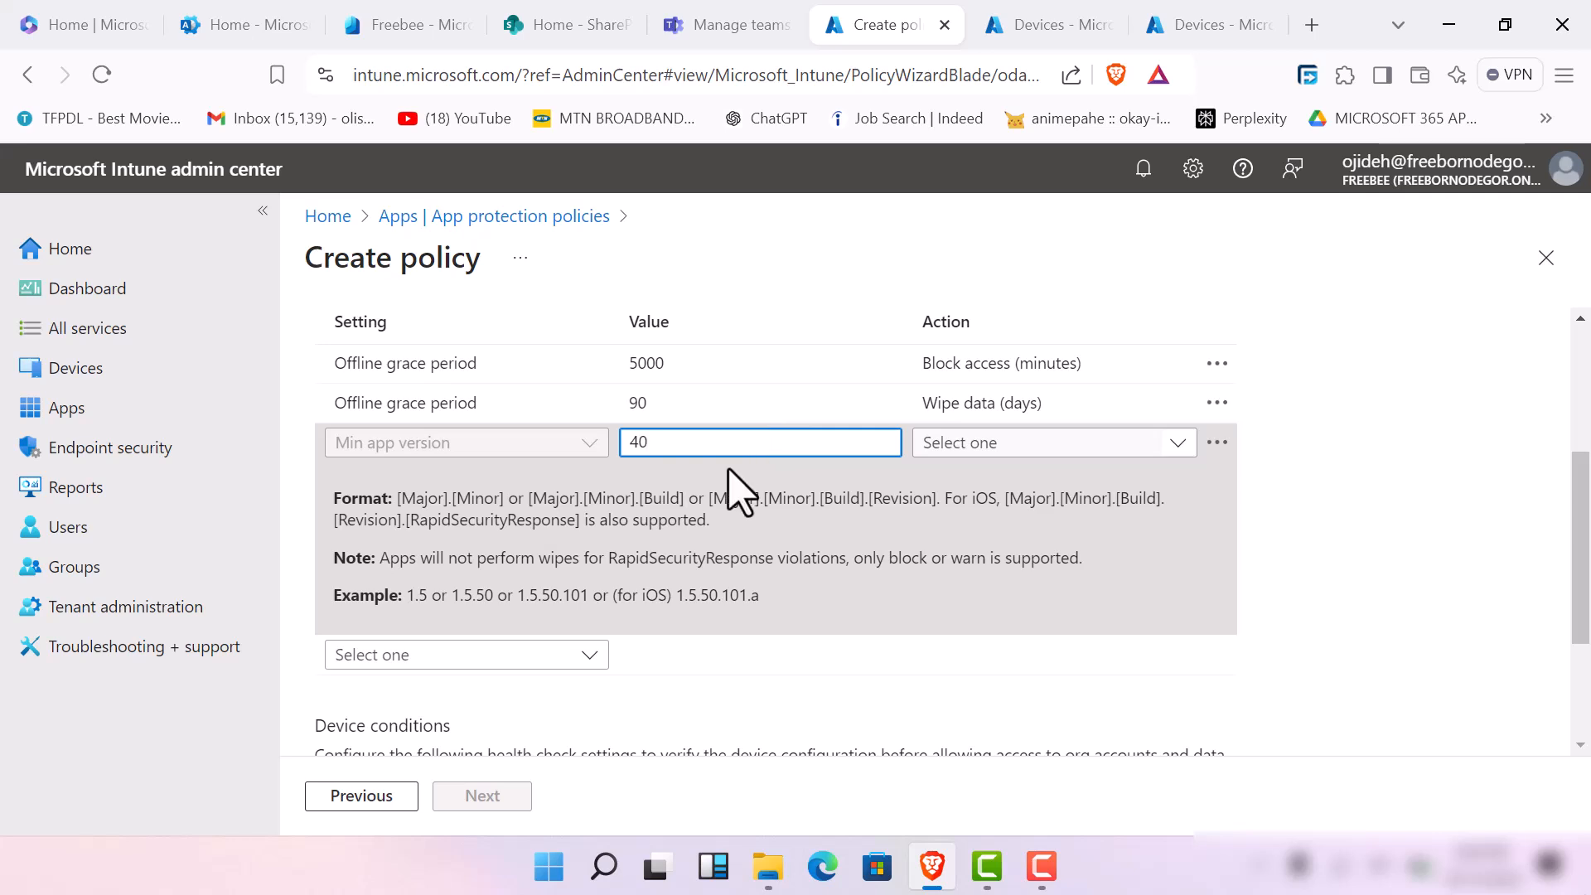
key("BackSpace")
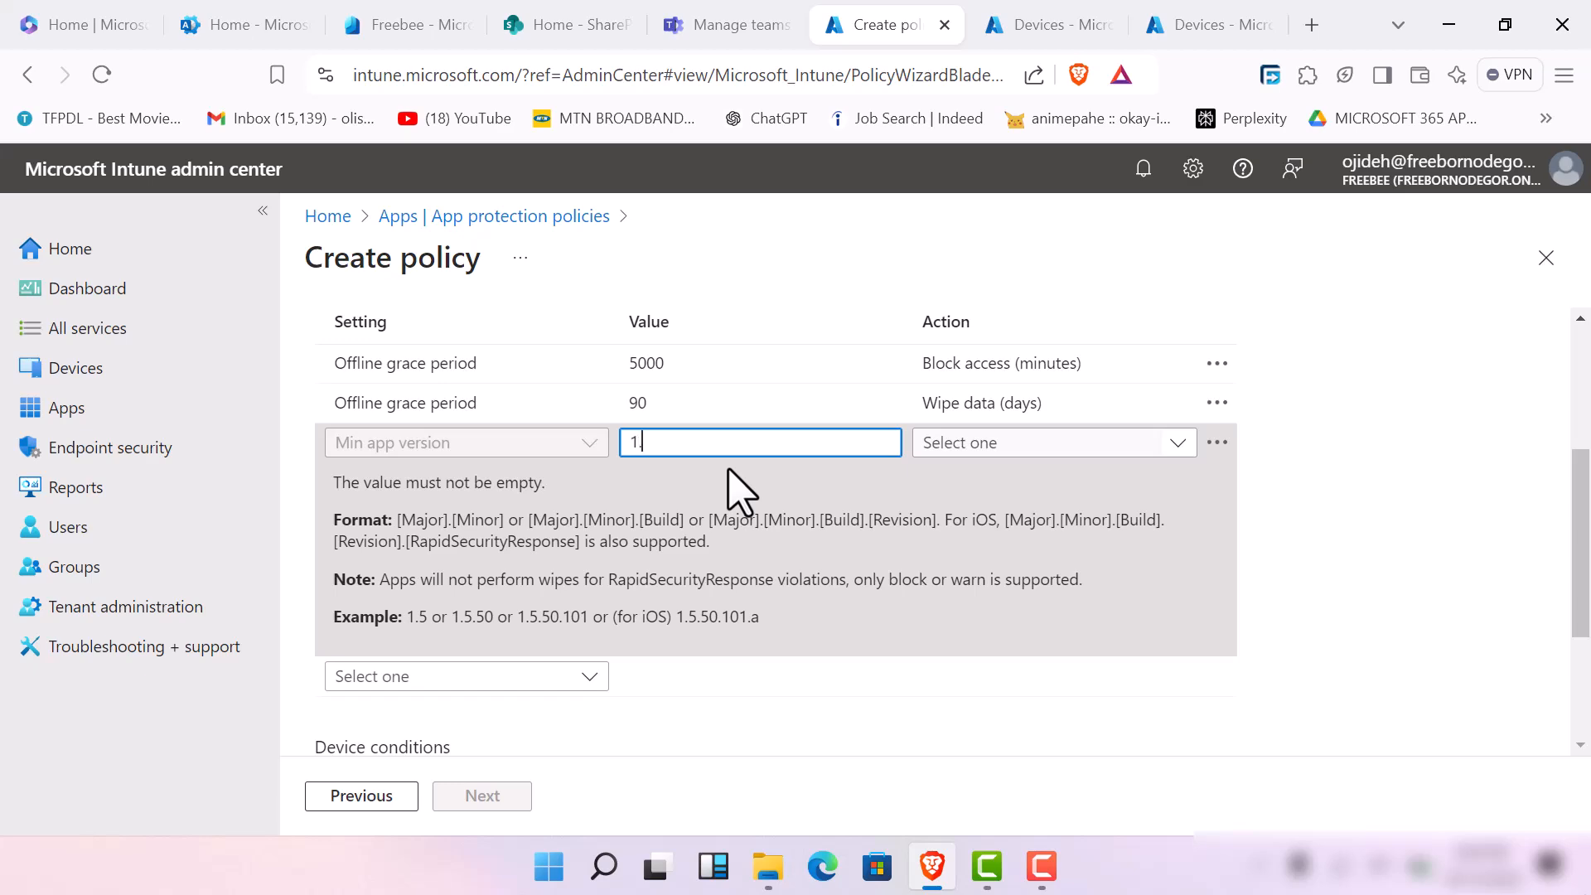
type("1.5")
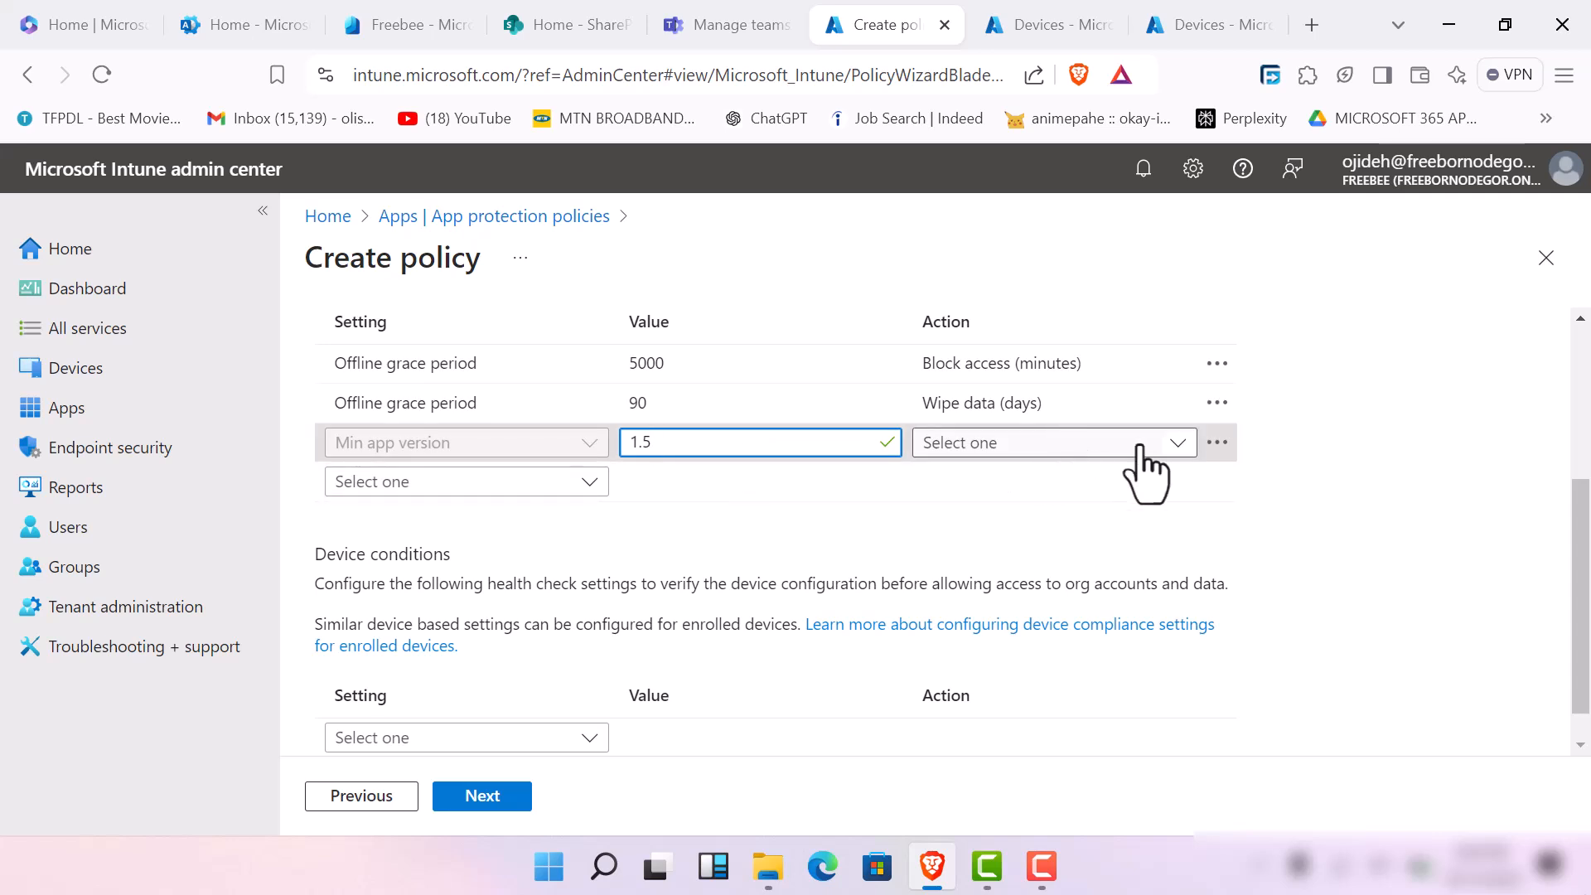
left_click(1182, 452)
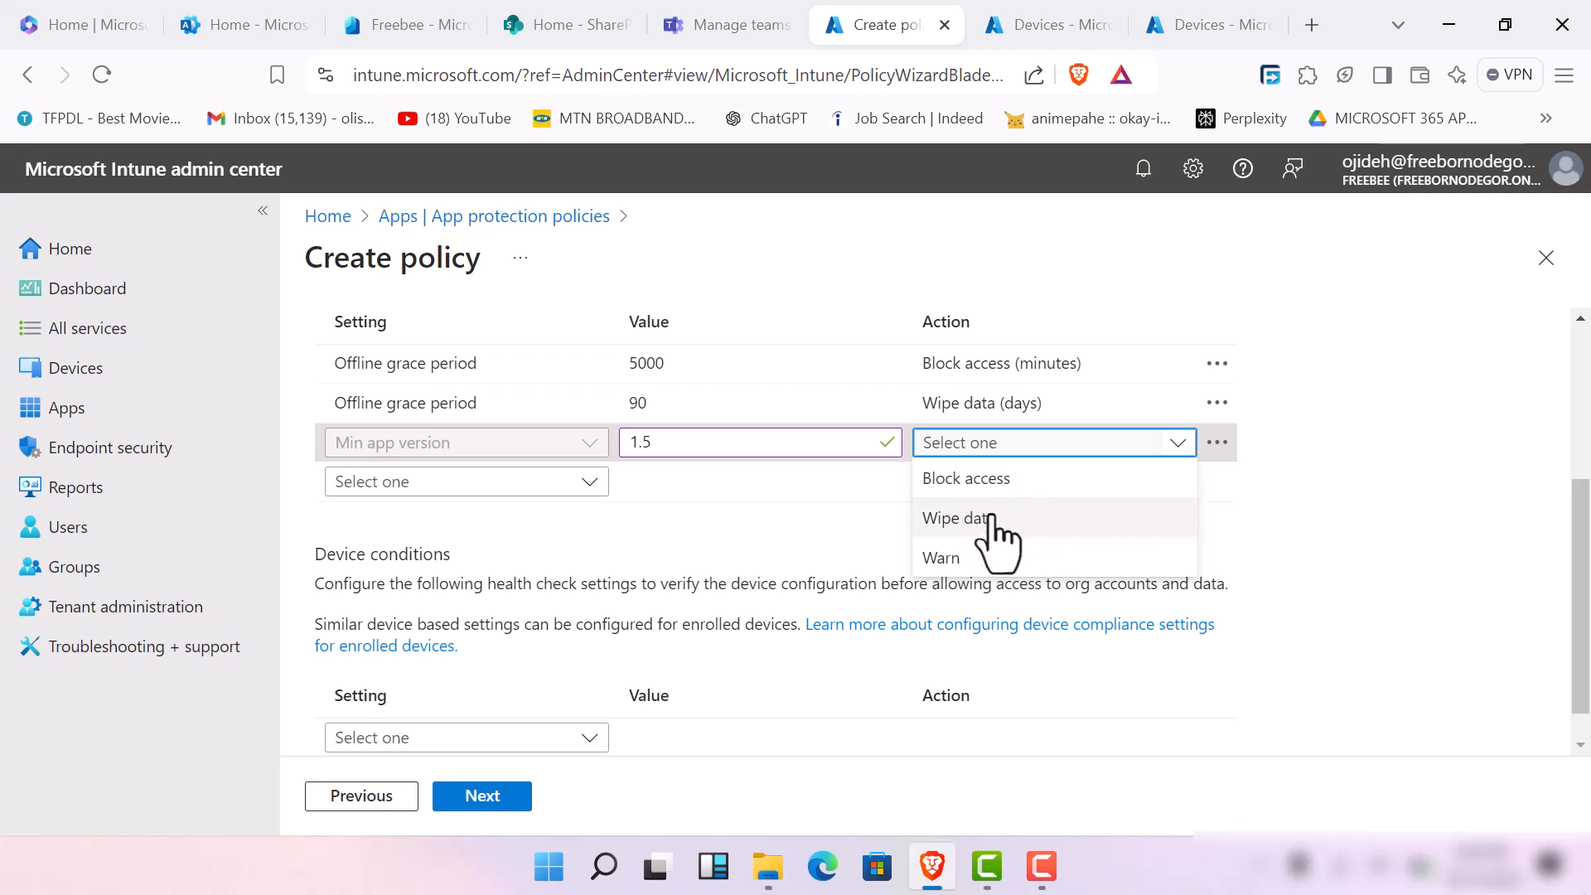
left_click(1052, 553)
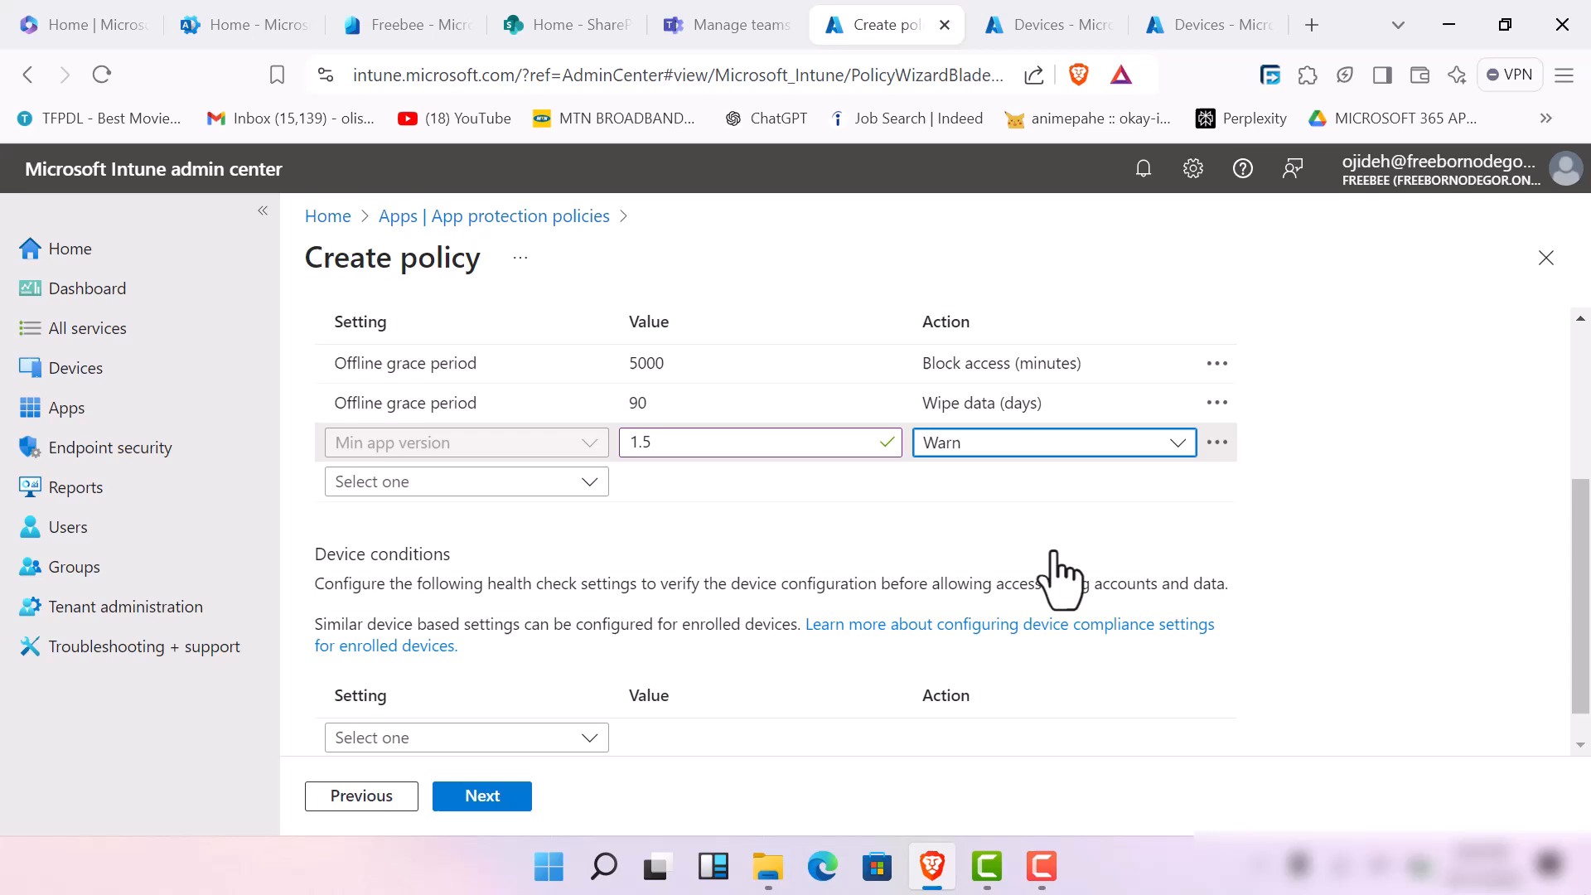
Add a Disabled account app condition with the action Wipe data
left_click(601, 490)
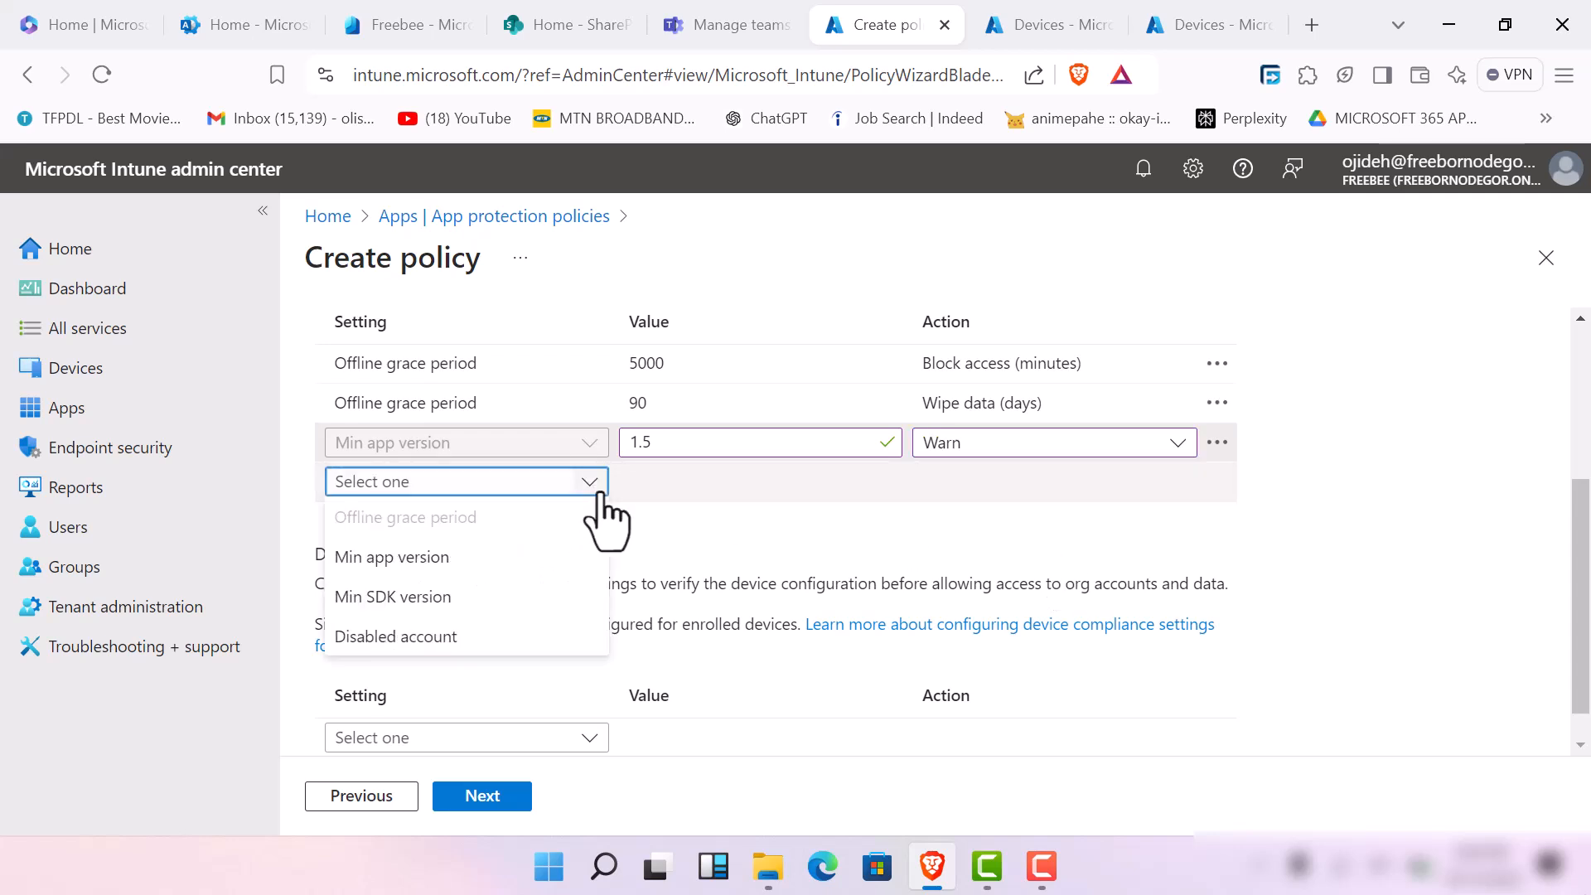
left_click(544, 640)
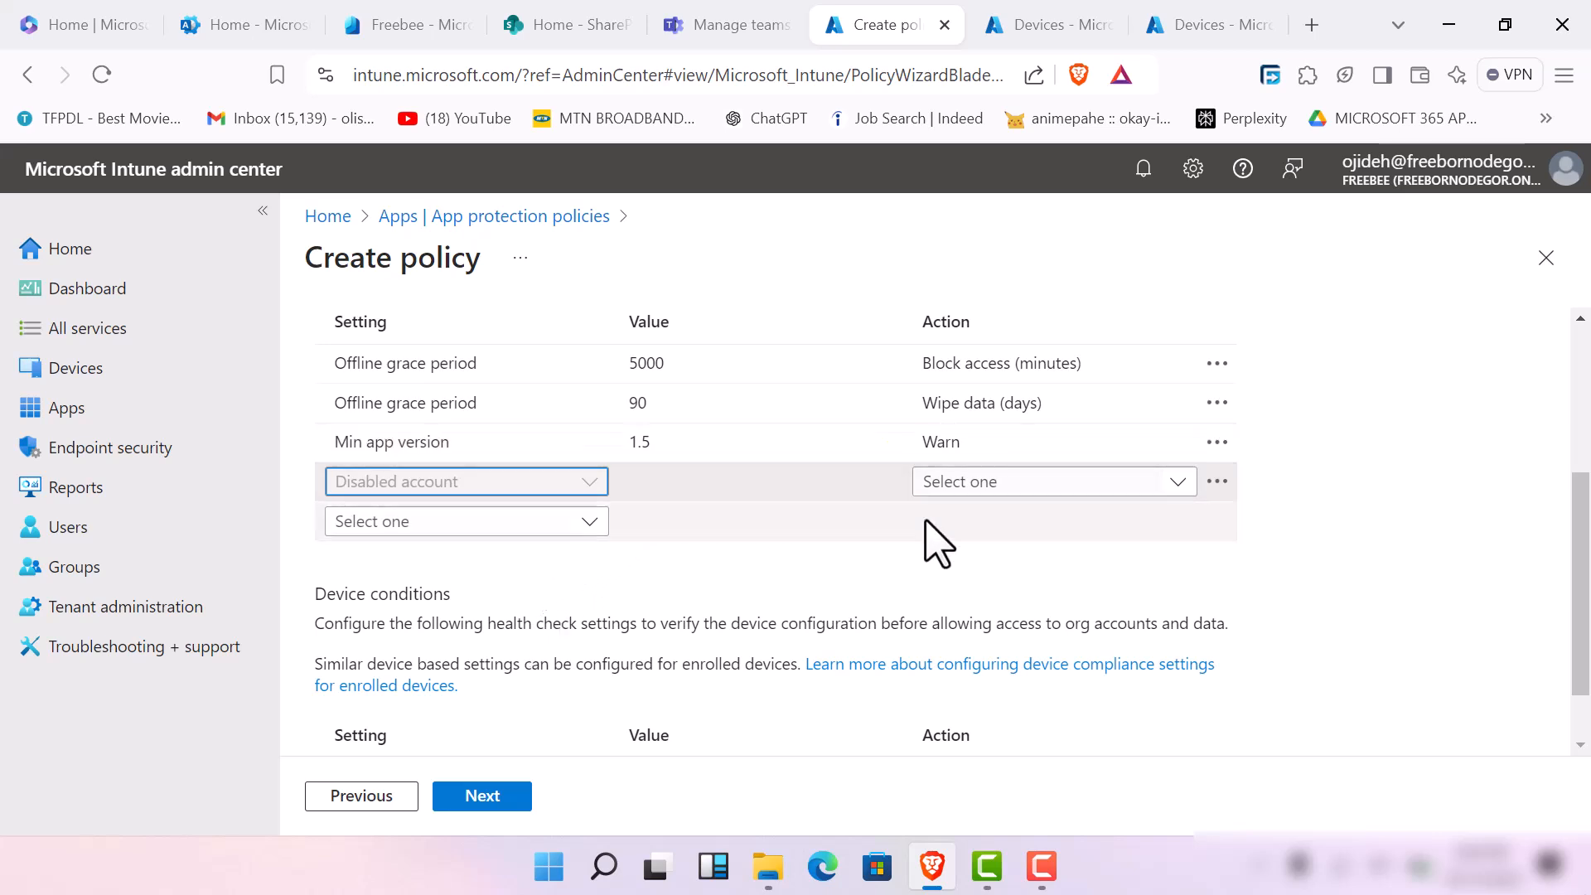
left_click(1168, 489)
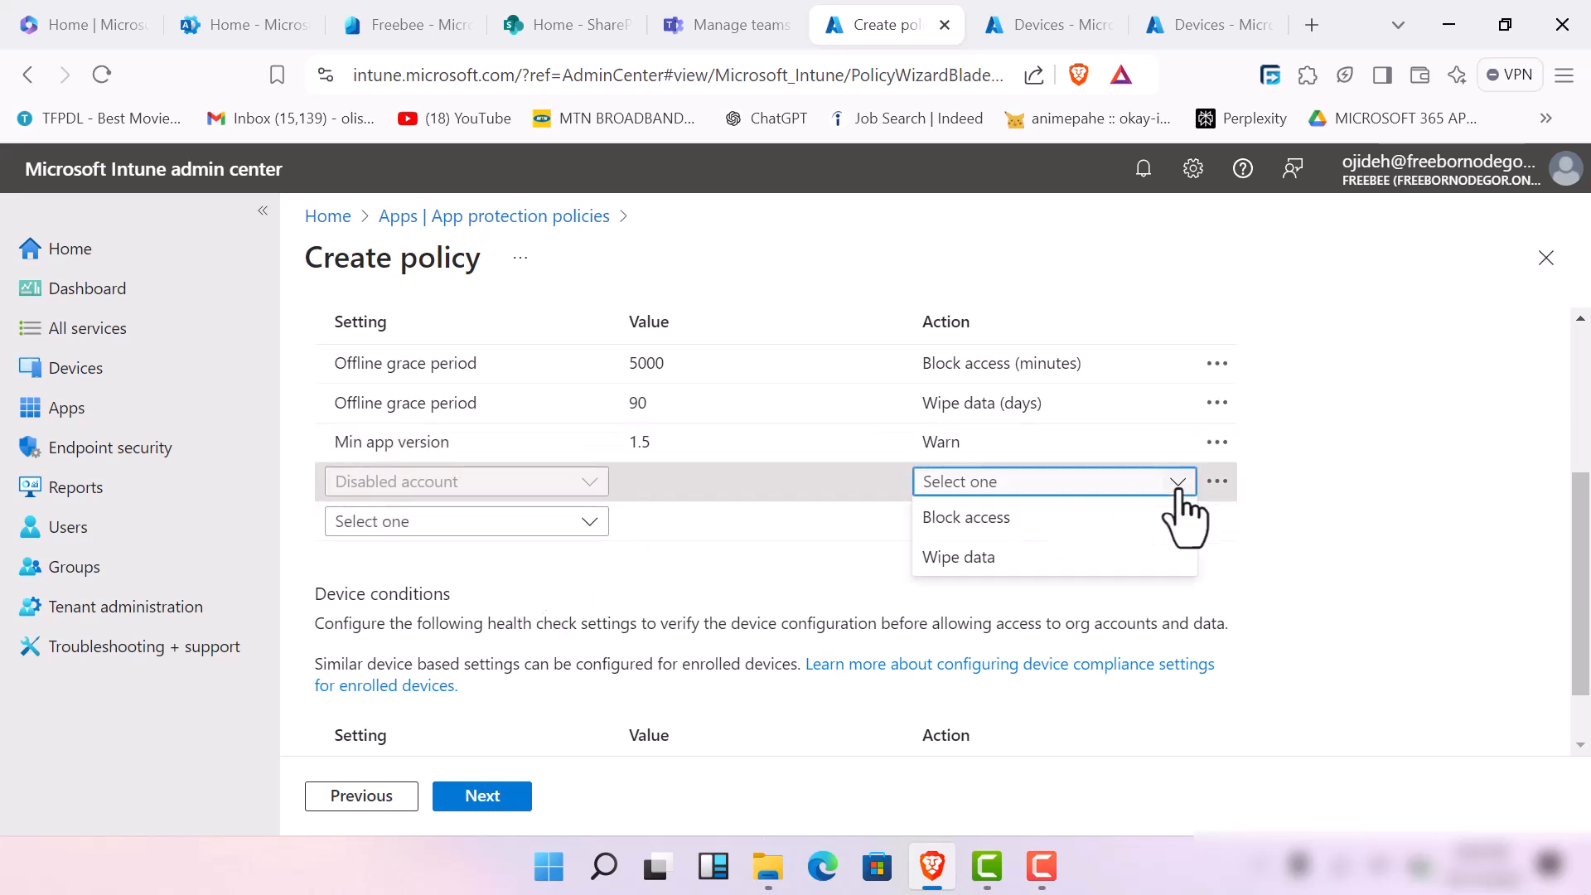
left_click(1144, 554)
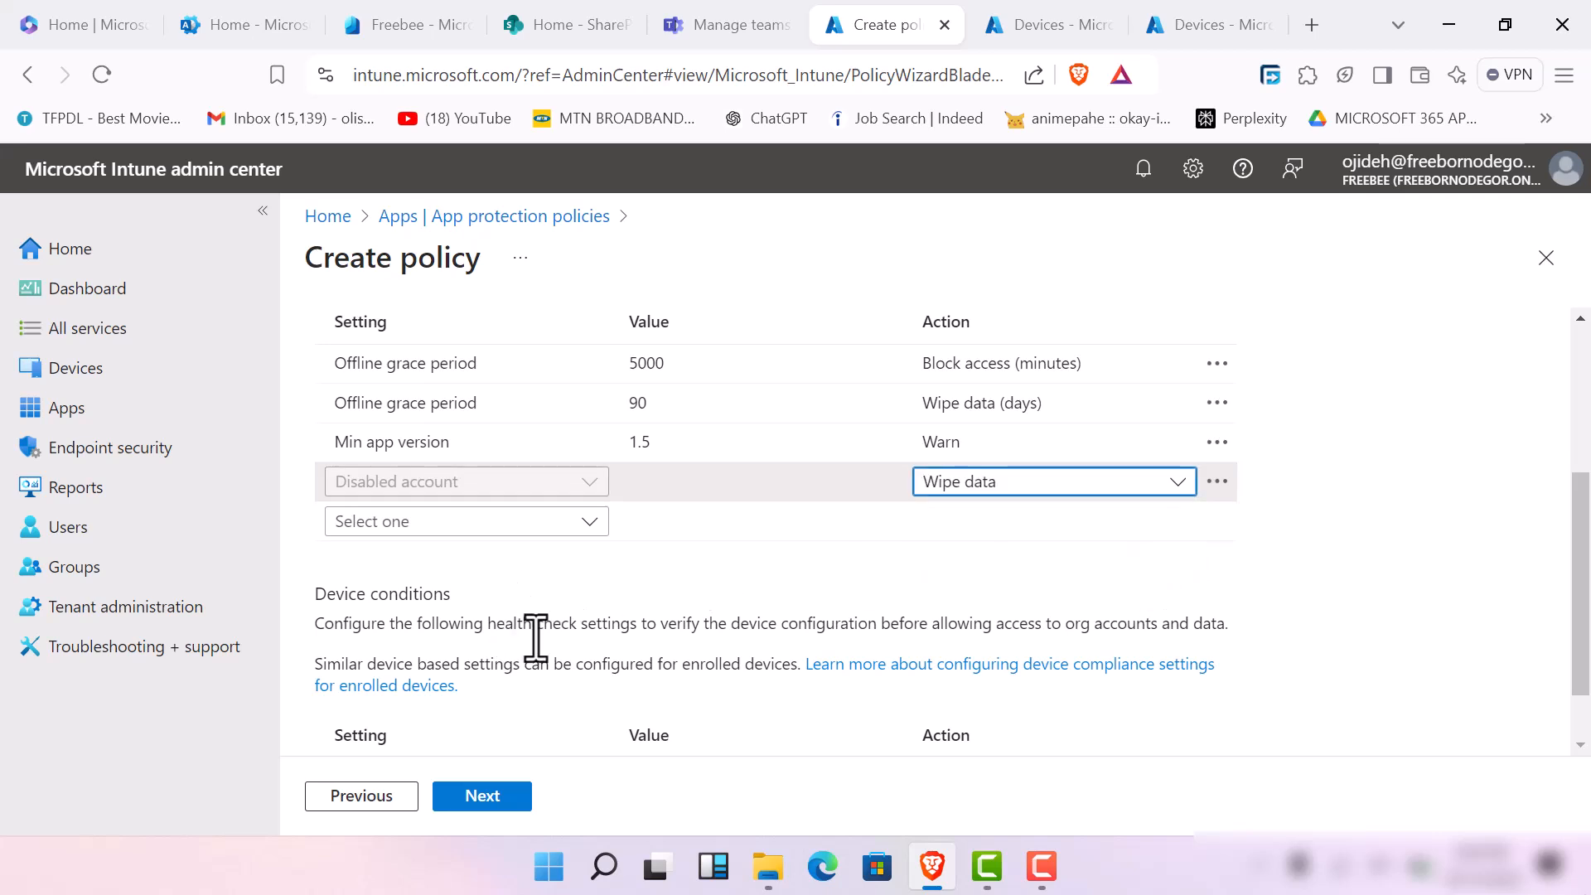
Add a Max allowed device threat level device condition with the value High and the action Block access
scroll(497, 622, "down", 1)
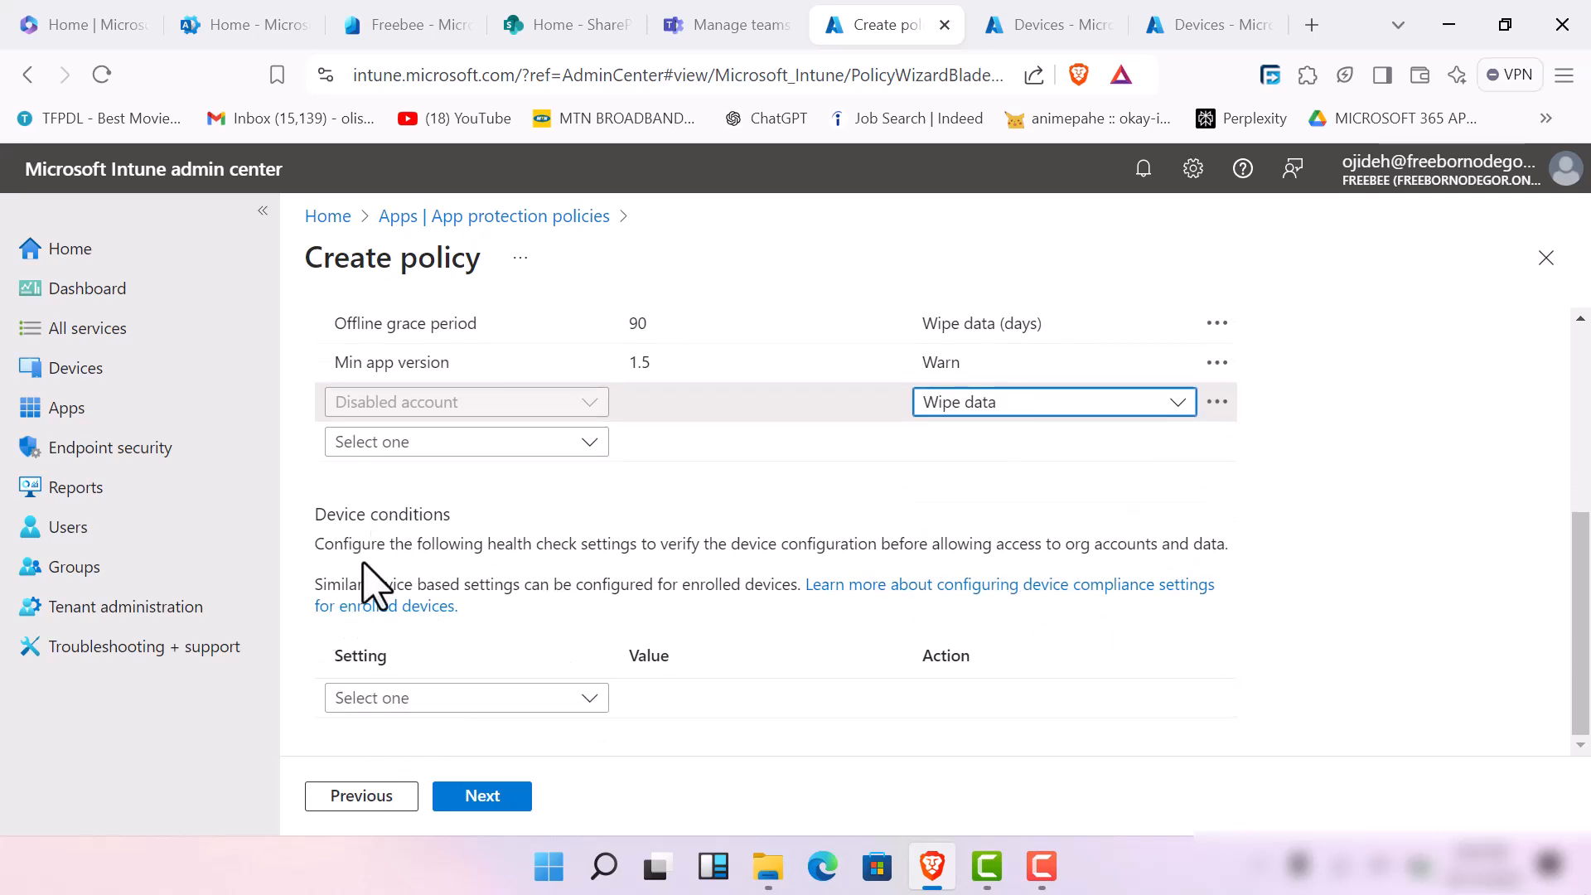
left_click(574, 703)
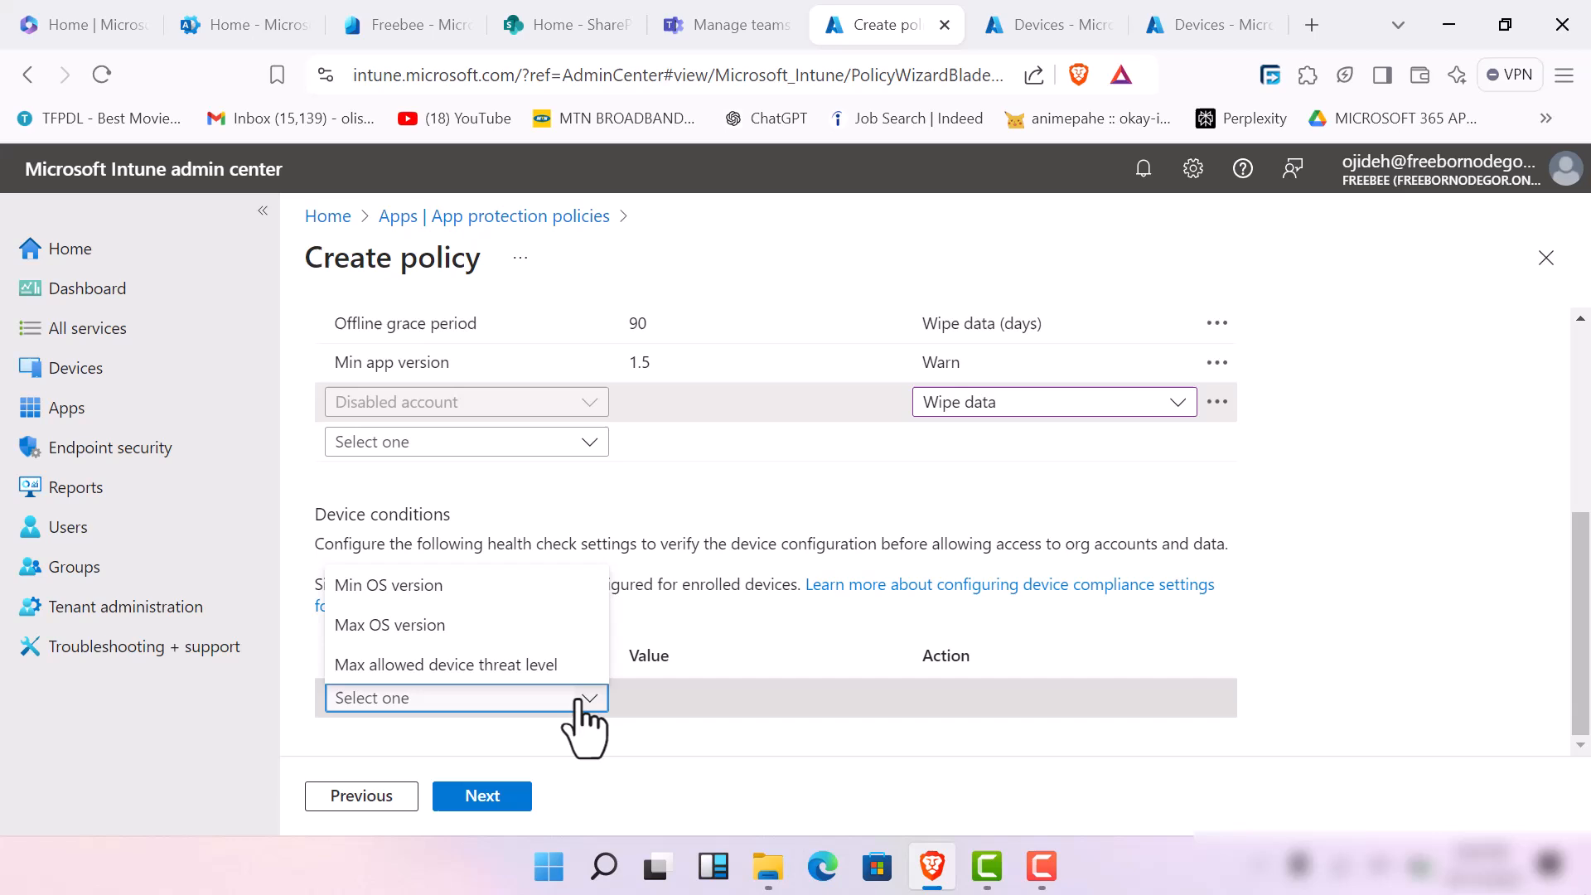
left_click(483, 668)
scroll(480, 655, "down", 3)
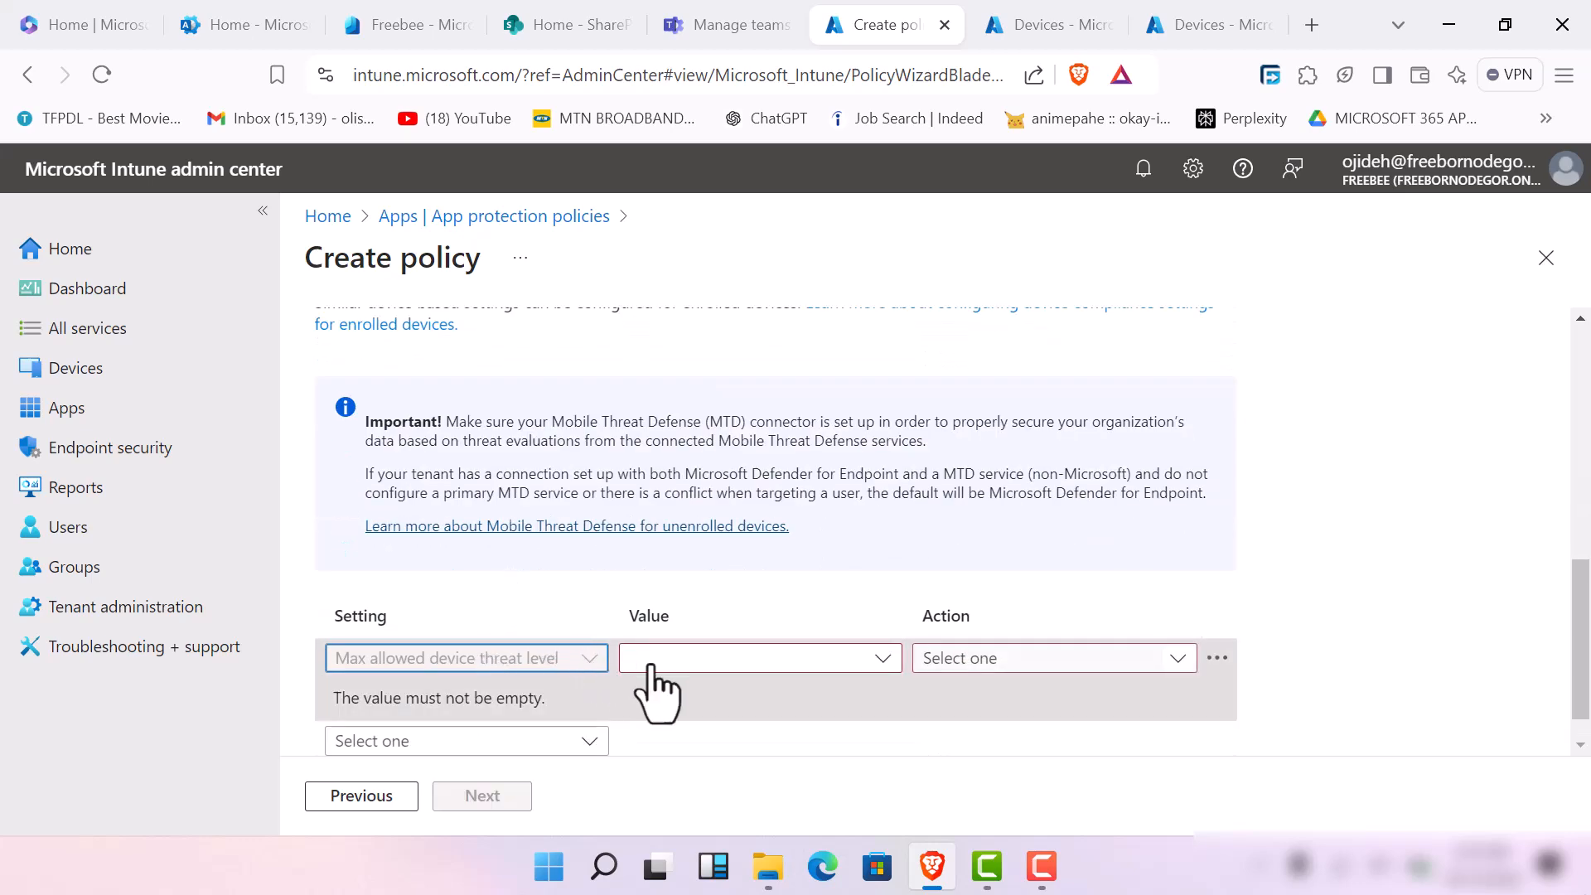
left_click(807, 663)
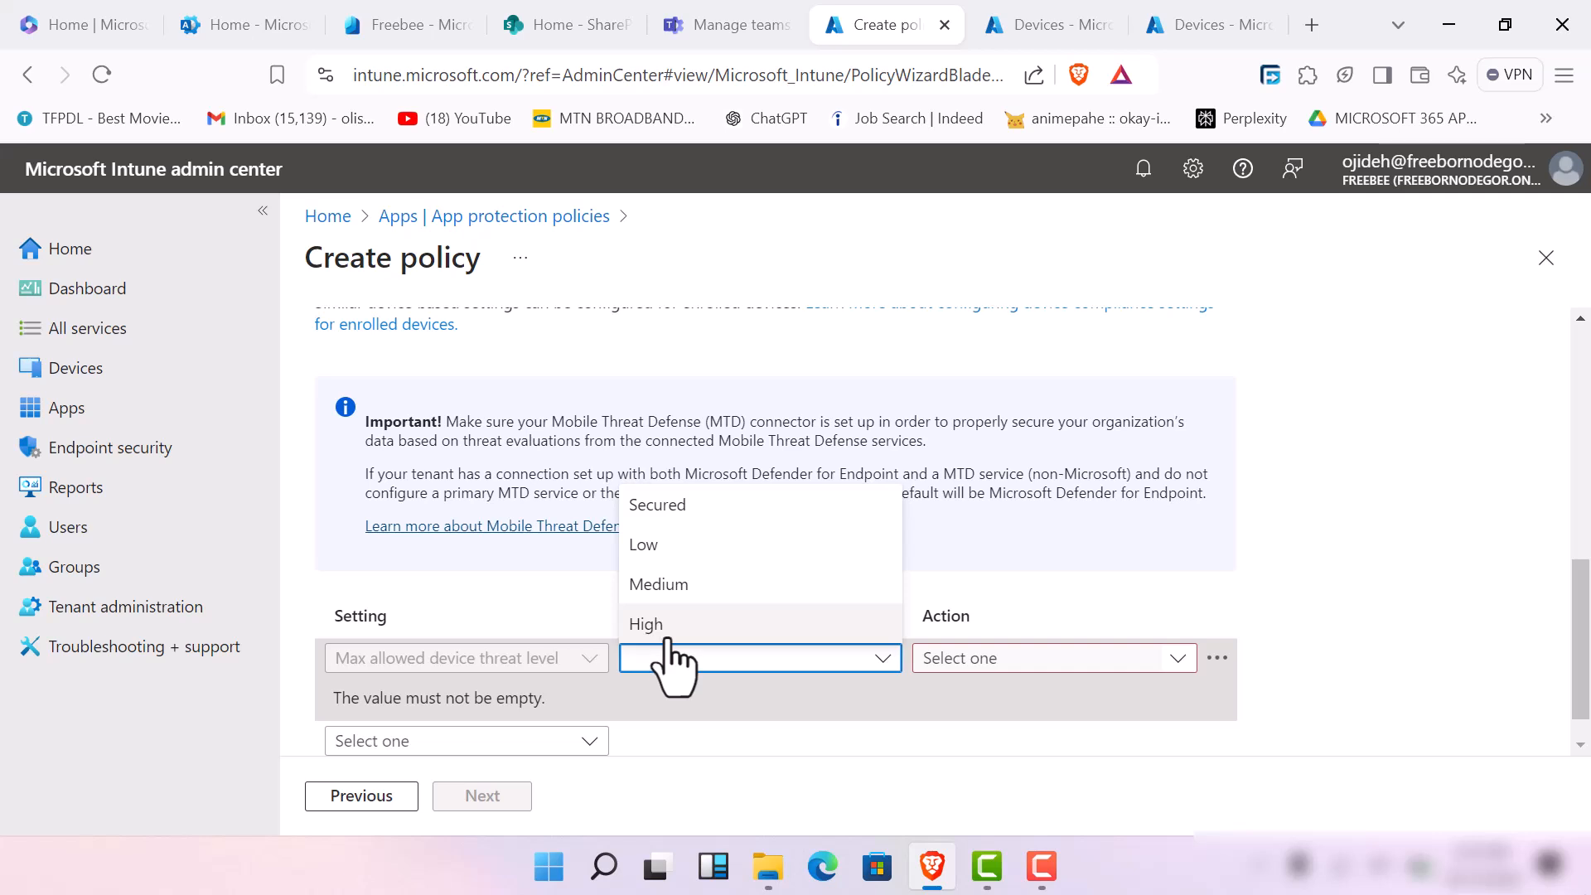
left_click(670, 638)
left_click(1180, 667)
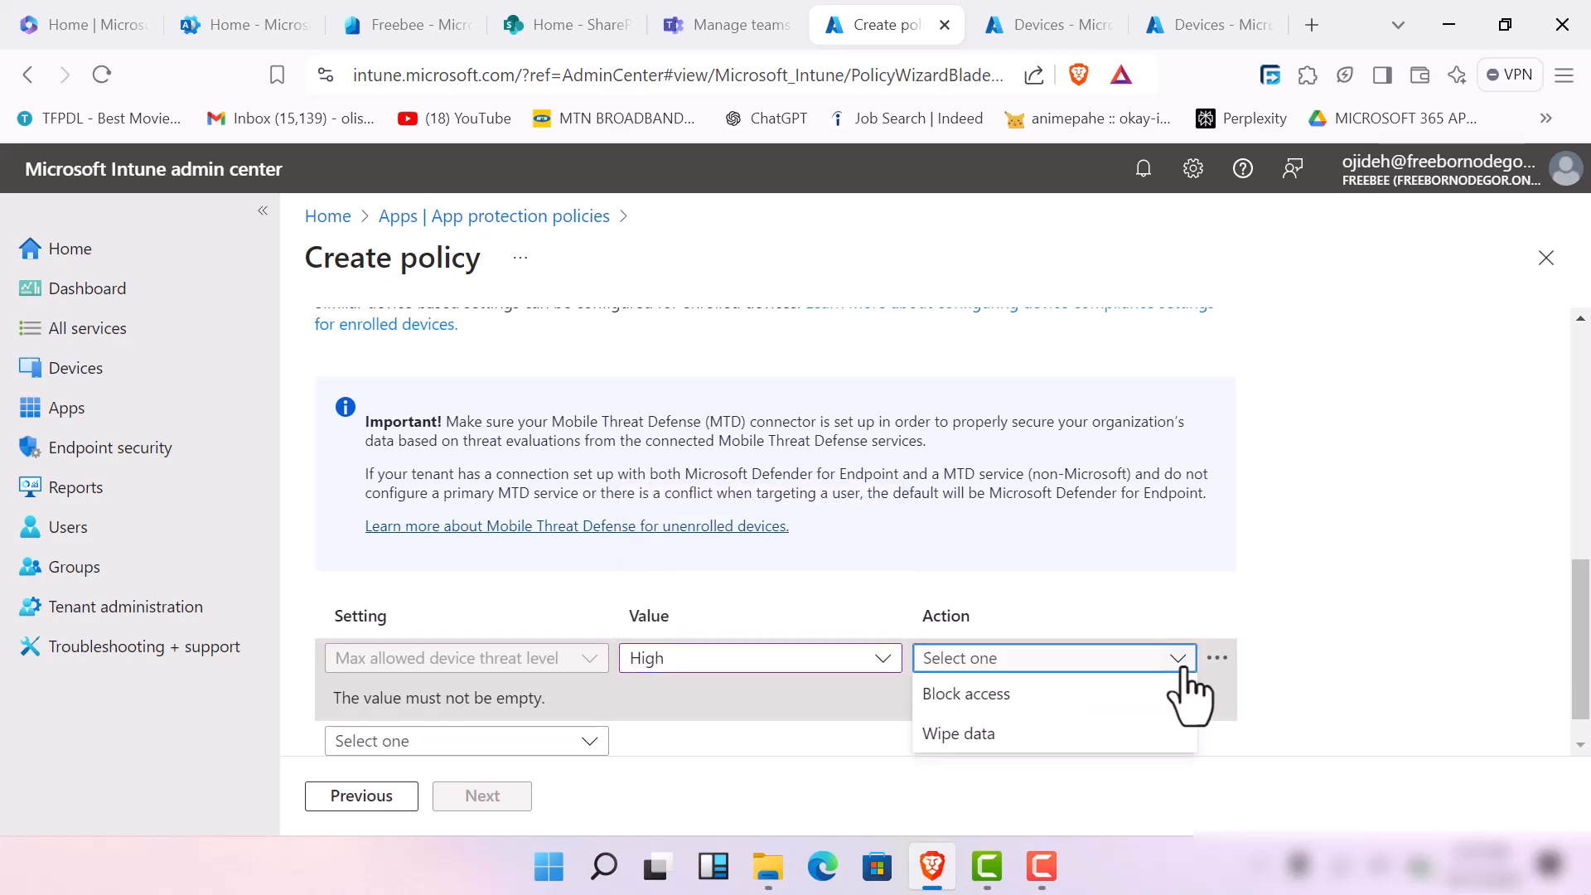
left_click(1080, 696)
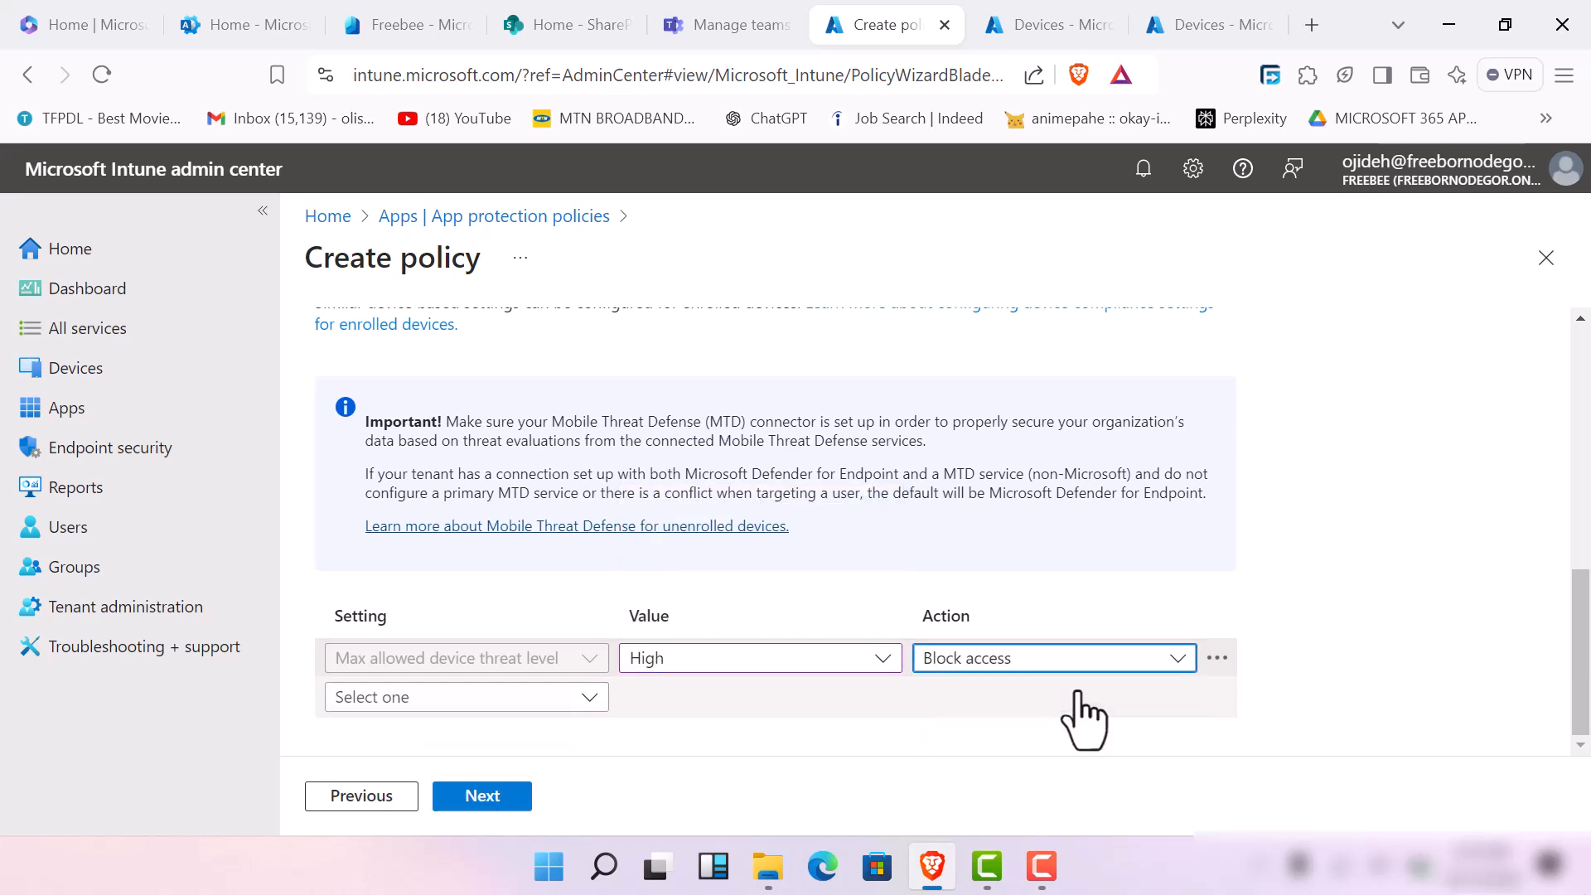
left_click(1156, 659)
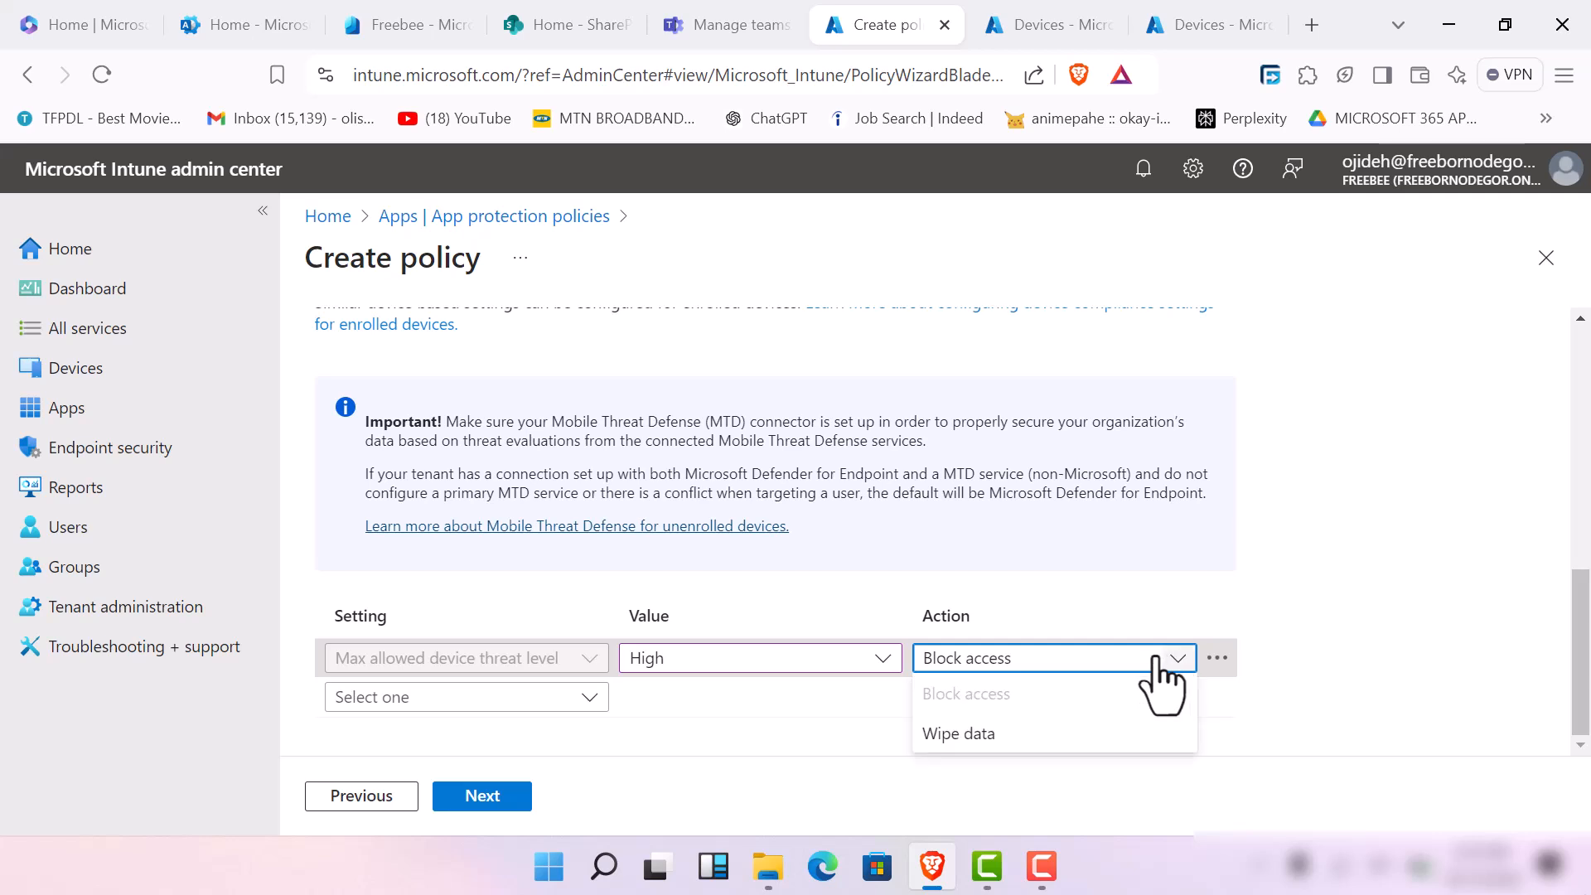
left_click(1181, 658)
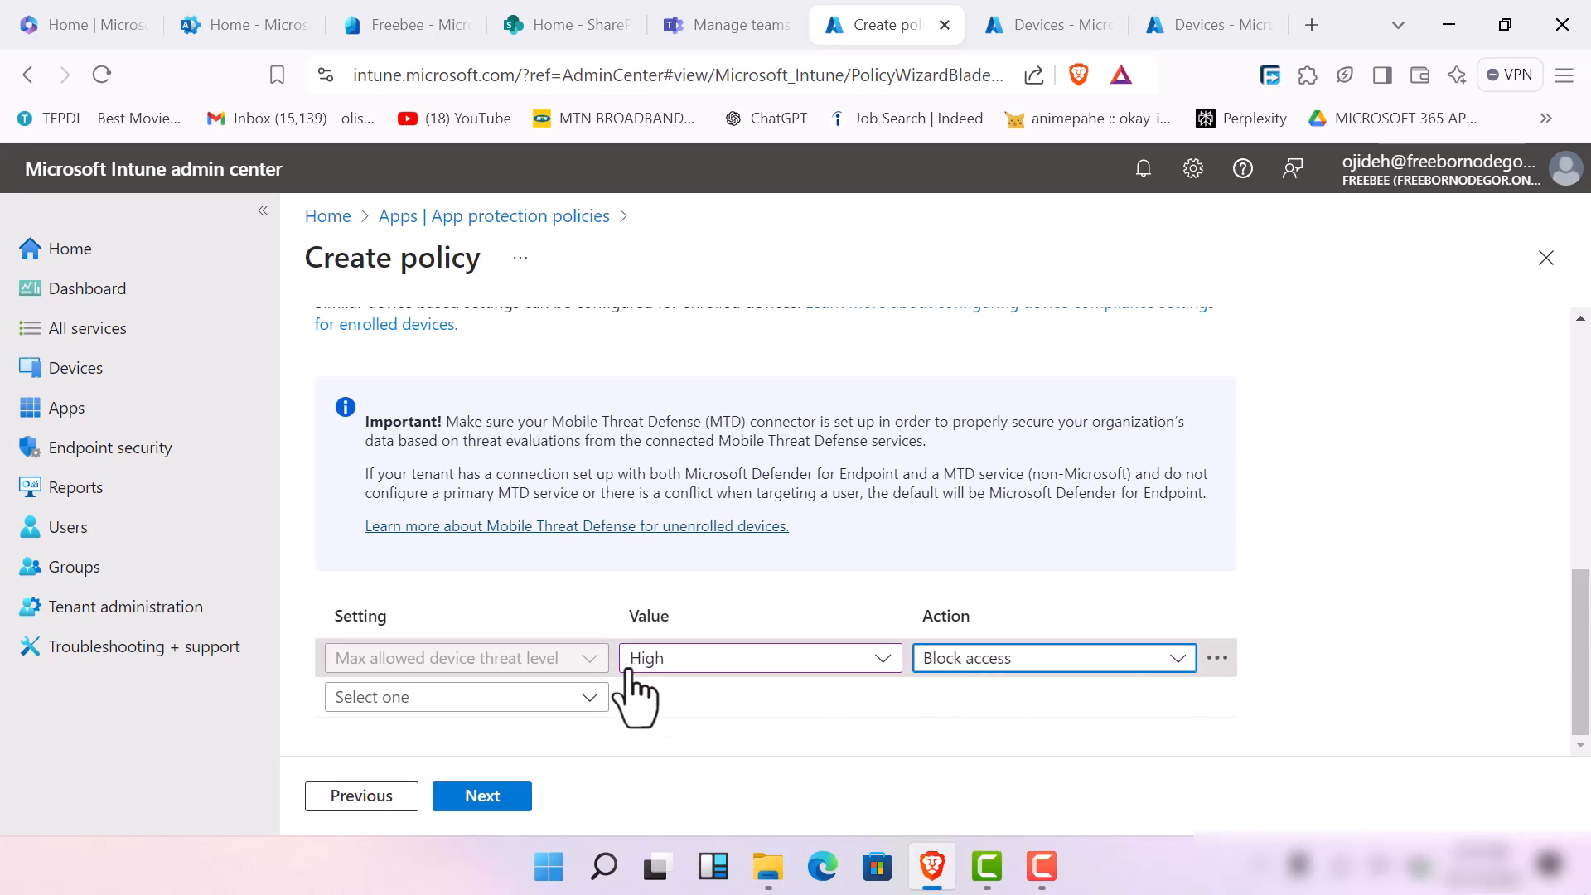
Add a Min OS version device condition with the value 1.7 and the action Warn, and proceed to the assignments
left_click(584, 699)
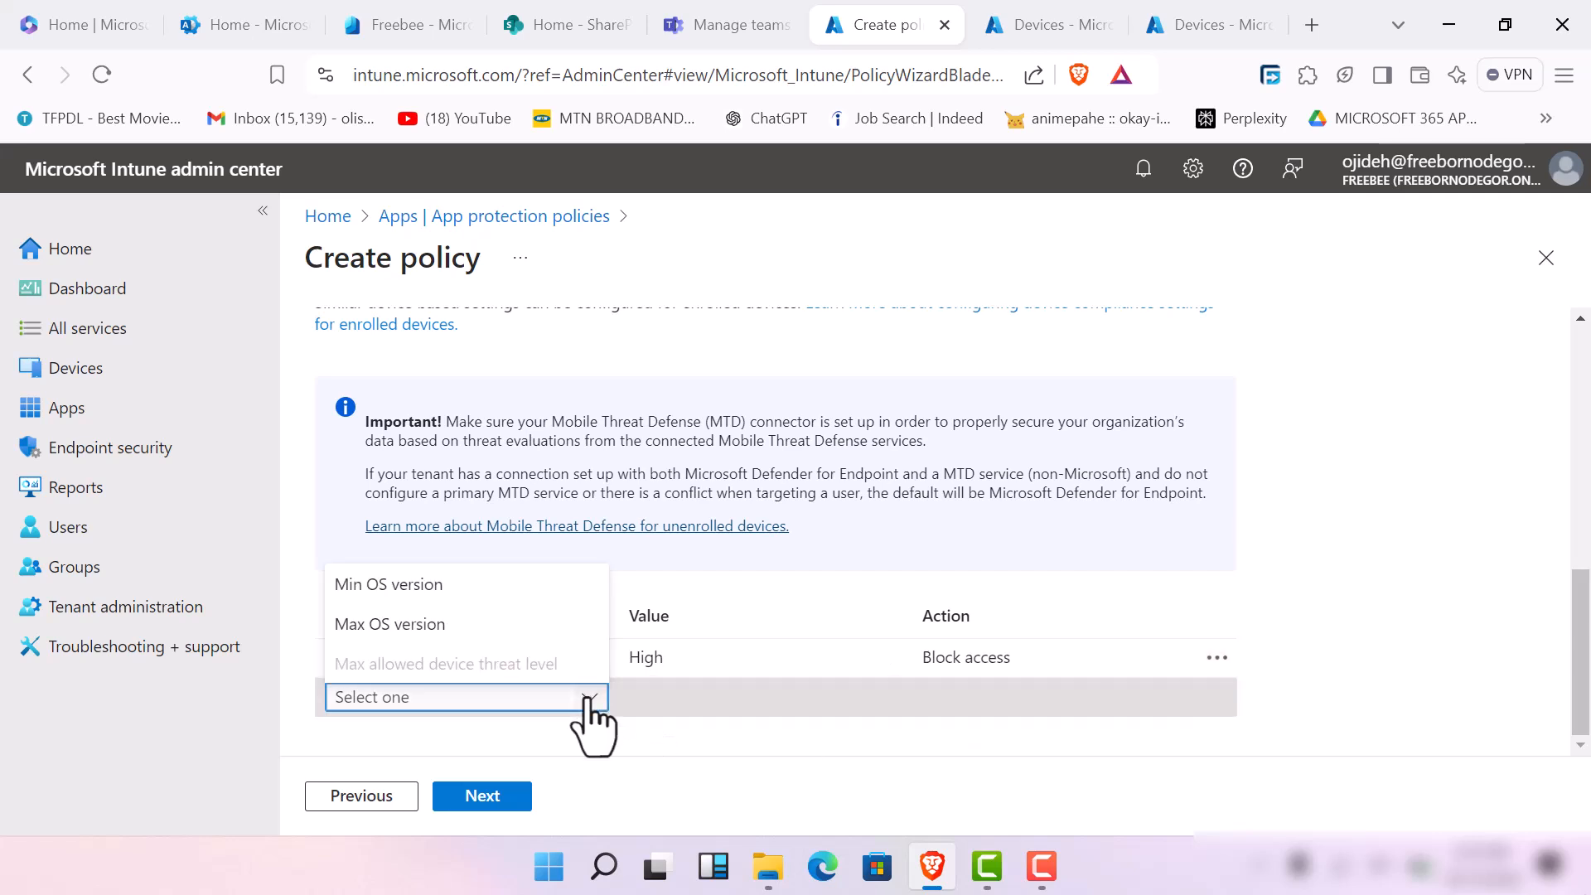
left_click(482, 590)
left_click(758, 699)
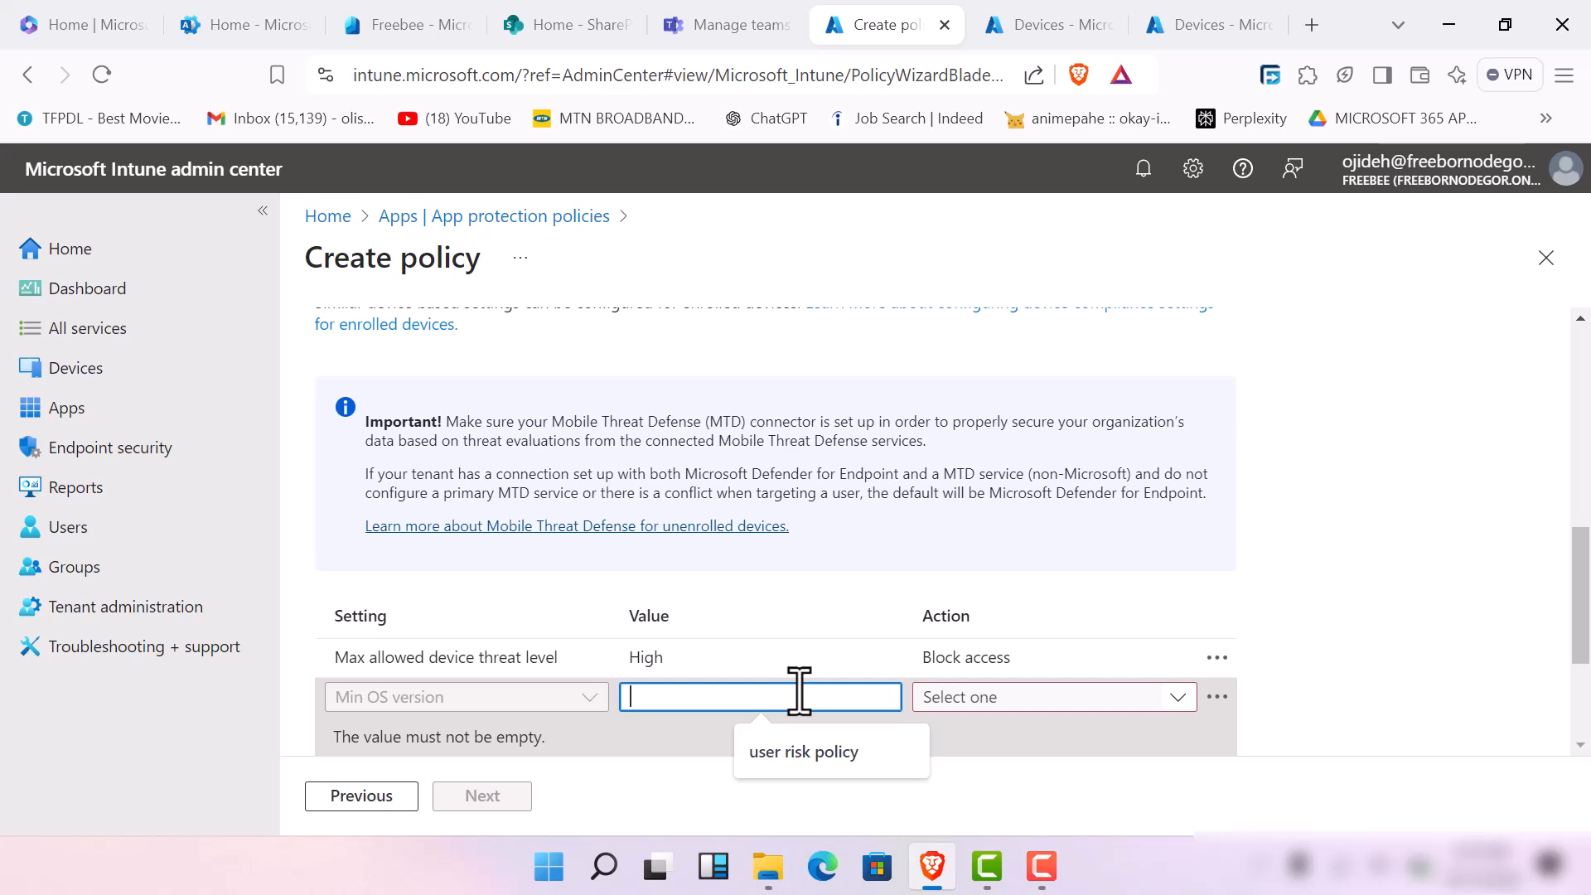
type("2.")
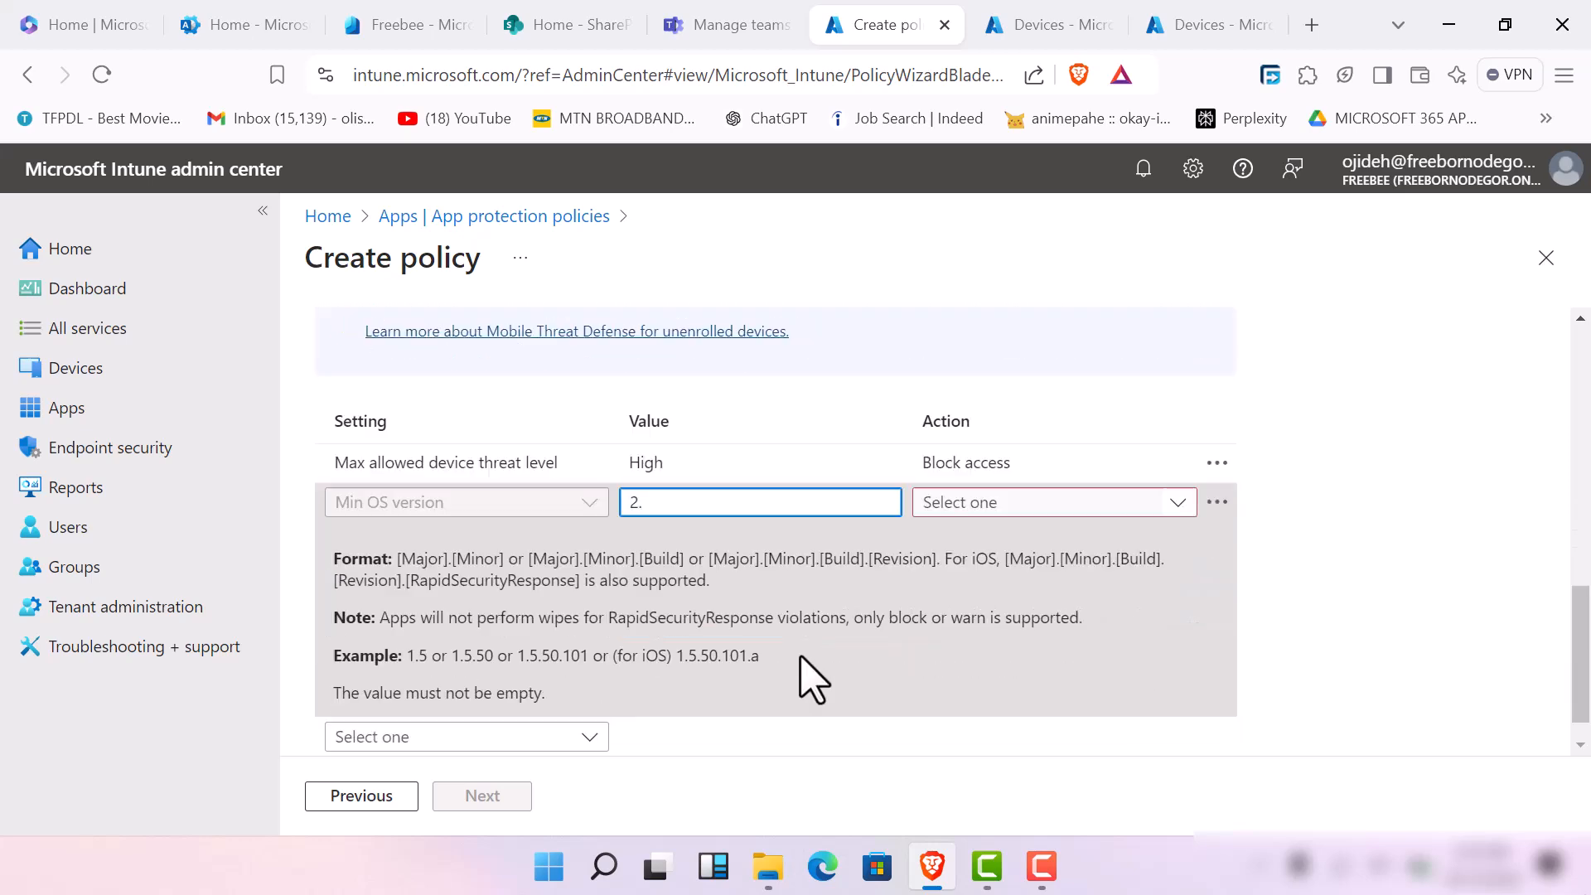
scroll(800, 690, "down", 2)
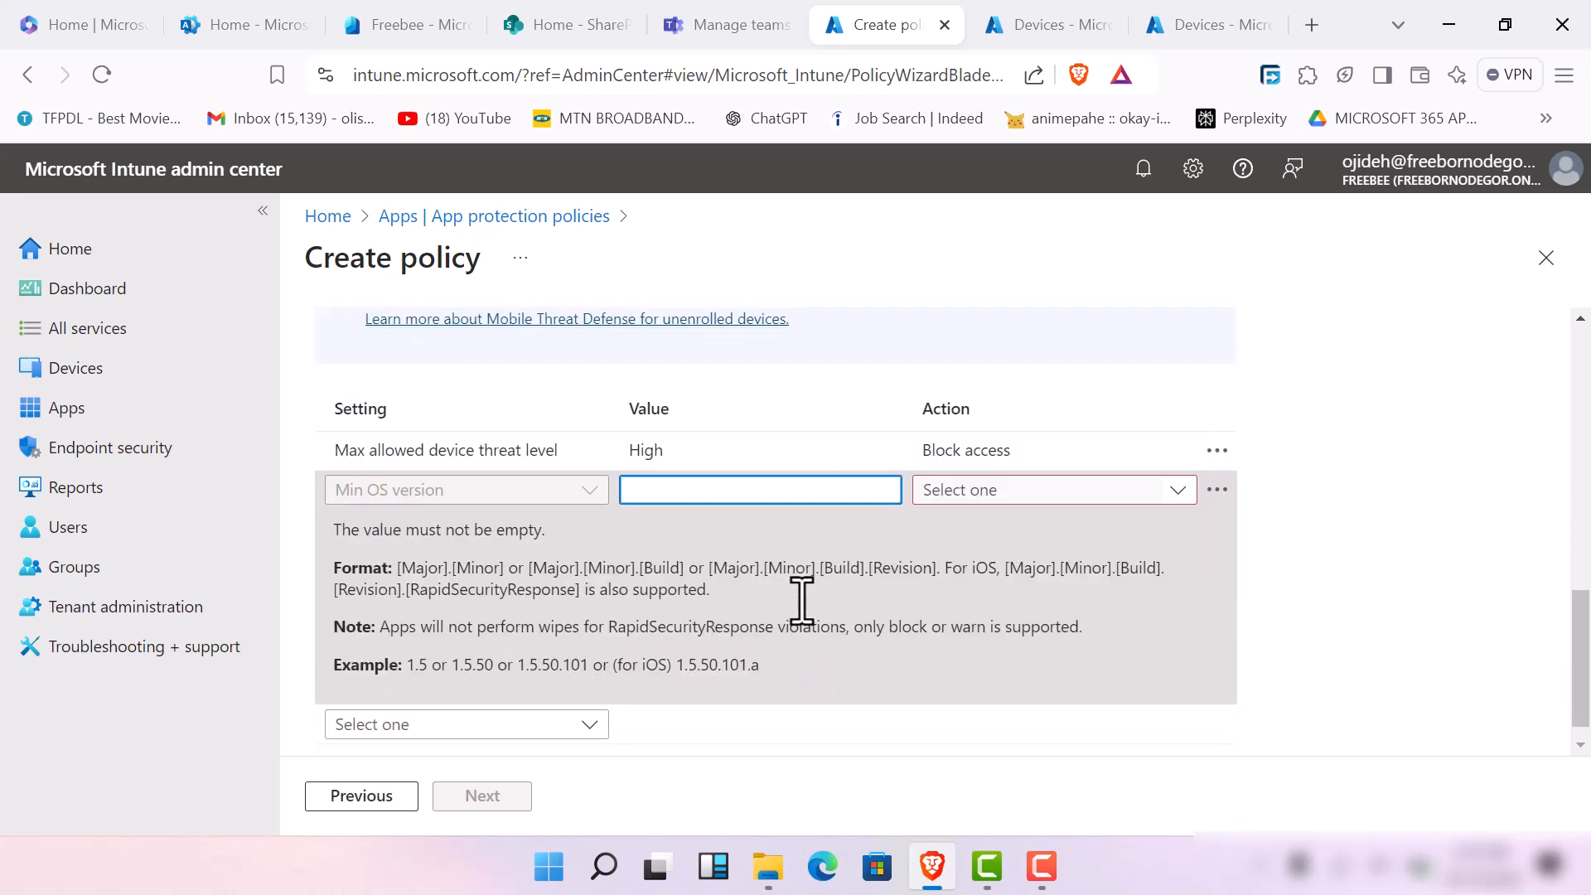
type("1,7")
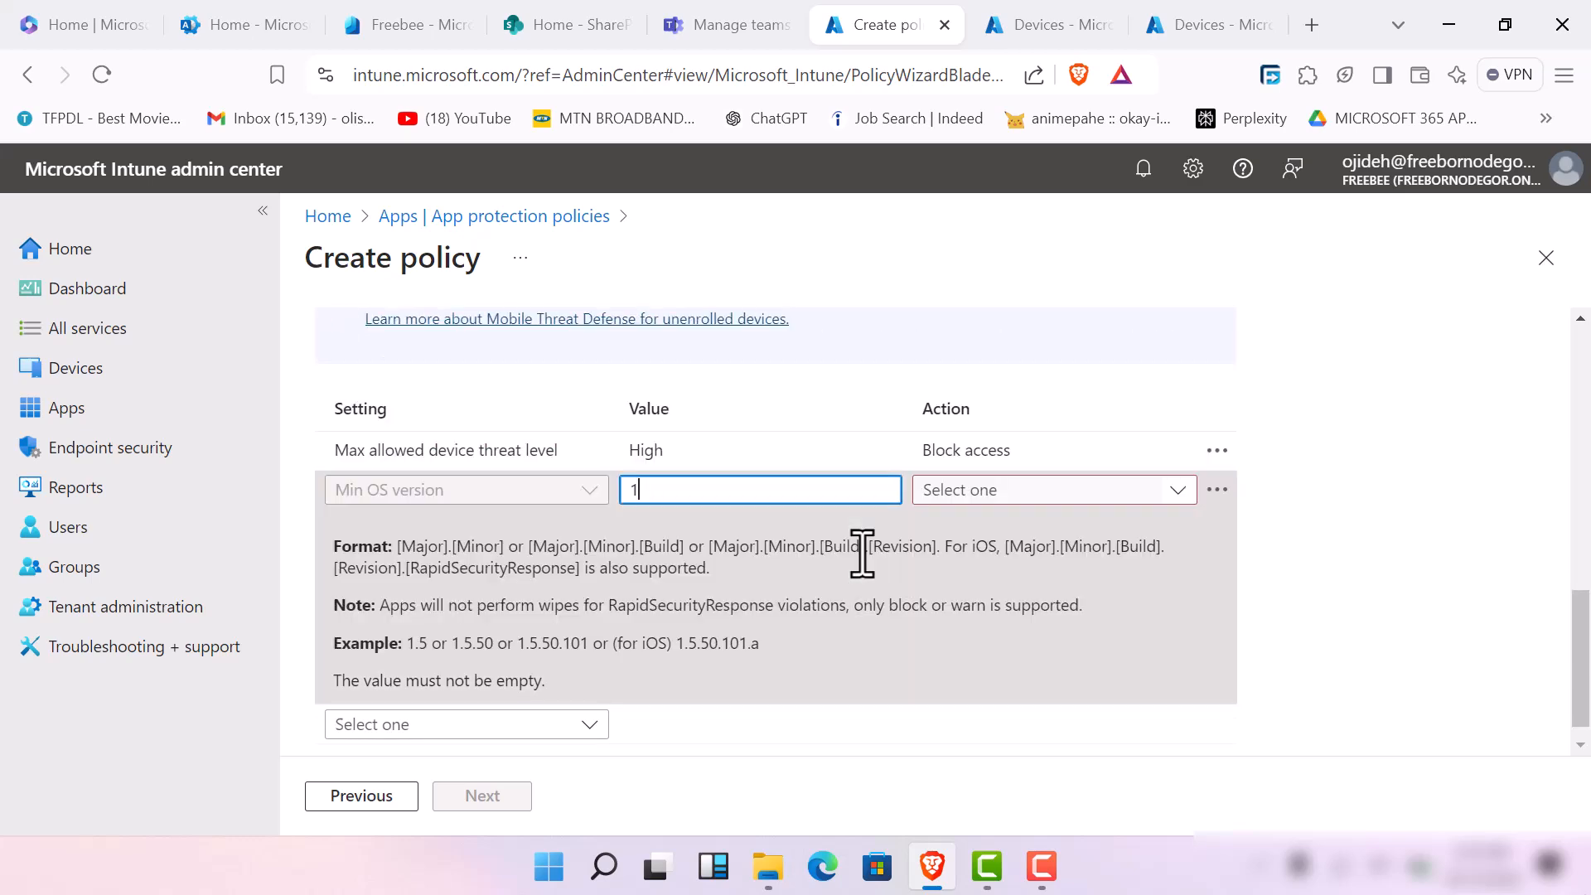
type(".7")
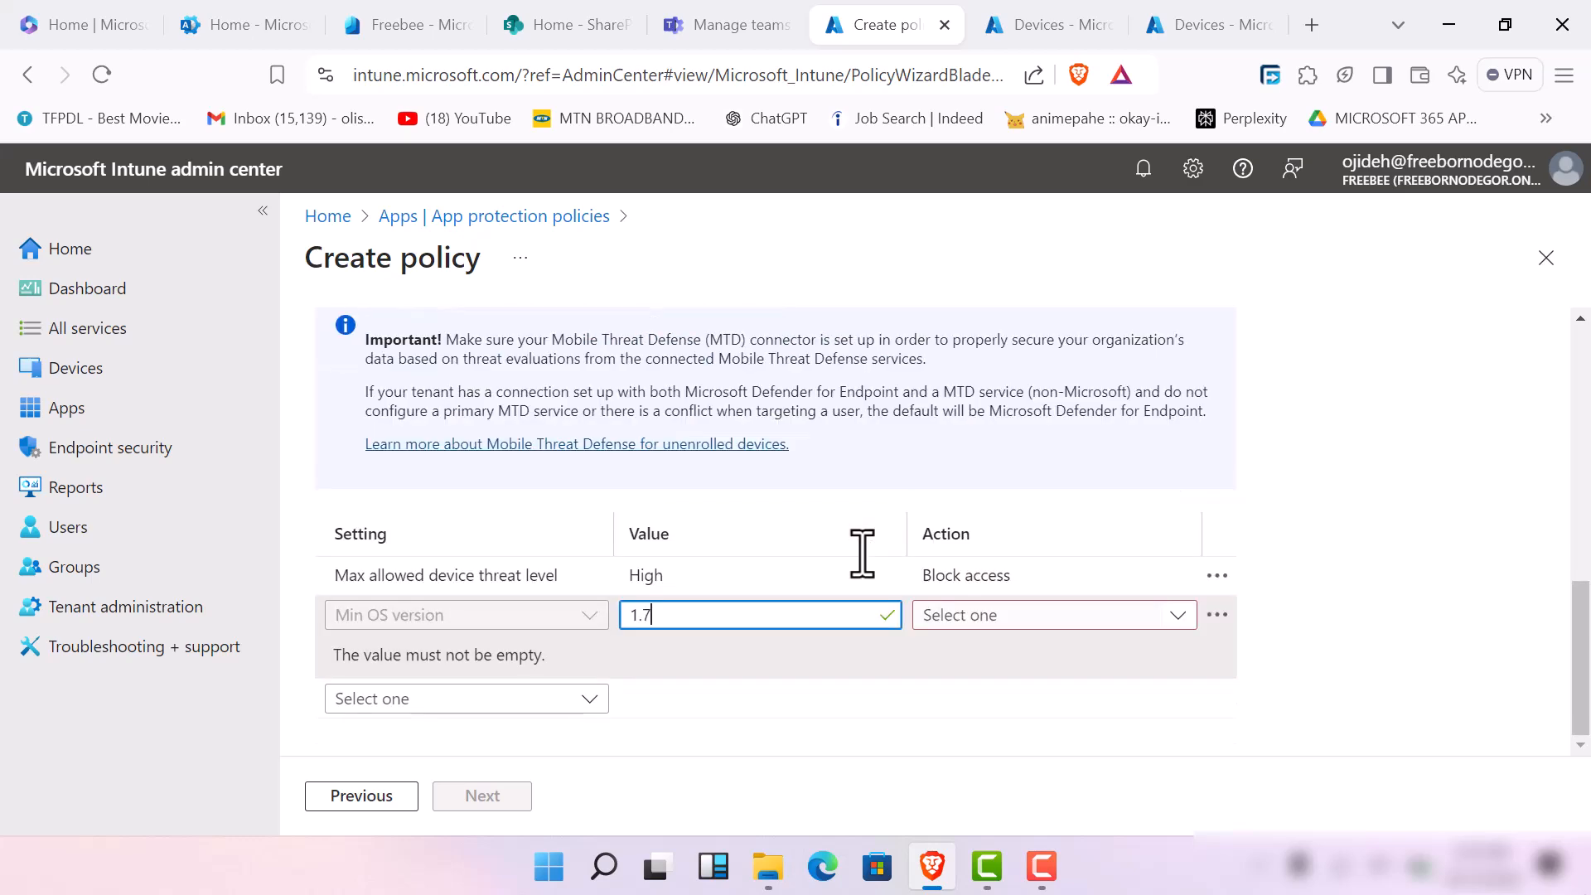
left_click(1190, 618)
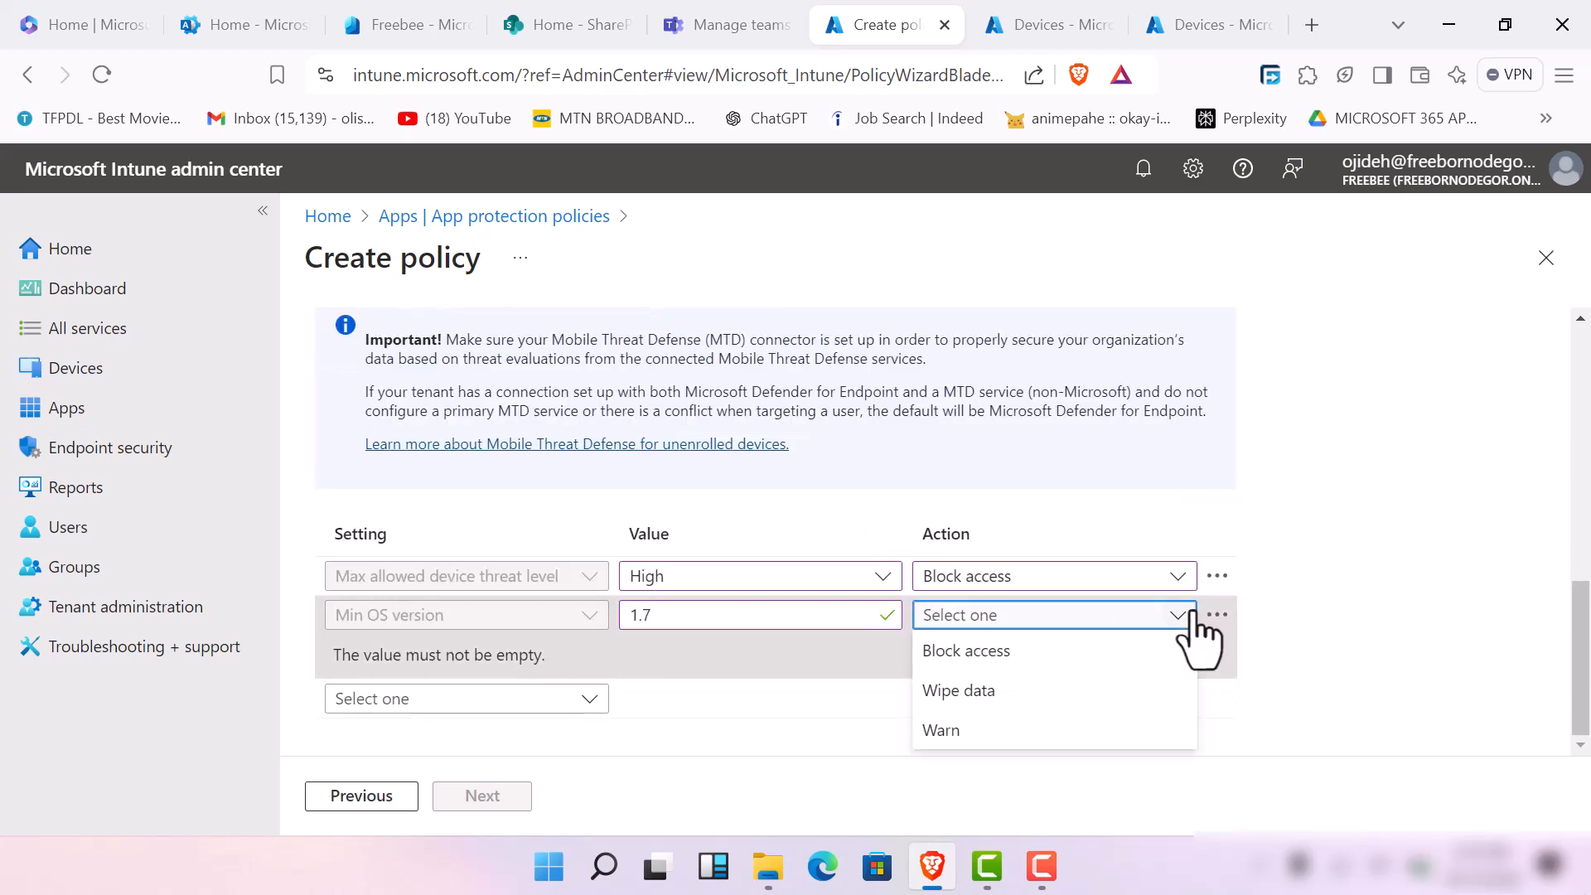
left_click(1089, 733)
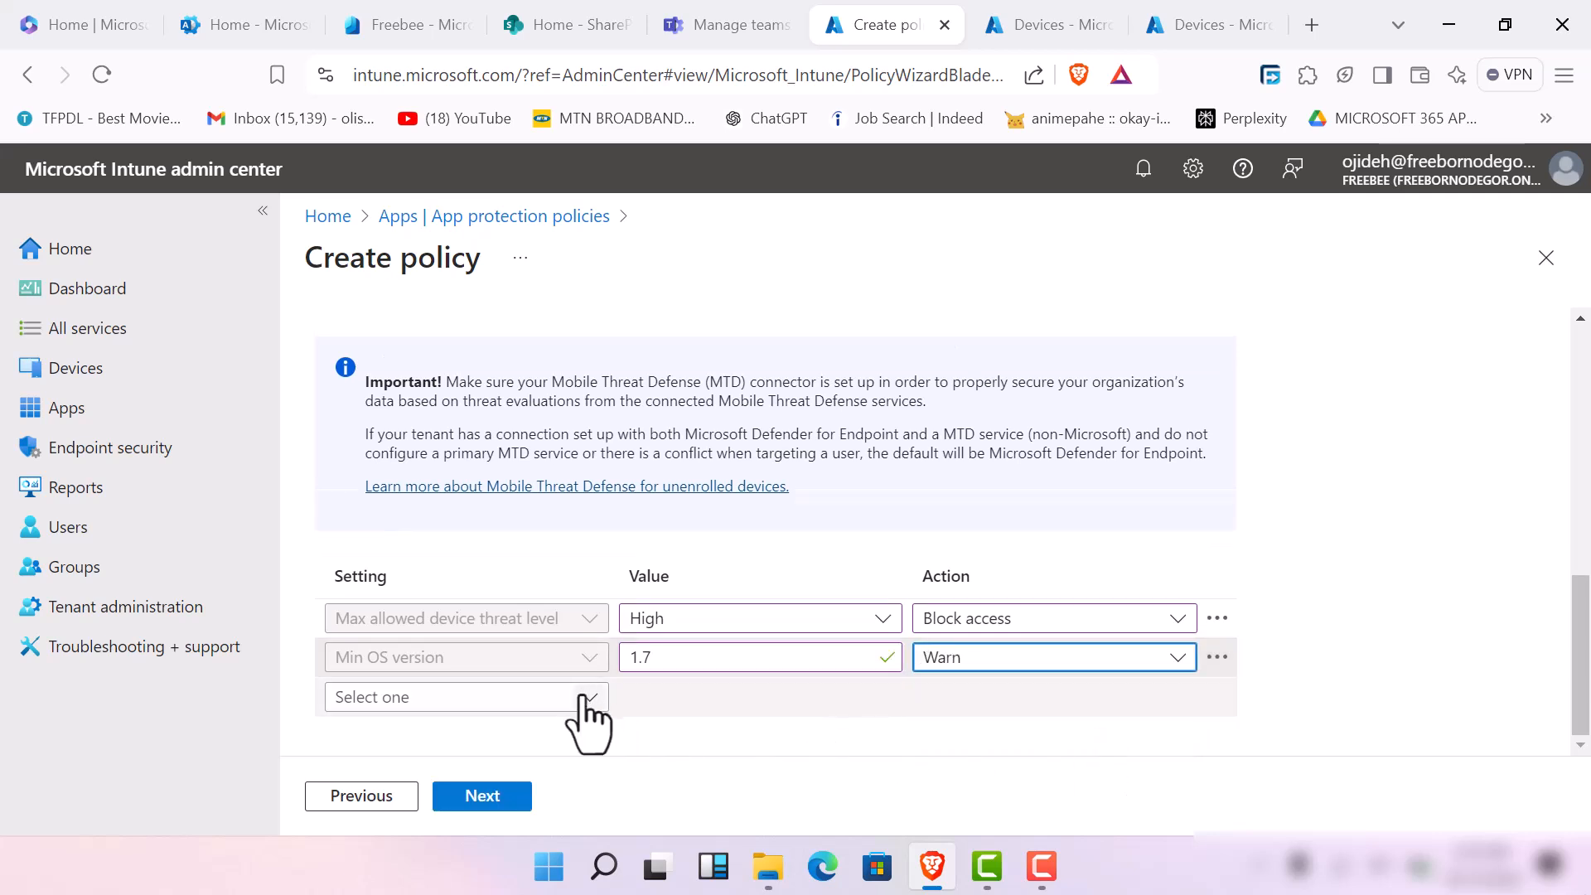
left_click(508, 797)
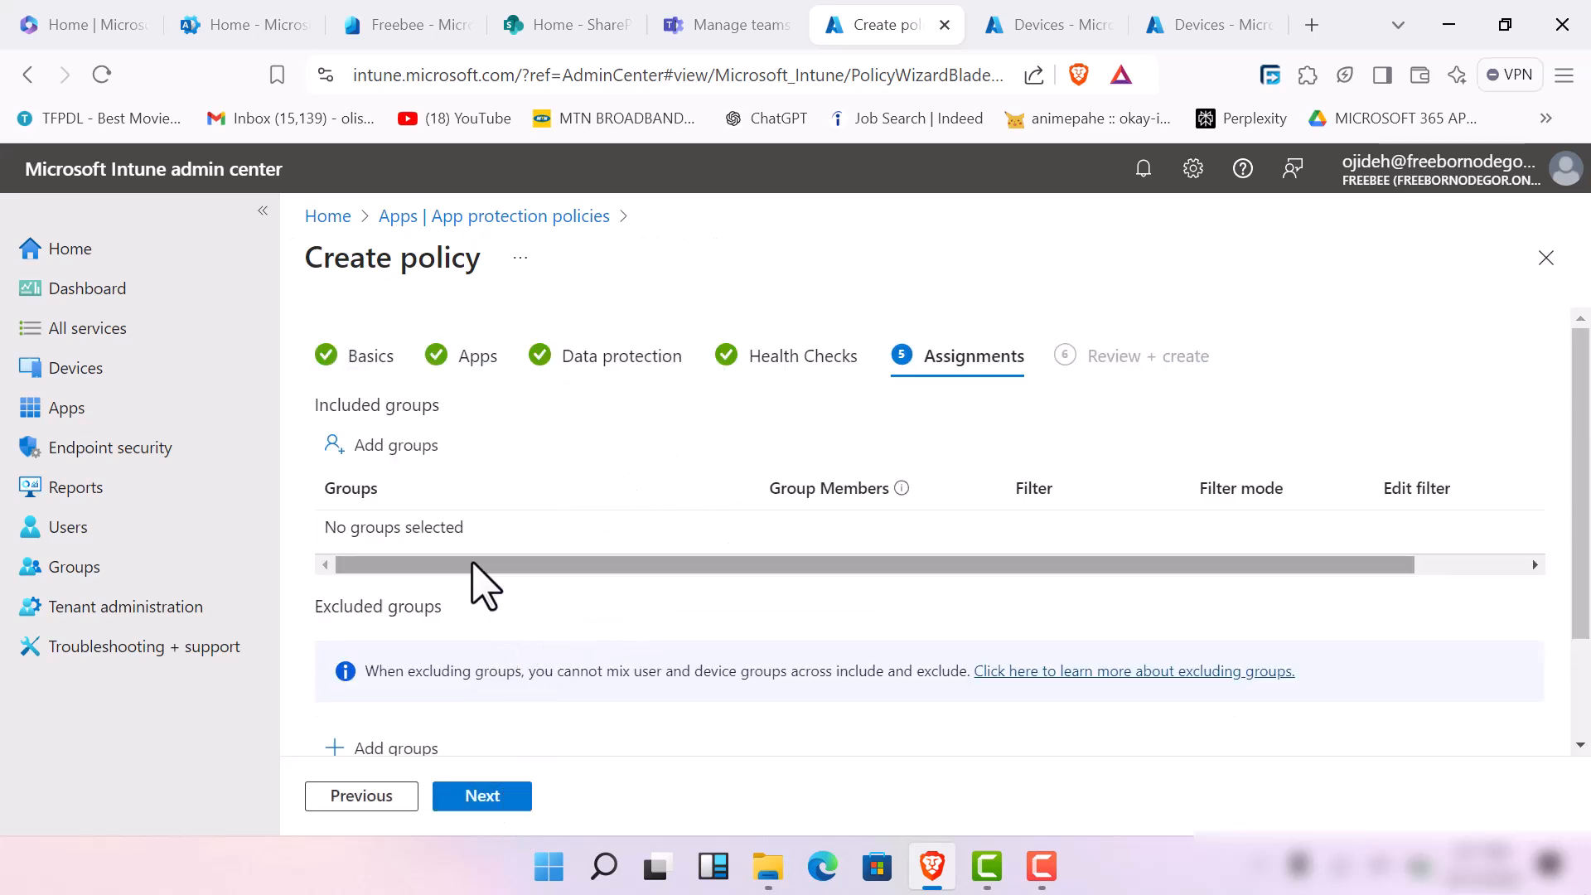
Assign the policy to the HR and Employees groups as included groups
left_click_drag(1588, 483, 1588, 567)
left_click(837, 621)
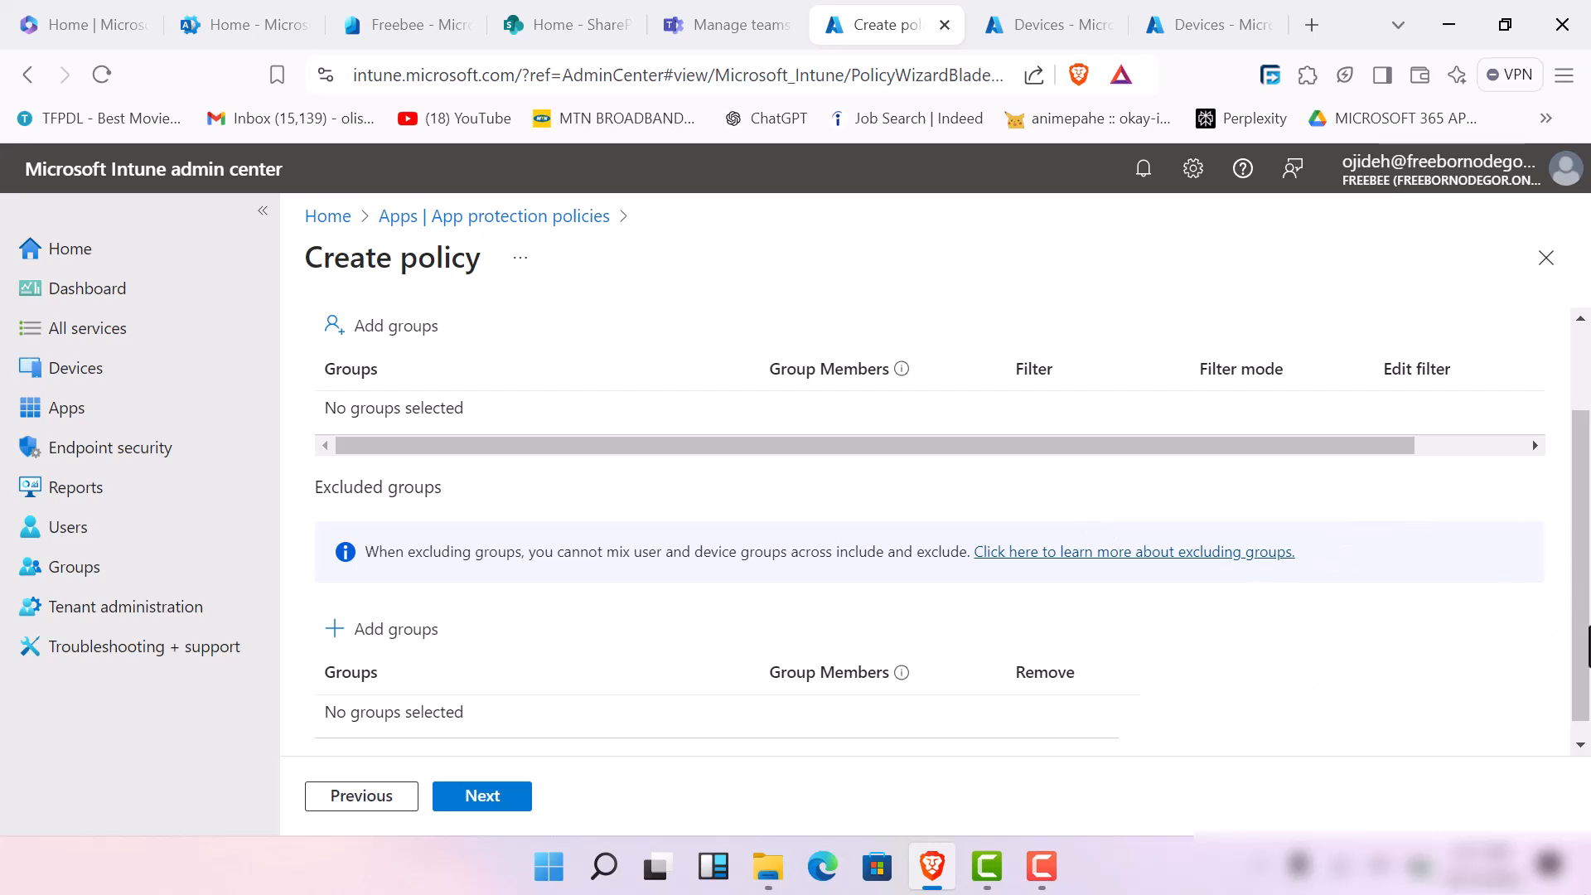
left_click_drag(1588, 646, 1581, 566)
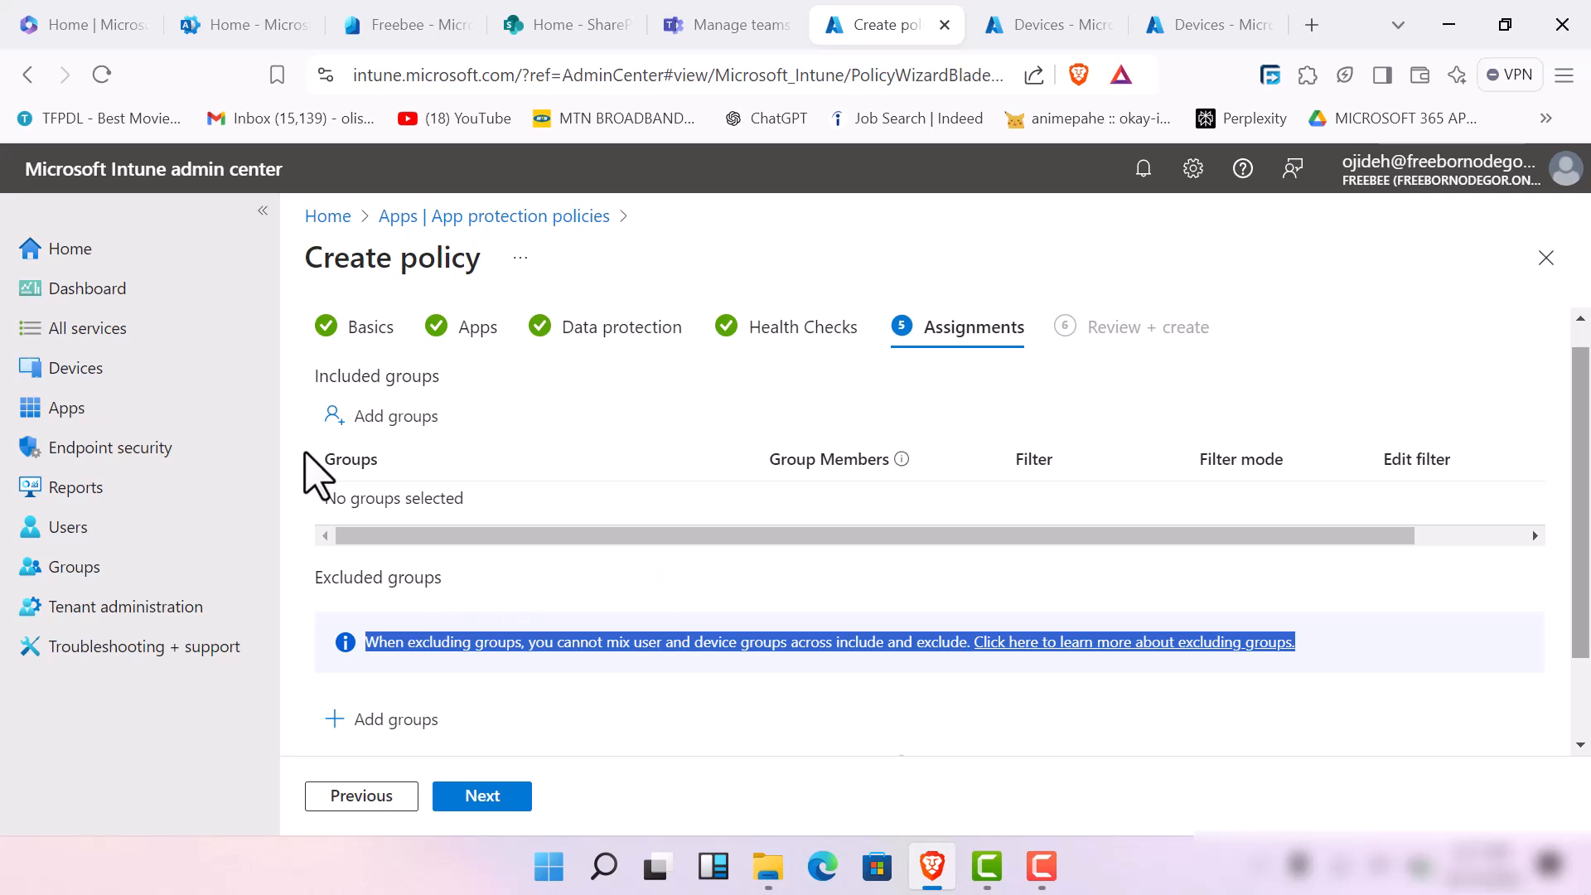
left_click(388, 418)
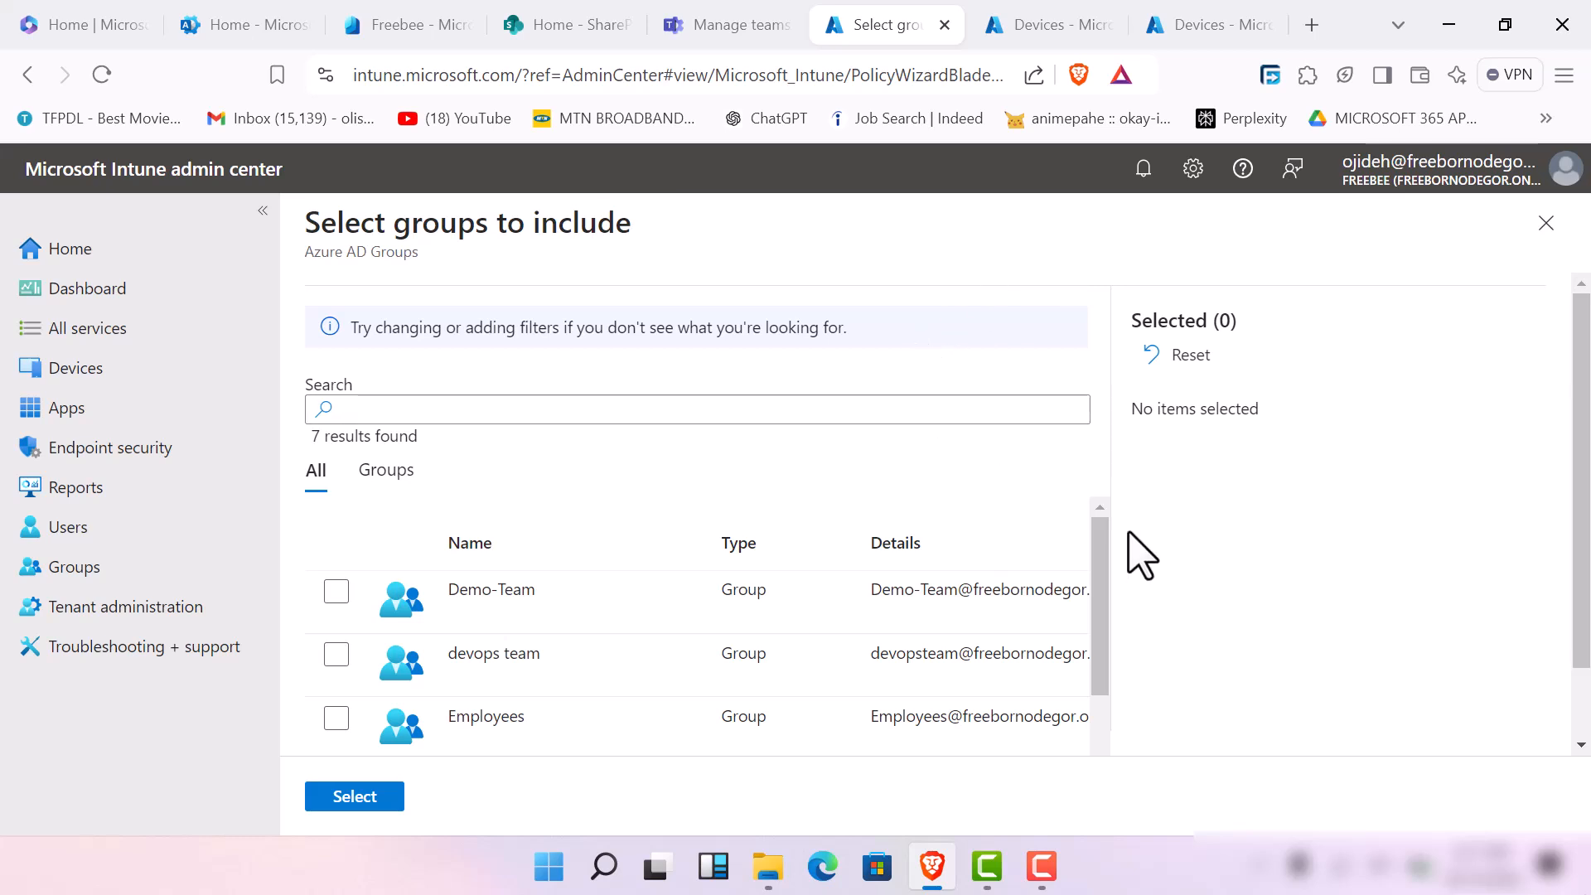
scroll(1111, 621, "down", 3)
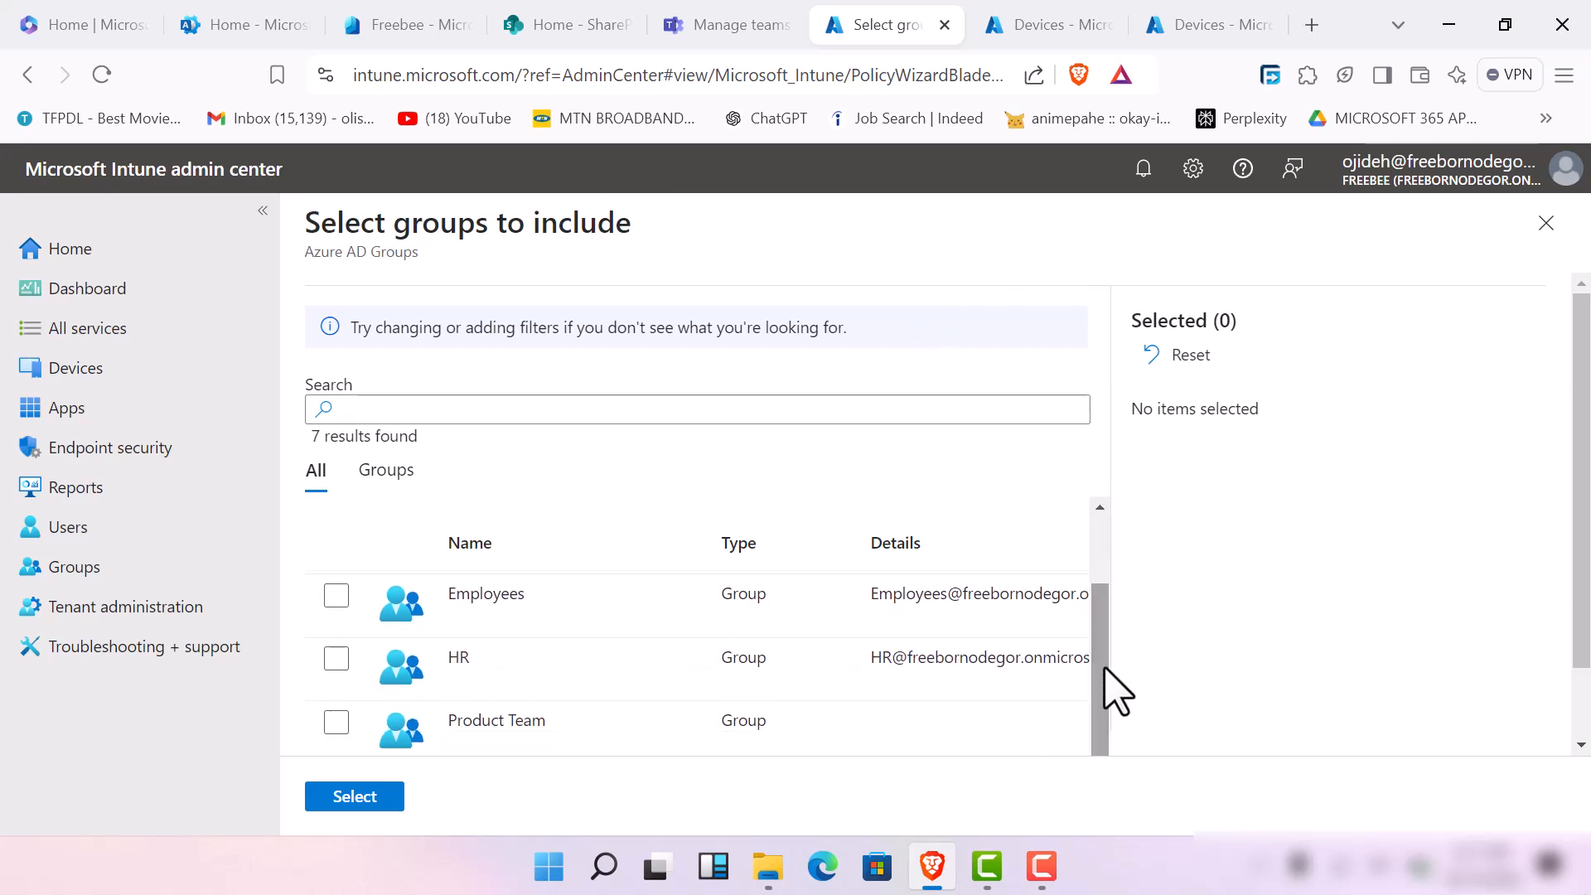
left_click(332, 666)
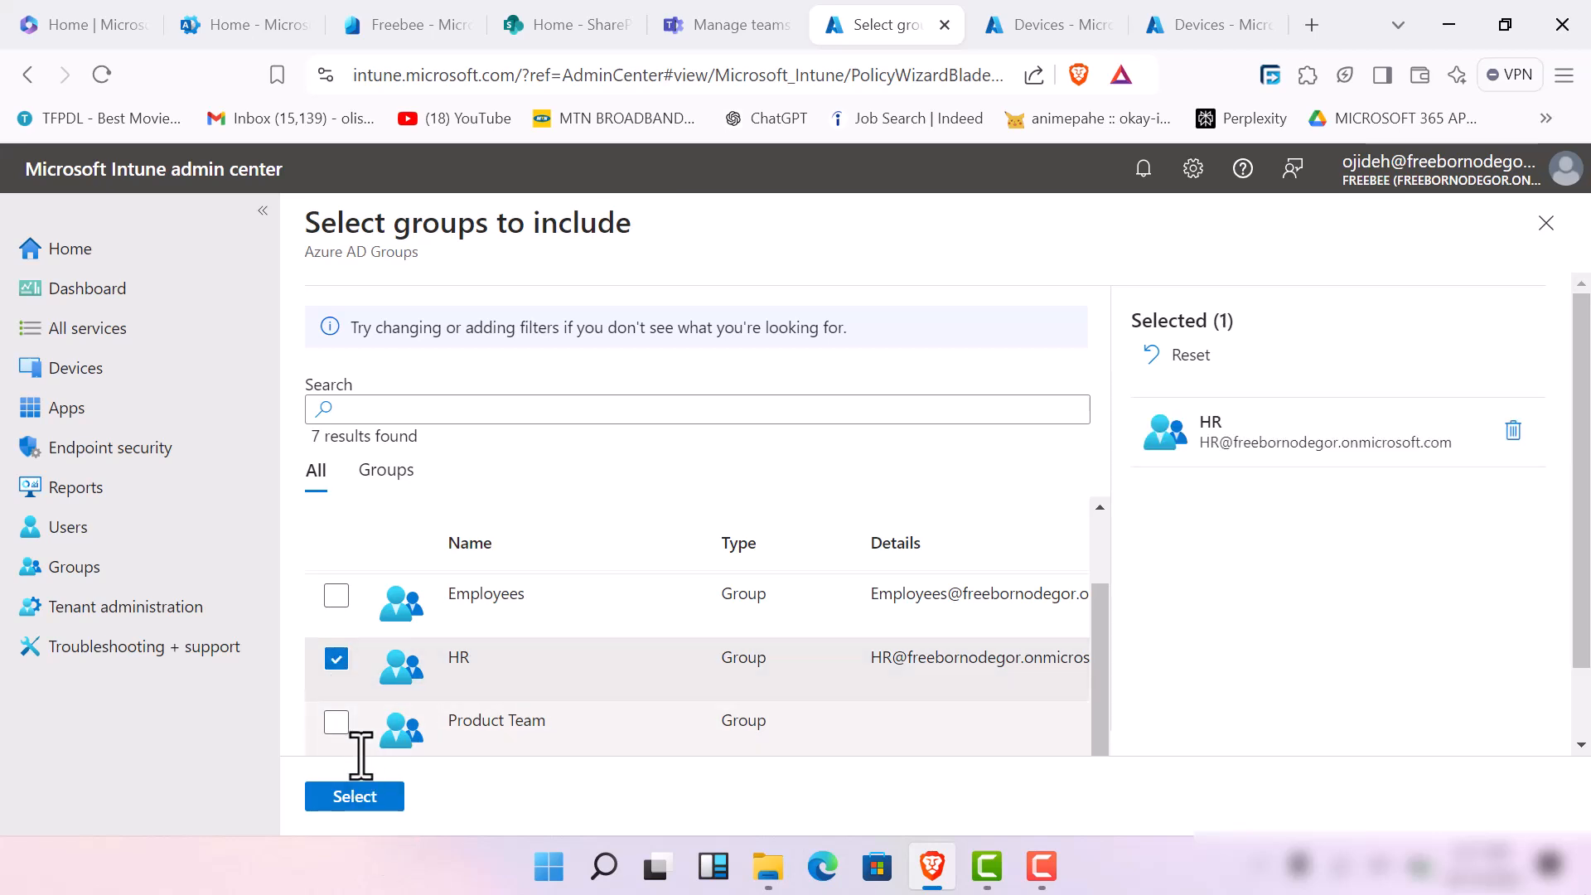
left_click(337, 595)
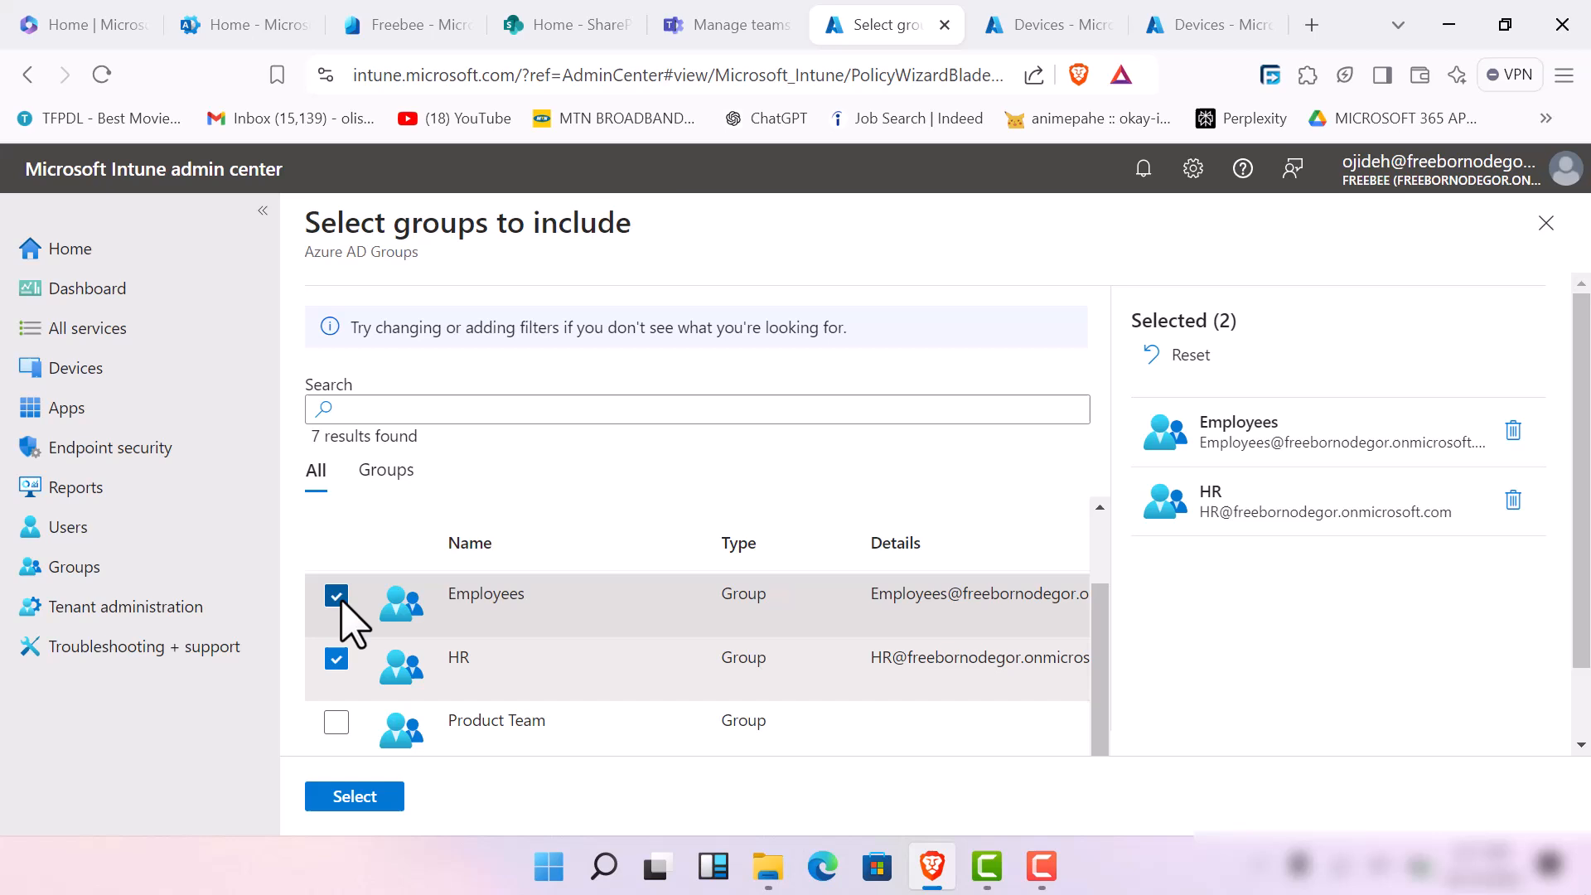
left_click(355, 797)
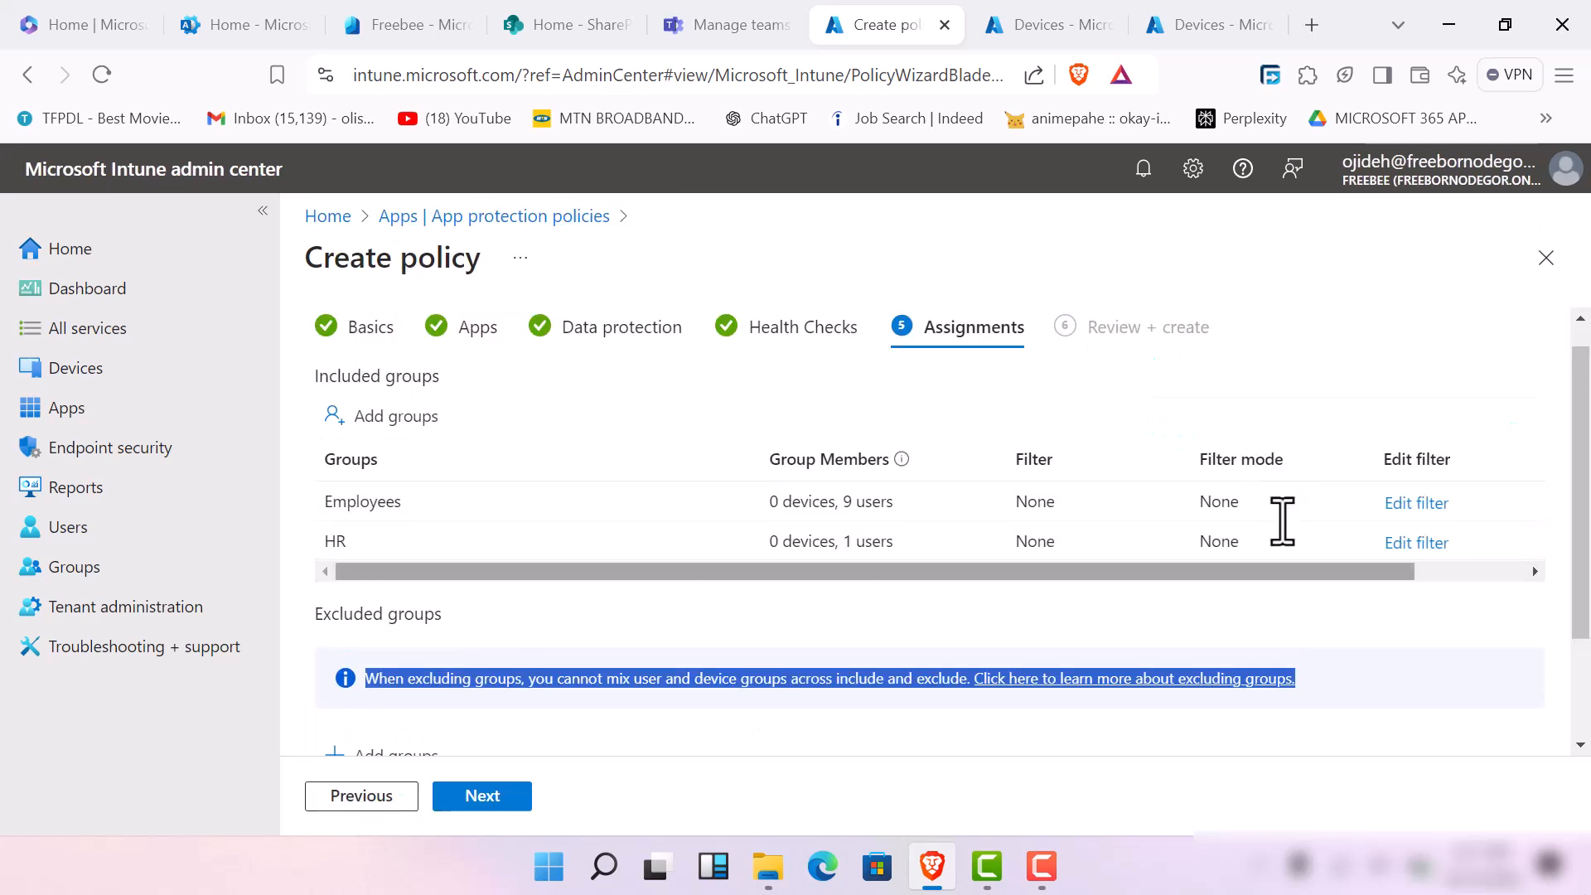
Exclude the devops team group from the policy assignment
left_click_drag(1584, 453, 1569, 569)
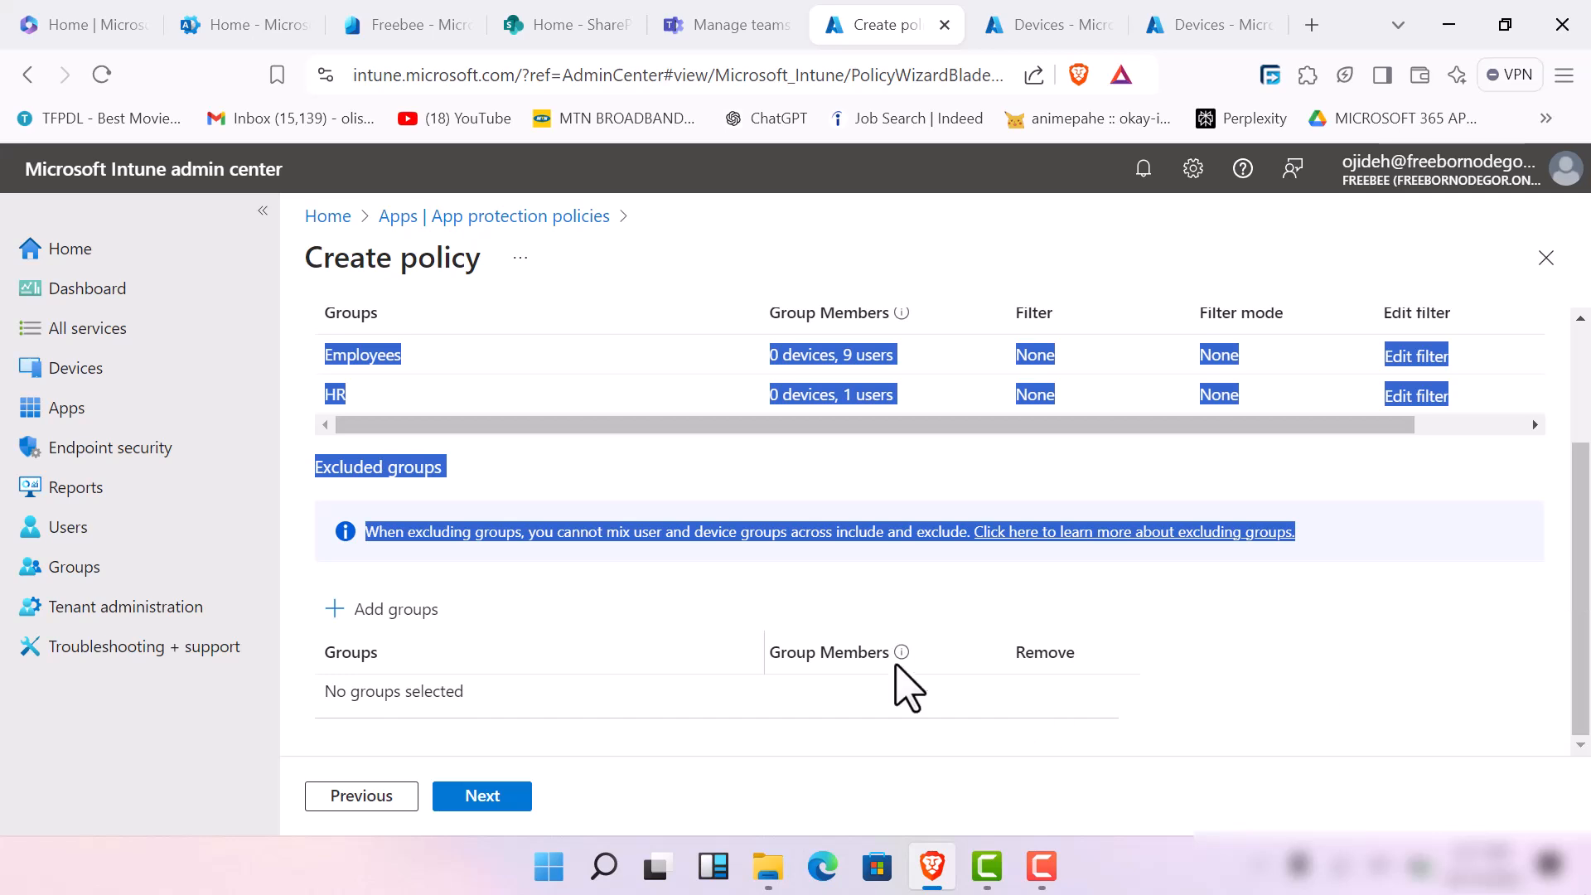
left_click(386, 620)
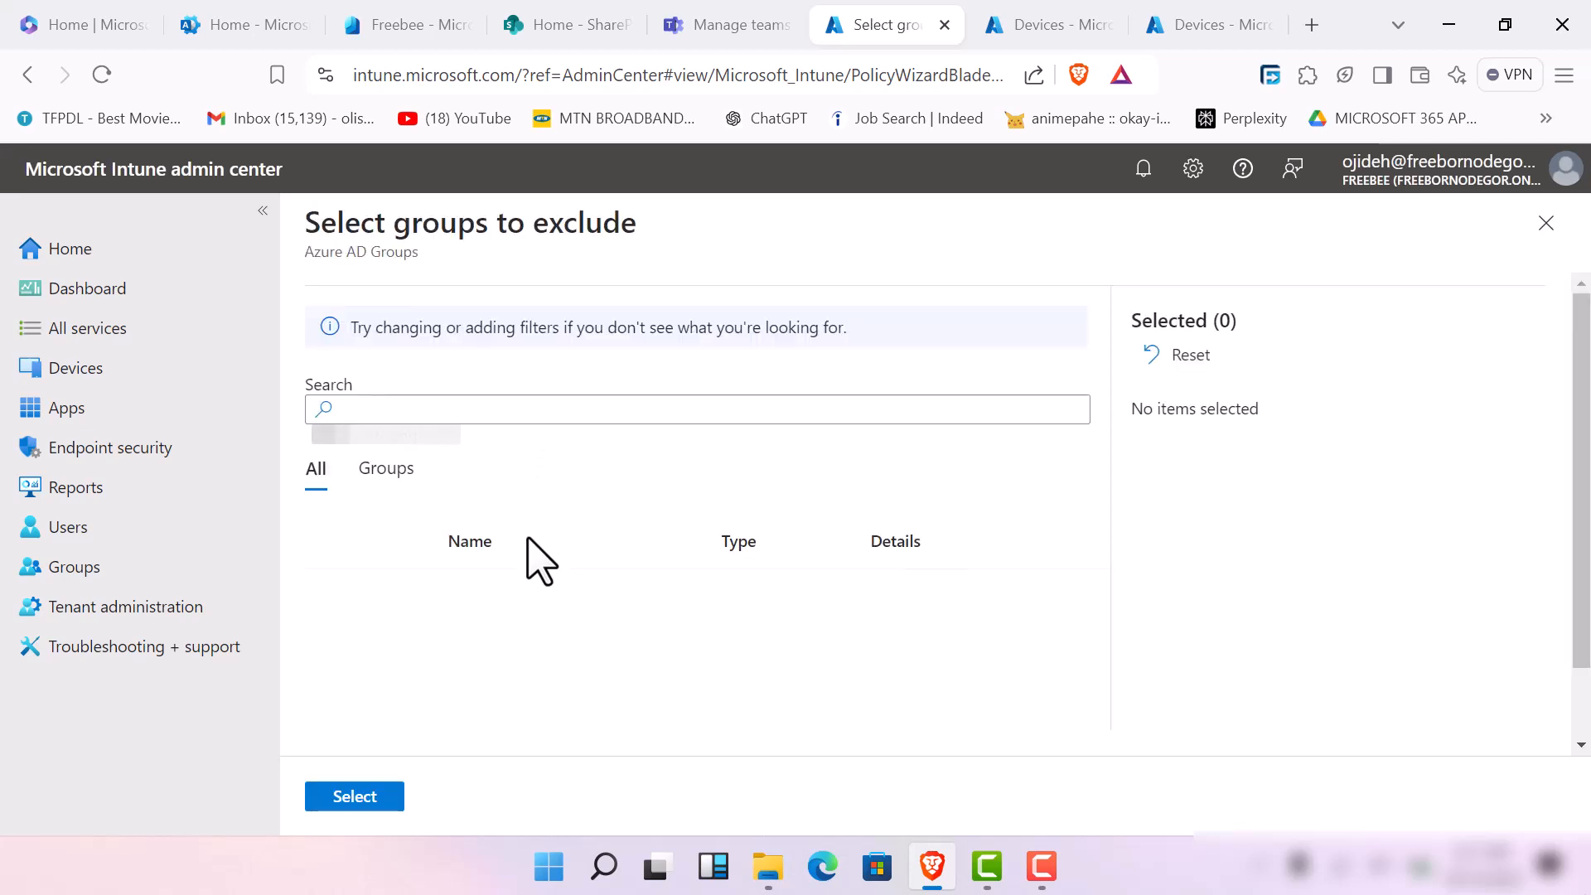
left_click(588, 406)
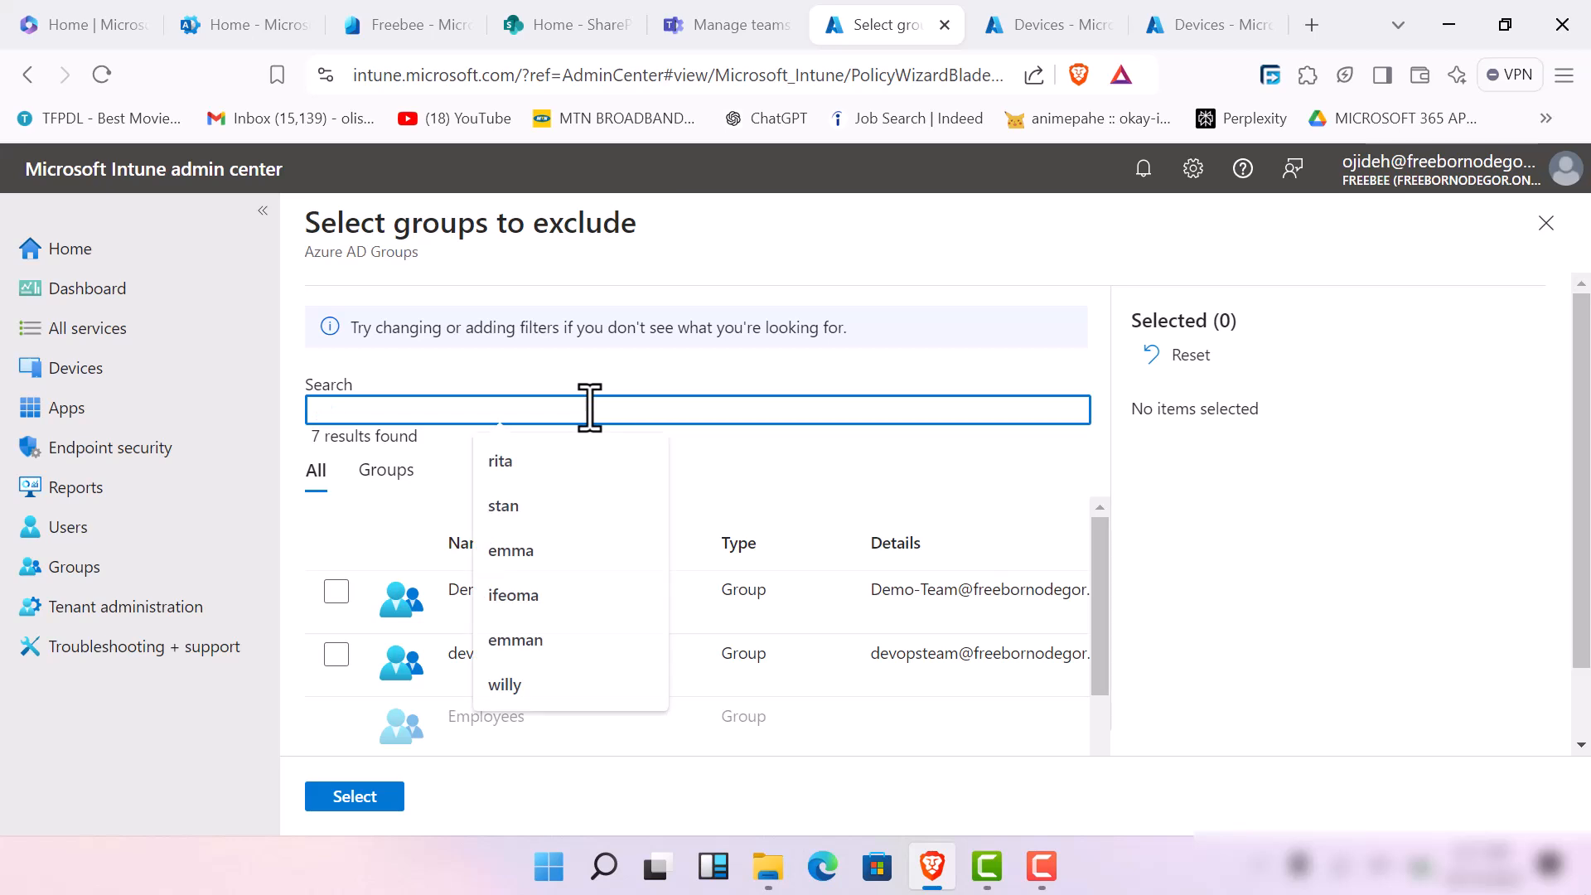
left_click(333, 669)
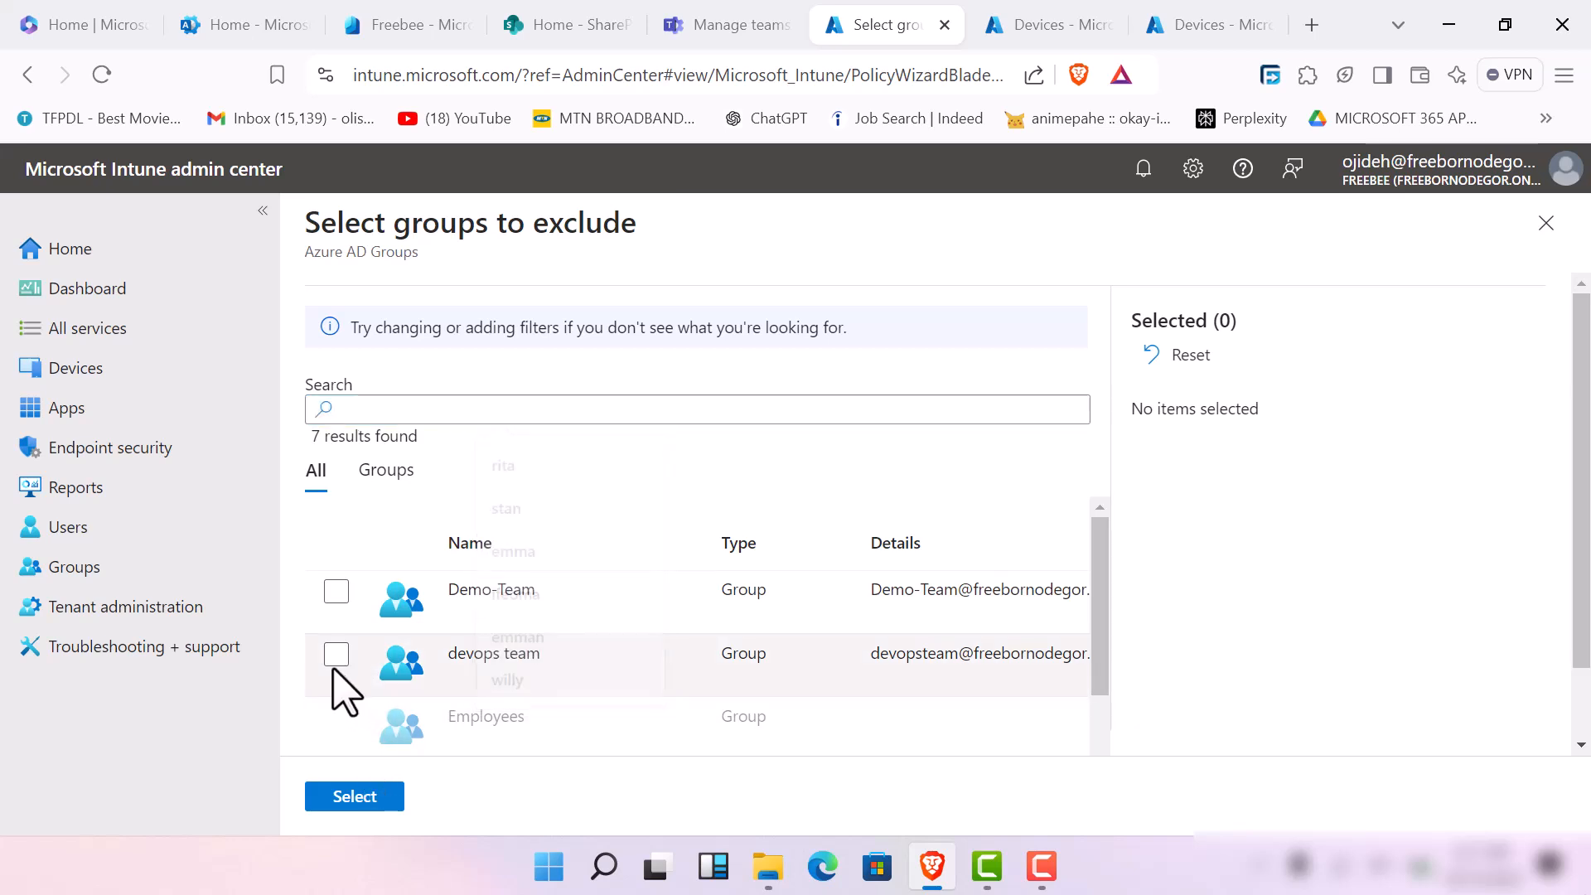
left_click(334, 661)
left_click(355, 797)
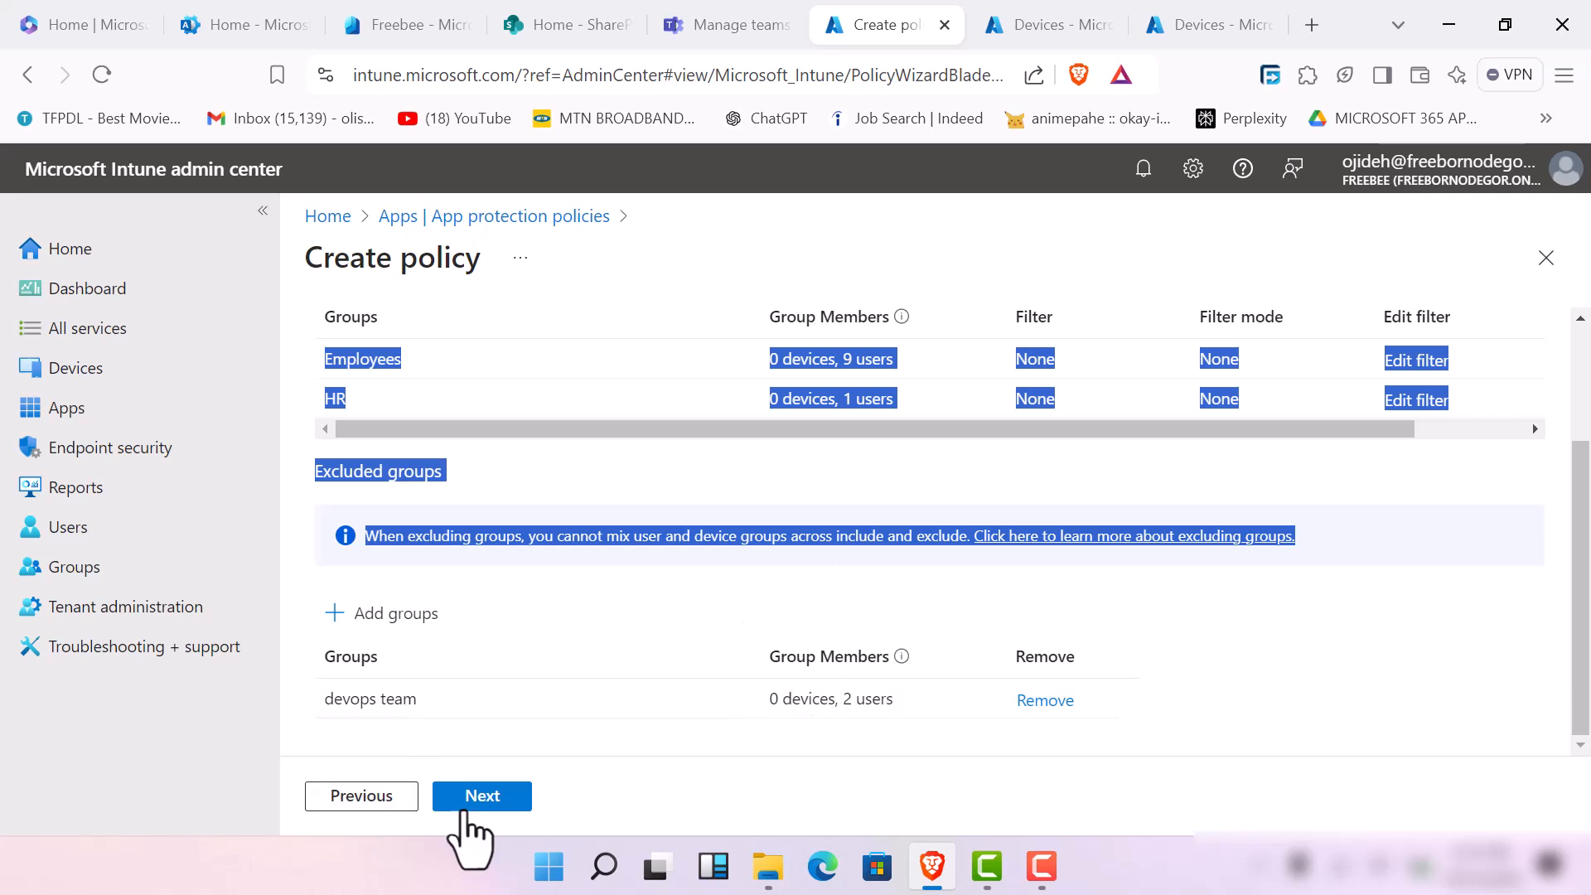
Review the policy summary down to the assignments and create the Windows app protection policy
left_click(495, 797)
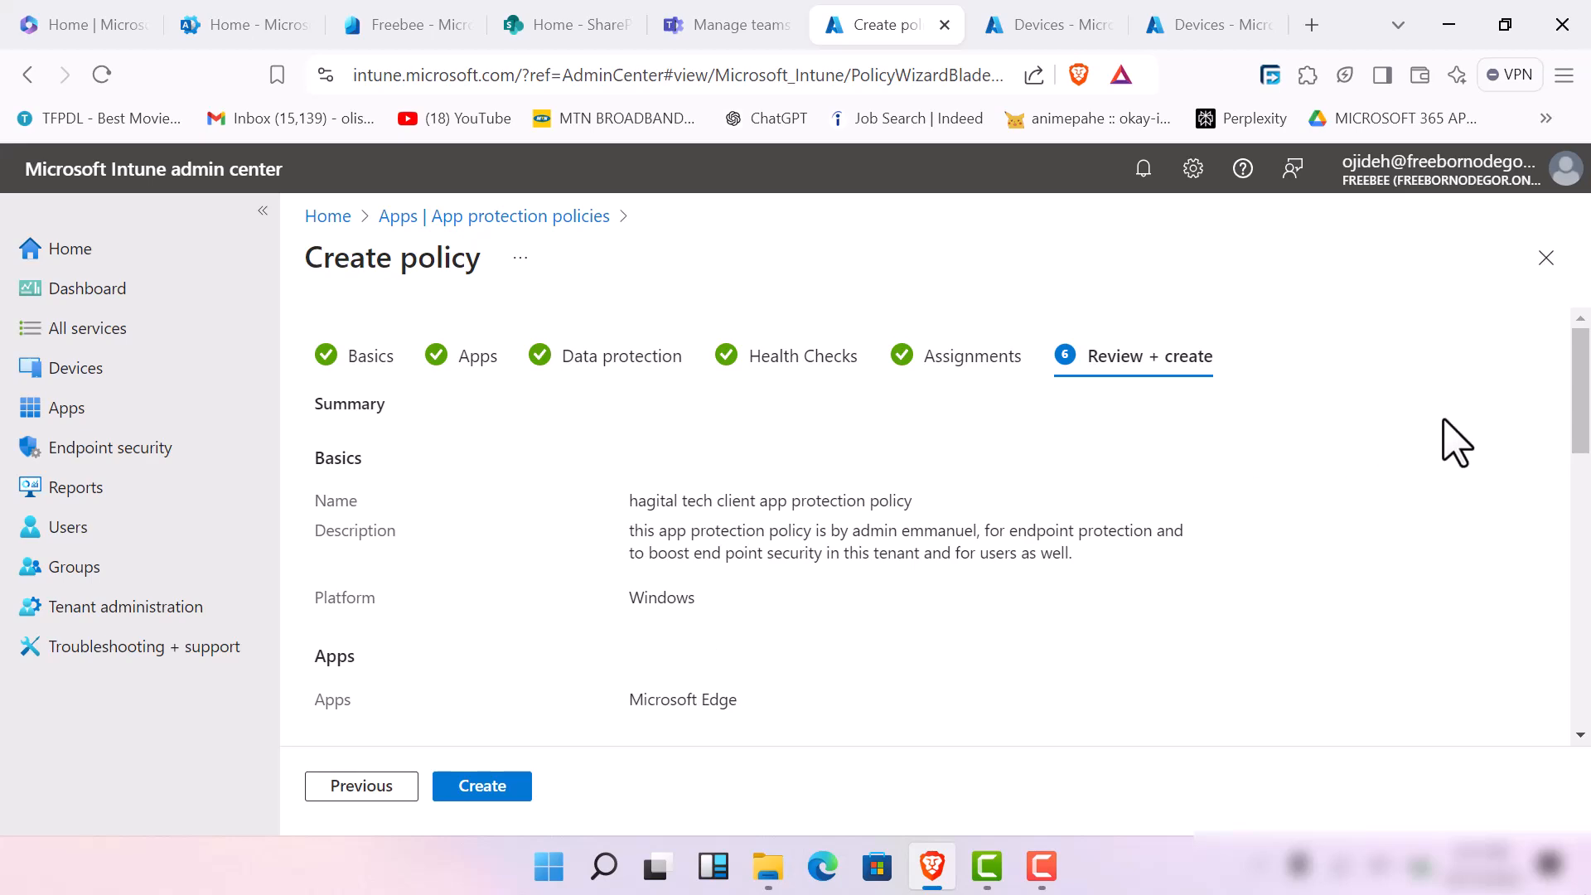
mouse_move(1588, 408)
left_mouse_down()
mouse_move(1577, 576)
mouse_move(1576, 497)
mouse_move(1565, 597)
mouse_move(1523, 650)
mouse_move(1576, 750)
left_mouse_up()
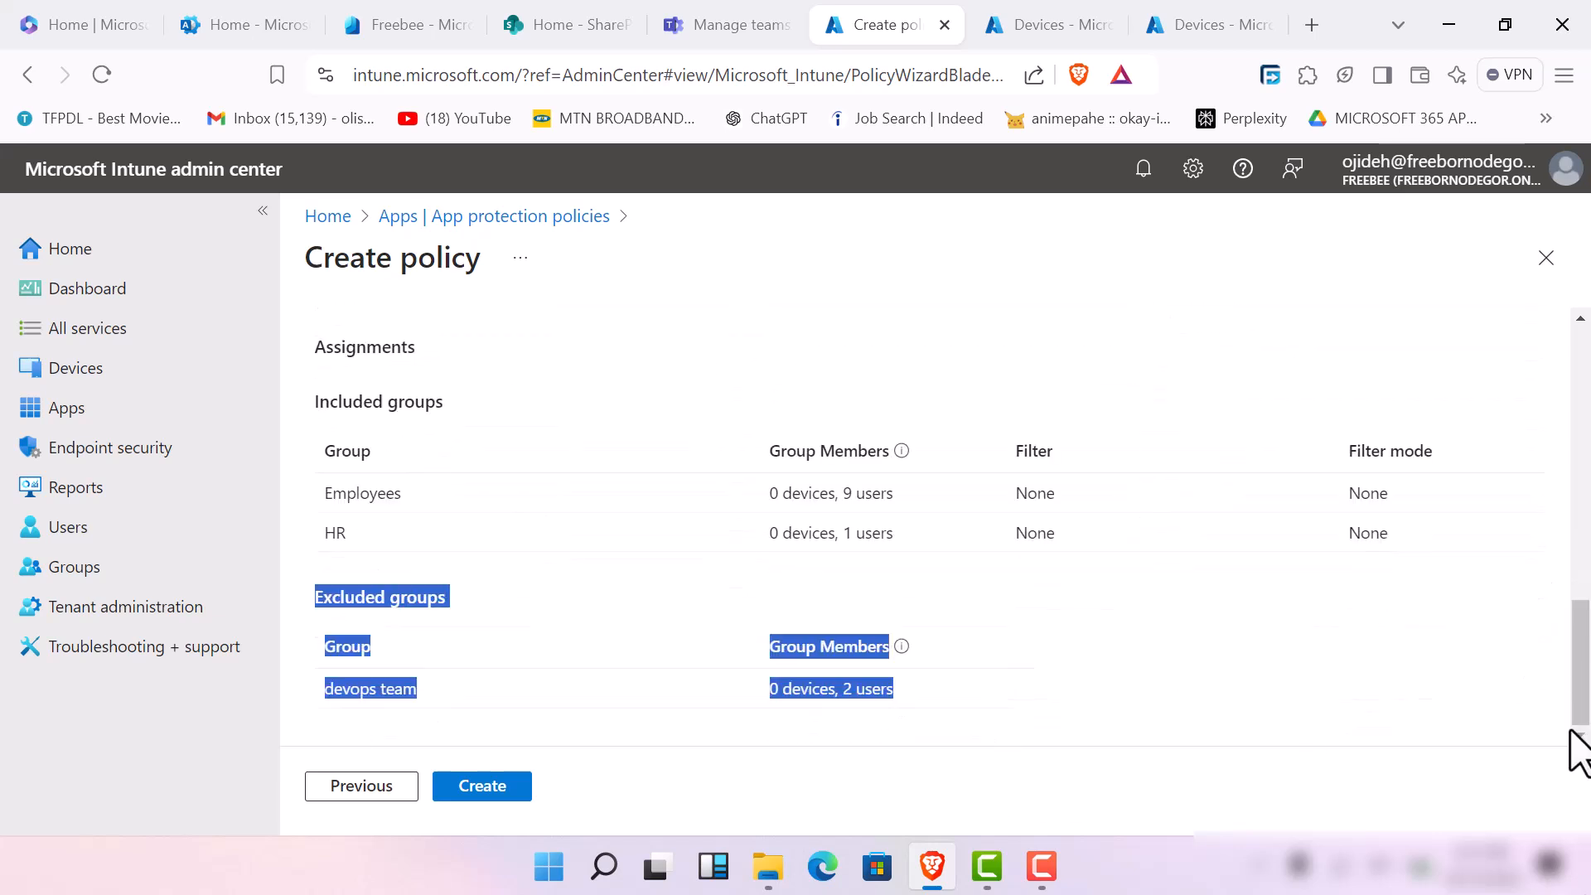
left_click(1118, 695)
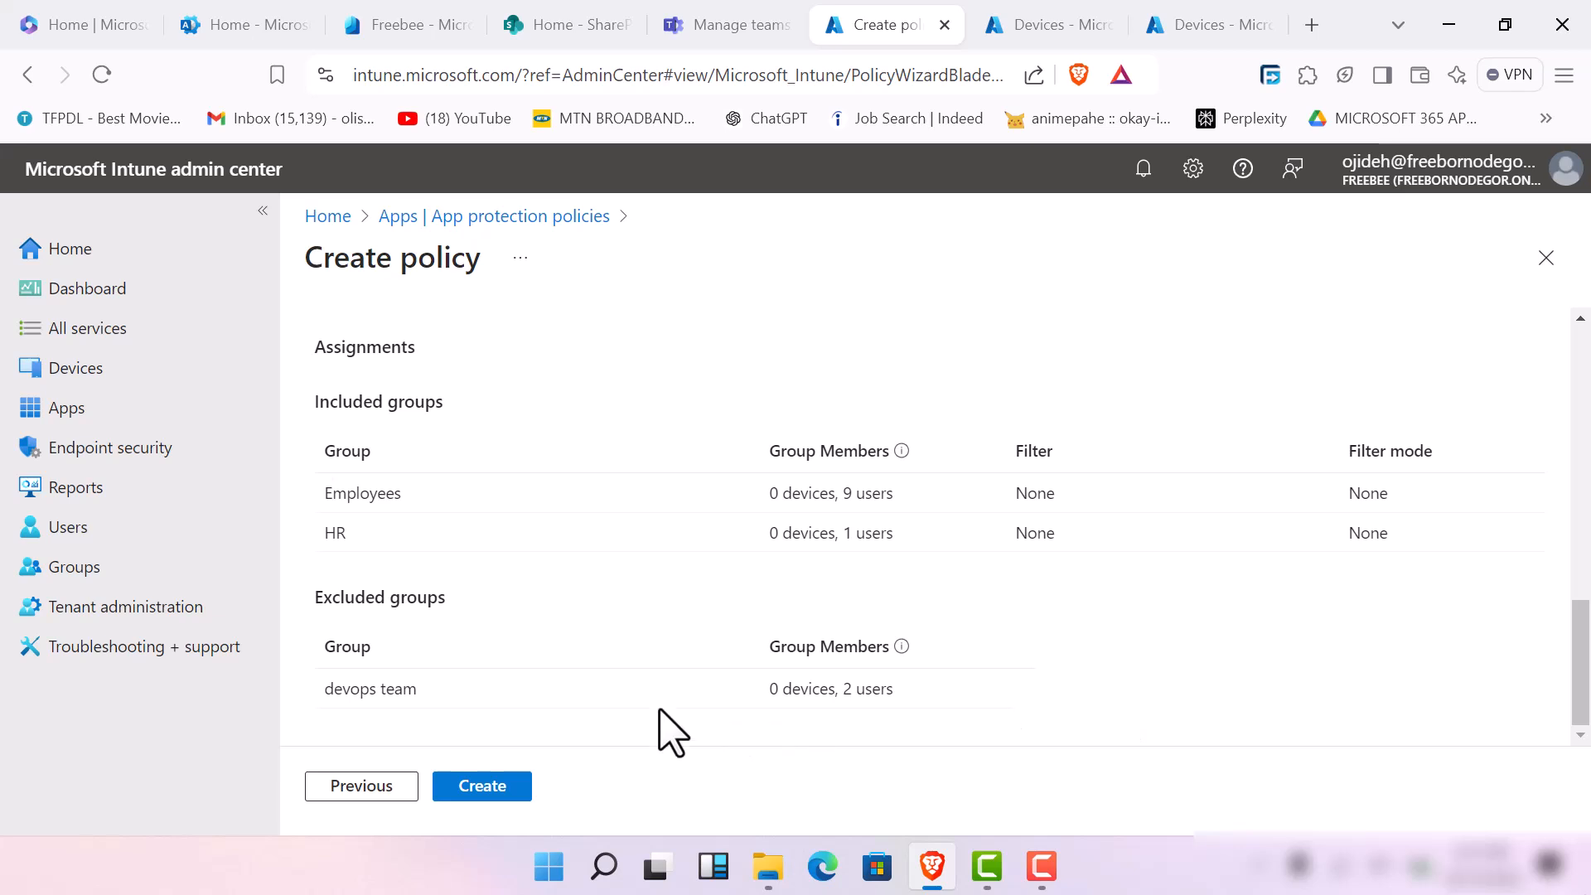
left_click(489, 791)
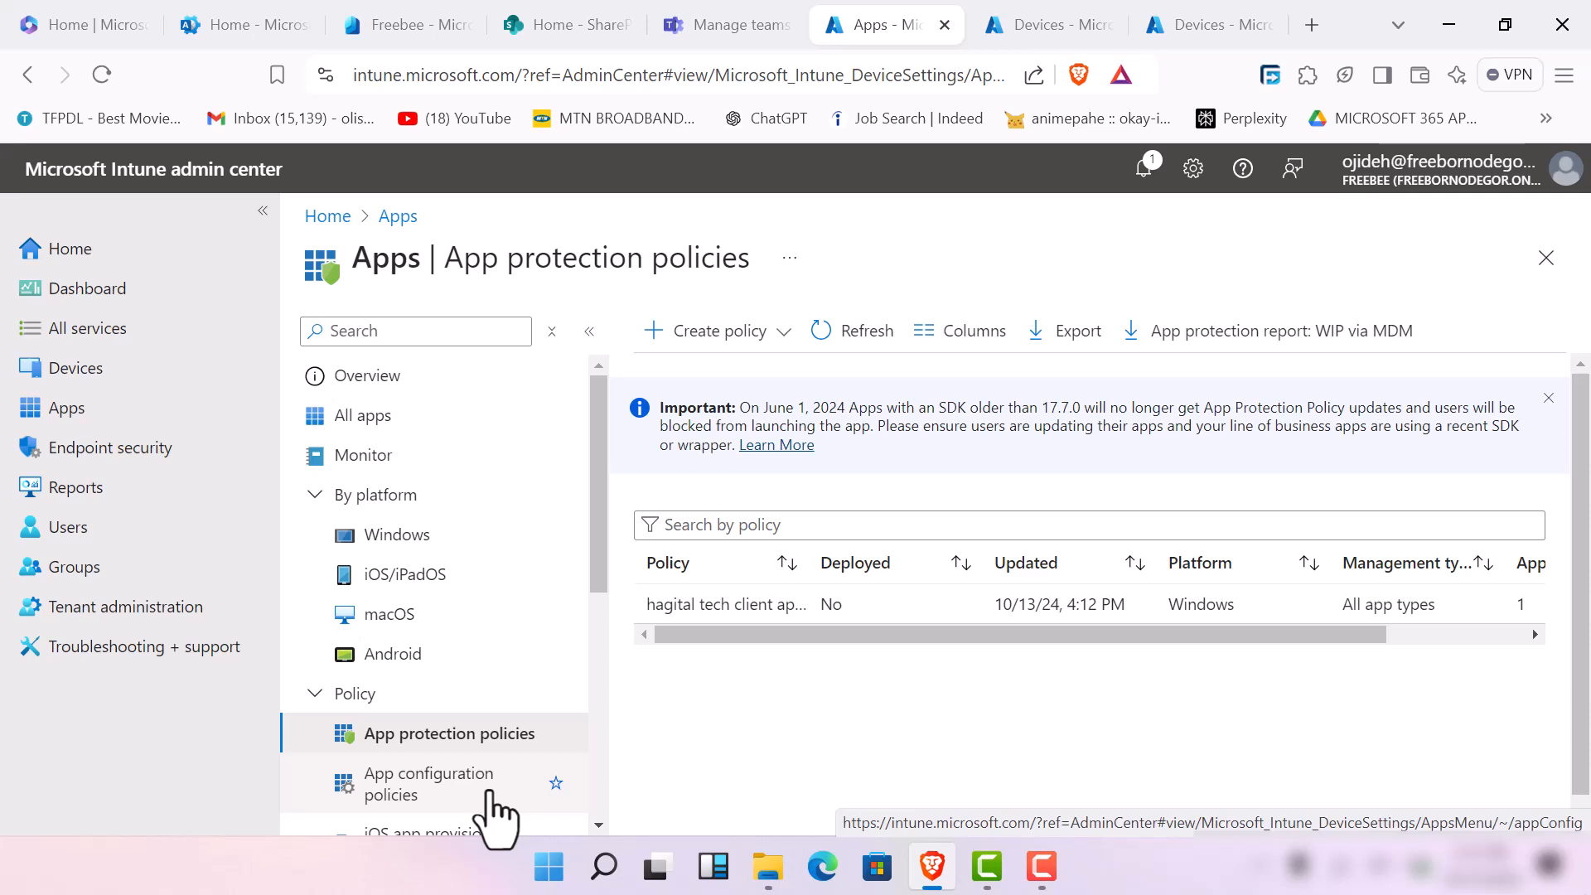
Start creating a new app protection policy for the Android platform
left_click(775, 342)
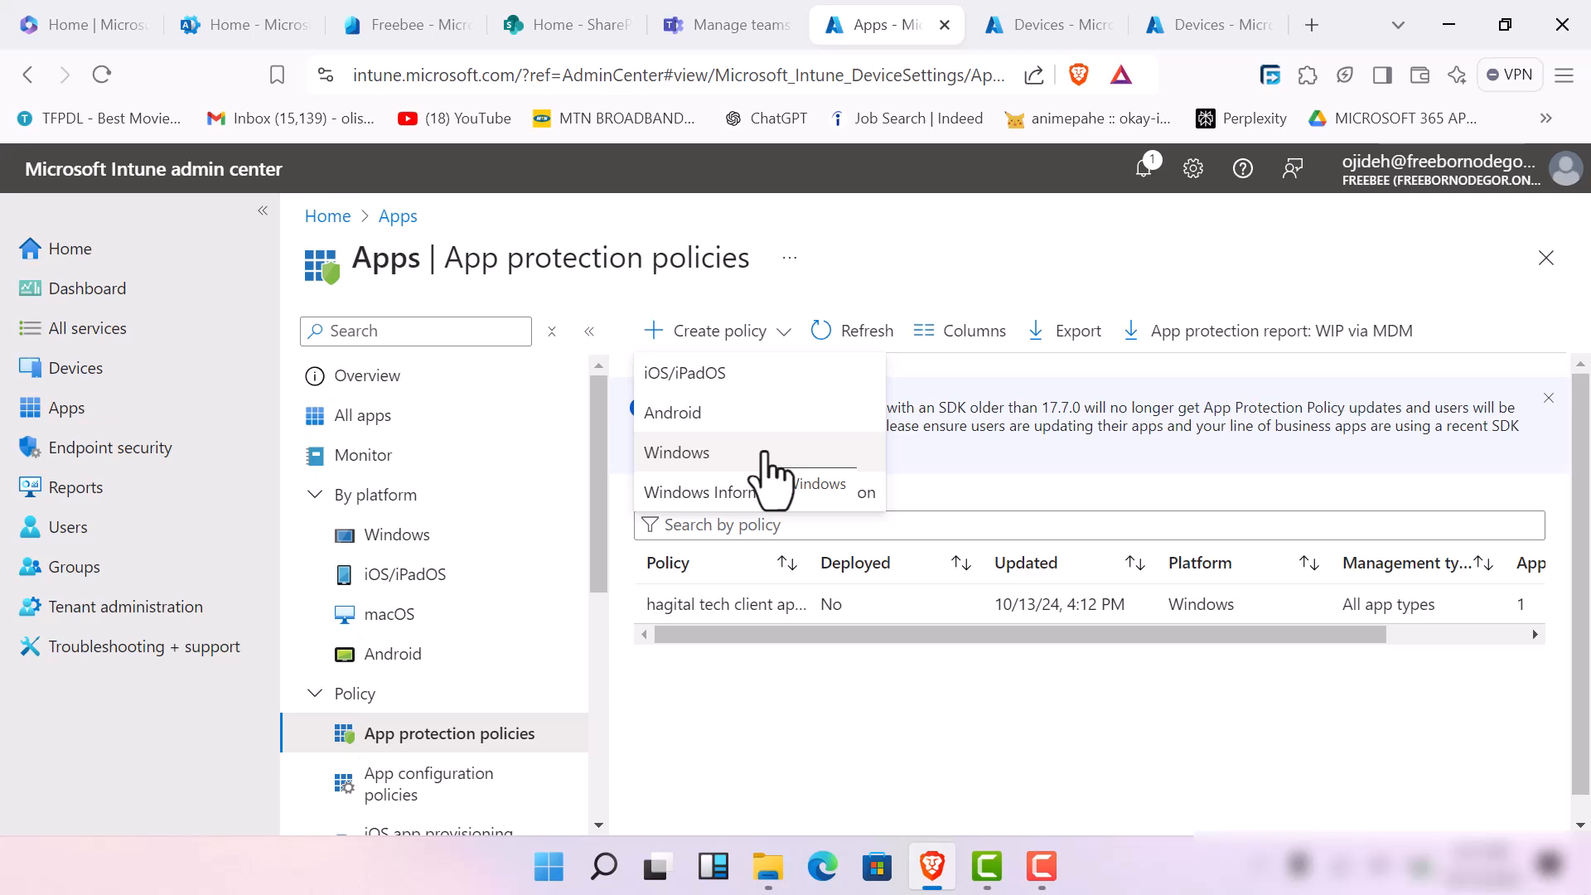
left_click(743, 422)
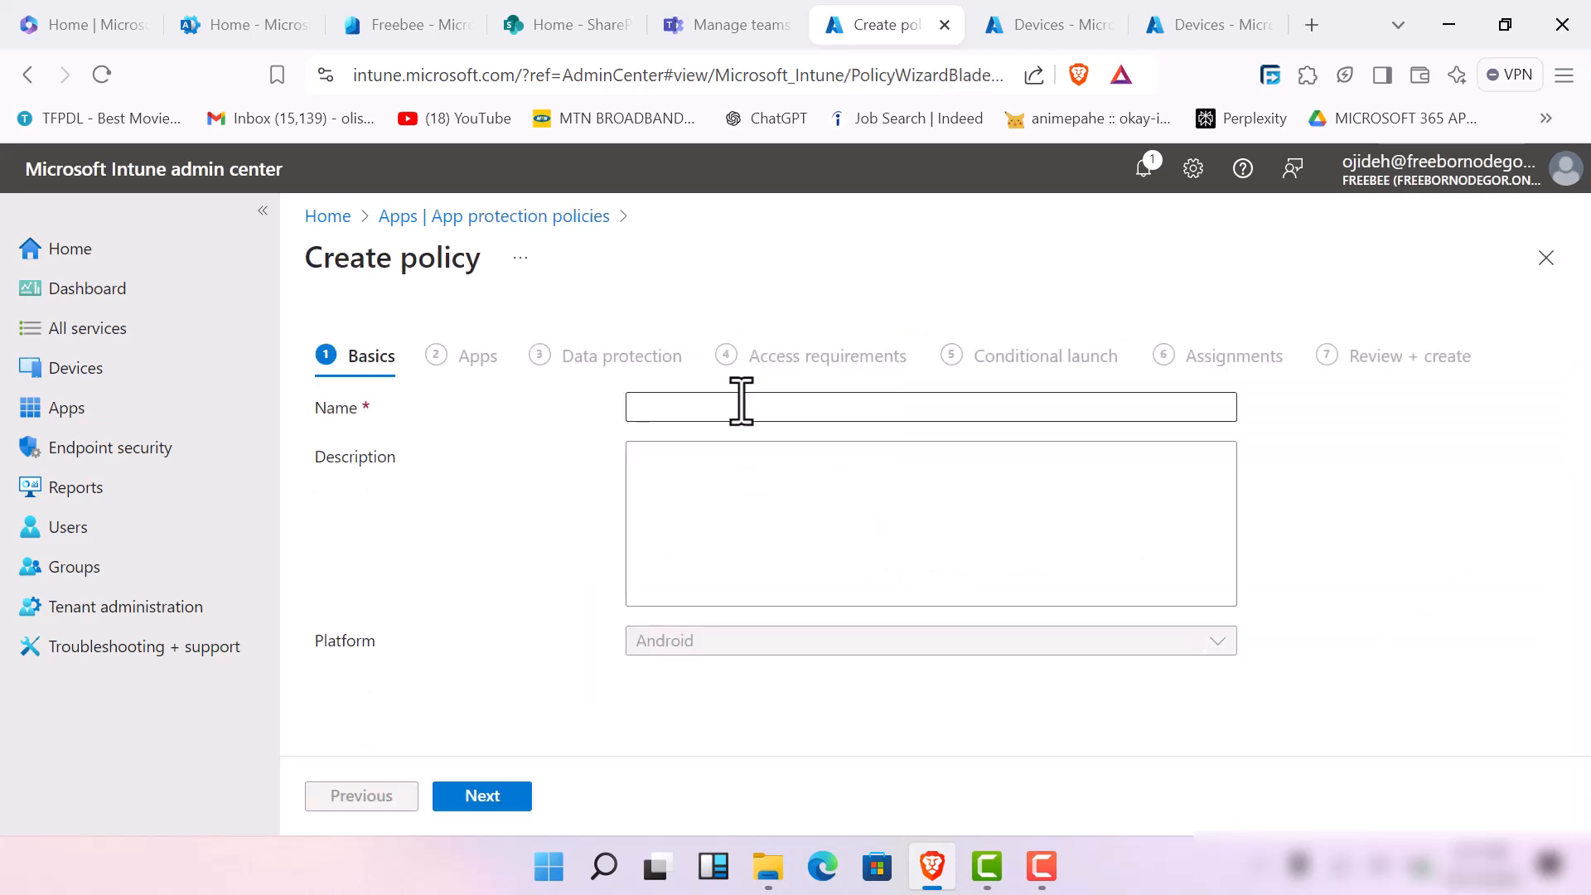
left_click(740, 401)
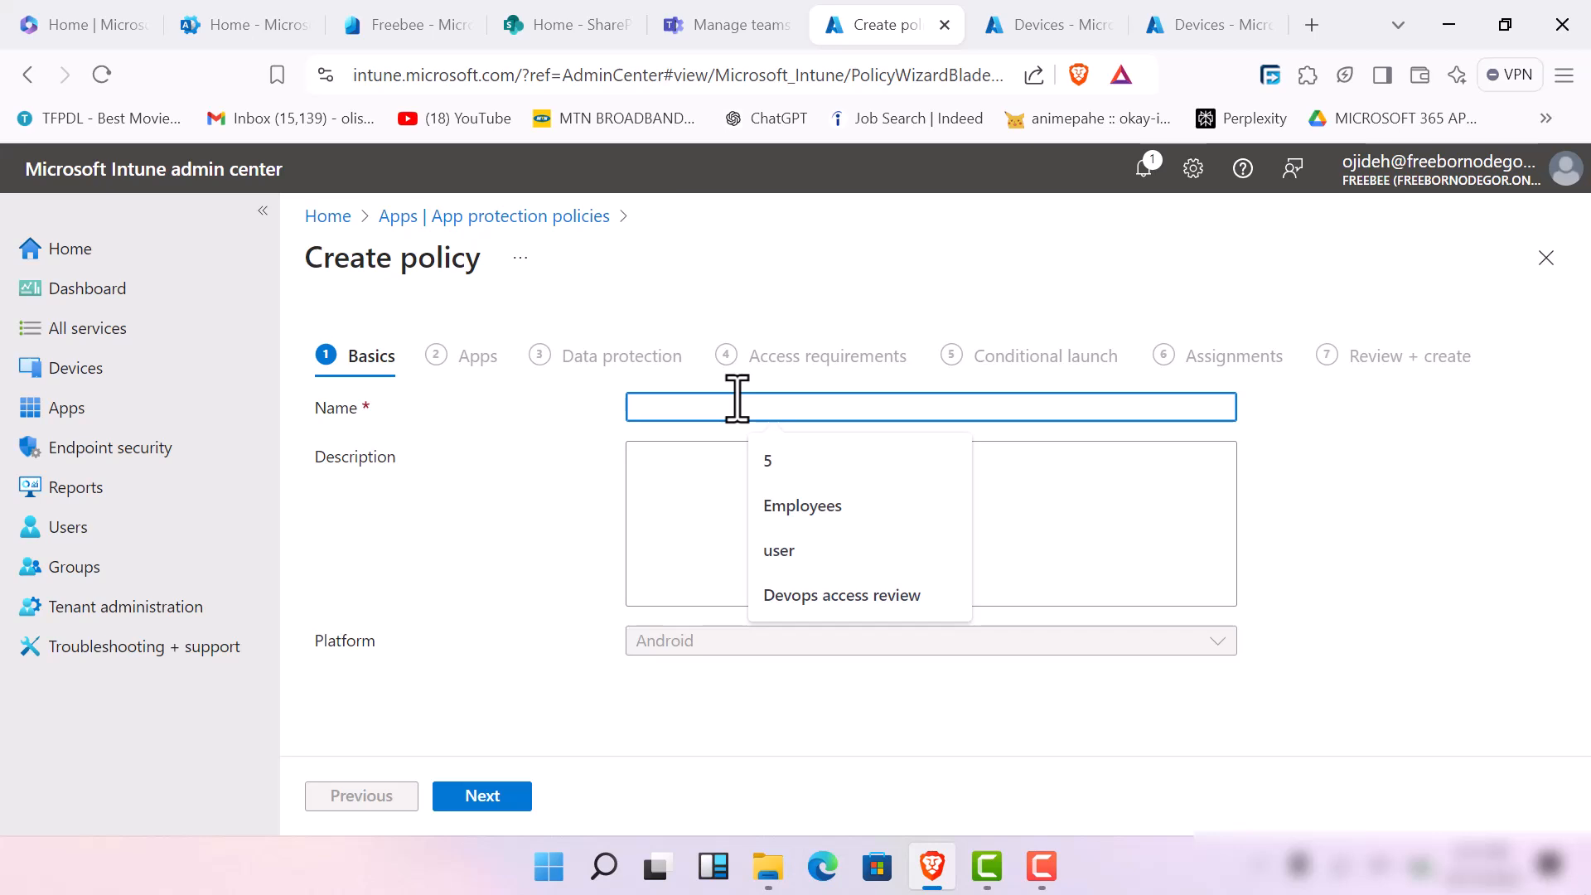
type("henry")
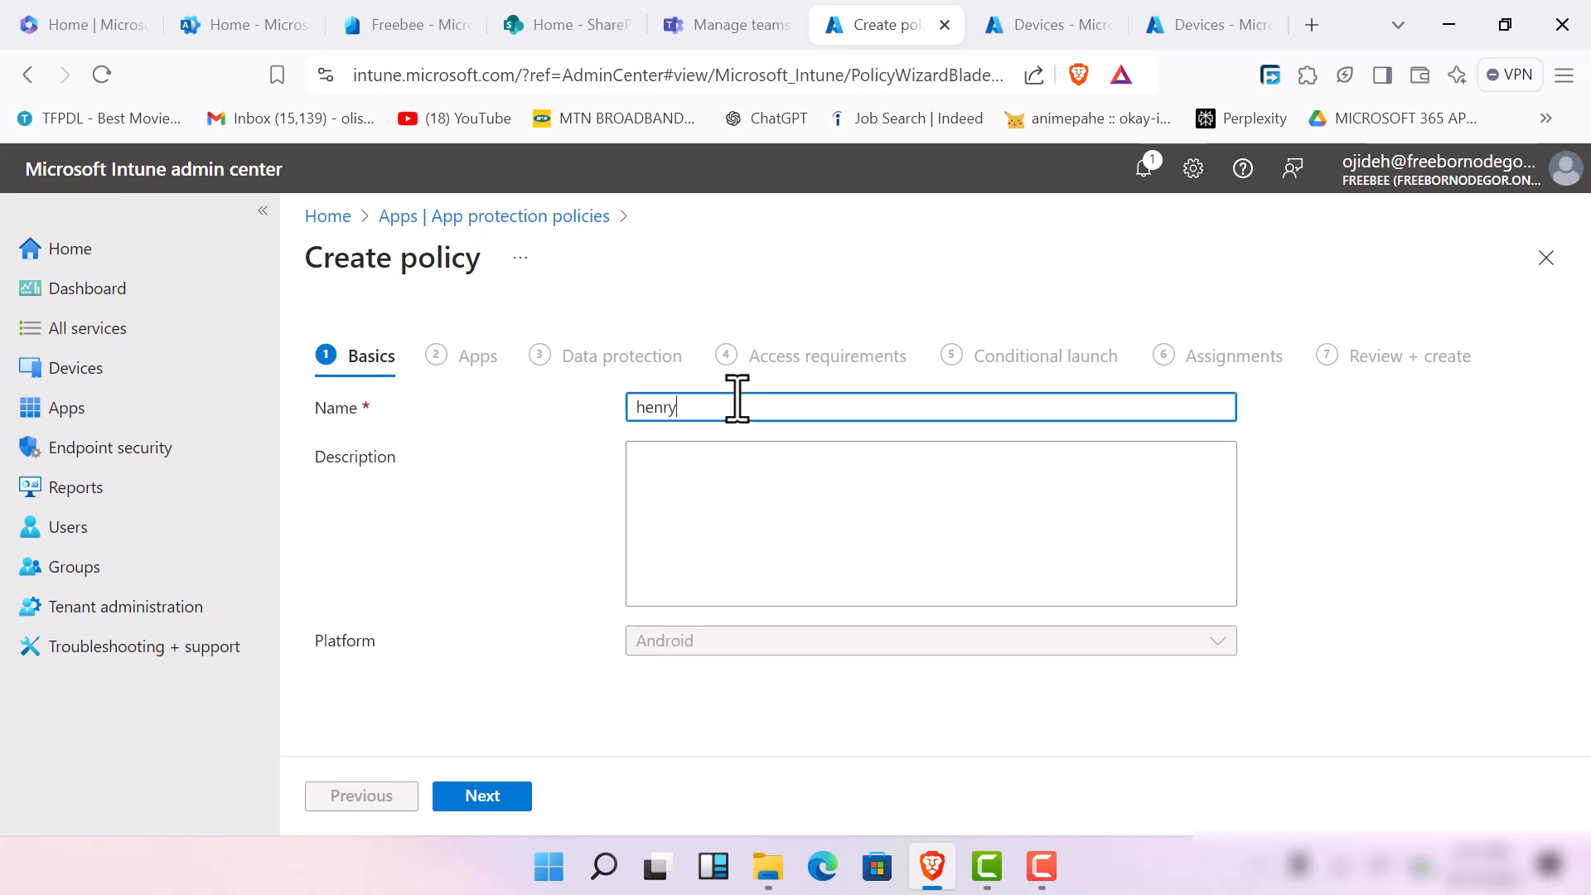
key("BackSpace")
key("BackSpace")
key("BackSpace")
key("BackSpace")
key("BackSpace")
key("BackSpace")
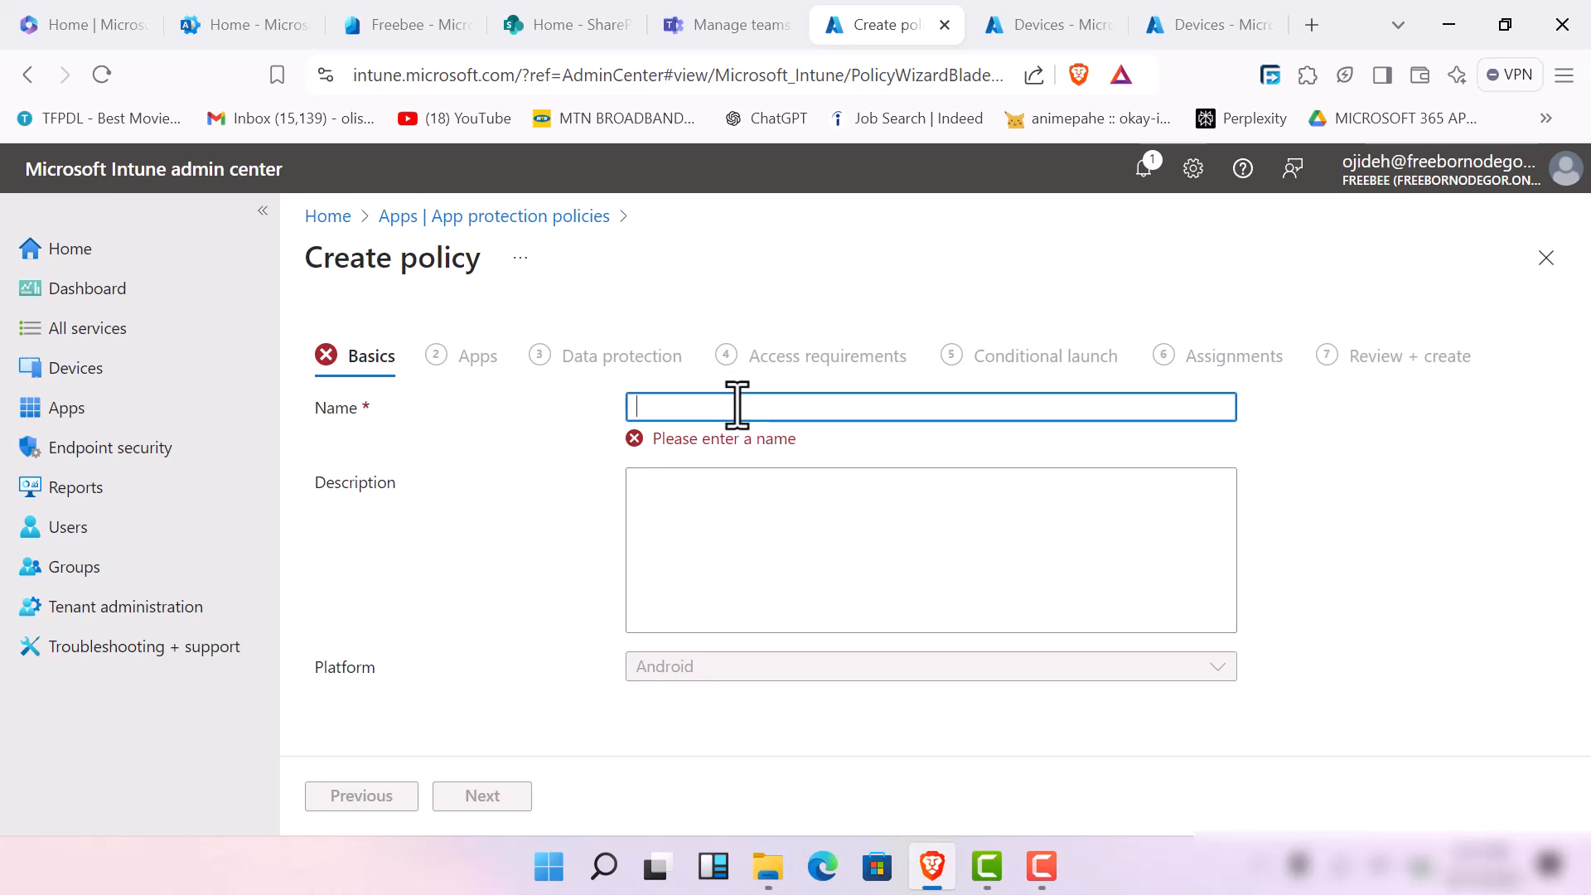
type("I")
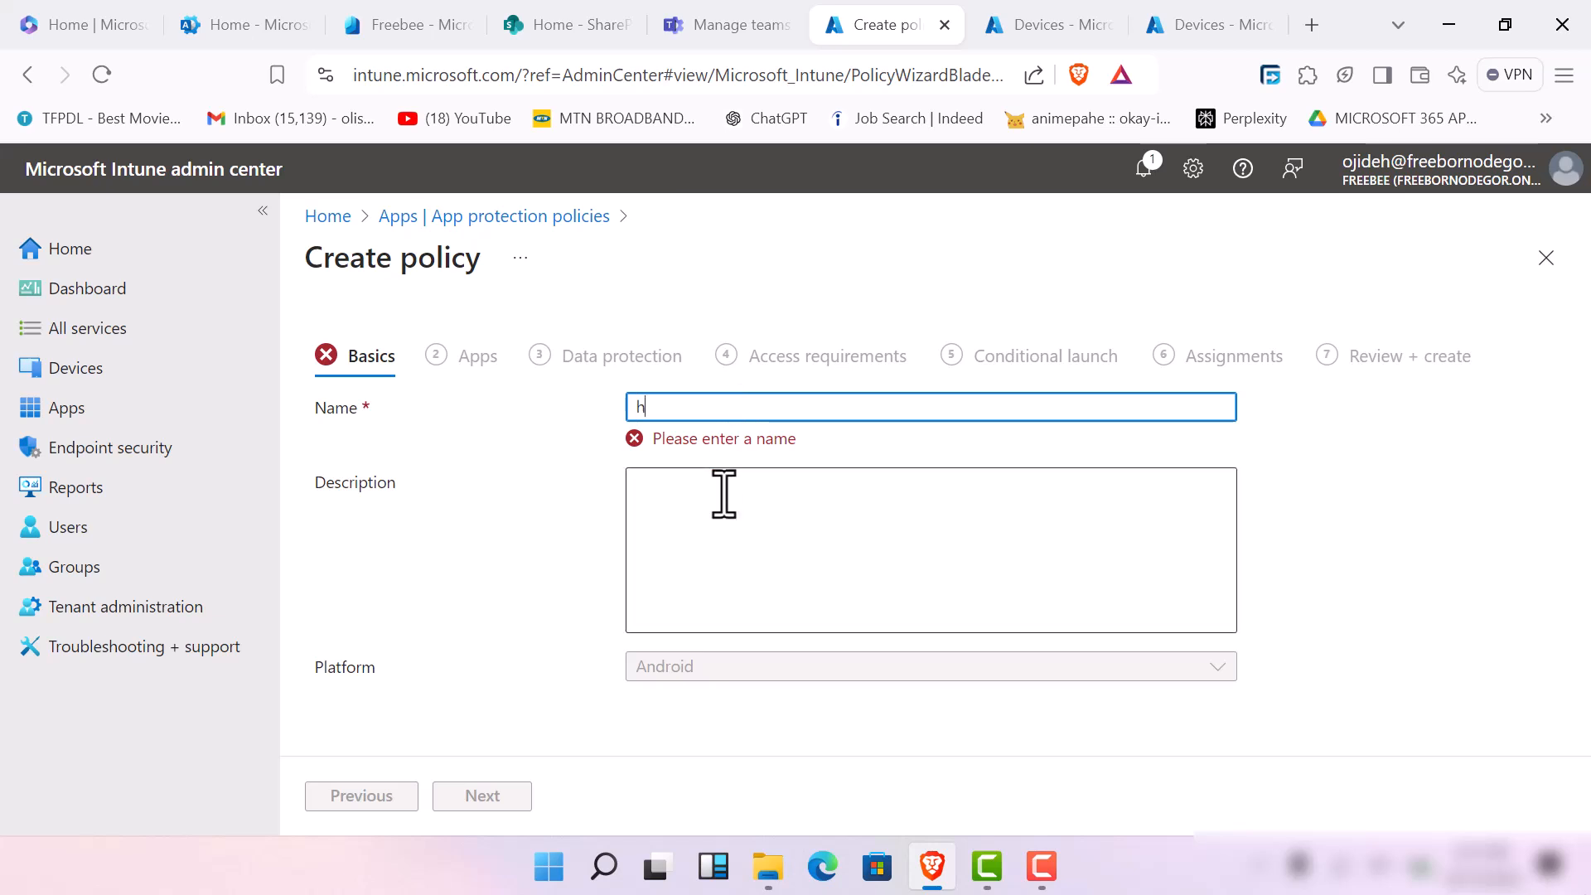
key("BackSpace")
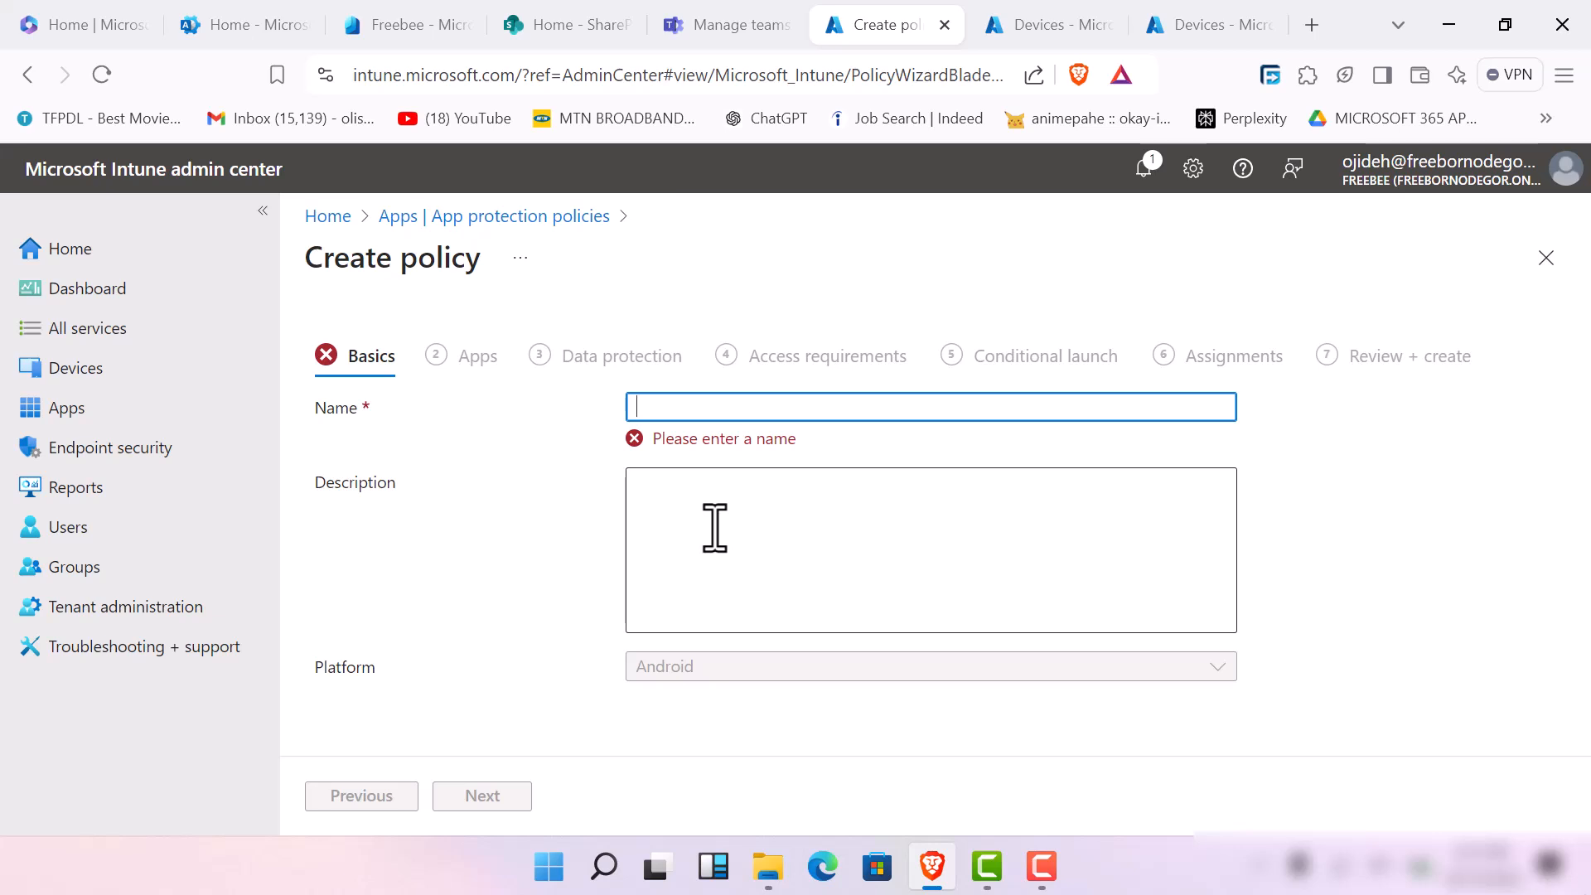
Name the Android policy 'techsup app protection policy'
type("techsup")
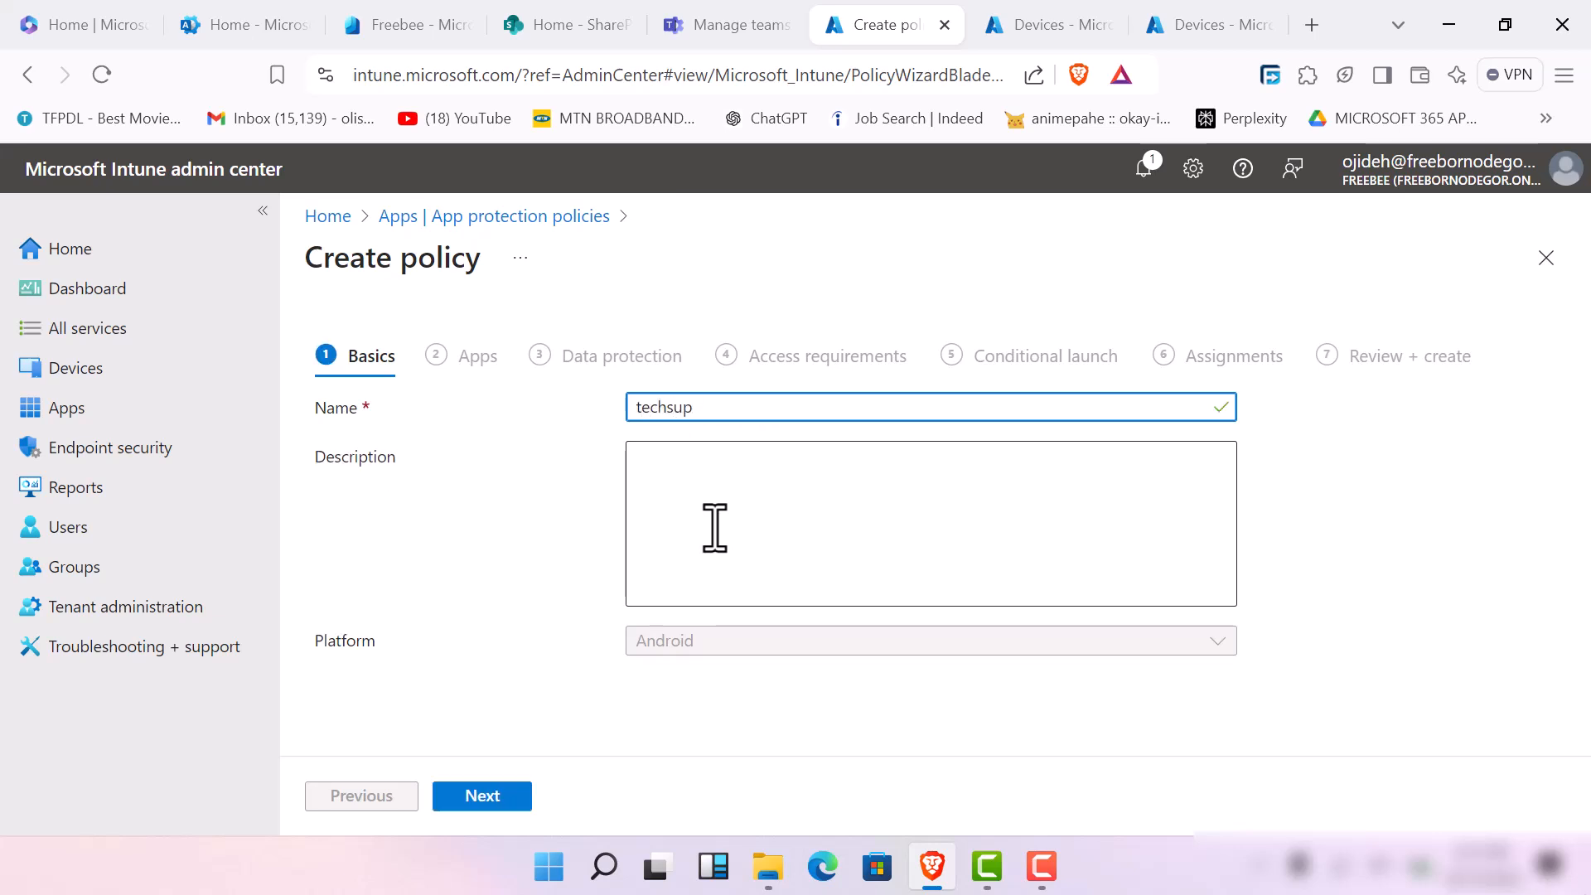
type(" n")
type("ene")
key("BackSpace")
key("BackSpace")
key("BackSpace")
key("BackSpace")
key("BackSpace")
type("app protection policy")
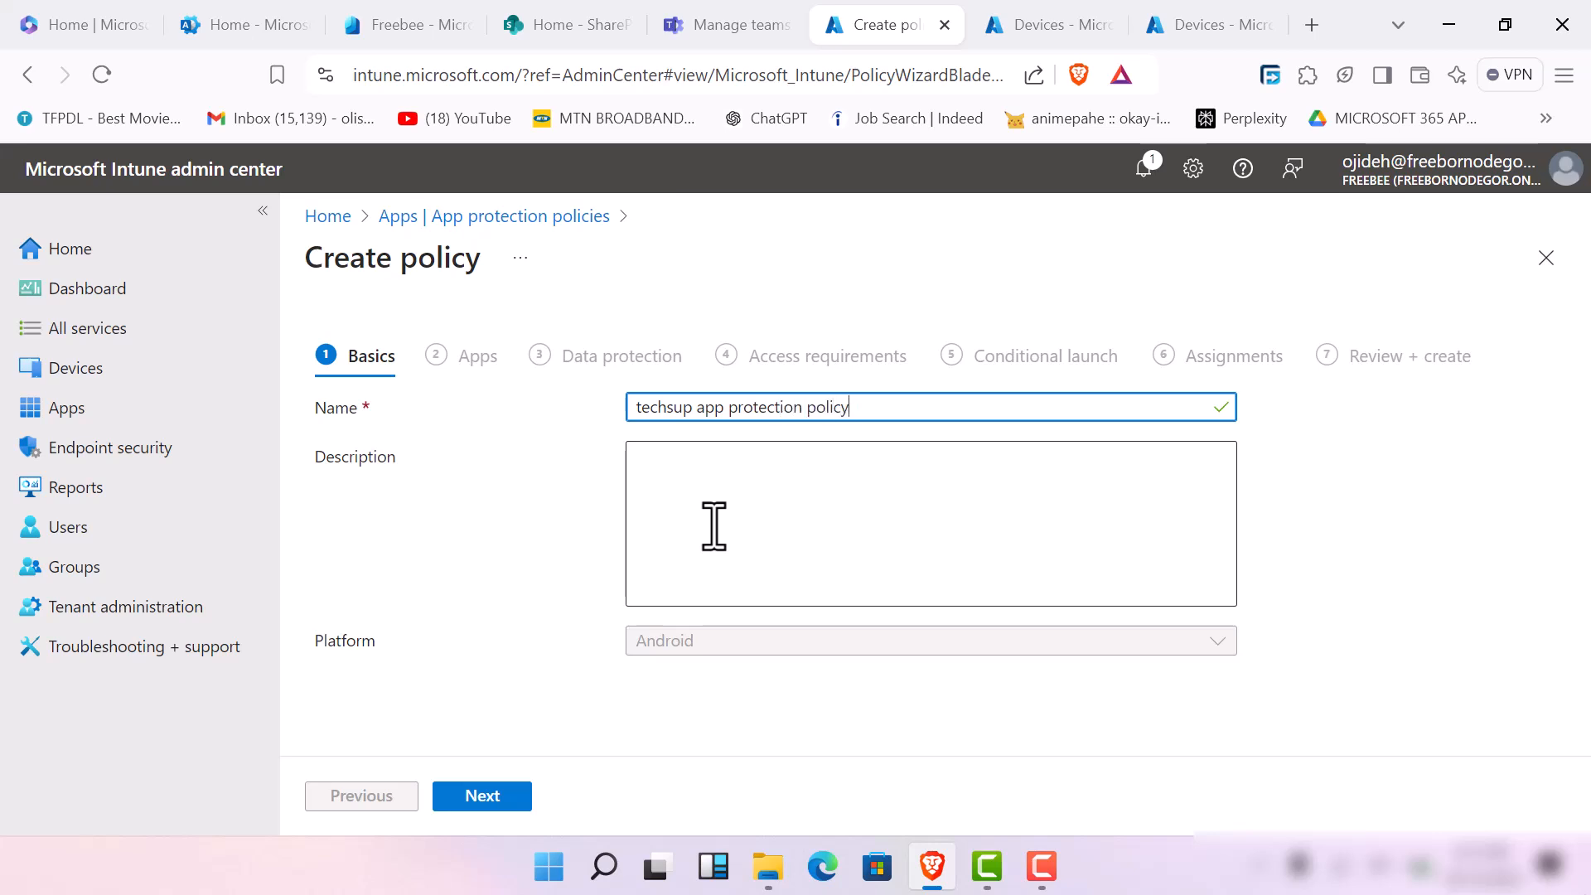
Begin the policy description with the text 'to boost endpoint security from'
left_click(713, 526)
type("to")
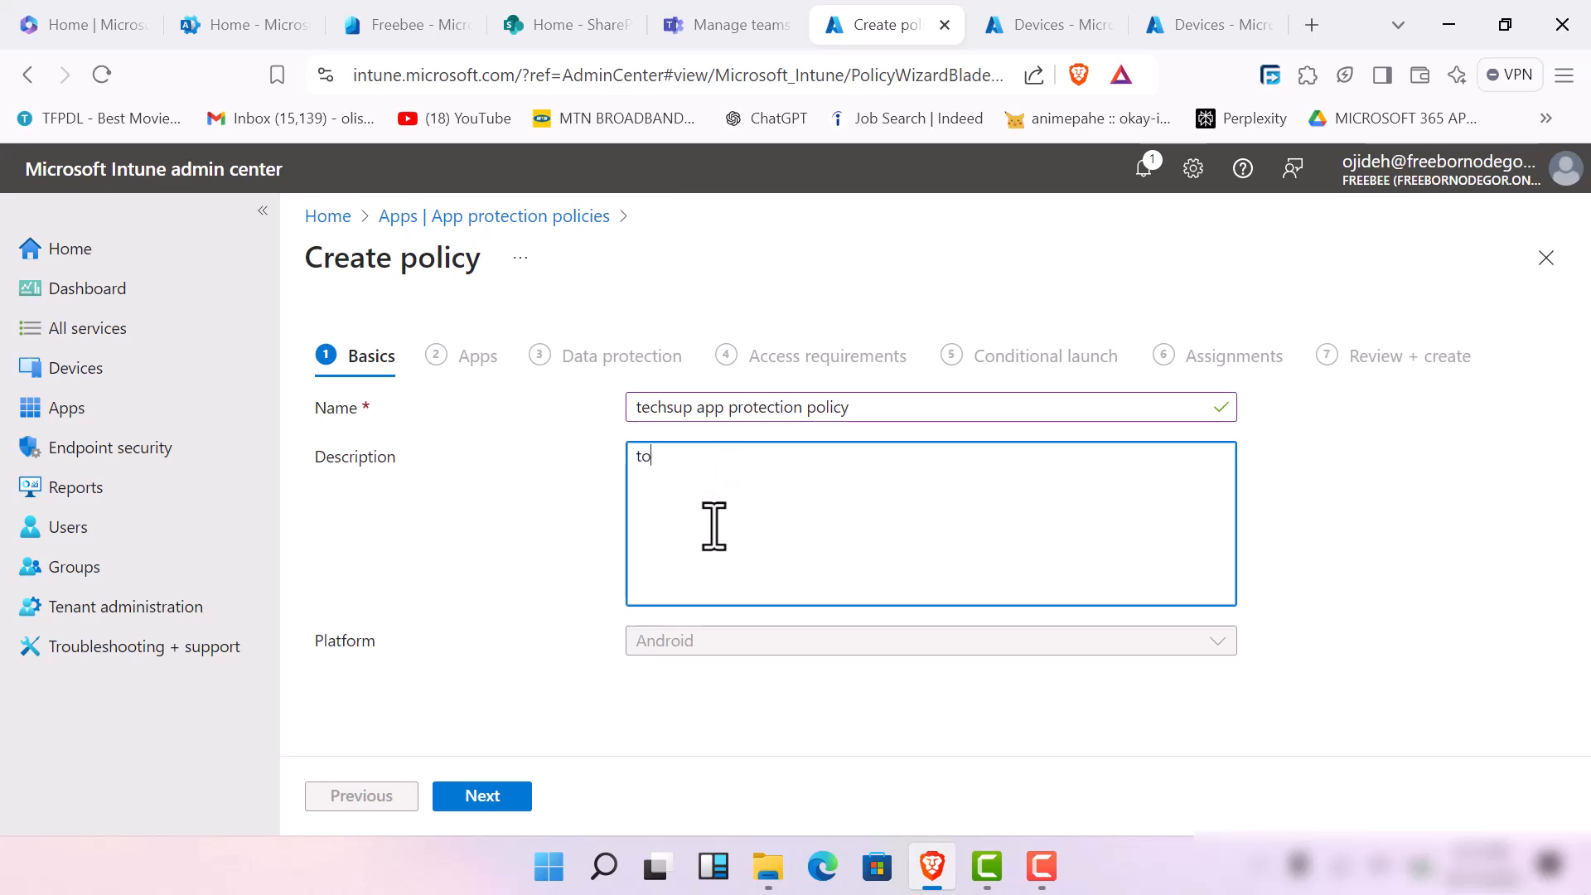
type(" boost endpoint security from")
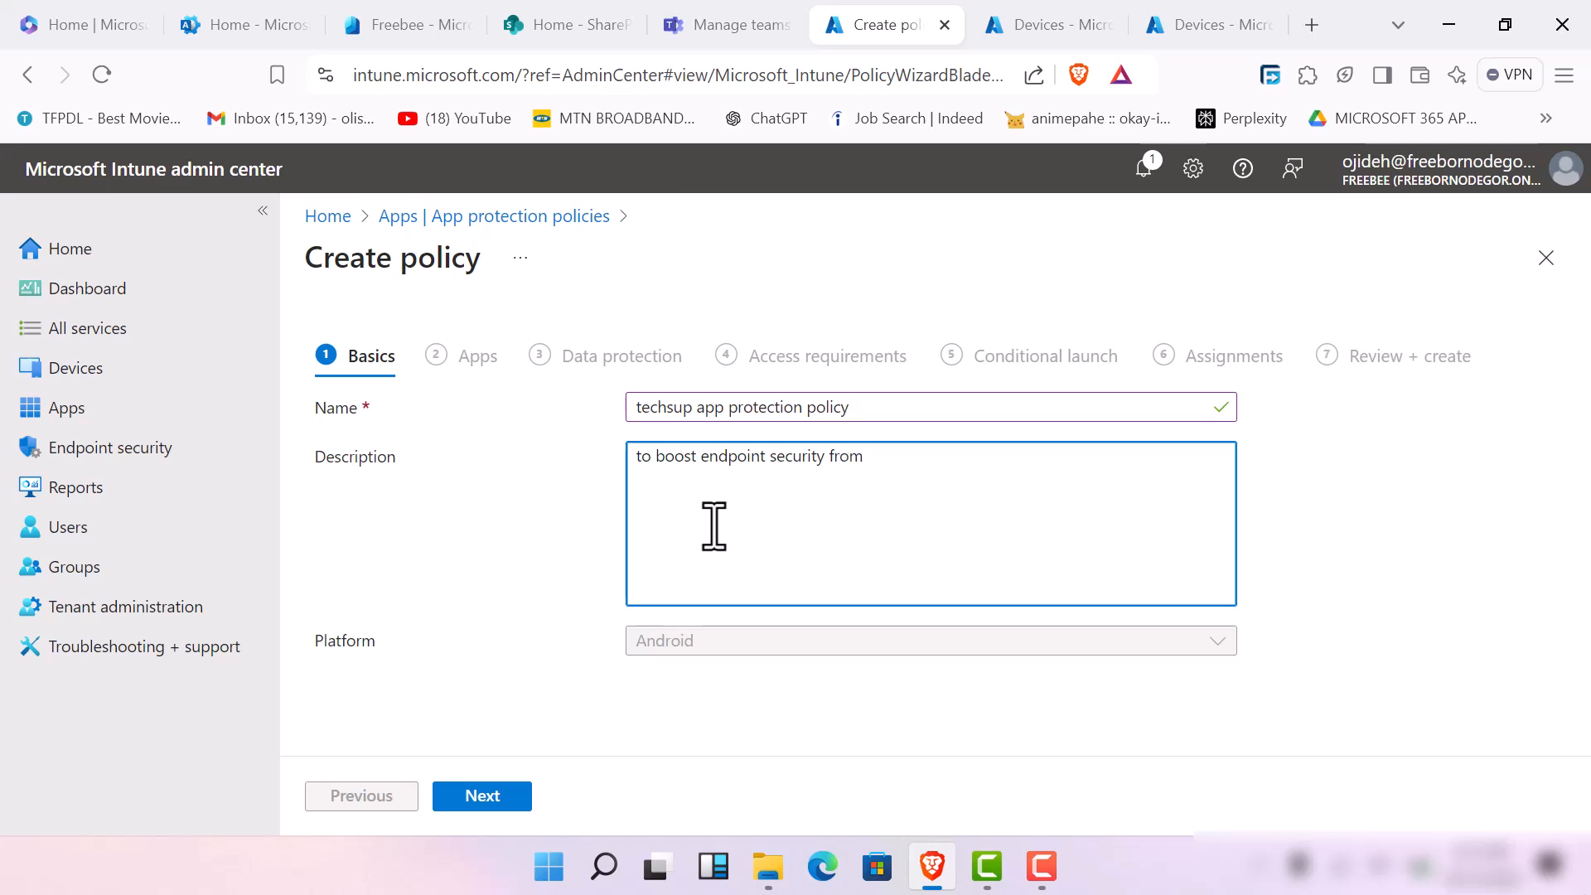
Check the computer's battery status and dismiss the battery details
left_click(1420, 866)
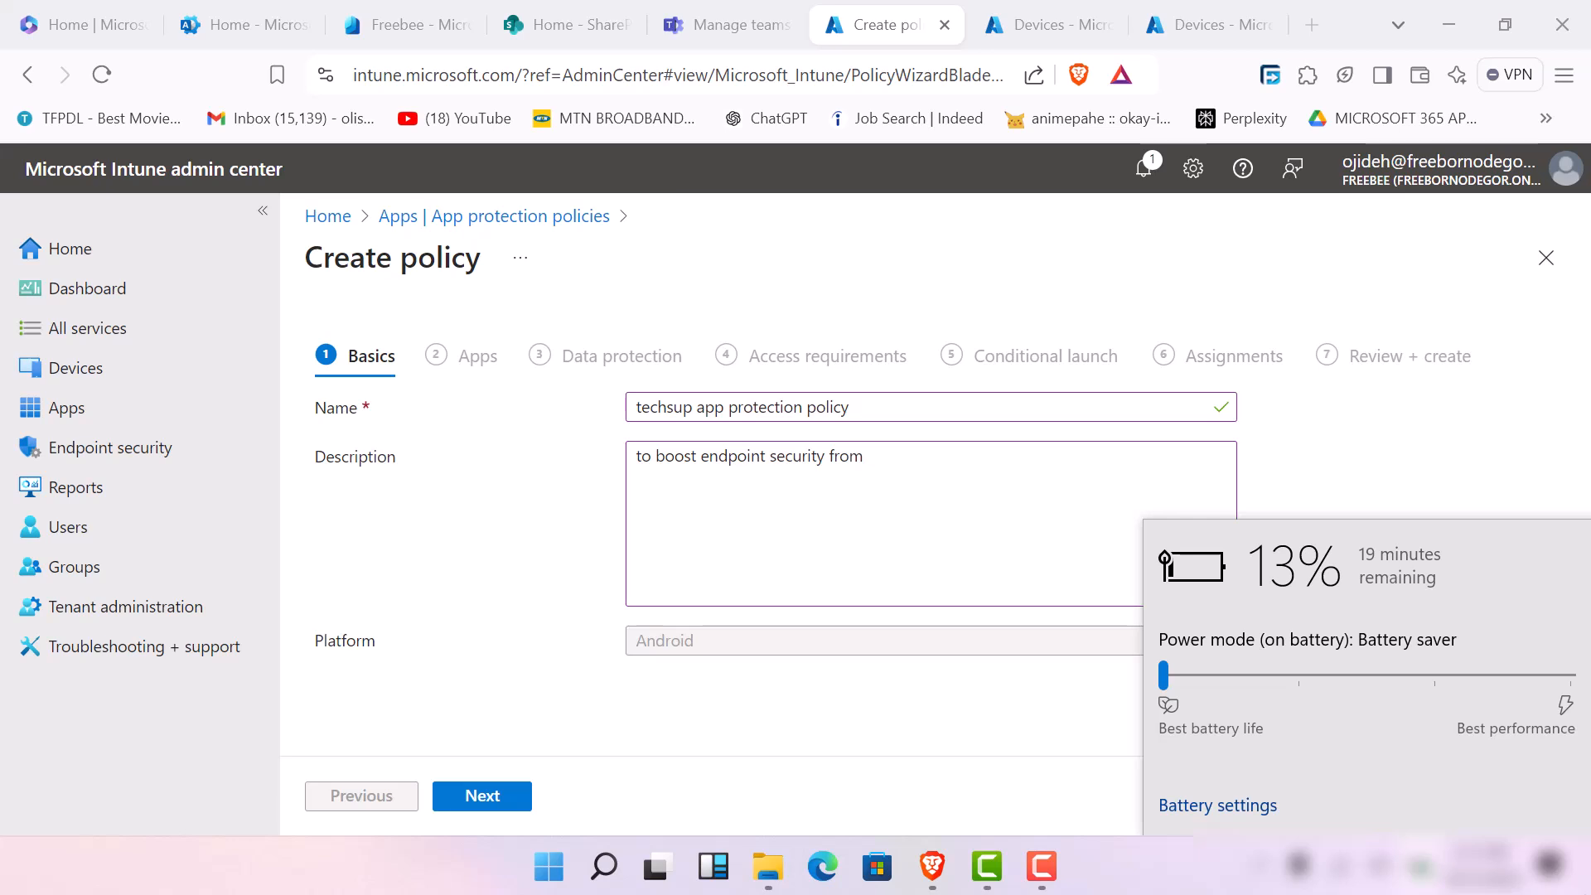
left_click(986, 713)
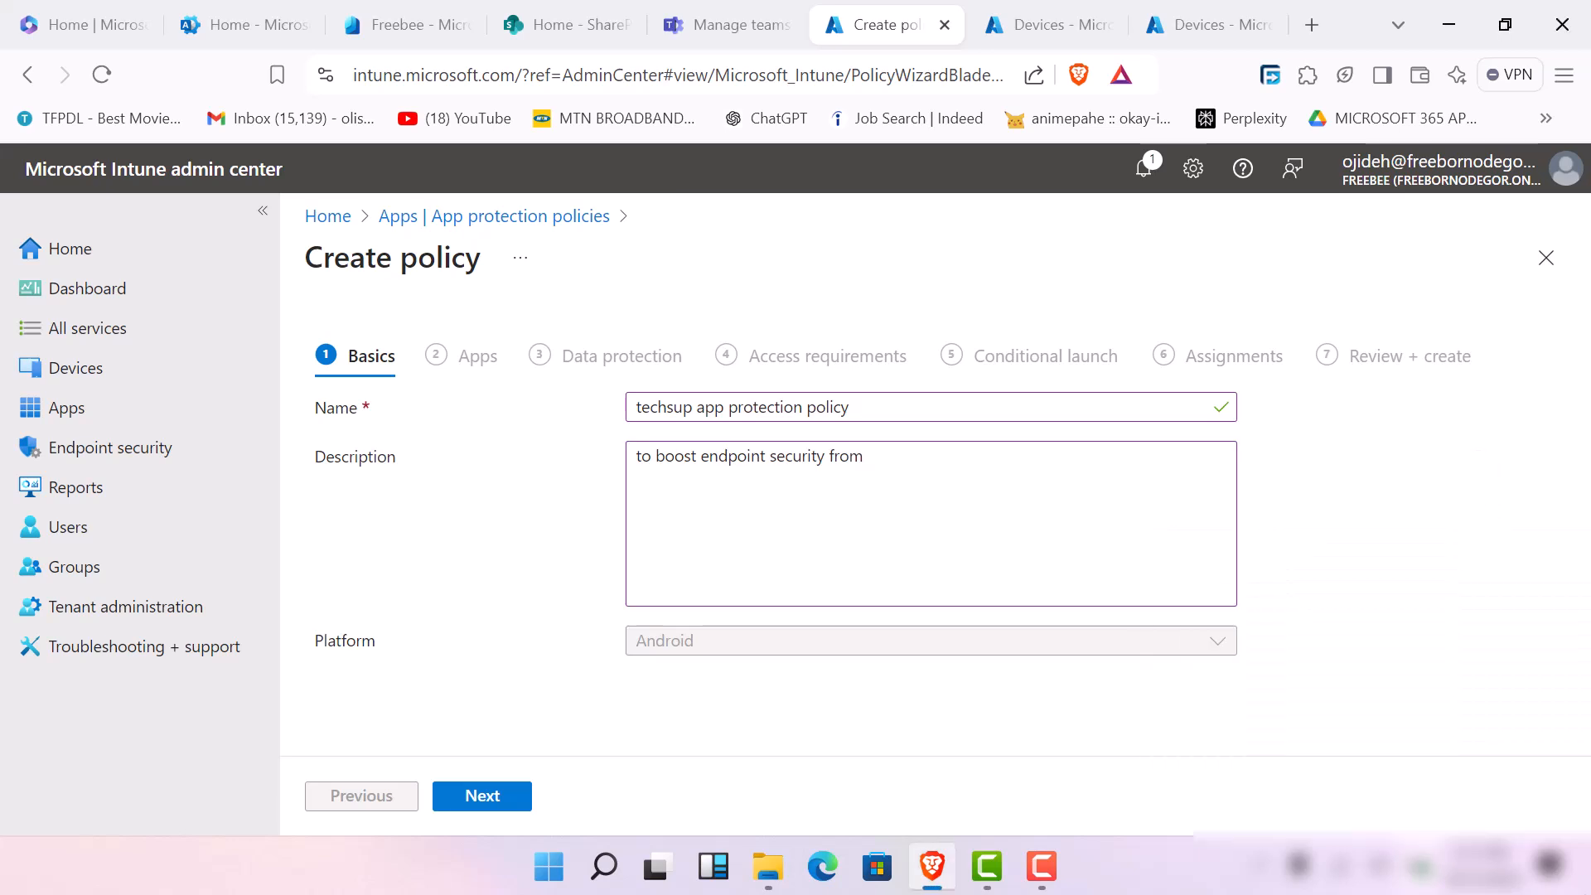
Continue the policy description with 'the company android users this poilicy is by'
left_click(857, 486)
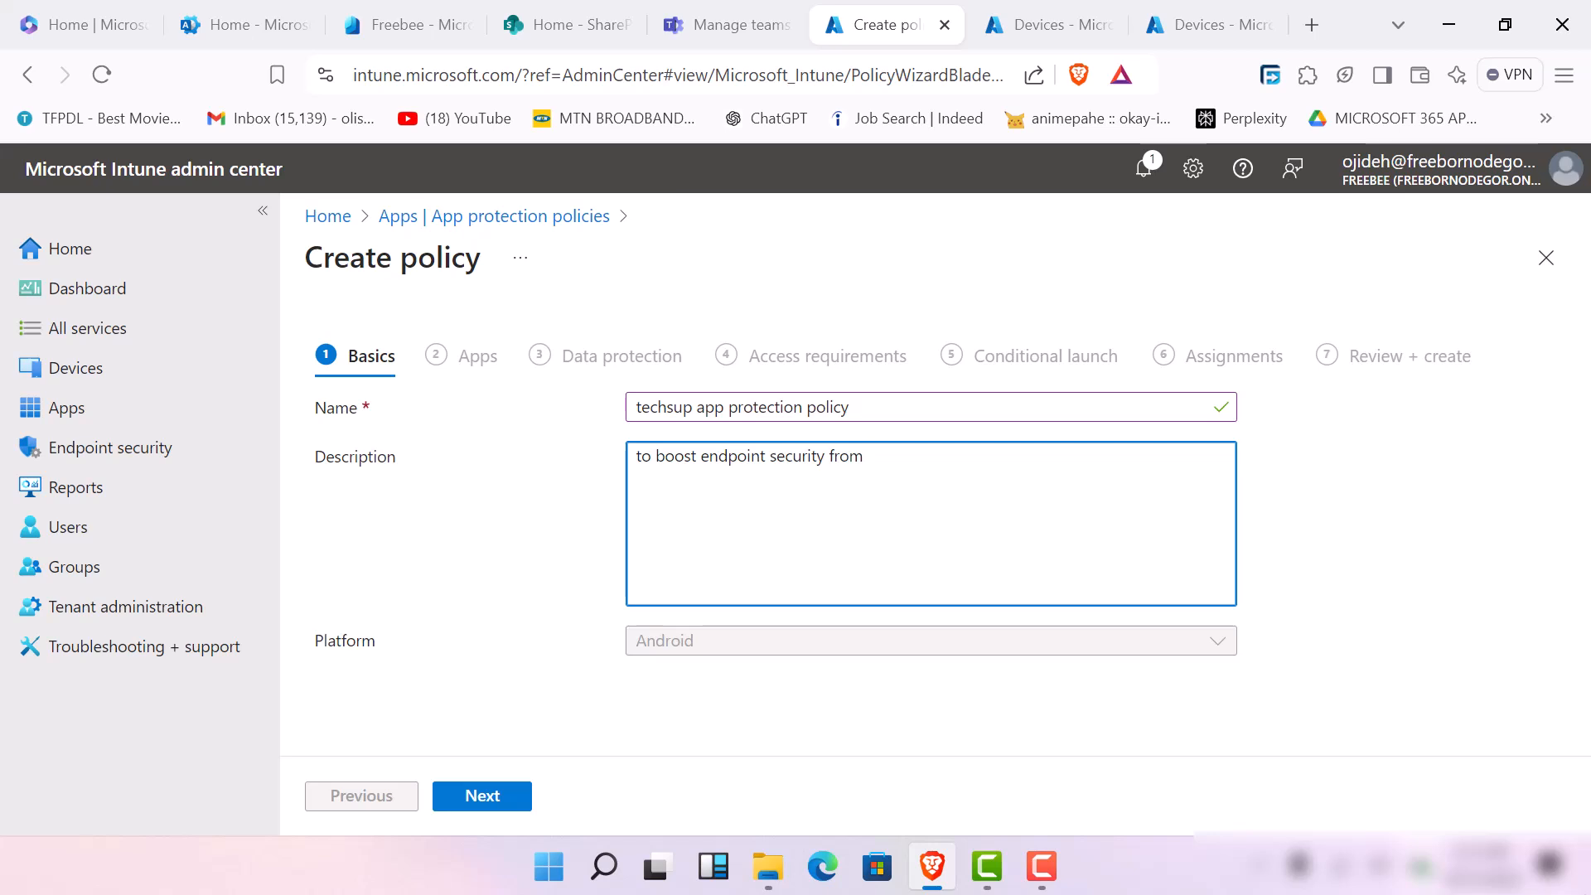
type("the company")
type("android user")
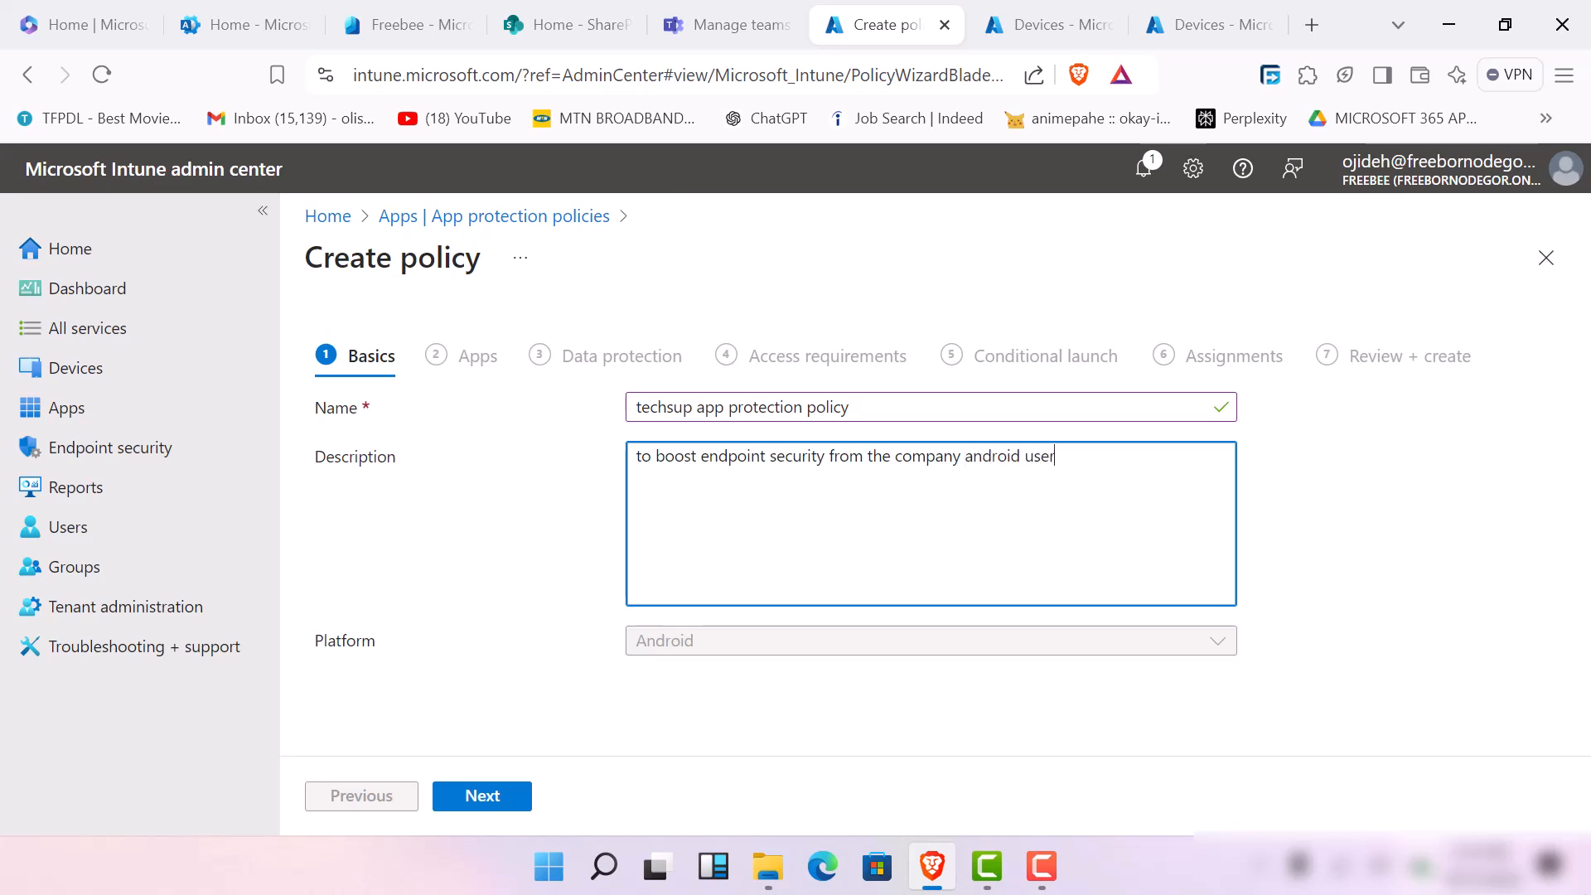
type("s this poilicy is by admini")
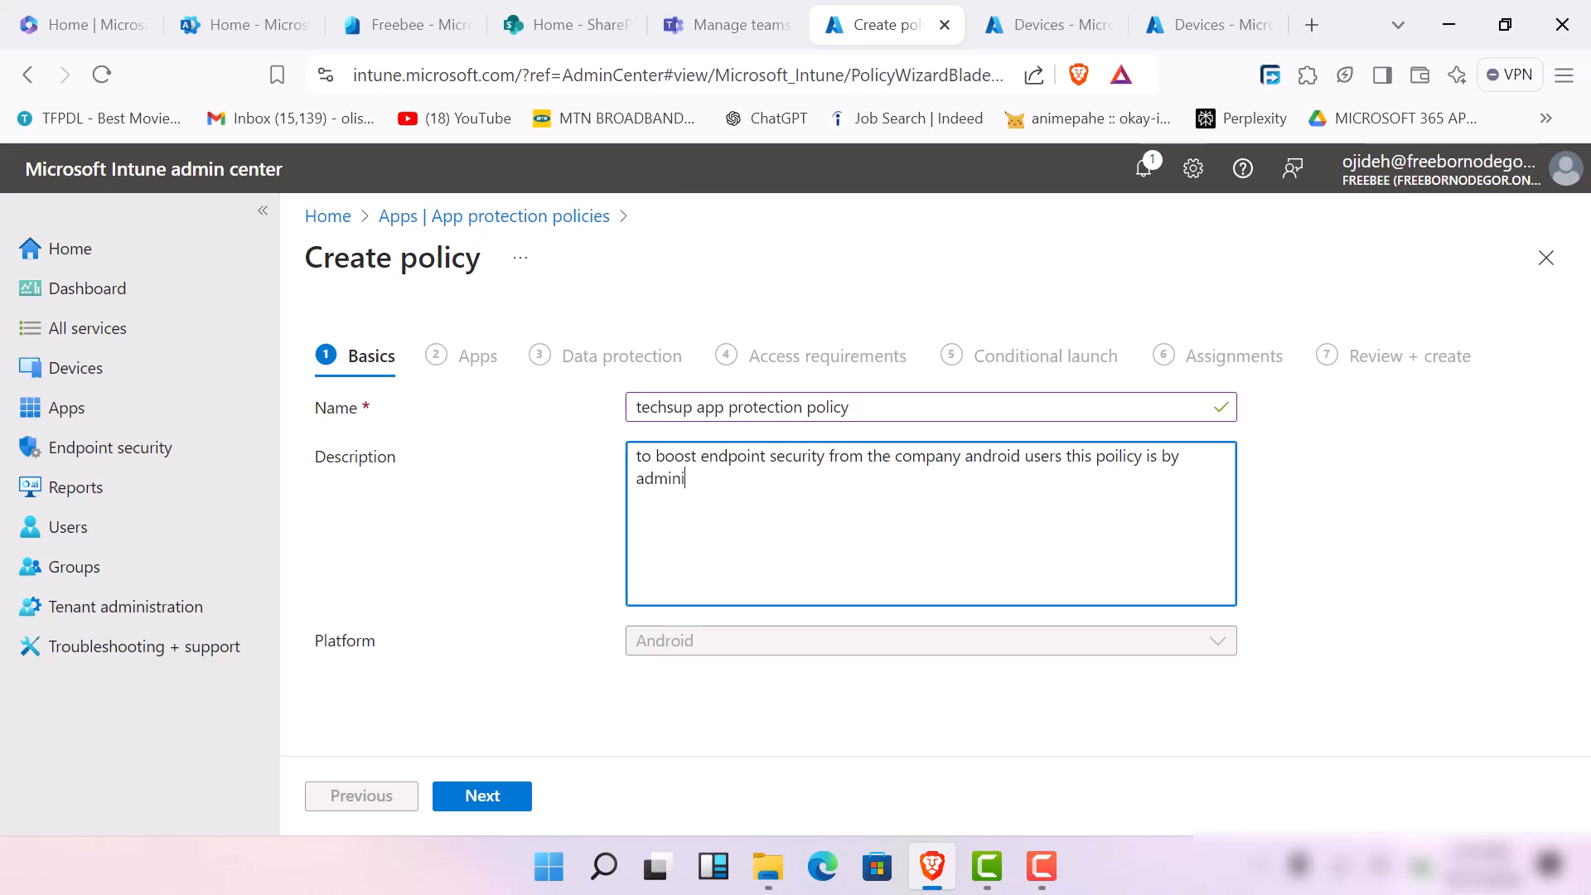
type("s")
Finish the description with 'administrator' and the administrator's first name, and proceed to the app selection
key("BackSpace")
key("BackSpace")
type("d")
key("BackSpace")
type("stra")
type("or")
key("BackSpace")
key("BackSpace")
key("BackSpace")
type("tor emmanu")
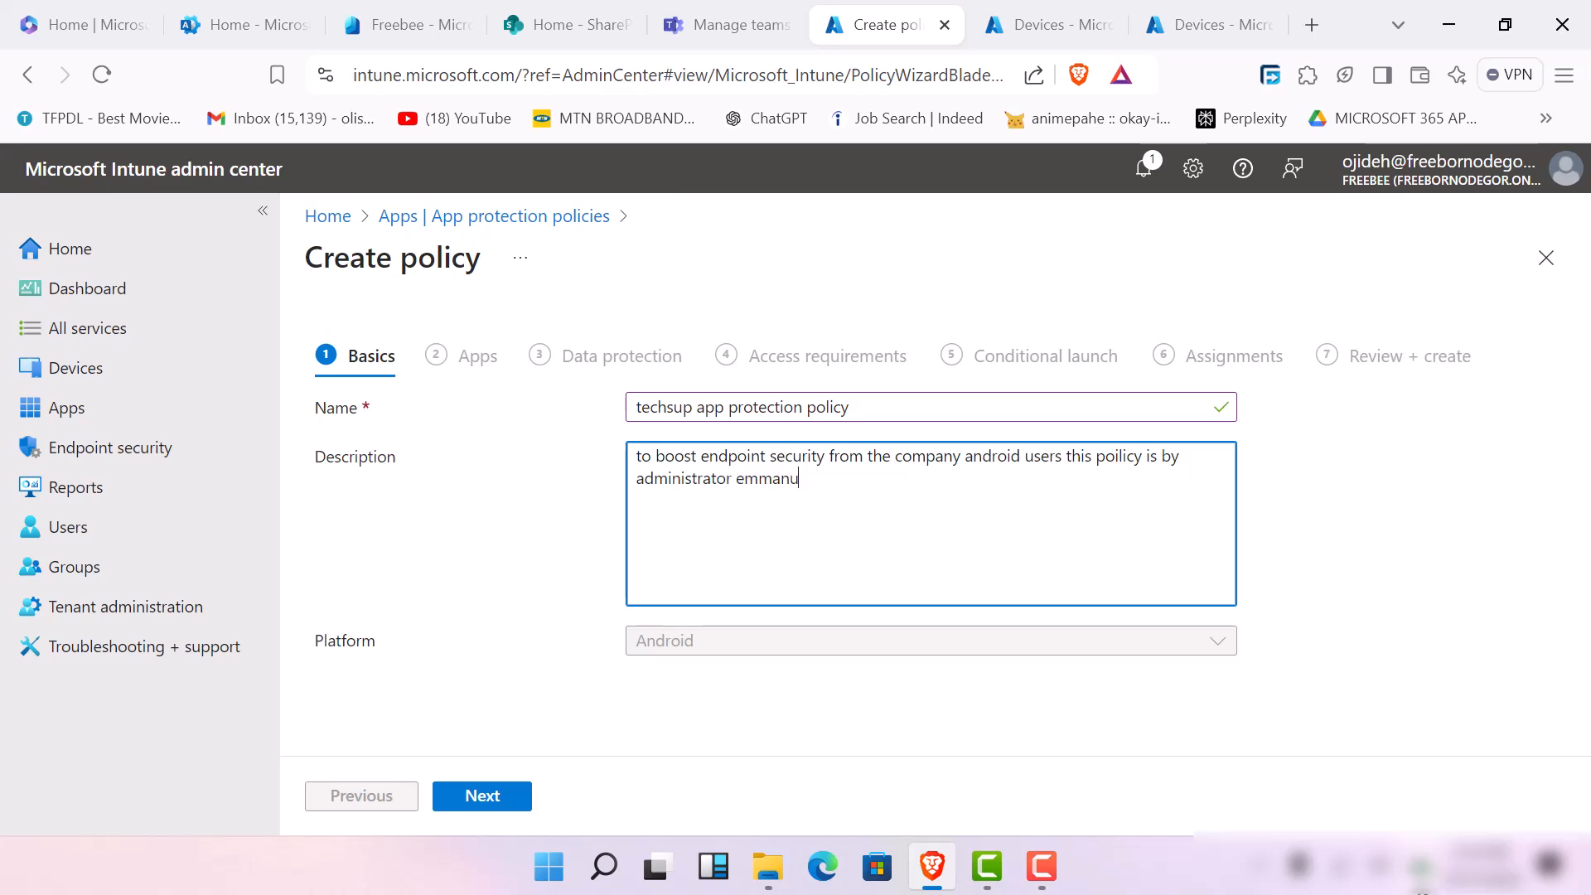
type("el")
key("Tab")
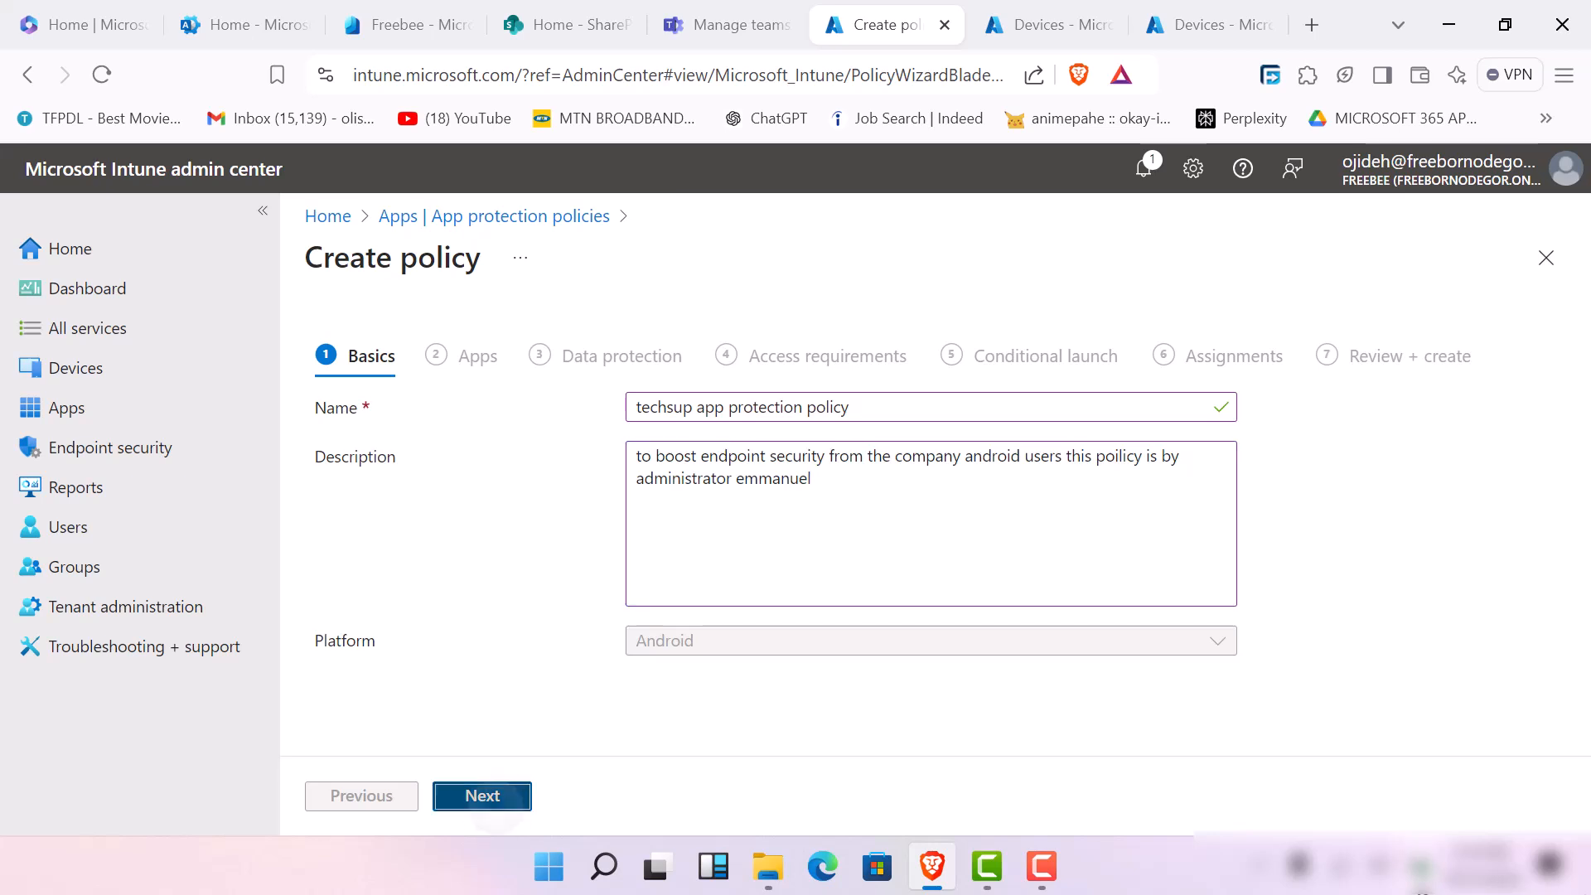
key("Return")
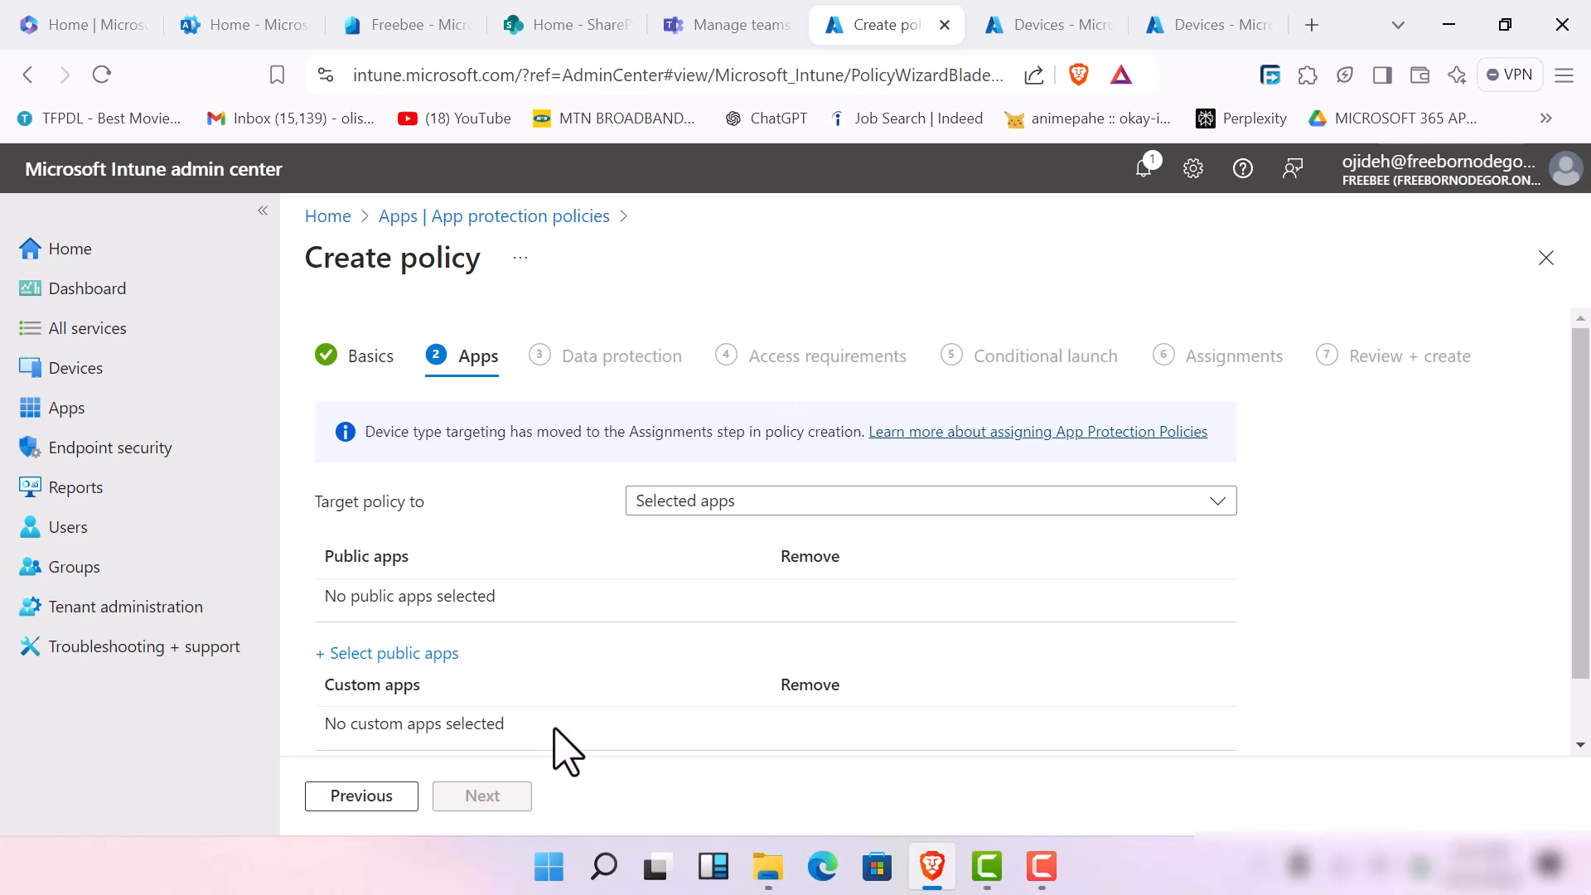
Open the public app selection for the policy and add Microsoft Word to the targeted apps
scroll(513, 626, "down", 1)
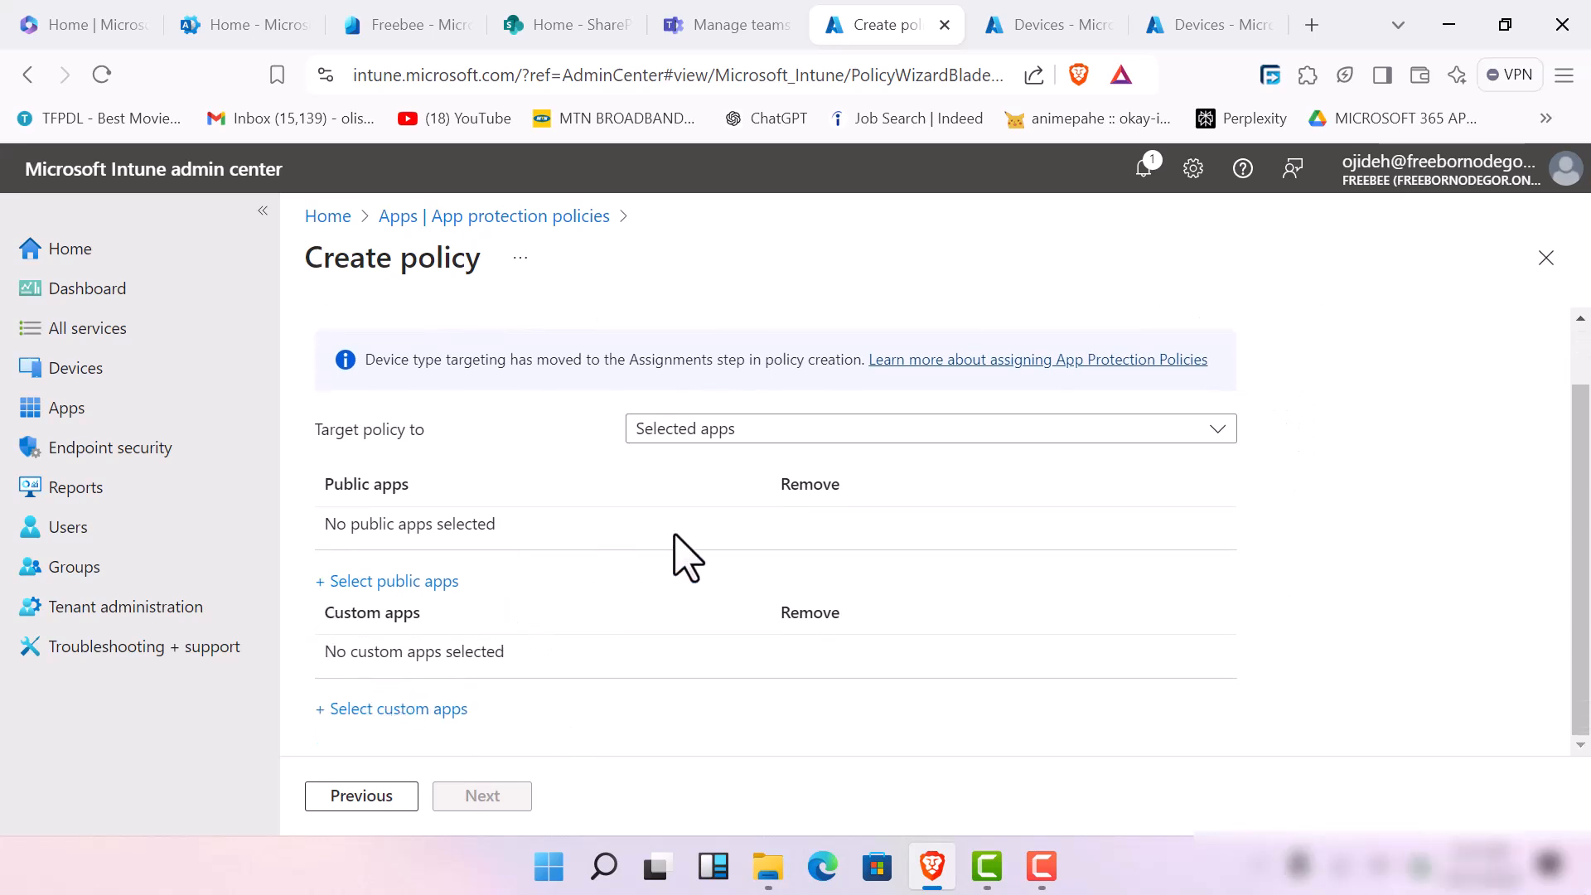
left_click(417, 582)
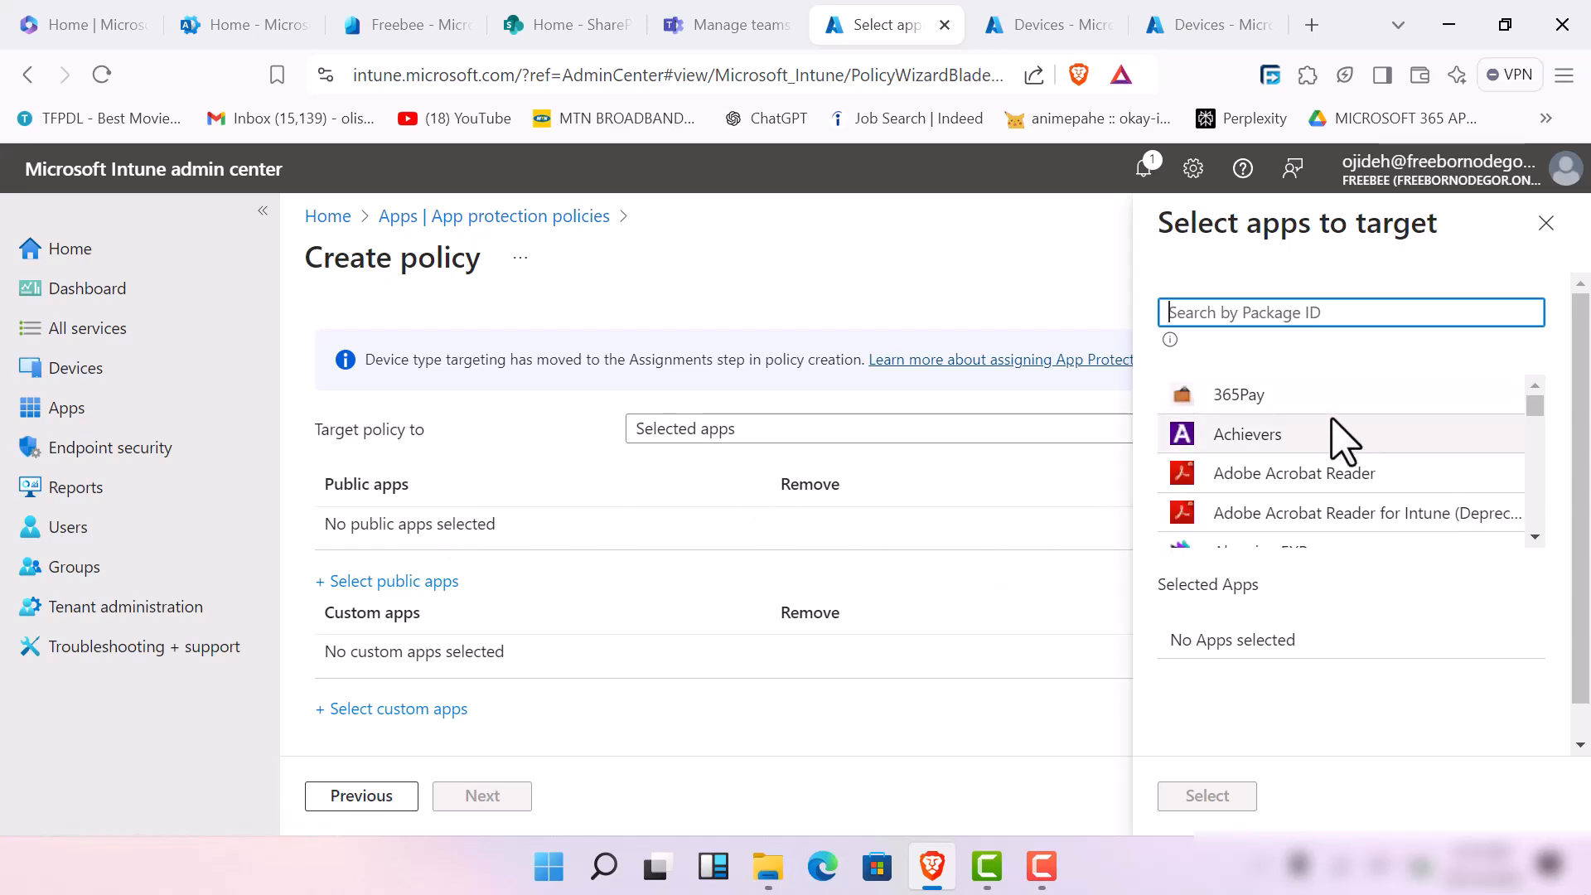
scroll(1332, 439, "down", 3)
scroll(1281, 462, "down", 10)
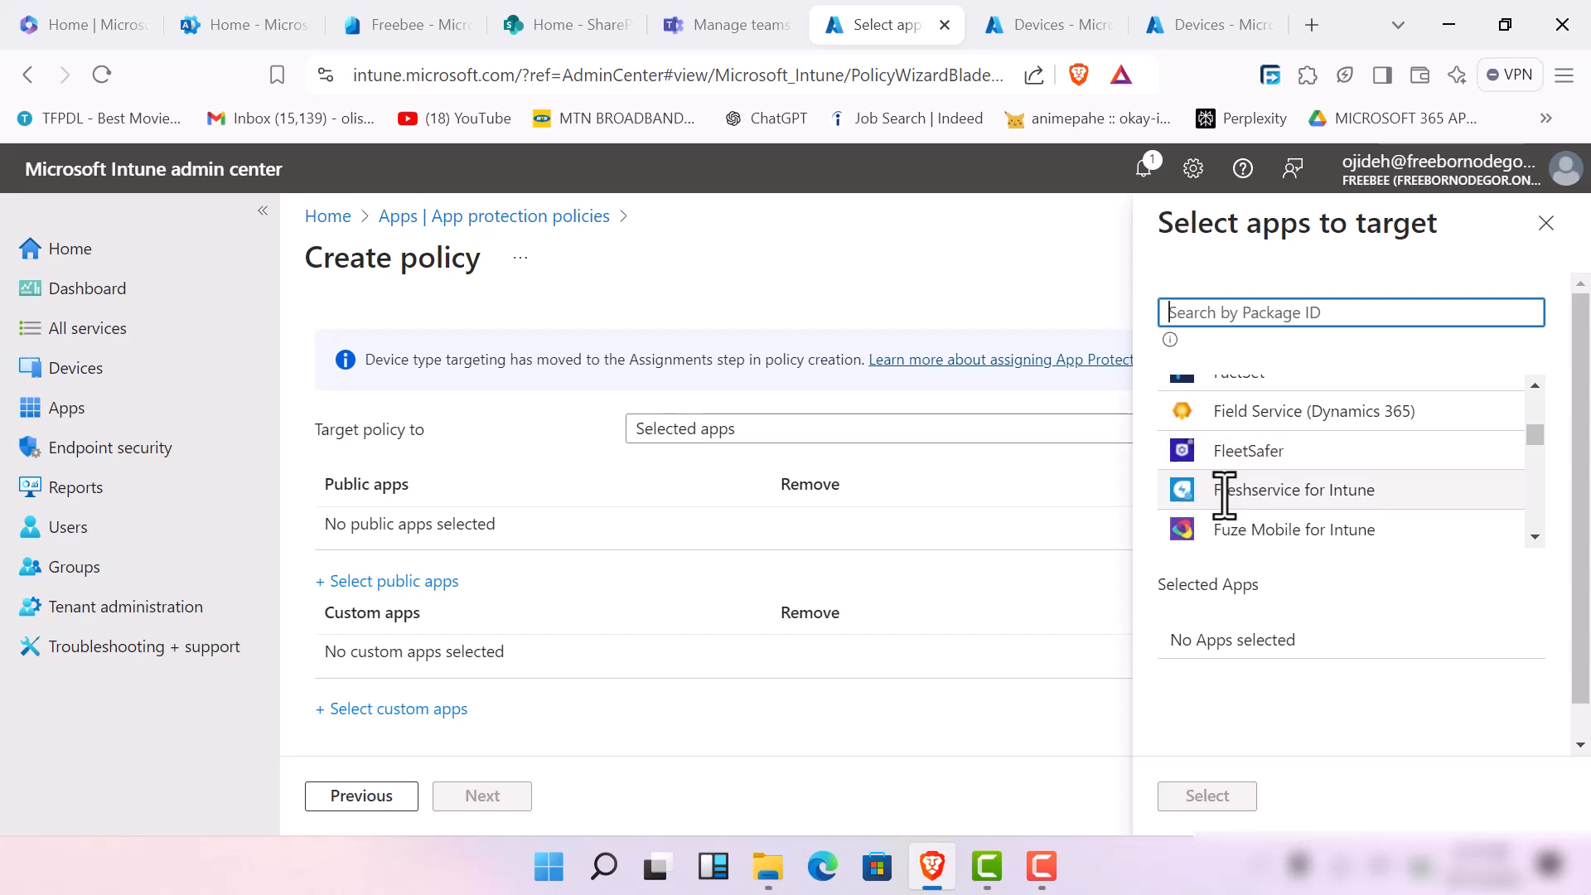
scroll(1243, 489, "down", 10)
scroll(1263, 483, "down", 5)
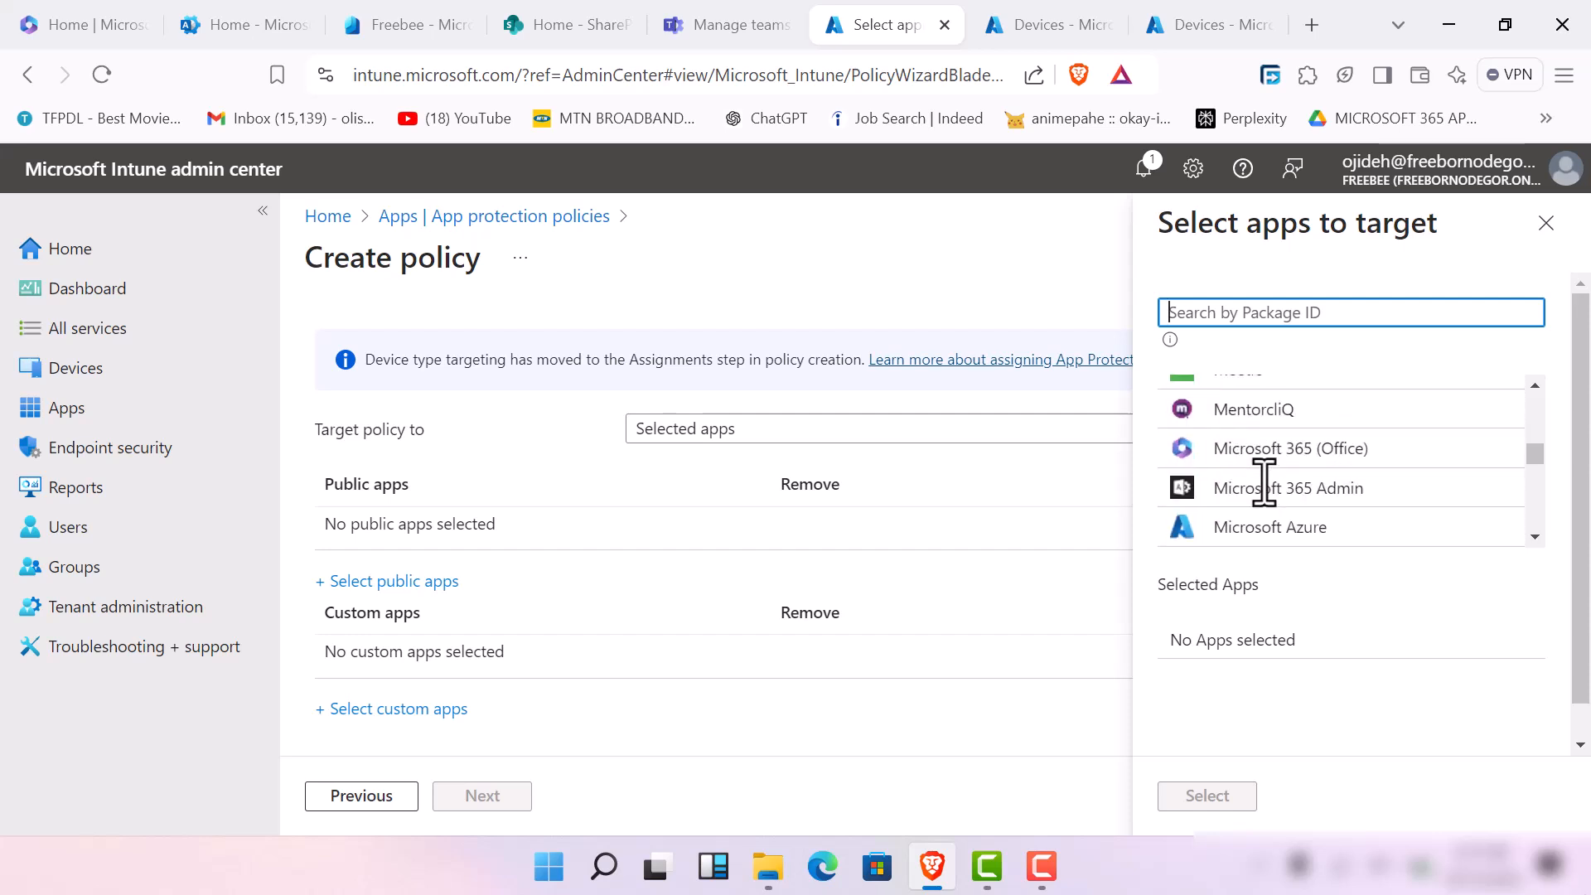
scroll(1257, 522, "down", 3)
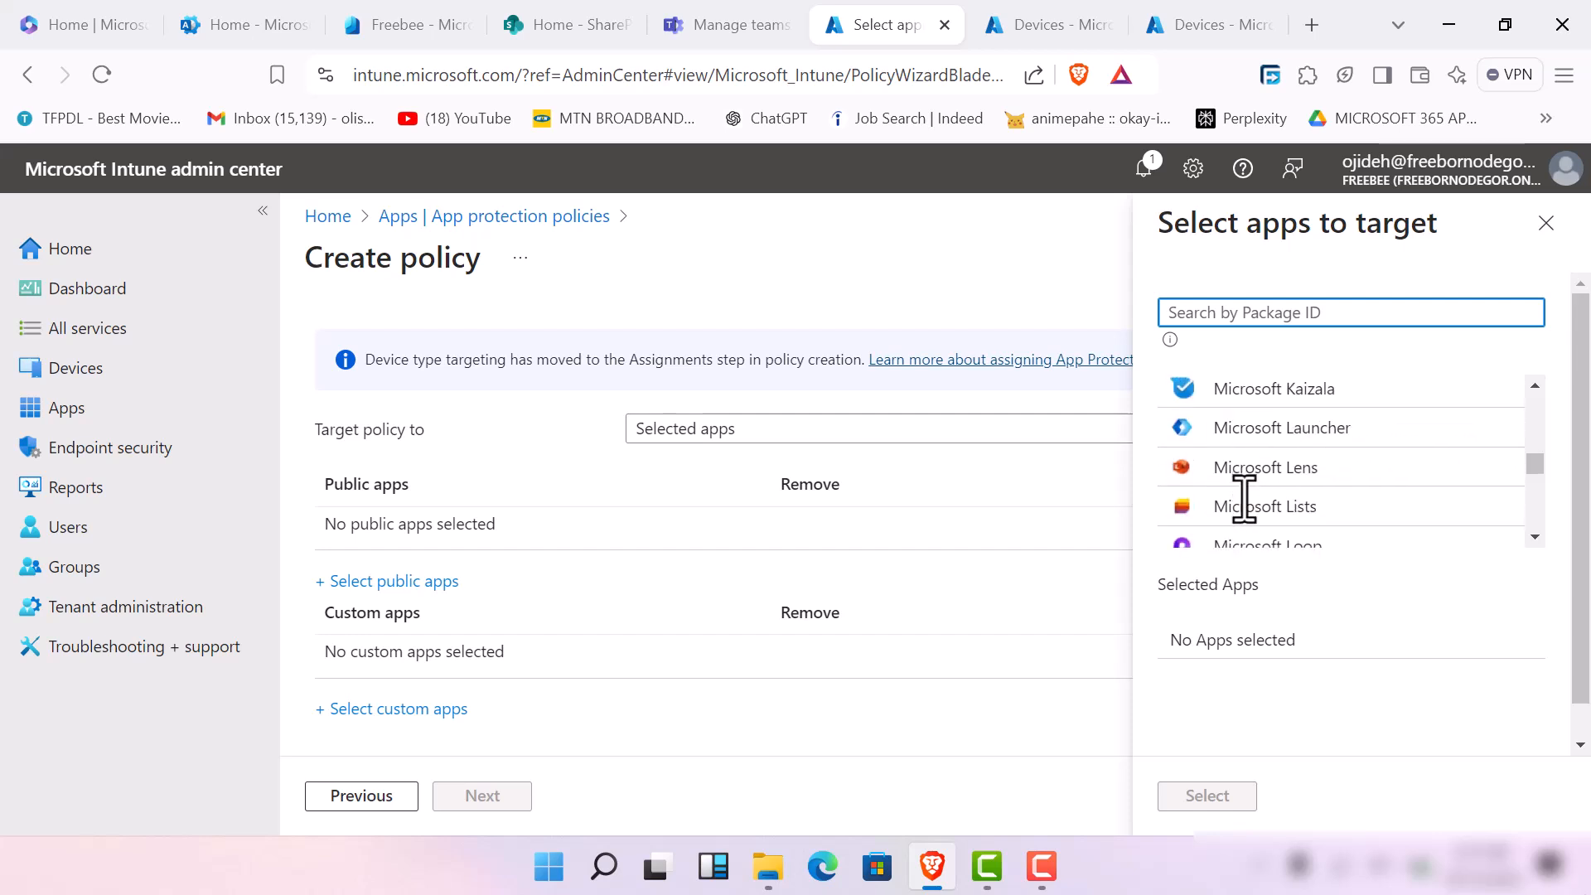
scroll(1246, 510, "down", 4)
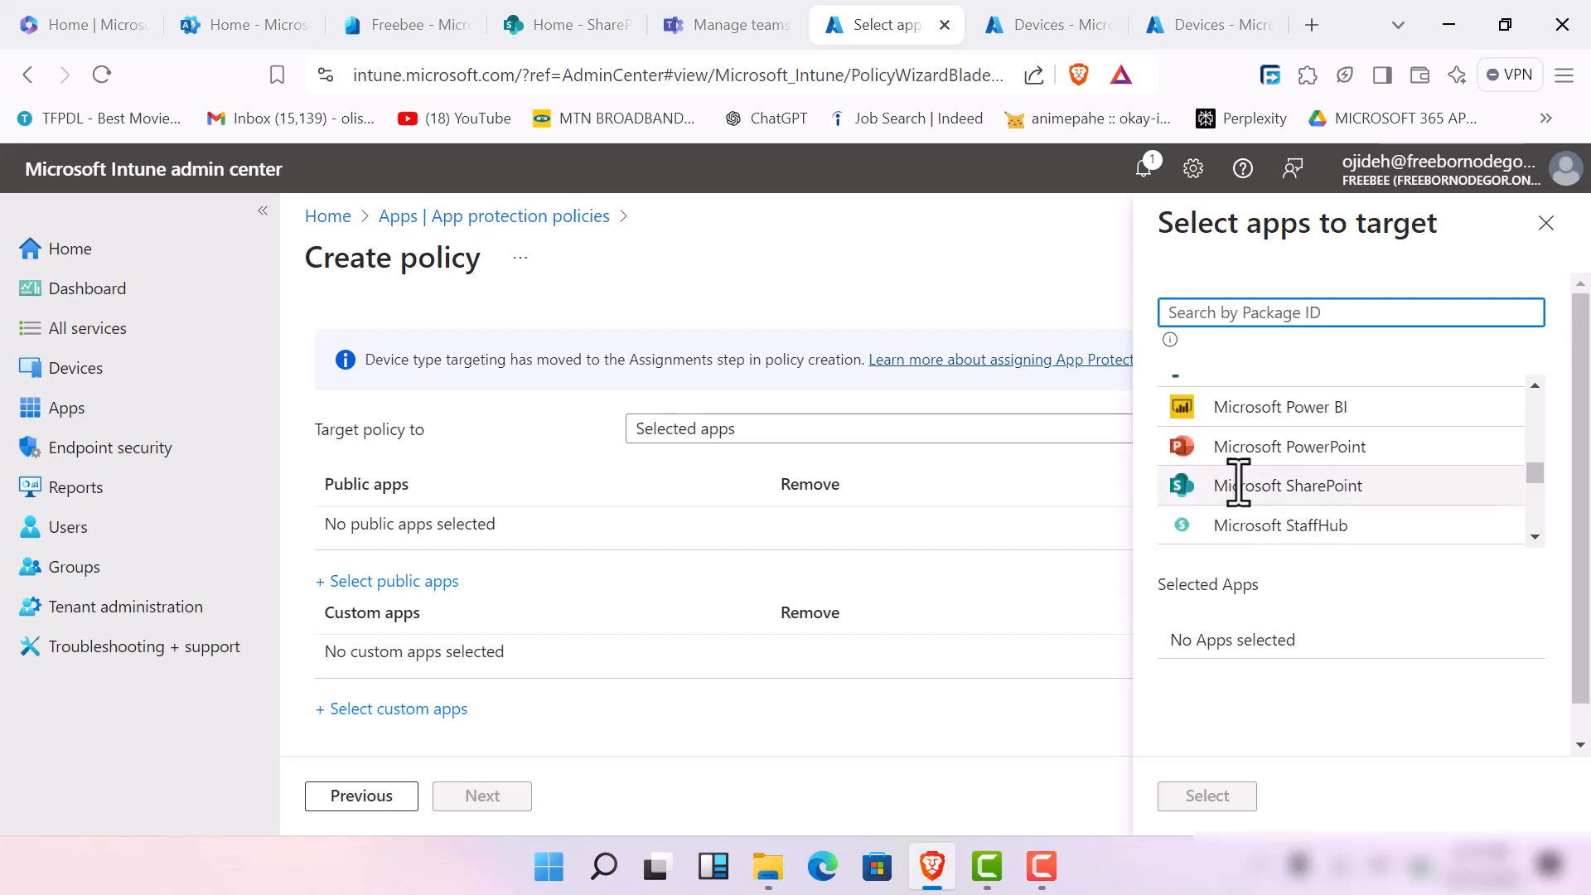
scroll(1233, 474, "down", 3)
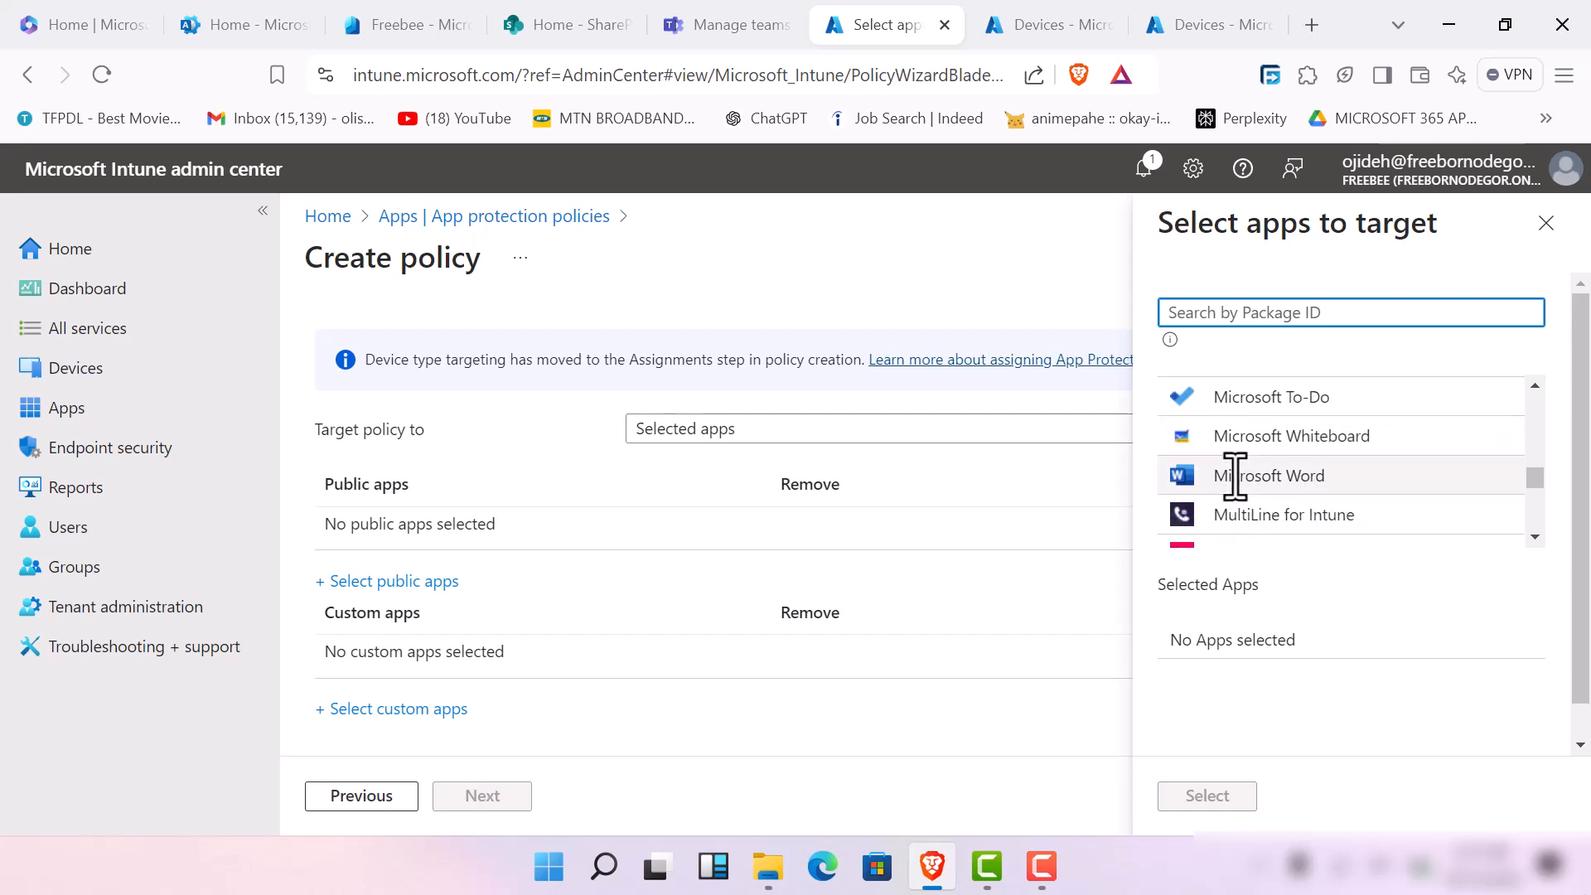
scroll(1235, 478, "down", 3)
scroll(1236, 482, "up", 5)
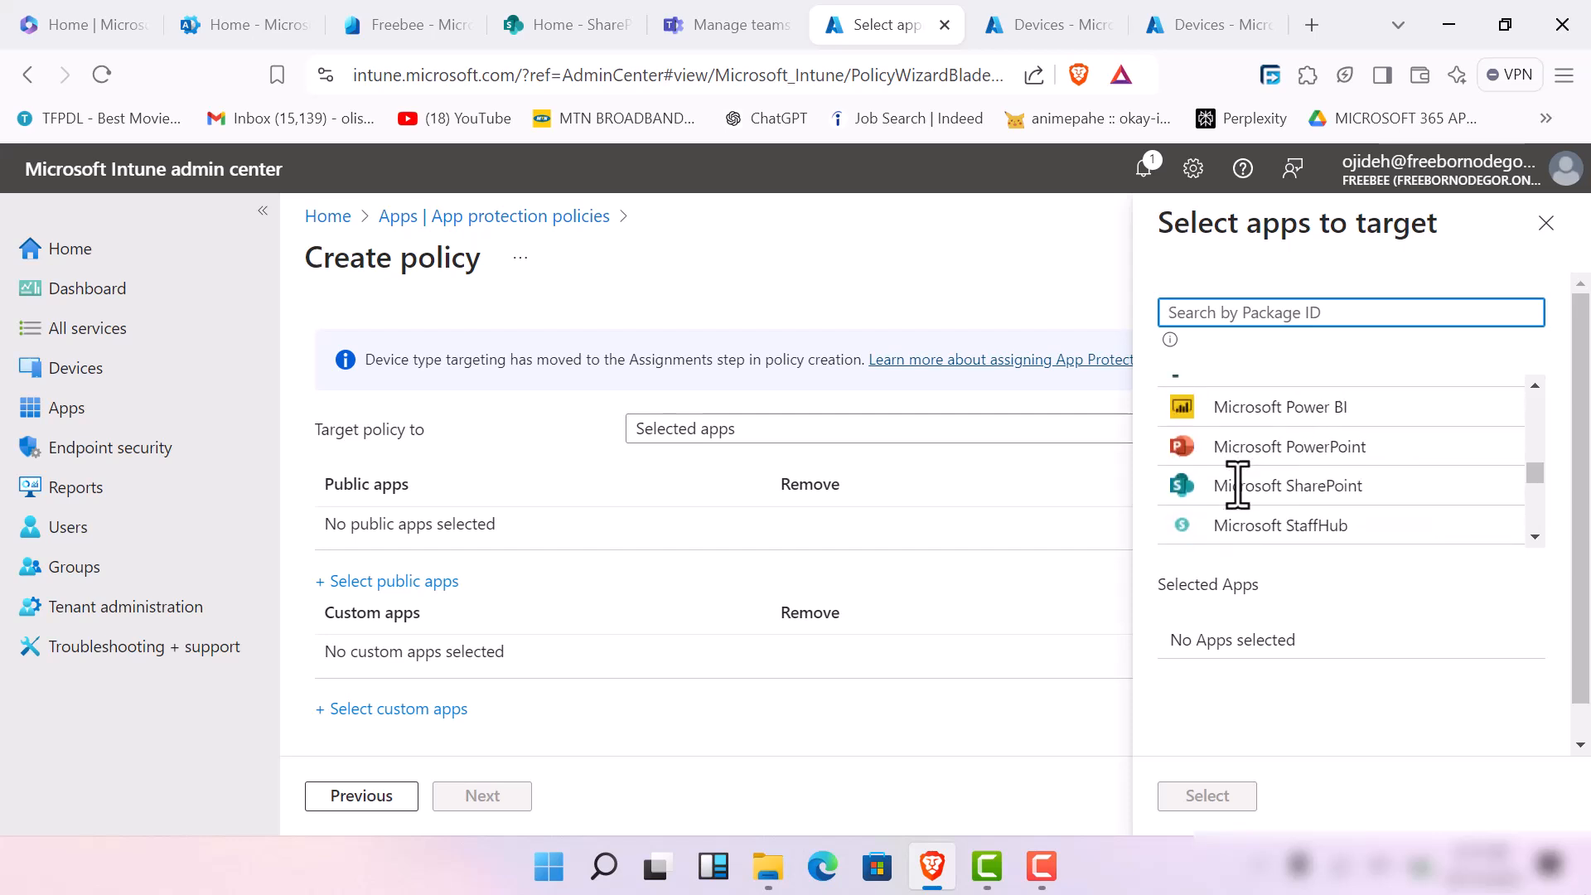
scroll(1242, 509, "down", 3)
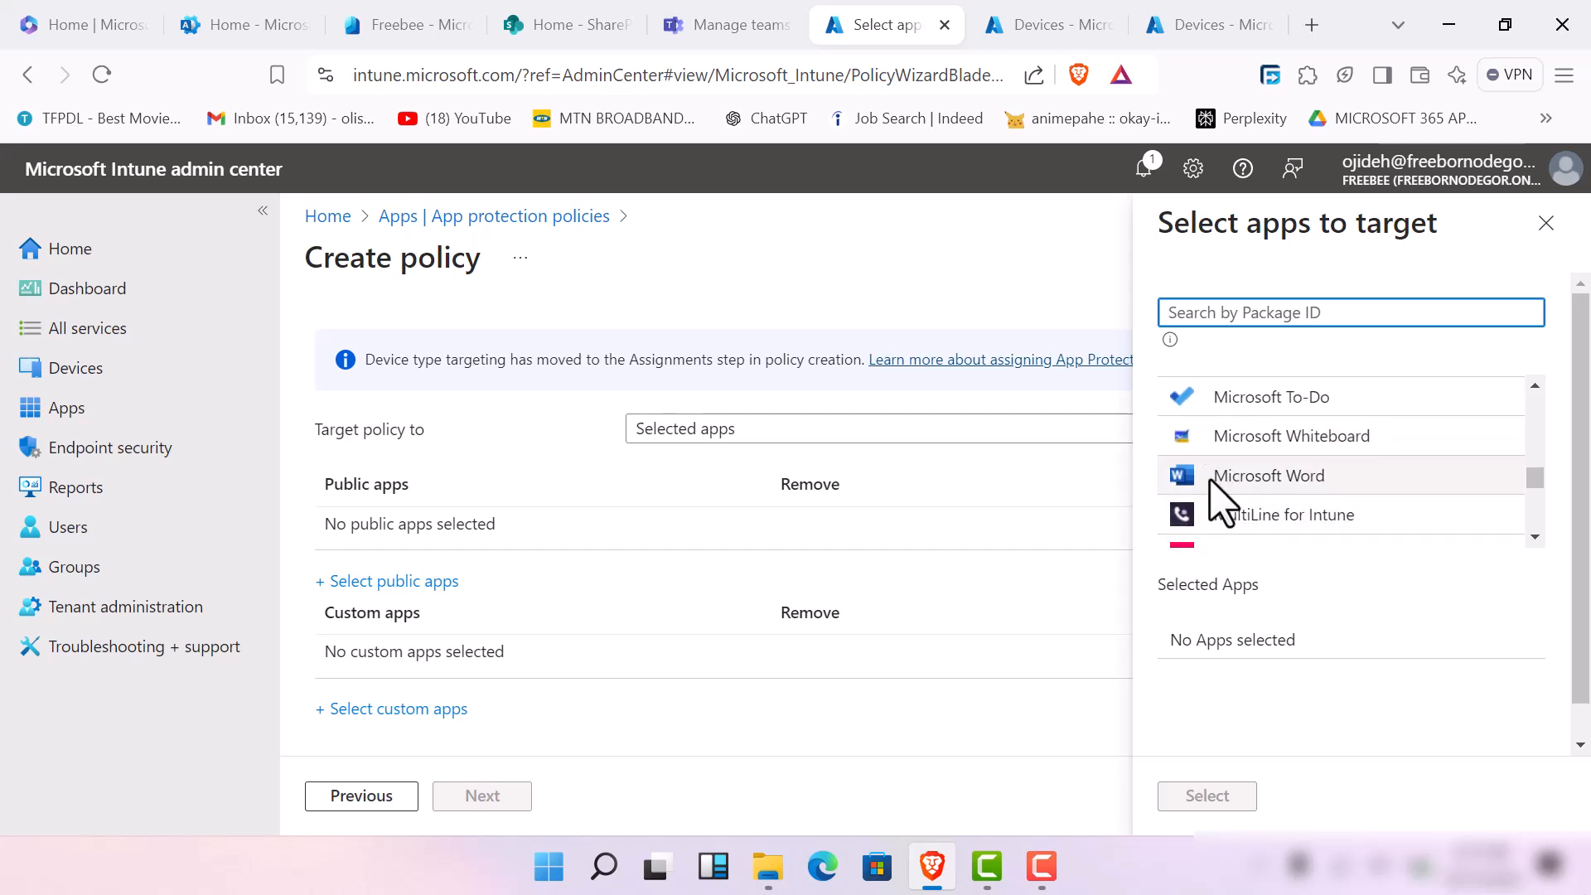
left_click(1211, 479)
Add LumApps for Intune and Idenprotect Go to the targeted public apps
scroll(1272, 465, "up", 3)
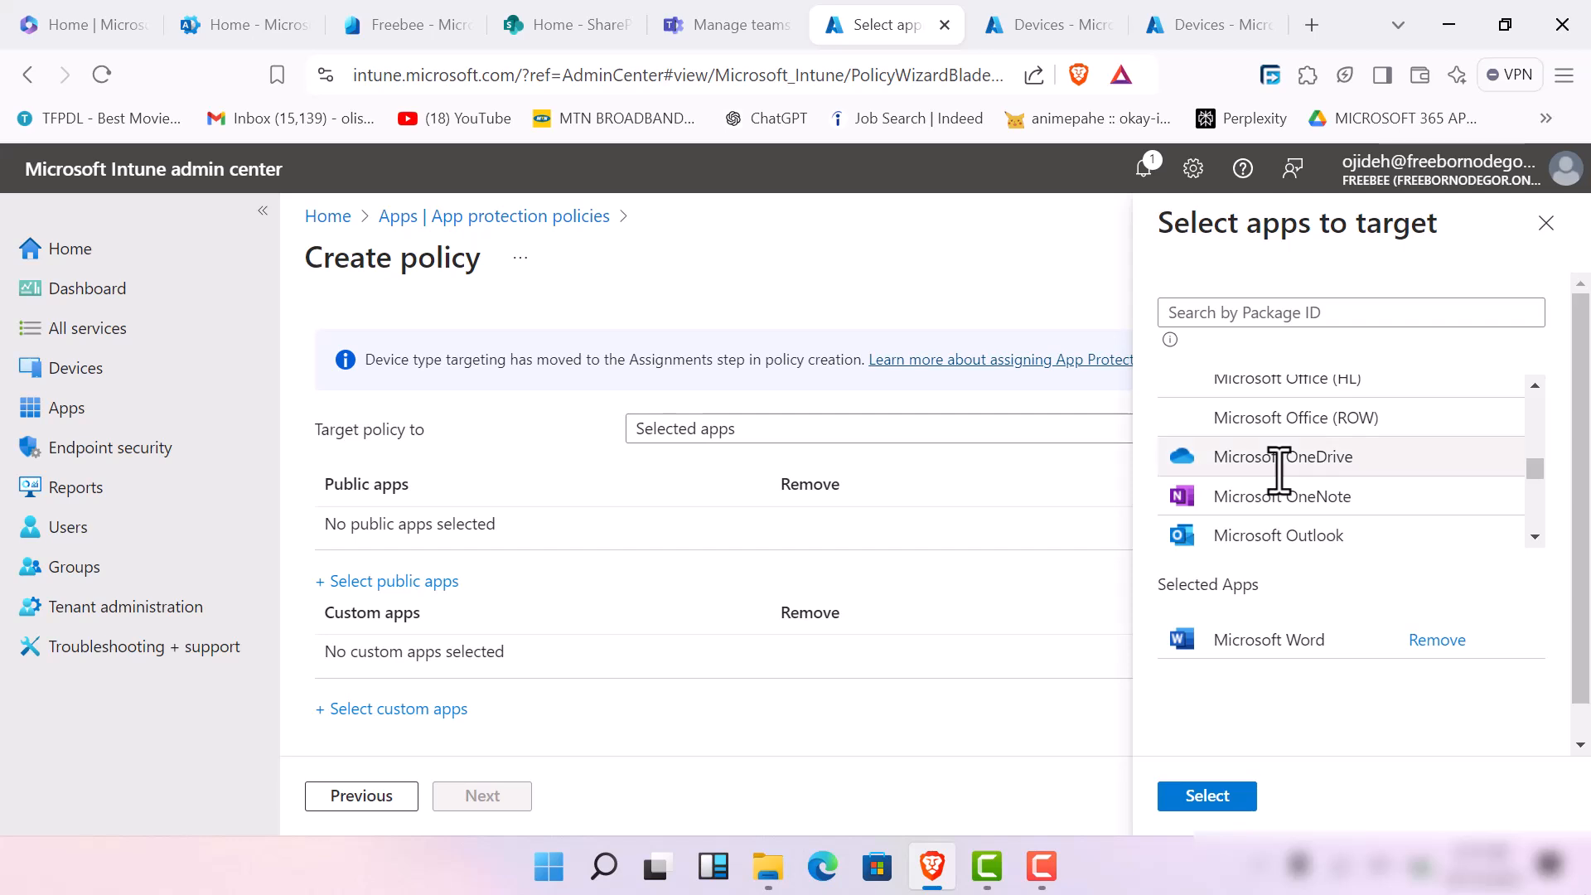
scroll(1280, 481, "up", 5)
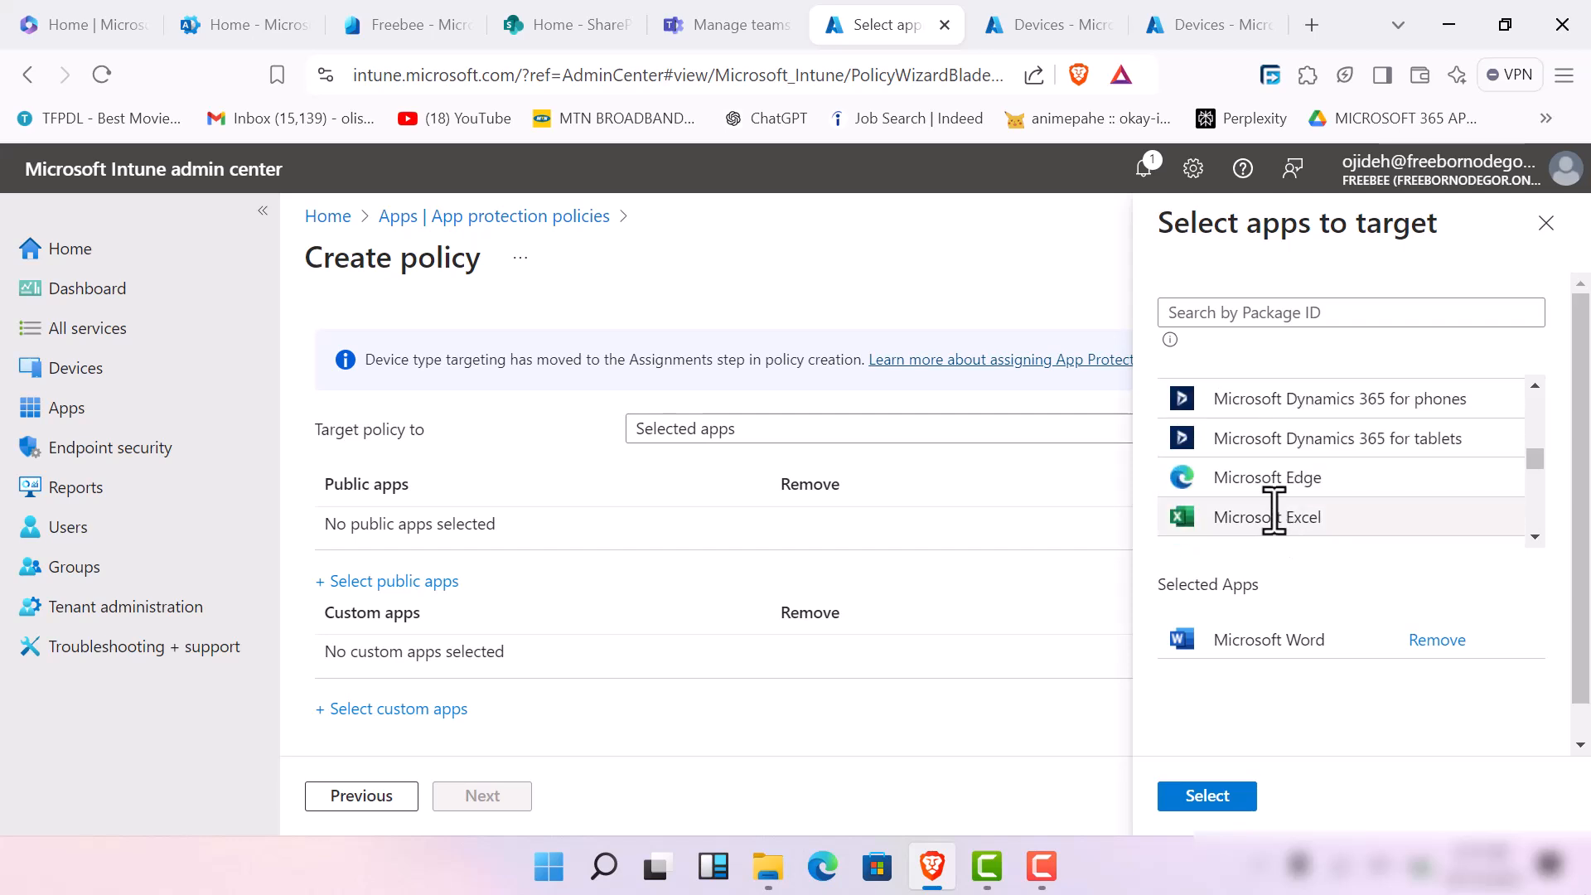
scroll(1292, 478, "up", 3)
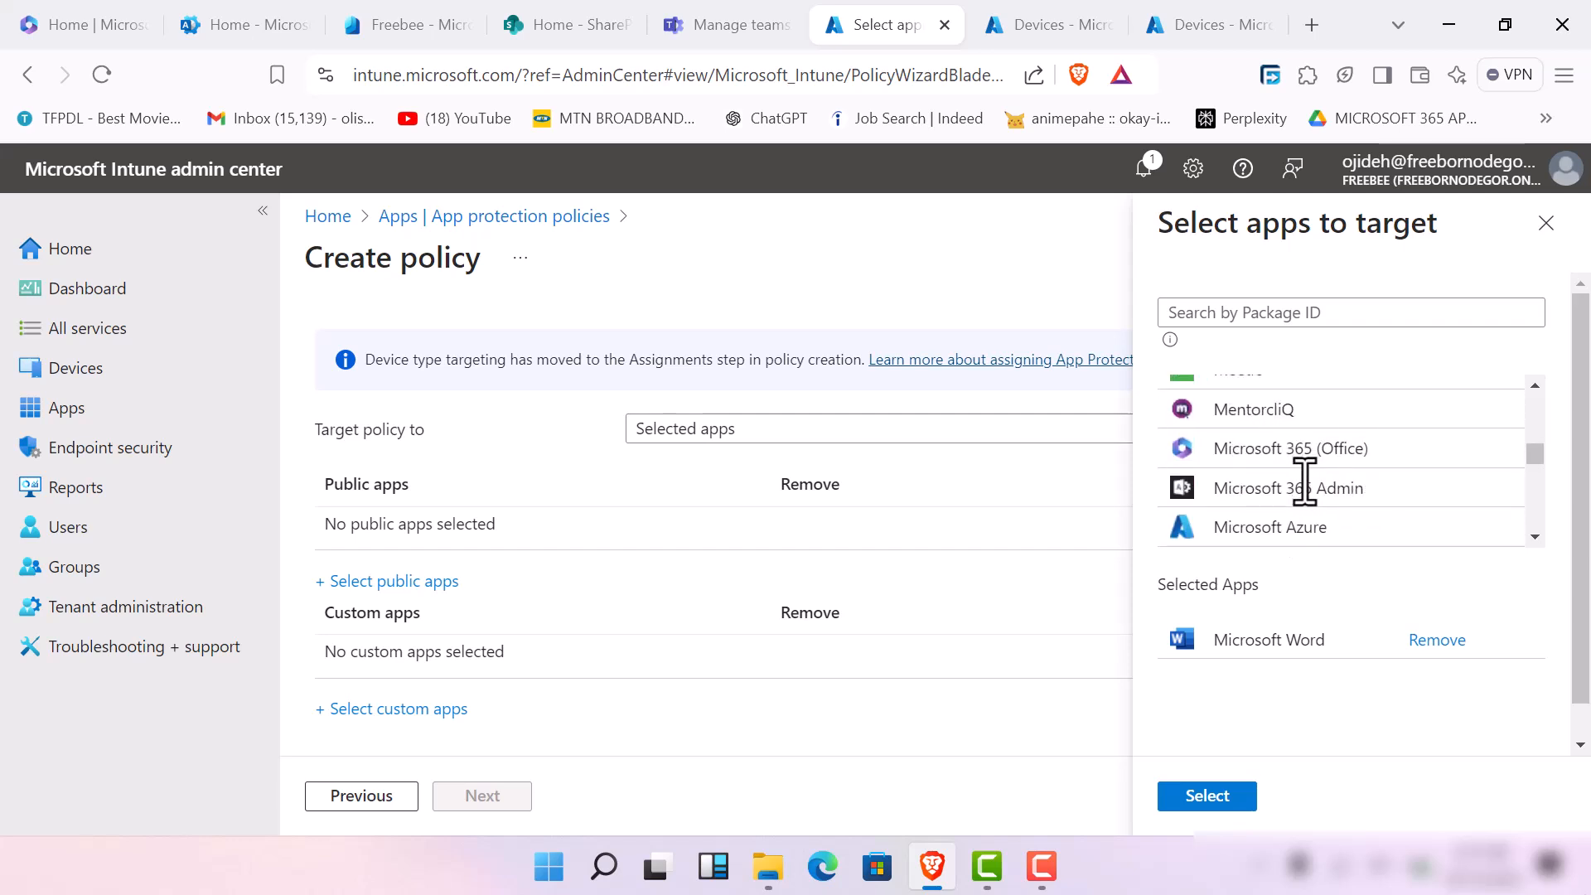
scroll(1282, 489, "up", 3)
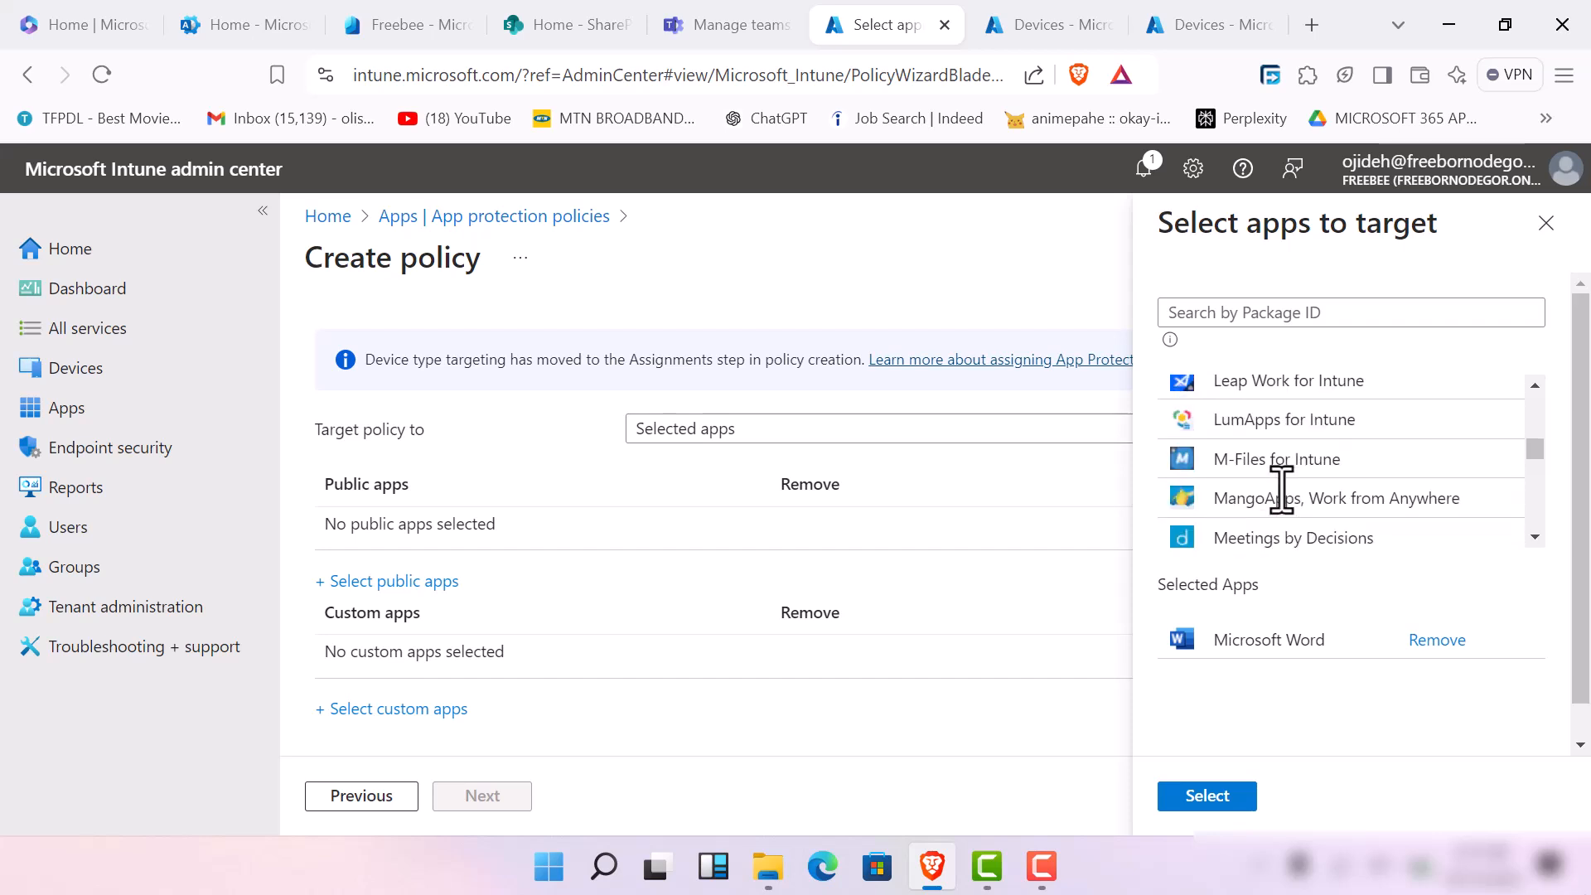
left_click(1284, 420)
scroll(1310, 505, "up", 2)
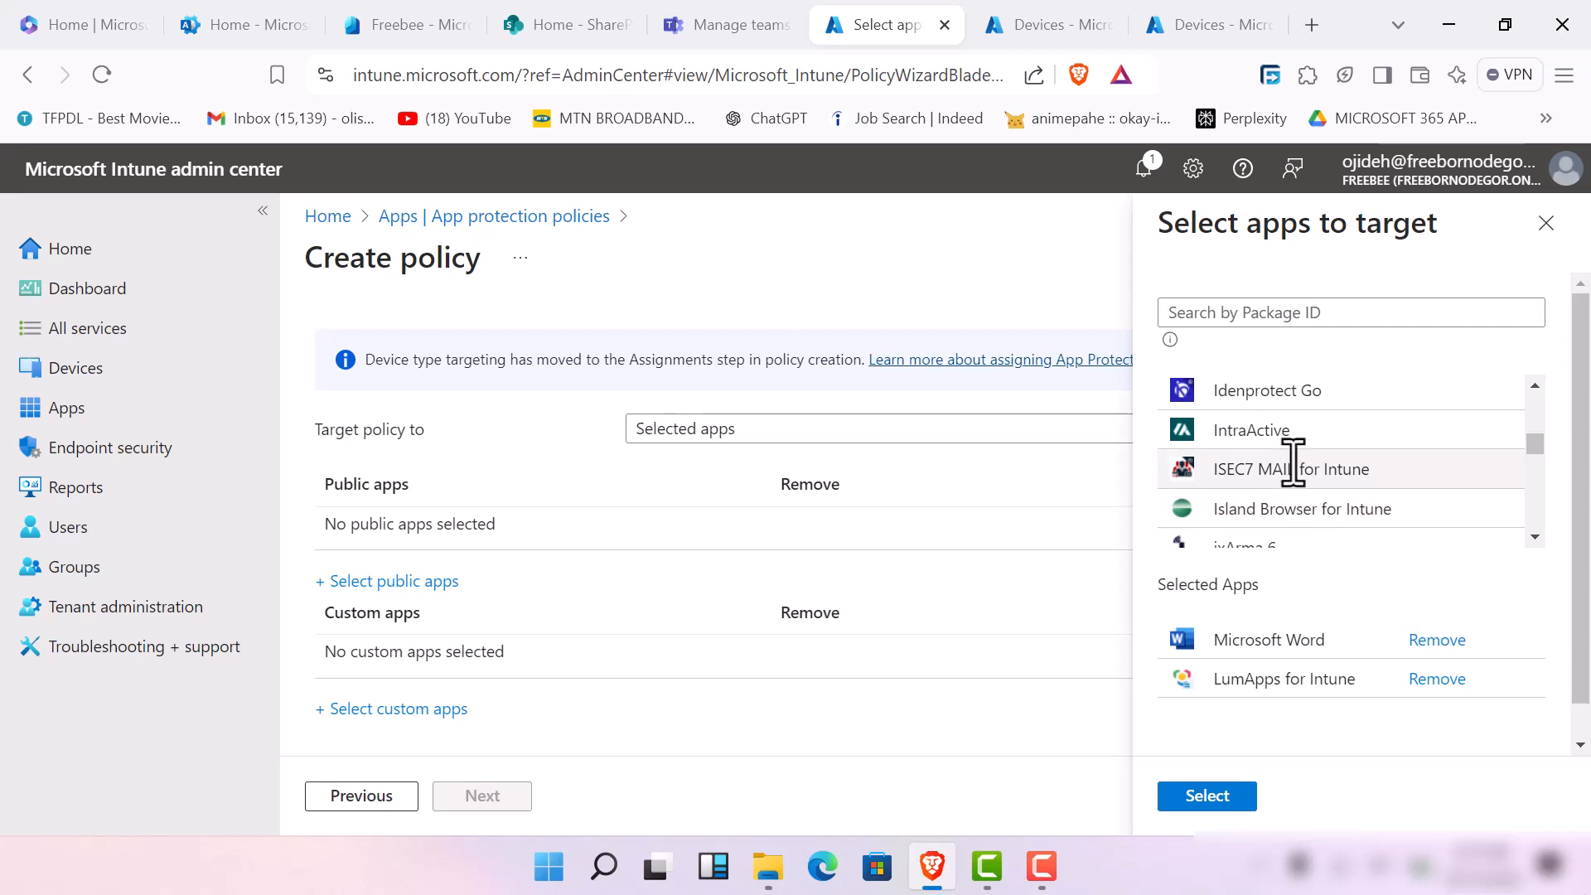
left_click(1310, 395)
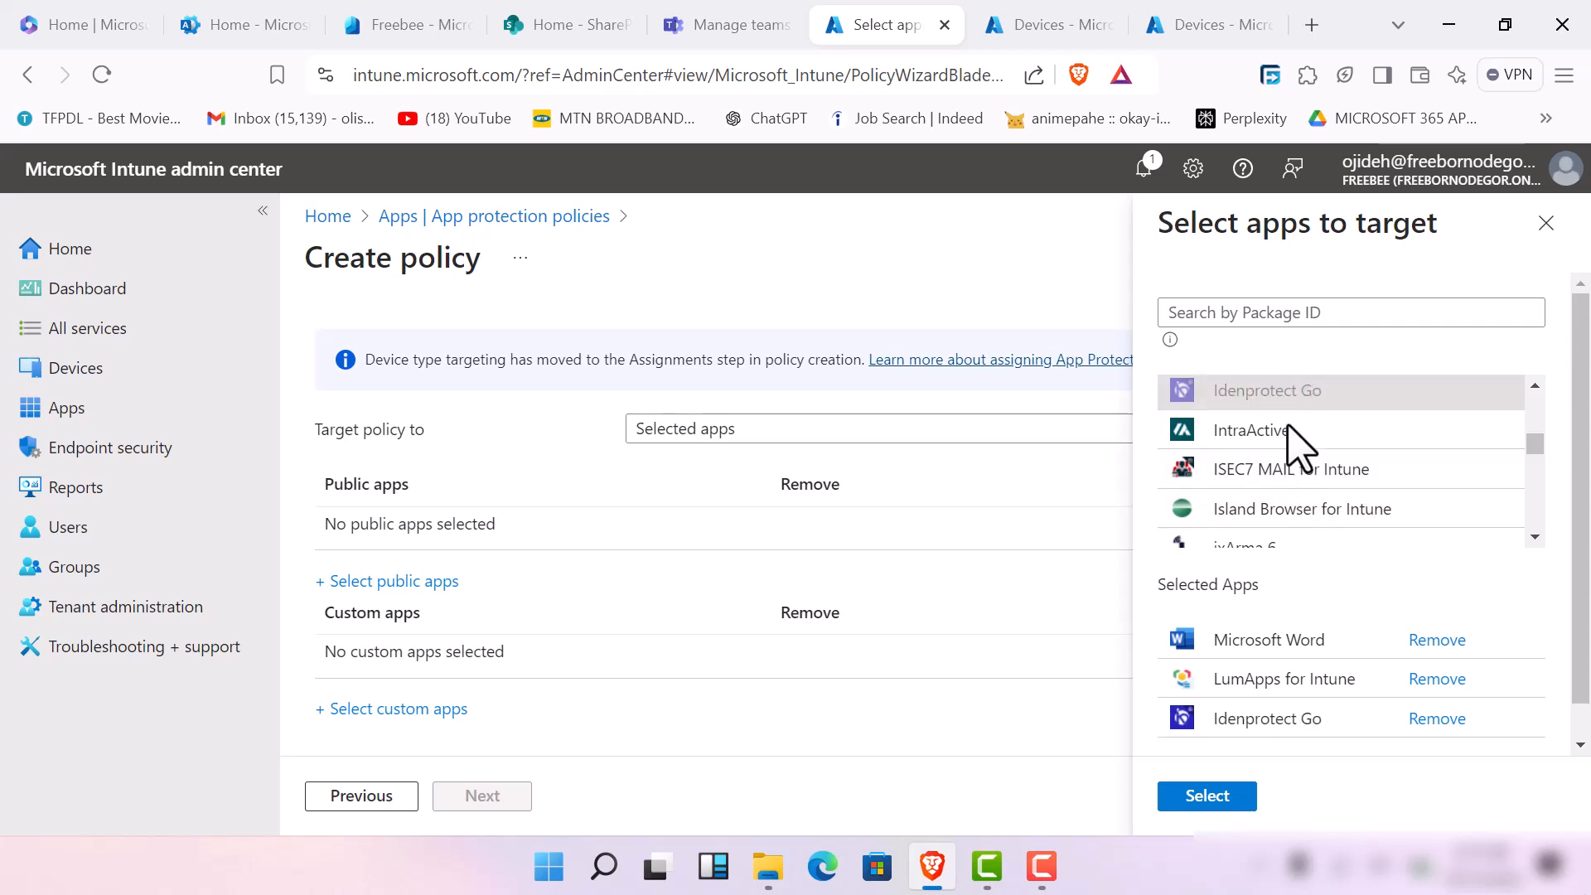
Add Power Automate and Power Apps to the policy's targeted public apps
scroll(1259, 460, "down", 5)
scroll(1257, 466, "down", 10)
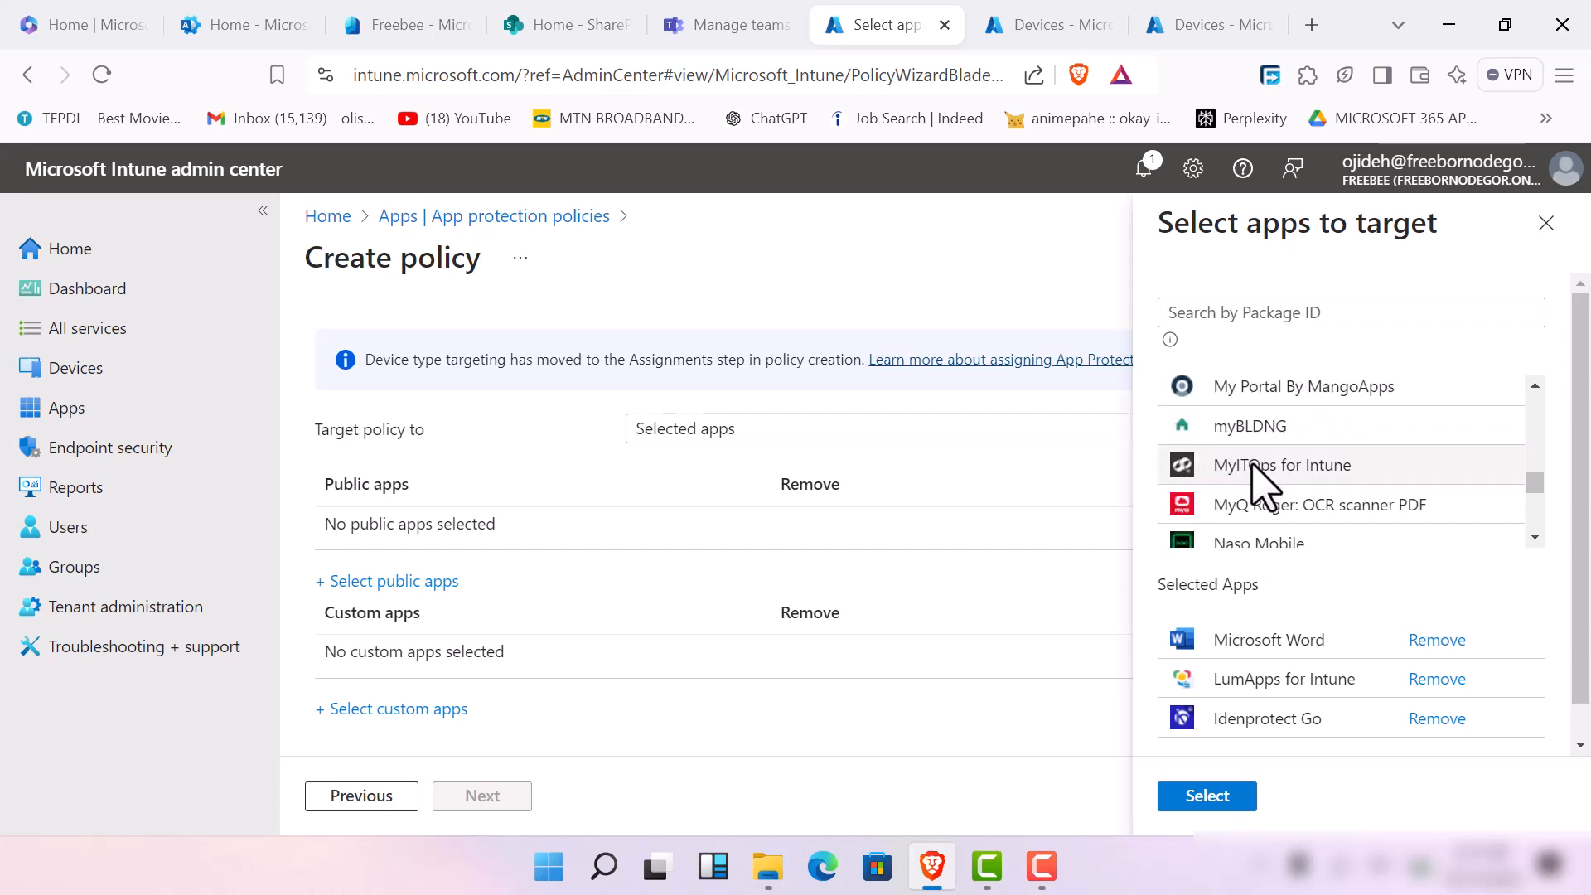
scroll(1258, 480, "down", 4)
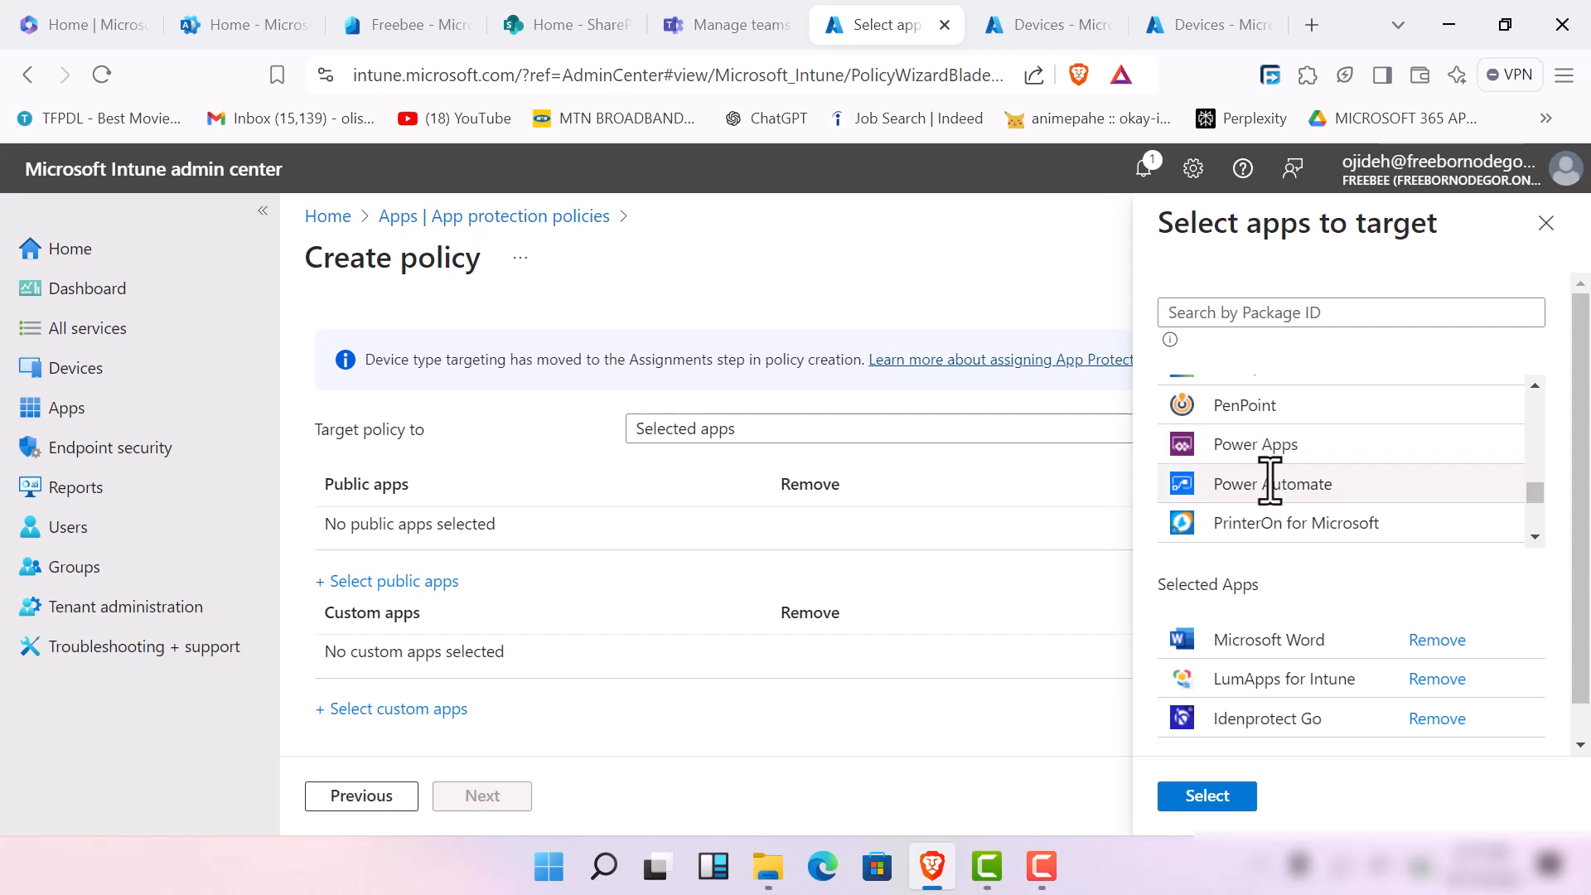
left_click(1259, 477)
left_click(1271, 444)
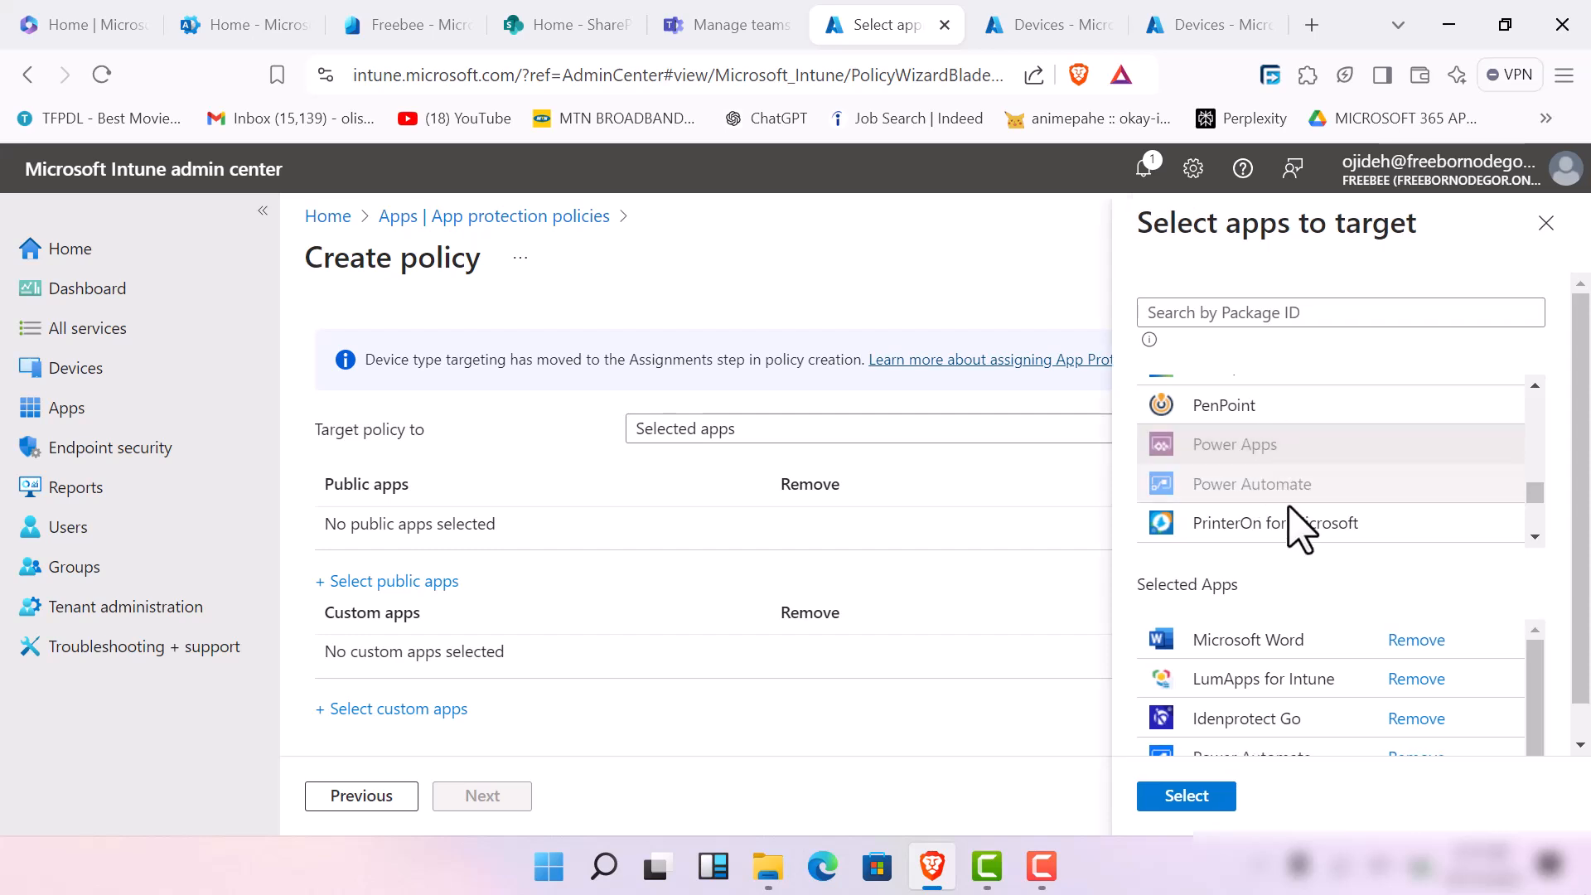
Add Viva Engage, Unique Moments and Zoom for Intune to the targeted public apps
scroll(1271, 469, "down", 3)
scroll(1288, 515, "down", 10)
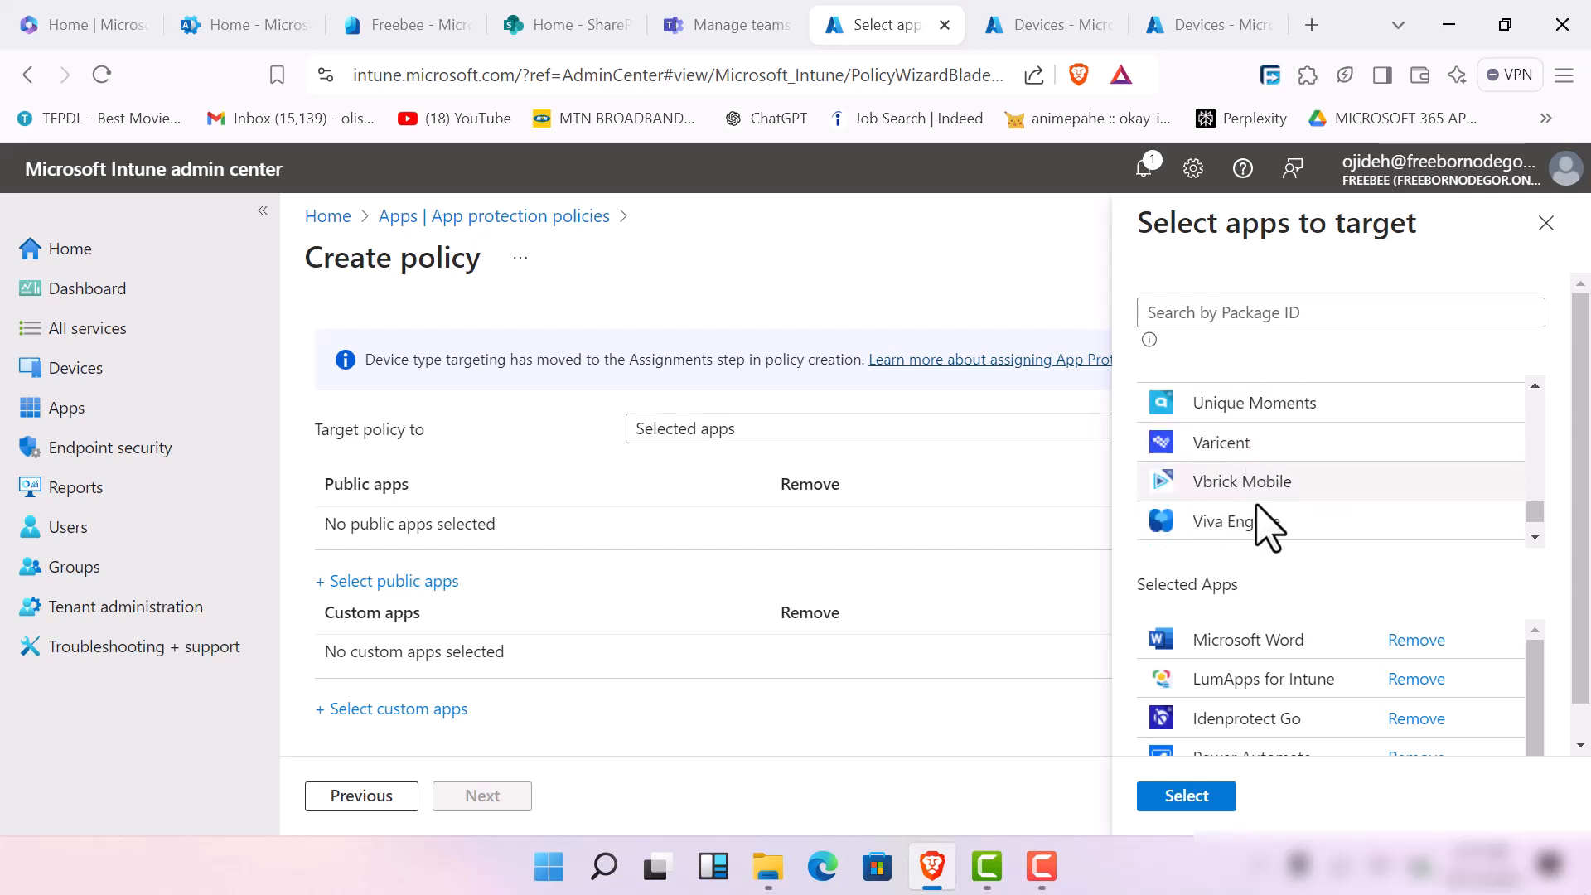
scroll(1260, 497, "down", 5)
scroll(1243, 489, "up", 5)
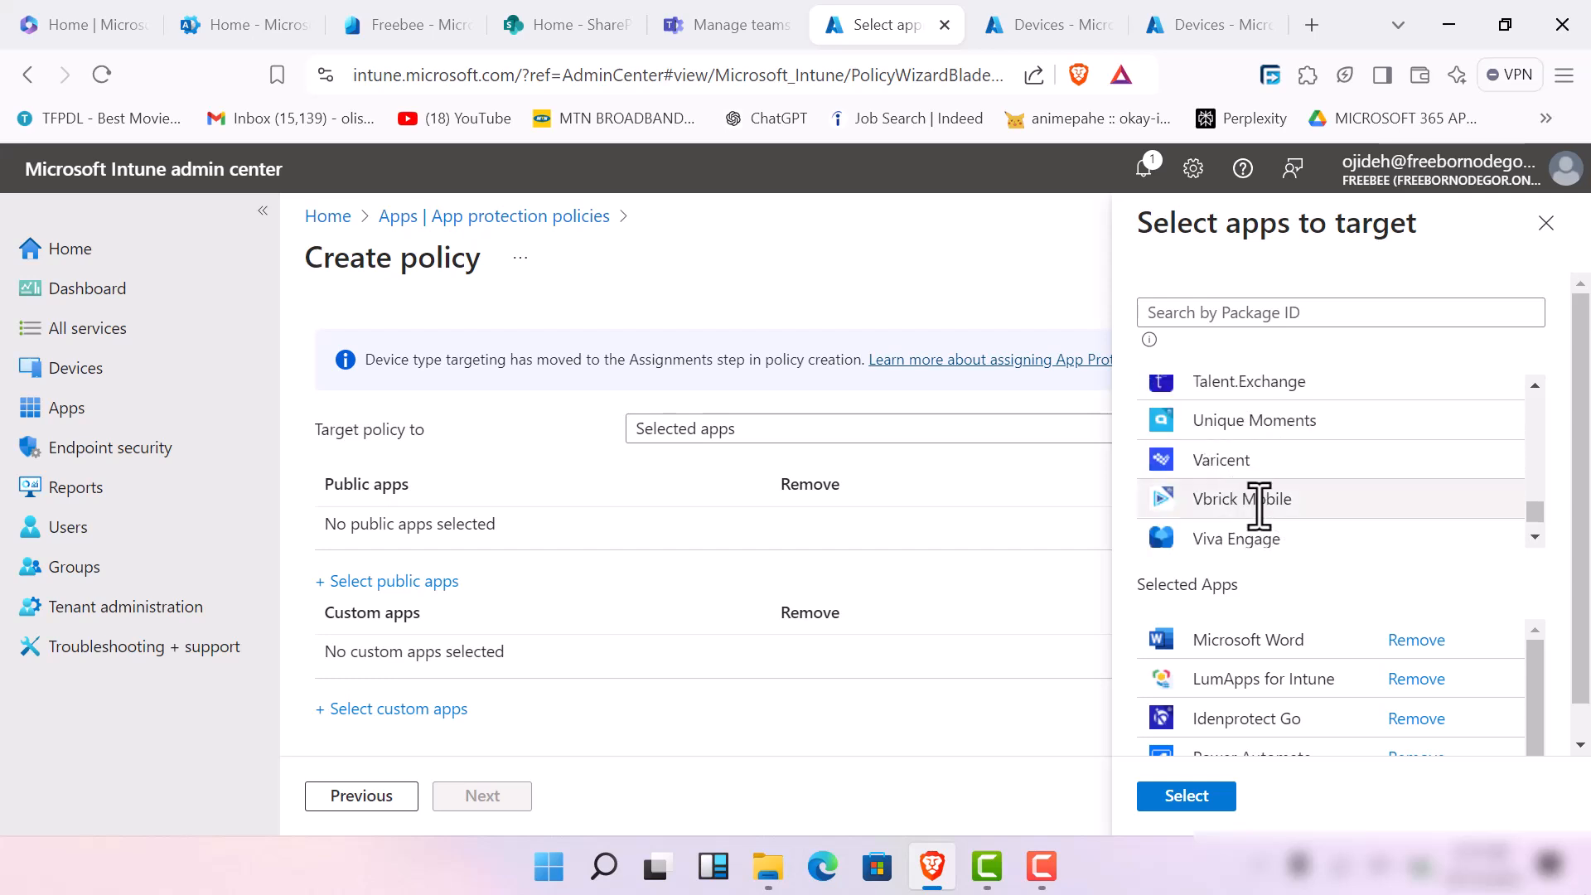
left_click(1268, 537)
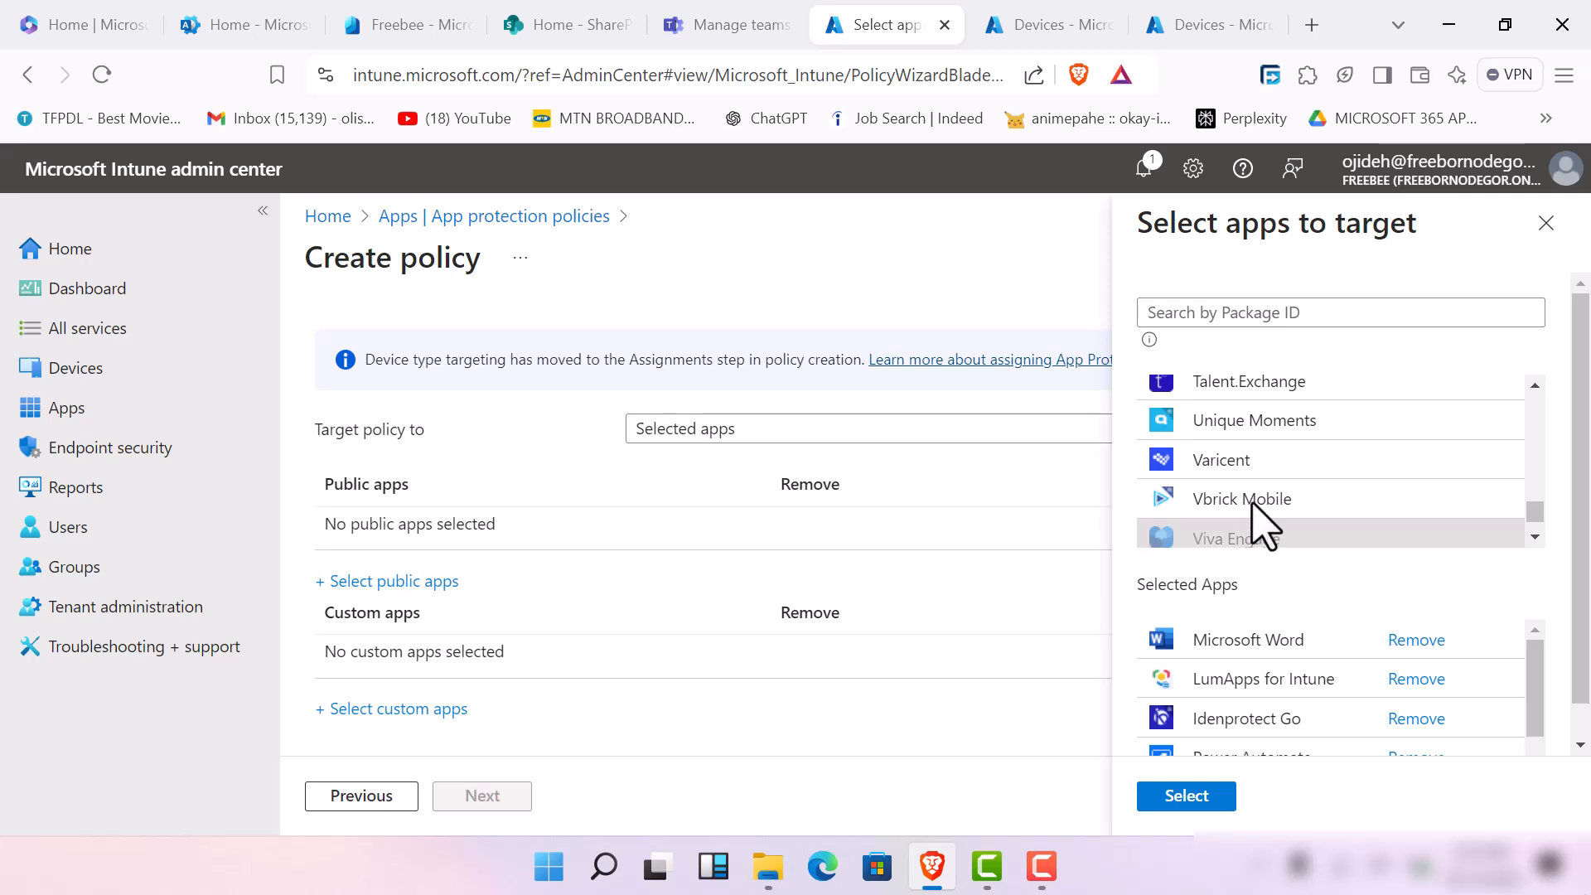
left_click(1269, 420)
scroll(1251, 497, "down", 5)
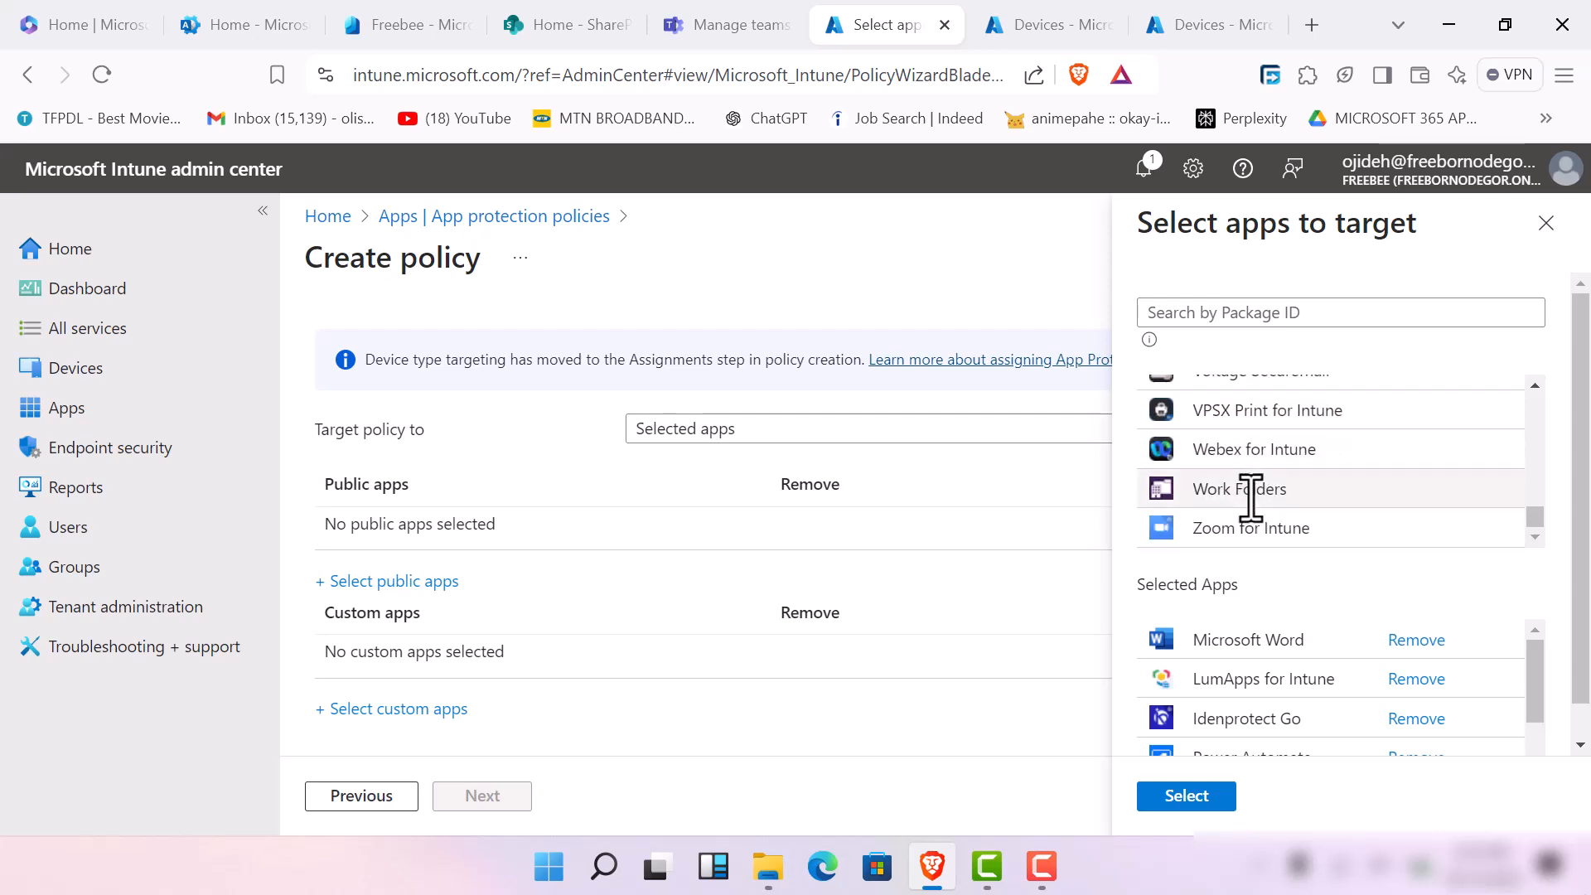
left_click(1247, 491)
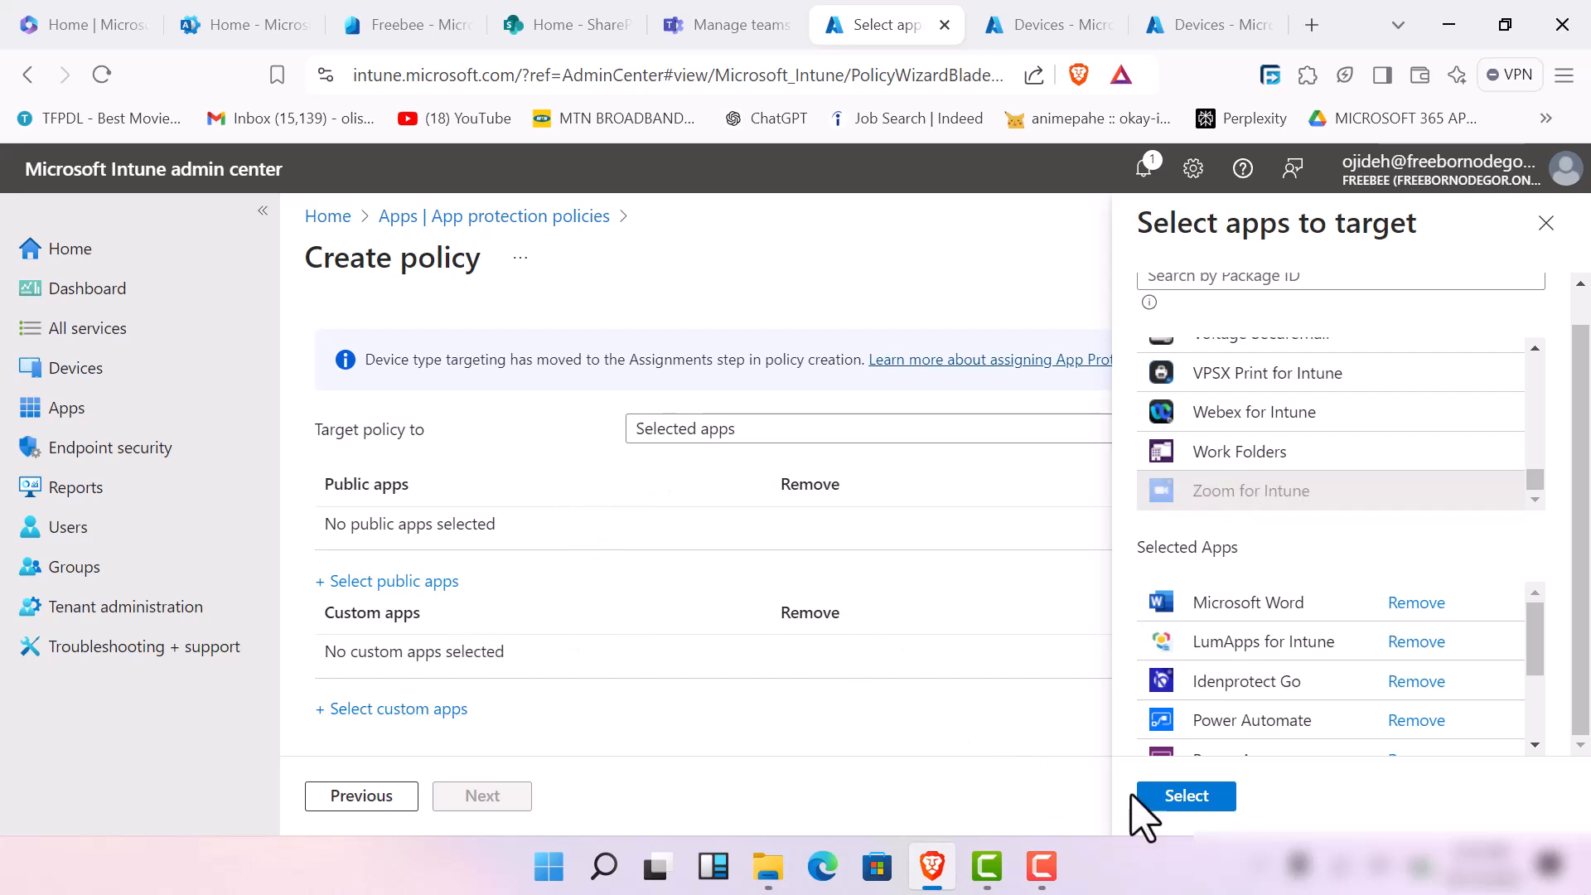
Confirm the public app selection and proceed to the policy's data protection settings
left_click(1177, 797)
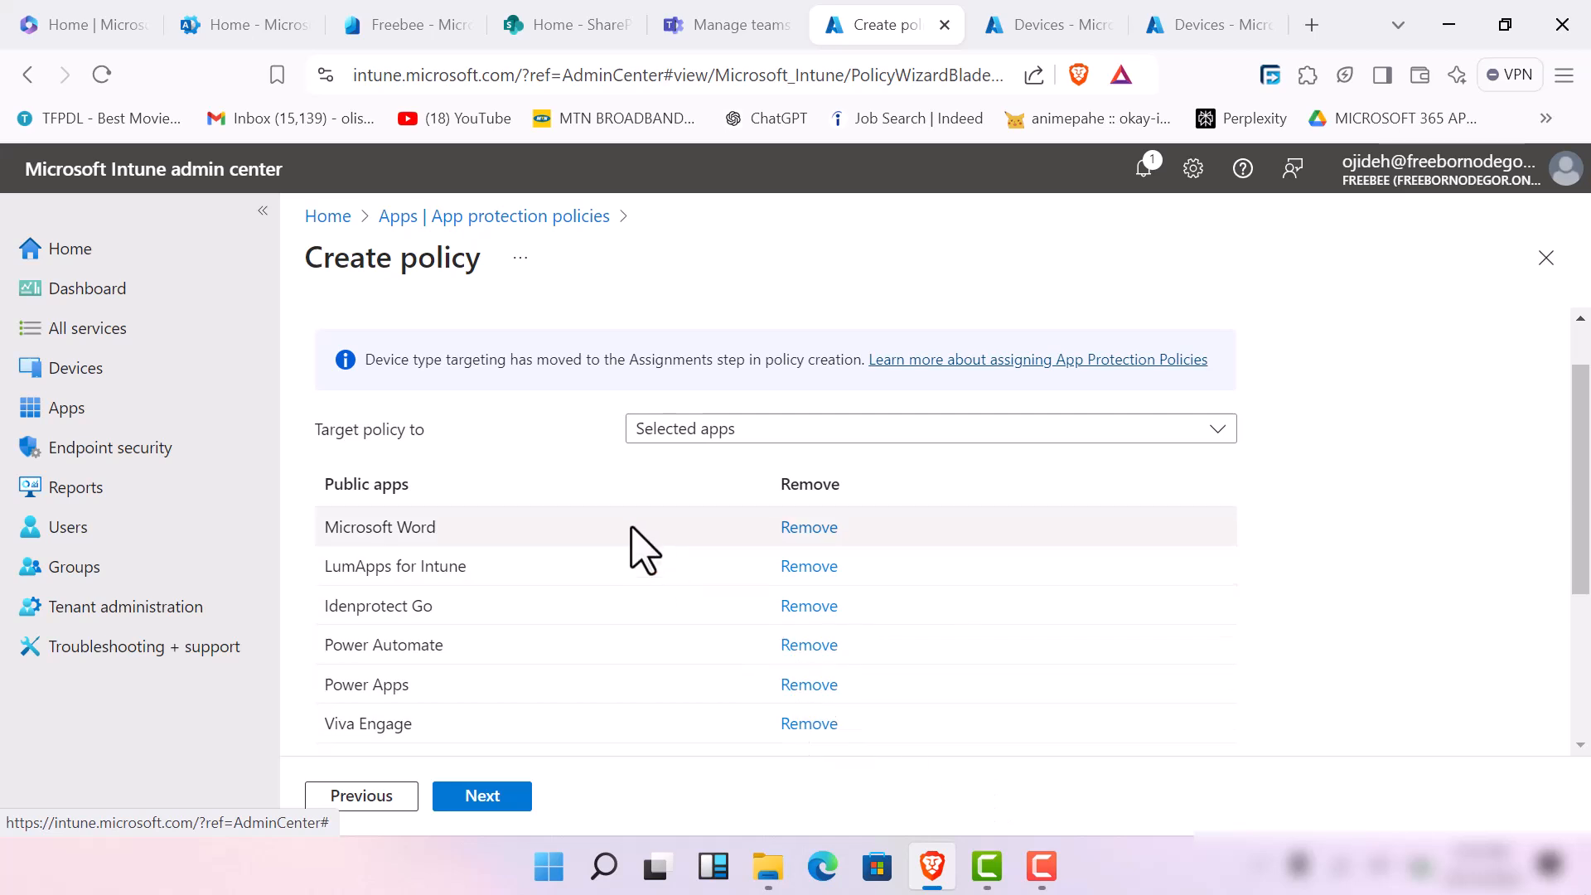
scroll(638, 556, "down", 3)
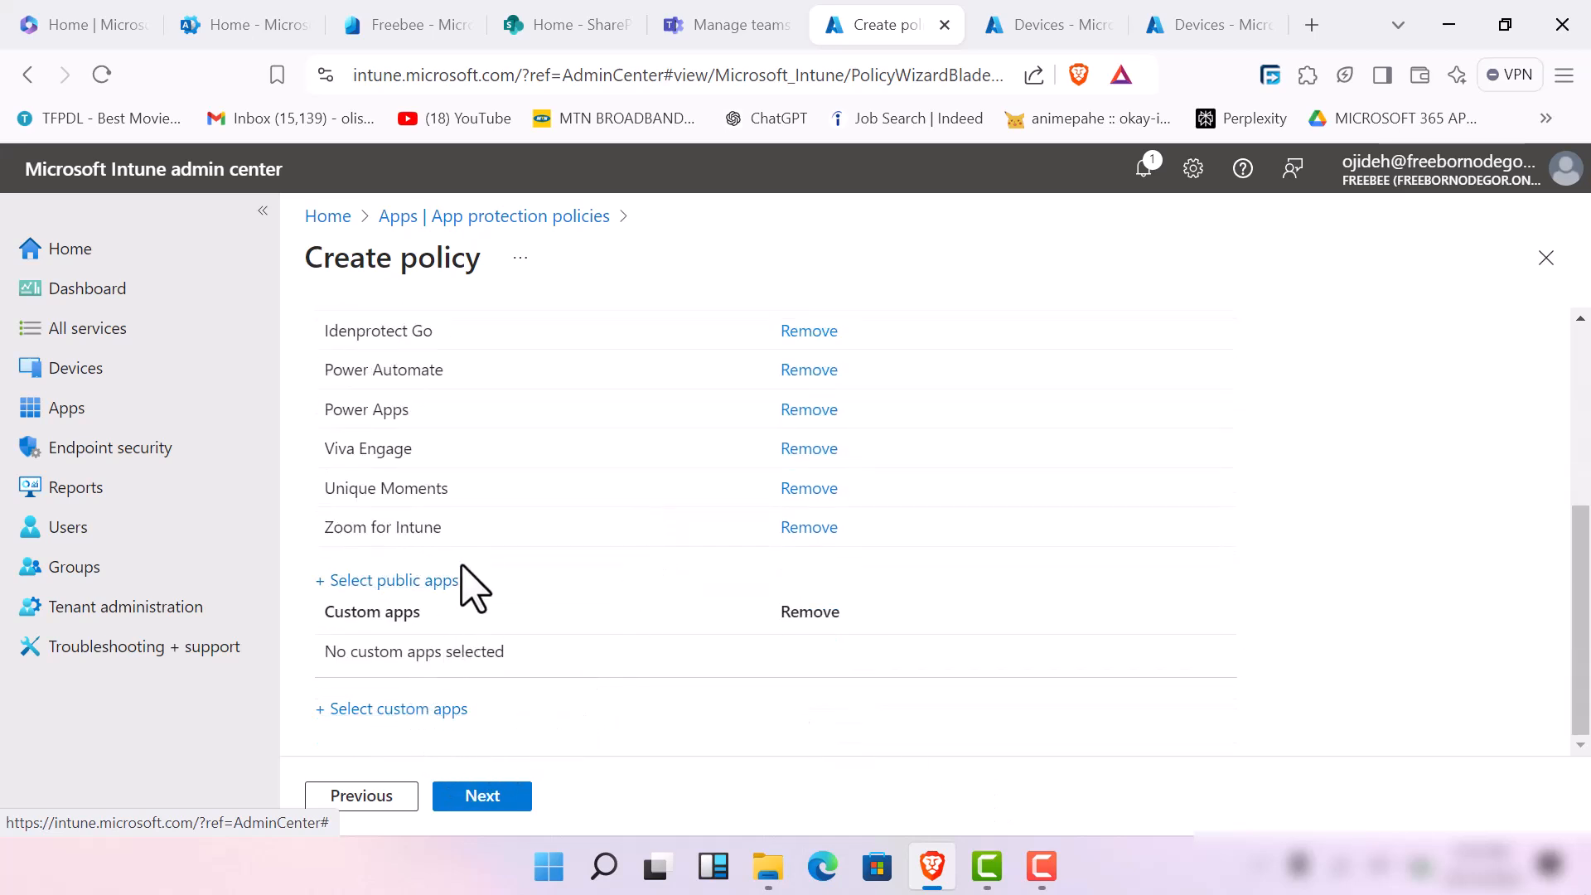
left_click(470, 798)
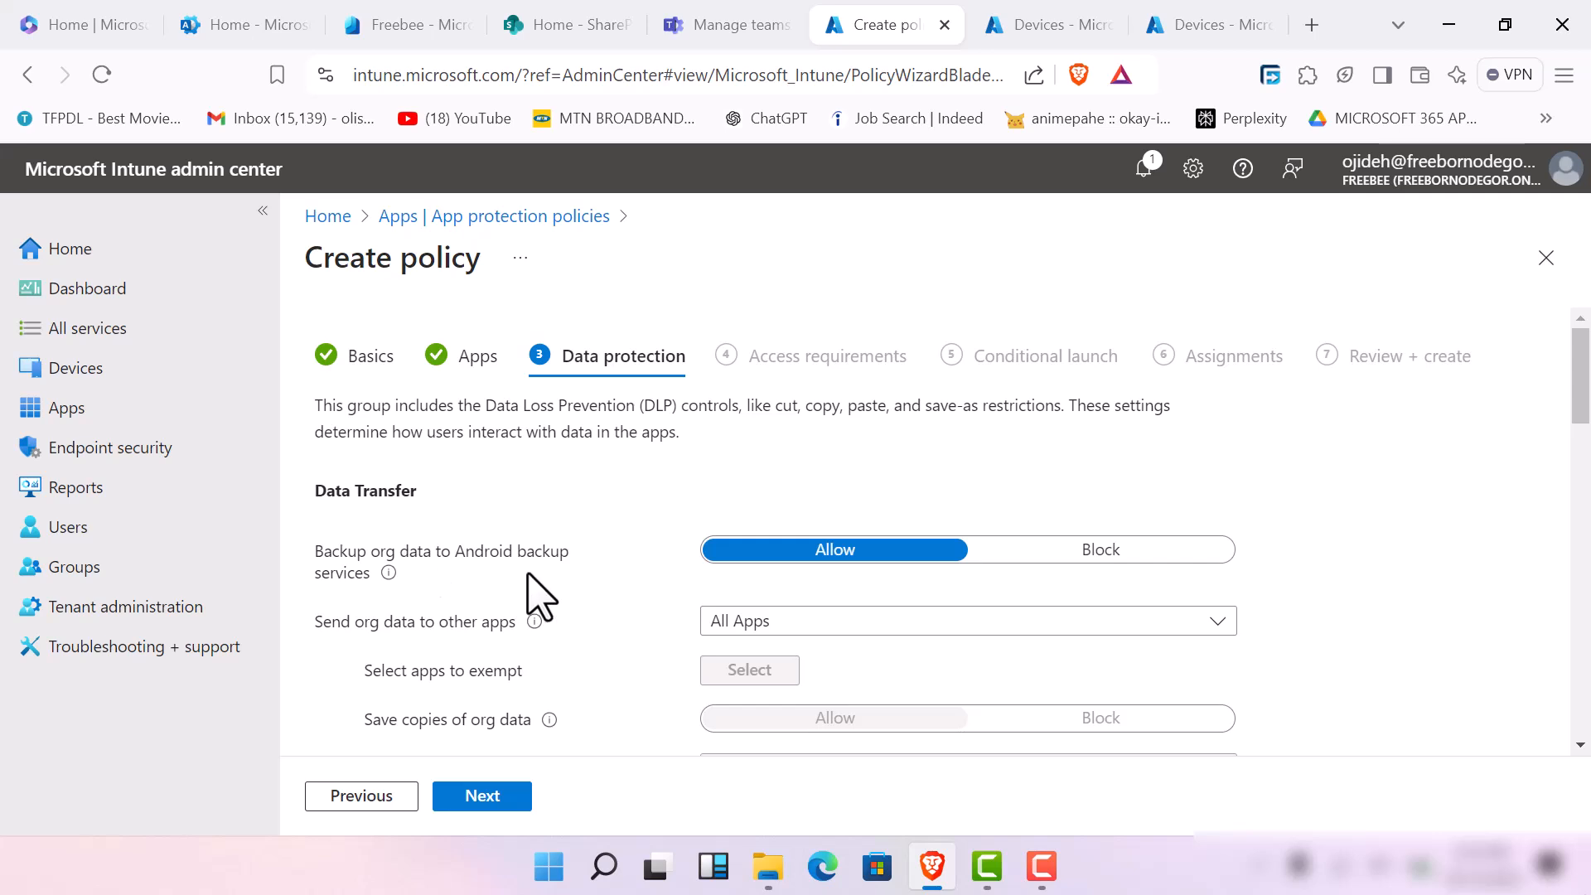
Block org data backup to Android backup services and restrict sending org data to policy managed apps
left_click(1129, 552)
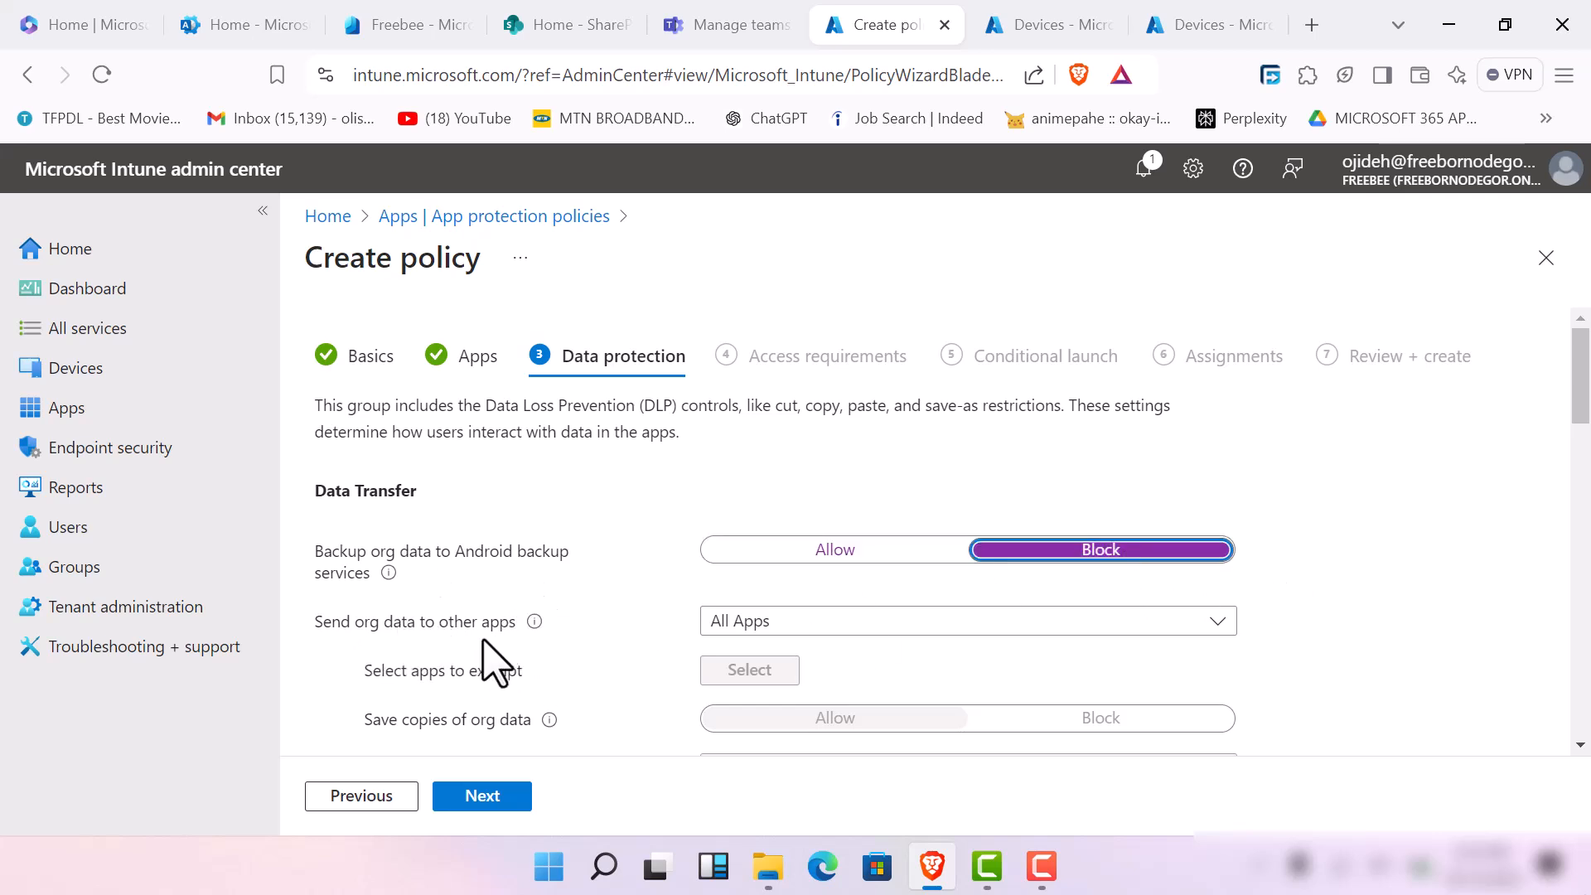
left_click(949, 628)
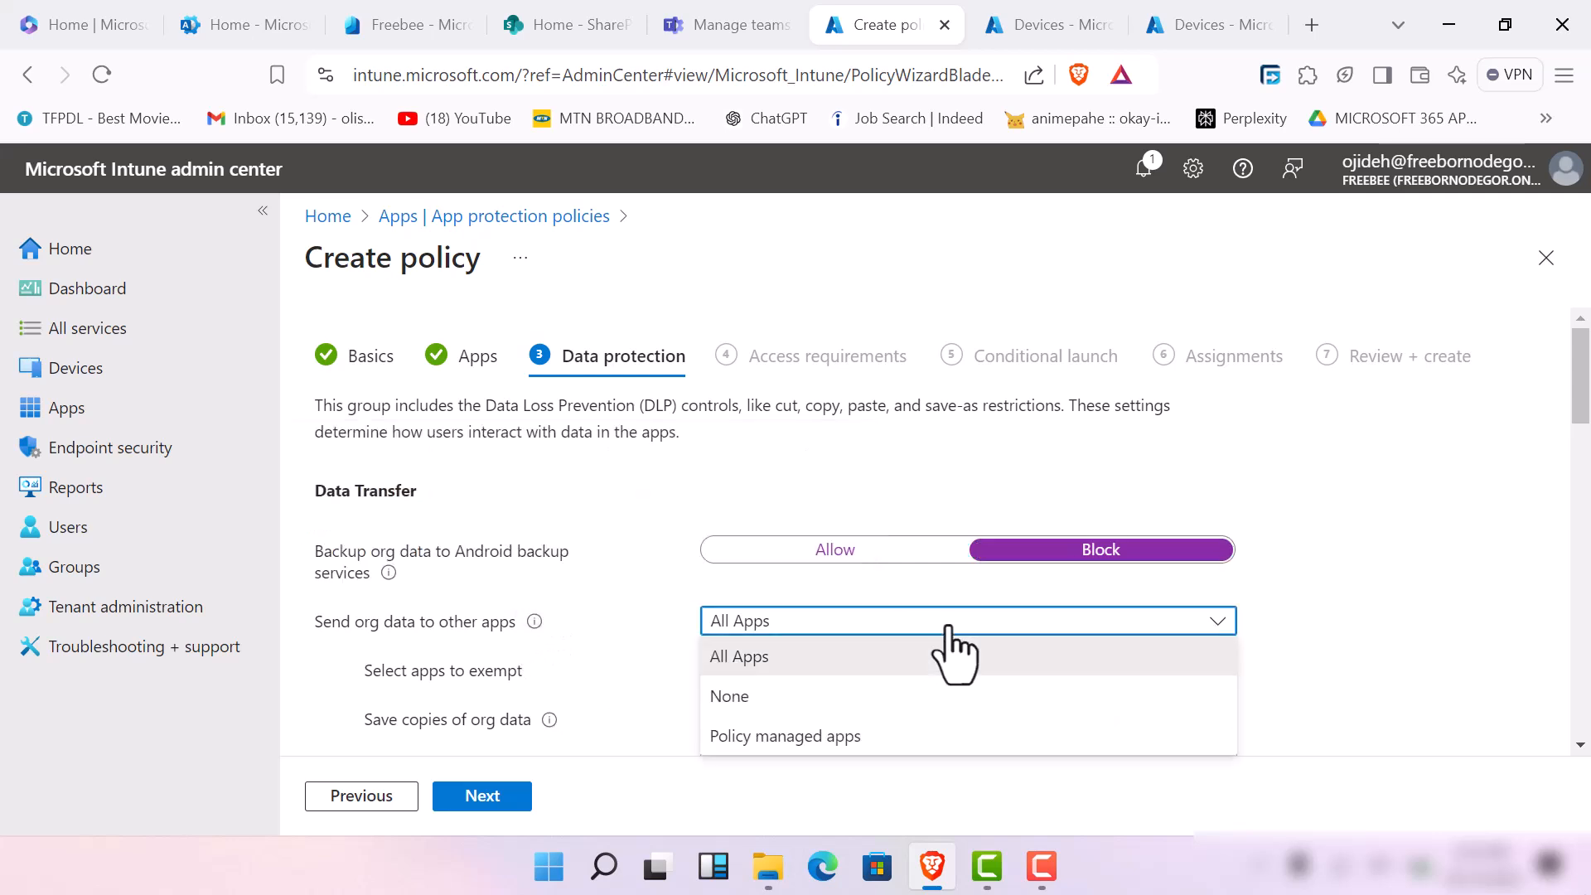
left_click(885, 744)
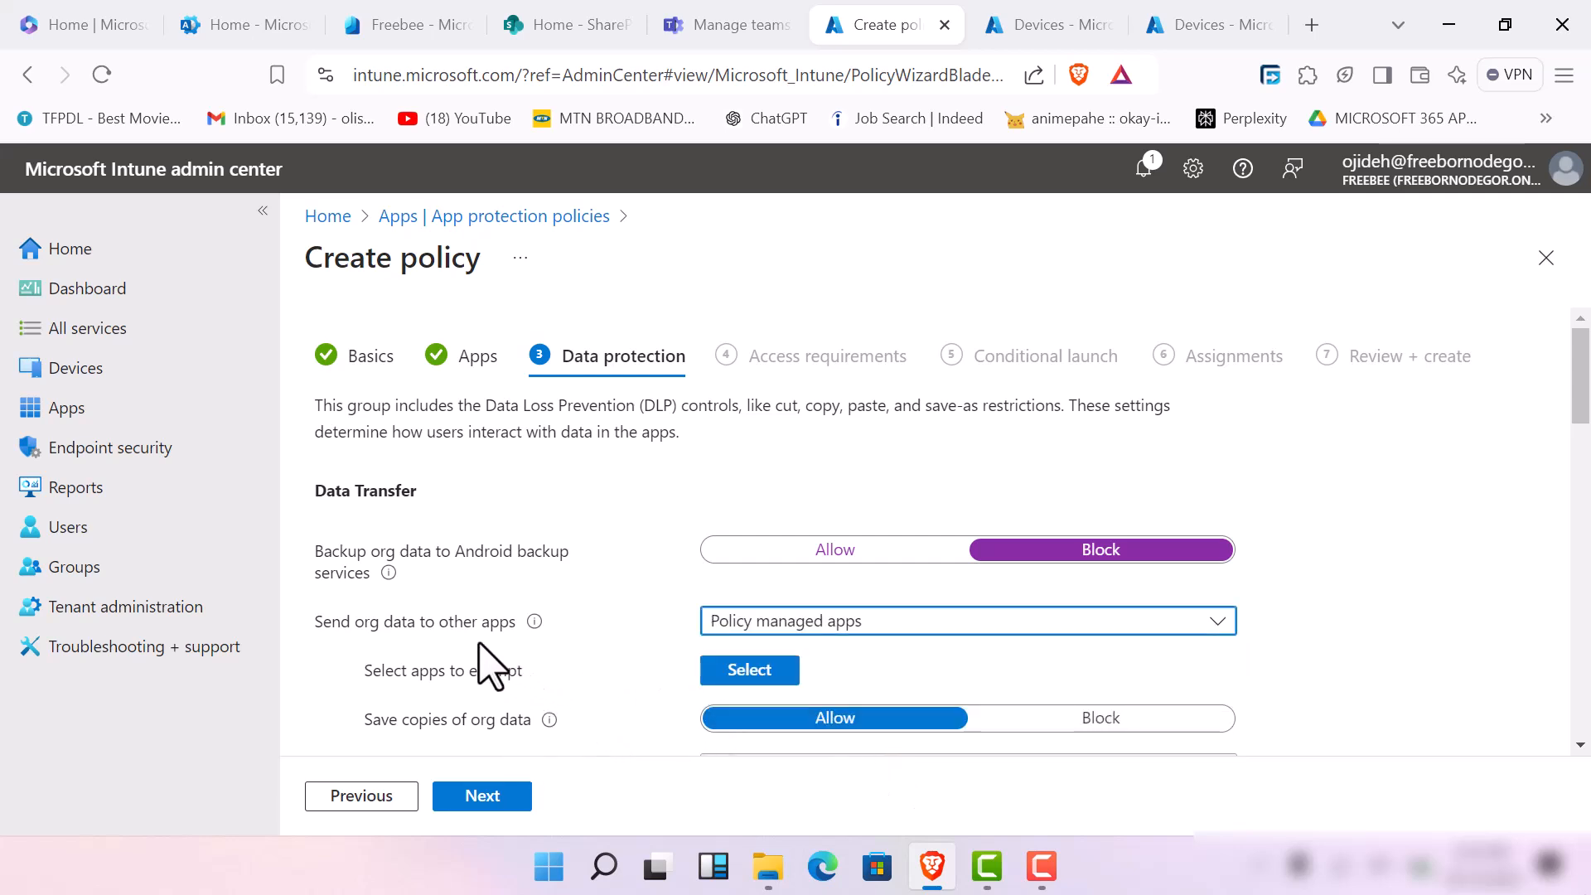
Open the exempt apps list for data transfer, enter 'zoom' as an app name and submit it
left_click(743, 675)
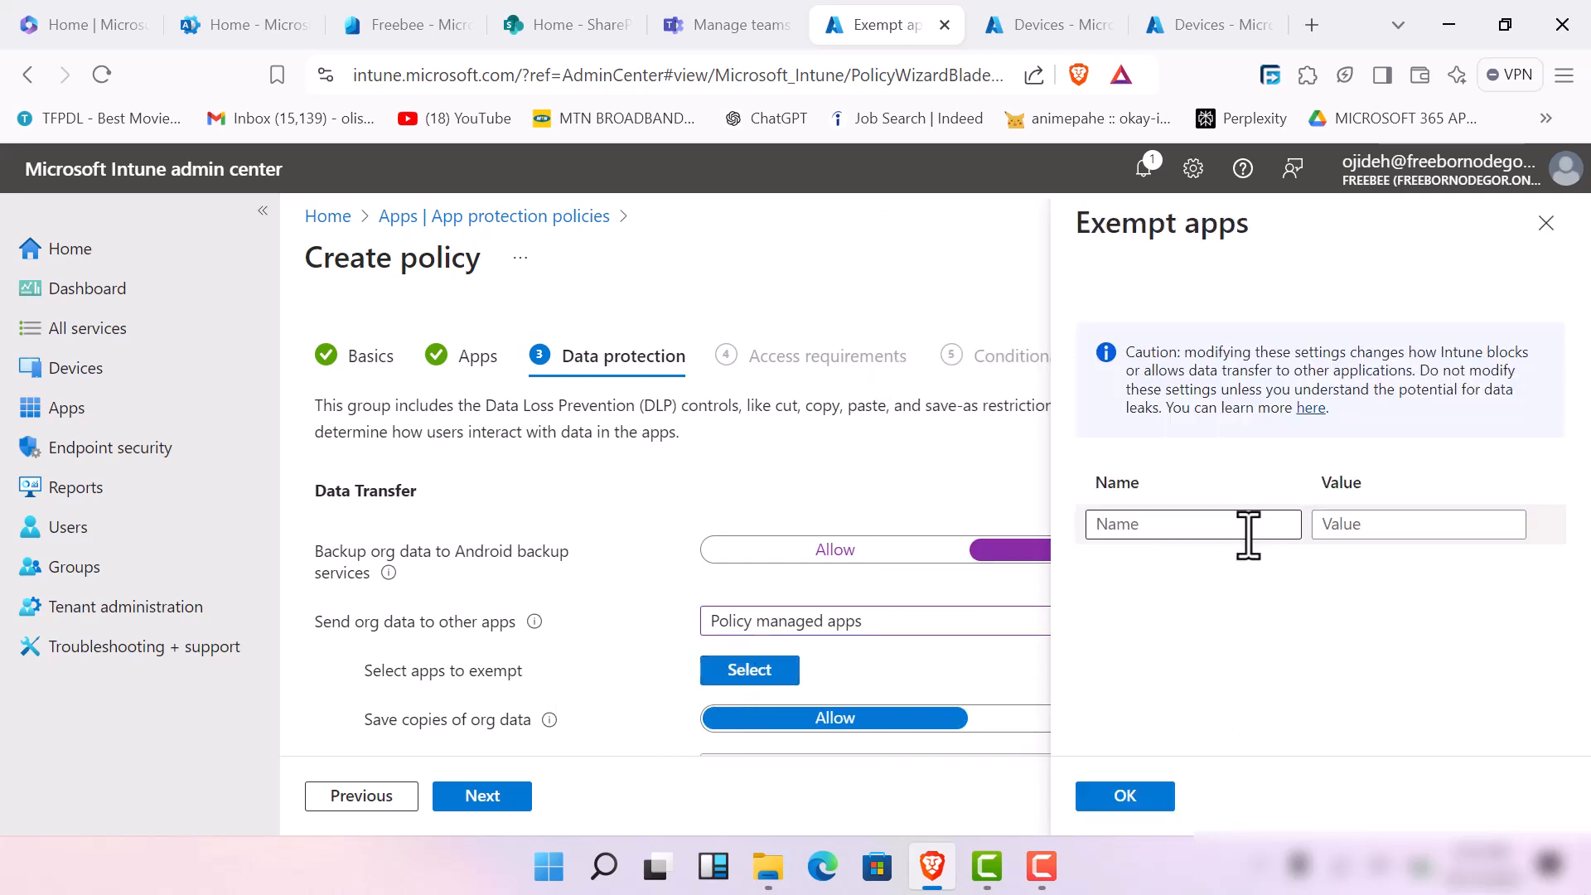
left_click(1240, 525)
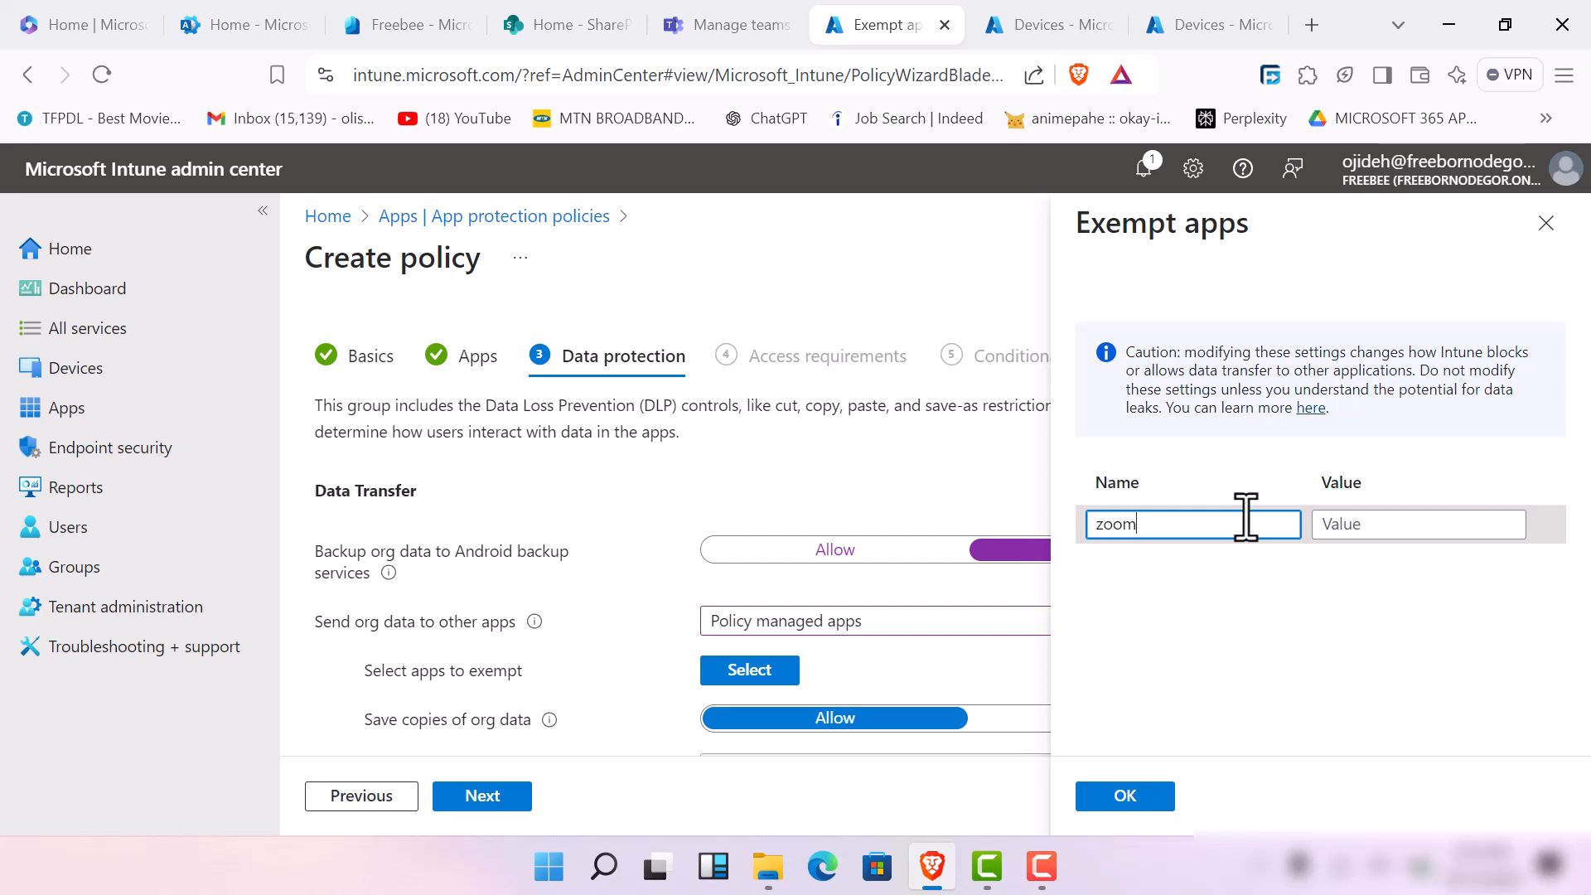
key("Return")
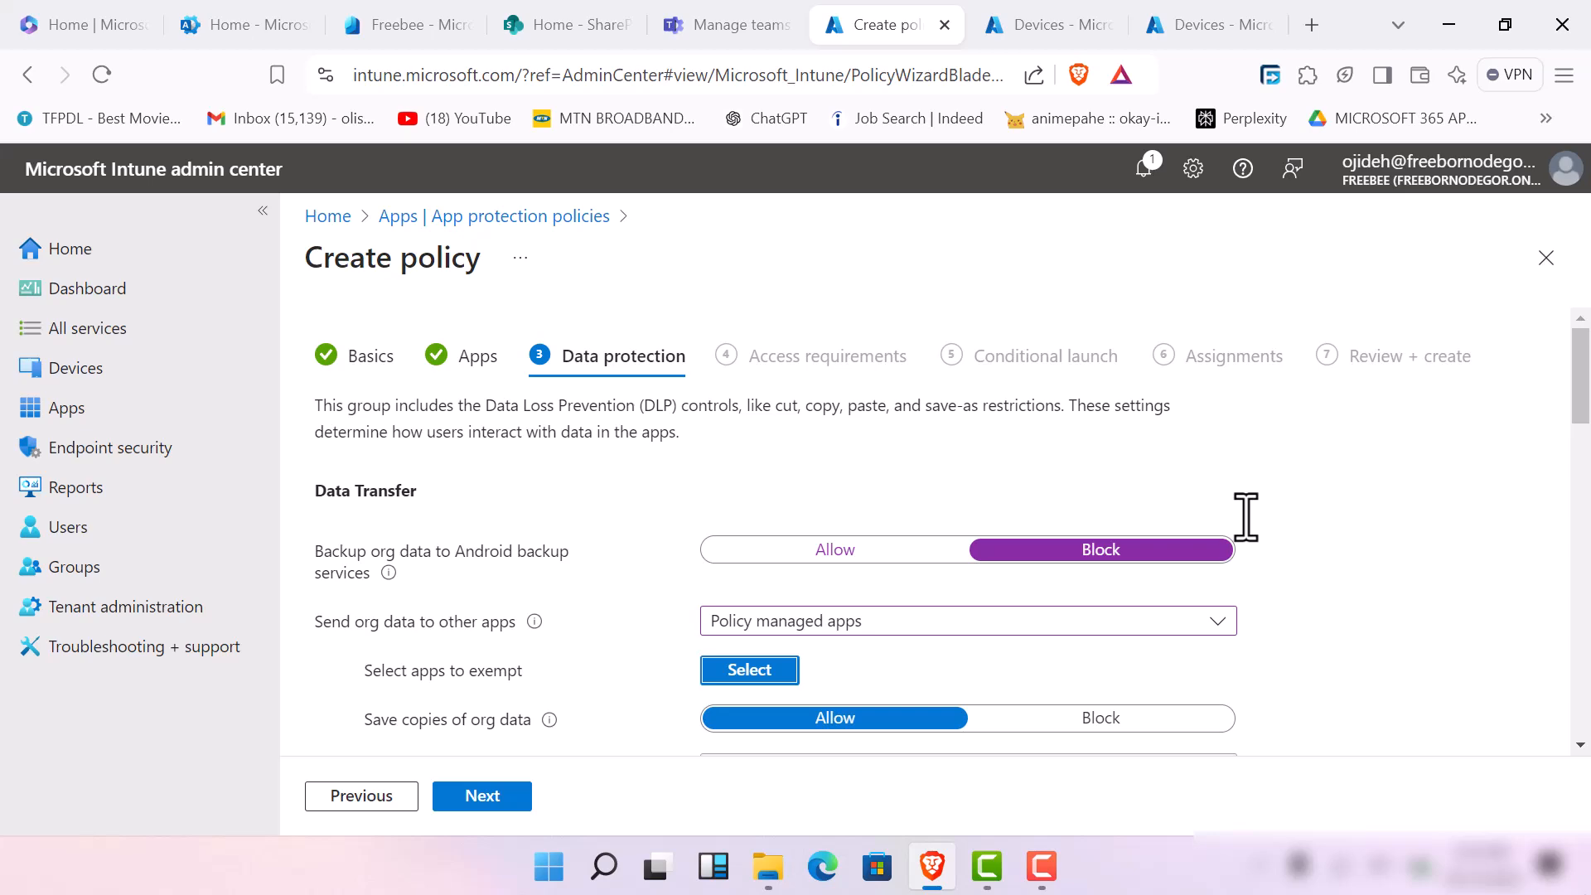
Block saving copies of org data in the data transfer settings
scroll(997, 373, "down", 7)
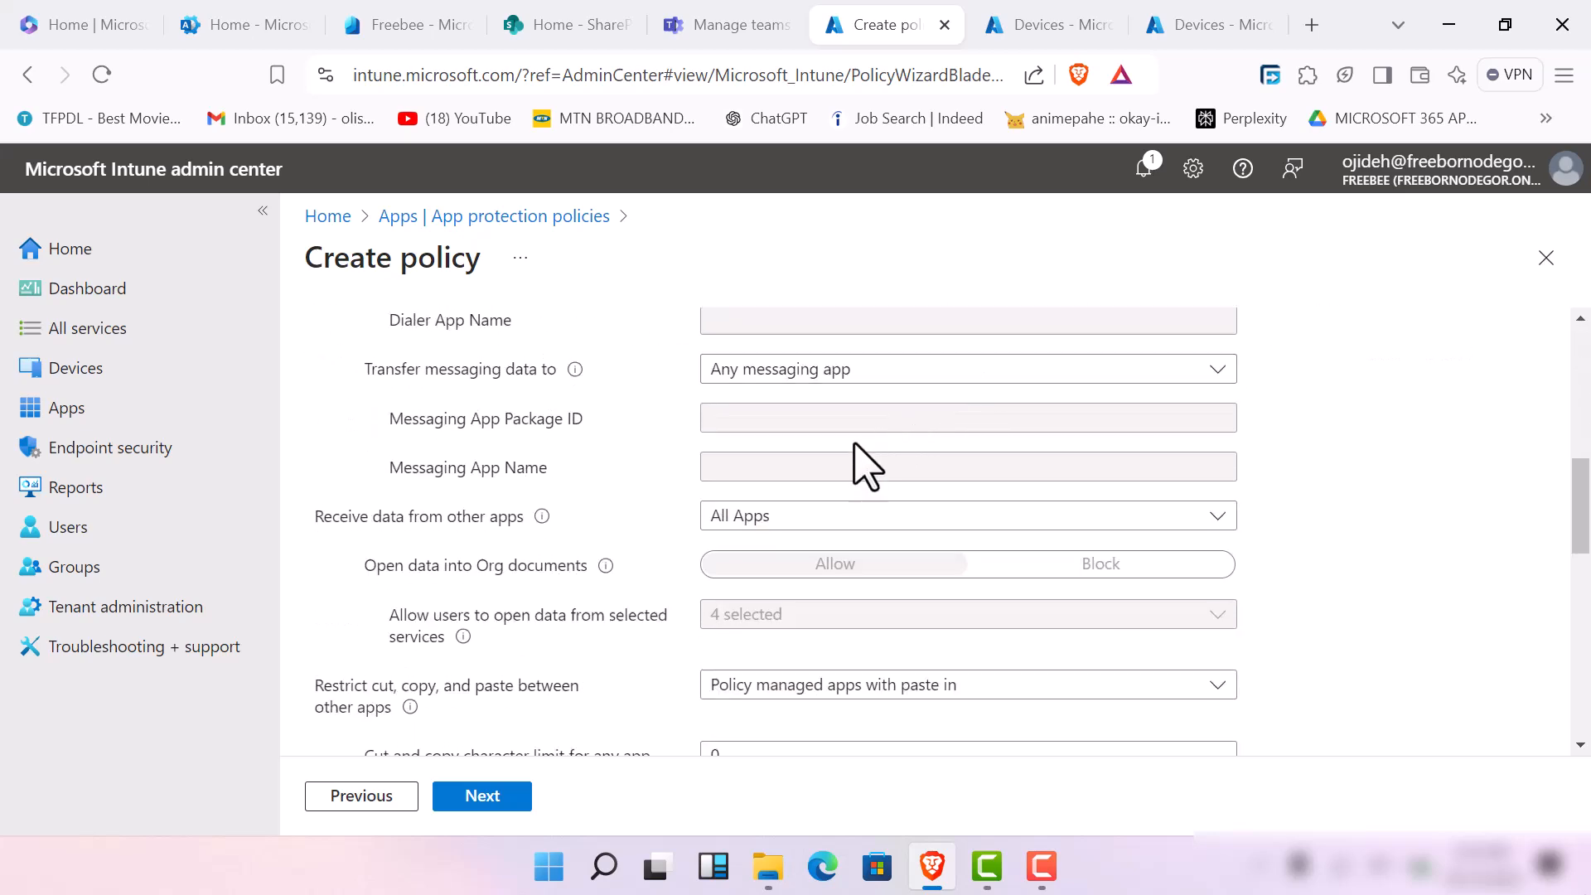
scroll(812, 513, "up", 2)
scroll(729, 539, "up", 5)
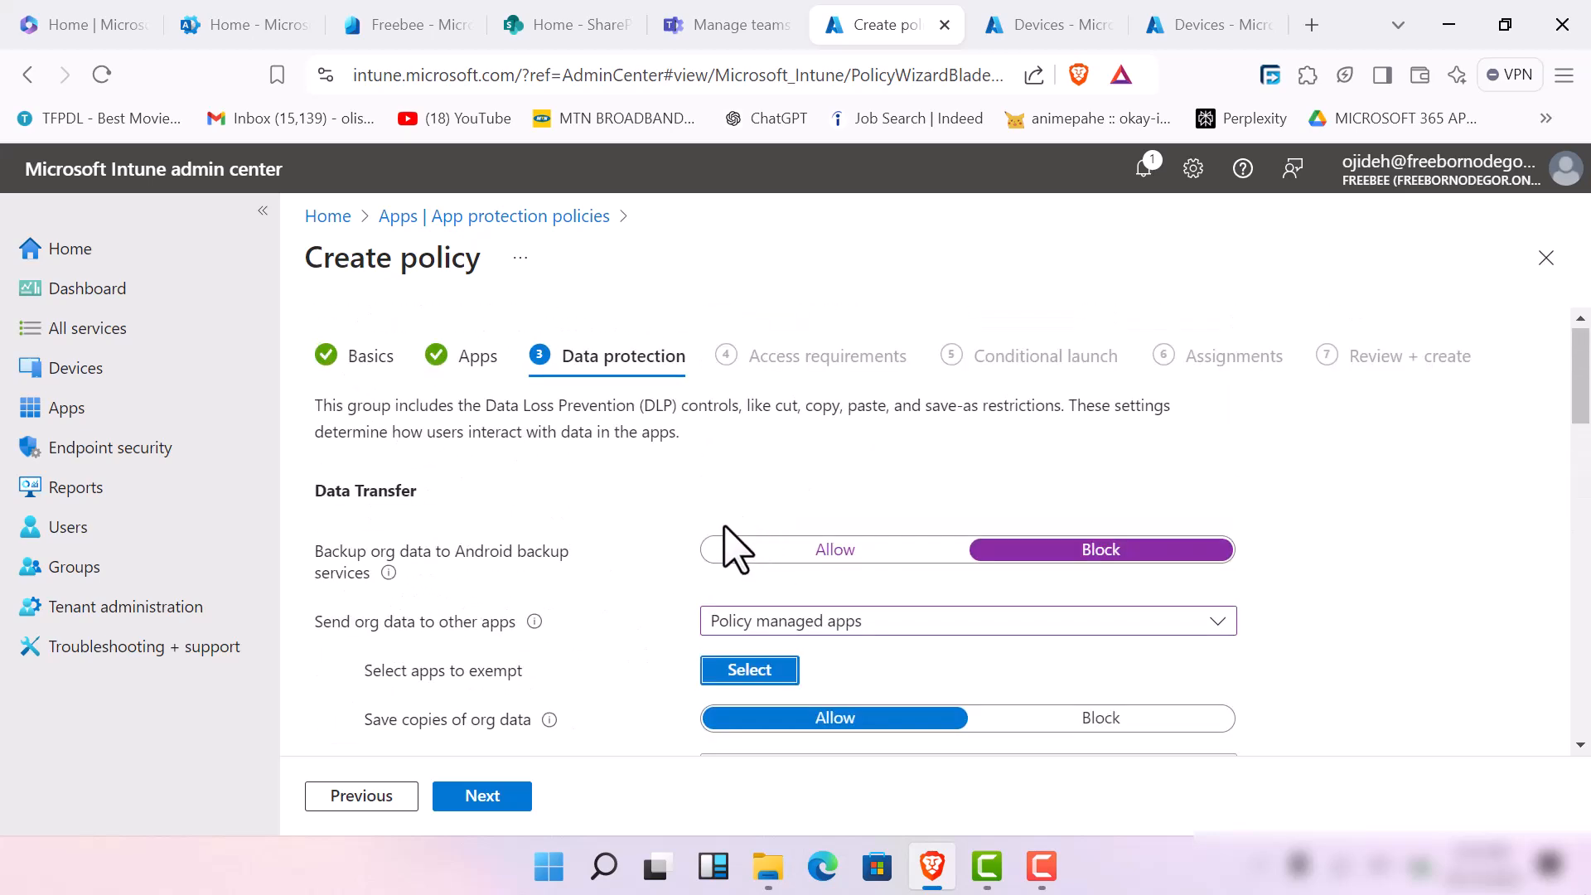
scroll(717, 551, "down", 5)
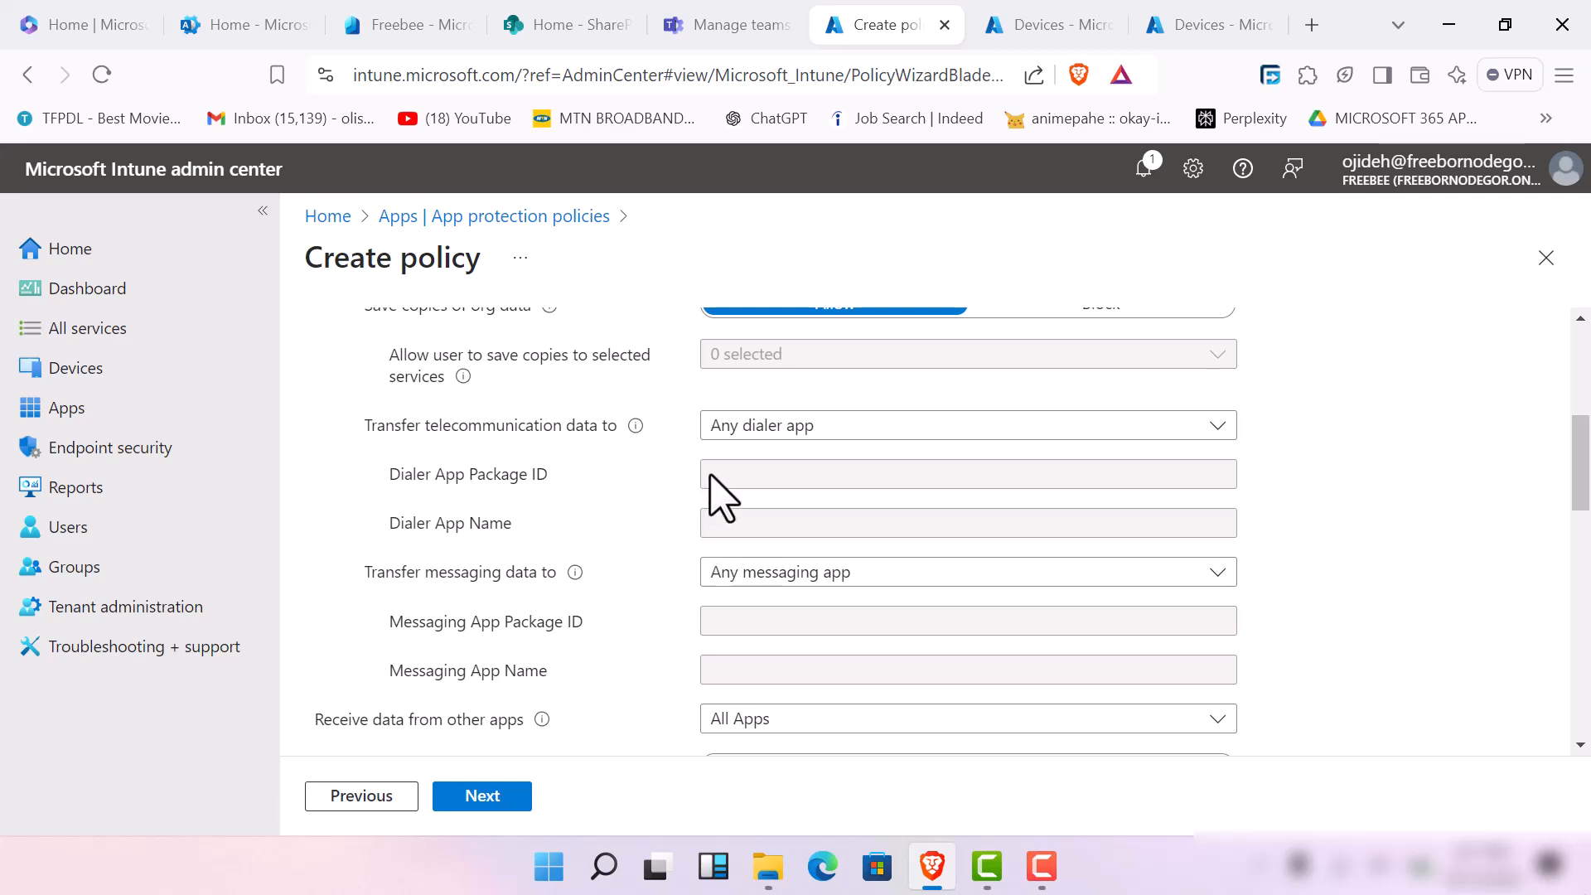
scroll(719, 497, "up", 2)
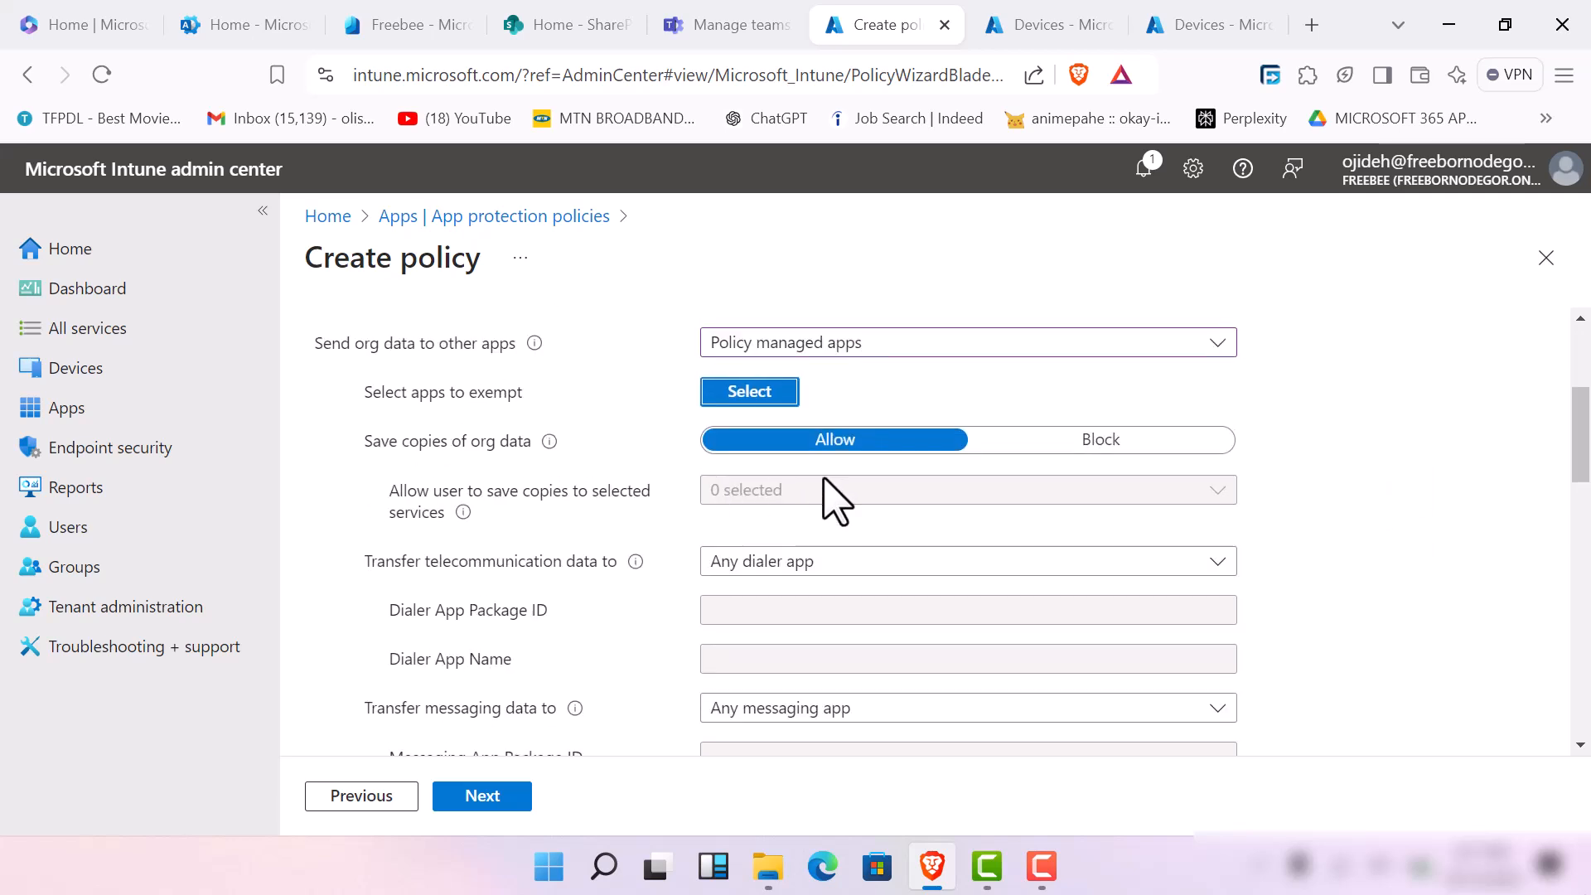
left_click(1029, 447)
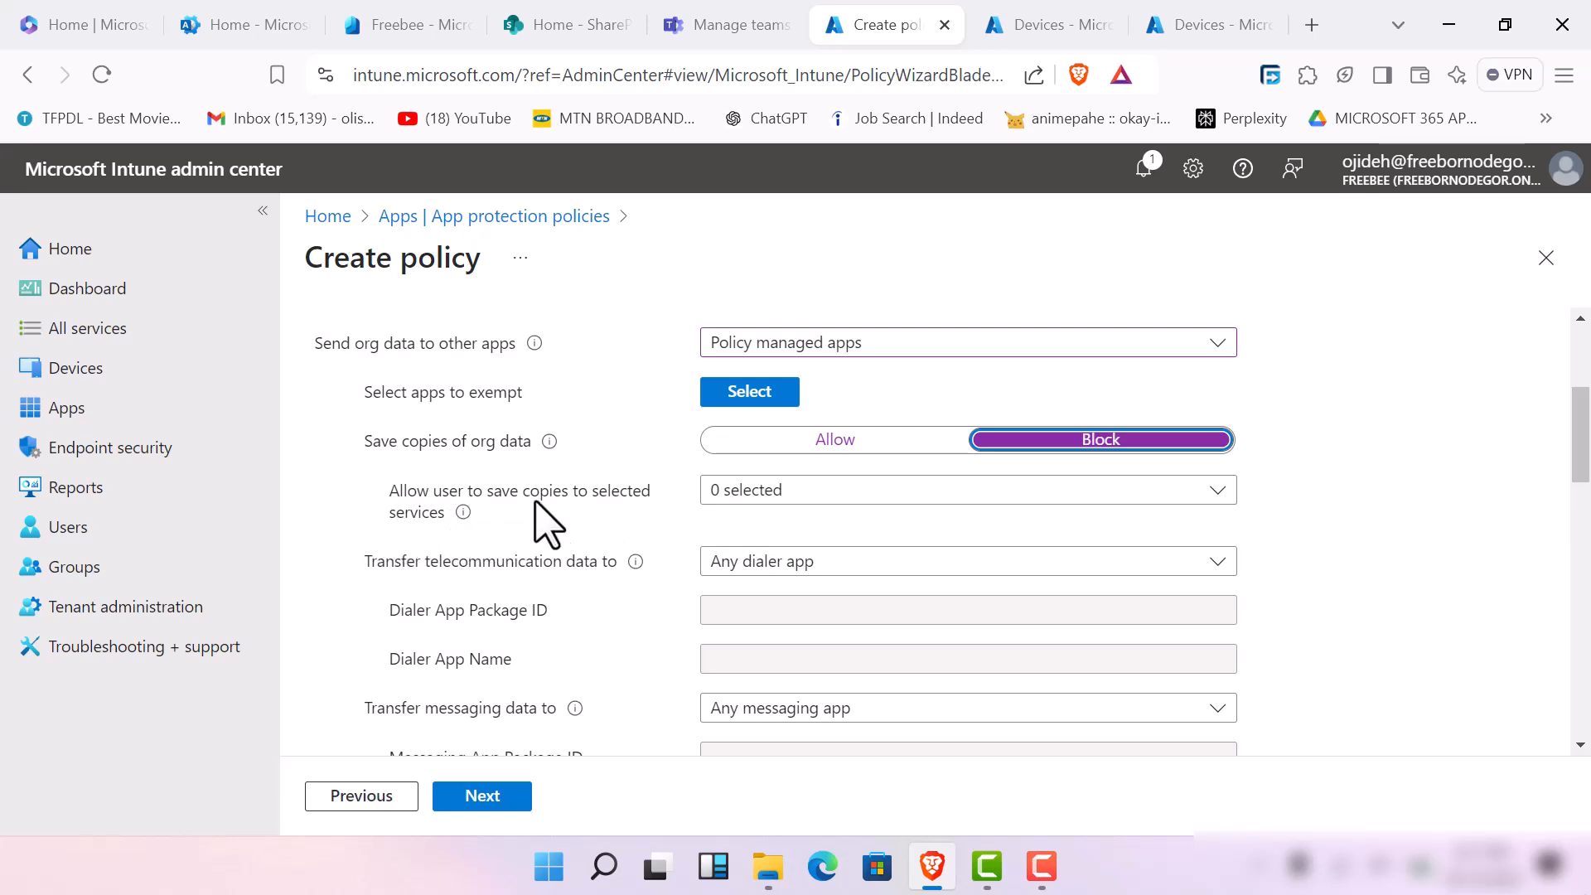
Allow users to save copies of org data to OneDrive for Business and SharePoint
left_click(876, 495)
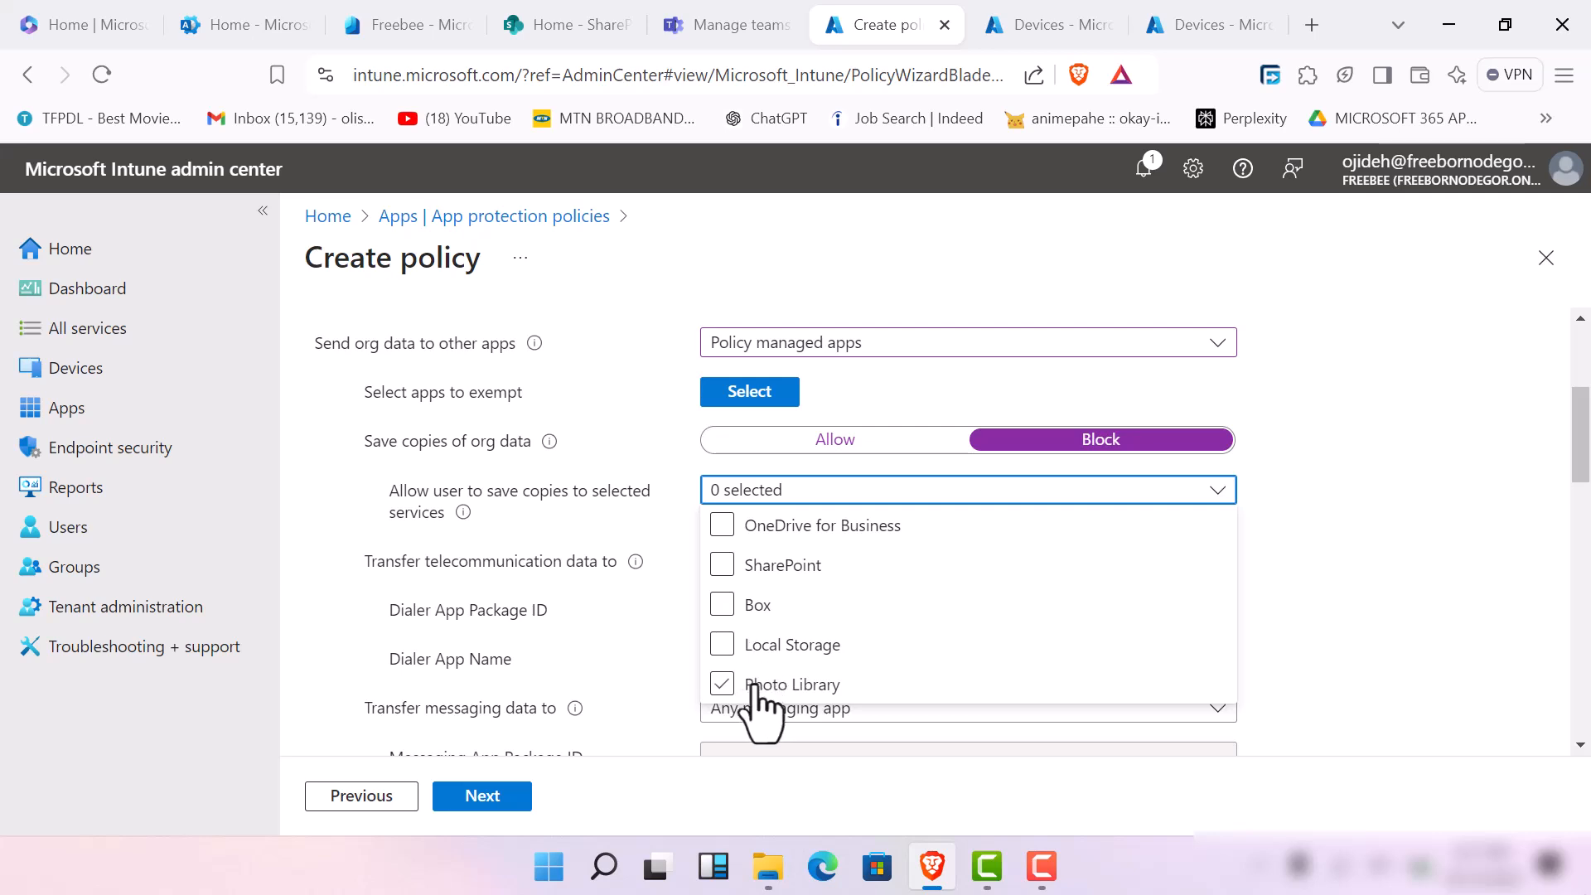
mouse_move(461, 513)
left_click(722, 525)
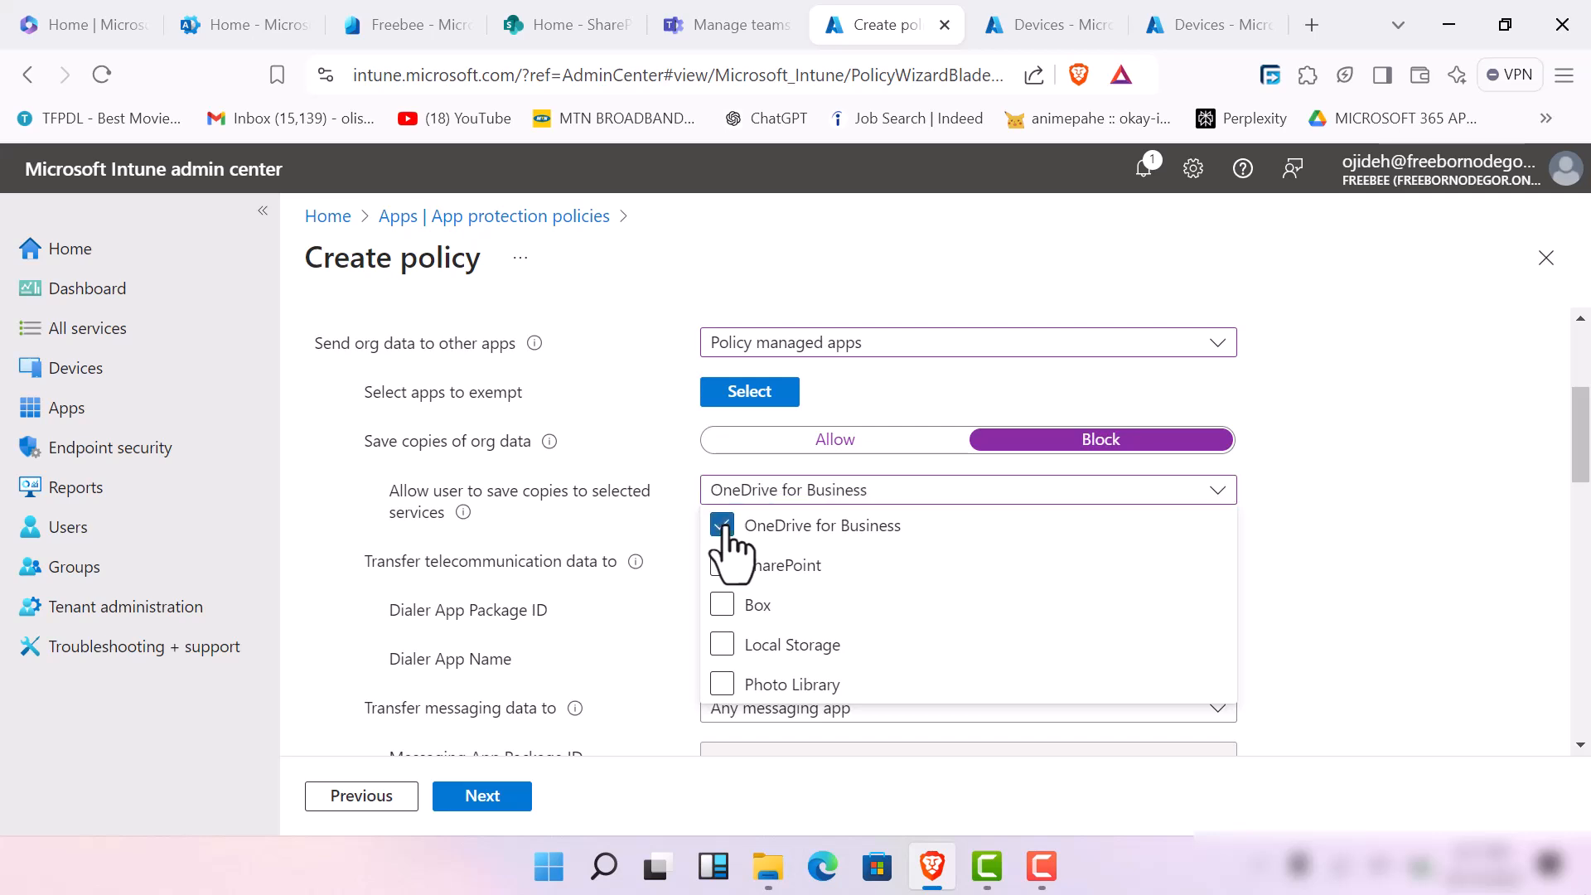
left_click(720, 570)
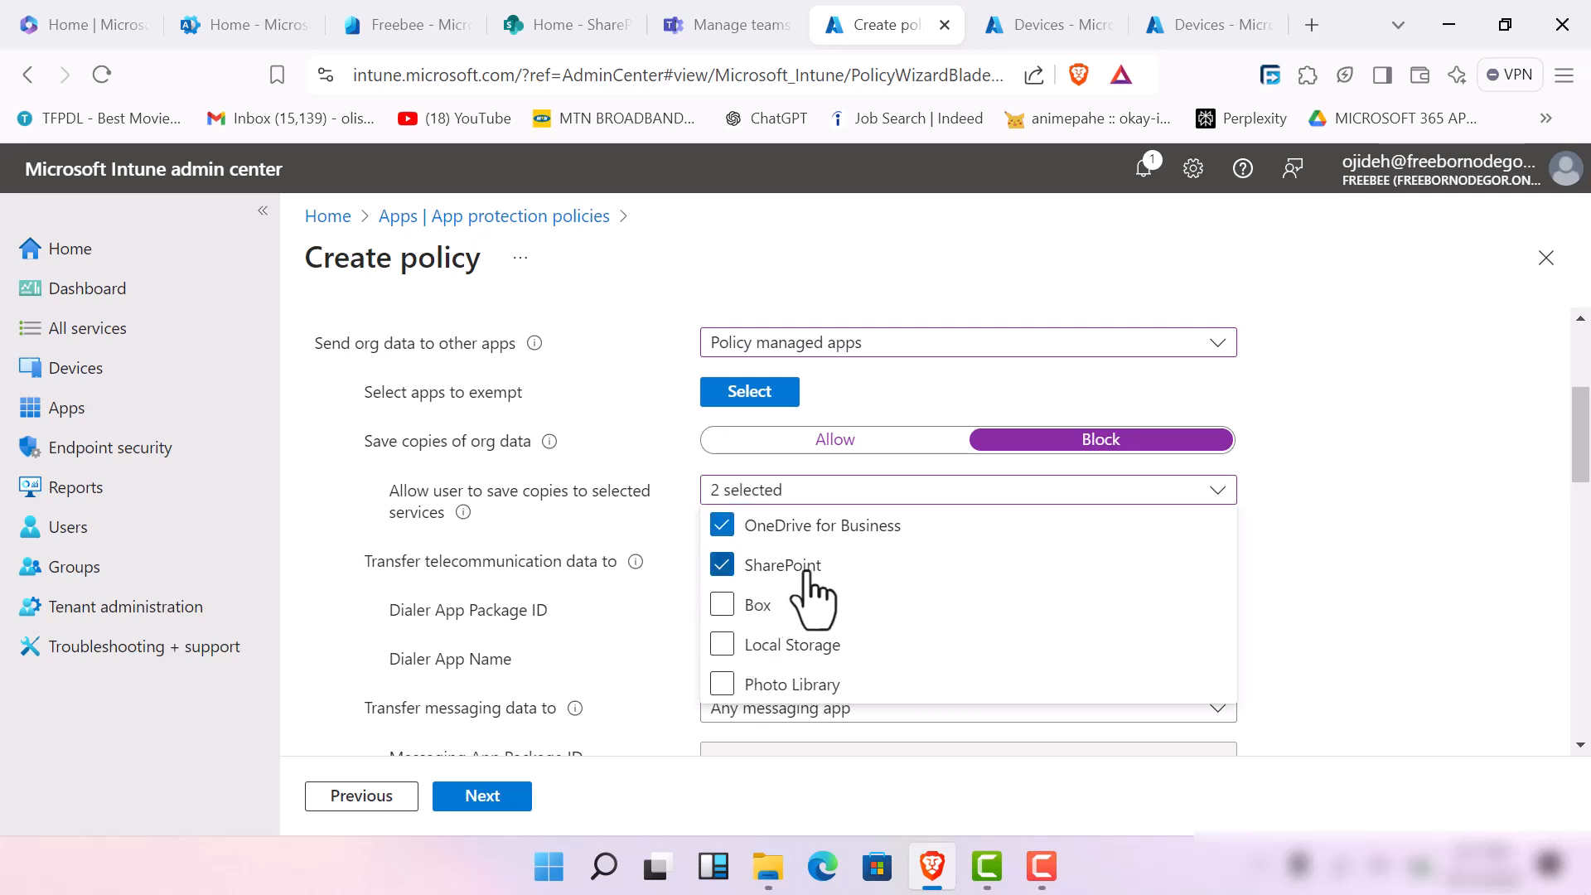
left_click(1356, 539)
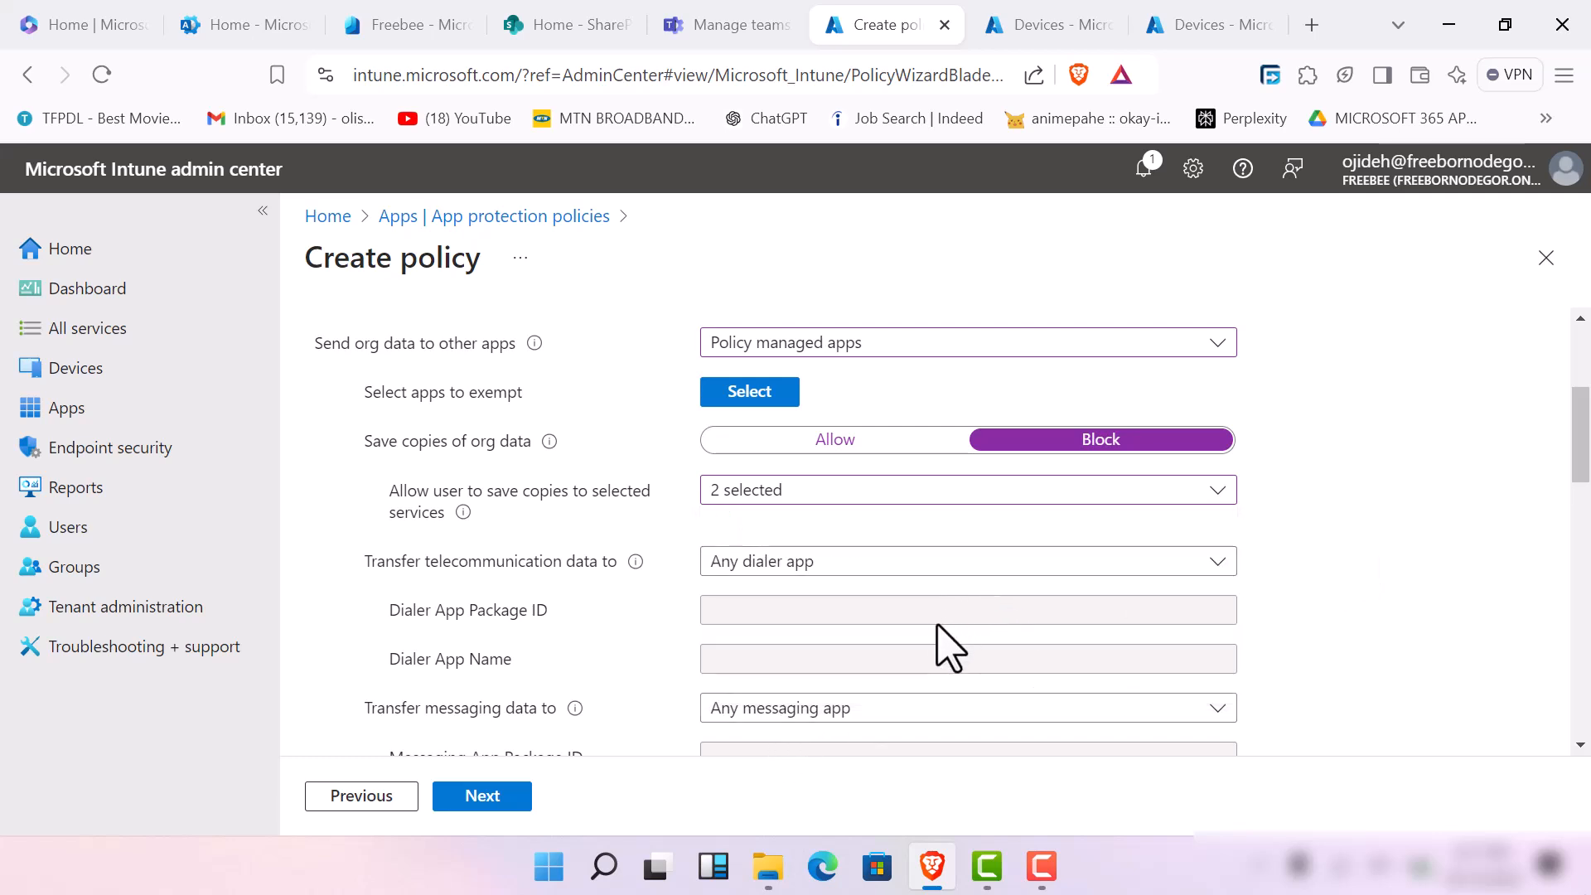
Set the telecommunication data transfer to any policy-managed dialer app
left_click(903, 565)
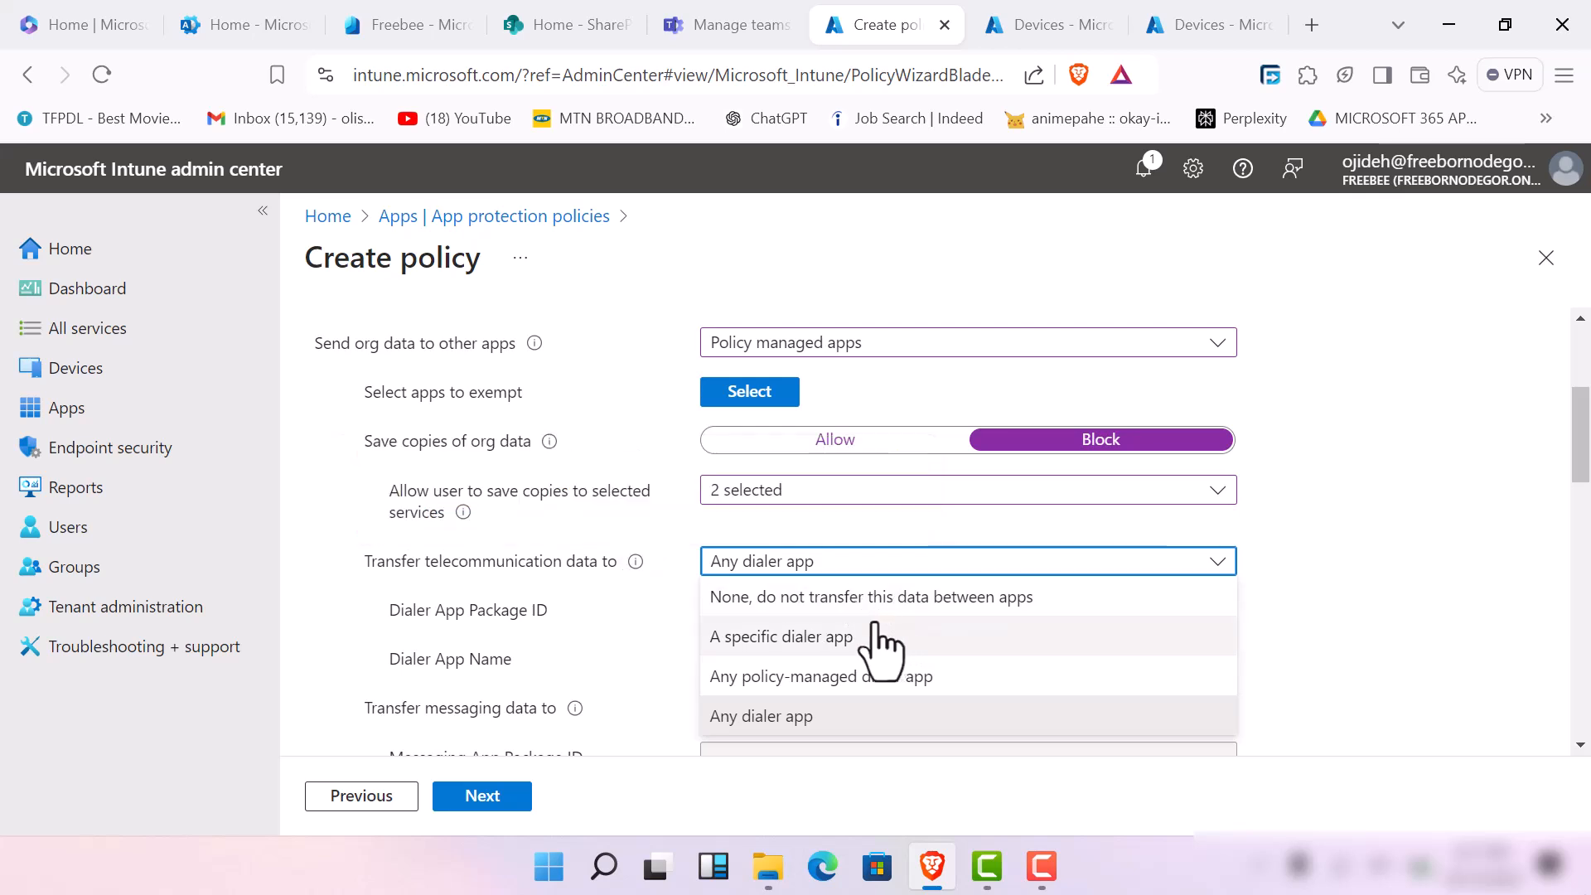
left_click(895, 598)
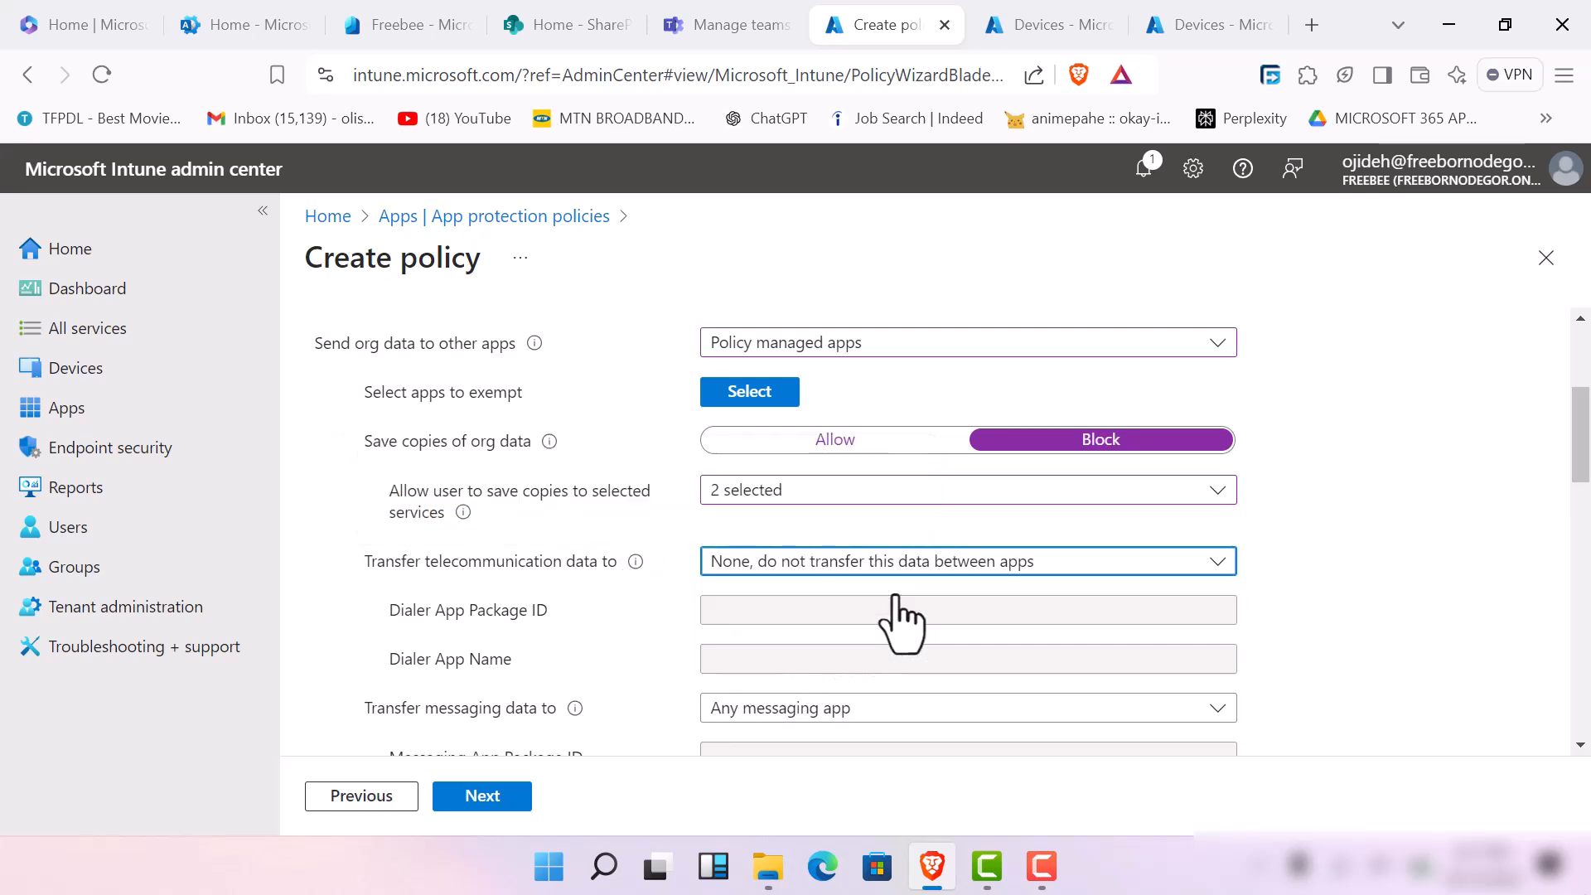
left_click(938, 563)
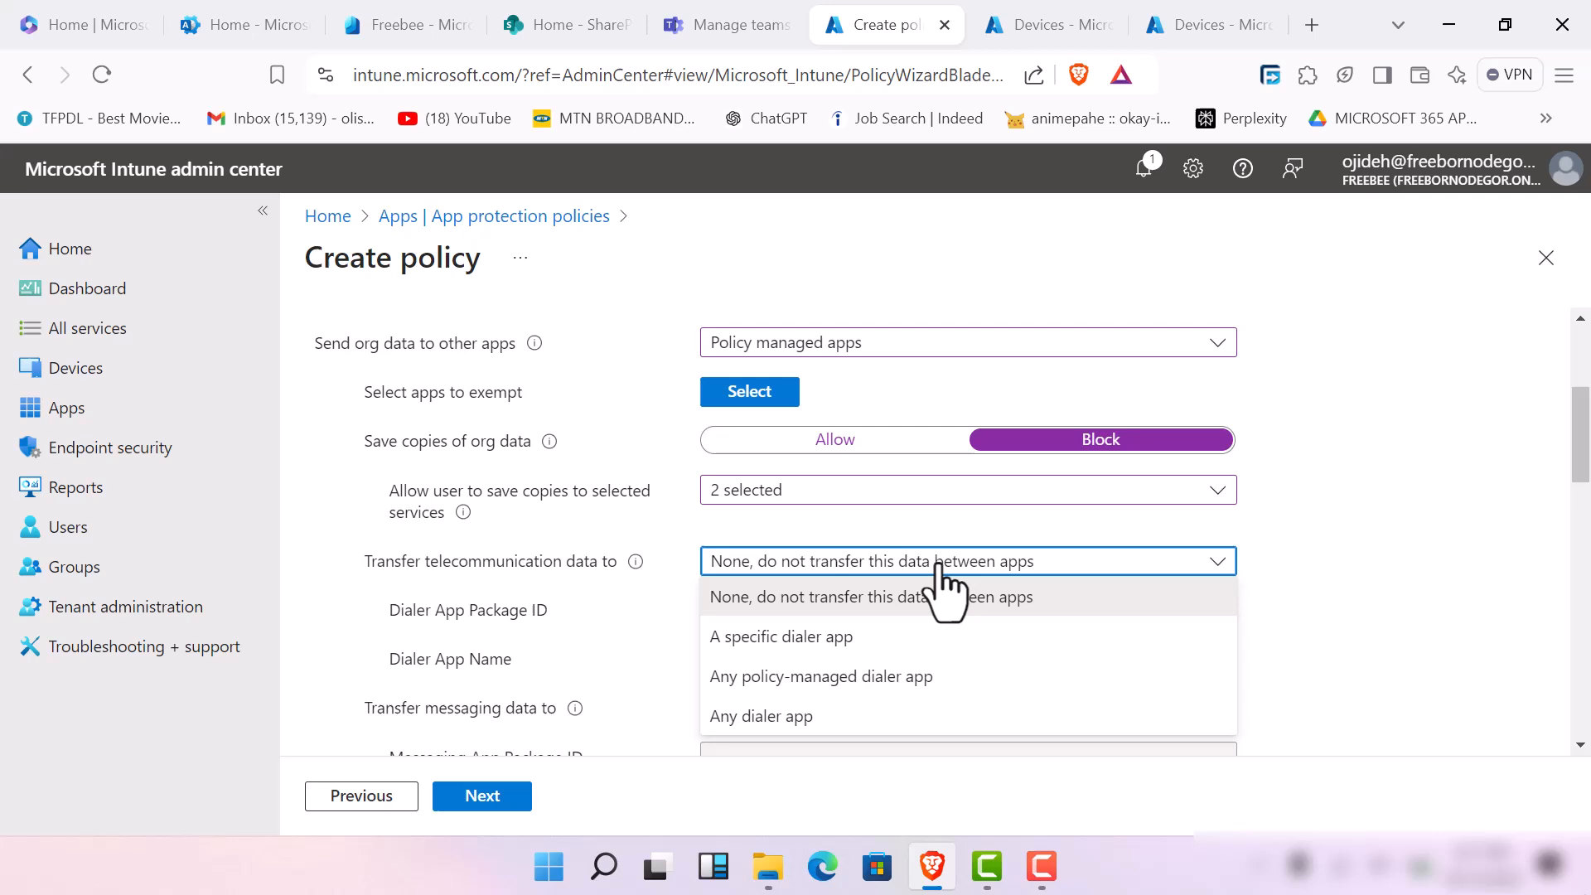
left_click(899, 677)
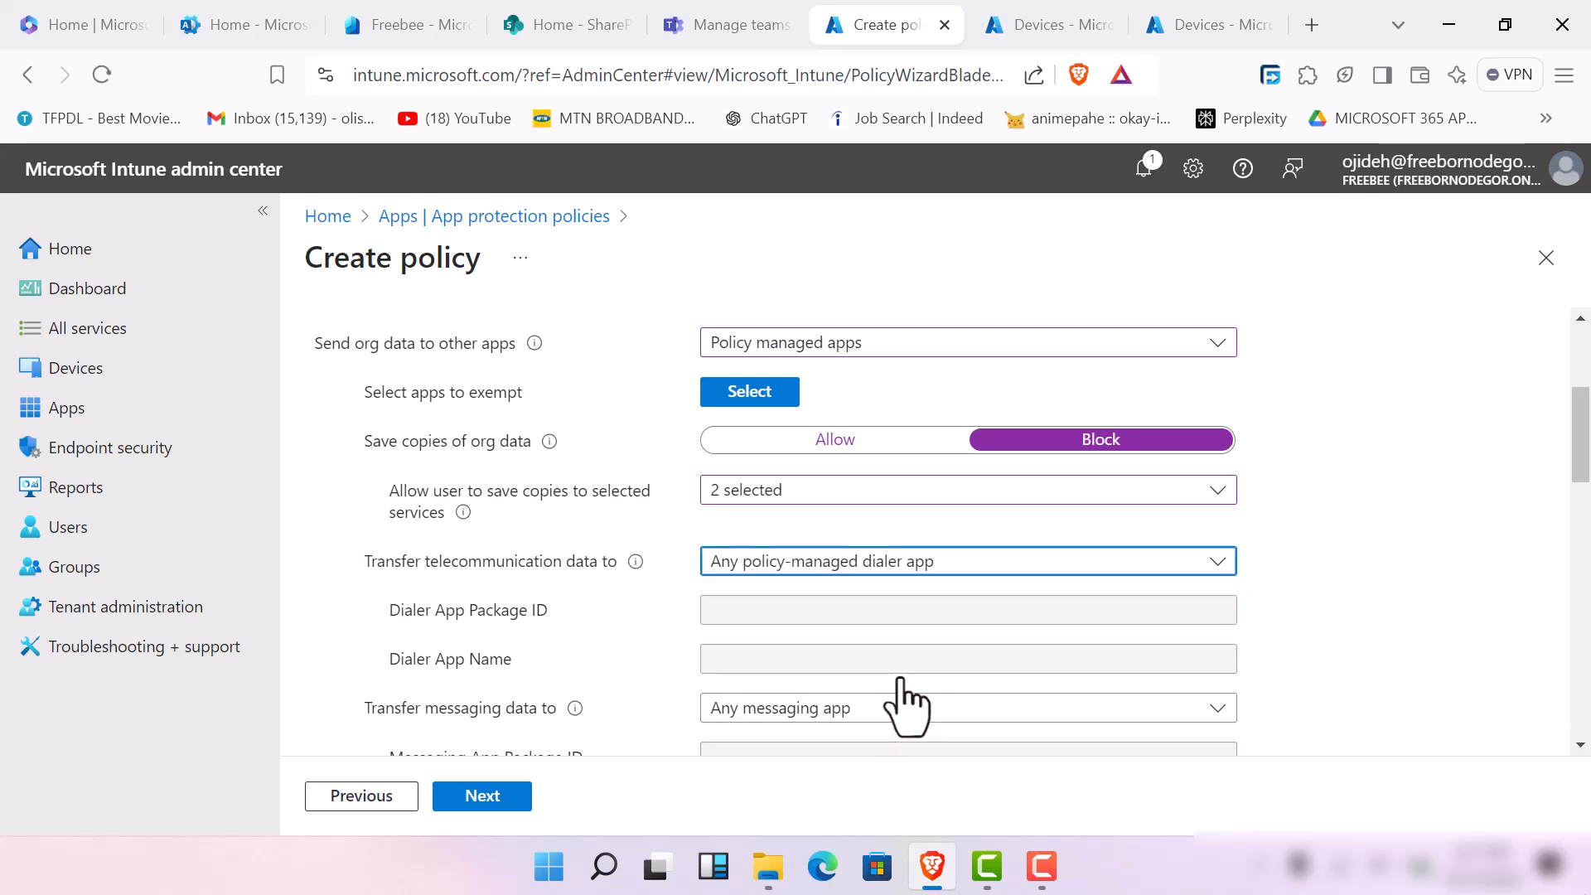
Set the cut and copy character limit for any app to 5 and dismiss the low battery notice
scroll(1144, 558, "down", 5)
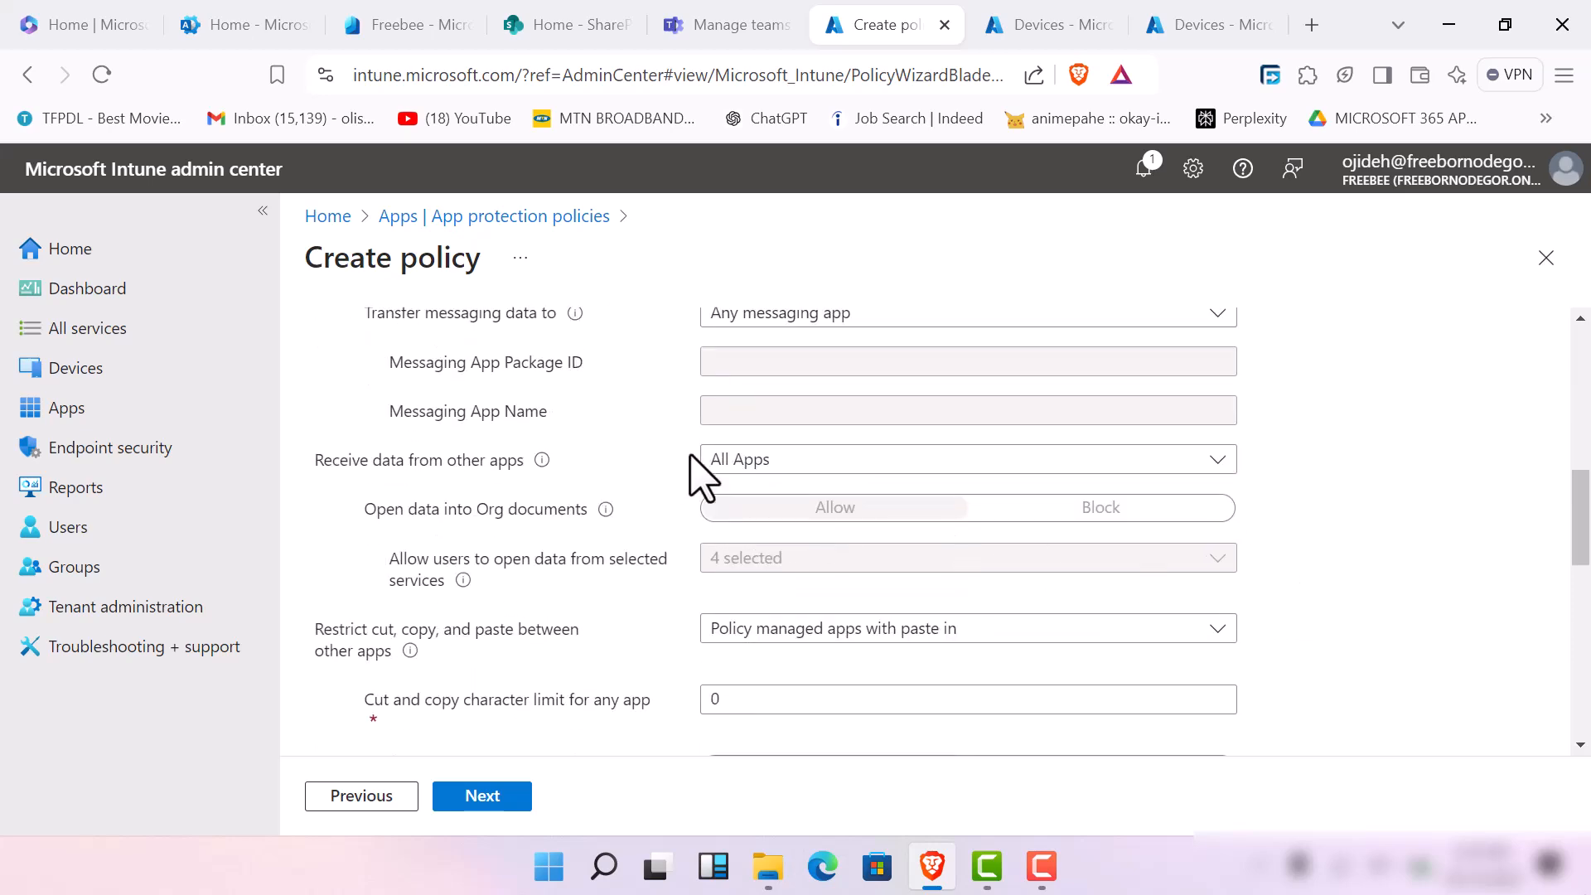
scroll(712, 488, "up", 5)
scroll(736, 501, "down", 5)
scroll(737, 505, "down", 5)
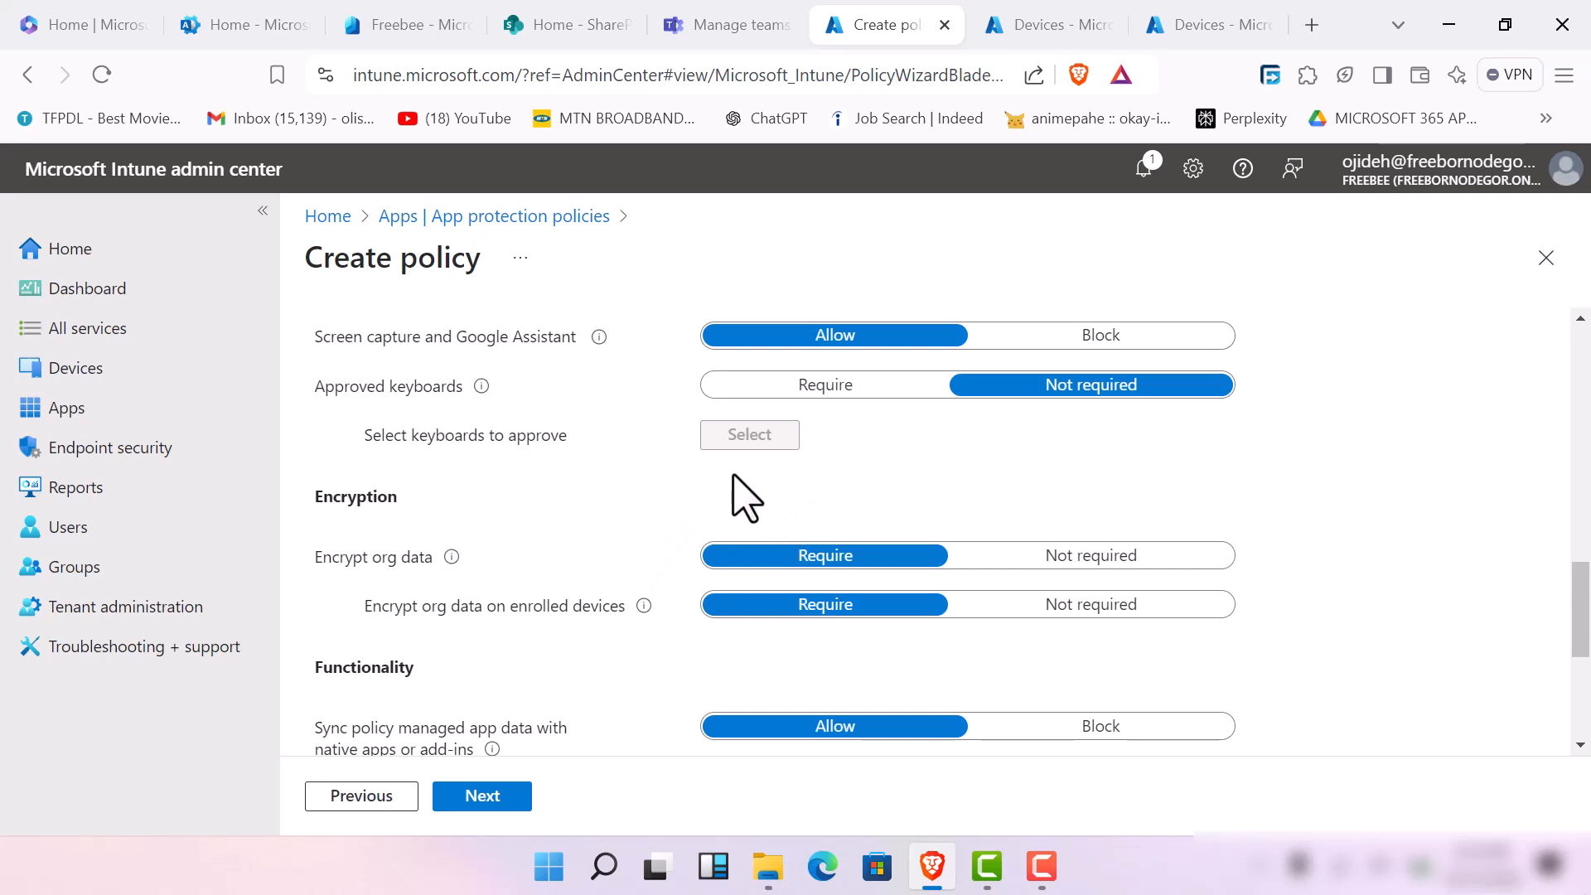
scroll(739, 490, "up", 3)
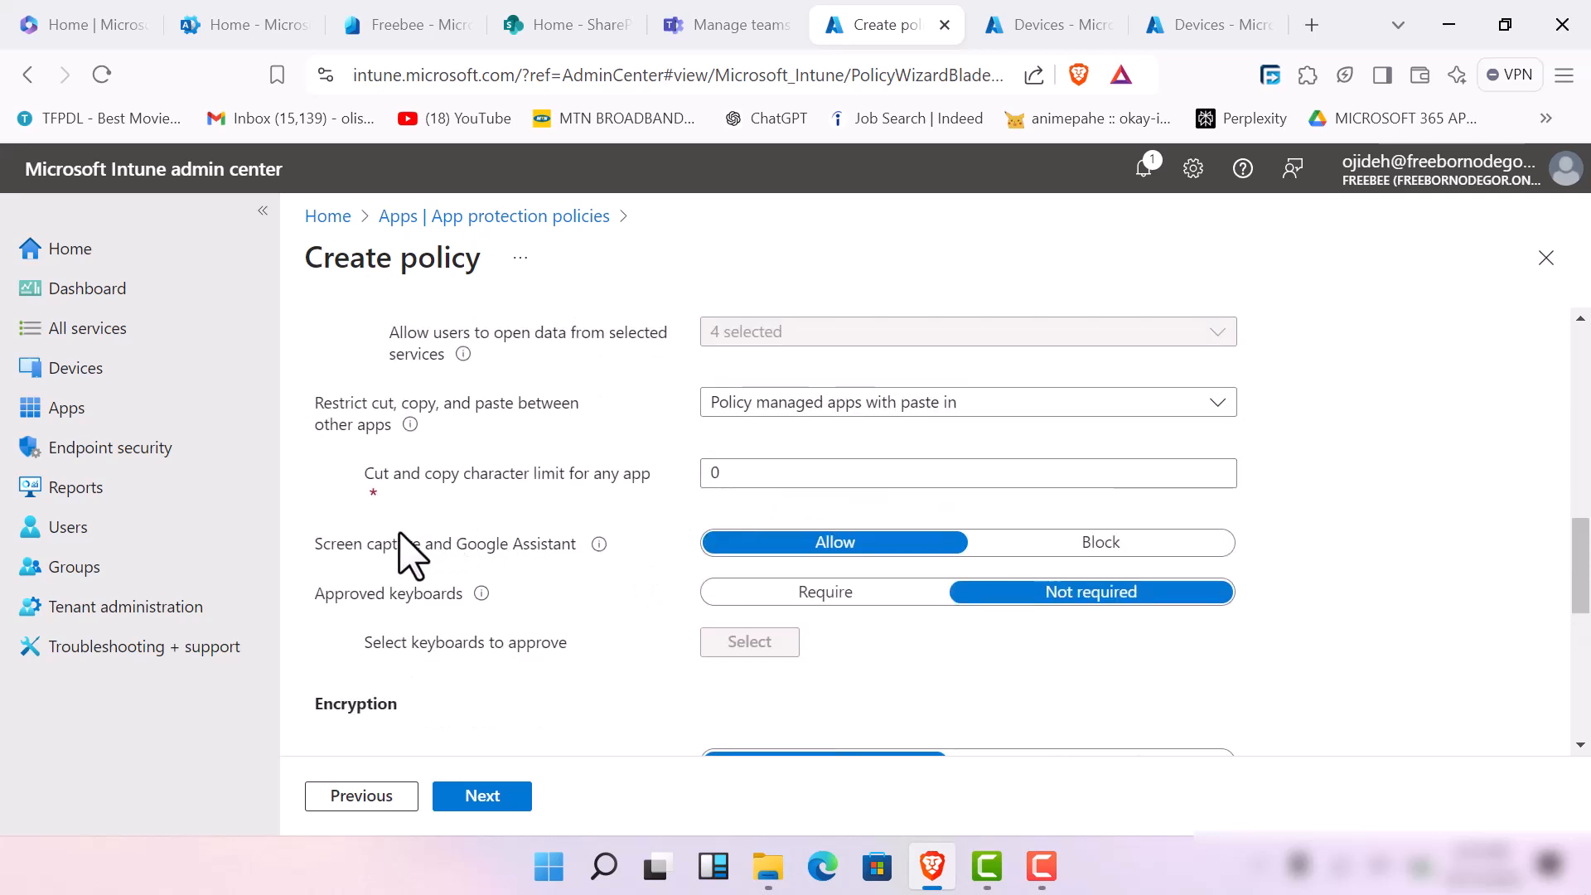
left_click(828, 474)
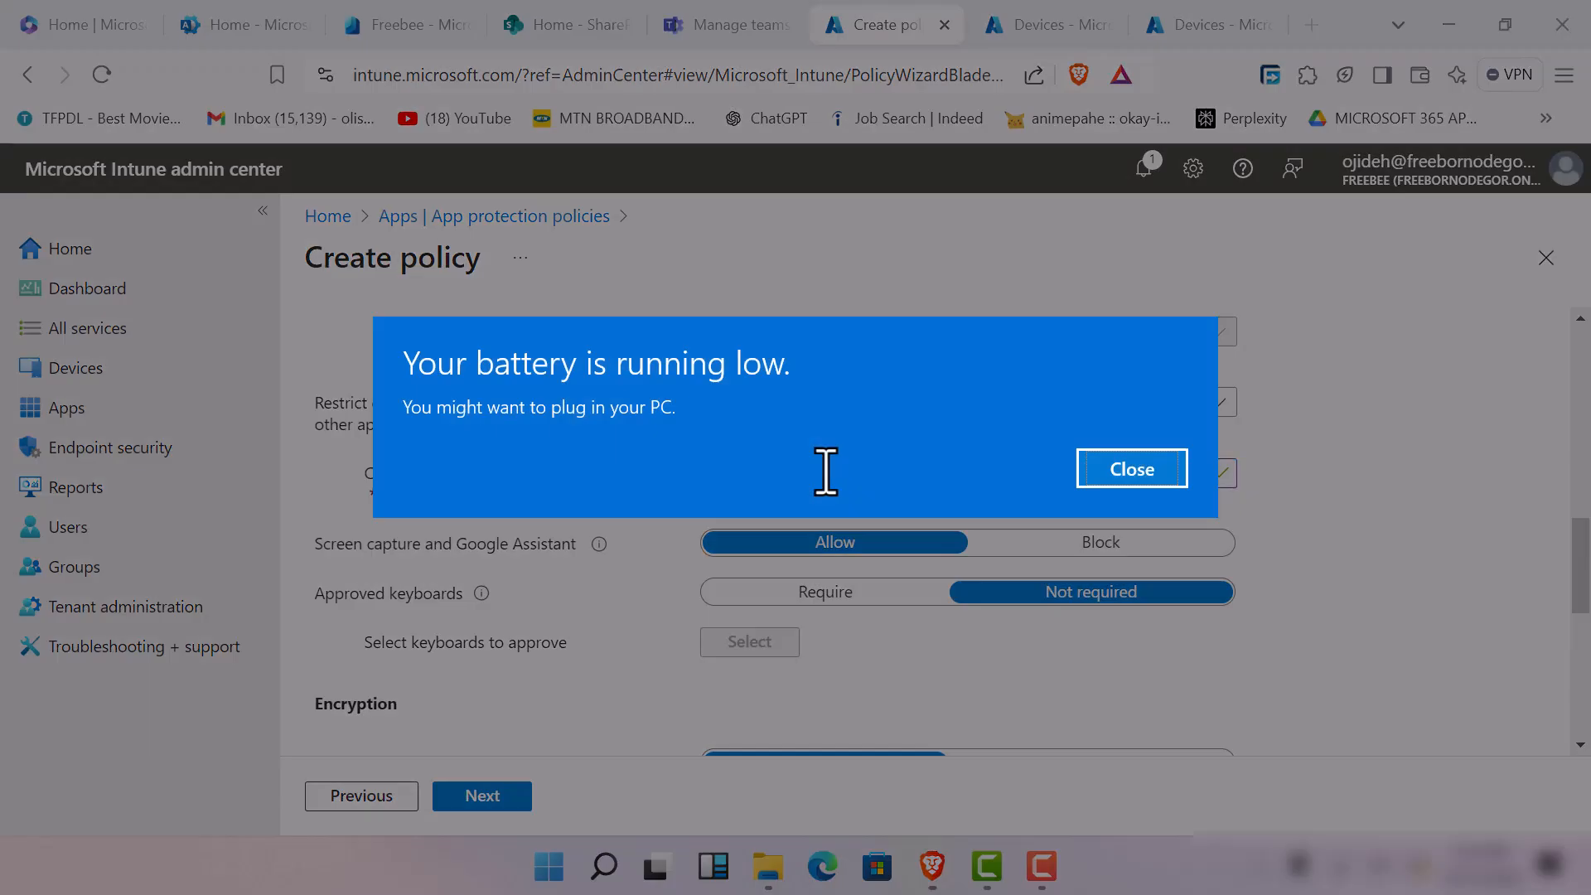
left_click(1127, 468)
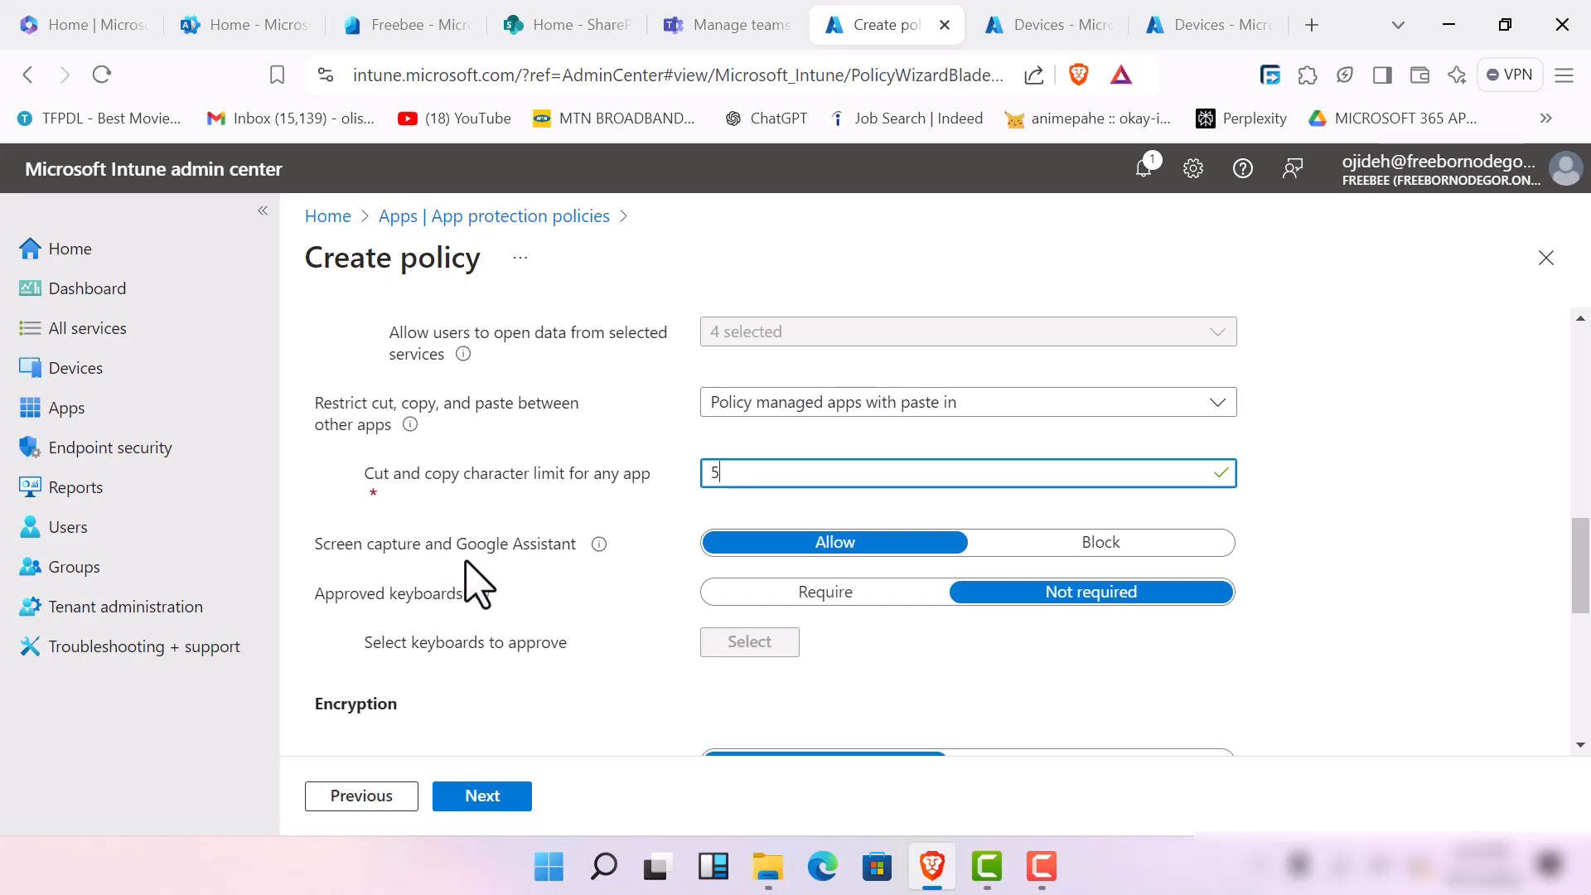
Block screen capture and Google Assistant, and block printing org data in the data protection settings
left_click(1006, 548)
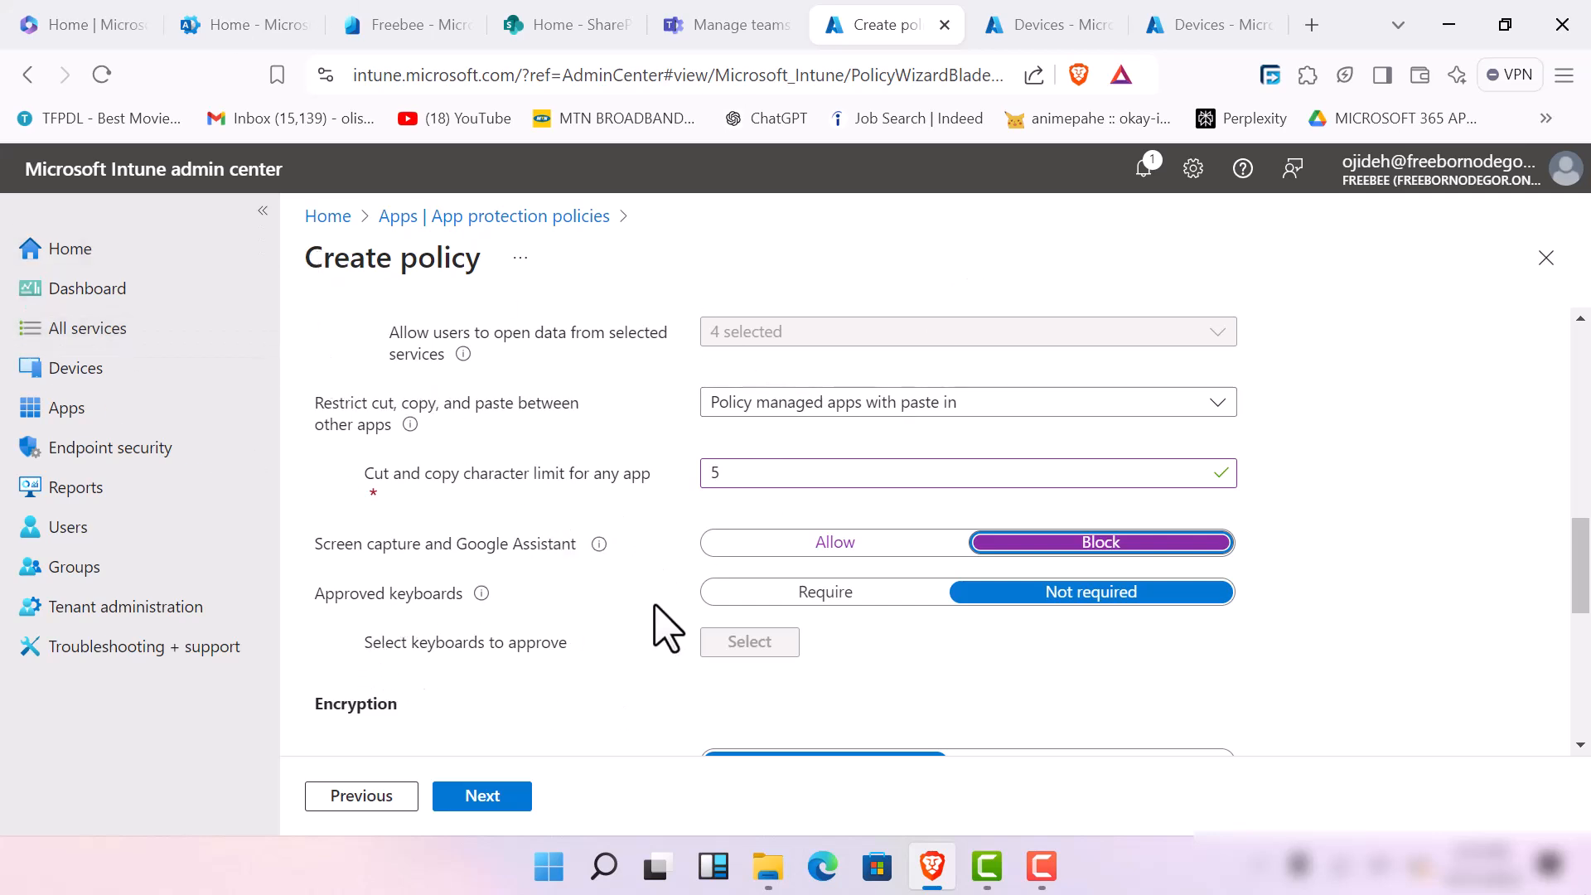
scroll(596, 688, "down", 2)
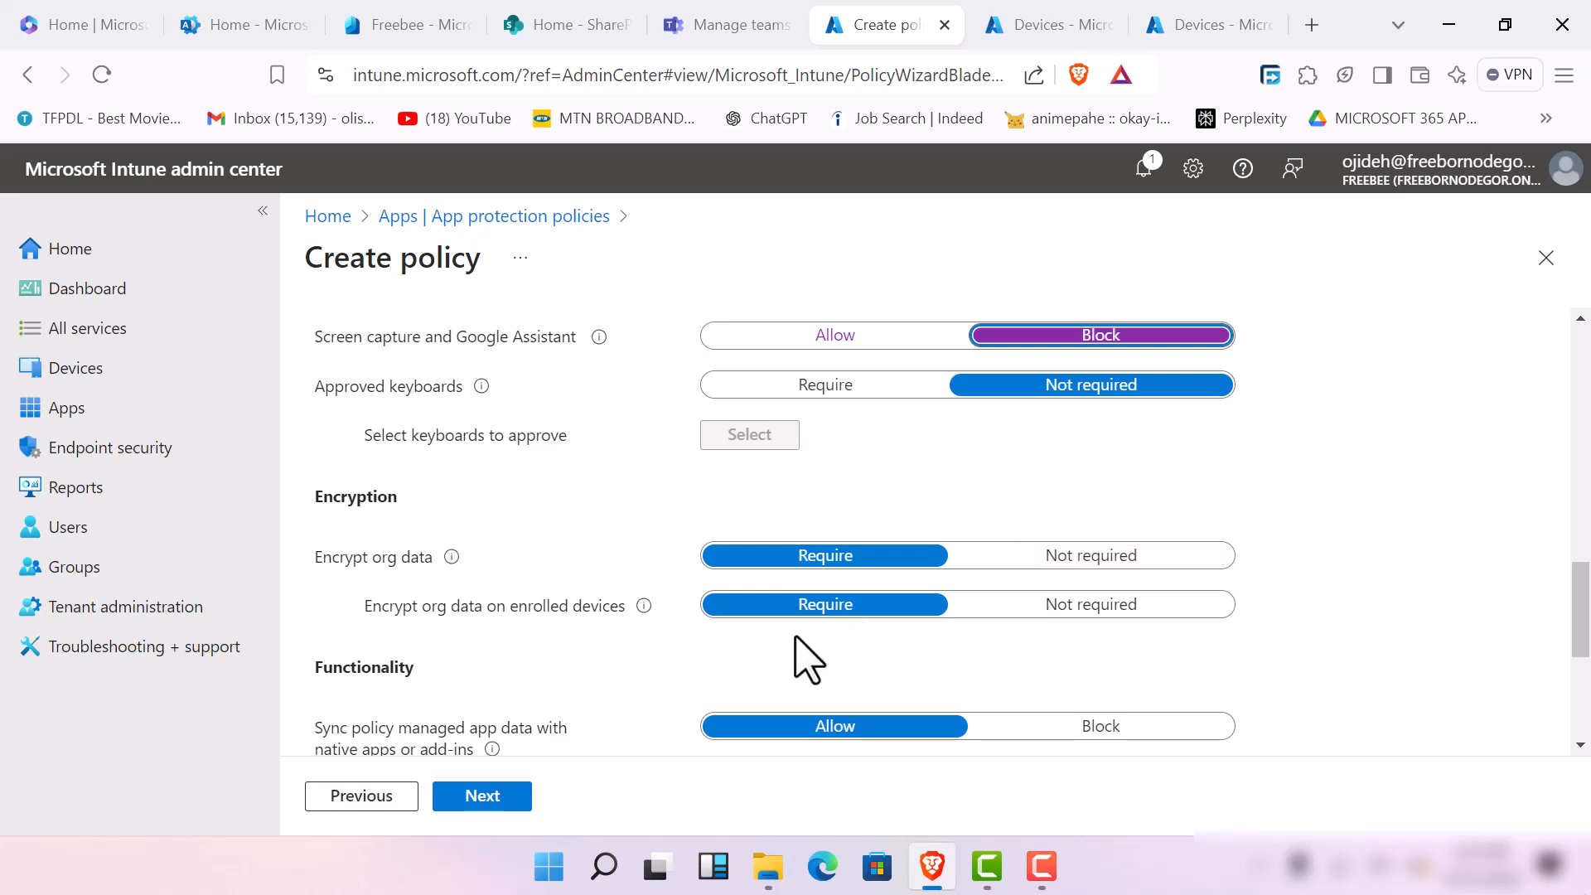
scroll(412, 676, "down", 4)
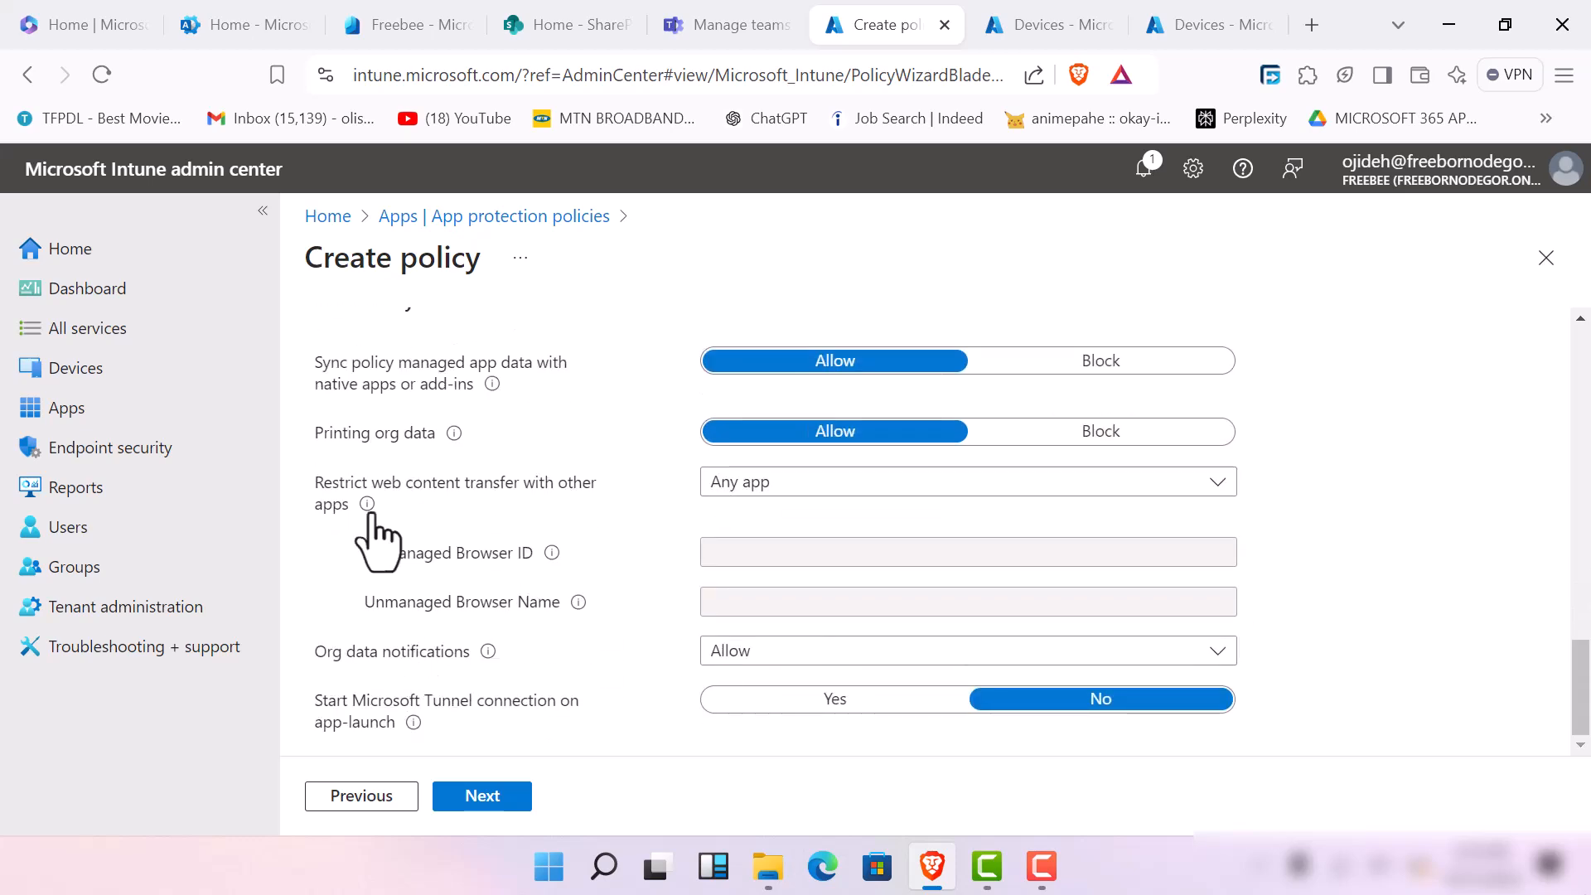
scroll(401, 563, "up", 6)
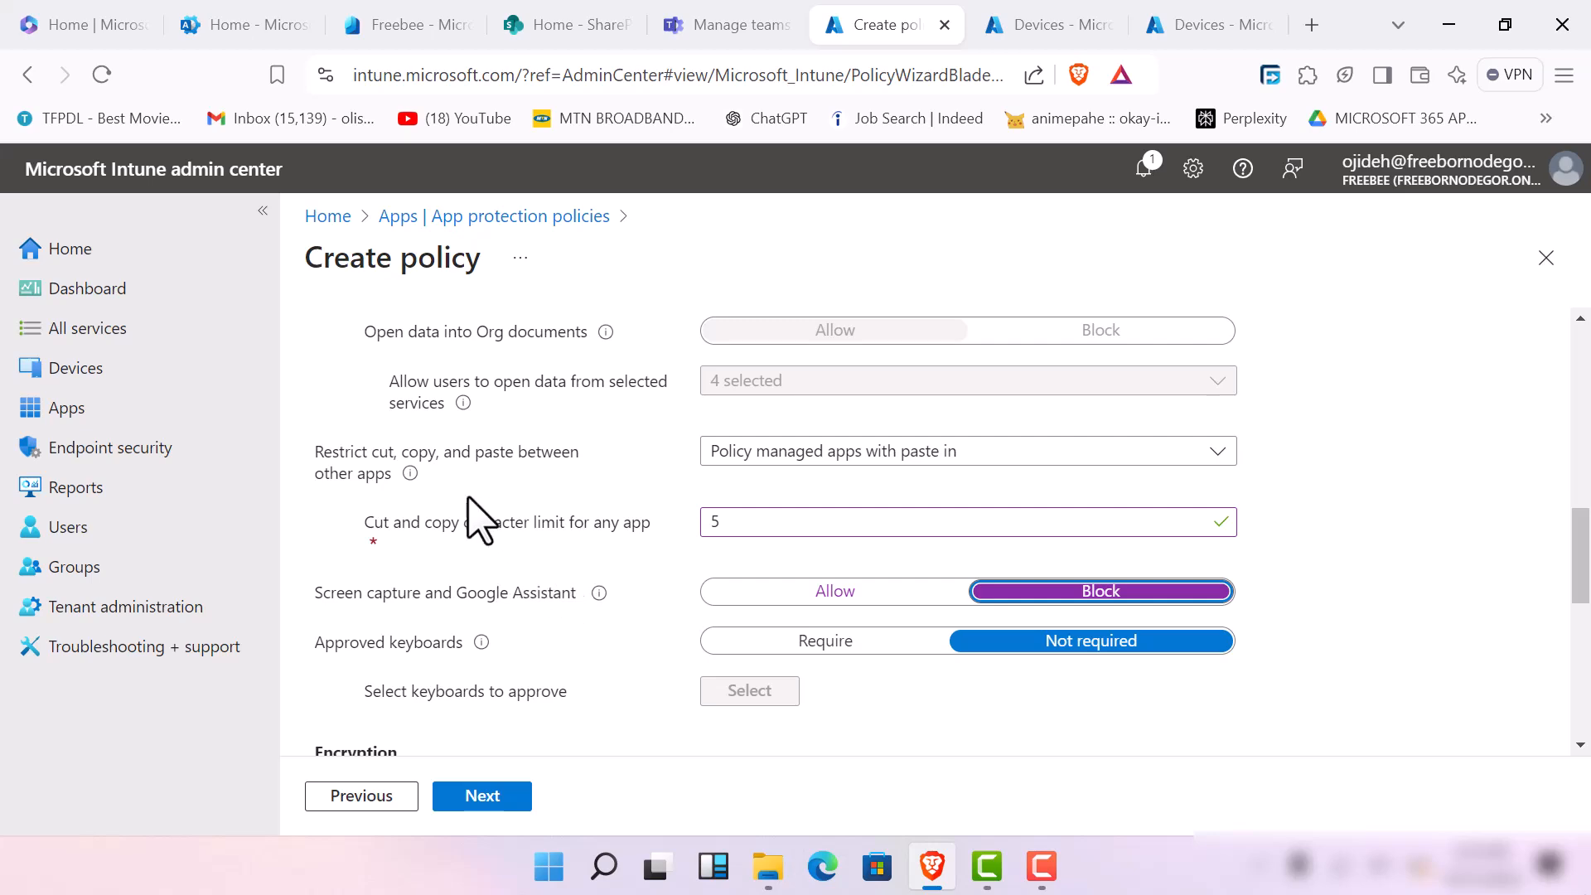
scroll(472, 510, "up", 6)
scroll(469, 493, "up", 3)
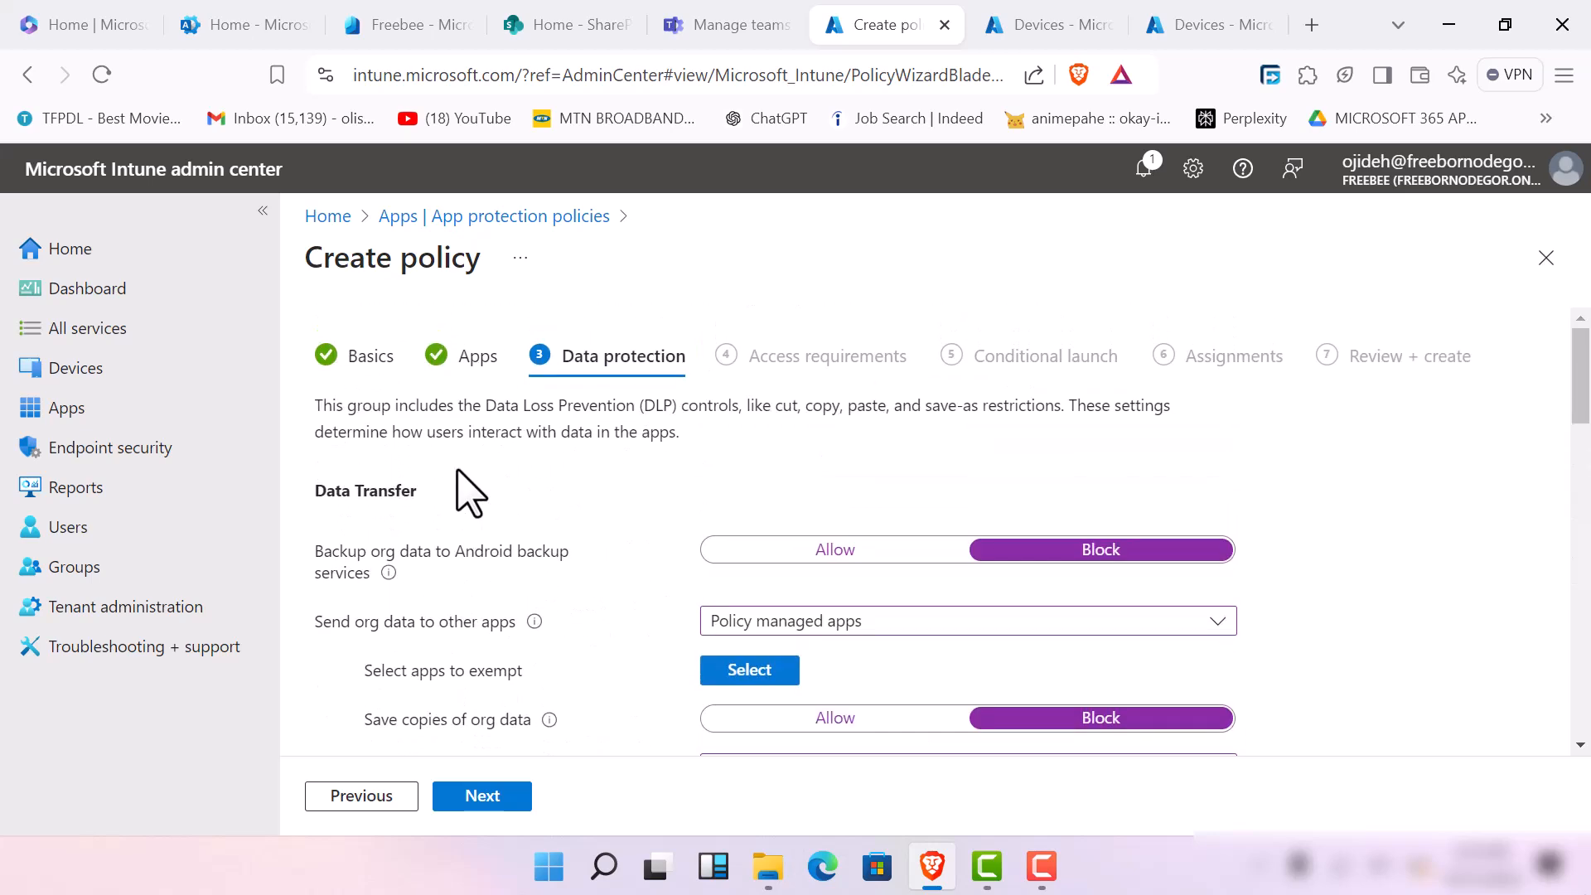
scroll(469, 493, "down", 12)
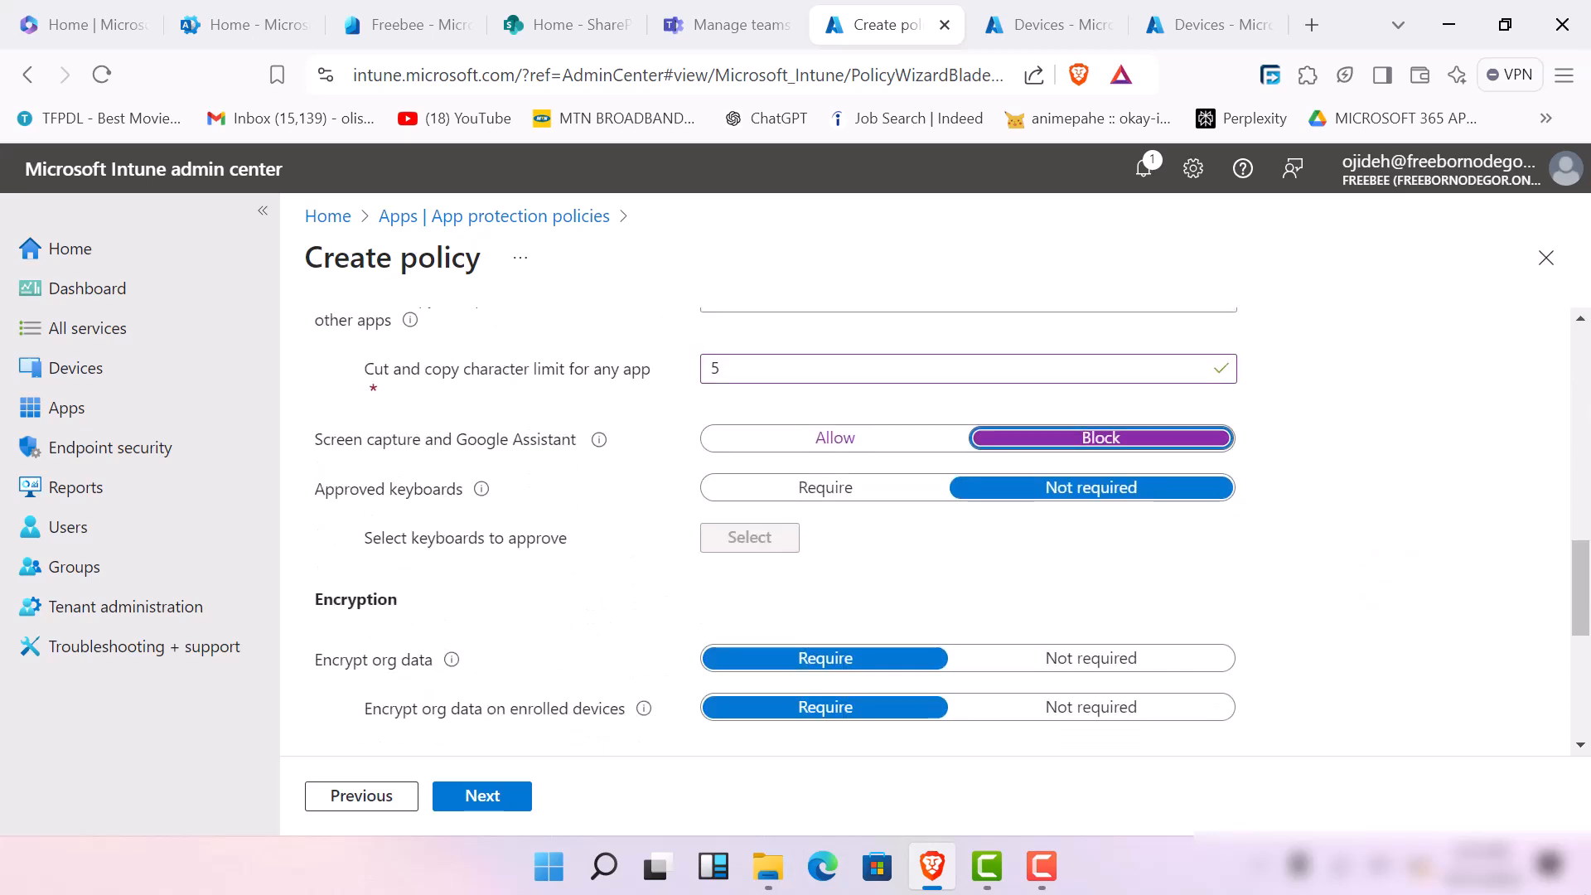
scroll(468, 493, "down", 3)
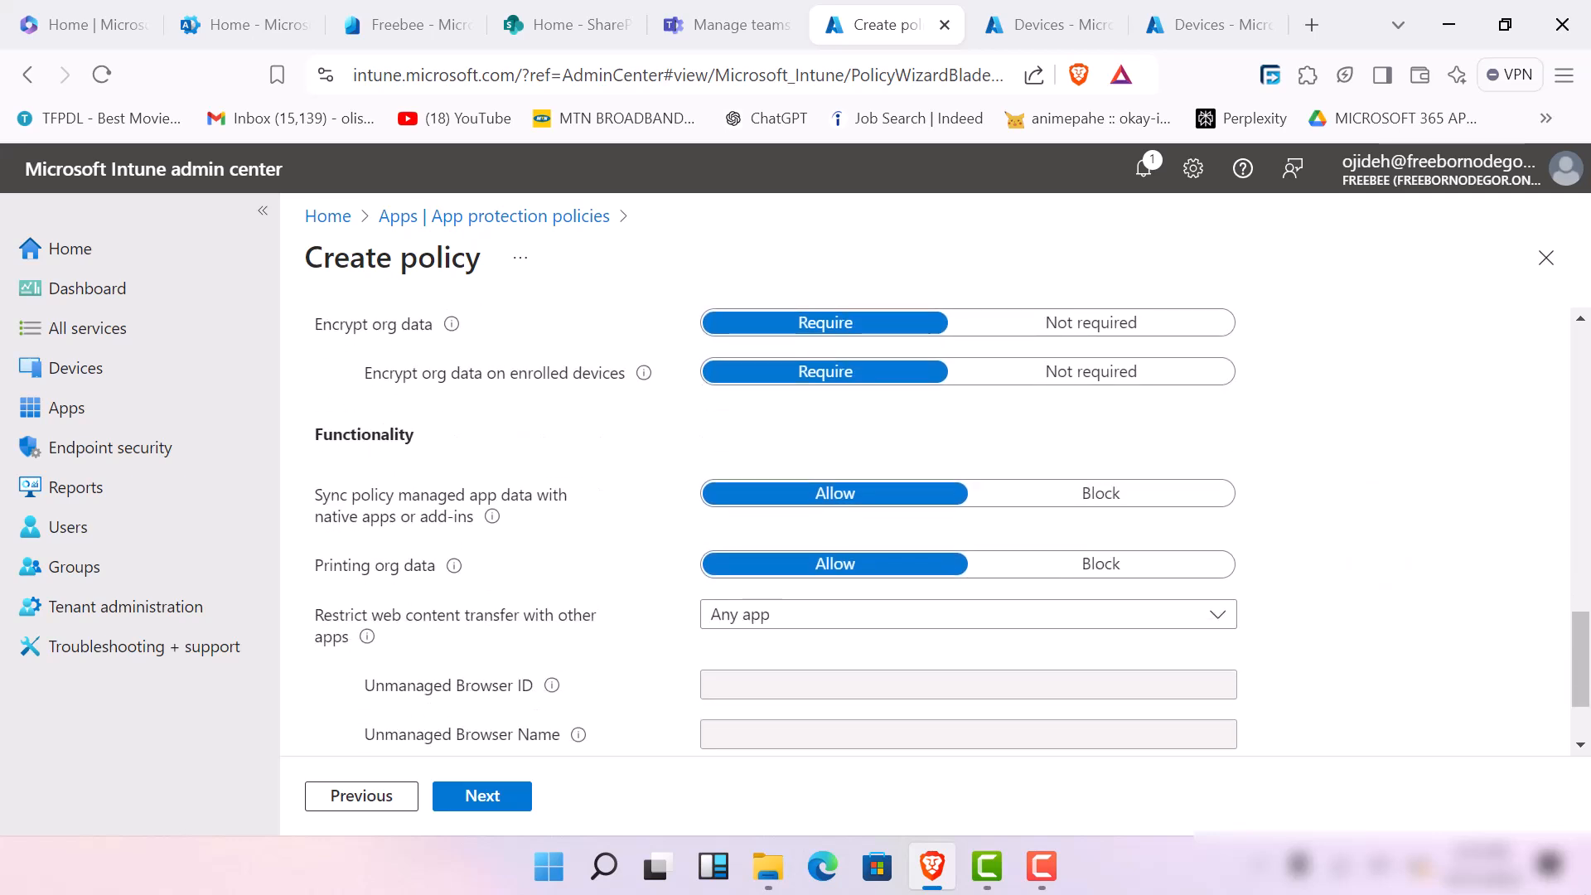
left_click(1110, 564)
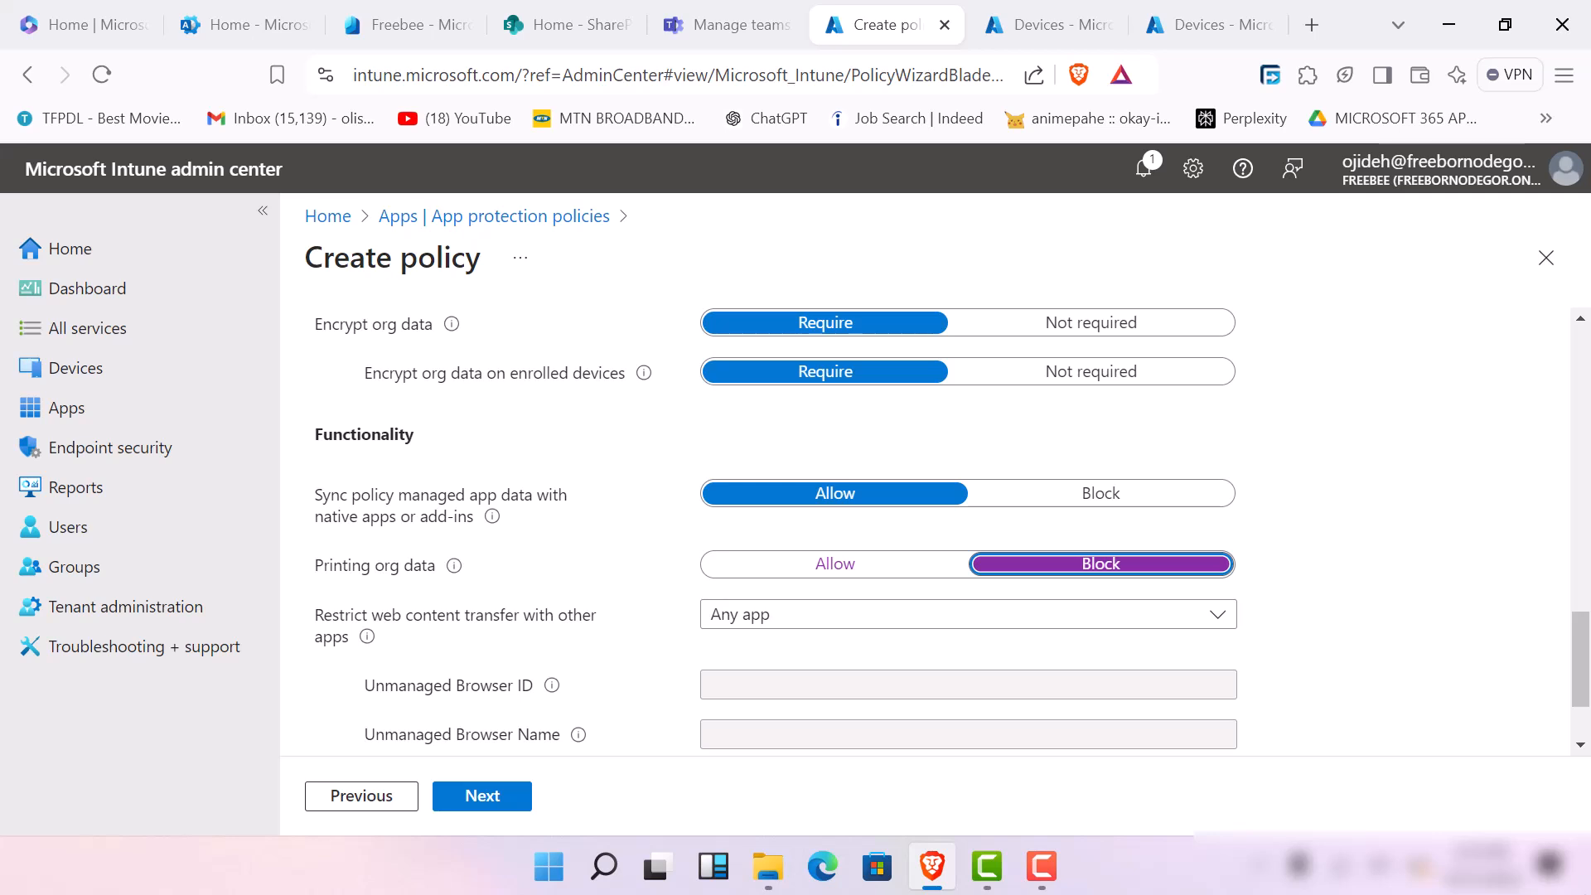
Restrict web content transfer with other apps to Microsoft Edge
scroll(936, 530, "down", 2)
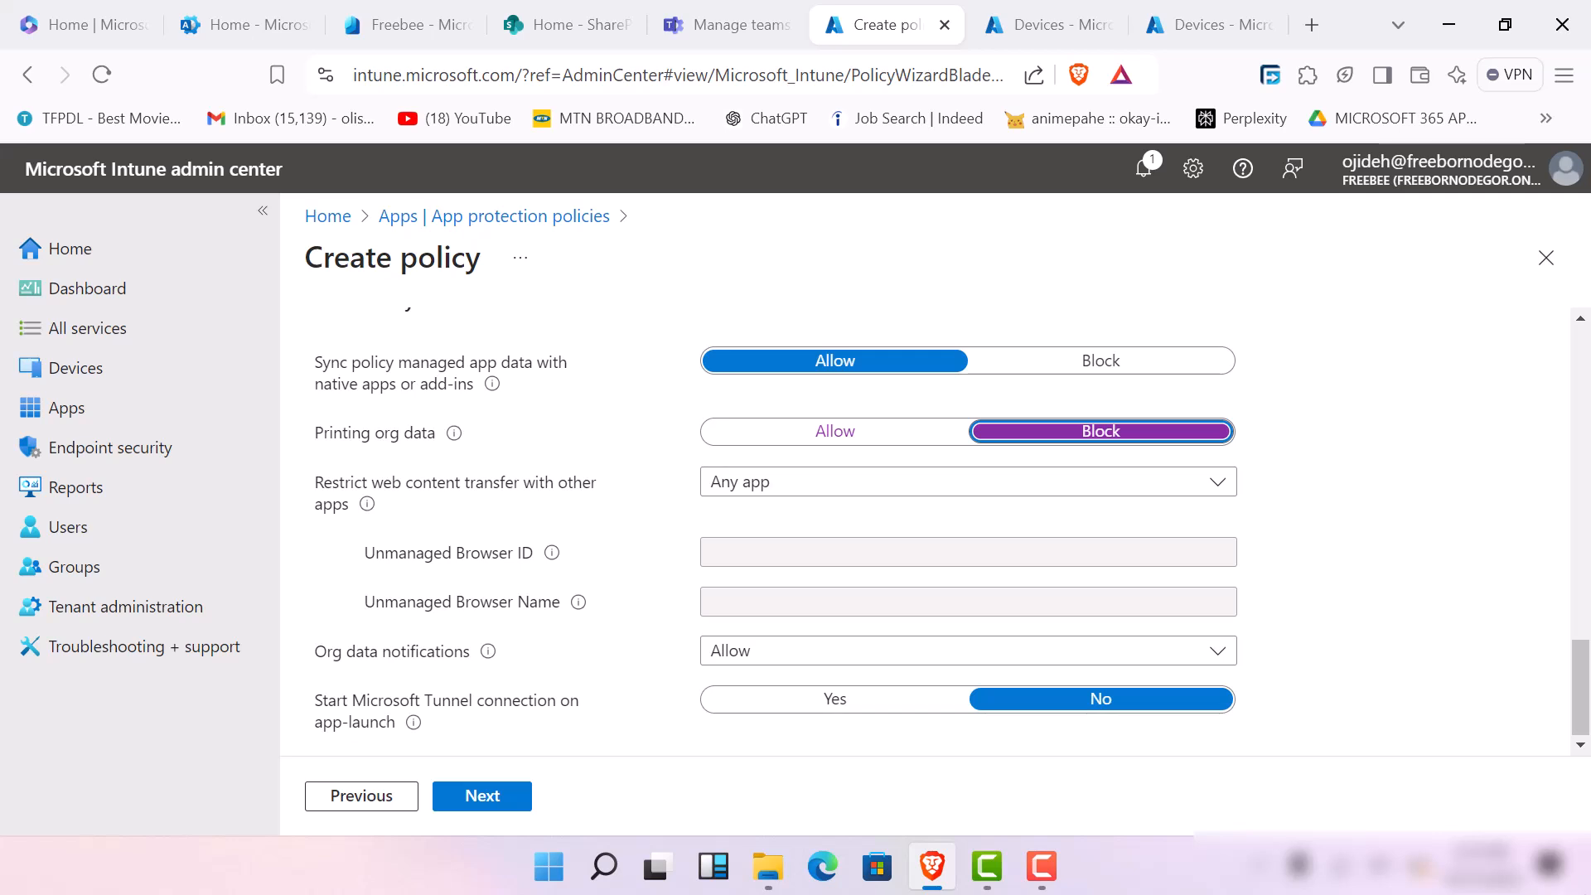
left_click(1201, 481)
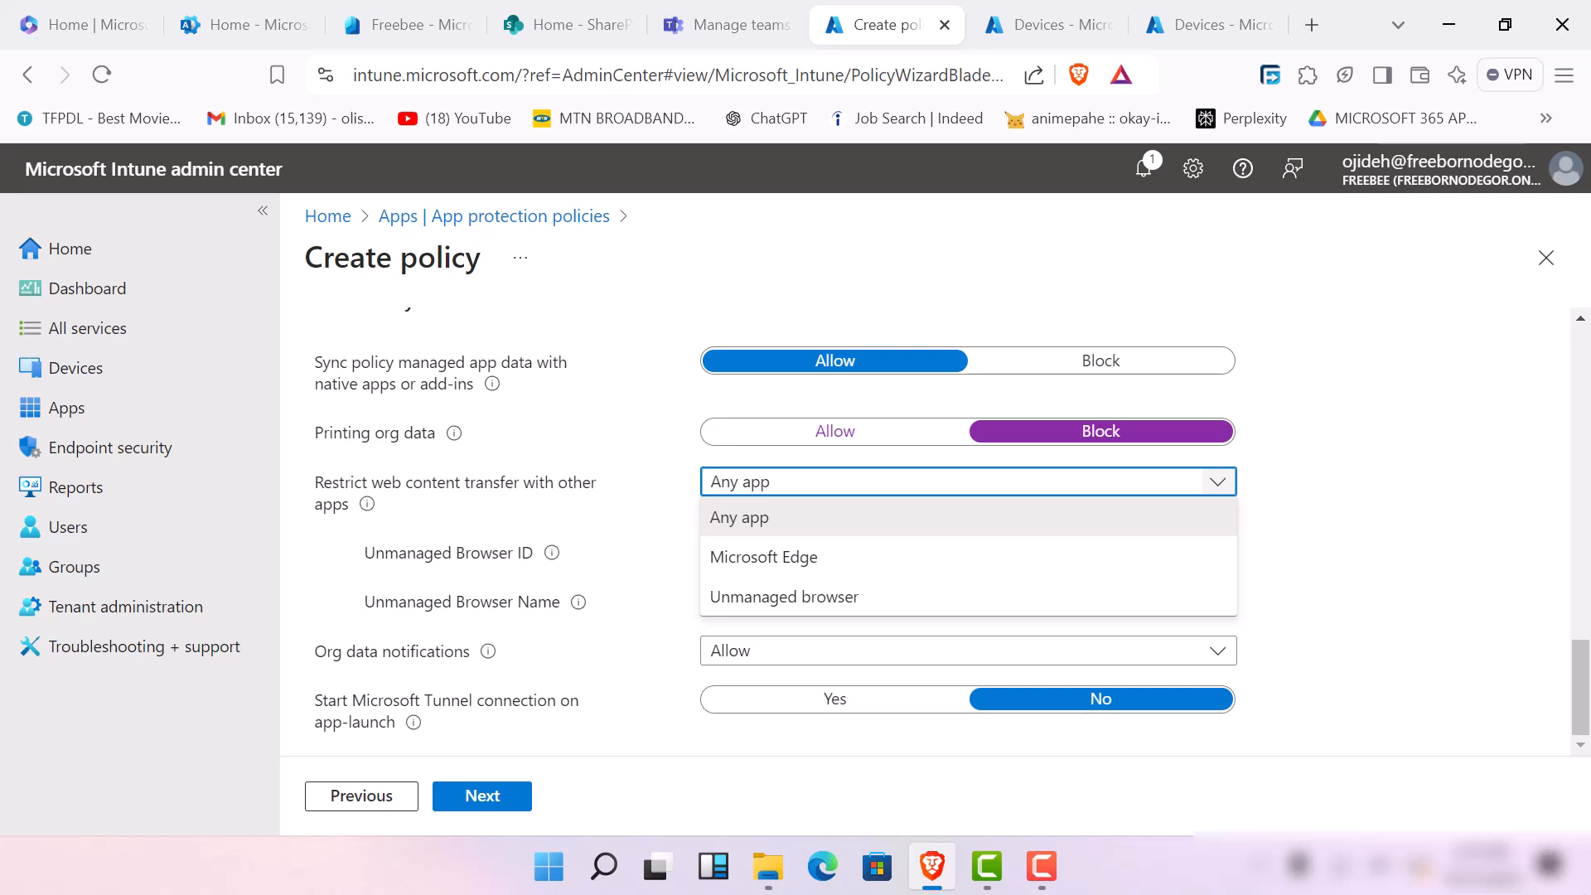
left_click(784, 596)
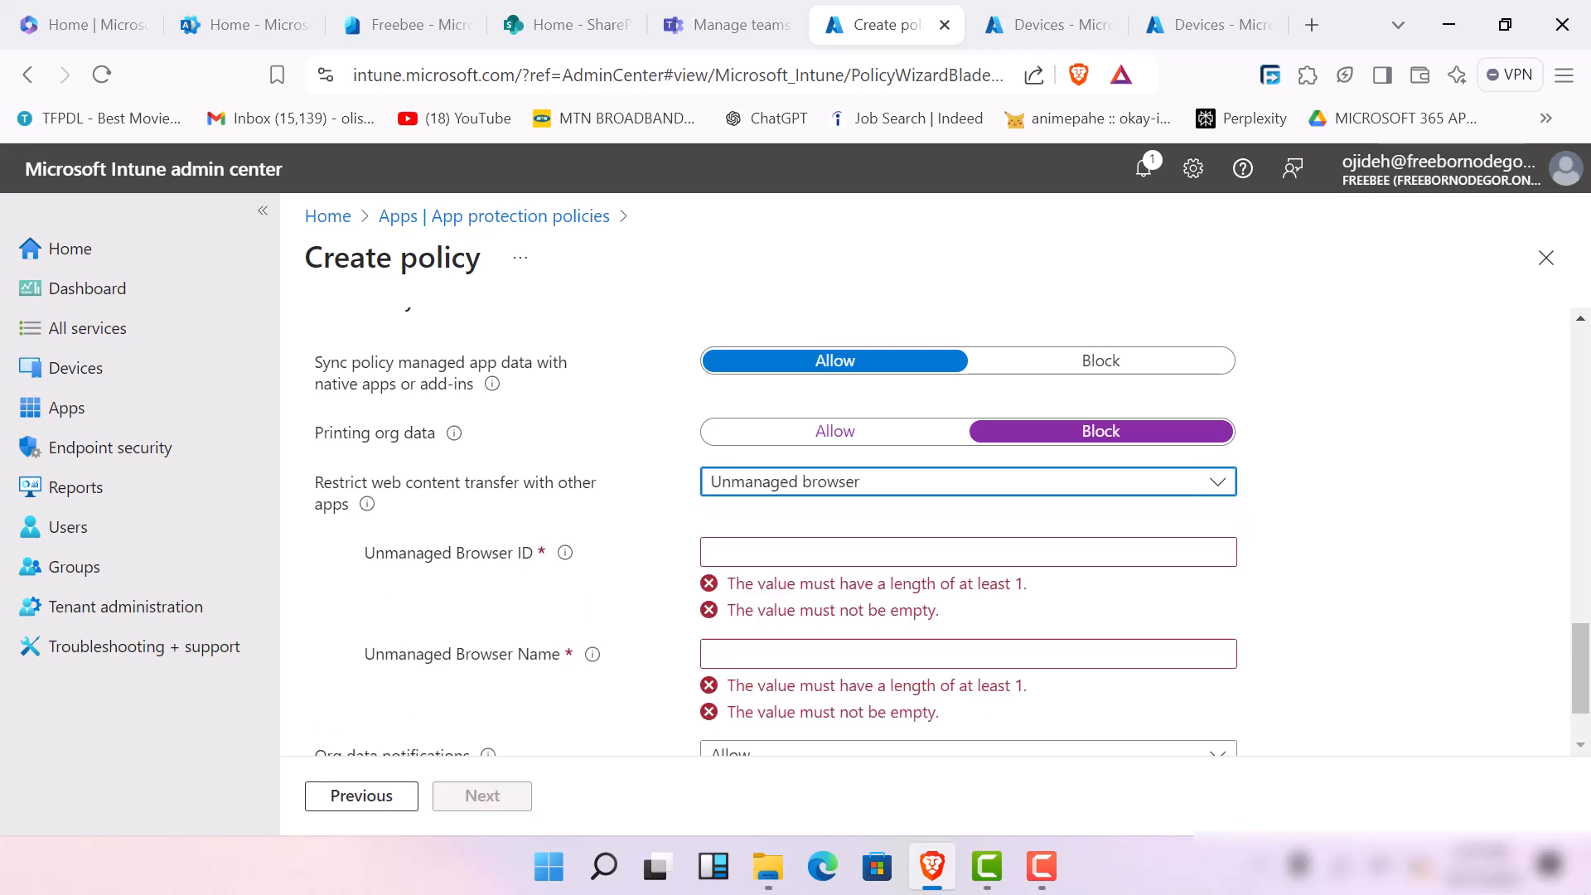
left_click(1193, 484)
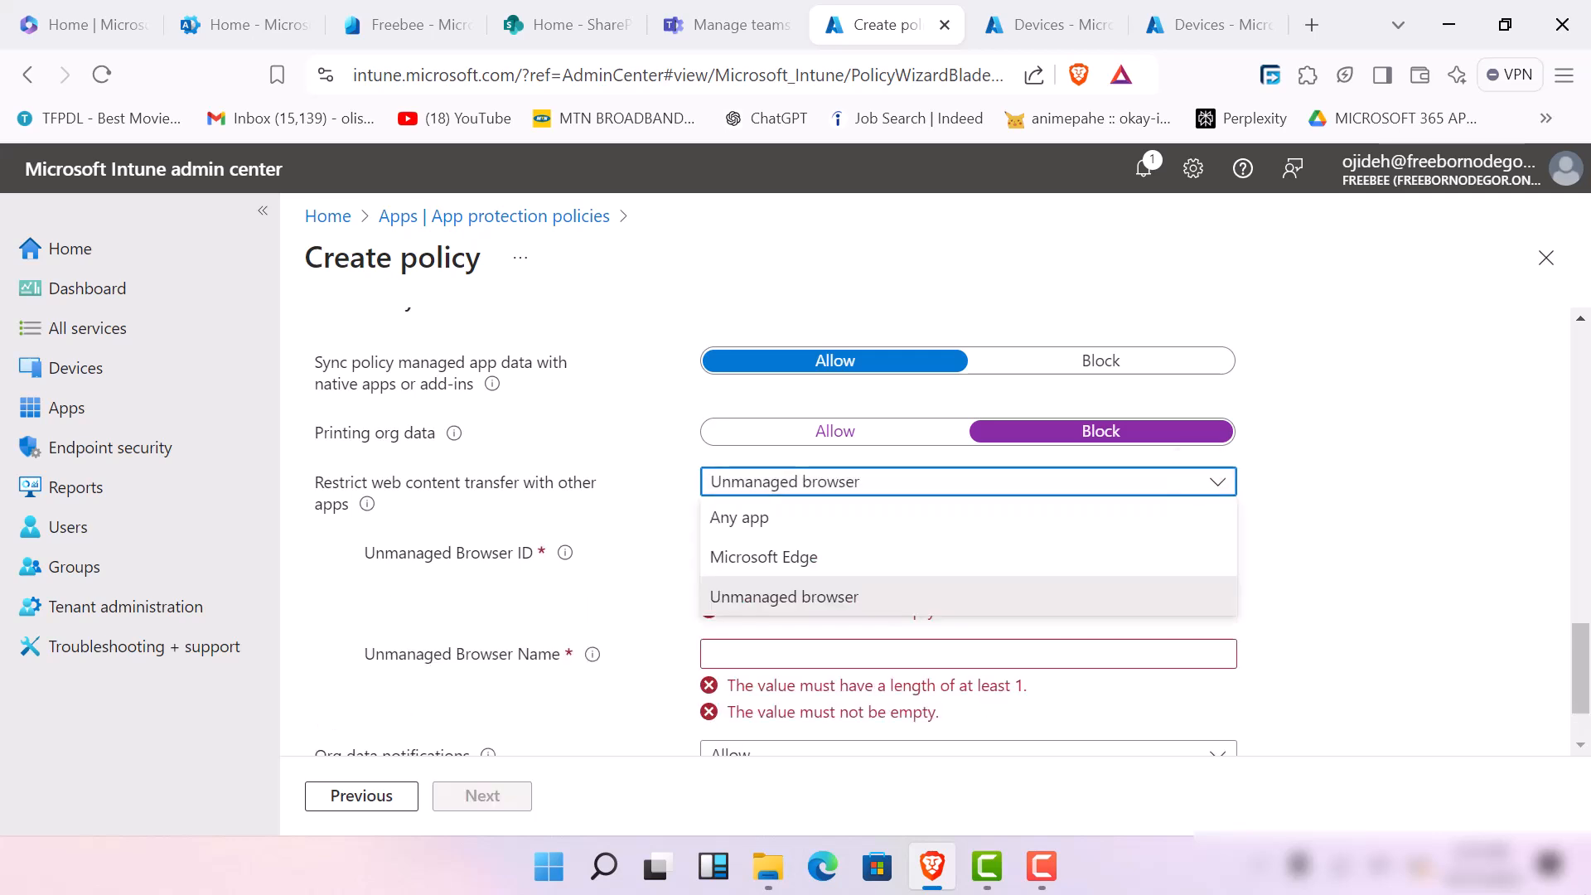
left_click(887, 559)
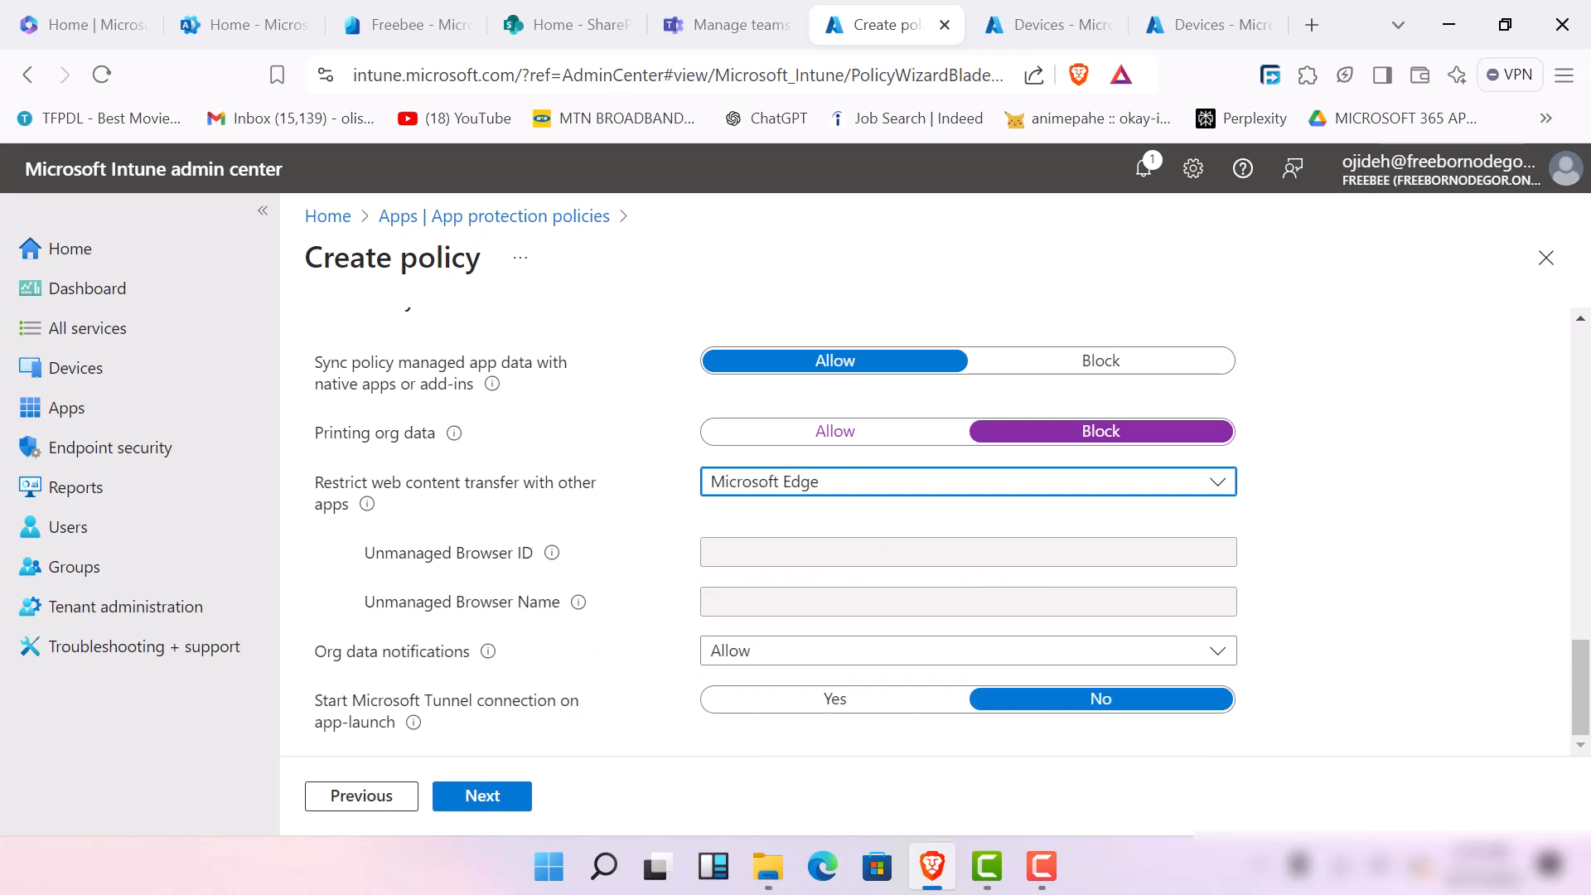
left_click(907, 487)
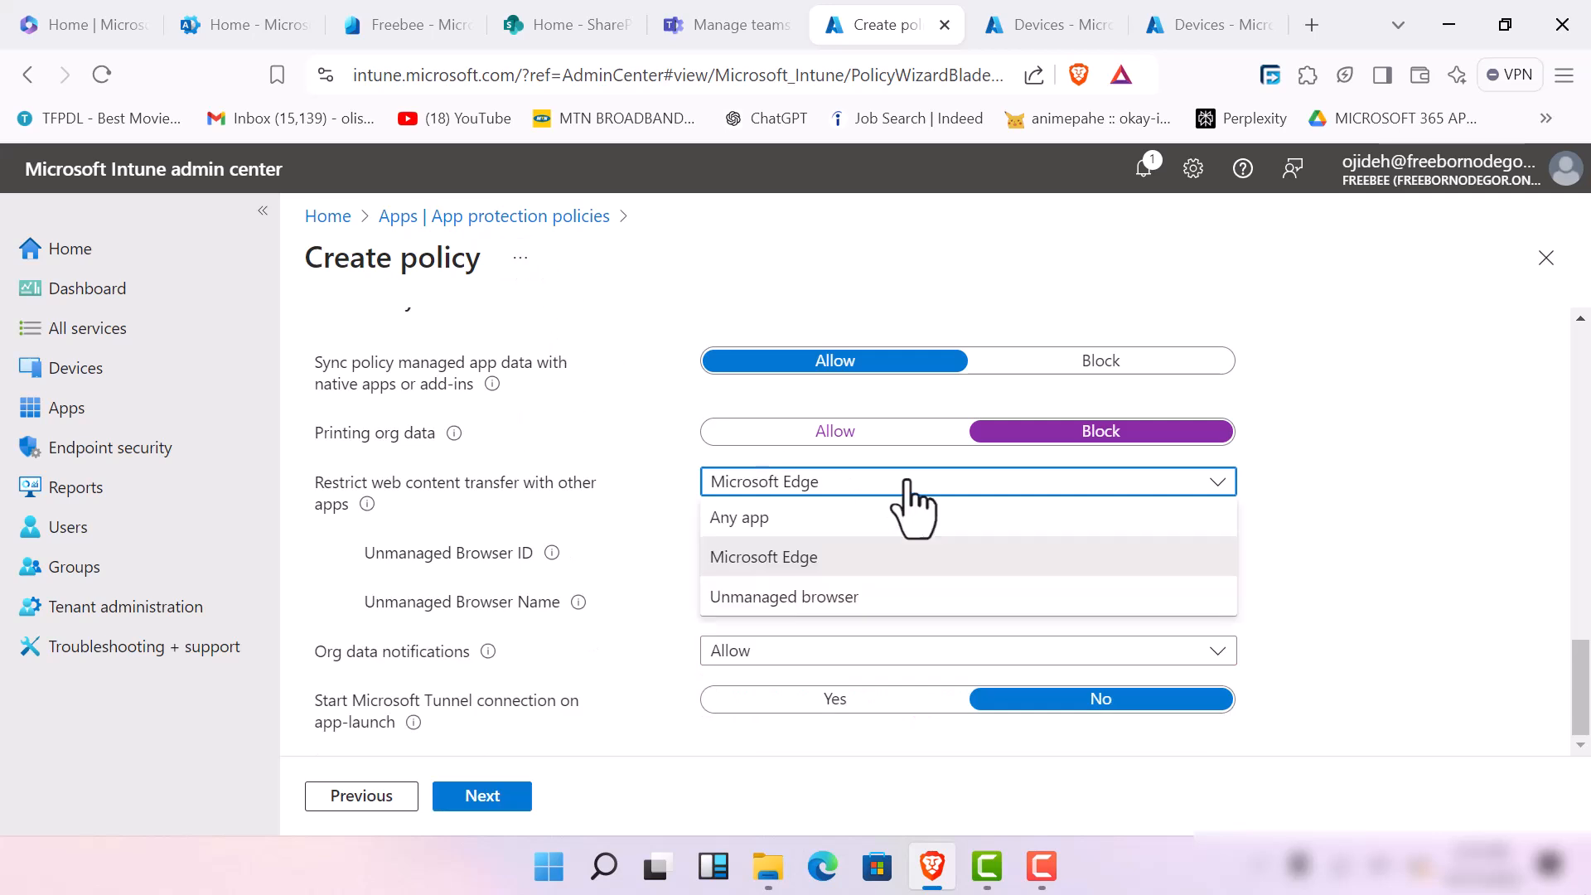
left_click(873, 517)
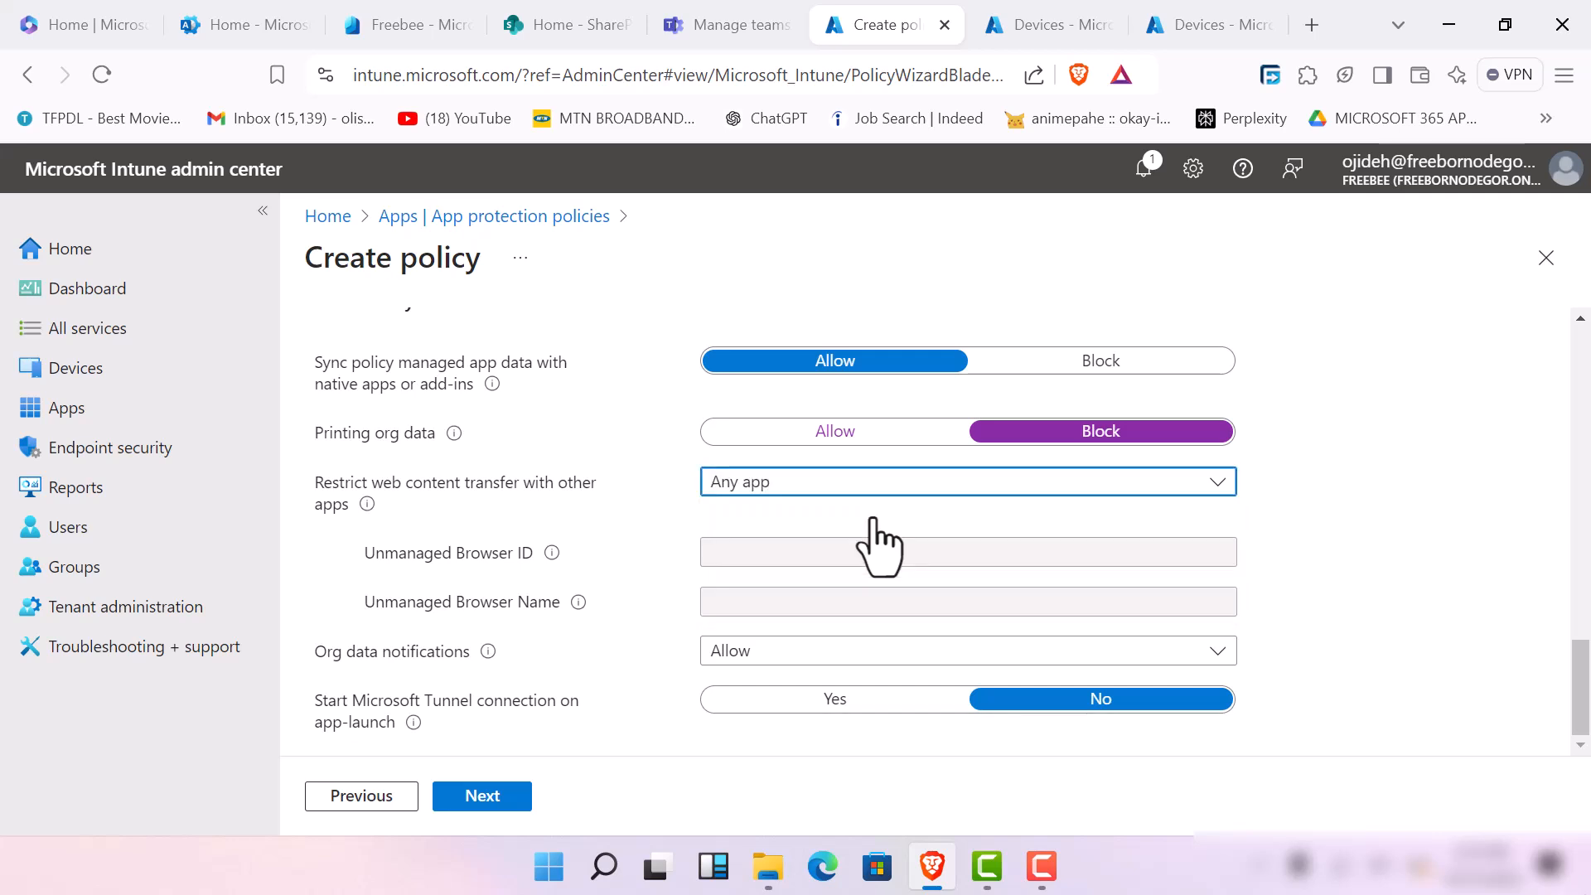
left_click(912, 484)
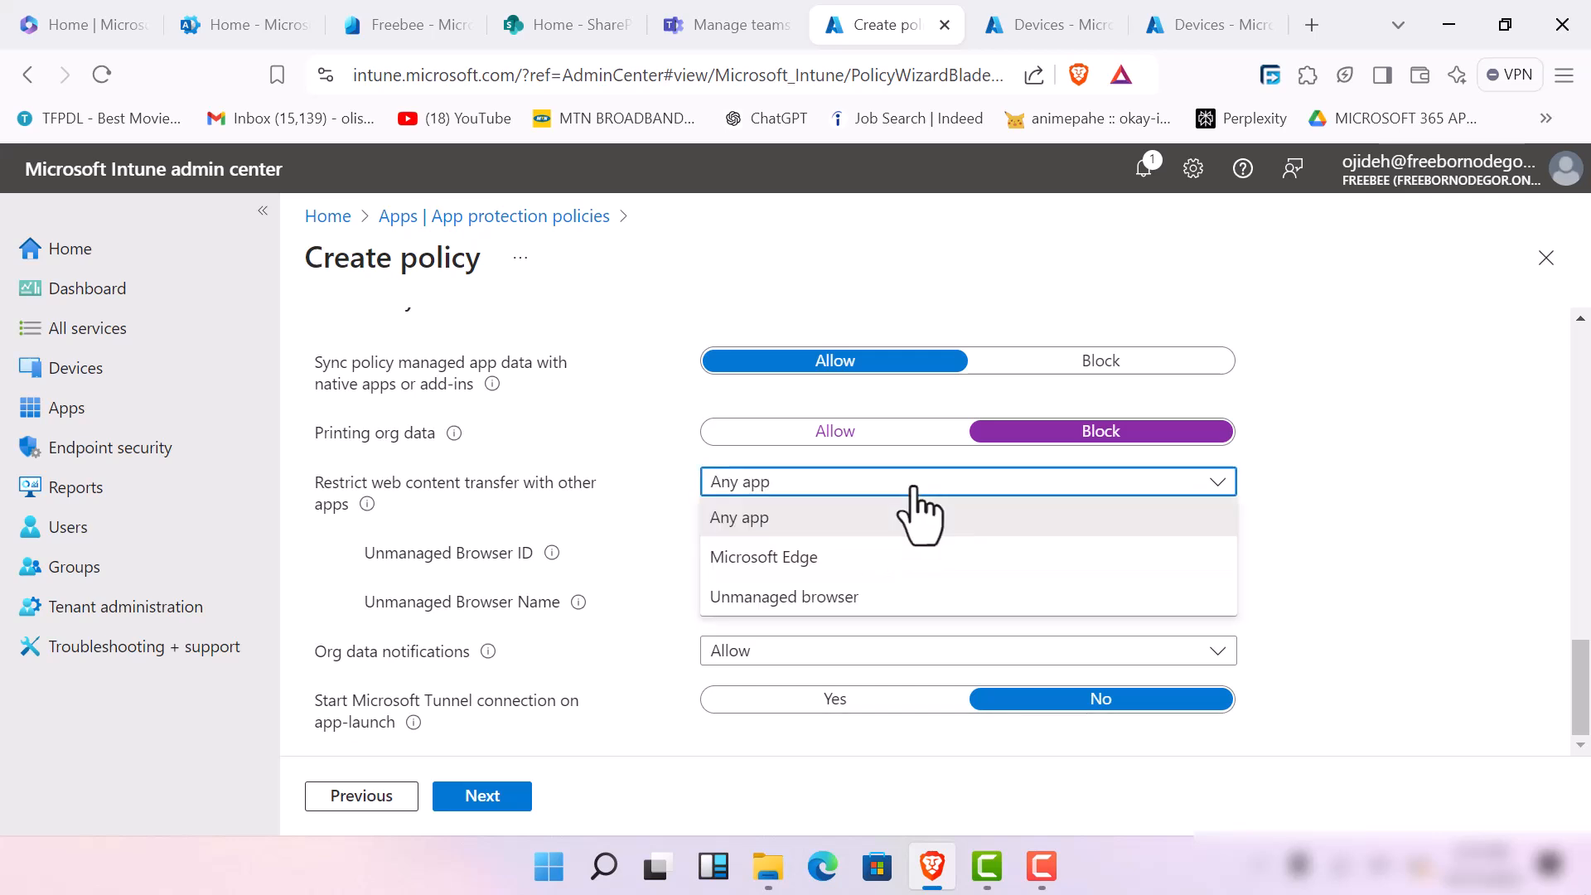
left_click(885, 559)
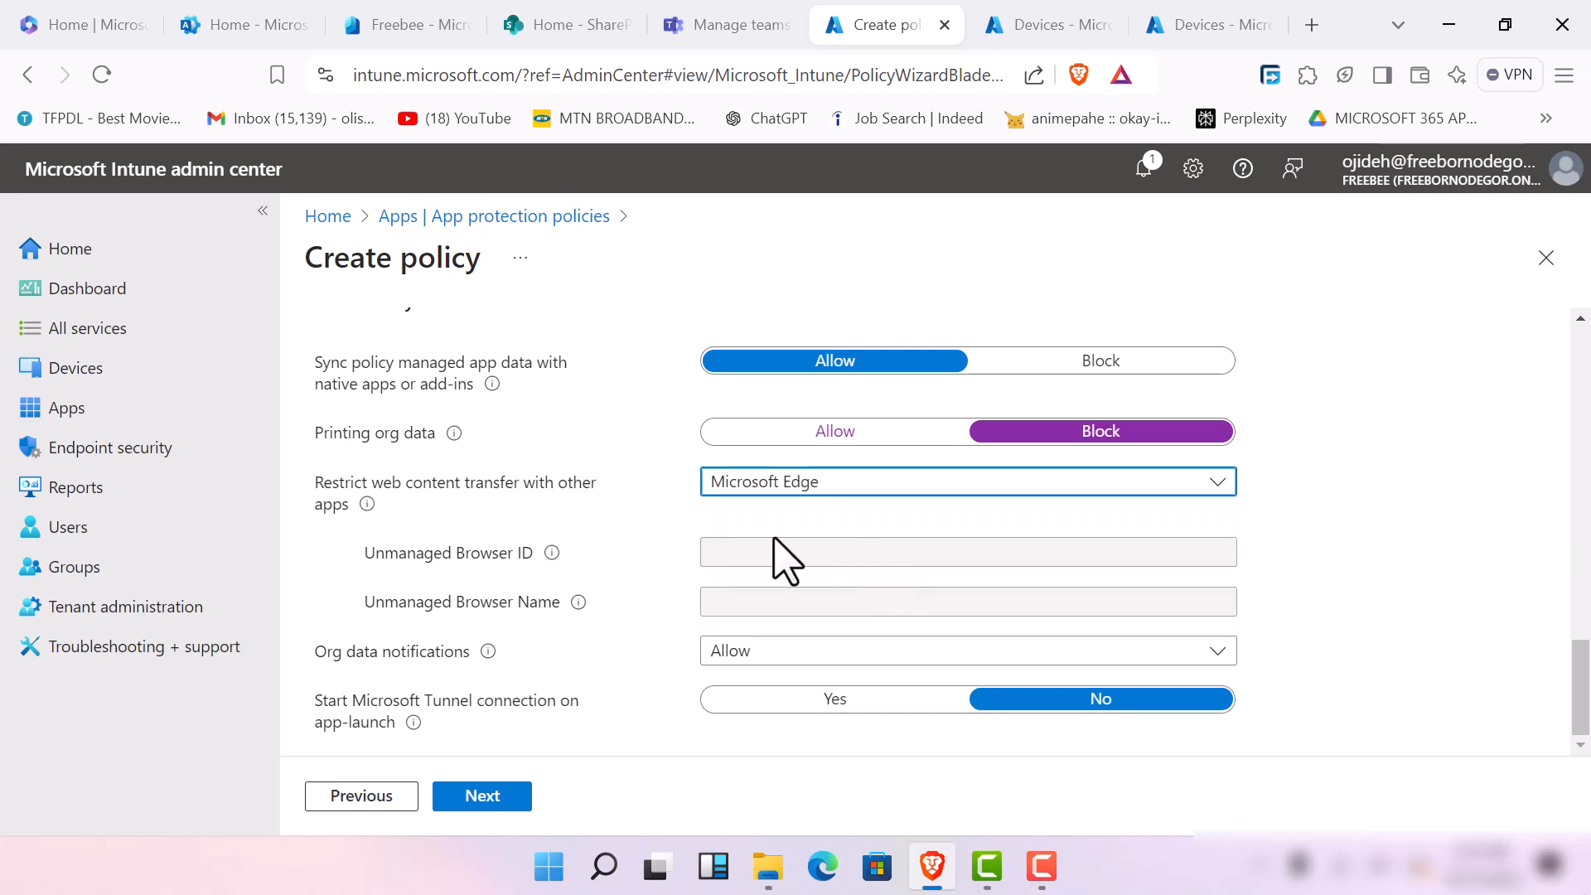
Set org data notifications to Blocked, enable the Microsoft Tunnel connection on app launch, and continue to the access requirements
left_click(934, 661)
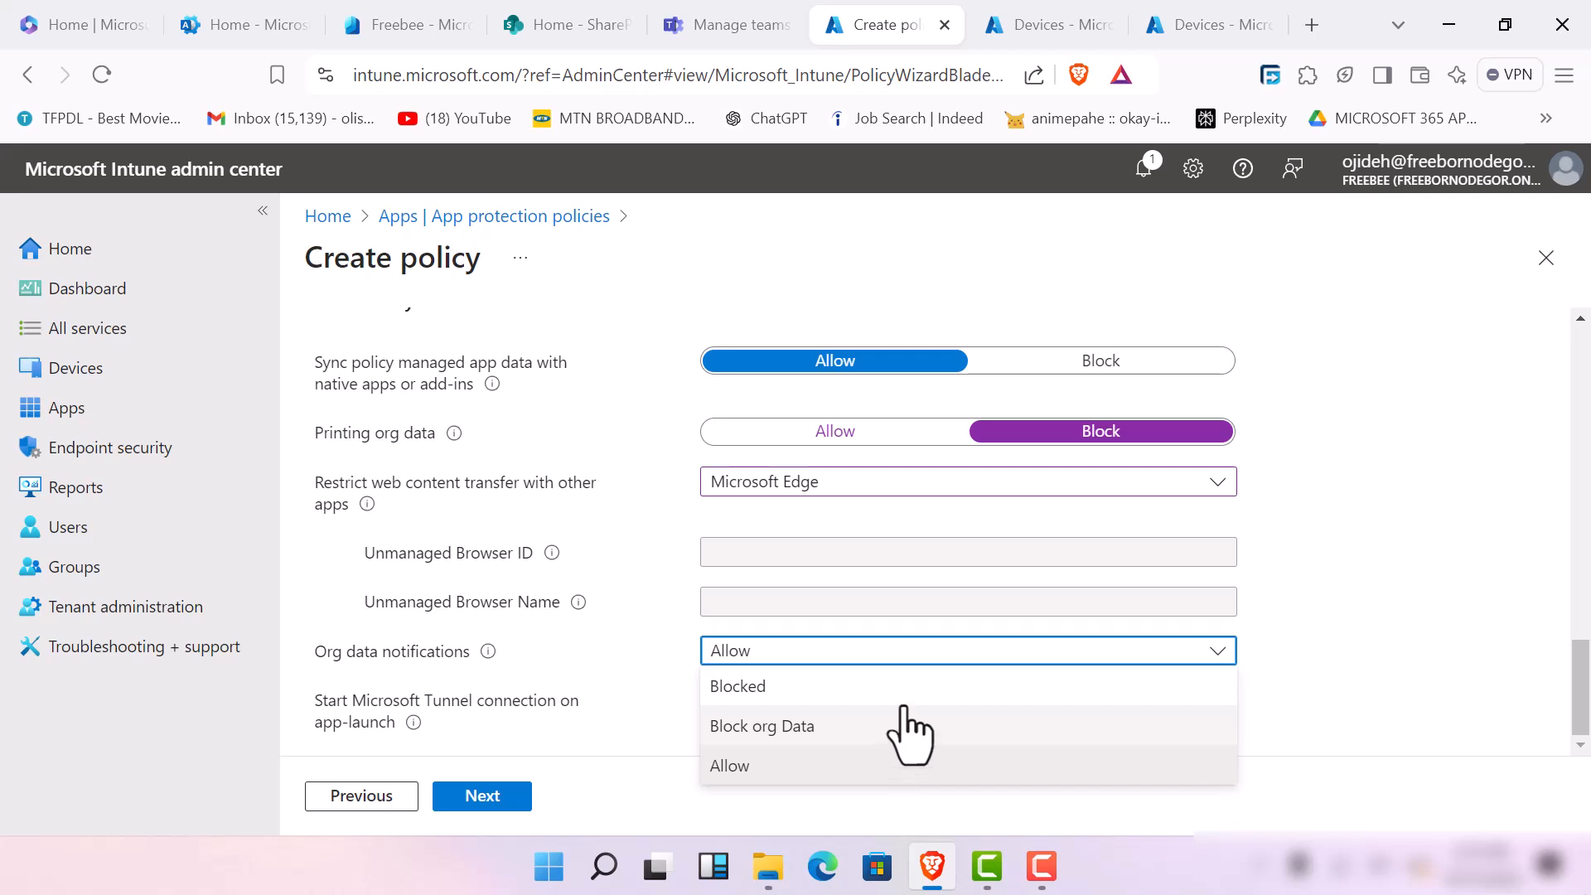
left_click(901, 693)
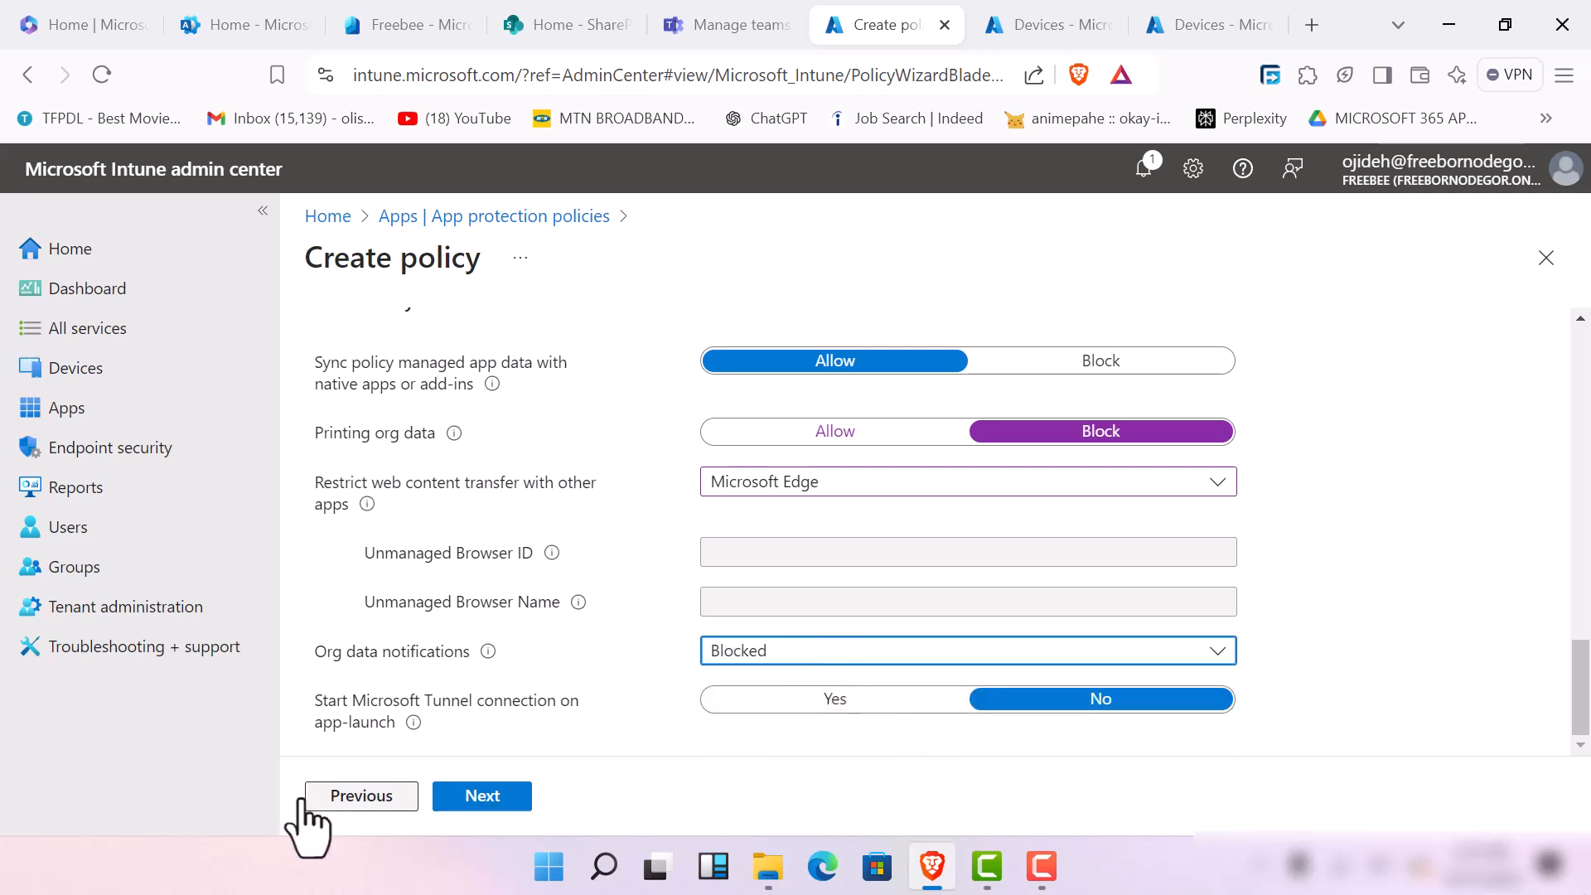
left_click(875, 709)
left_click(466, 796)
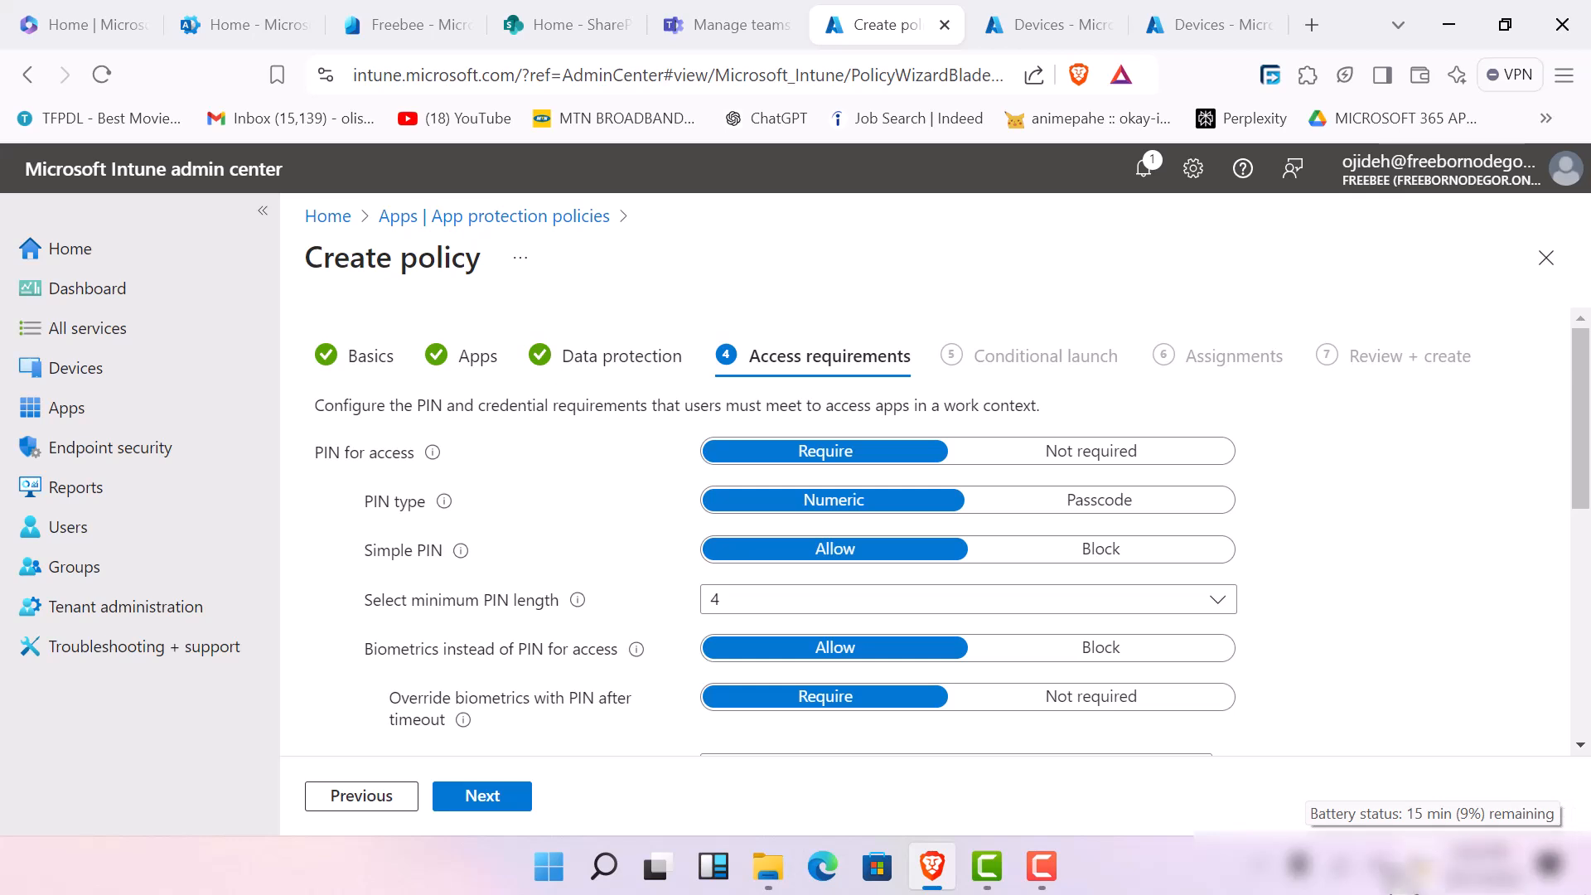
Require a PIN for access with simple PINs blocked and a minimum PIN length of 8
left_click(1045, 884)
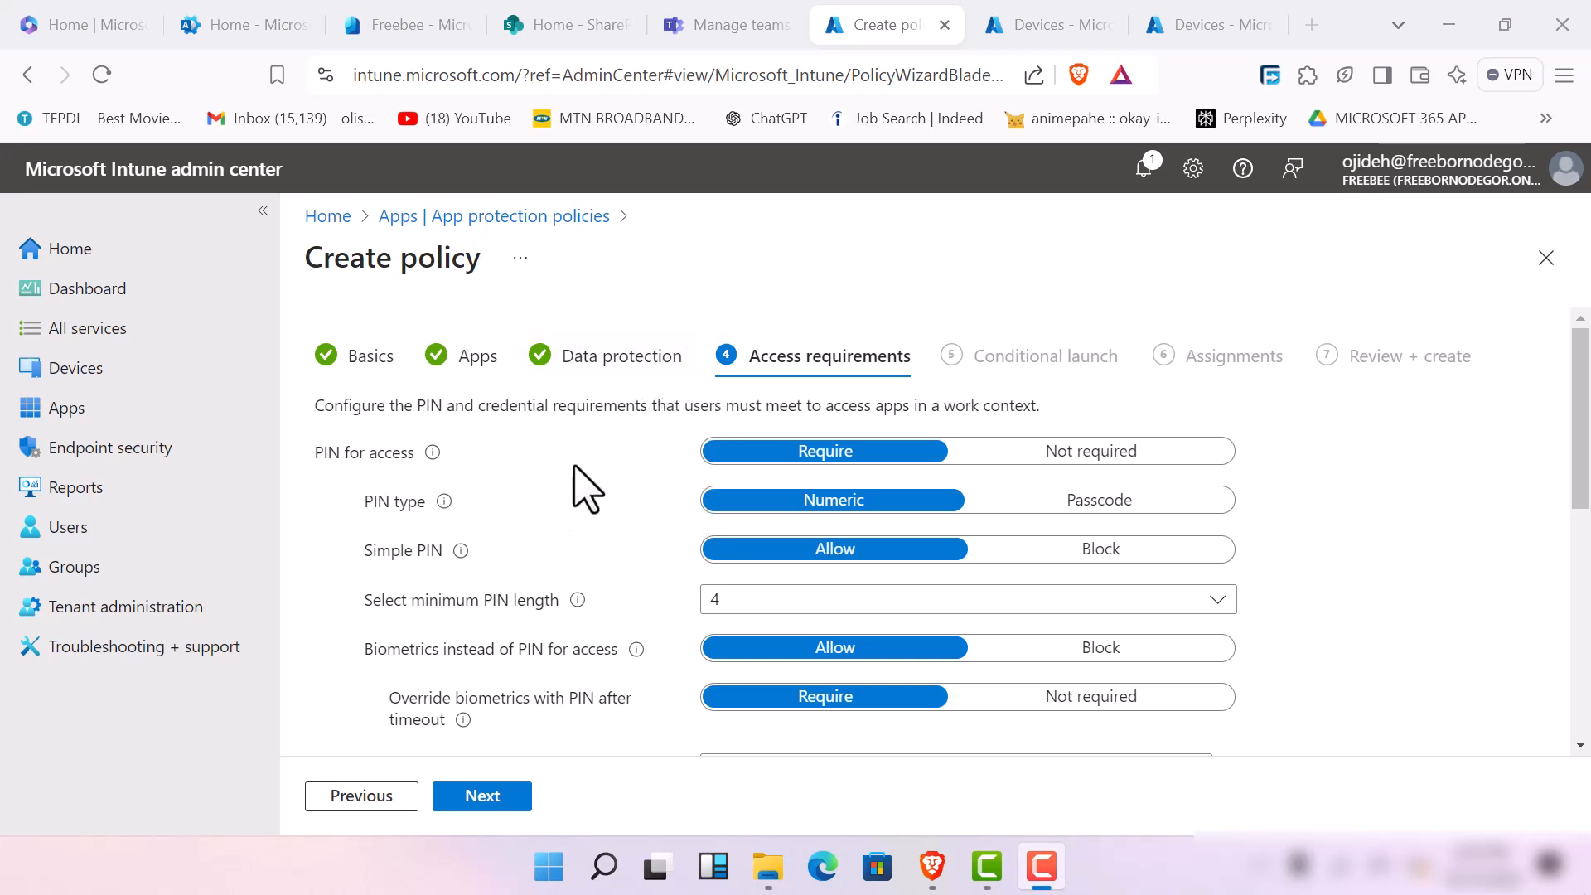
left_click(1054, 455)
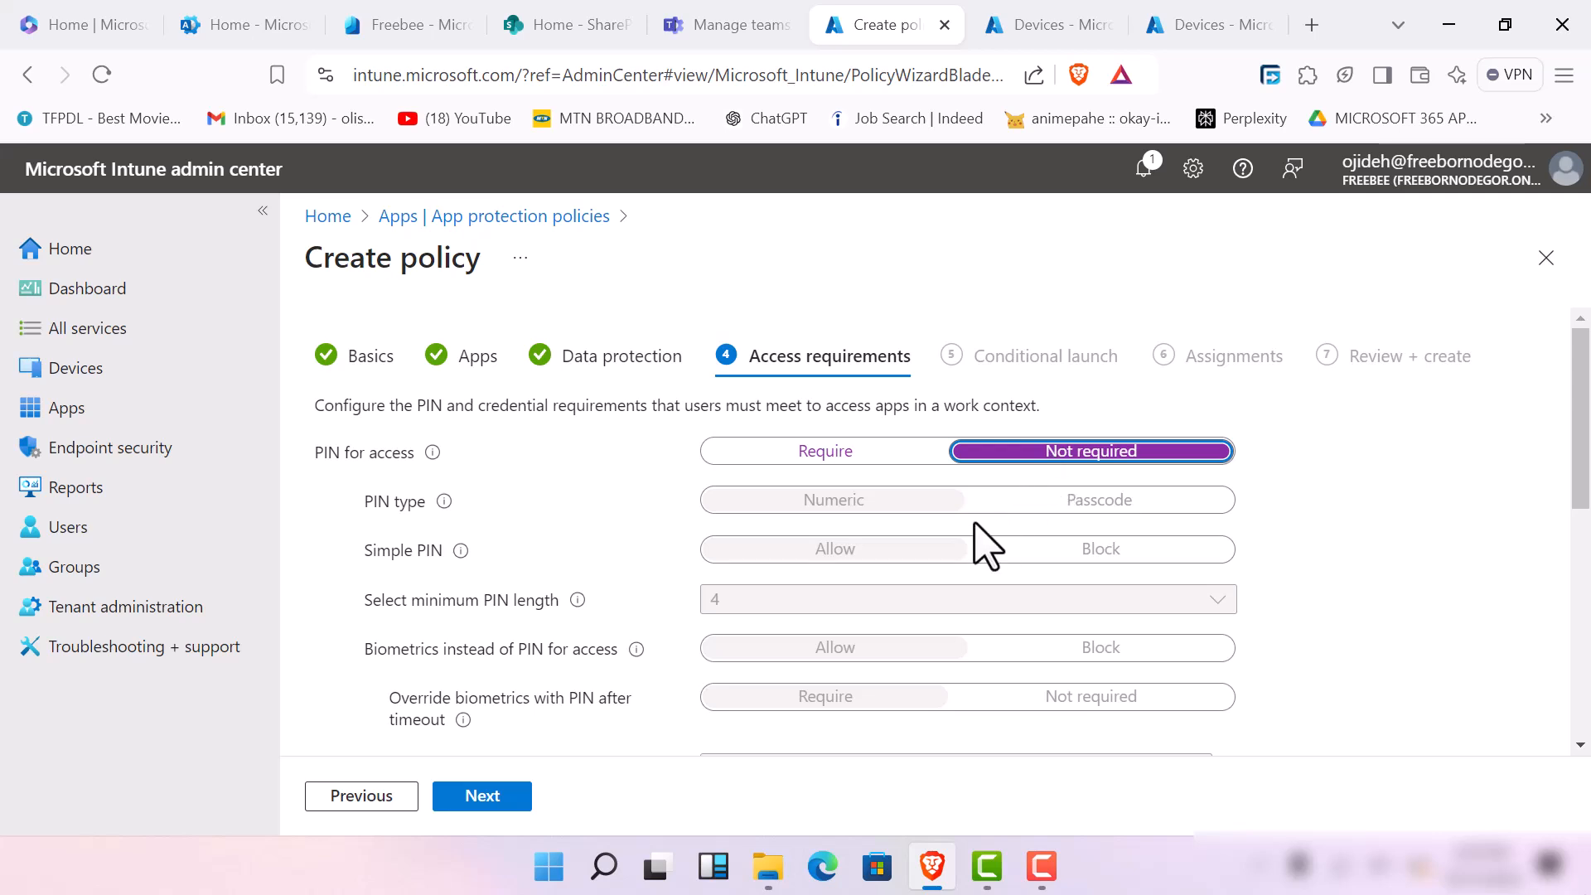
left_click(837, 455)
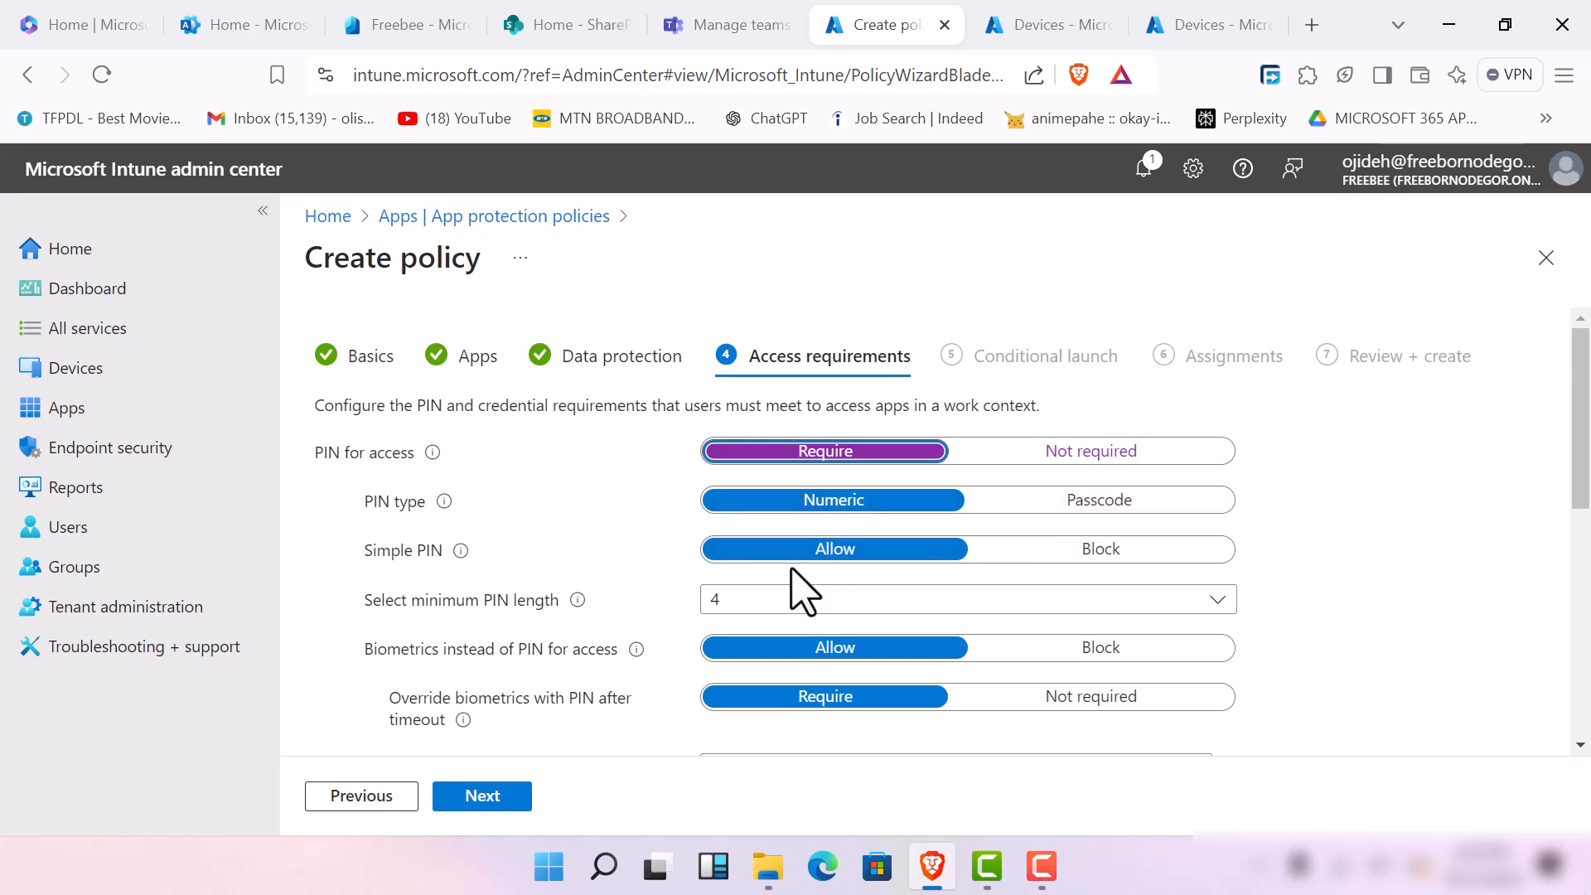
left_click(1070, 554)
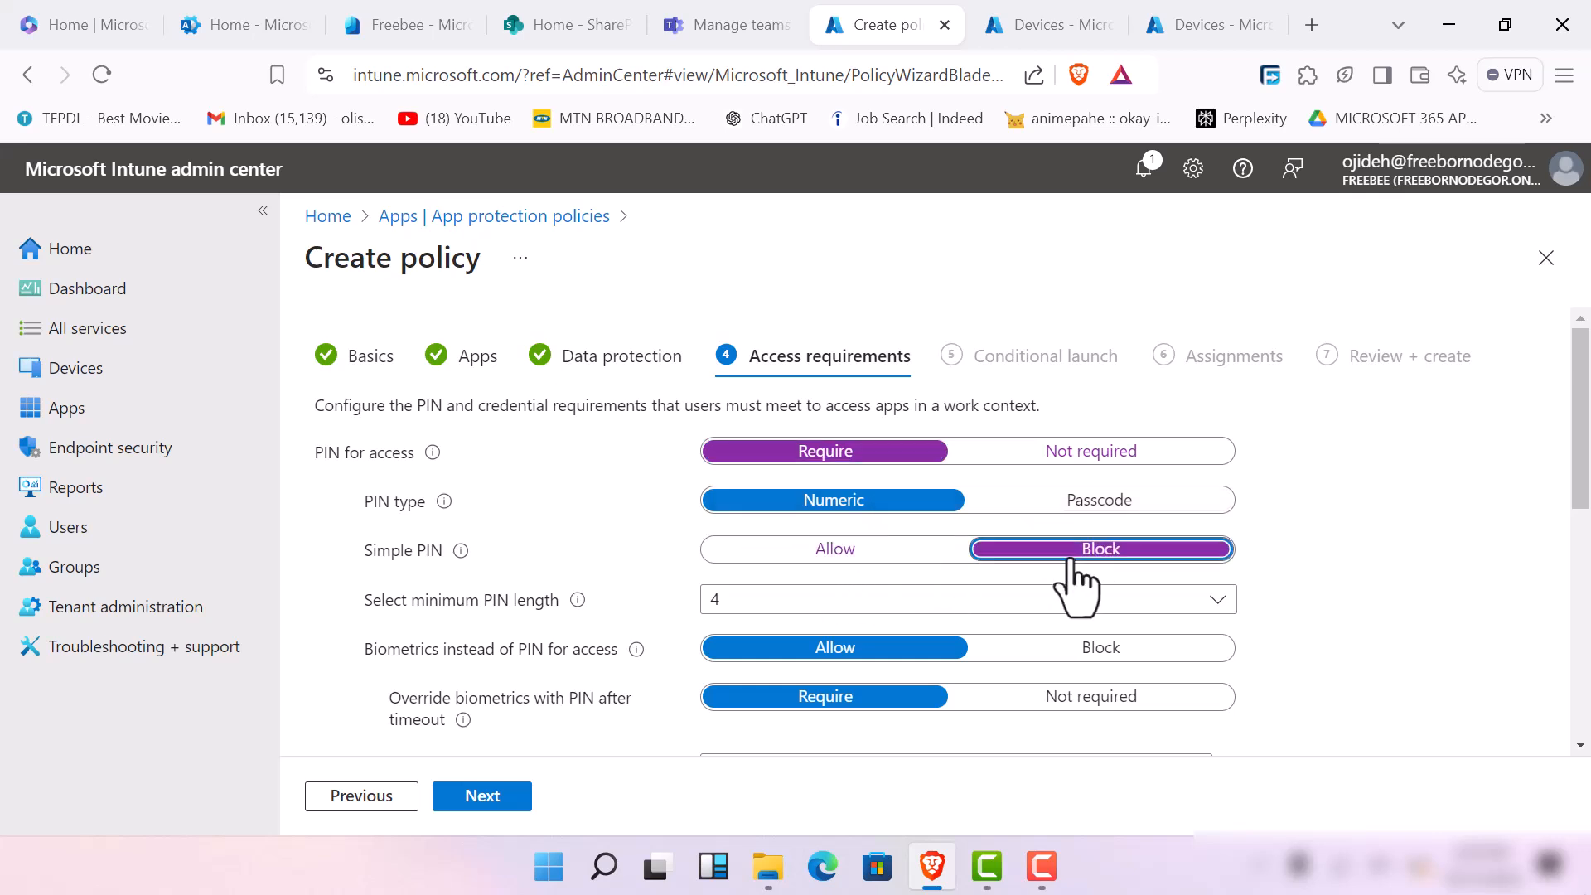
left_click(756, 597)
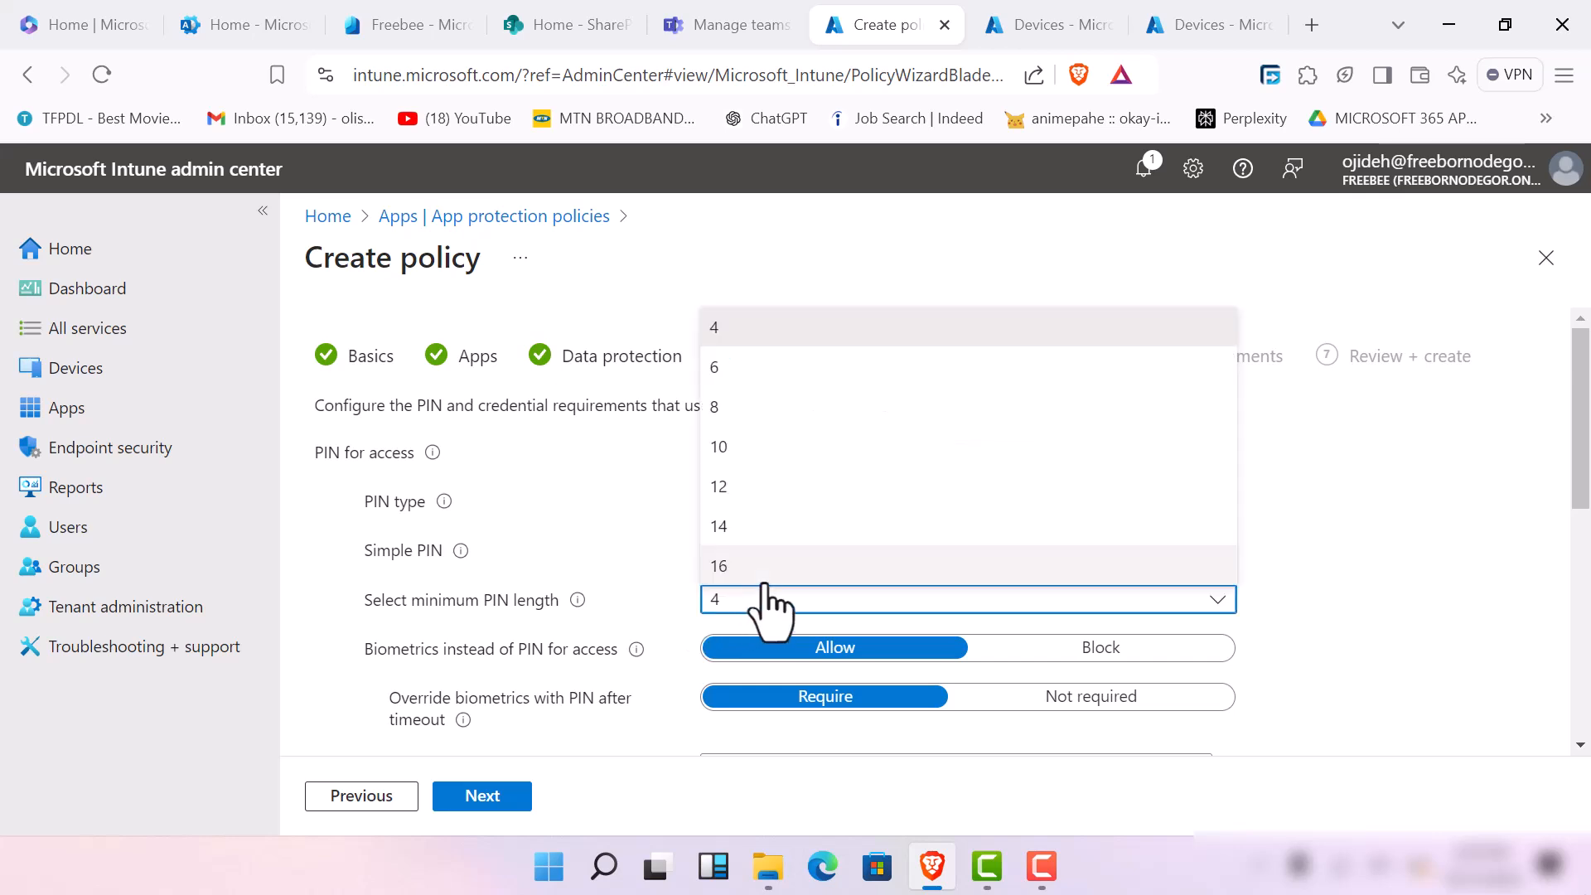
left_click(762, 414)
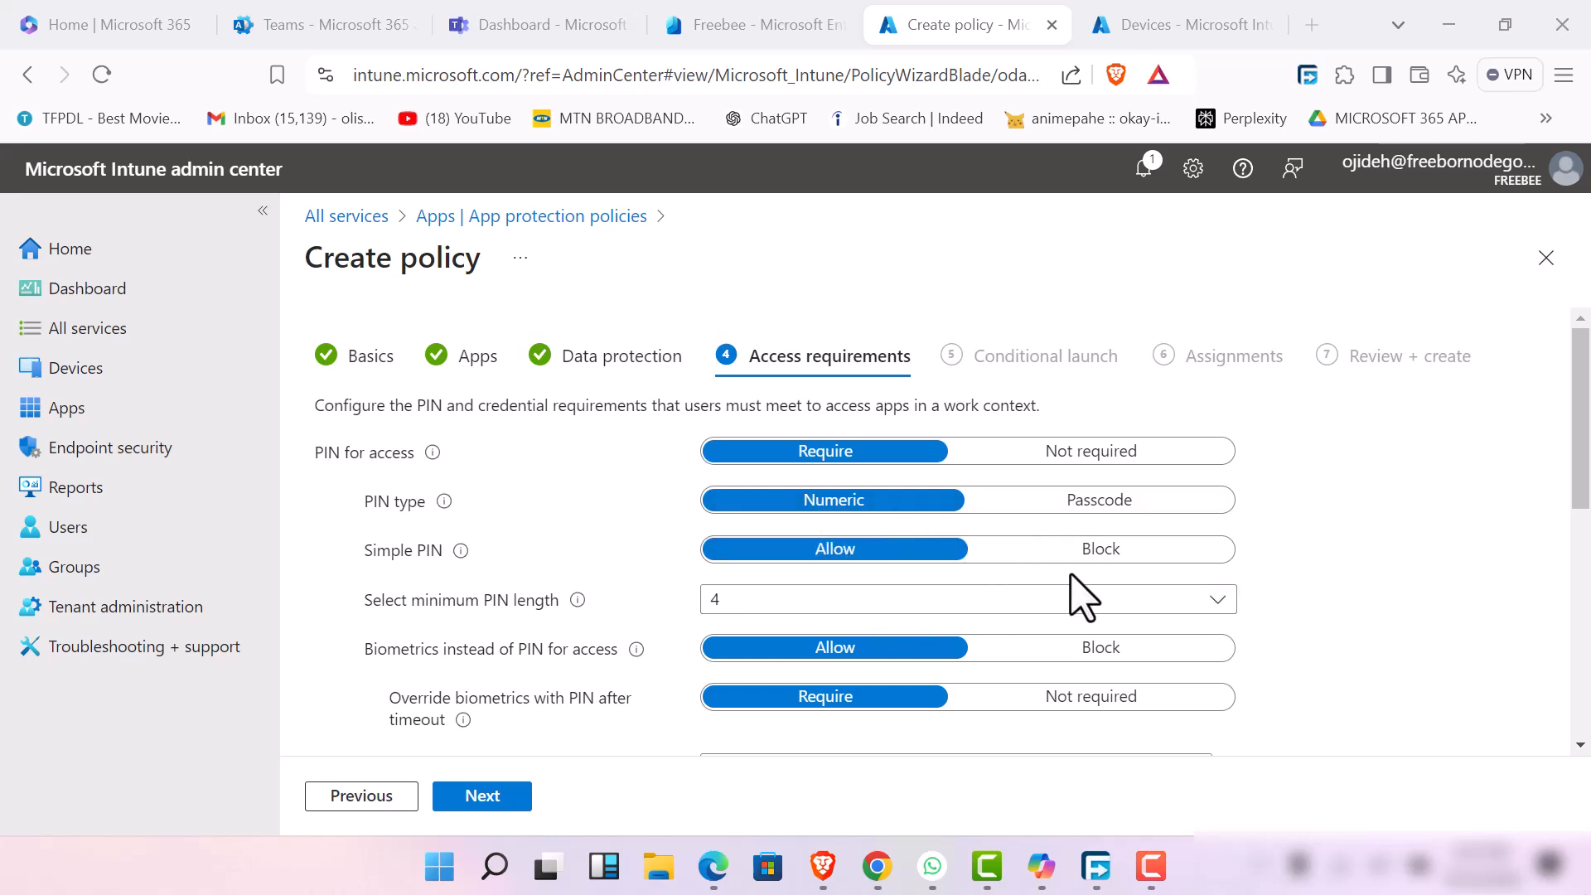
Block simple PINs and set the minimum PIN length to 8 in the access requirements
left_click(1103, 550)
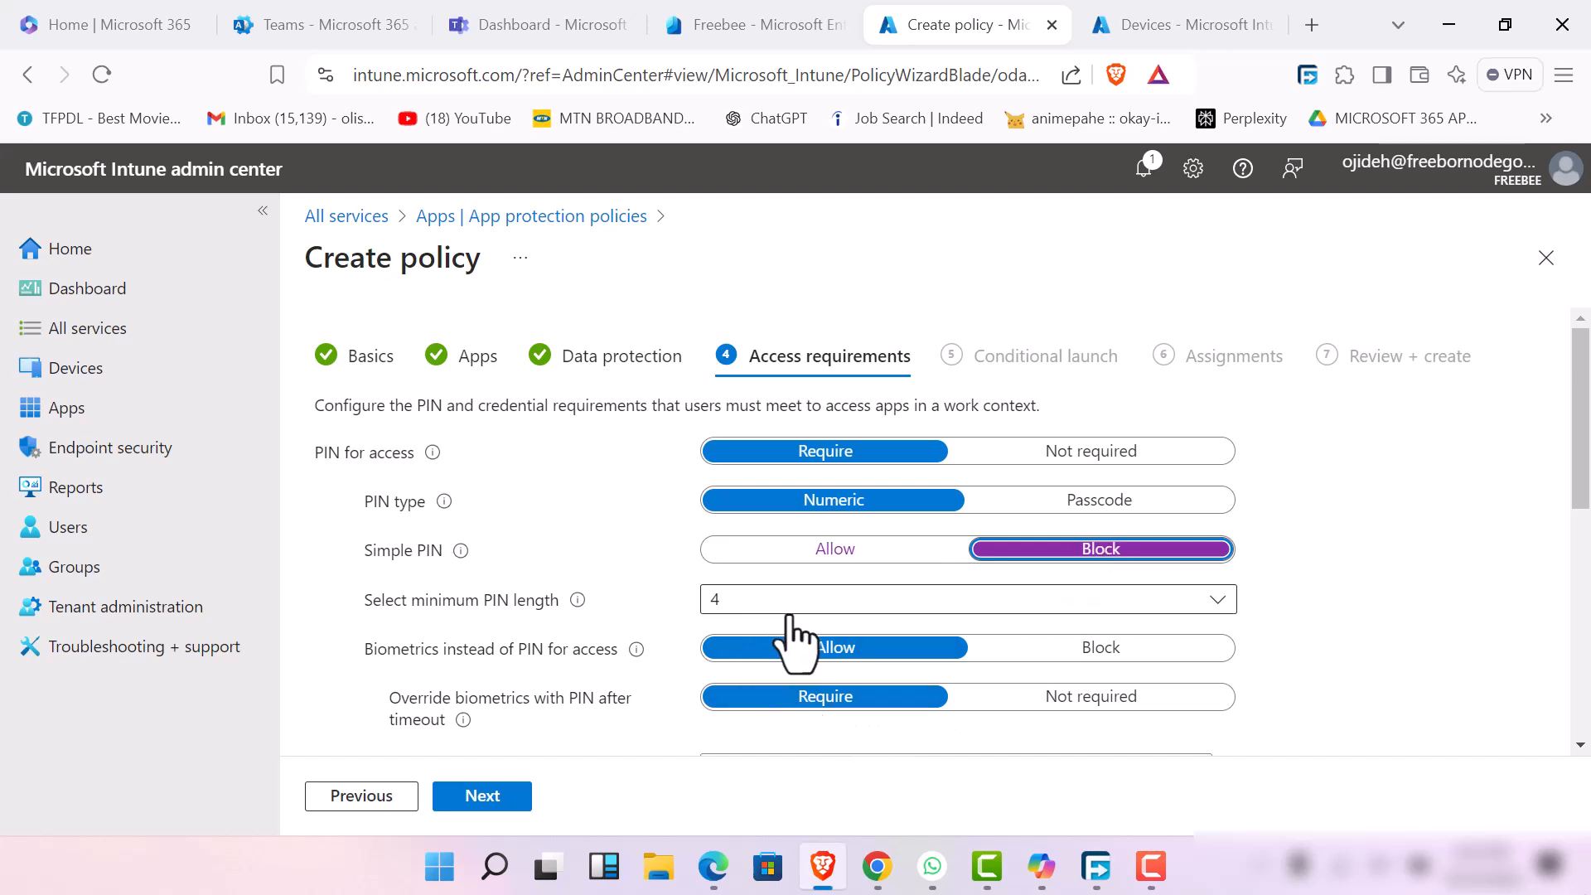
left_click(1010, 603)
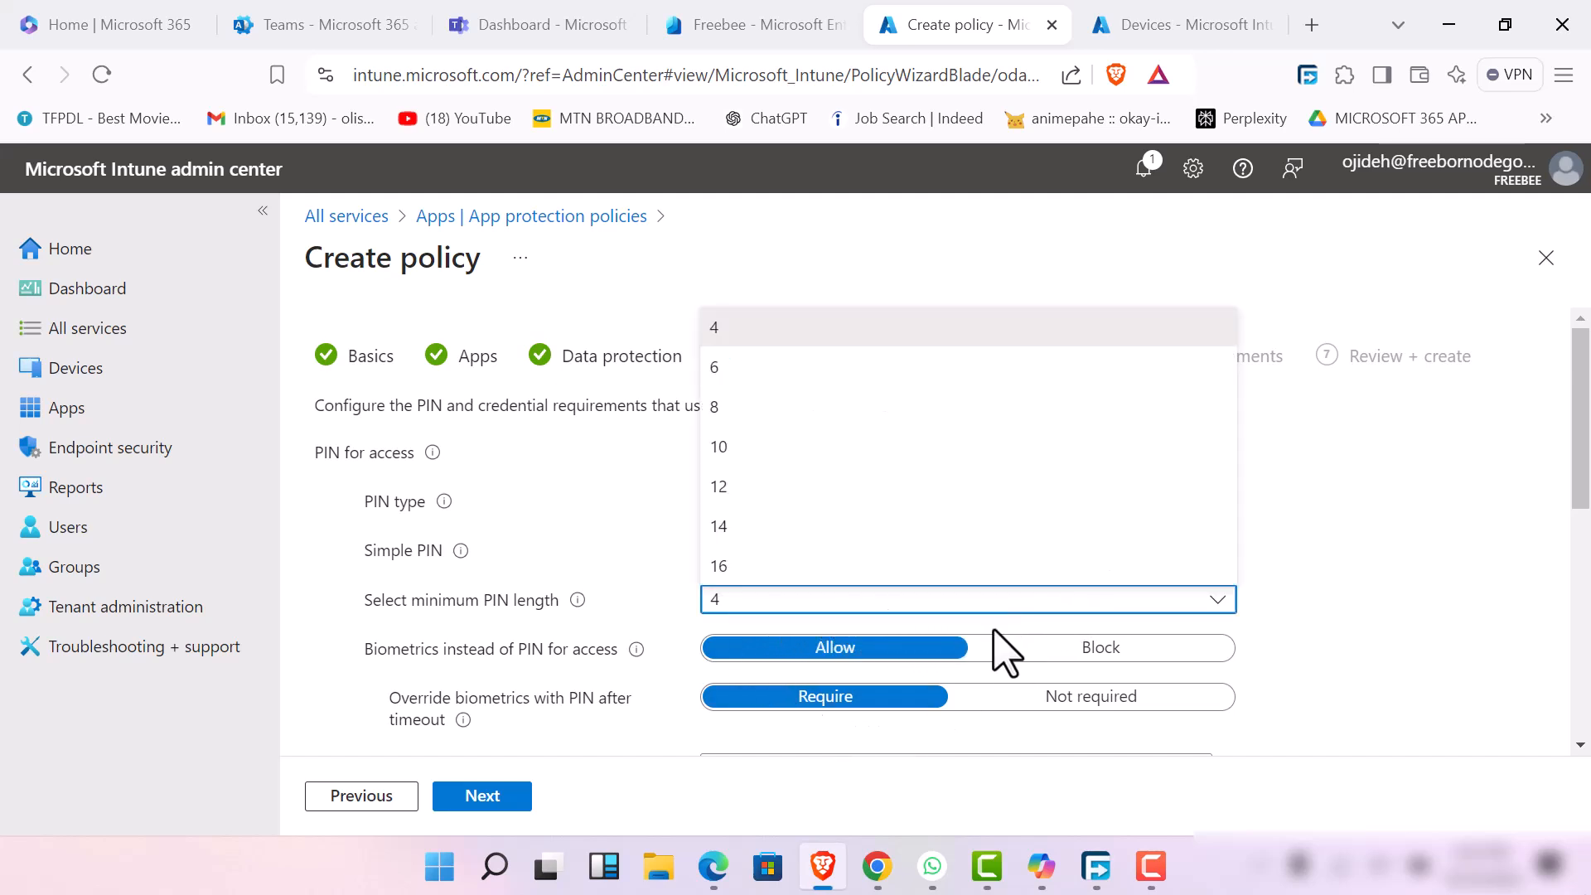
left_click(764, 407)
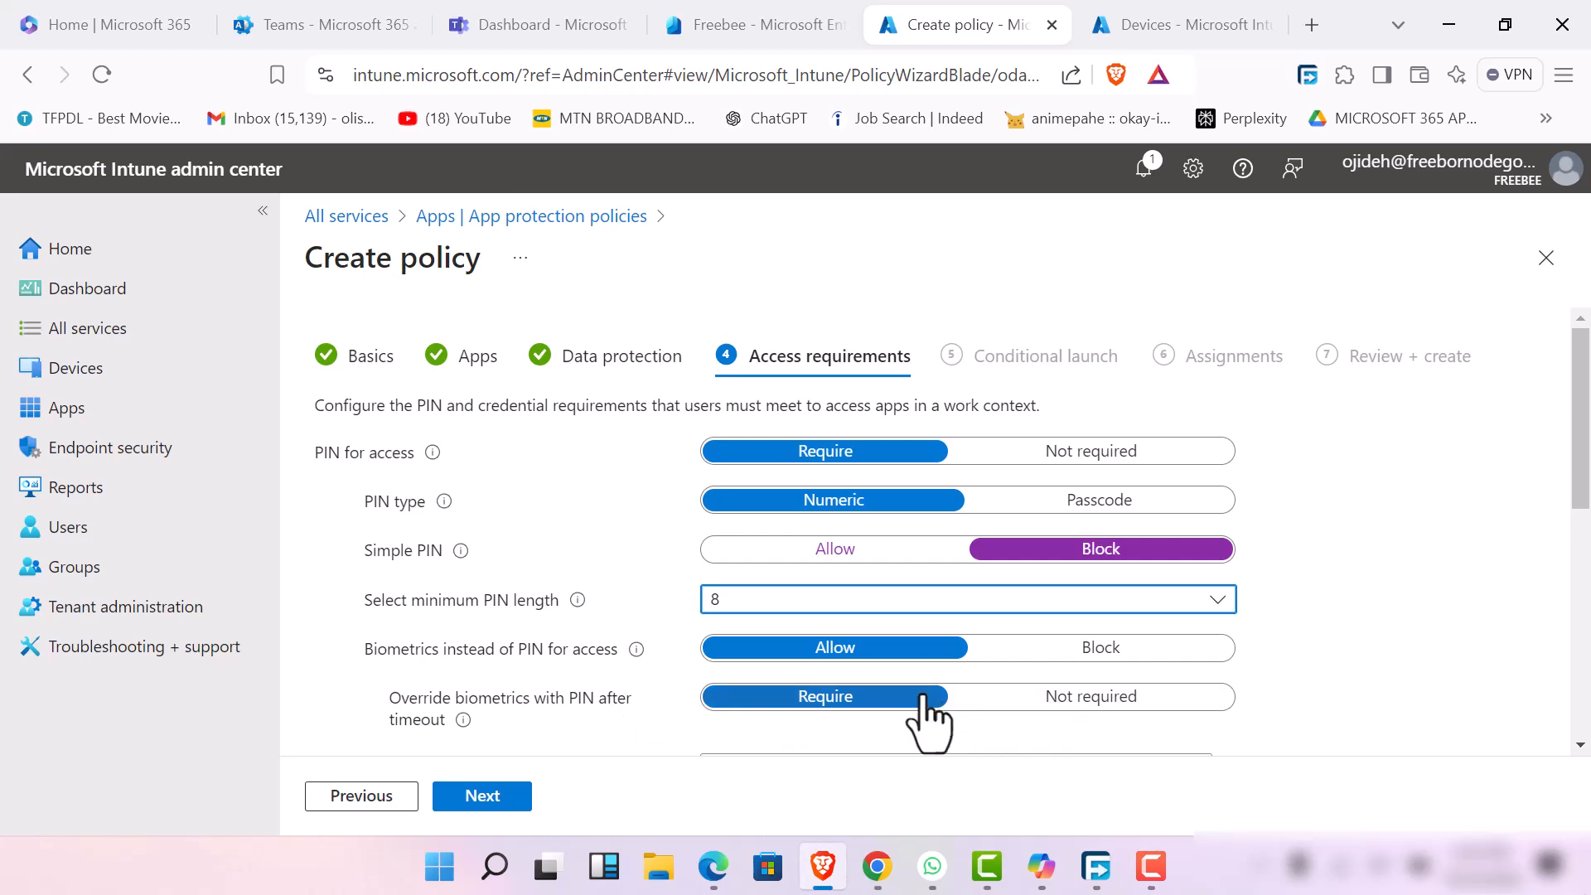
Set the inactivity timeout for overriding biometrics with a PIN to 360 minutes
scroll(685, 719, "down", 5)
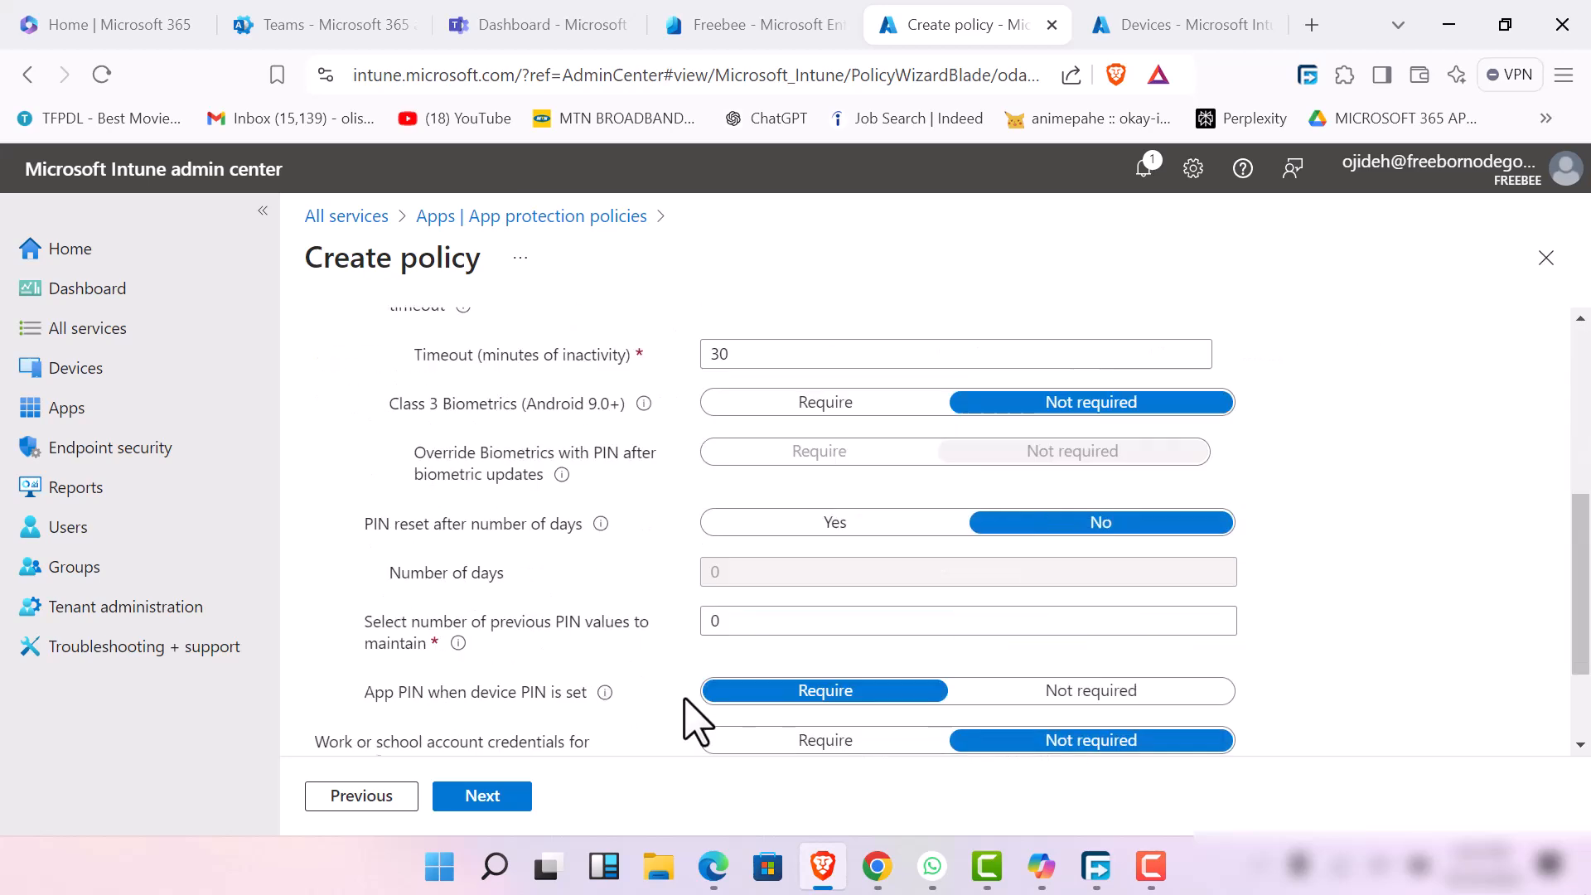
scroll(763, 632, "up", 5)
scroll(767, 690, "down", 5)
scroll(764, 629, "up", 3)
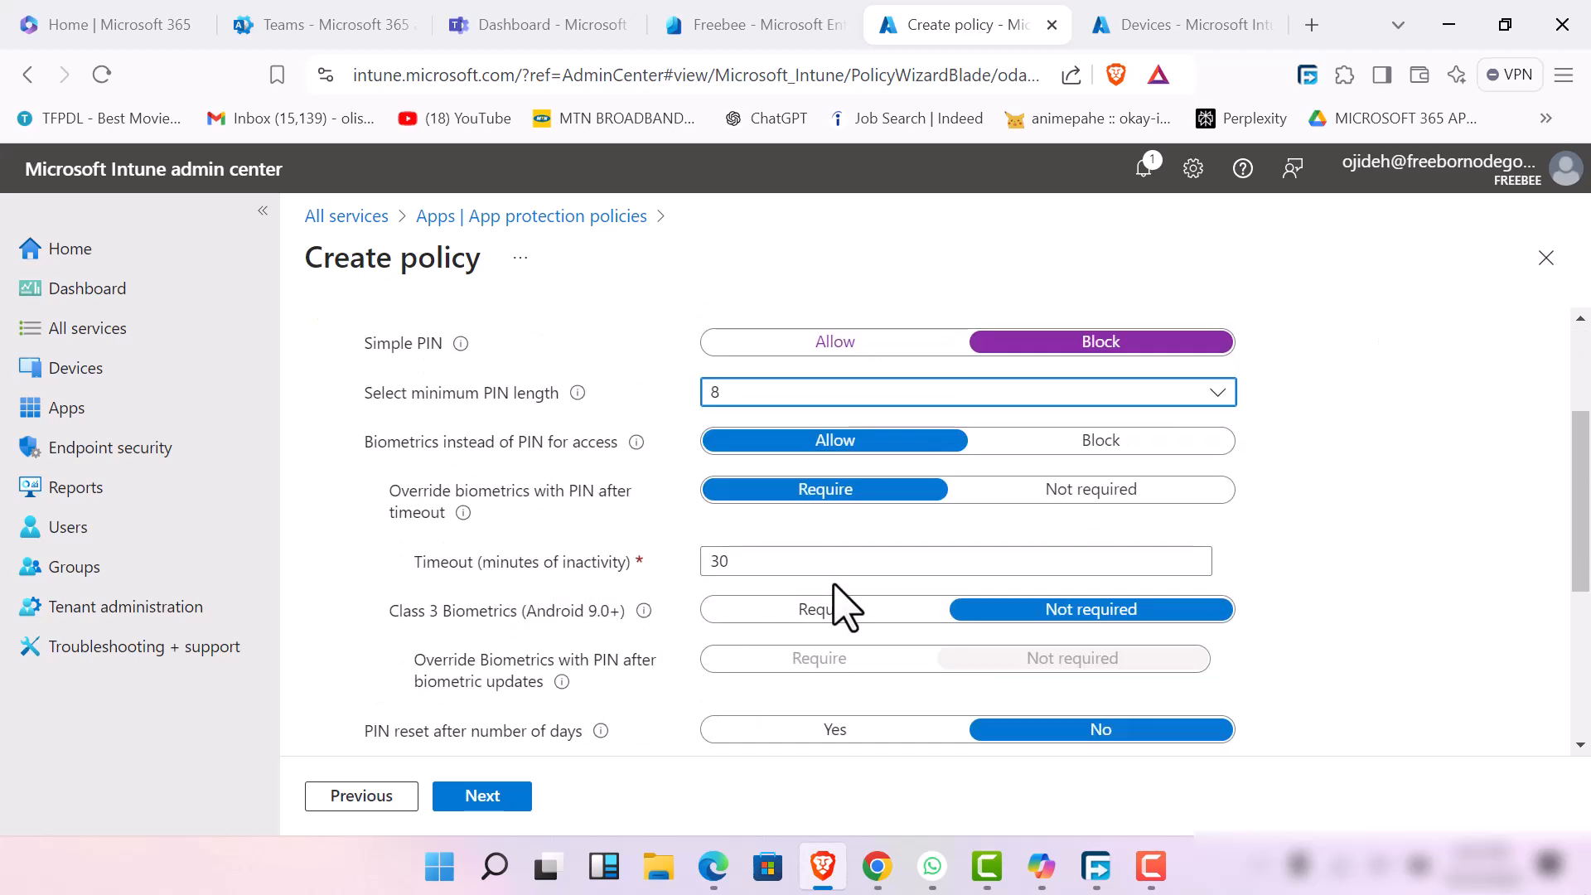
left_click(863, 559)
key("BackSpace")
key("BackSpace")
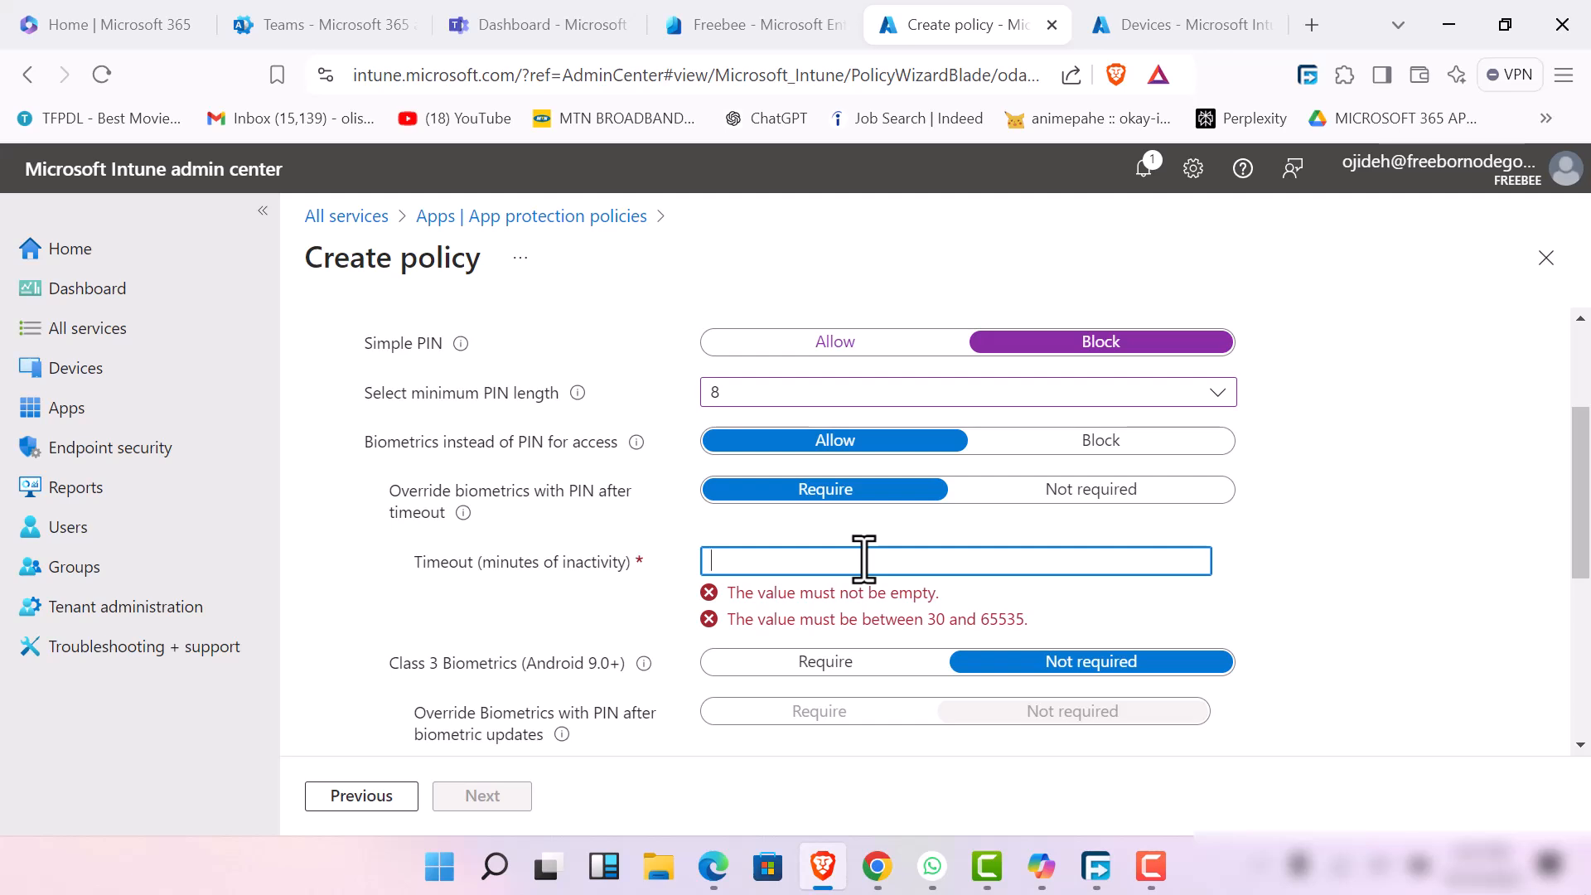
type("2m")
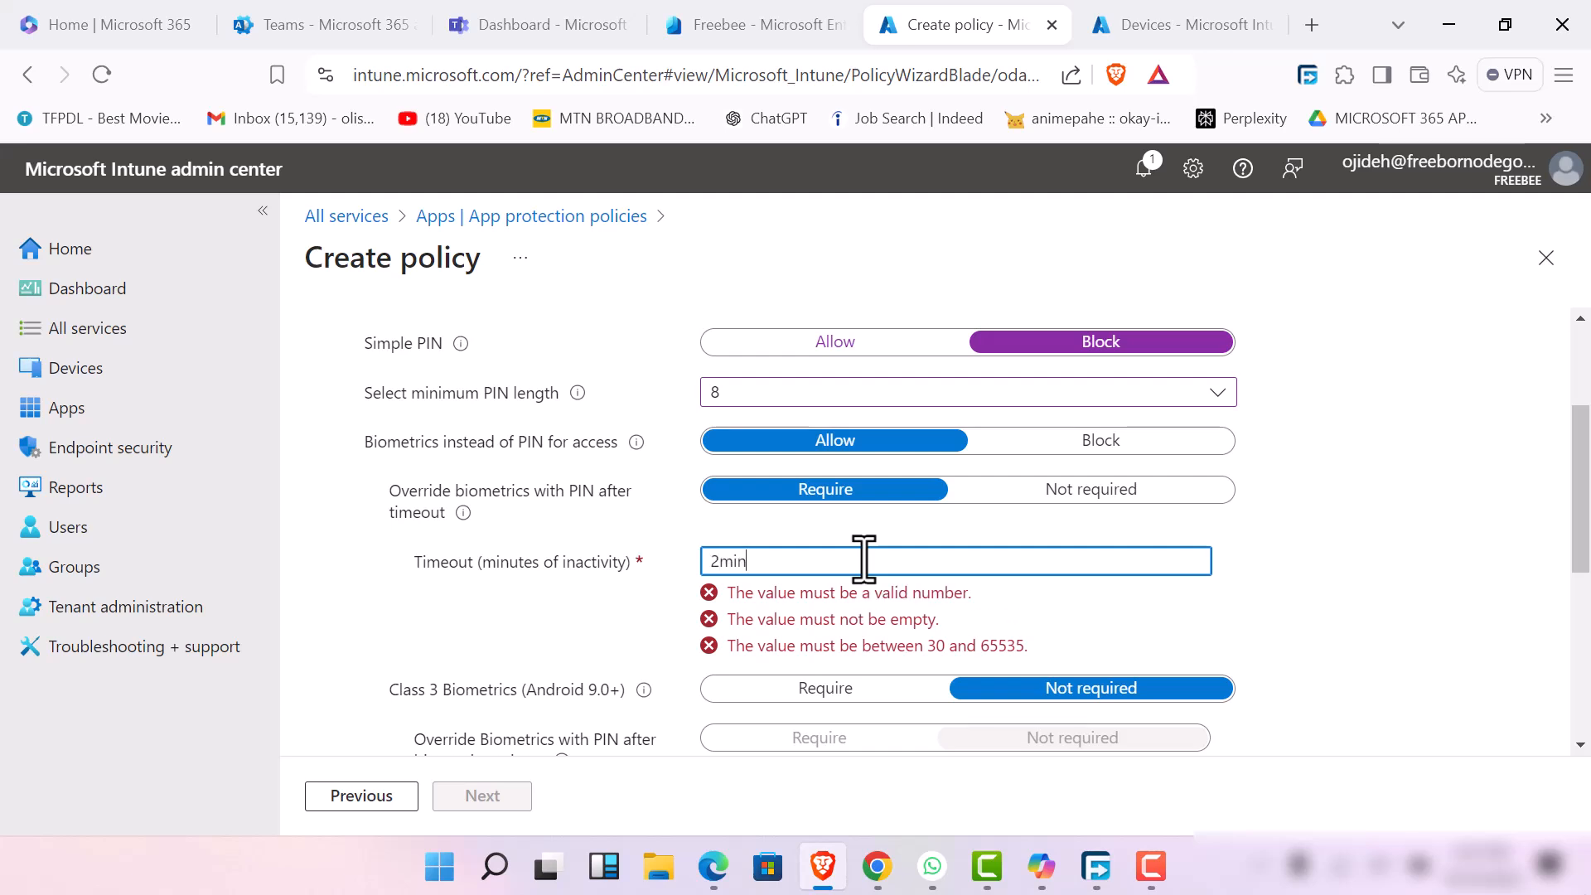
key("BackSpace")
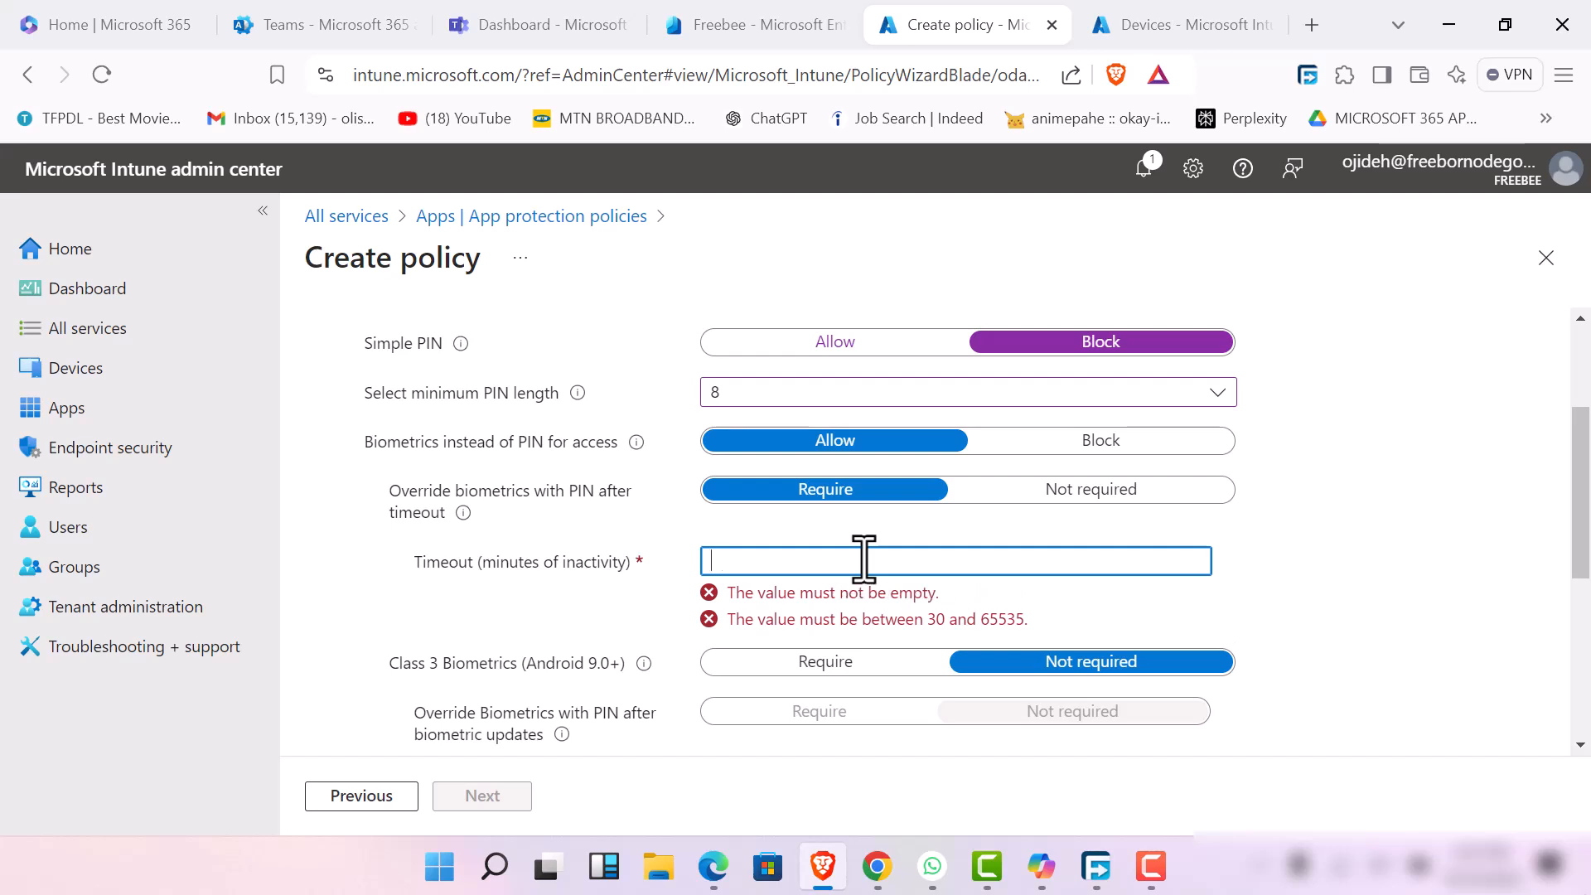
type("360")
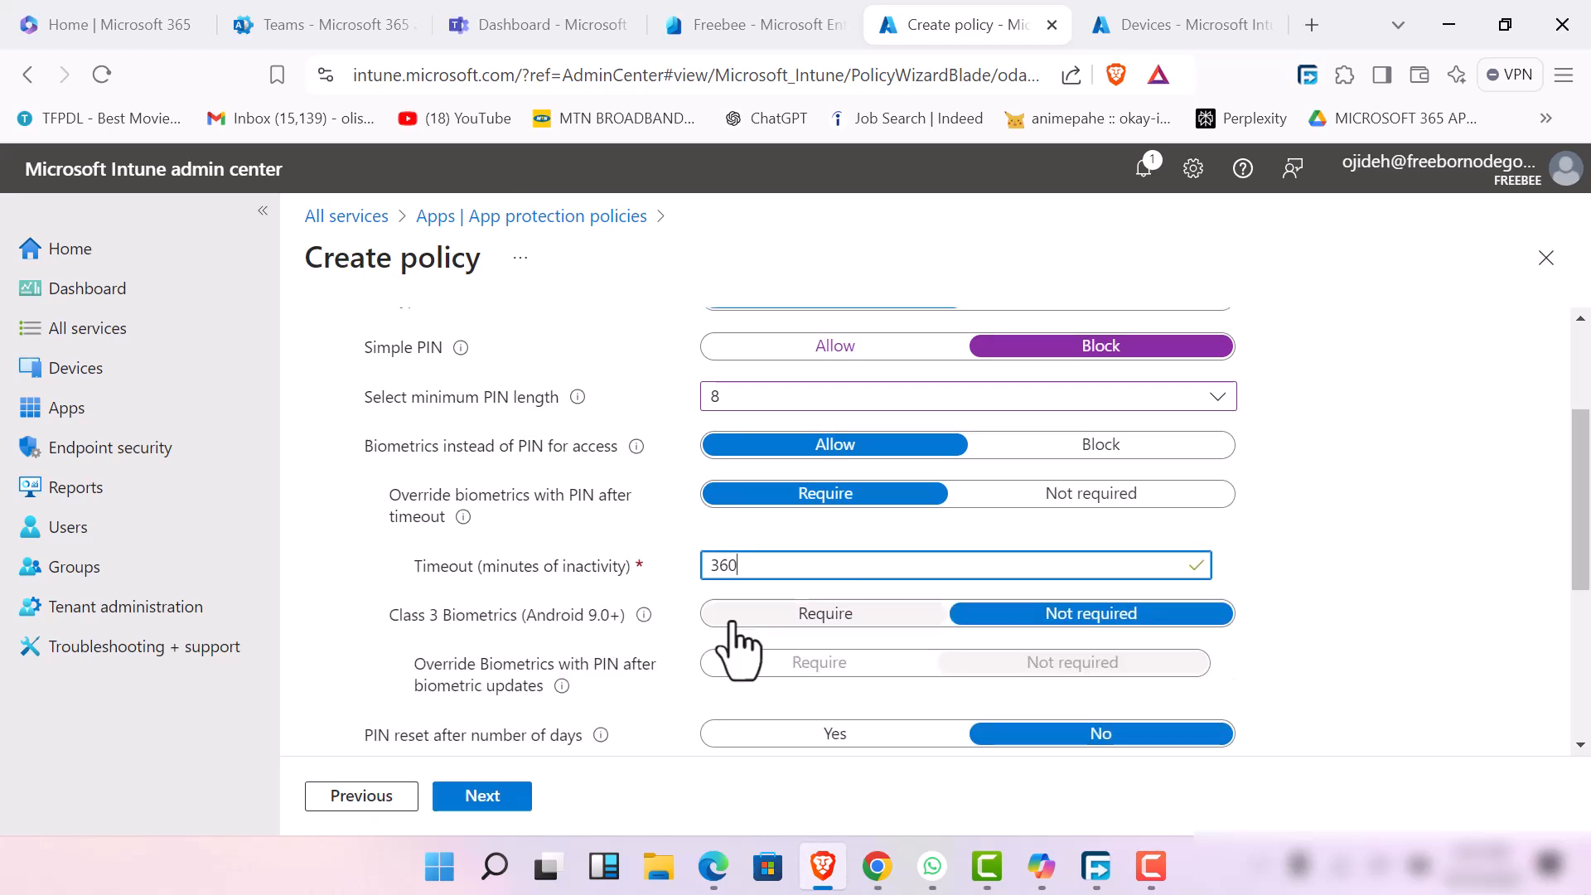
Require Class 3 biometrics for Android 9.0+ and require overriding biometrics with a PIN after biometric updates
scroll(731, 621, "up", 2)
scroll(749, 609, "down", 4)
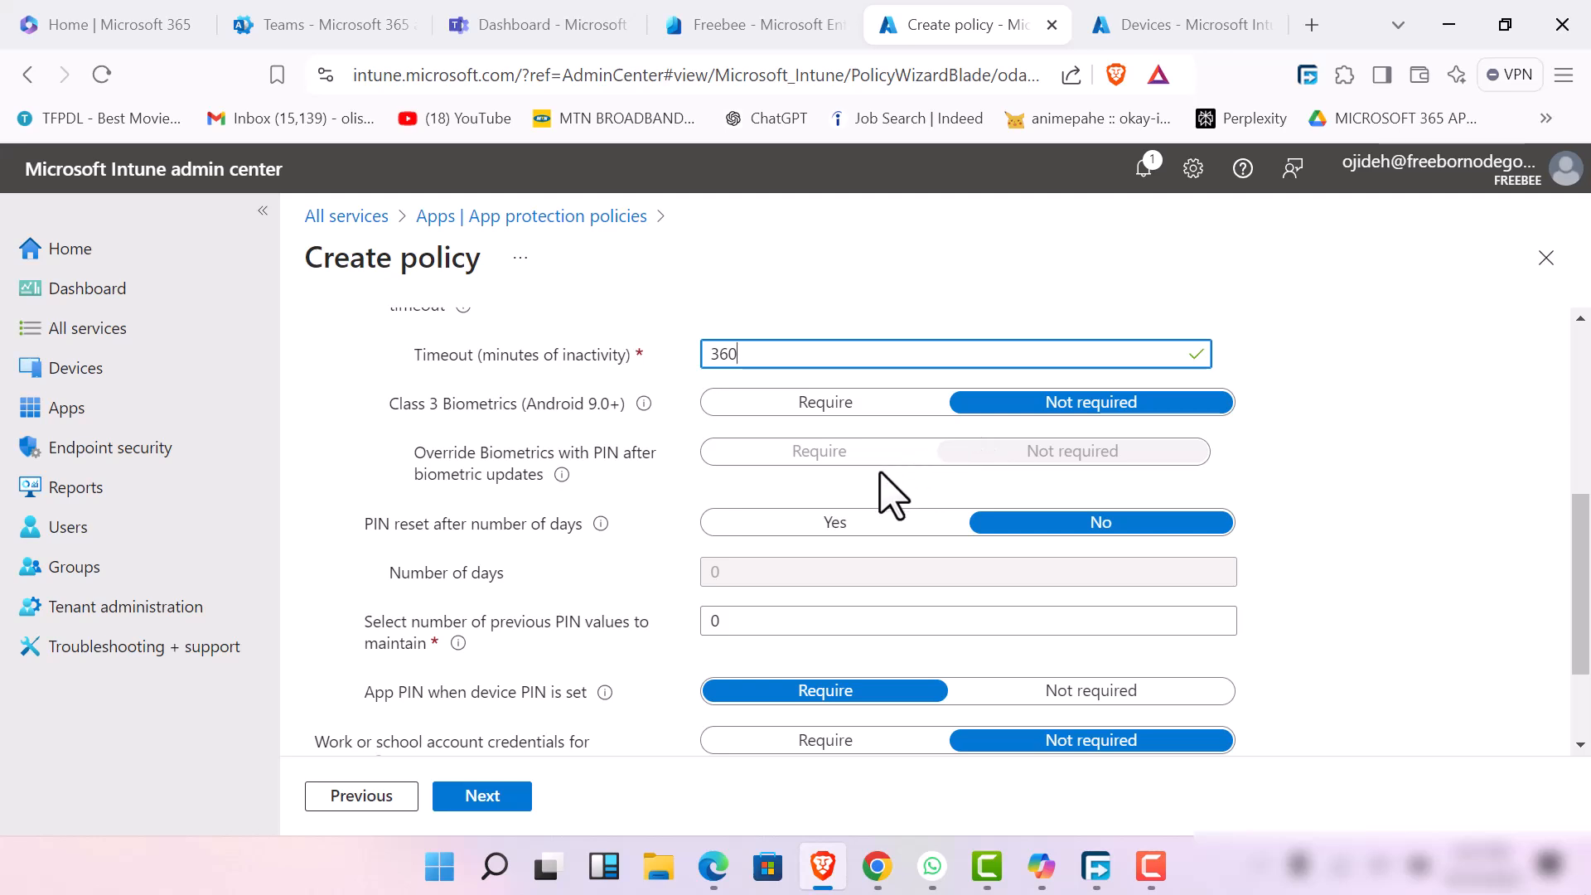
left_click(835, 404)
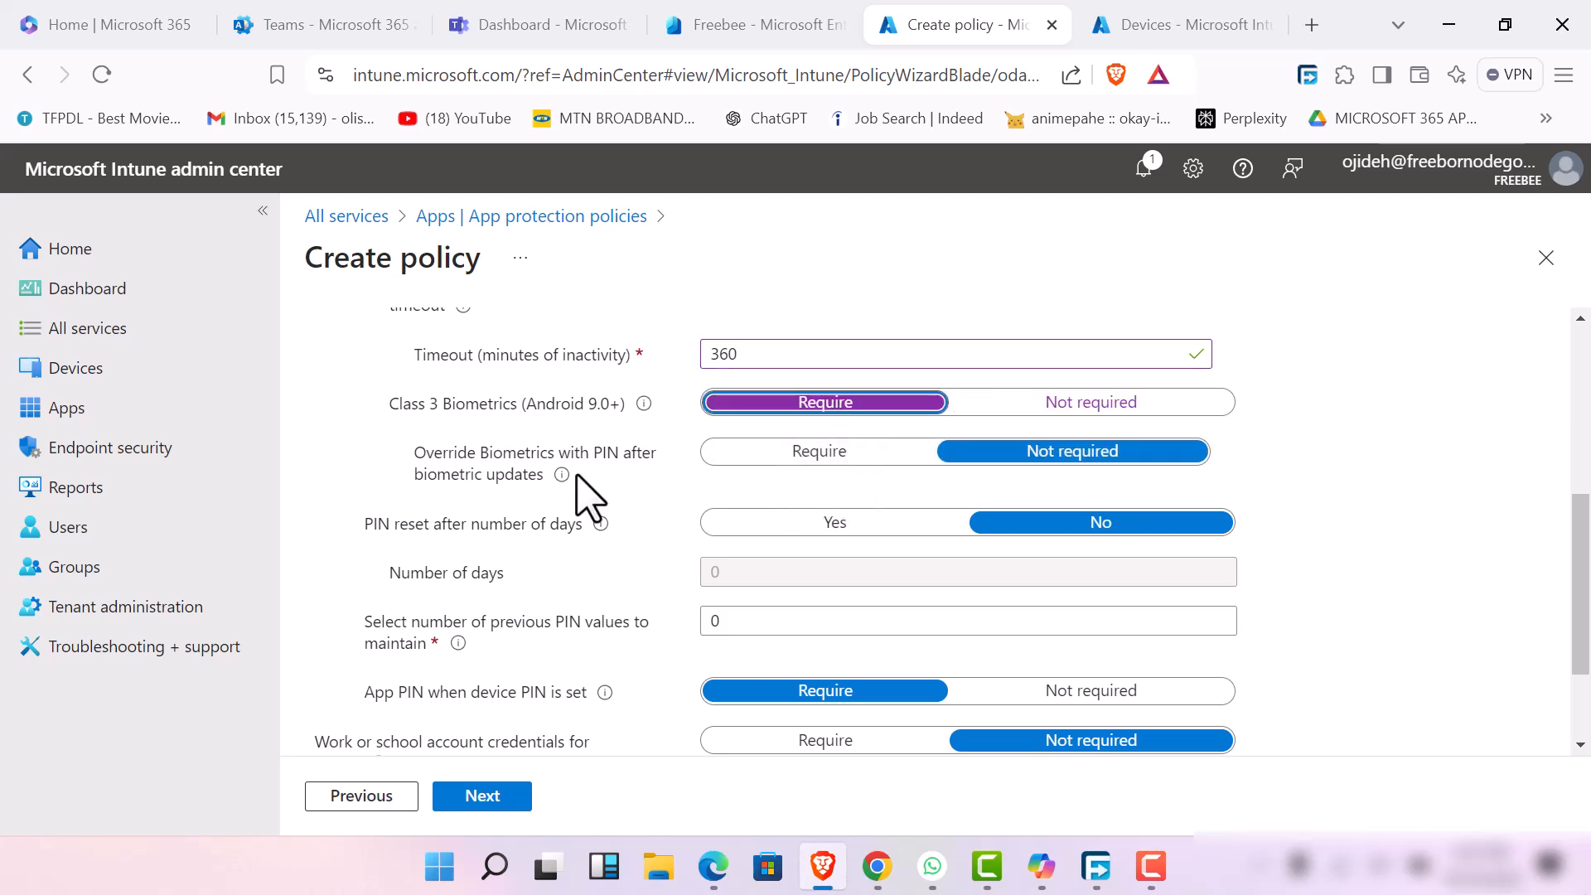
left_click(845, 452)
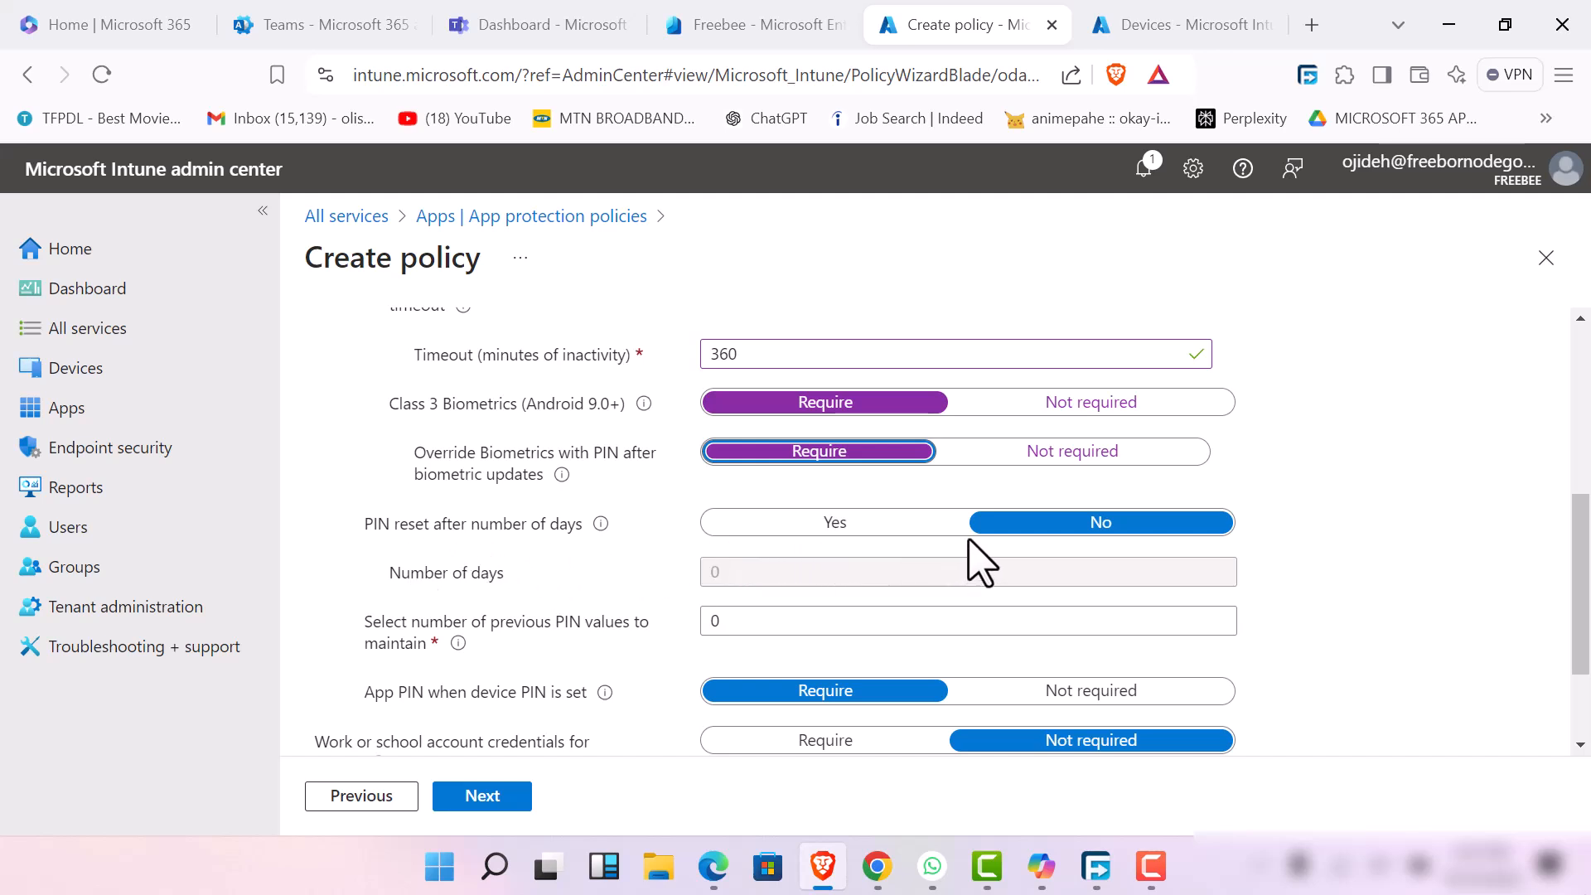
Enable PIN reset after 60 days and set the number of previous PIN values to maintain to 2
left_click(798, 530)
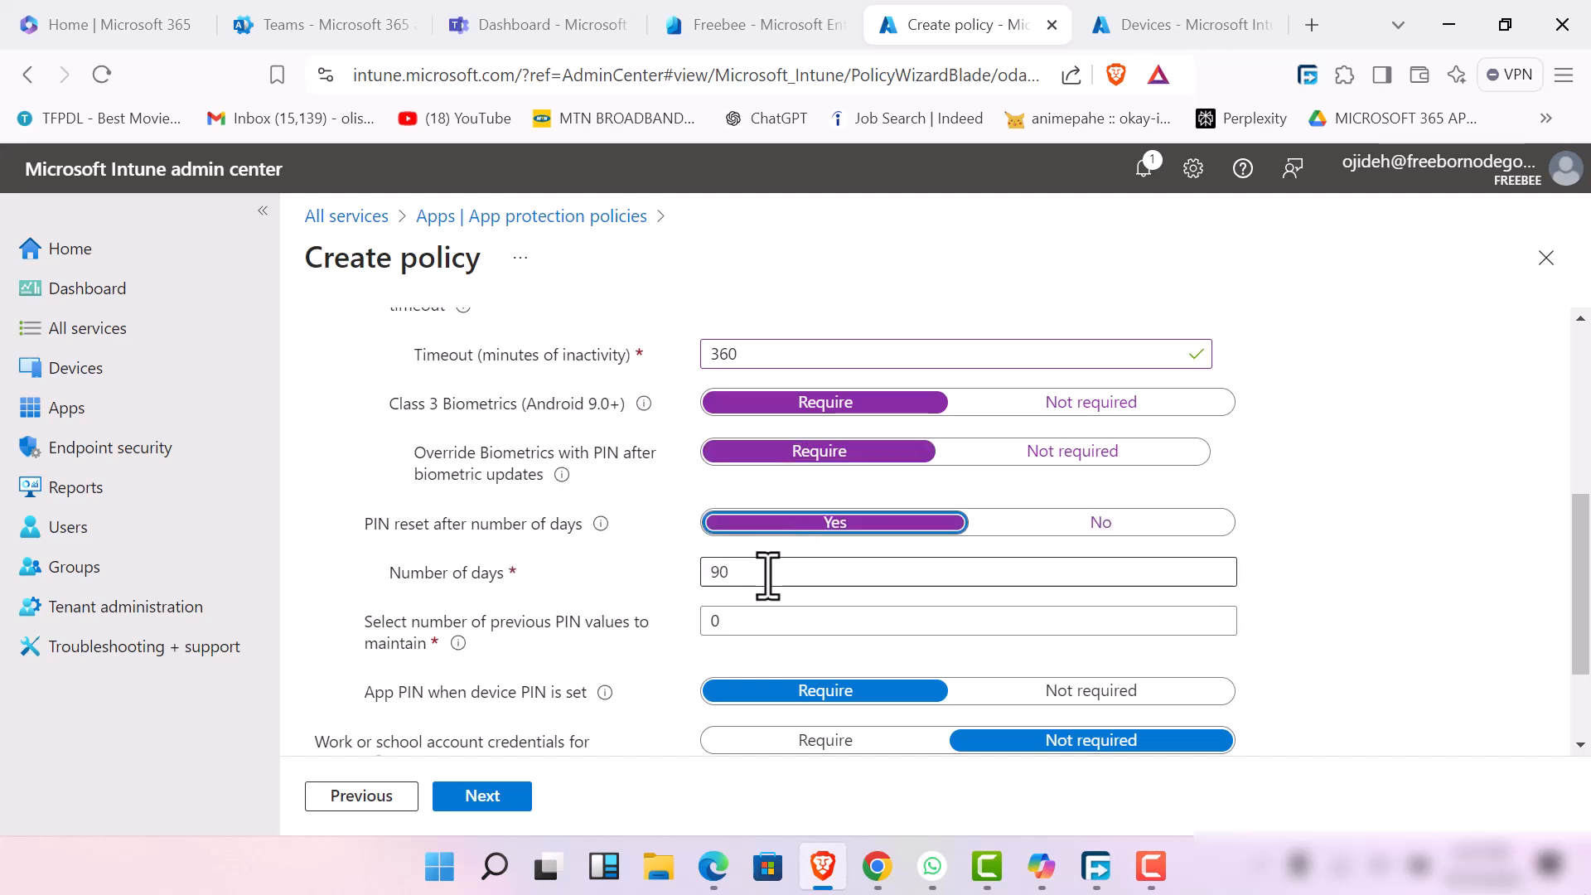
left_click(768, 574)
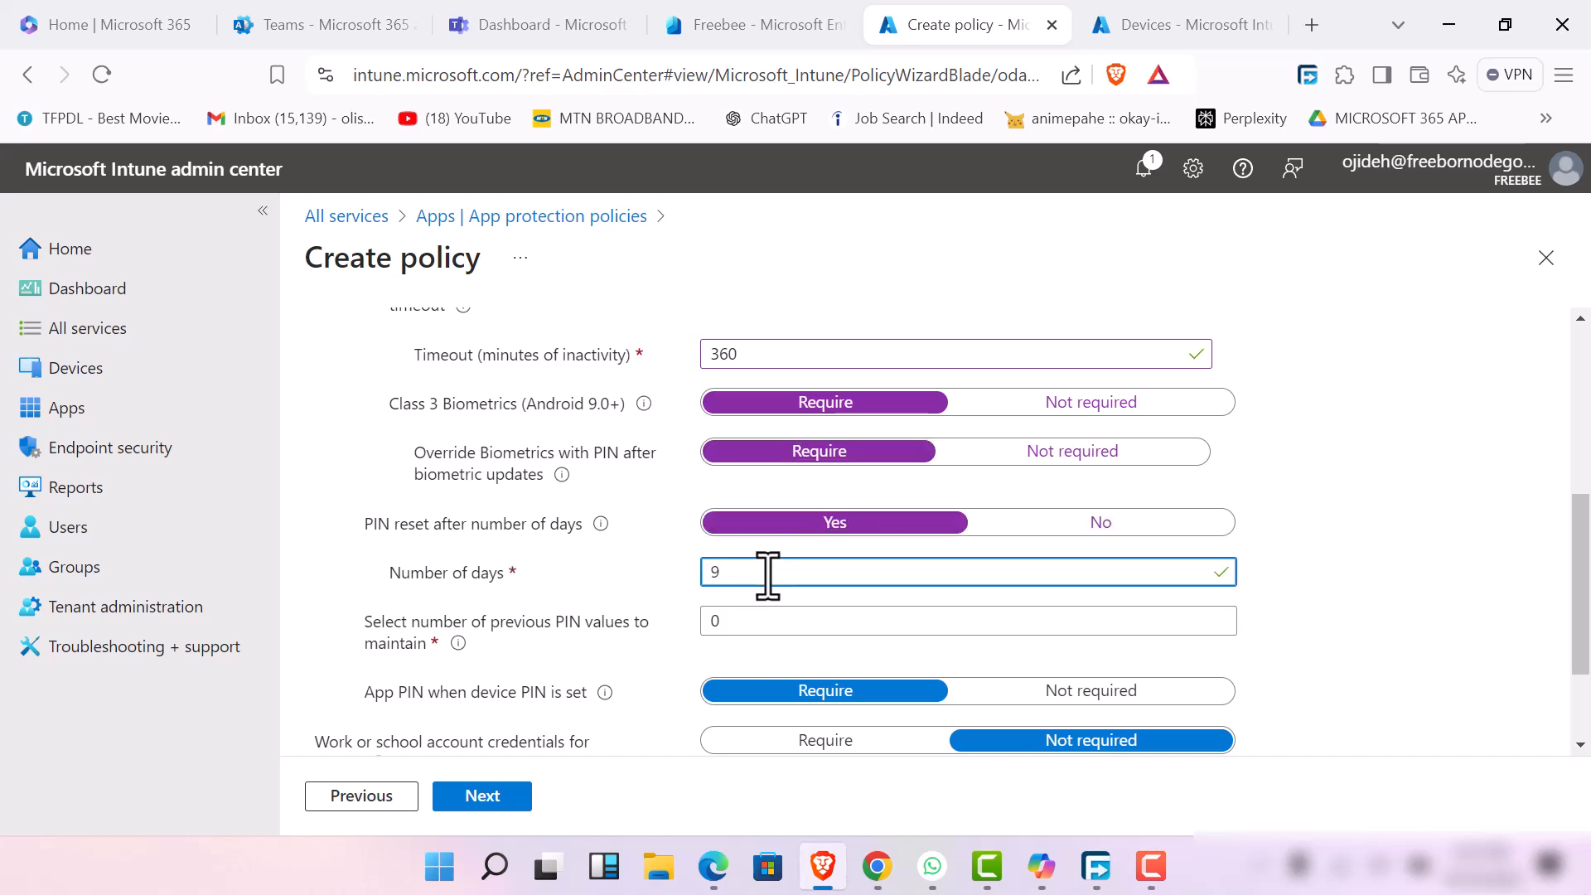
key("BackSpace")
key("BackSpace")
key("BackSpace")
type("60")
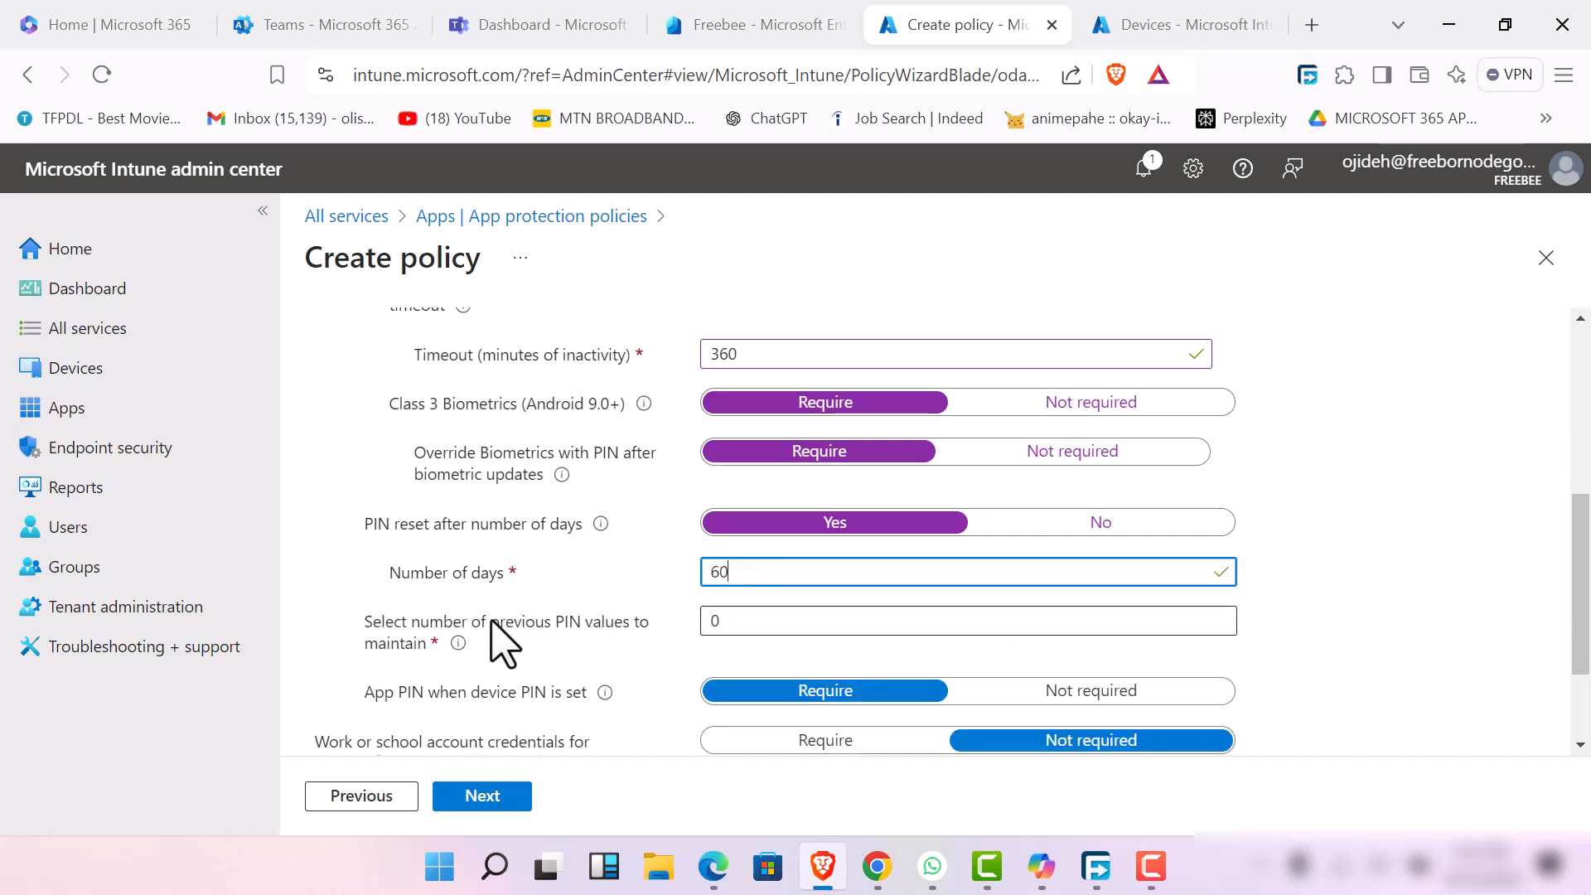
left_click(773, 629)
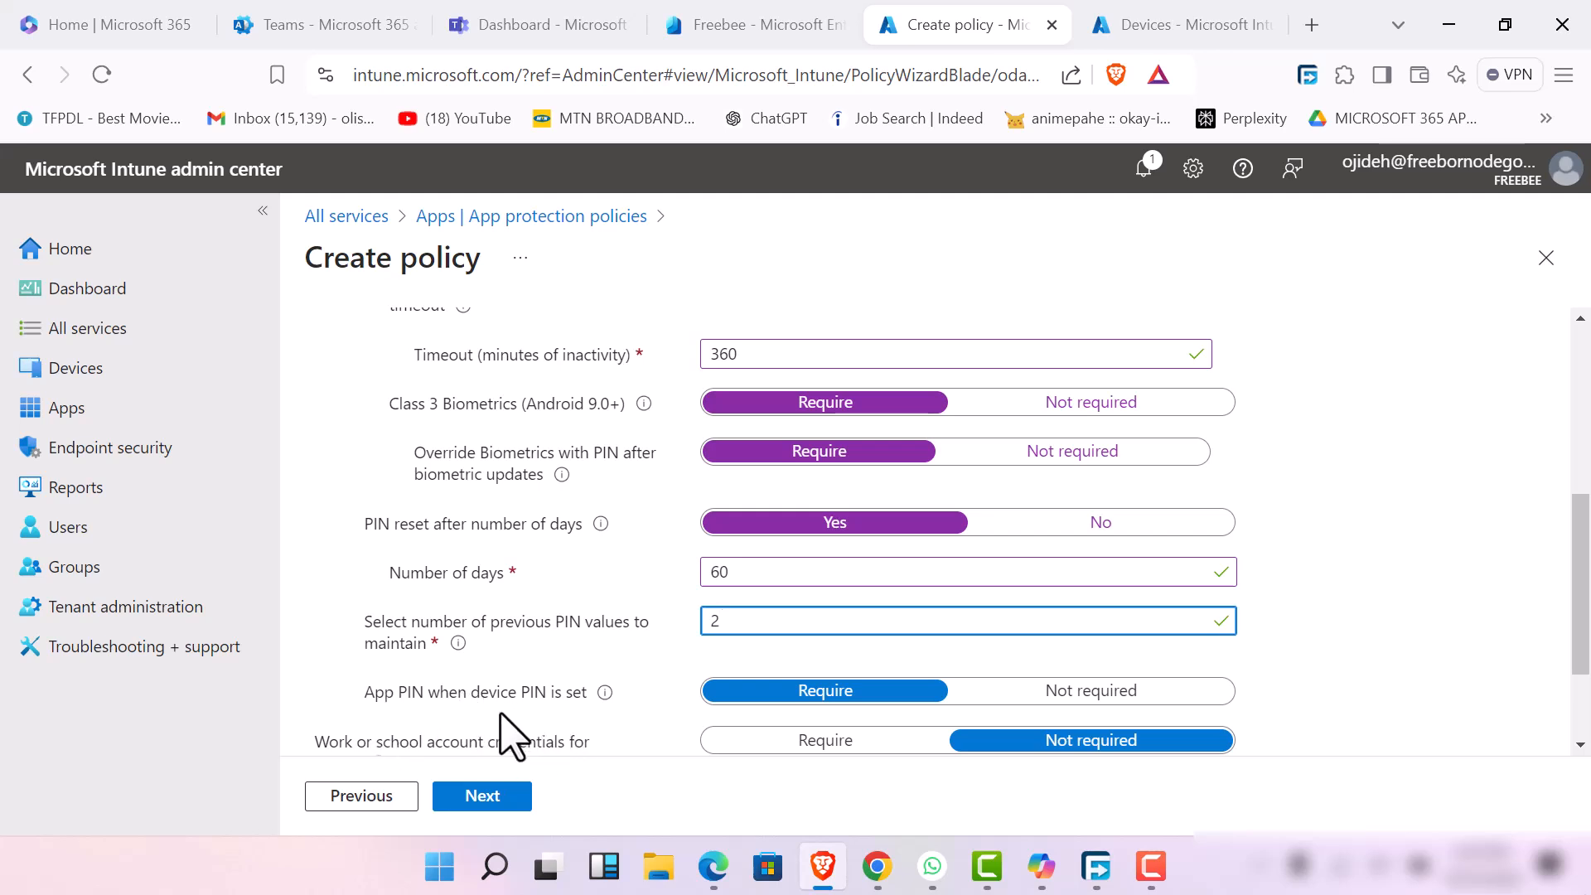
Require work or school account credentials for access and continue to the conditional launch settings
scroll(711, 674, "down", 2)
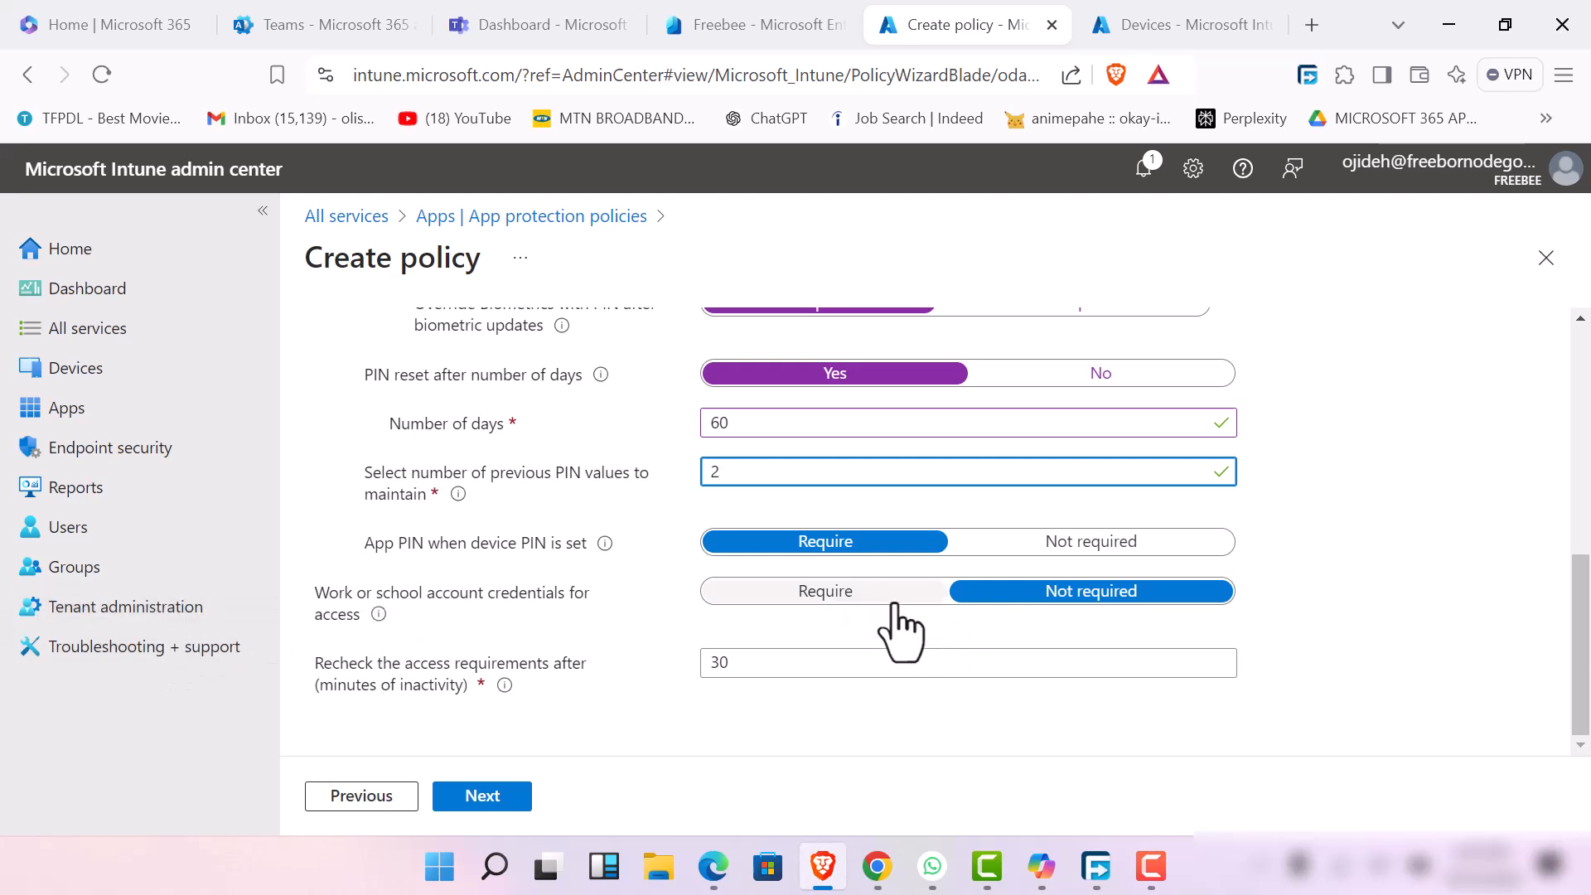
left_click(842, 600)
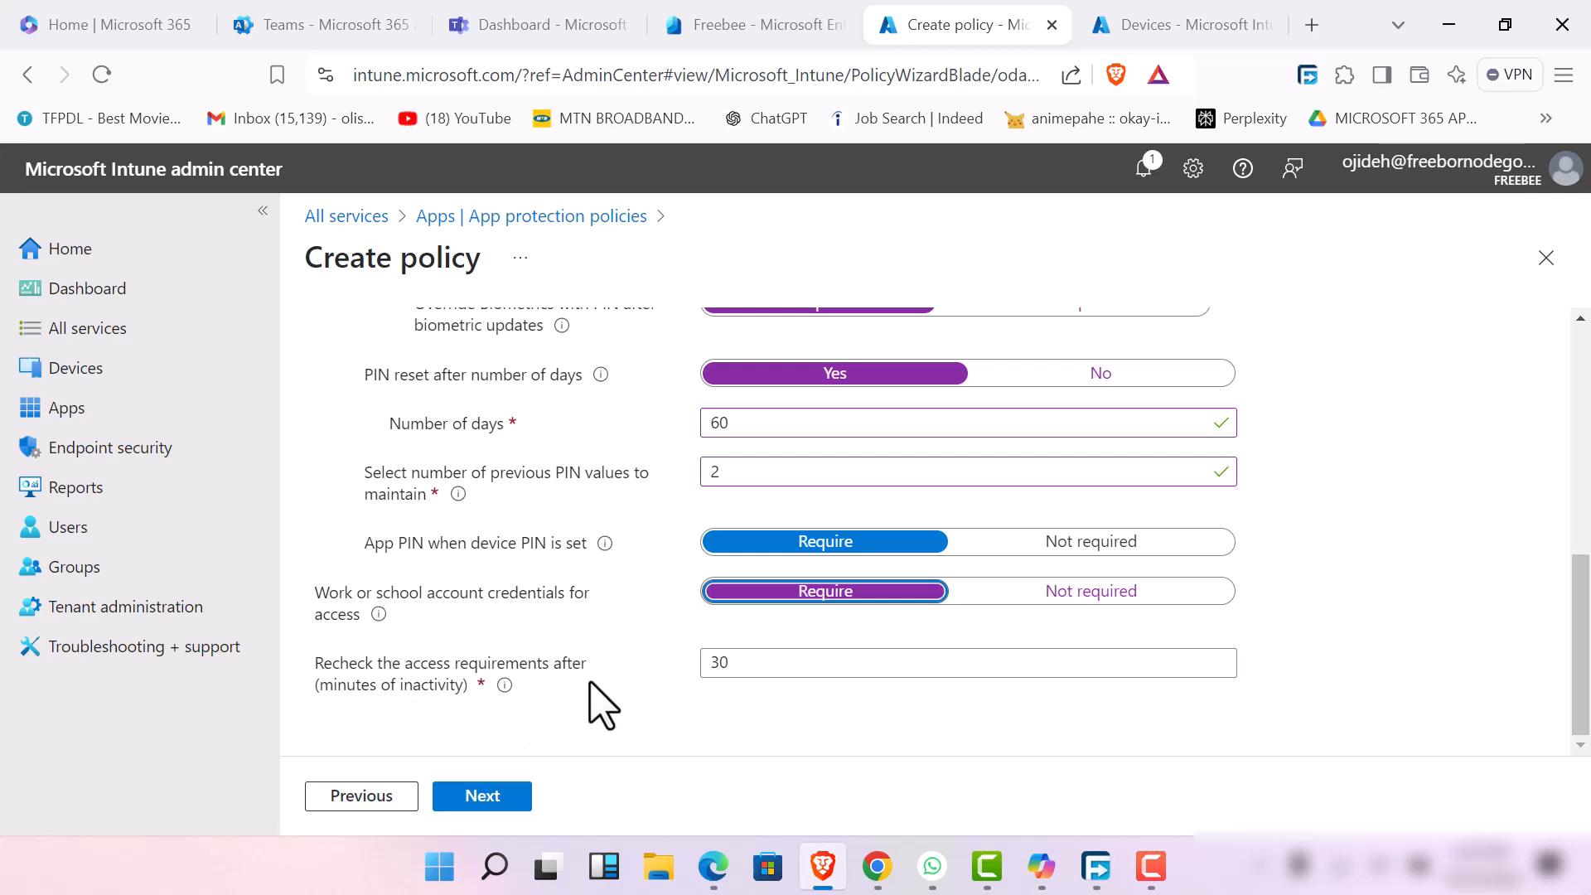
left_click(764, 667)
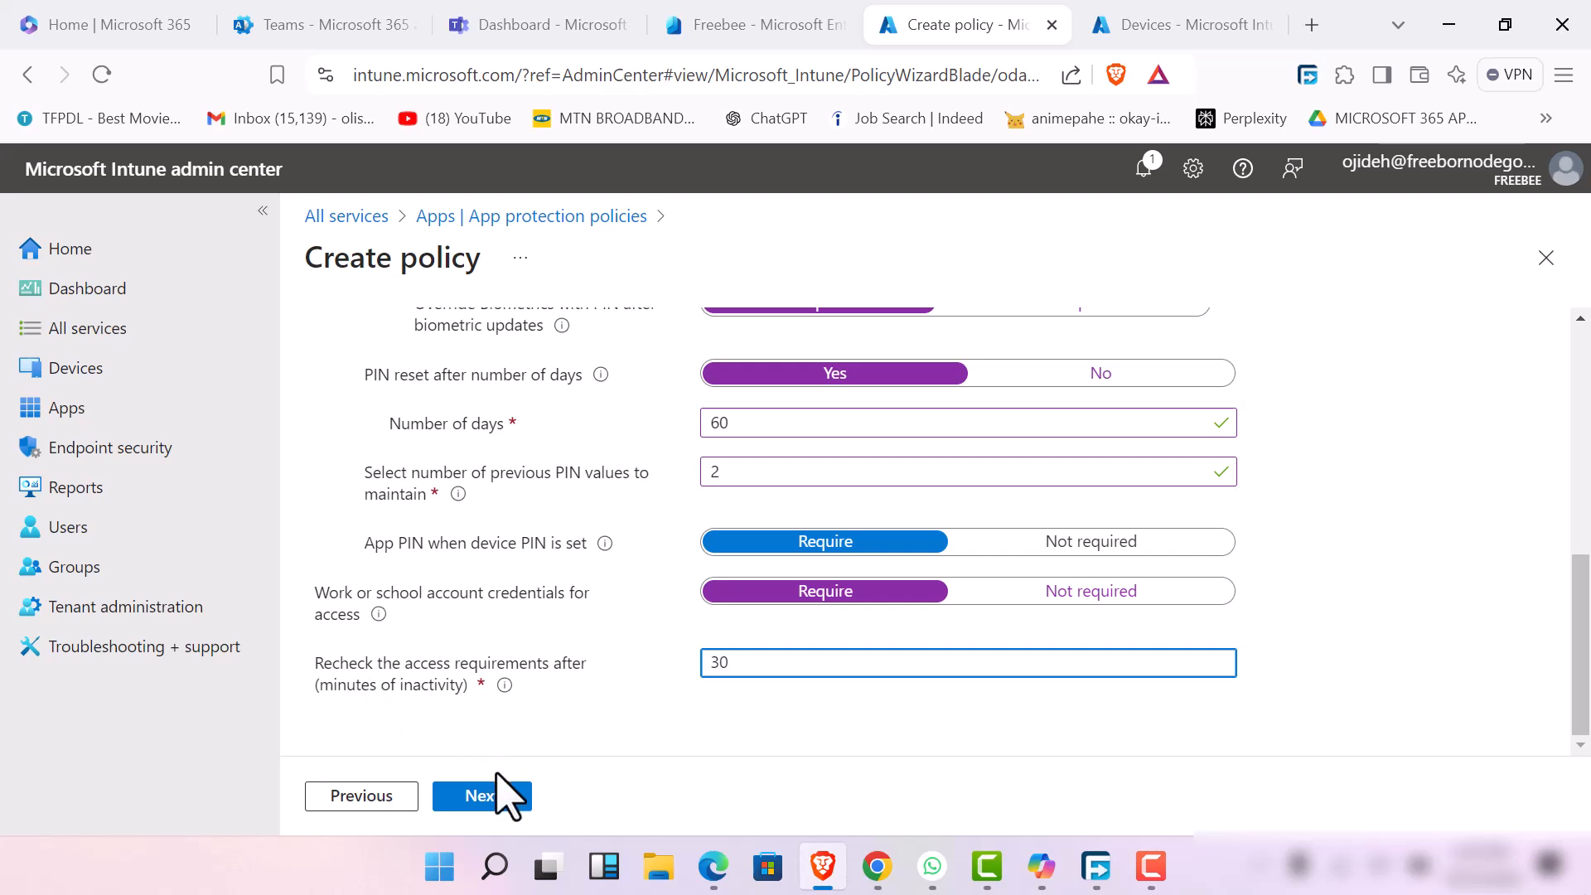
left_click(483, 795)
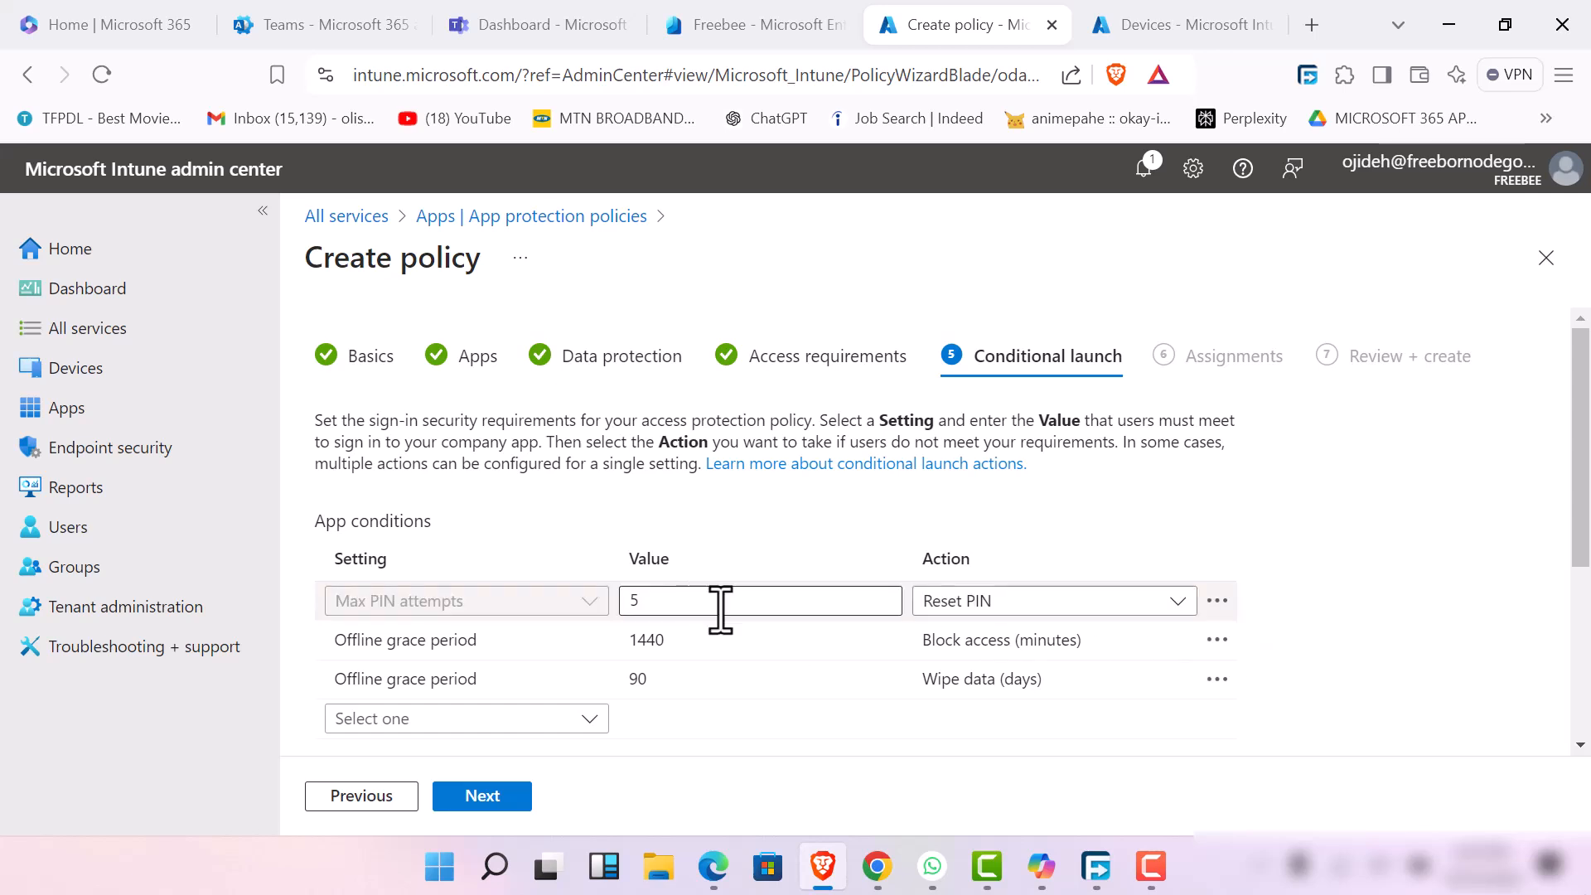
Add a Disabled account app condition with the action Block access
left_click(1057, 610)
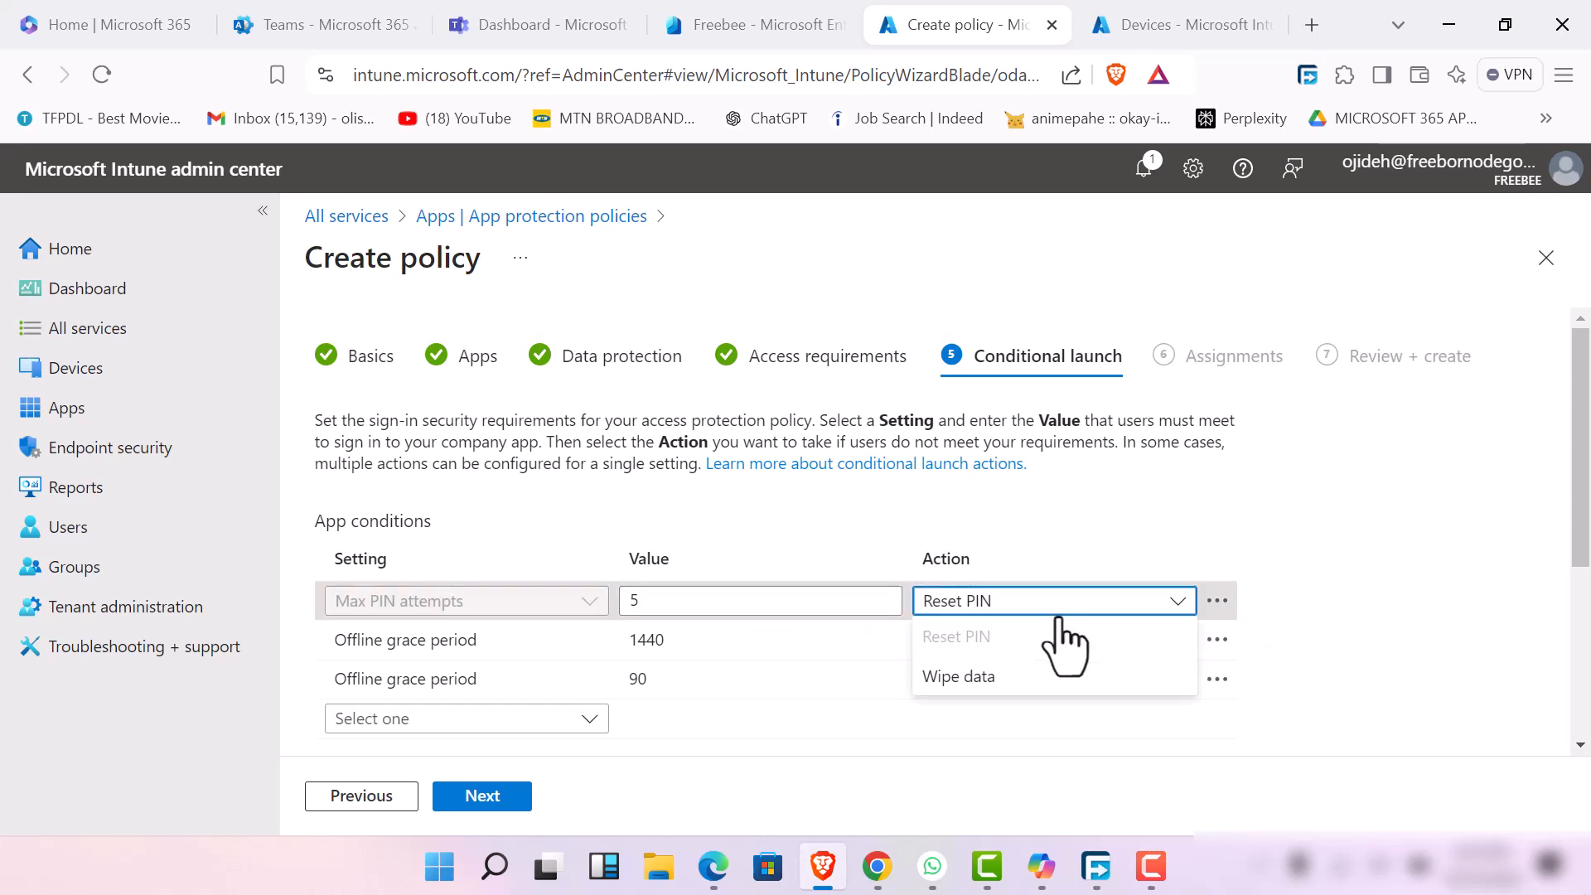
left_click(1177, 603)
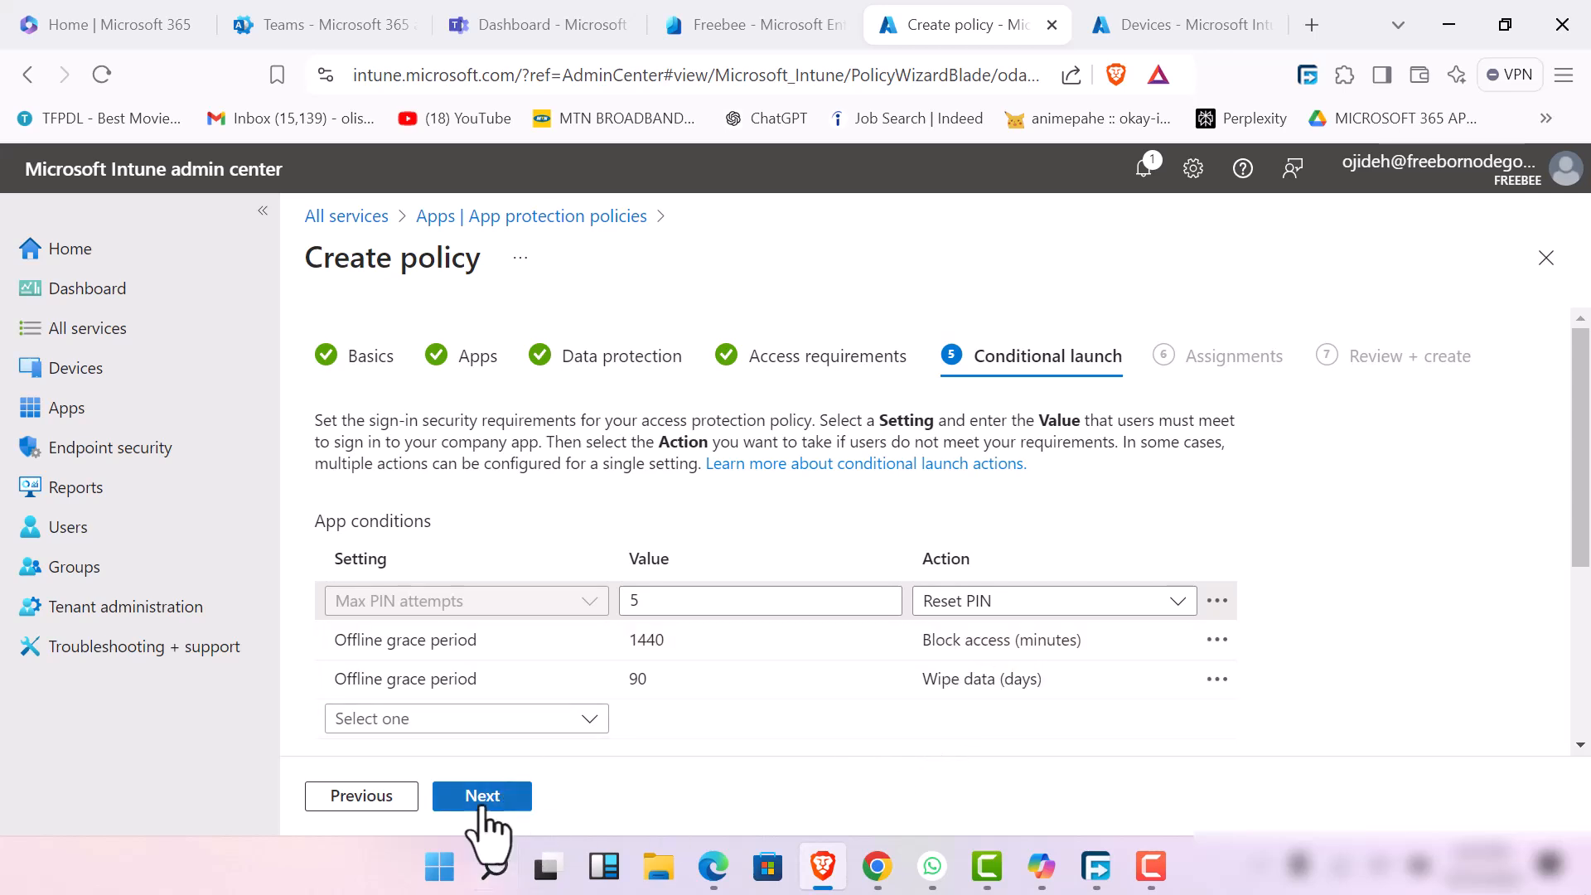
left_click(584, 720)
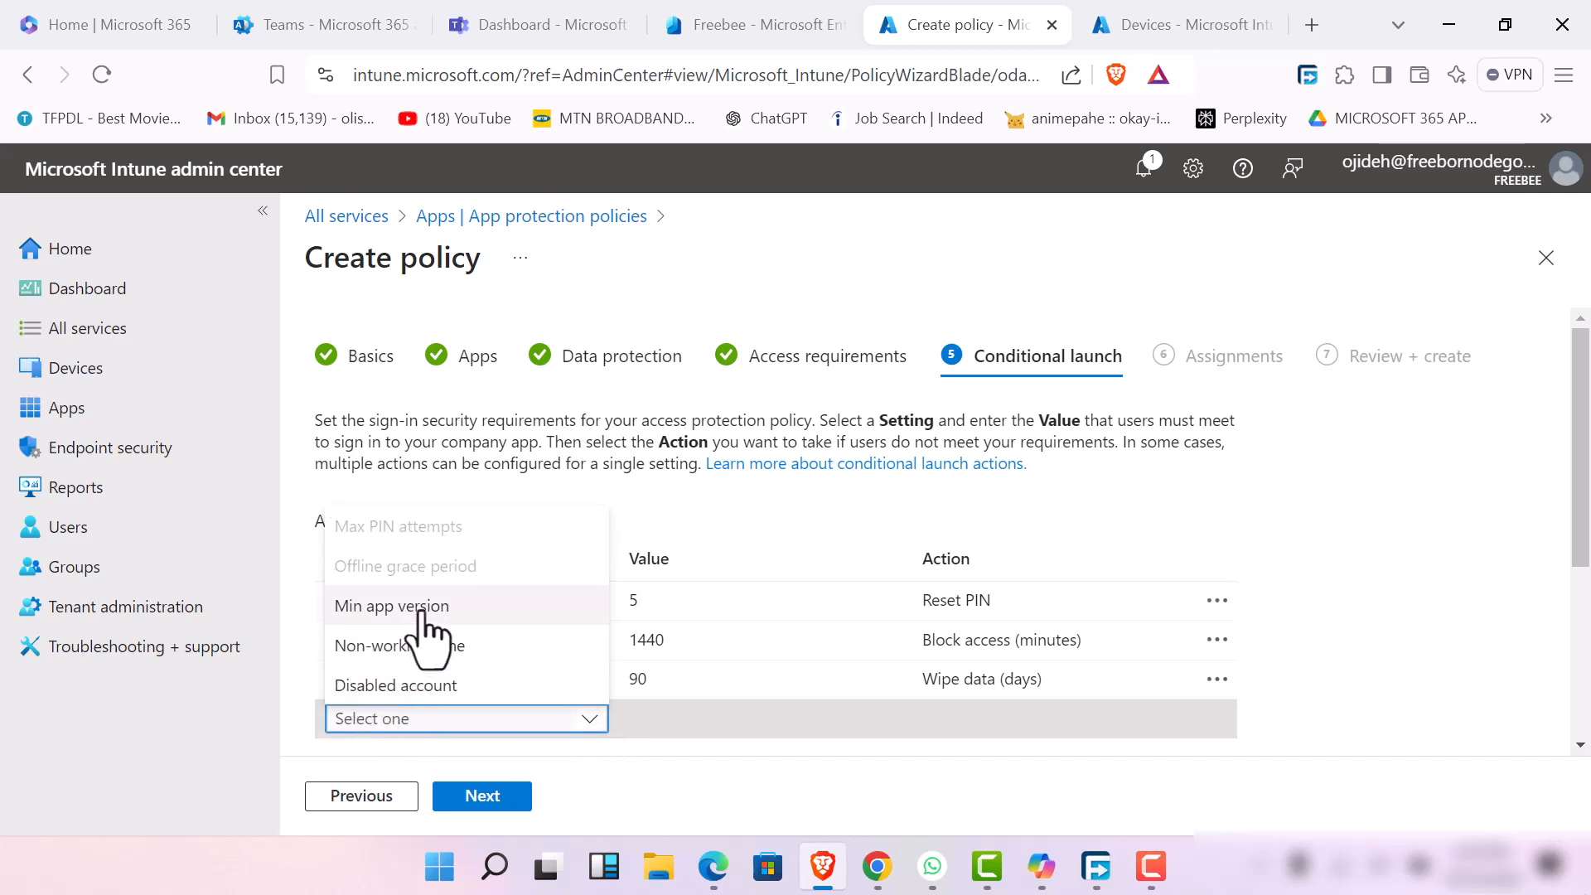
left_click(497, 692)
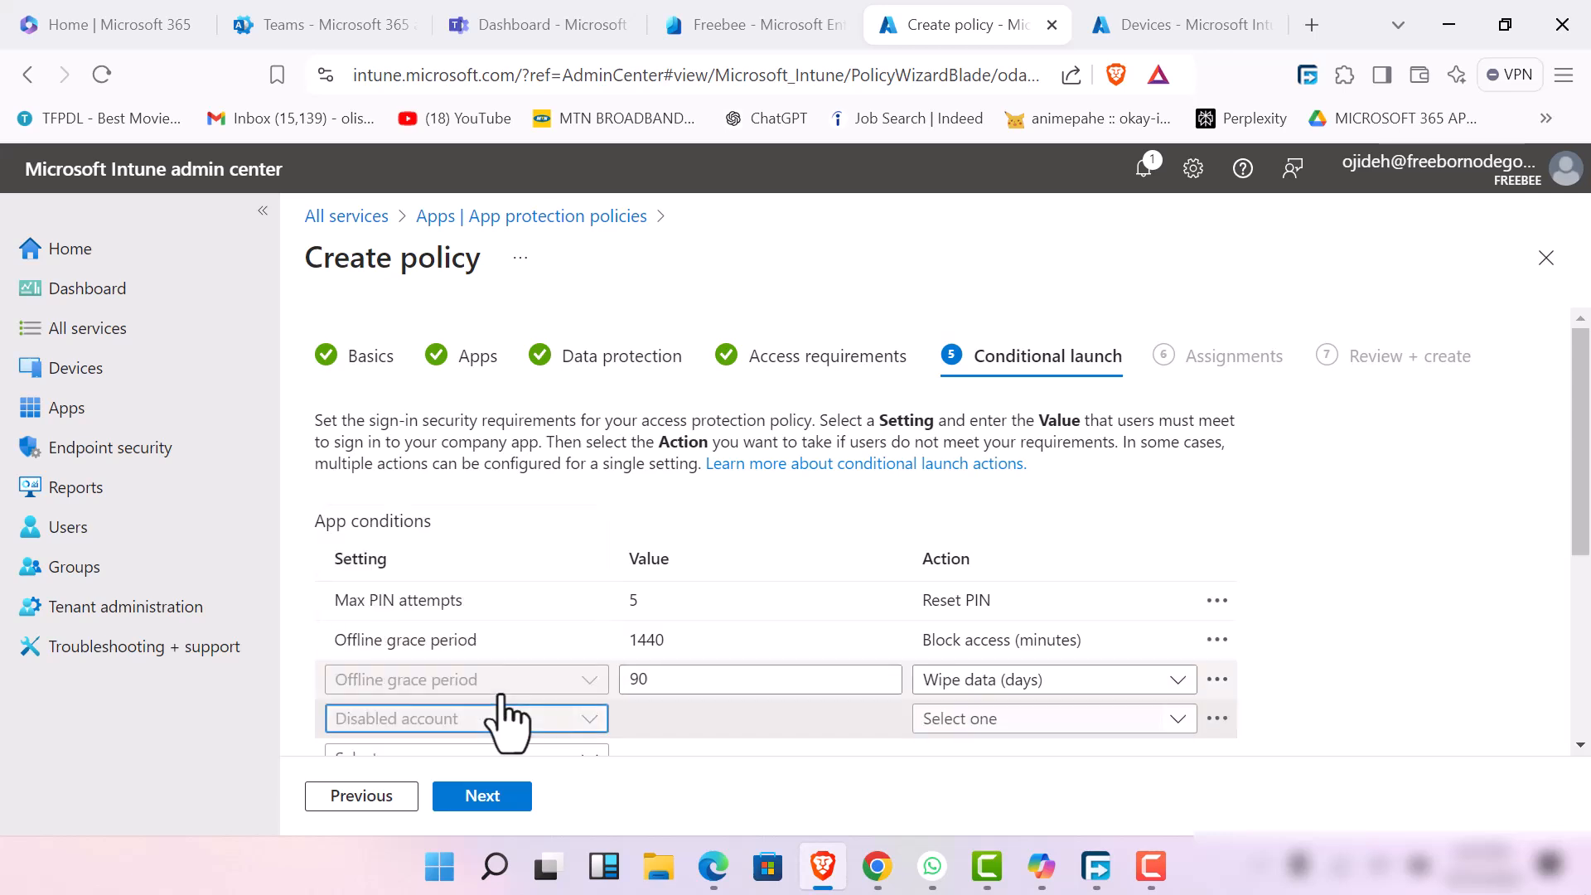
left_click(1190, 718)
left_click(981, 646)
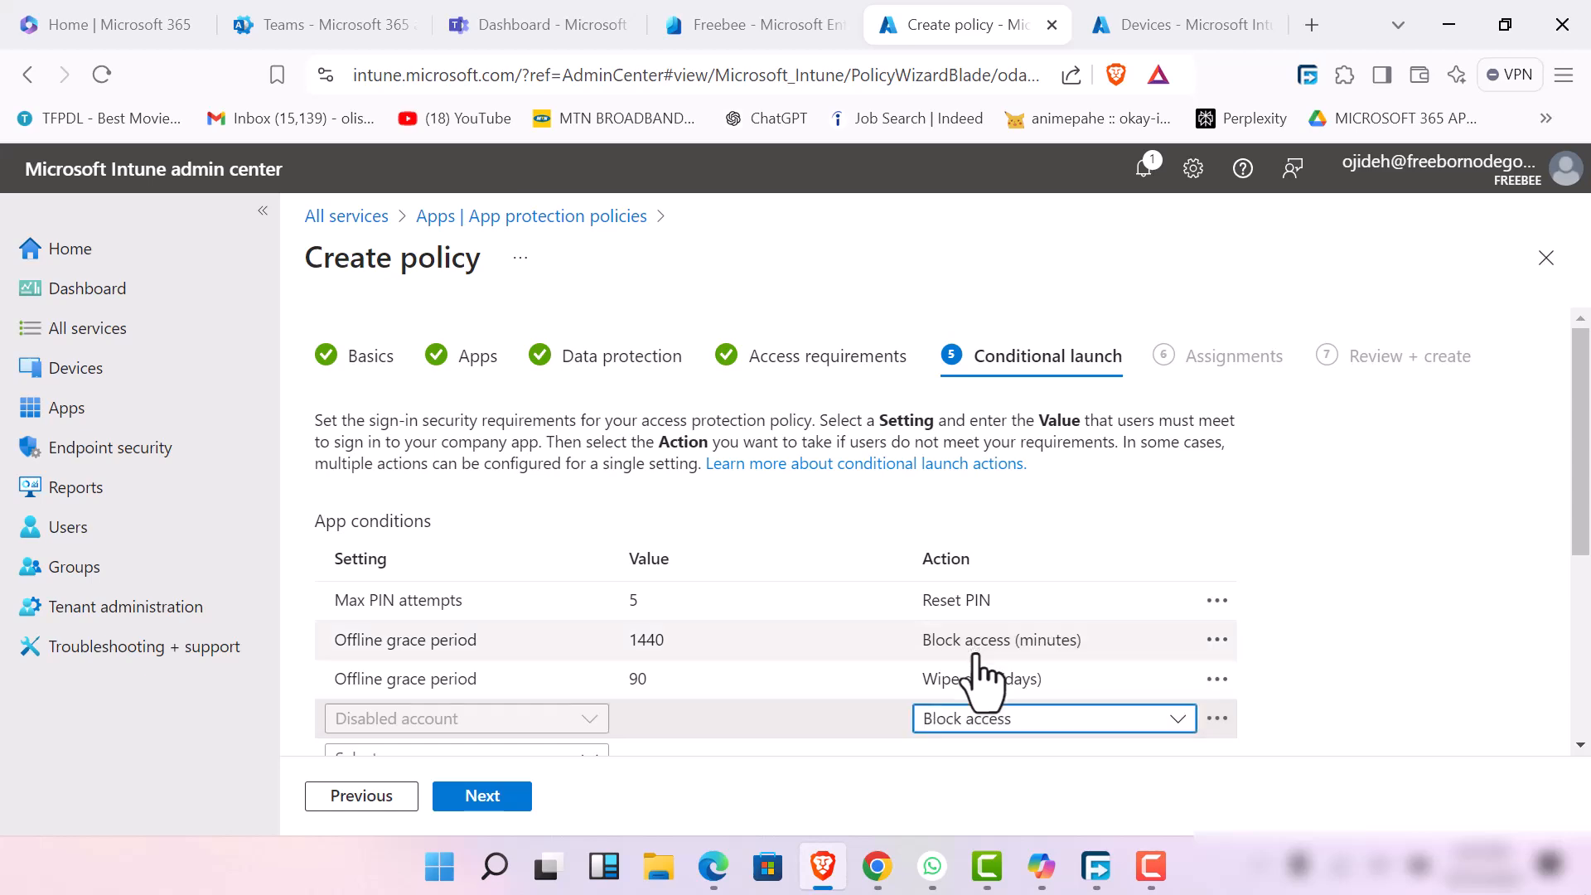
Add a Non-working time app condition with the action Block access and continue to the assignments
scroll(621, 733, "down", 2)
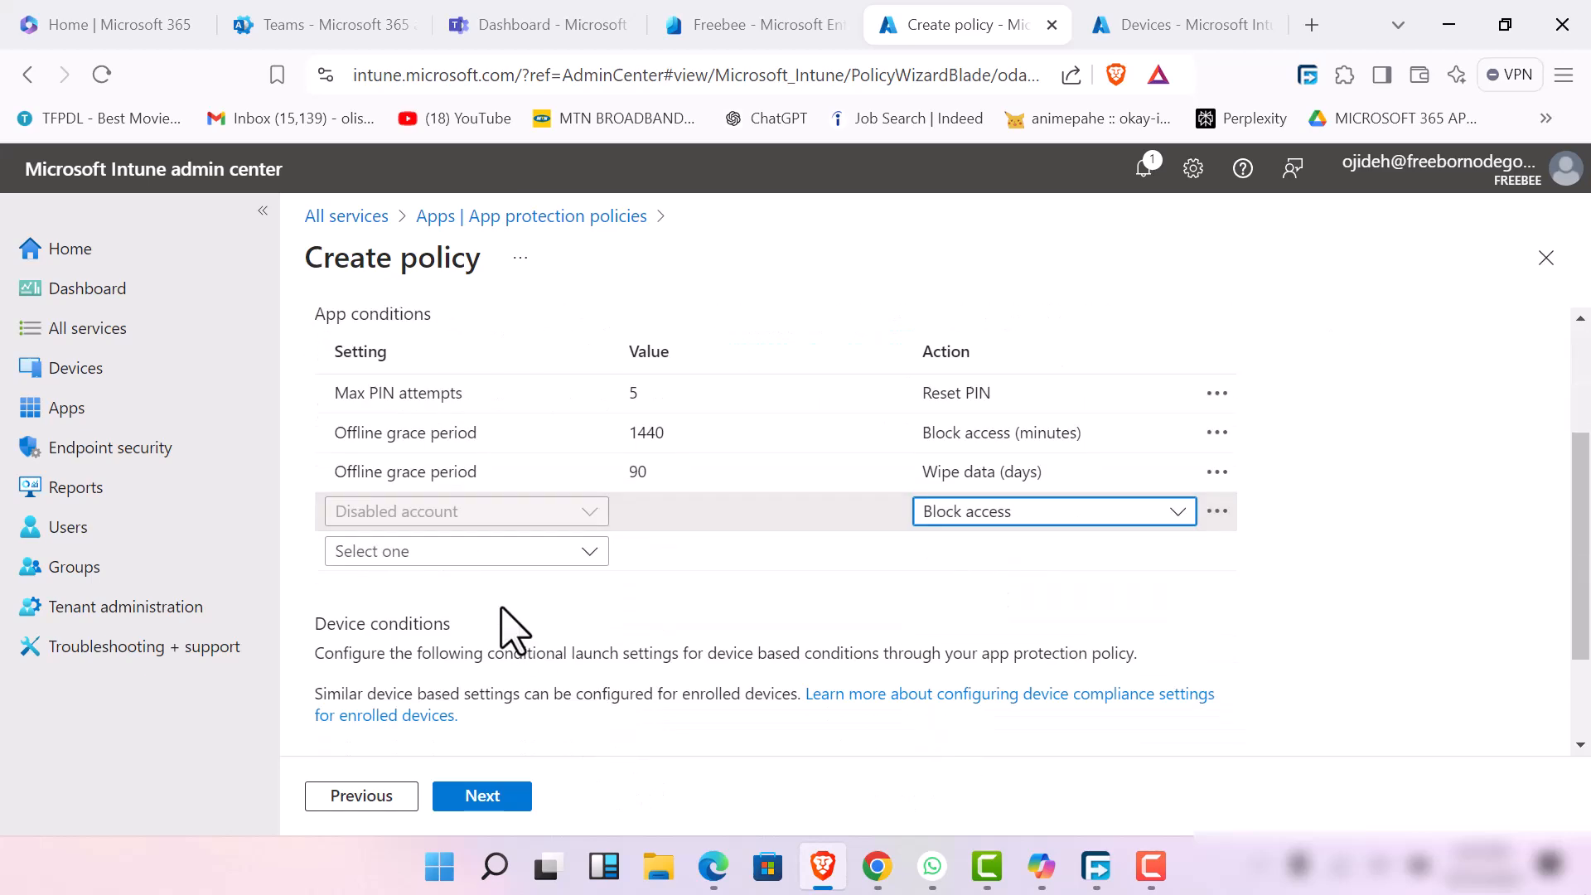
left_click(591, 553)
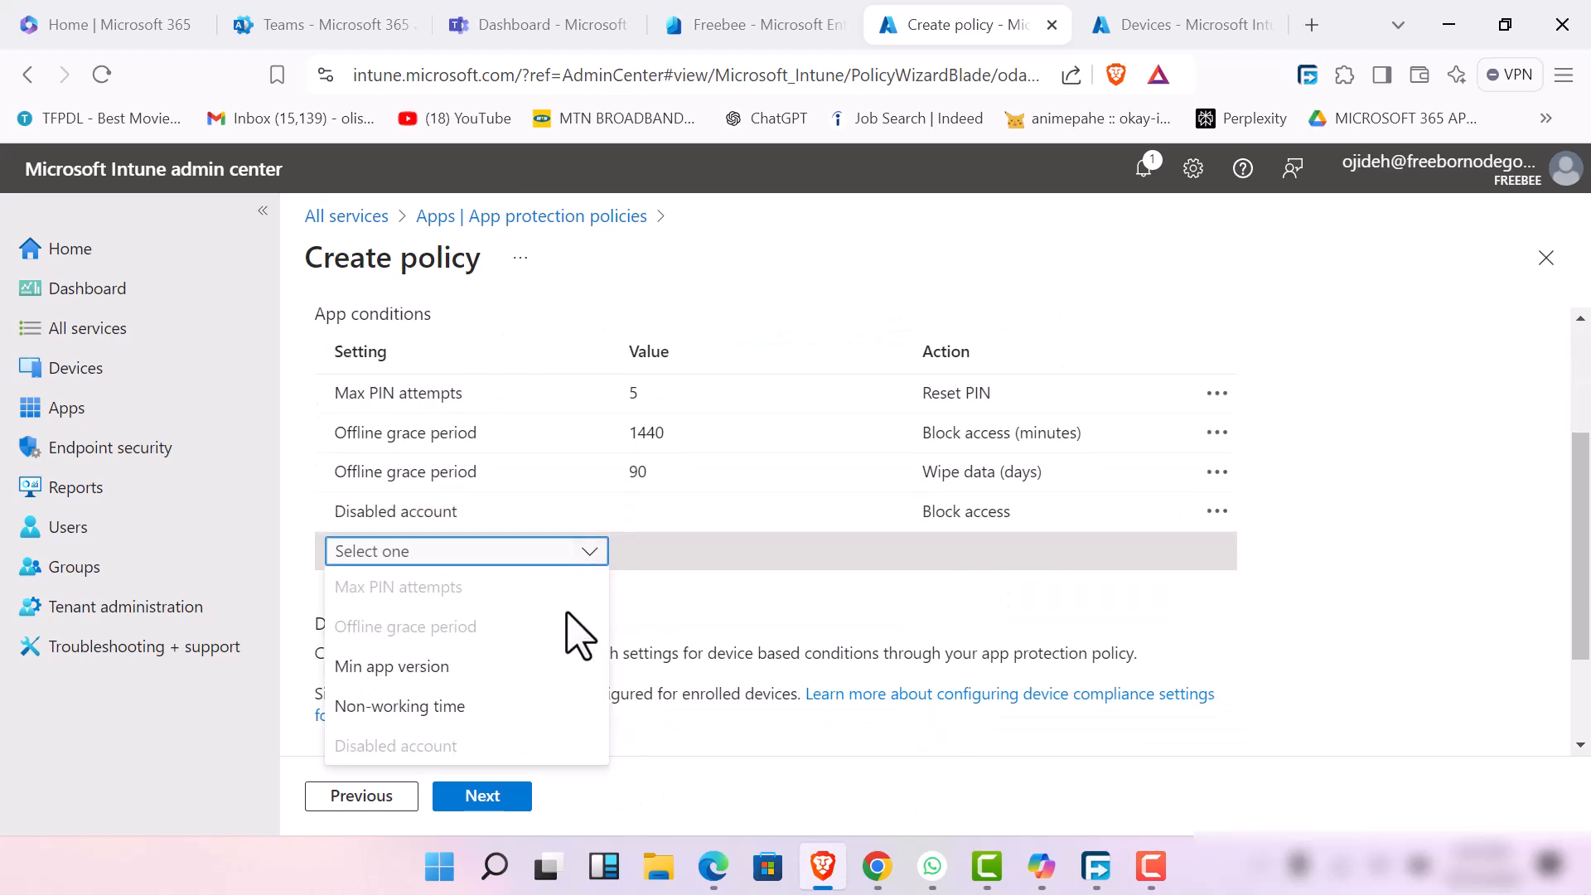
left_click(474, 703)
left_click(1156, 560)
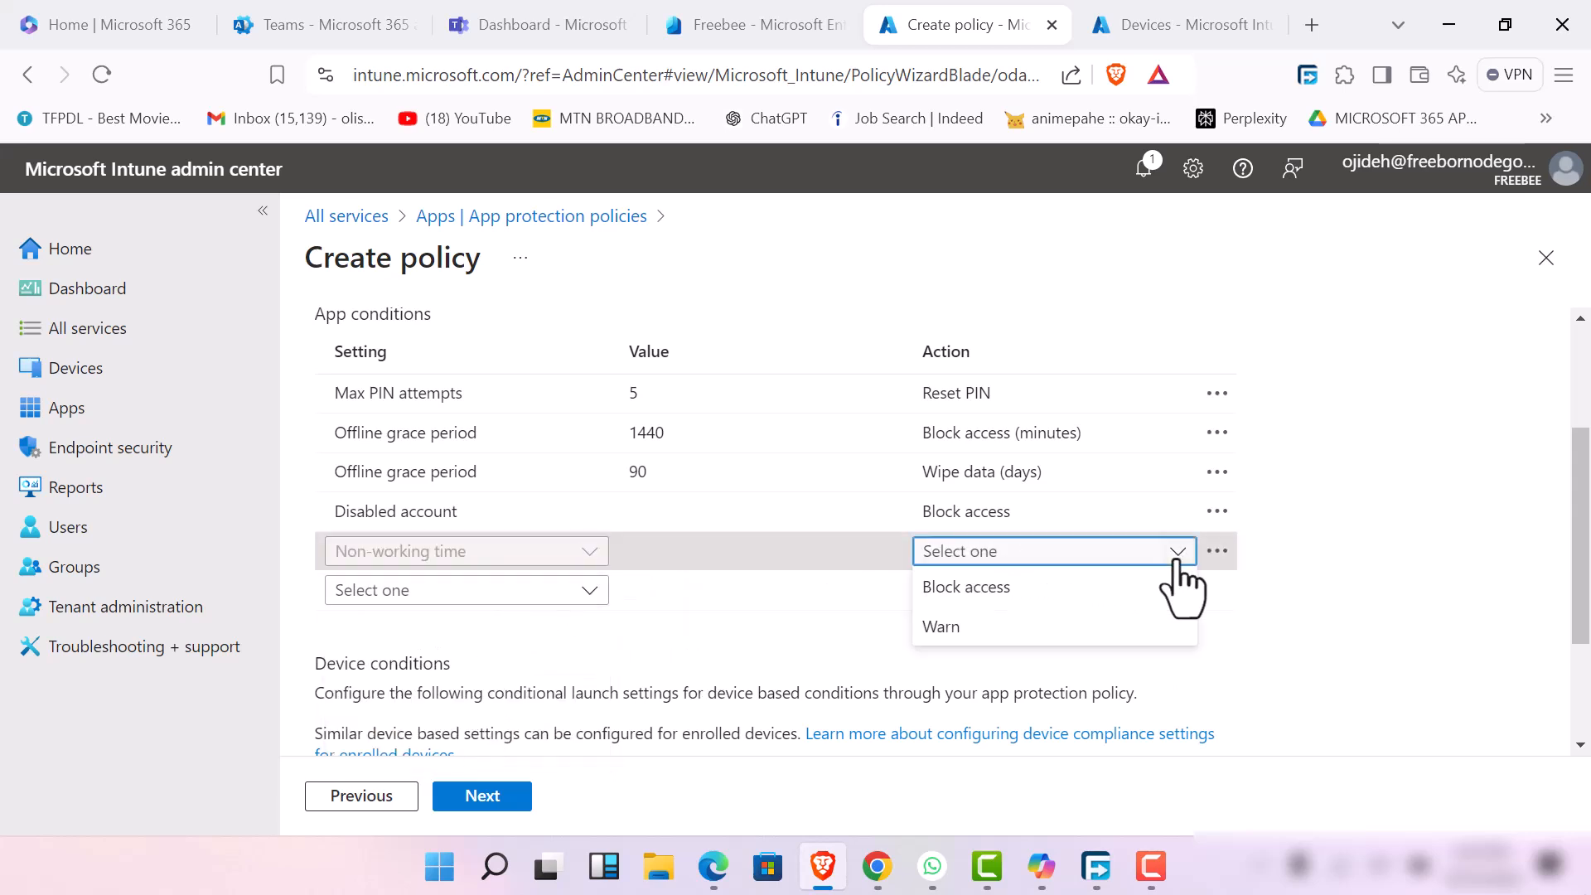
left_click(1069, 630)
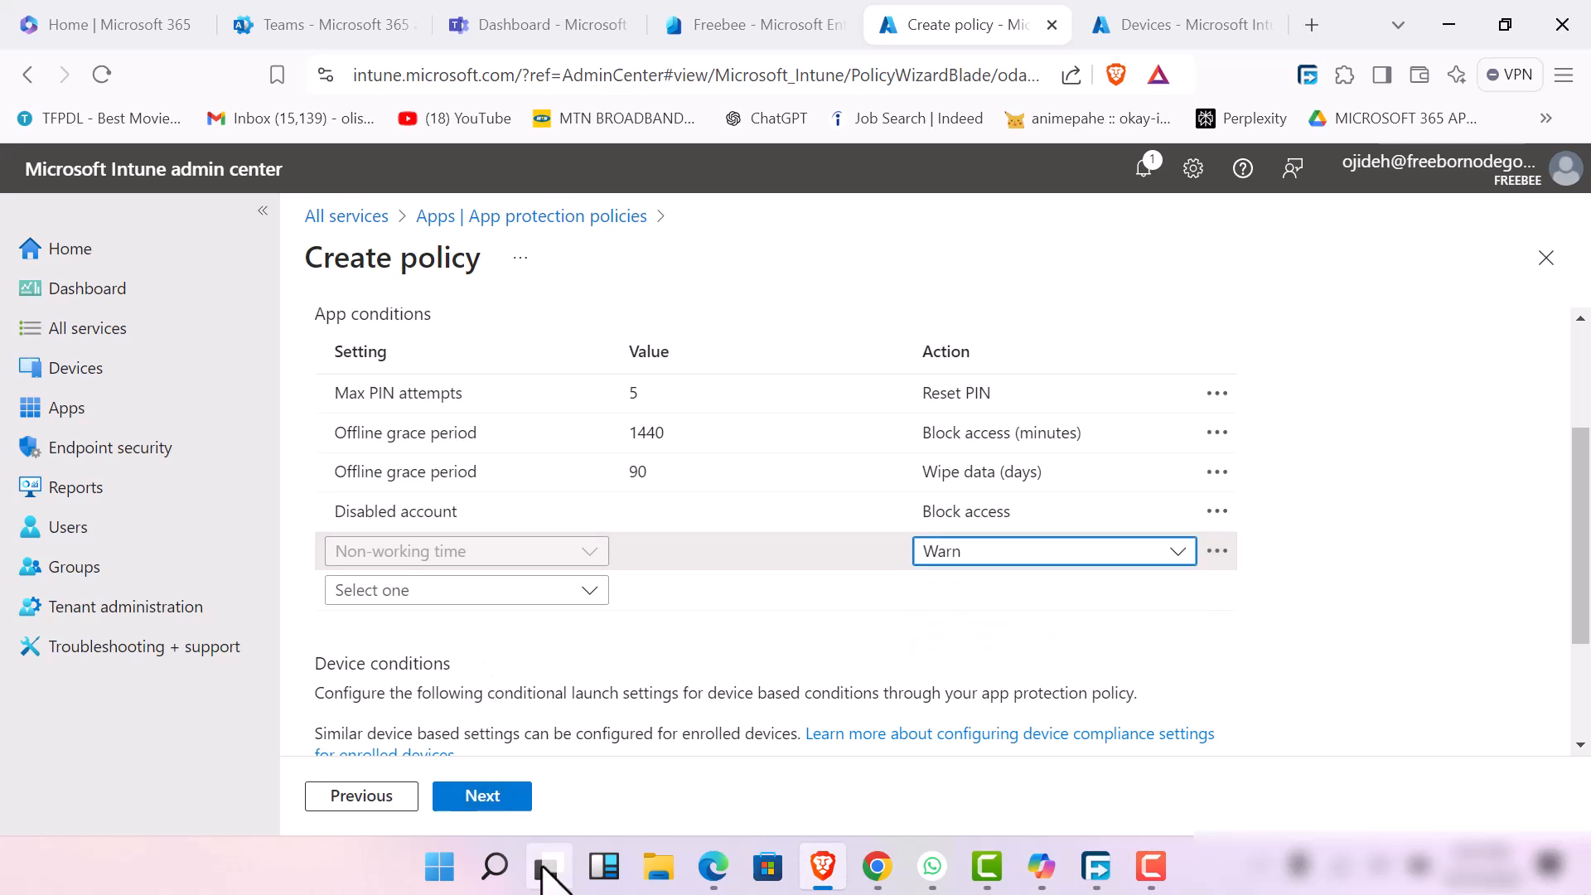
left_click(1188, 550)
left_click(1079, 588)
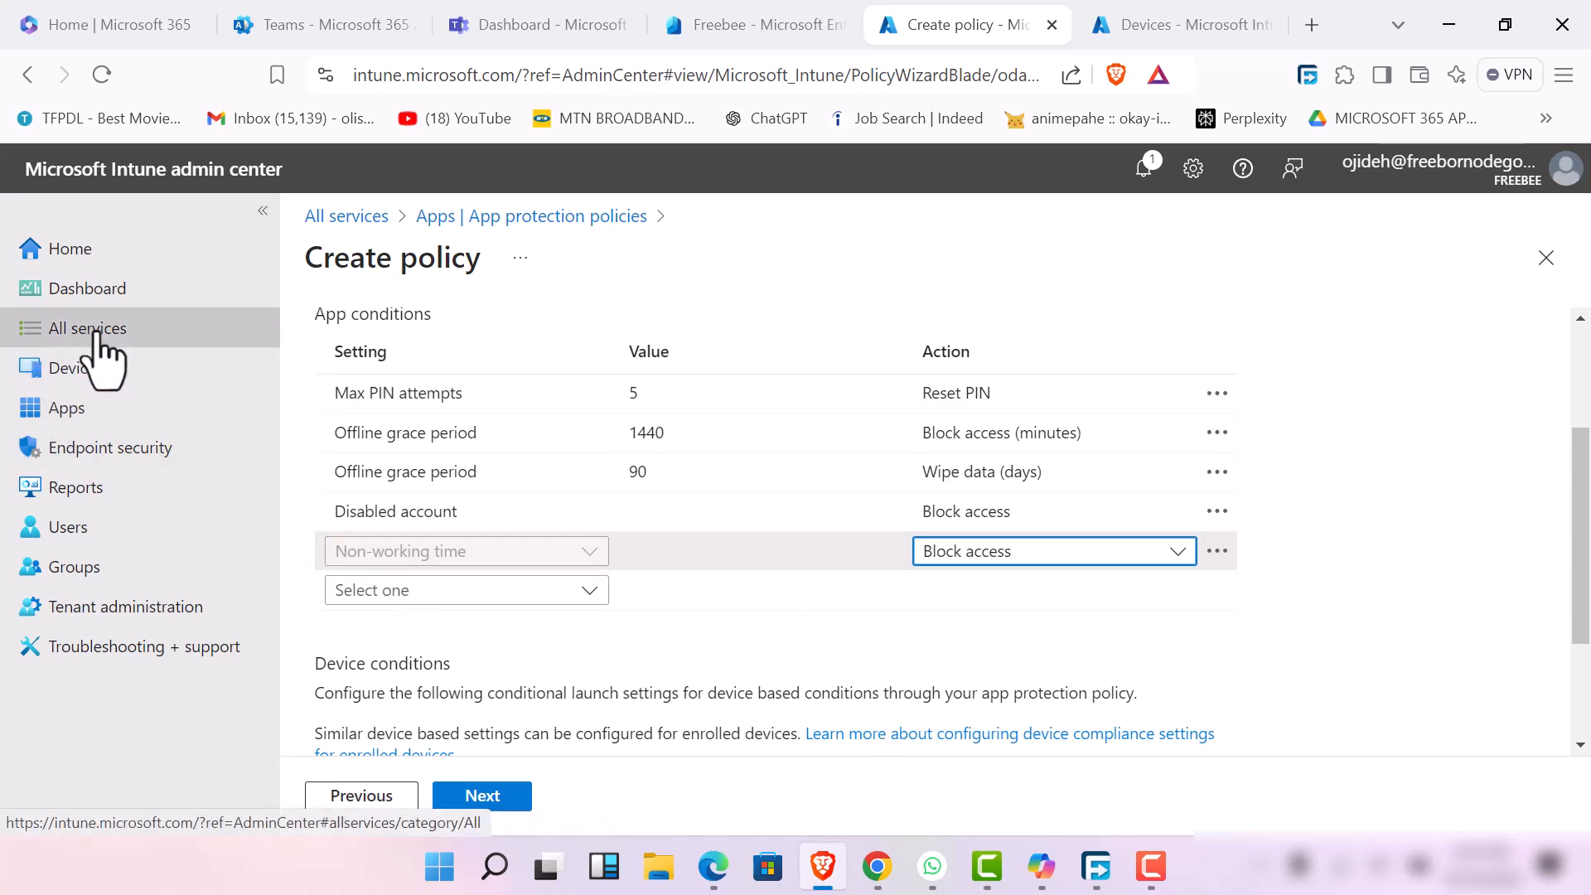
left_click(1170, 870)
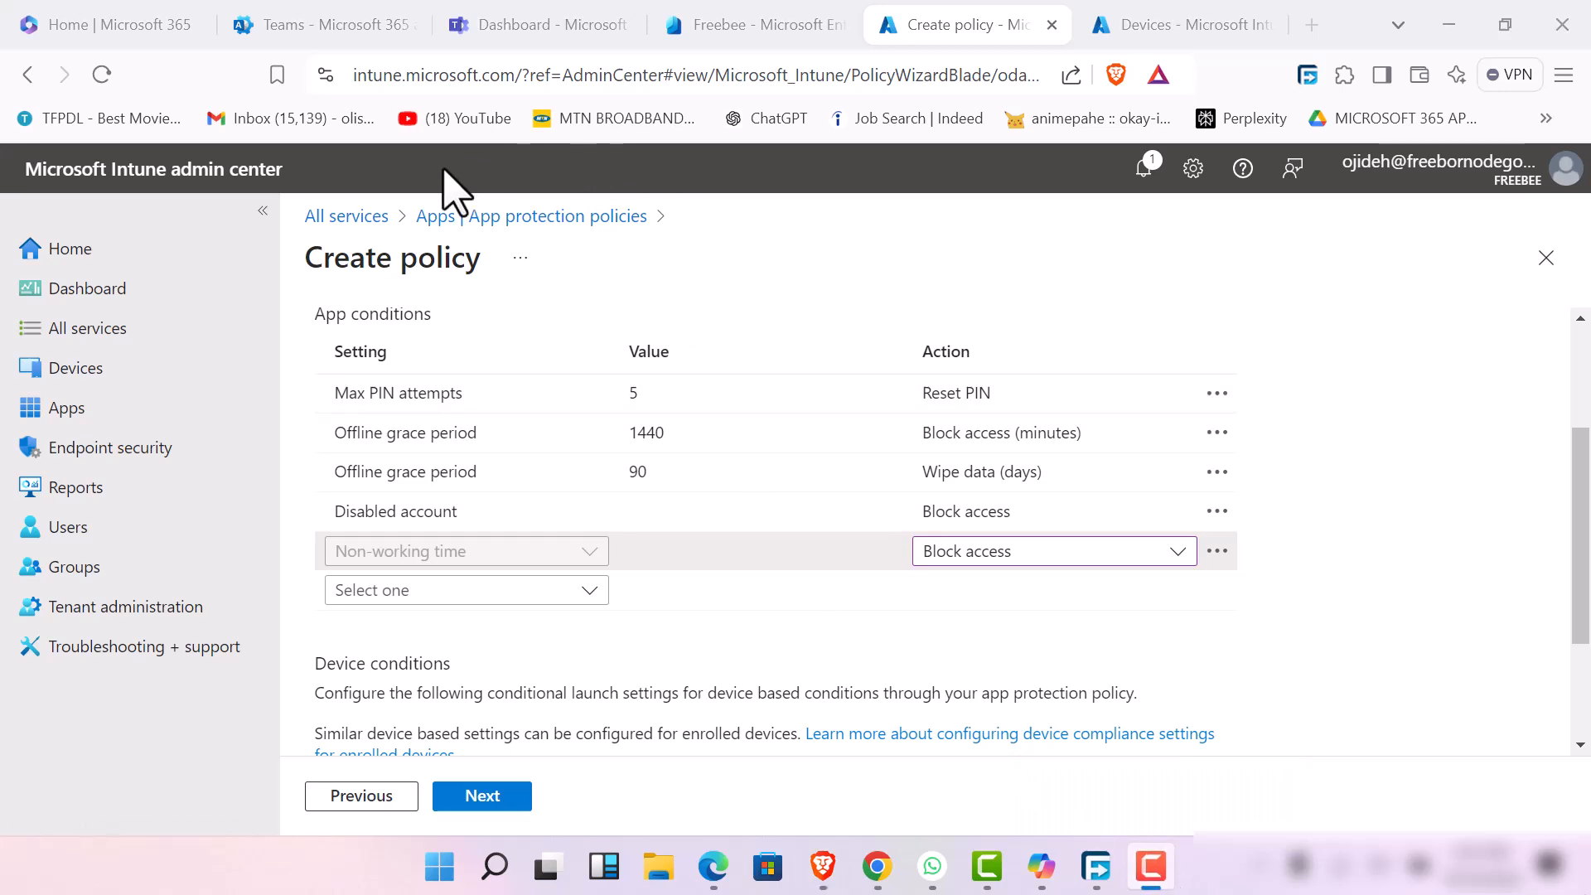
left_click(479, 795)
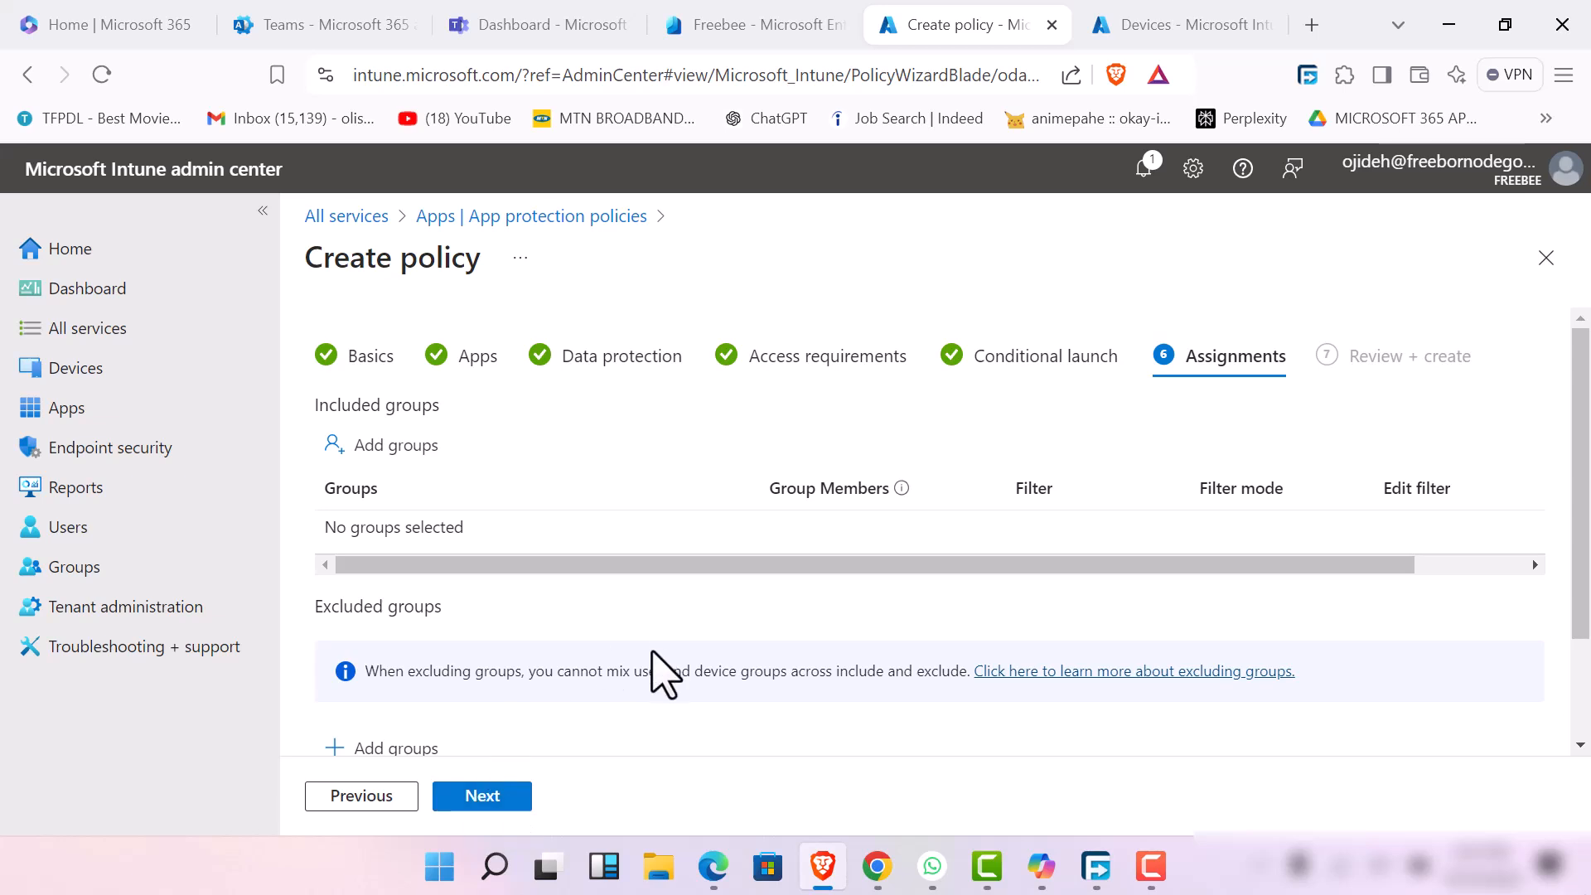
scroll(427, 597, "down", 2)
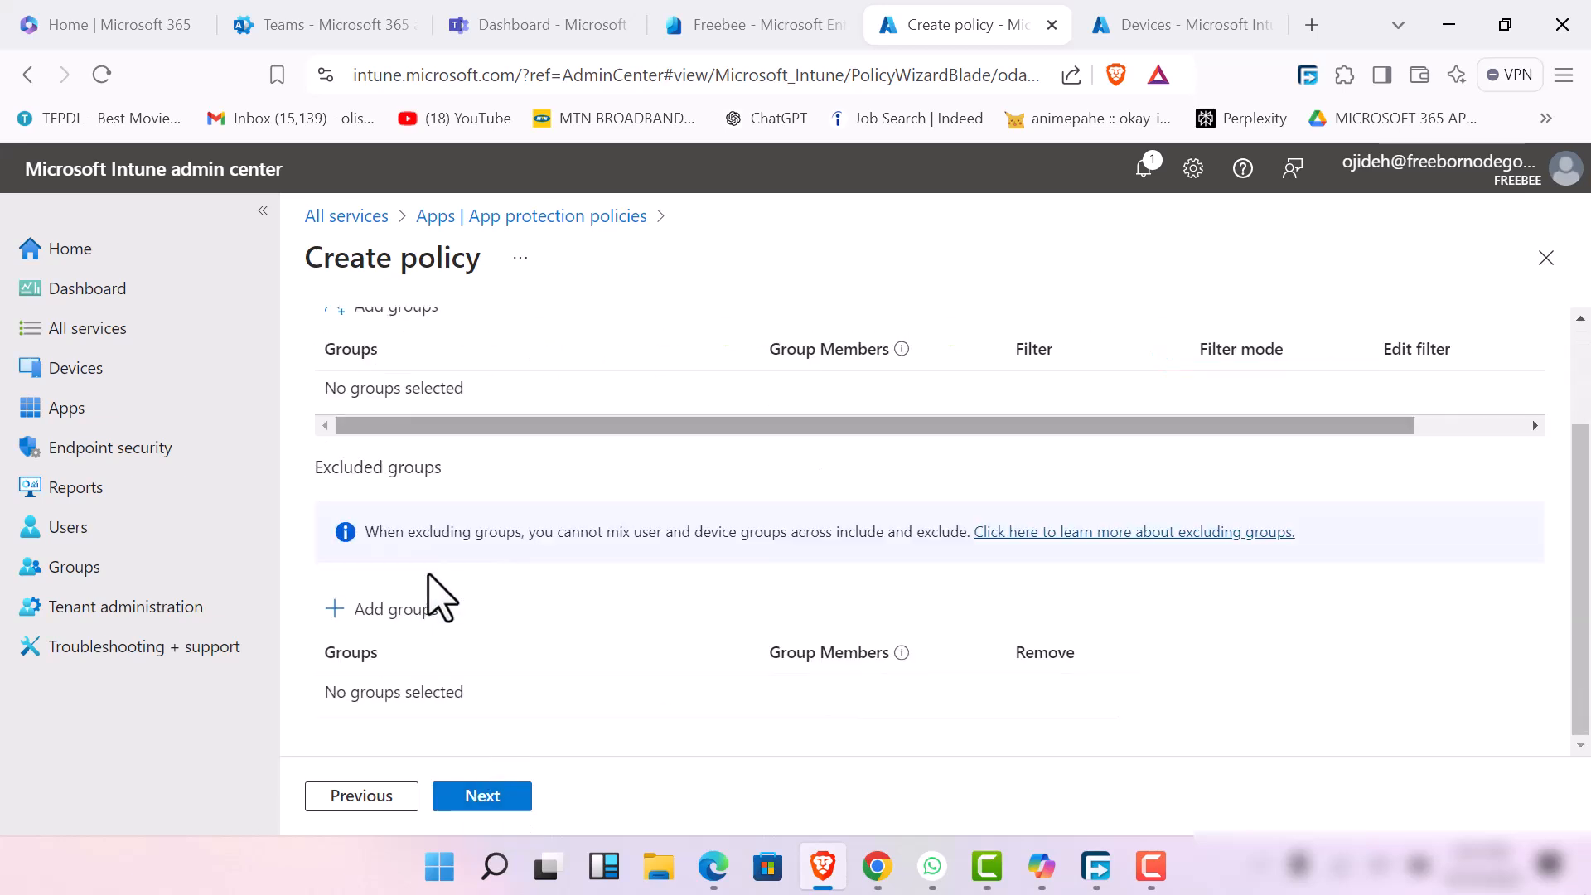
left_click(409, 620)
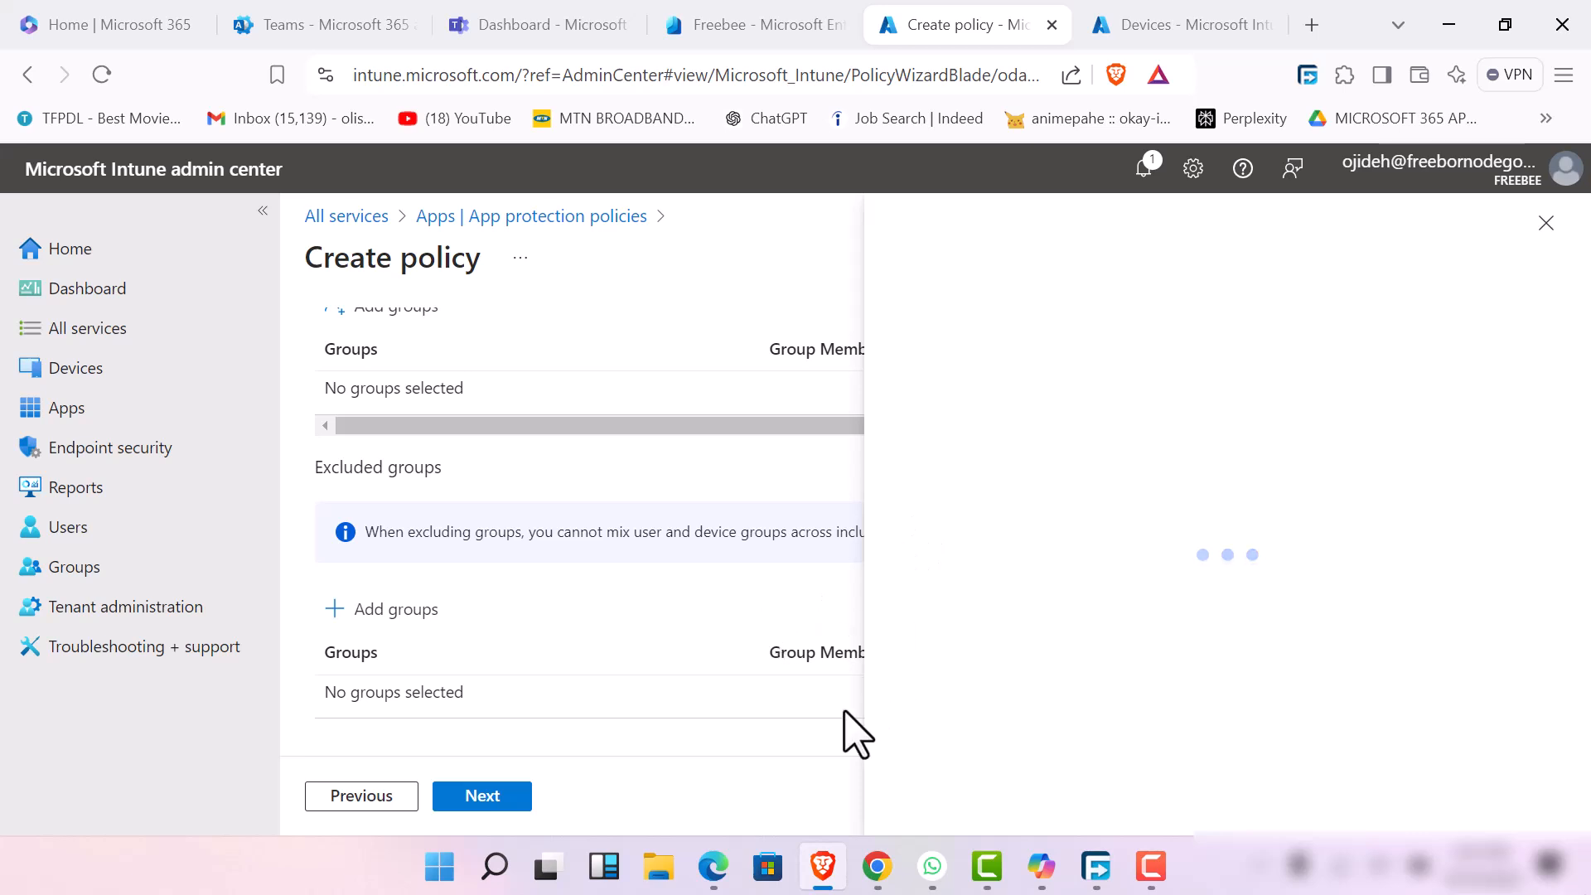
left_click(1542, 224)
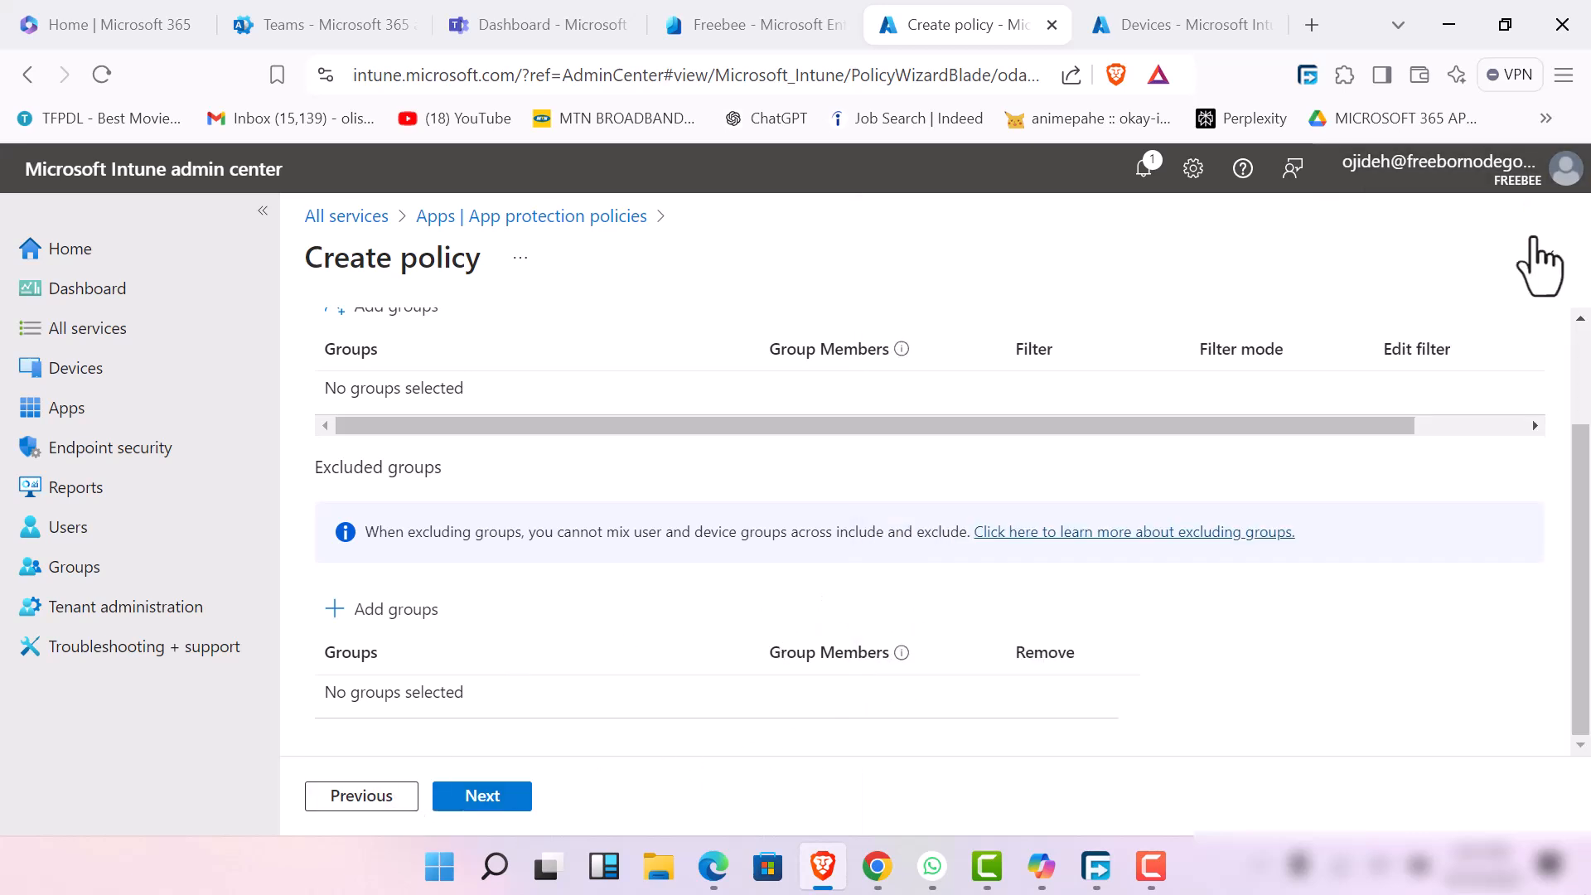
scroll(389, 430, "up", 2)
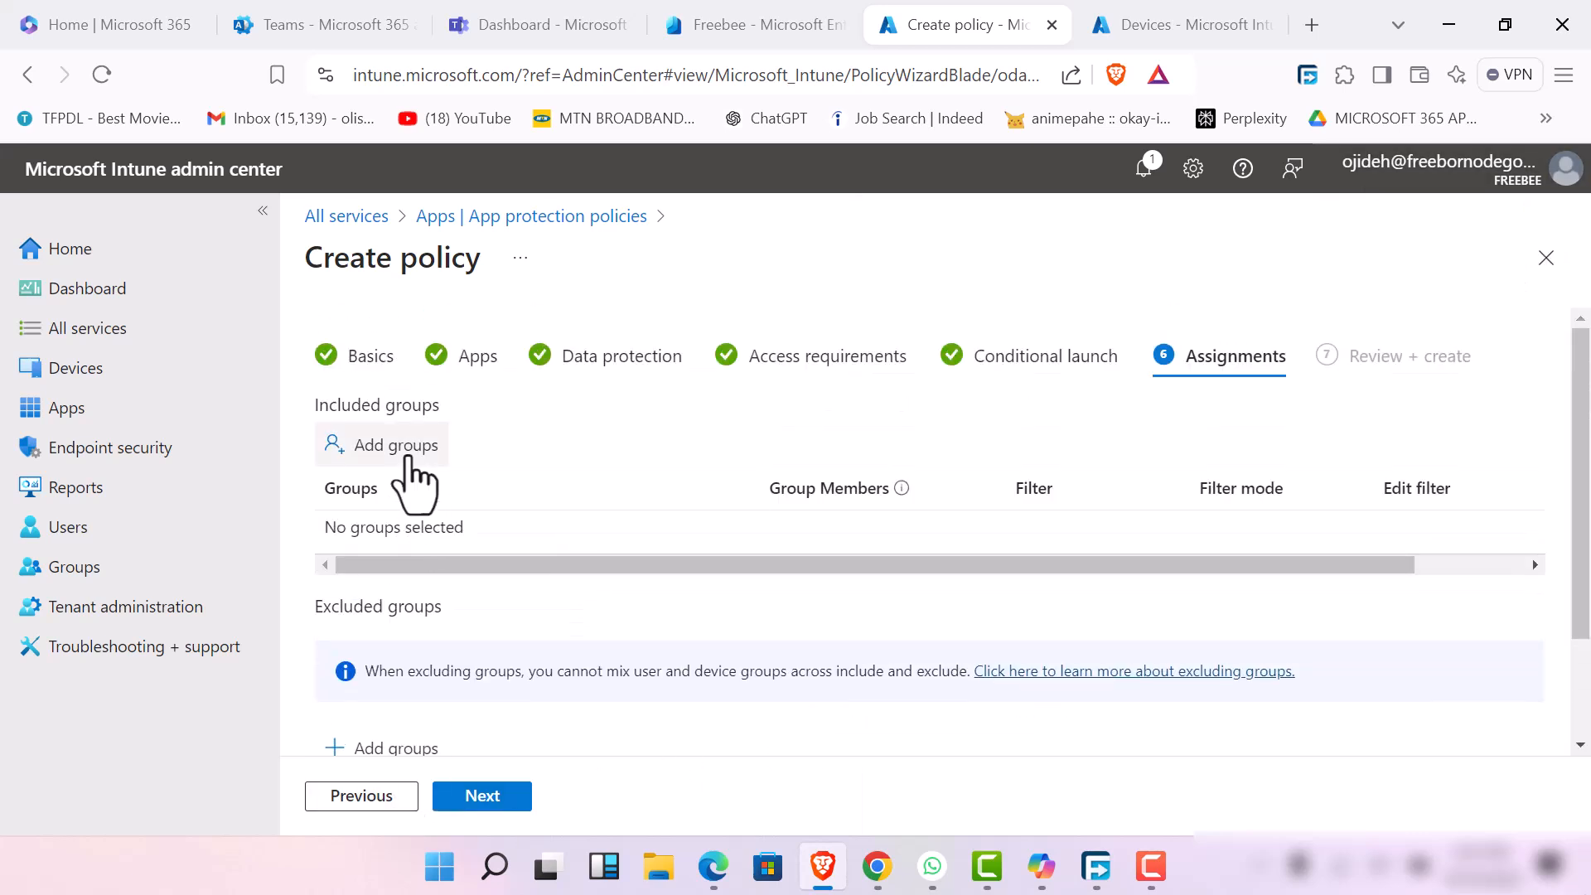
Add the devops team and Product Team as included groups and continue to the policy review summary
left_click(401, 447)
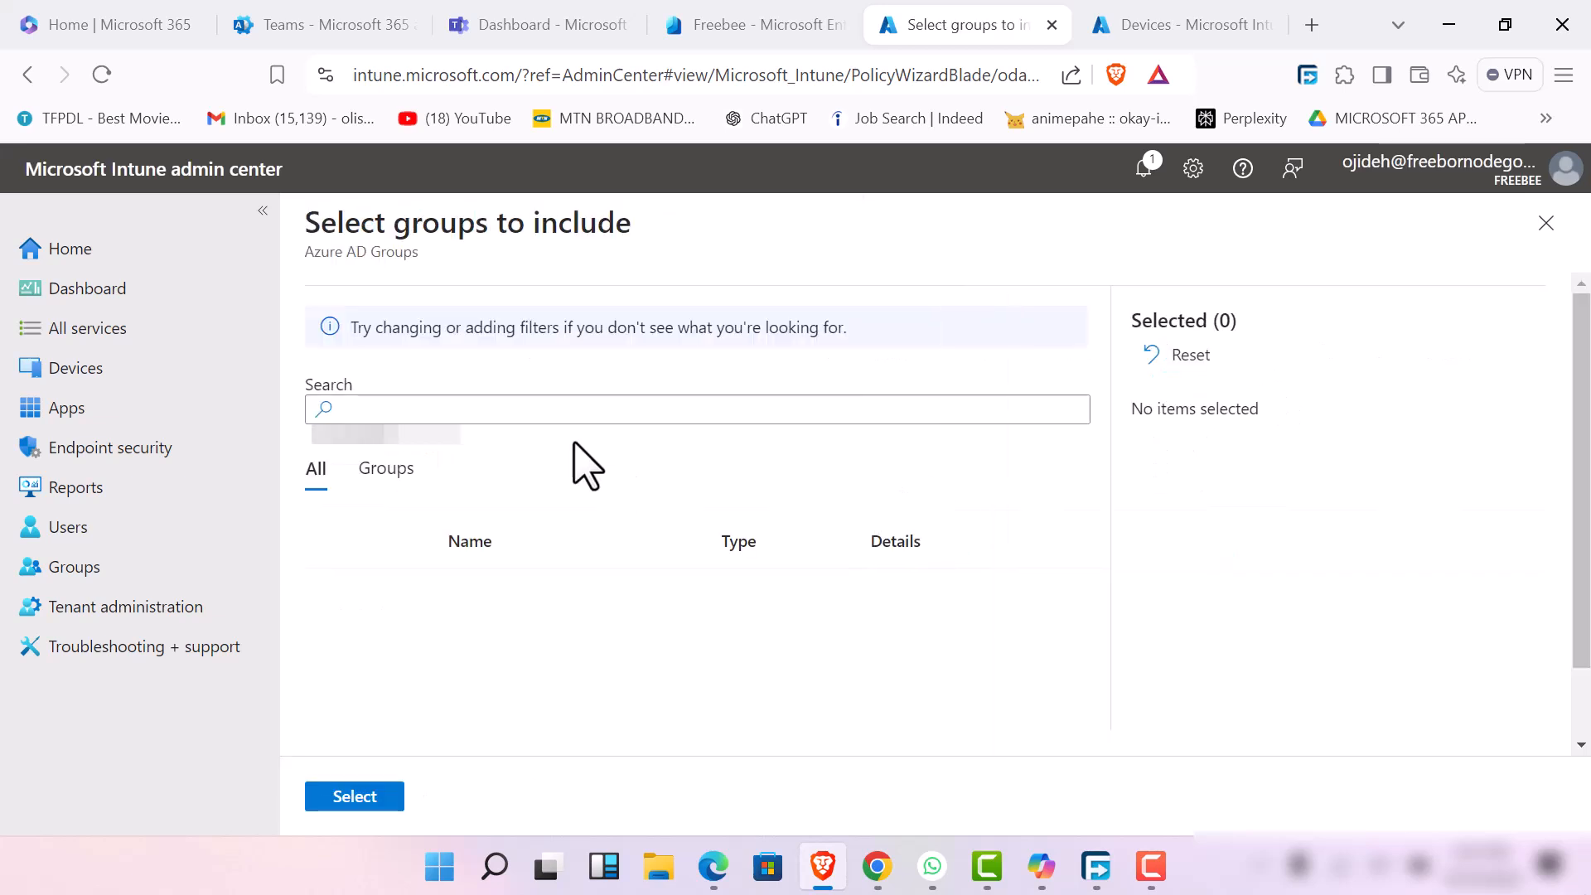
left_click(594, 410)
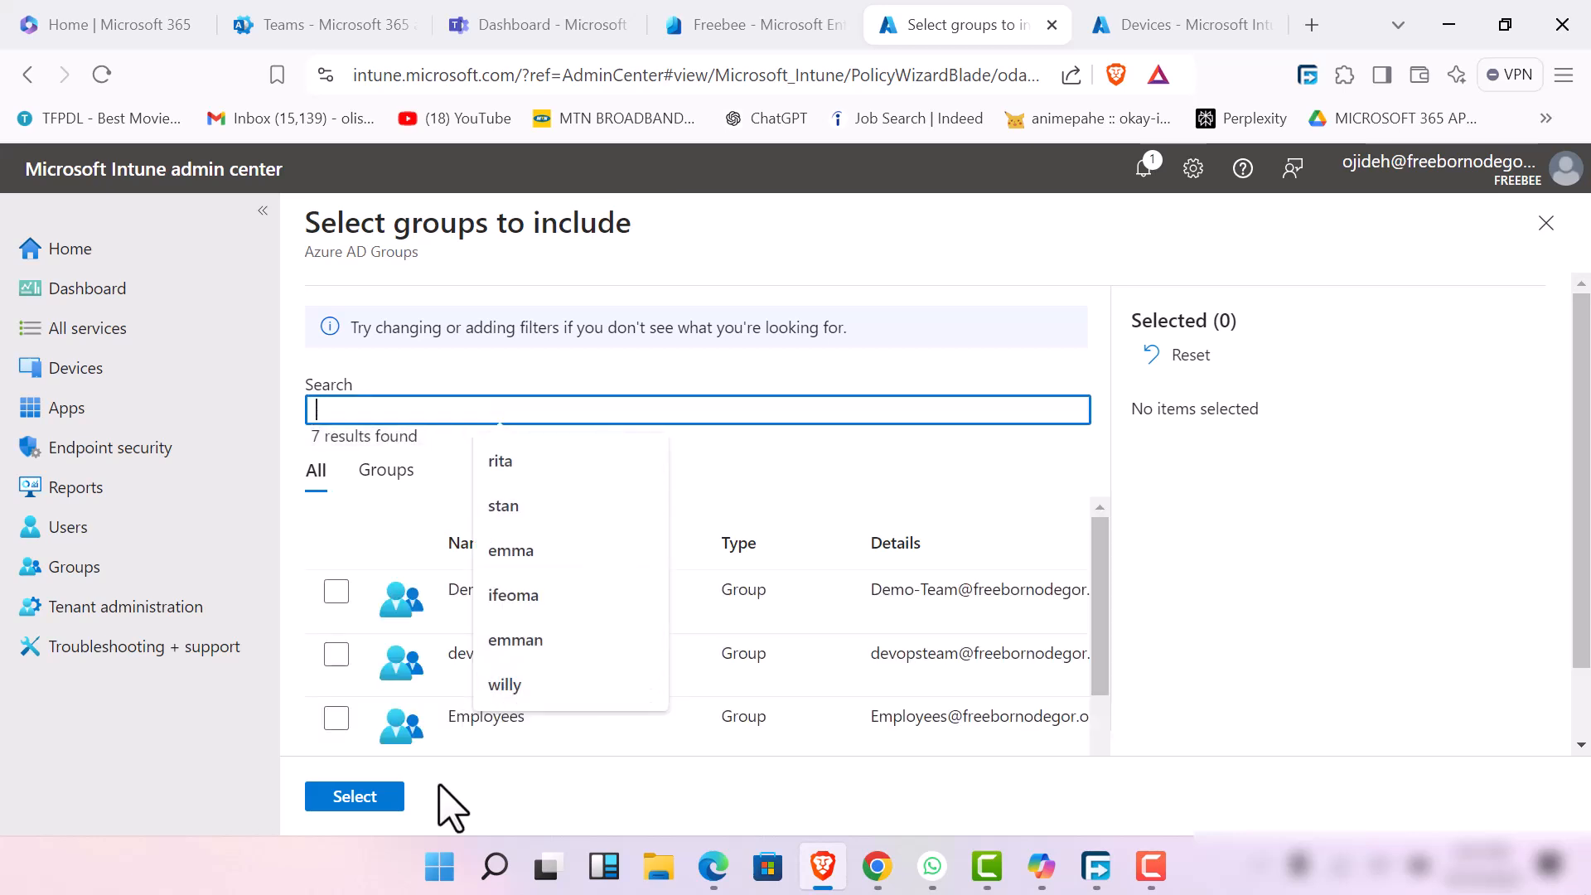
left_click(336, 655)
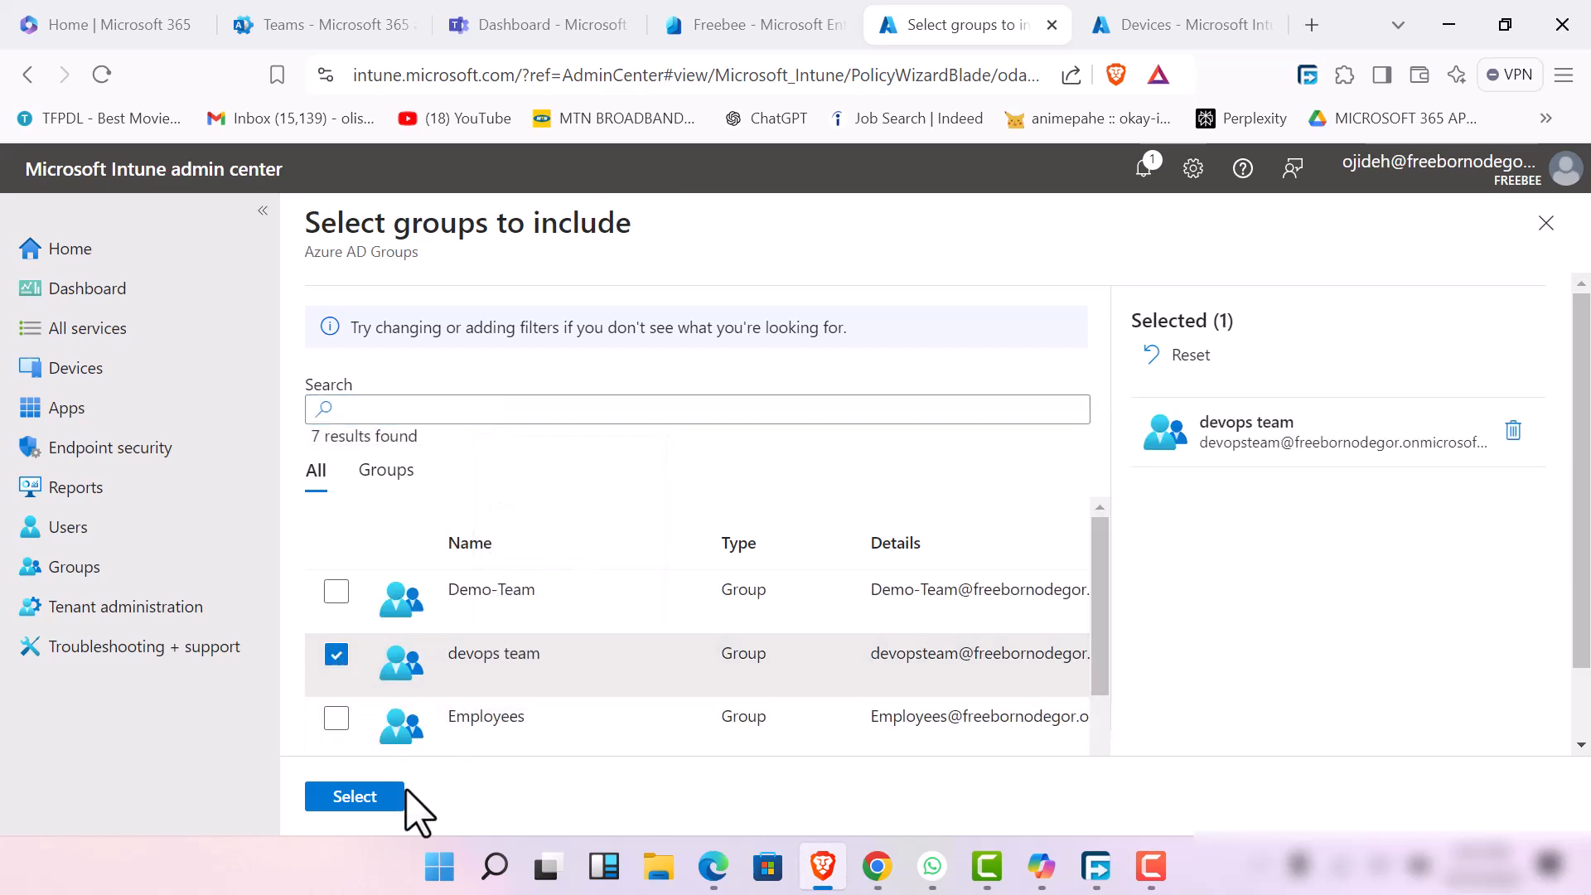
scroll(335, 684, "down", 3)
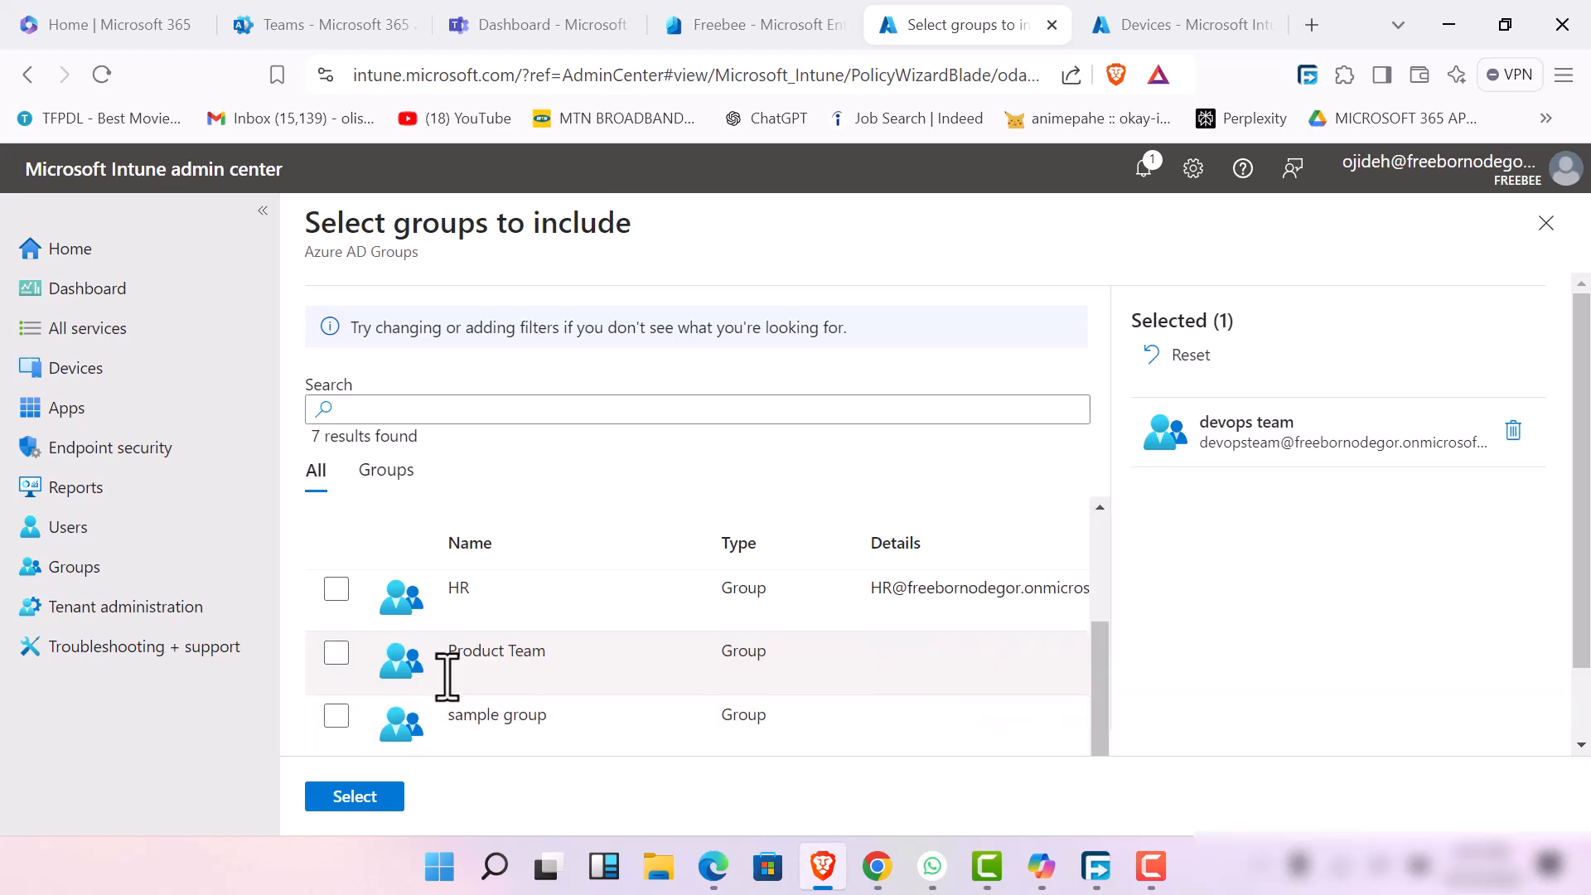
left_click(335, 653)
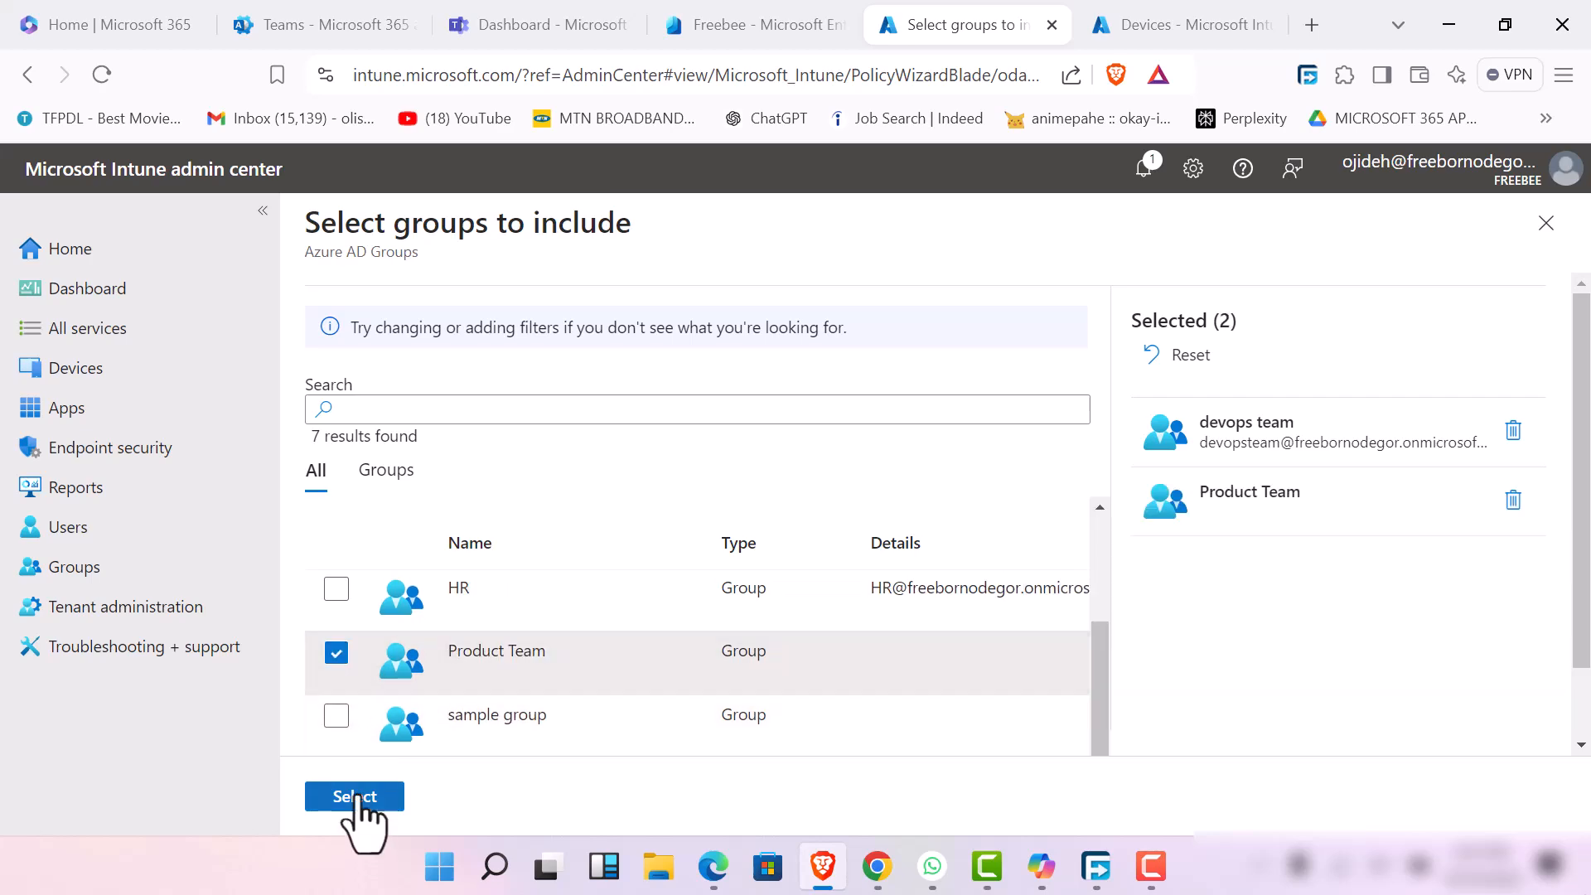
left_click(355, 797)
scroll(514, 663, "down", 2)
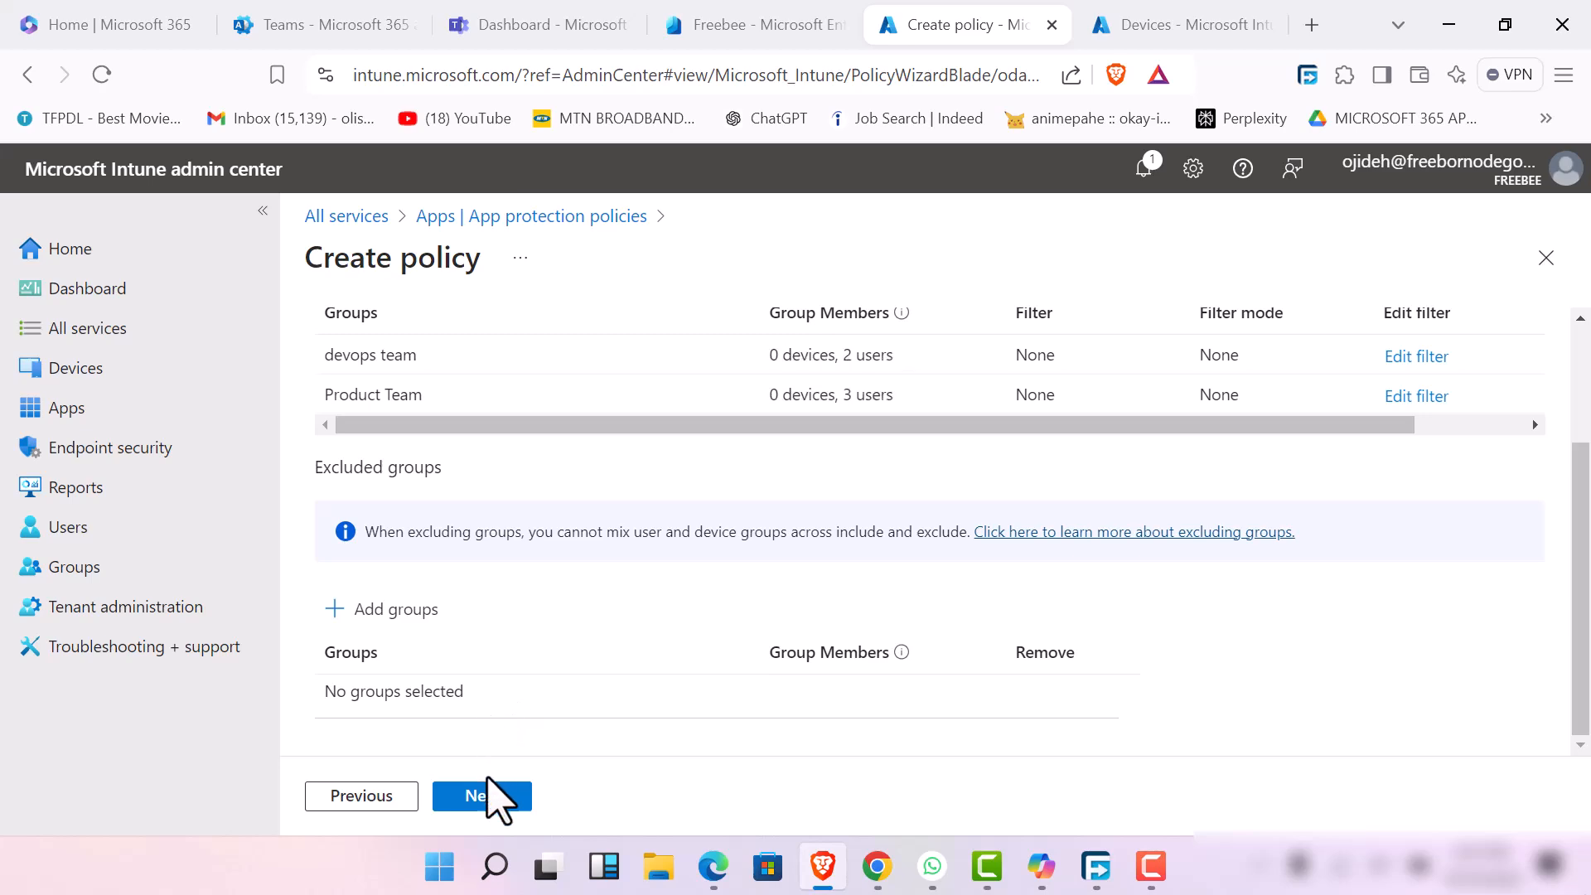
left_click(491, 800)
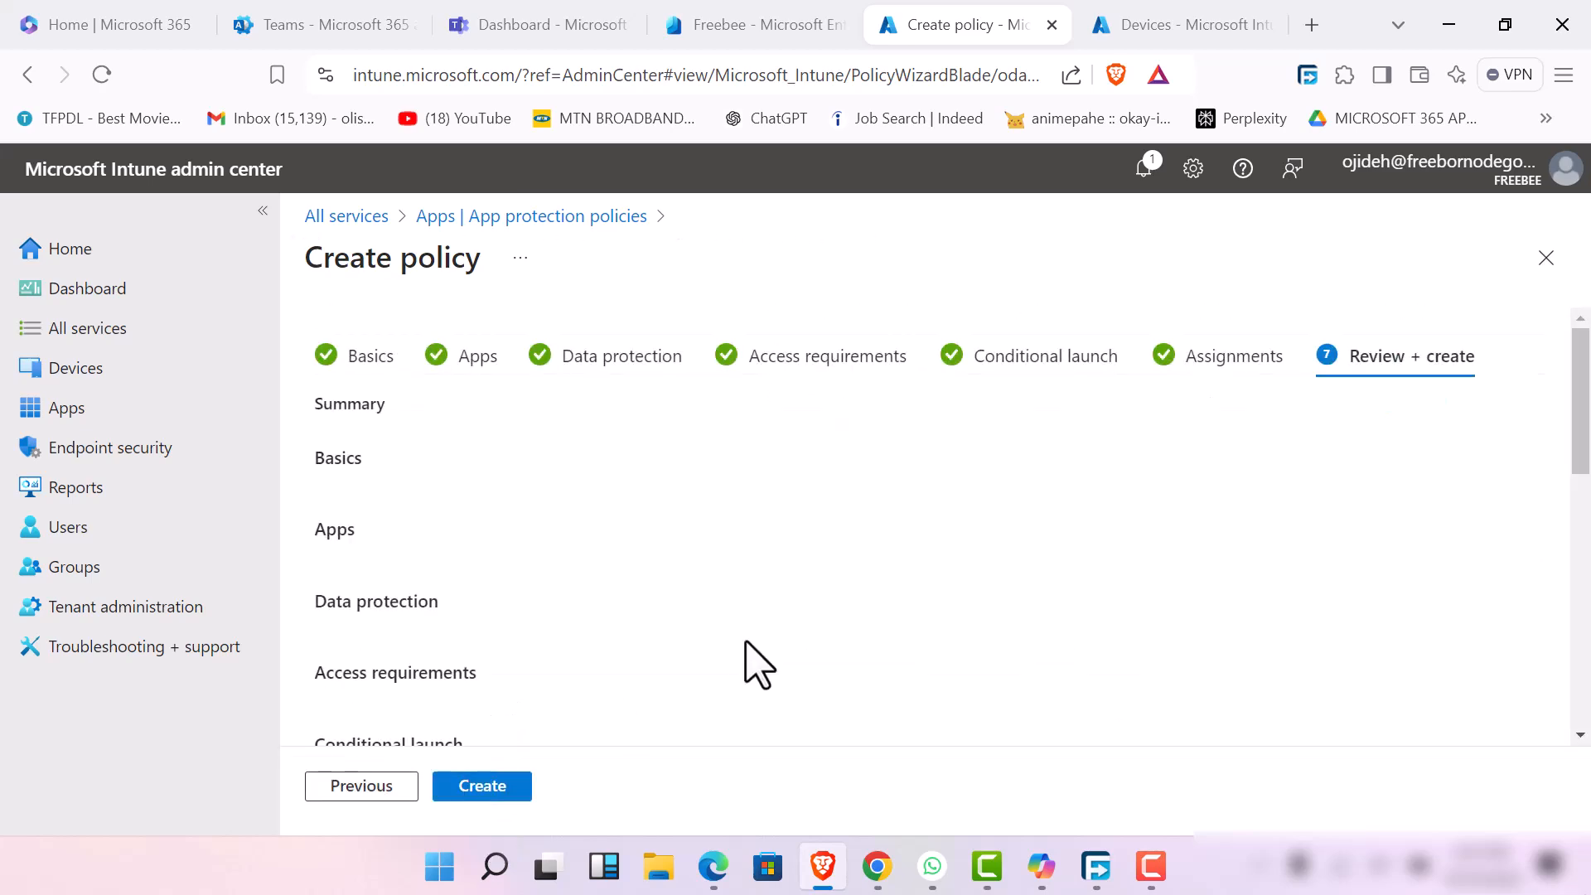
scroll(627, 636, "down", 5)
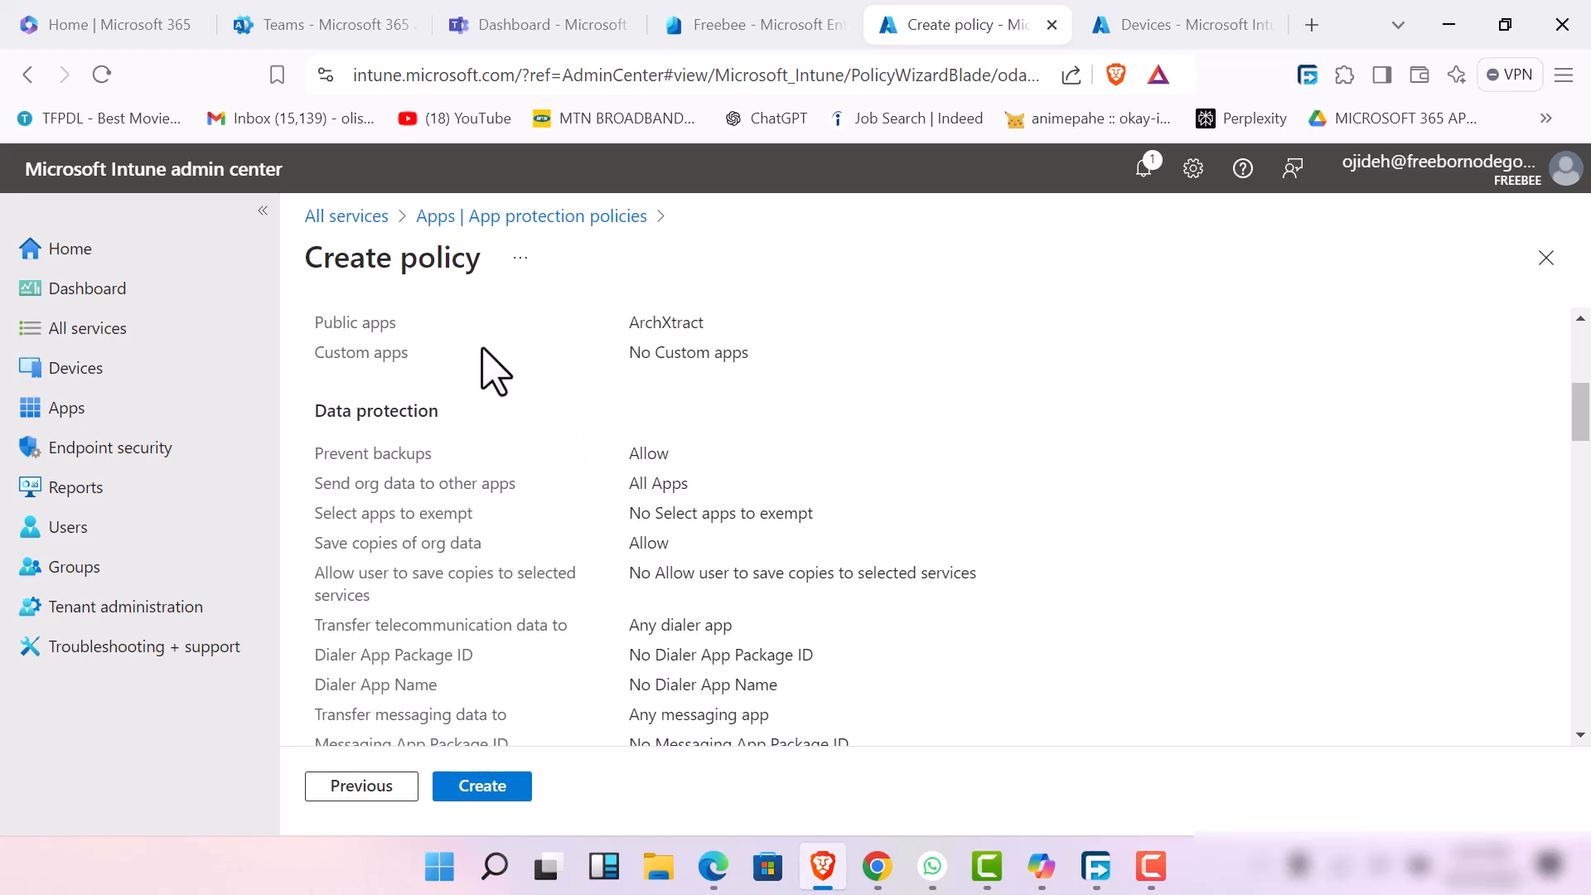
Review the Android app protection policy's summary through to the group assignments and create the policy
scroll(695, 323, "up", 5)
scroll(650, 568, "down", 10)
scroll(650, 597, "down", 15)
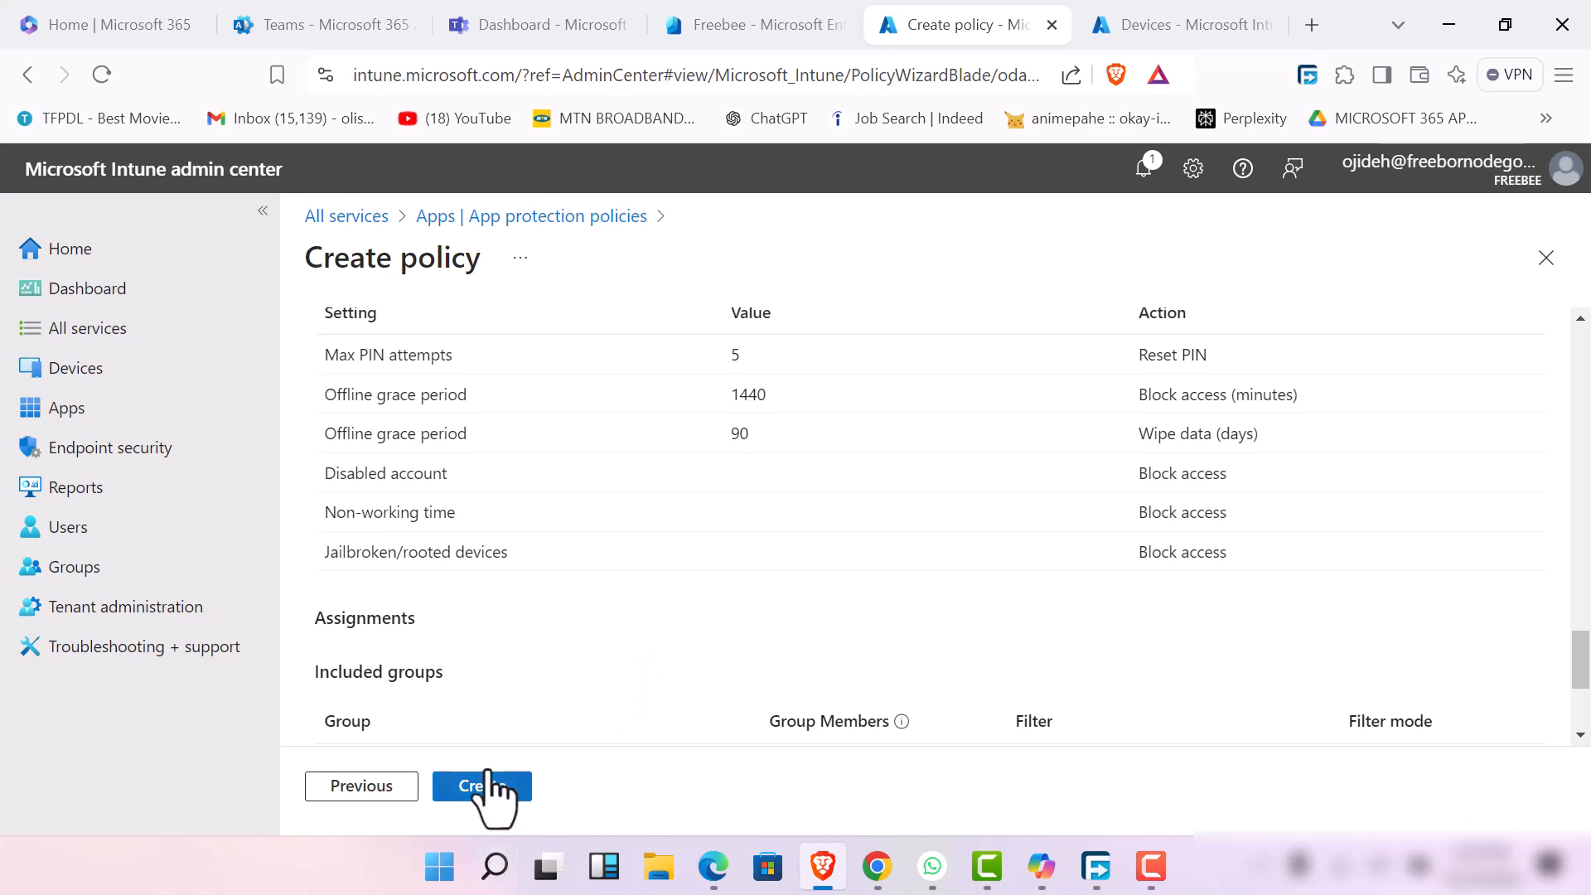
scroll(507, 667, "down", 2)
scroll(507, 666, "down", 1)
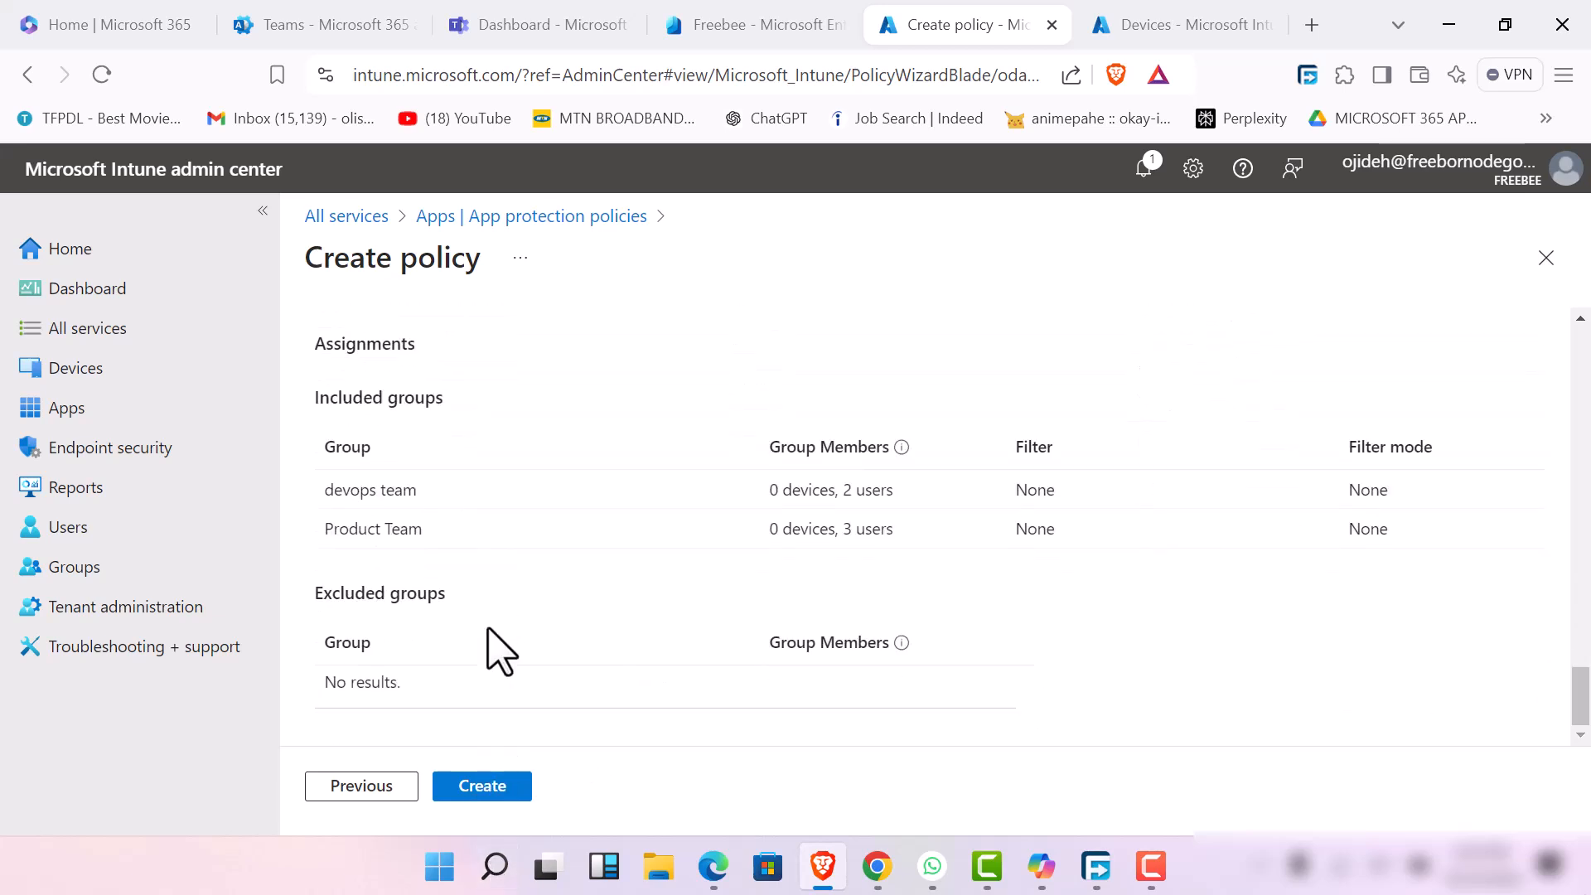
left_click(489, 787)
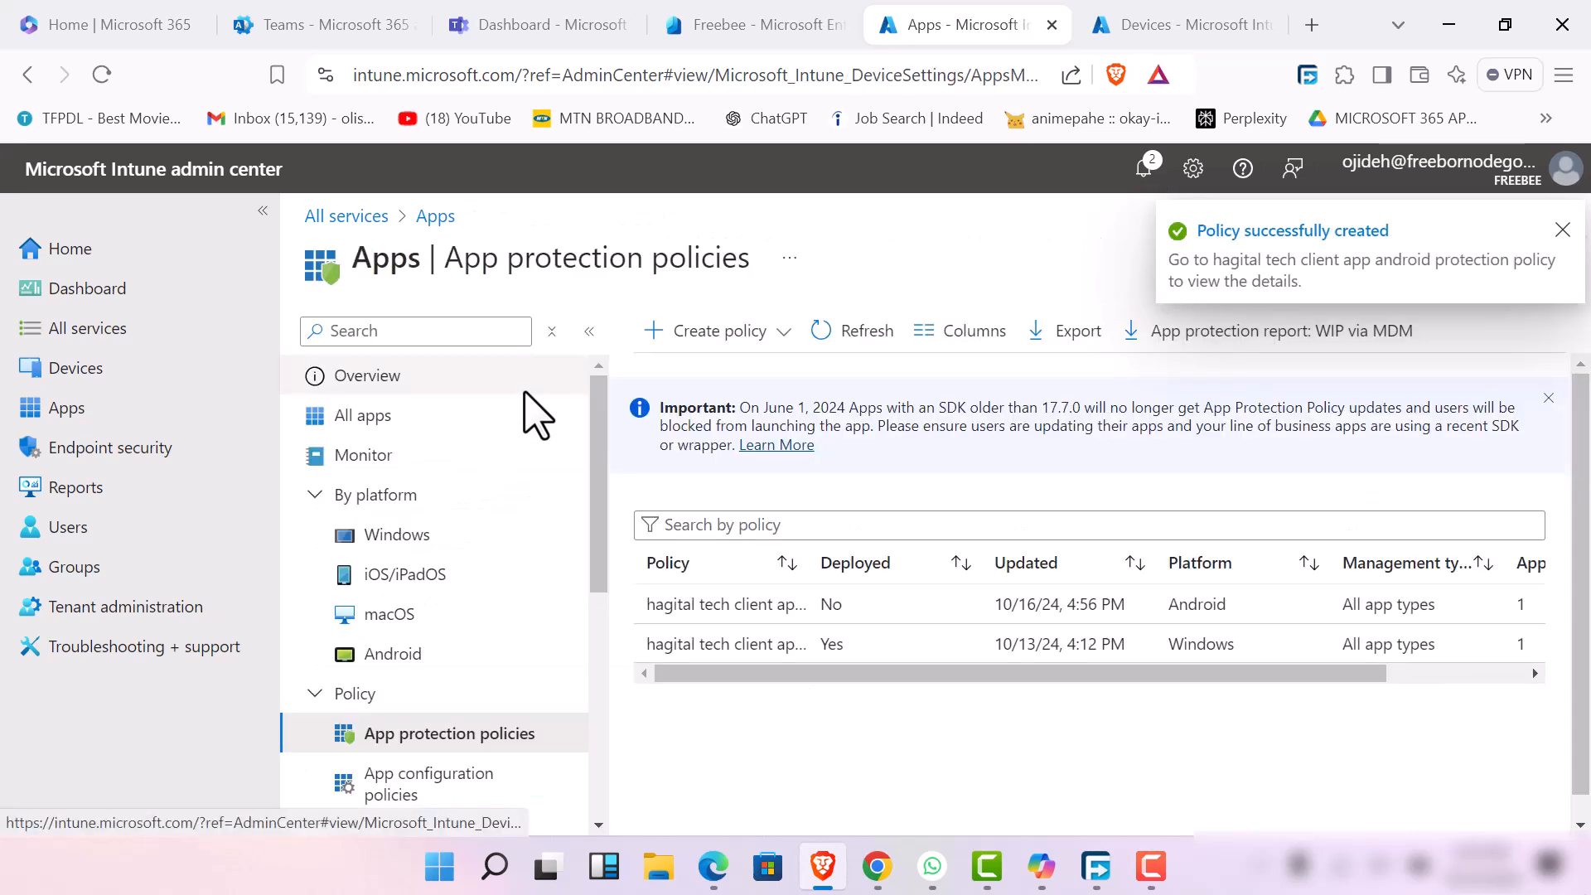
Open the app configuration policies and start a new policy for managed devices
scroll(443, 741, "down", 3)
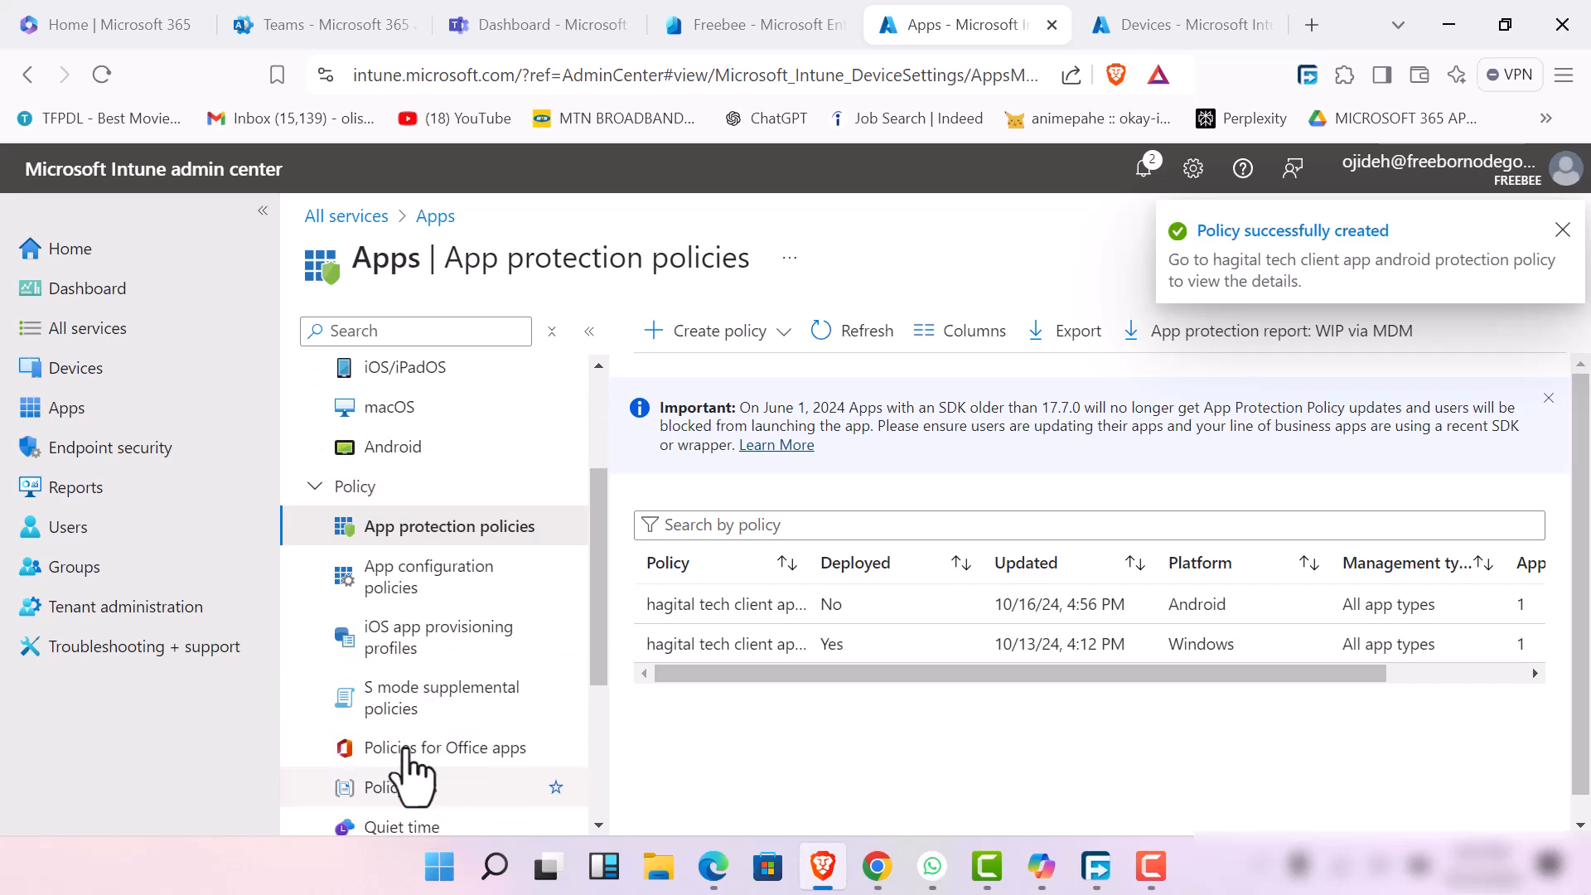
left_click(446, 582)
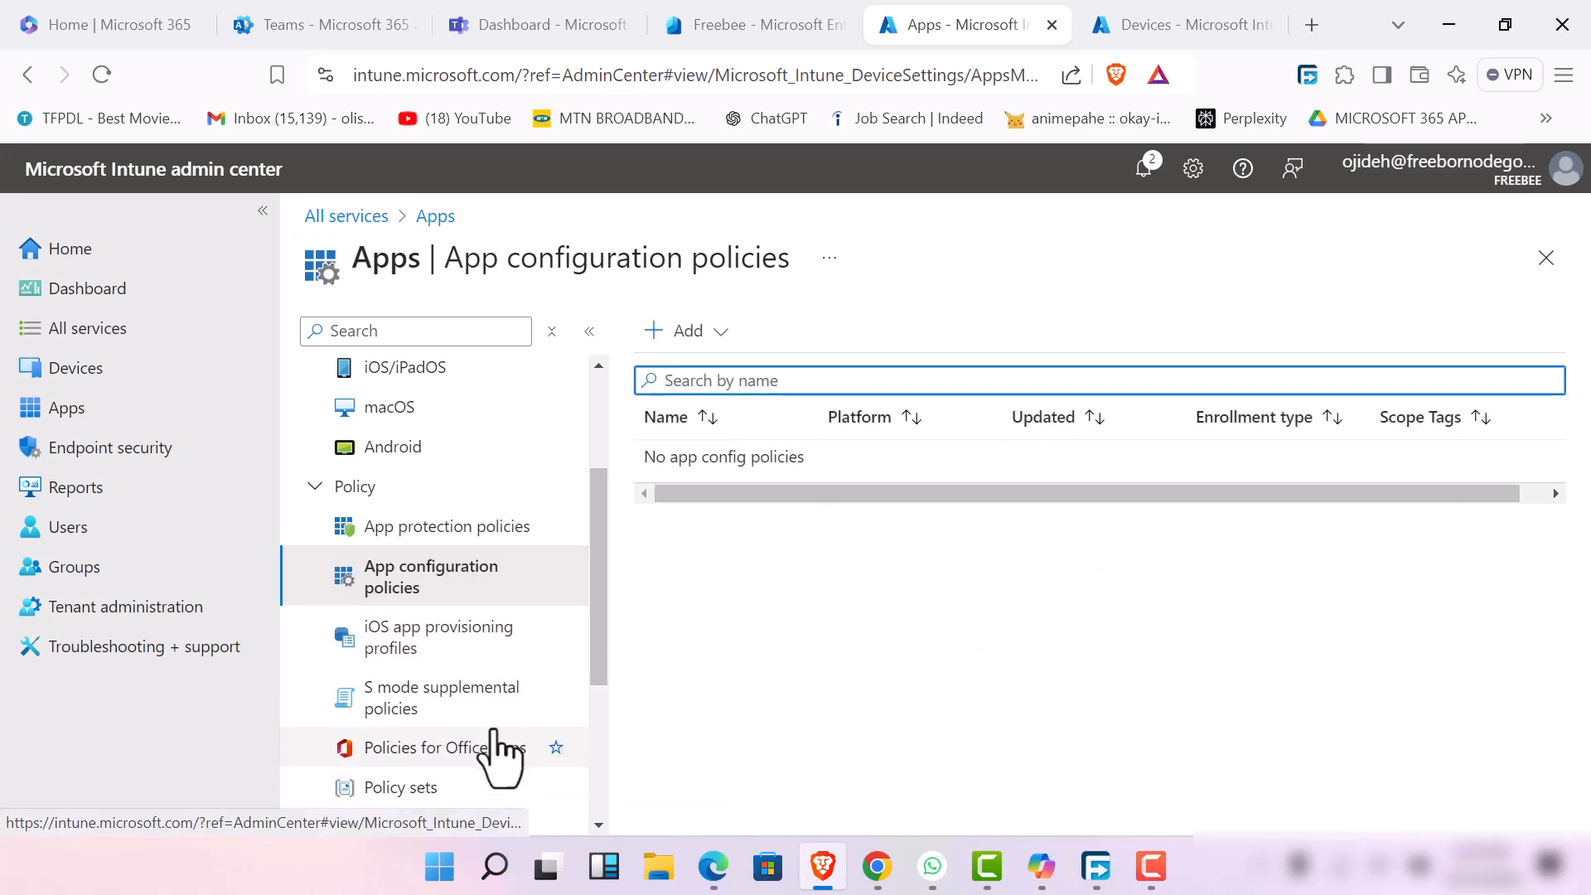
left_click(717, 342)
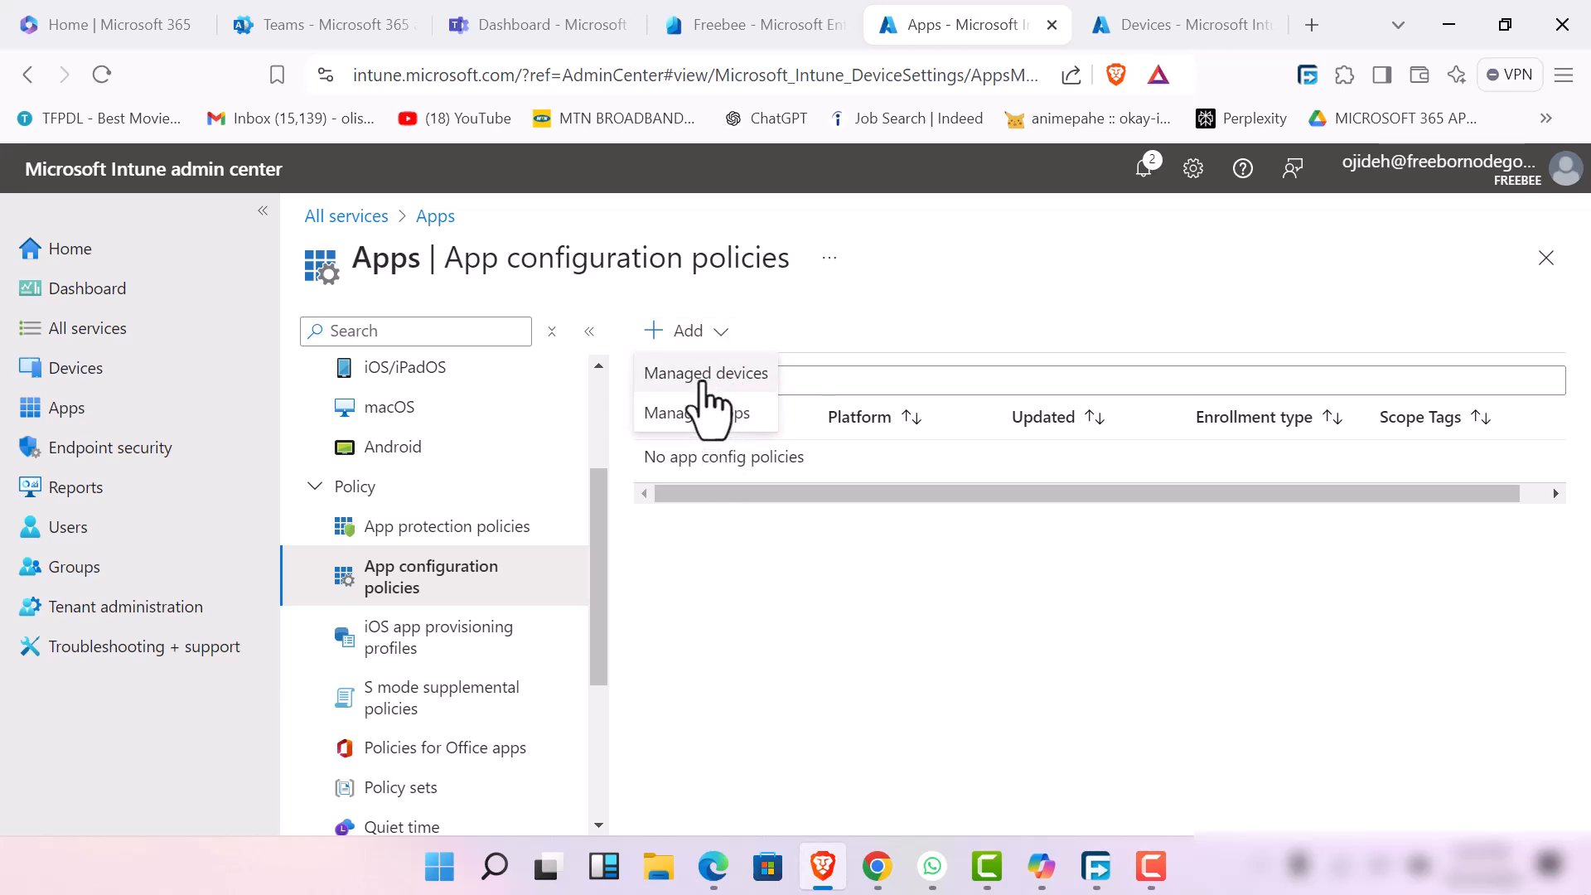
left_click(703, 383)
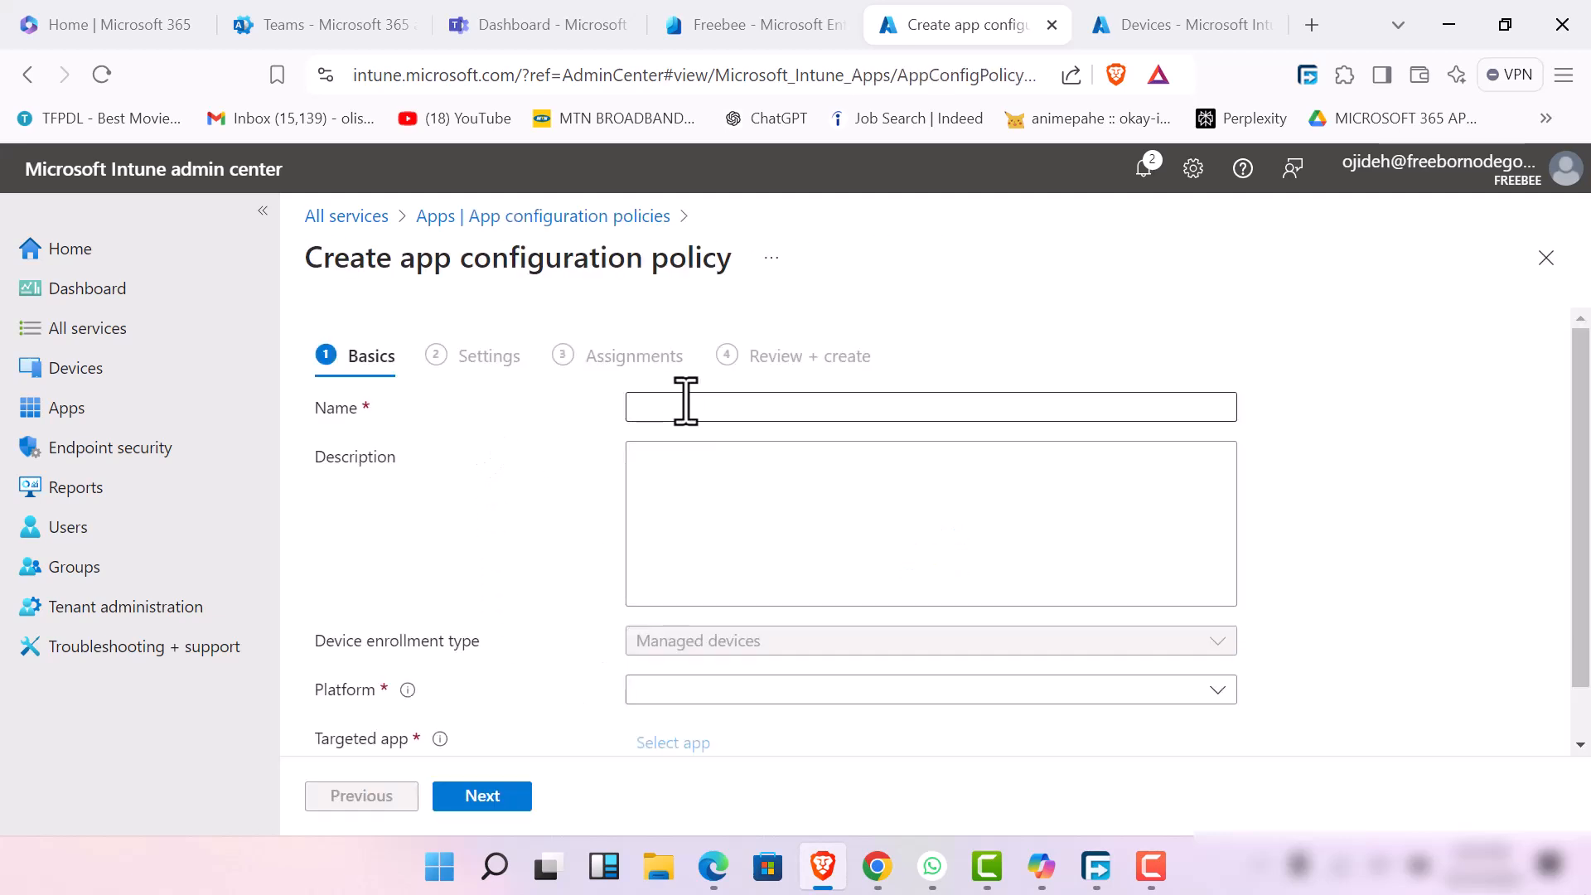
Name the managed devices policy "techsup device config policy" and enter a description stating which admin it is by
left_click(686, 401)
type("techsup de")
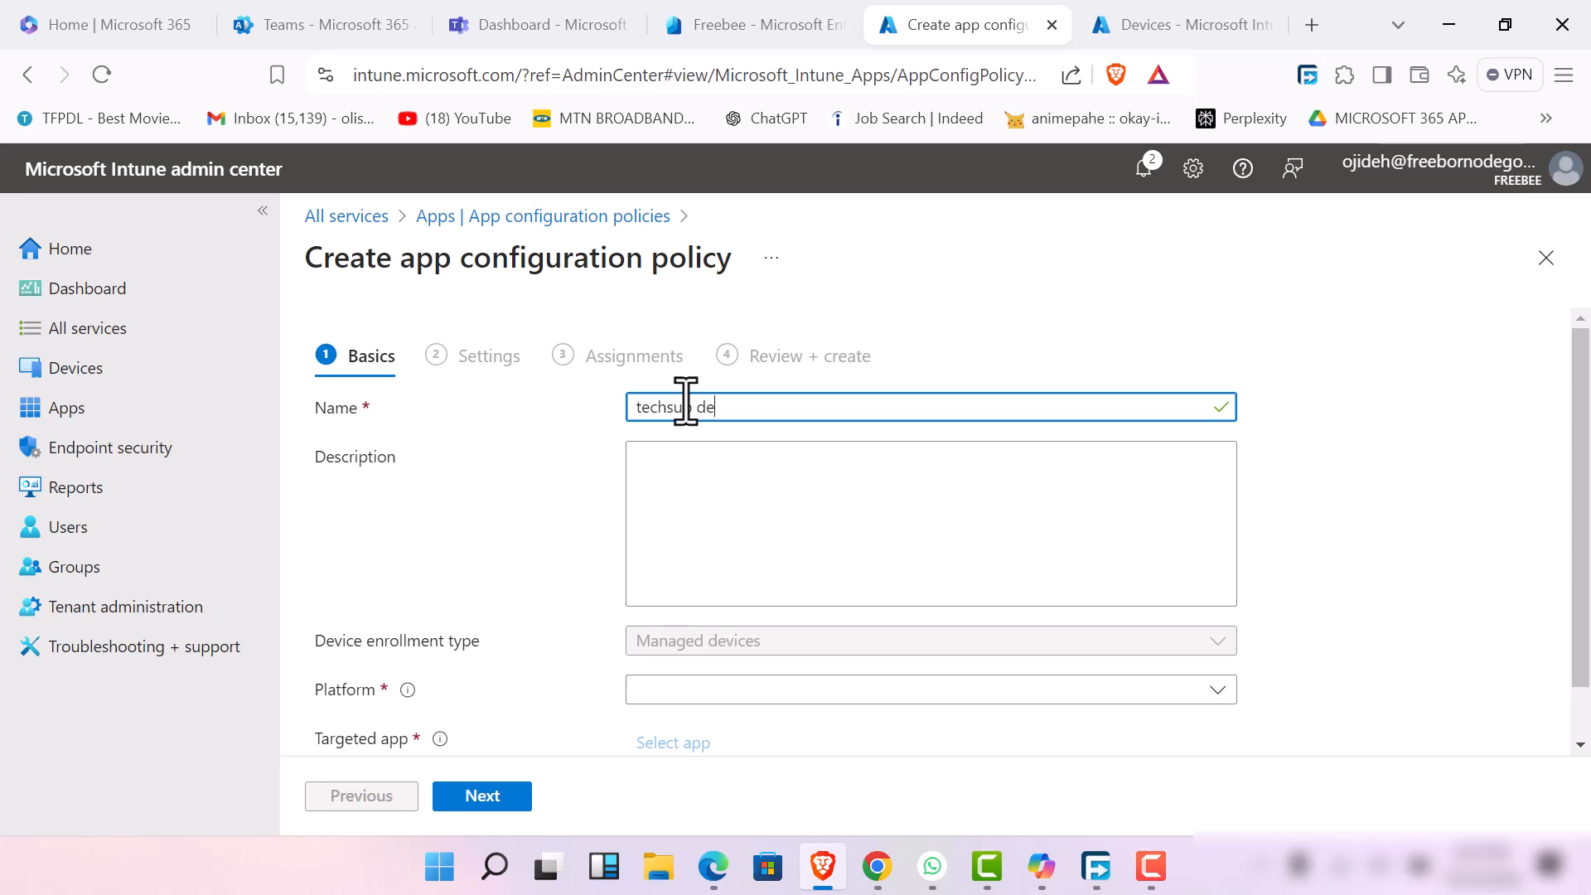
type("config policy")
key("Tab")
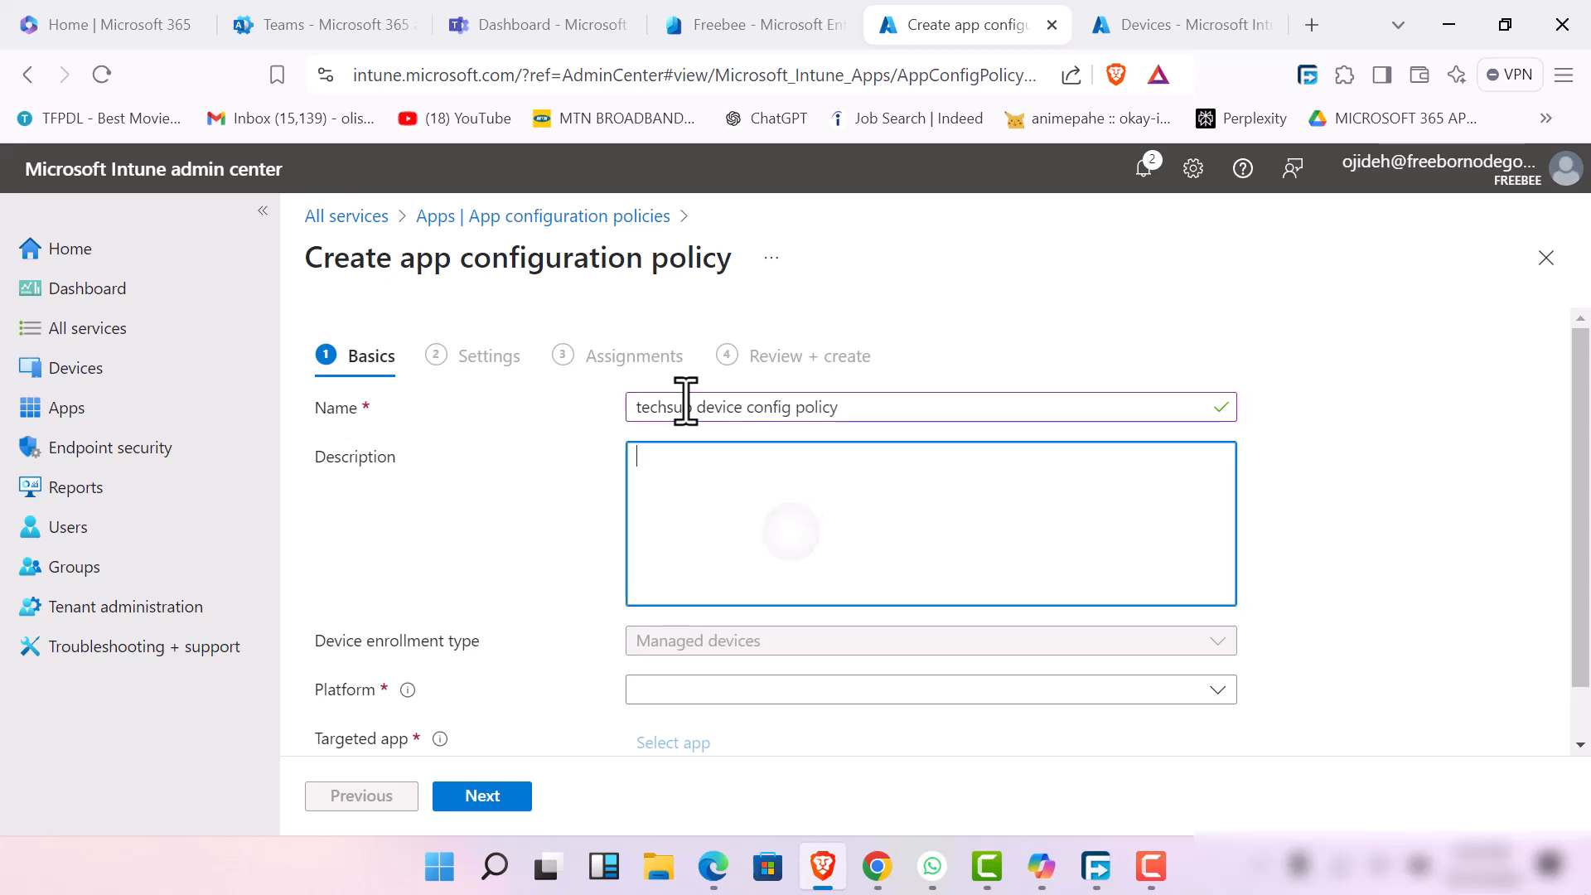
type("this policy is b")
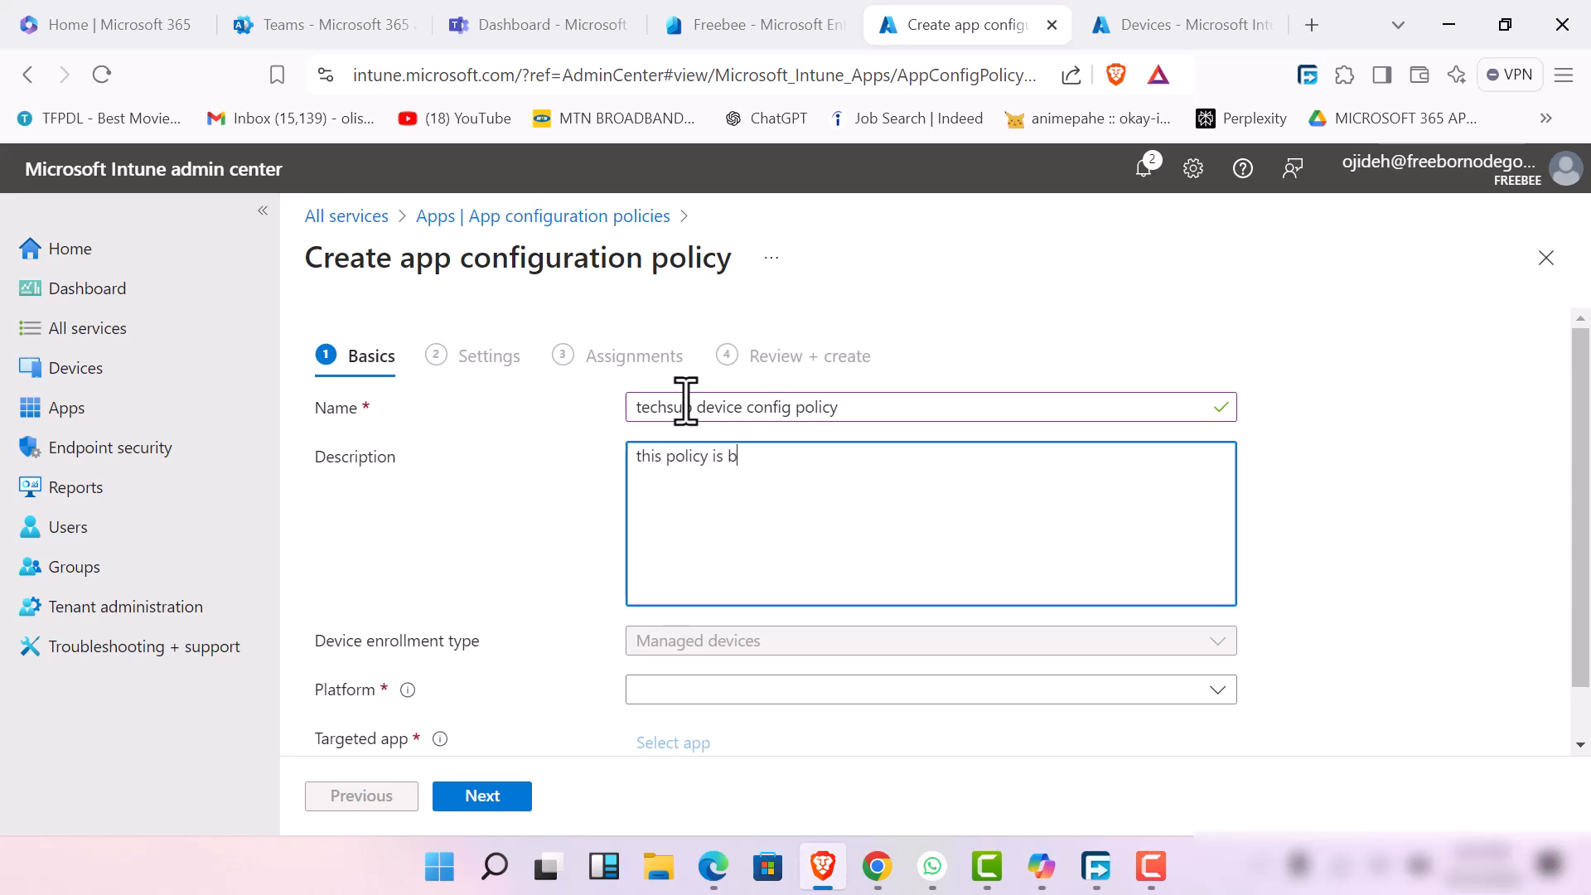
type("y admin emmanuel")
scroll(563, 564, "down", 1)
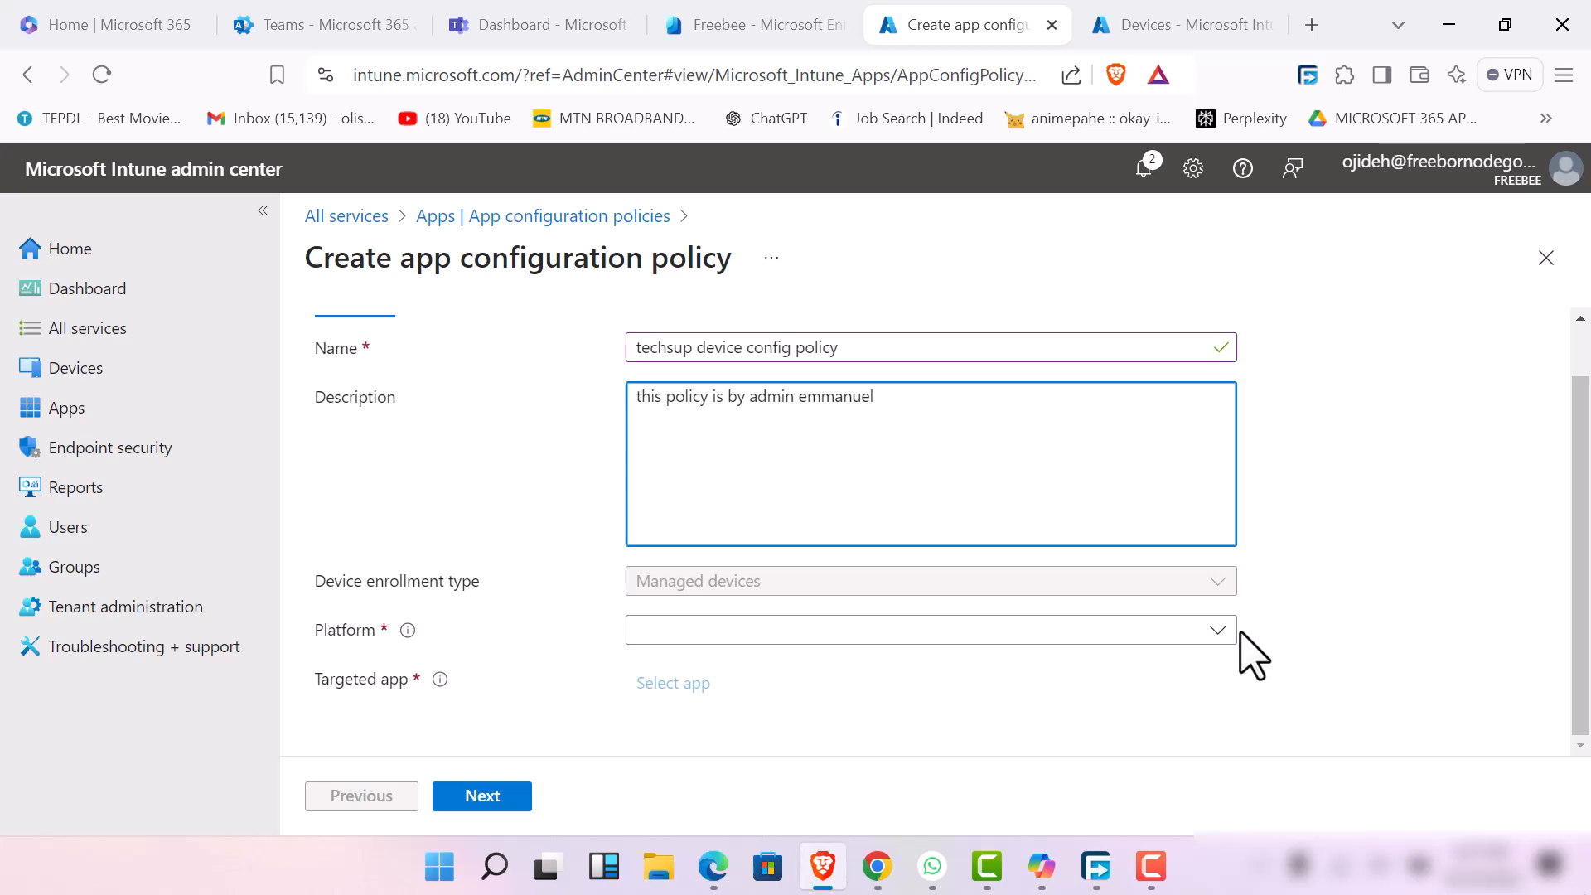
Choose iOS/iPadOS as the platform and try to find a targeted app by searching for "best"
left_click(1218, 632)
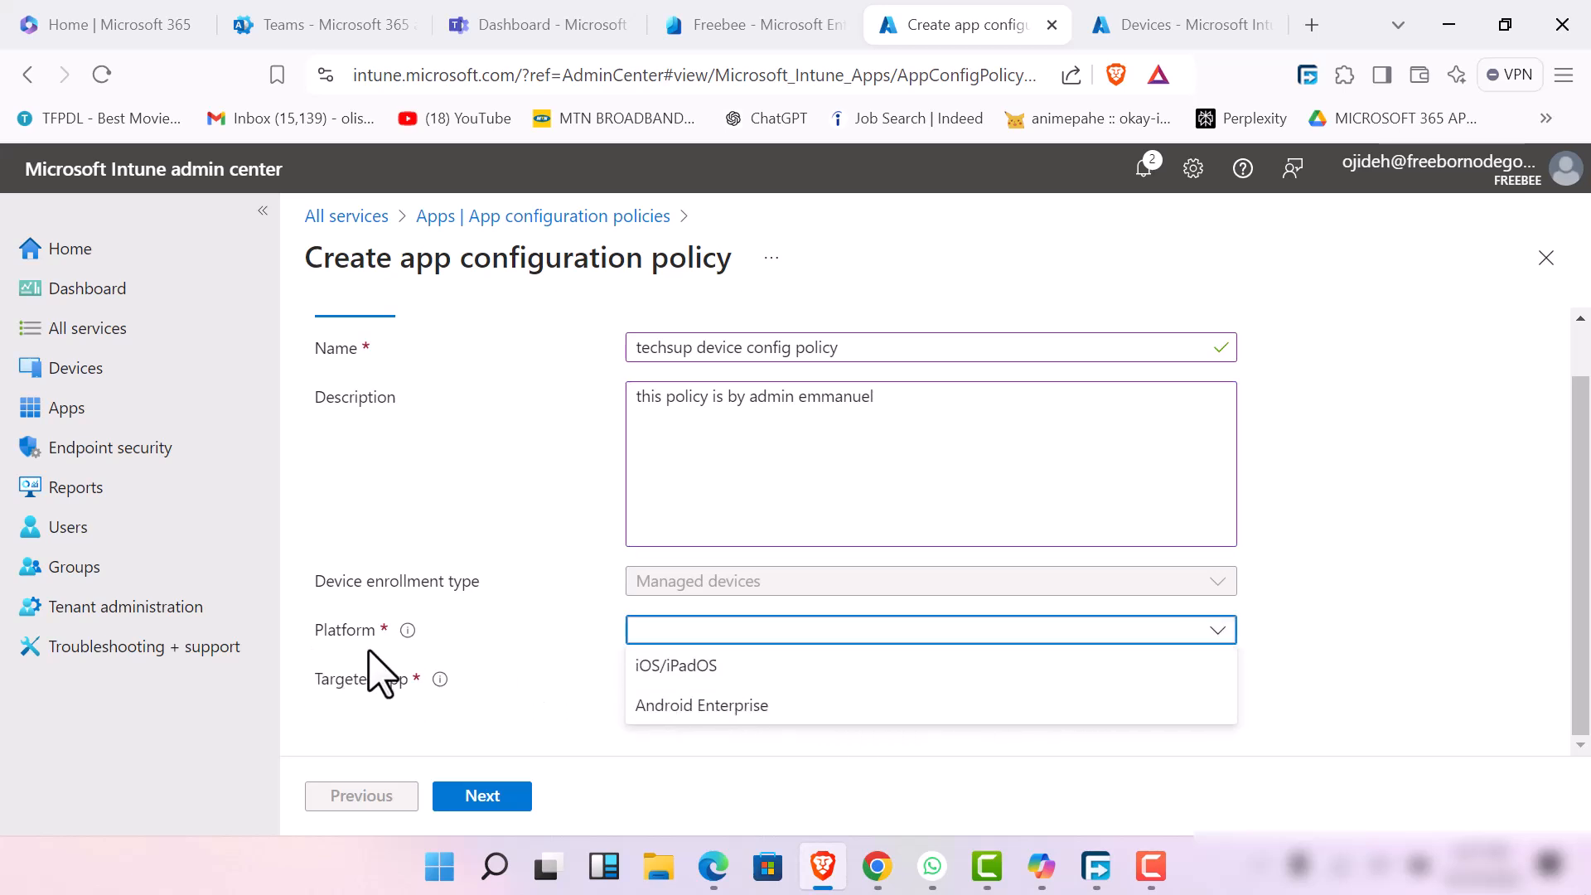
left_click(728, 666)
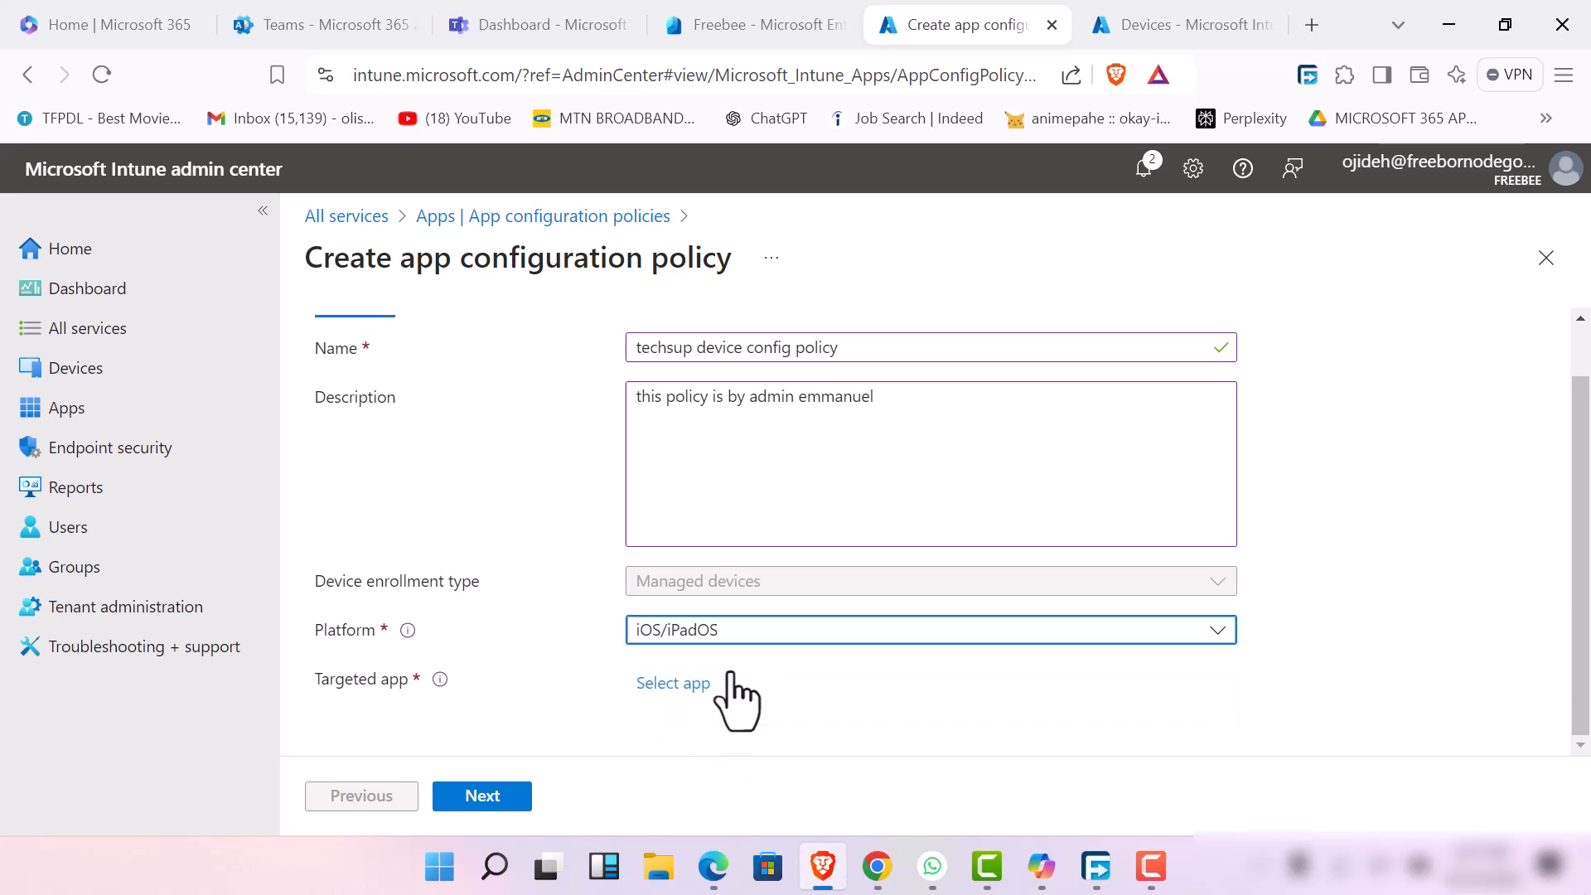
left_click(663, 684)
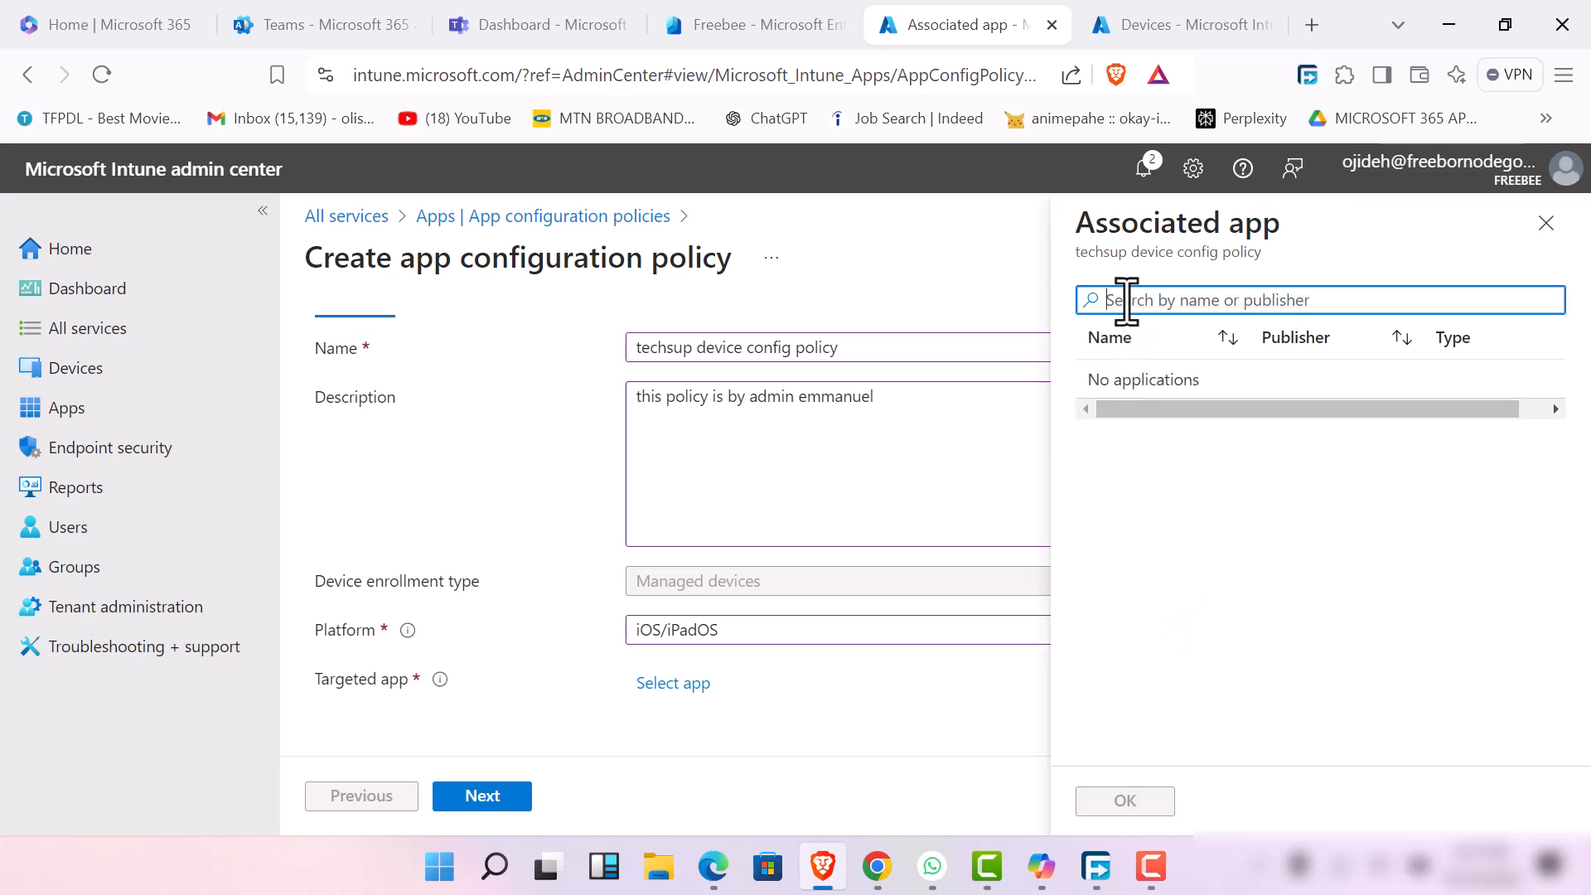
type("h")
key("BackSpace")
key("BackSpace")
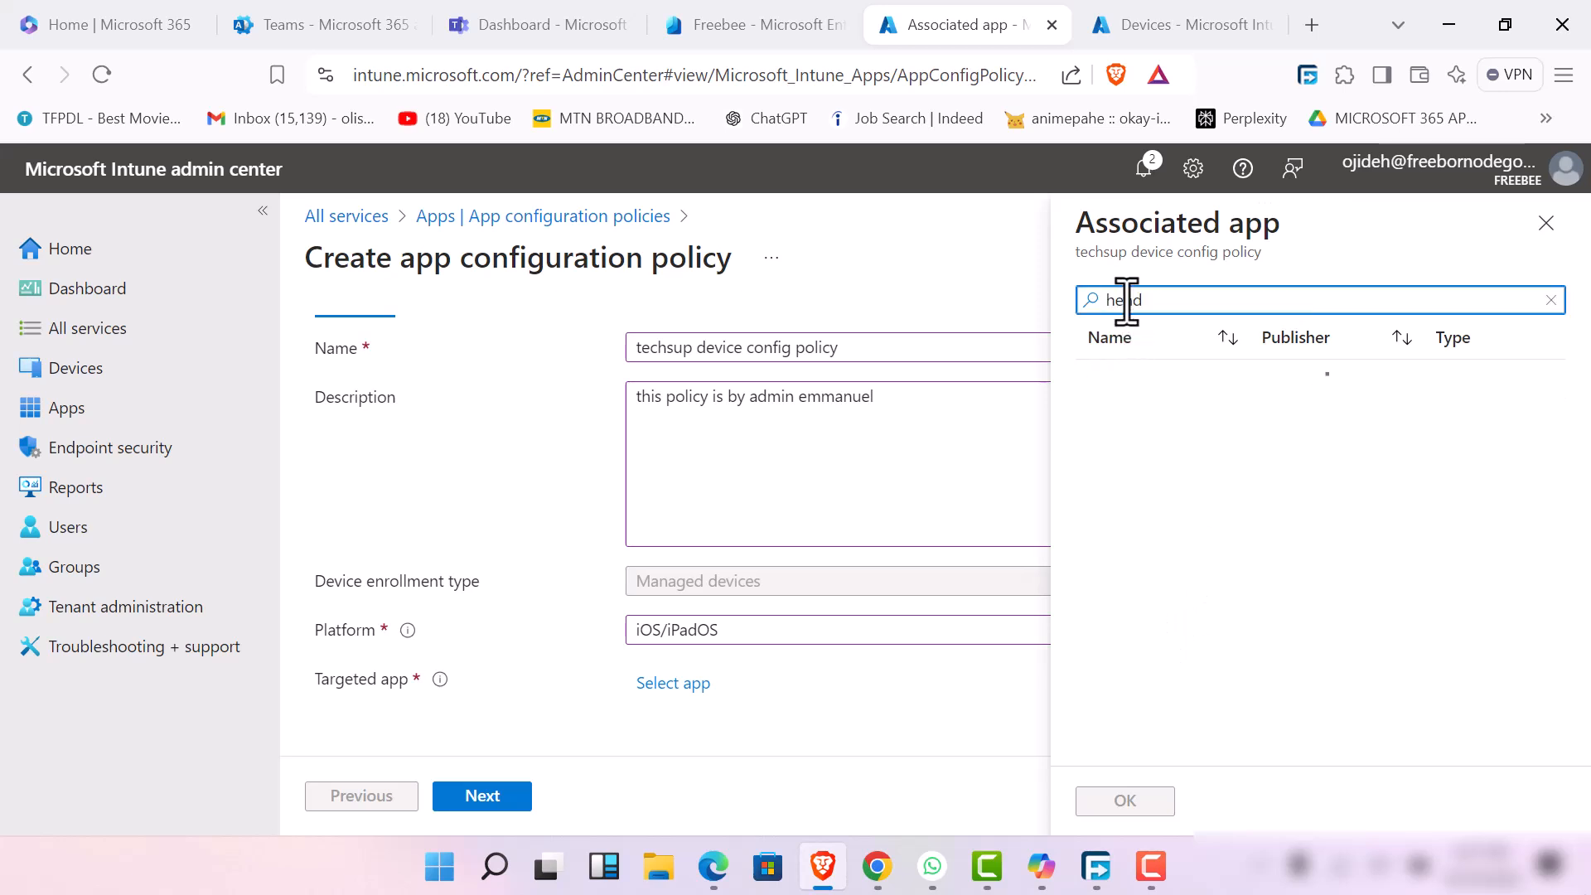
key("BackSpace")
key("BackSpace")
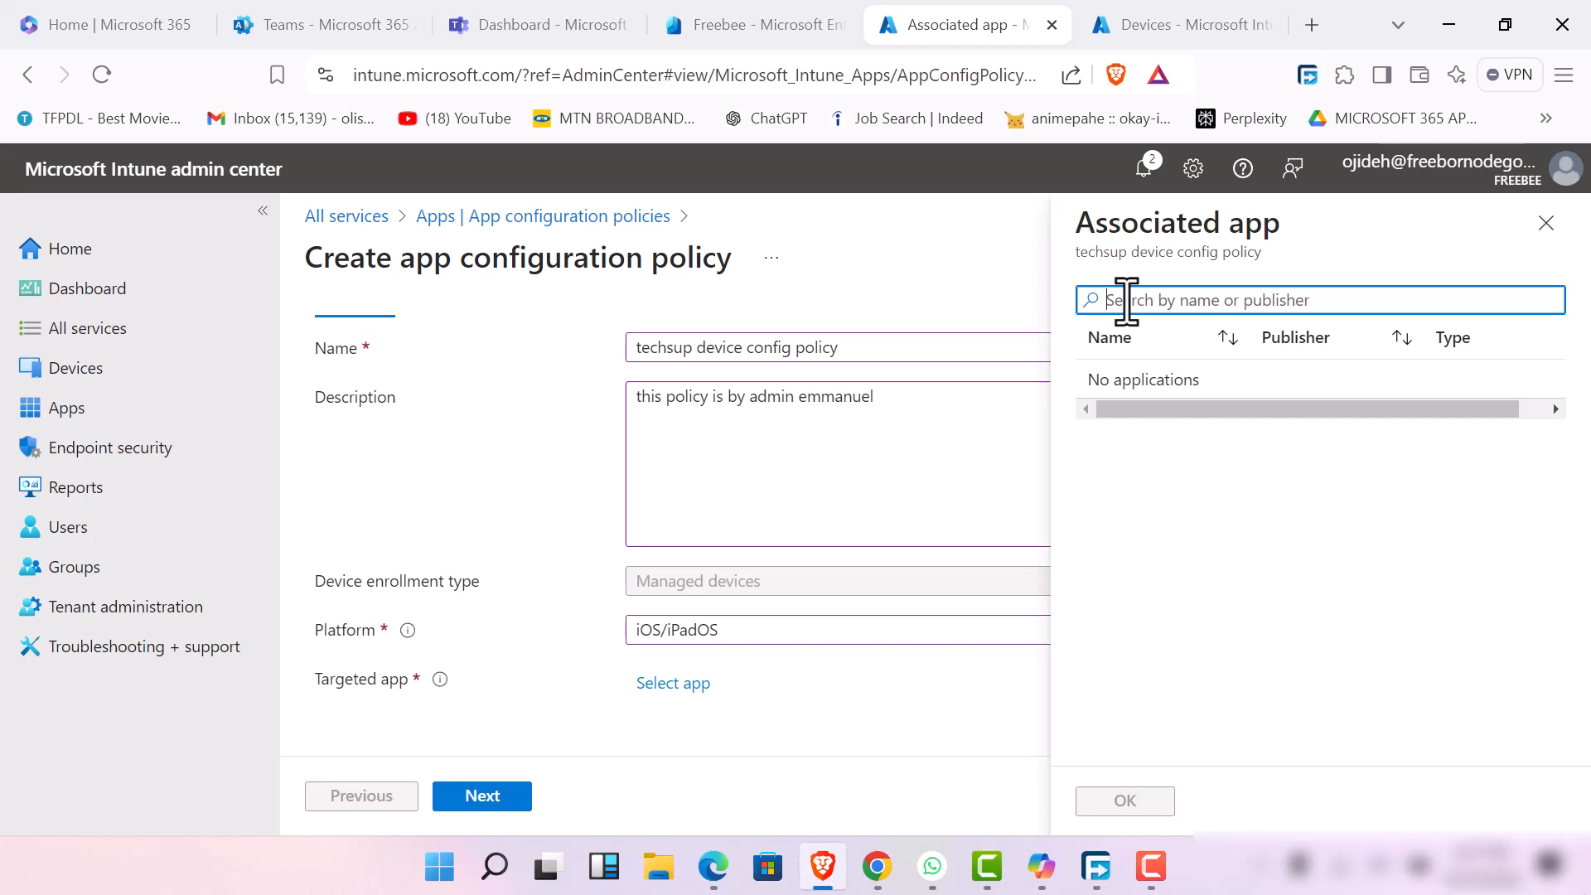
type("bs")
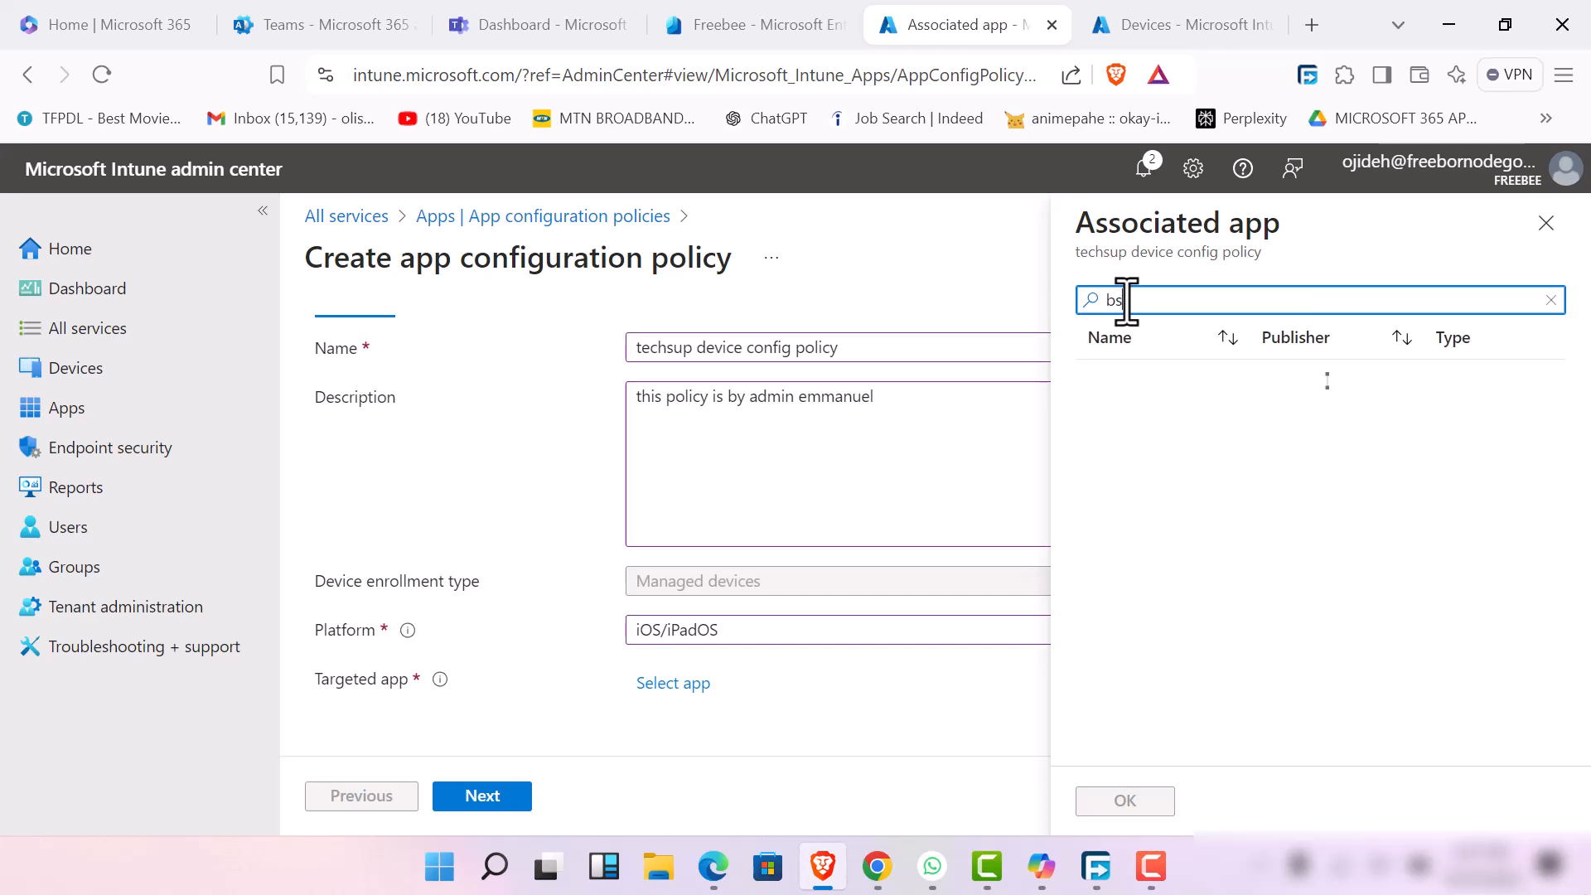
key("BackSpace")
type("est")
left_click(1546, 223)
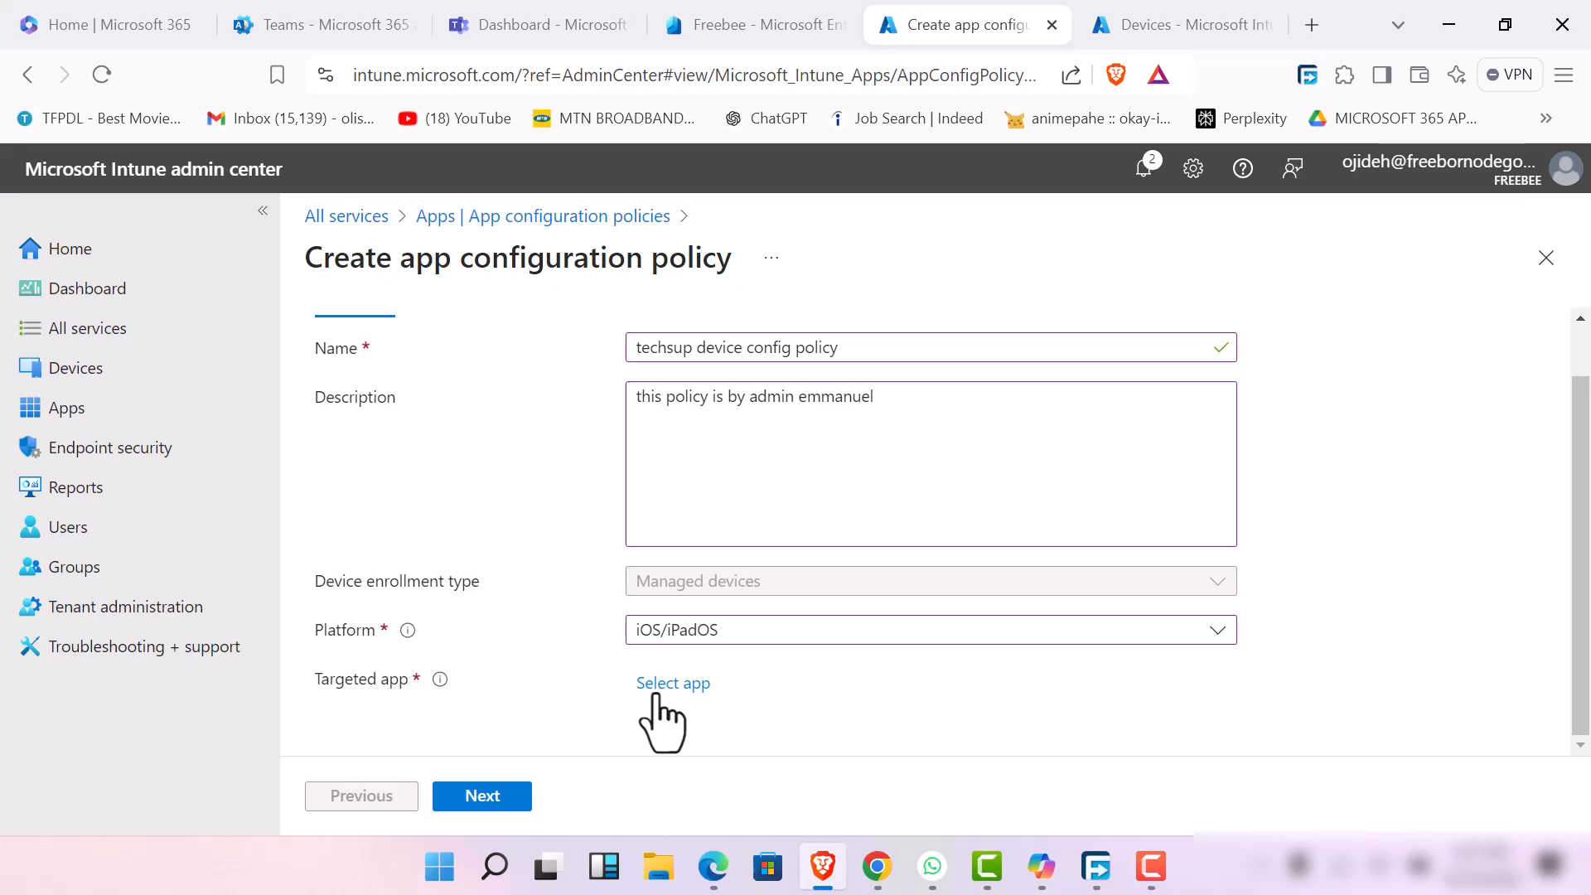
Set the platform to Android Enterprise and the profile type to Fully Managed, Dedicated, and Corporate-Owned Work Profile Only
left_click(729, 636)
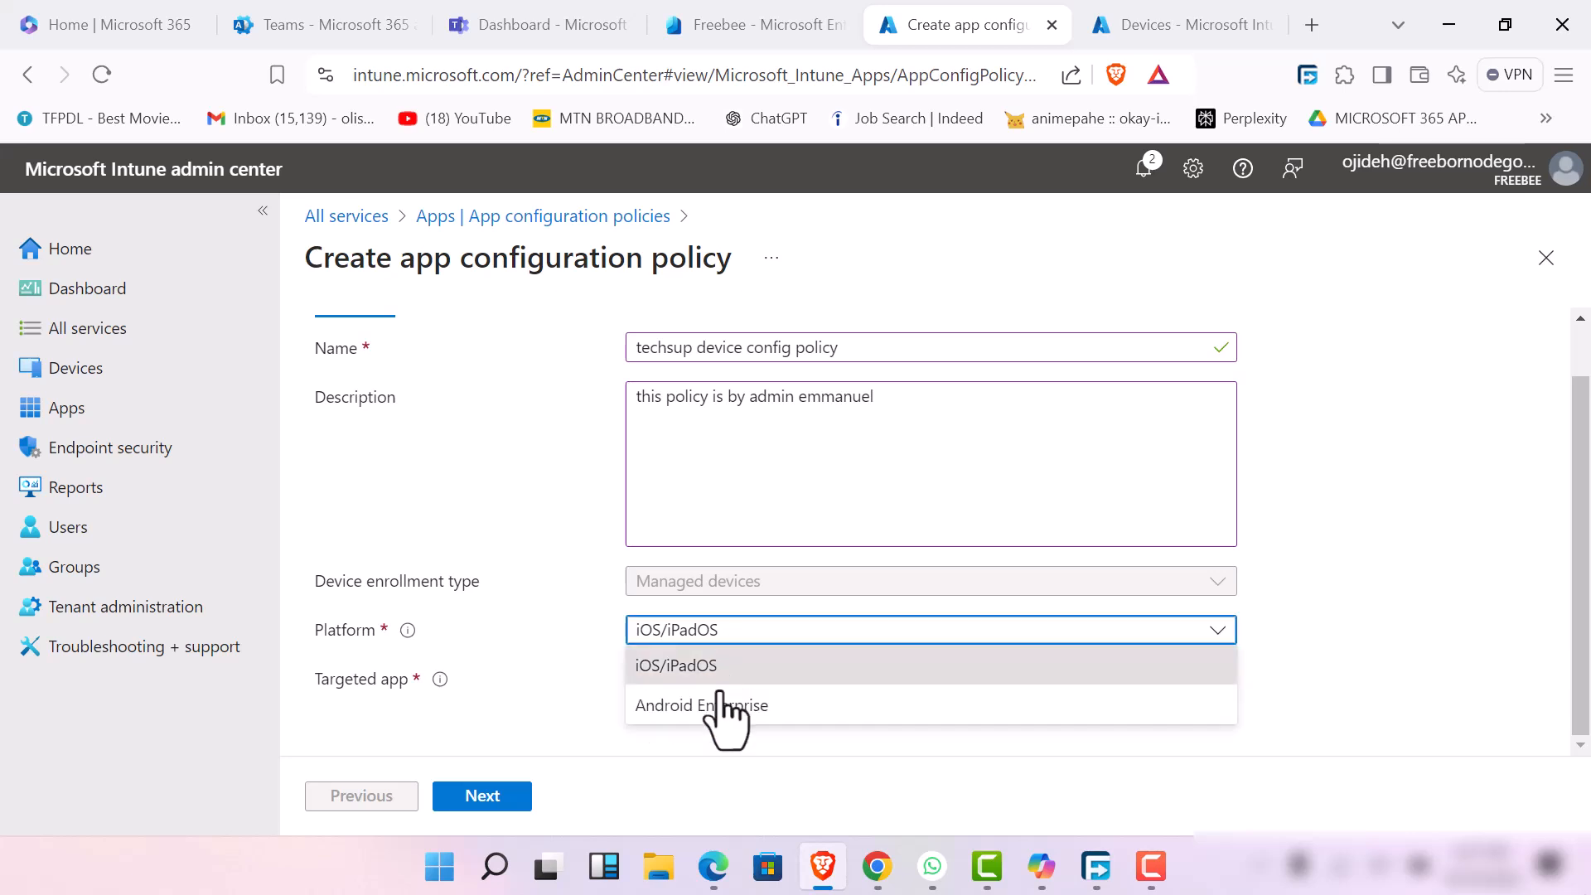
left_click(716, 706)
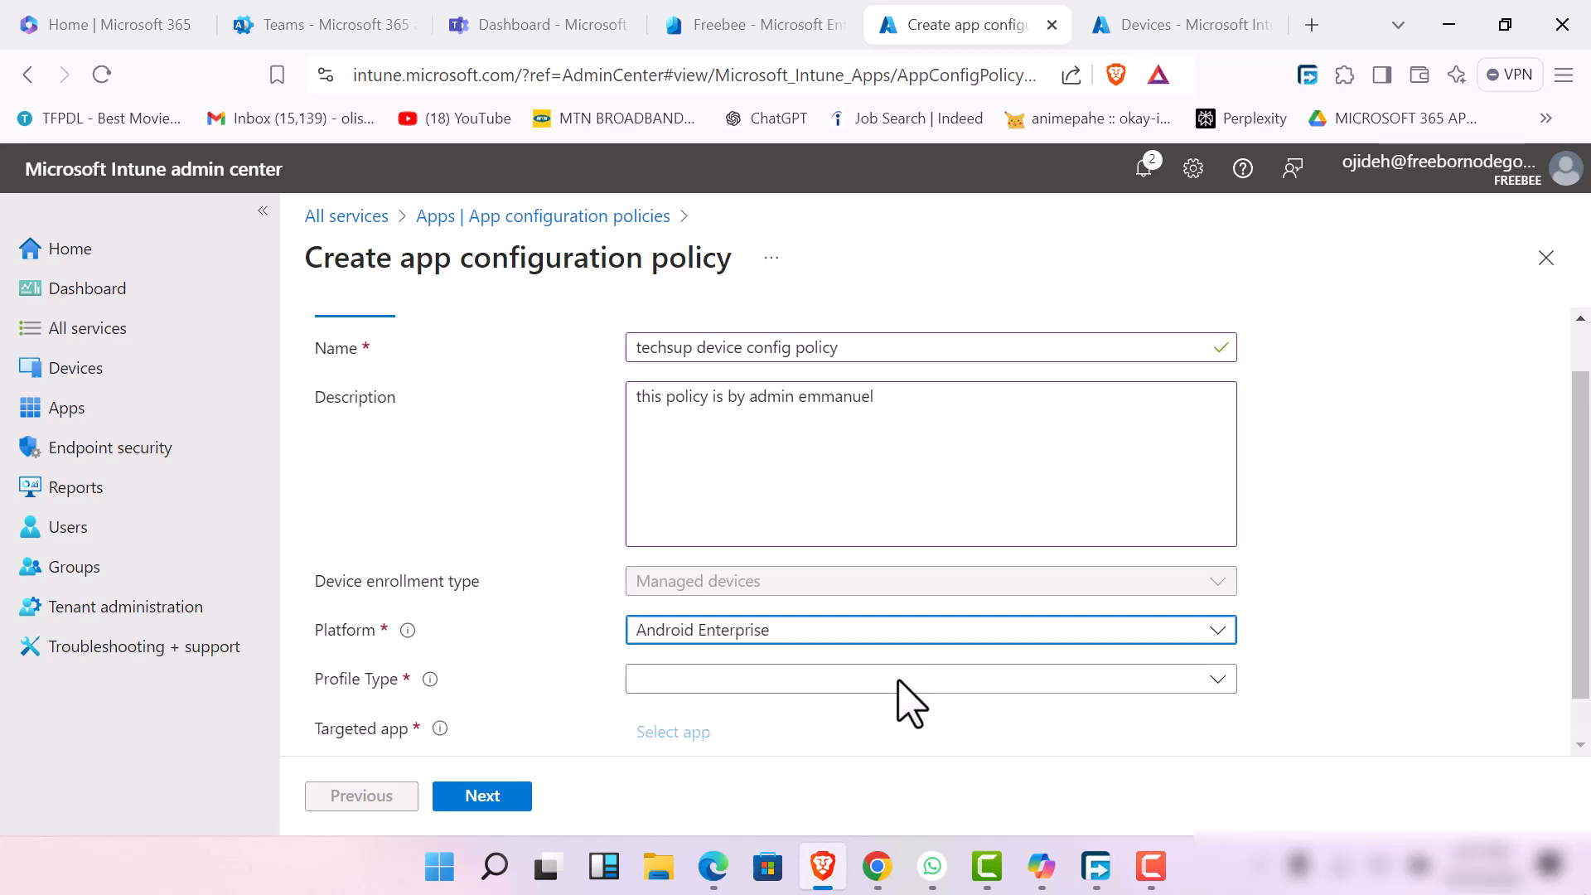
left_click(896, 679)
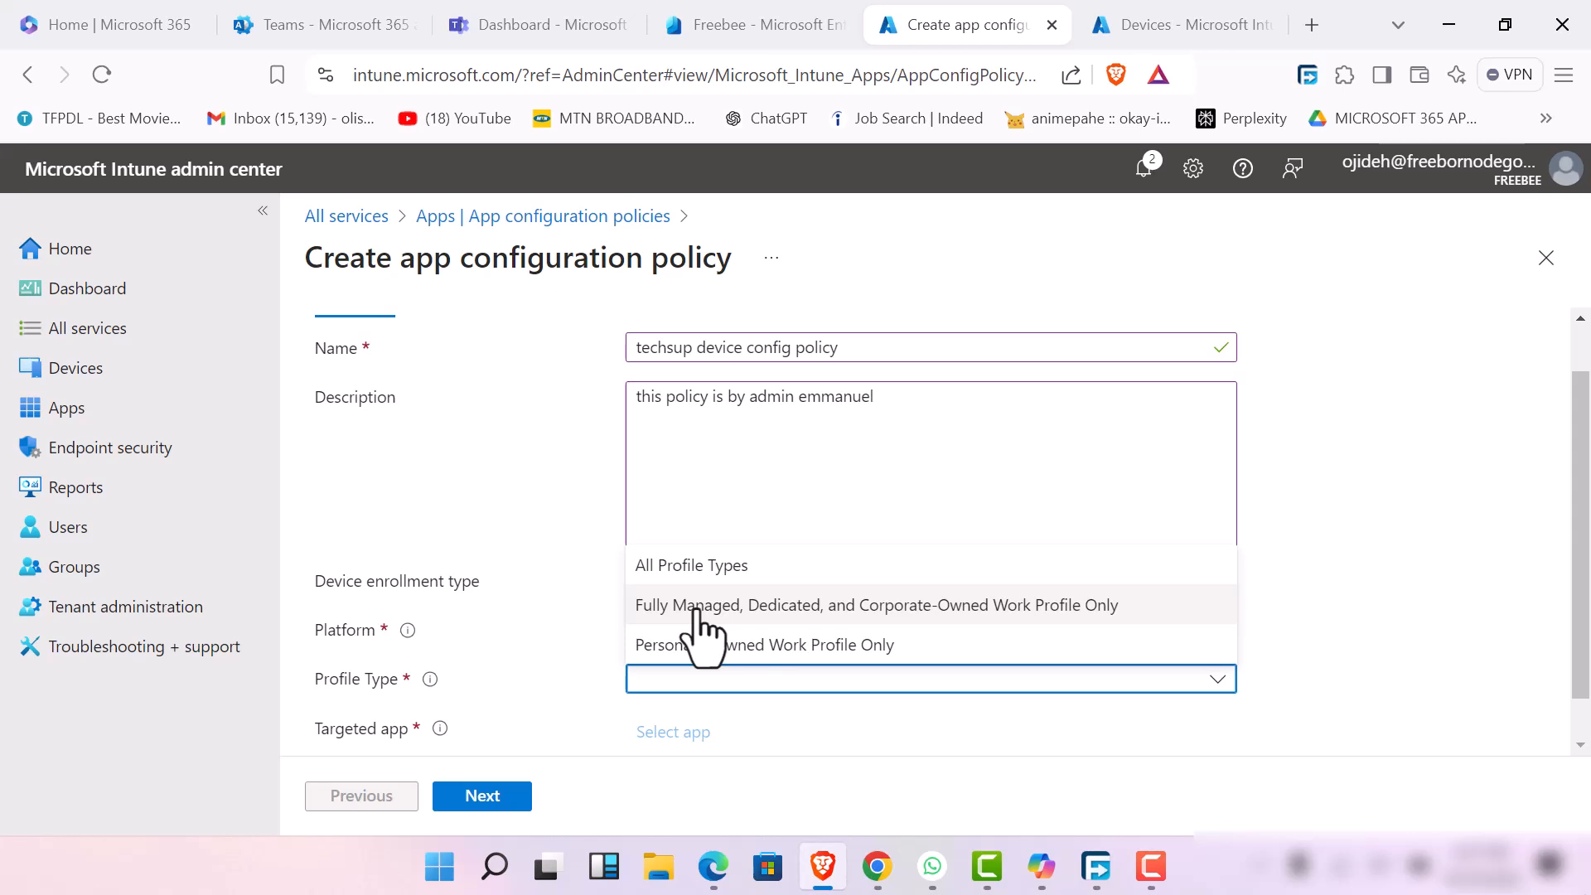
left_click(733, 606)
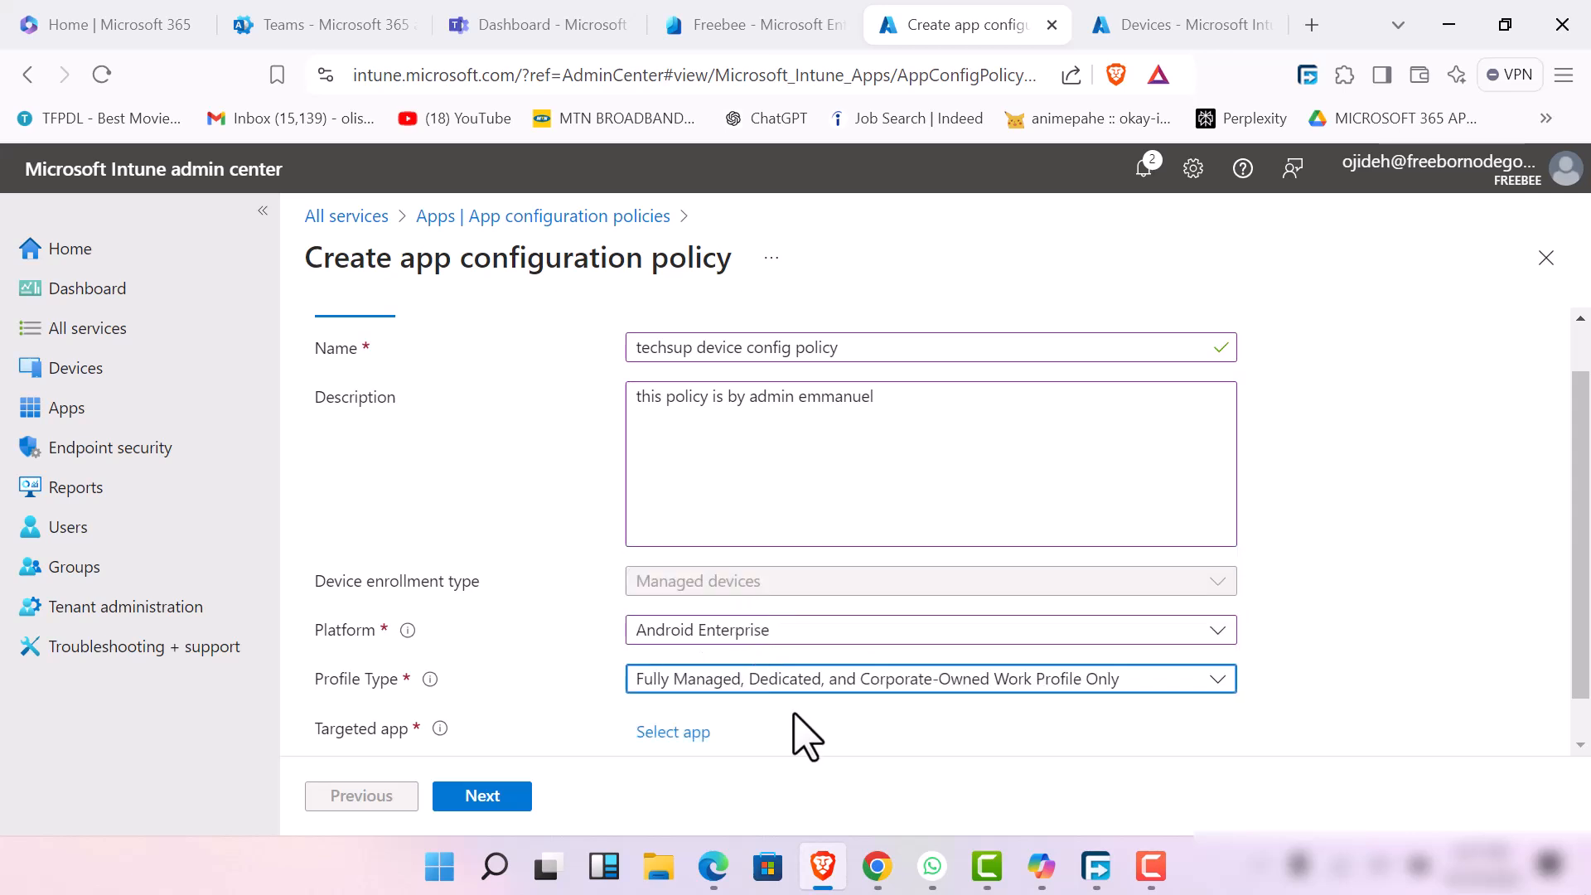
left_click(1218, 679)
left_click(1218, 679)
Try to find a targeted Android app by searching for "duty" and "workflow", and close the associated app selection
scroll(817, 728, "down", 1)
left_click(665, 692)
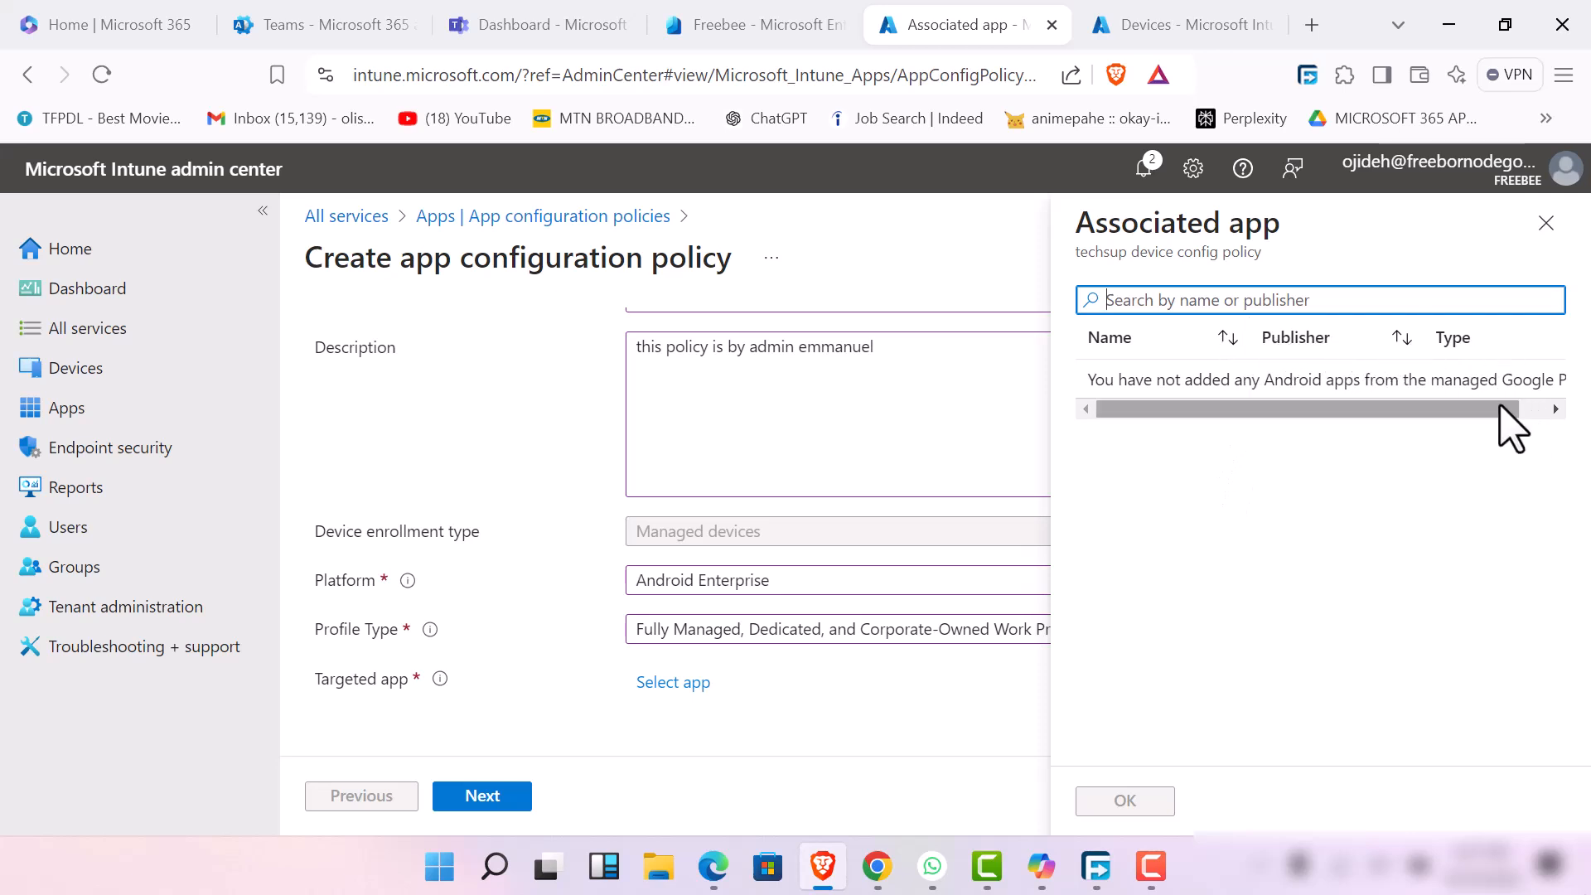
left_click_drag(1503, 409, 1532, 409)
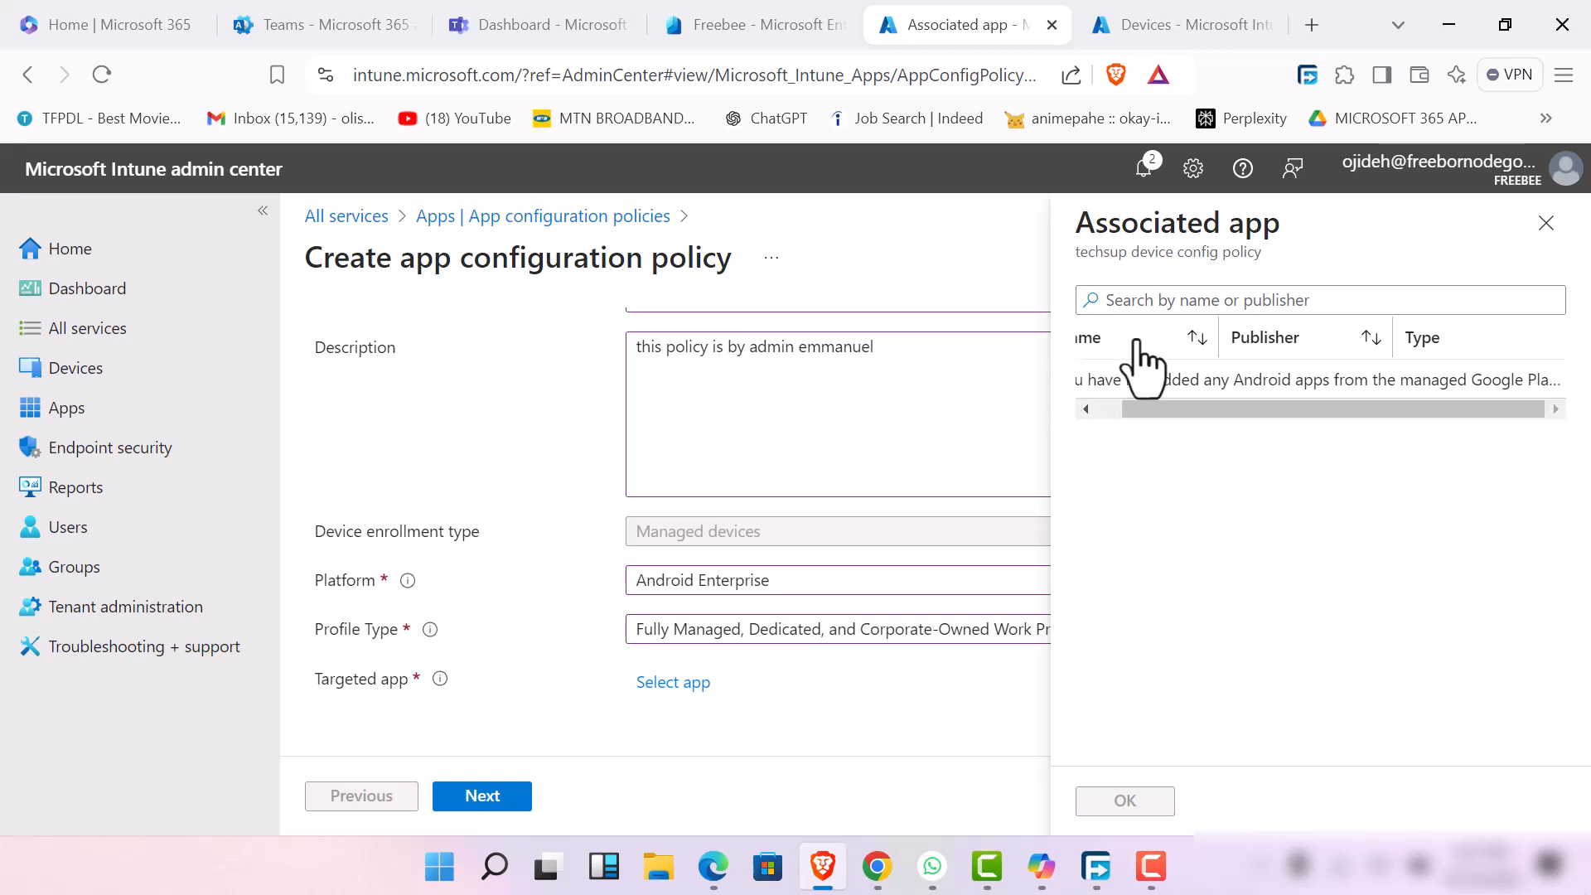
left_click(1167, 300)
type("d")
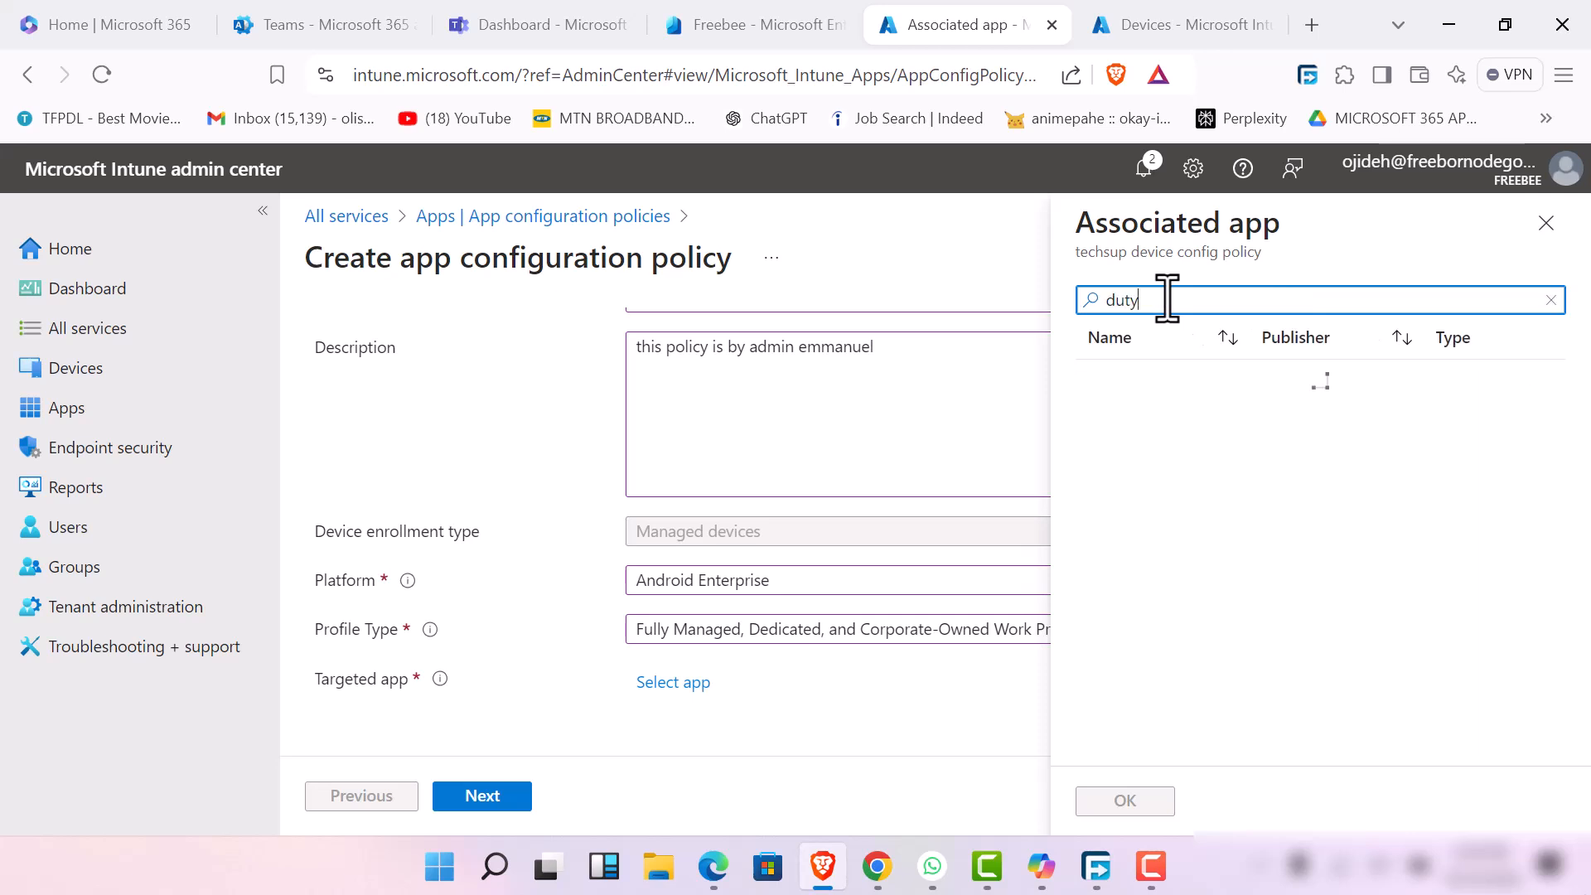
key("BackSpace")
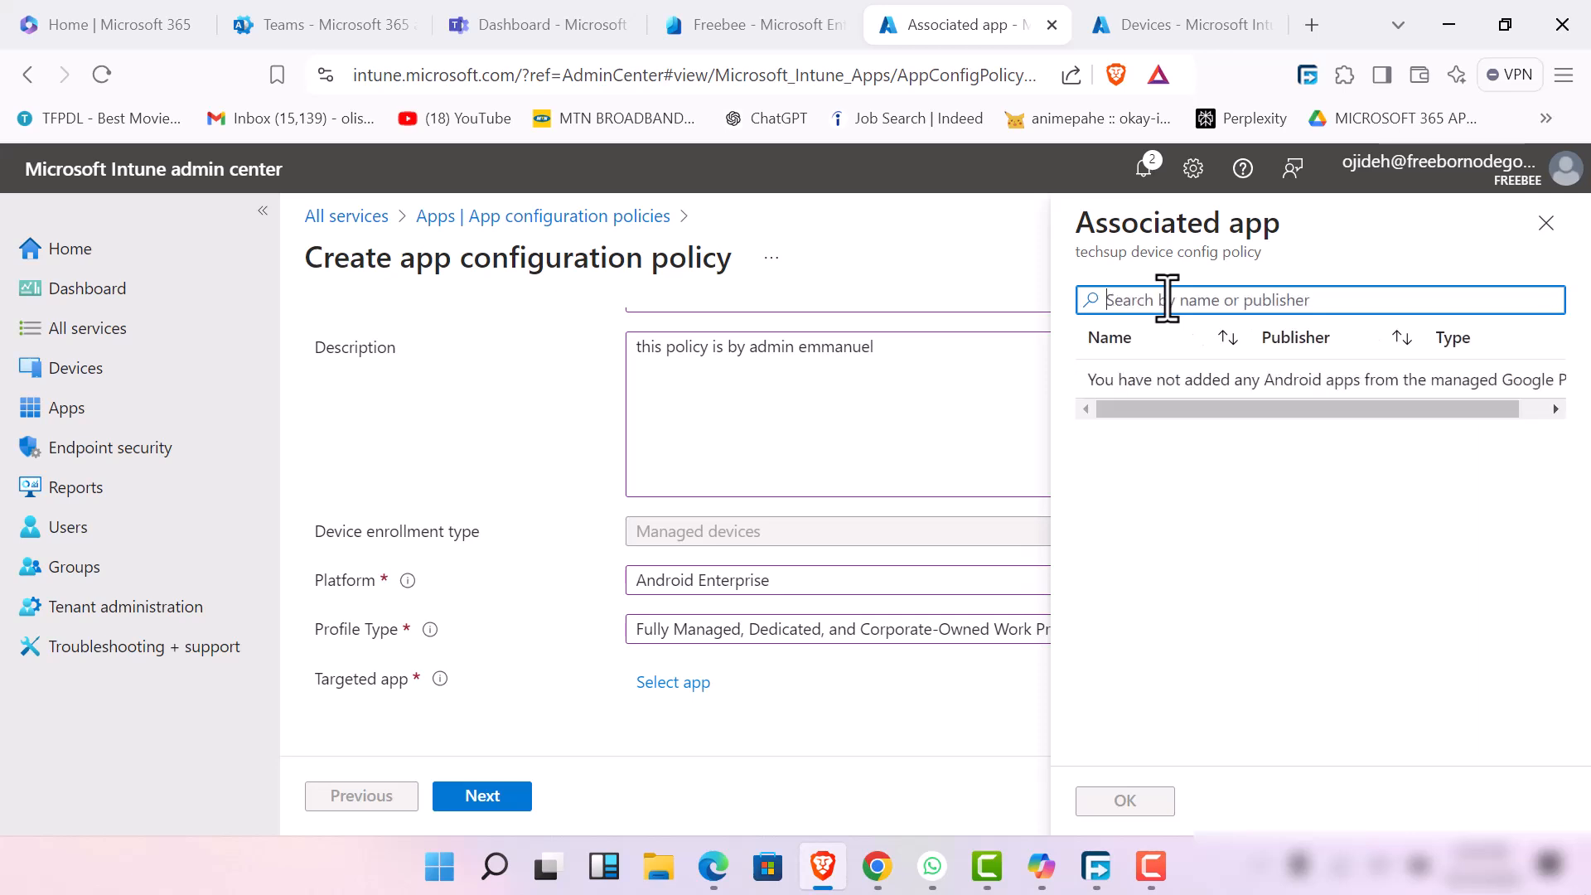
type("wo")
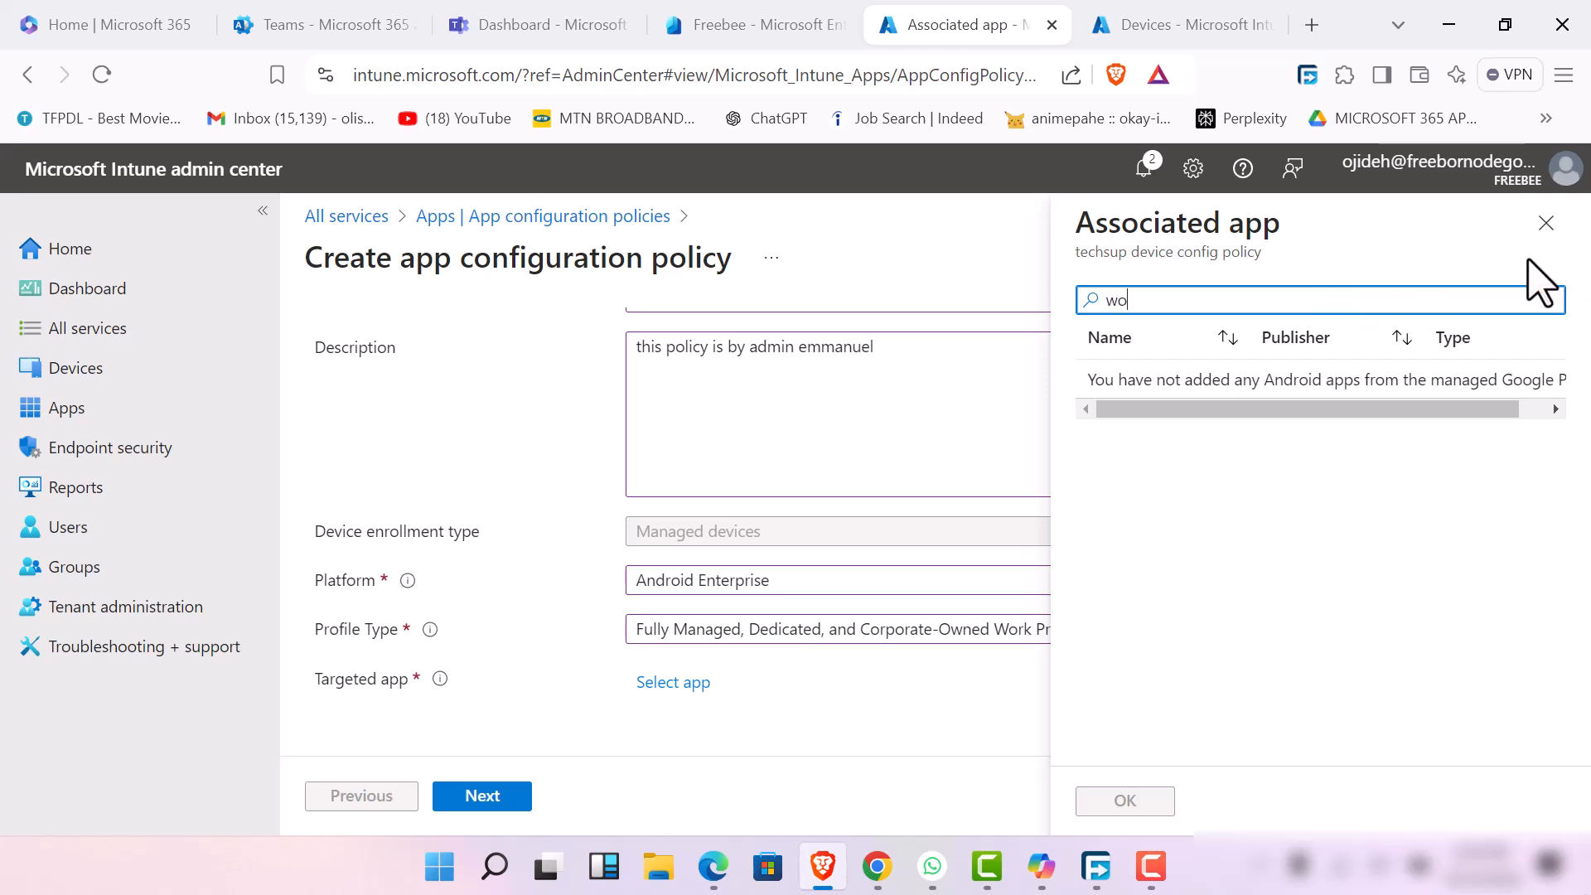
type("rkfl")
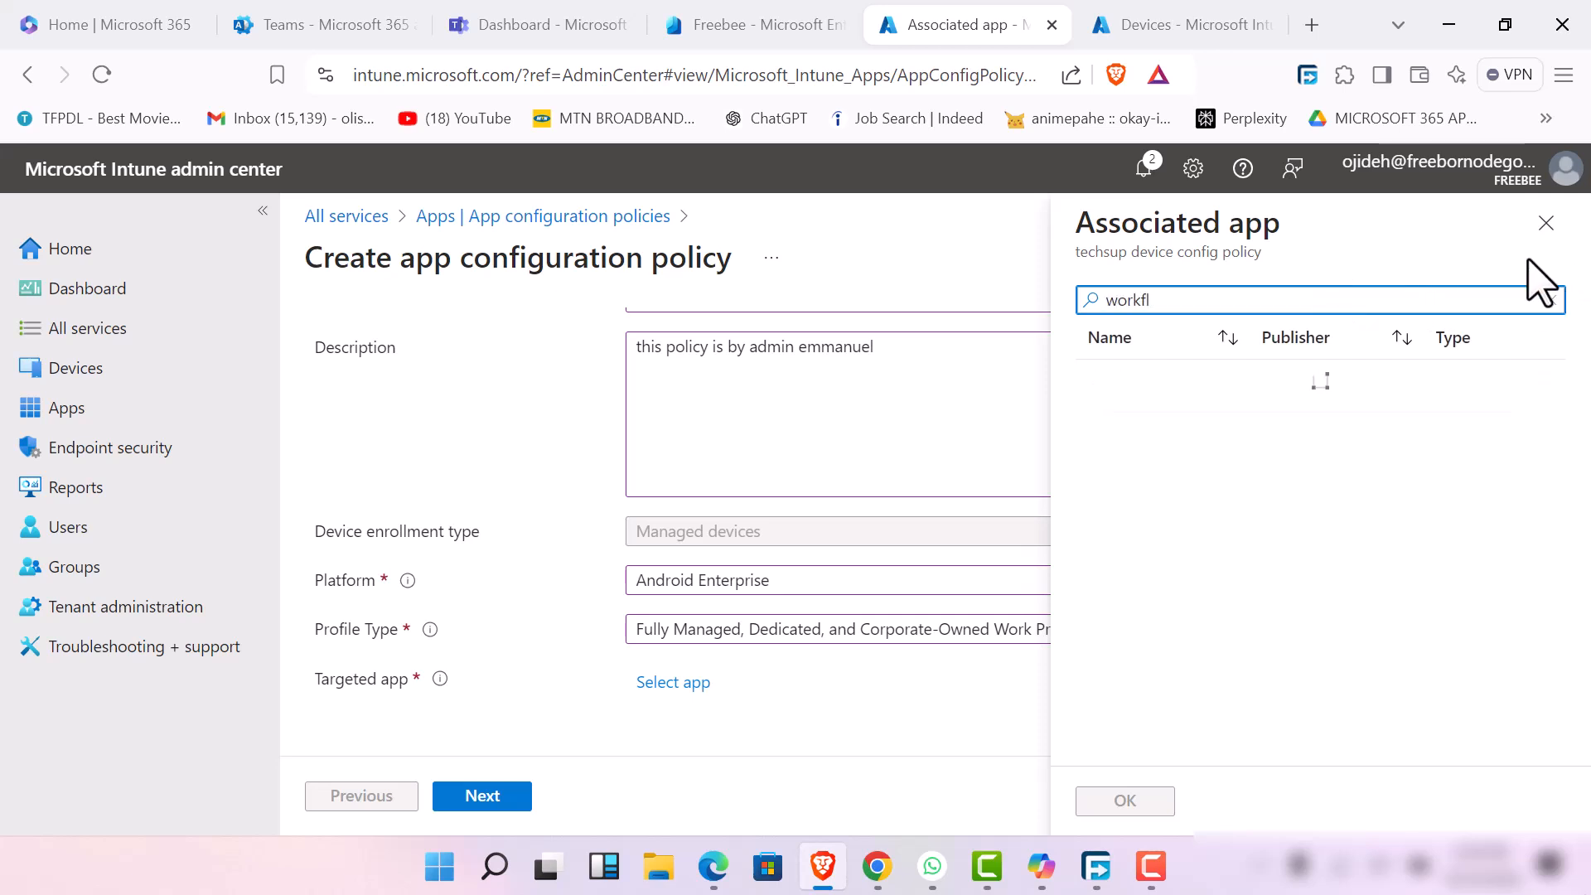
type("ow")
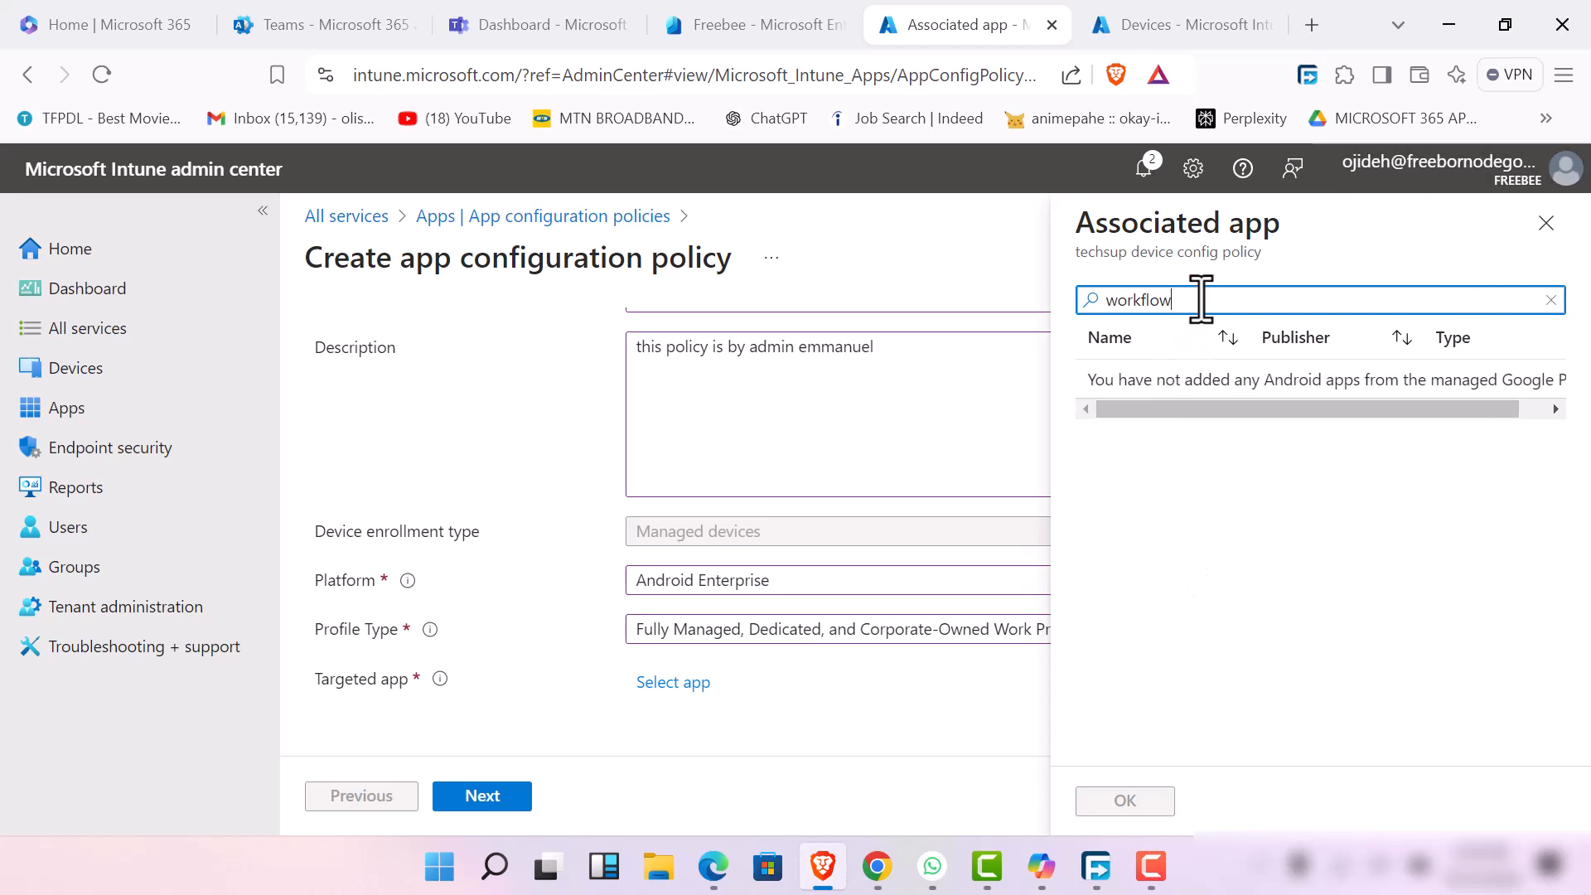
left_click(1546, 236)
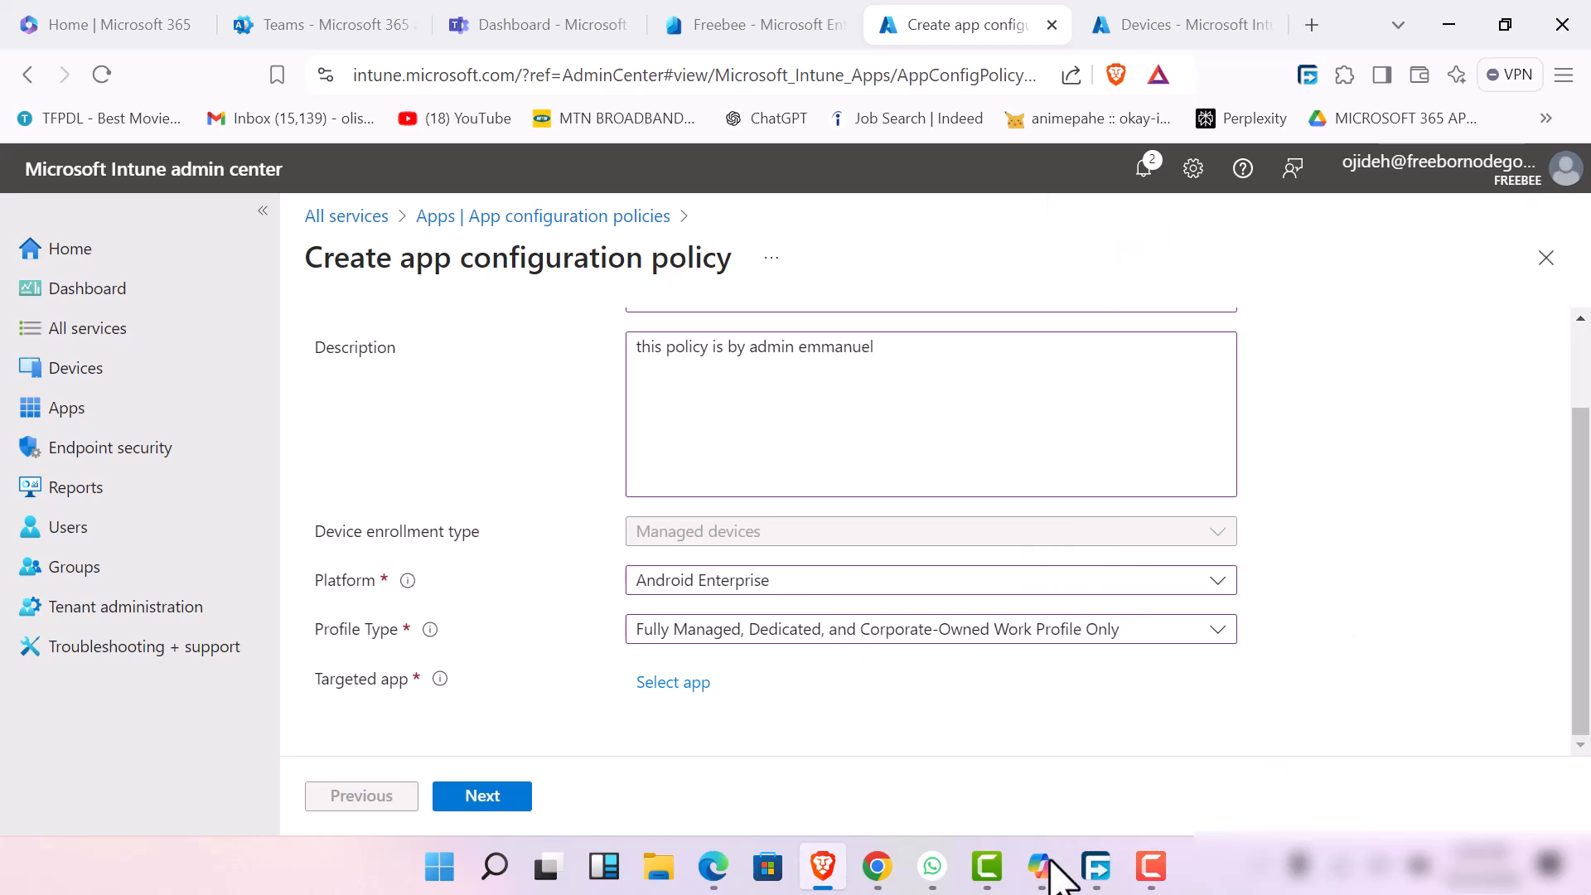
left_click(1151, 866)
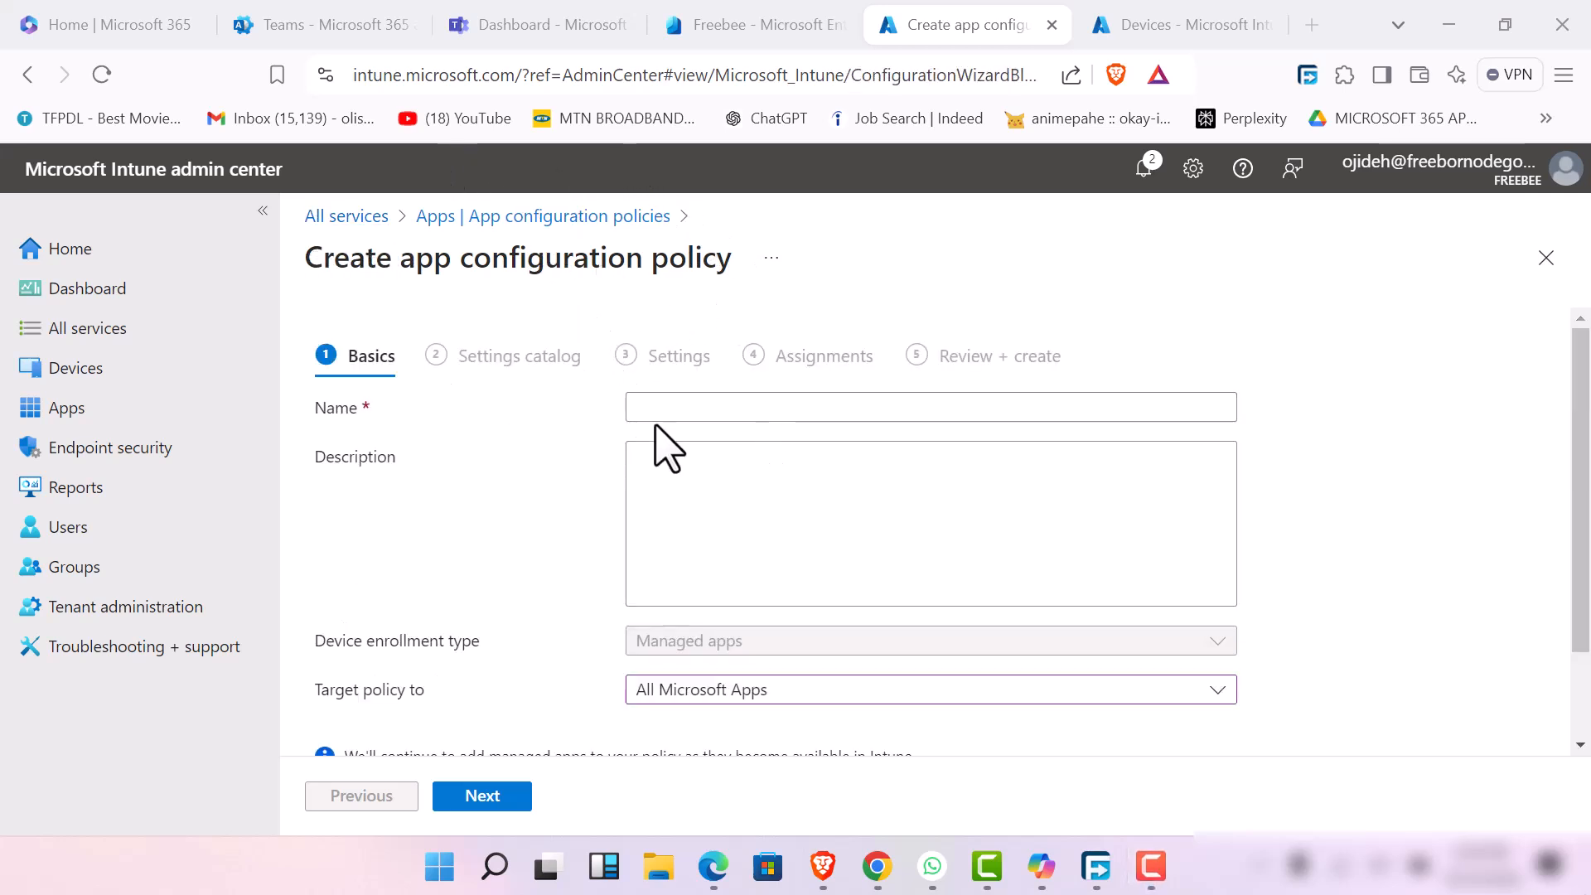
Name the managed apps policy "techsup app config policy" and enter a description stating which admin it is by
left_click(711, 405)
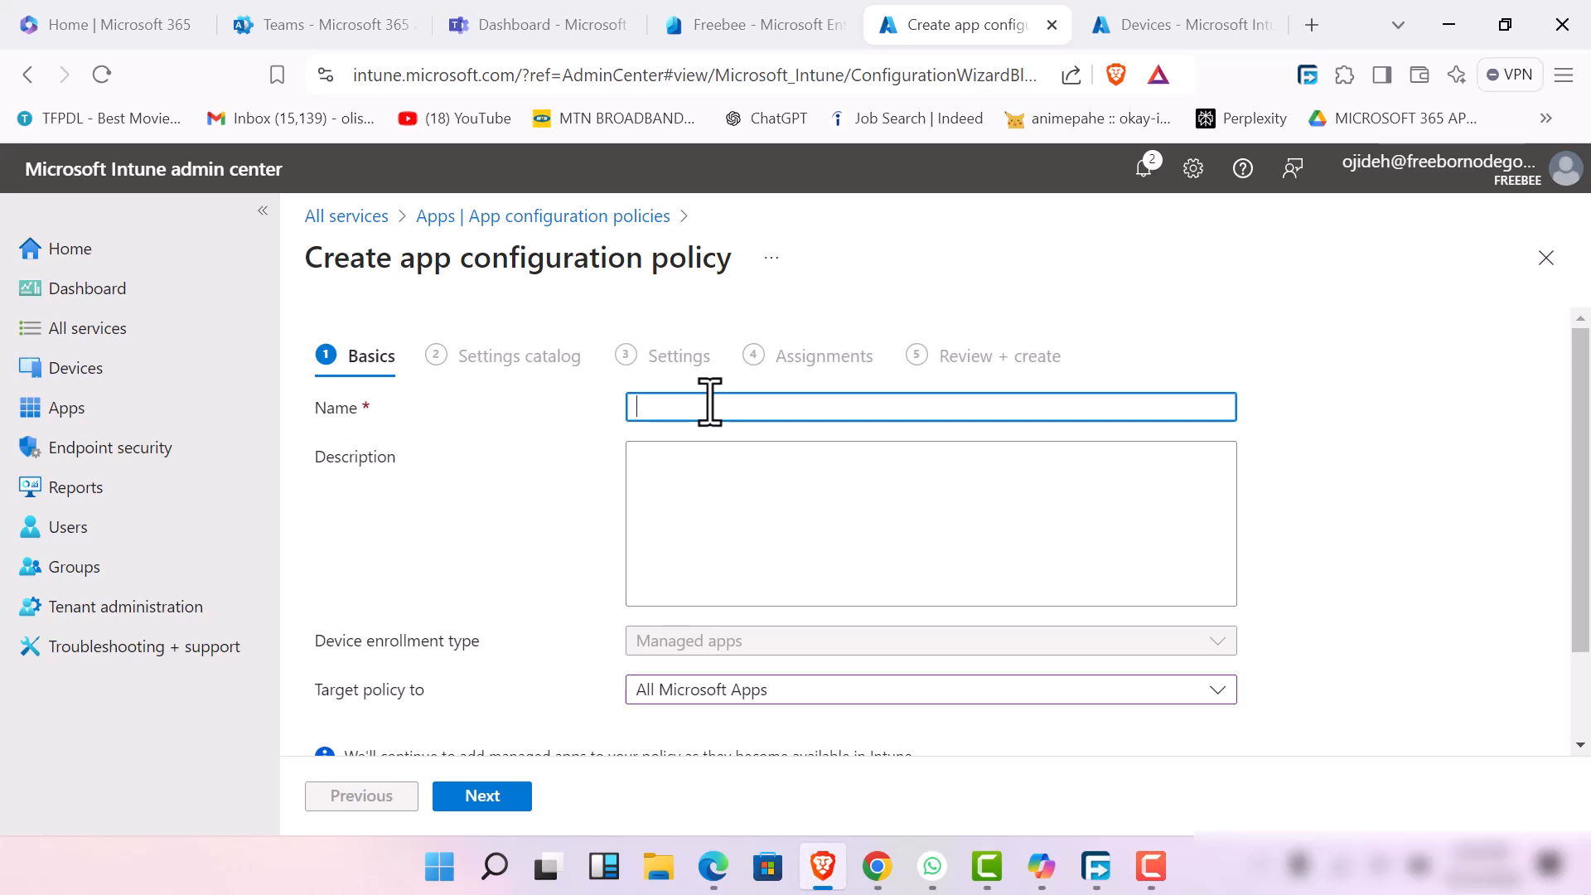
type("n")
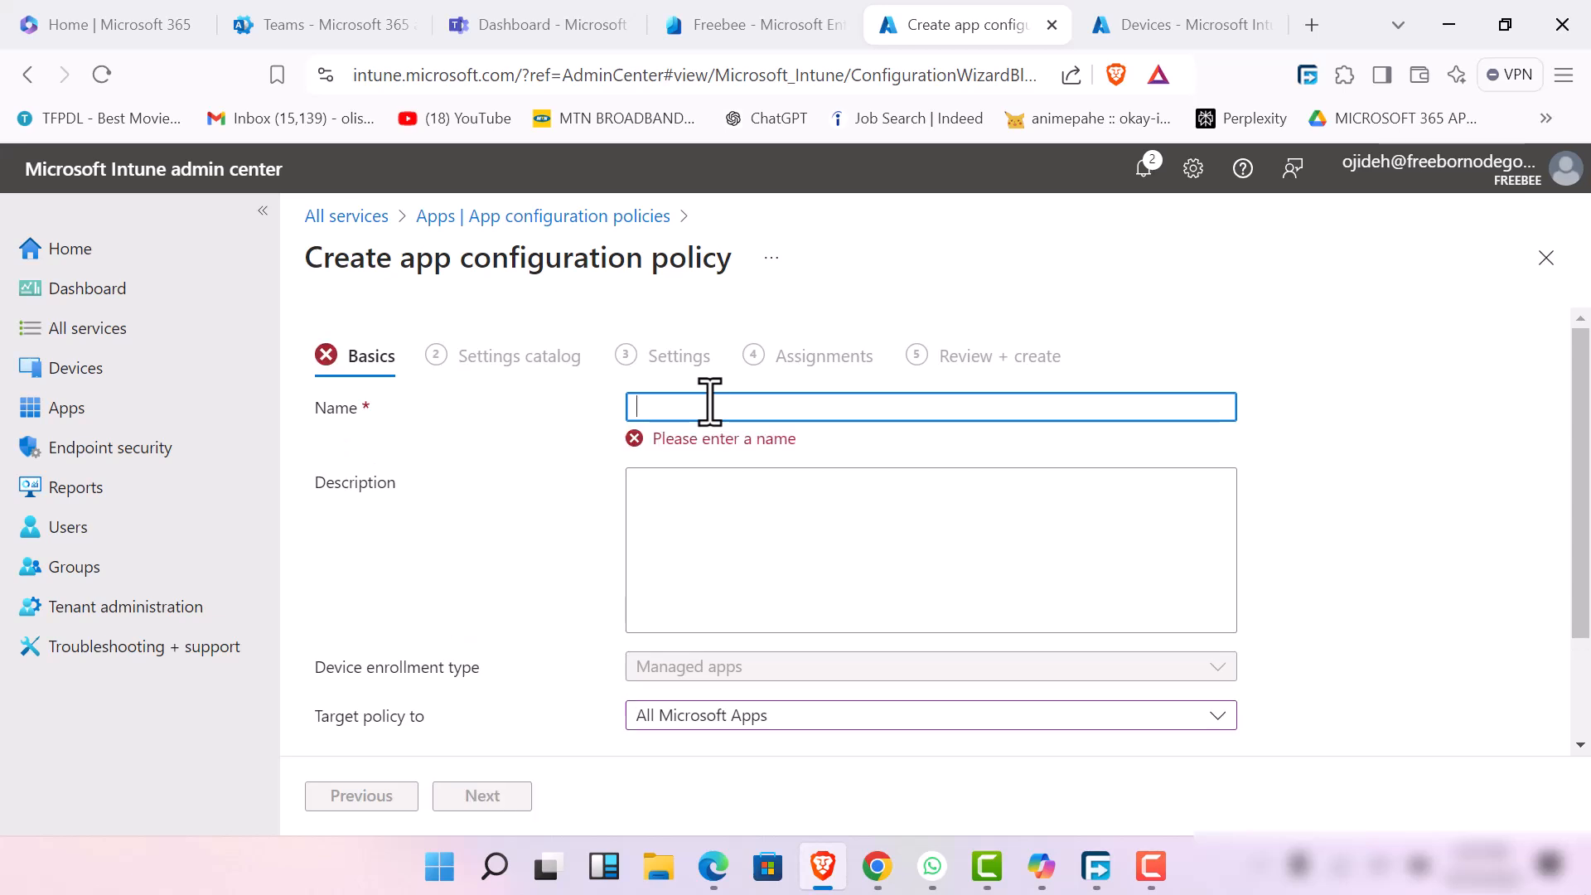
type("techsup app confi")
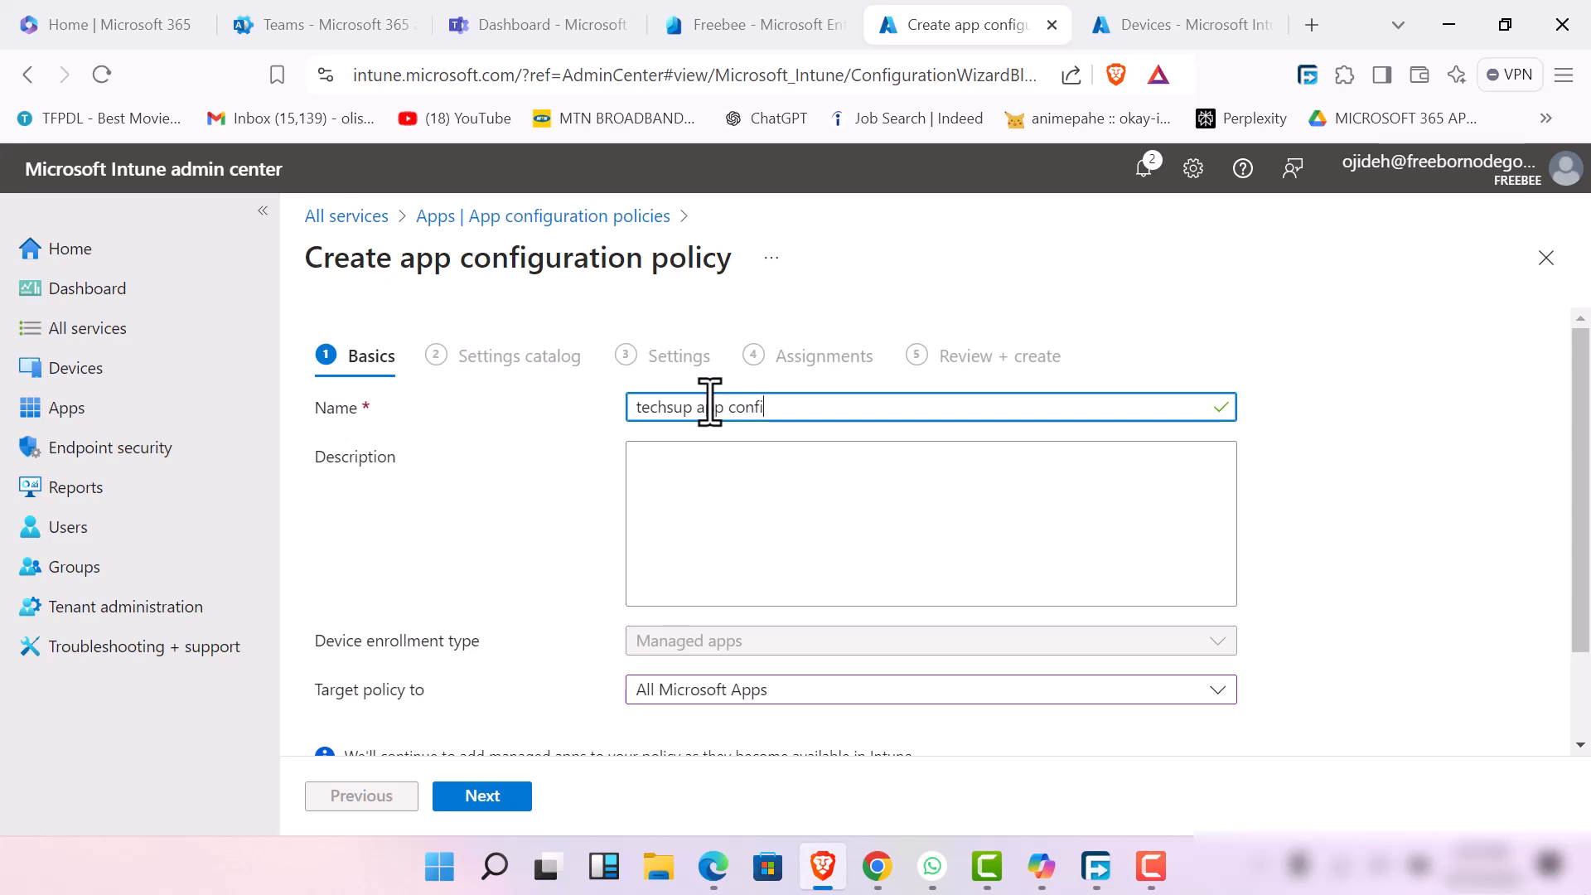
type("g policy")
key("Tab")
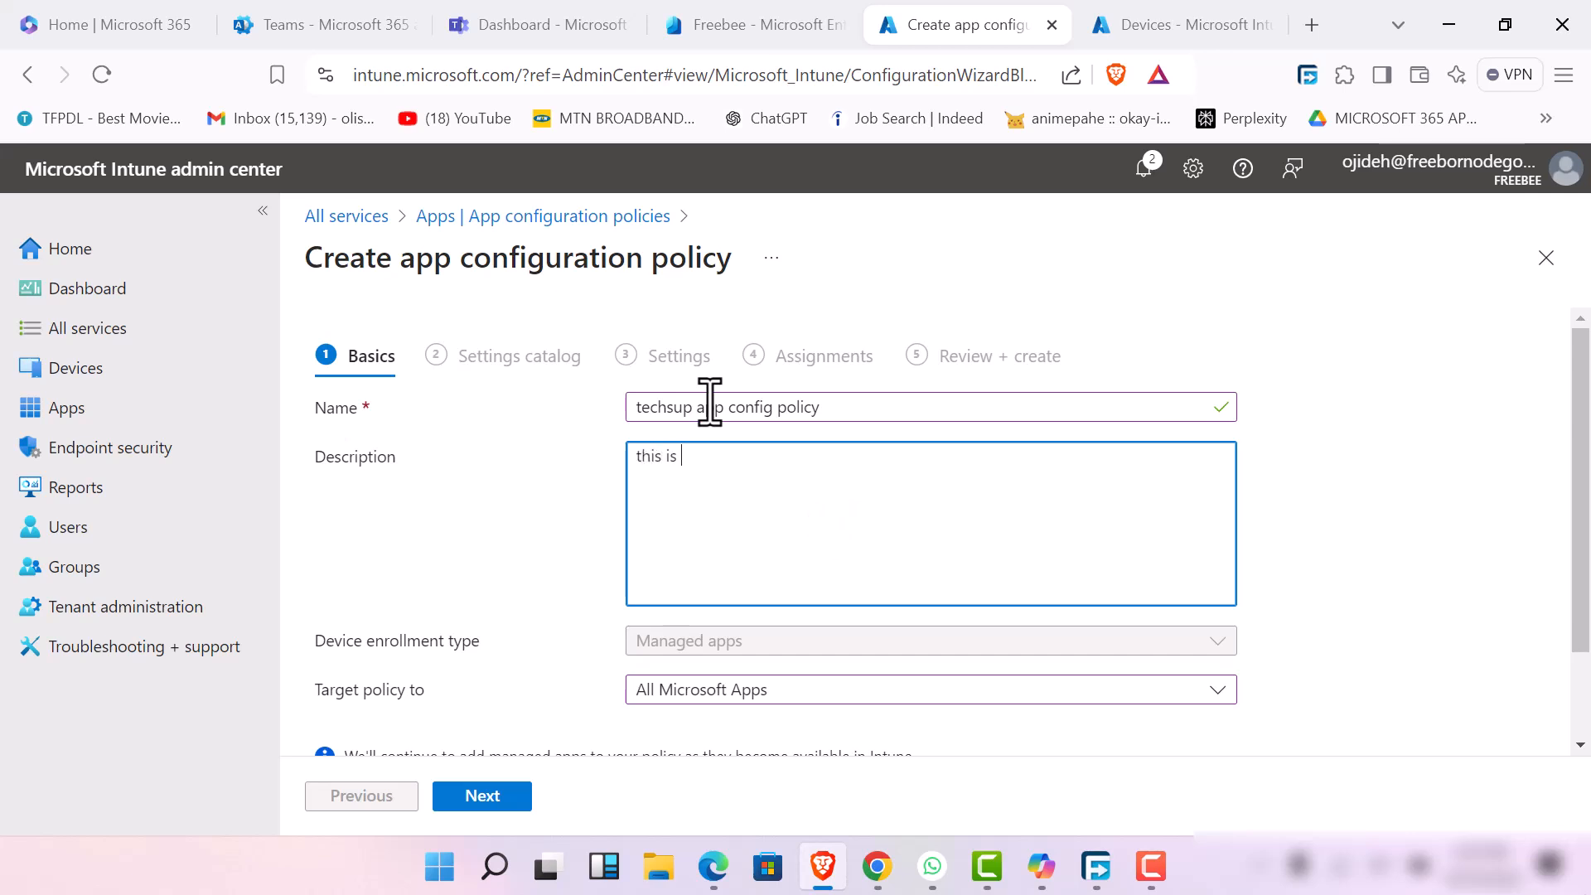
type("this policy is by admin")
type("emmanuel")
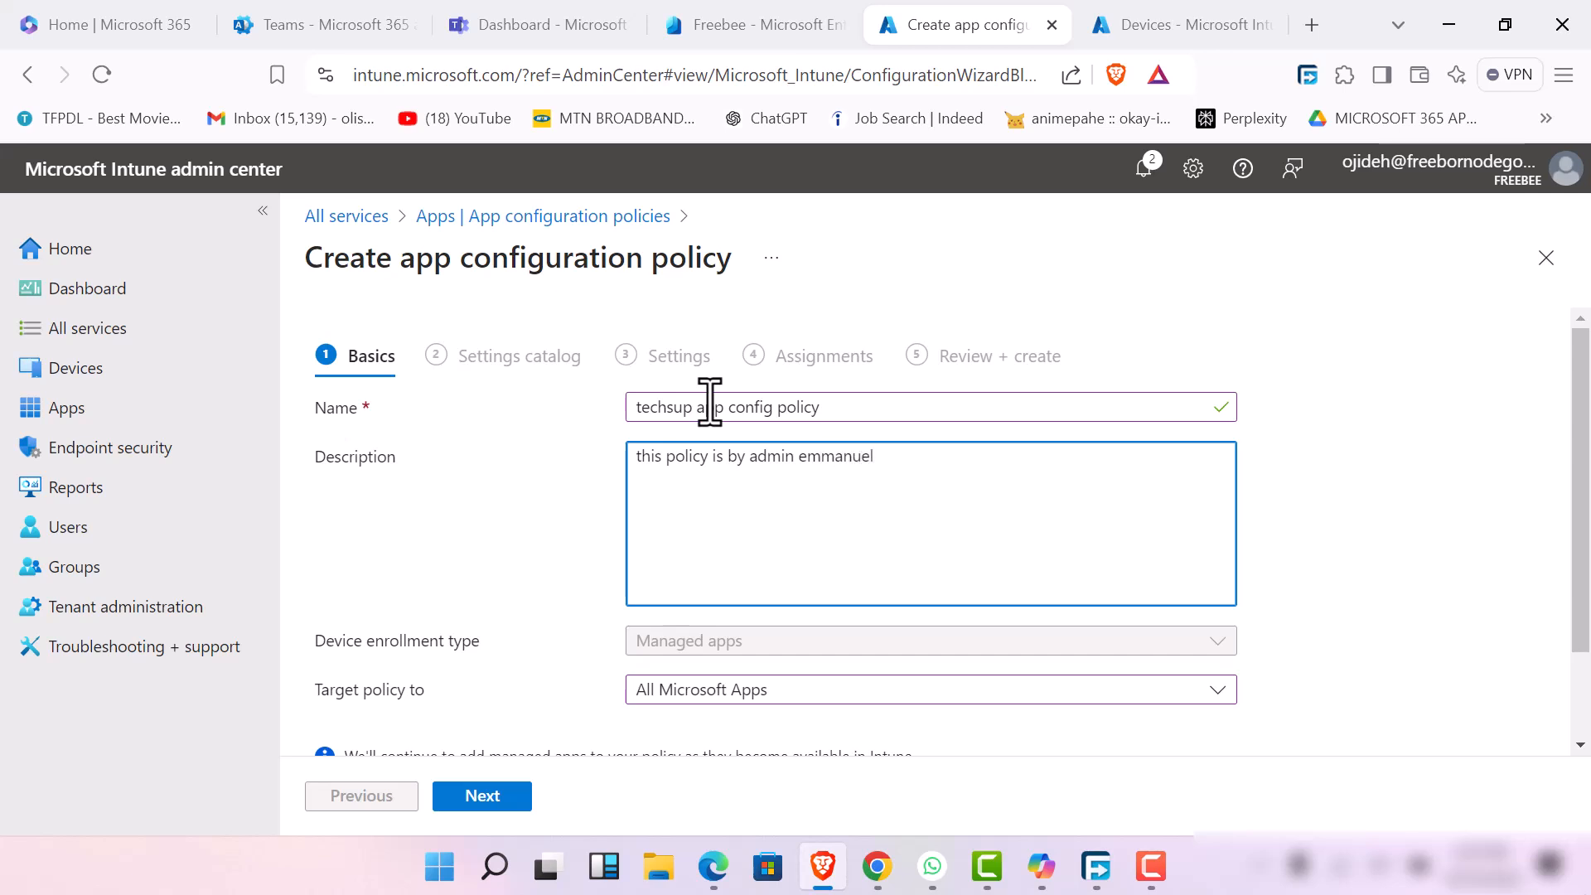
Target the app configuration policy to All Microsoft Apps
scroll(977, 514, "down", 2)
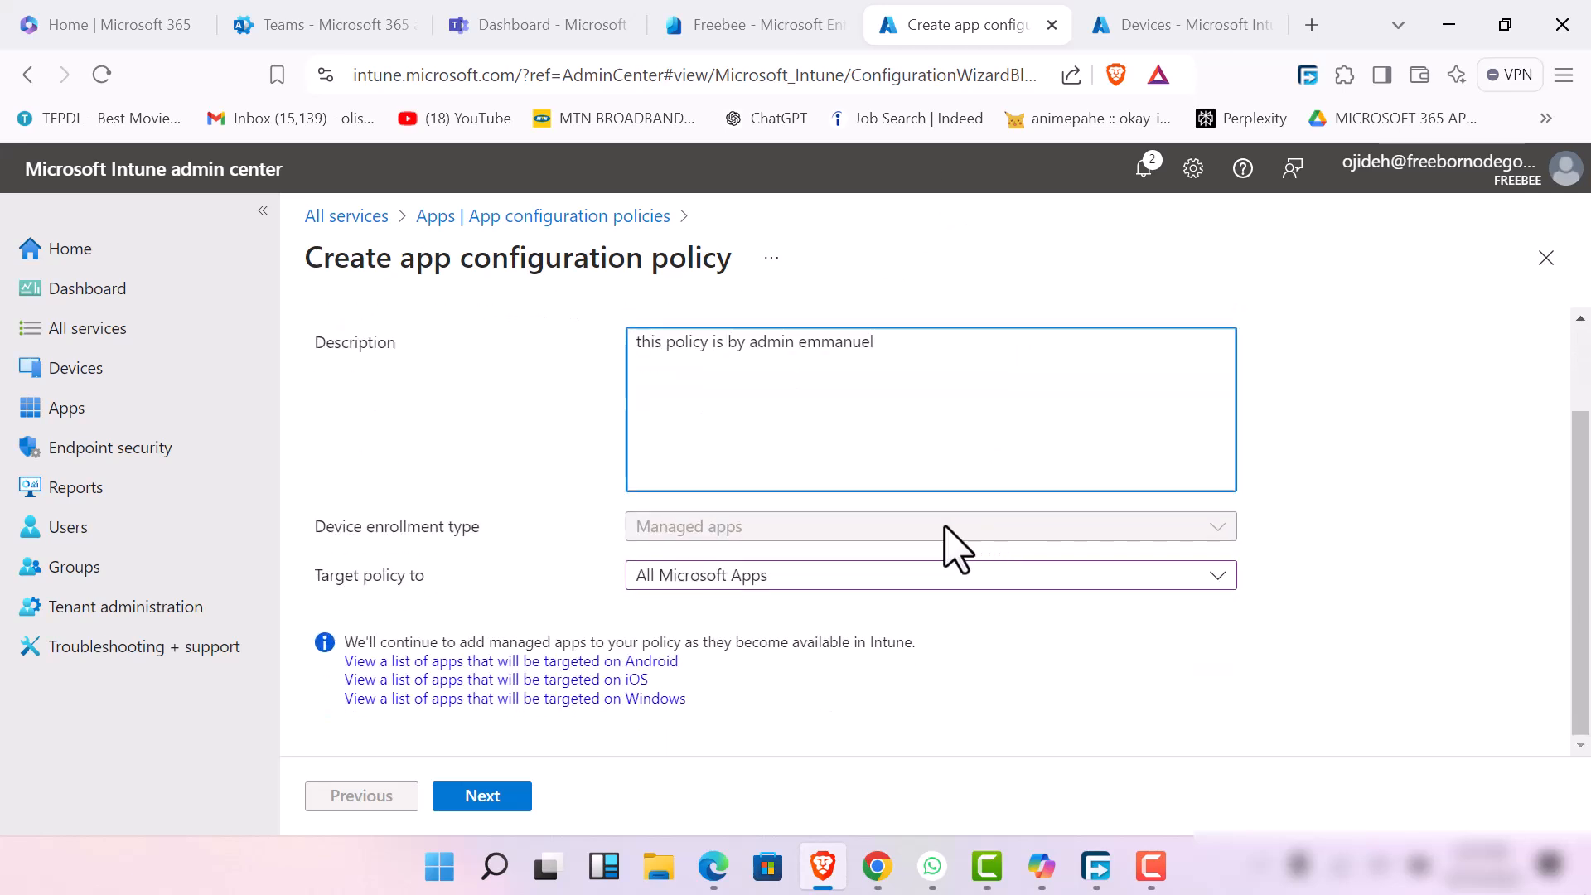
left_click(753, 584)
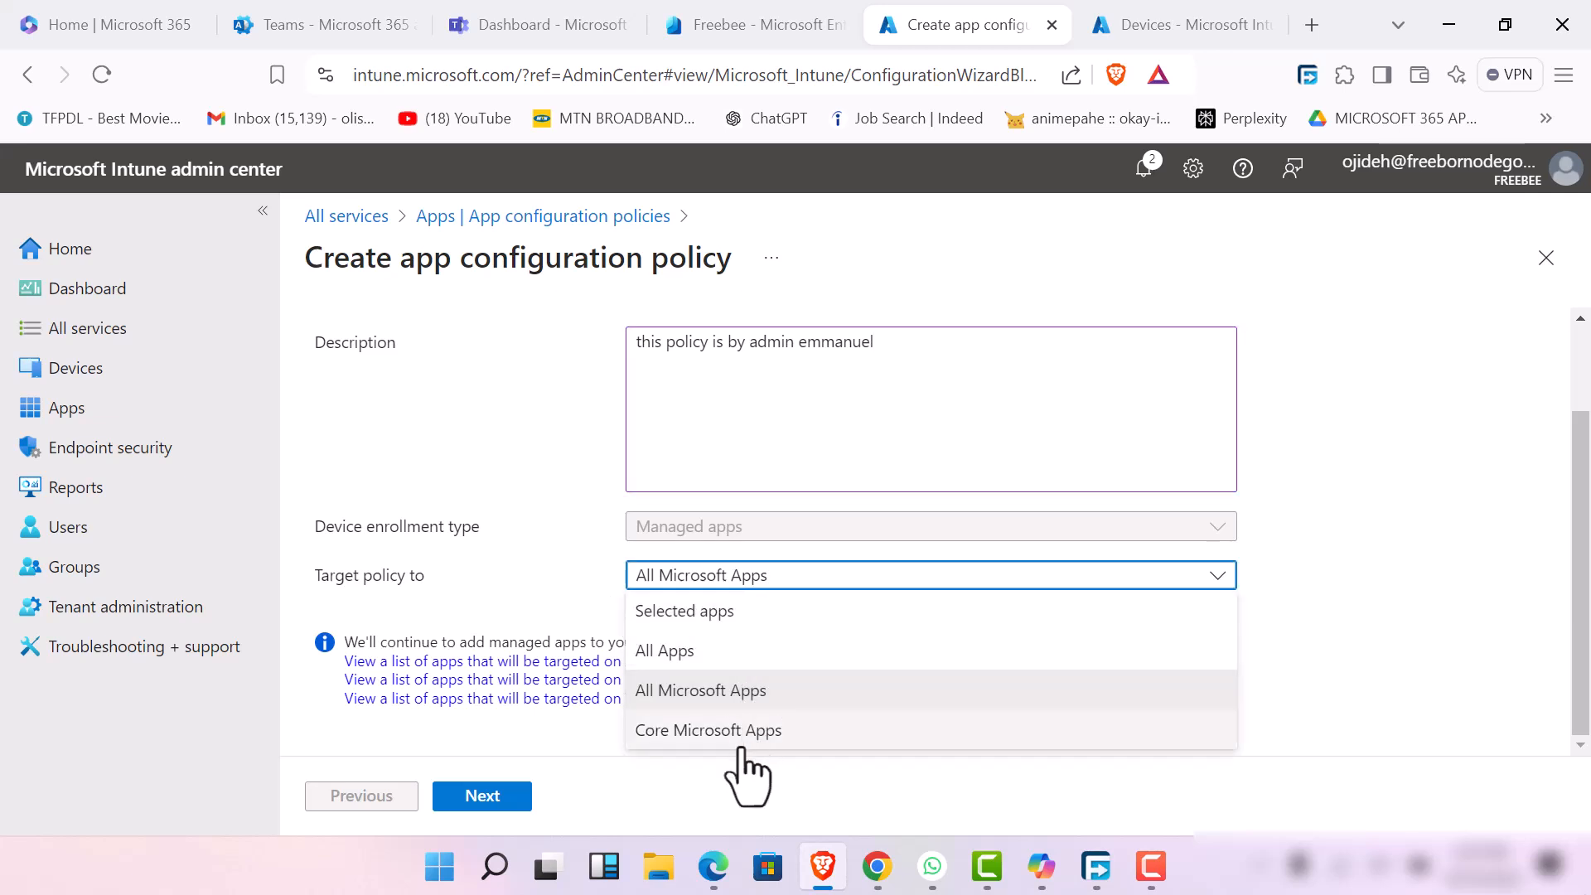
left_click(758, 694)
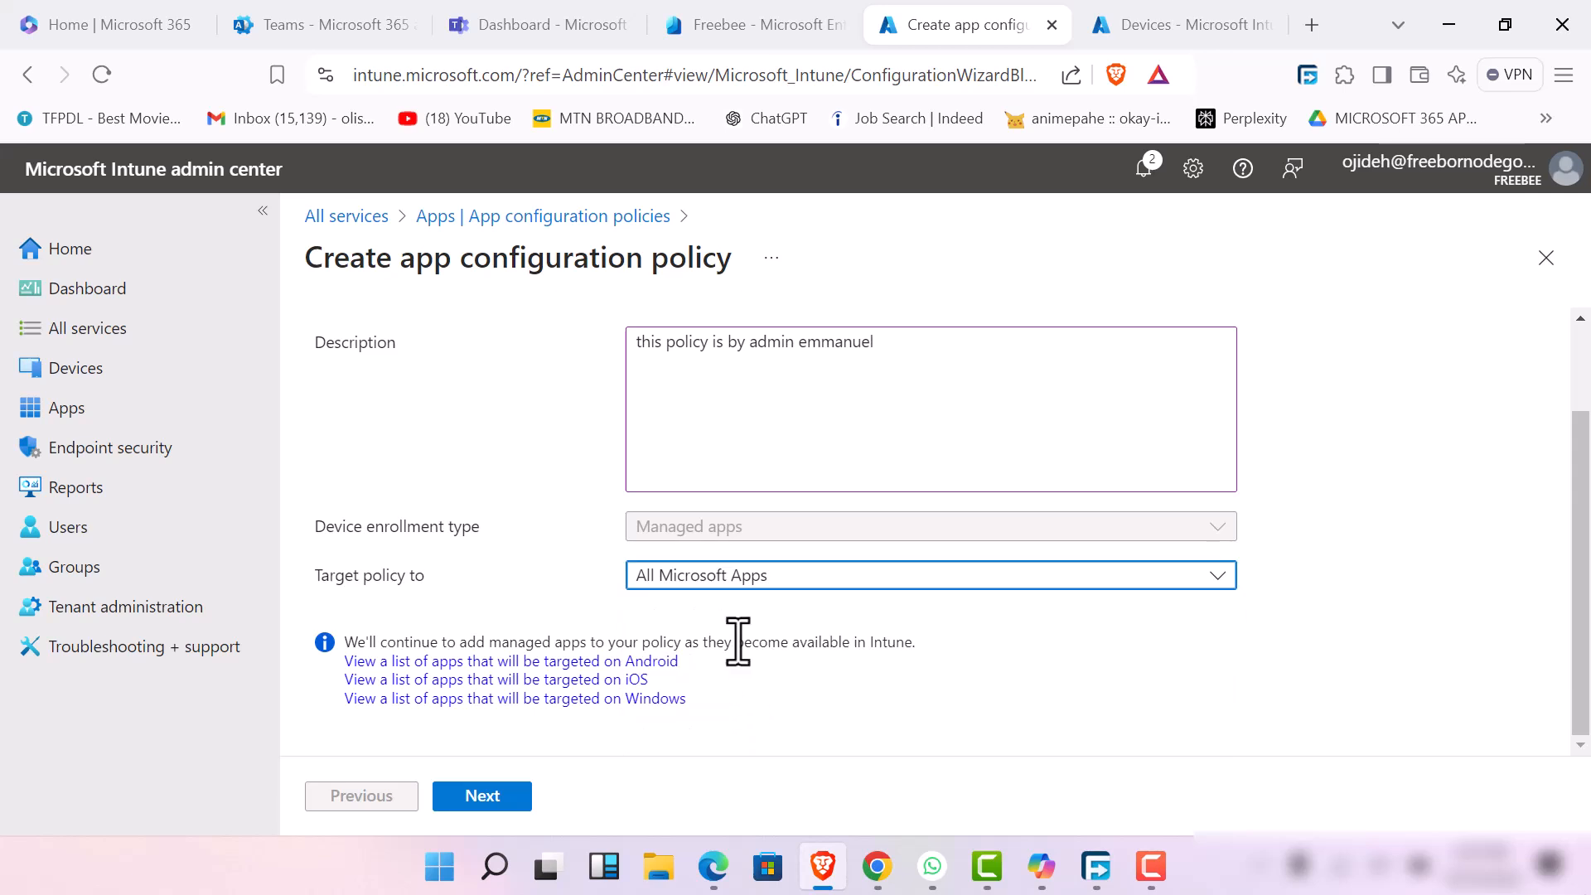
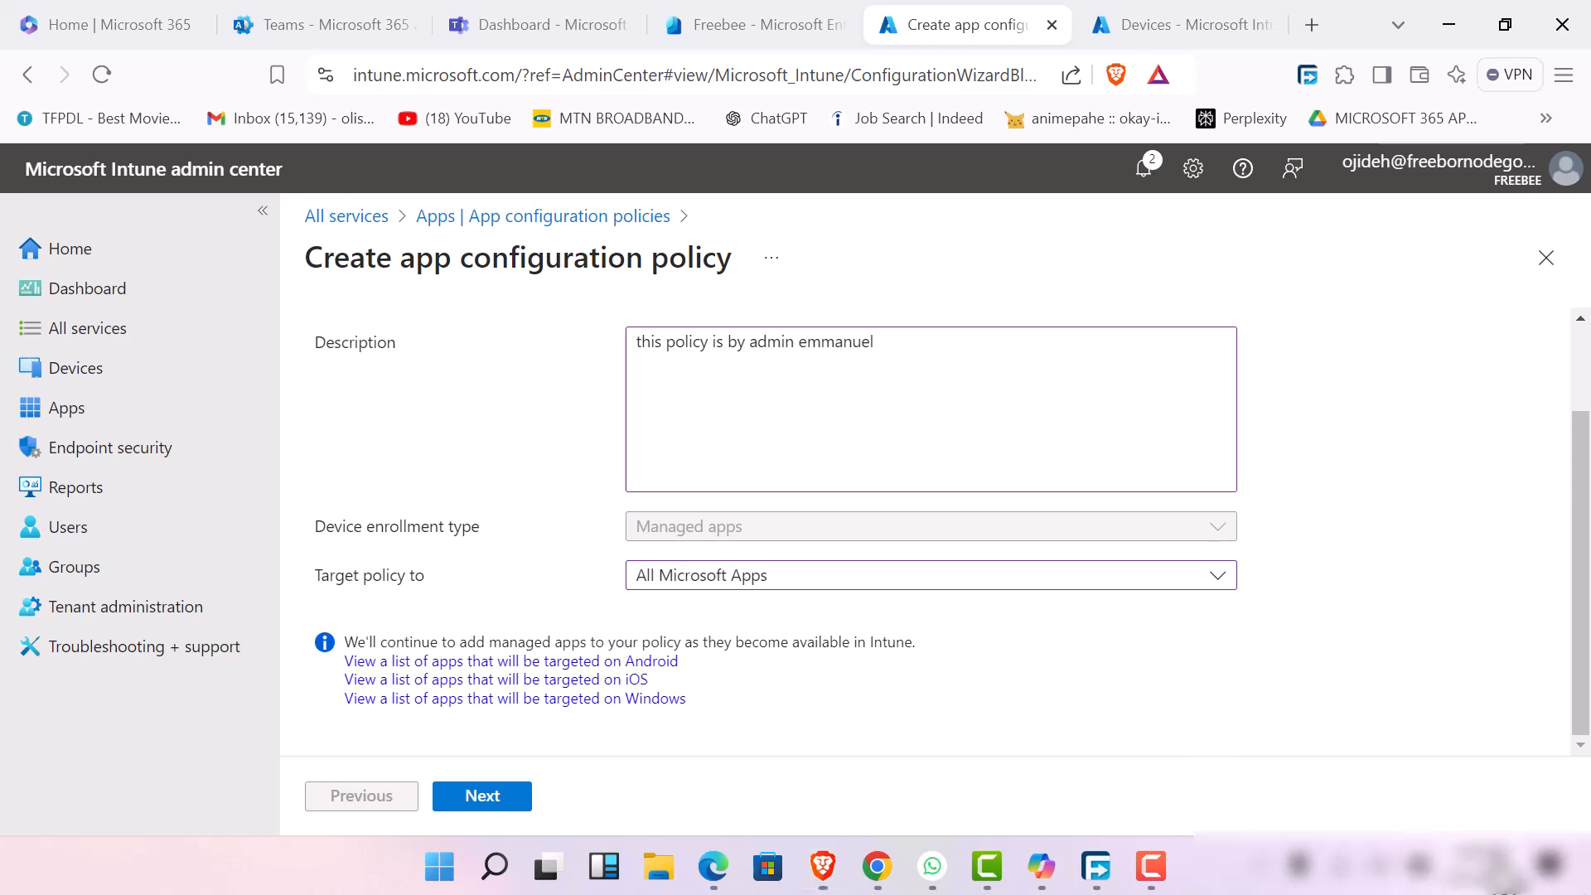
left_click(1485, 866)
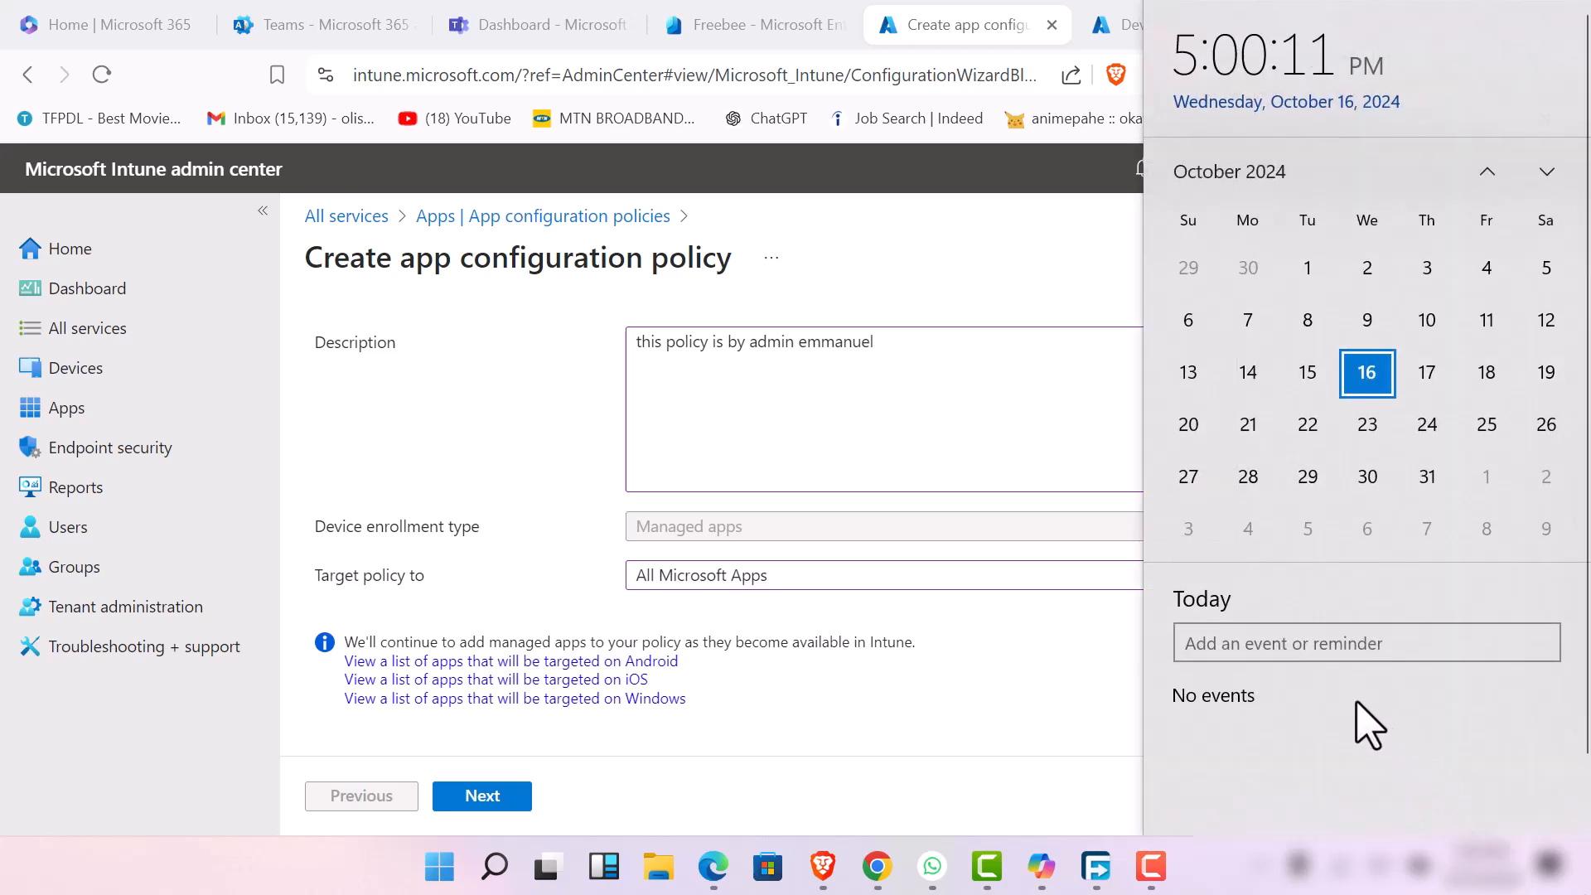
left_click(949, 709)
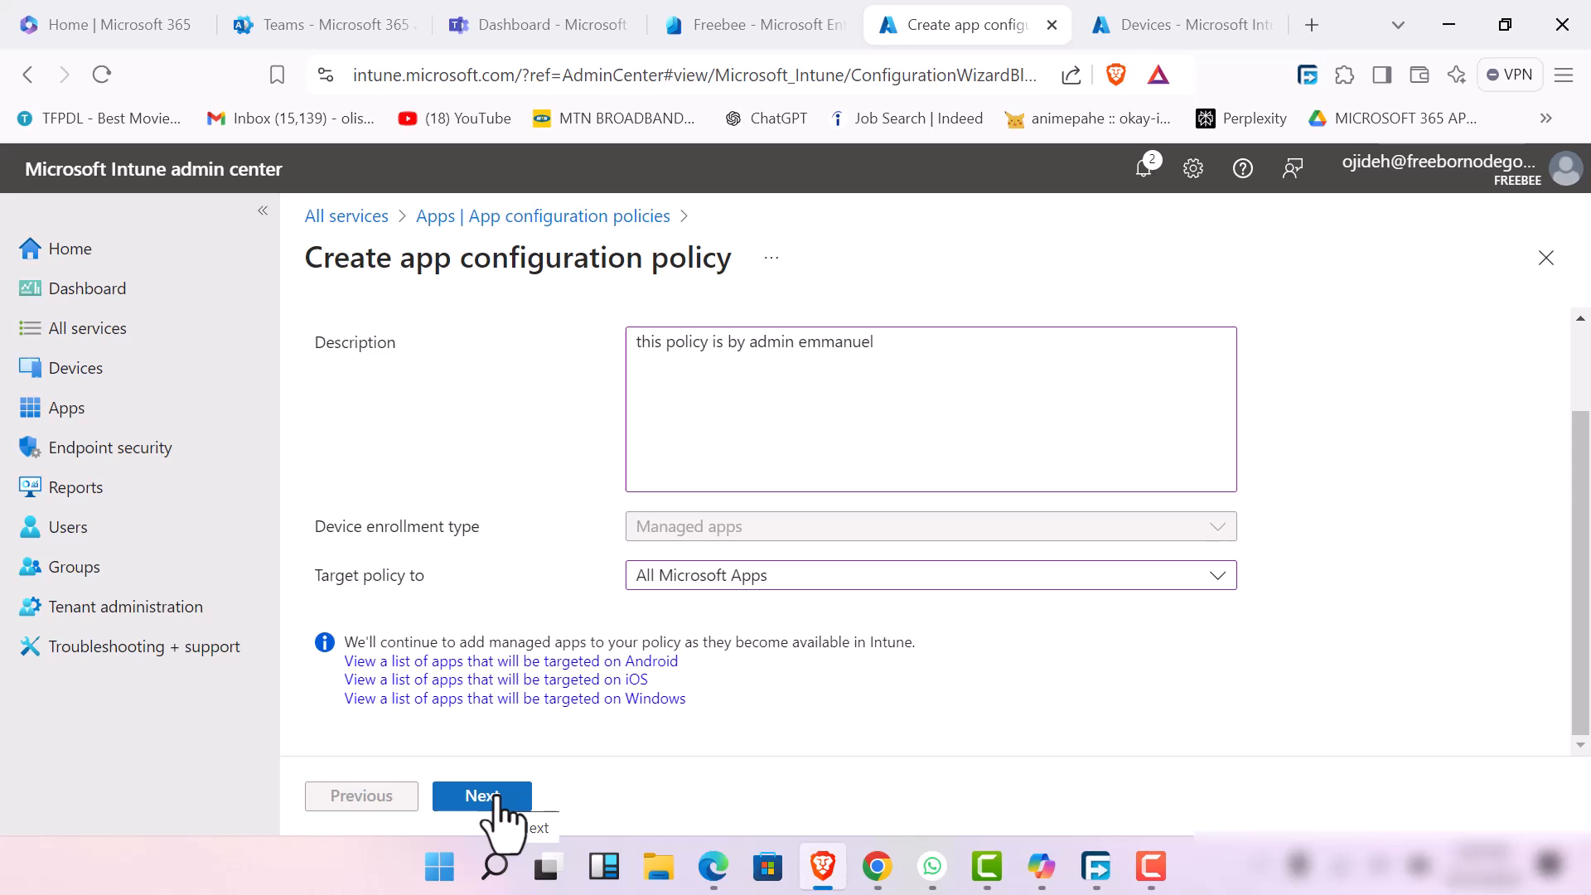
Accept the policy basics and continue to the Settings catalog stage of the app configuration policy
left_click(497, 797)
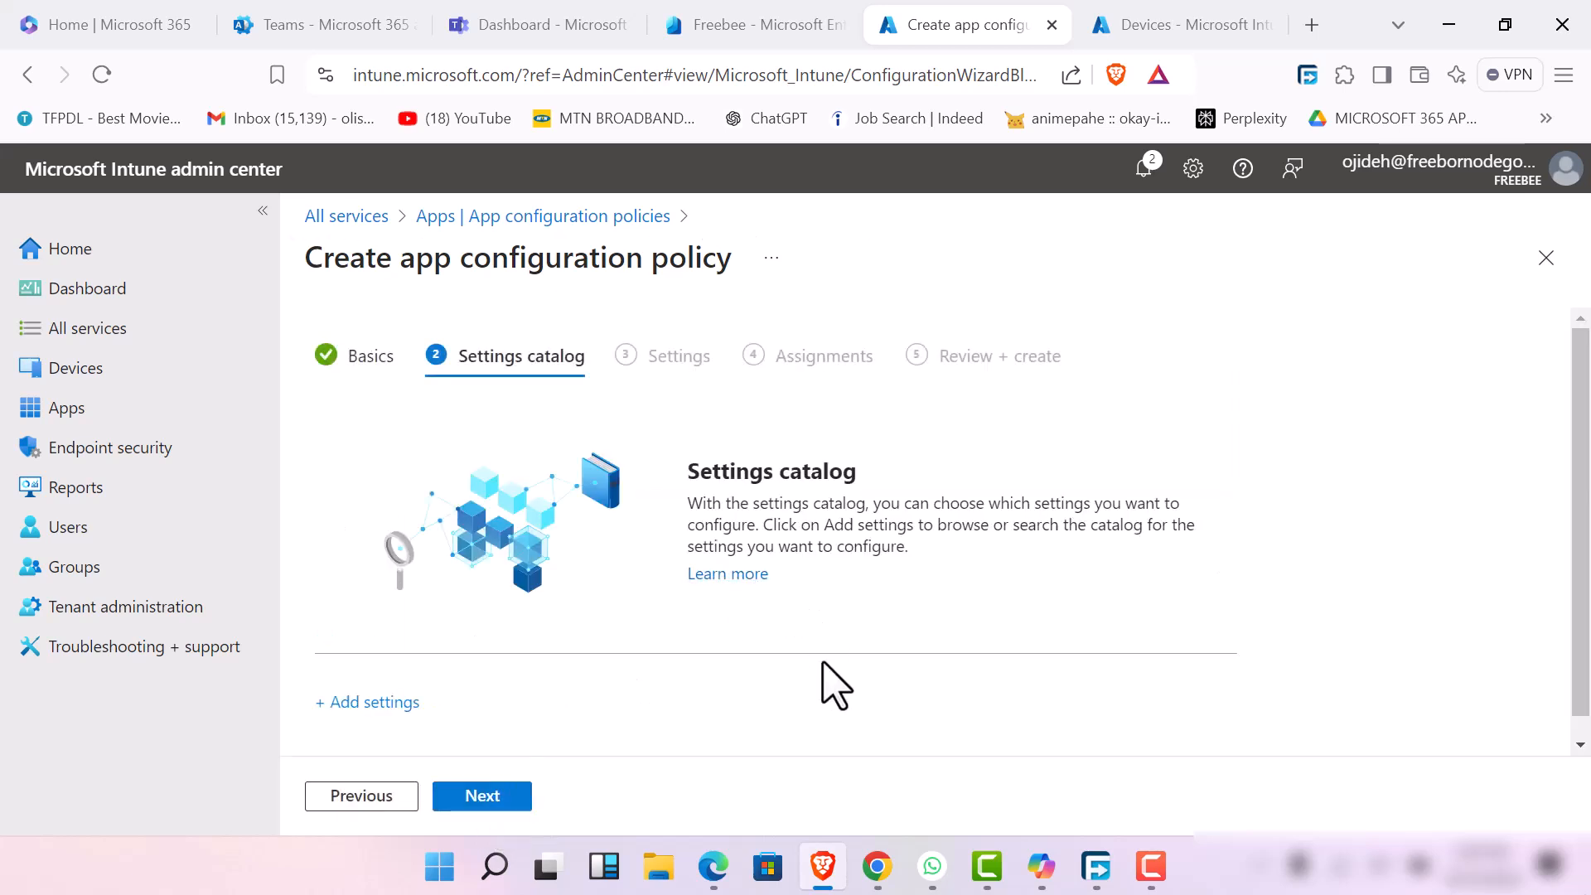
scroll(686, 642, "down", 1)
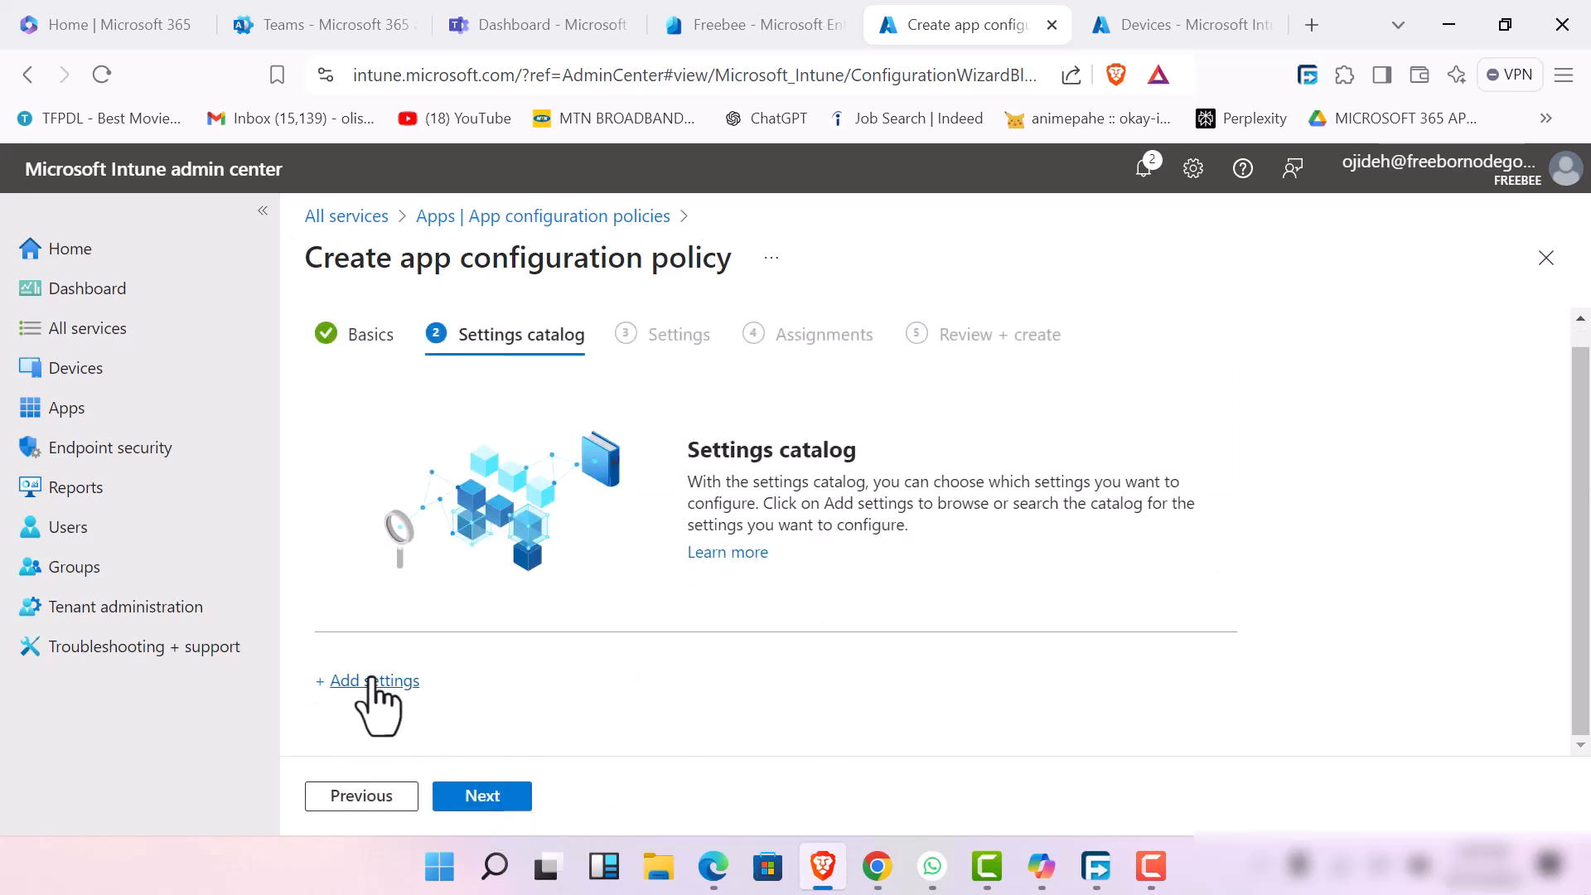
left_click(1151, 866)
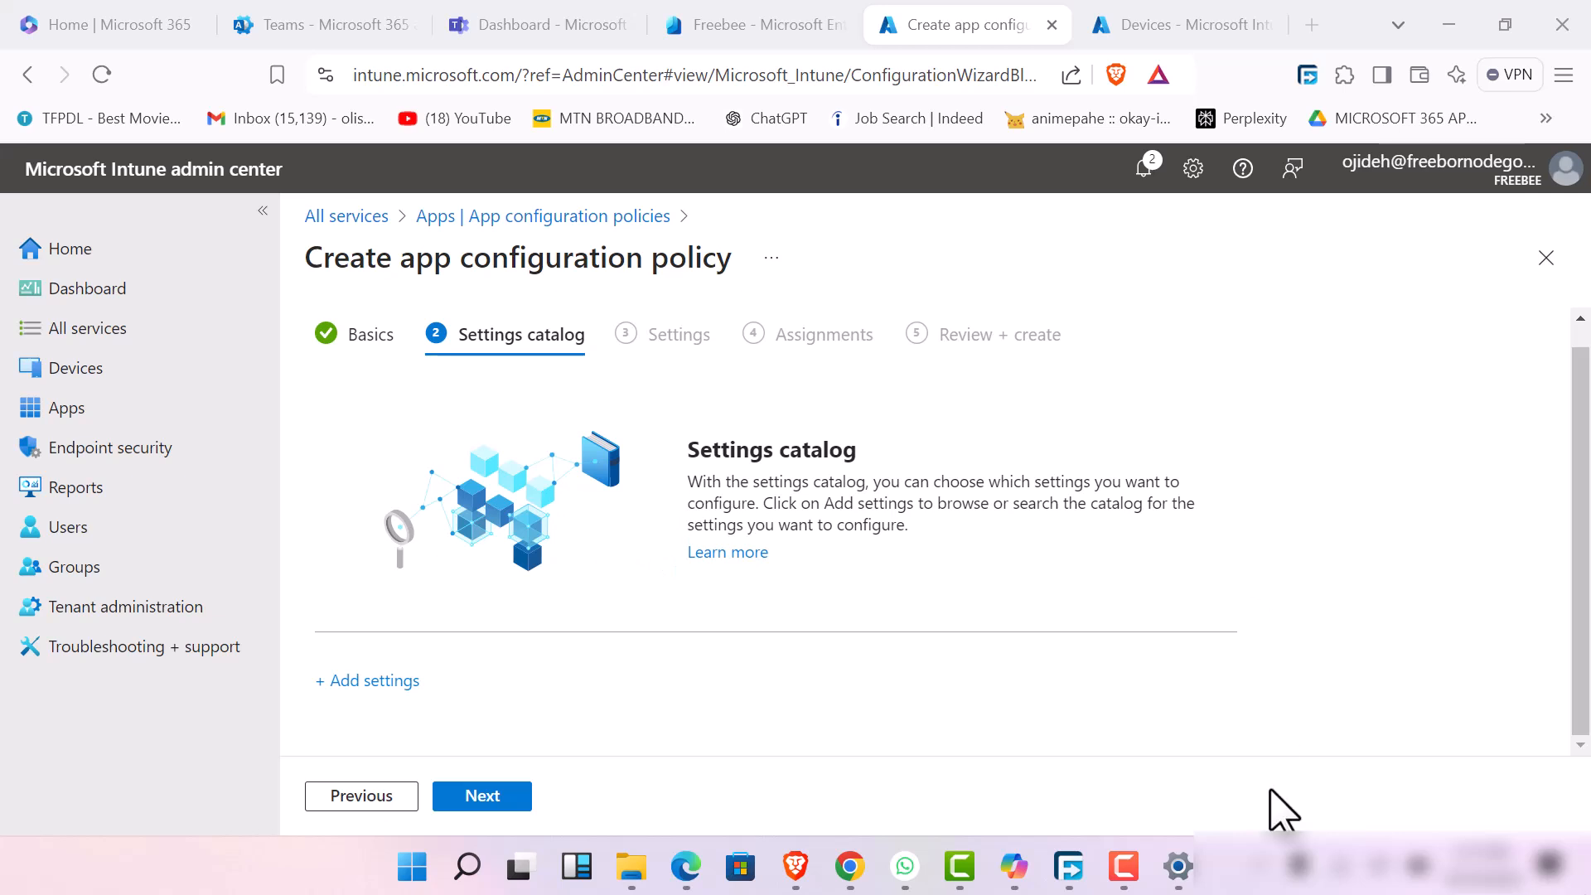
left_click(1127, 880)
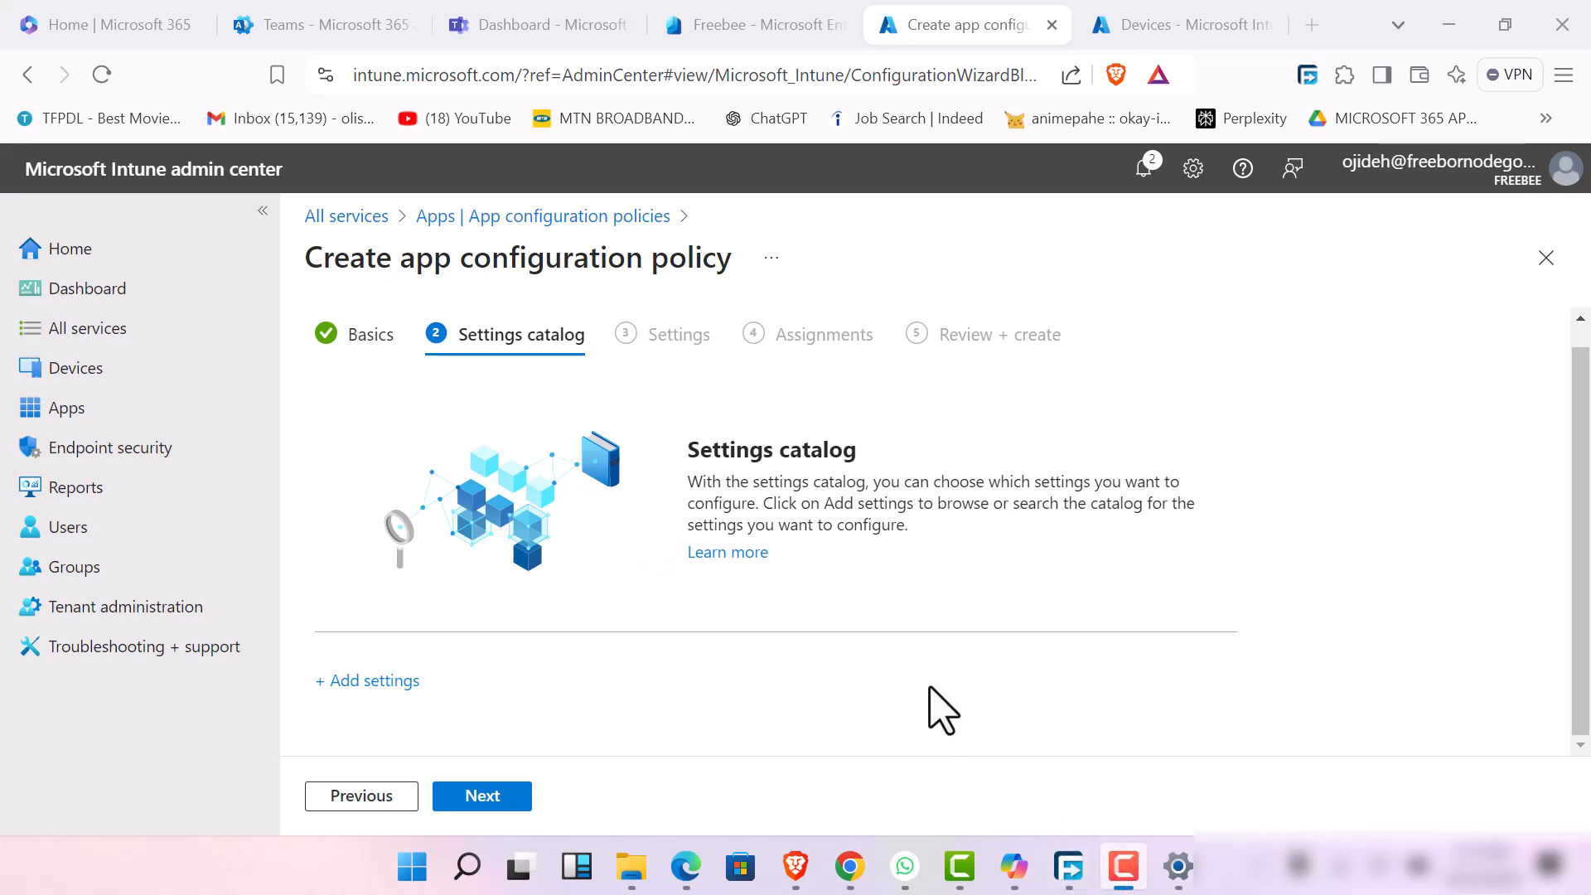
left_click(439, 161)
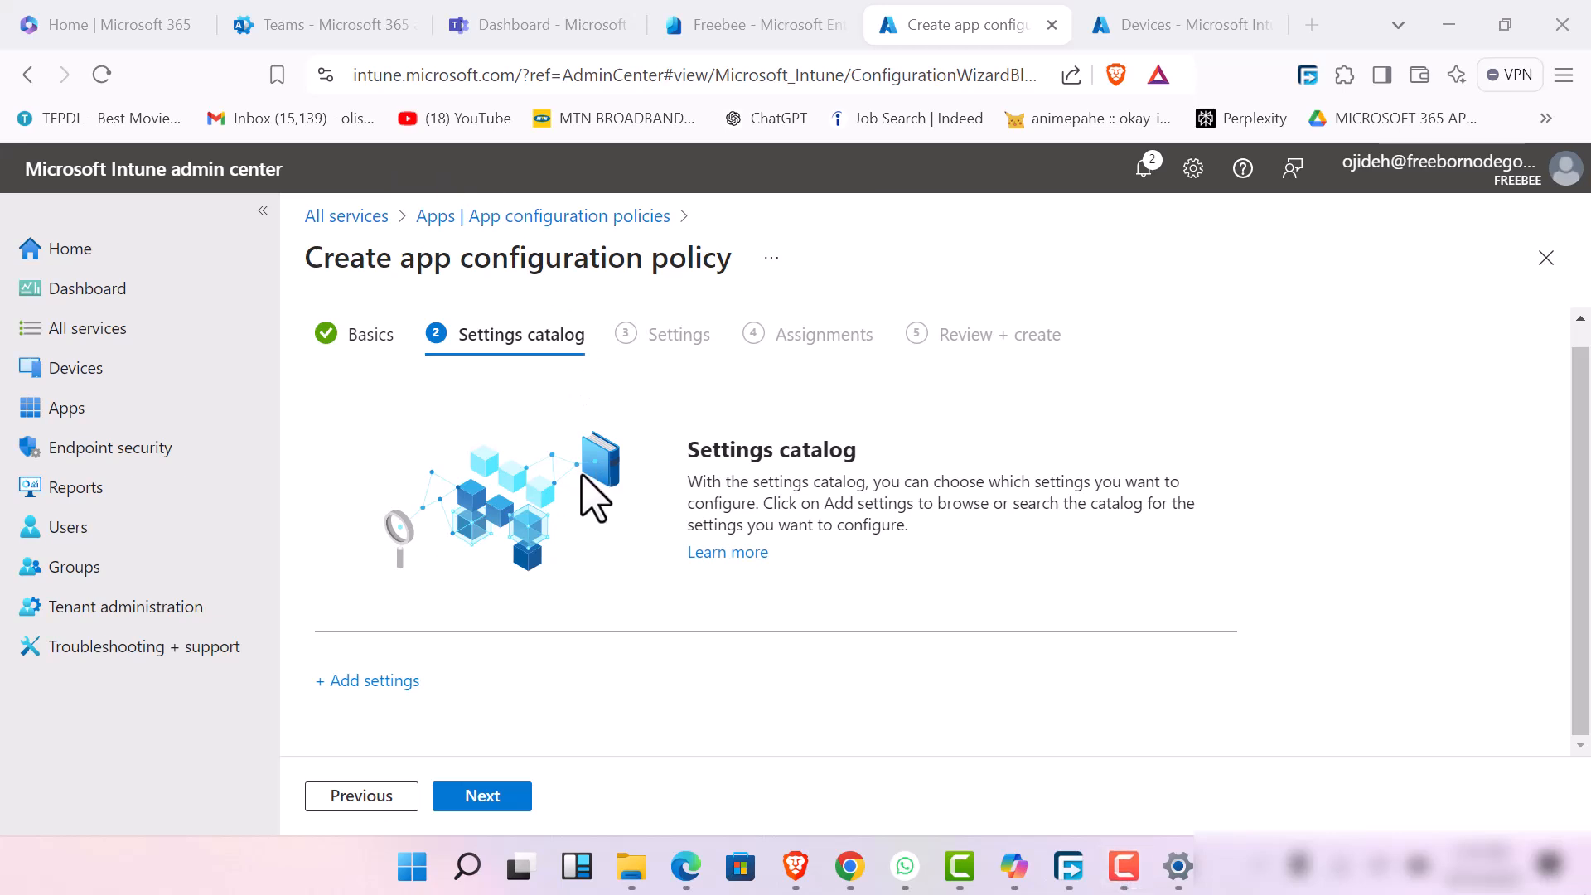
Start adding catalog settings, choose all settings at the Microsoft Edge category level, and browse the subcategories beneath it
left_click(370, 686)
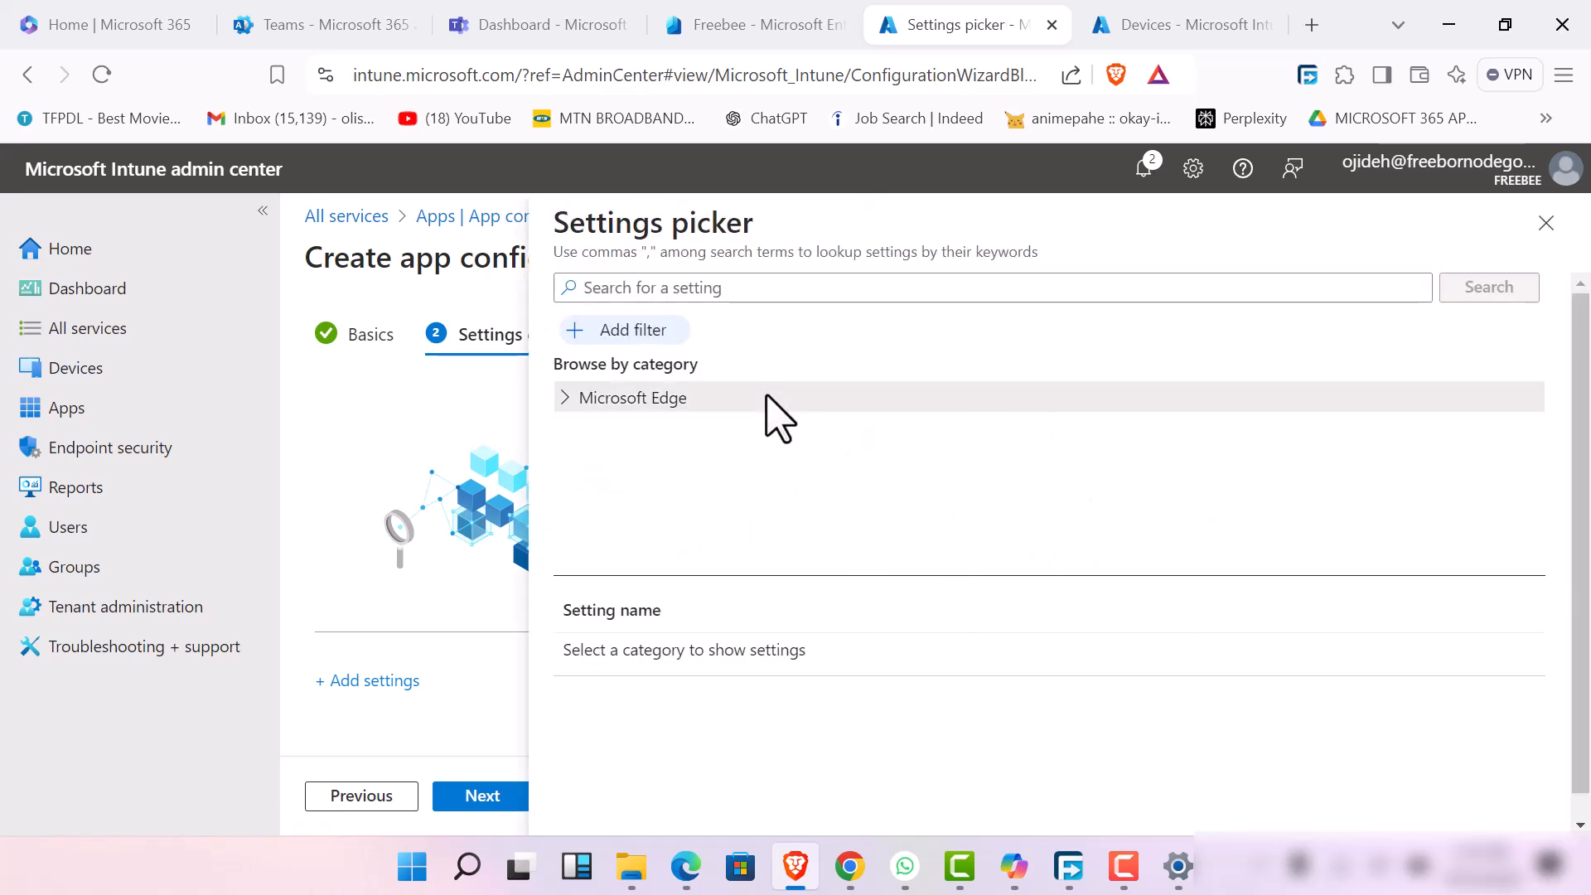
left_click(767, 397)
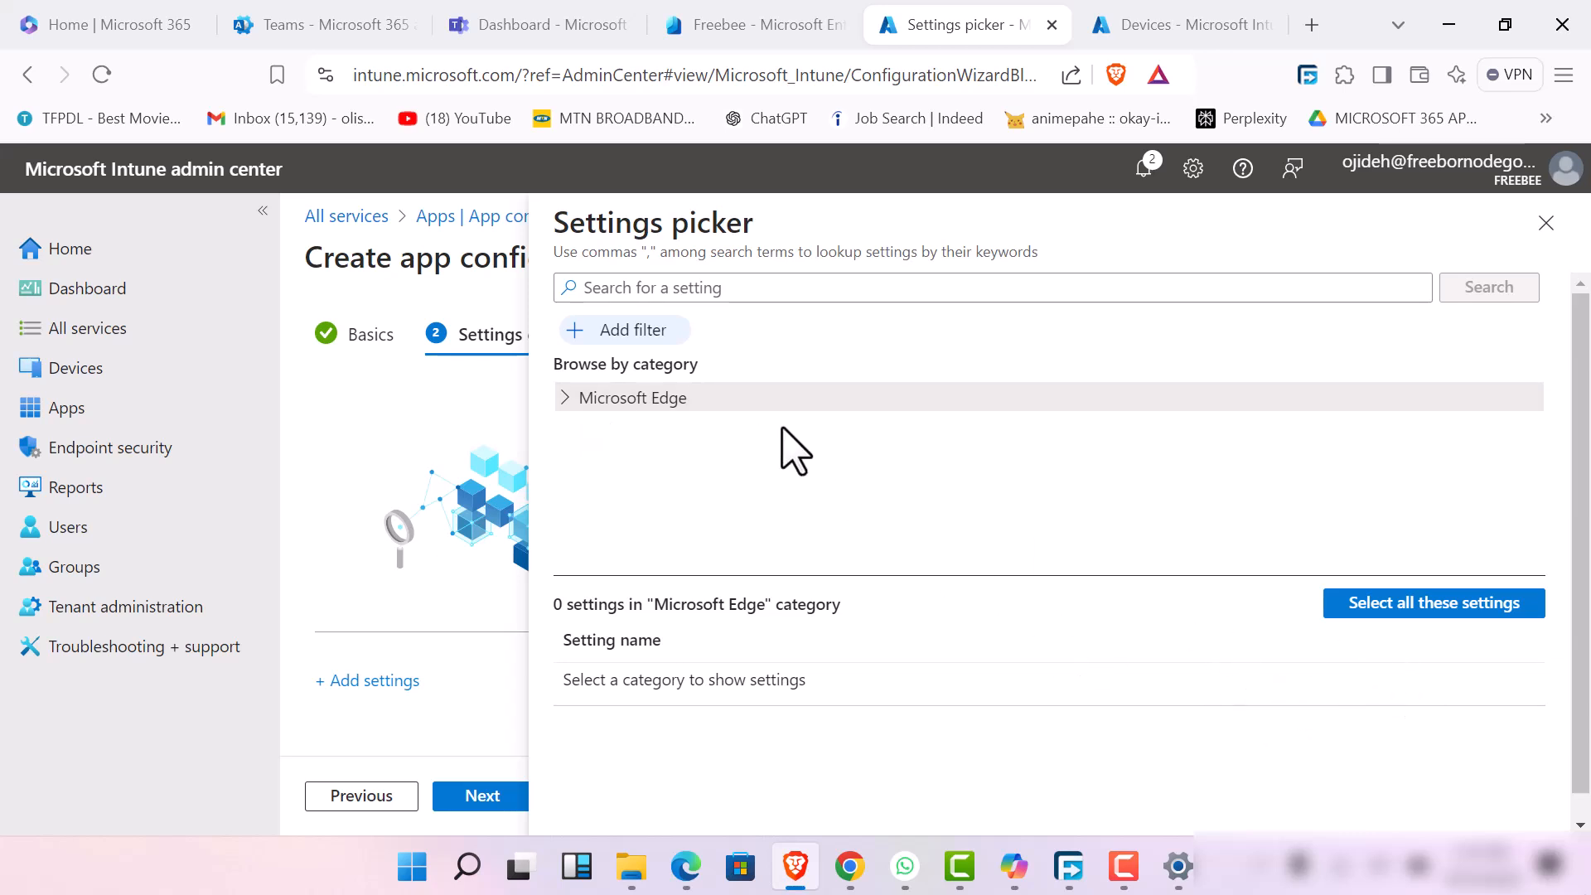
left_click(1431, 613)
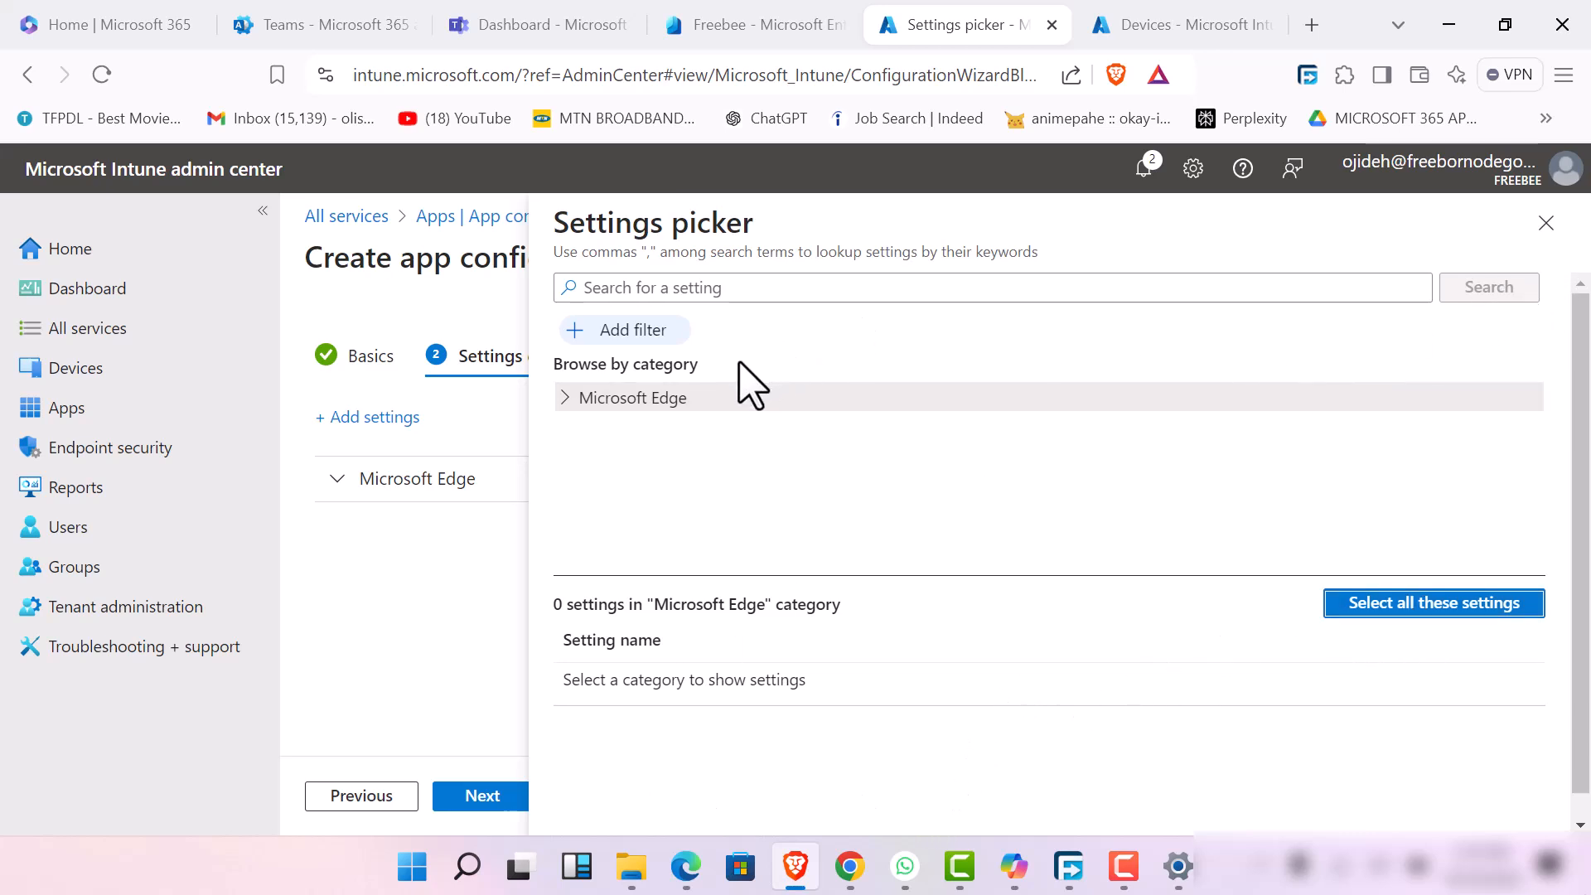
left_click(569, 398)
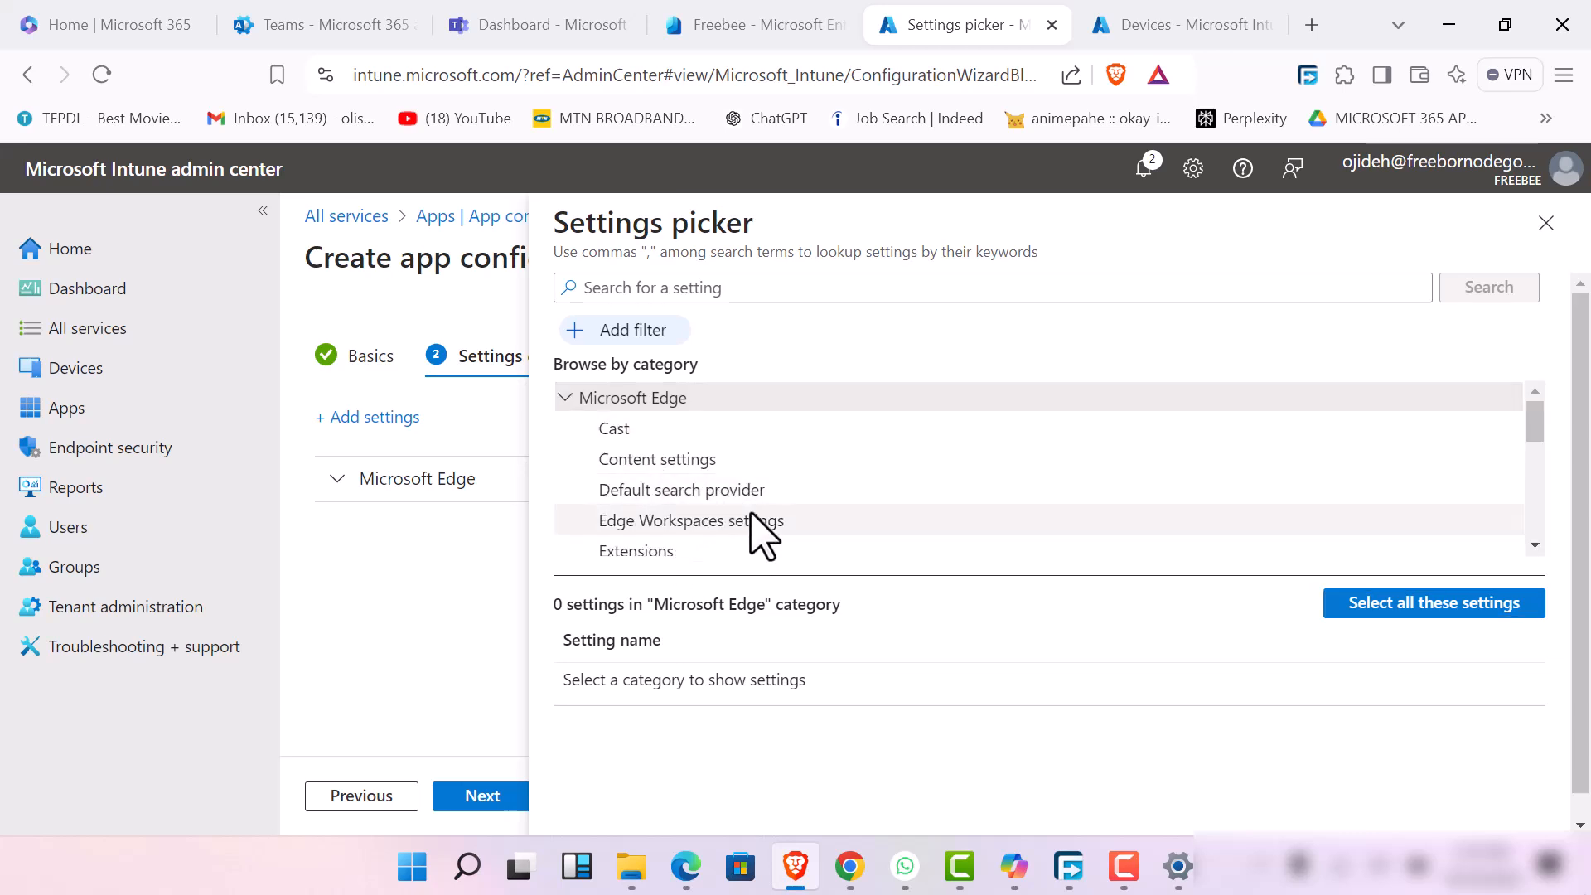
scroll(757, 533, "down", 3)
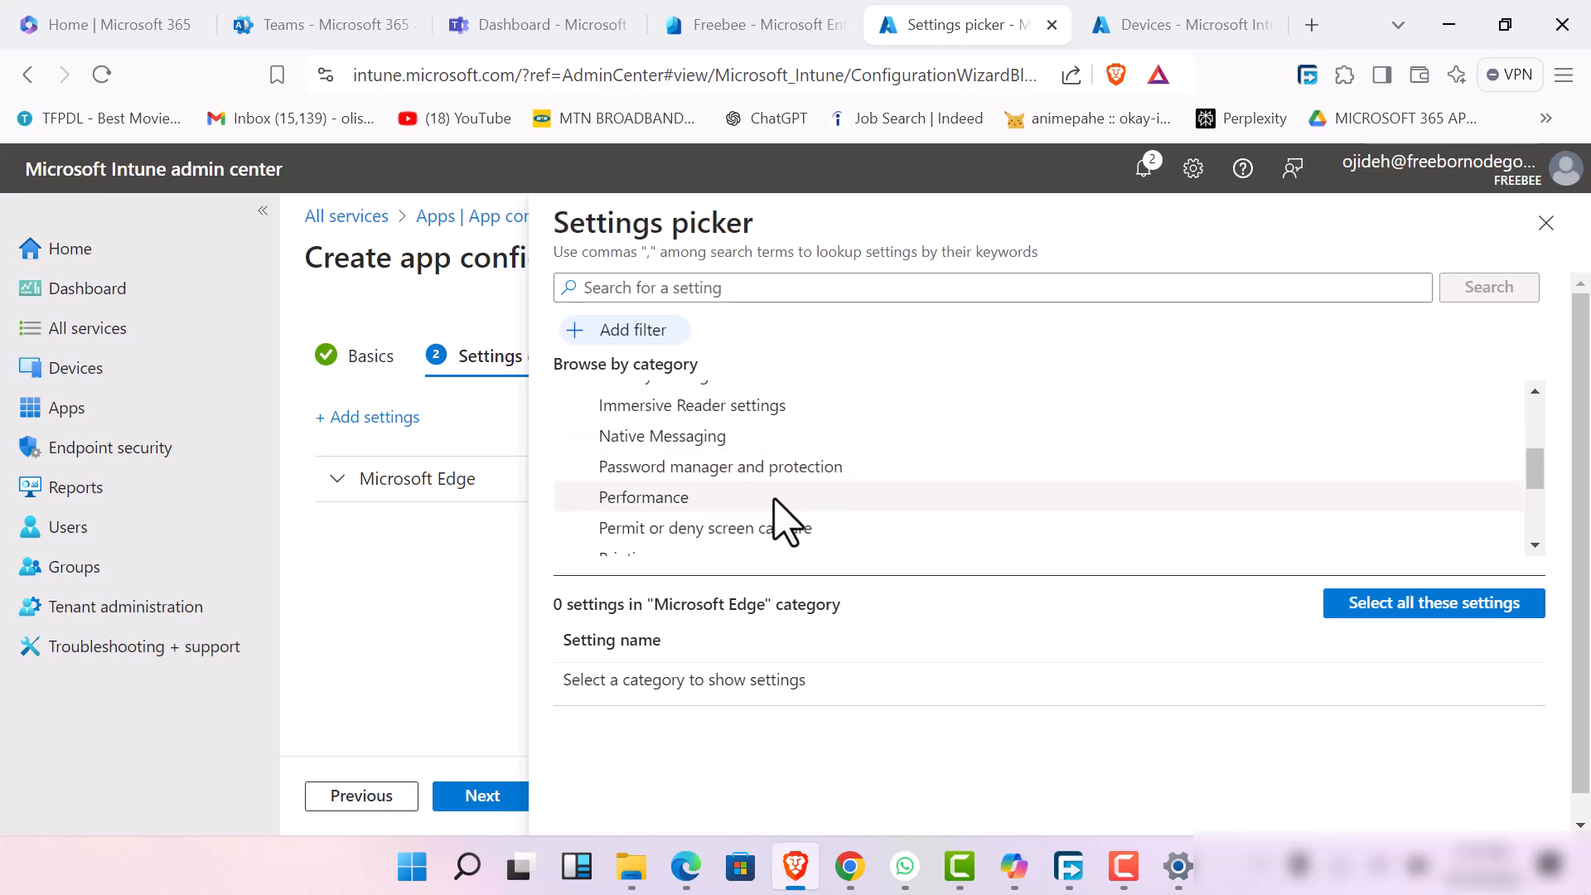
scroll(808, 505, "down", 5)
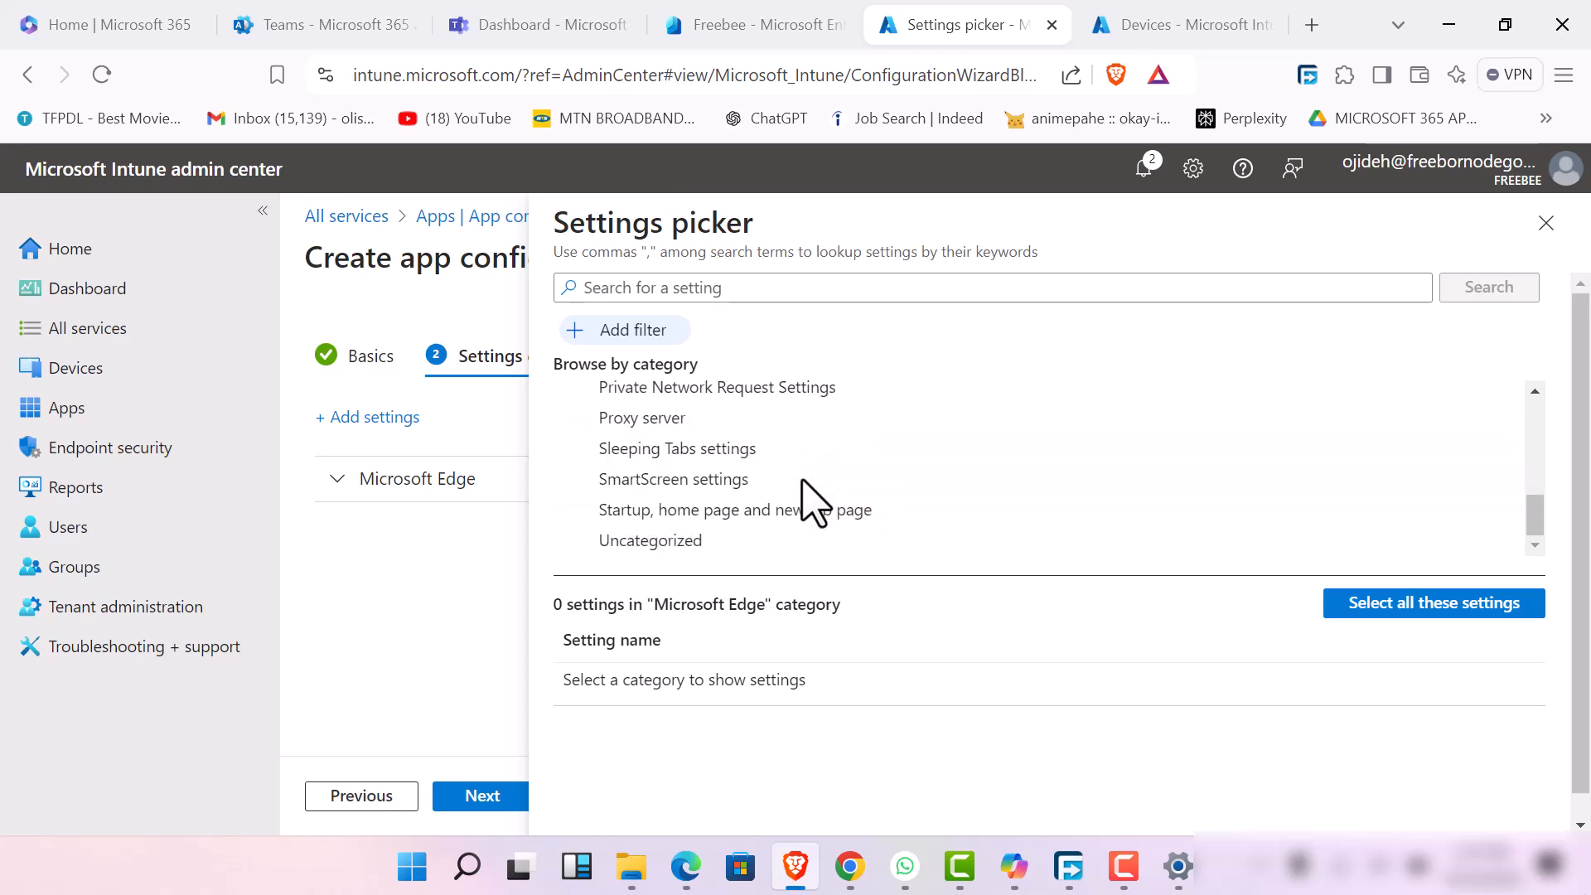
scroll(803, 507, "up", 5)
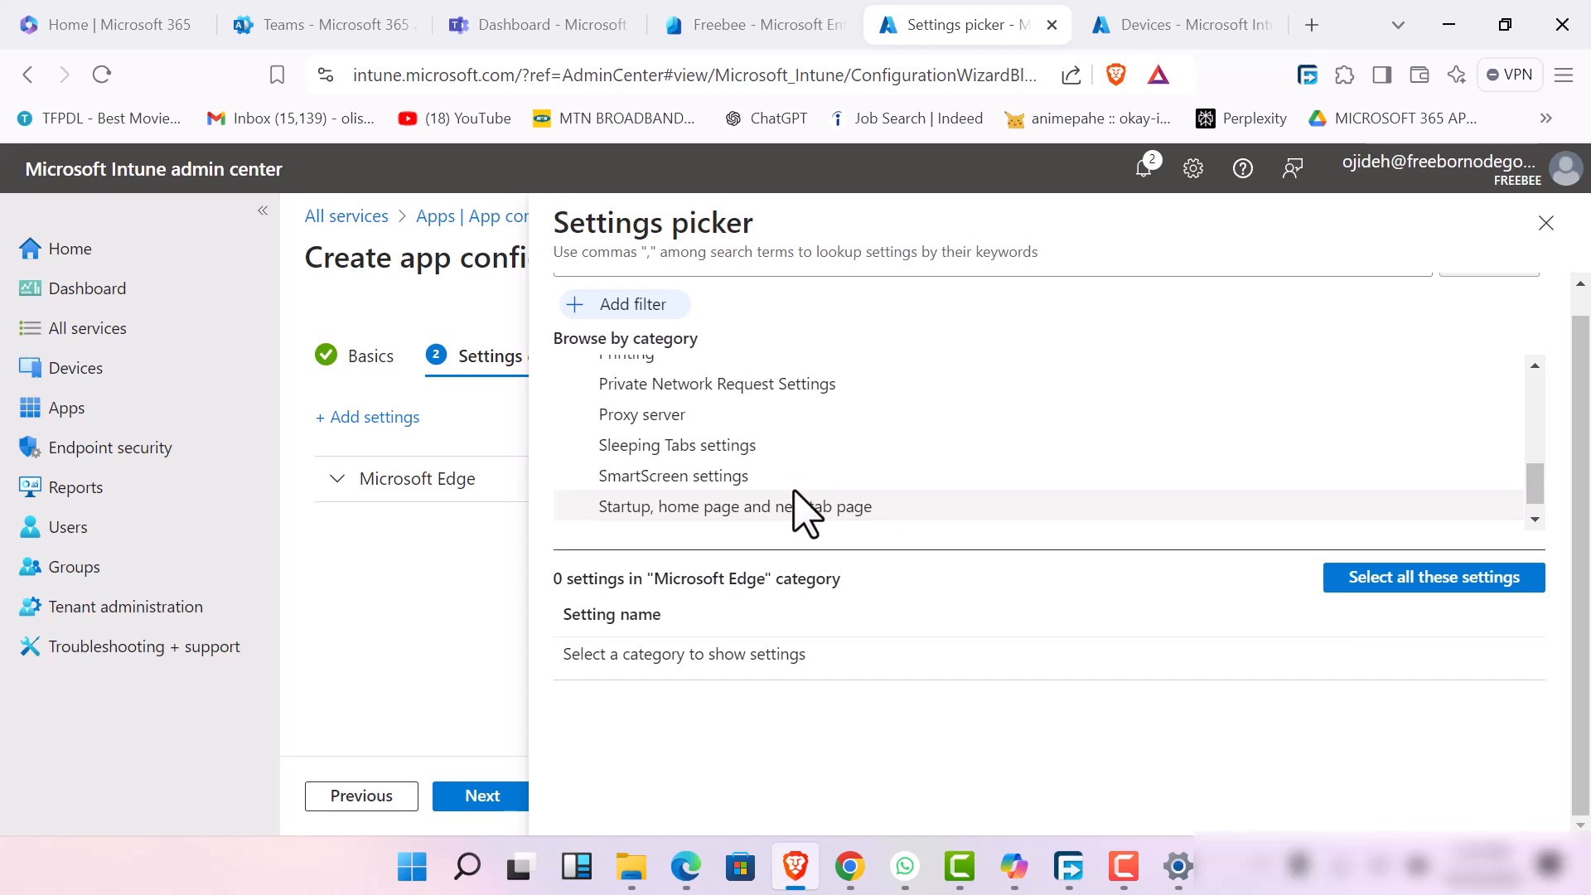
scroll(795, 488, "up", 2)
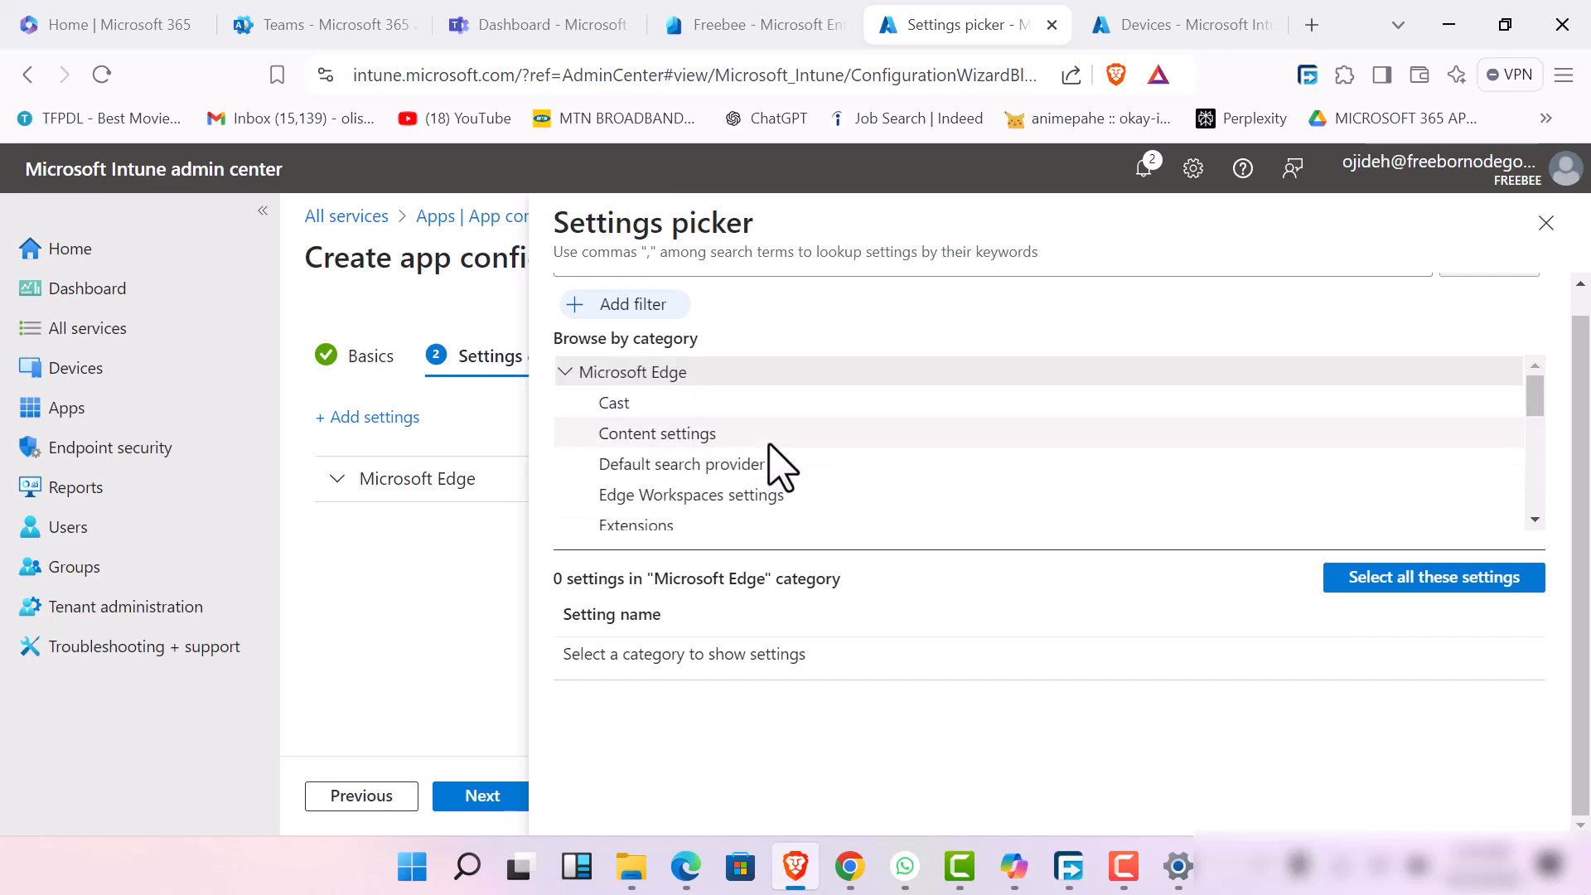
From the Edge Content settings, select JavaScript JIT on these sites, multiple automatic downloads, and notifications on specific sites
left_click(771, 439)
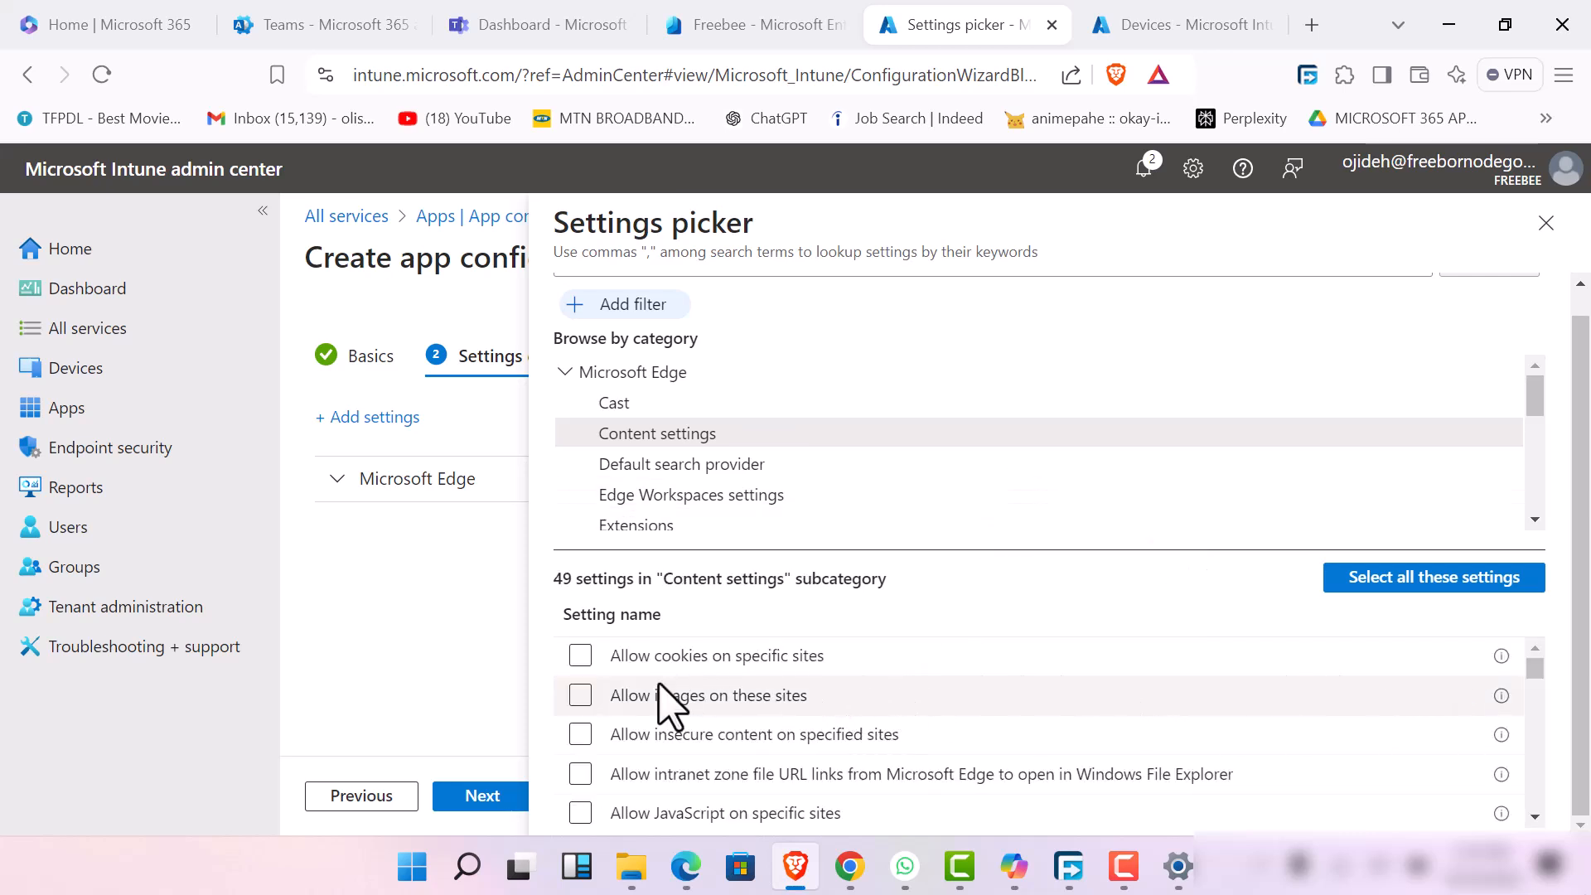
scroll(682, 760, "down", 3)
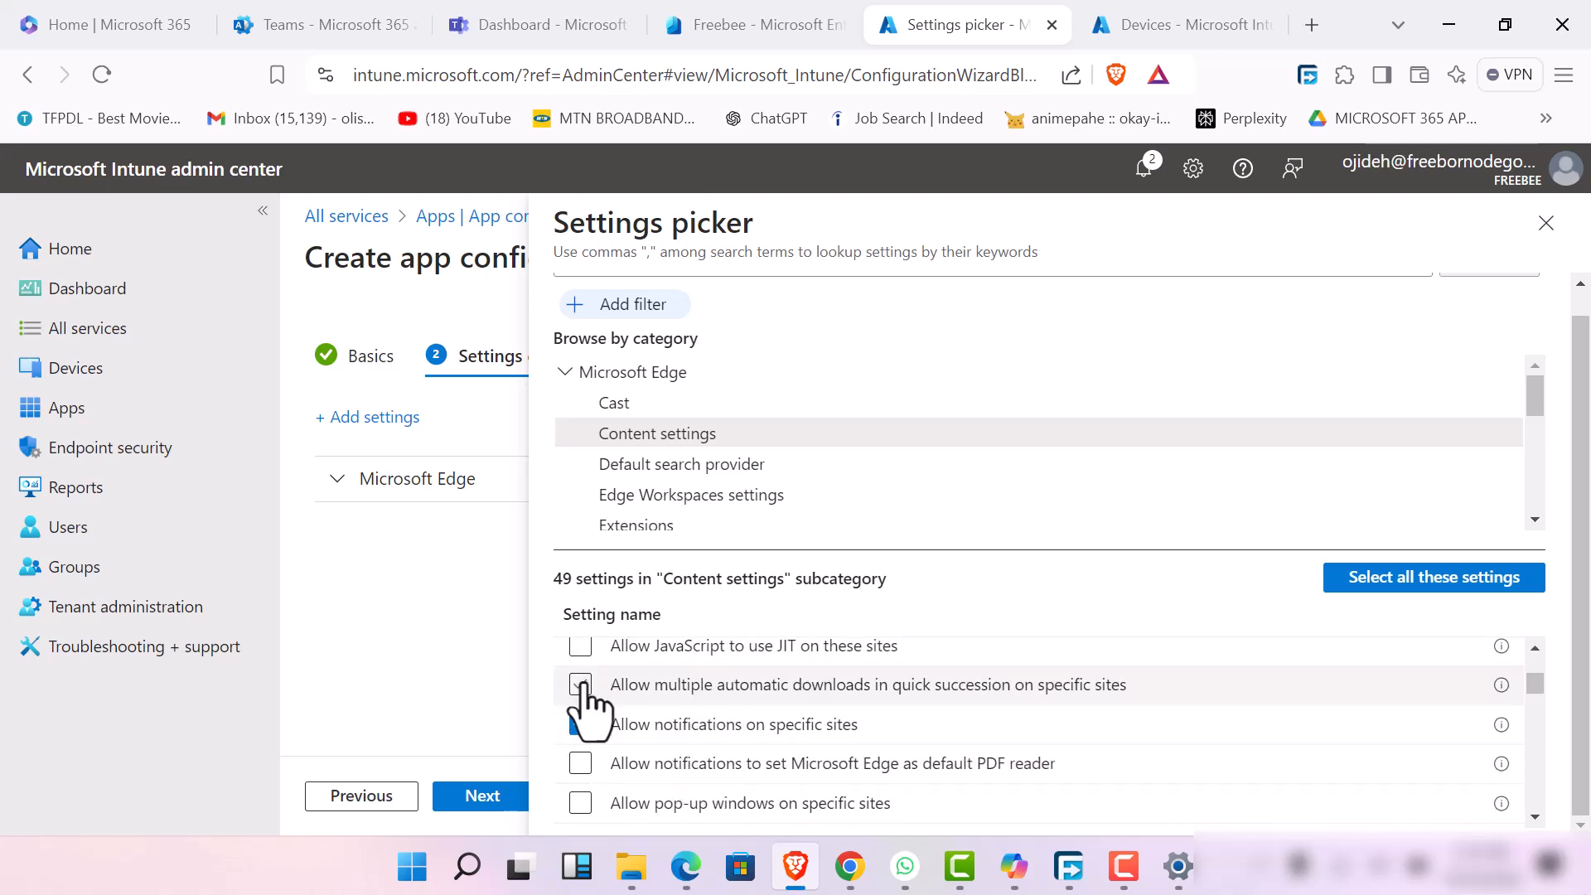
left_click(580, 684)
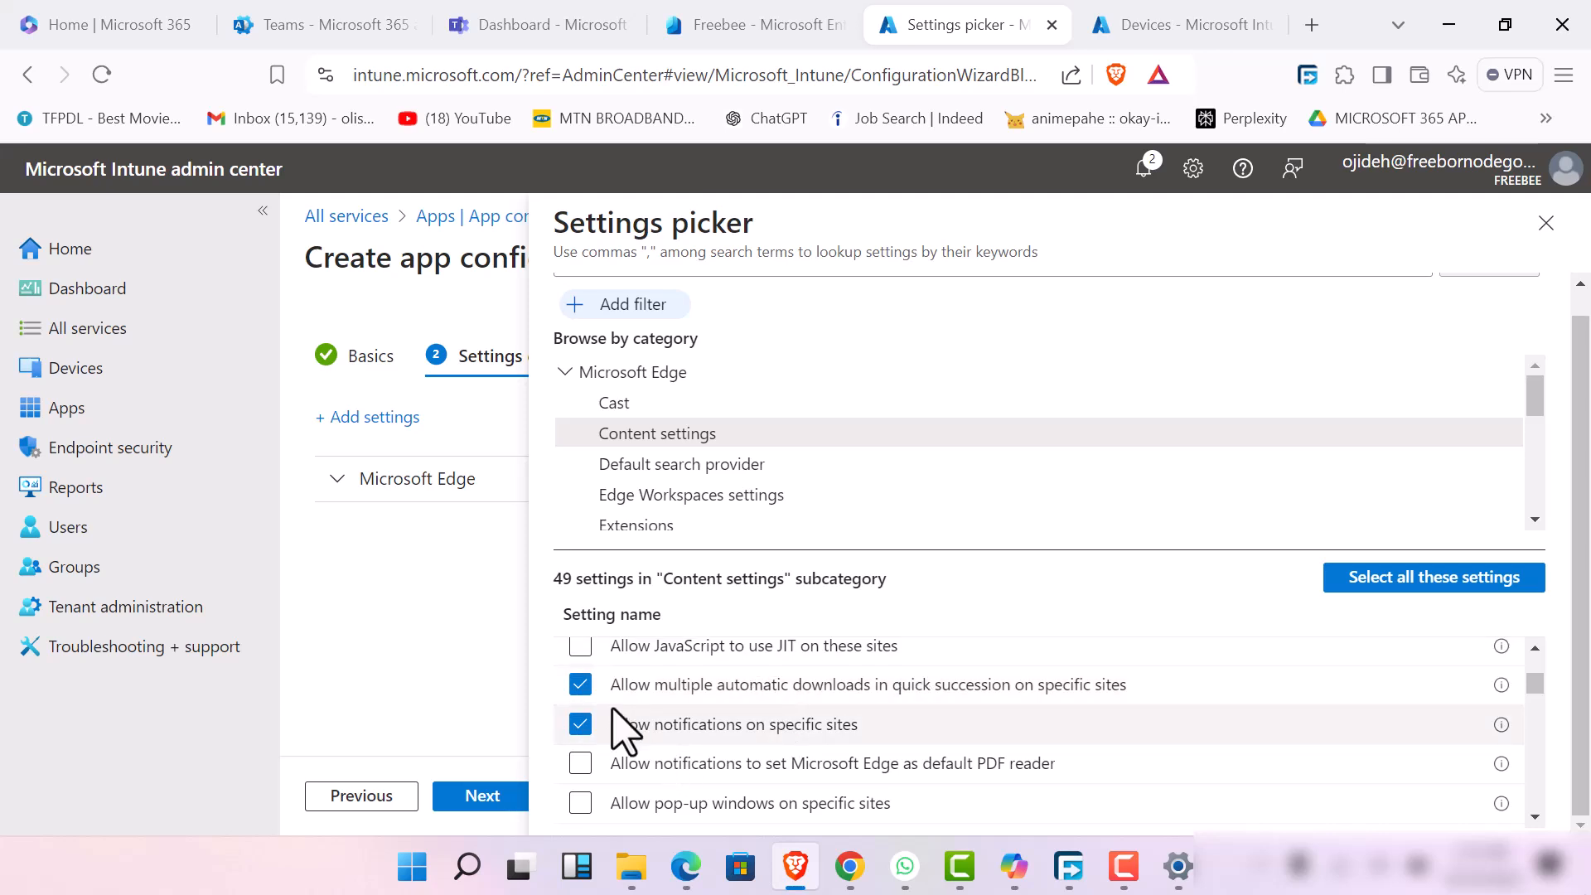
left_click(580, 646)
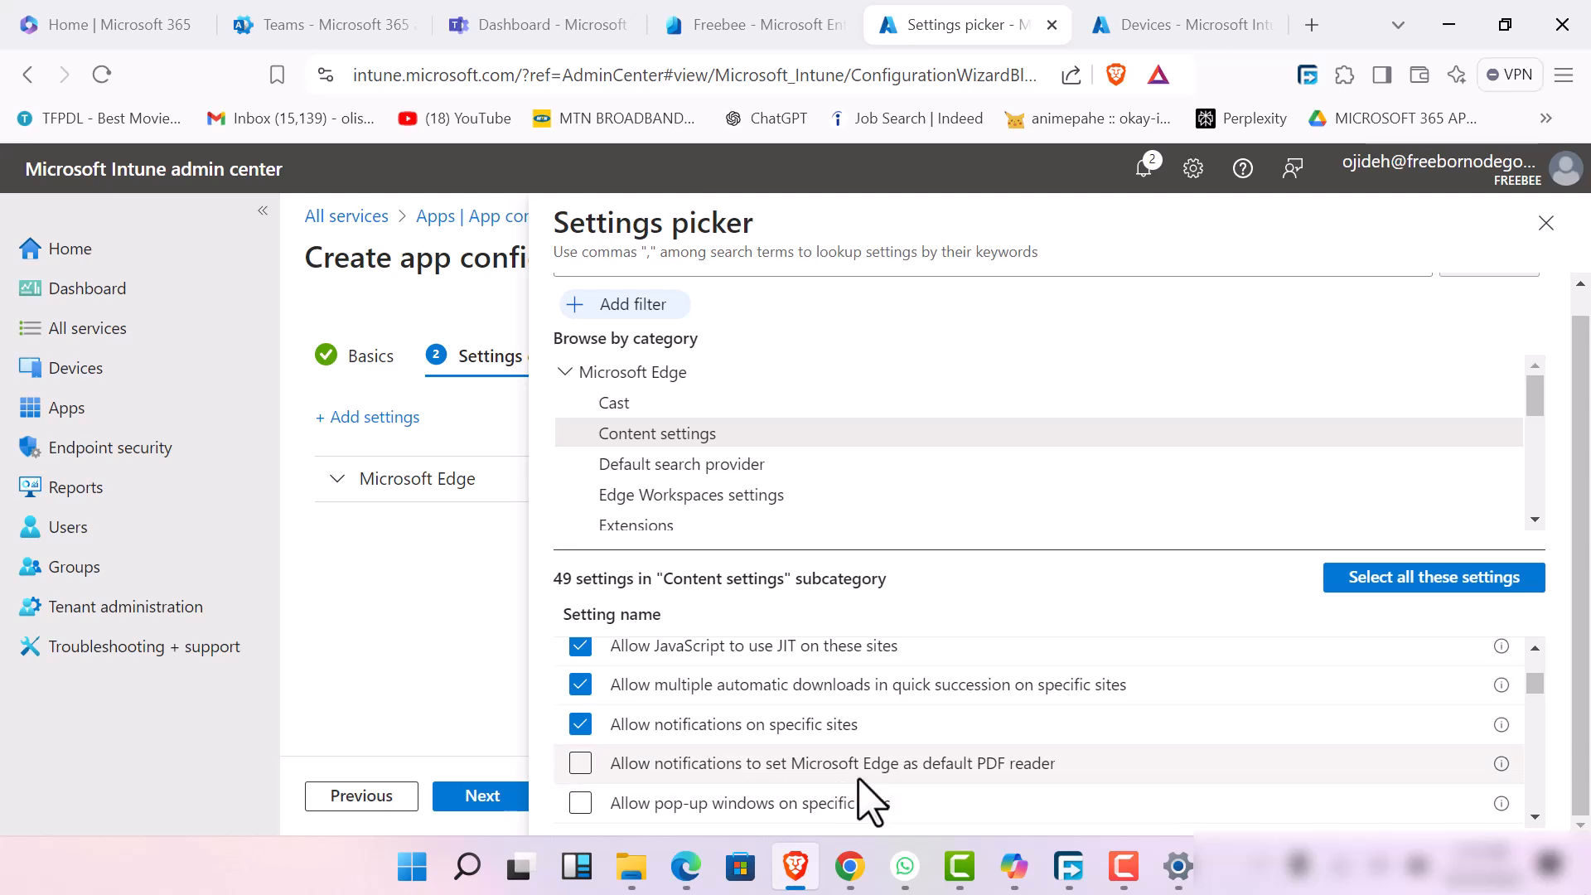
Select all settings in the Edge Content settings subcategory and close the settings picker
scroll(861, 795, "up", 3)
left_click(581, 701)
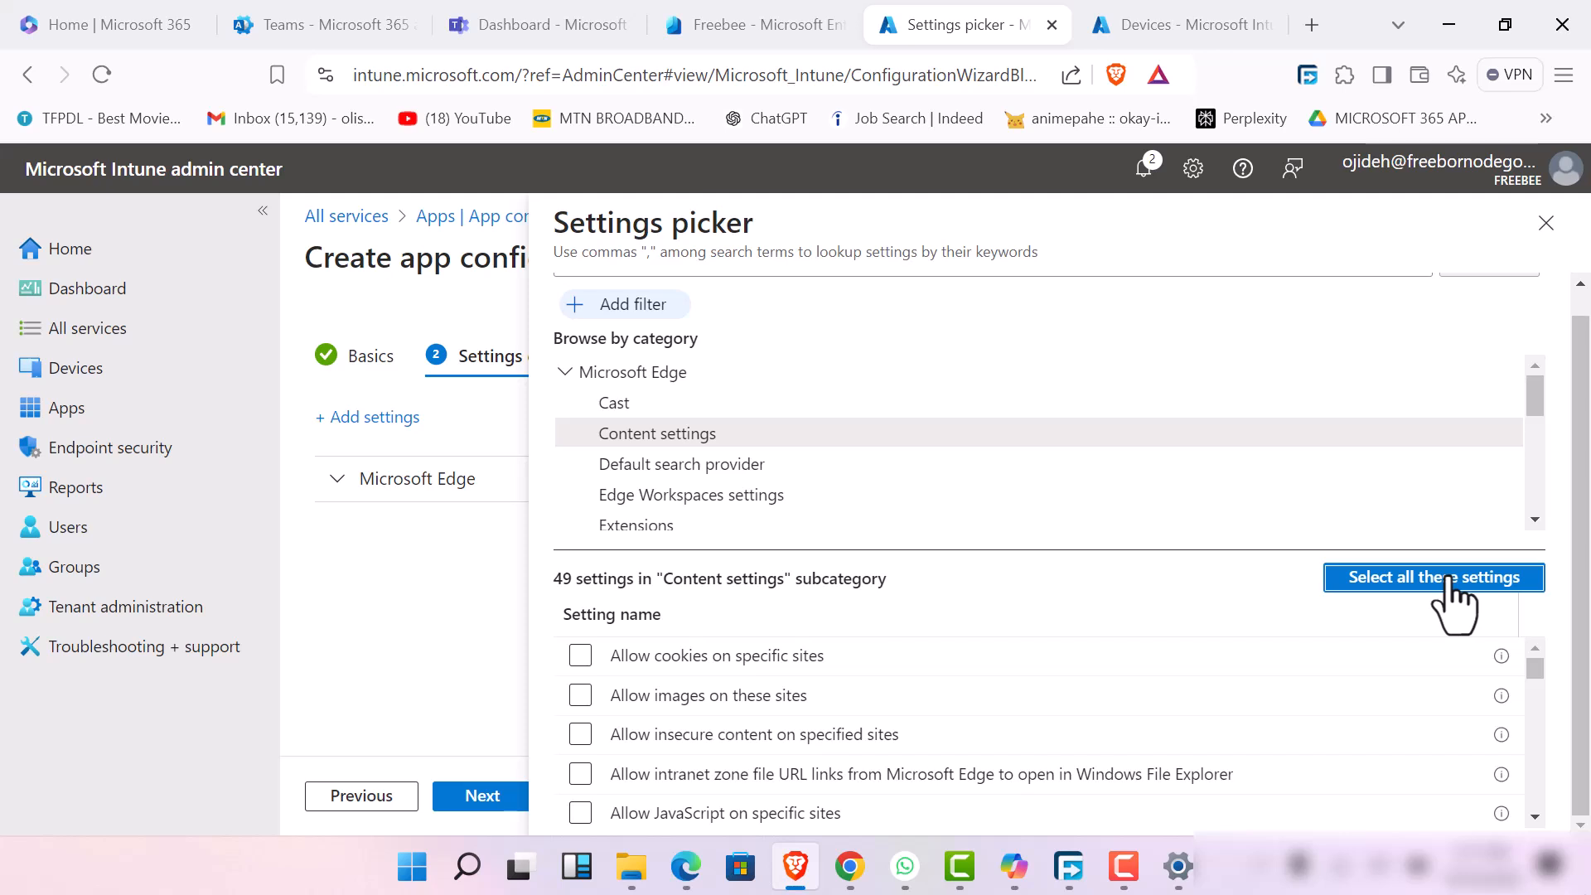
scroll(1267, 766, "down", 15)
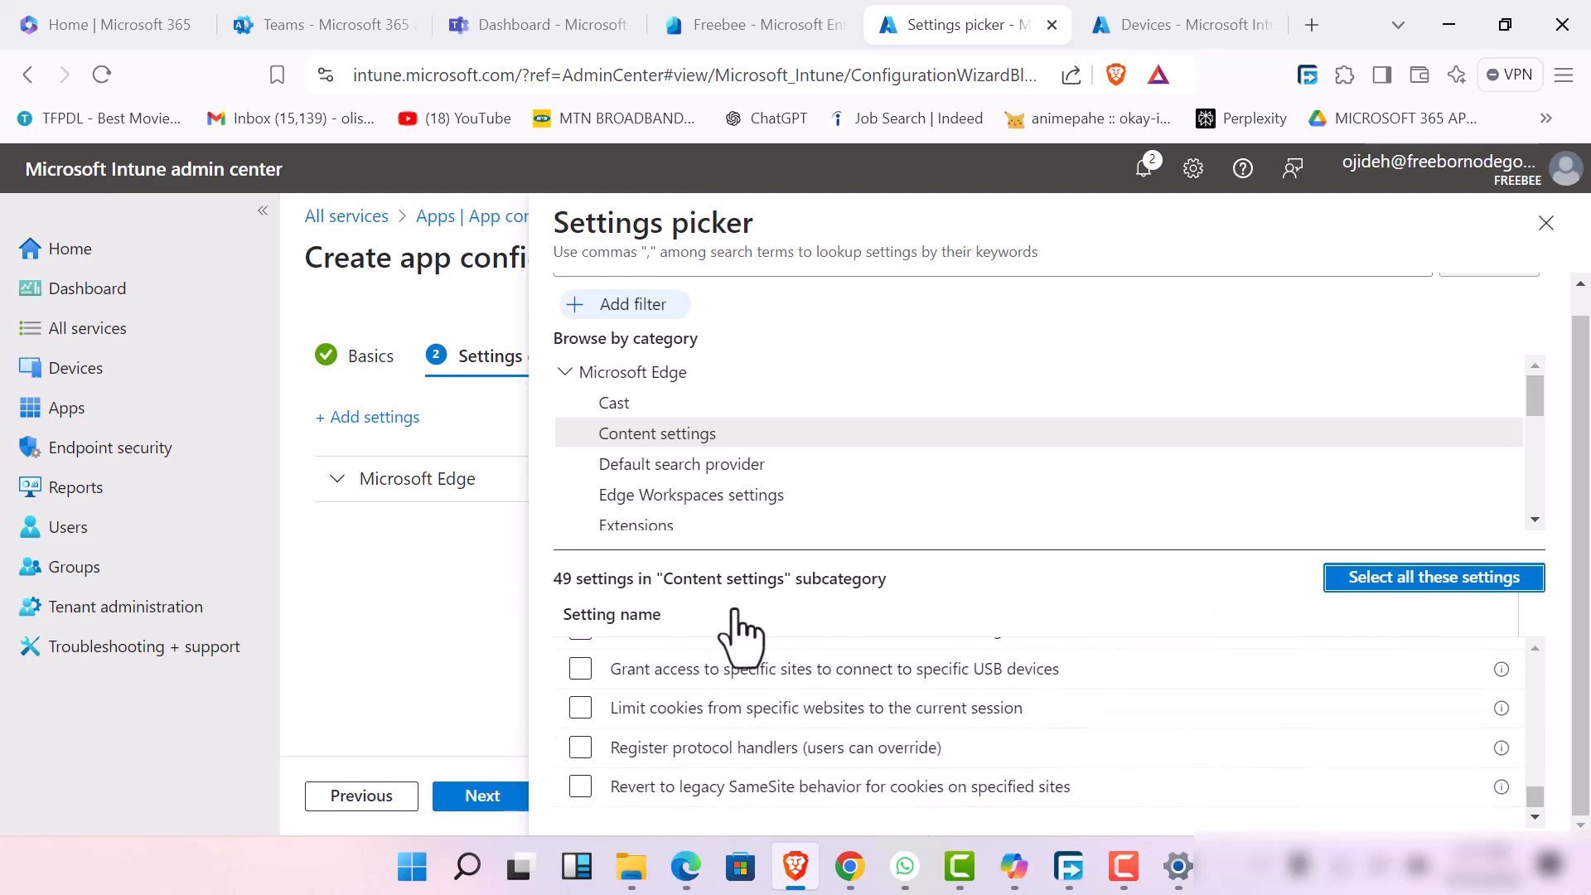
left_click(1456, 578)
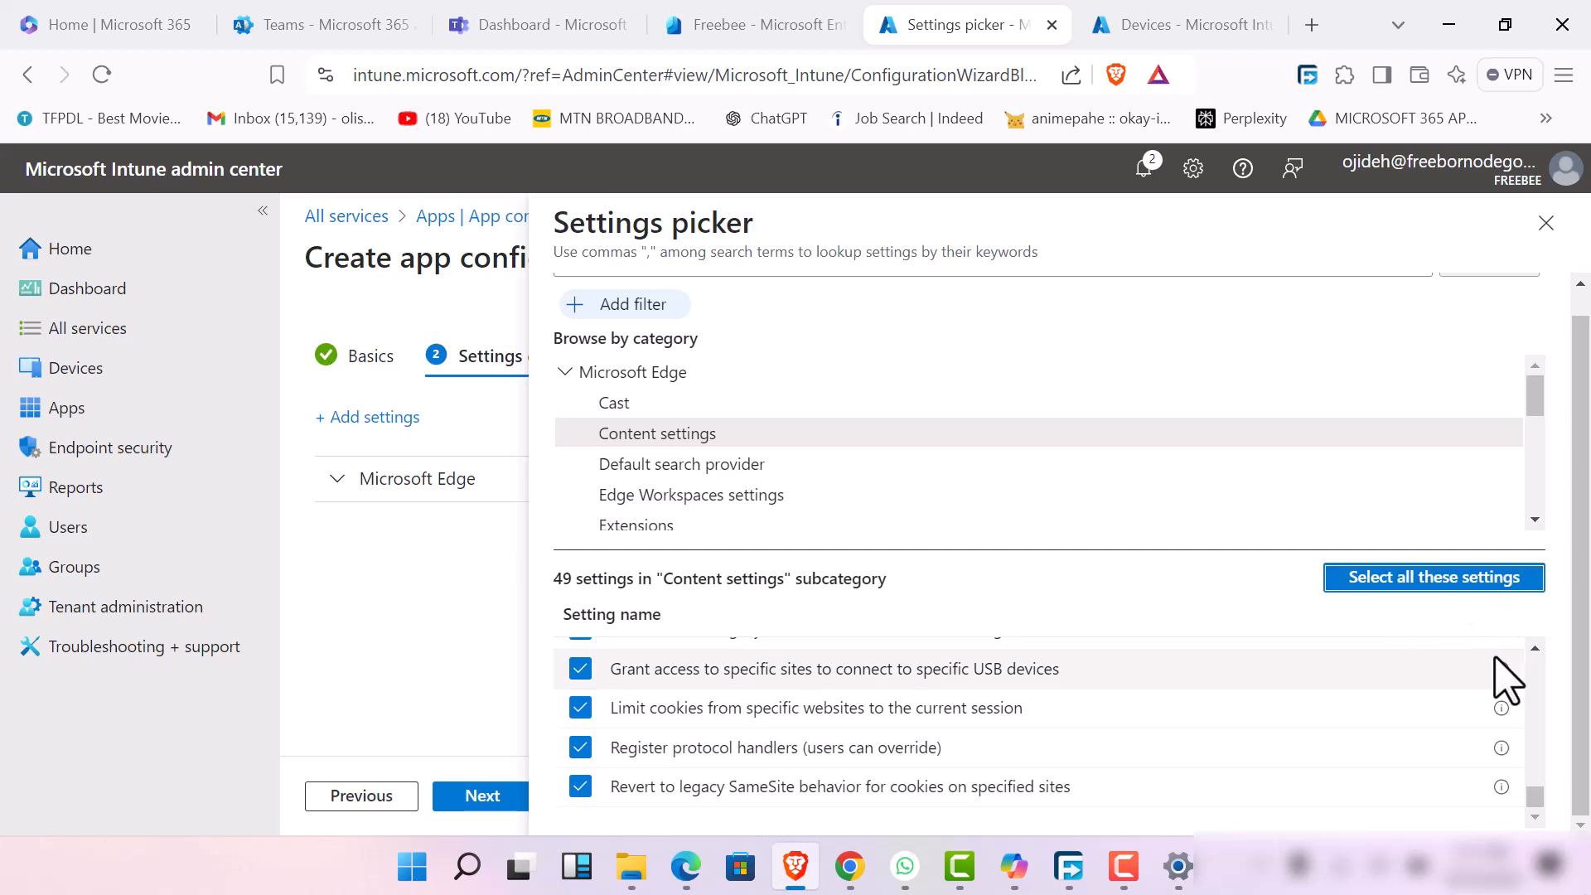
scroll(1492, 675, "up", 15)
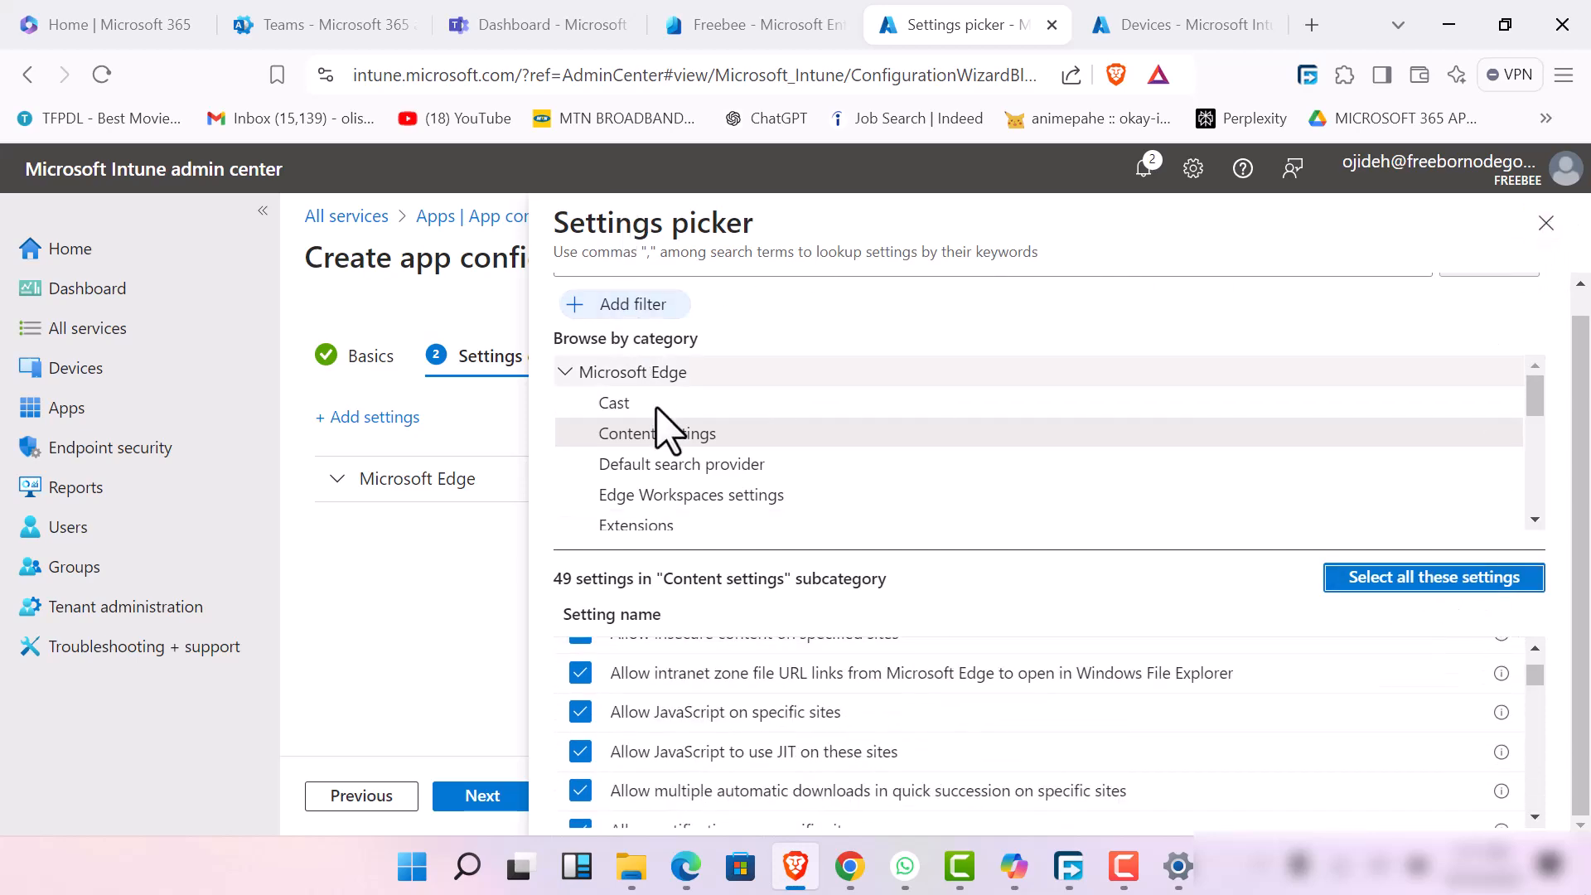
left_click(1546, 222)
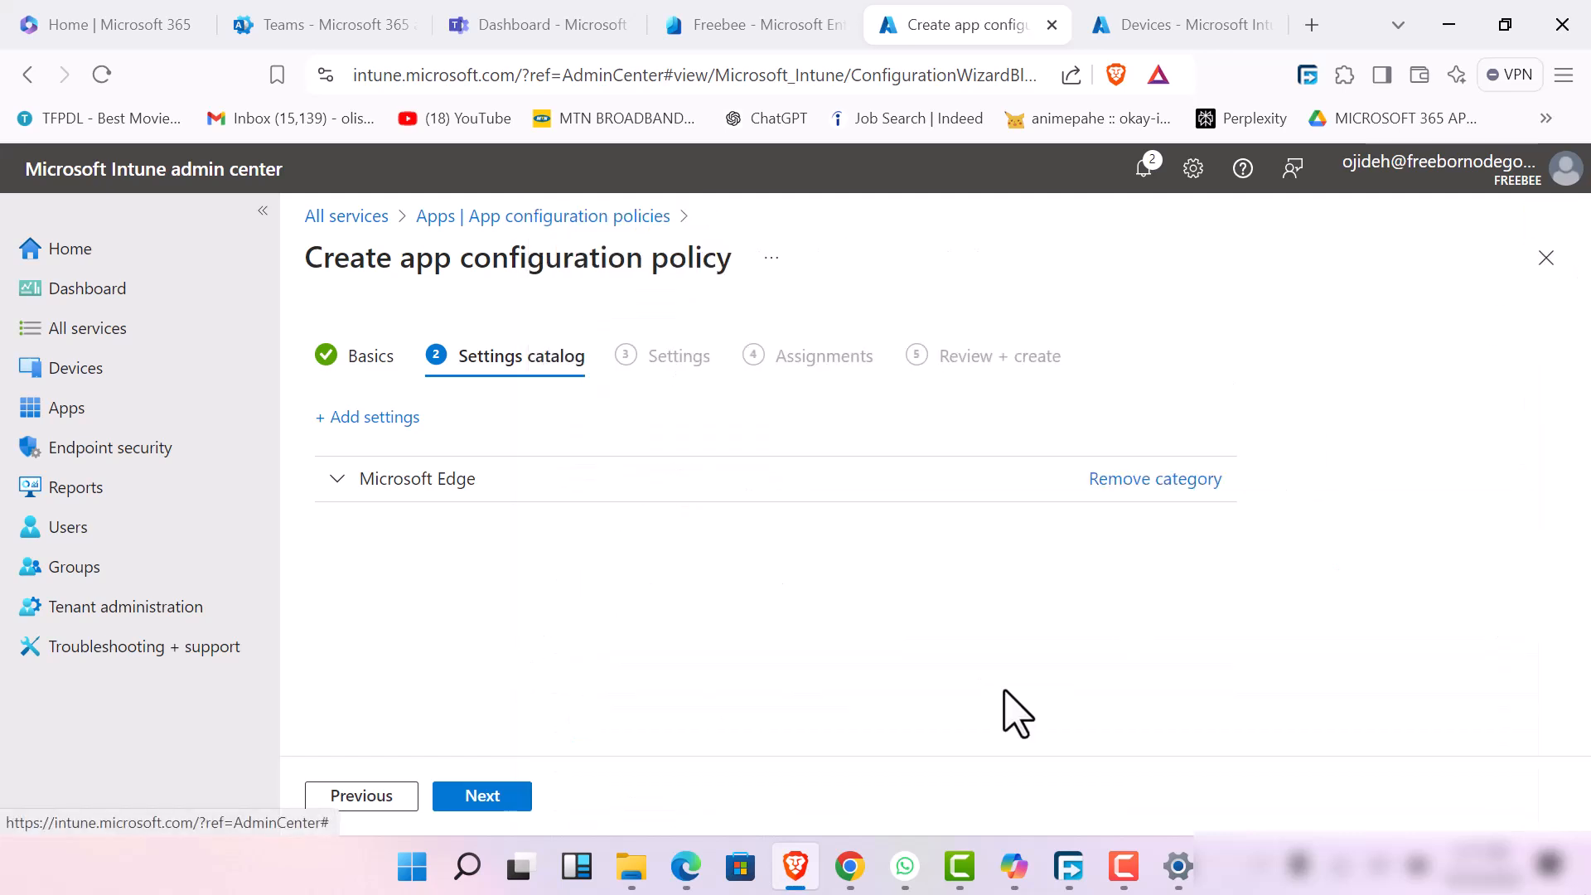
Expand and review the added Microsoft Edge settings, and remove the Content settings subcategory from the policy
left_click(335, 489)
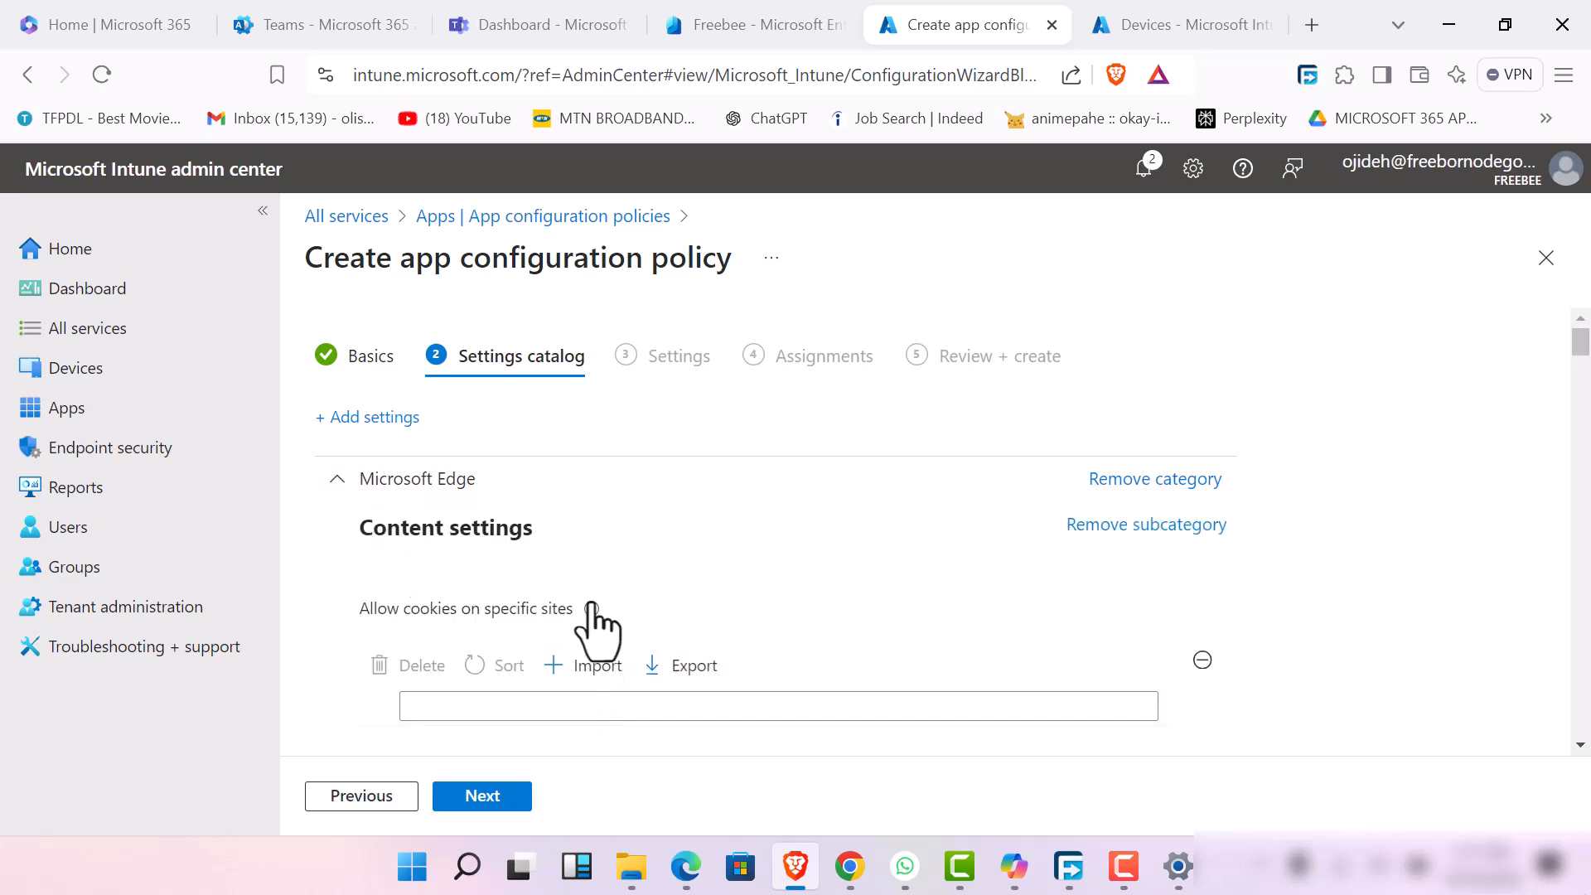
scroll(597, 632, "down", 10)
scroll(647, 714, "down", 5)
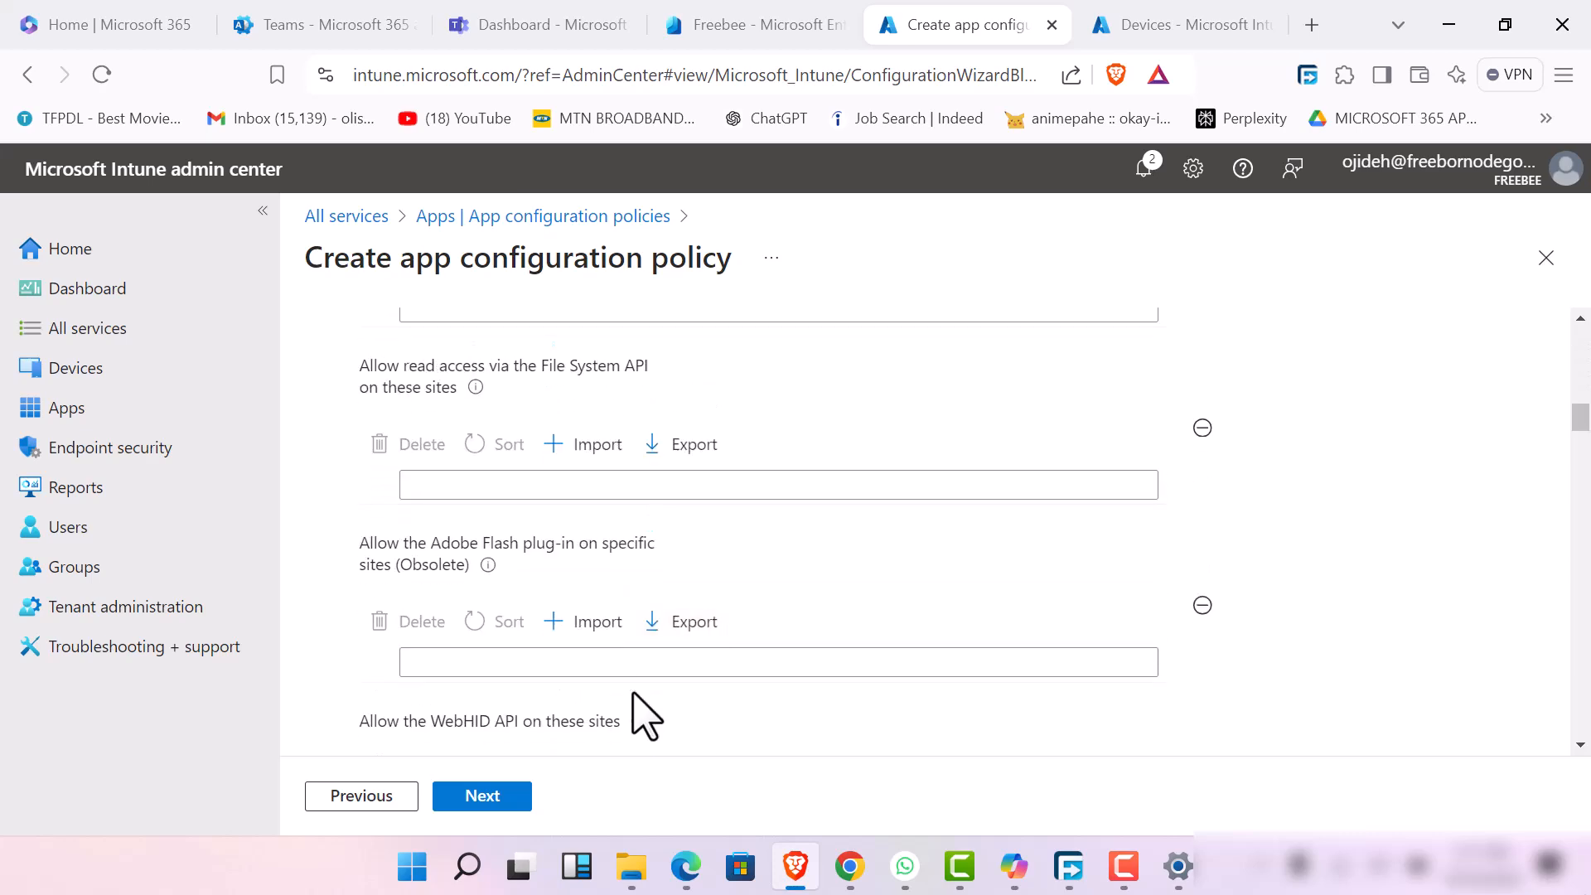
scroll(646, 714, "up", 15)
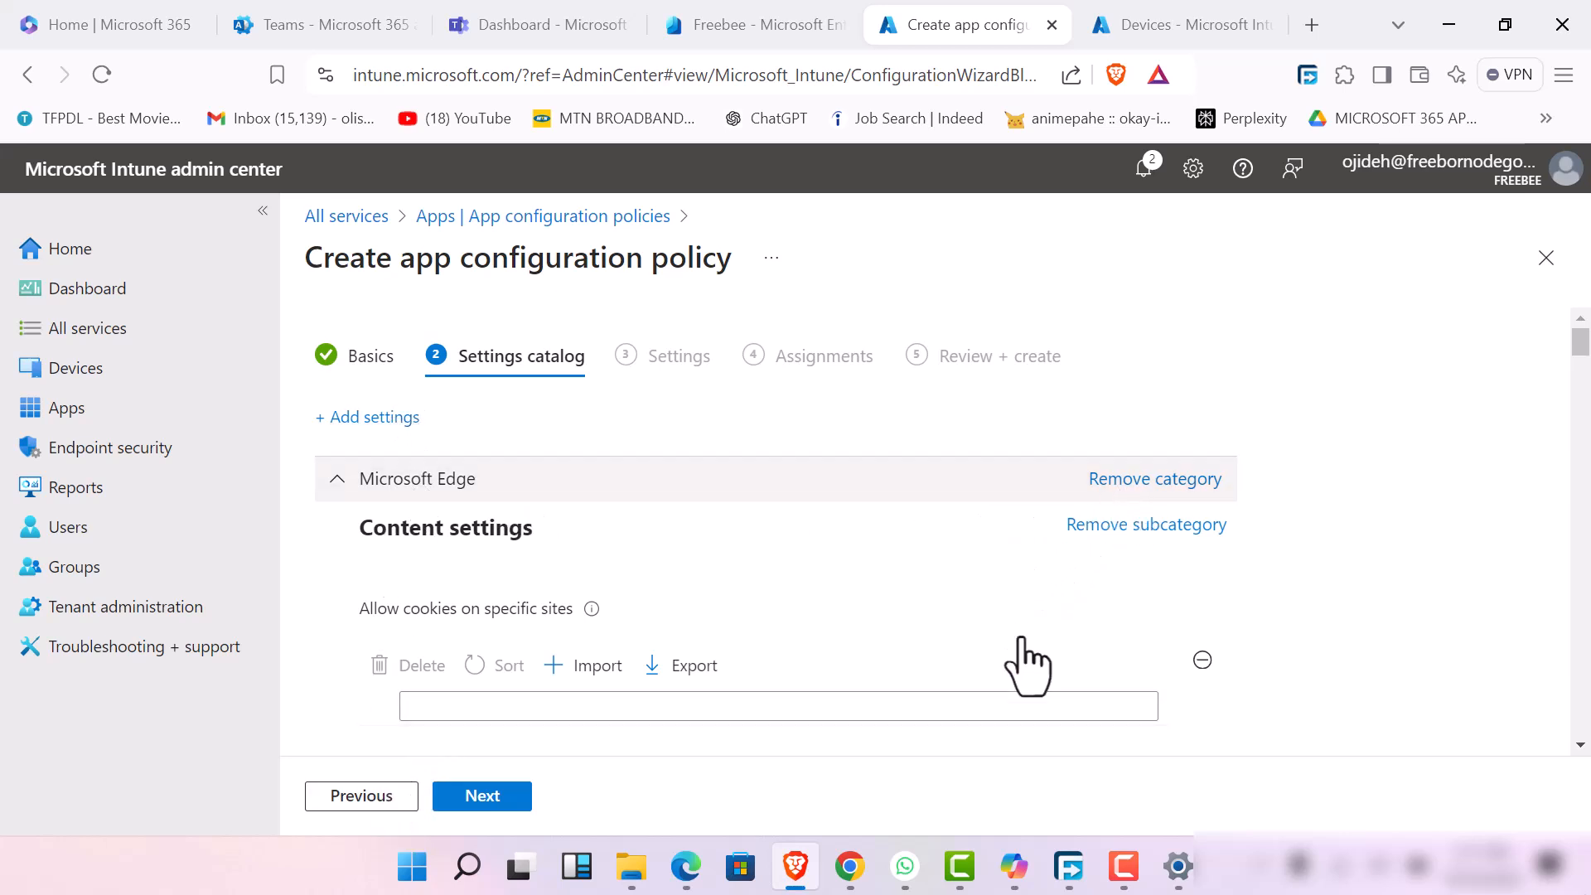
left_click(1120, 527)
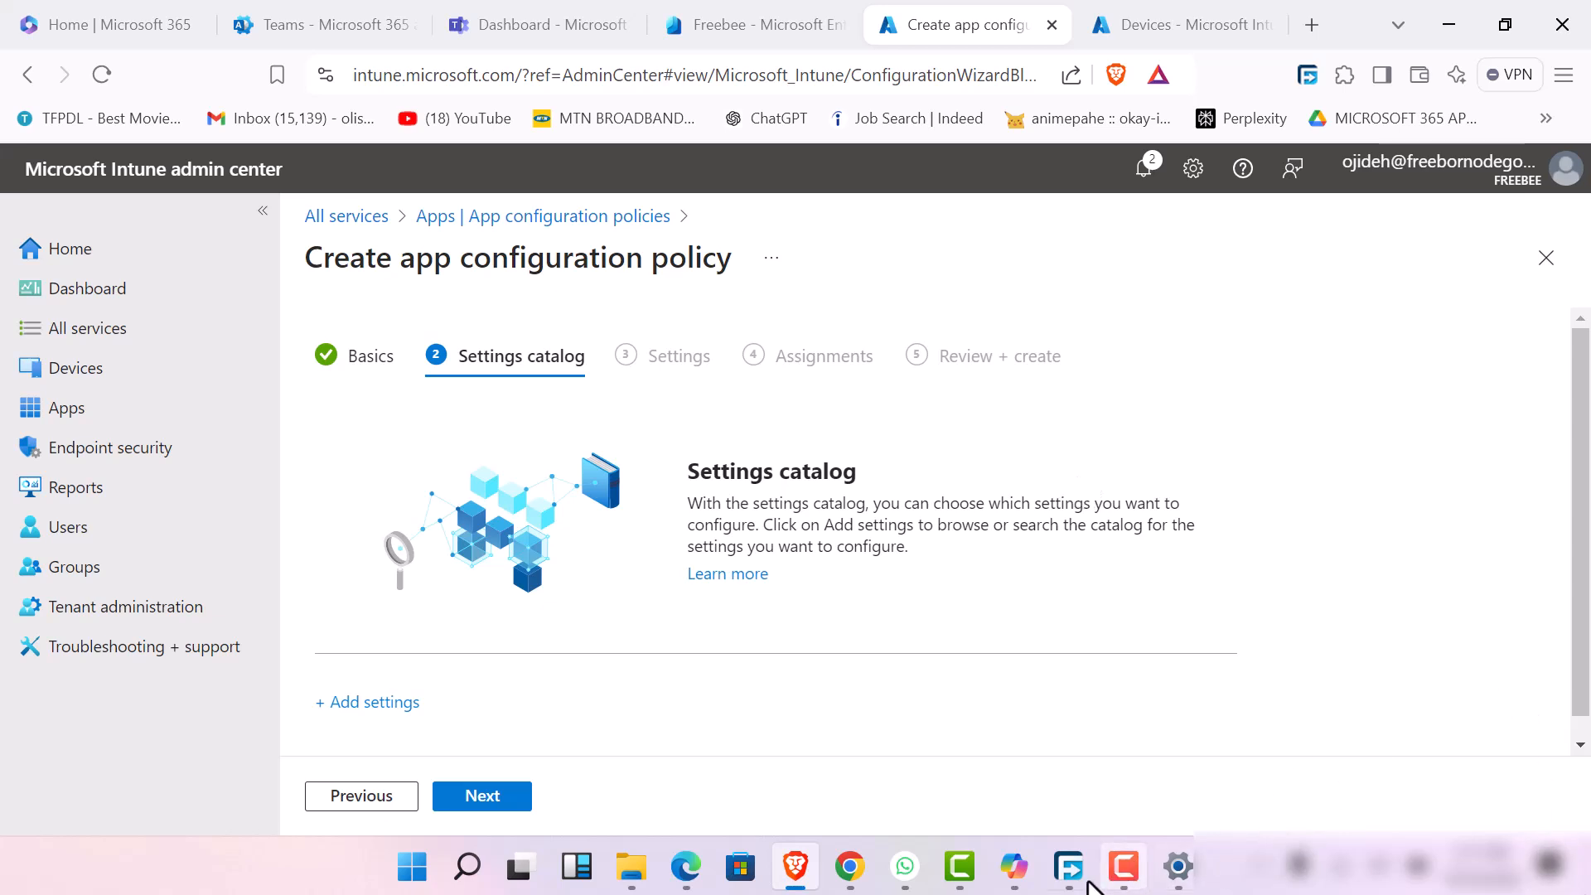
Add the "Enable the default search provider" setting from Microsoft Edge's Default search provider subcategory to the policy
left_click(1114, 863)
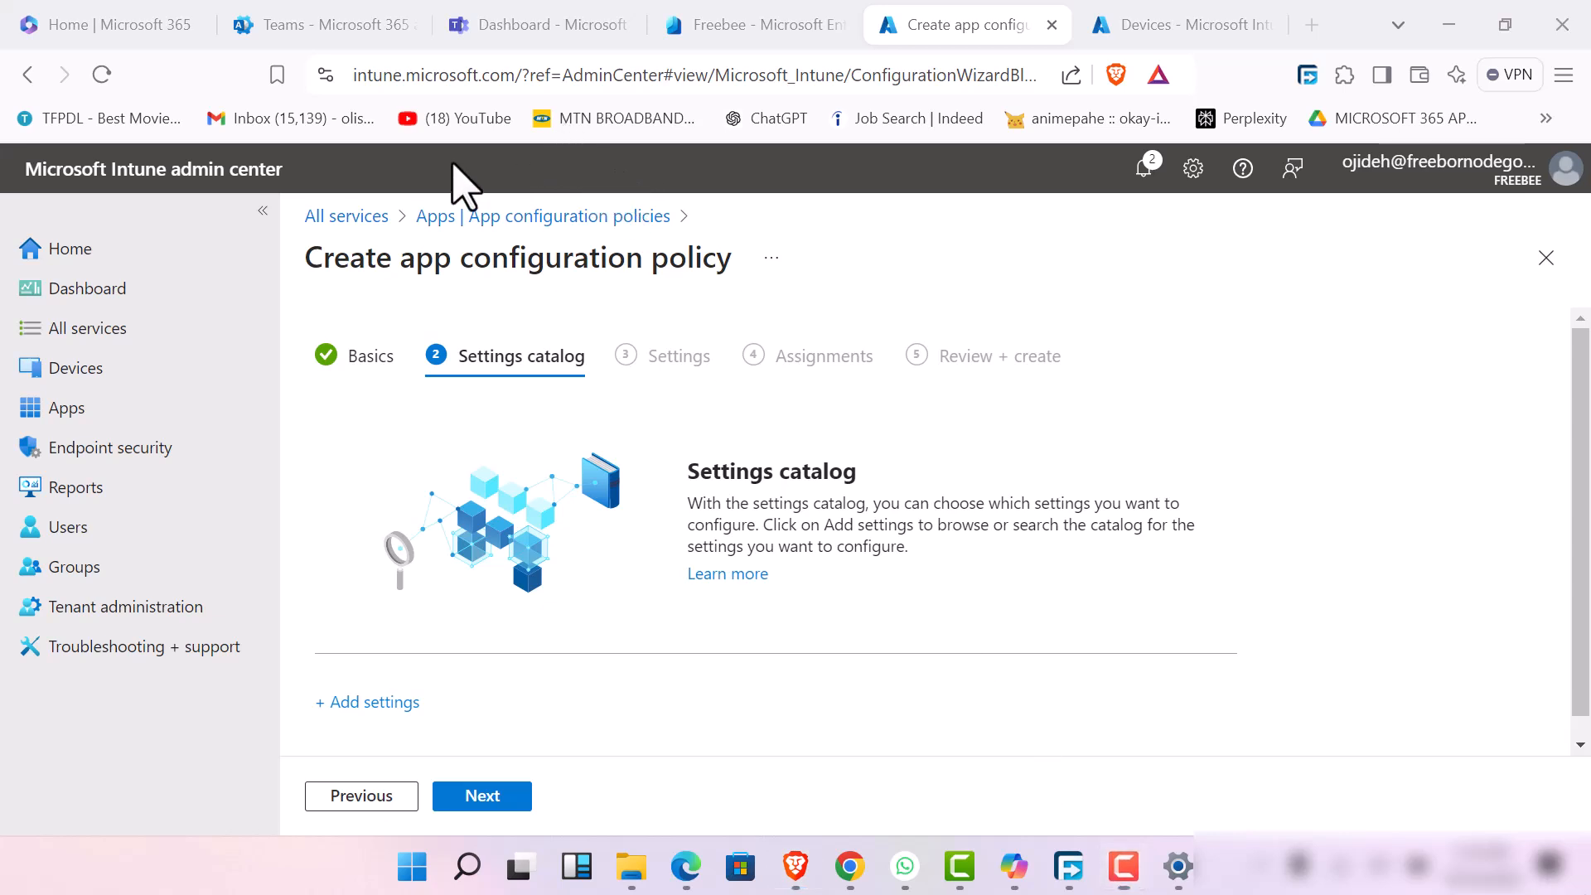
left_click(395, 703)
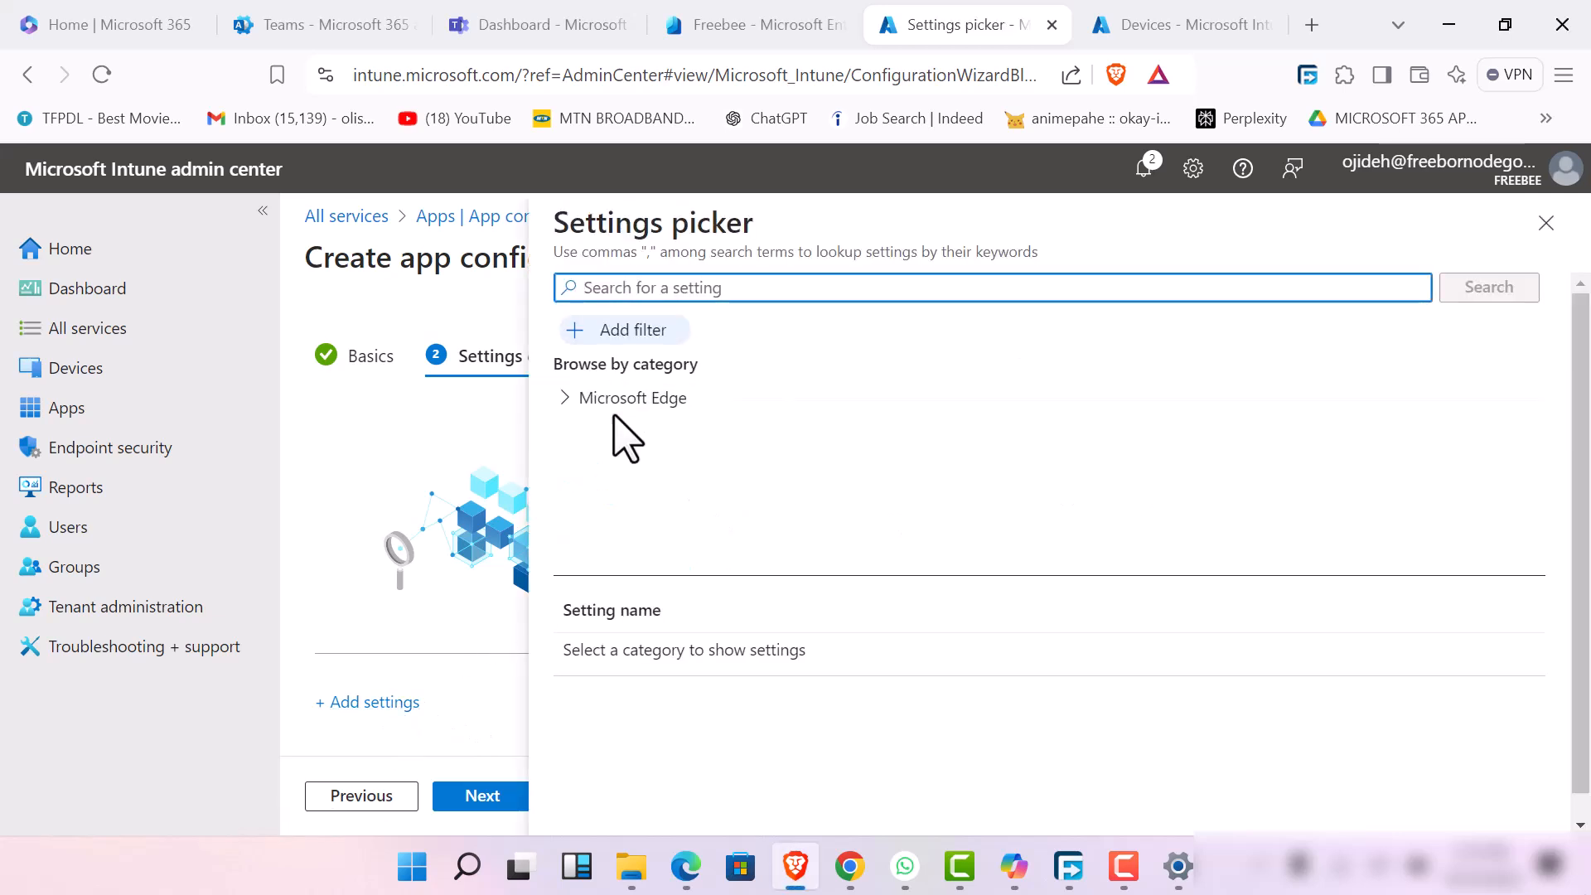
left_click(566, 399)
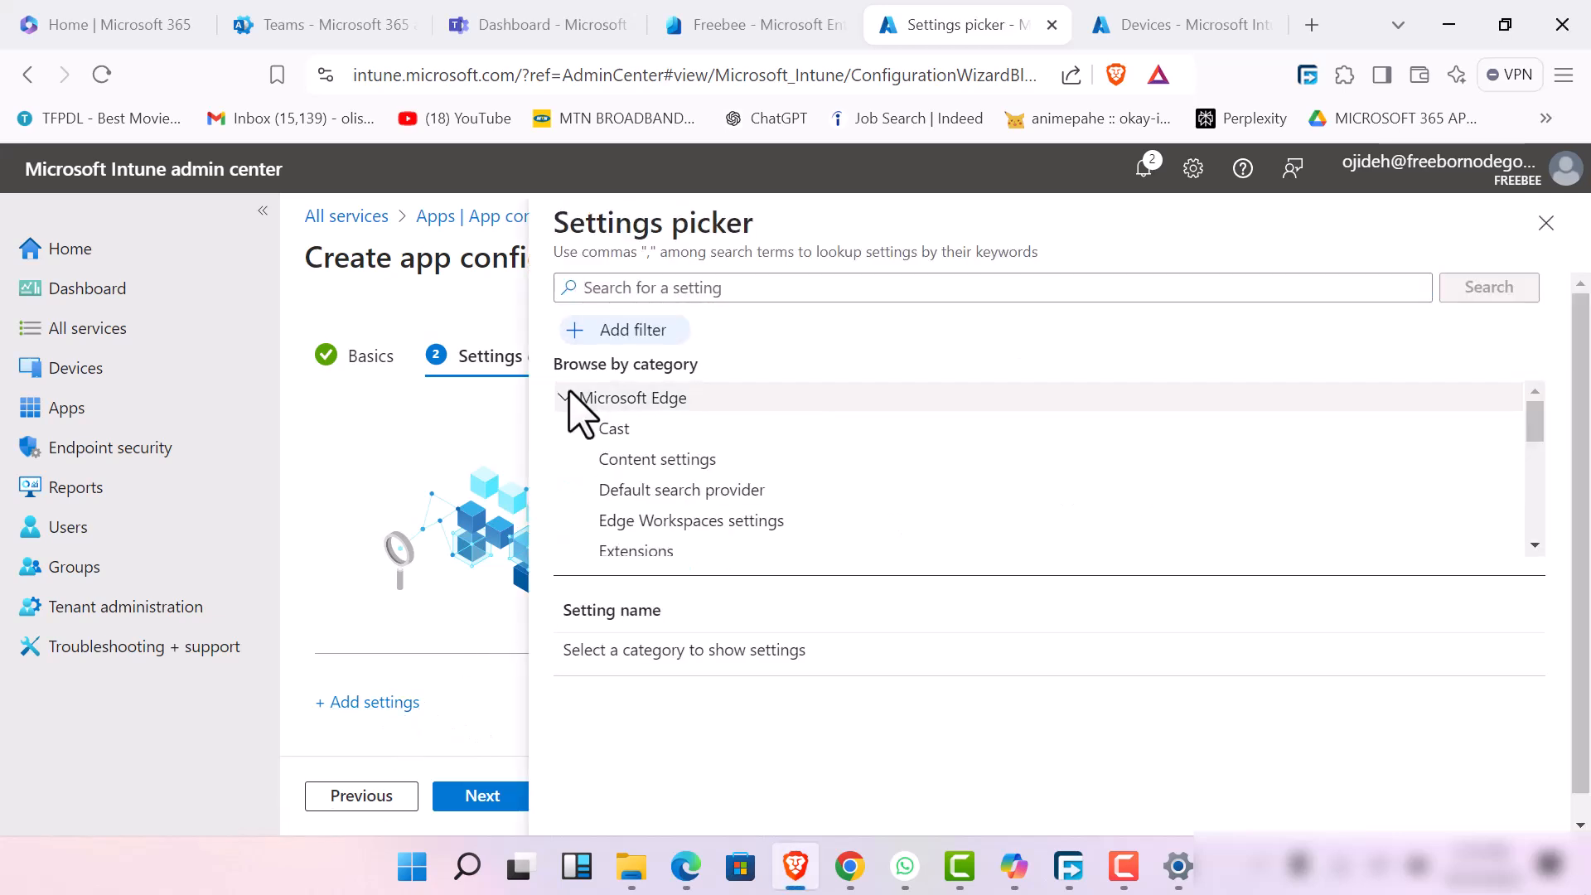
left_click(628, 402)
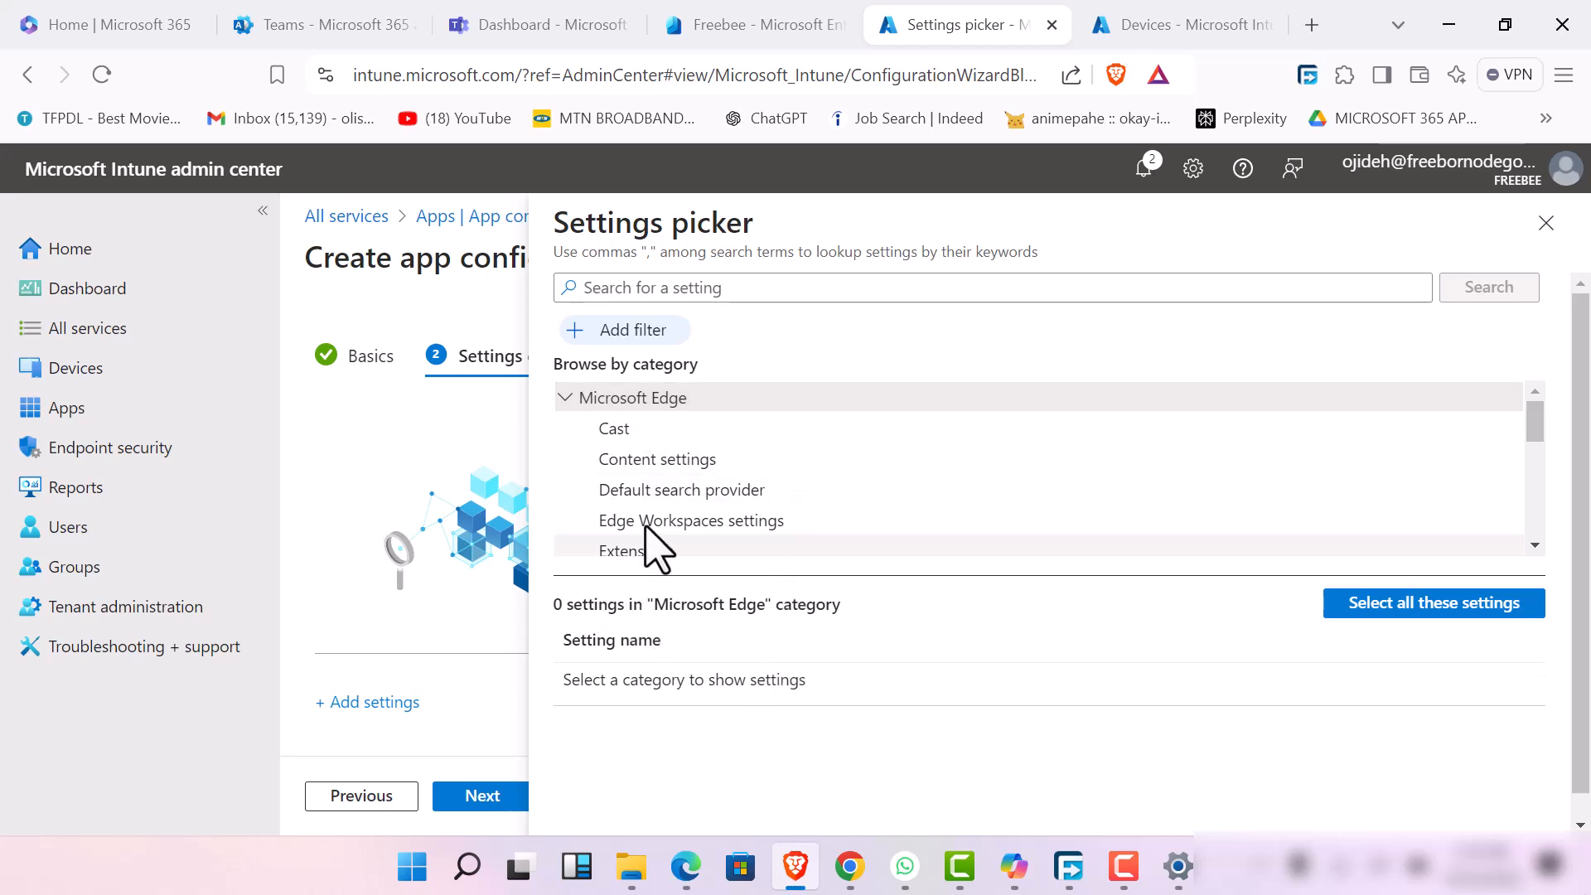
left_click(710, 490)
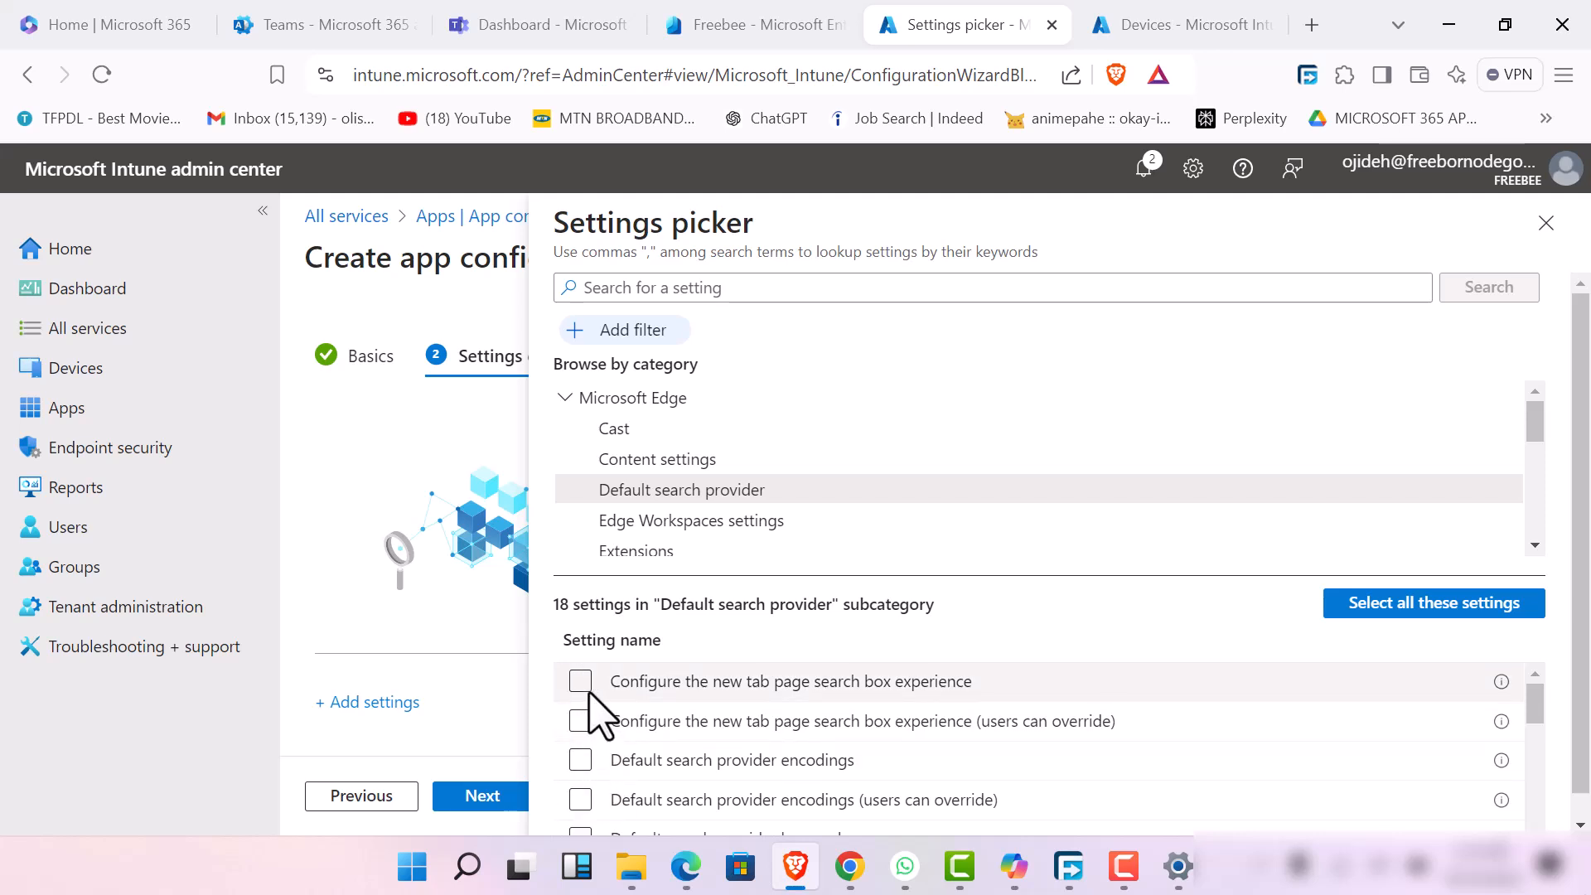
scroll(788, 674, "down", 4)
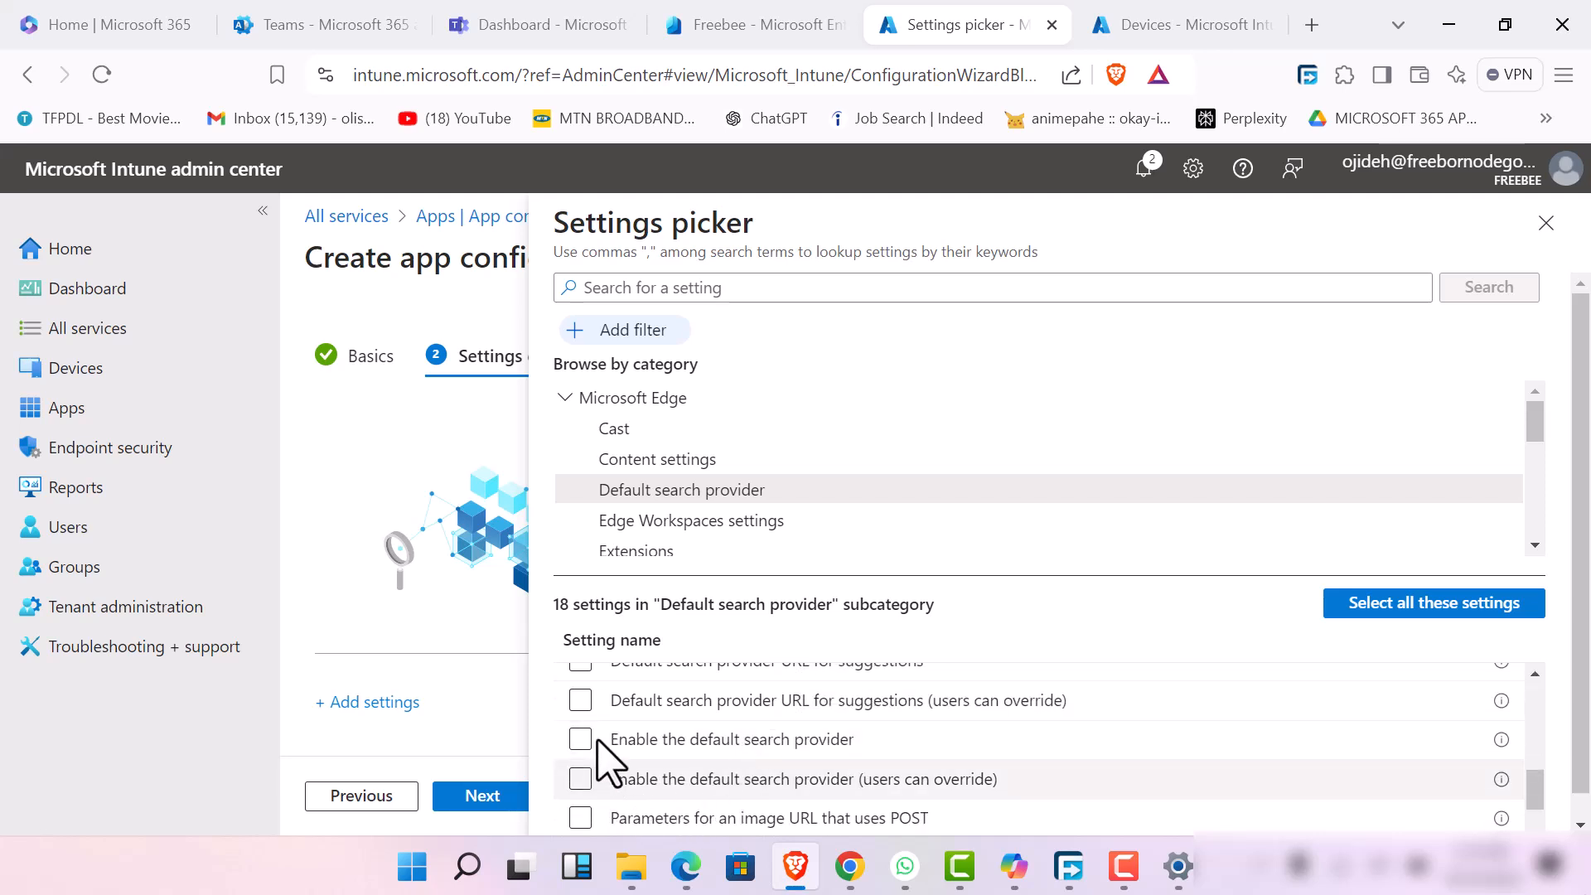
left_click(638, 733)
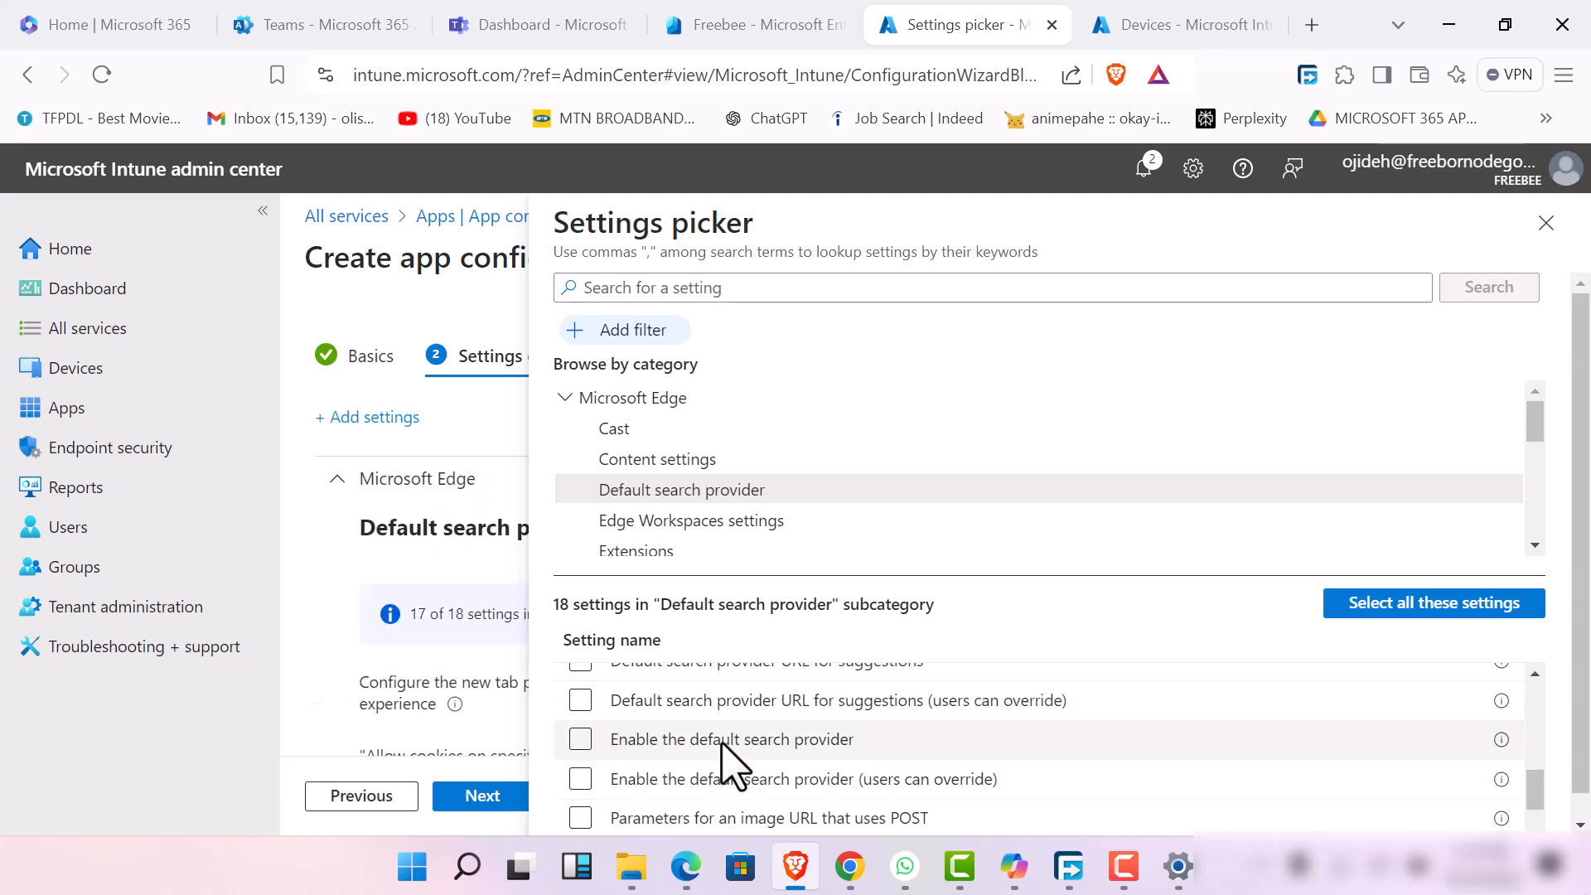
Select "Enable the default search provider", look through the remaining Microsoft Edge categories, and close the settings picker
left_click(581, 739)
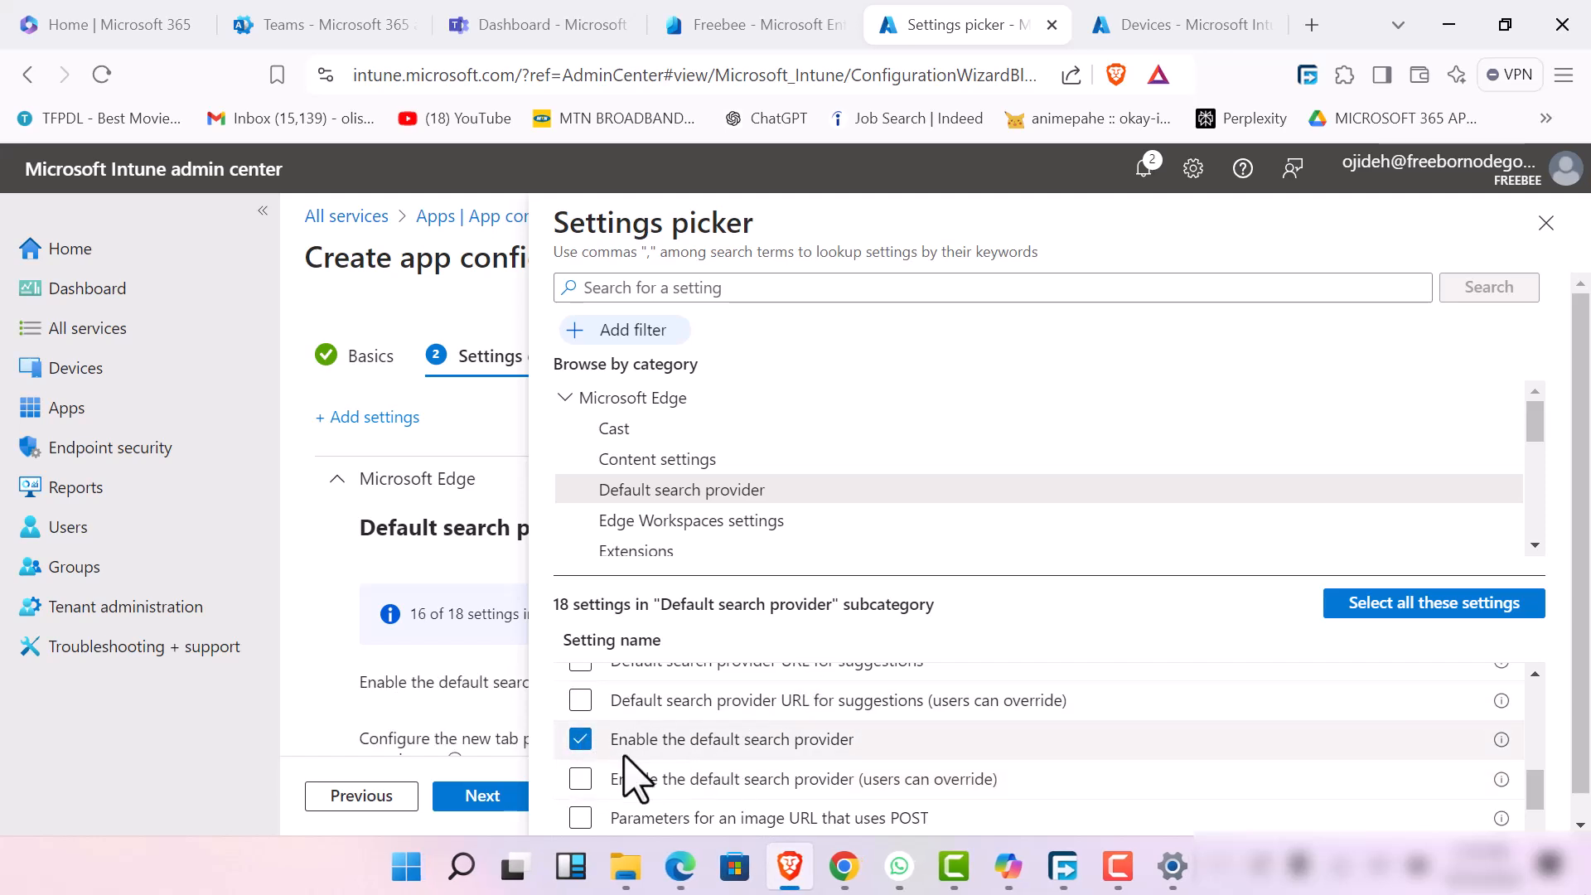
scroll(685, 817, "down", 2)
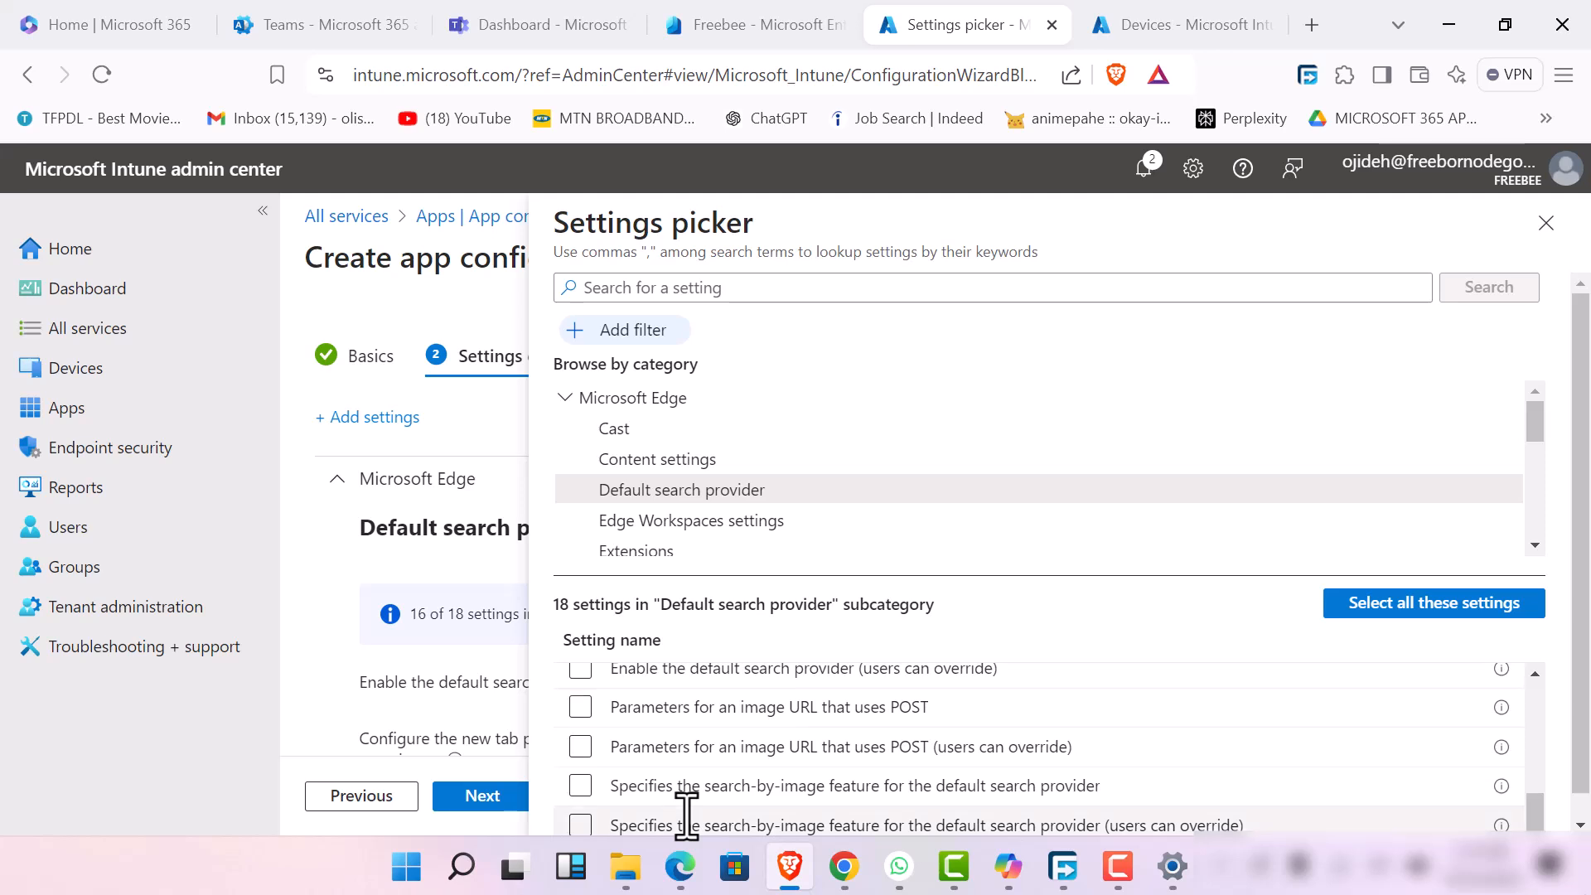
scroll(686, 819, "down", 1)
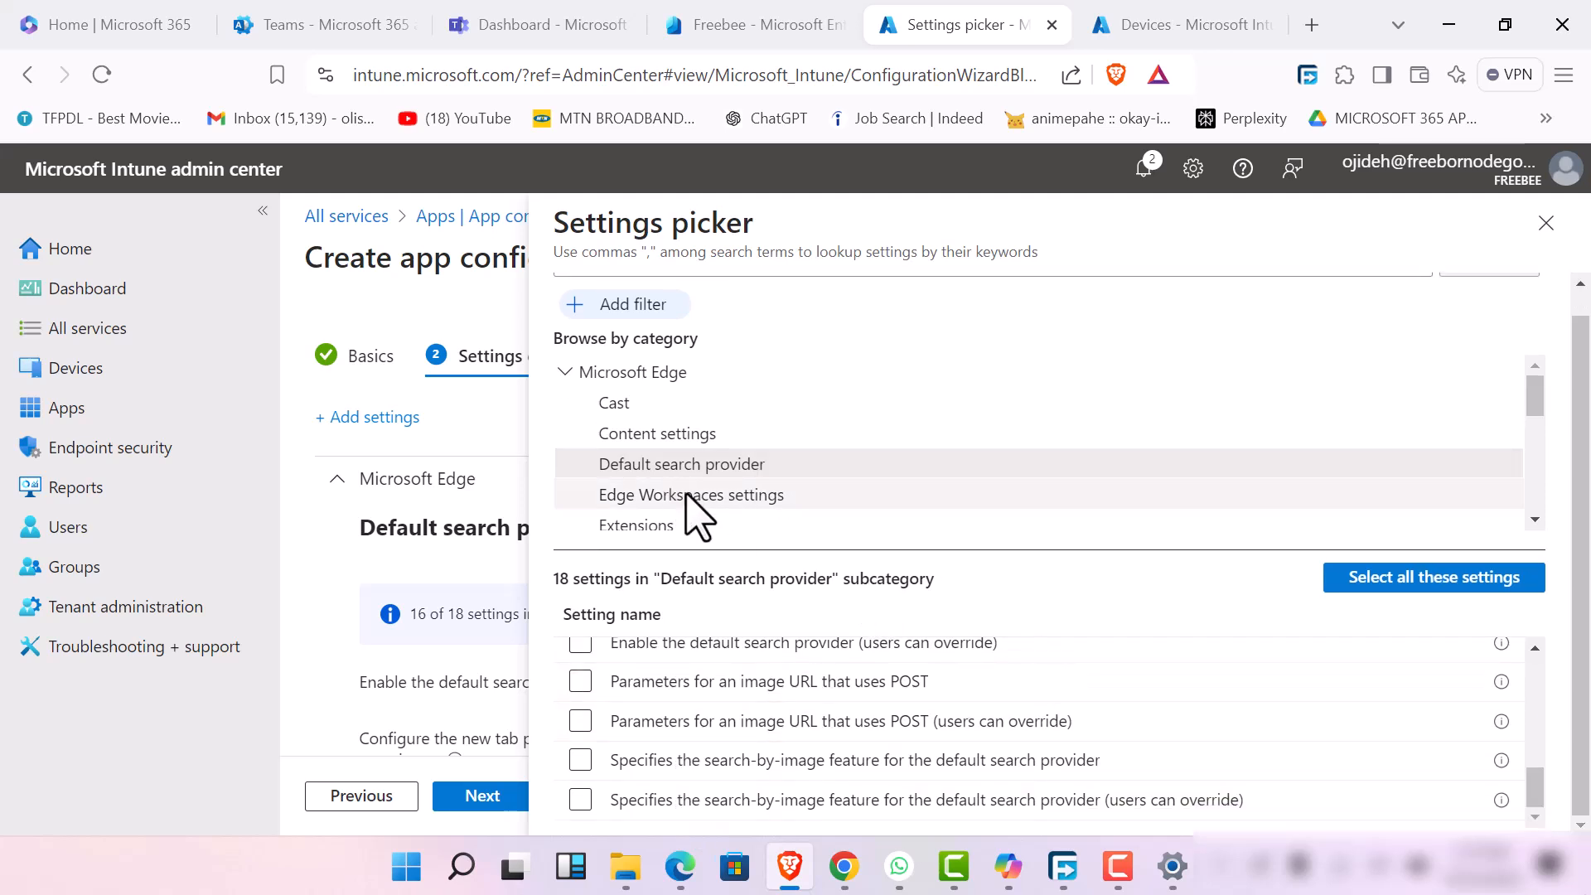
scroll(694, 510, "down", 3)
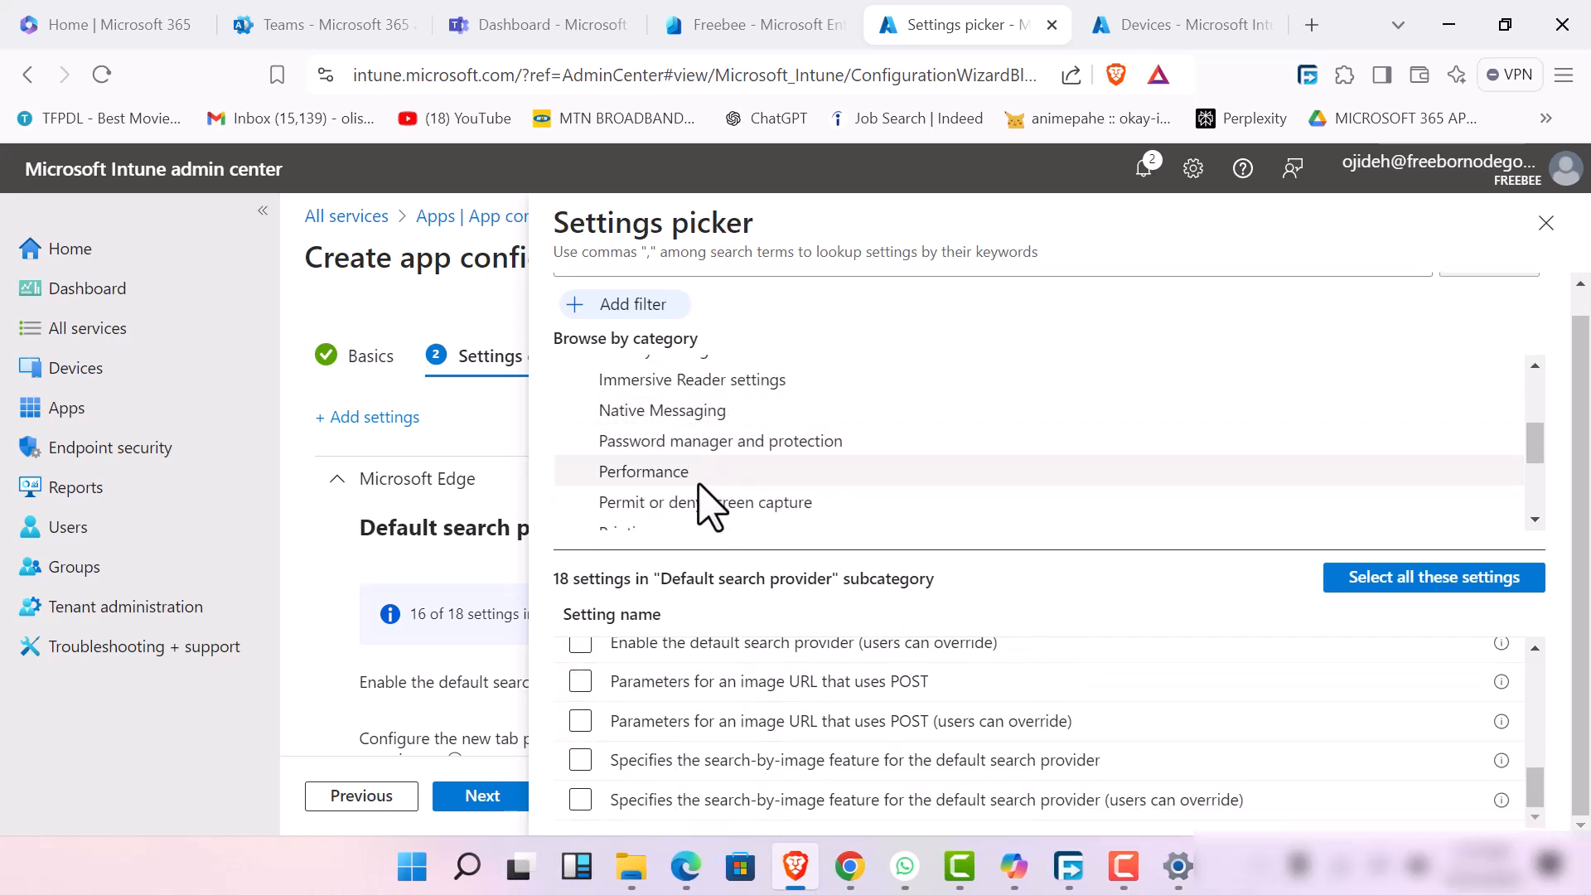
scroll(700, 472, "up", 3)
scroll(720, 522, "down", 3)
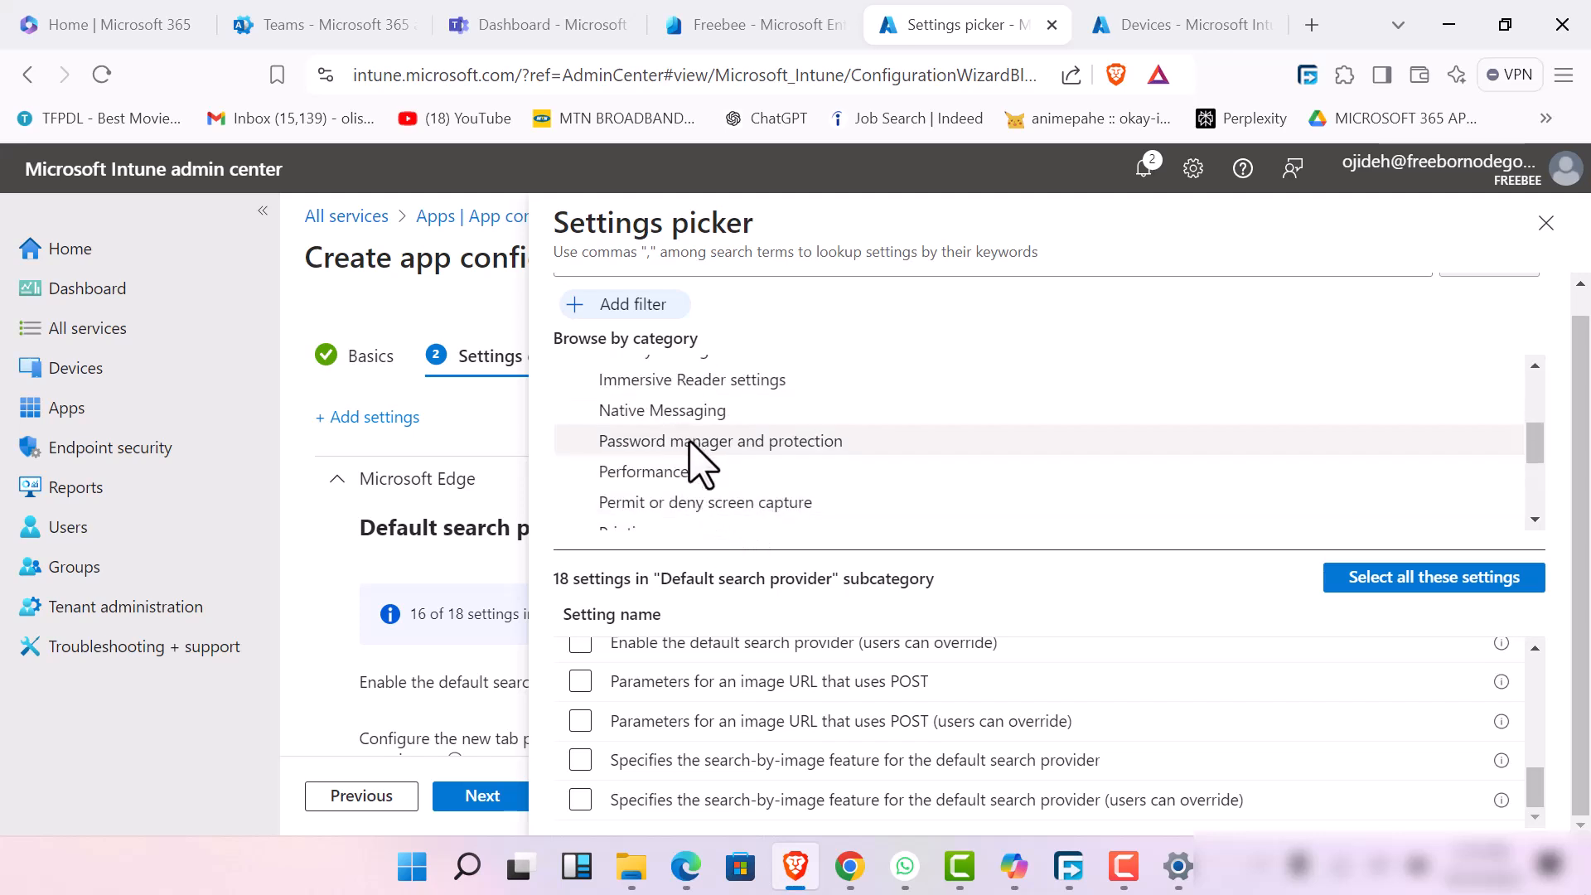
scroll(700, 464, "down", 3)
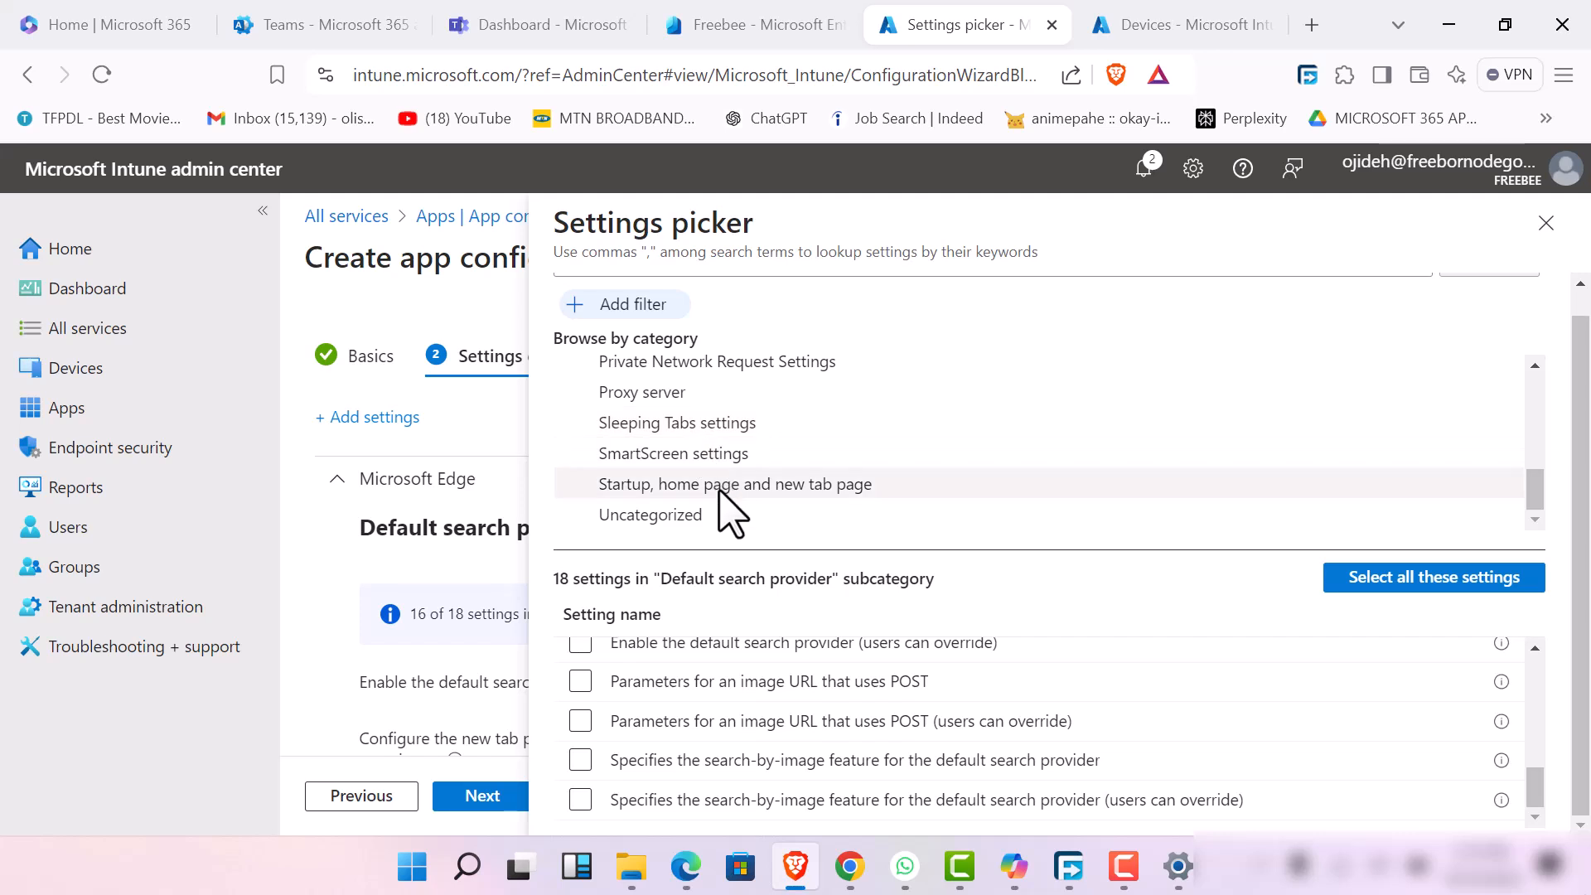
scroll(750, 427, "up", 10)
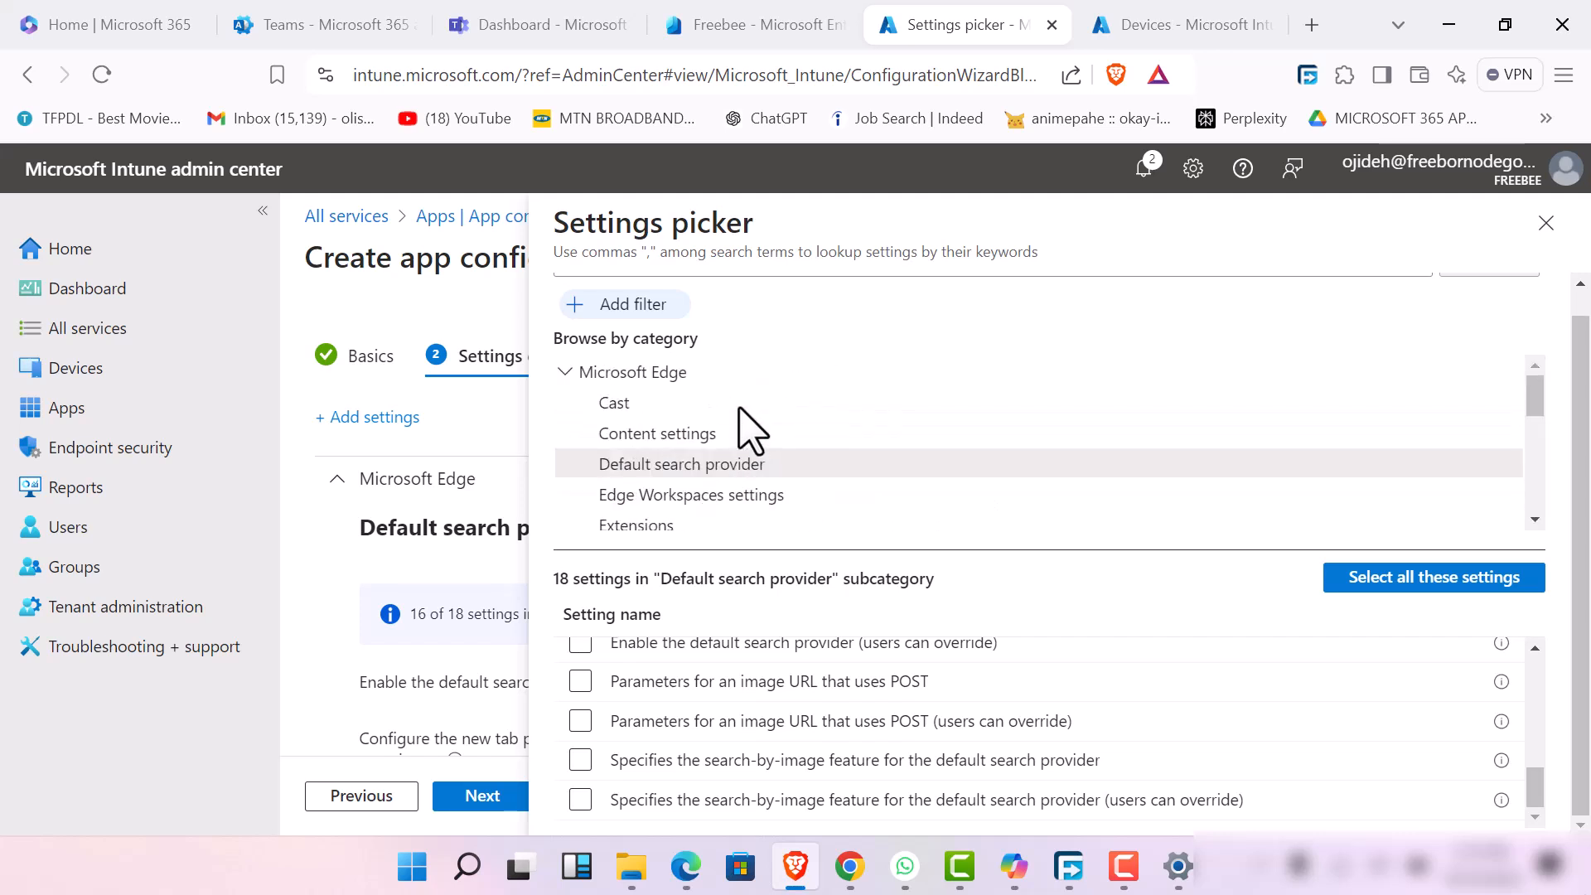
left_click(1548, 231)
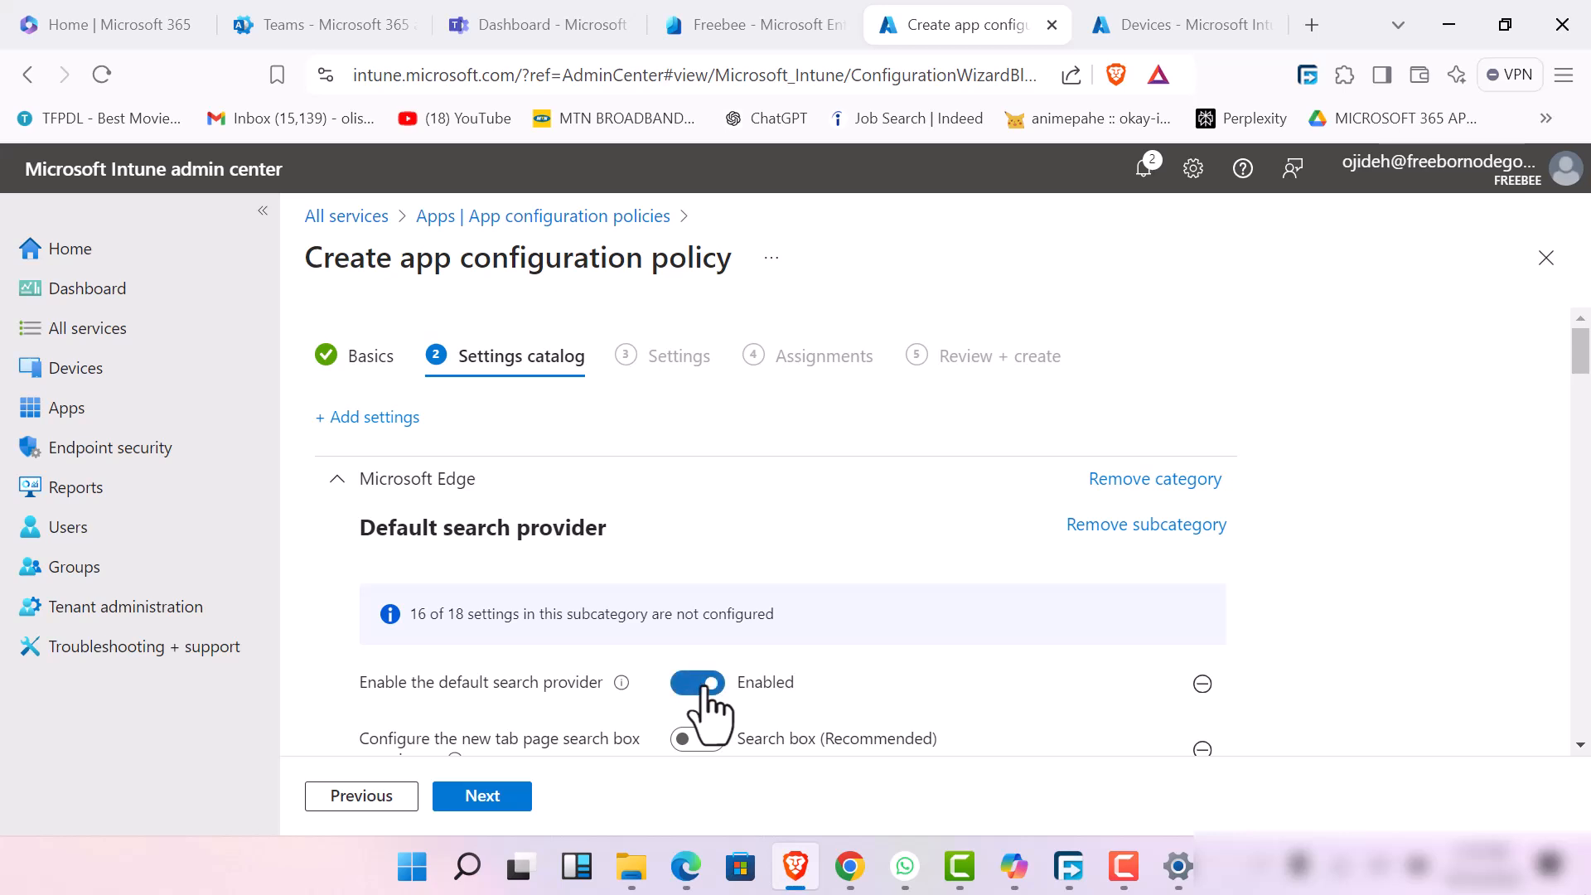
Set the new tab page search box experience to Address bar and advance the policy to the Assignments stage
scroll(705, 706, "down", 5)
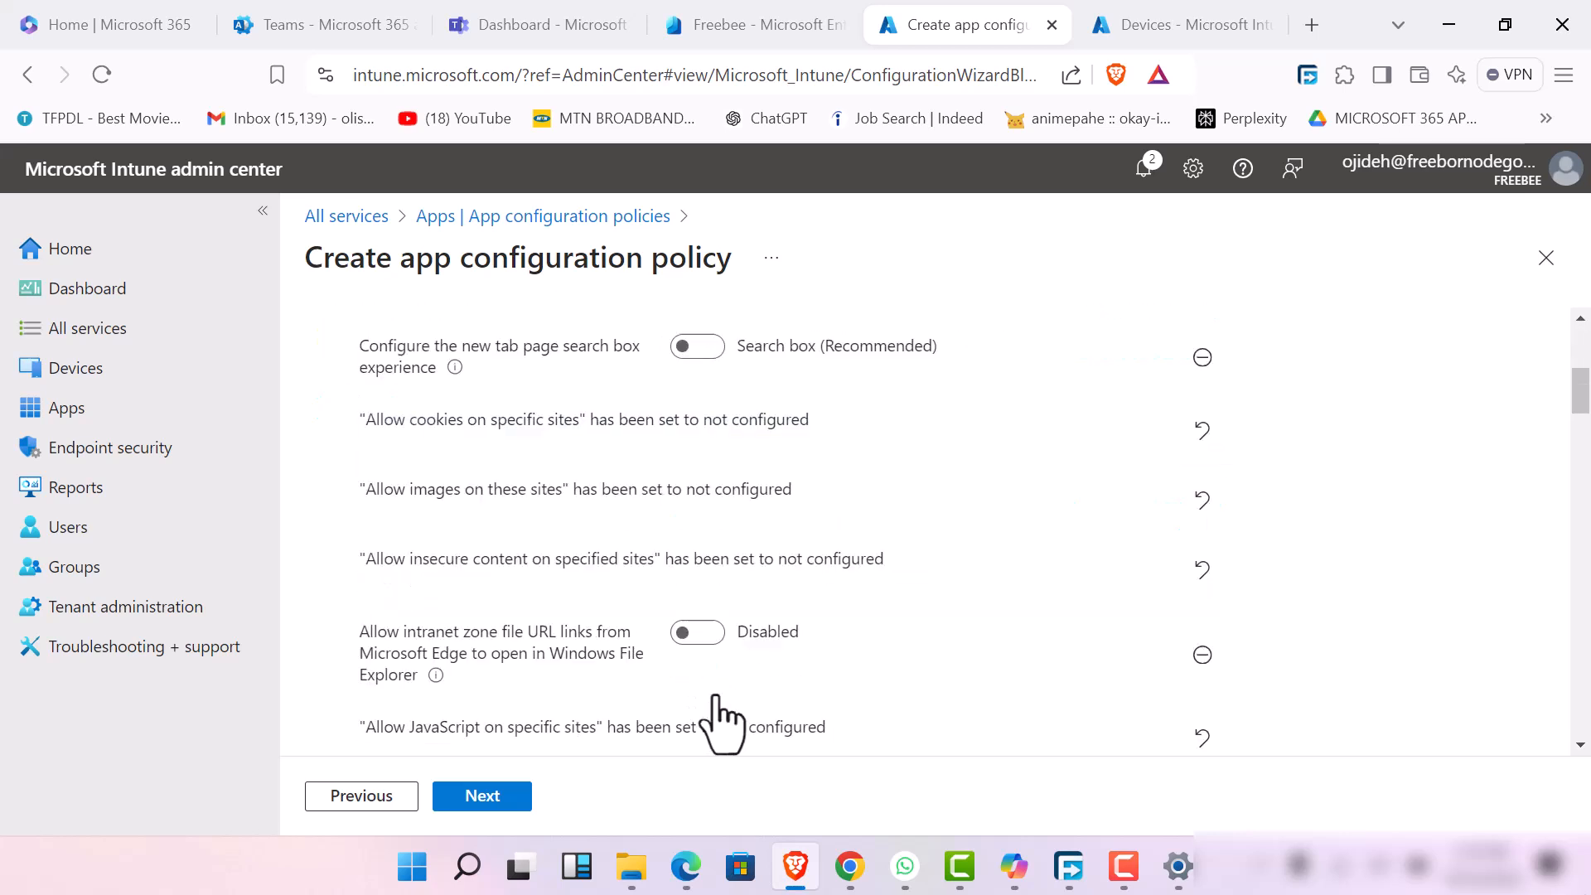
left_click(698, 326)
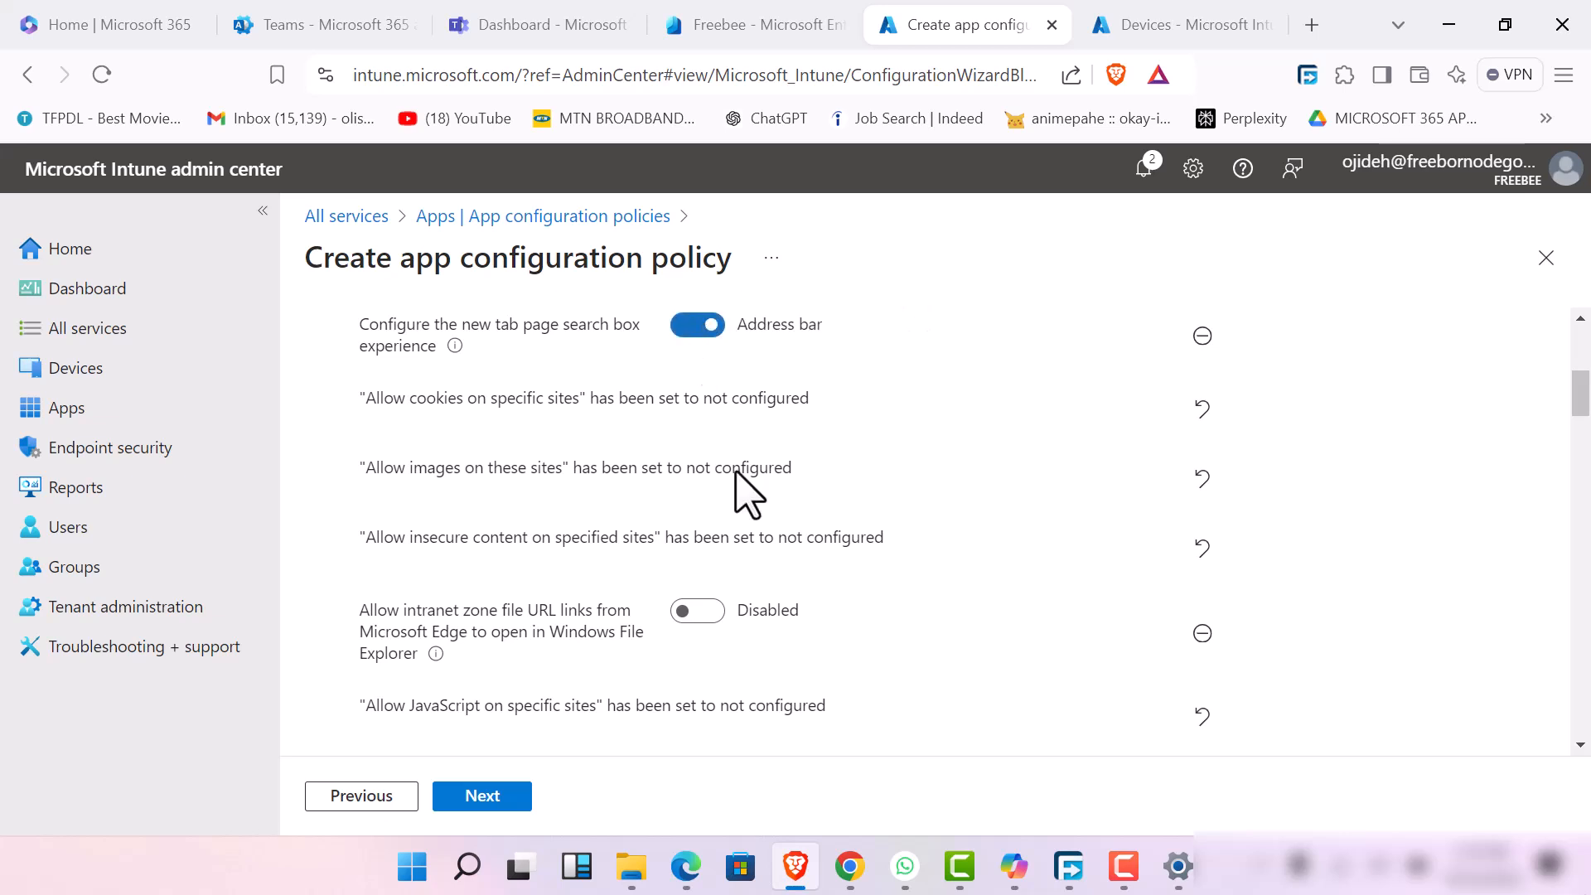
left_click(509, 804)
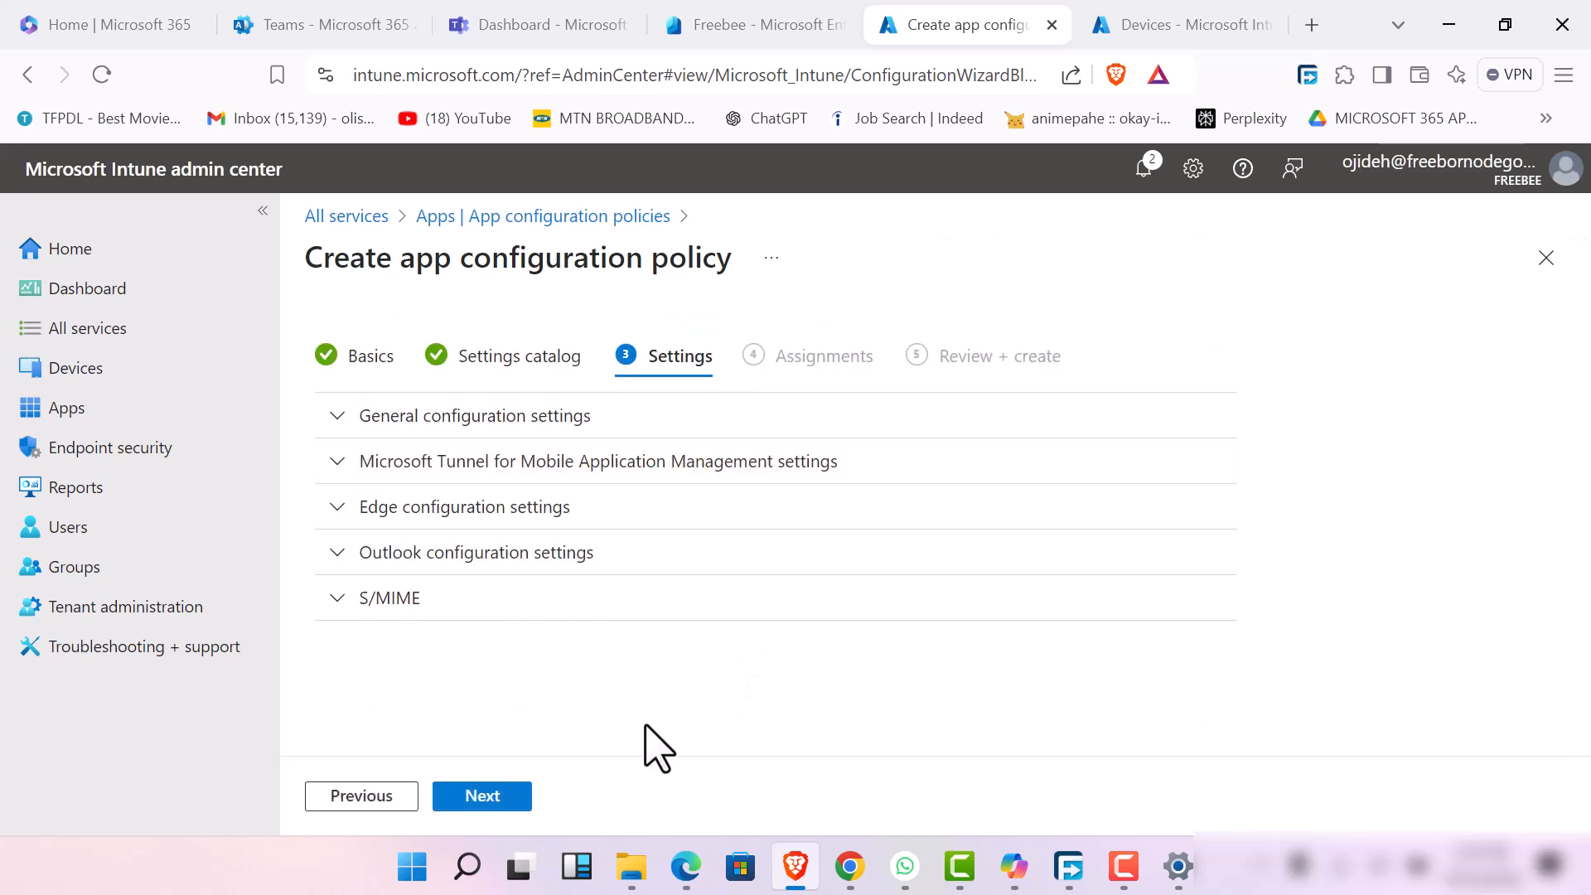
left_click(491, 798)
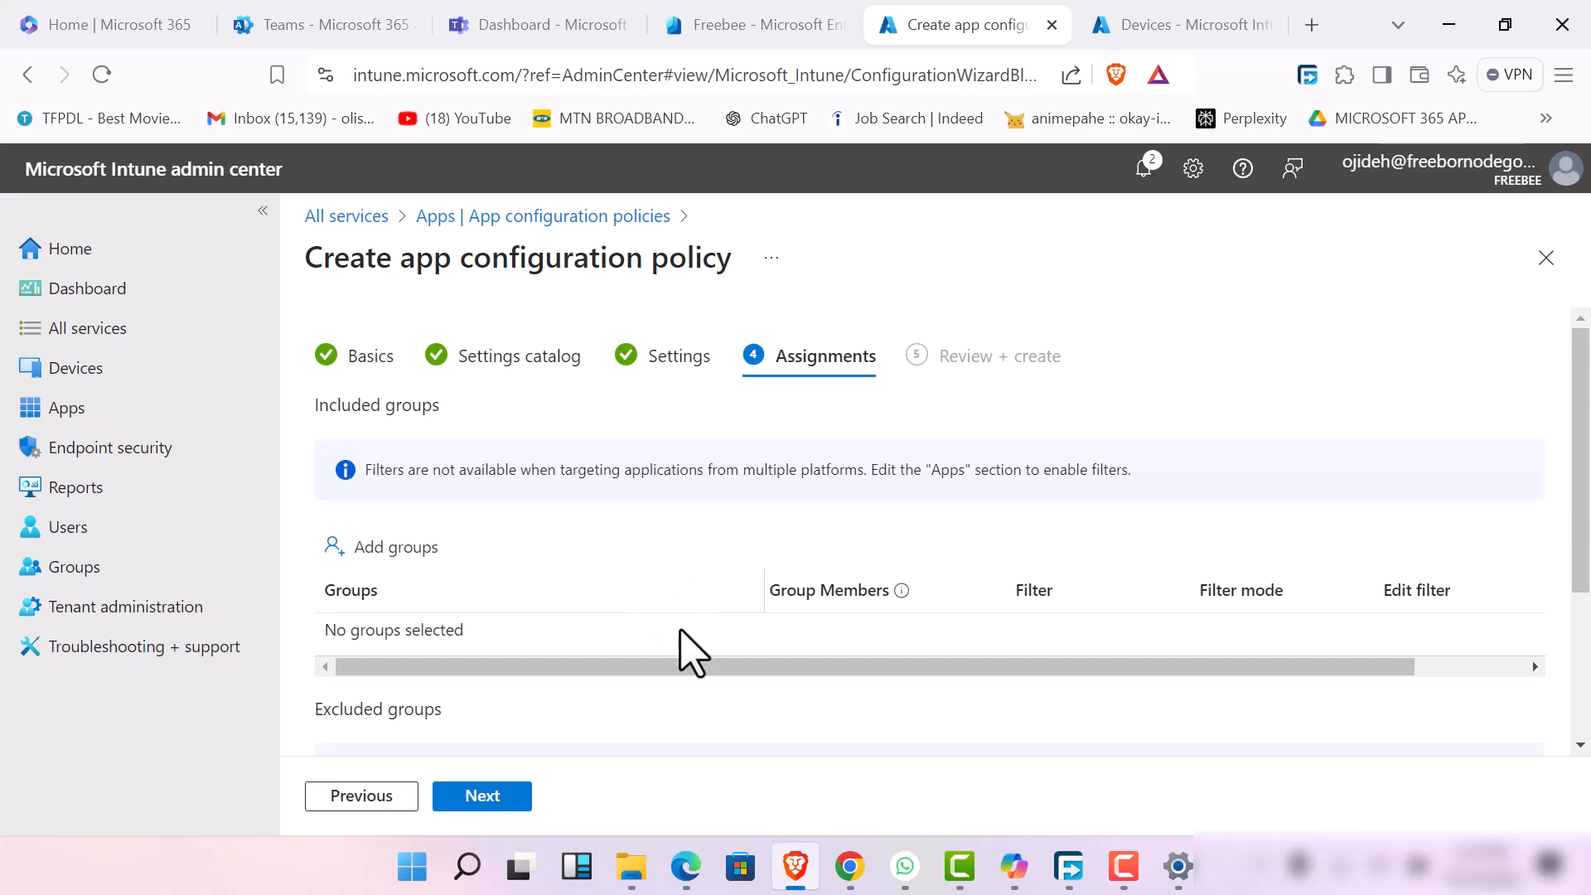
Return to the Settings stage, expand Microsoft Tunnel for Mobile Application Management, and review its VPN, certificate and proxy options
left_click(369, 798)
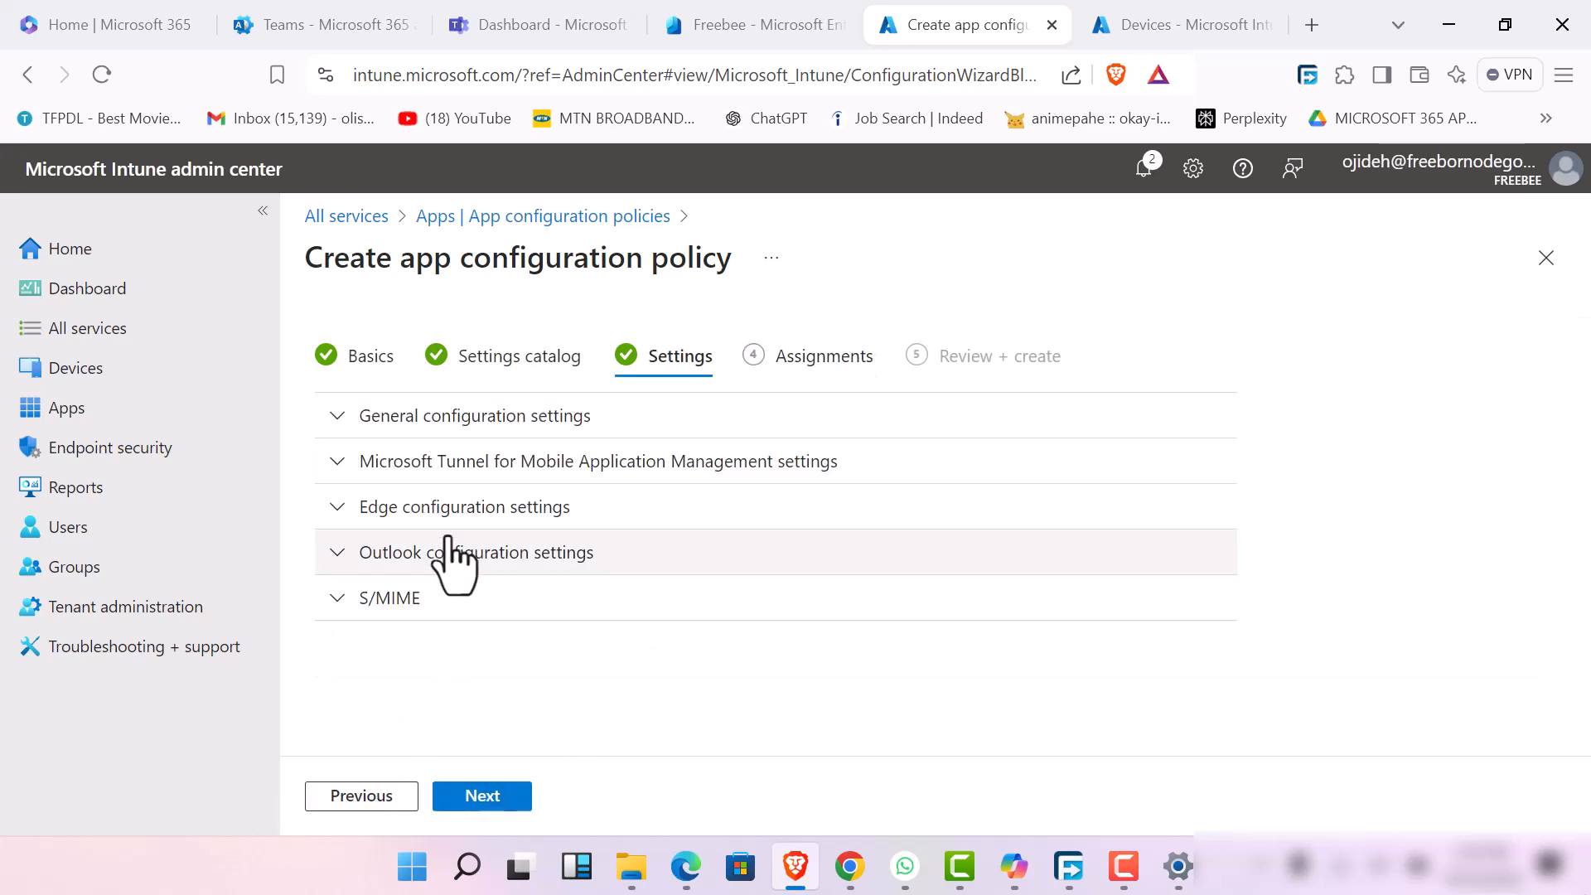
left_click(338, 473)
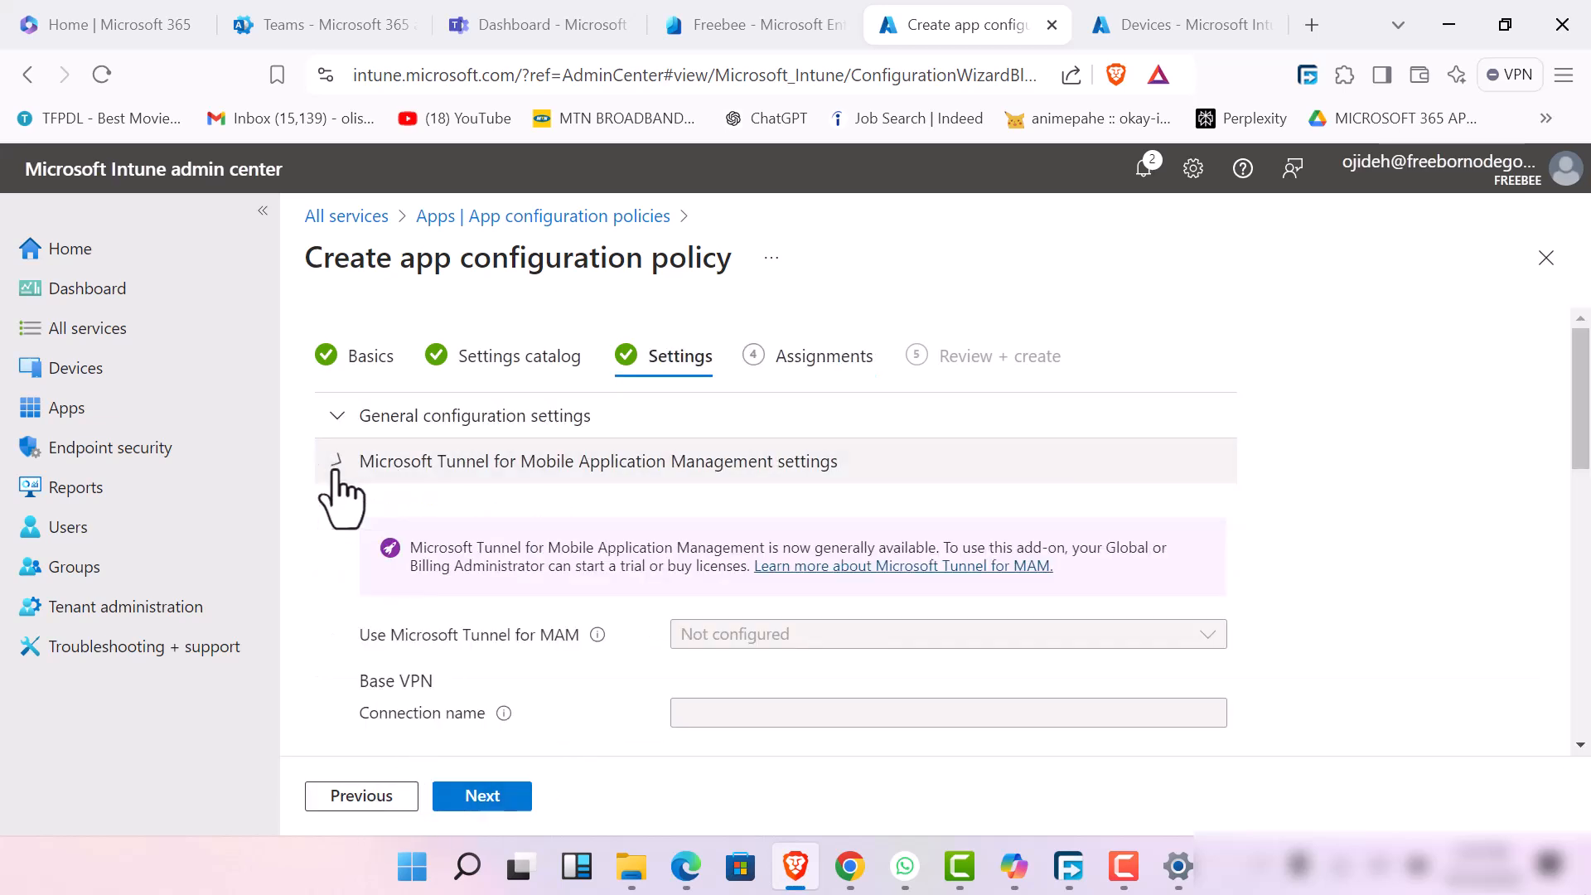
scroll(621, 720, "down", 3)
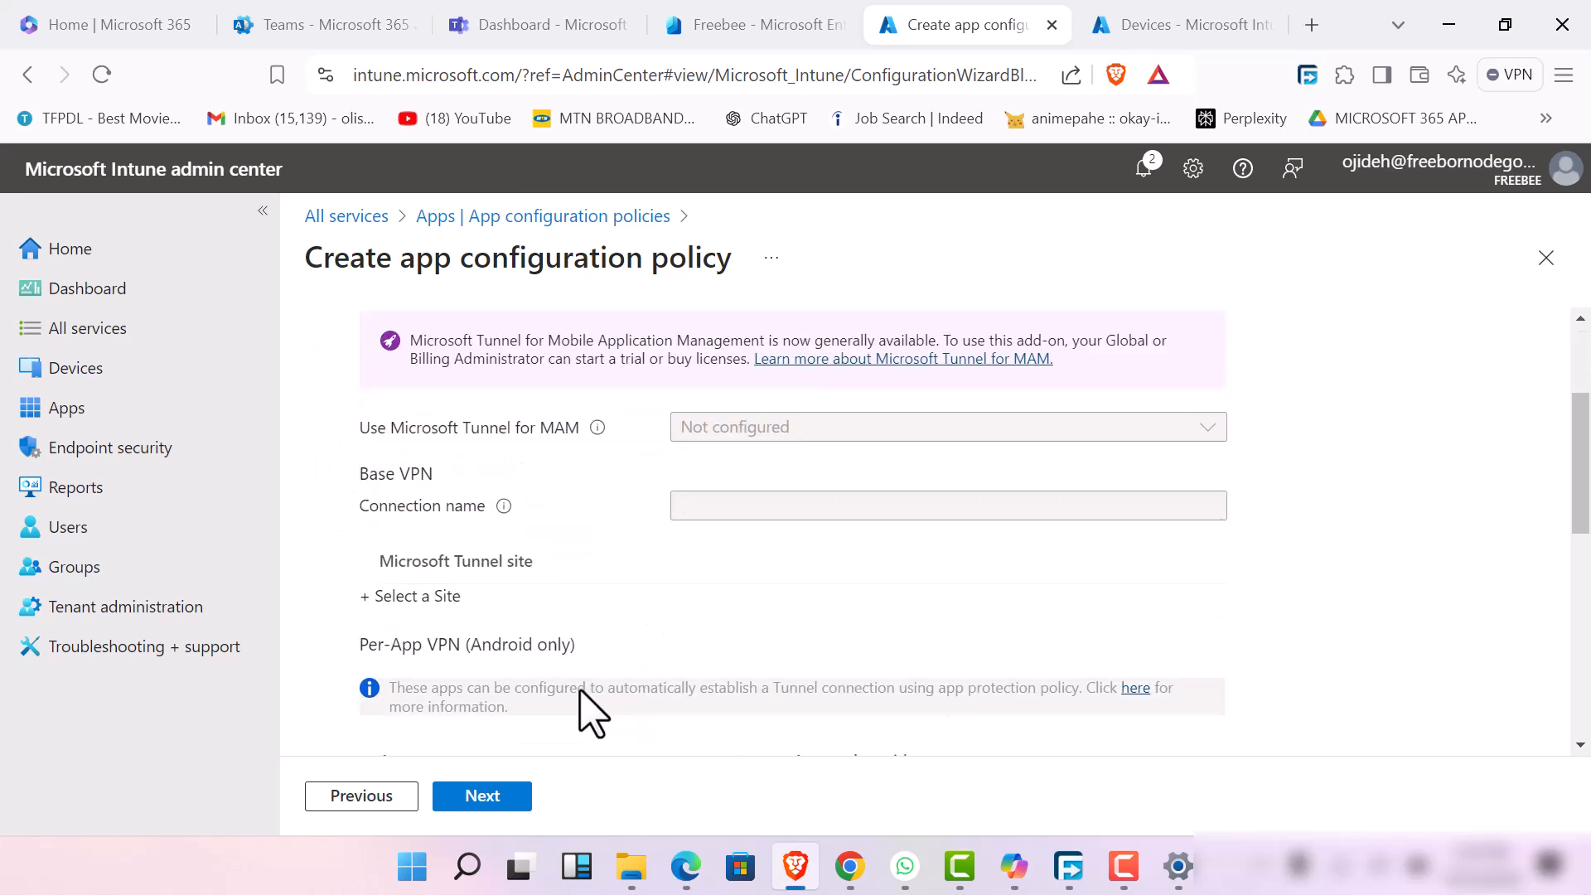
scroll(592, 714, "down", 3)
scroll(592, 714, "down", 3)
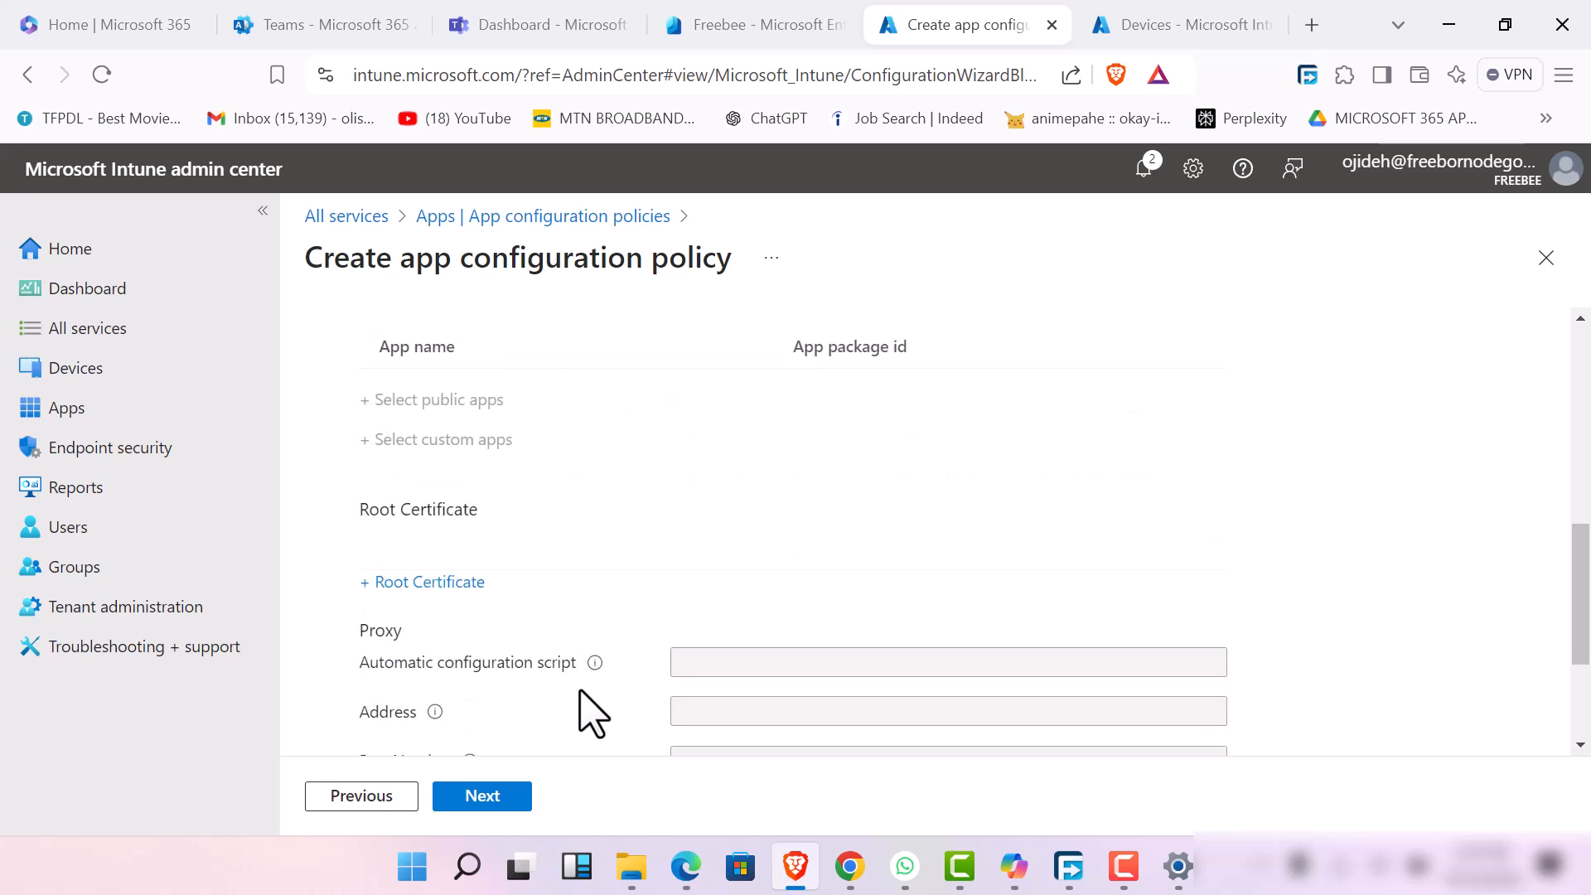
scroll(593, 714, "down", 3)
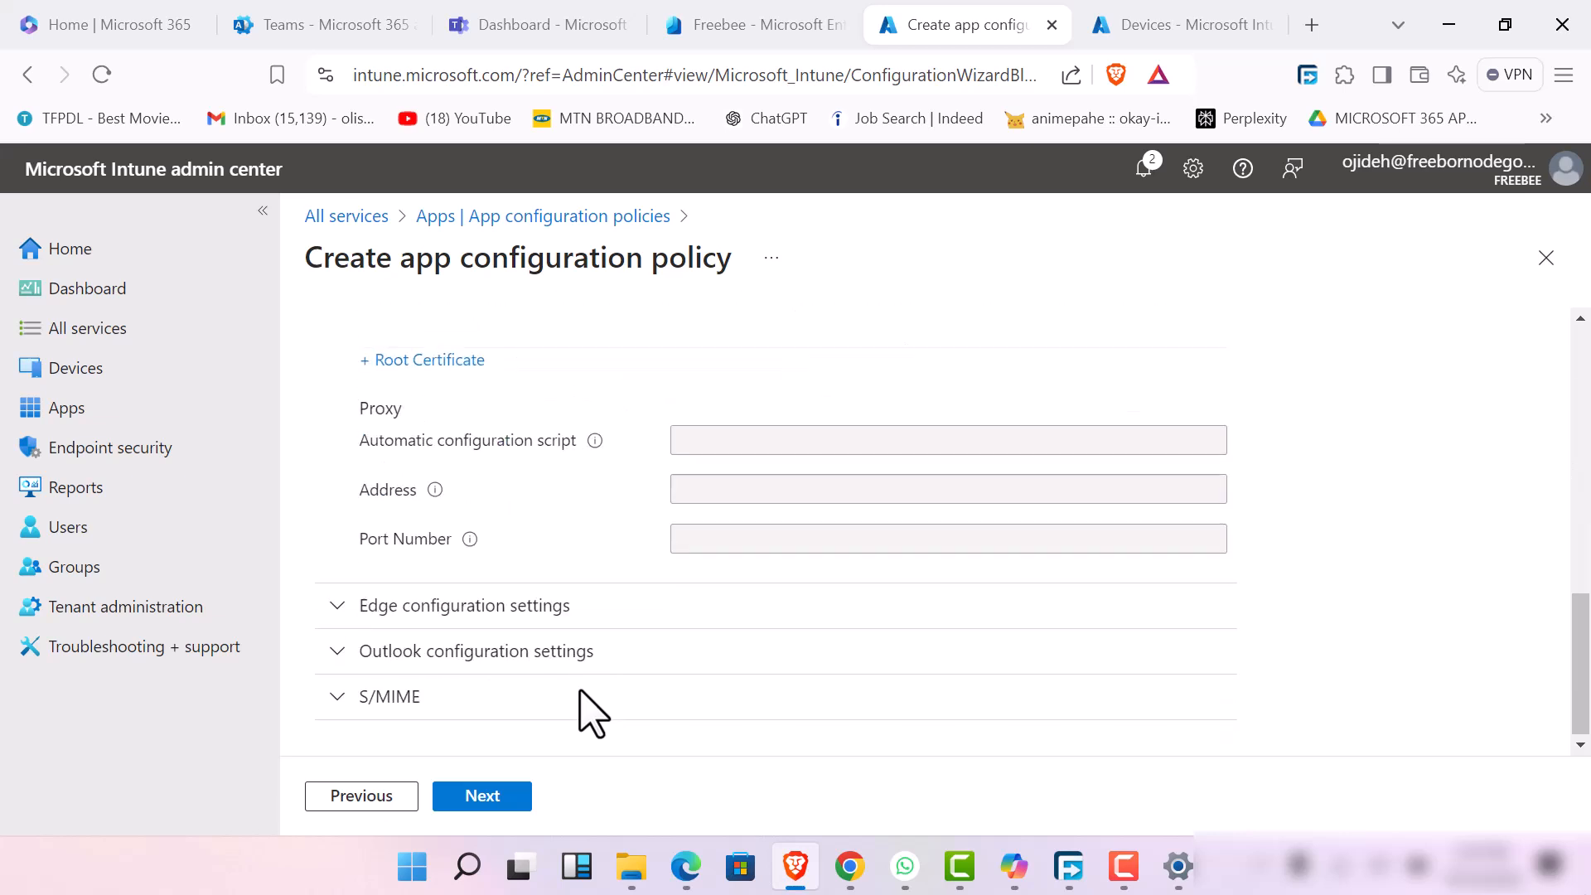
Try to advance the policy from the Settings stage to Assignments, rechecking the Microsoft Tunnel options
left_click(482, 802)
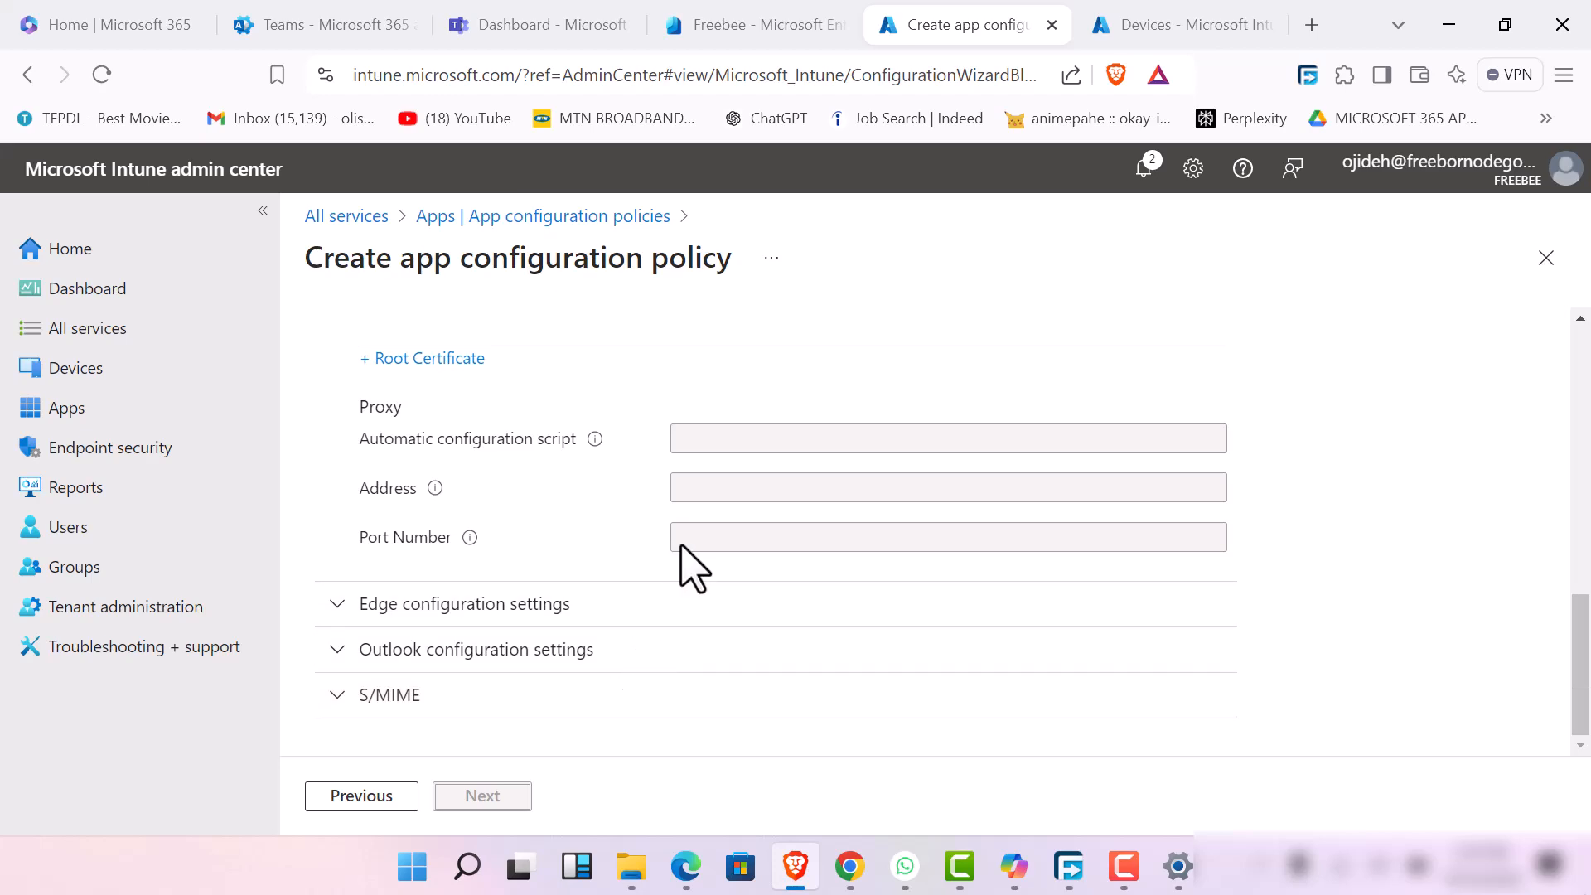
scroll(711, 539, "up", 10)
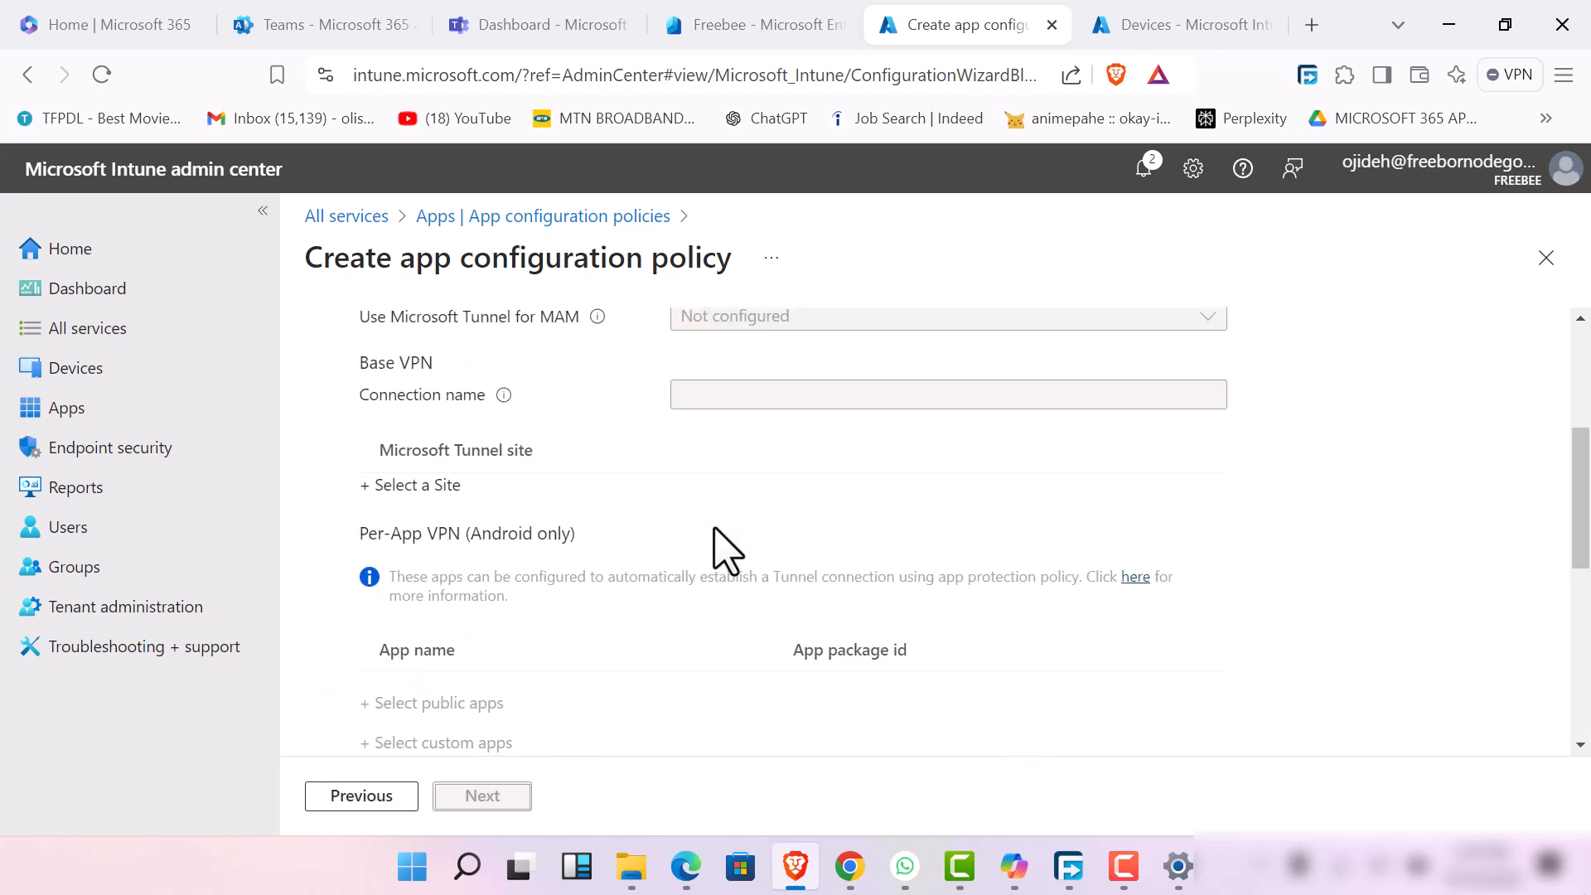
scroll(721, 546, "down", 3)
scroll(728, 550, "up", 3)
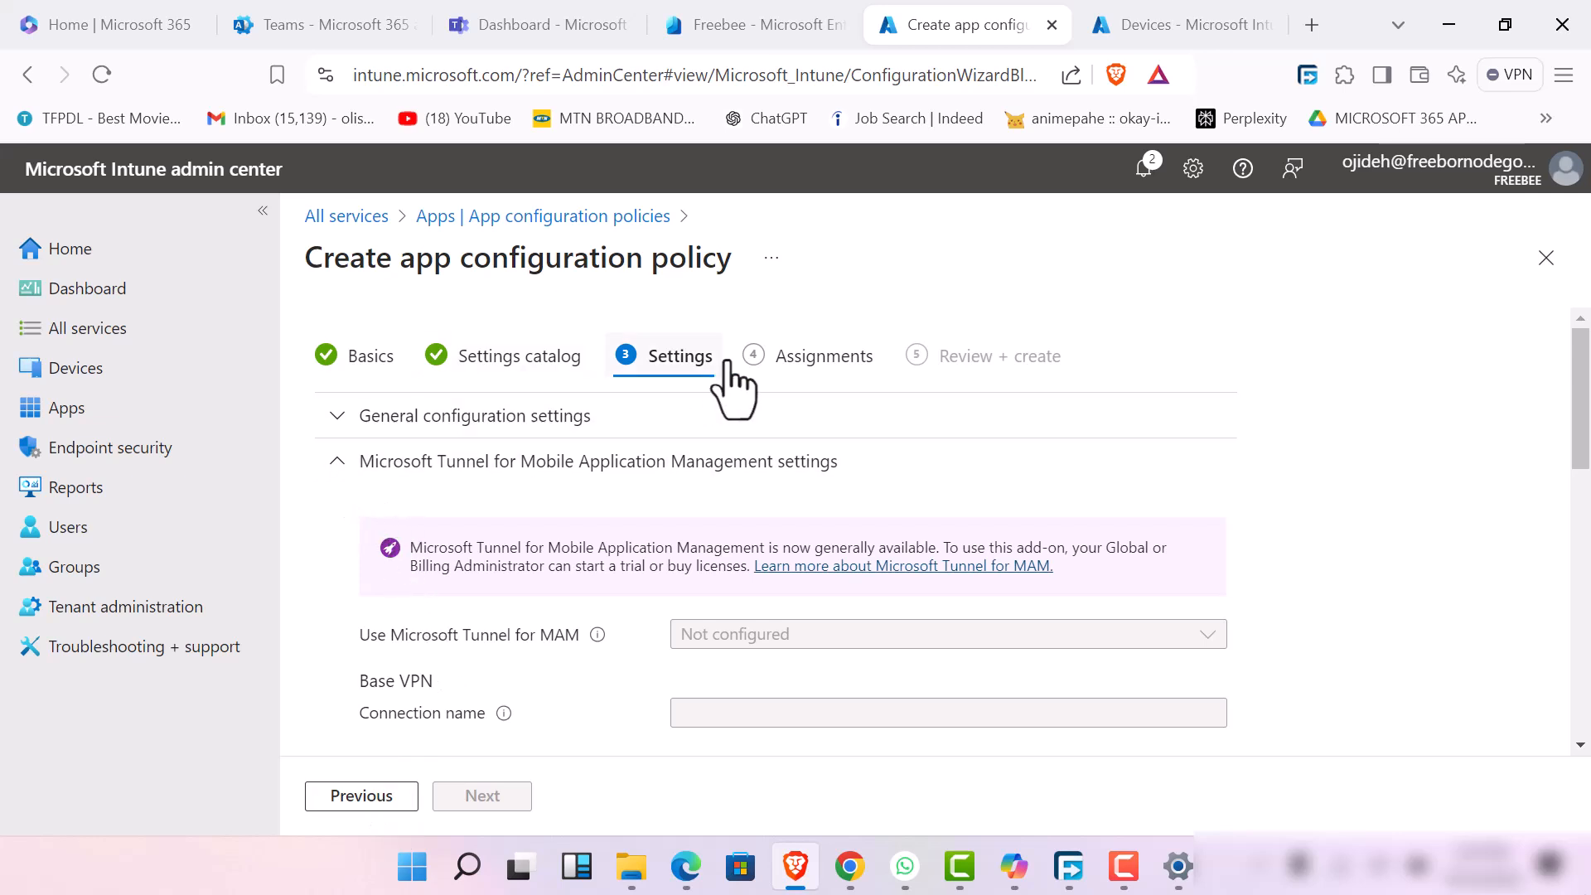
left_click(779, 356)
left_click(667, 360)
scroll(501, 712, "down", 5)
scroll(507, 713, "down", 5)
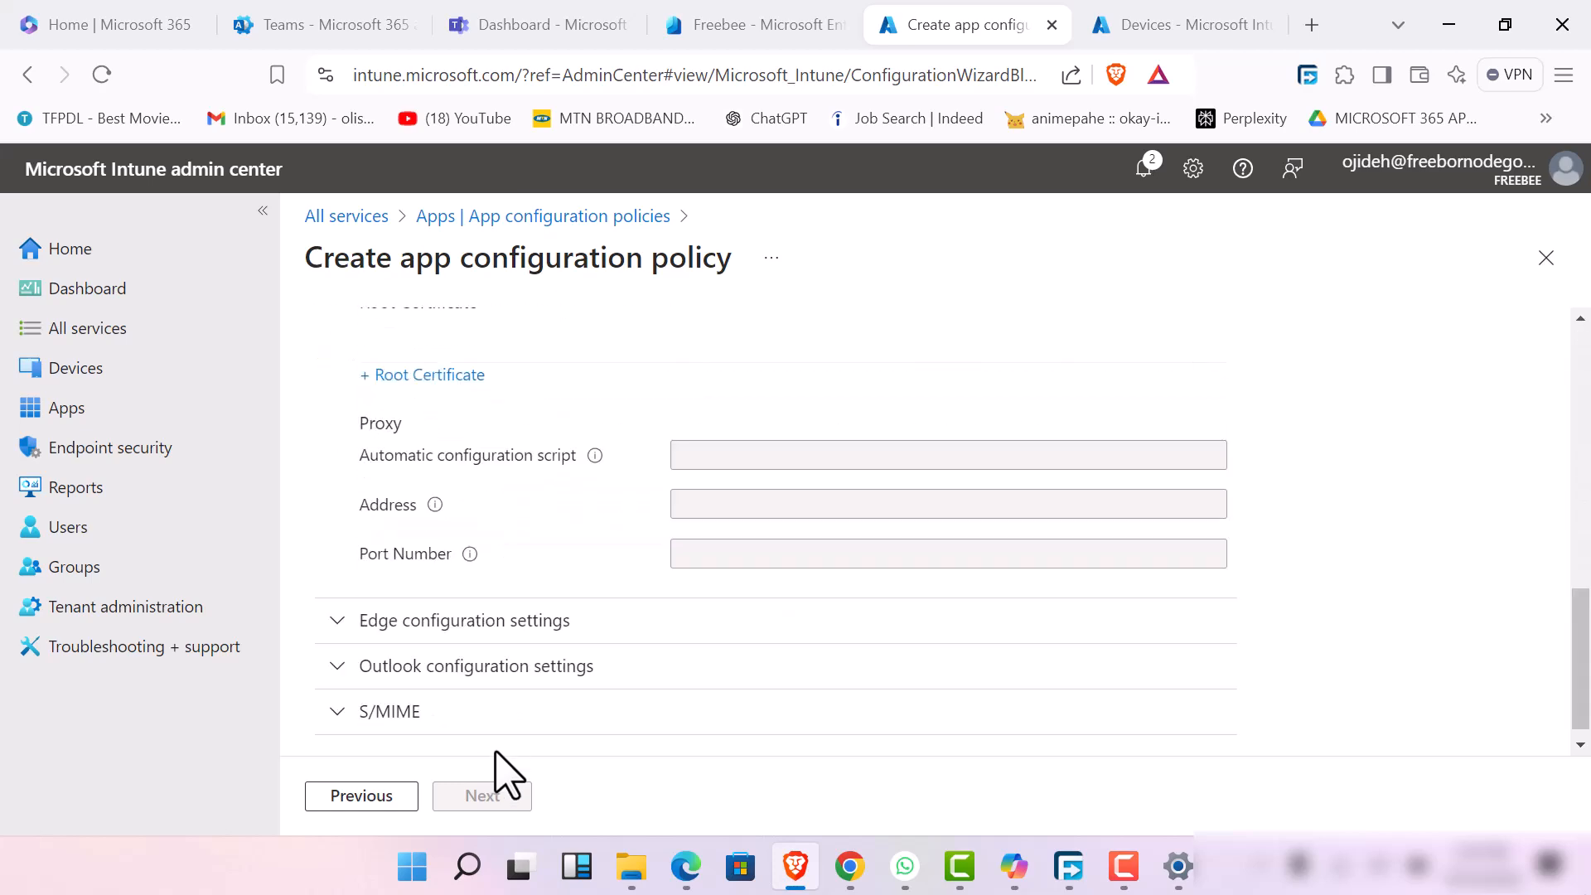
scroll(438, 611, "up", 10)
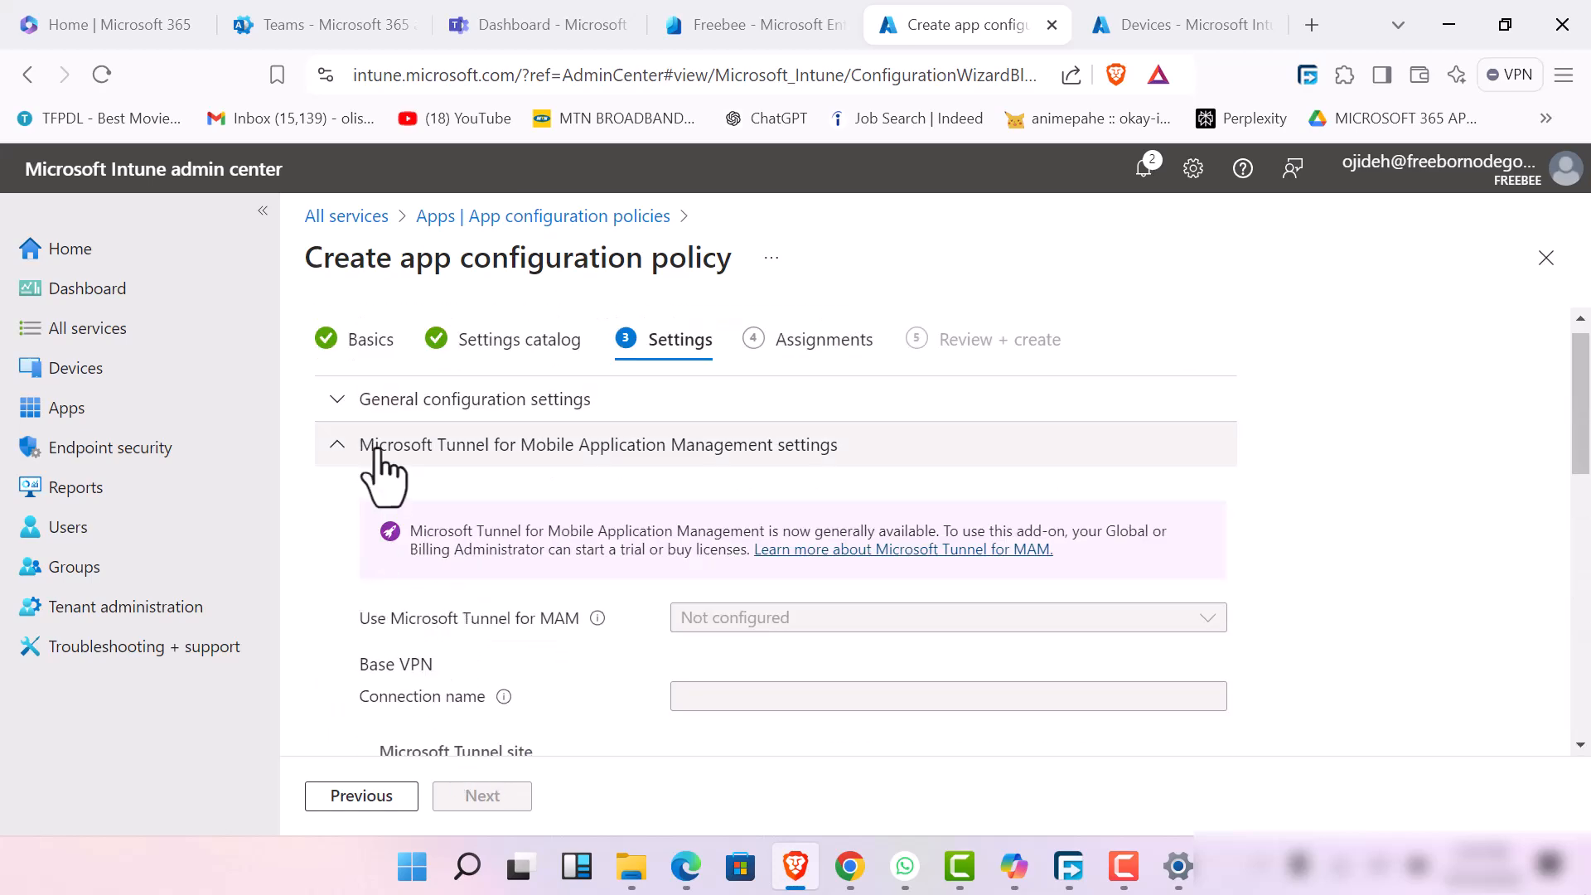
Go back to the Settings catalog stage, review the Edge settings, and continue to the Settings stage again
left_click(362, 797)
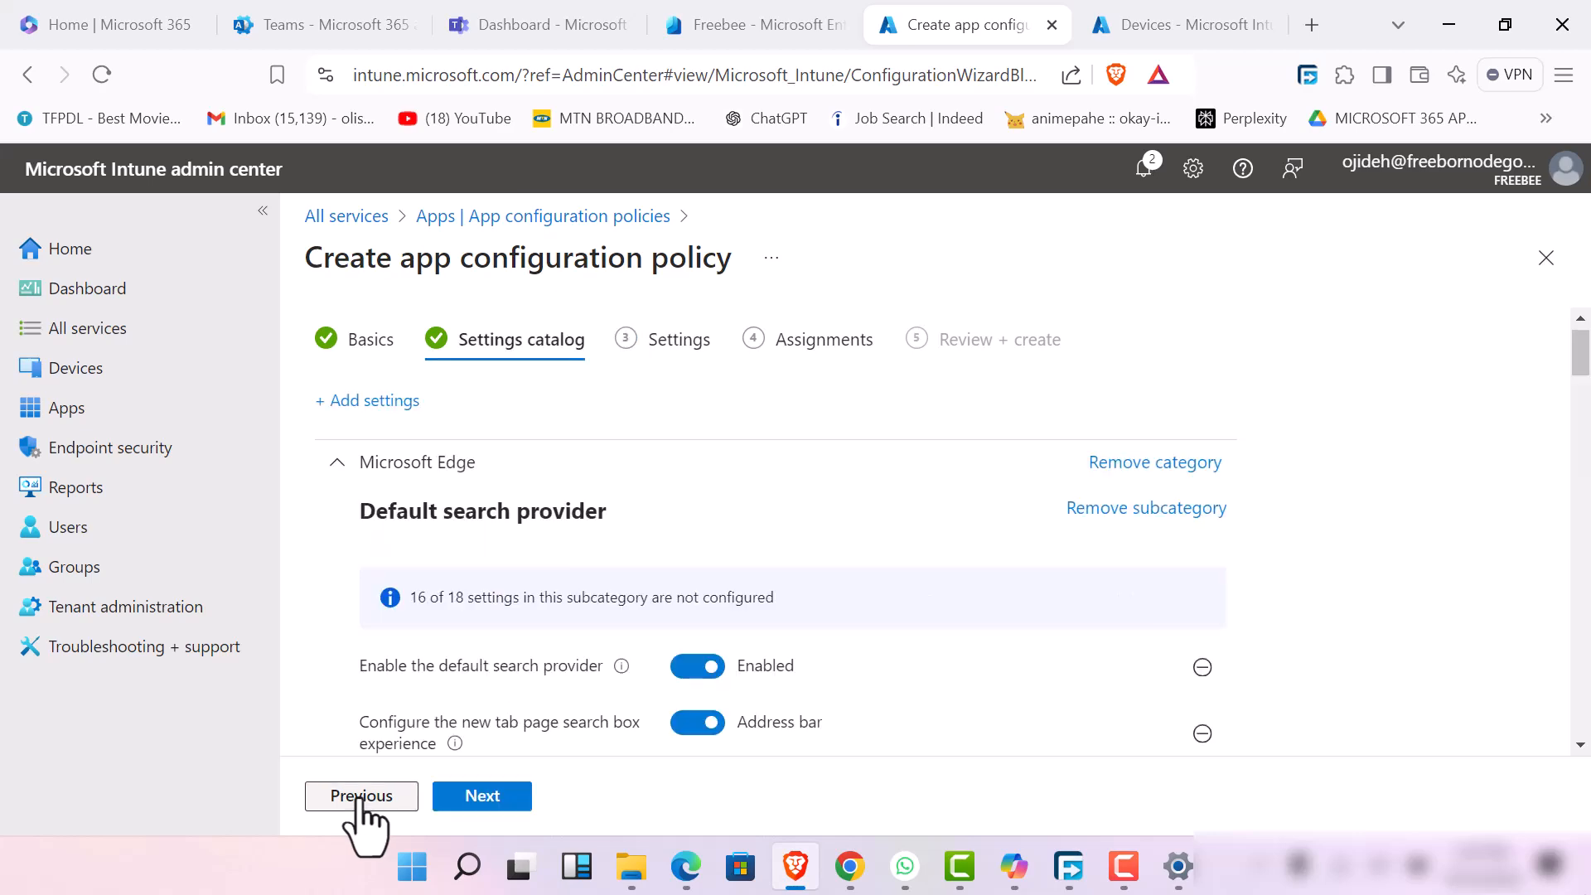
scroll(543, 730, "down", 4)
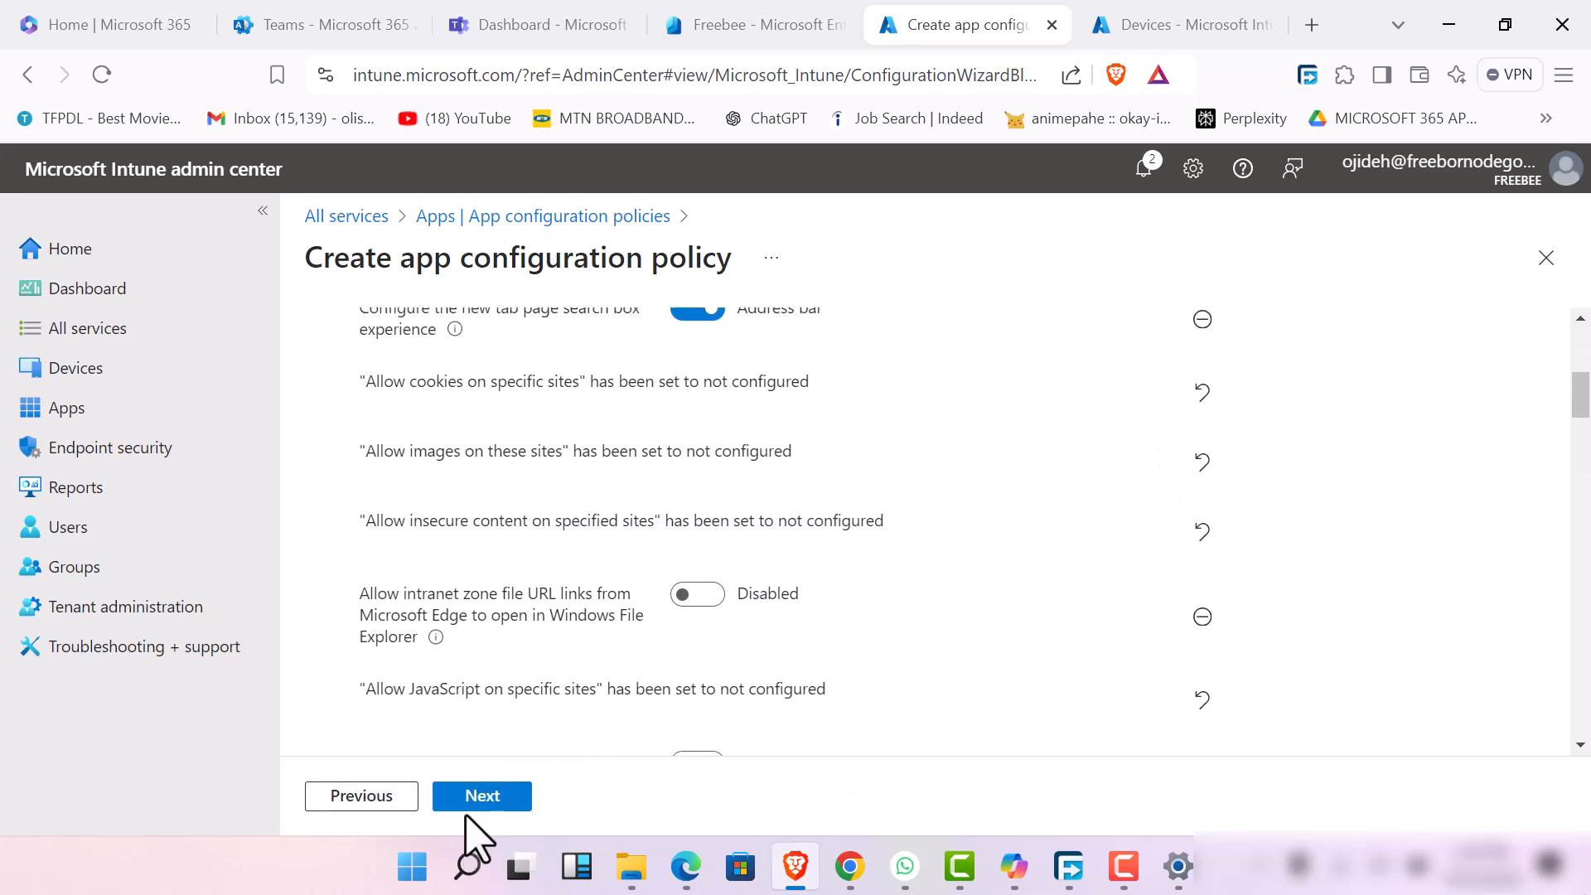
left_click(473, 803)
scroll(455, 675, "up", 5)
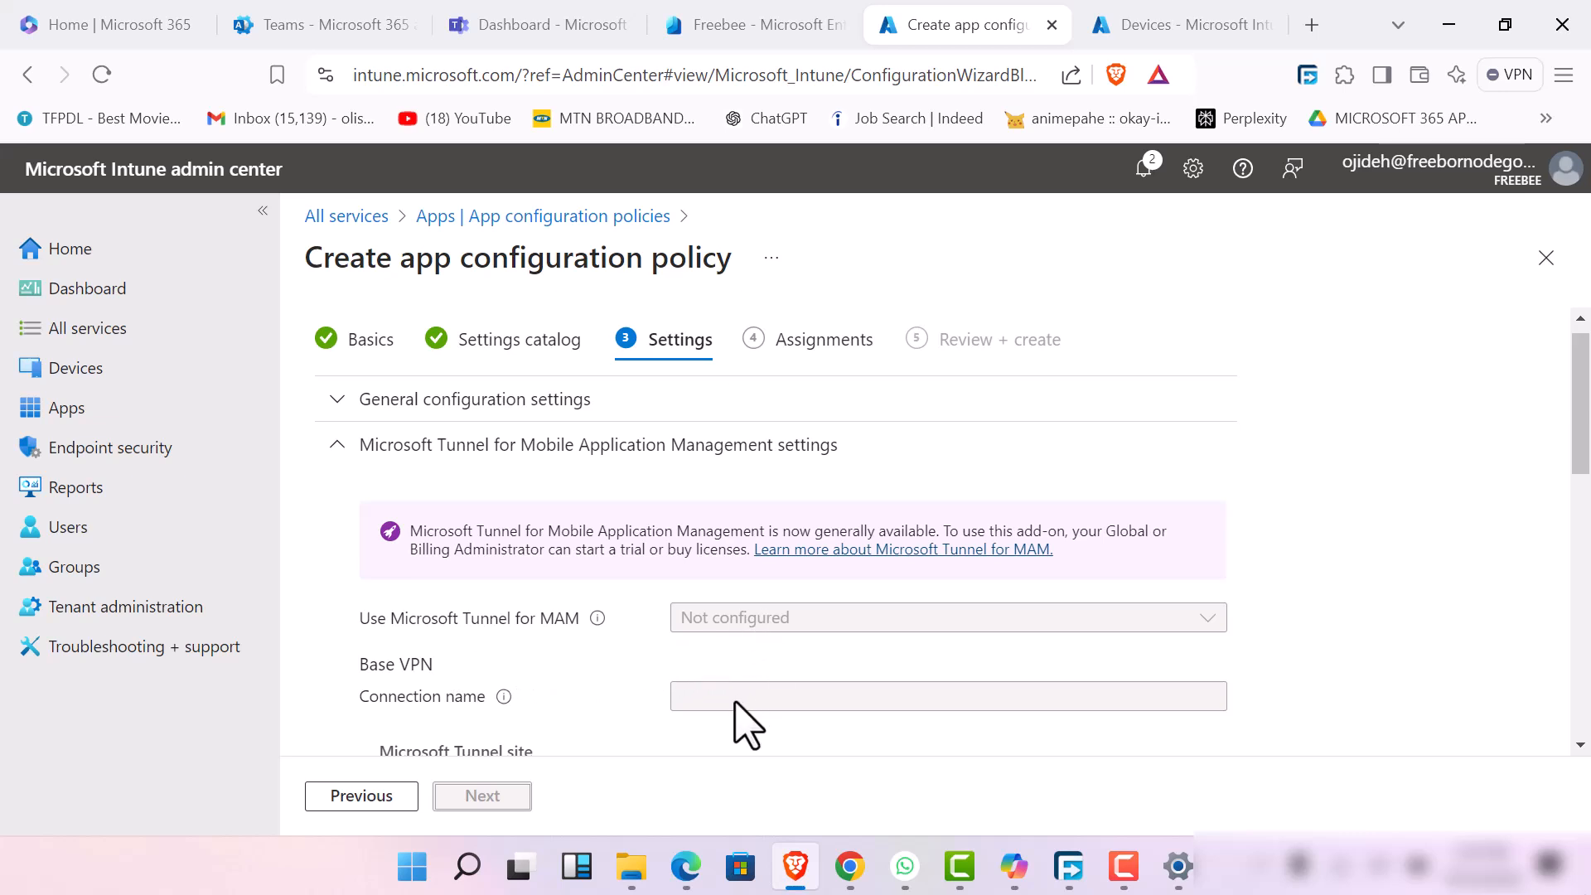
Try to collapse the Microsoft Tunnel section, and reload the page to restart the app configuration policy
double_click(337, 462)
left_click(340, 469)
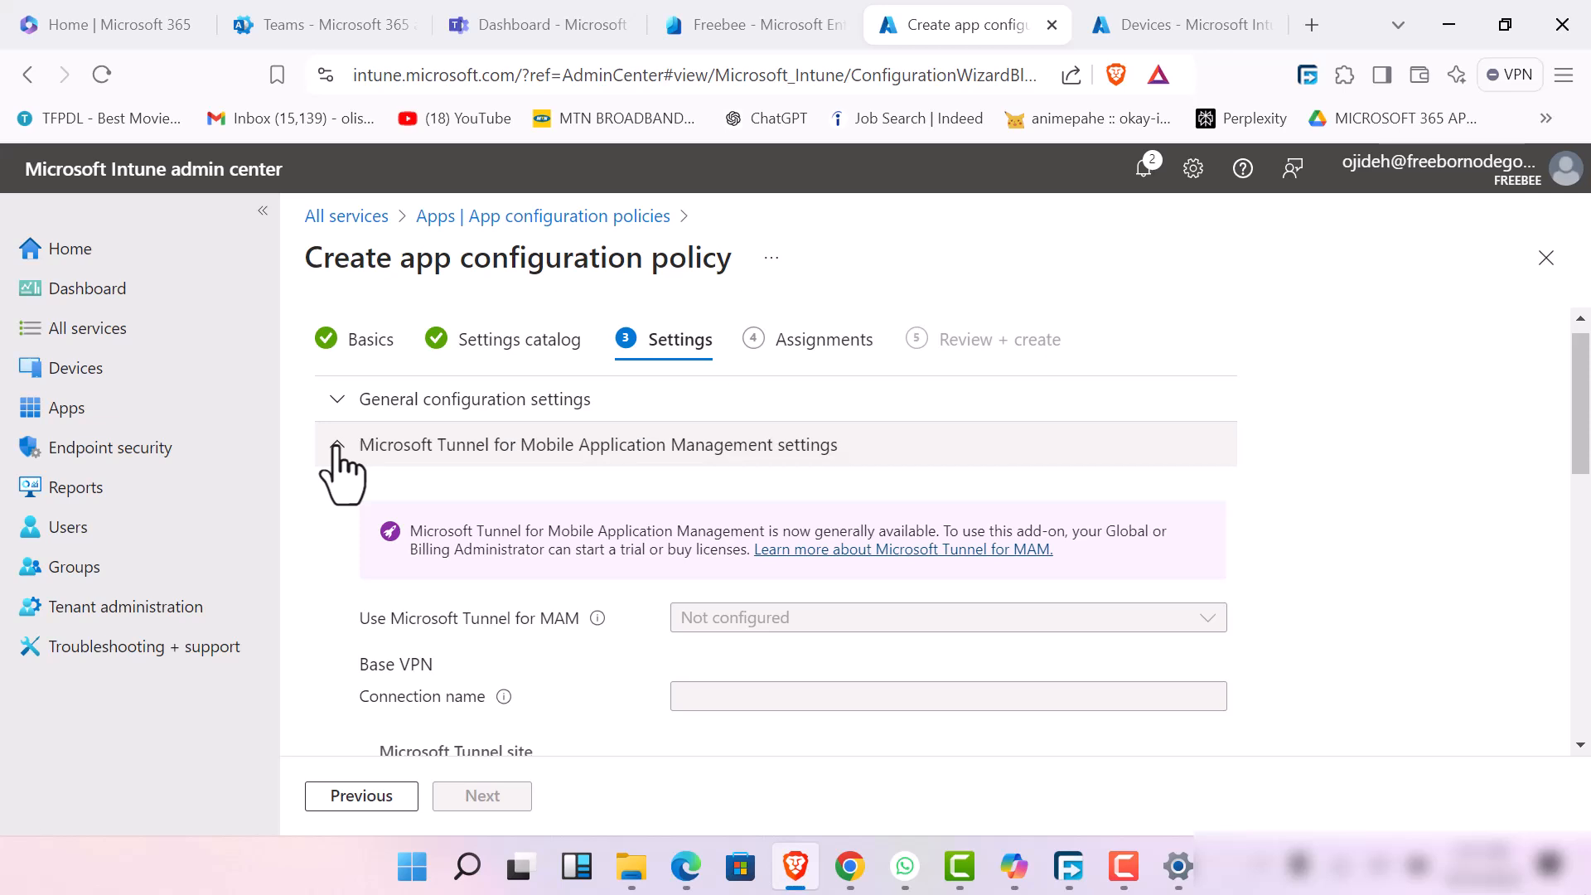
left_click(101, 74)
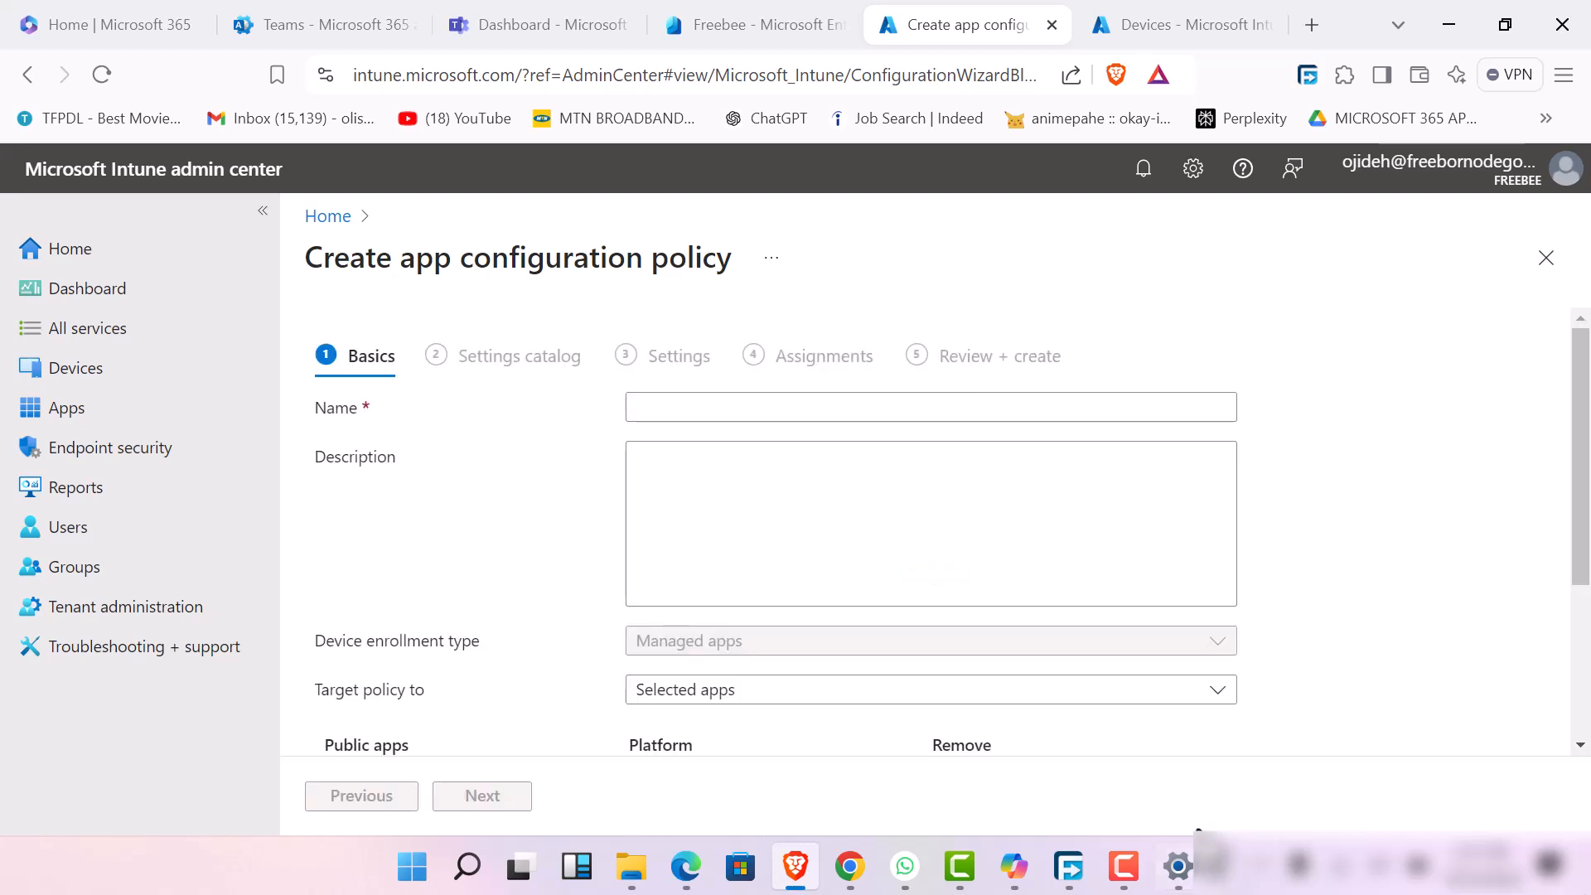
left_click(1116, 867)
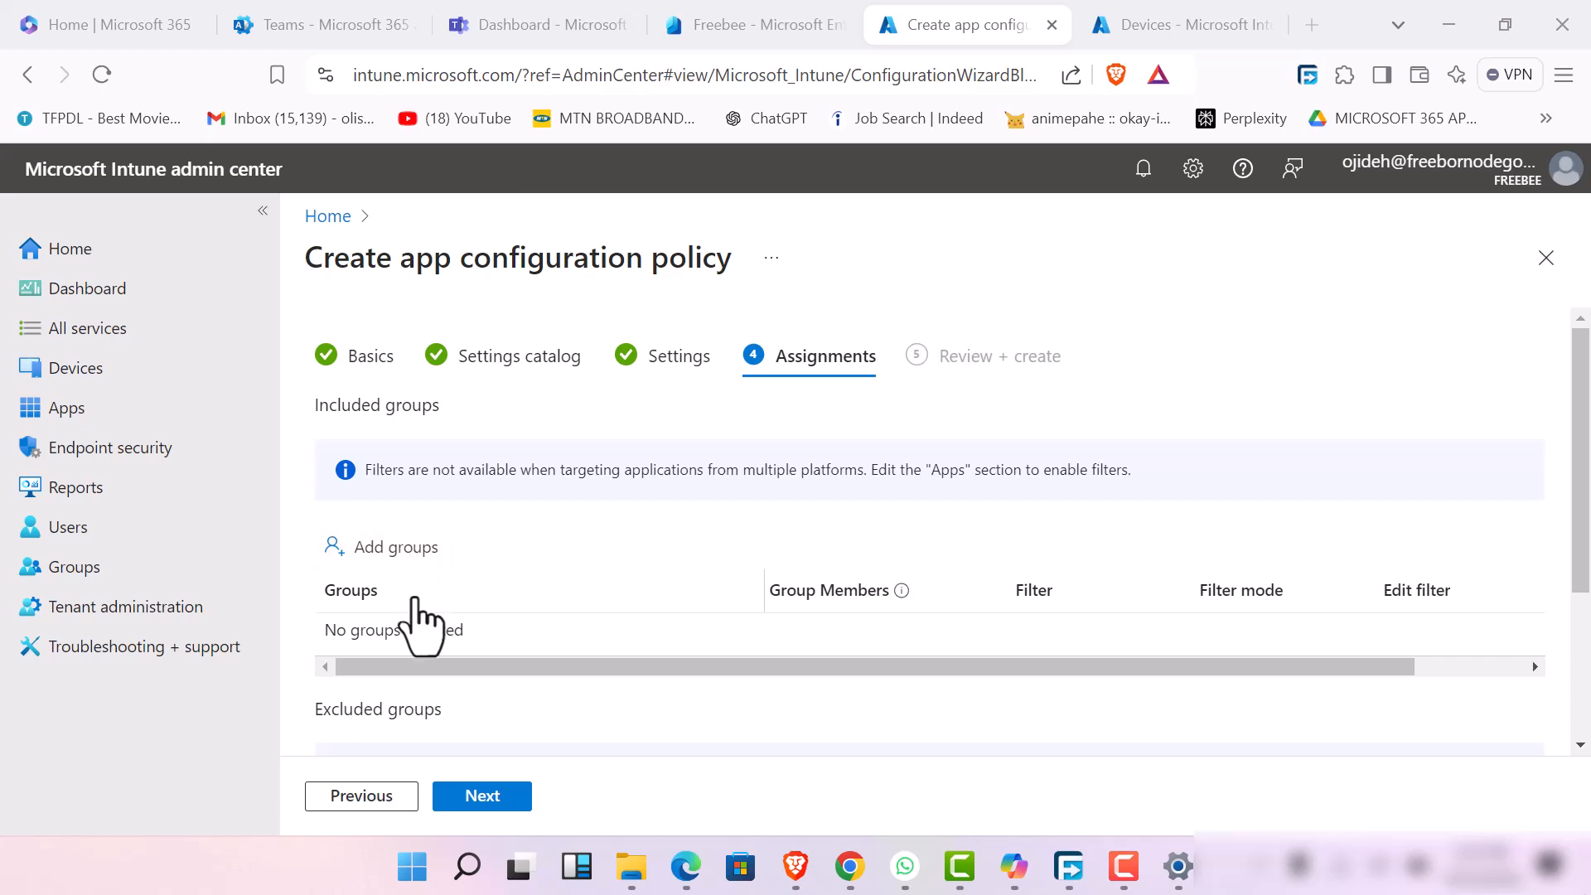
Assign the app configuration policy to the Employees and HR groups as included groups
scroll(417, 630, "down", 3)
scroll(398, 495, "up", 2)
scroll(398, 506, "up", 1)
left_click(399, 571)
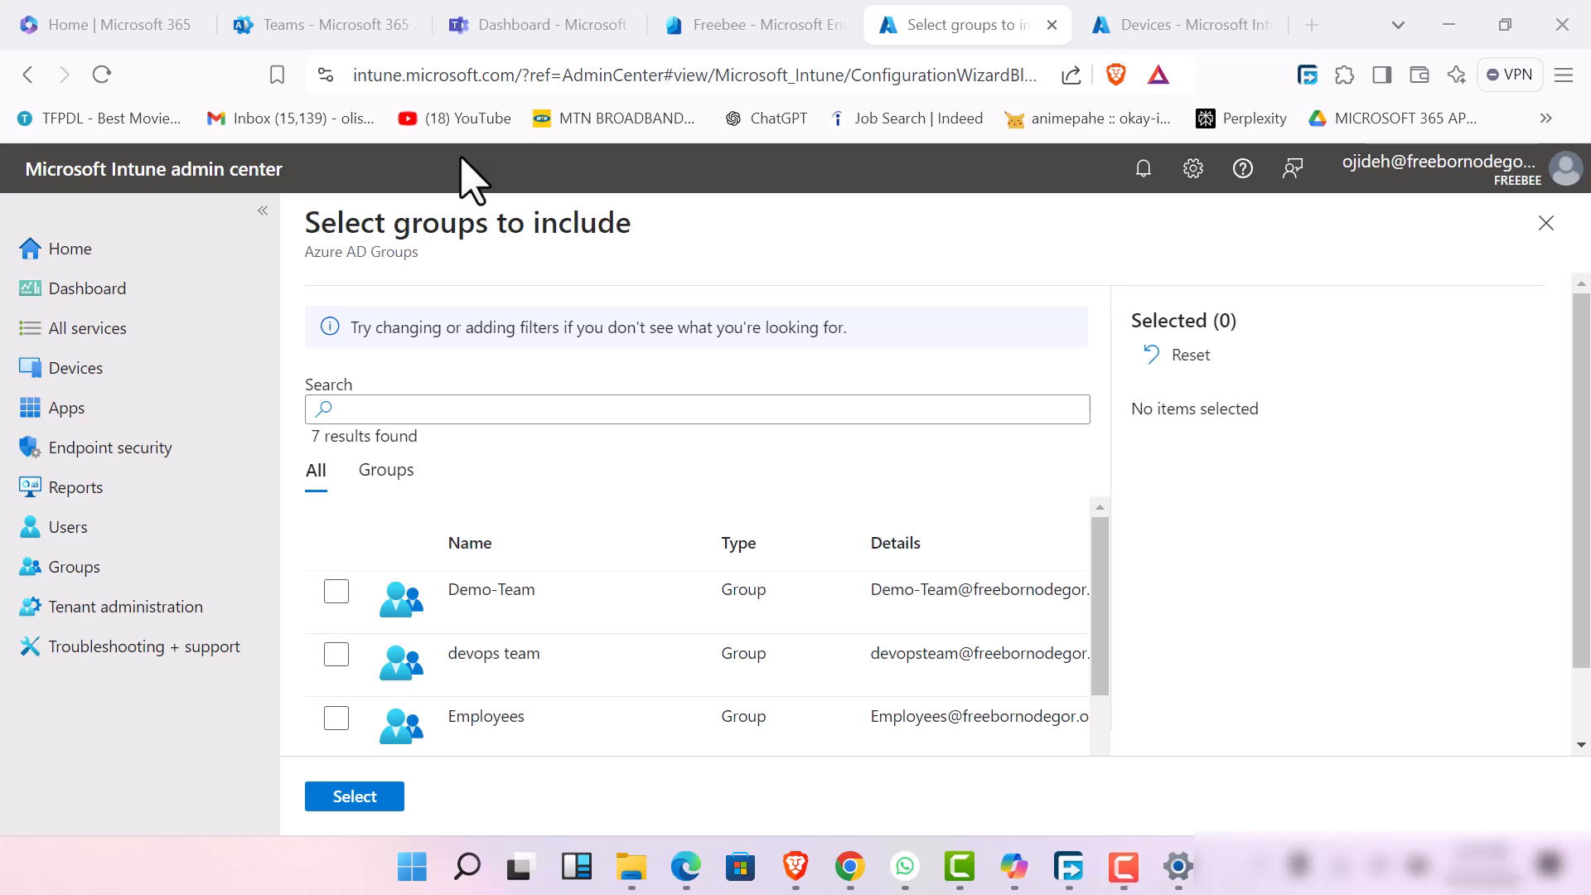
scroll(364, 656, "down", 3)
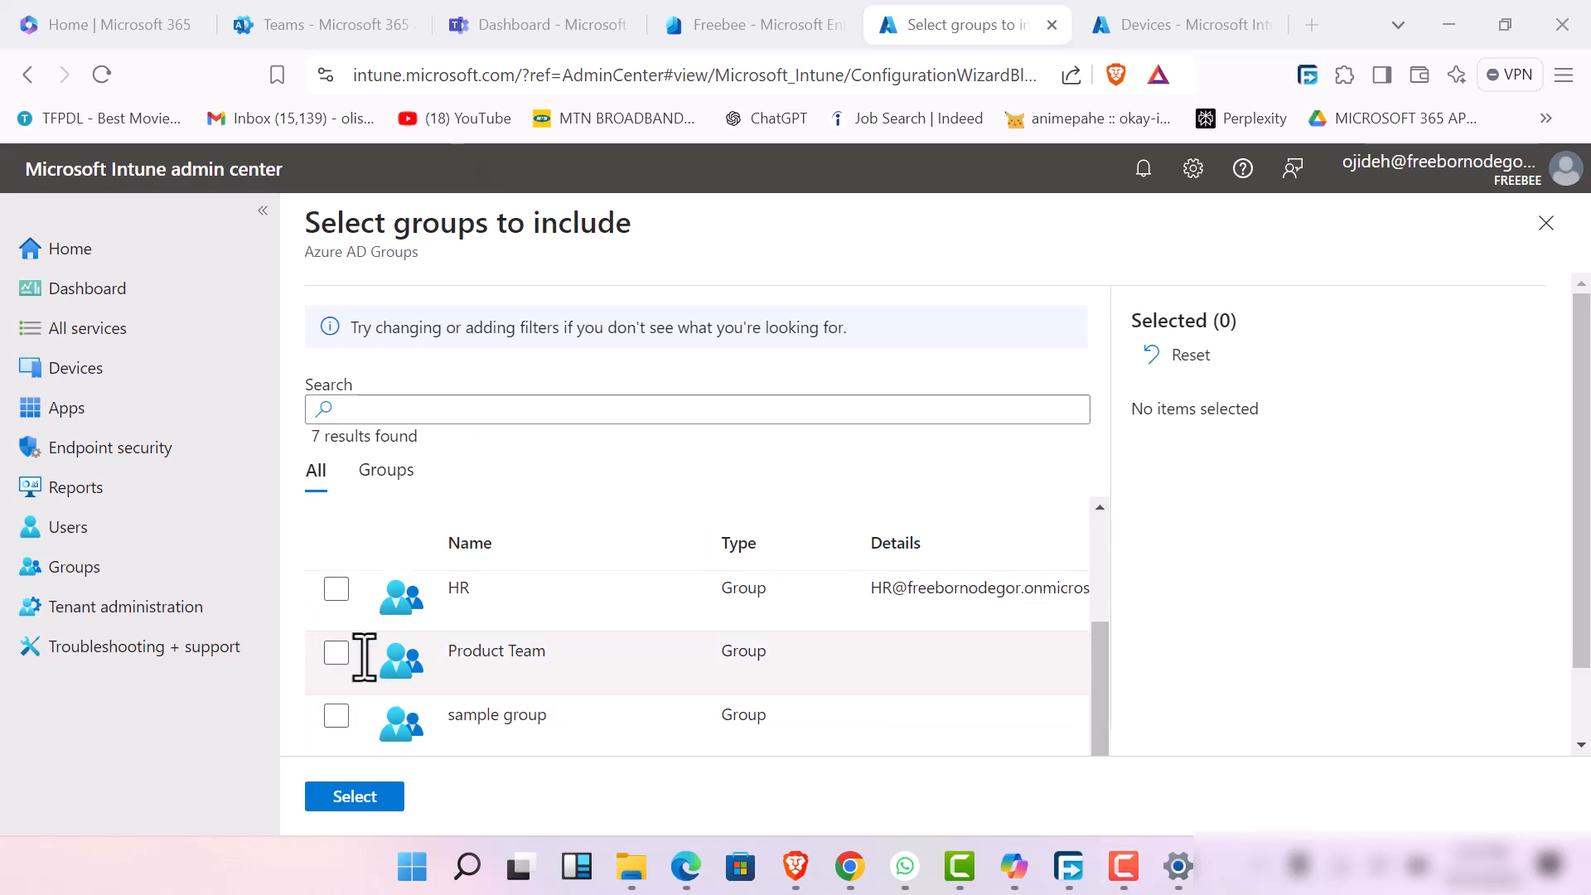
scroll(365, 656, "up", 3)
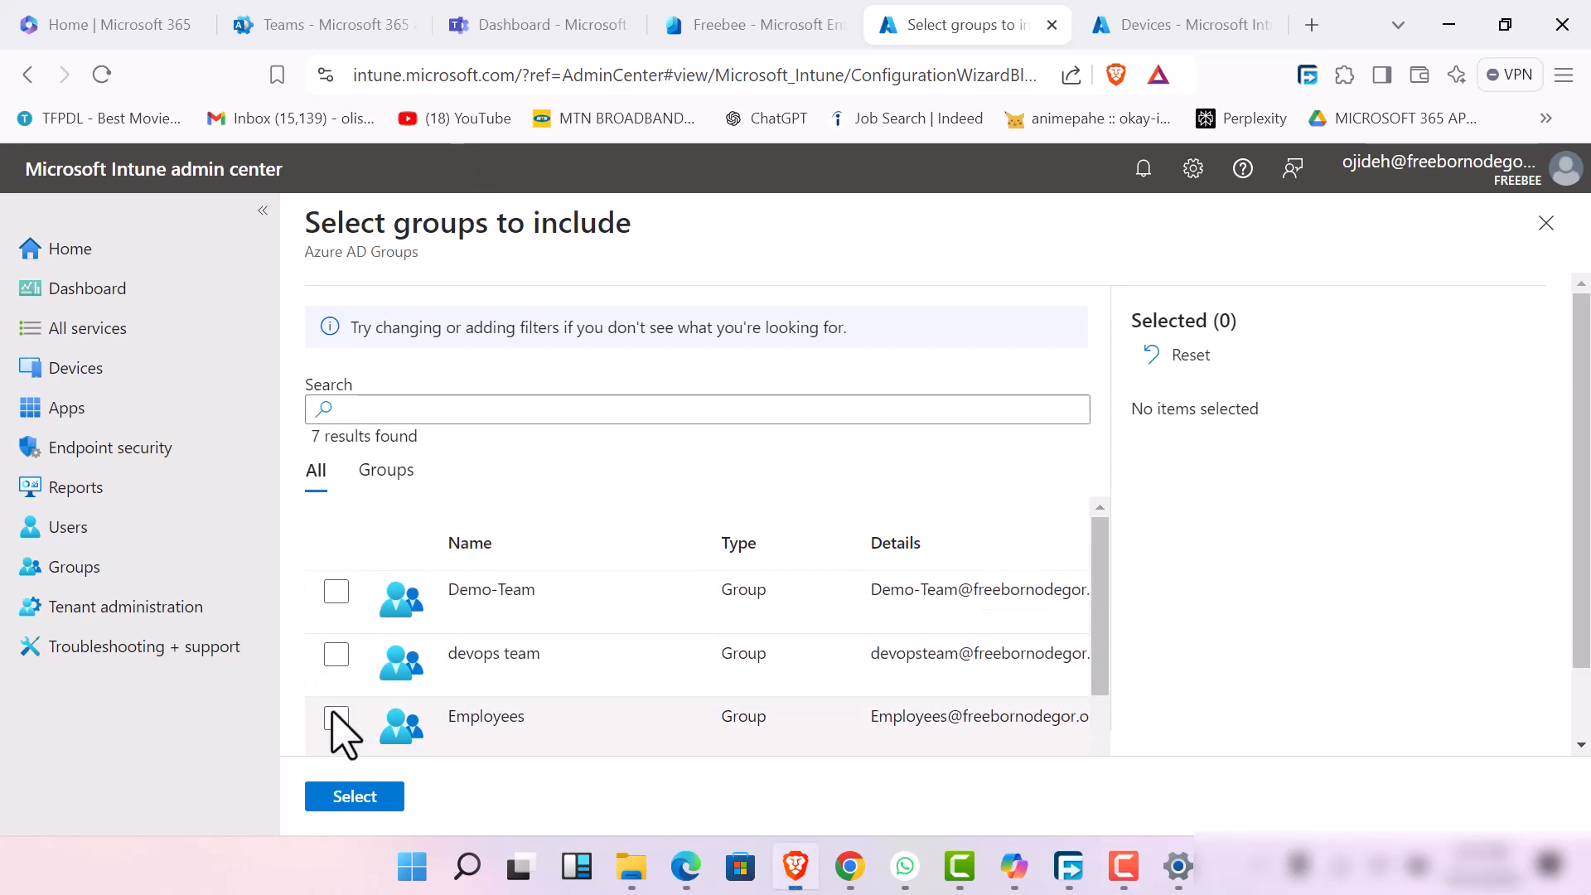
left_click(336, 717)
scroll(354, 657, "down", 3)
left_click(337, 591)
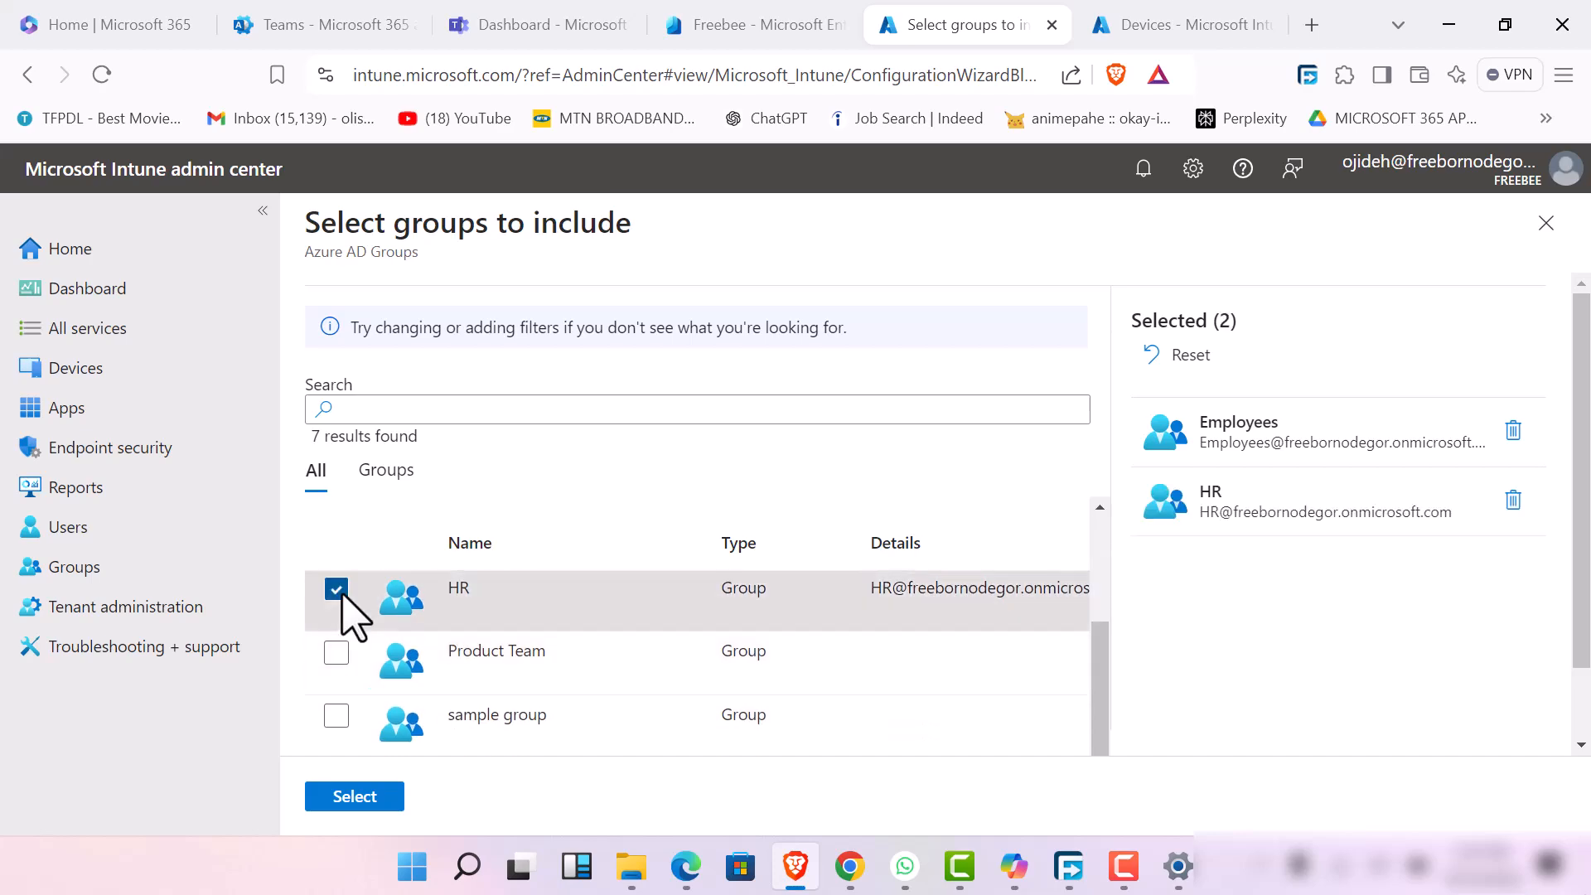
left_click(354, 796)
Leave the excluded groups empty, continue to Review + create, and review the policy summary
scroll(601, 646, "down", 3)
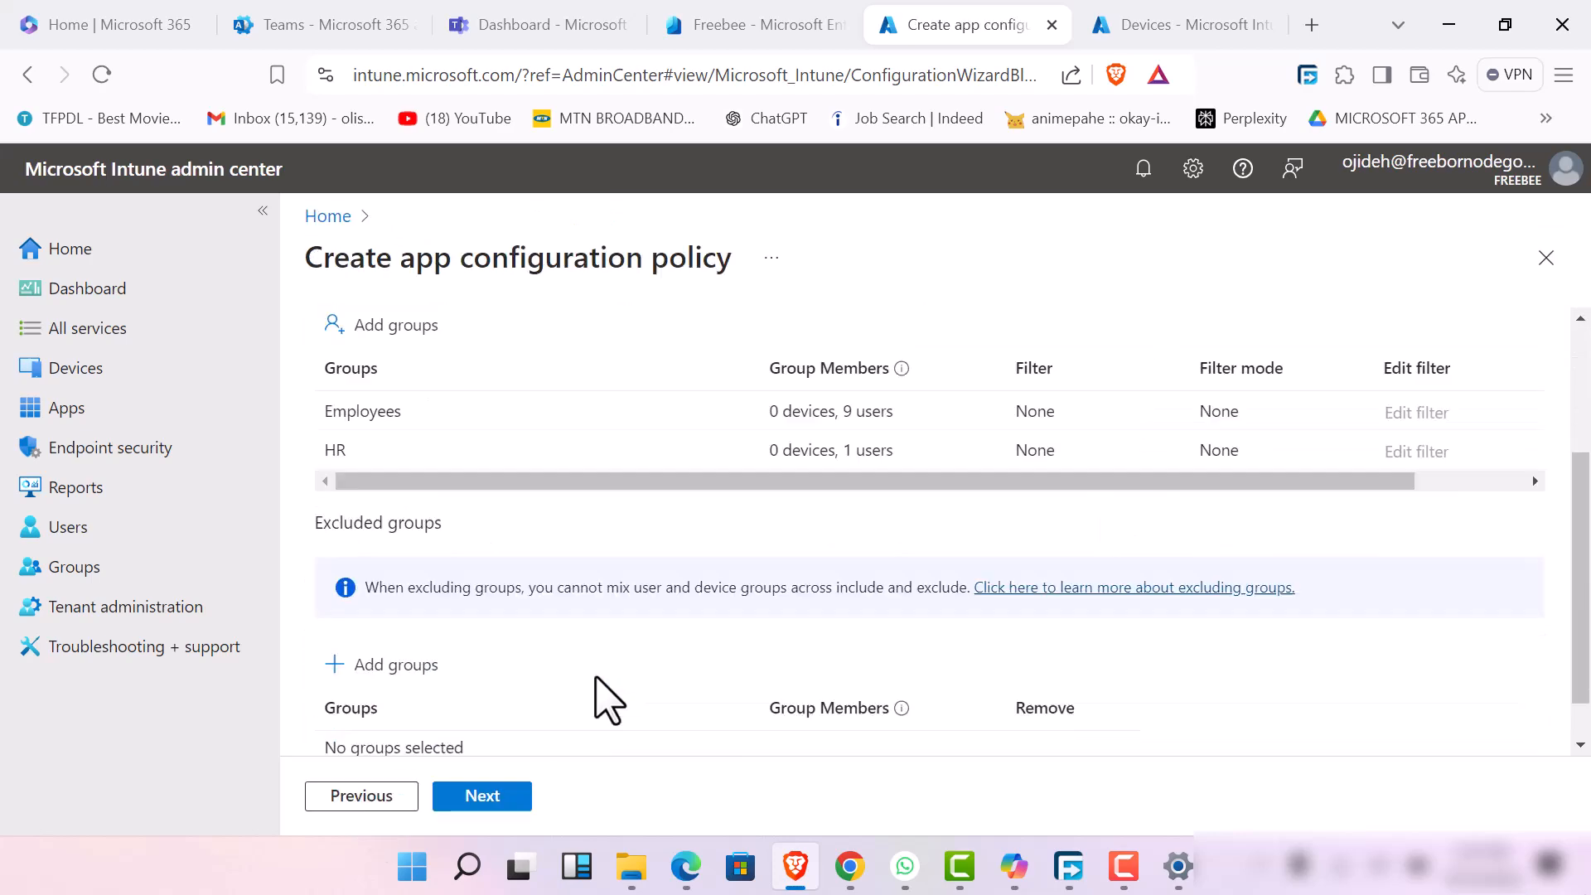
scroll(596, 678, "down", 1)
left_click(493, 797)
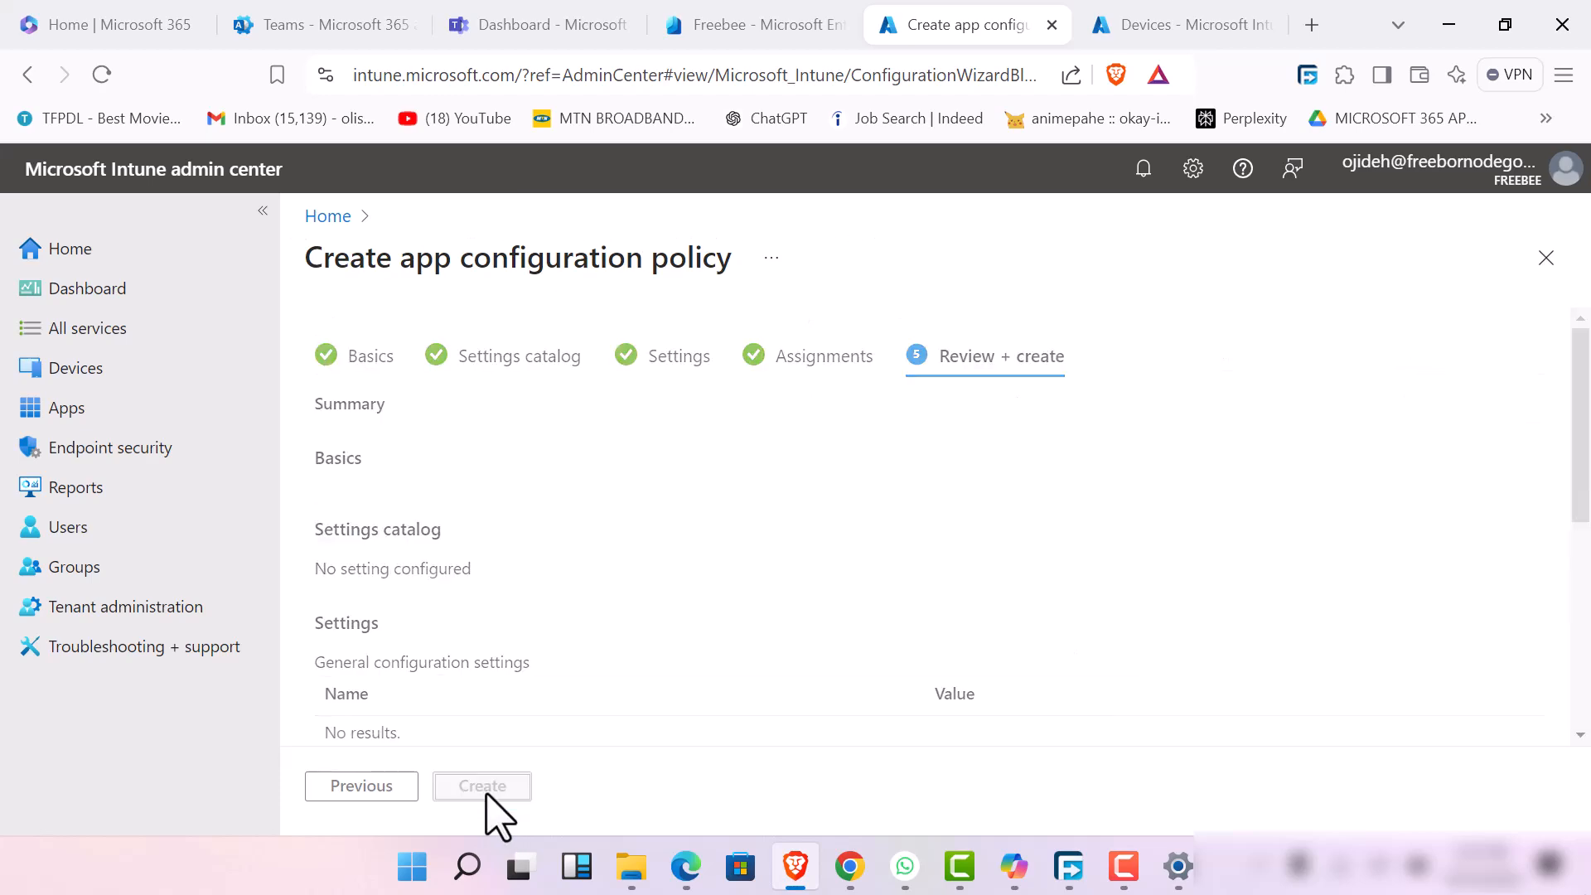
scroll(630, 580, "down", 10)
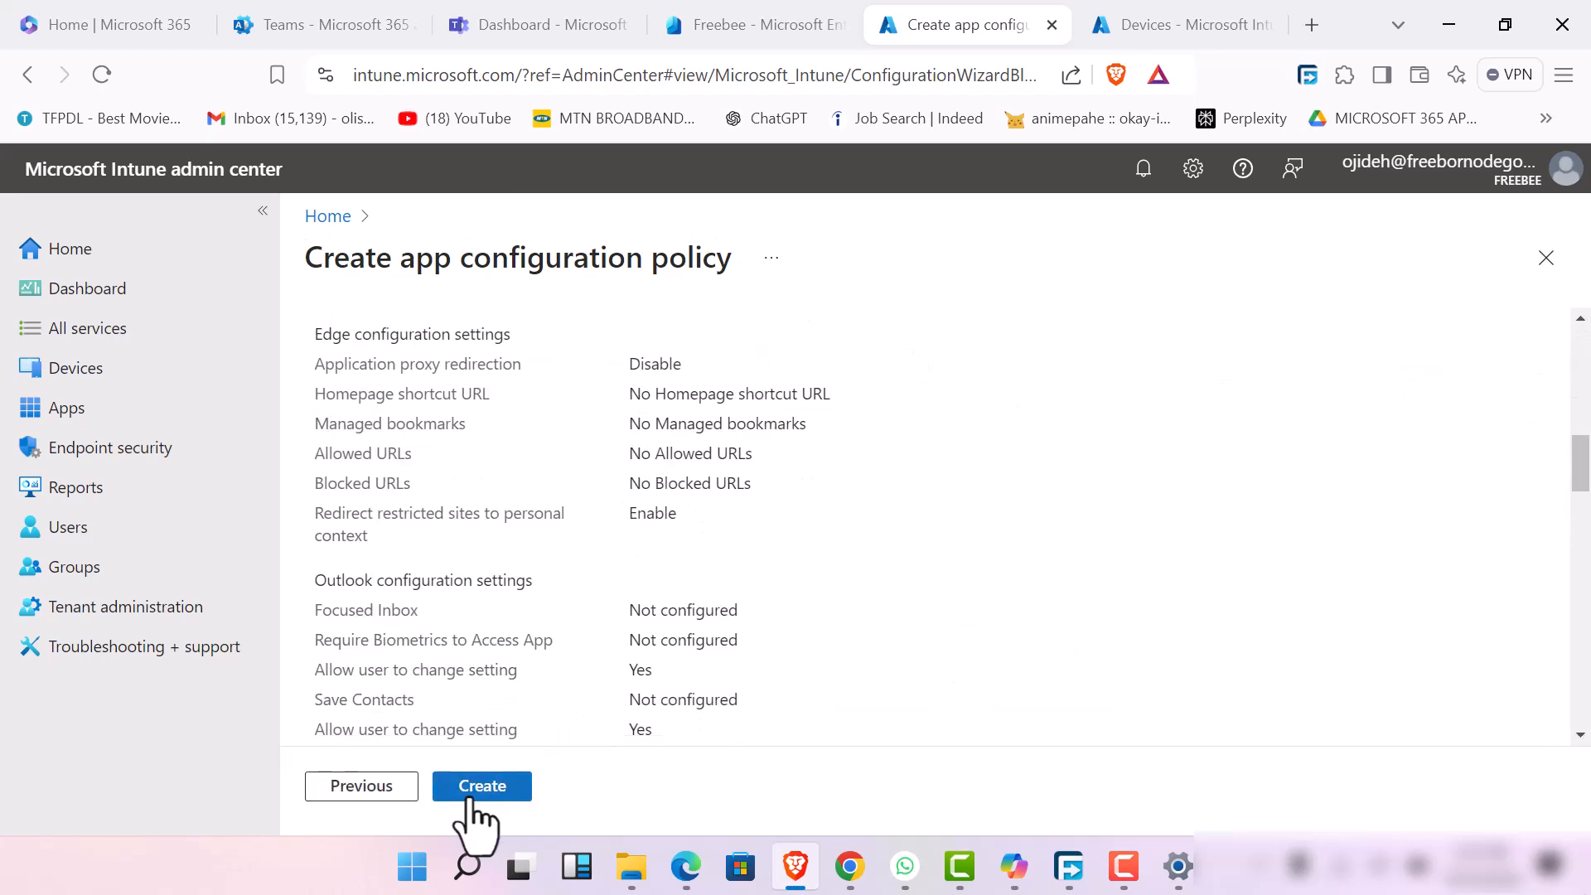
Check the remaining policy summary down to the included groups and create the app configuration policy
scroll(497, 713, "down", 10)
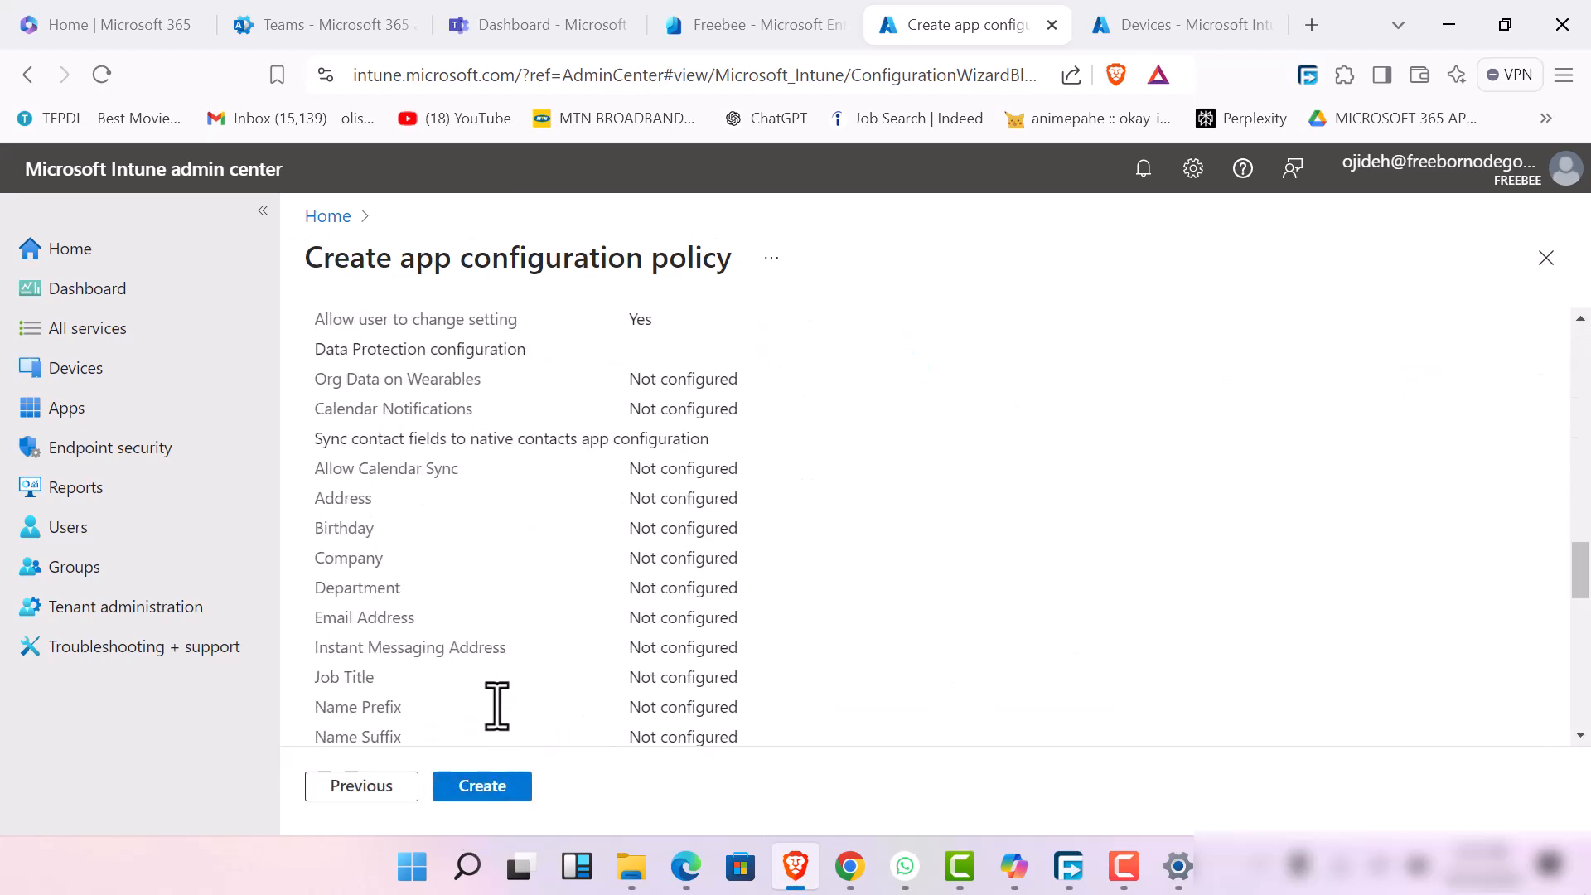
left_click(486, 800)
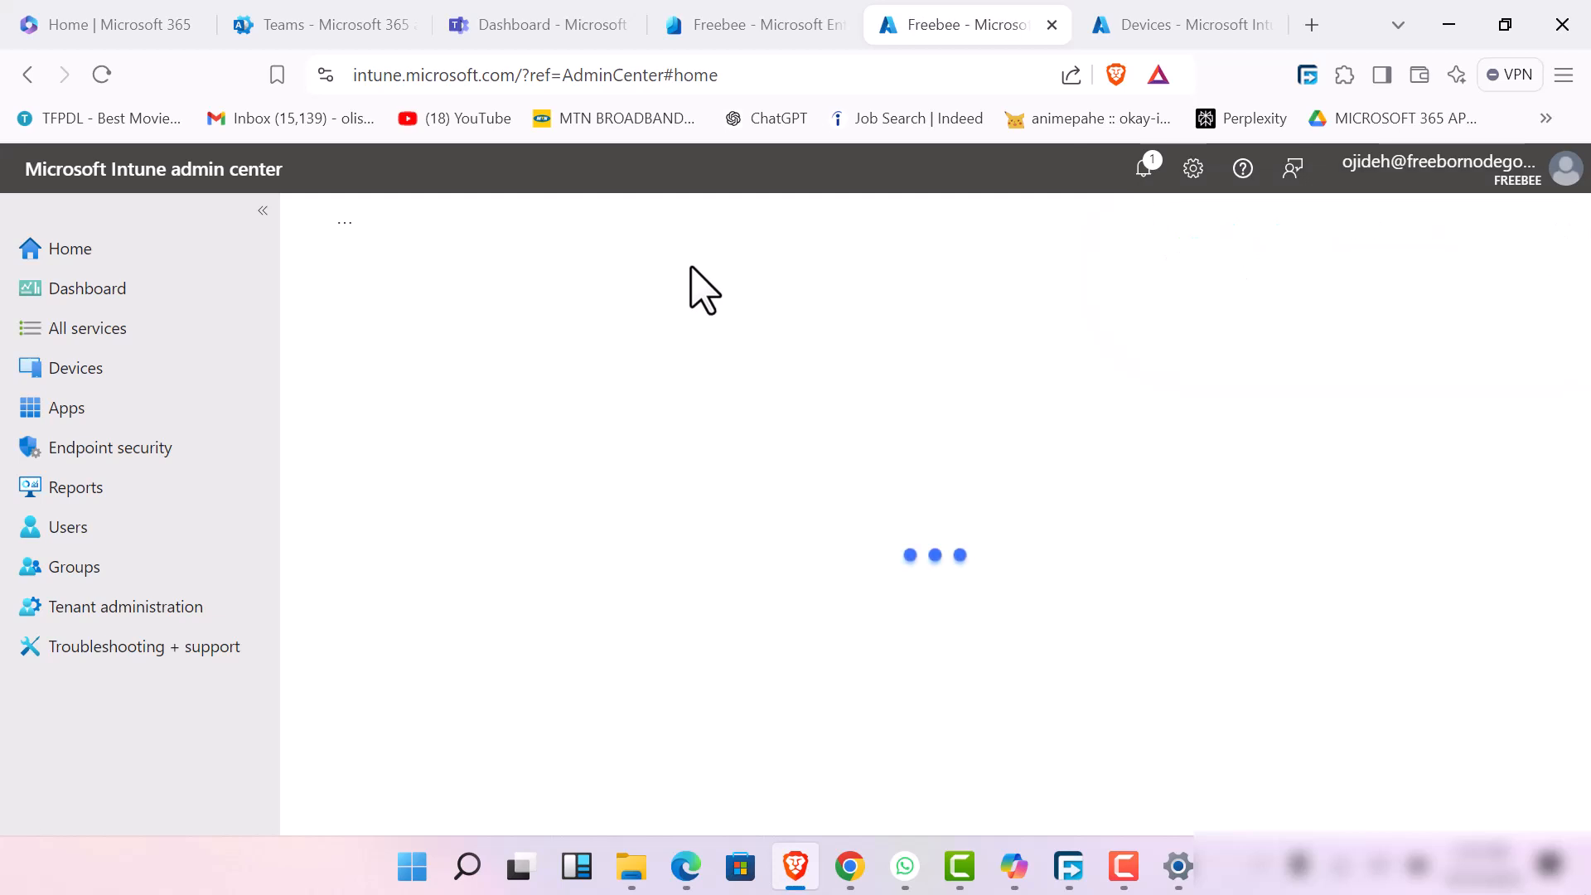
left_click(1123, 866)
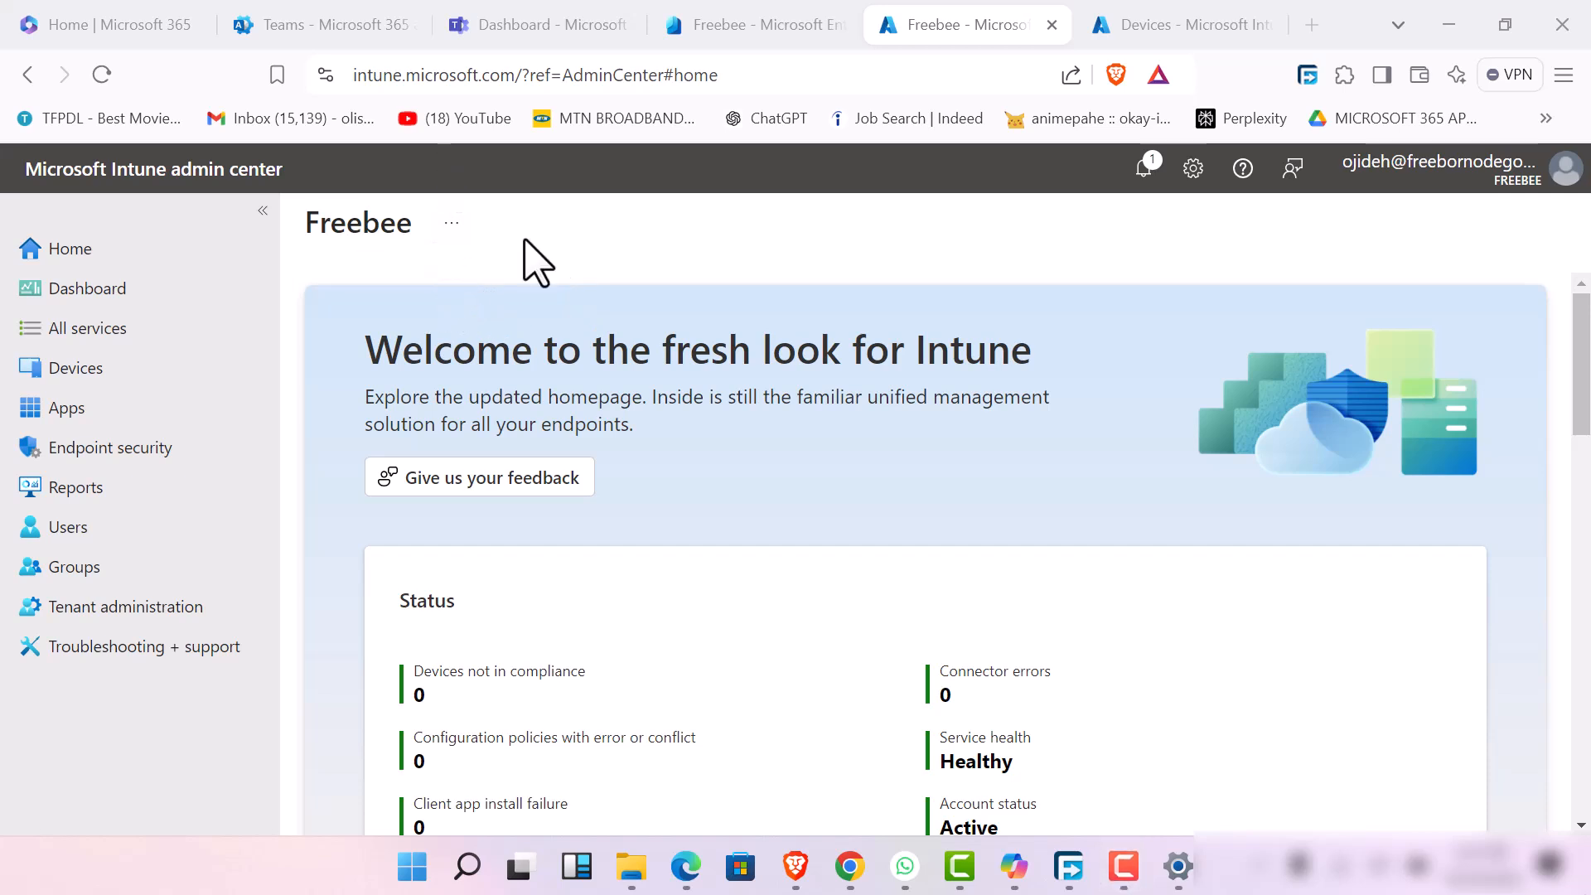
mouse_move(1147, 890)
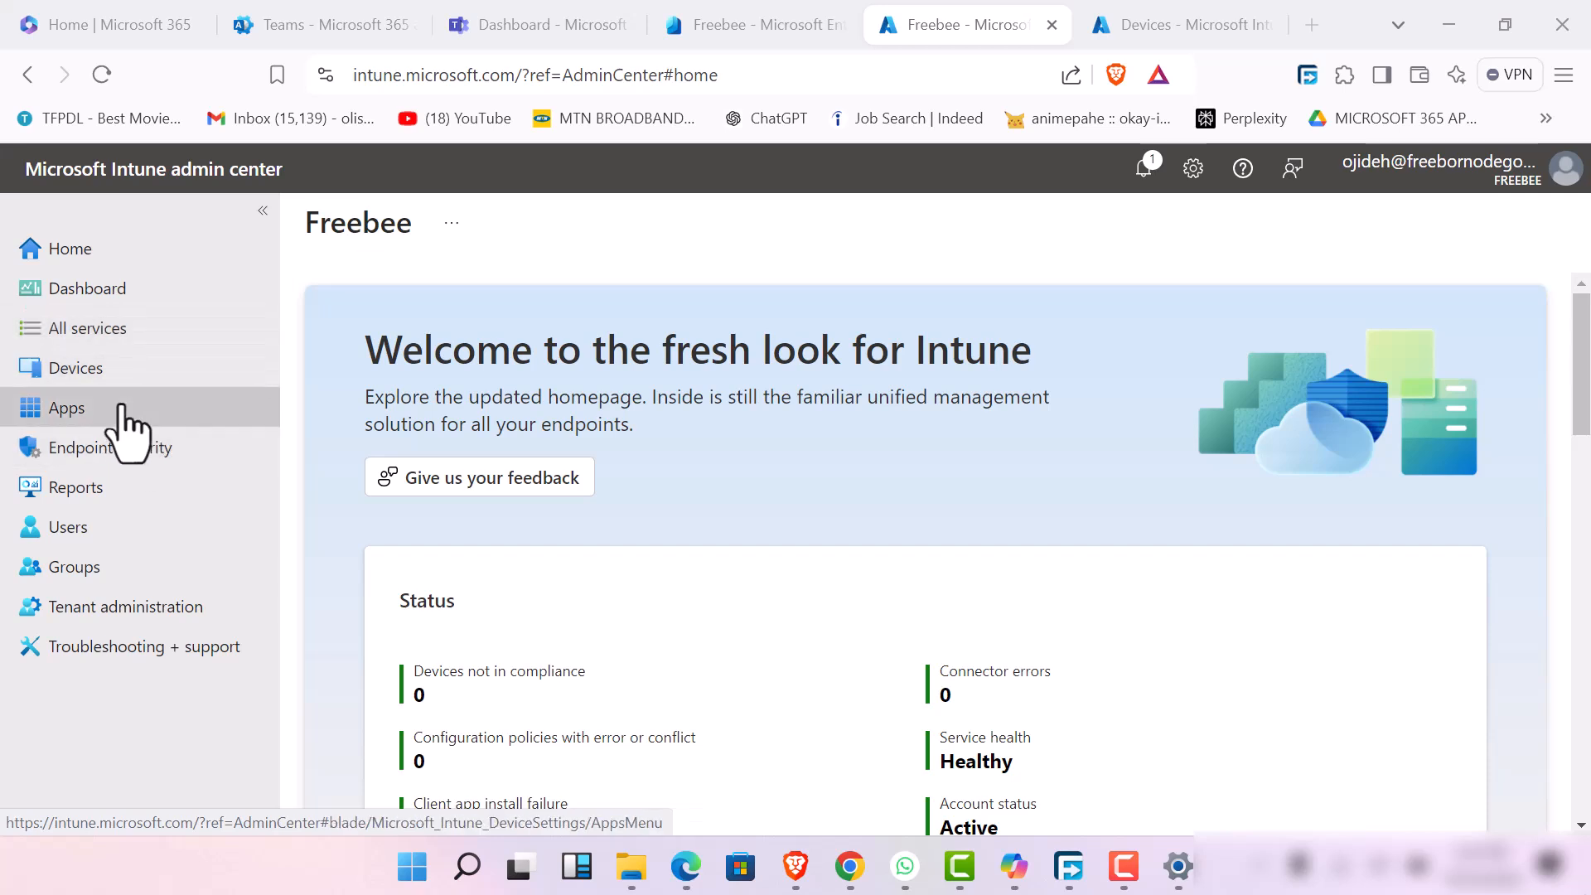
Open Endpoint security and look through its Overview, Manage, Monitor and Setup sections
left_click(188, 448)
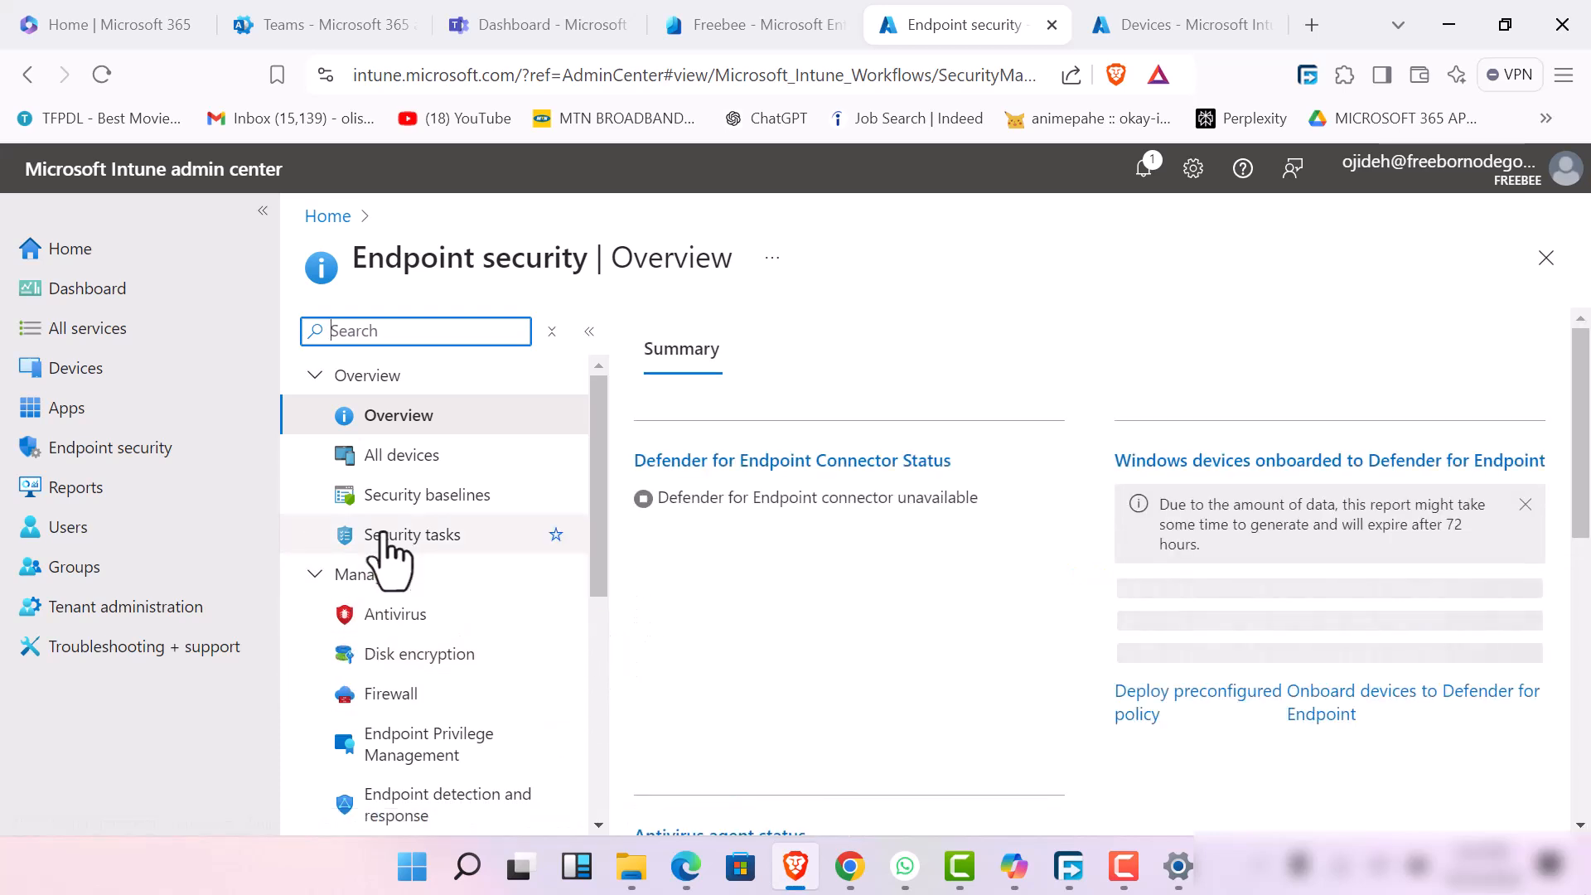
scroll(451, 673, "down", 3)
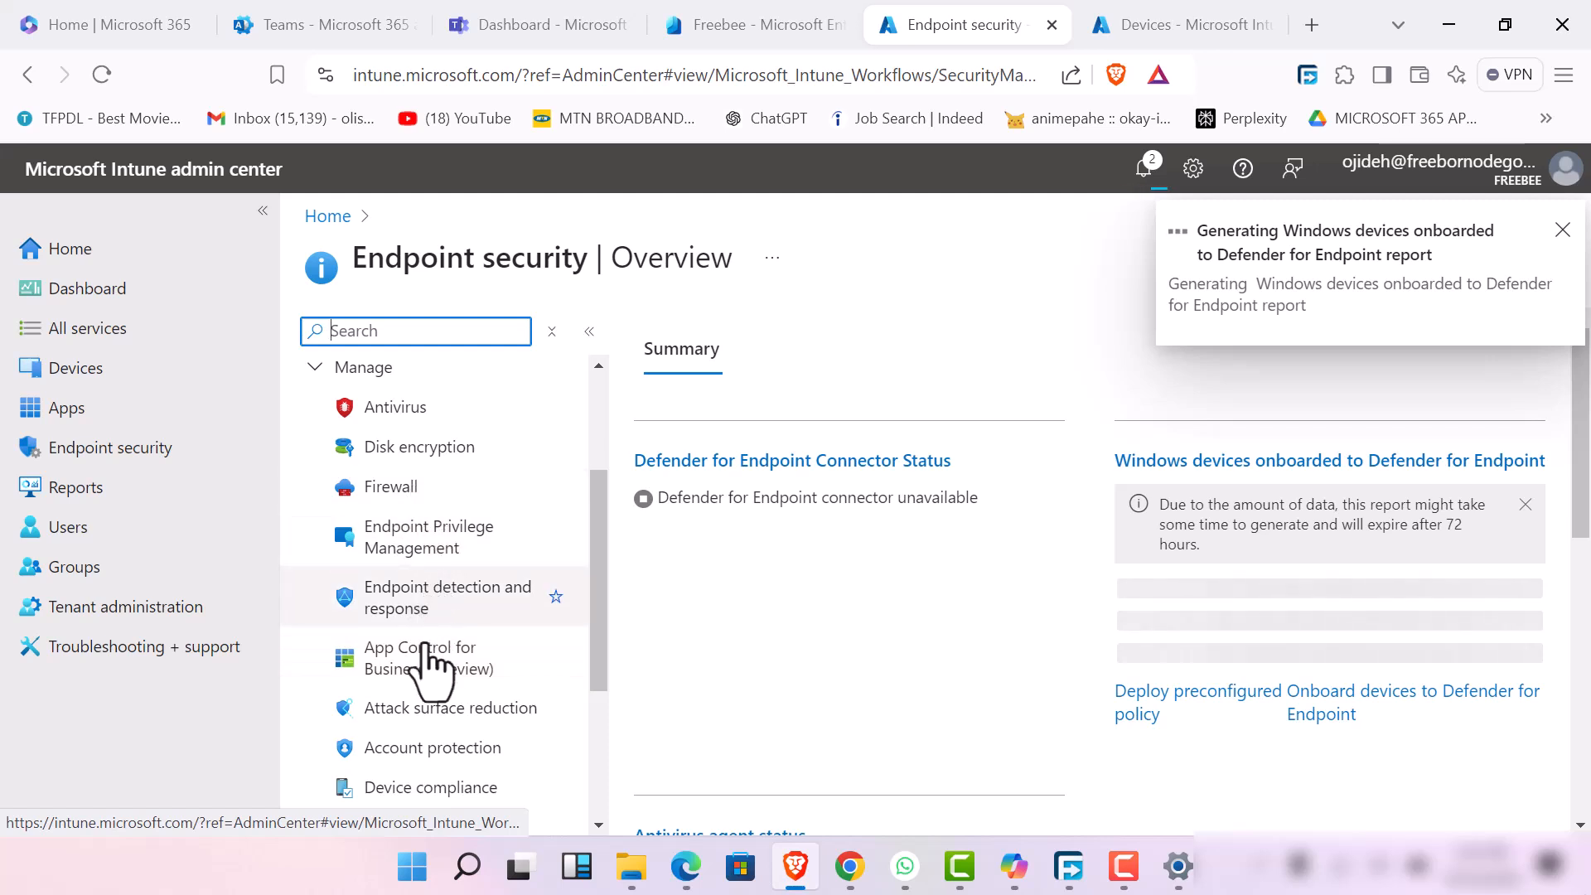
scroll(483, 803, "down", 4)
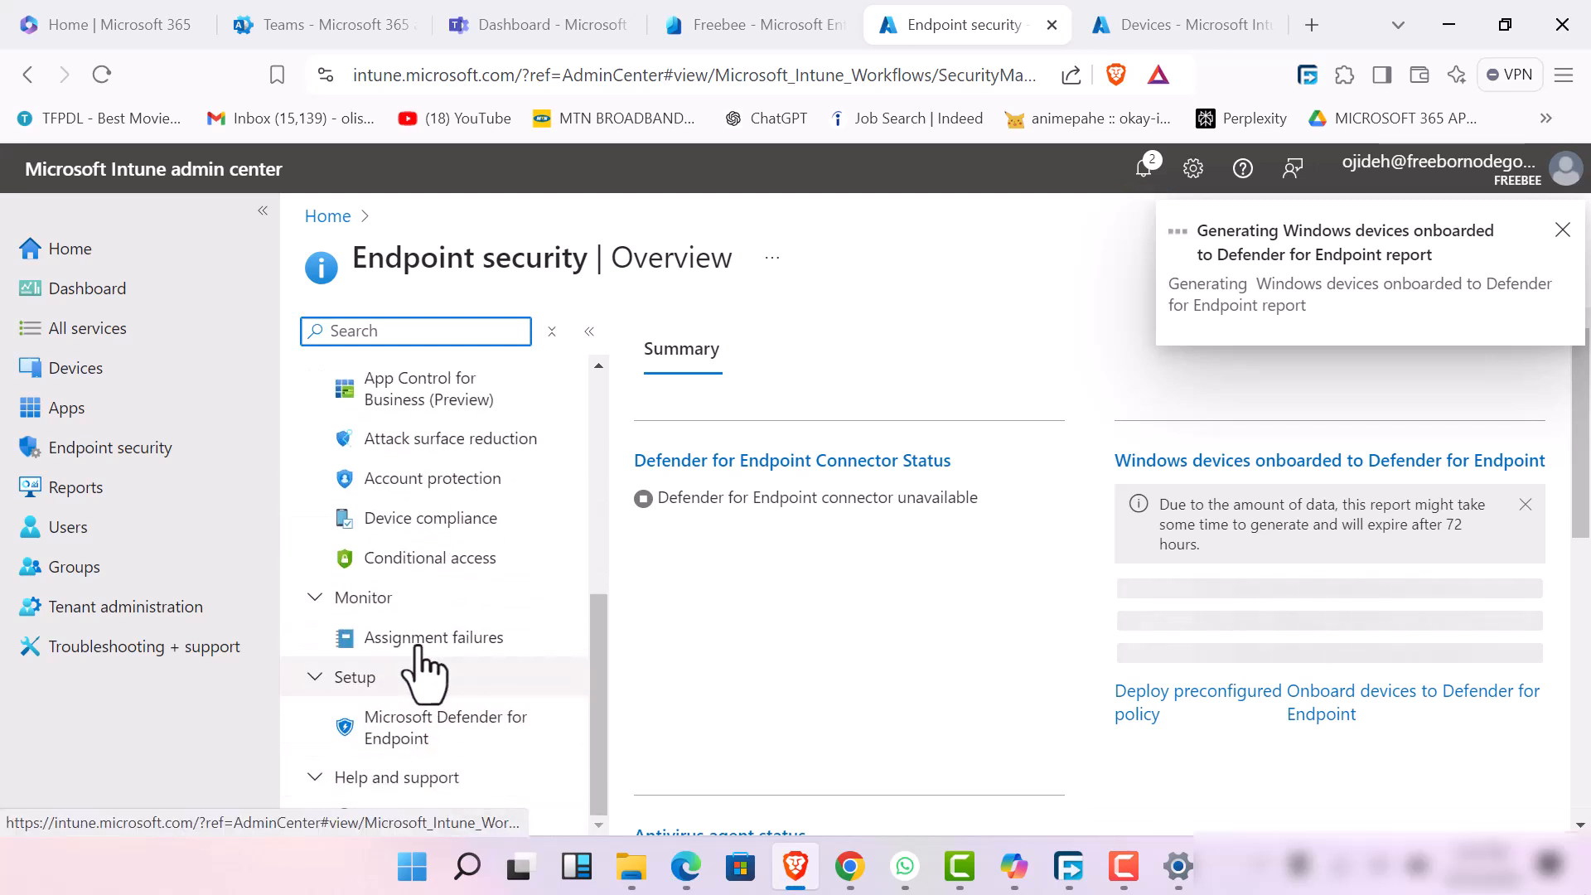
scroll(471, 546, "up", 2)
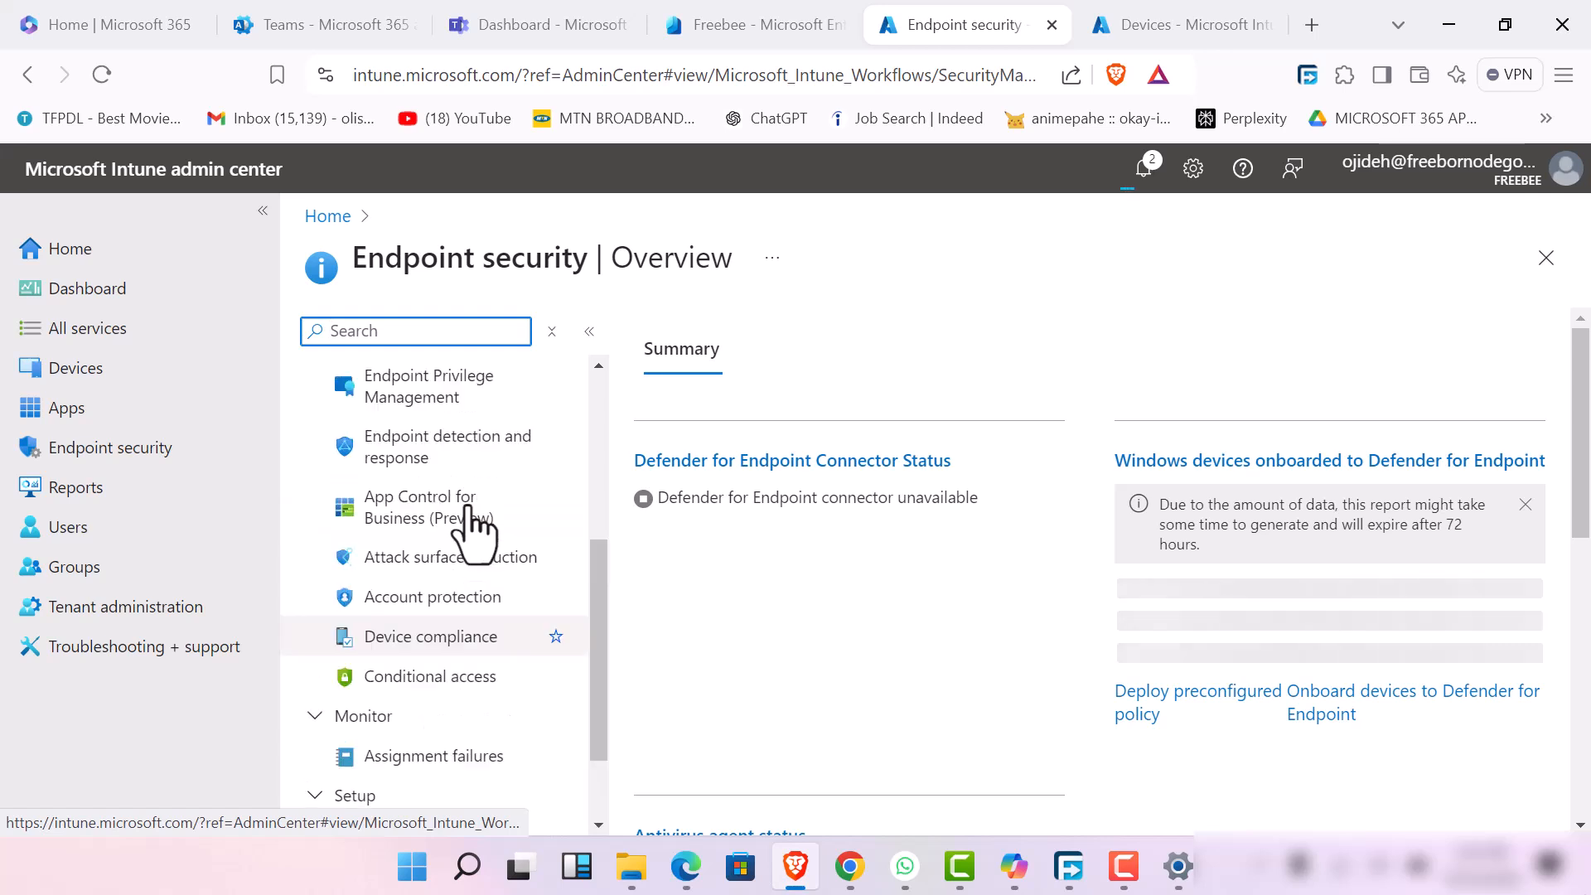
scroll(471, 538, "up", 5)
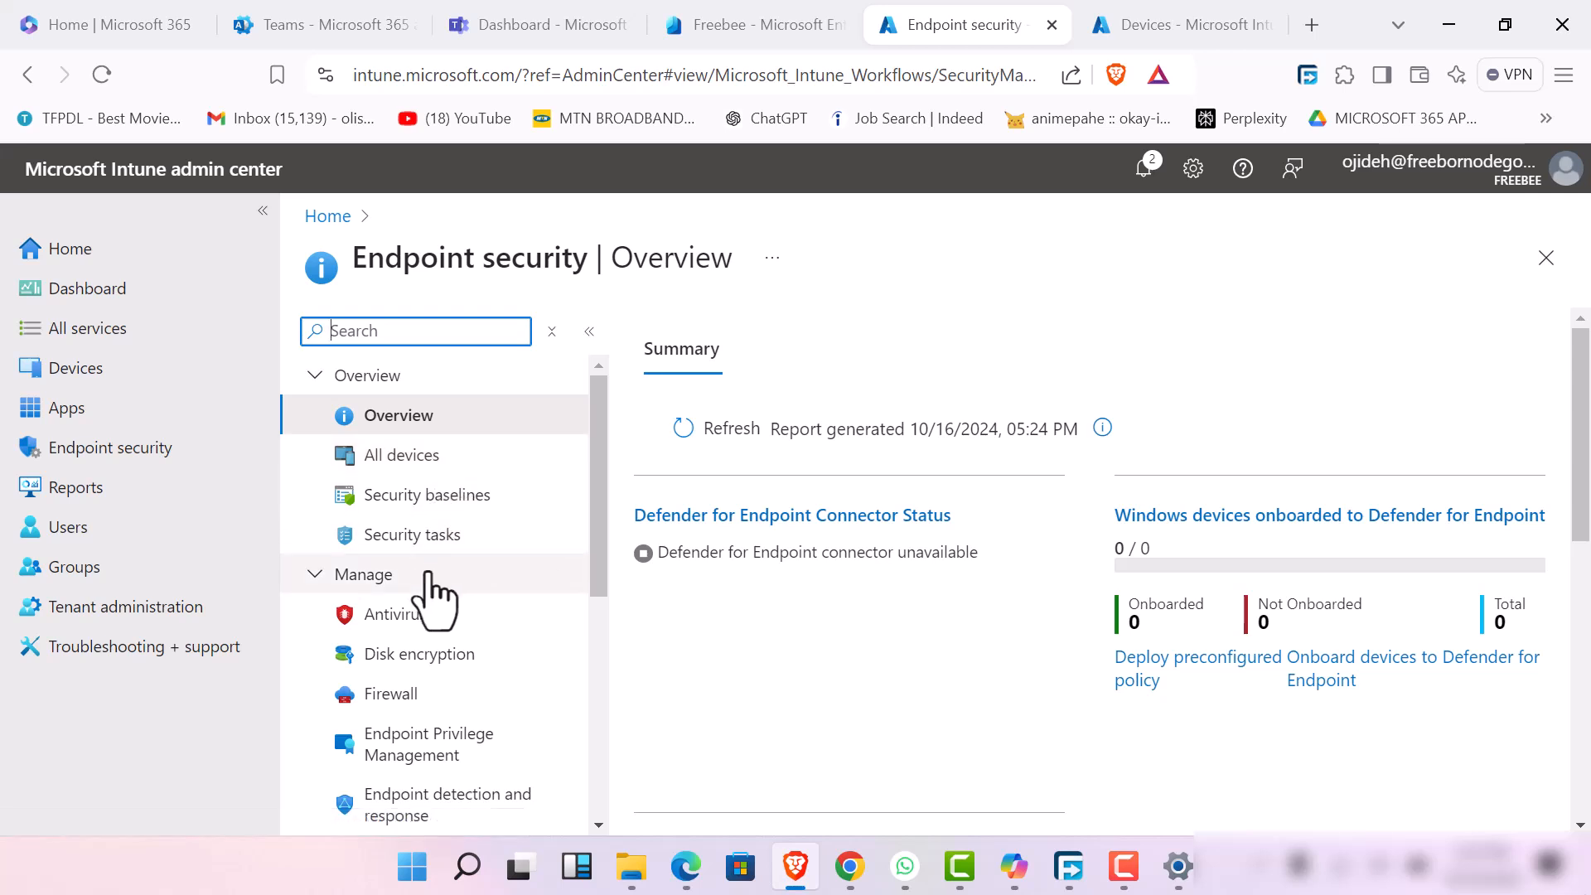
Start a new antivirus policy for the Windows platform with the Microsoft Defender Antivirus profile
left_click(455, 626)
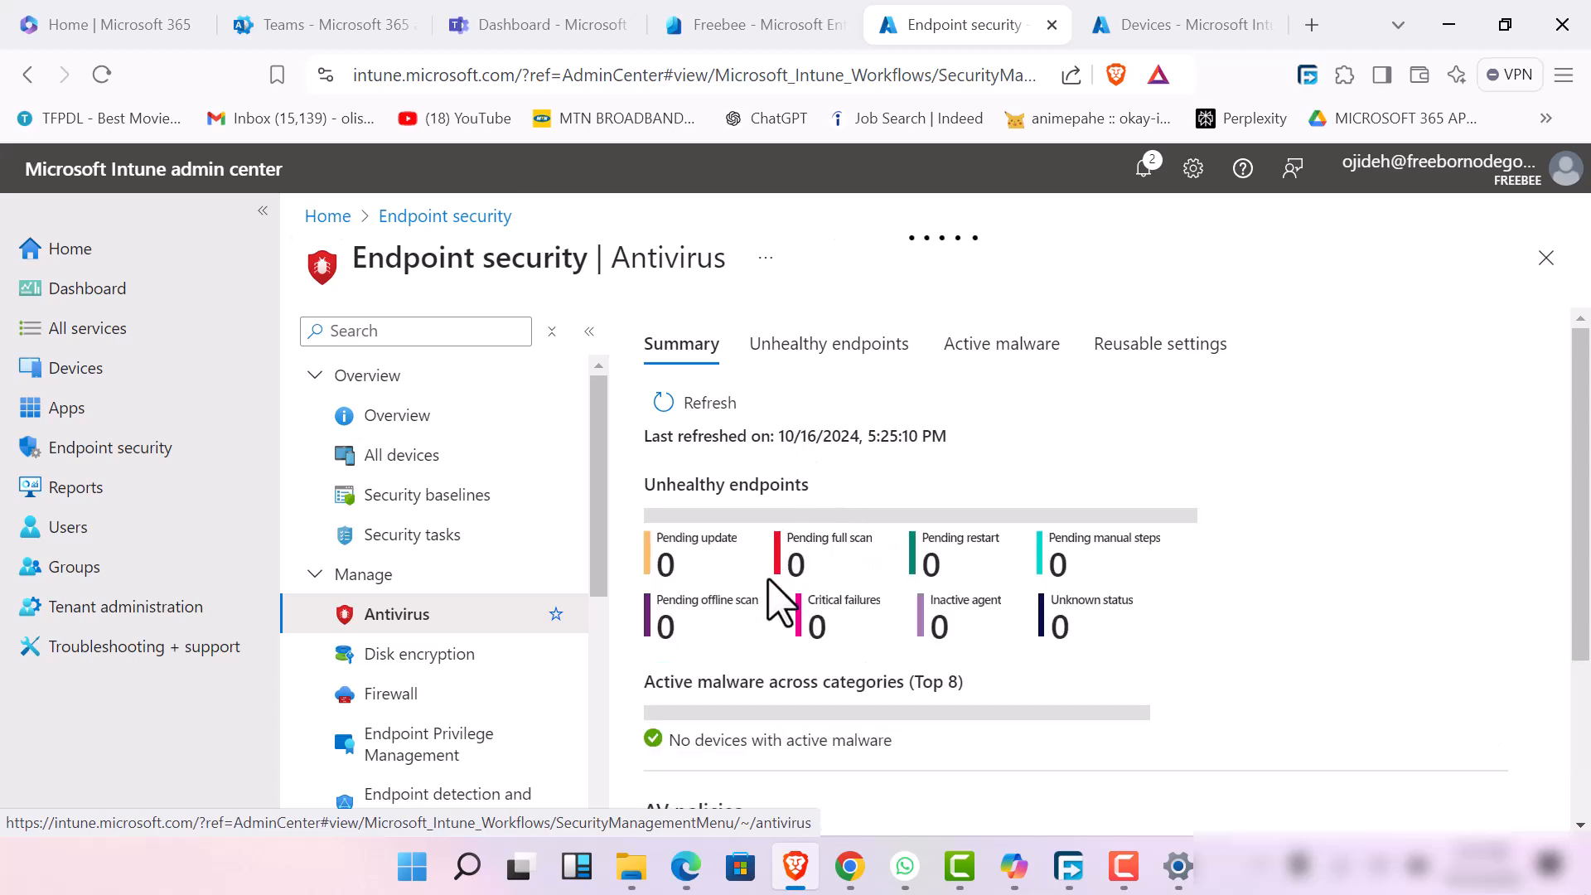
scroll(899, 671, "down", 3)
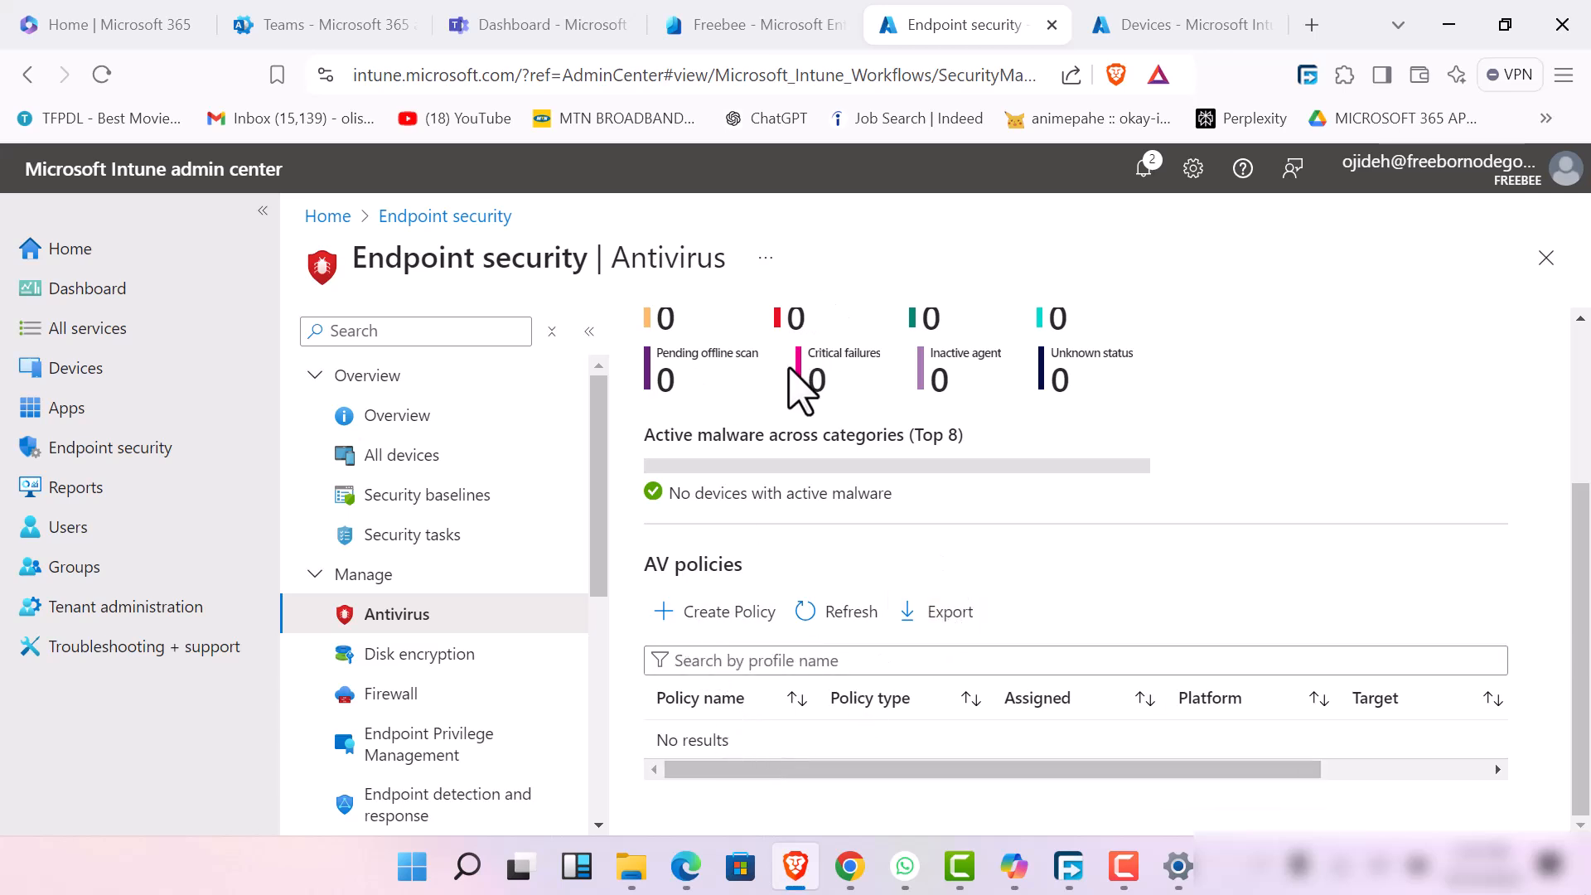
left_click(724, 621)
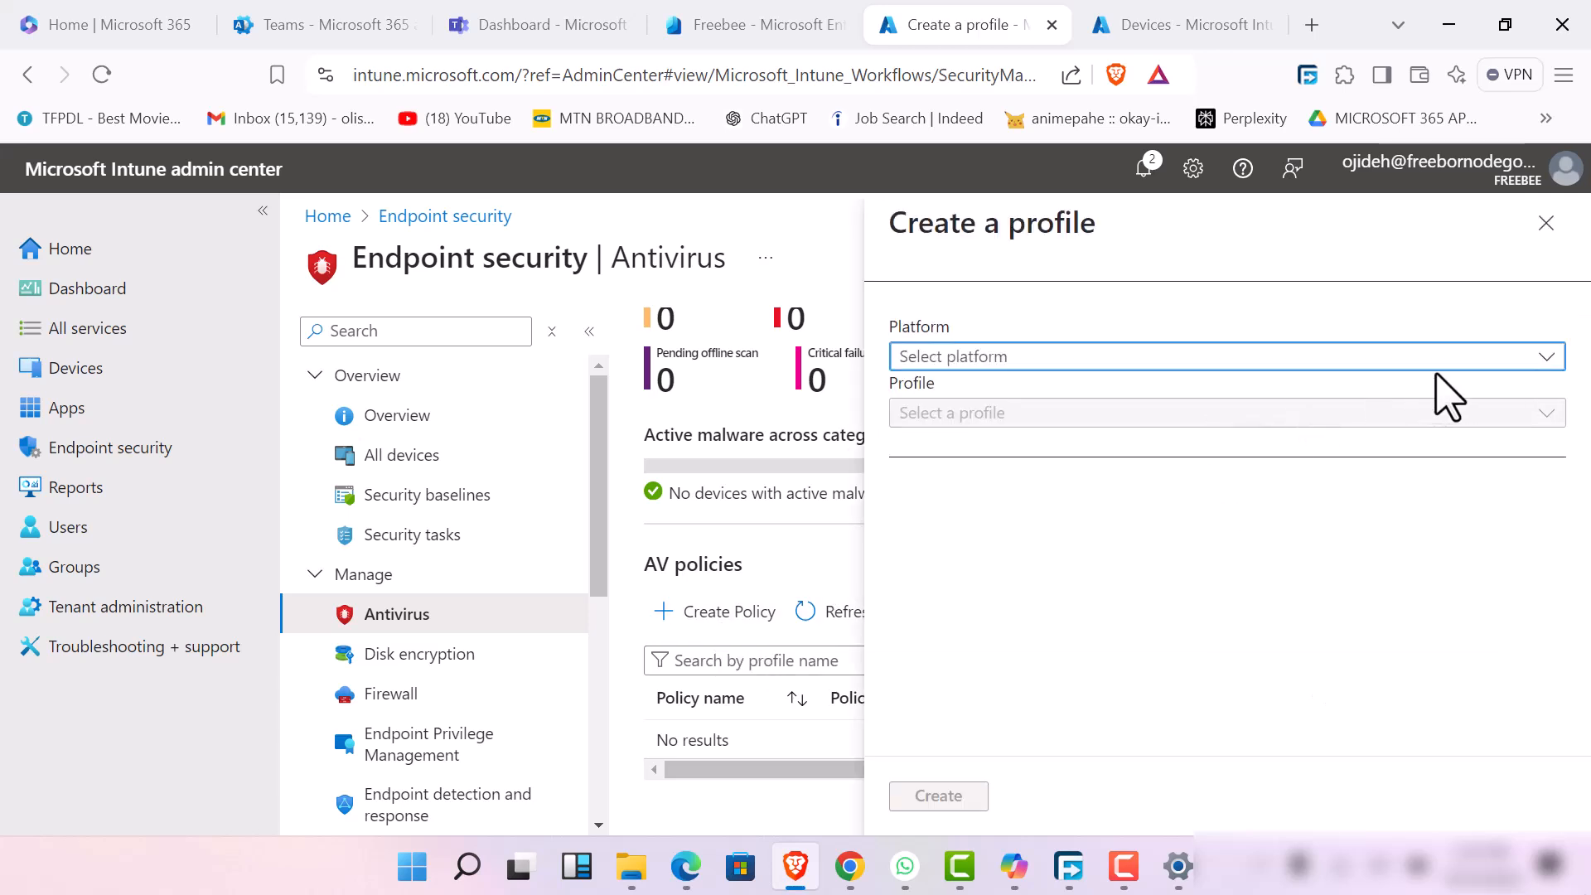
left_click(1516, 364)
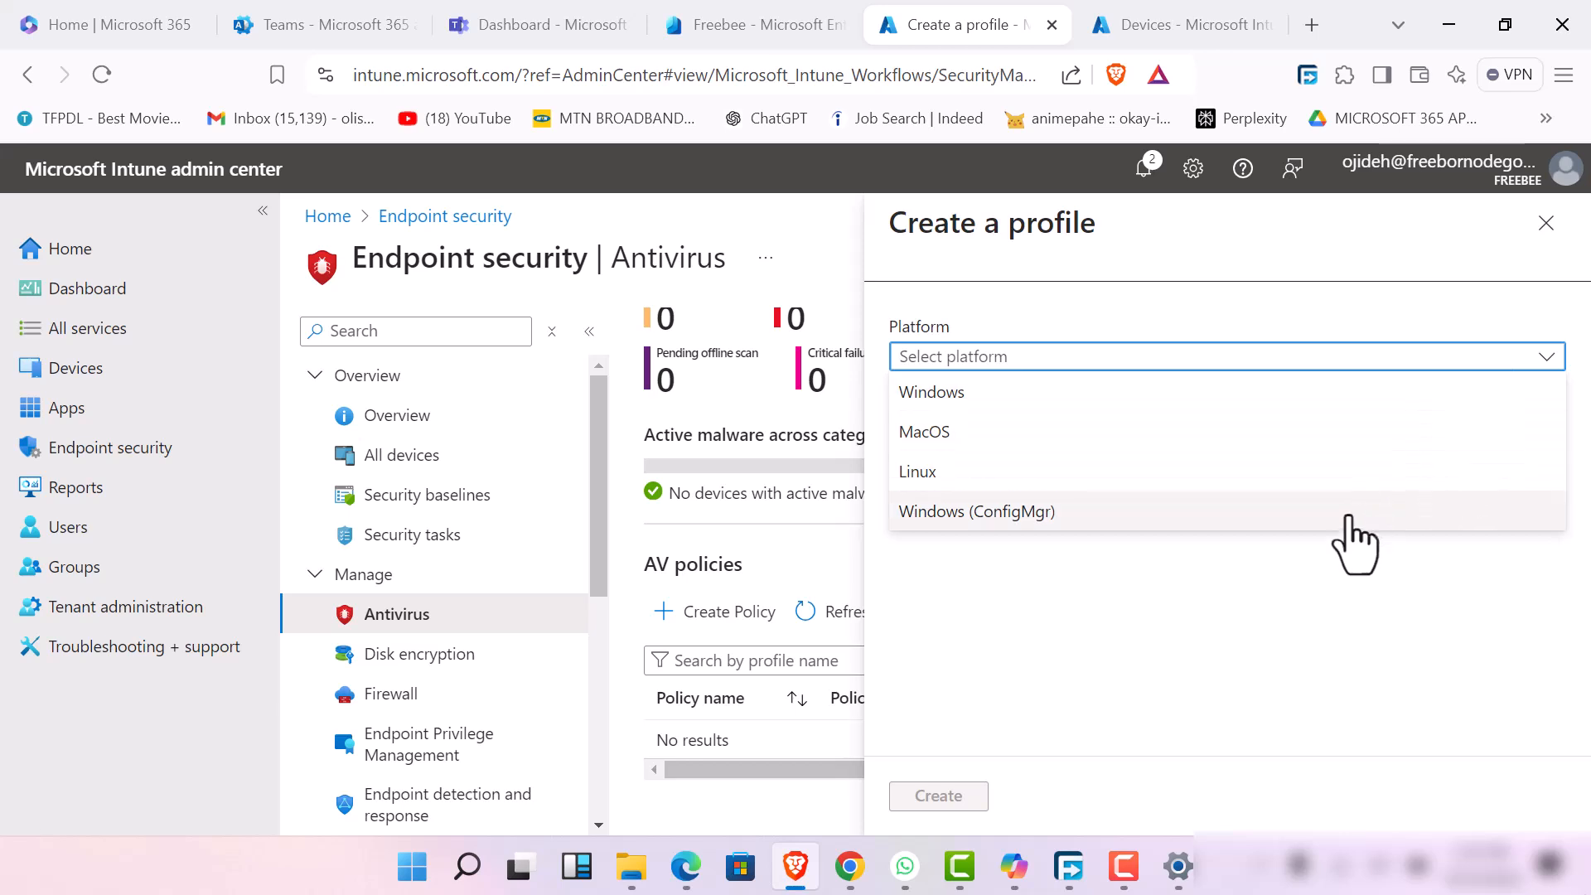
left_click(1250, 398)
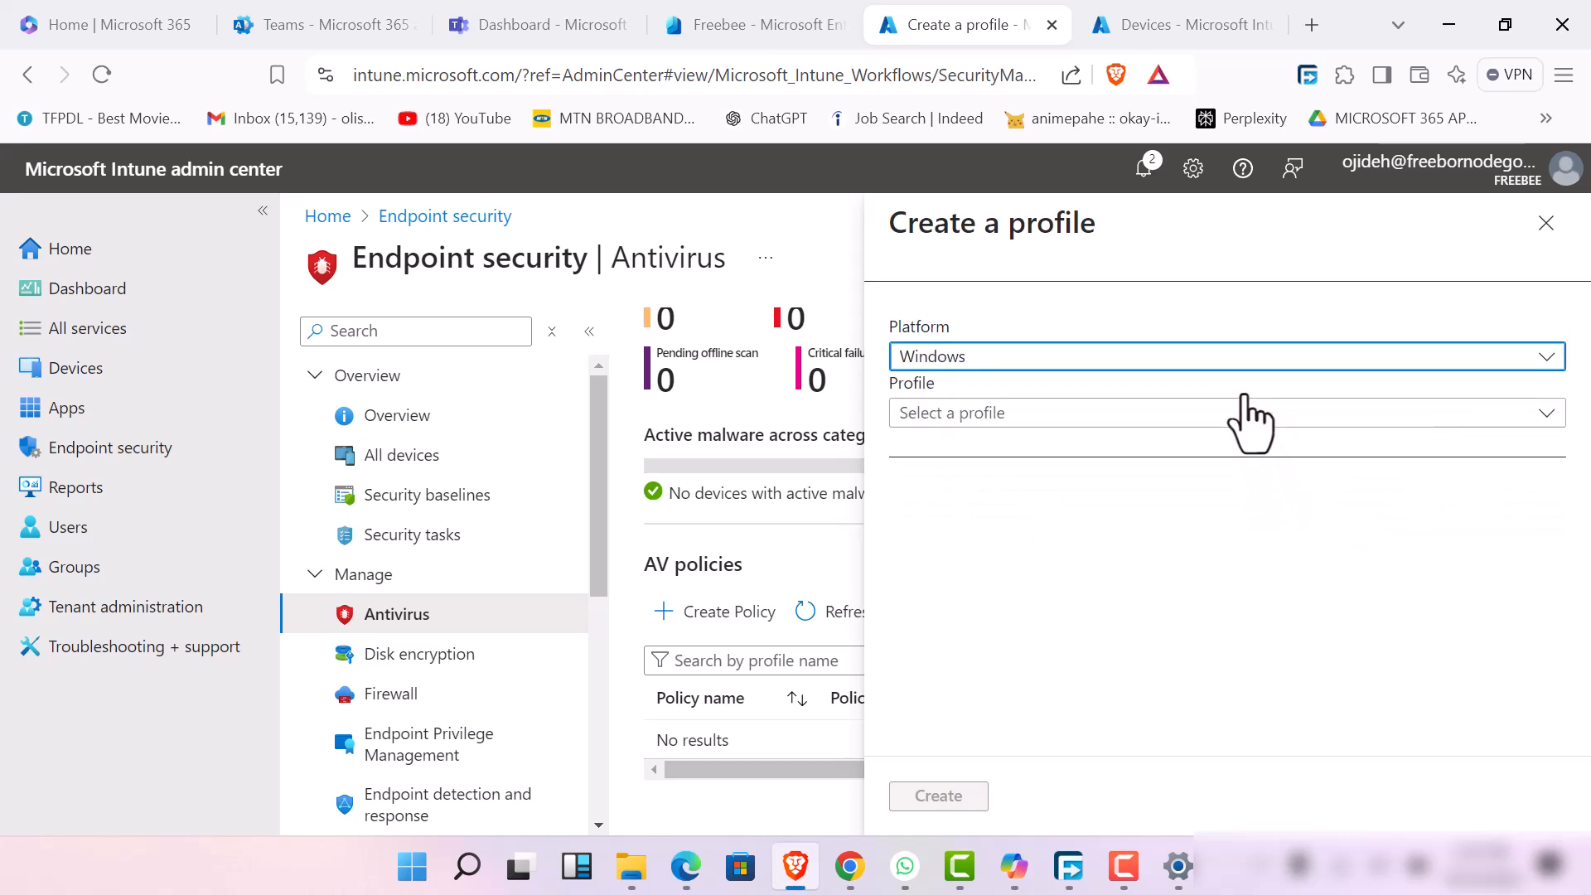
left_click(1299, 415)
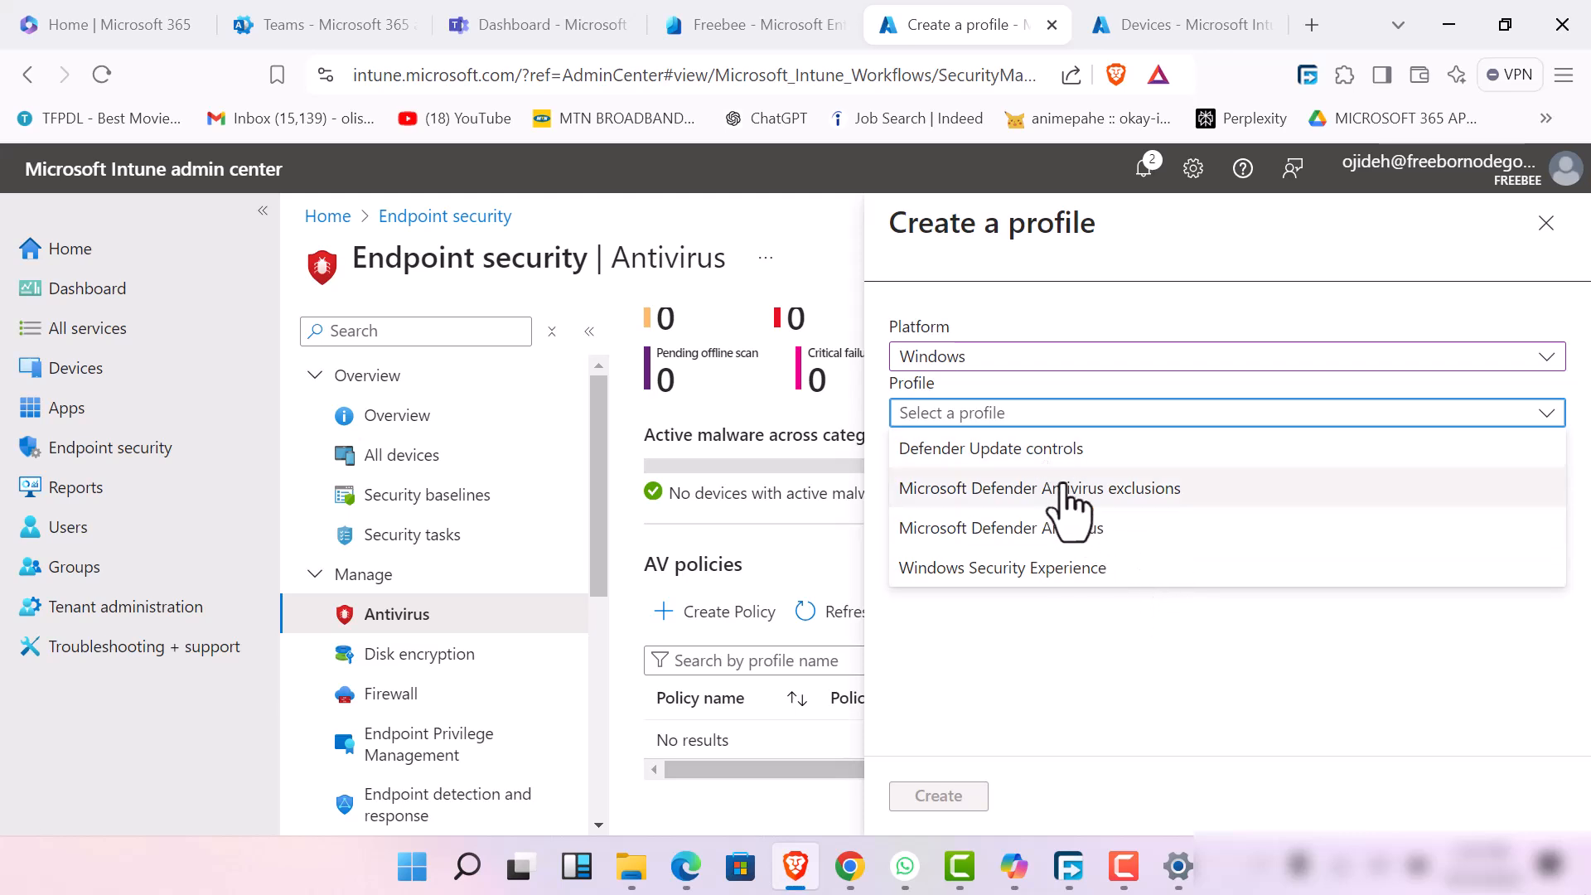
left_click(1077, 528)
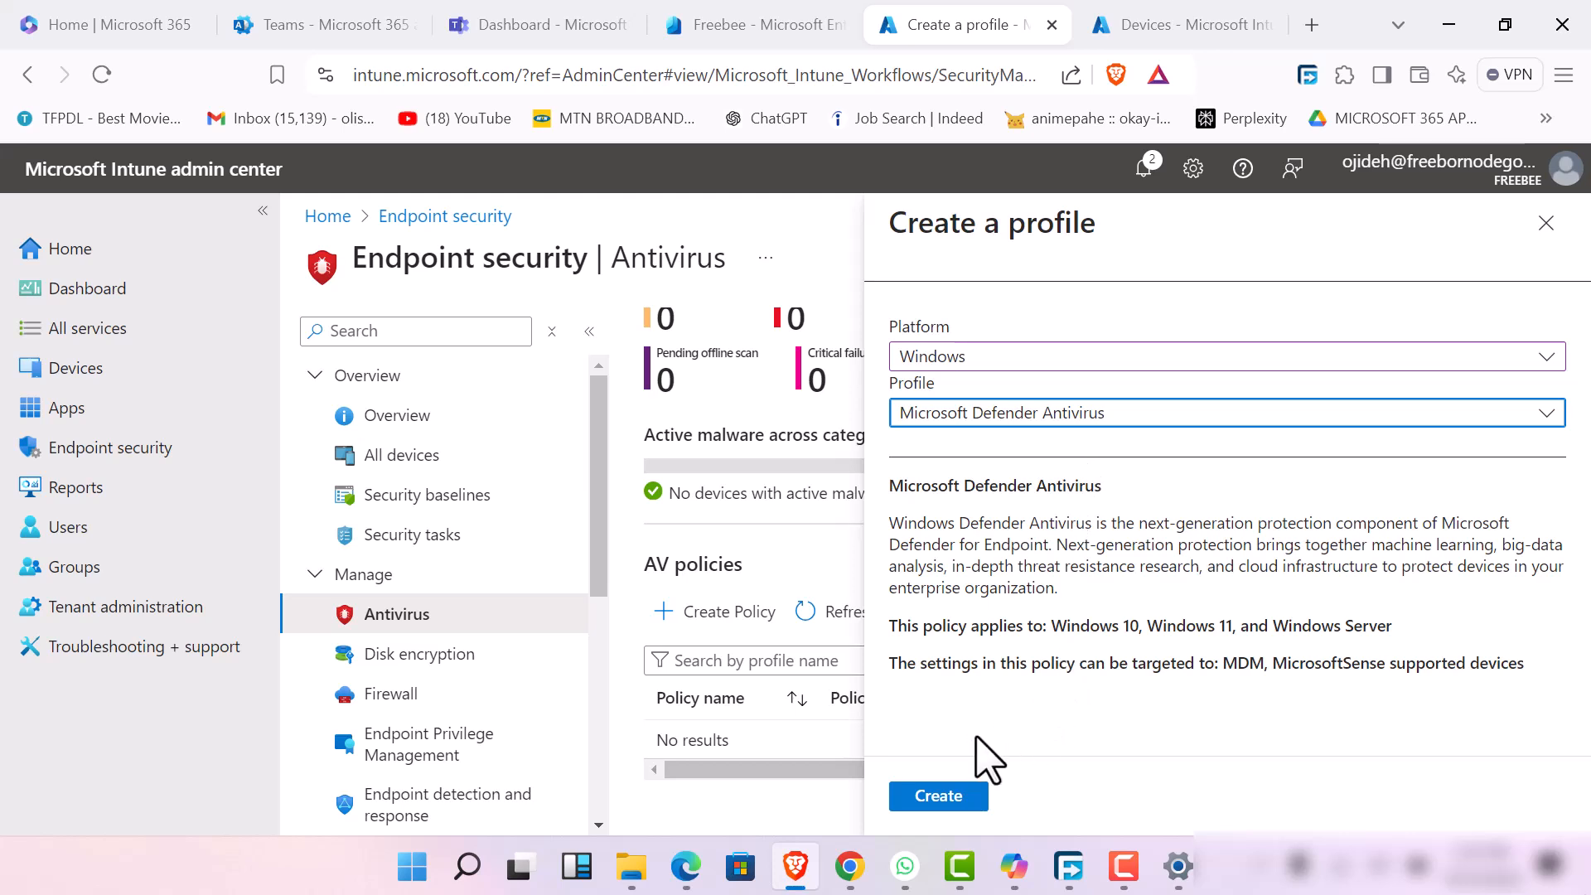
left_click(942, 808)
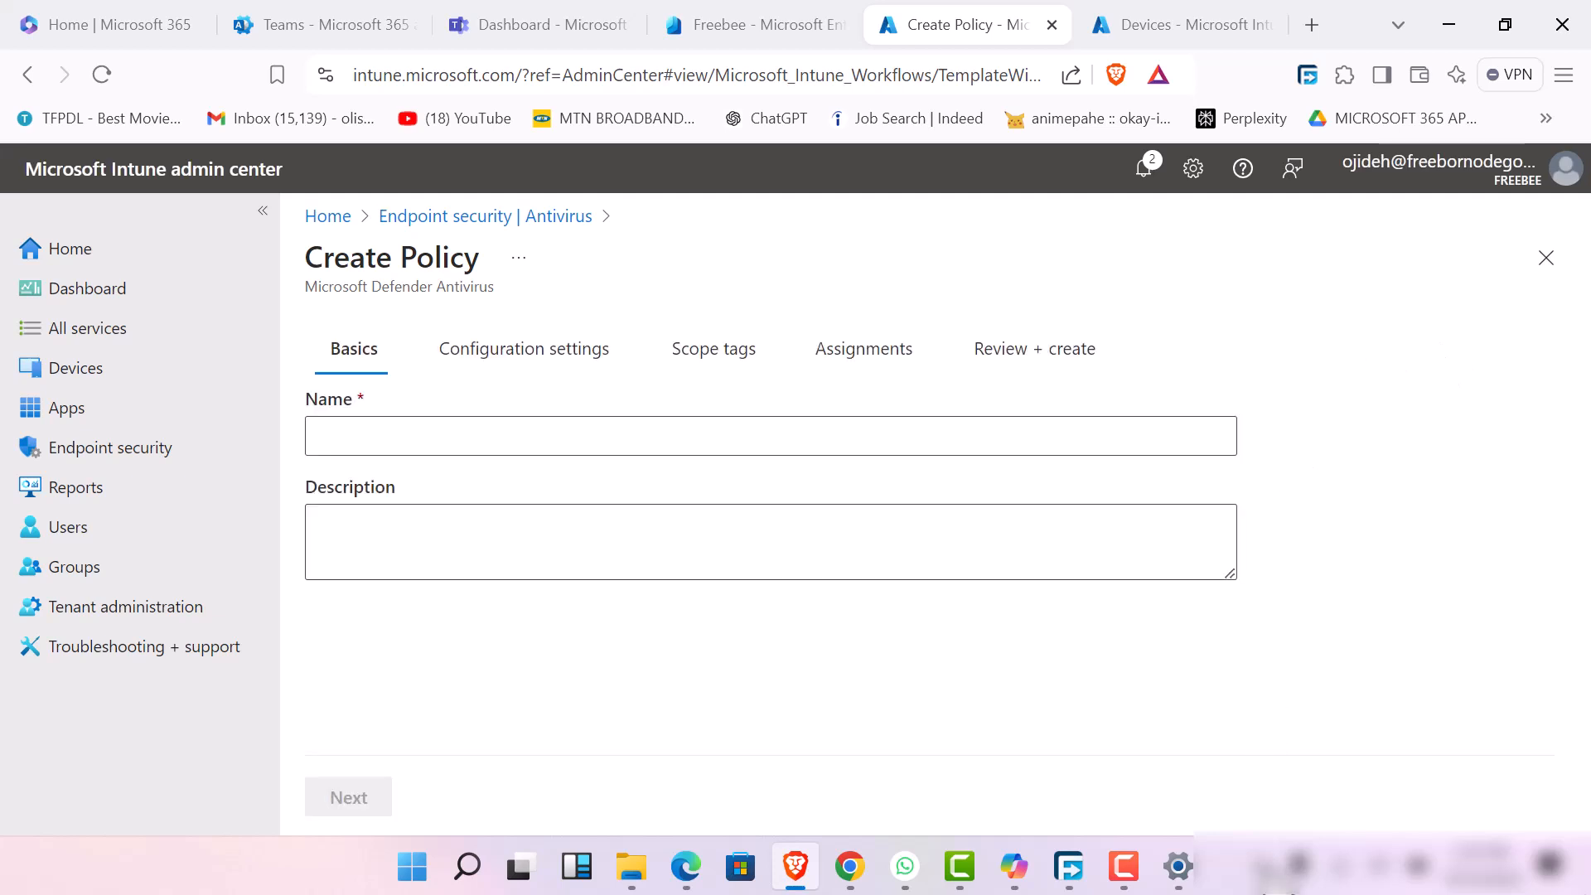
Name the policy "endpoint defender security for techsup", add a description naming the responsible admin, and continue to Configuration settings
left_click(933, 453)
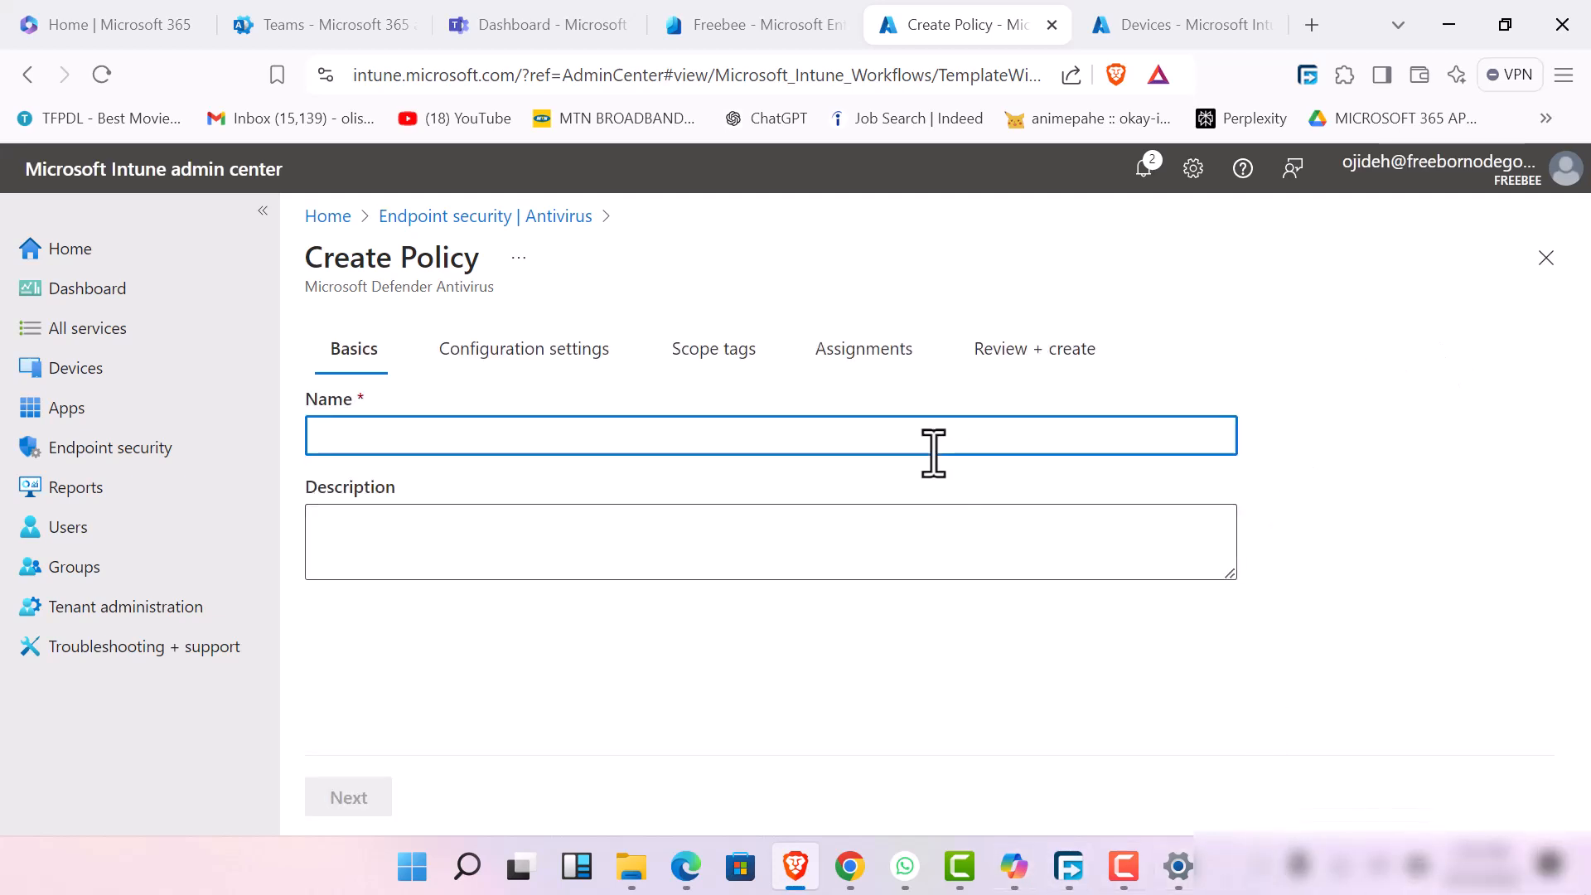
type("endpoint def")
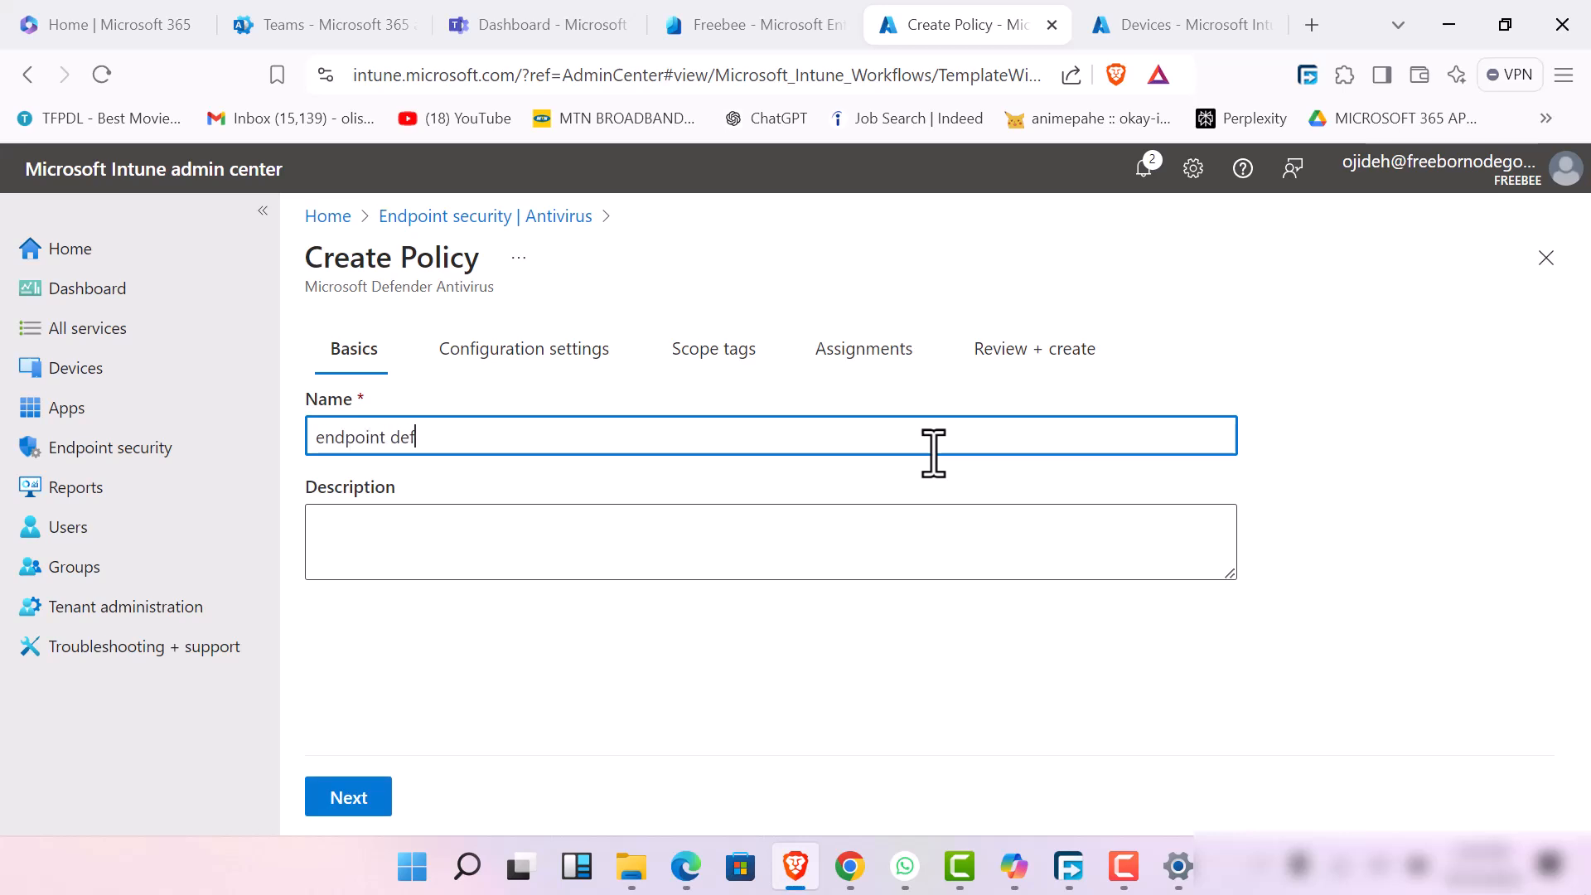
type("ender security for techsup")
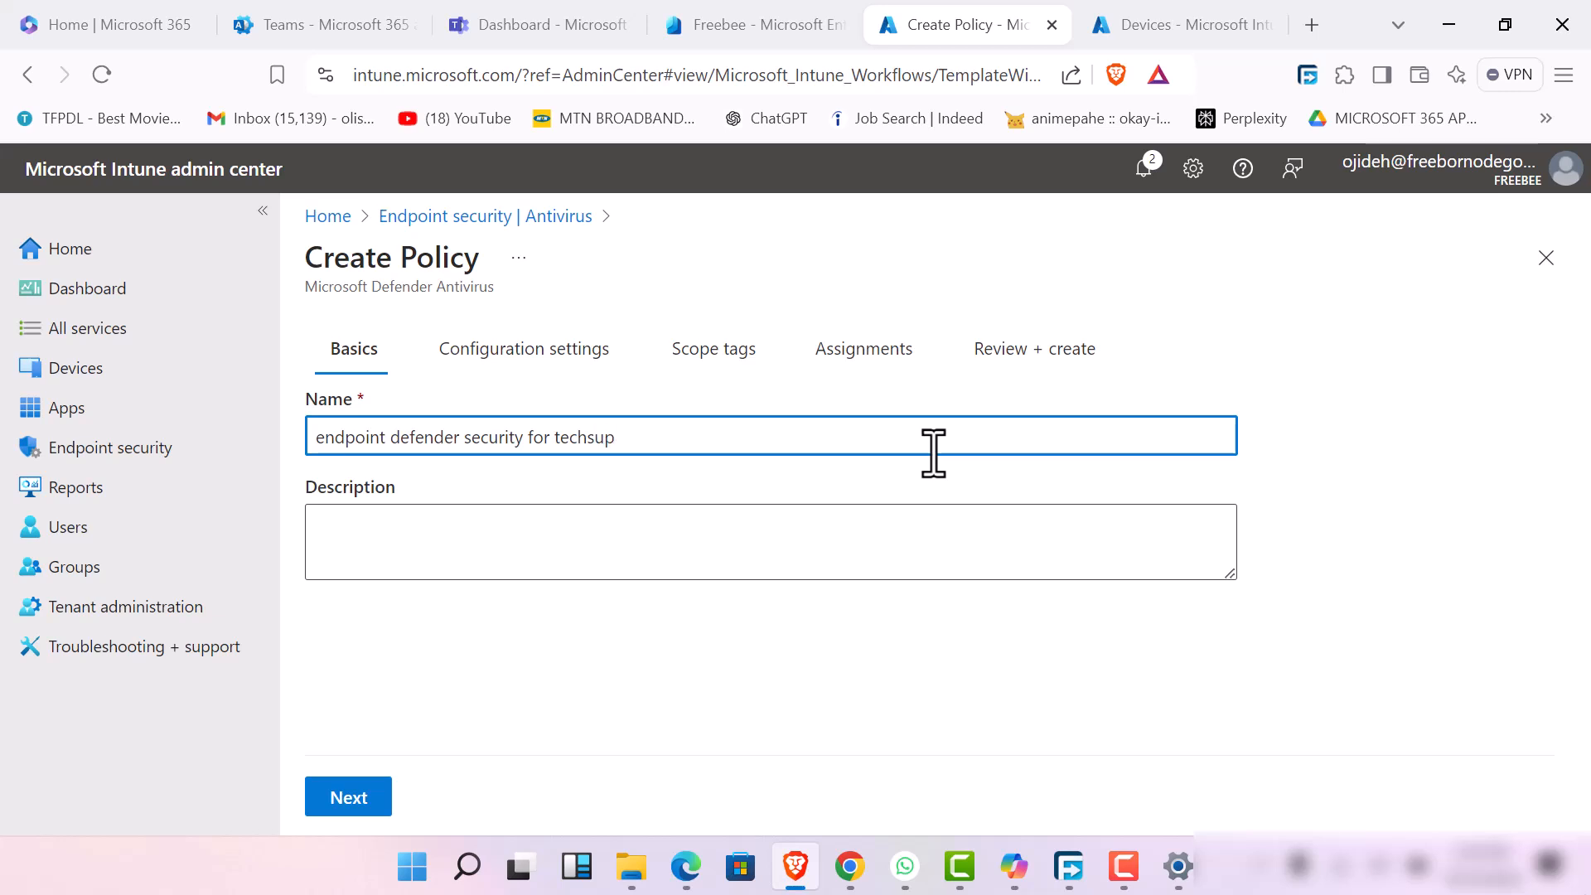
key("Tab")
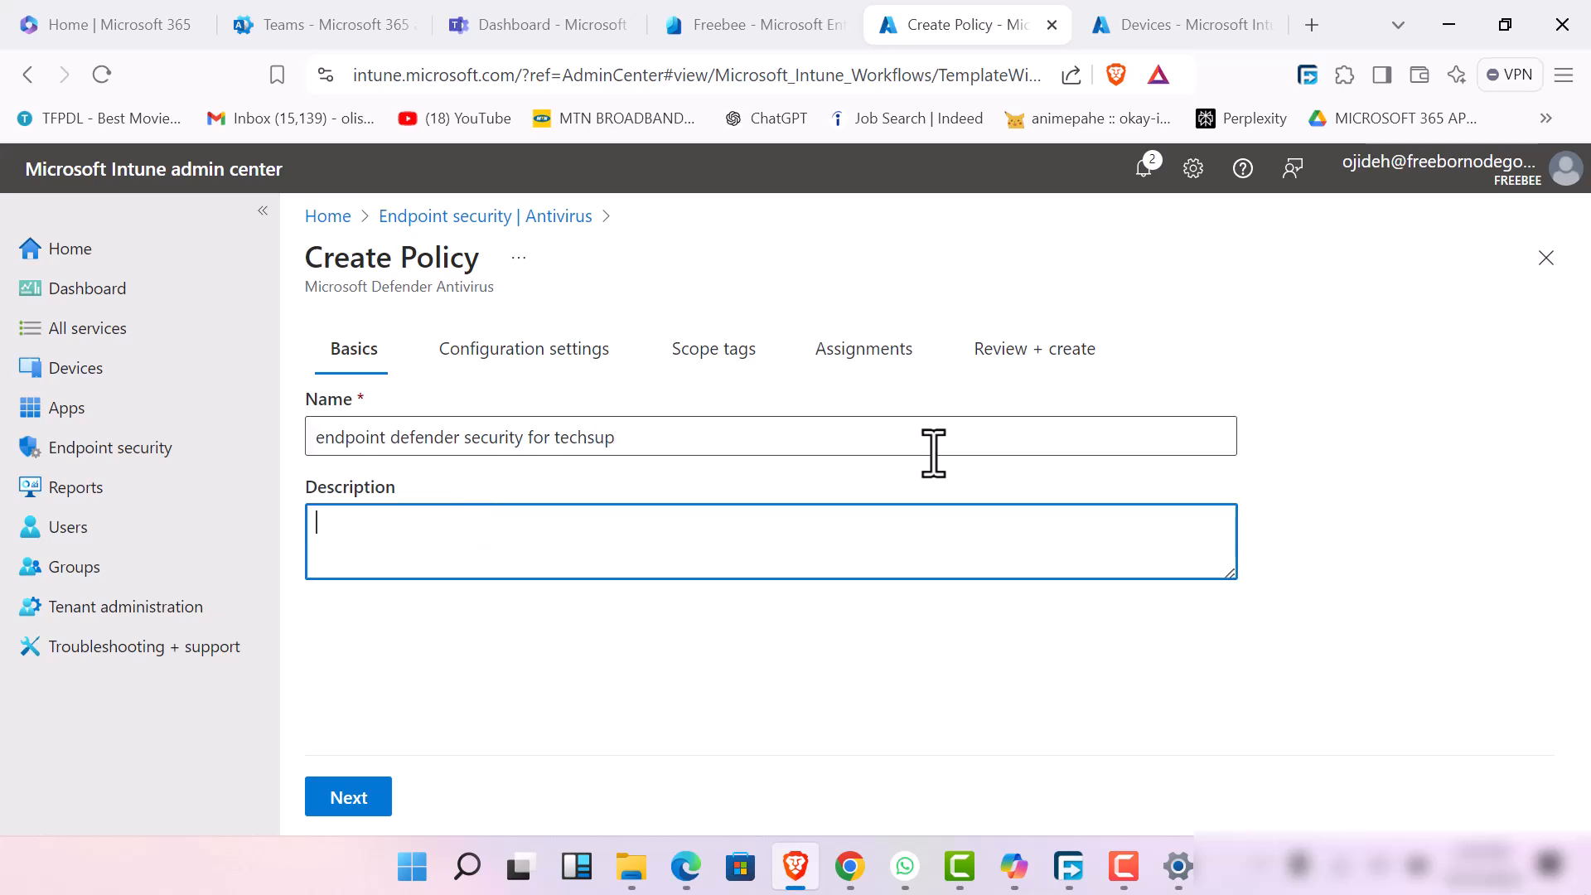
type("policy my admin emmanuel")
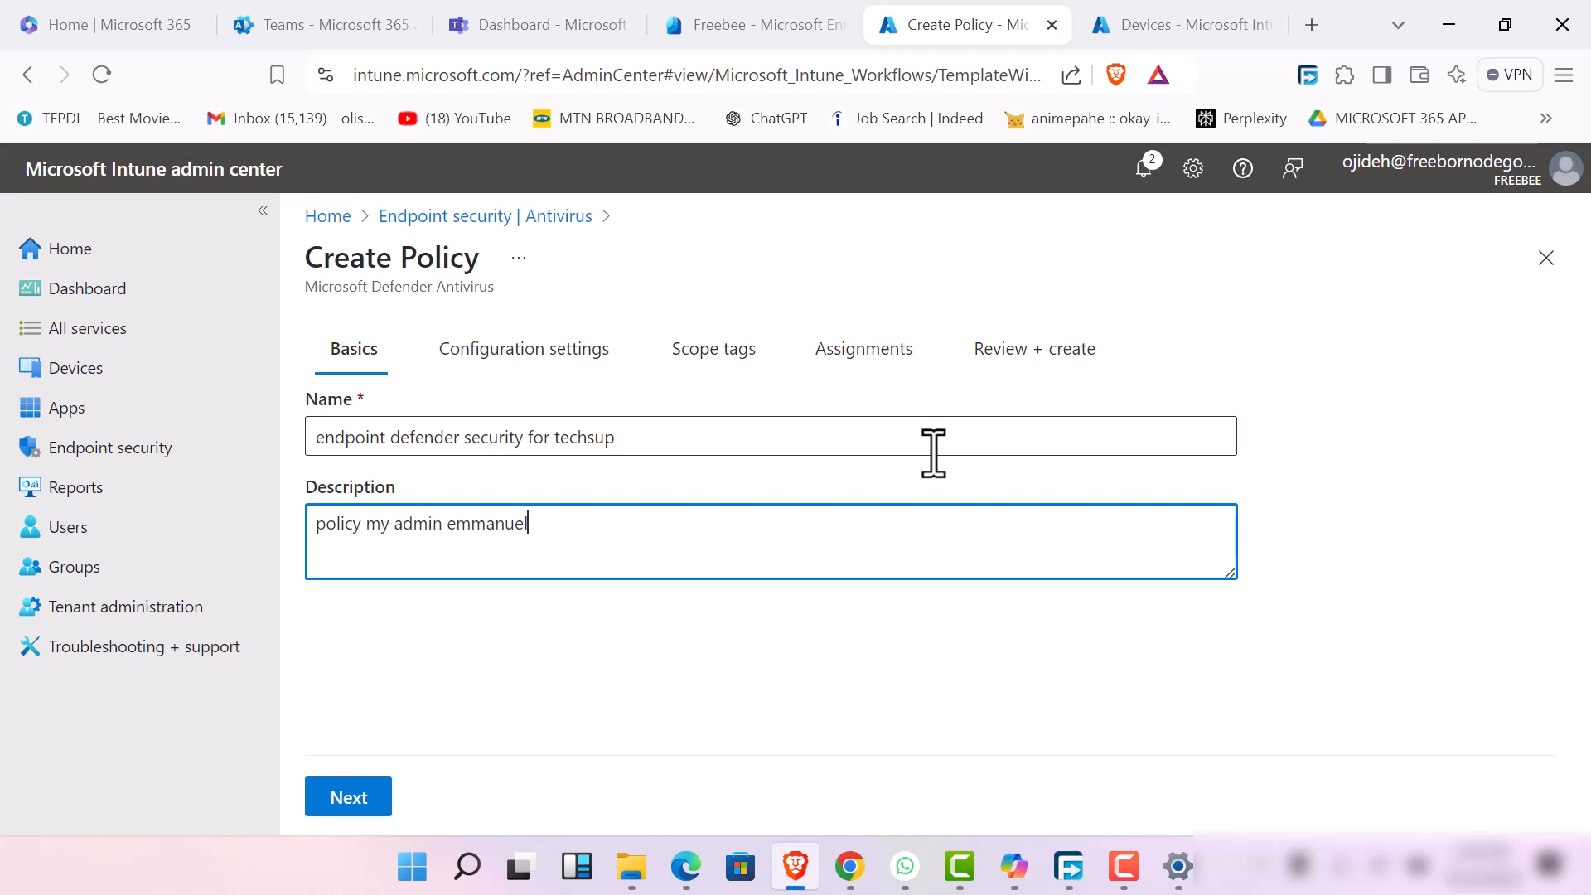
key("Return")
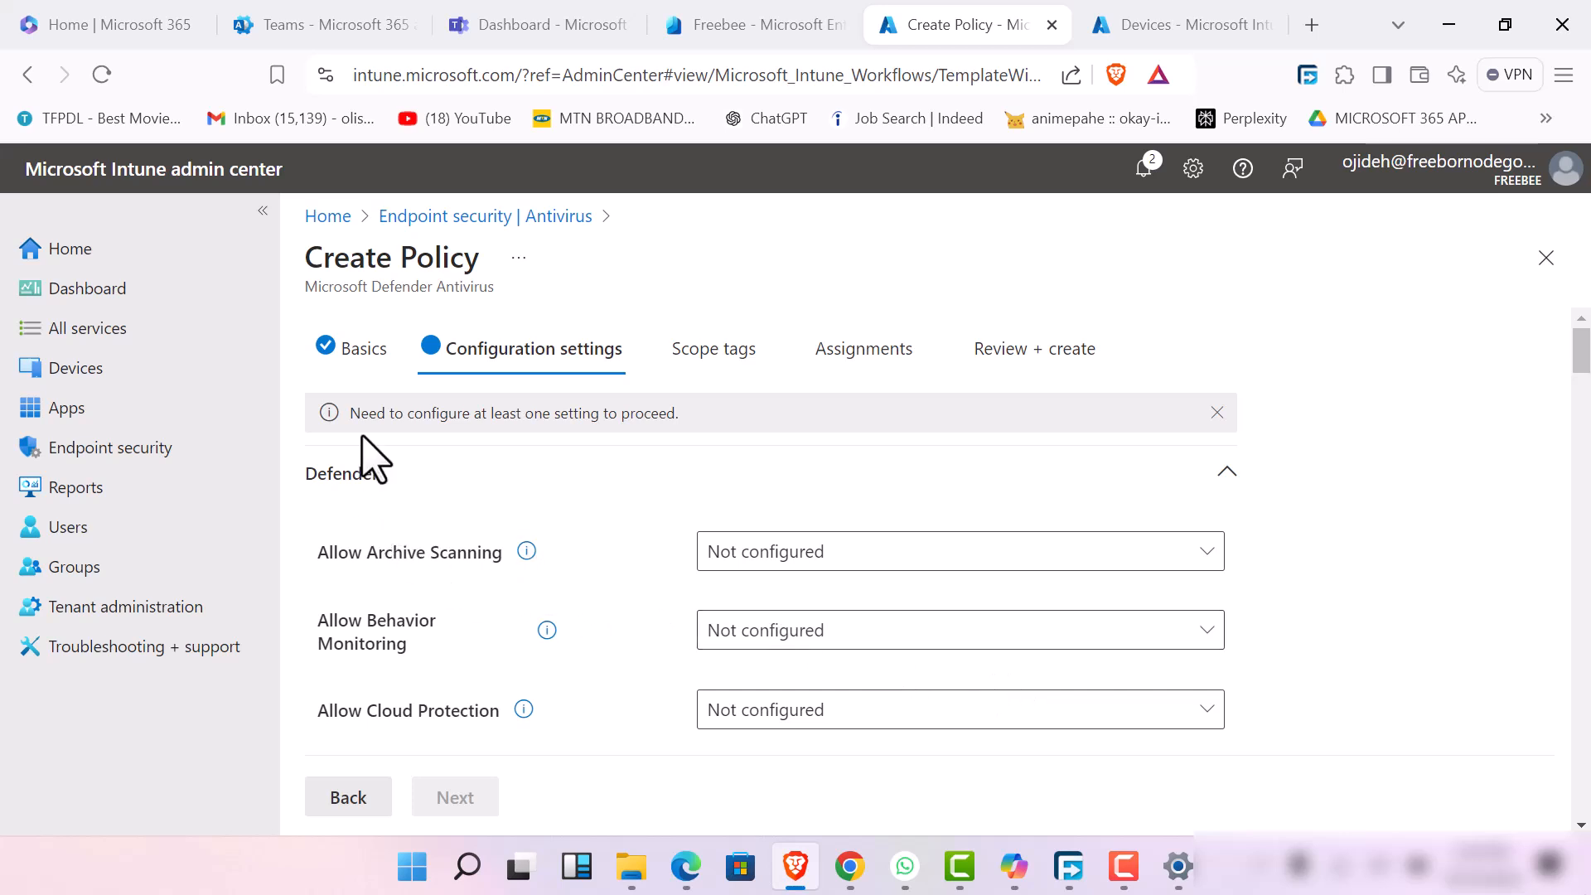
Set Allow Archive Scanning, Allow Behavior Monitoring and Allow Cloud Protection to their Allowed (Default) options
left_click(1019, 556)
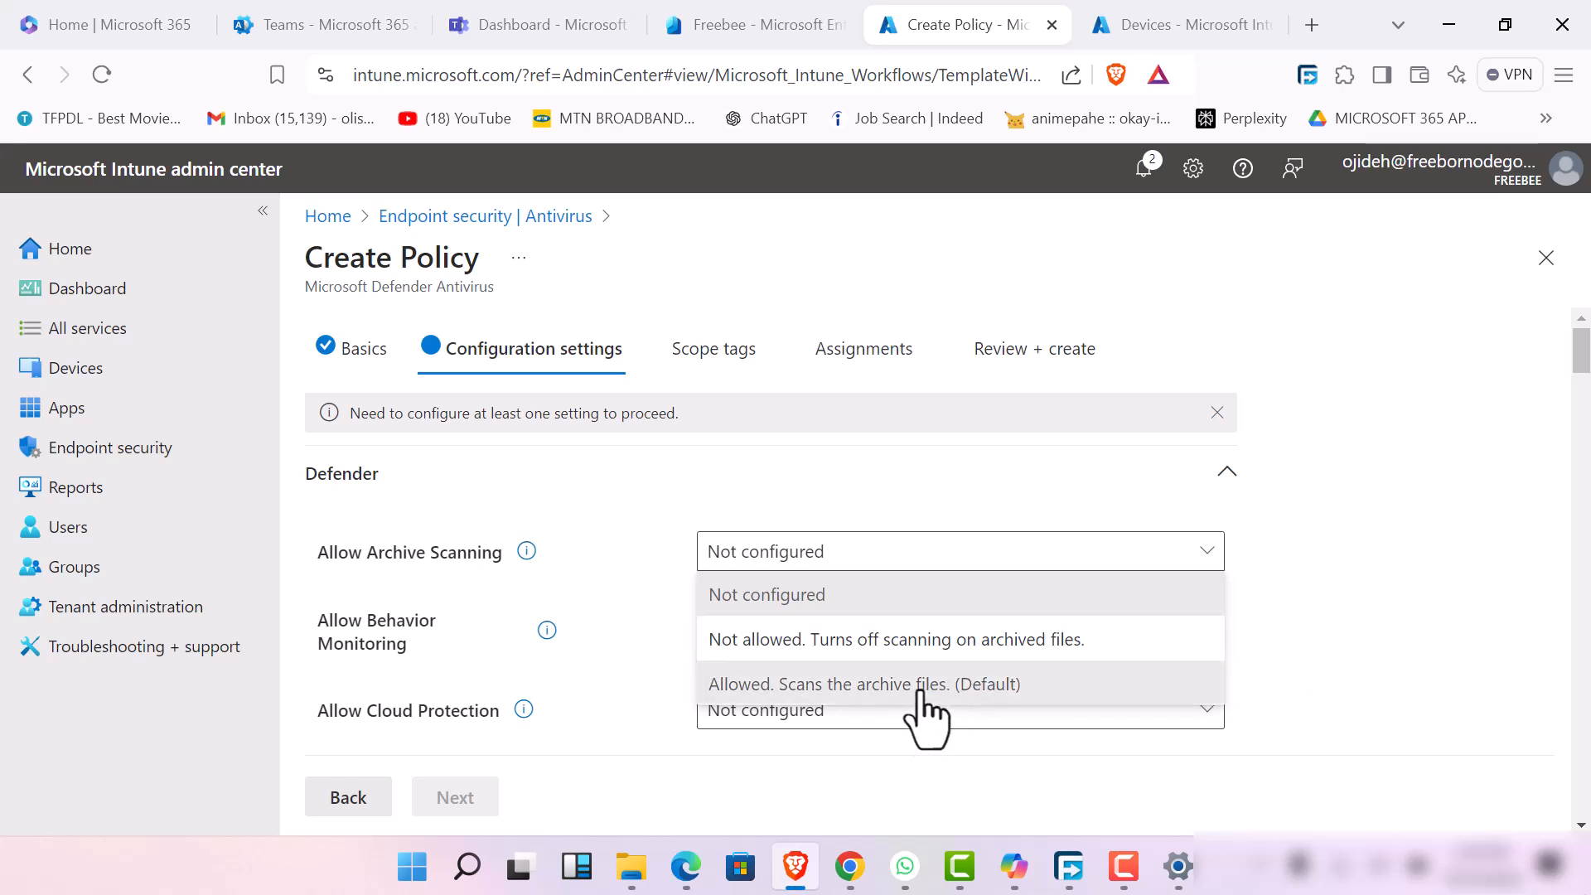
left_click(927, 685)
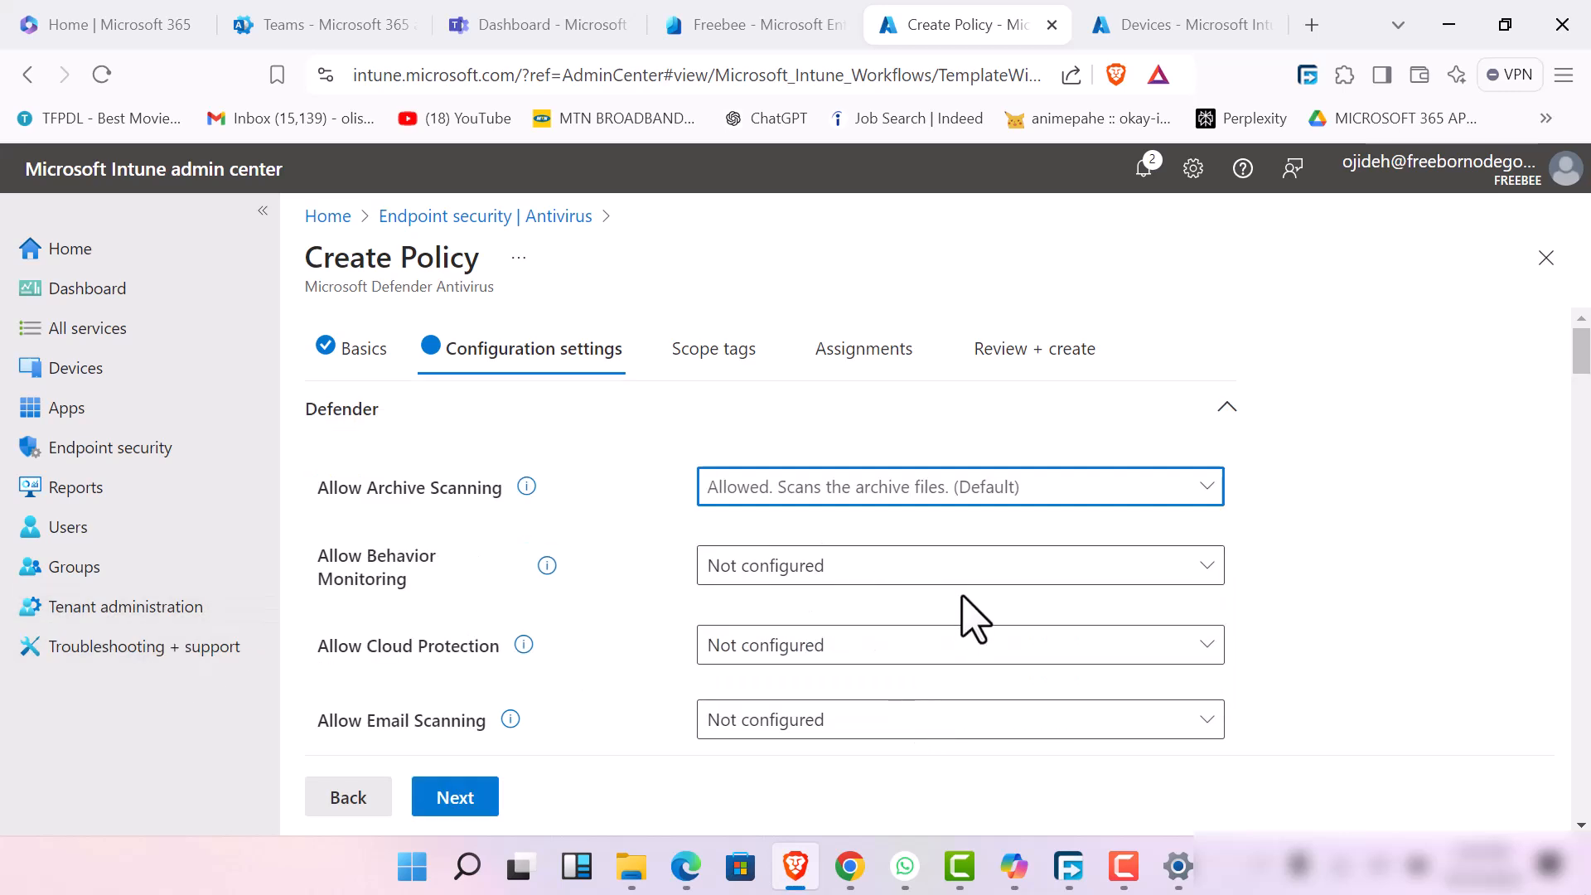
left_click(963, 572)
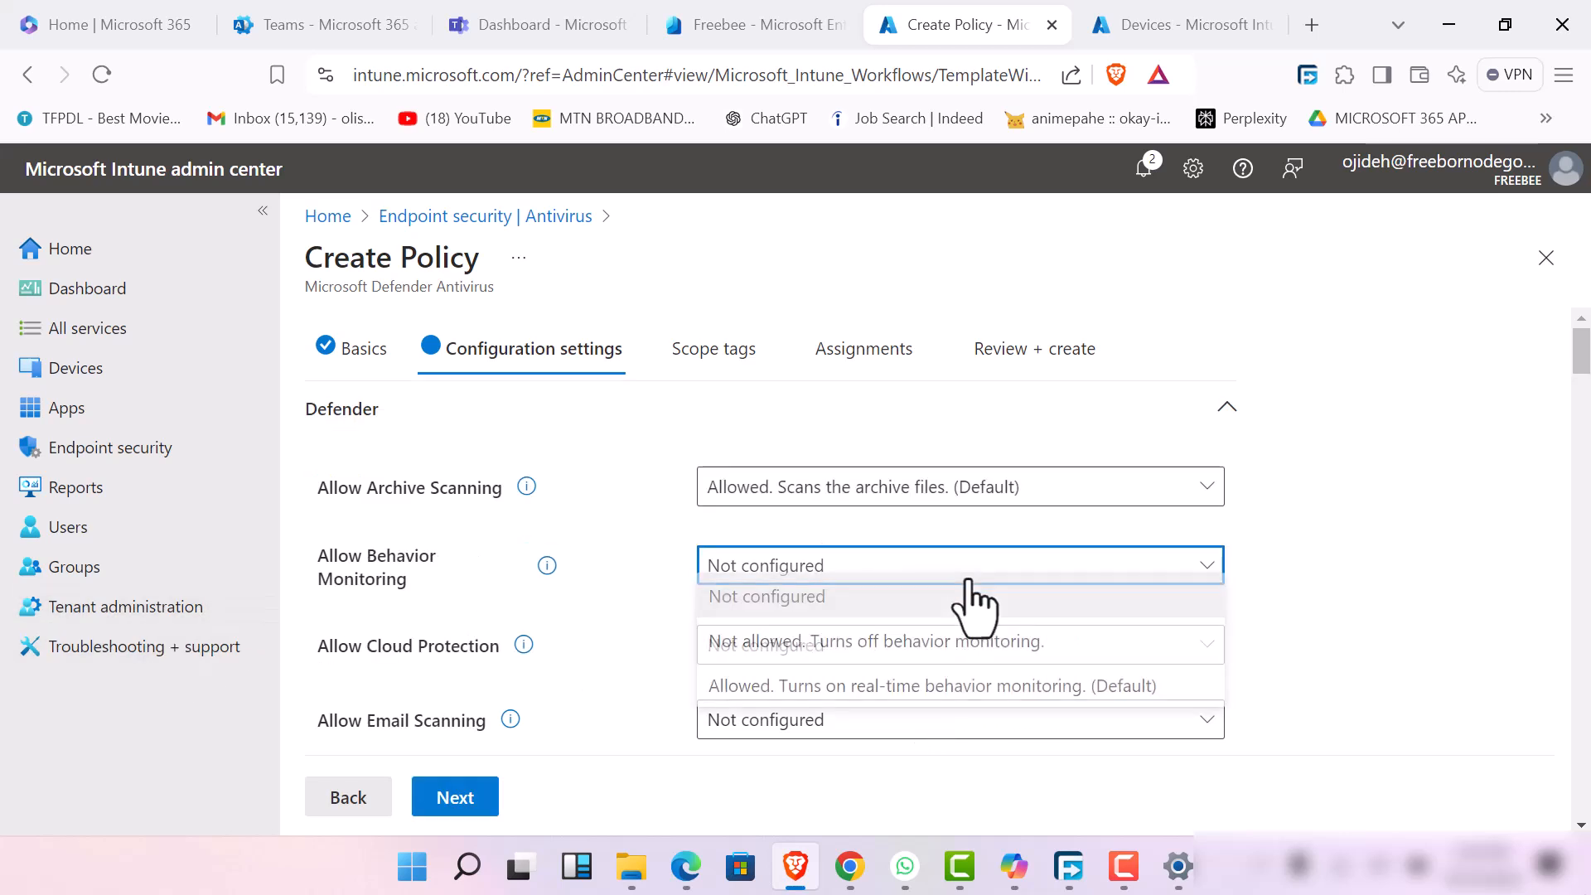
left_click(897, 702)
left_click(815, 657)
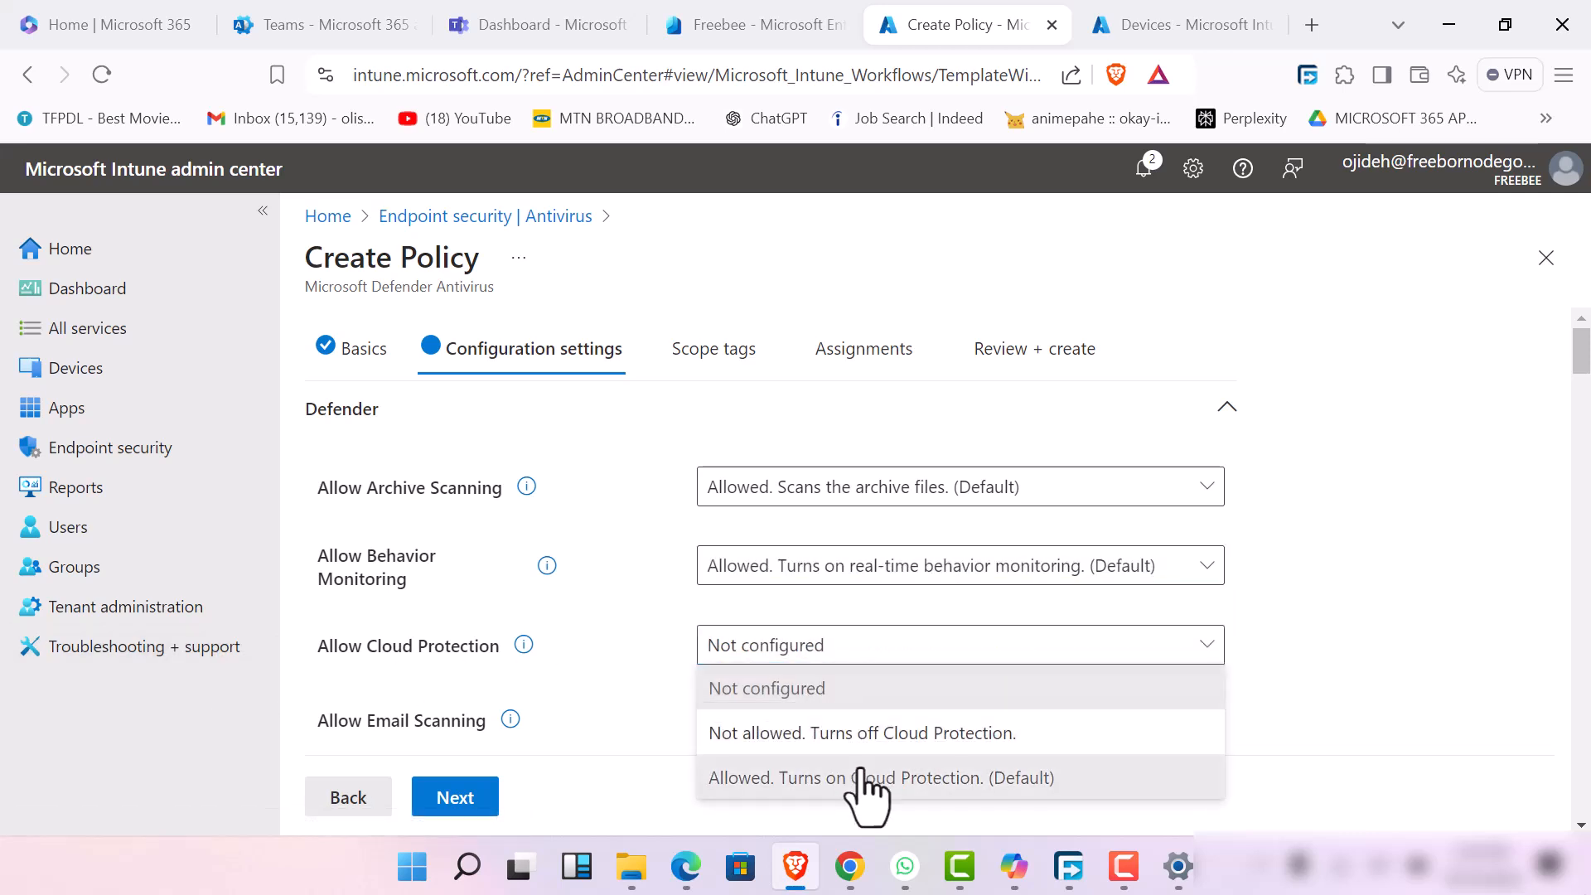
left_click(860, 771)
Set Allow Email Scanning and Allow Full Scan On Mapped Network Drives to Allowed
scroll(842, 674, "down", 3)
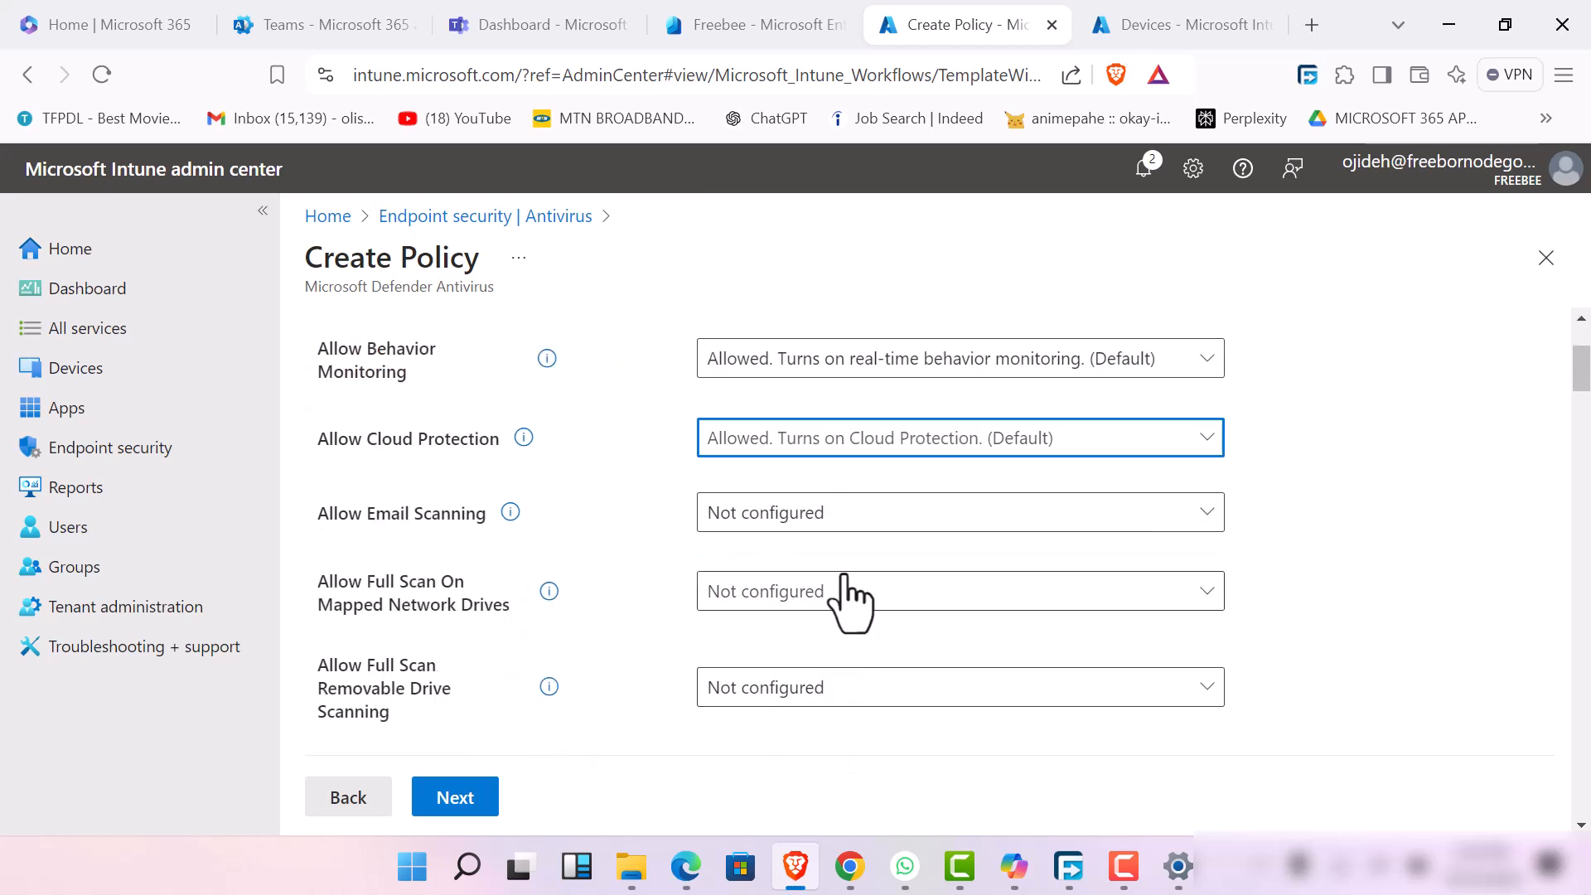
left_click(861, 517)
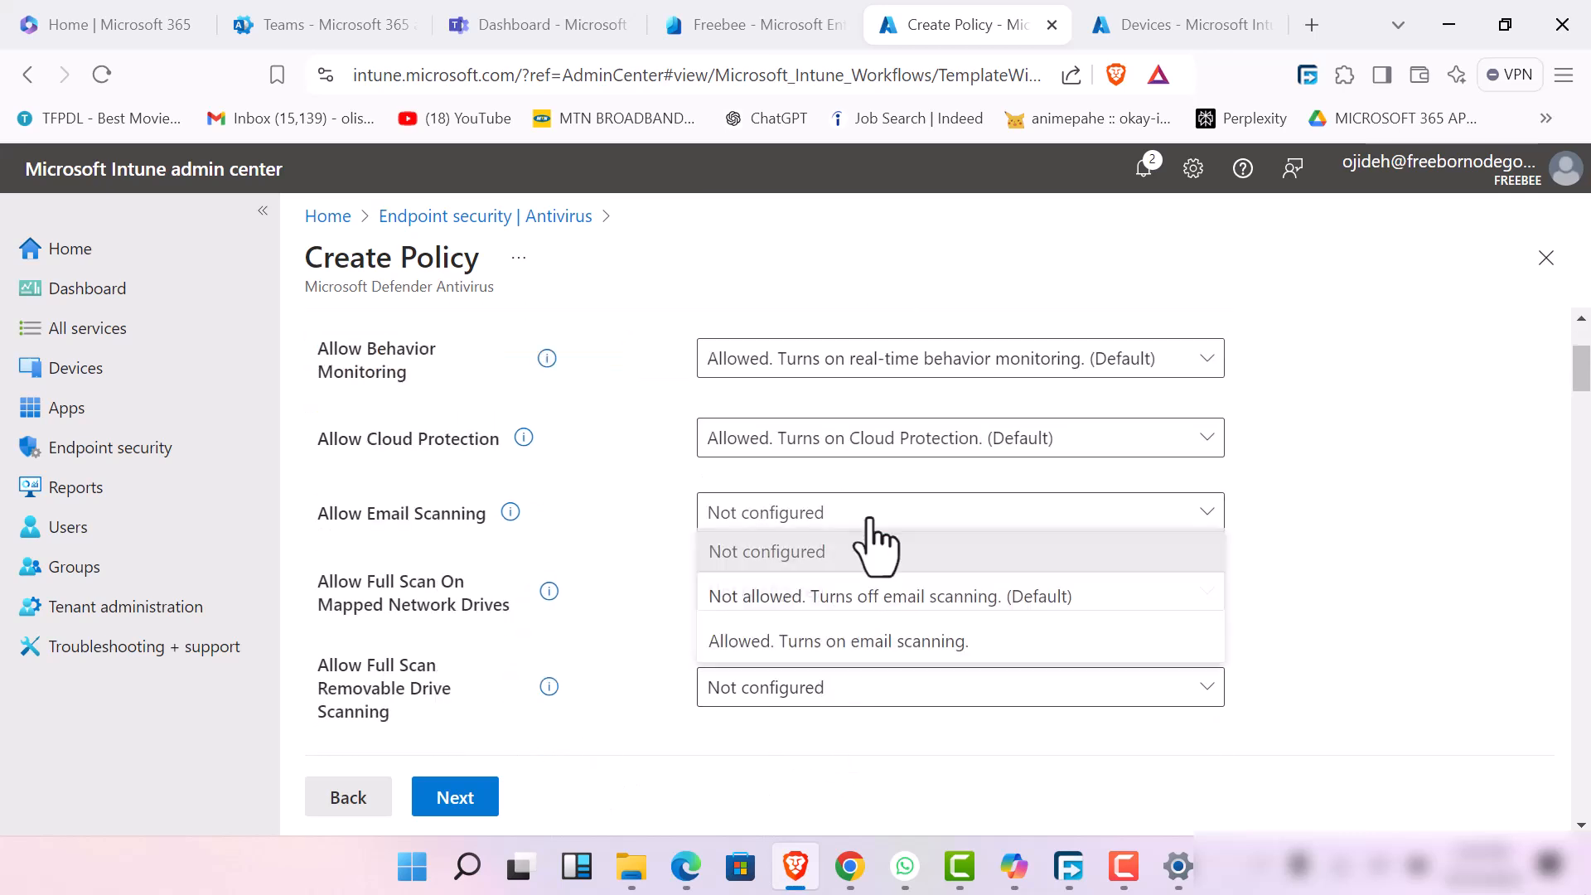
left_click(844, 646)
left_click(858, 601)
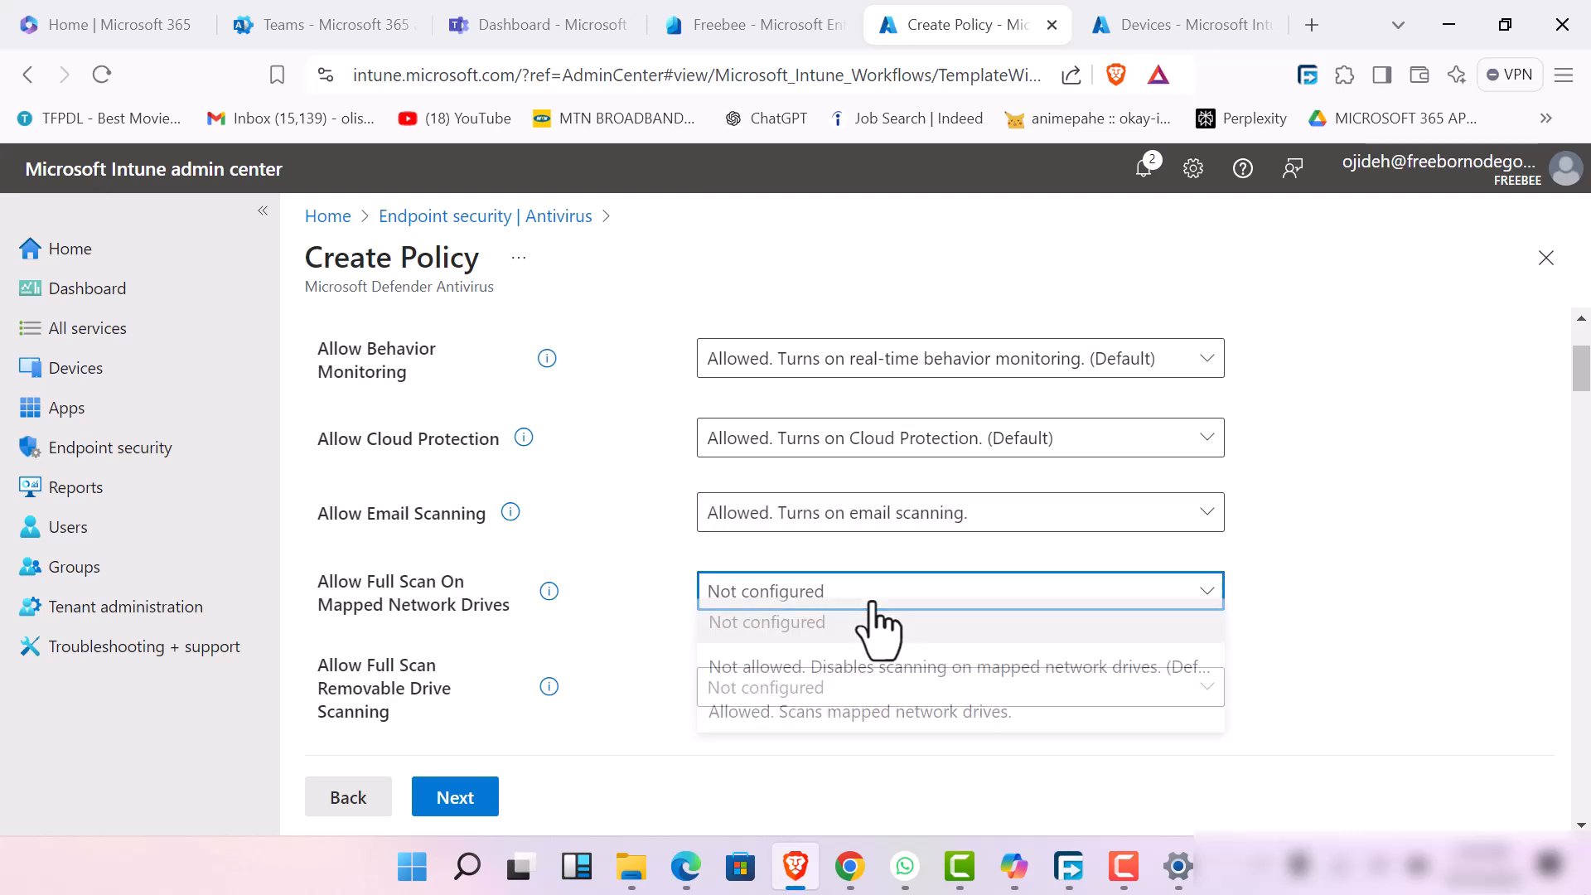
left_click(846, 726)
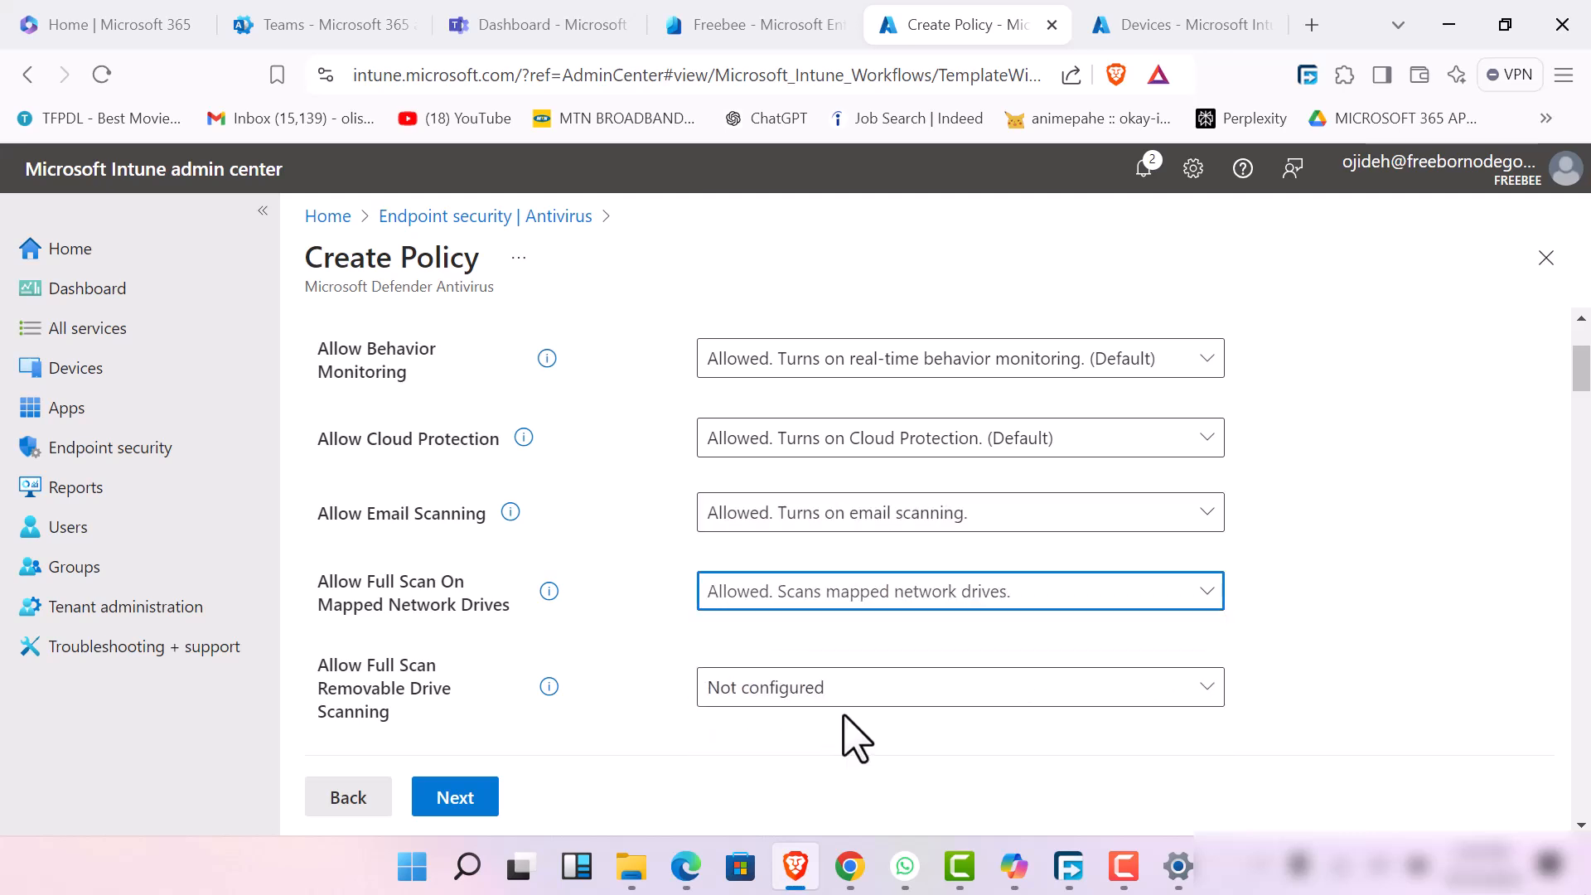
Set Allow Full Scan Removable Drive Scanning to "Allowed. Scans removable drives."
left_click(918, 703)
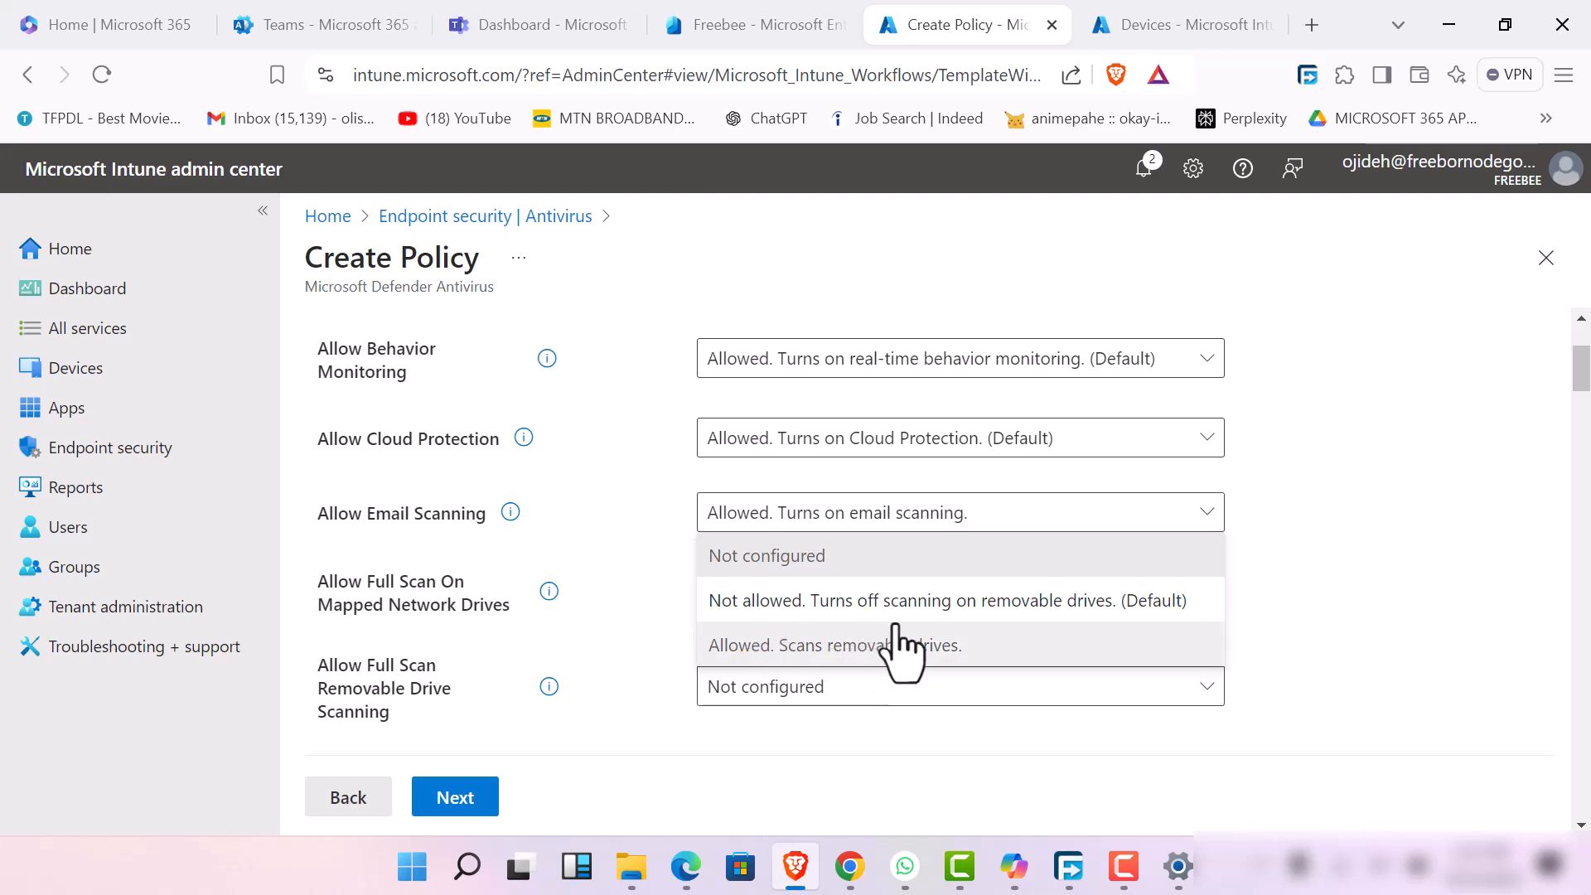
left_click(1036, 602)
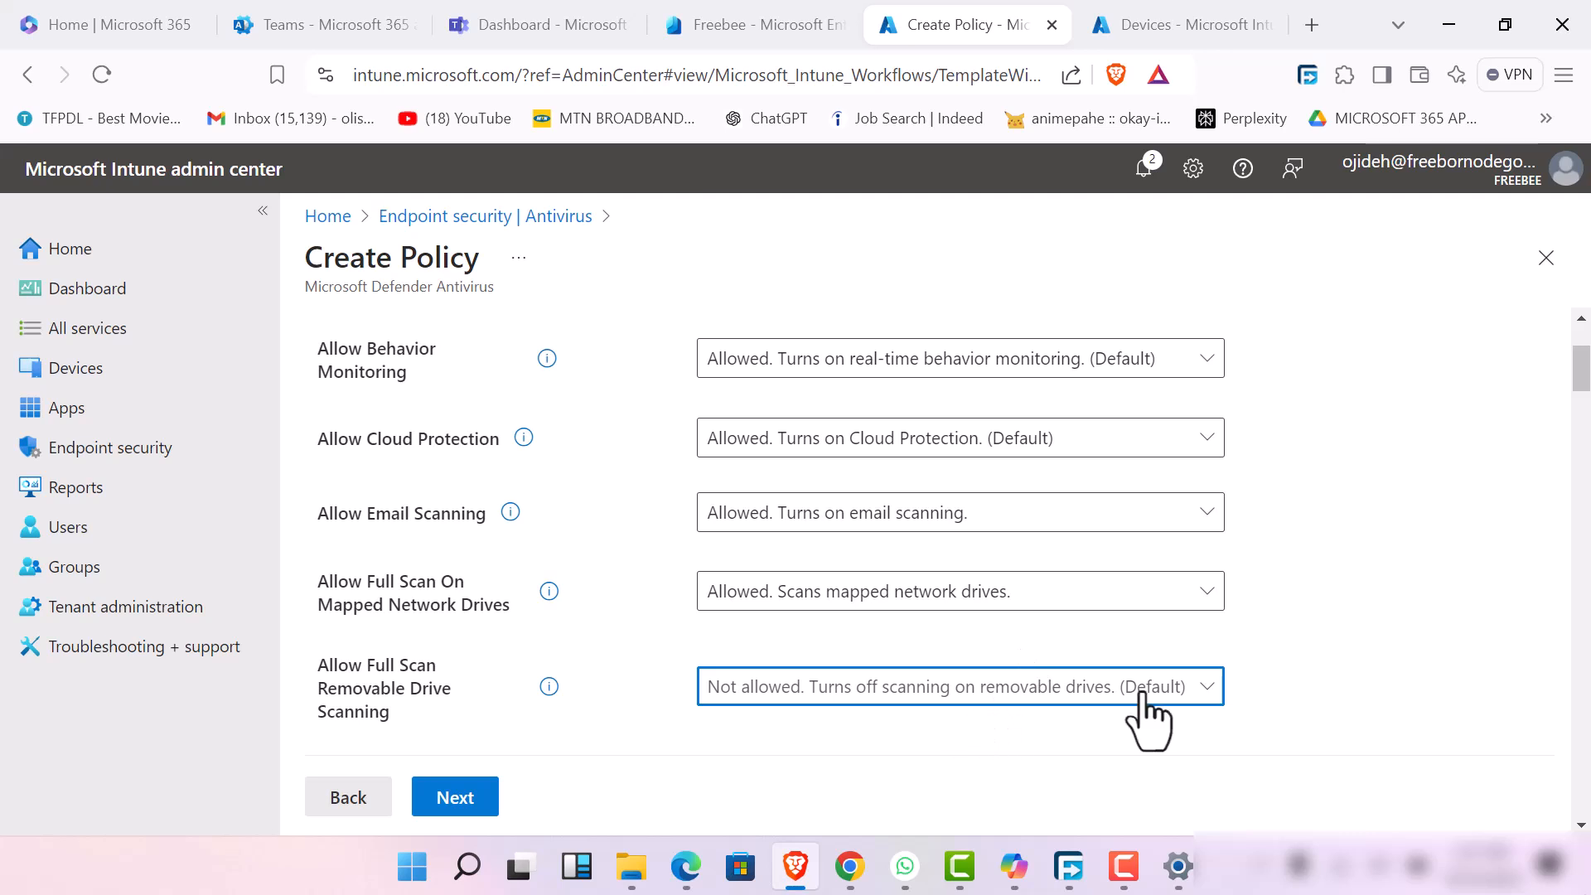
left_click(1071, 693)
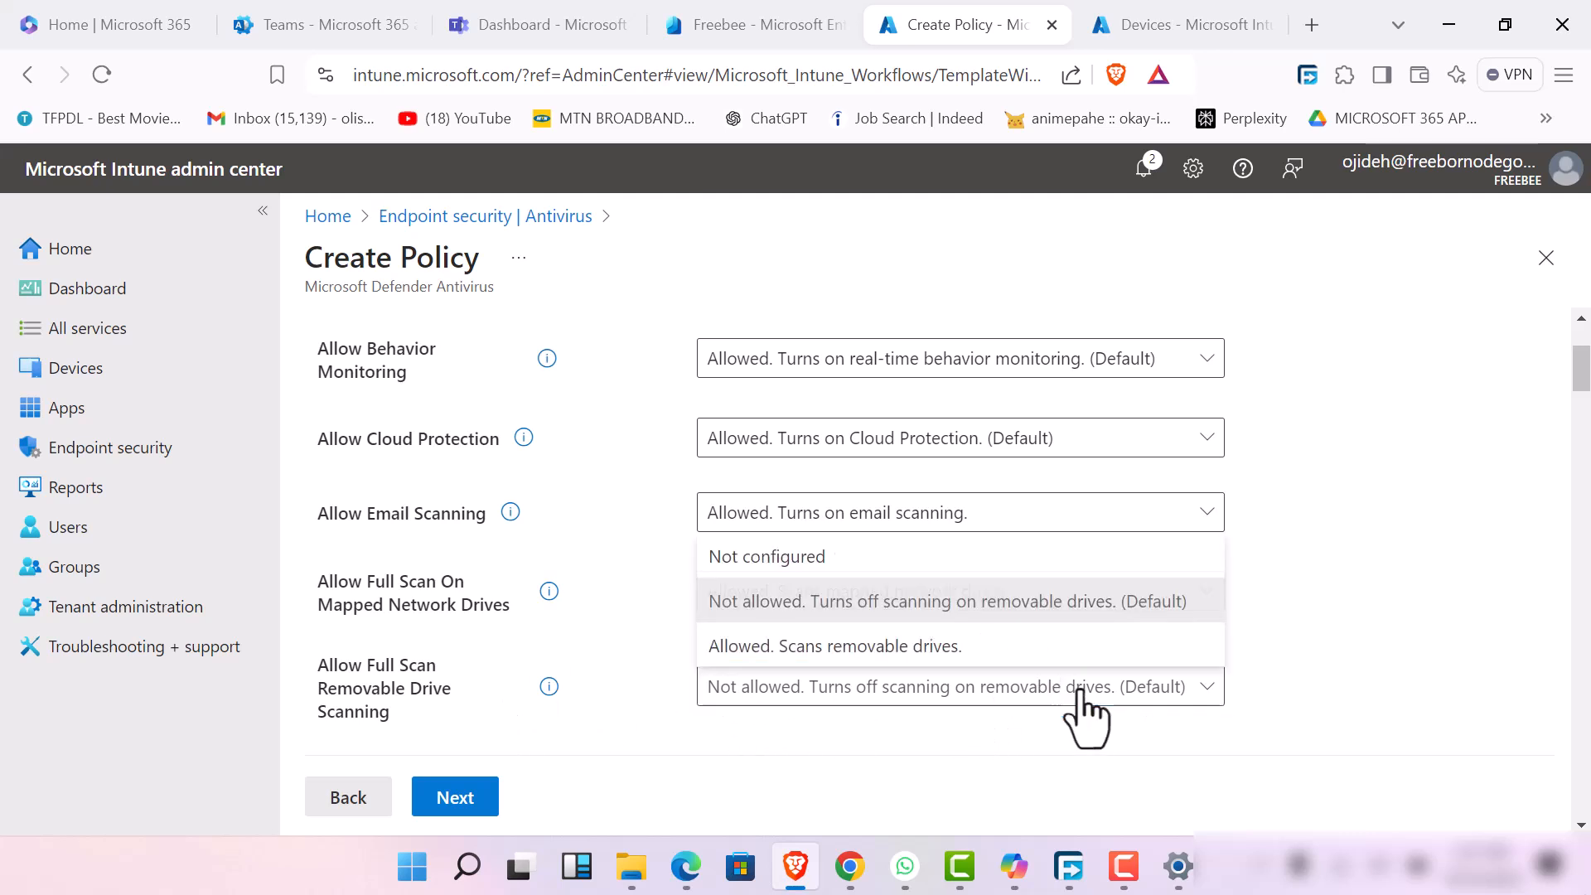
left_click(1001, 649)
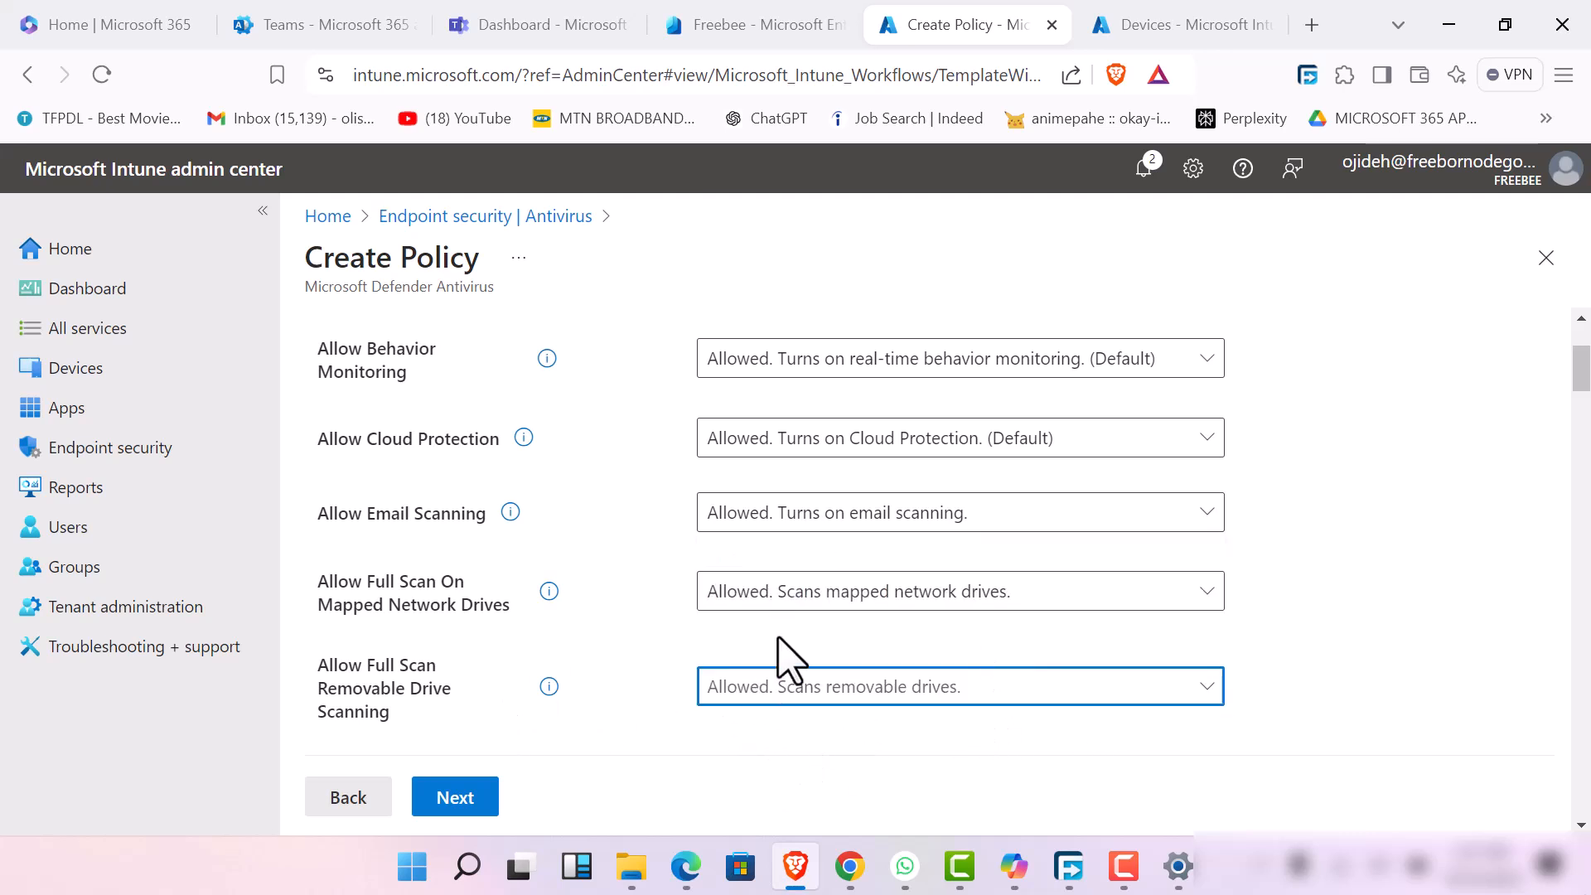
Set Allow Intrusion Prevention System and Allow scanning of all downloaded files and attachments to "Allowed. (Default)"
scroll(779, 650, "down", 5)
scroll(791, 627, "up", 3)
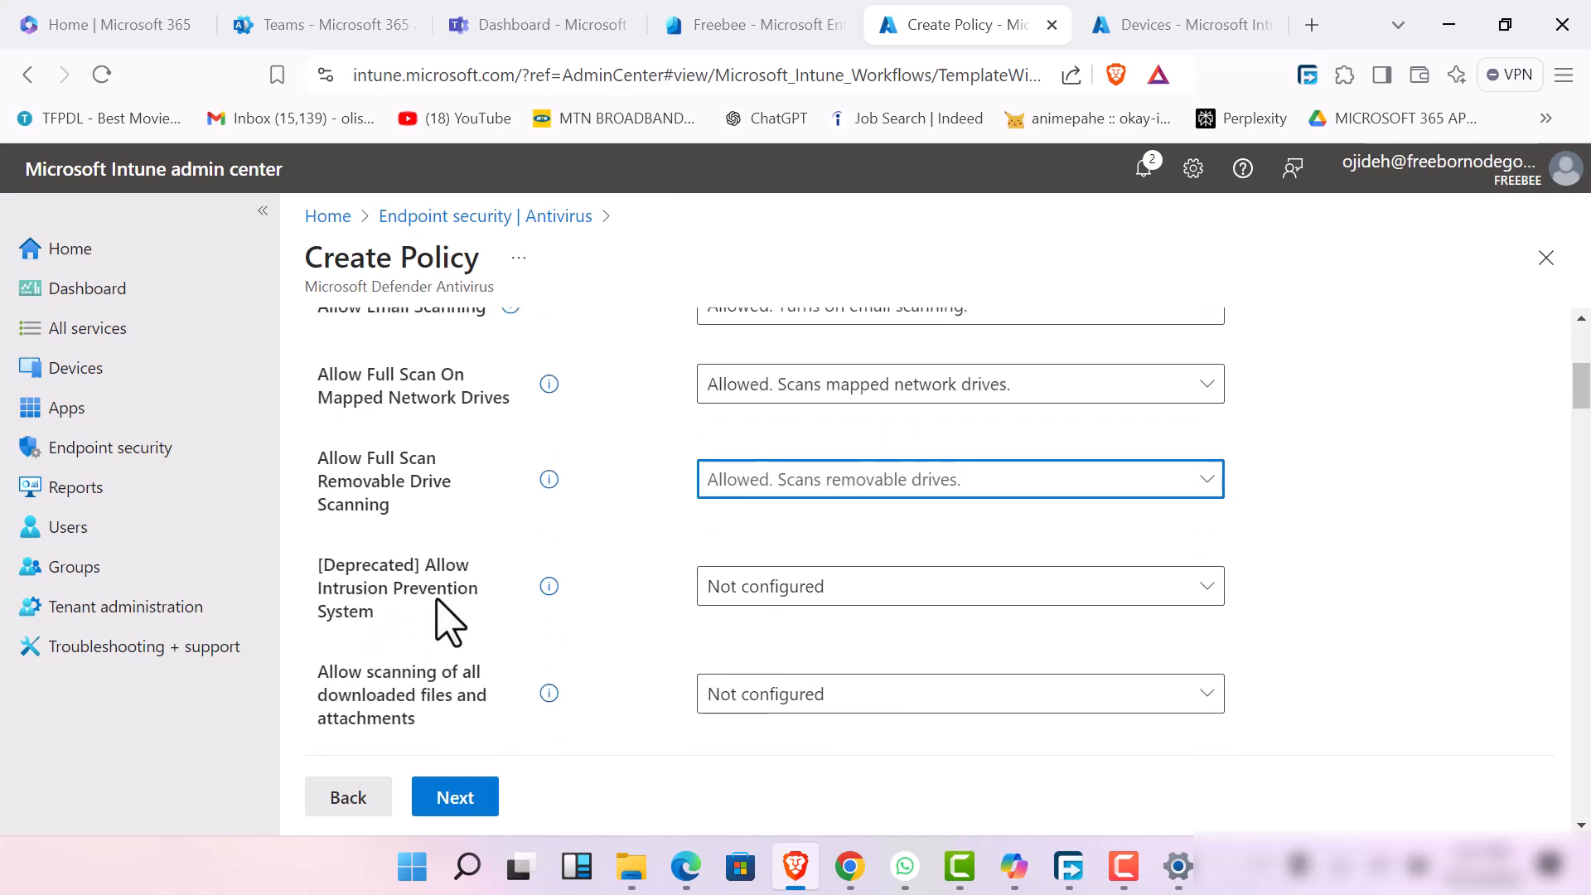
left_click(1062, 590)
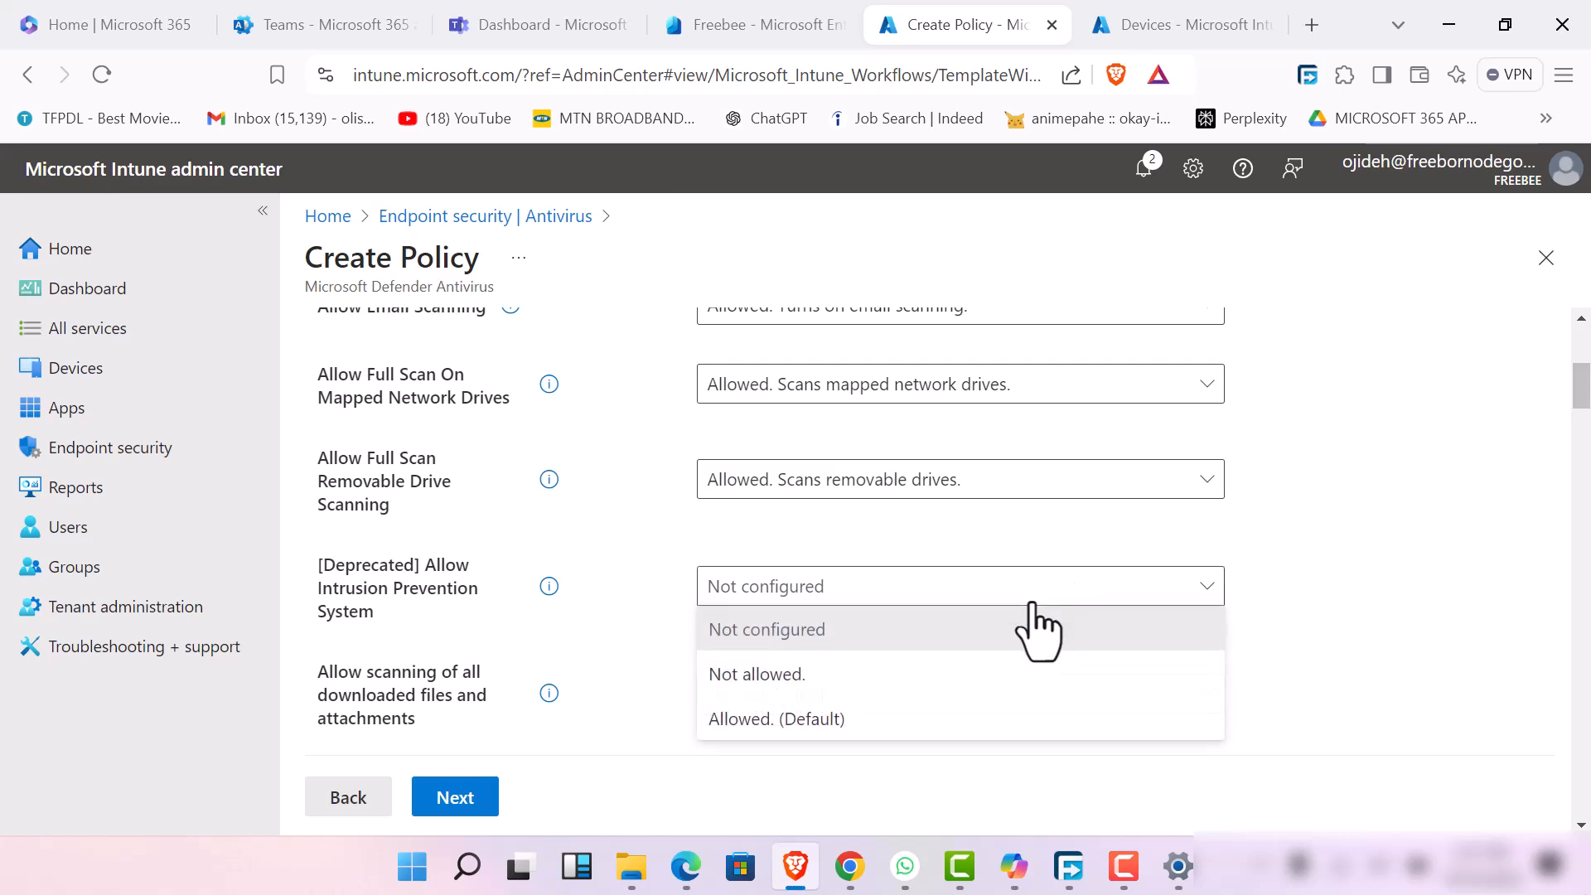
left_click(876, 718)
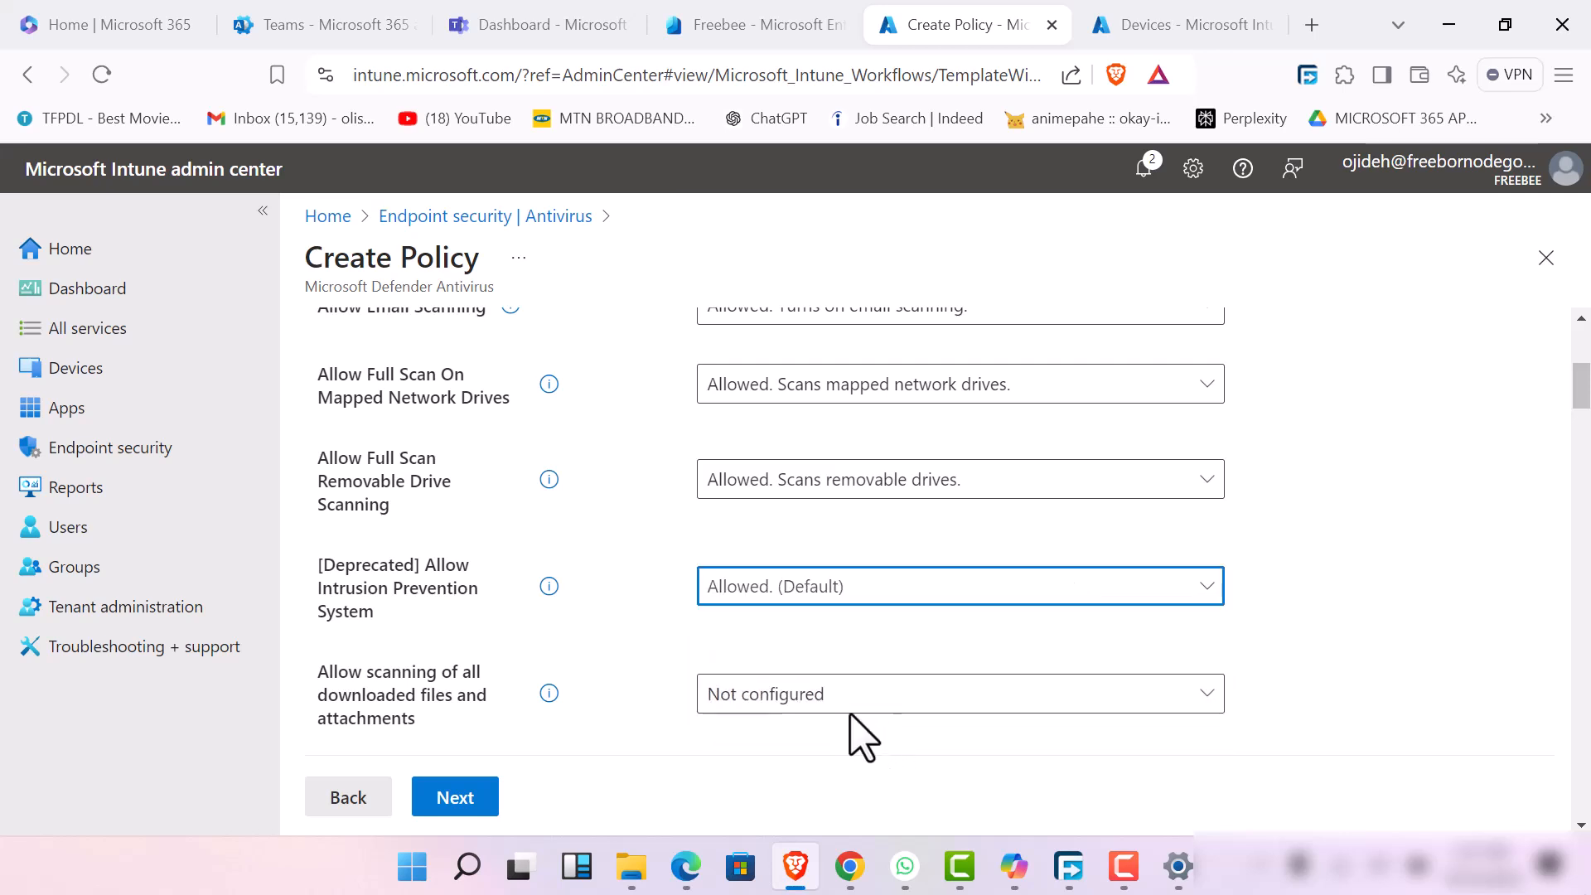
left_click(857, 705)
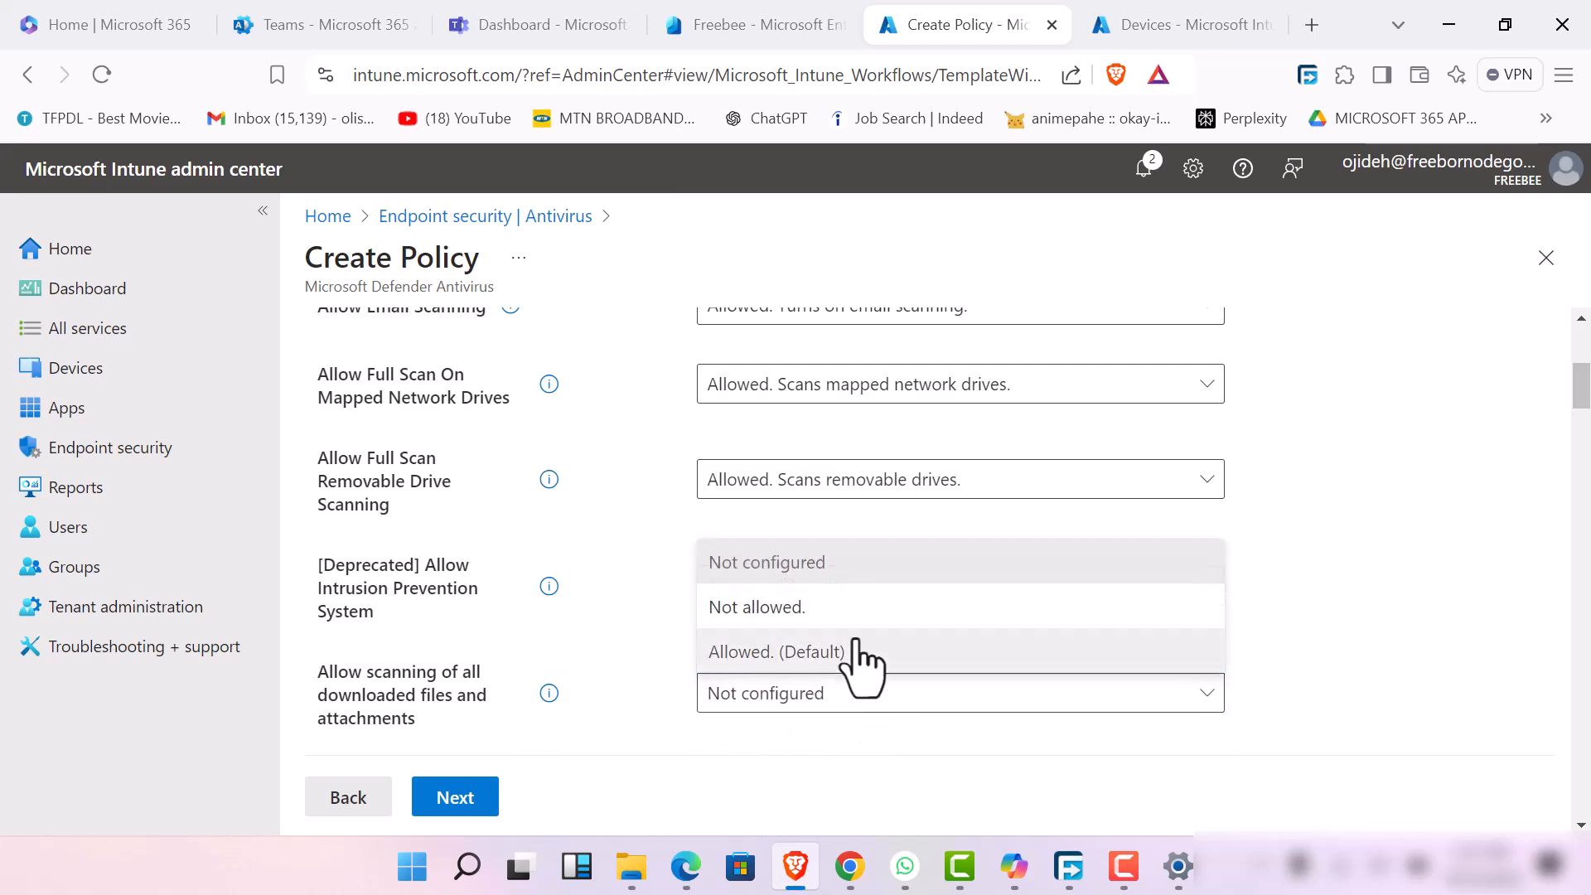
left_click(852, 650)
Set Allow Realtime Monitoring to its Allowed (Default) option and Allow Scanning Network Files to "Allowed. Scans network files."
scroll(862, 654, "down", 3)
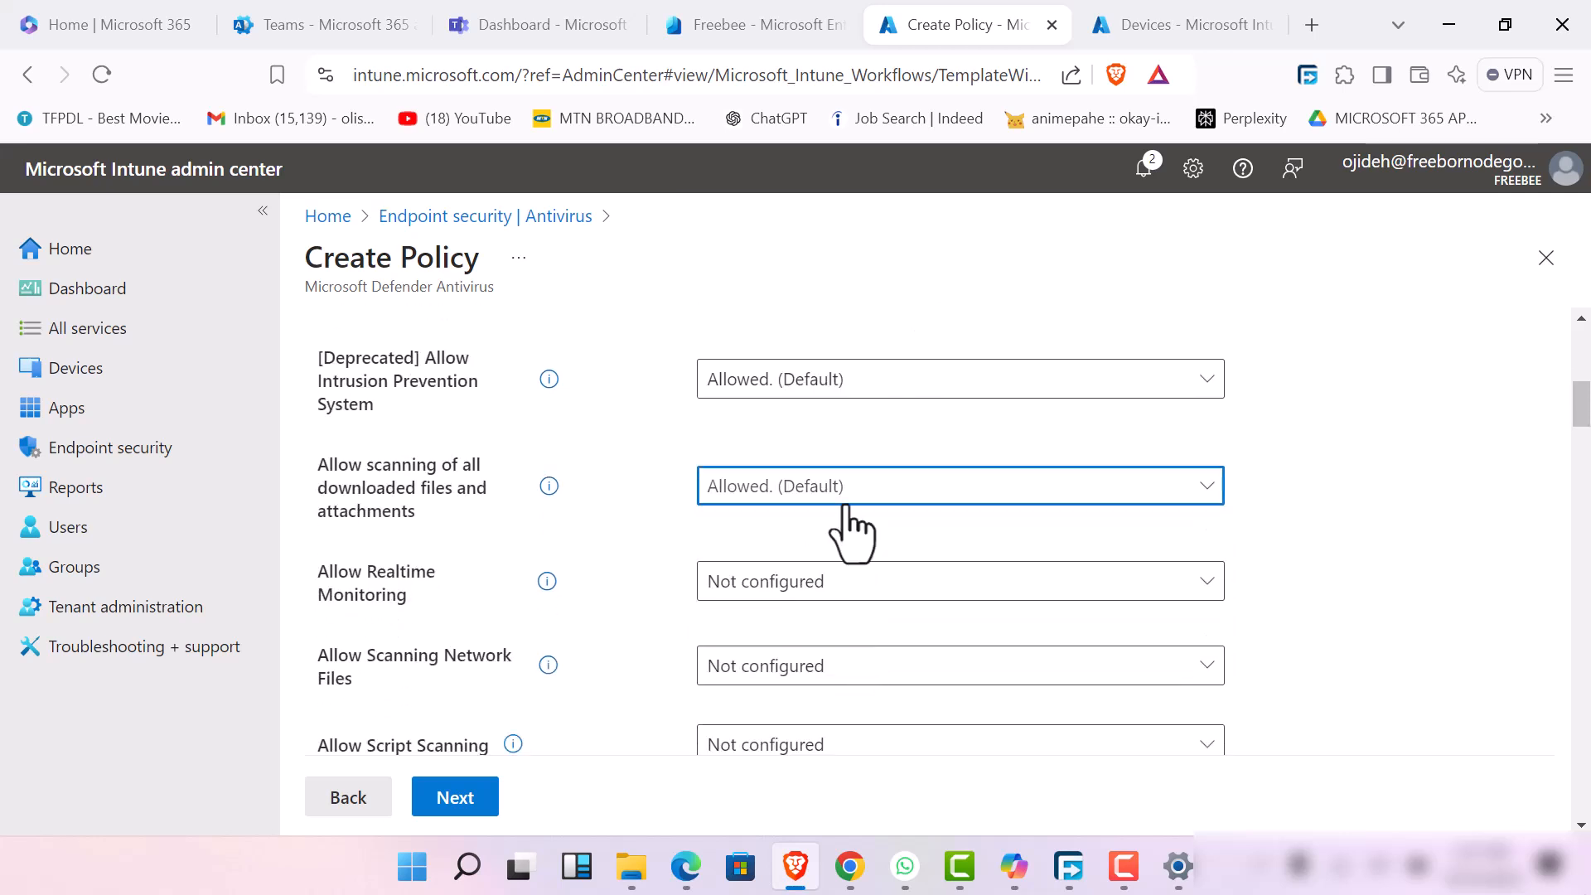
left_click(853, 590)
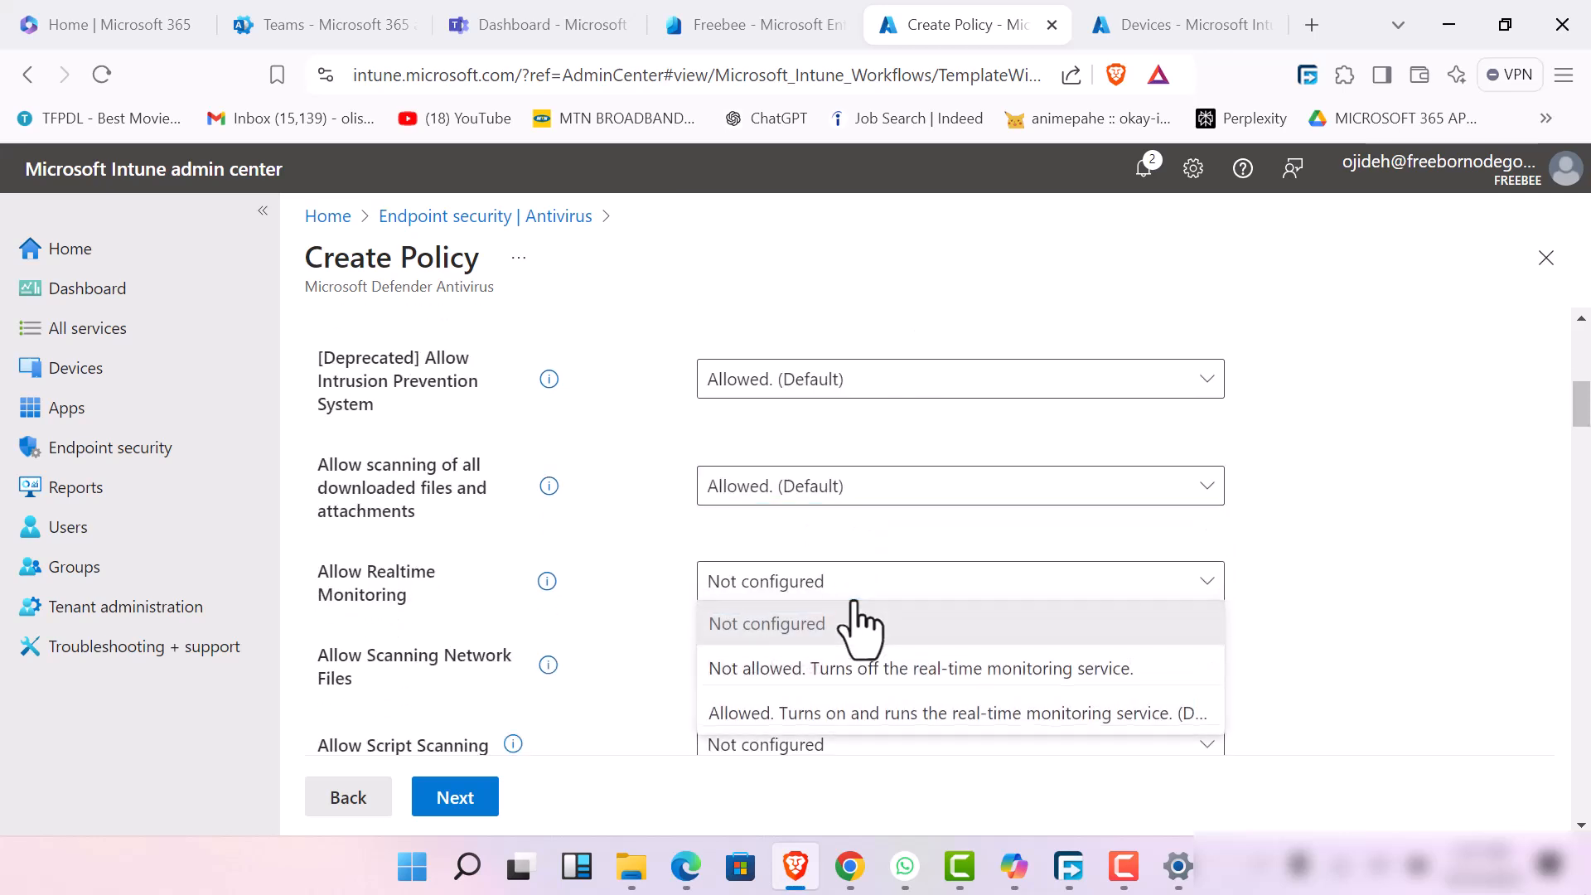
left_click(857, 713)
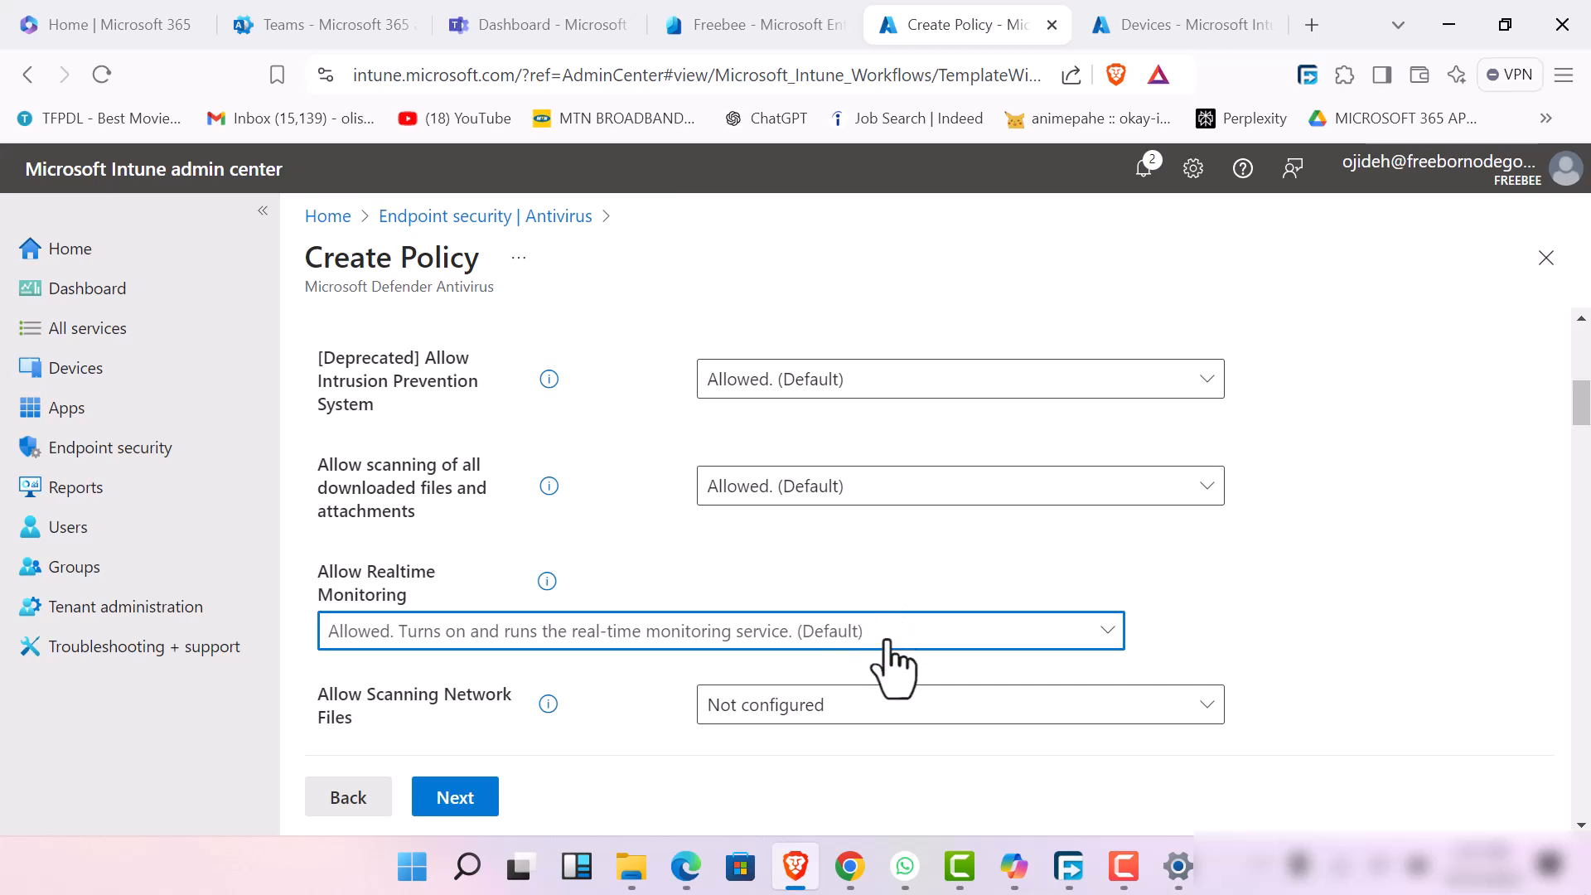
left_click(919, 713)
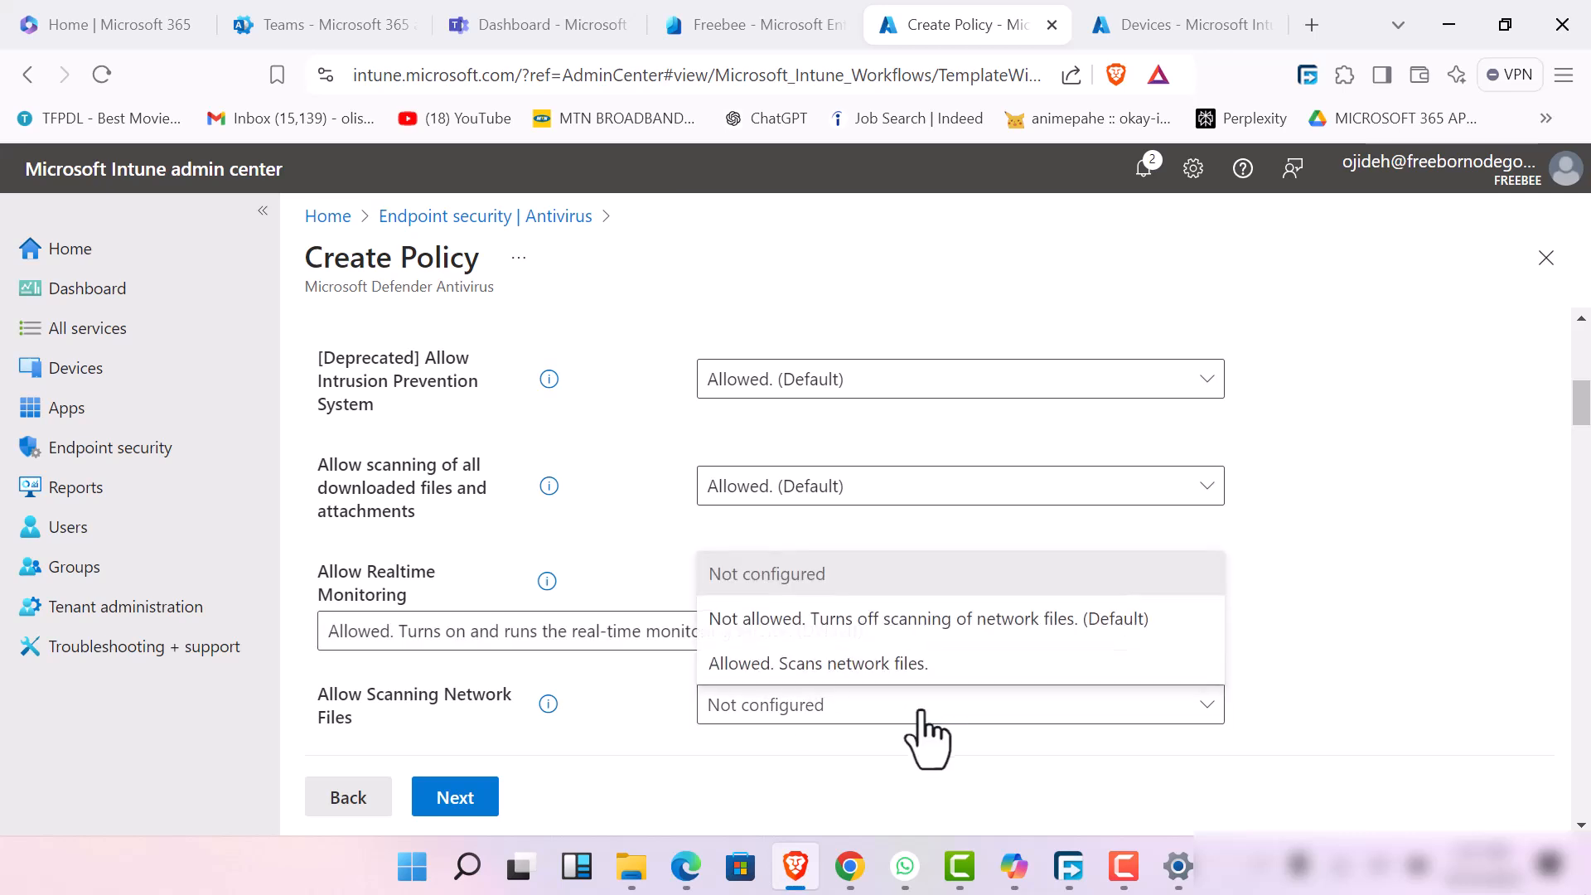
left_click(873, 663)
Set Allow Script Scanning to "Allowed. (Default)" and Allow User UI Access to "Allowed. Lets users access UI. (Default)"
scroll(870, 674, "down", 2)
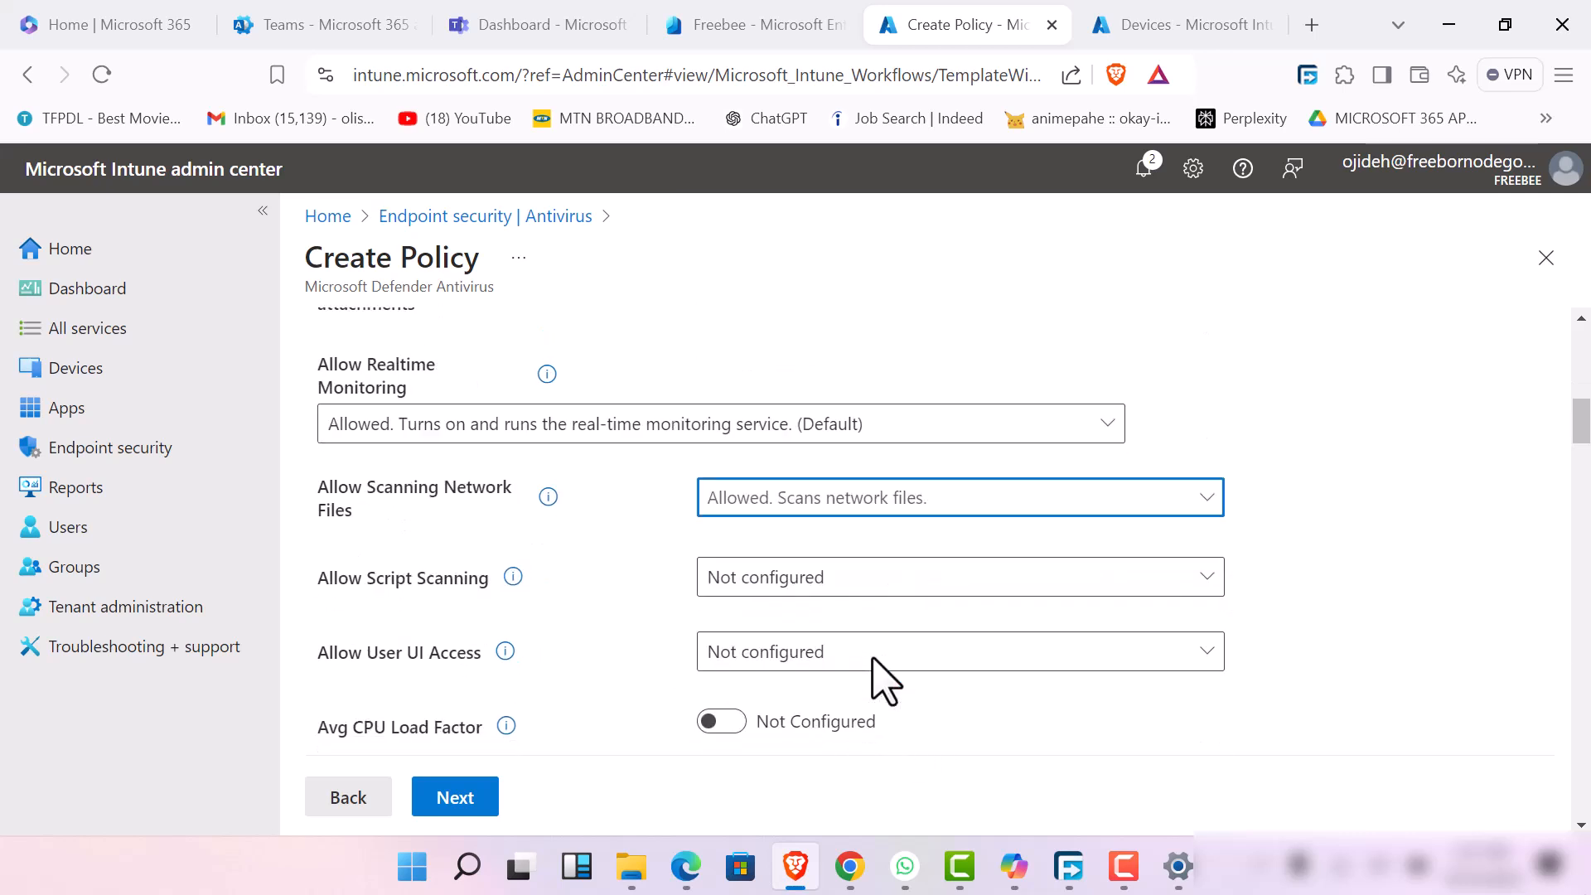
left_click(866, 580)
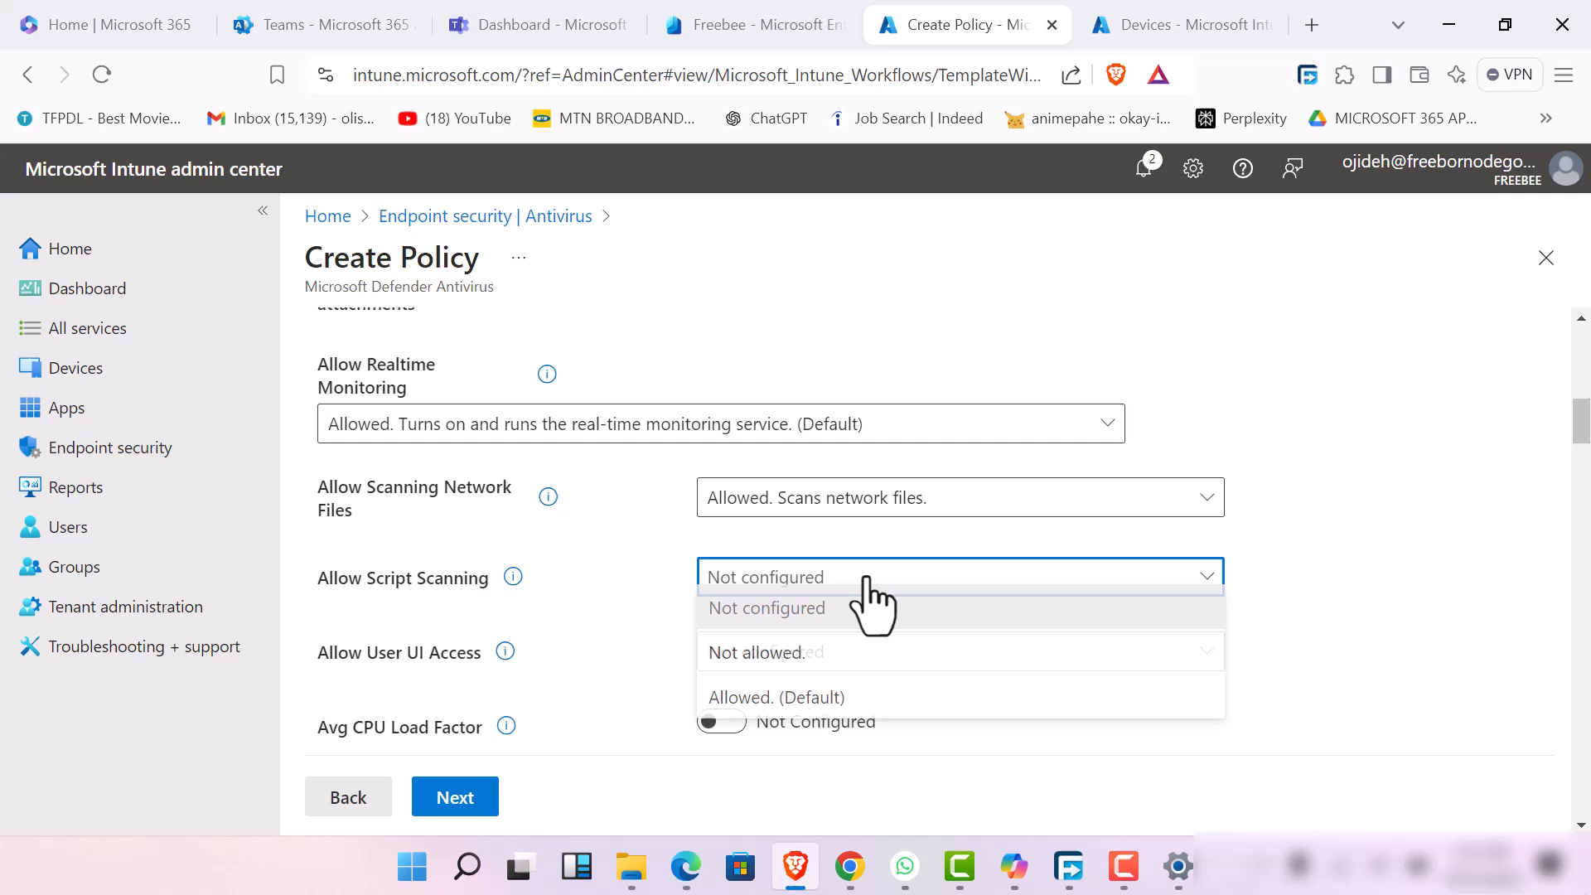
left_click(863, 713)
scroll(823, 695, "down", 2)
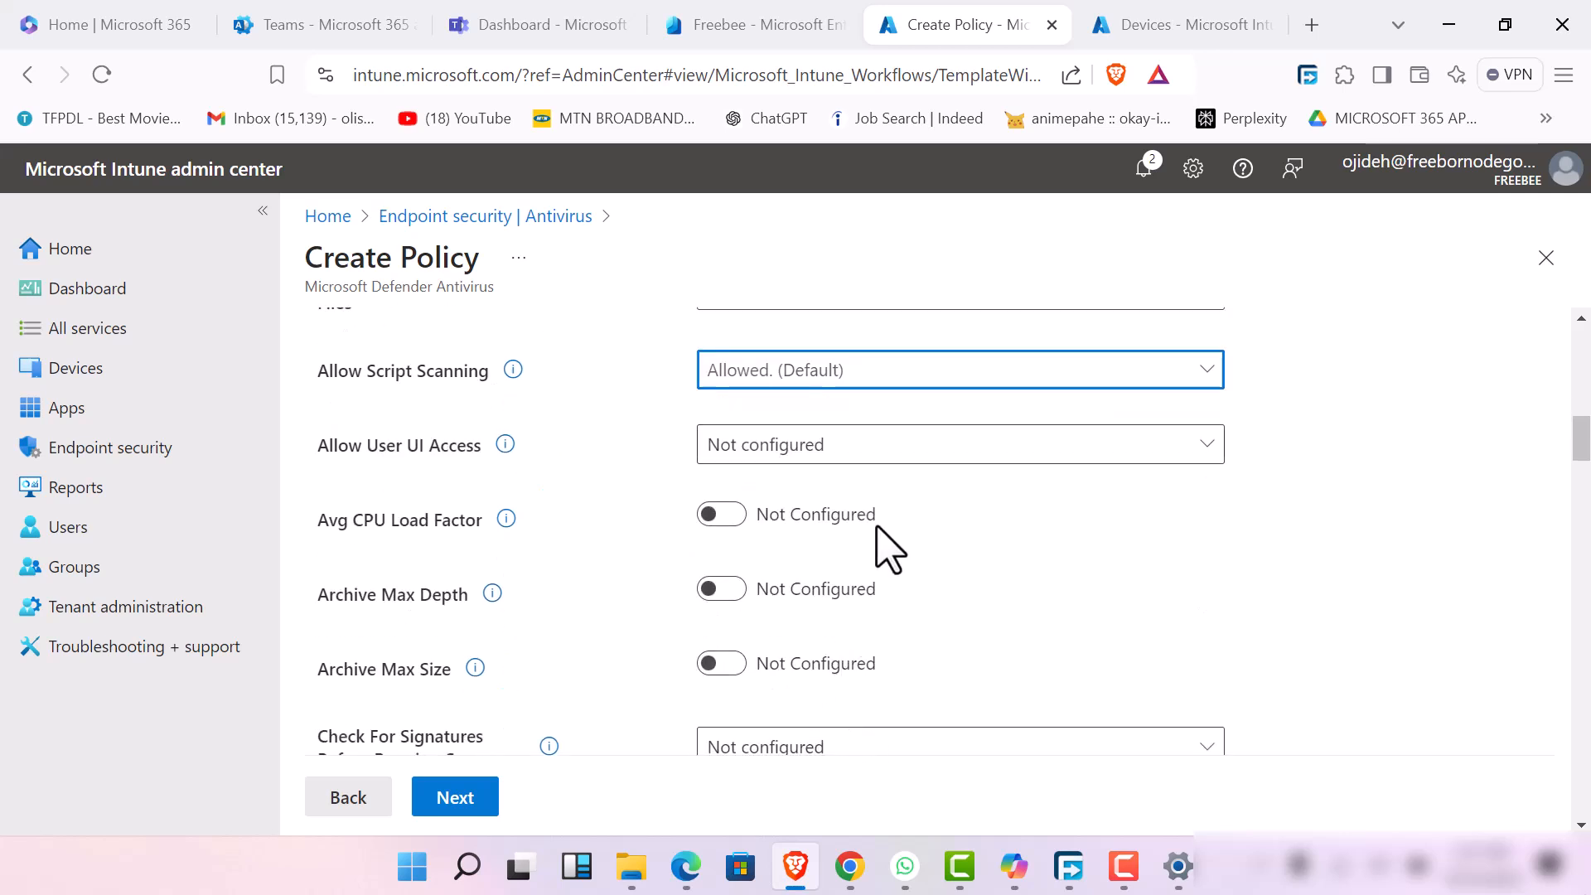
left_click(895, 454)
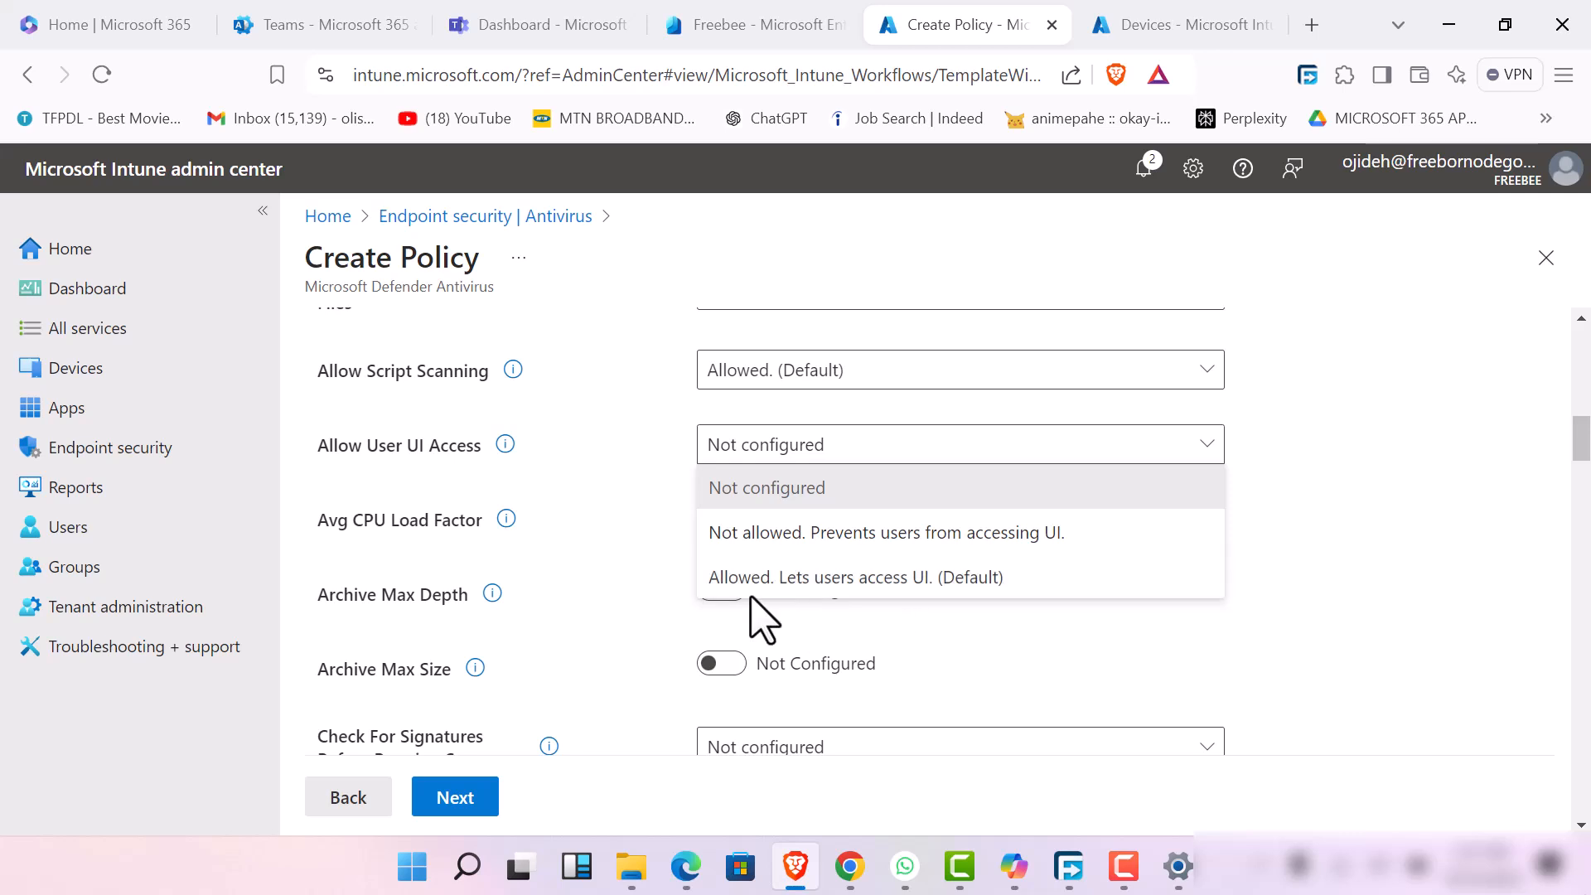
left_click(965, 590)
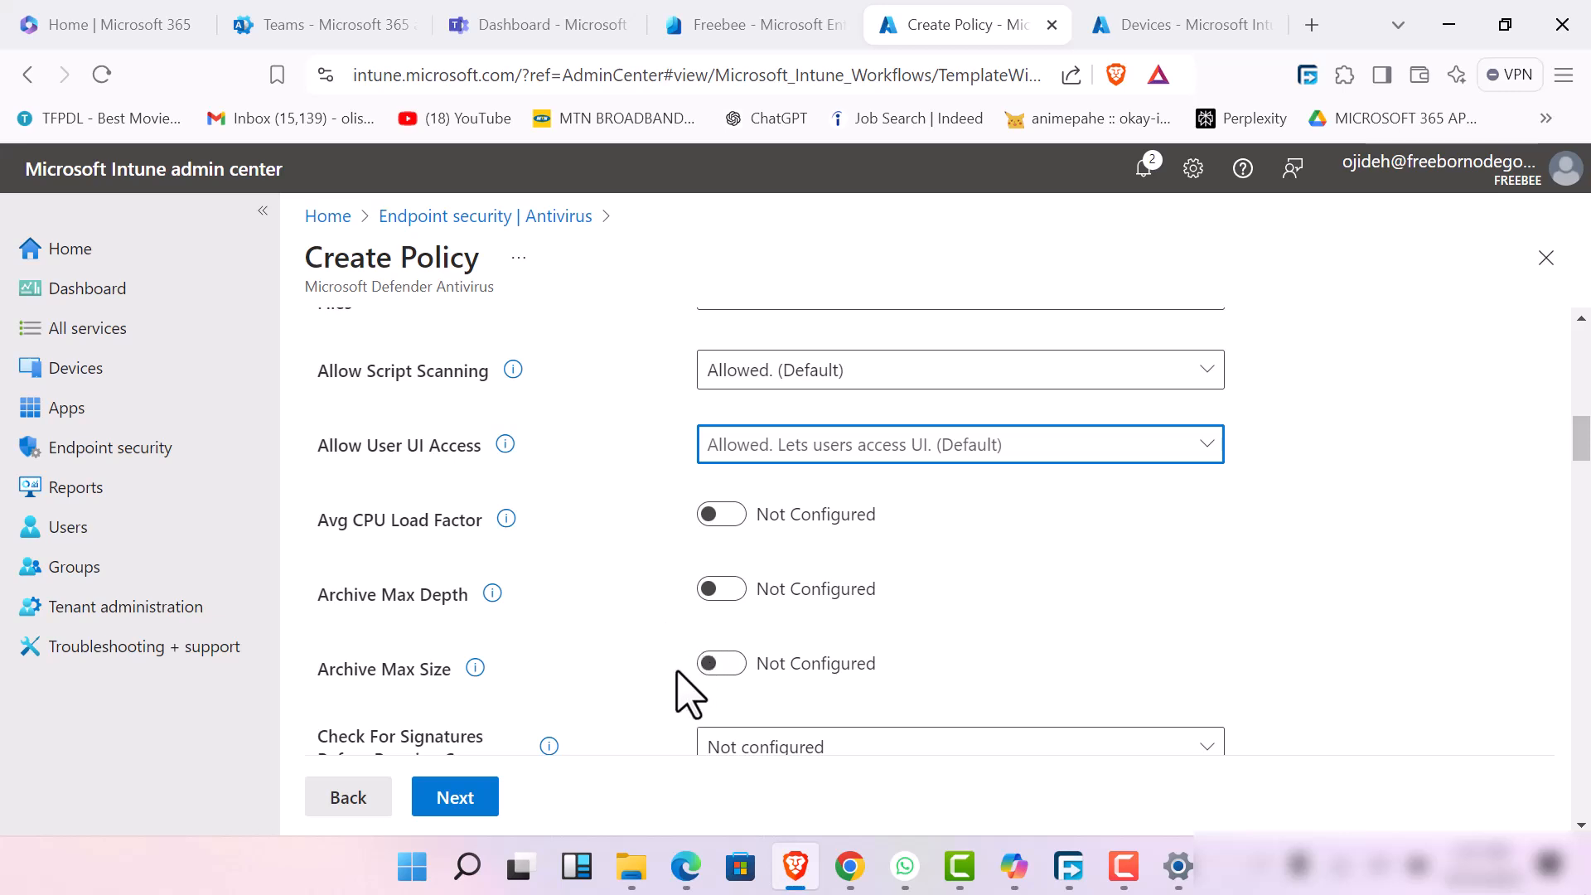
Enable the Archive Max Size setting and set its value to 5000
left_click(720, 663)
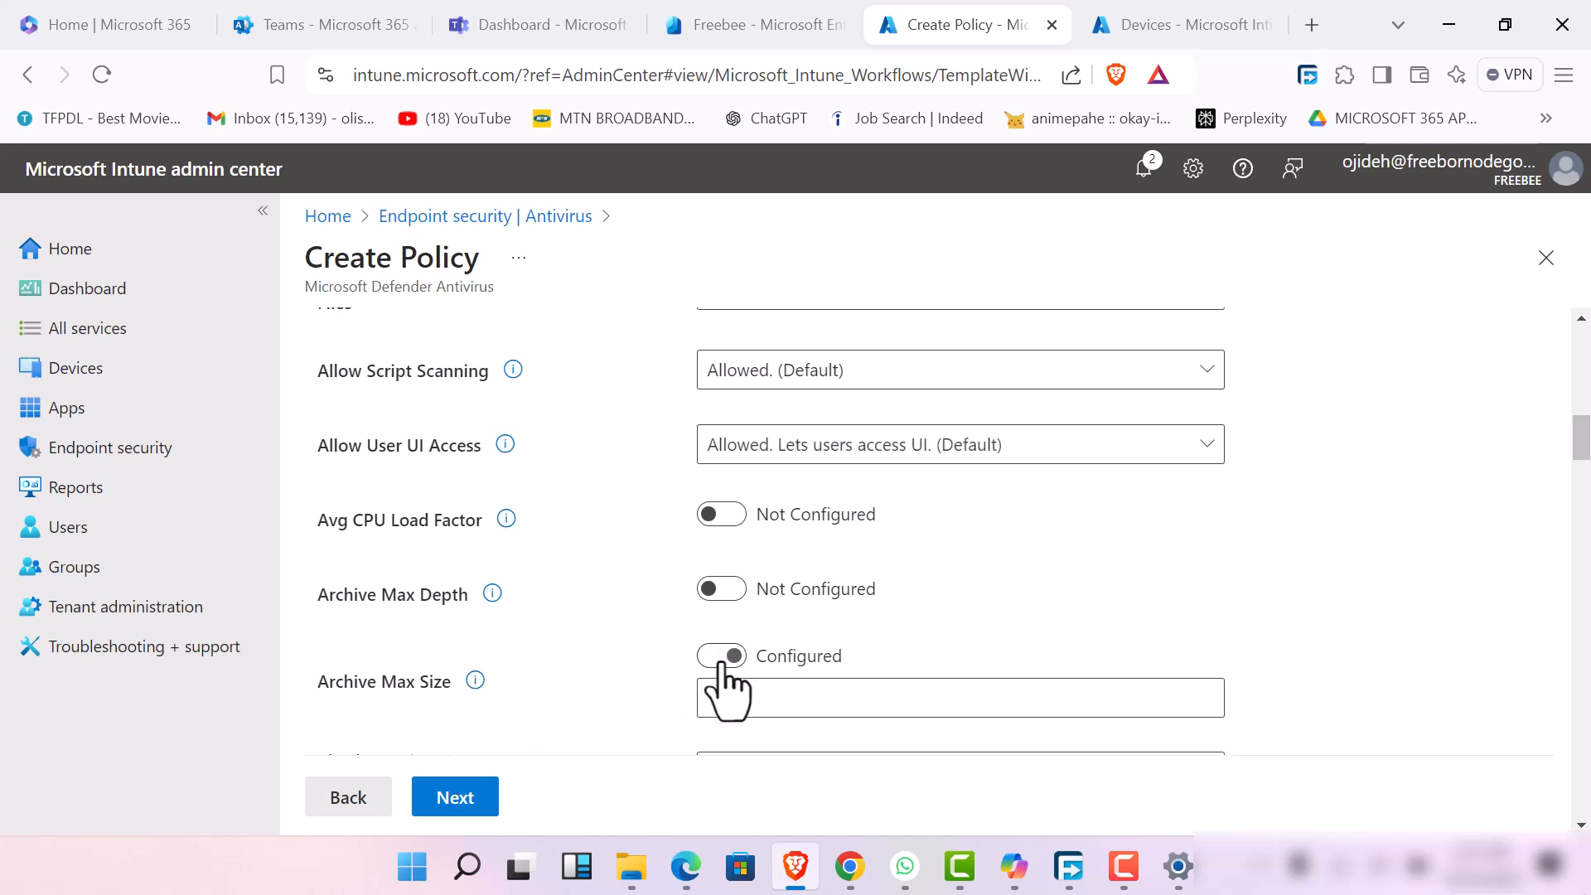
scroll(733, 647, "down", 2)
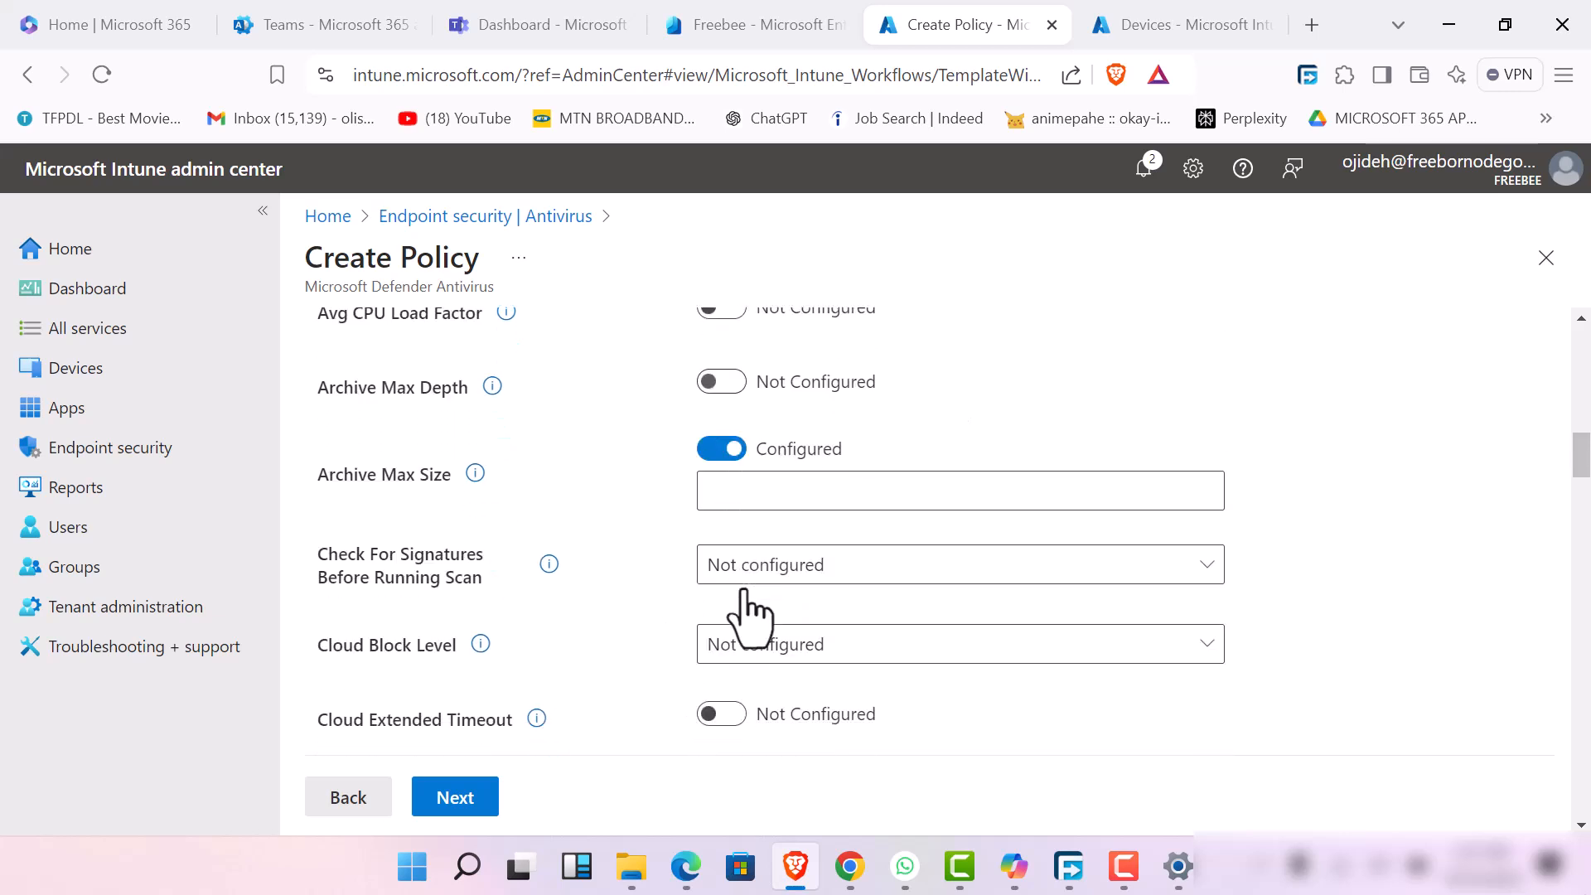
left_click(774, 490)
left_click(1205, 495)
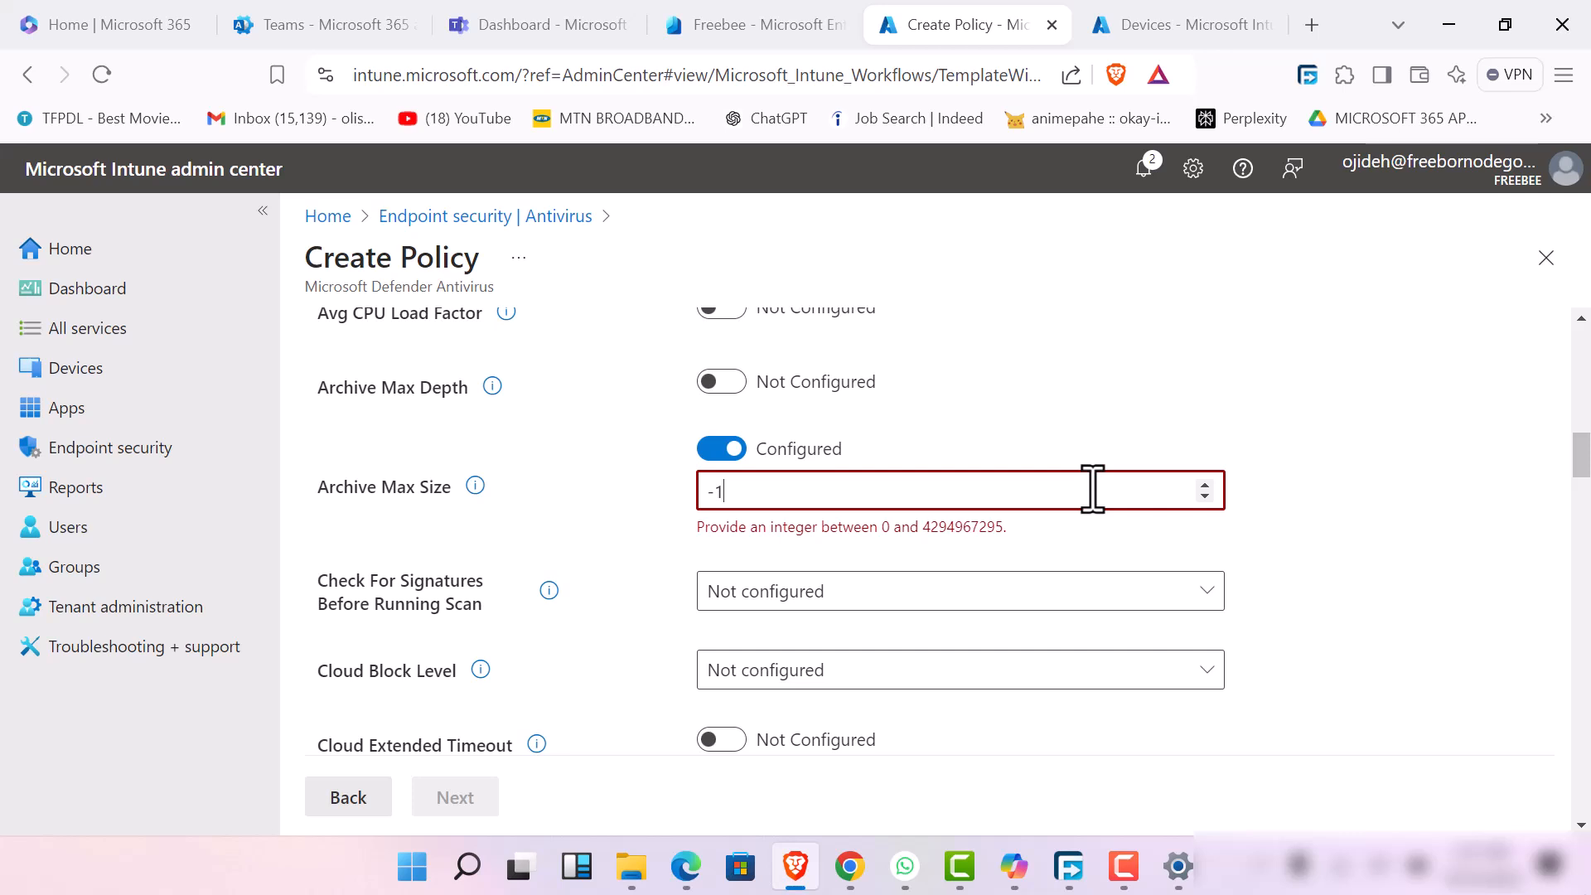
type("1")
key("BackSpace")
key("BackSpace")
key("BackSpace")
type("5000")
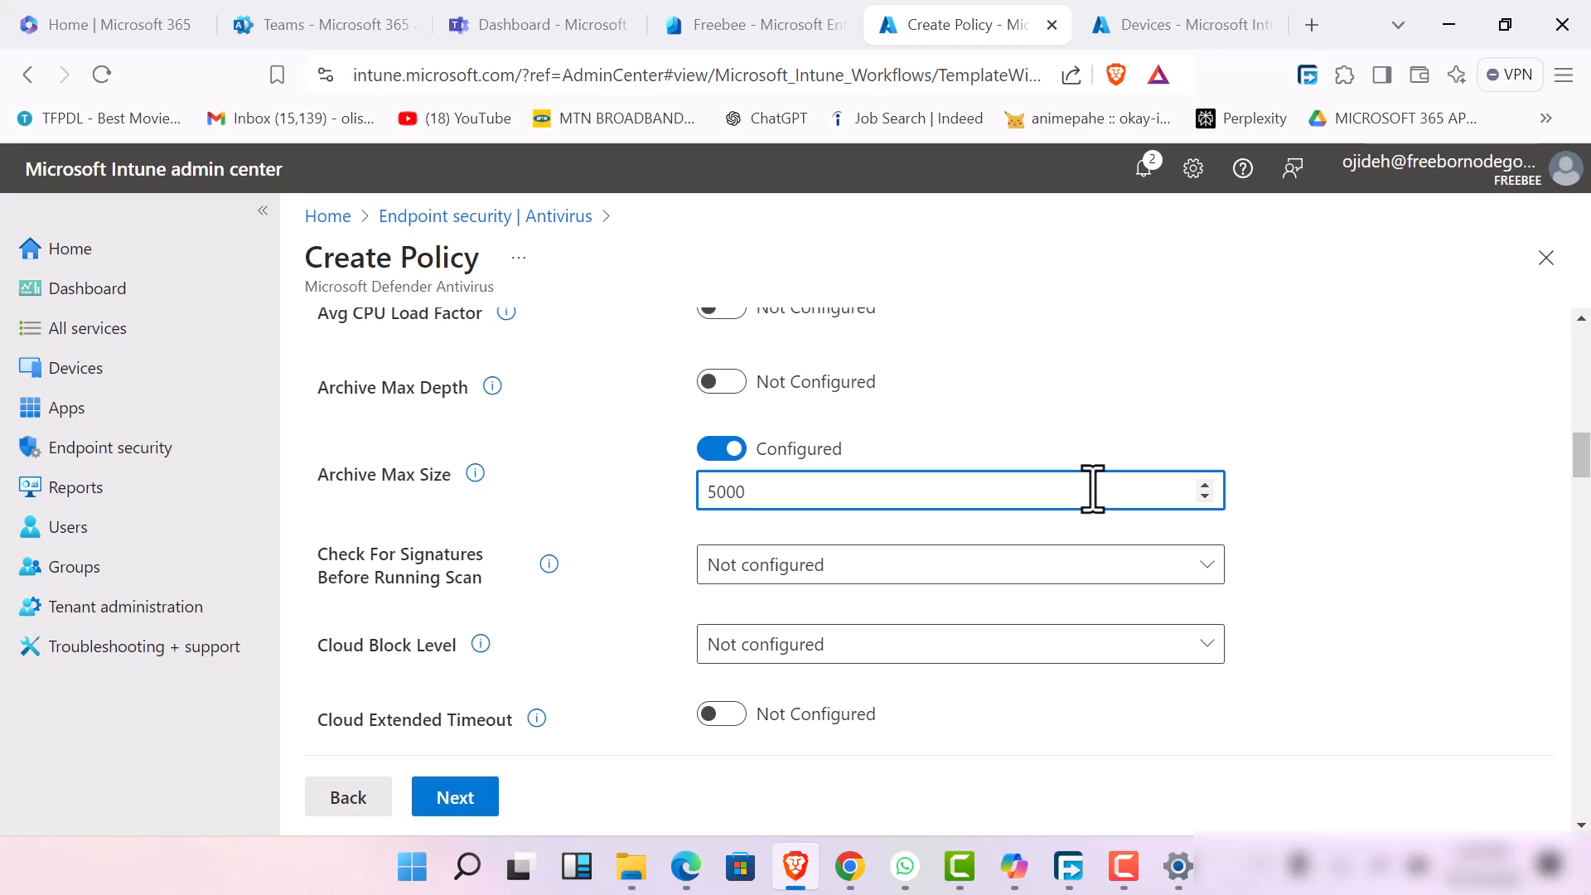
Set Check For Signatures Before Running Scan to Enabled and Cloud Block Level to Zero Tolerance, consulting the block level's description
left_click(1203, 572)
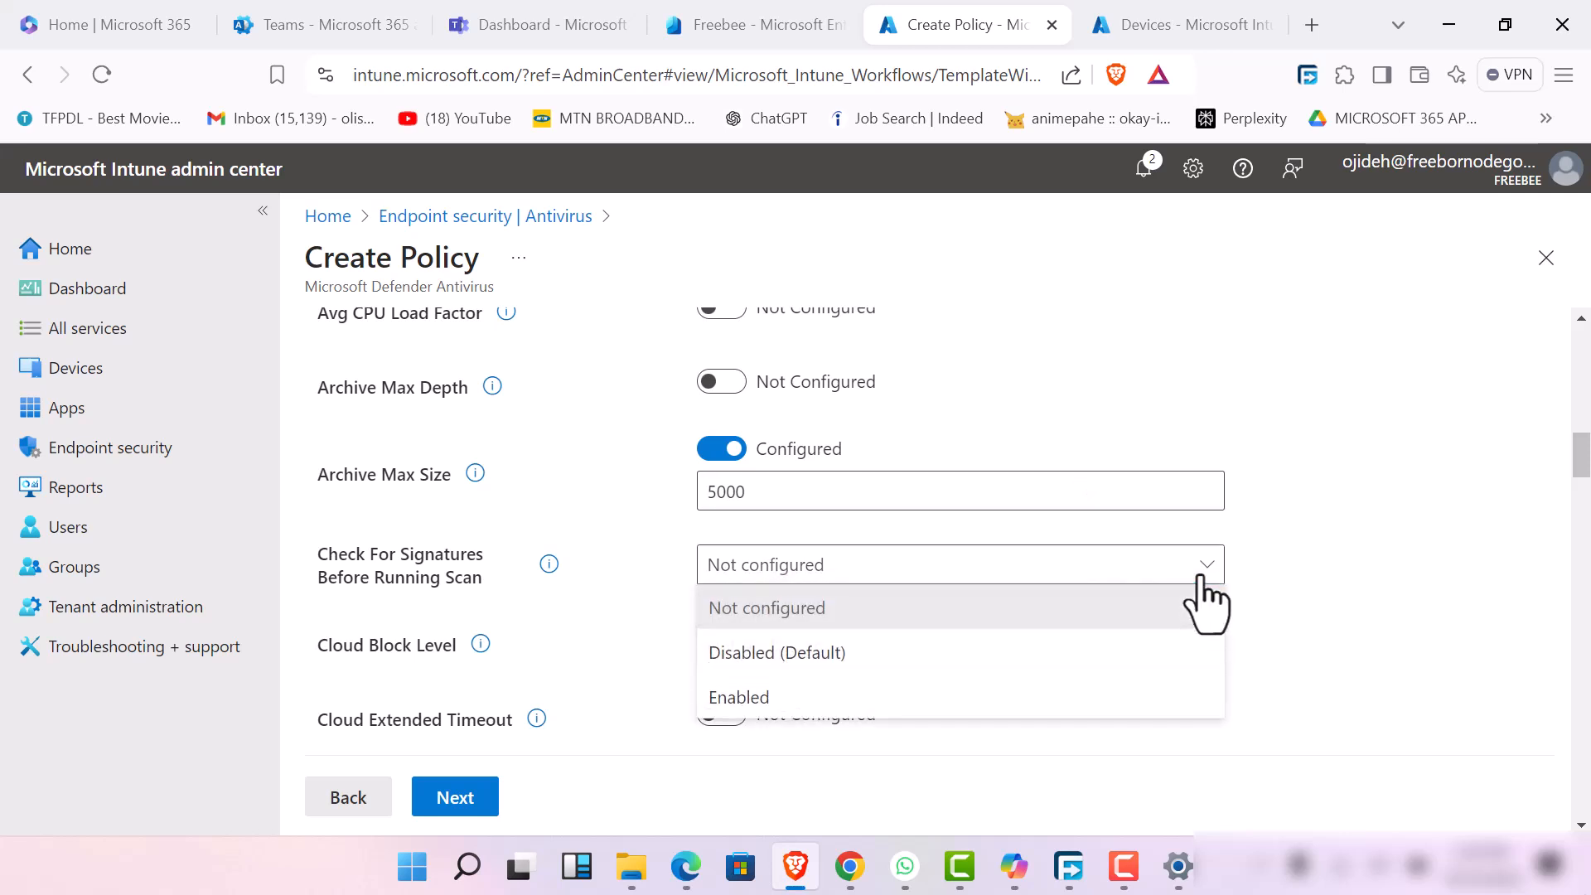
left_click(1077, 700)
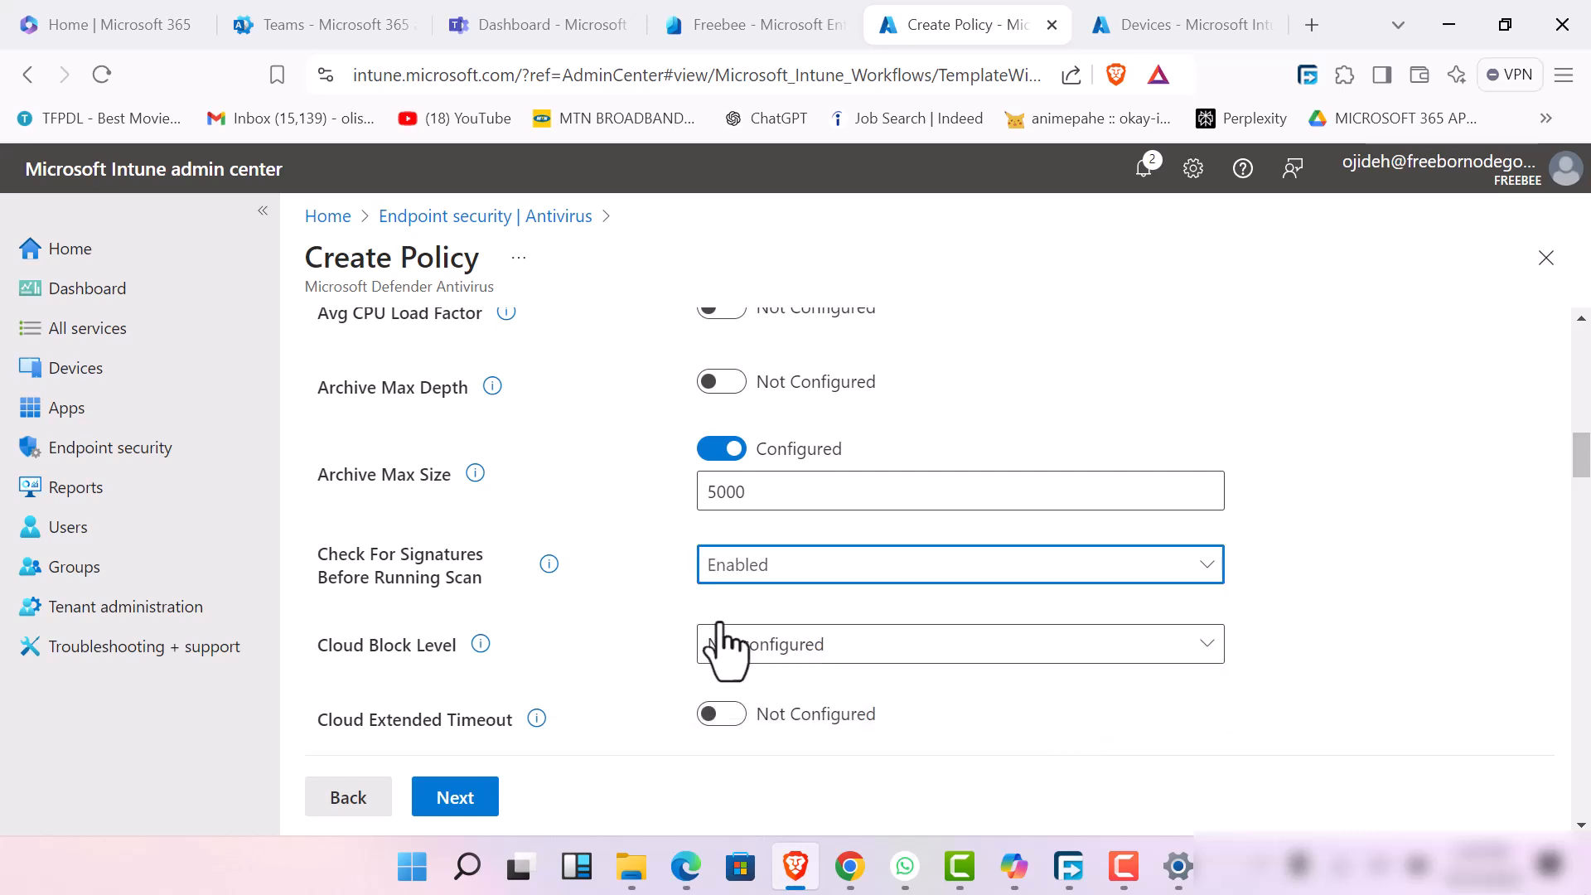
left_click(973, 650)
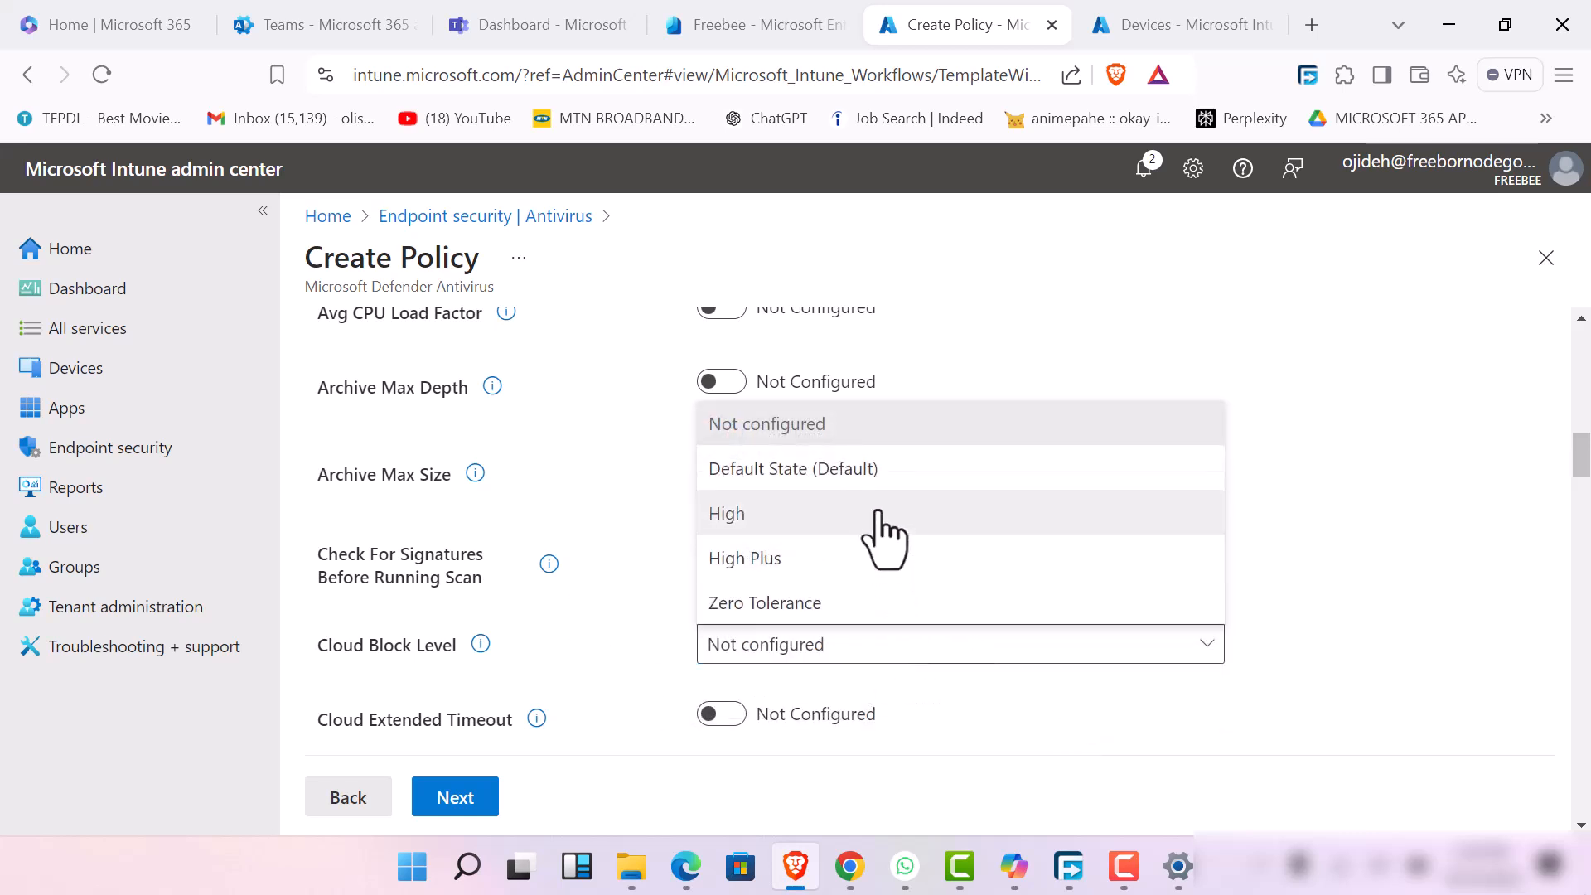
left_click(881, 604)
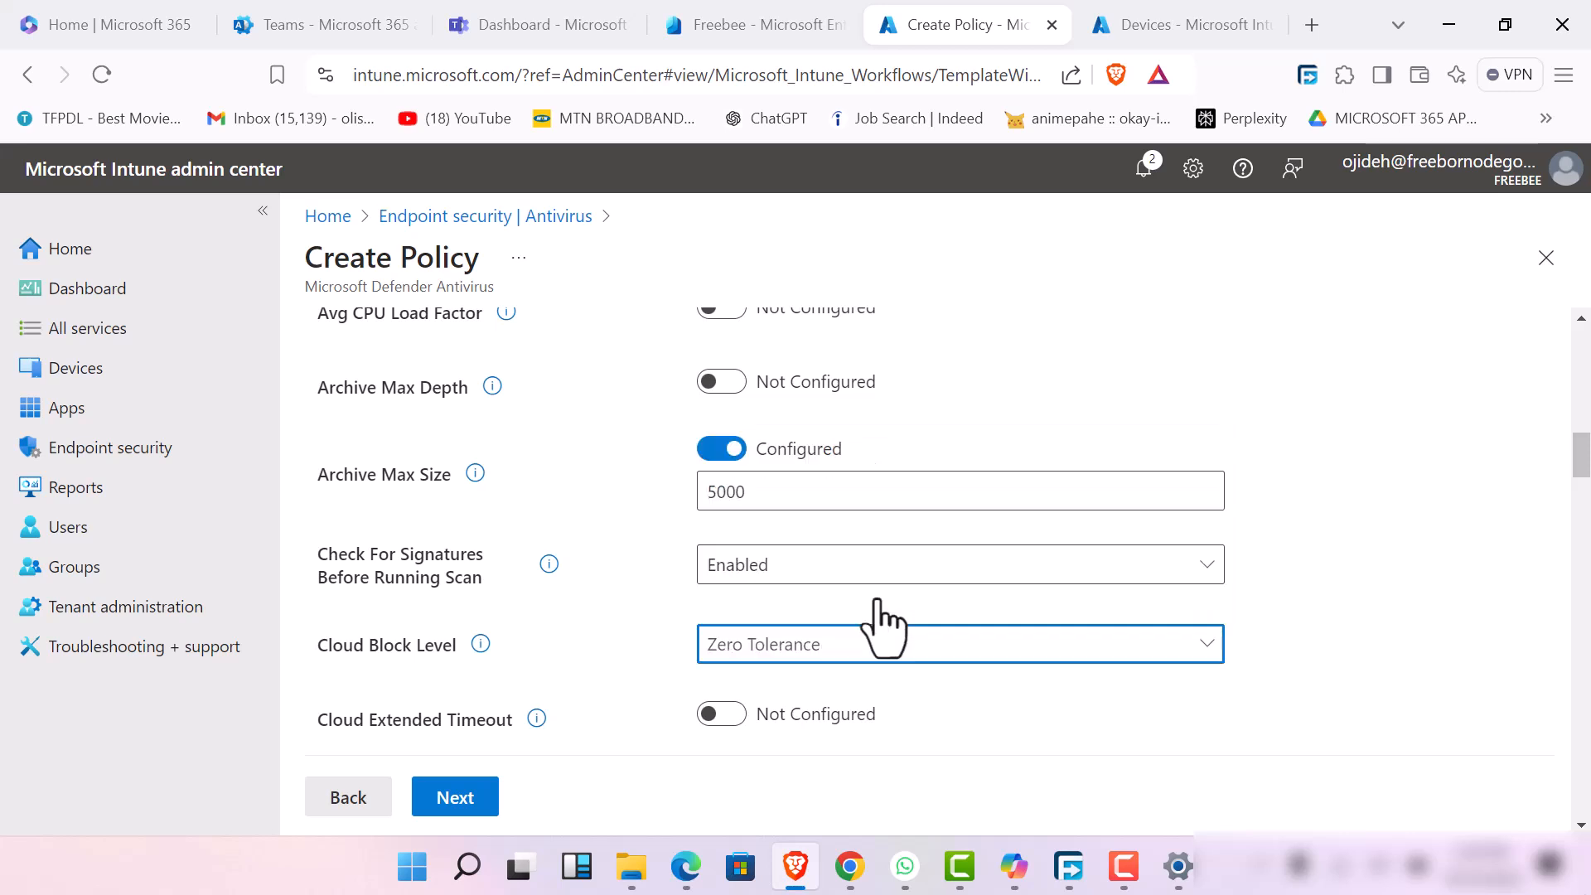
left_click(480, 644)
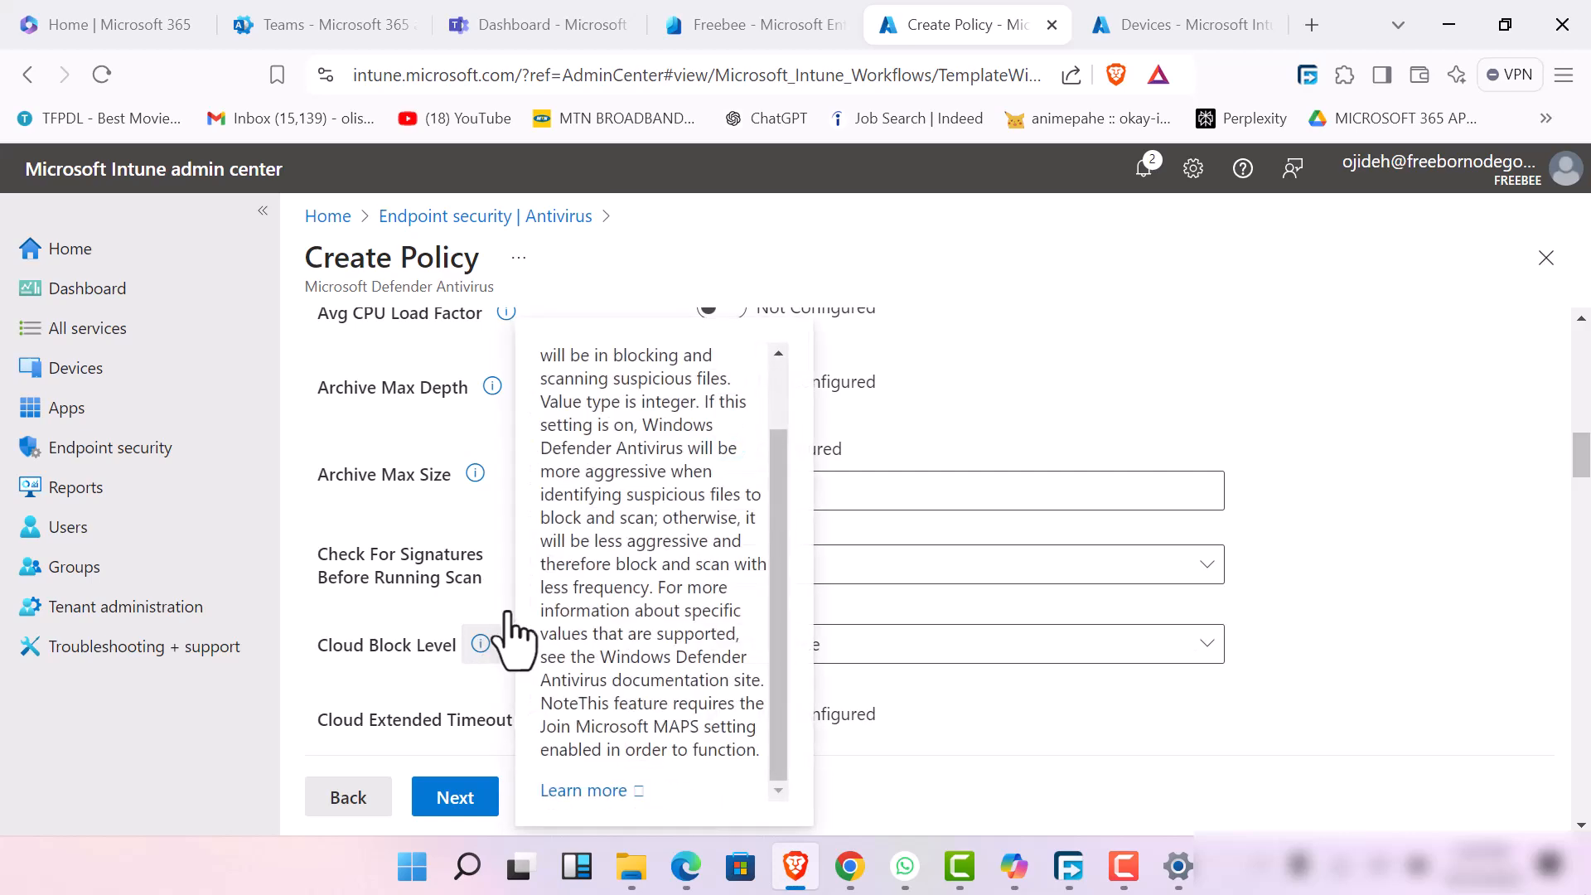
scroll(647, 437, "up", 2)
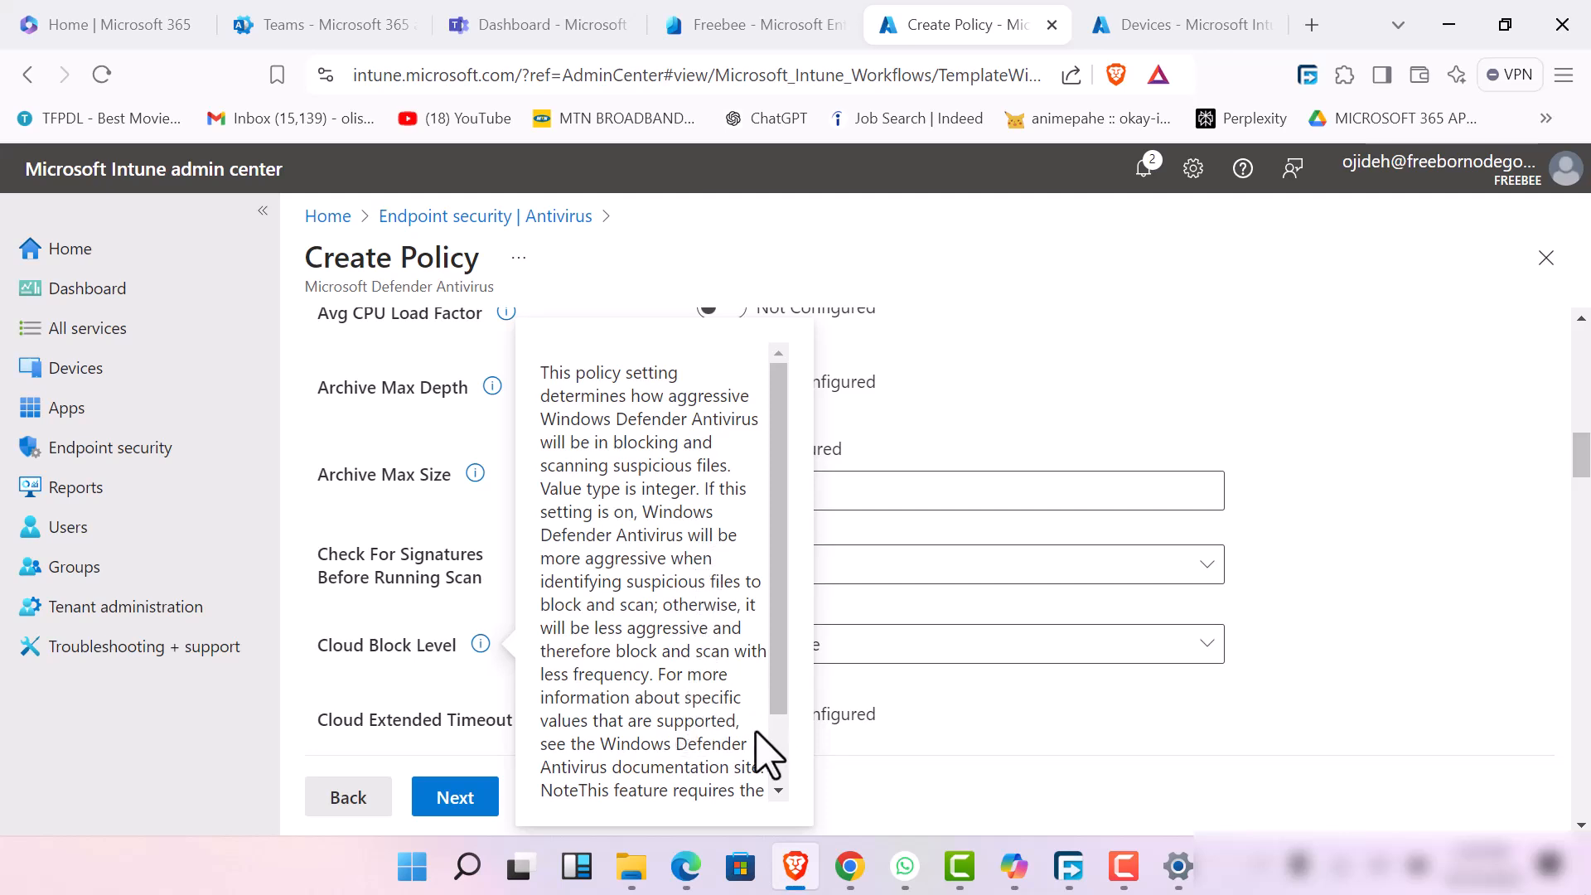
left_click(953, 750)
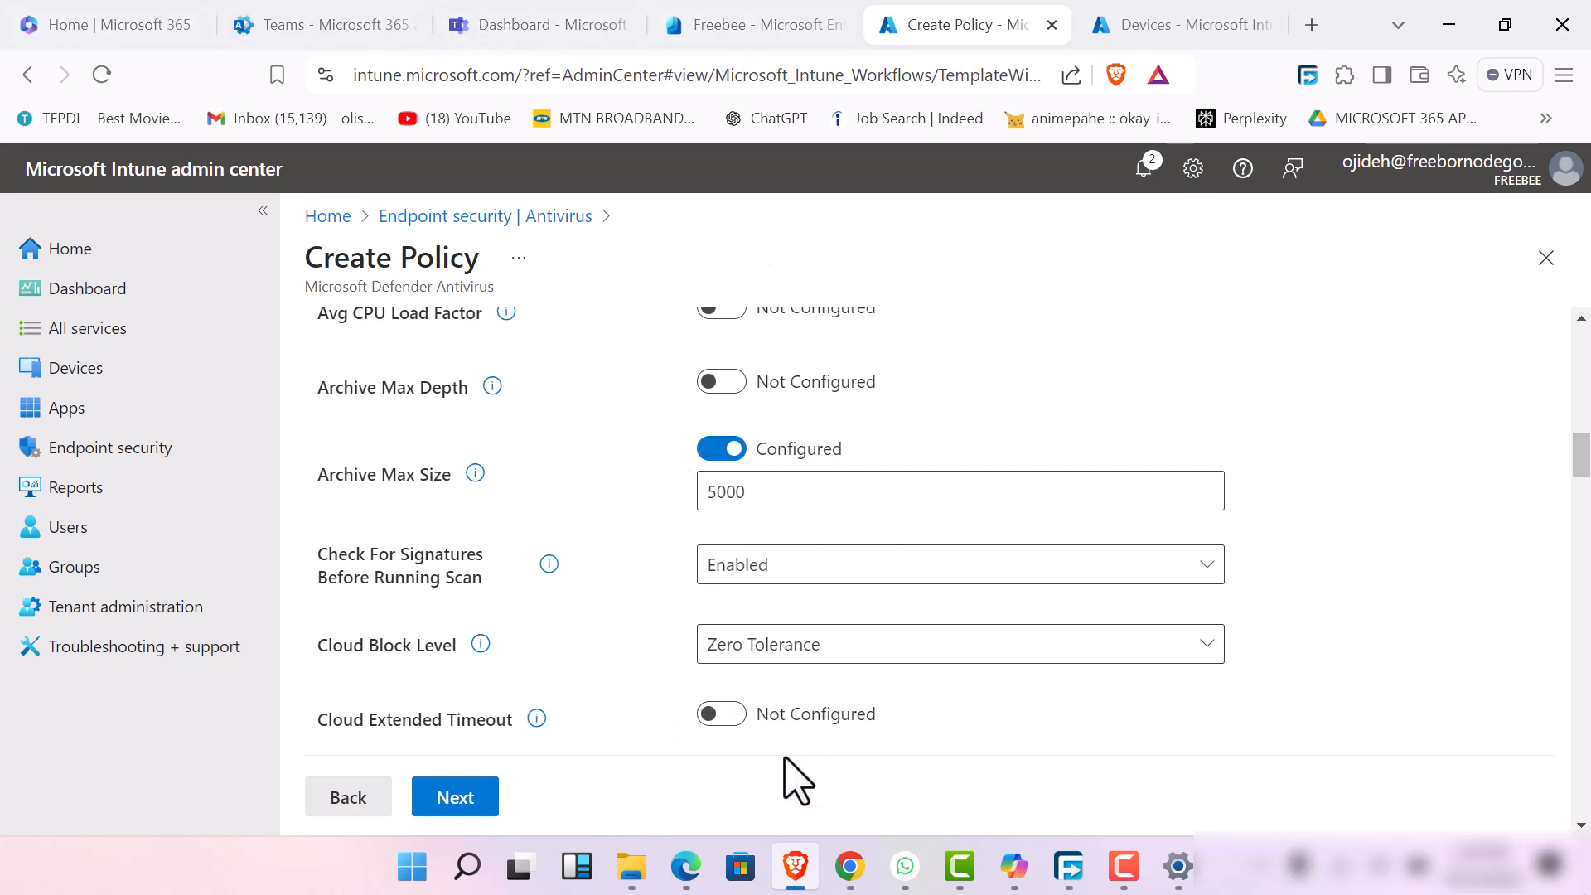
scroll(721, 671, "down", 2)
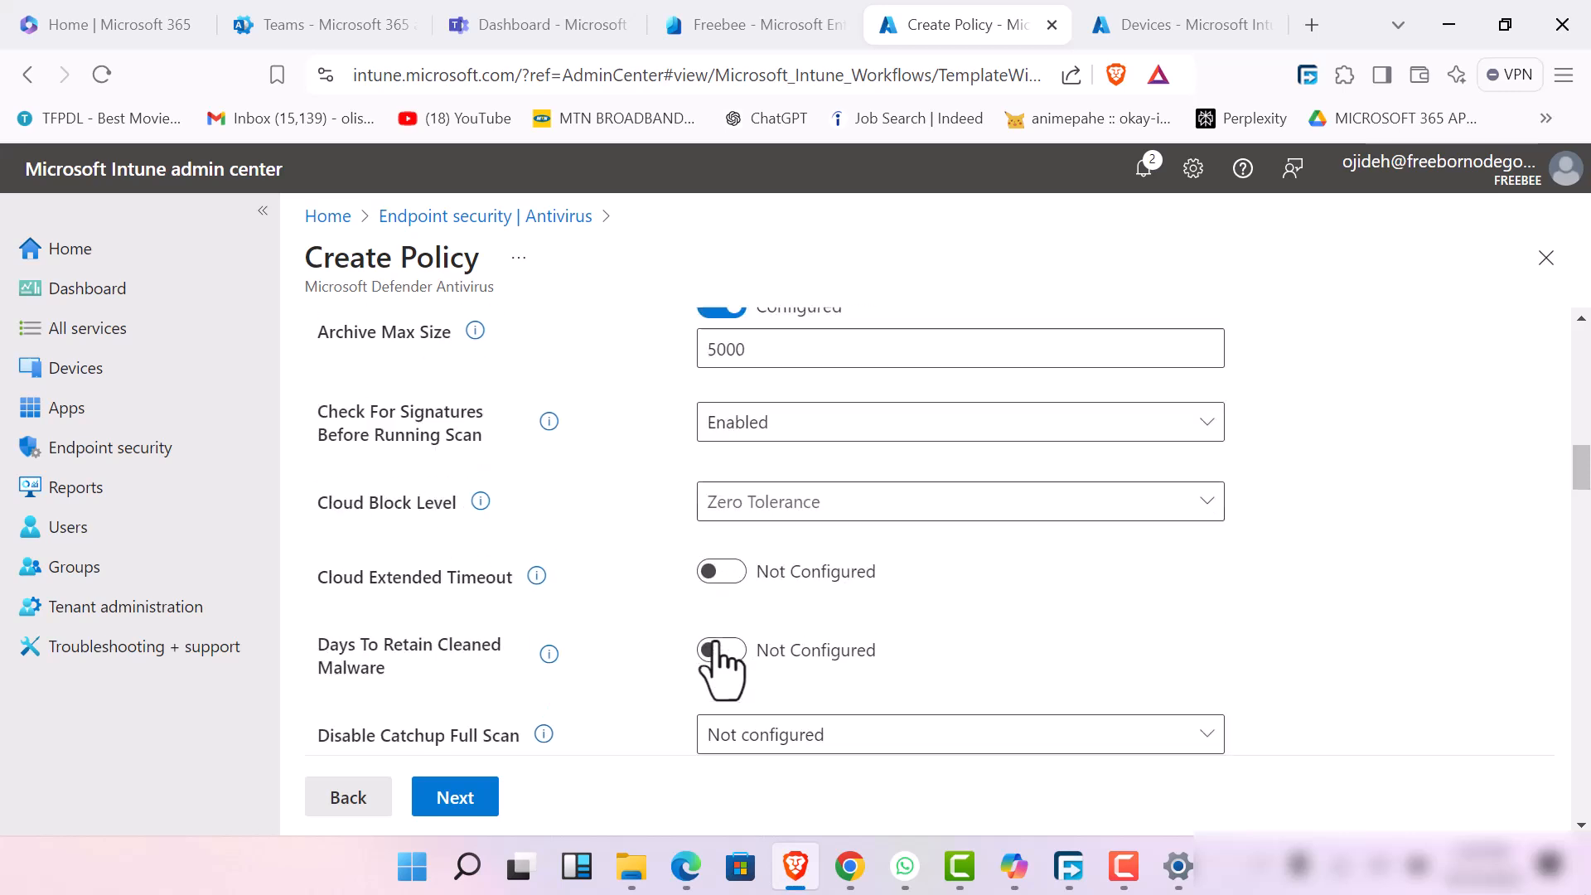
left_click(1122, 866)
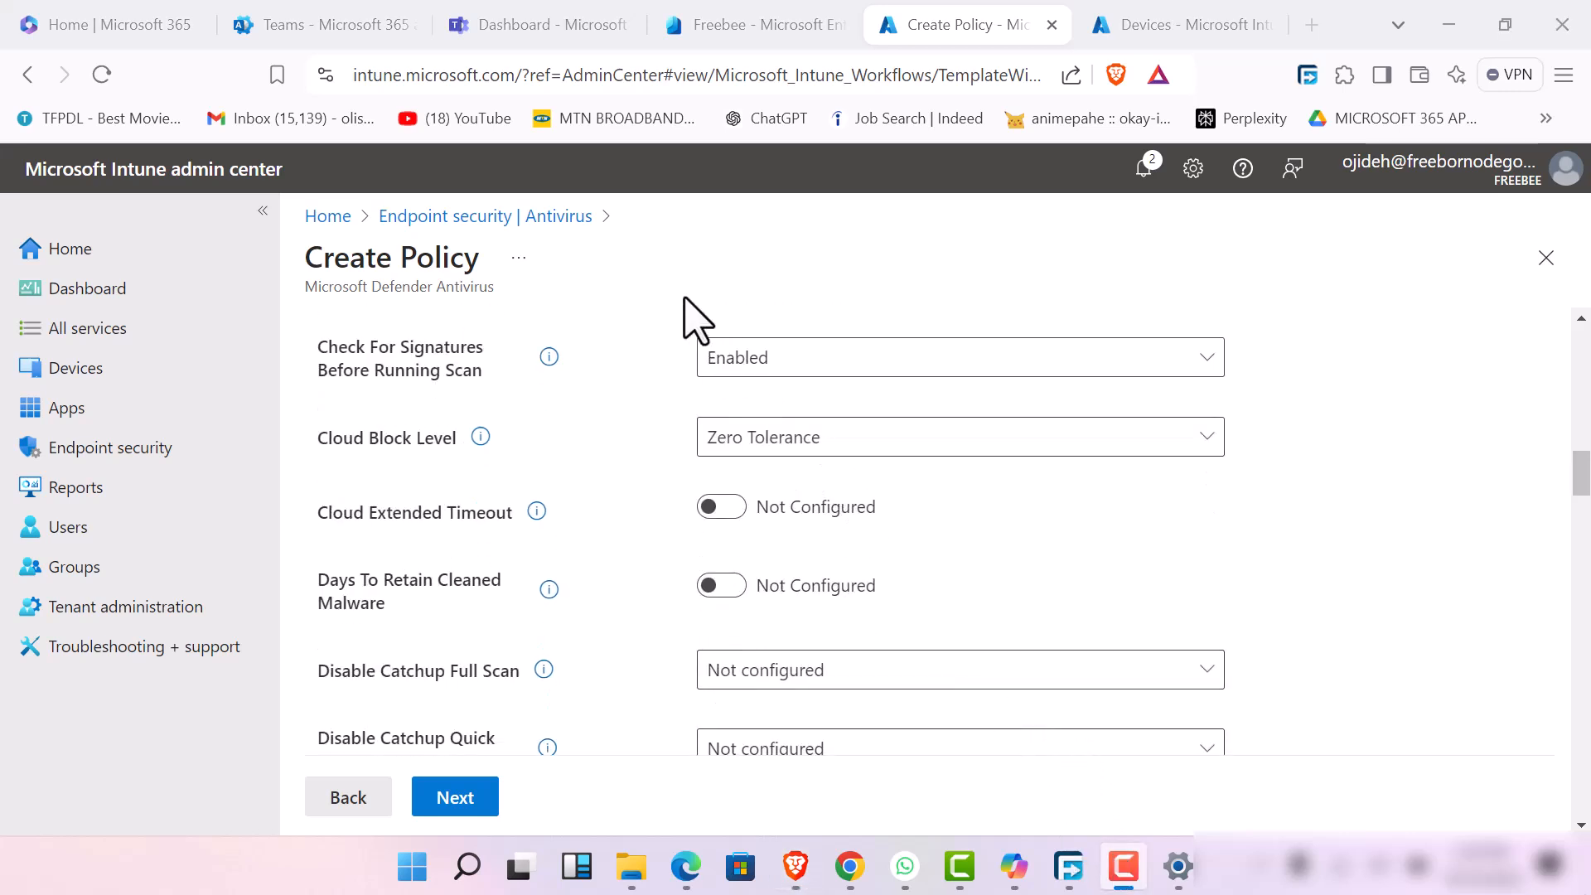
left_click(436, 167)
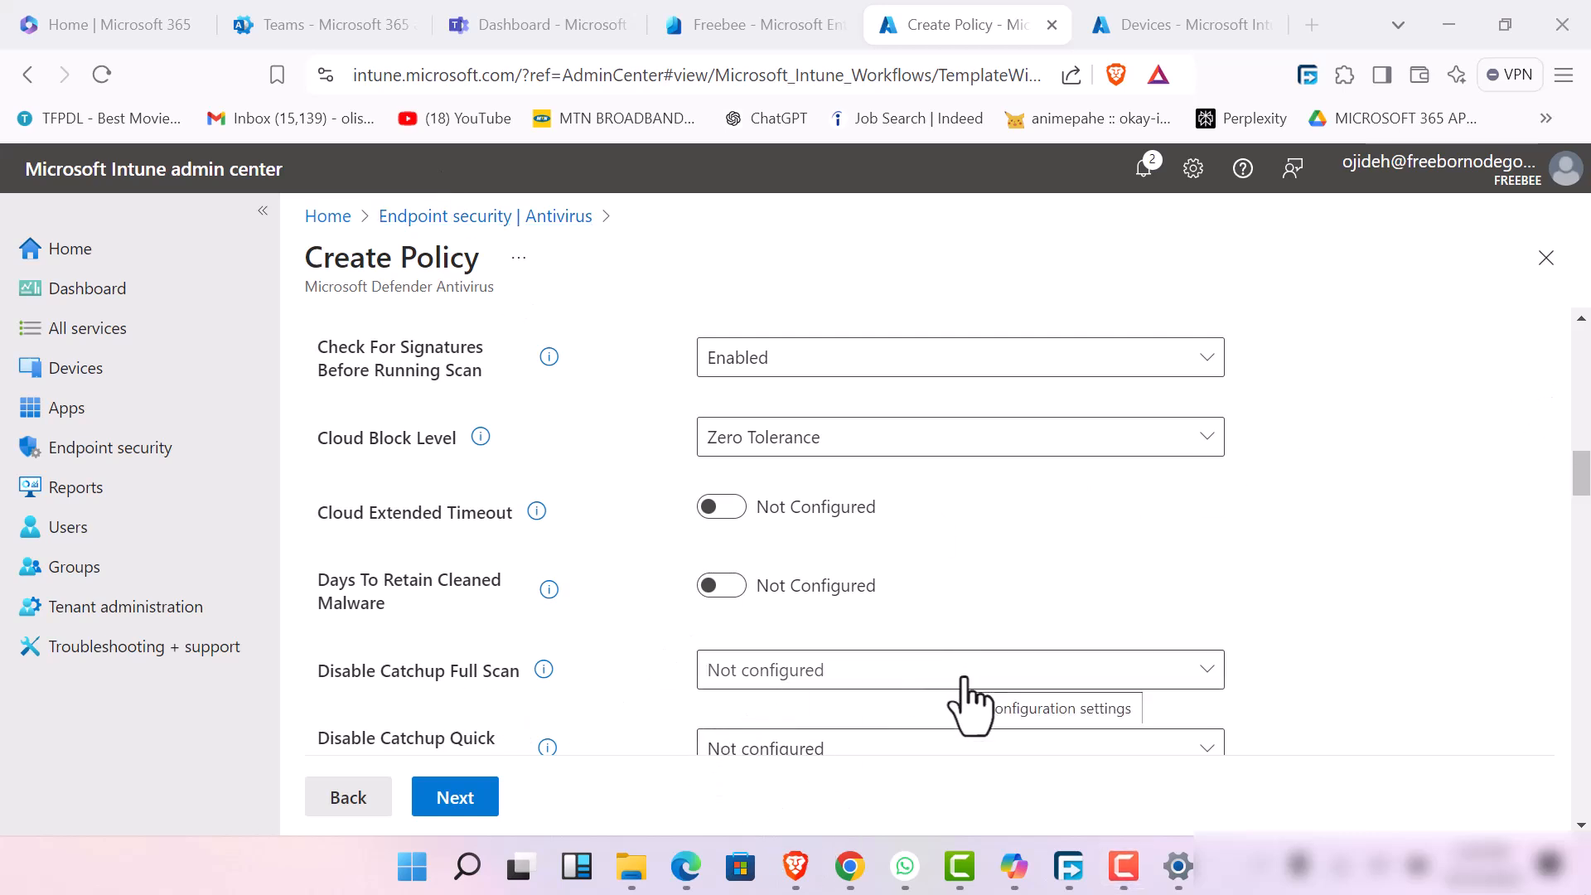
Set Disable Catchup Full Scan to Enabled (Default) and Enable Network Protection to Enabled (audit mode)
left_click(1161, 681)
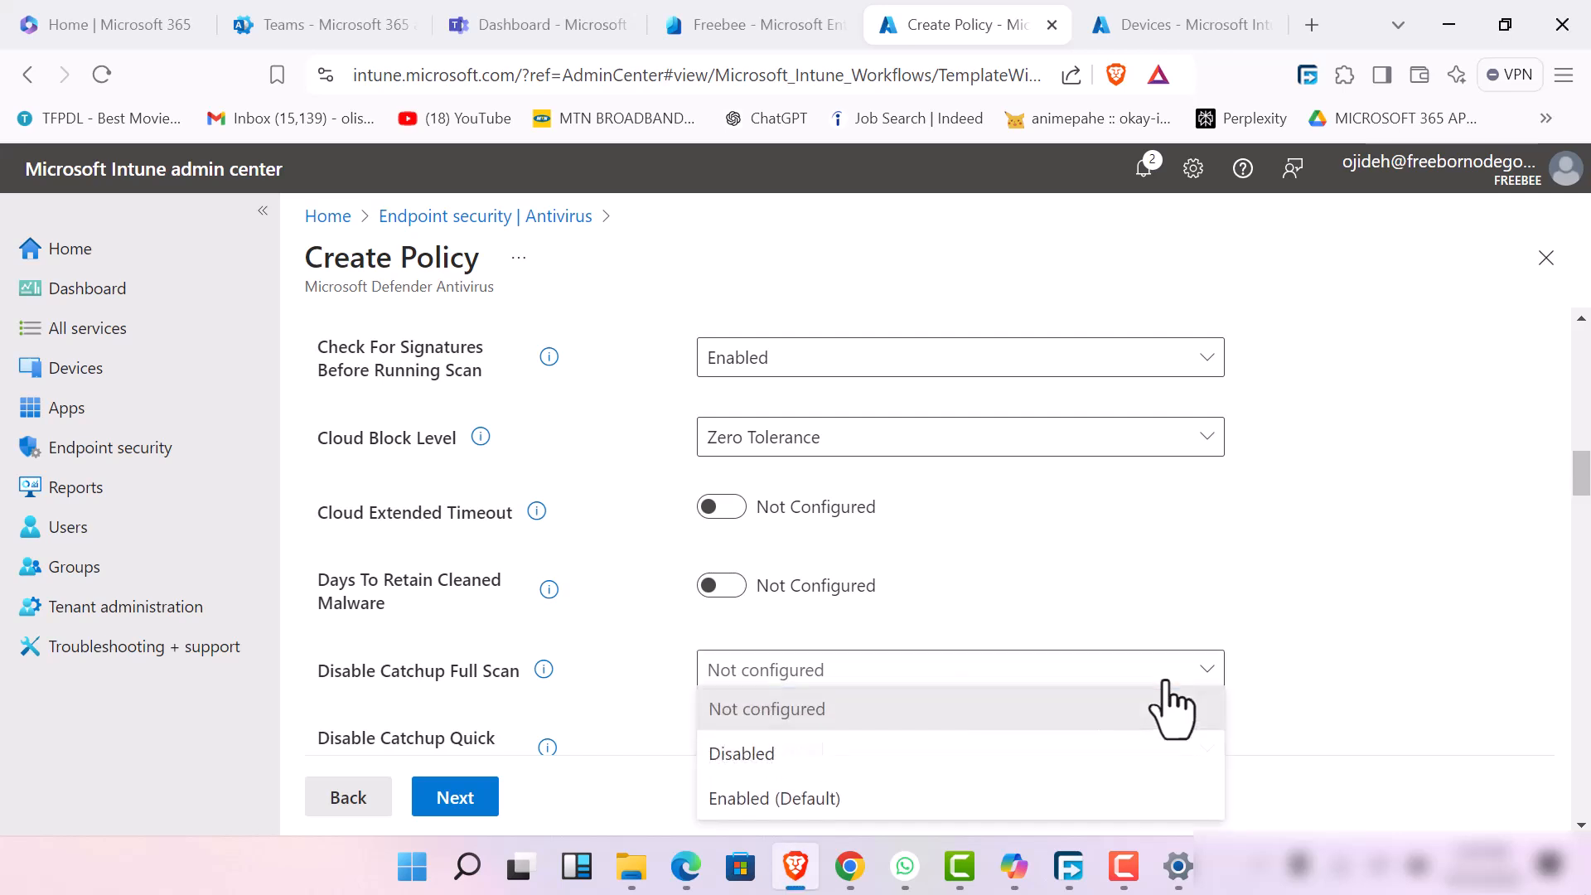
left_click(984, 800)
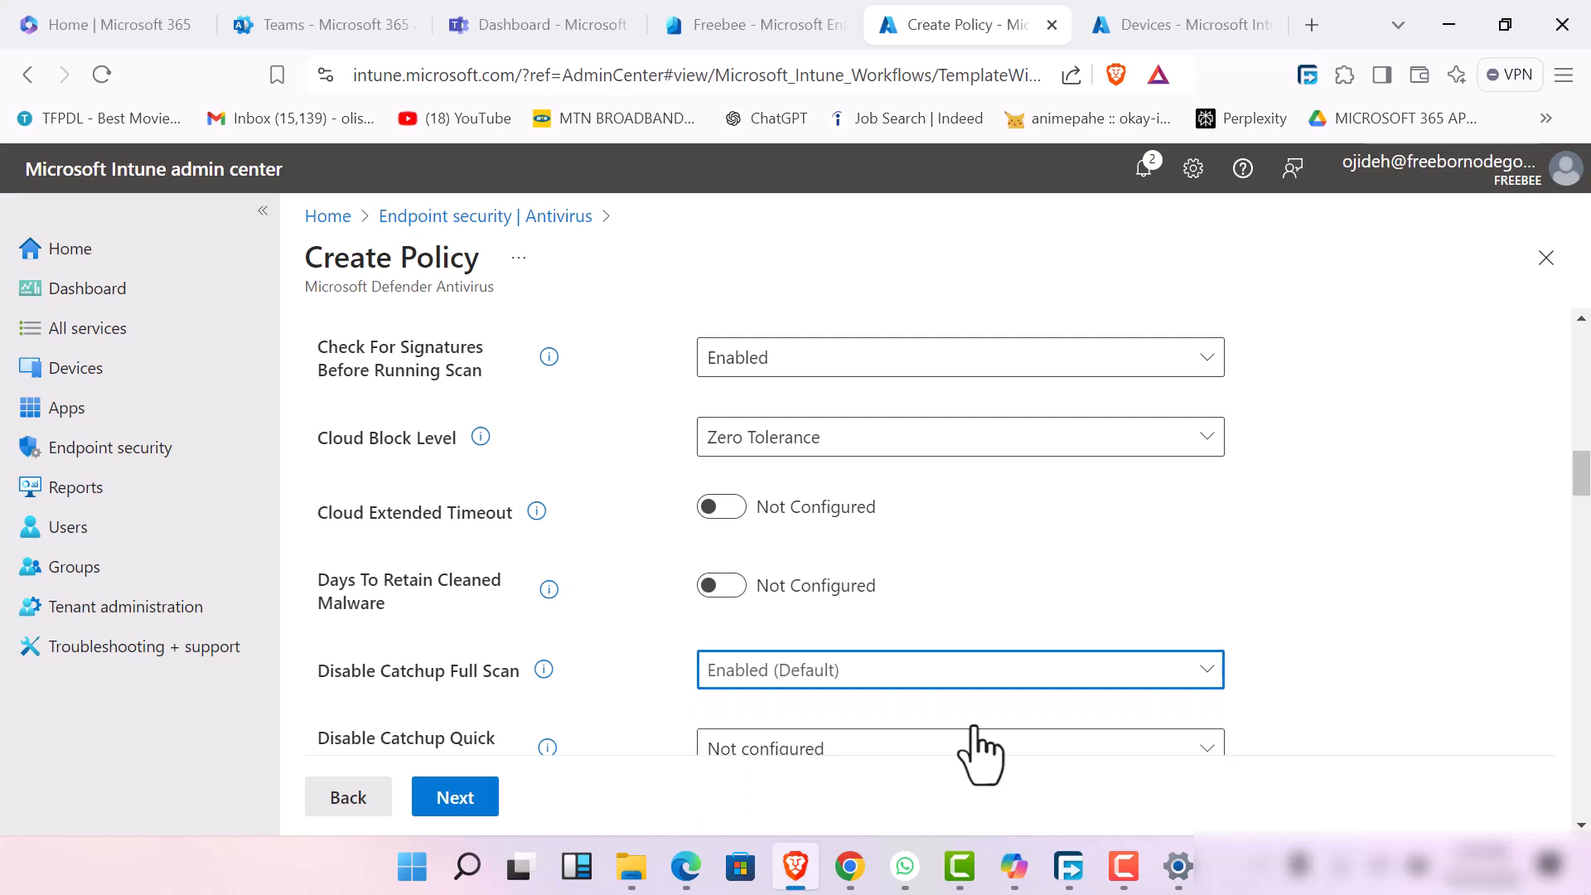
scroll(961, 705, "down", 2)
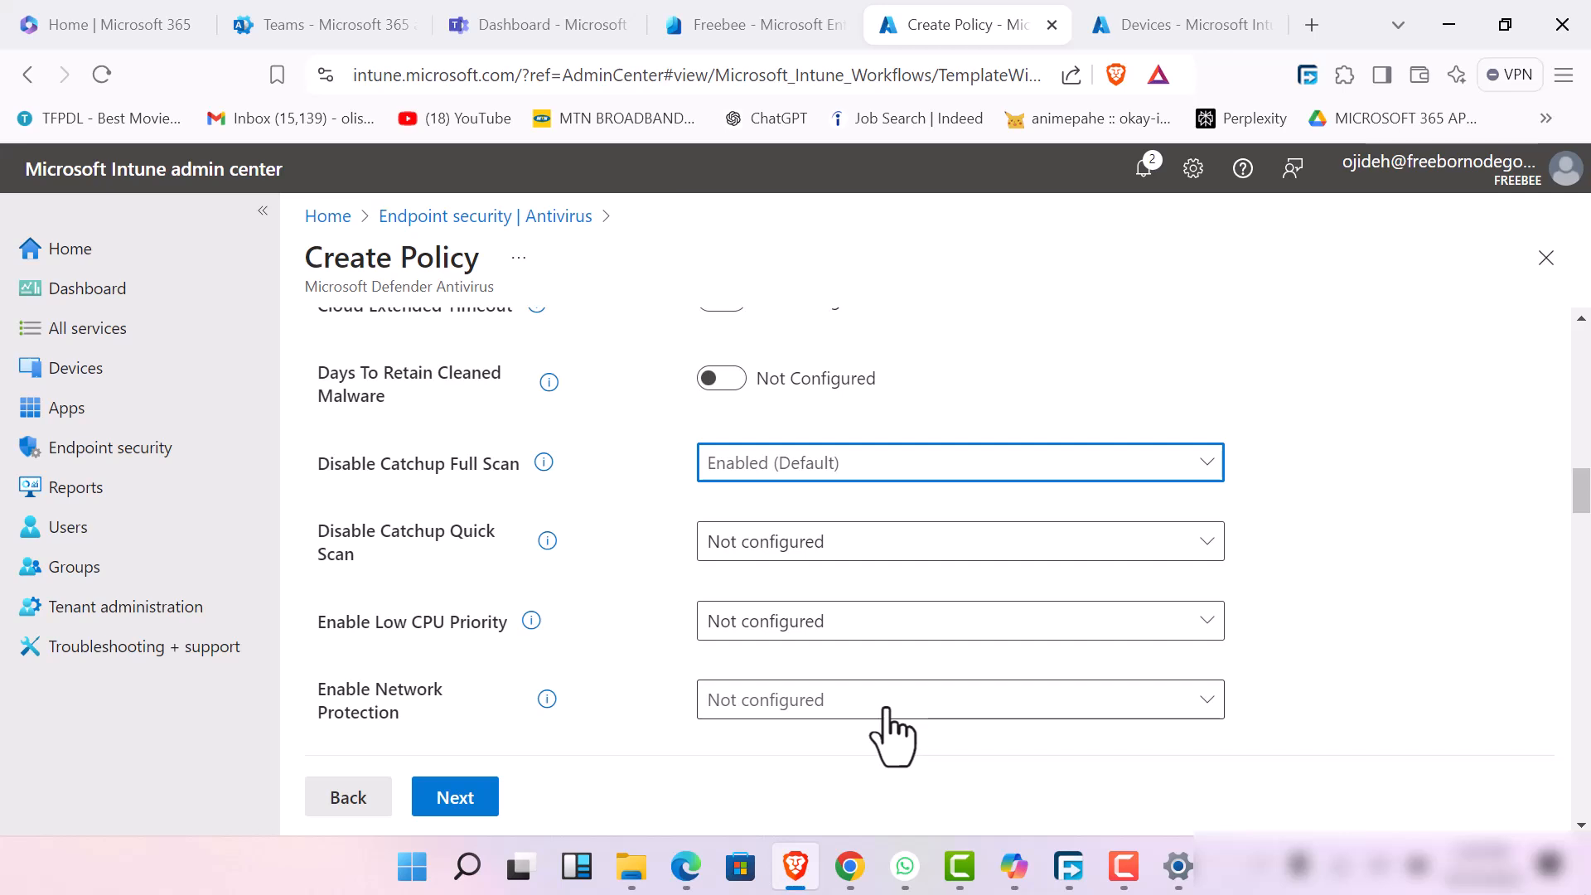
left_click(994, 706)
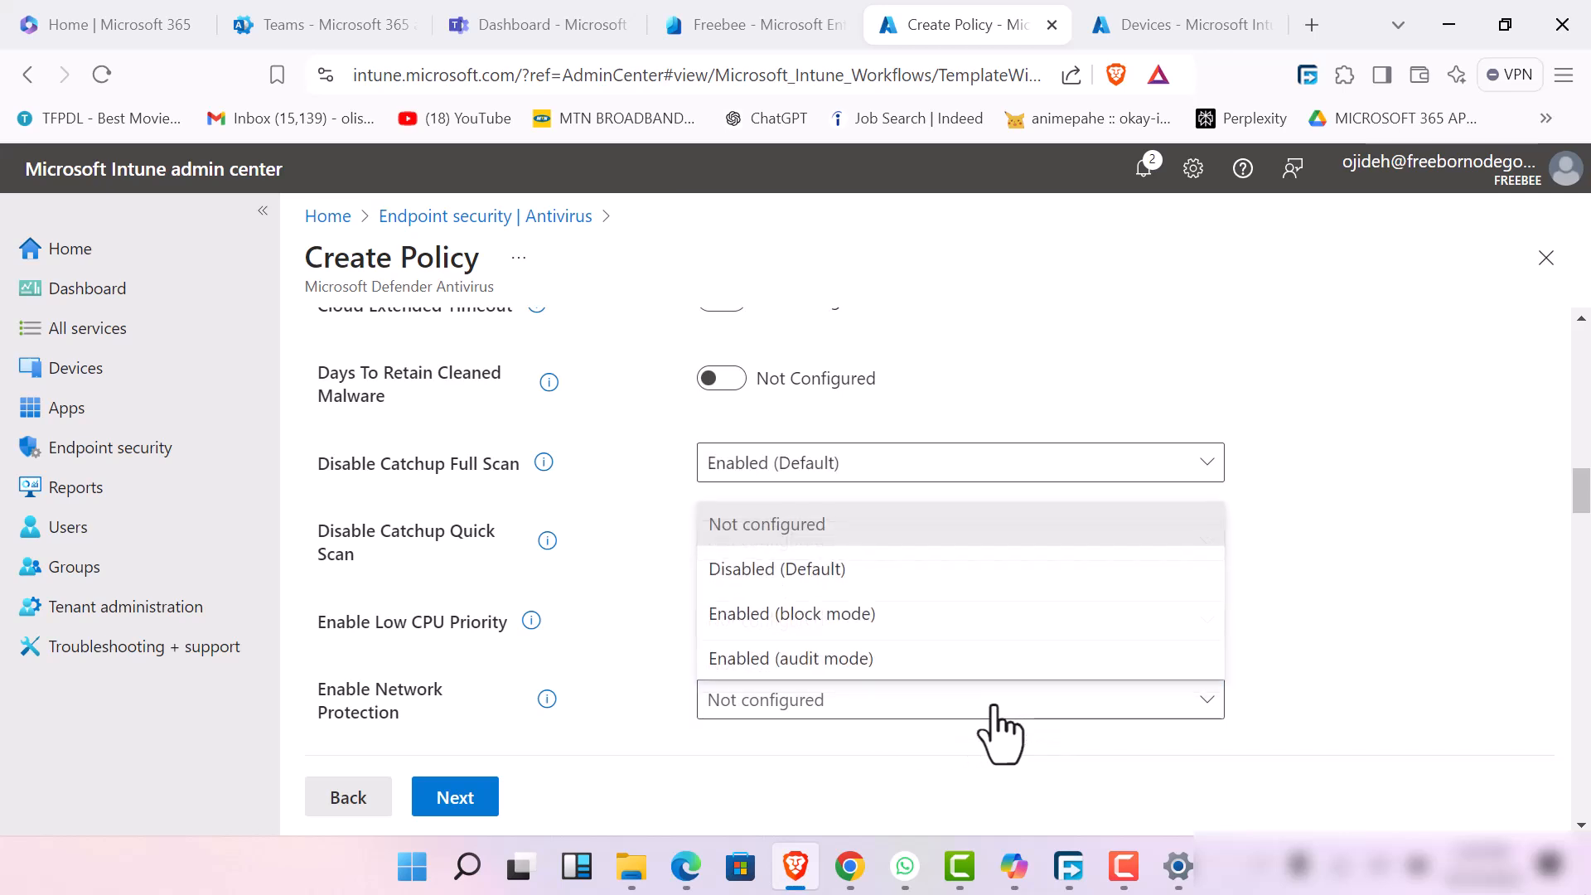
left_click(957, 660)
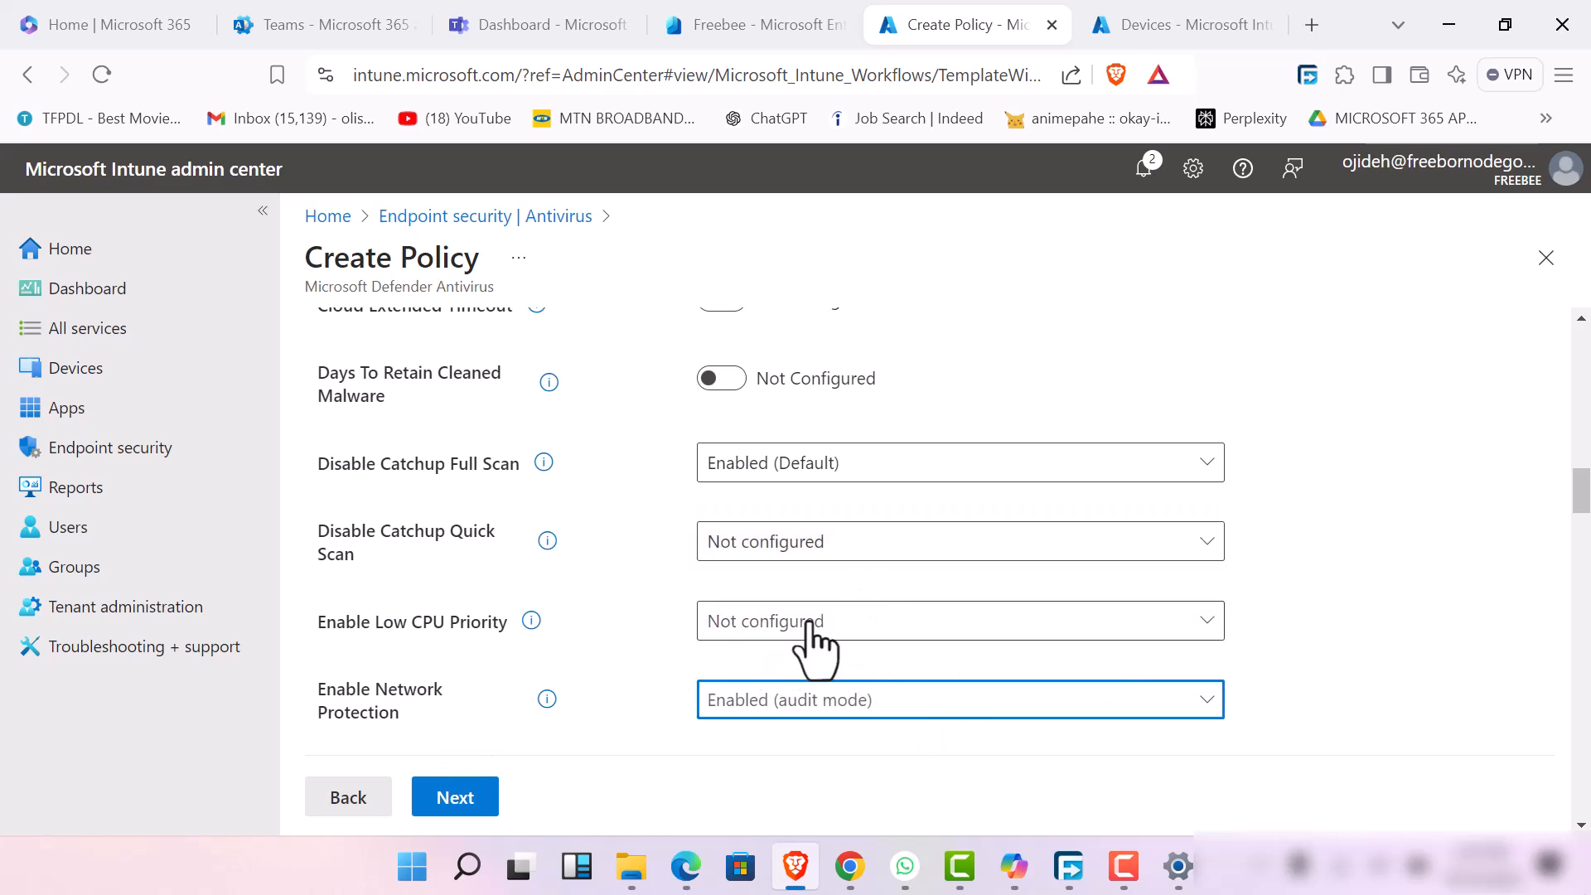
scroll(679, 756, "down", 4)
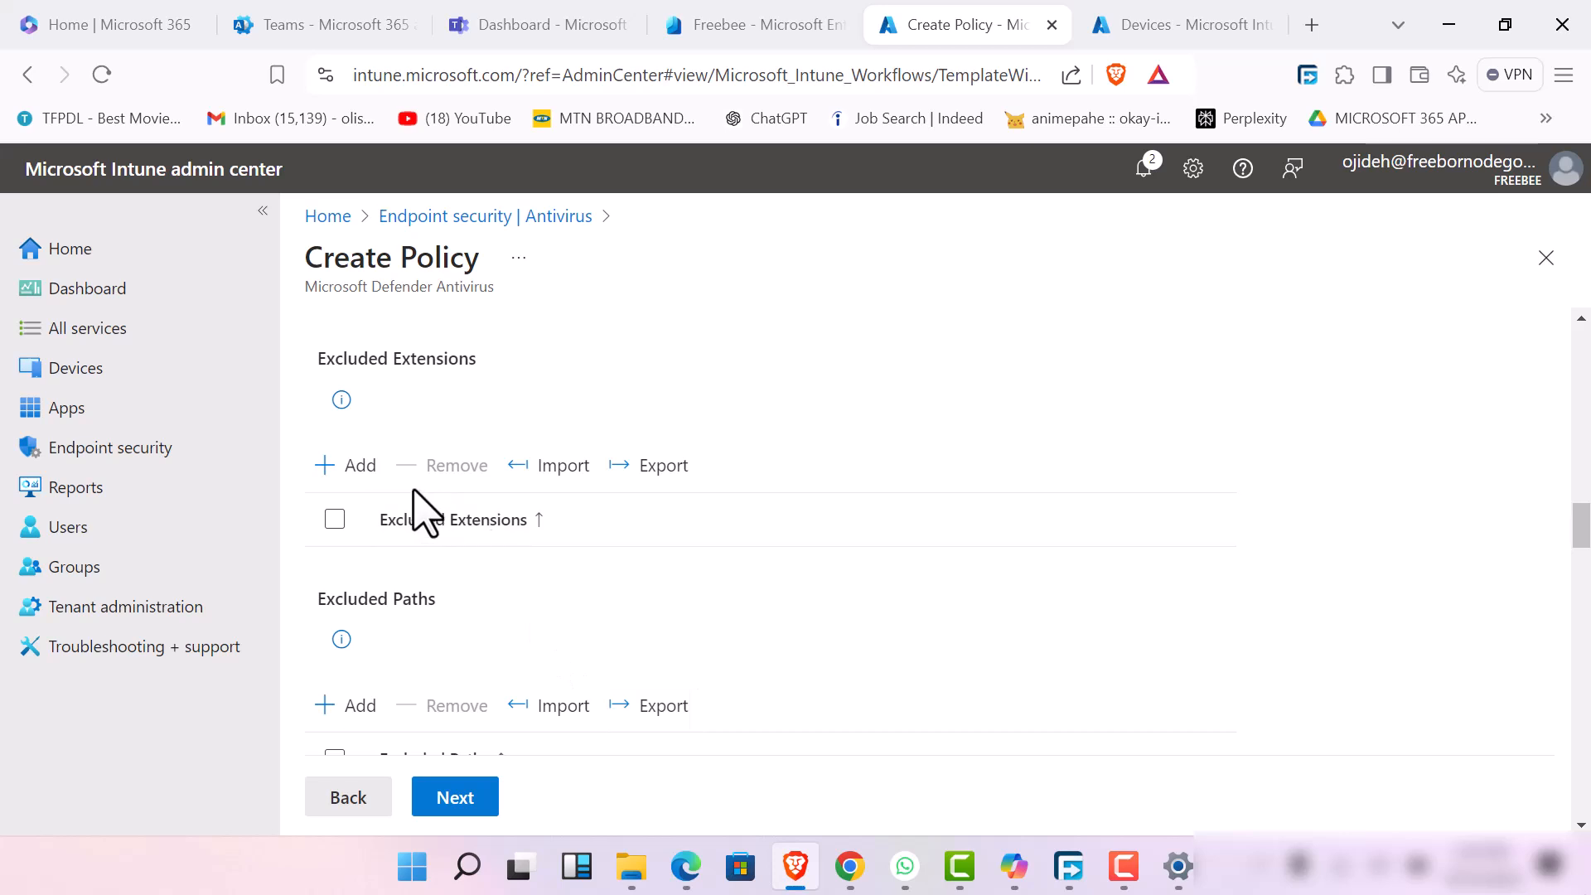
left_click(355, 482)
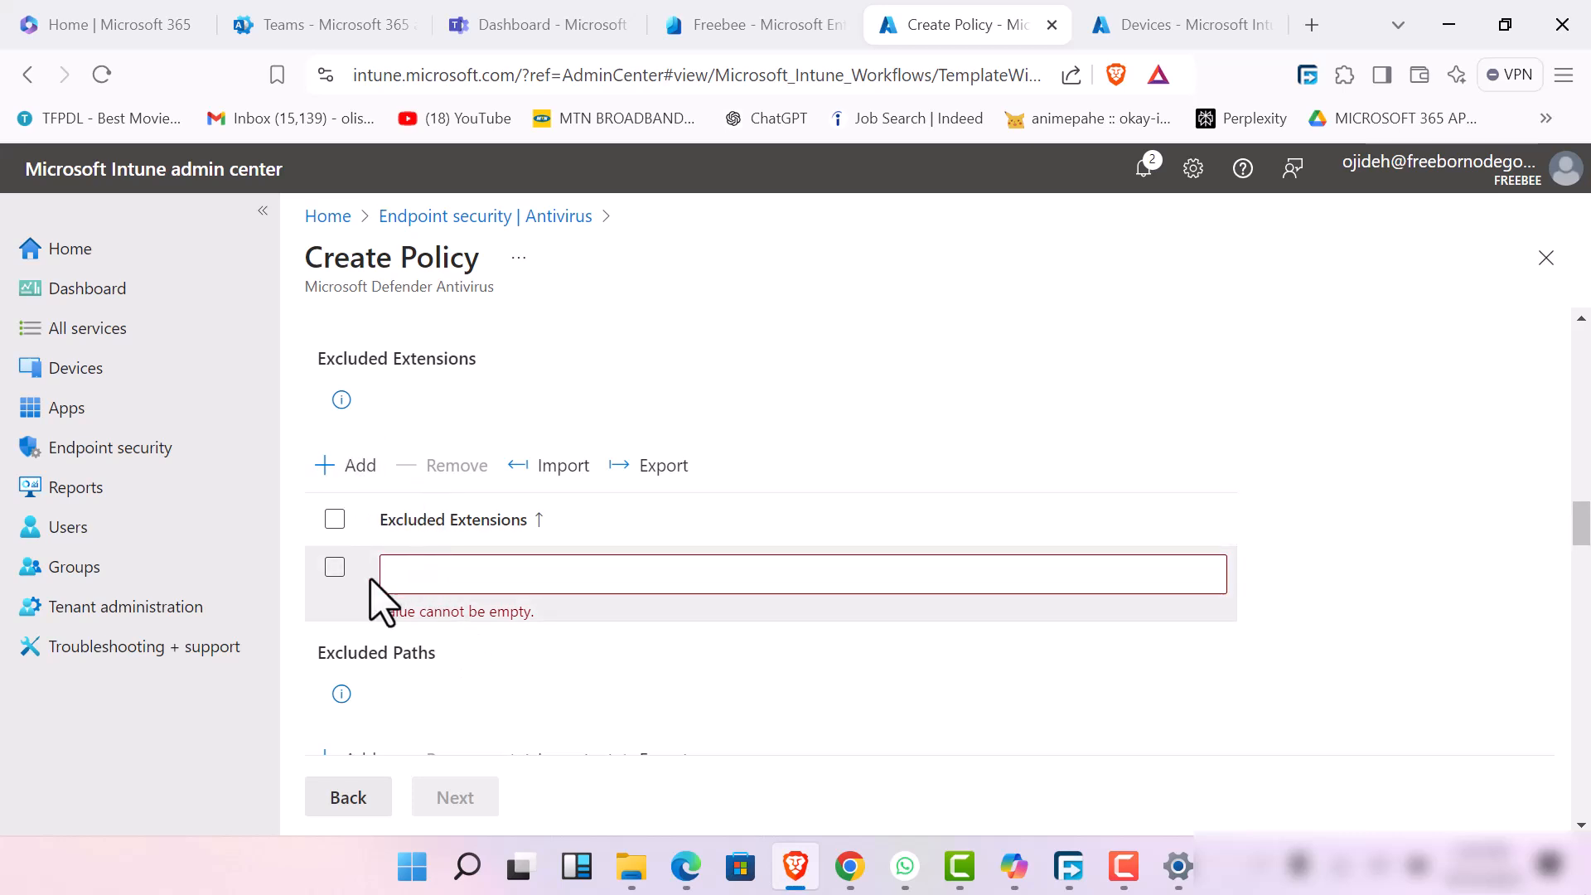
scroll(372, 634, "down", 5)
scroll(374, 629, "up", 4)
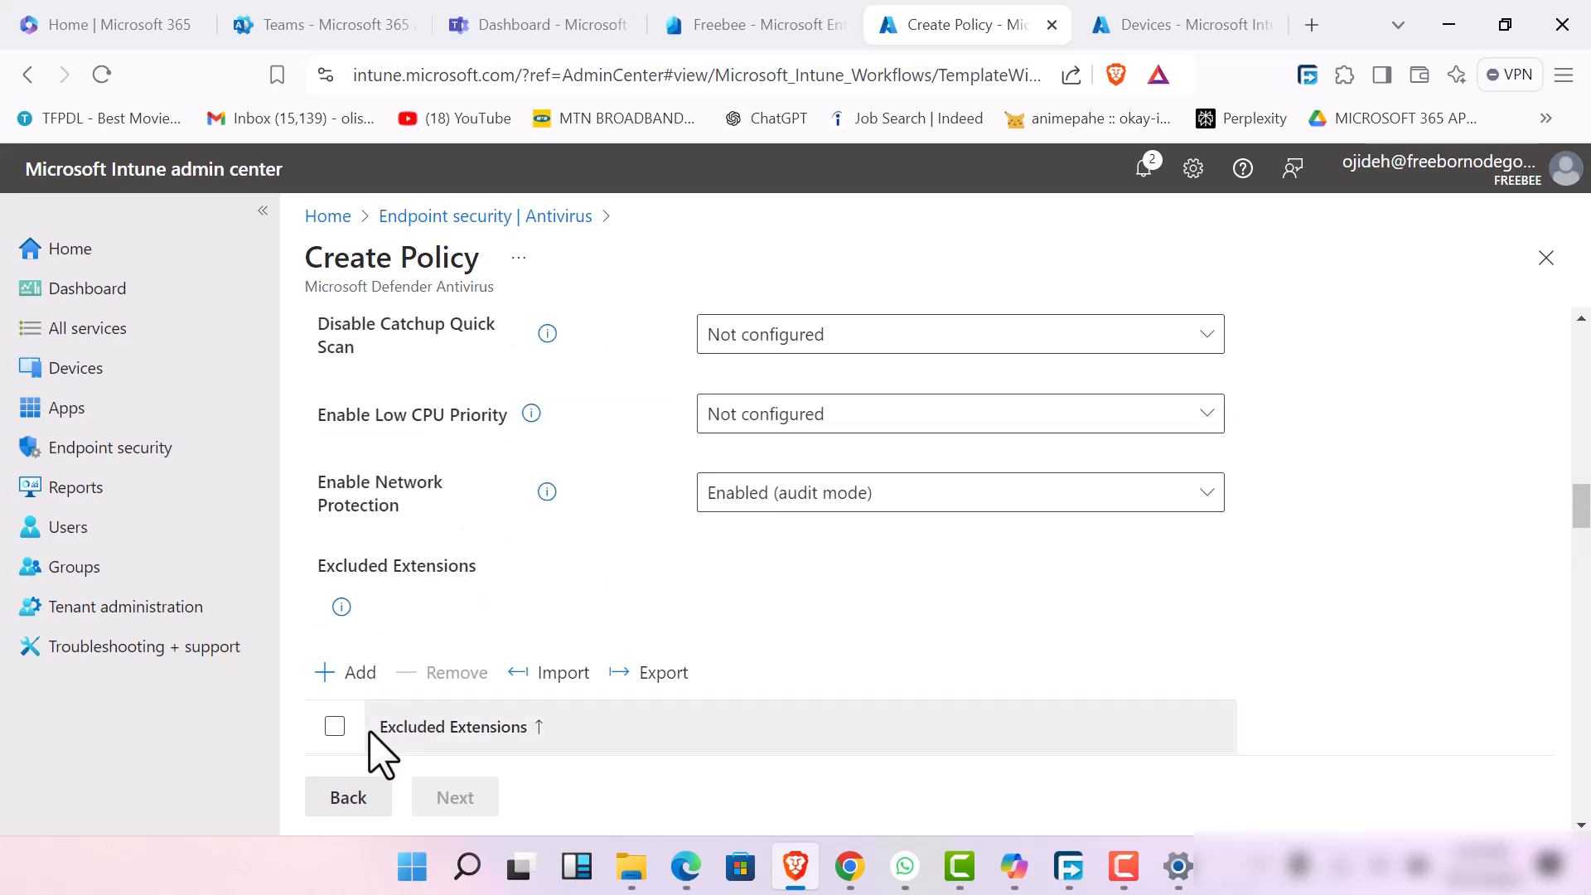
scroll(381, 749, "down", 5)
left_click(444, 369)
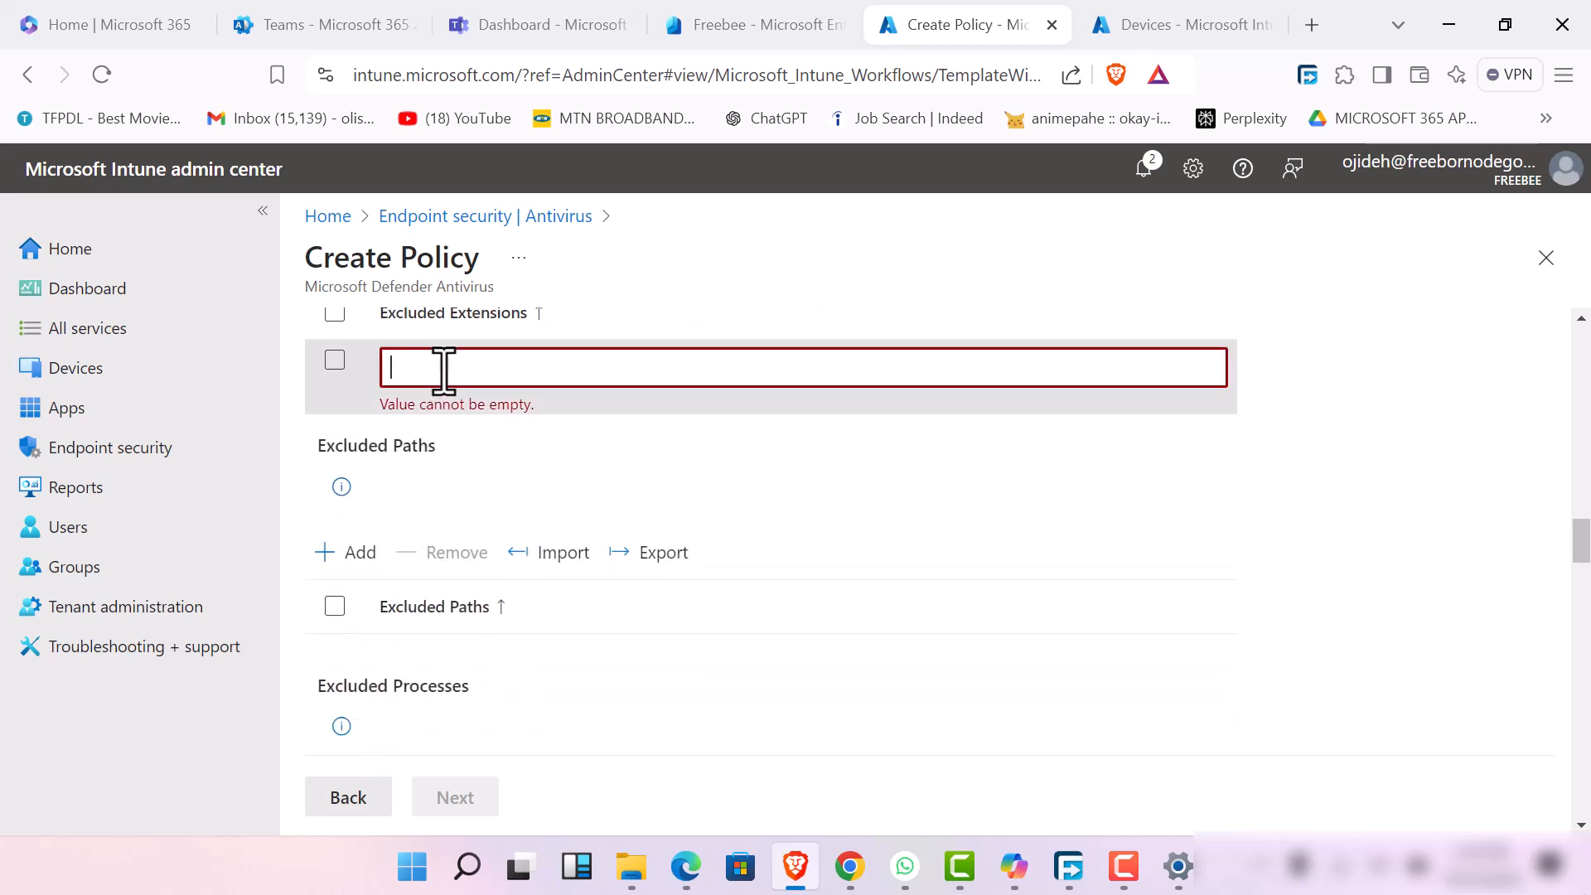
scroll(492, 518, "up", 3)
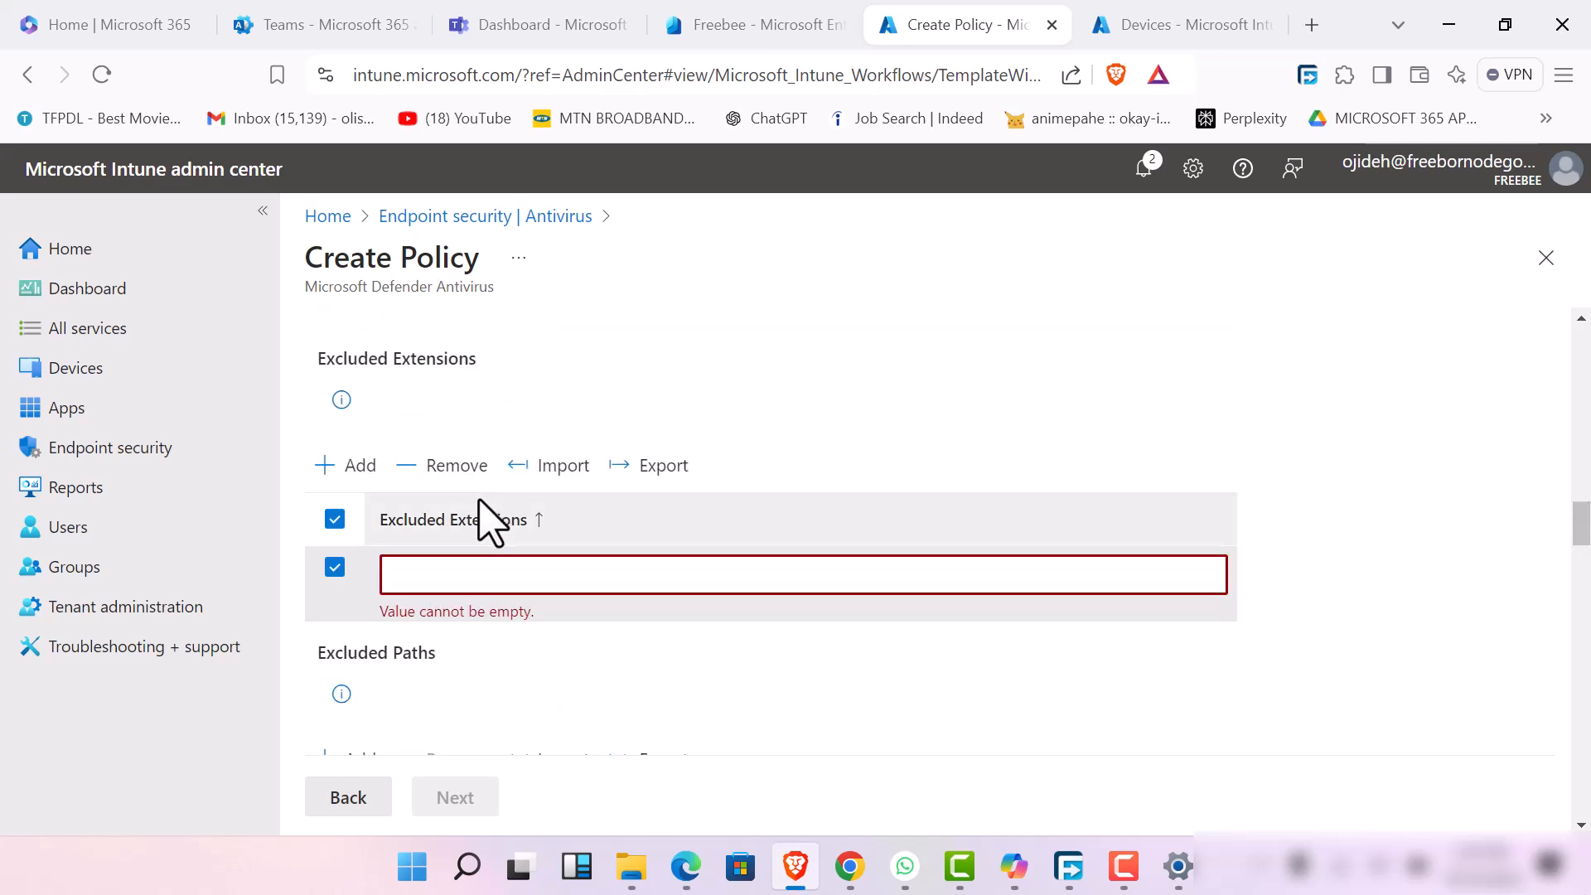
left_click(452, 469)
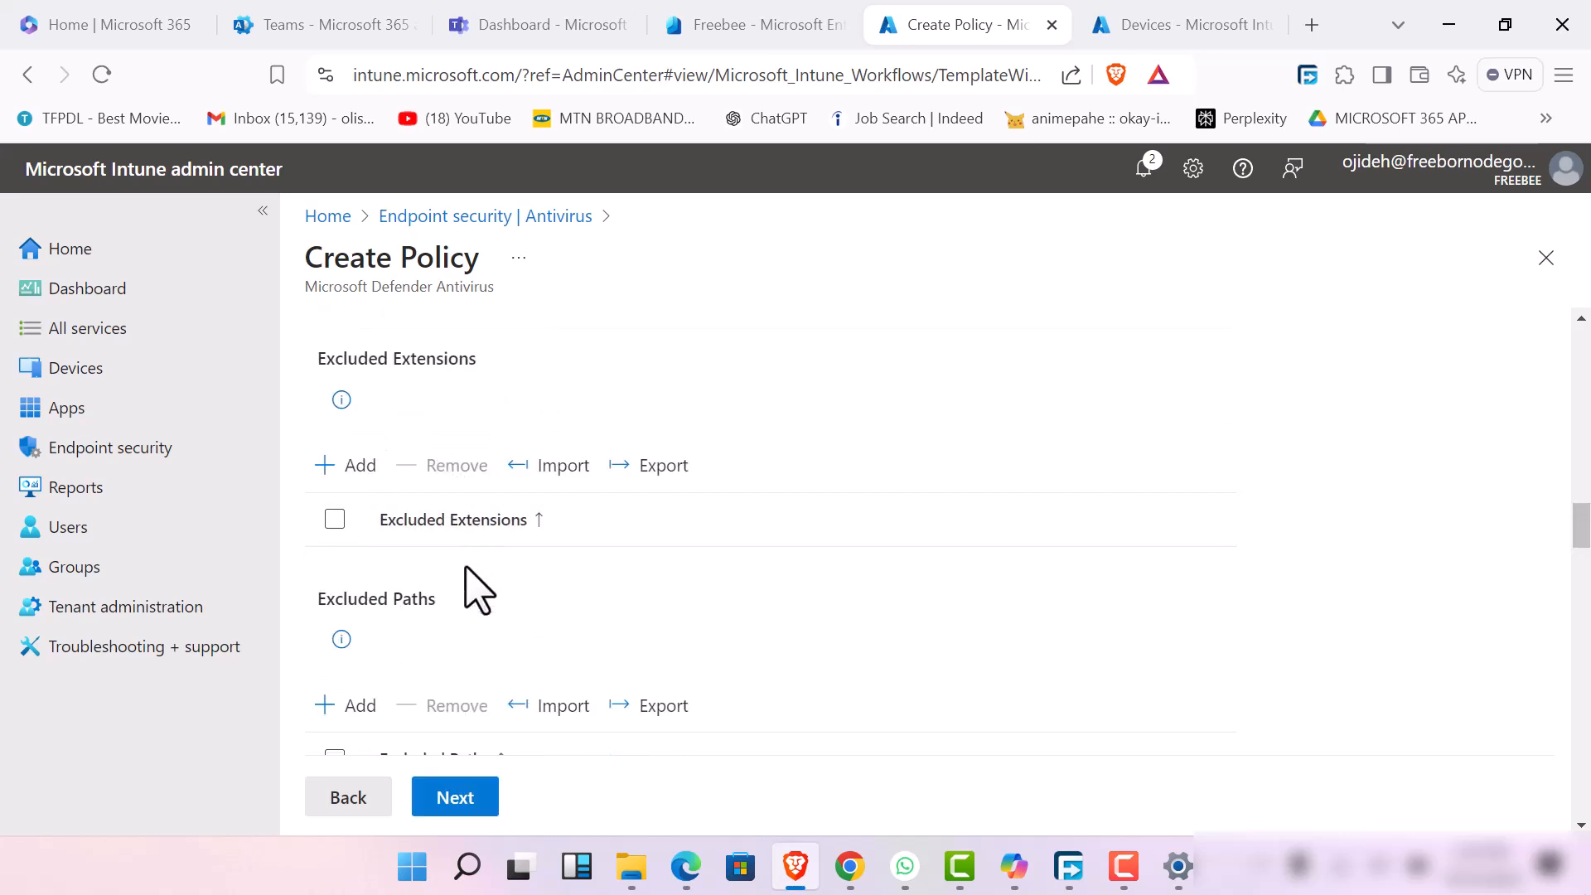
Set the Real Time Scan Direction setting to "Monitor incoming files."
scroll(507, 637, "down", 7)
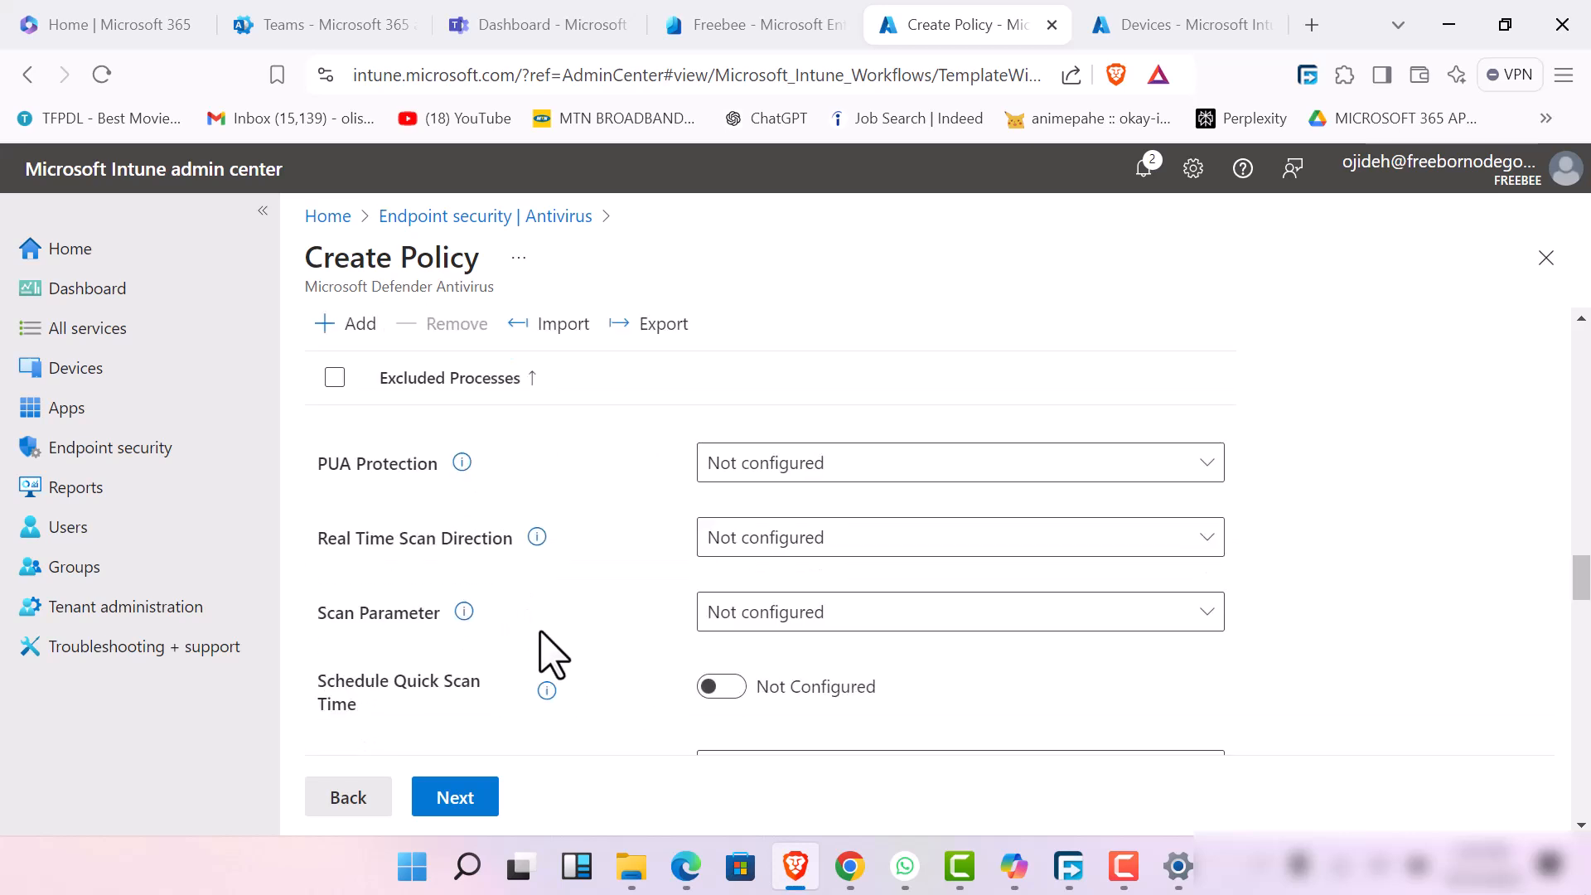
left_click(994, 543)
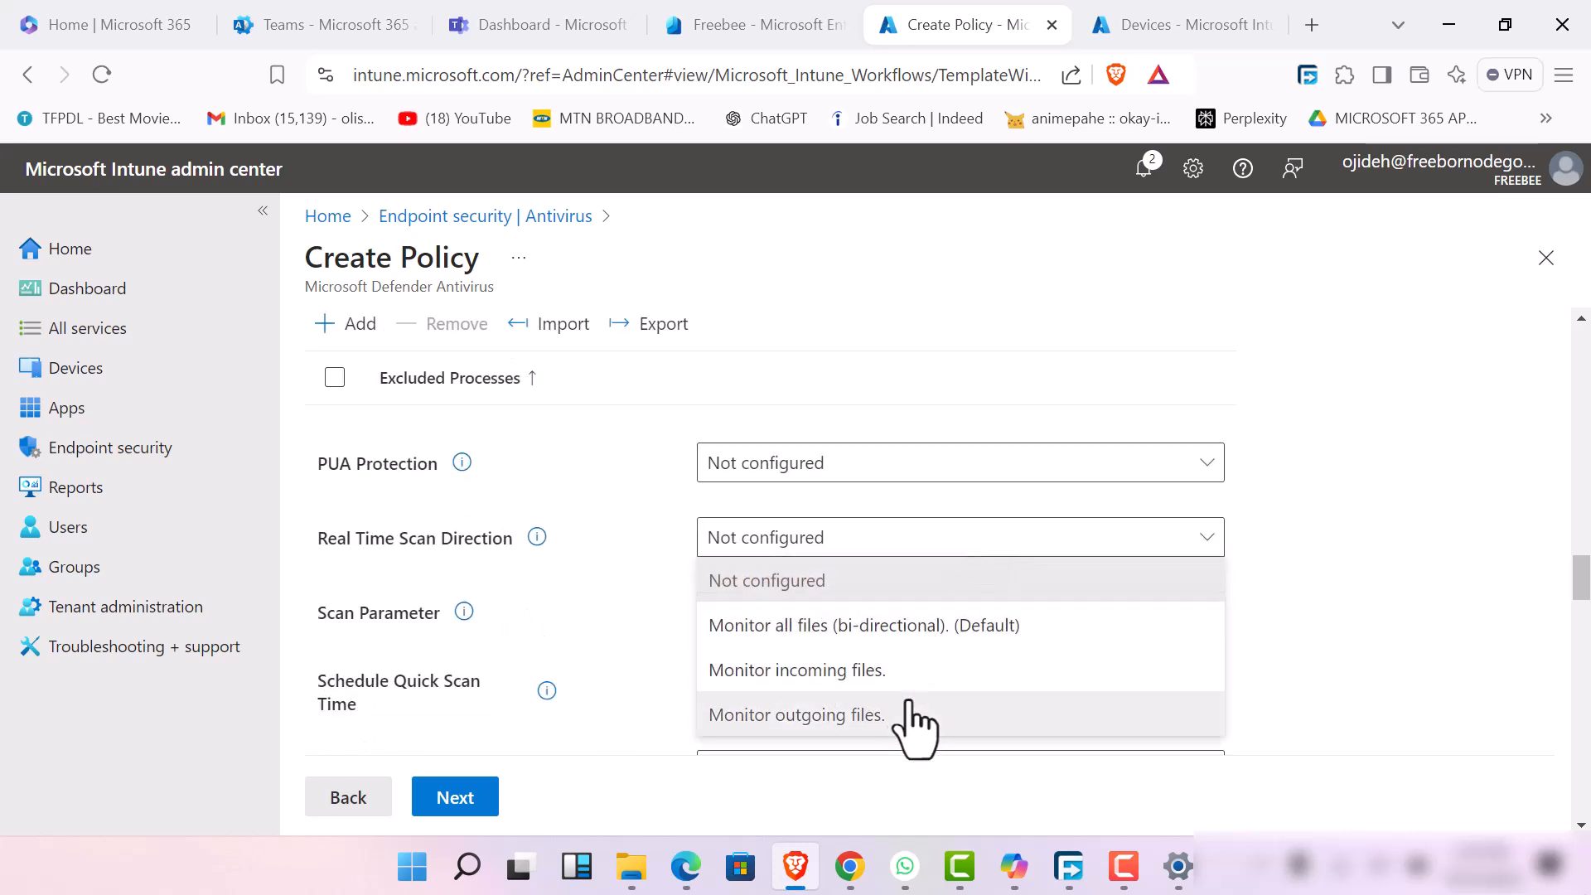
left_click(936, 626)
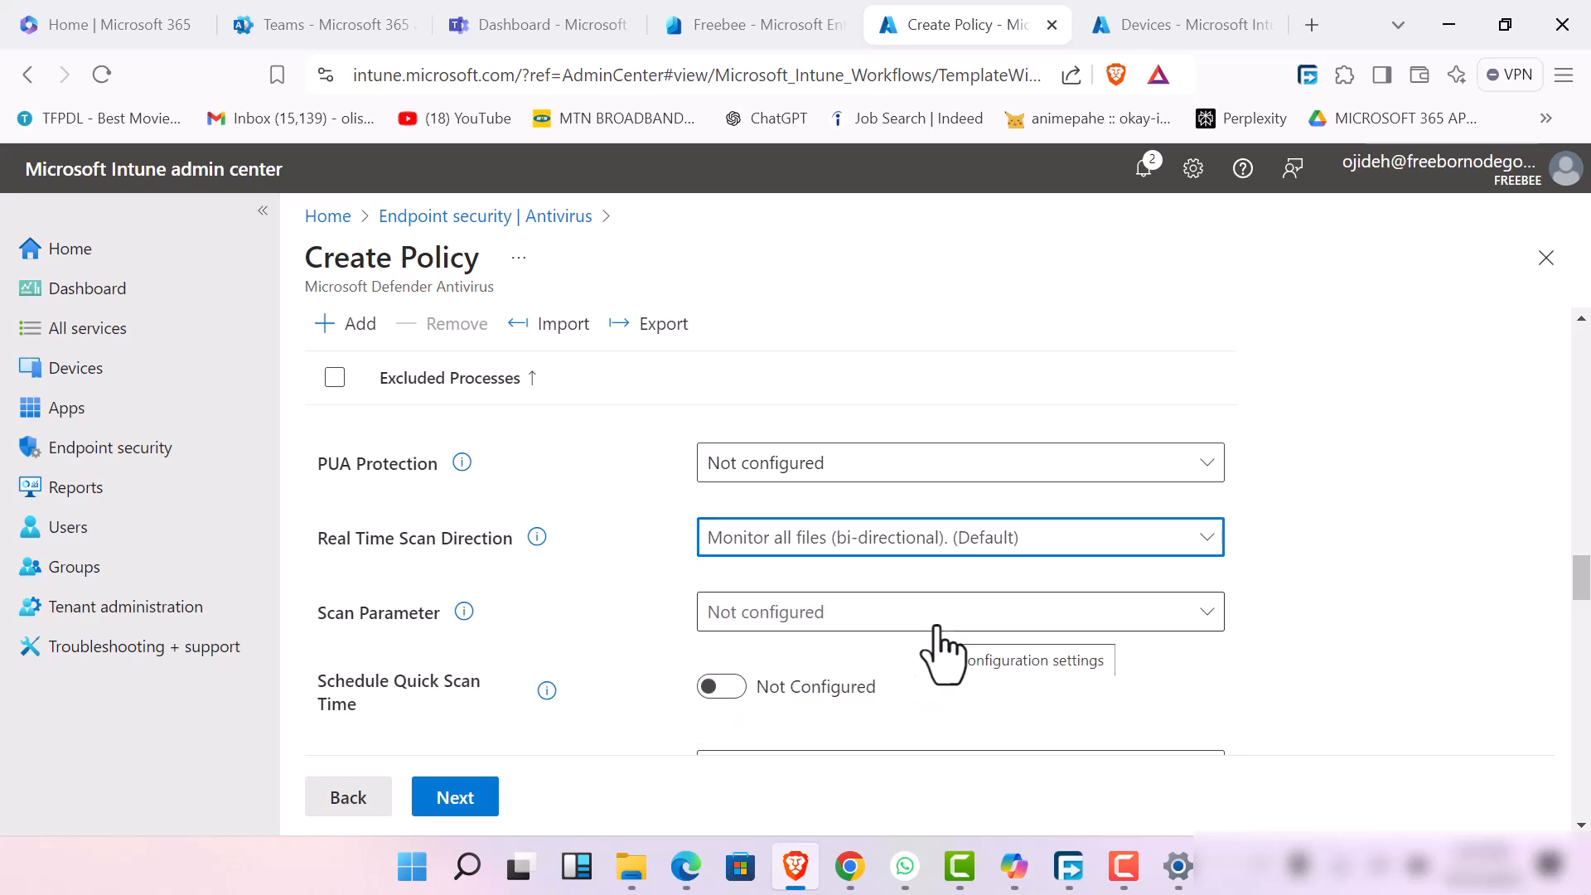
left_click(957, 547)
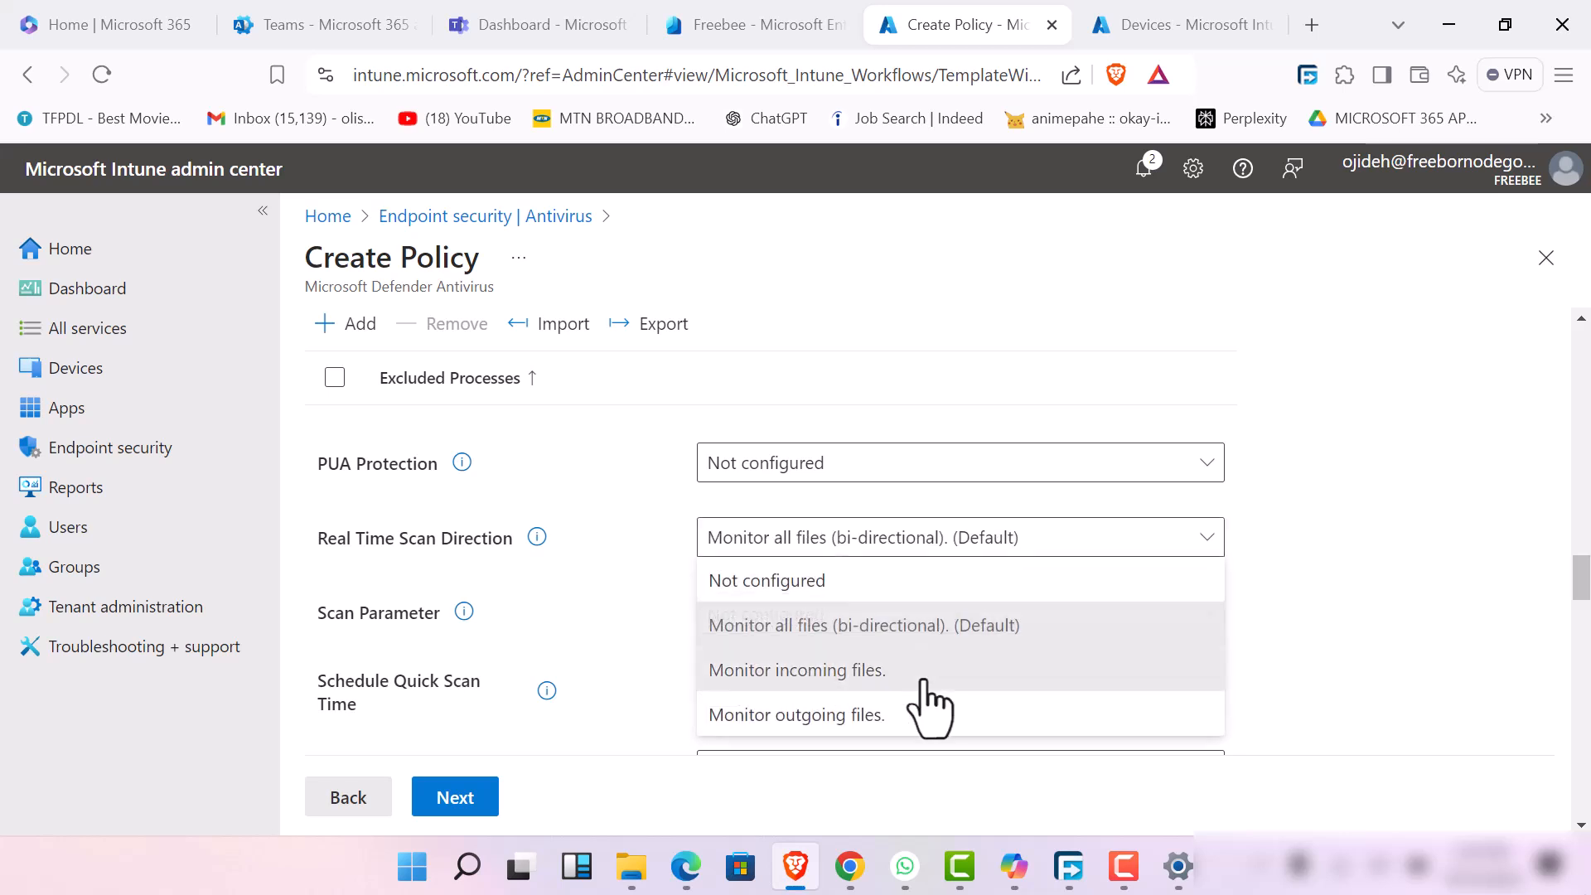
left_click(922, 672)
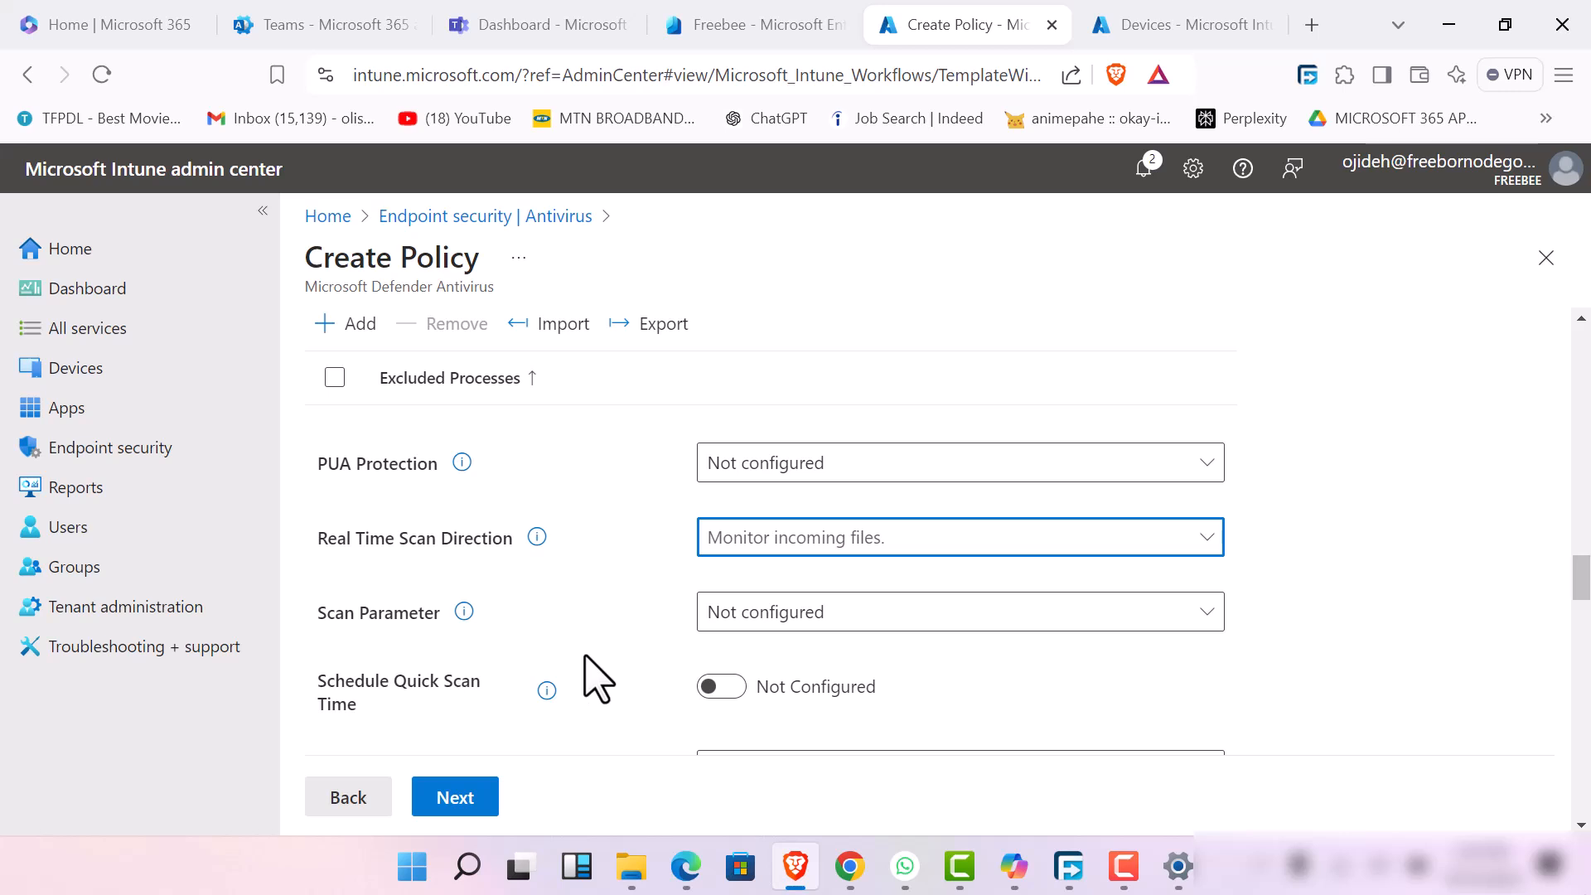
Enable the Schedule Scan Time setting with a value of 120
scroll(595, 678, "down", 5)
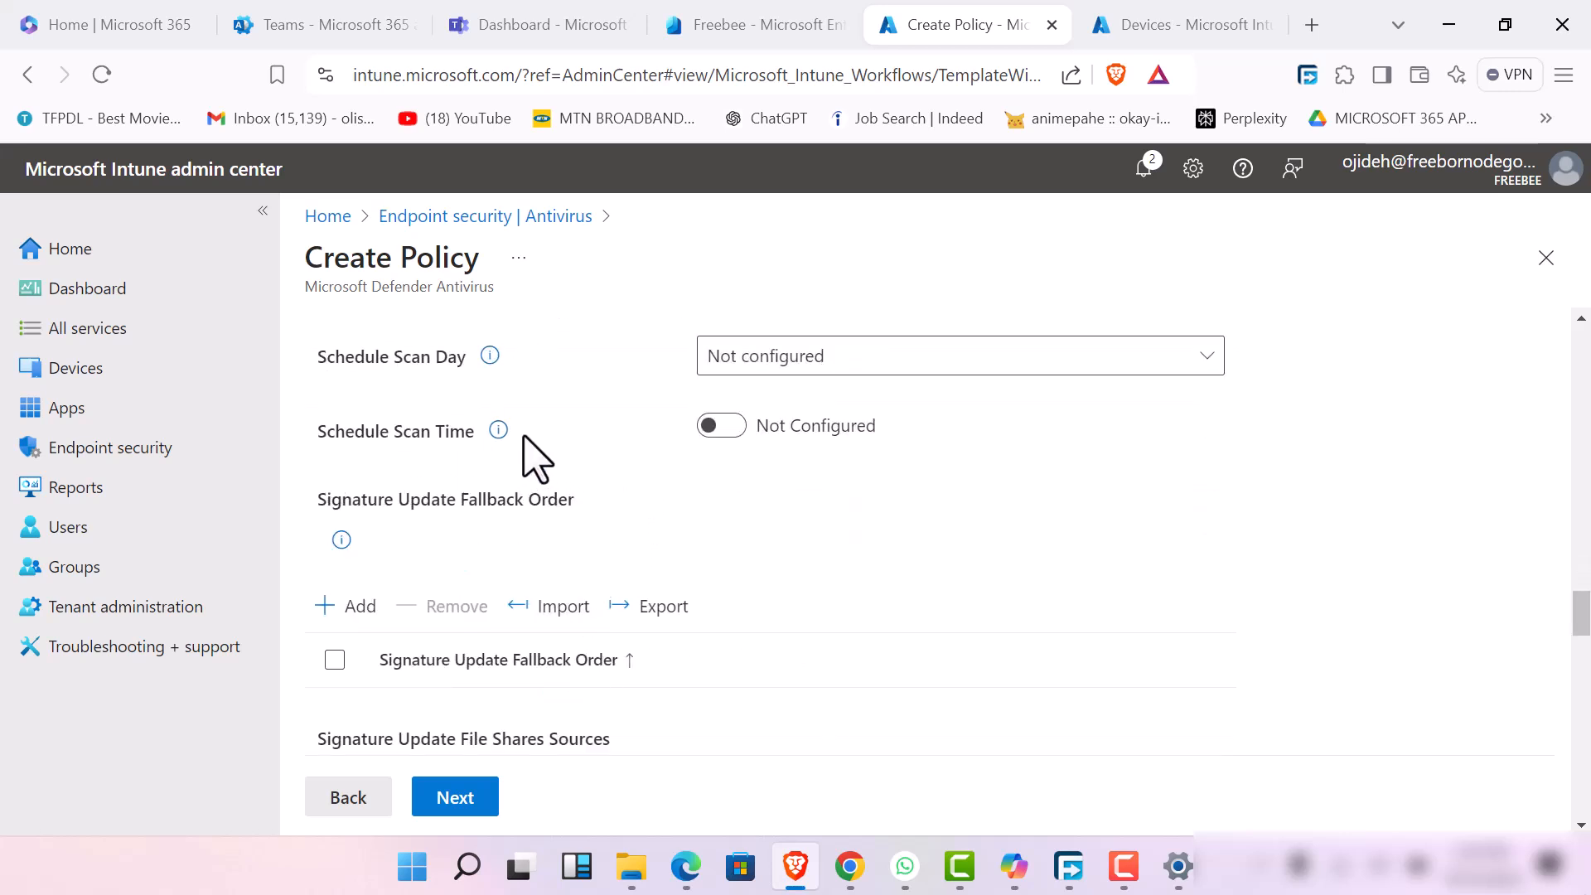
left_click(719, 427)
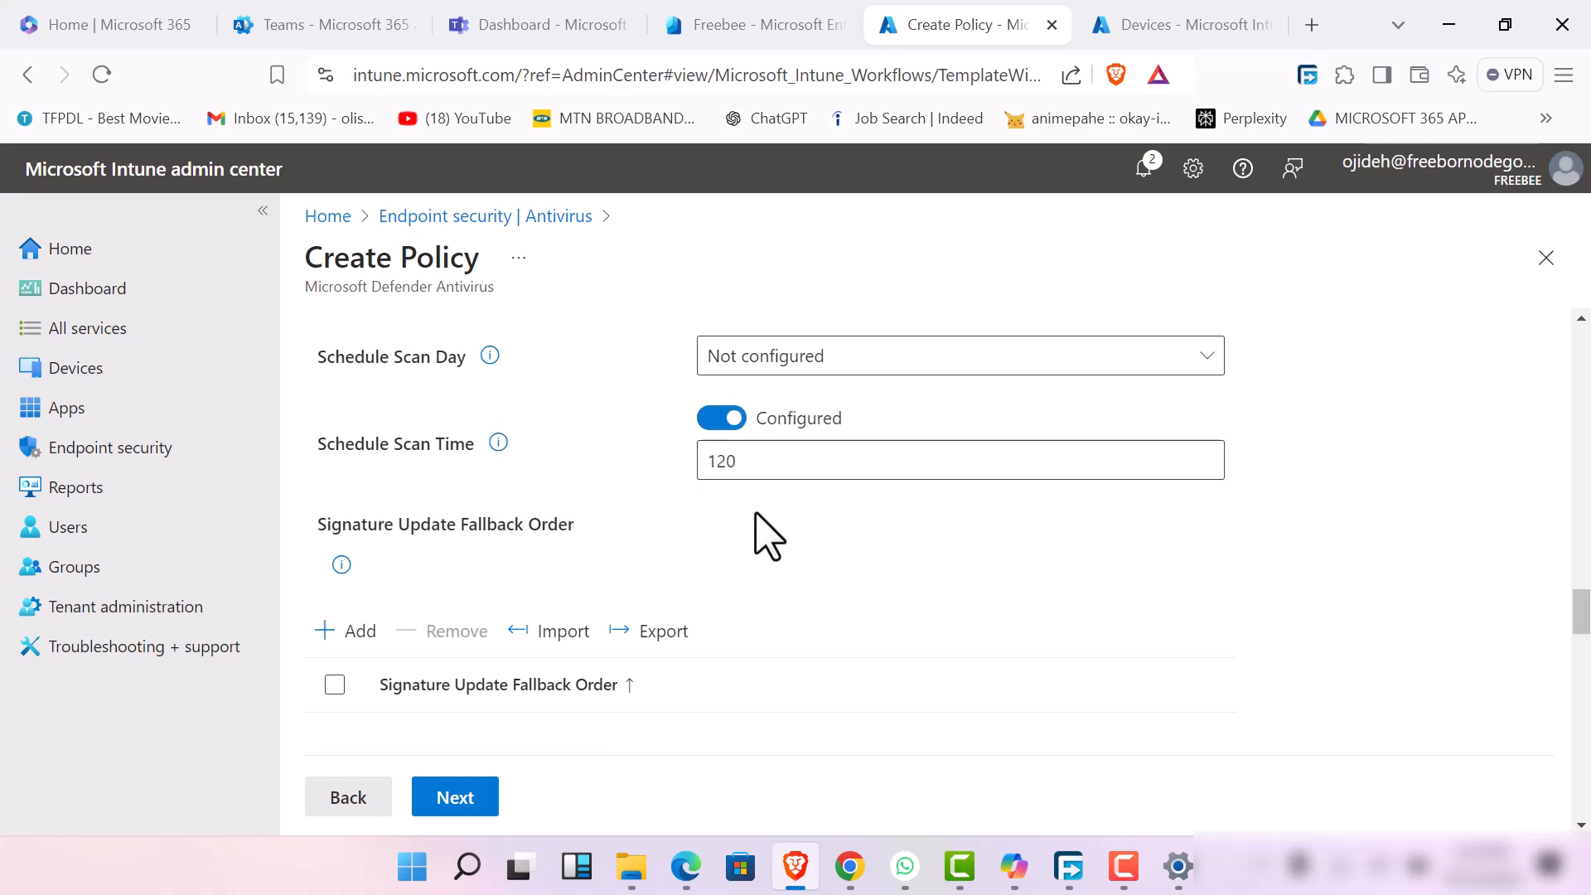
left_click(767, 478)
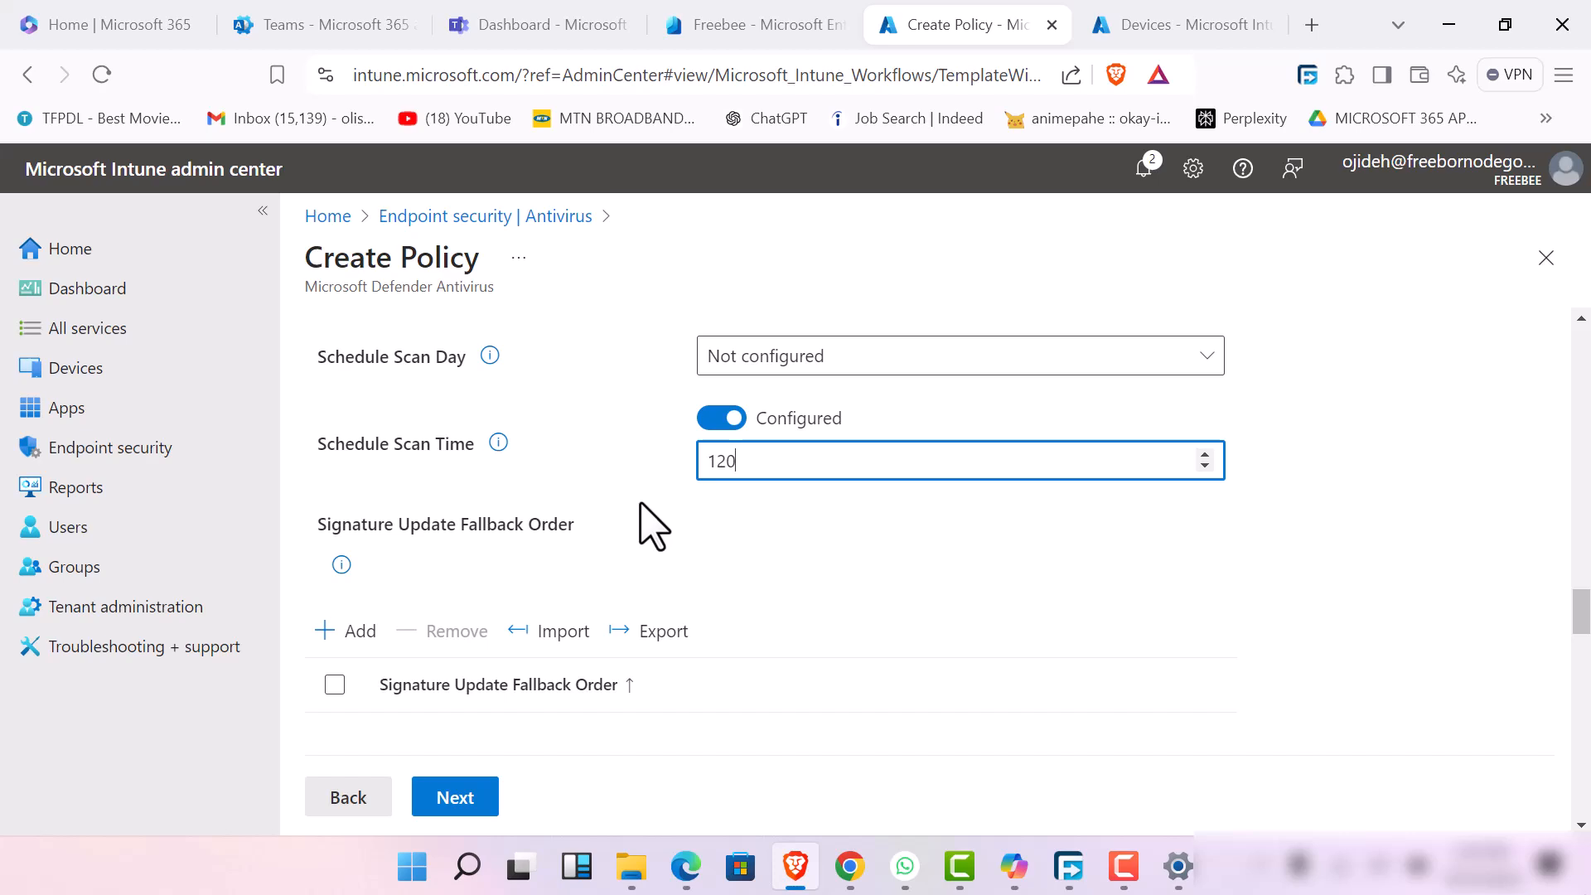
Set the remediation action to Quarantine for high severity threats and to Remove for severe threats
scroll(603, 593, "down", 12)
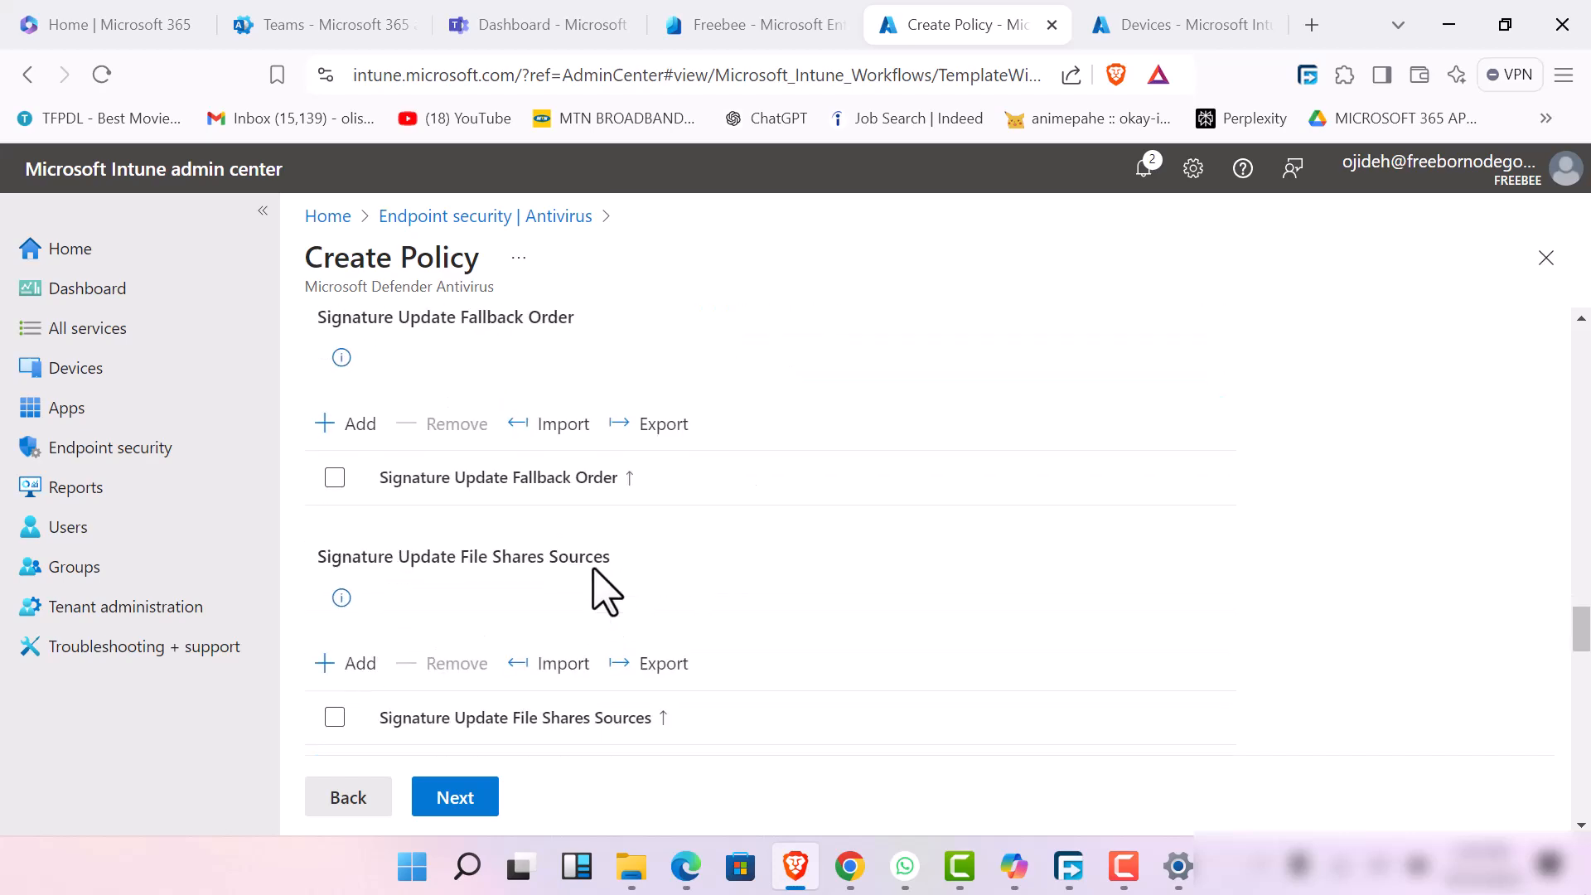
scroll(604, 595, "up", 5)
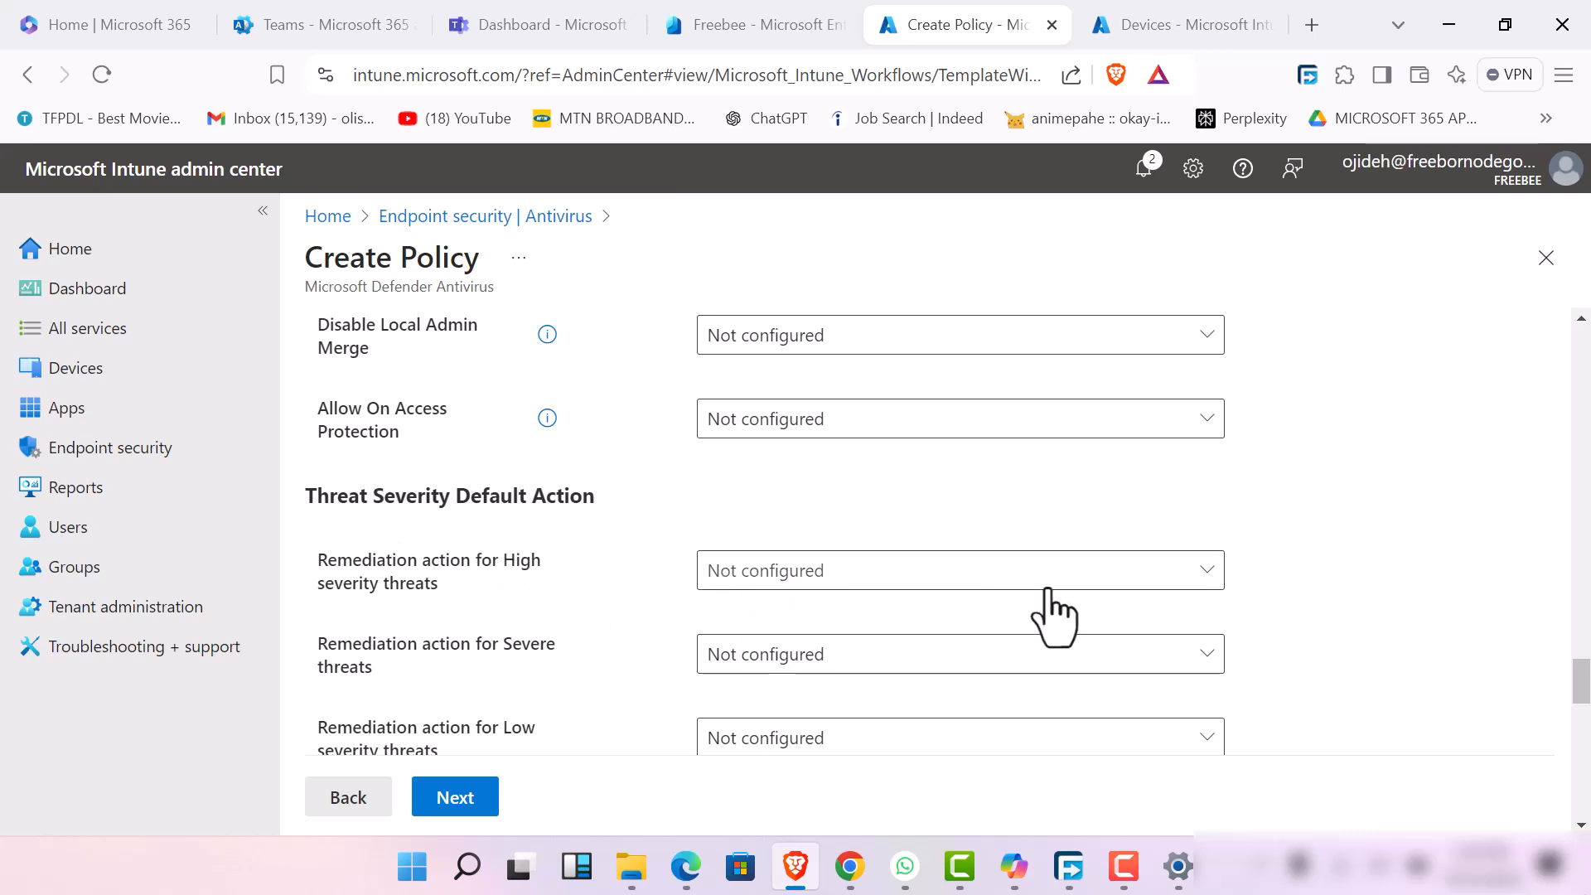
left_click(1186, 580)
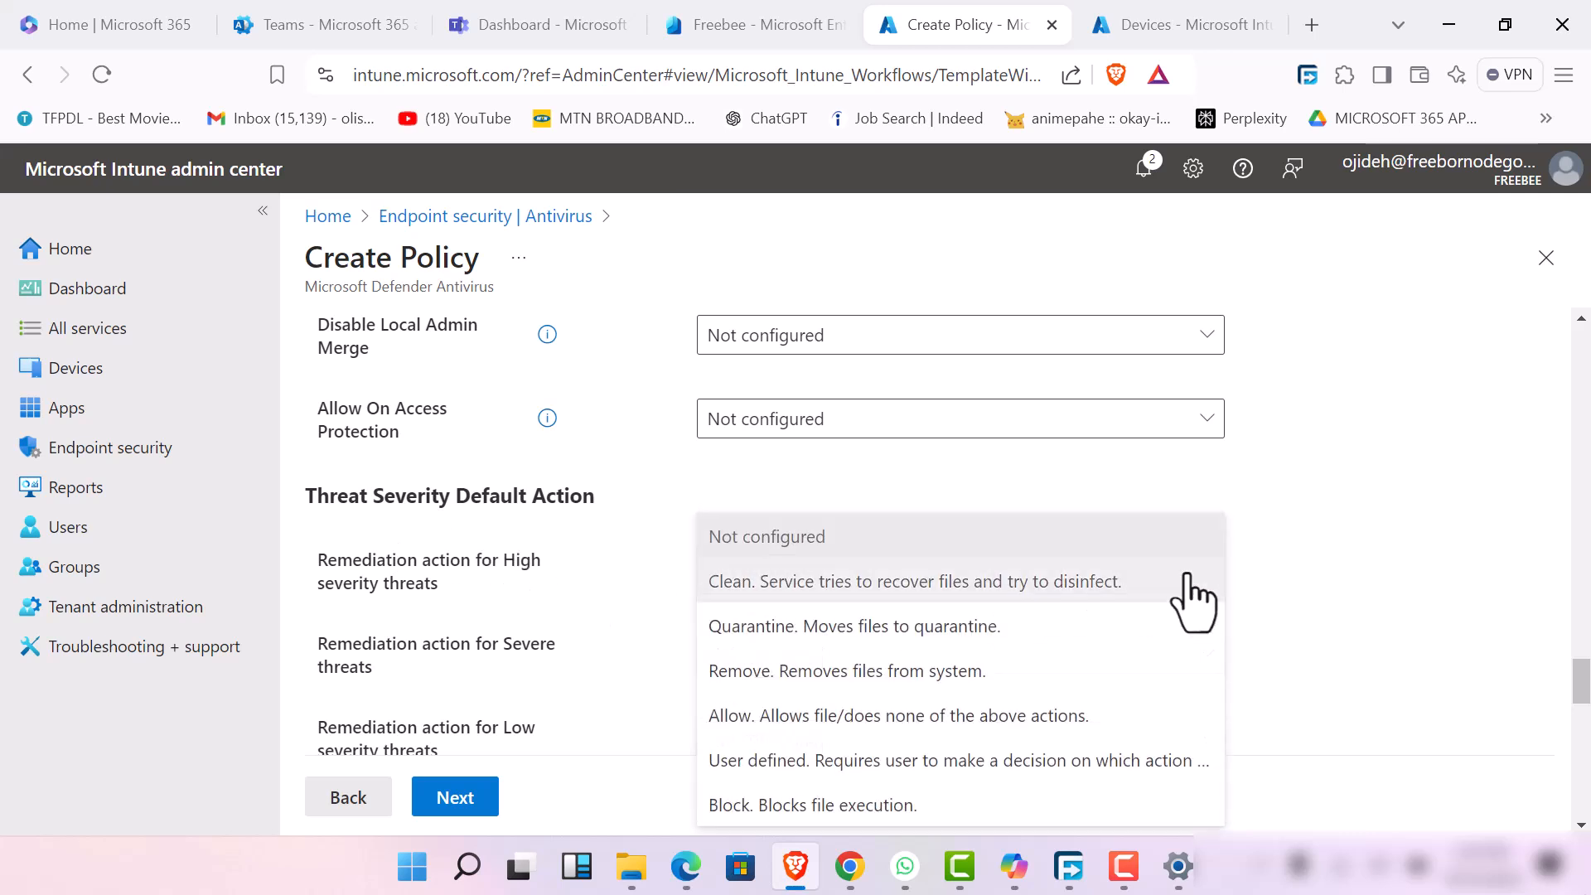
left_click(1017, 633)
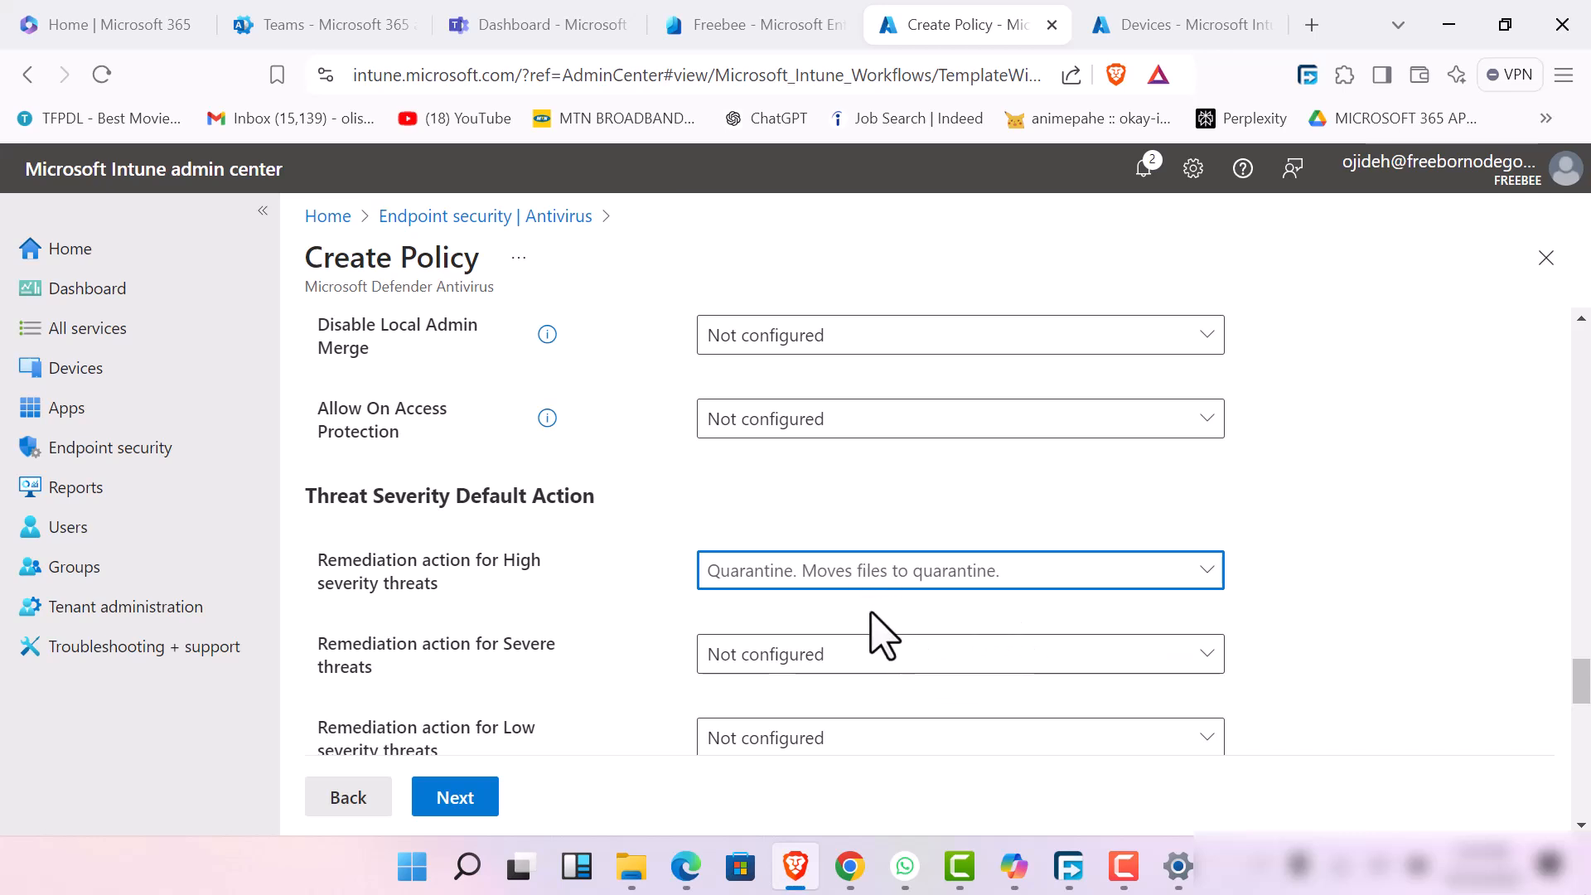
mouse_move(959, 866)
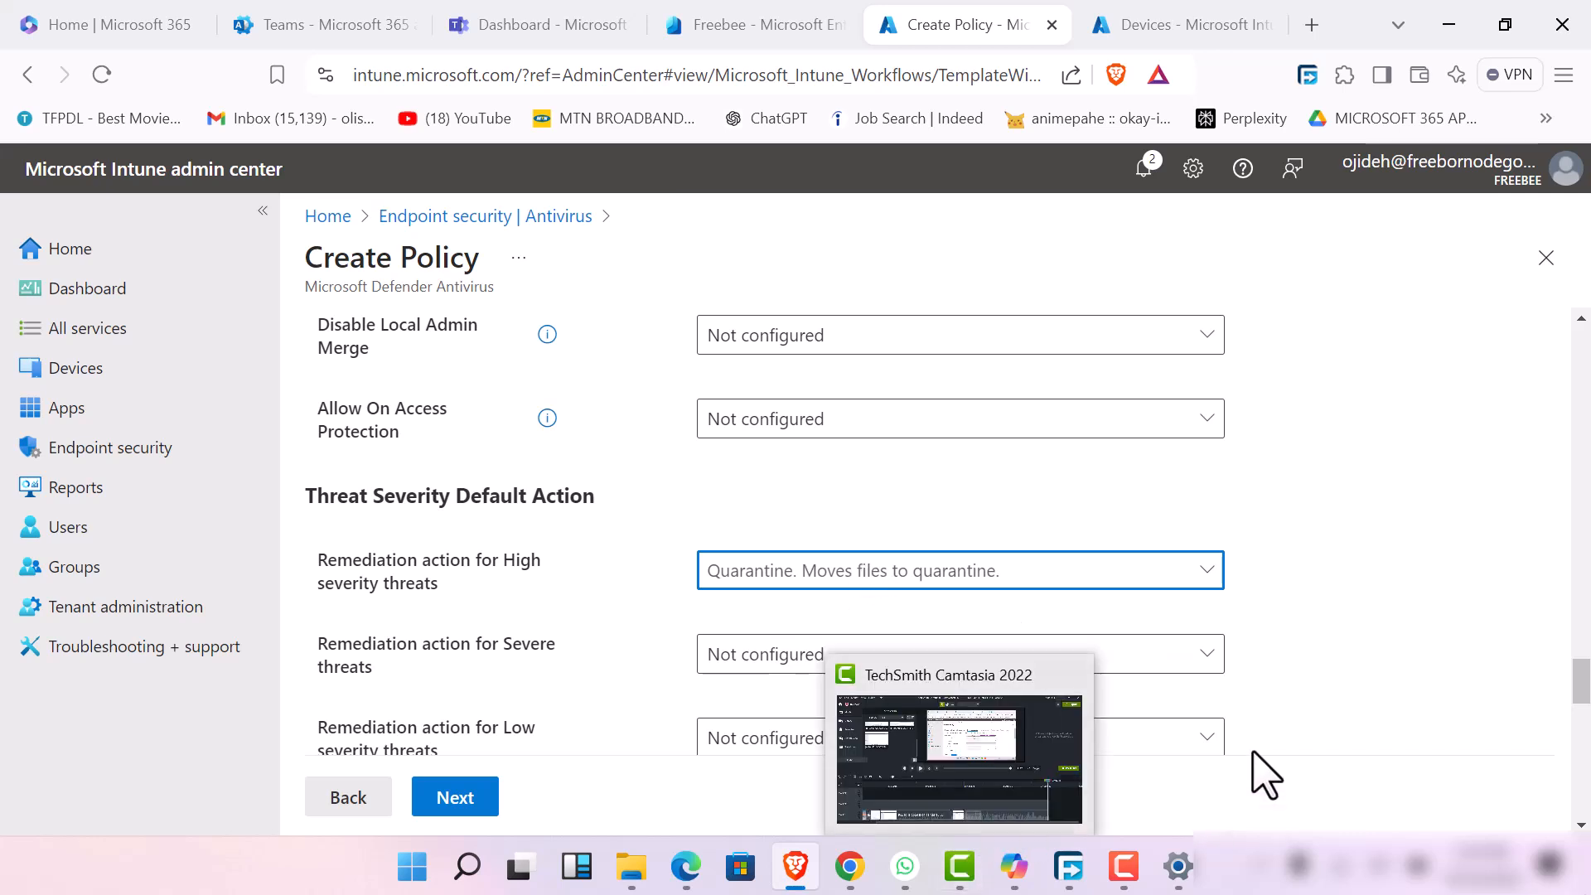
left_click(1199, 657)
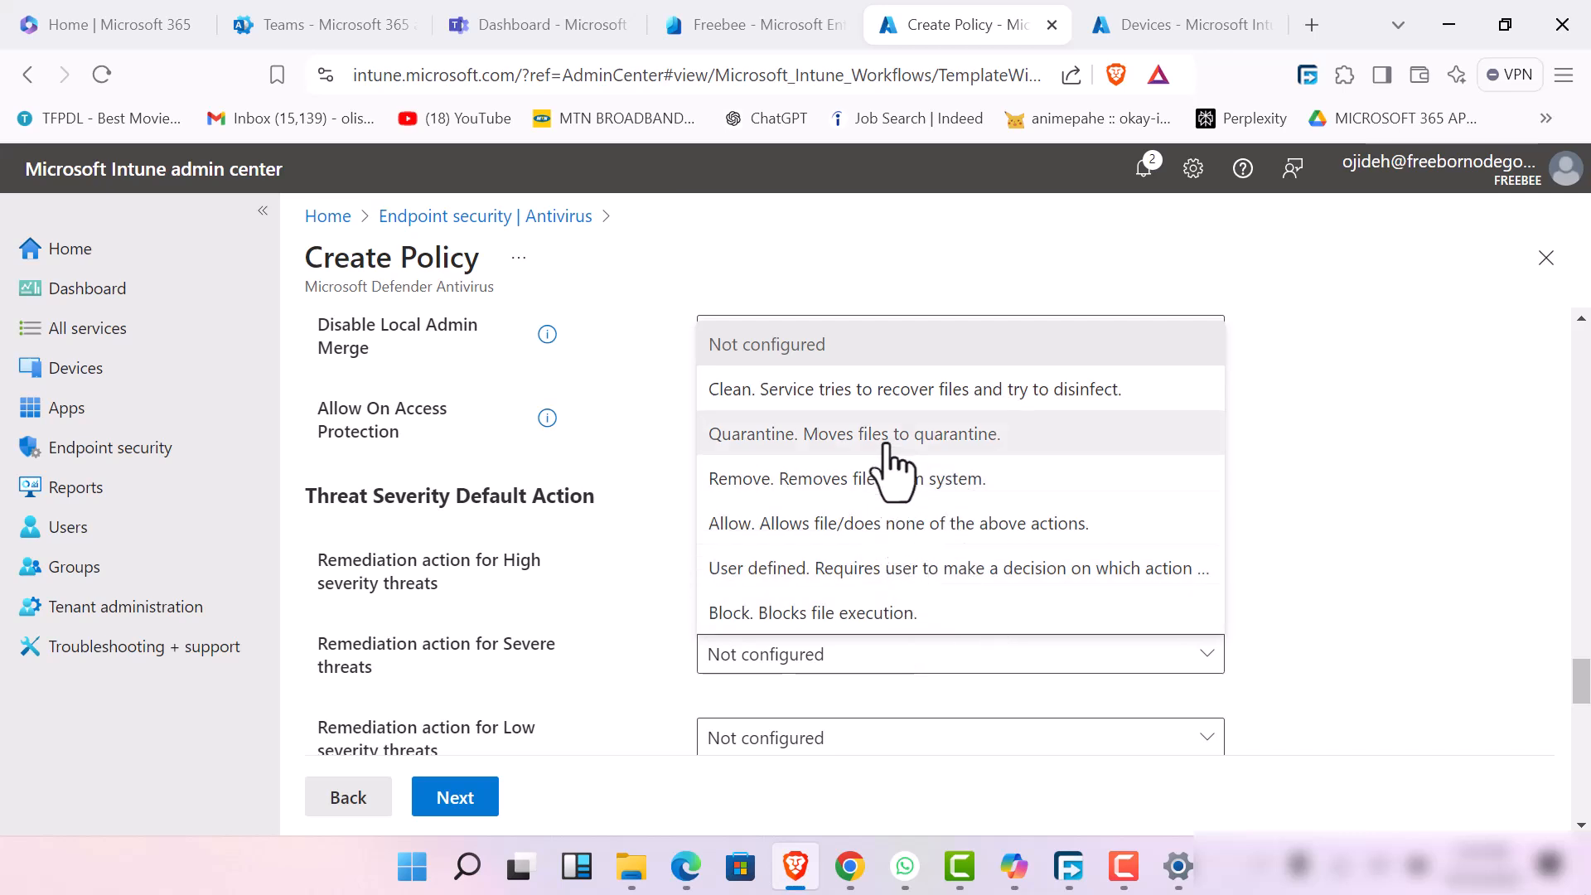
left_click(941, 482)
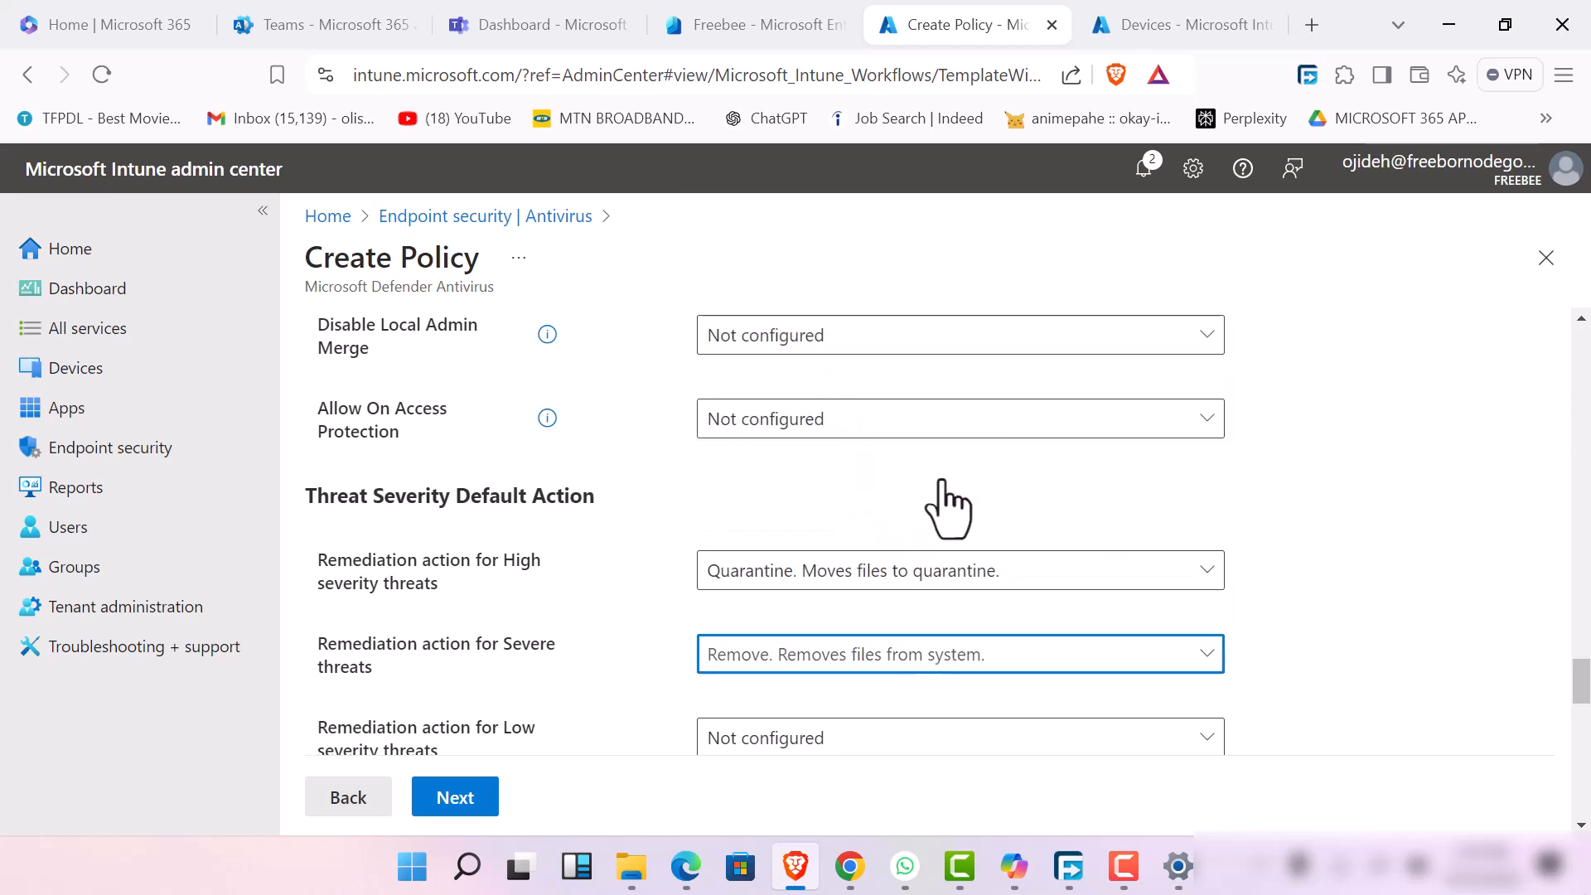
Set the remediation action for moderate severity threats to "Quarantine. Moves files to quarantine."
scroll(828, 729, "down", 5)
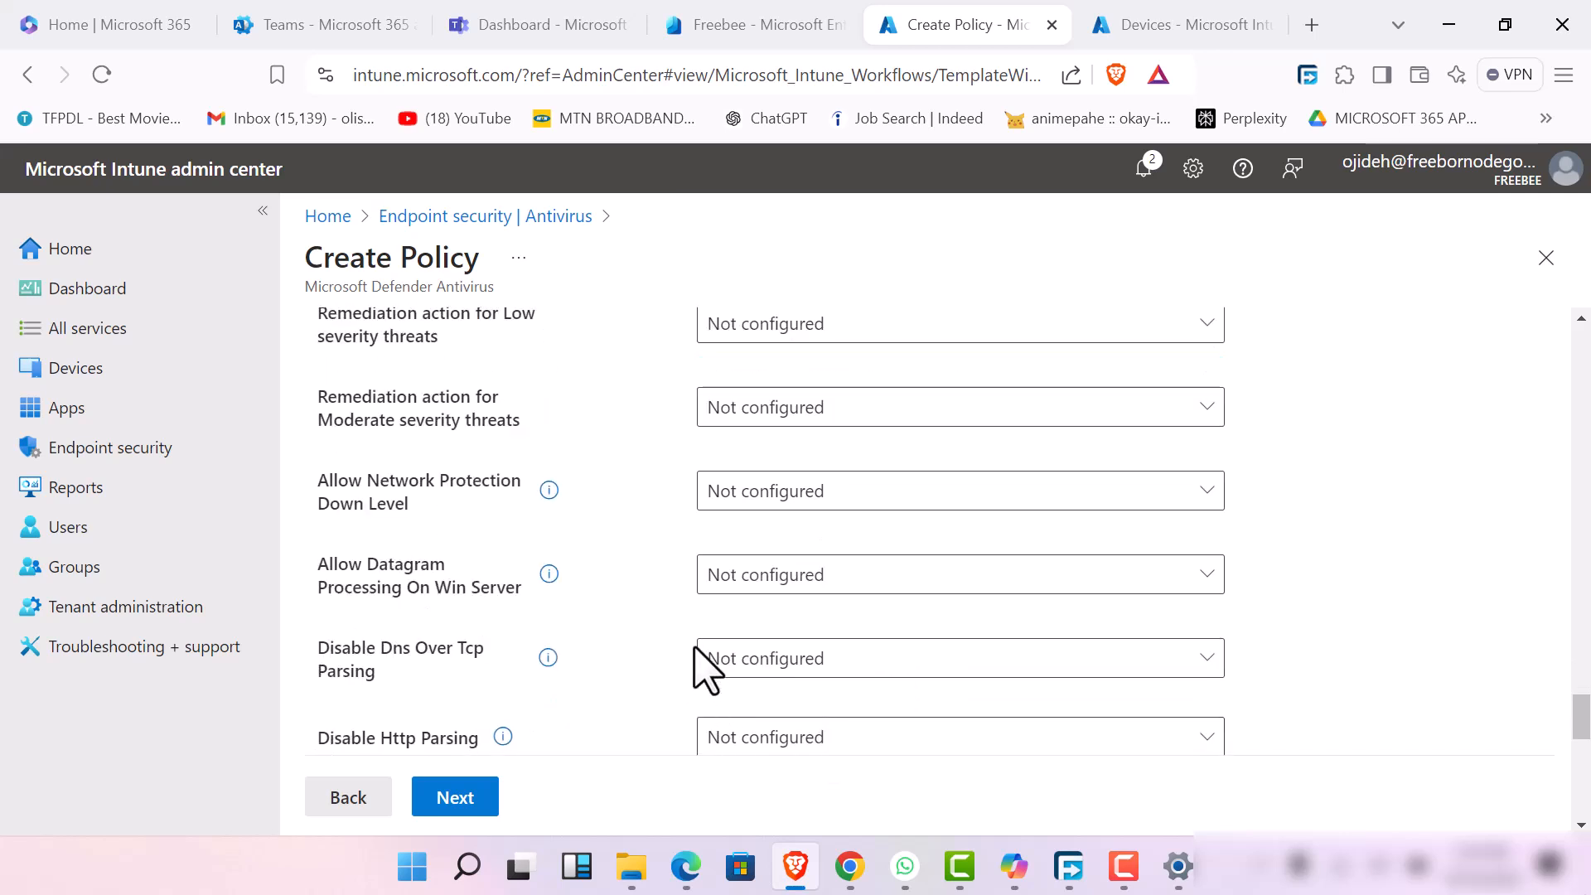
left_click(891, 419)
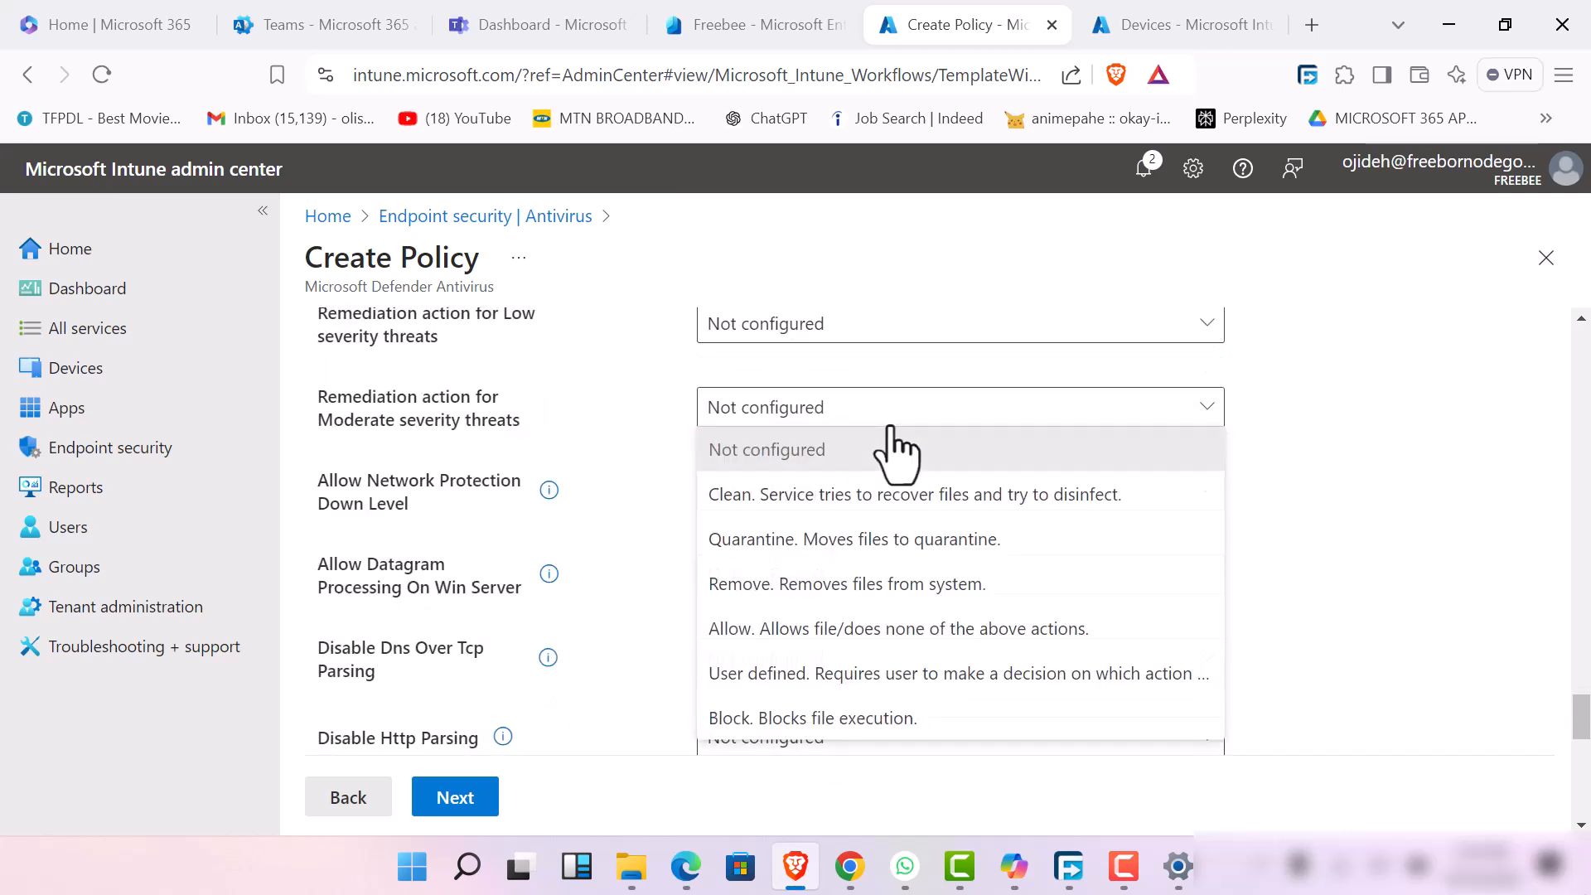
left_click(841, 543)
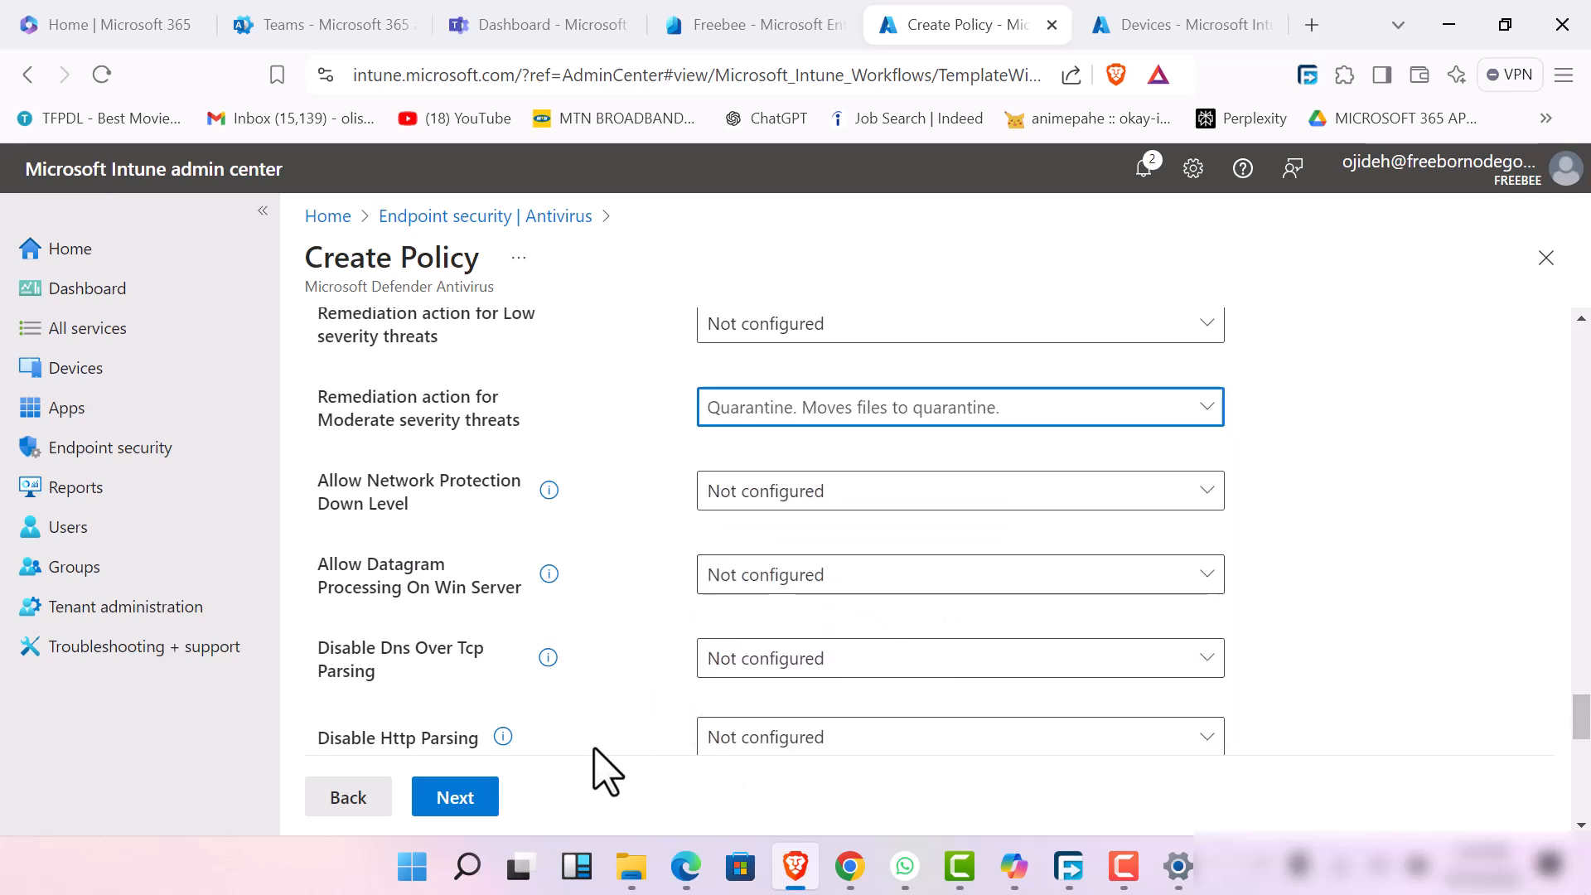
Finish the configuration settings and advance to the policy's assignments, using the Default scope tag
scroll(593, 748, "down", 3)
scroll(606, 771, "down", 9)
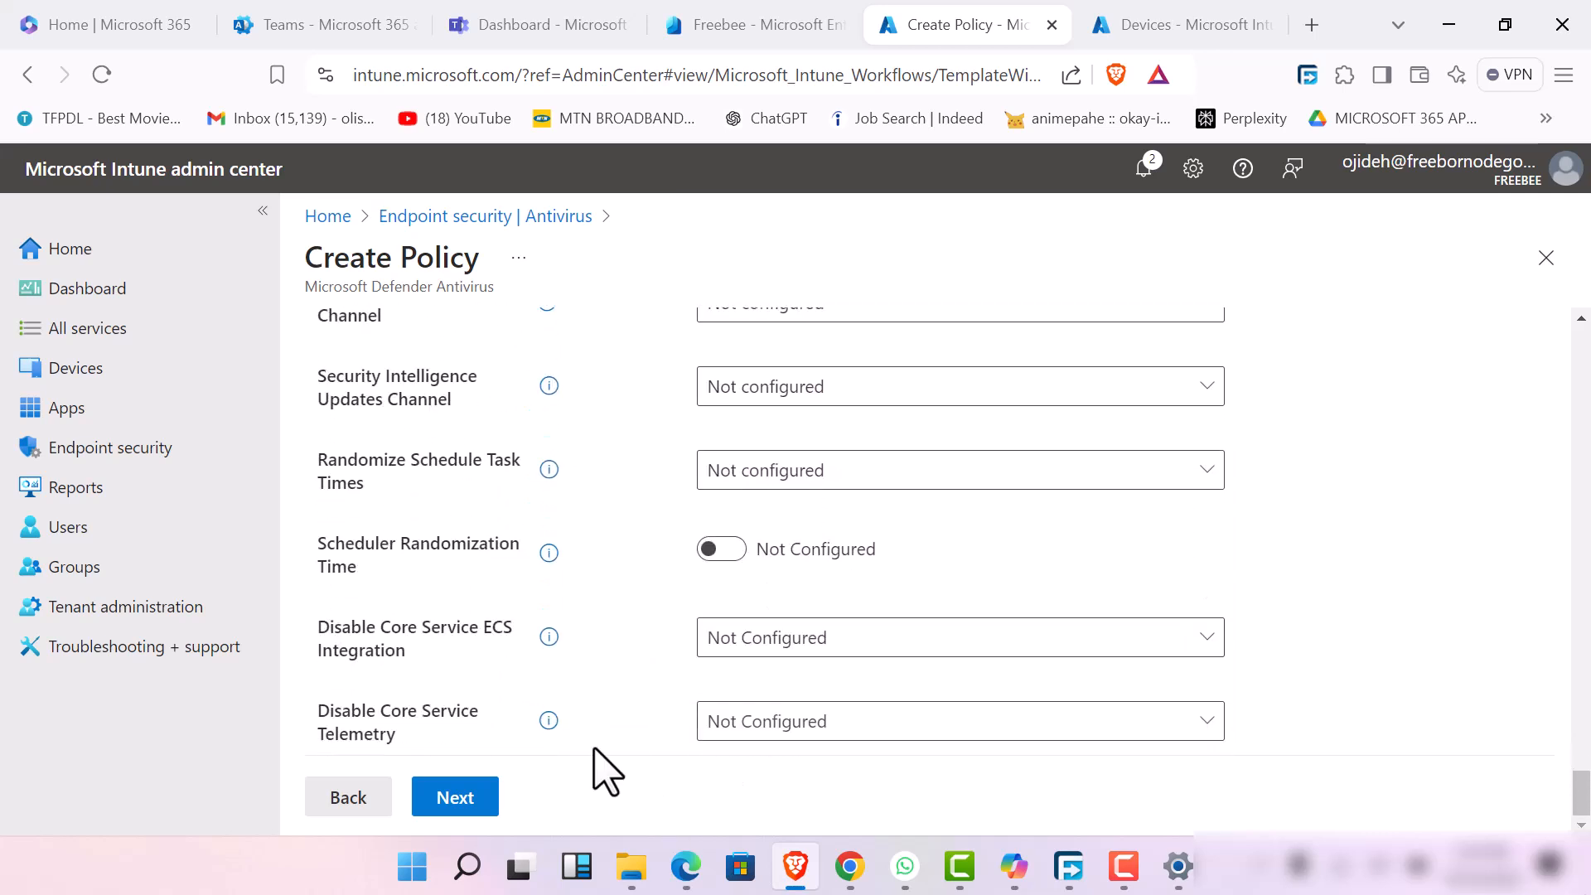
left_click(461, 808)
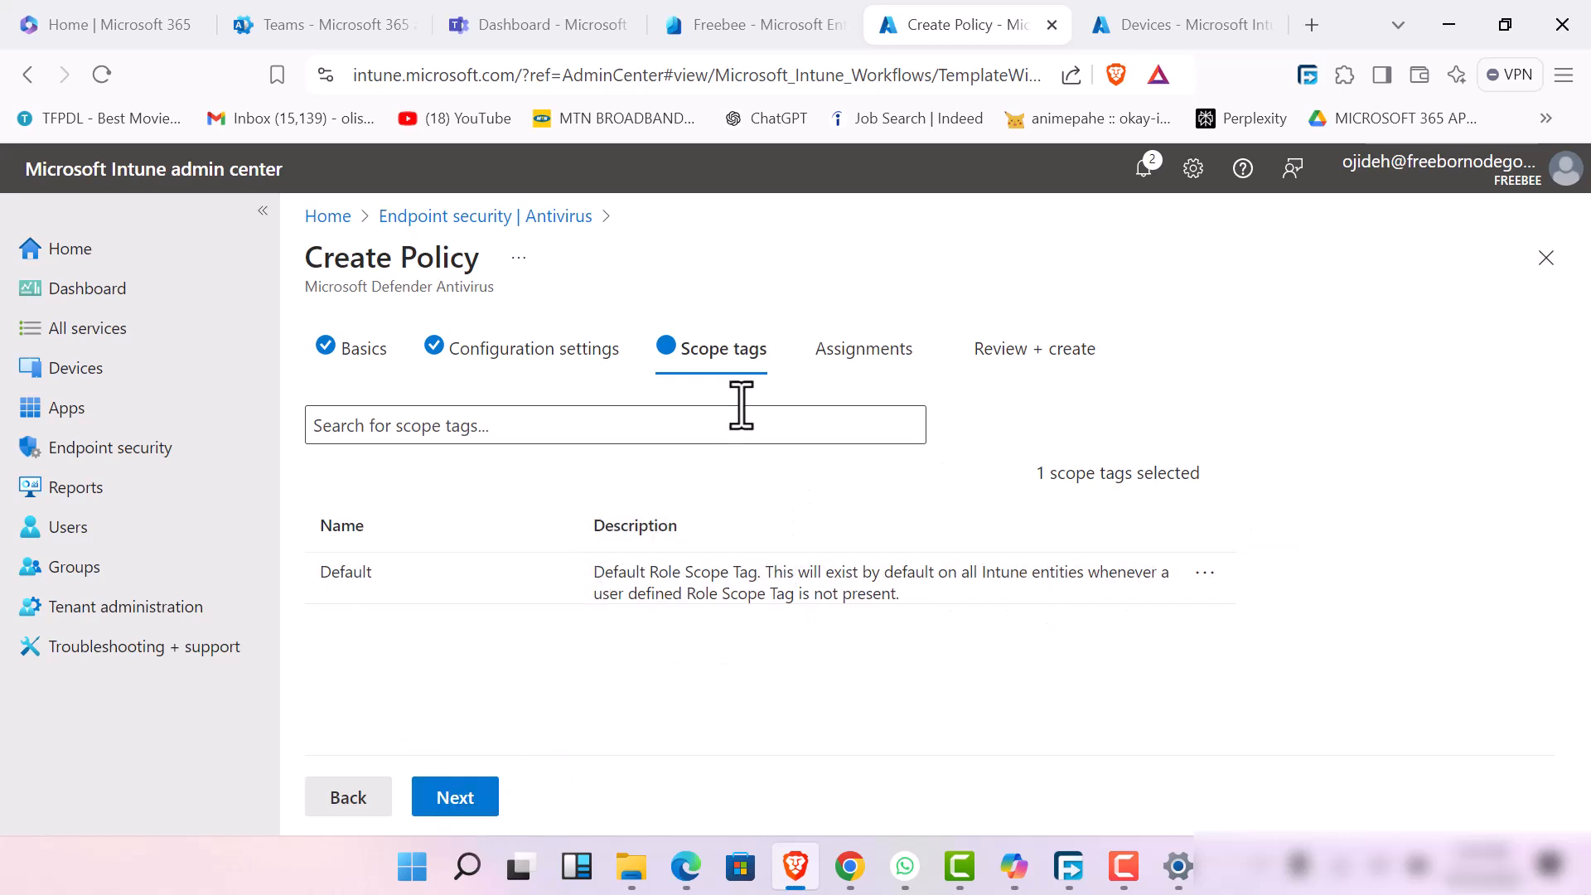
left_click(773, 441)
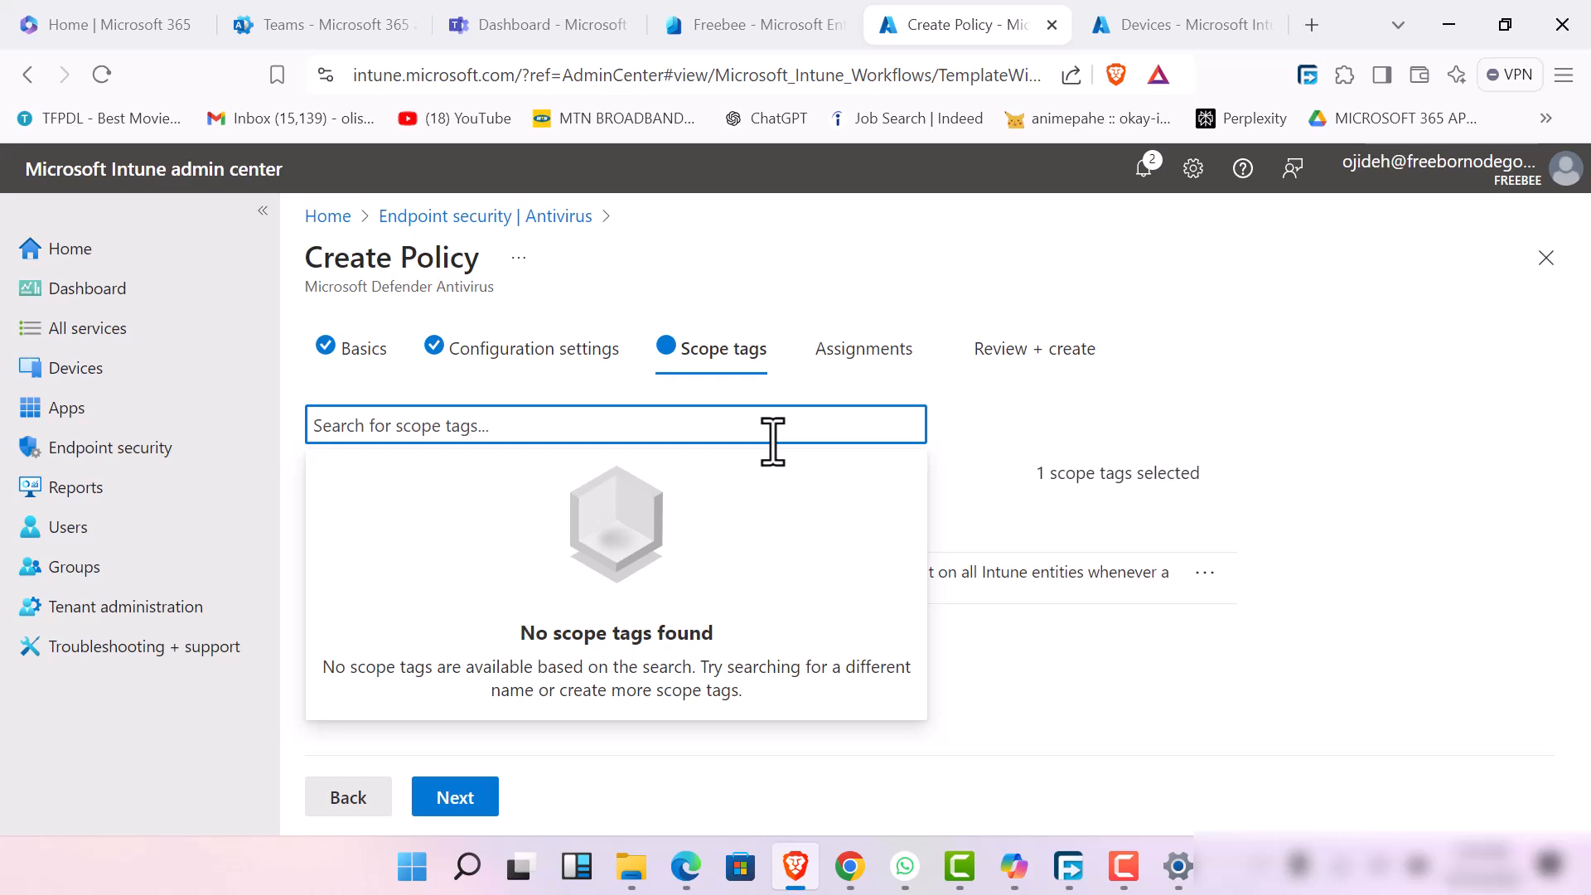
left_click(1054, 698)
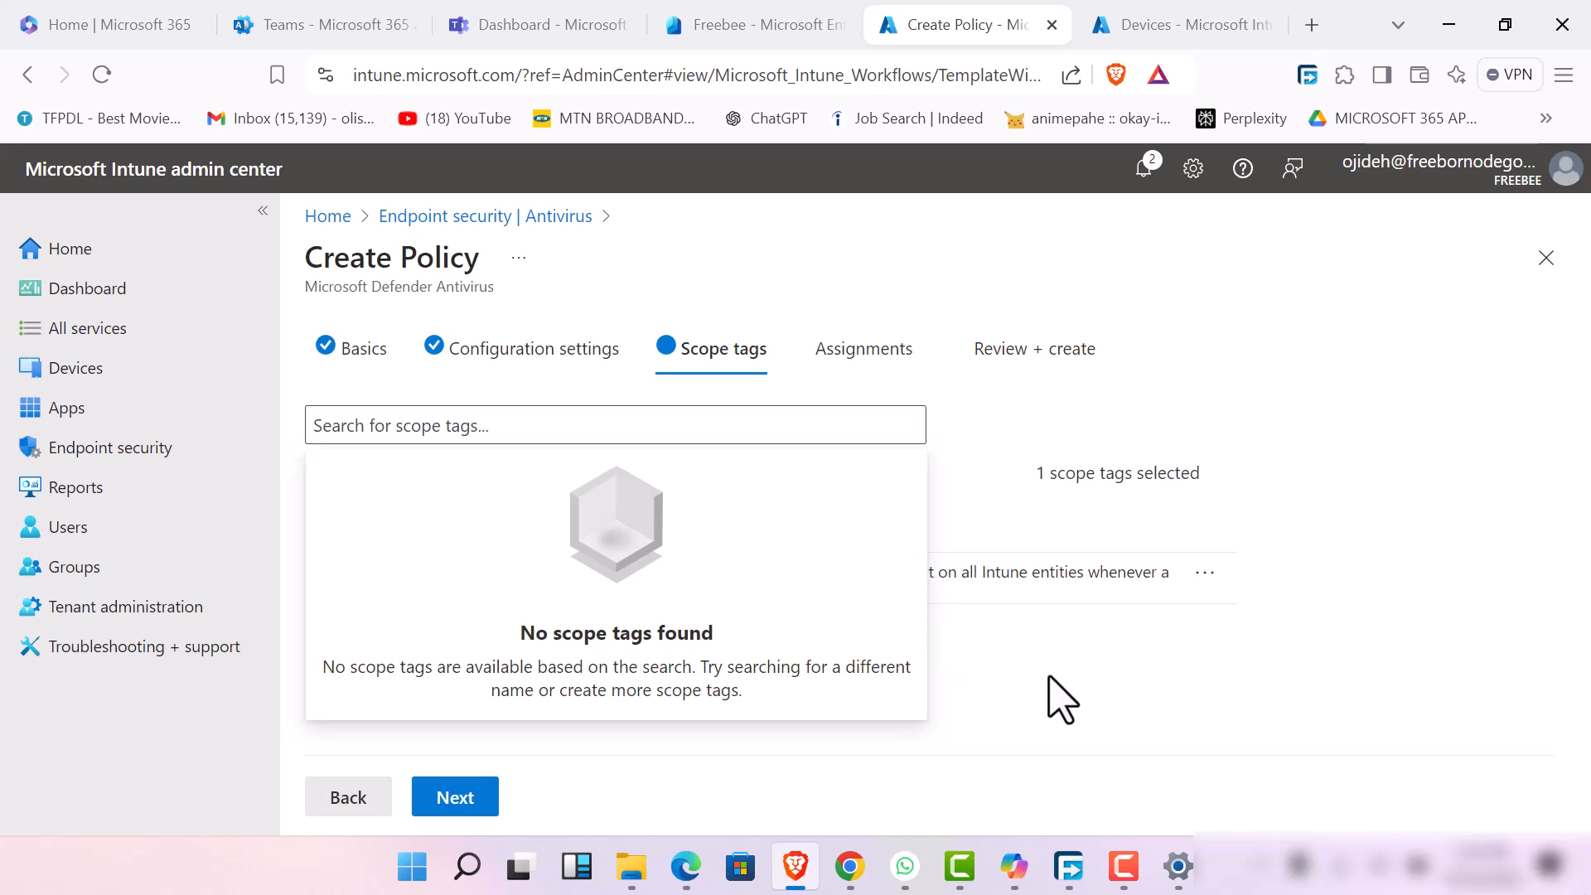
left_click(455, 797)
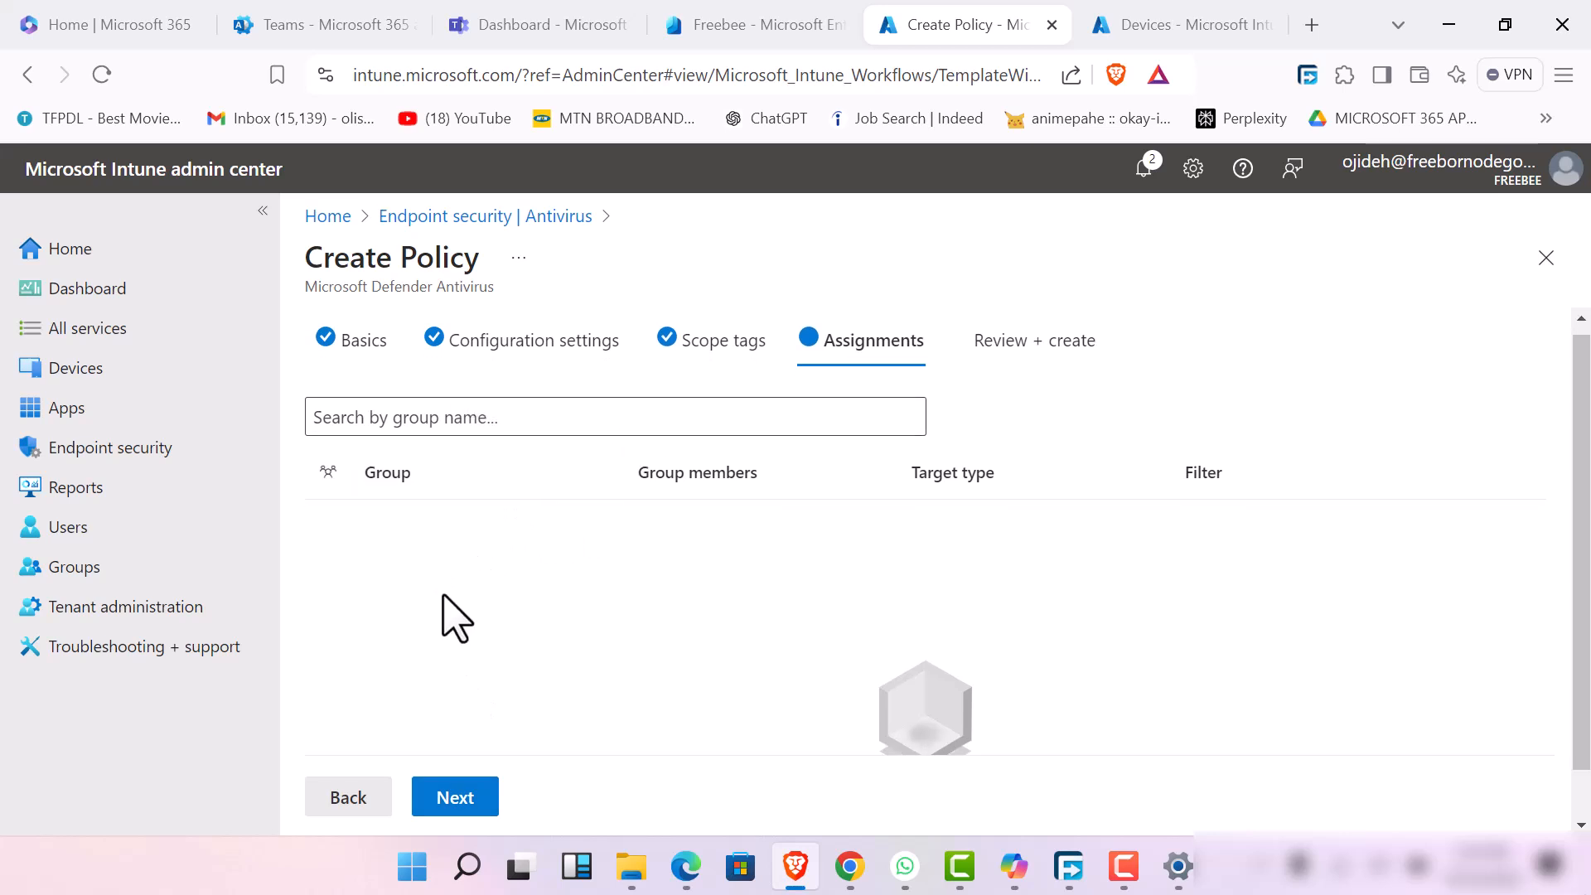
Assign the antivirus policy to the HR group with target type Include and save the policy
left_click(504, 425)
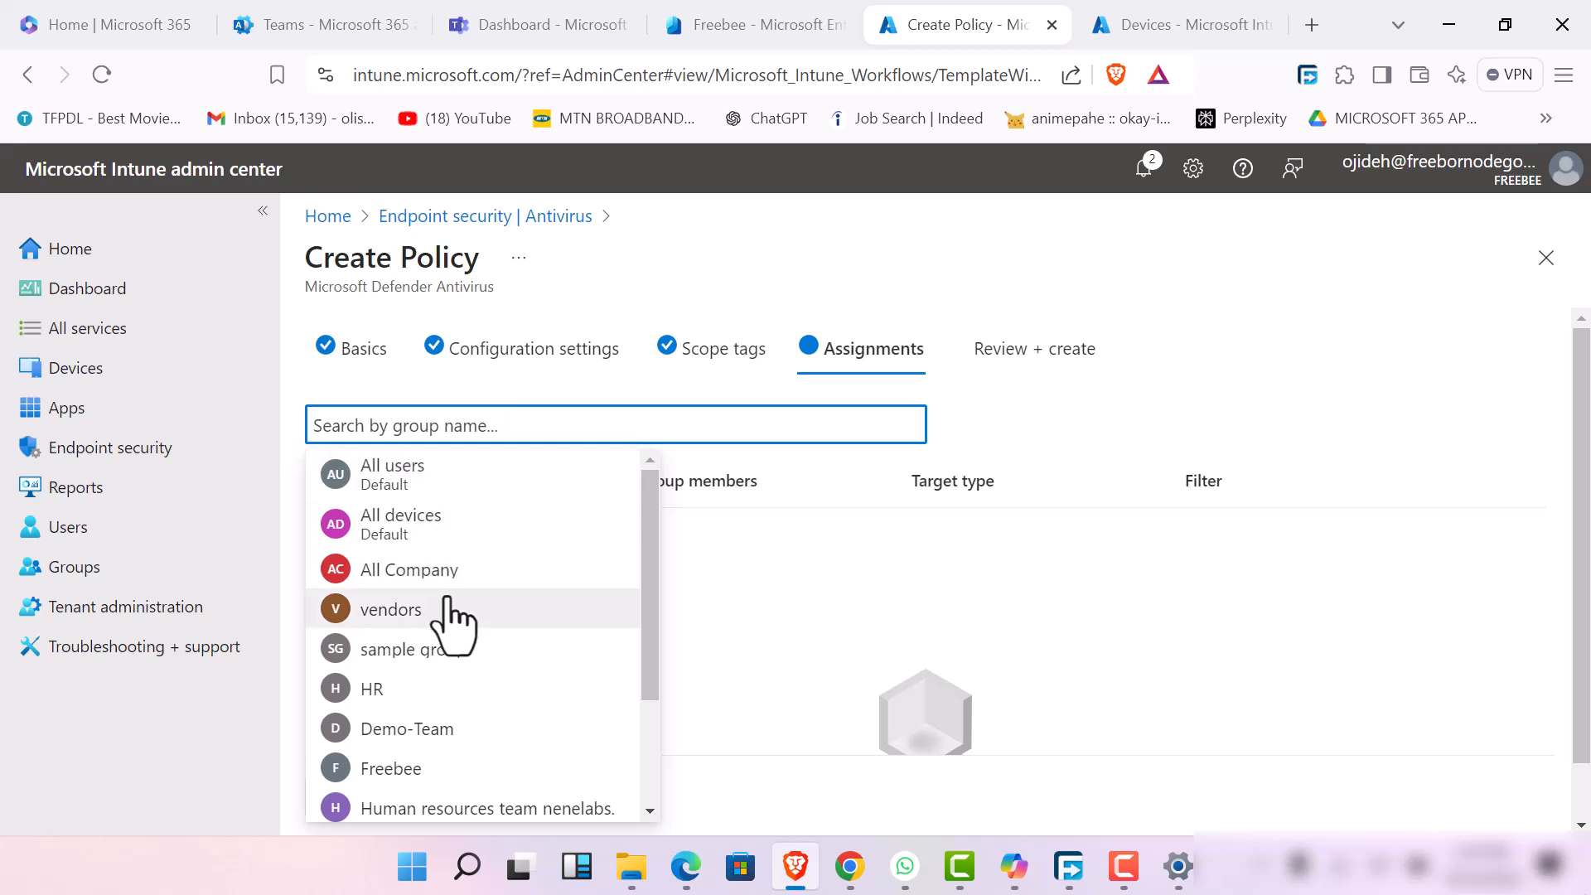
left_click(465, 687)
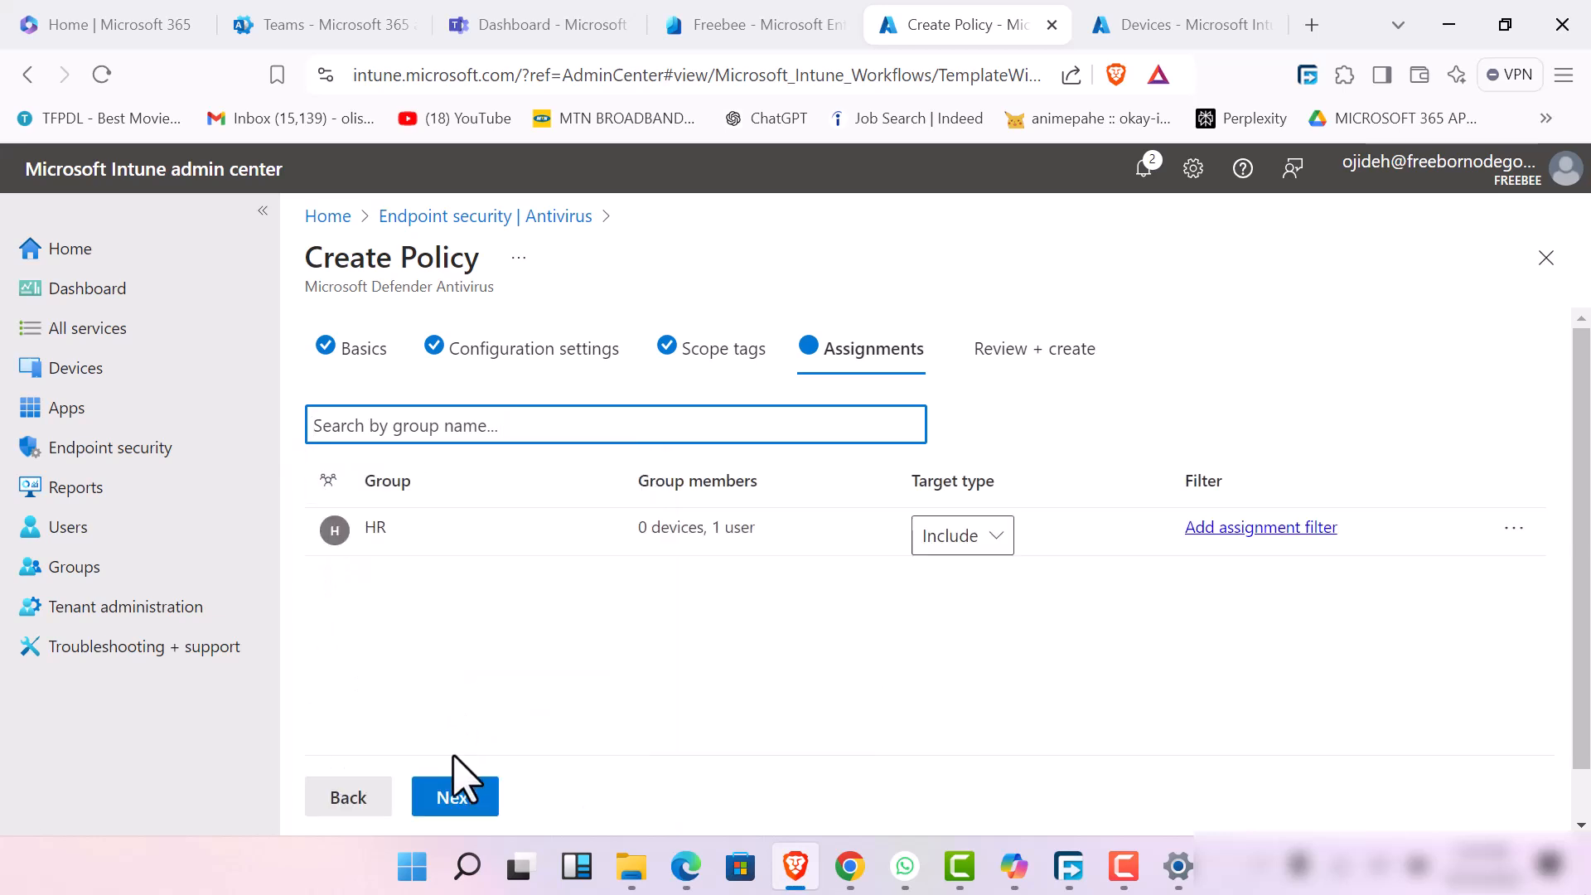
left_click(456, 797)
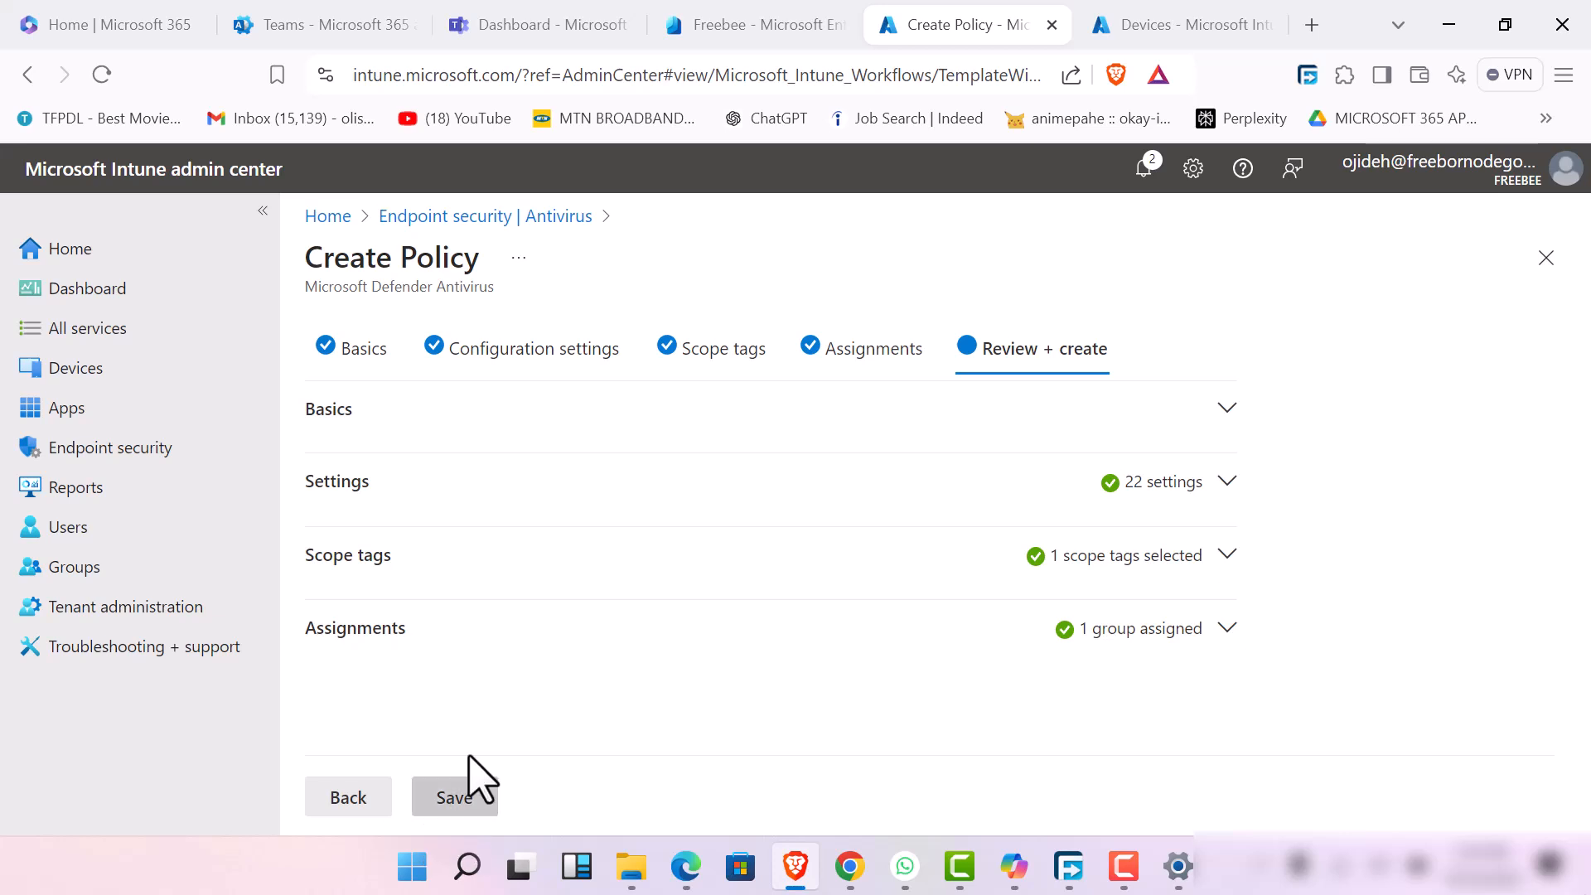
left_click(451, 799)
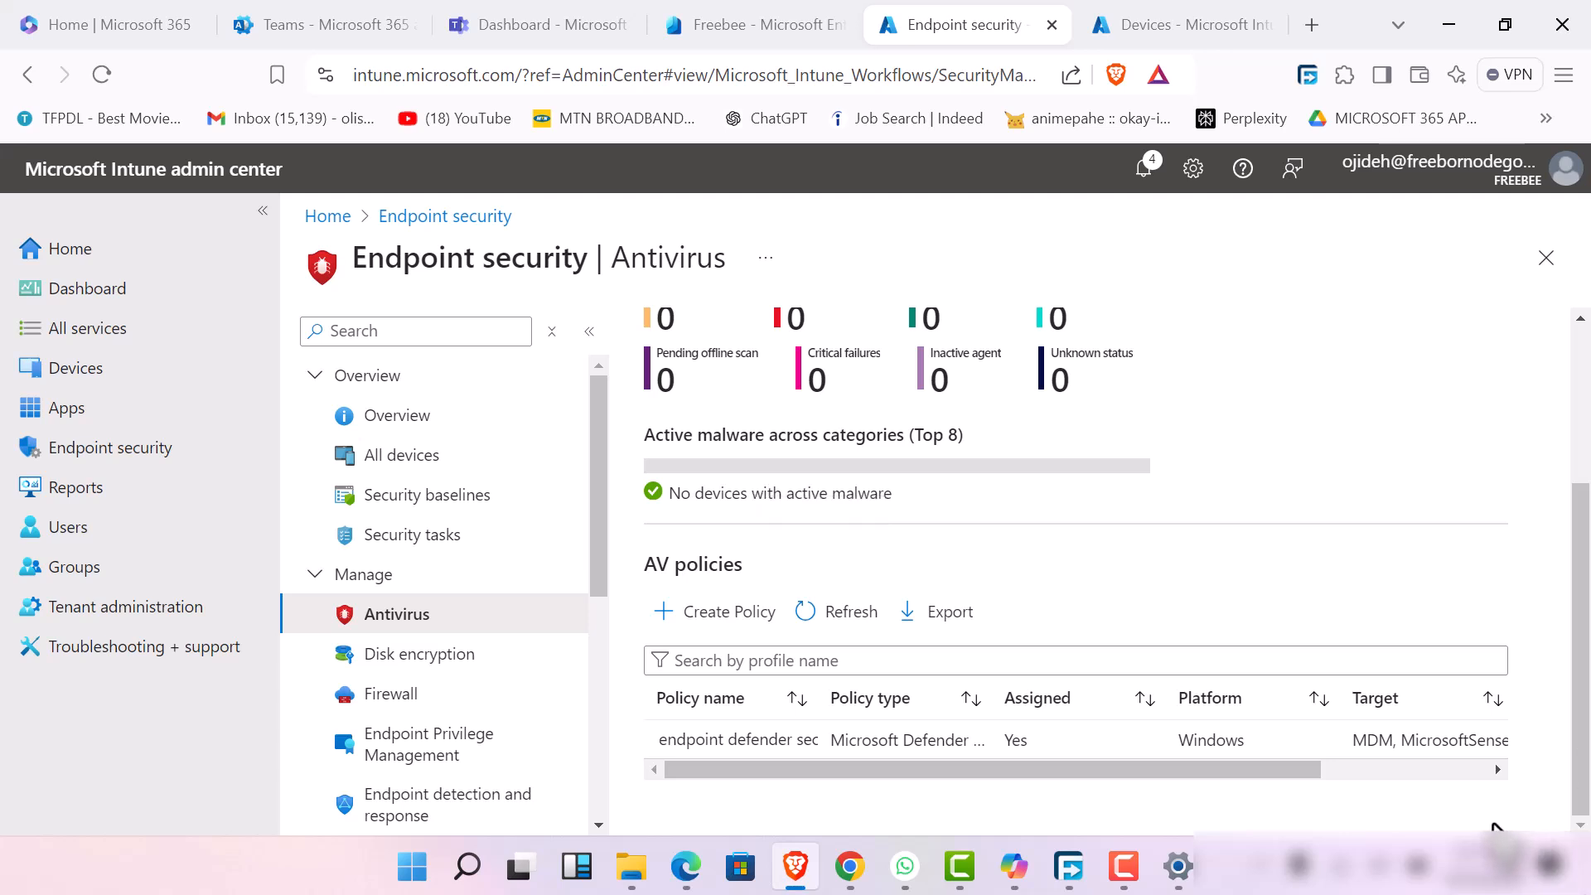
Open the Disk encryption policies in Endpoint security
left_click(1108, 875)
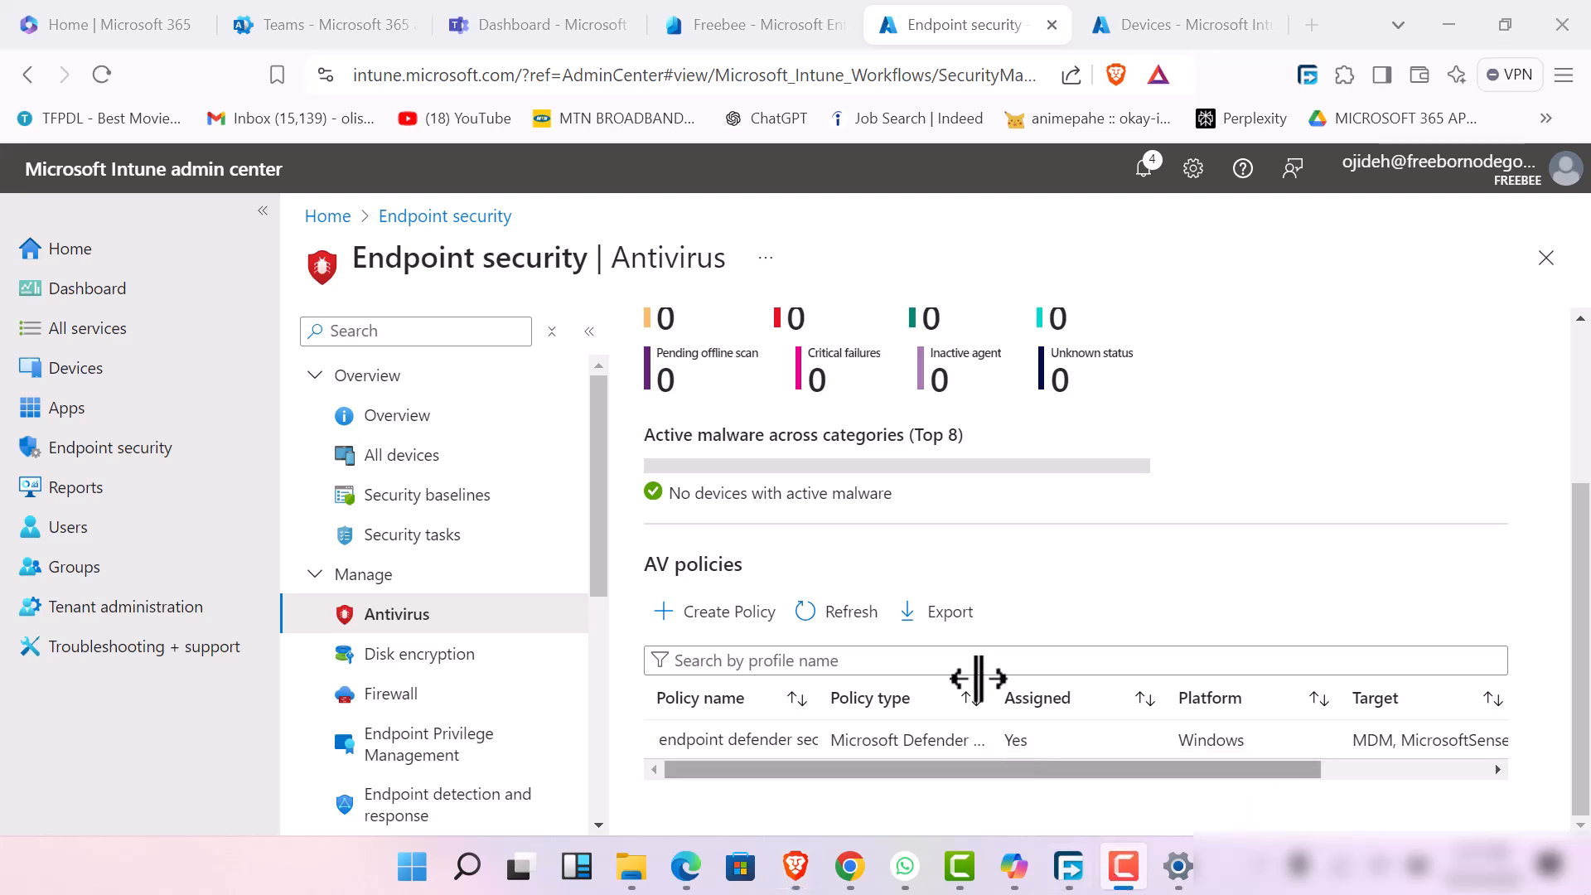
left_click(440, 159)
left_click(501, 663)
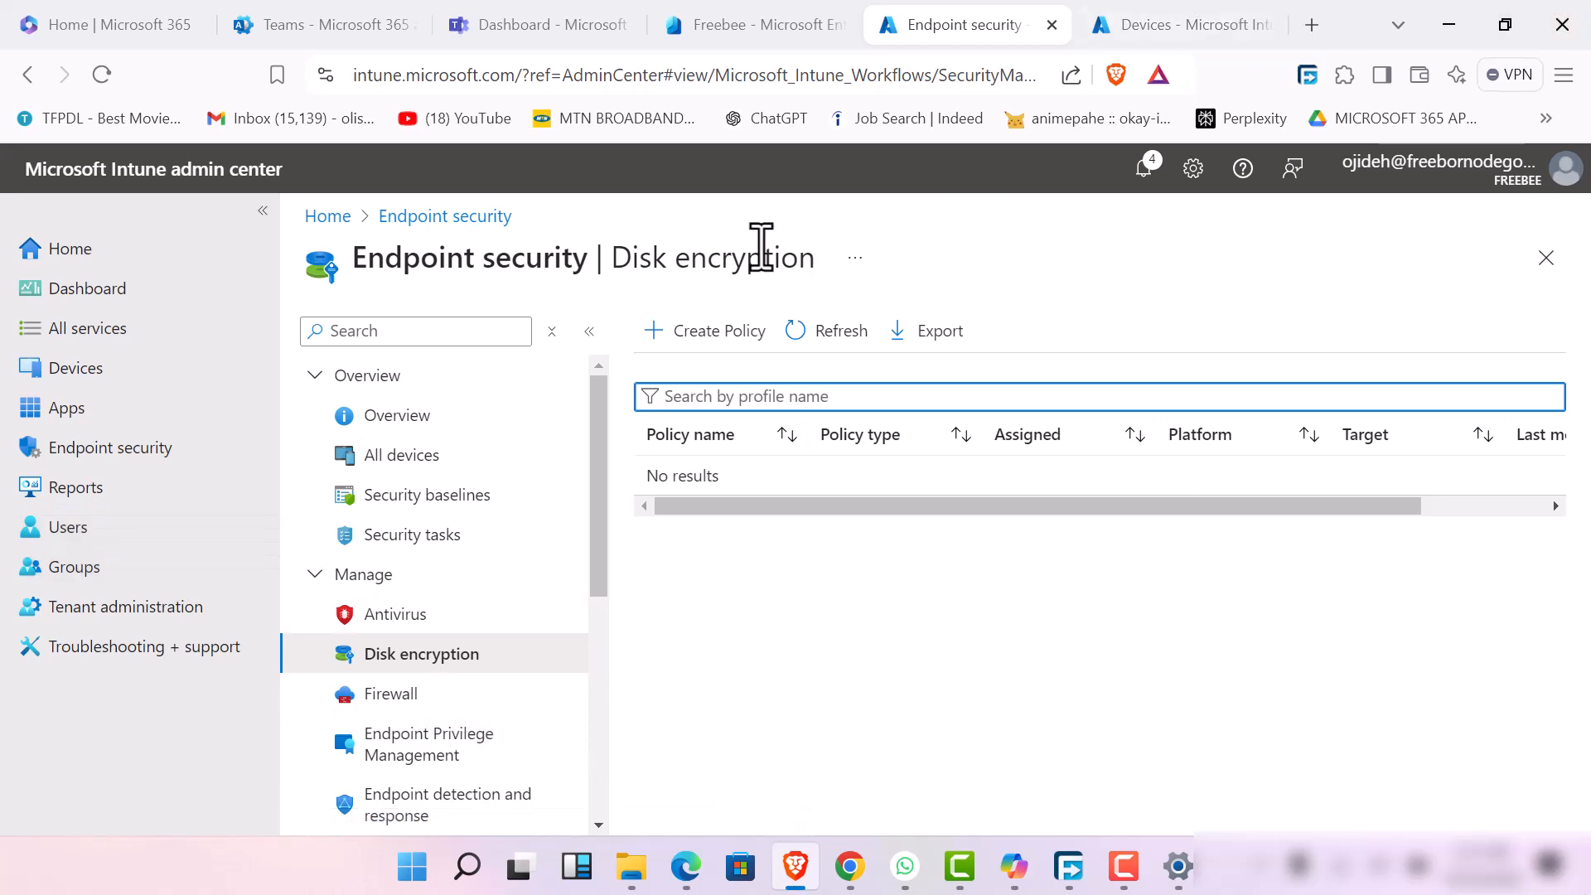
Start a new disk encryption policy for the MacOS platform using the FileVault profile
left_click(696, 333)
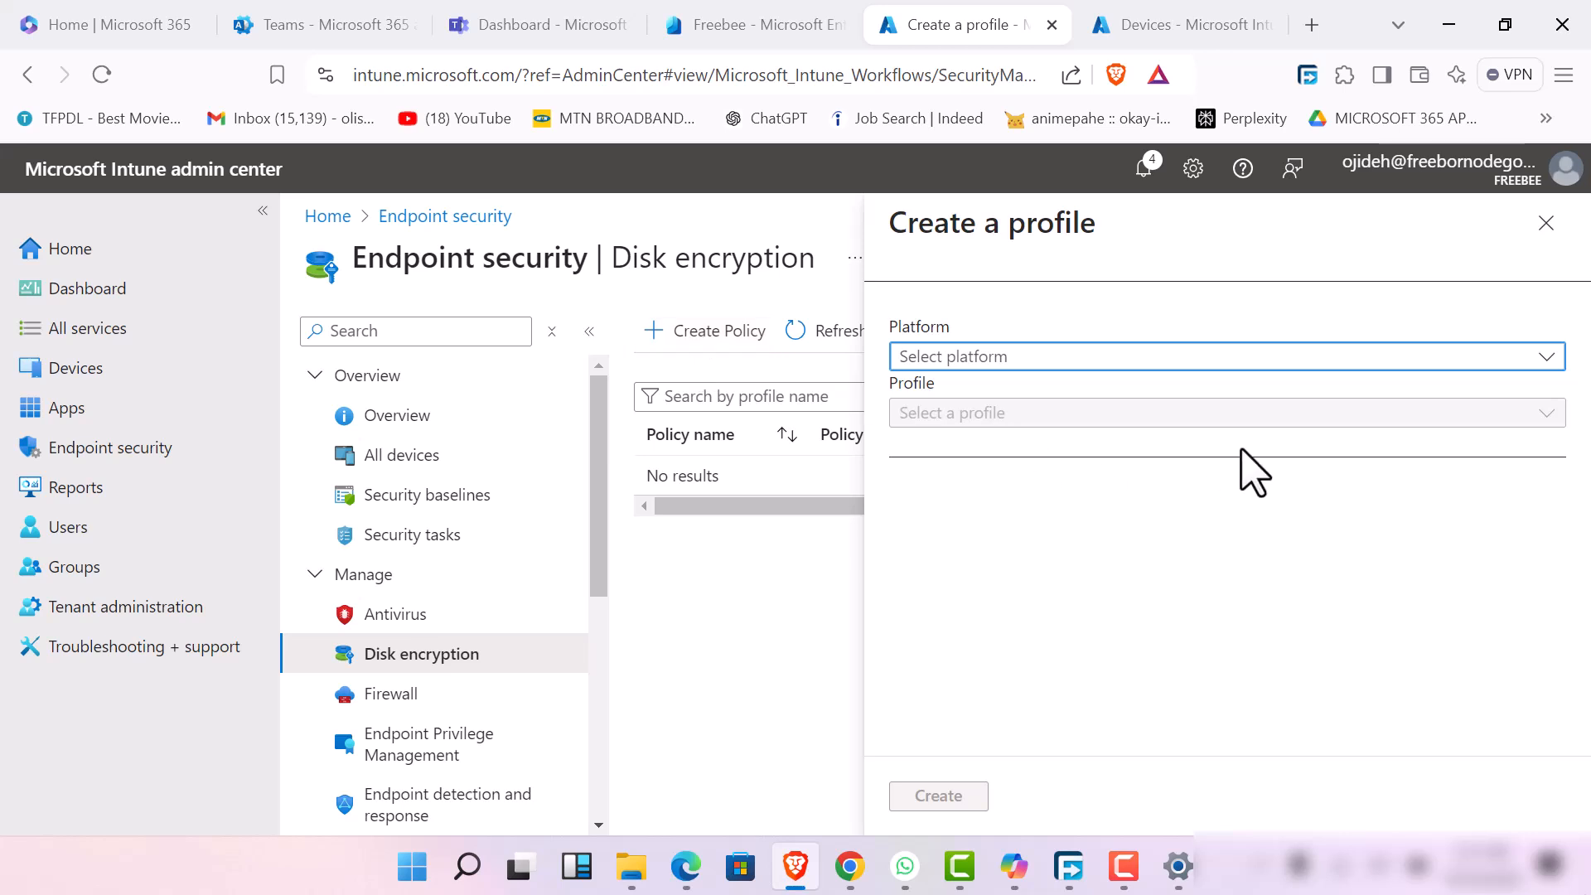
left_click(1299, 367)
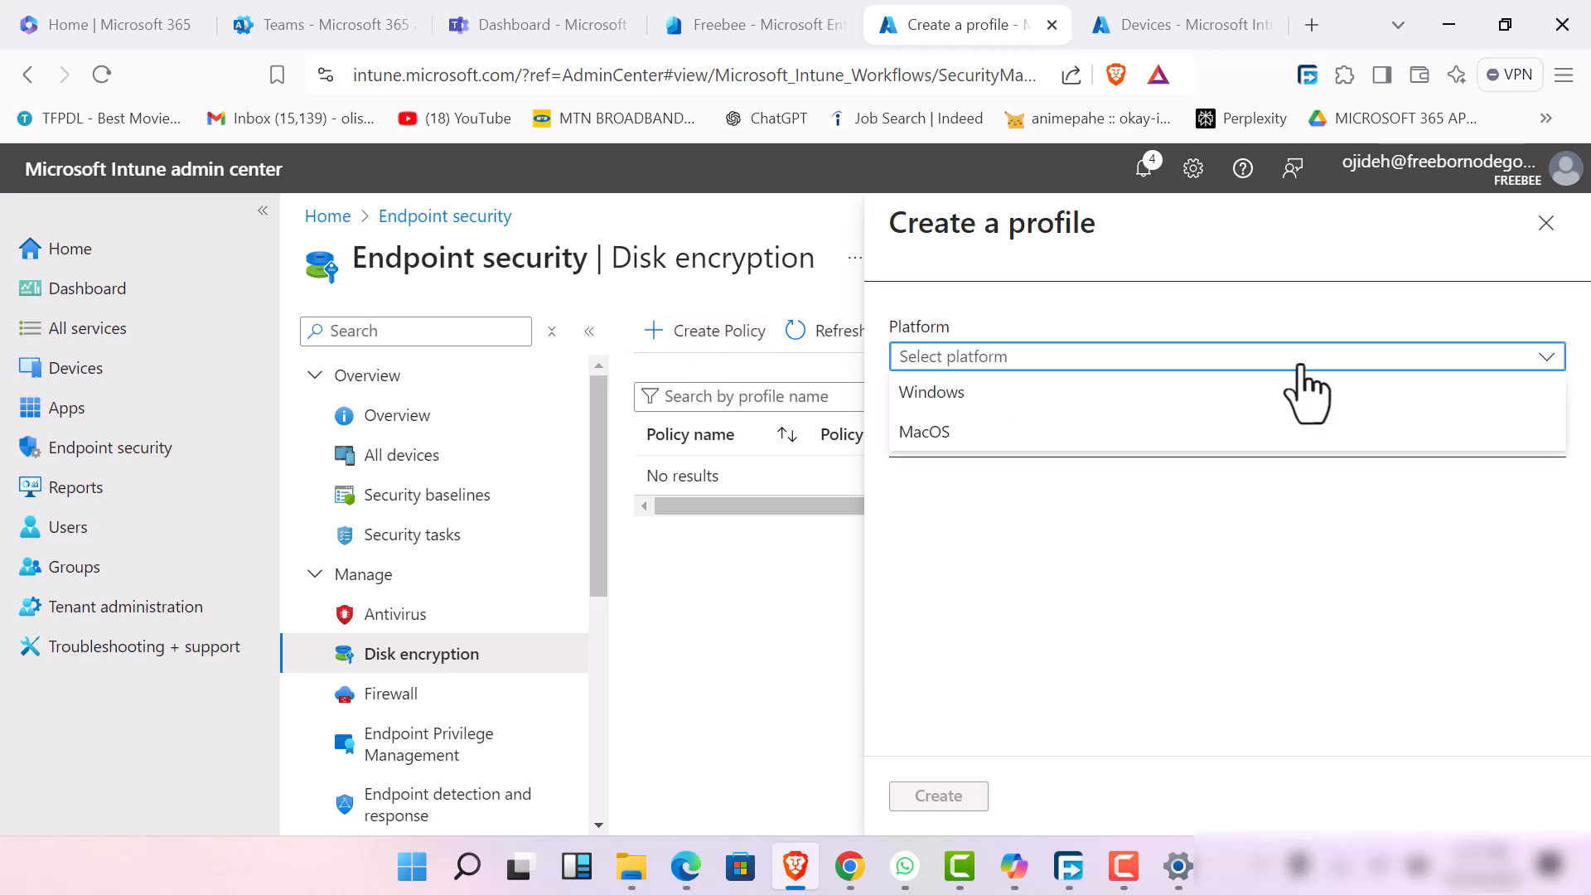
left_click(1205, 432)
left_click(1176, 414)
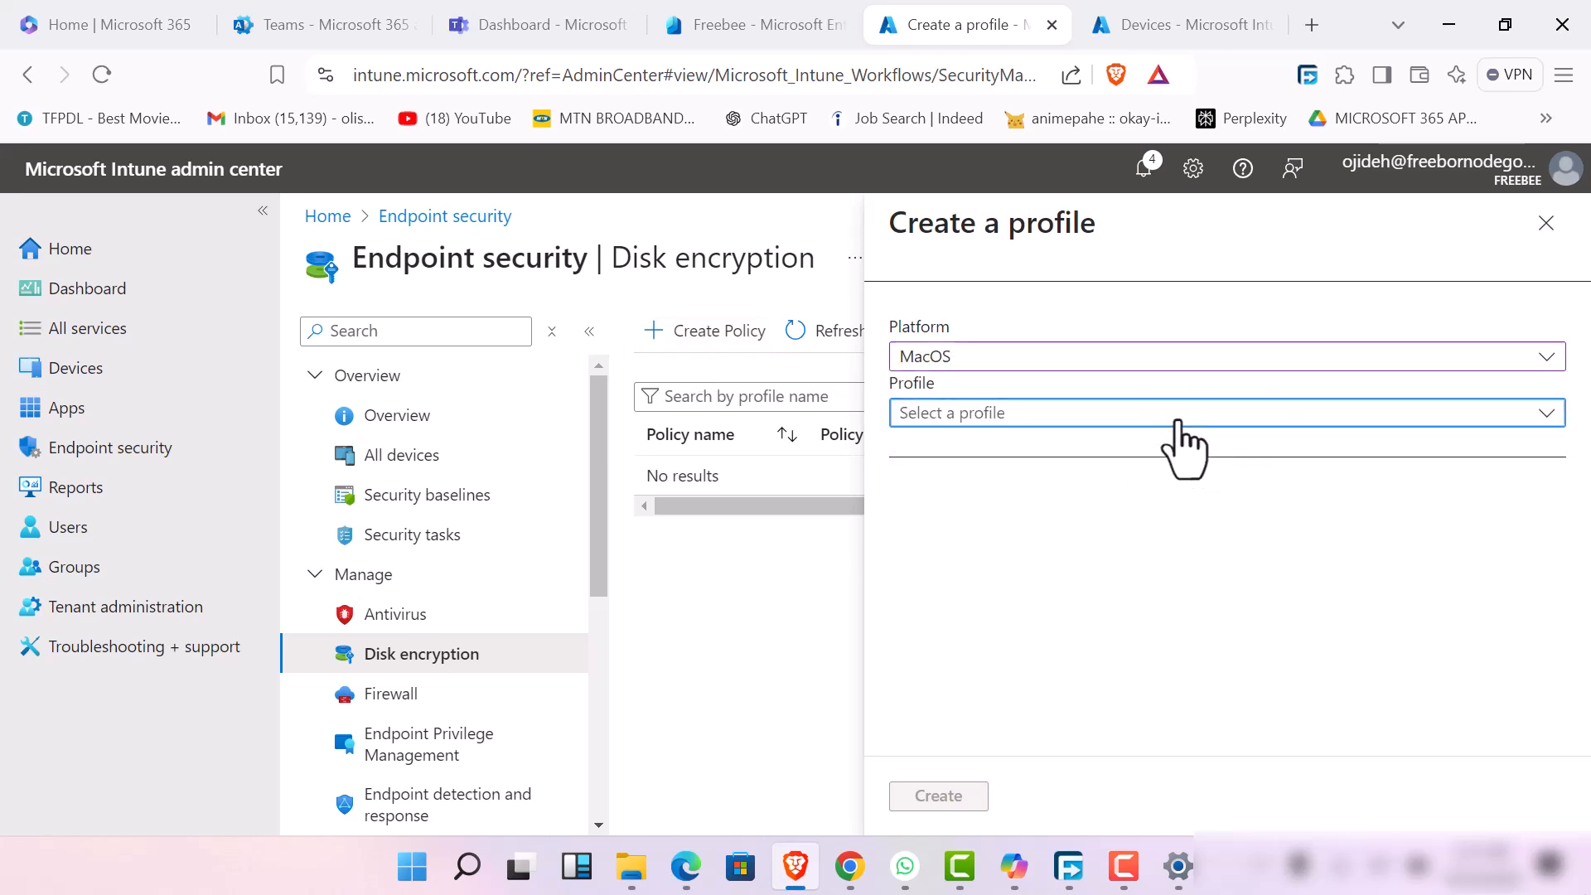
left_click(1215, 451)
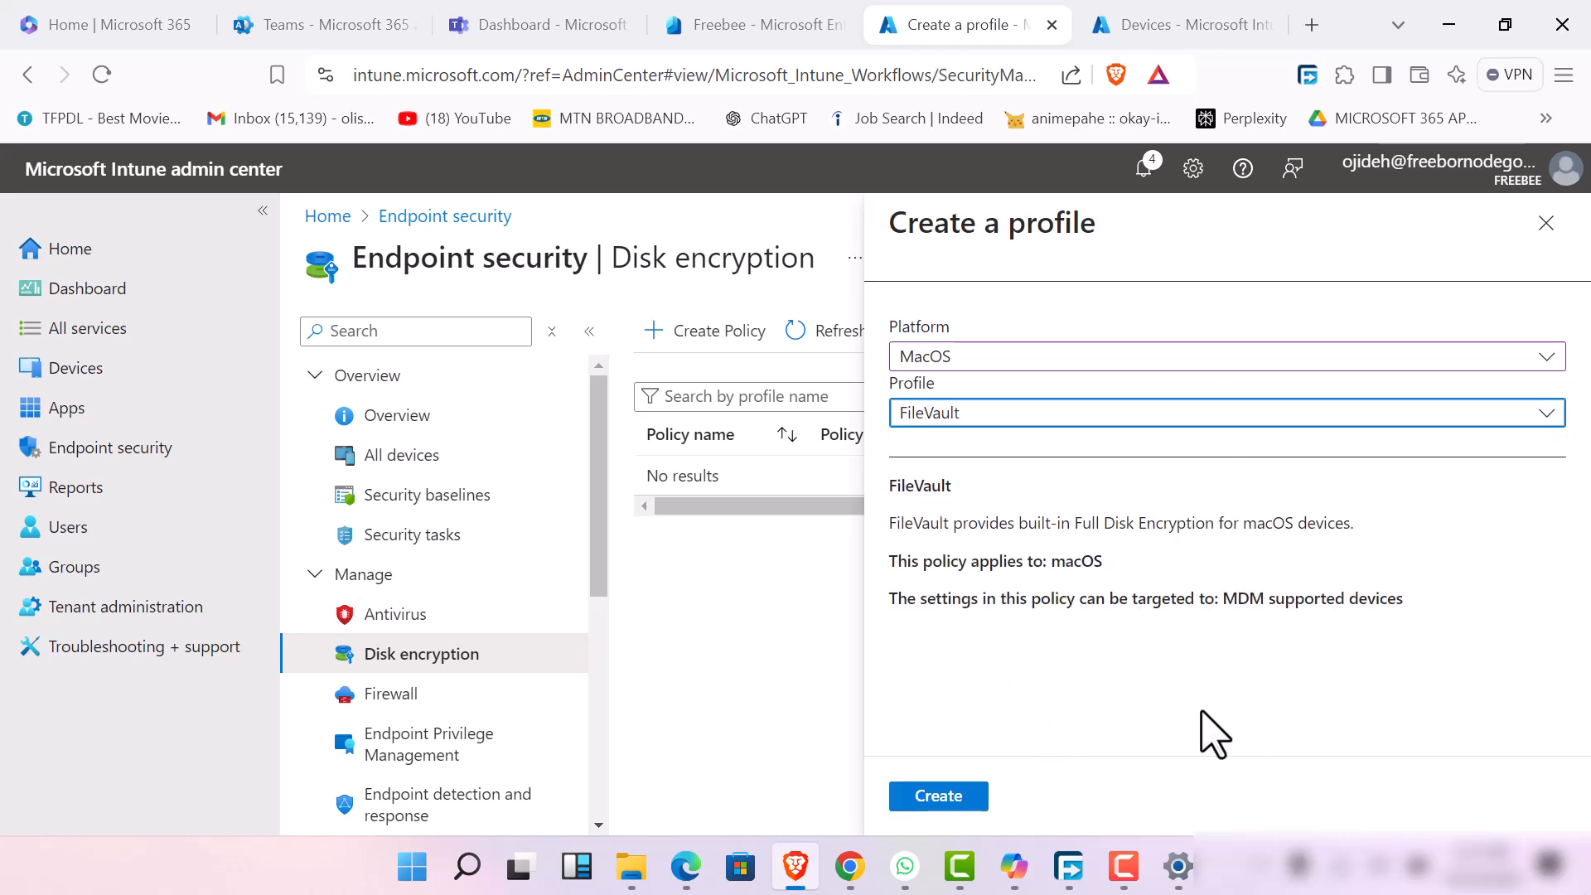
left_click(963, 800)
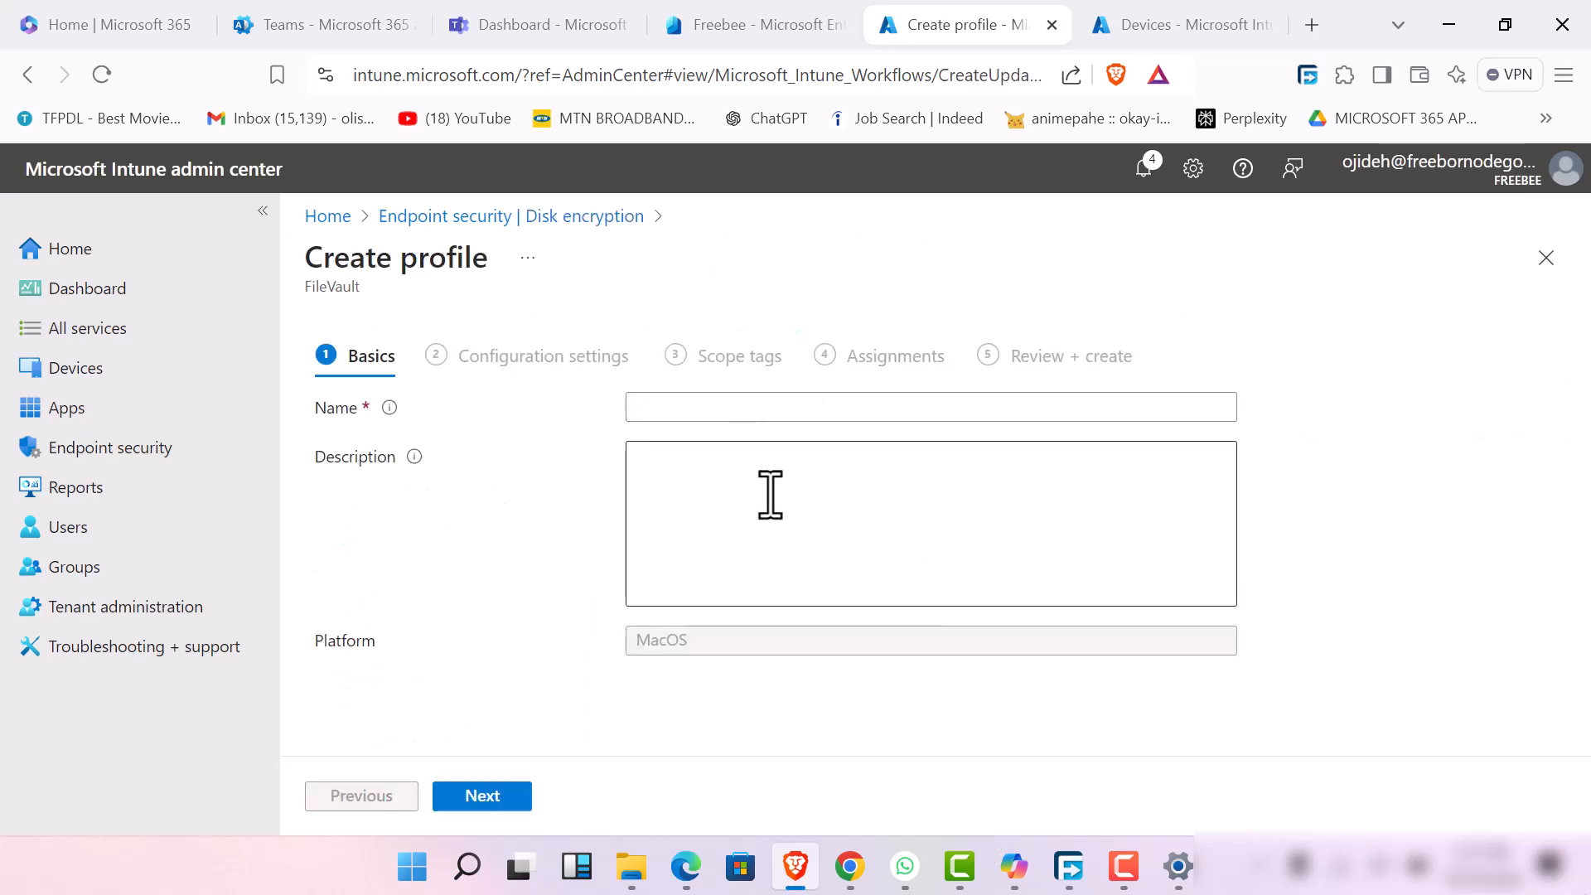
Name the FileVault profile "macos users endpoint security in techsup"
left_click(752, 411)
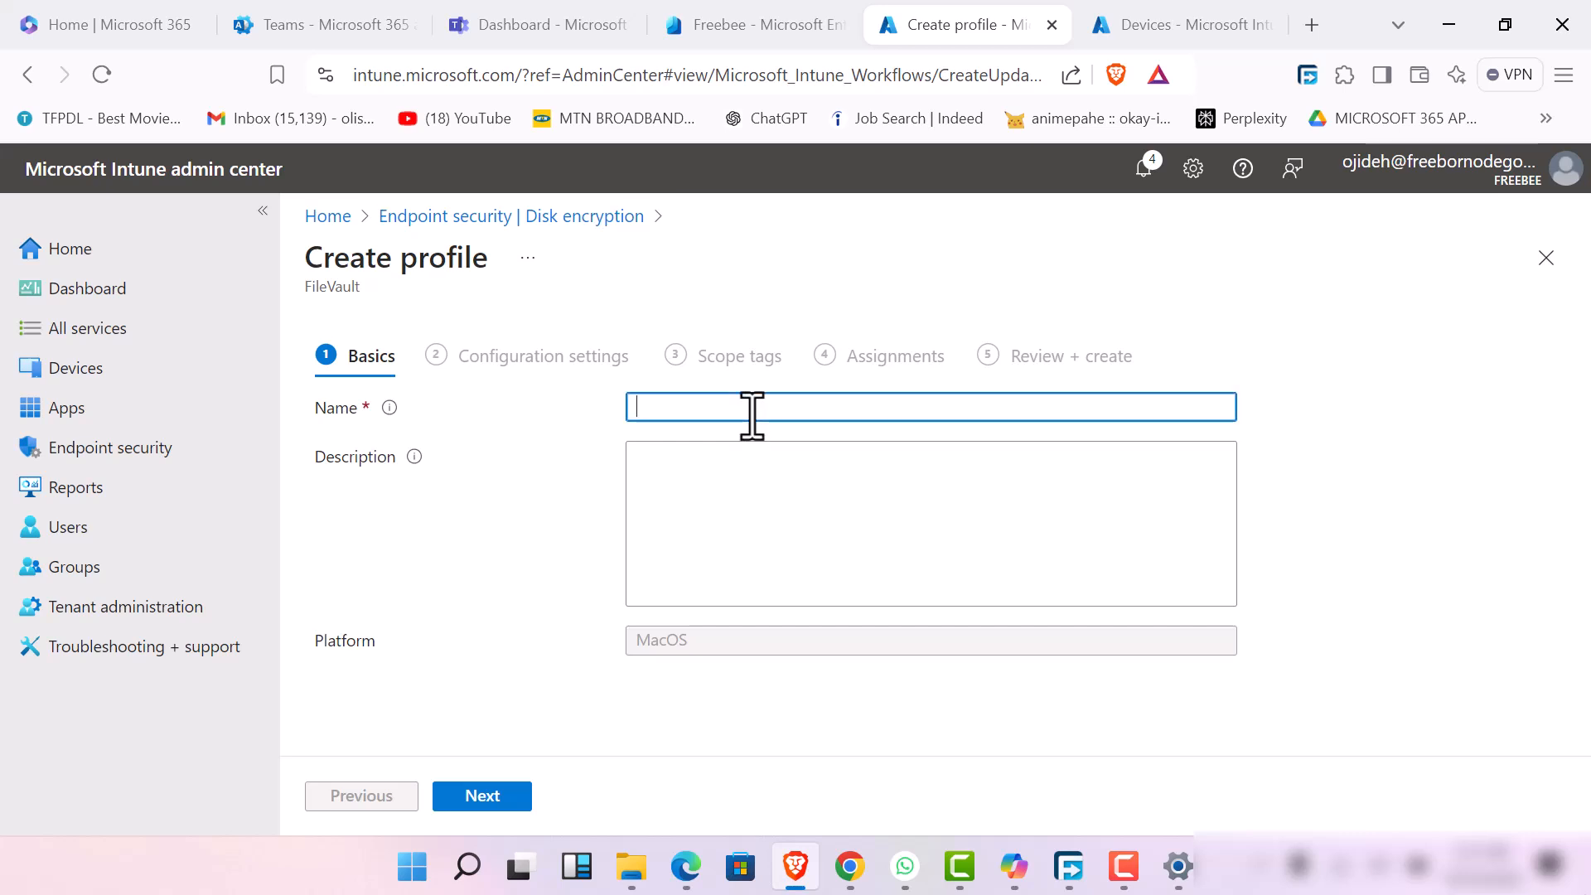
type("maco")
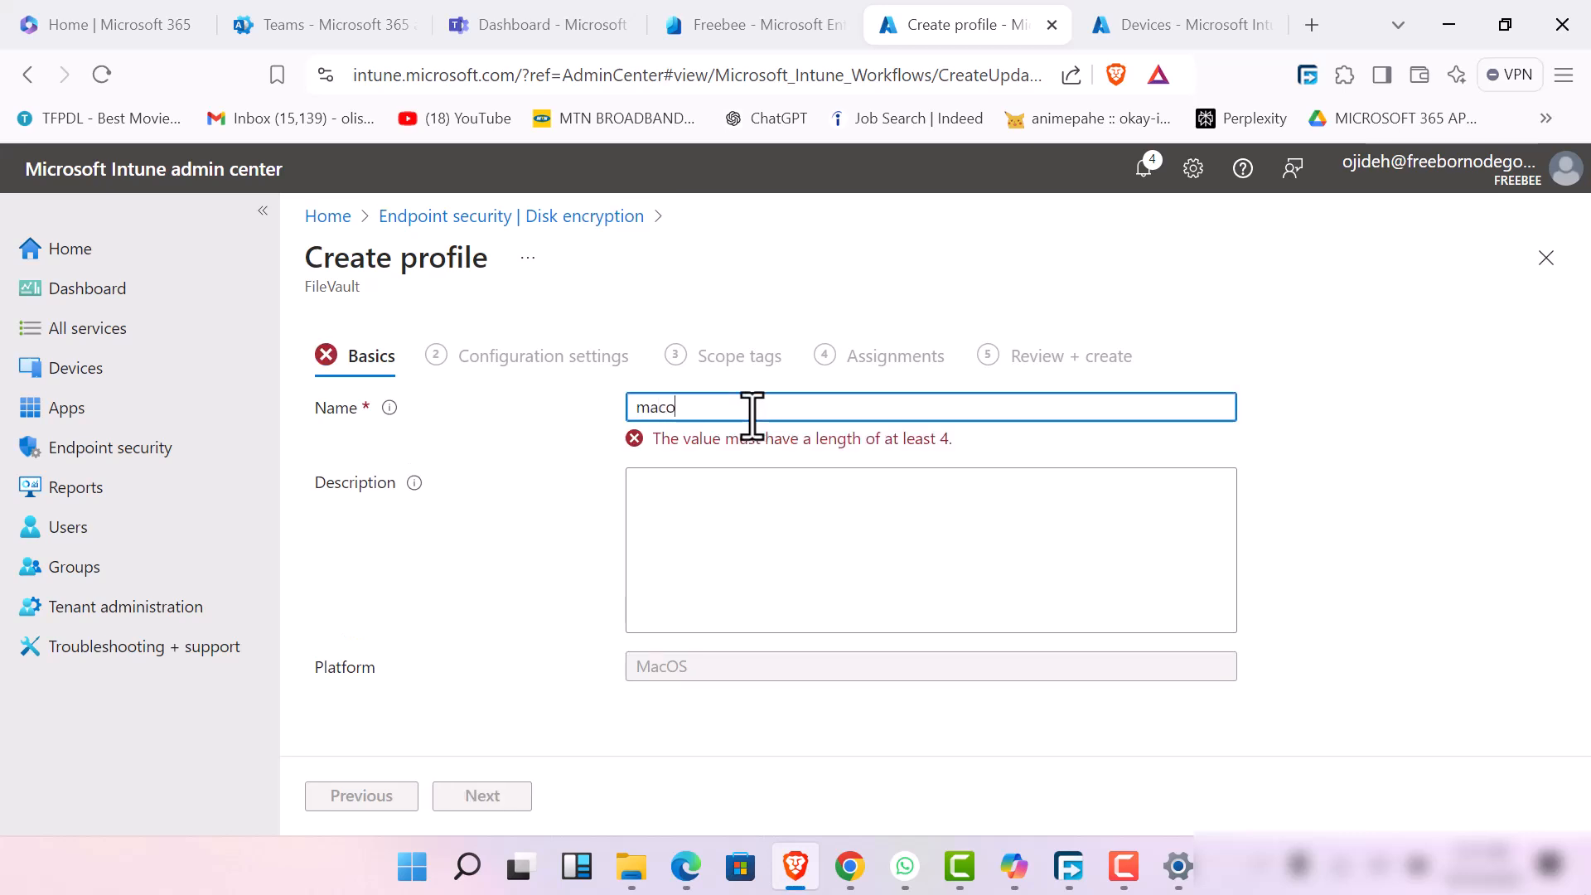
type("s users e")
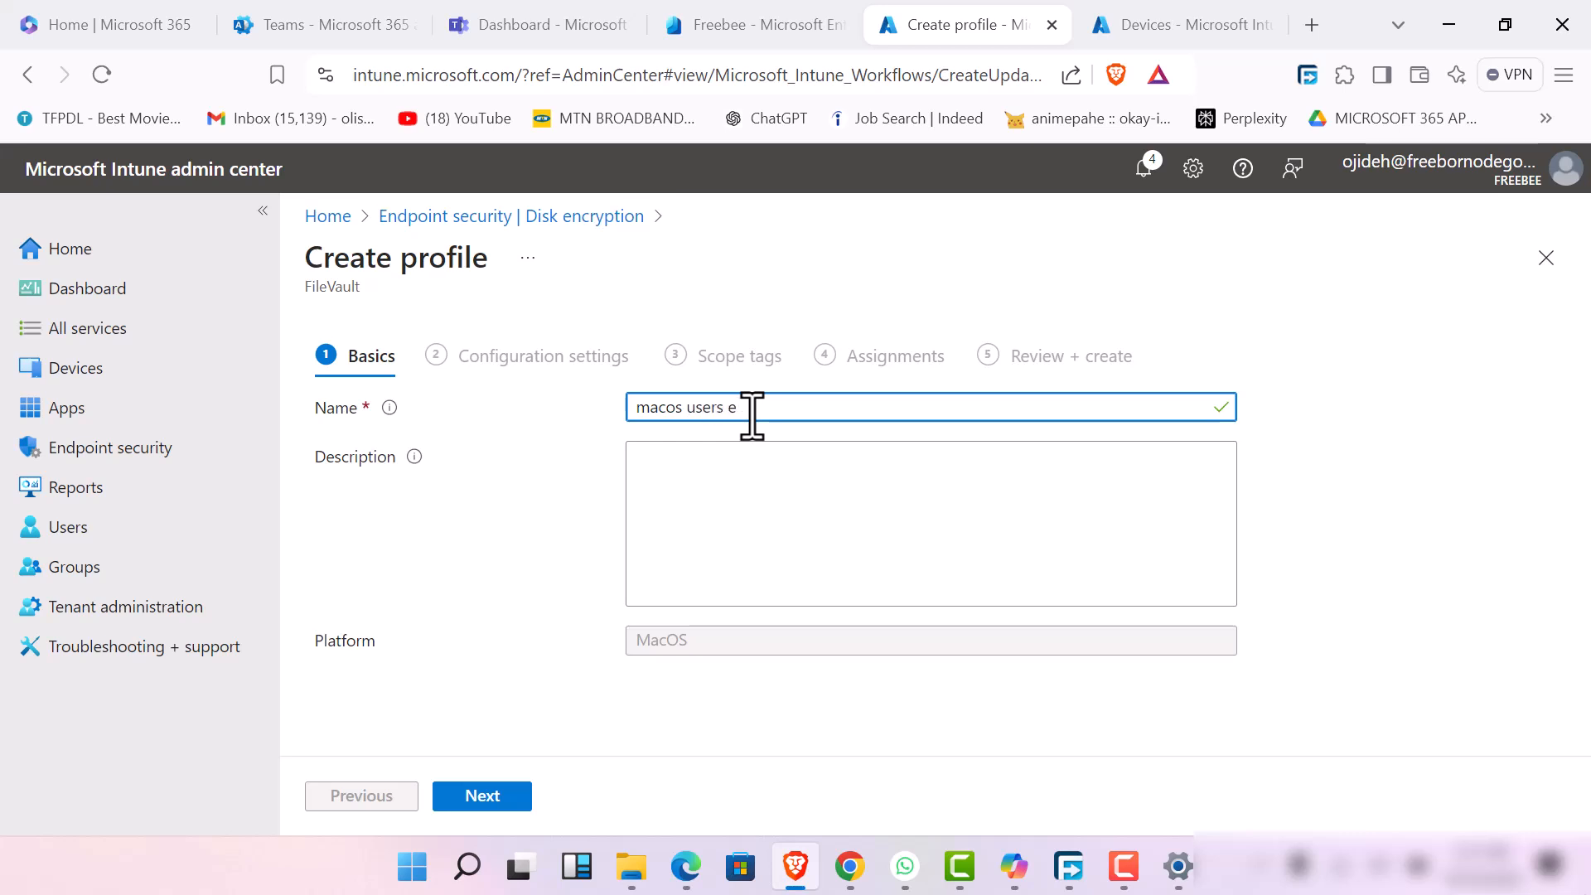
type("ndpoint security in techsup")
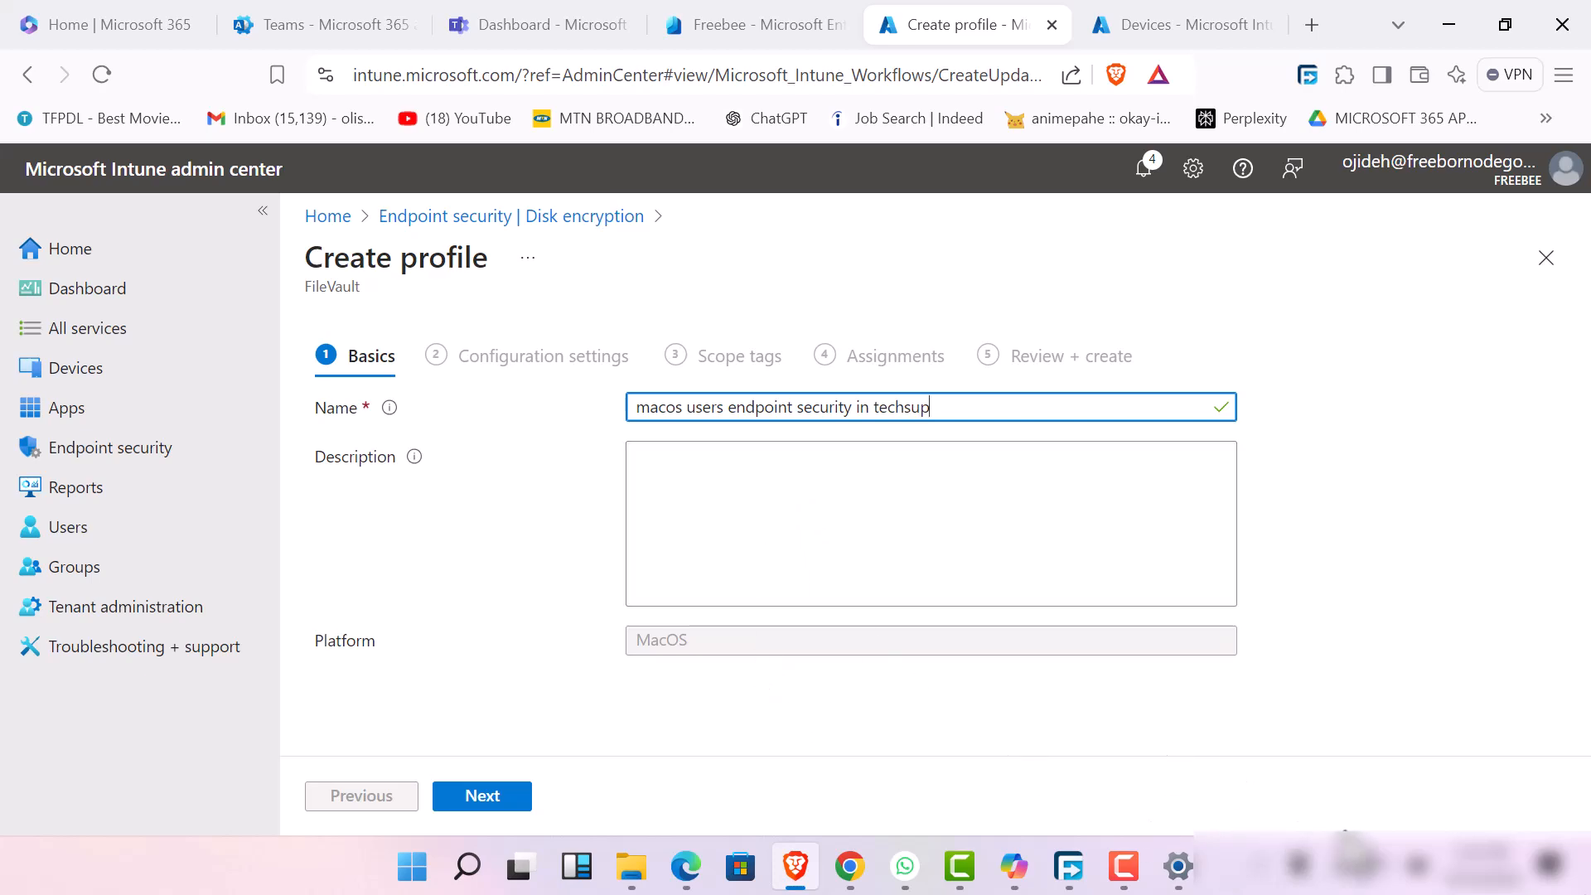
left_click(430, 876)
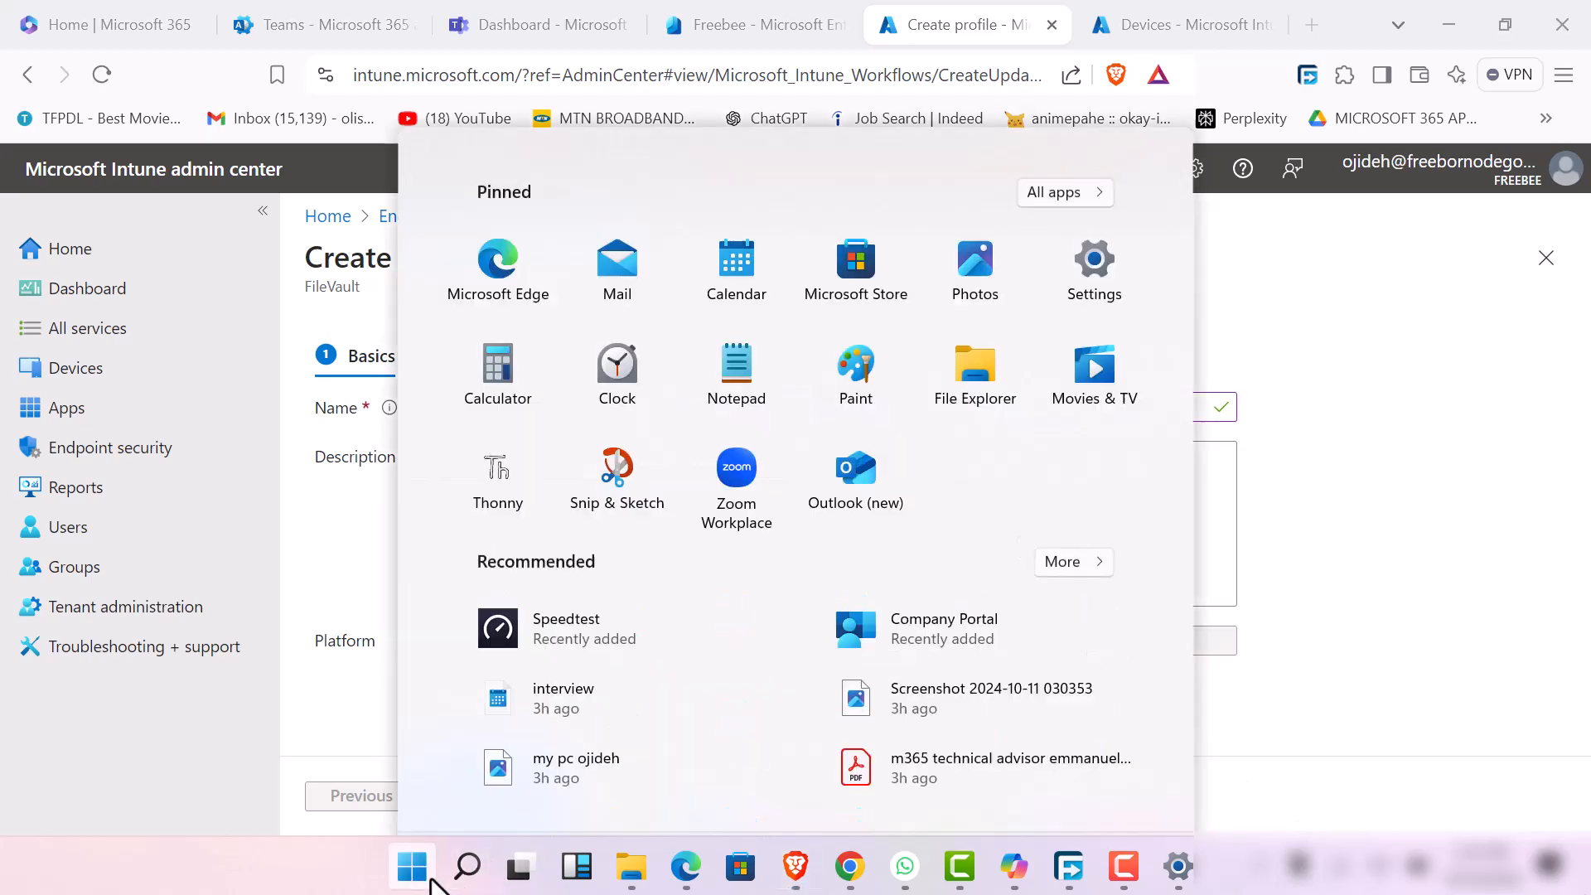
left_click(1396, 468)
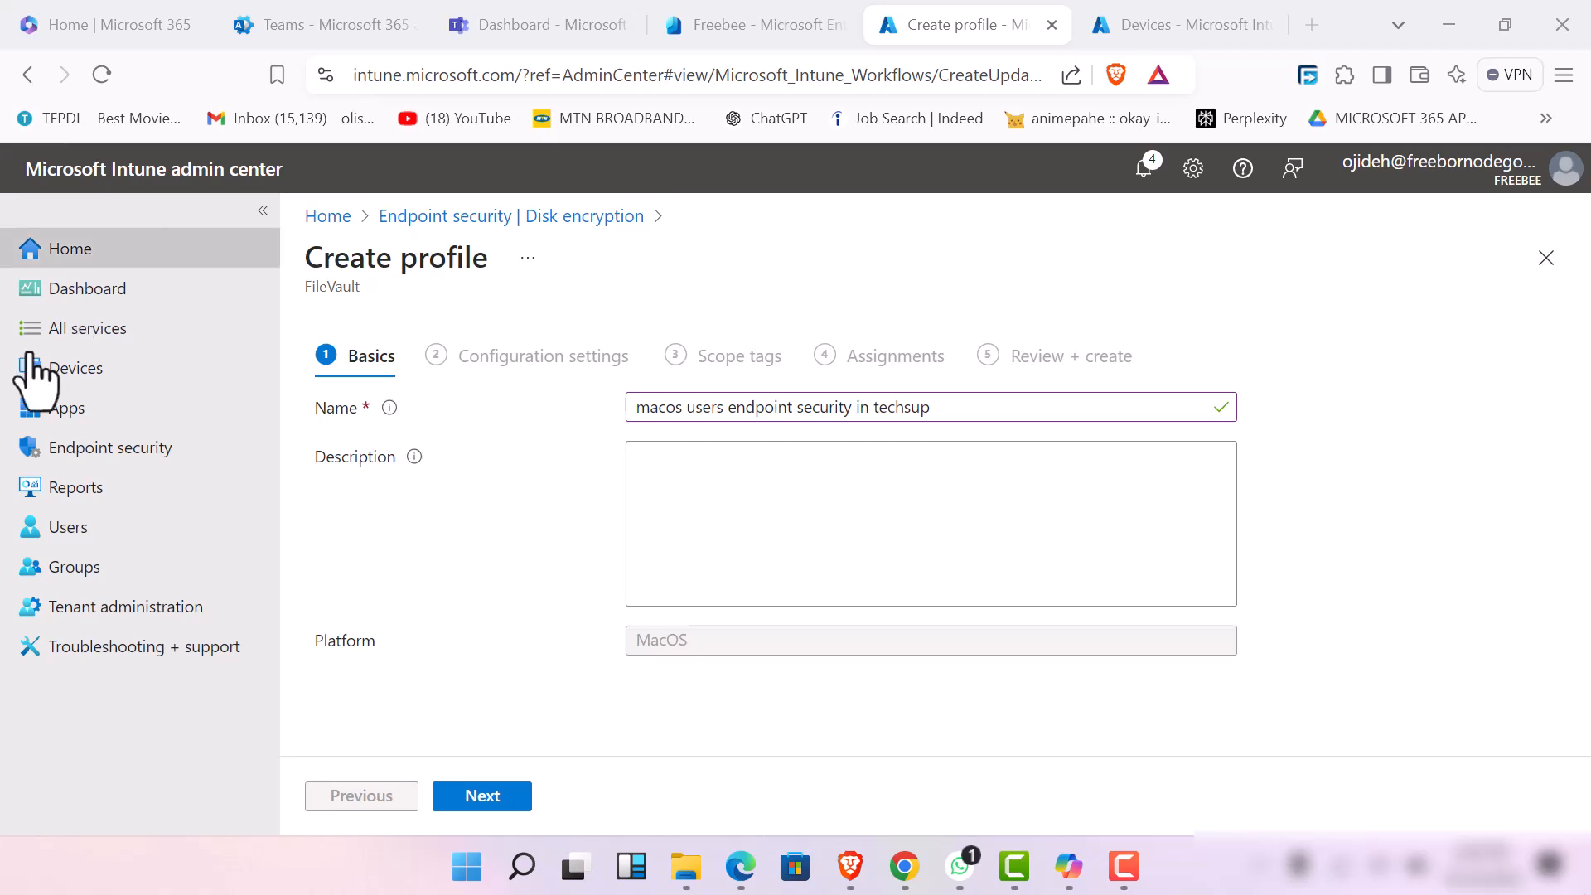
Describe the profile as "this is a security policy by admin" and advance to the configuration settings
left_click(666, 460)
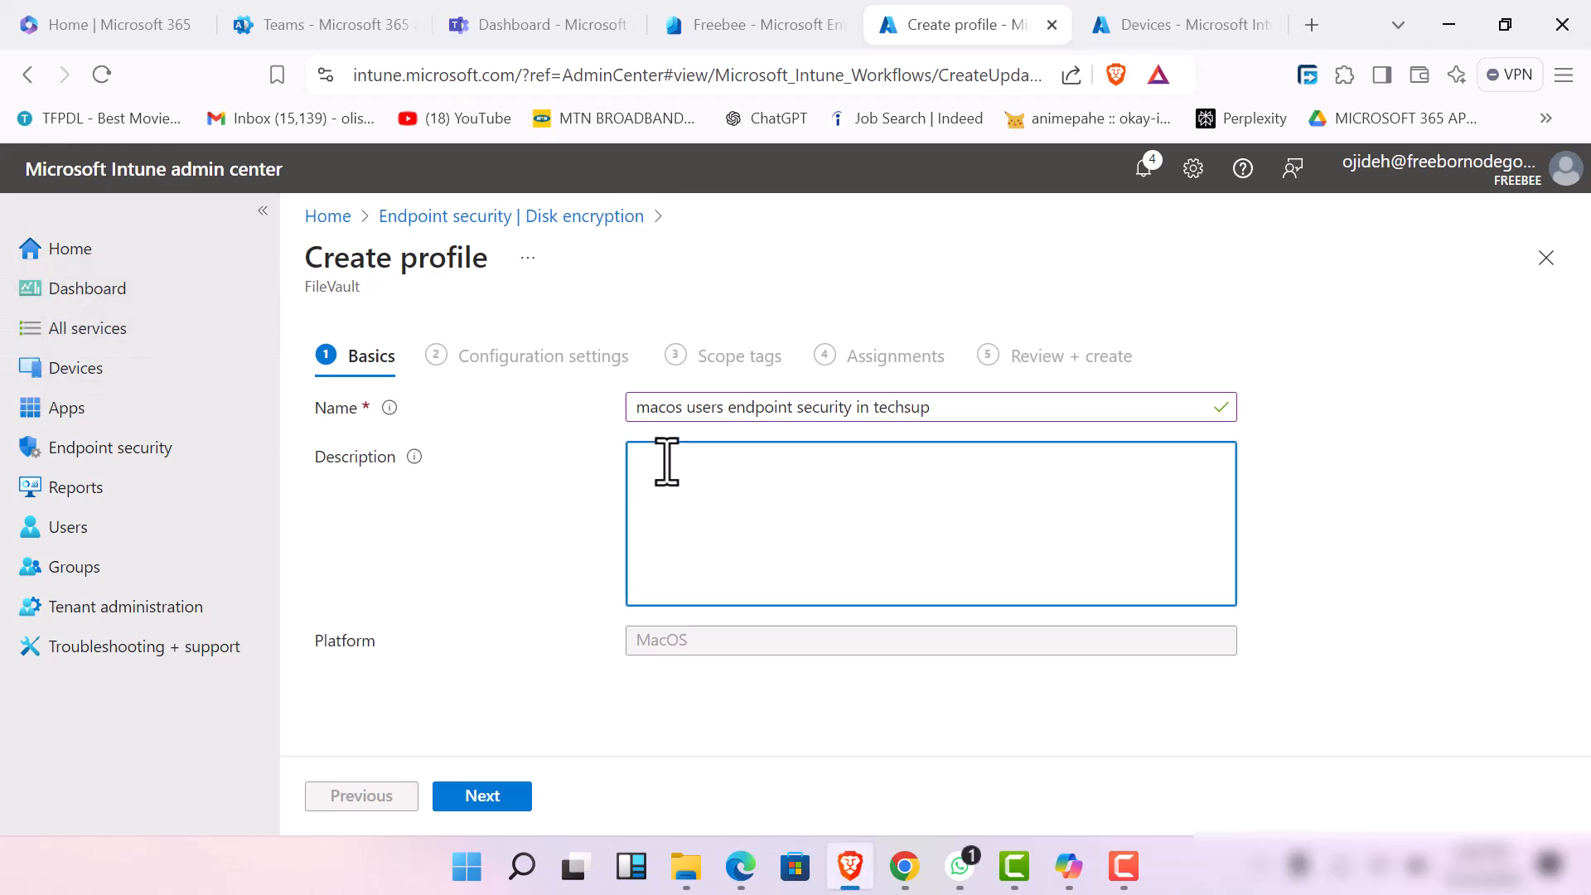
type("this is a security p")
type("oilicy by admio")
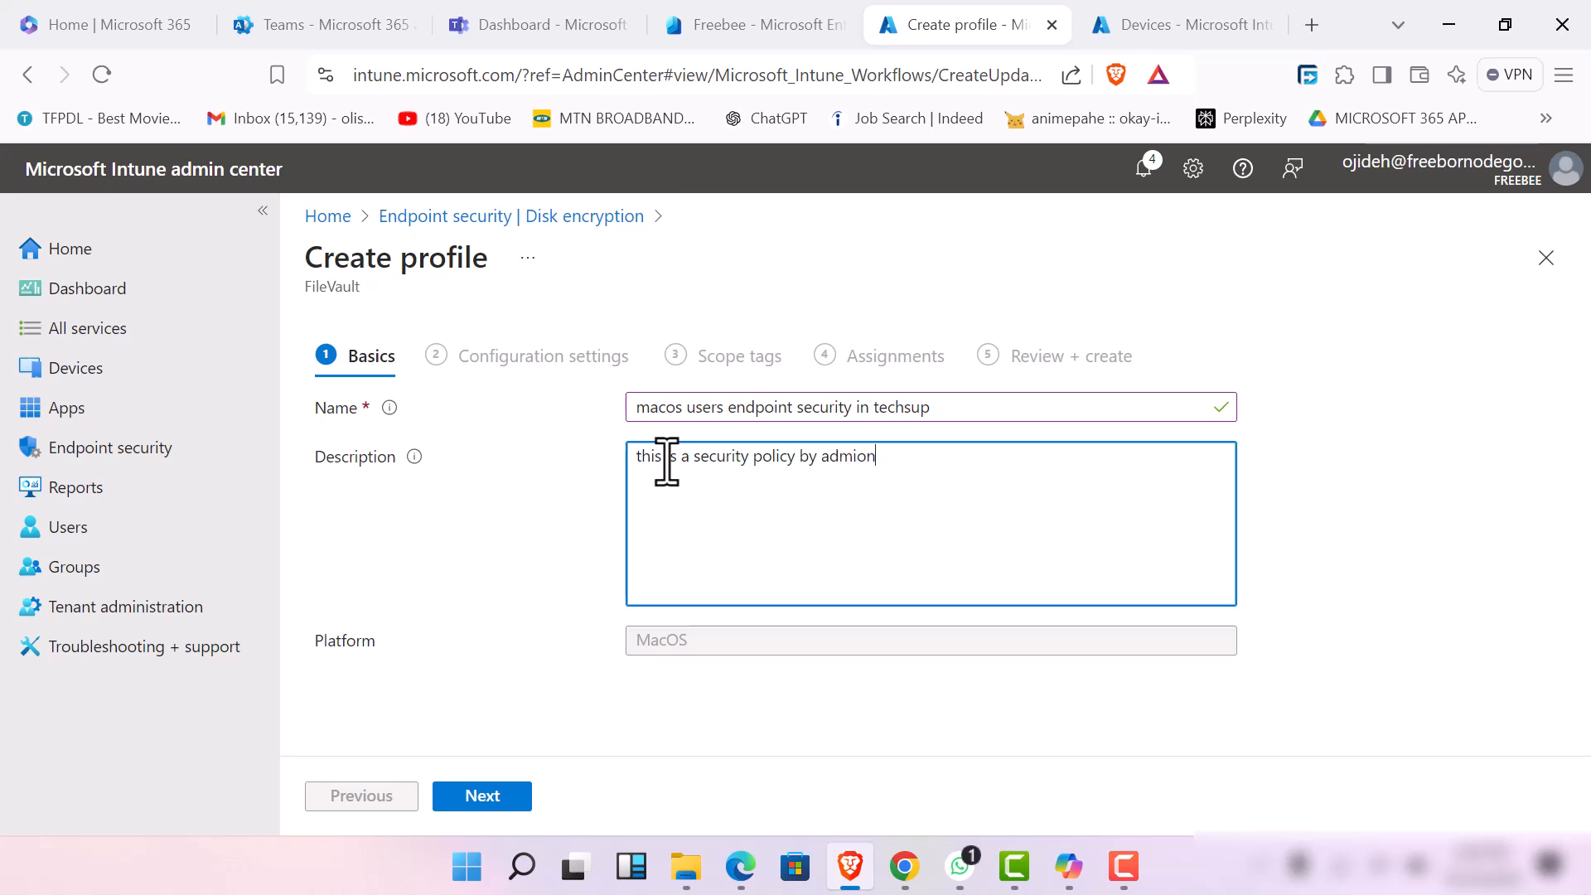
type("nuel")
left_click(519, 793)
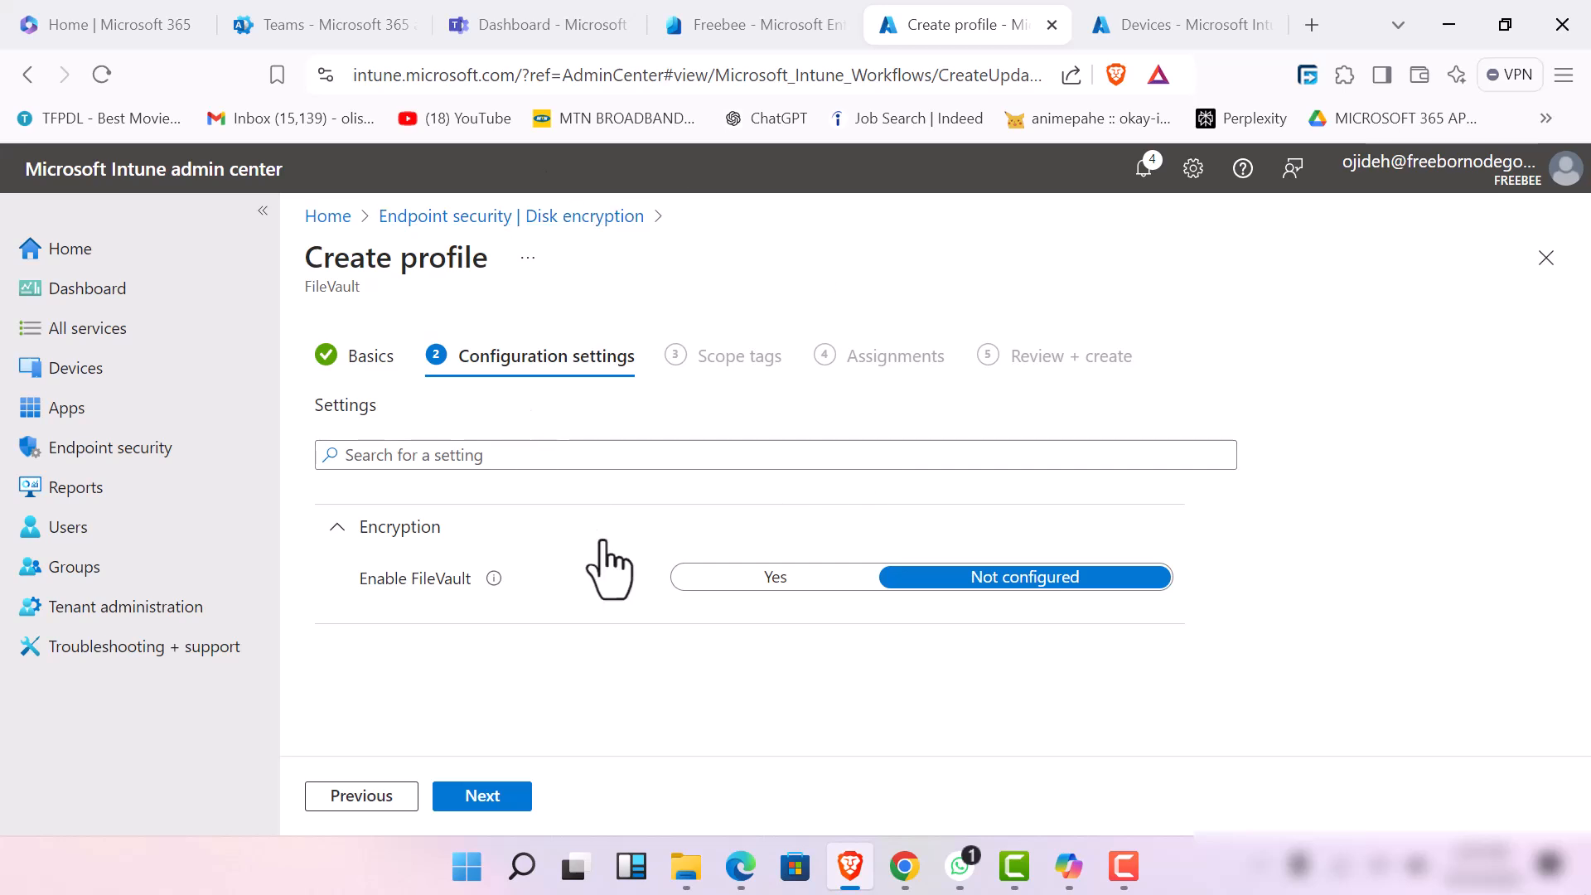
left_click(759, 585)
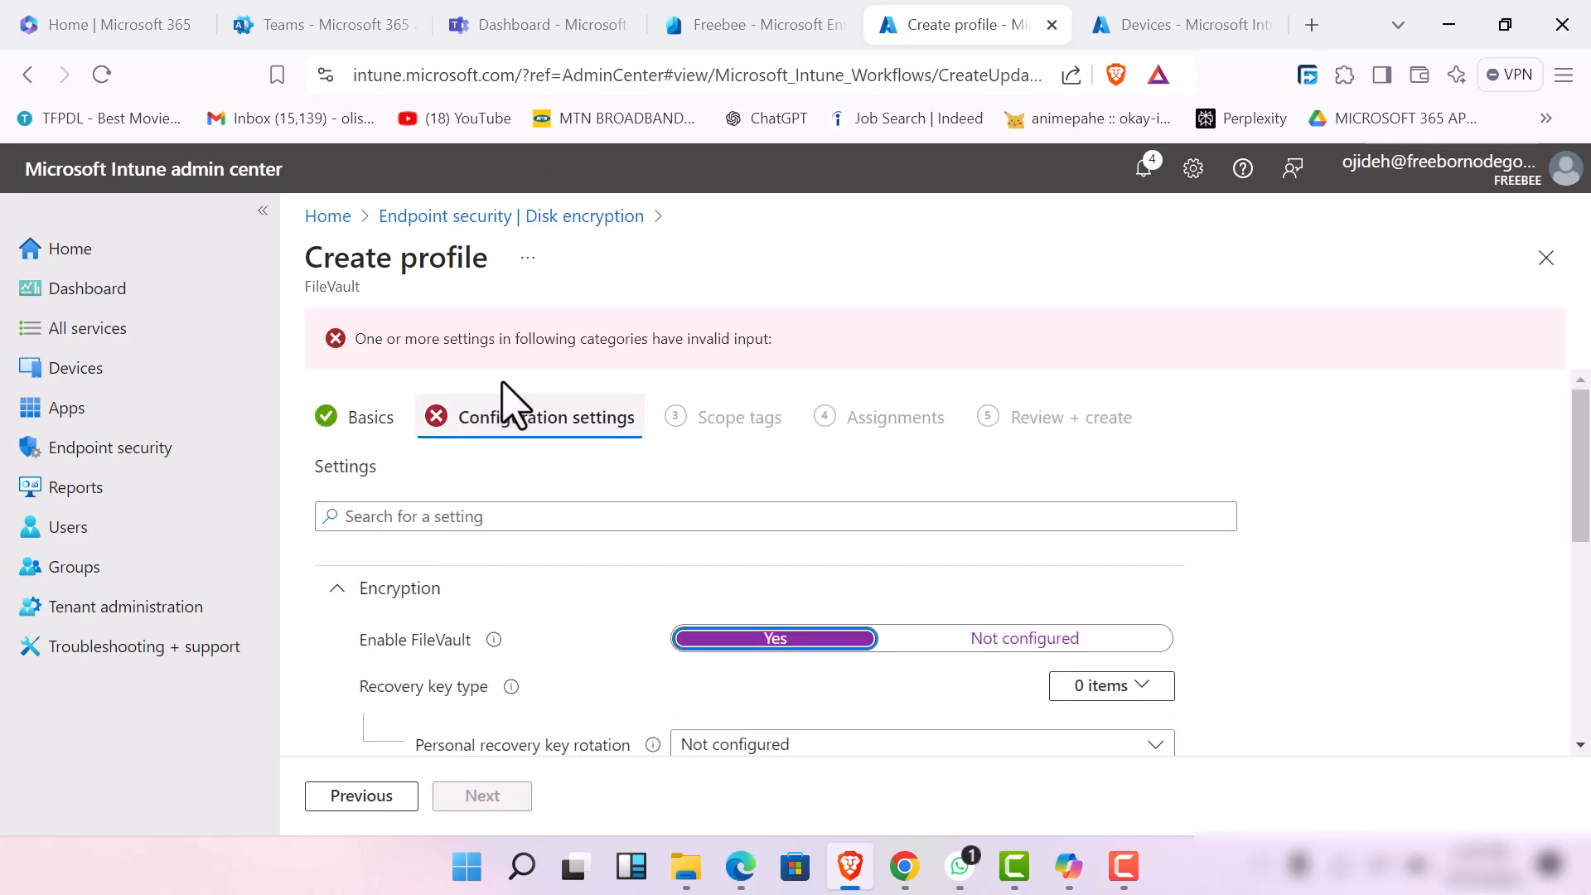
left_click(970, 642)
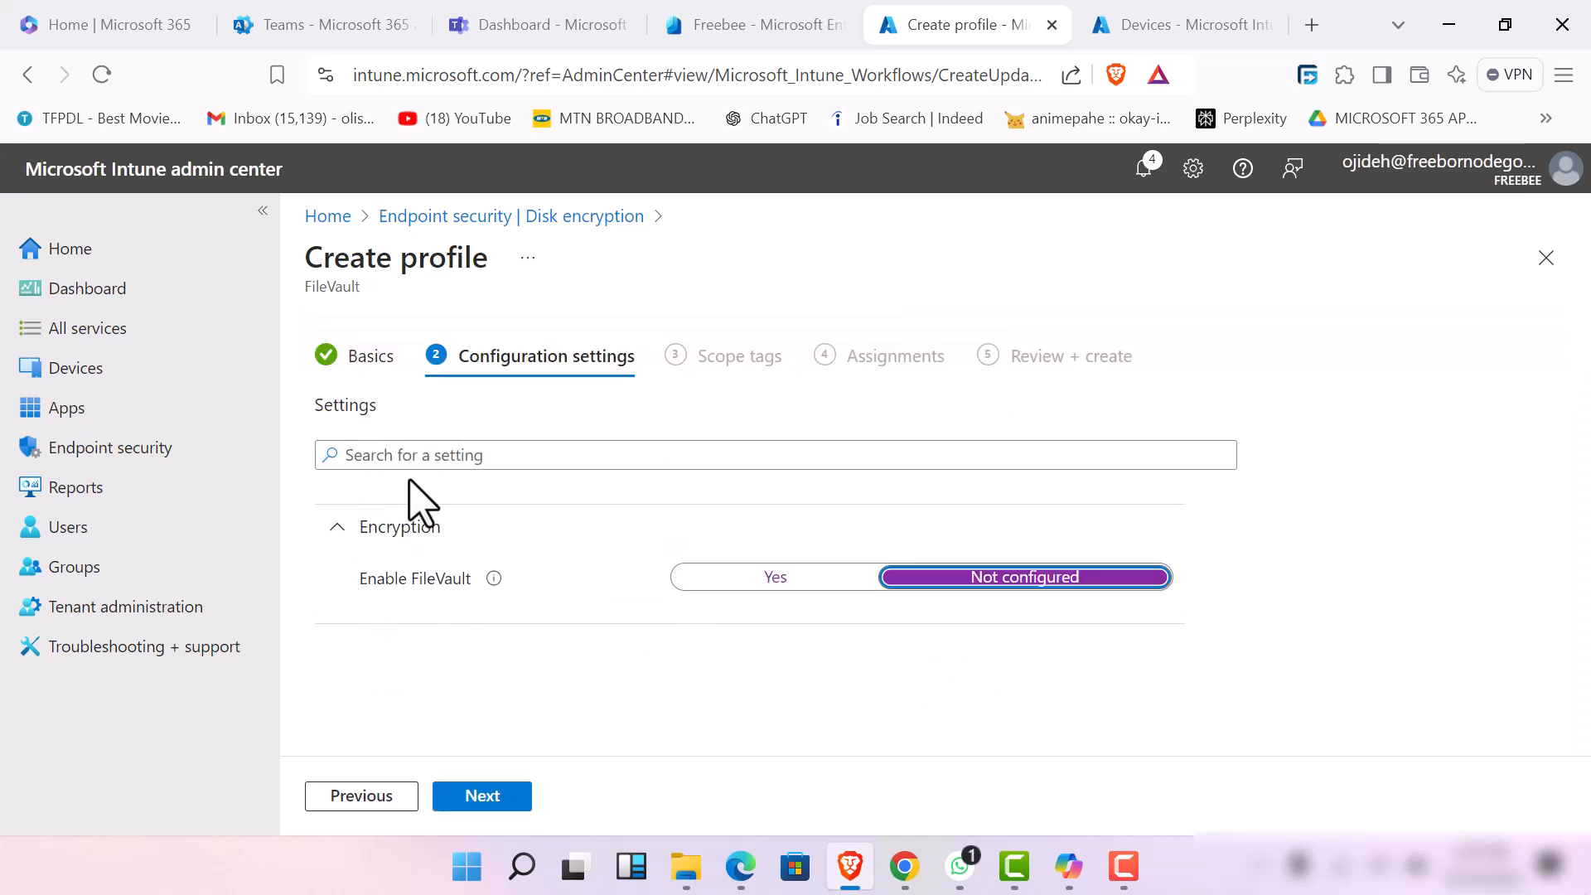
left_click(601, 460)
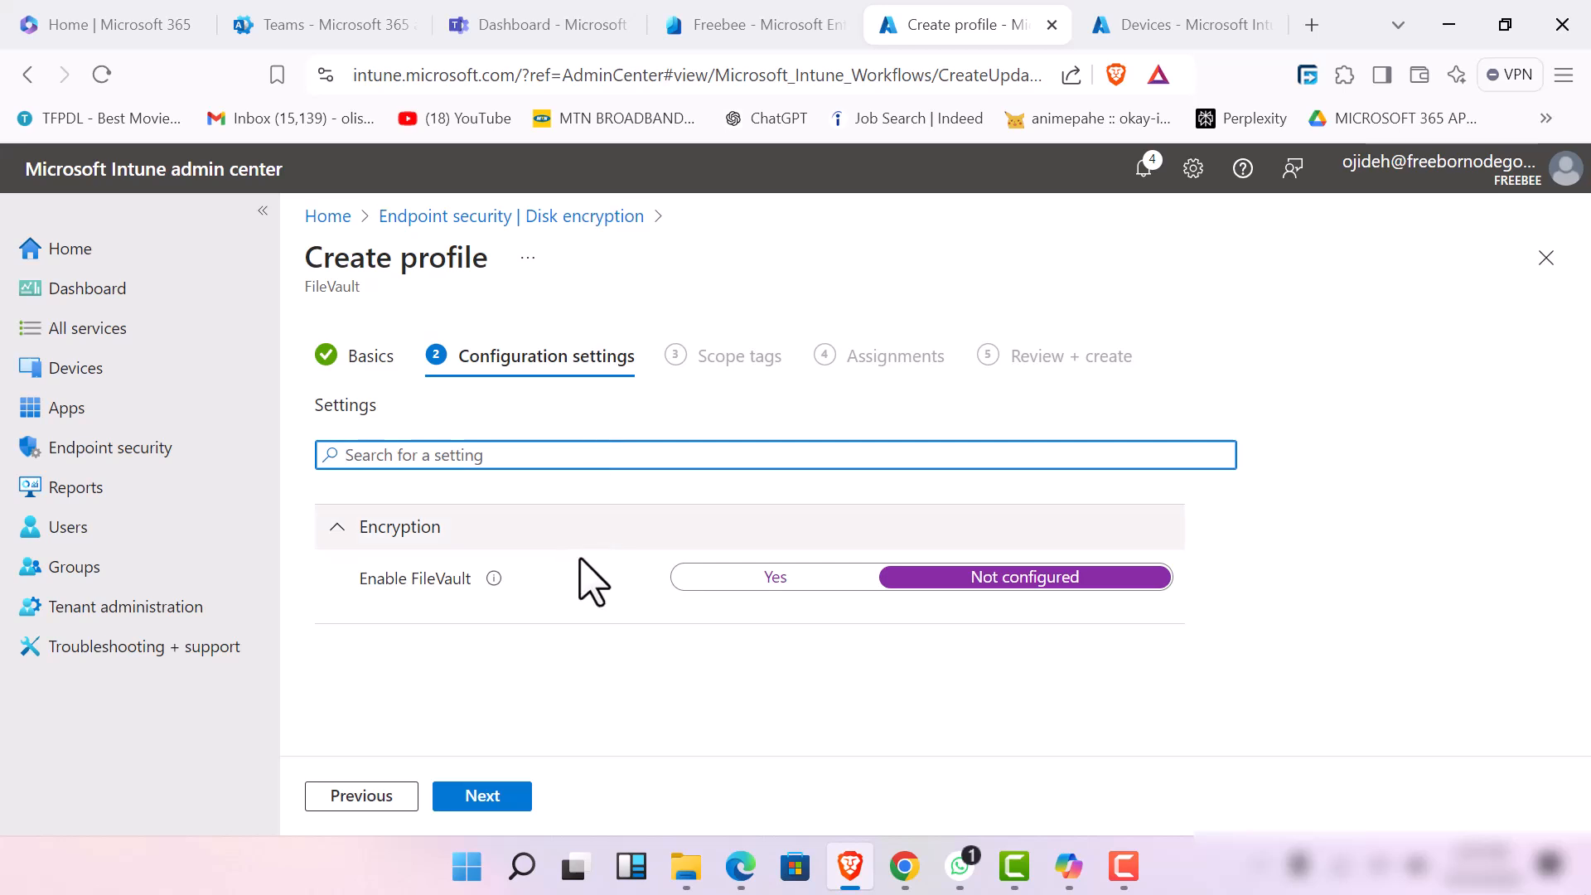
left_click(743, 615)
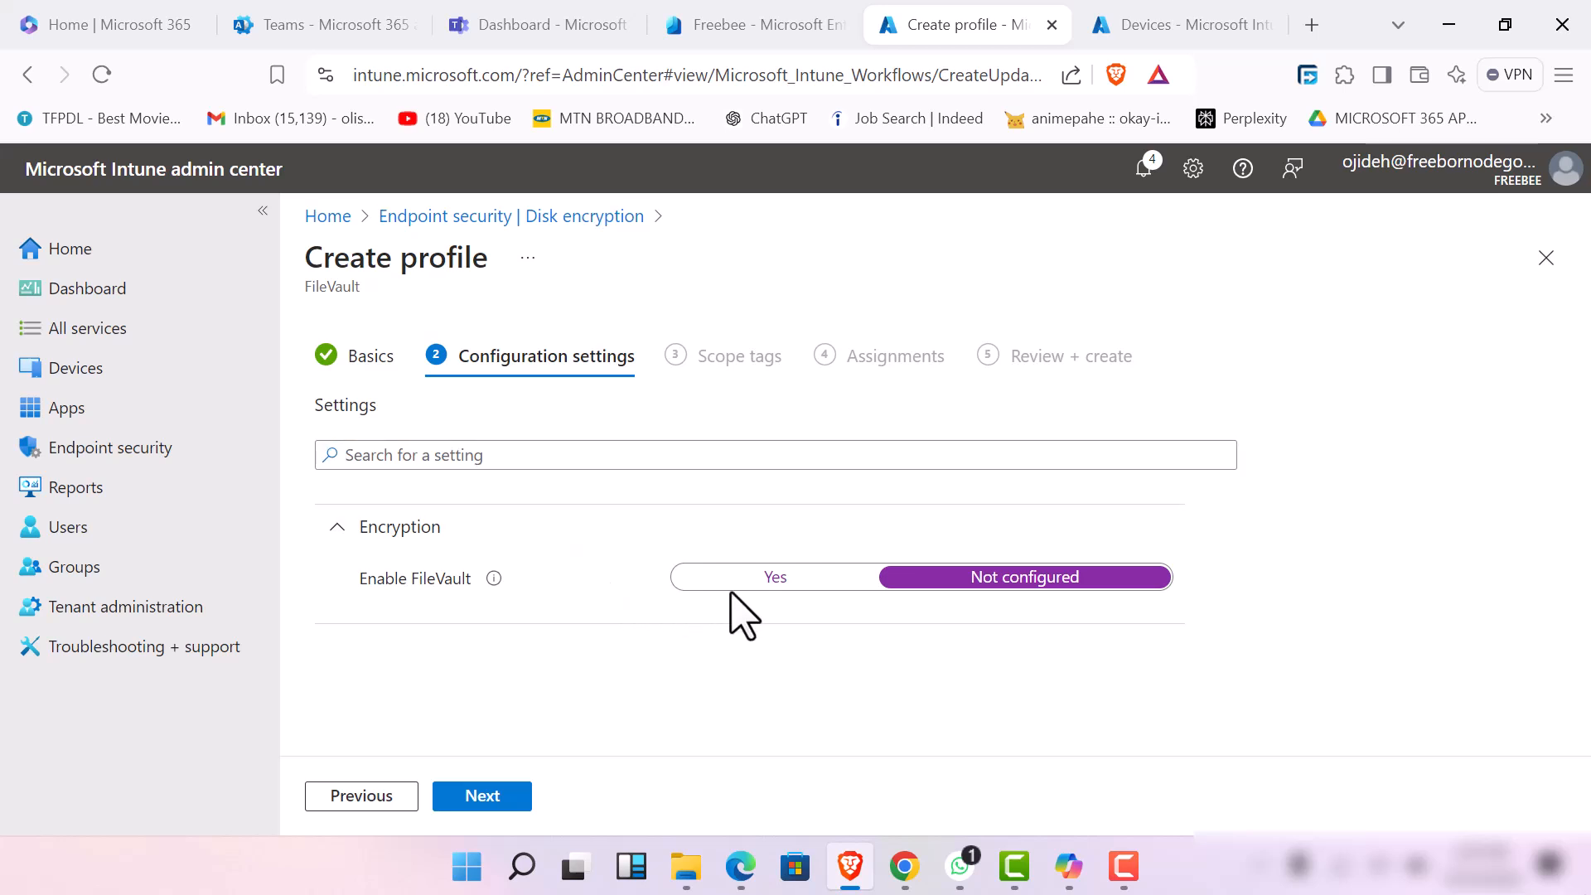
Enable FileVault in the encryption settings and set the personal recovery key rotation to 1 month
left_click(740, 598)
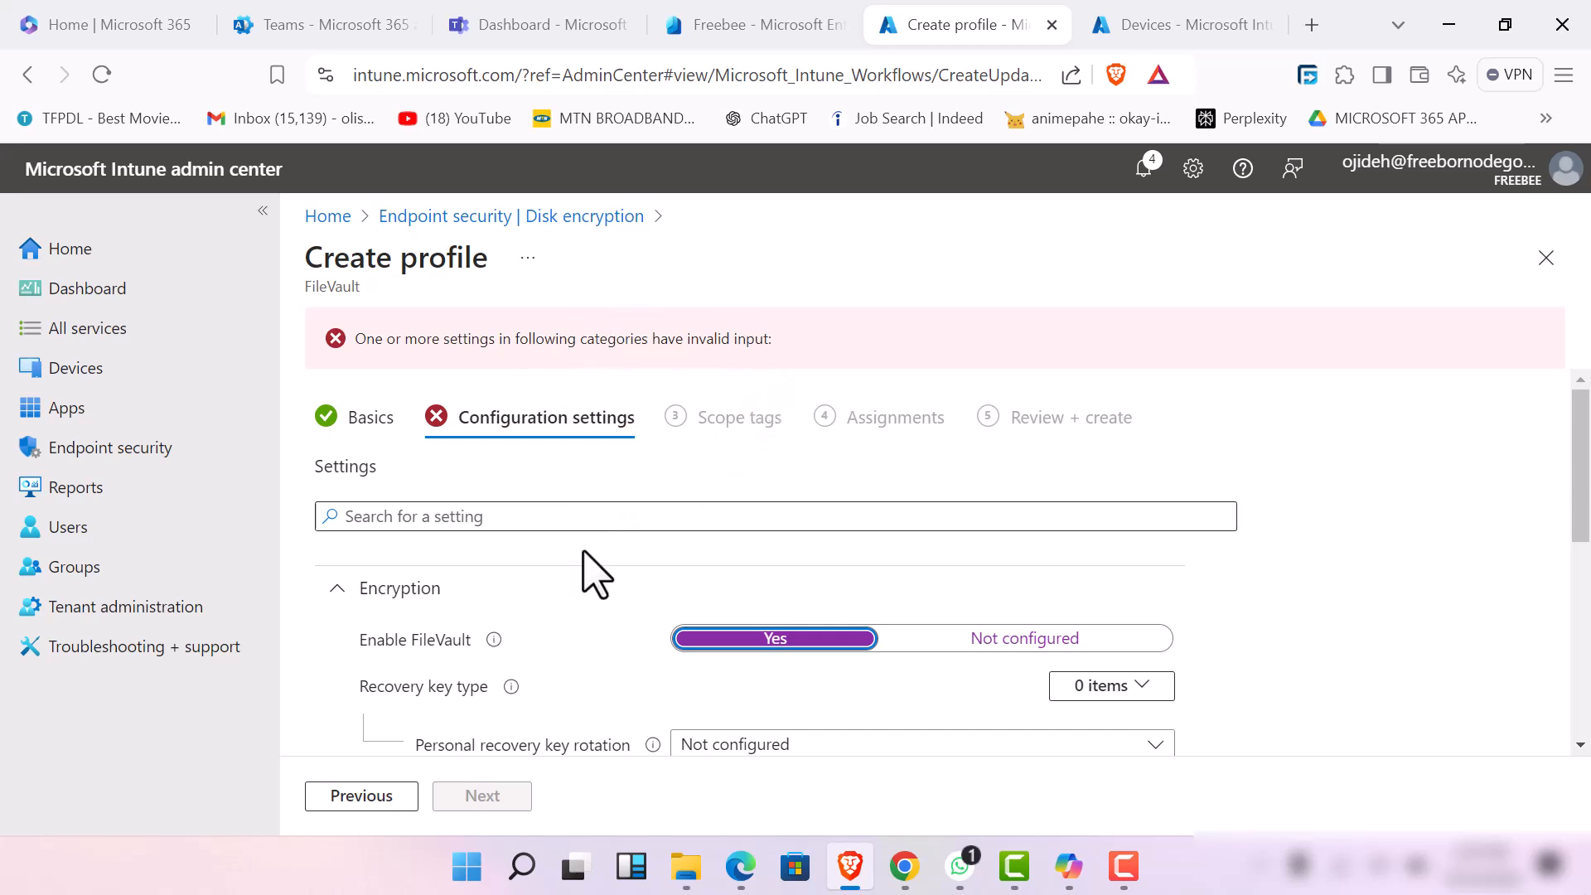
scroll(611, 654, "down", 5)
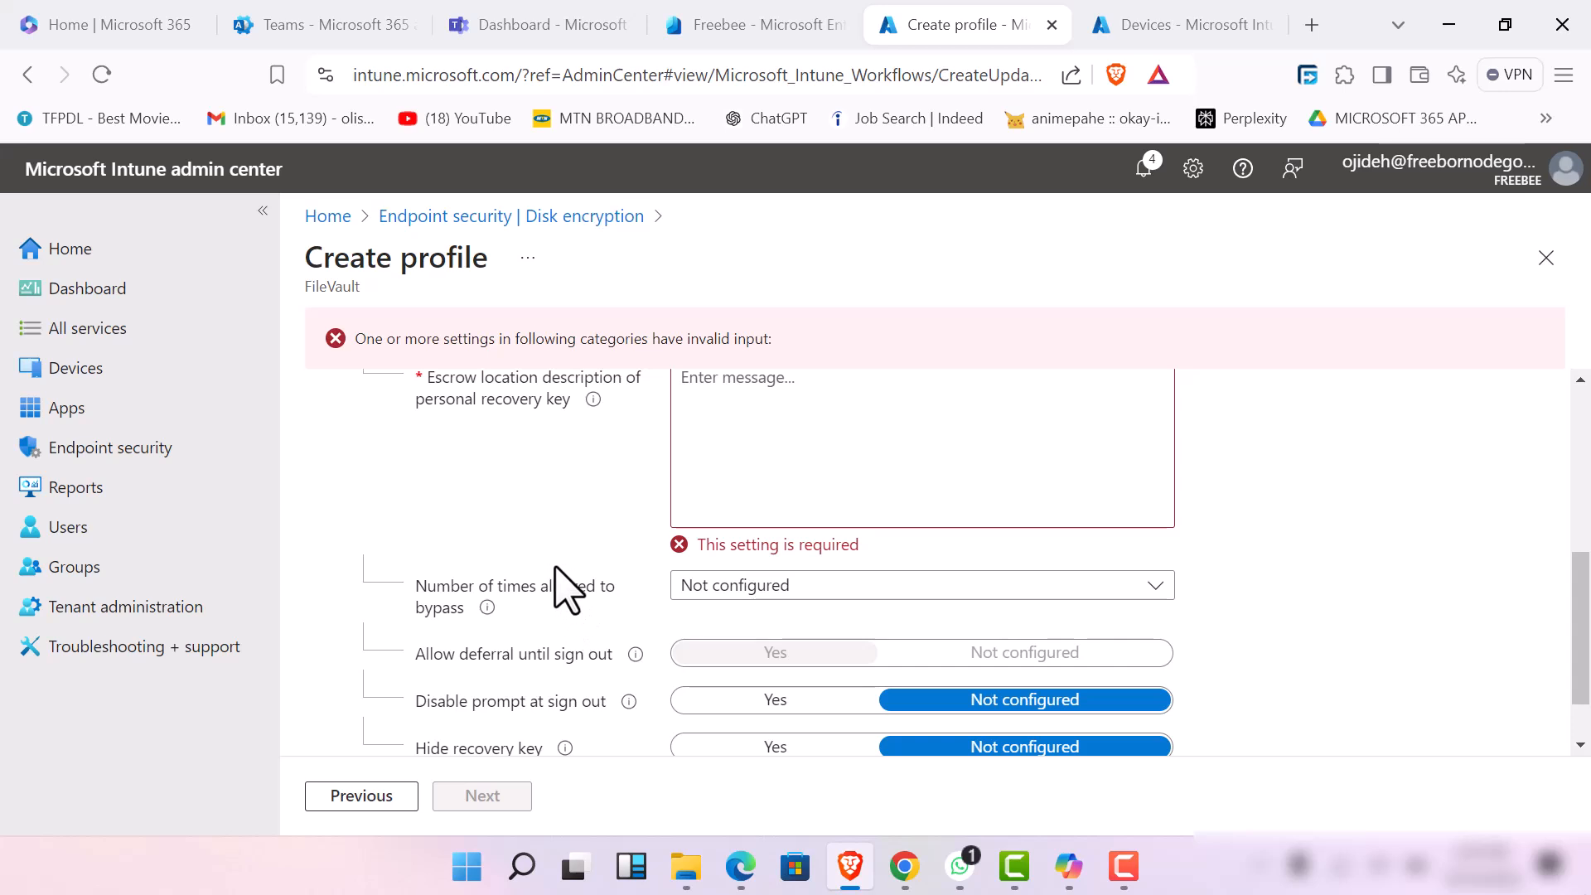
scroll(561, 580, "up", 3)
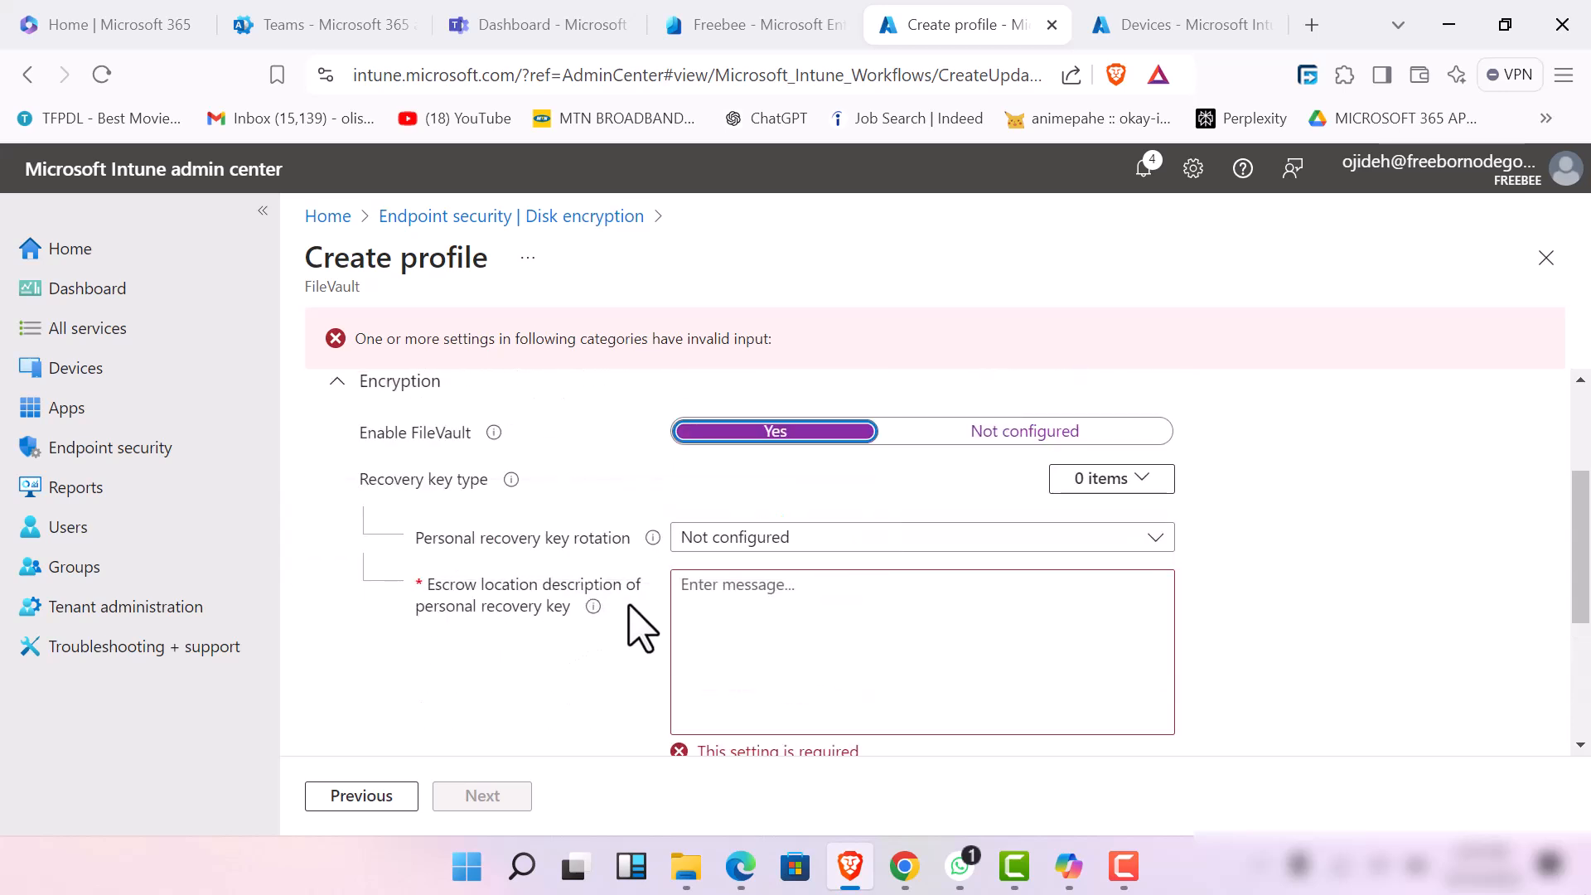
left_click(909, 537)
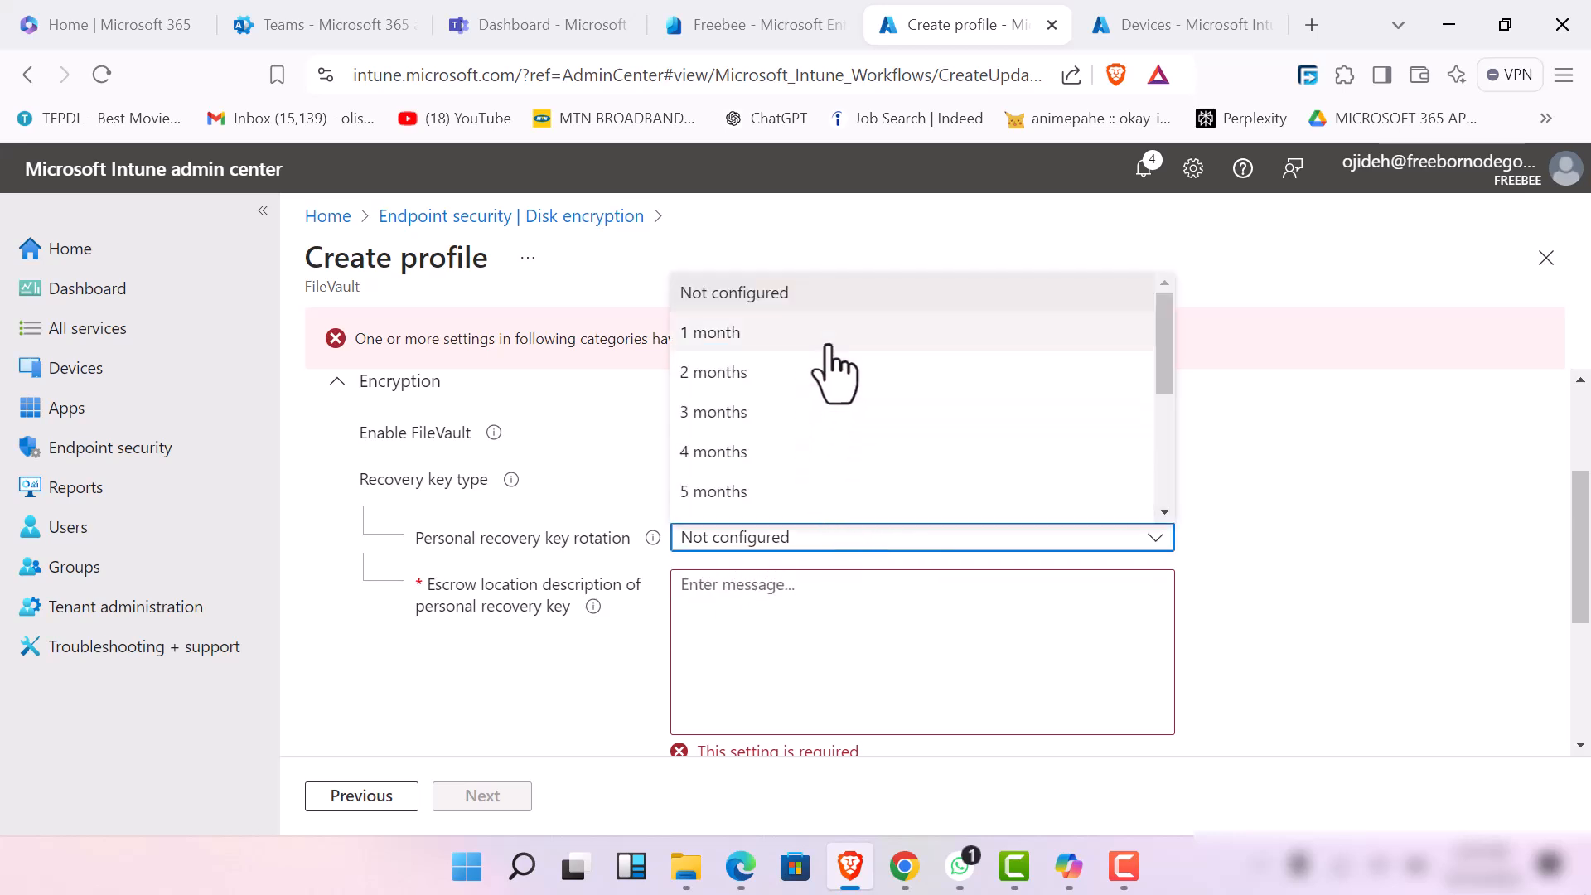
left_click(833, 336)
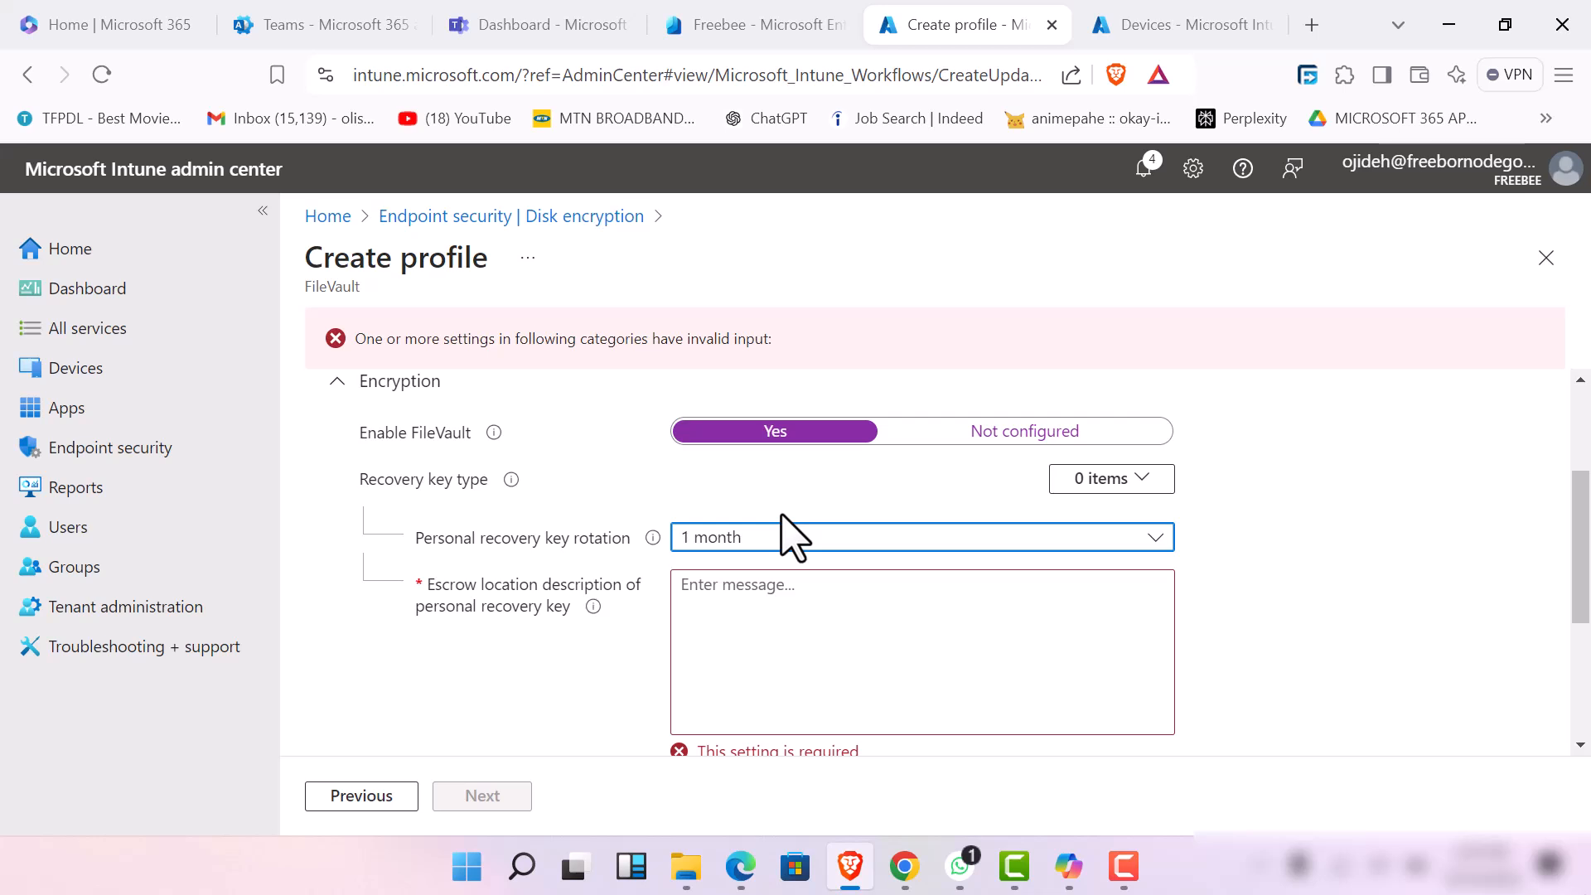
Expand the recovery key type and set both Hide recovery key and Disable prompt at sign out to Yes
left_click(1153, 489)
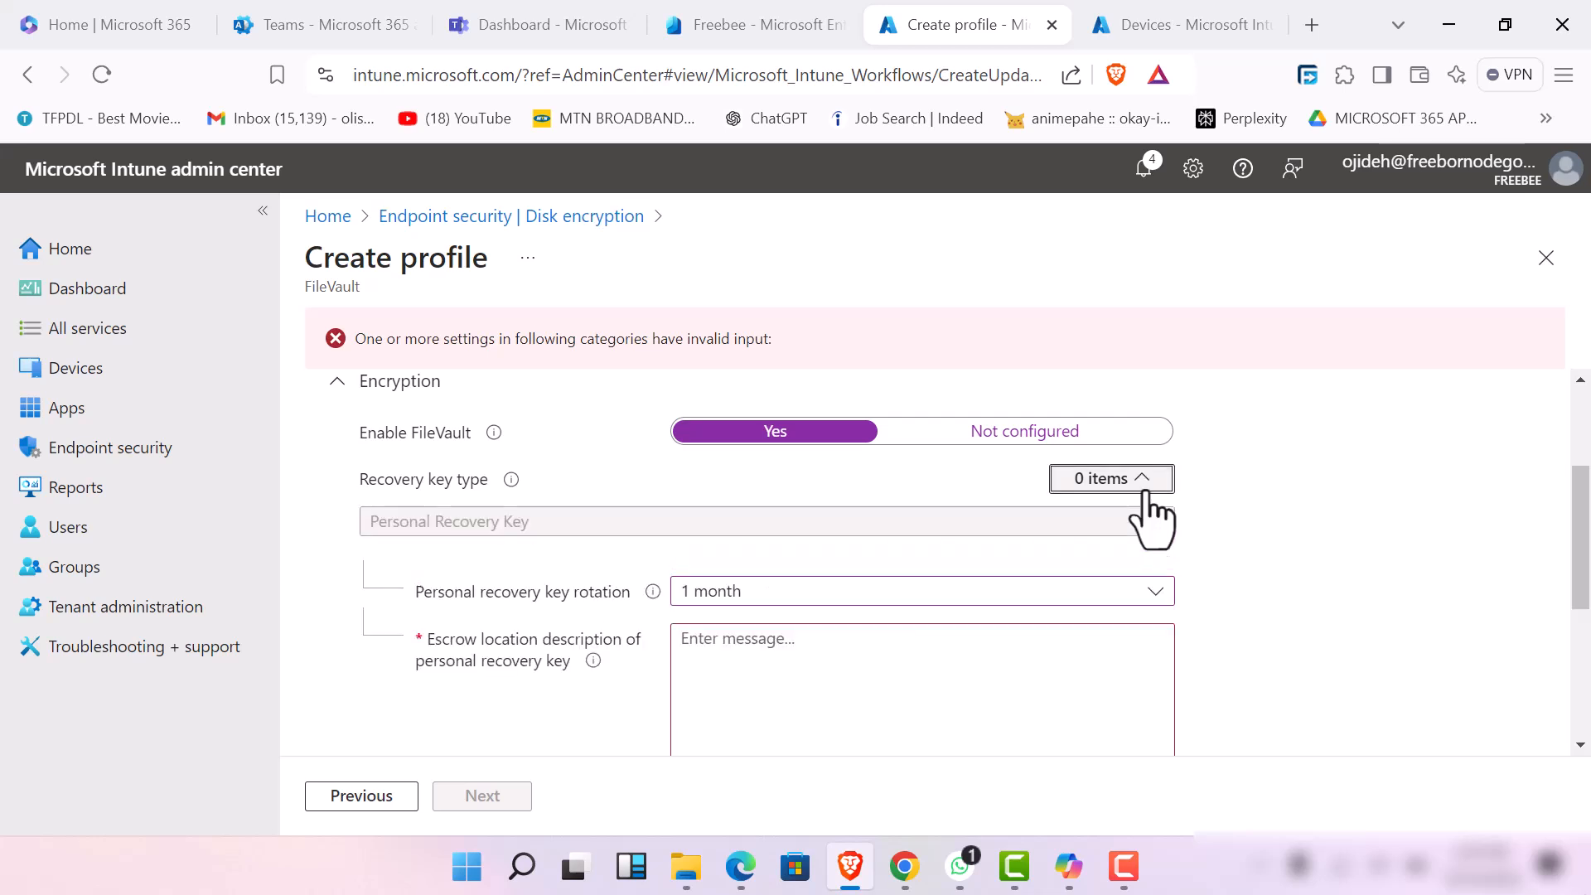
scroll(878, 547, "down", 5)
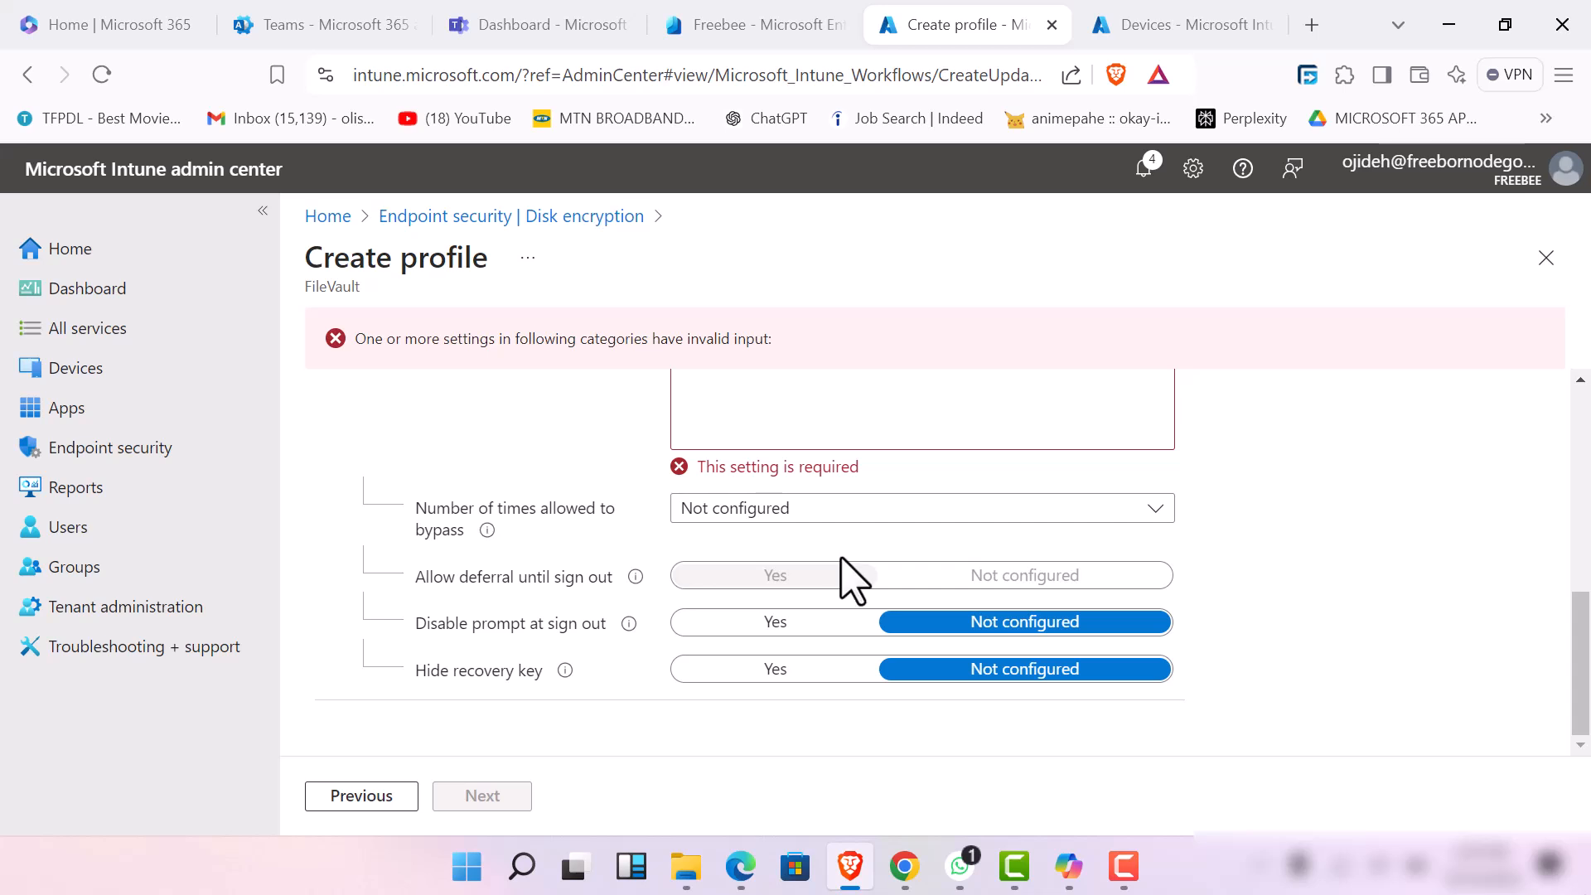
left_click(779, 668)
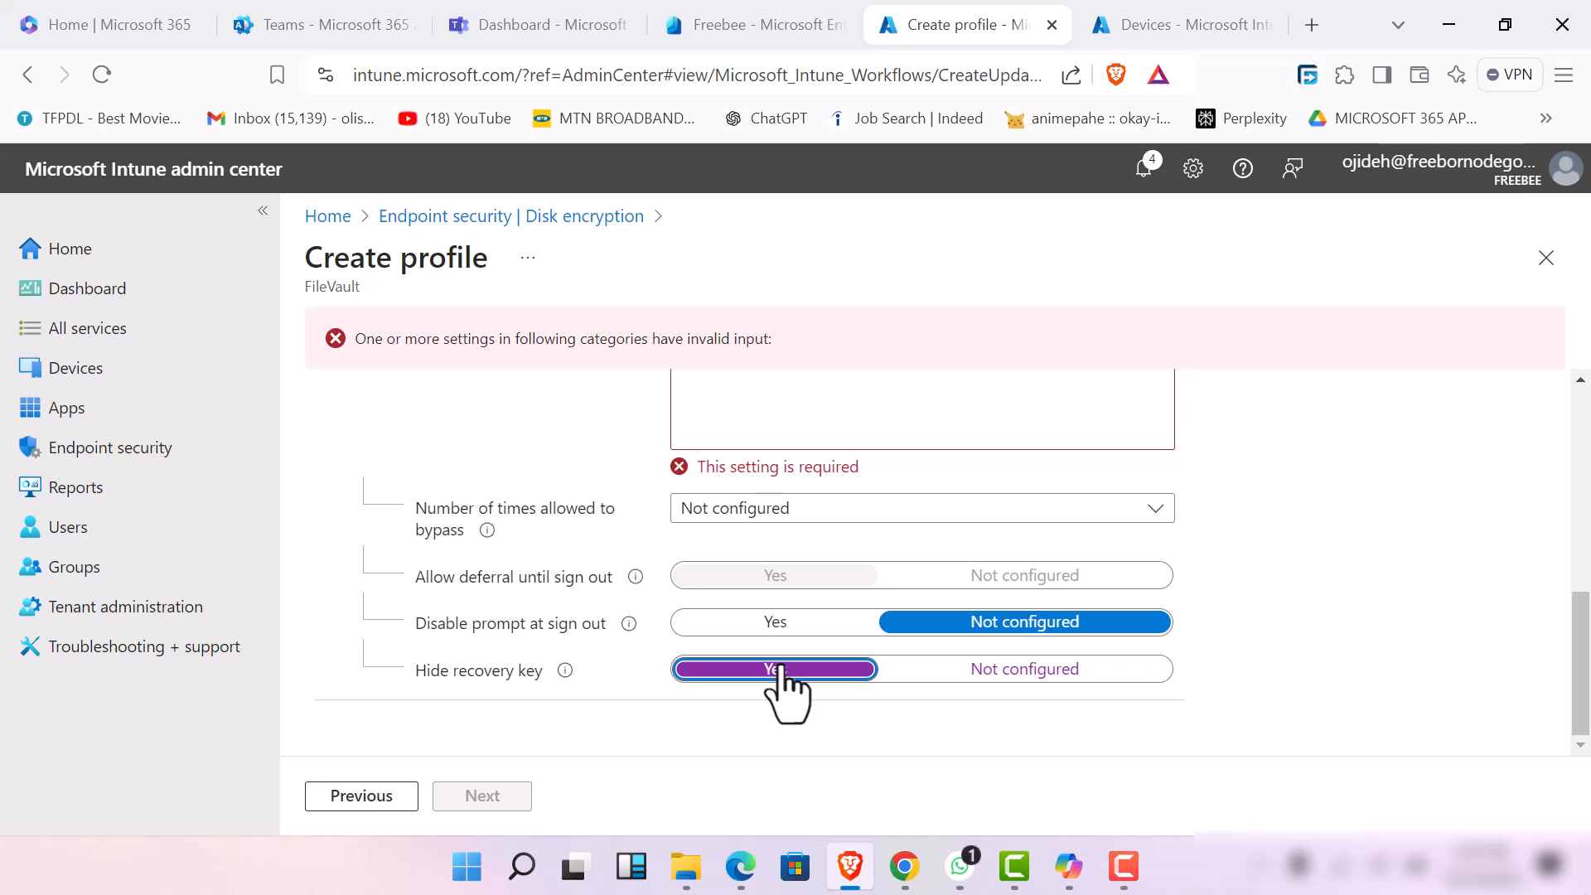
left_click(779, 623)
Try to fill in the escrow location description of the personal recovery key
scroll(798, 603, "up", 4)
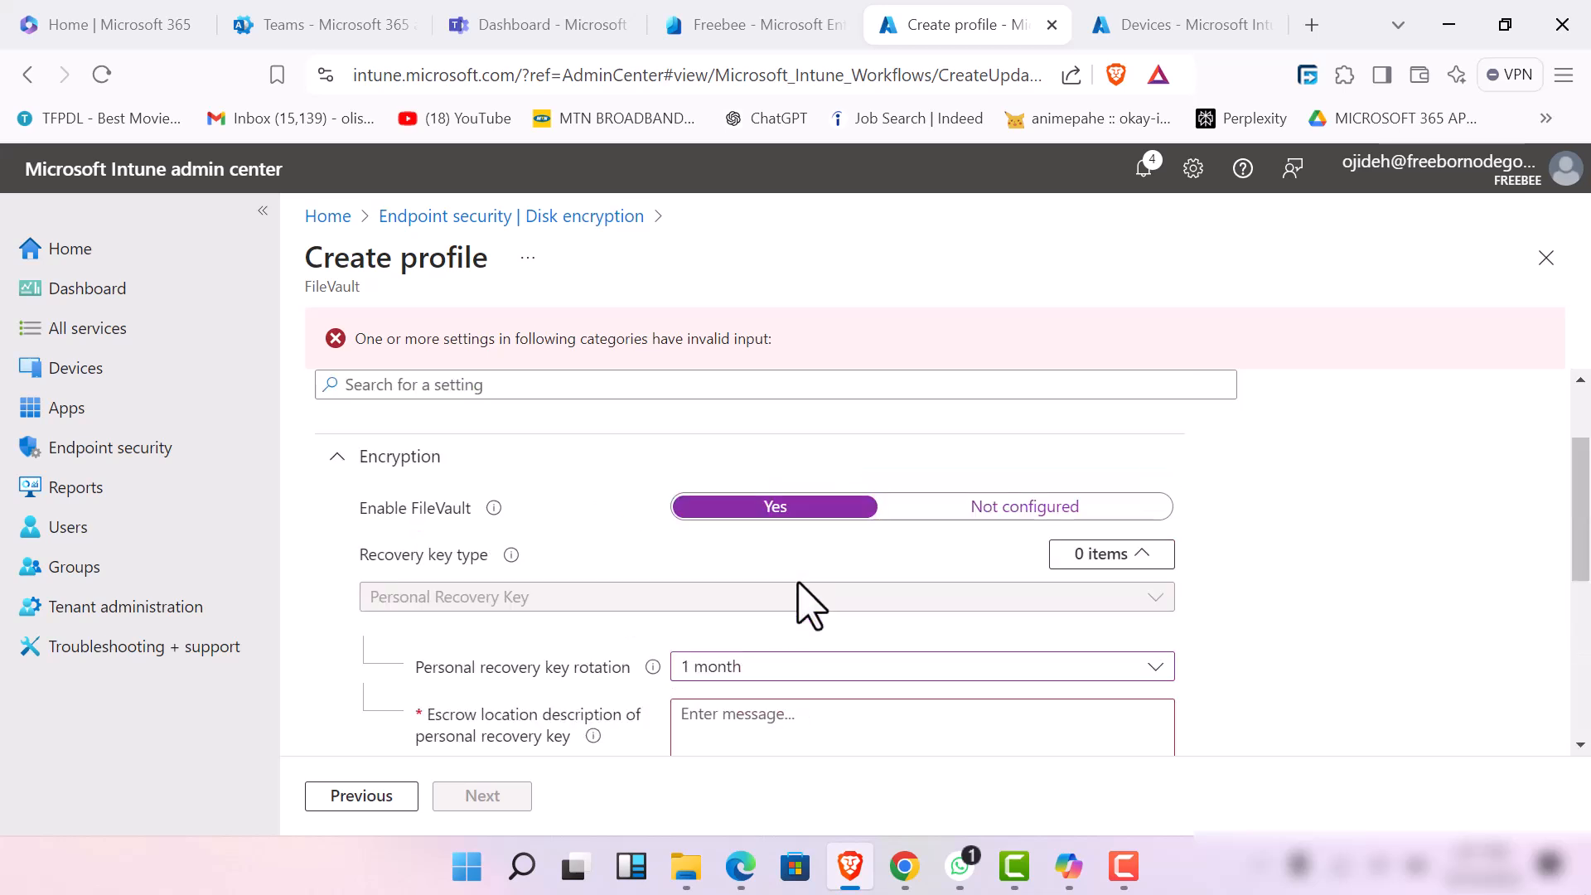
left_click(769, 729)
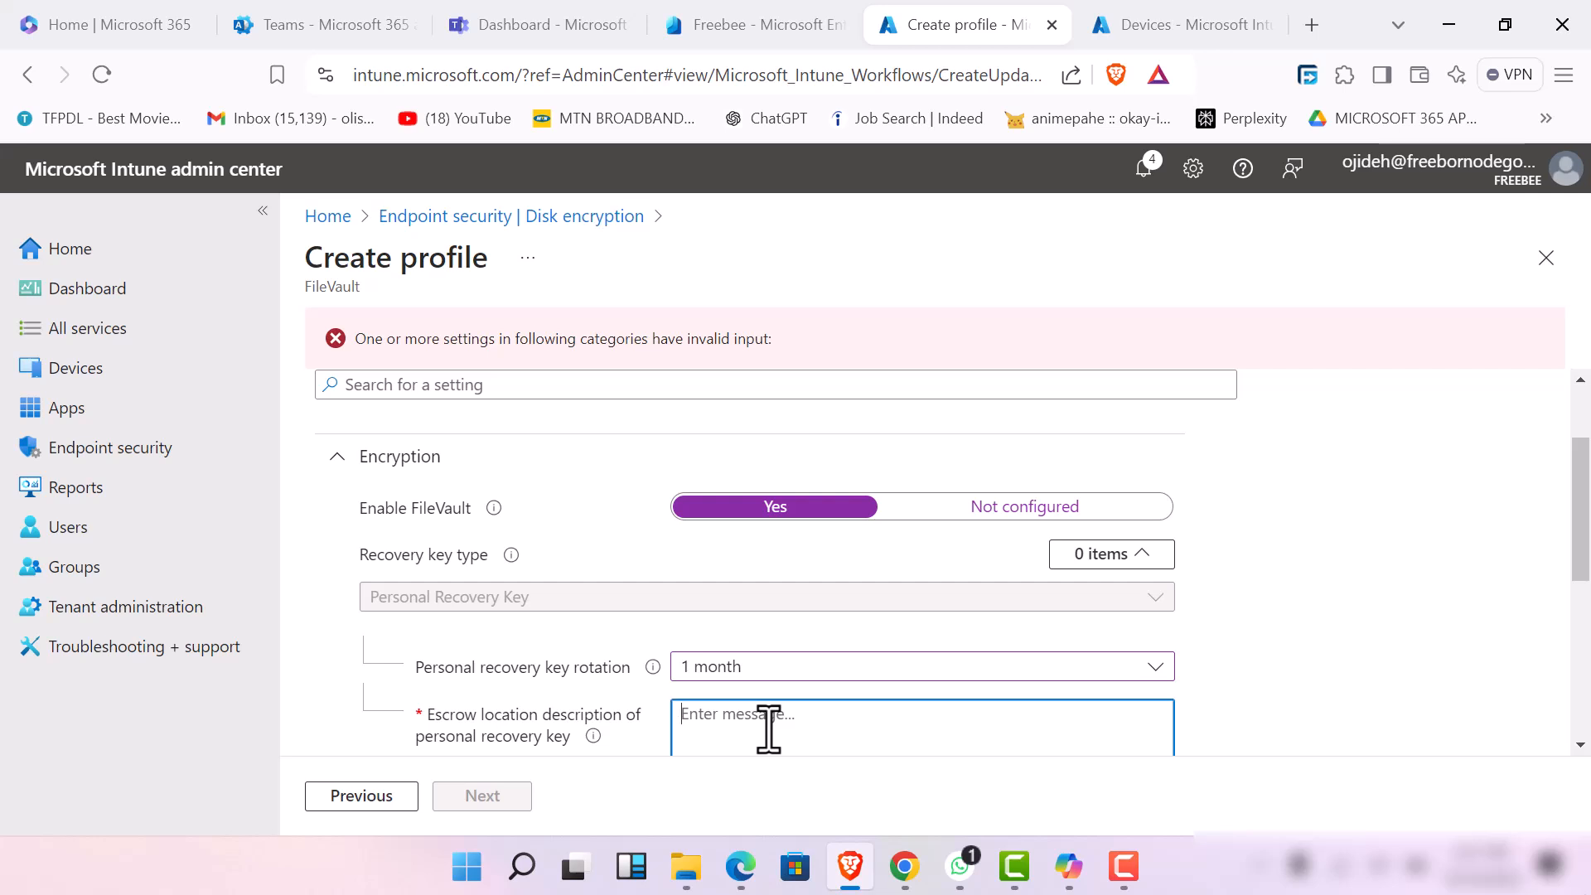
type("sscsc")
scroll(764, 704, "down", 4)
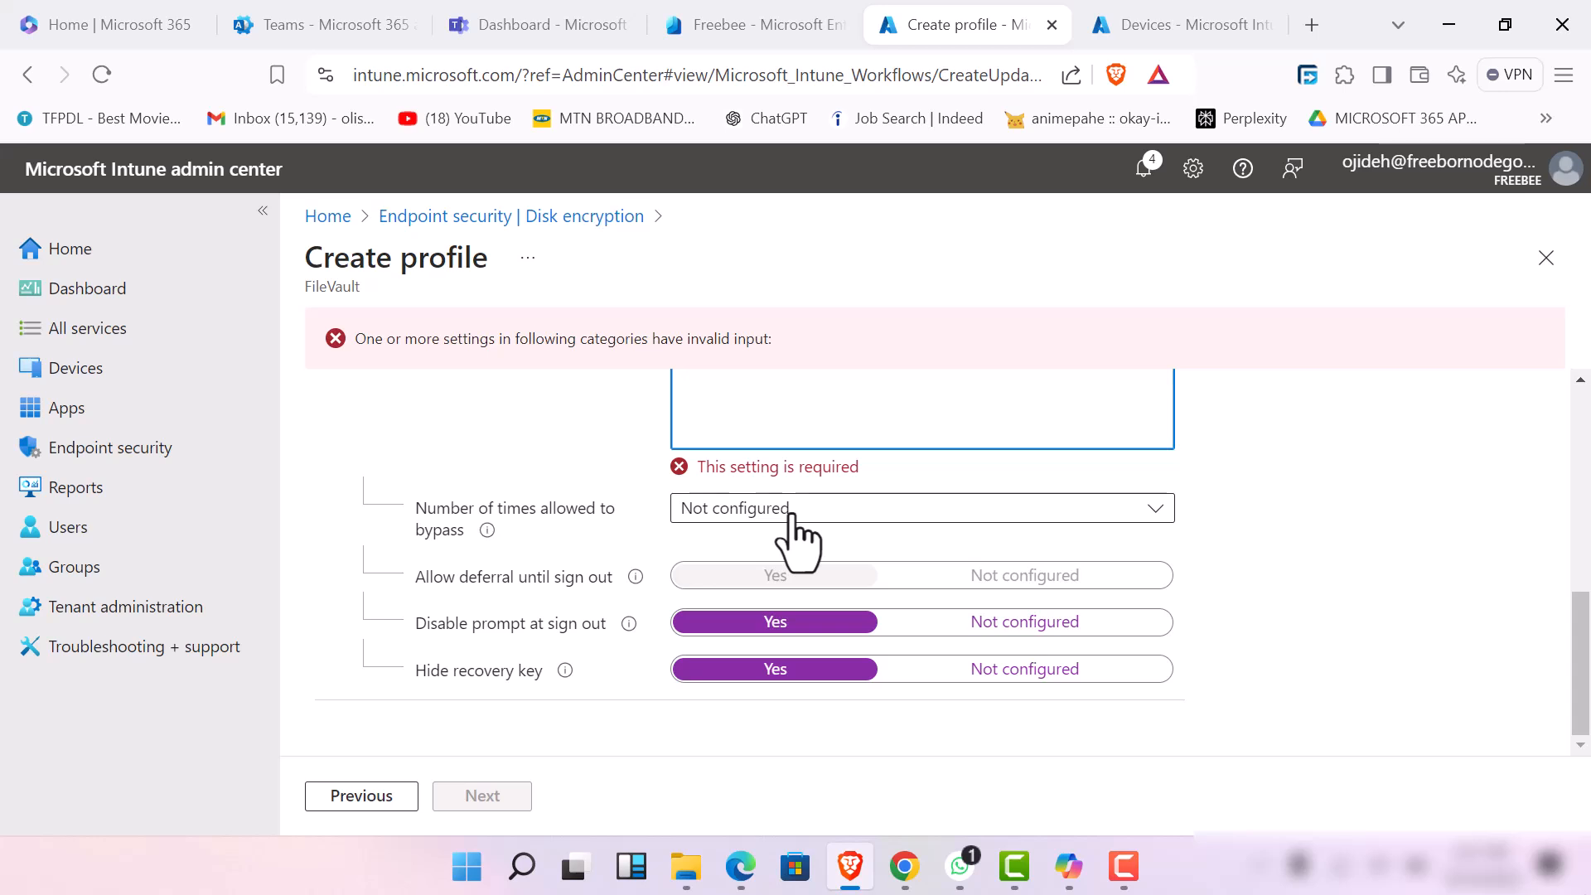
scroll(791, 518, "up", 6)
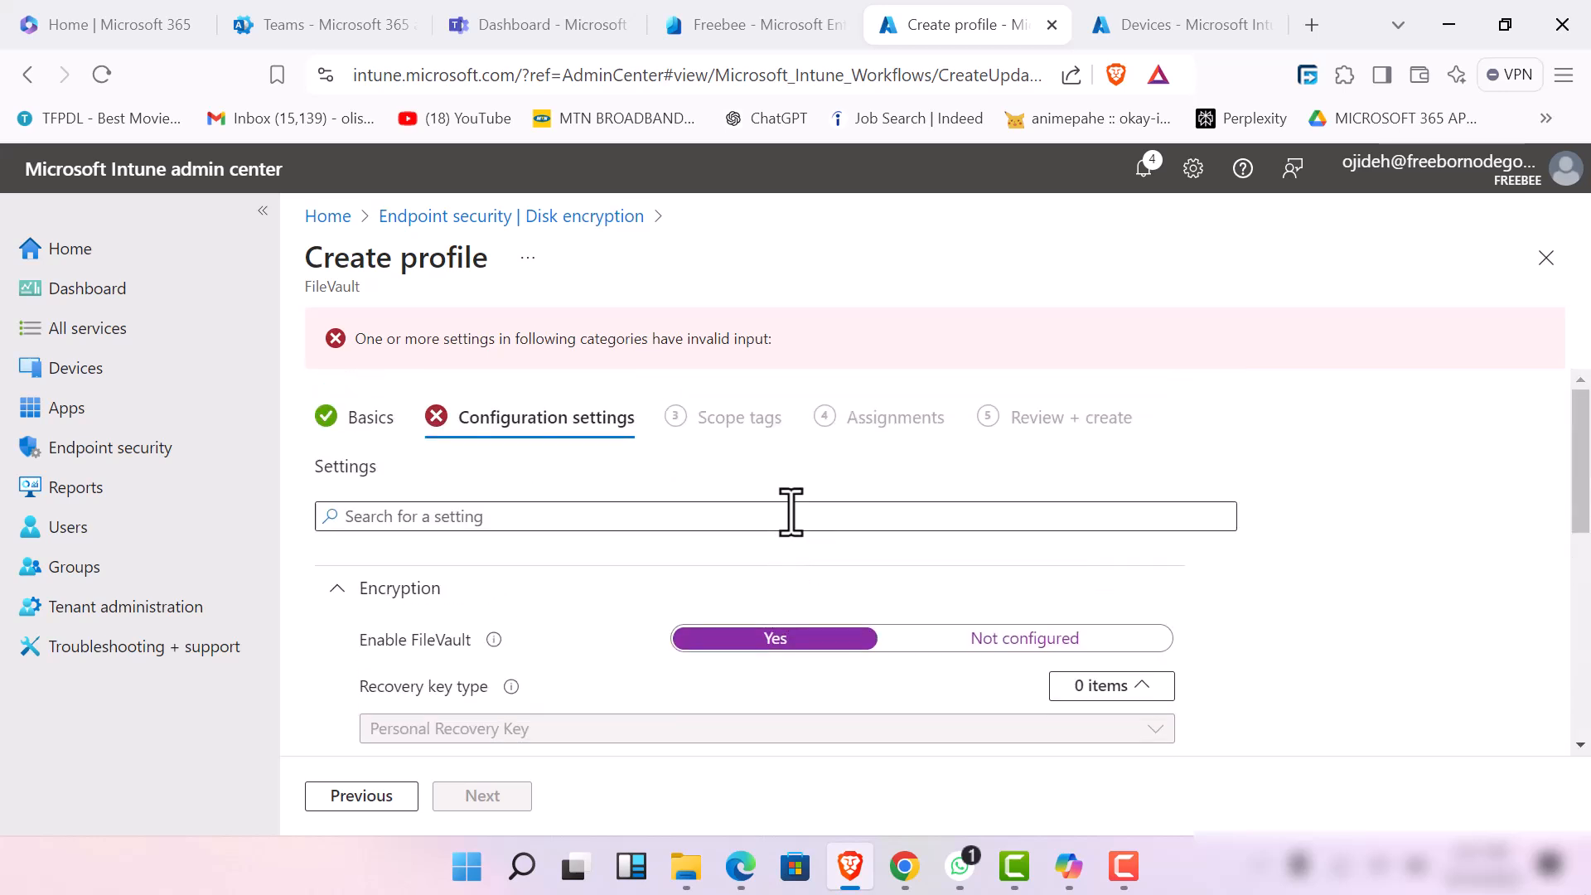
Set Enable FileVault back to Not configured and advance to the profile's scope tags
left_click(978, 642)
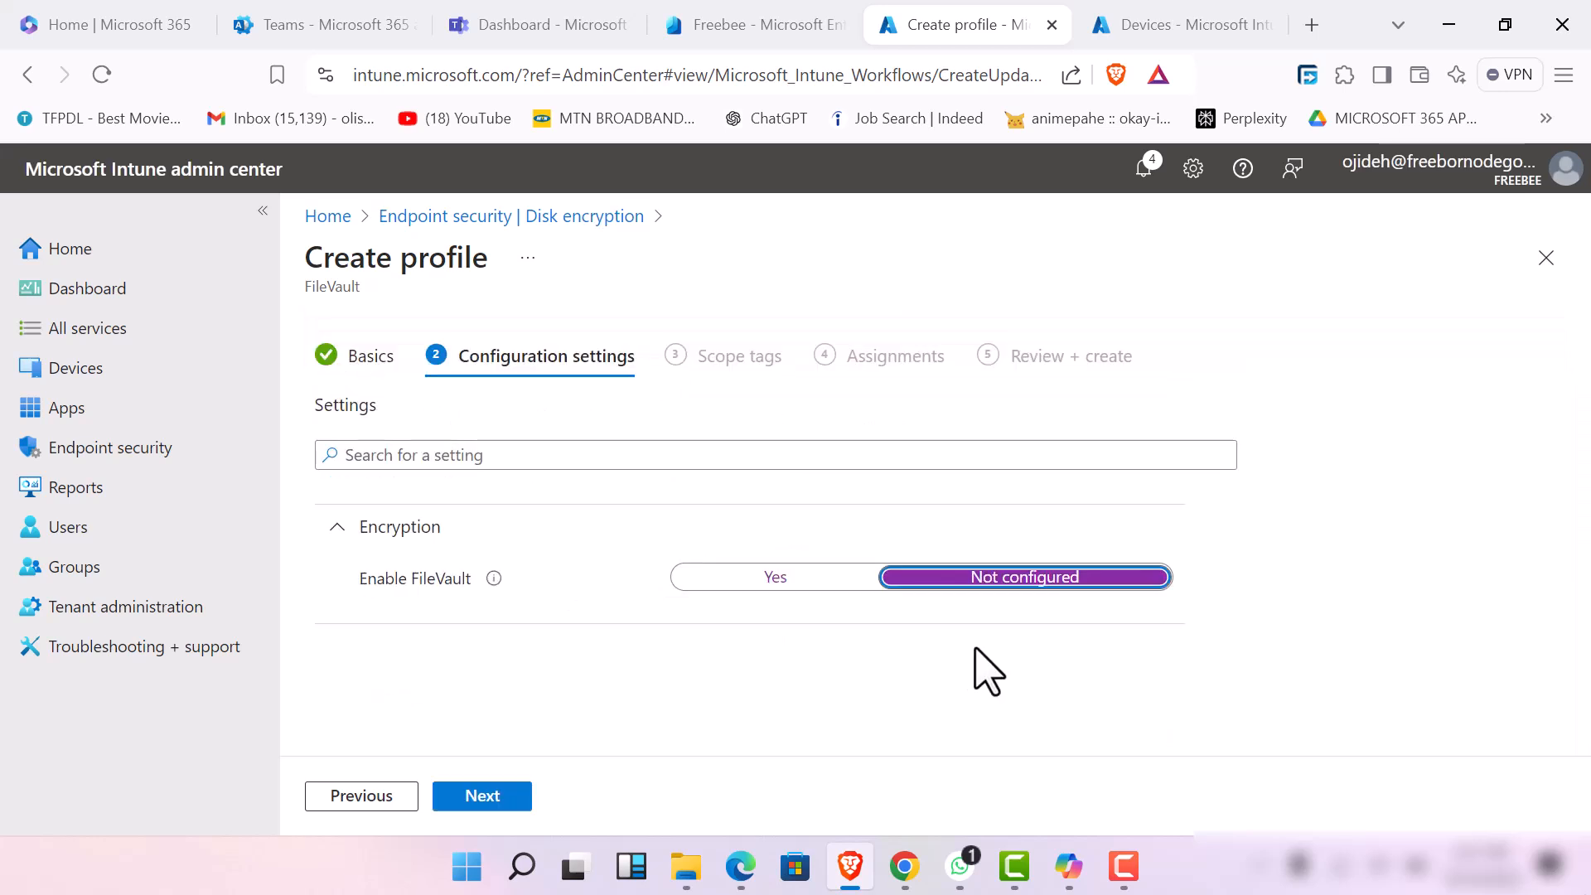
left_click(498, 797)
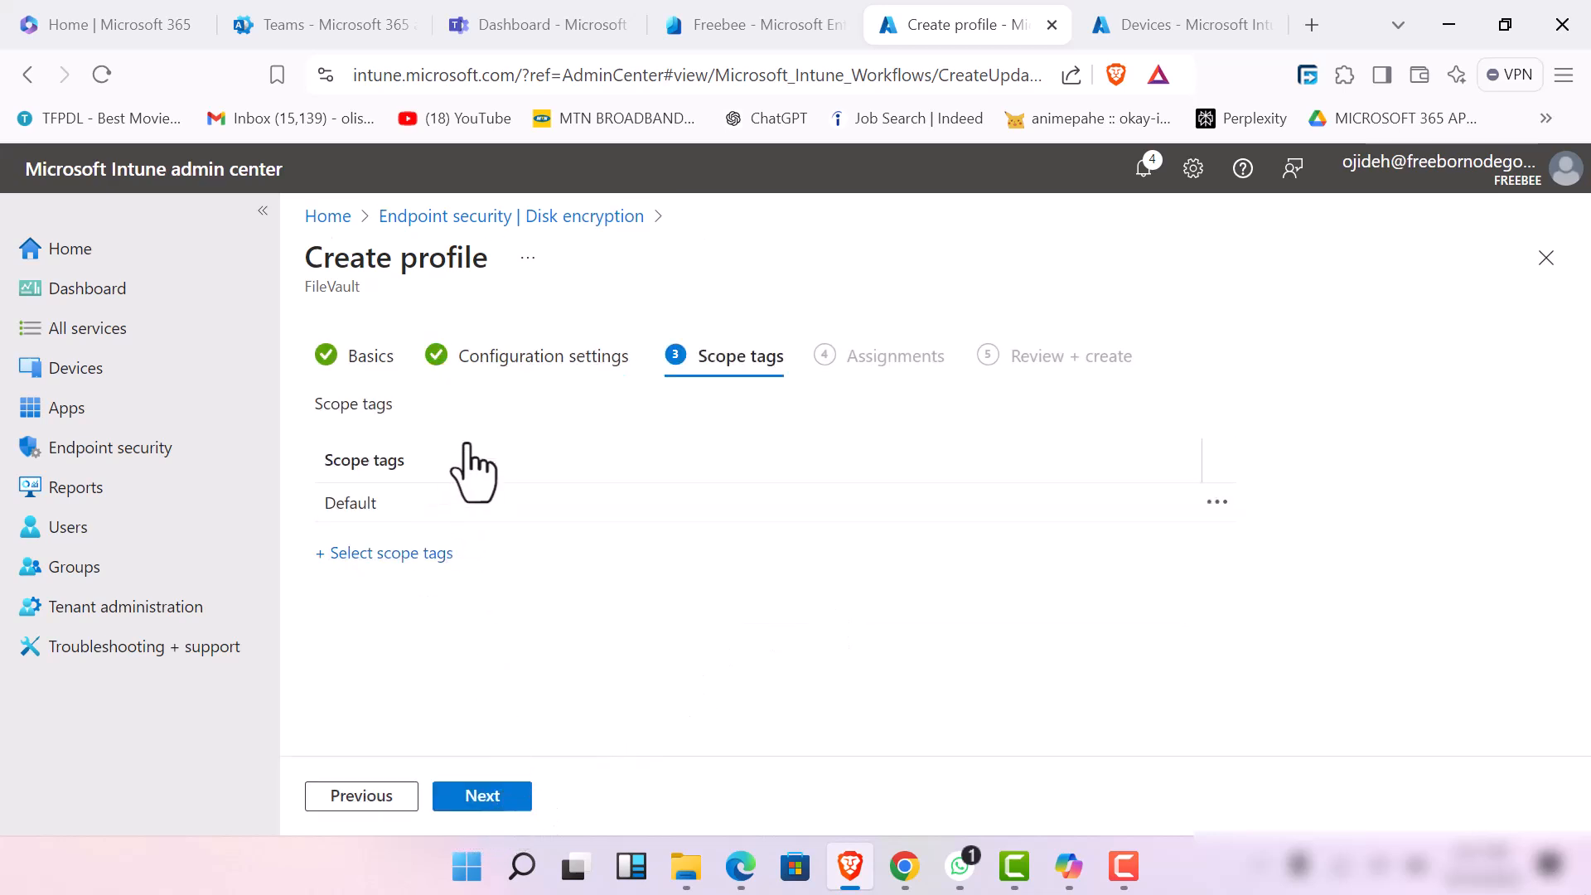
Check which scope tags are available for the FileVault profile and close the tag selection without changing it
left_click(420, 554)
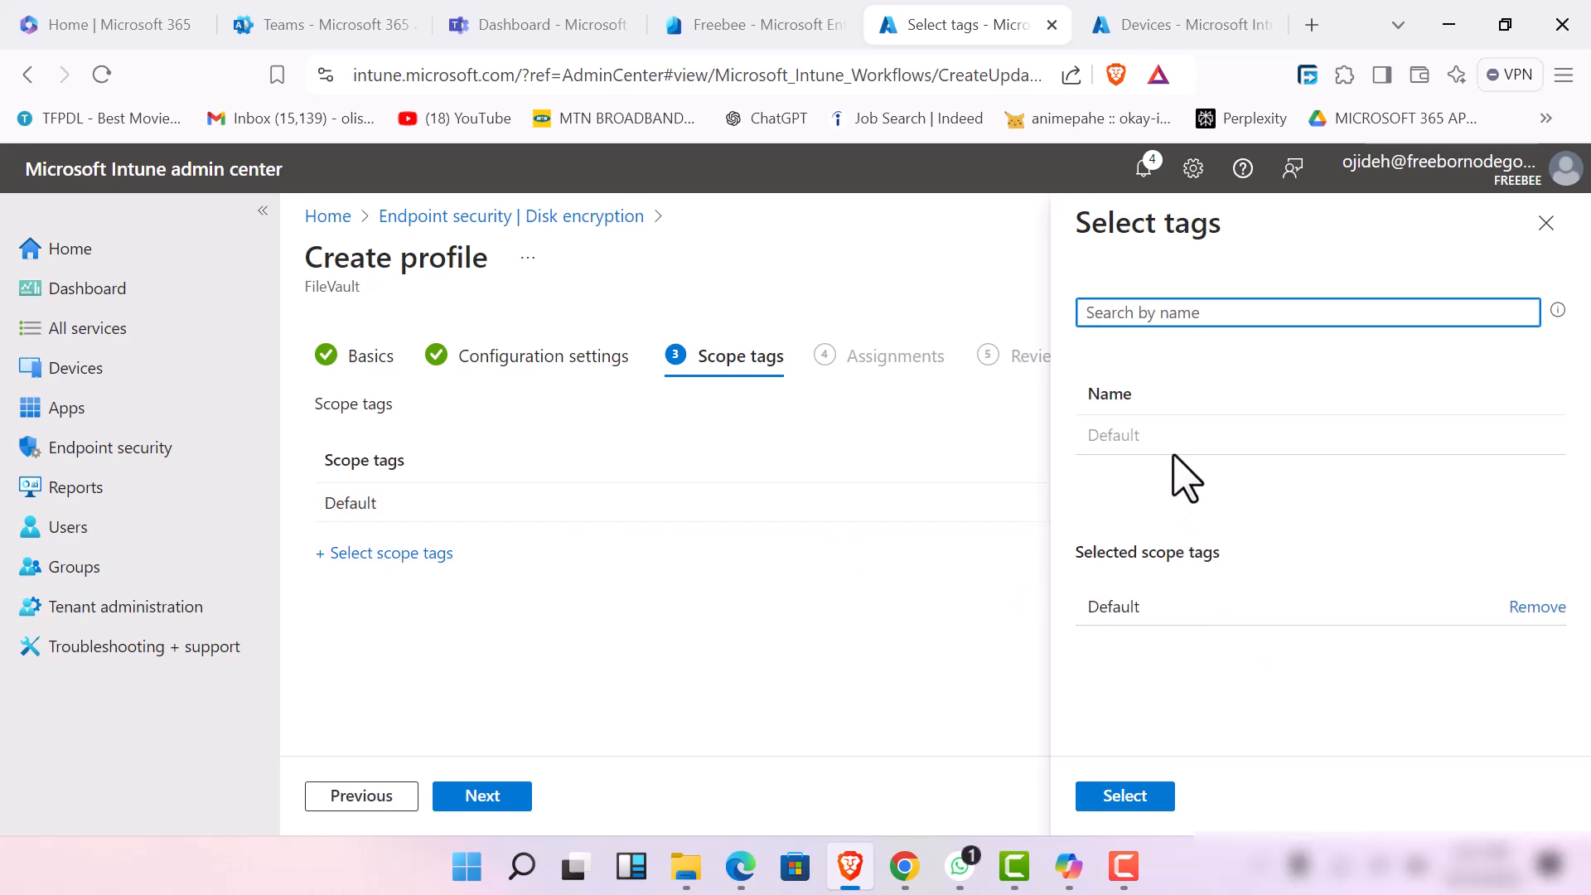
left_click(1183, 617)
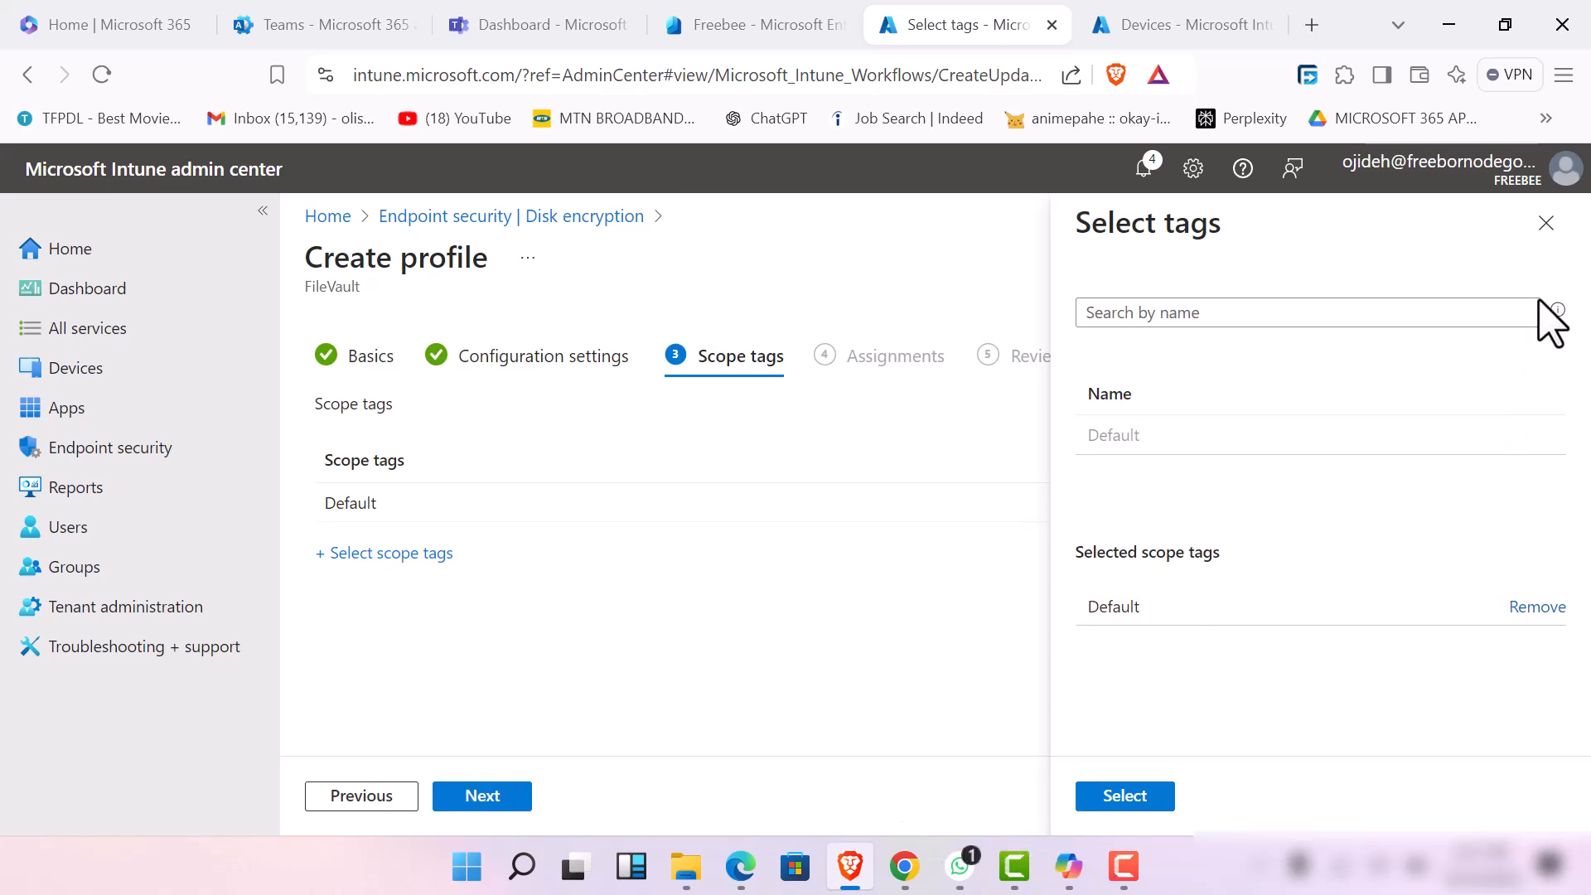
left_click(1548, 225)
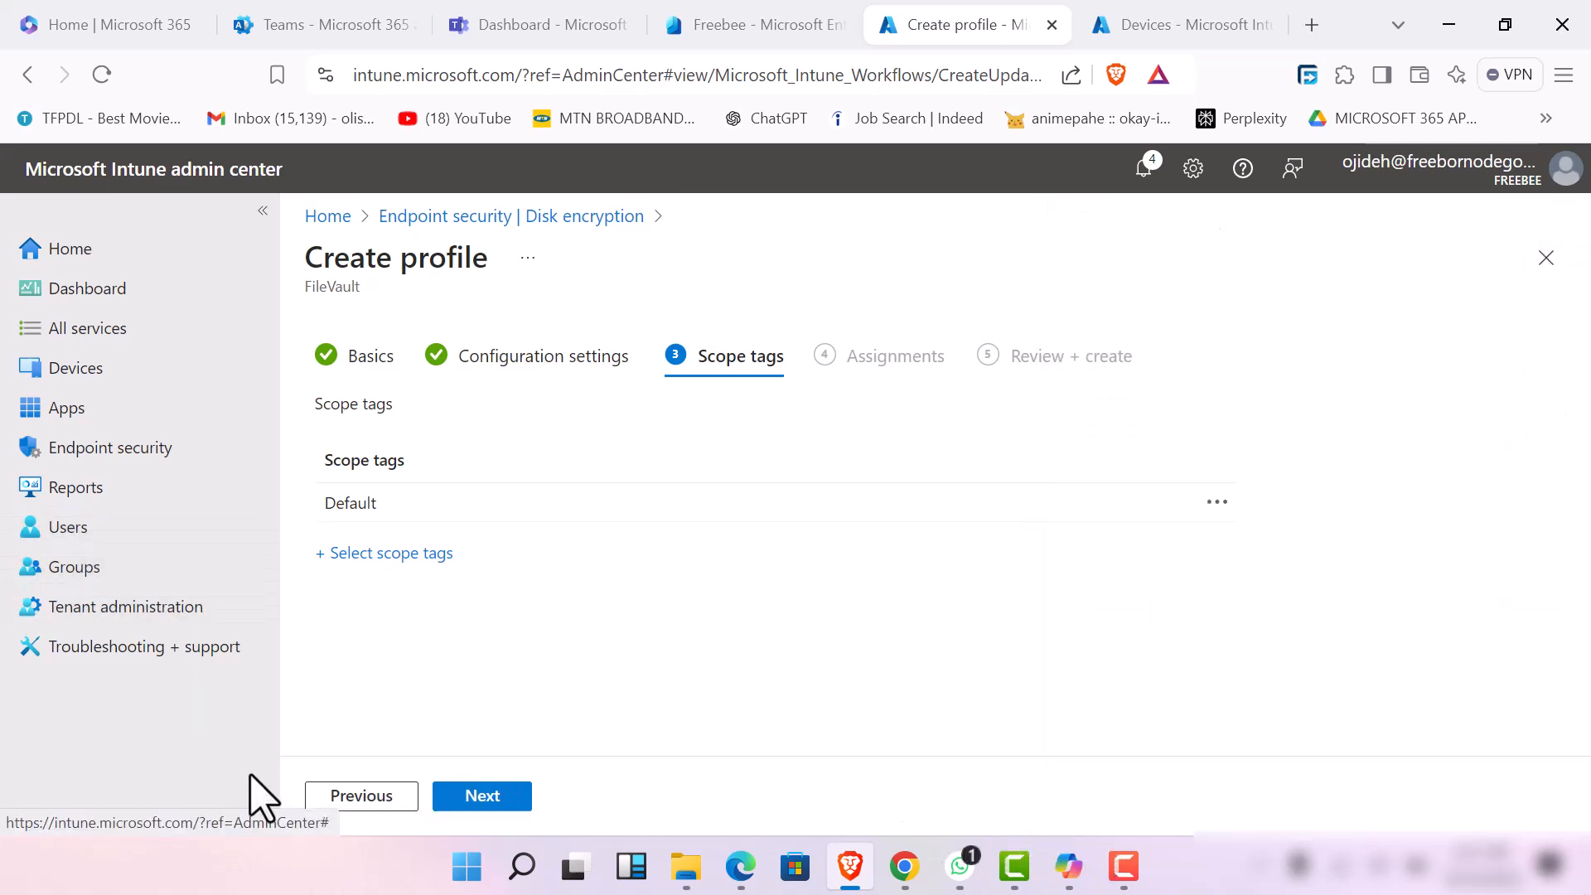
Assign the FileVault profile to all users, exclude the devops team and Employees groups, and proceed to the review
left_click(457, 799)
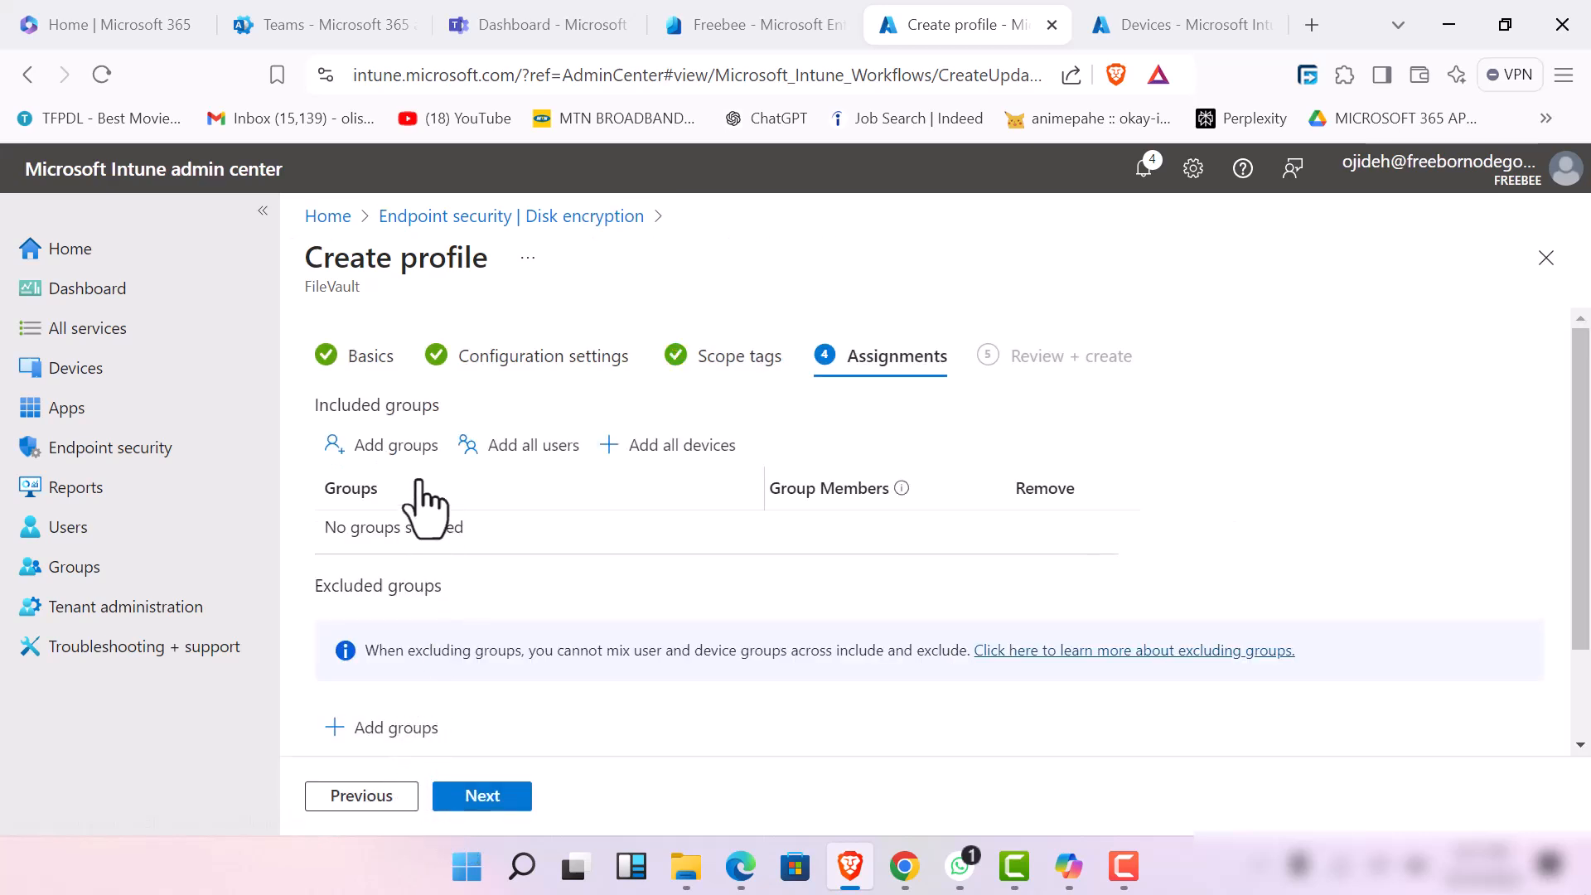
left_click(498, 451)
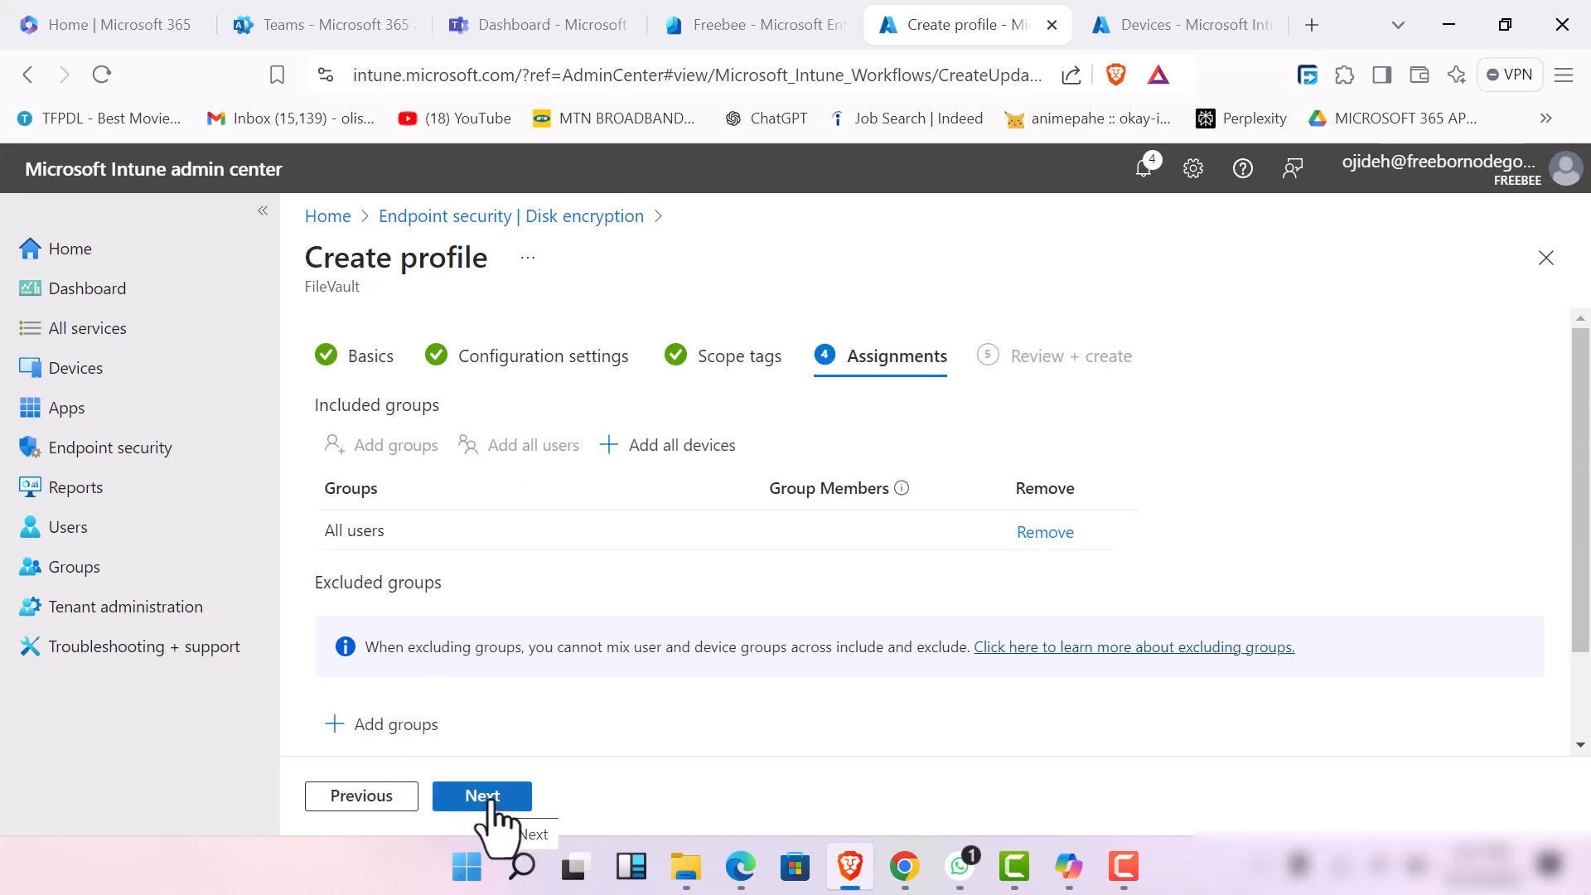
scroll(461, 675, "down", 2)
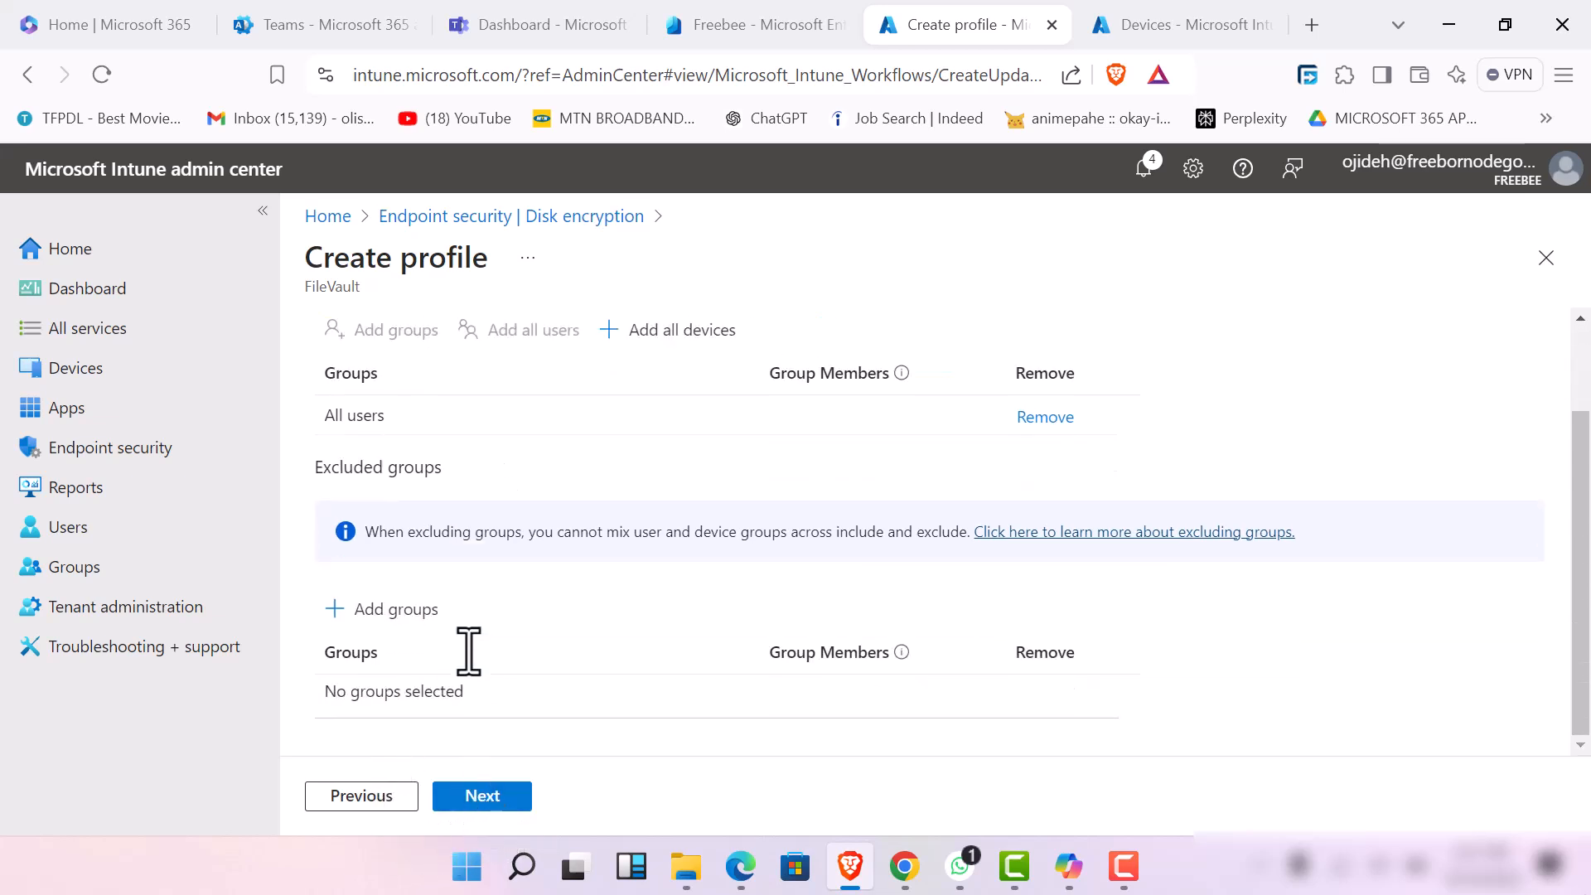
left_click(393, 614)
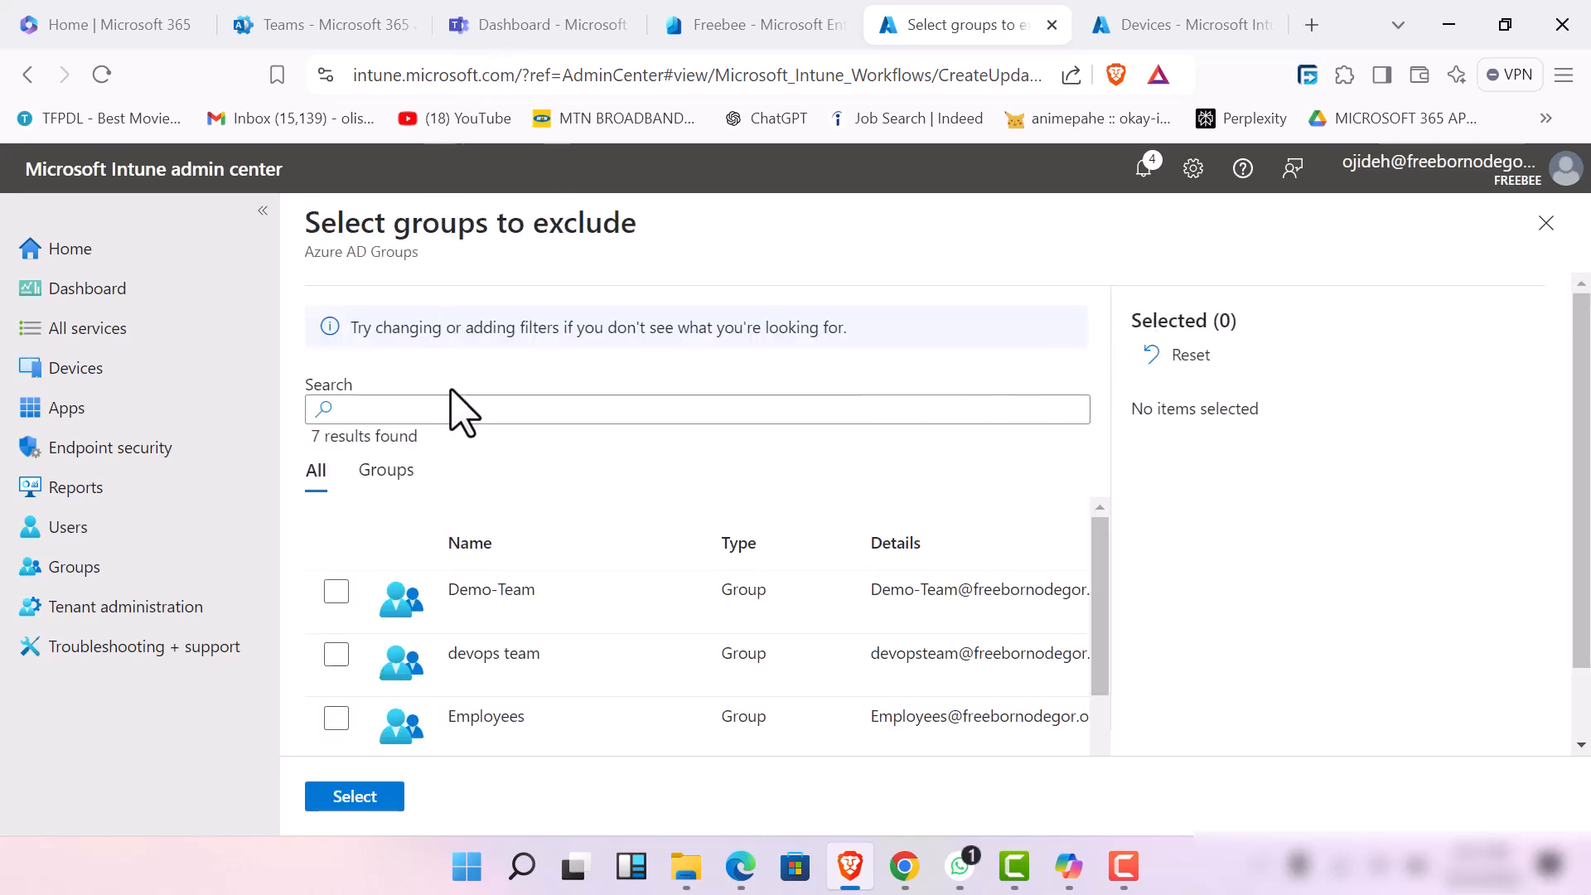
left_click(338, 655)
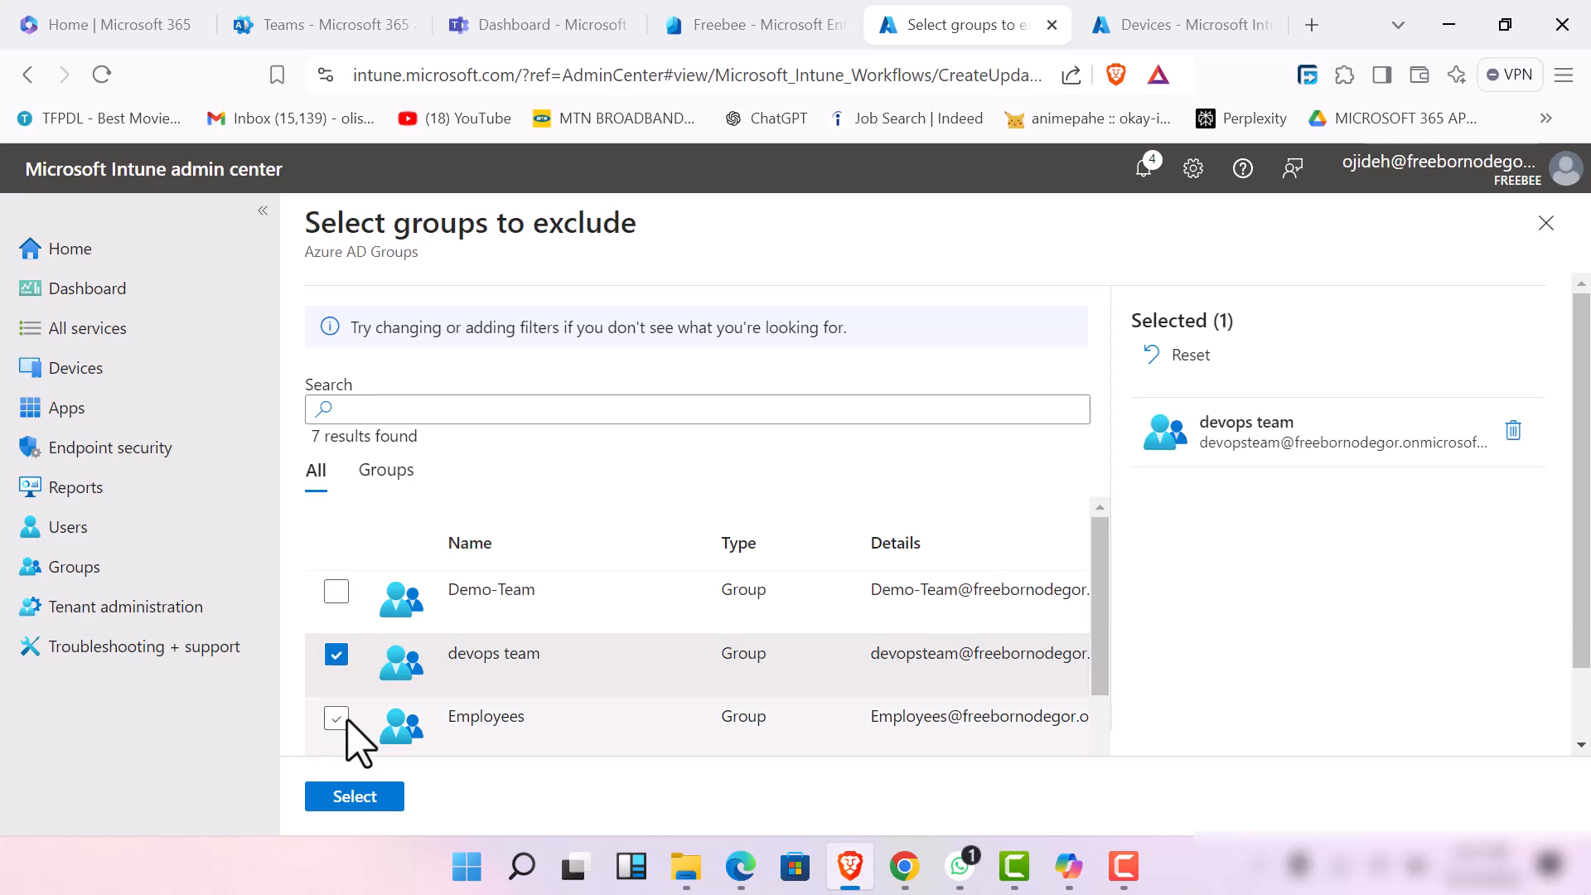
left_click(337, 718)
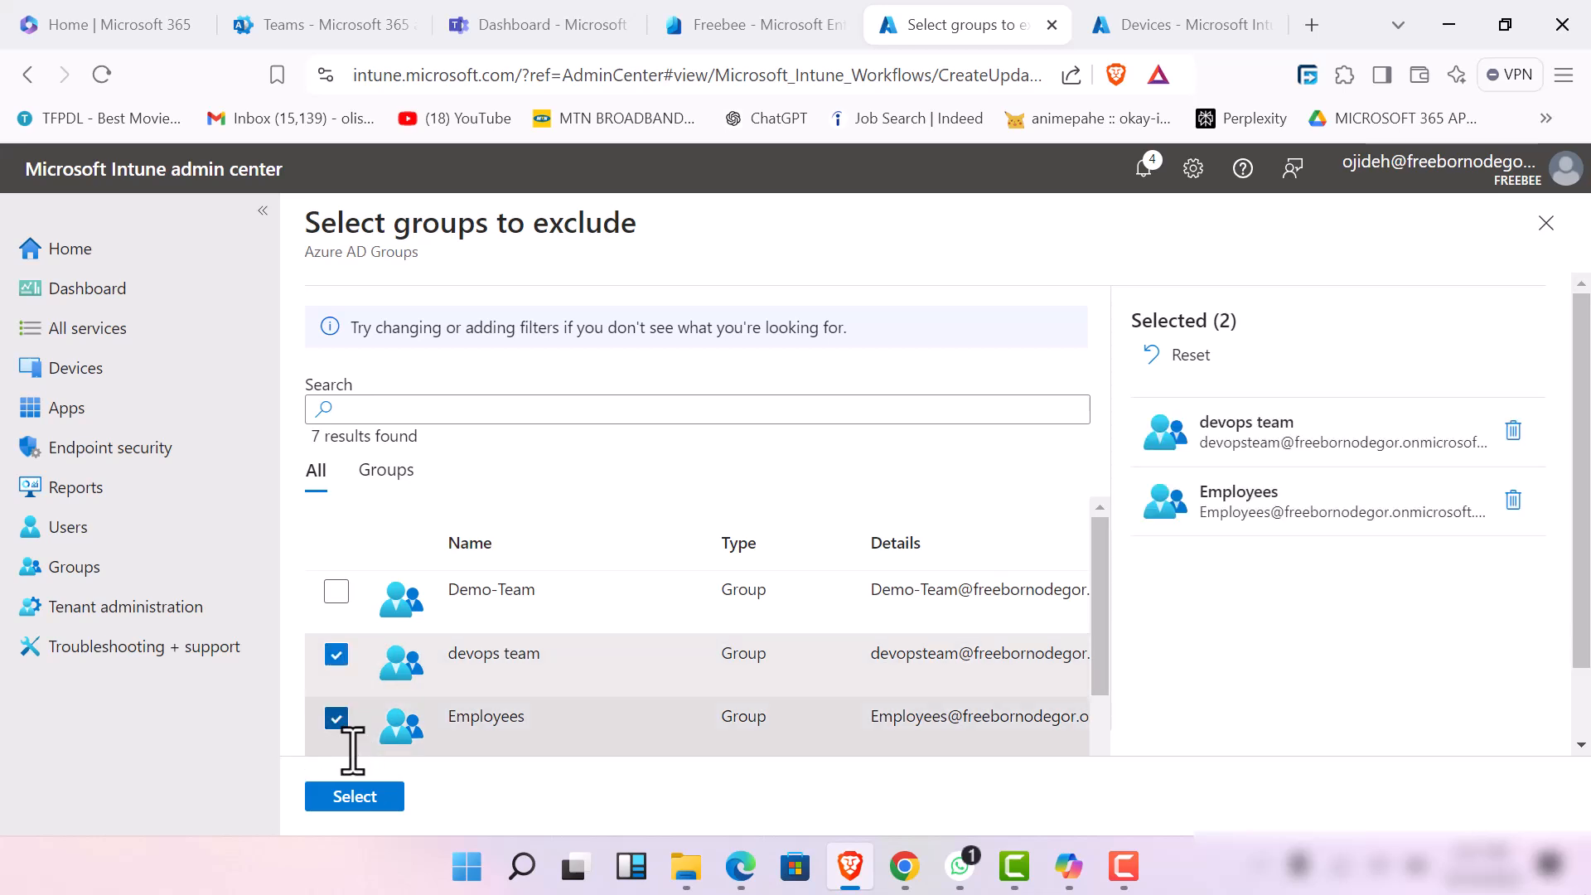
left_click(354, 796)
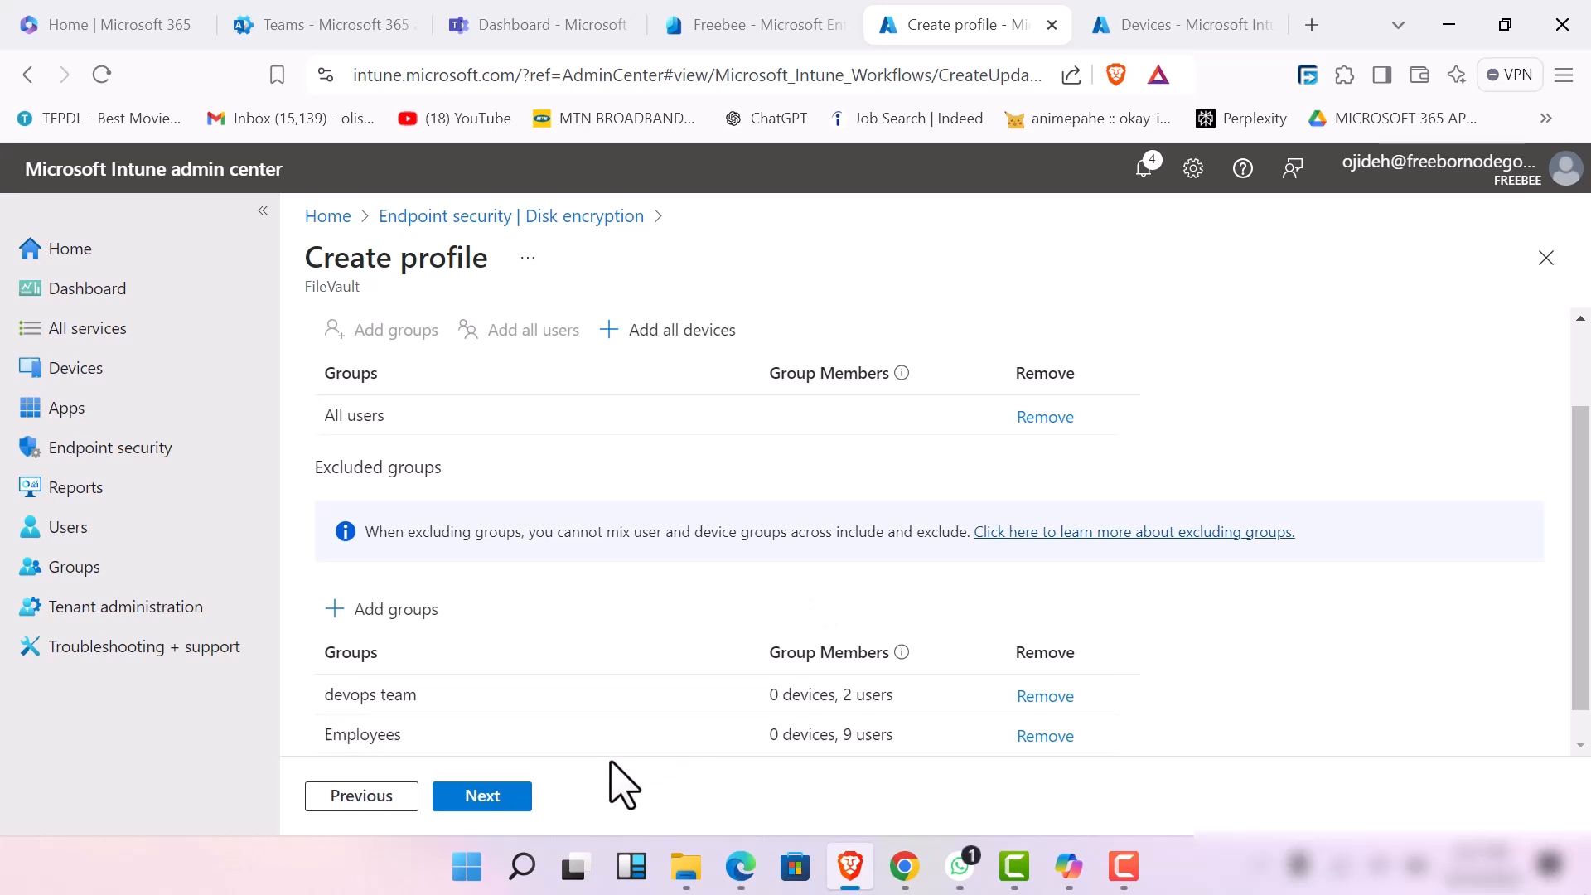
left_click(469, 805)
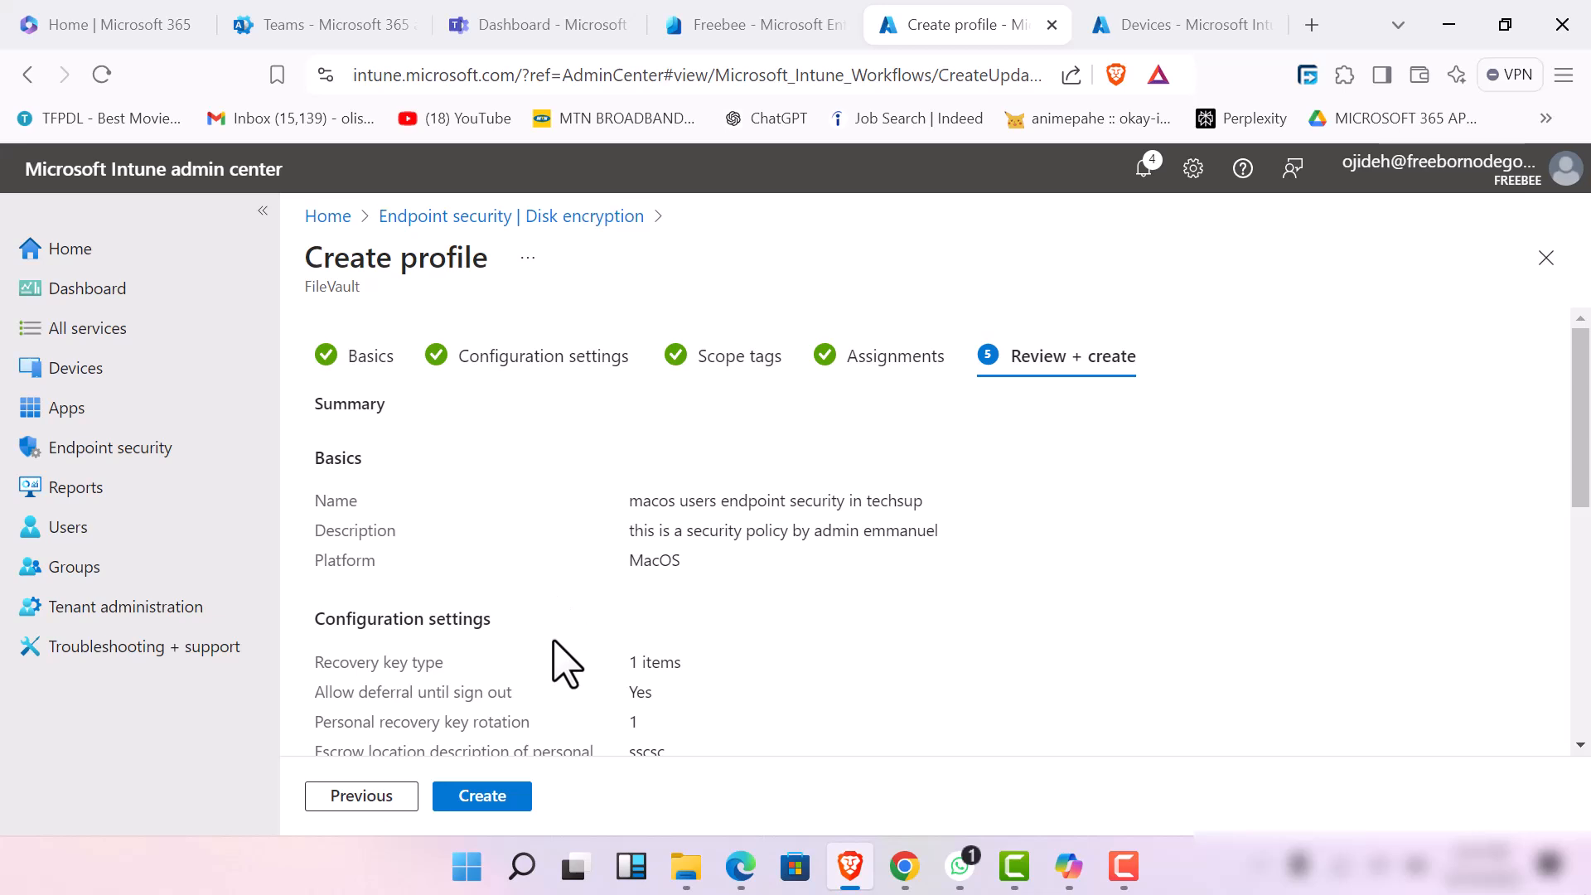
Review the FileVault profile's summary from basics to assignments and try to create the profile
scroll(558, 696, "down", 10)
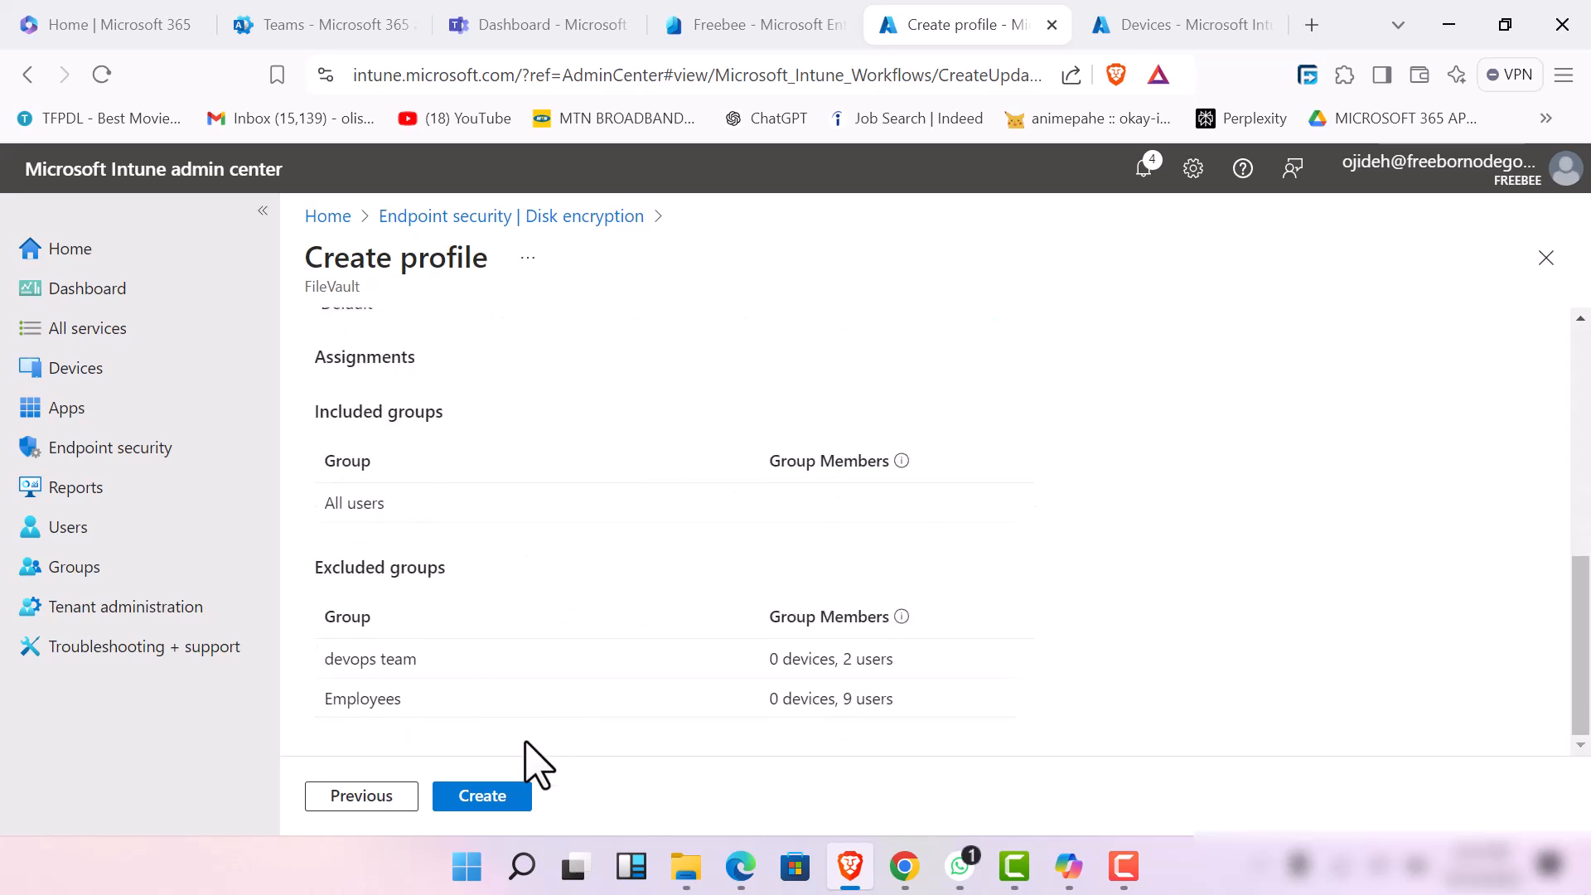
scroll(497, 721, "up", 10)
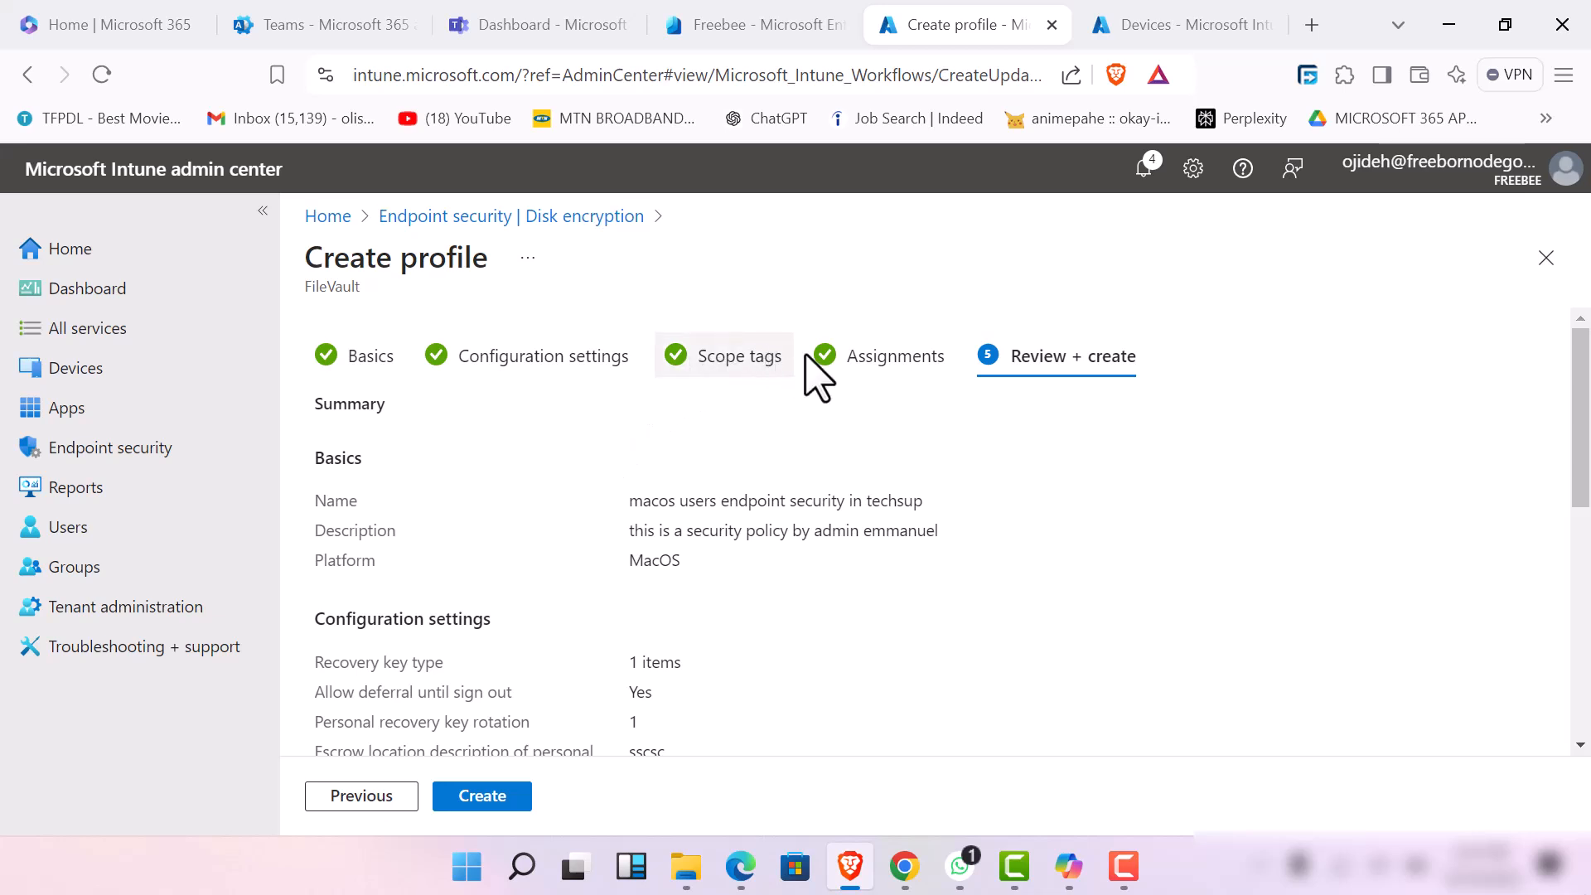
scroll(622, 679, "down", 10)
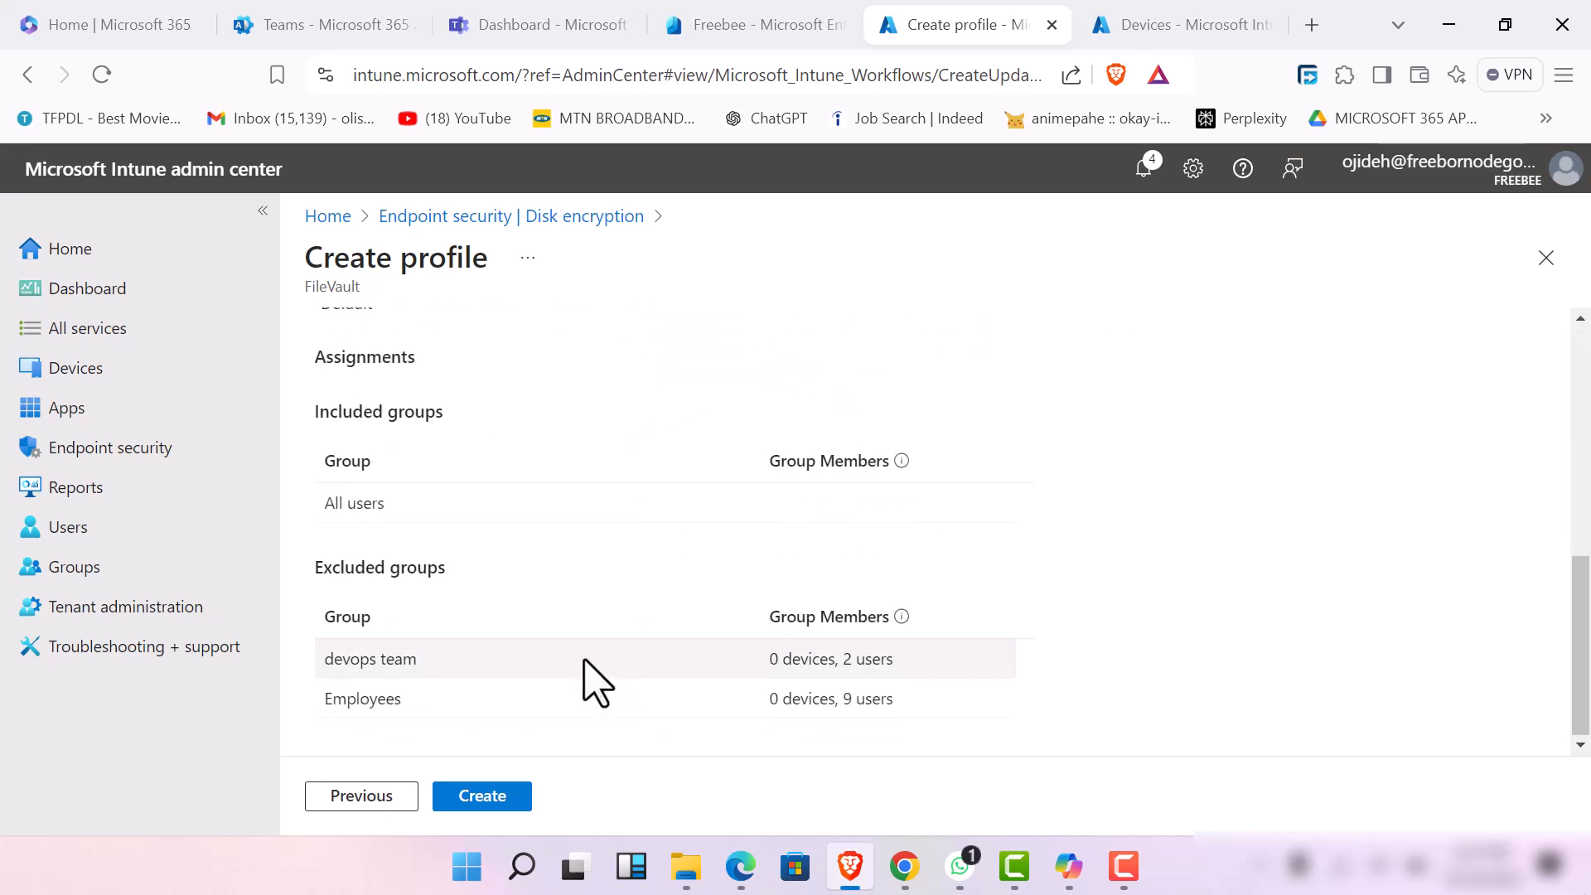
scroll(585, 682, "up", 5)
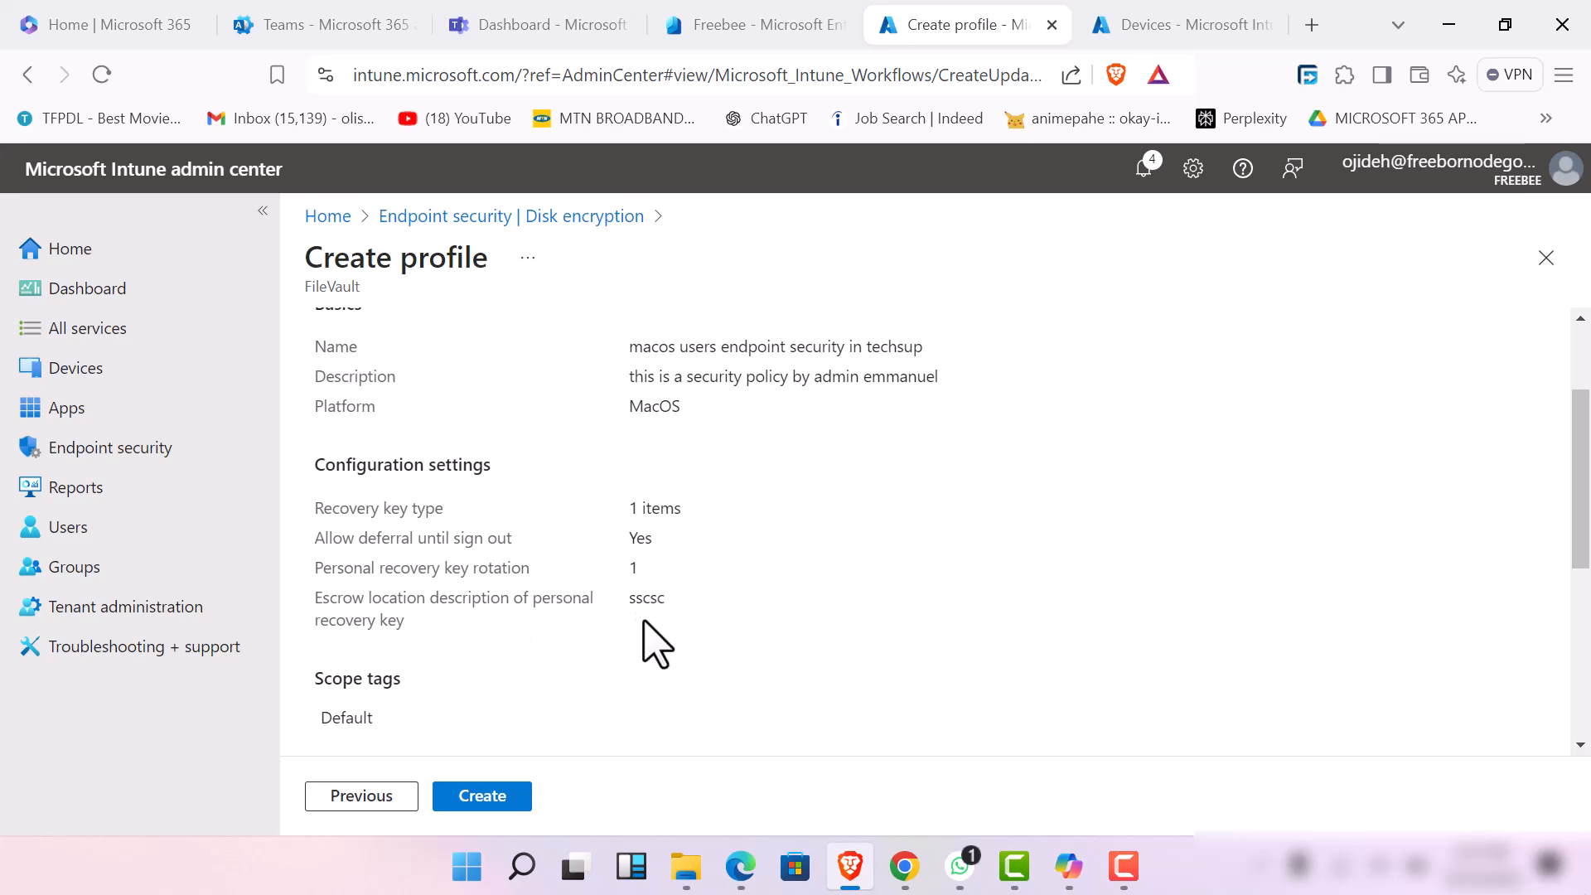
scroll(604, 586, "up", 2)
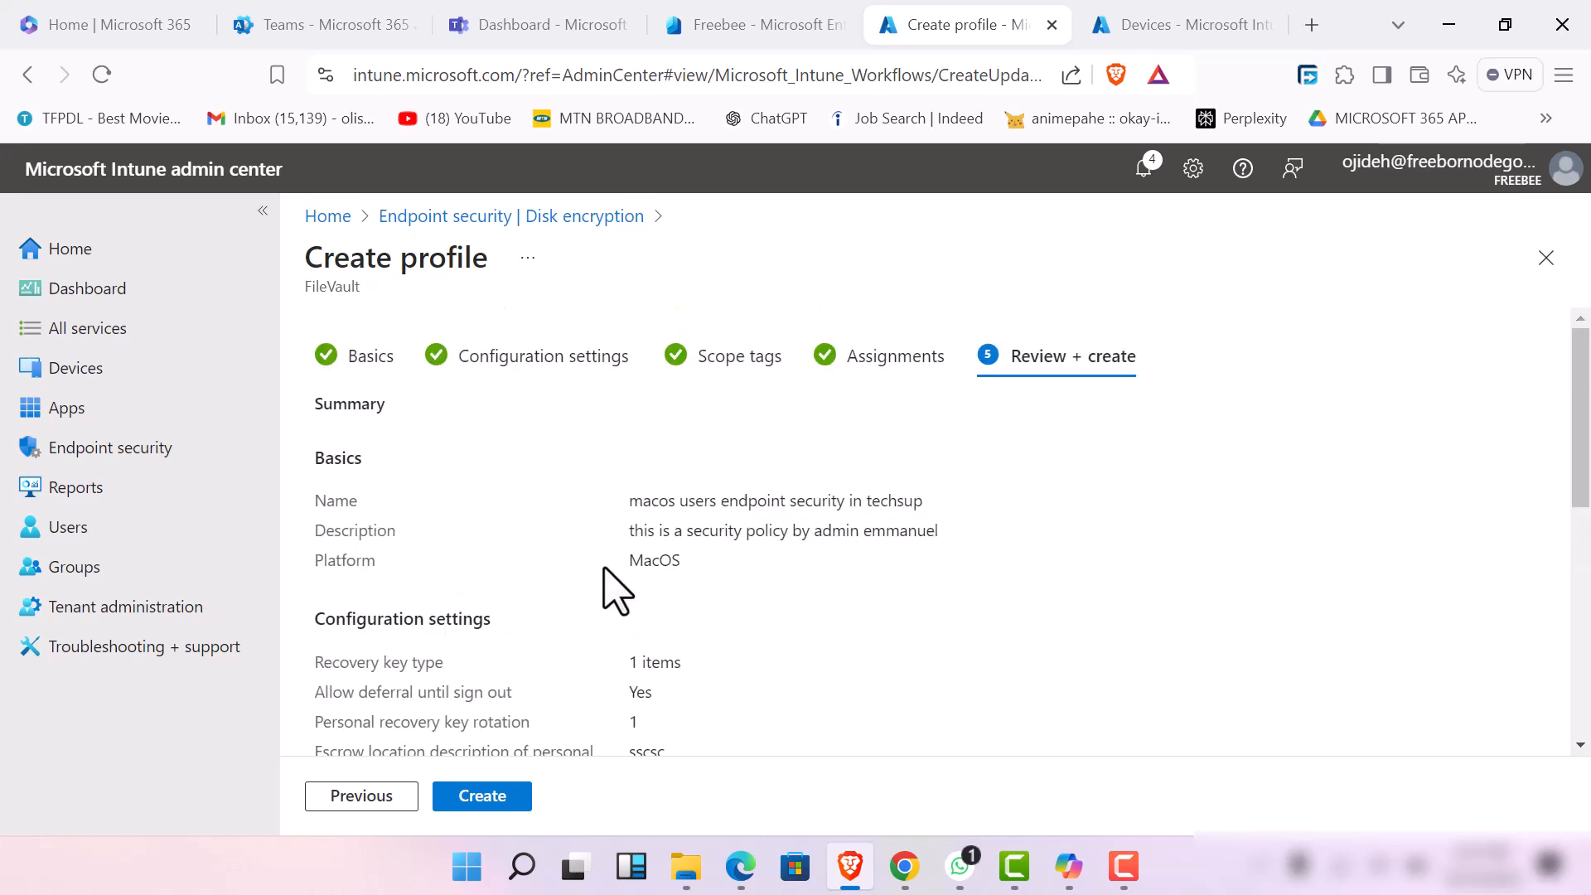
scroll(586, 638, "down", 5)
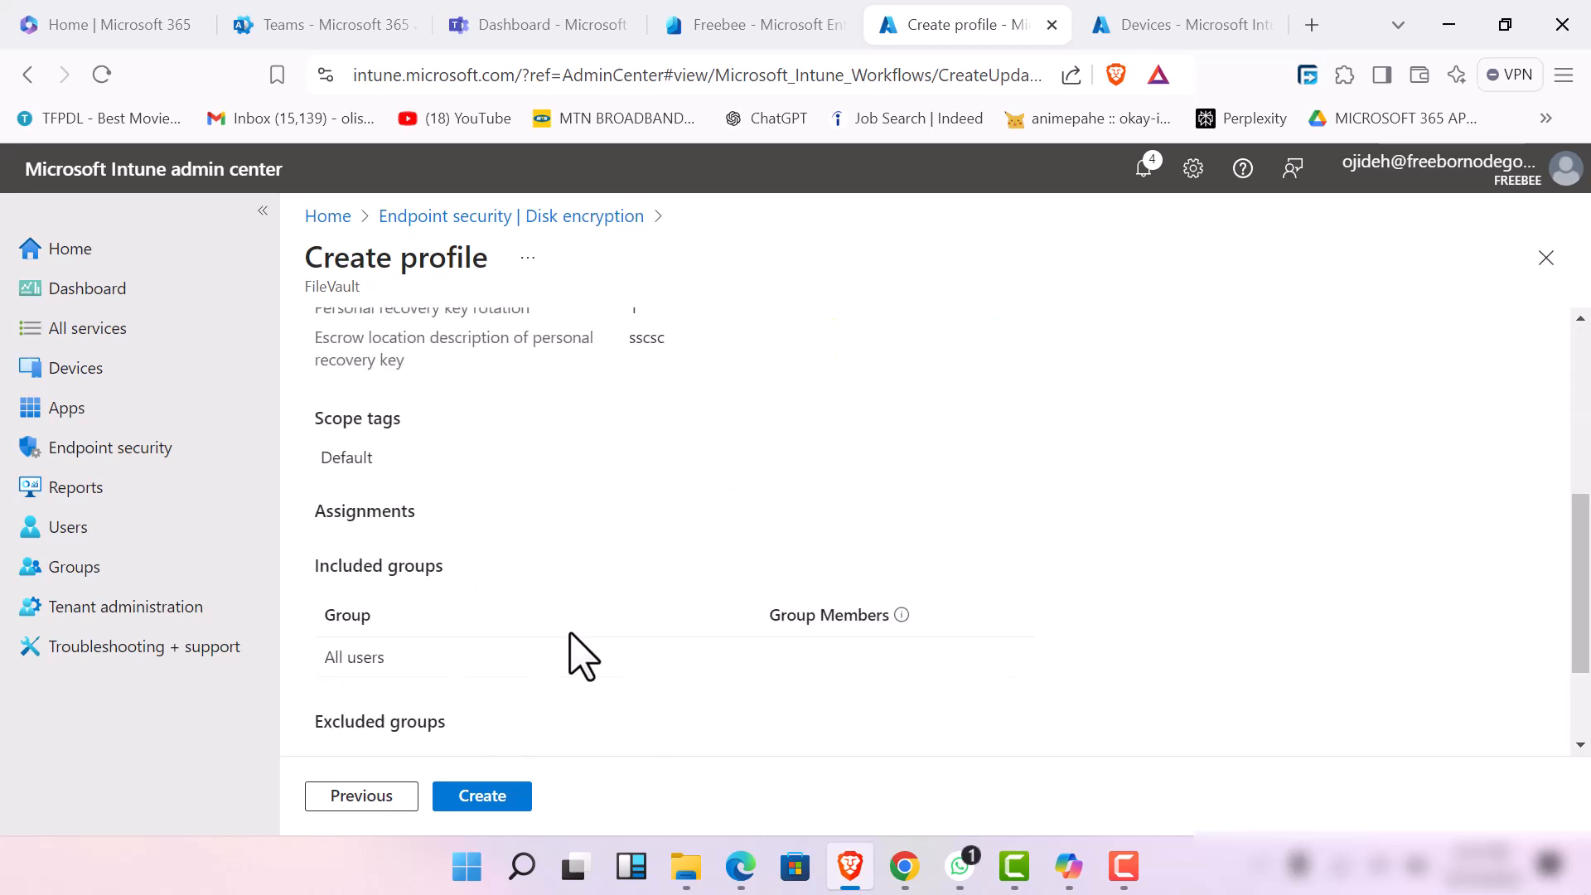
left_click(496, 798)
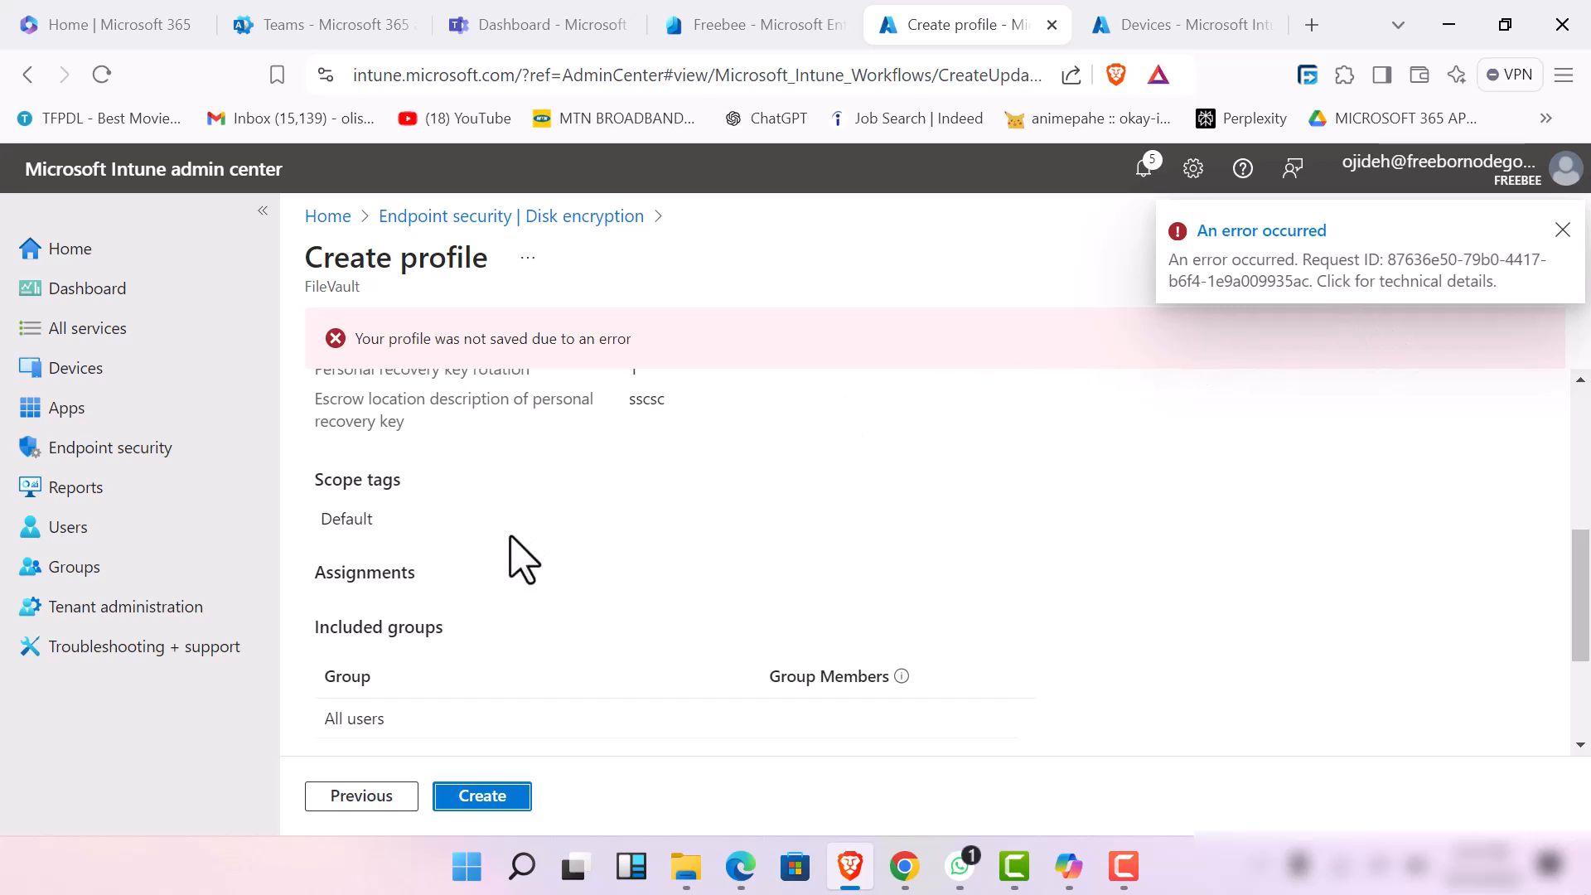
Go back to the profile's configuration settings and set Enable FileVault to Yes
scroll(555, 630, "up", 5)
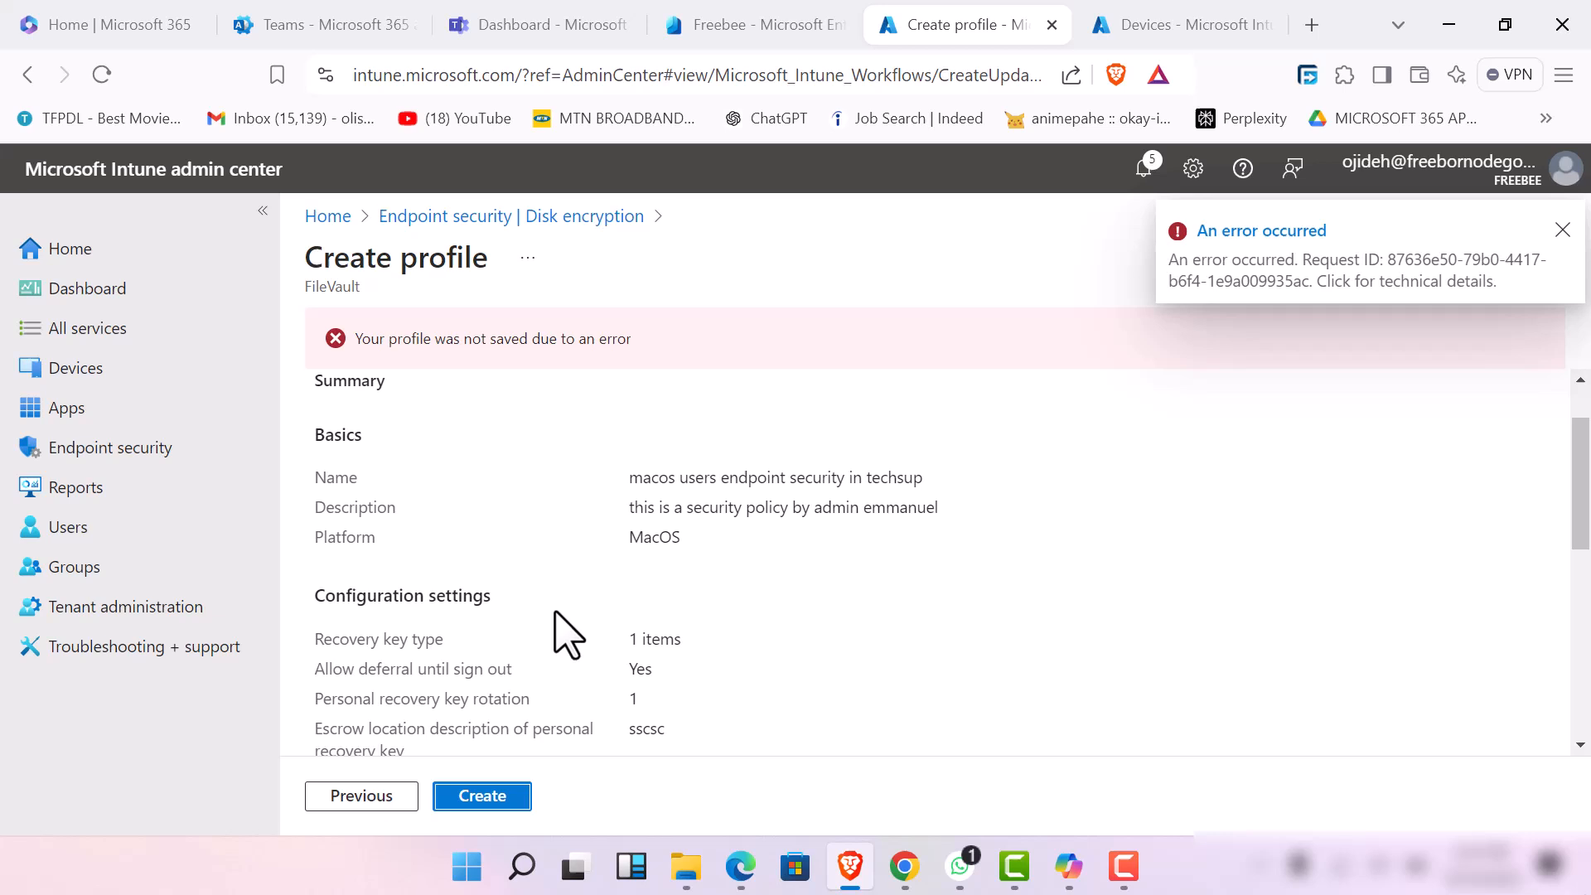
left_click(355, 799)
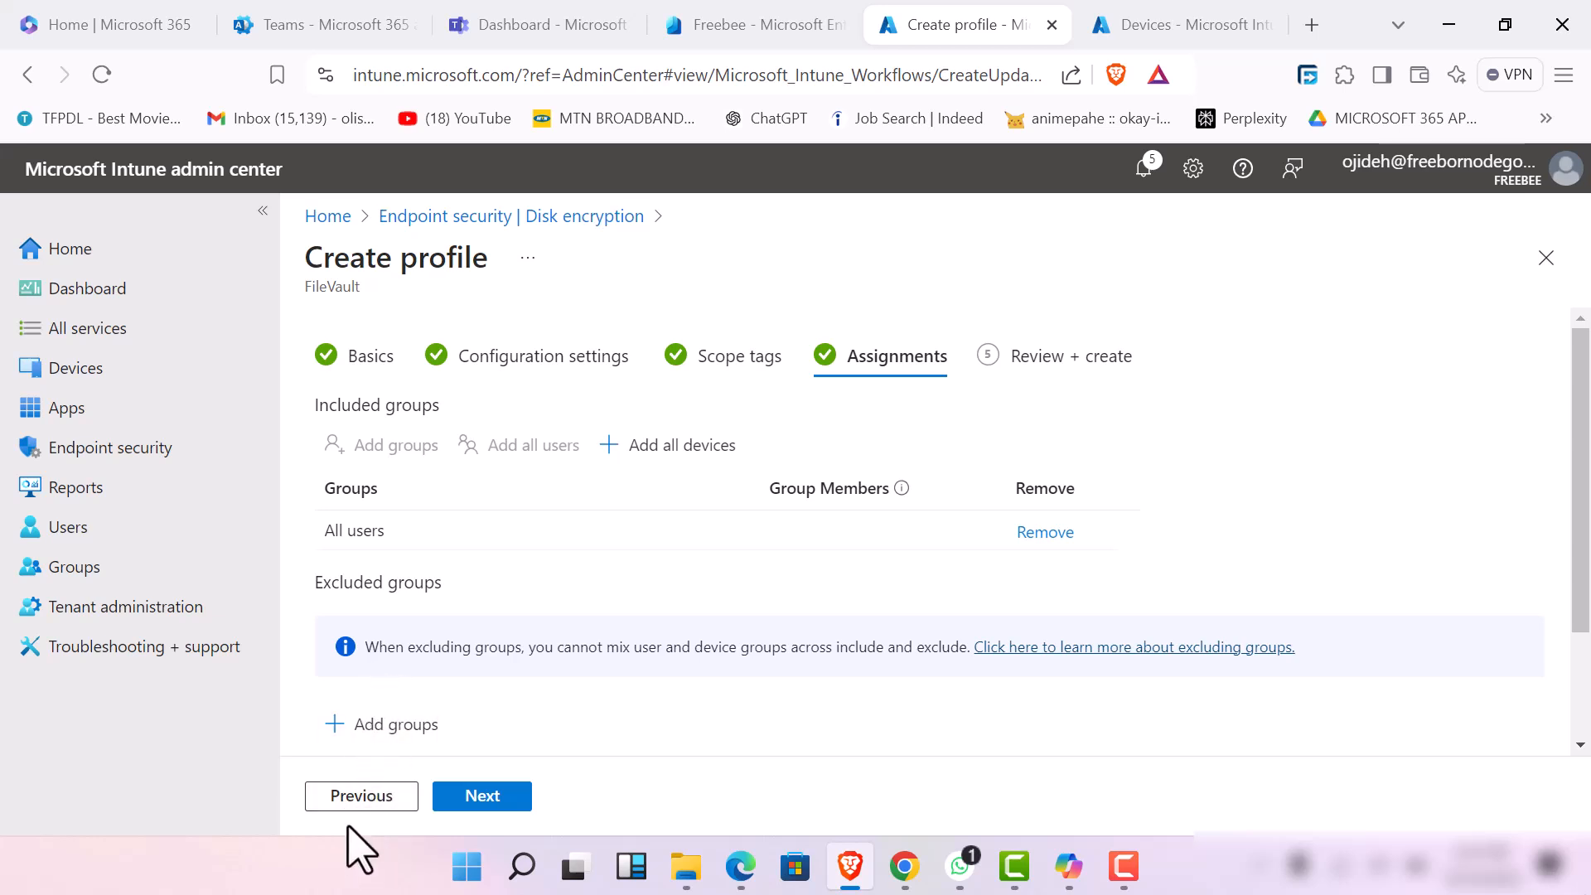
left_click(348, 797)
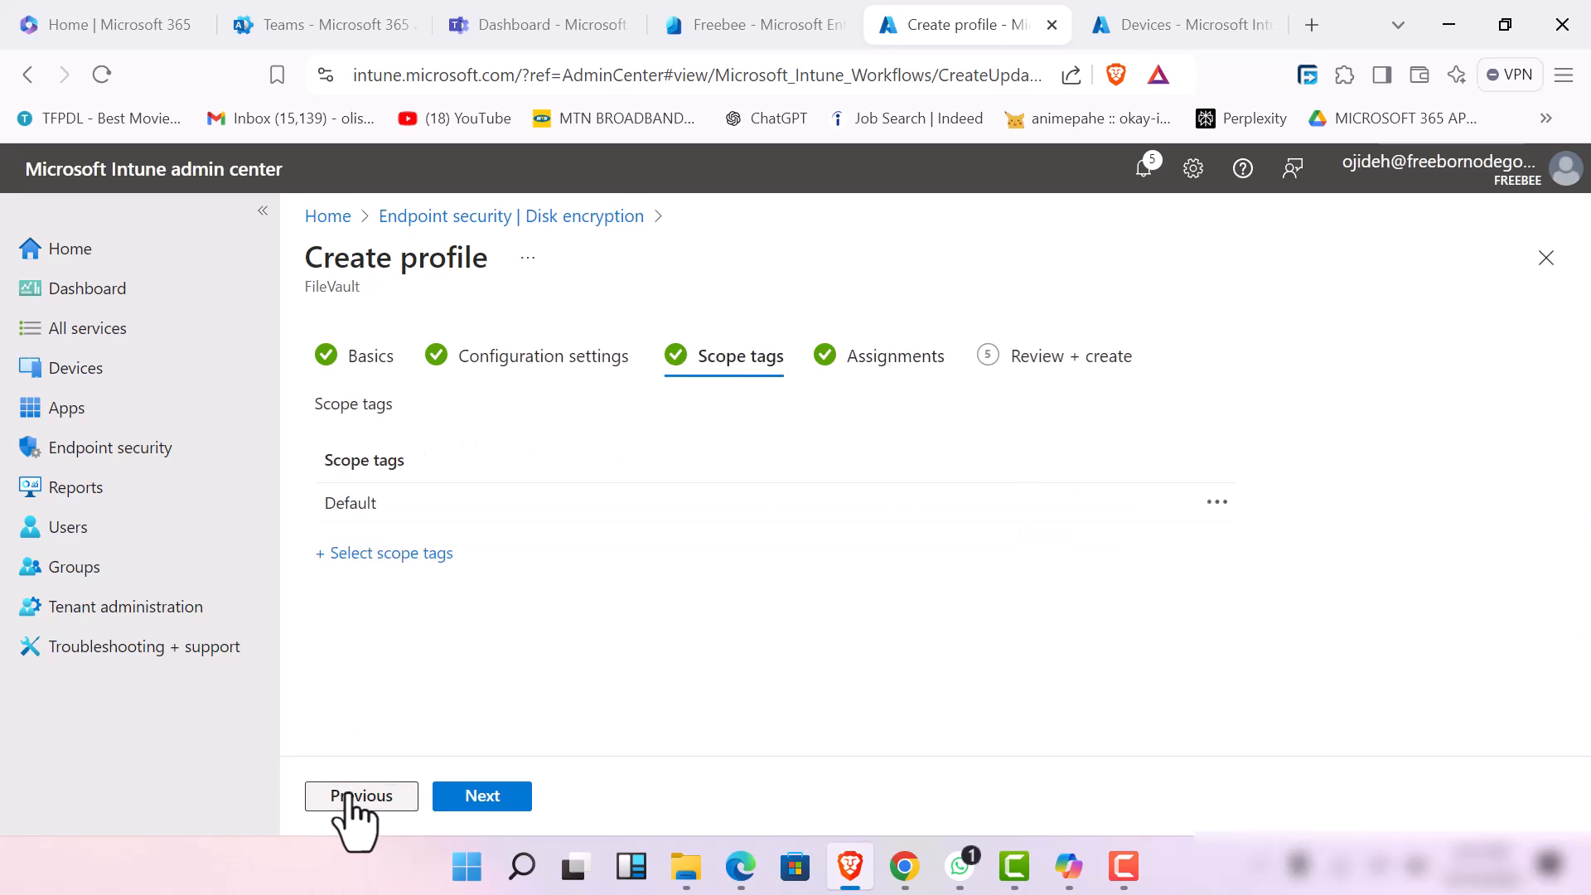
left_click(349, 797)
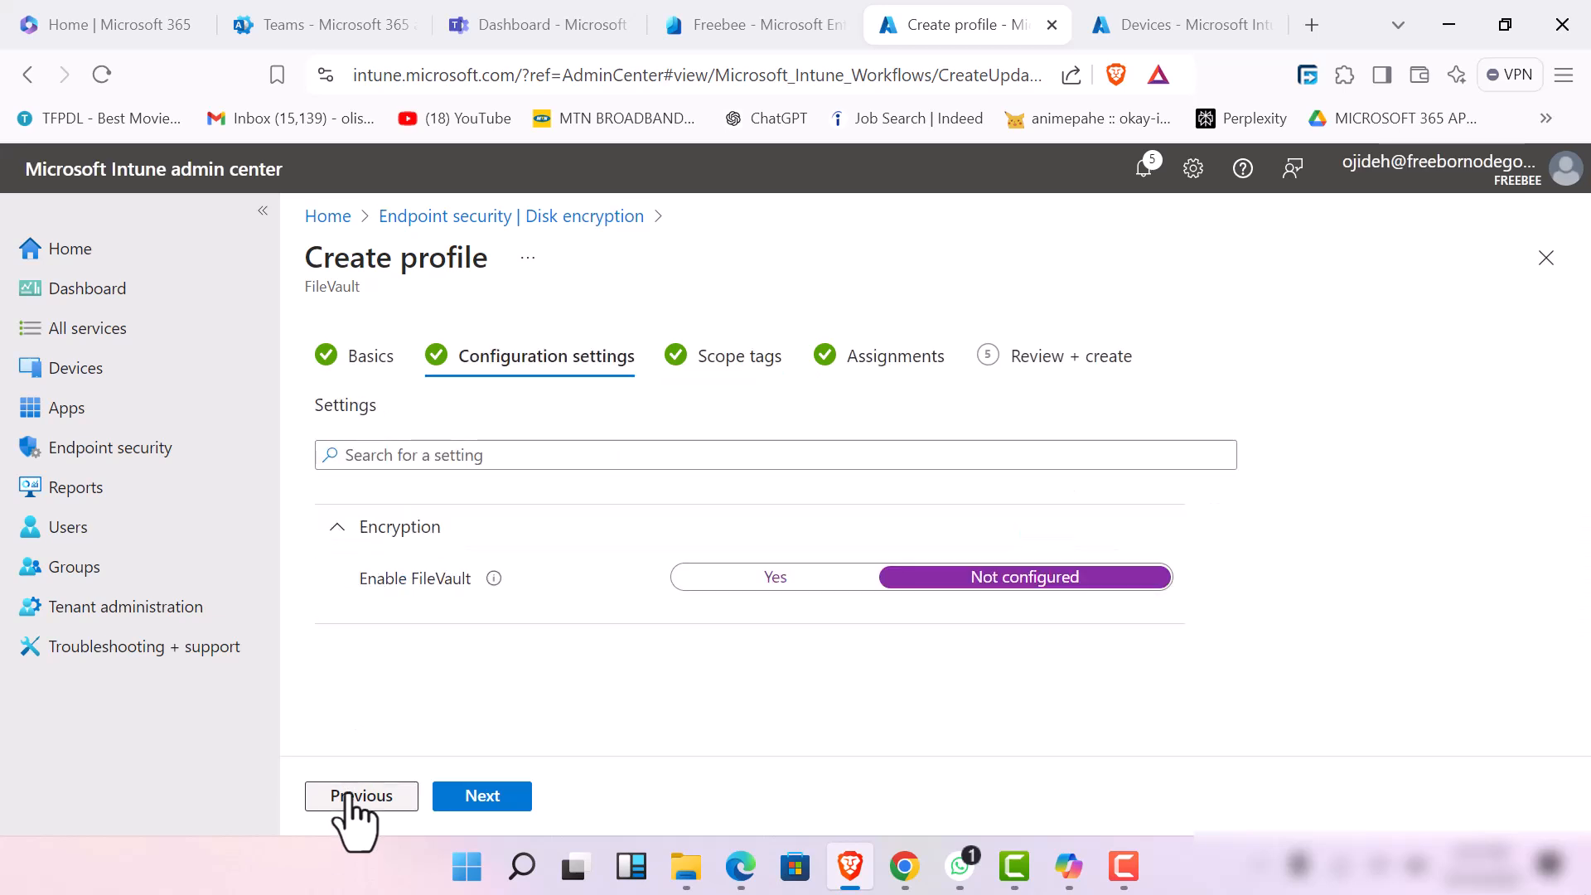
left_click(655, 458)
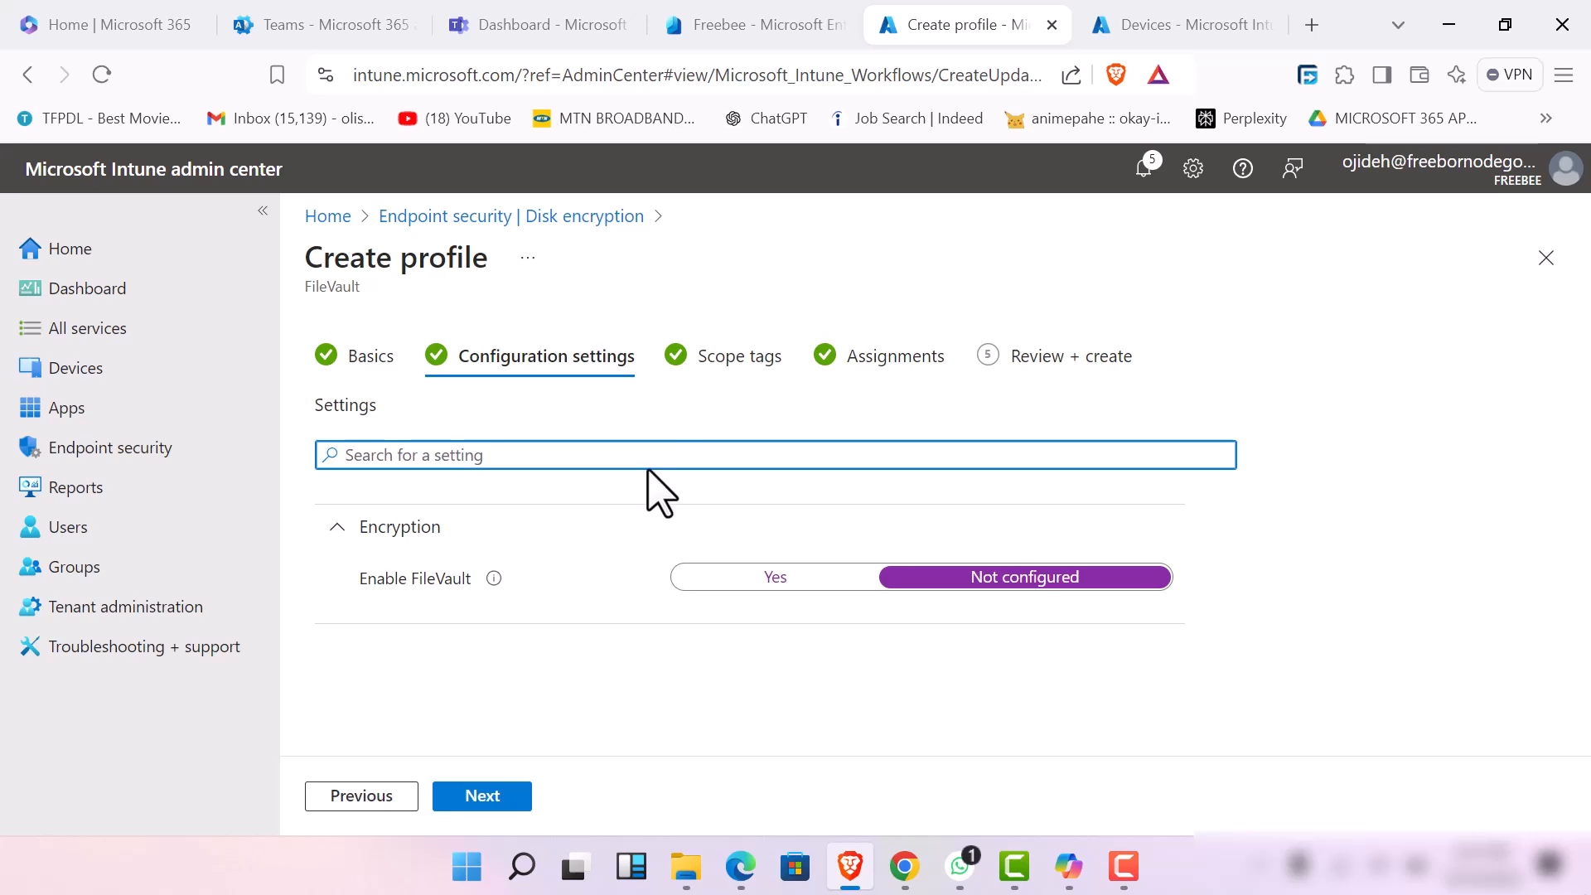
left_click(721, 606)
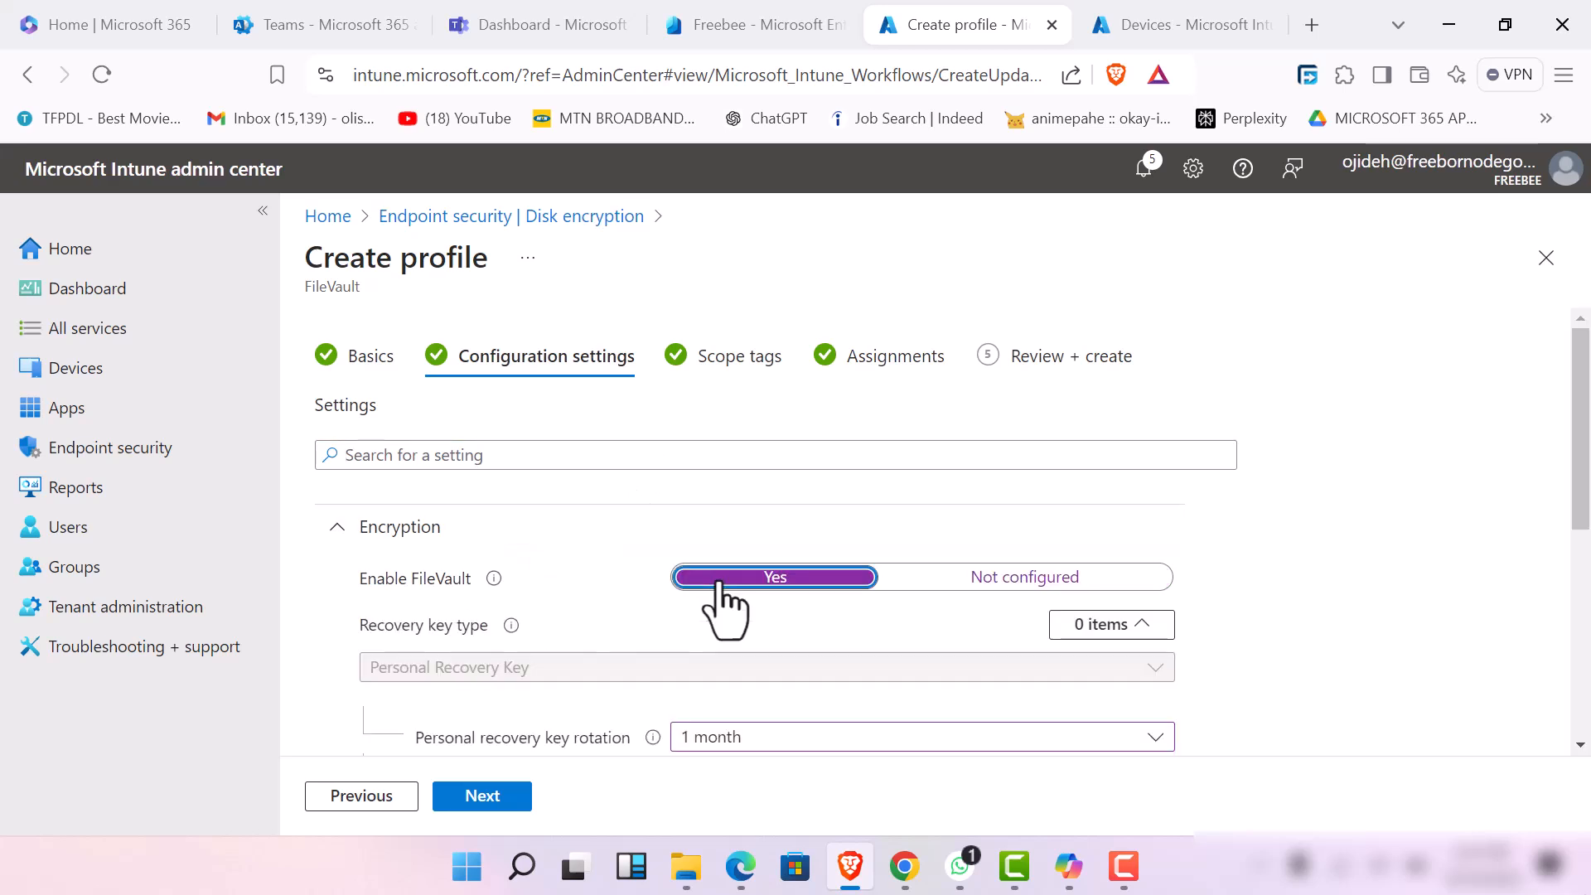
Check the FileVault encryption settings, keep the existing scope tags and assignments, and create the profile
scroll(518, 671, "down", 5)
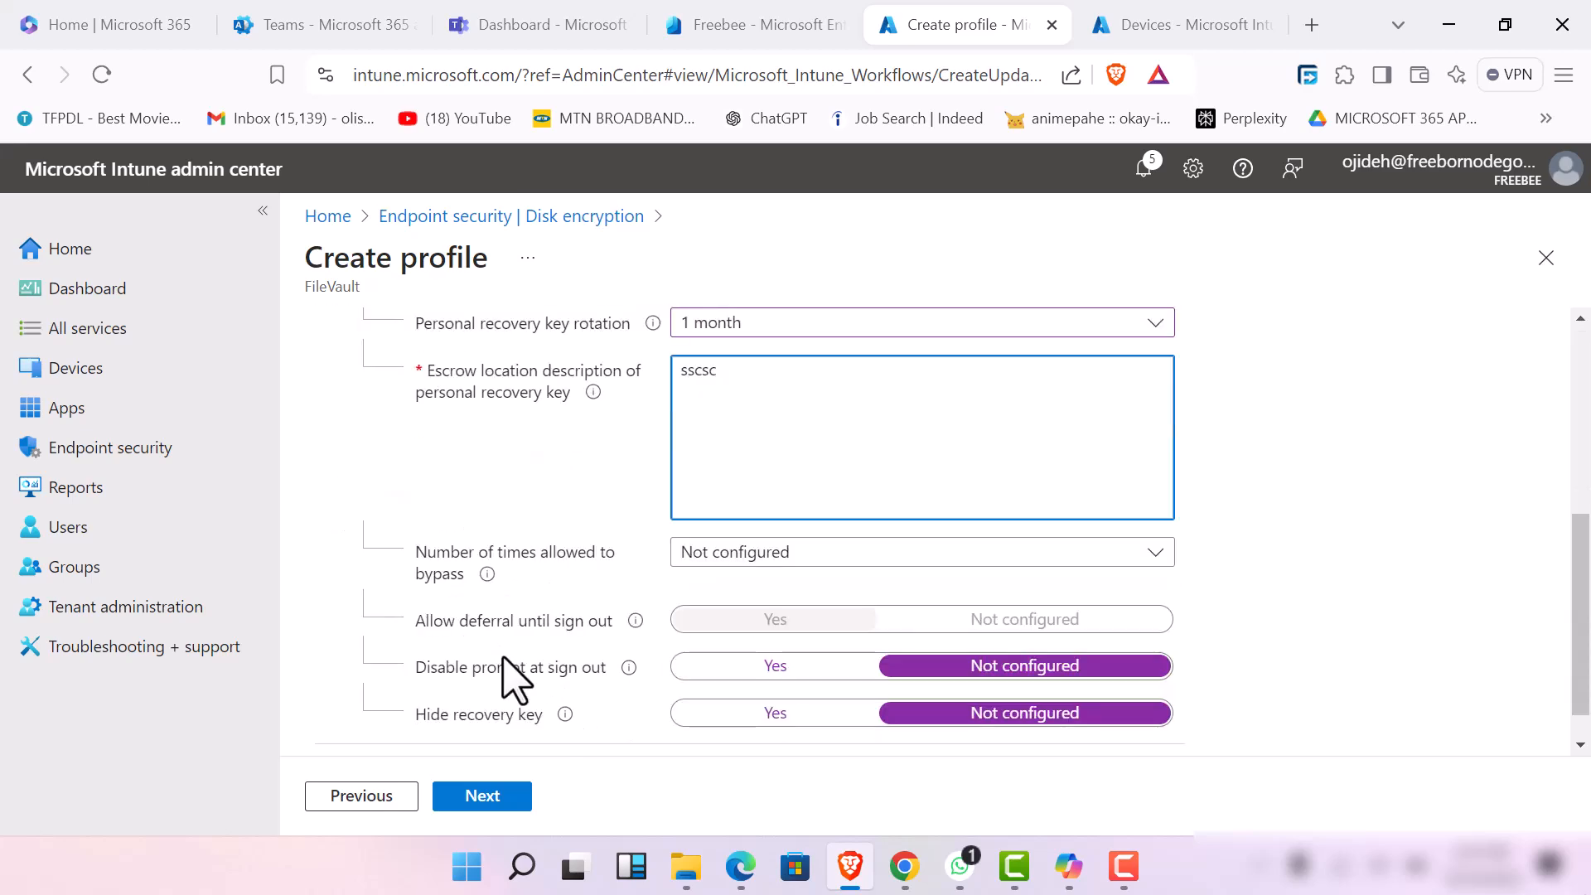
scroll(515, 674, "up", 5)
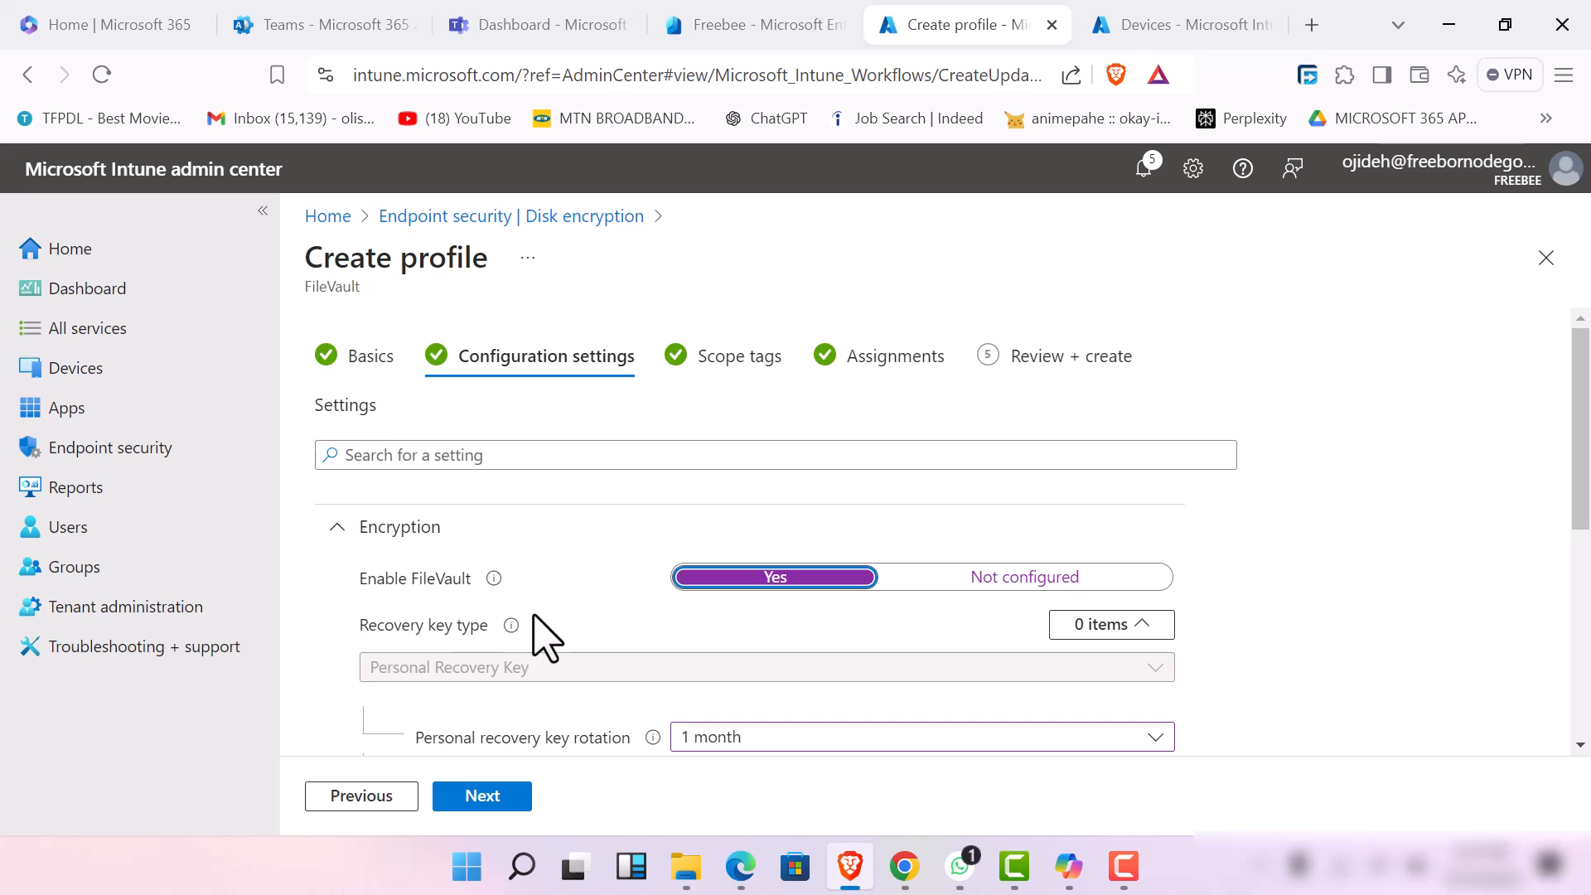
scroll(544, 628, "down", 5)
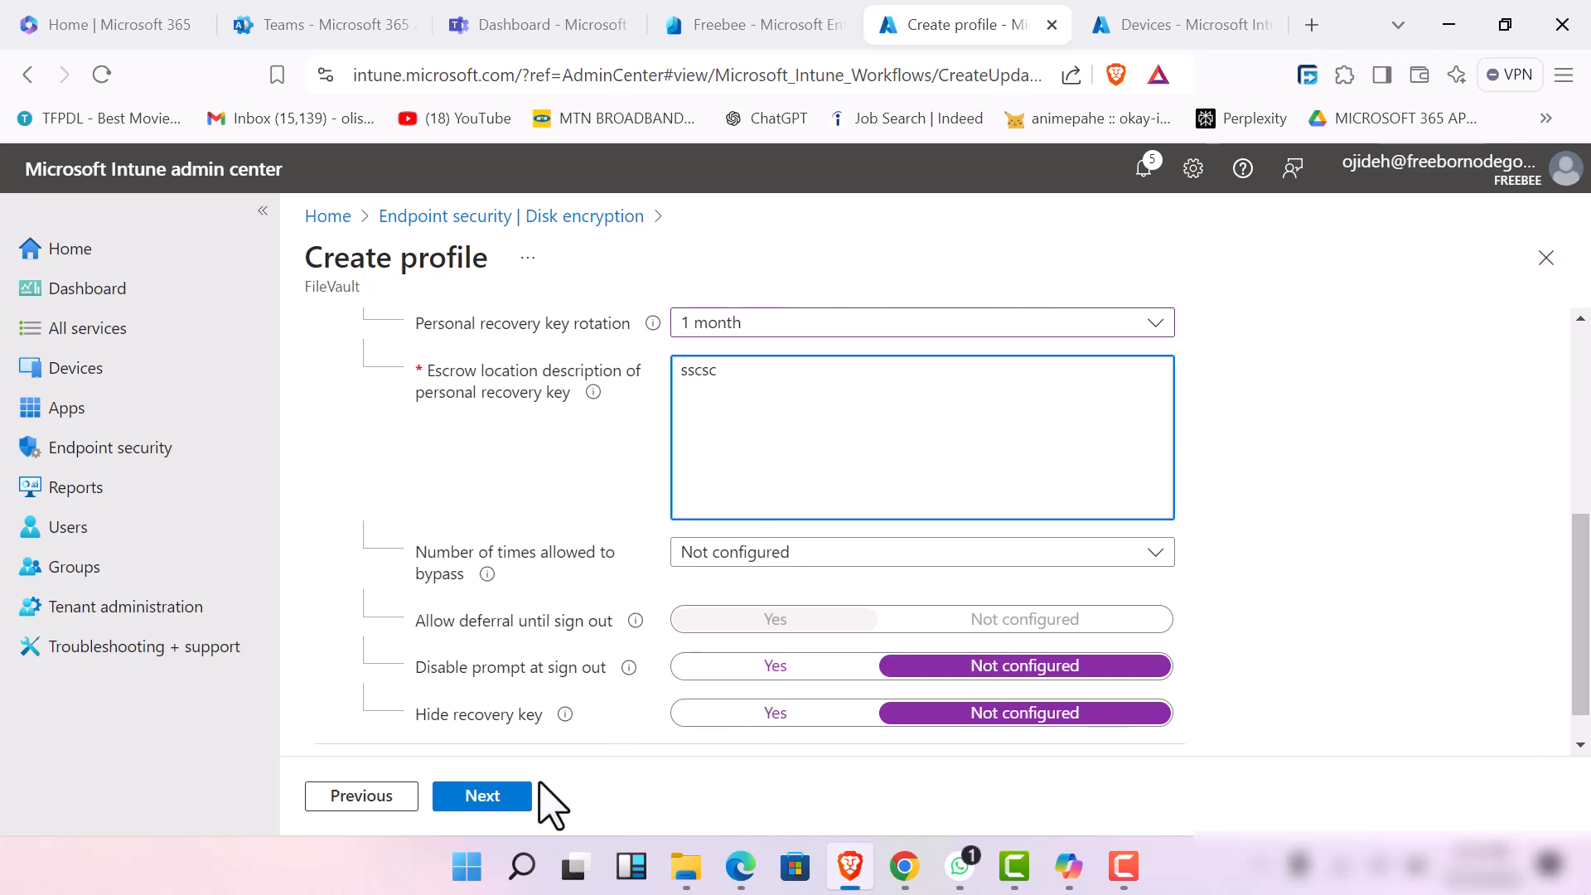
left_click(489, 796)
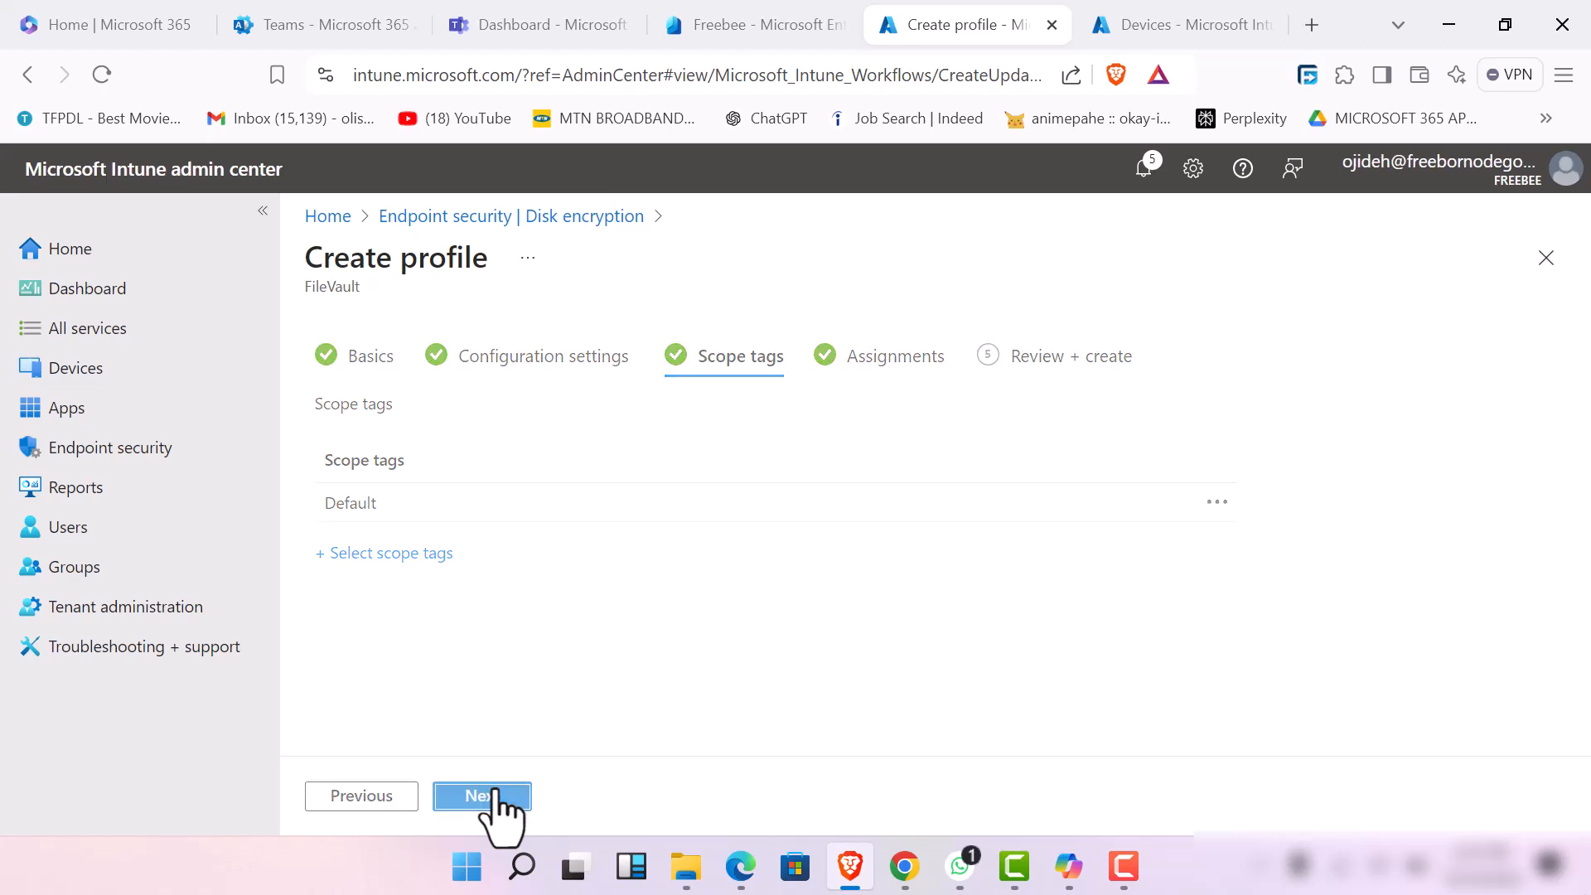
left_click(495, 797)
left_click(494, 797)
left_click(495, 797)
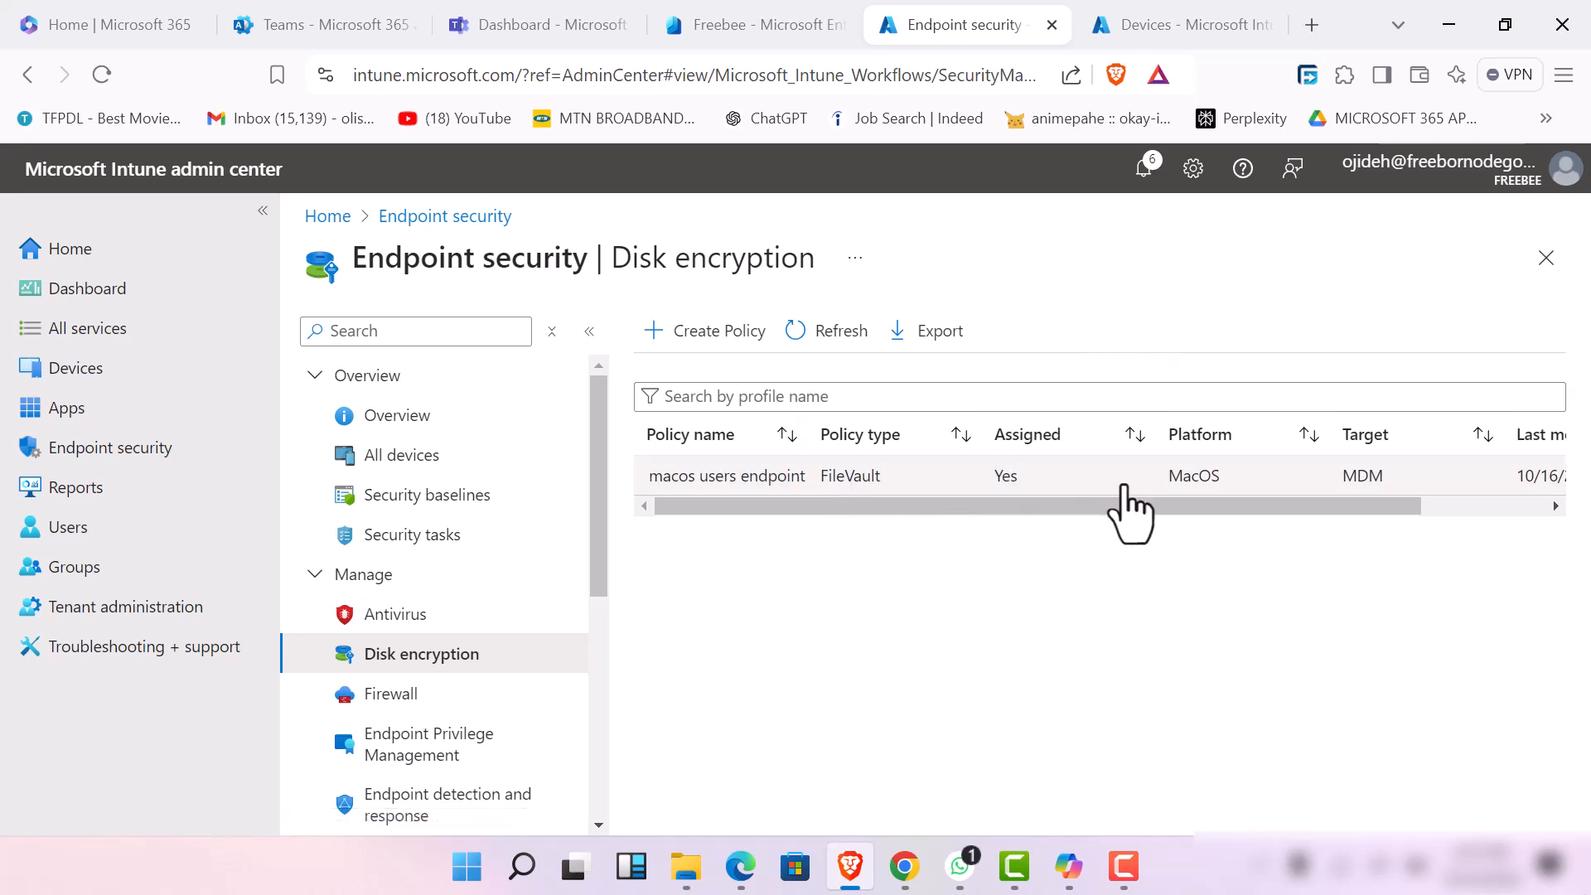
left_click_drag(1131, 506, 718, 512)
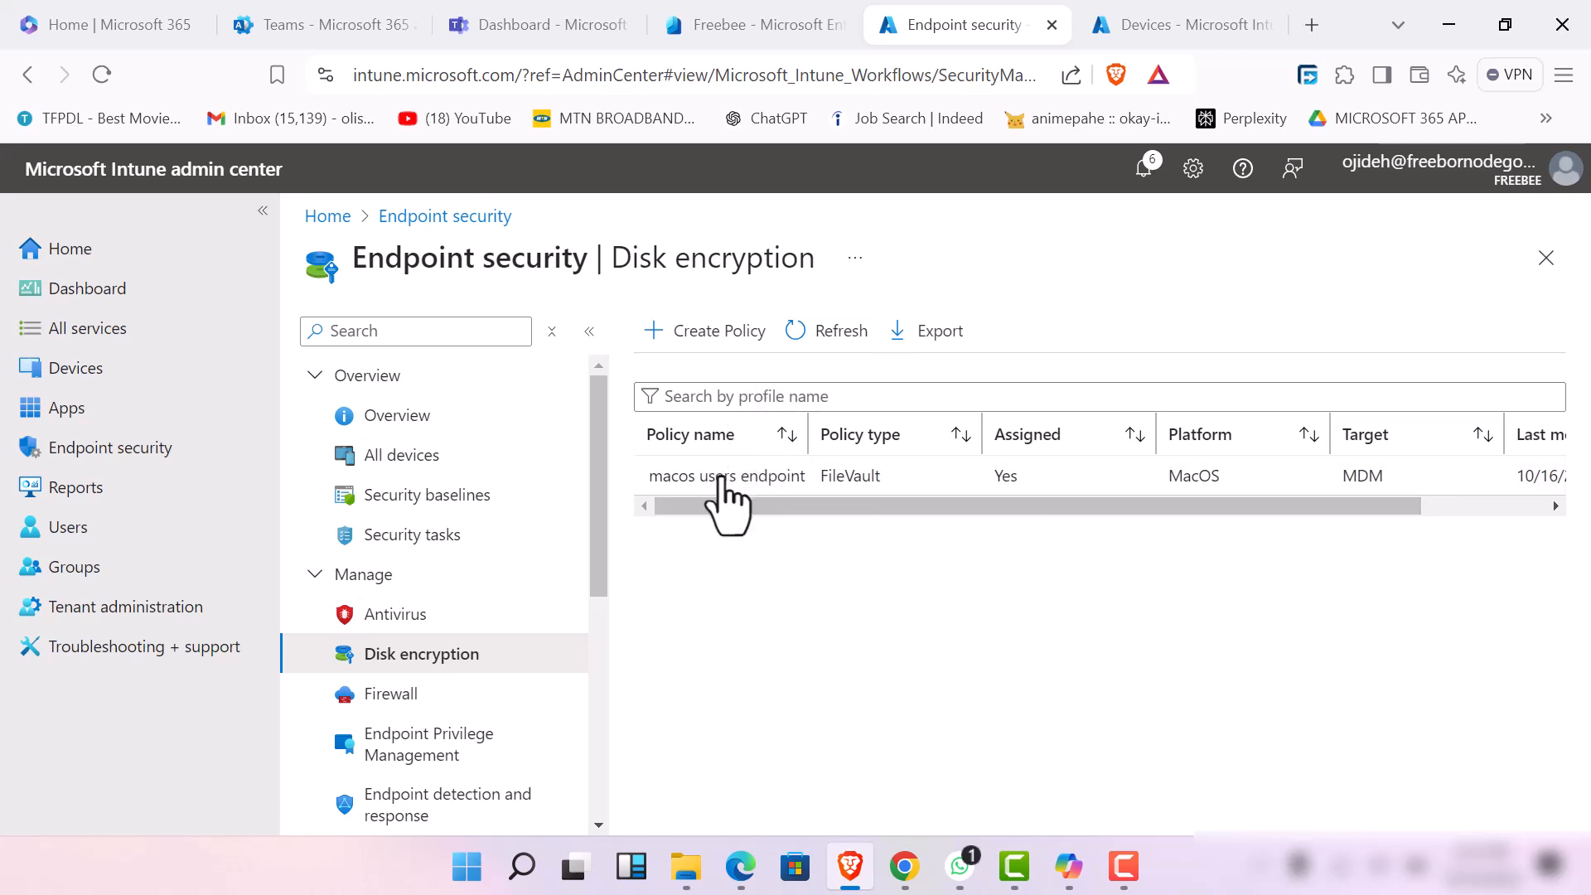
left_click(1123, 866)
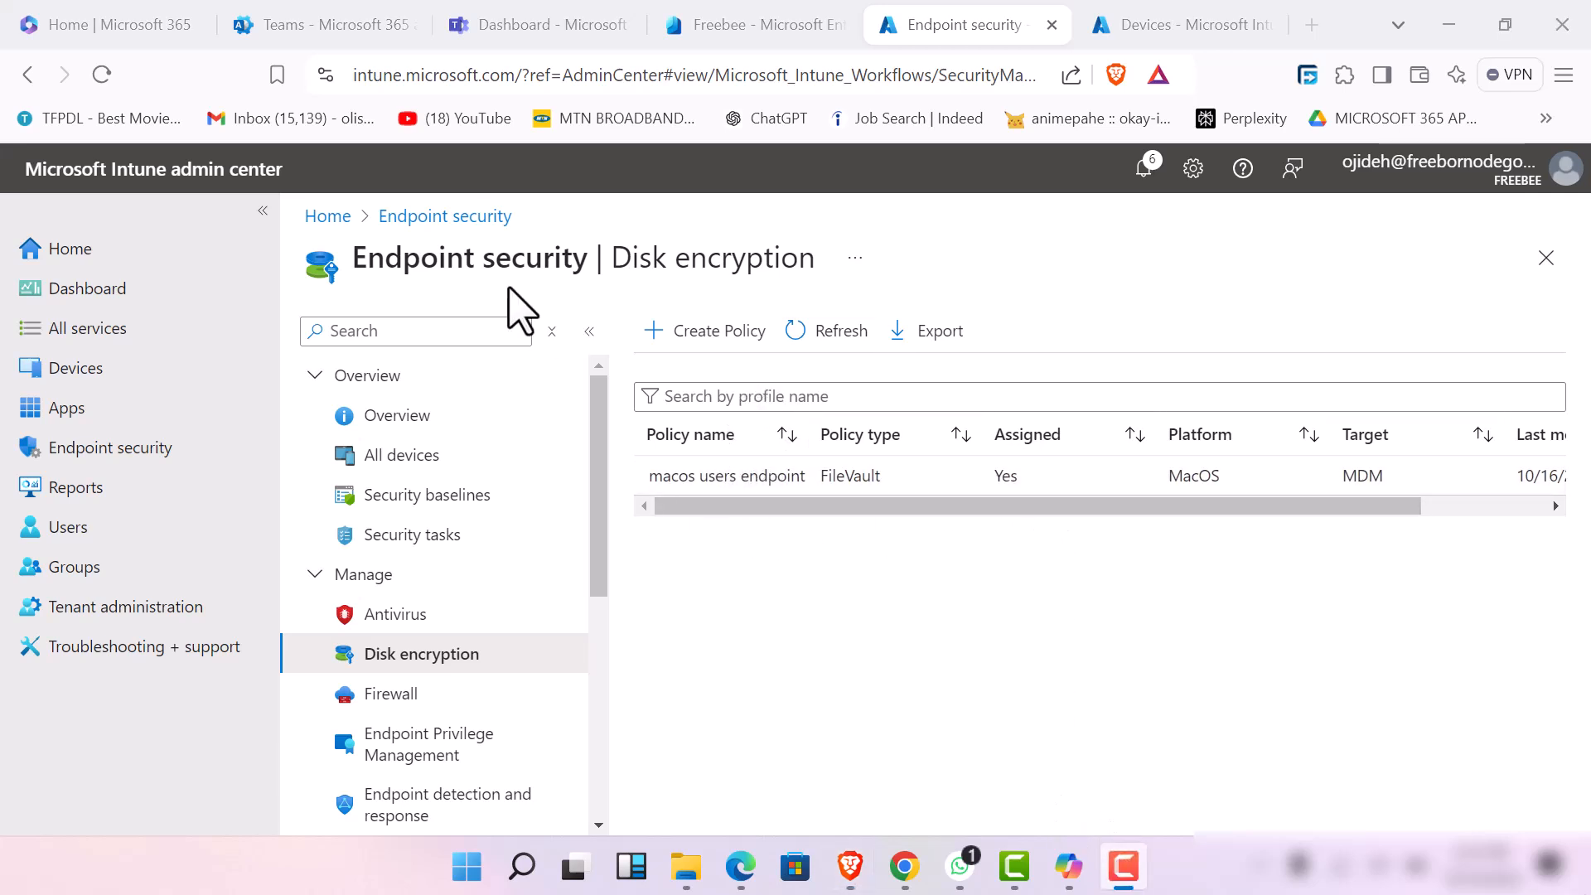
left_click(352, 81)
Open the Firewall section of endpoint security and bring its policy list into view
scroll(447, 700, "down", 5)
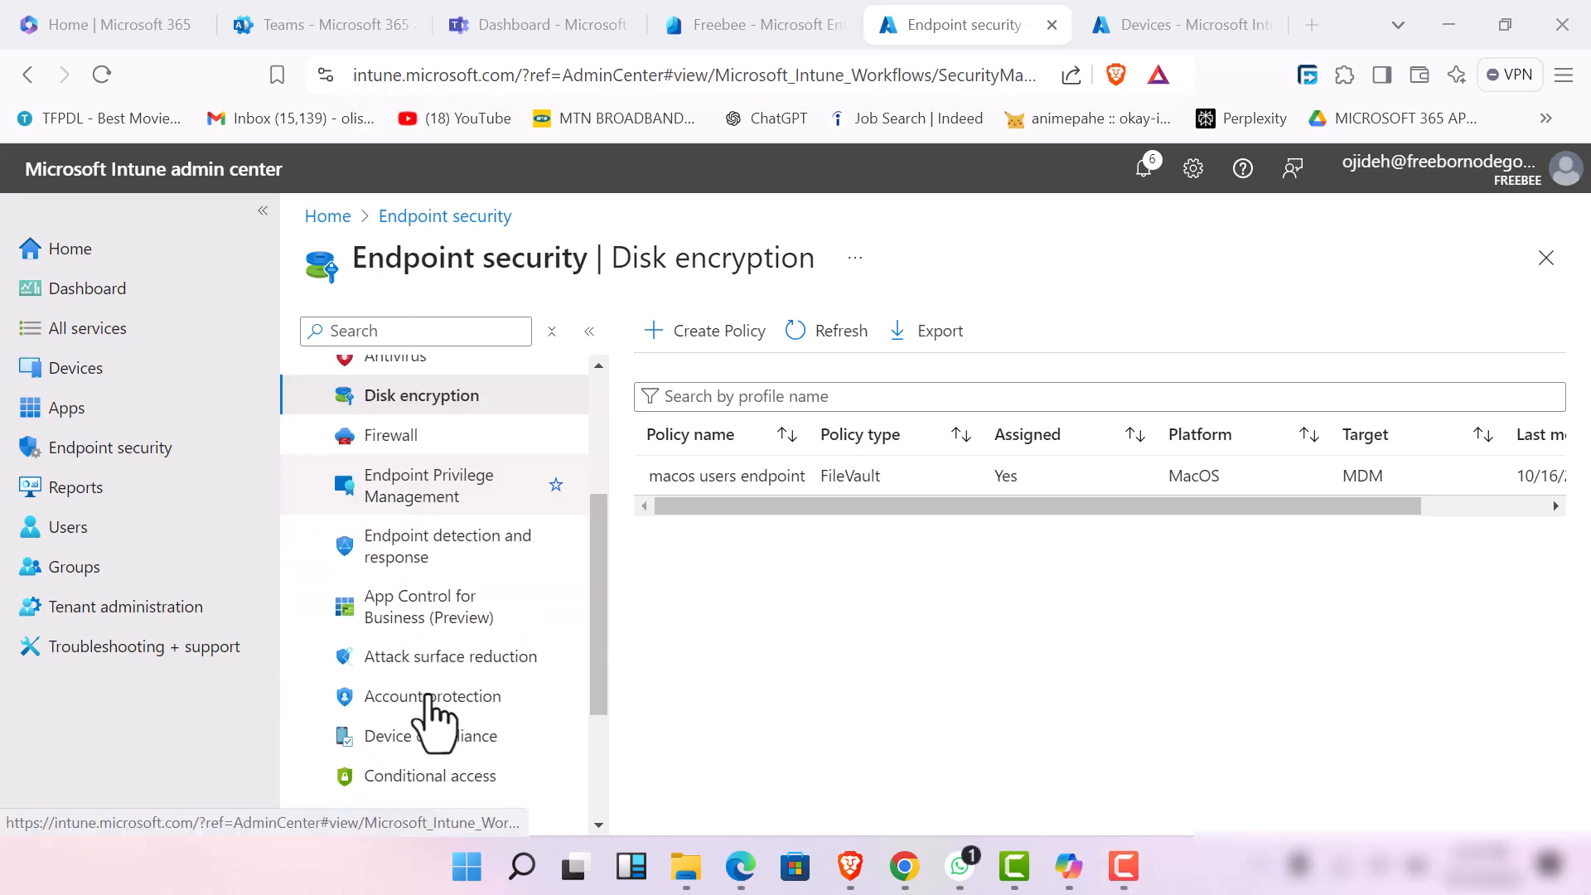
scroll(340, 433, "up", 3)
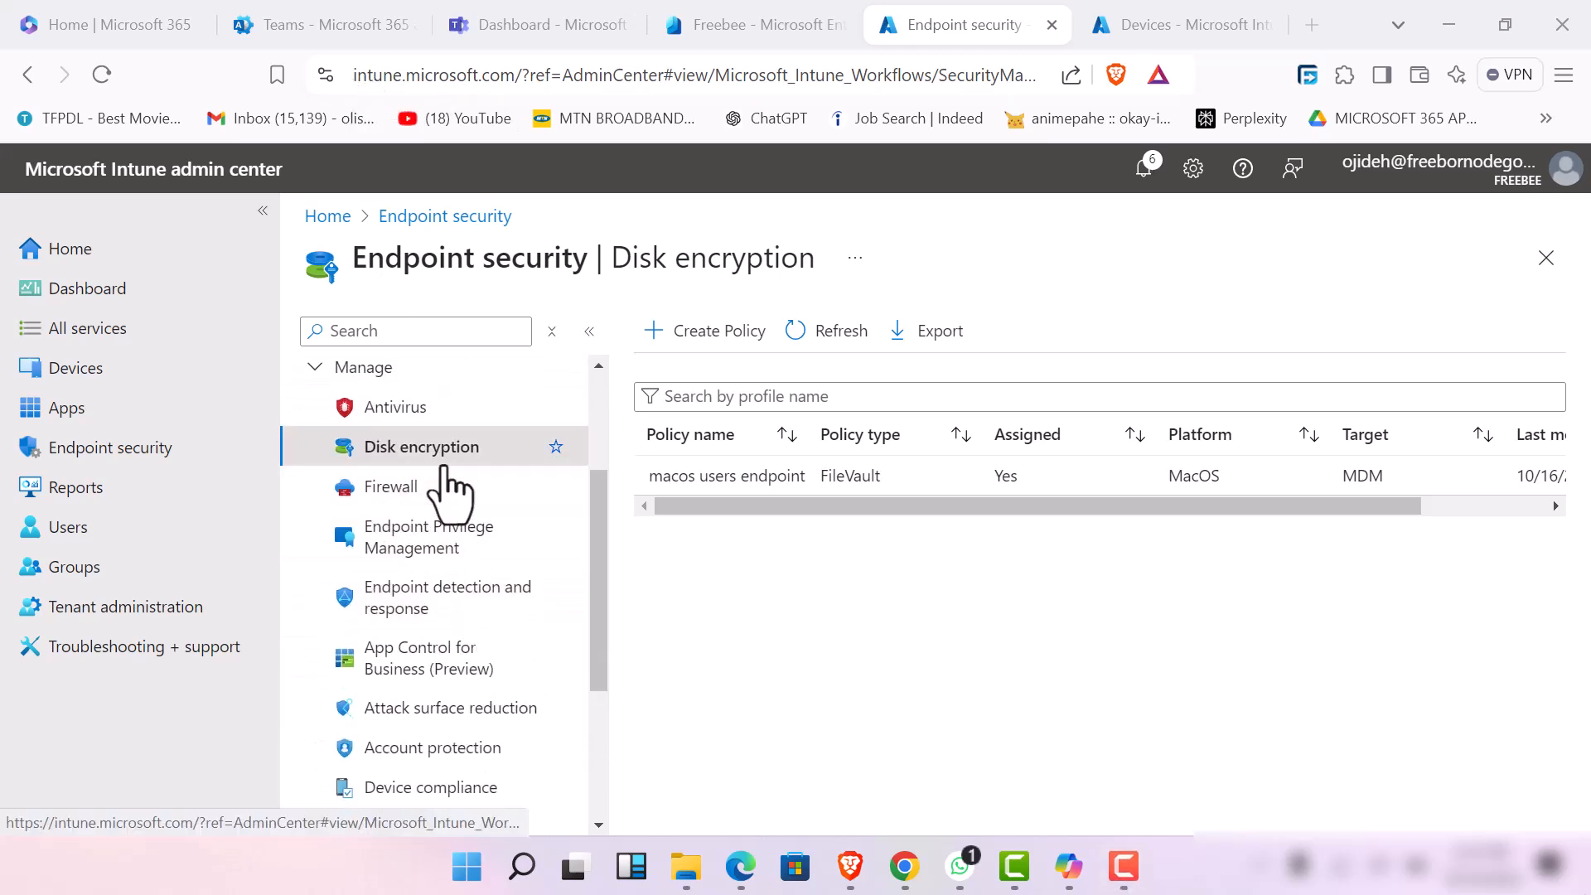
left_click(447, 501)
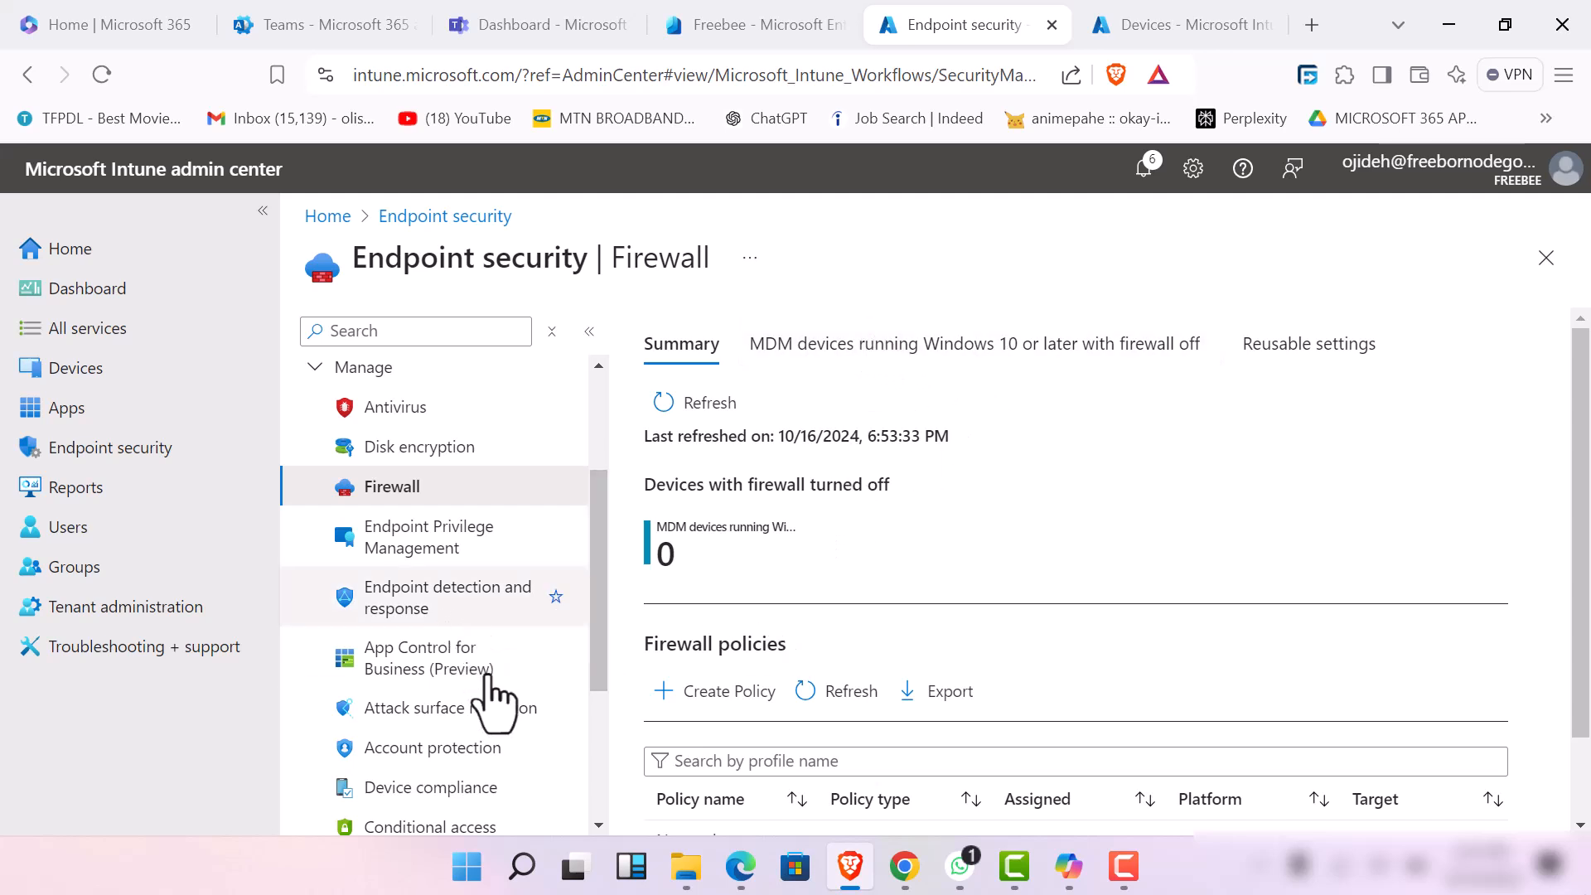
scroll(495, 729, "down", 3)
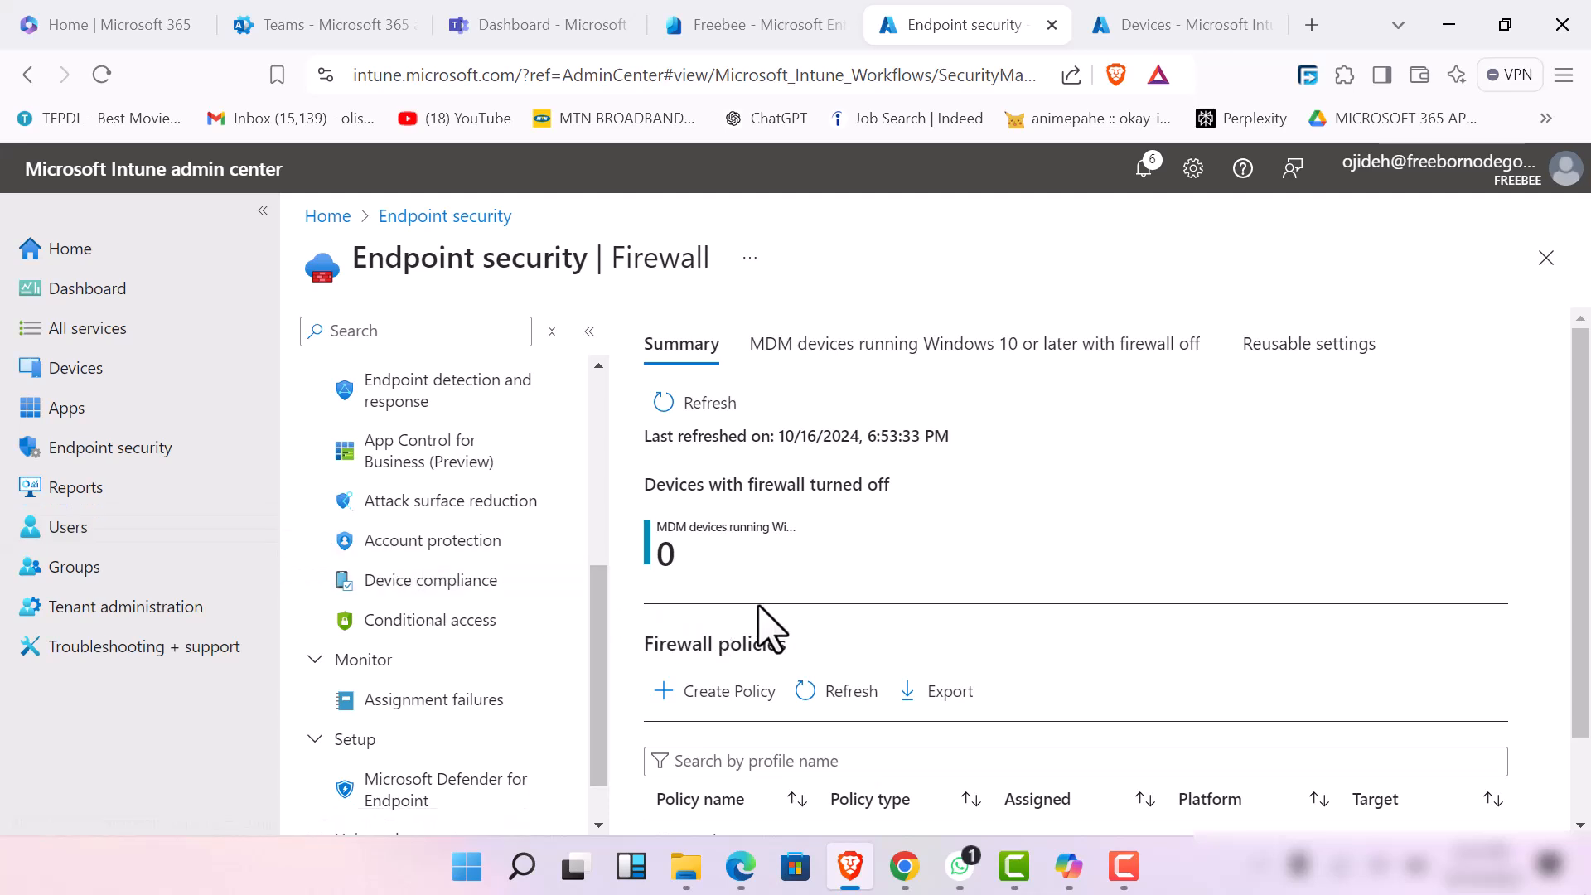
scroll(555, 613, "up", 6)
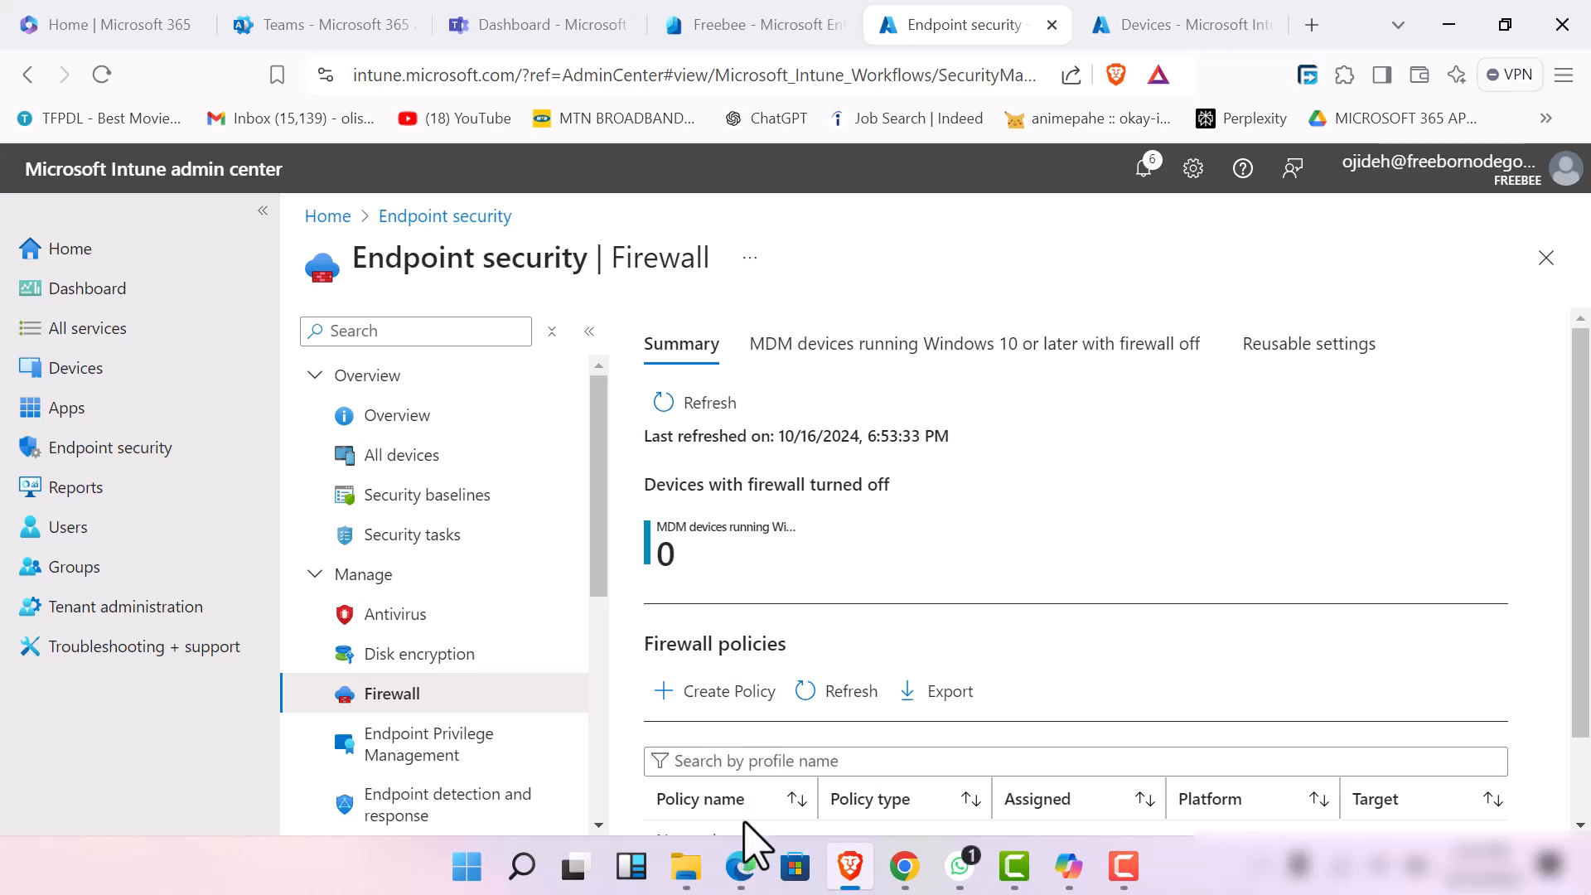
scroll(725, 738, "down", 1)
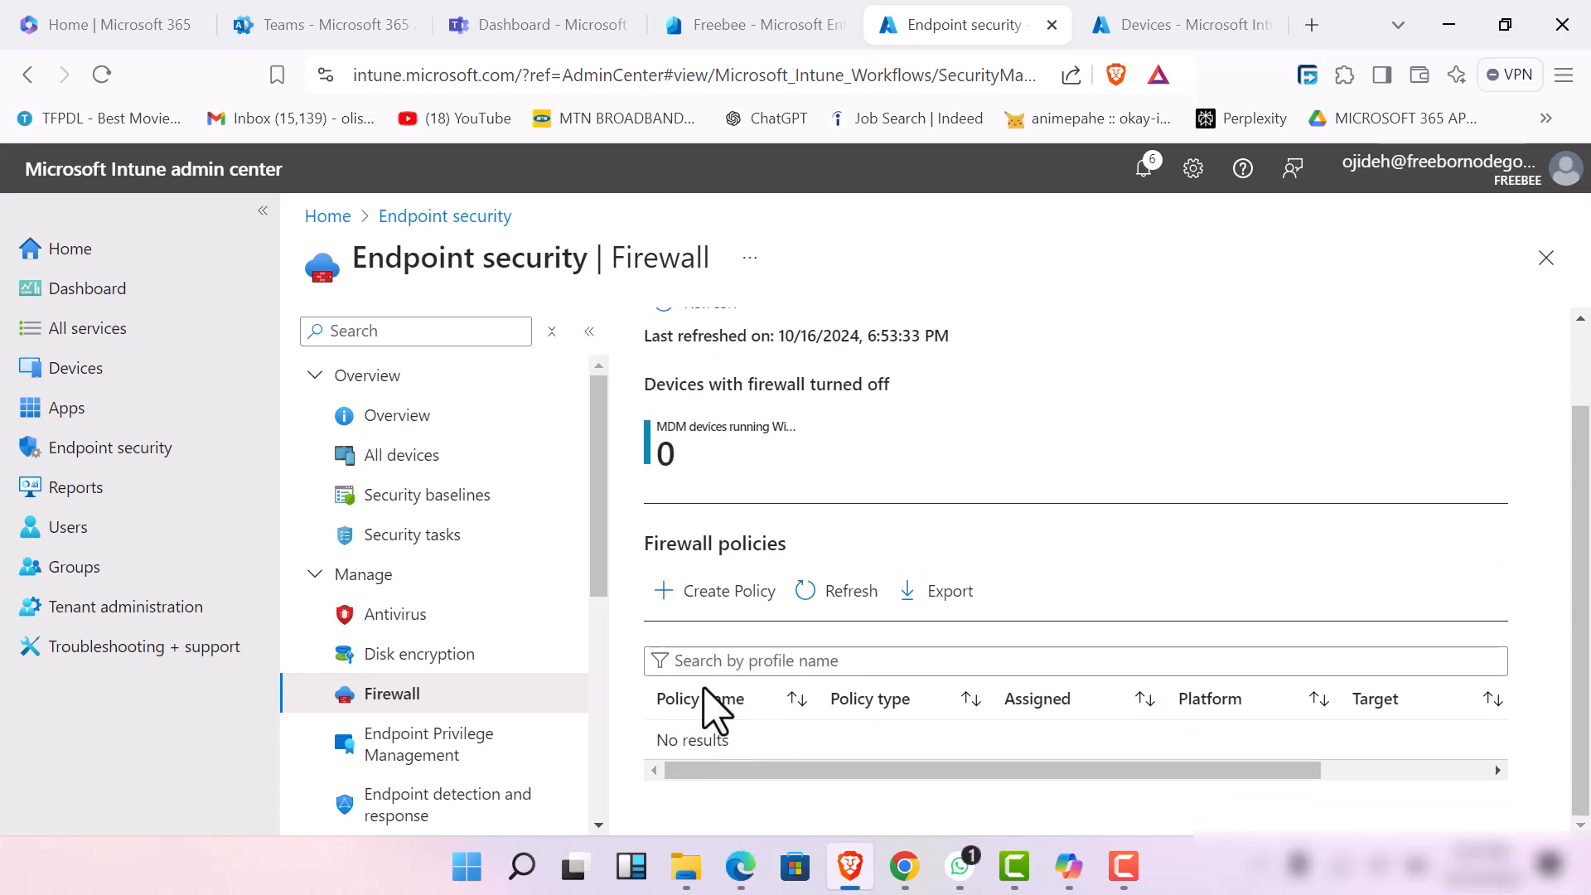
Start a new firewall policy with the Windows platform and the Windows Firewall profile
left_click(725, 598)
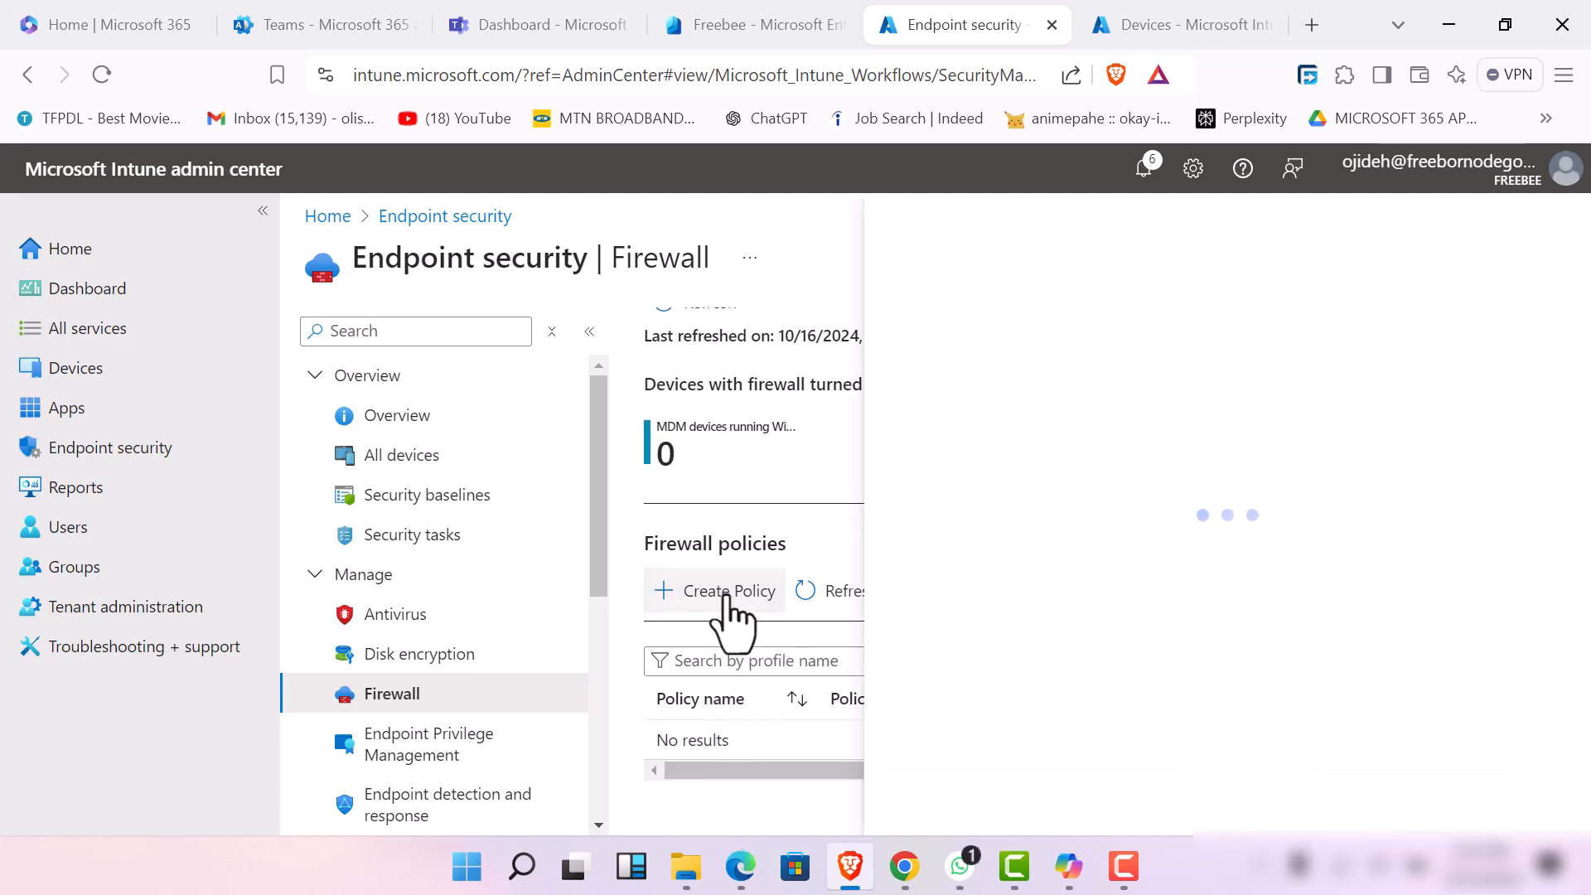
left_click(1077, 366)
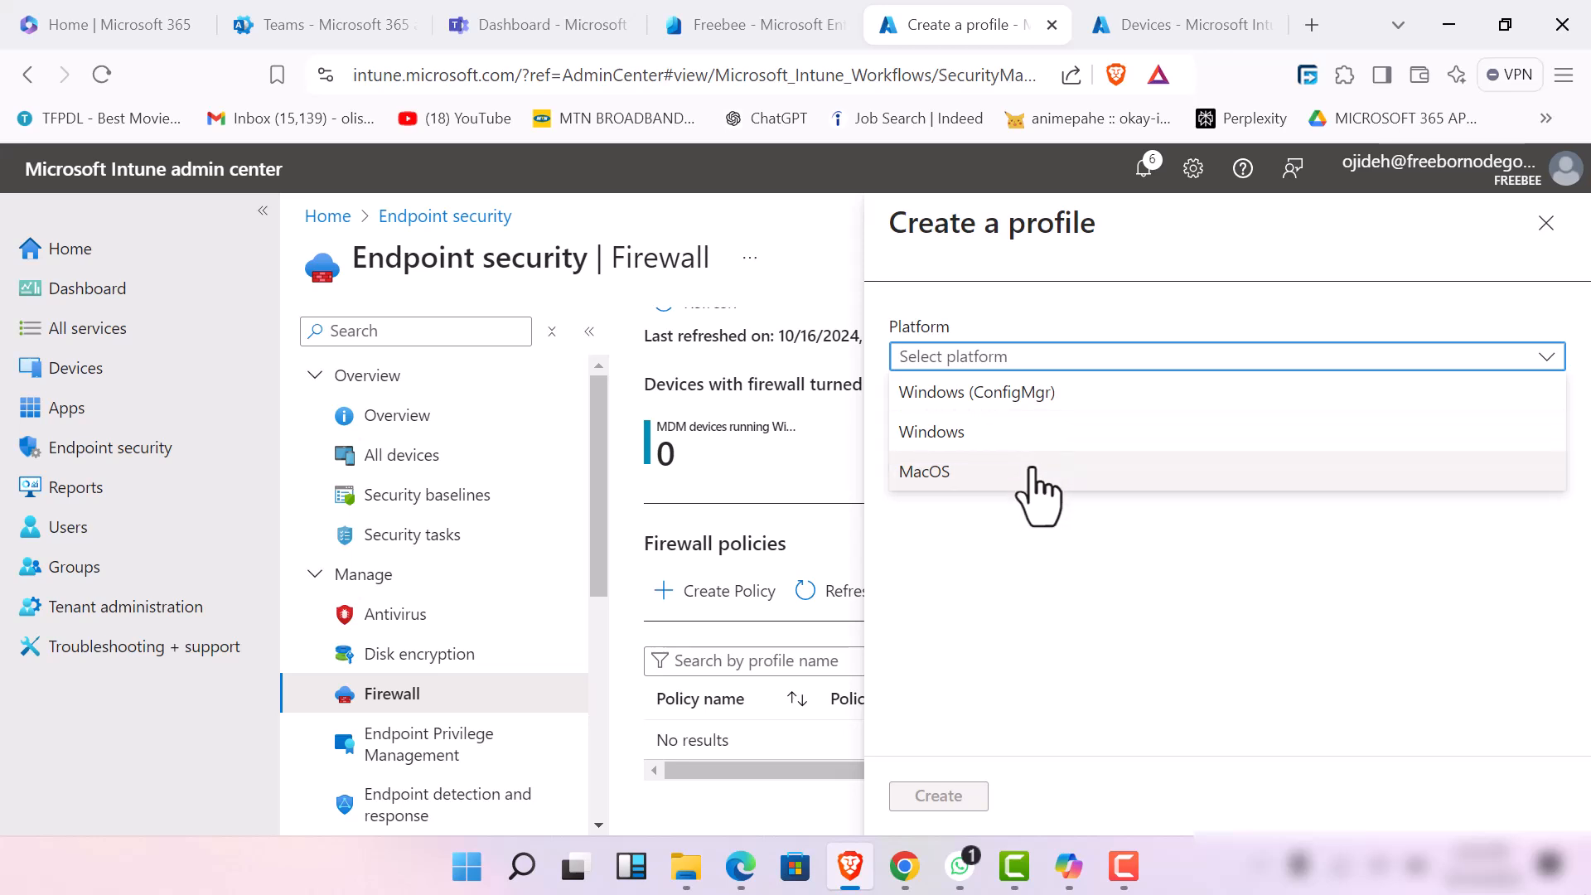
left_click(1027, 431)
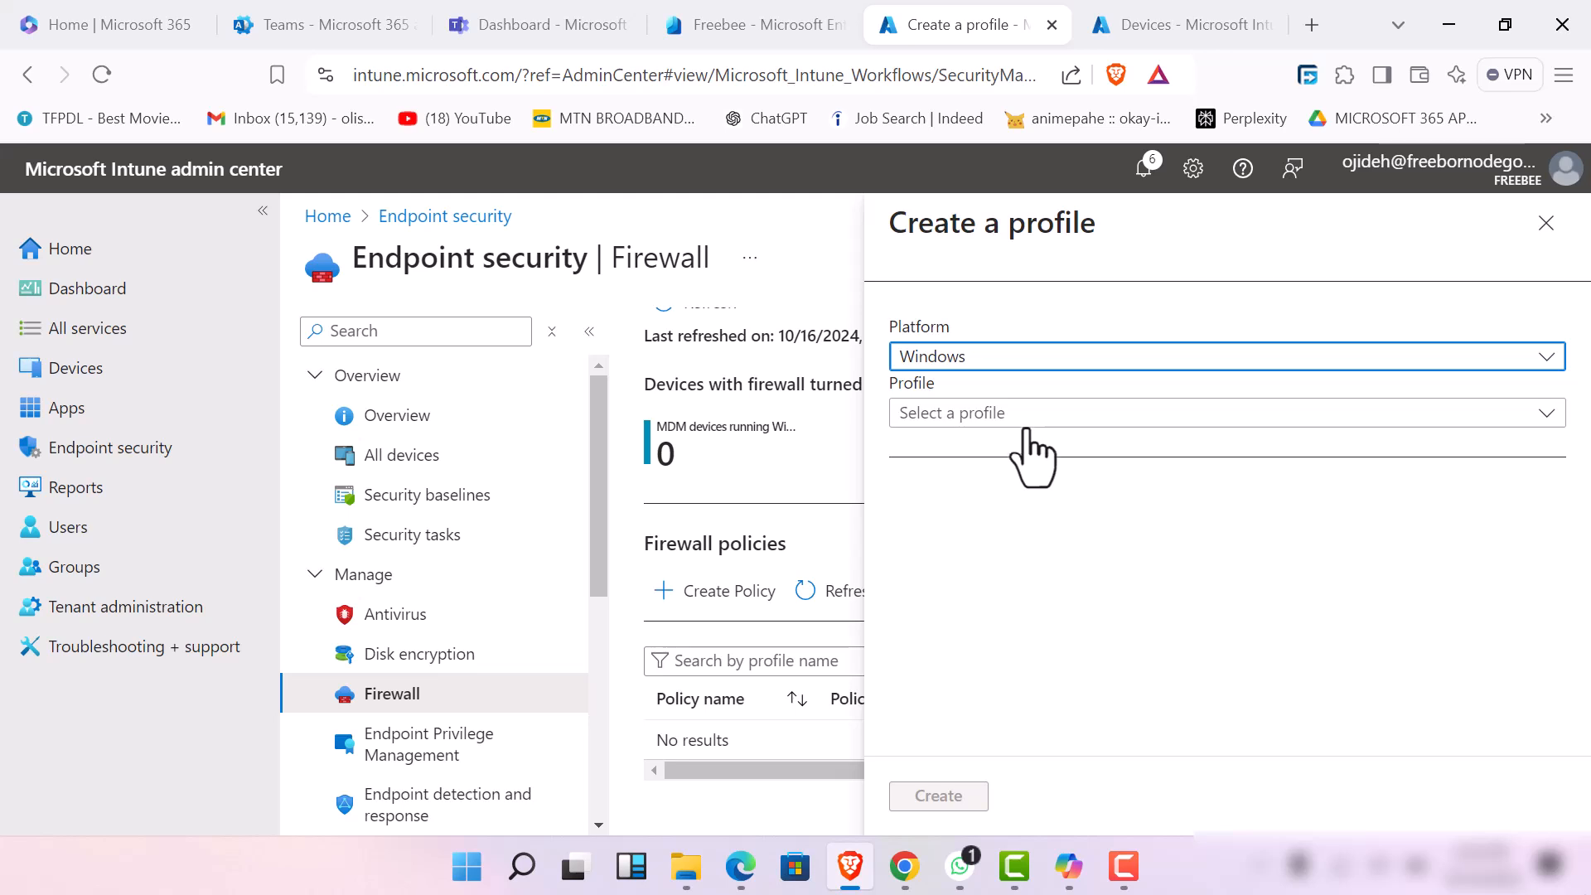
left_click(1011, 415)
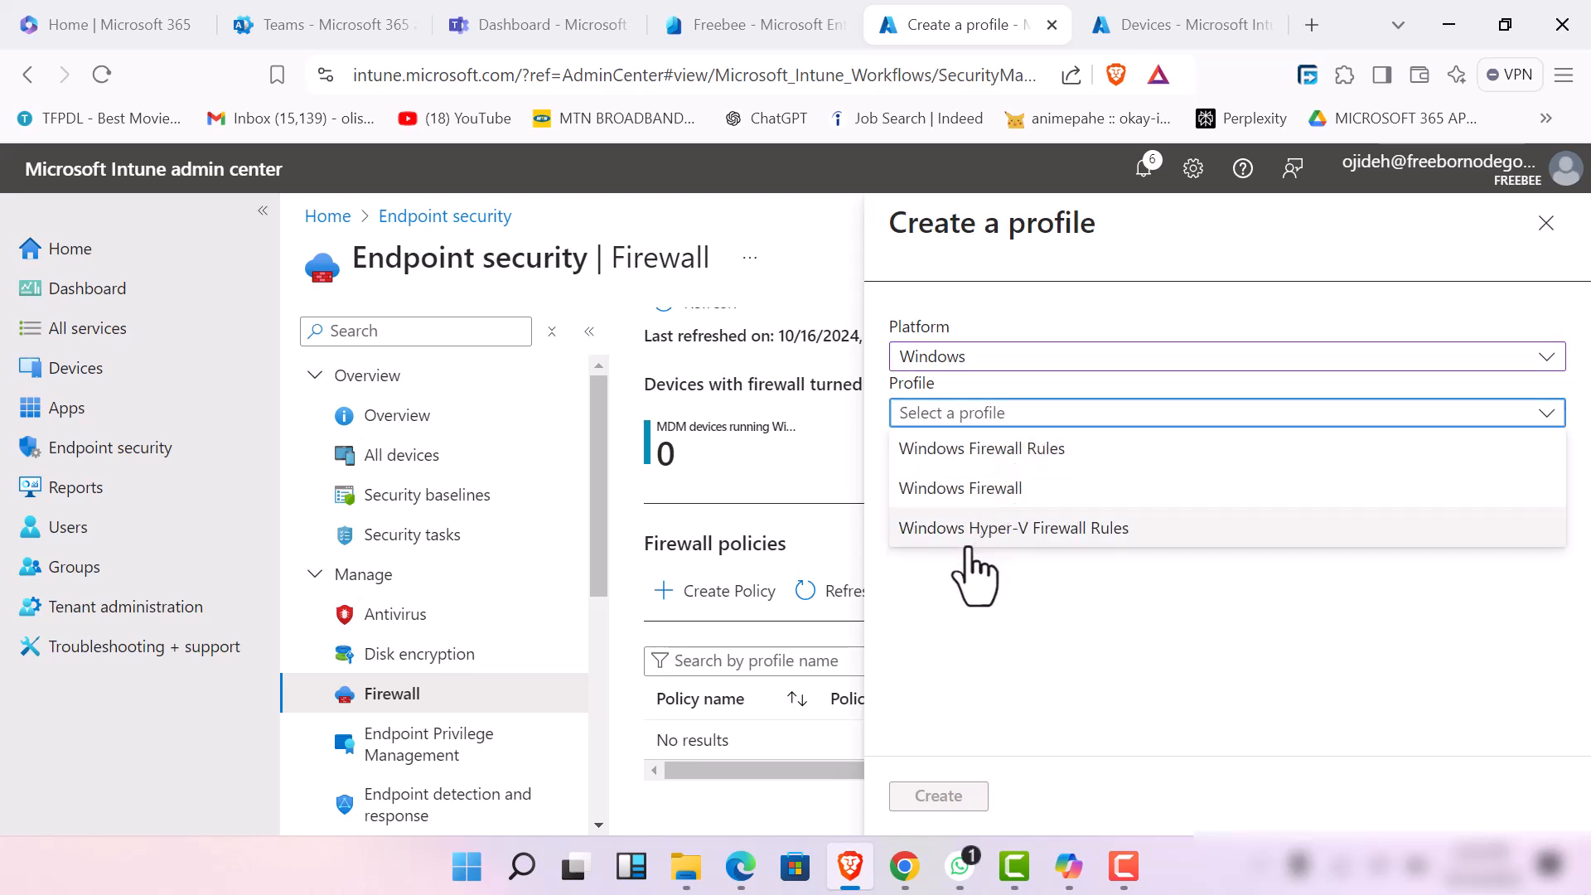
left_click(994, 489)
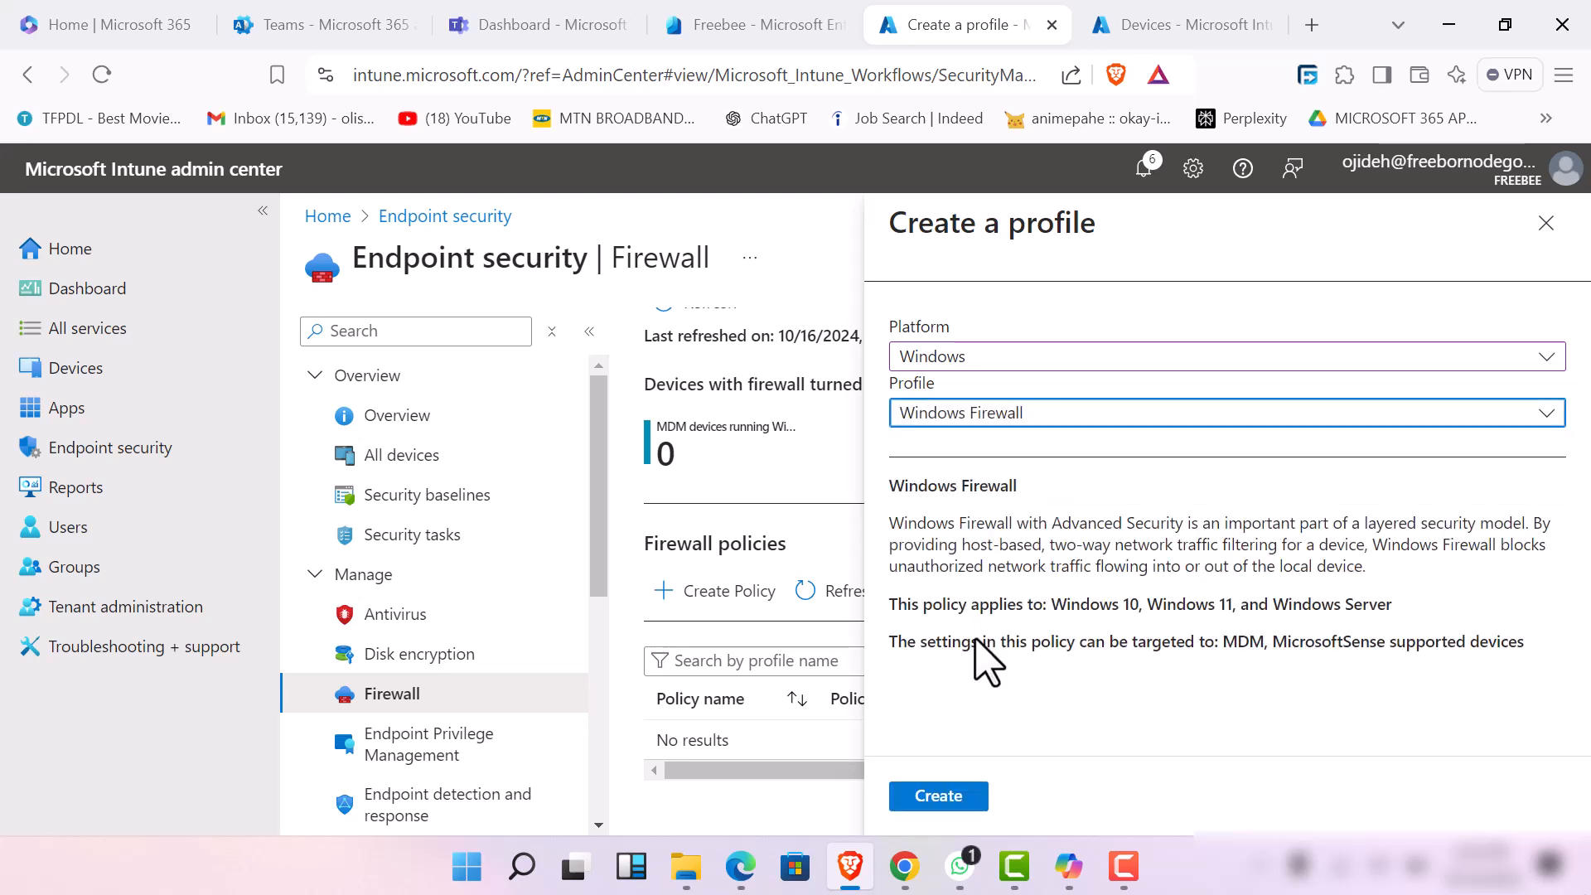
left_click(951, 796)
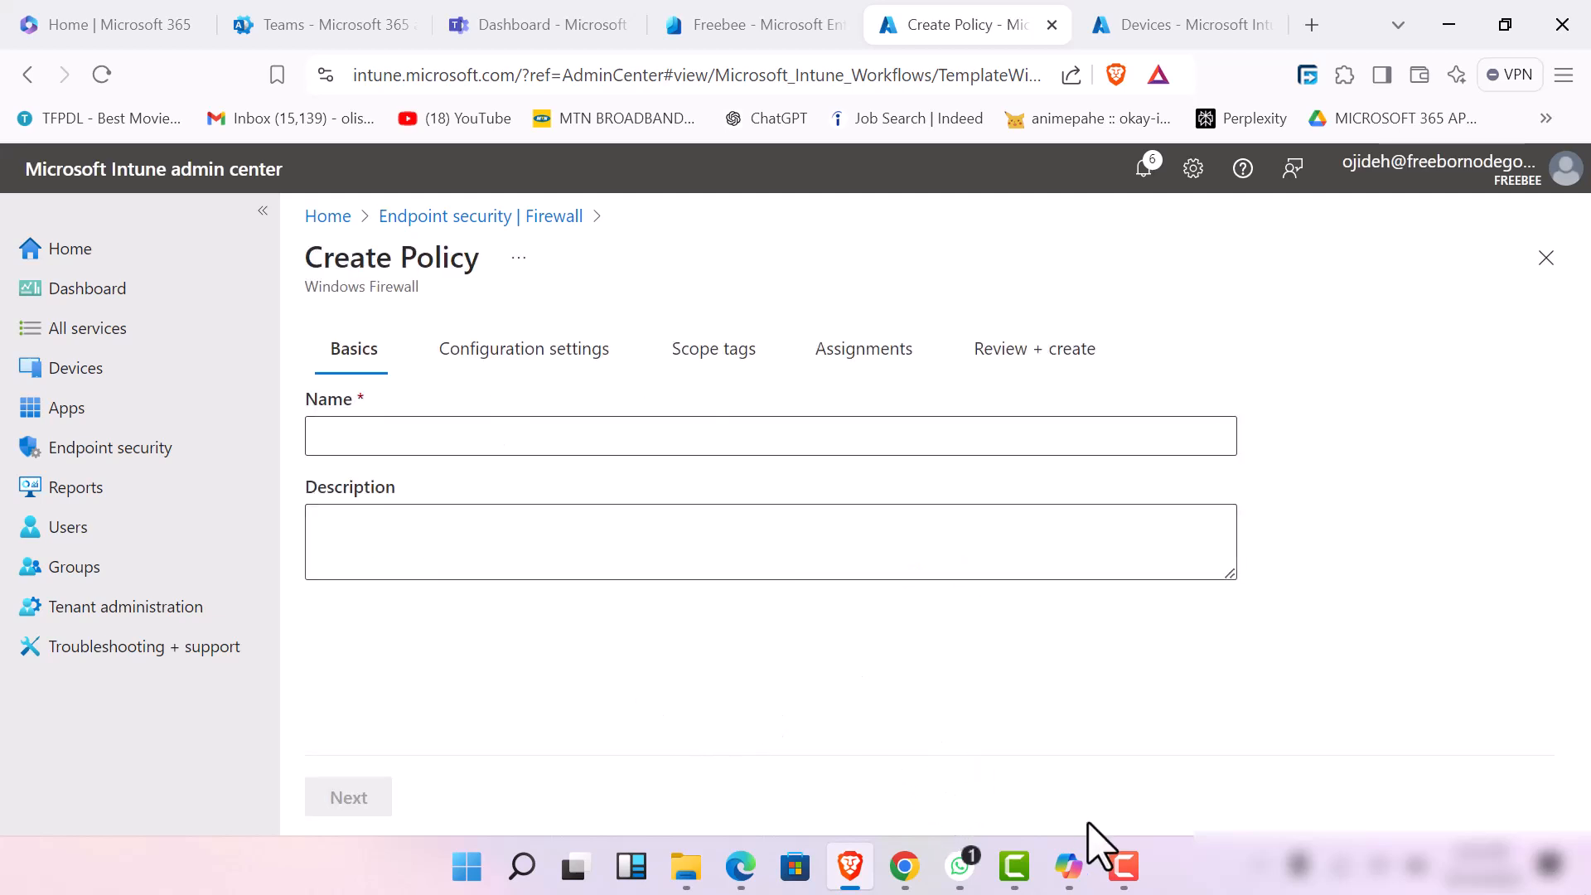
left_click(1123, 885)
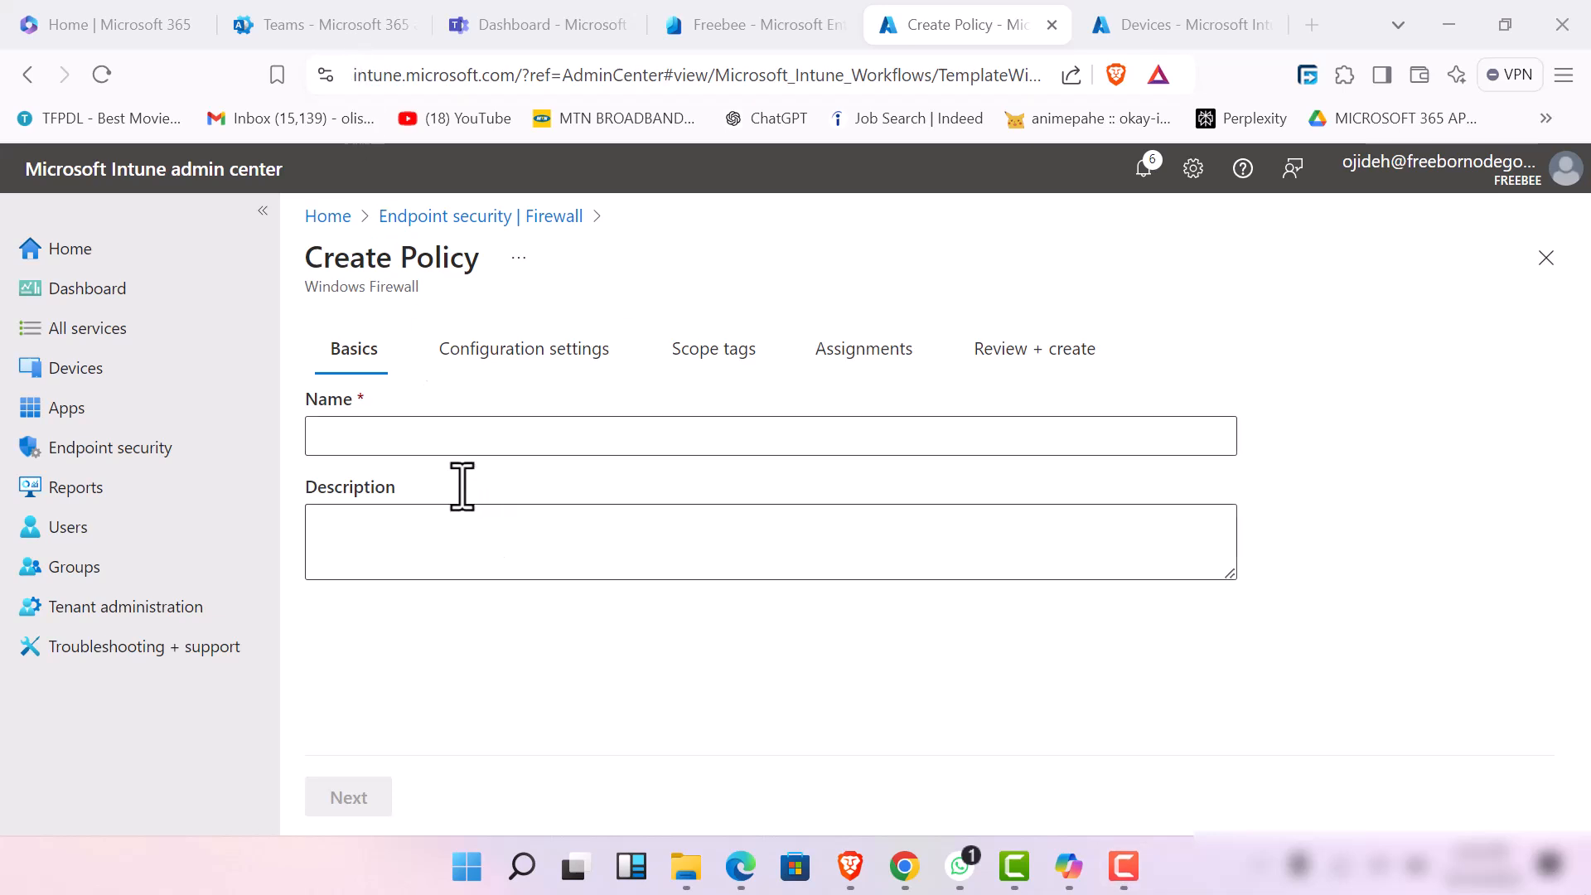
Name the firewall policy "endpoint security firewall for endpoint devices"
left_click(433, 439)
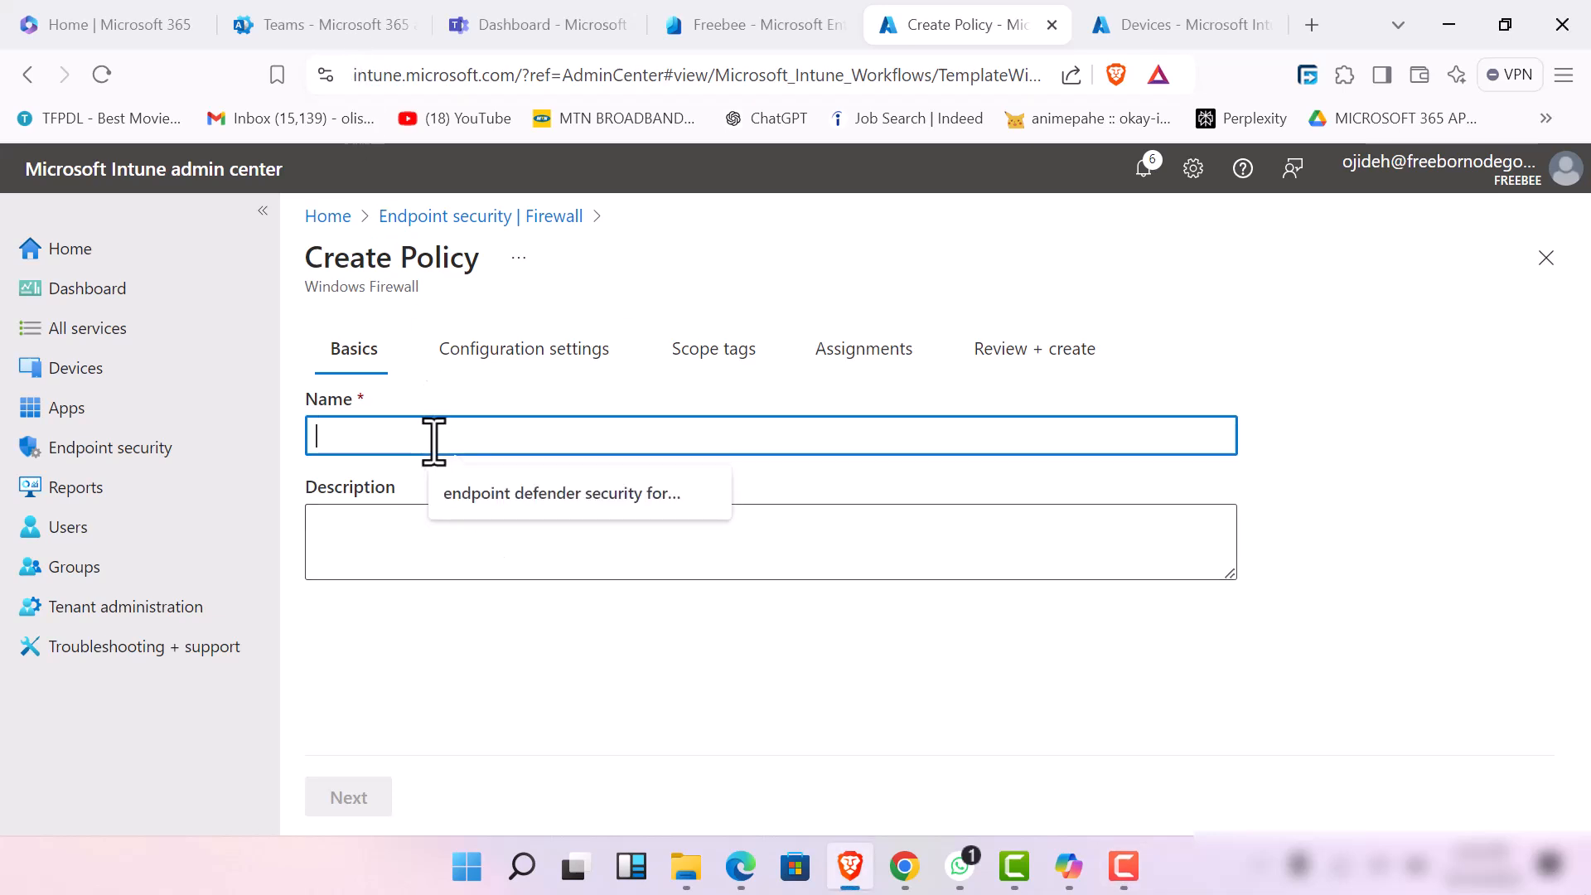
type("endpoin")
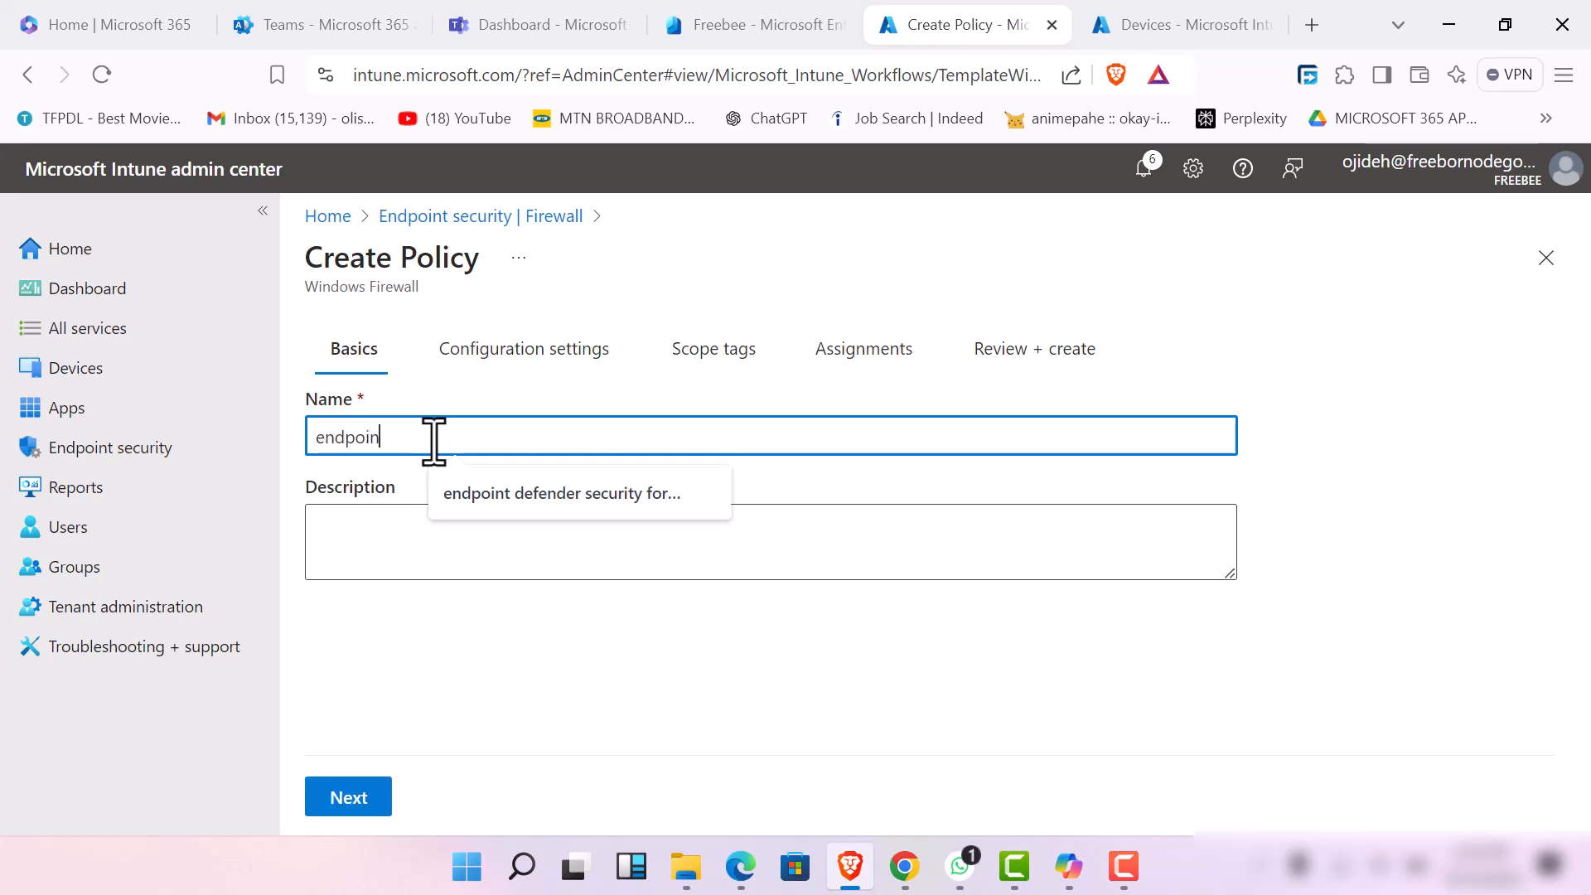
type("t security fire")
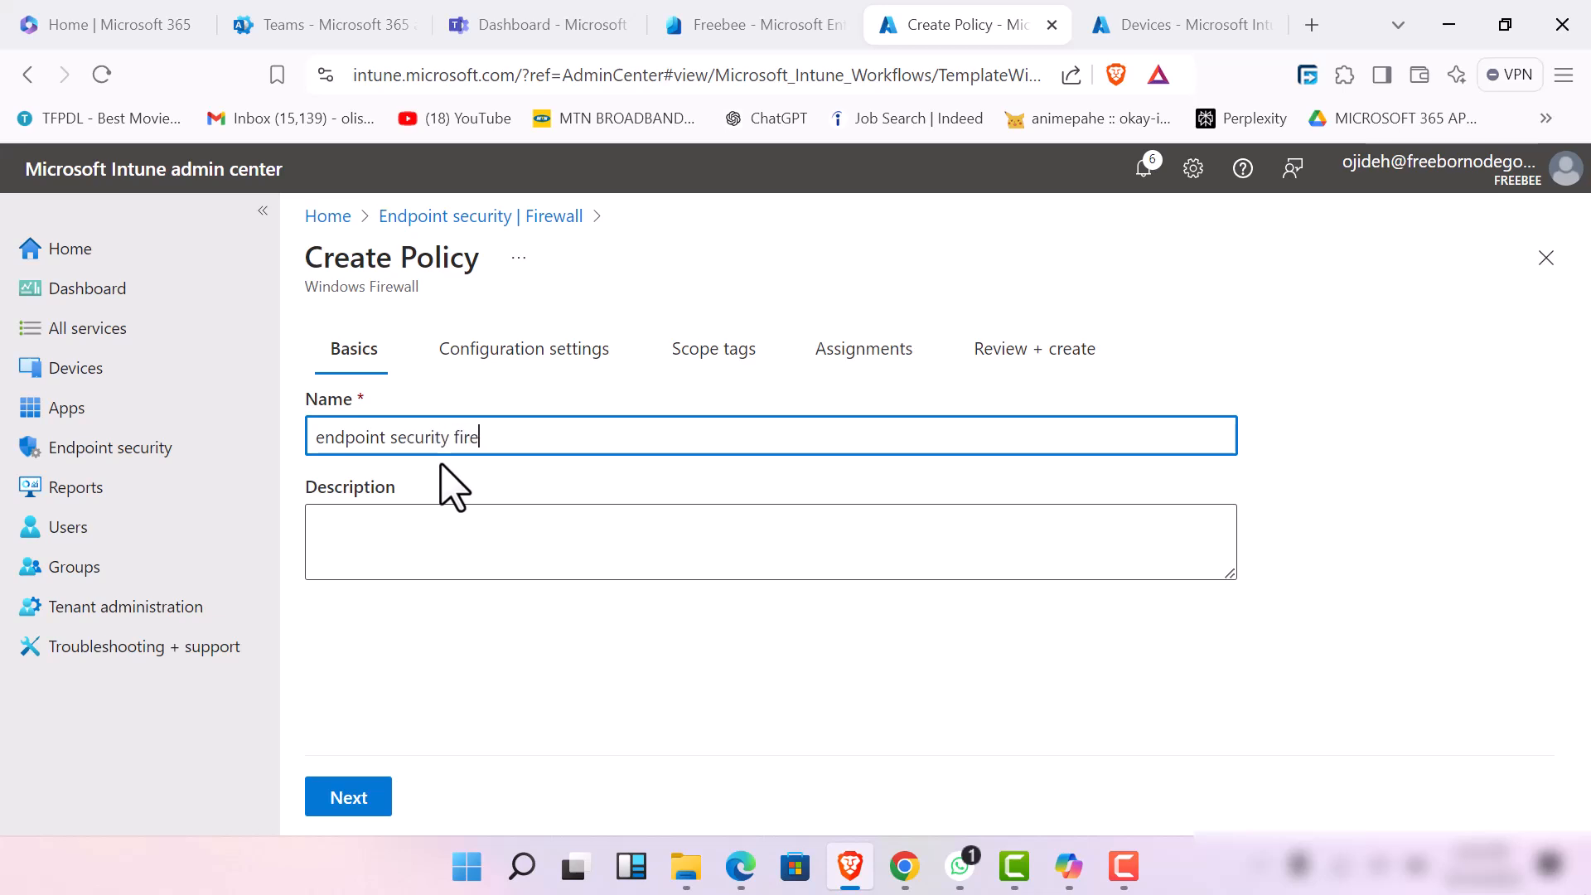
type("wall for endpoint devices")
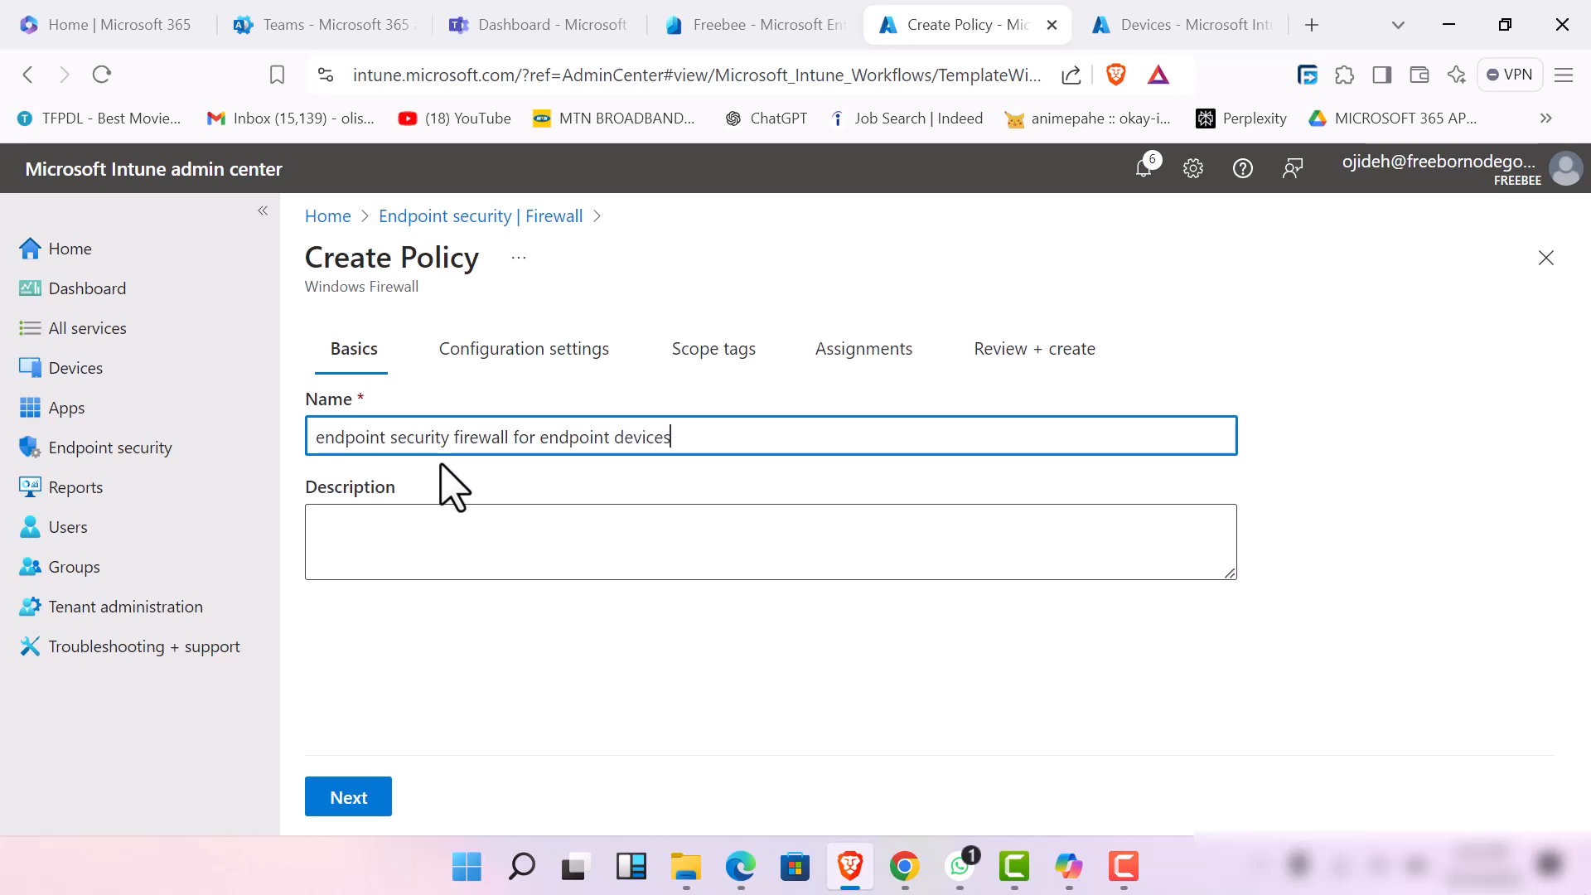
Enter a description stating "this policy is by admin" plus the admin's name, and proceed to the configuration settings
left_click(454, 533)
type("this p")
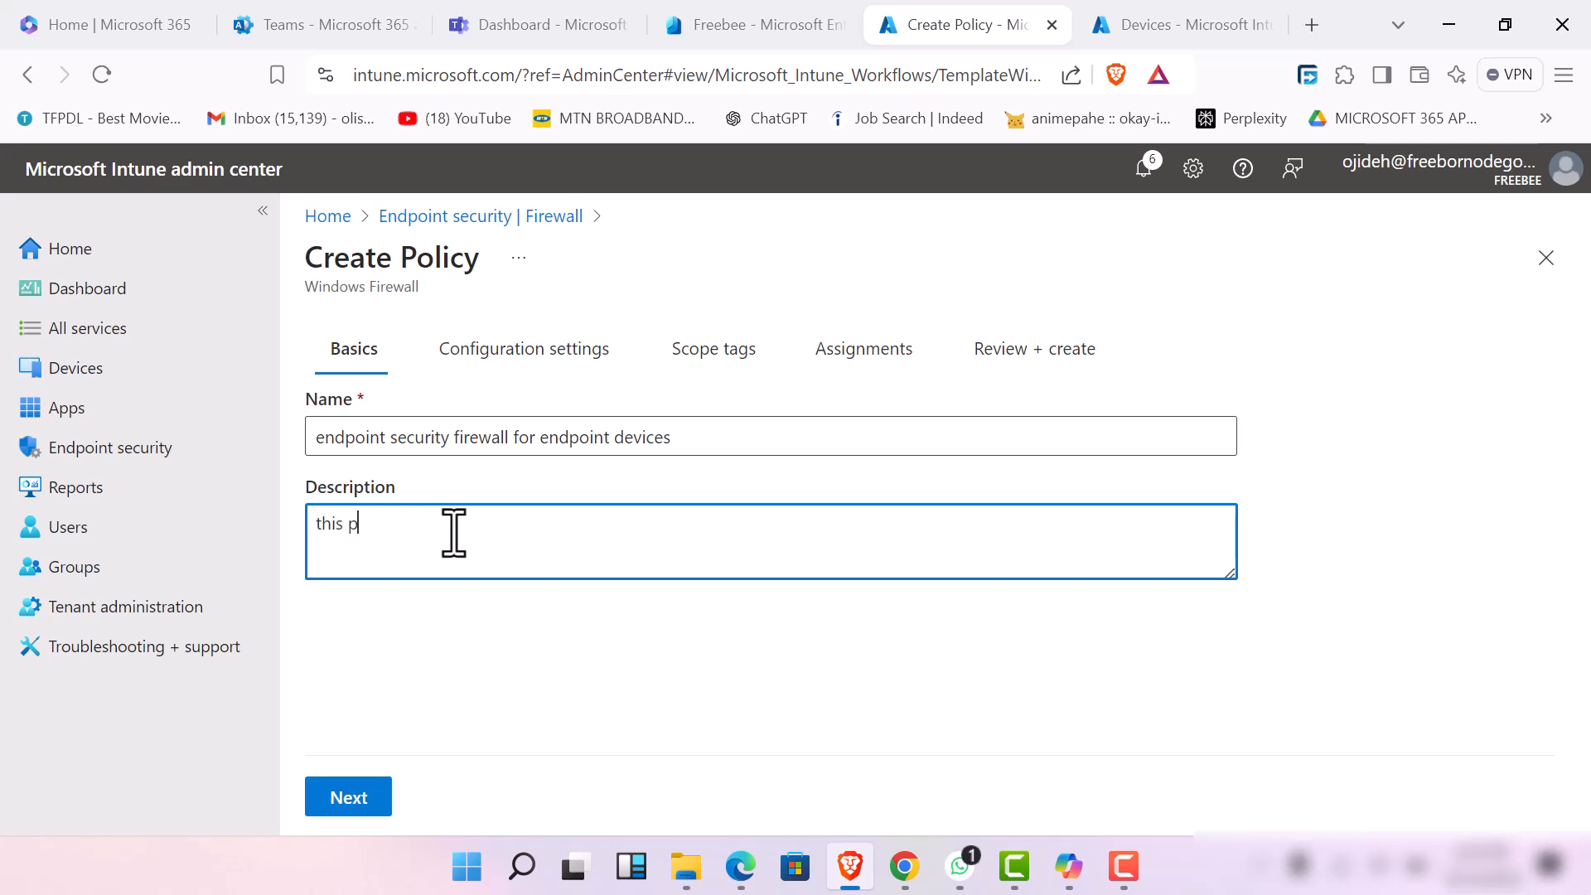
type("olicy is by admin emmanuel olisa")
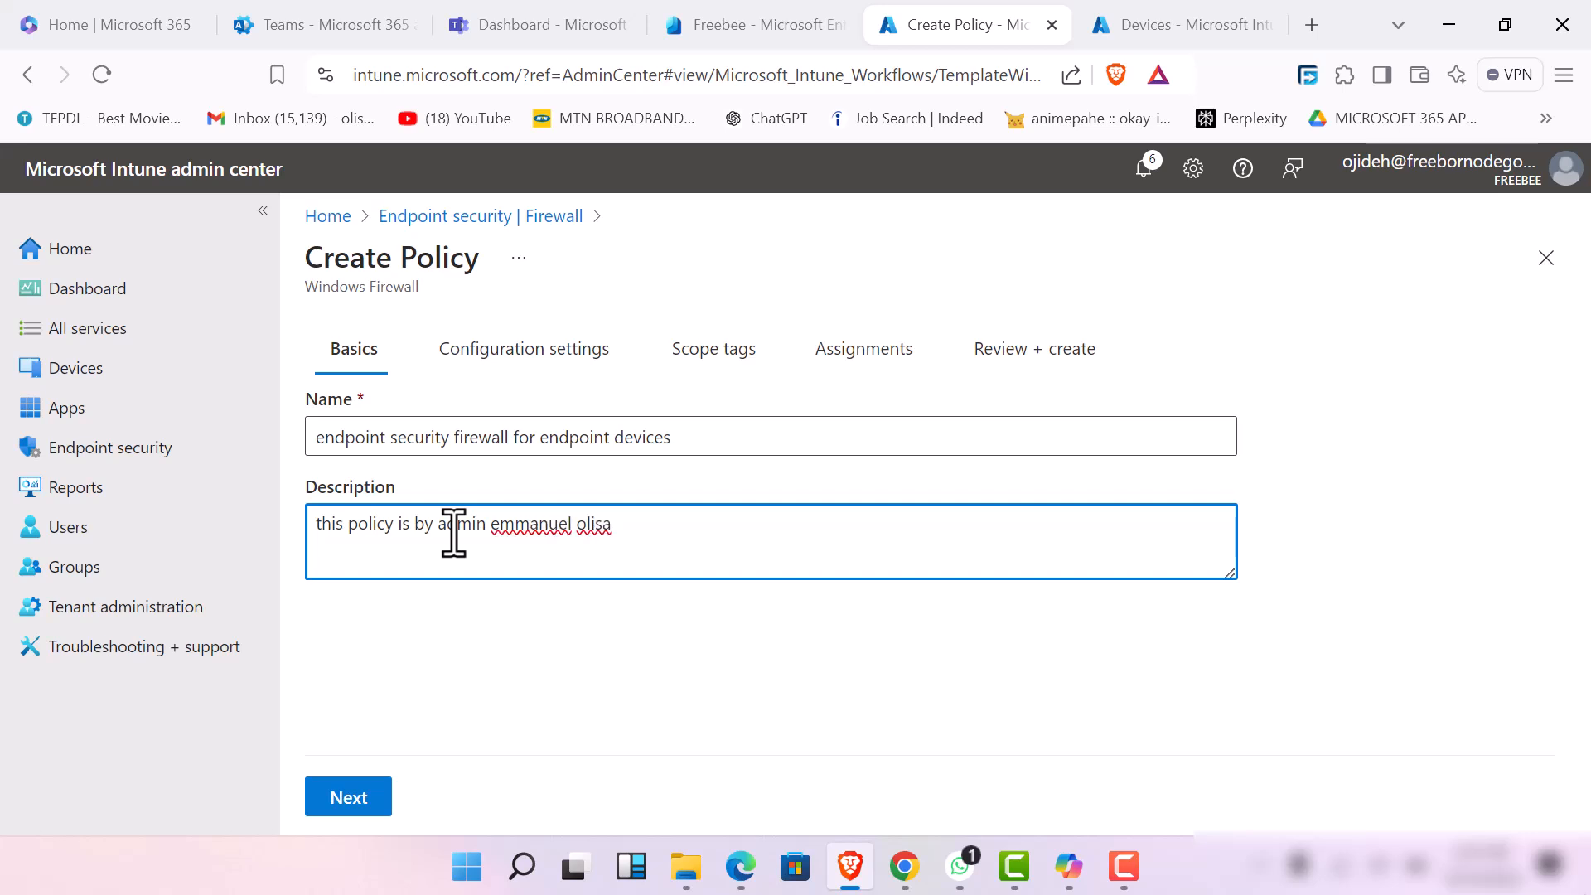
key("Tab")
key("Return")
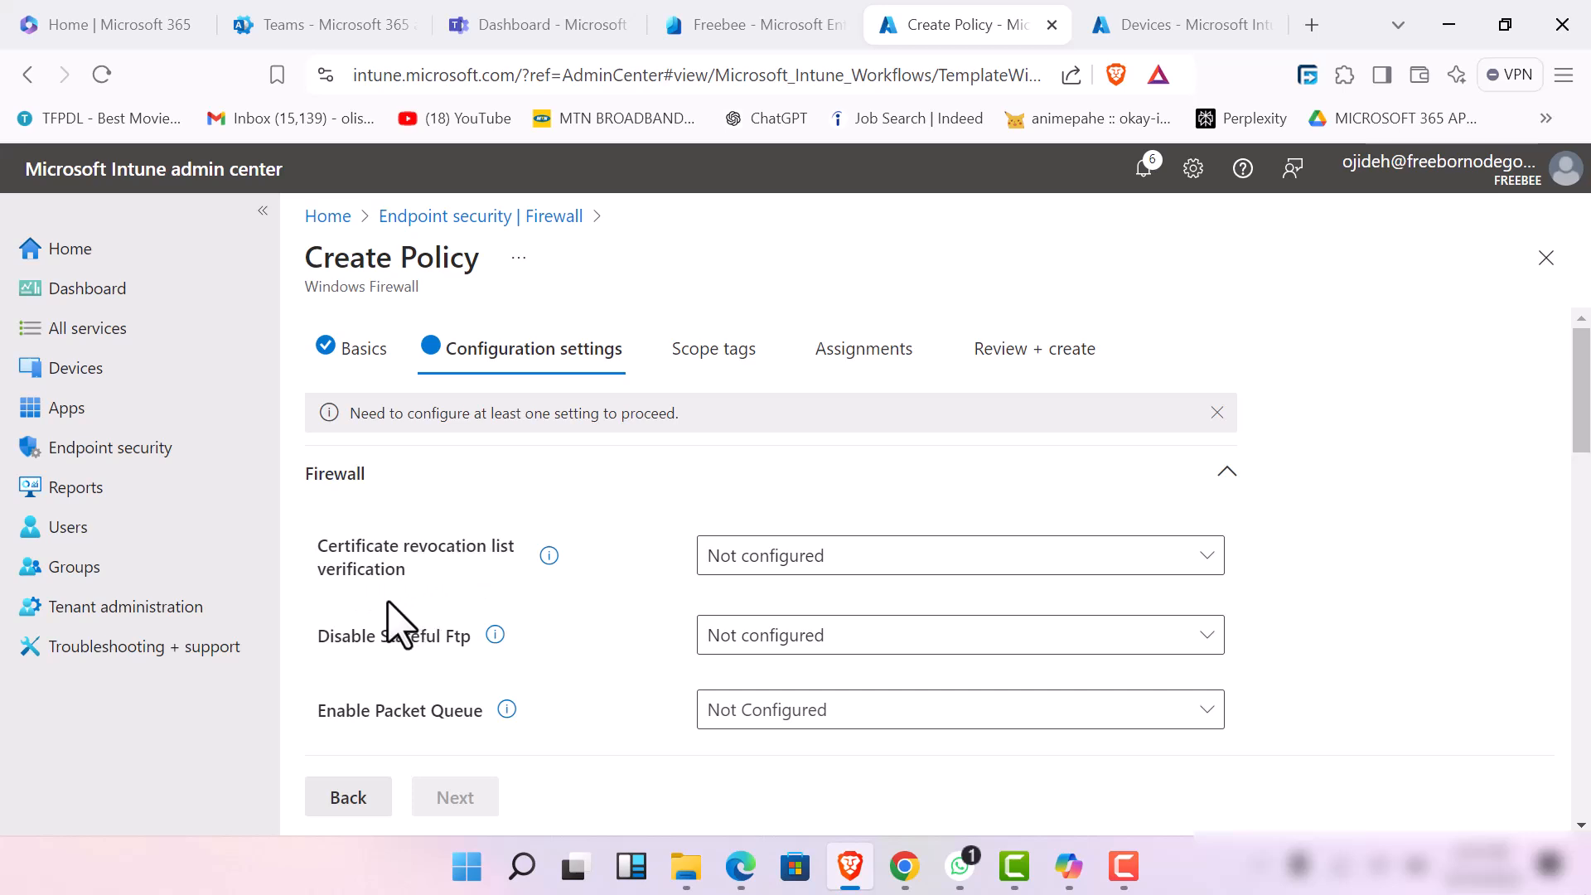
Check the options for Certificate revocation list verification and read the setting's help description
left_click(903, 563)
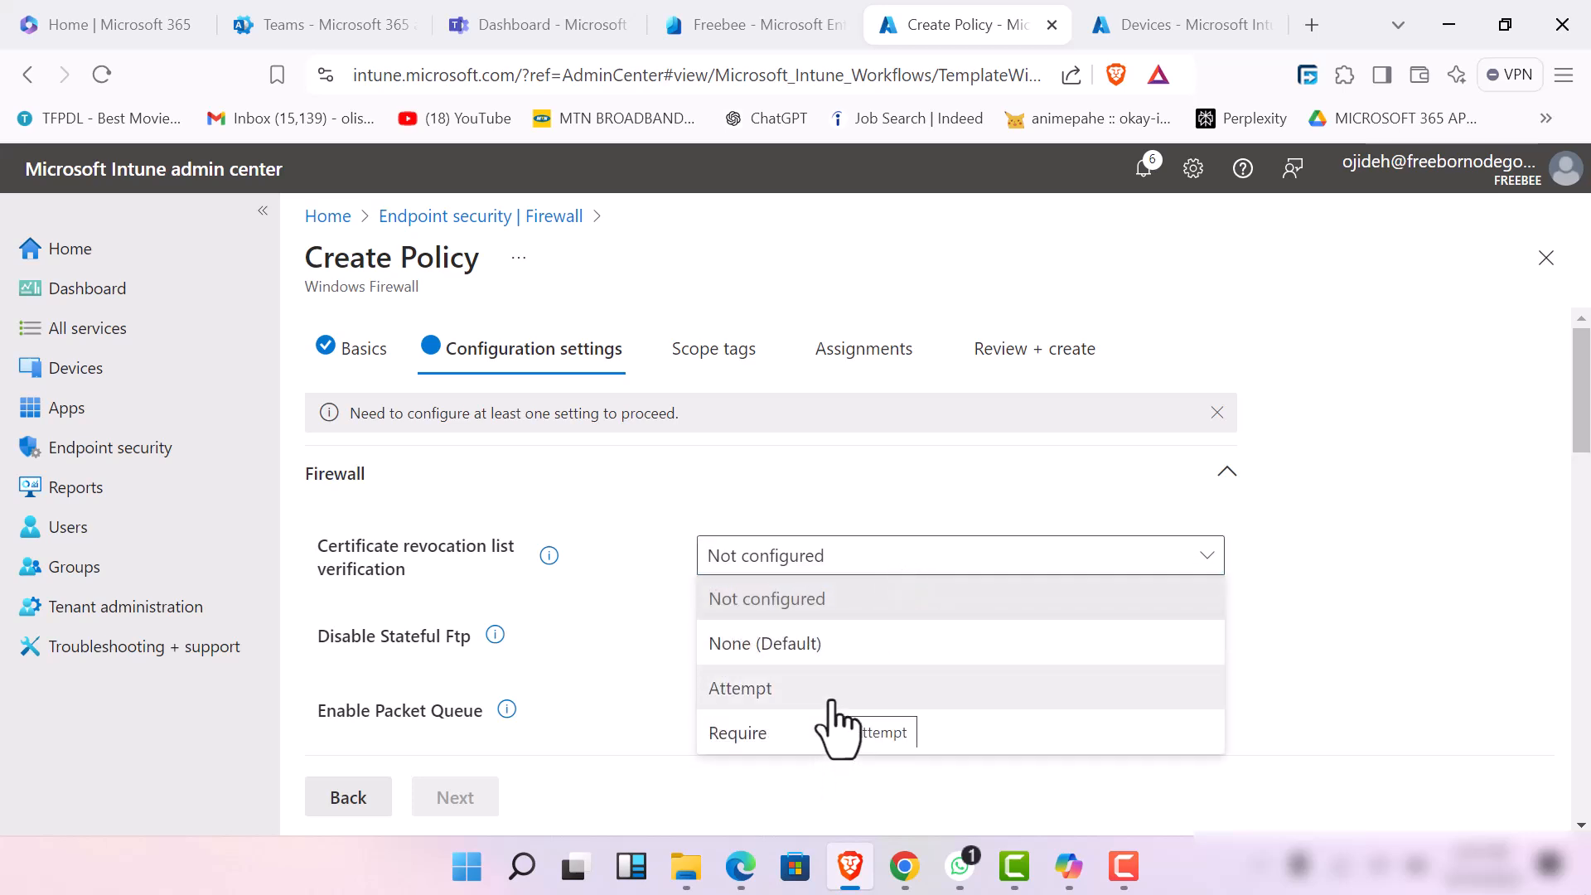
left_click(547, 564)
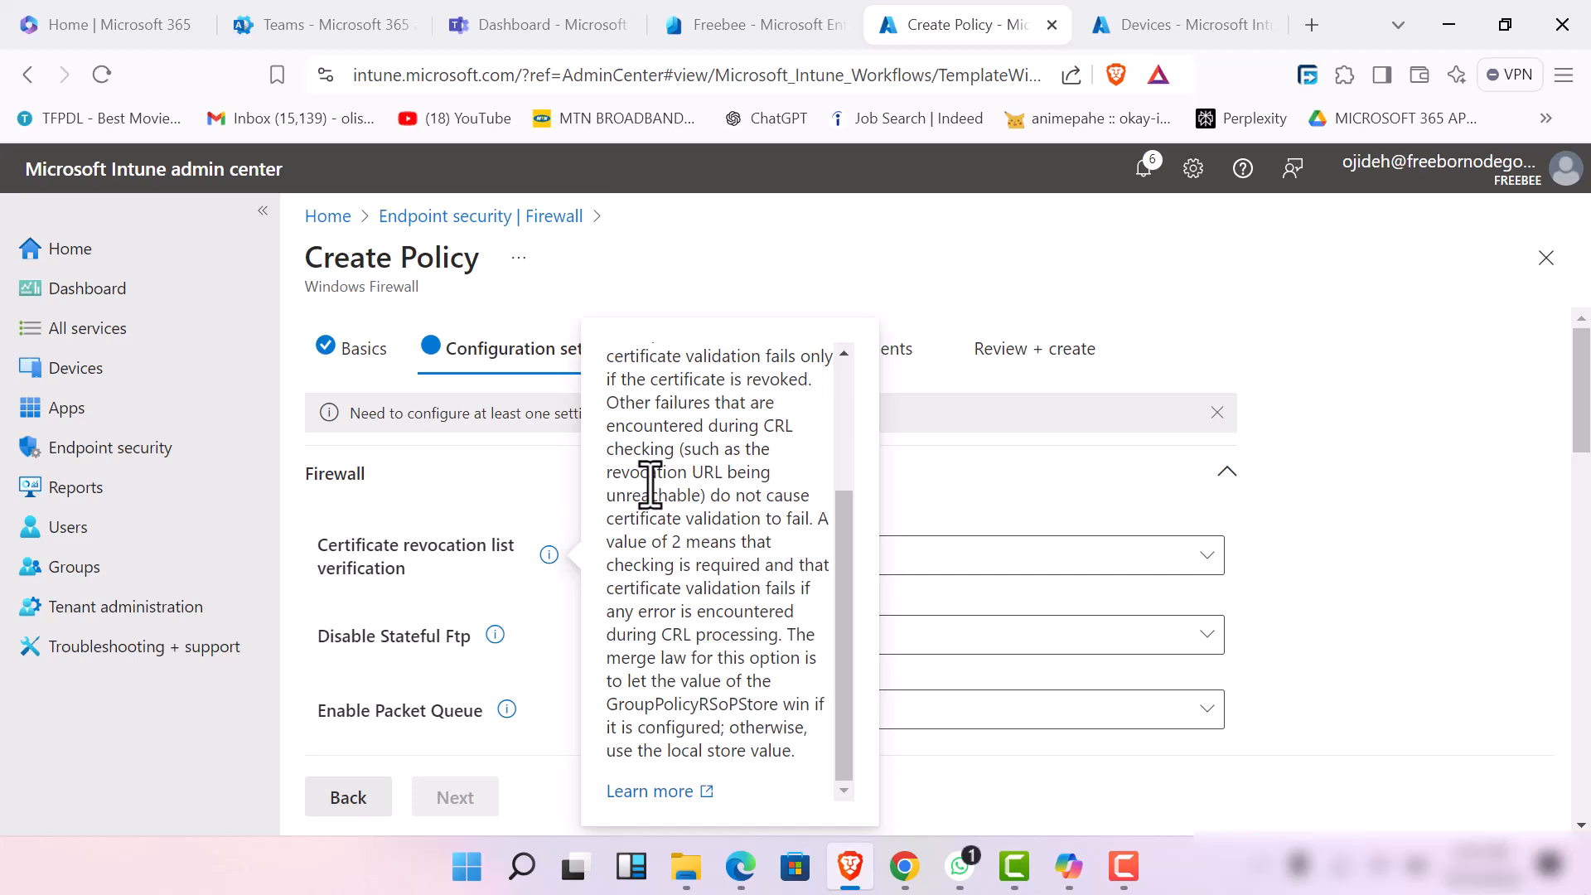
scroll(657, 472, "up", 3)
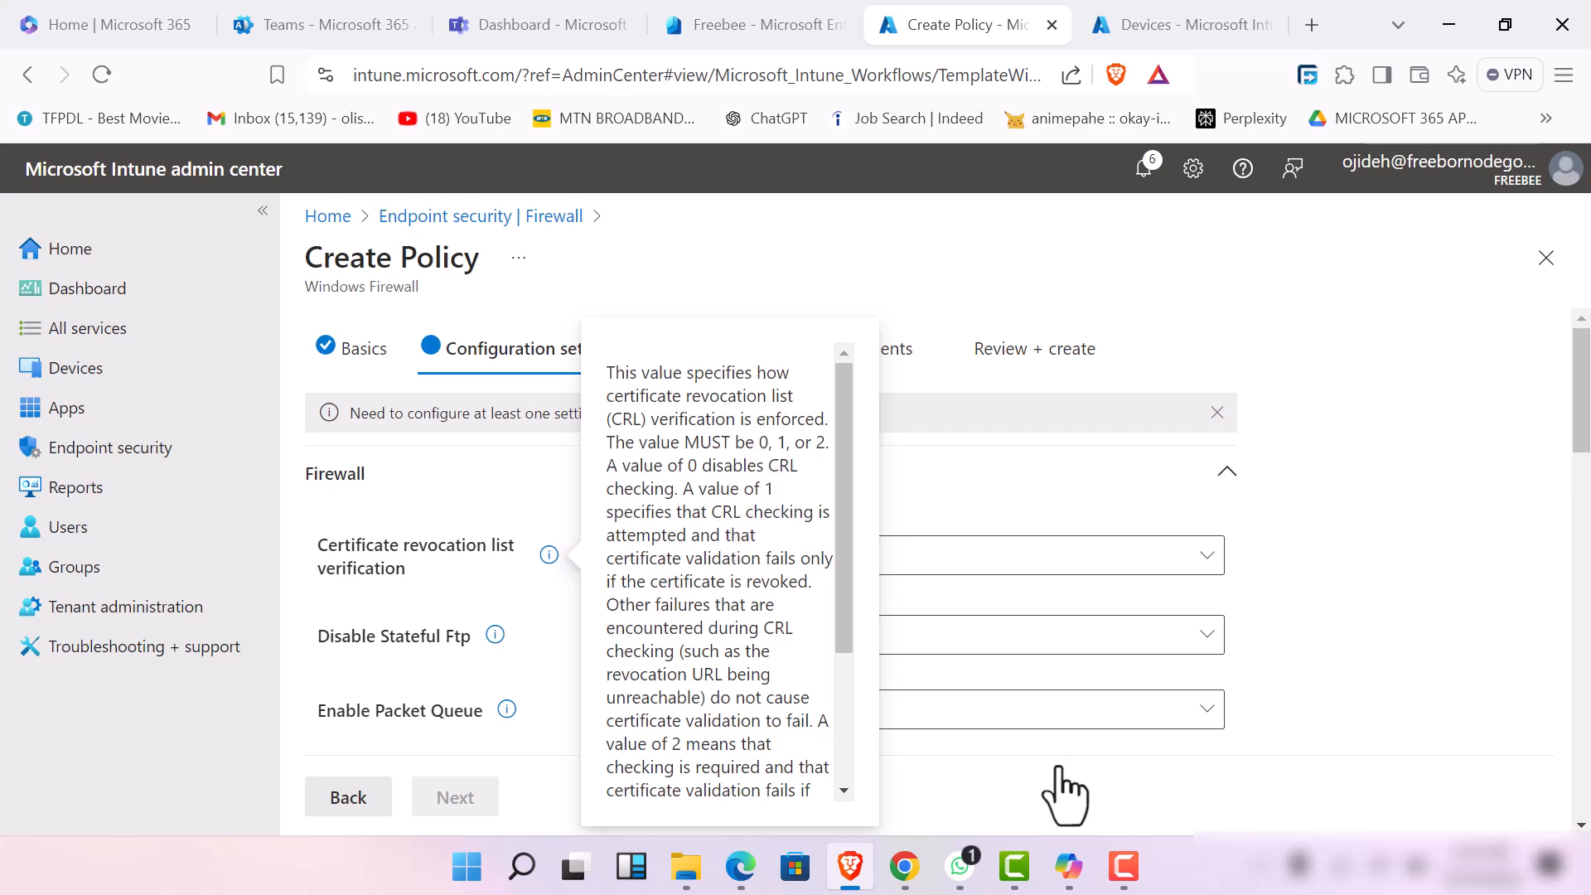
left_click(1140, 868)
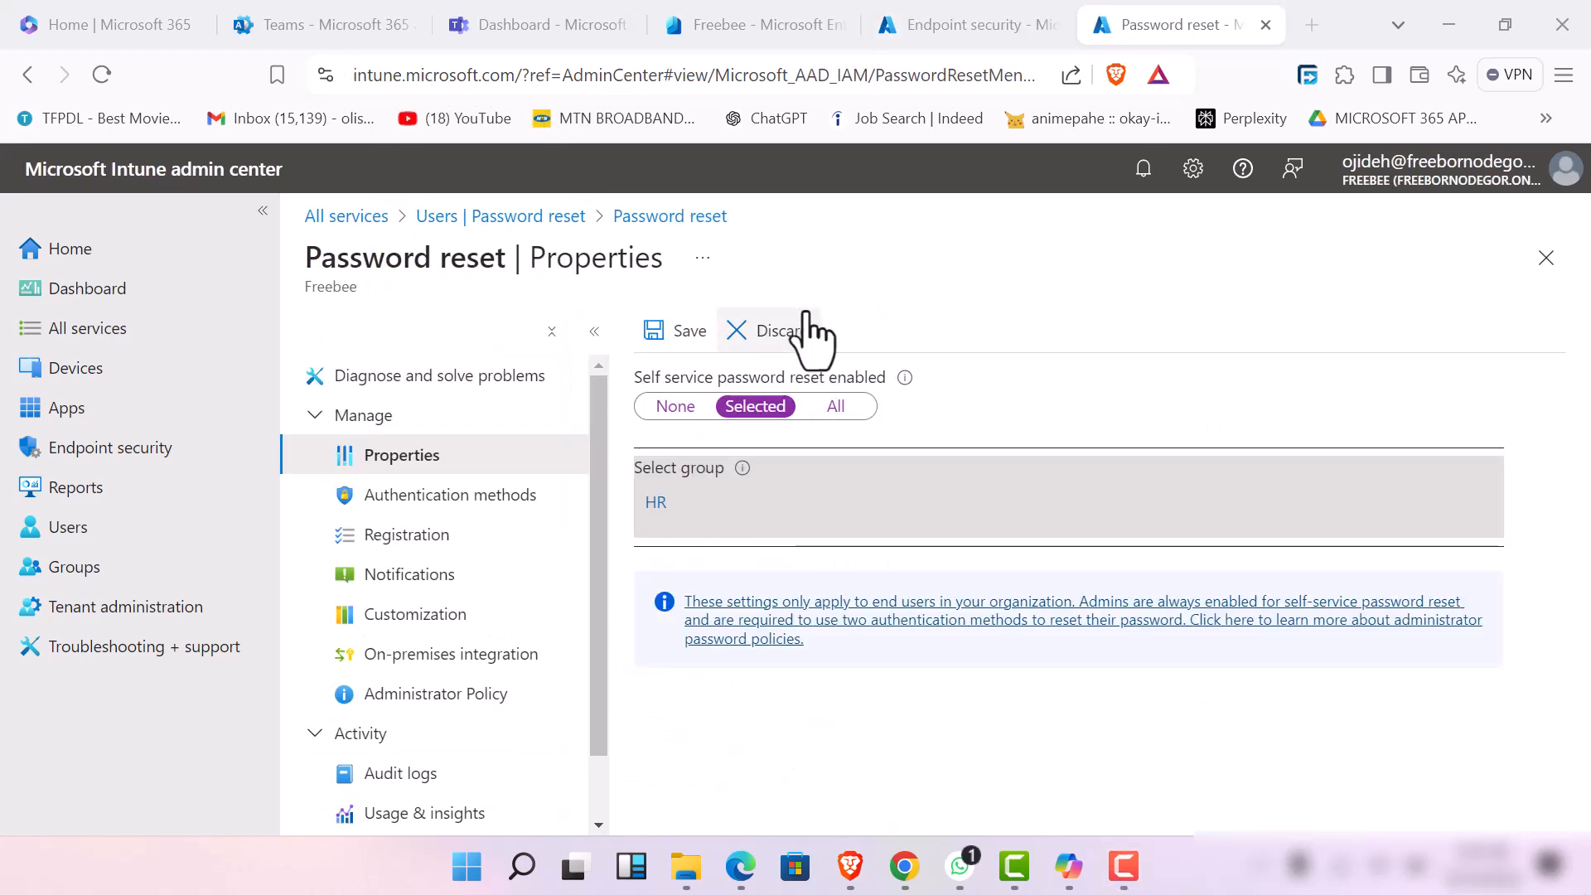
Discard the unsaved self-service password reset changes in the Password reset properties and return to the Endpoint security page
left_click(787, 333)
left_click(786, 333)
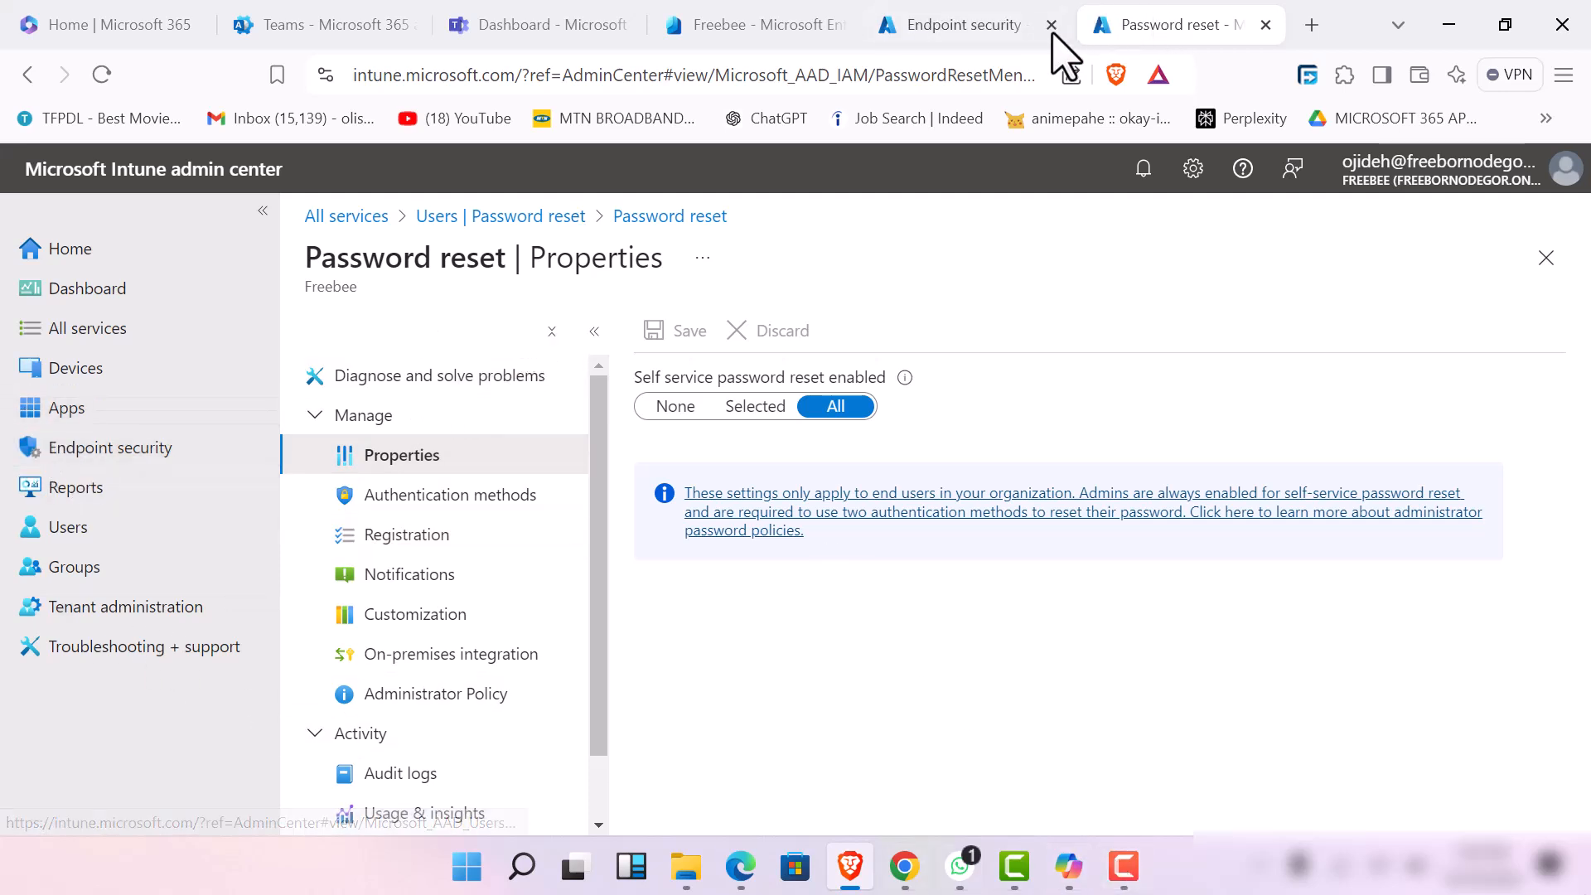
left_click(994, 35)
left_click(1122, 866)
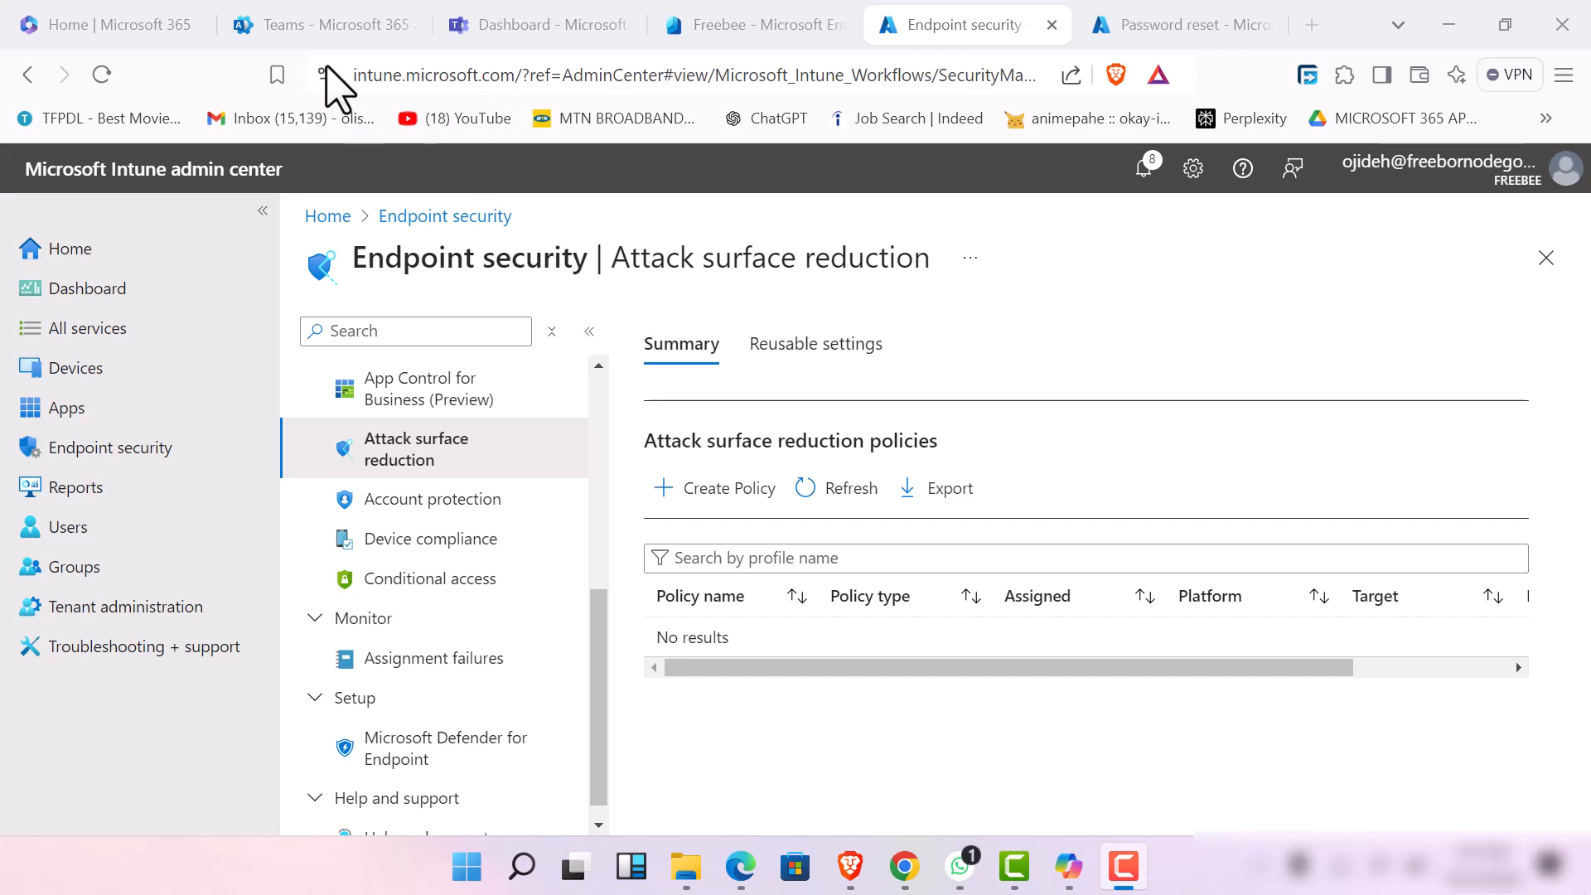
Open the Disk encryption section of endpoint security to view its FileVault policy entry
scroll(495, 542, "up", 5)
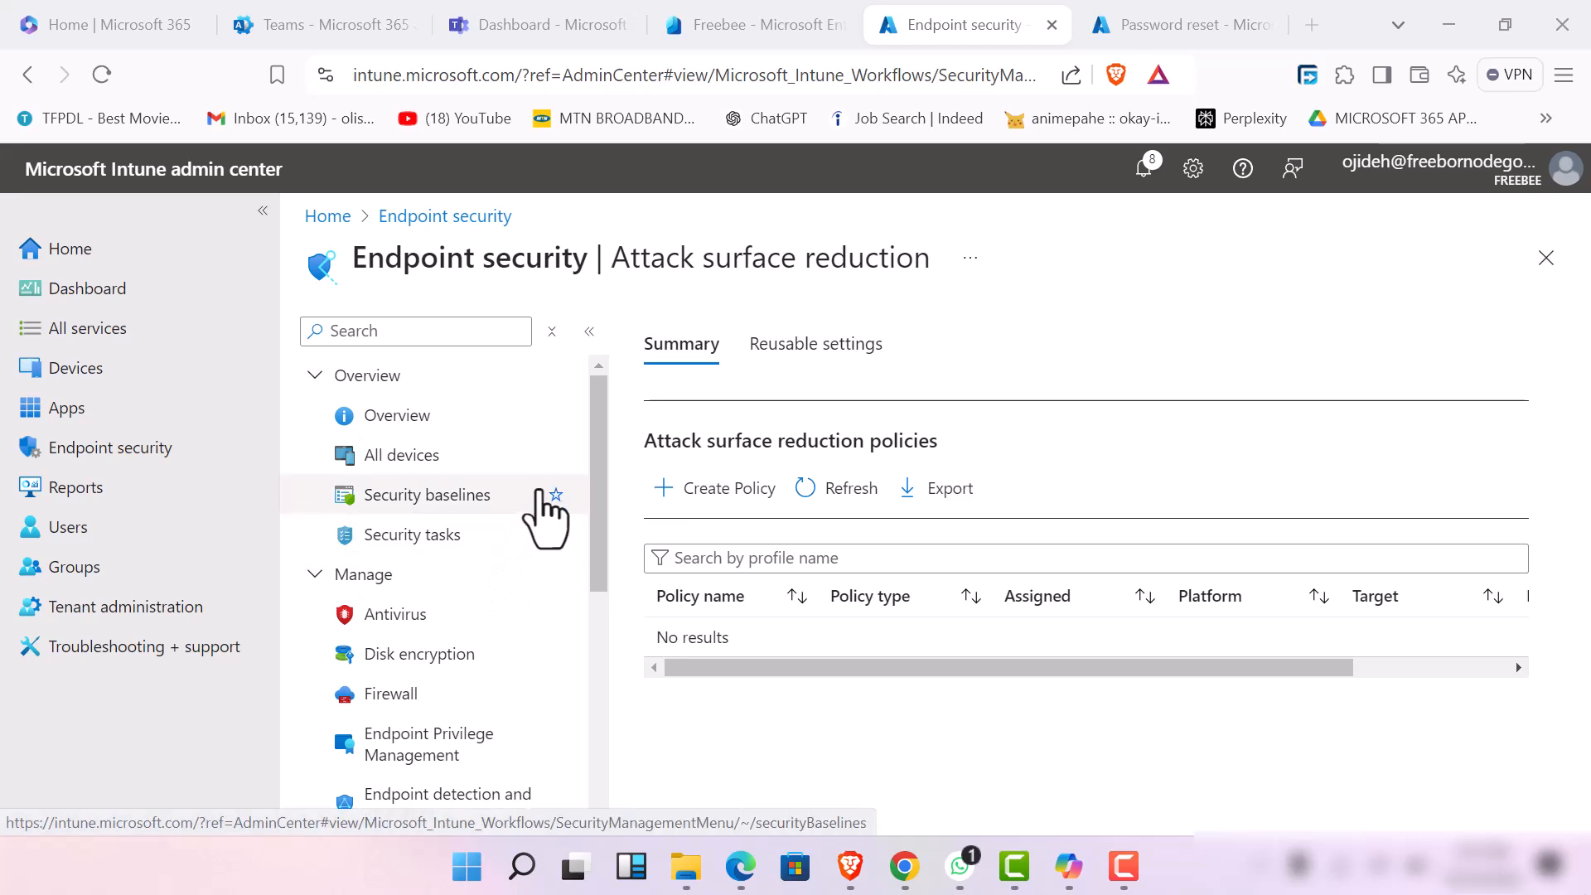
scroll(514, 534, "down", 5)
scroll(489, 547, "up", 3)
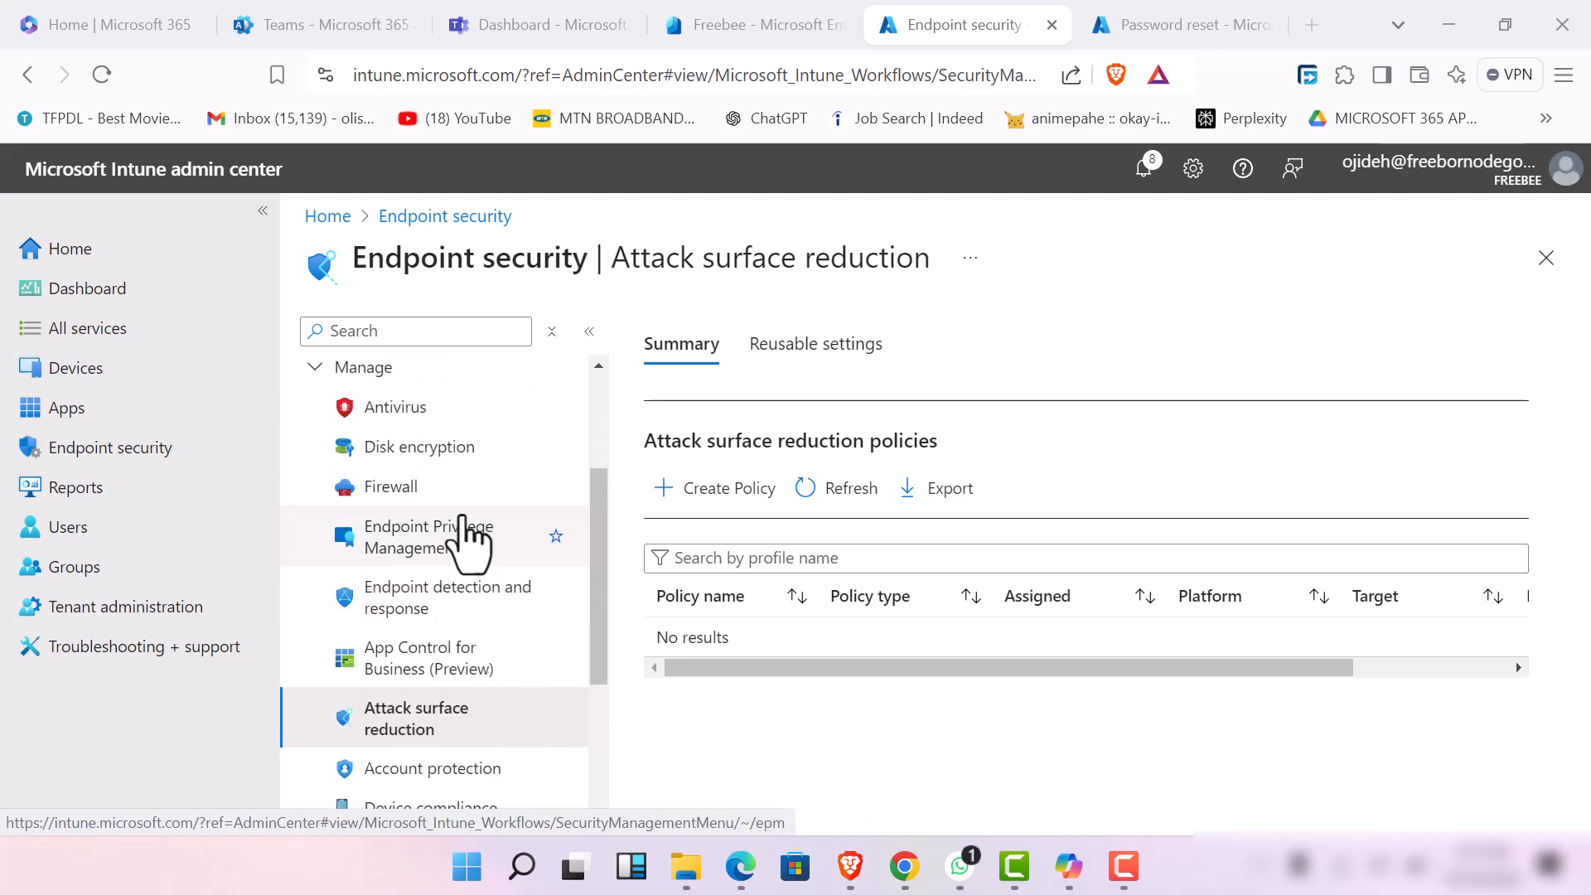
left_click(464, 447)
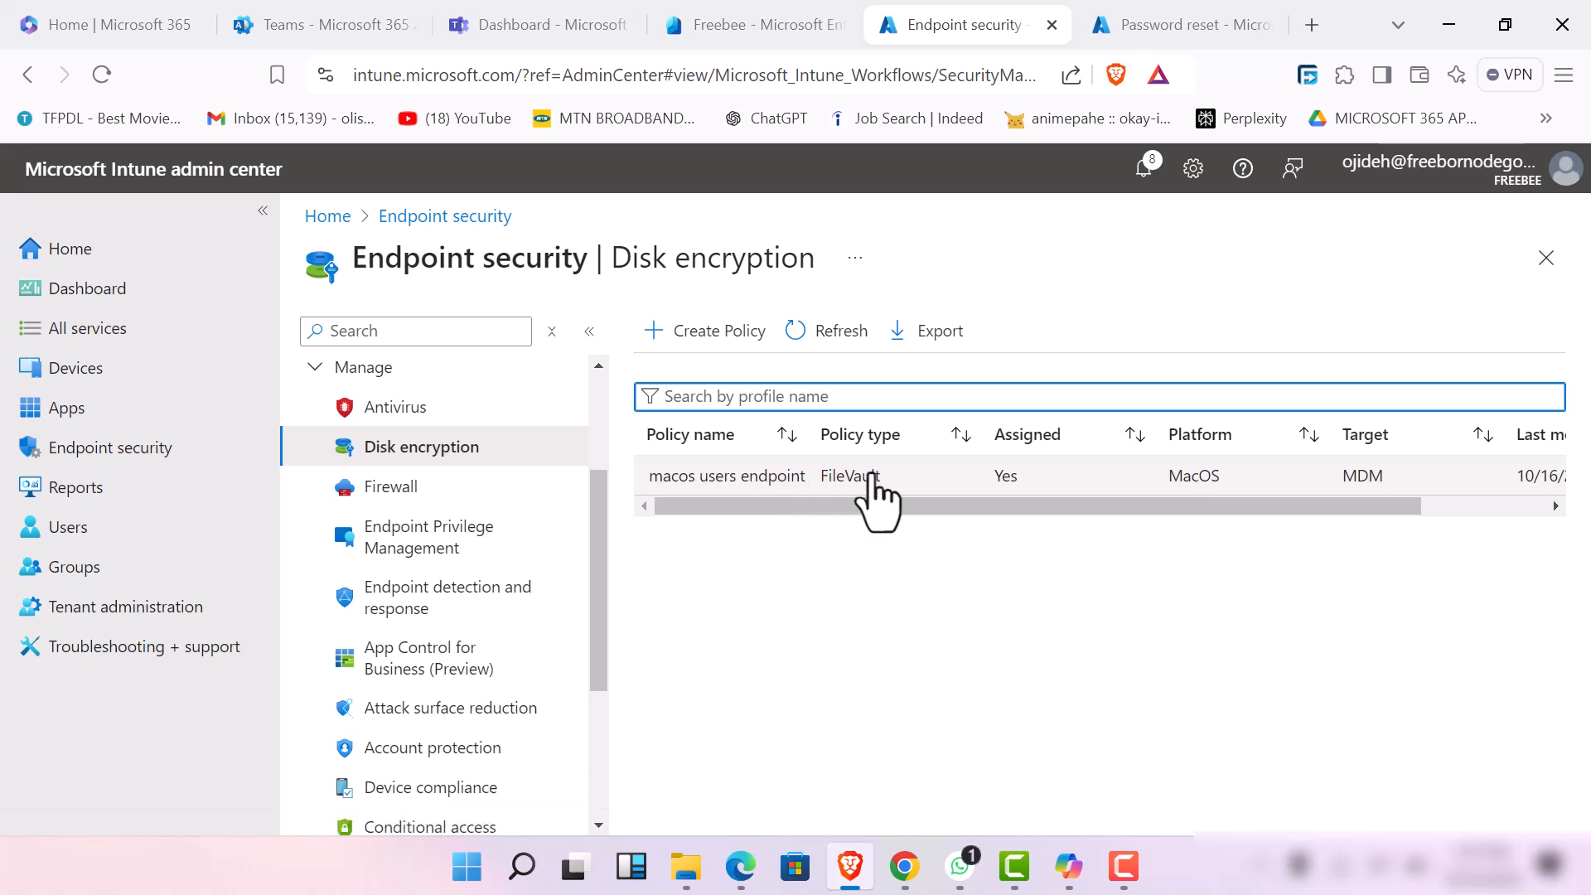
Open the Windows firewall policy from the Firewall section, review its basics, assignments, scope tags and configuration settings, and close it
left_click(406, 489)
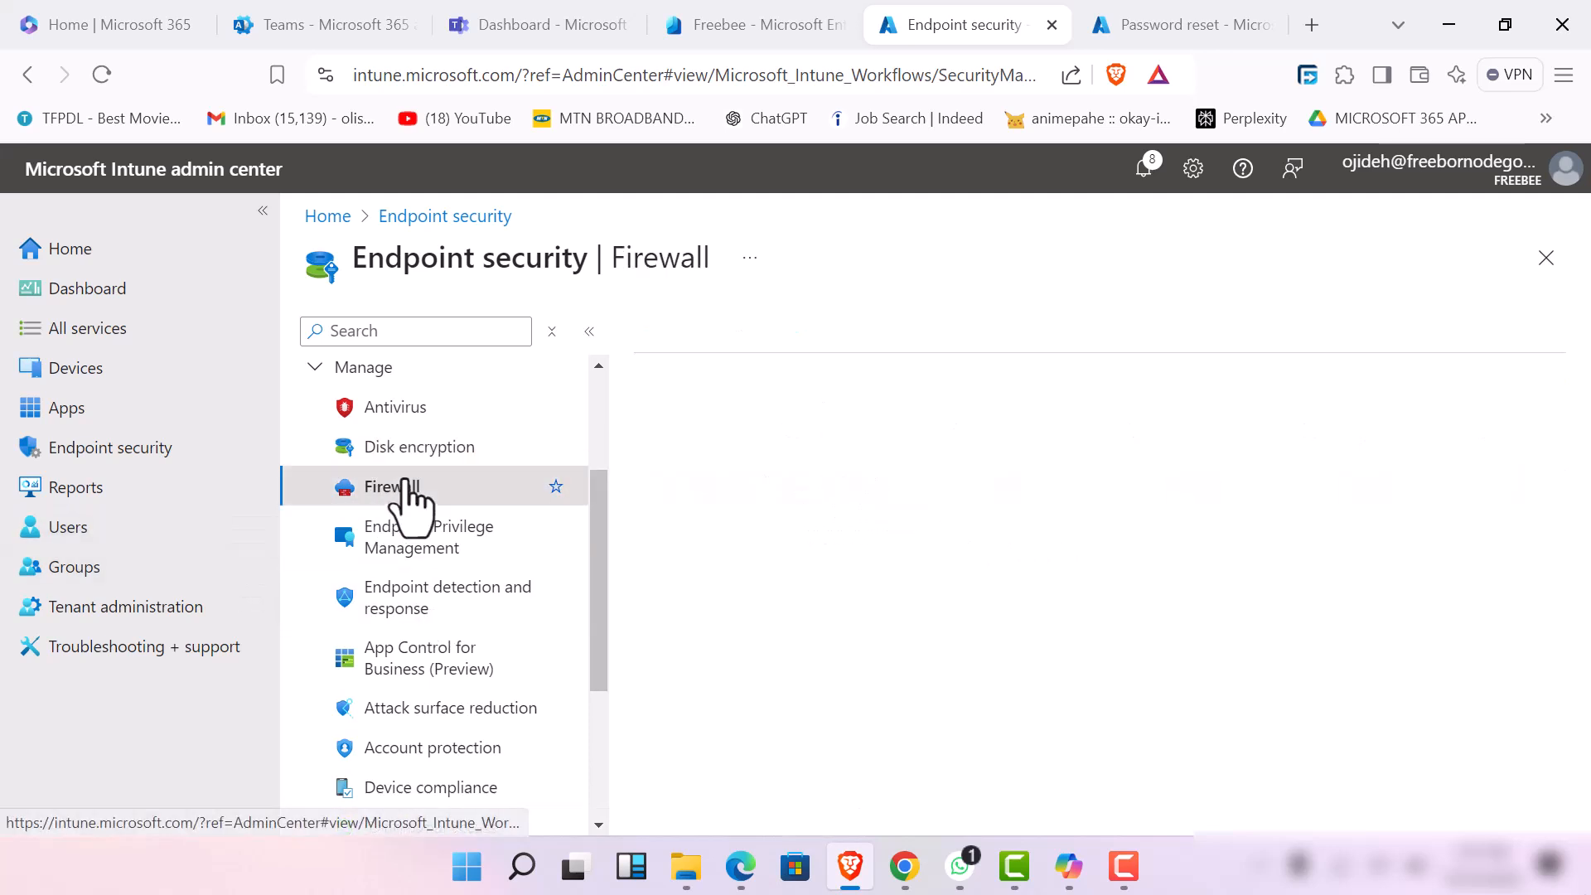
scroll(788, 647, "down", 1)
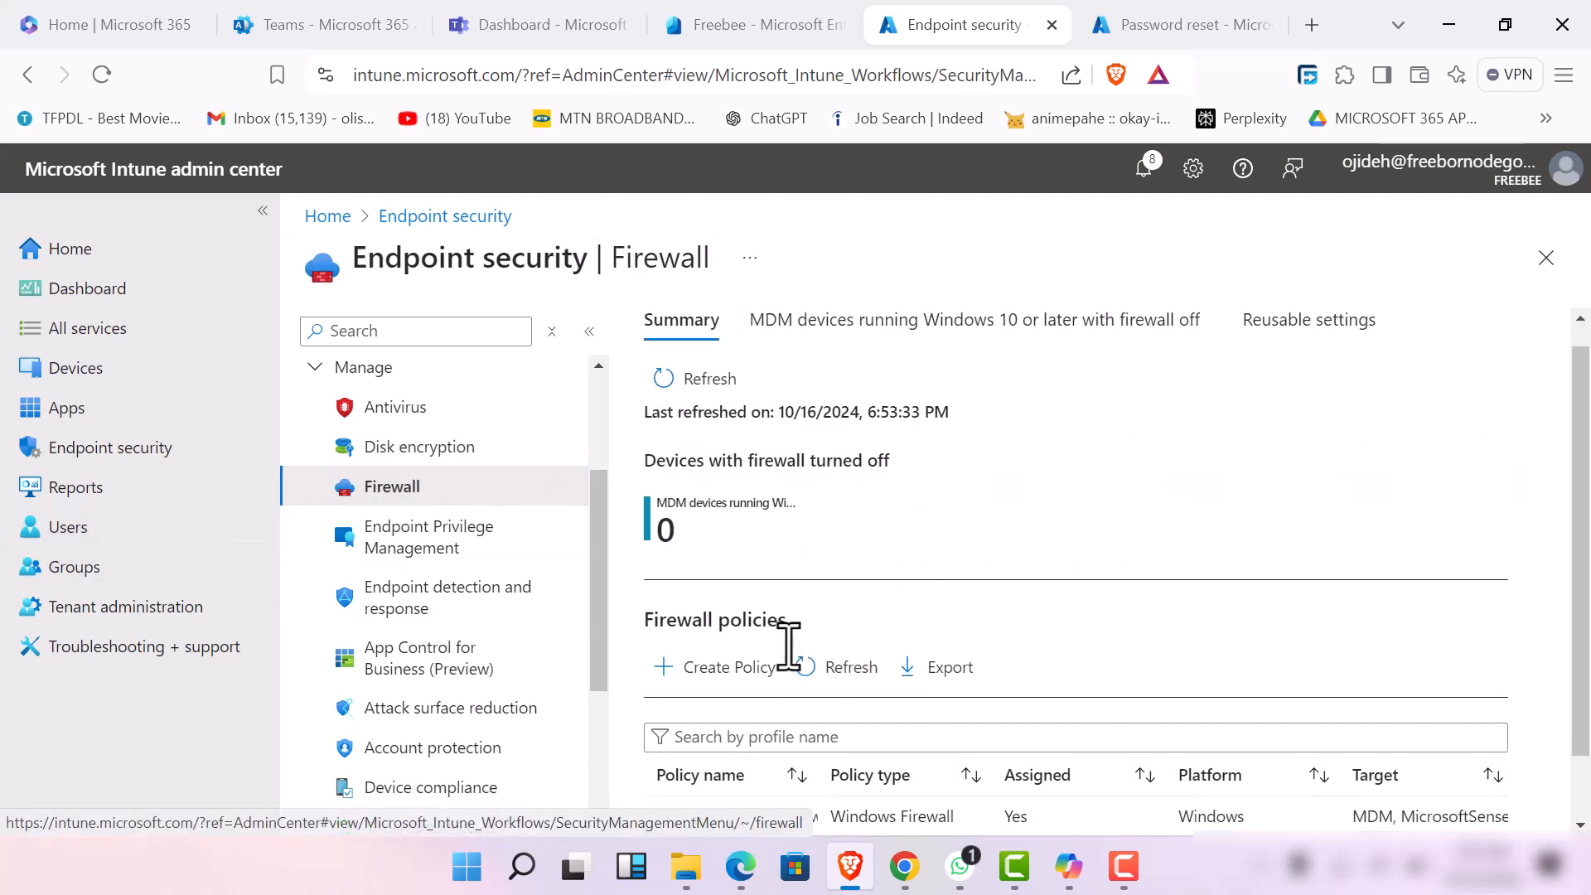
scroll(789, 646, "down", 1)
left_click(791, 744)
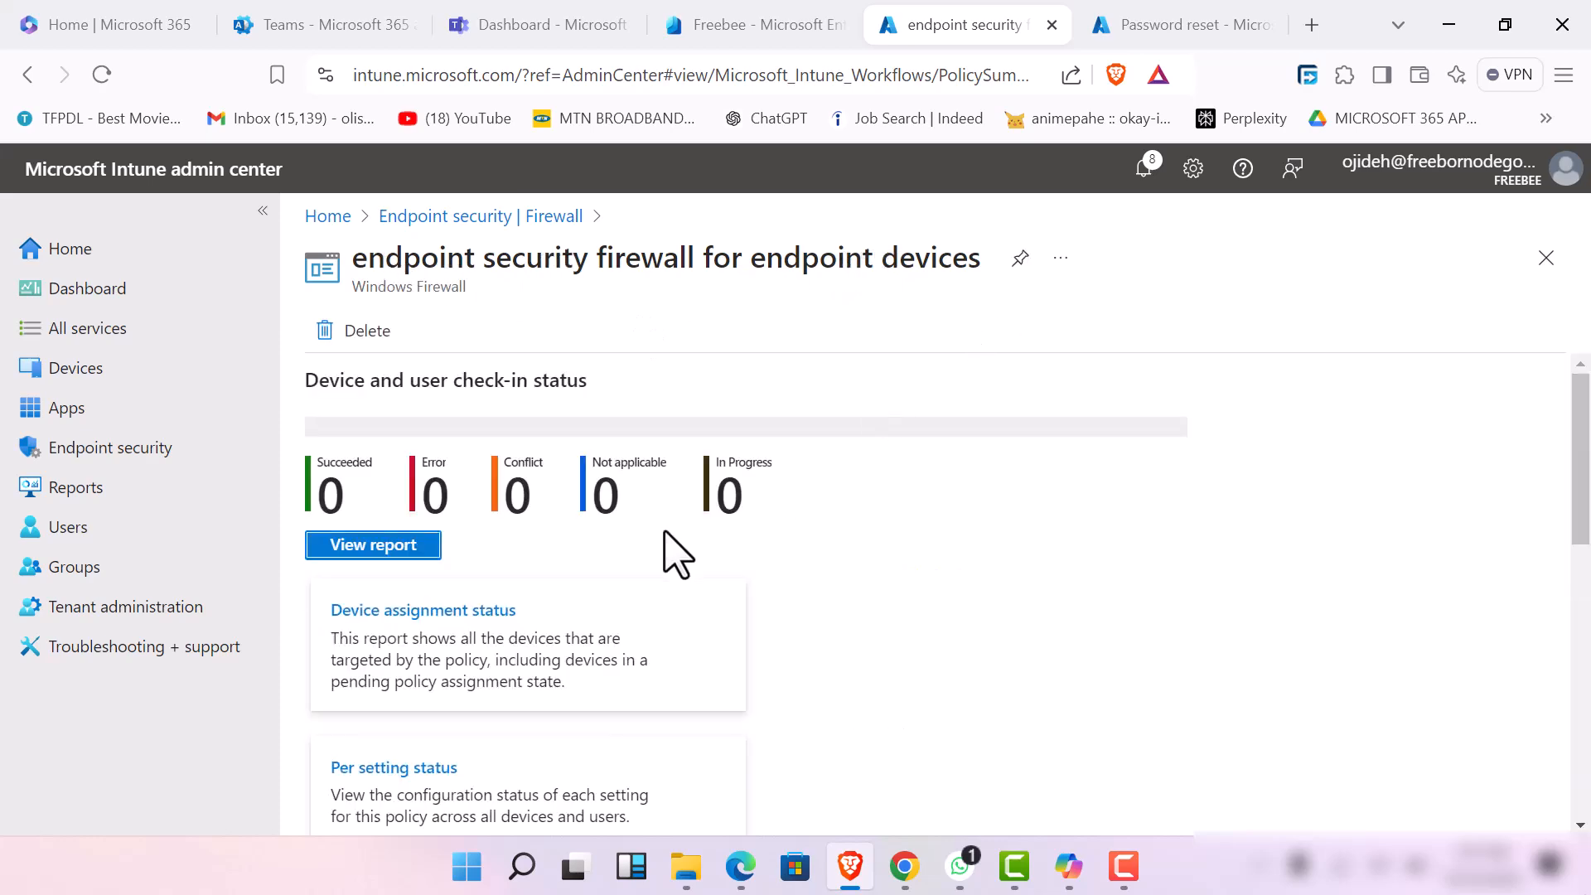
scroll(596, 588, "down", 10)
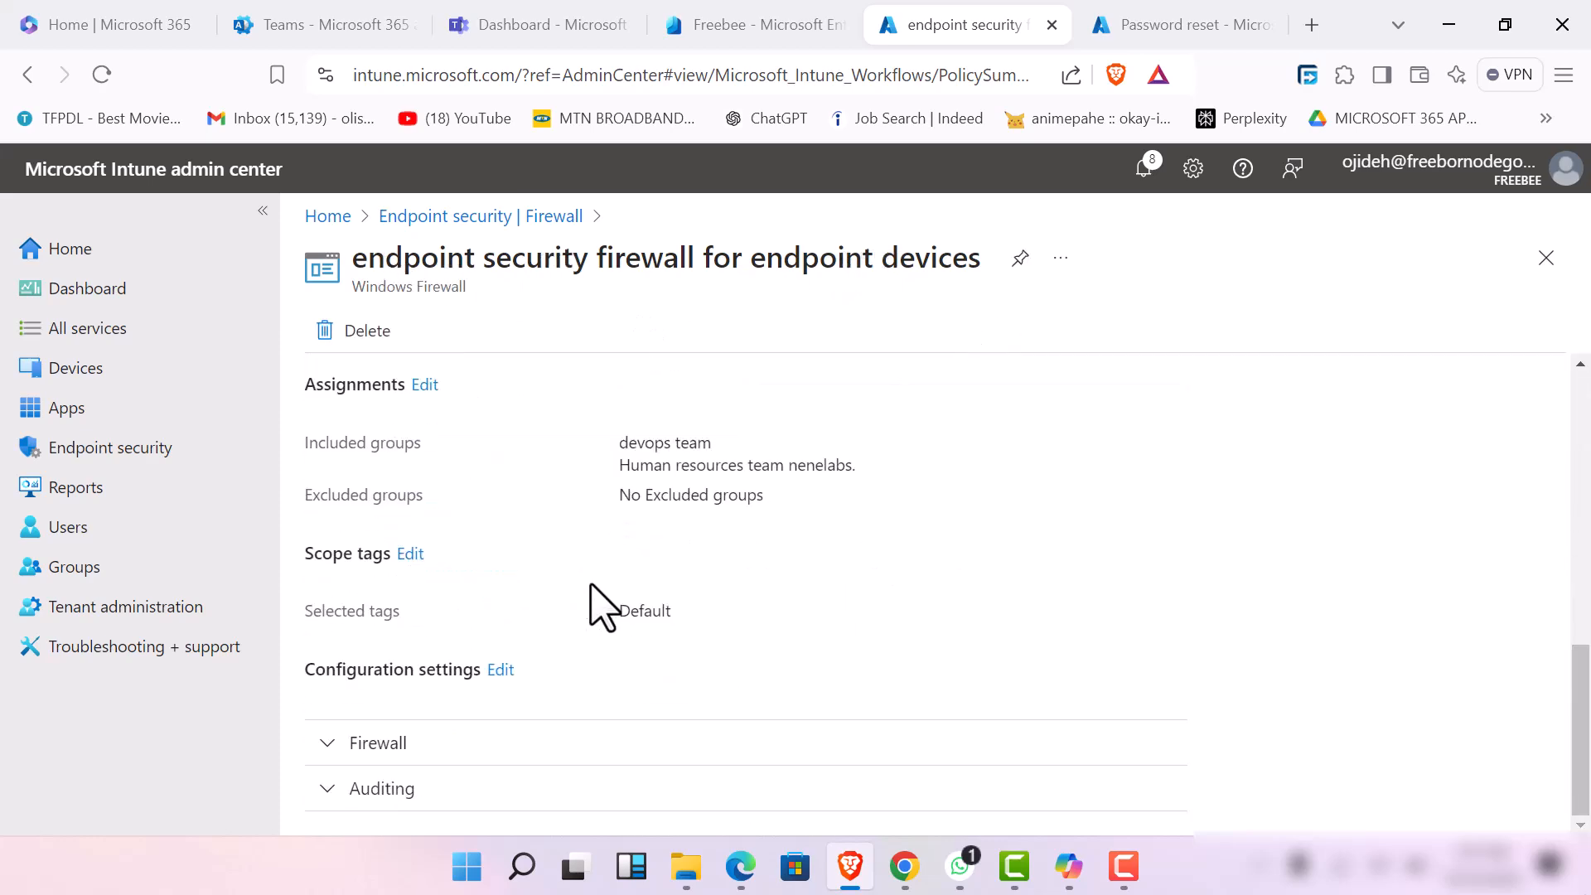
scroll(599, 604, "up", 3)
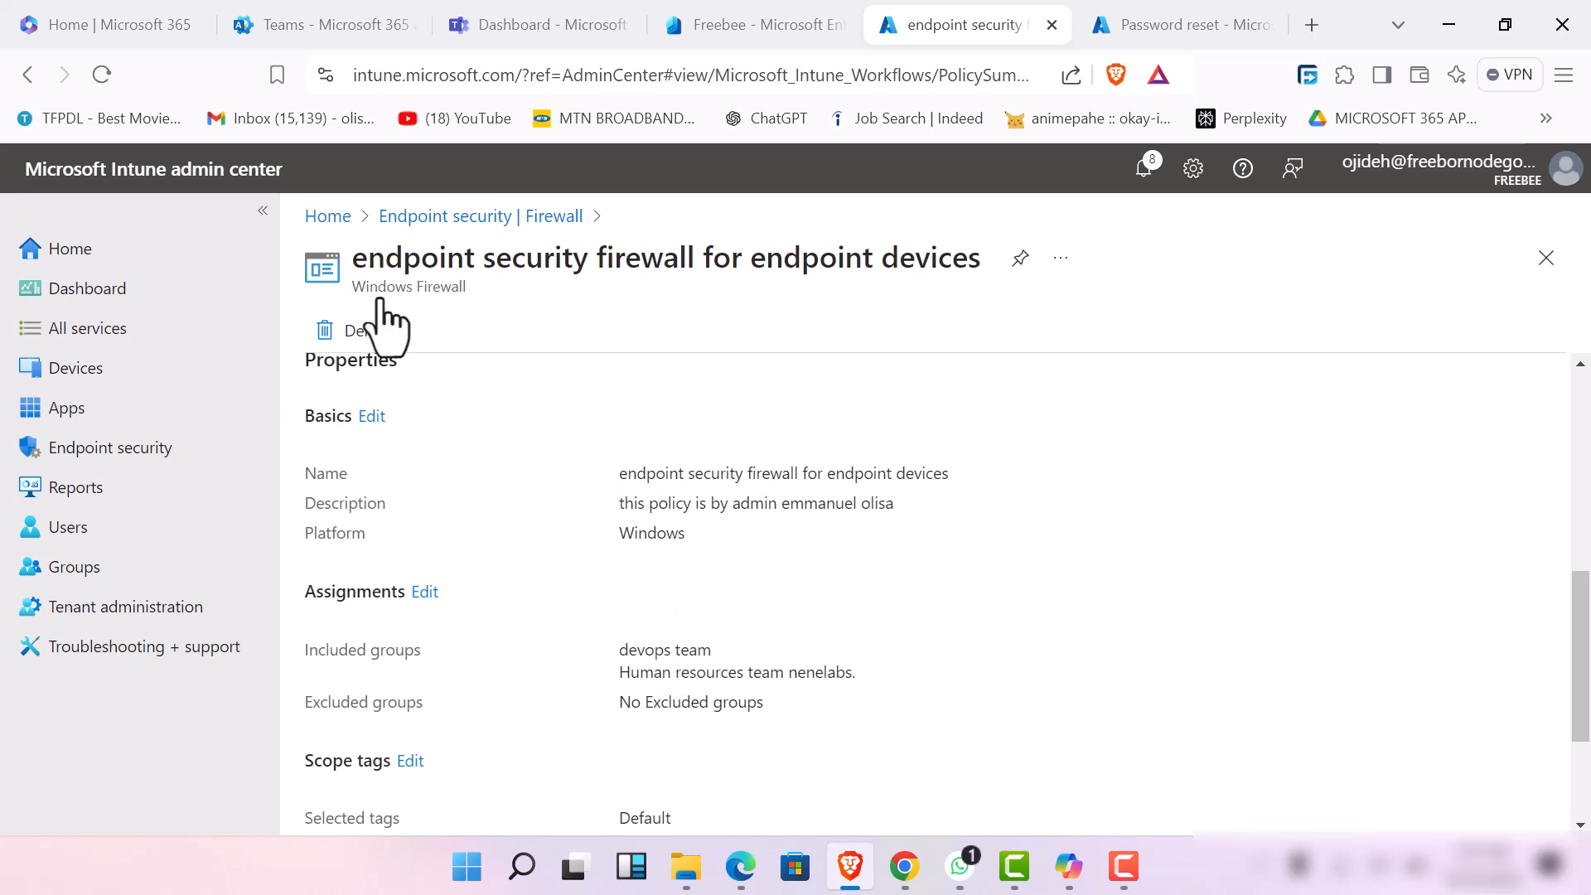
scroll(700, 549, "down", 3)
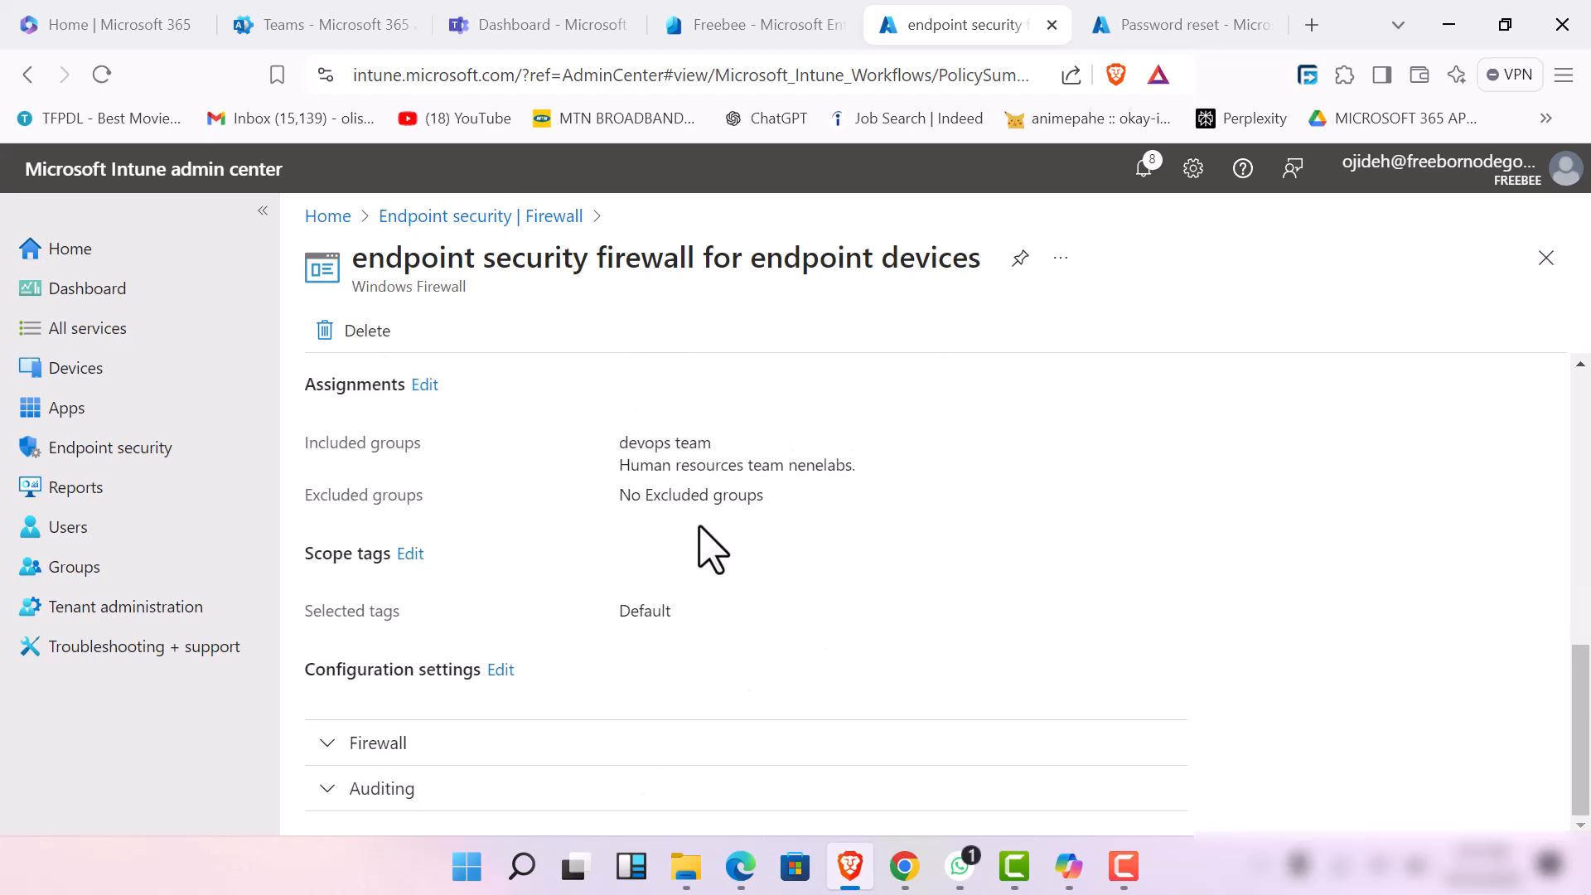
scroll(704, 550, "up", 5)
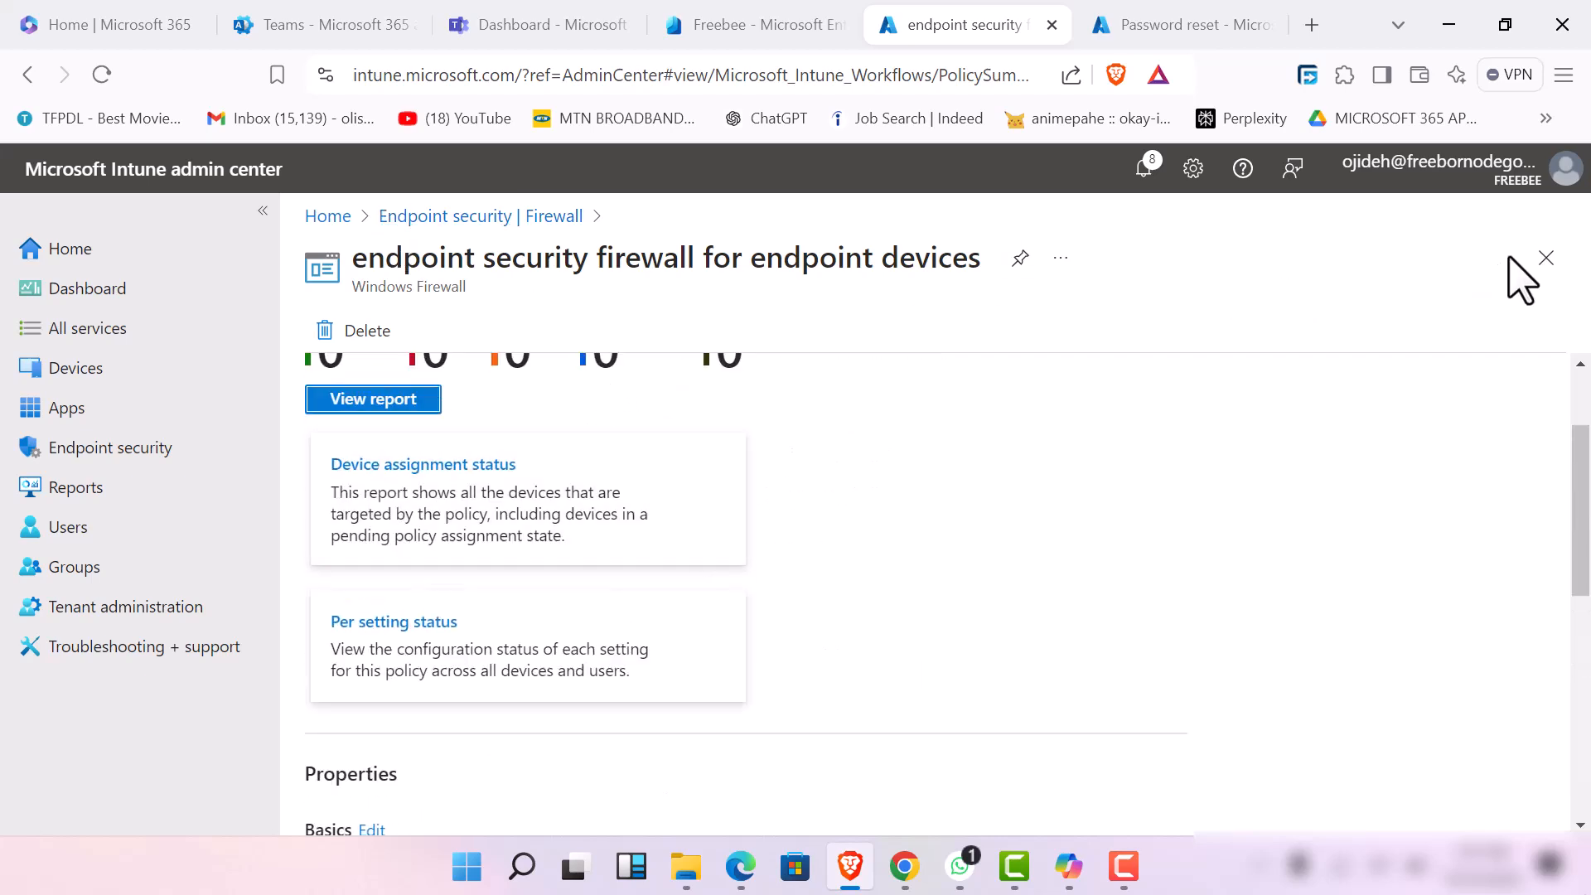
left_click(1543, 260)
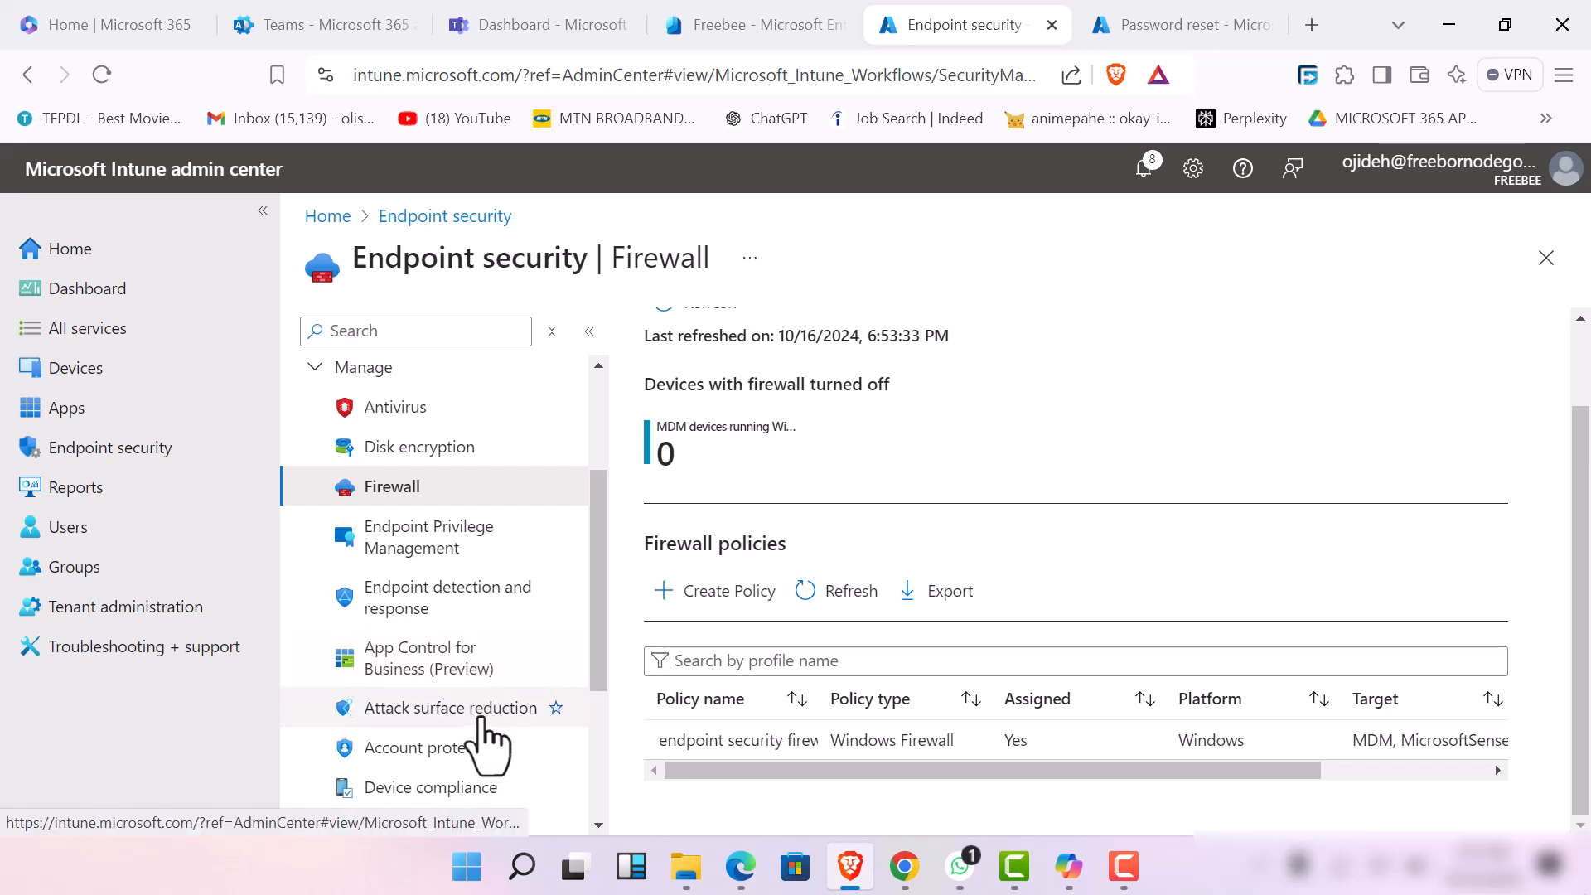
Open the Attack surface reduction section of endpoint security to view its policies
scroll(508, 699, "down", 3)
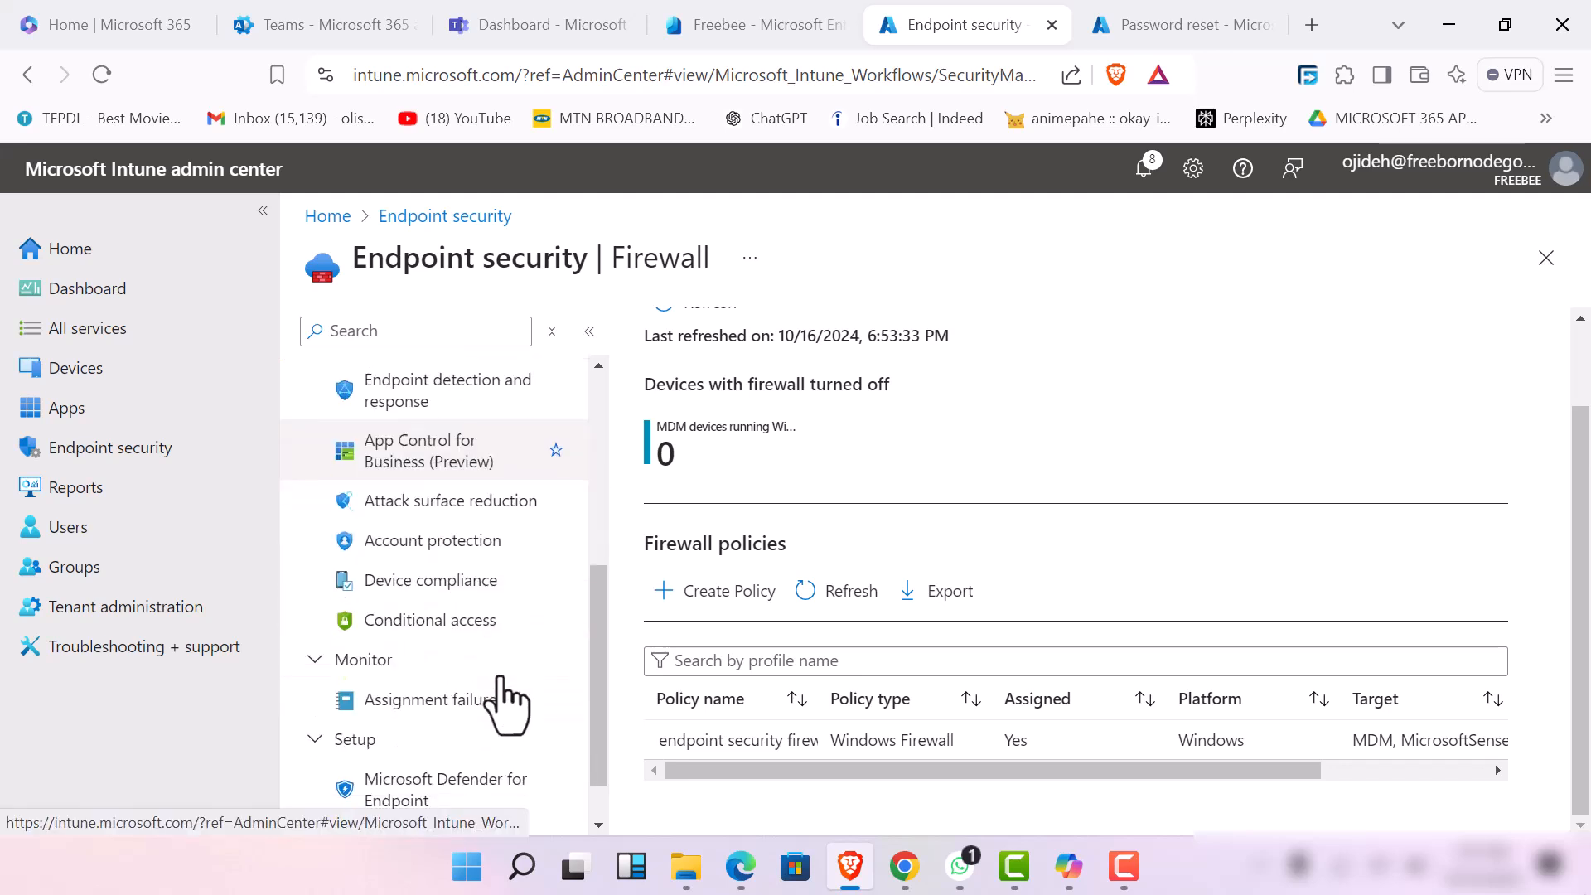
left_click(490, 504)
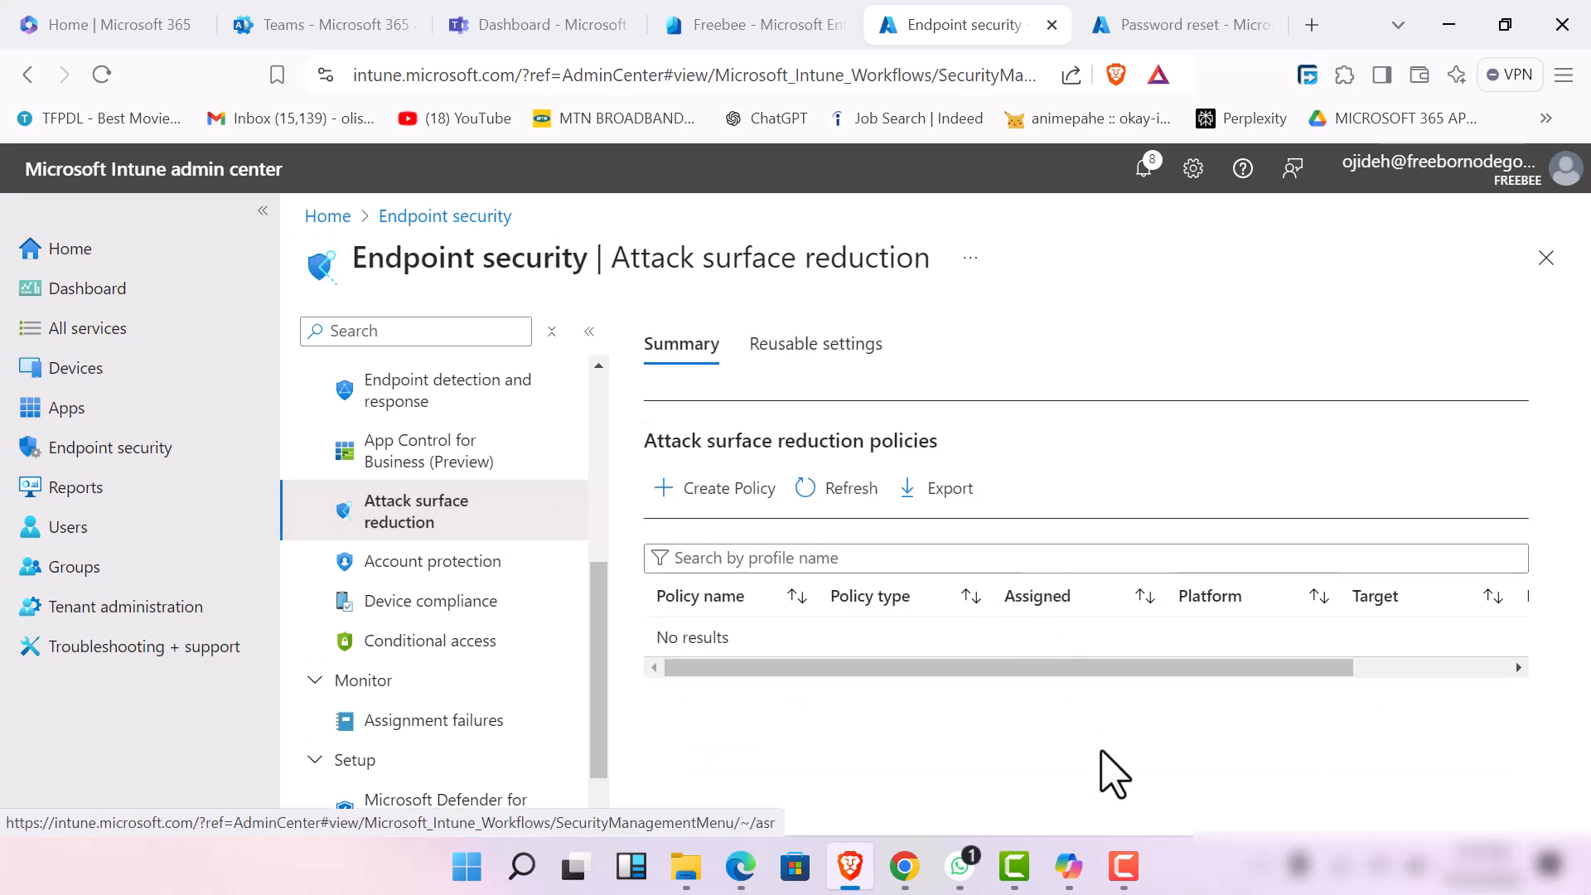
left_click(1122, 854)
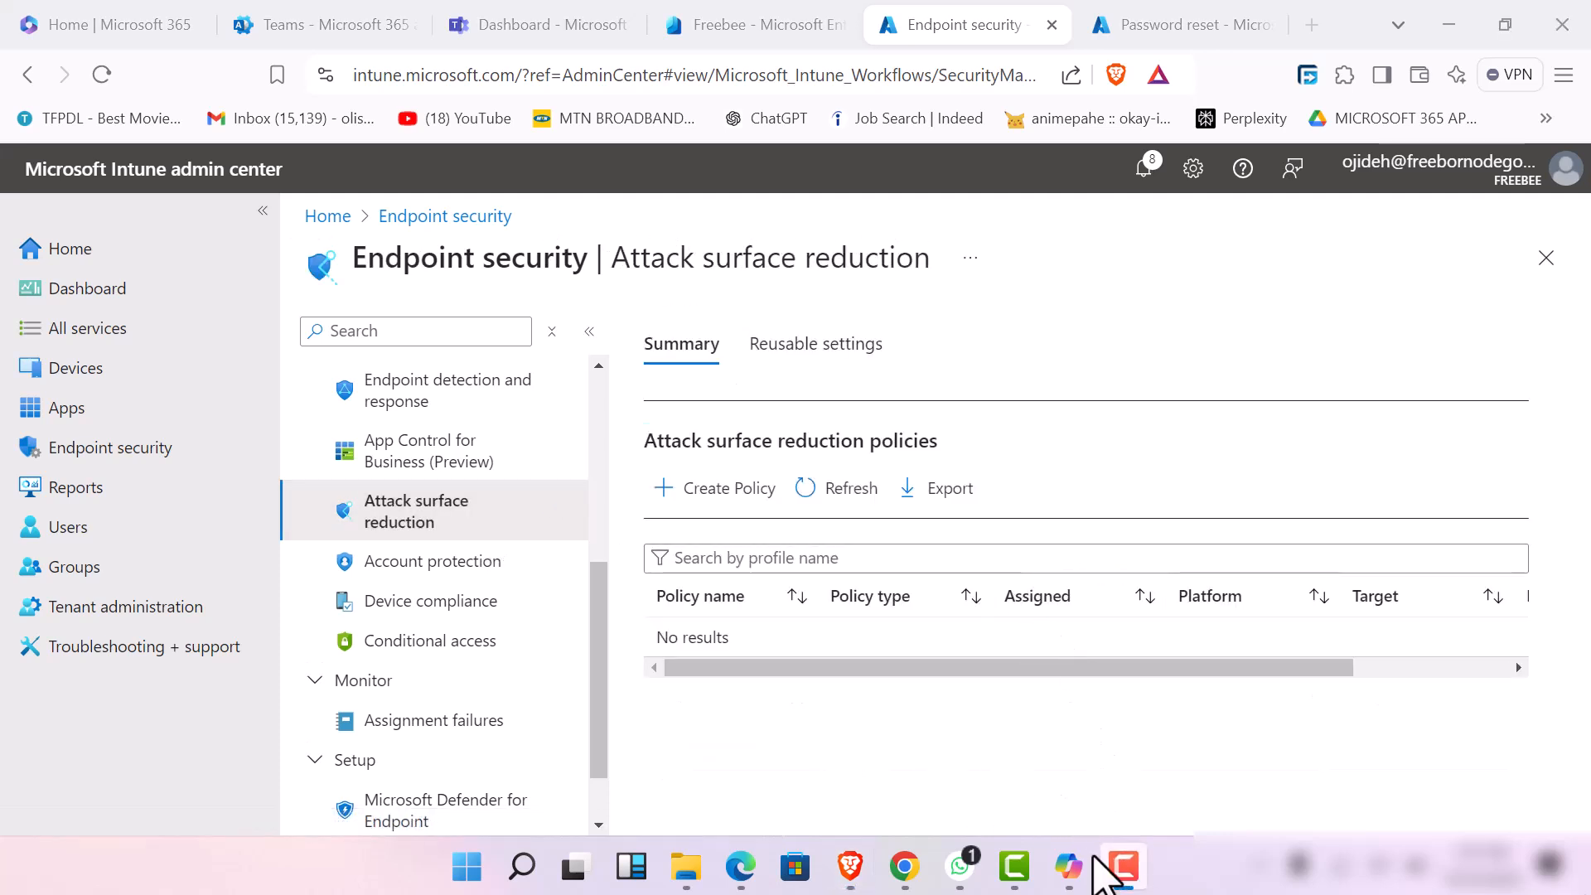
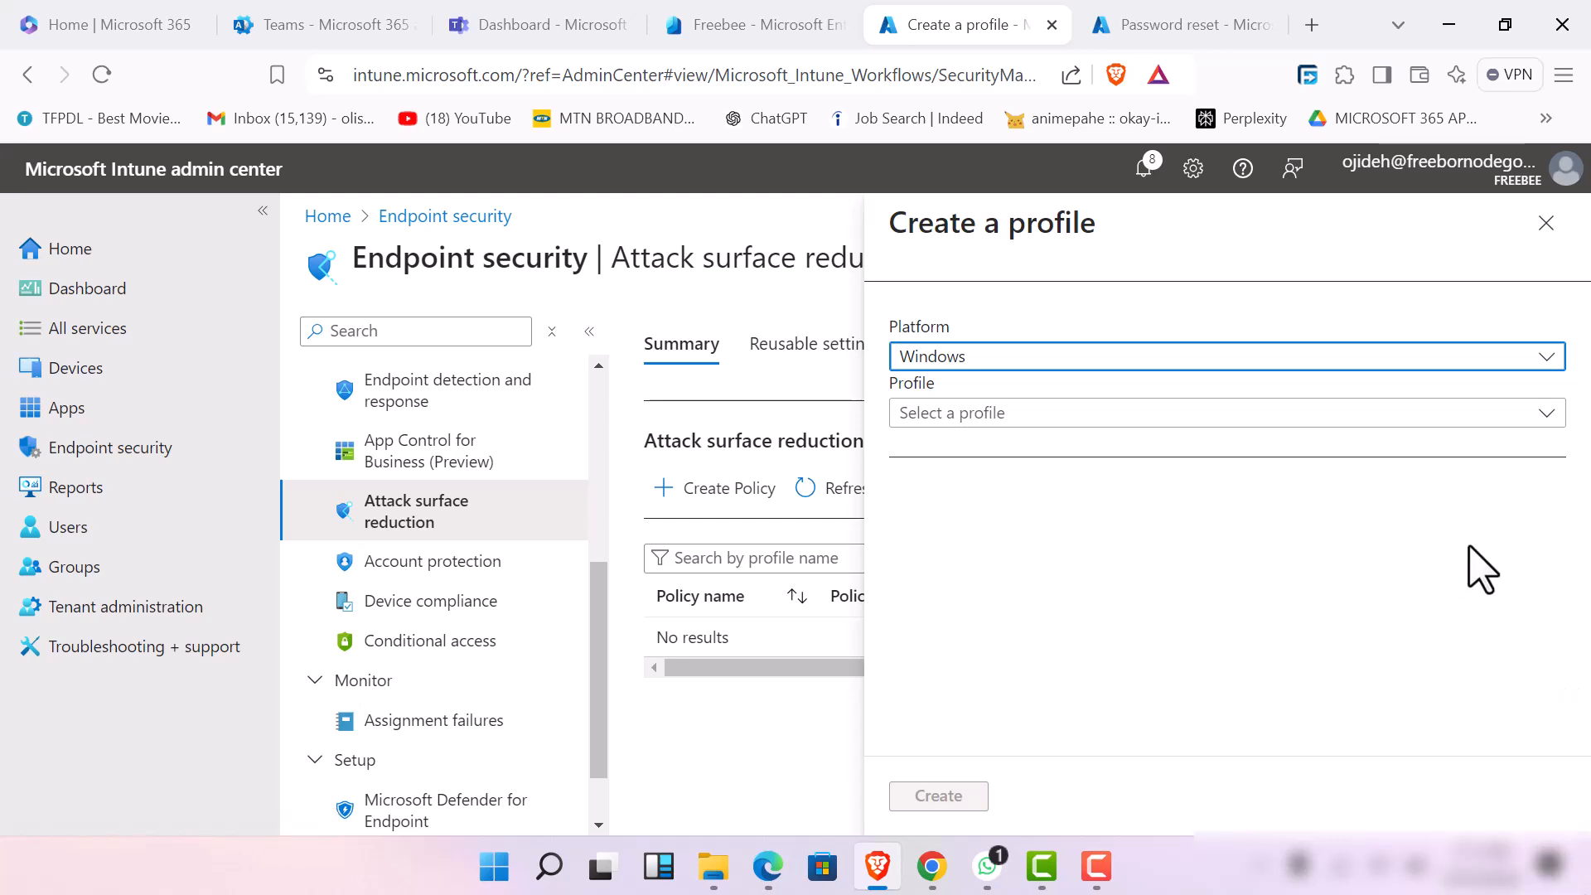
Start a new attack surface reduction policy for the Windows platform using the Exploit Protection profile
left_click(1420, 359)
left_click(1400, 435)
left_click(1383, 414)
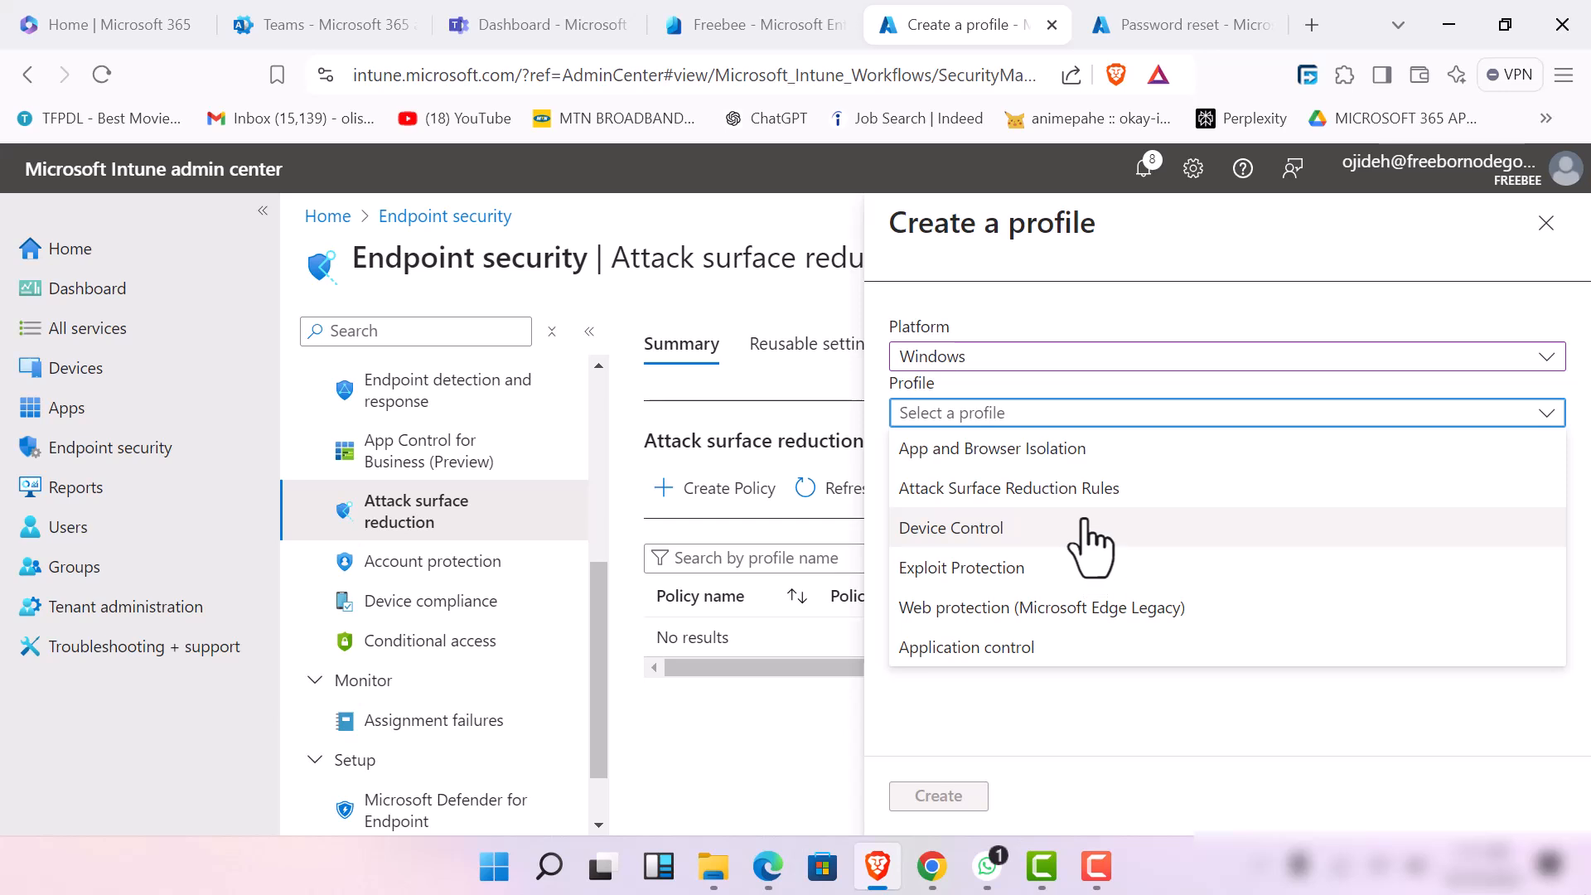
left_click(1000, 574)
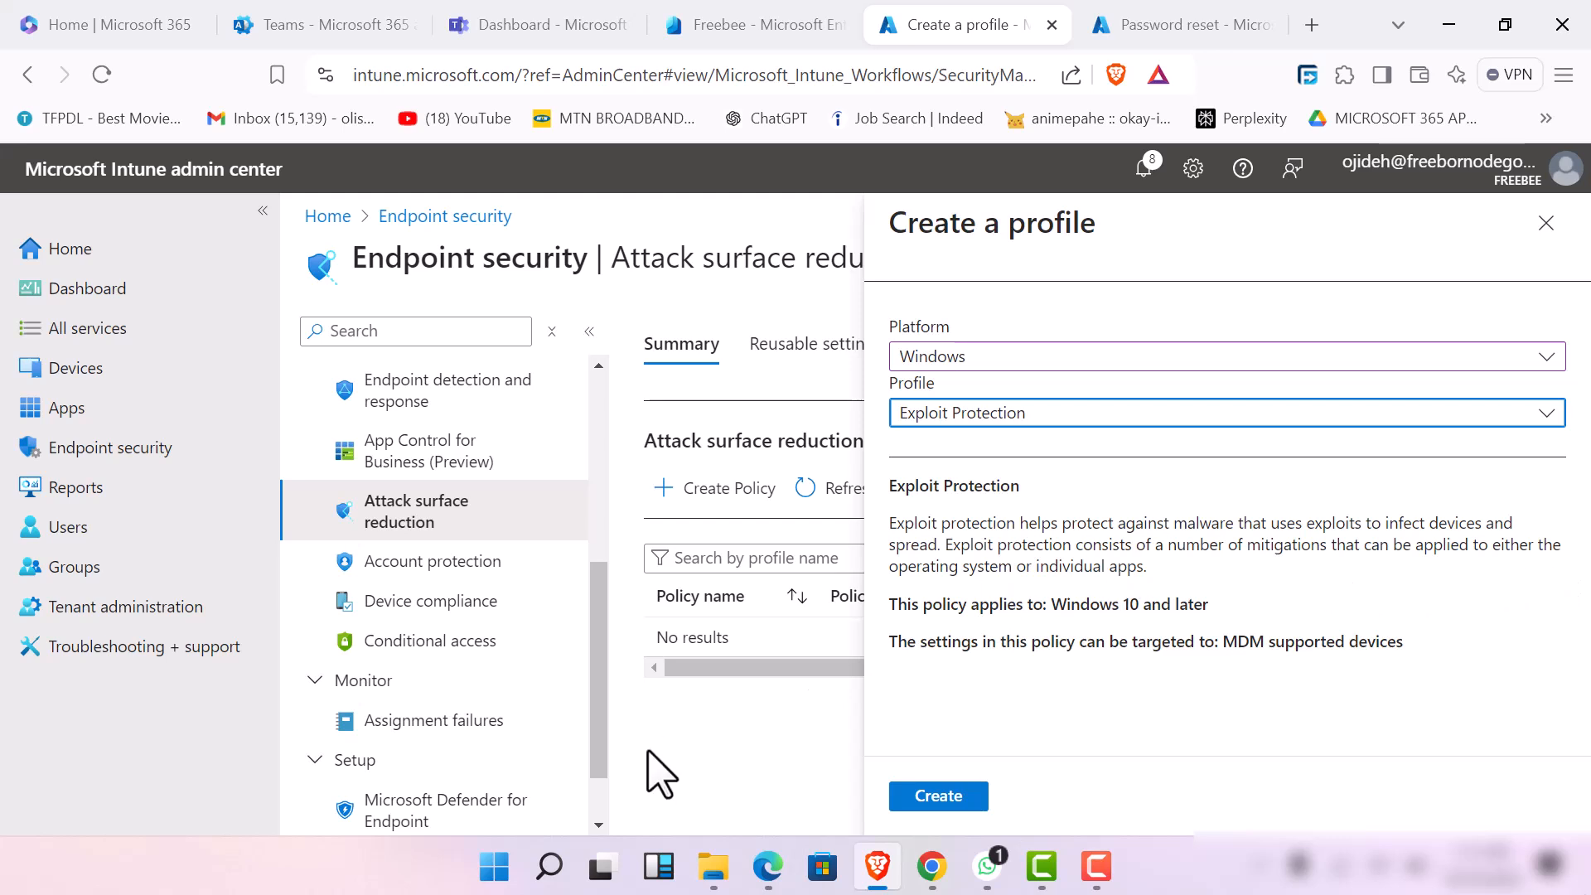
left_click(944, 798)
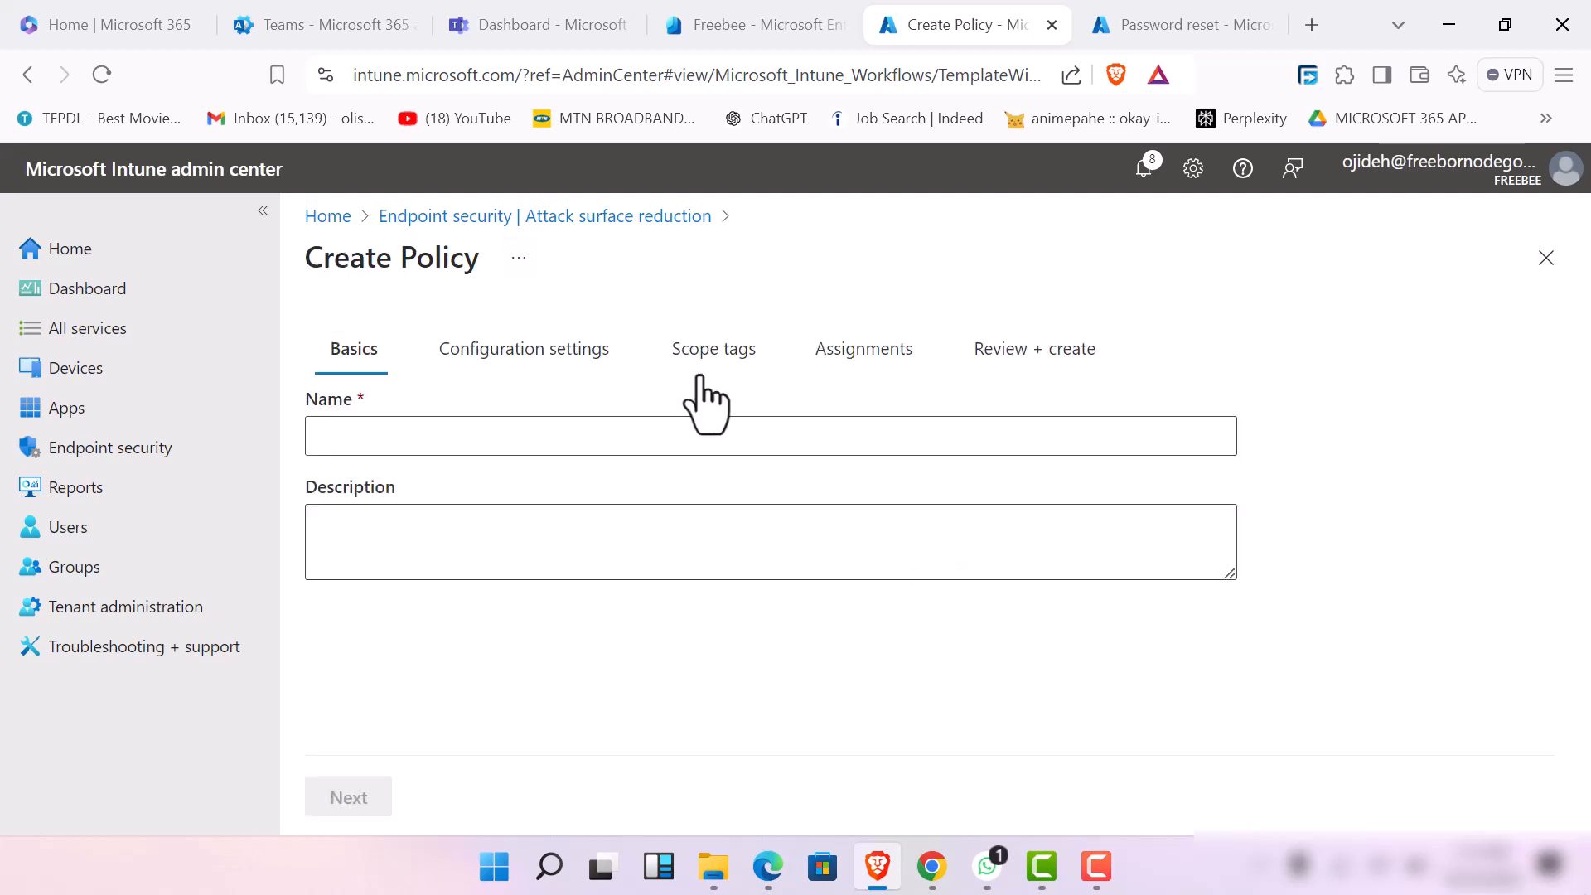
Name the policy "attack surface protection policy for exploit and malware"
left_click(605, 437)
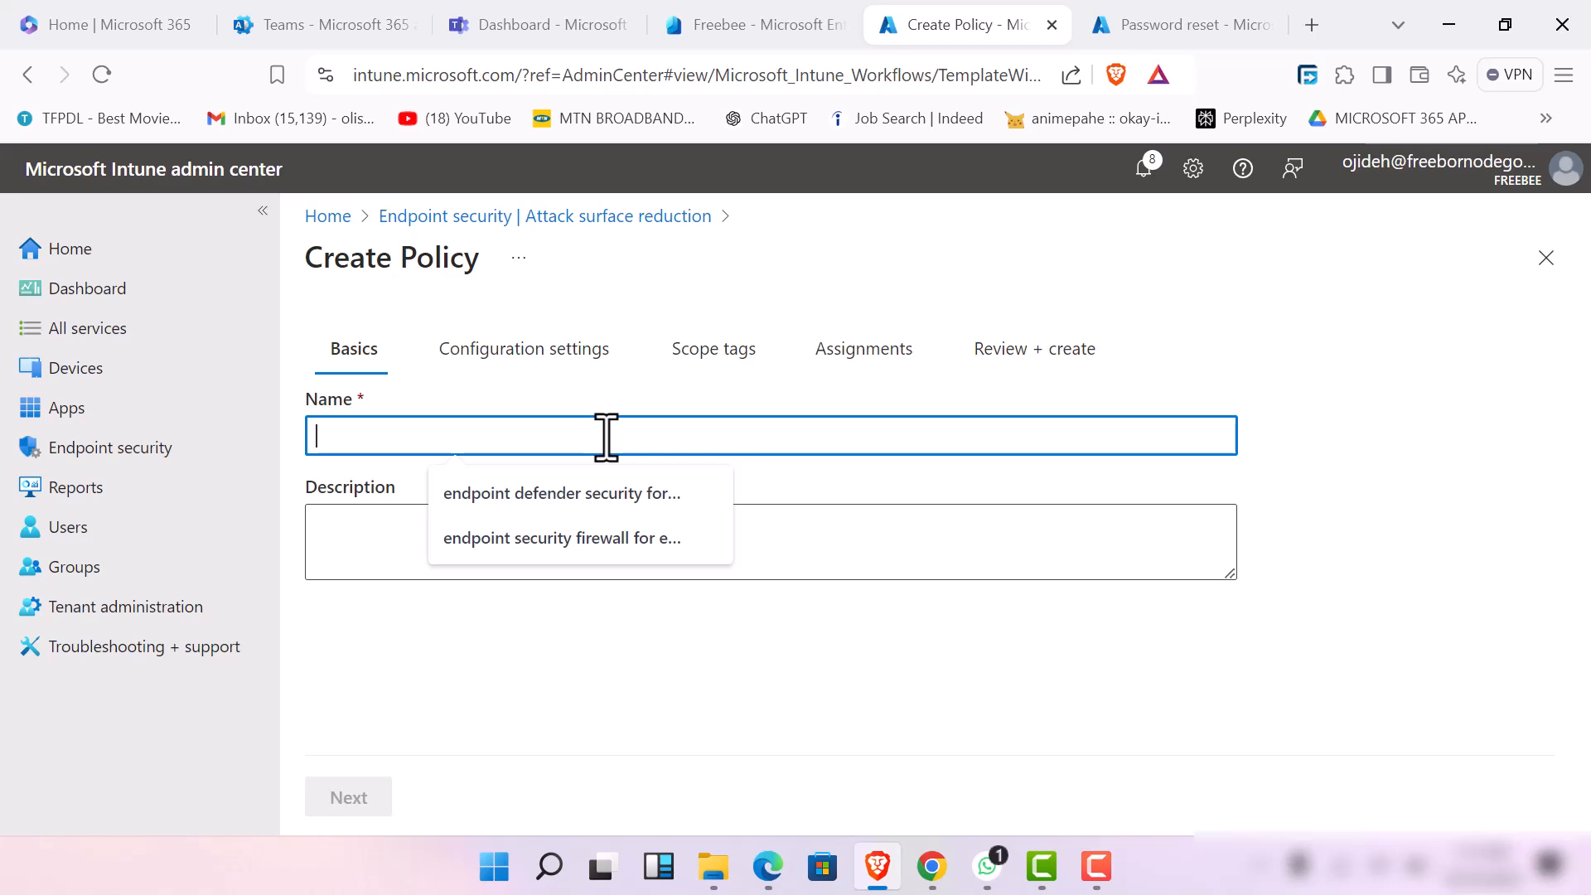
type("e")
key("BackSpace")
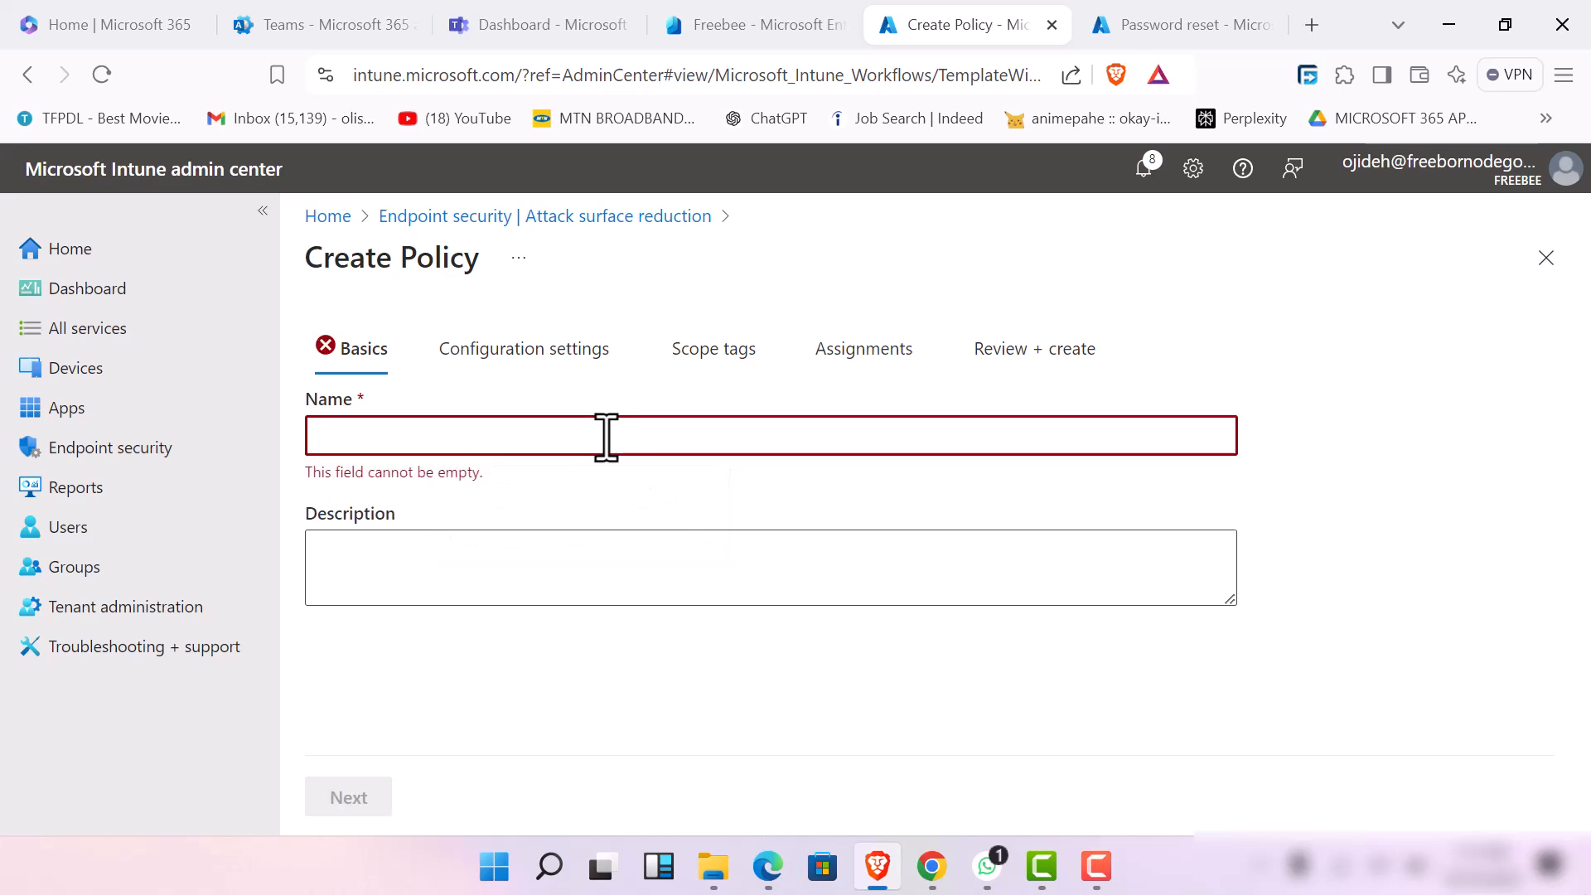
type("microso")
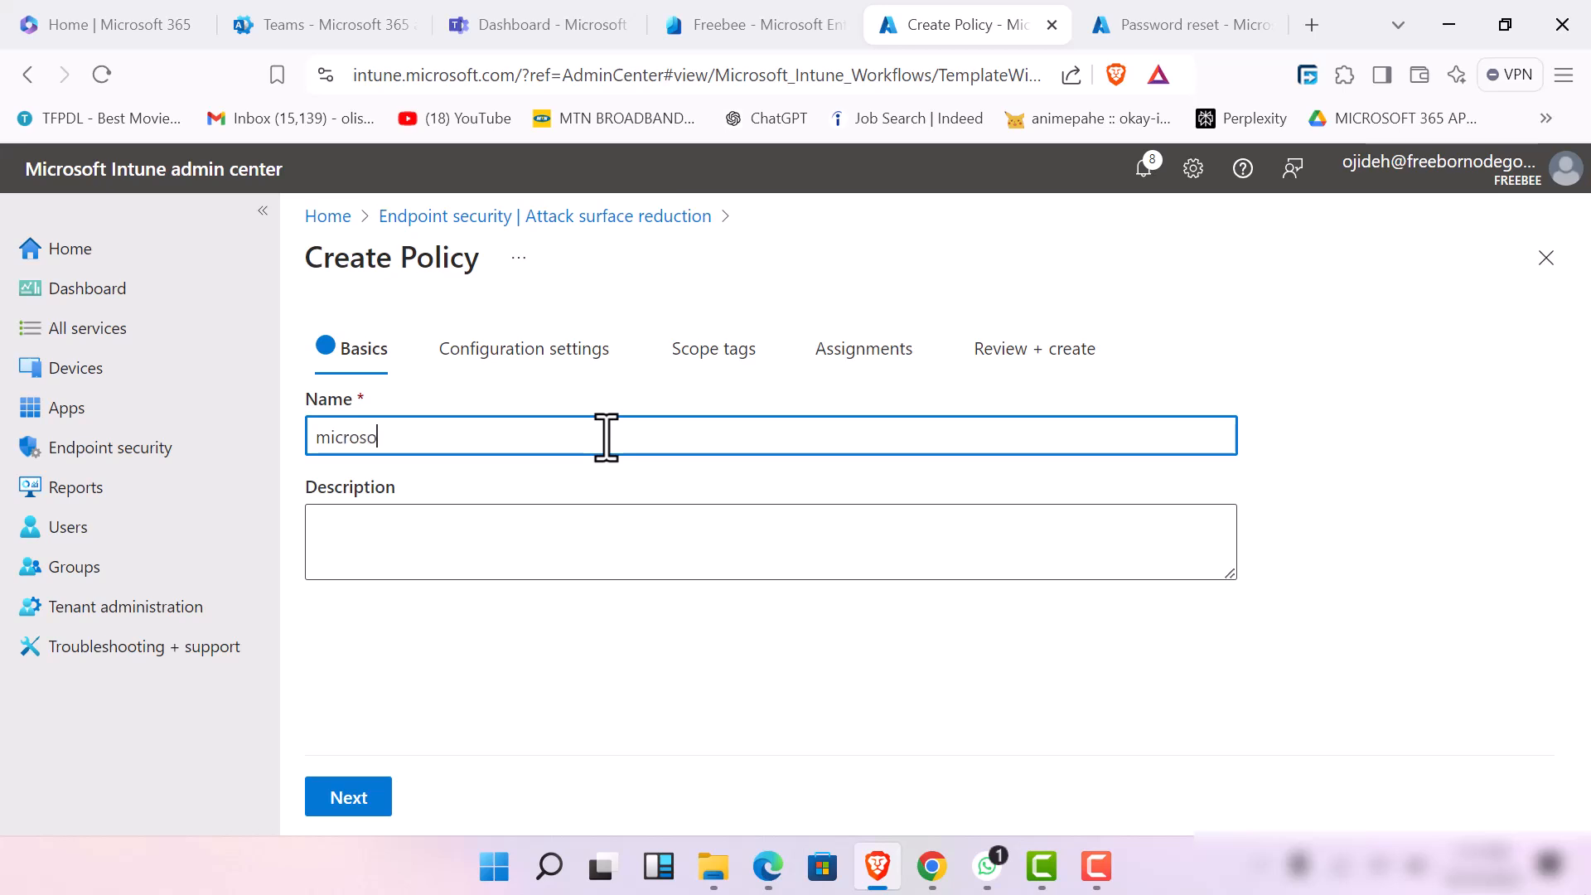
type("ft ed")
key("BackSpace")
key("BackSpace")
key("BackSpace")
key("BackSpace")
key("BackSpace")
key("BackSpace")
key("BackSpace")
key("BackSpace")
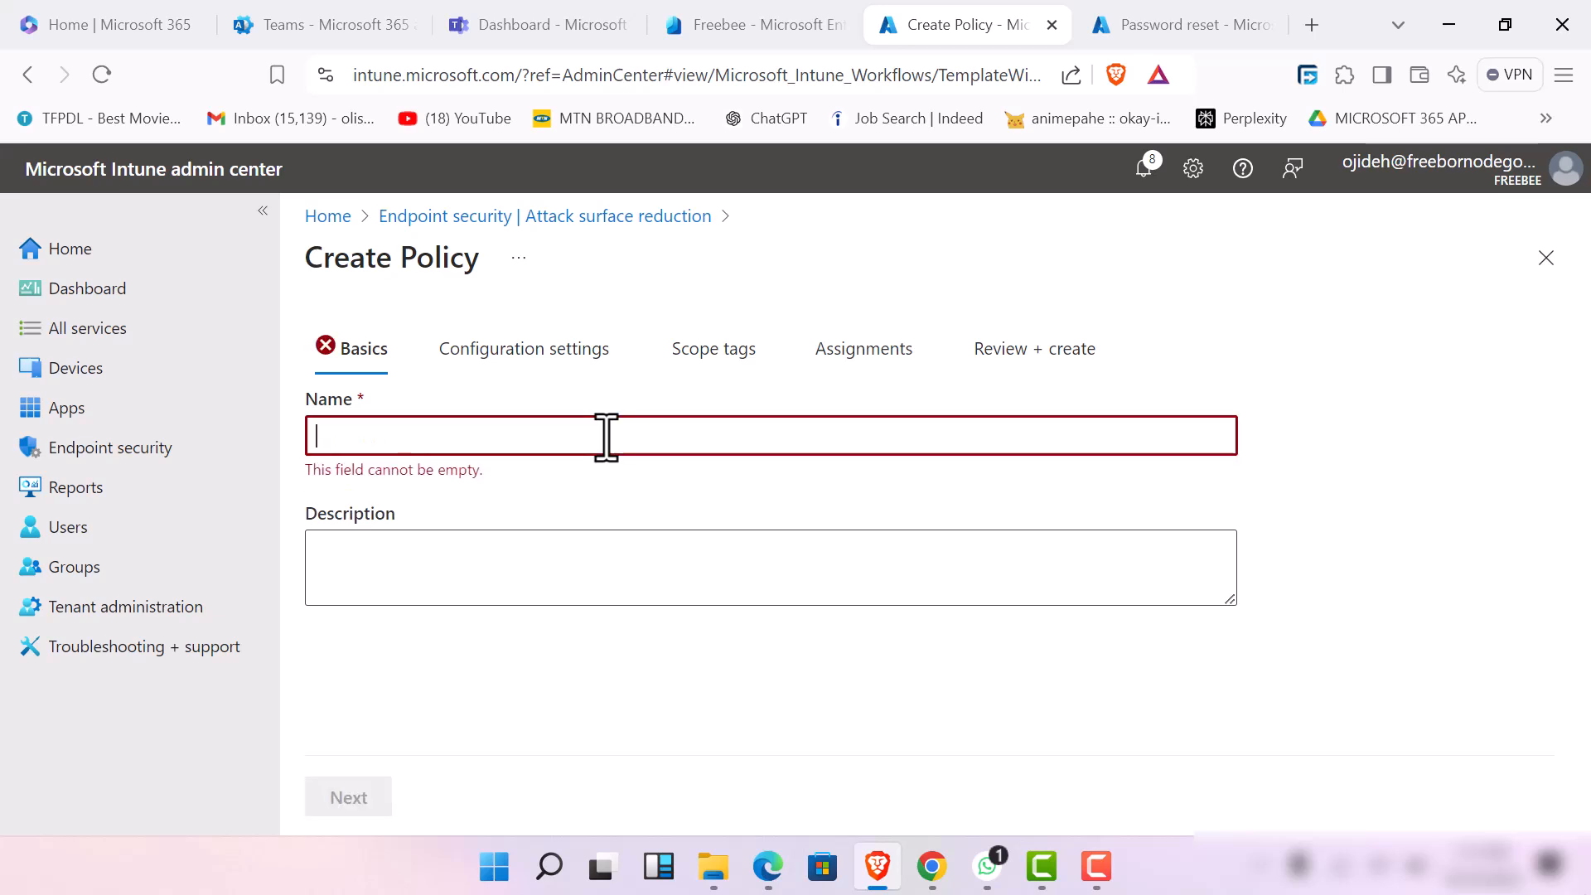
type("attack surfa")
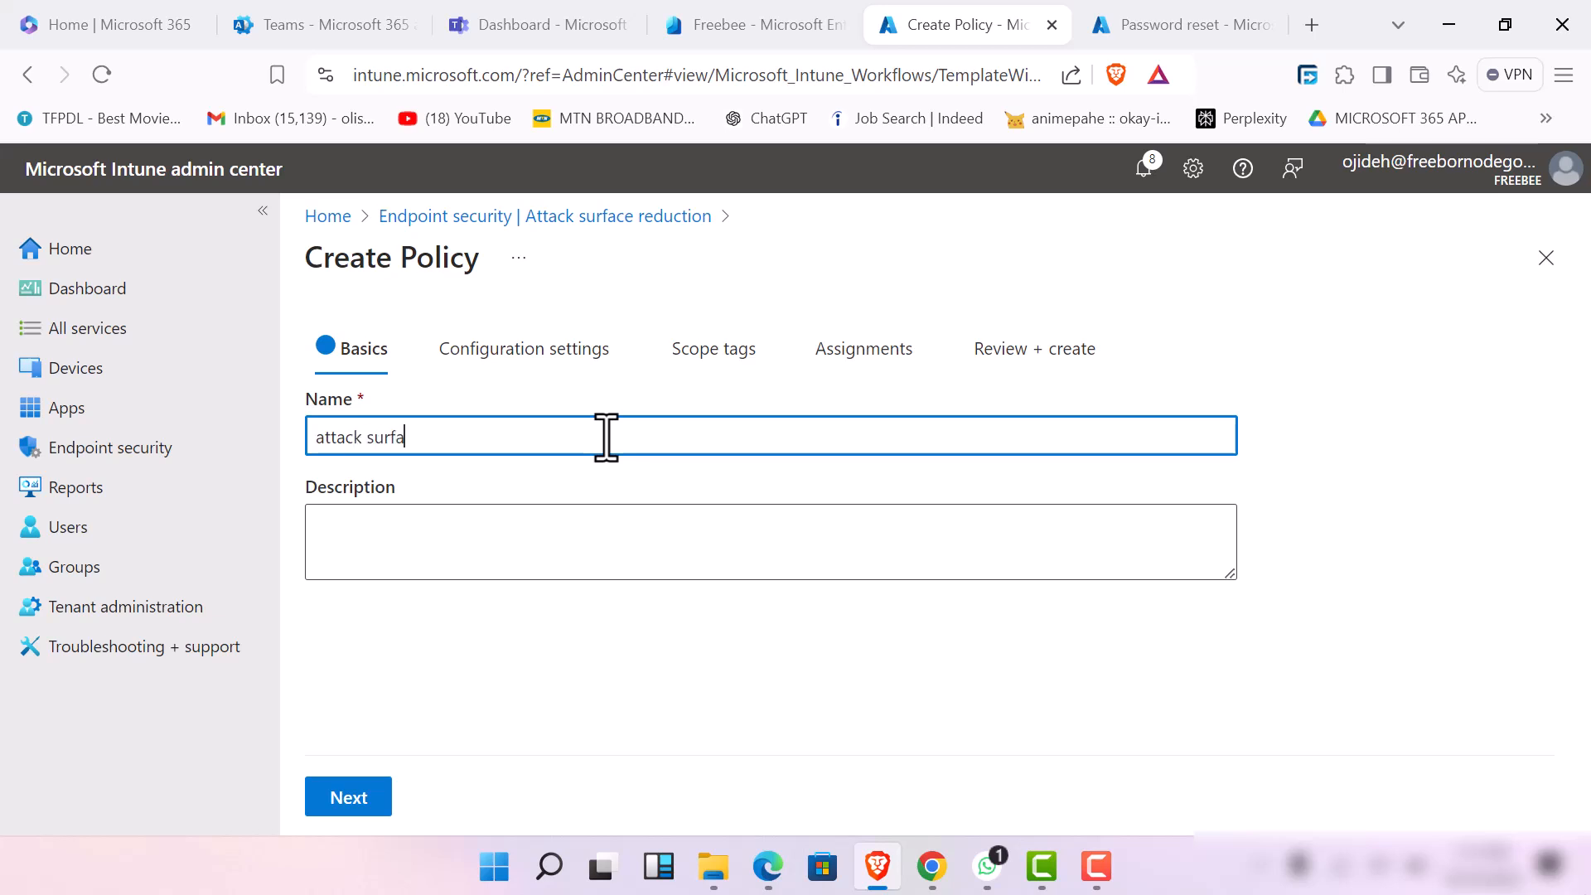
type("ce protection policy for")
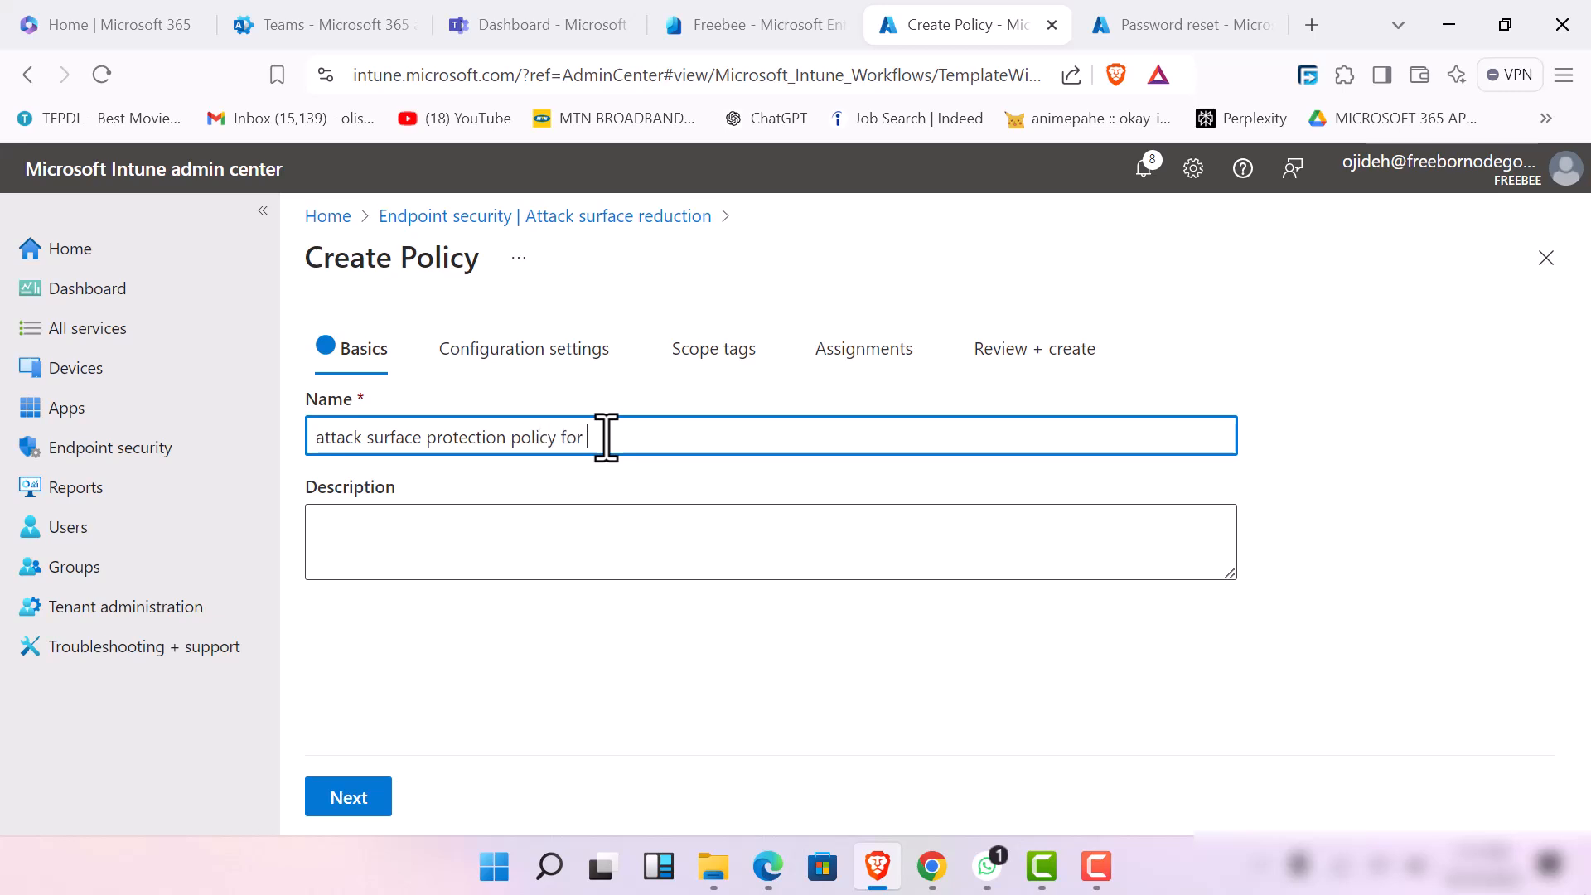
type("loit and malware")
Enter the description "this is for endpoint policy by admin" followed by the admin's name, and continue to the configuration settings
left_click(467, 536)
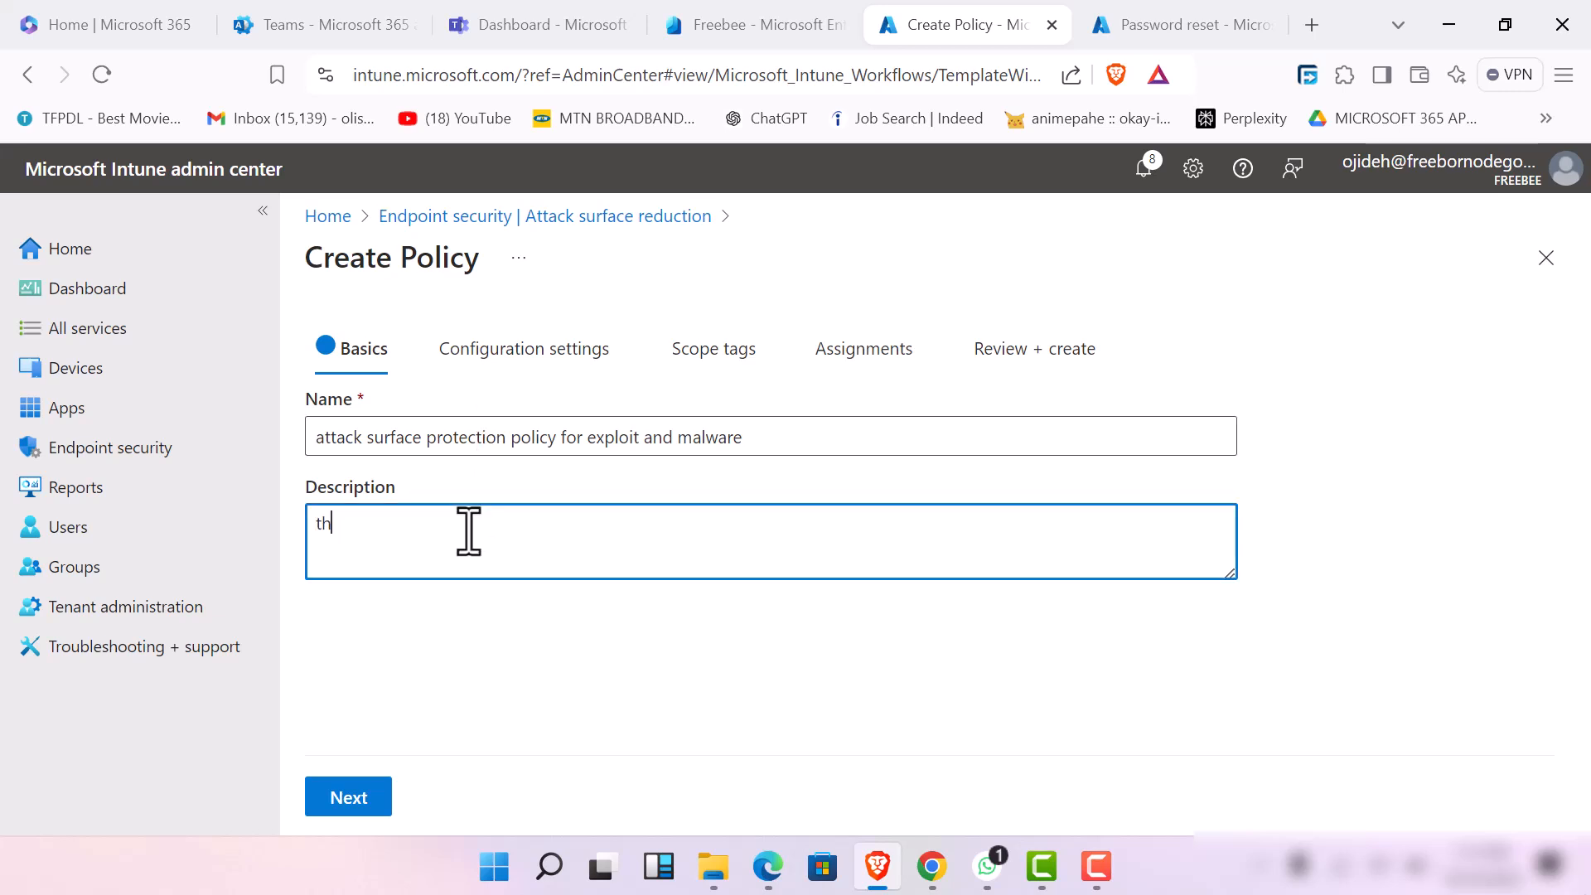
type("this is for endpoint policy by")
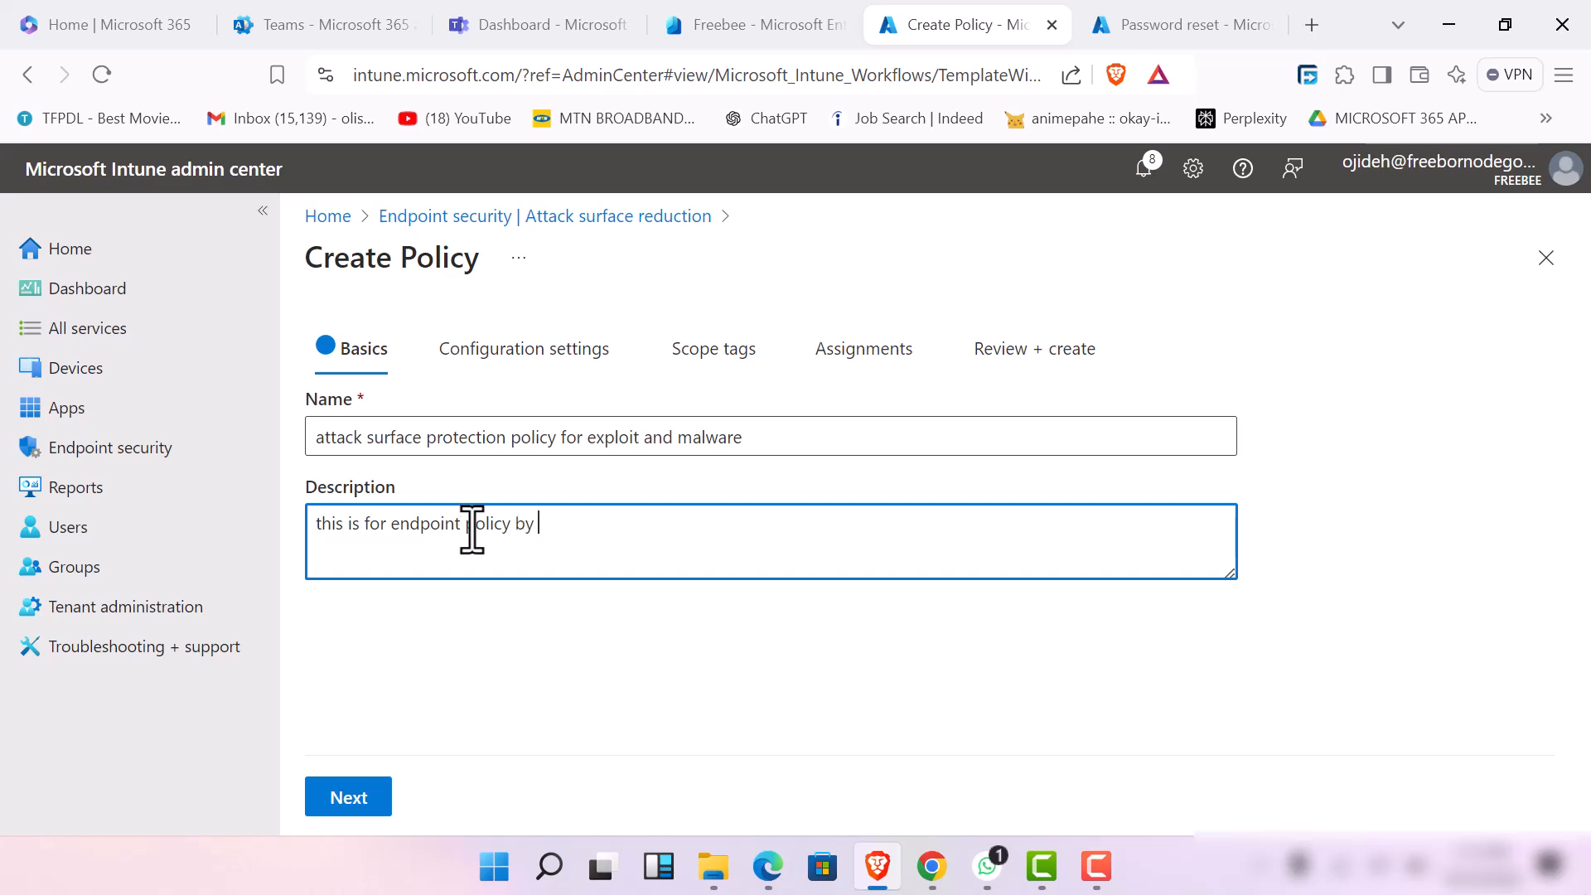
left_click(595, 422)
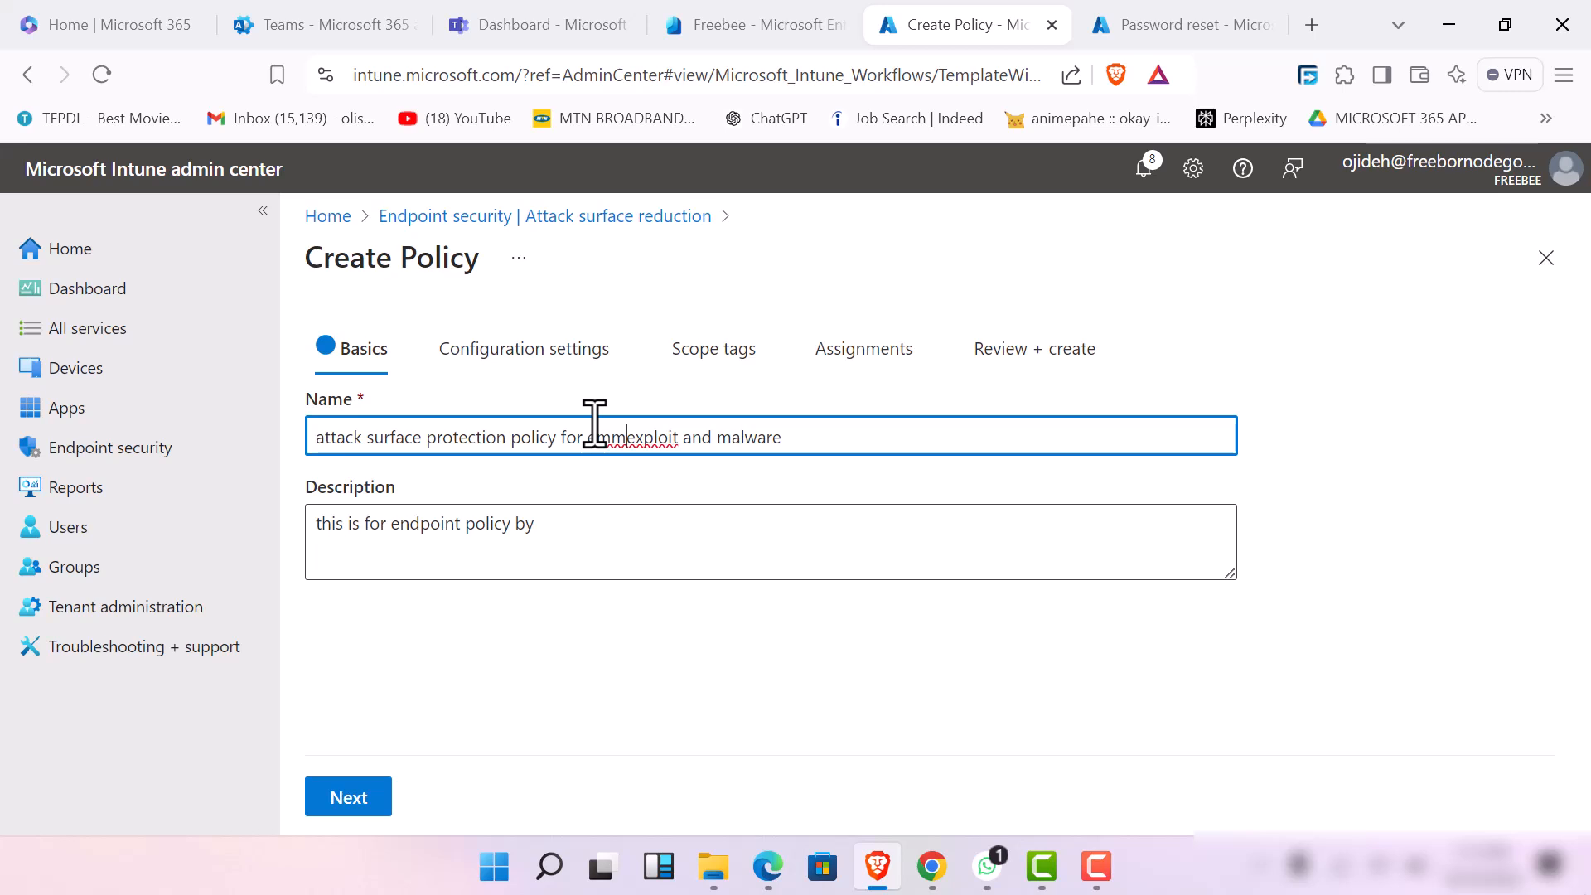
left_click(628, 564)
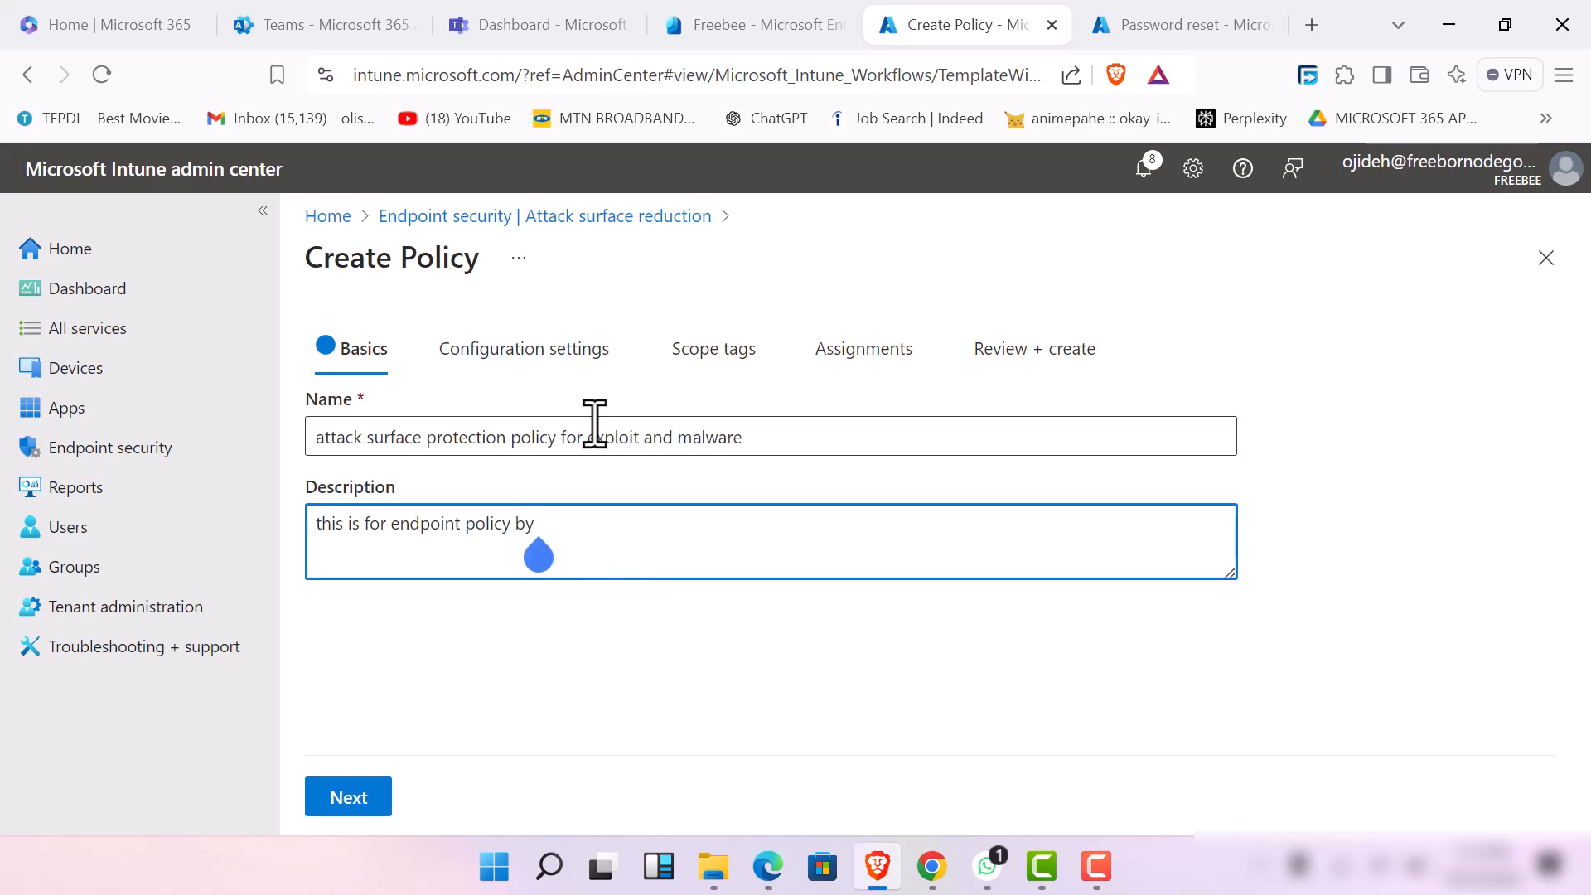
key("BackSpace")
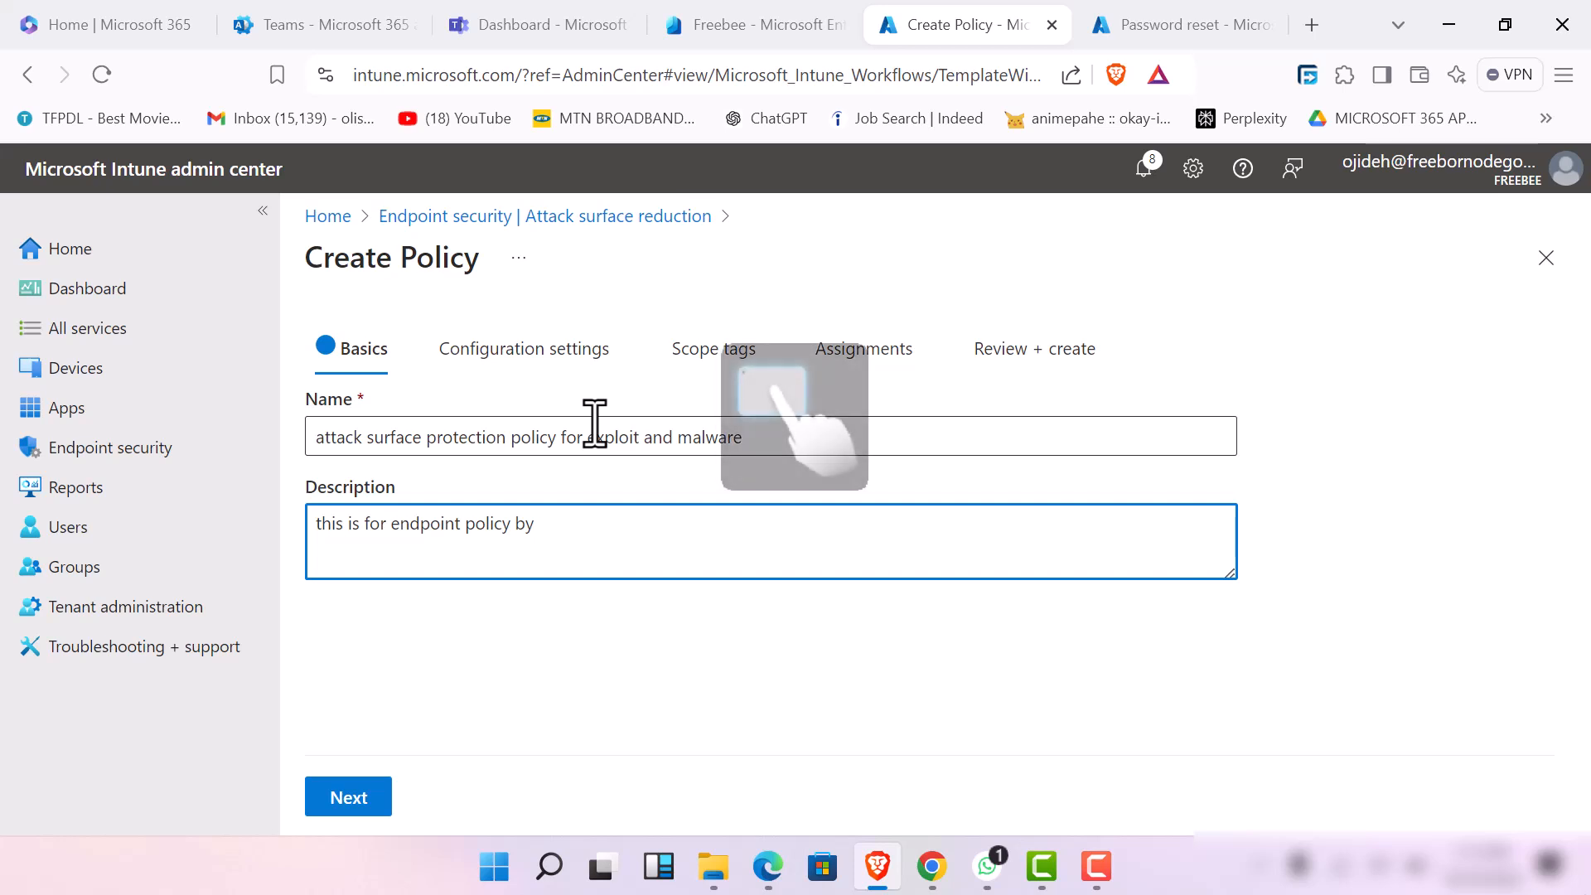
type("admi")
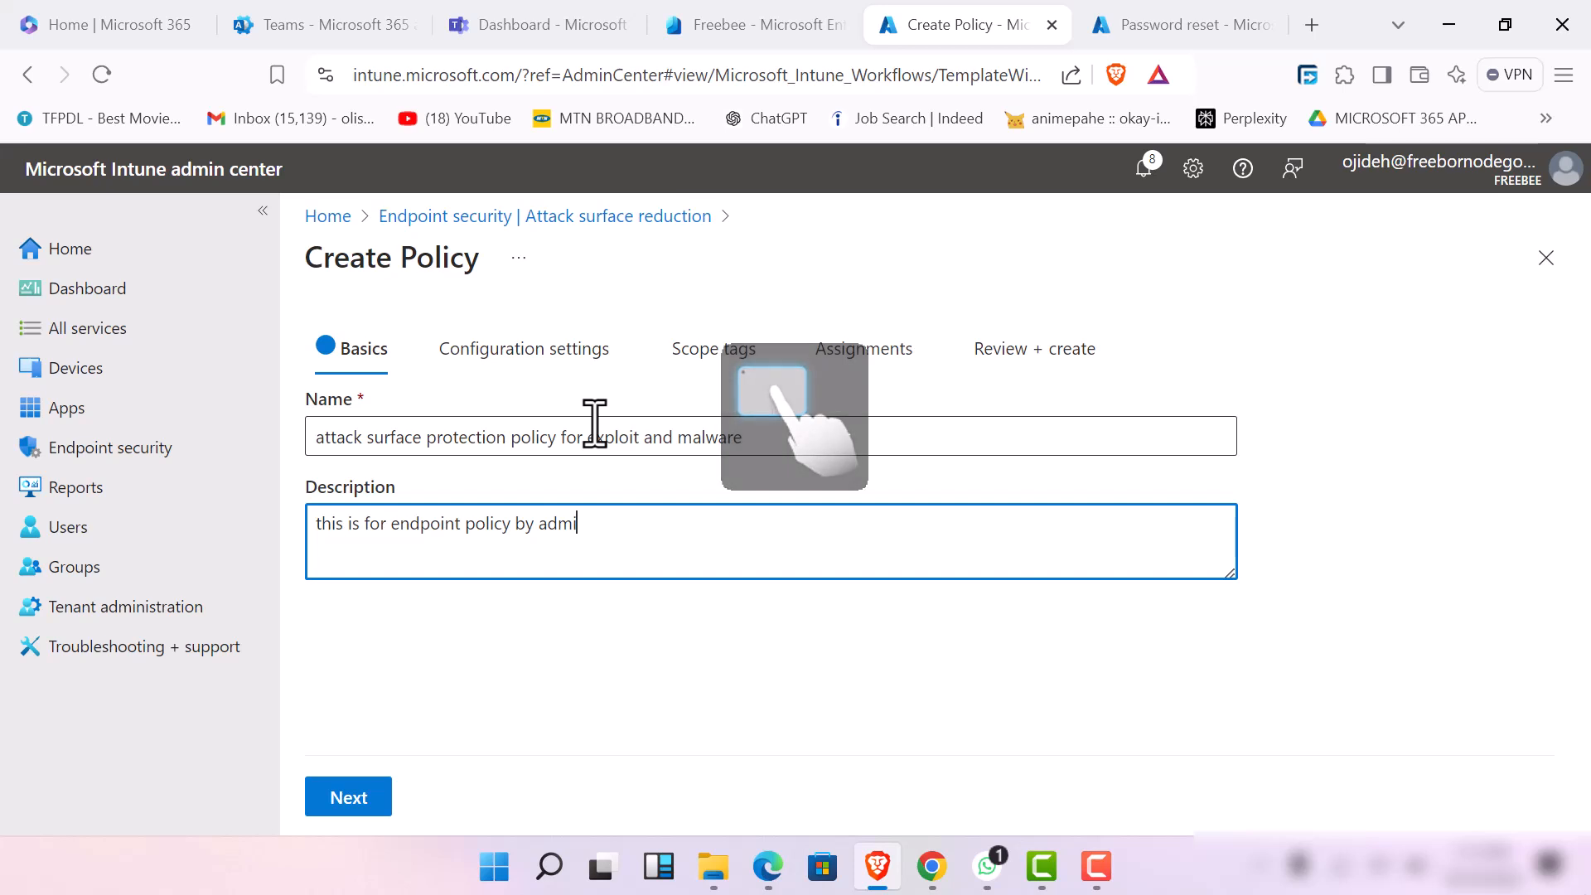
type("n emmanuel")
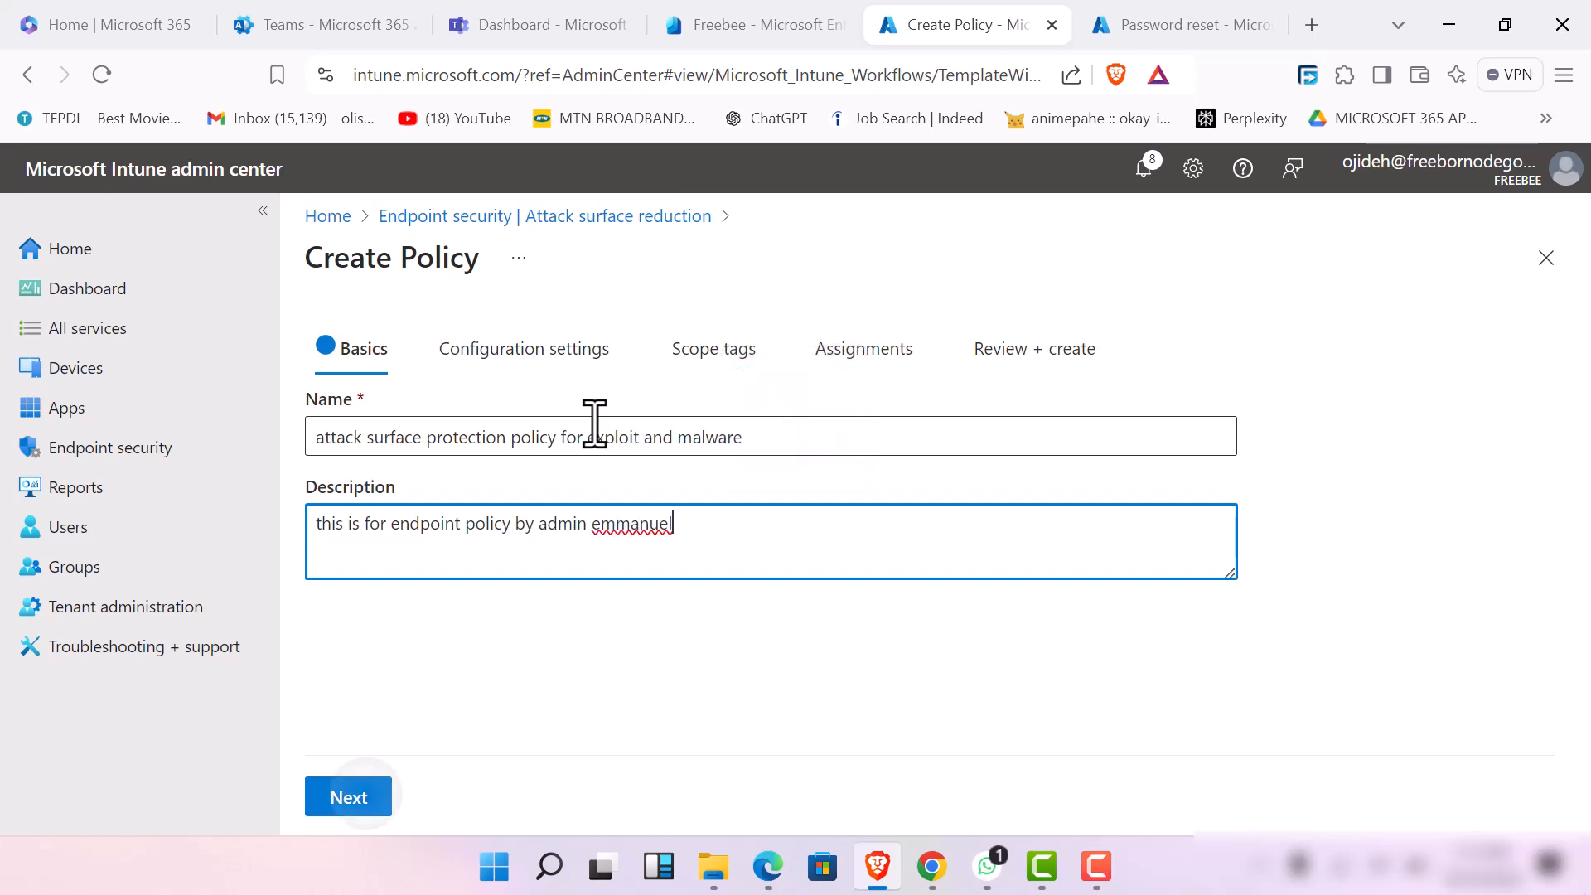
left_click(365, 793)
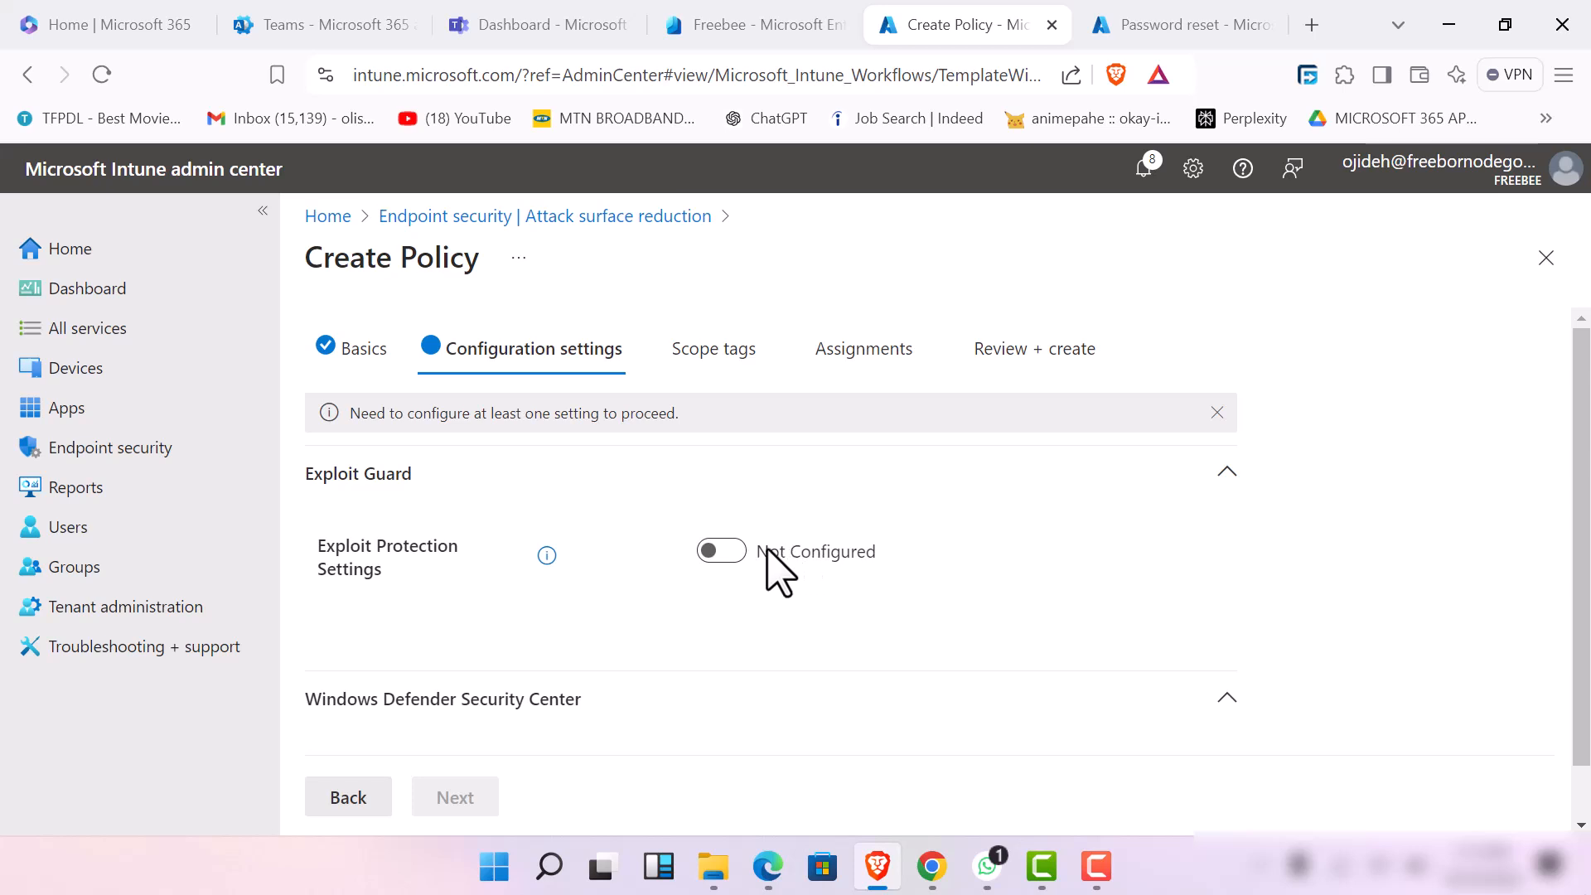
Try setting Exploit Protection Settings to Configured under Exploit Guard
left_click(721, 551)
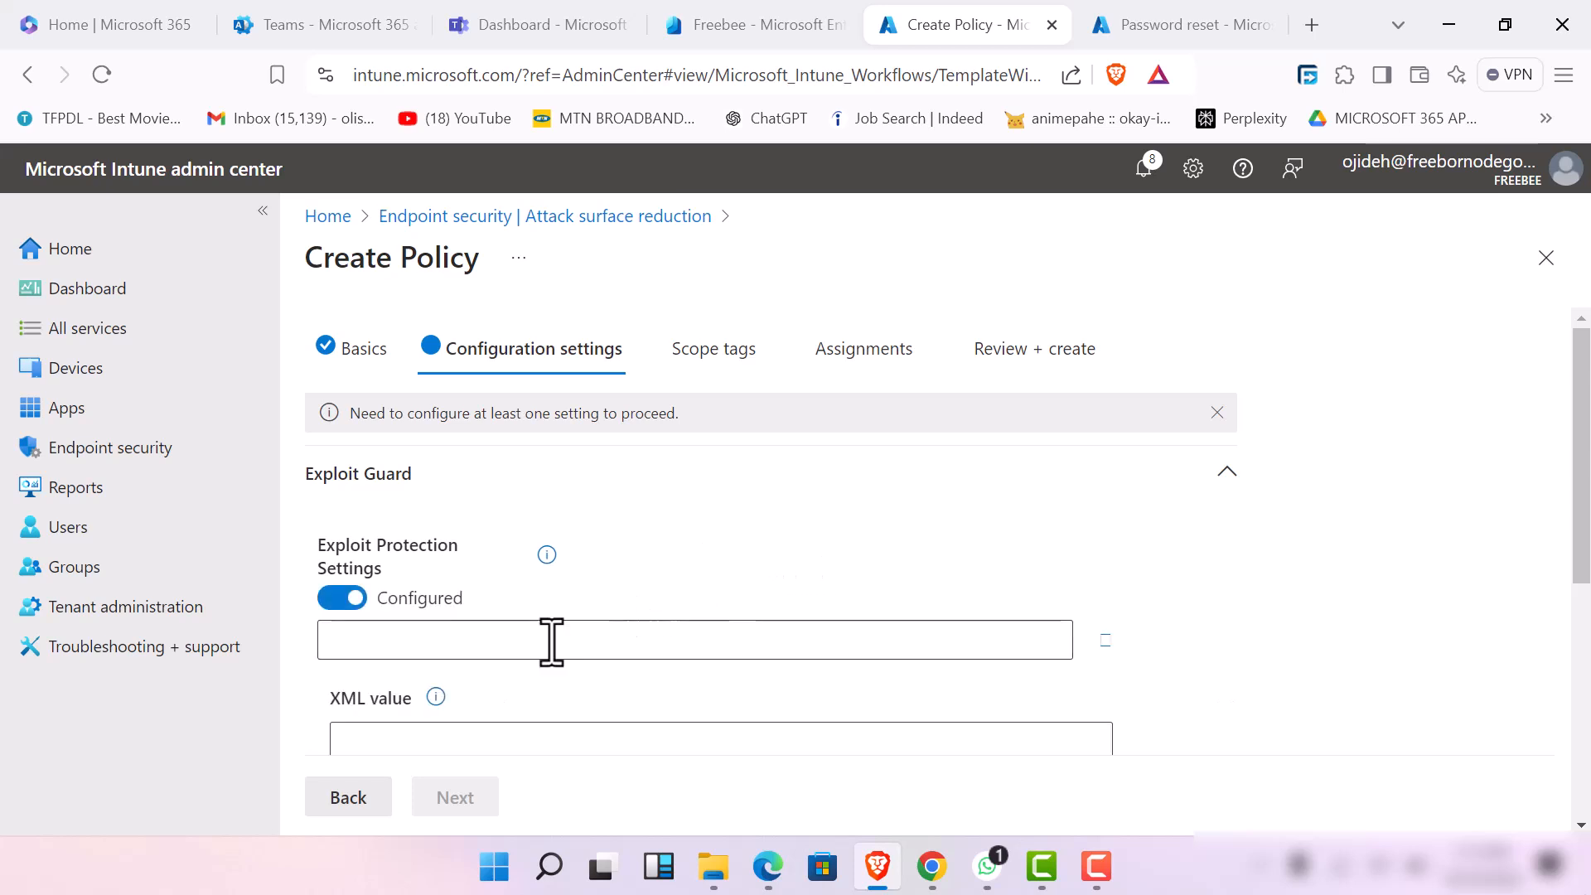
scroll(551, 642, "down", 3)
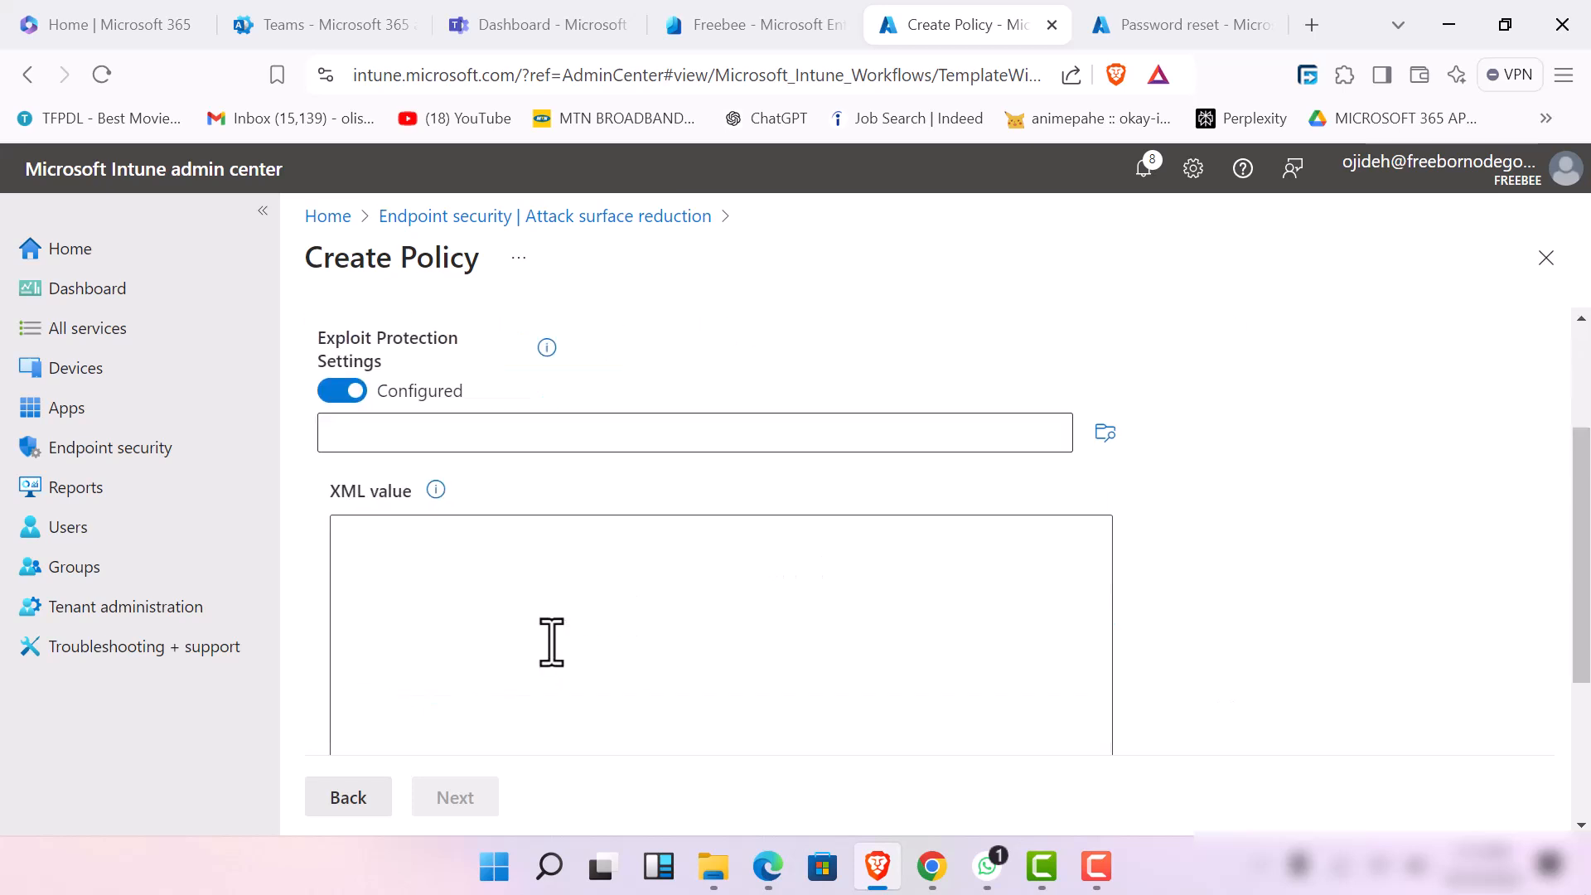
left_click(401, 442)
scroll(526, 682, "down", 3)
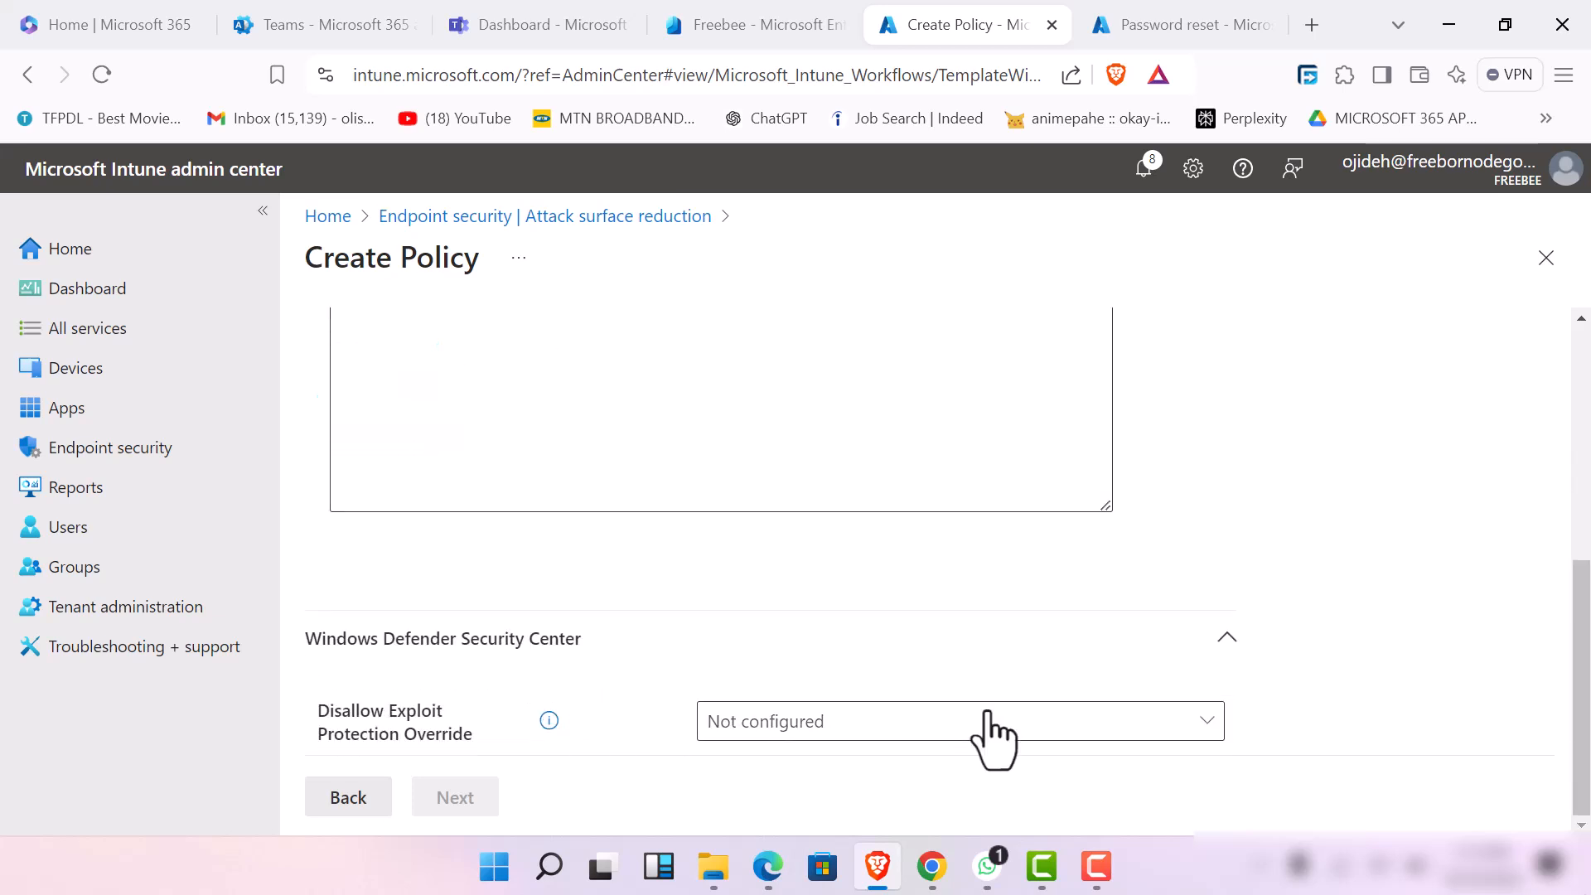
Set Disallow Exploit Protection Override to (Enable), so local users cannot make changes in the exploit protection settings area
left_click(1051, 746)
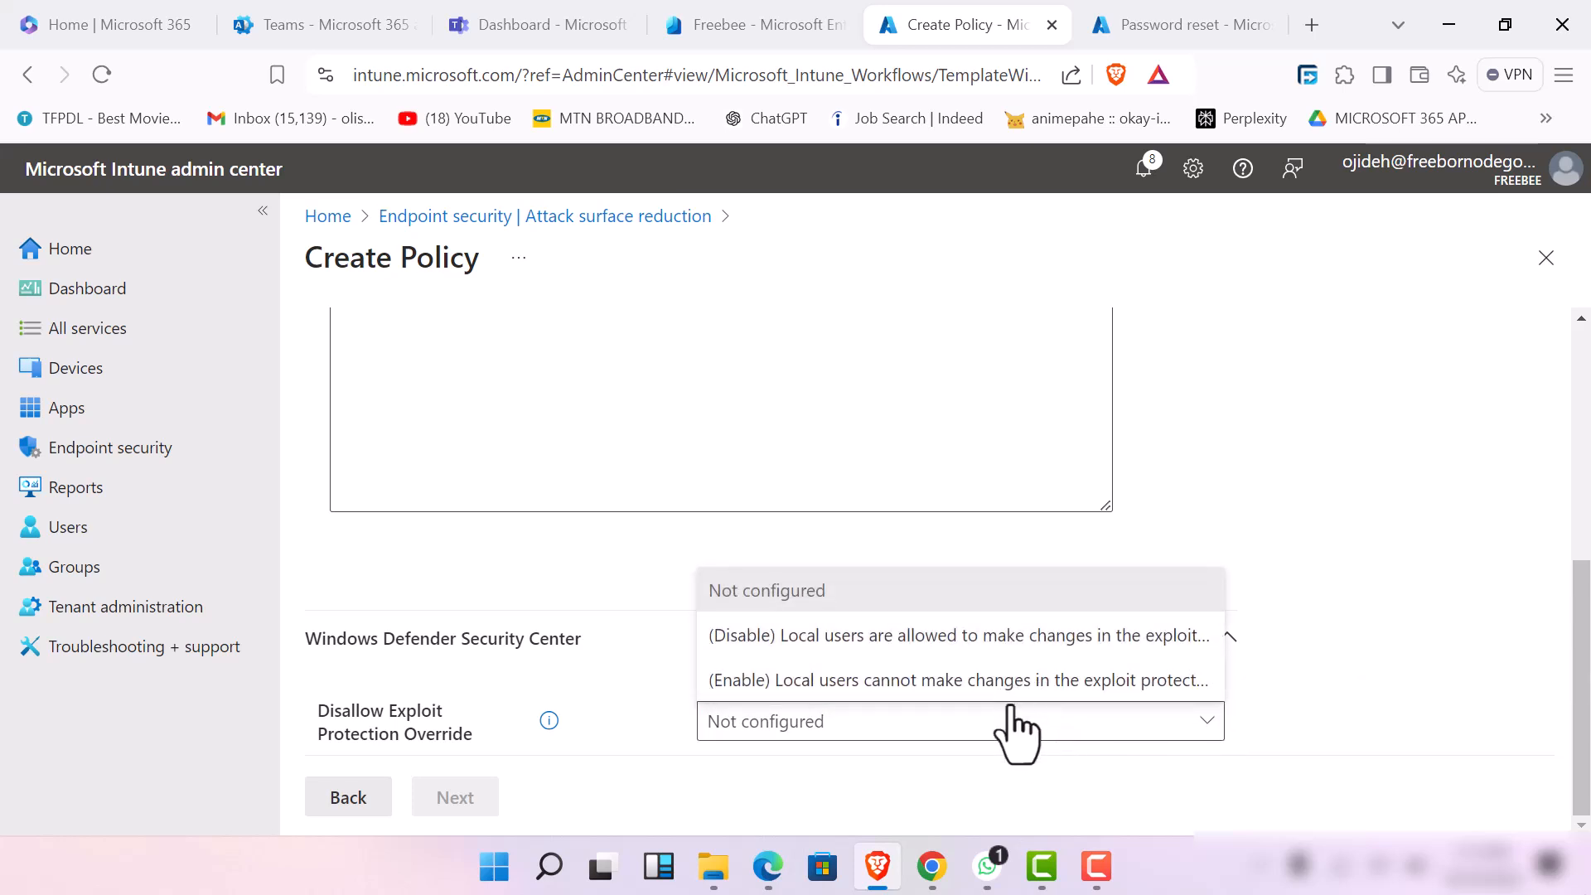
left_click(1006, 693)
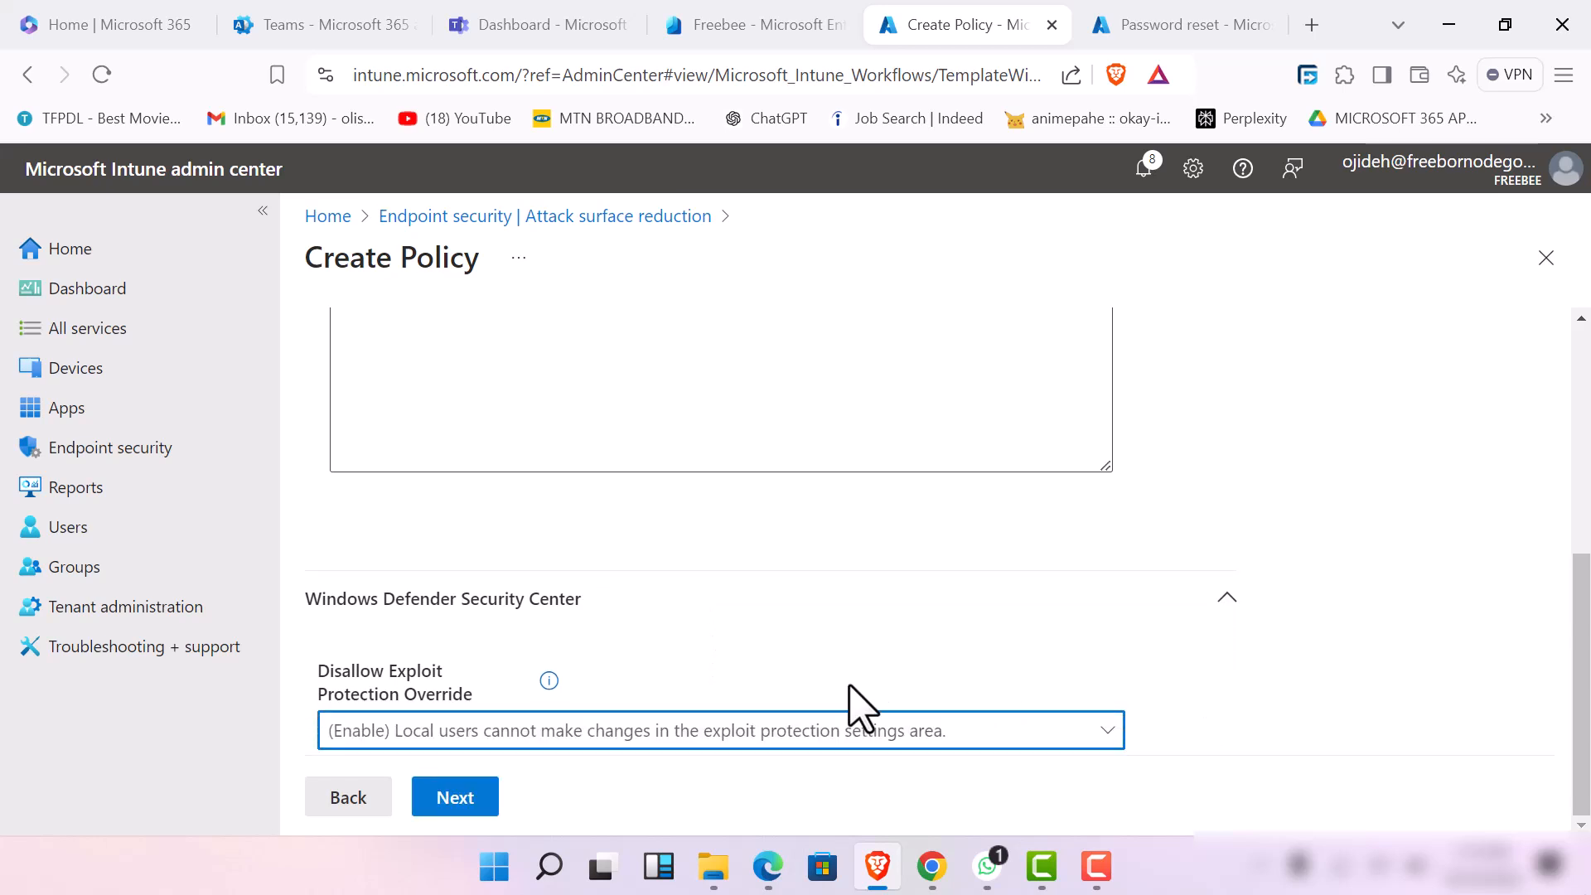
left_click(785, 729)
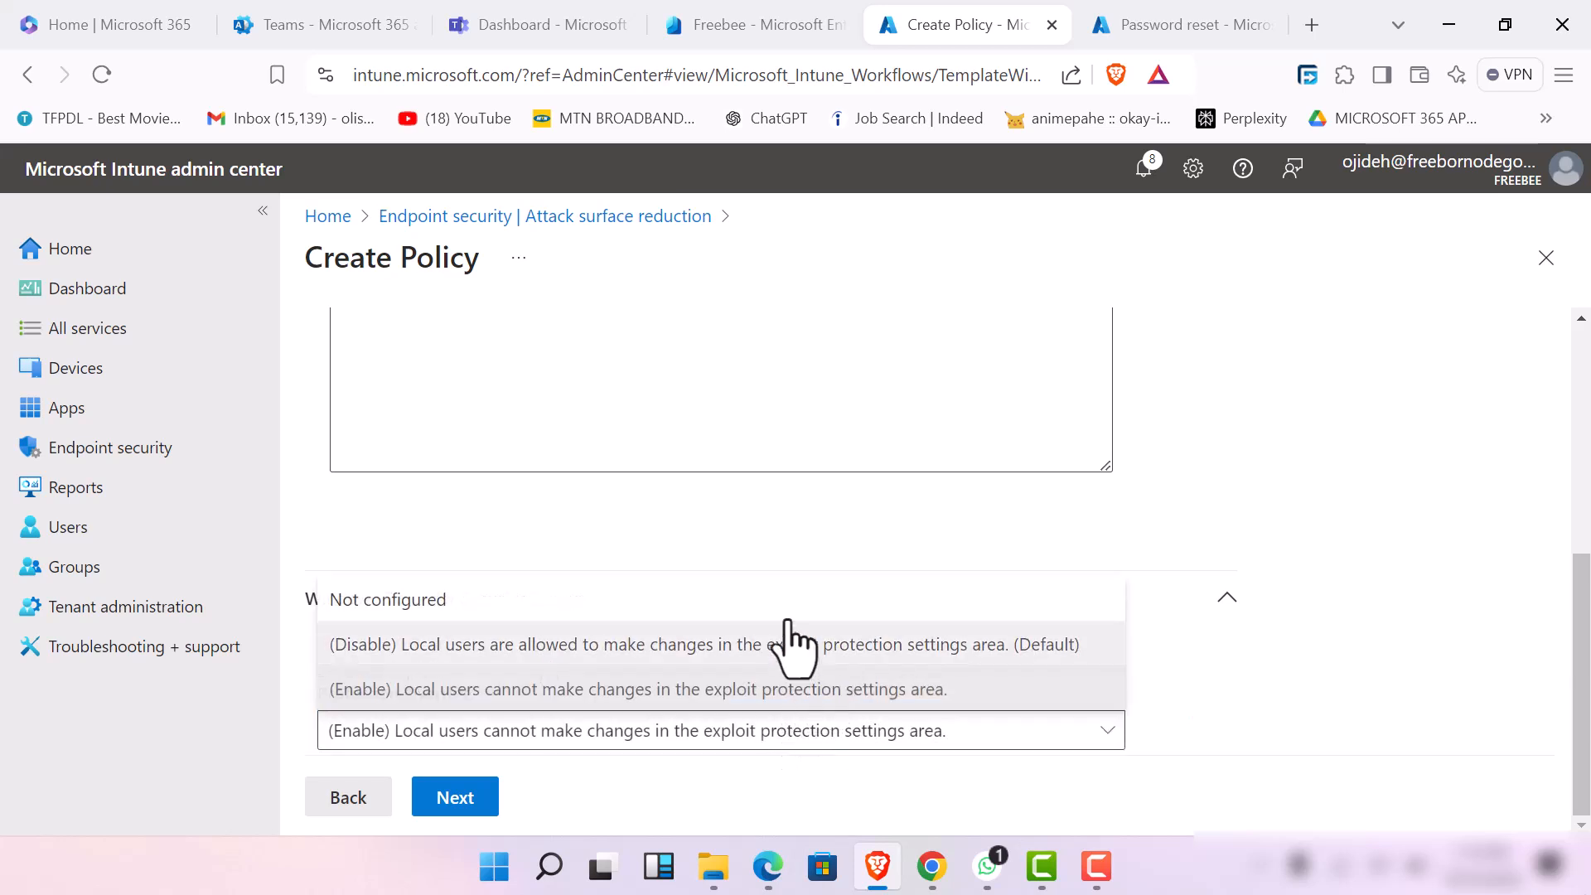
left_click(827, 694)
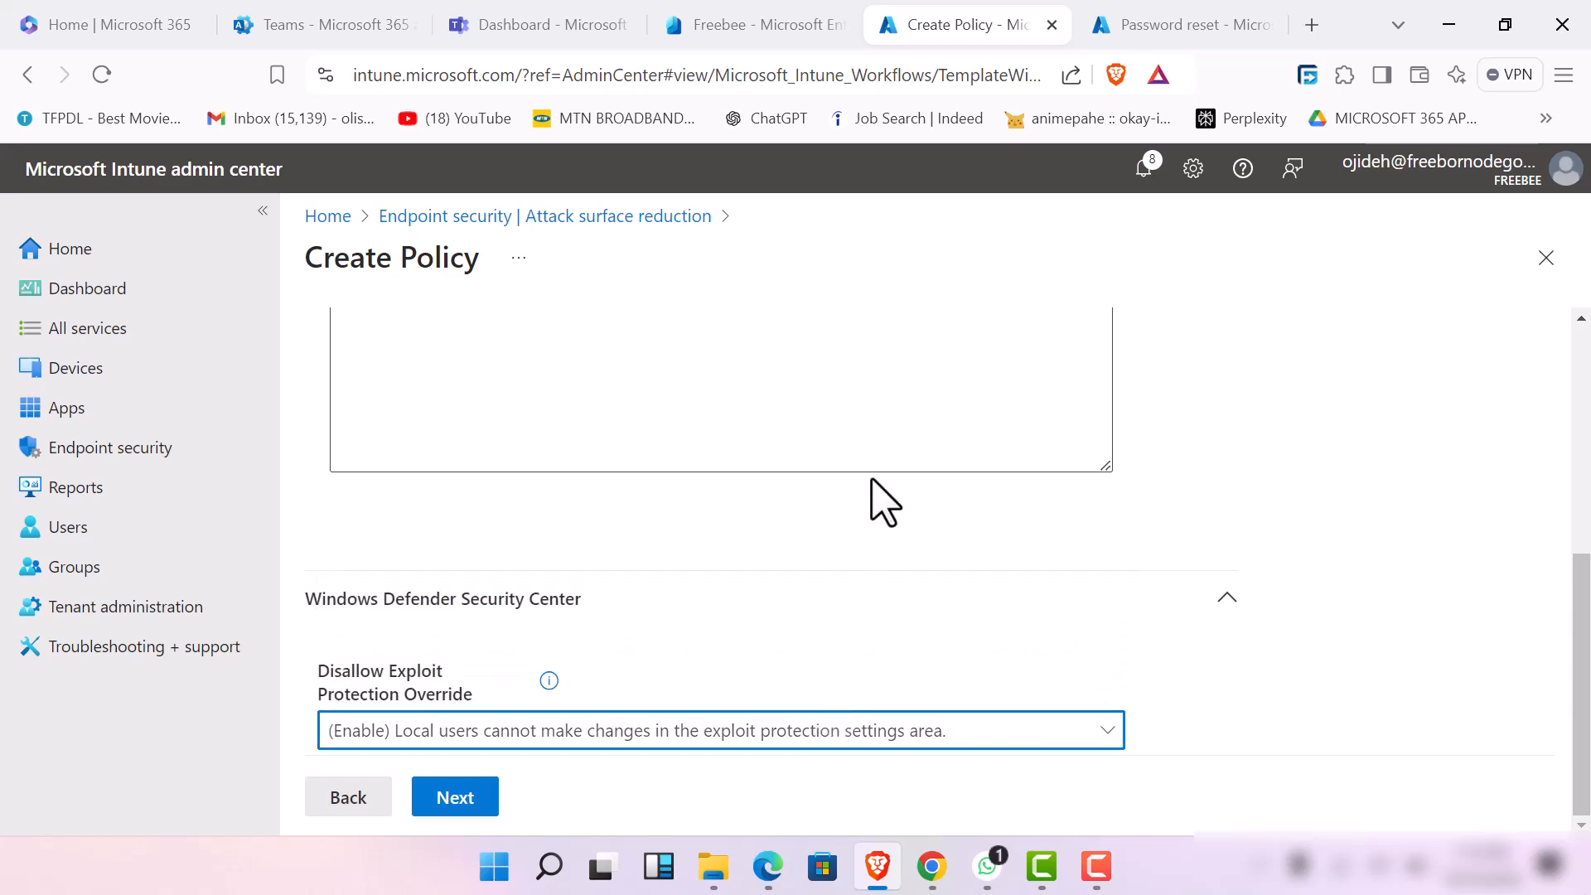
scroll(871, 480, "up", 5)
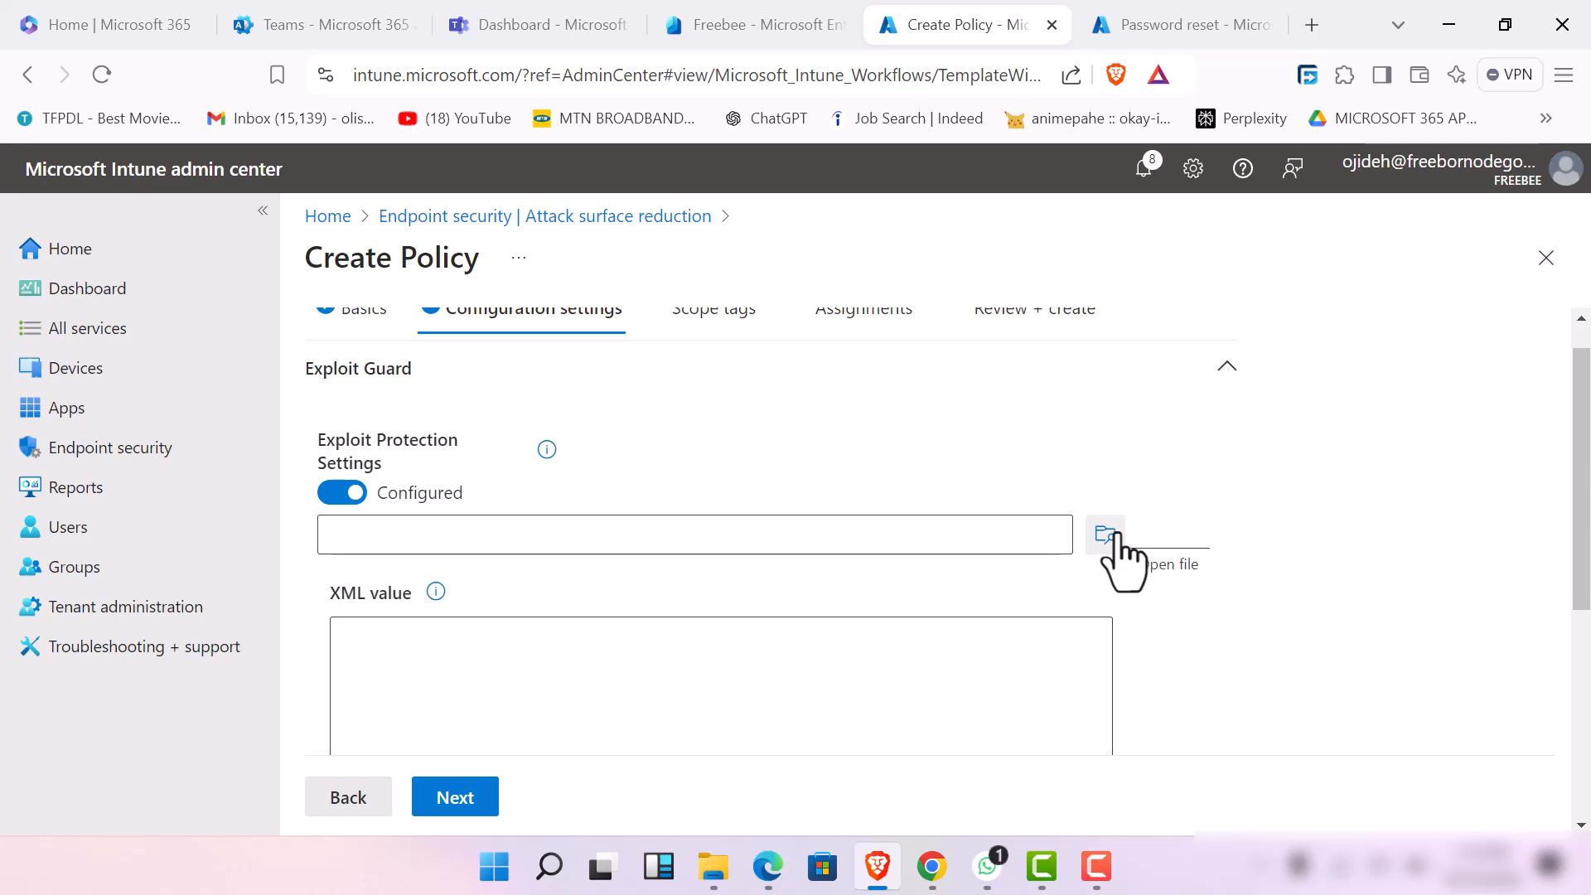
left_click(1096, 865)
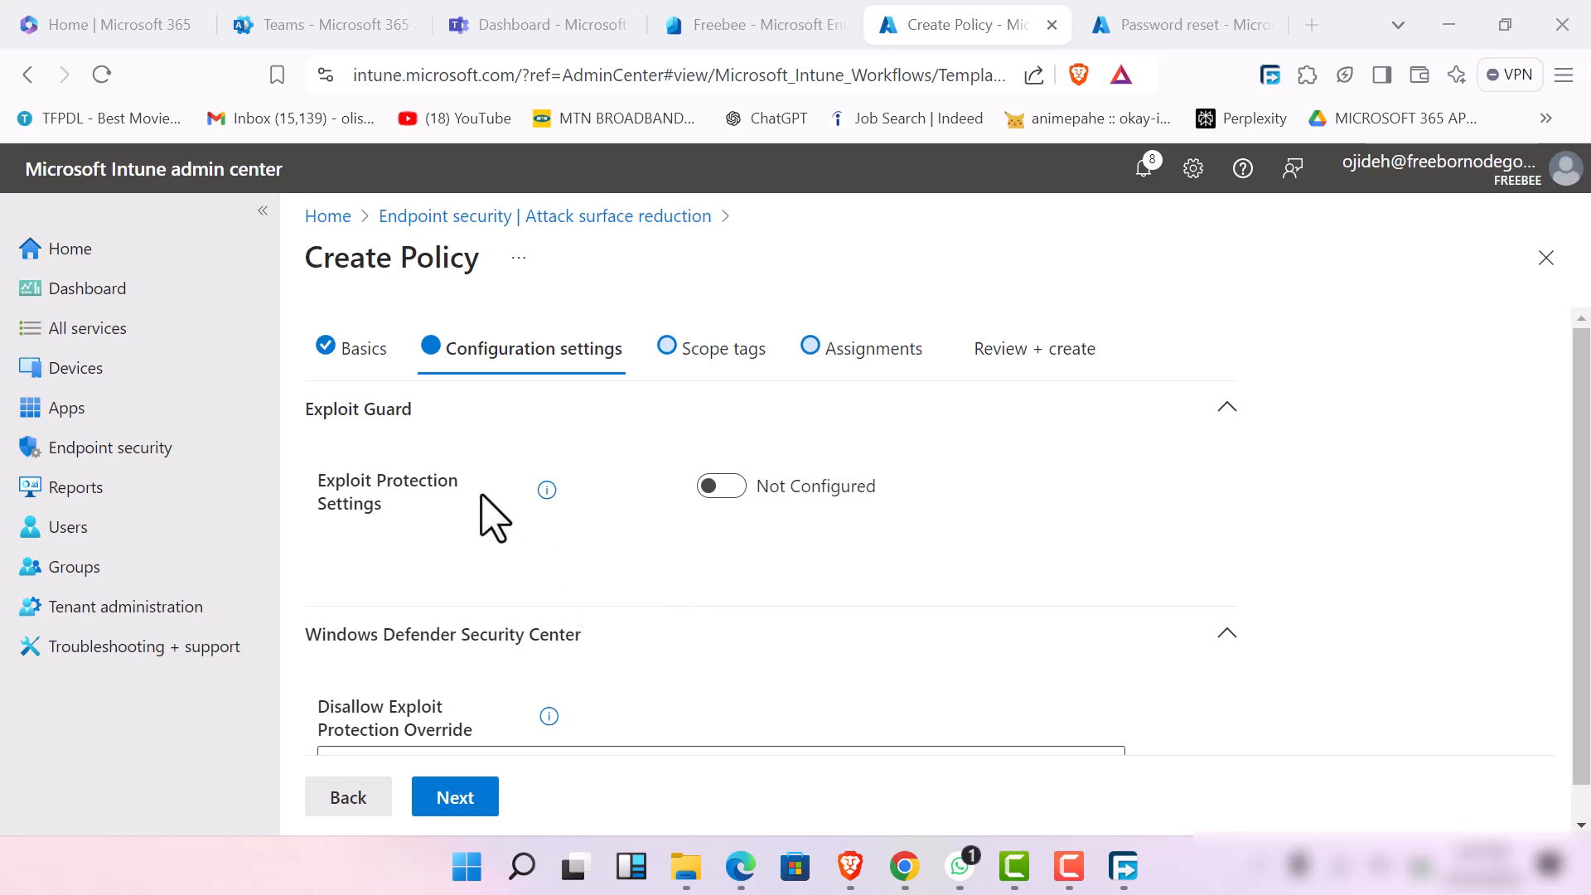
Keep the Default scope tag, assign the policy to the vendors group, and save it
left_click(456, 797)
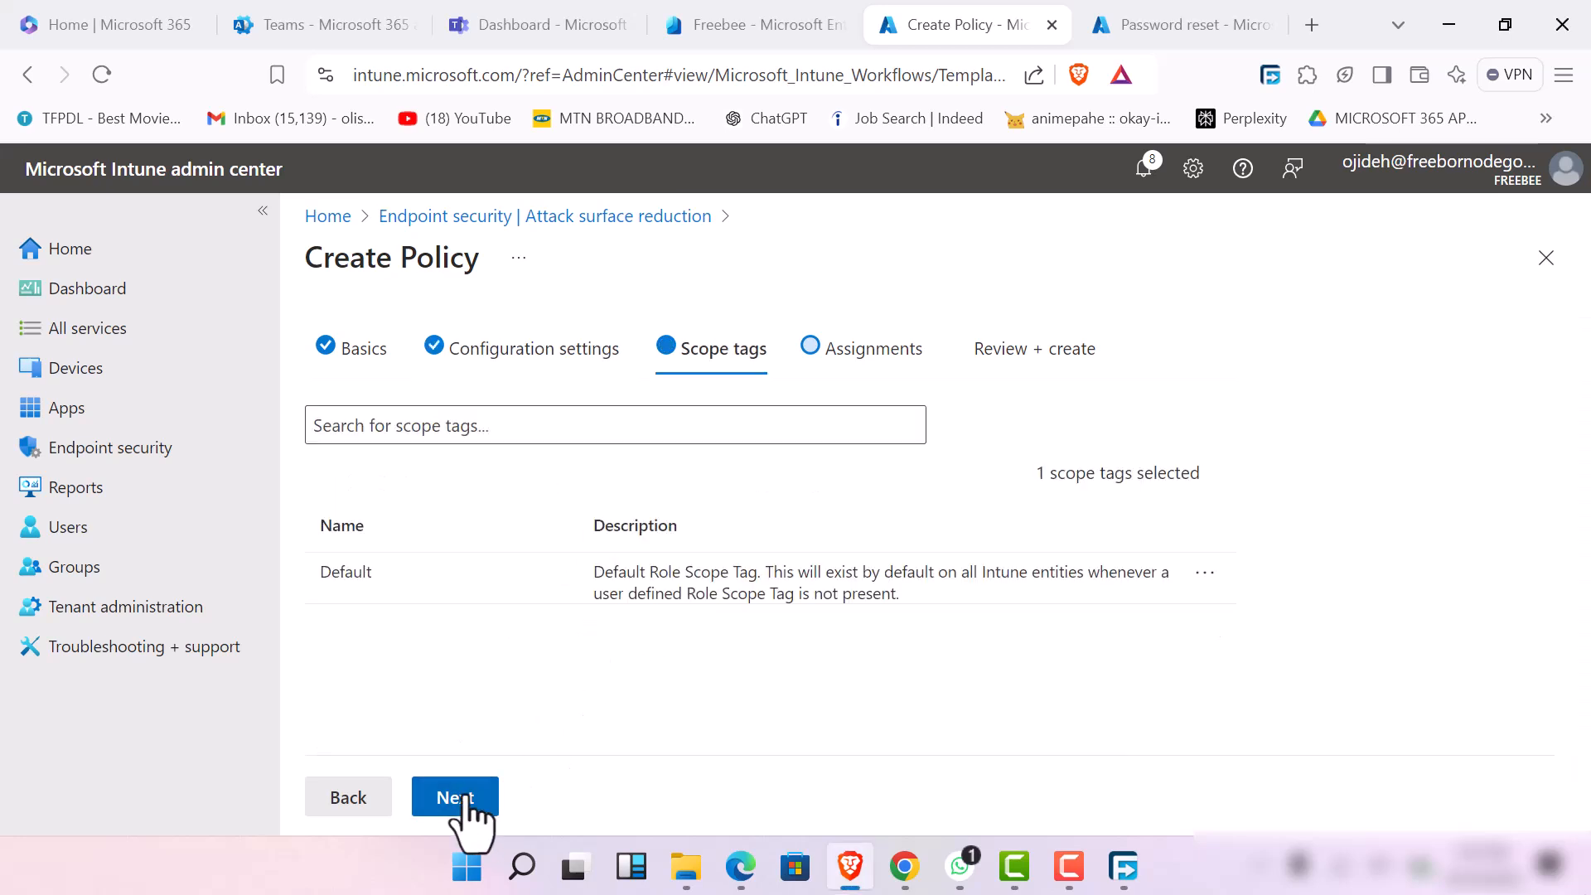
left_click(464, 802)
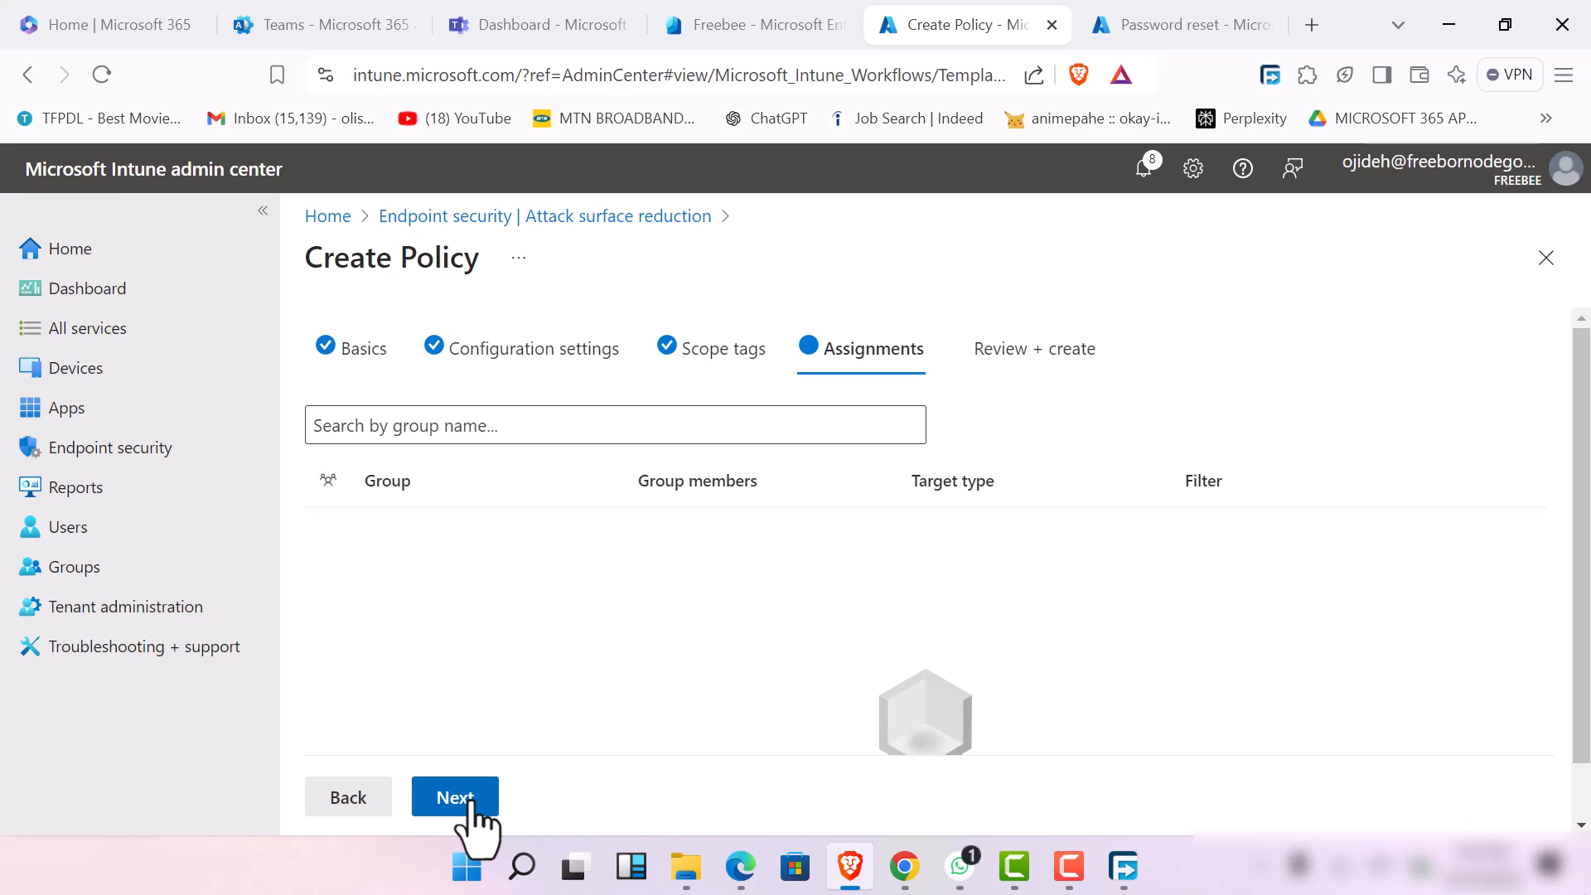
left_click(470, 431)
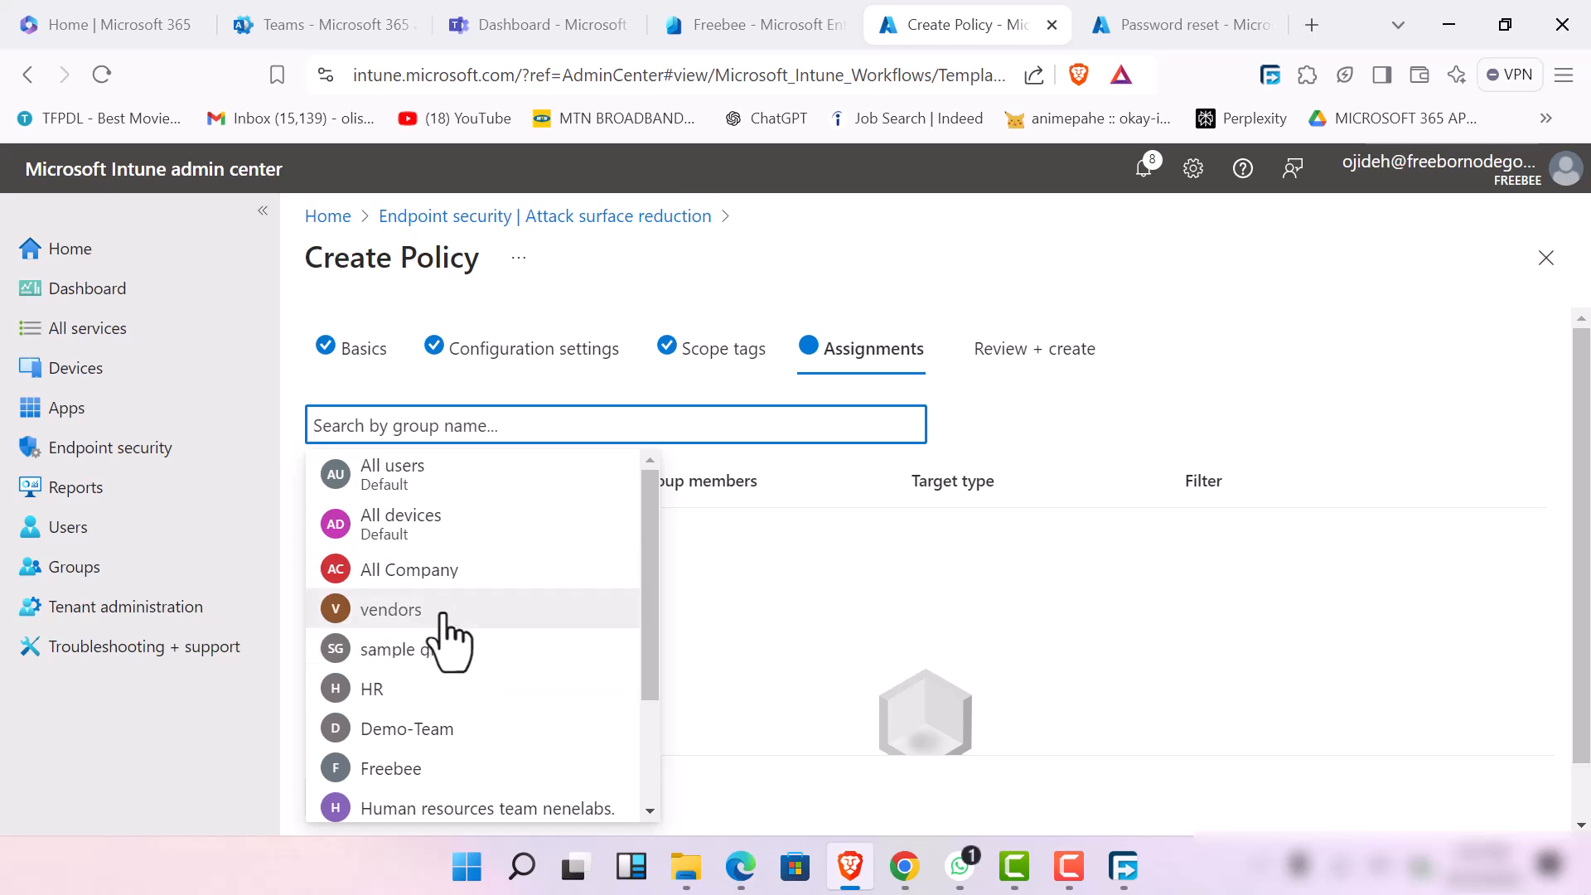
left_click(442, 612)
left_click(454, 797)
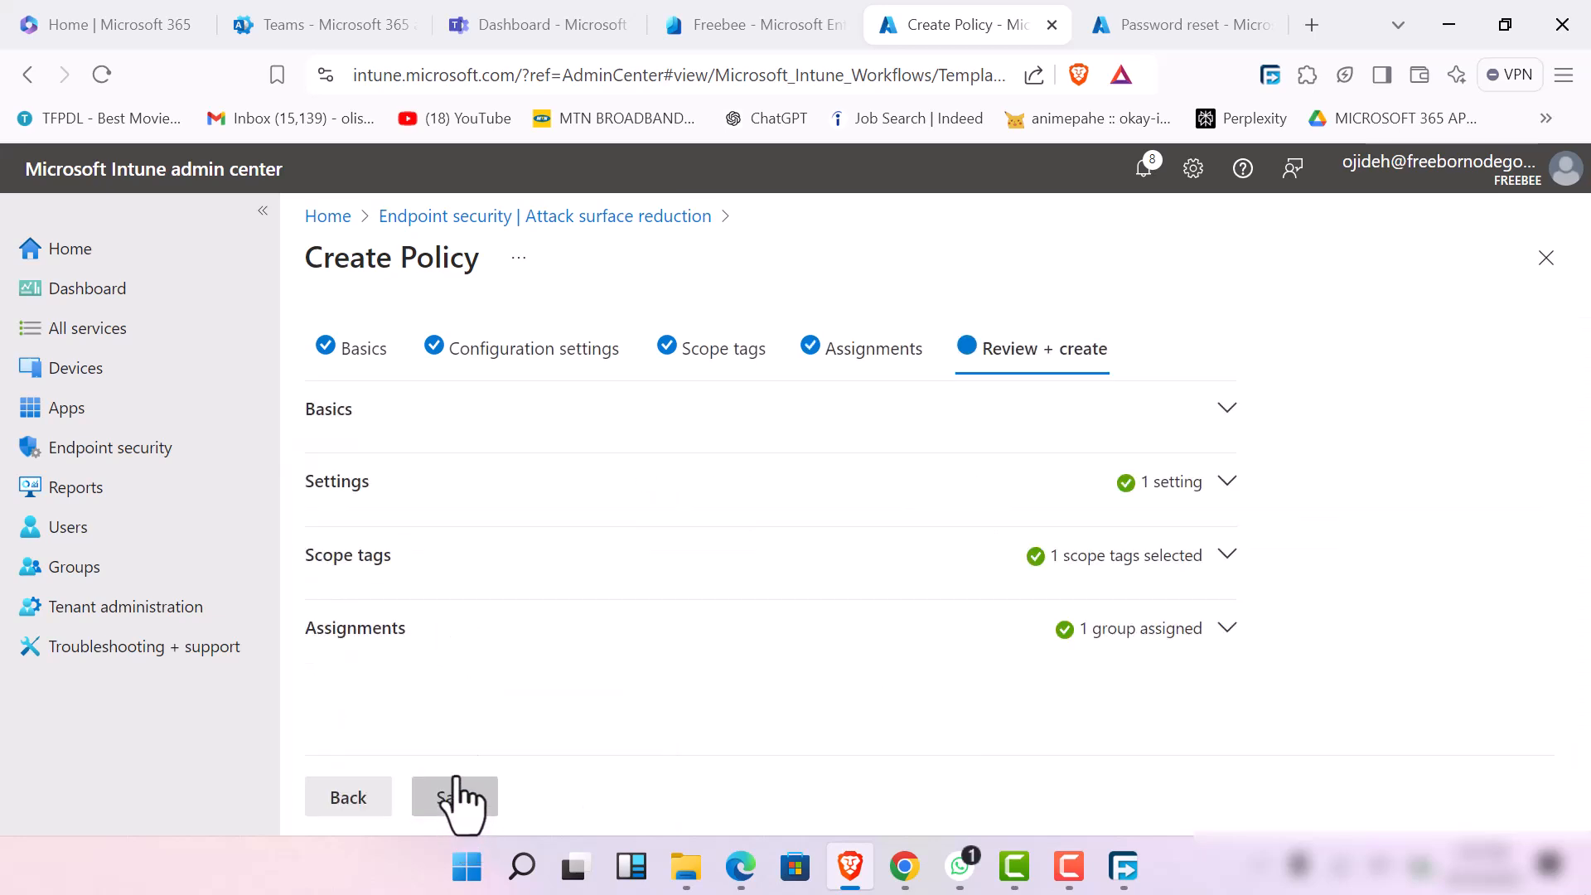
left_click(455, 808)
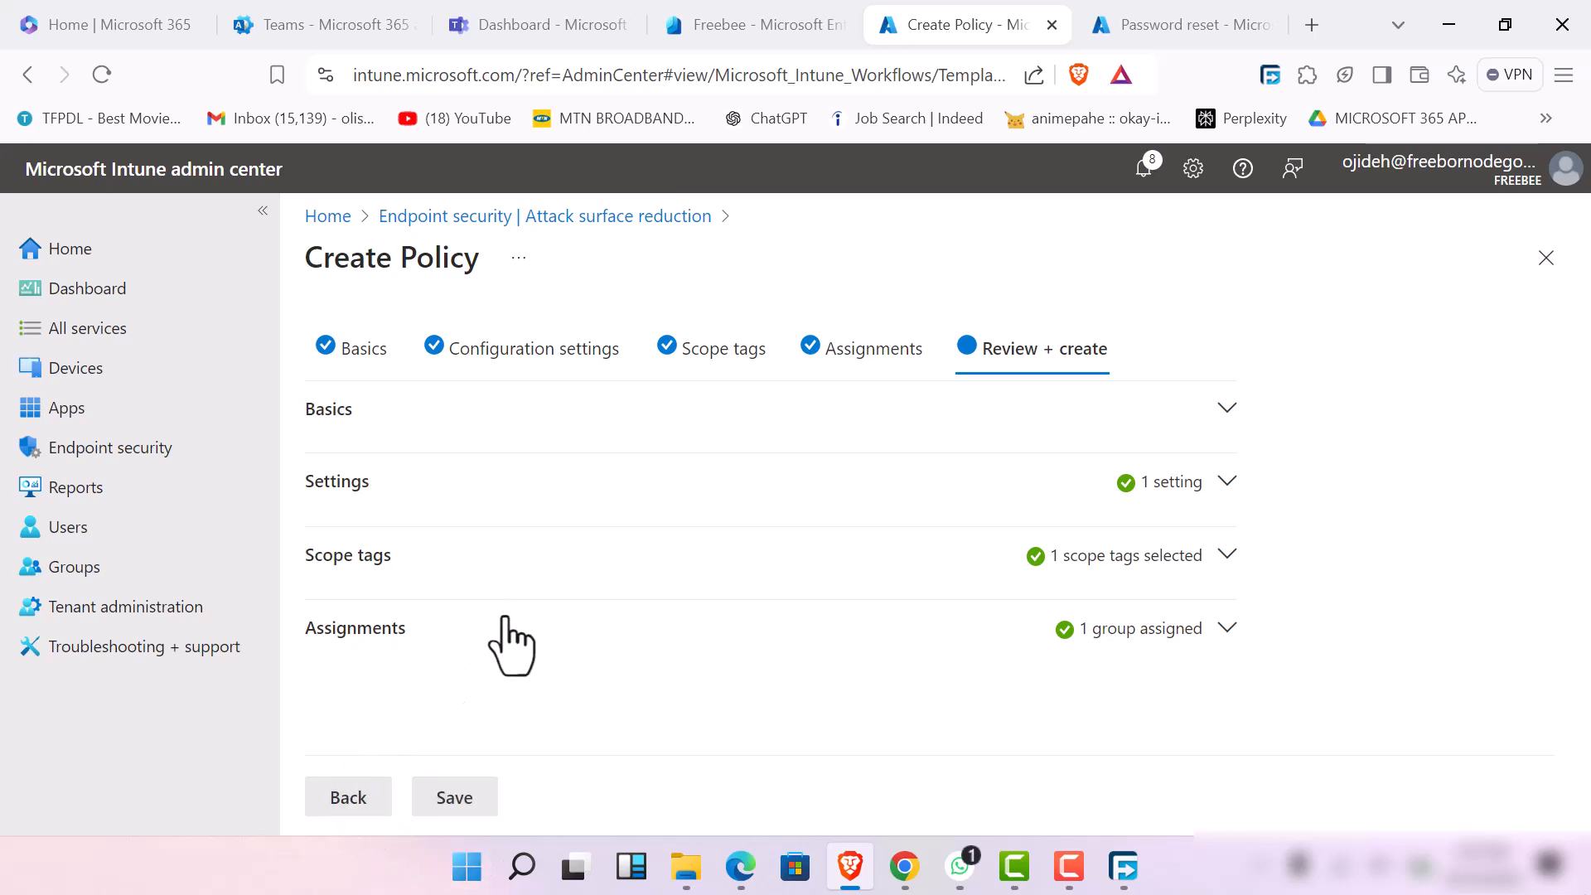
left_click(462, 800)
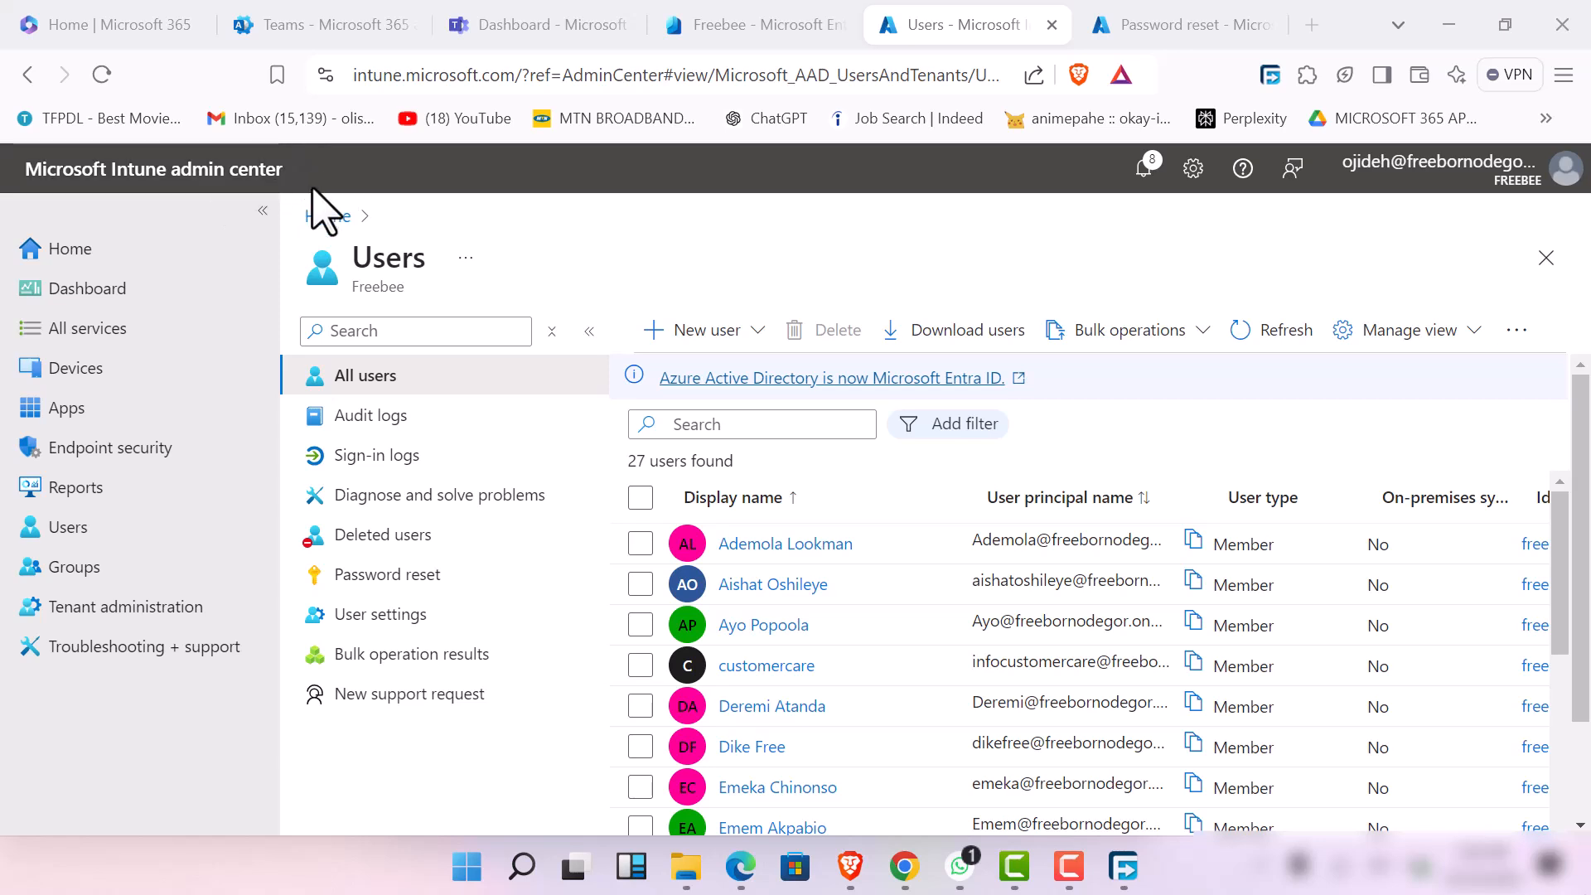
View the Groups page and its sections, and return to the list of all users
left_click(145, 571)
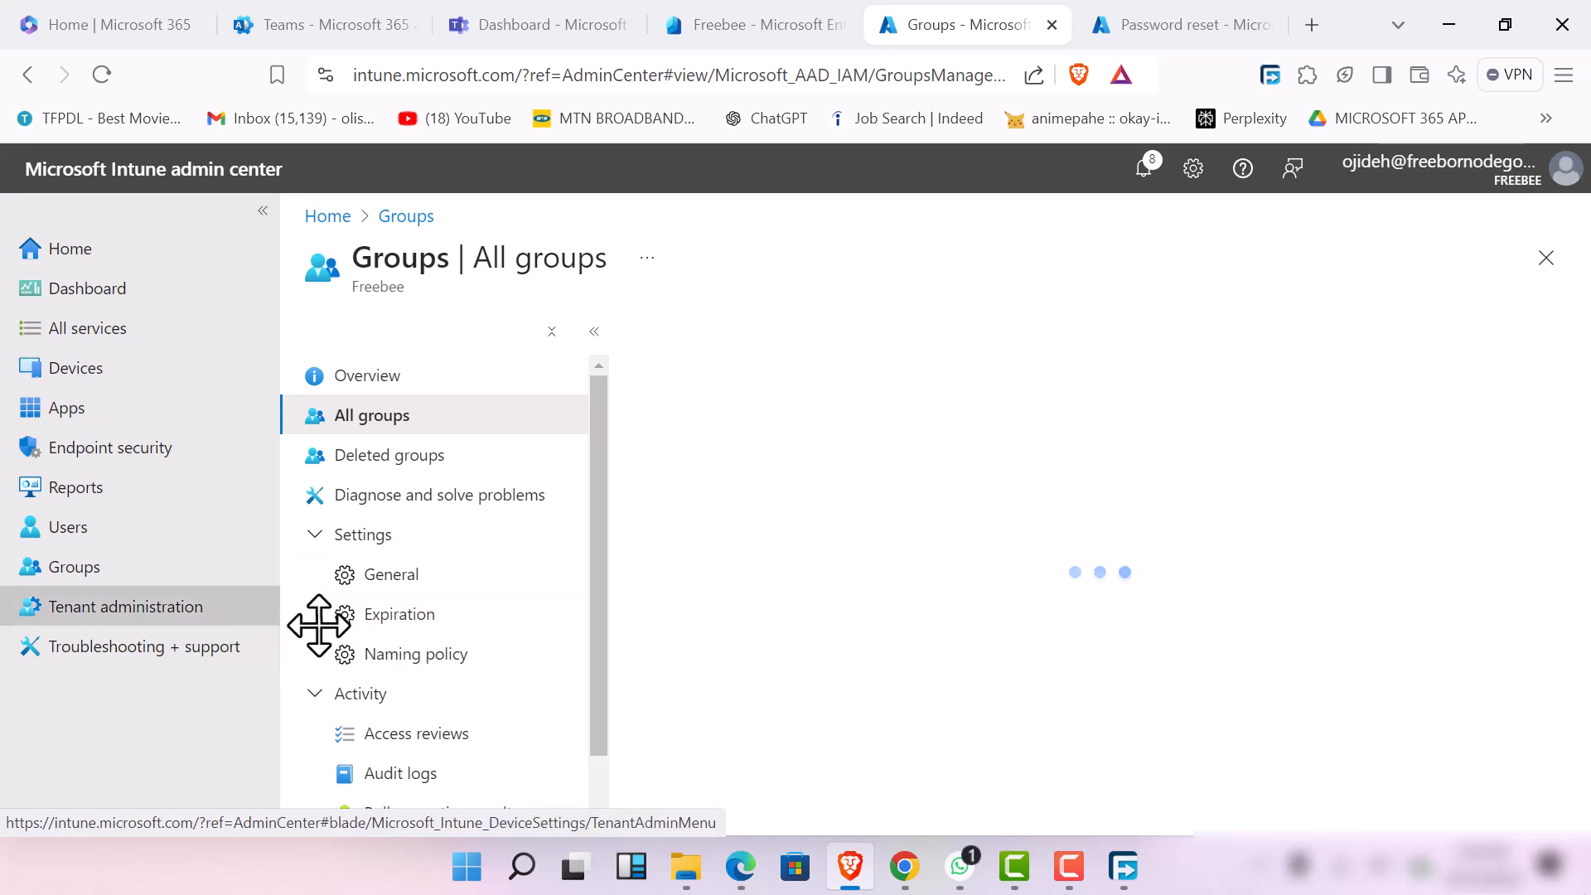
scroll(498, 701, "down", 1)
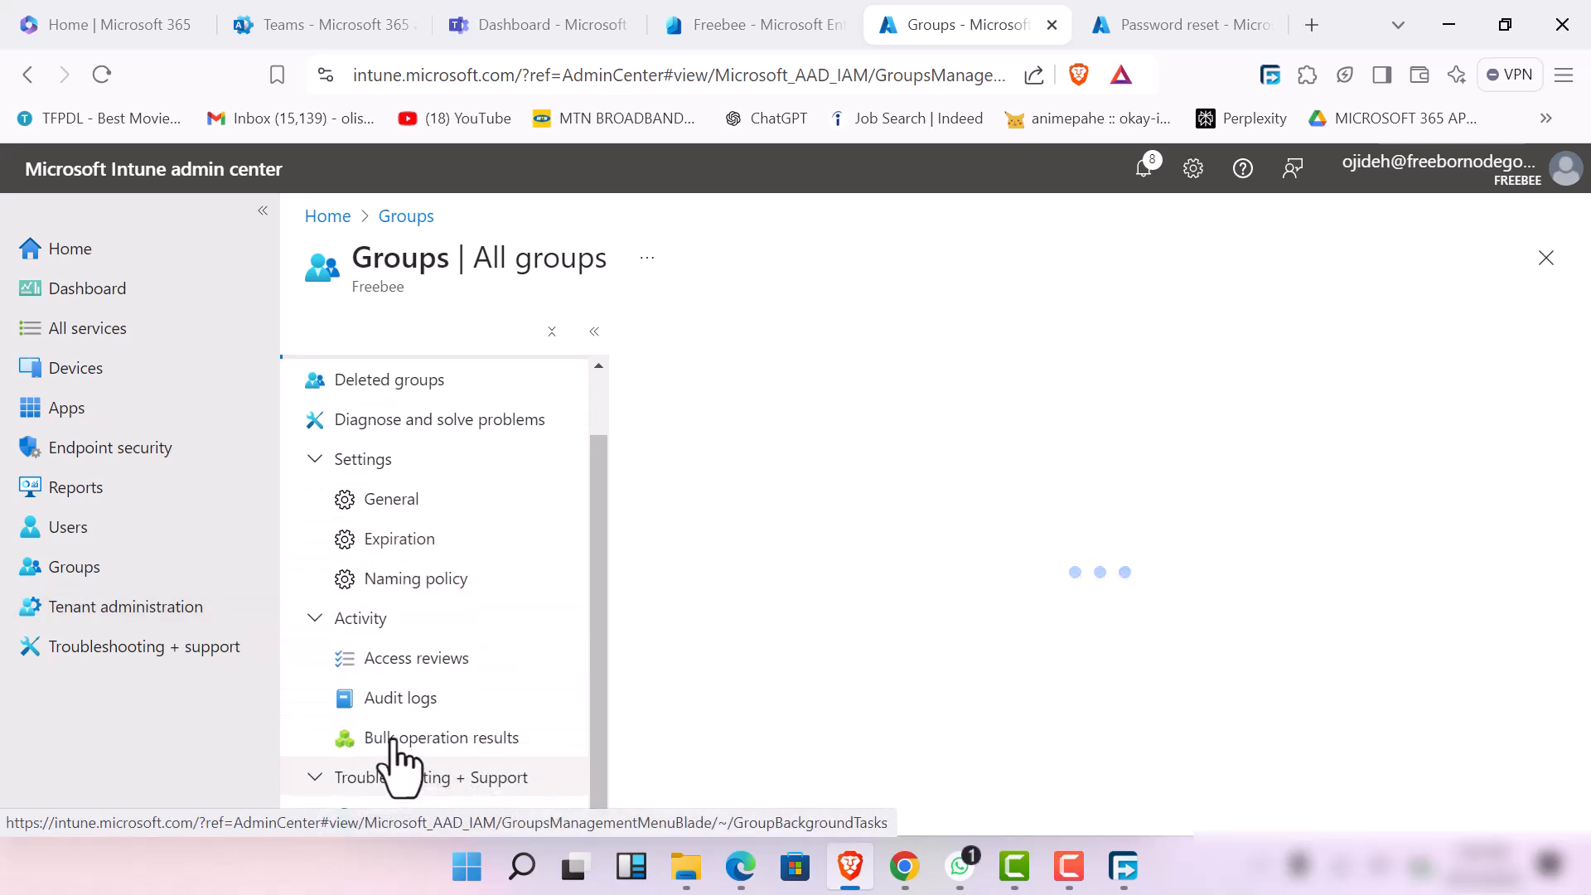
left_click(198, 545)
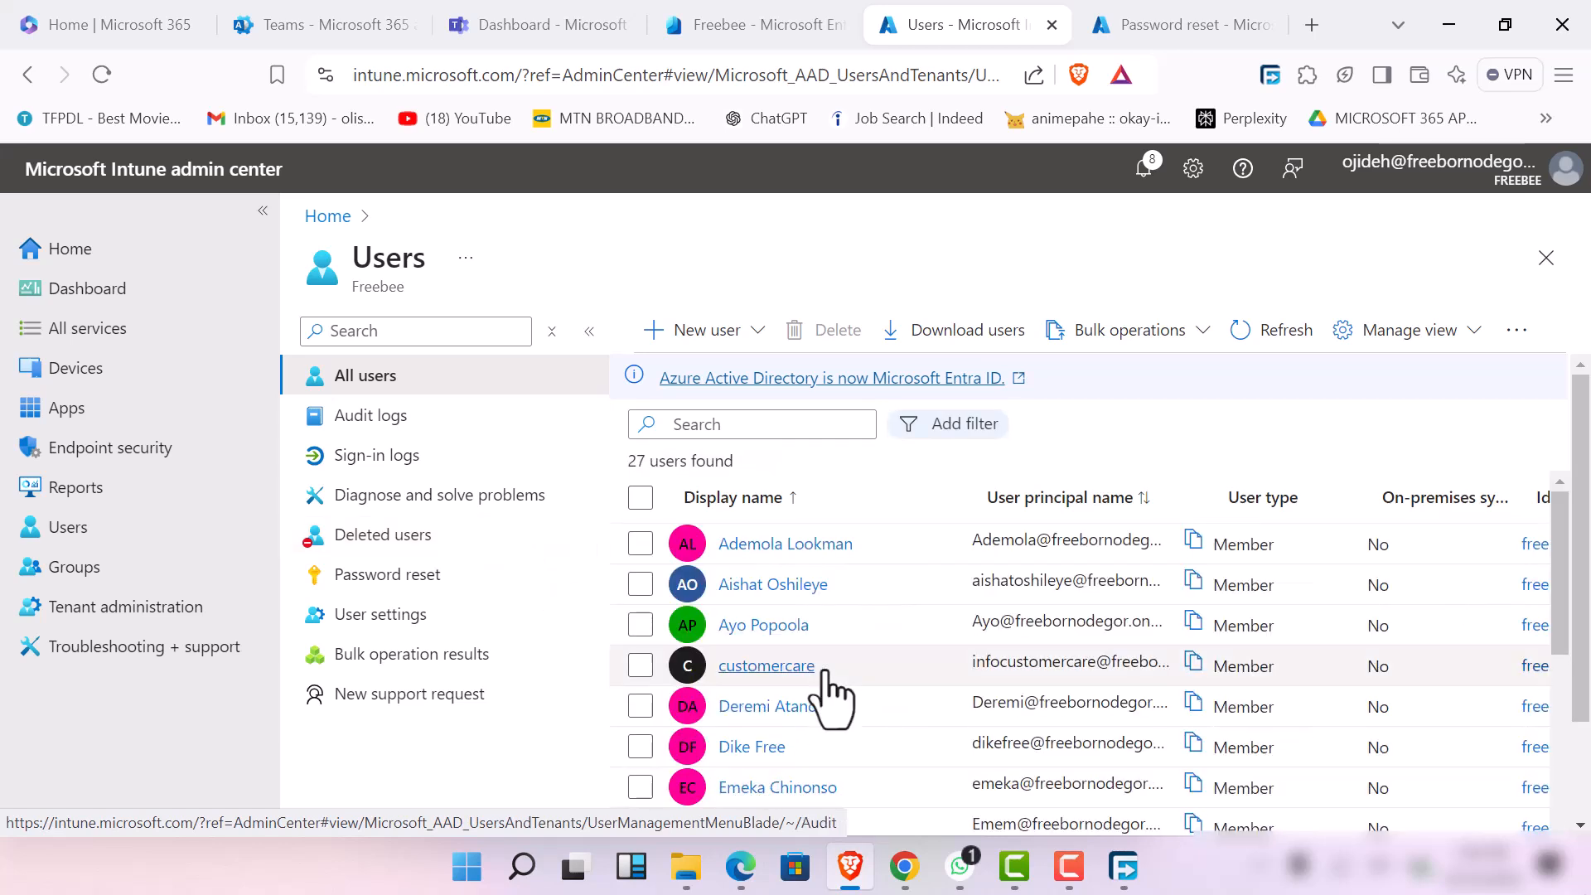
Look through the full list of users and the identity, company name and creation type columns
scroll(883, 708, "down", 5)
scroll(884, 717, "down", 3)
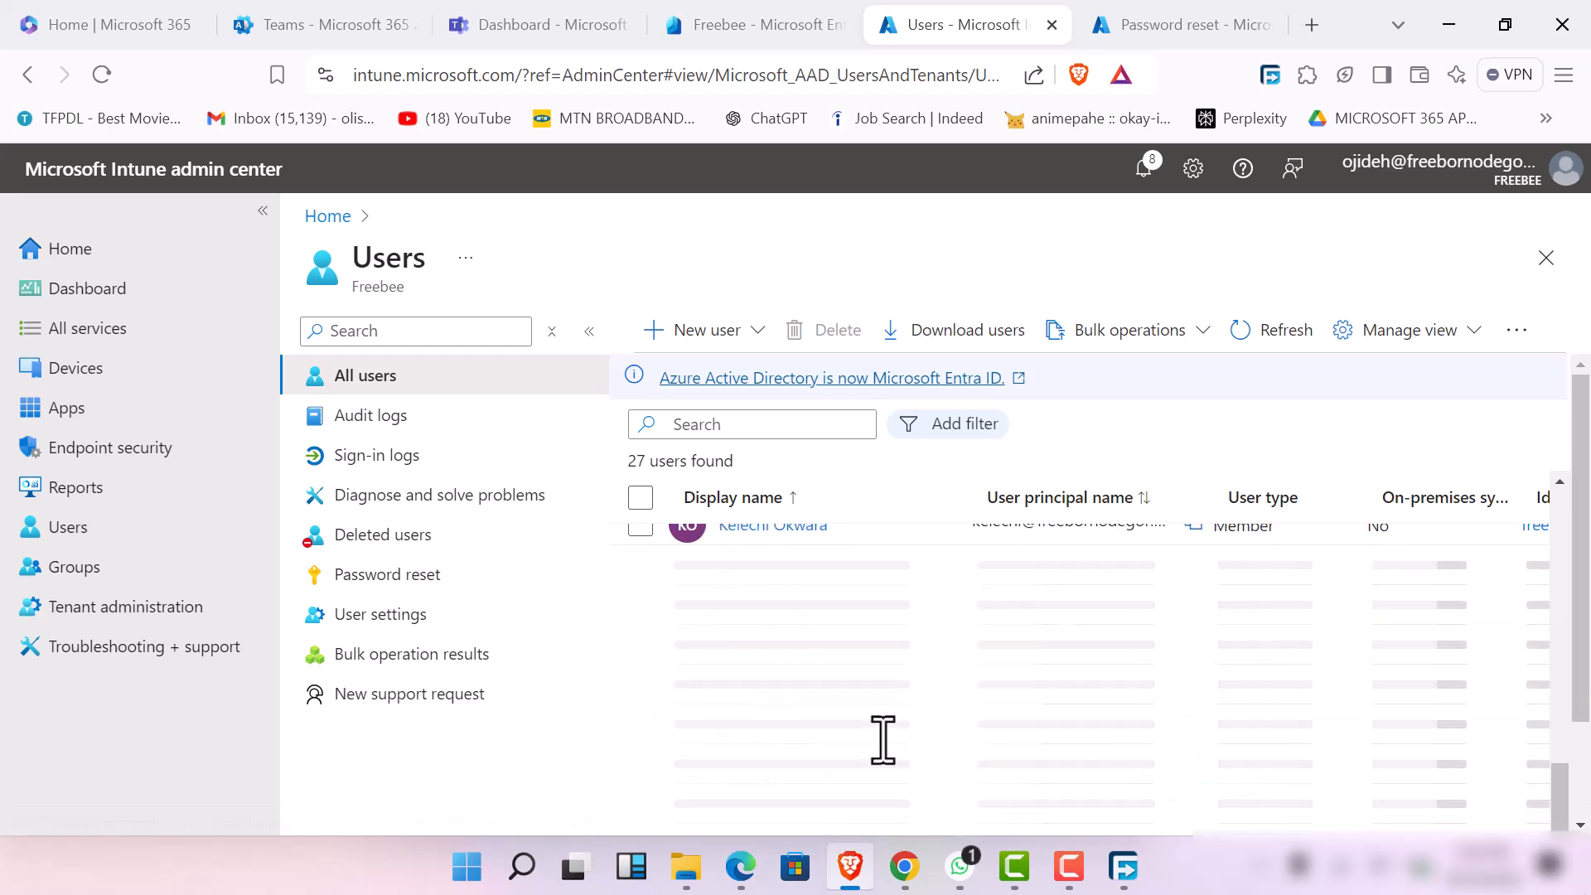
scroll(1147, 723, "down", 3)
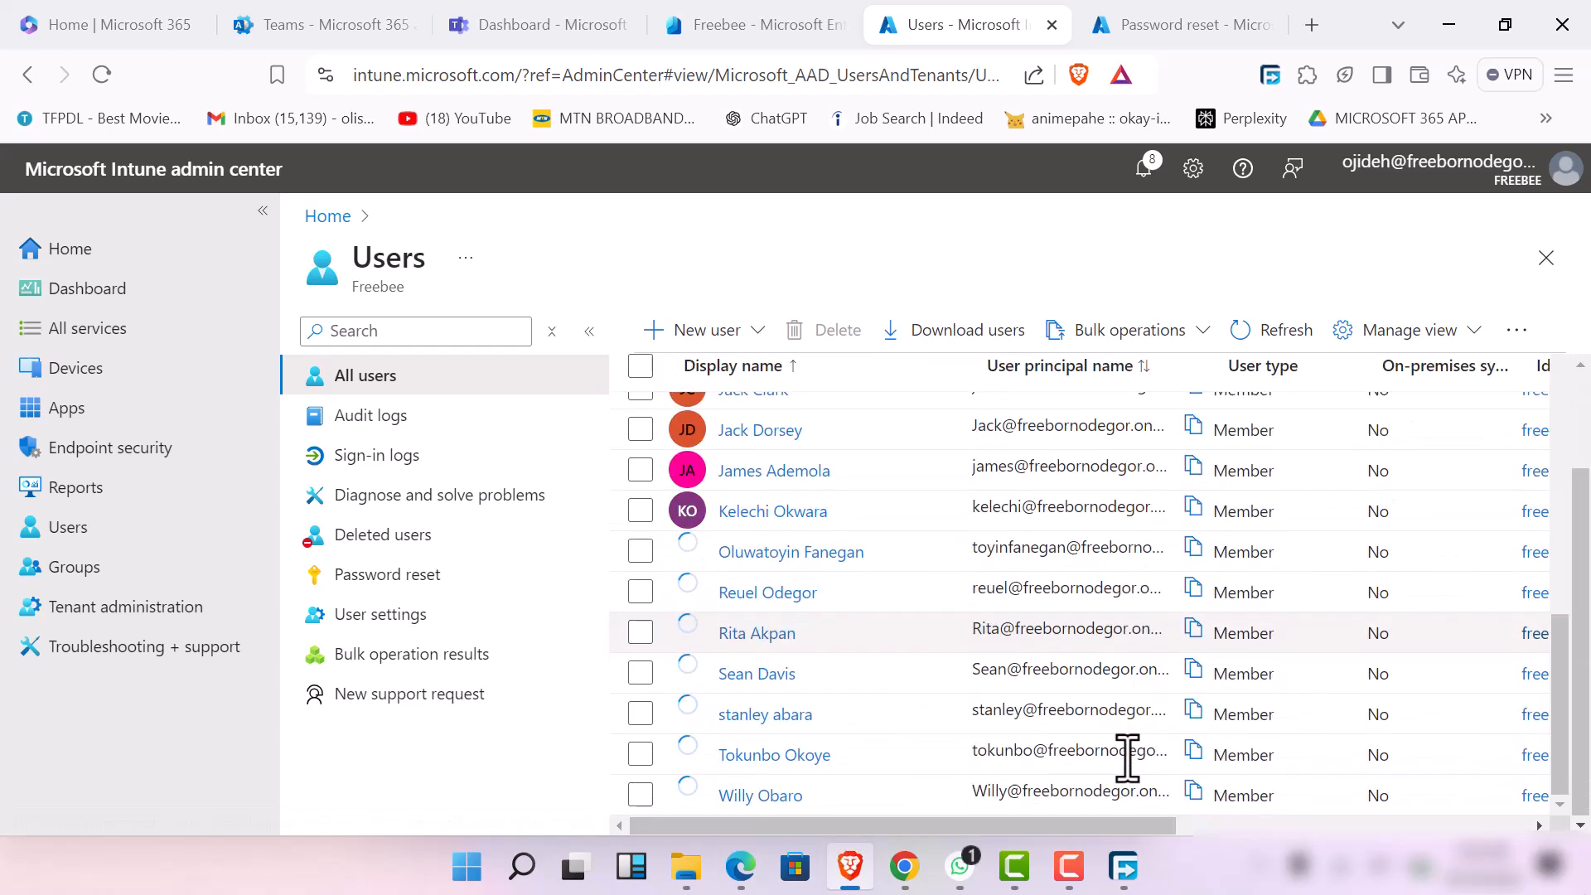
left_click_drag(997, 826, 1409, 862)
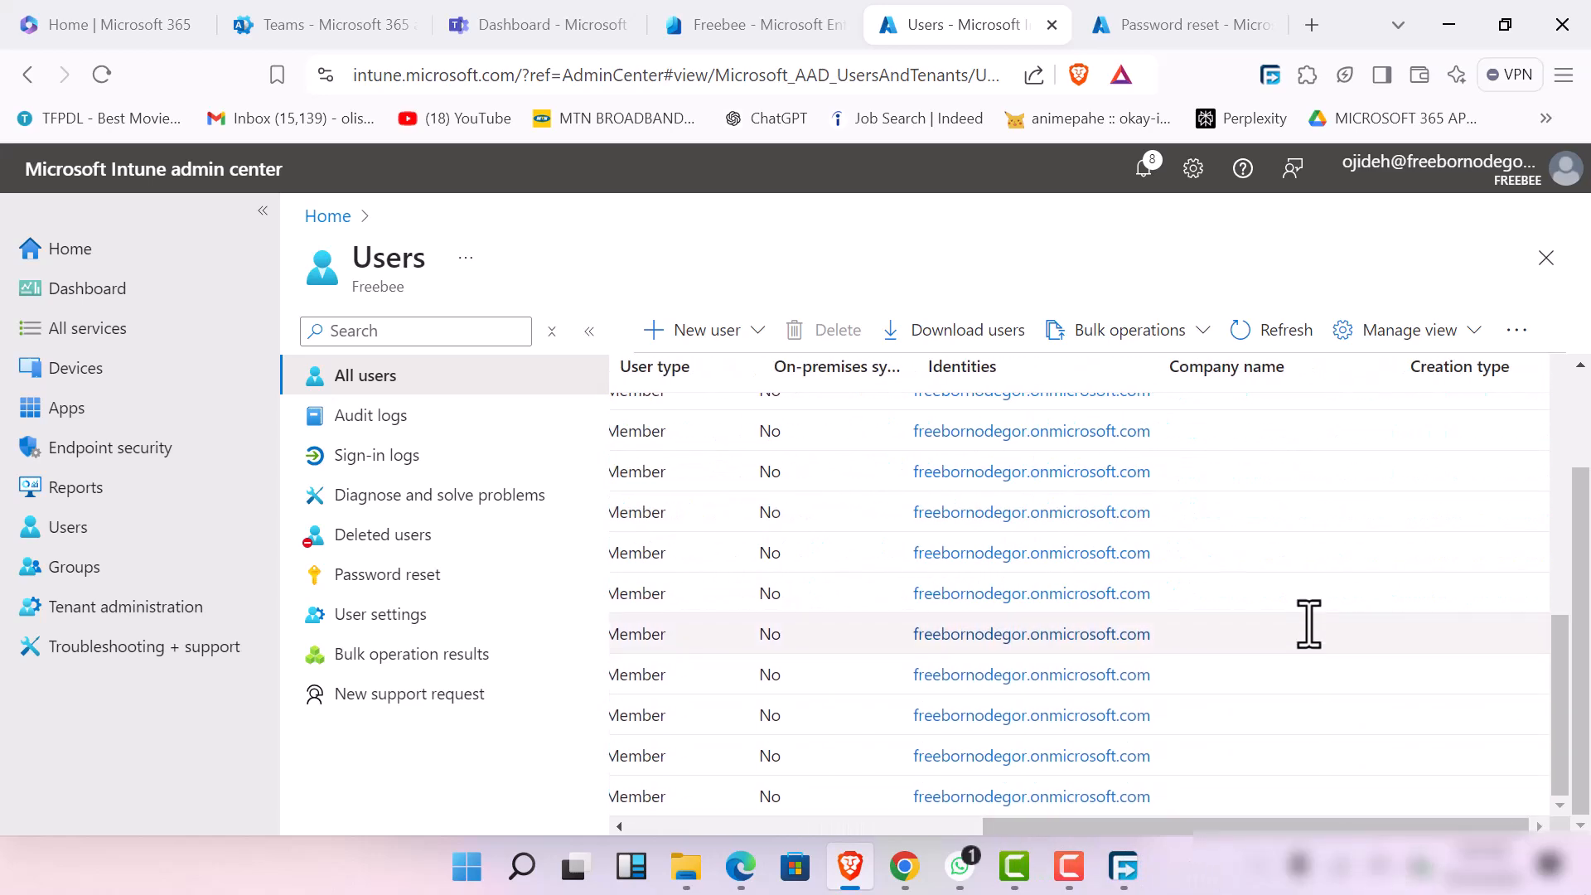
scroll(1306, 625, "up", 5)
scroll(1290, 610, "up", 2)
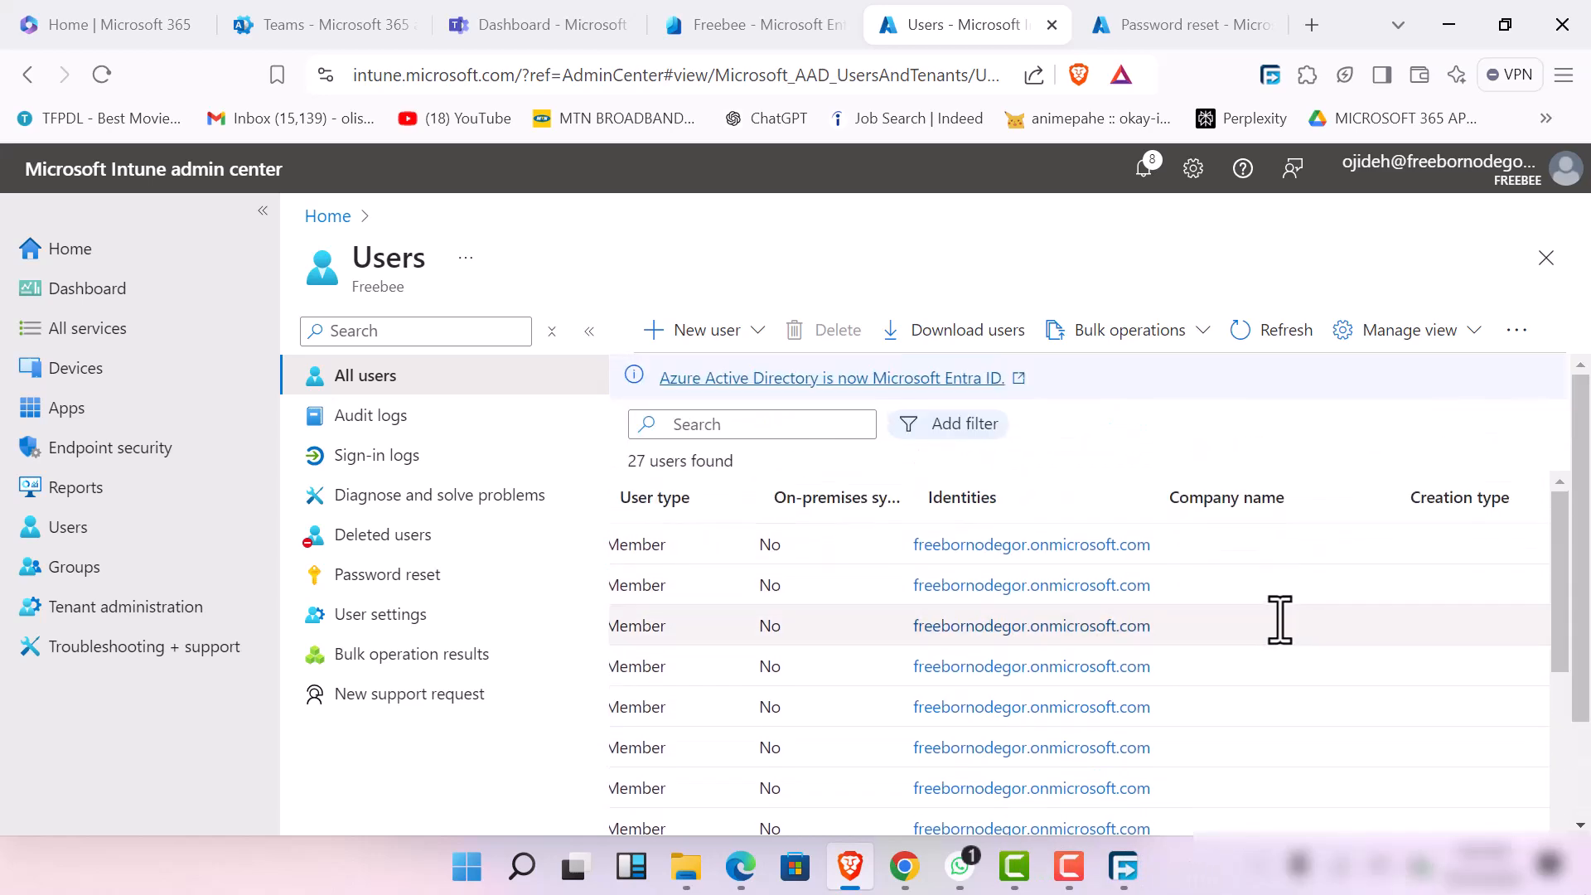
View the user sign-in logs with the date filter set to the last 7 days
left_click(346, 466)
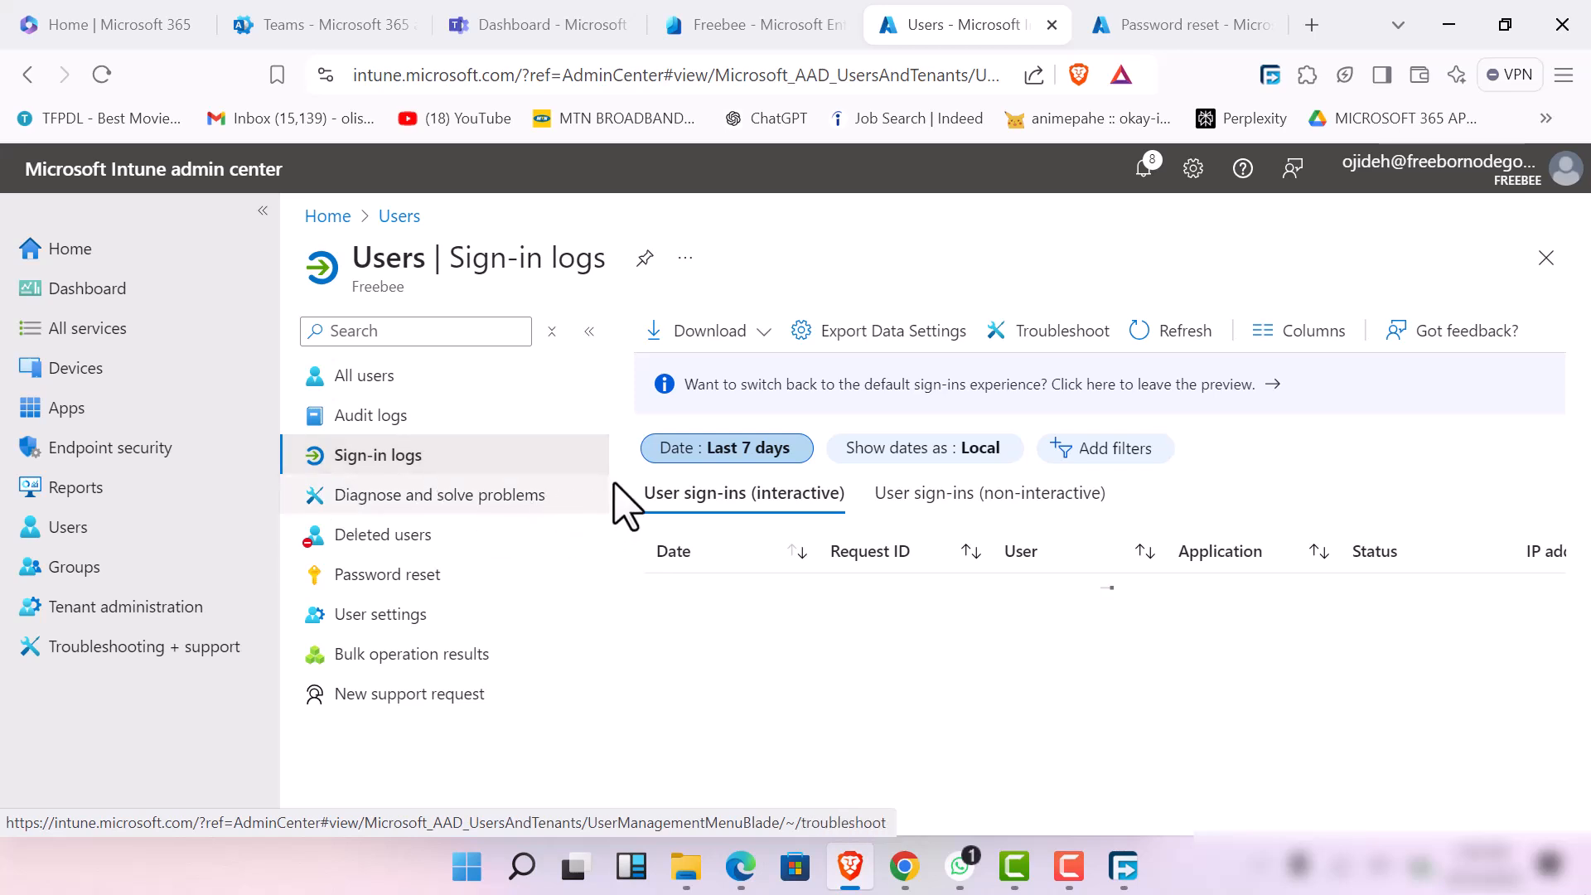
left_click(692, 461)
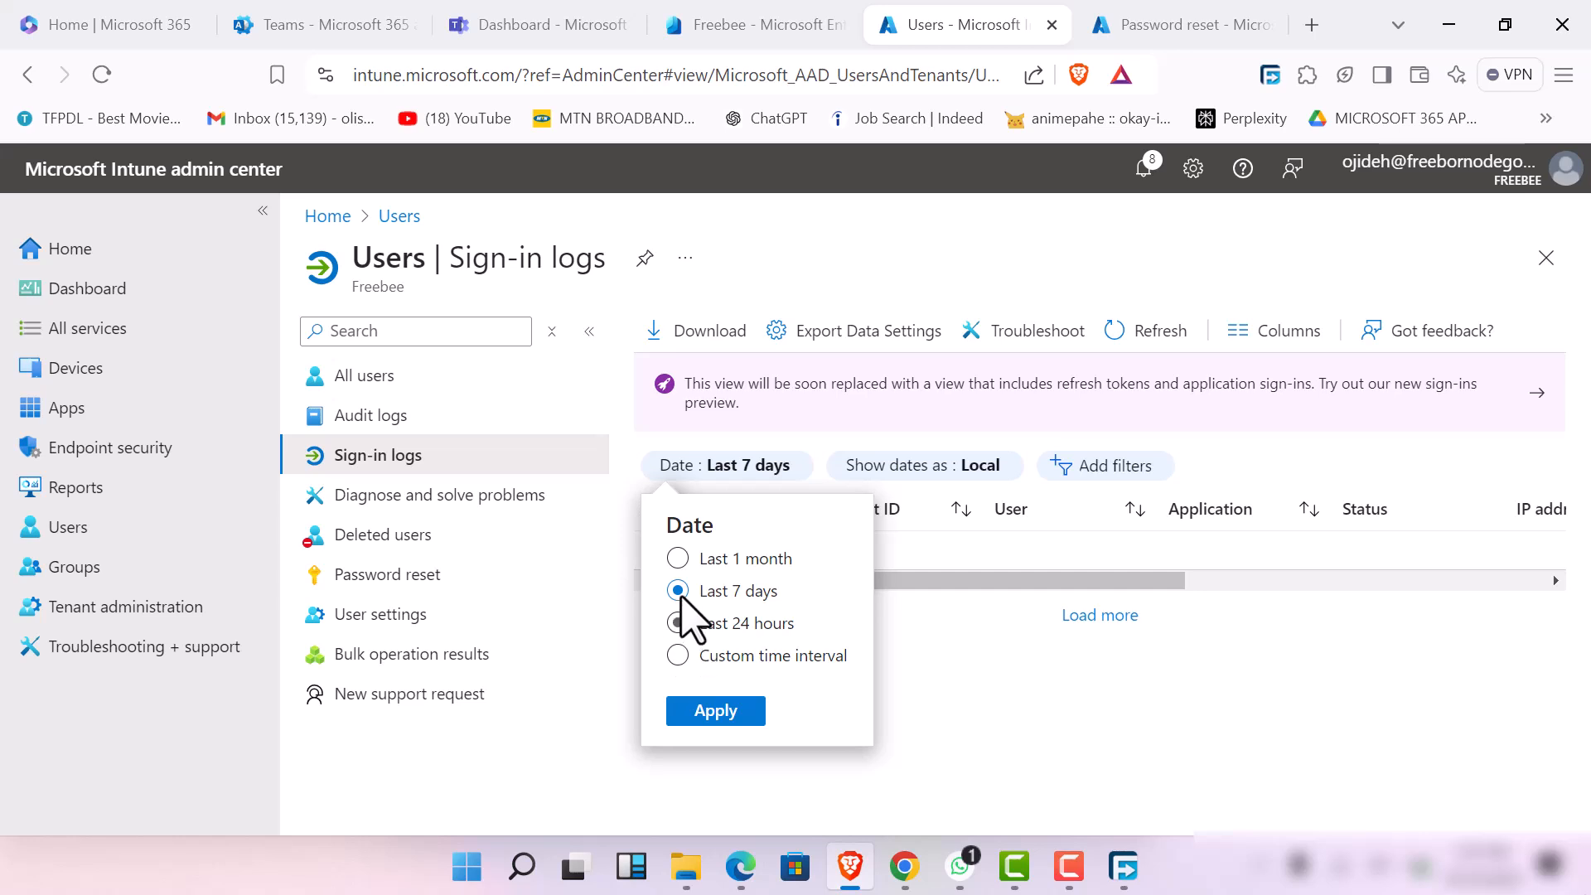
left_click(714, 718)
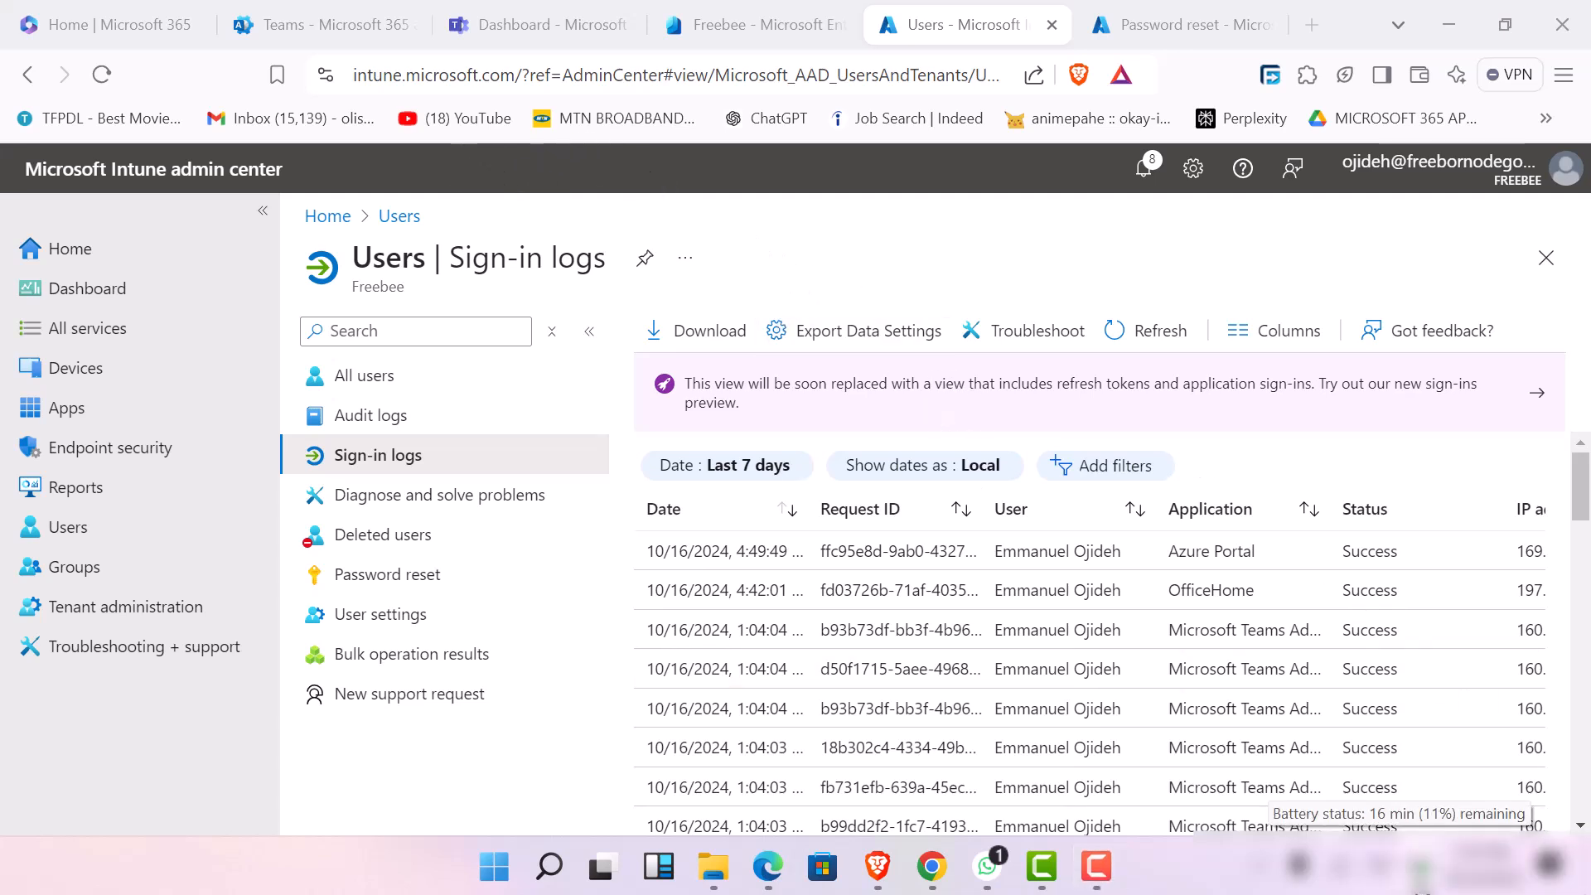
Switch to the Clock app to check the stopwatch, close it, and dismiss the low-battery notice
left_click(495, 866)
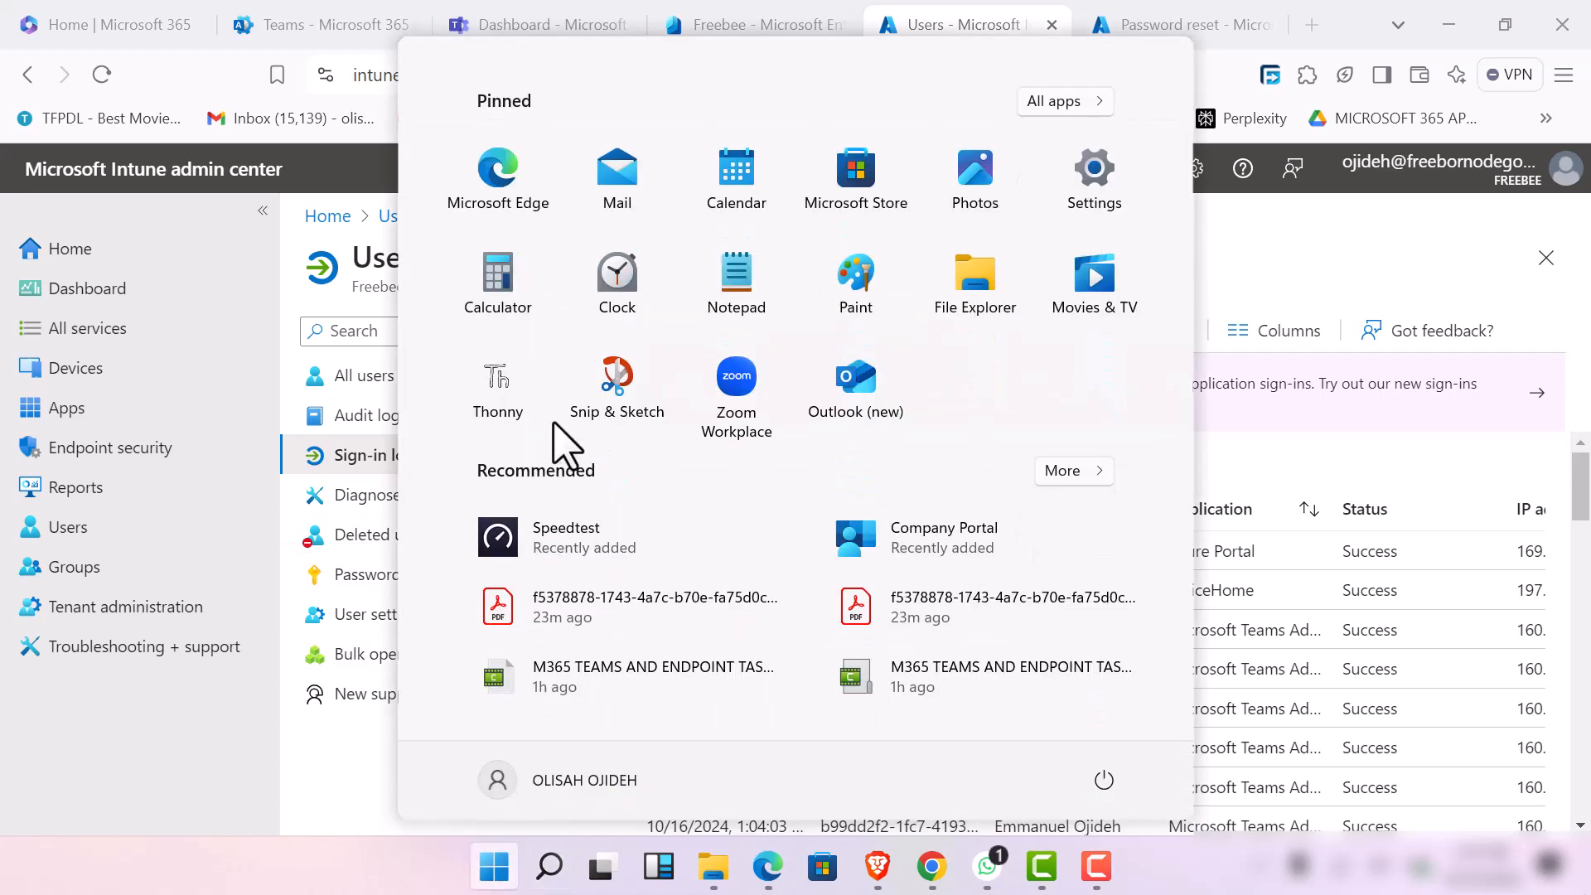
left_click(618, 286)
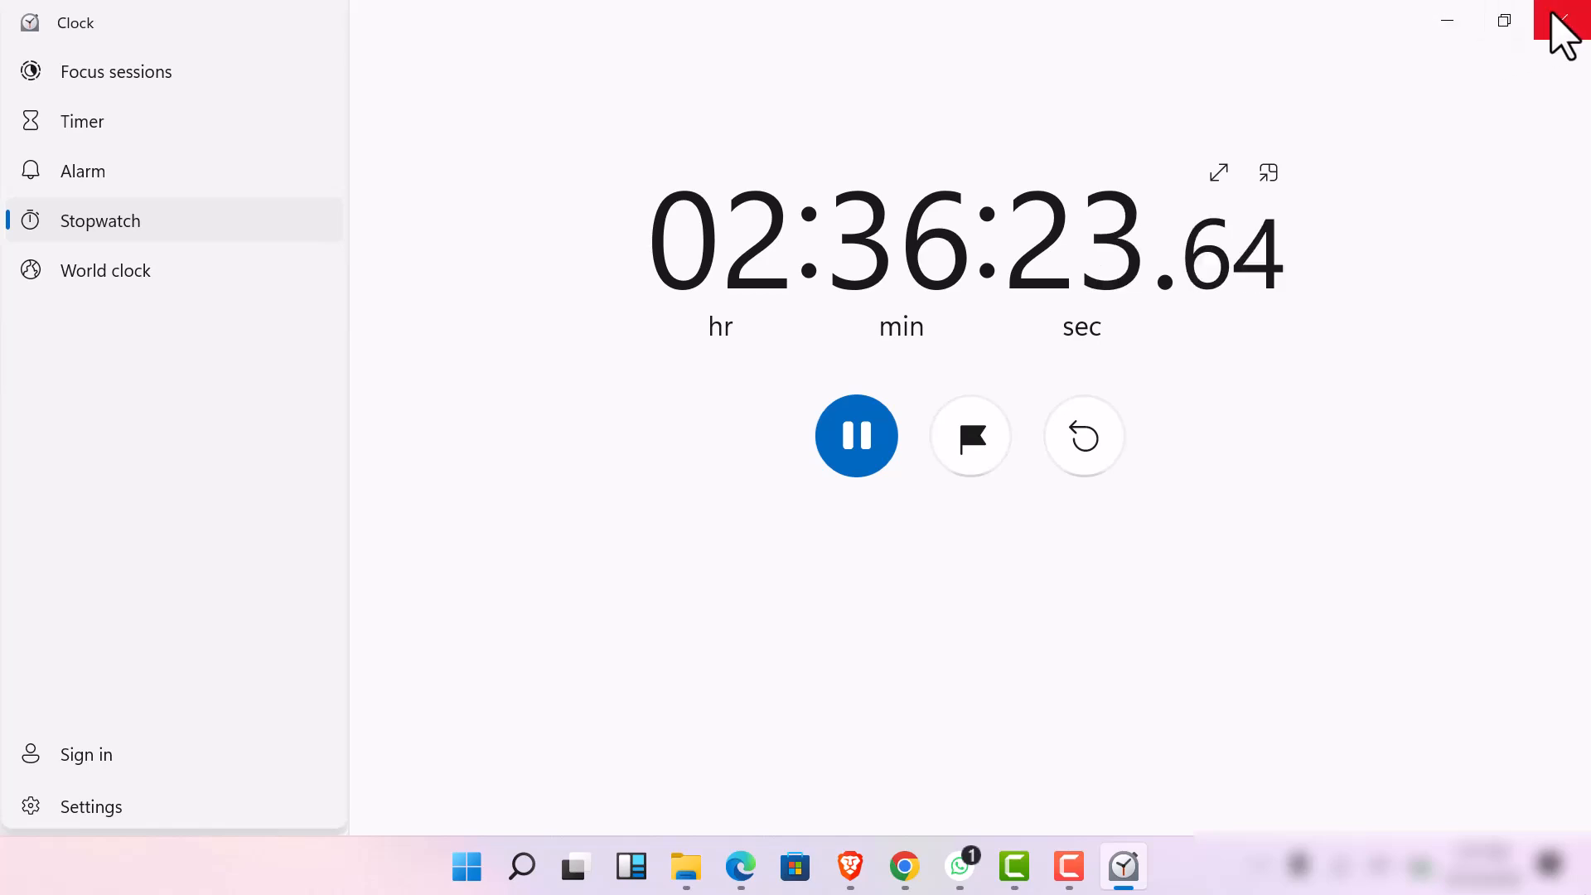
left_click(1566, 27)
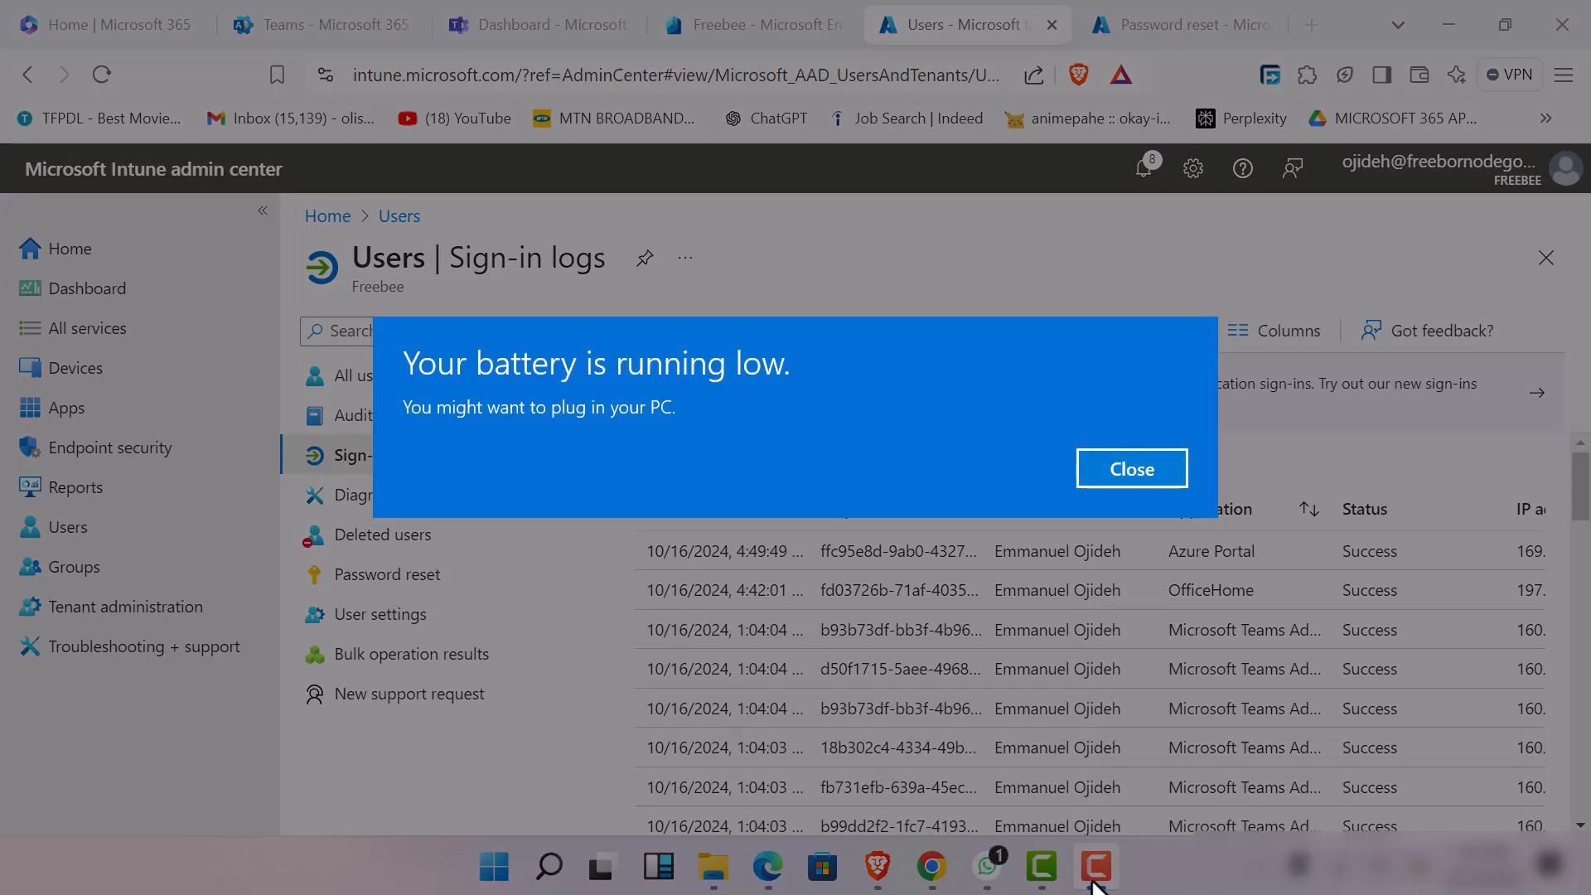
left_click(1144, 476)
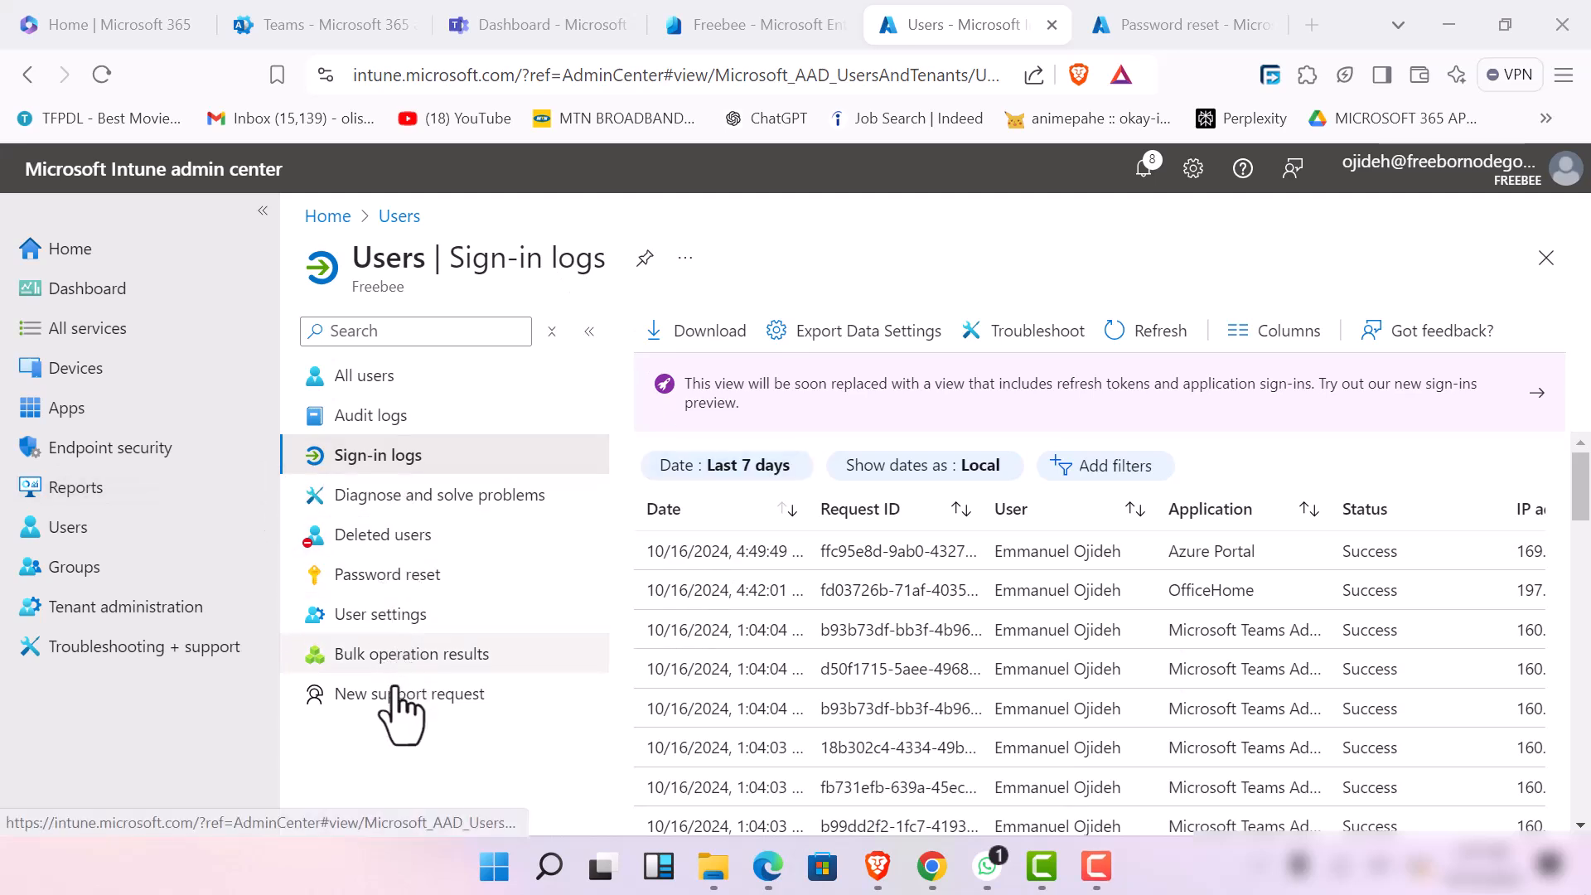
Open Tenant administration, duplicate its page in a second browser tab, and return to the original tab
left_click(183, 613)
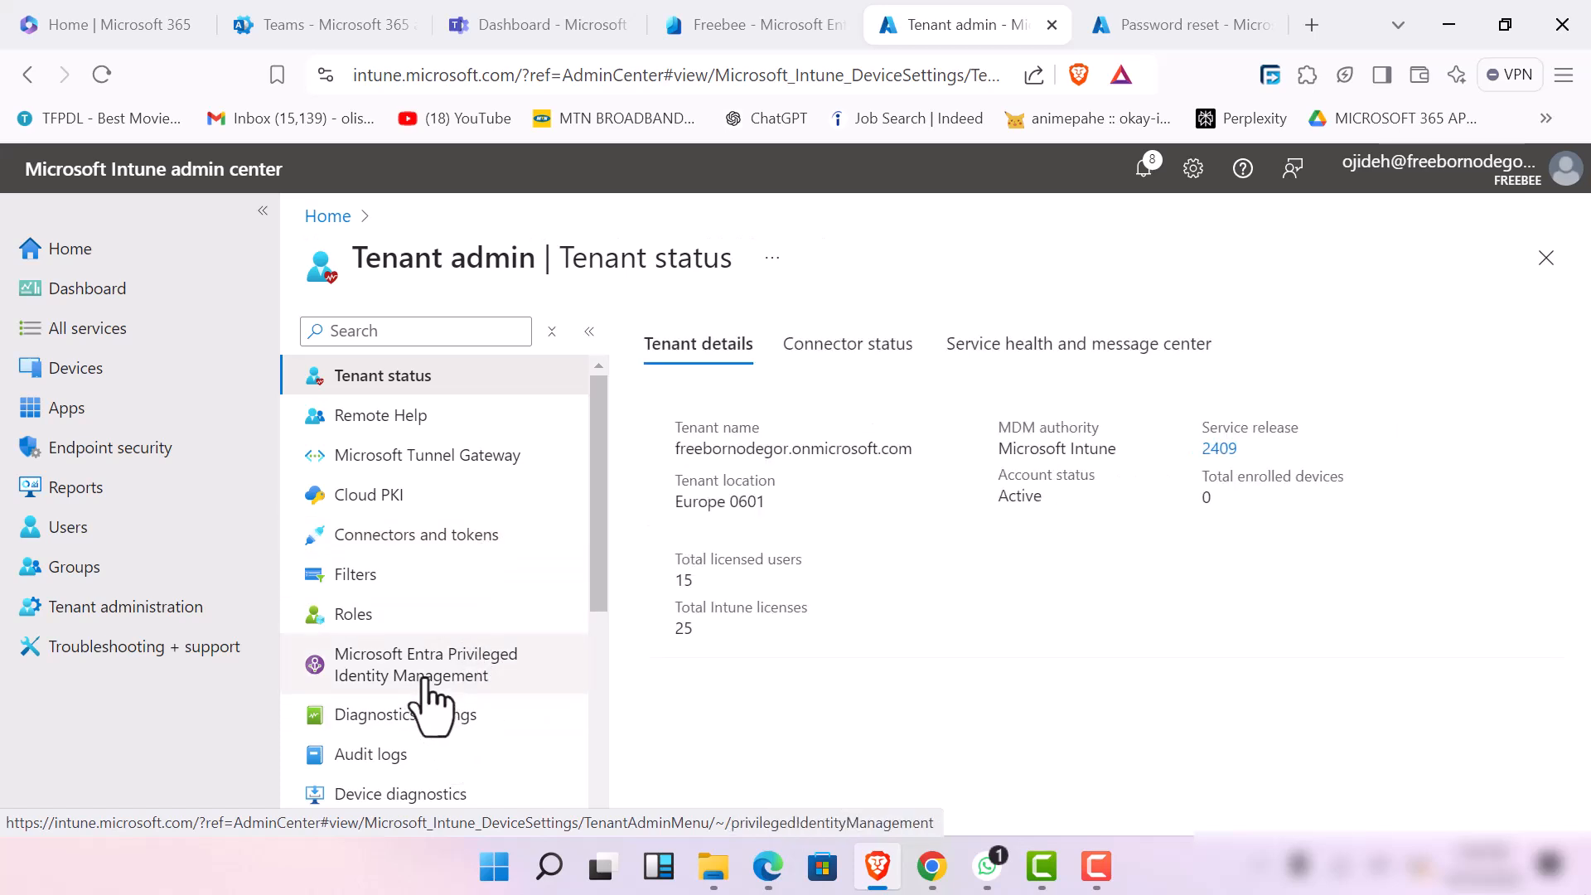
right_click(934, 27)
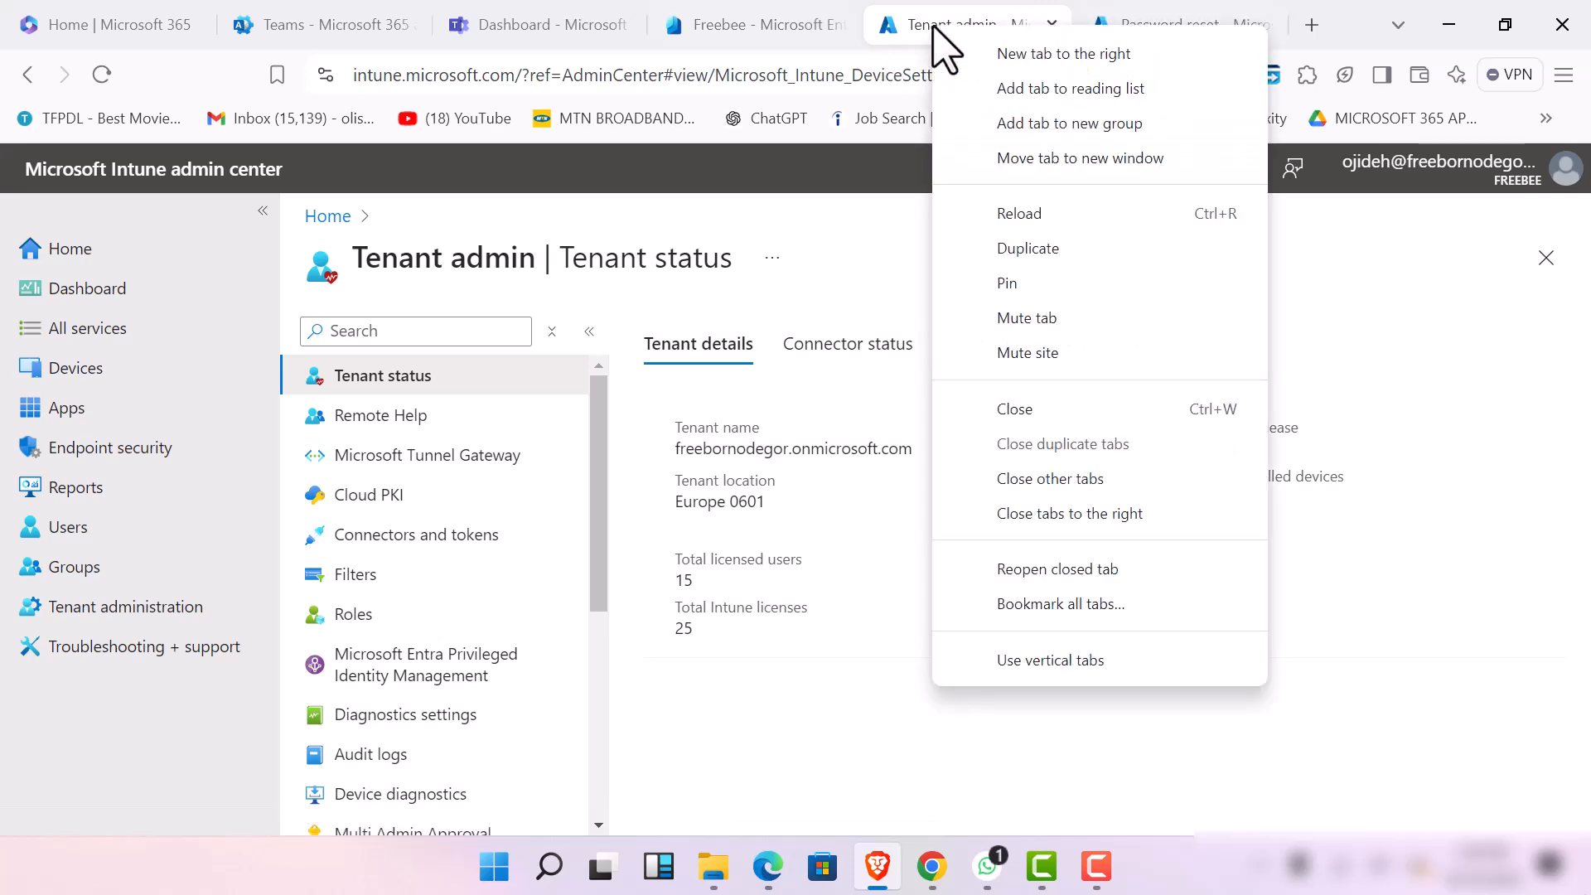
left_click(1068, 247)
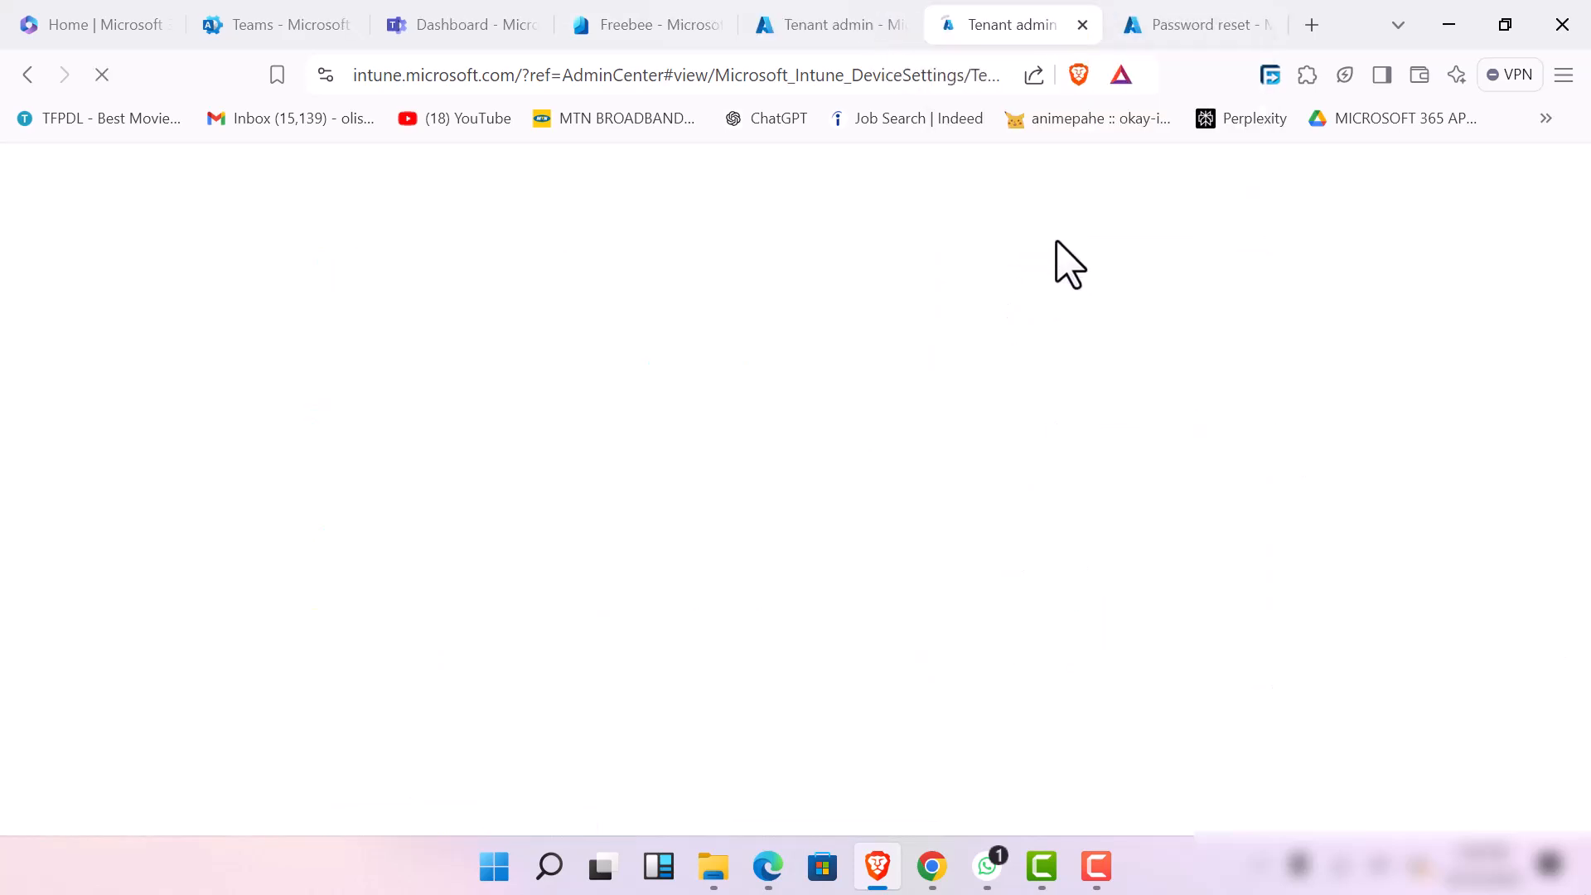
left_click(862, 33)
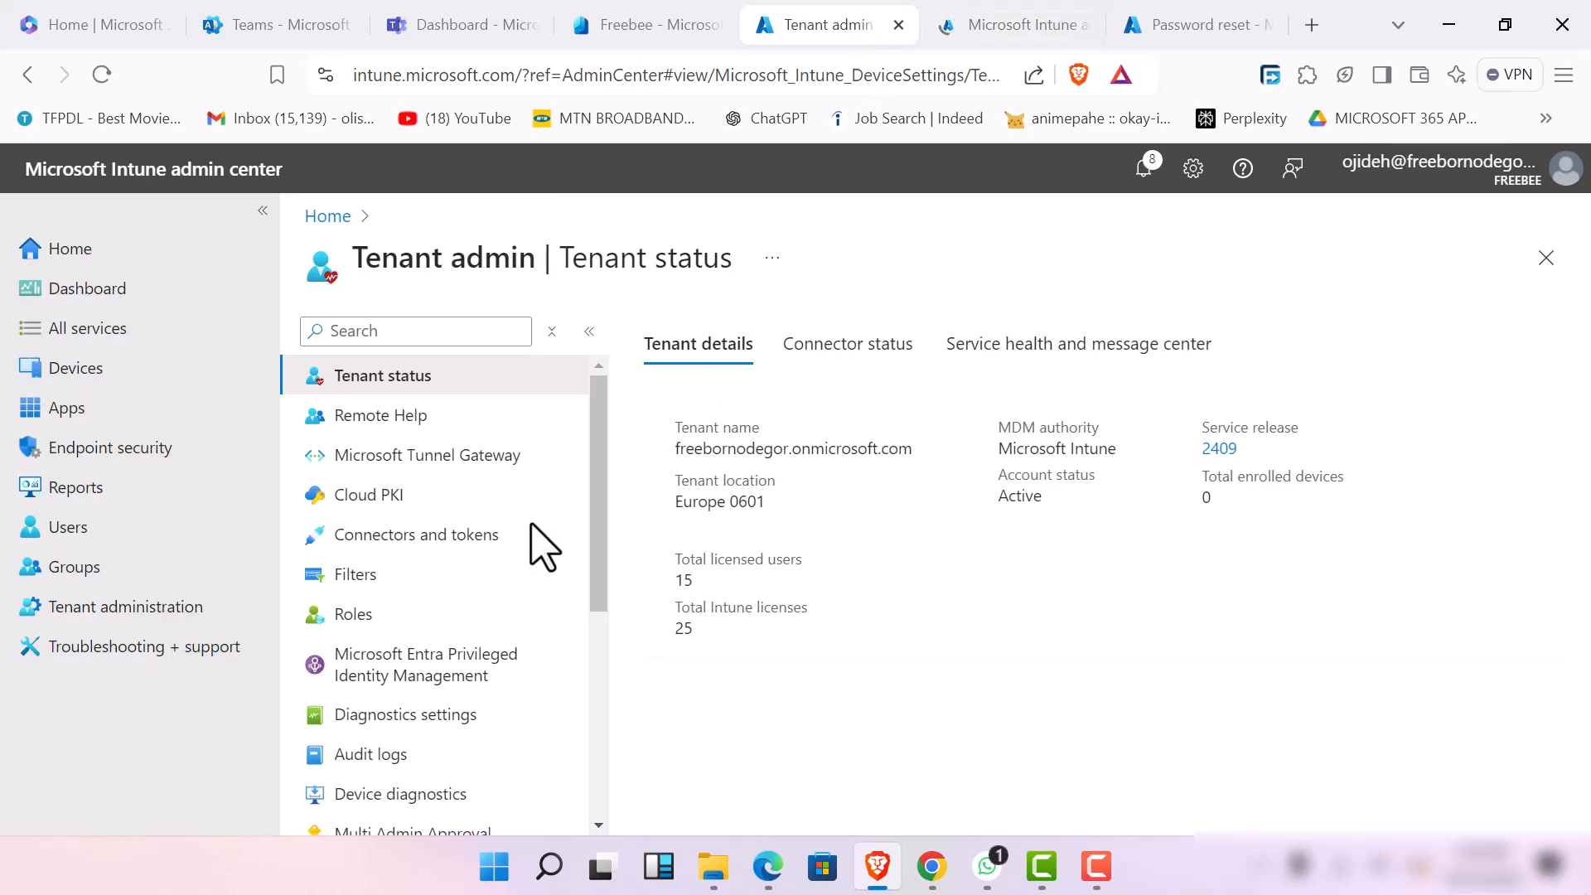
Open the access reviews for groups and start a new access review
left_click(111, 572)
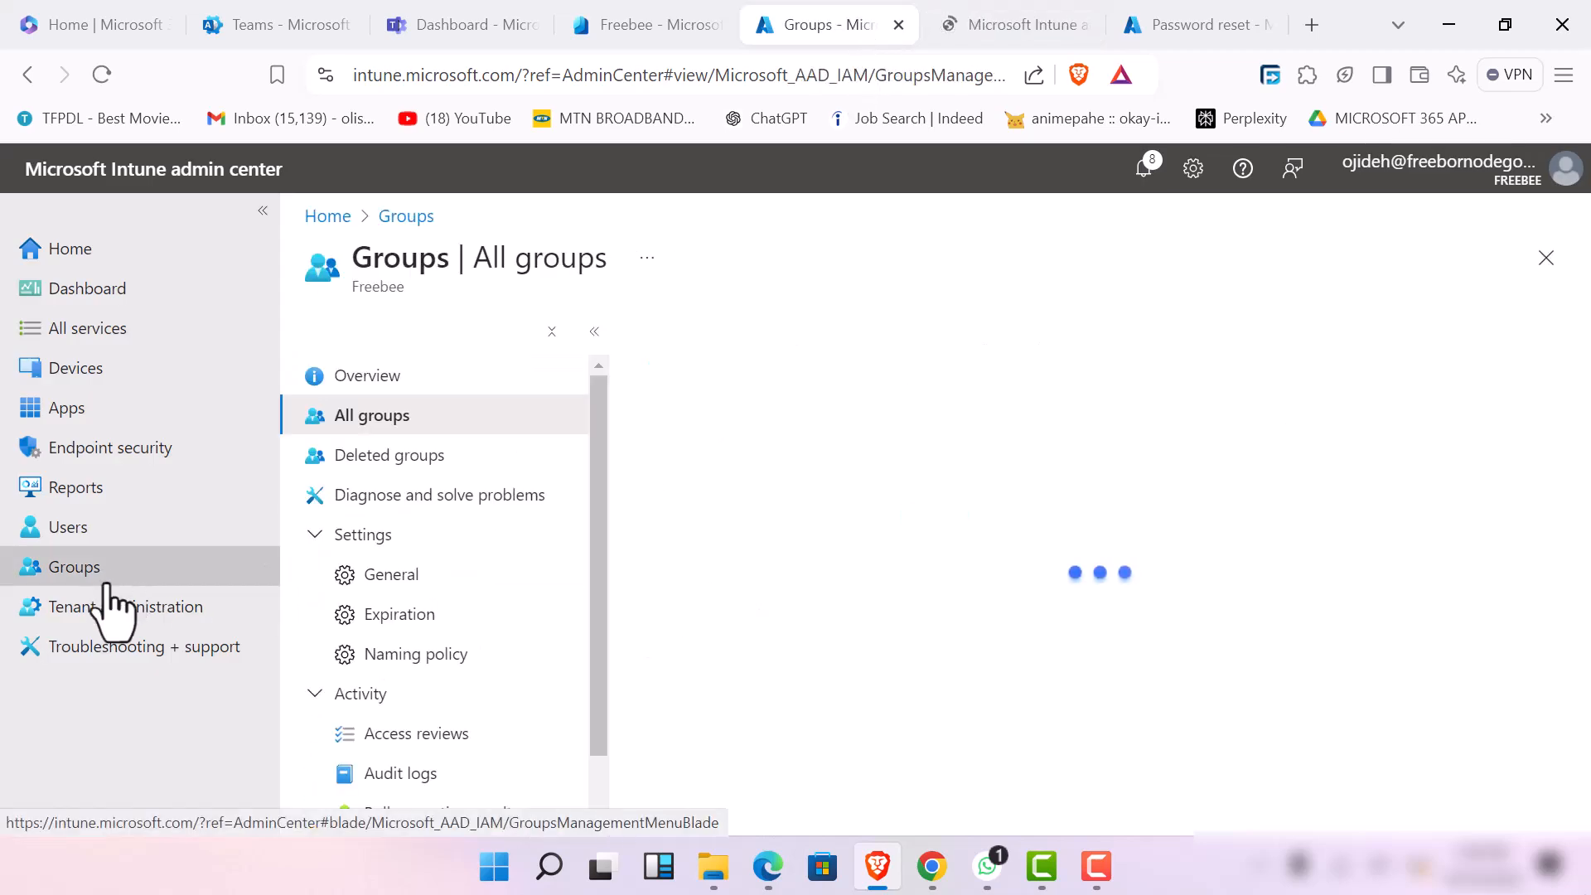
scroll(606, 504, "down", 2)
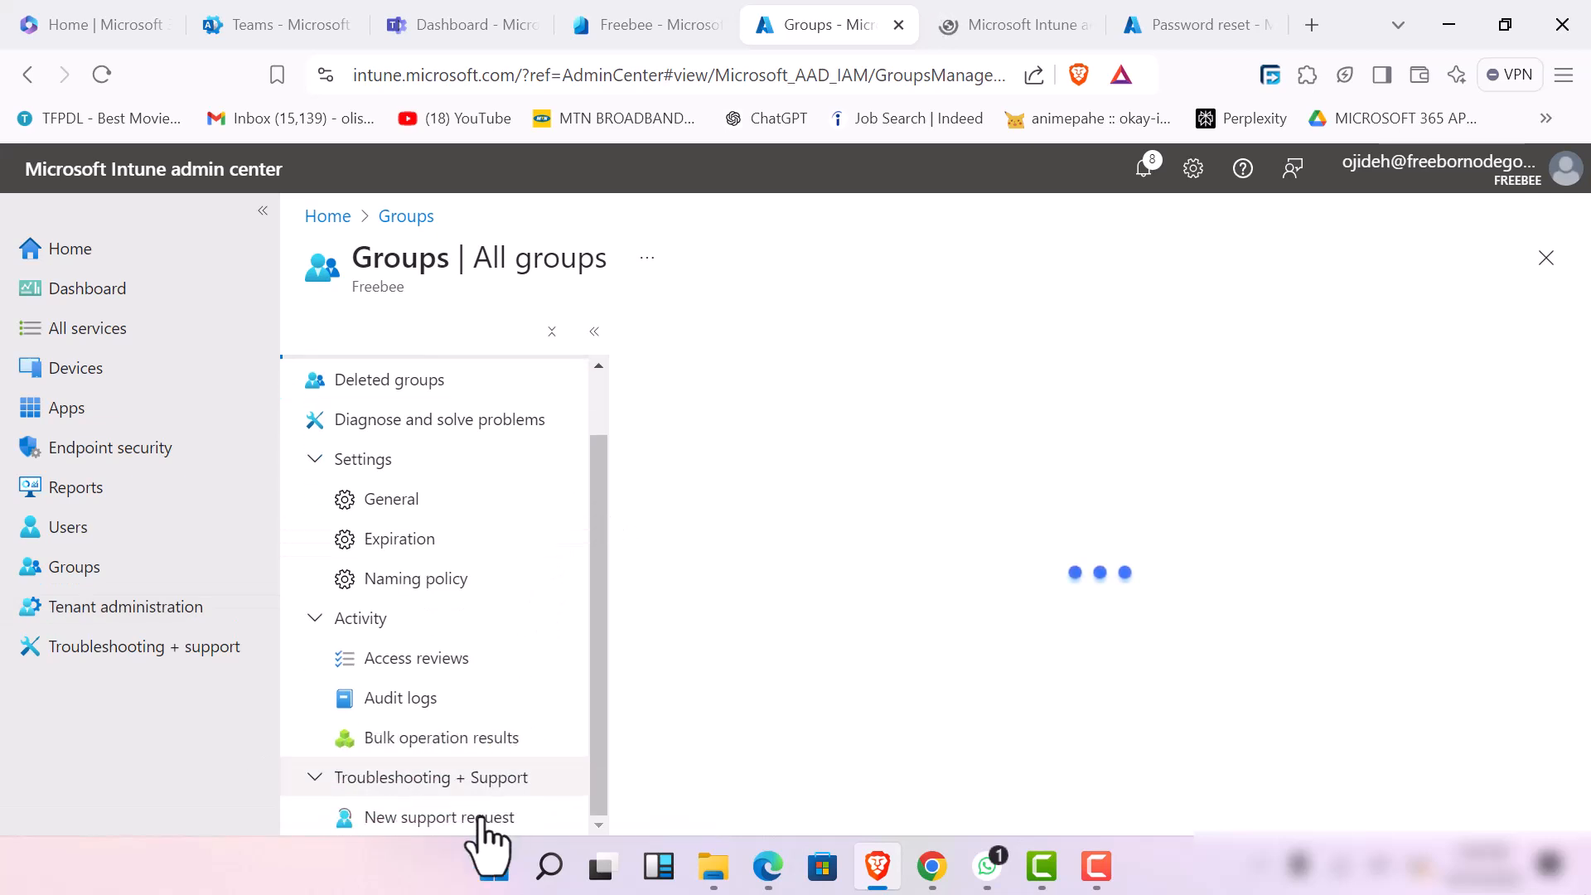
left_click(460, 660)
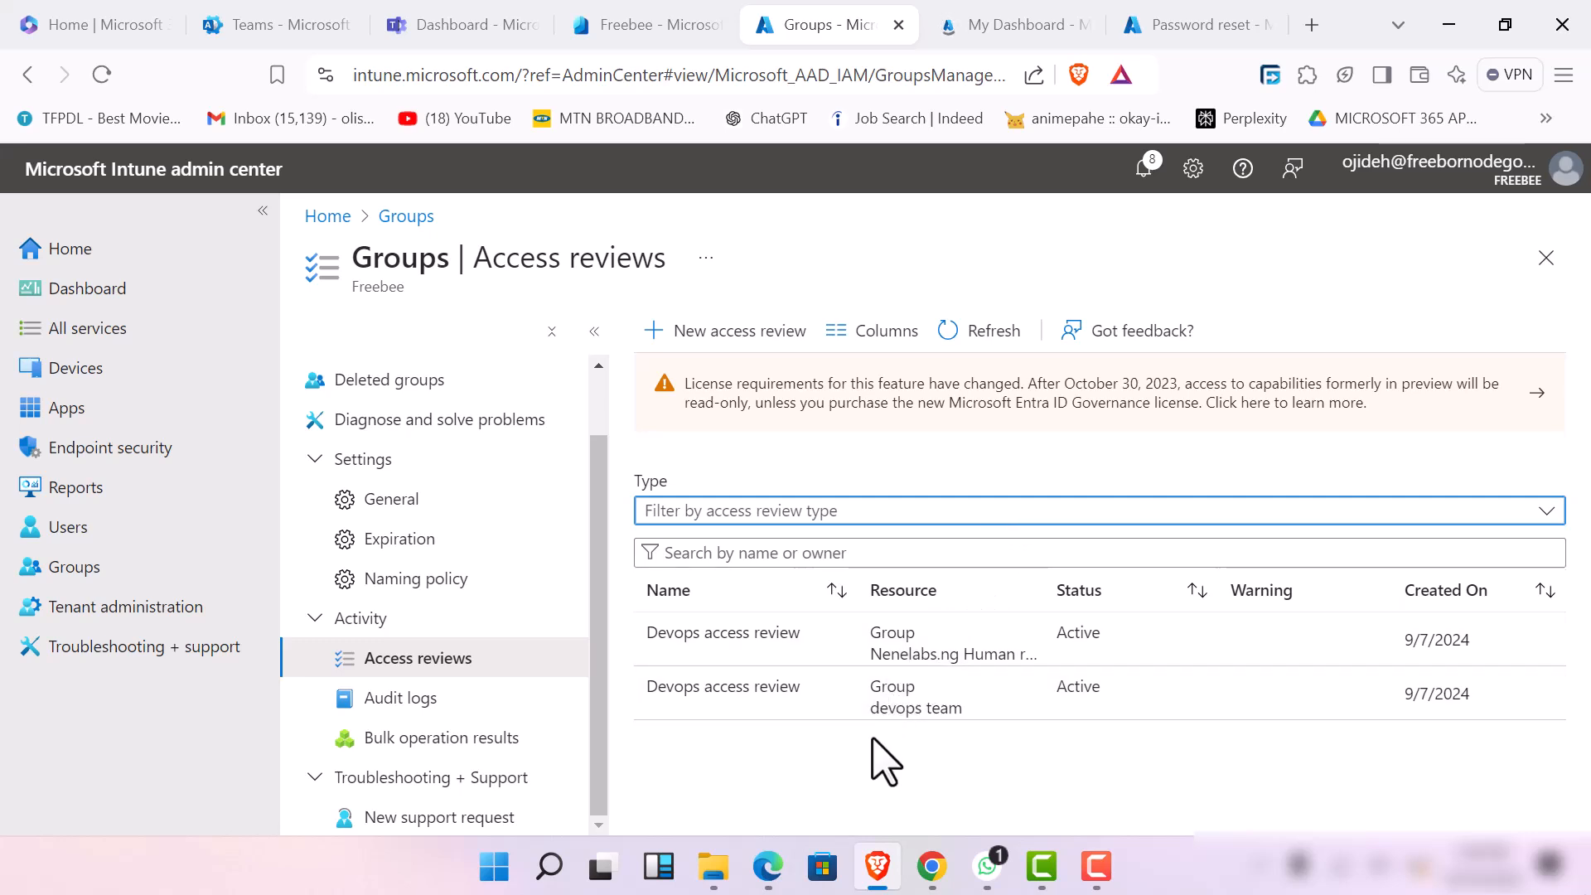
left_click(722, 346)
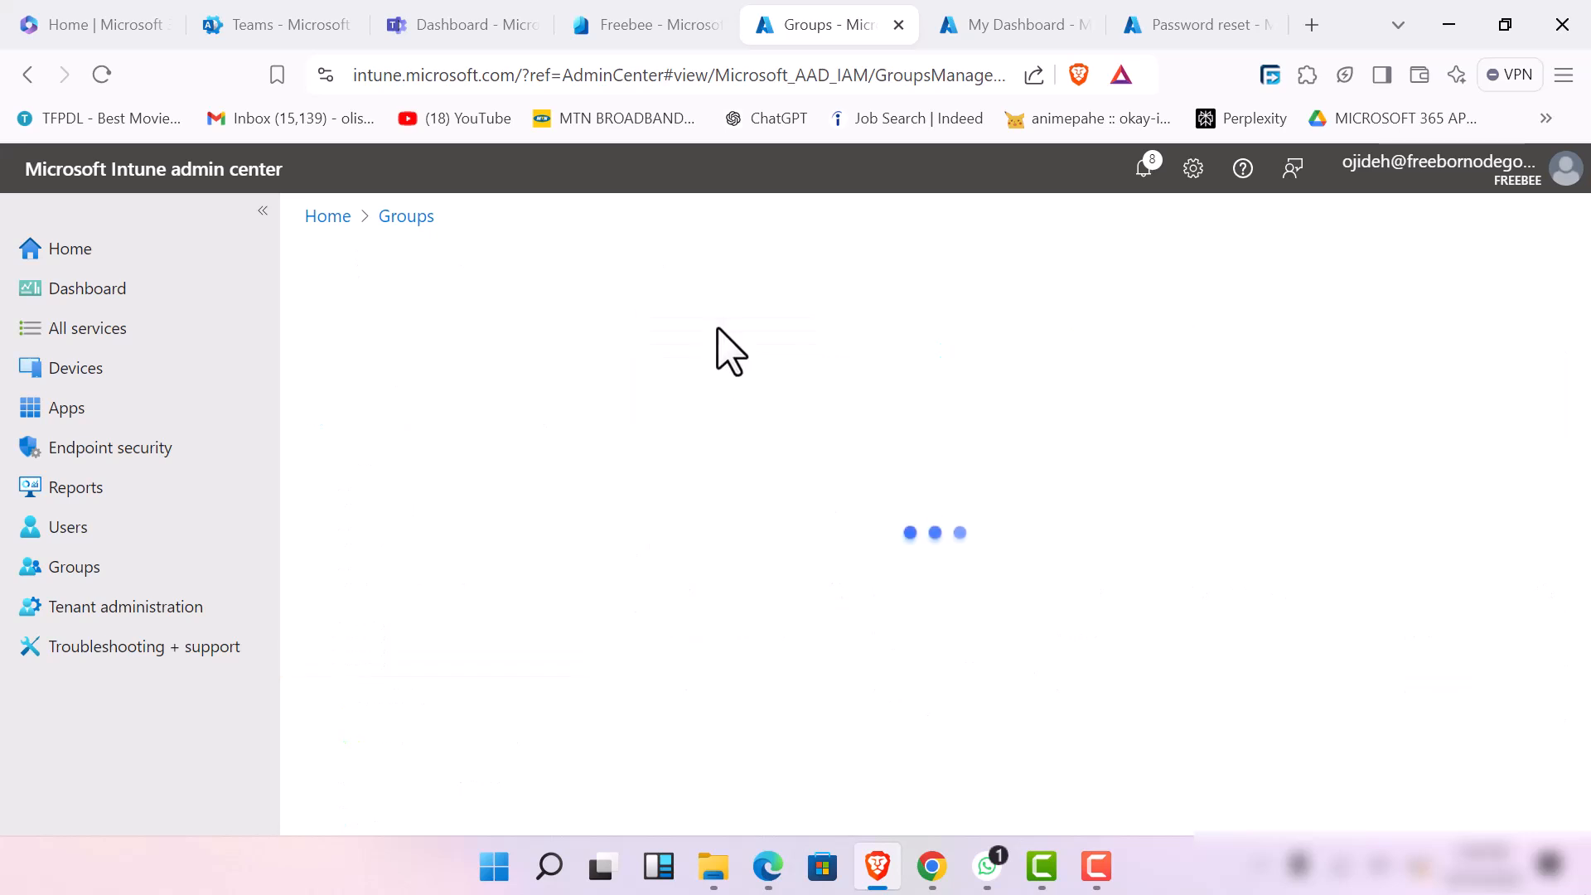
Close the Password reset page and return to the new access review form
left_click(1193, 33)
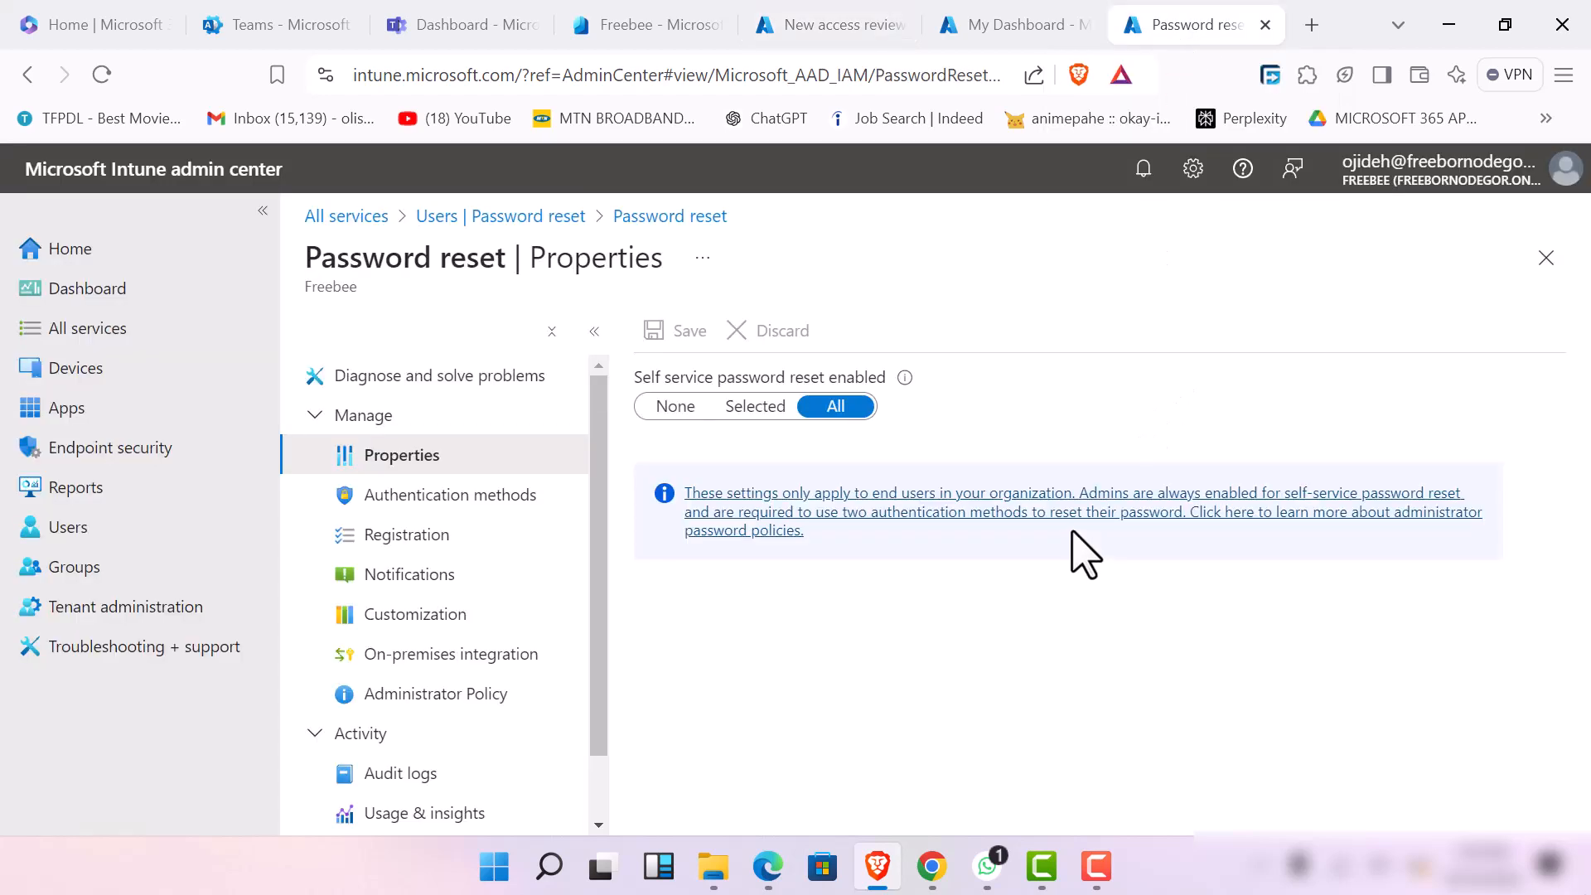
left_click(1265, 25)
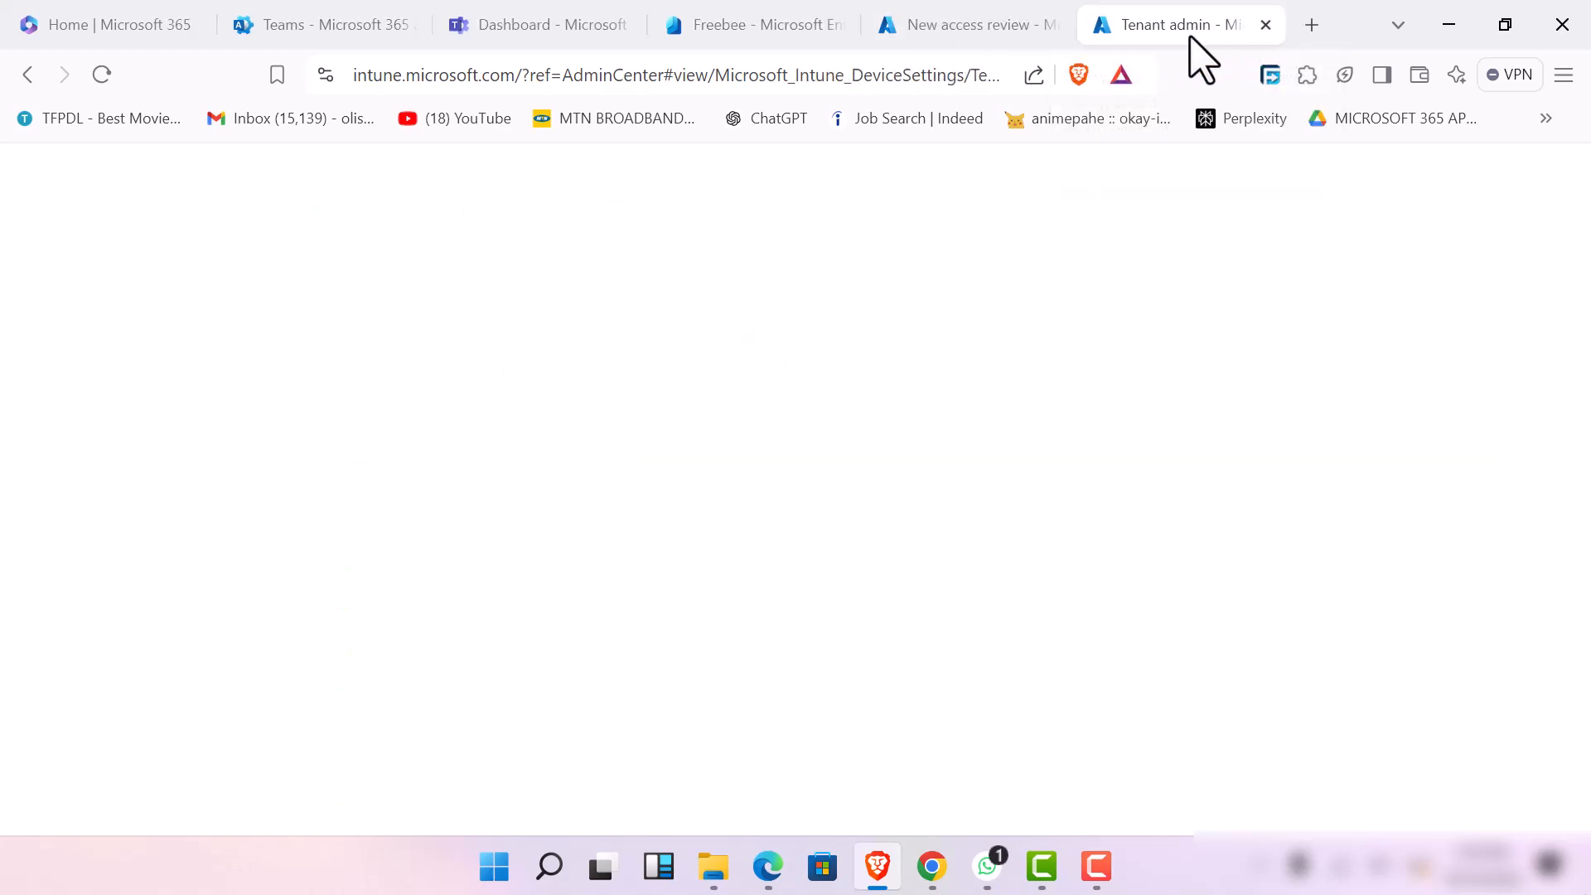
left_click(984, 29)
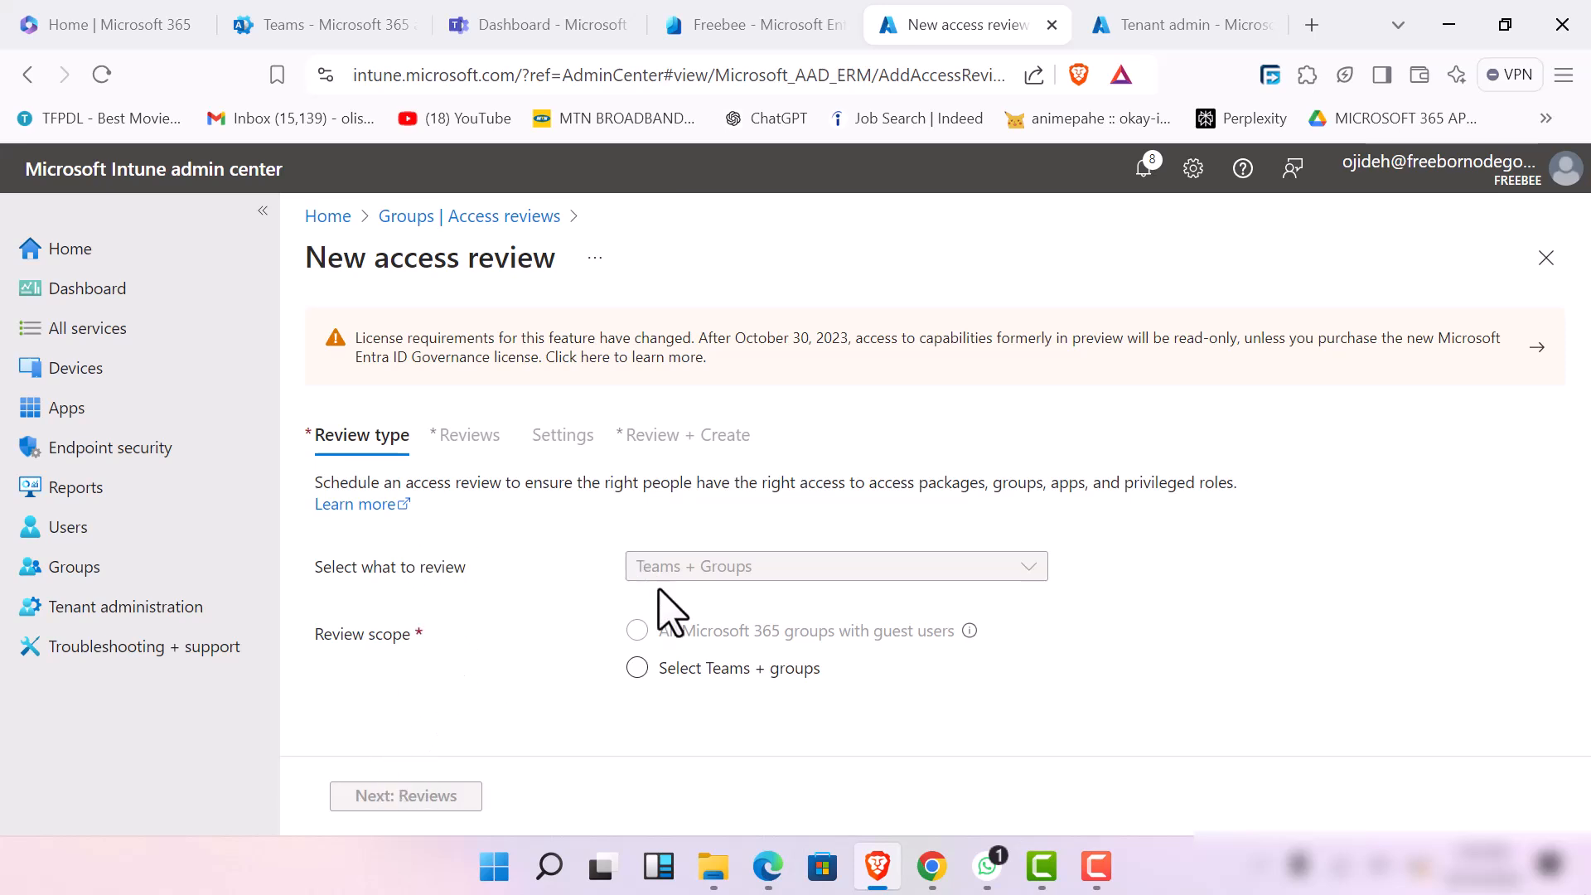
Set the review scope to Select Teams + groups and choose the Demo-Team group
left_click(645, 665)
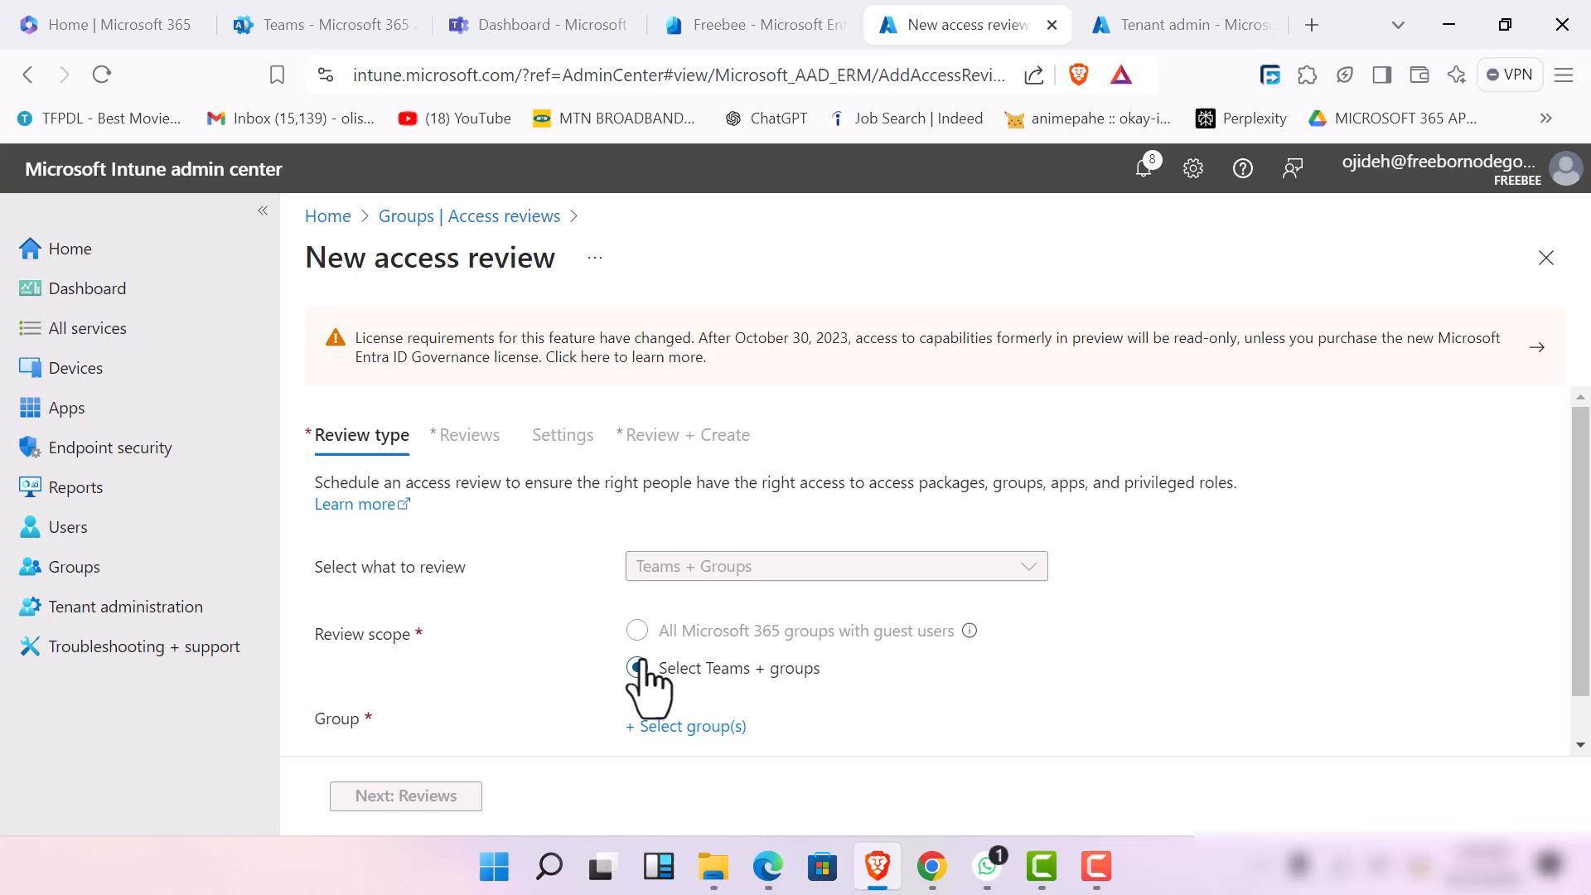
left_click(686, 728)
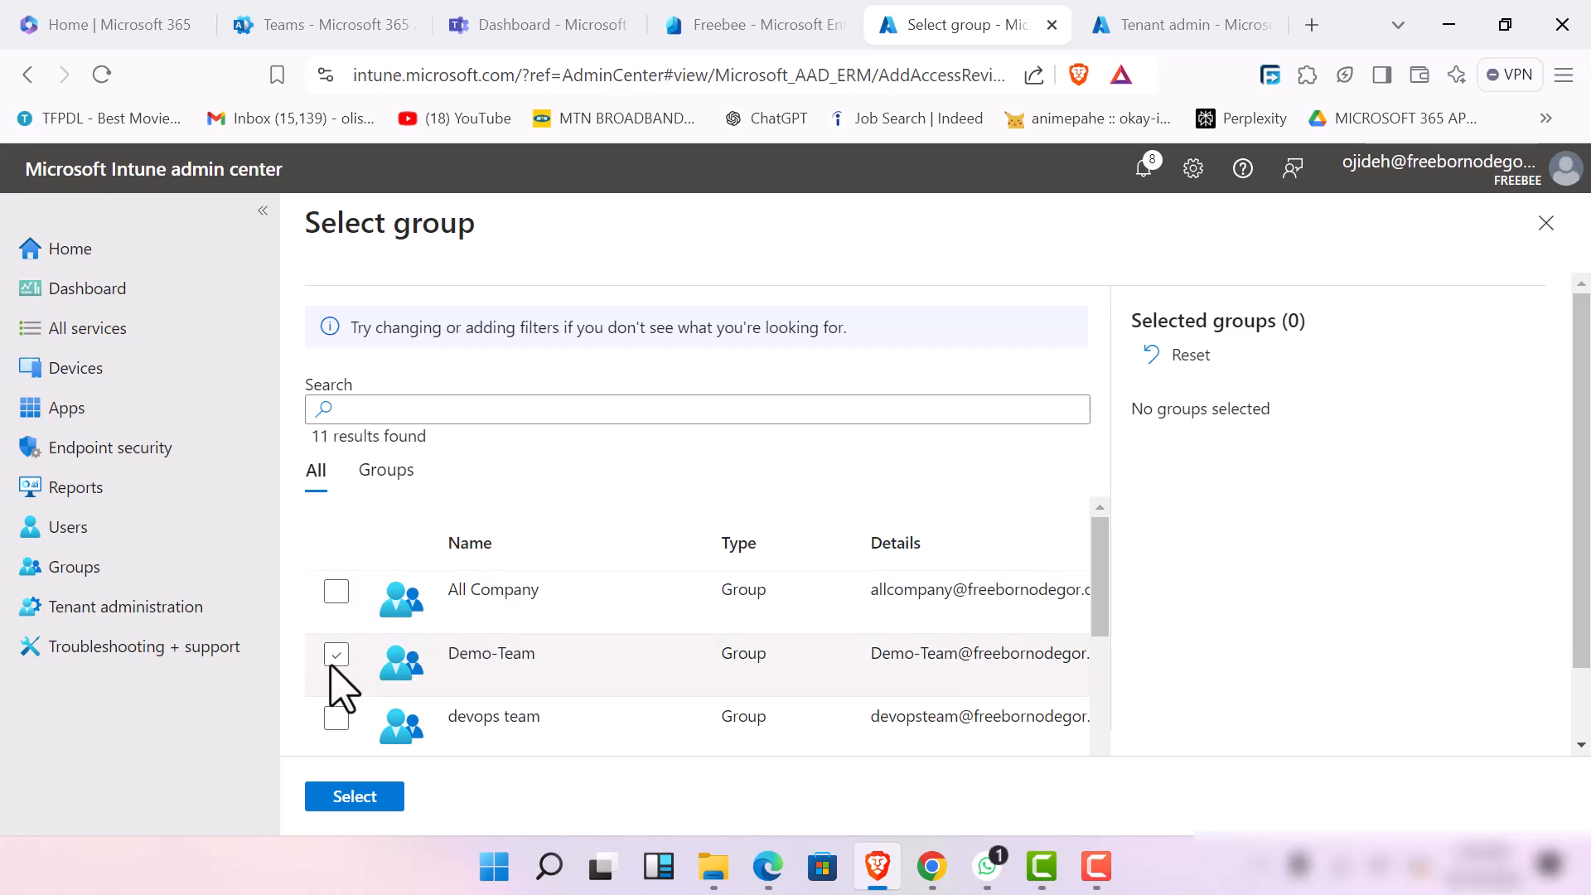
left_click(333, 661)
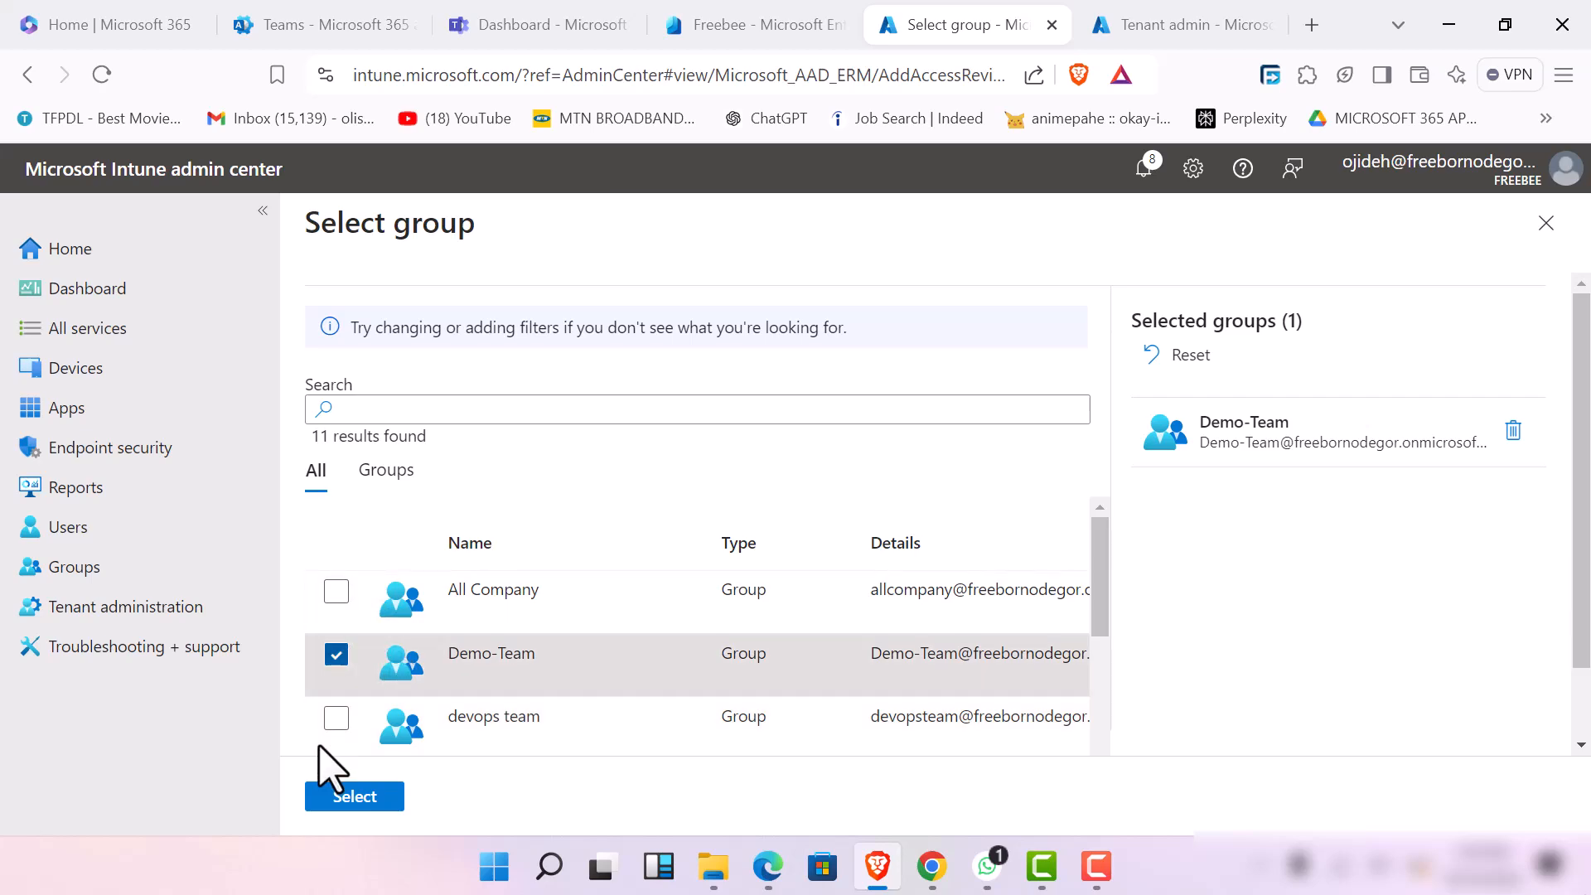
left_click(329, 805)
Set the user scope of the access review to All users and continue to the Reviews settings
scroll(662, 497, "down", 4)
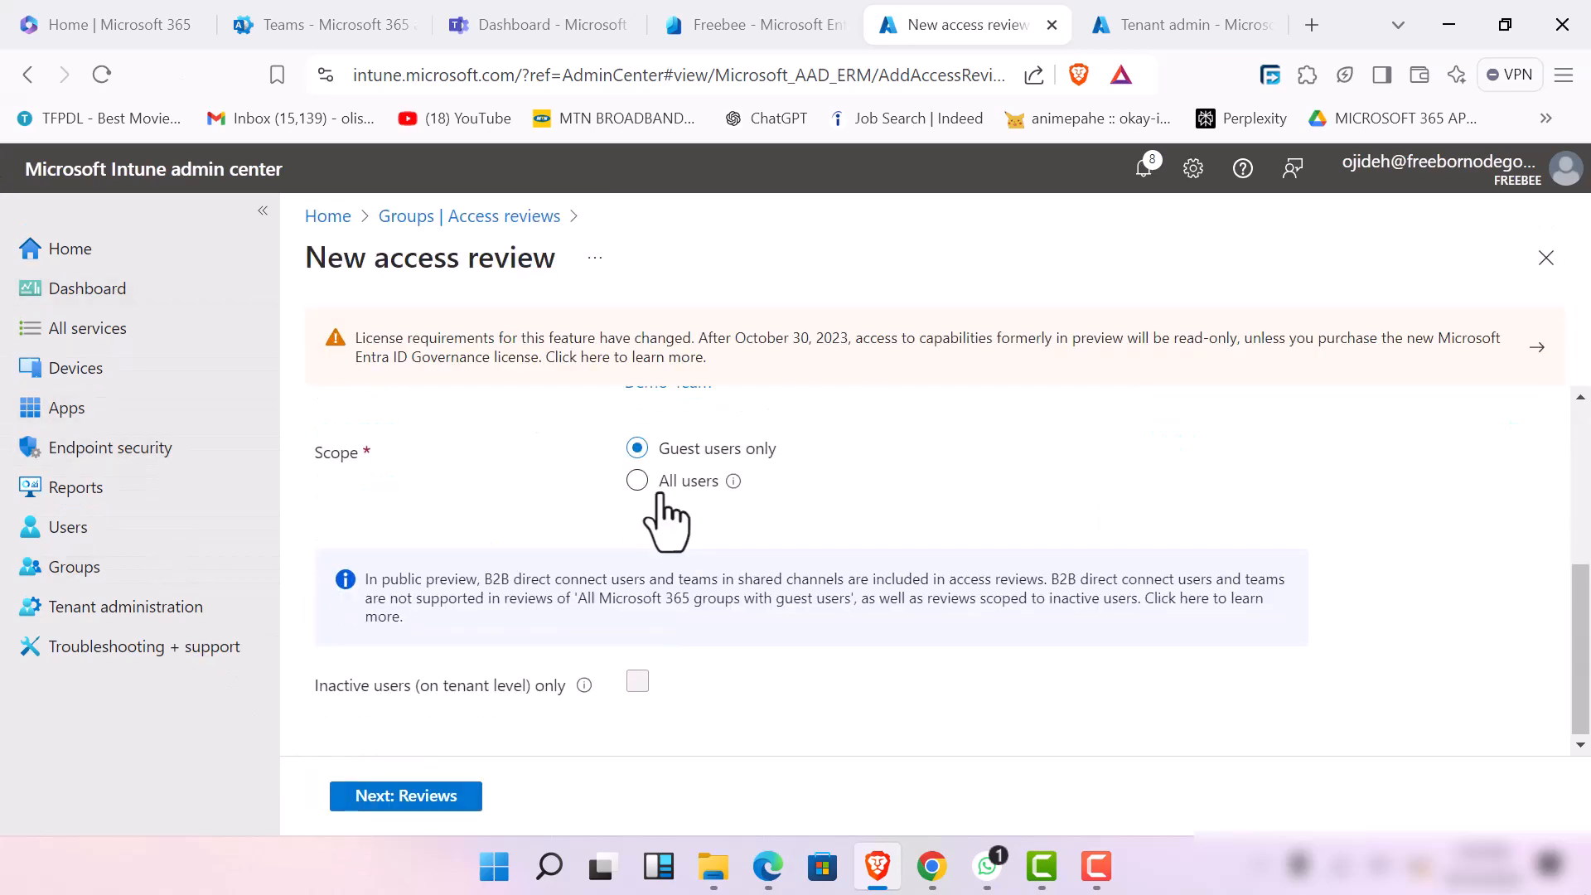
left_click(652, 484)
scroll(816, 489, "up", 3)
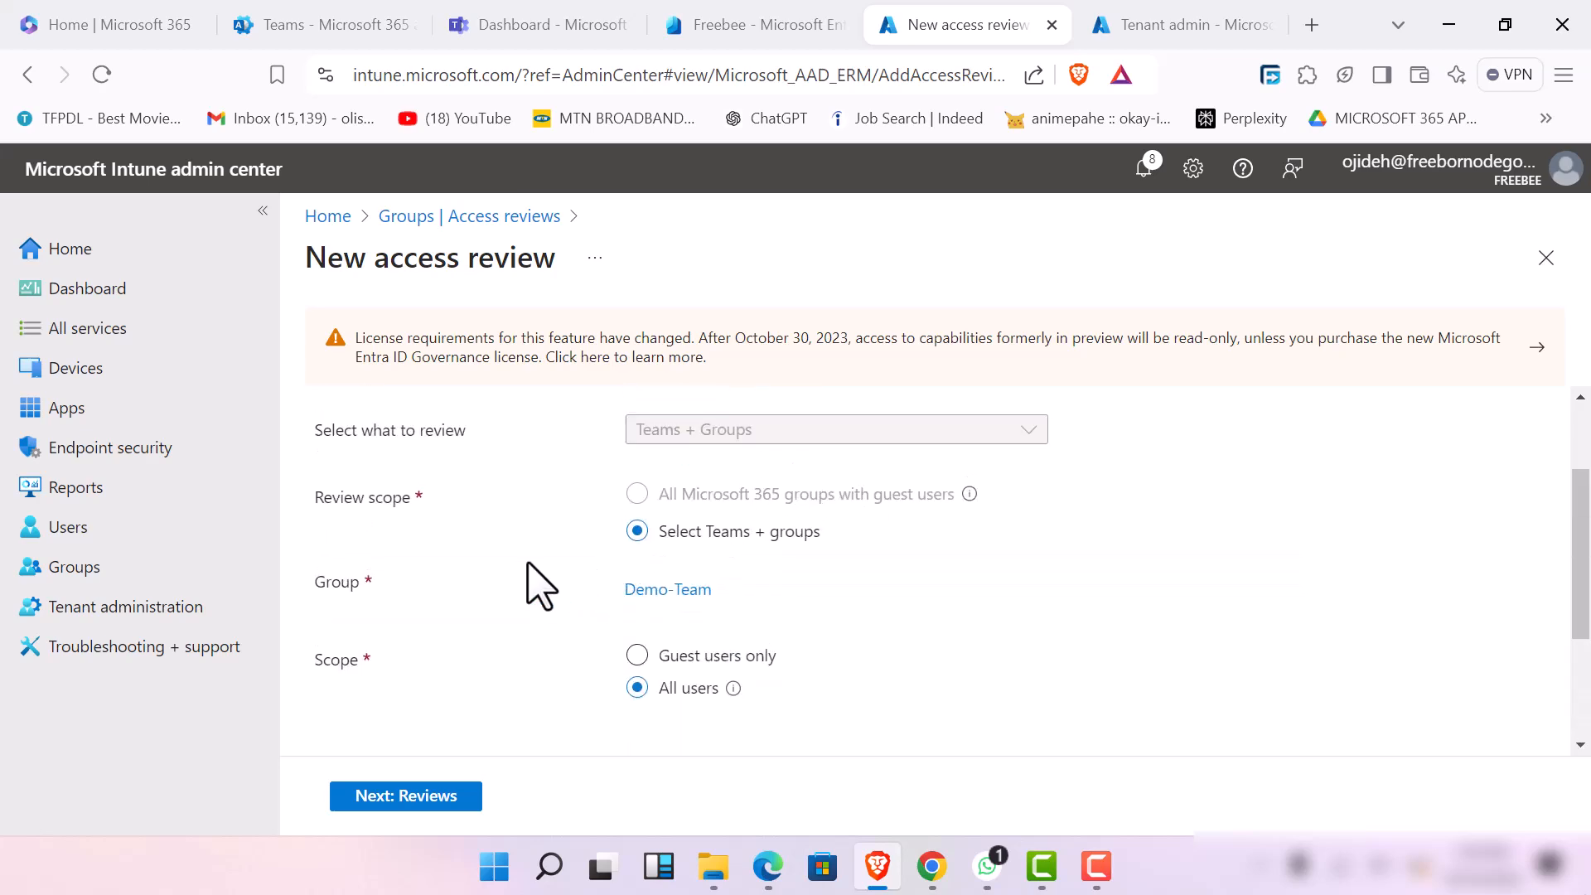
scroll(527, 564, "down", 3)
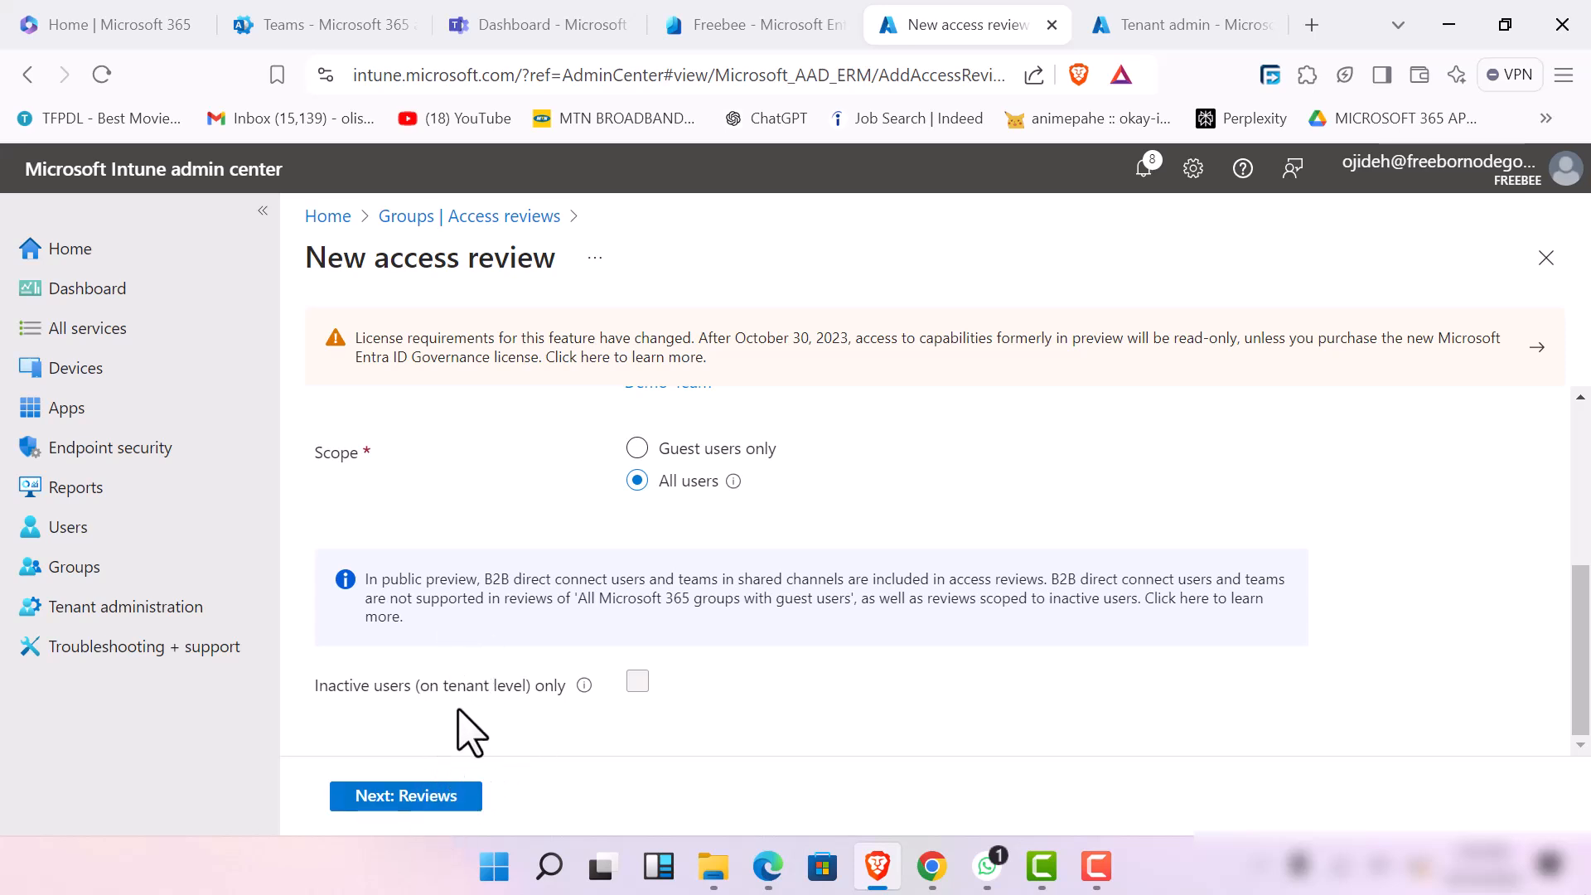
left_click(430, 802)
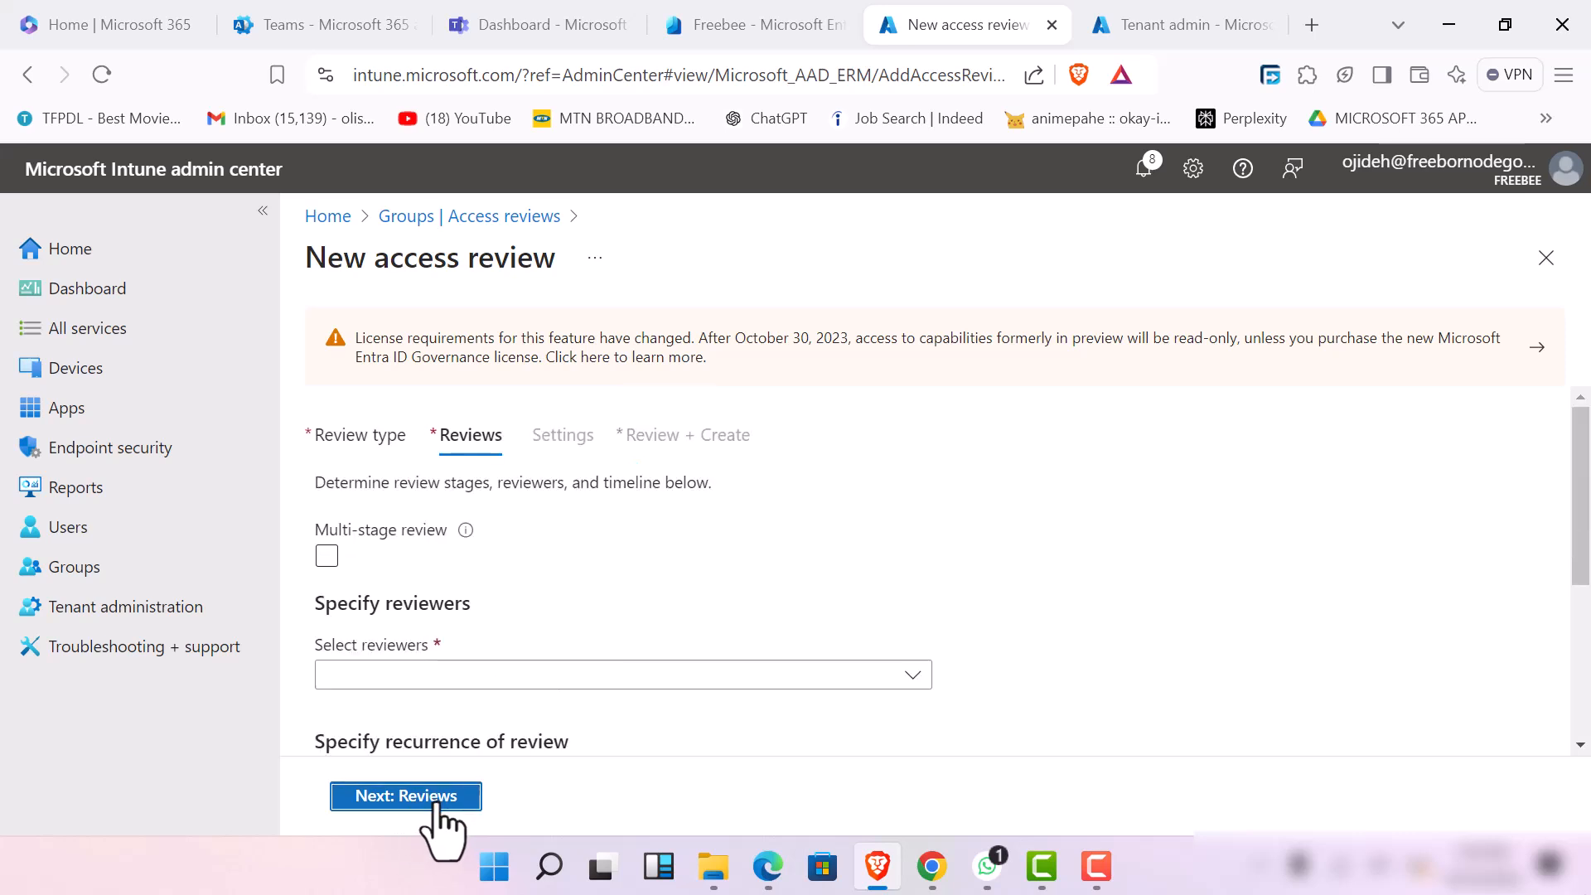
Enable multi-stage review to examine its first and second stage settings, and disable it again
scroll(562, 531, "down", 3)
scroll(565, 512, "up", 3)
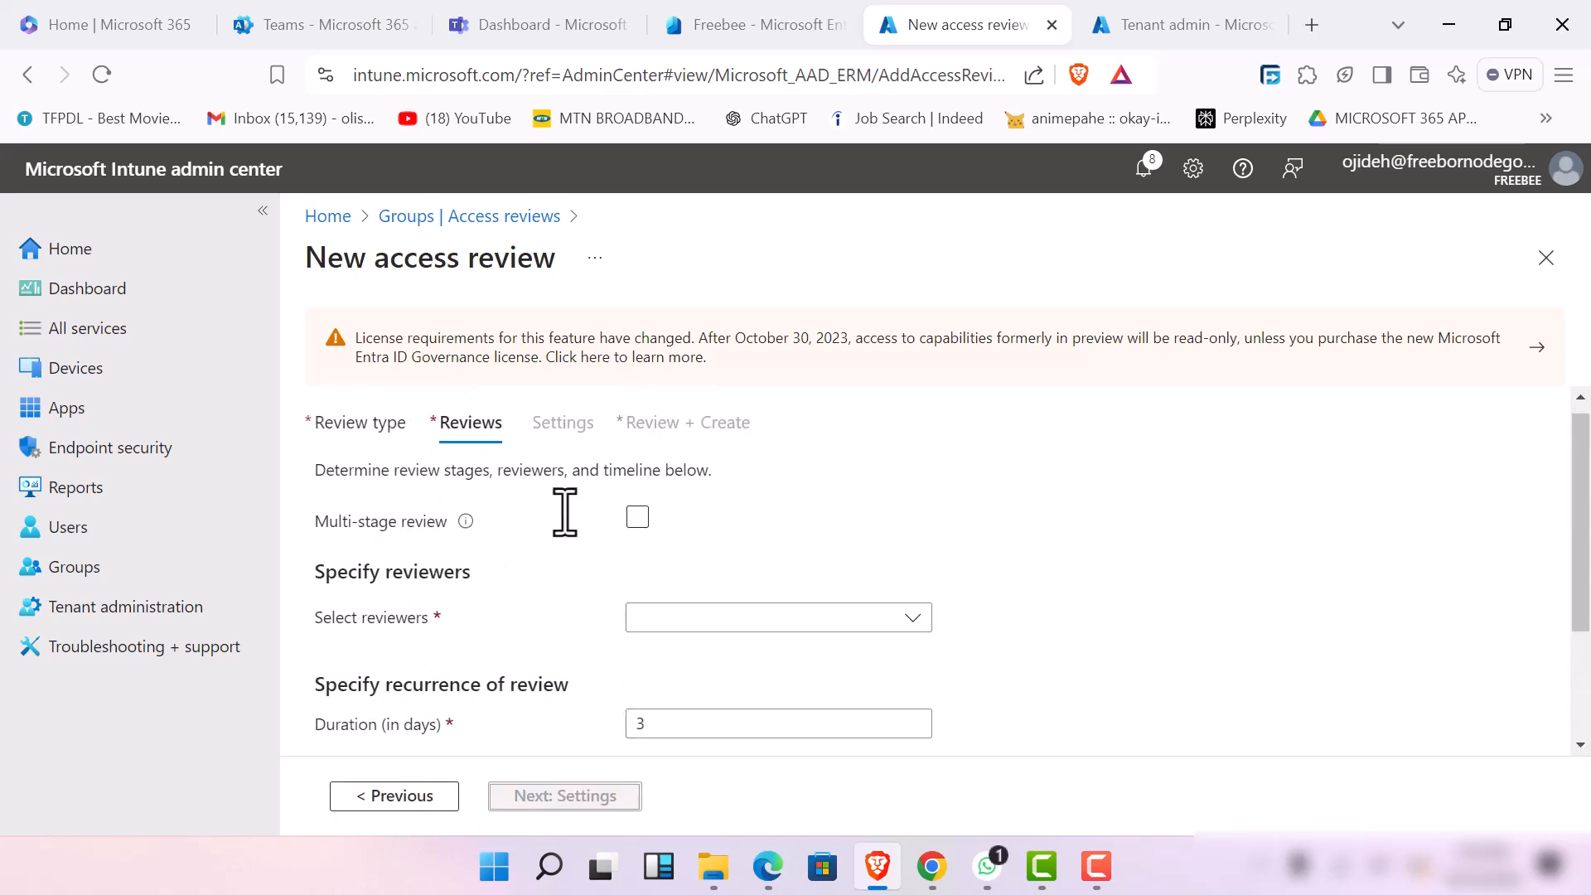
scroll(565, 512, "up", 1)
left_click(639, 535)
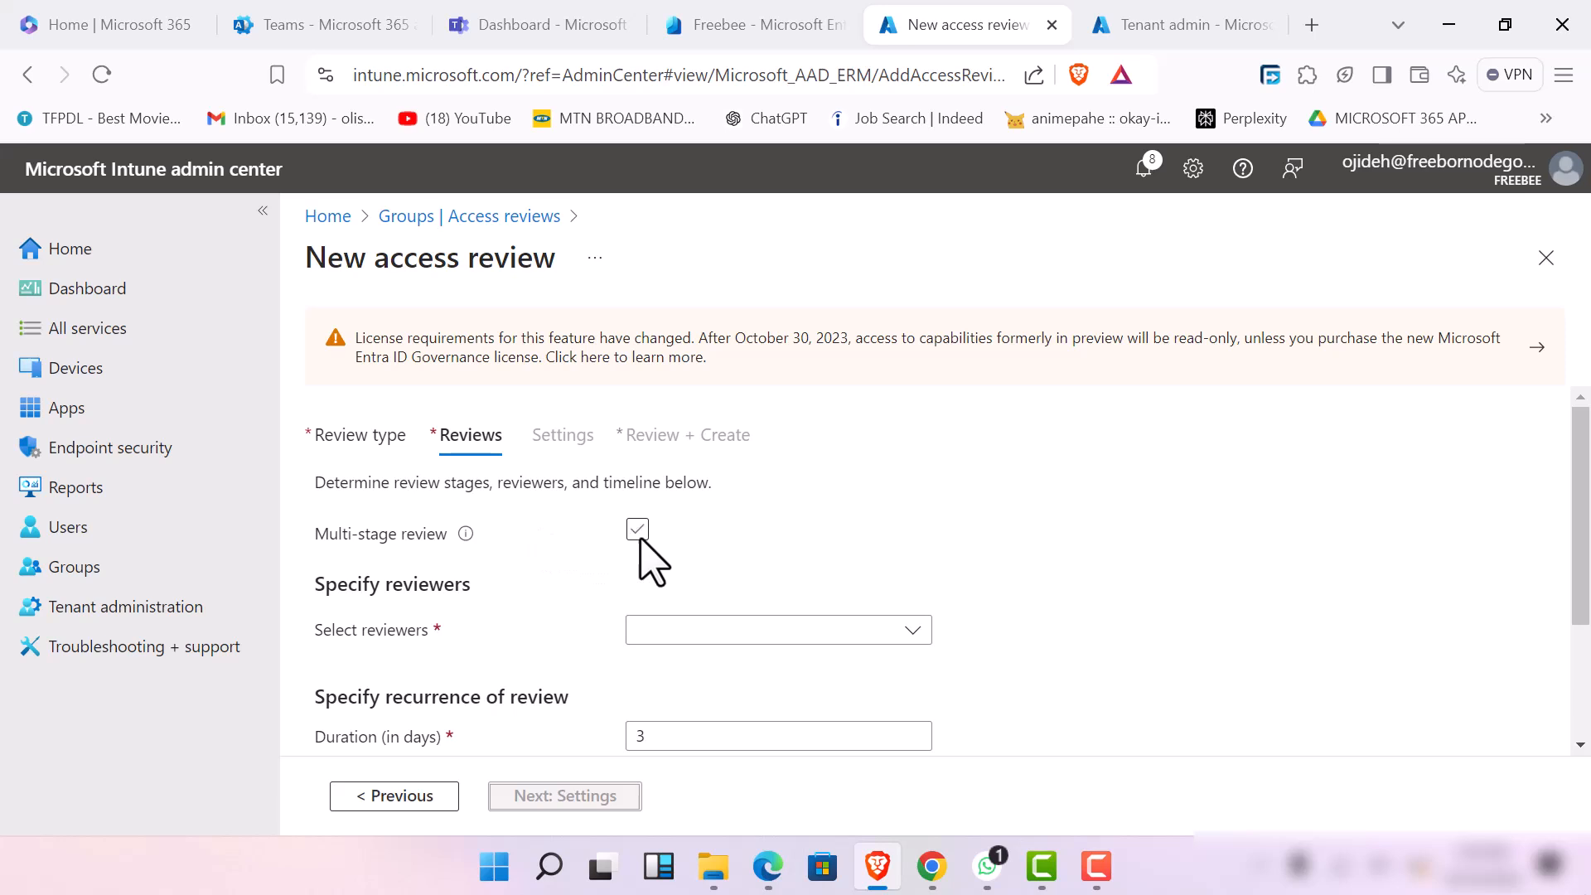
left_click(637, 530)
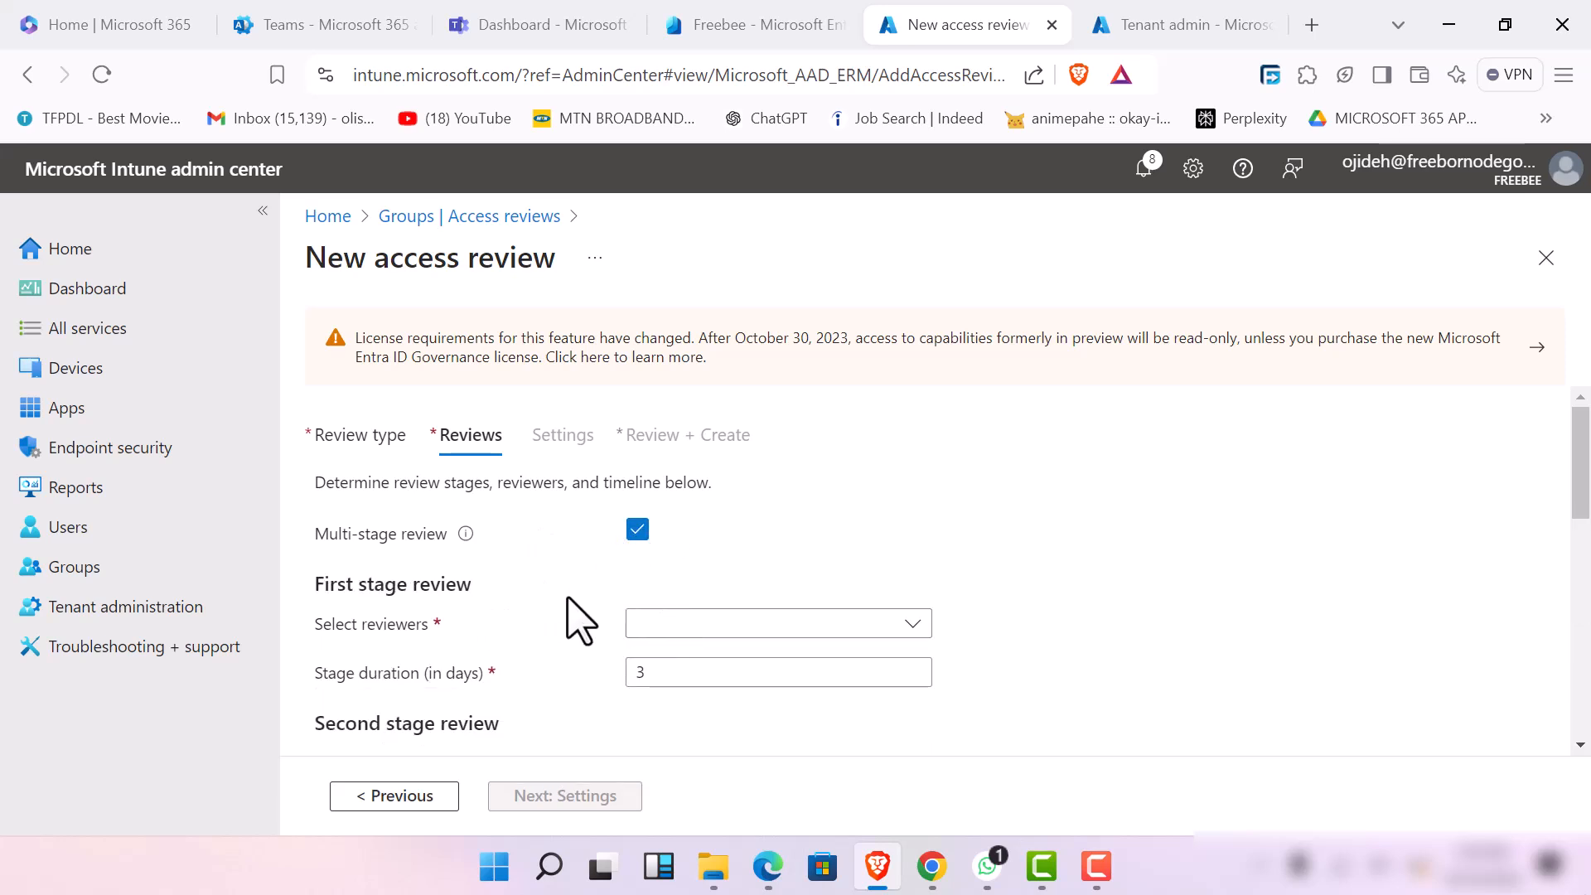
scroll(576, 621, "down", 2)
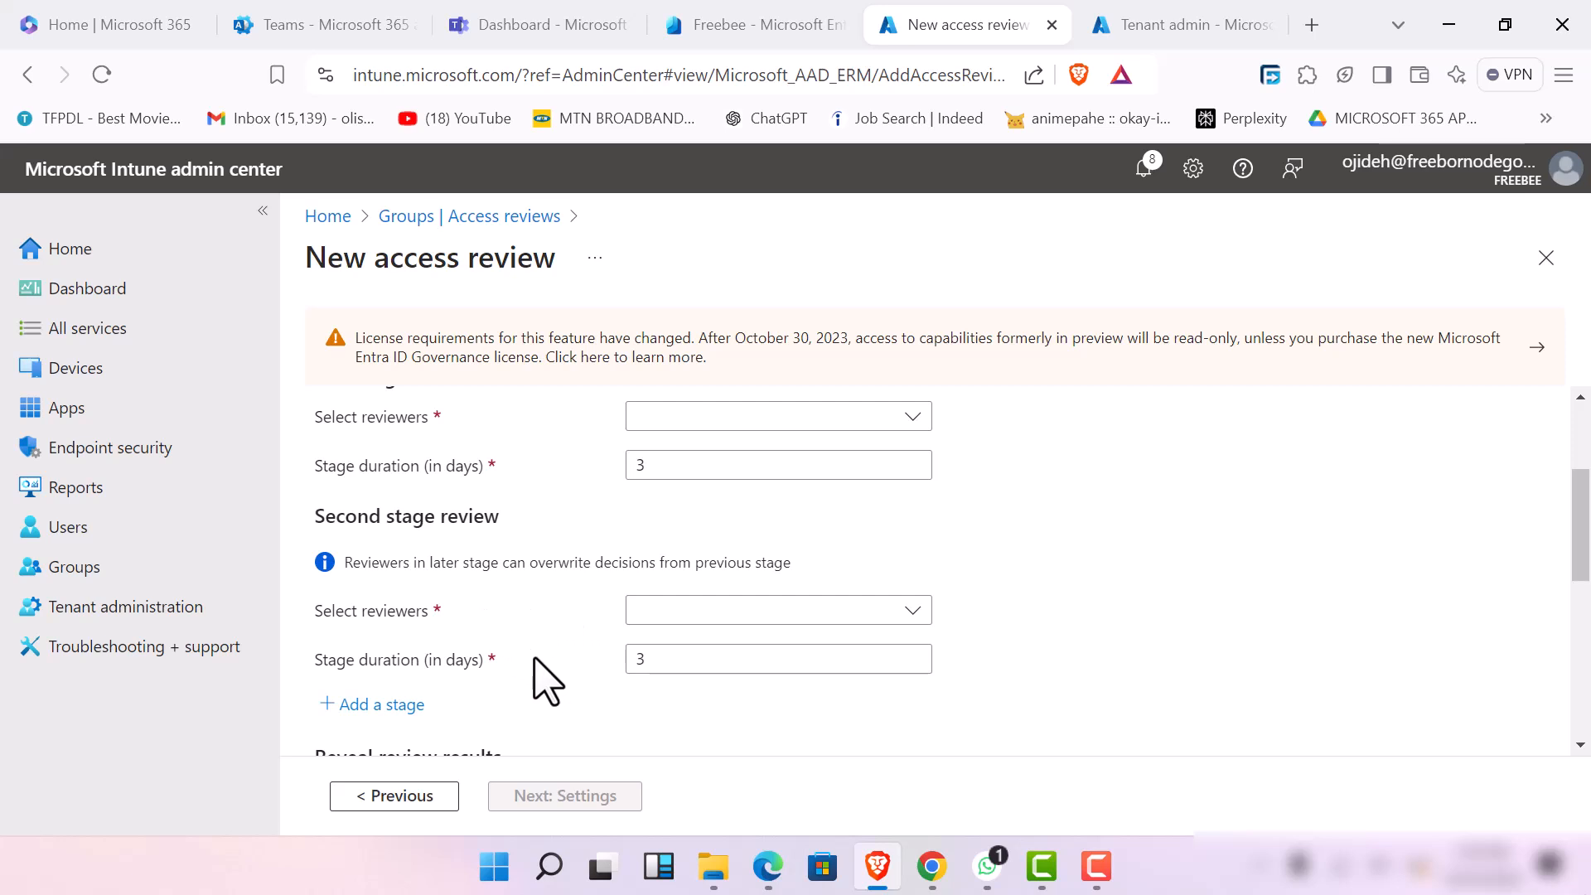
scroll(589, 580, "up", 2)
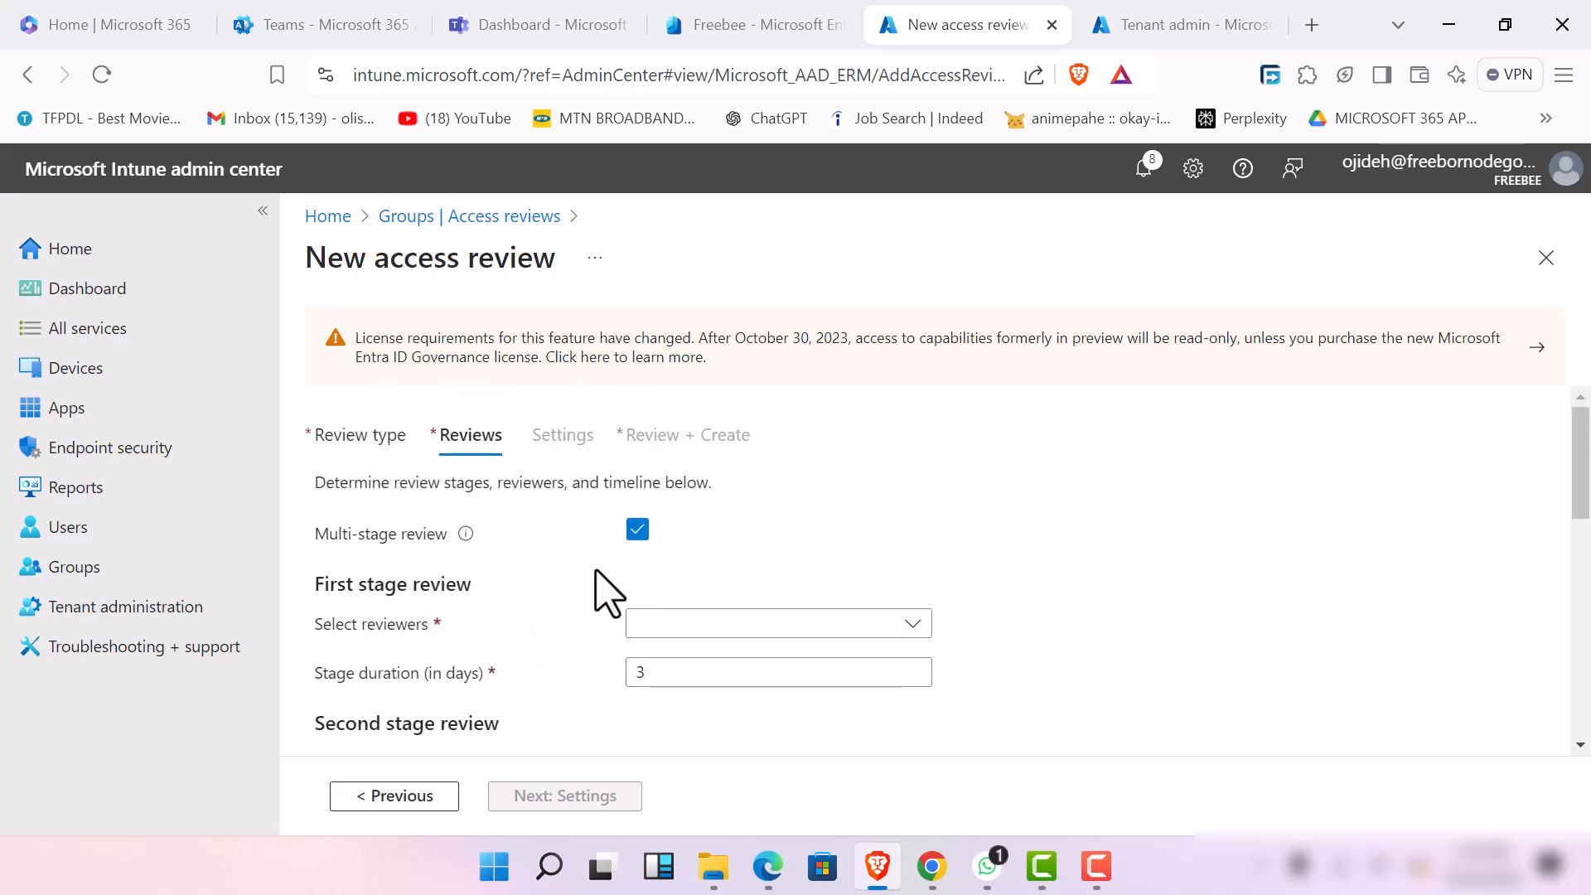
left_click(638, 530)
scroll(532, 612, "down", 1)
scroll(525, 548, "up", 1)
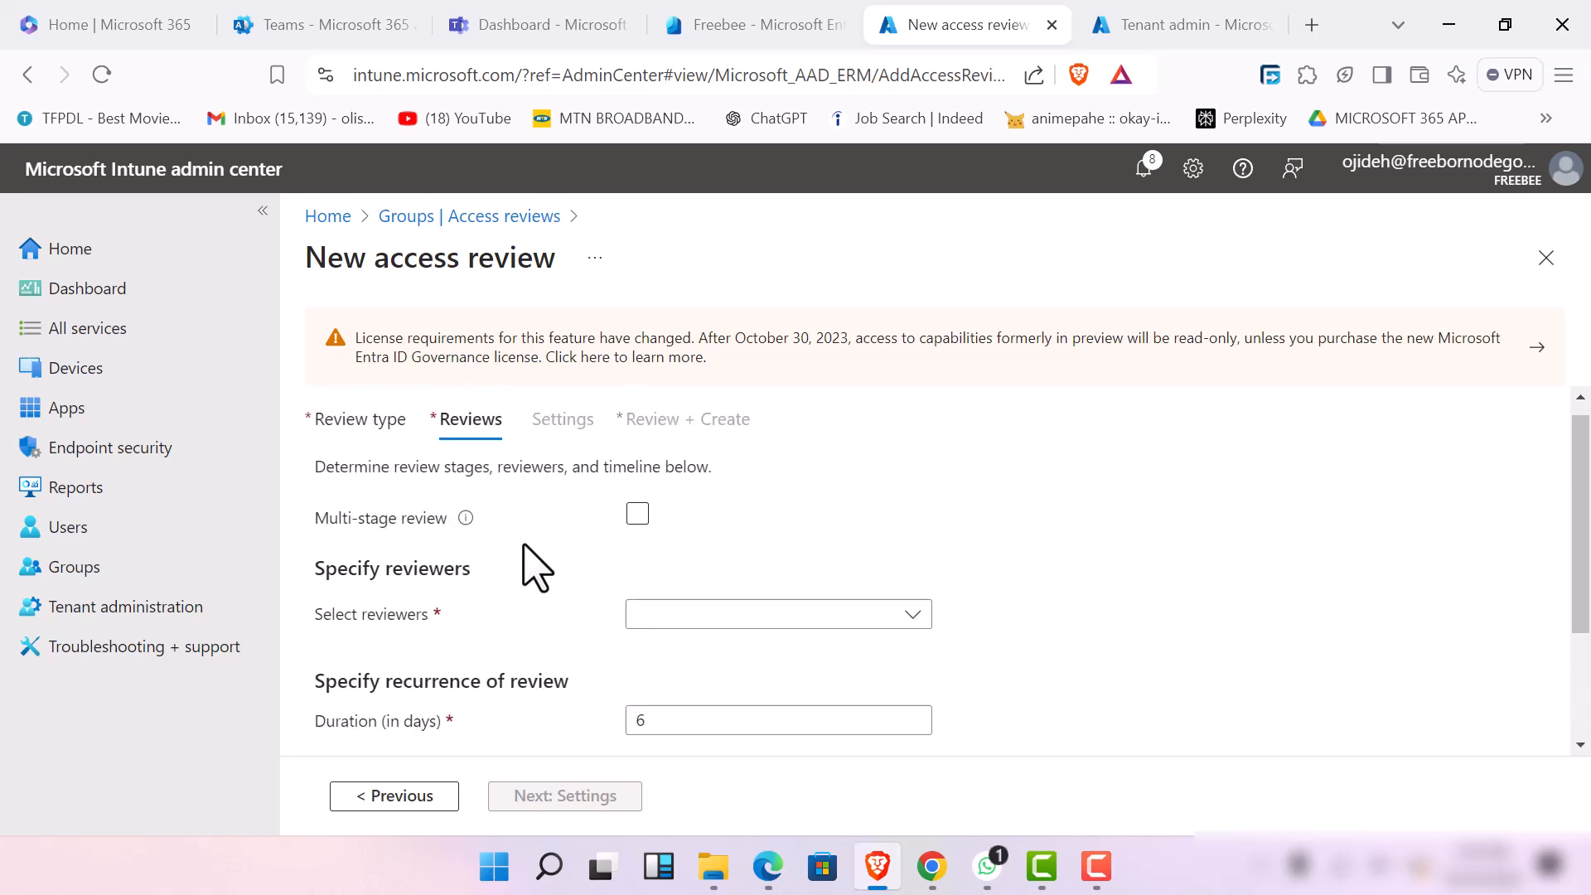
Set the reviewers to Managers of users and tick the first and third entries in the list as fallback reviewers
left_click(717, 655)
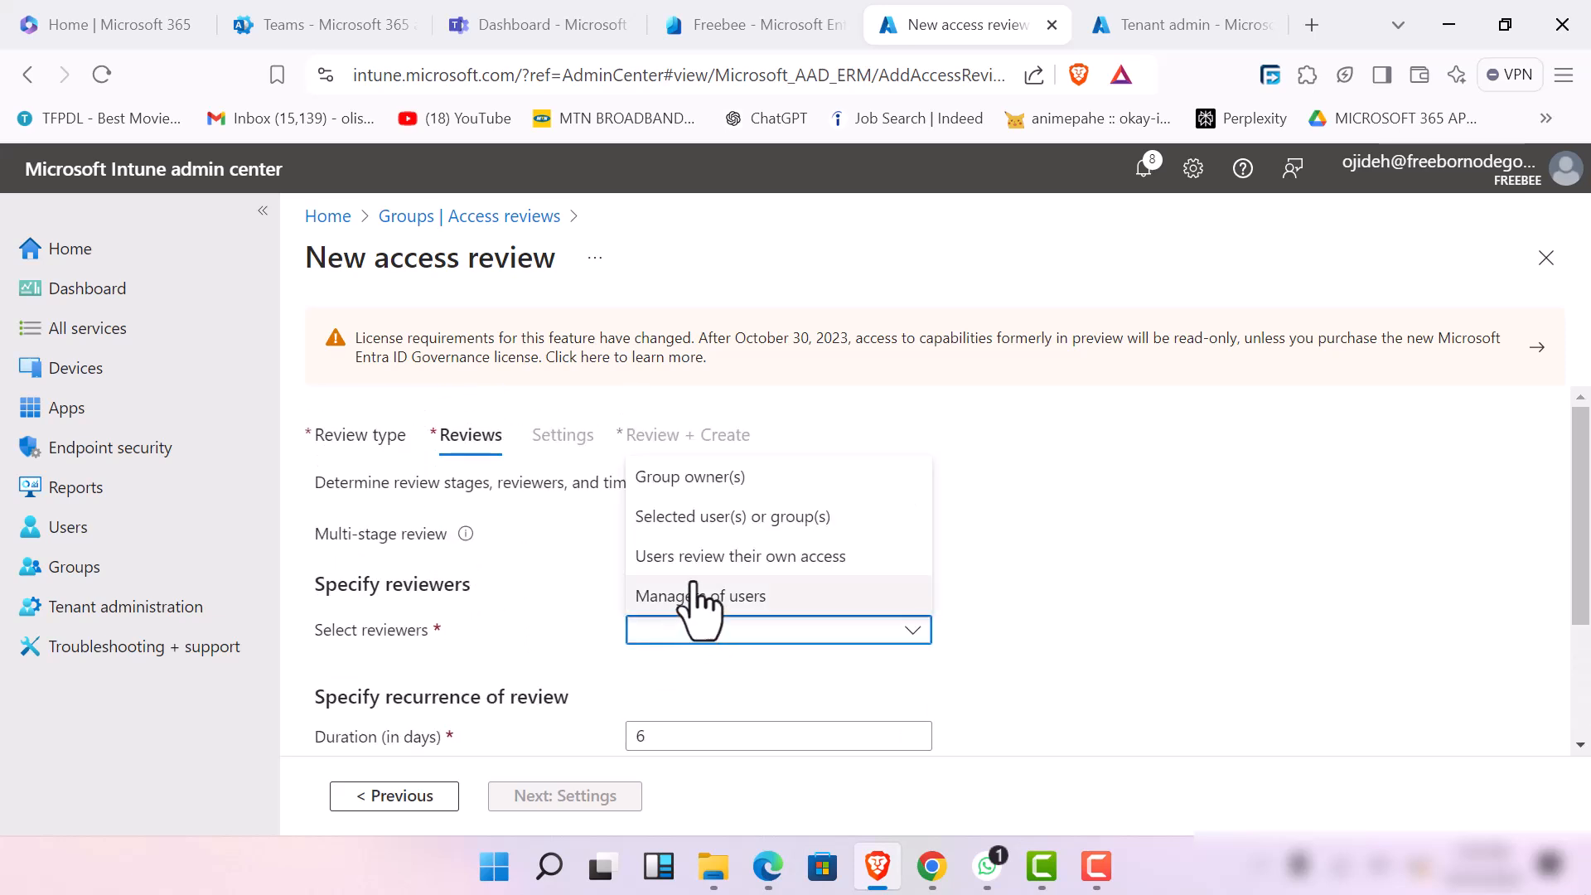
left_click(725, 595)
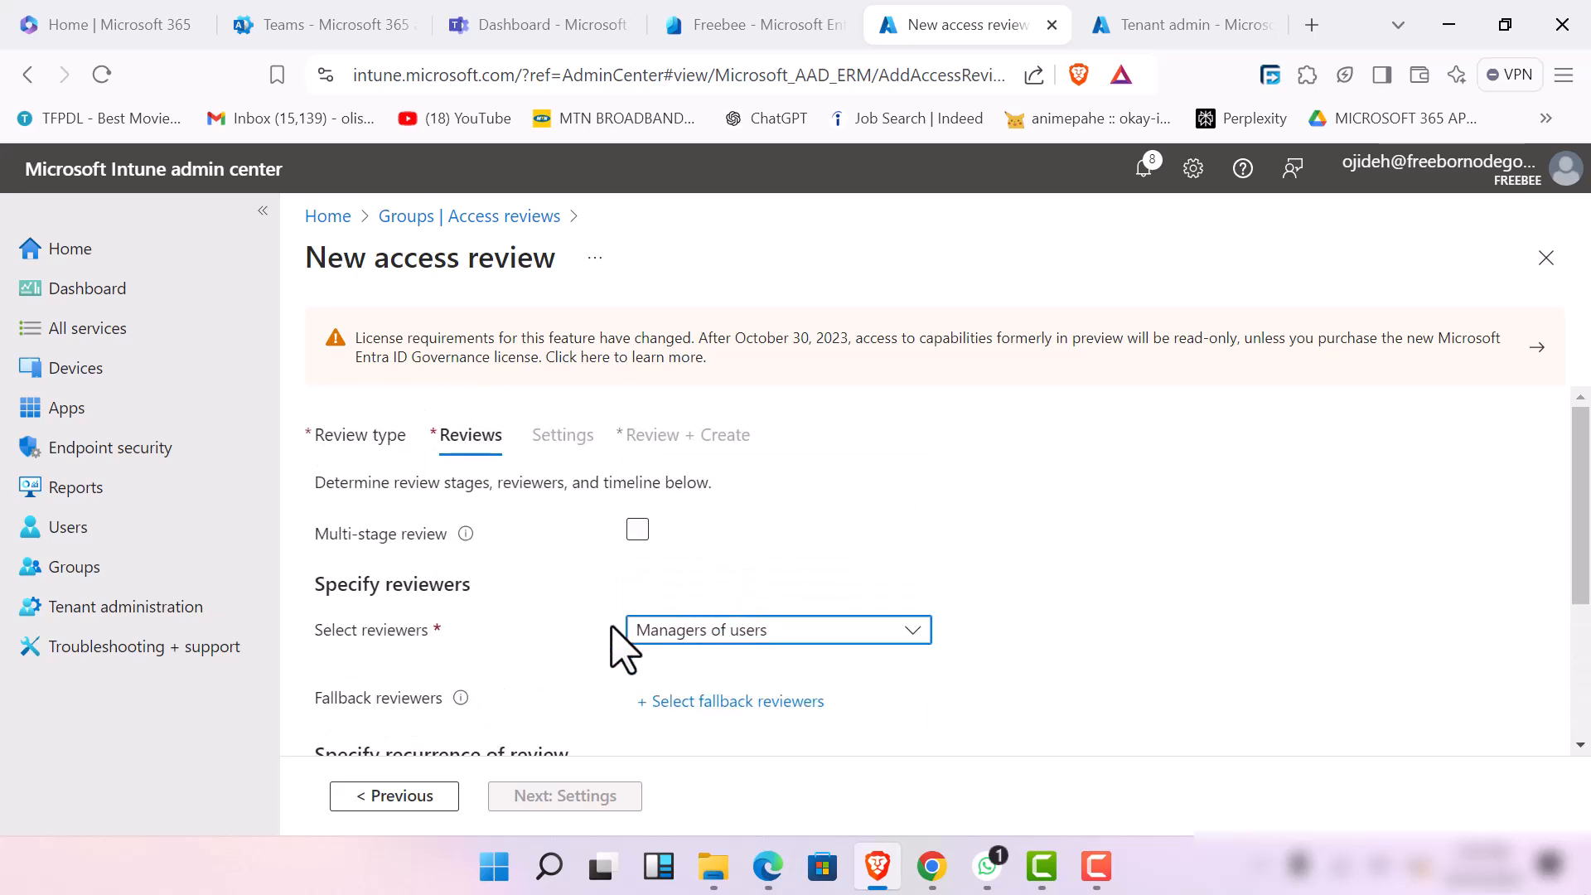
scroll(621, 649, "down", 3)
left_click(711, 497)
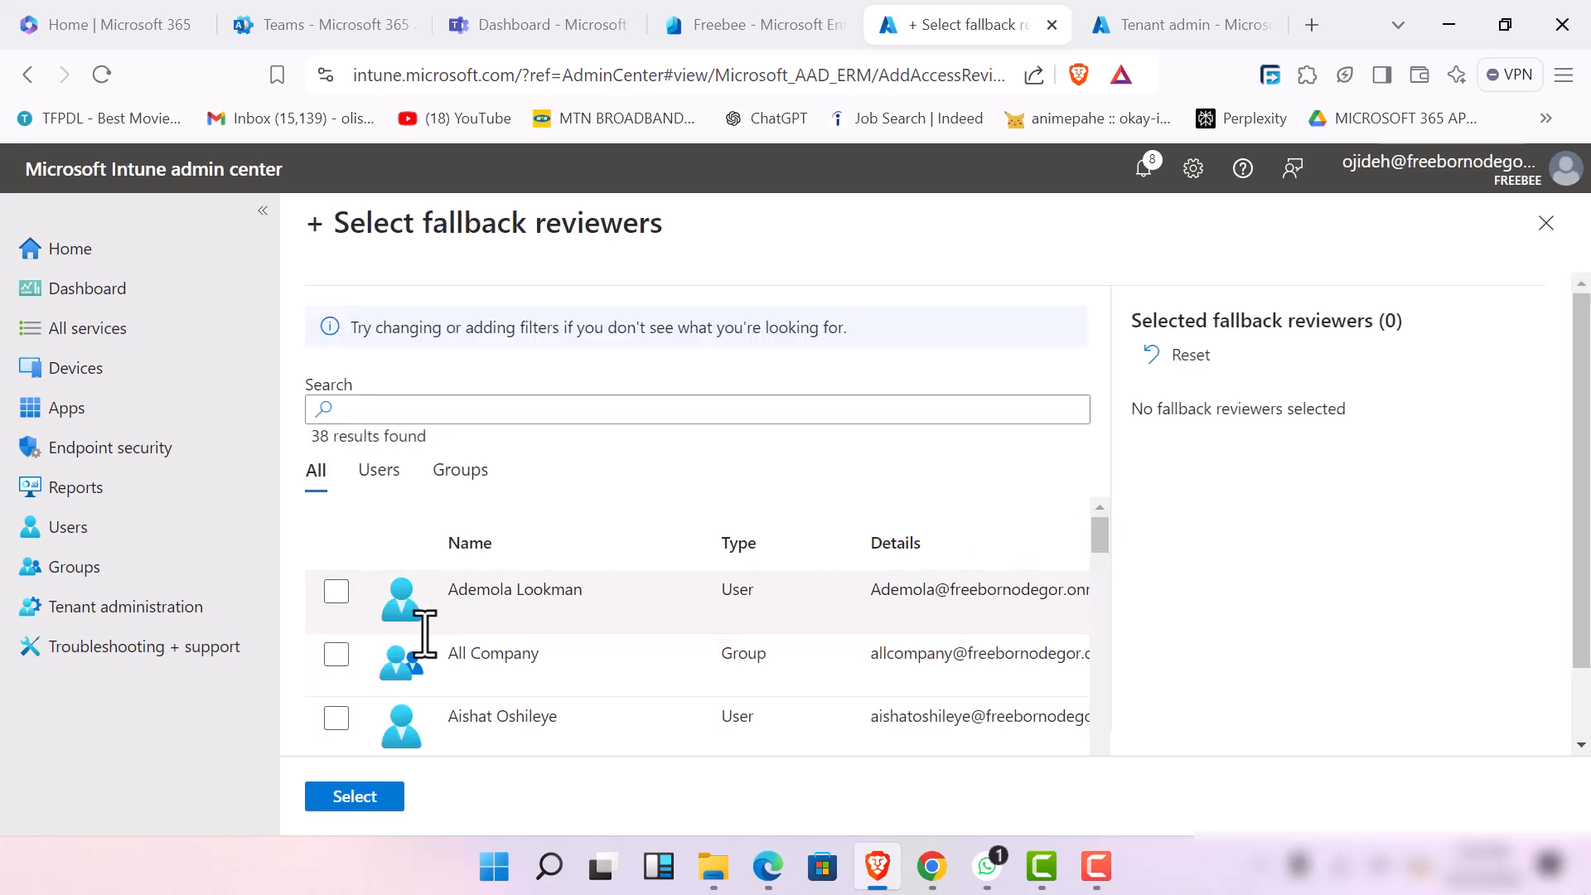
left_click(336, 593)
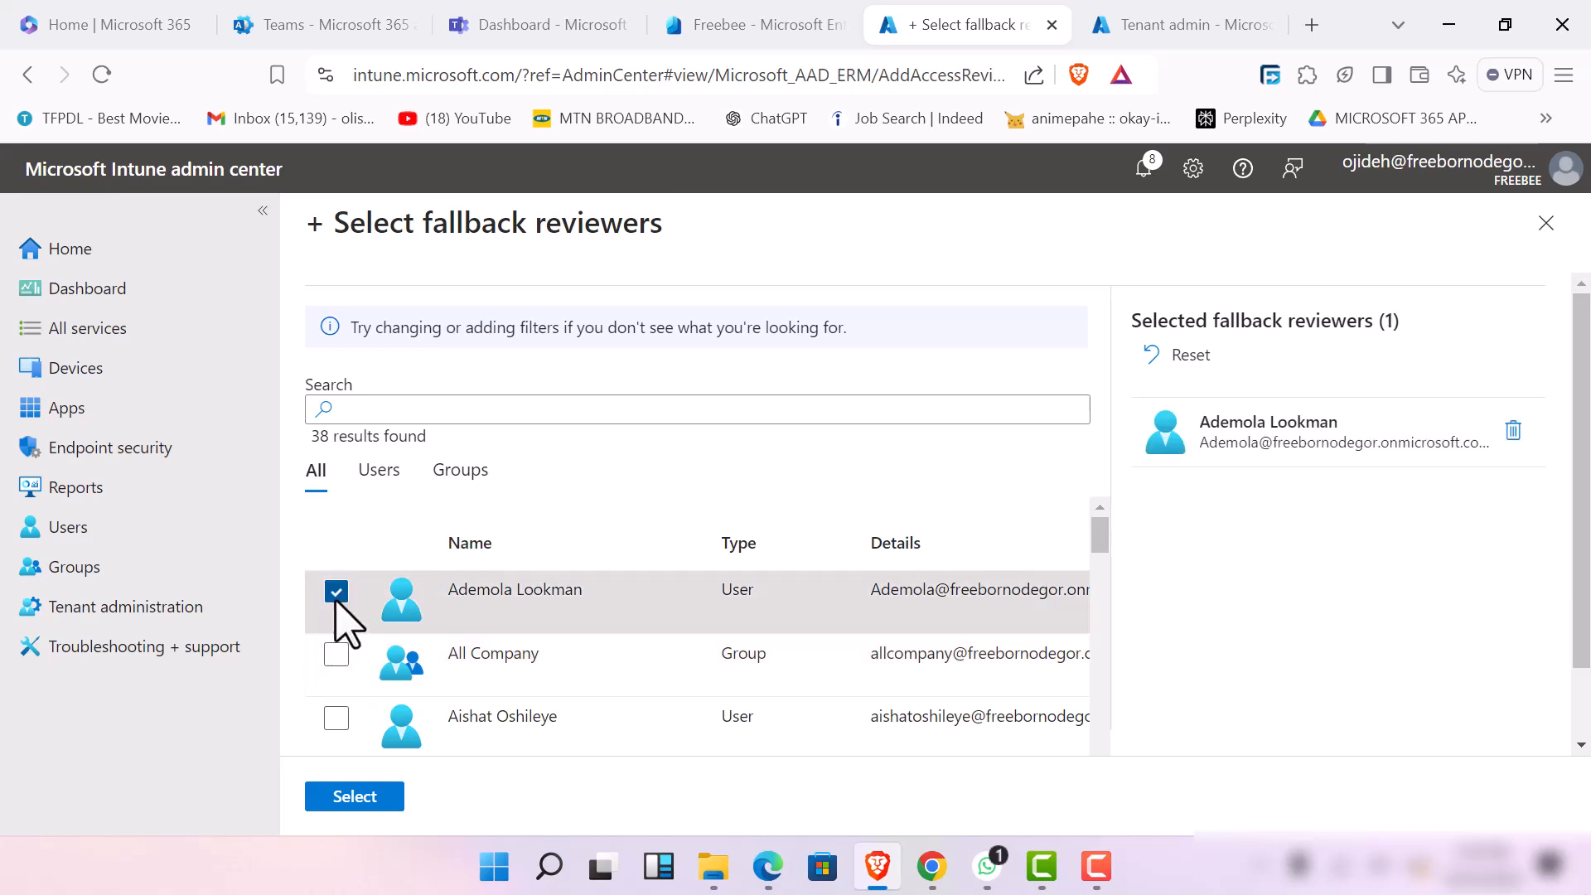
left_click(335, 719)
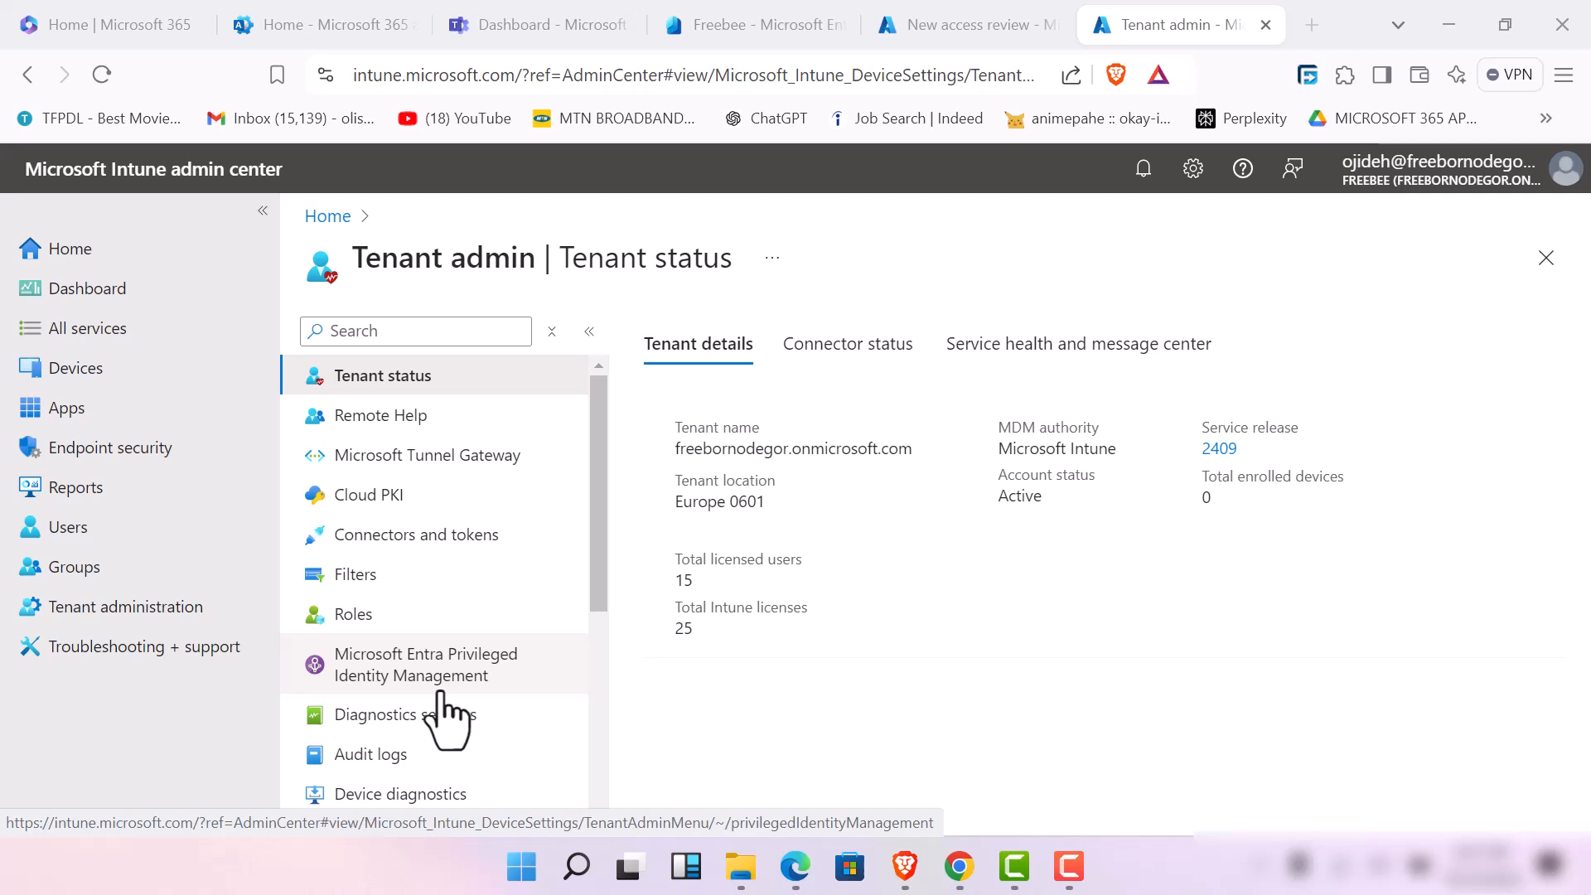
Open Microsoft Entra Privileged Identity Management from tenant administration, examine its Quick start page, and open the Manage access roles list
left_click(472, 692)
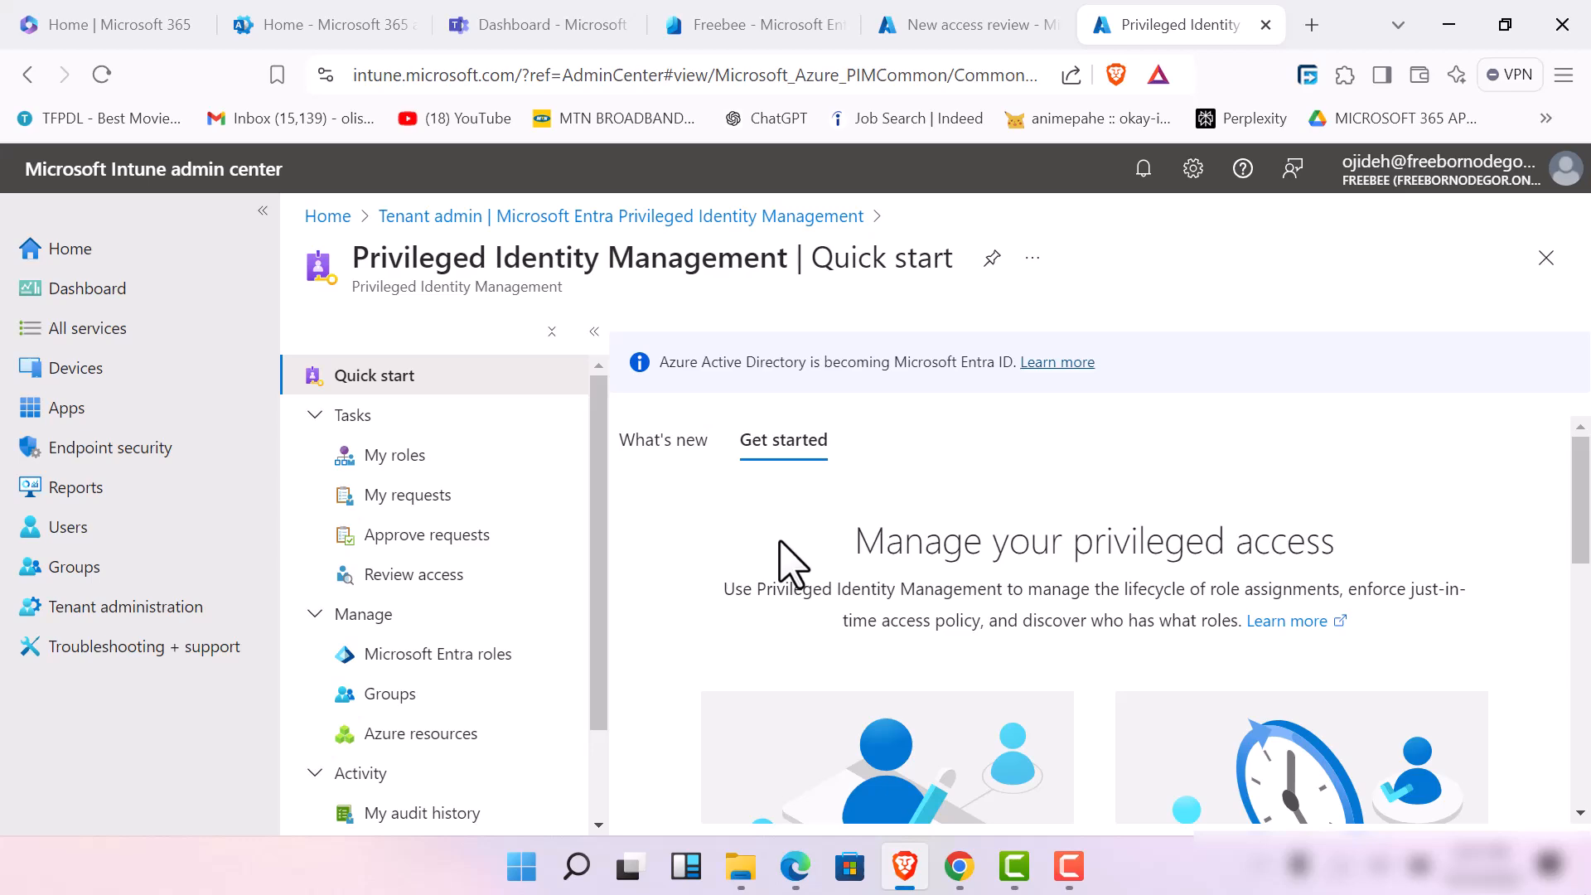
scroll(796, 588, "down", 7)
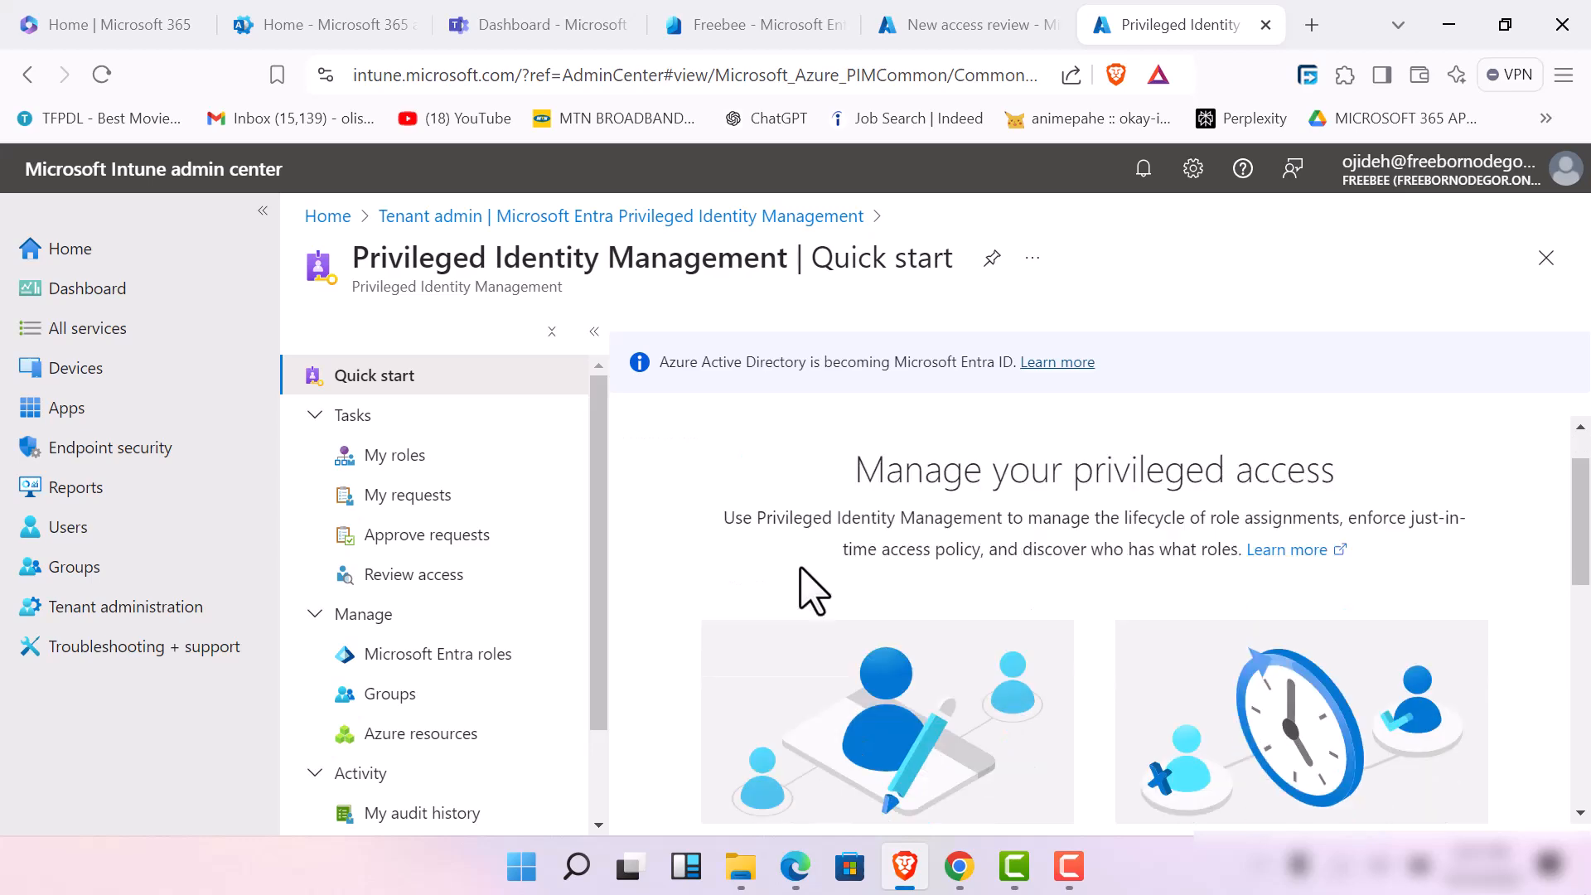
scroll(808, 651, "down", 2)
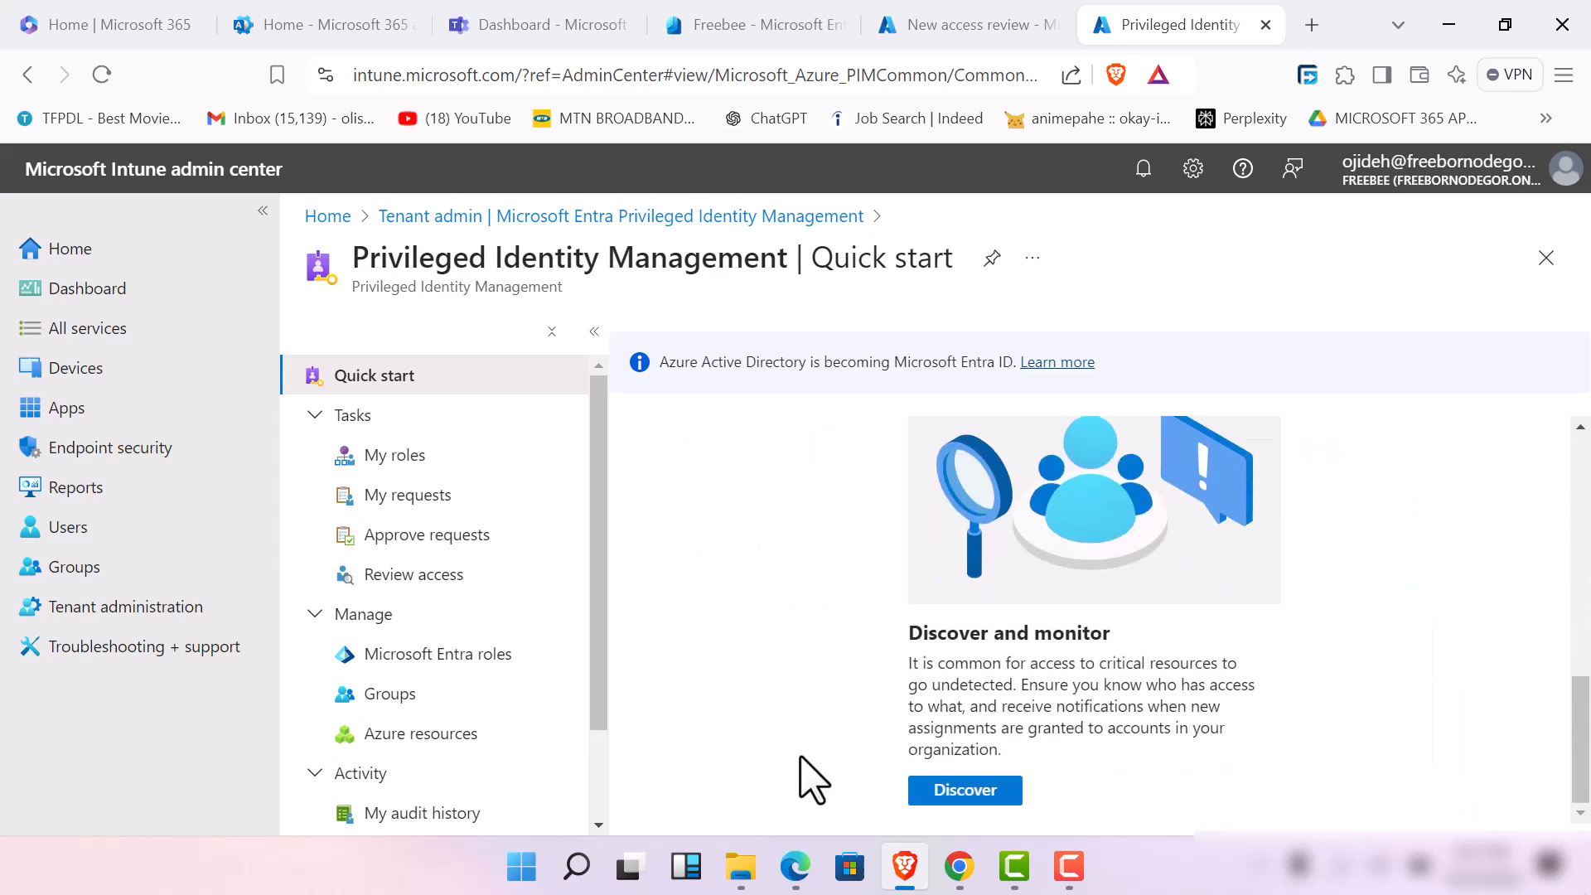
scroll(795, 754, "up", 7)
scroll(775, 729, "down", 3)
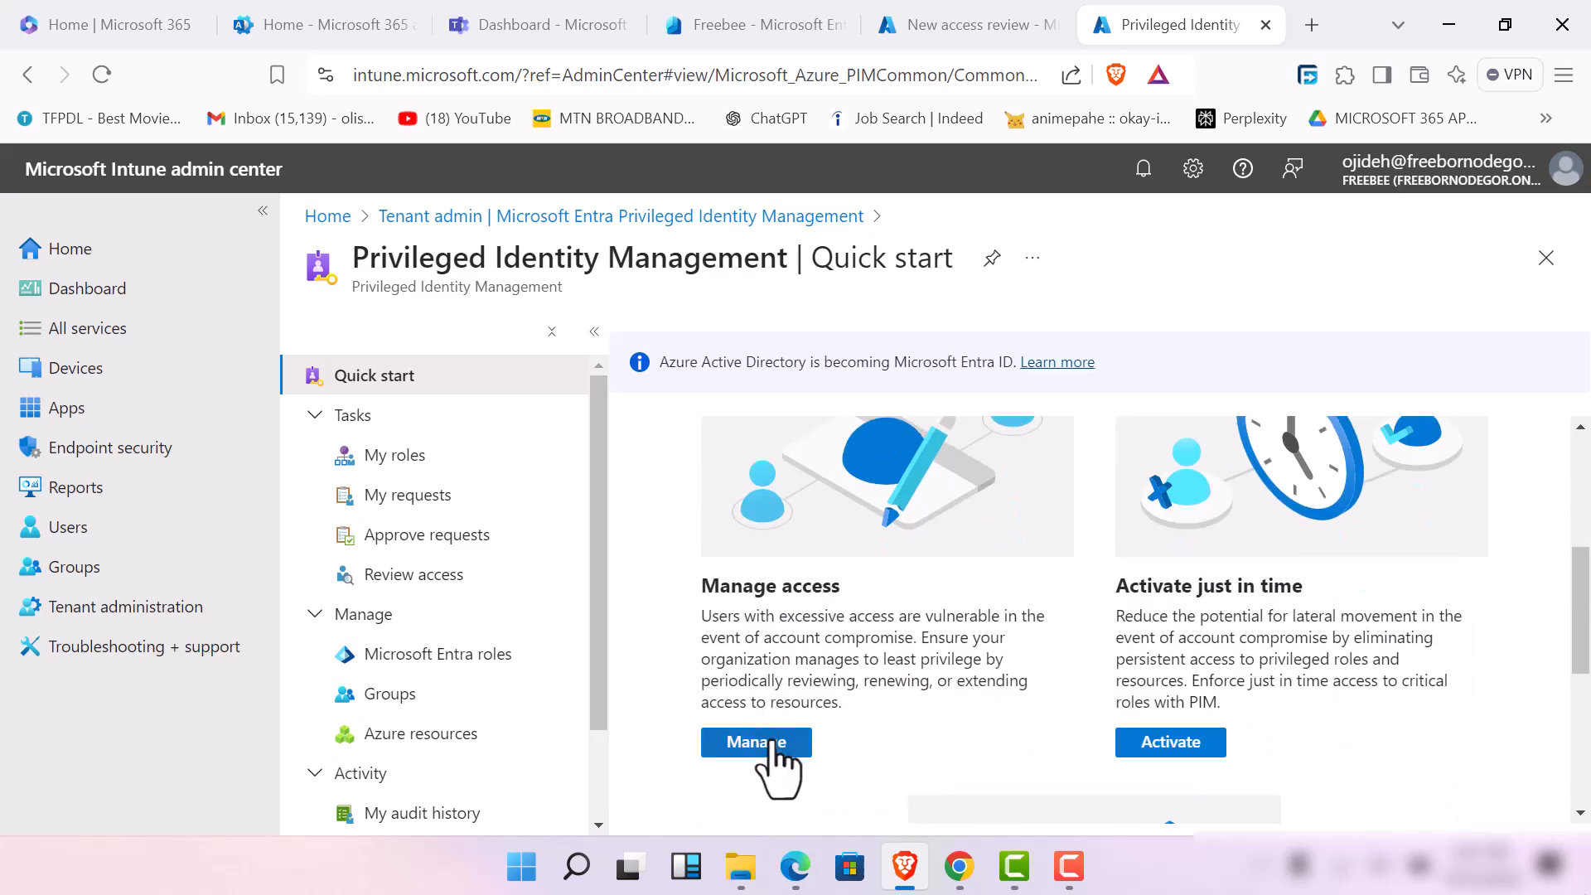
left_click(762, 742)
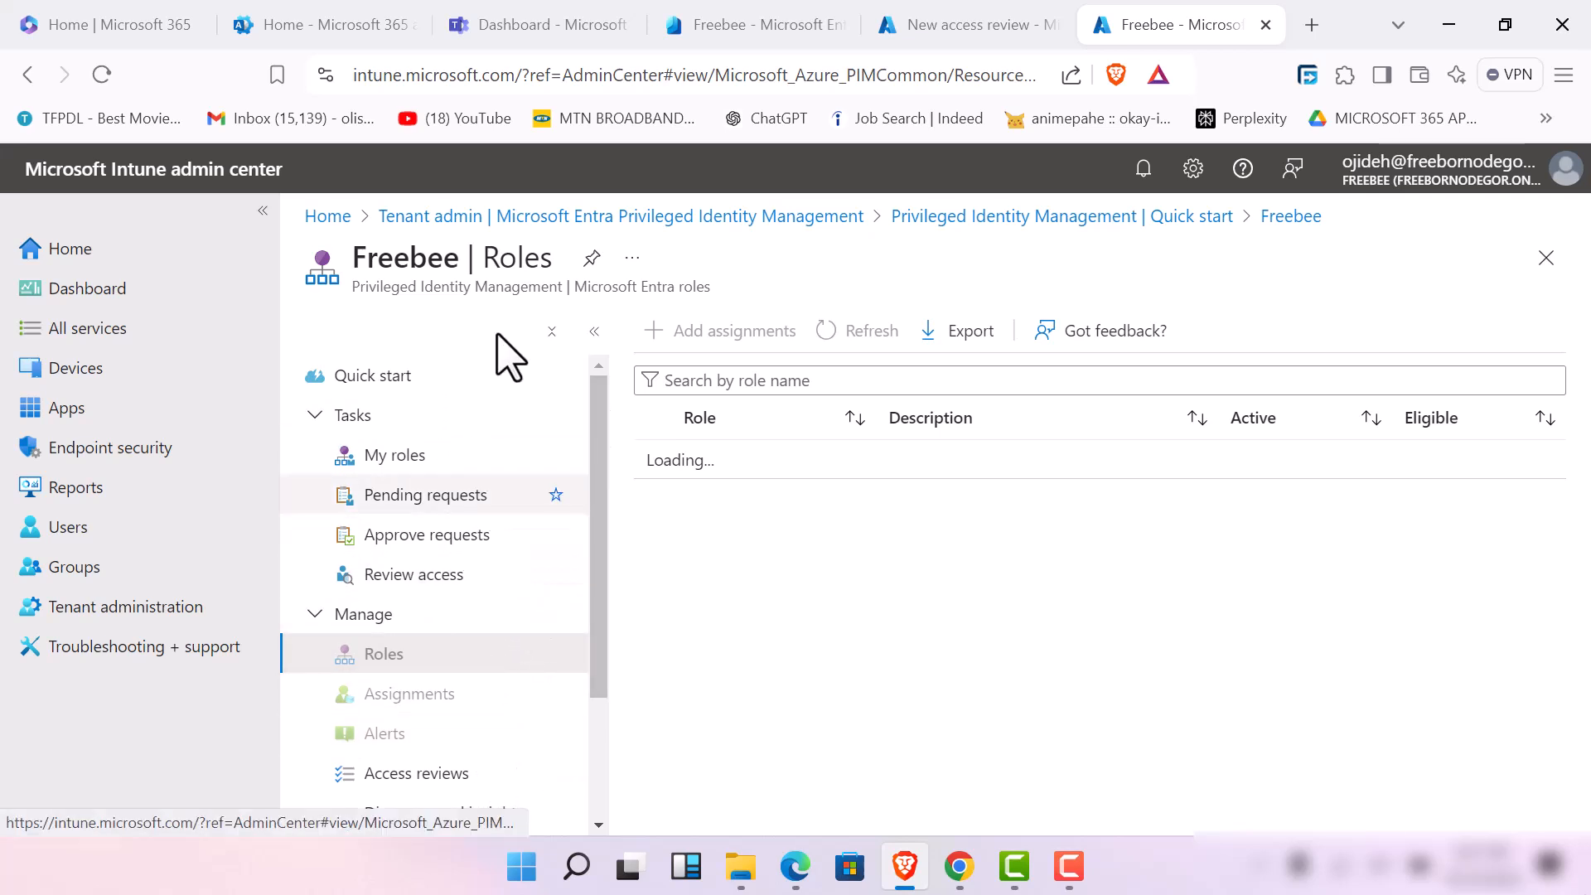
Look at the Microsoft Entra tenant overview and return to the new access review form
left_click(750, 21)
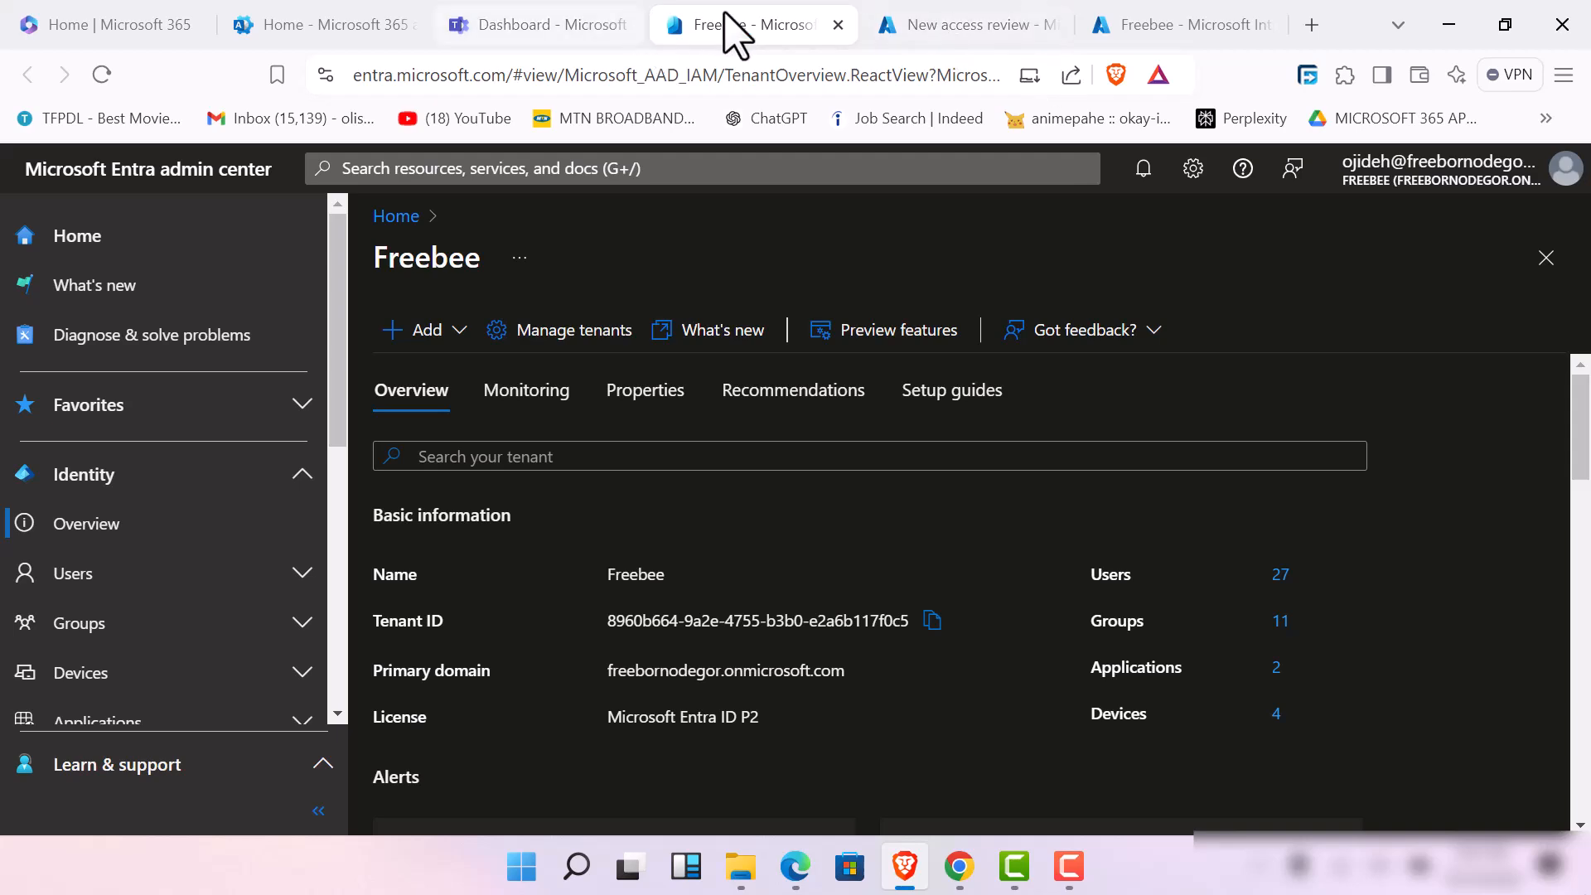
left_click(952, 25)
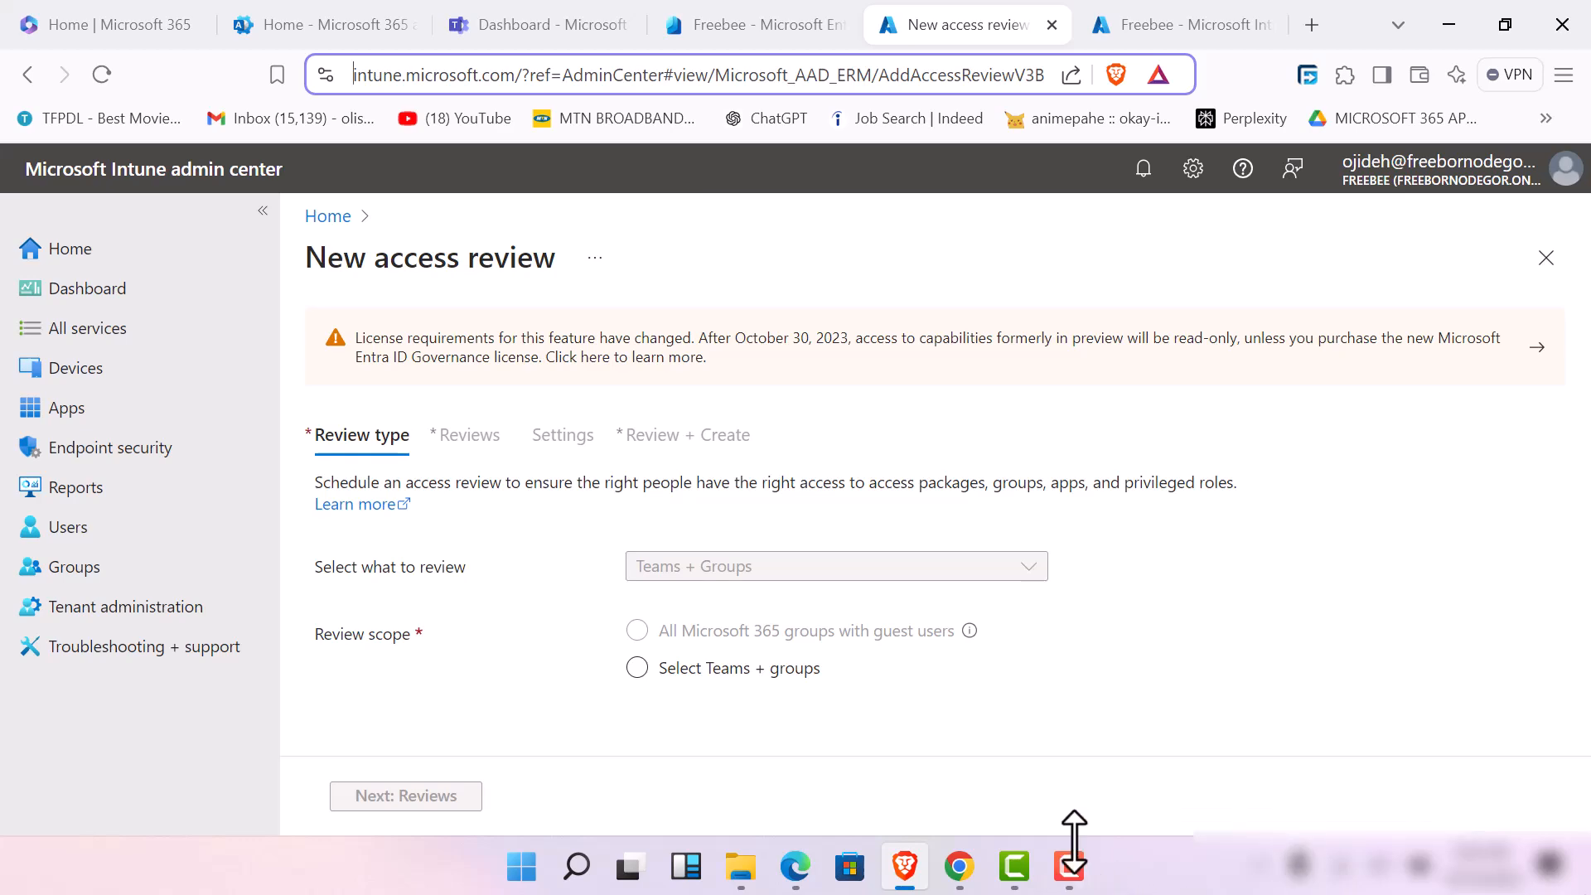
mouse_move(1065, 863)
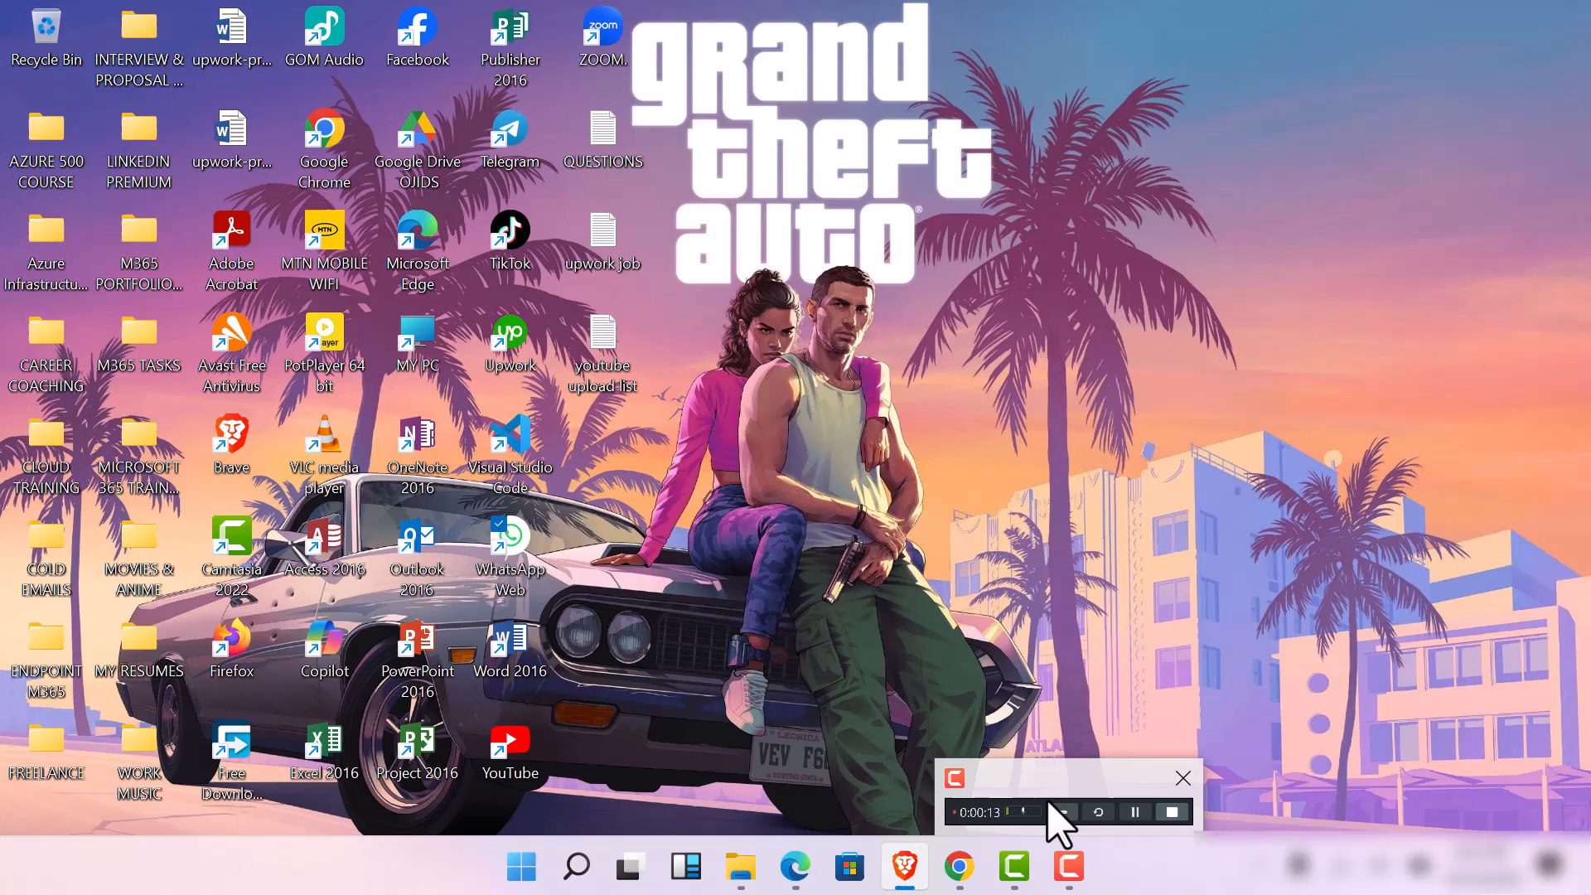
left_click(1047, 803)
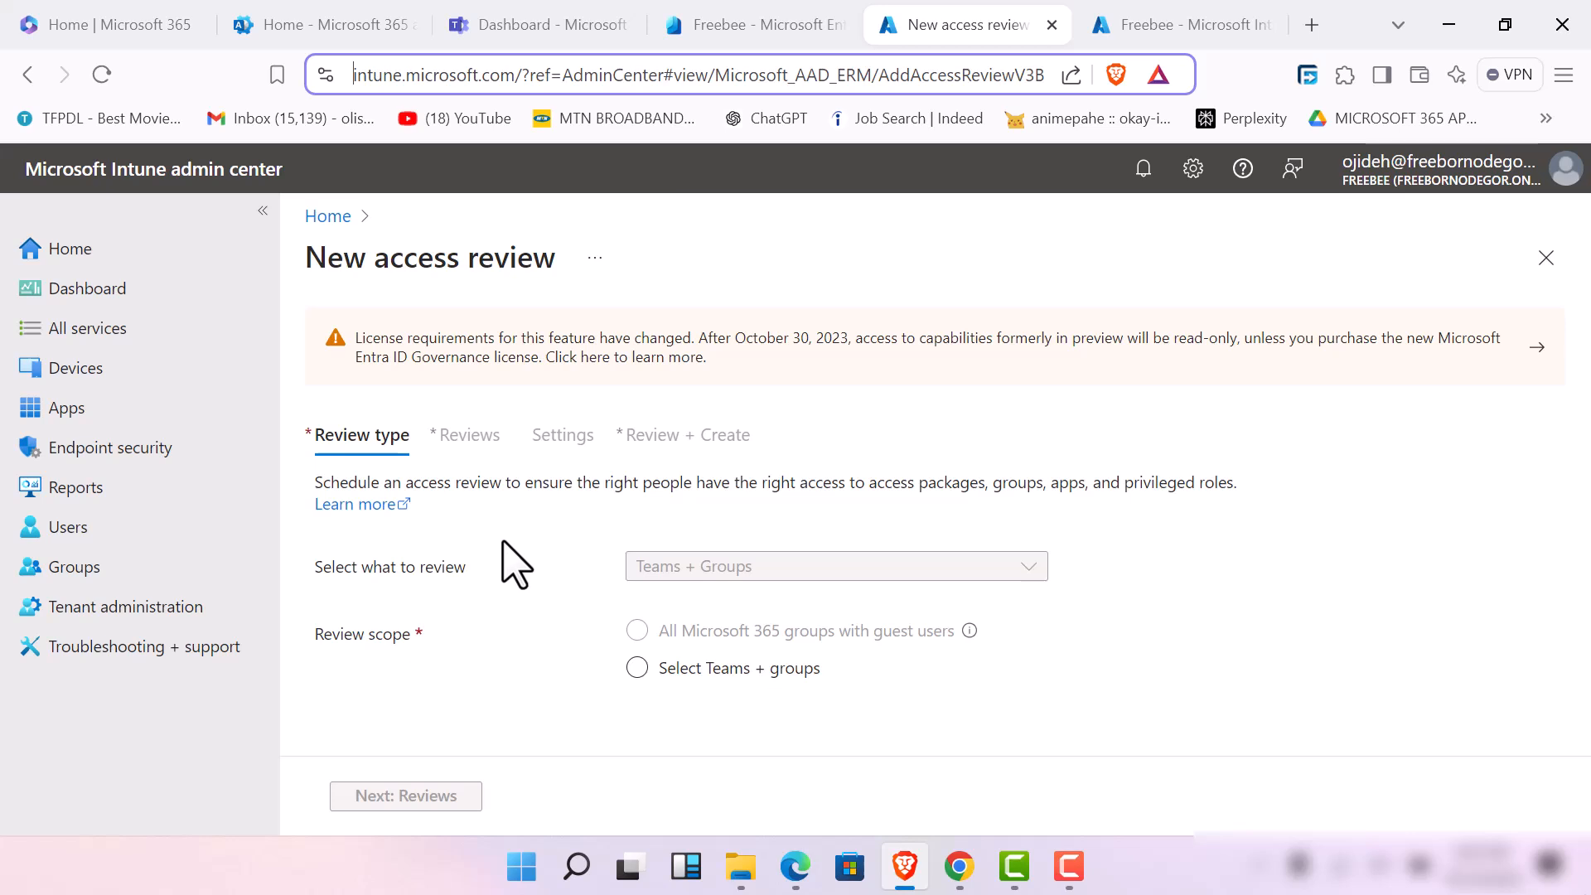
Try to choose a group under the Select Teams + groups scope, and reload the access review page
left_click(637, 668)
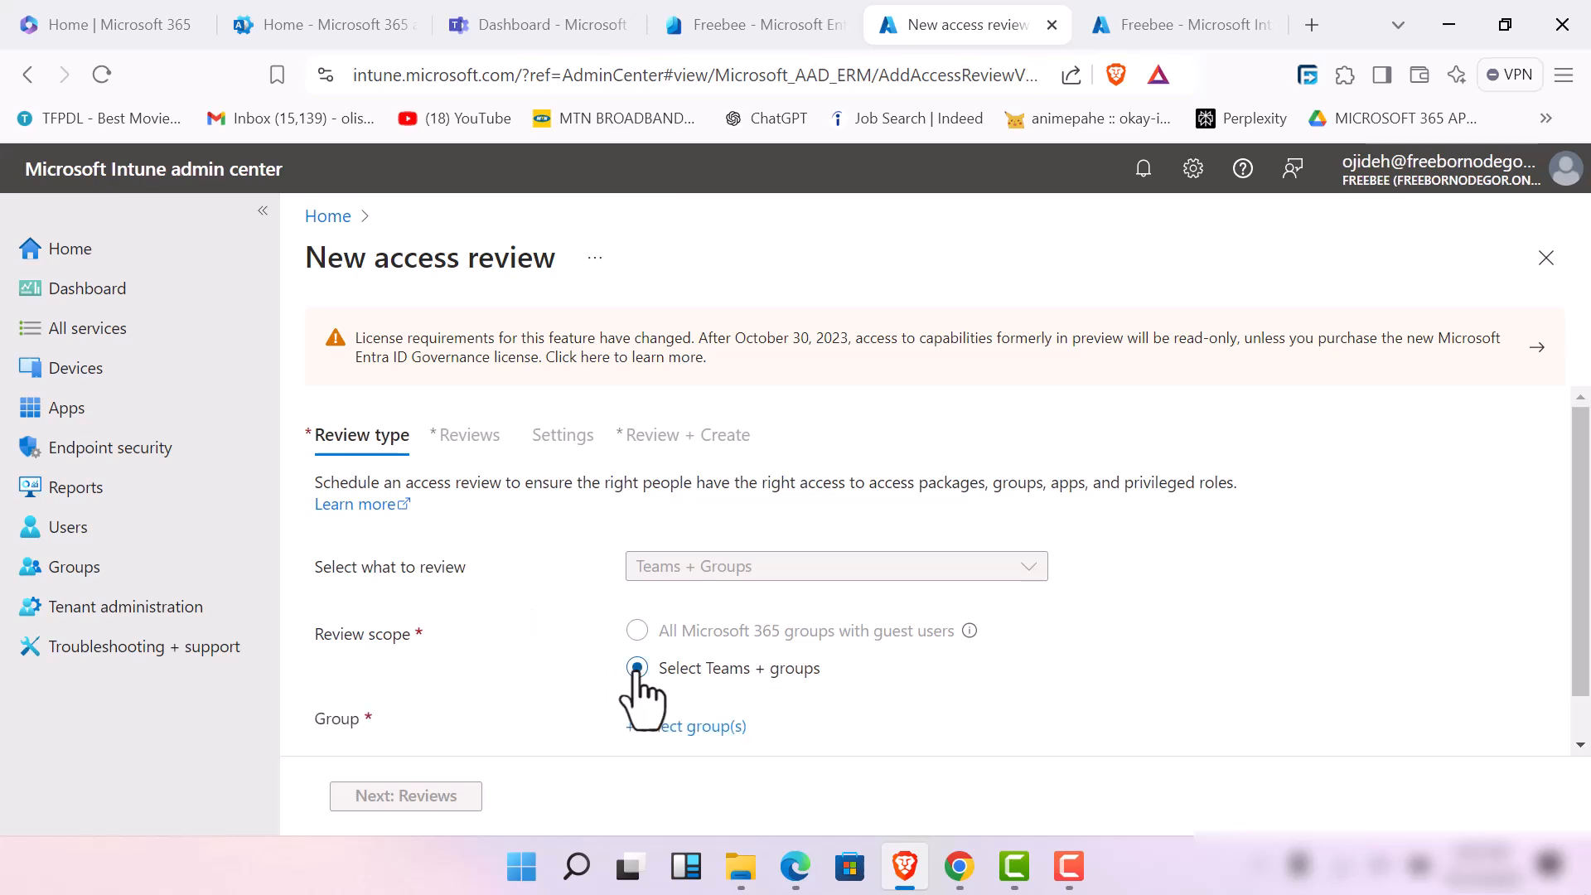
left_click(660, 725)
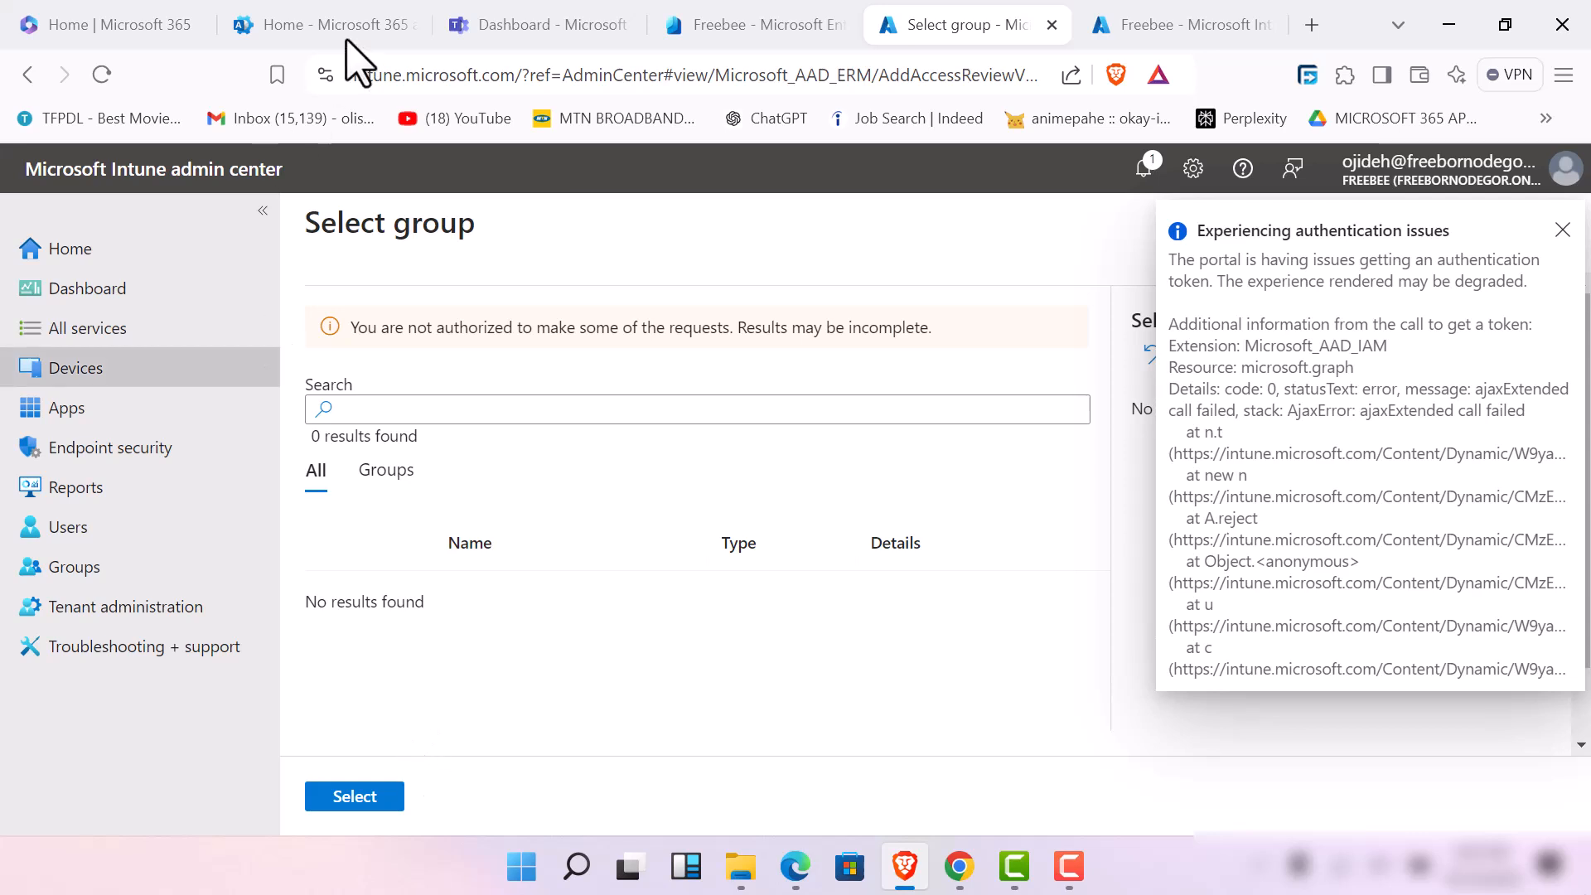
left_click(102, 75)
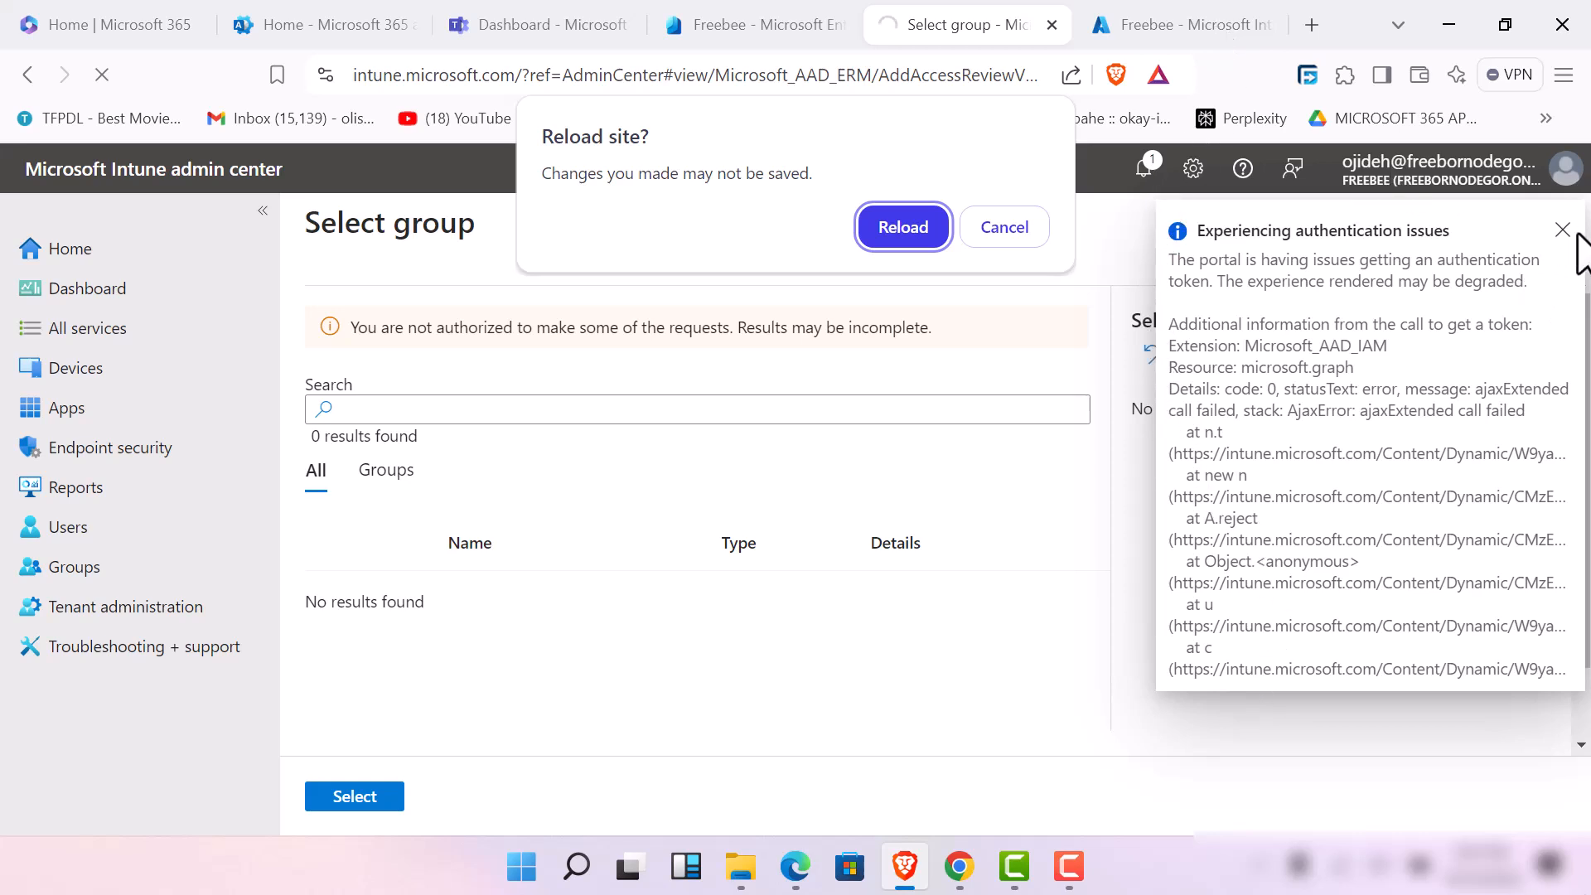
left_click(925, 229)
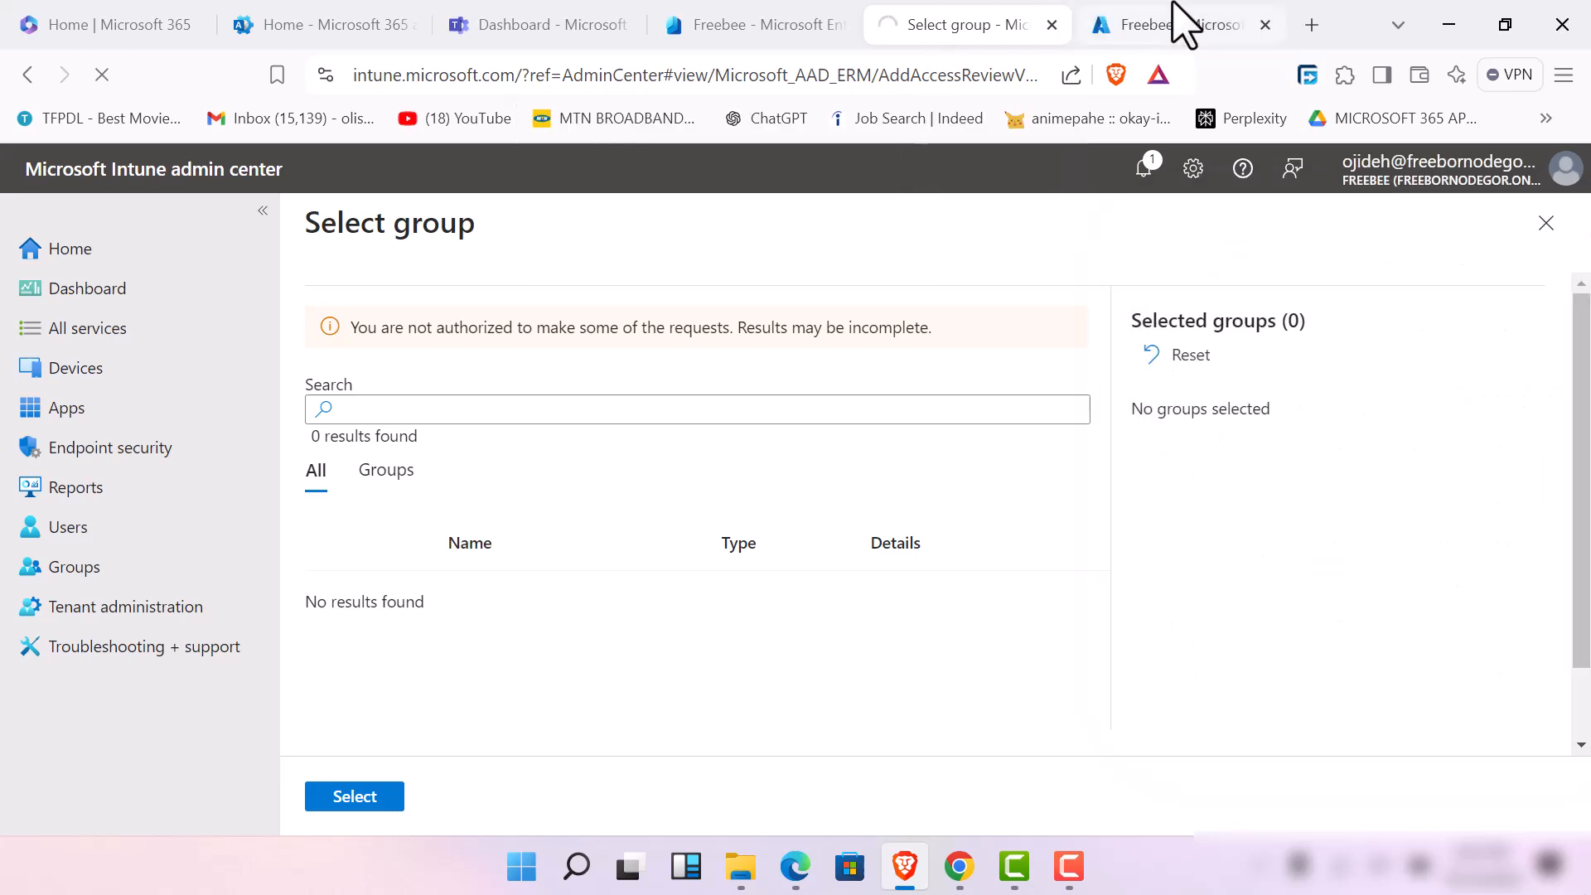
Close the Privileged Identity Management roles and Microsoft Entra admin center pages, and revisit the Microsoft 365 admin and home pages
left_click(1184, 24)
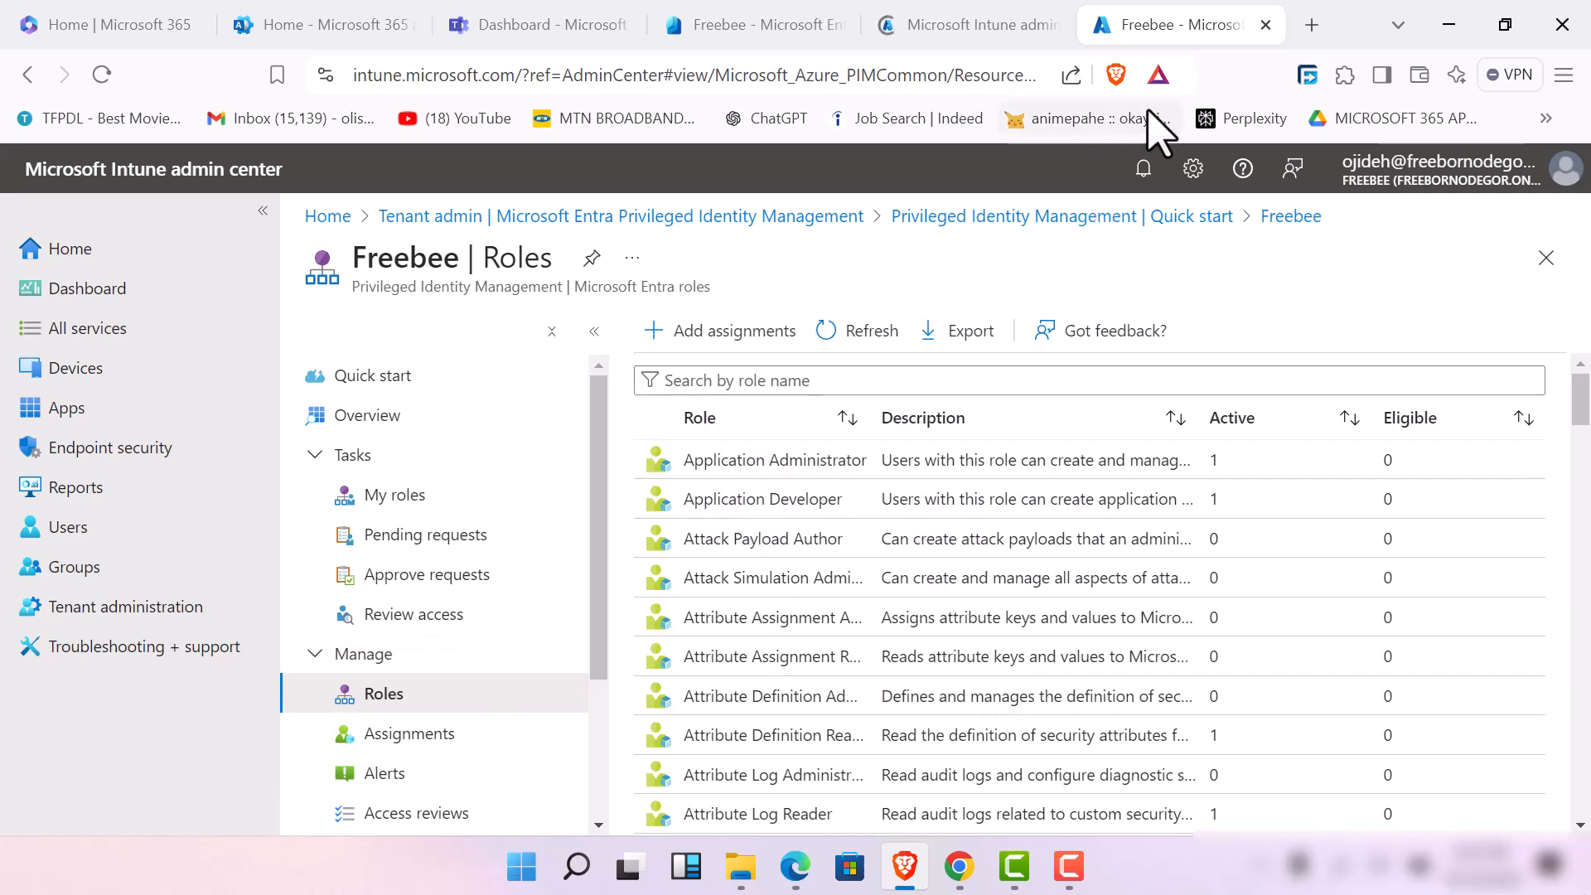
left_click(1263, 24)
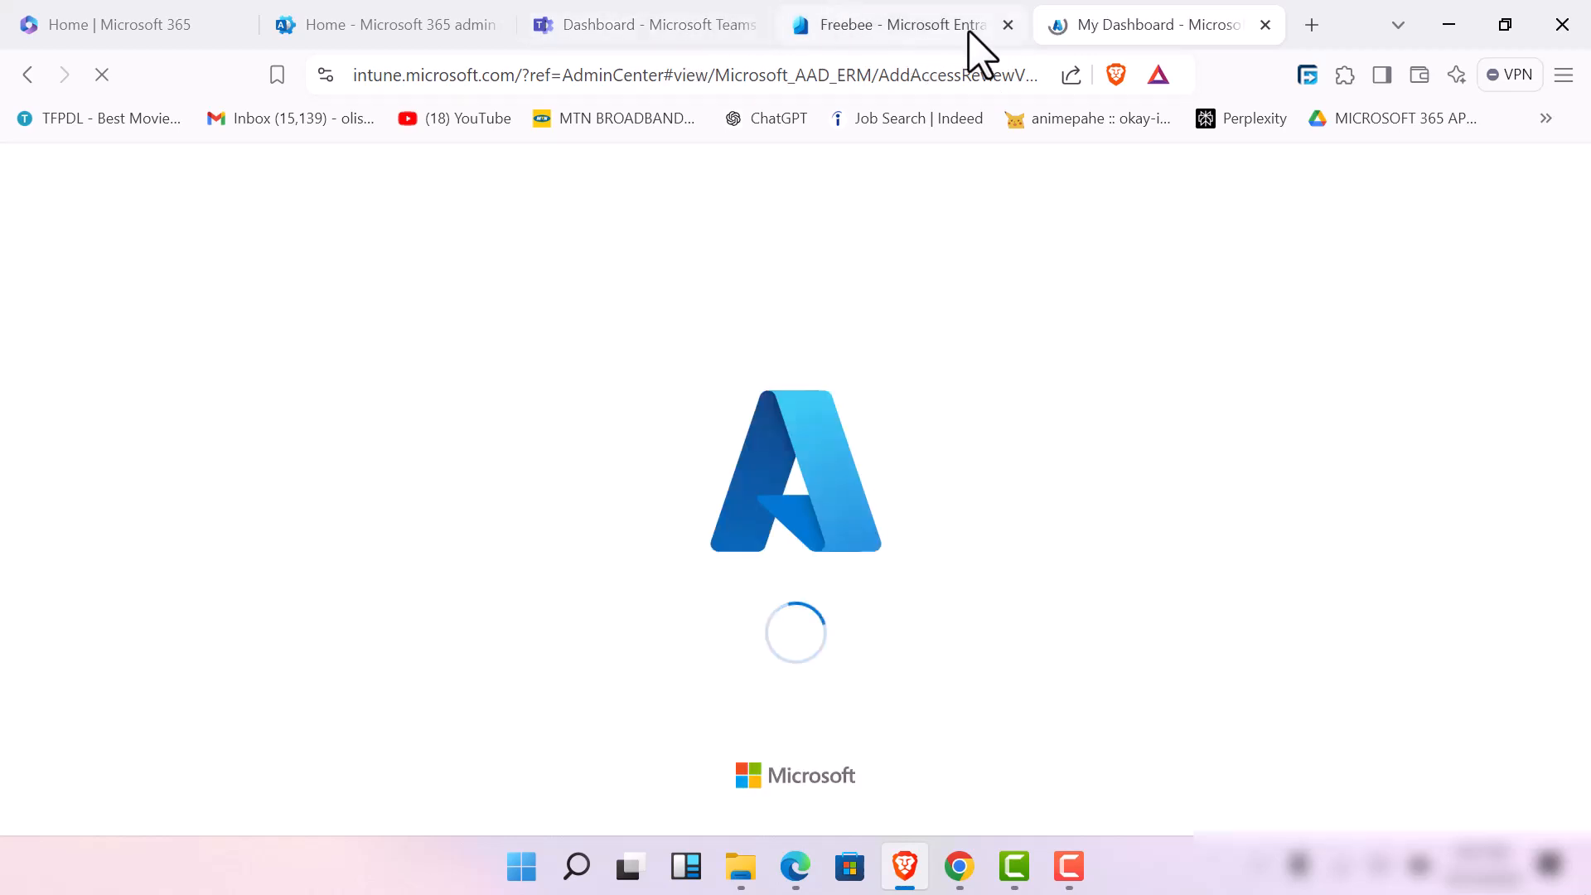
left_click(1008, 24)
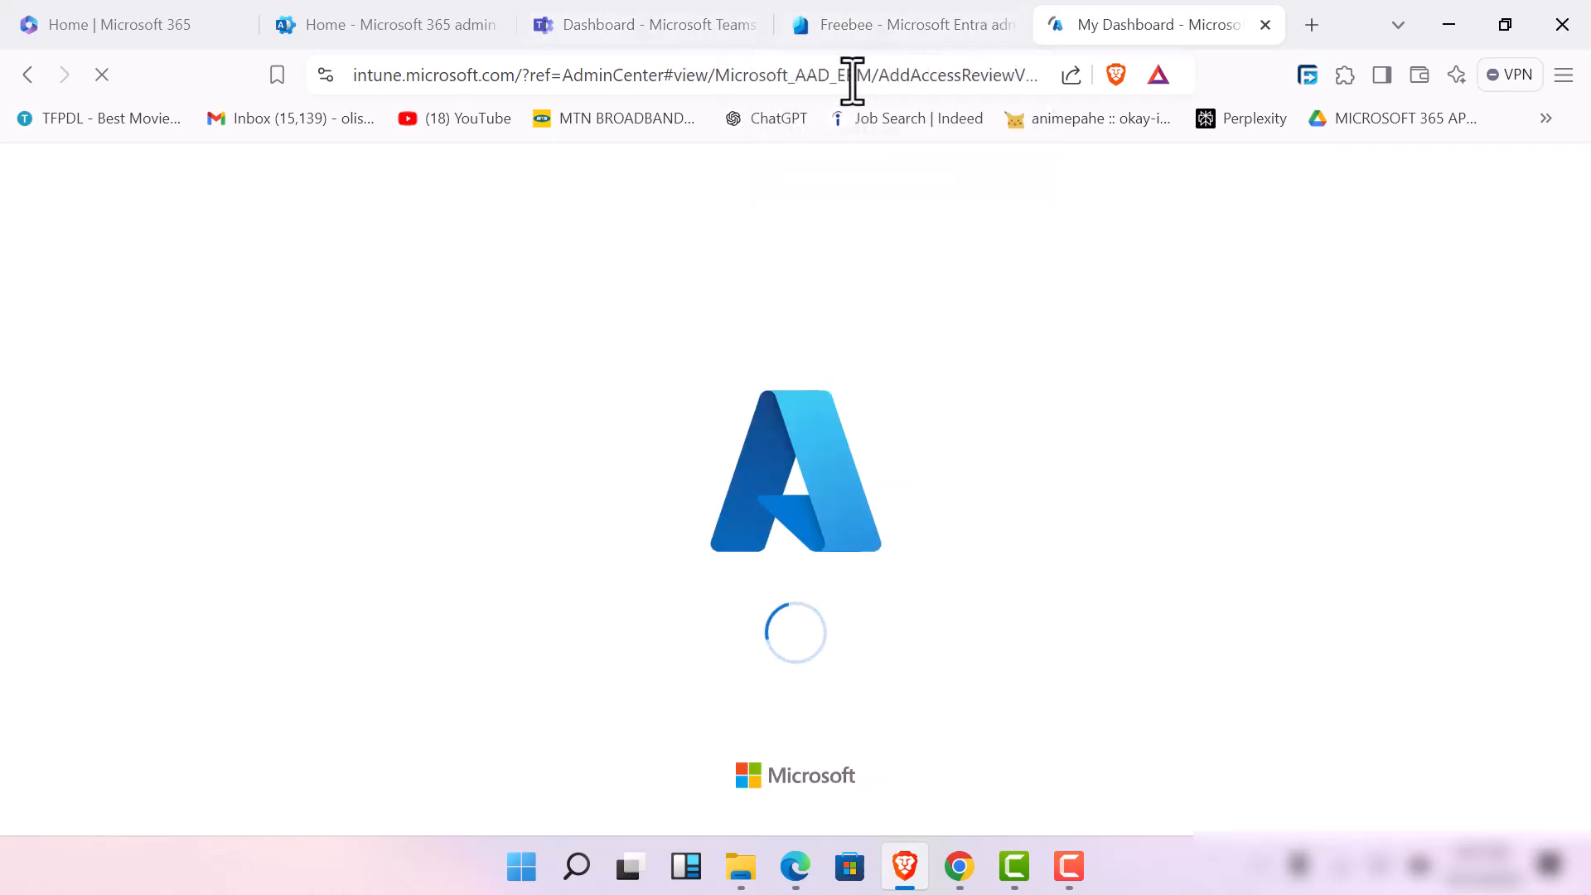
left_click(377, 18)
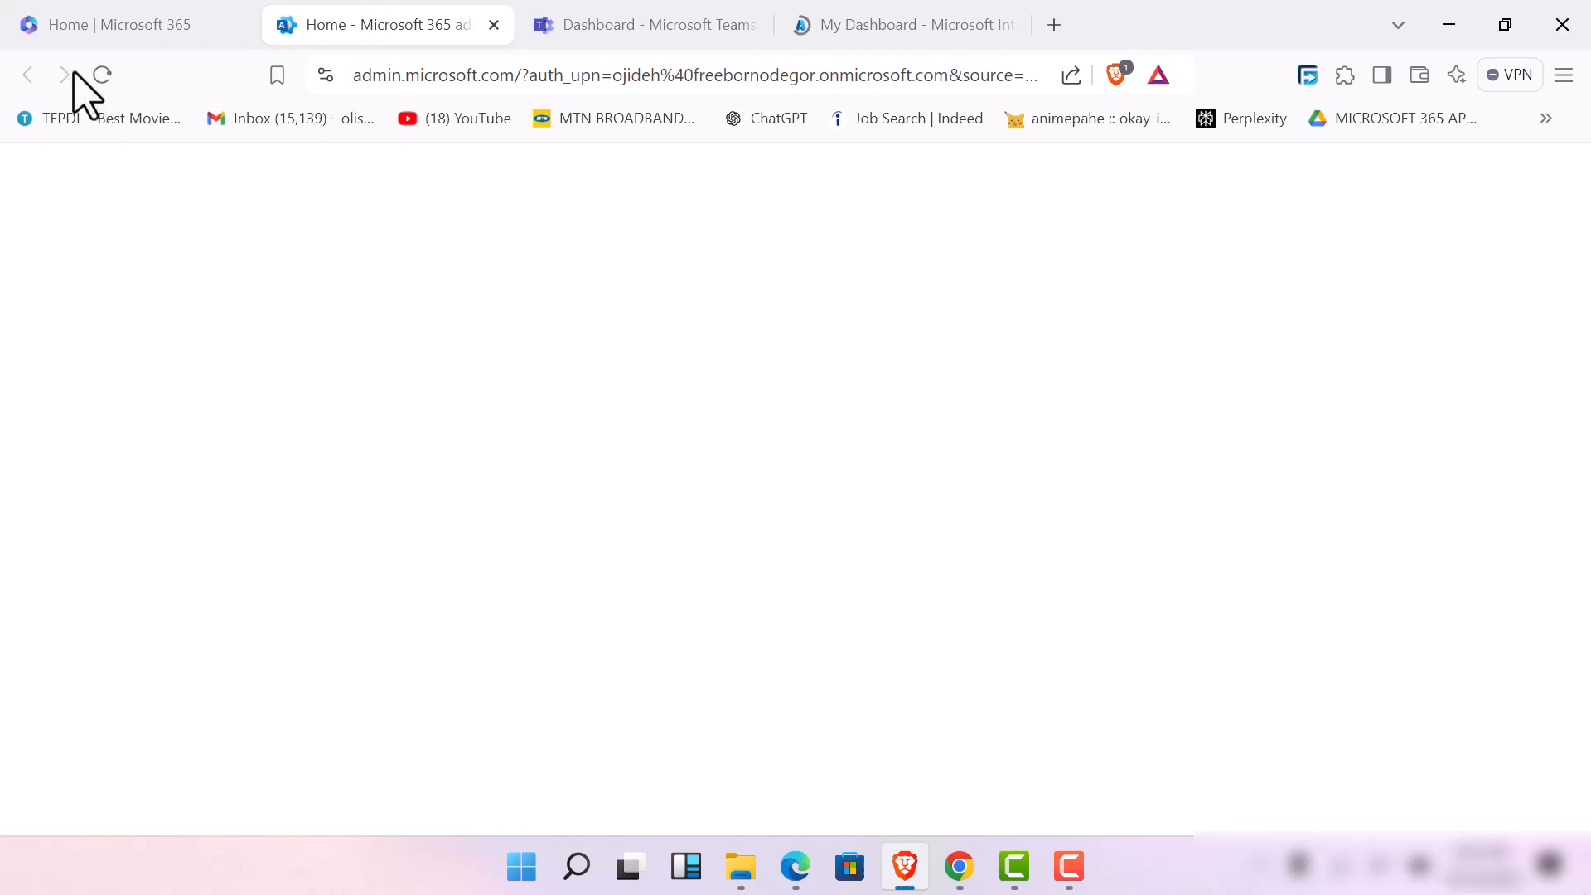
left_click(121, 14)
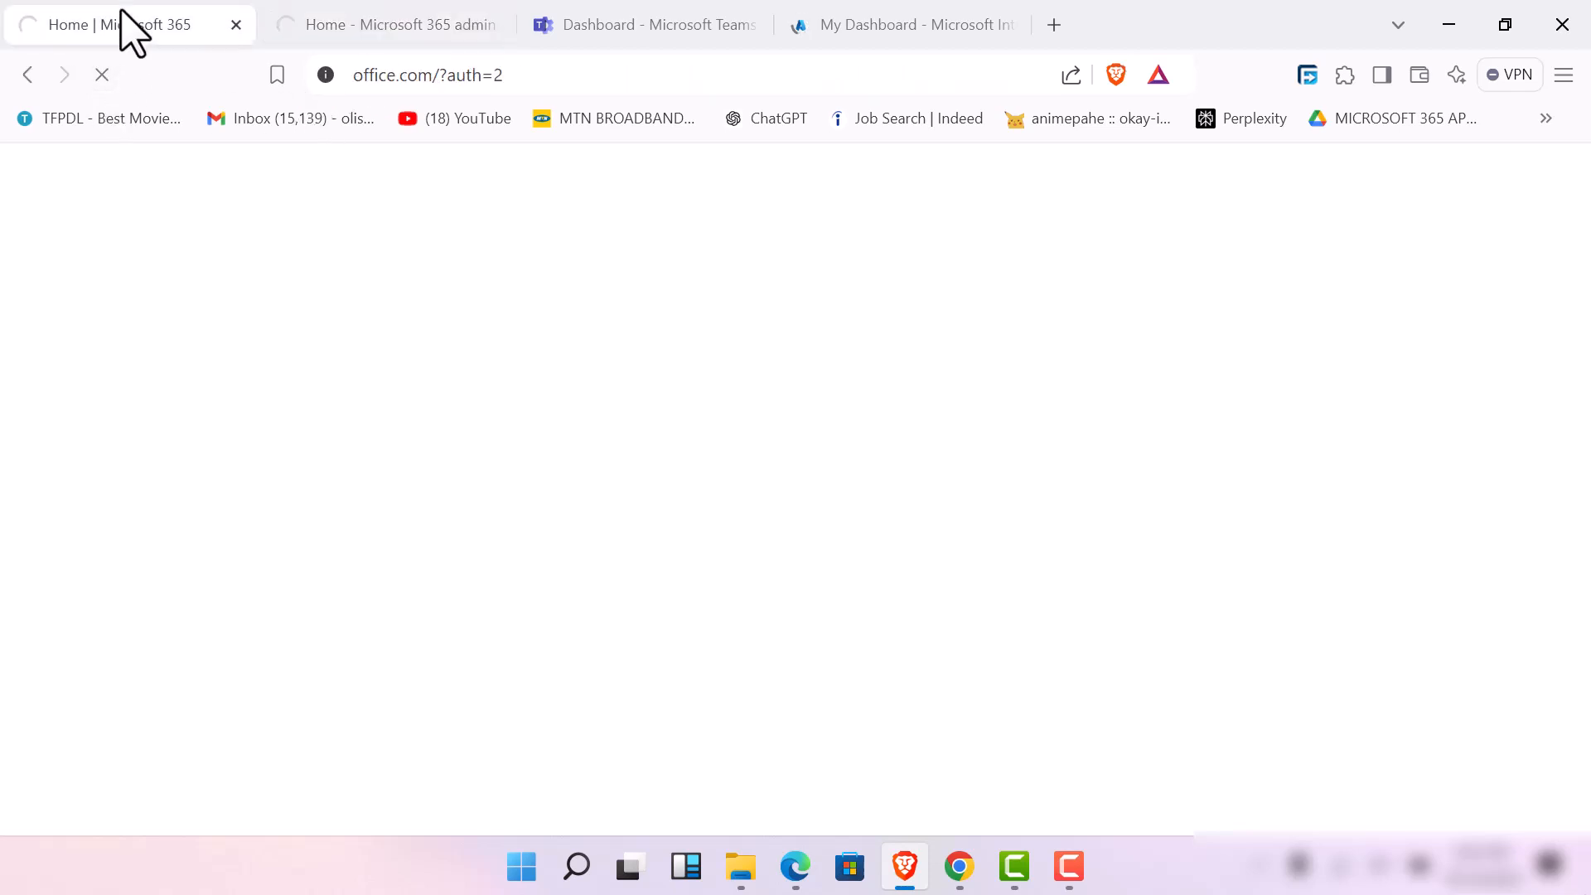
left_click(1077, 869)
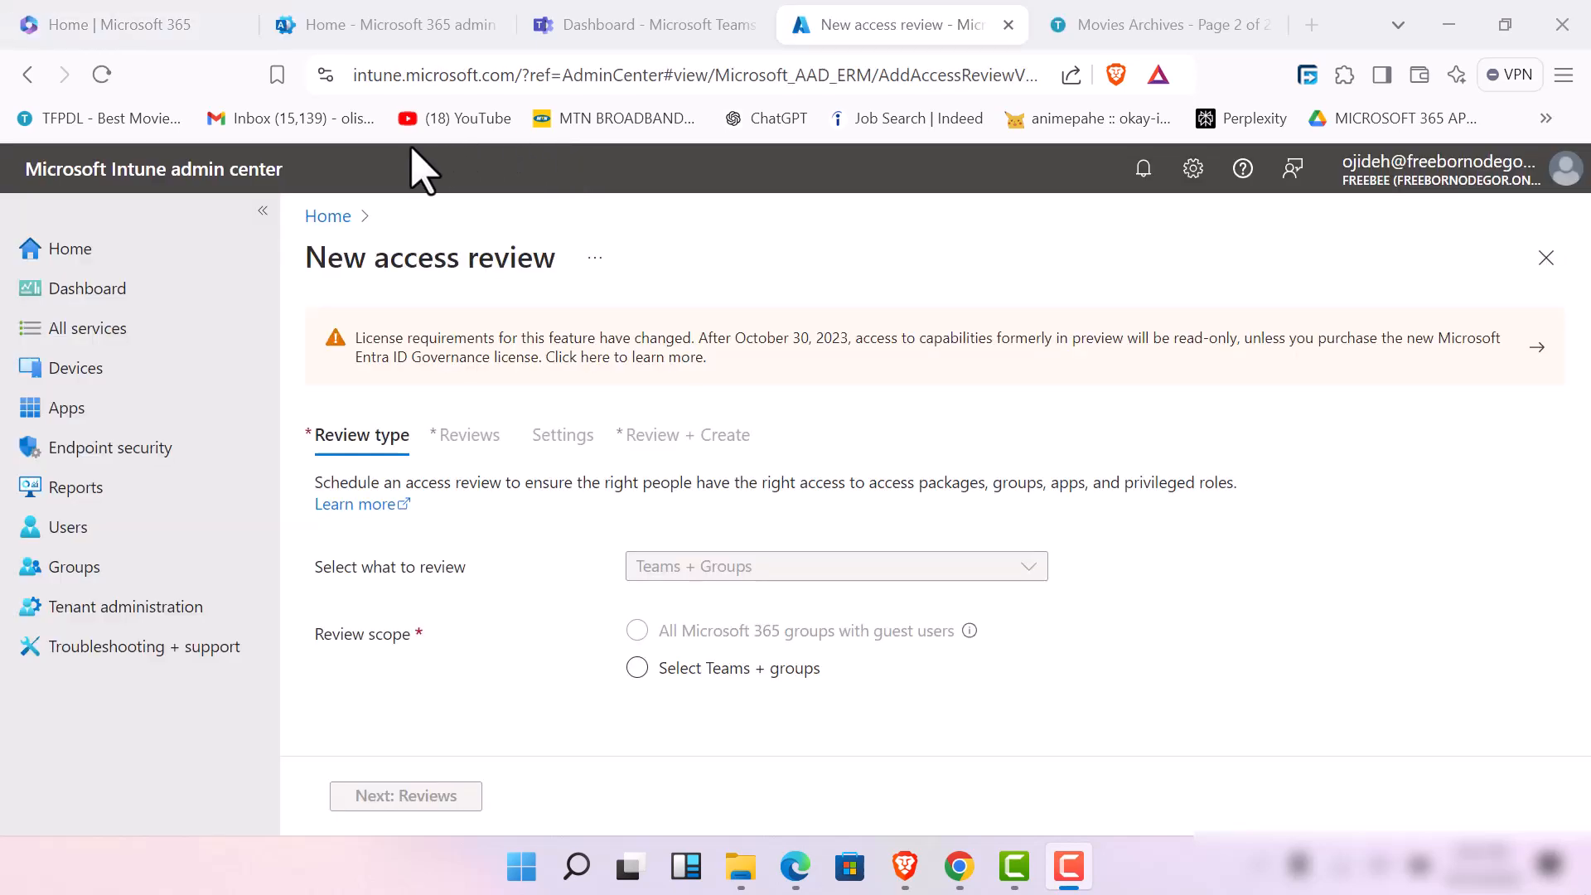
Set the review scope to Select Teams + groups with the Employees and HR groups, and continue to the Reviews settings
left_click(634, 667)
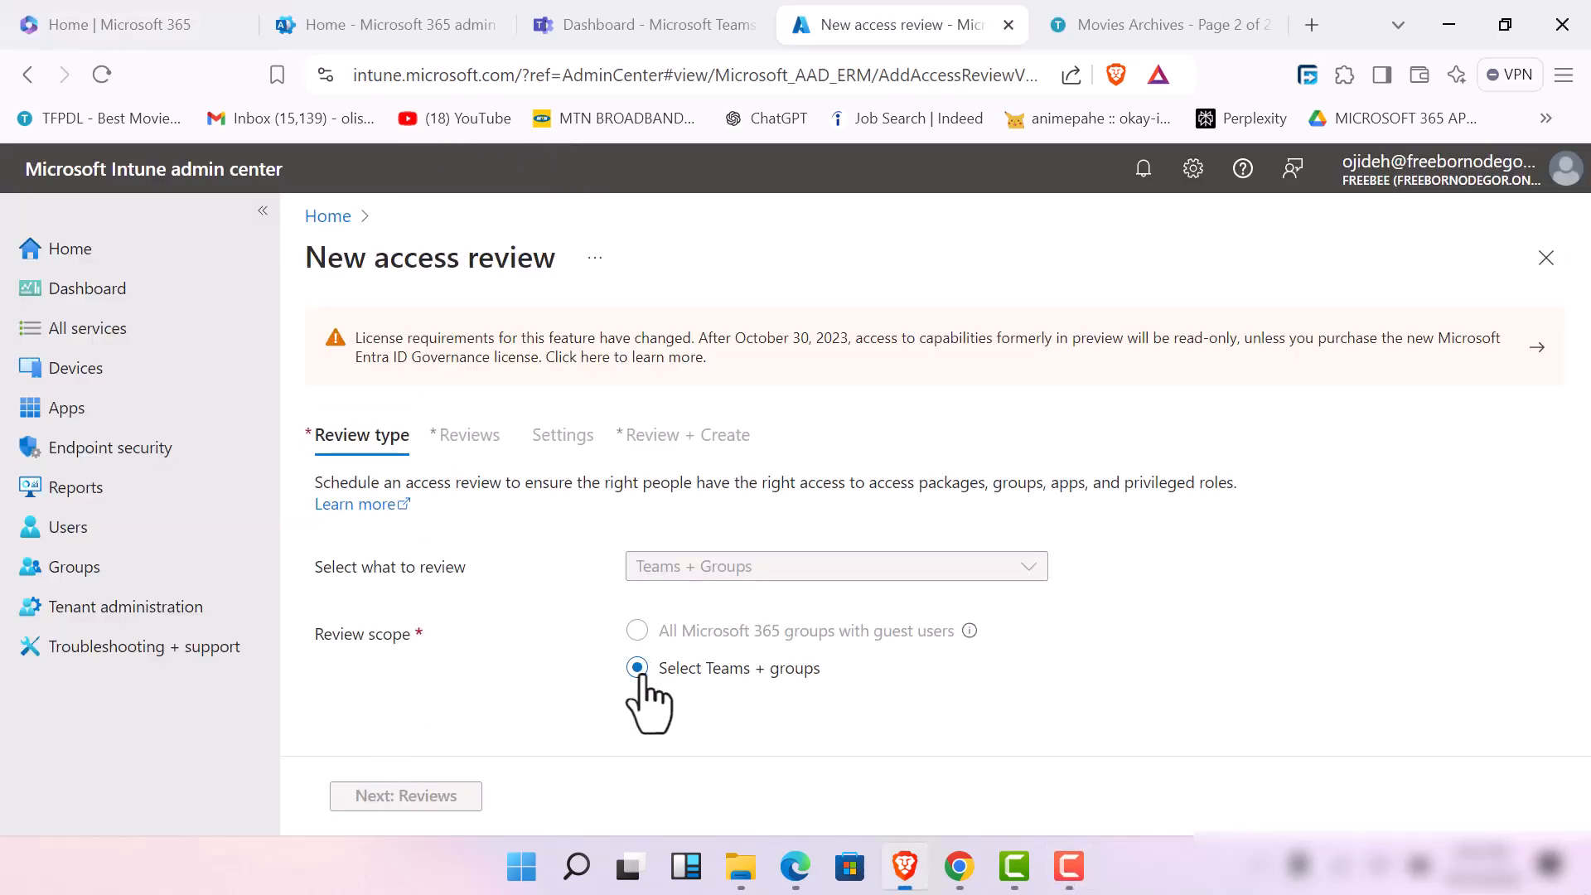
left_click(655, 729)
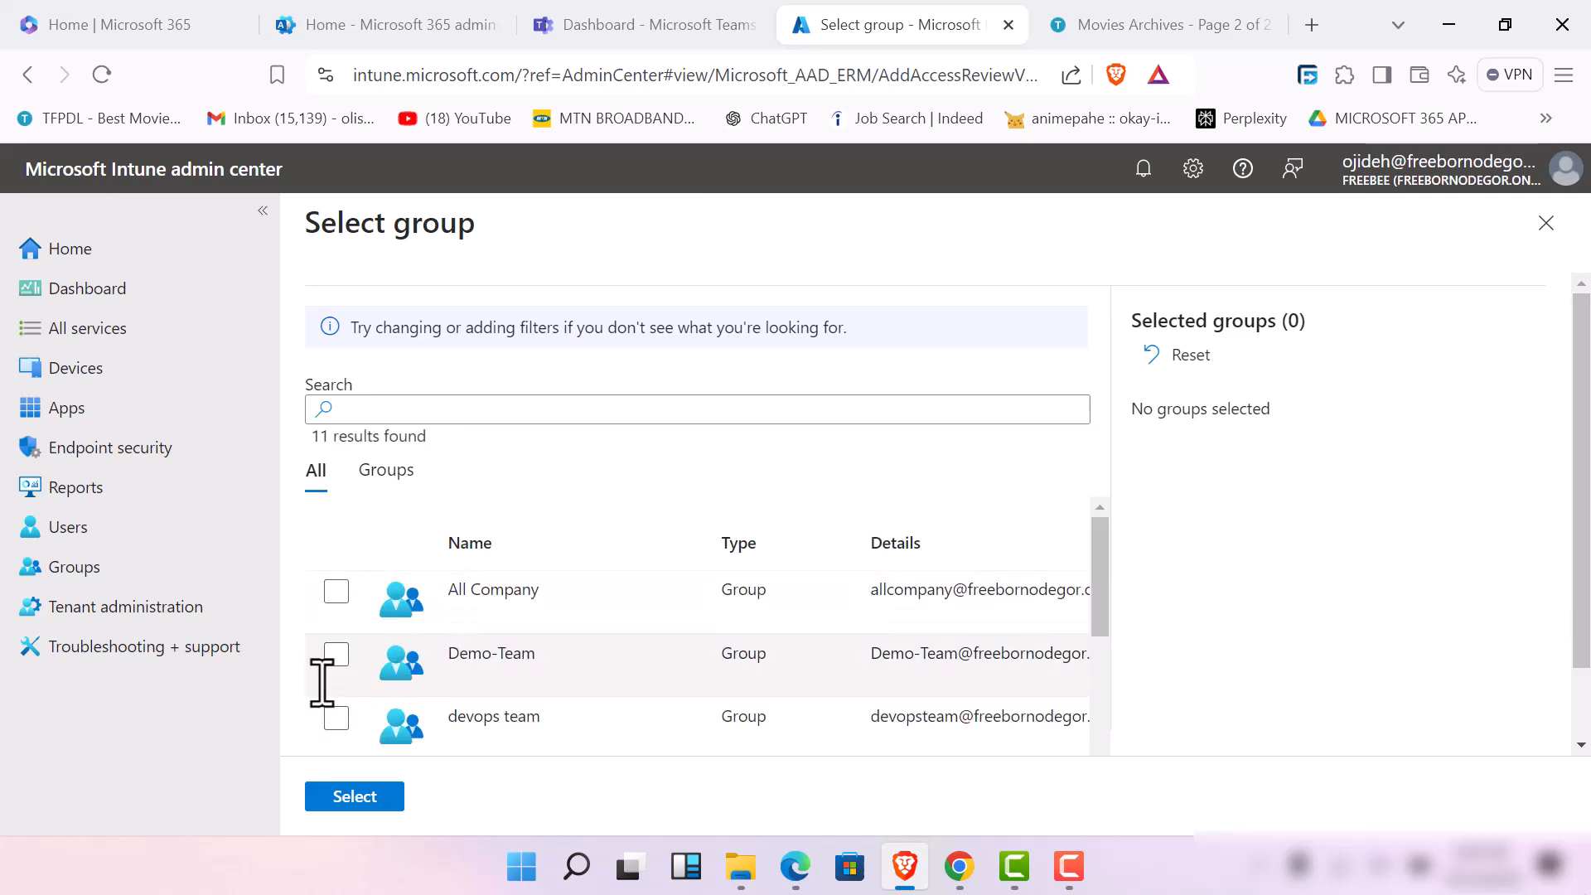
left_click(335, 655)
scroll(364, 649, "down", 2)
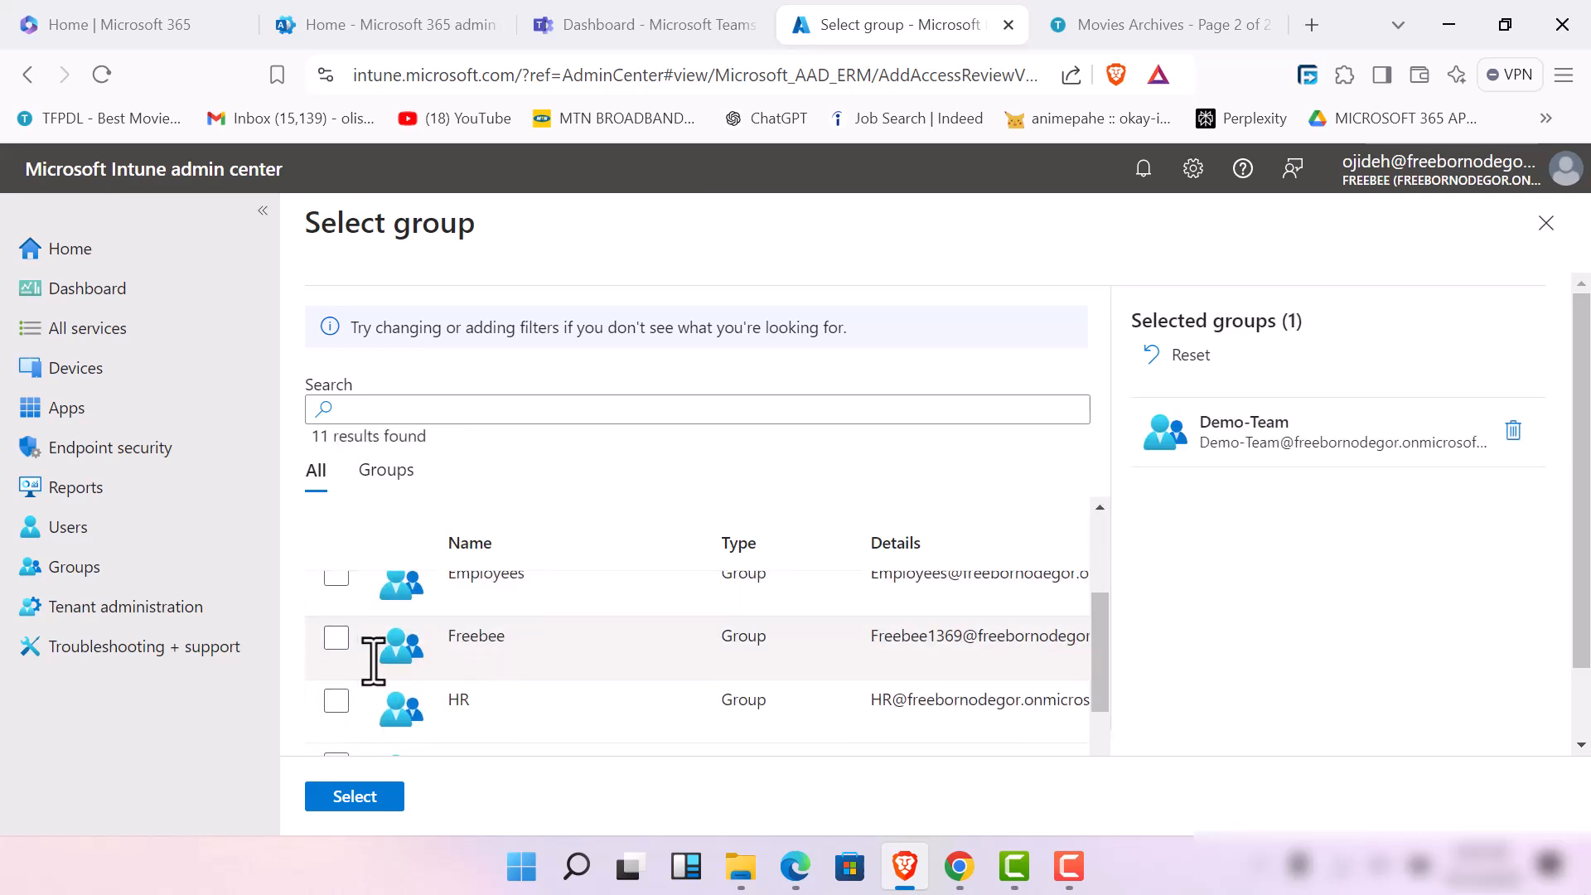
left_click(338, 573)
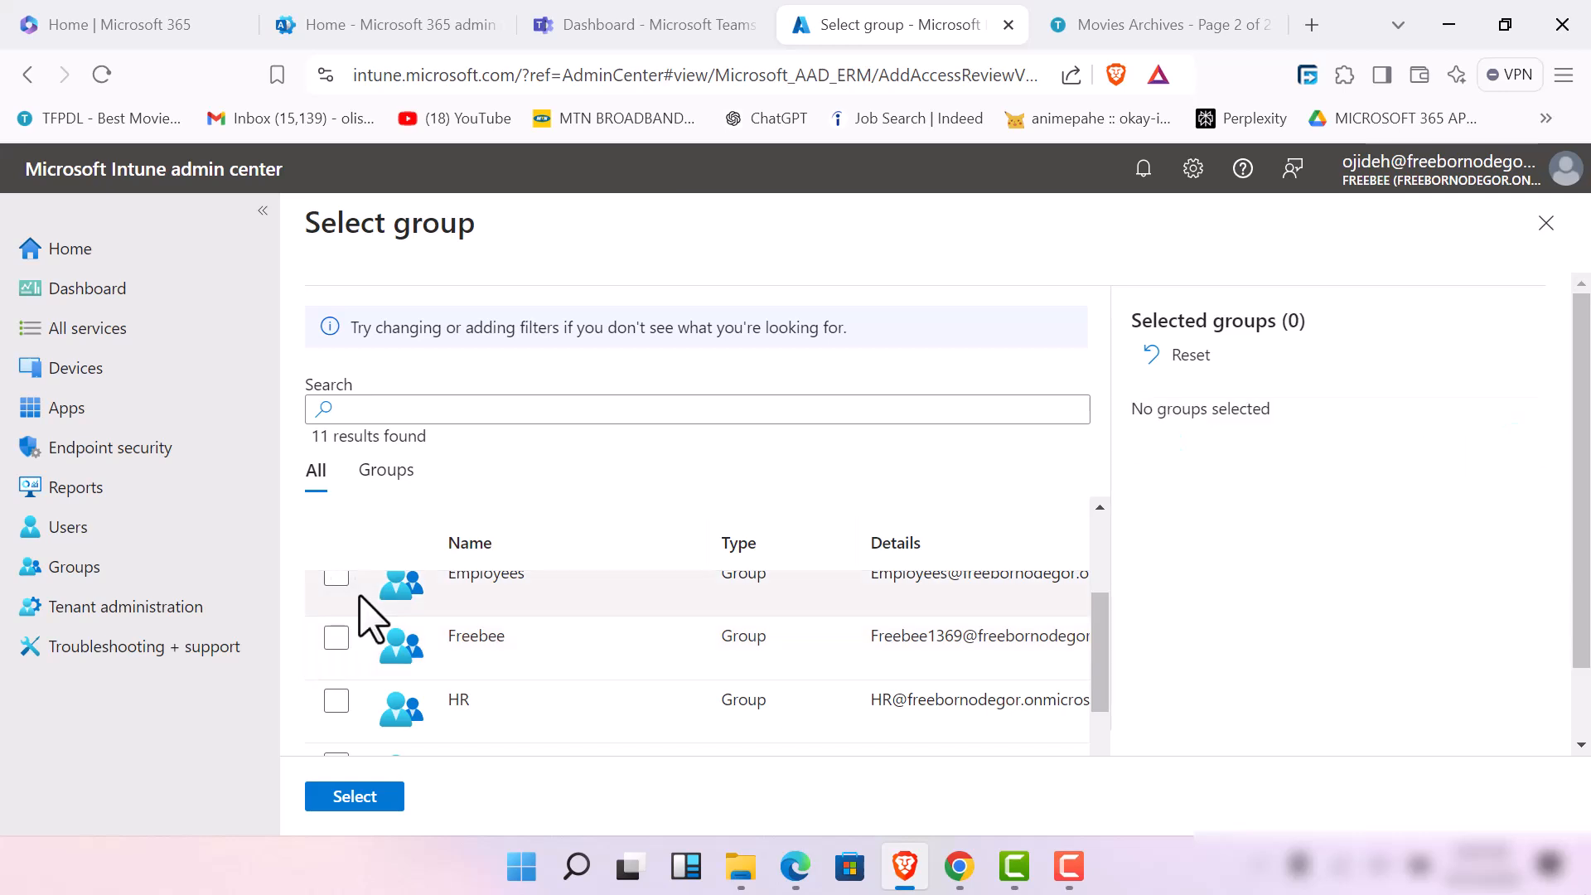
left_click(349, 592)
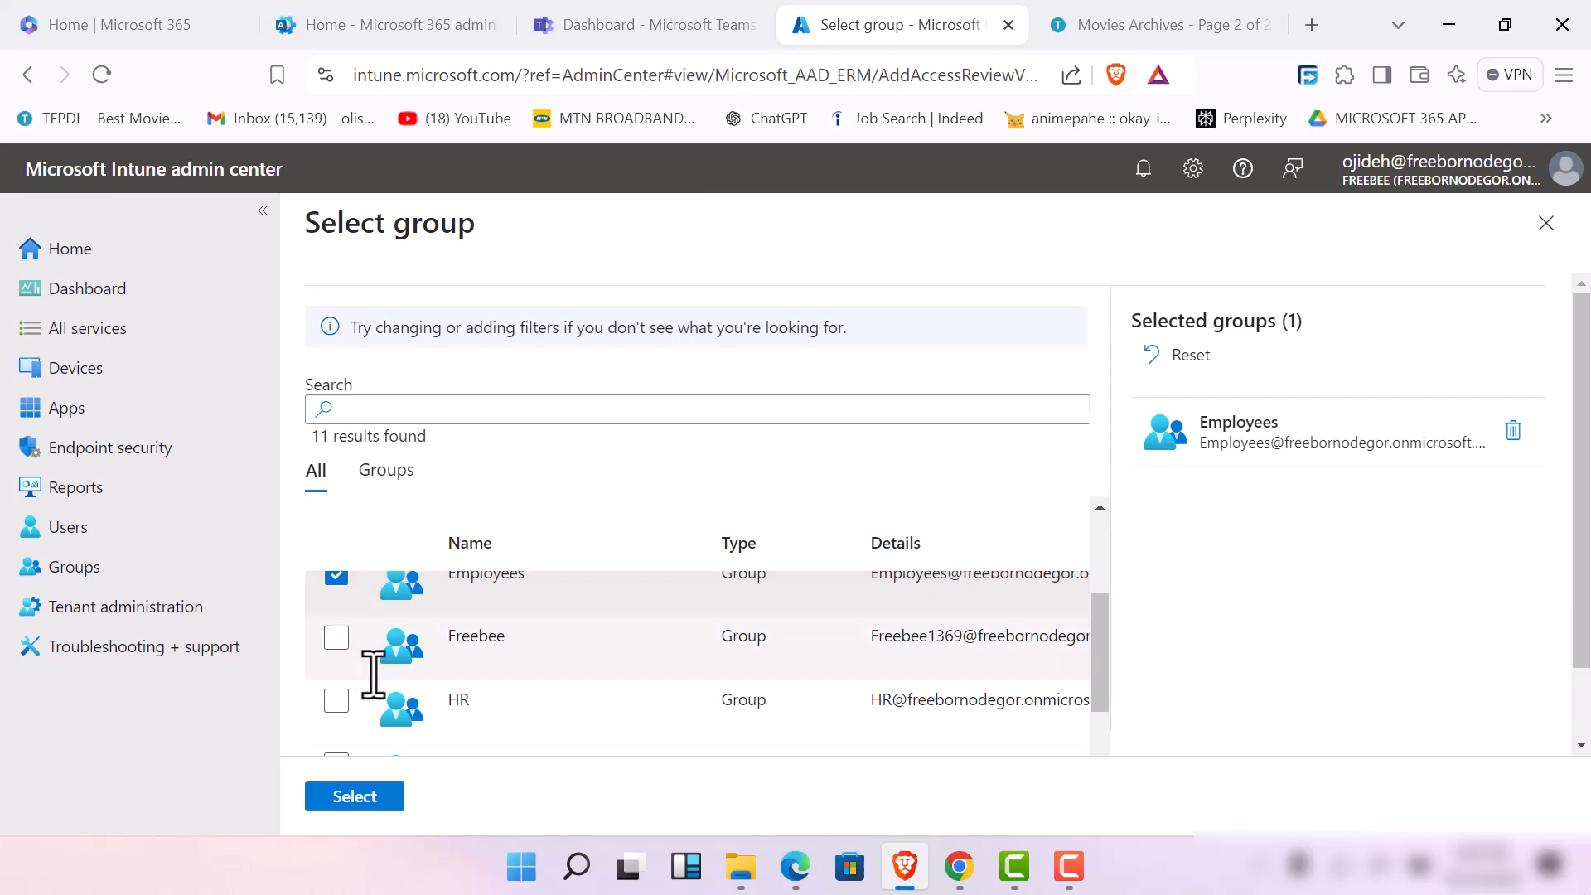
left_click(340, 701)
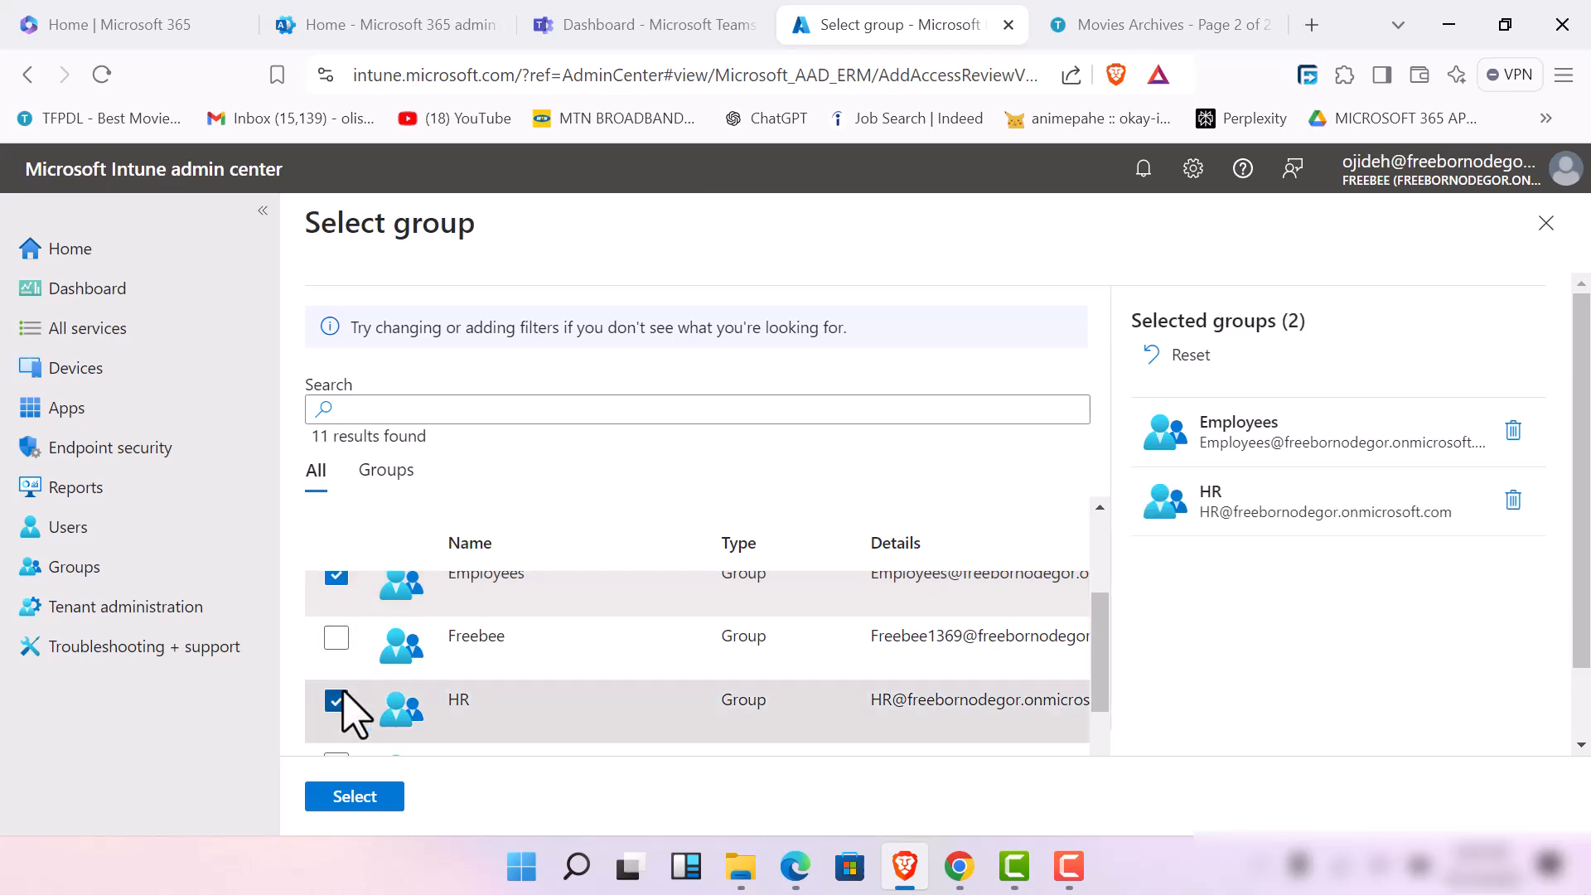
left_click(355, 796)
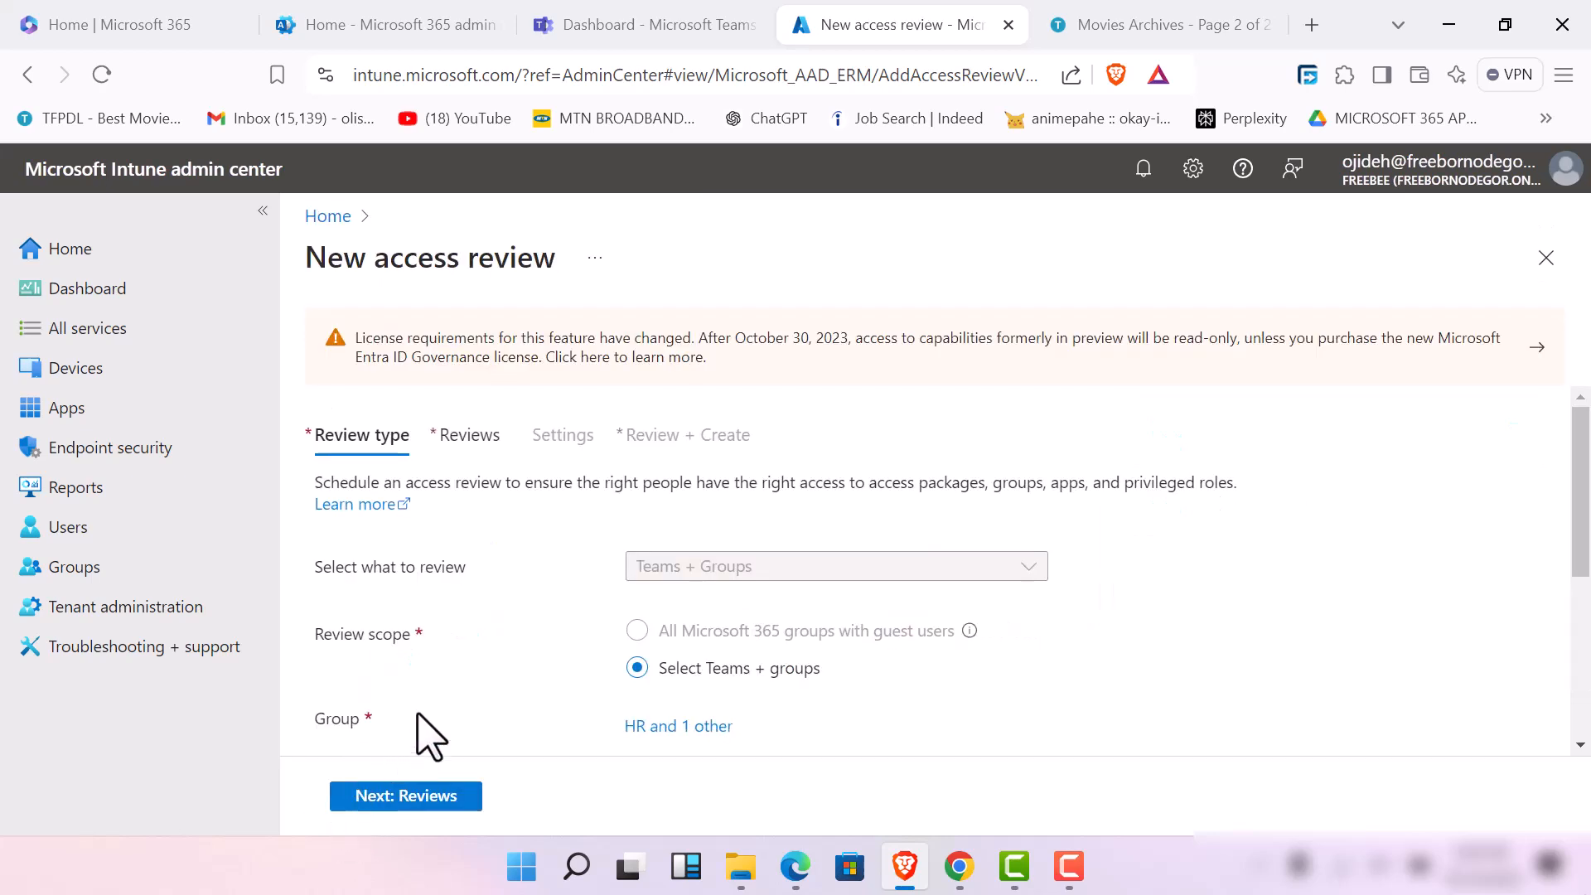
scroll(419, 729, "down", 4)
left_click(422, 797)
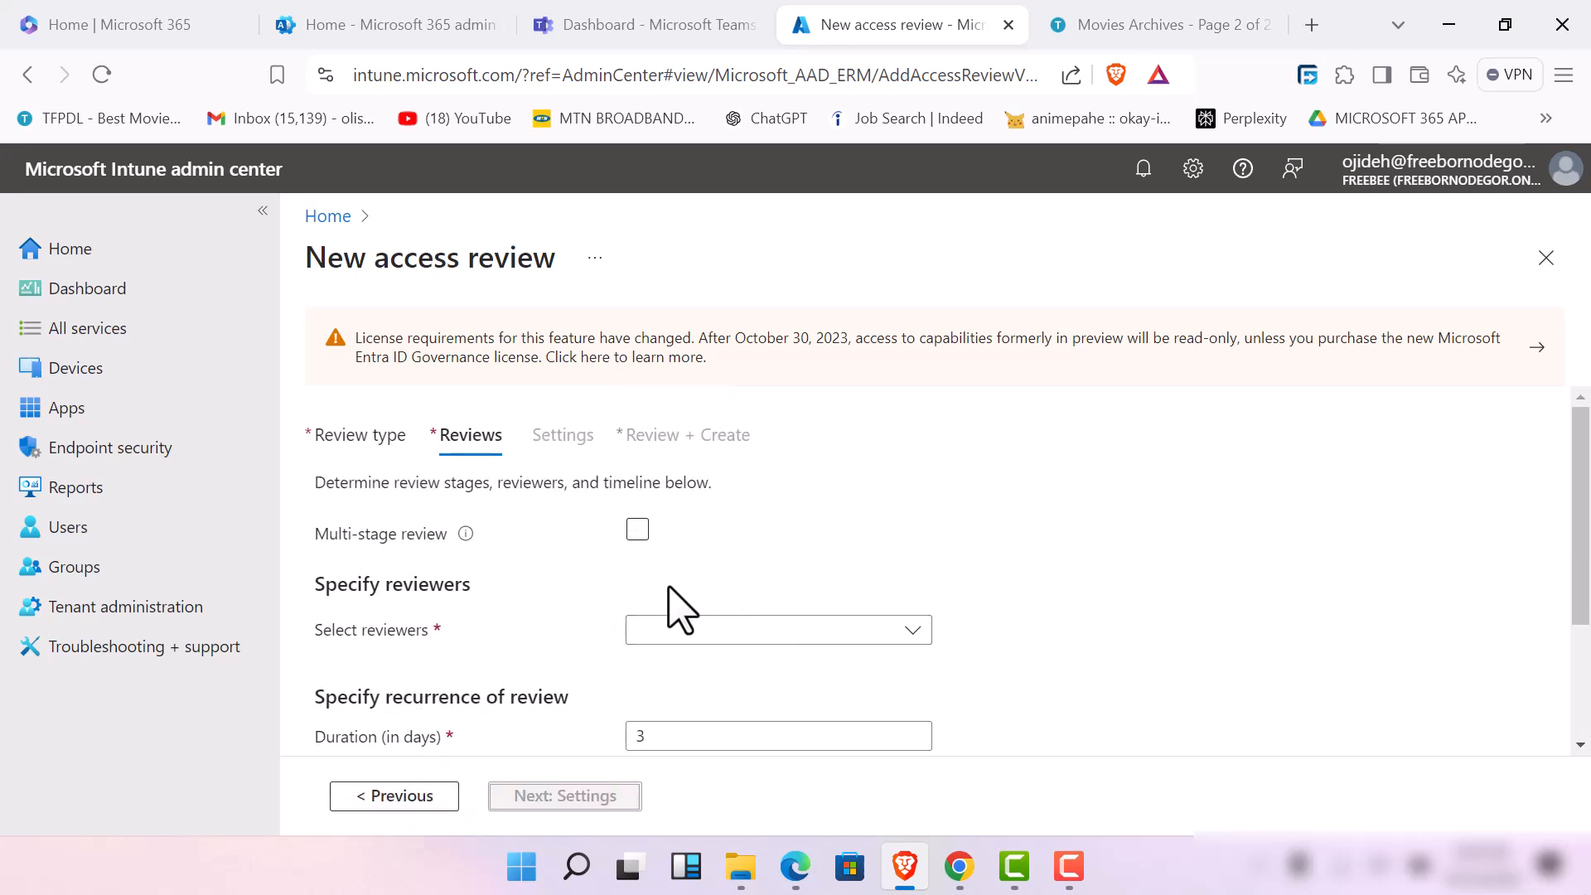
Set the reviewers to Managers of users and mark the first two listed users as fallback reviewers
left_click(912, 632)
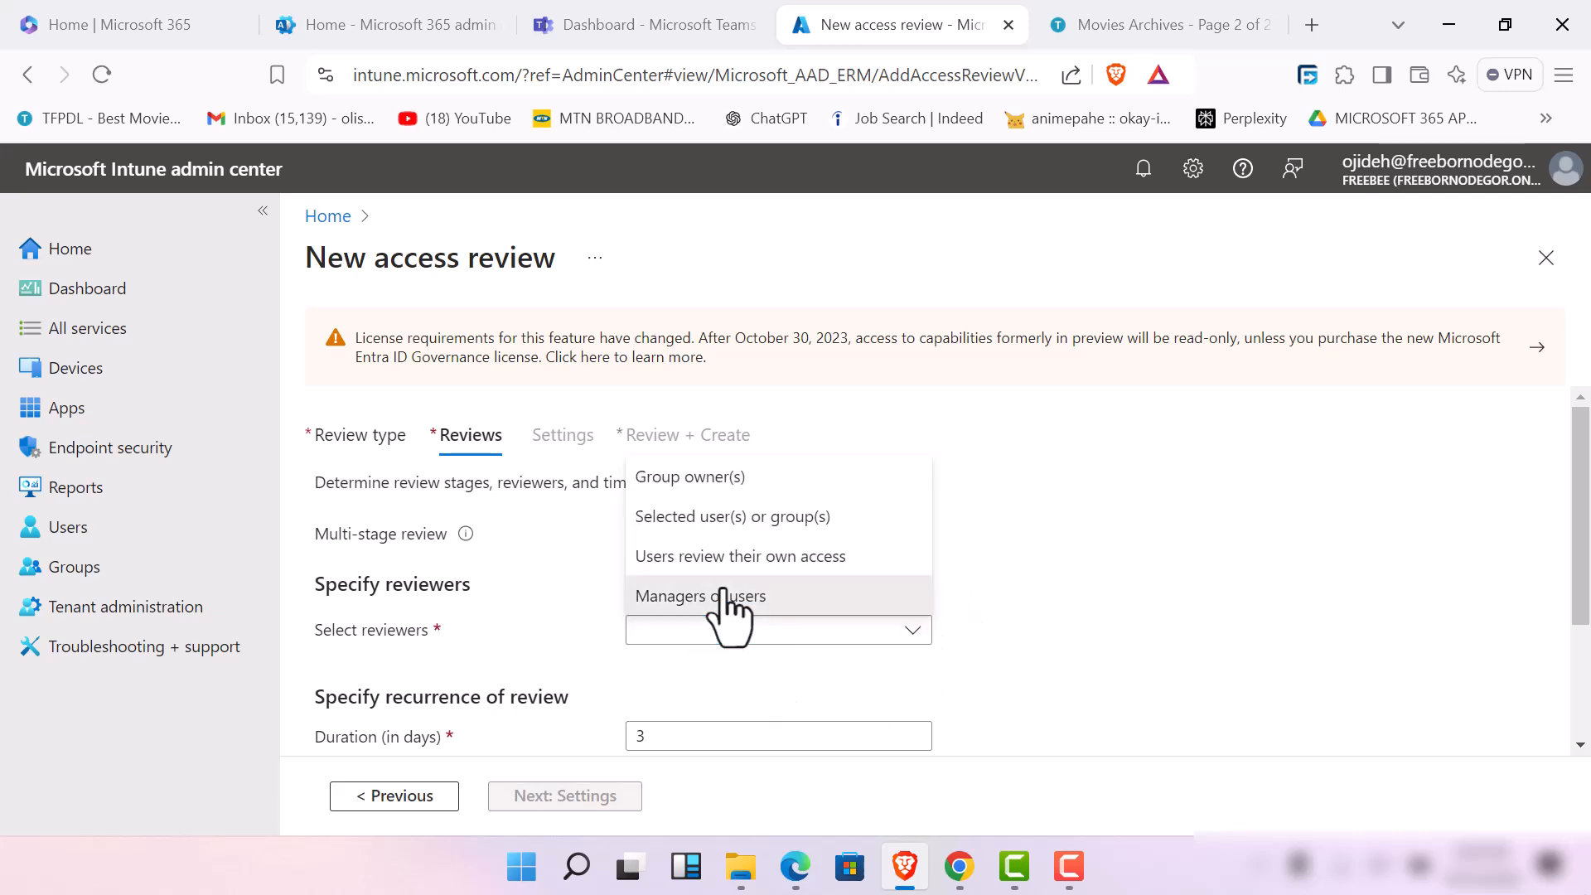
left_click(729, 596)
left_click(652, 702)
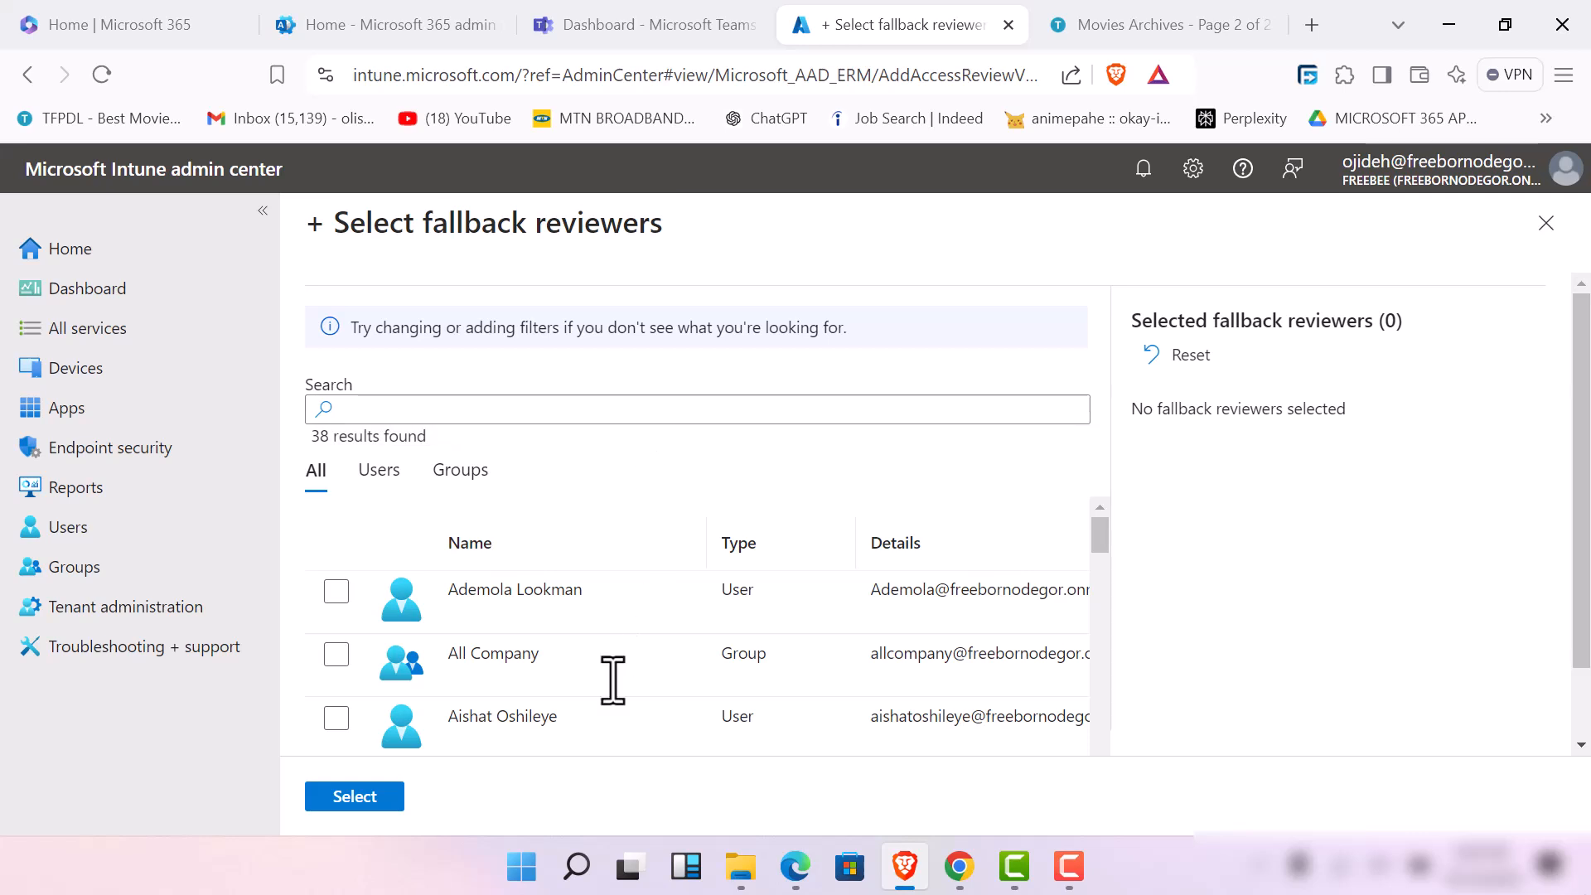
left_click(338, 590)
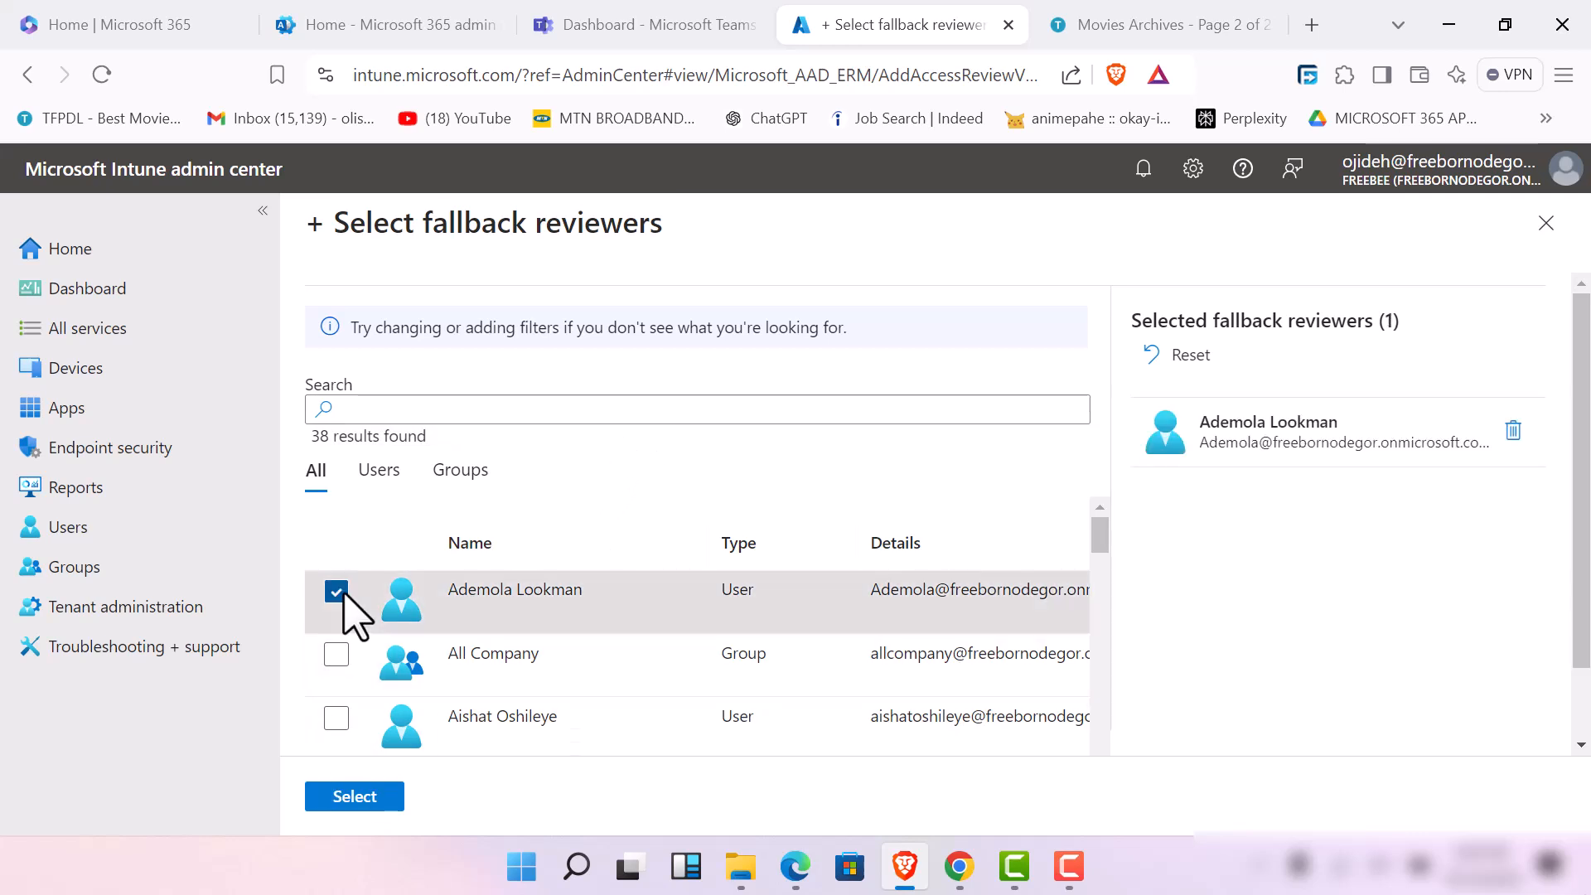
left_click(336, 718)
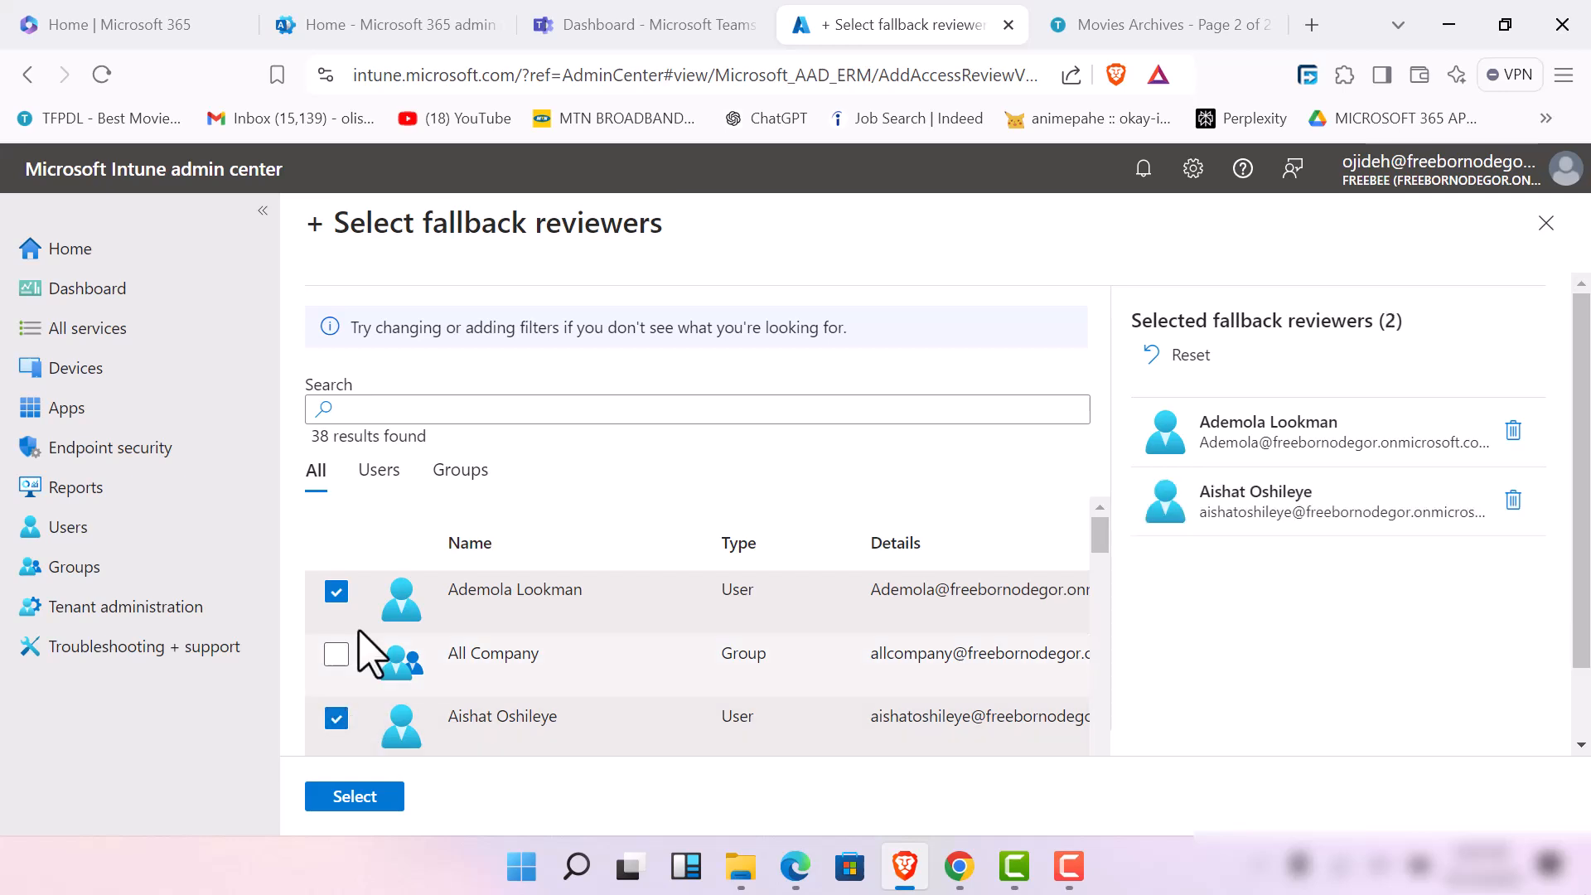
Search for a third user by first name, add that user as a fallback reviewer, and confirm the fallback reviewer selection
left_click(483, 410)
type("e")
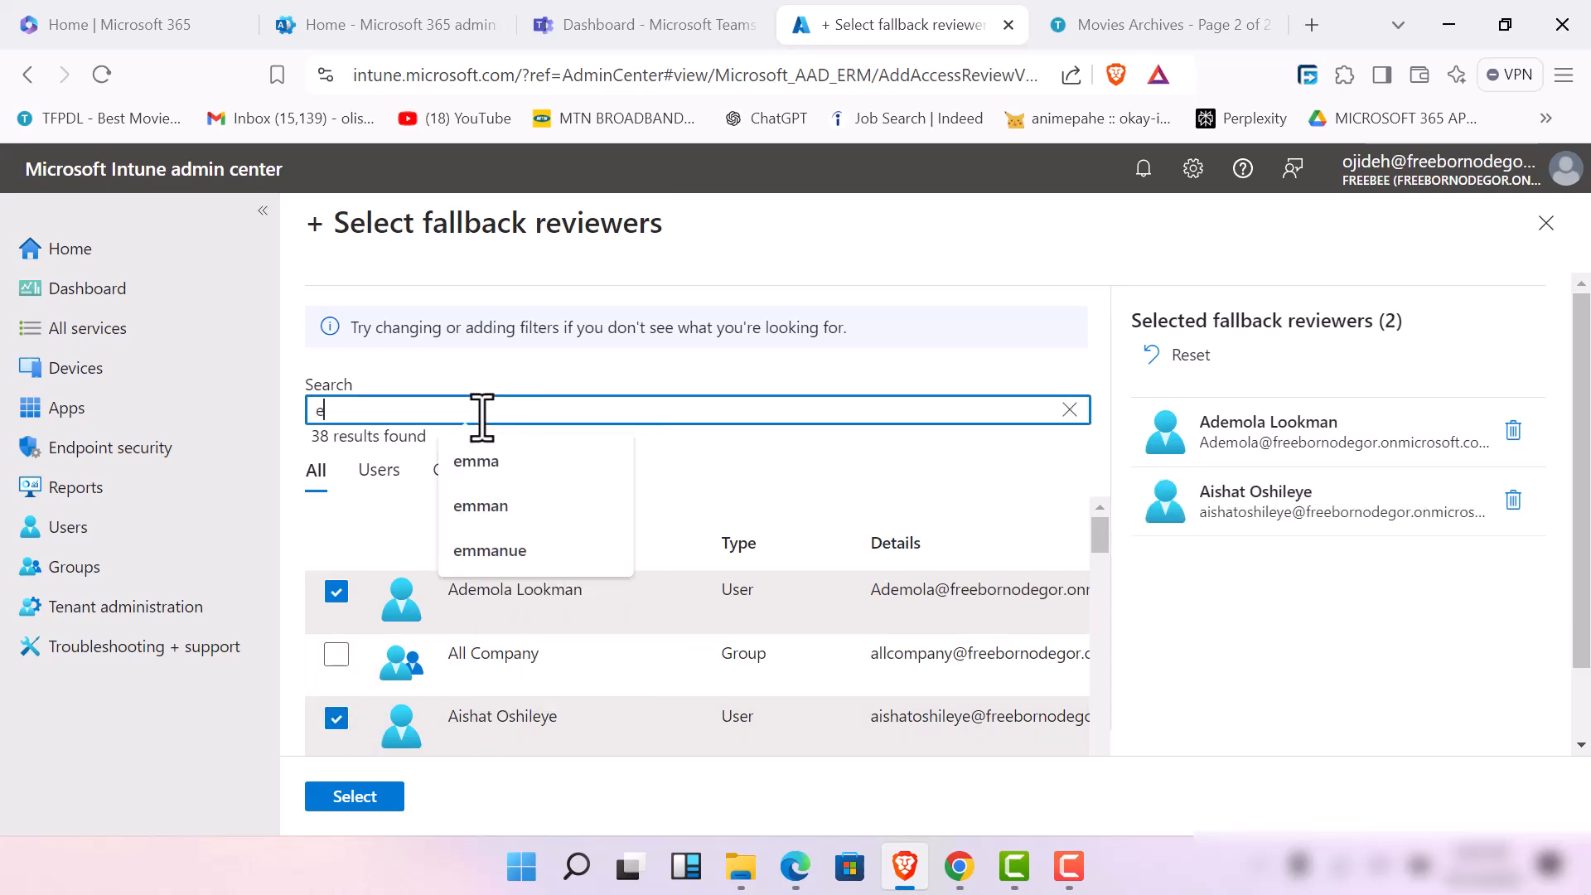
type("mma")
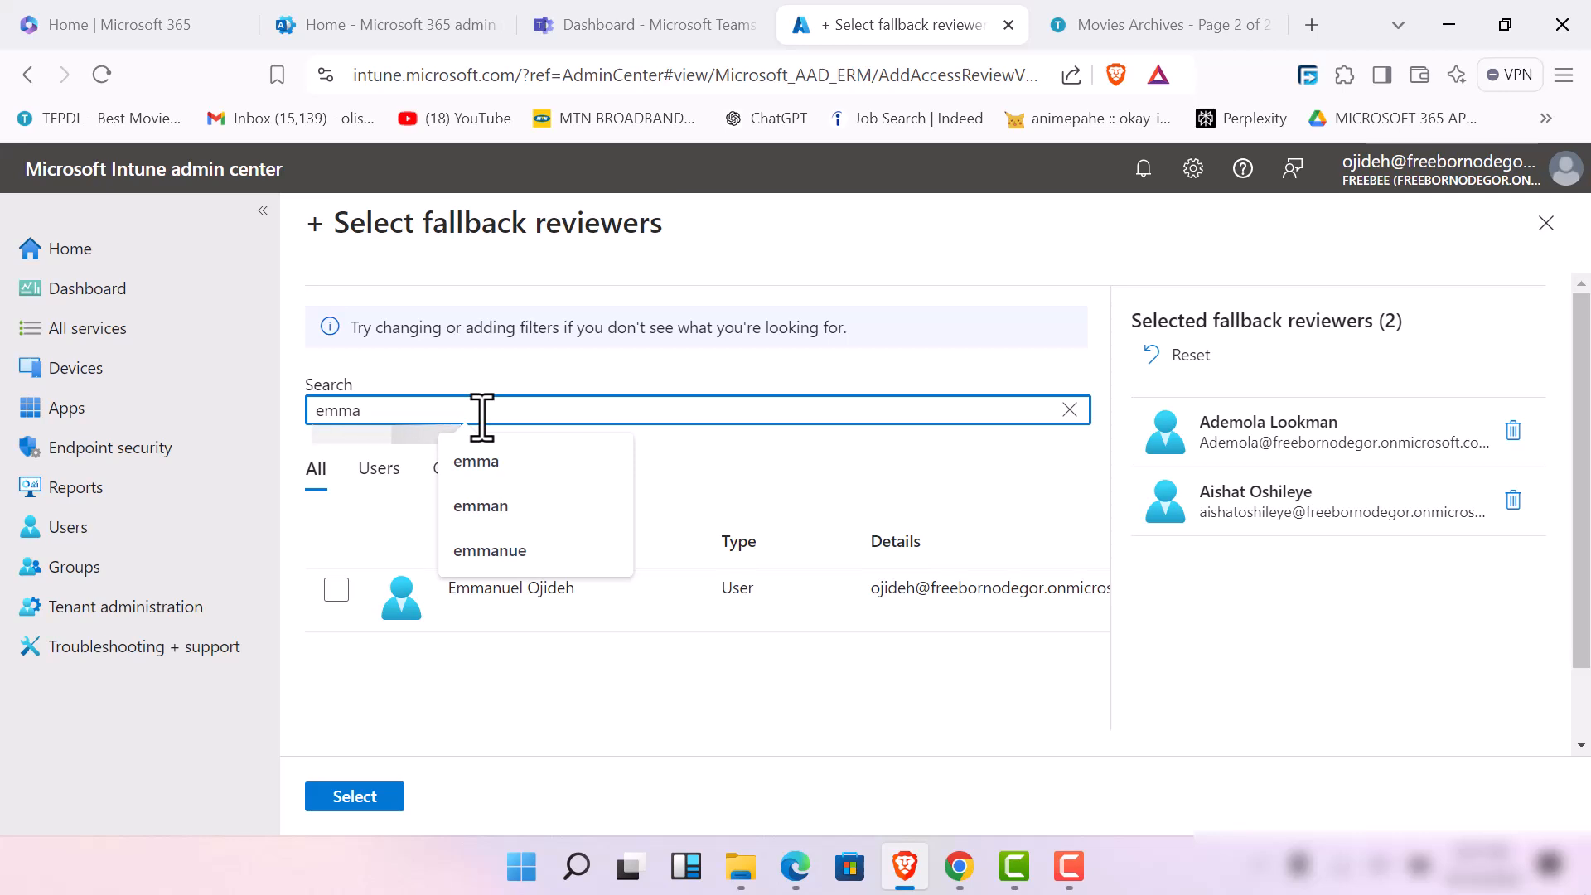
left_click(360, 605)
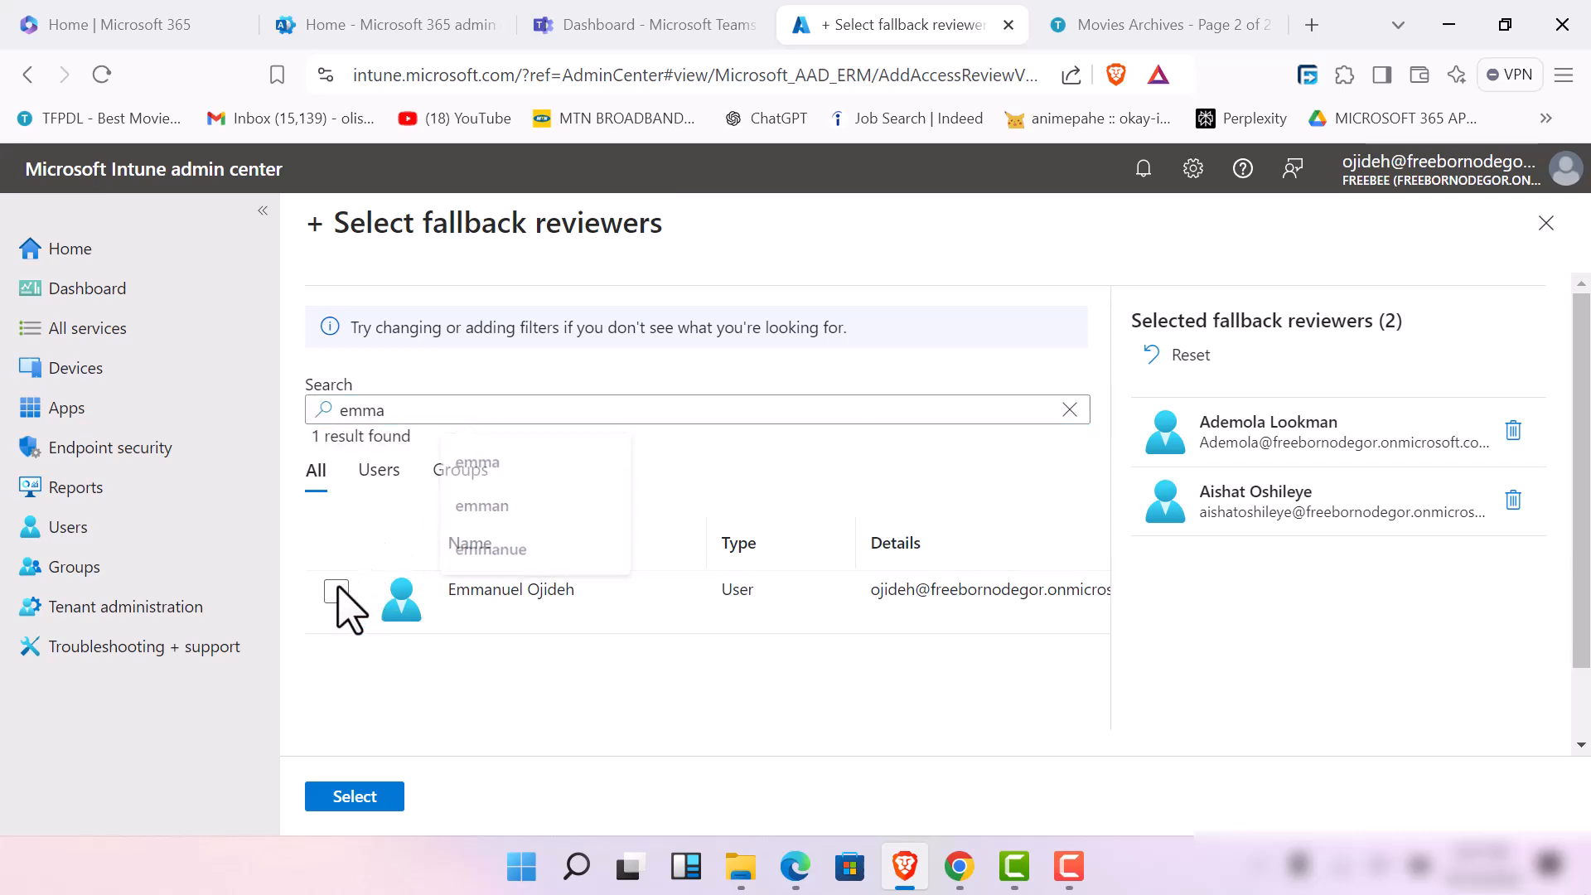
left_click(337, 592)
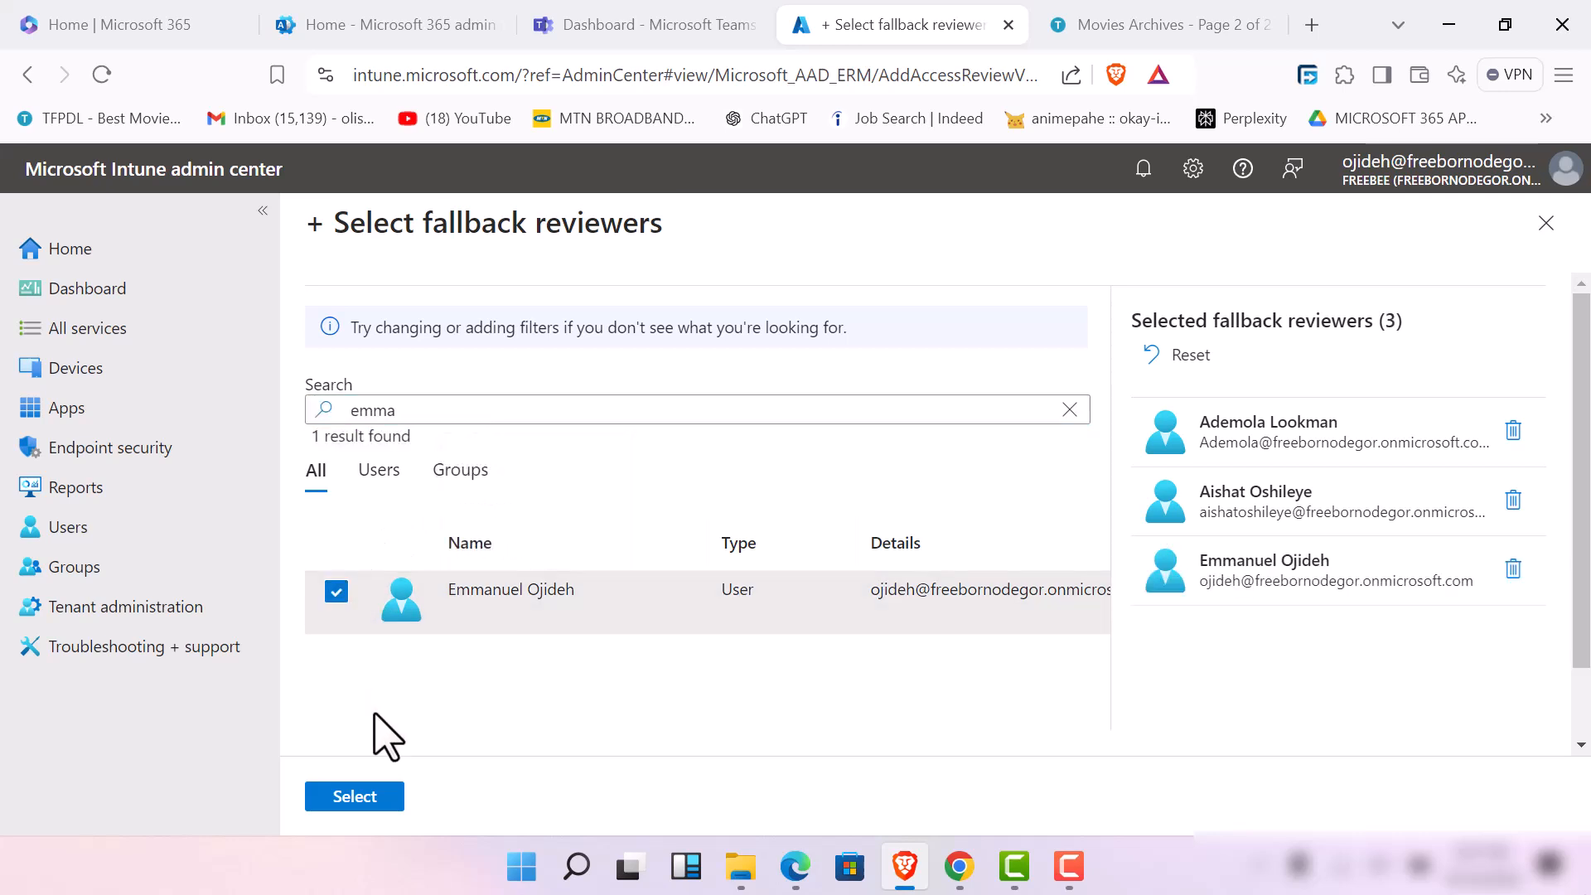
left_click(355, 797)
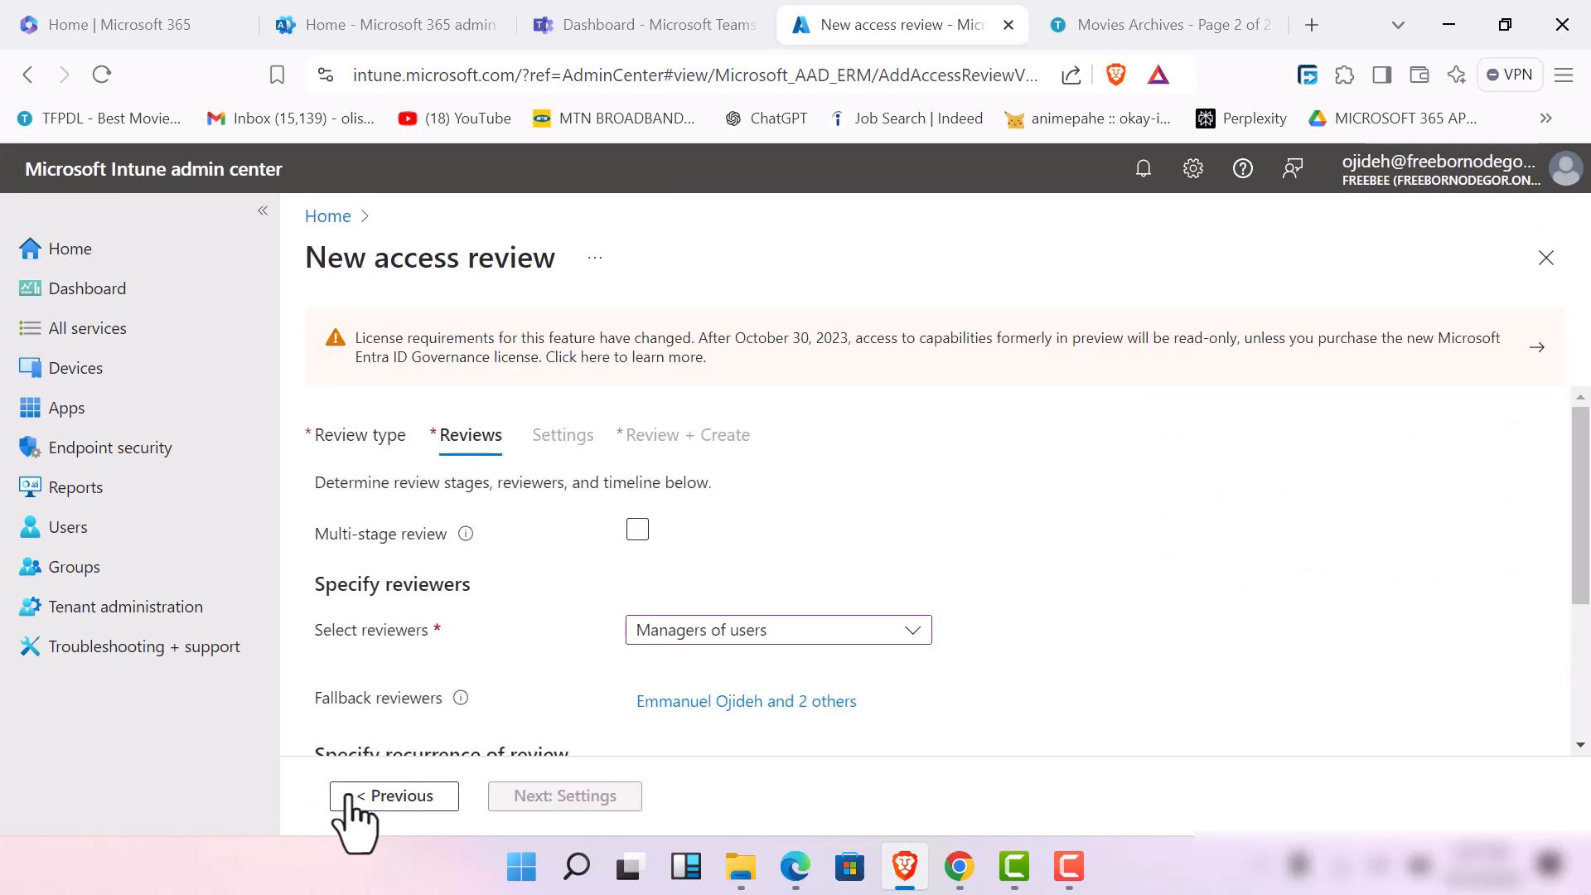
left_click(1069, 866)
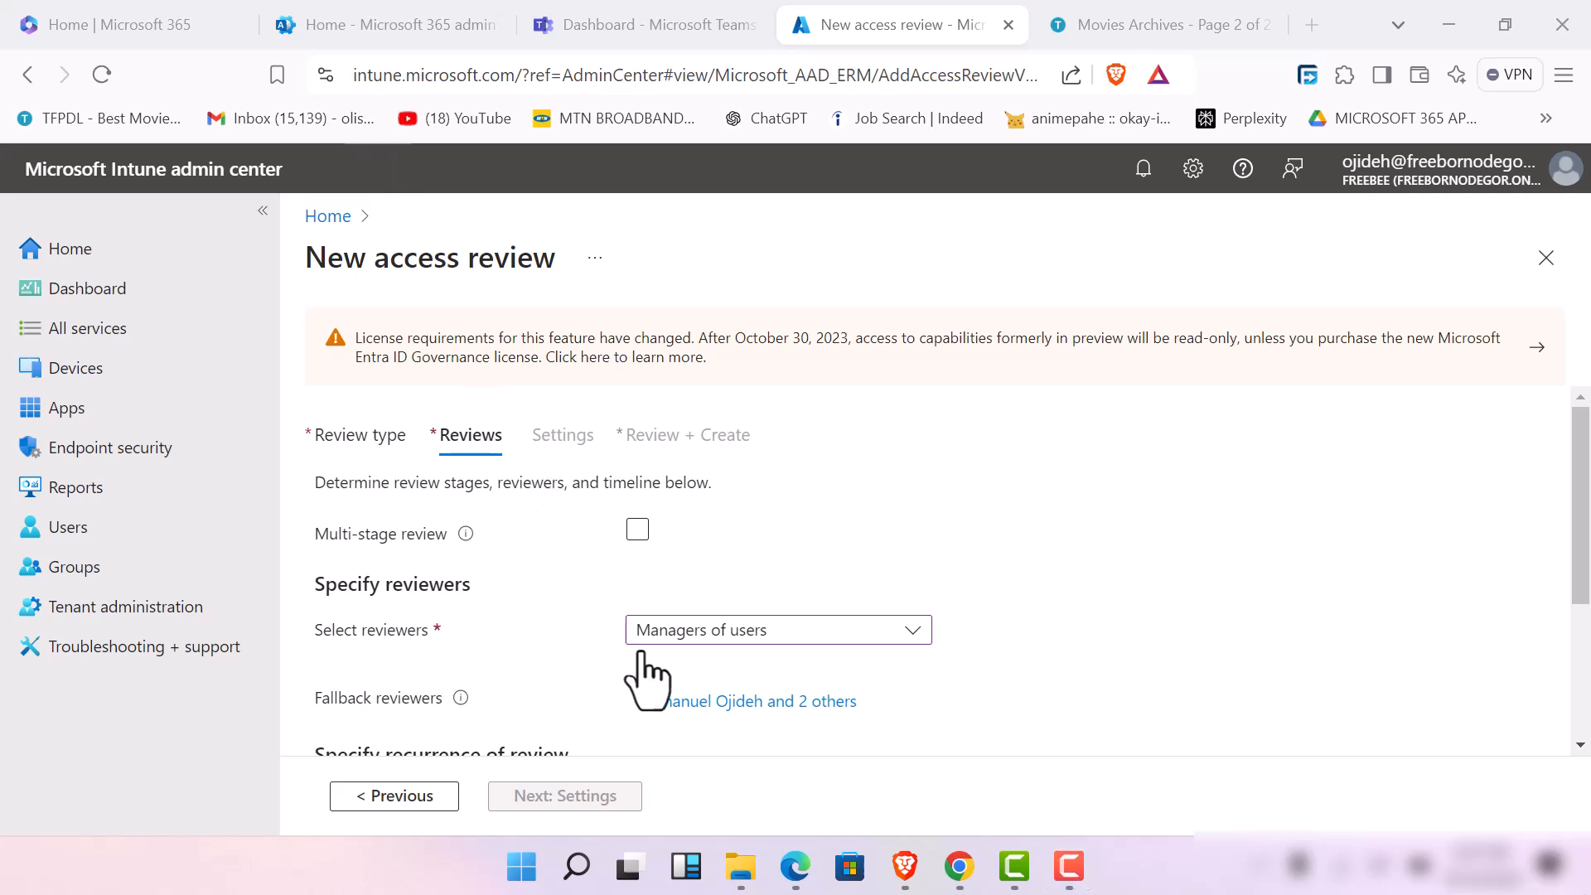
Set the review to a 5-day duration, Quarterly recurrence and a 10/22/2024 start date, and continue to the Settings stage
scroll(663, 692, "down", 3)
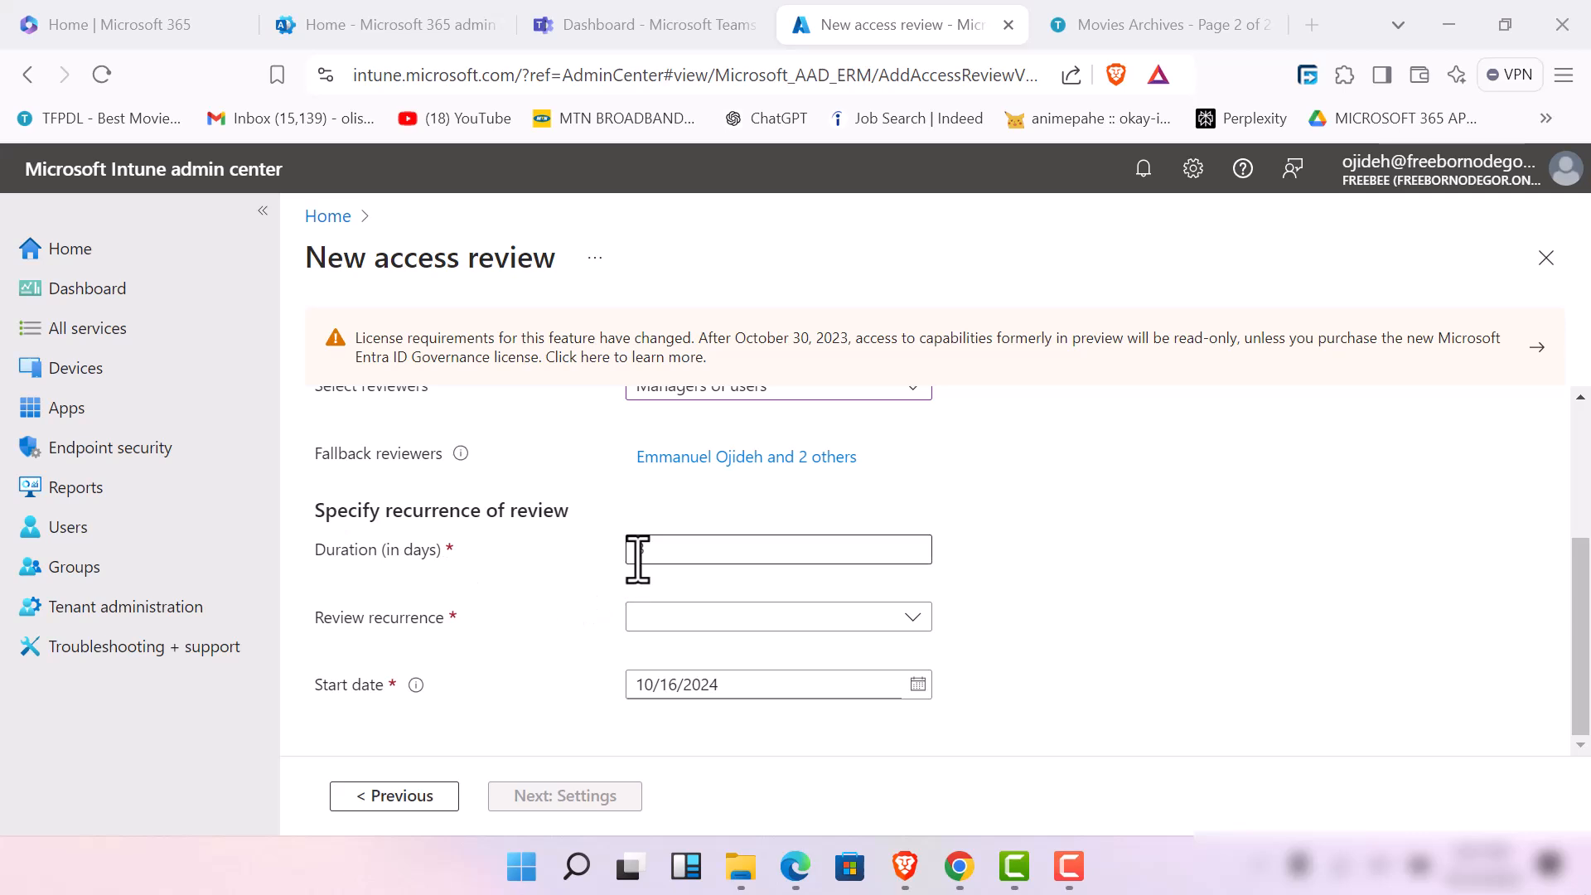
left_click(706, 558)
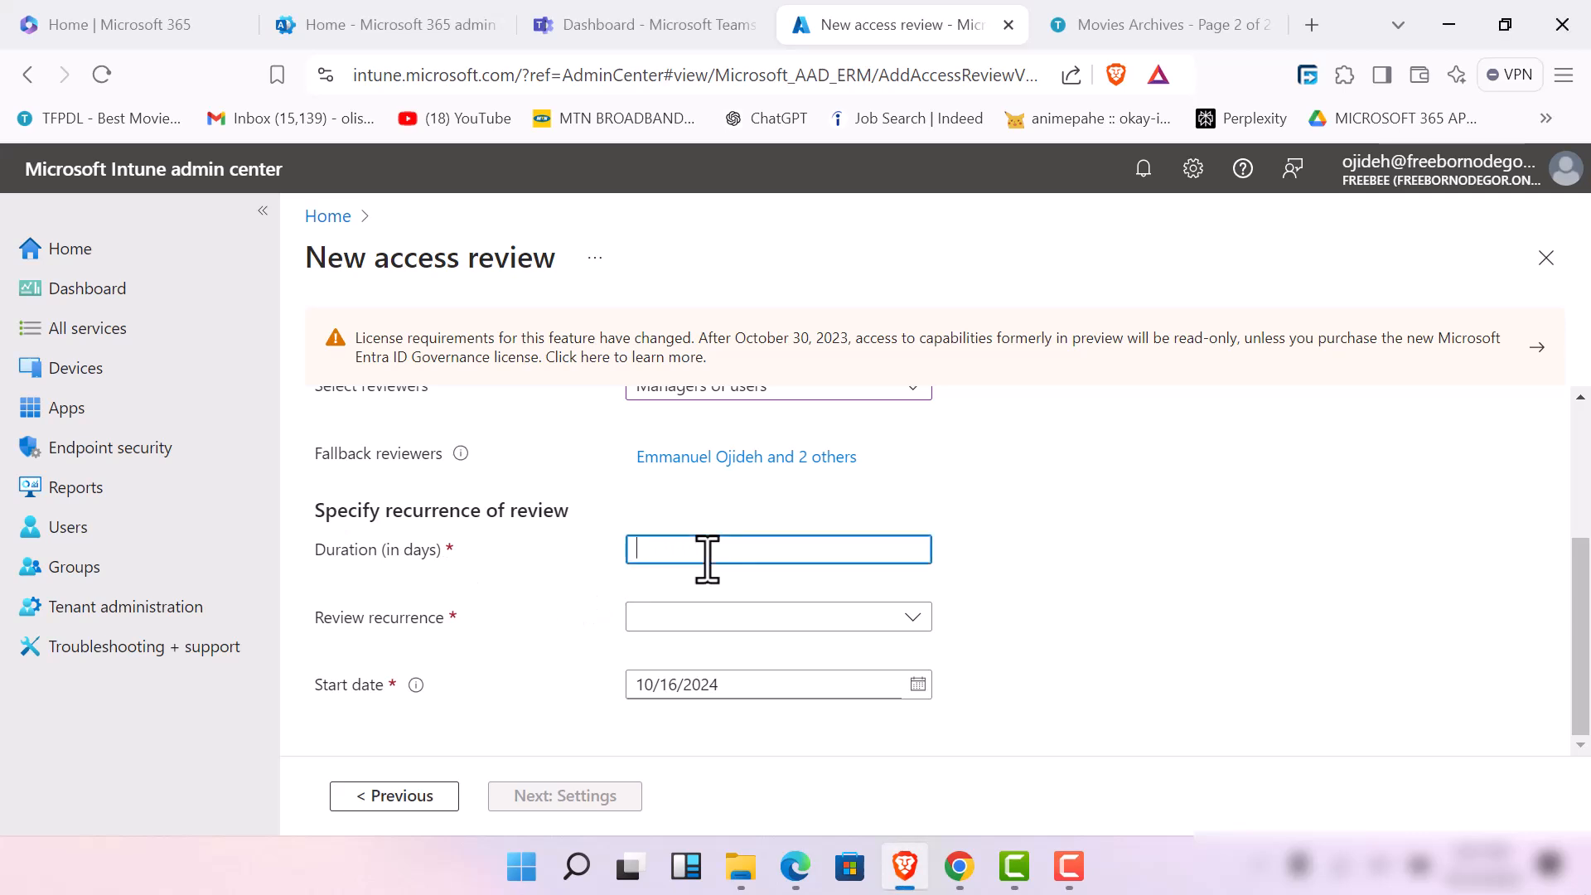
type("5")
left_click(907, 616)
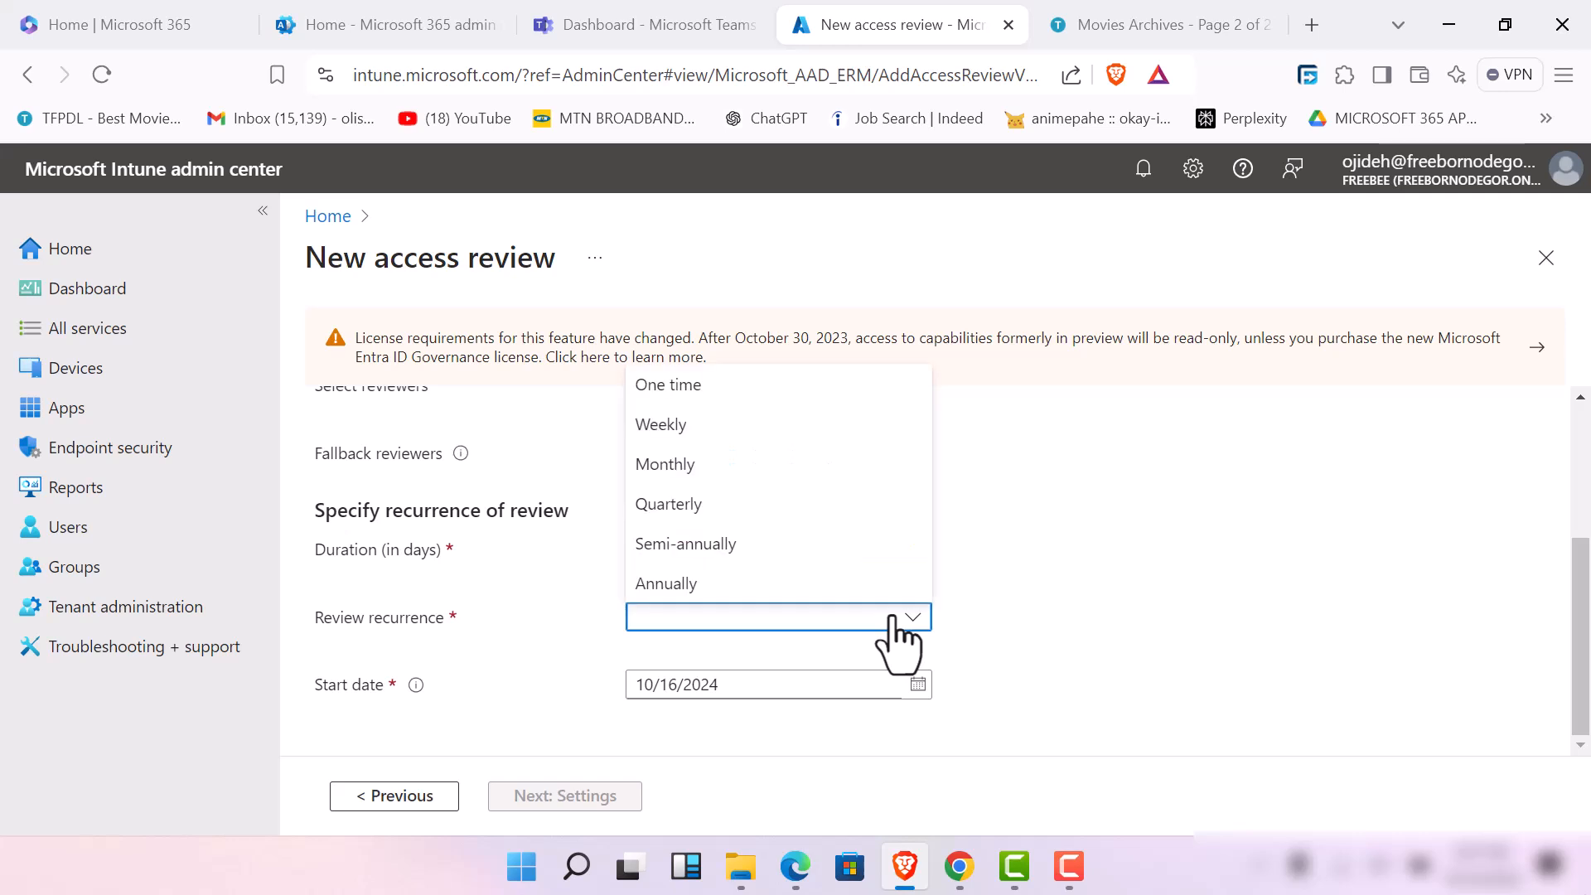
left_click(723, 507)
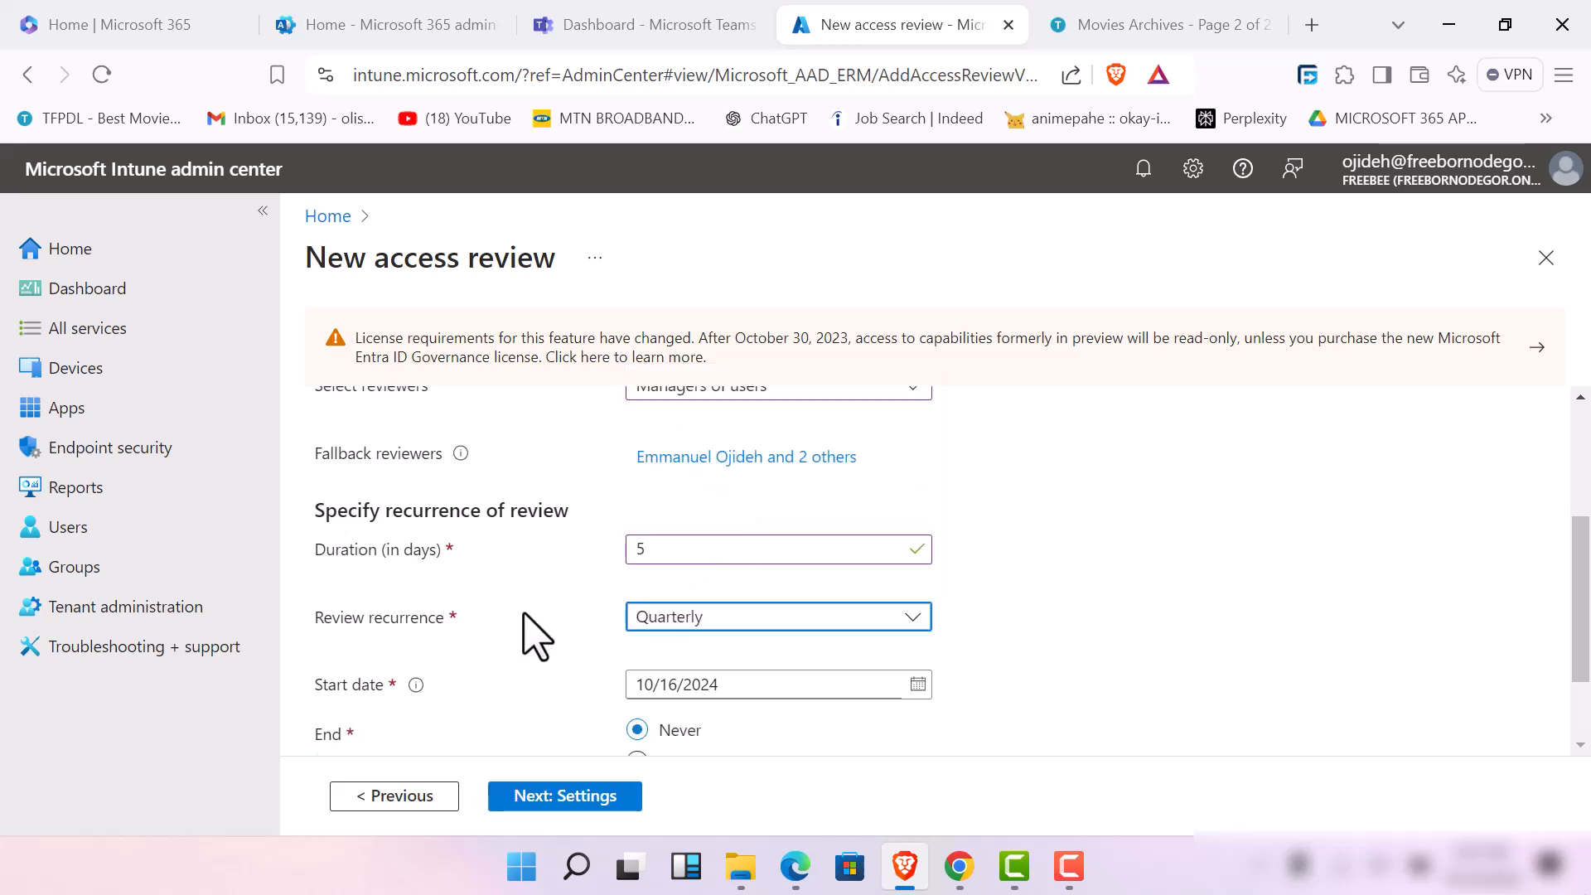
scroll(667, 629, "down", 2)
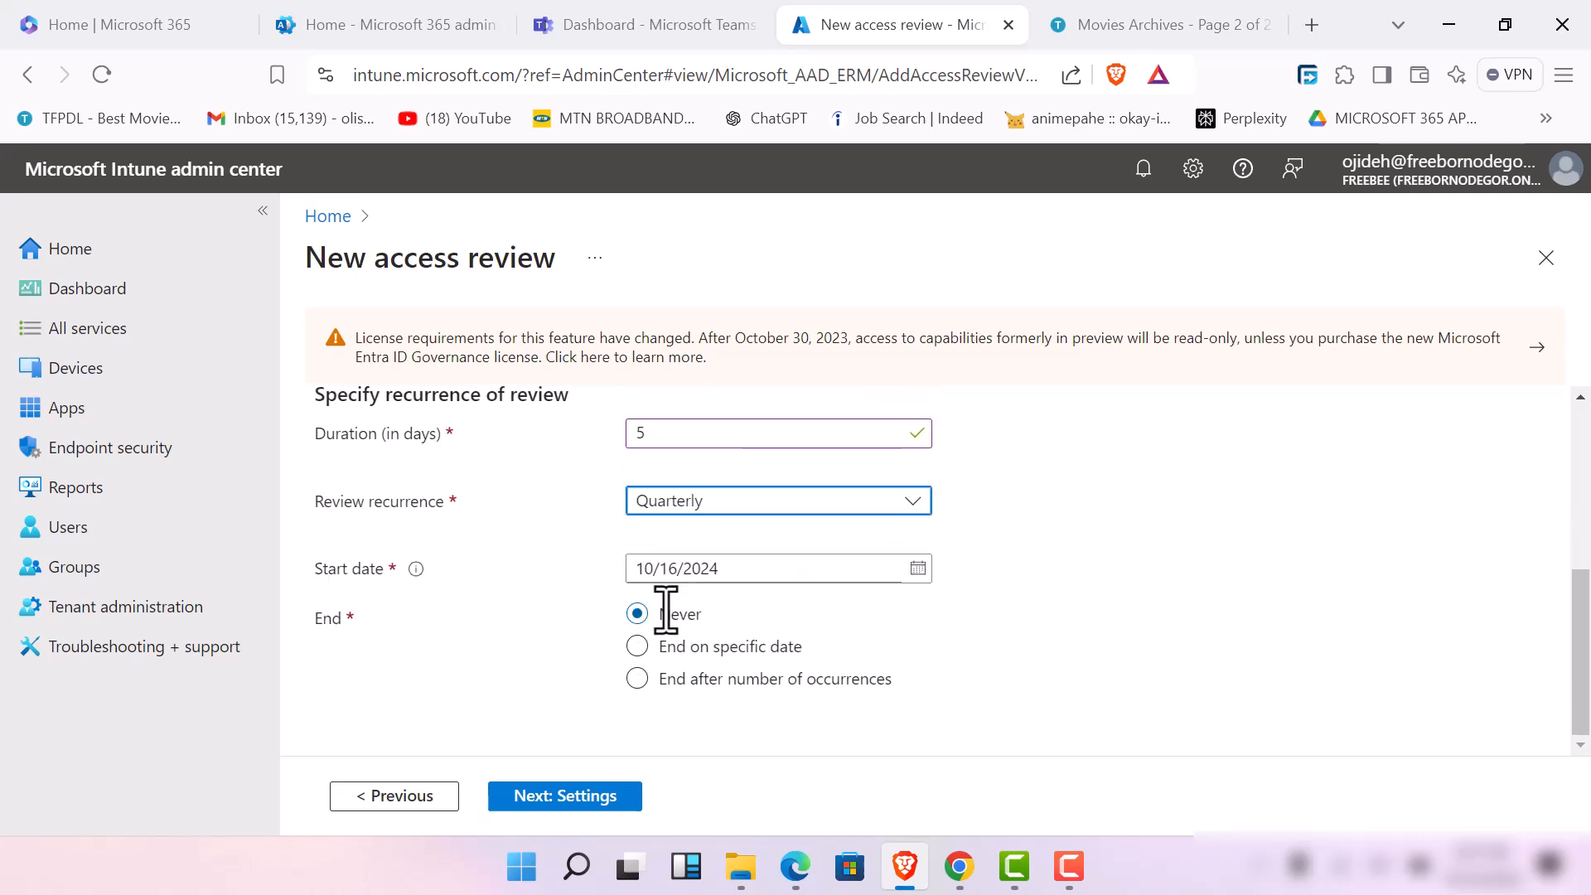
left_click(918, 570)
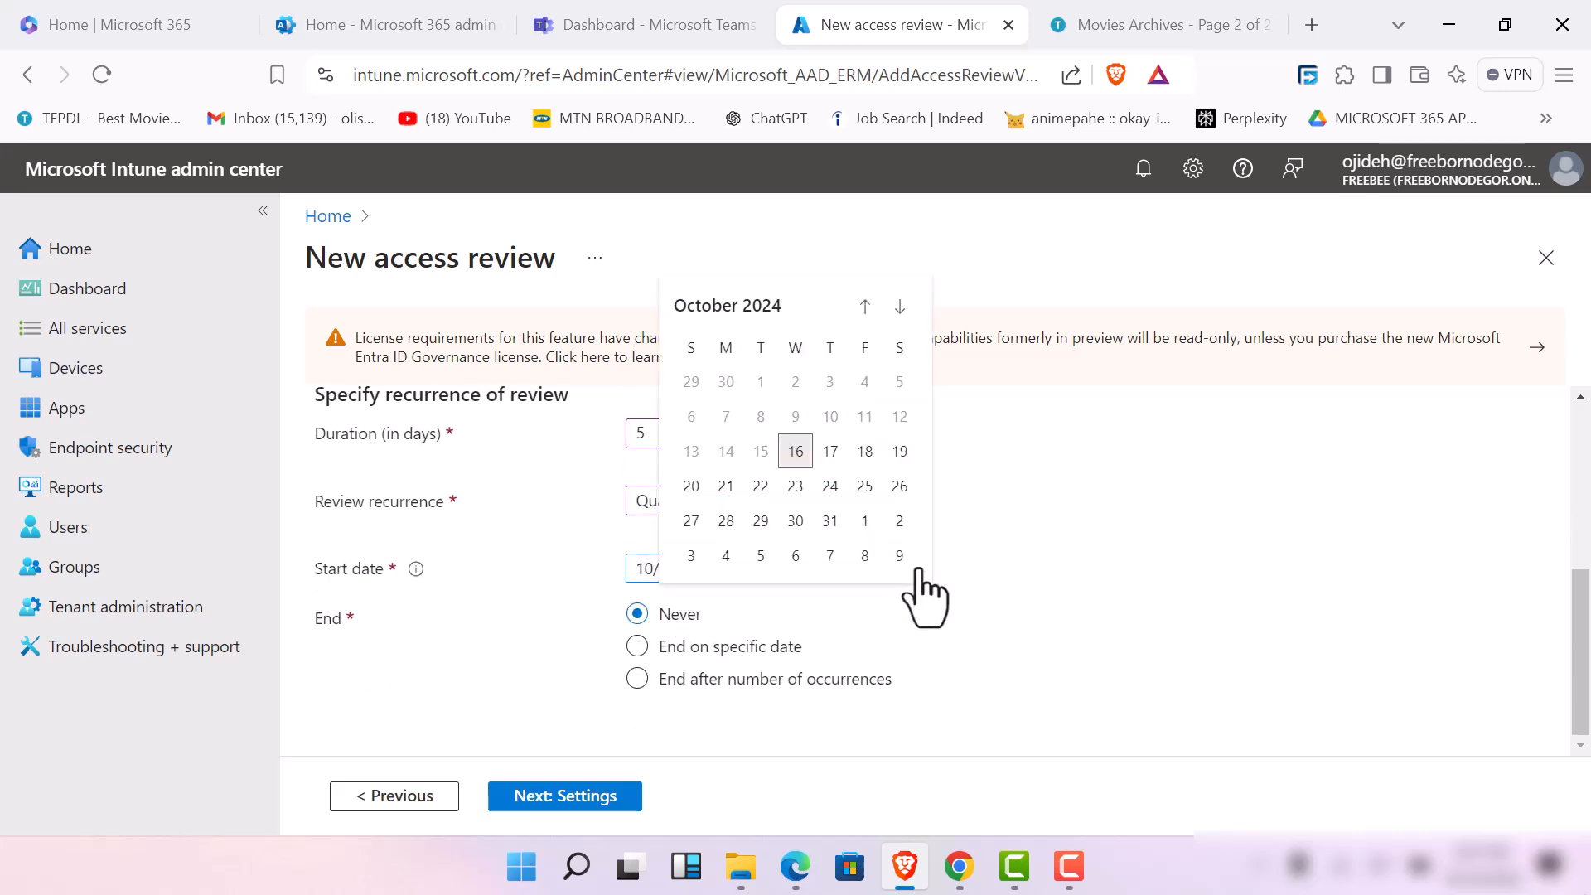
left_click(760, 491)
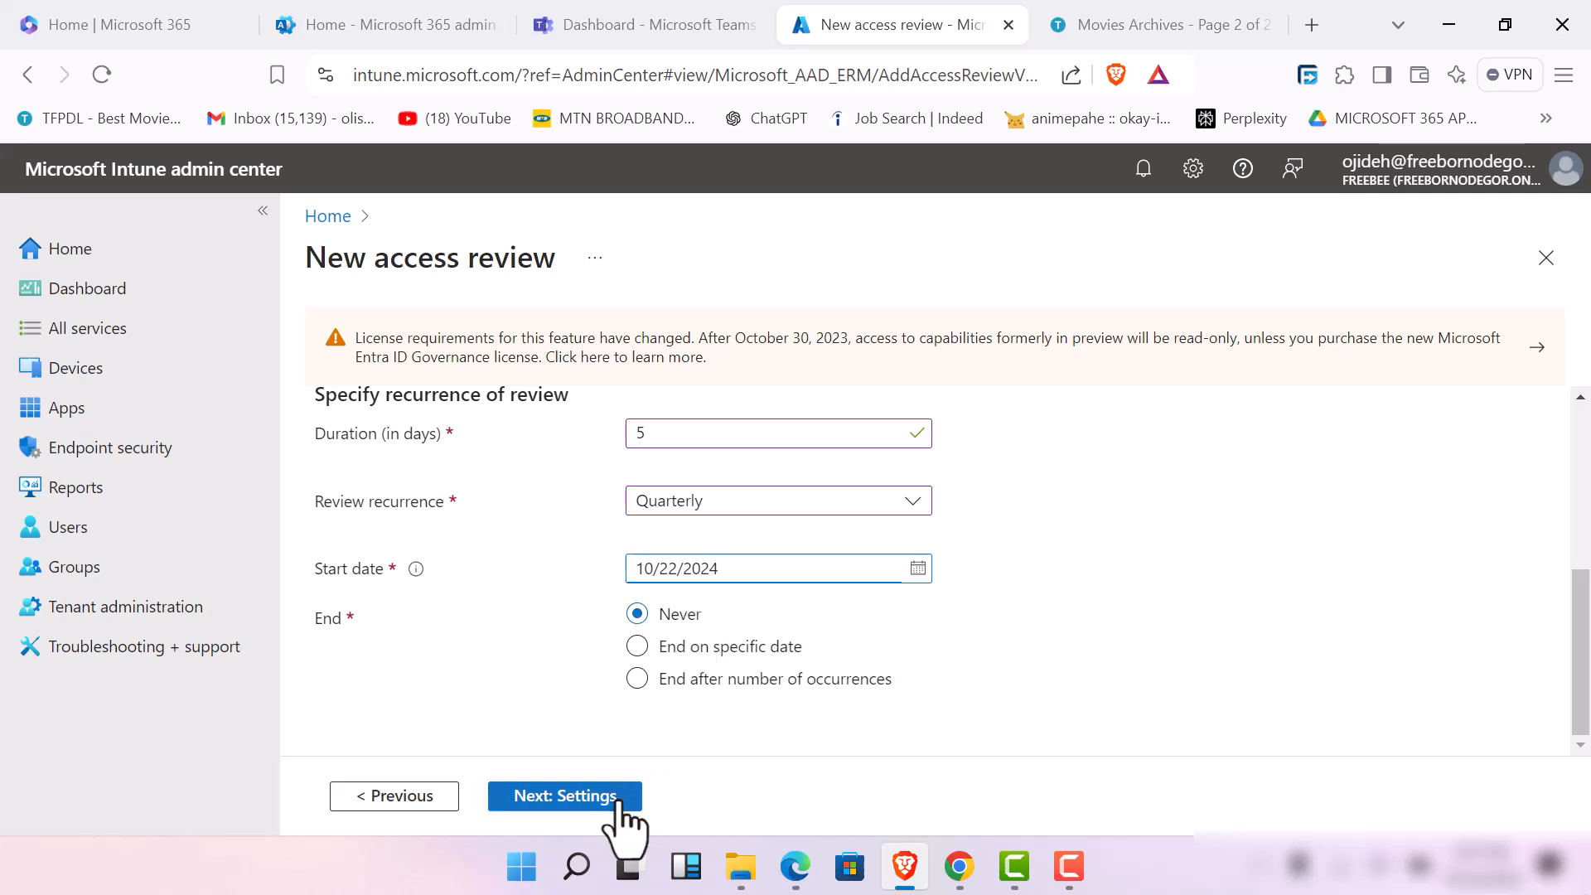
left_click(618, 797)
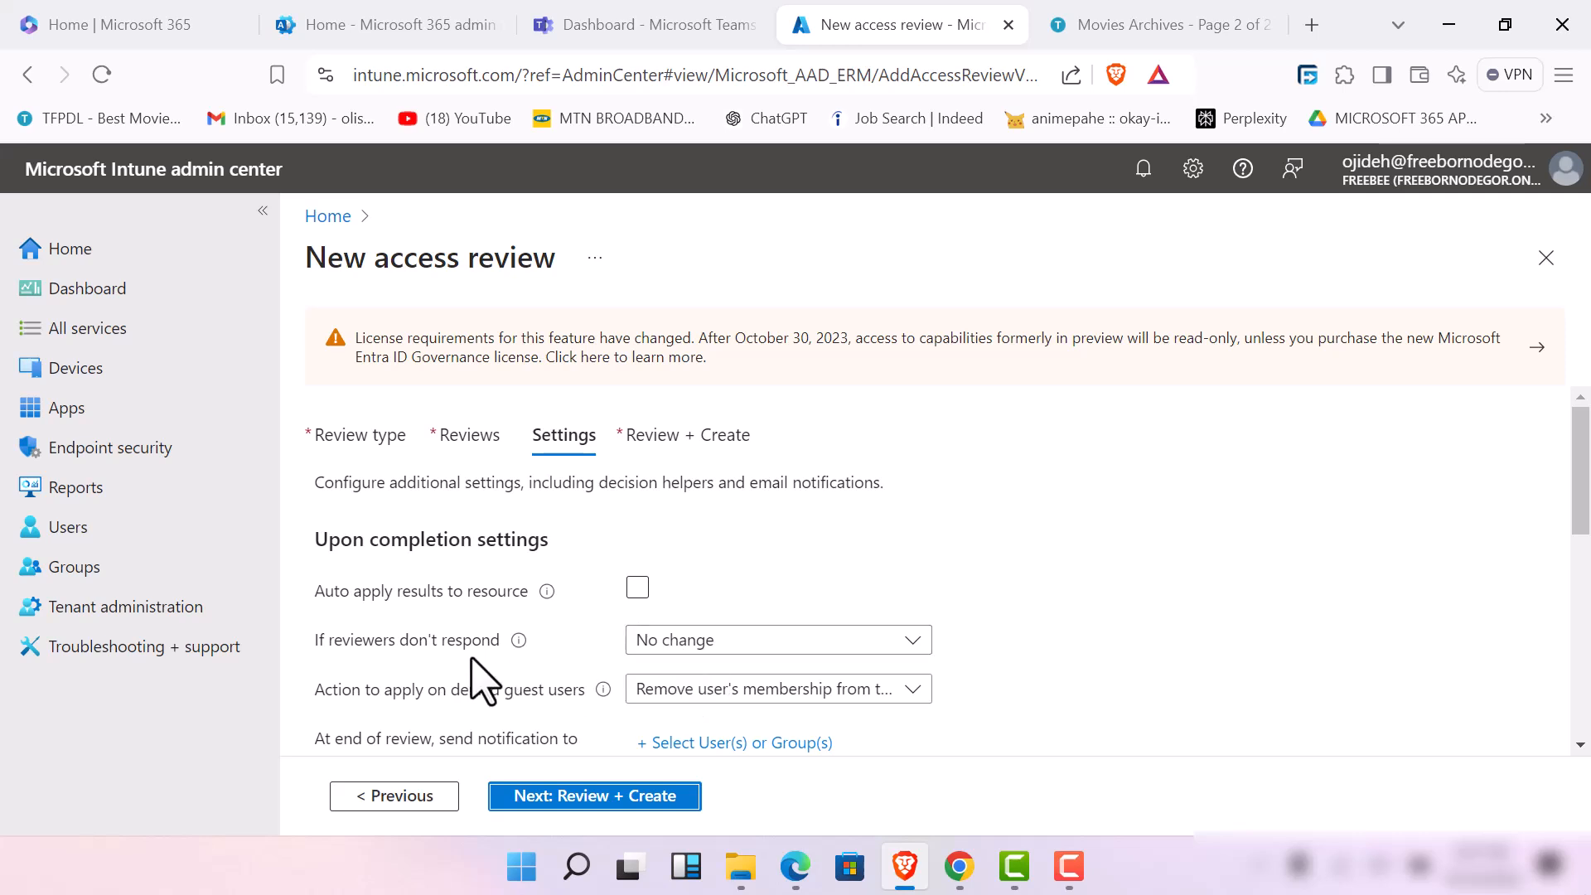
Set the action for when reviewers don't respond to Take recommendations, and leave Auto apply results to resource disabled
left_click(637, 587)
left_click(637, 588)
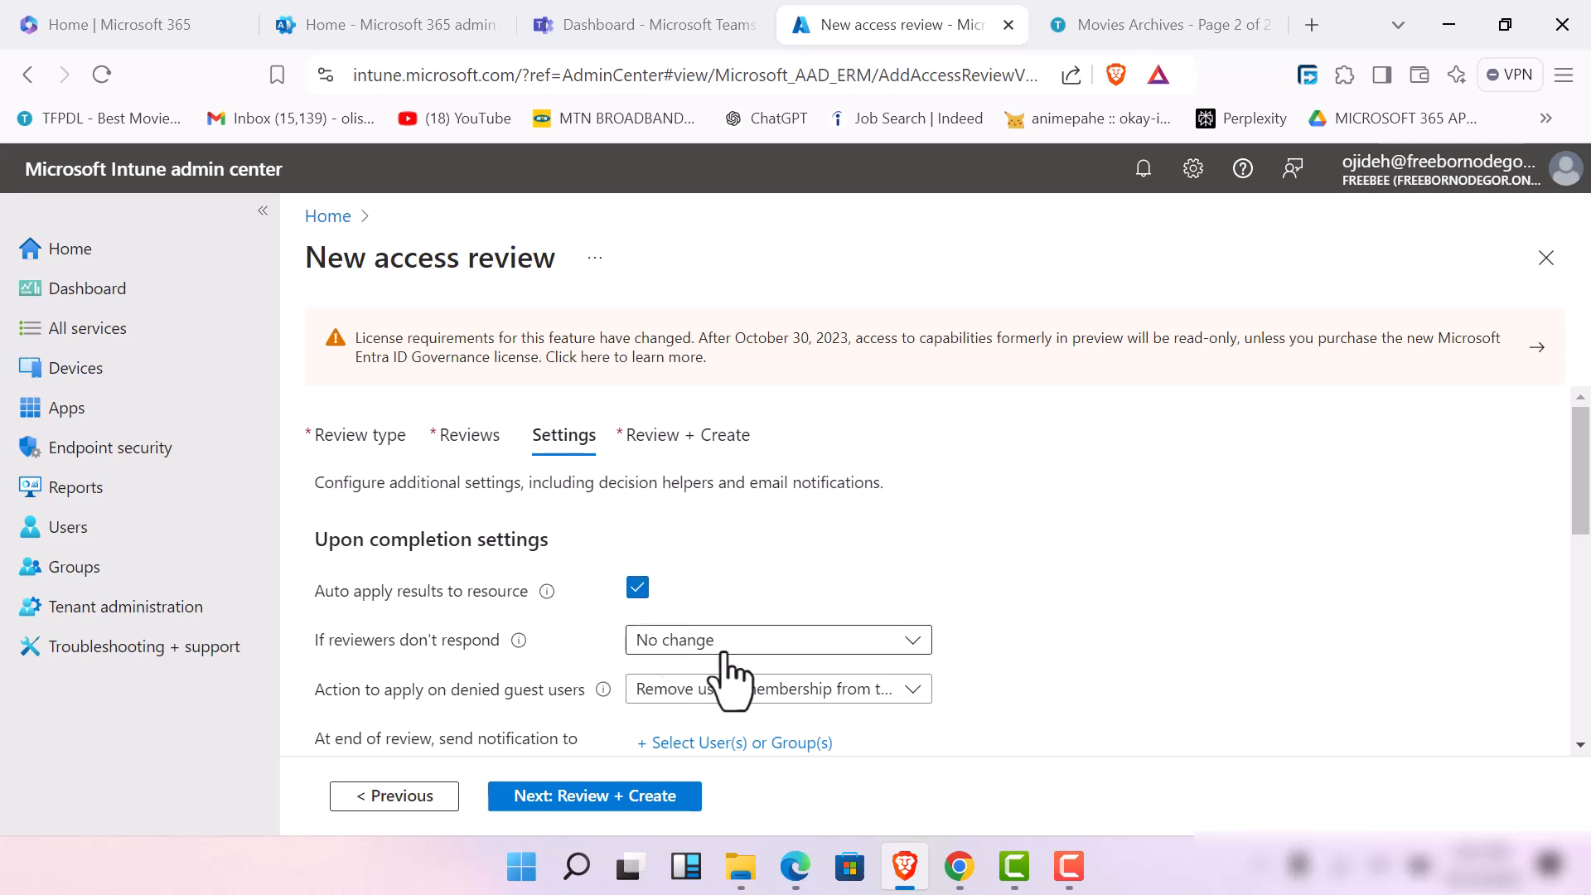
left_click(910, 644)
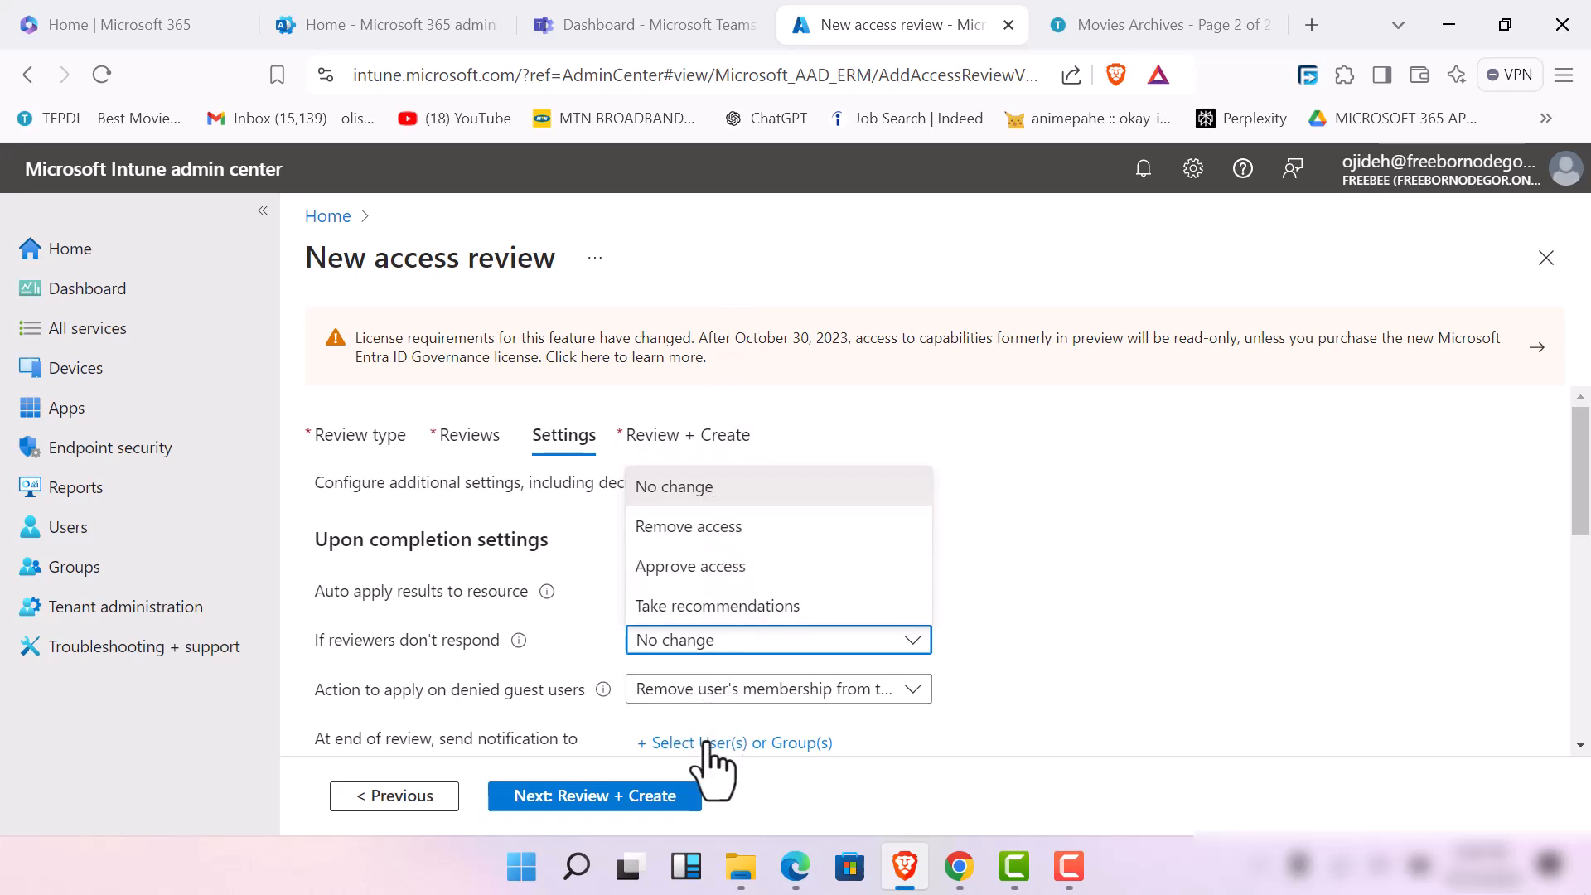
left_click(726, 611)
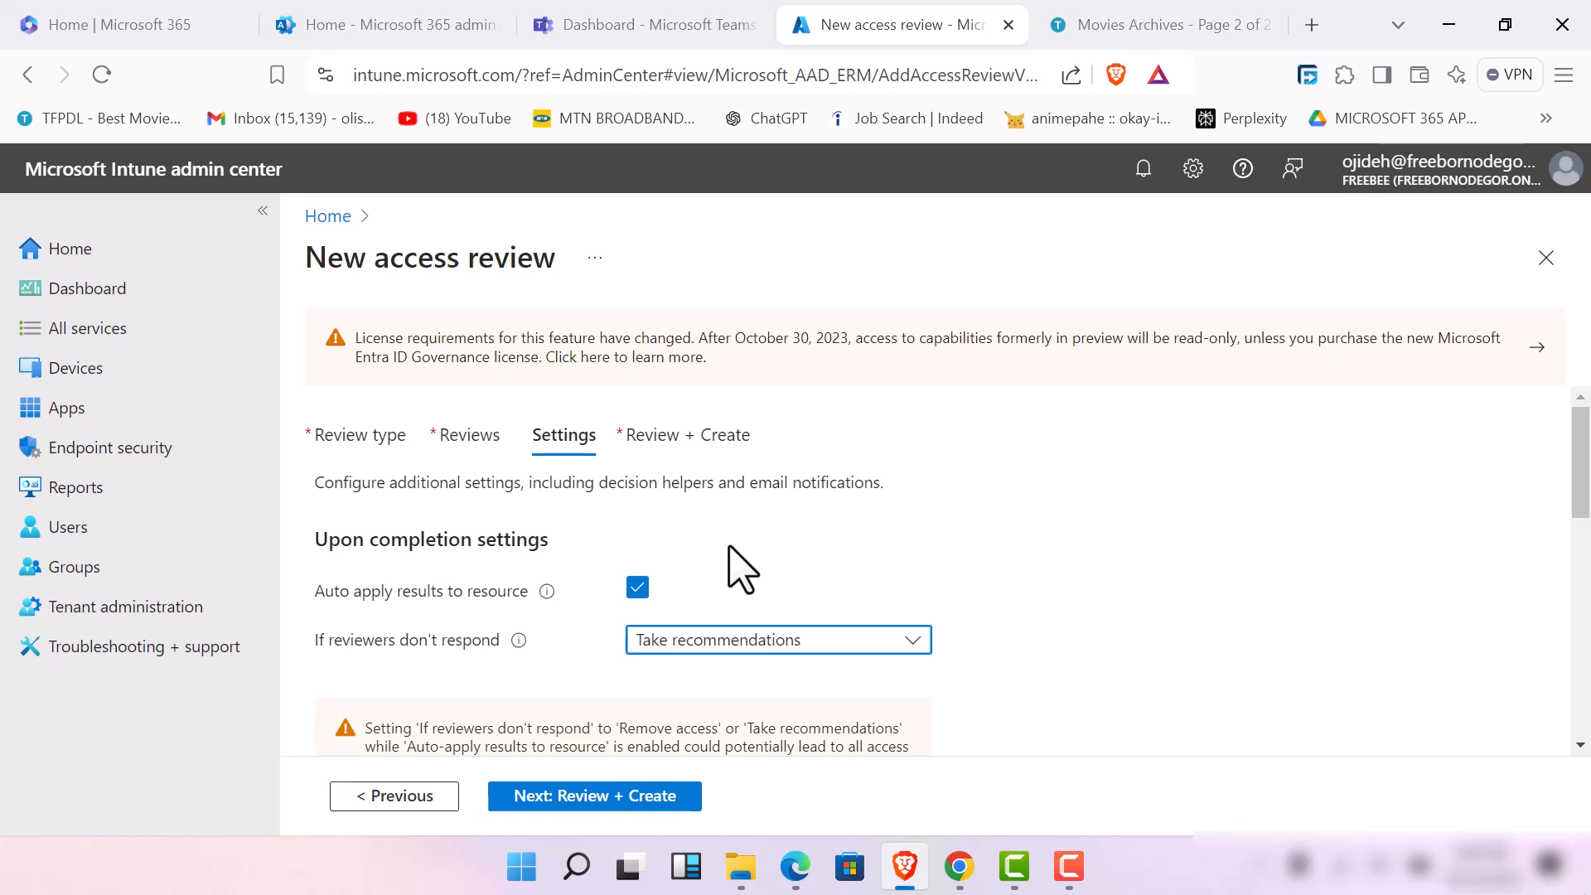
mouse_move(547, 590)
mouse_move(520, 638)
left_click(637, 588)
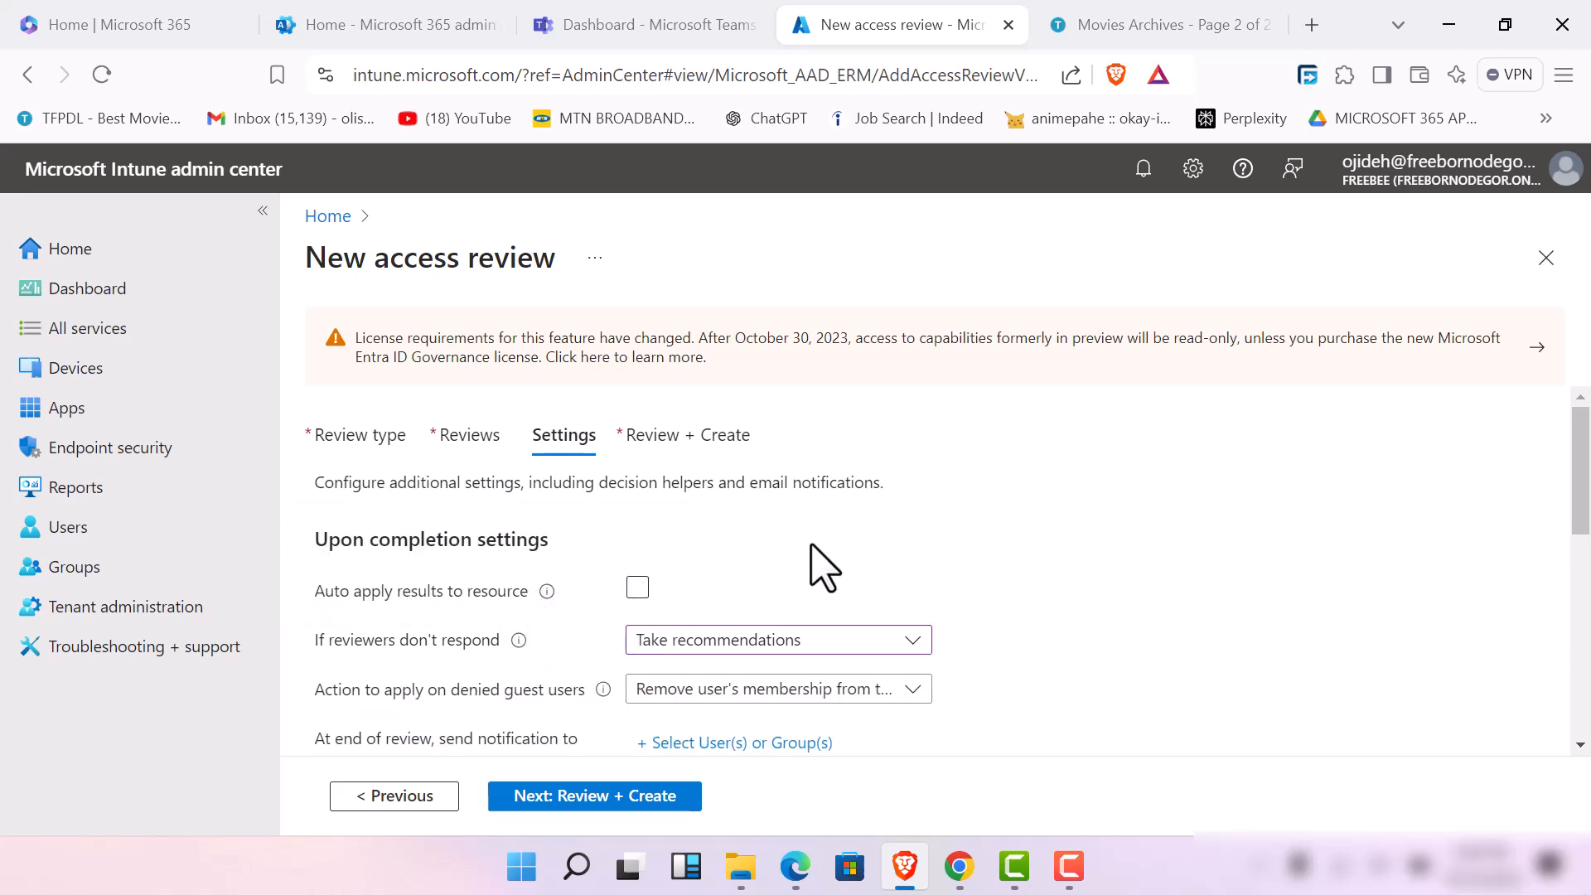
scroll(809, 568, "down", 5)
scroll(809, 568, "up", 5)
Choose Remove user's membership from the resource for denied guest users, and add one user as the end-of-review notification recipient
left_click(870, 696)
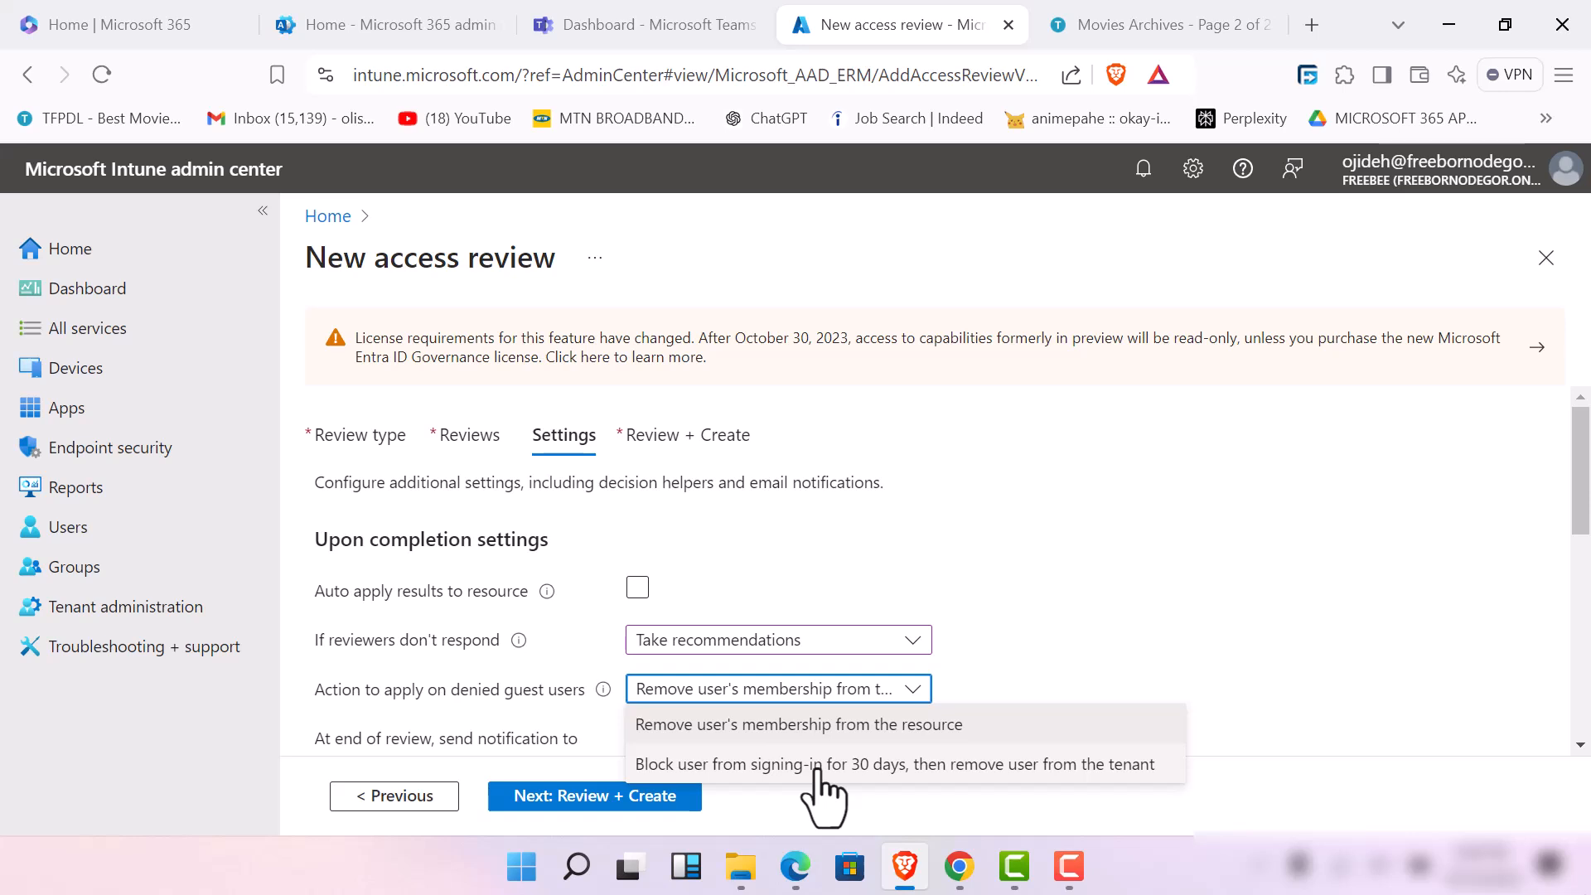
left_click(828, 727)
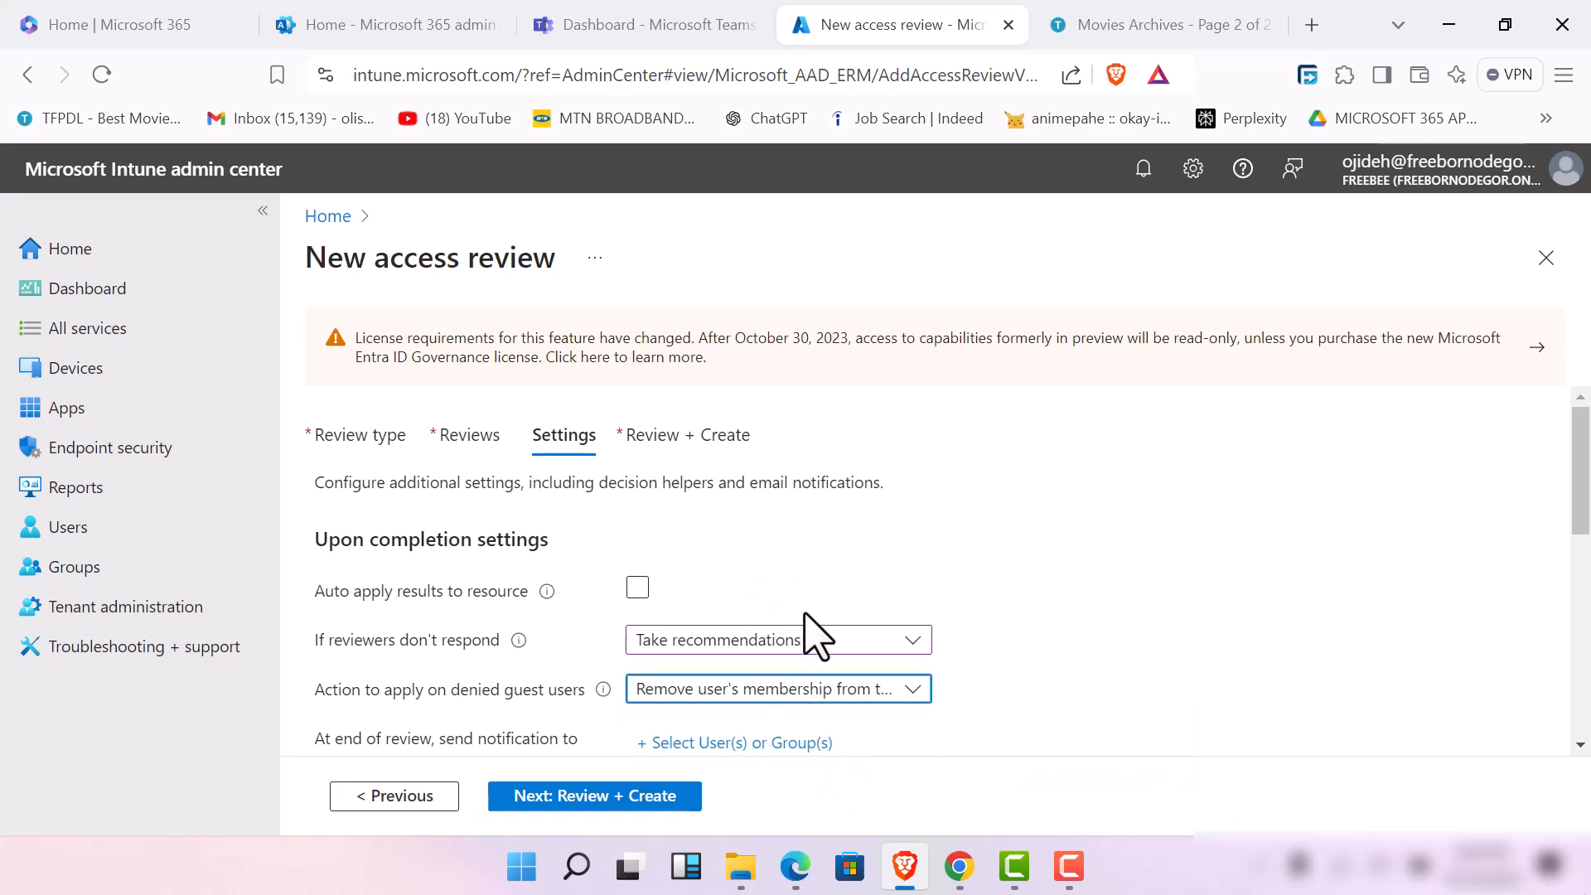
scroll(701, 741, "down", 2)
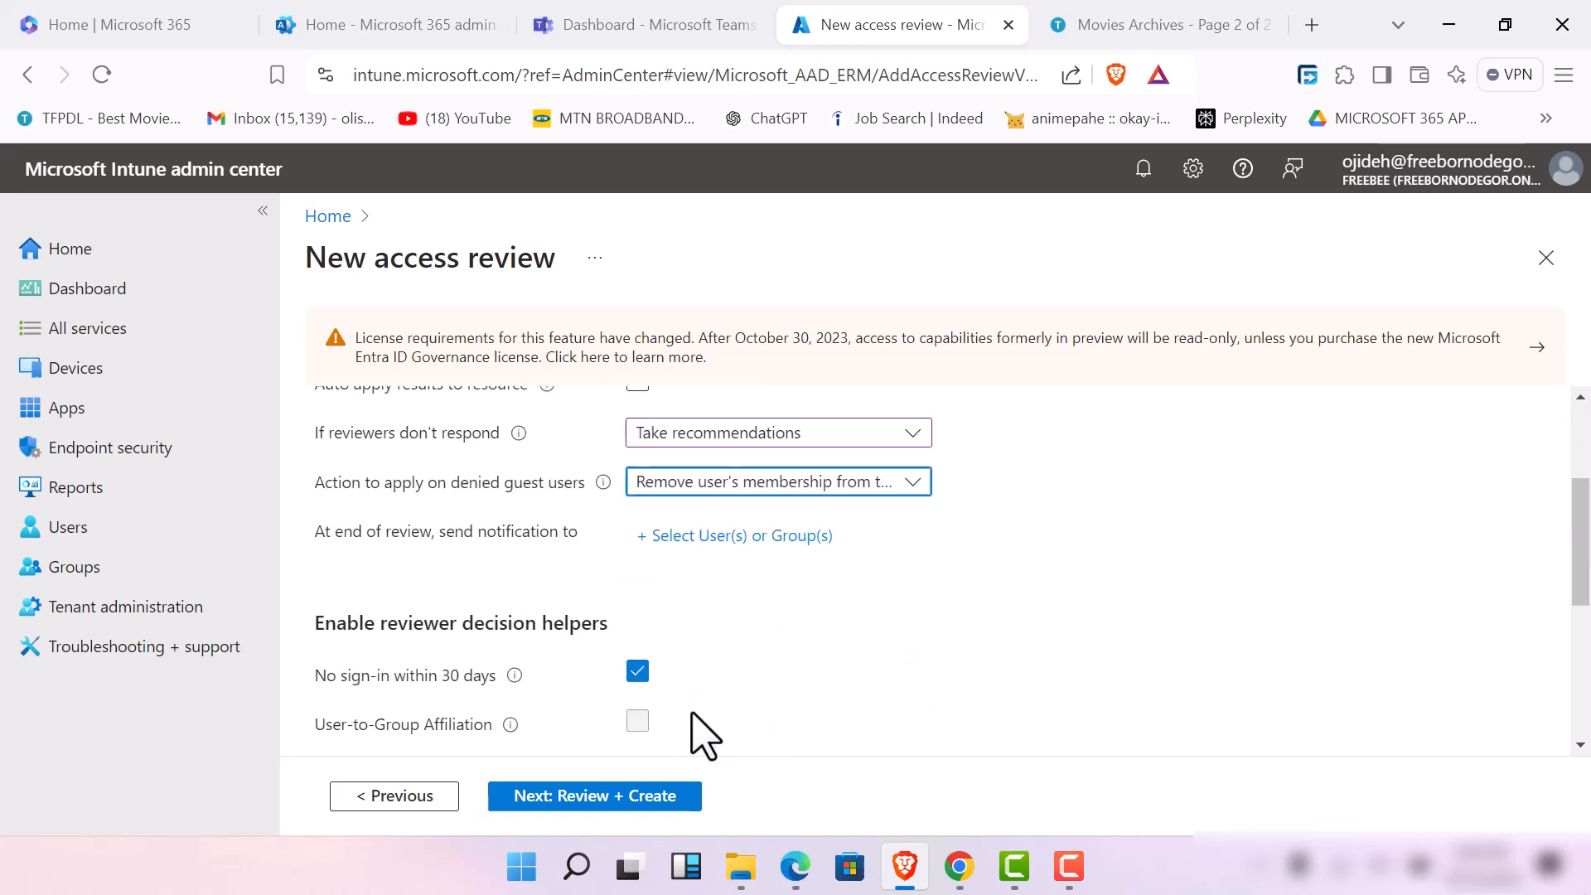
left_click(734, 535)
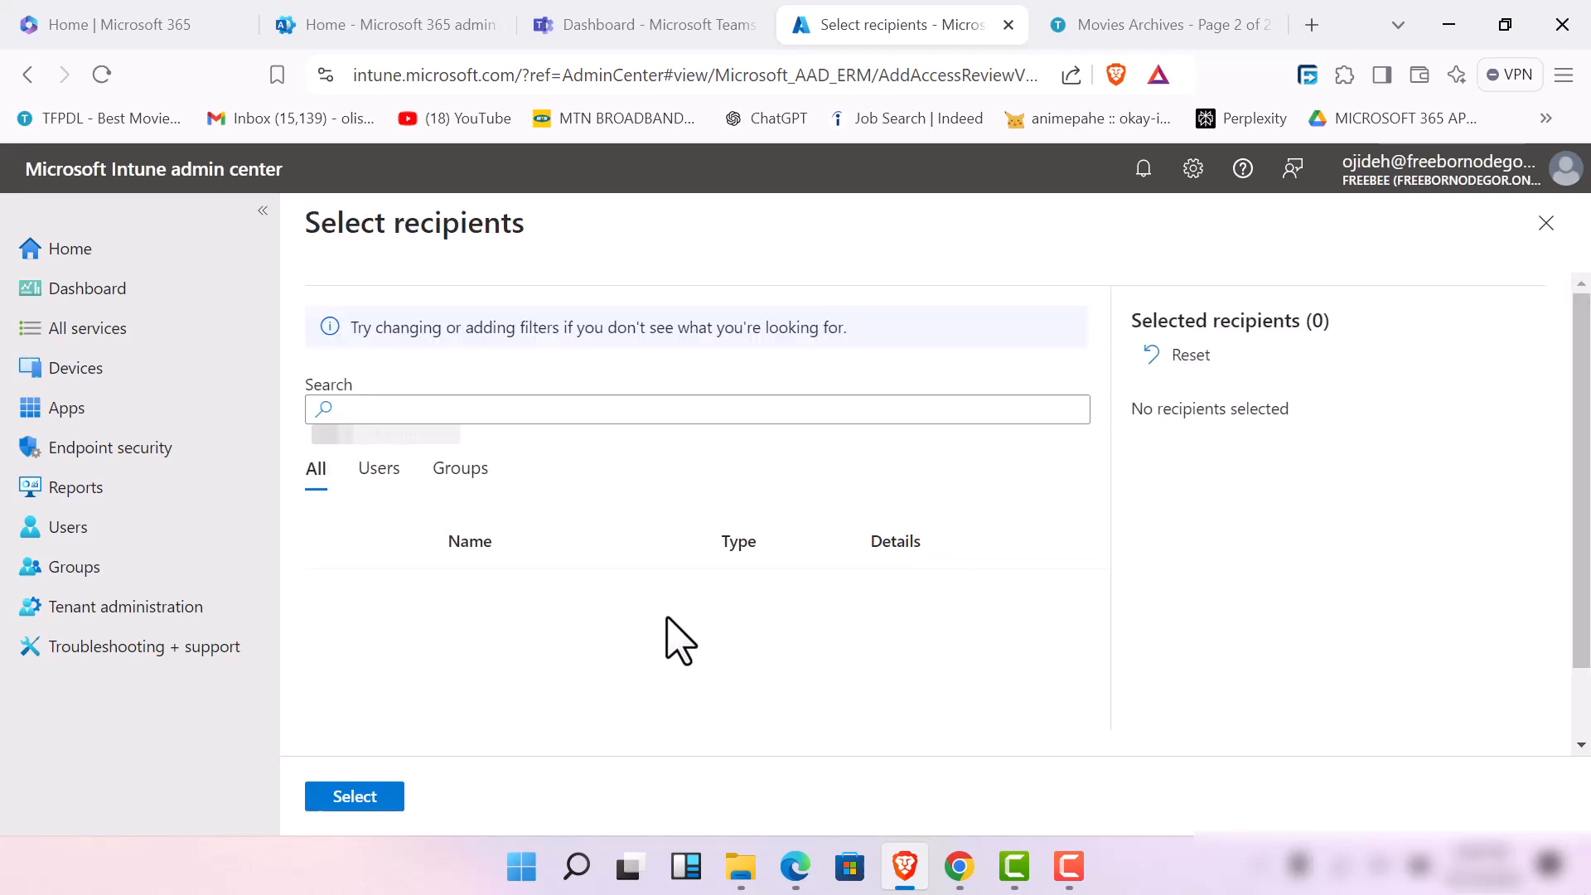
left_click(661, 411)
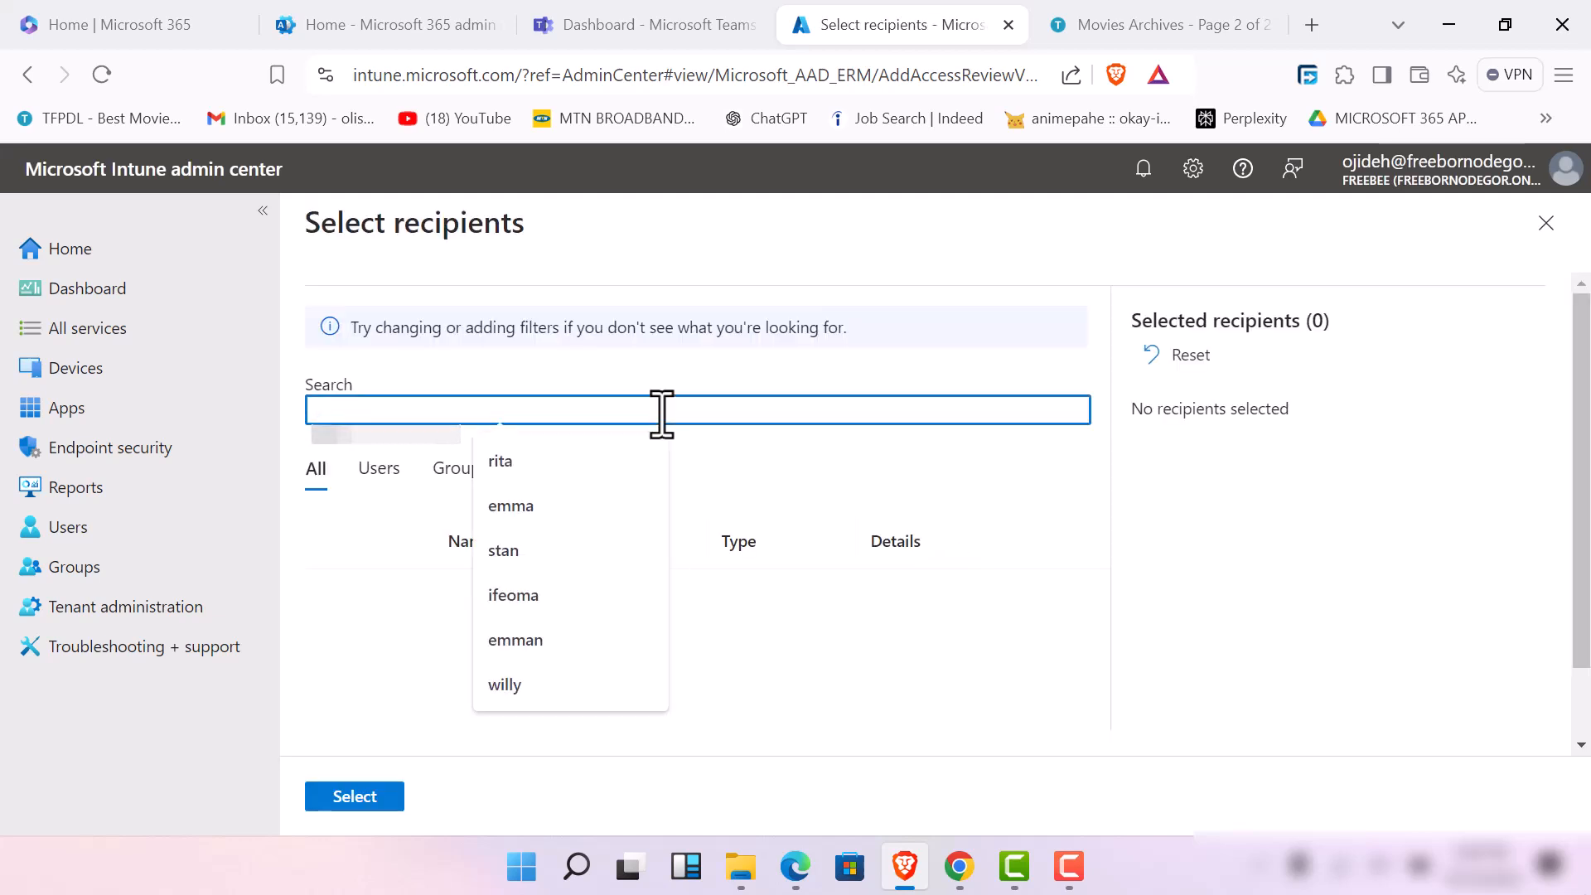
type("henry")
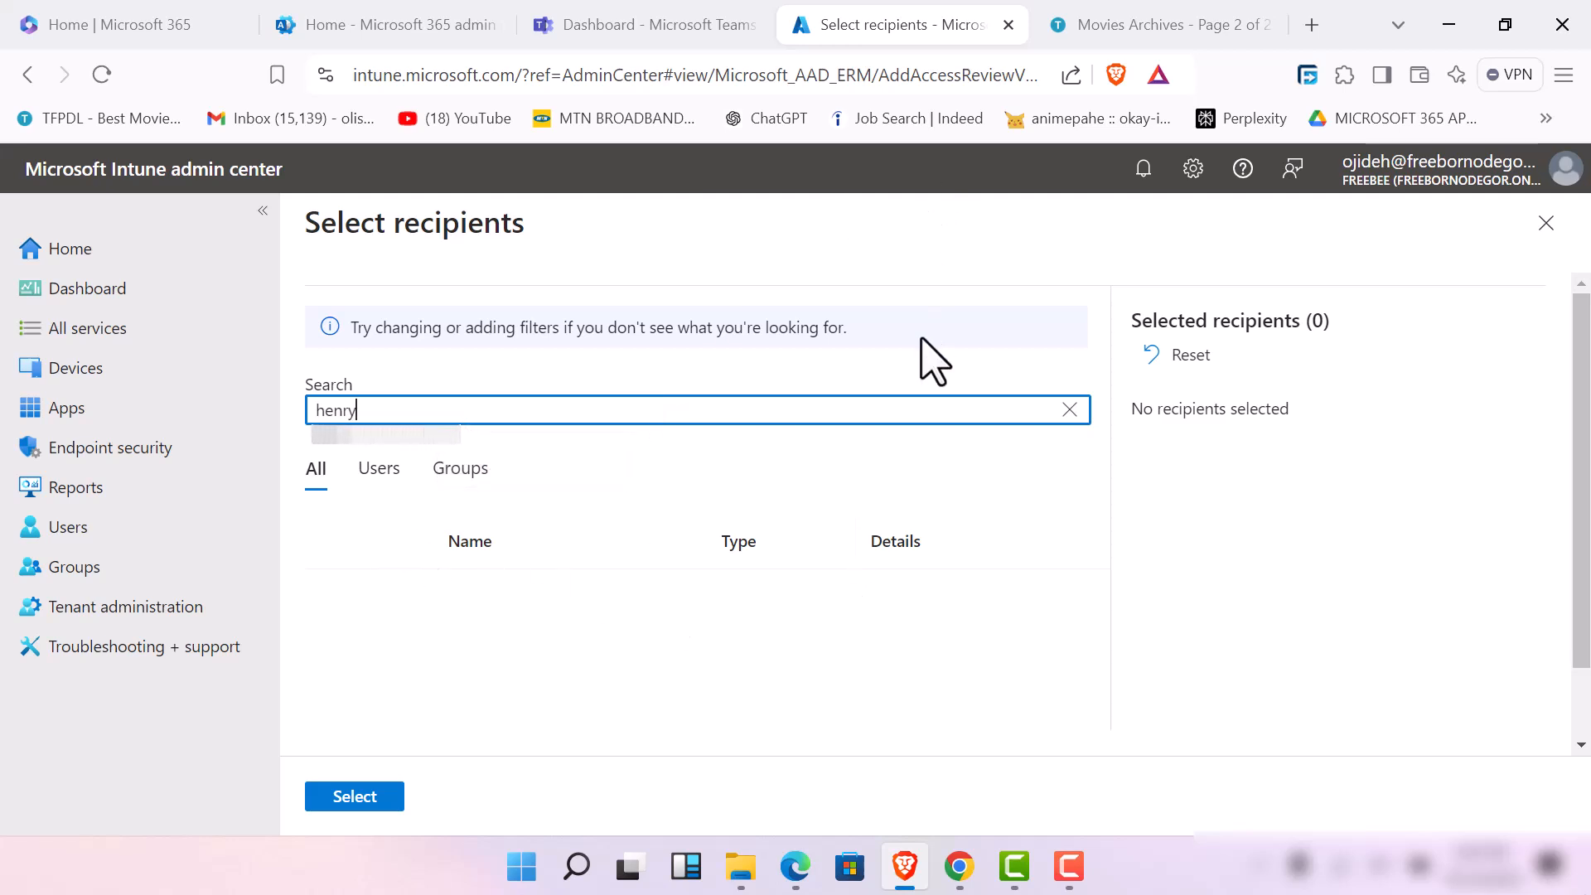
left_click(335, 592)
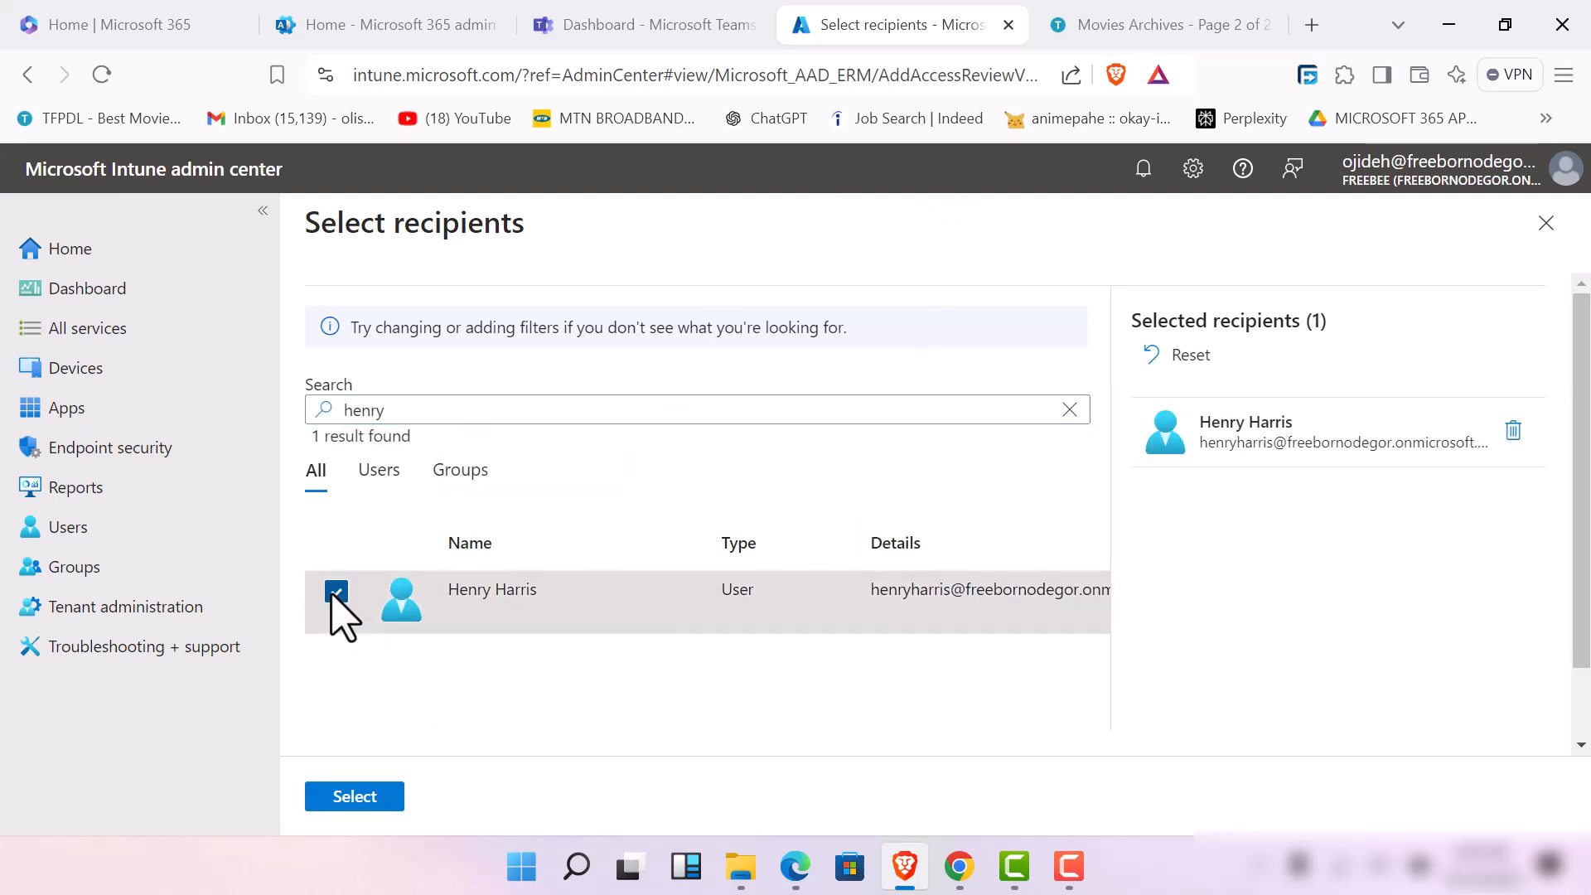
left_click(352, 797)
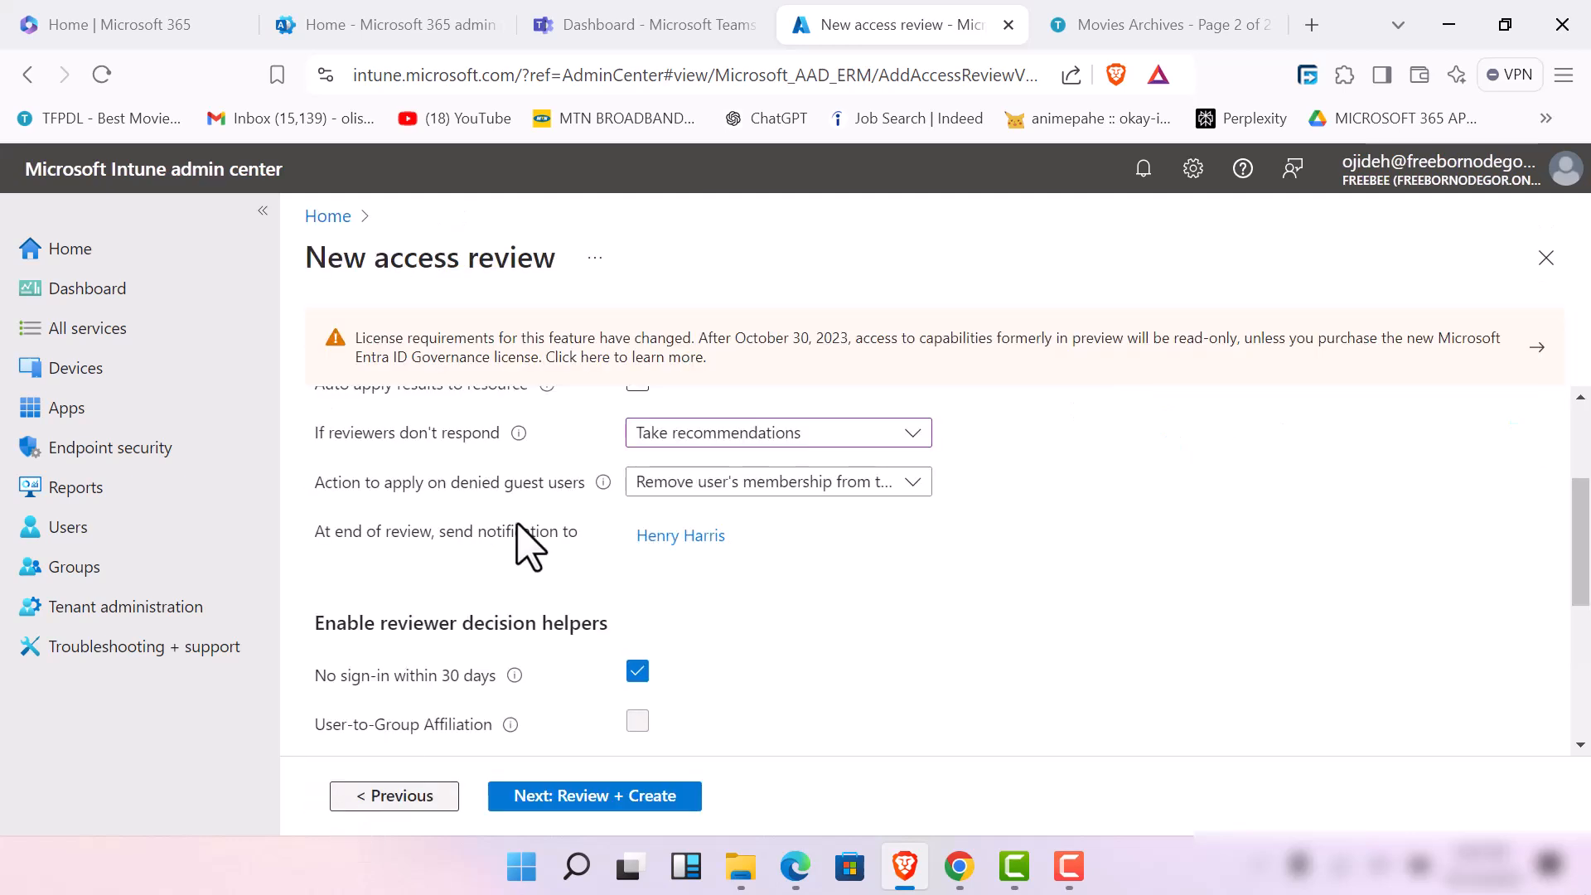
Keep the decision helpers and advanced settings at their defaults, and continue to the Review + Create stage
scroll(632, 706, "down", 3)
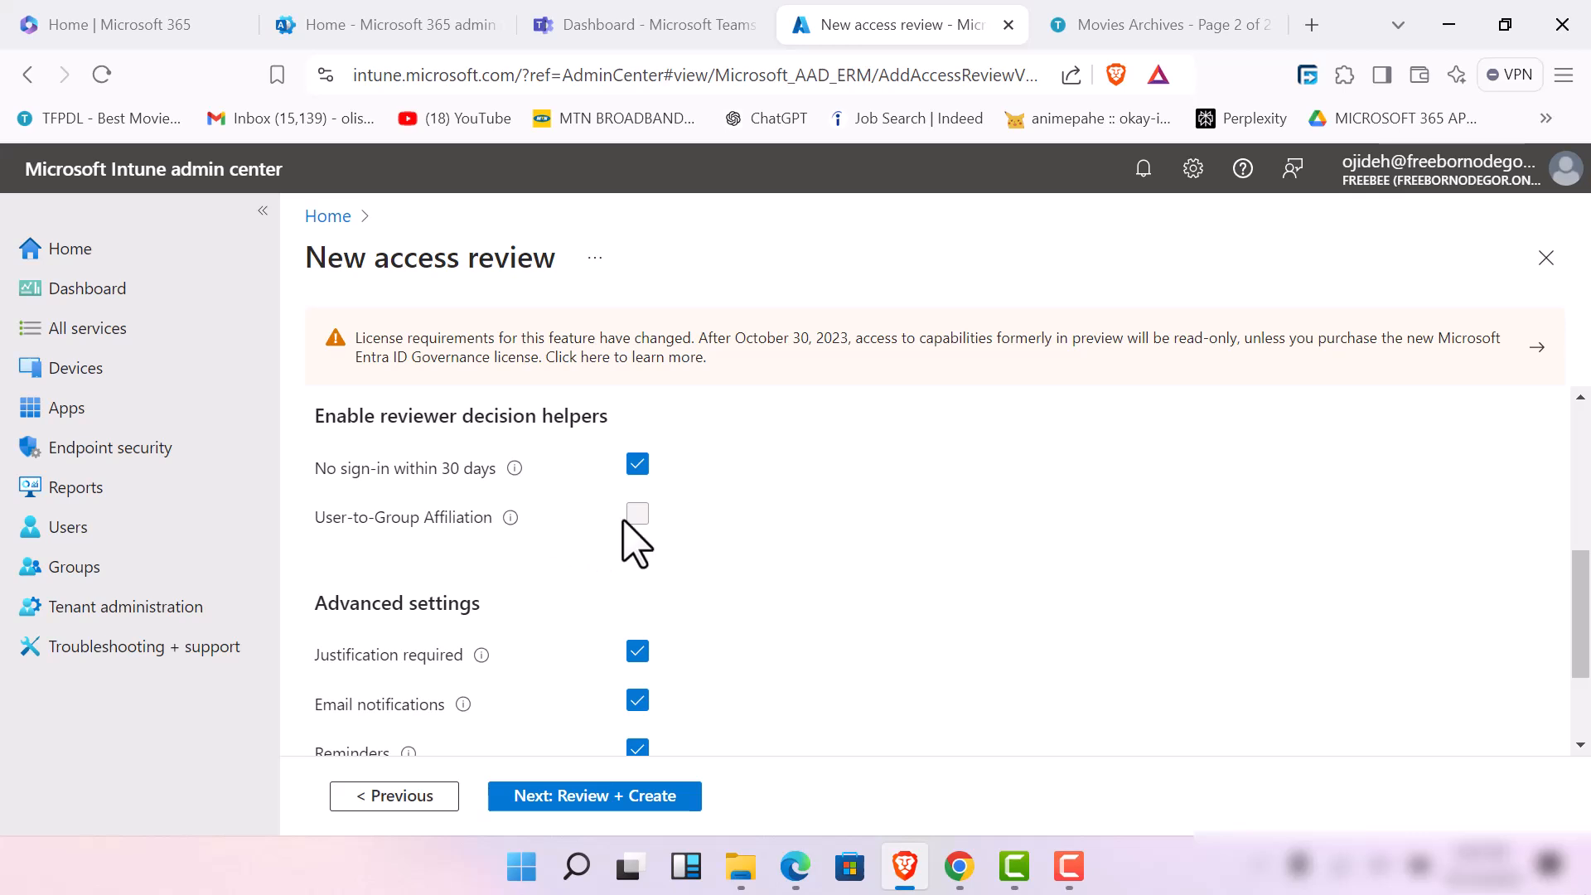
scroll(592, 684, "down", 2)
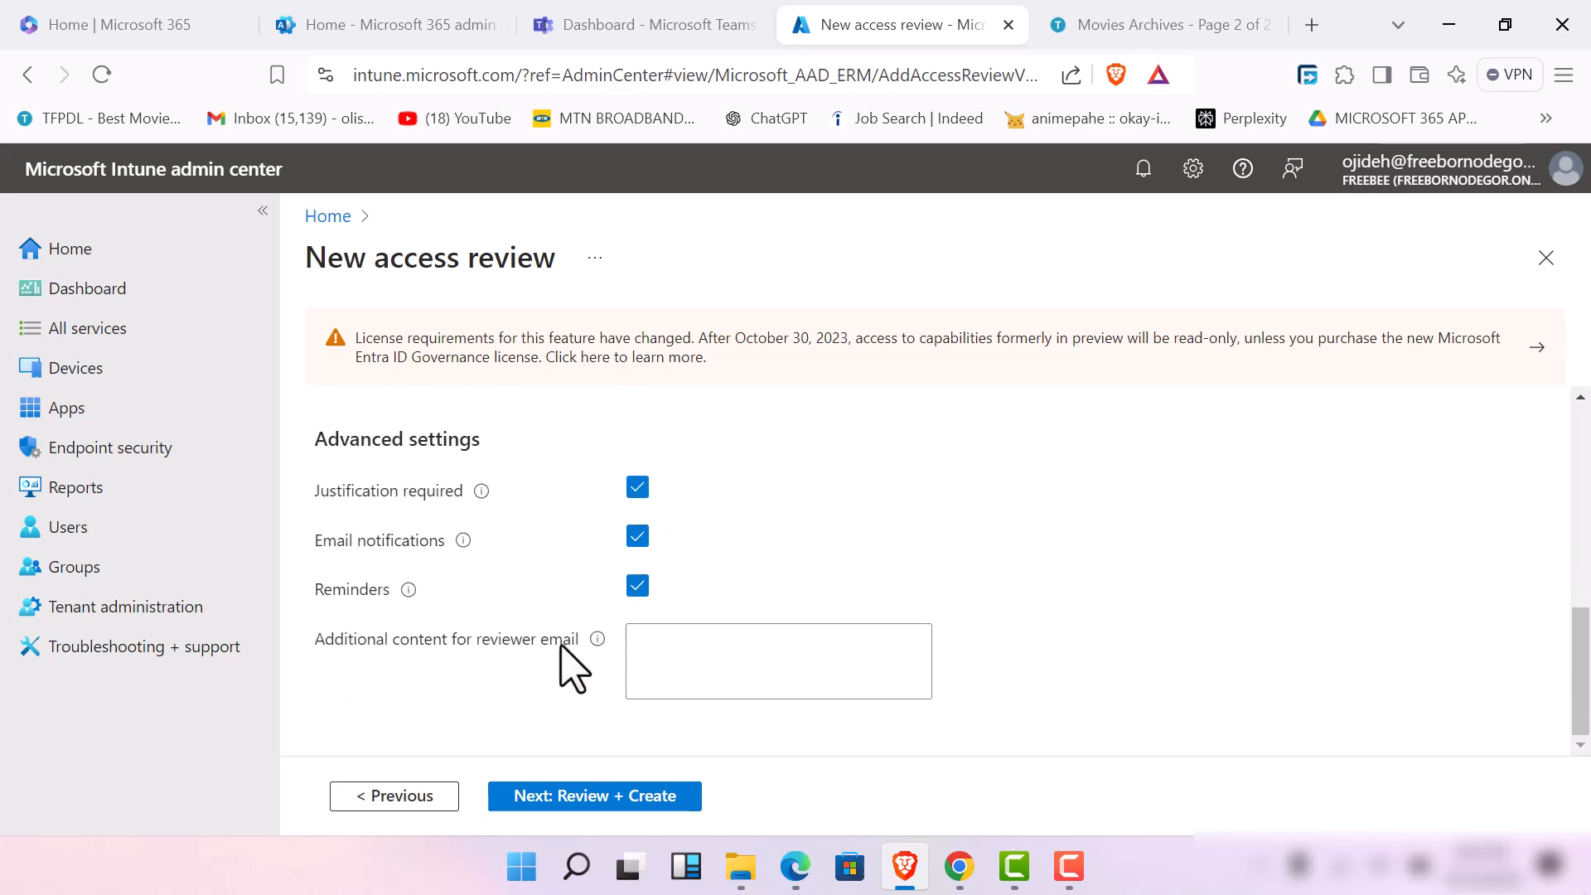
left_click(611, 800)
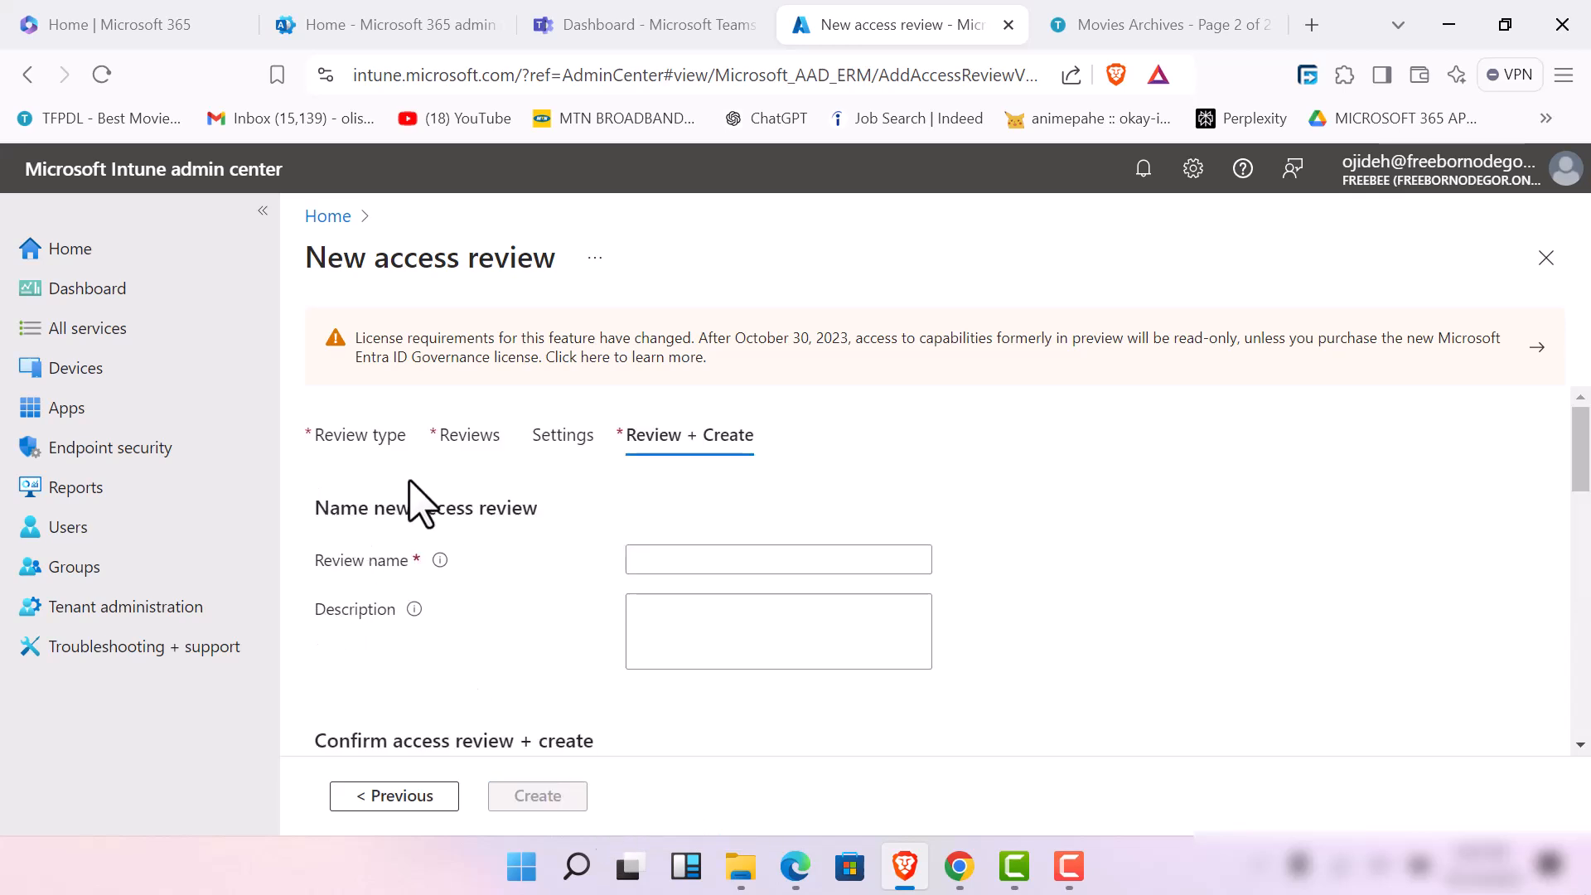
Name the access review "endpoint users access review", leave its description empty, and create it
left_click(664, 564)
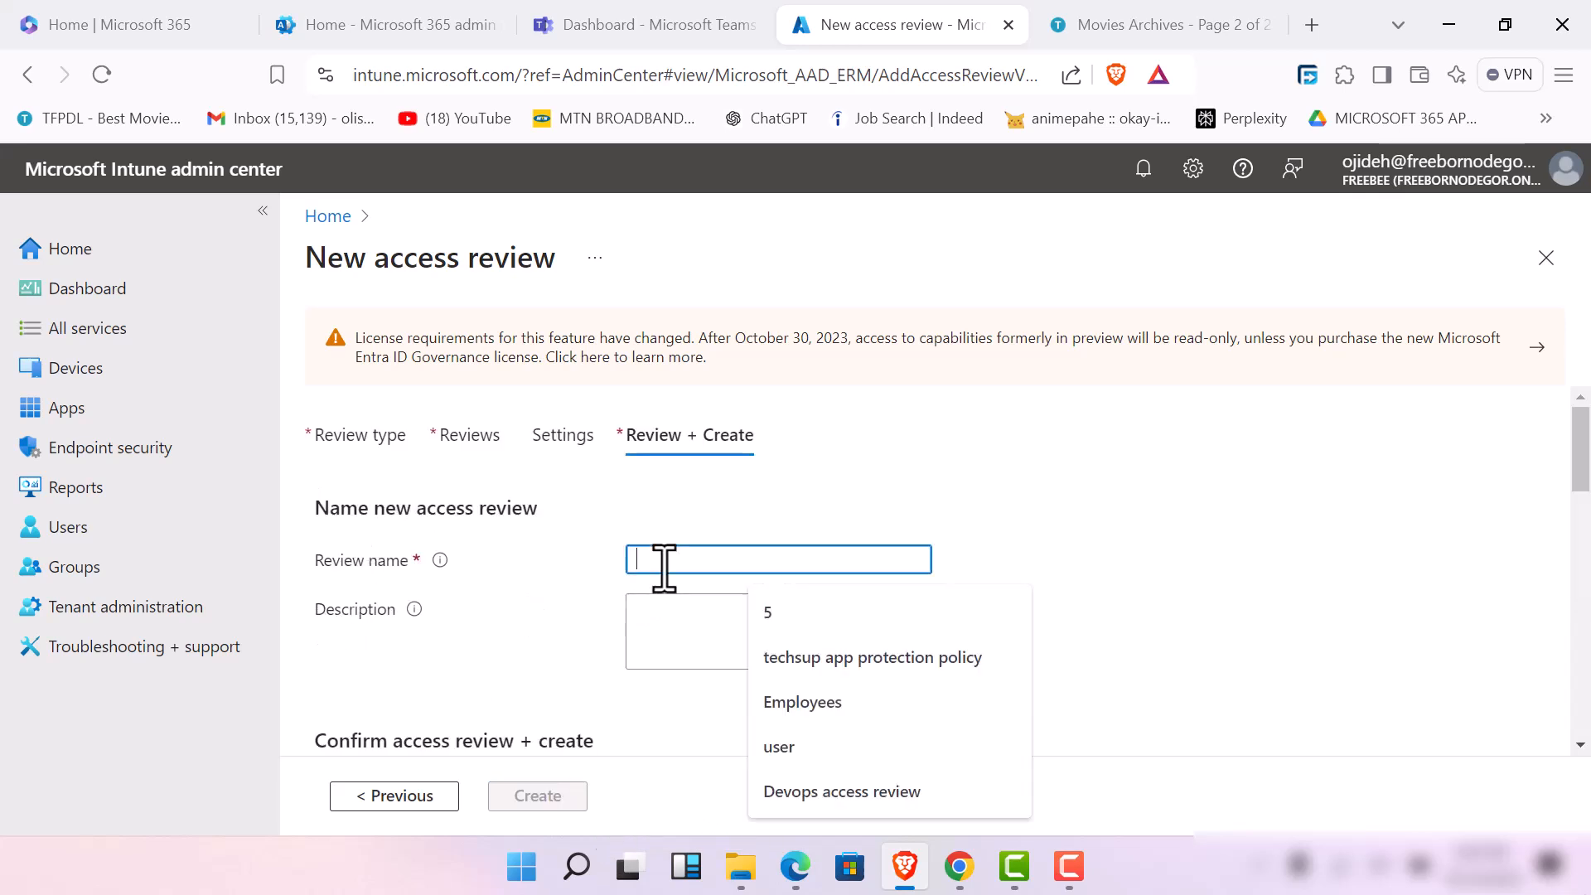
type("endpoin")
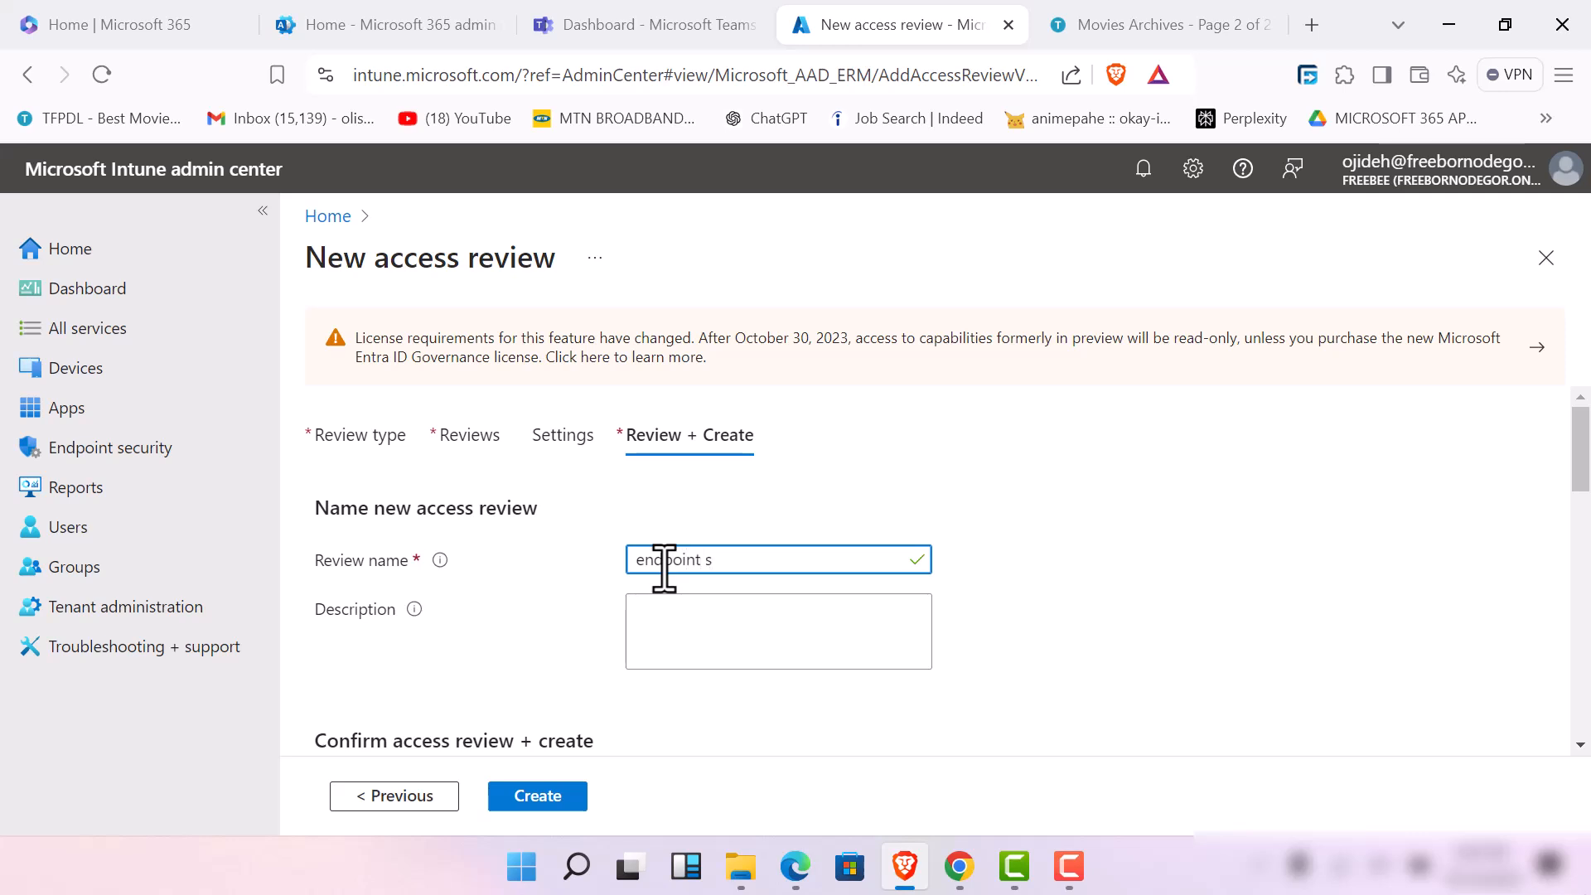
type("t users access review")
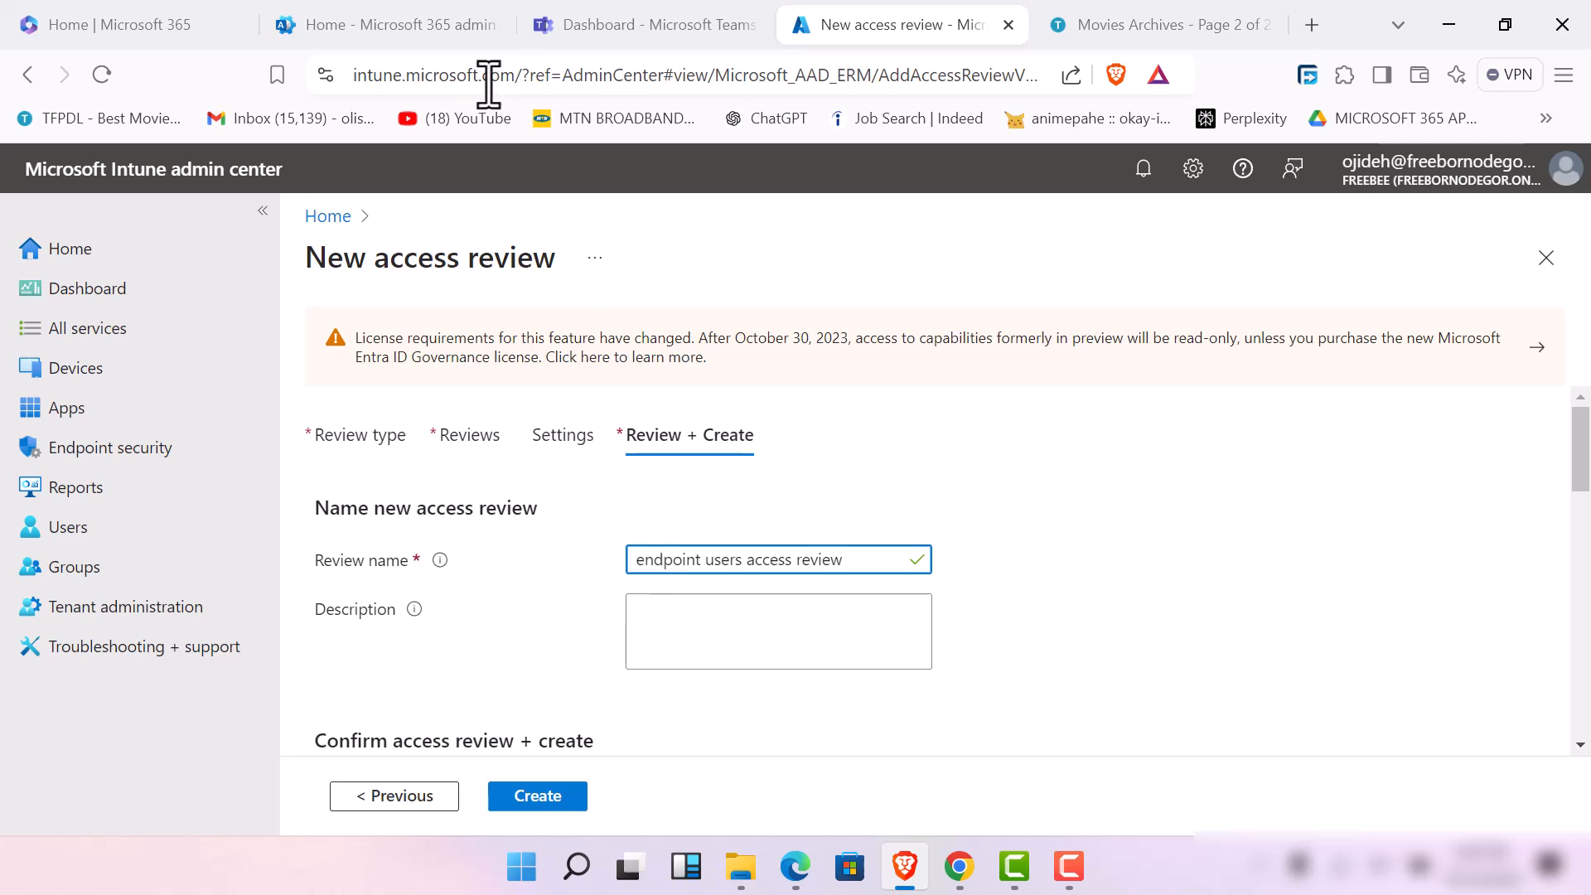
scroll(568, 728, "down", 3)
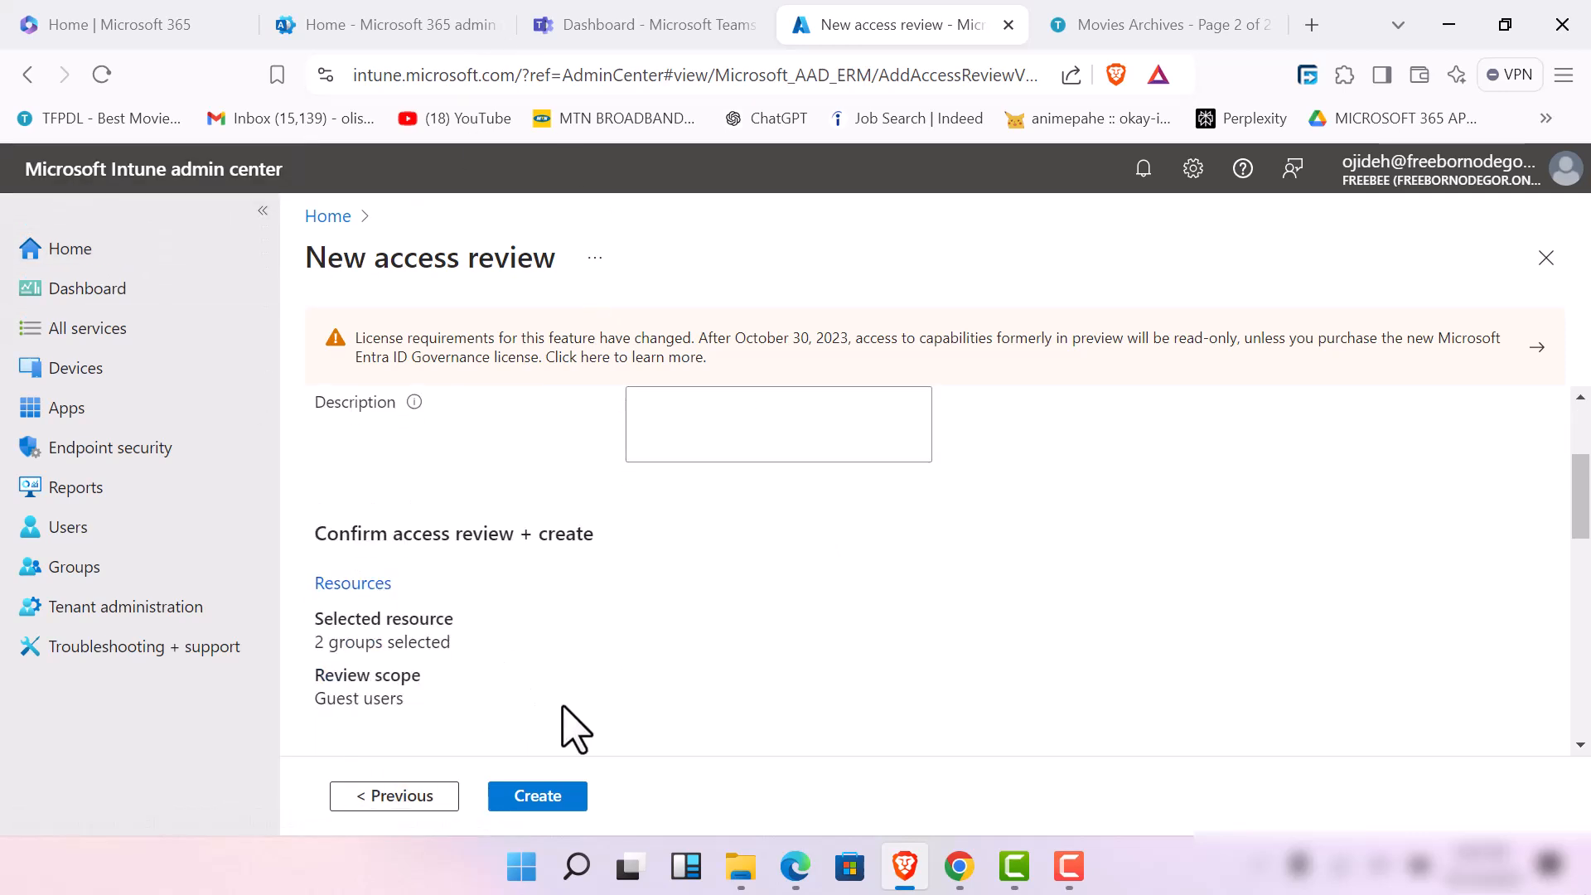
left_click(560, 797)
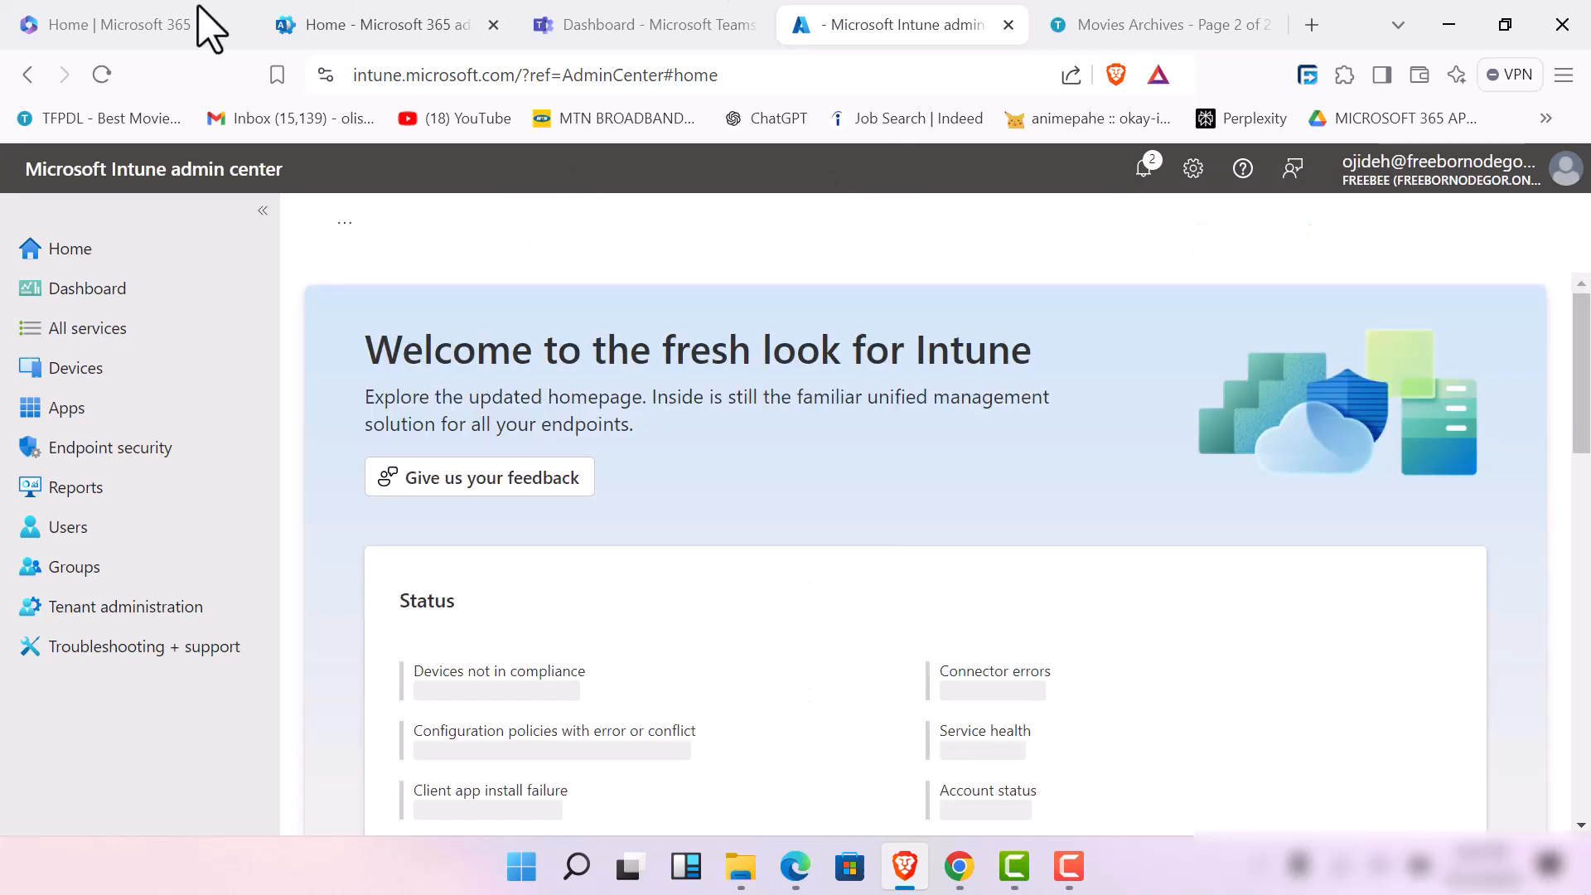
scroll(530, 464, "down", 3)
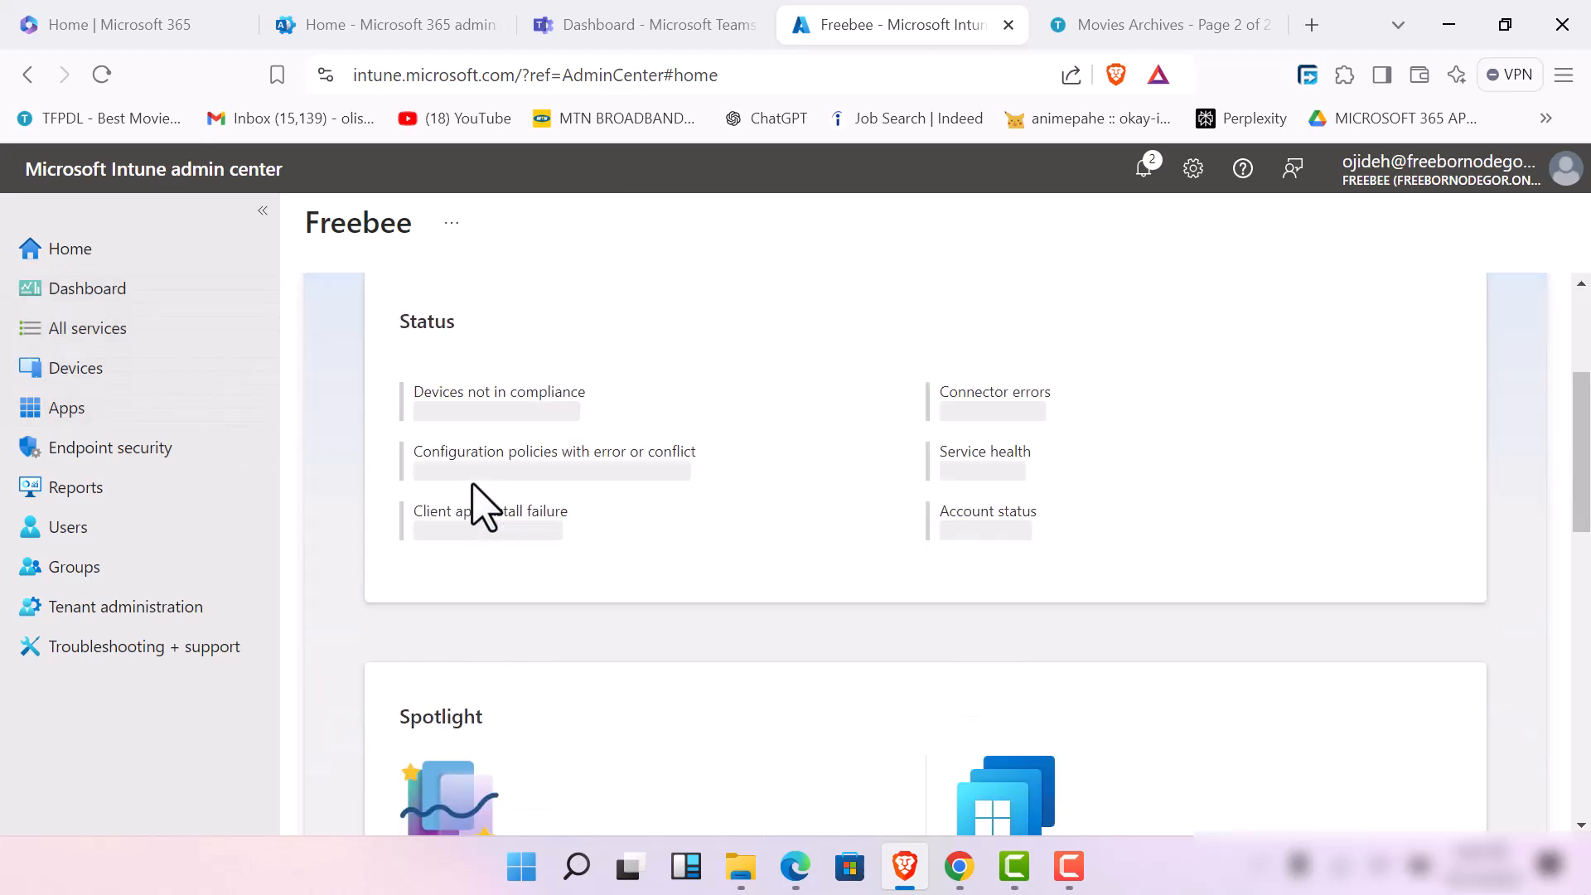
scroll(474, 489, "down", 3)
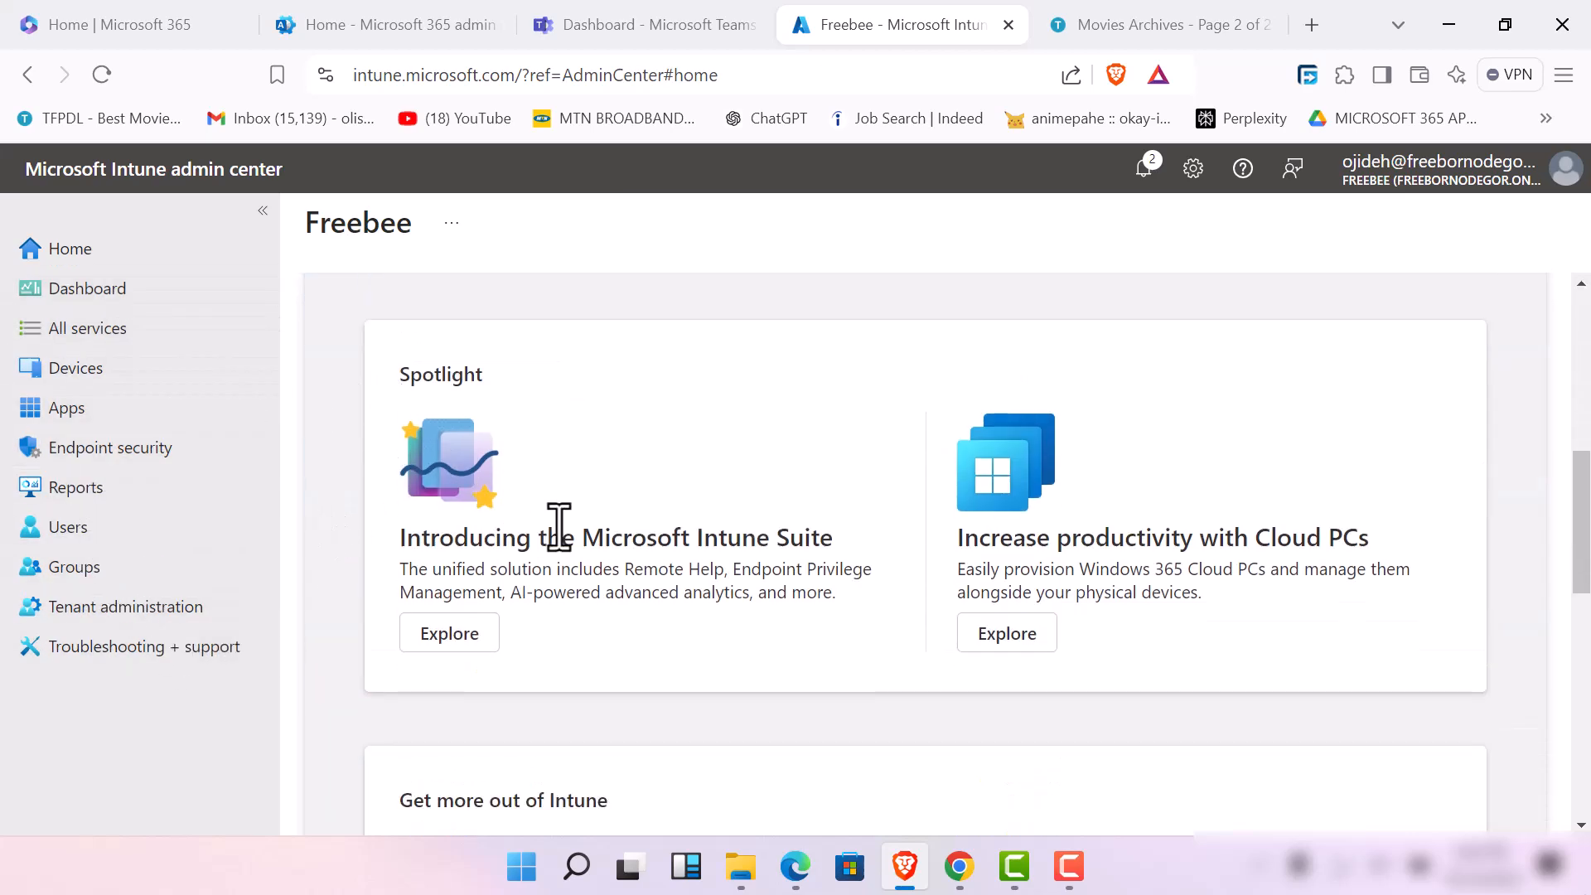